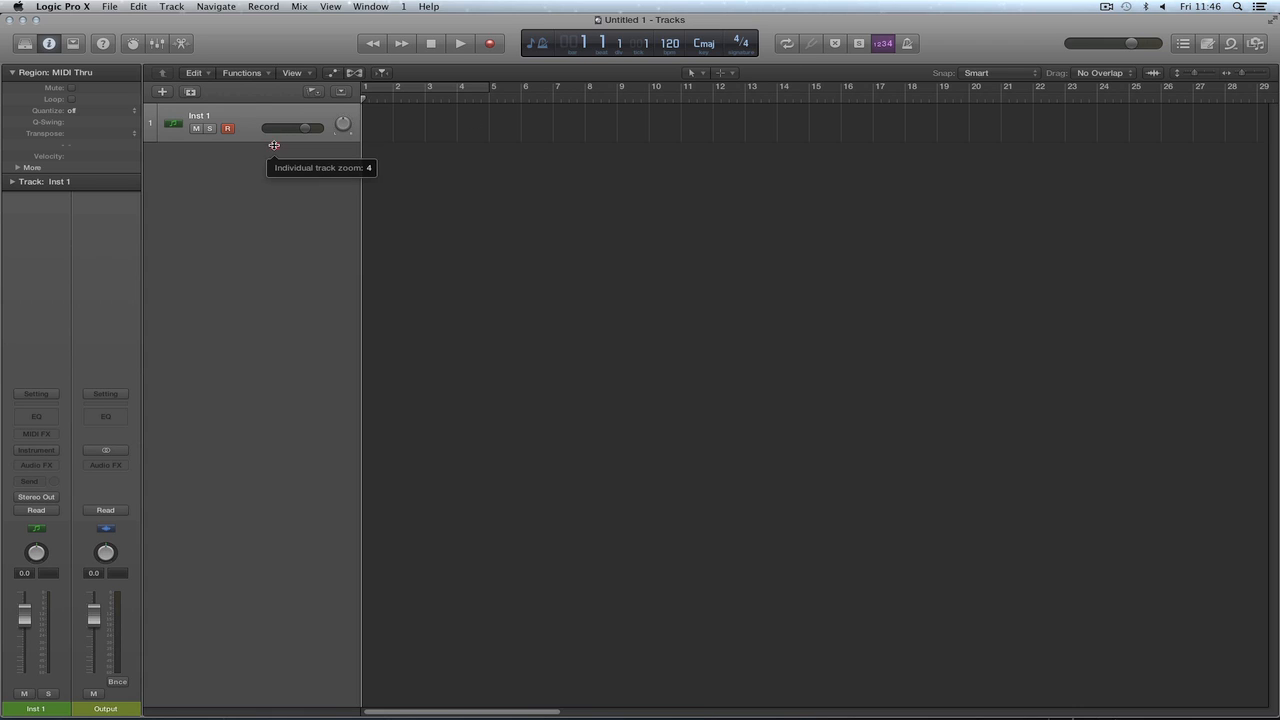
Increase the height of the Inst 1 track and zoom the timeline out horizontally to show about 41 bars.
left_click_drag(274, 145, 277, 153)
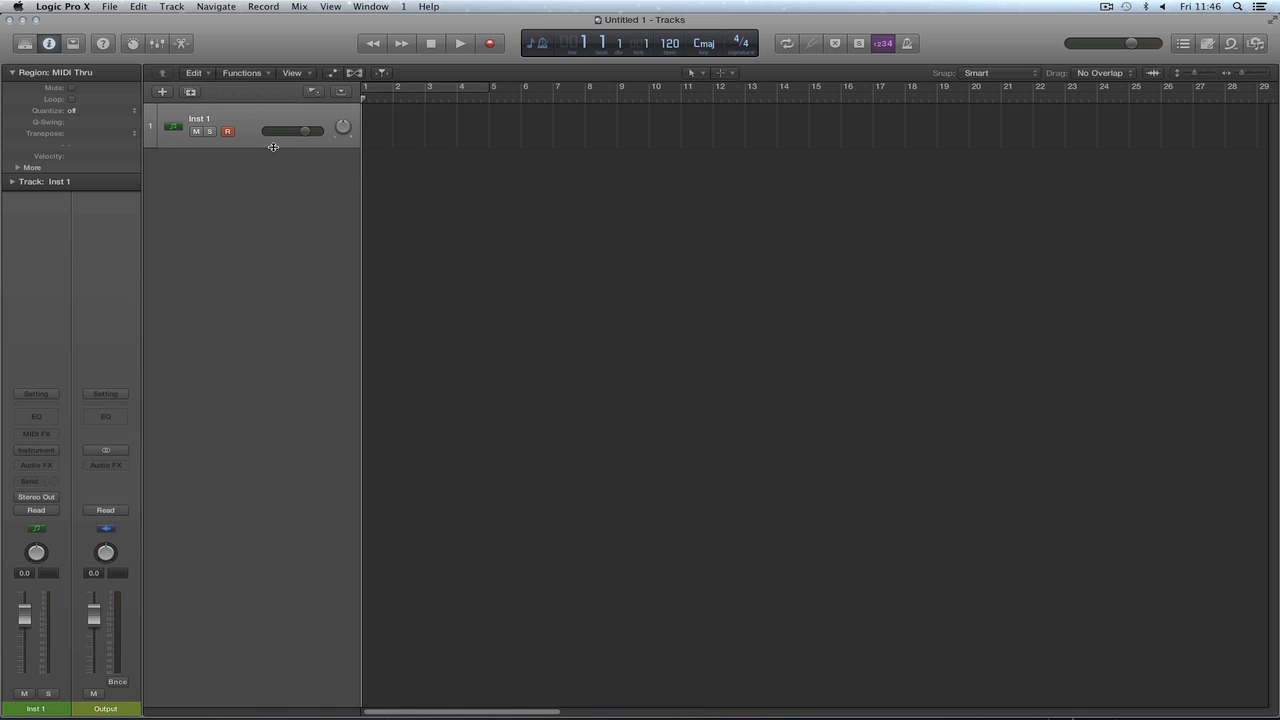
left_click_drag(273, 147, 277, 158)
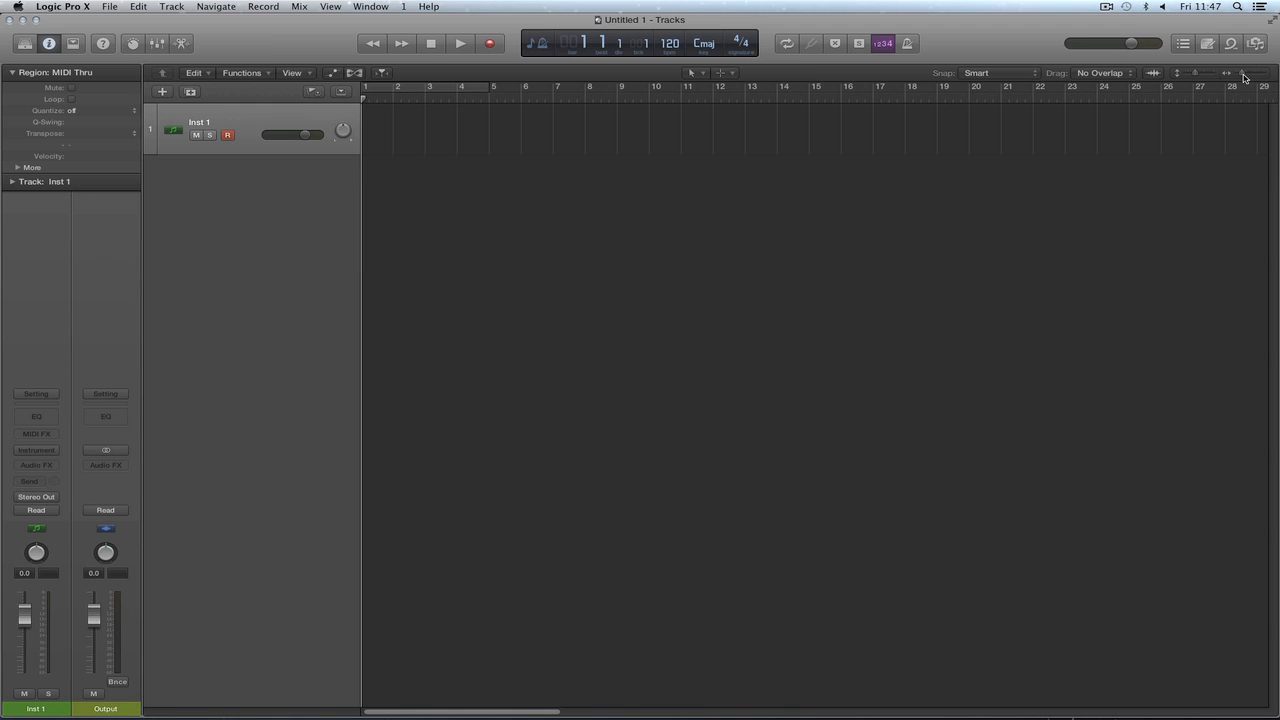
left_click_drag(1245, 76, 1239, 76)
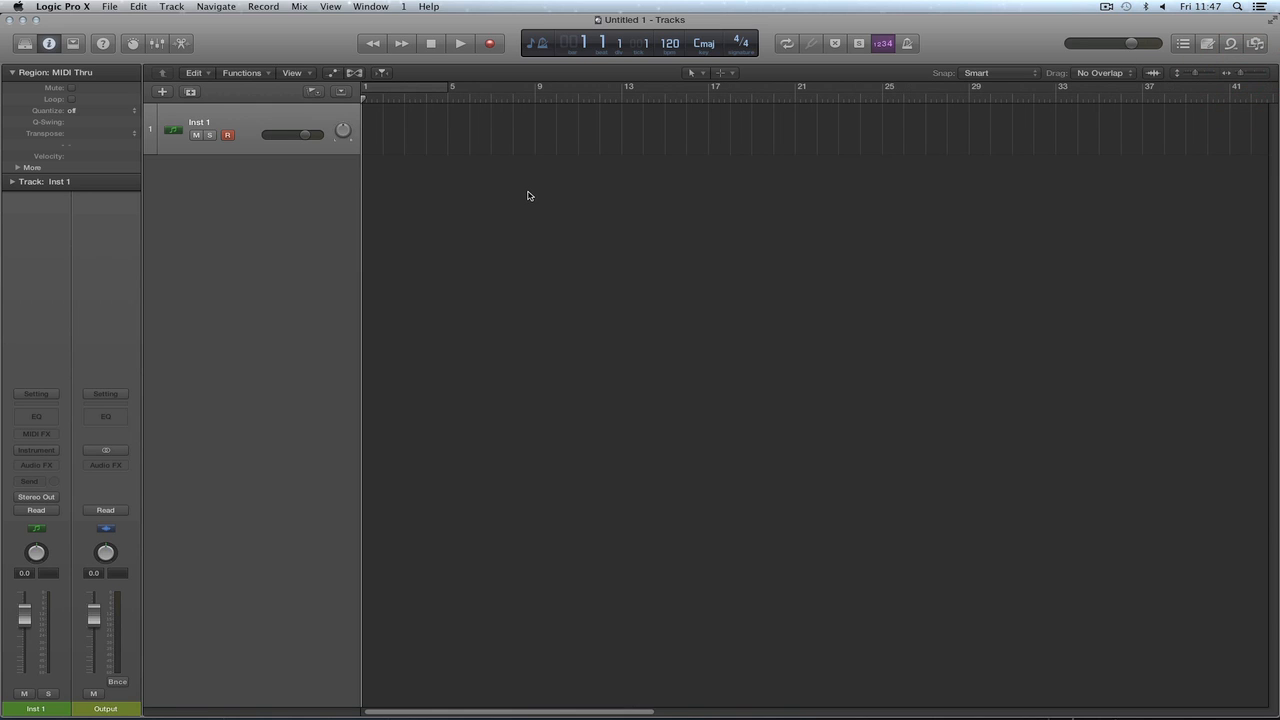
Rewind to bar 0, turn on the metronome, and play the project at a tempo of 92 bpm.
left_click(432, 46)
left_click(375, 48)
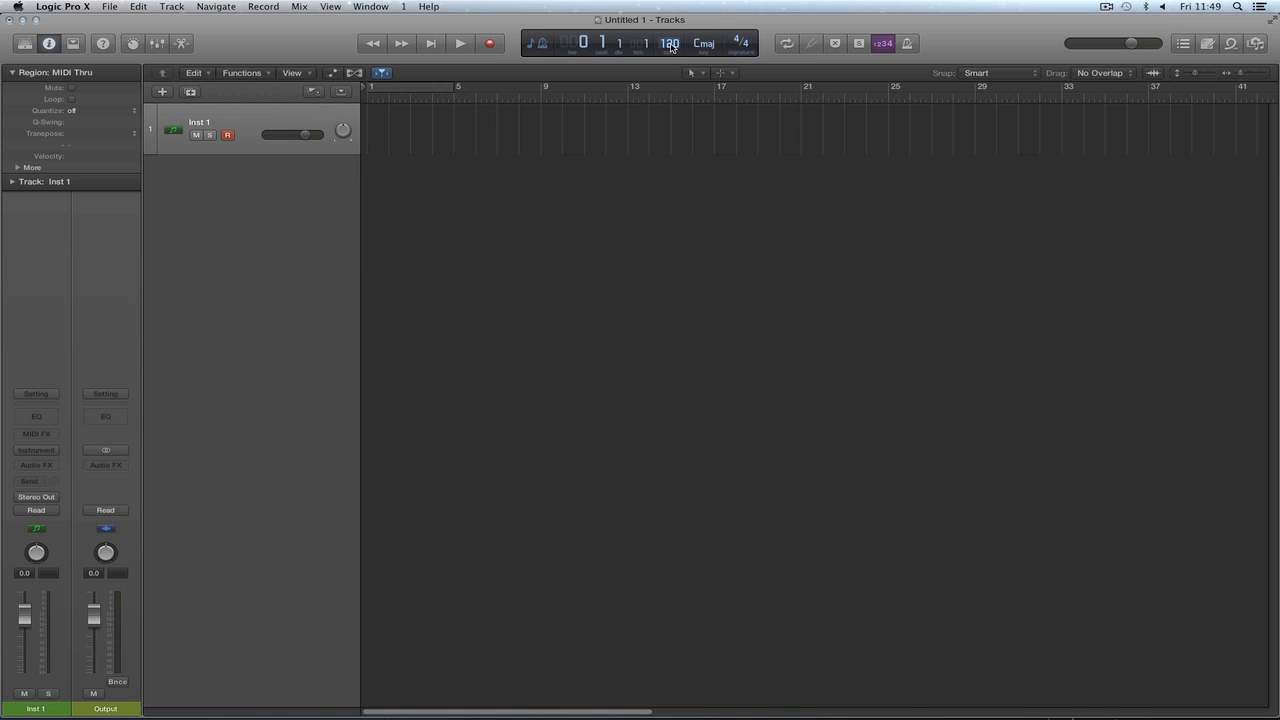
key("k")
left_click_drag(672, 48, 673, 85)
left_click(460, 43)
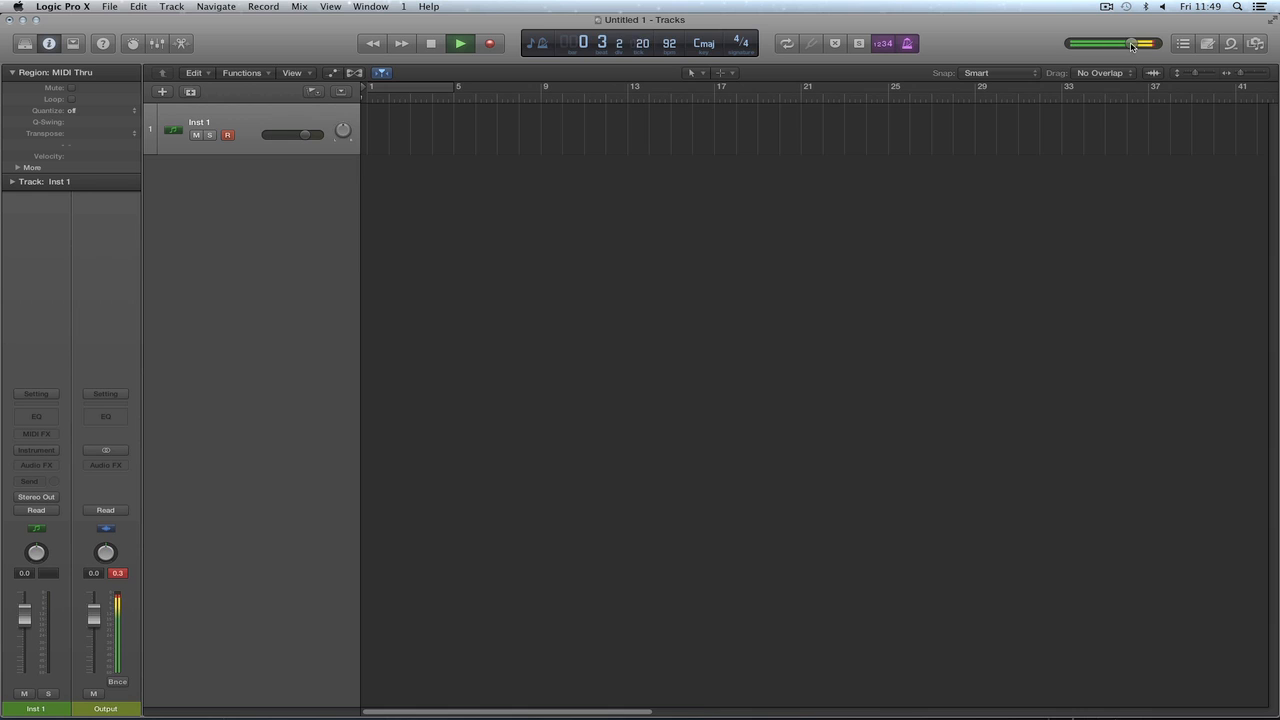
Set the tempo to 120 bpm, stop playback, and raise the master volume to nearly its maximum.
left_click_drag(1131, 45, 1142, 44)
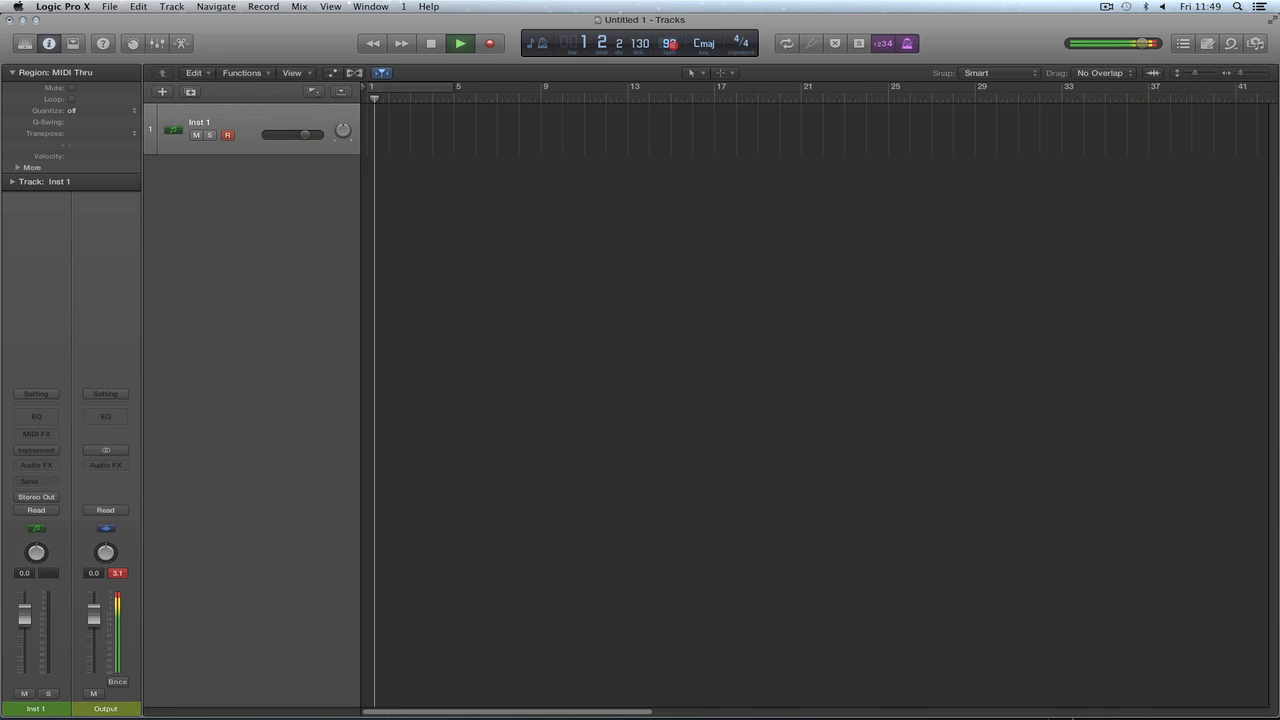
mouse_move(673, 45)
left_mouse_down()
mouse_move(679, 4)
mouse_move(676, 58)
left_mouse_up()
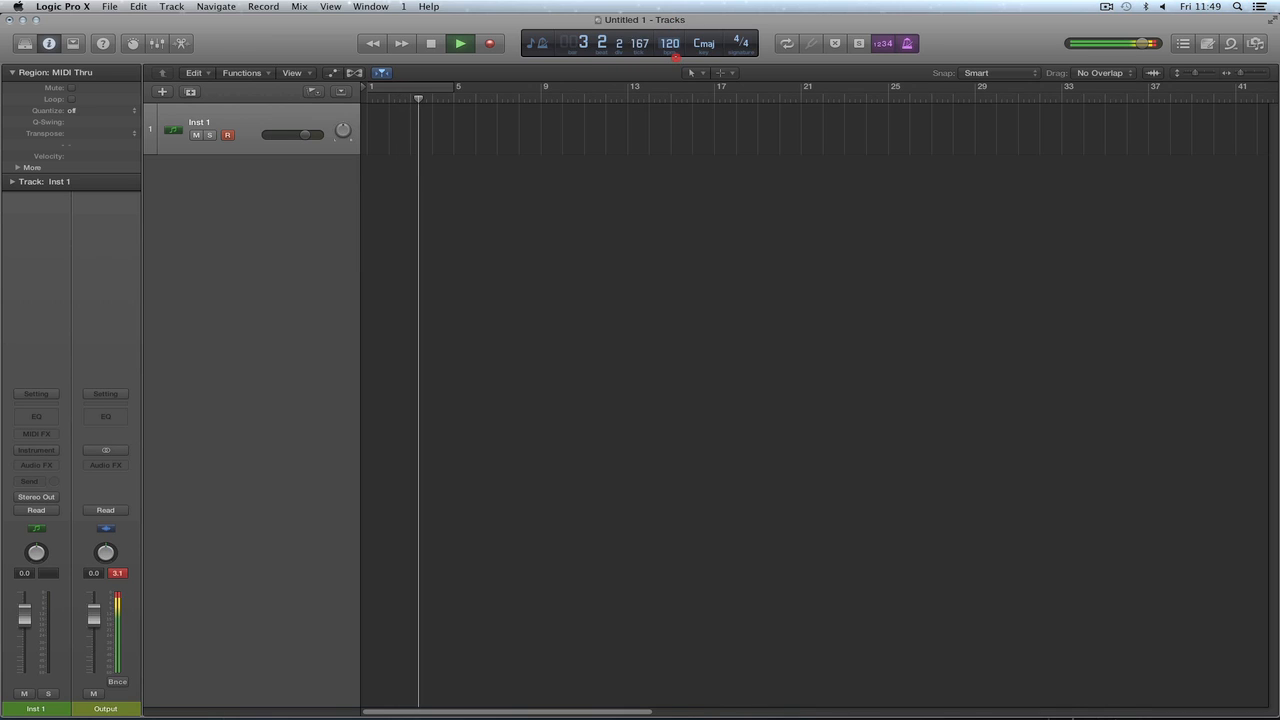
key("space")
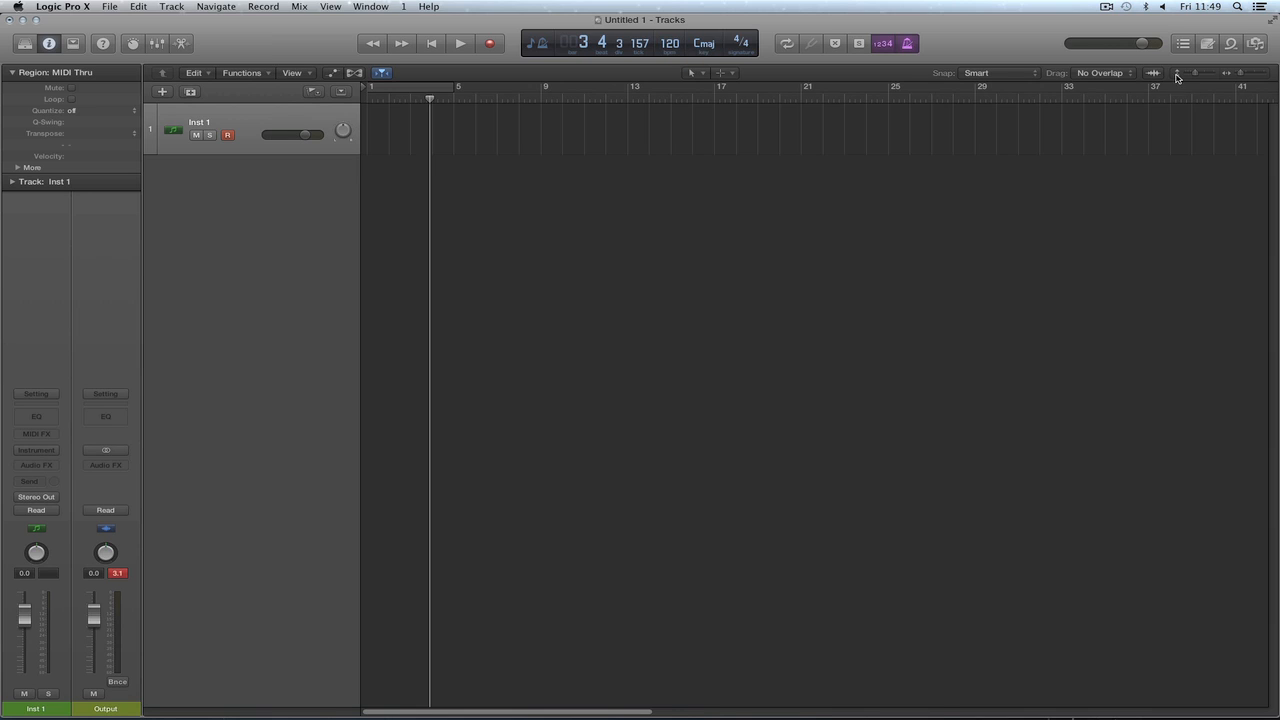
left_click_drag(1143, 47, 1157, 44)
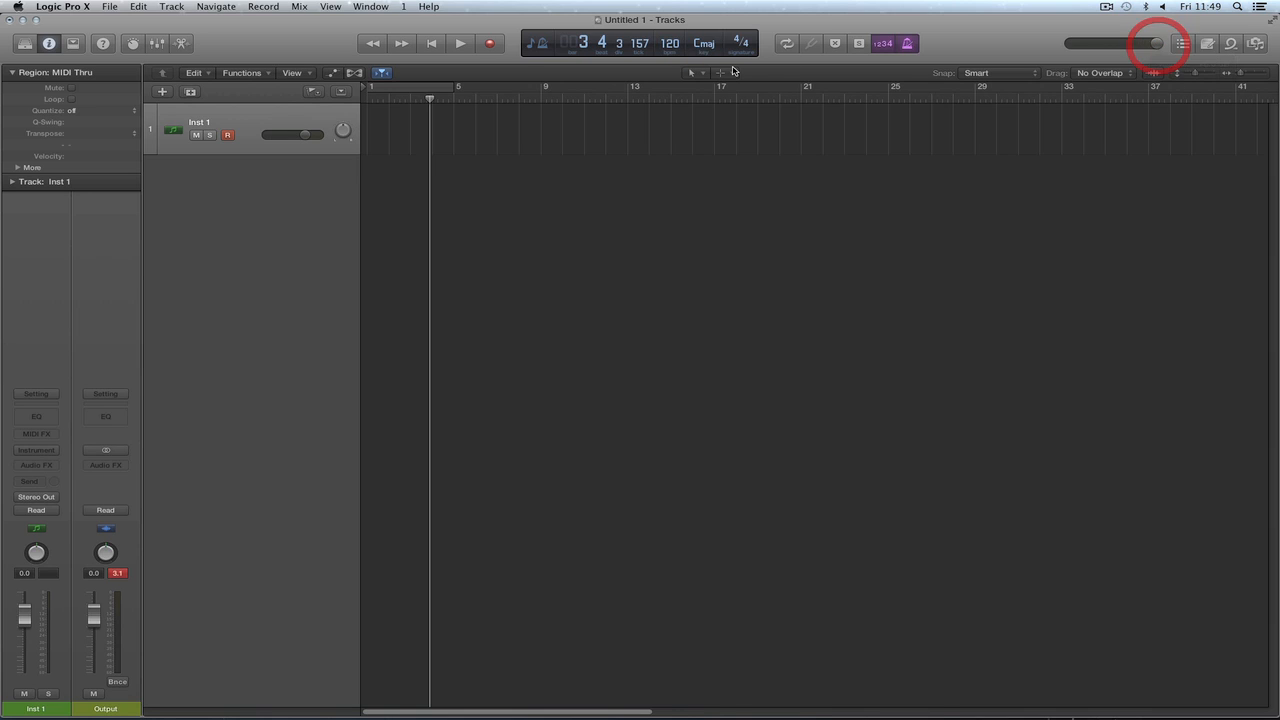
Play the project from bar 3 to listen to the metronome click, and stop playback around bar 17.
left_click(459, 44)
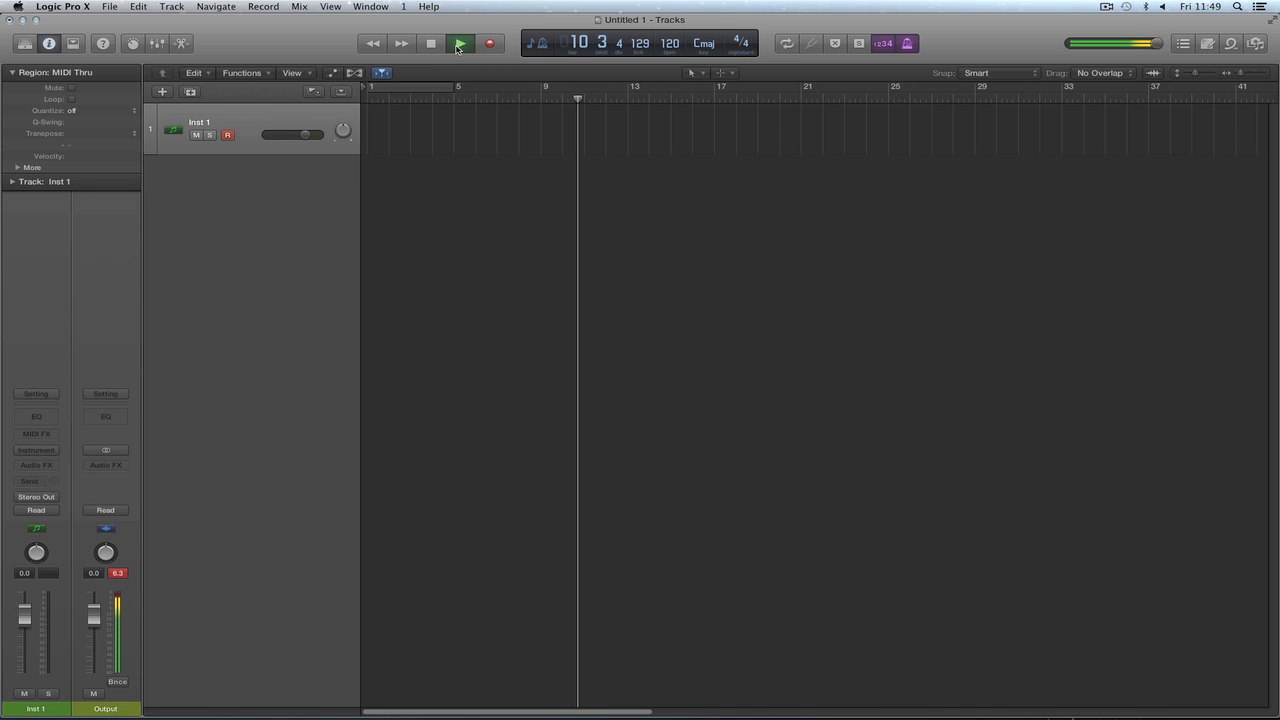
mouse_move(672, 45)
left_mouse_down()
mouse_move(679, 98)
mouse_move(678, 2)
mouse_move(714, 12)
mouse_move(678, 22)
mouse_move(679, 65)
left_mouse_up()
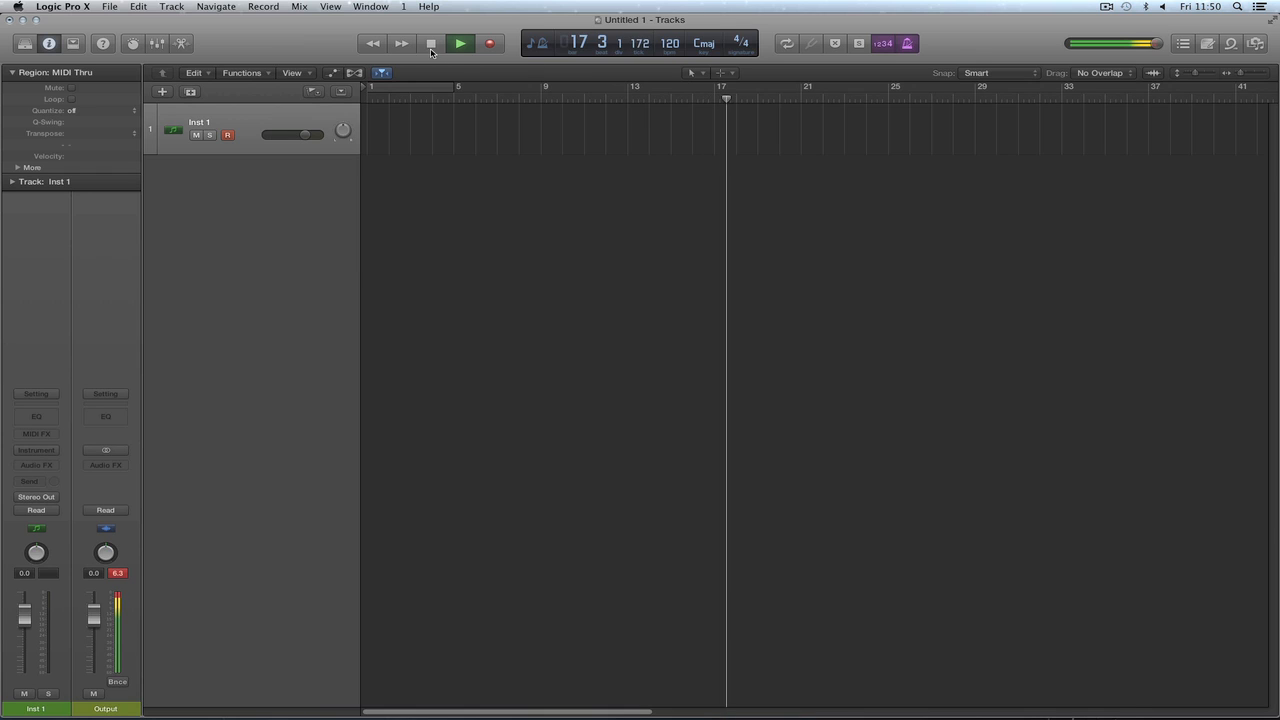
left_click(431, 44)
Play the metronome click again from the project start, stop it, and return the playhead to bar 1.
left_click(460, 45)
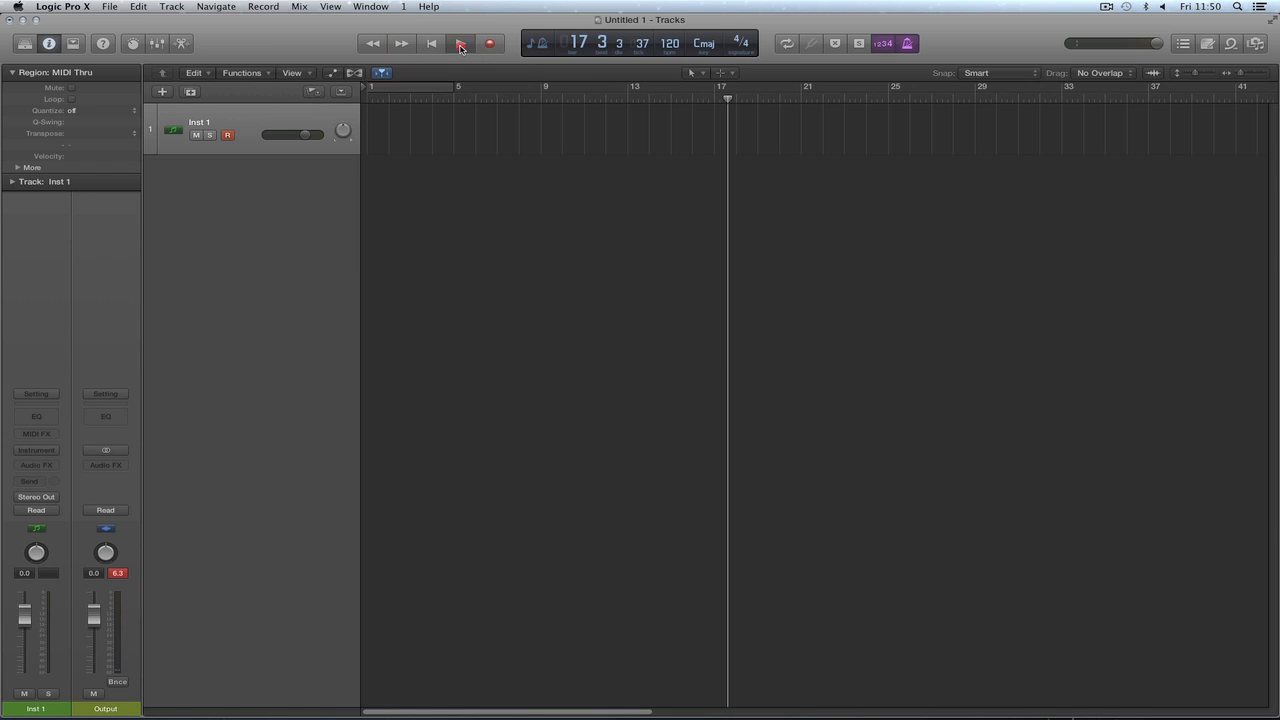
left_click(432, 44)
left_click(432, 44)
left_click(460, 44)
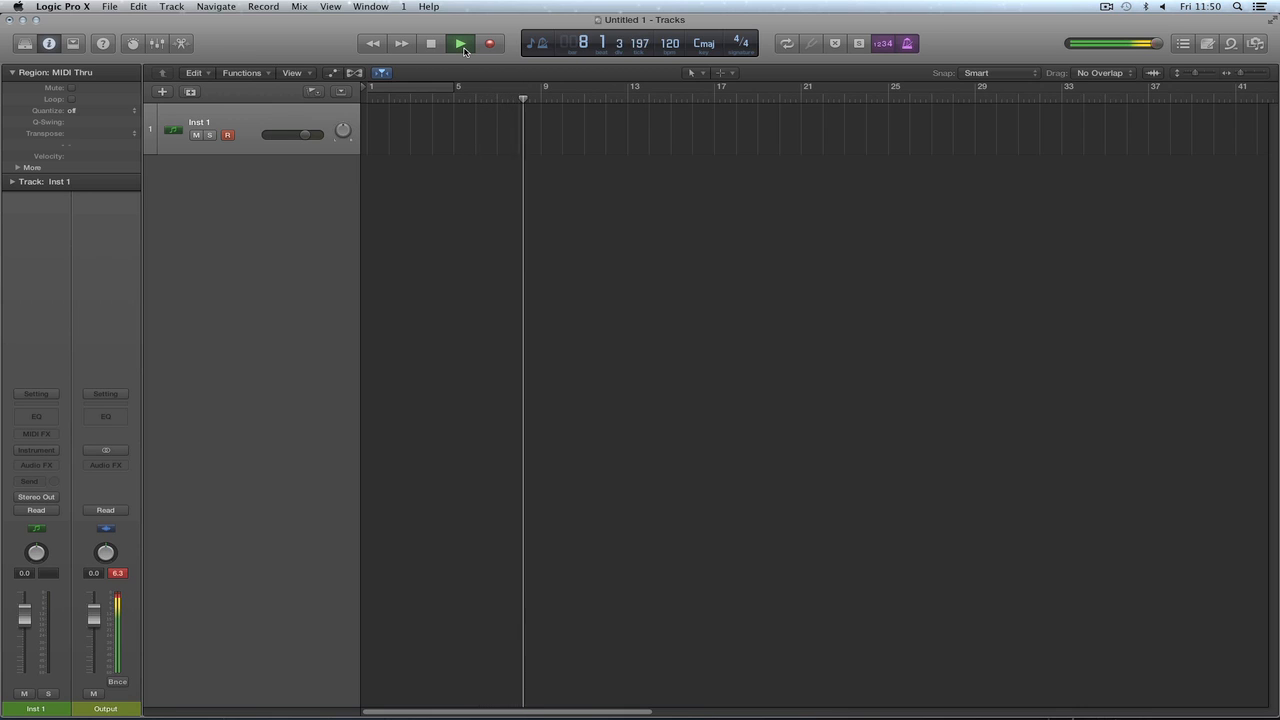
left_click(464, 50)
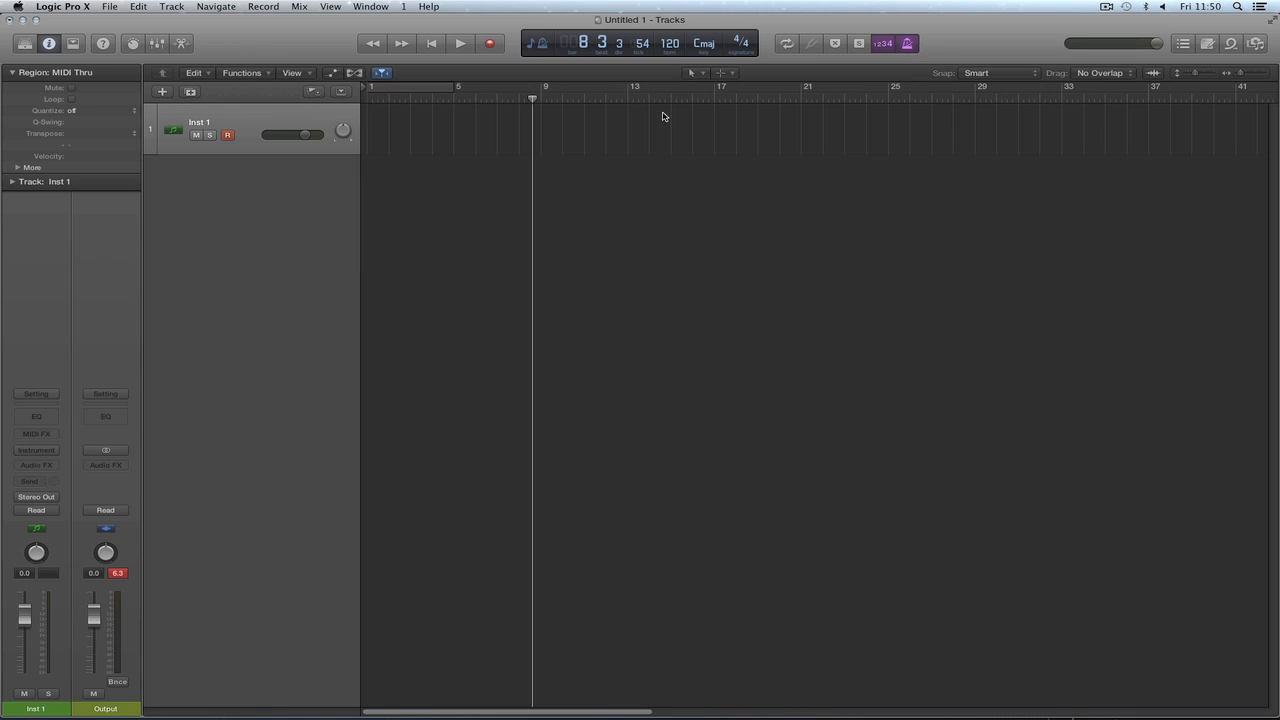
left_click(431, 43)
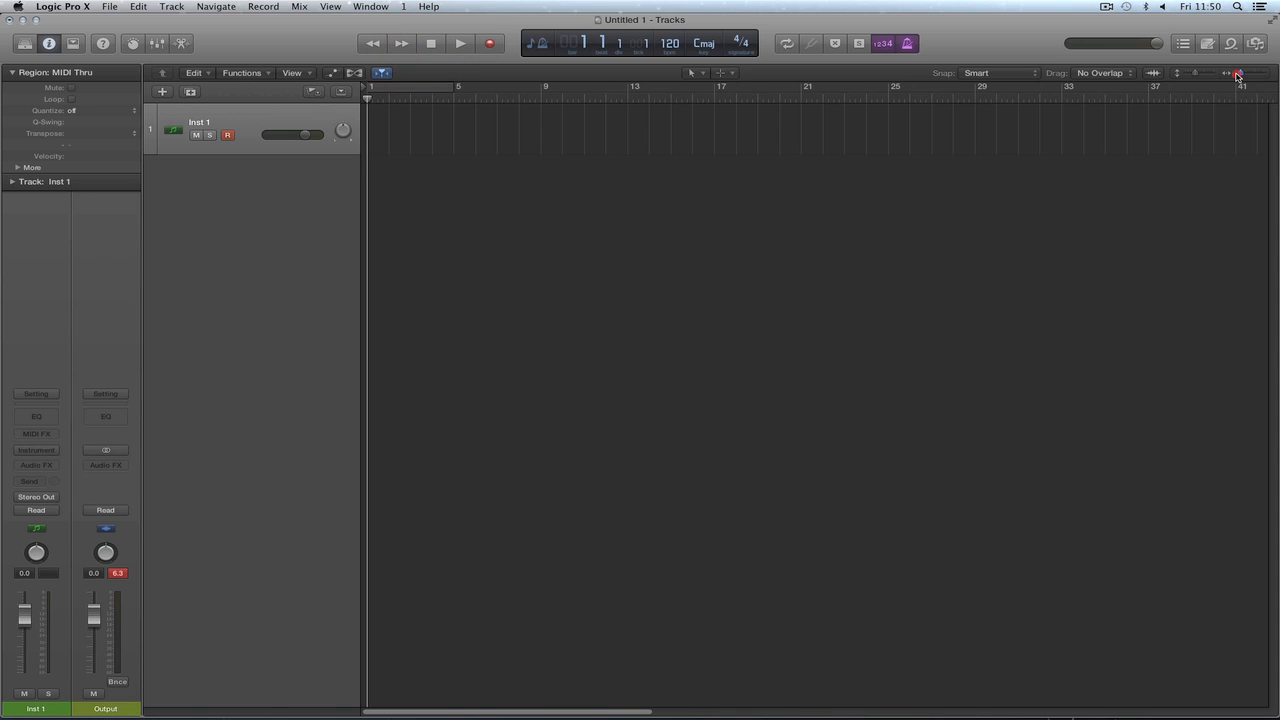
Zoom out the timeline, extend the project end to just past bar 133, and move the playhead to bar 135.
left_click_drag(1240, 73, 829, 96)
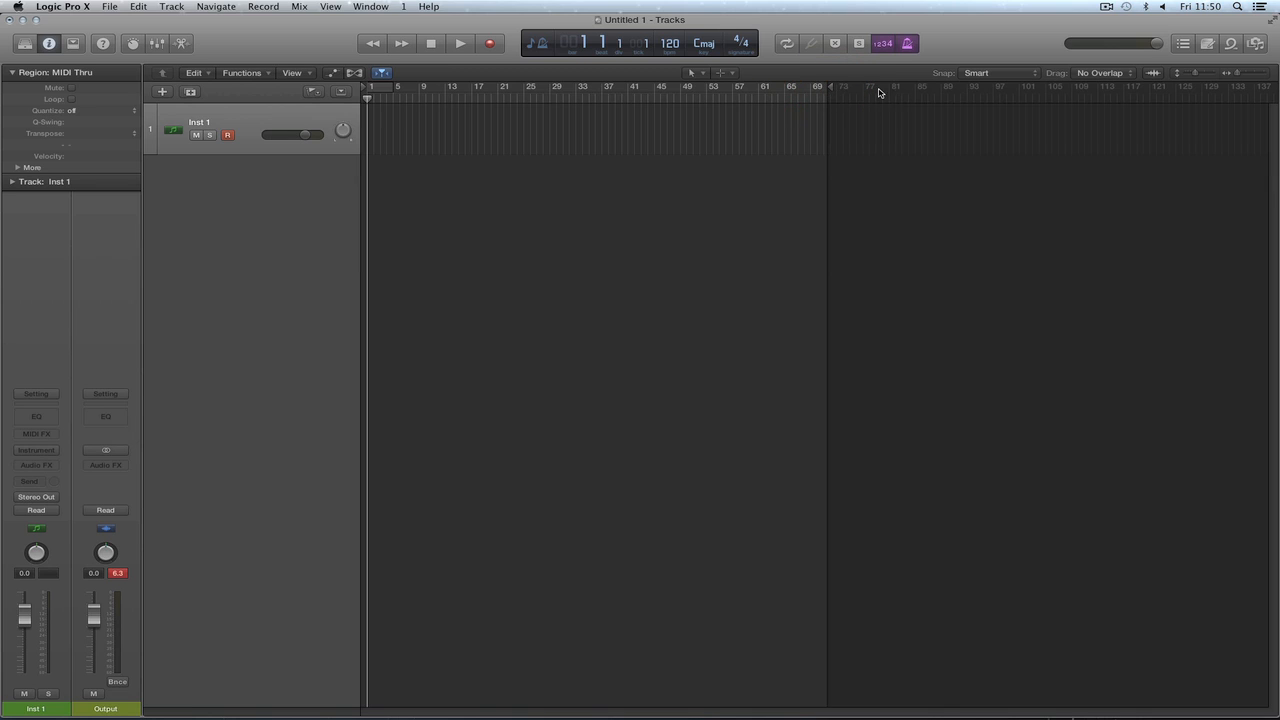
mouse_move(829, 90)
left_mouse_down()
mouse_move(1178, 116)
mouse_move(1167, 117)
mouse_move(1172, 98)
mouse_move(1249, 106)
left_mouse_up()
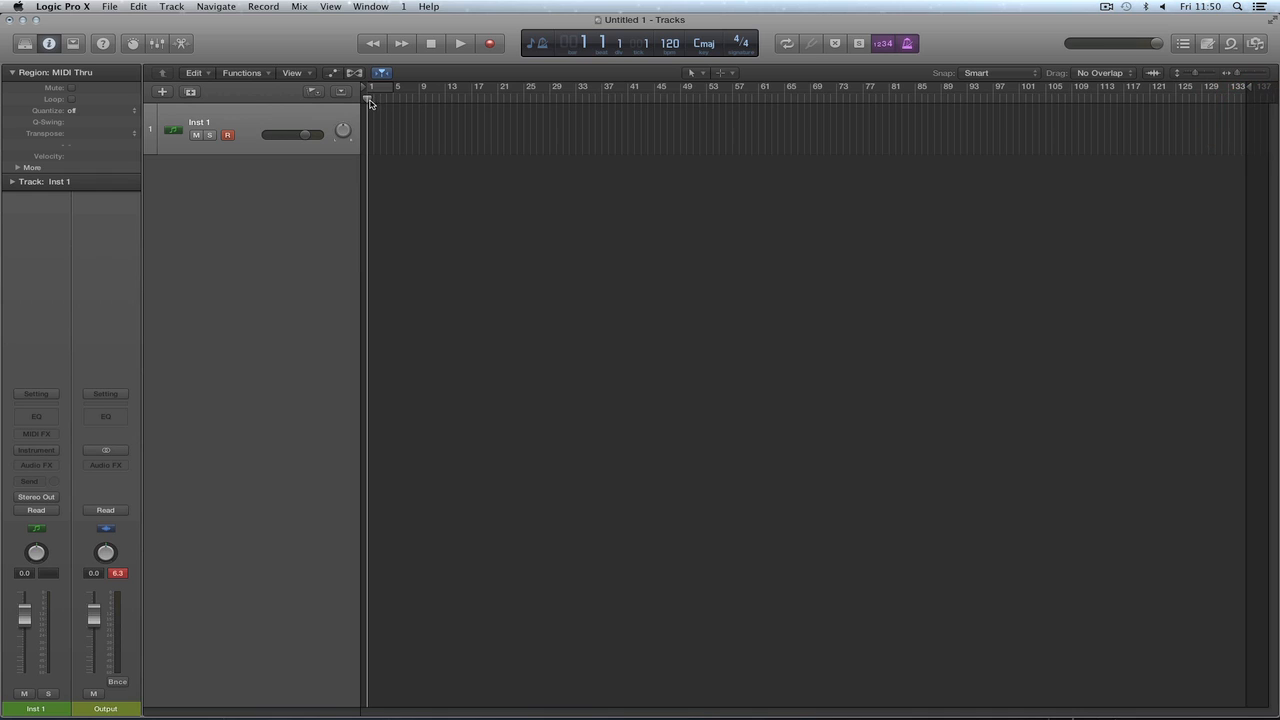
left_click_drag(369, 104, 1239, 190)
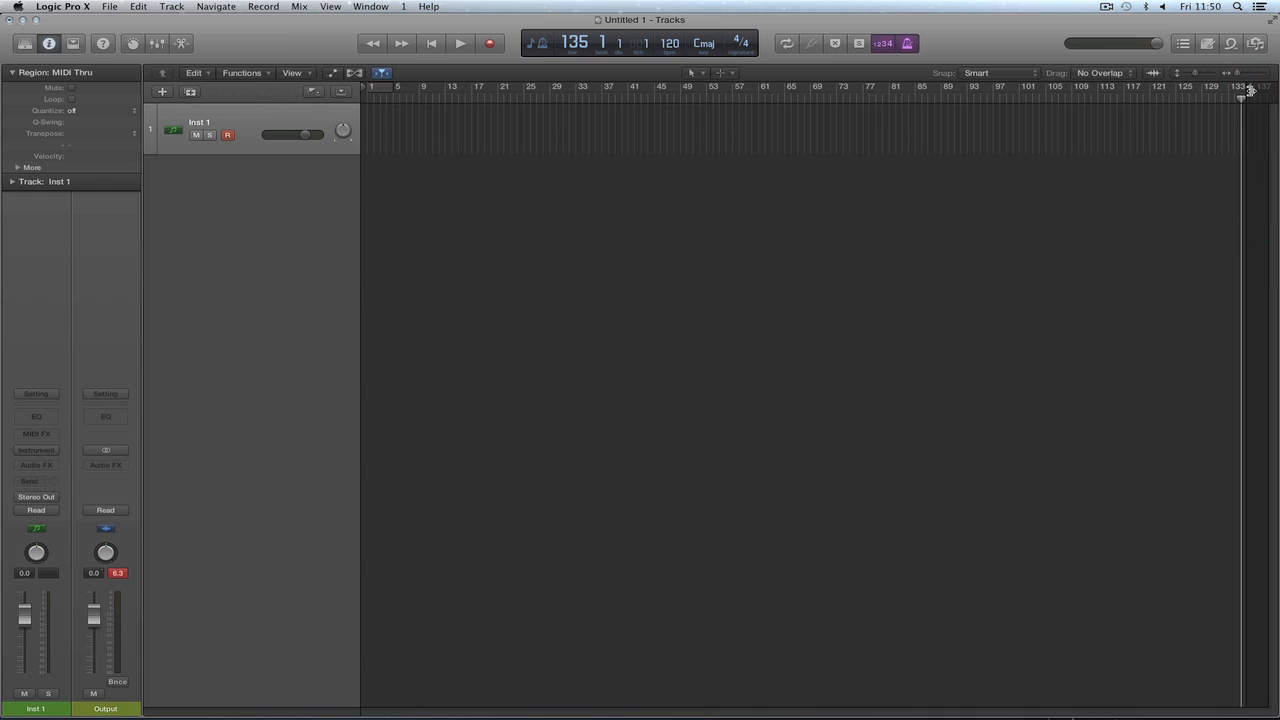
Switch the LCD display mode from Beats & Project to Time.
left_click(540, 43)
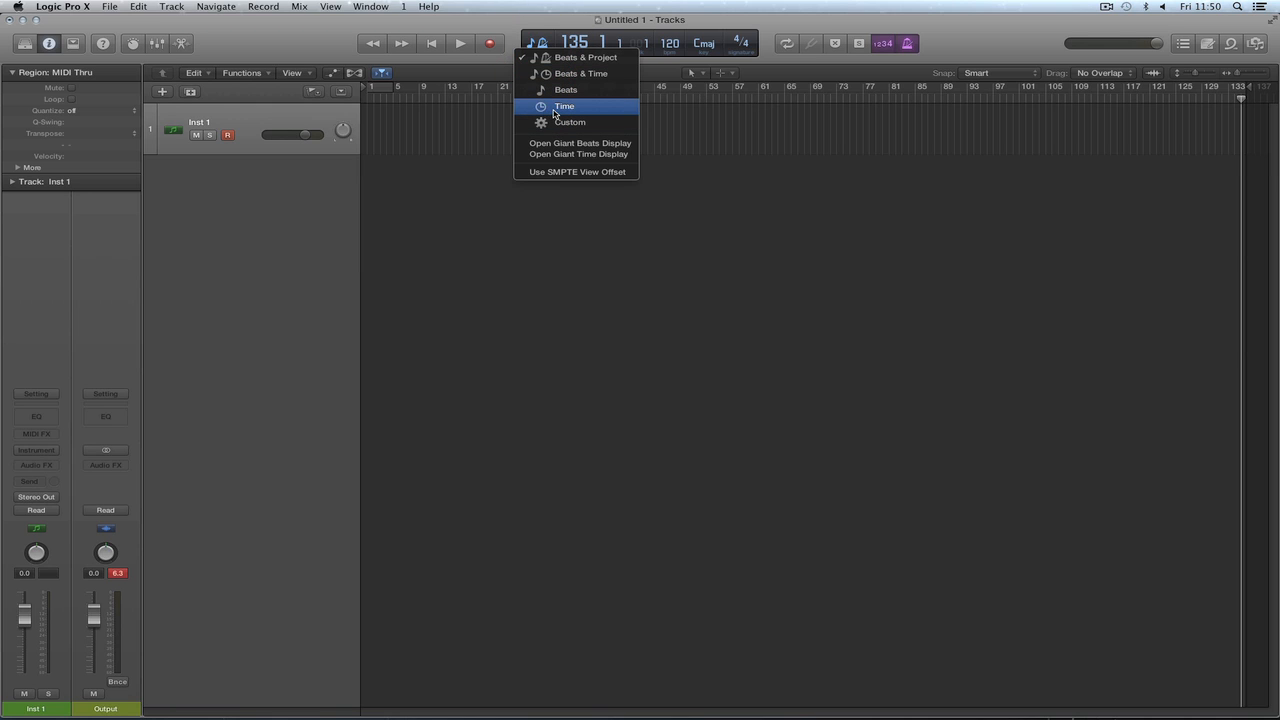
left_click(552, 109)
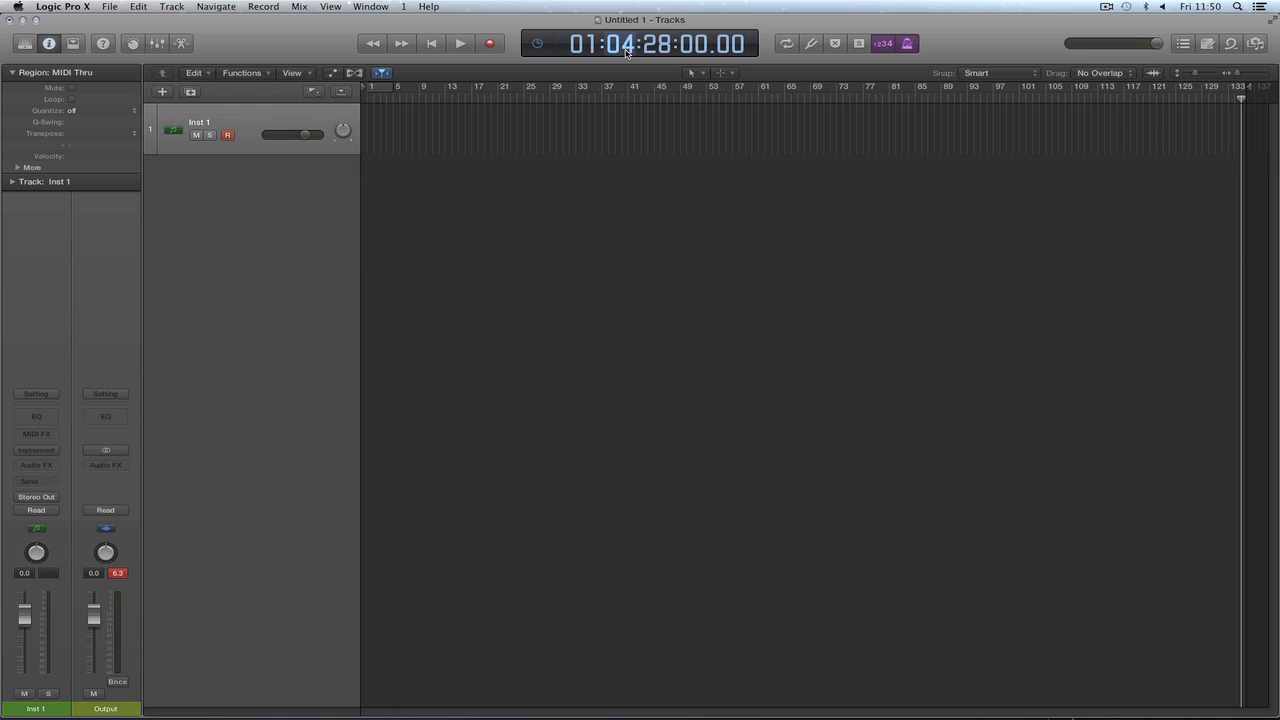
left_click(628, 55)
Extend the project end marker to beyond bar 165 and move the playhead to 01:05:00:00.00.
left_click_drag(1249, 90, 1248, 97)
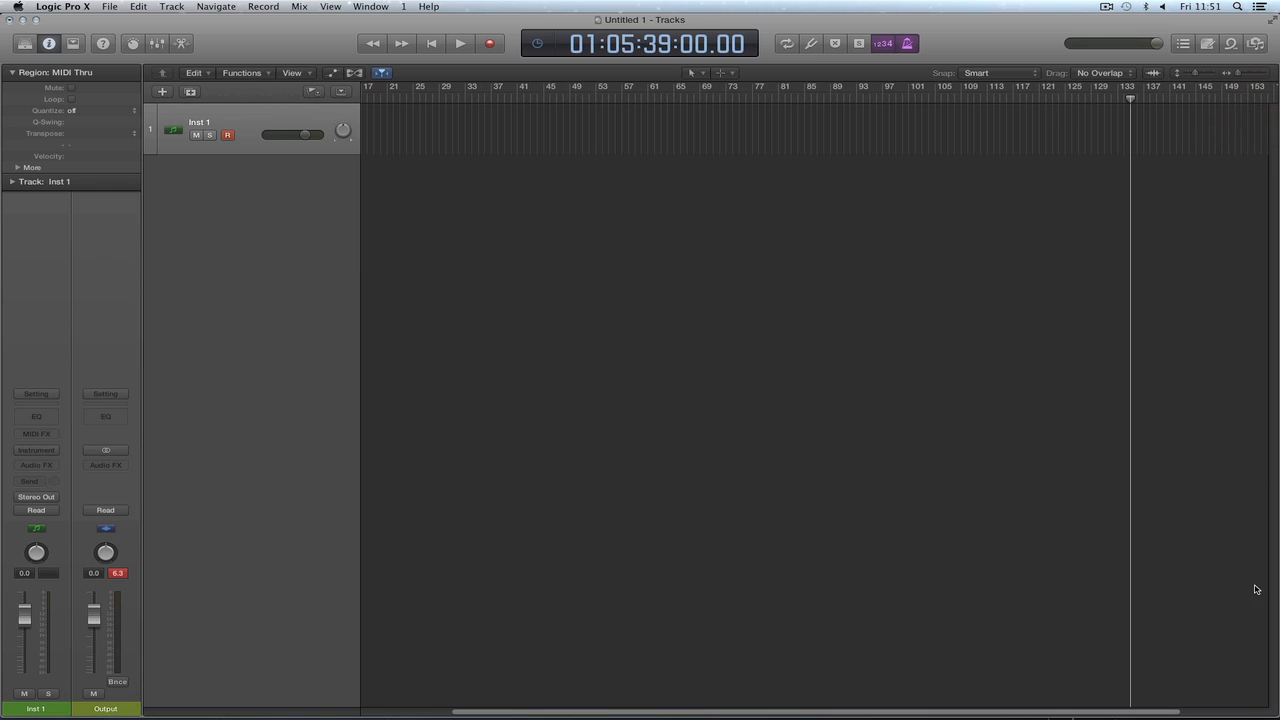
left_click(1249, 714)
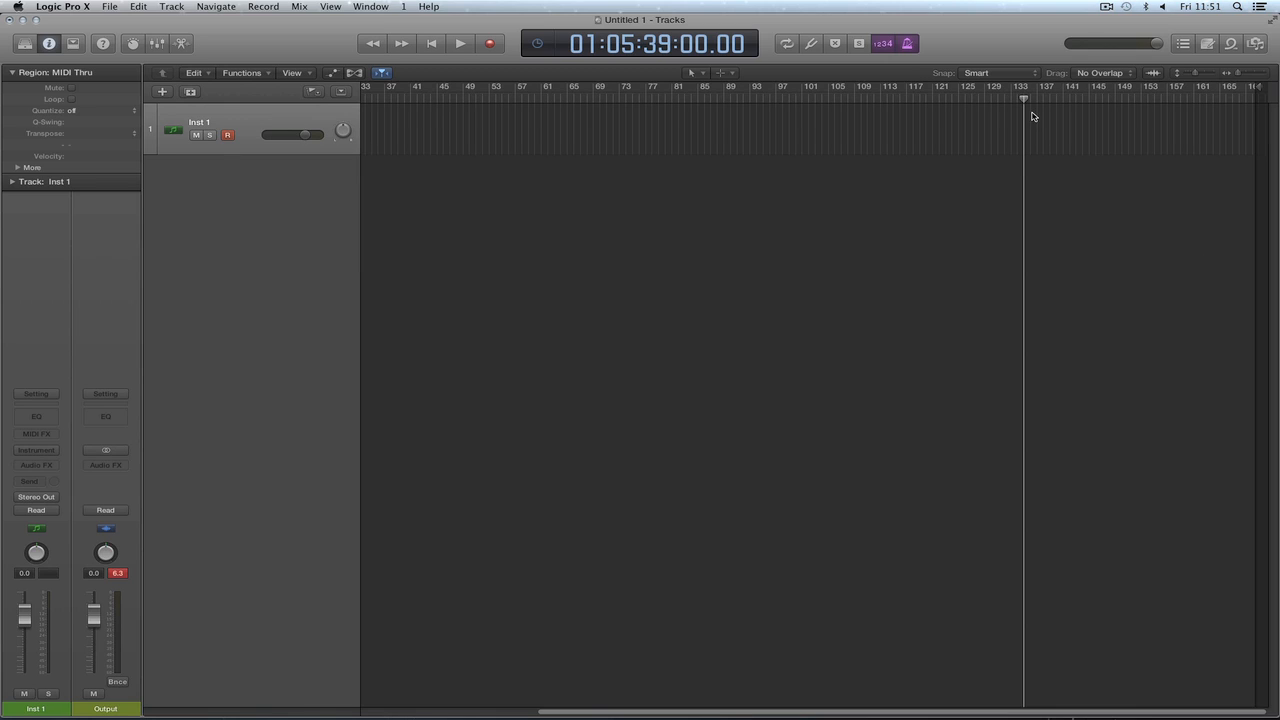
left_click_drag(1025, 103, 1127, 104)
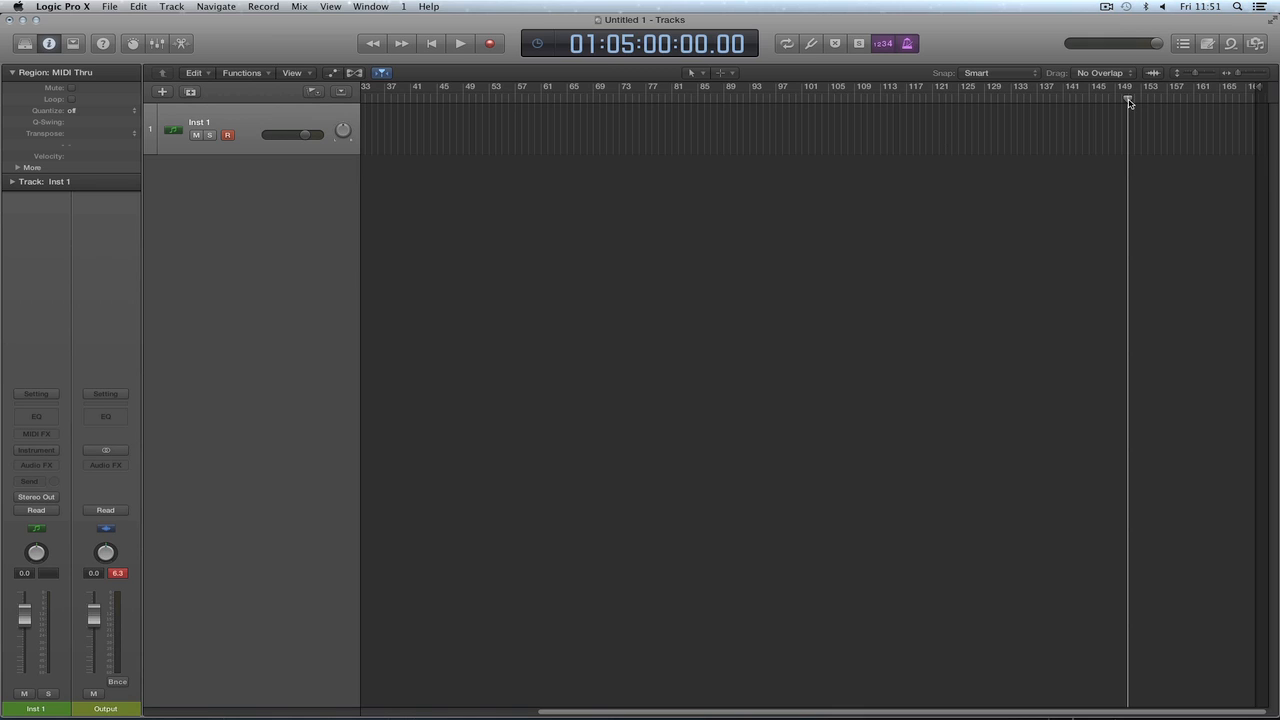
Shorten the project to end at 150 4 1 1, near the five-minute mark, and return the playhead to the start.
left_click_drag(1258, 90, 1230, 90)
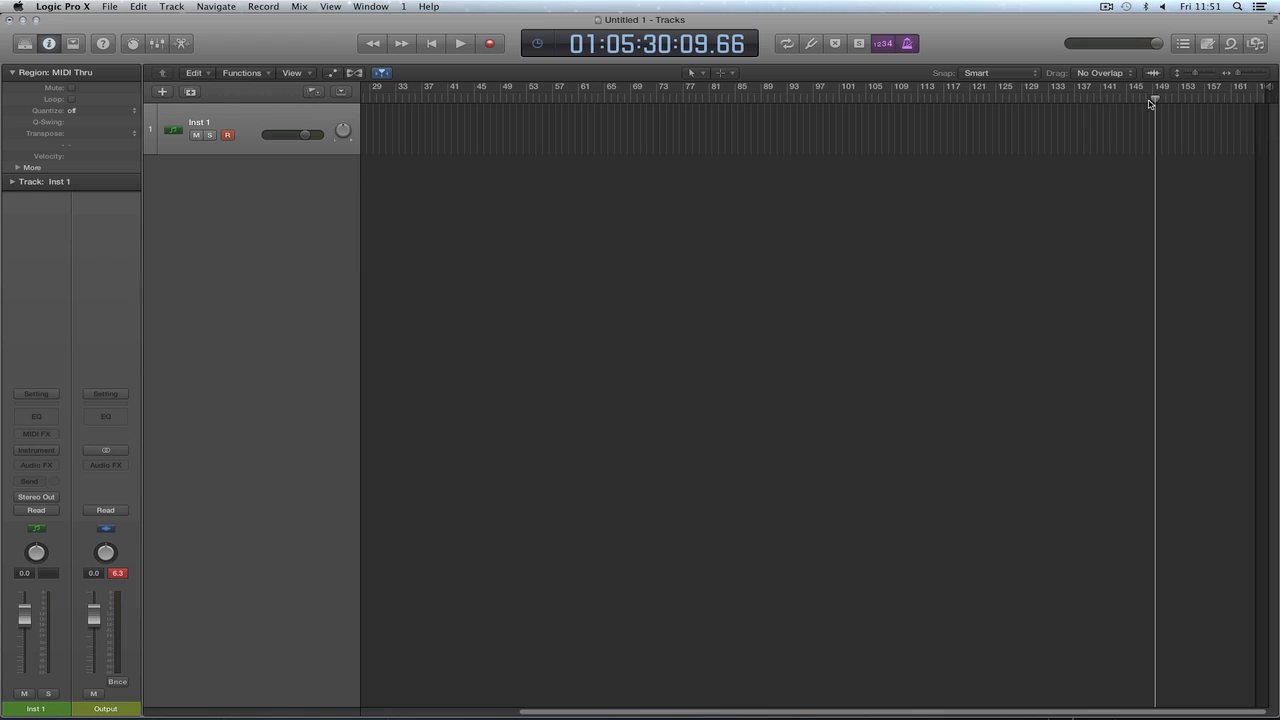
mouse_move(1157, 101)
left_mouse_down()
mouse_move(1191, 103)
mouse_move(1160, 103)
left_mouse_up()
left_click(629, 47)
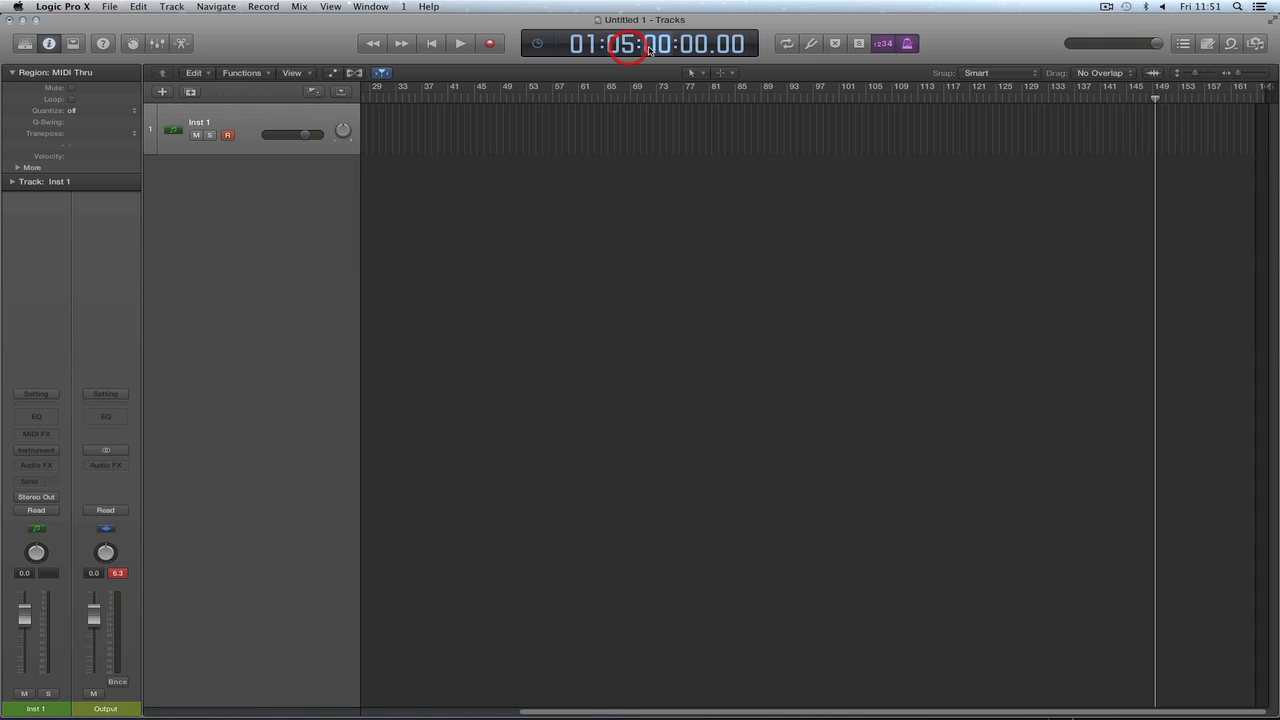
left_click(652, 46)
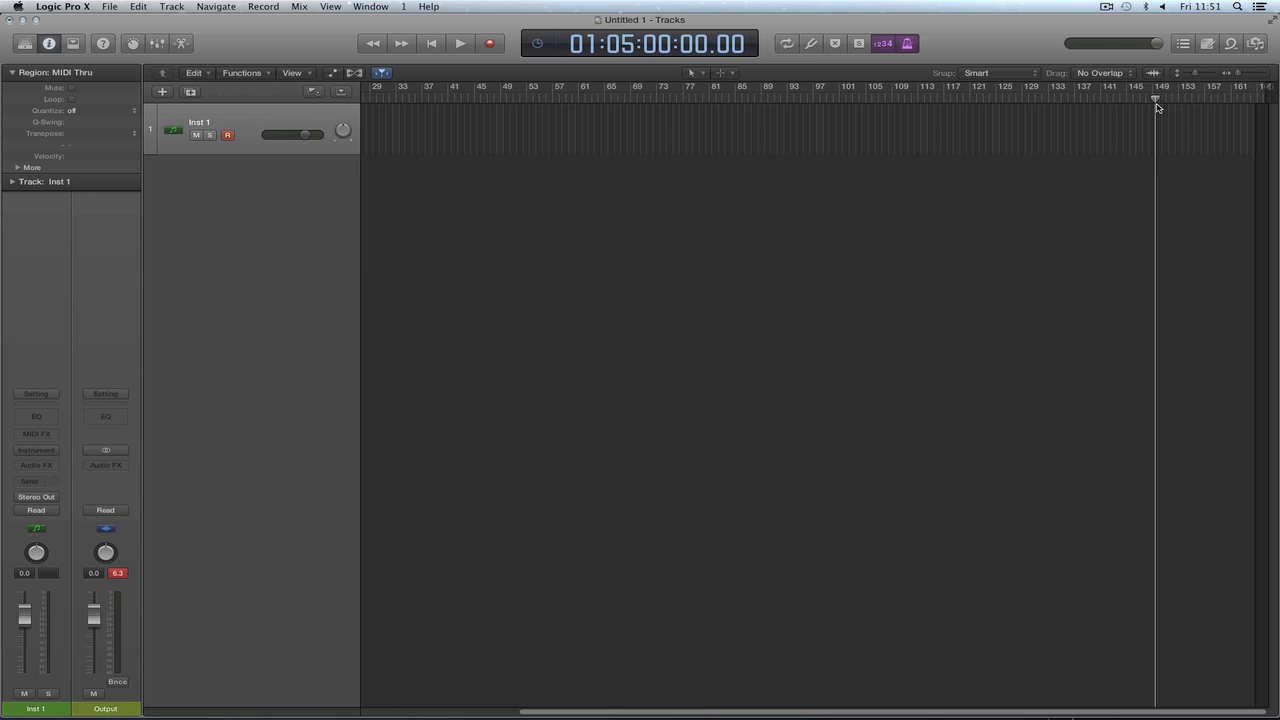
left_click_drag(1258, 90, 1170, 88)
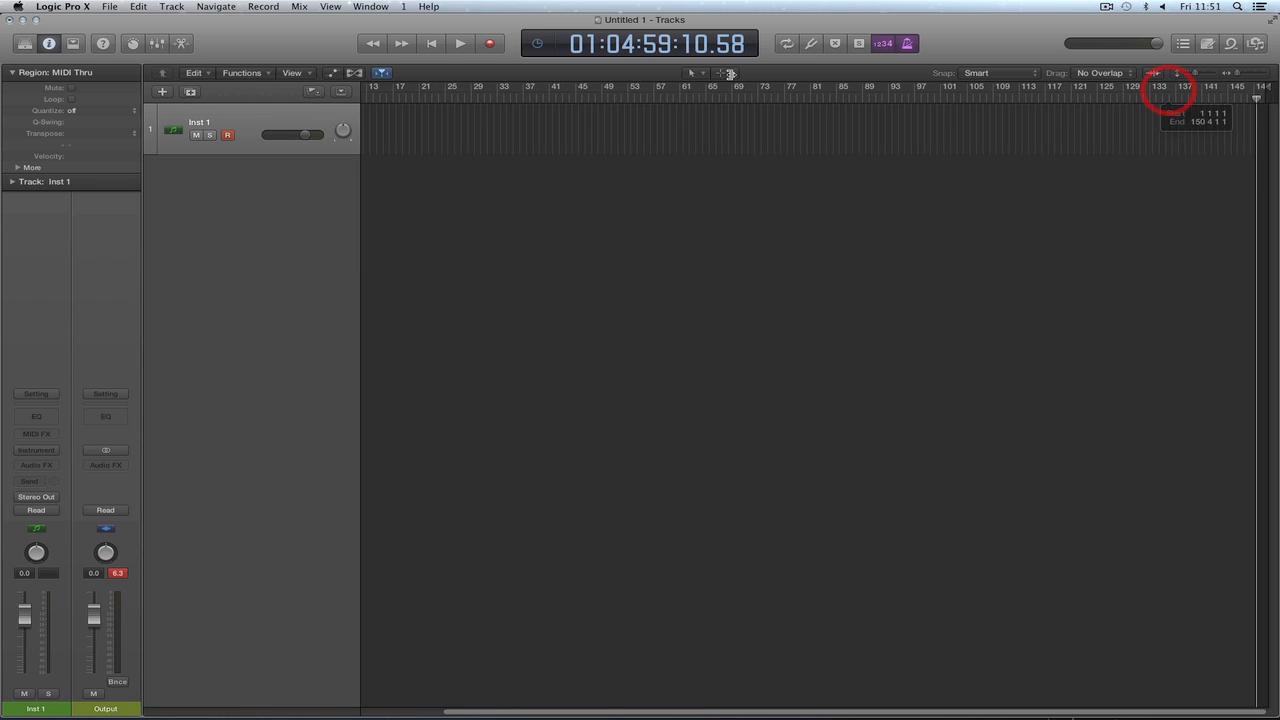
left_click_drag(1257, 102, 1268, 100)
left_click(431, 43)
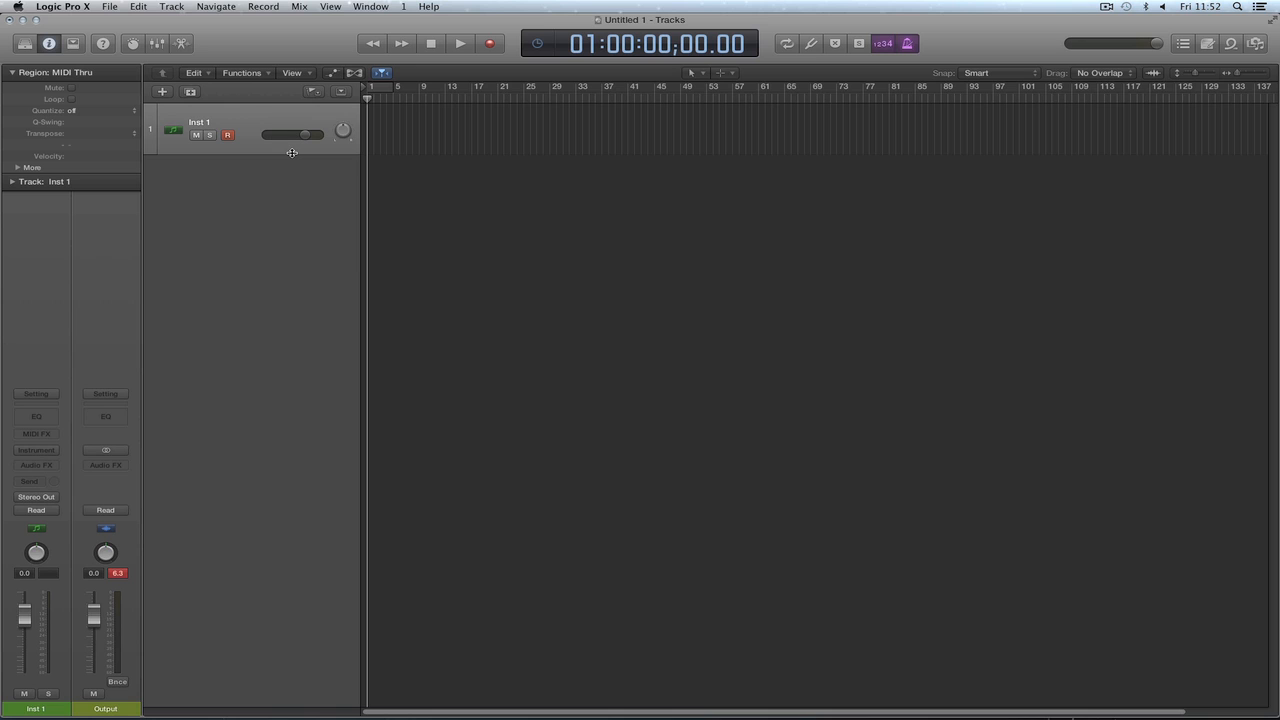
Create one new audio track below the Inst 1 track.
left_click(163, 91)
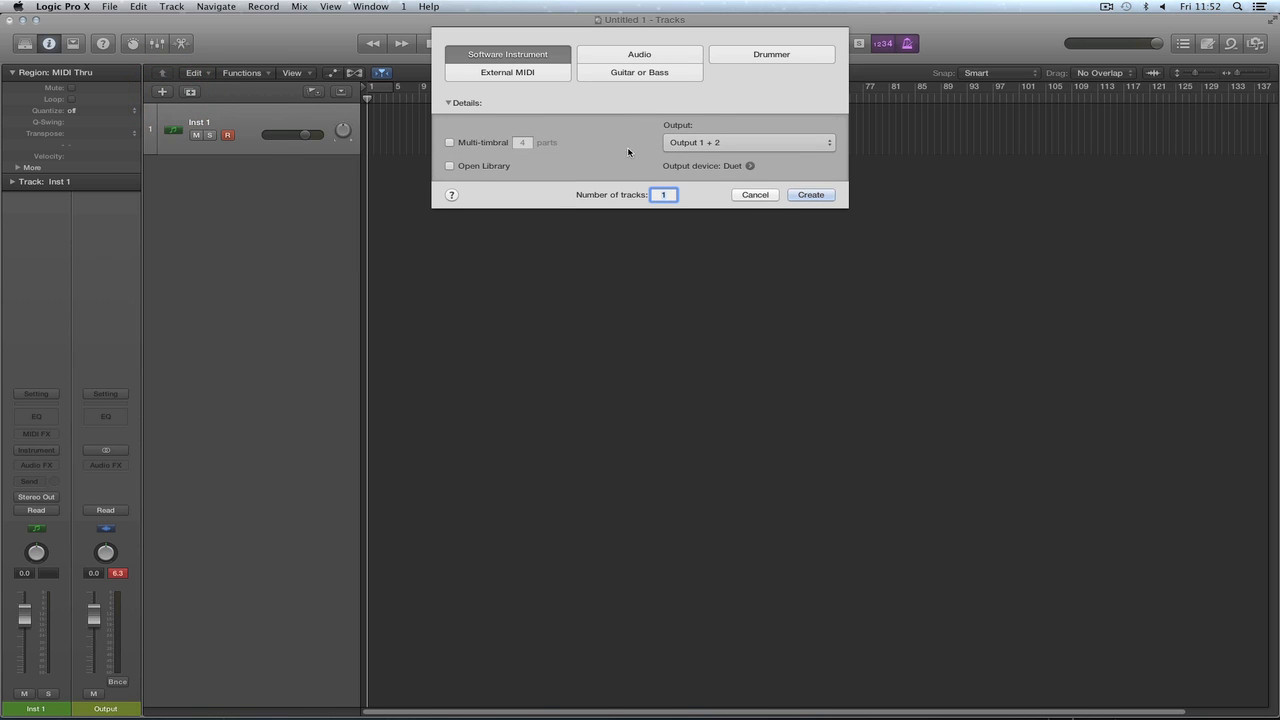
left_click(630, 54)
left_click(811, 226)
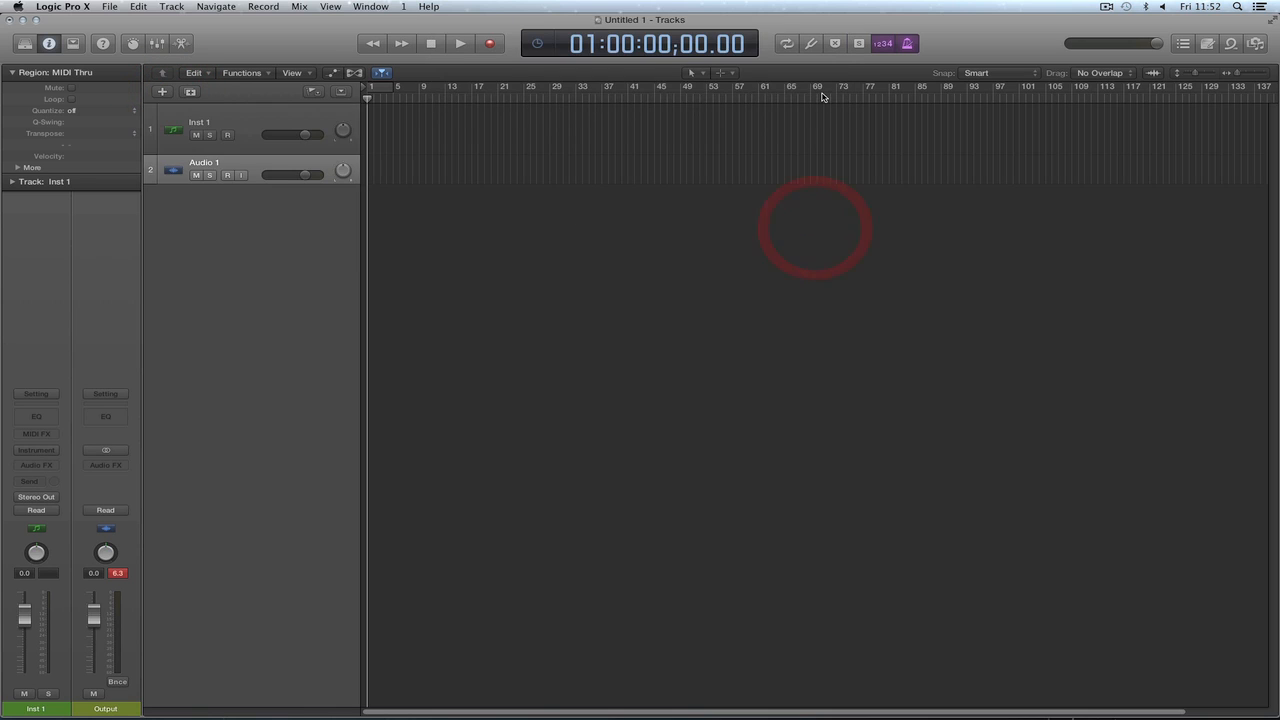
Check the pitch of the Audio 1 track's input in the Tuner and close it.
left_click(811, 43)
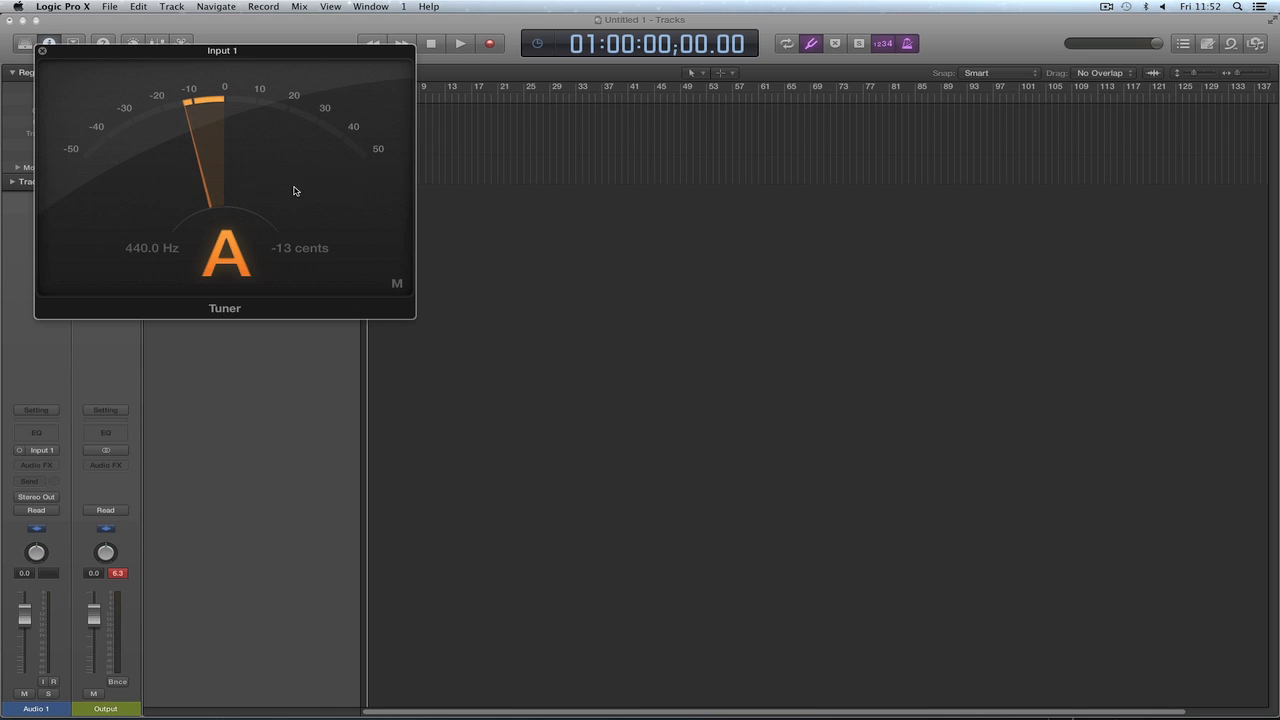
left_click(43, 52)
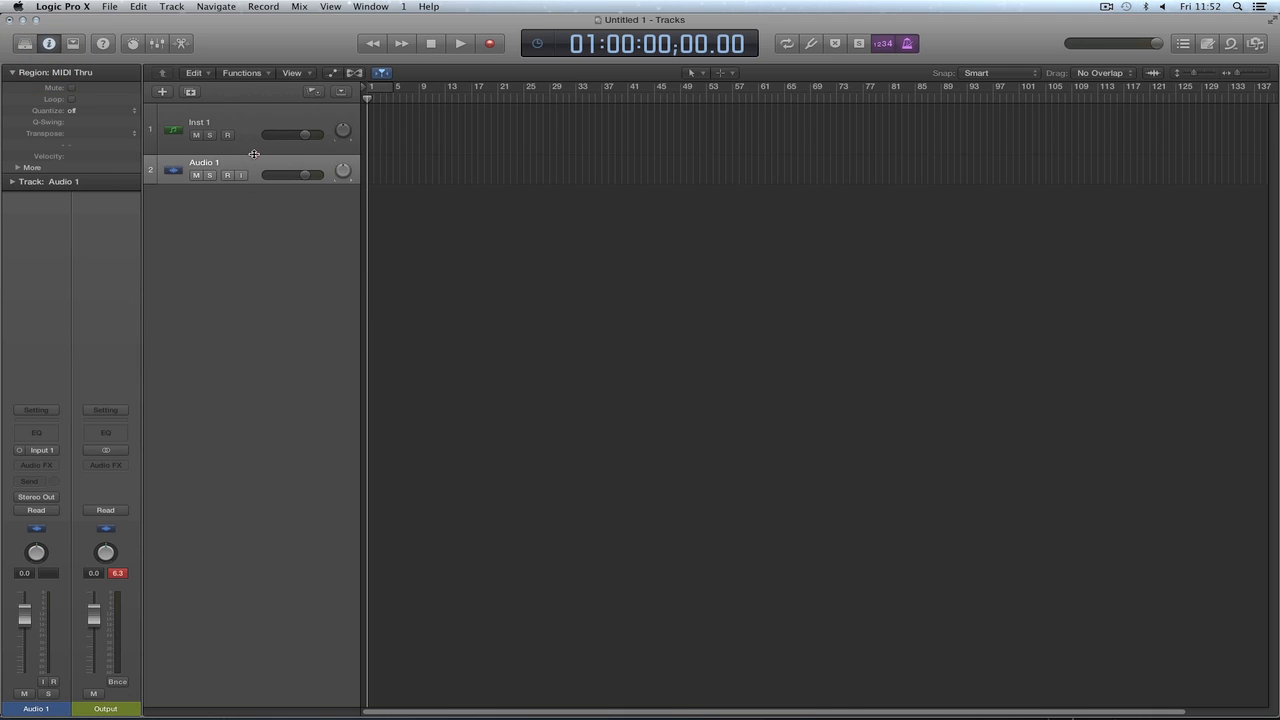
Make the Audio 1 track taller, collapse the Region inspector, and show the Library for the Inst 1 track.
left_click_drag(254, 154, 258, 201)
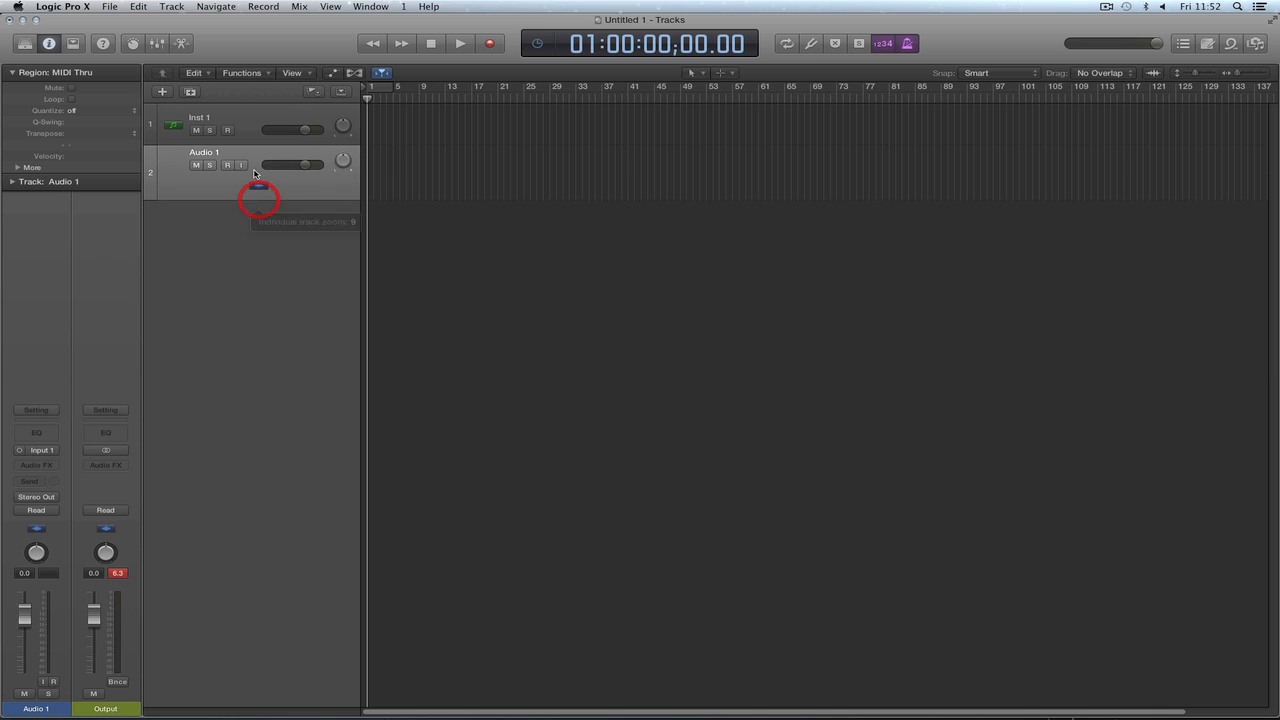
left_click(247, 126)
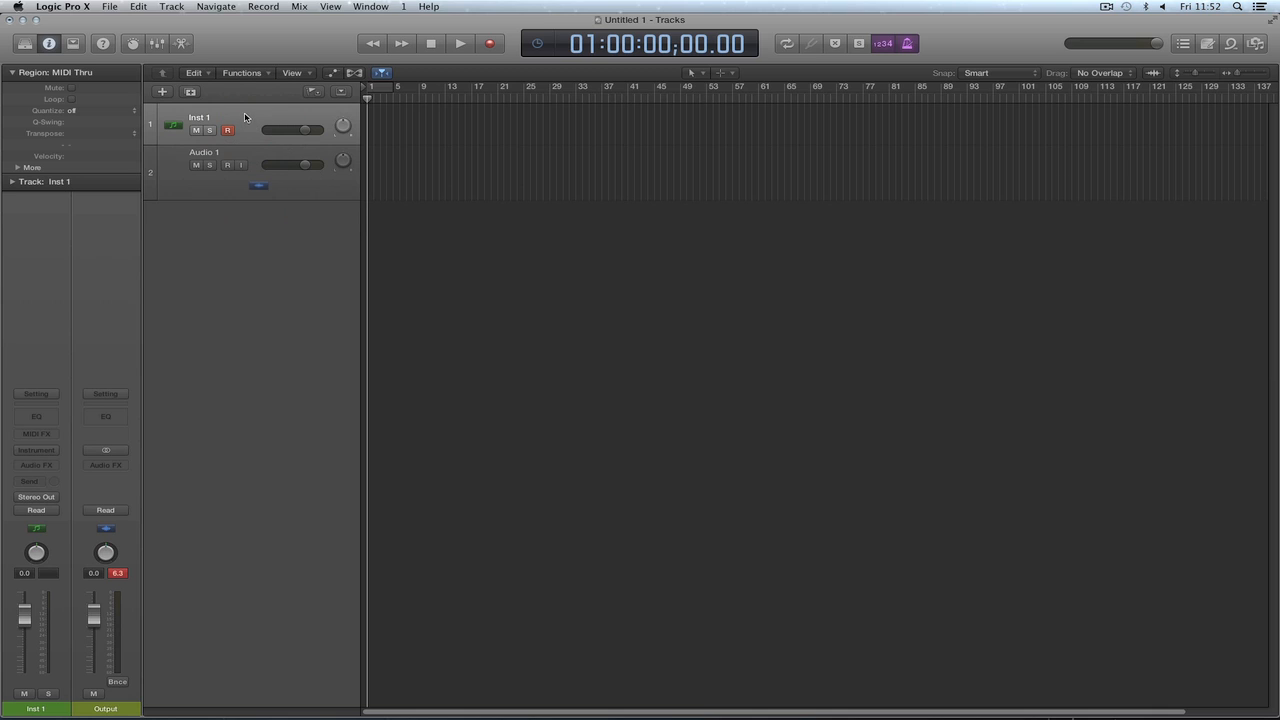
left_click(12, 72)
left_click(25, 43)
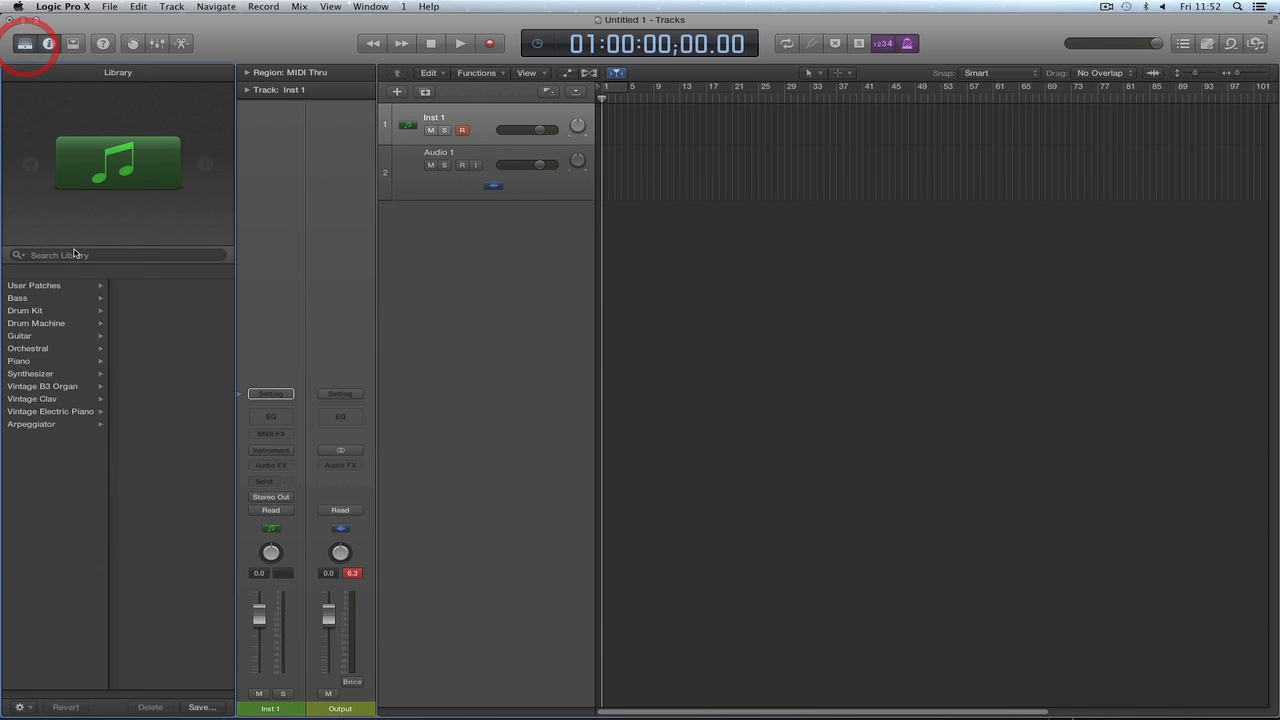
Load the Authentic Strings patch from the Library's Synthesizer Strings category onto the Inst 1 track and hide the Library.
left_click(32, 372)
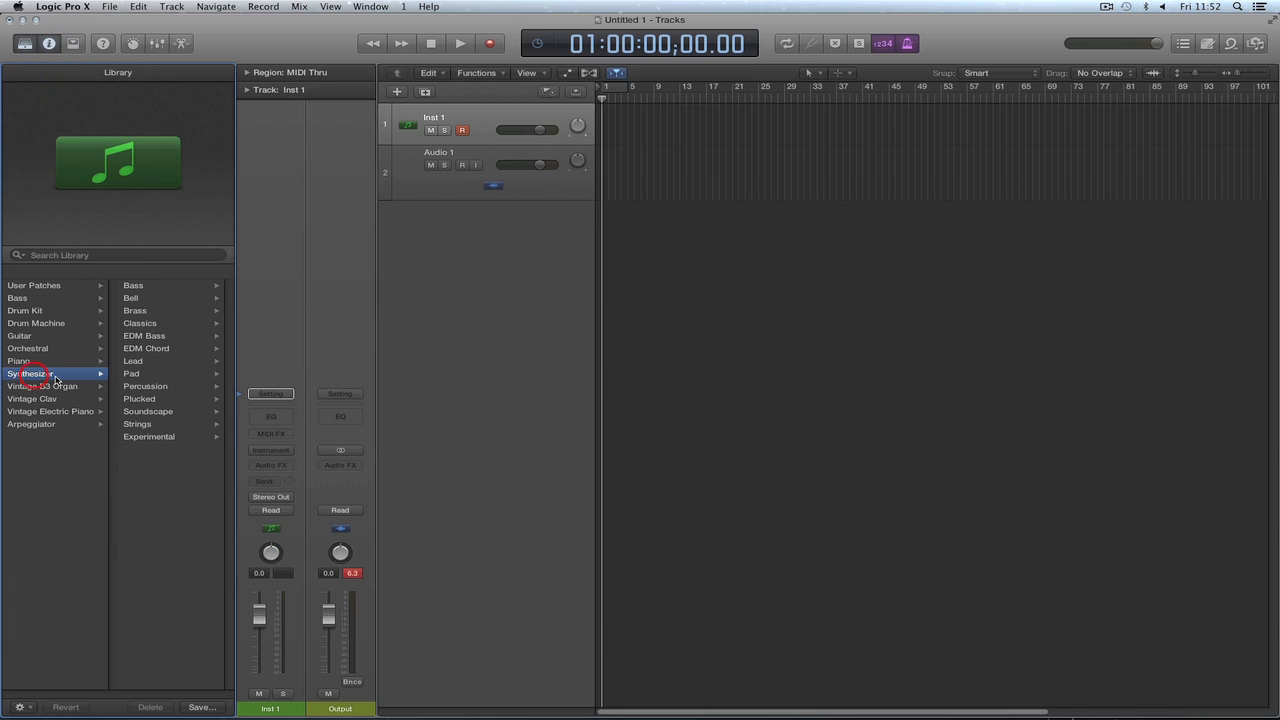
left_click(145, 428)
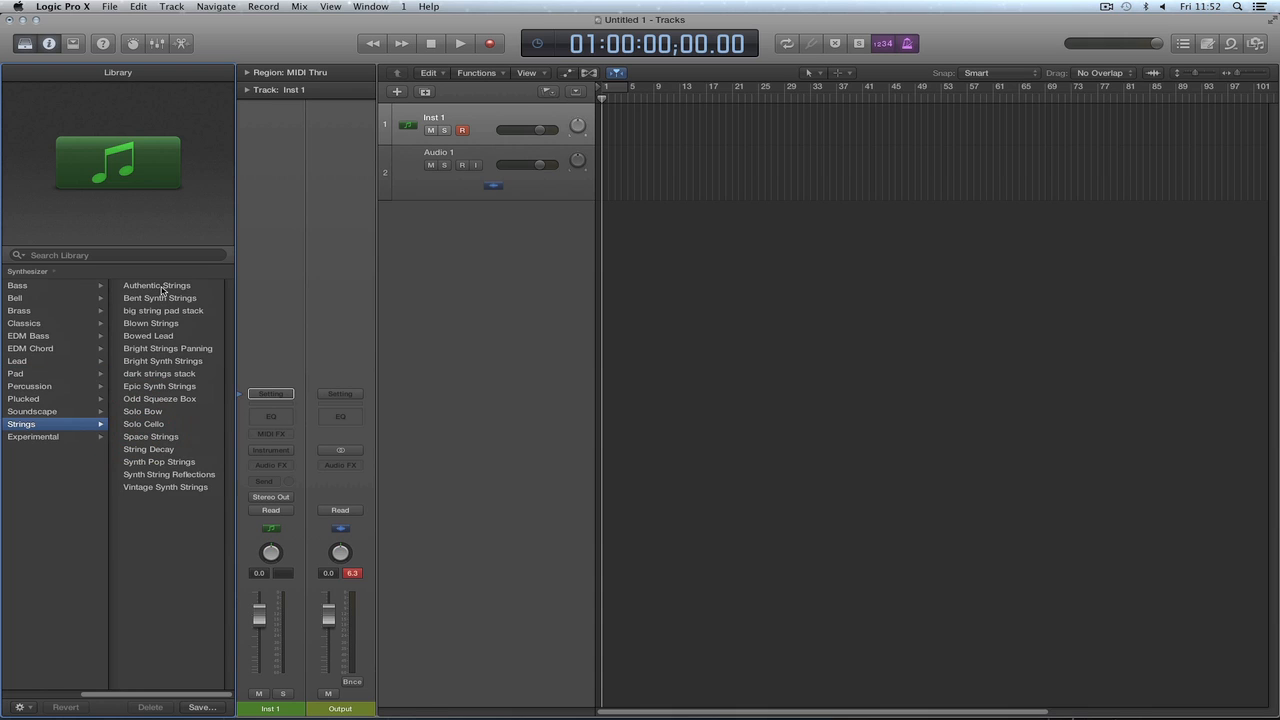
left_click(157, 285)
left_click_drag(1233, 68, 1243, 72)
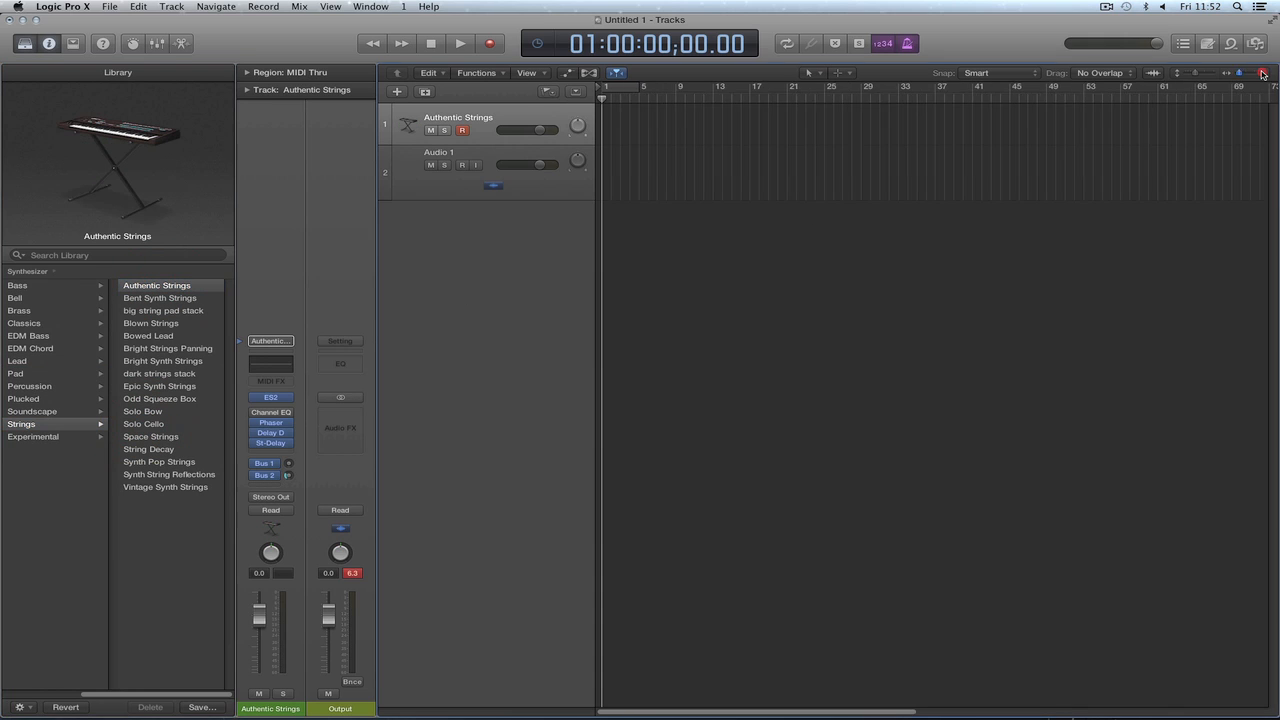
left_click(25, 43)
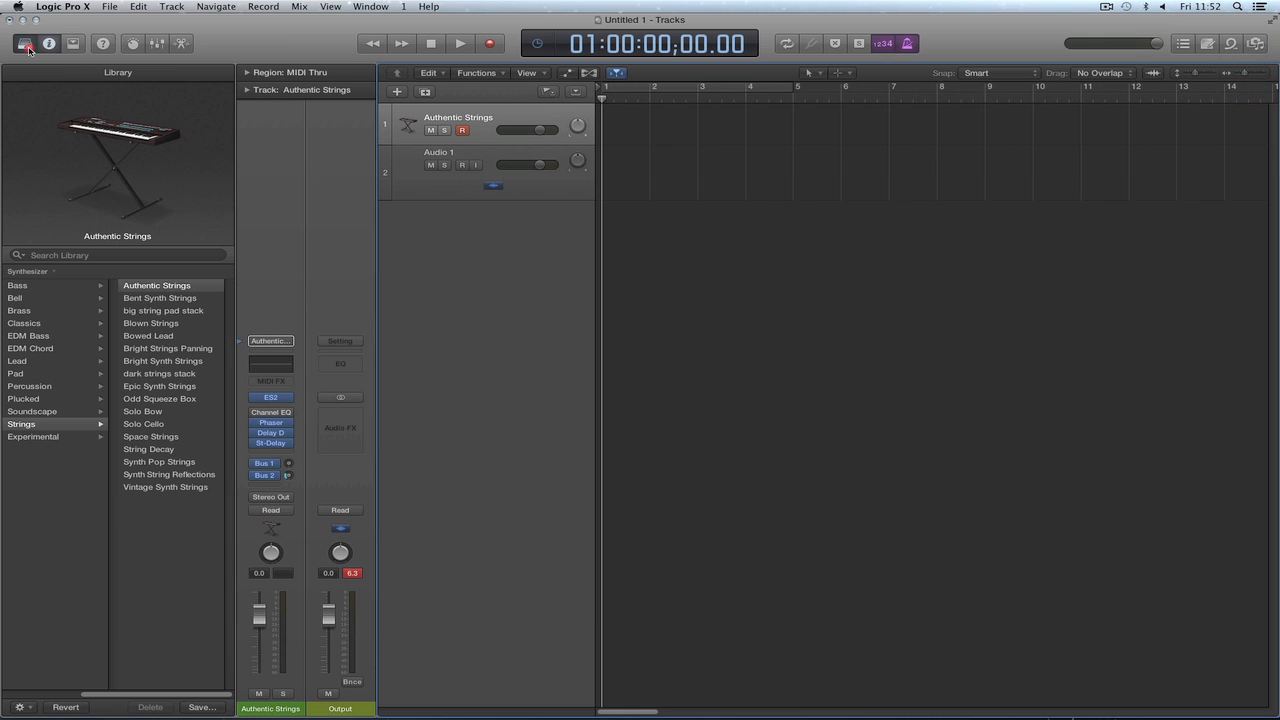
Draw a one-bar MIDI region at bar 1 of the Authentic Strings track and set the cycle range to that bar.
right_click(474, 208)
left_click(473, 208)
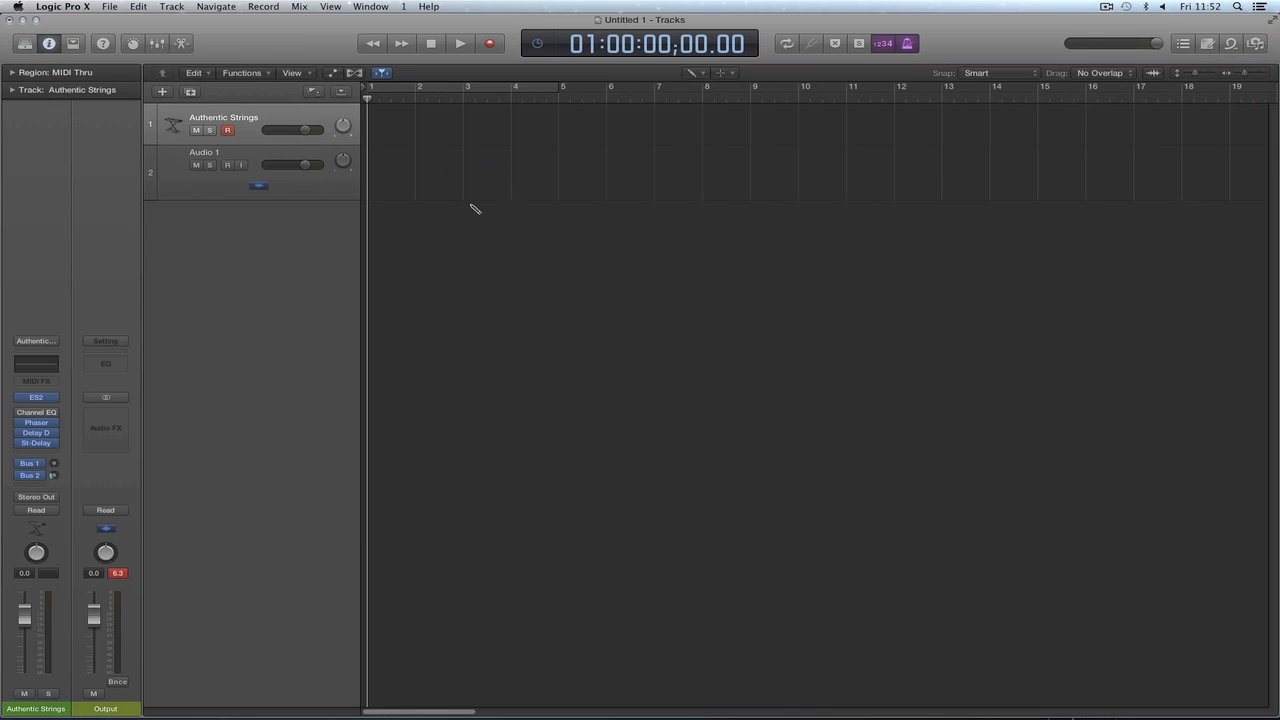
left_click(386, 124)
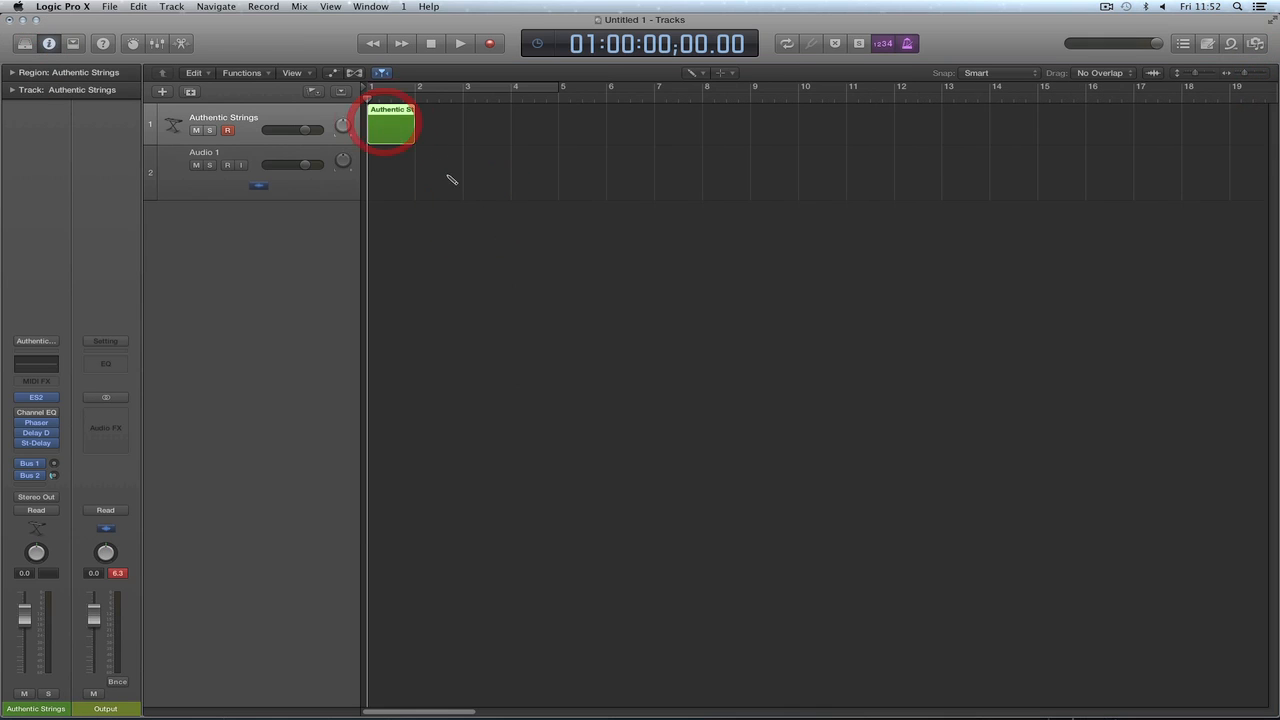
left_click(392, 88)
left_click_drag(557, 87, 411, 88)
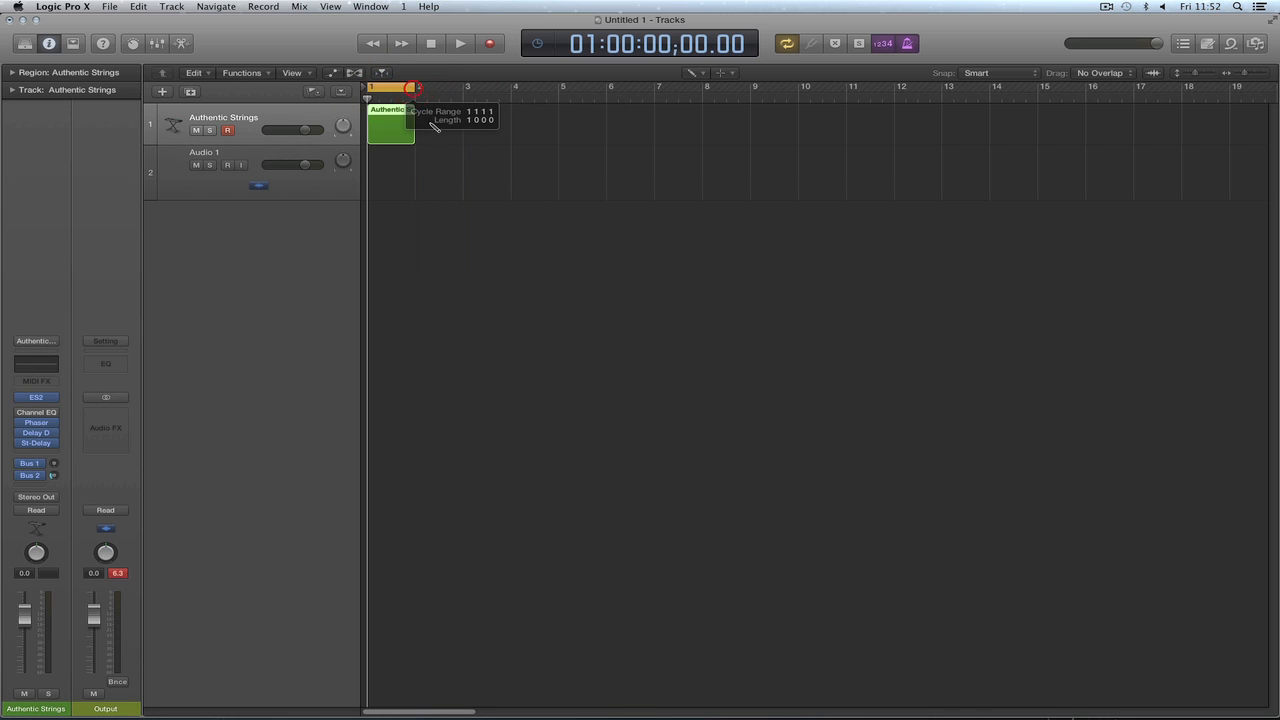
Open the Authentic Strings region in the Piano Roll and enlarge the editor.
right_click(437, 194)
left_click(463, 203)
left_click(393, 116)
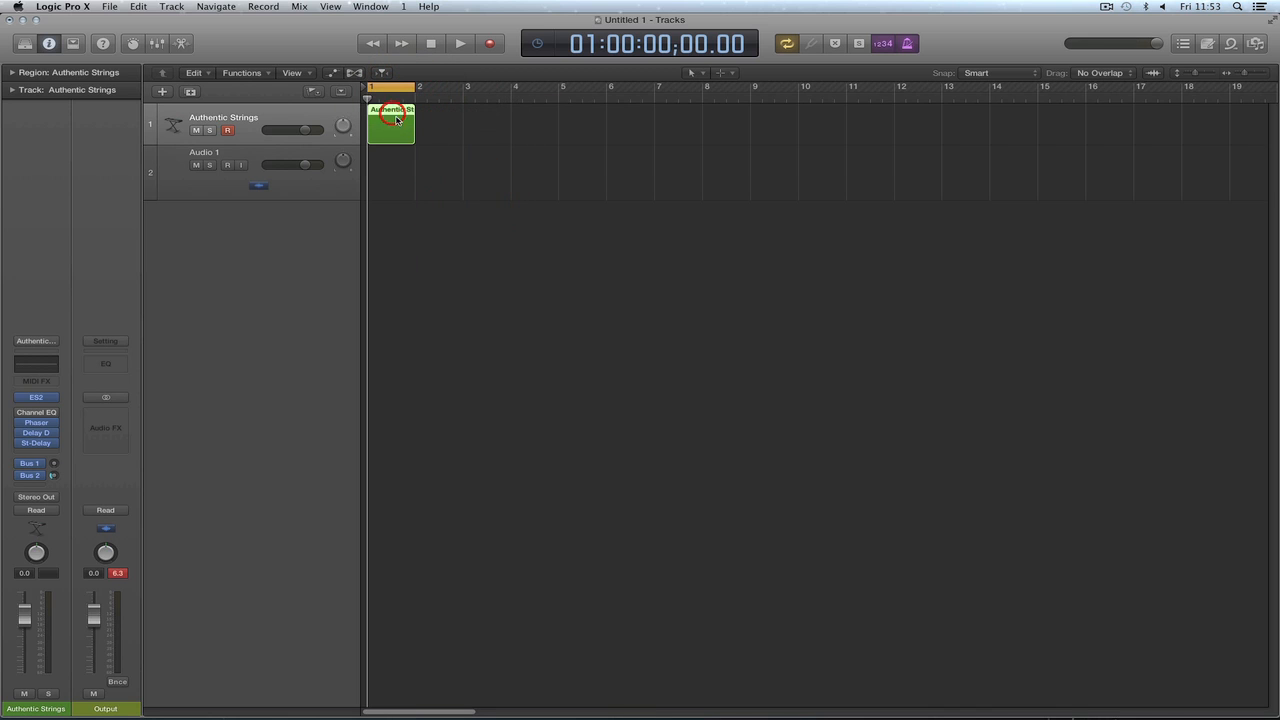
double_click(396, 120)
left_click_drag(700, 496, 709, 376)
Lower the master volume to -9.1 dB and draw a G3 note filling bar 1 in the Piano Roll.
right_click(401, 533)
left_click(445, 548)
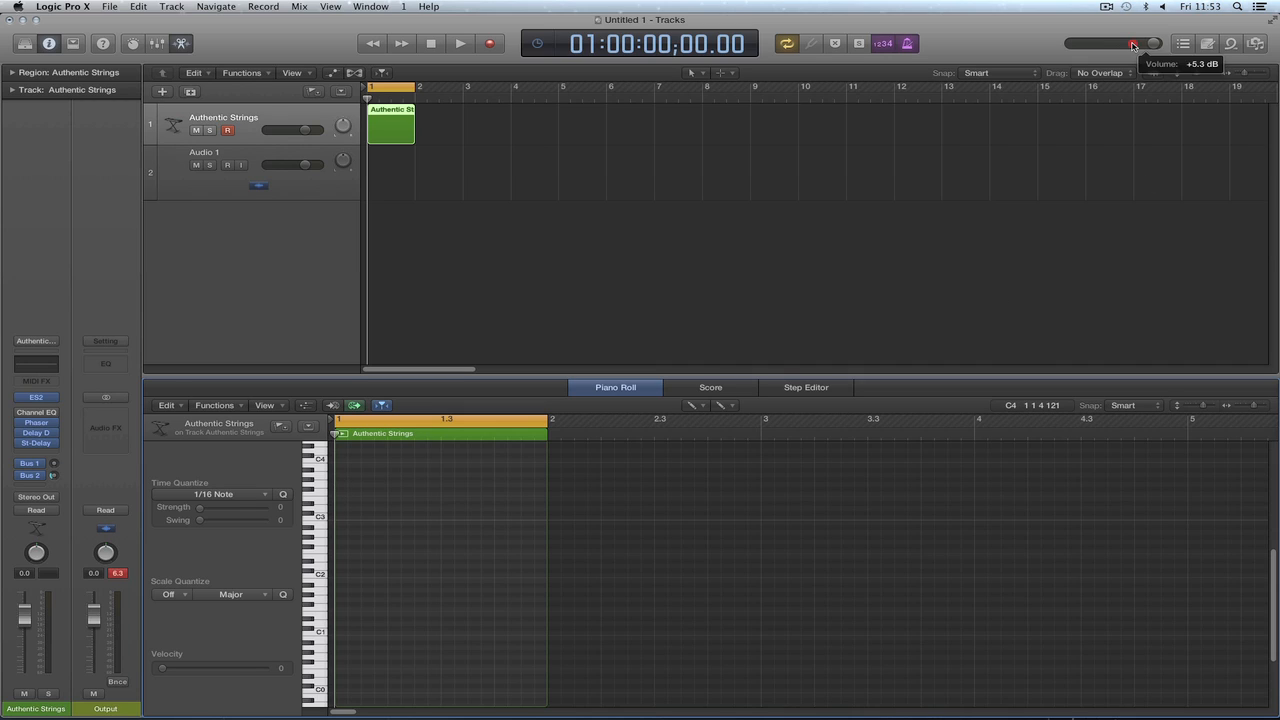
left_click_drag(1156, 44, 1099, 46)
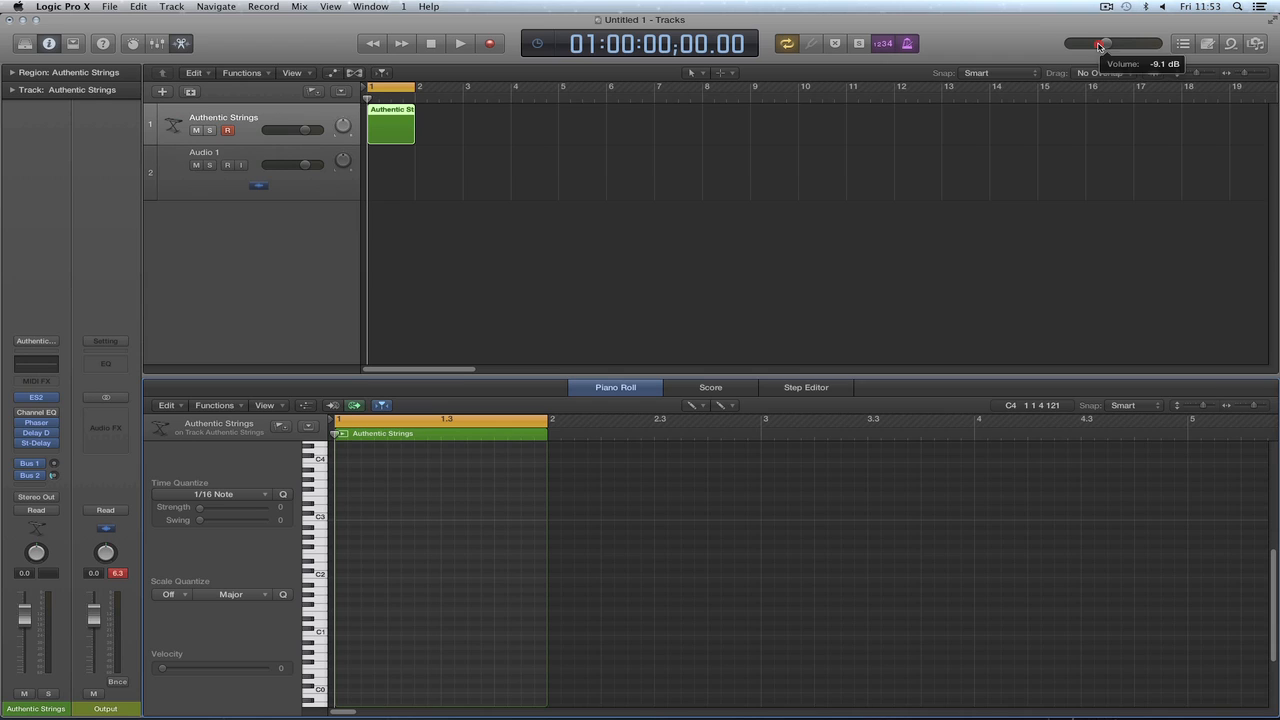
left_click(340, 488)
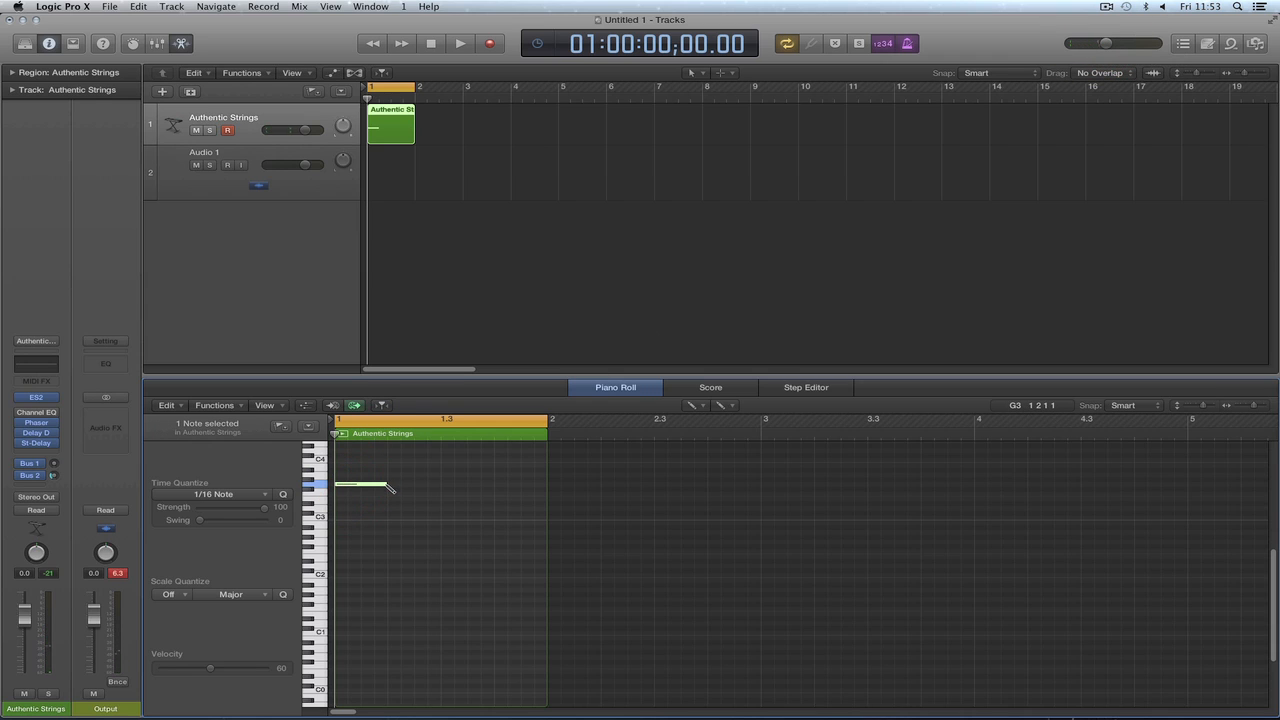
left_click_drag(389, 486, 540, 490)
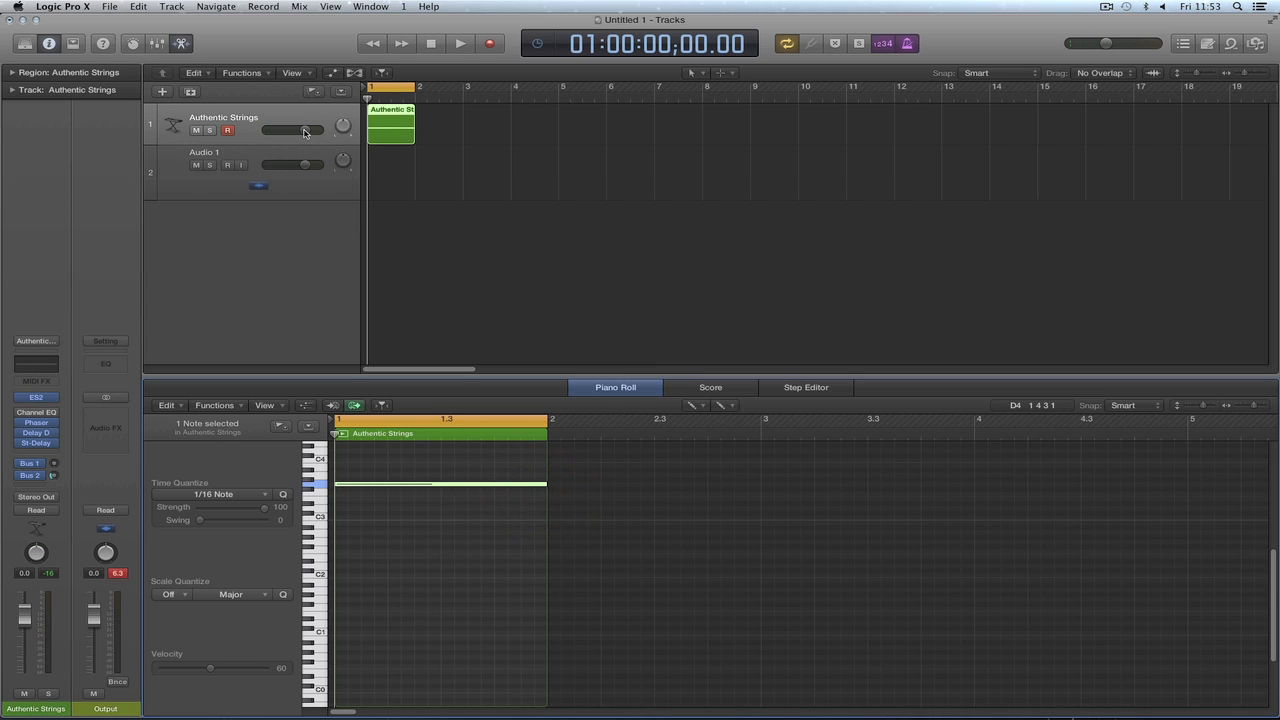
Play the cycled bar of strings and stop playback.
left_click(469, 45)
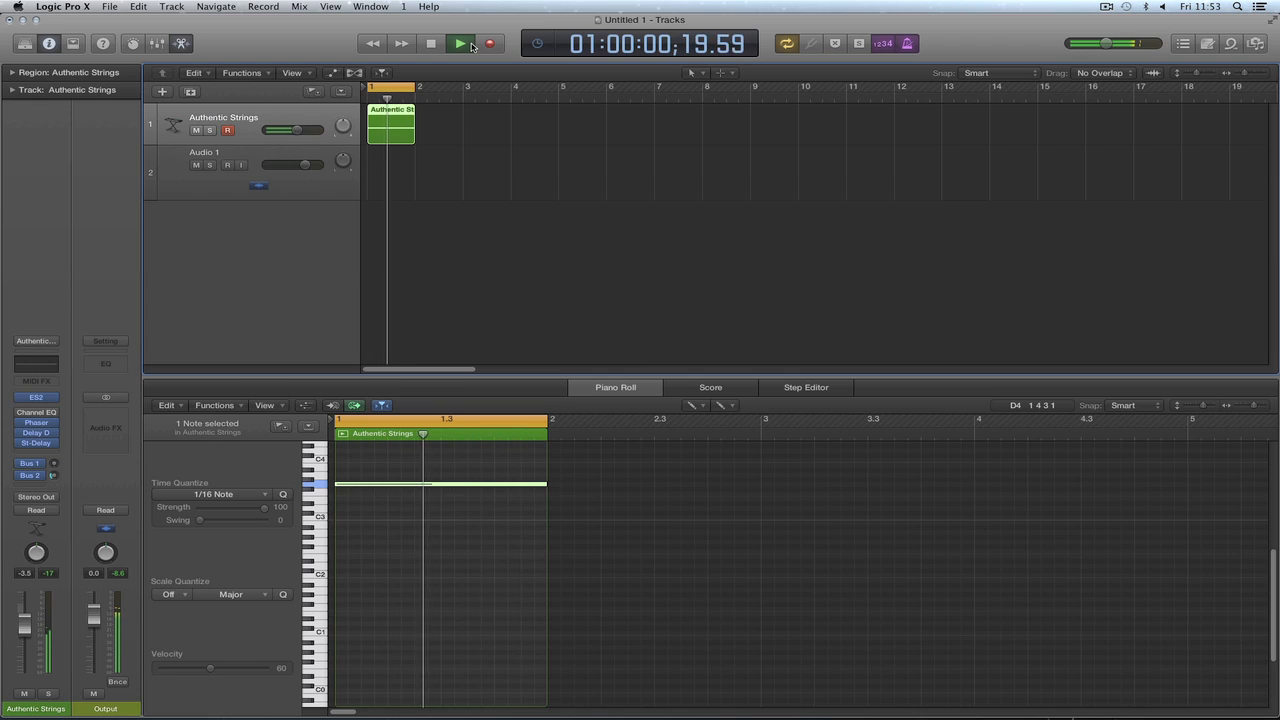
left_click(471, 45)
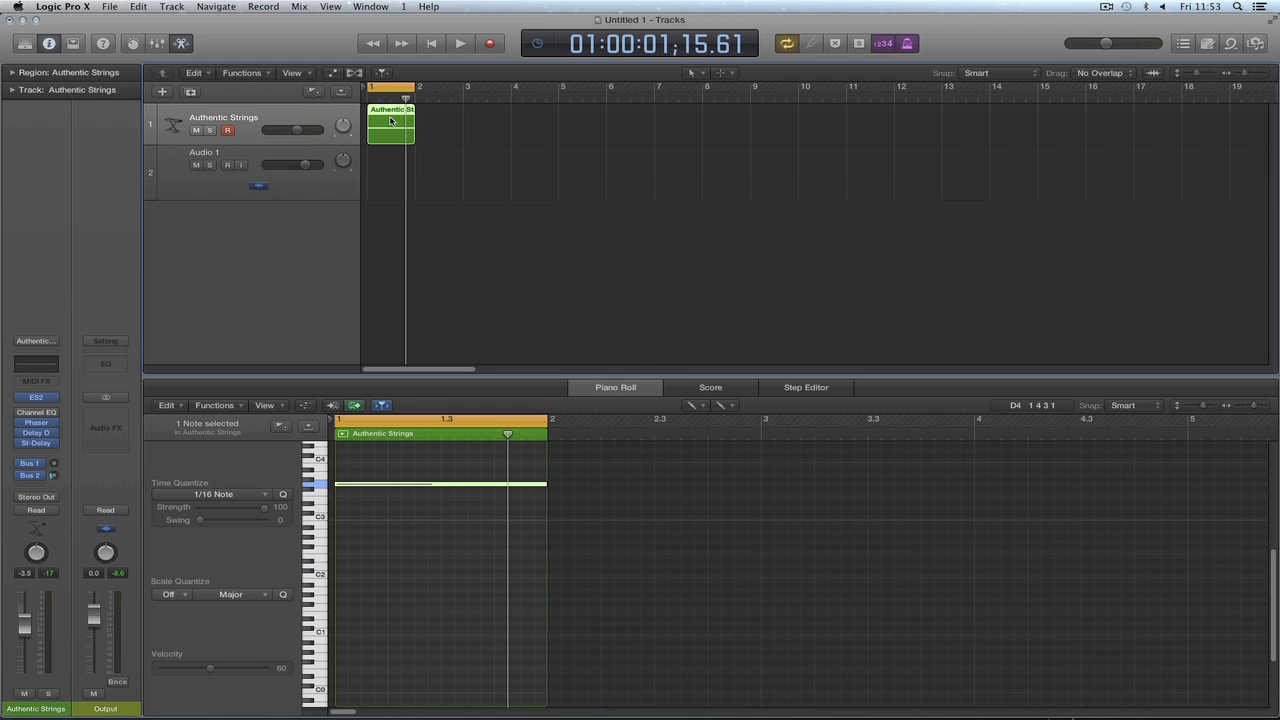
Delete the Authentic Strings region and remove both the Authentic Strings and Audio 1 tracks.
key("Delete")
left_click(325, 116)
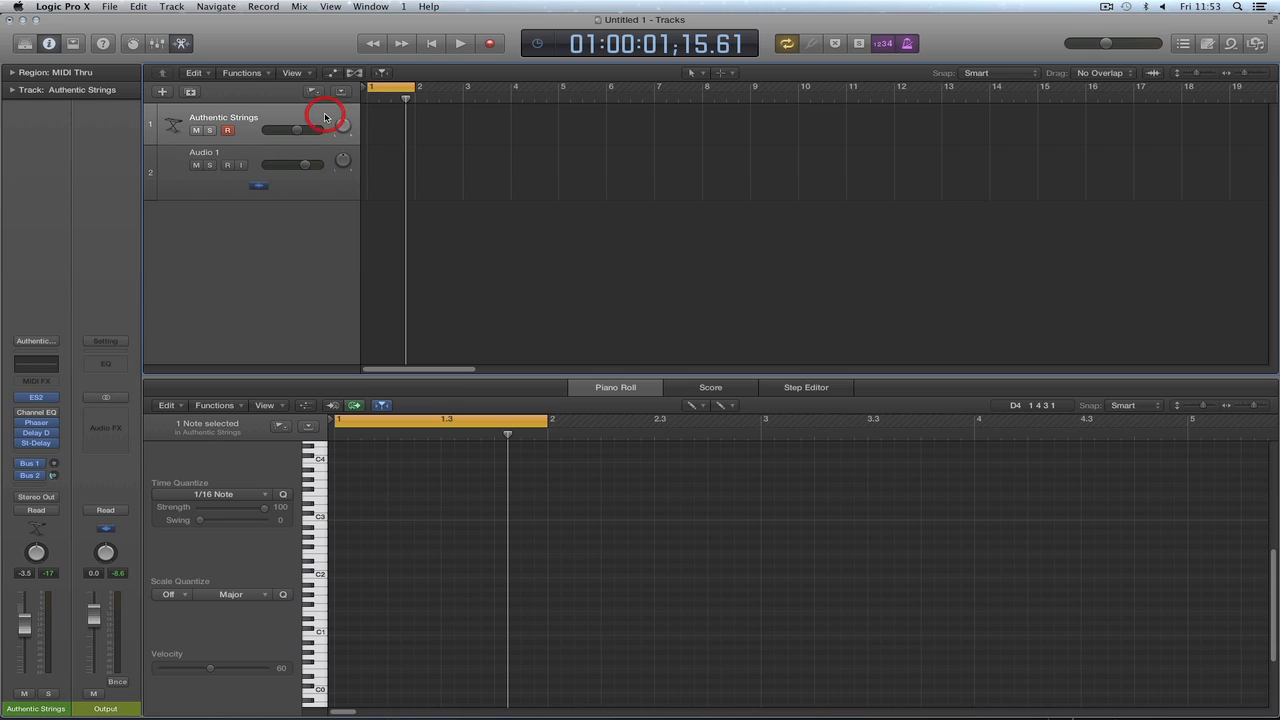
key("super+BackSpace")
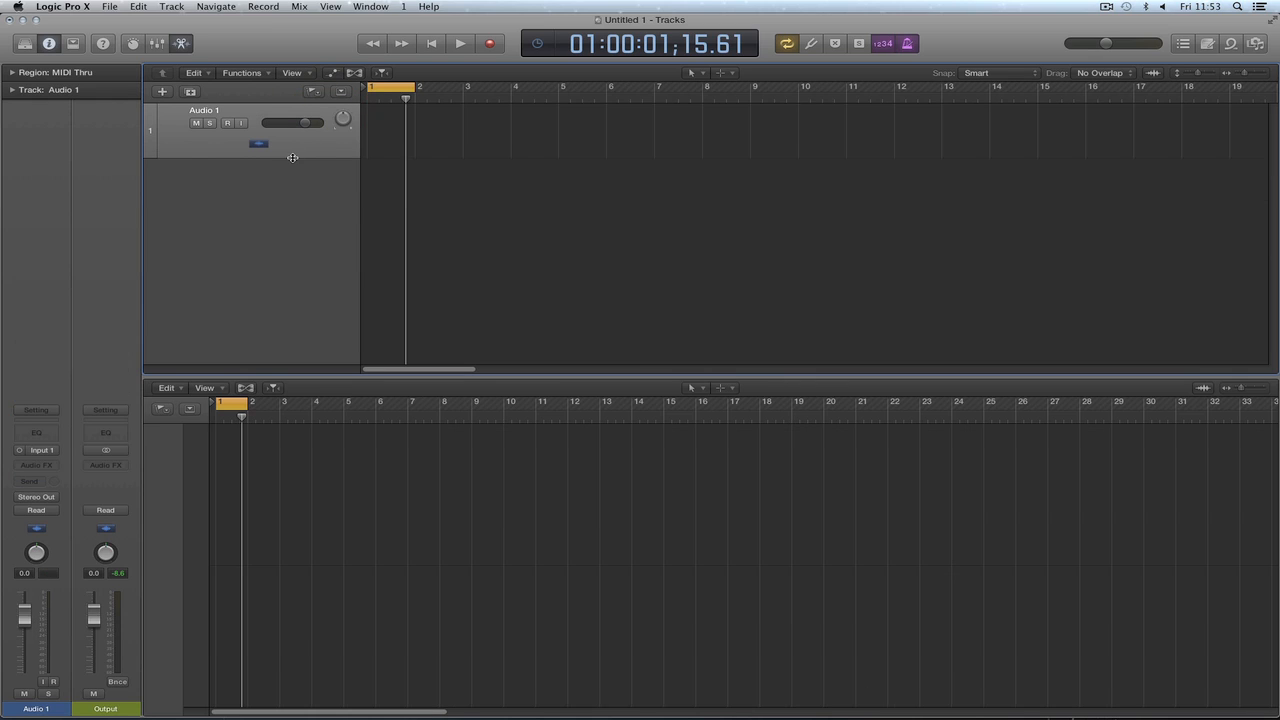
left_click_drag(293, 158, 294, 135)
left_click(272, 114)
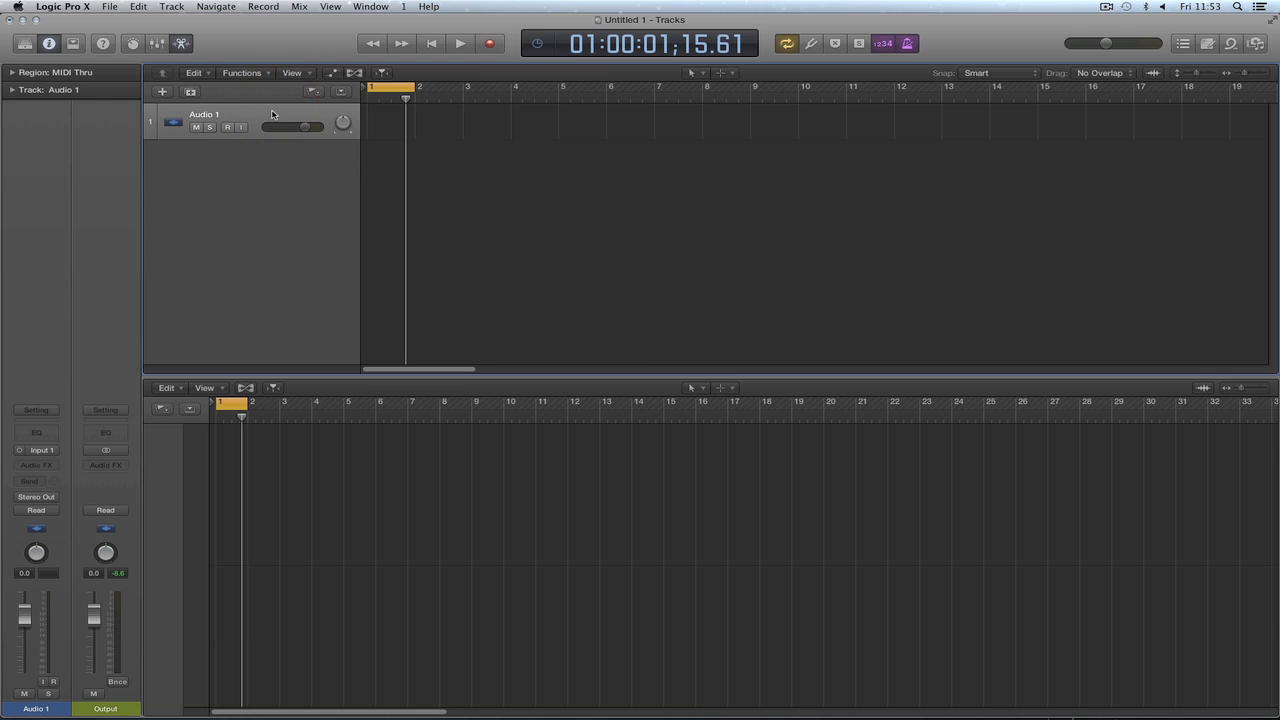
key("super+BackSpace")
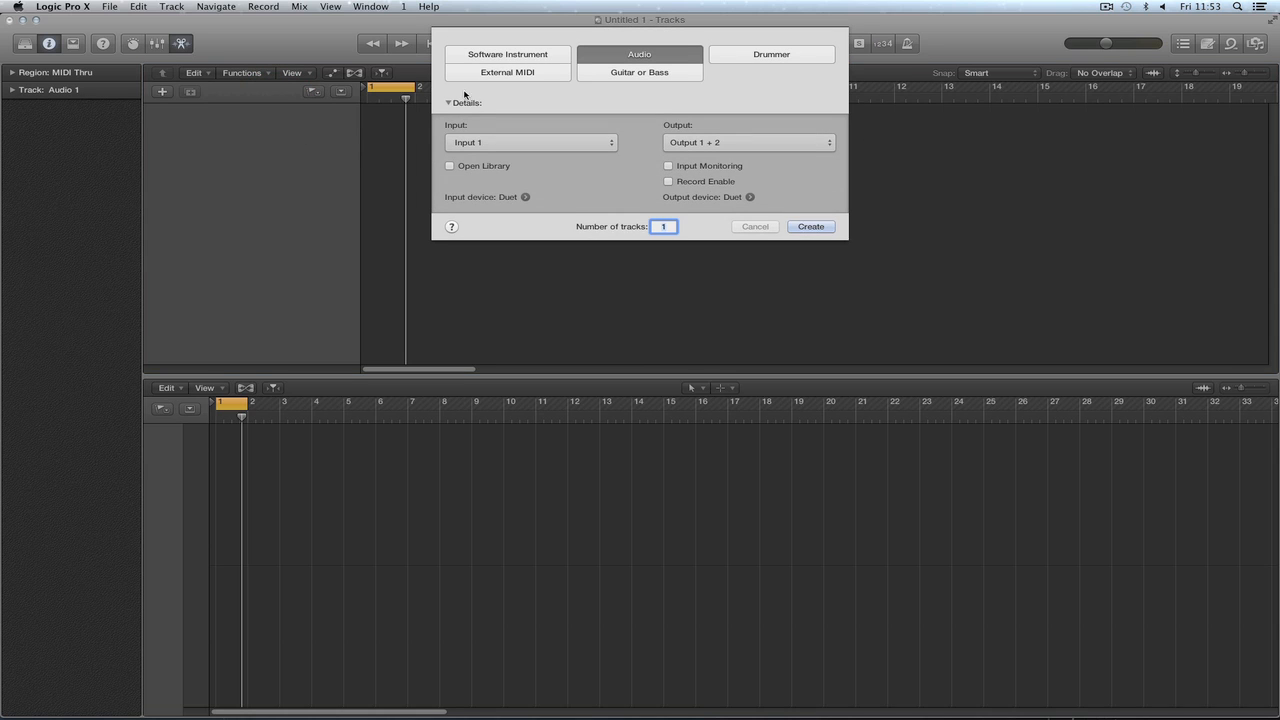
Create one new software instrument track.
left_click(507, 54)
left_click(808, 195)
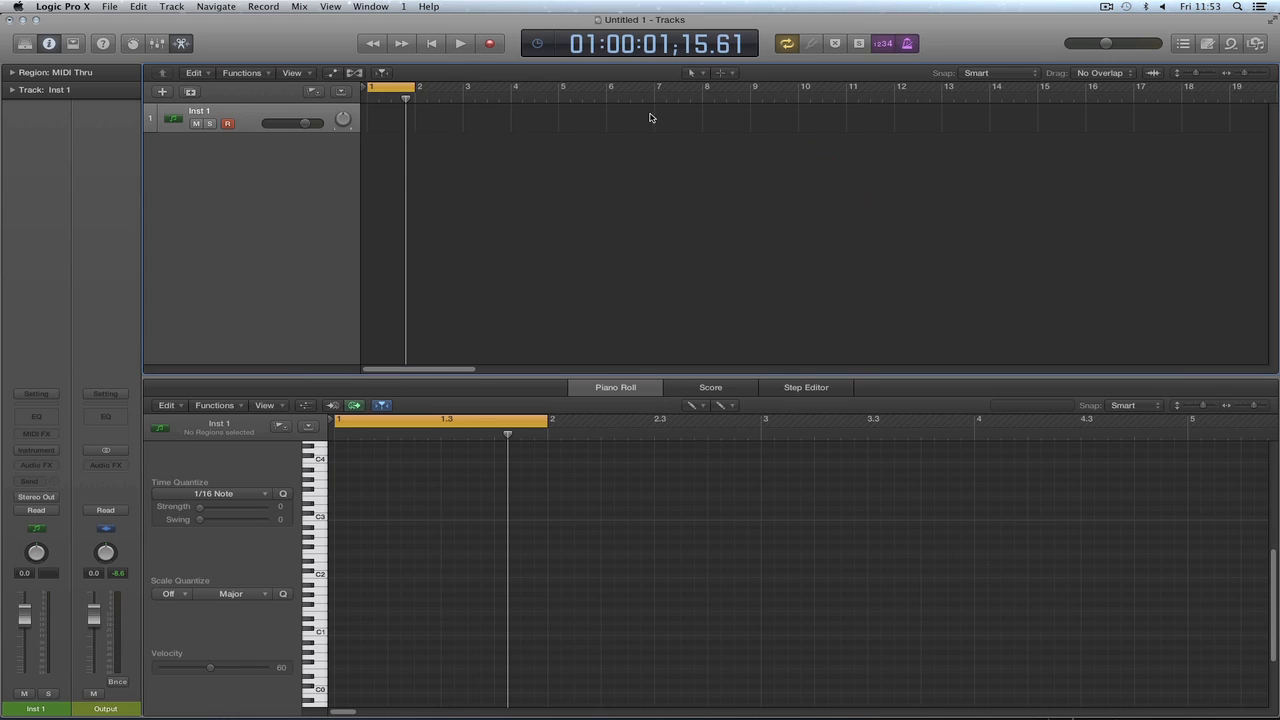
Change the LCD display to show beats, tempo, key and time signature, and turn Cycle mode off.
left_click(537, 44)
left_click(560, 14)
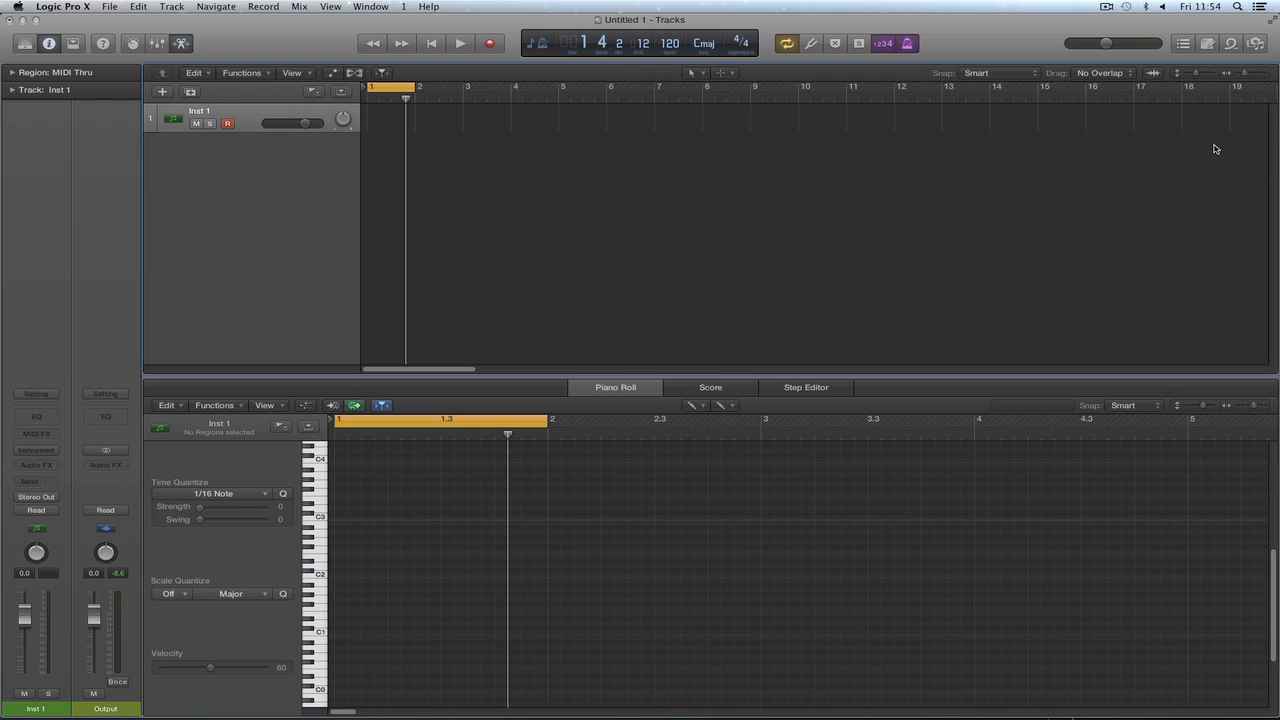
left_click(790, 44)
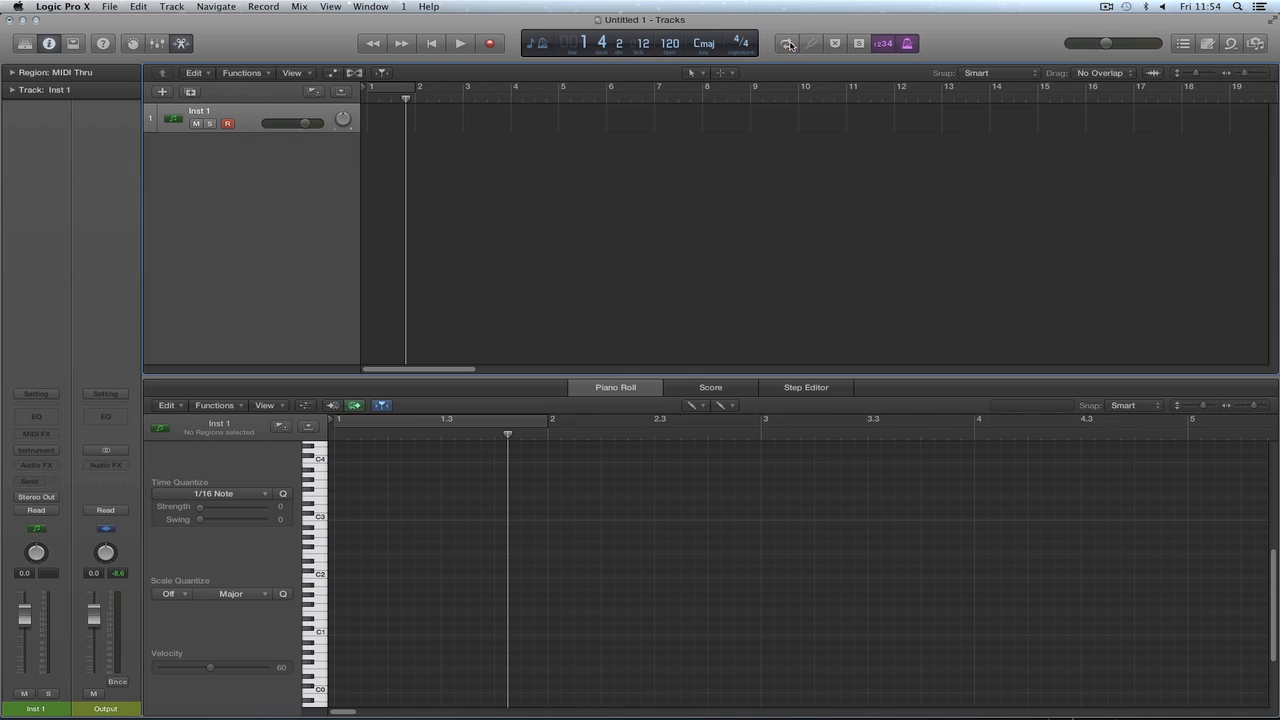
Return the playhead to the start of the project.
left_click(1237, 75)
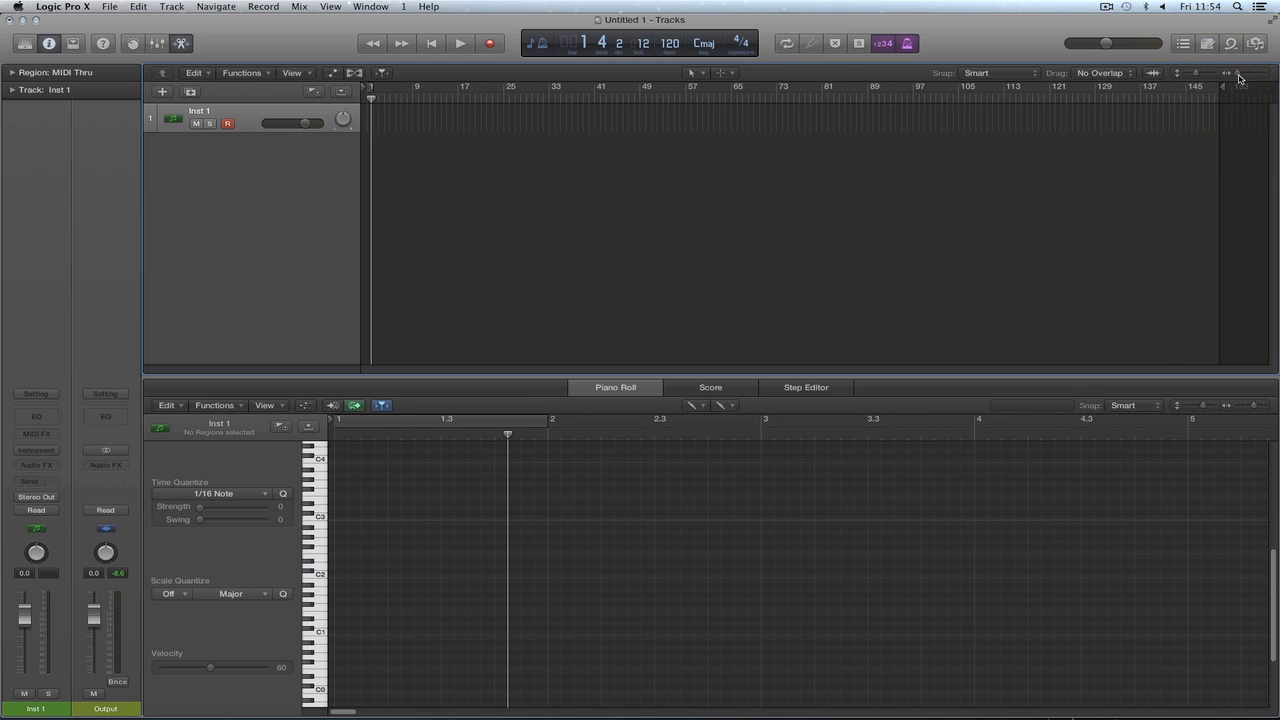
left_click(1237, 75)
left_click(436, 44)
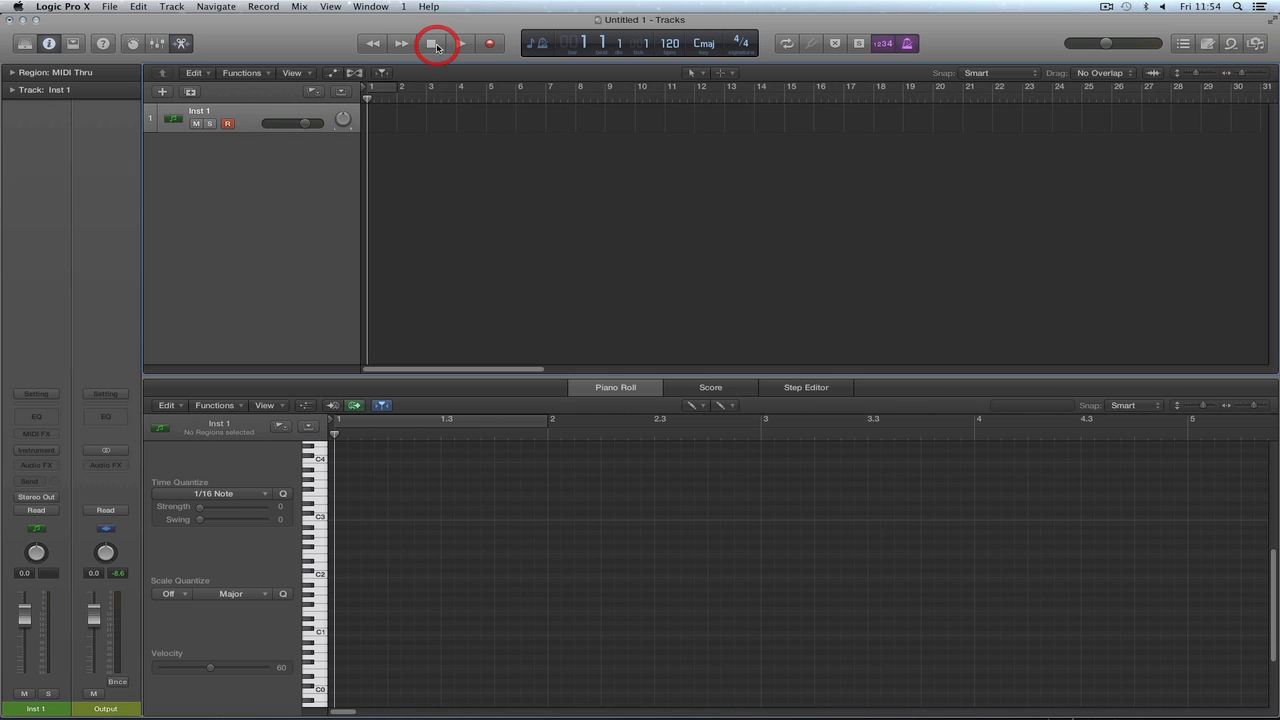
Make the Inst 1 track taller and hide the Piano Roll editor.
left_click_drag(296, 130, 303, 166)
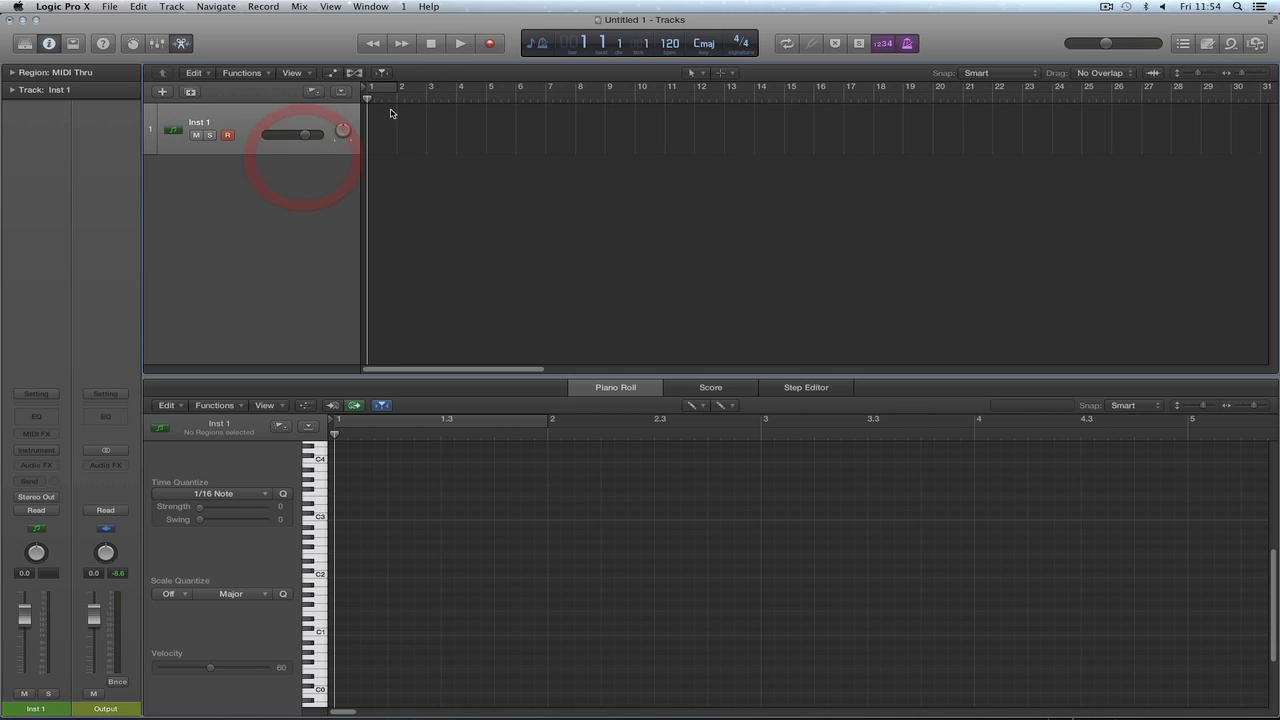
key("e")
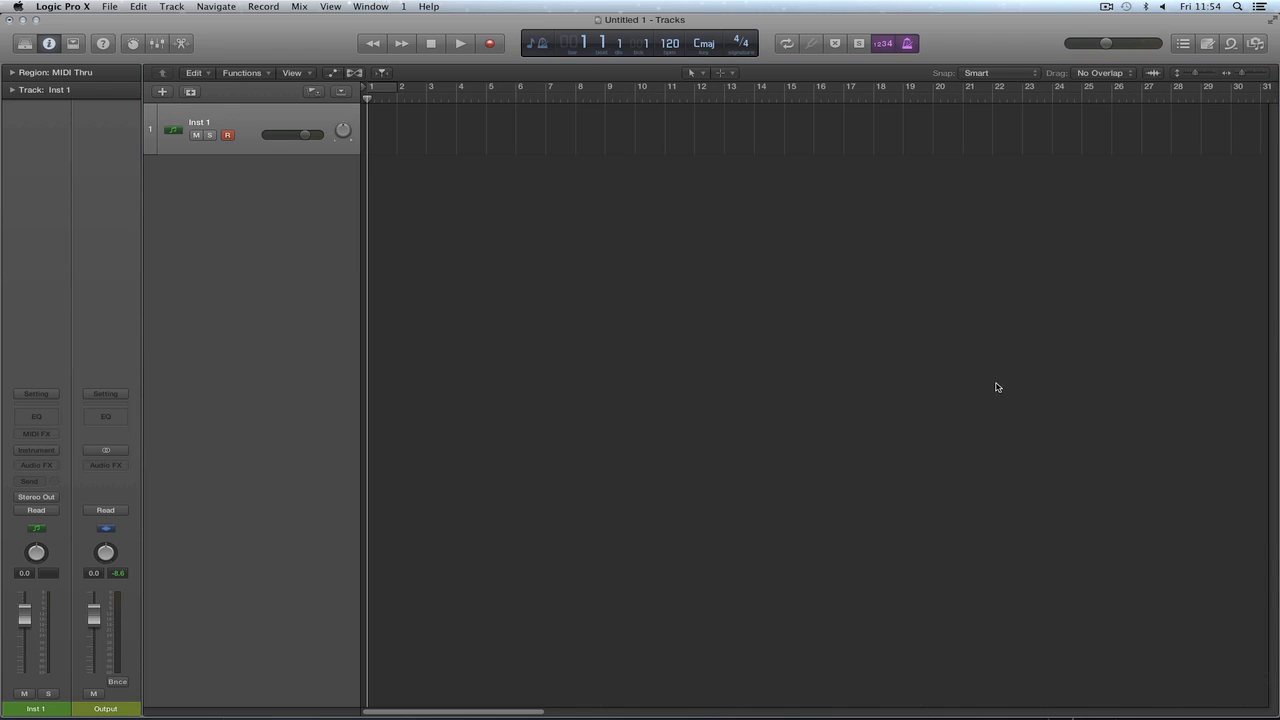
left_click(1256, 78)
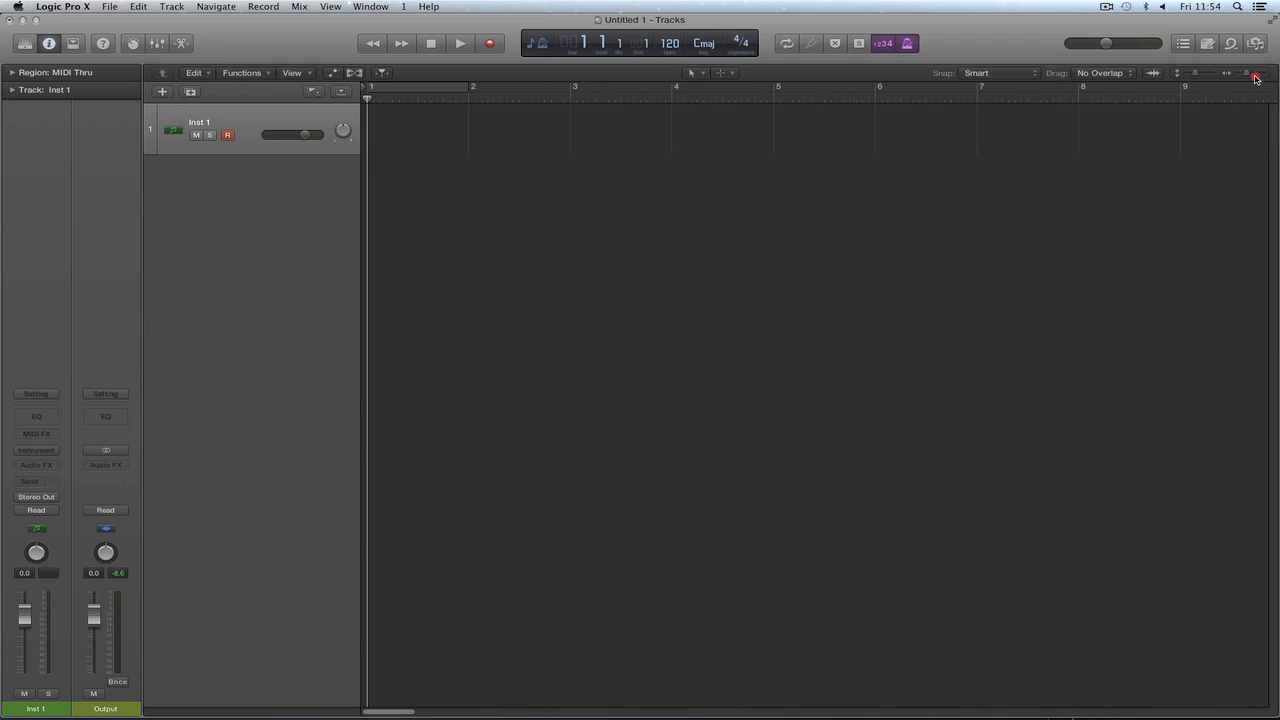
left_click_drag(393, 712, 364, 712)
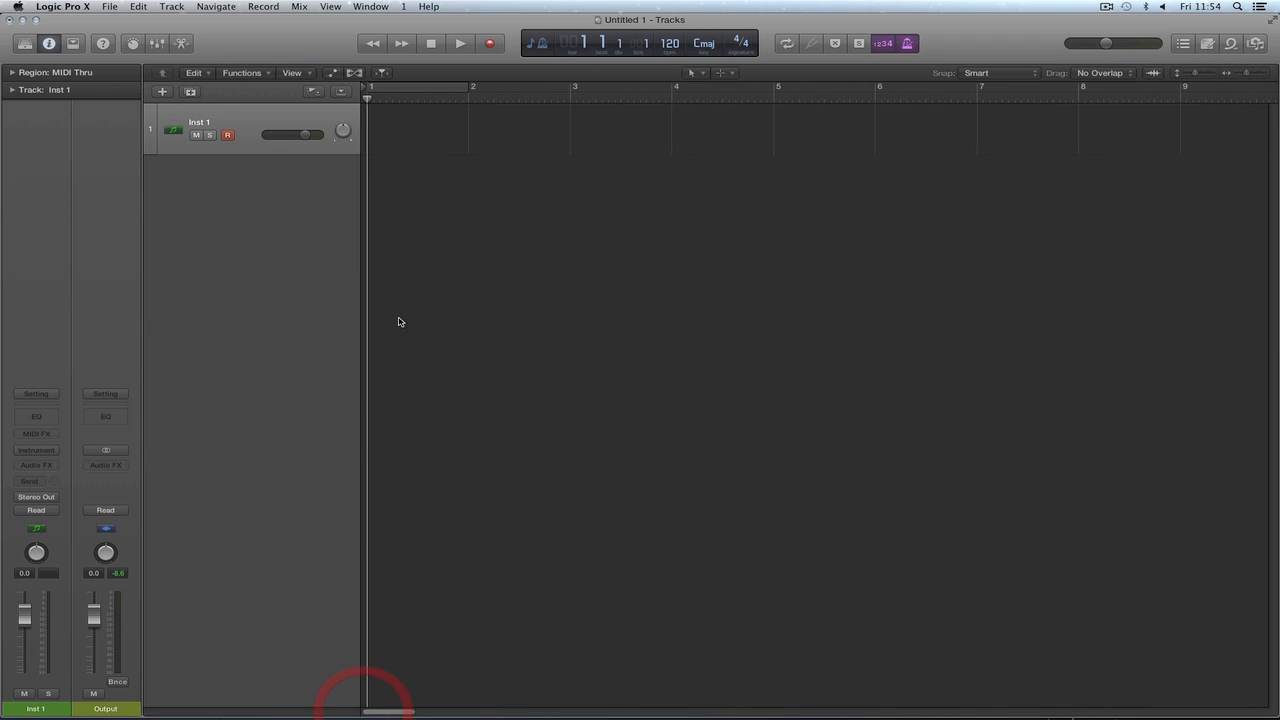
Show the Library for the Inst 1 track and load the SoCal patch from the Drum Kit category.
right_click(417, 189)
left_click(248, 122)
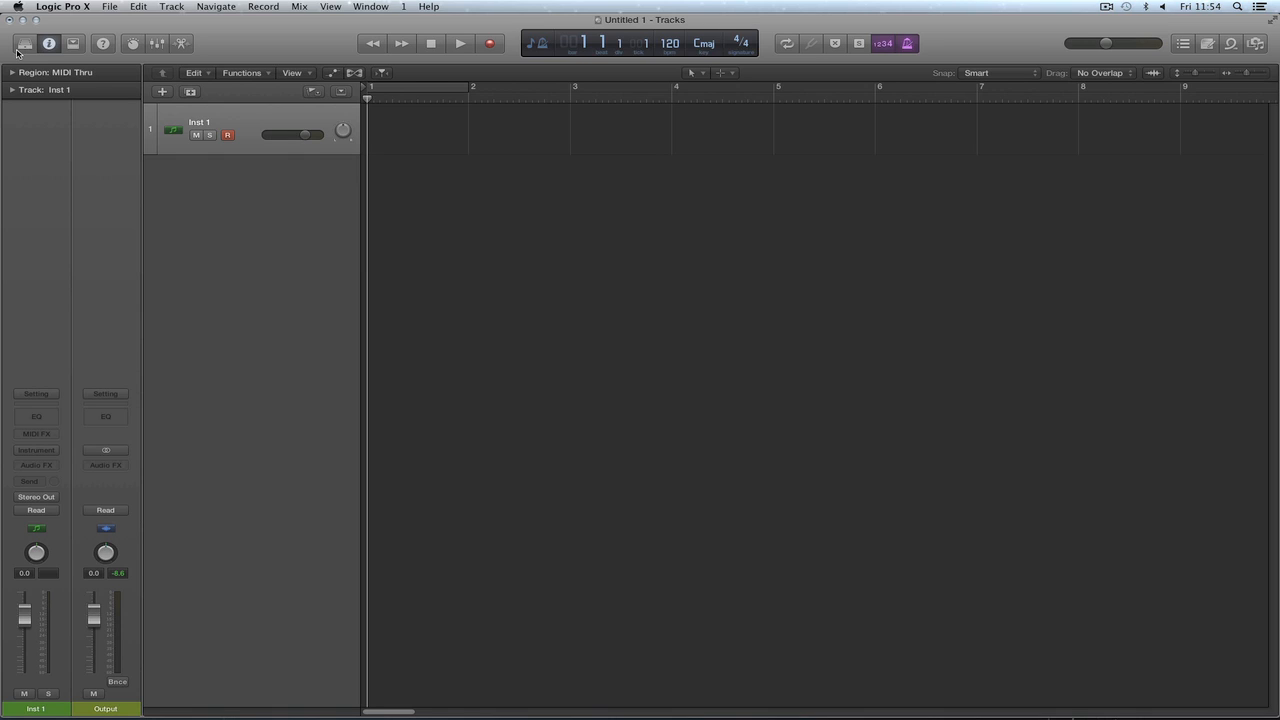
left_click(258, 120)
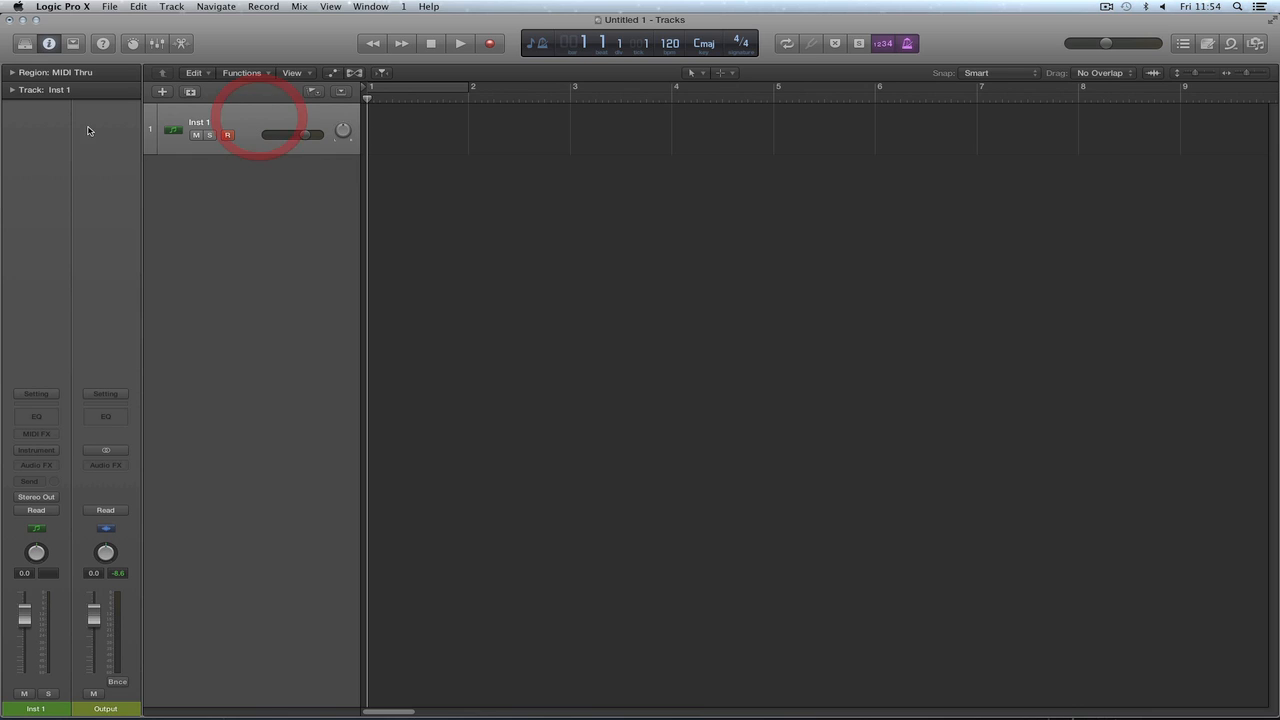
left_click(25, 45)
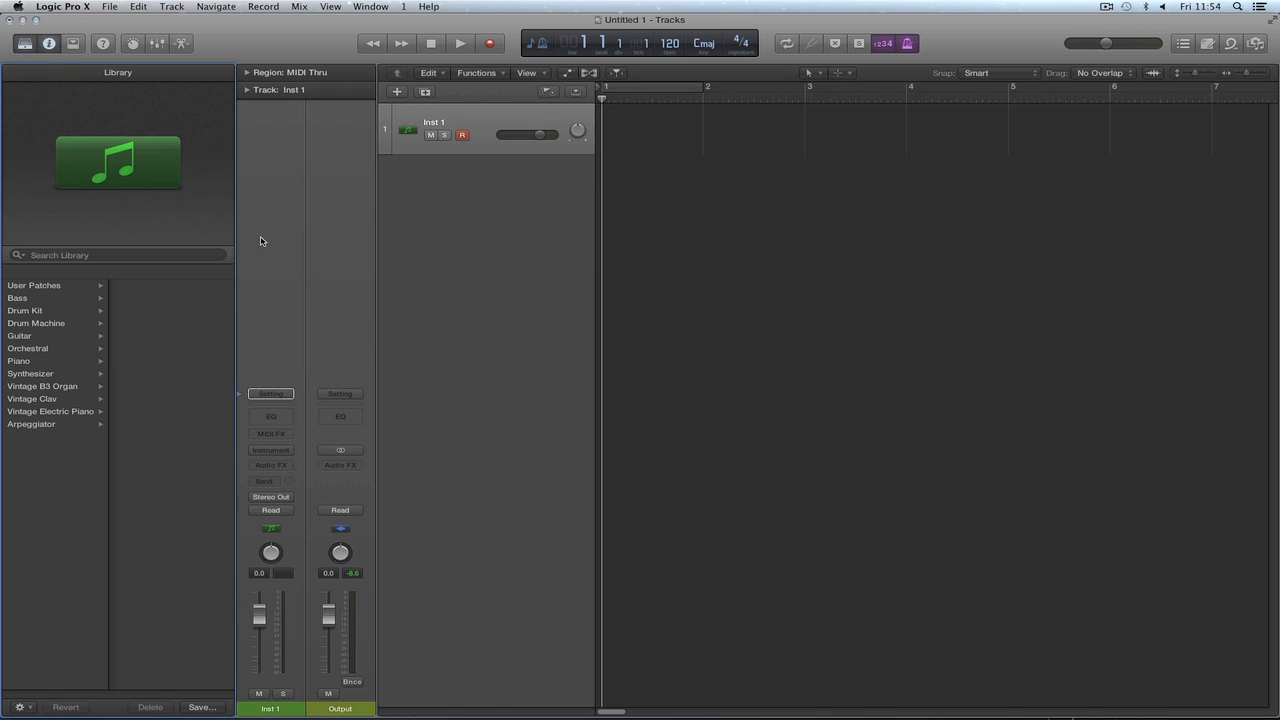
left_click(30, 312)
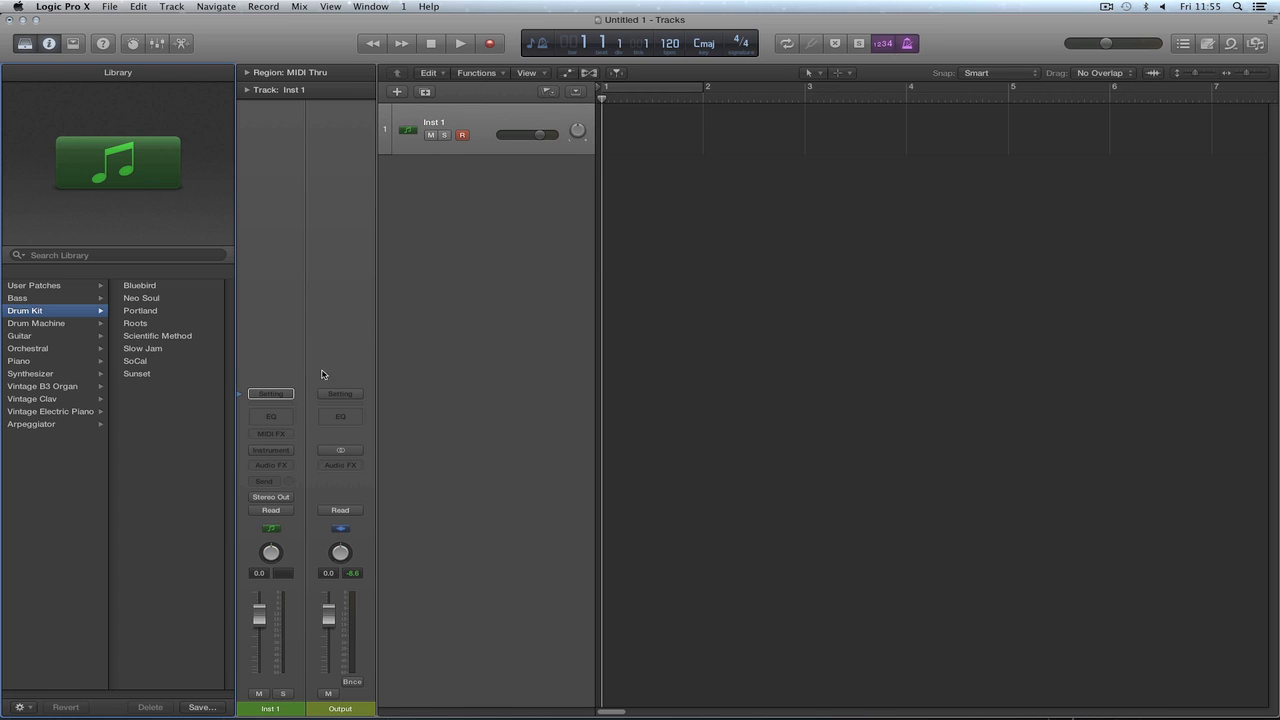
left_click(136, 361)
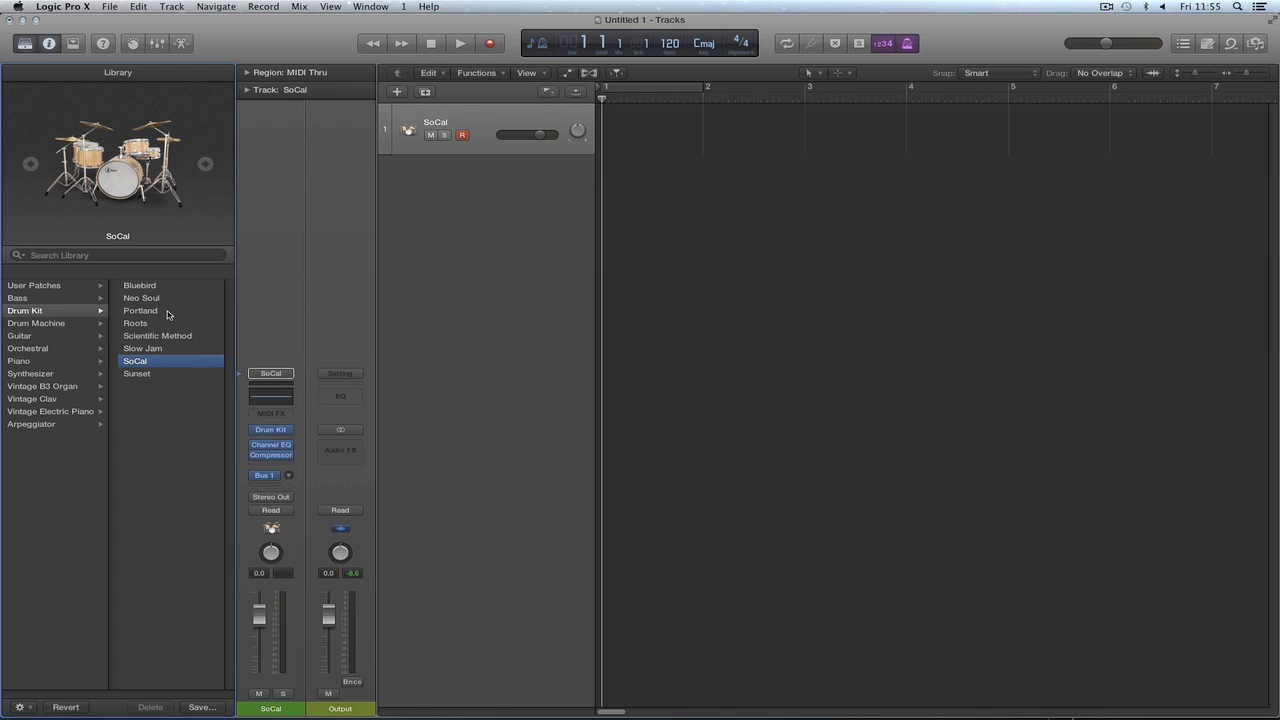
Audition the snare in the SoCal track's Drum Kit Designer and raise the master volume.
left_click(271, 430)
left_click(343, 420)
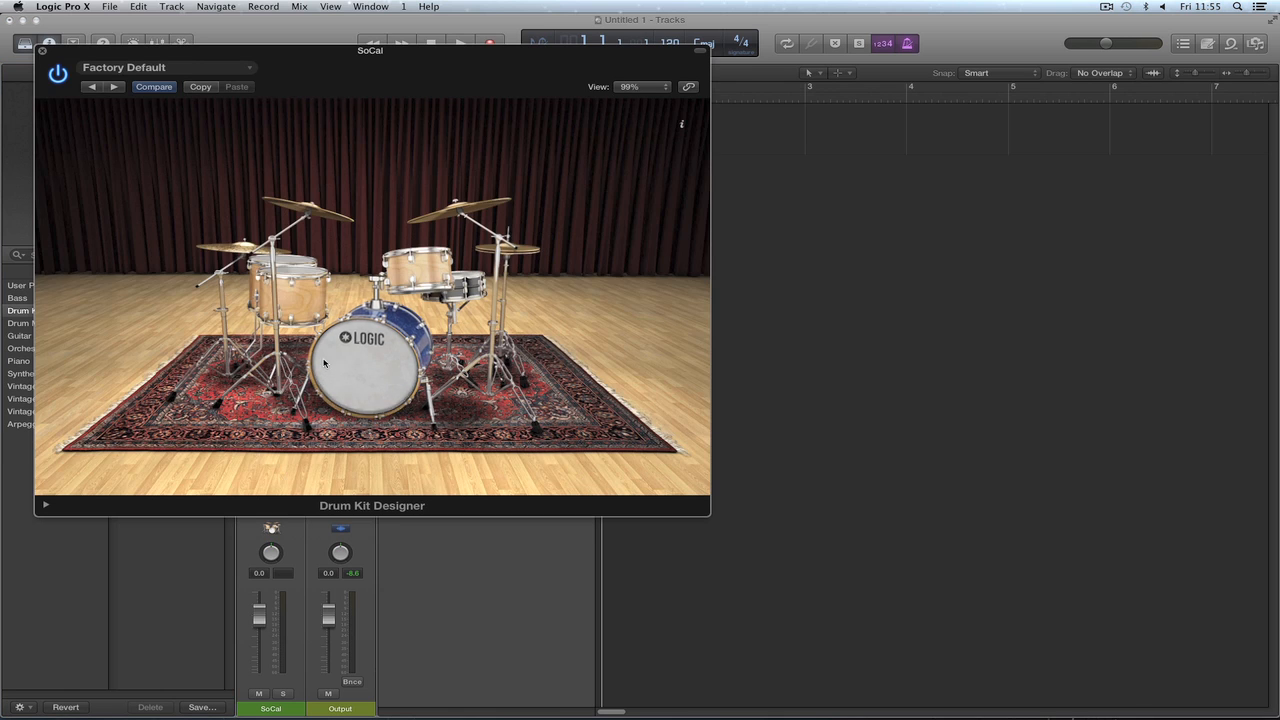
left_click(473, 285)
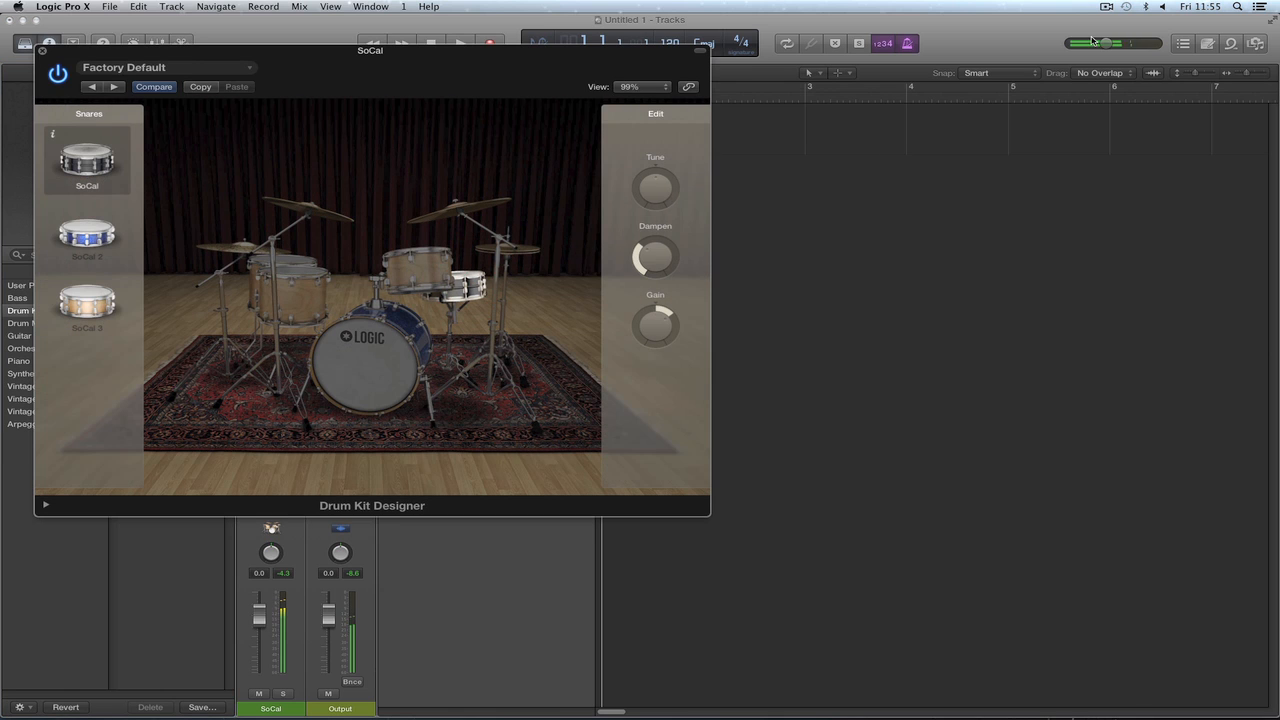
left_click_drag(1110, 45, 1134, 48)
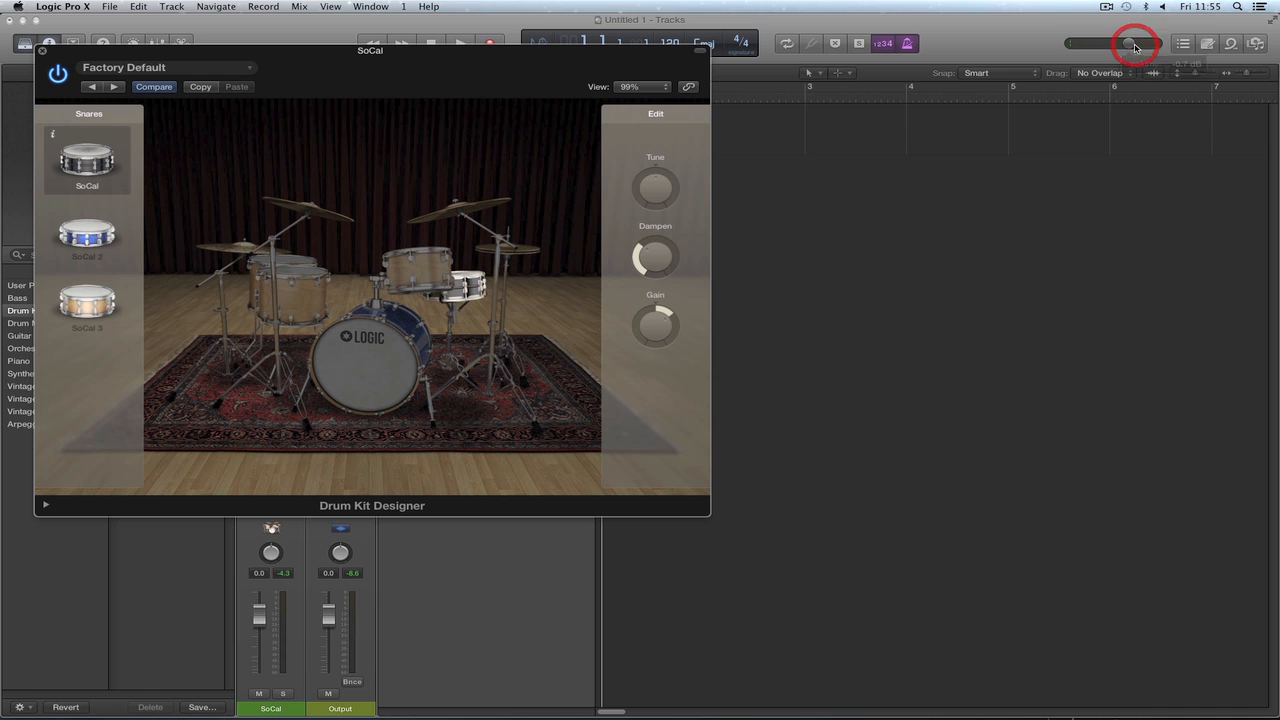
Reset the master volume to 0.0 dB and audition the toms in the SoCal kit.
left_click(1134, 47, "alt")
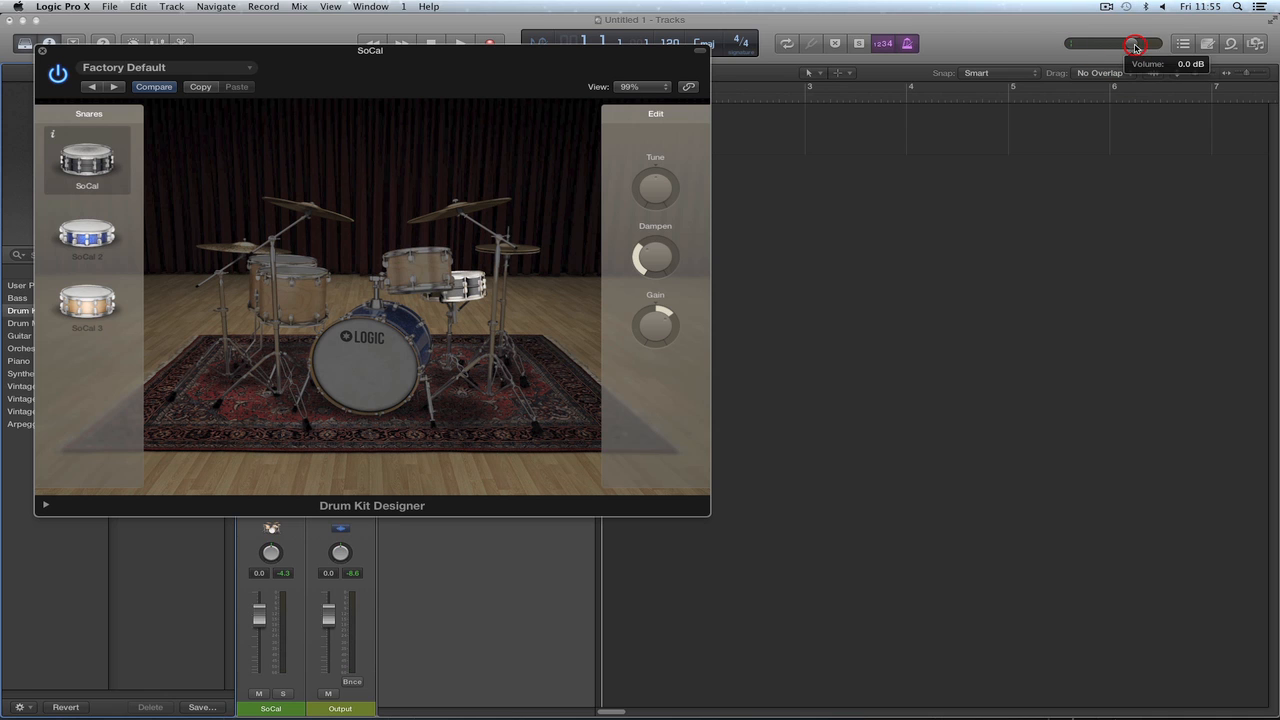
left_click(418, 266)
left_click(290, 275)
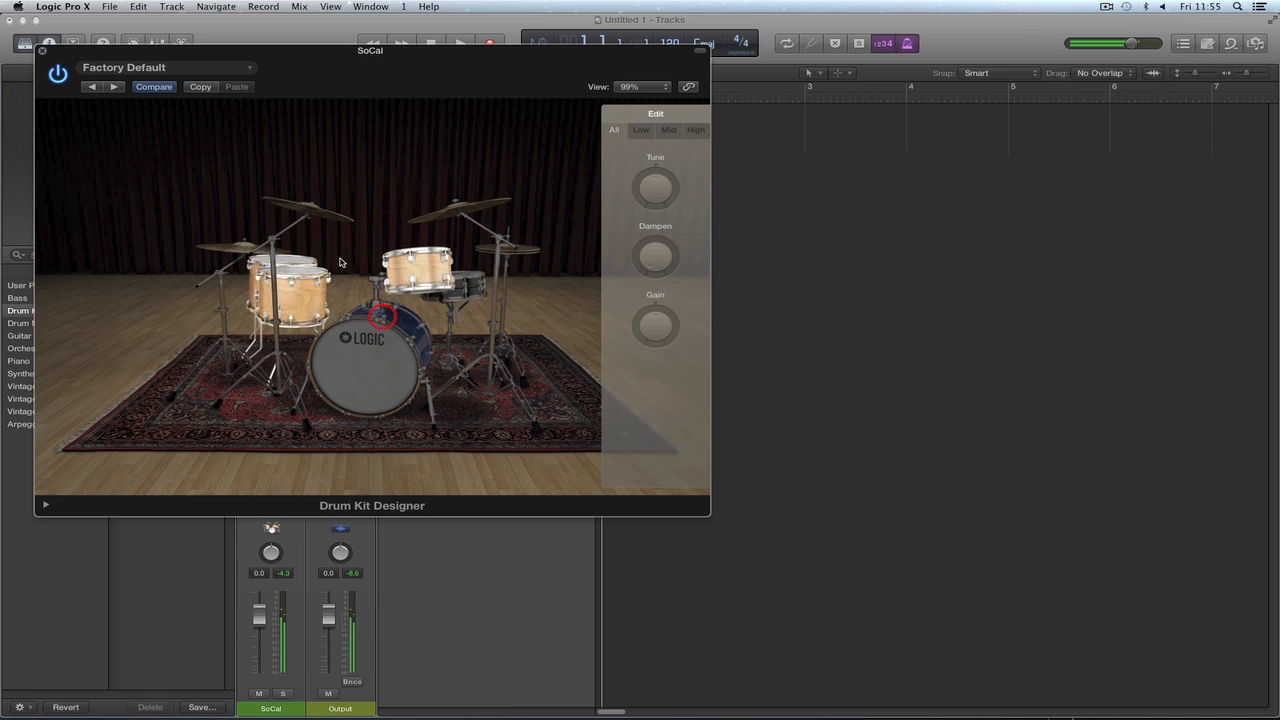
Try the SoCal 2 snare on the kit and return to the SoCal snare.
left_click(466, 284)
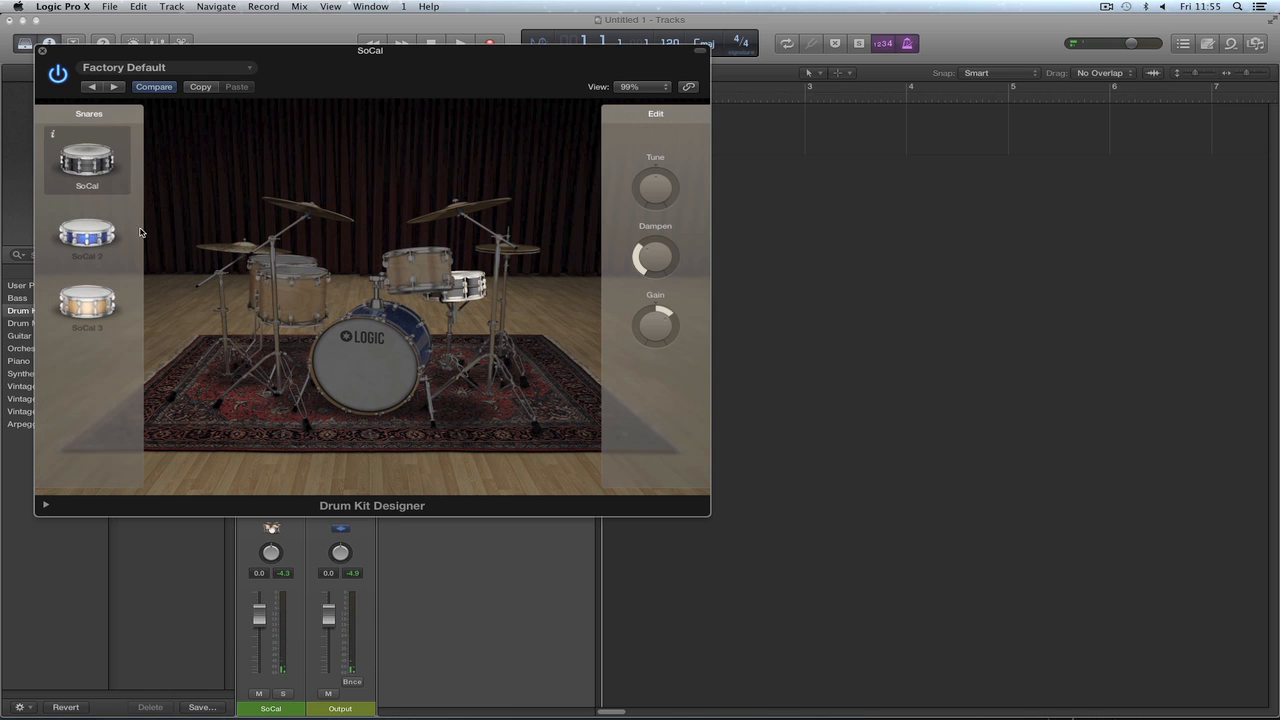
left_click(87, 235)
left_click(87, 160)
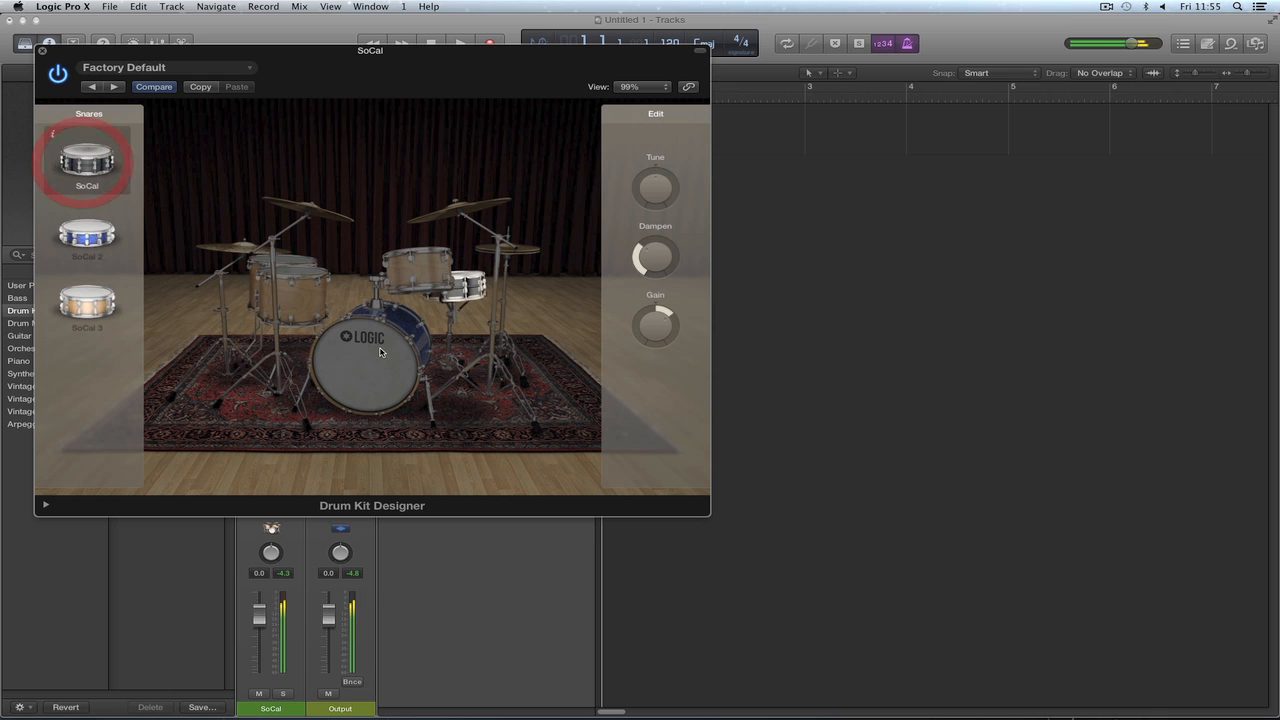
Audition the SoCal 2 and SoCal 3 kicks, restore the SoCal kick, and close Drum Kit Designer.
left_click(388, 362)
left_click(86, 228)
left_click(72, 316)
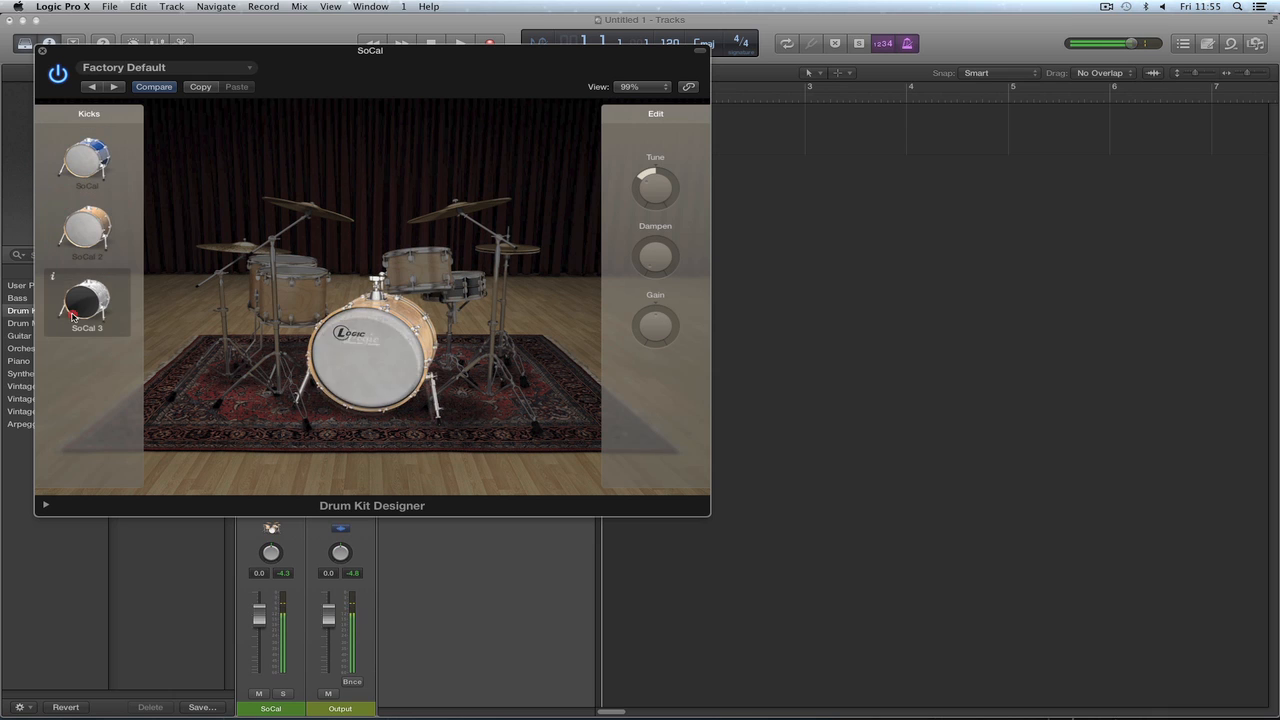
left_click(87, 160)
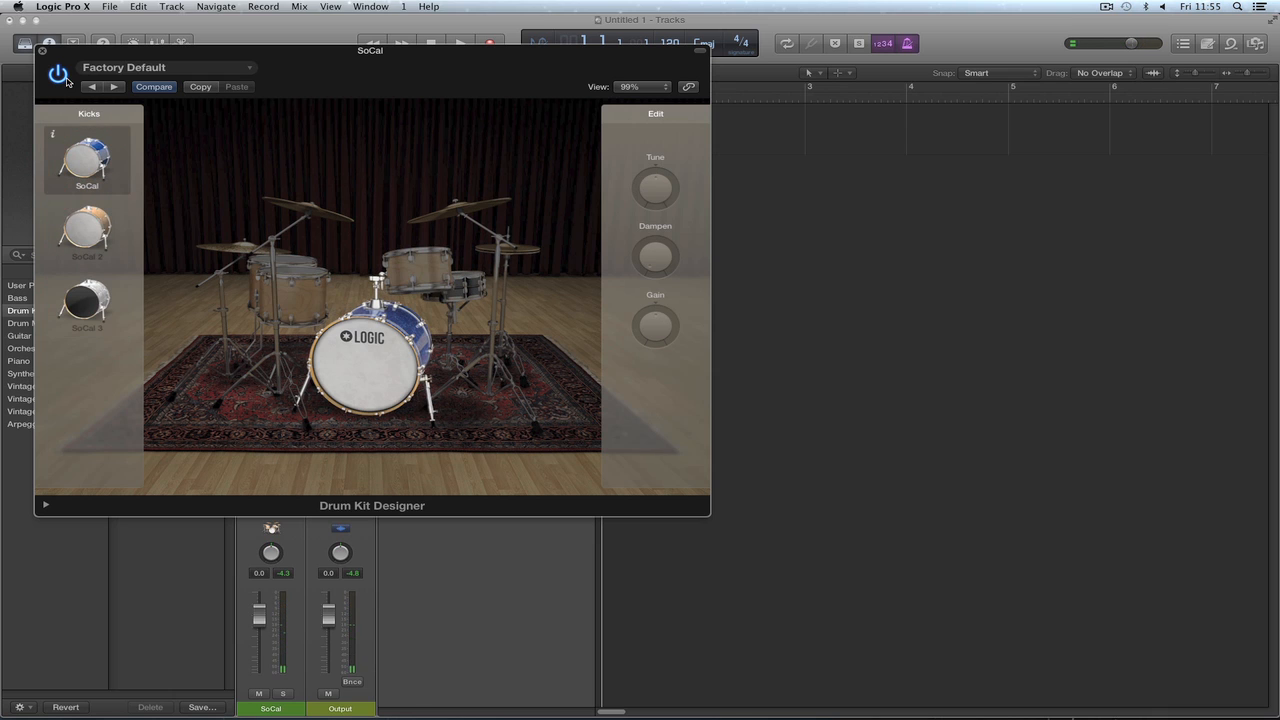
left_click(41, 50)
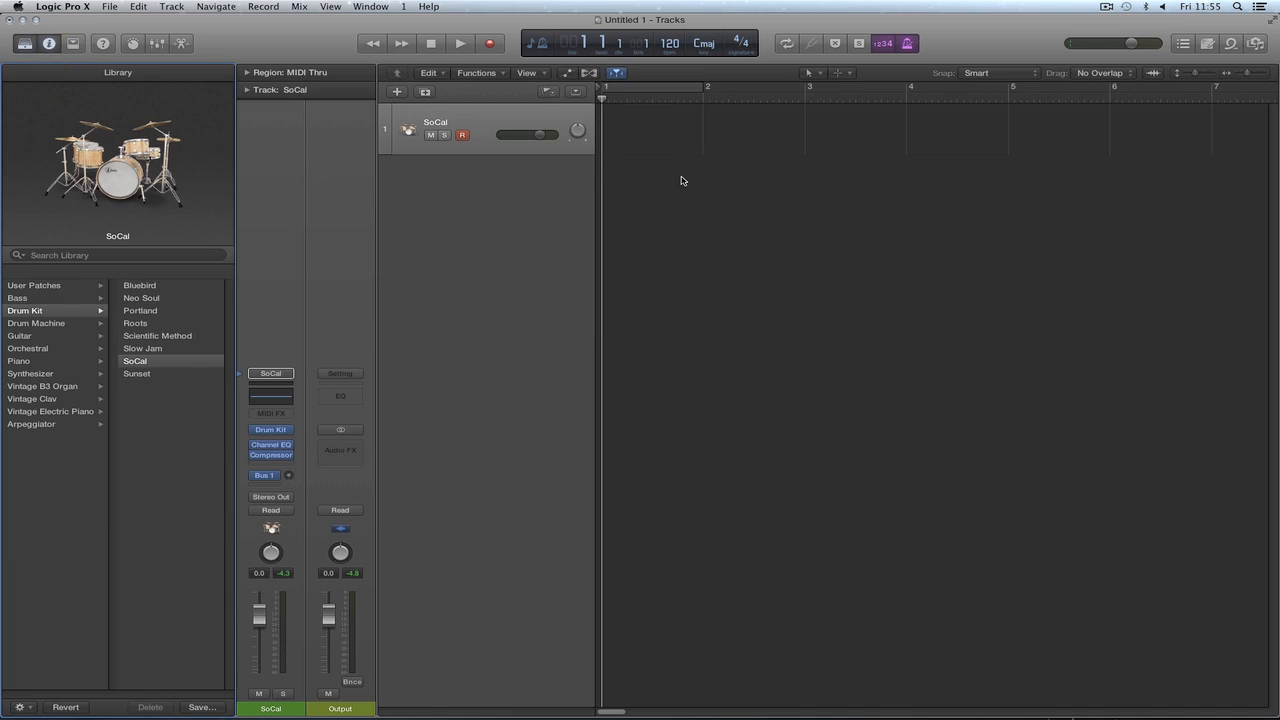
Draw a one-bar region at bar 1 of the SoCal track with the Pencil tool and enable cycling over that bar.
key("t")
key("Down")
key("Return")
left_click(640, 134)
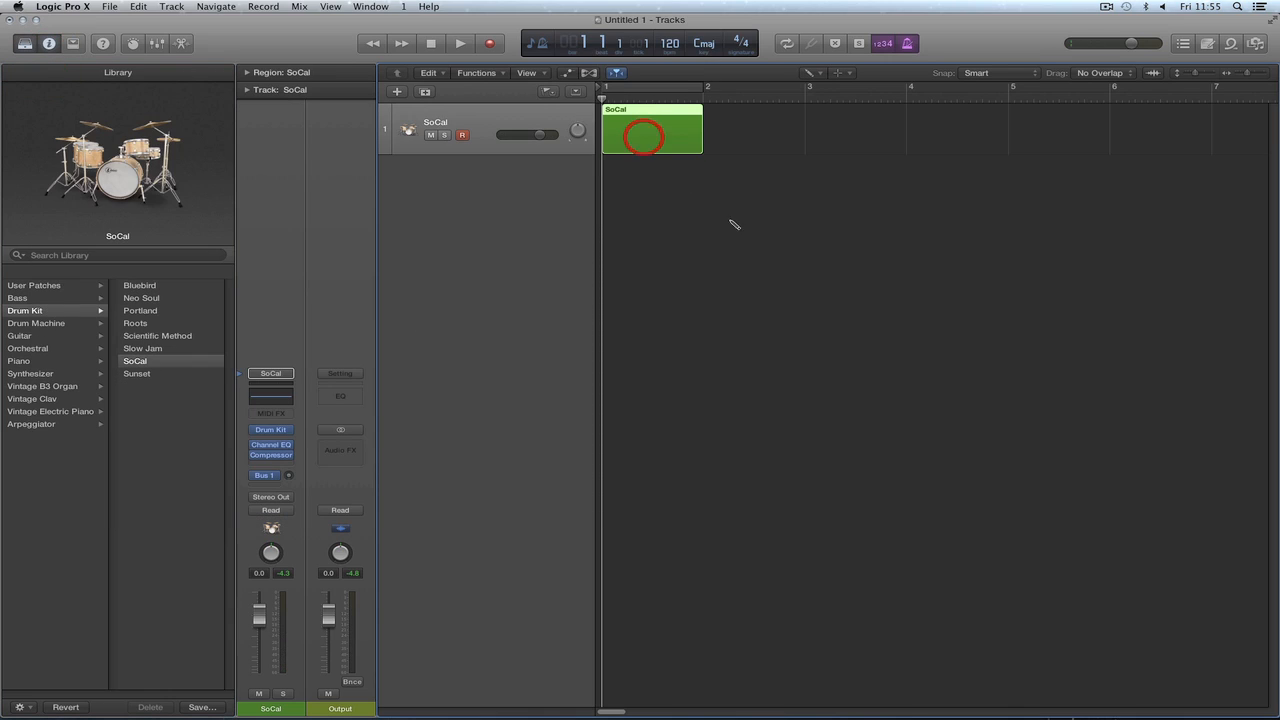
left_click(630, 87)
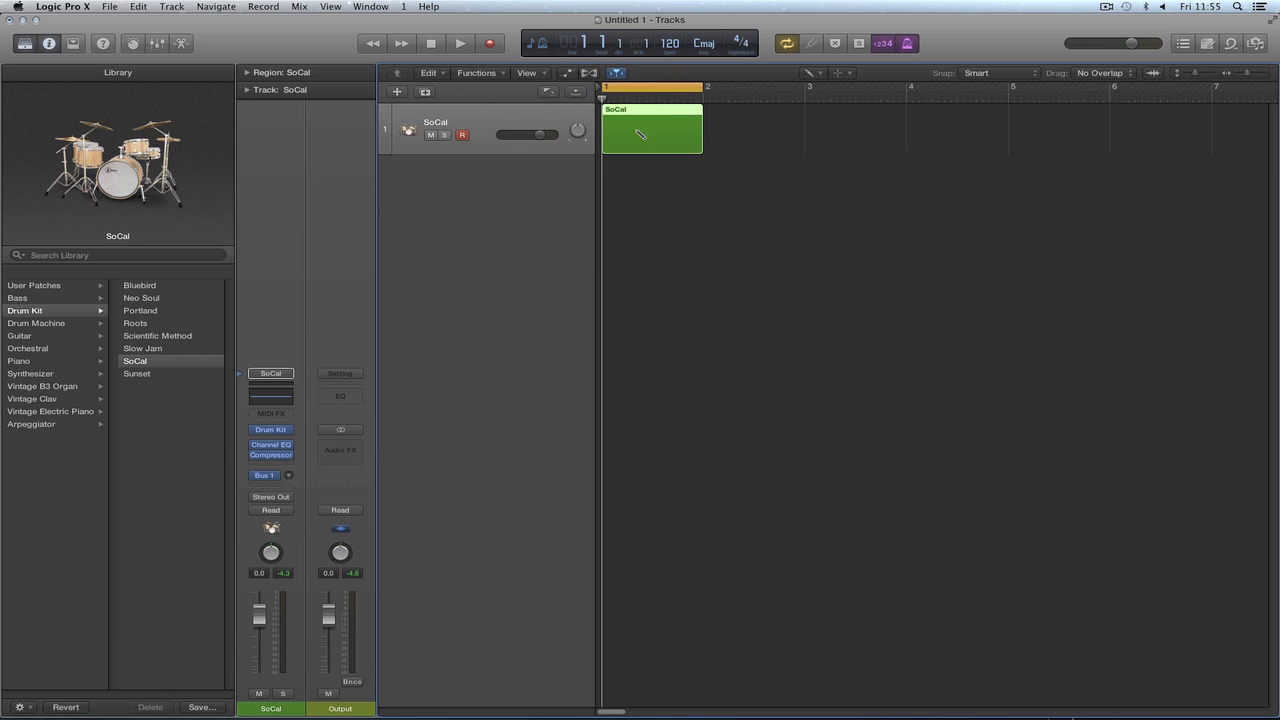
Switch back to the Pointer tool, open the SoCal region in the Piano Roll, and hide the Library.
key("t")
left_click(700, 234)
double_click(659, 146)
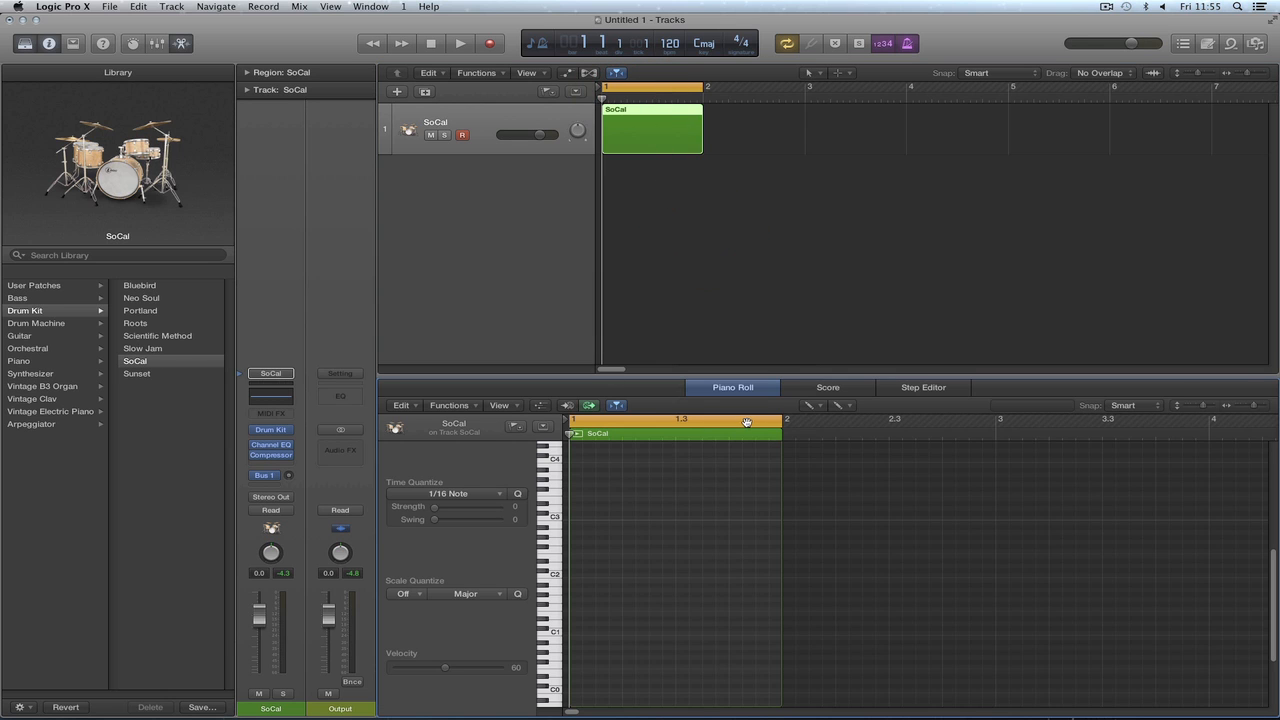
left_click(24, 46)
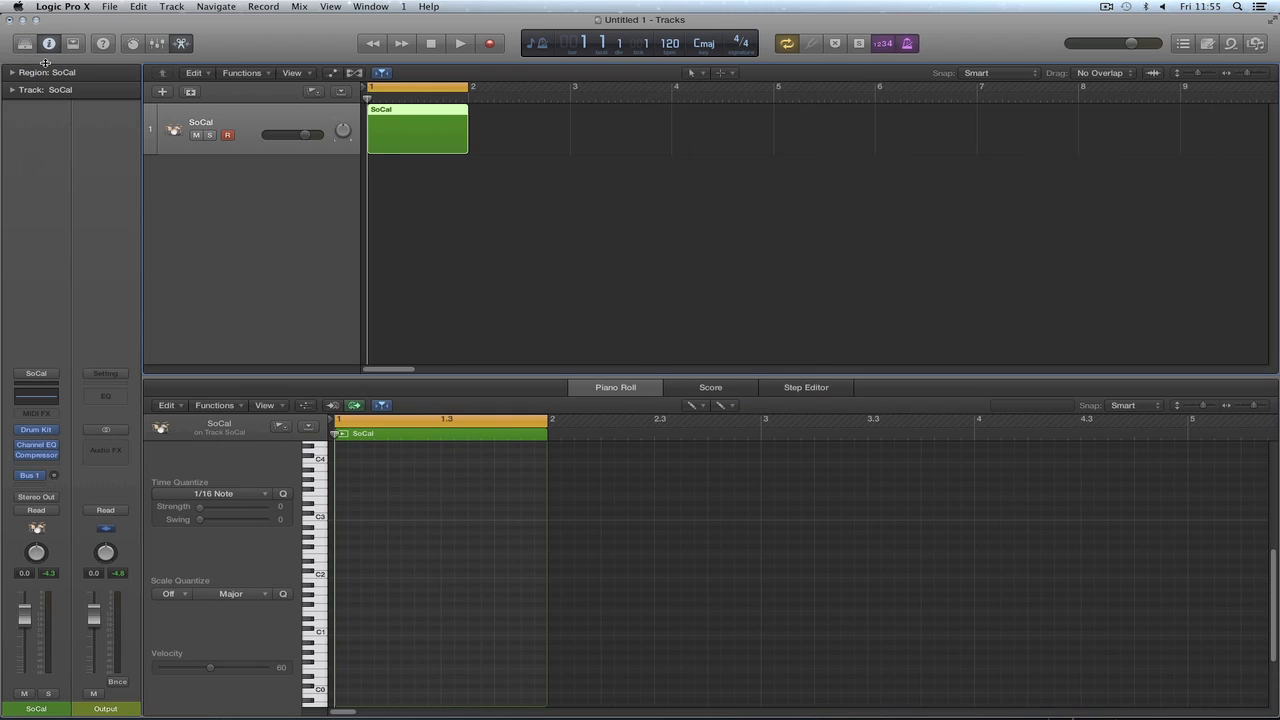
Enlarge the Piano Roll horizontally around bar 1 and play the cycled bar briefly to hear the metronome.
left_click(484, 414)
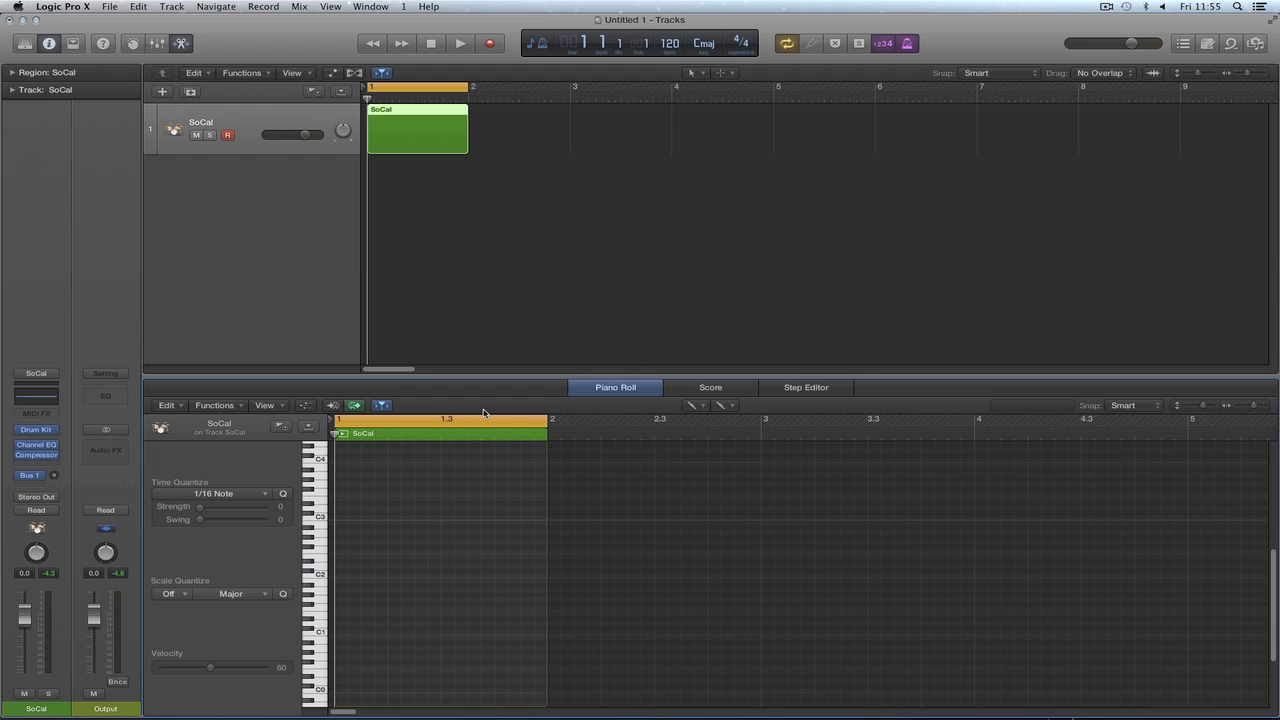
key("super+Right")
key("super+Right")
key("super+Right")
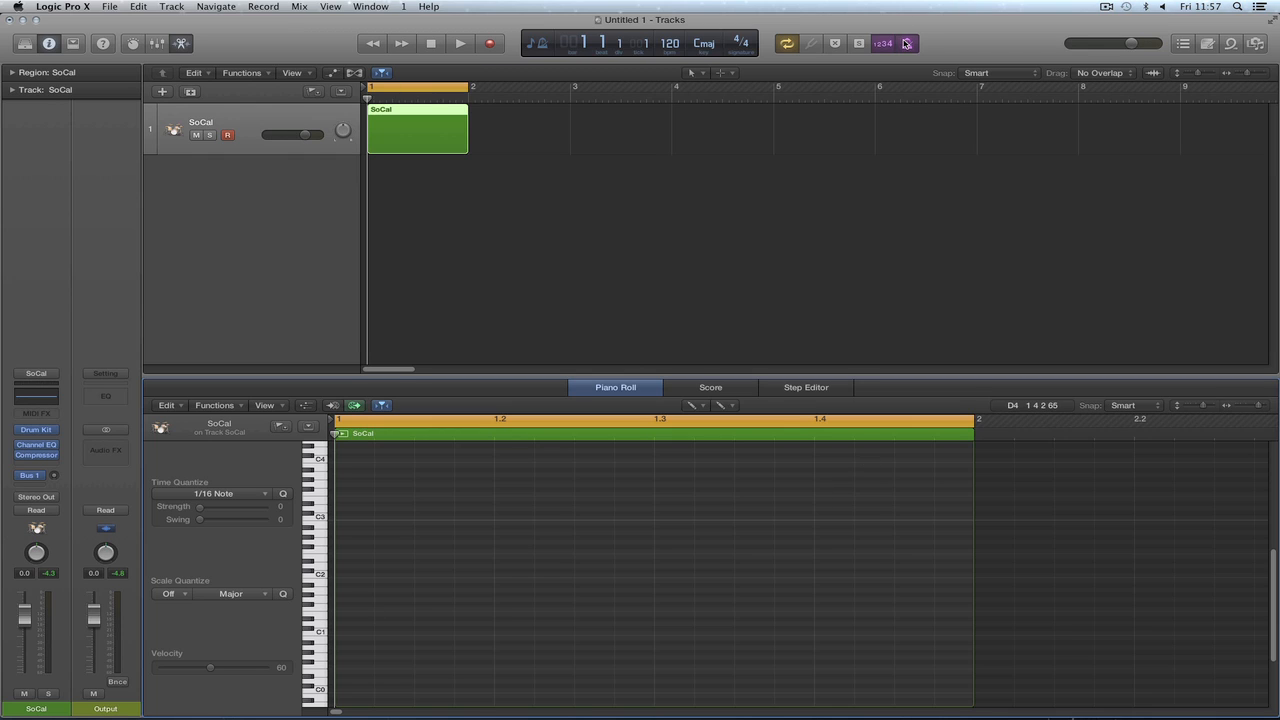
left_click(460, 43)
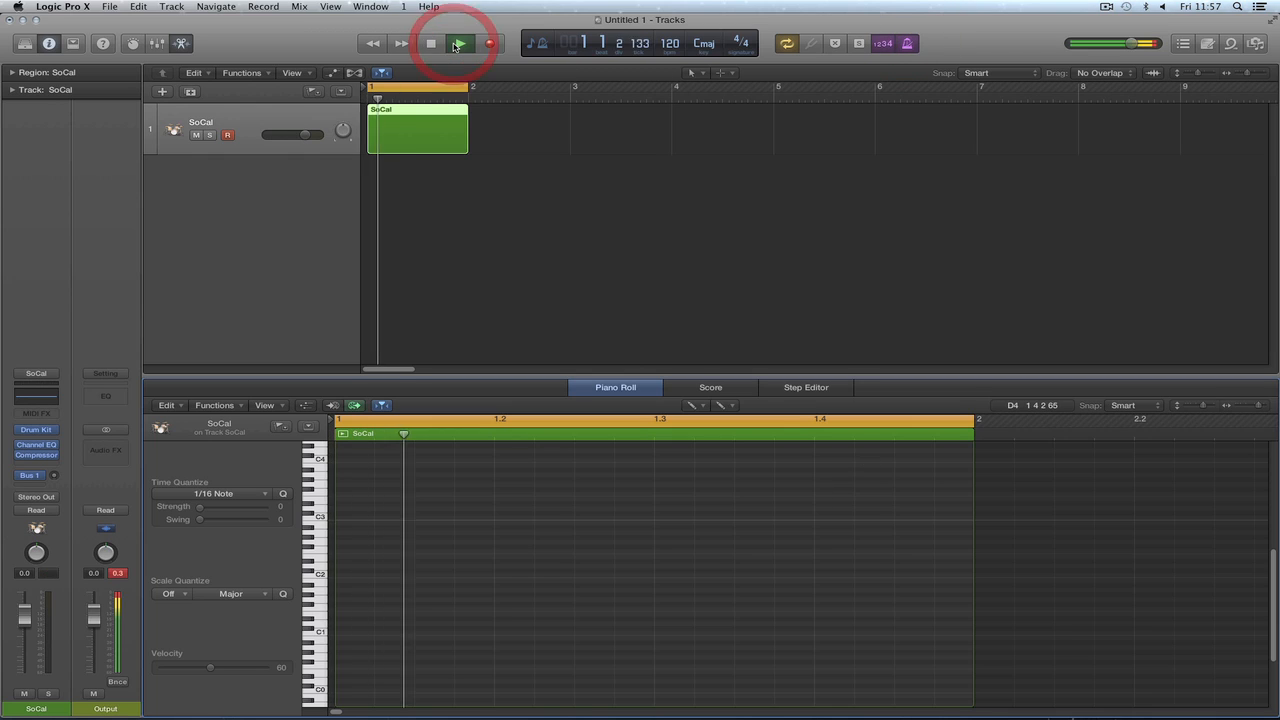
left_click(434, 44)
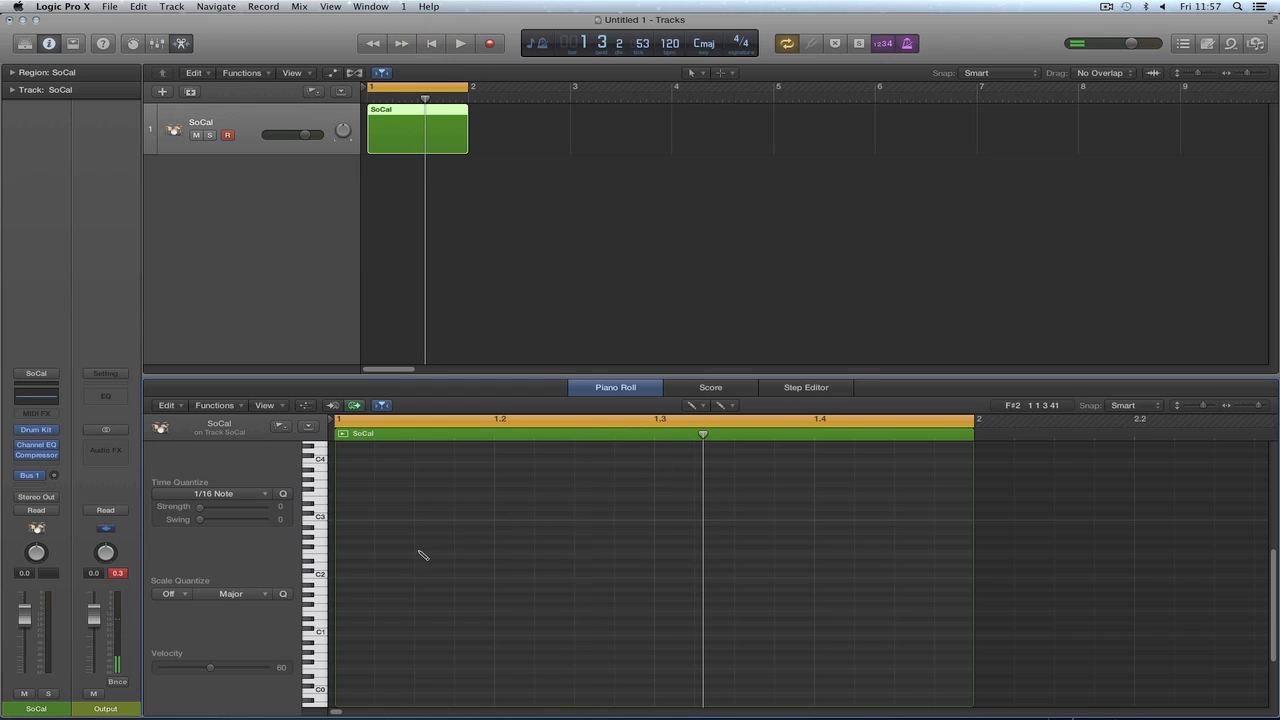
Draw an F#1 note on beat 1 and set its velocity to 90 with the Velocity tool.
left_click(341, 606)
mouse_move(966, 607)
left_mouse_down()
mouse_move(366, 606)
mouse_move(366, 564)
left_mouse_up()
key("t")
left_click(443, 654)
left_click(360, 602)
Draw F#1 notes on beats 2, 3 and 4 with the Pencil tool.
key("t")
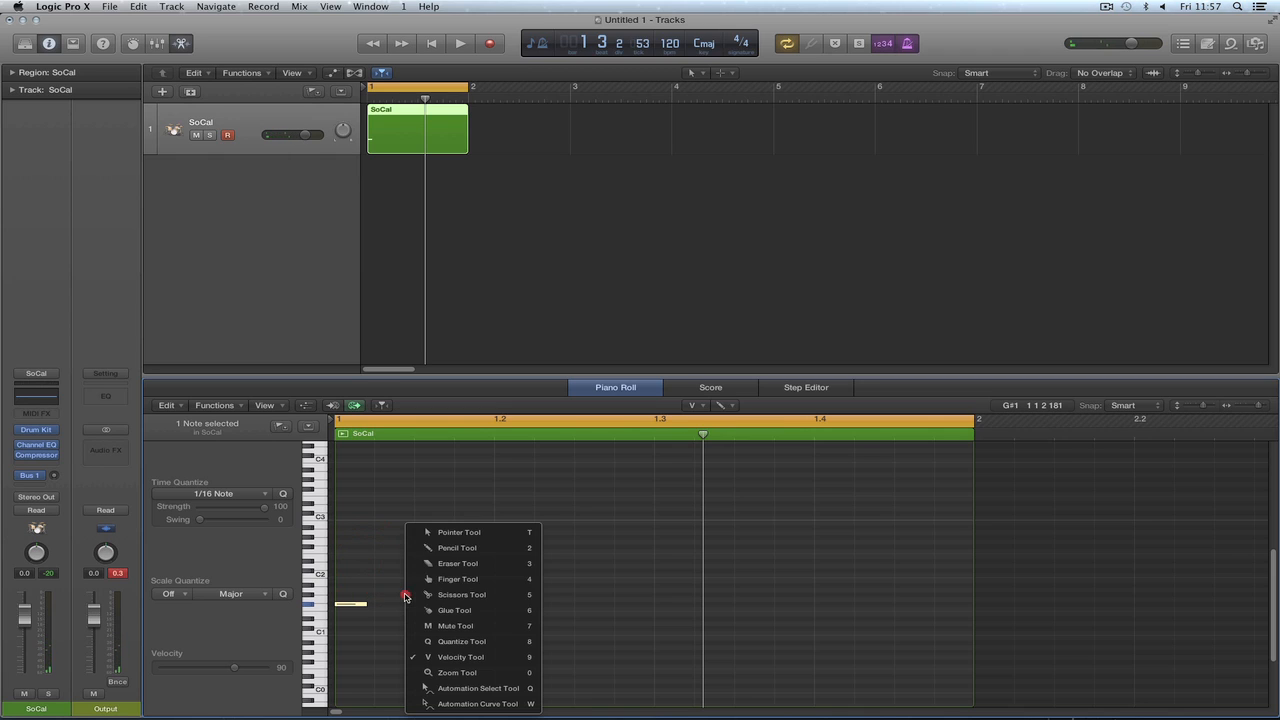
left_click(430, 548)
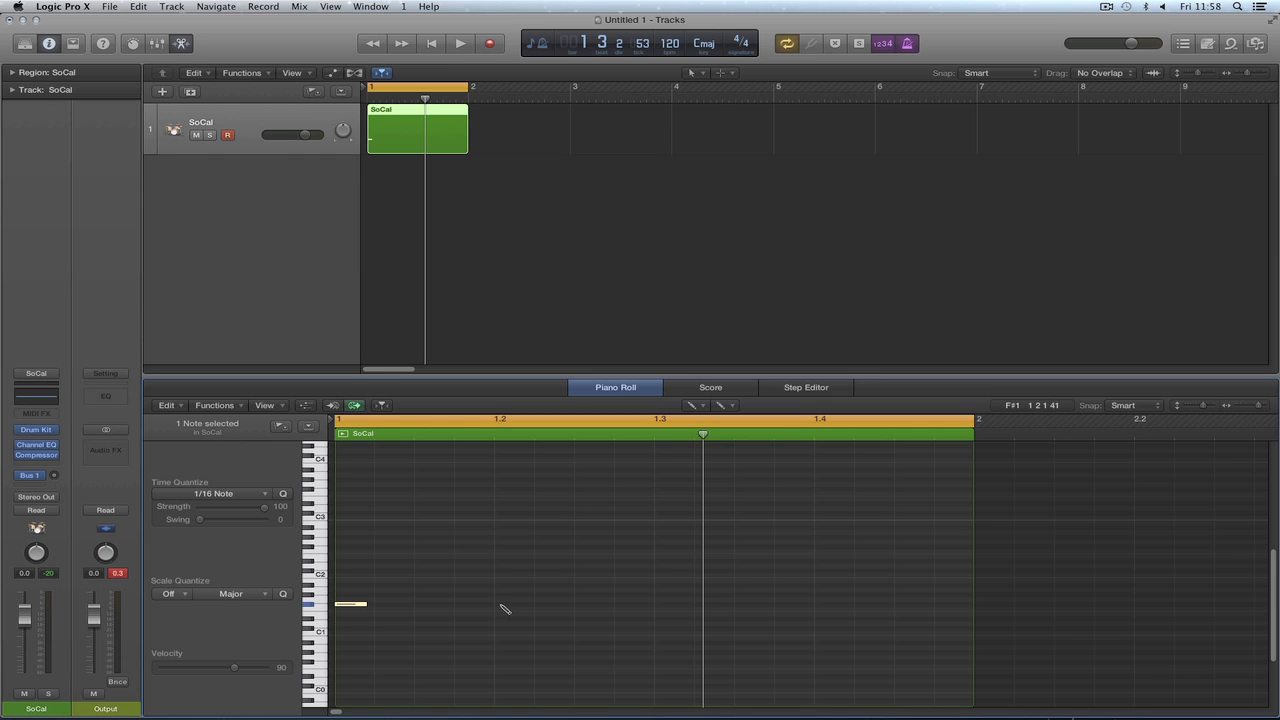
left_click(504, 604)
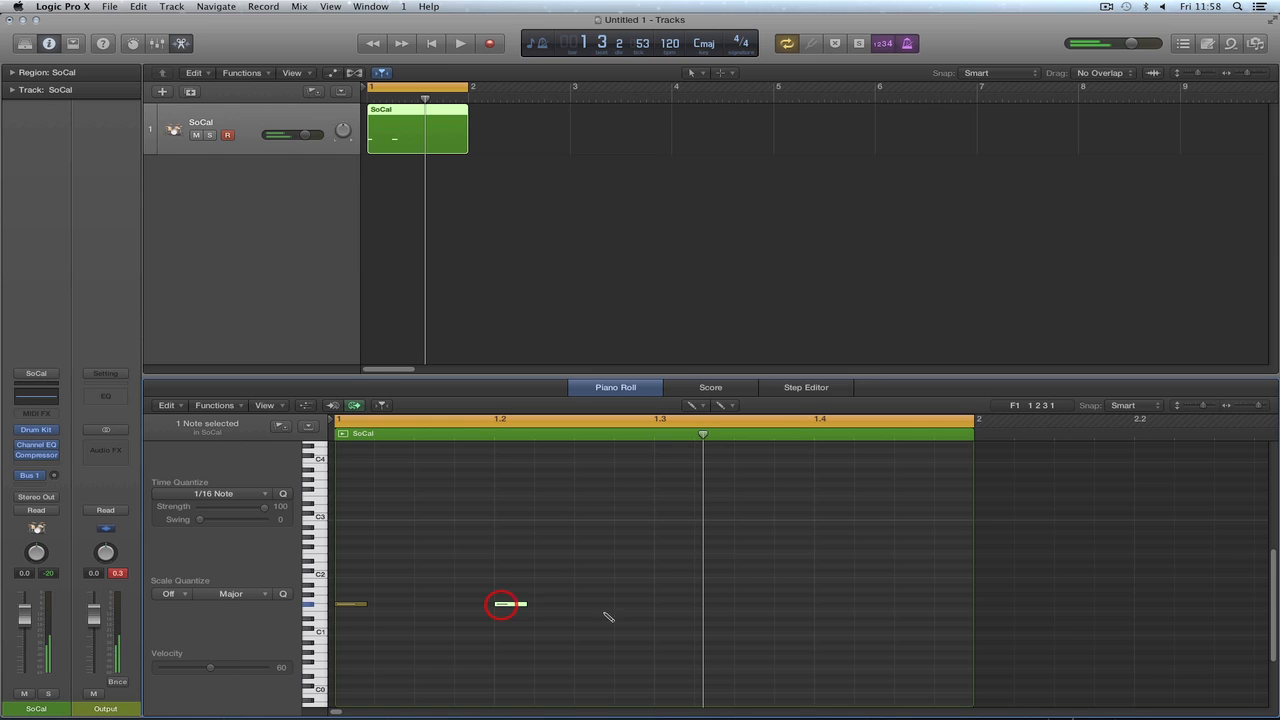
left_click(657, 604)
left_click(818, 604)
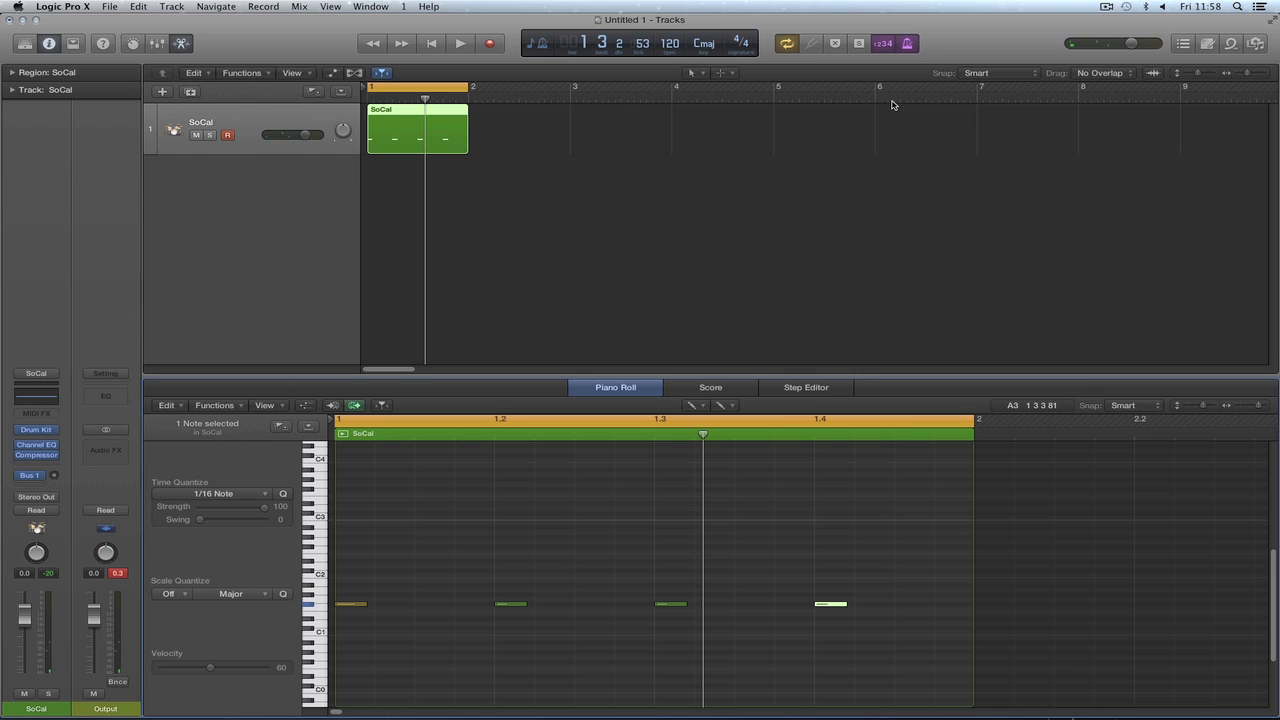
Play the four-note pattern, switching the metronome click off during playback, and stop.
key("space")
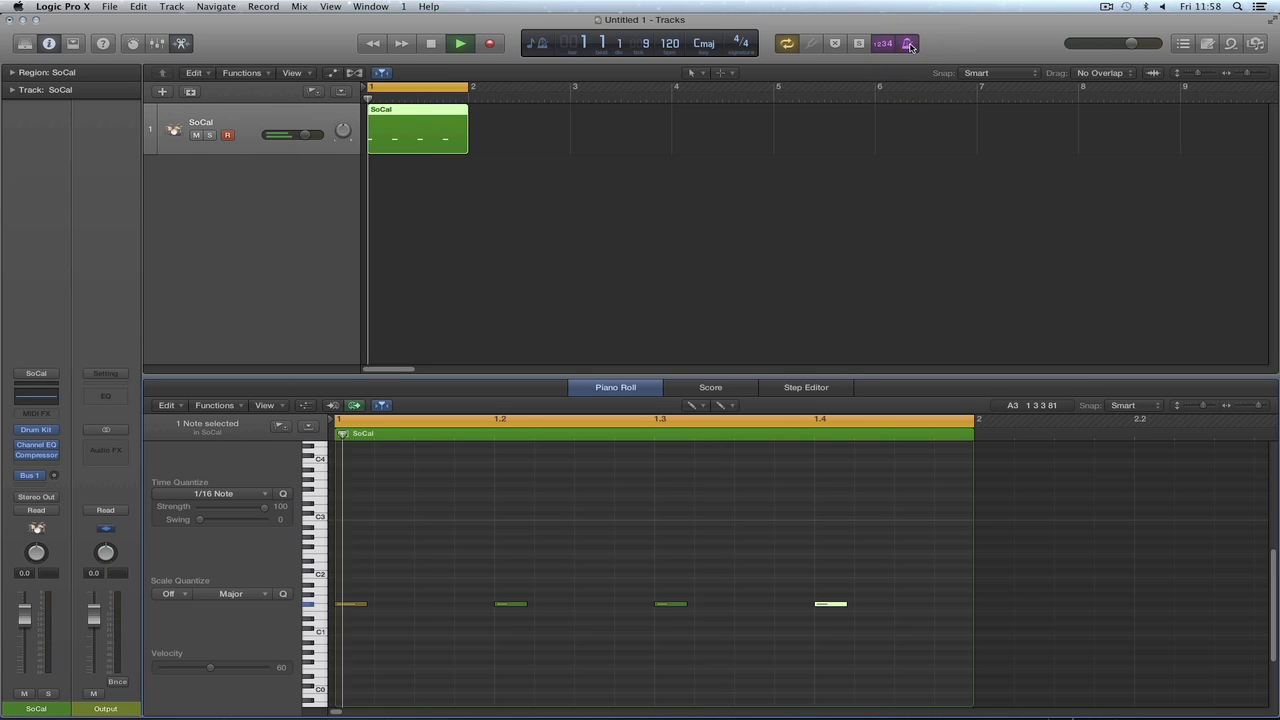
left_click(909, 44)
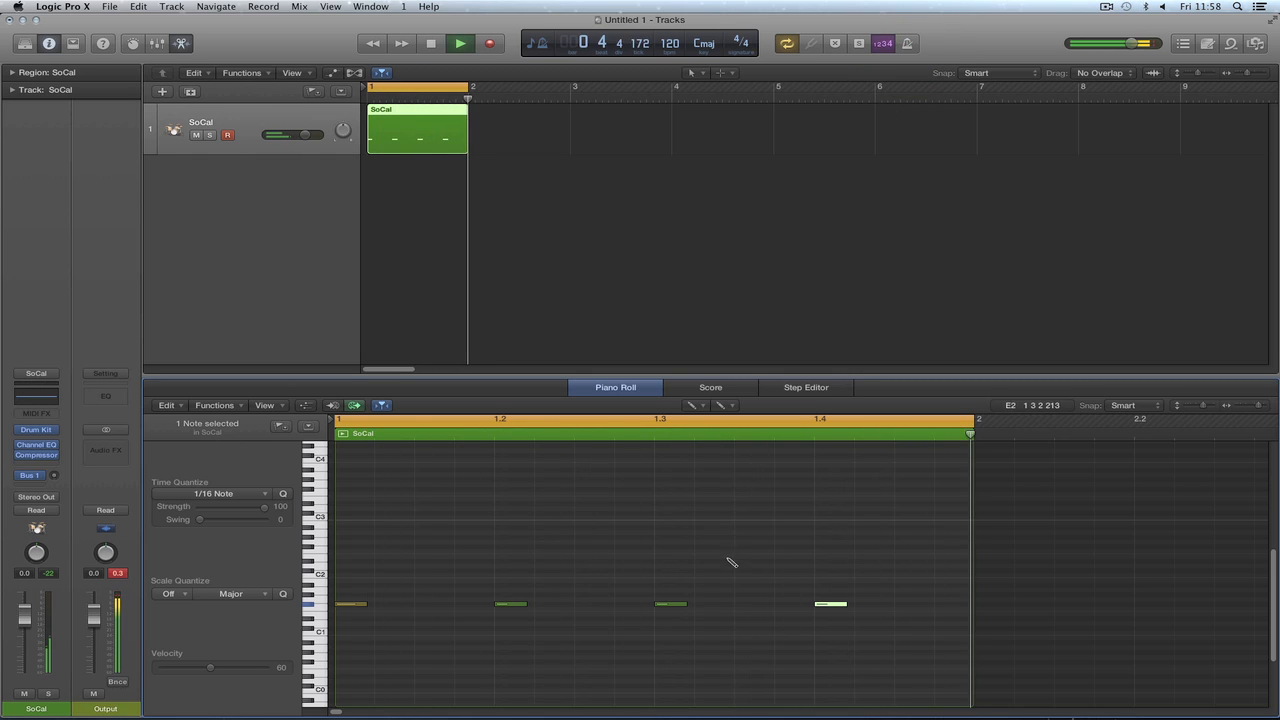
key("space")
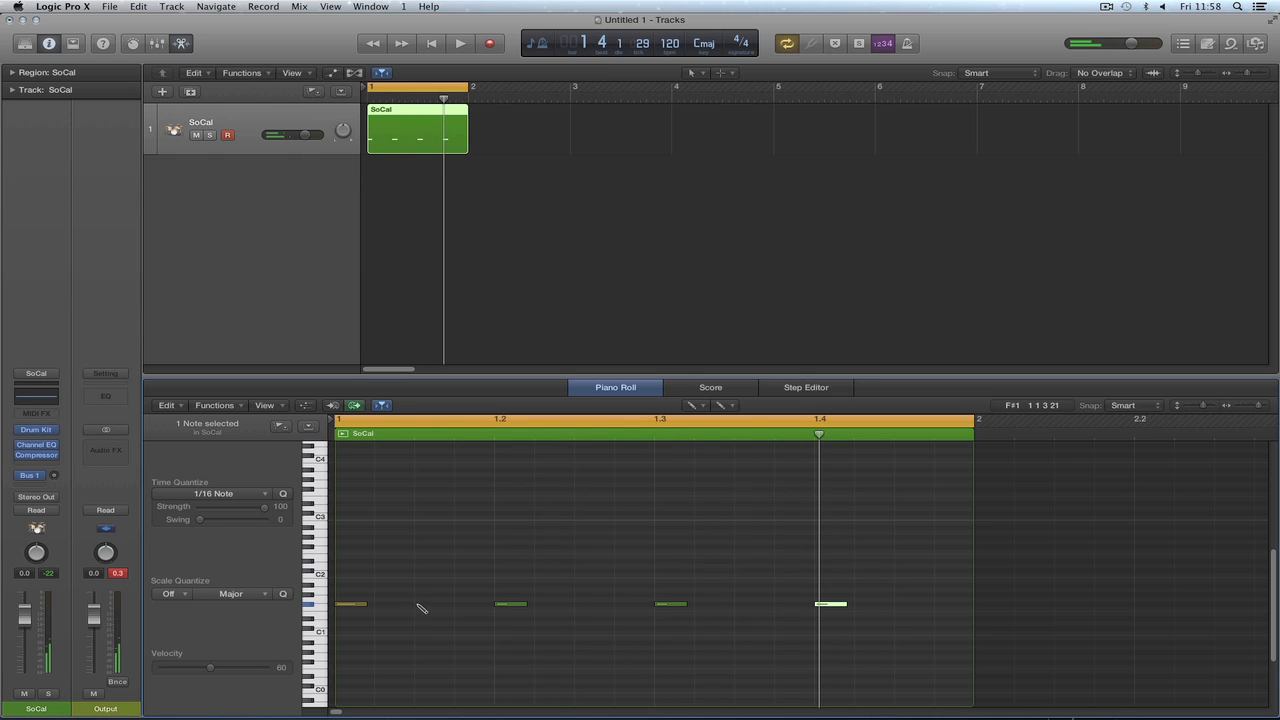
Add F#1 notes halfway between all four beats and play the eighth-note pattern.
left_click(421, 605)
left_click(586, 604)
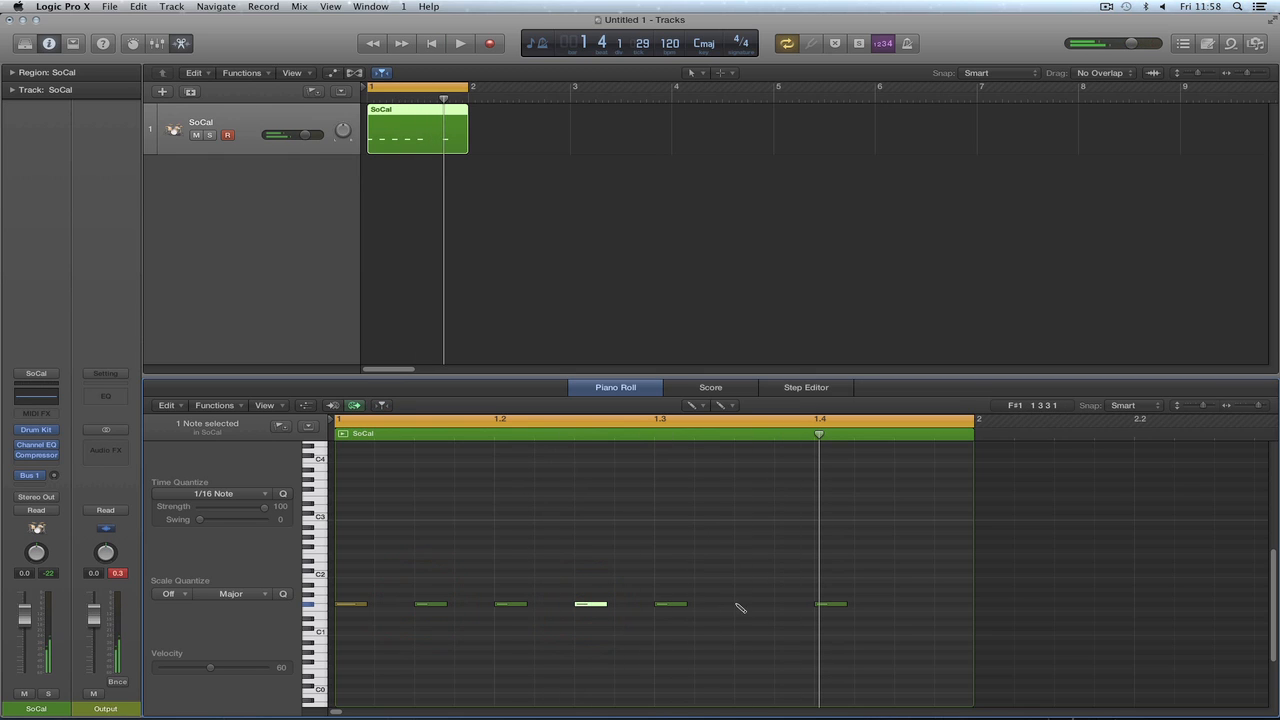
left_click(741, 605)
left_click(898, 605)
key("space")
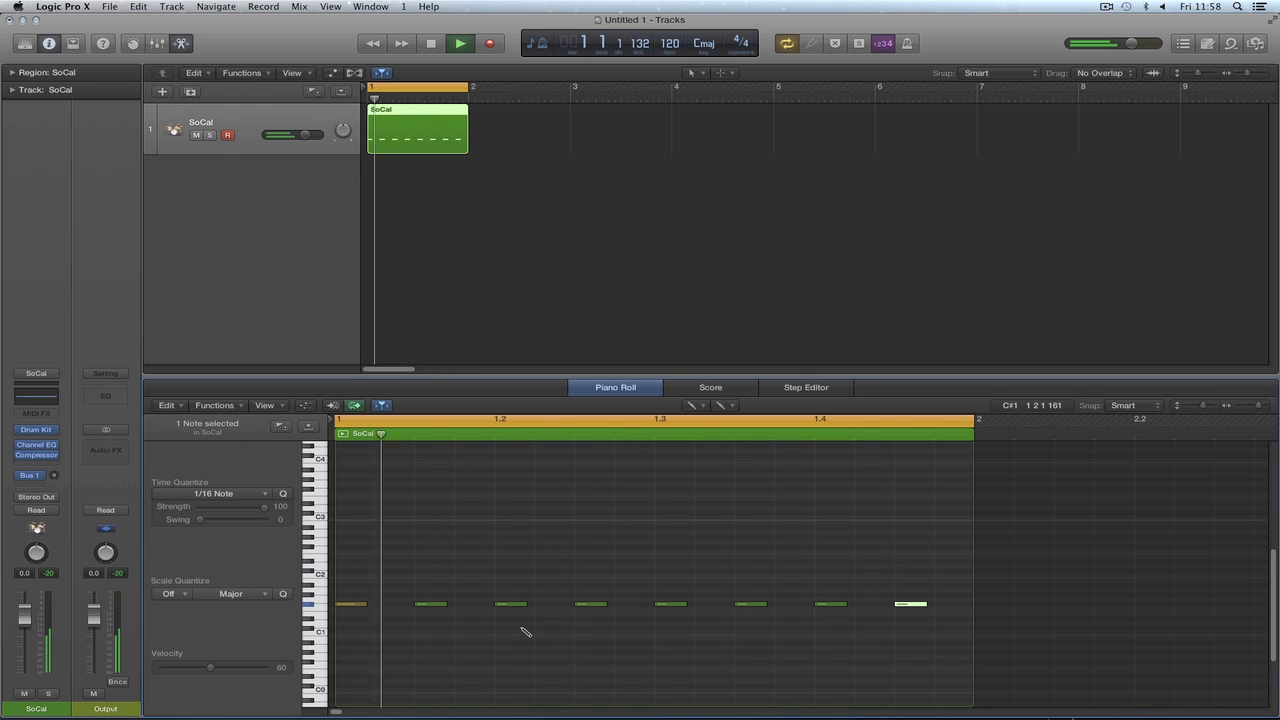
key("space")
Lower the four offbeat notes' velocities to about 51 with the Velocity tool and play the bar.
key("Escape")
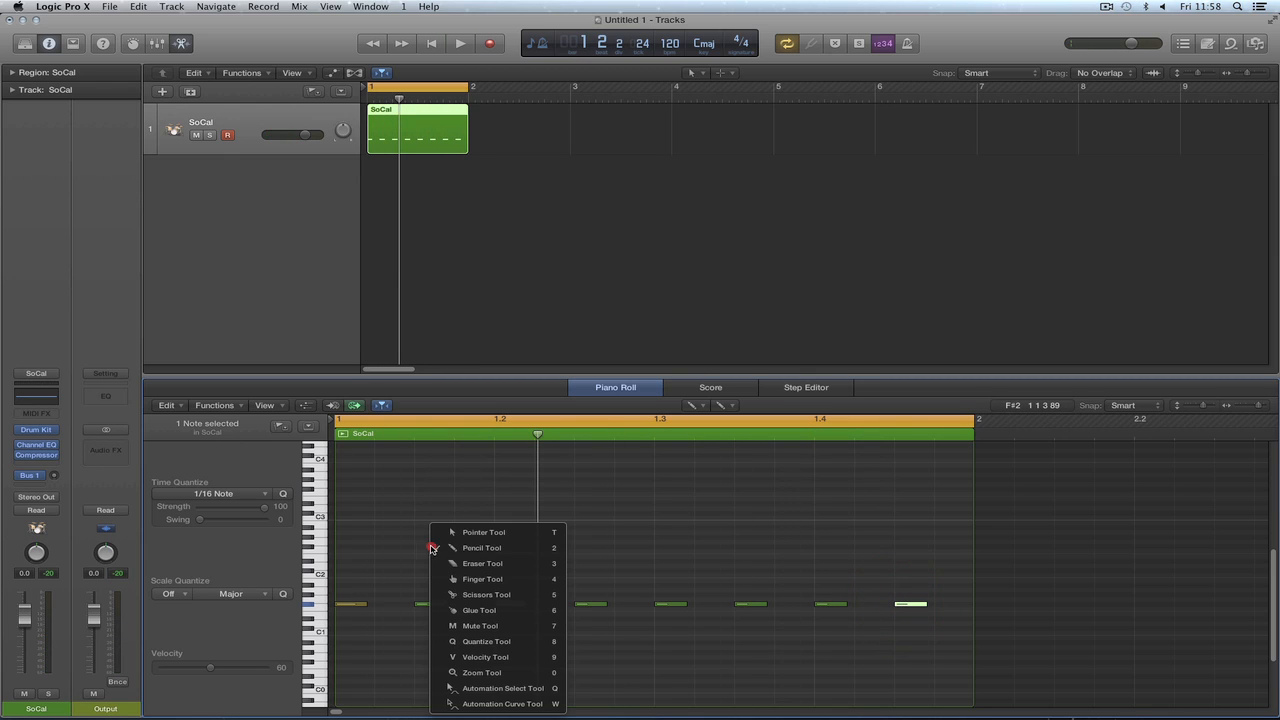
left_click(486, 656)
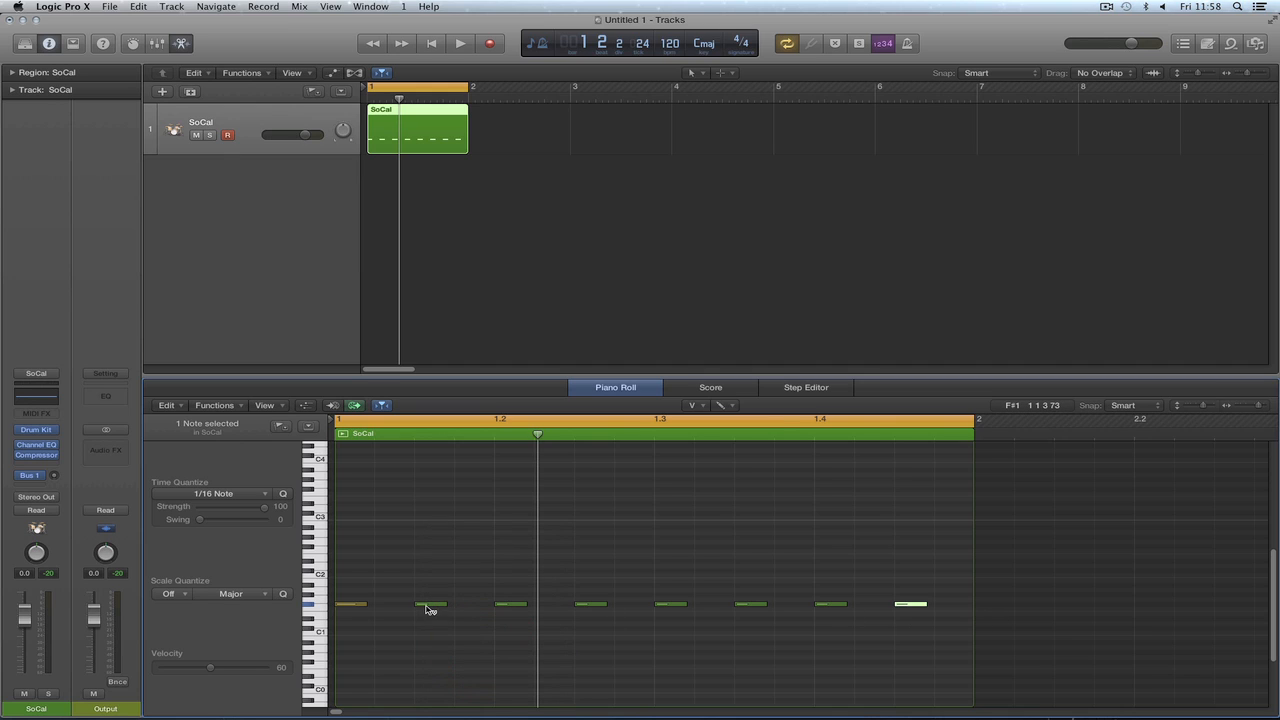
left_click_drag(426, 606, 431, 618)
left_click_drag(592, 605, 593, 618)
left_click_drag(753, 606, 753, 620)
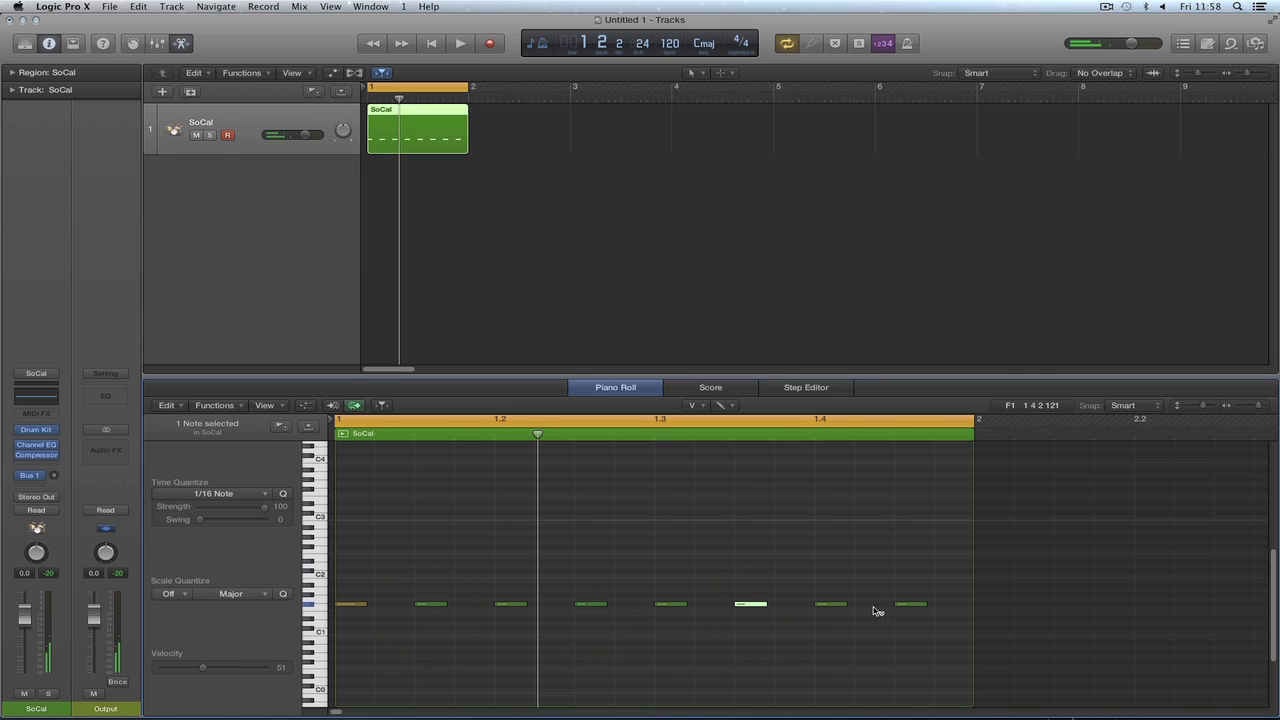
left_click_drag(910, 605, 910, 614)
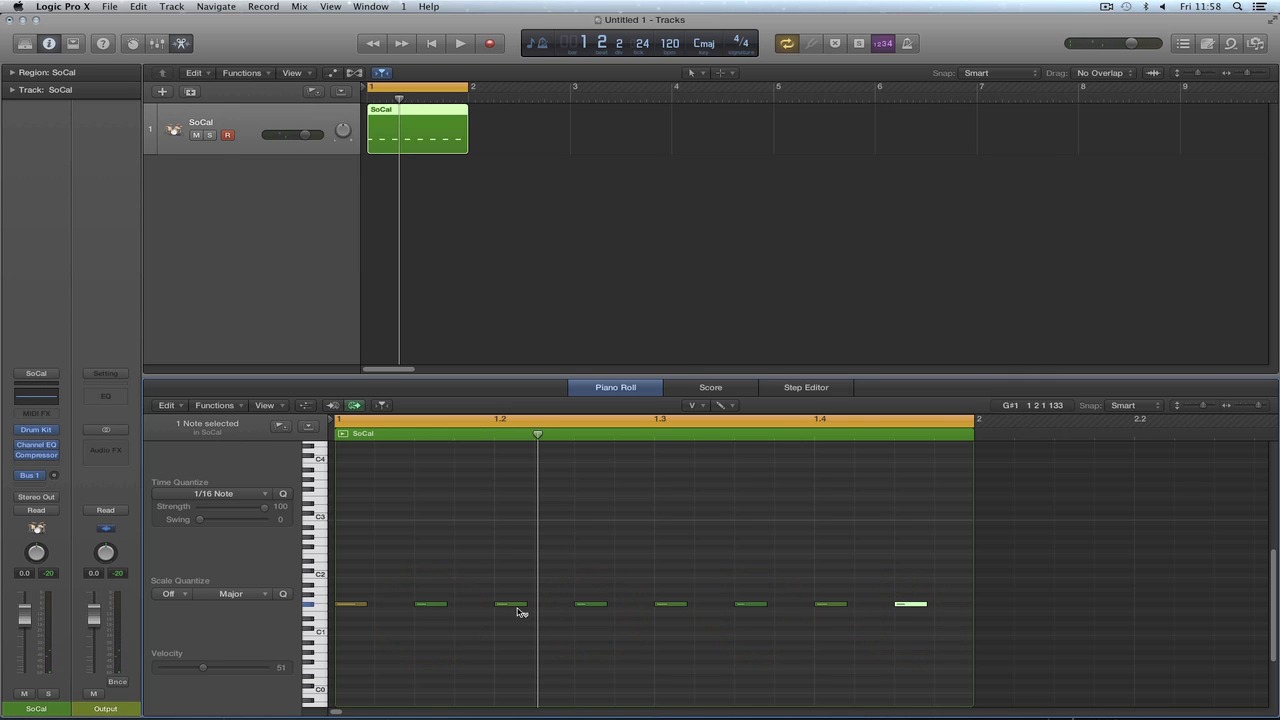
key("space")
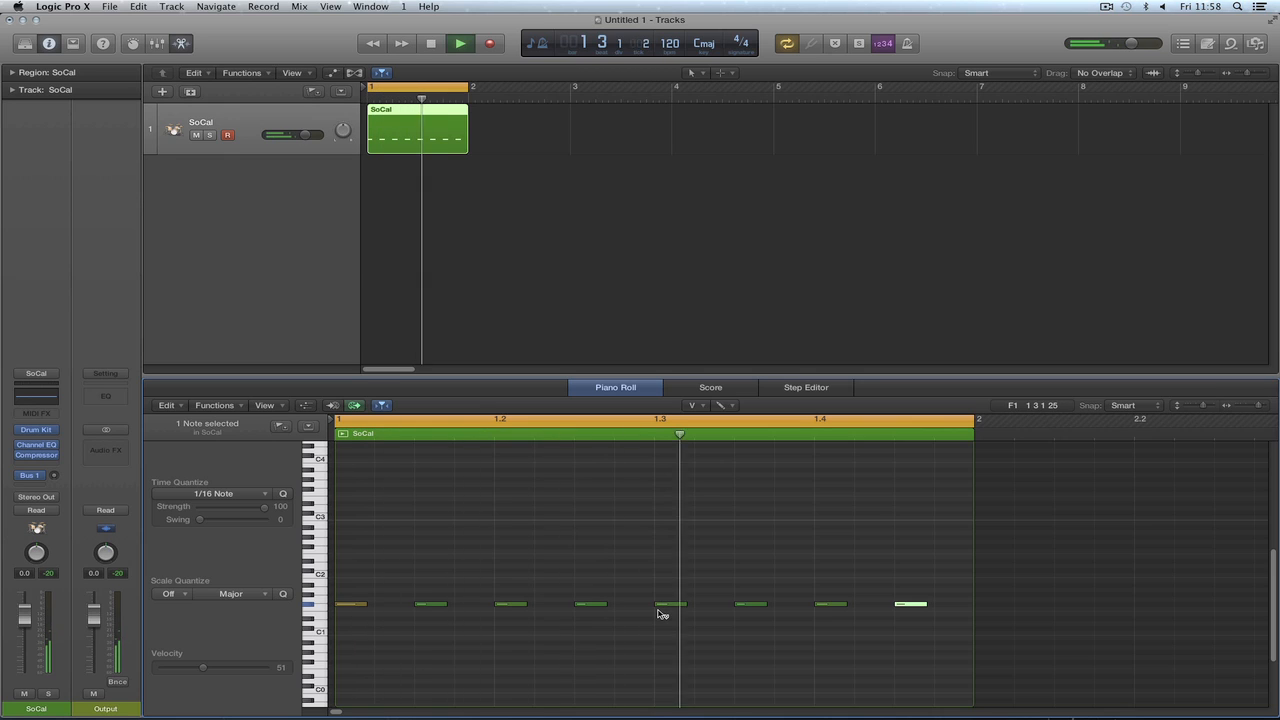
key("space")
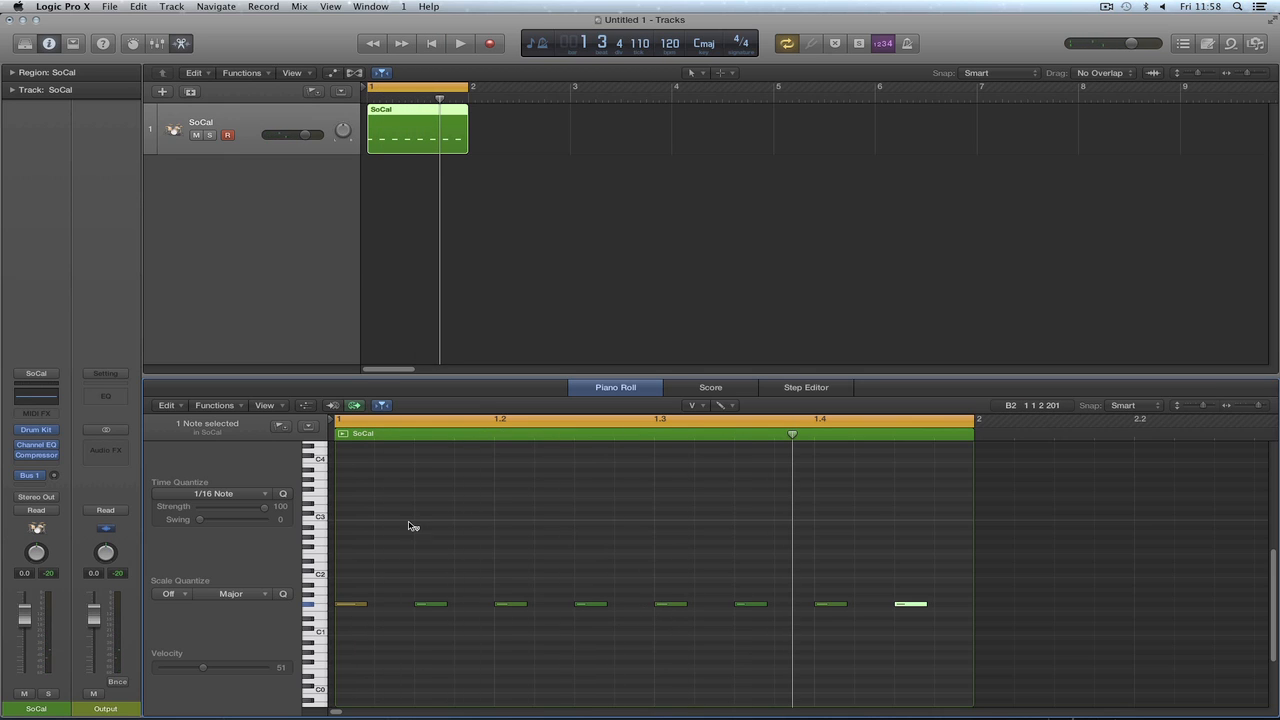
Erase the four offbeat F#1 notes with the Eraser tool.
key("t")
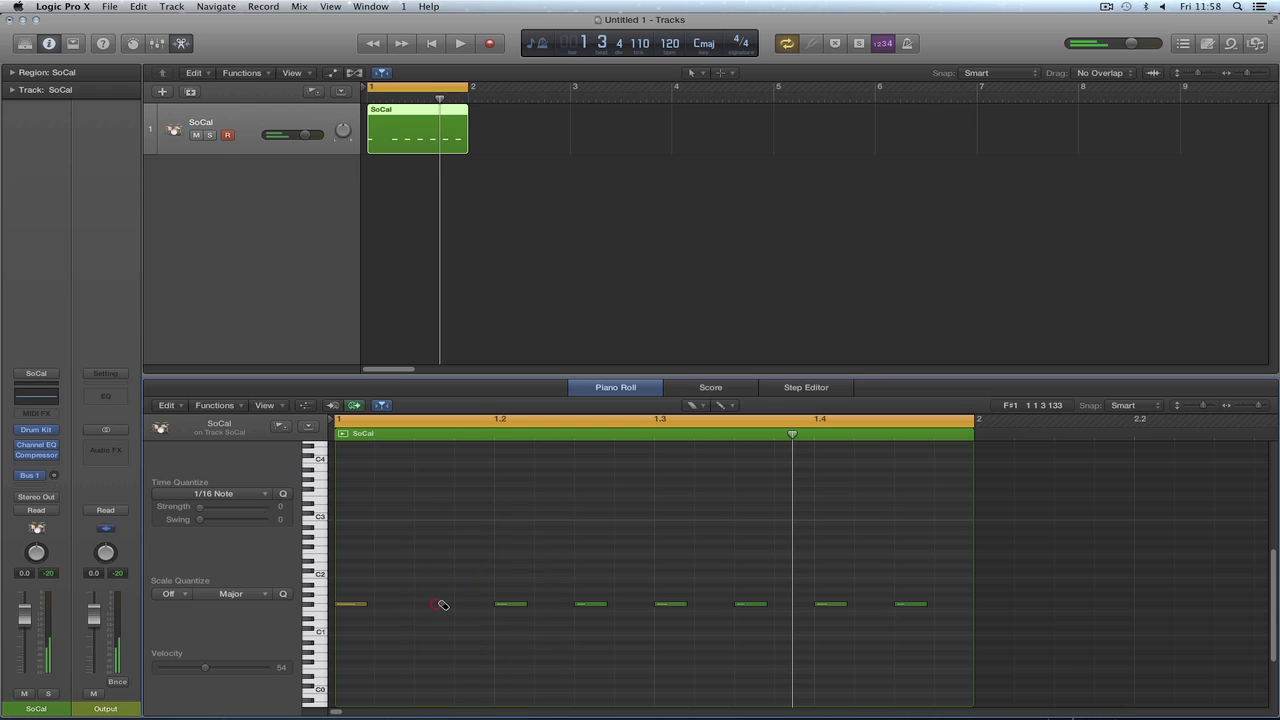
left_click(590, 604)
left_click(750, 604)
left_click(904, 609)
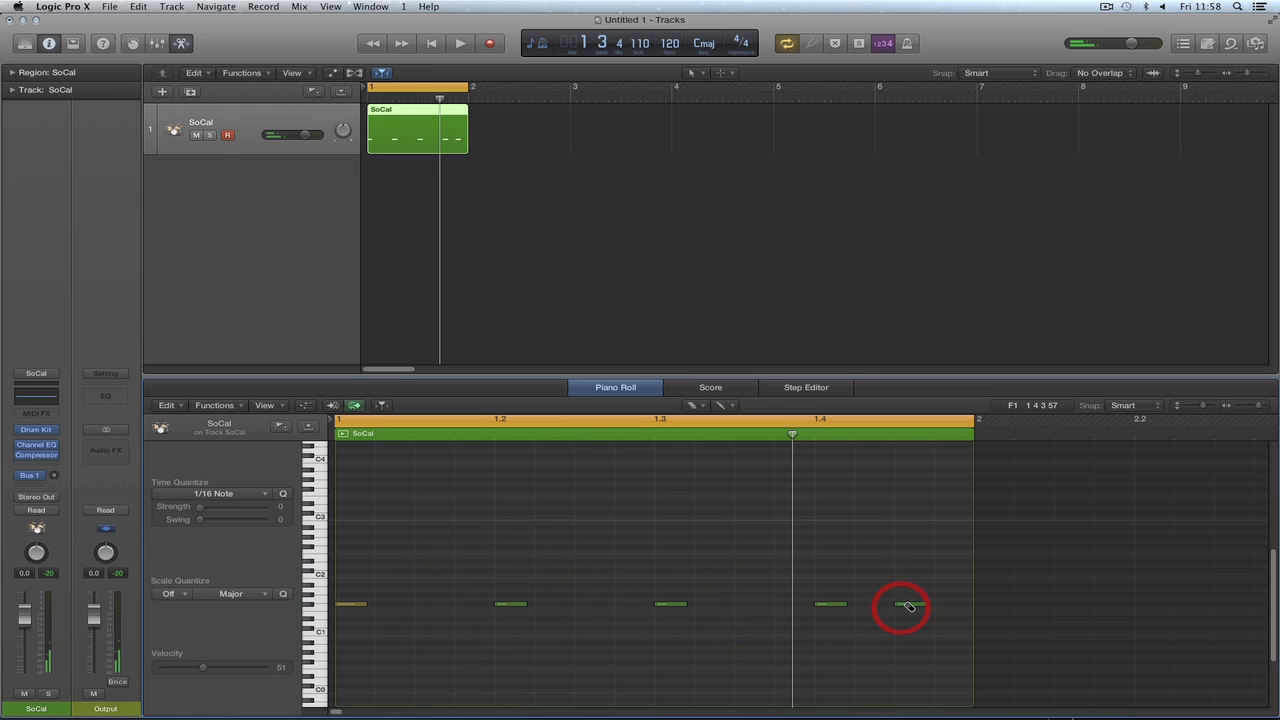
Select the F#1 notes on beats 2, 3 and 4, set their velocity to 85, and play the bar.
key("t")
left_click(492, 535)
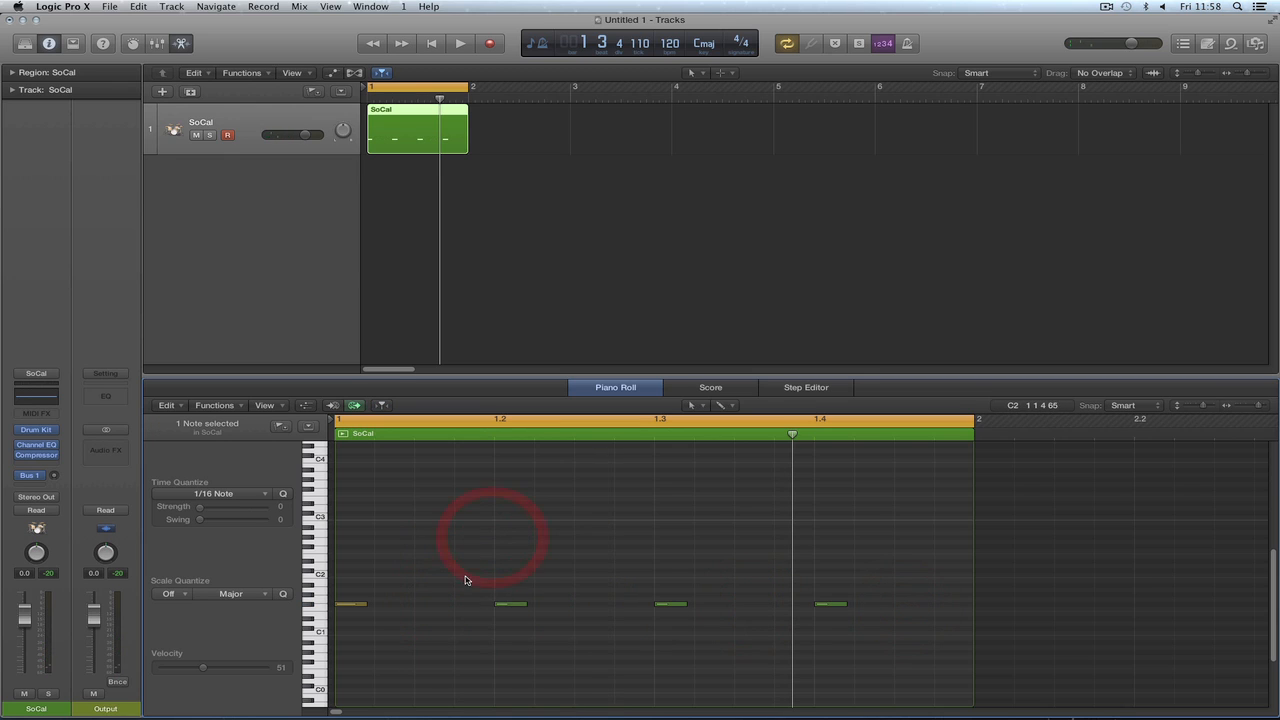
left_click_drag(466, 582, 857, 630)
key("t")
left_click(720, 658)
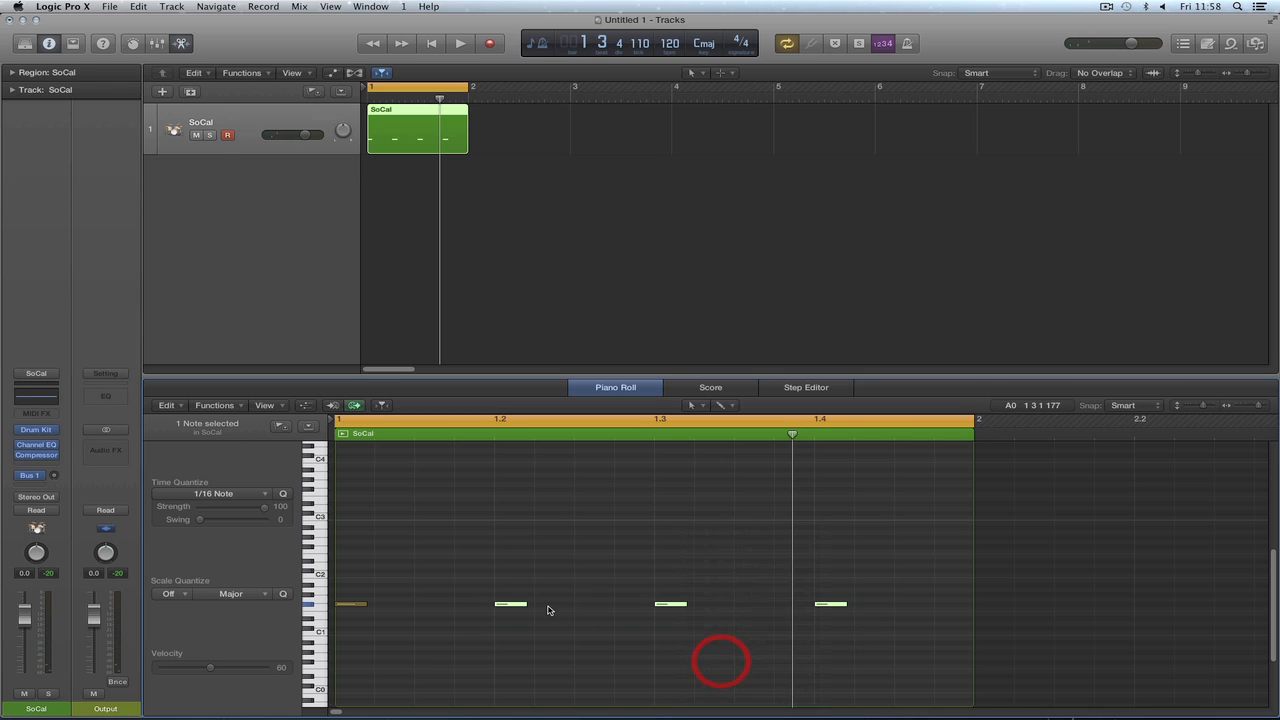
left_click_drag(514, 605, 517, 572)
key("space")
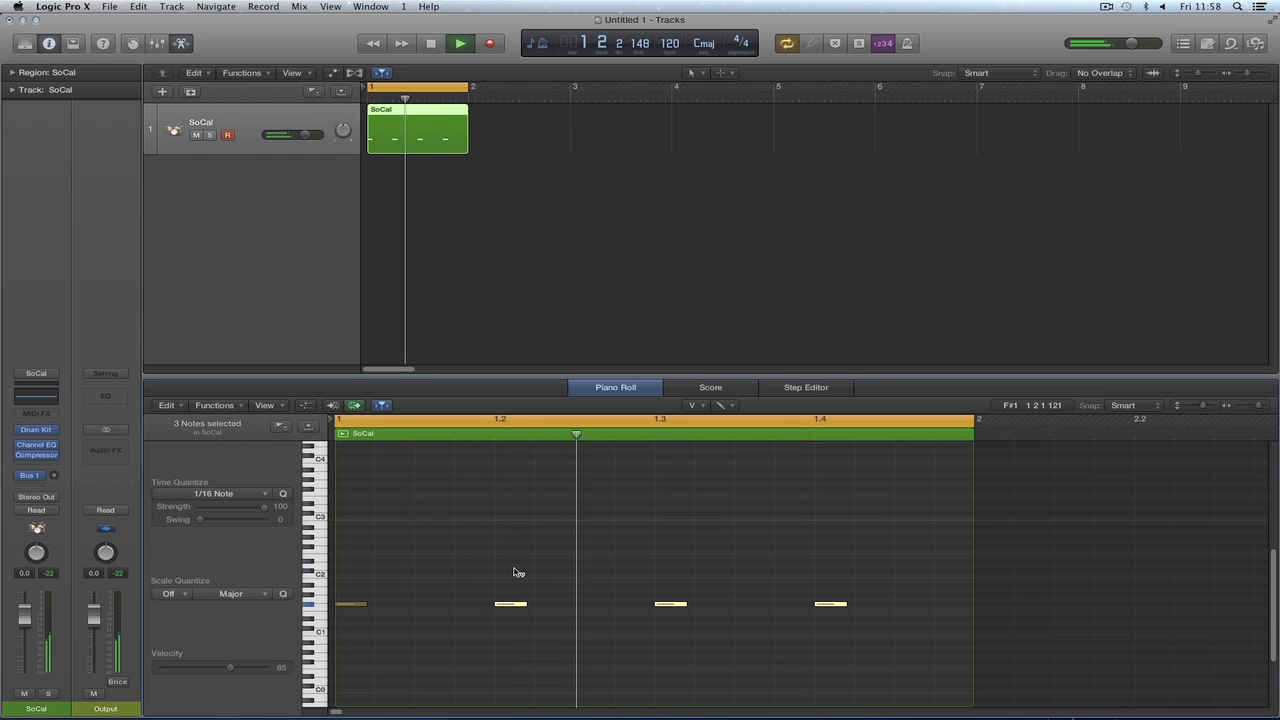
Select all four F#1 notes with the Pointer tool, move them up to D#2, and play the bar.
key("space")
right_click(397, 538)
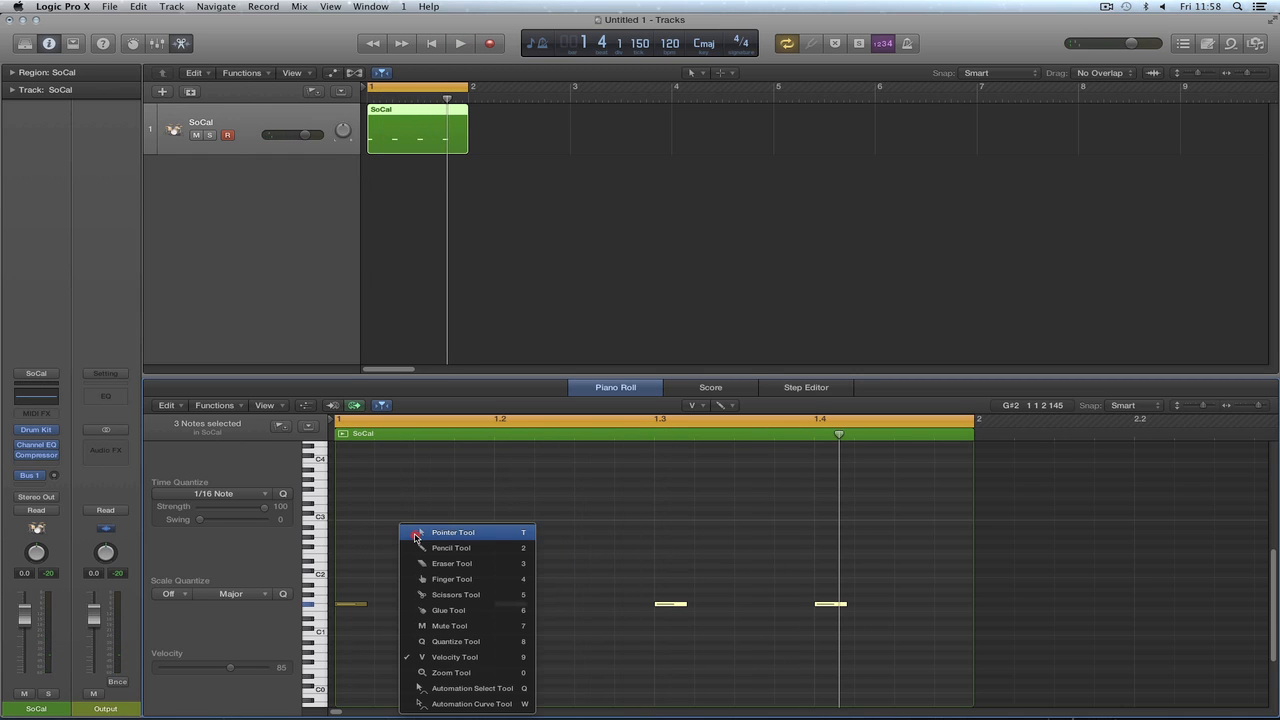
left_click(450, 532)
left_click_drag(348, 590, 921, 627)
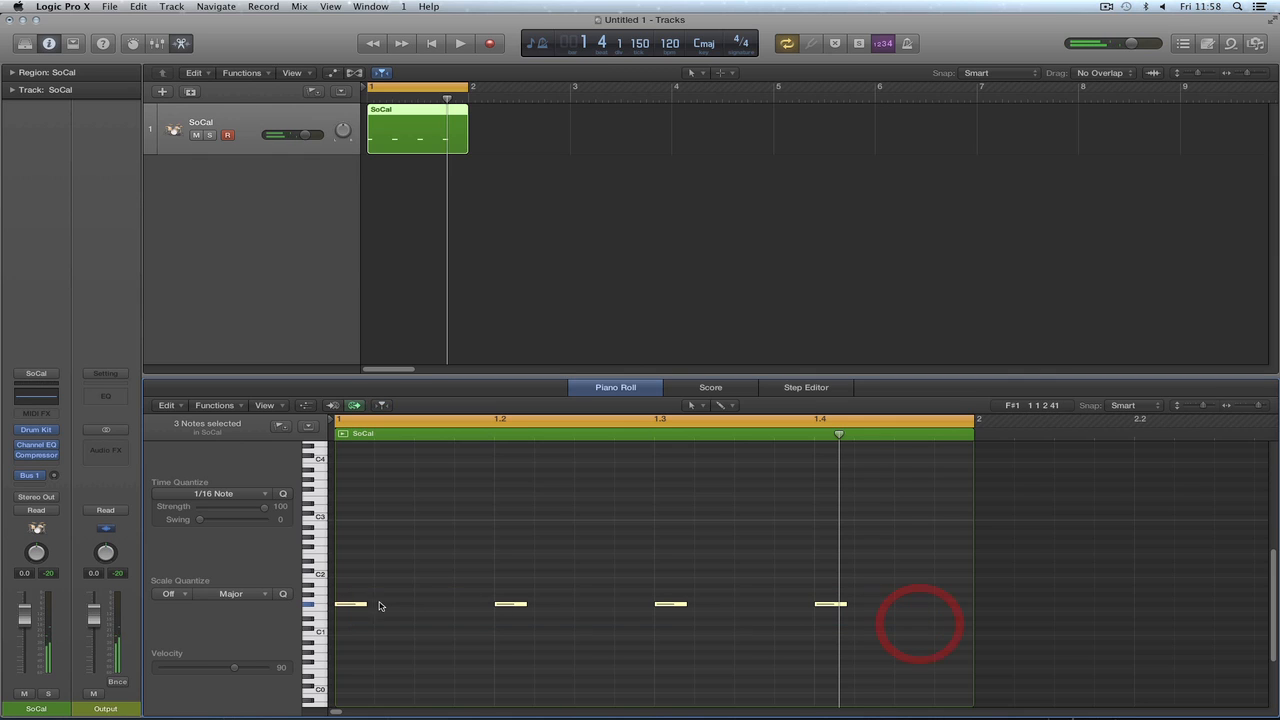
left_click_drag(350, 604, 351, 563)
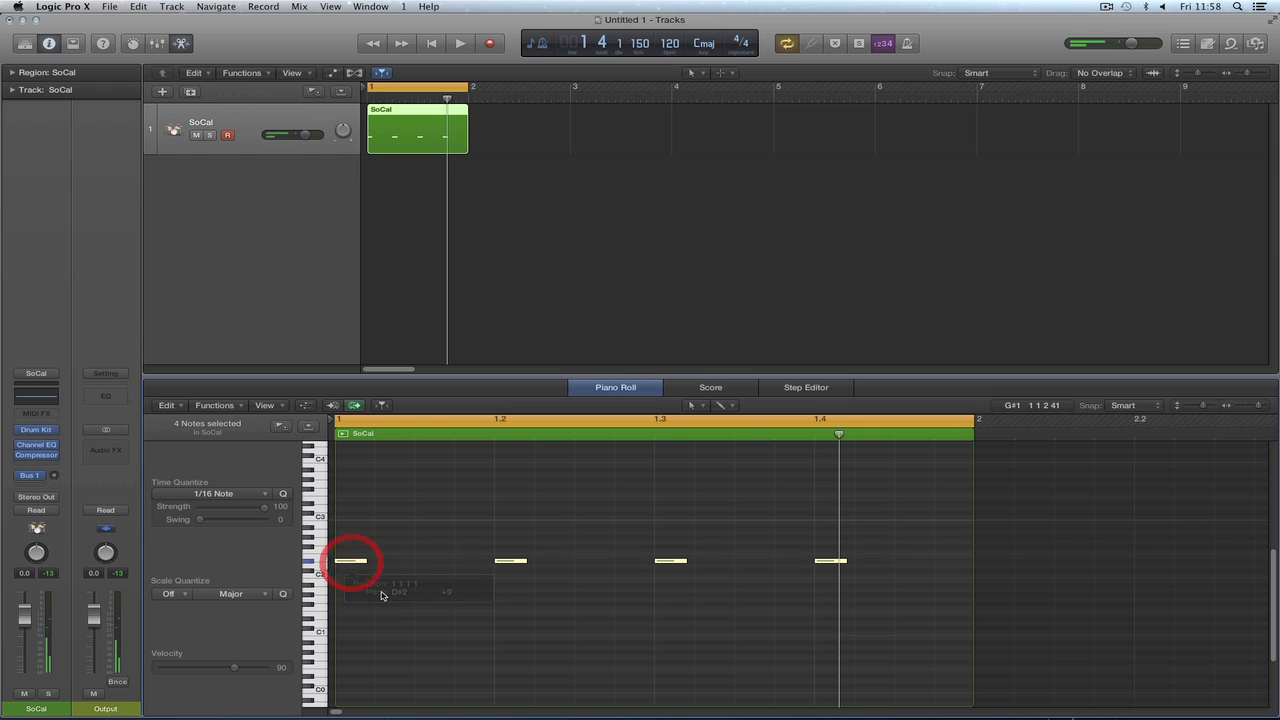
key("space")
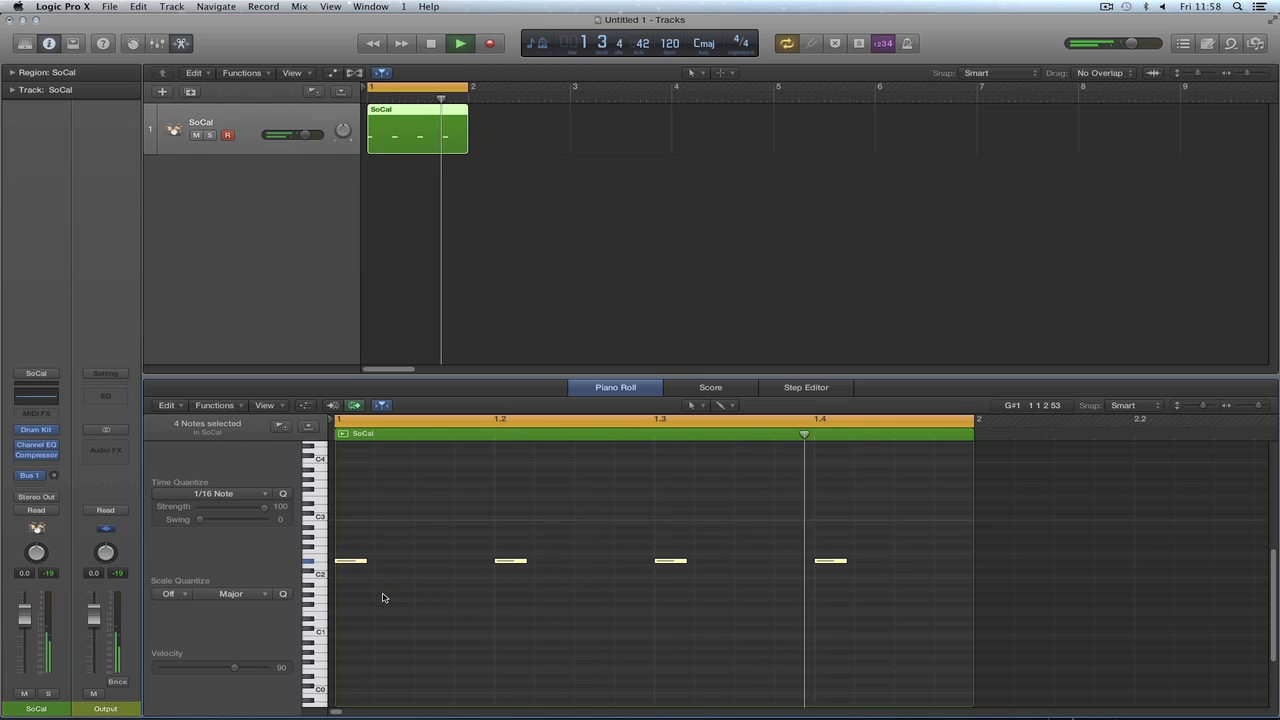
key("space")
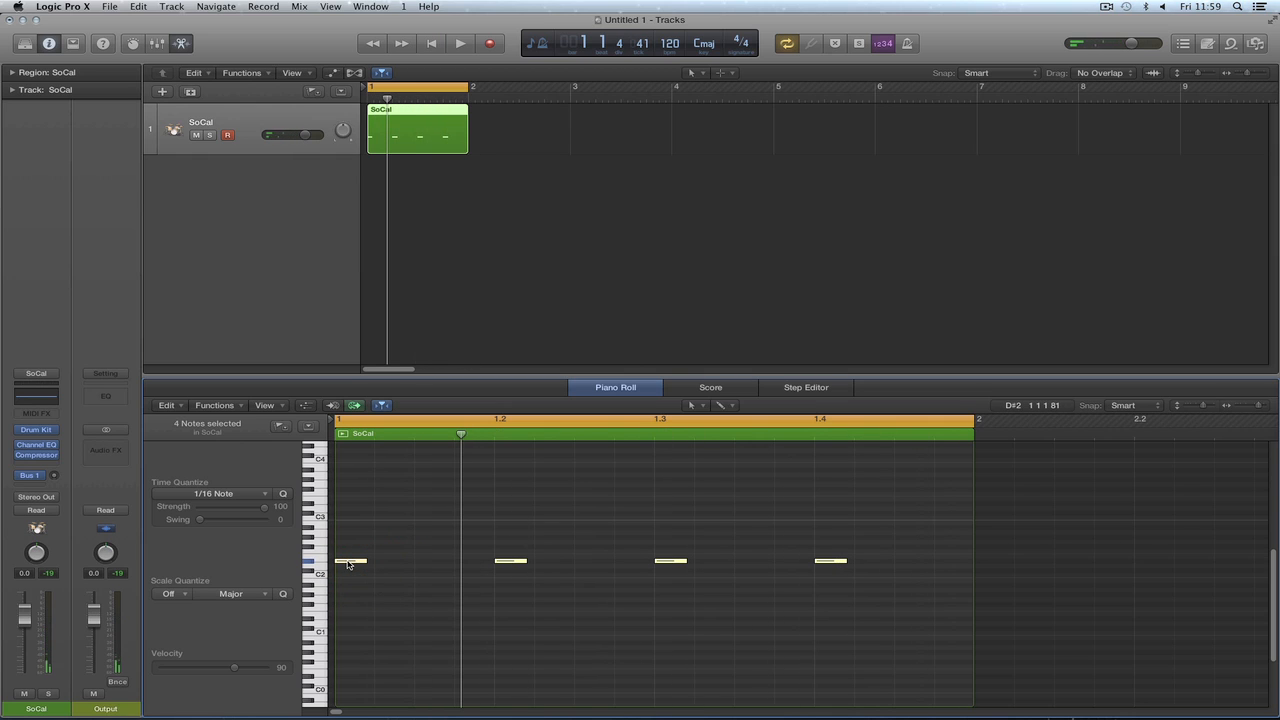
Lower the four notes to D2, play the bar, and return them to F#1.
left_click_drag(347, 565, 347, 566)
key("space")
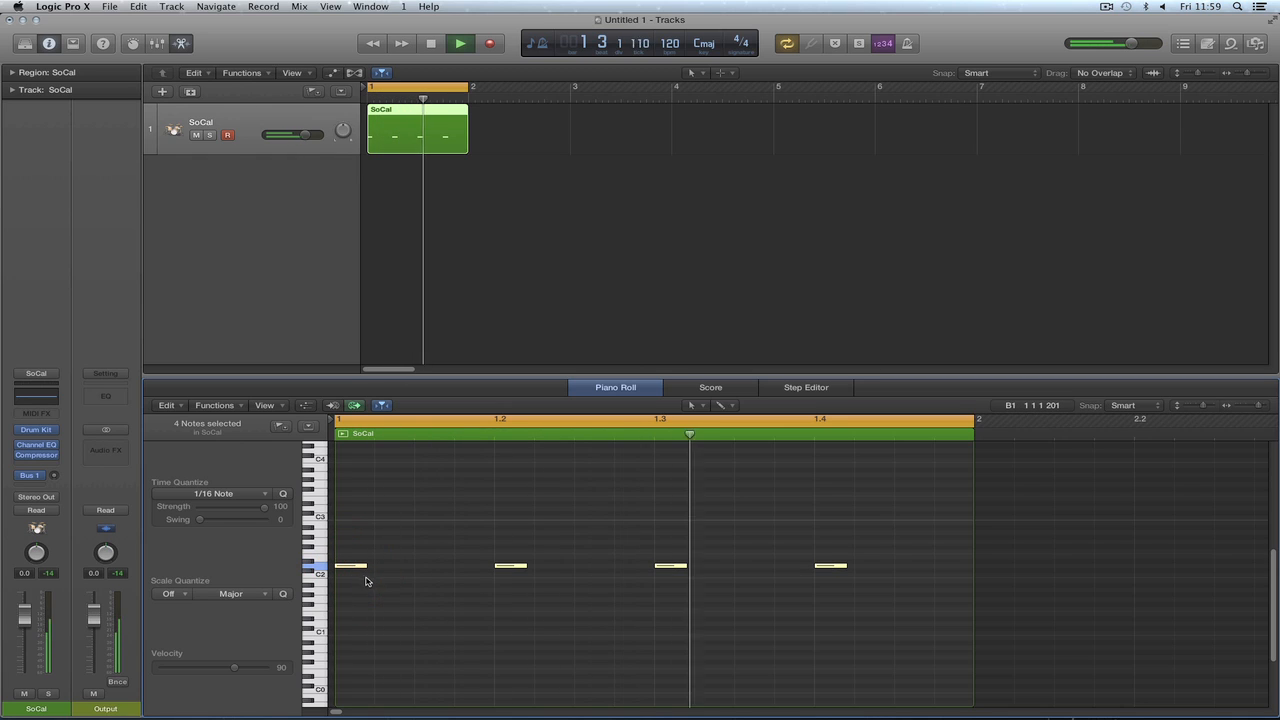
key("space")
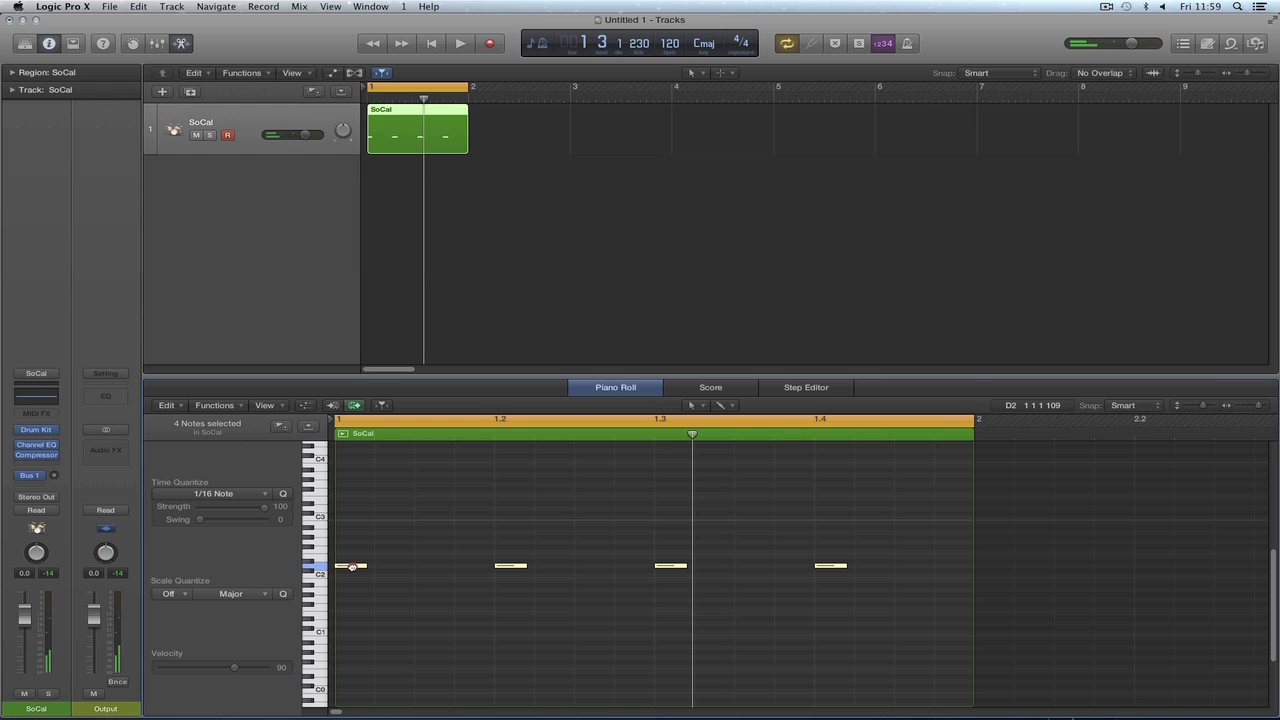
left_click(351, 566)
left_click_drag(351, 566, 415, 626)
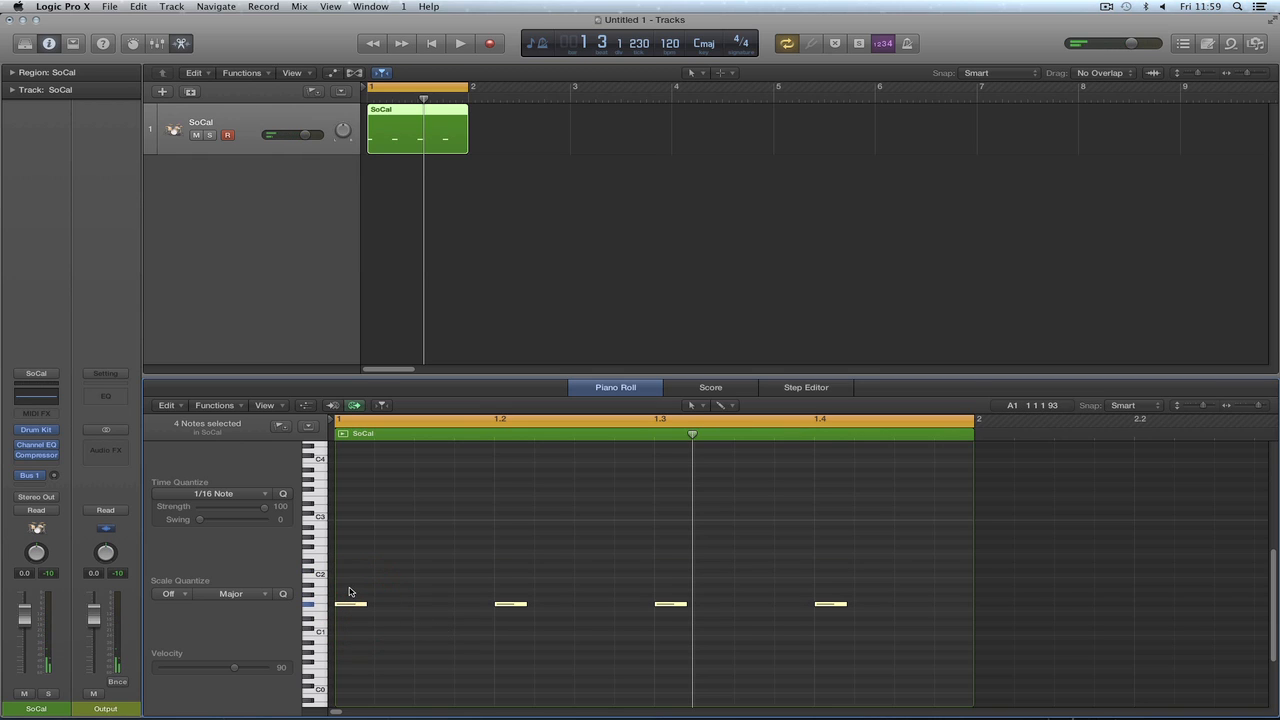
Raise the velocity of all four F#1 notes to about 95 with the Velocity tool and play the bar.
left_click_drag(349, 588, 873, 636)
key("t")
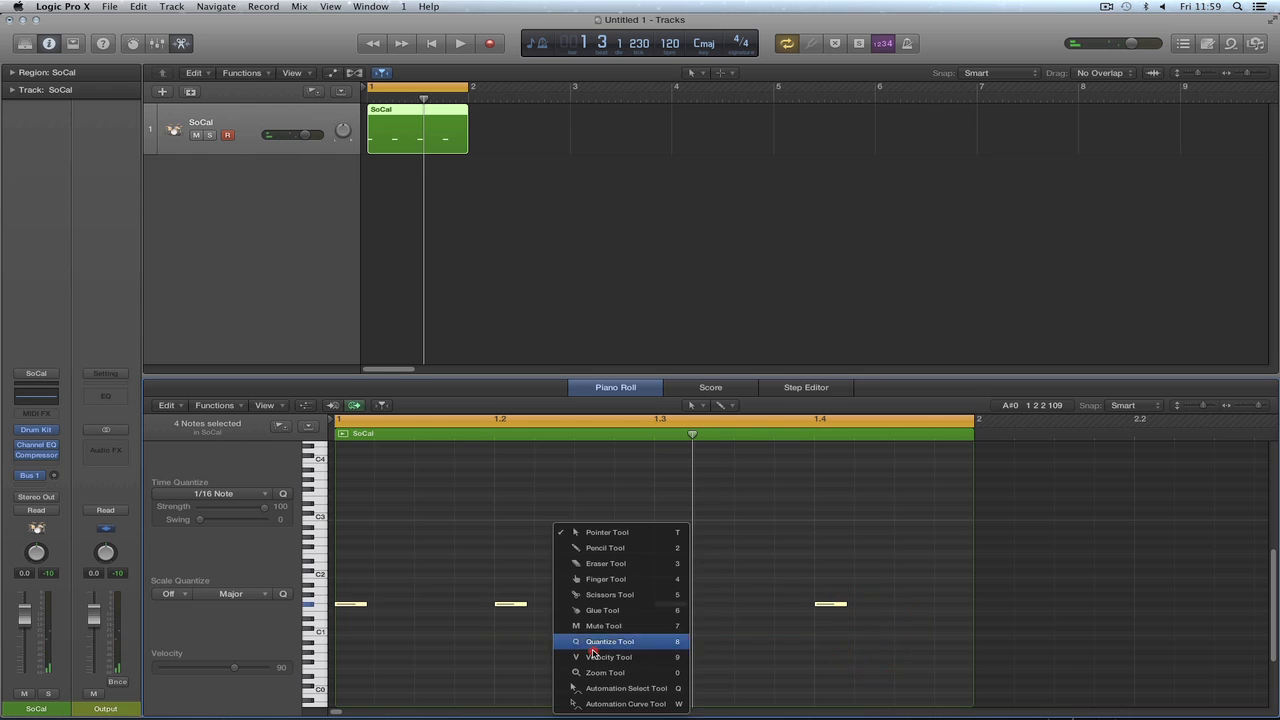
key("v")
left_click(518, 604)
left_click_drag(518, 604, 517, 601)
left_click(490, 535)
key("space")
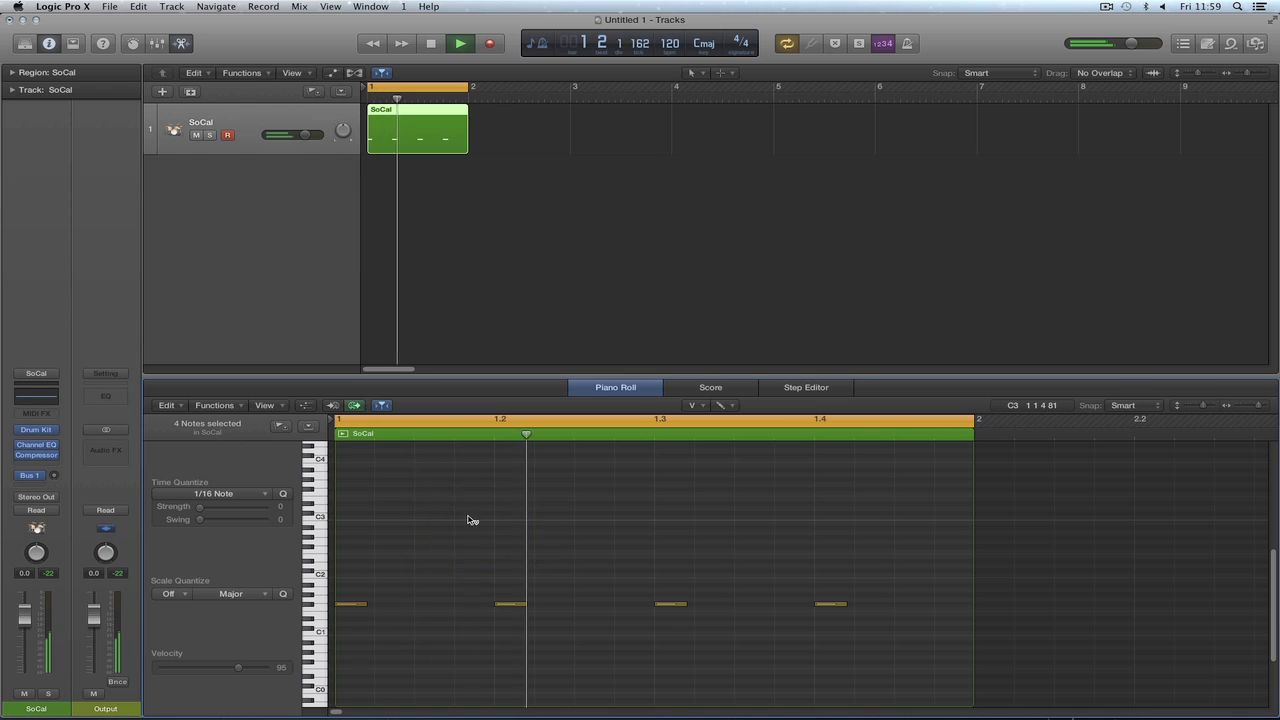
Draw a C1 note on beat 1 with the Pencil tool and set its velocity to about 89 with the Velocity tool.
key("t")
left_click(498, 542)
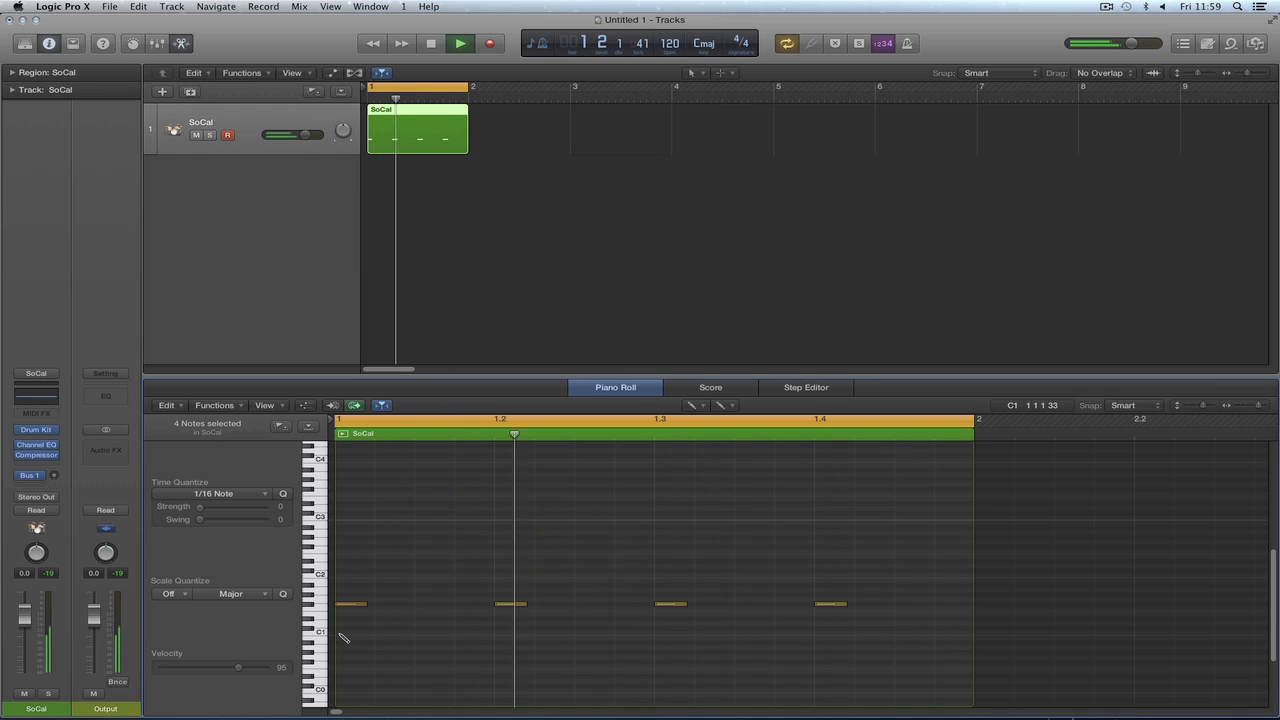
key("space")
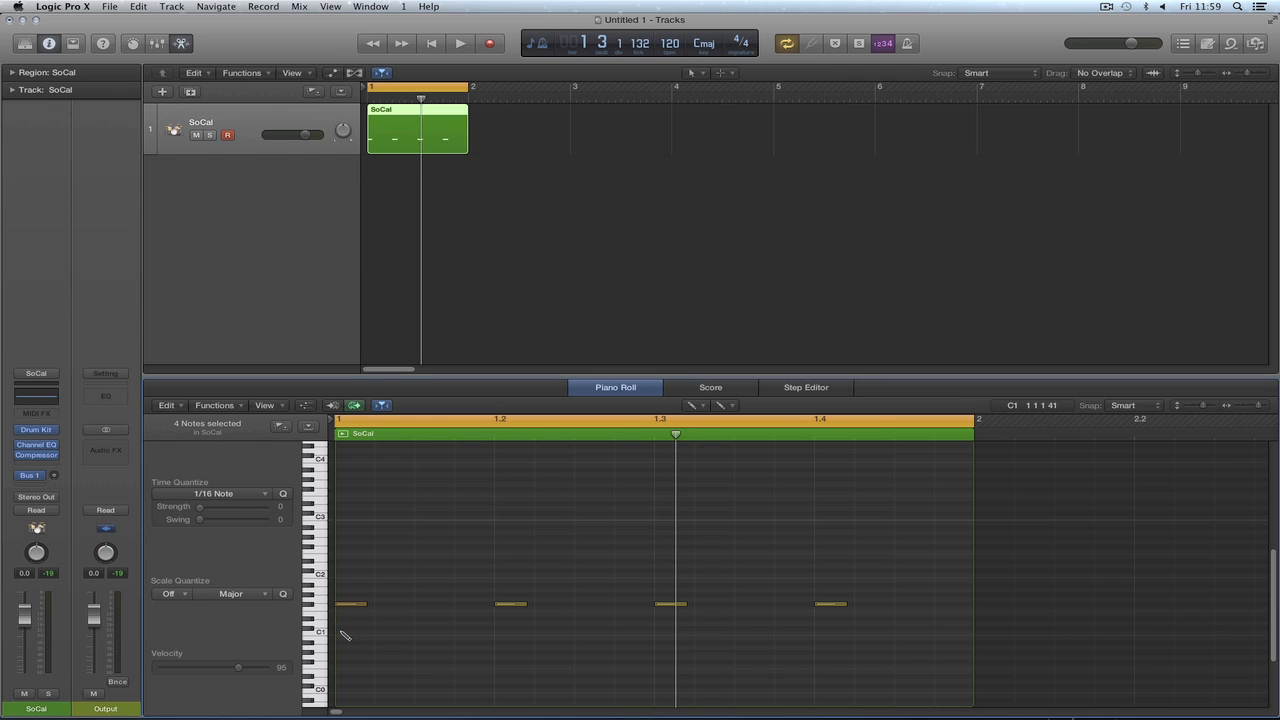
left_click(343, 633)
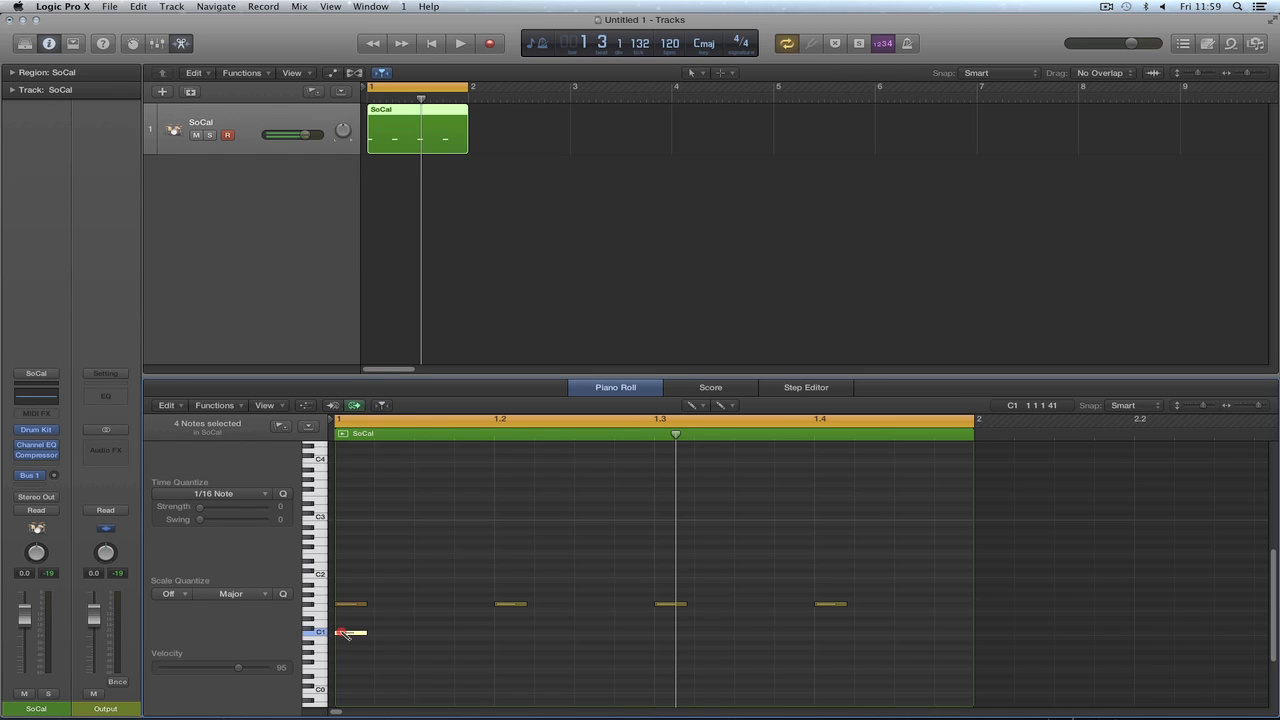
key("Escape")
left_click(395, 652)
left_click_drag(364, 638, 366, 631)
Draw a C#1 note on beat 3 with the Pencil tool and play the bar.
key("t")
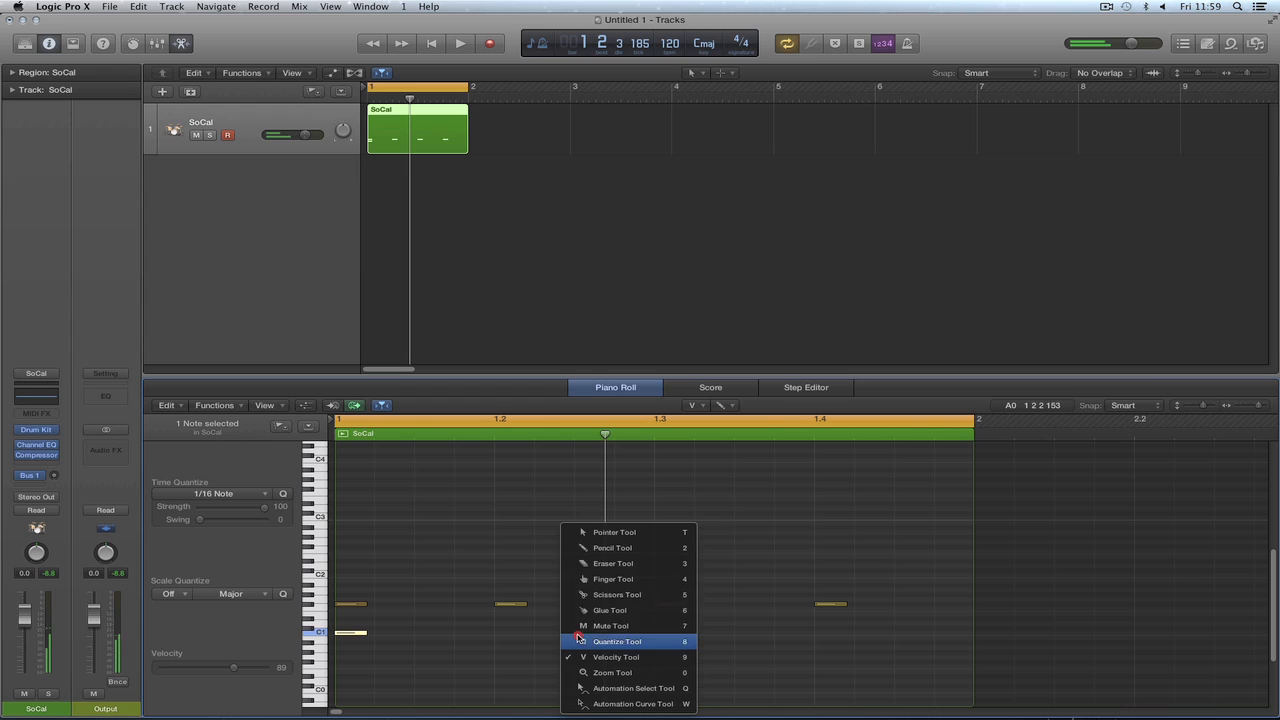
left_click(605, 548)
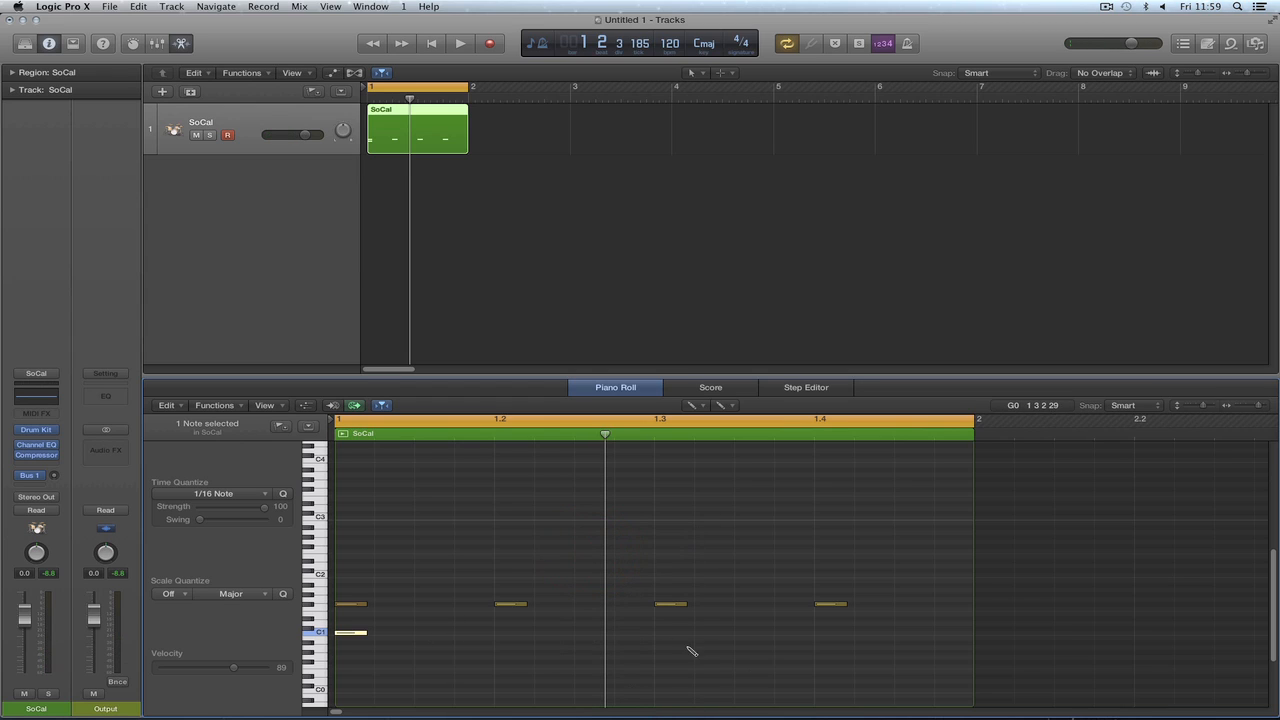
left_click(666, 629)
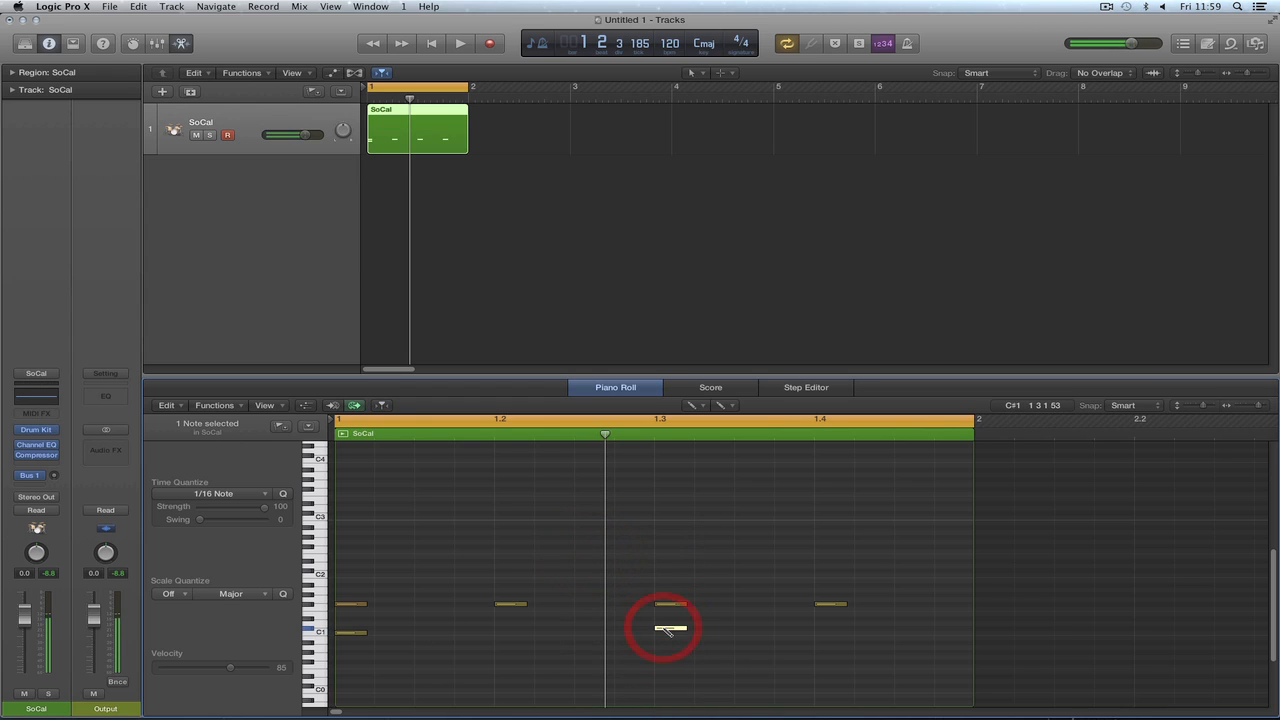
key("space")
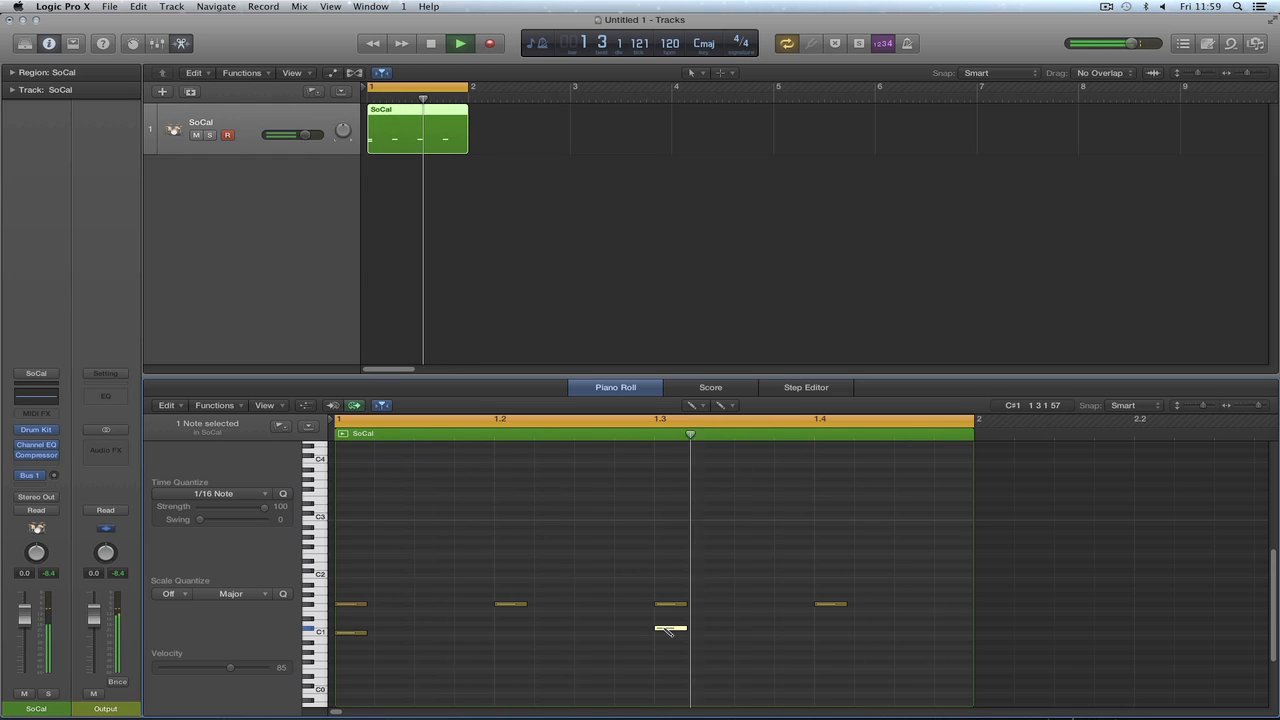
key("space")
Raise the lower beat 3 note by one semitone to C#1 and play the looped bar several times.
mouse_move(668, 630)
left_mouse_down()
mouse_move(668, 614)
mouse_move(670, 626)
left_mouse_up()
key("space")
key("space")
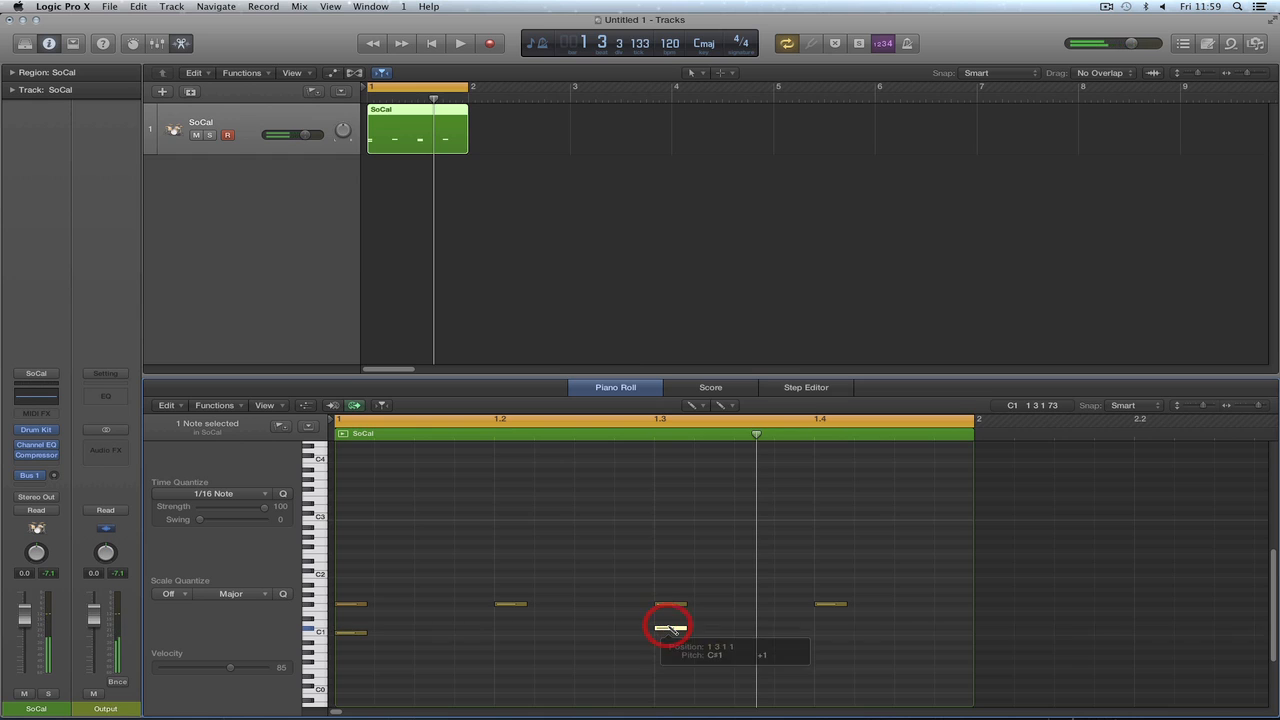
key("space")
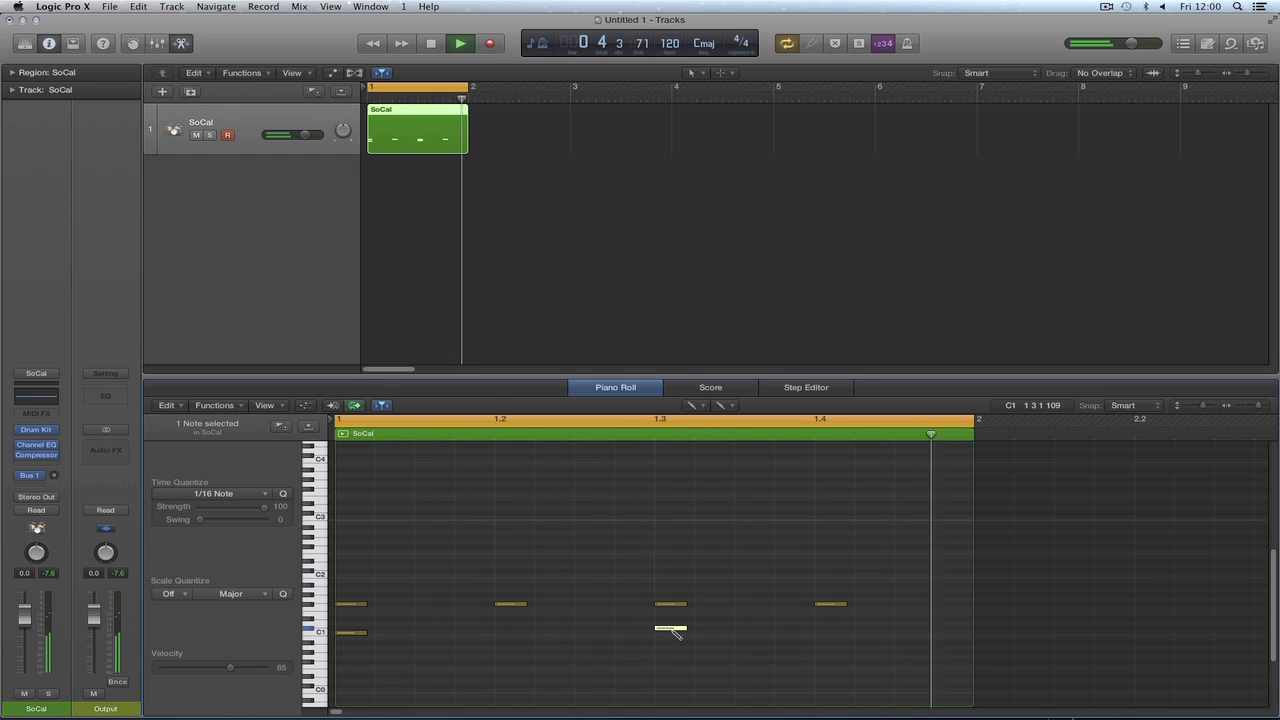
key("space")
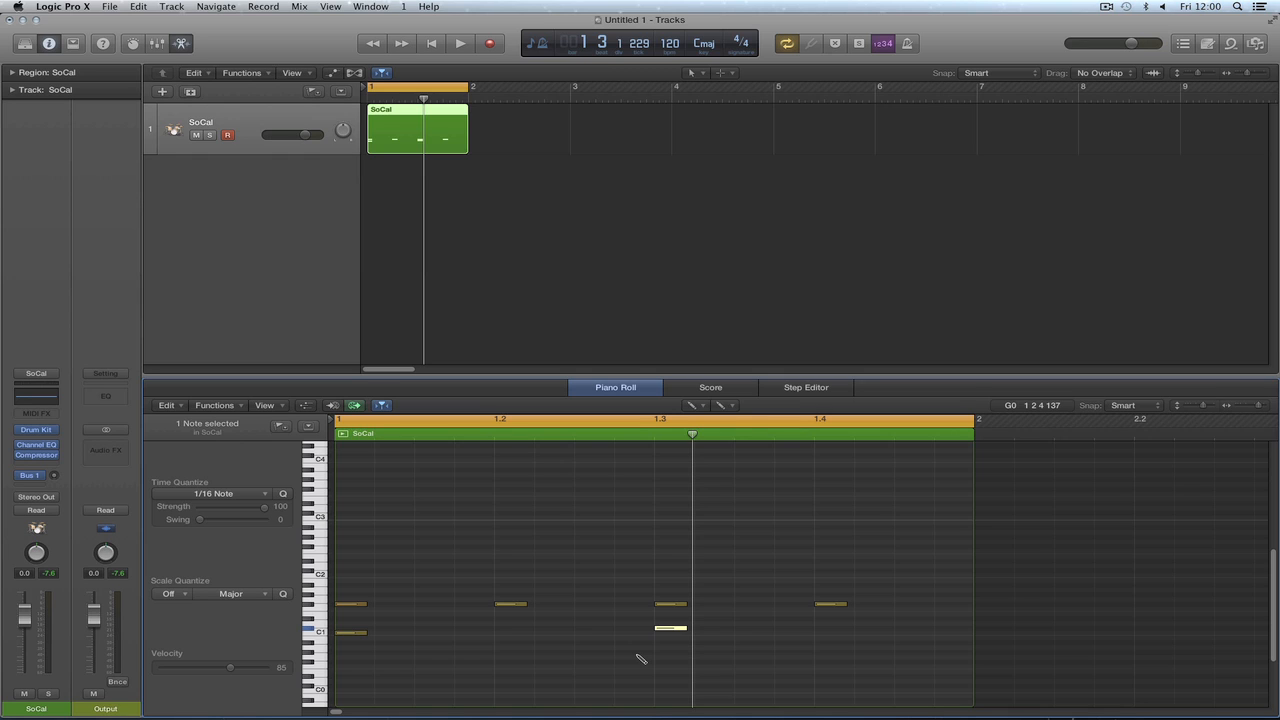
key("space")
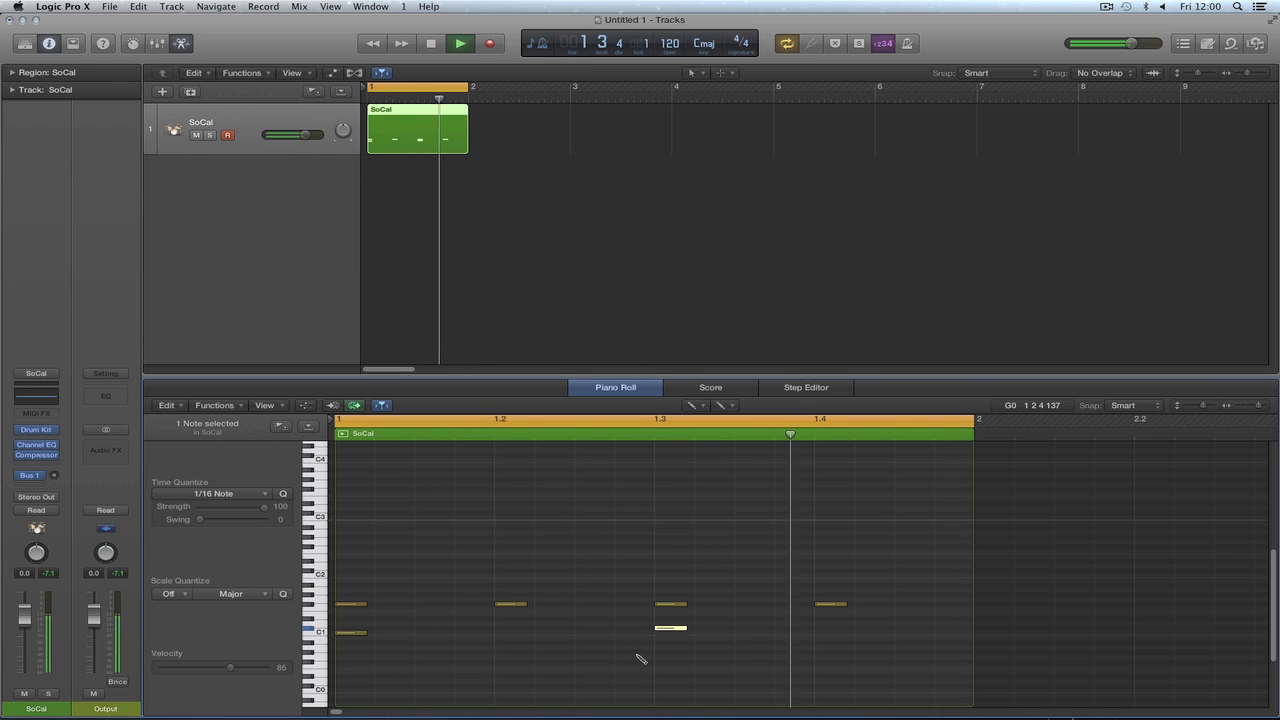
key("space")
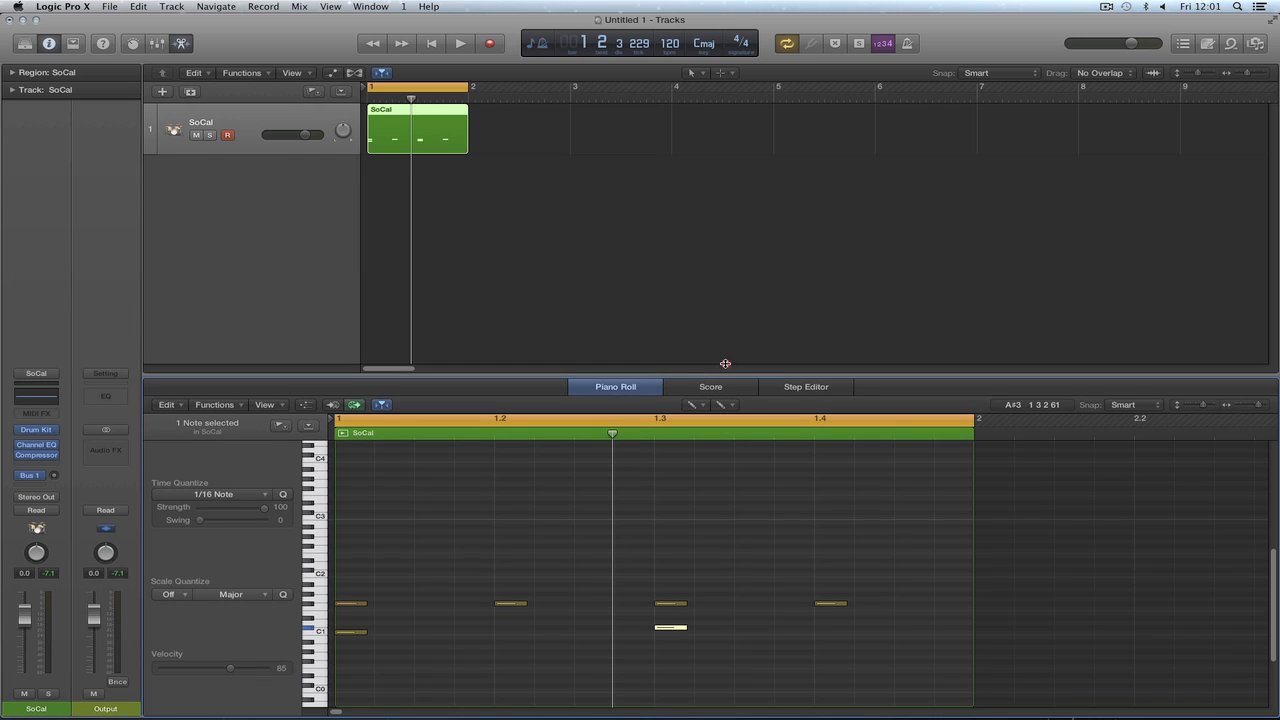
Make the Piano Roll area slightly taller and play the one-bar pattern.
left_click_drag(725, 378, 725, 363)
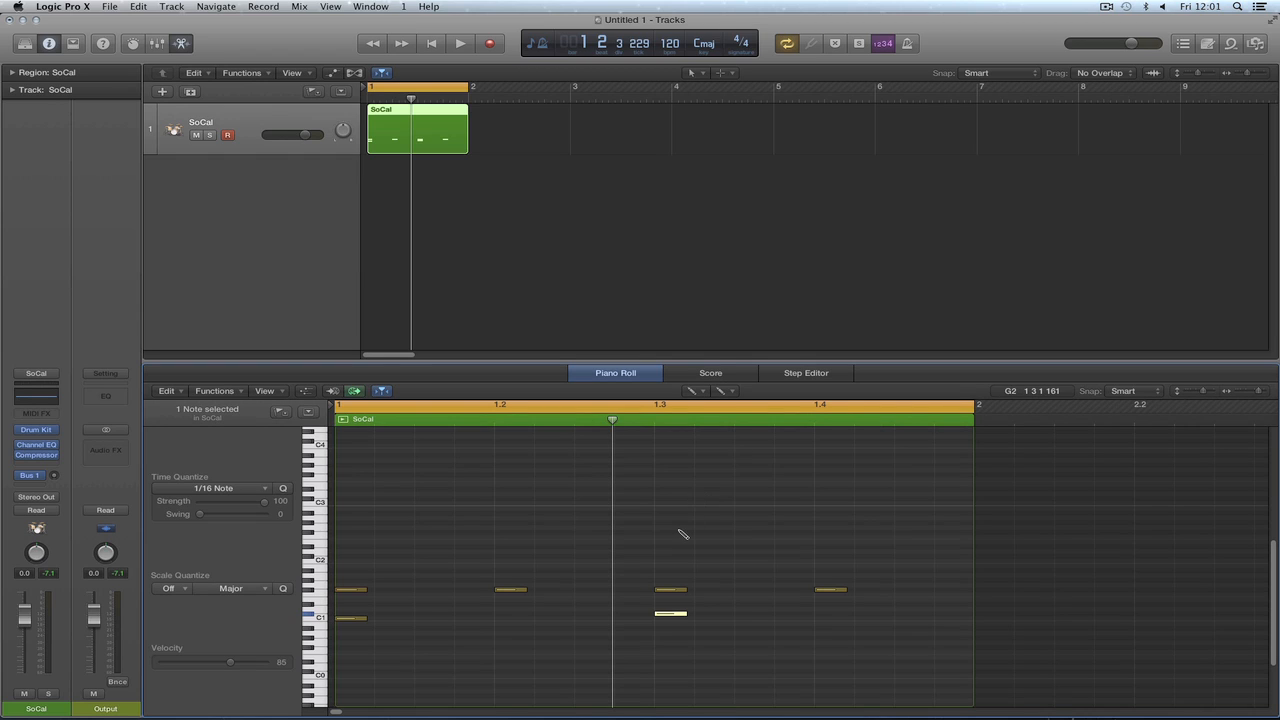
key("space")
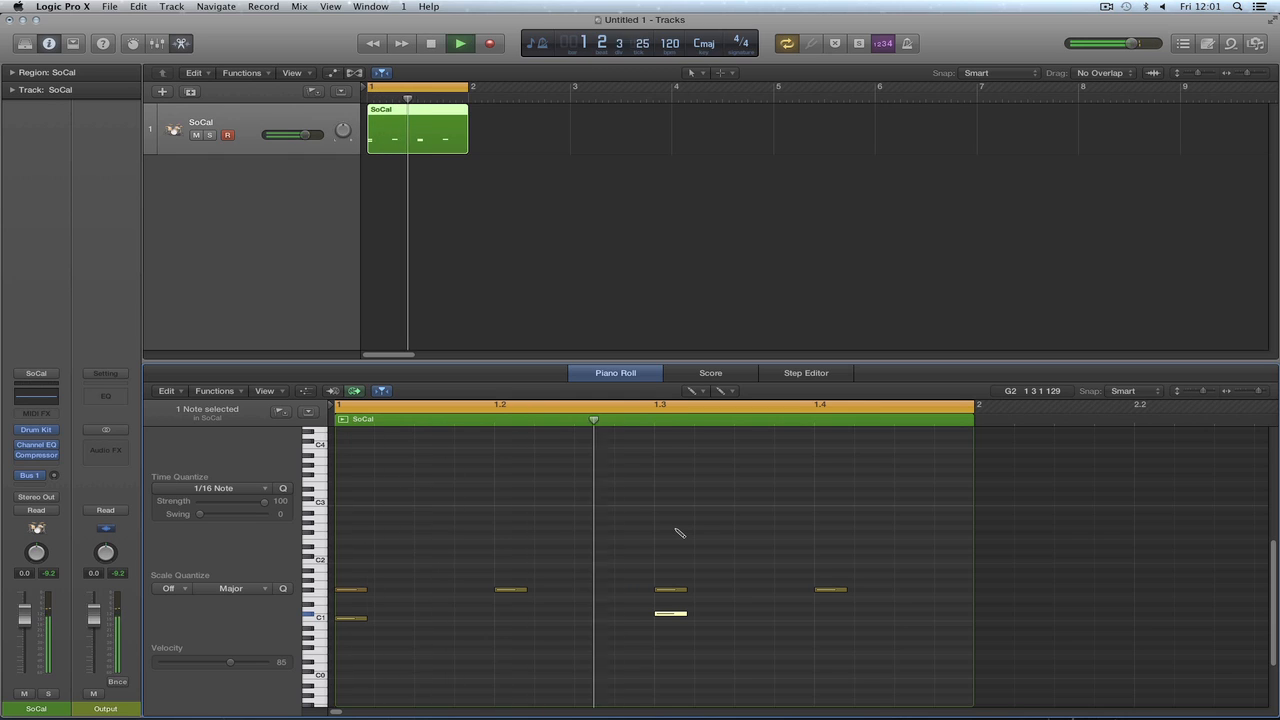
key("space")
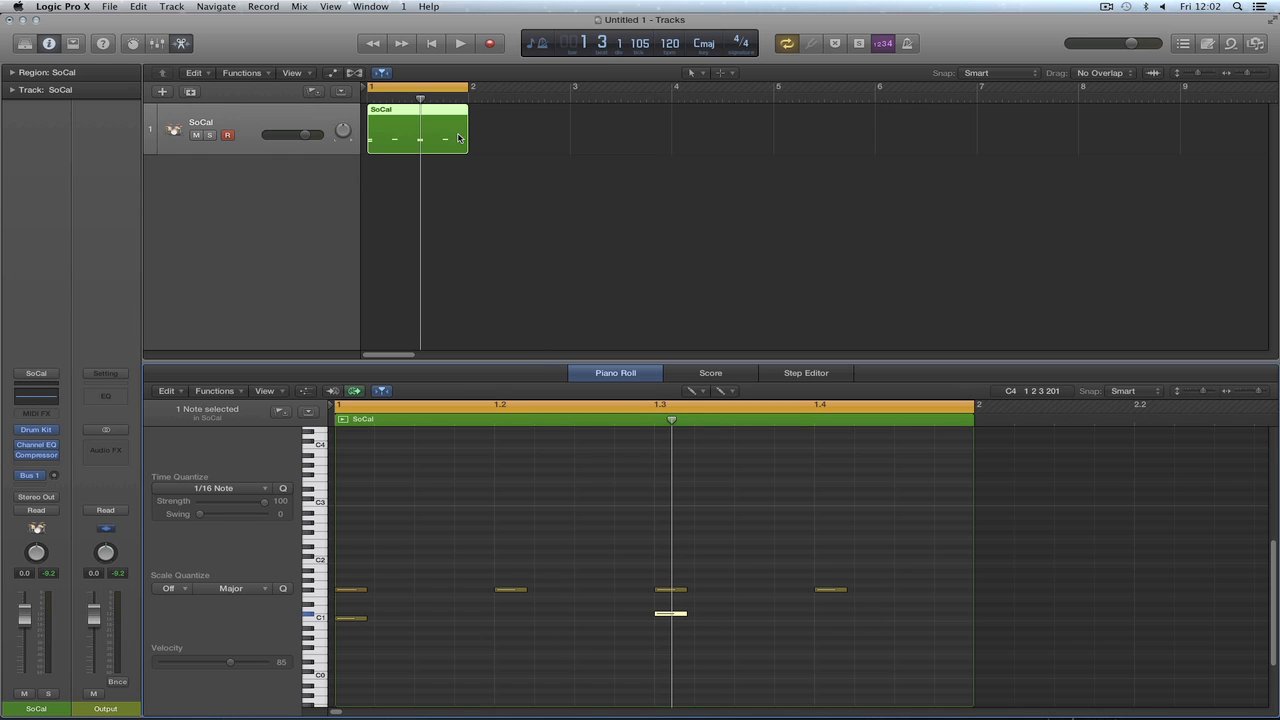
Copy the SoCal region into bars 2, 3 and 4 and extend the cycle range across bars 1 to 4.
left_click_drag(408, 112, 702, 115)
left_click_drag(465, 87, 770, 95)
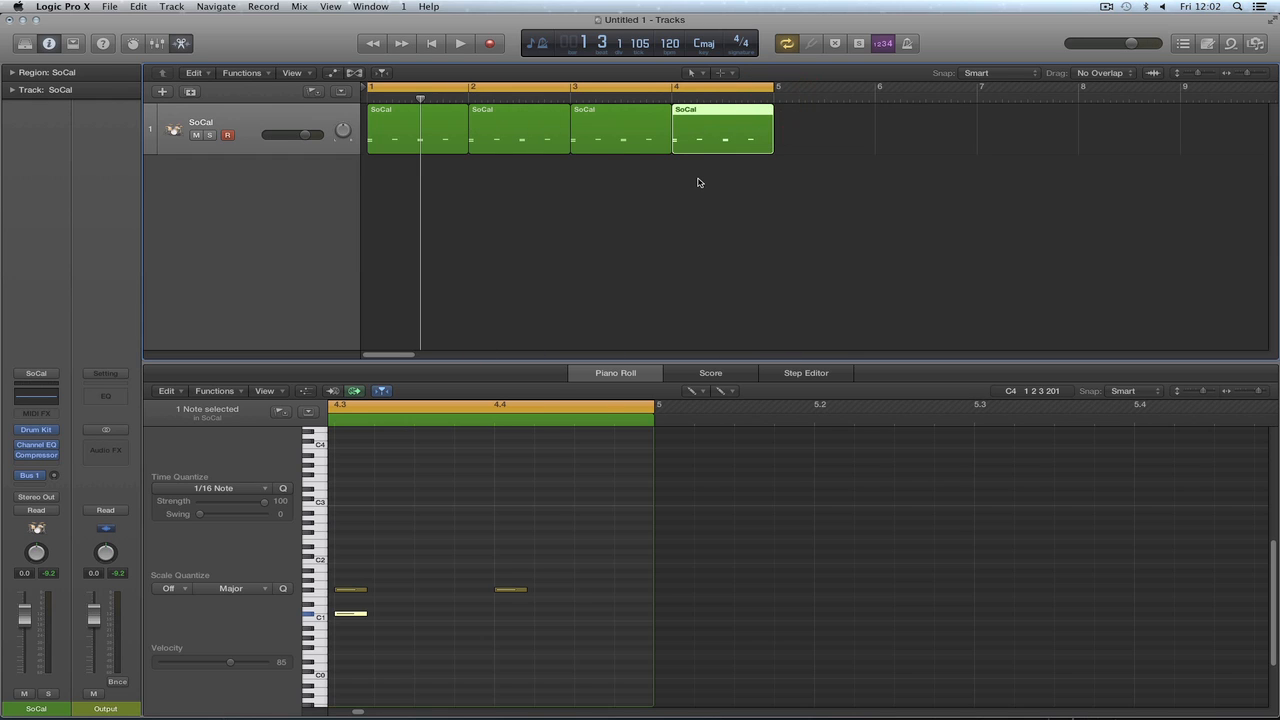
left_click(698, 180)
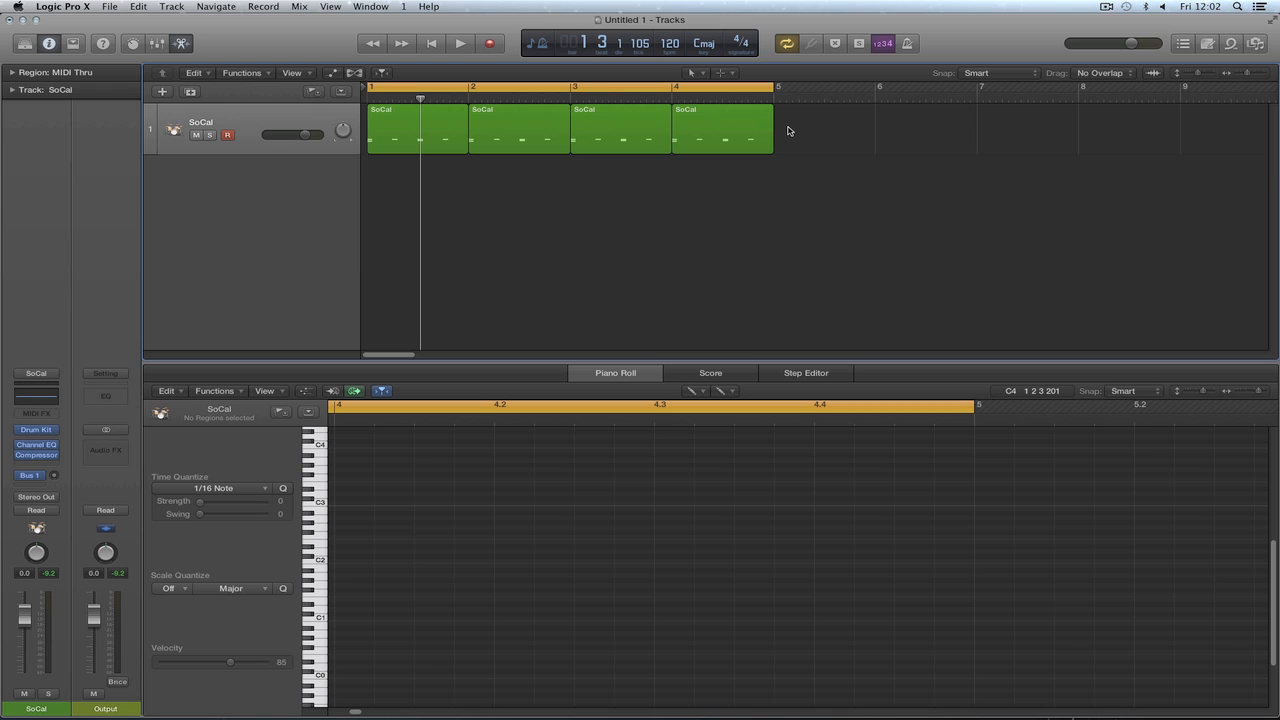
Select all four SoCal regions, fit their notes in the Piano Roll, and play the pattern.
left_click_drag(791, 128, 417, 130)
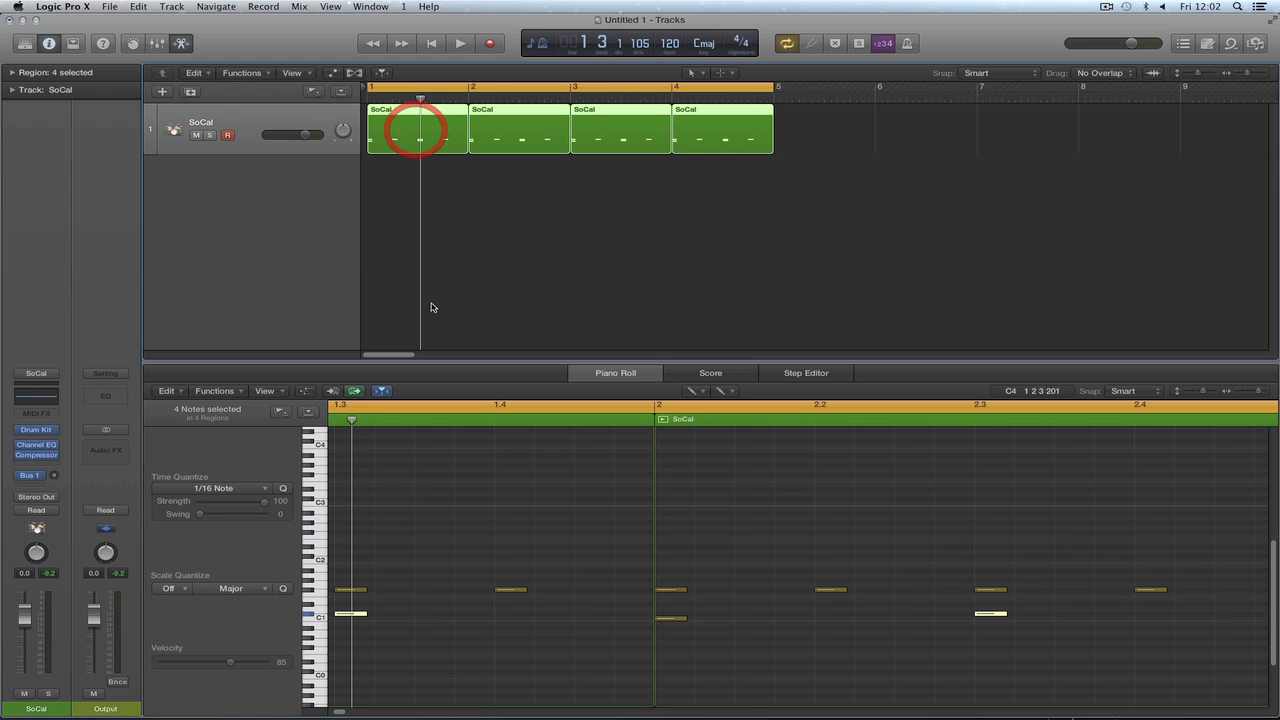
left_click(463, 381)
key("z")
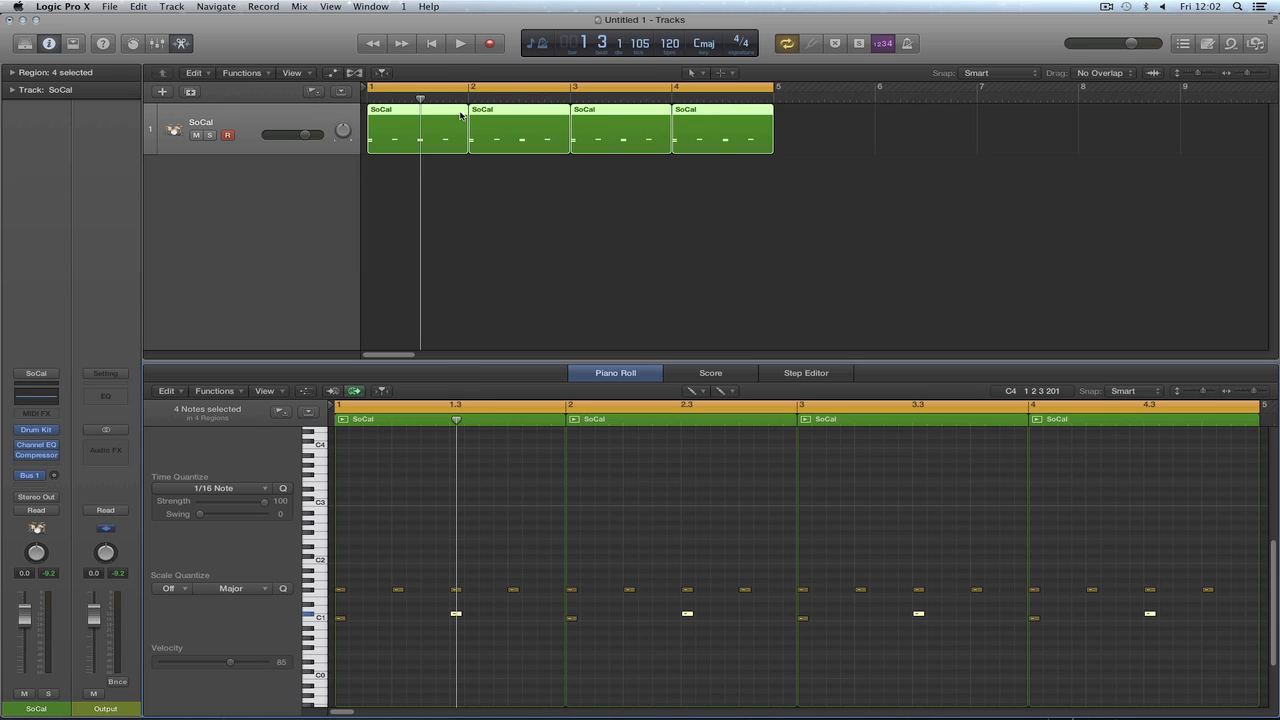
left_click(459, 44)
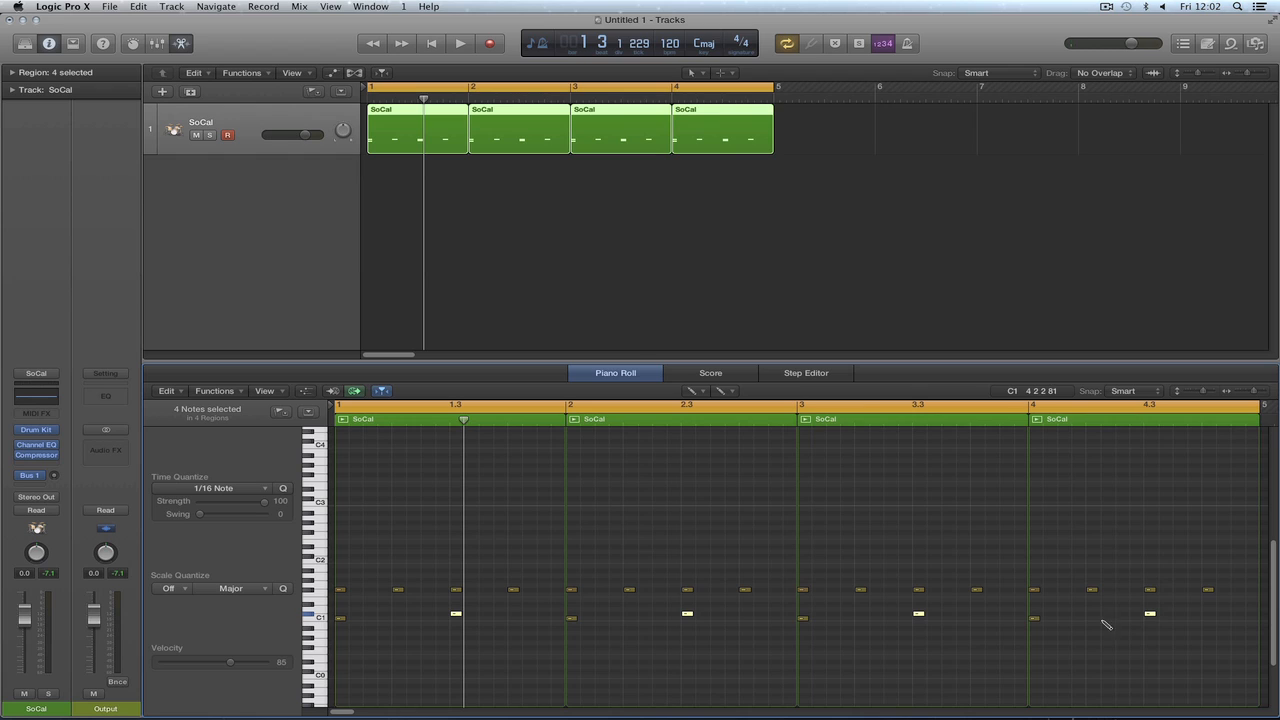
Add C1 notes on beats 2 and 4 of bar 4 and play the pattern from the start.
left_click(1092, 618)
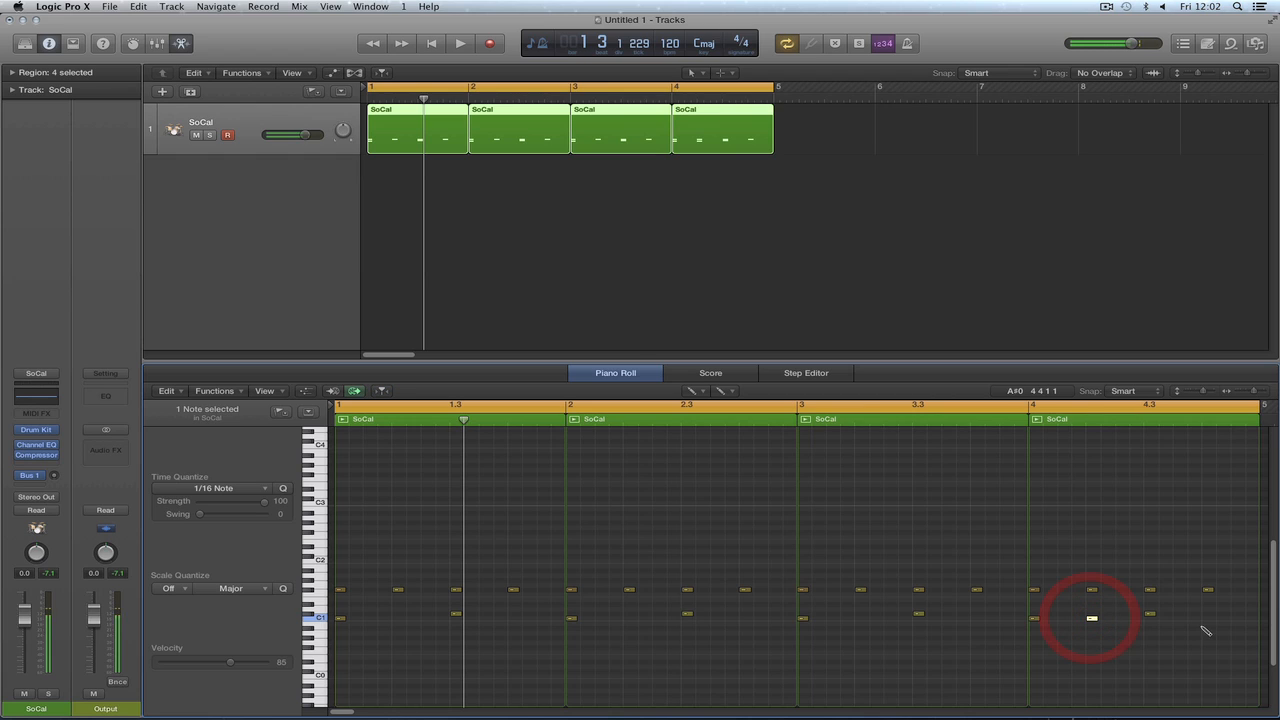
left_click(1208, 618)
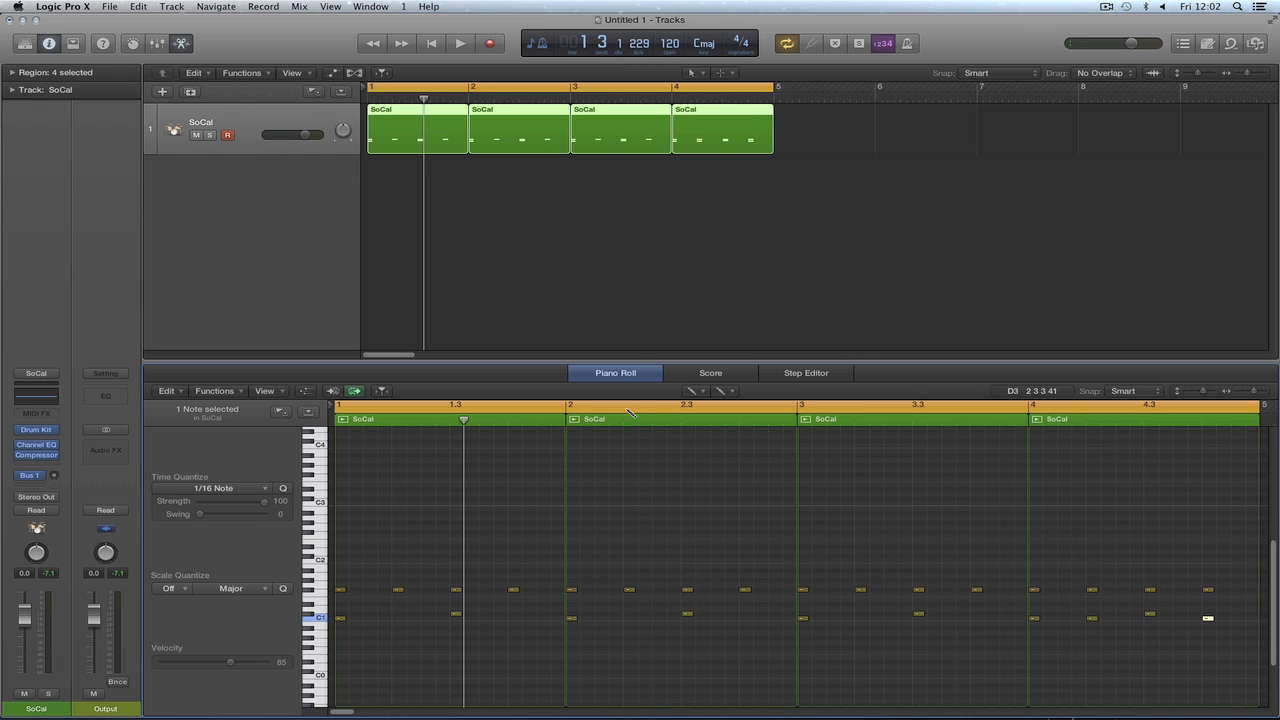
left_click(434, 44)
left_click(461, 44)
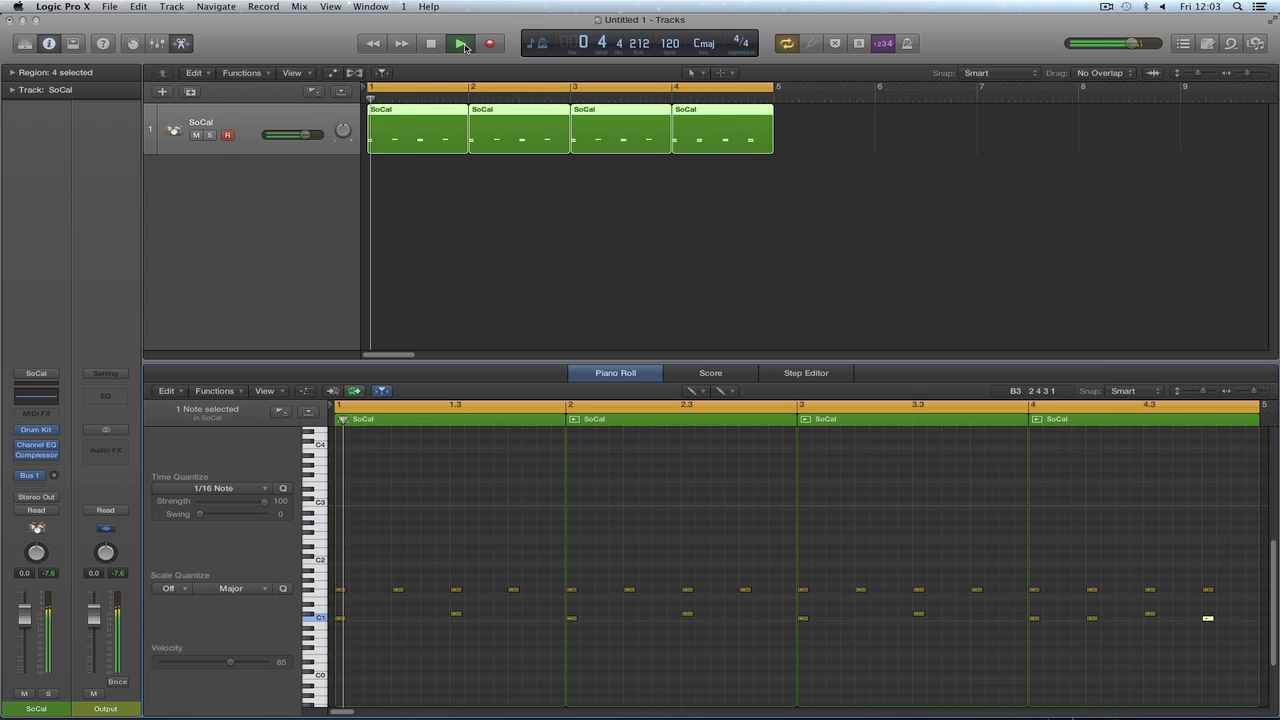
left_click(461, 44)
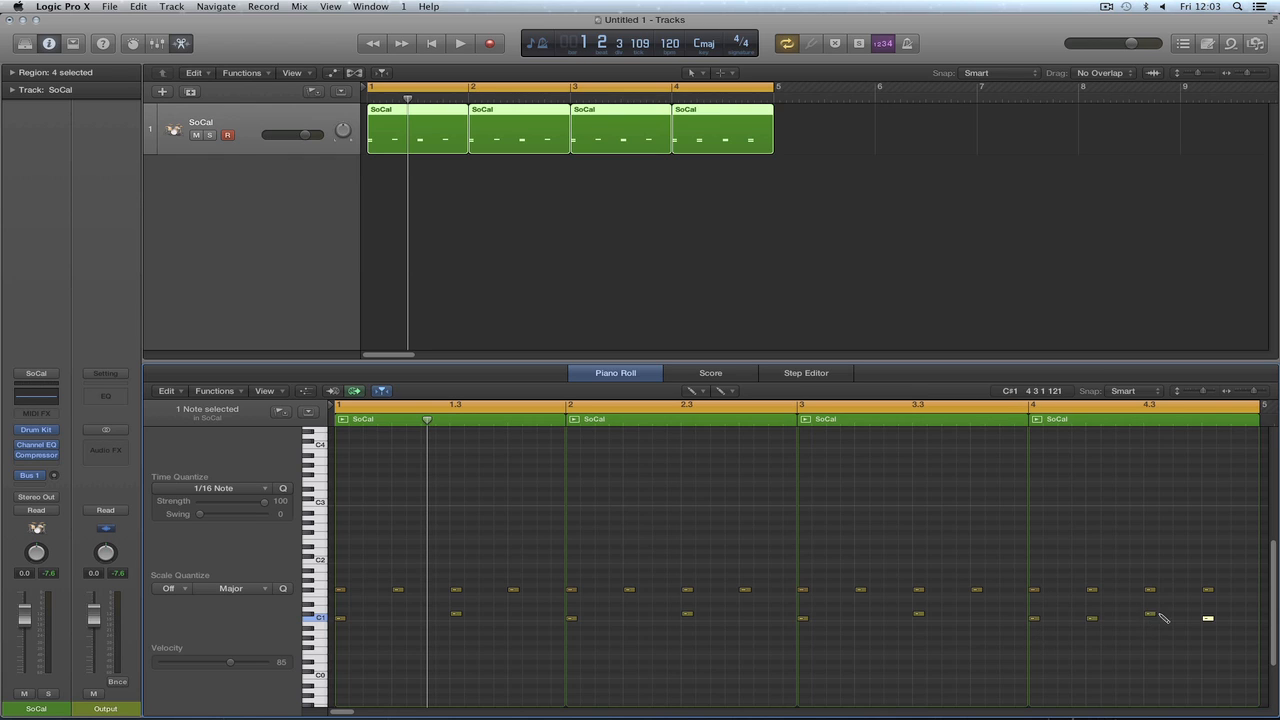
Audition the kick and snare notes in bars 3 and 4 individually with the Pointer tool in the Piano Roll.
key("t")
left_click(1065, 534)
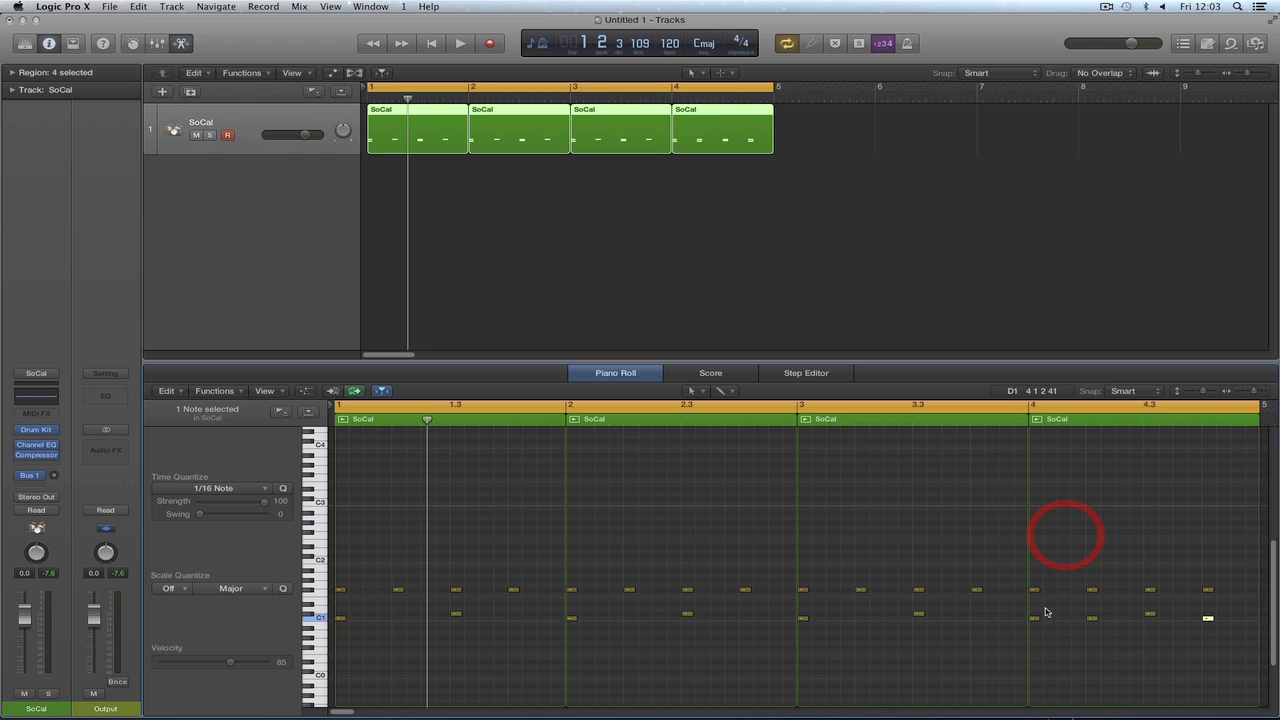
left_click(801, 622)
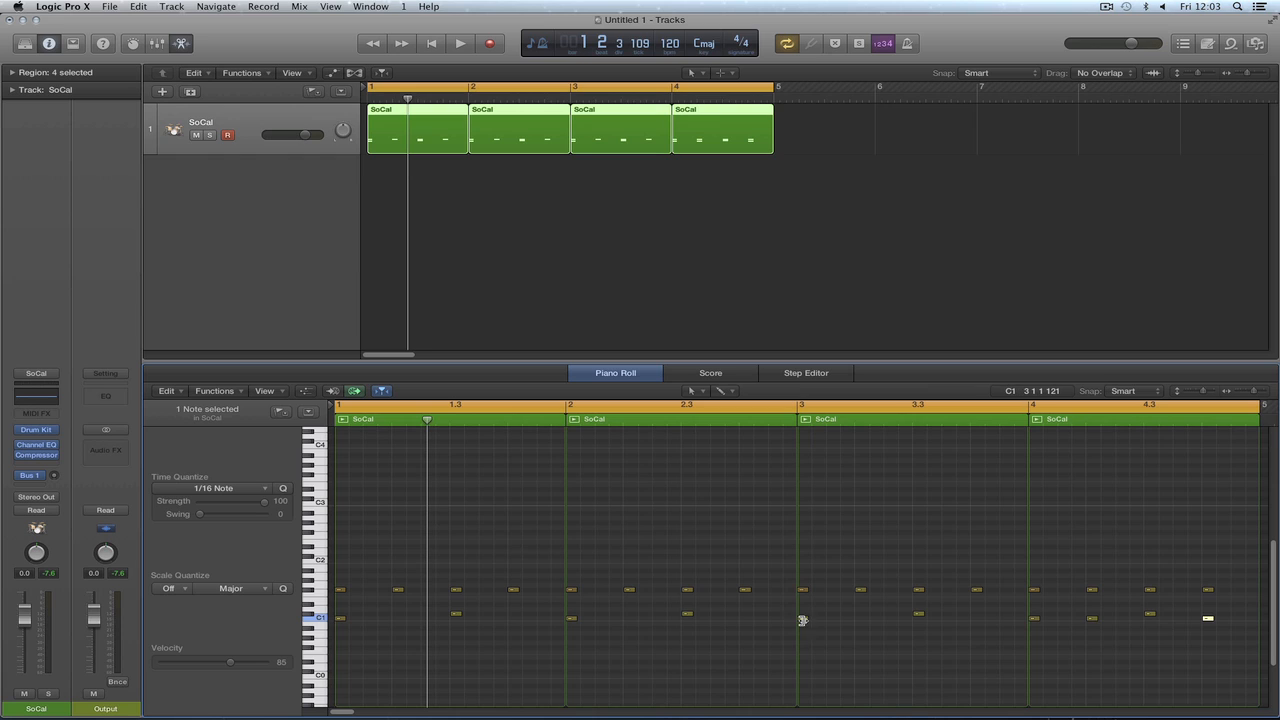
left_click(919, 613)
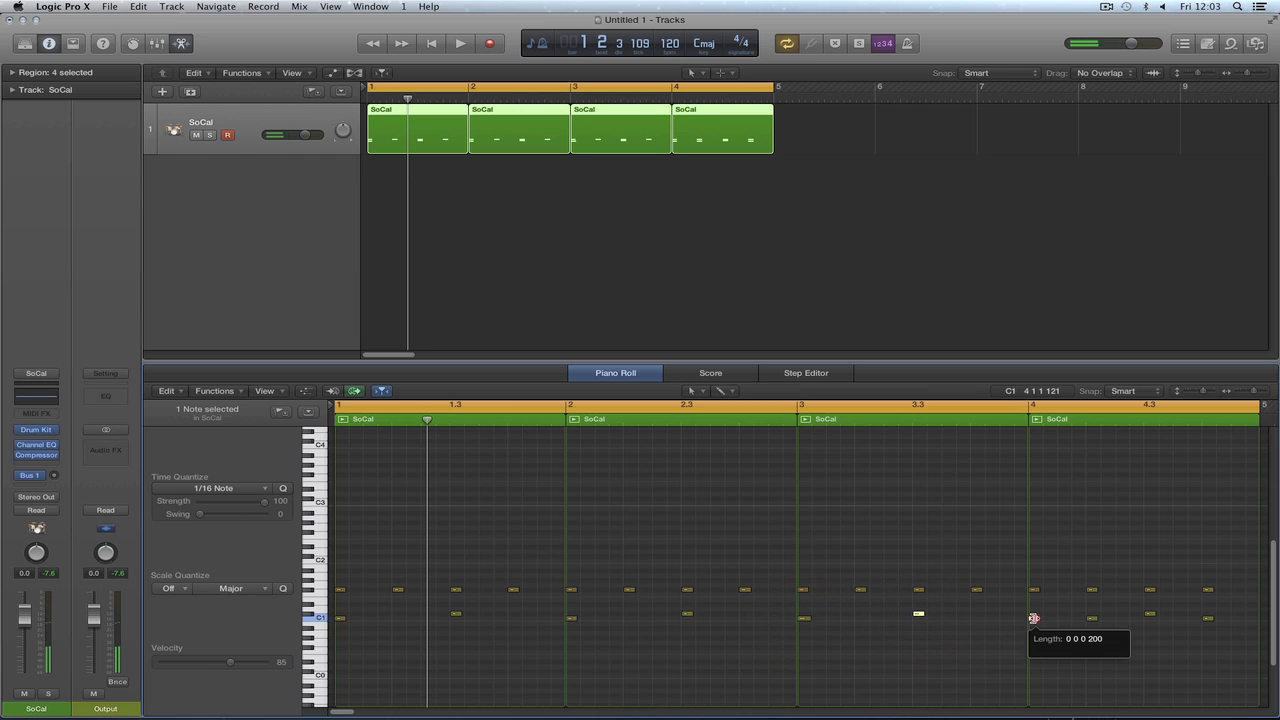
left_click(1034, 619)
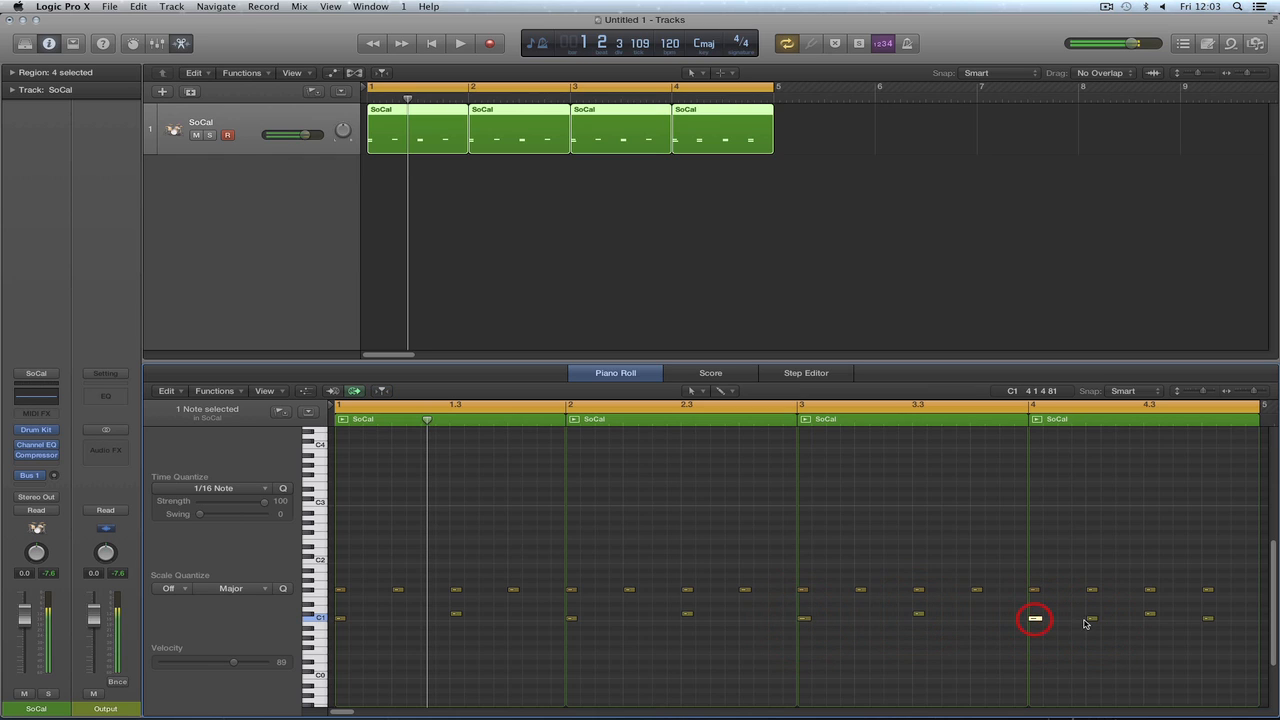
left_click(1092, 618)
left_click(1150, 613)
left_click(1207, 620)
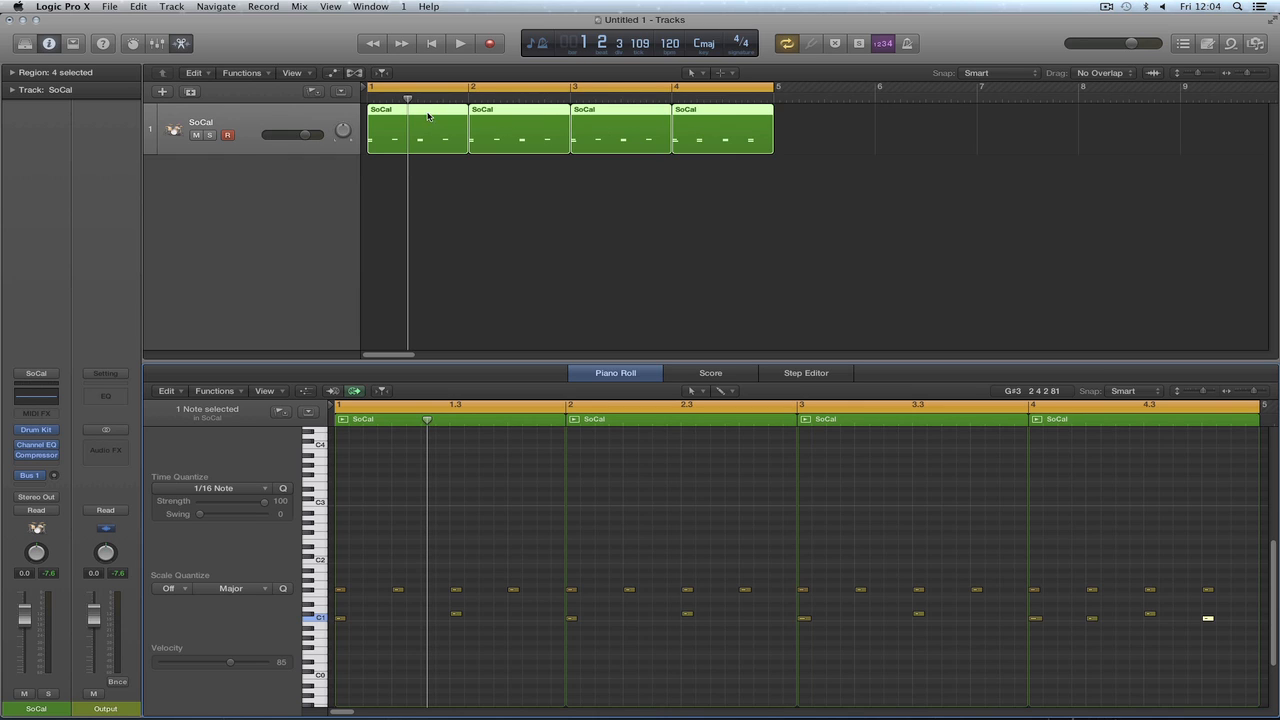
Copy the four selected SoCal regions into bars 5 to 8 and extend the cycle range to the end of bar 8.
left_click_drag(412, 113, 817, 128)
left_click_drag(774, 88, 1180, 171)
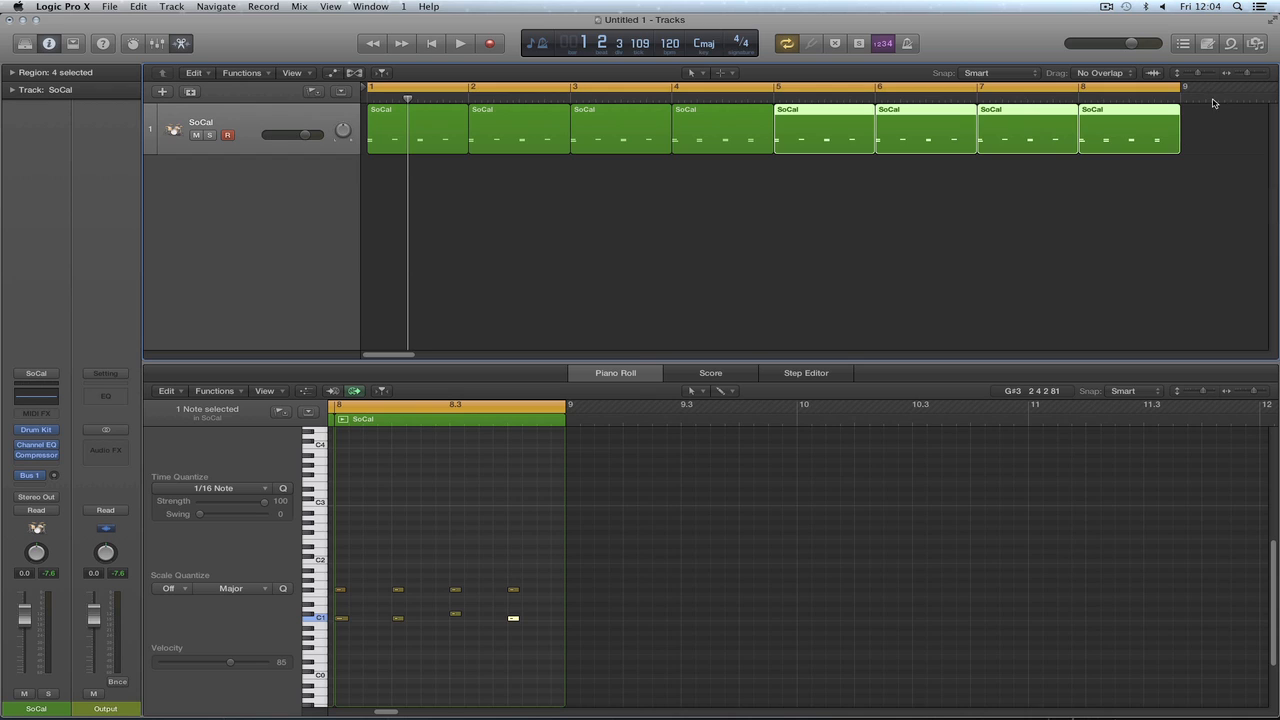
left_click_drag(1246, 77, 1240, 77)
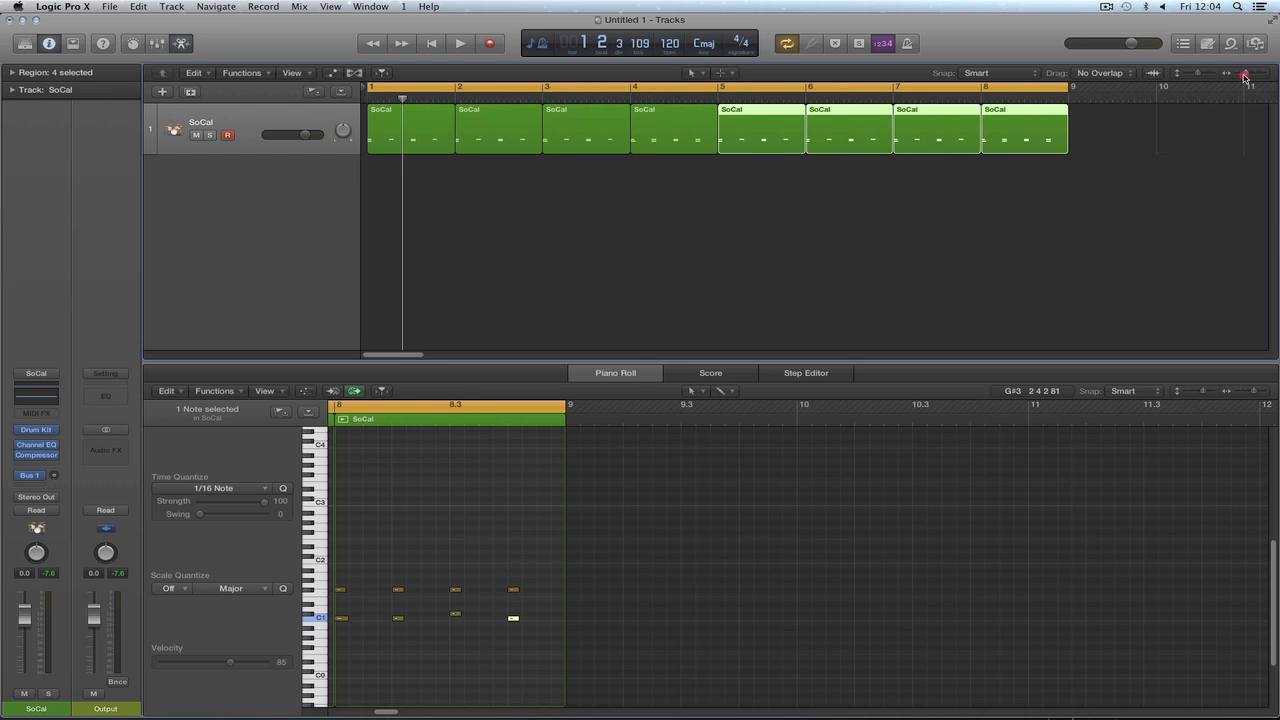
Select all eight SoCal regions and fit their notes in the Piano Roll.
left_click_drag(1083, 131, 436, 137)
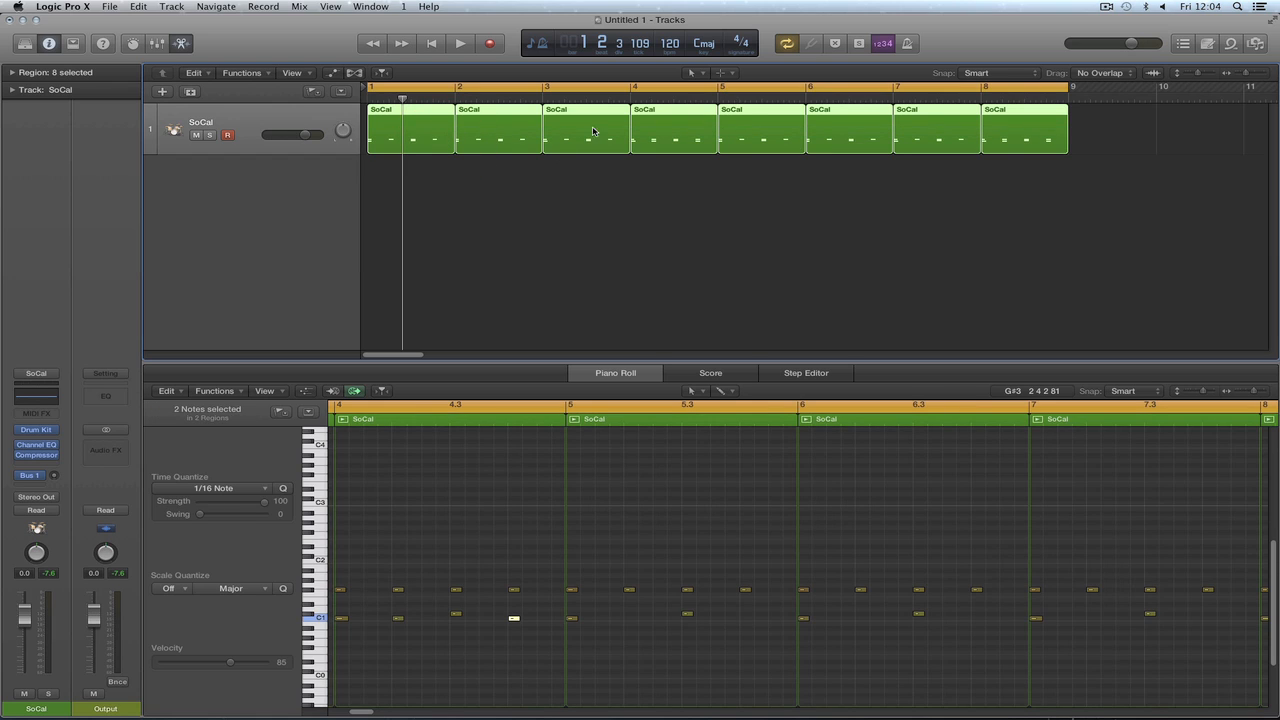
left_click(564, 387)
key("super+Left")
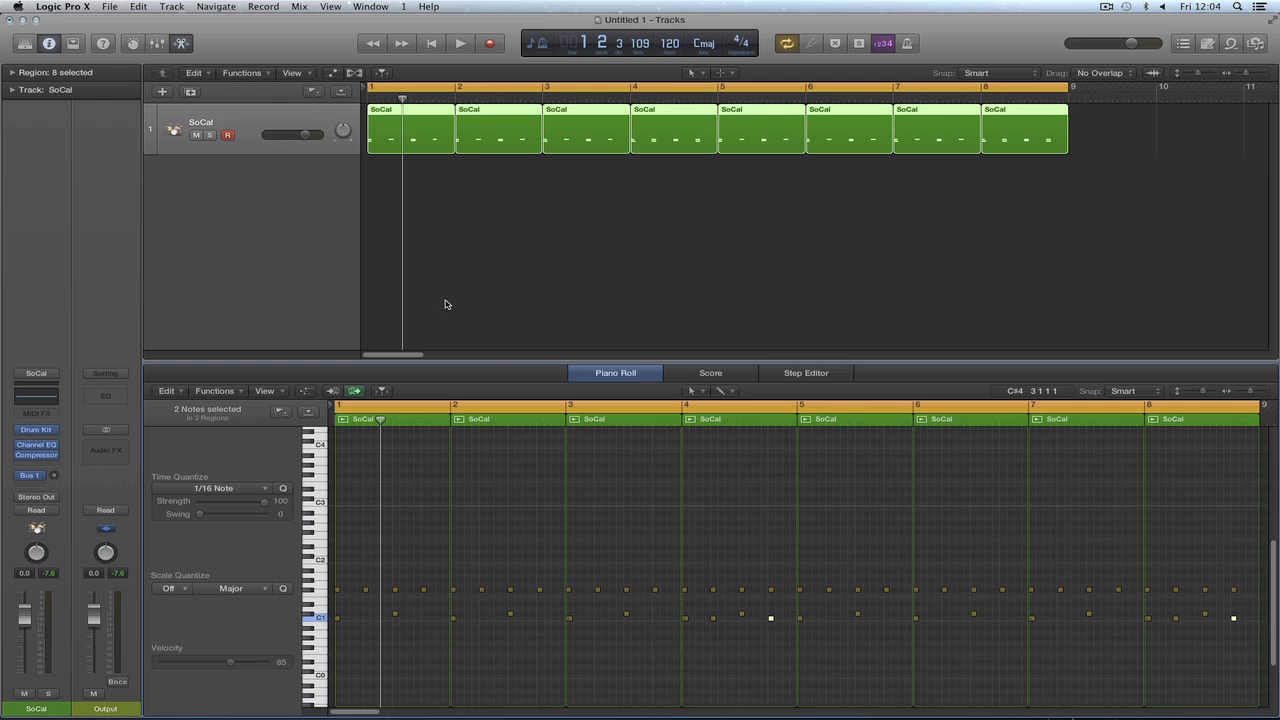
Return the playhead to bar 1 and play the eight-bar drum loop through.
left_click(431, 43)
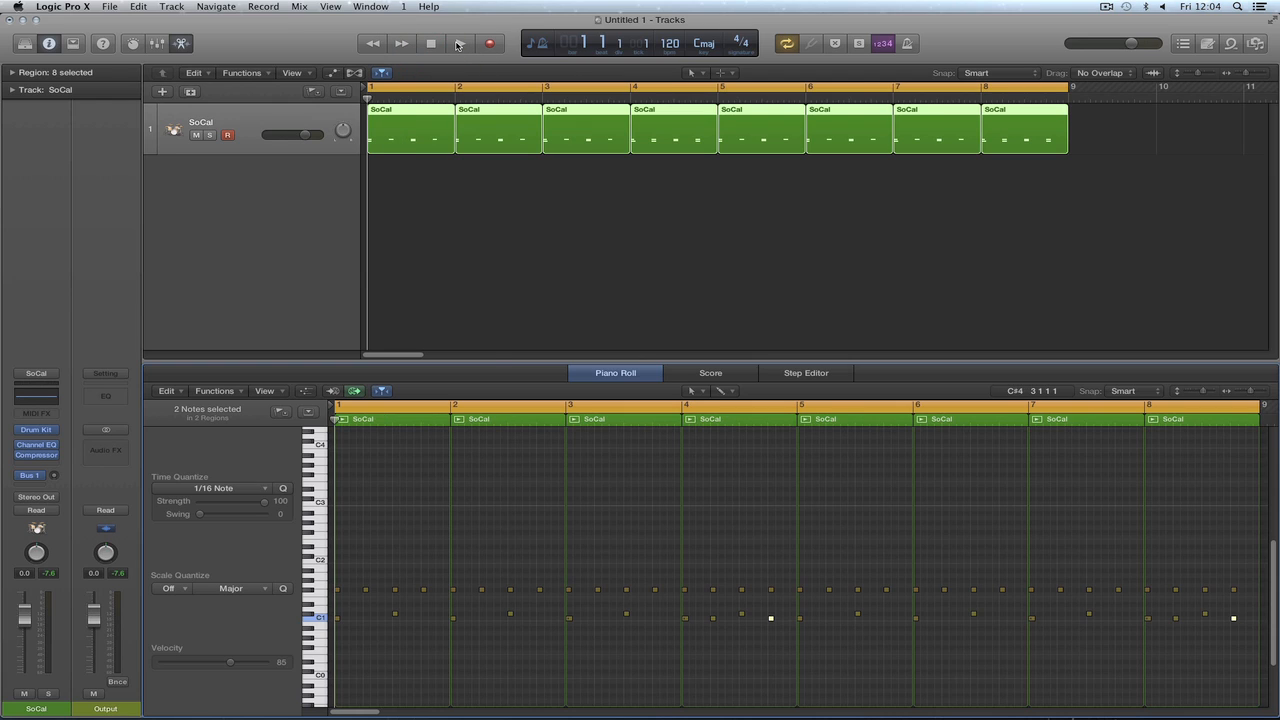
left_click(458, 44)
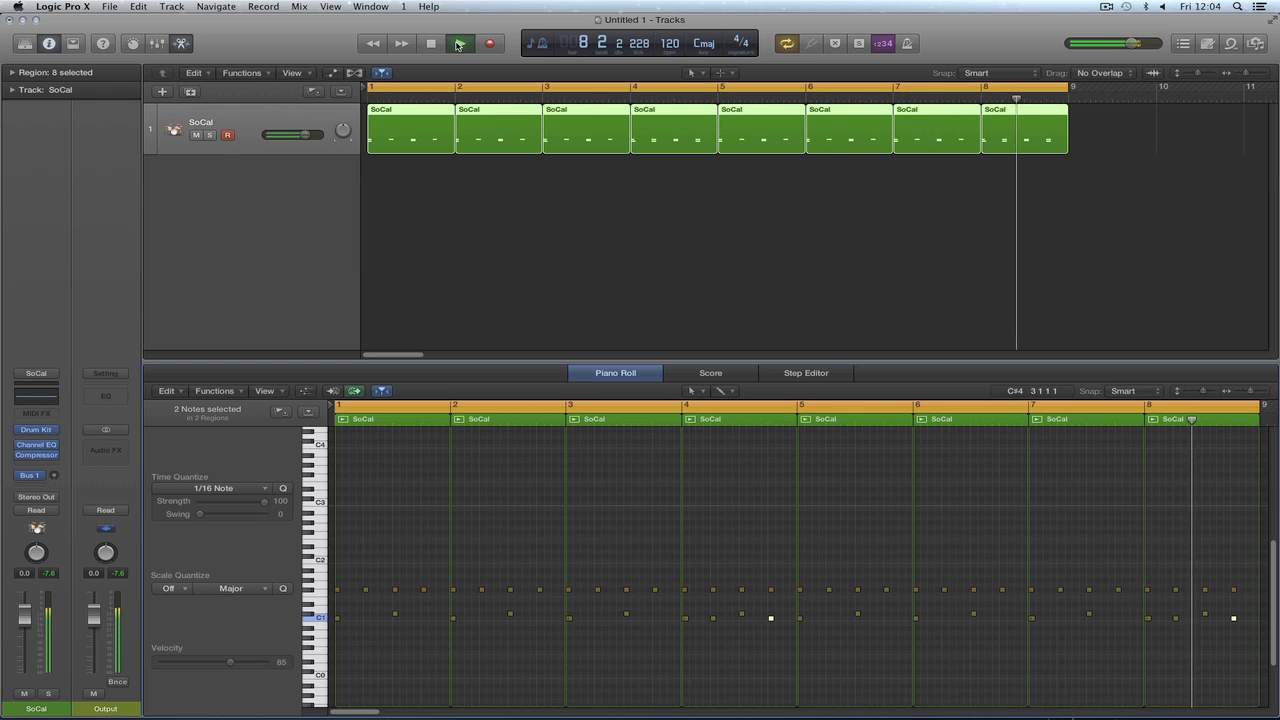
left_click(458, 45)
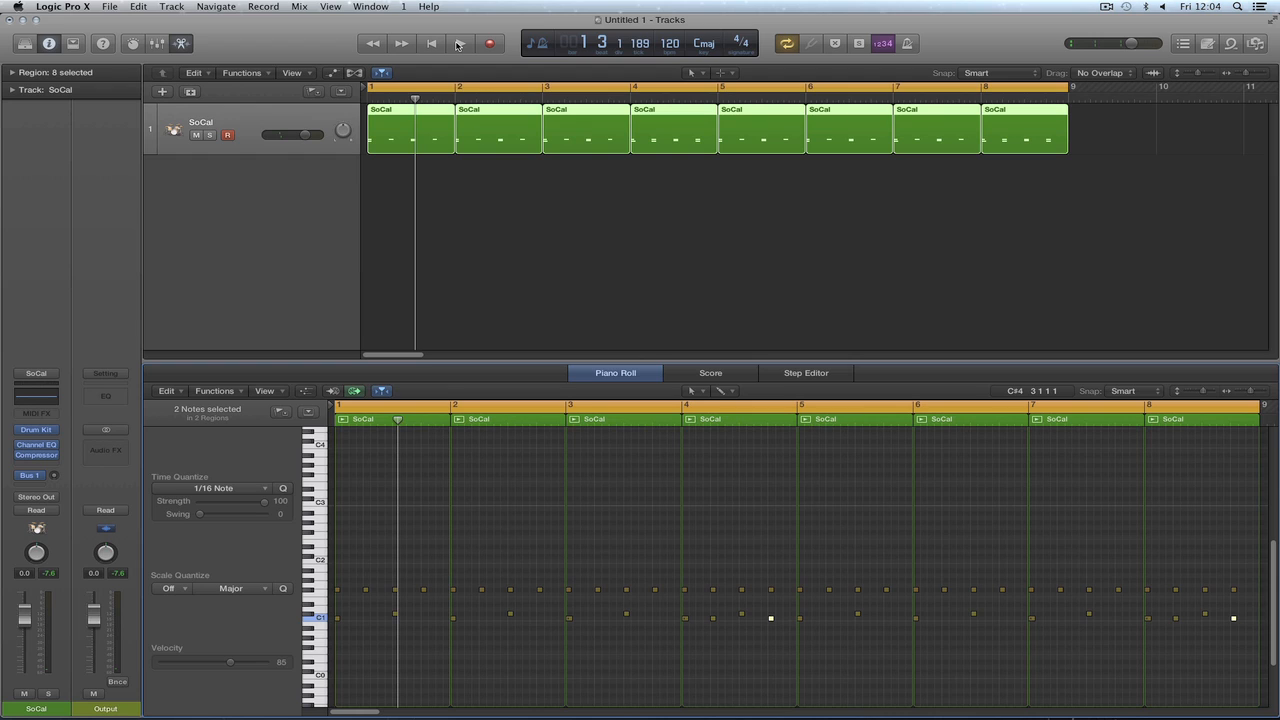
left_click(457, 45)
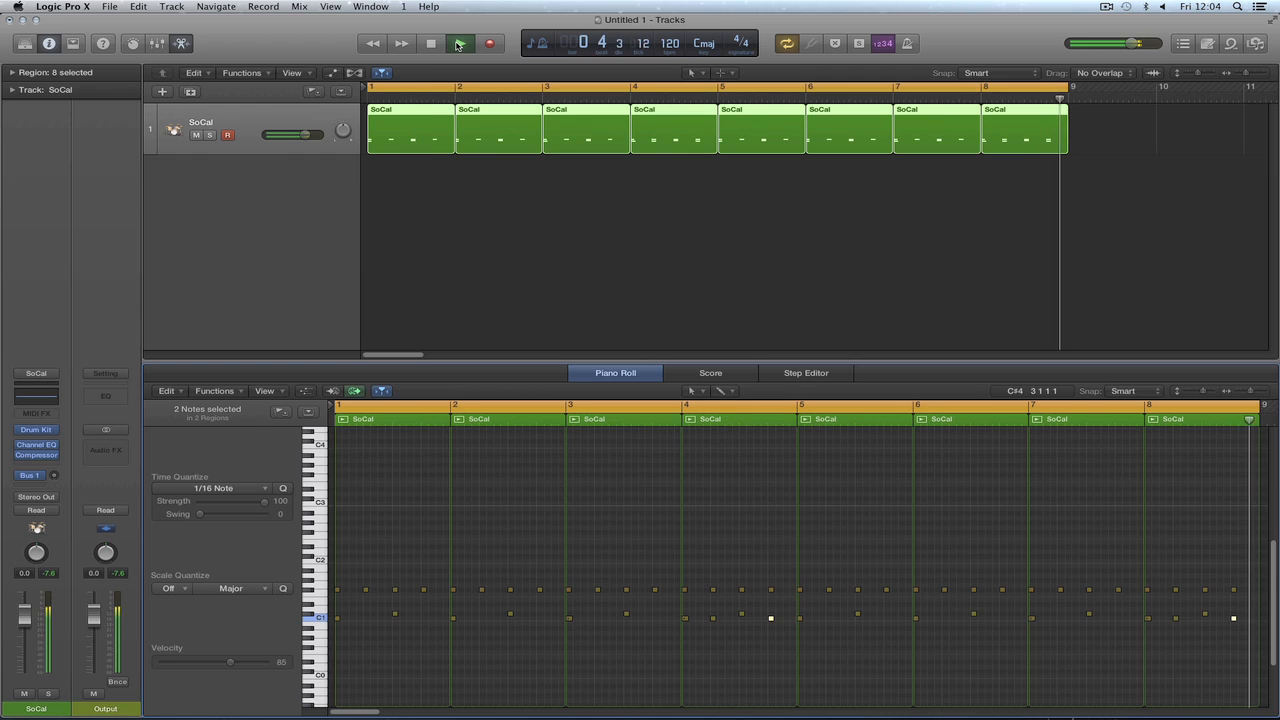
left_click(457, 45)
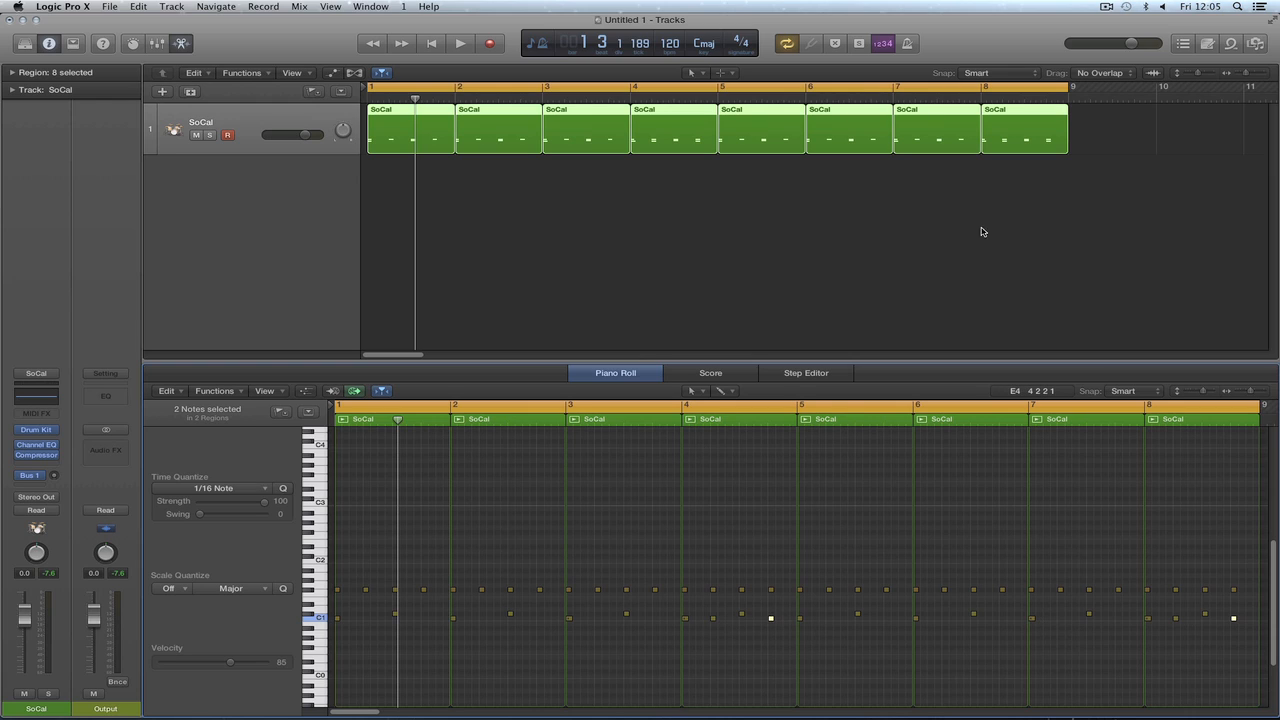
Show the global tracks above the SoCal track, with about 28 bars fitting in the Tracks area.
left_click_drag(1247, 75, 1242, 76)
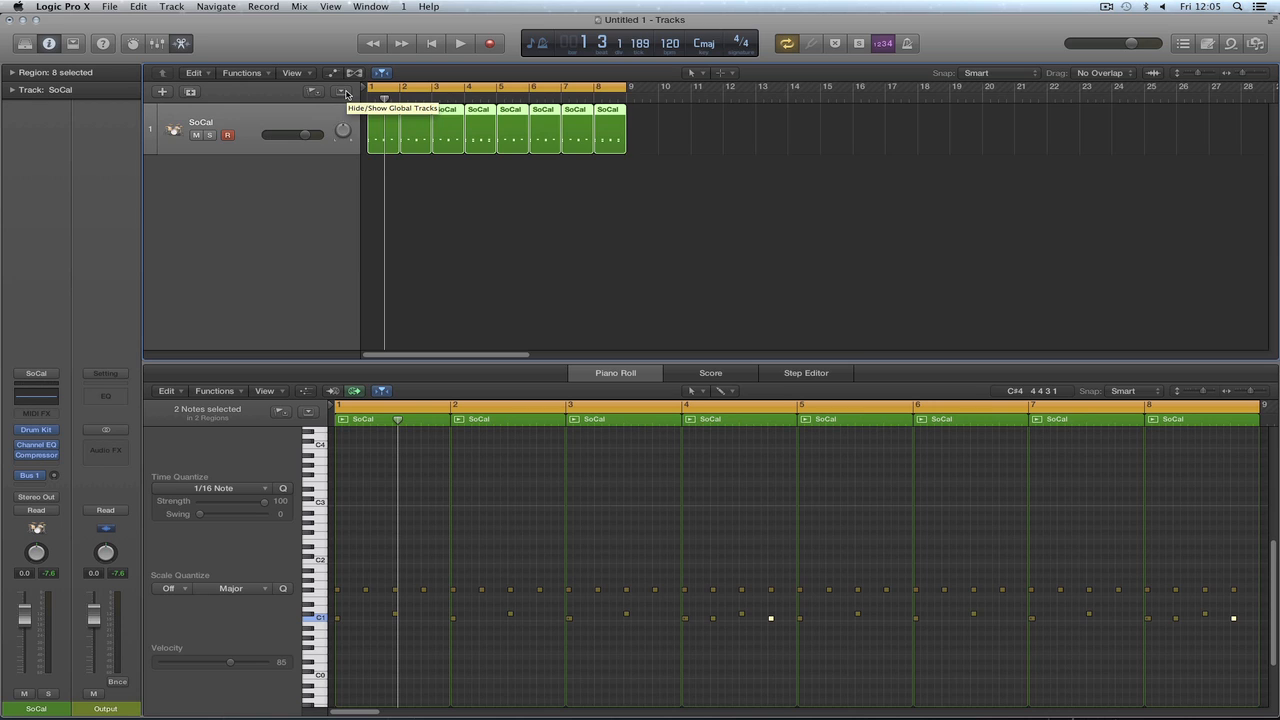
left_click(343, 92)
left_click(343, 92)
left_click(343, 92)
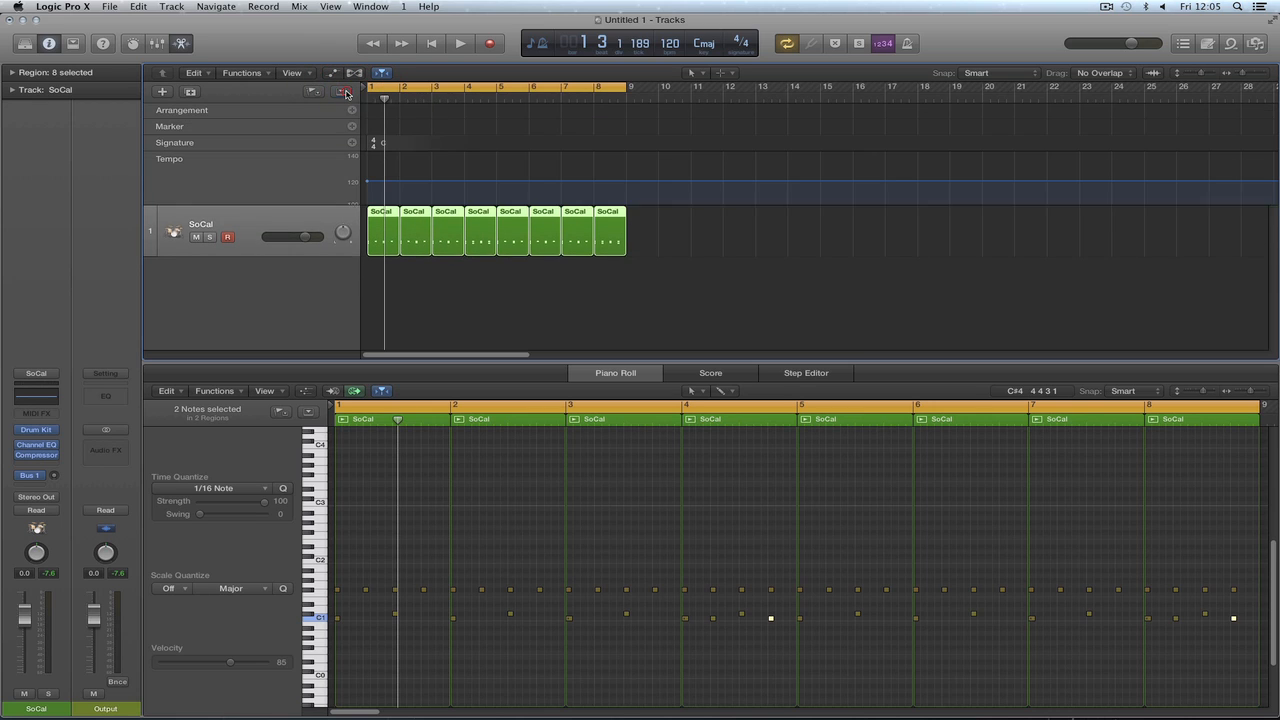
left_click(343, 92)
left_click(343, 92)
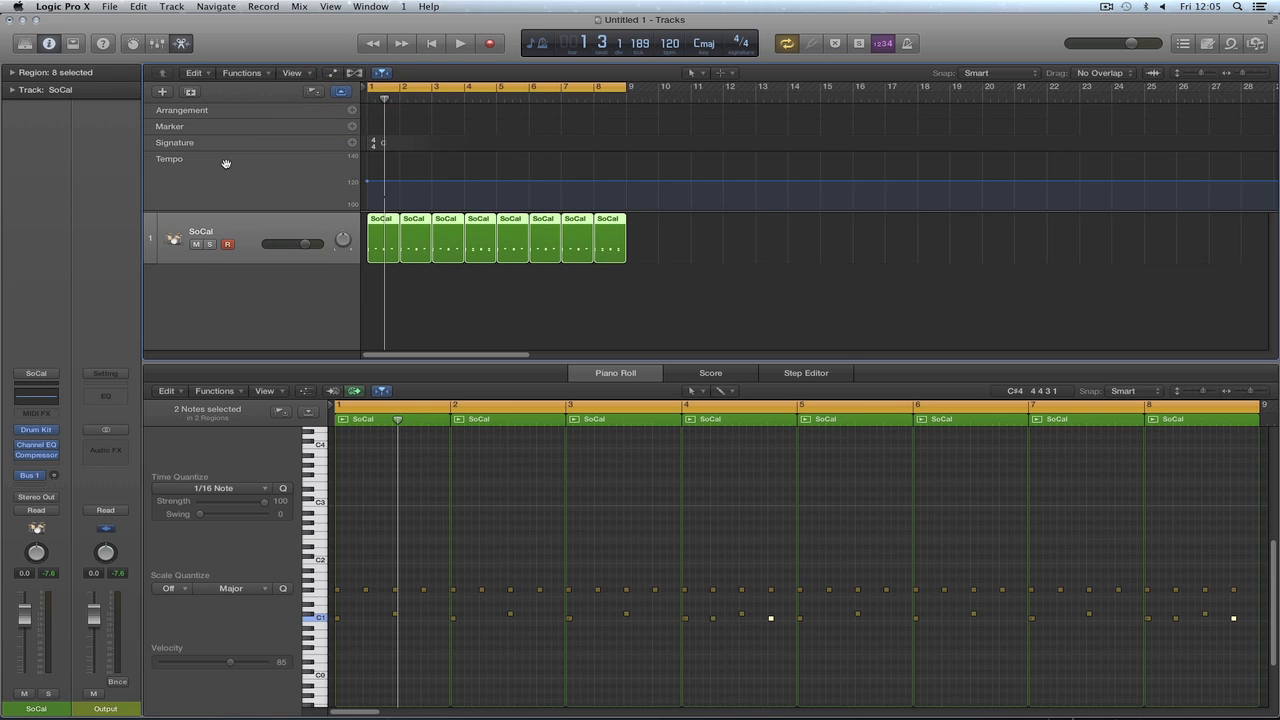
left_click(238, 114)
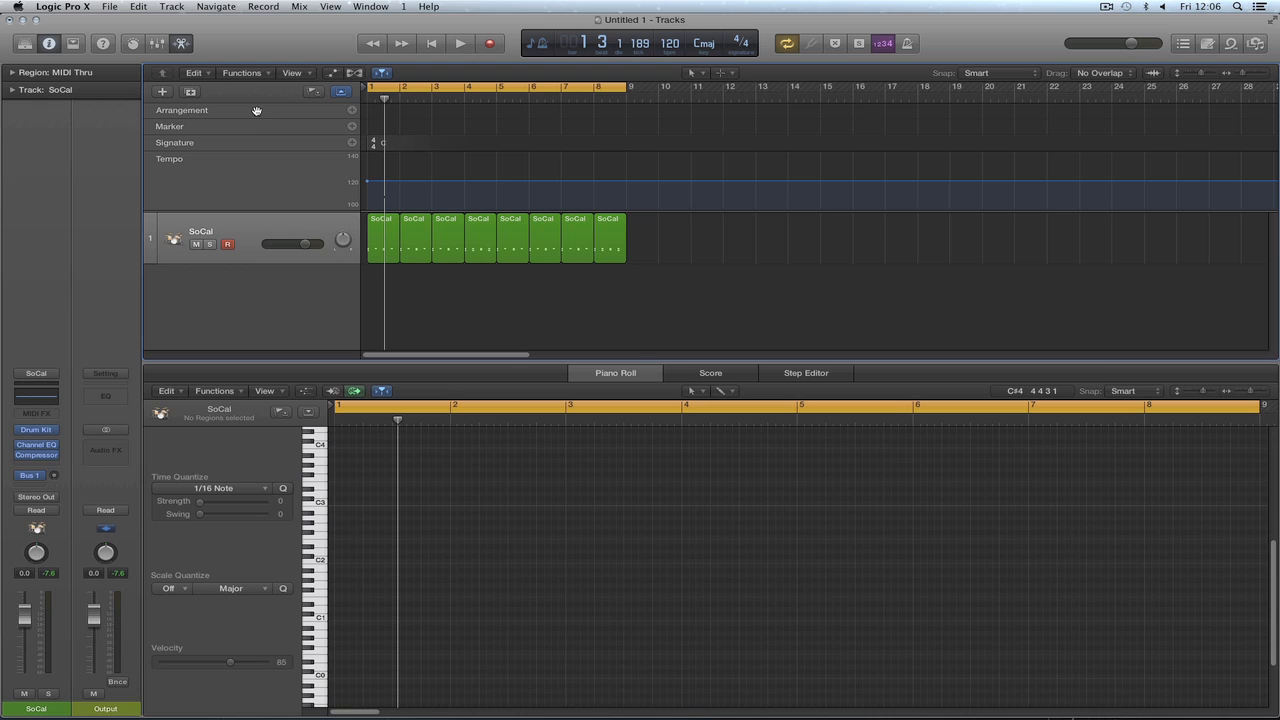
left_click(260, 115)
left_click(262, 177)
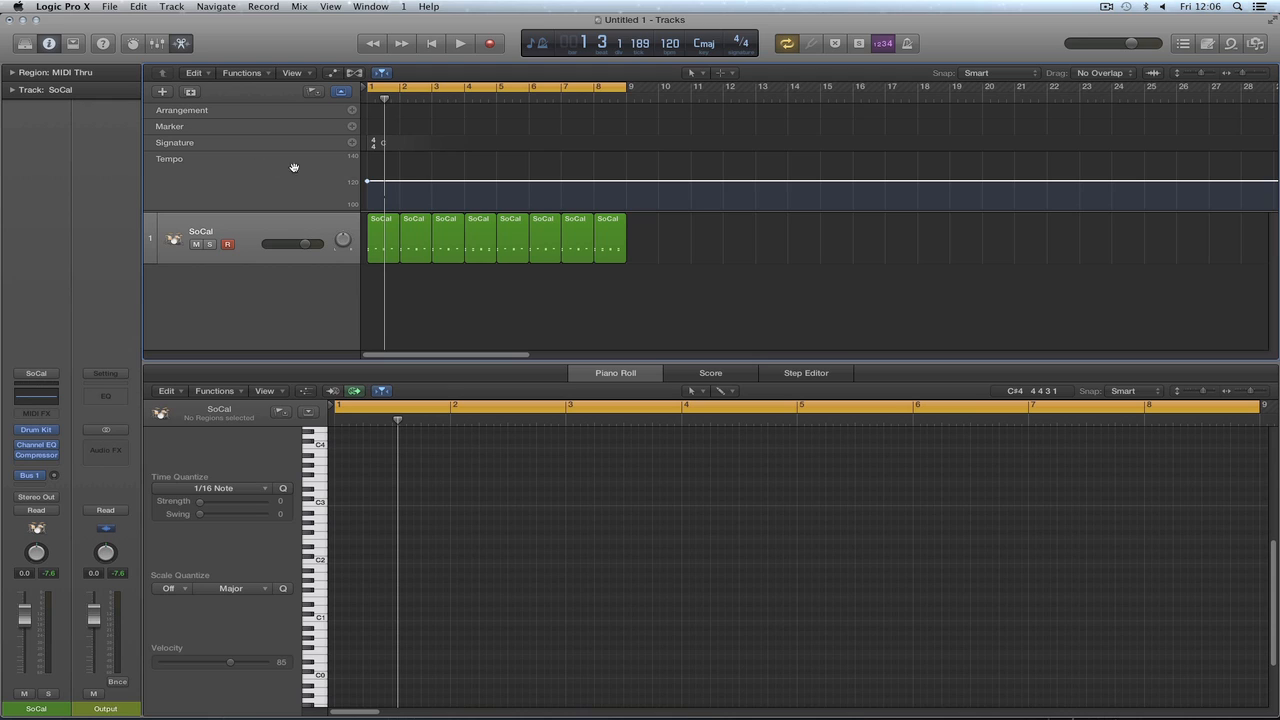
key("t")
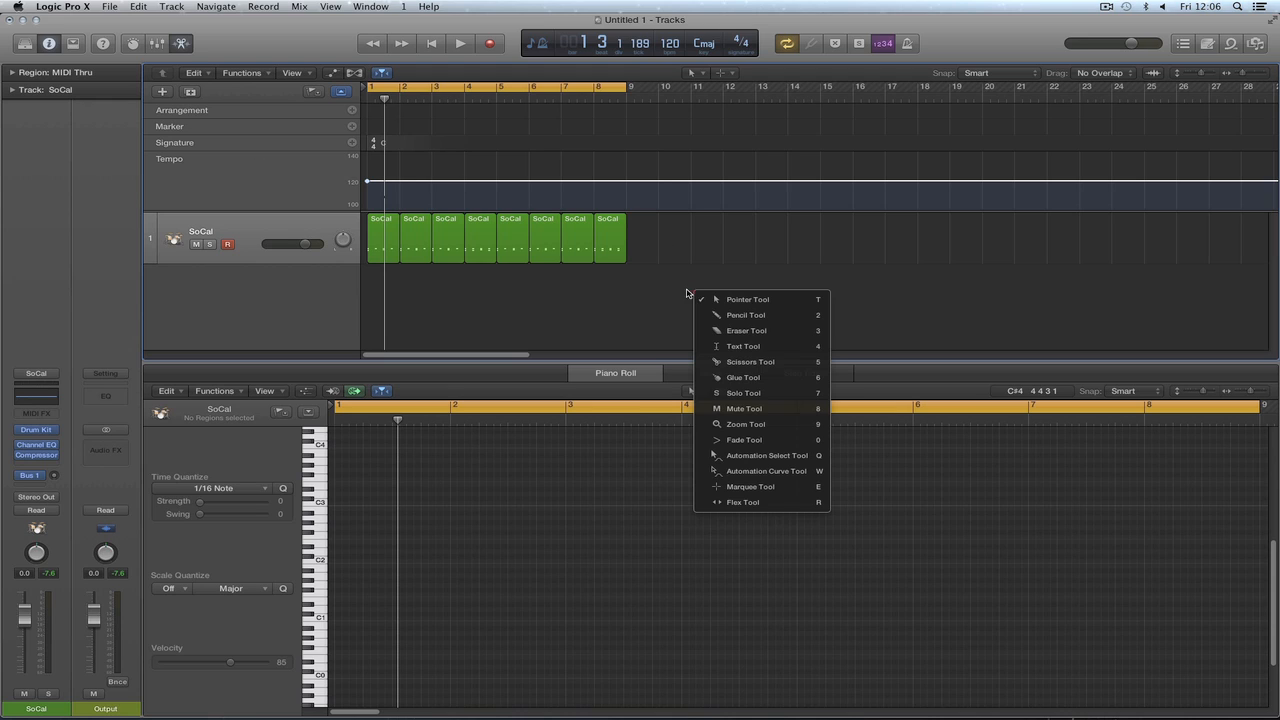
left_click(686, 293)
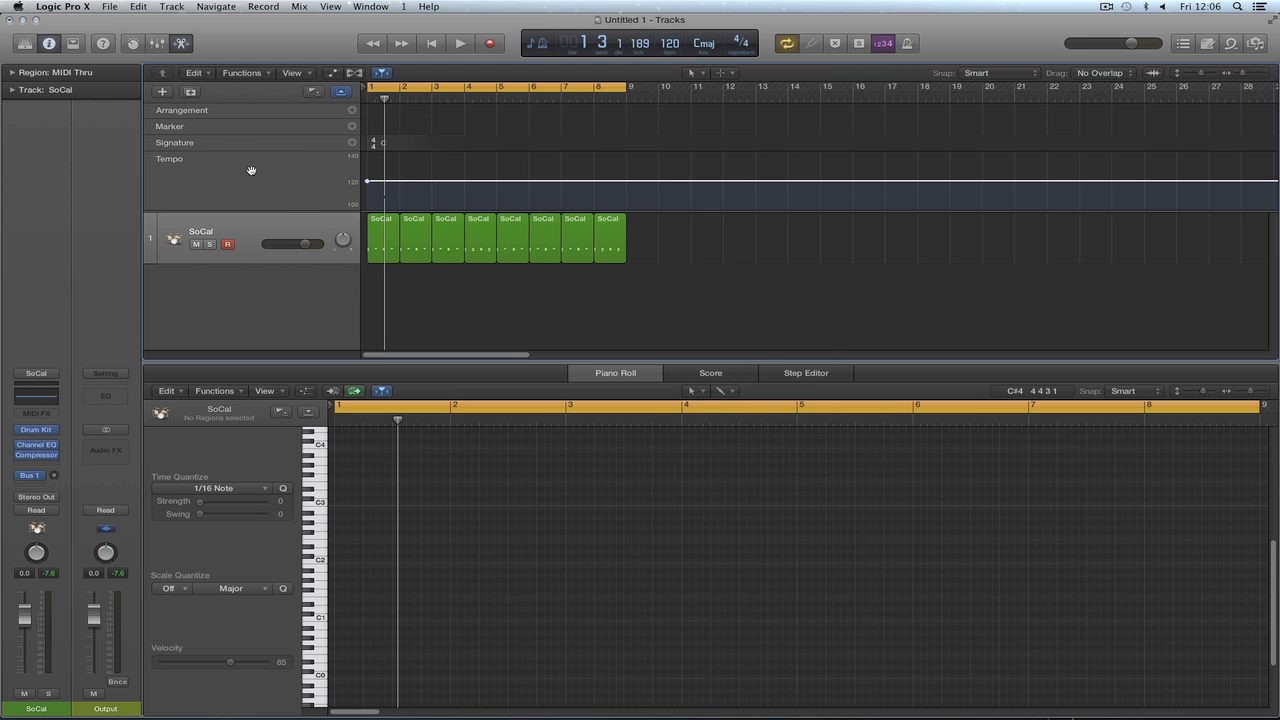
Hide the Marker and Signature global tracks and make the Arrangement track taller.
right_click(251, 170)
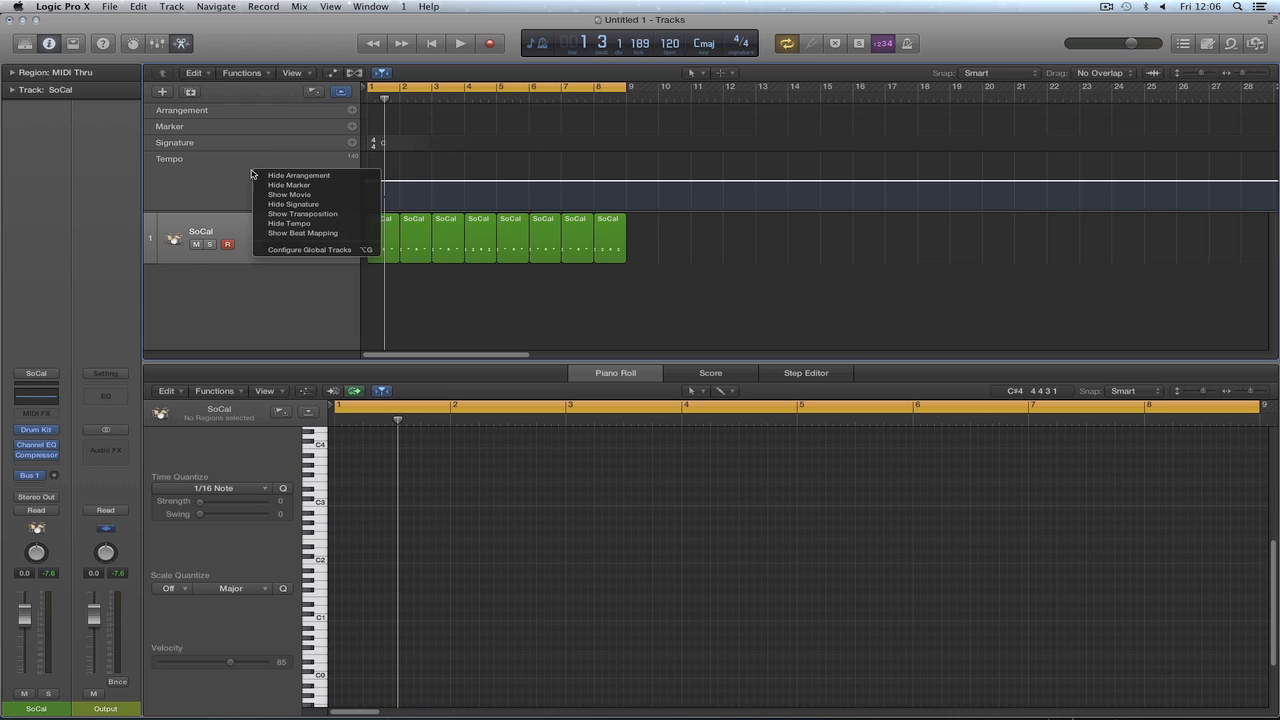
left_click(311, 186)
right_click(261, 162)
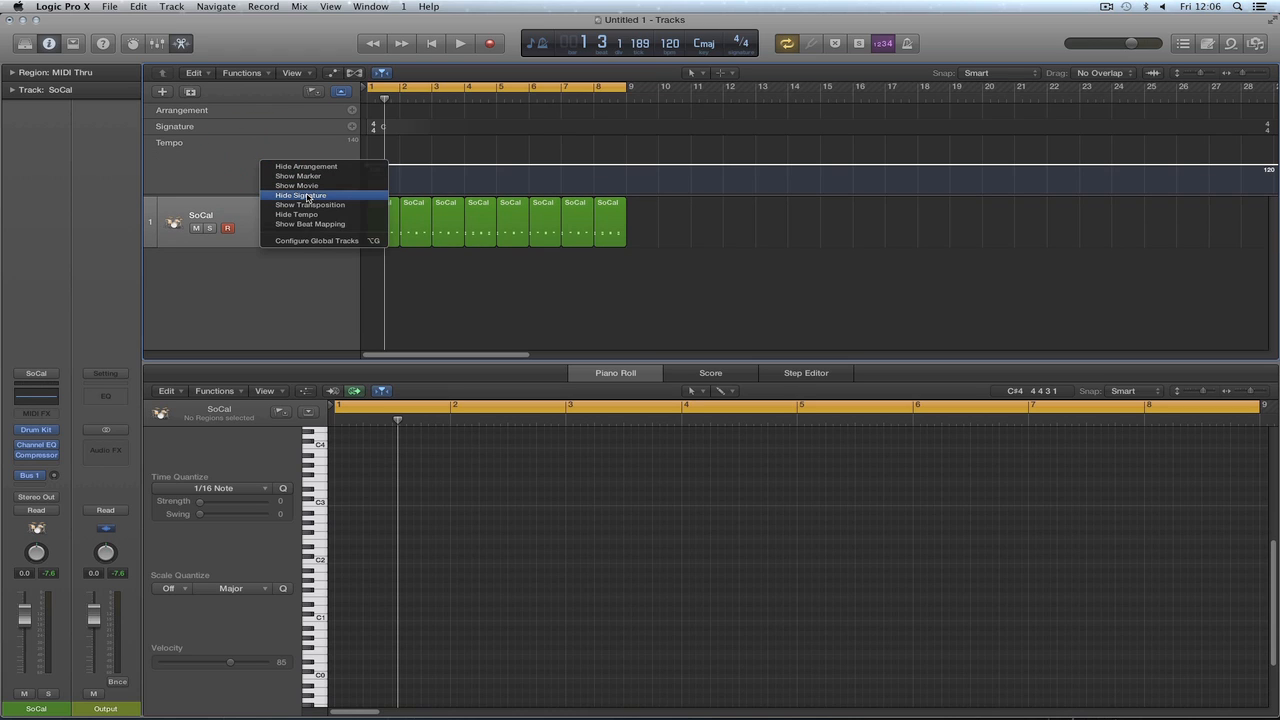
left_click(307, 197)
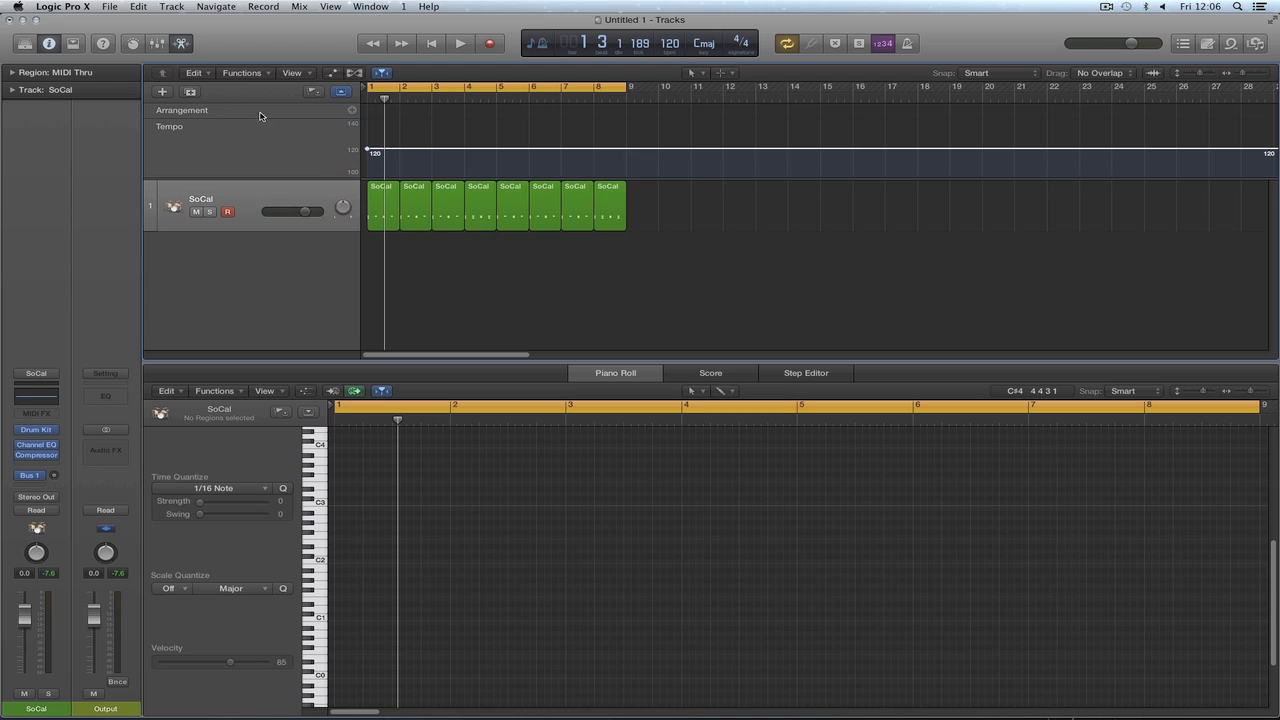
left_click_drag(311, 118, 309, 146)
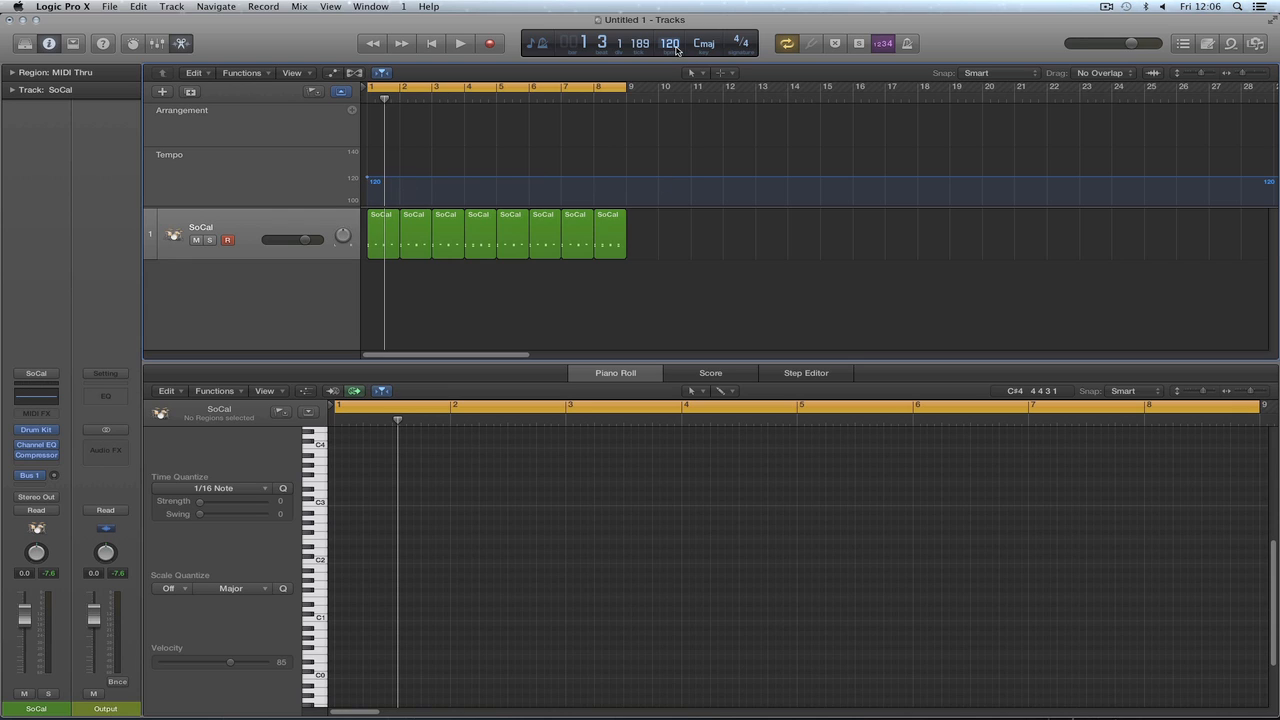
Move the playhead to bar 18.
left_click(907, 43)
left_click(906, 43)
left_click(300, 130)
left_click_drag(385, 100, 921, 156)
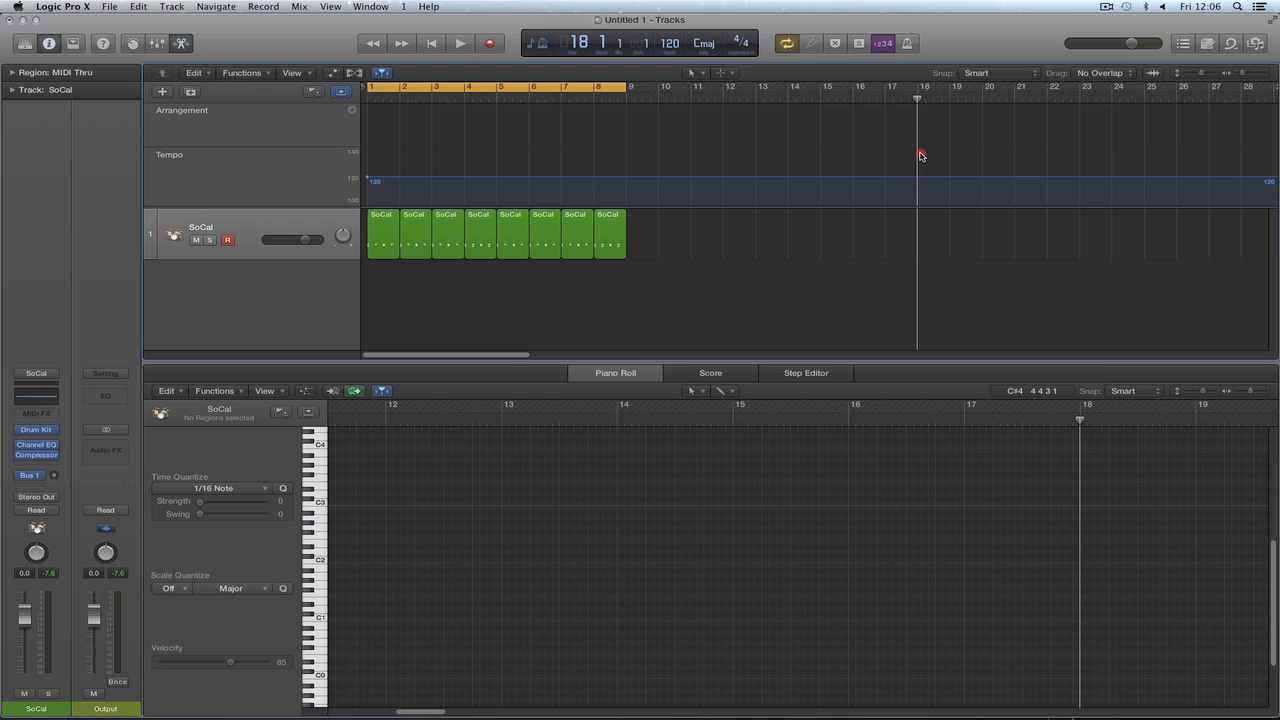
Add an eight-bar Intro arrangement marker over bars 1 to 8, keeping Intro as its name.
left_click(352, 111)
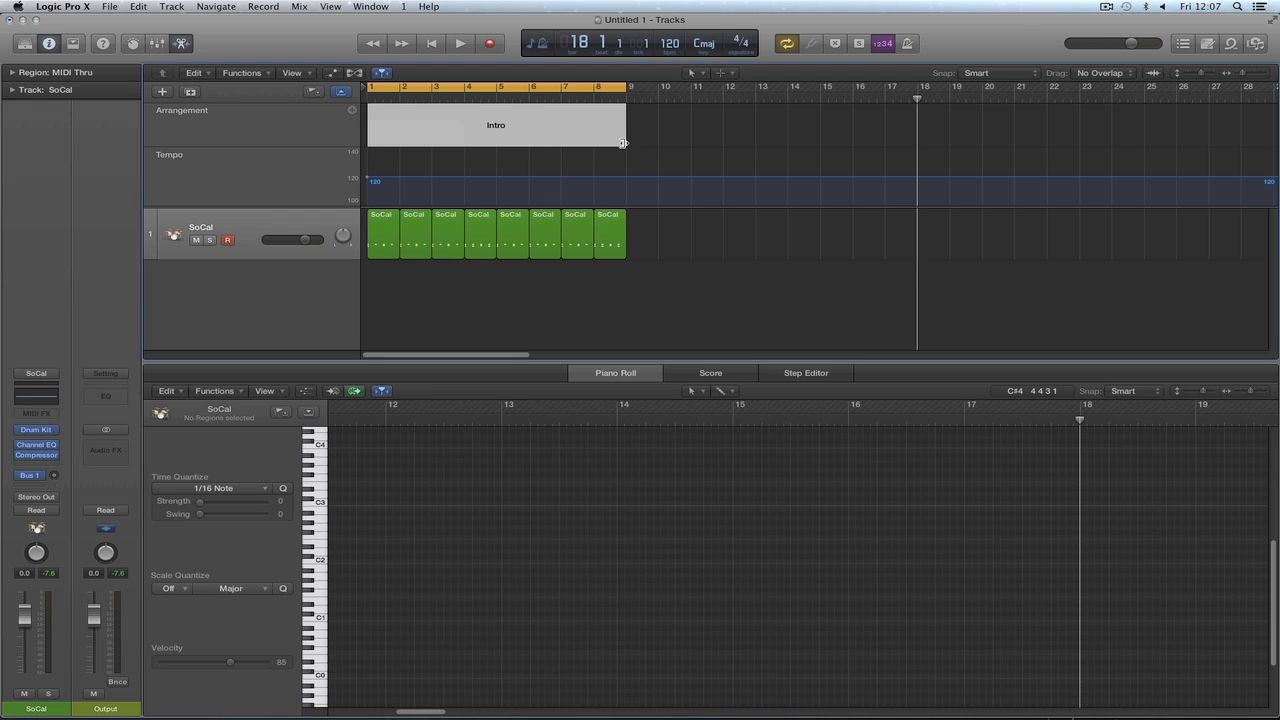
mouse_move(625, 143)
left_mouse_down()
mouse_move(1105, 167)
mouse_move(509, 151)
mouse_move(623, 152)
left_mouse_up()
left_click(497, 128)
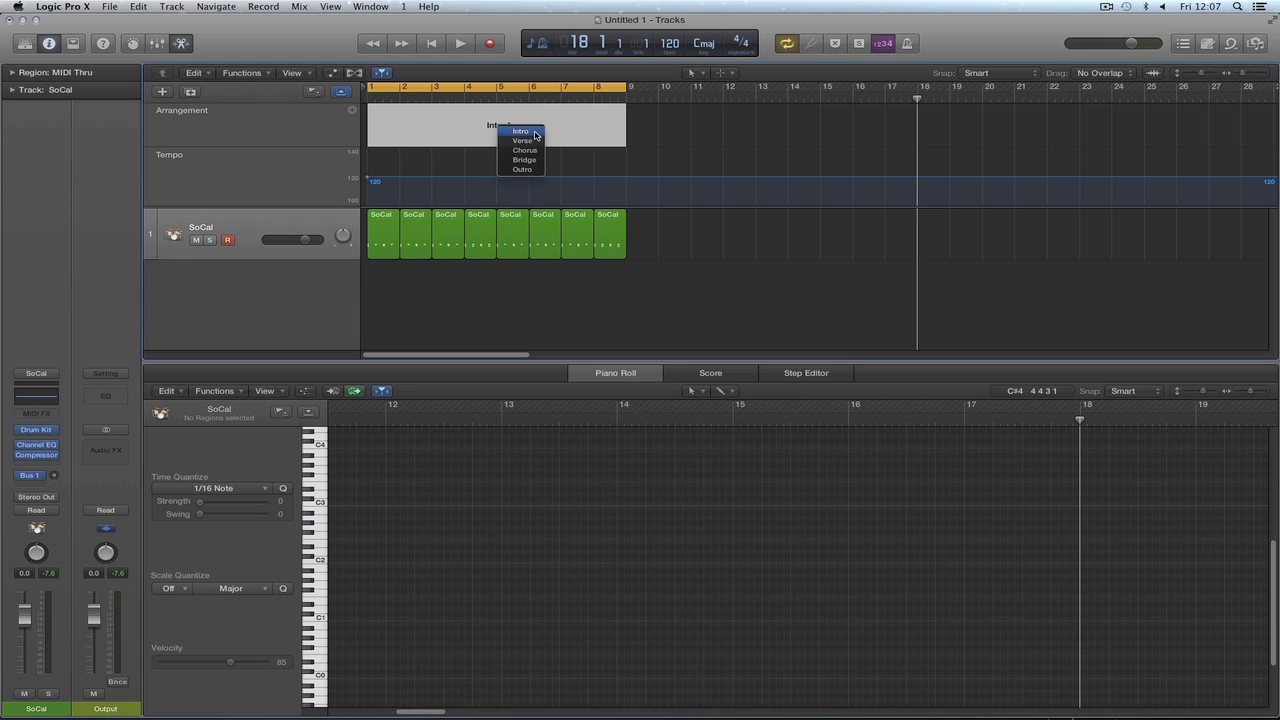
left_click(460, 125)
left_click(434, 128)
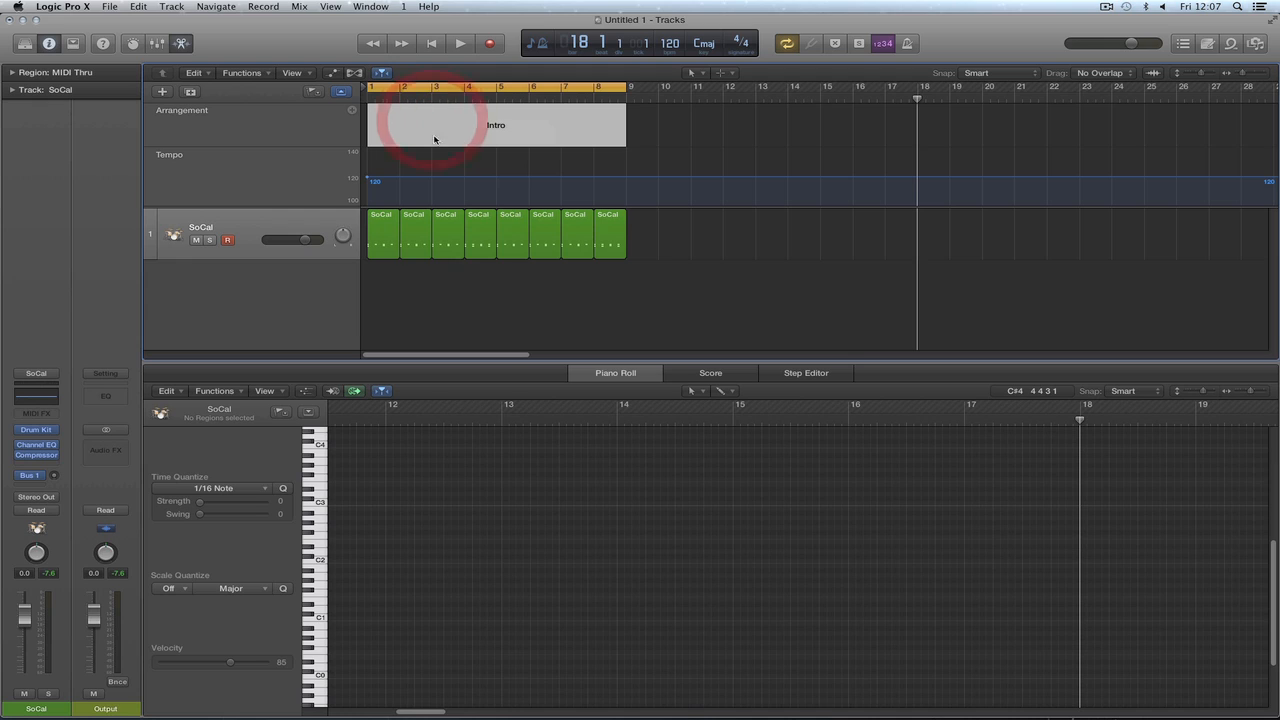
Add a second arrangement marker over bars 9 to 16 and rename it Intro.
left_click(351, 110)
left_click(766, 128)
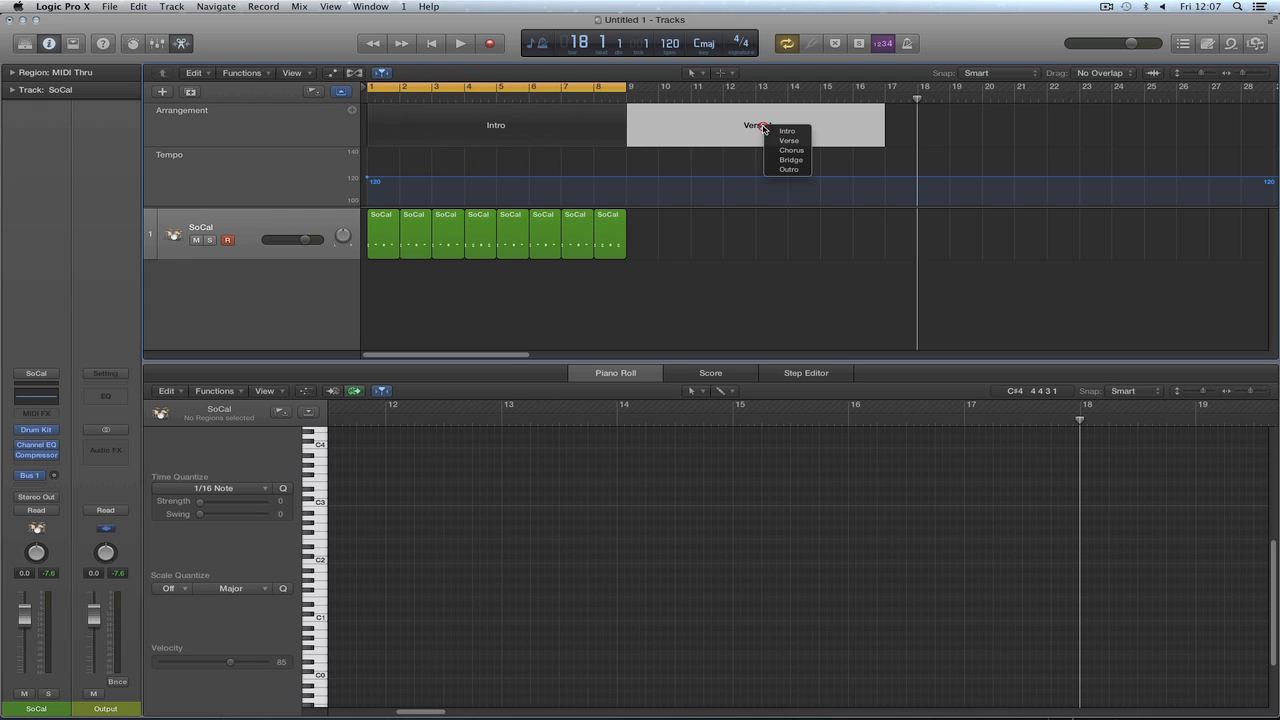
left_click(788, 131)
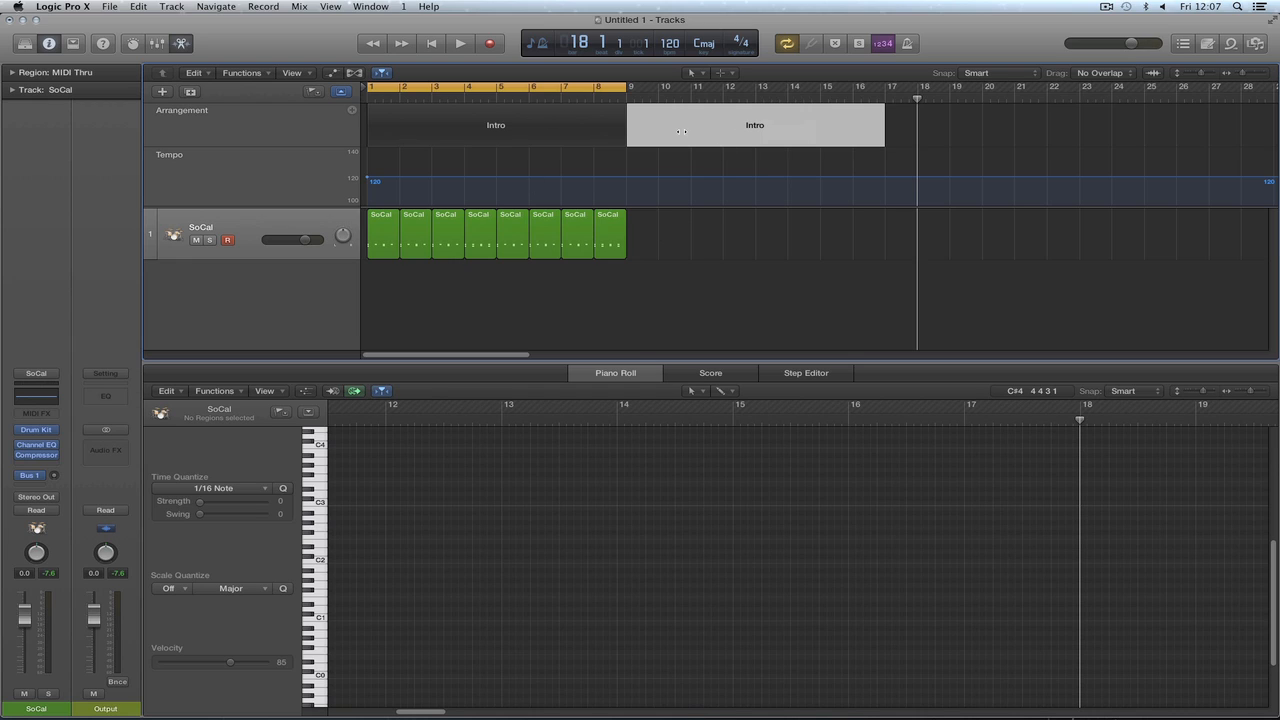
Add two eight-bar arrangement markers from bar 17 to bar 32, name both Verse, and select them together.
left_click(351, 110)
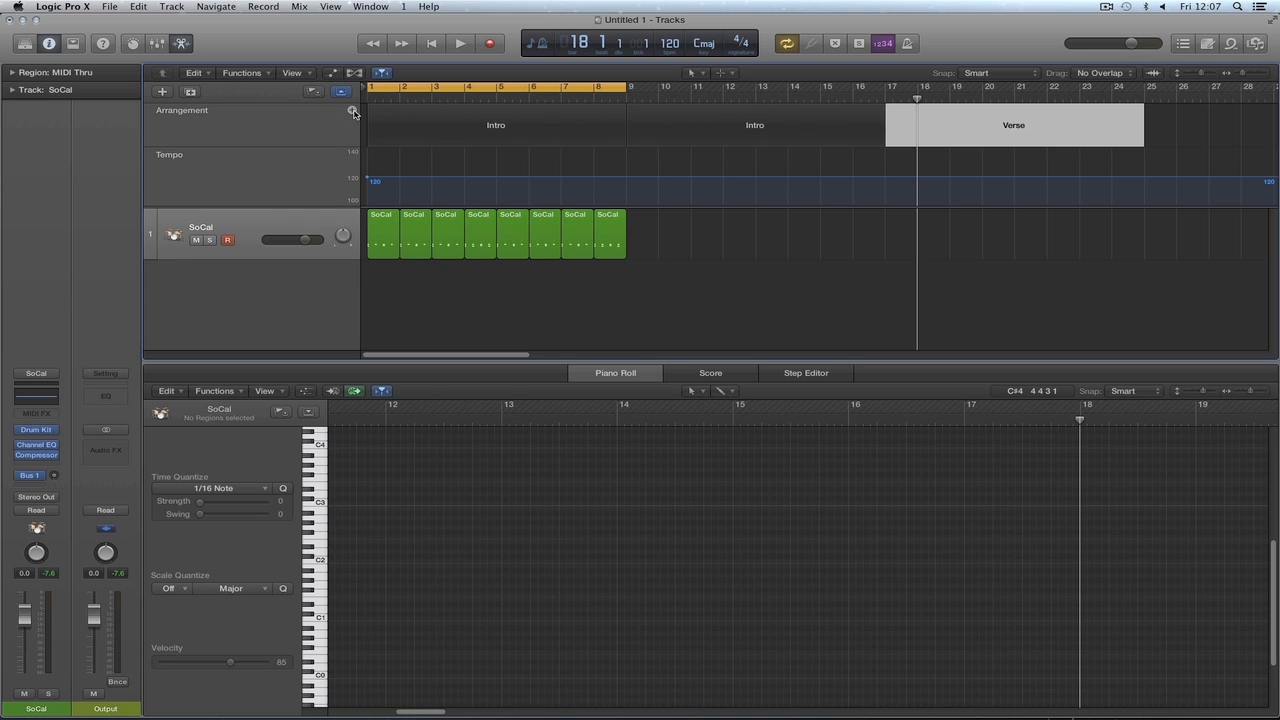
left_click(1240, 76)
left_click(1240, 76)
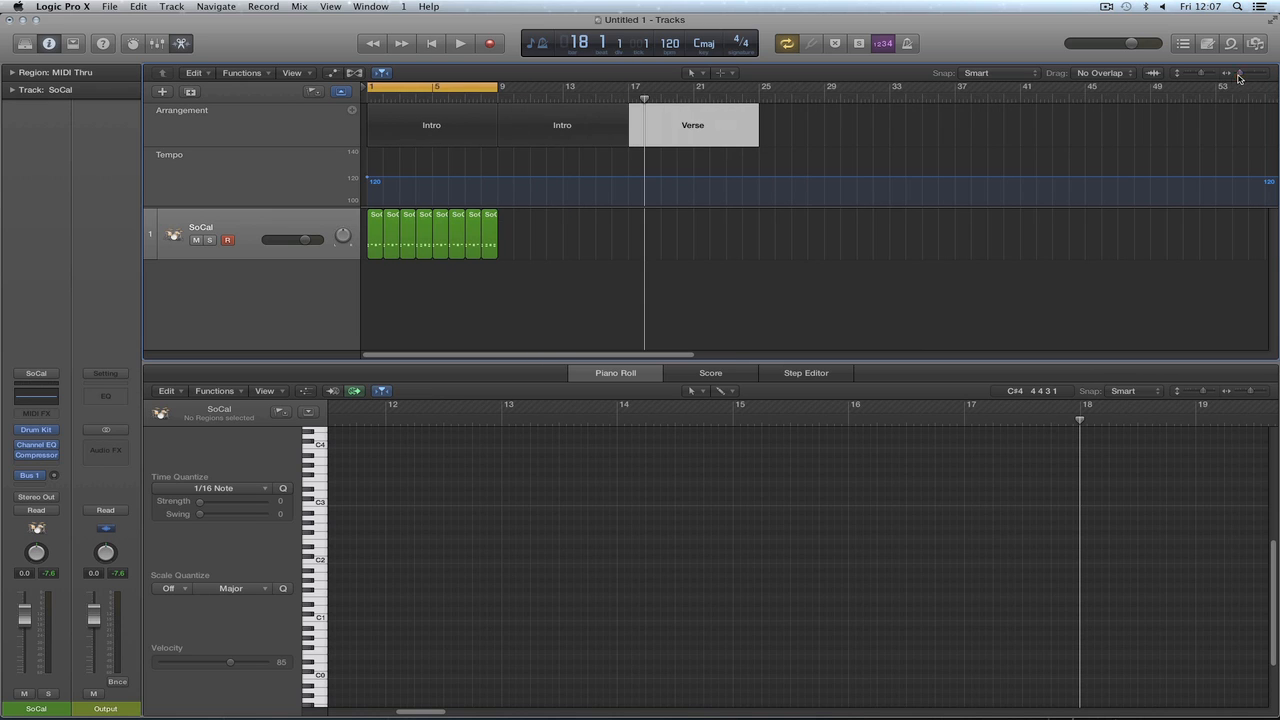
left_click(352, 111)
left_click(828, 124)
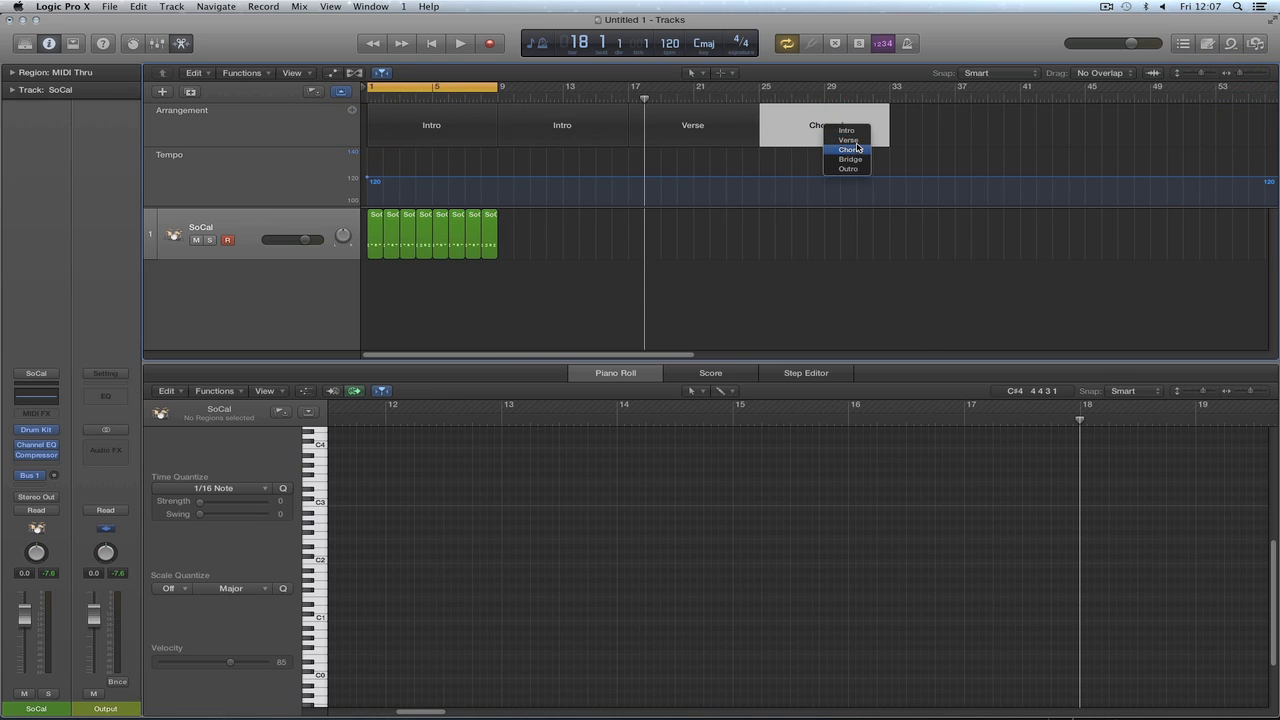
left_click(848, 141)
left_click(658, 115, "shift")
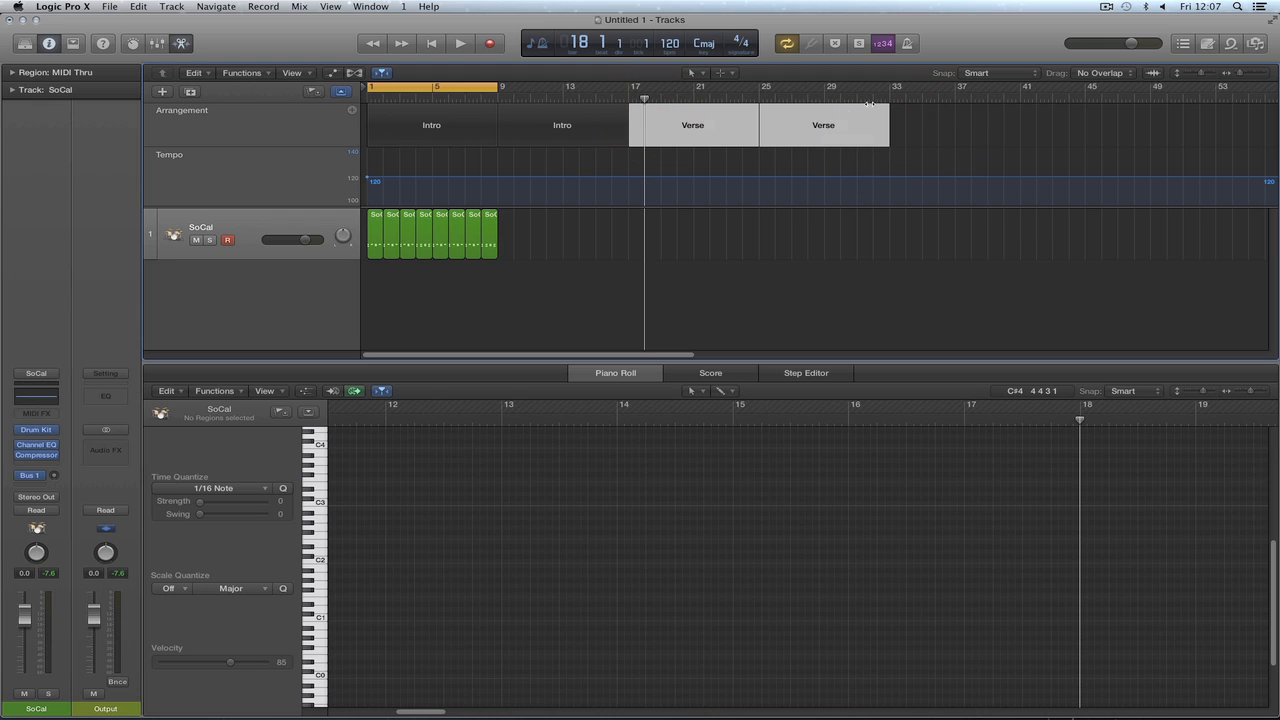
Add two eight-bar arrangement markers over bars 33 to 48, name both Chorus, and select them together.
left_click(350, 110)
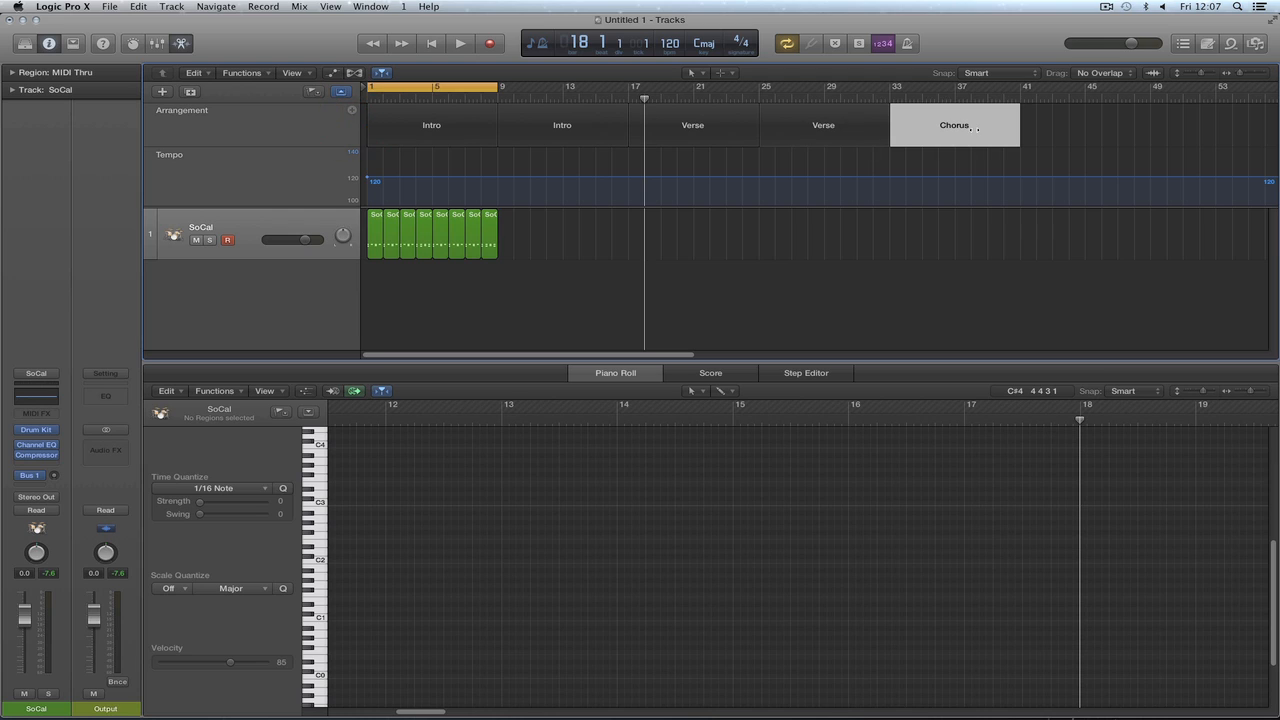
left_click(966, 126)
left_click(993, 148)
left_click(350, 112)
left_click(1084, 126)
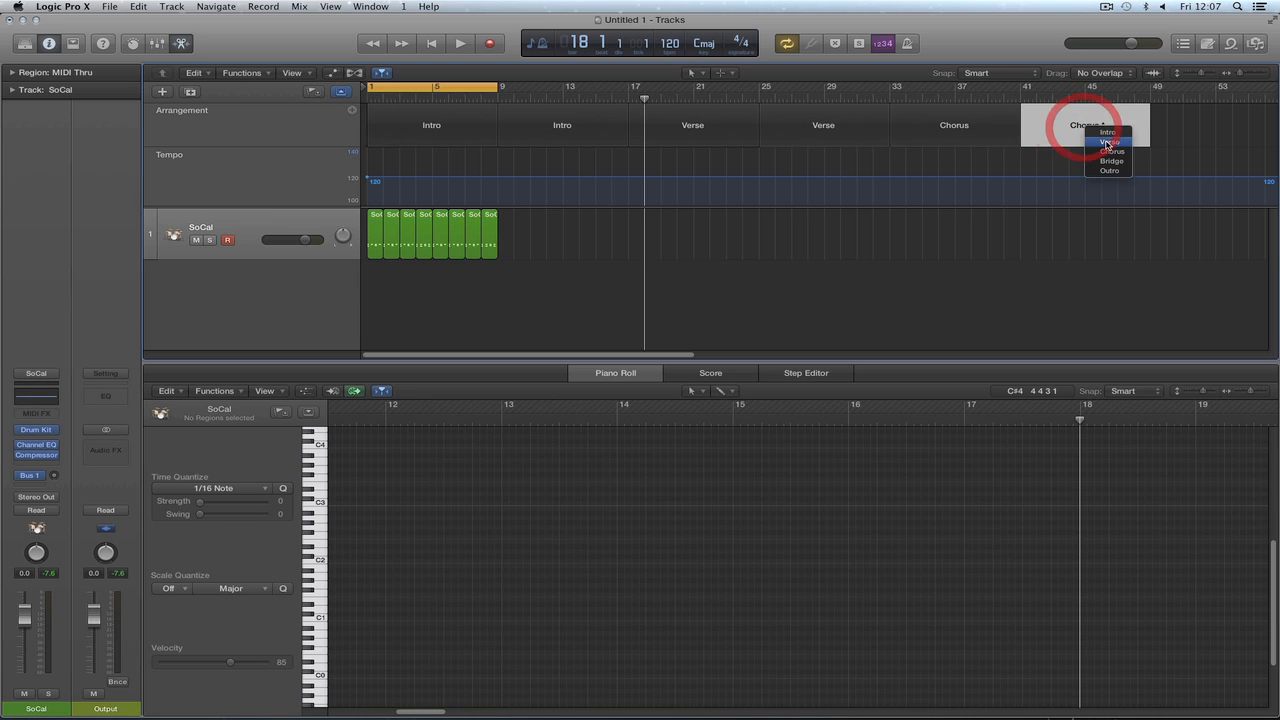
left_click(1112, 151)
left_click(918, 130)
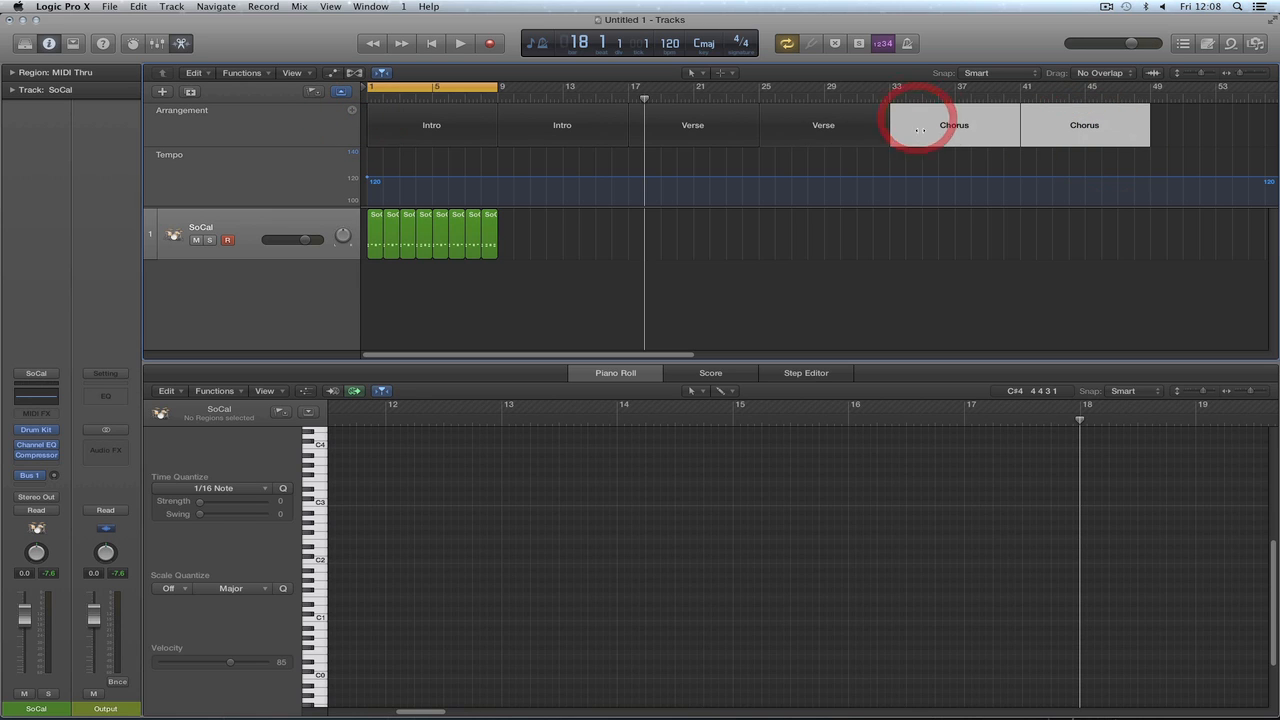
Add two eight-bar arrangement markers over bars 49 to 64, name both Verse, and select them together.
left_click(1238, 73)
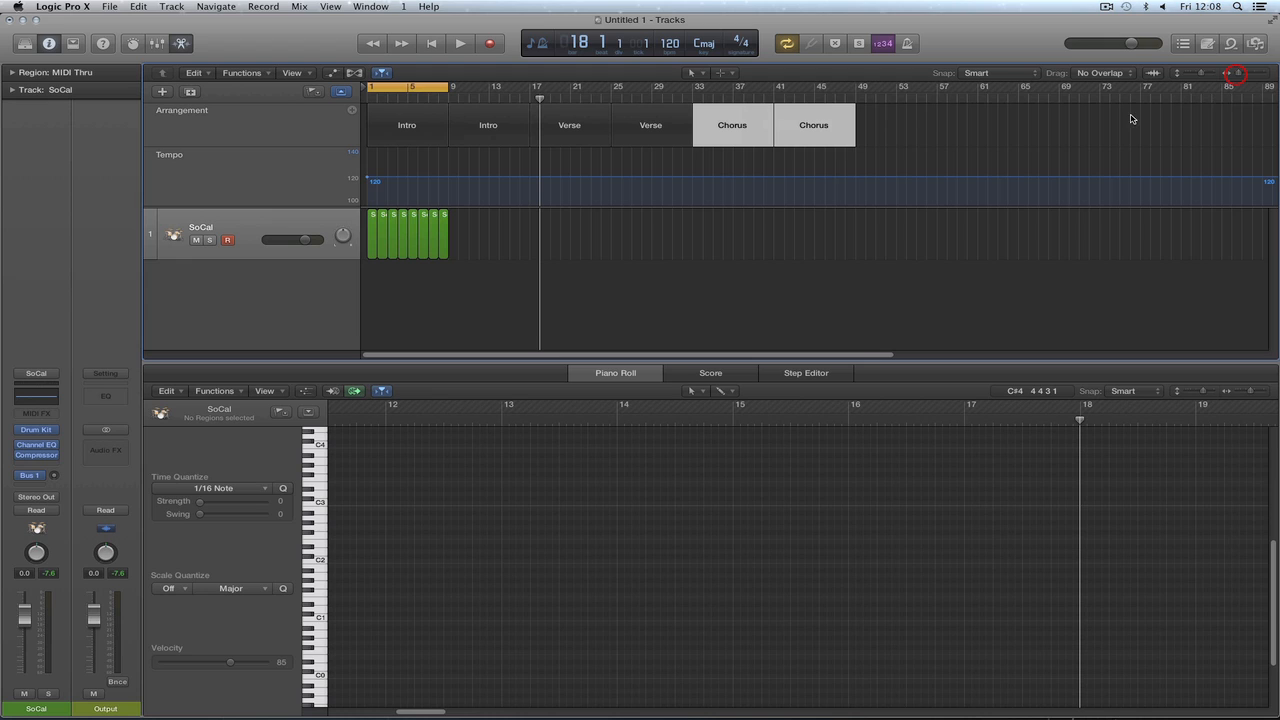
left_click(894, 132)
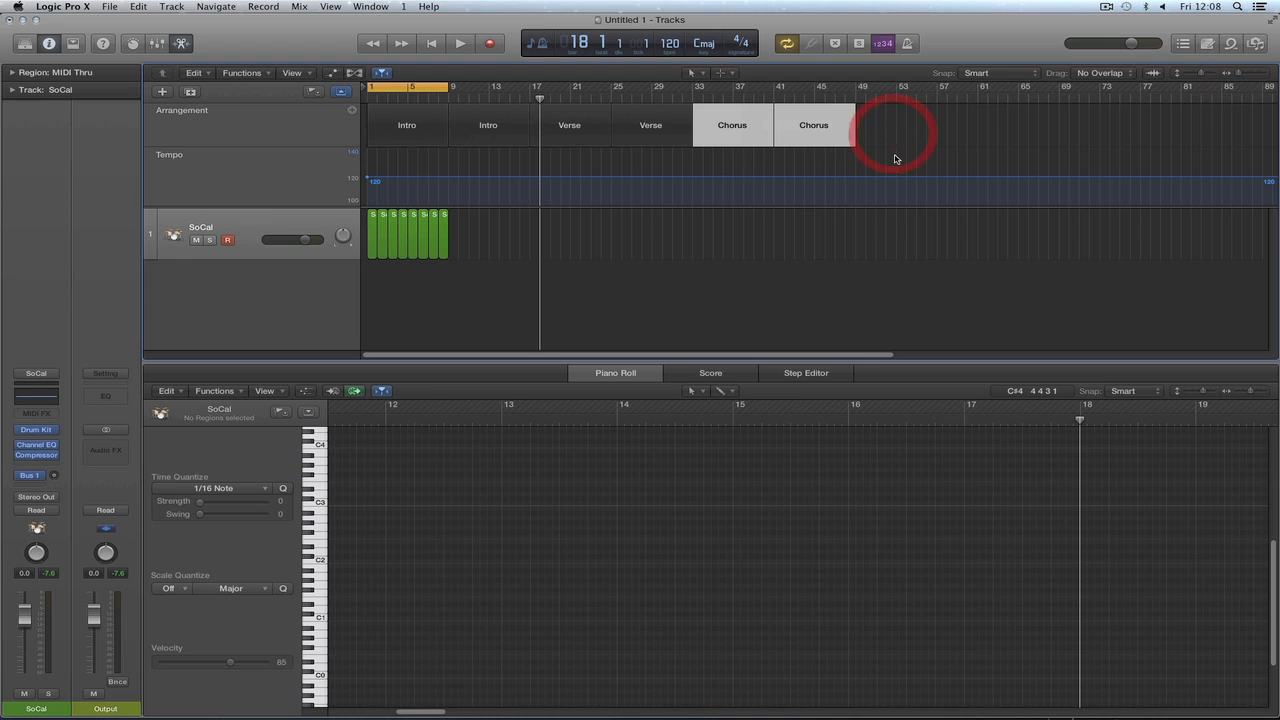
left_click(351, 109)
left_click(897, 128)
left_click(926, 141)
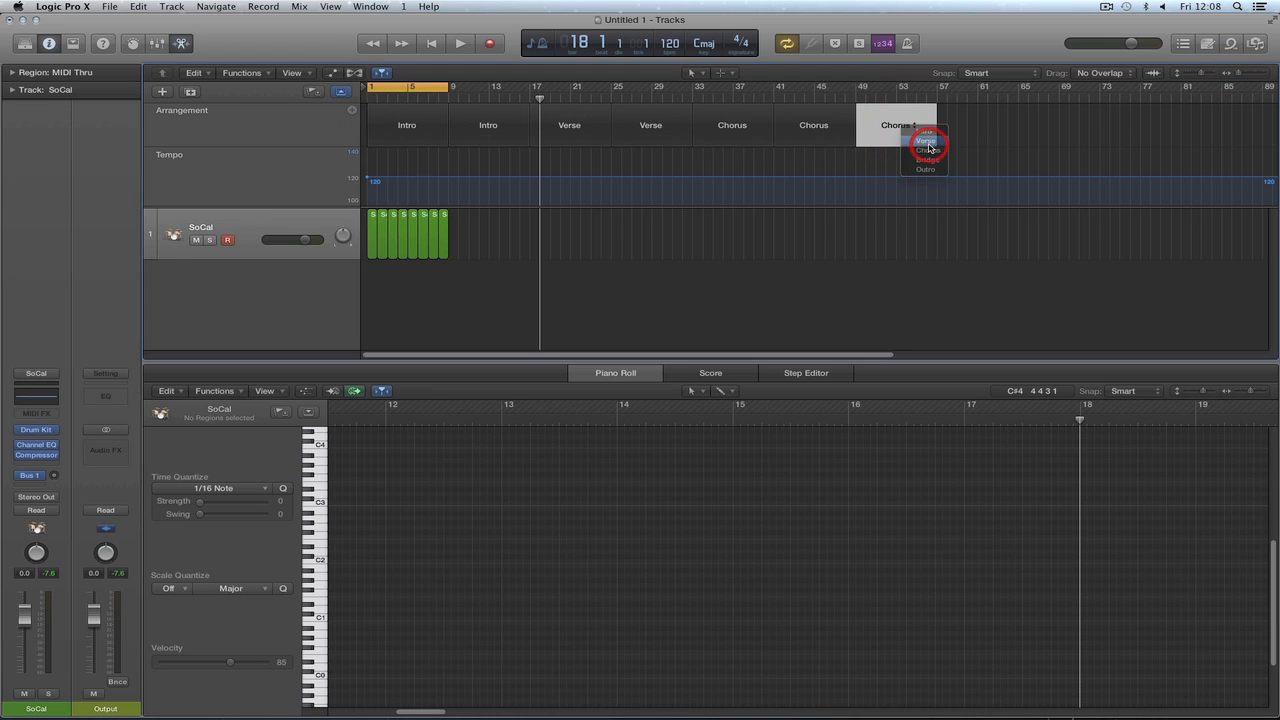
left_click(351, 109)
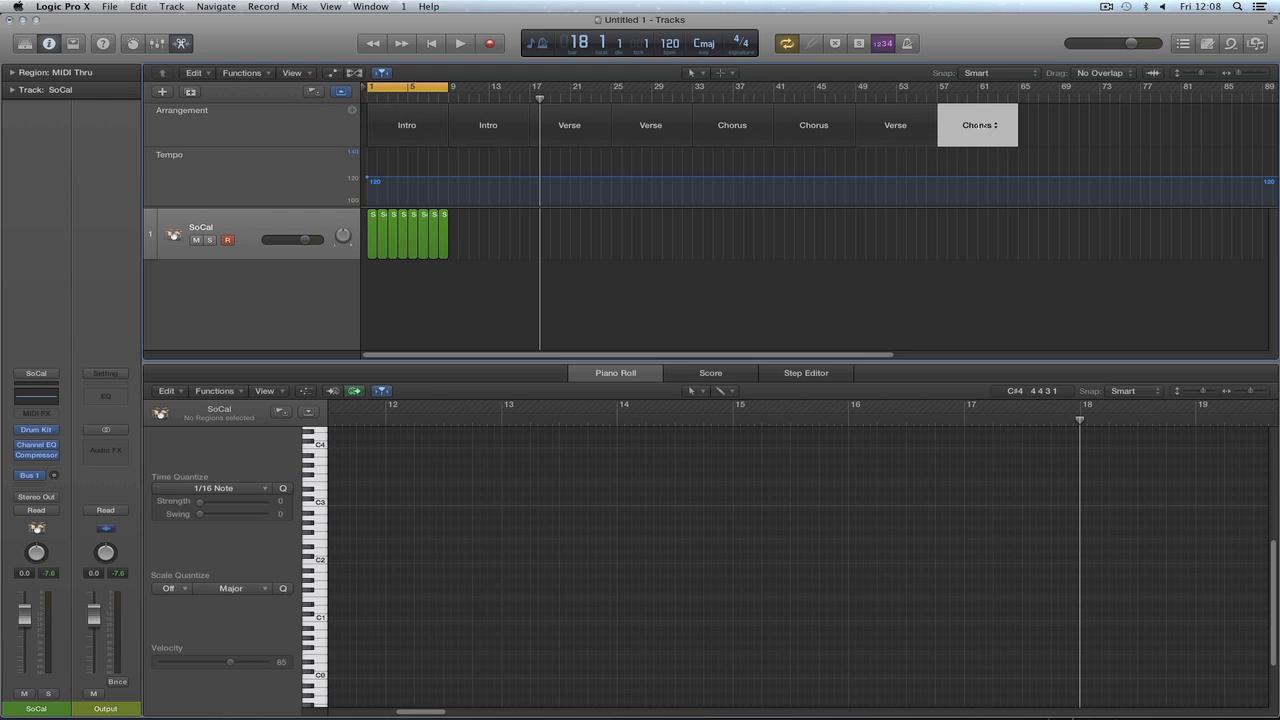
left_click(978, 125)
left_click(1010, 142)
left_click(895, 120, "shift")
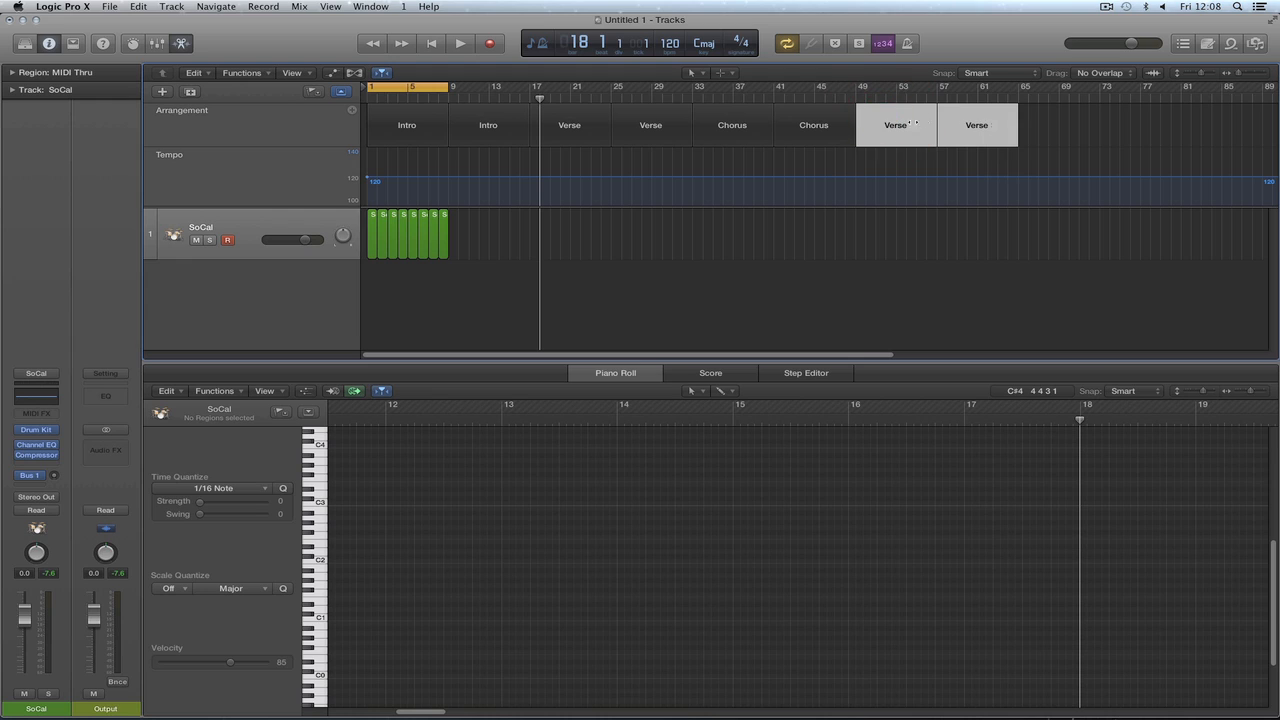
Add two eight-bar Chorus arrangement markers over bars 65 to 80 and select them together.
left_click(351, 109)
left_click(1058, 125)
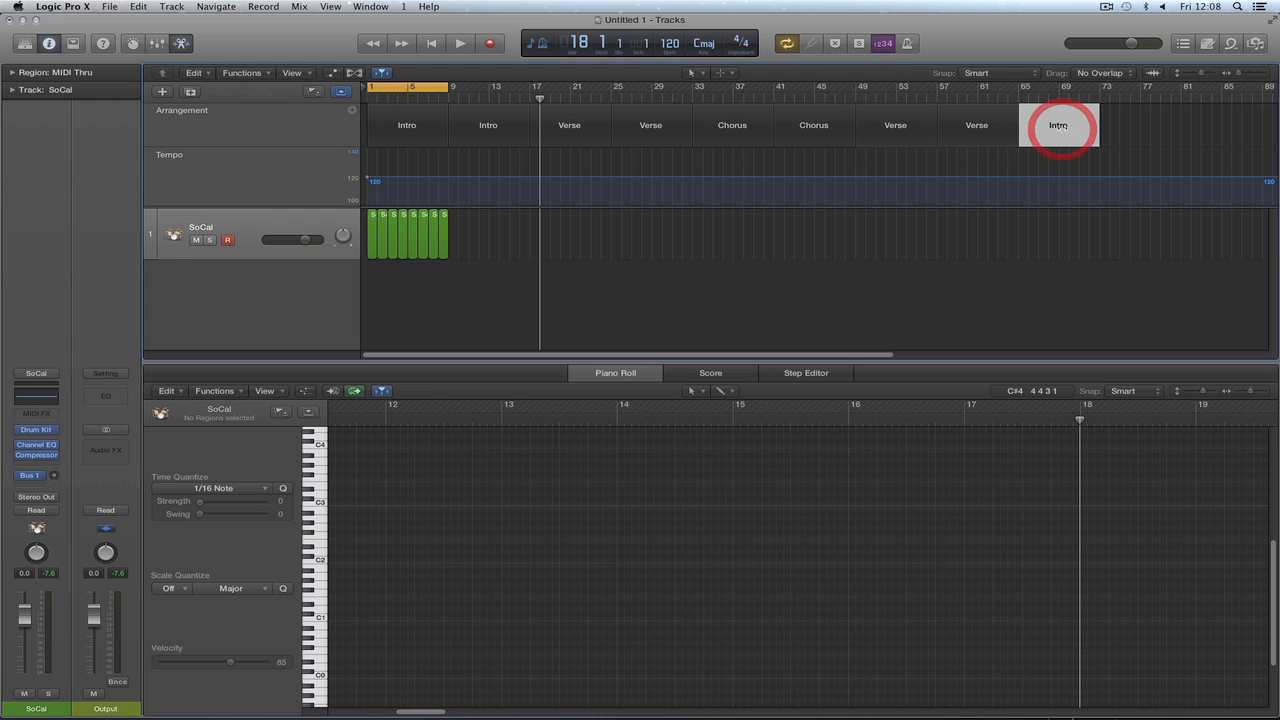
left_click(1082, 151)
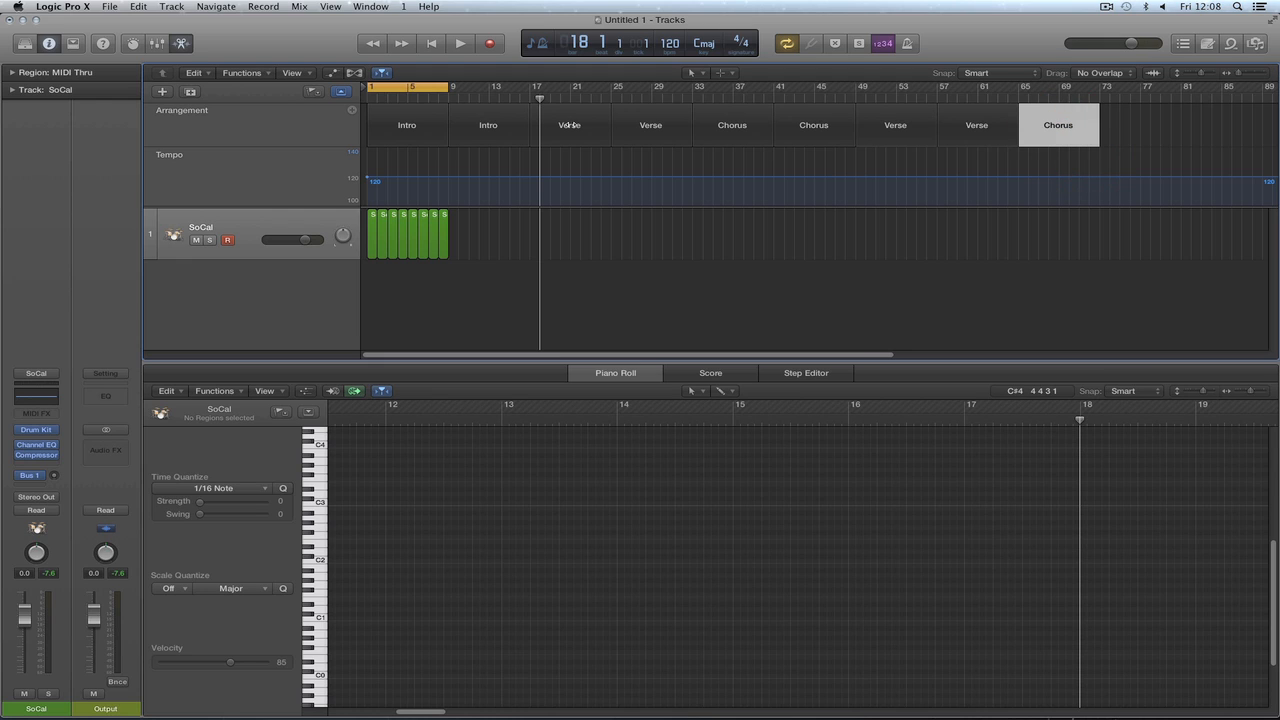
left_click(351, 109)
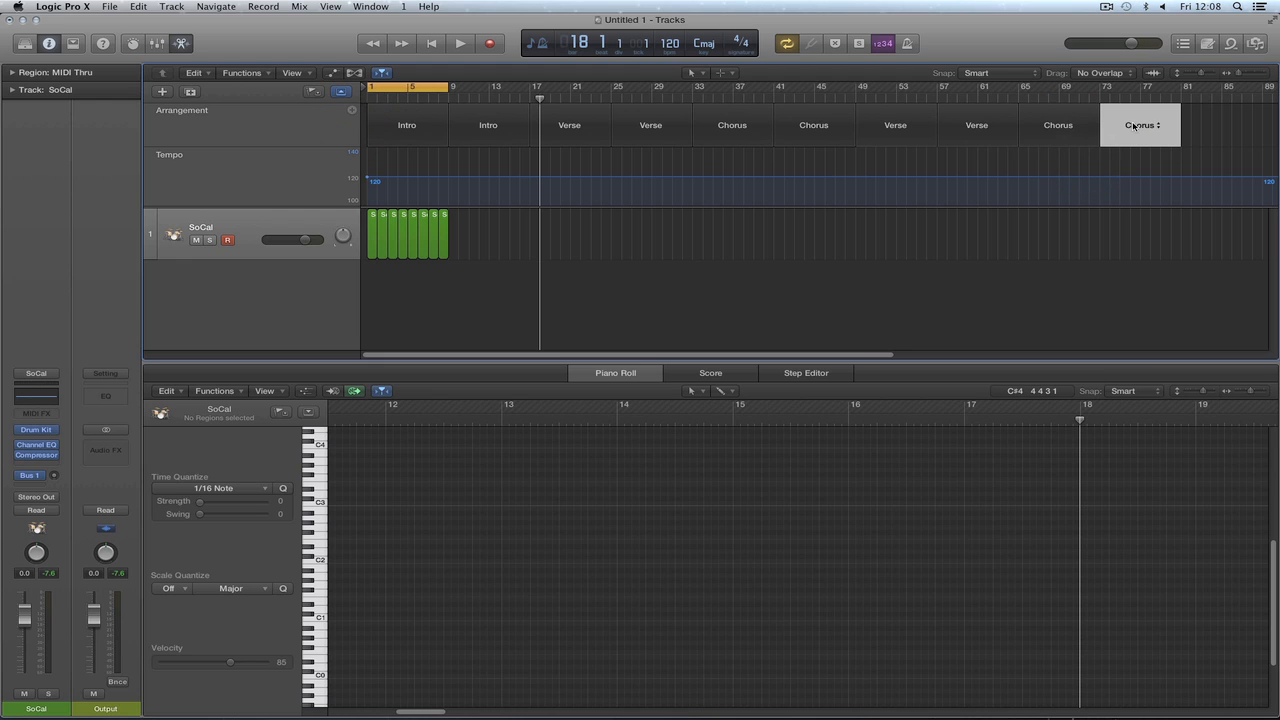
left_click(1032, 116, "shift")
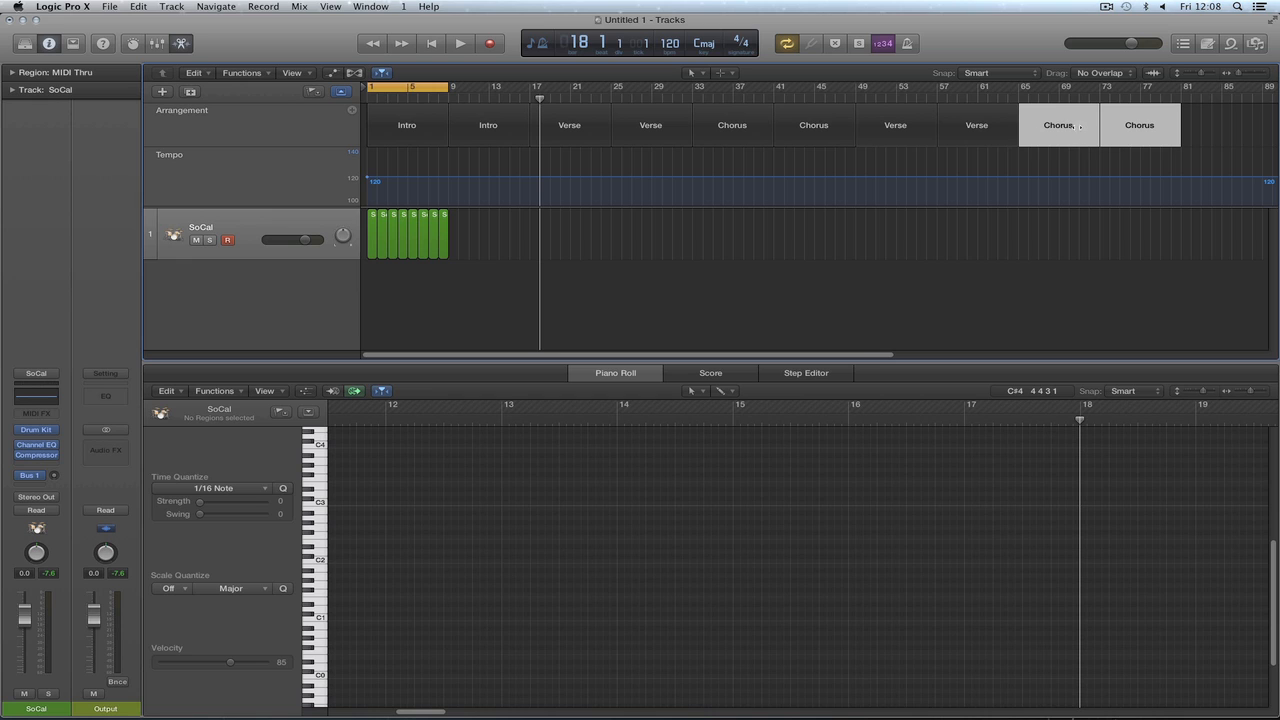
Add an eight-bar arrangement marker starting at bar 81 and give it the custom name solo.
left_click_drag(860, 354, 1028, 363)
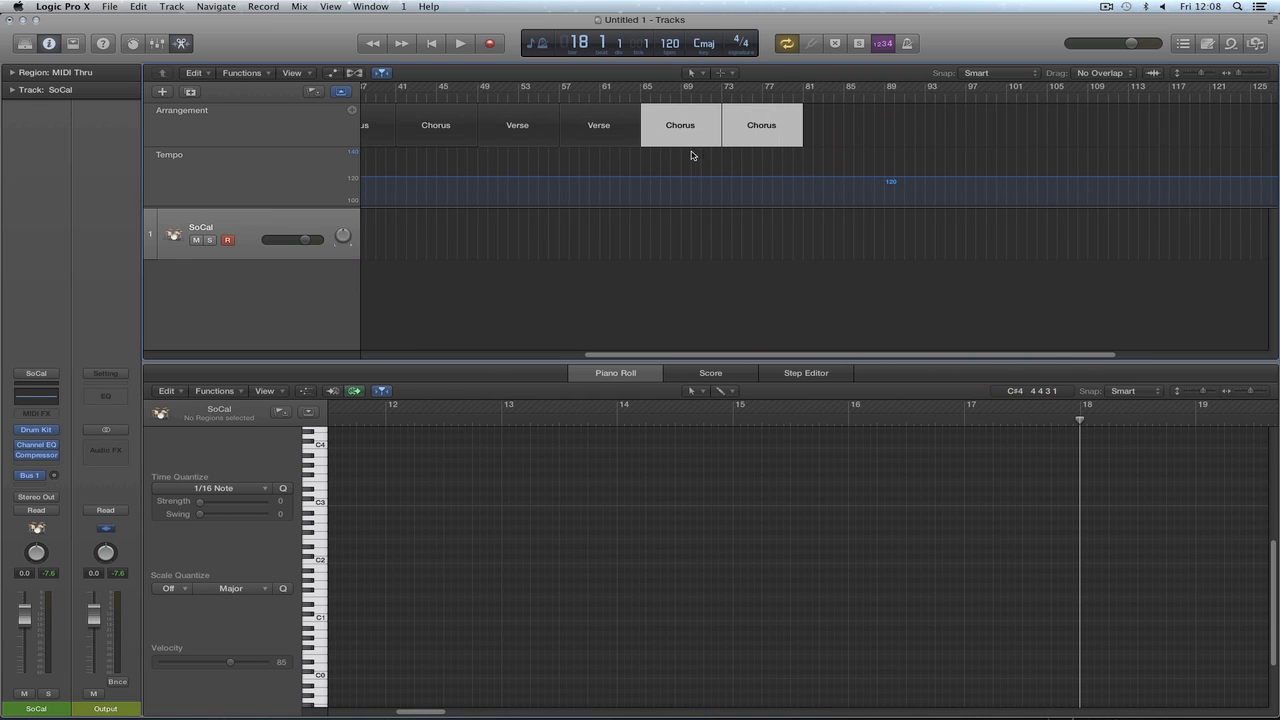
left_click(788, 120)
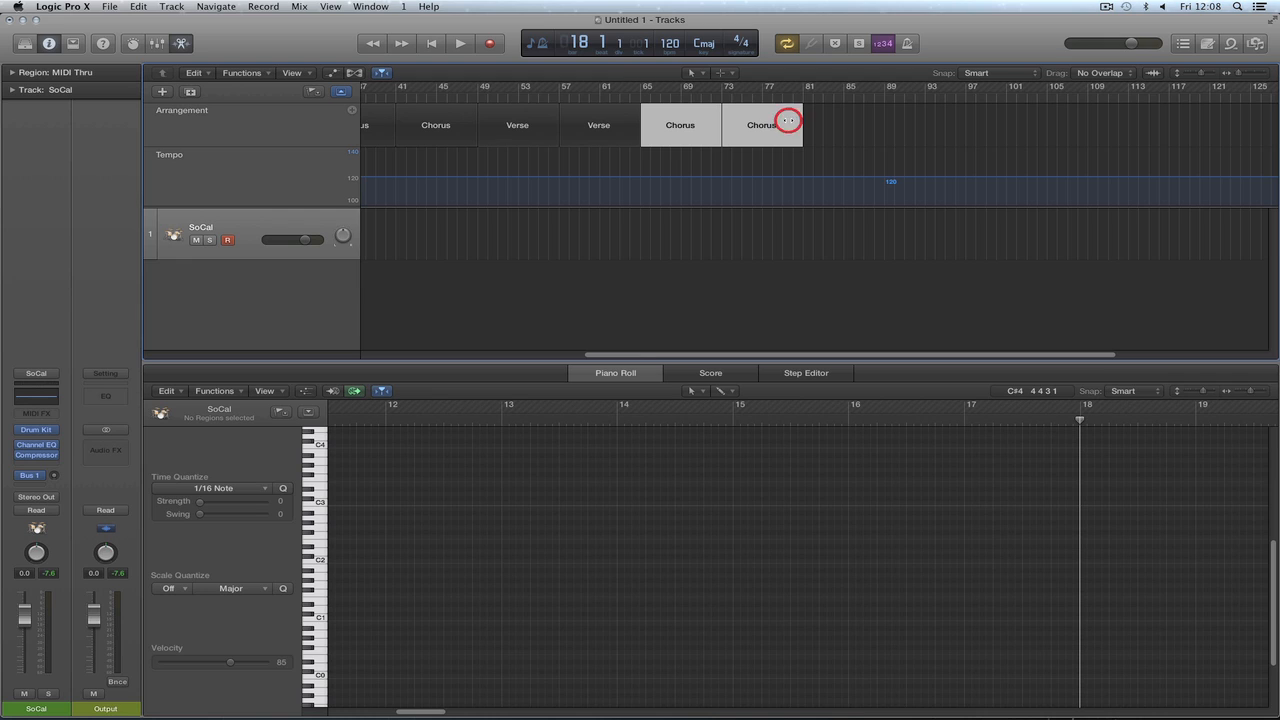
left_click(351, 112)
left_click(840, 125)
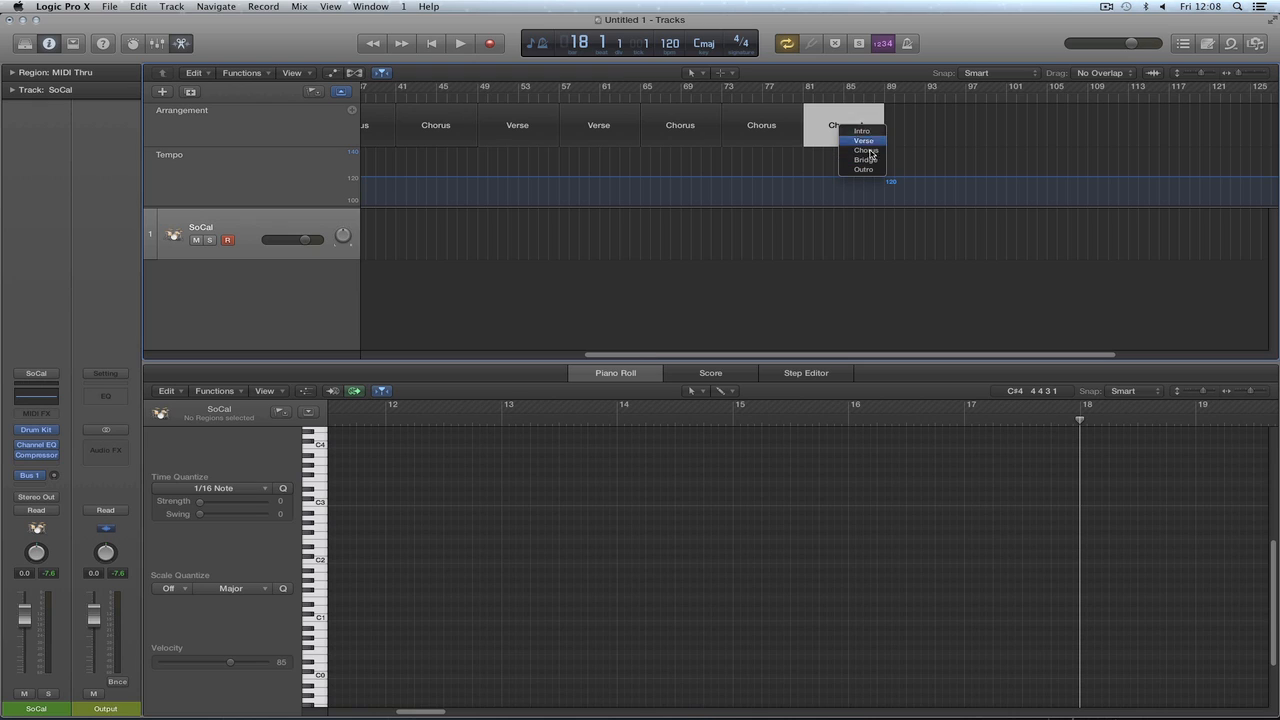
left_click(812, 117)
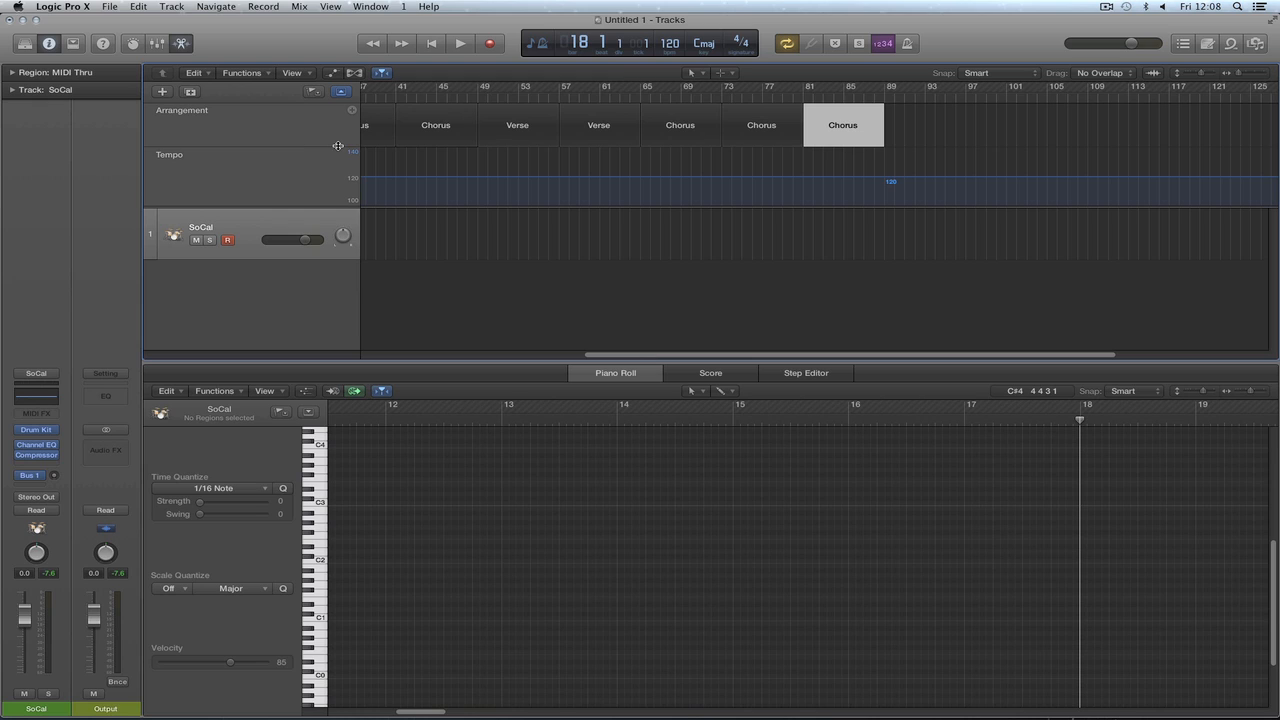
double_click(813, 119)
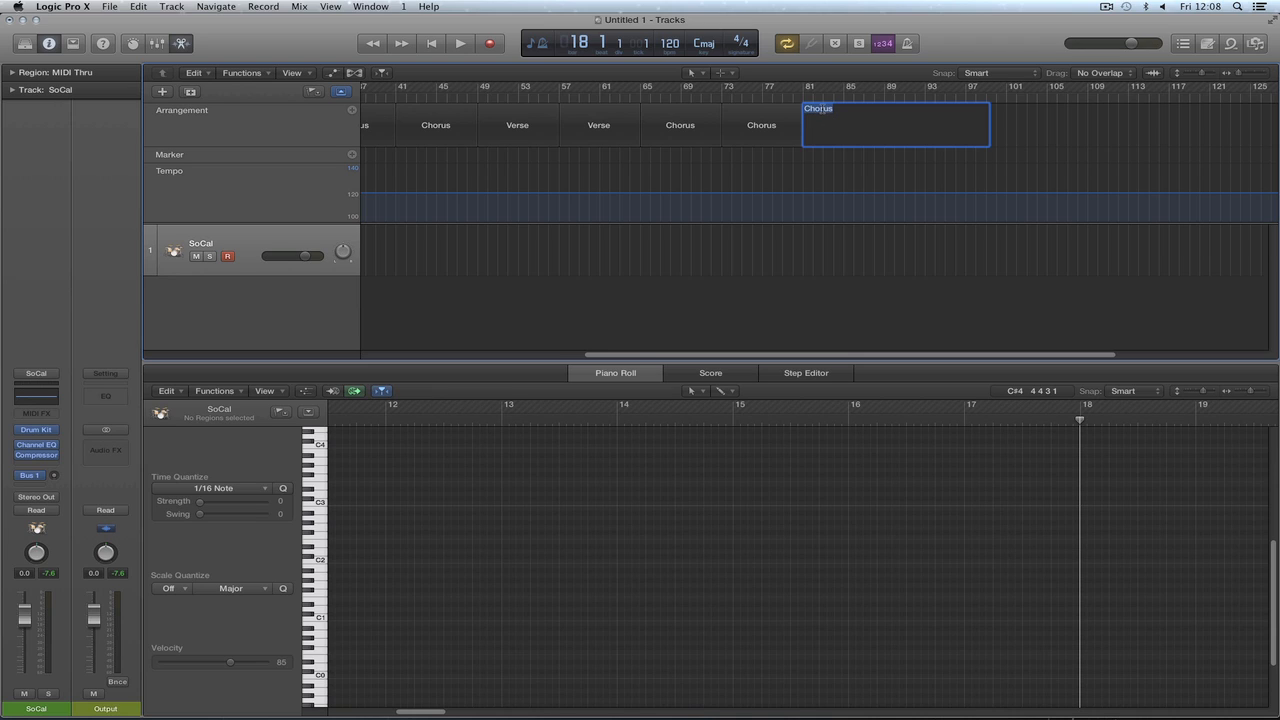
type("solo")
key("Return")
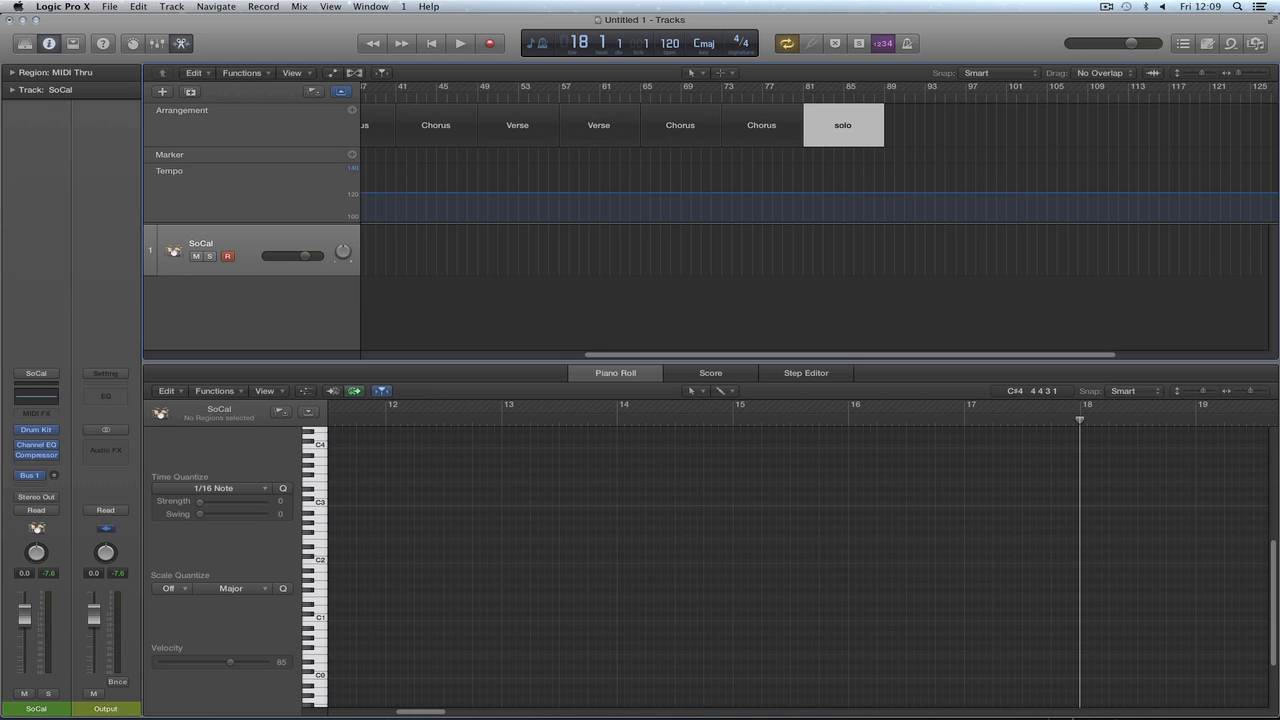
Hide the Marker global track and lengthen the solo arrangement marker to 16 bars, ending at bar 97.
right_click(266, 172)
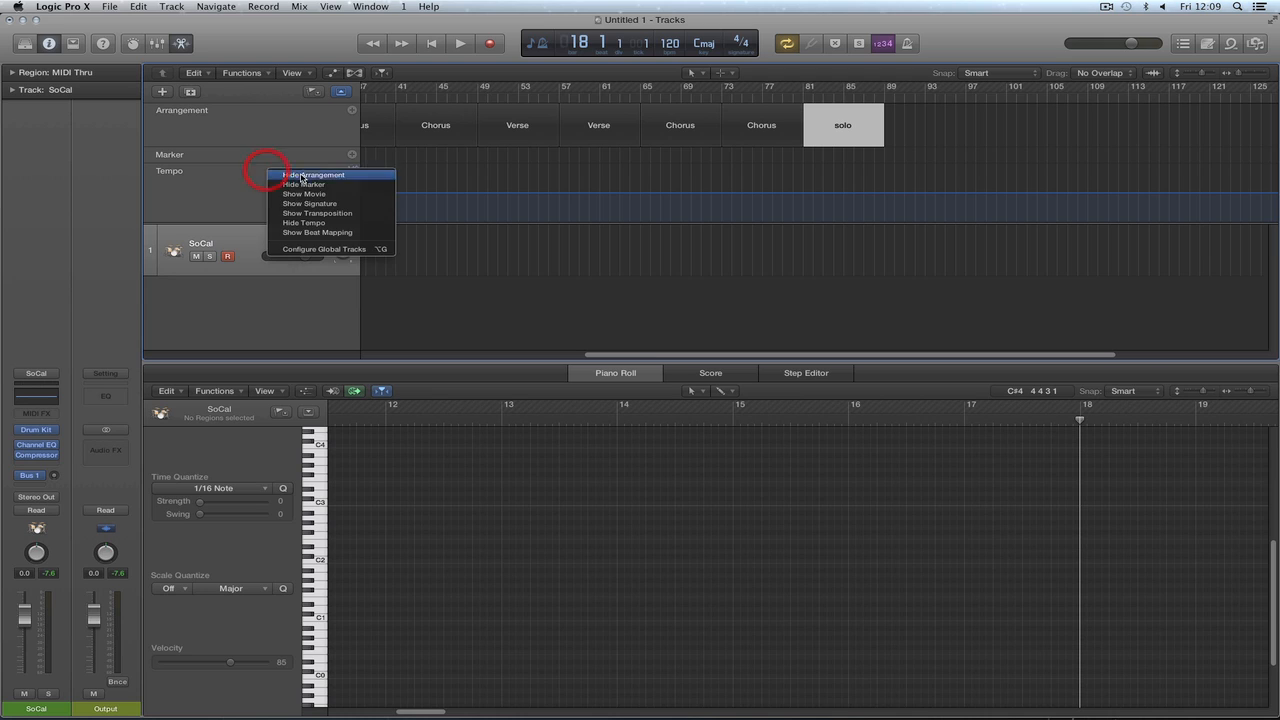
left_click(324, 186)
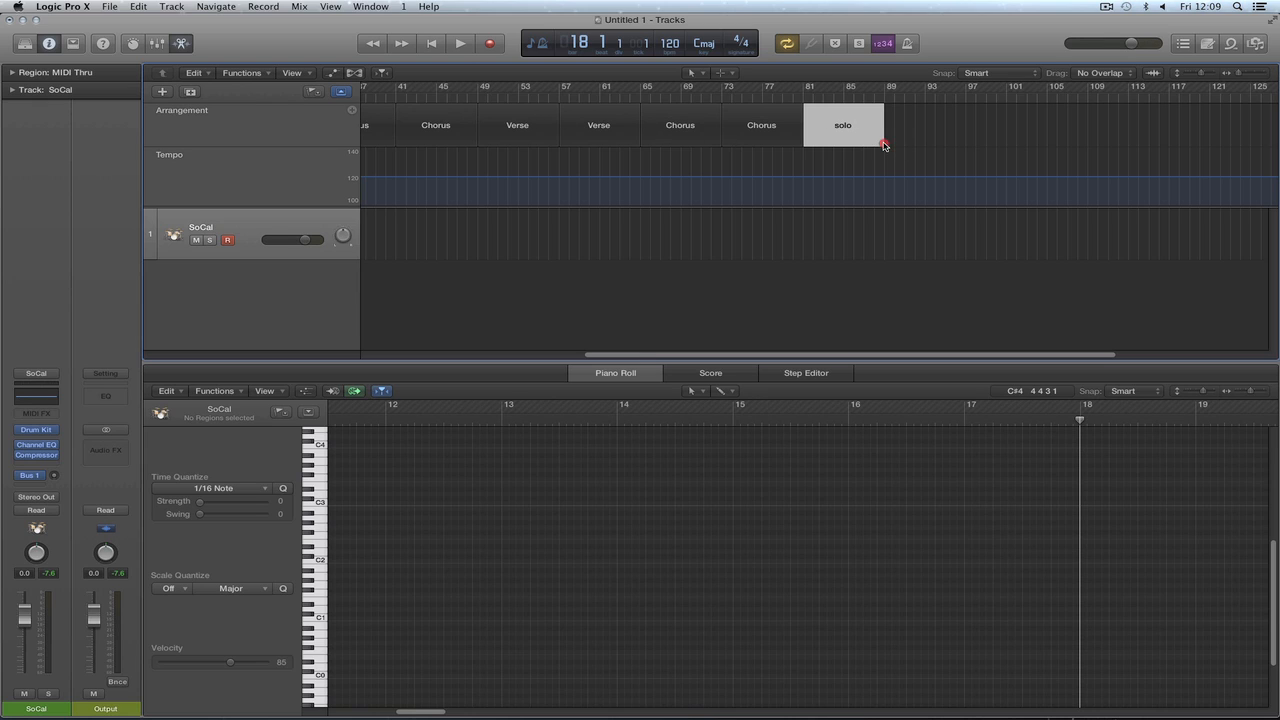
left_click(1245, 72)
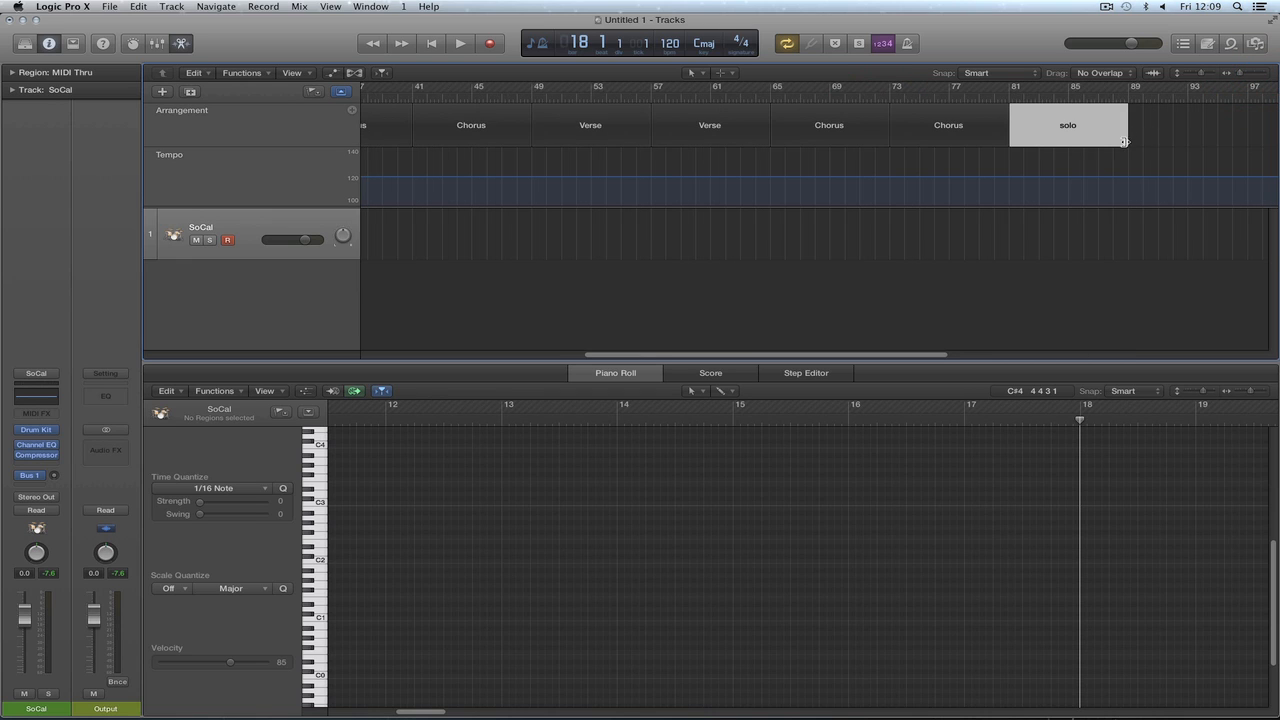
left_click_drag(874, 356, 943, 357)
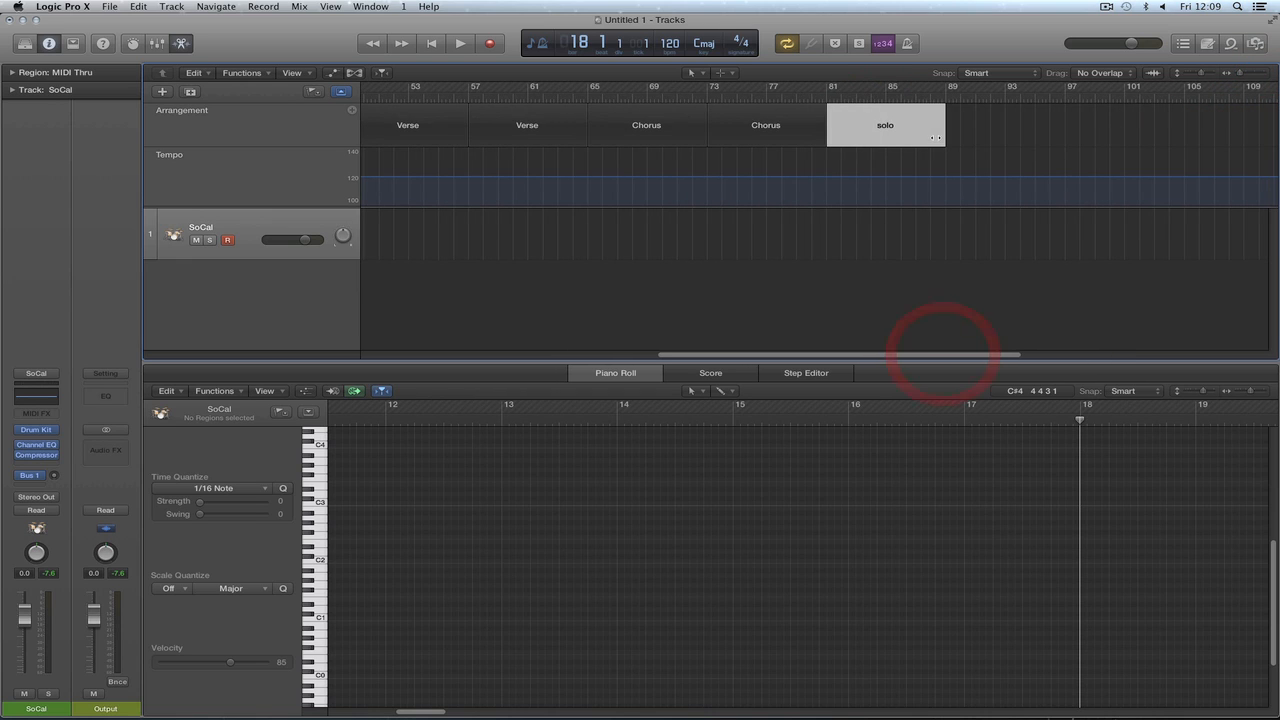
left_click_drag(945, 141, 1064, 144)
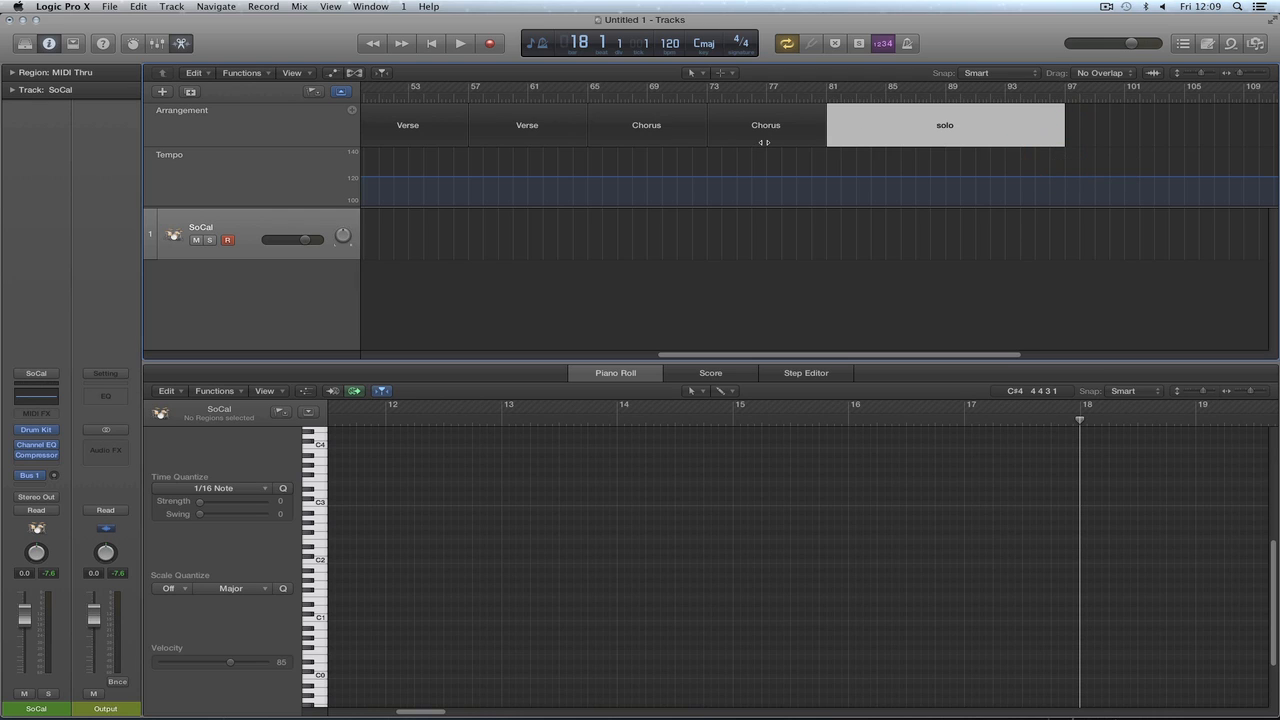
Select the Chorus, Verse and solo arrangement markers in turn to compare the section lengths.
left_click(615, 120)
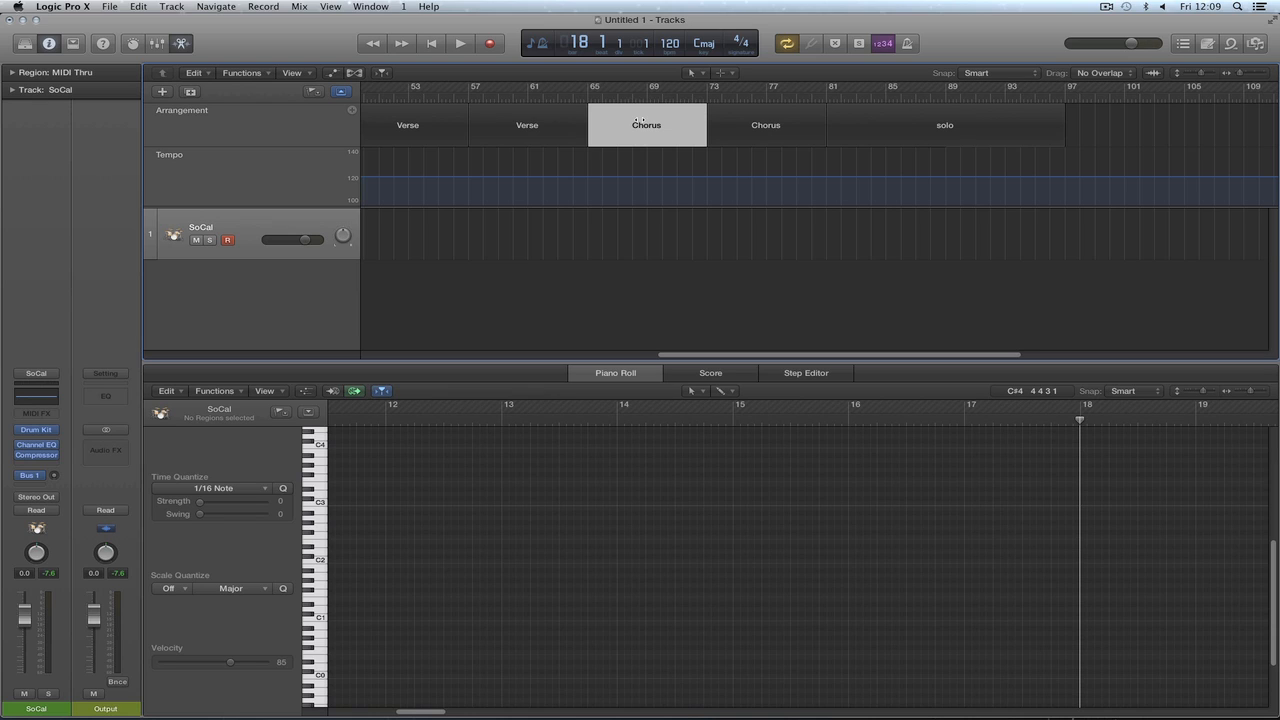
left_click(721, 116)
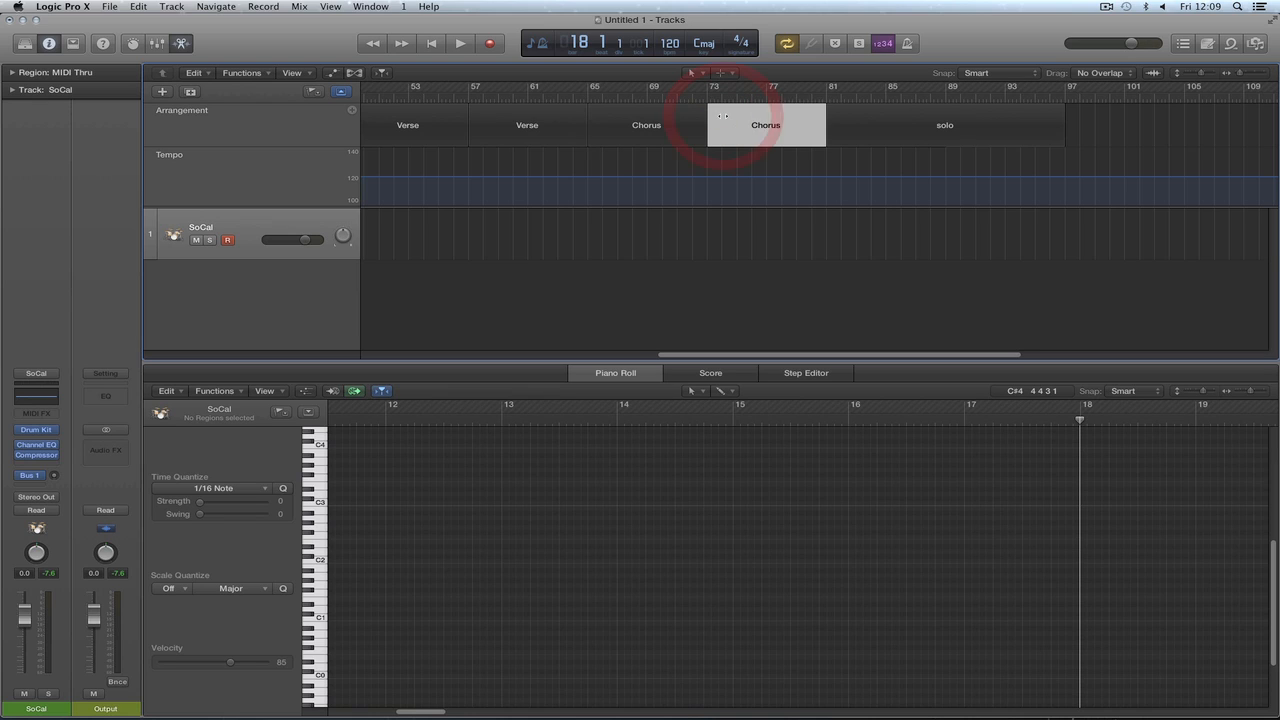
left_click(497, 115)
left_click(410, 112)
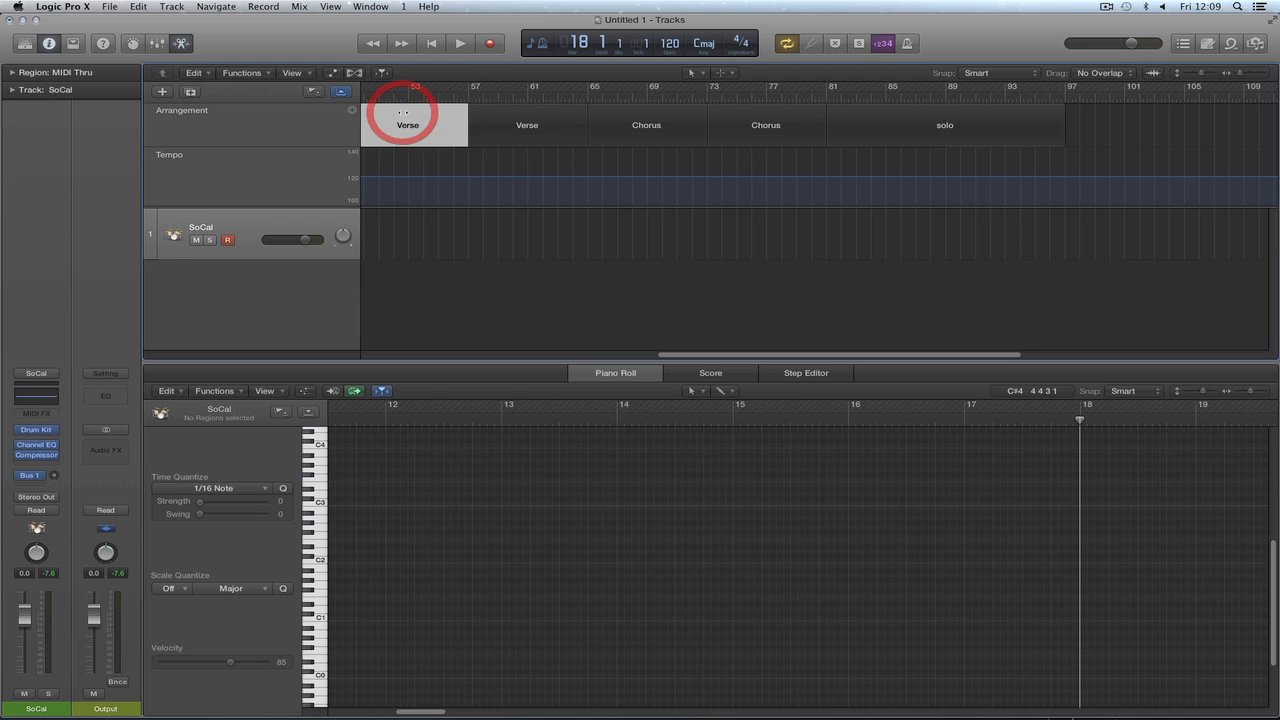
left_click(887, 123)
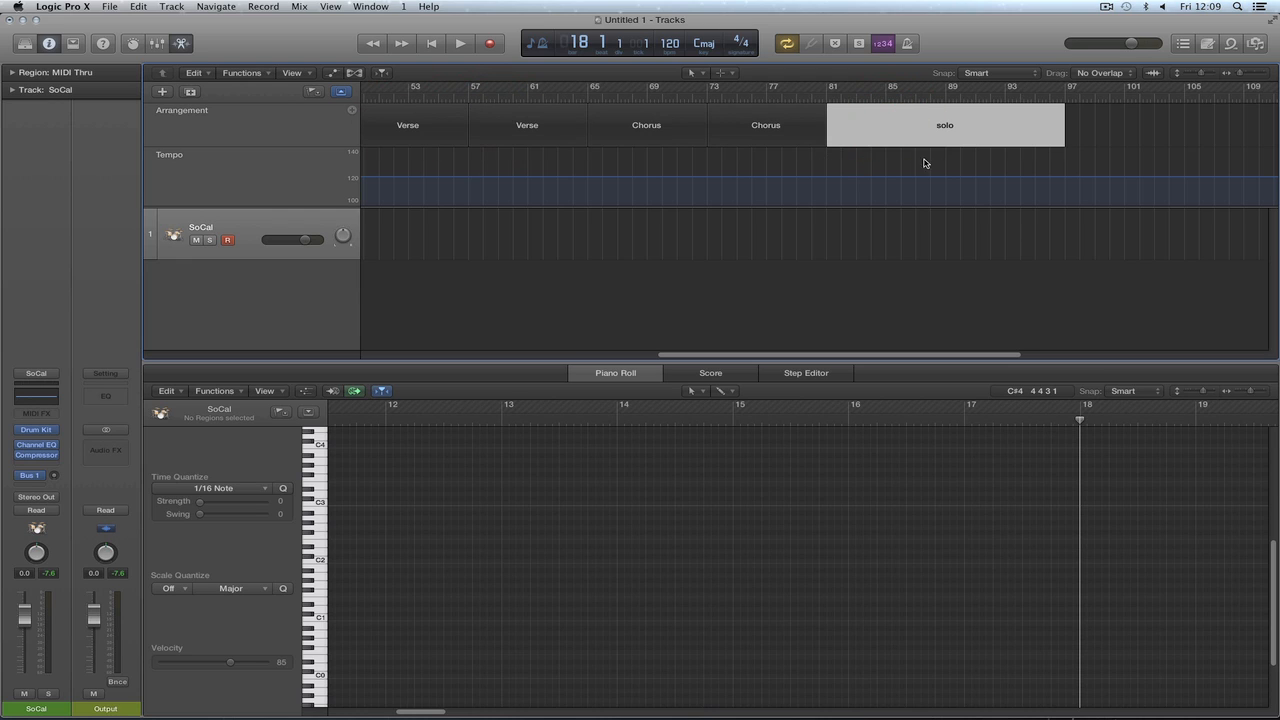
left_click(883, 117)
left_click(634, 117)
left_click(729, 117)
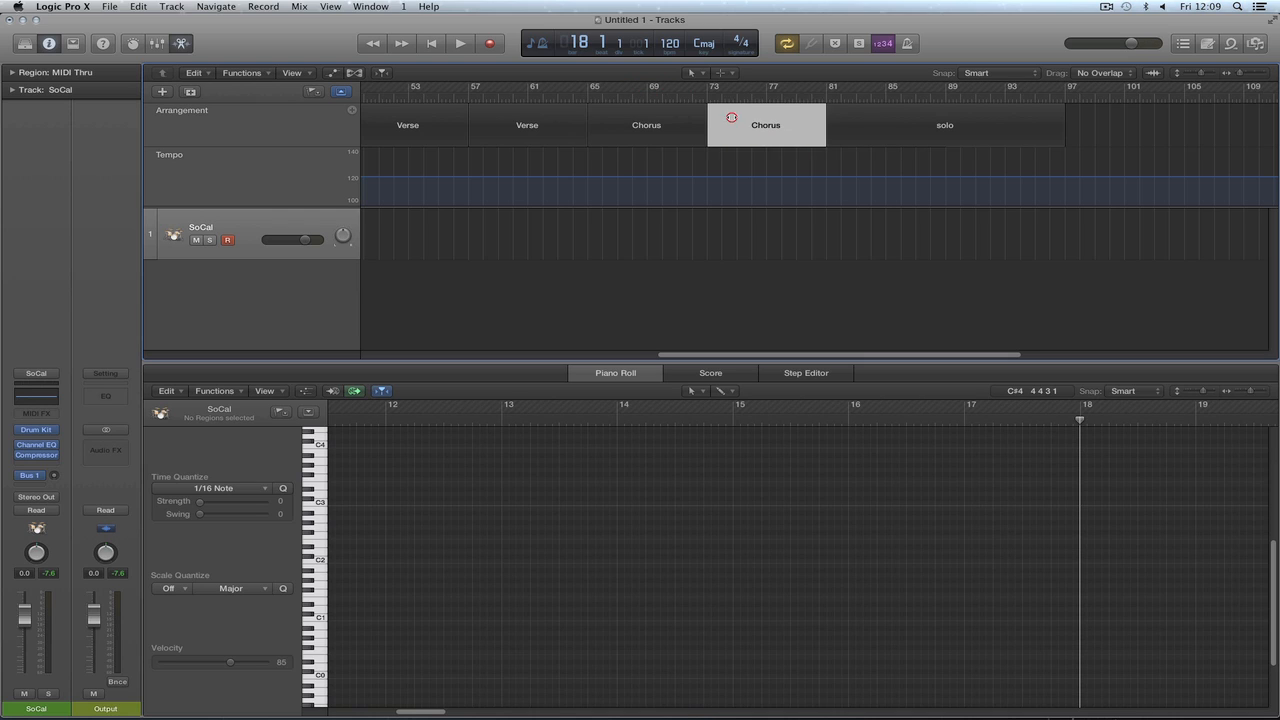
left_click(622, 117)
left_click(729, 117)
left_click(836, 121)
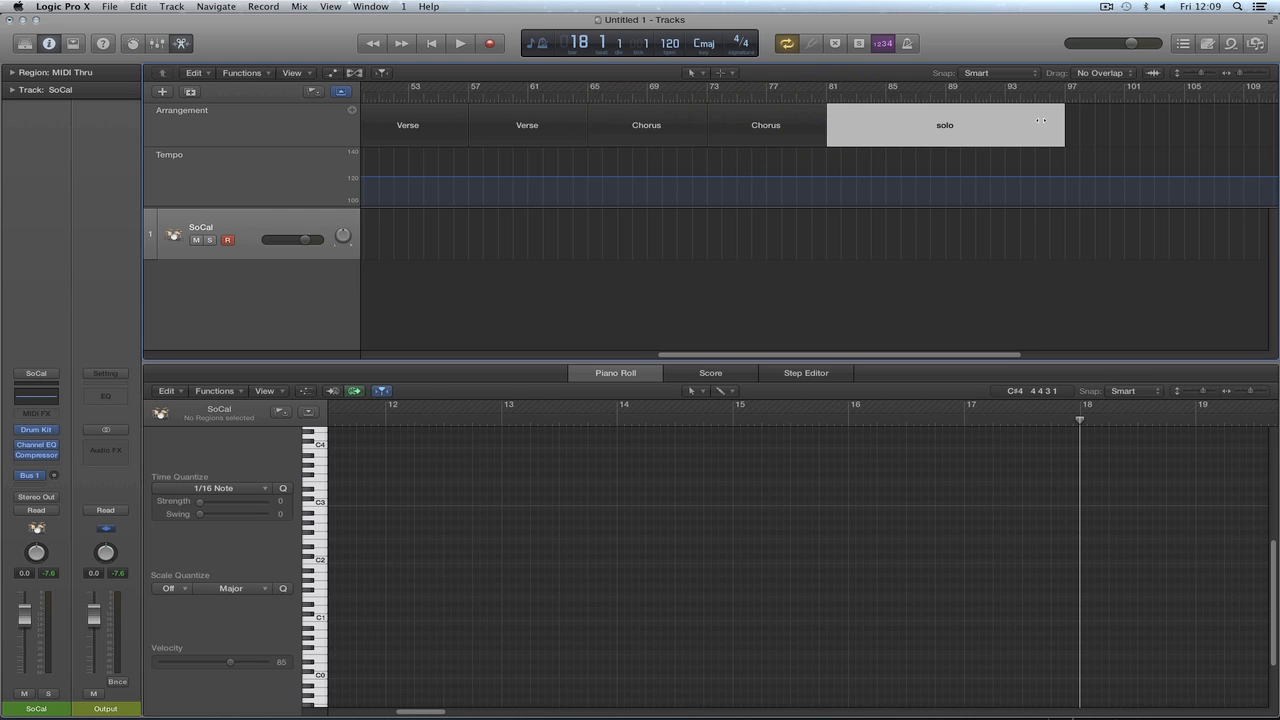
Add four eight-bar Chorus arrangement markers over bars 97 to 128 and select the last two together.
left_click_drag(706, 356, 828, 356)
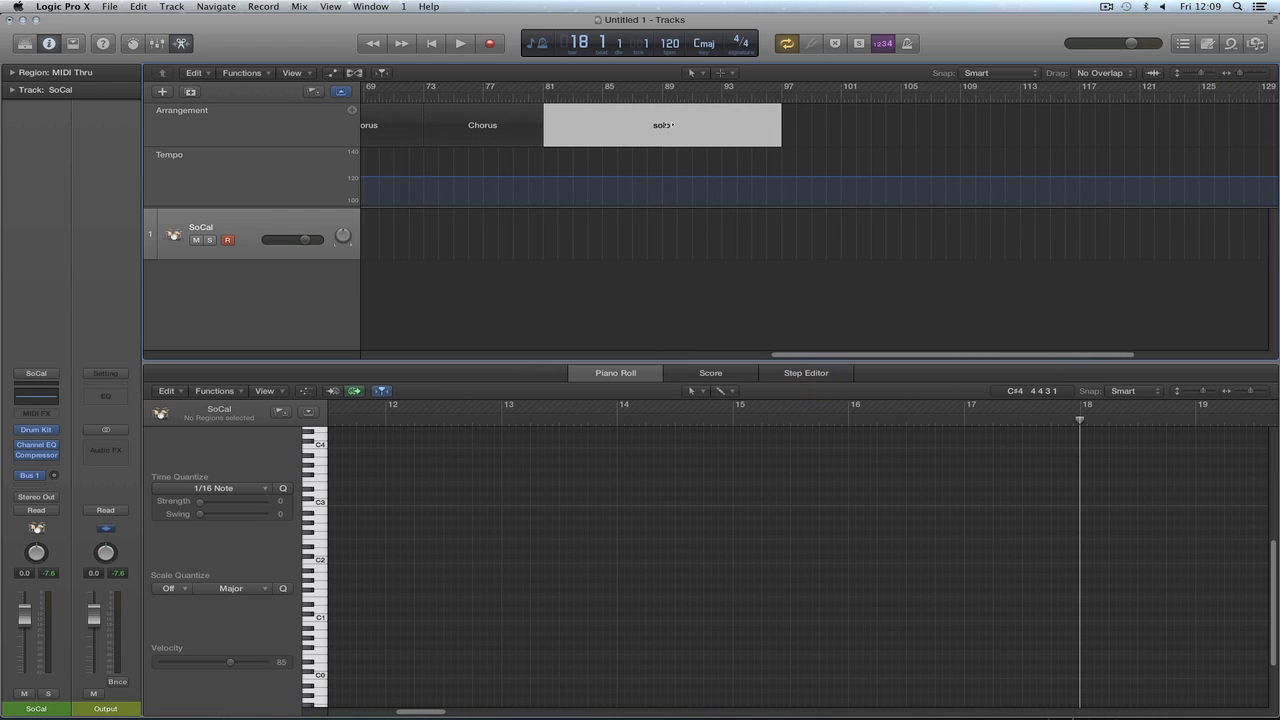
left_click(351, 110)
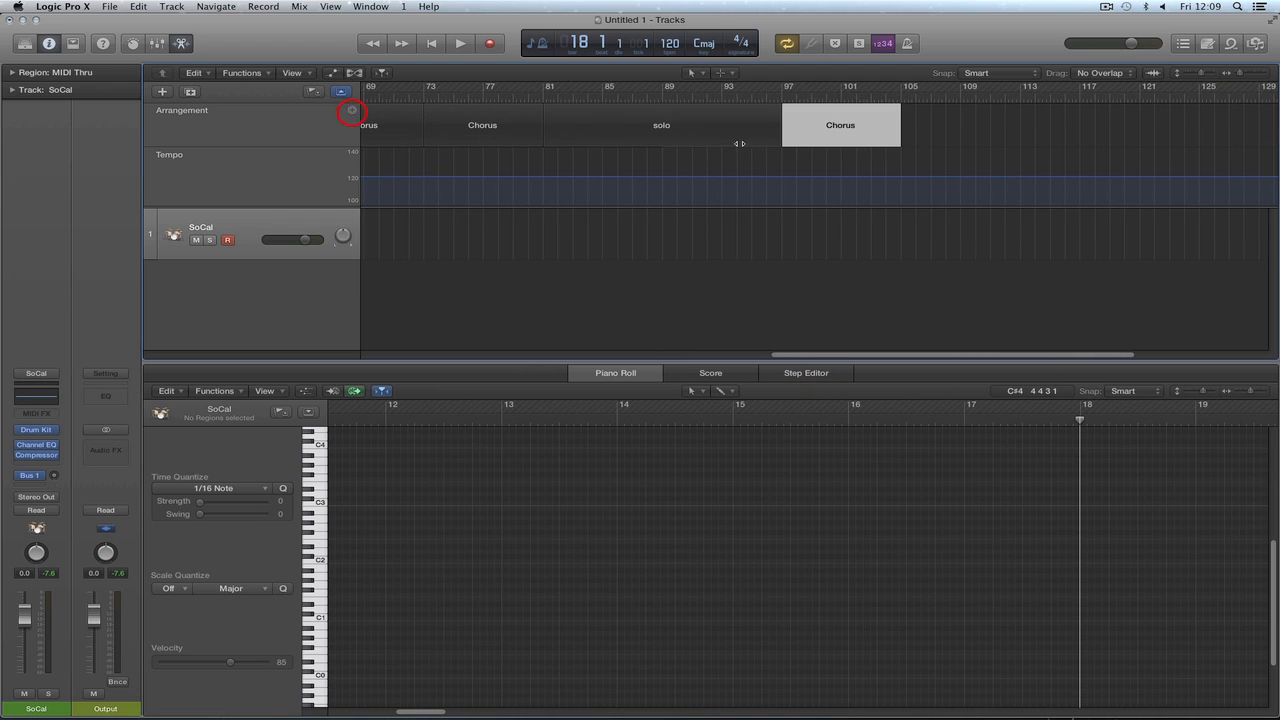
left_click(834, 124)
left_click(863, 147)
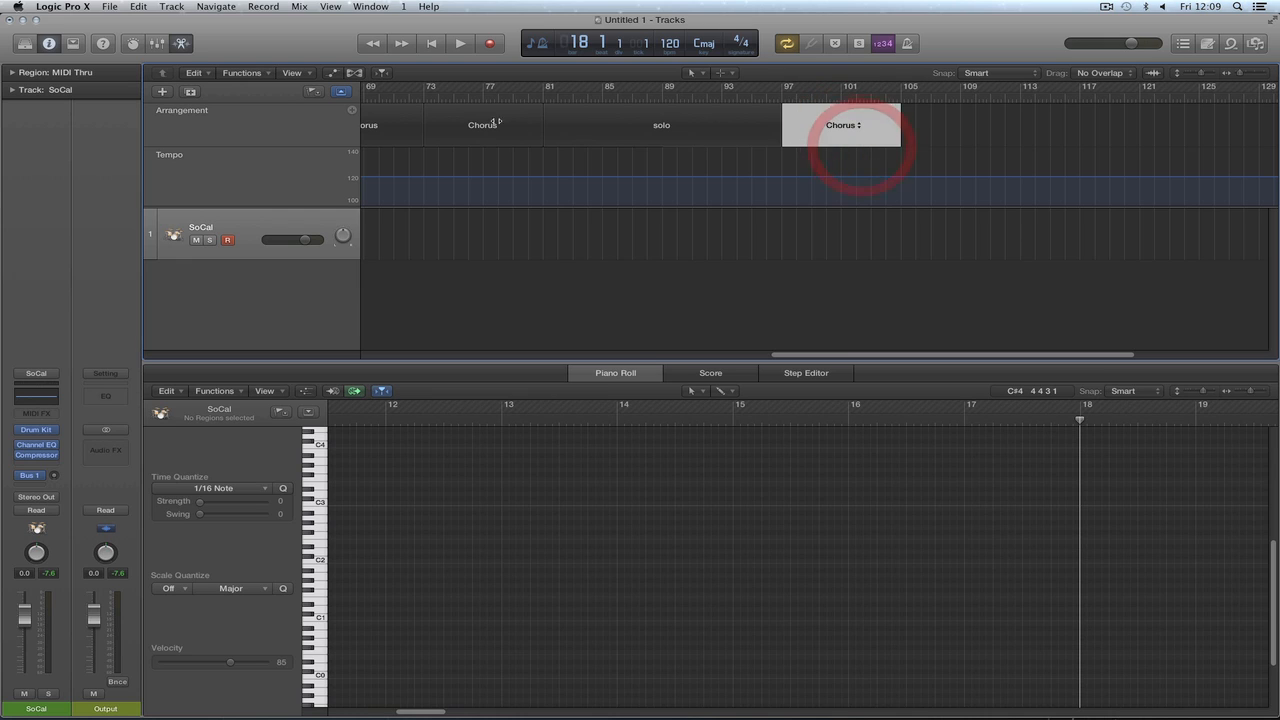
left_click(351, 110)
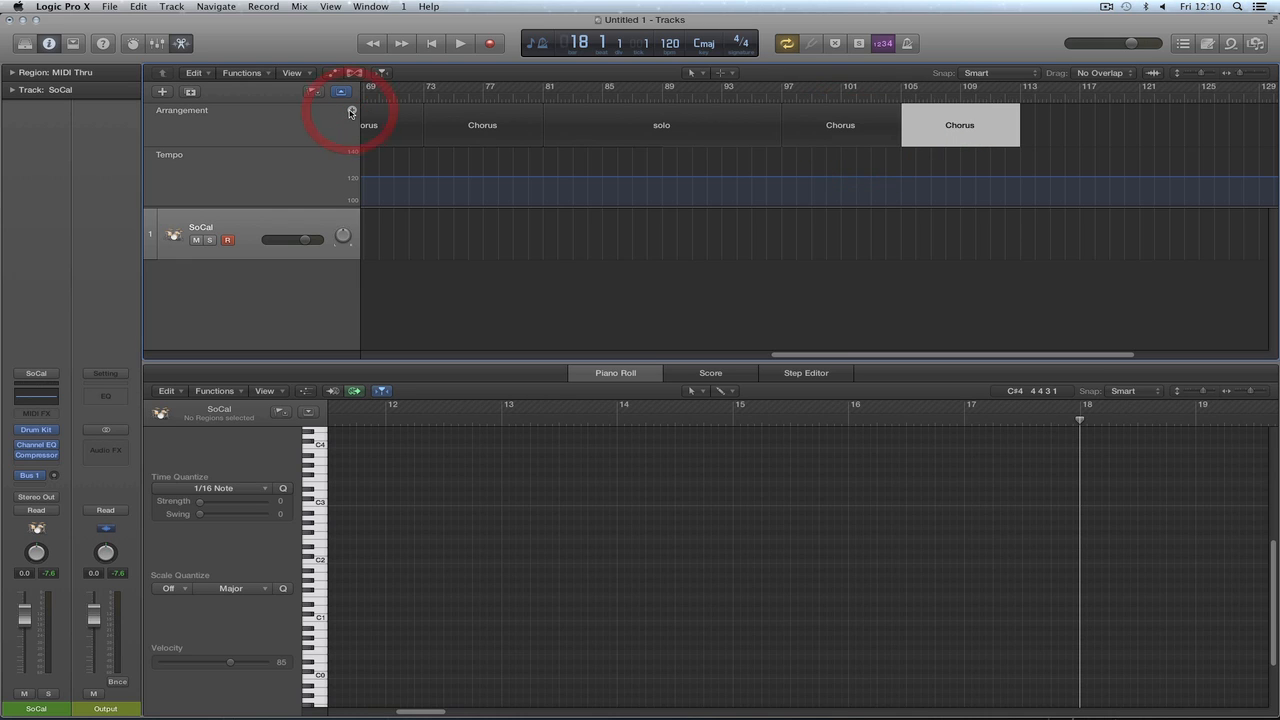
left_click(351, 110)
left_click(351, 110)
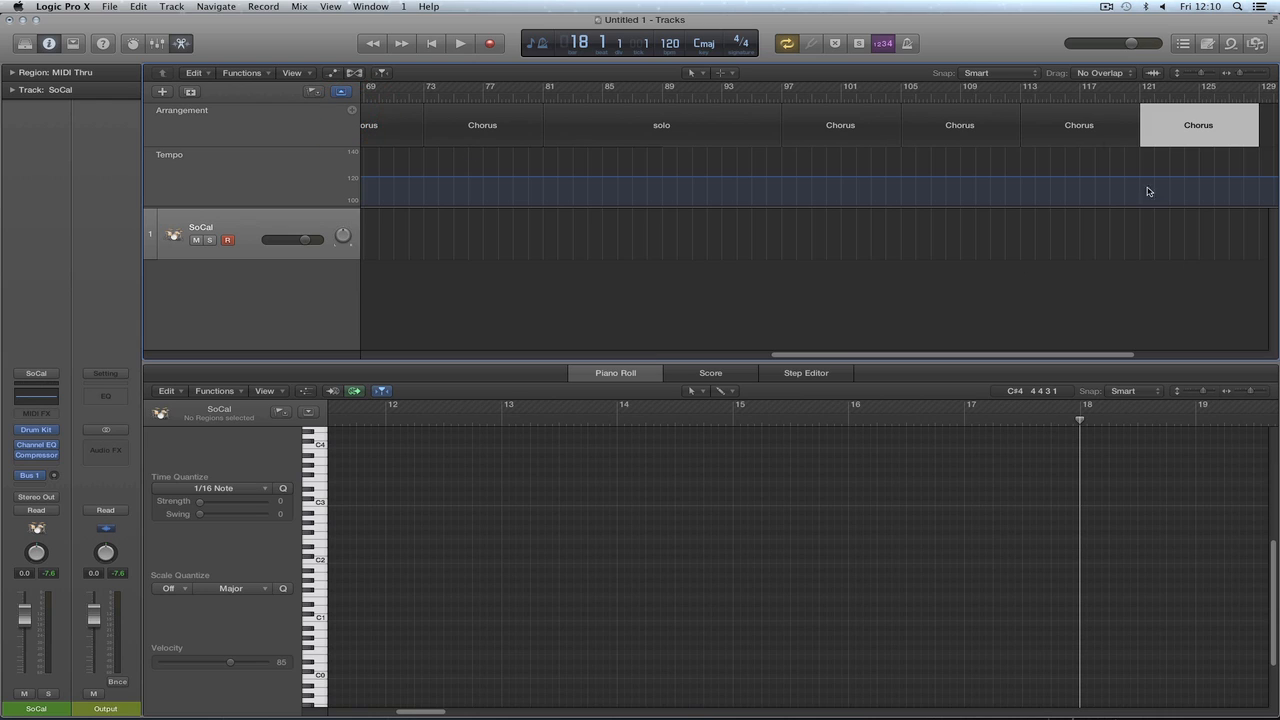
left_click(1043, 119, "shift")
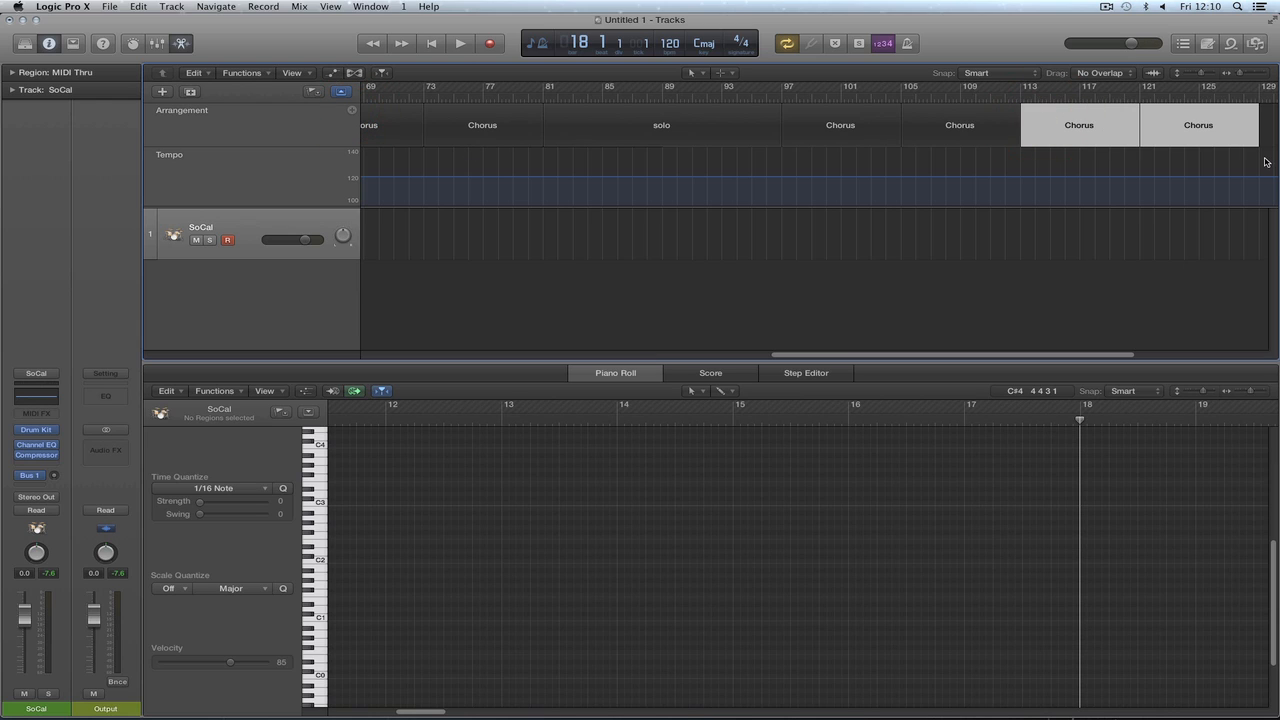
Shorten the project by moving its end marker back to just after the last Chorus section.
left_click(1229, 73)
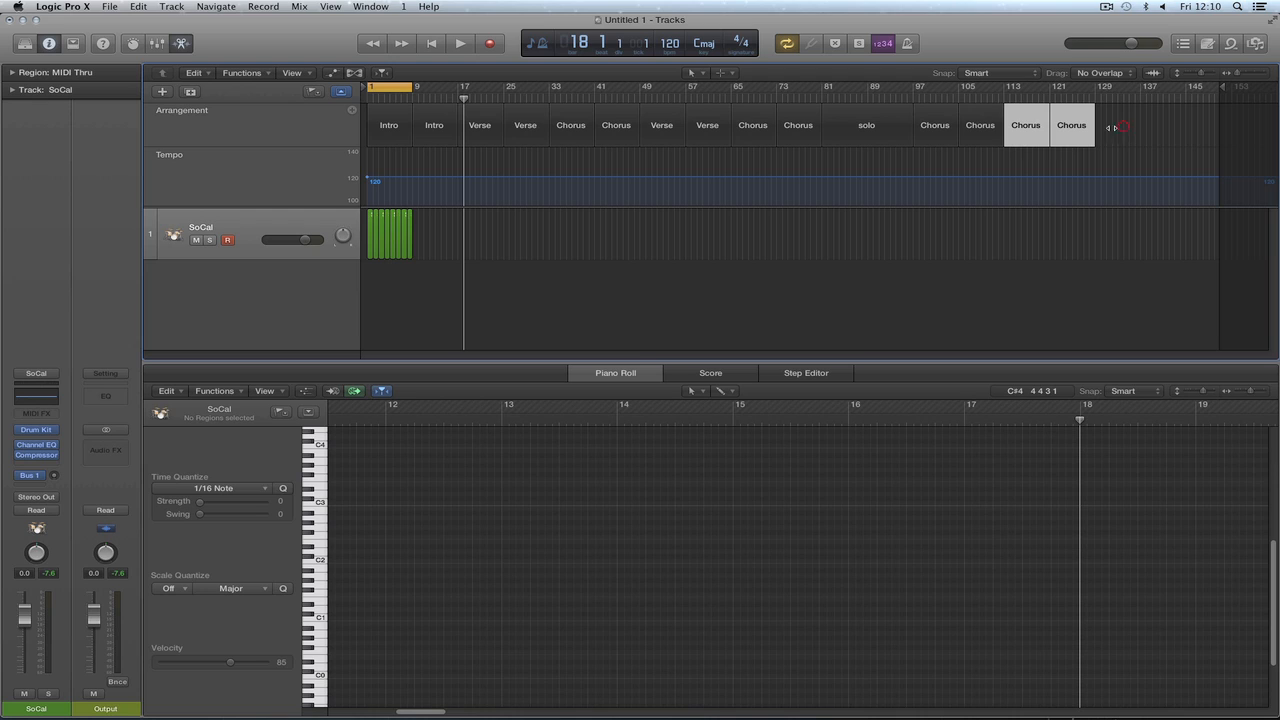
left_click(1016, 154)
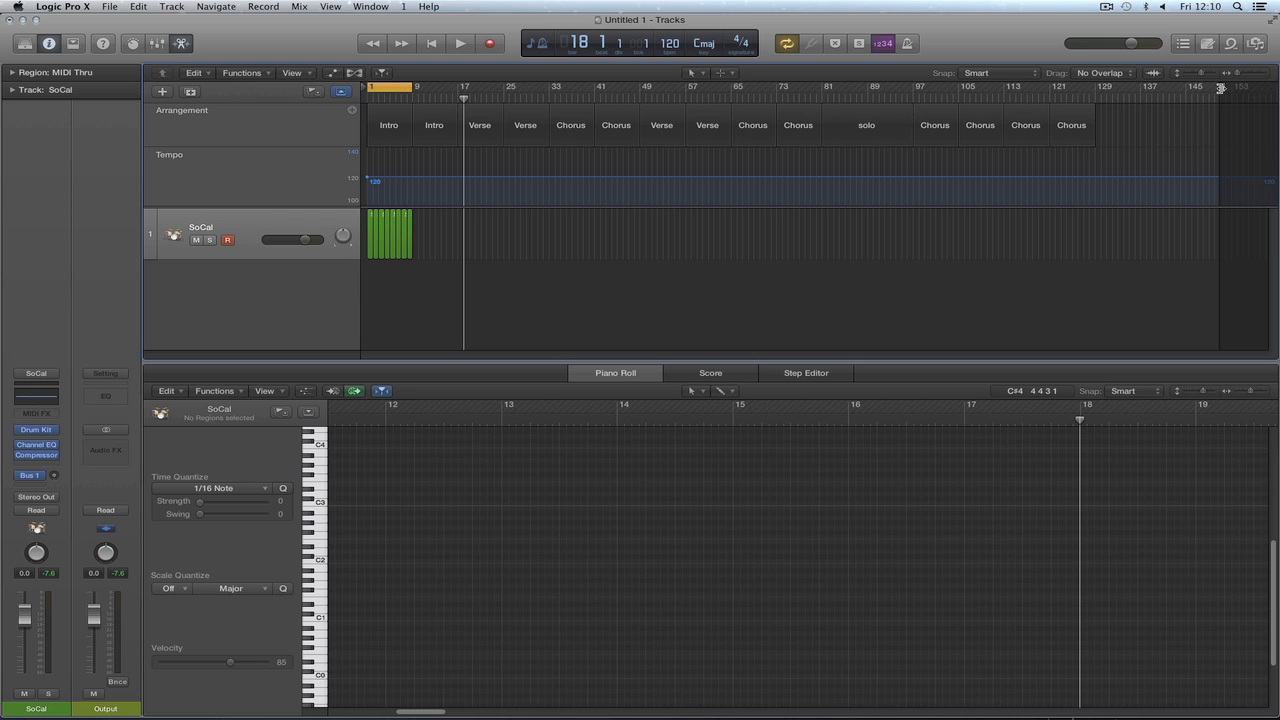
left_click_drag(1221, 88, 1128, 94)
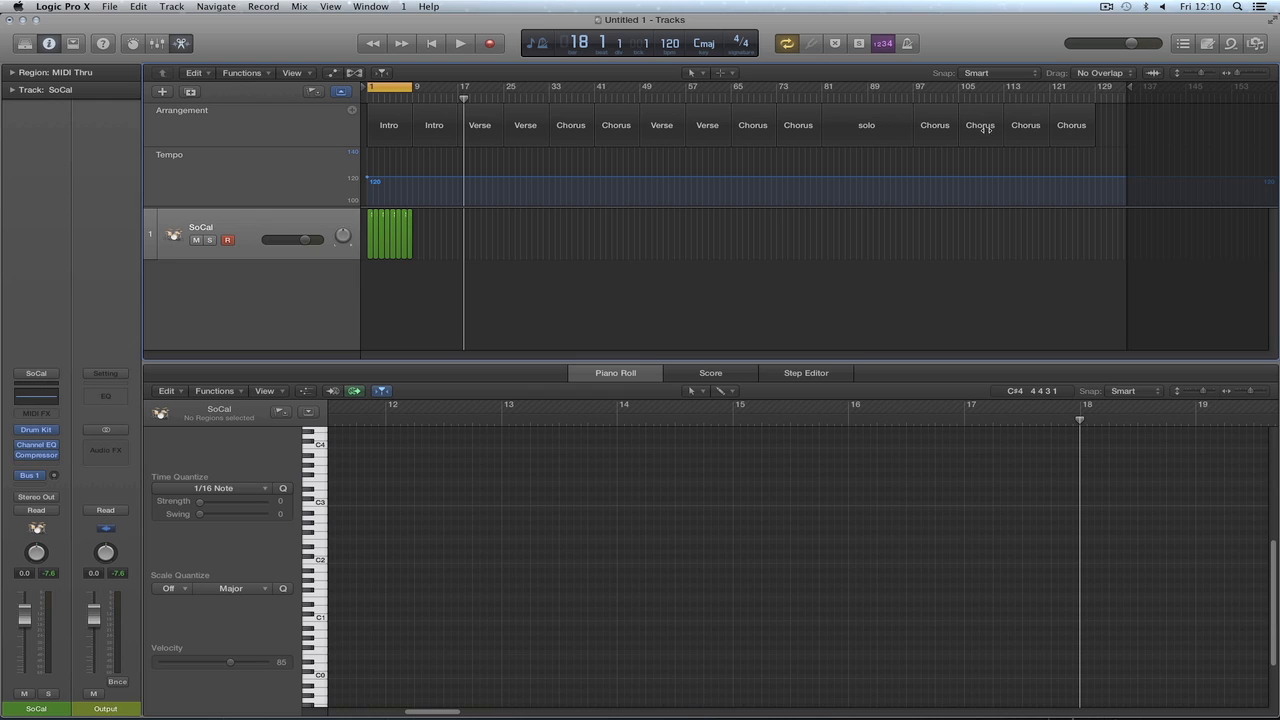
Select all eight Chorus arrangement markers together and colour them blue.
left_click(922, 115)
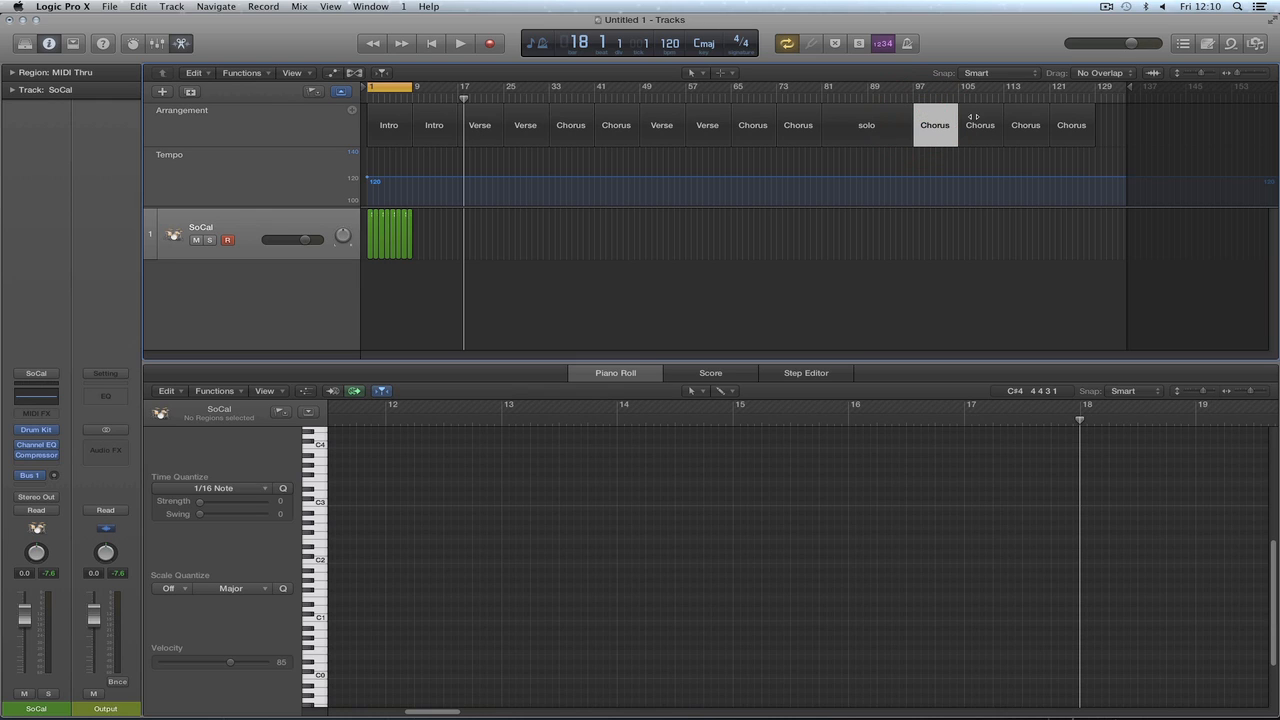
left_click(968, 116, "shift")
left_click(1024, 120, "shift")
left_click(1069, 121, "shift")
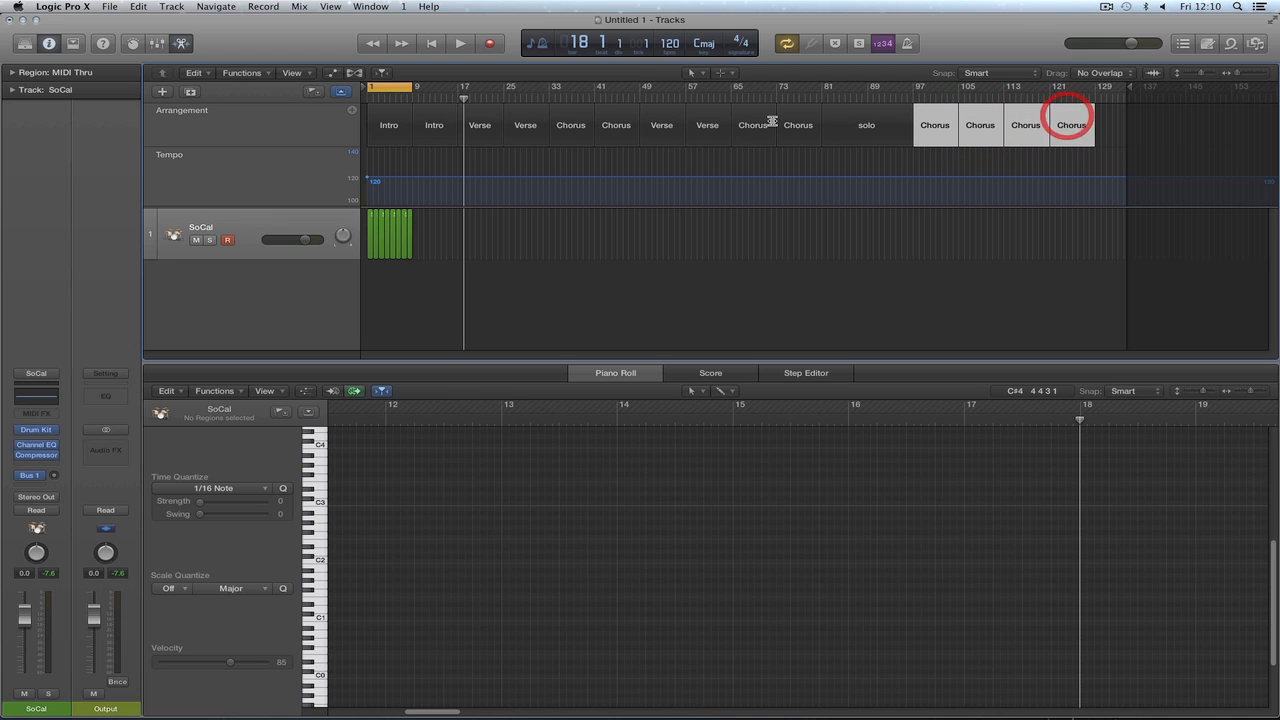
left_click(746, 119, "shift")
left_click(789, 117, "shift")
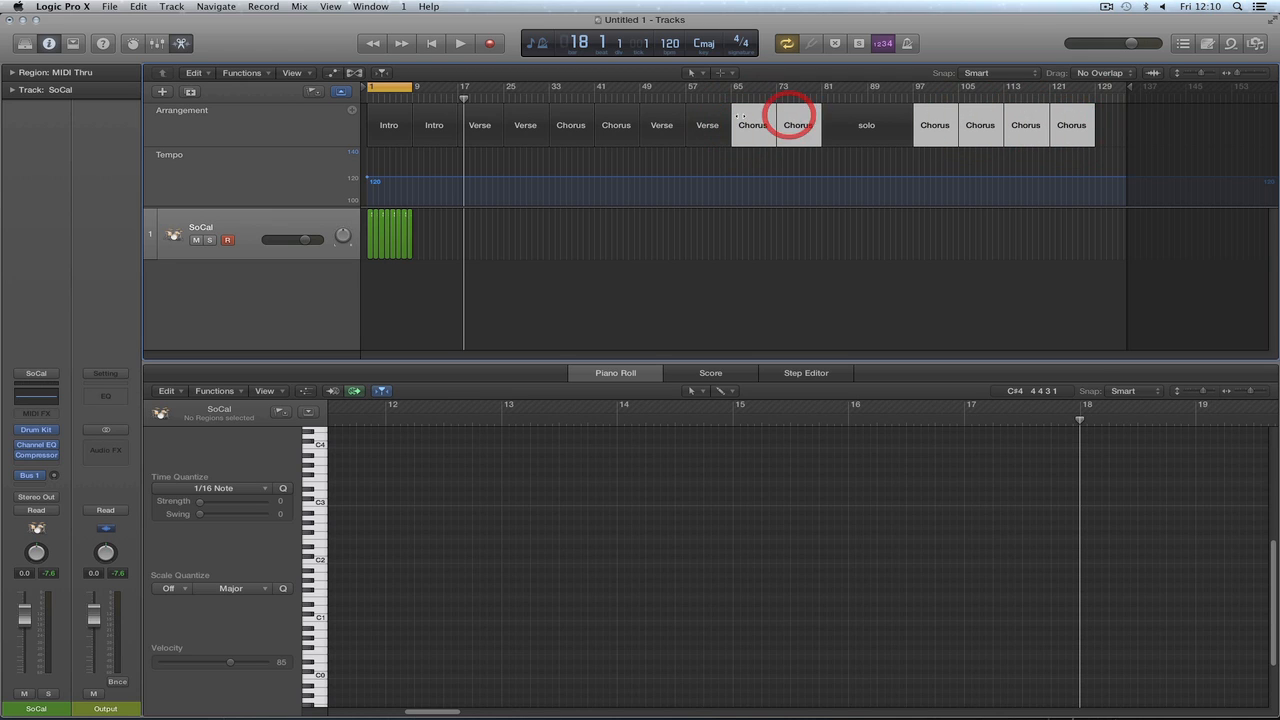
left_click(566, 115, "shift")
left_click(607, 115, "shift")
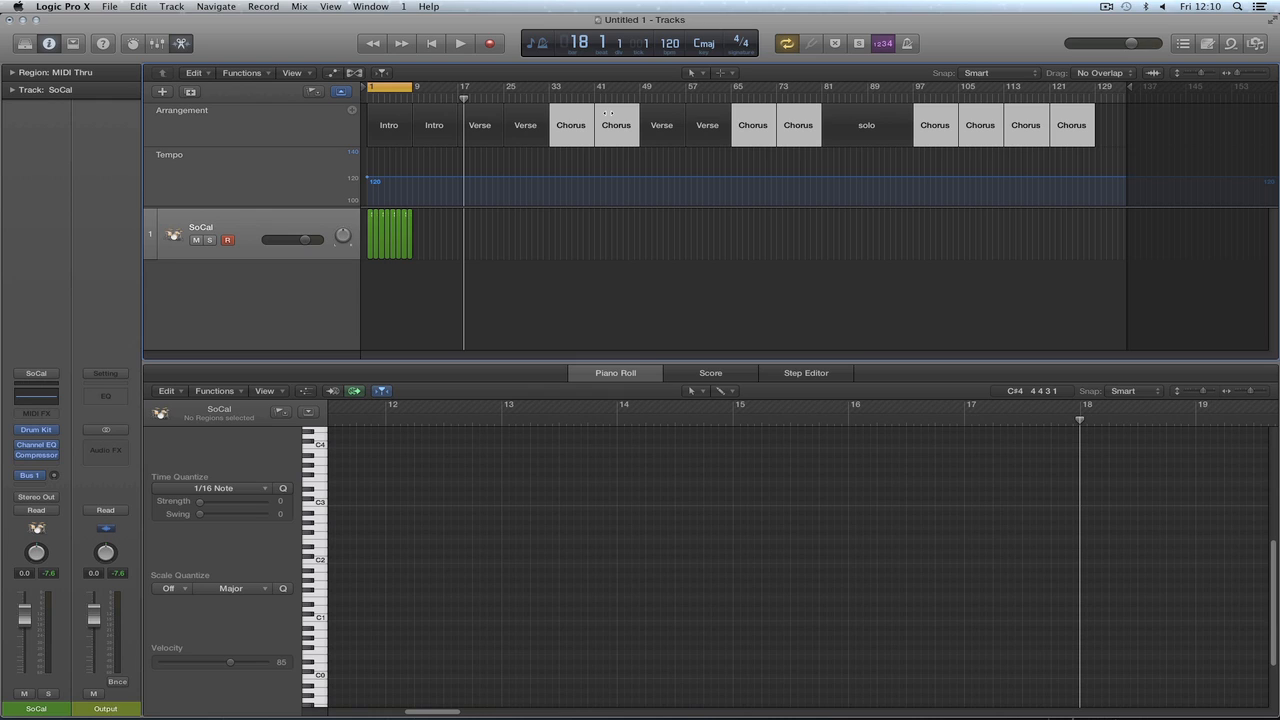
key("alt+c")
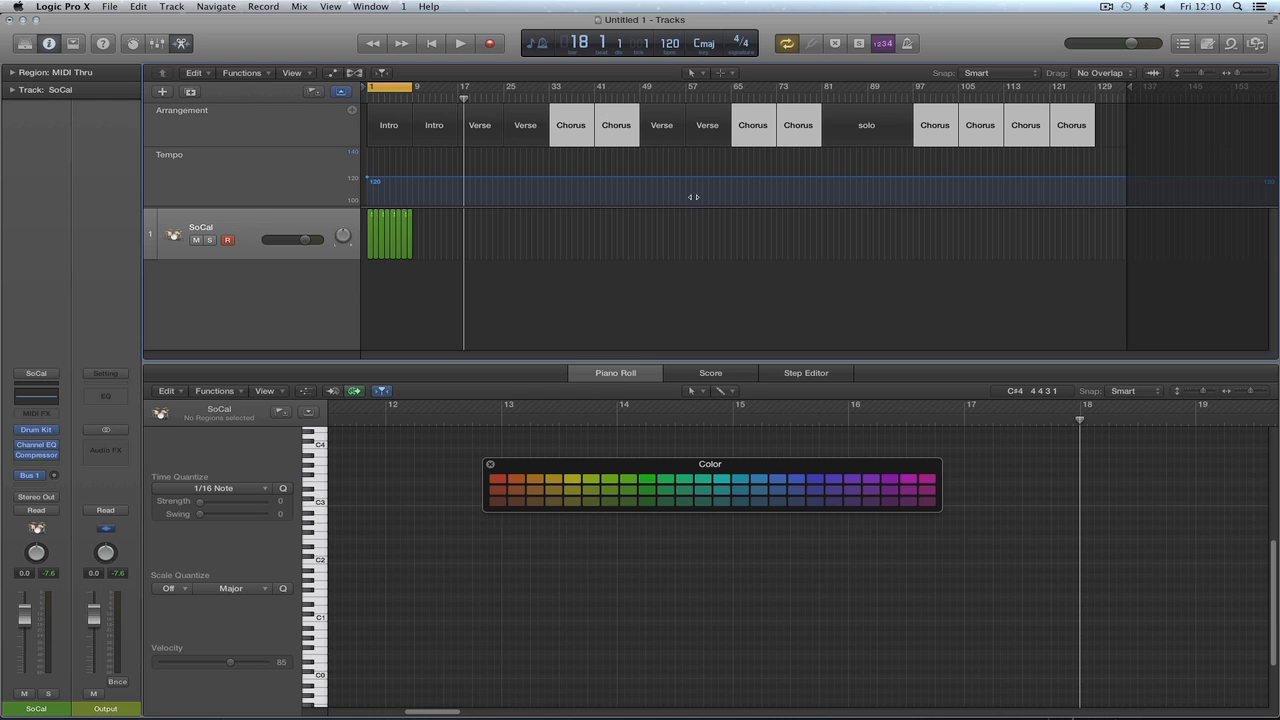
left_click(795, 479)
Select all four Verse arrangement markers together and colour them purple.
left_click(662, 117)
left_click(706, 117, "shift")
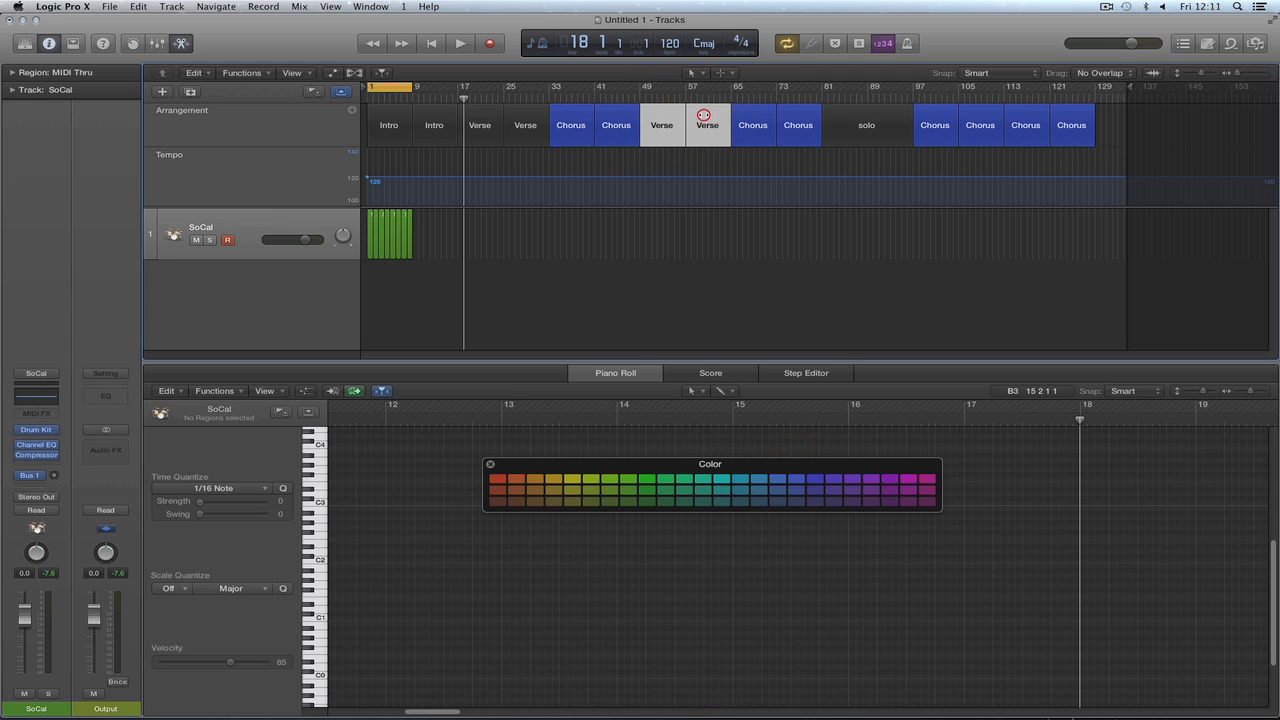
left_click(481, 117, "shift")
left_click(525, 117, "shift")
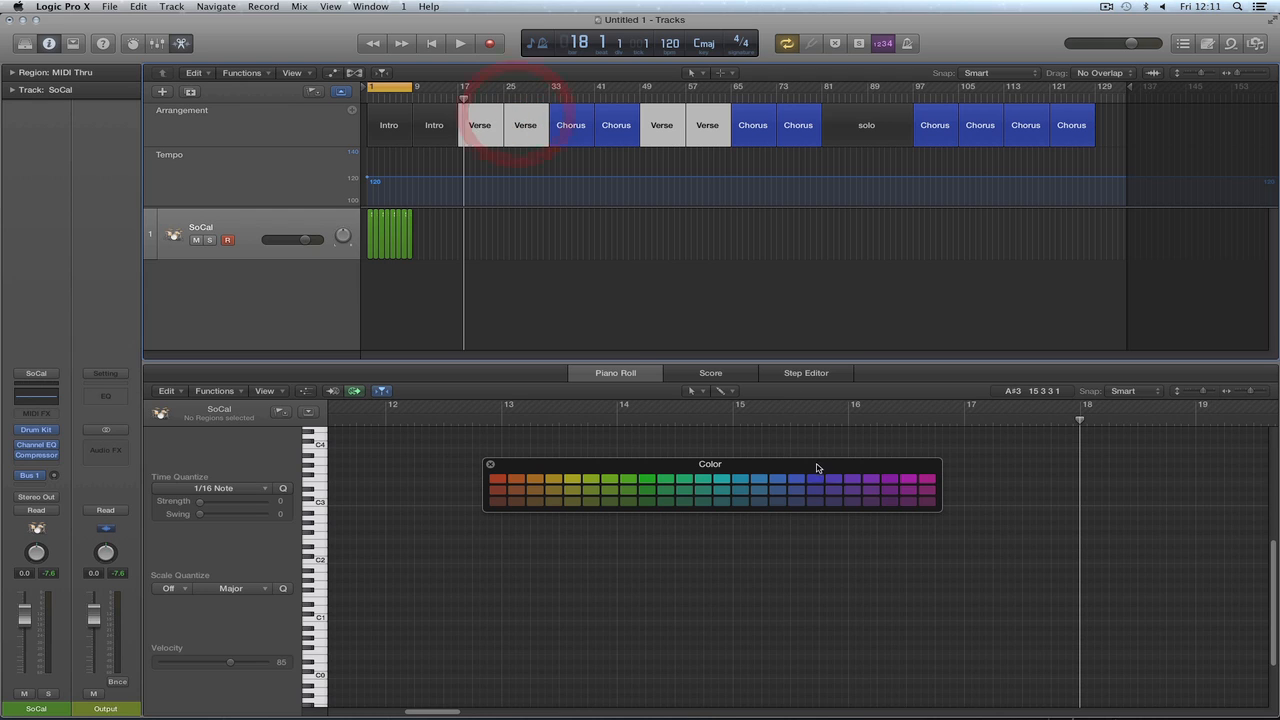
left_click(853, 481)
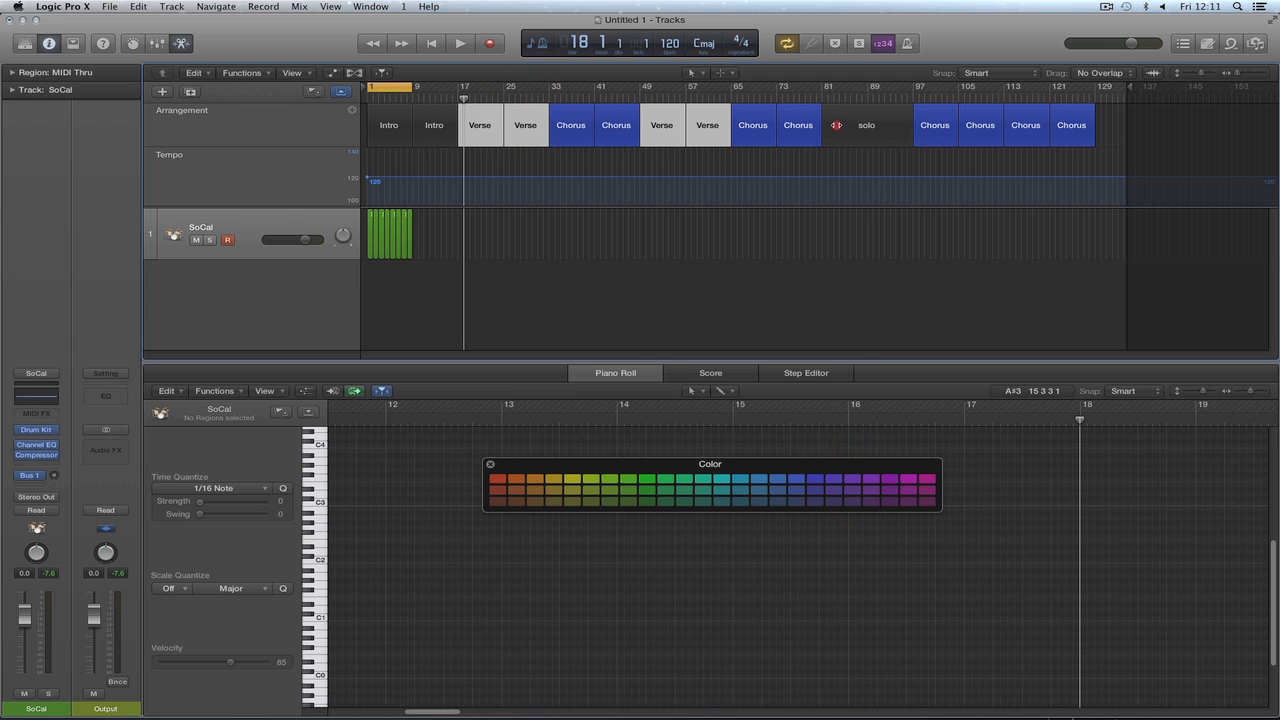
Colour the solo arrangement marker magenta and both Intro markers orange-brown, and close the colour palette.
left_click(836, 125)
left_click(908, 479)
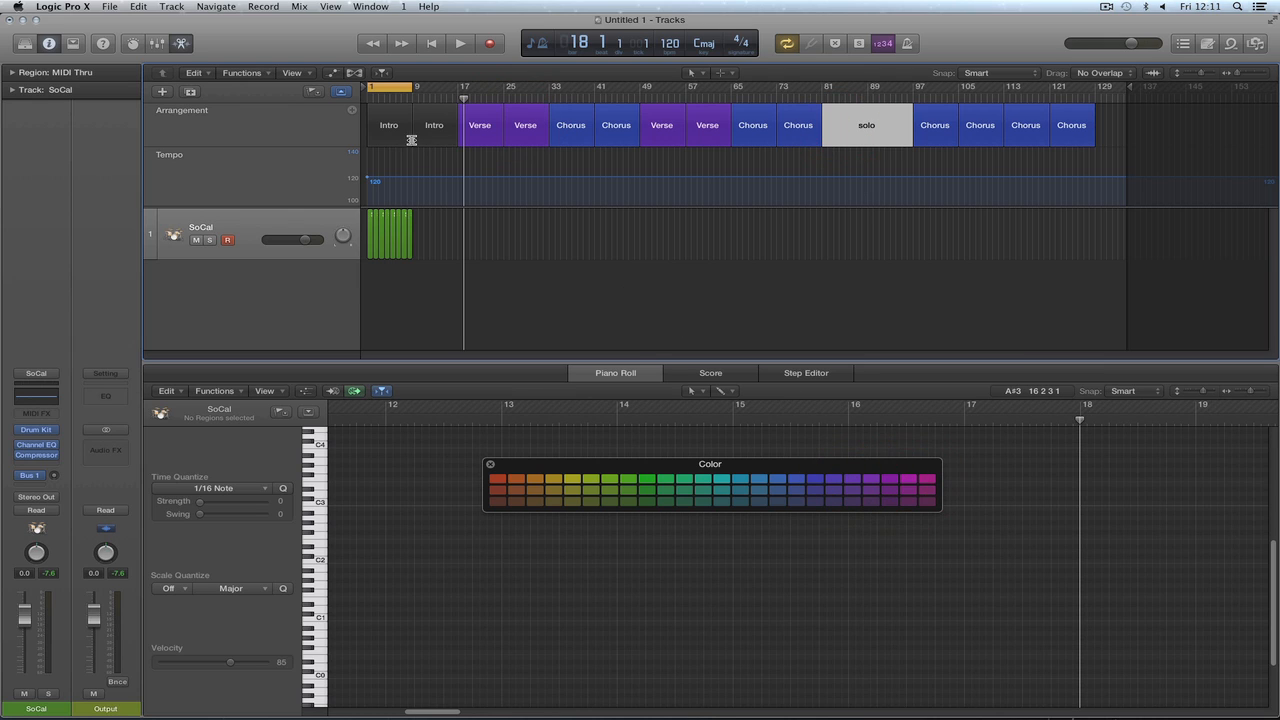
left_click(389, 120)
left_click(434, 120, "shift")
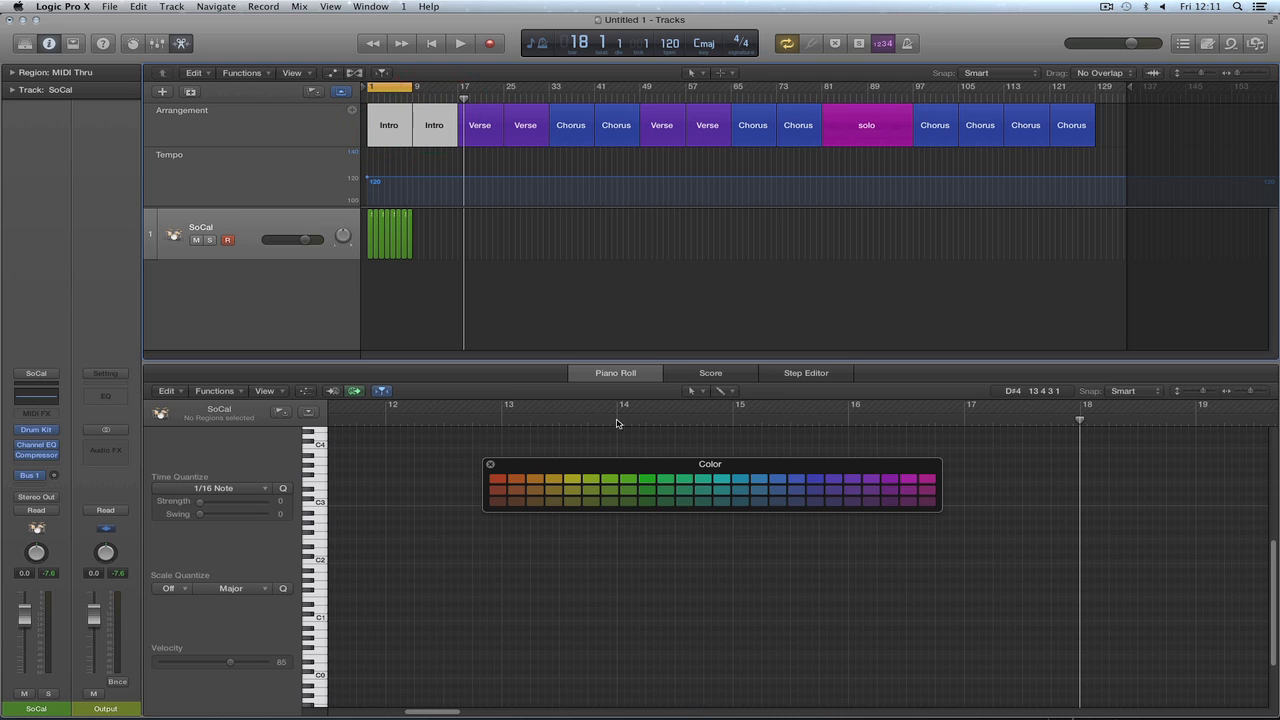
left_click(531, 482)
left_click(535, 480)
left_click(519, 221)
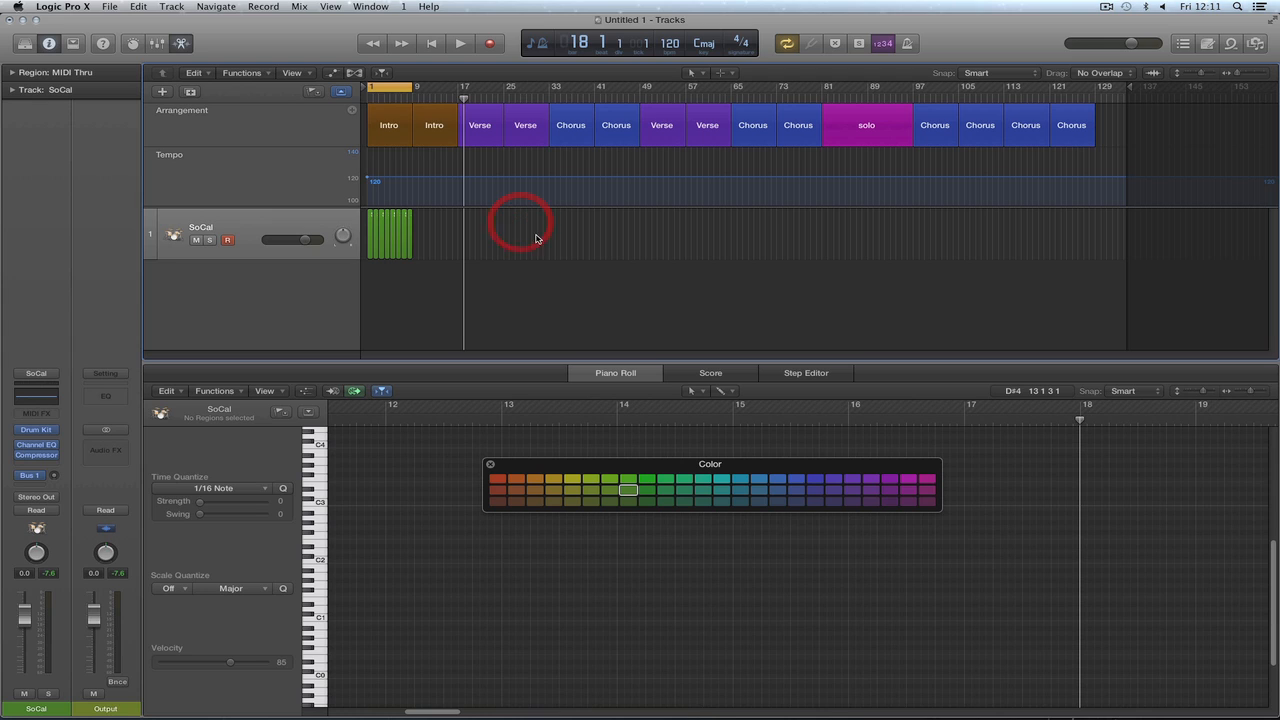
left_click(490, 466)
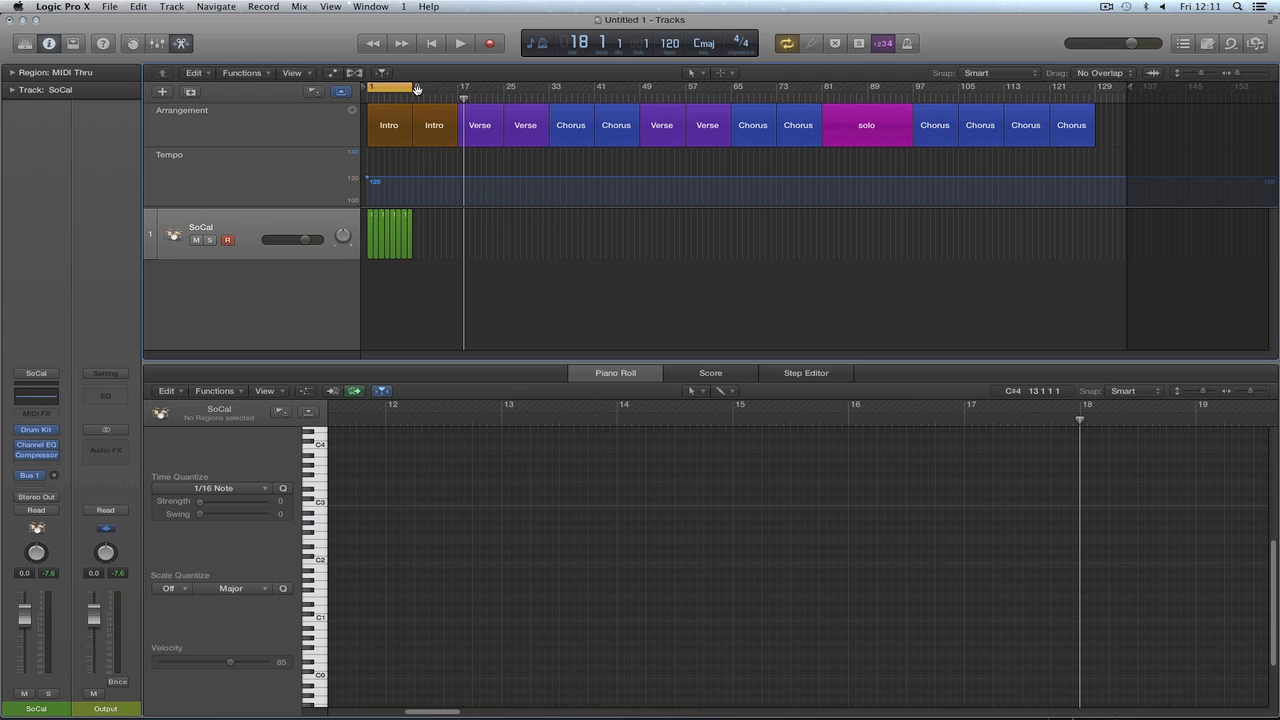
Switch off cycle mode and reduce the height of the Arrangement track.
left_click(404, 87)
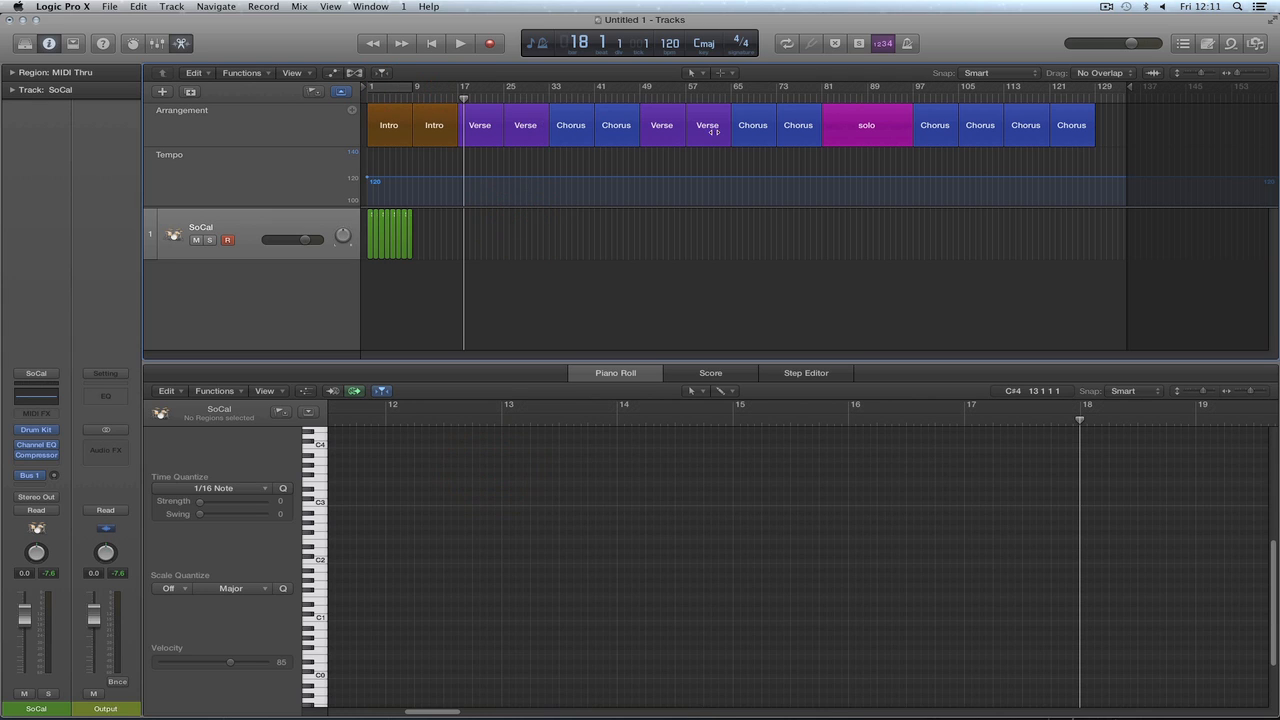
left_click_drag(270, 147, 271, 133)
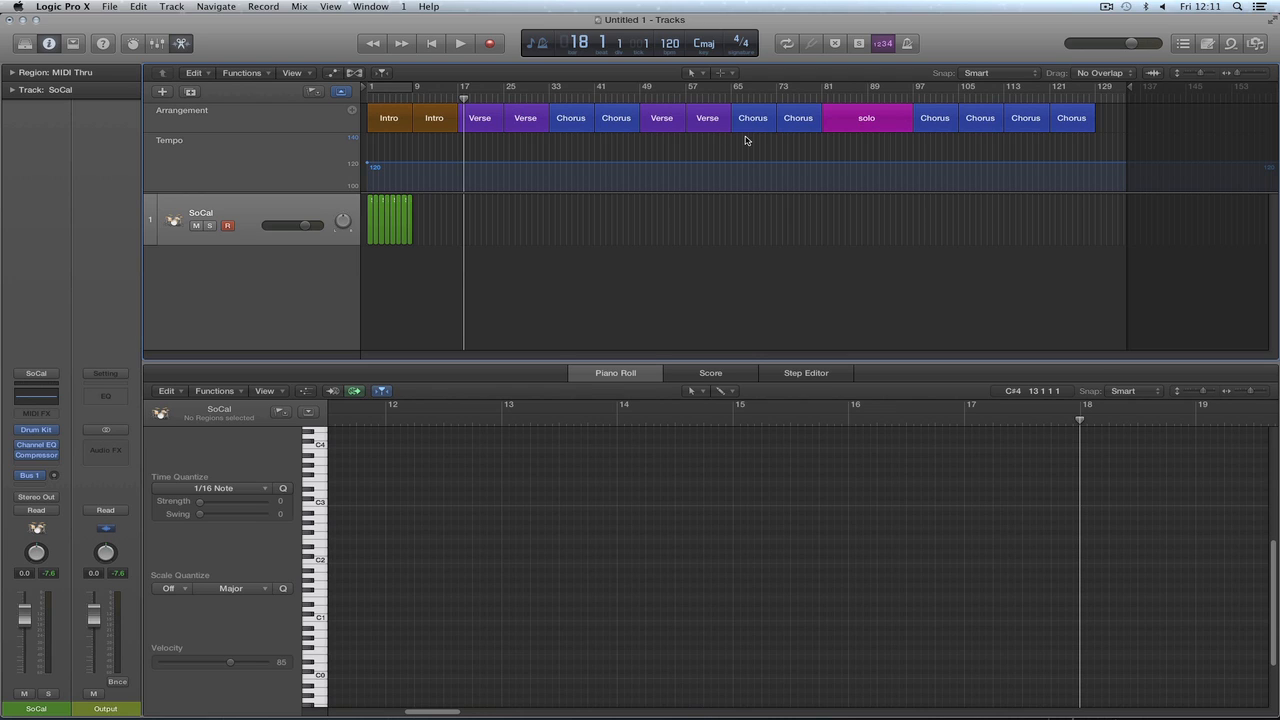
Try moving the solo arrangement marker to bar 49, ahead of the second Verse sections, and undo the move.
left_click_drag(832, 120, 638, 129)
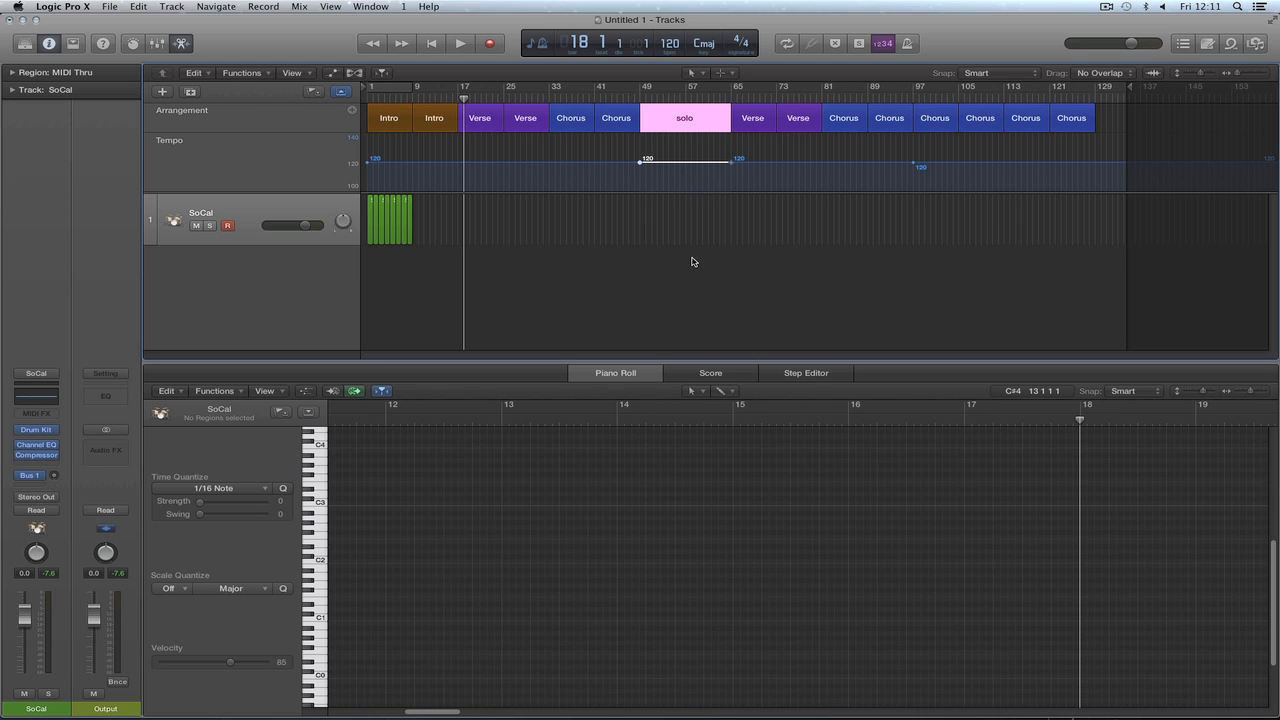
key("super+z")
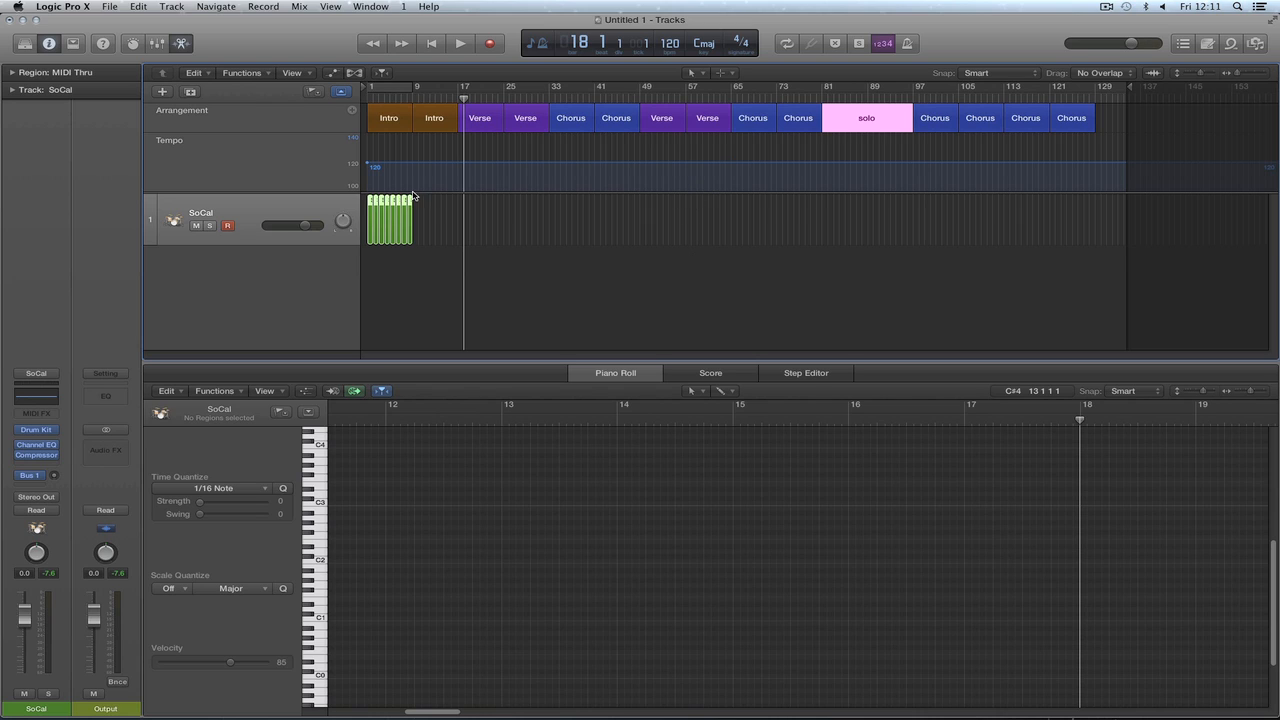
left_click(901, 150)
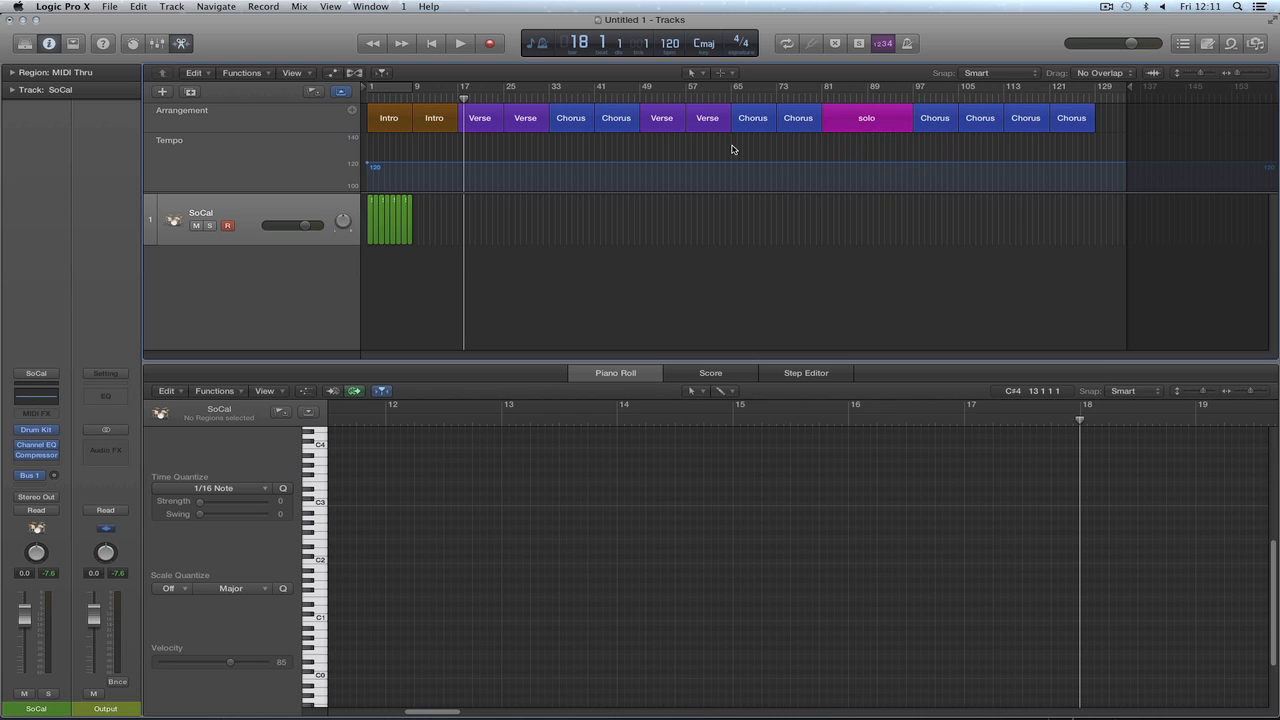
Select the eight SoCal regions and copy them along the track through the Verse sections and the first eight-bar Chorus, up to bar 41.
left_click(405, 228)
left_click(371, 227)
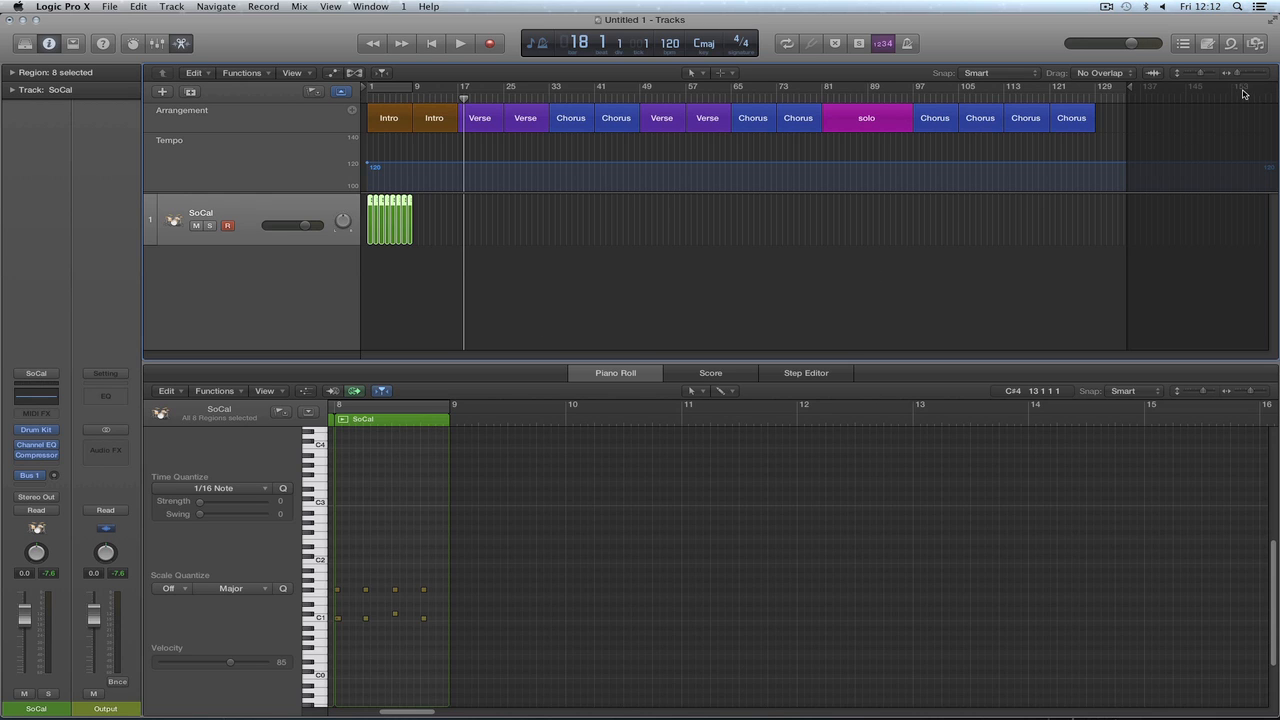
left_click(1259, 77)
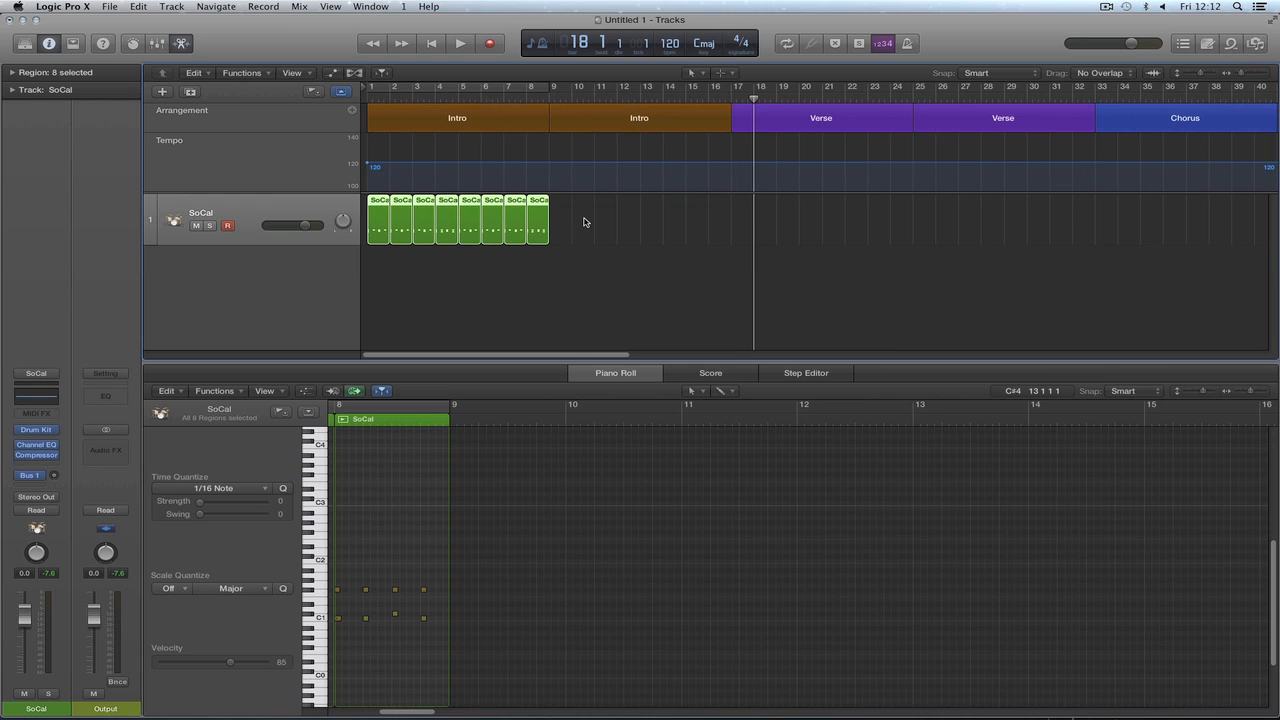
left_click_drag(570, 213, 461, 222)
left_click_drag(376, 219, 378, 216)
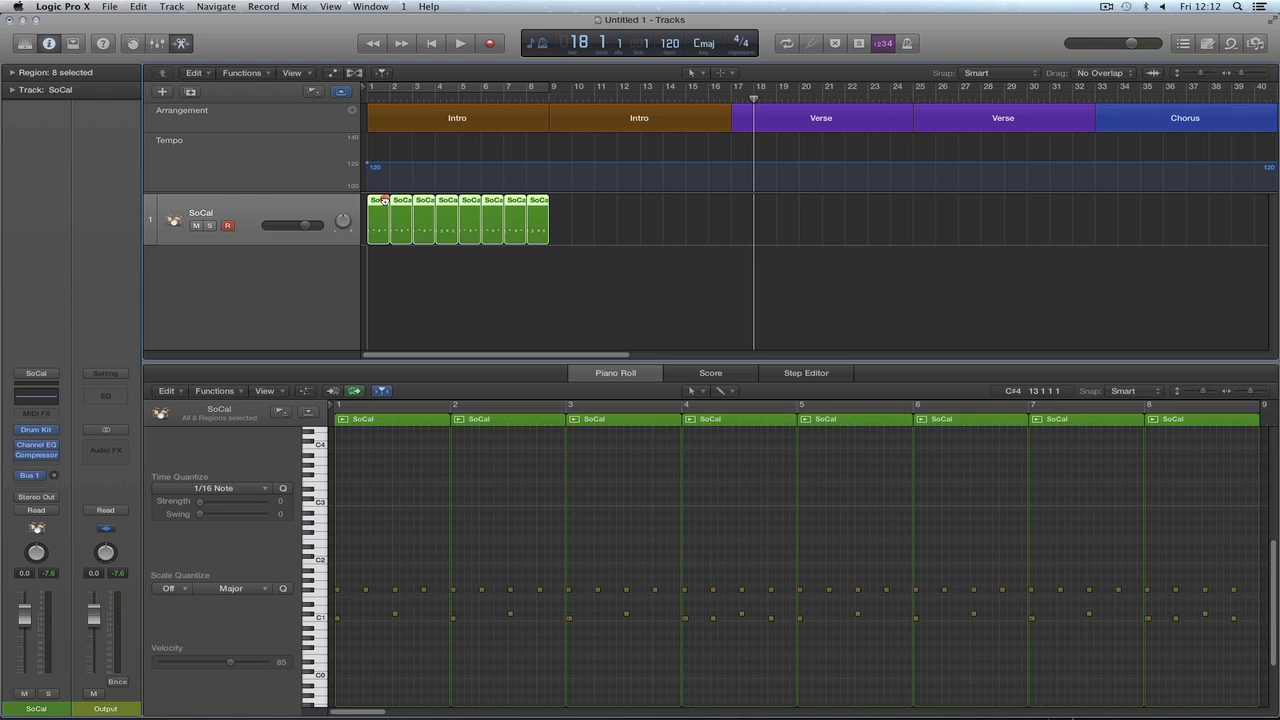
left_click_drag(378, 202, 923, 210)
left_click_drag(620, 357, 766, 354)
left_click_drag(431, 203, 610, 208)
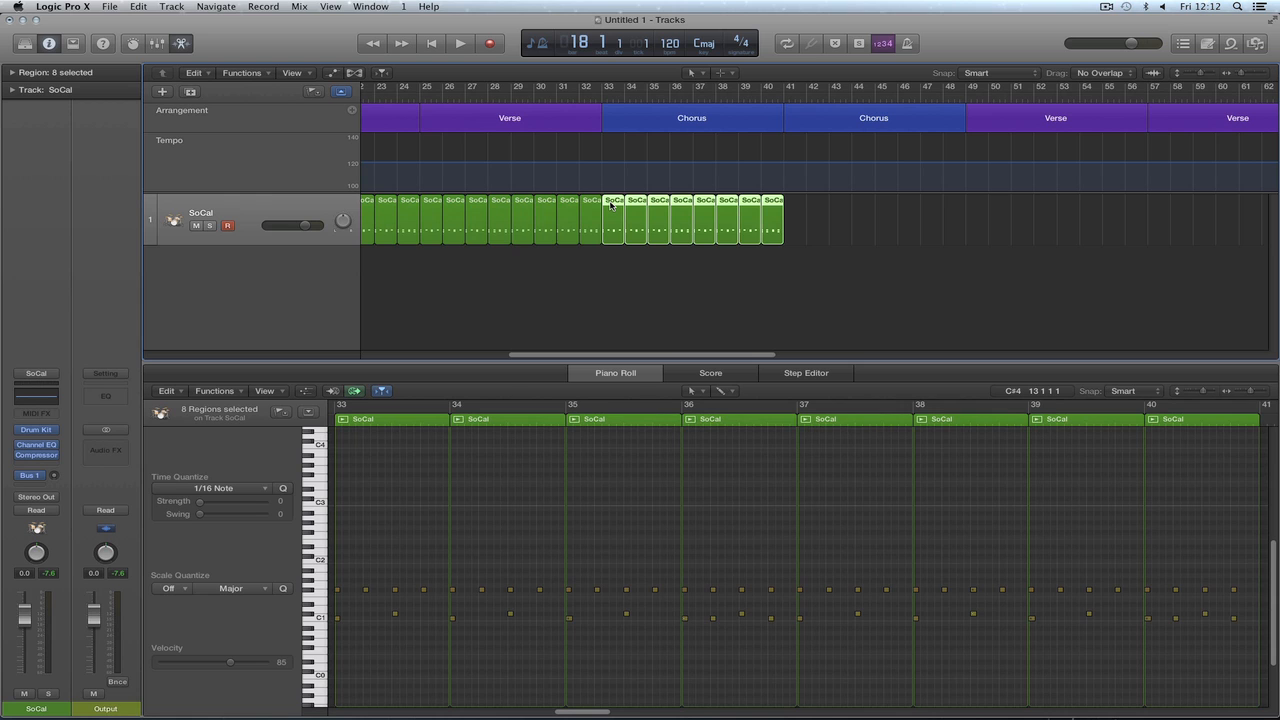
Copy the eight-bar group of SoCal regions to bars 49 and 57, under the second pair of Verse sections.
left_click_drag(610, 206, 975, 220)
left_click_drag(717, 357, 820, 357)
left_click_drag(667, 203, 850, 205)
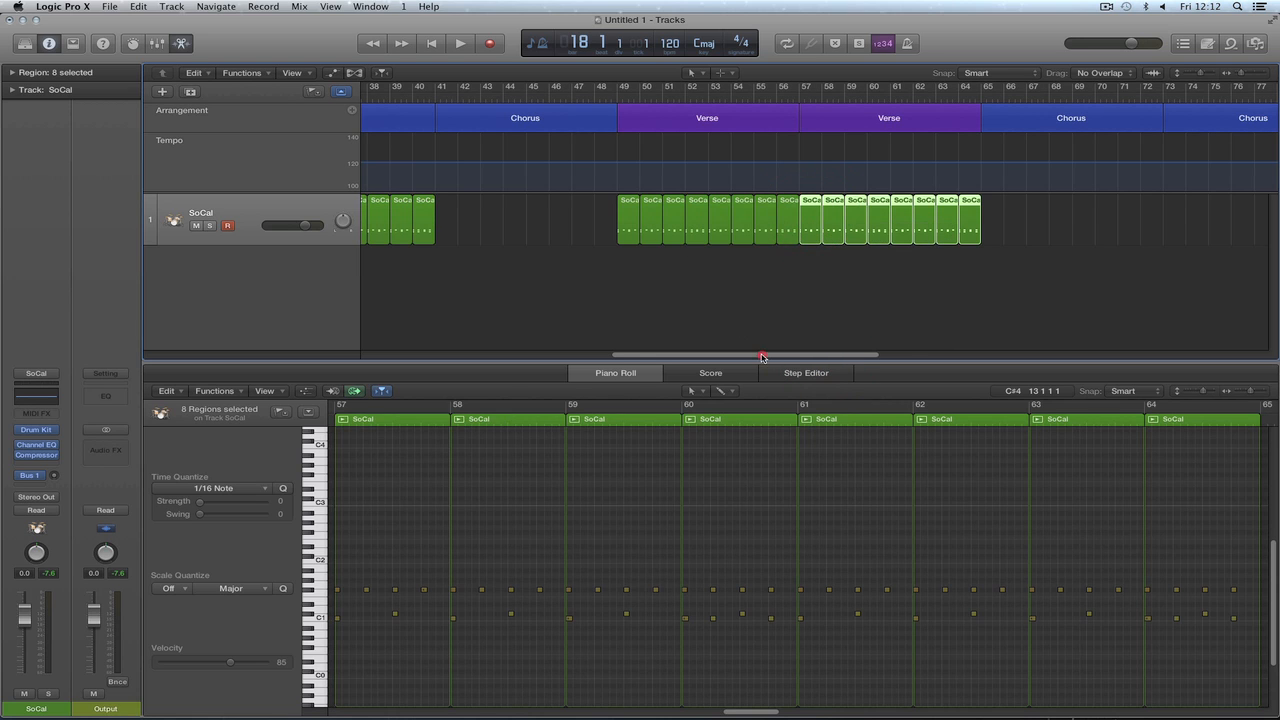
Play a short stretch of the copied SoCal drums from bar 18 in the first Verse section and stop playback.
left_click_drag(762, 357, 675, 365)
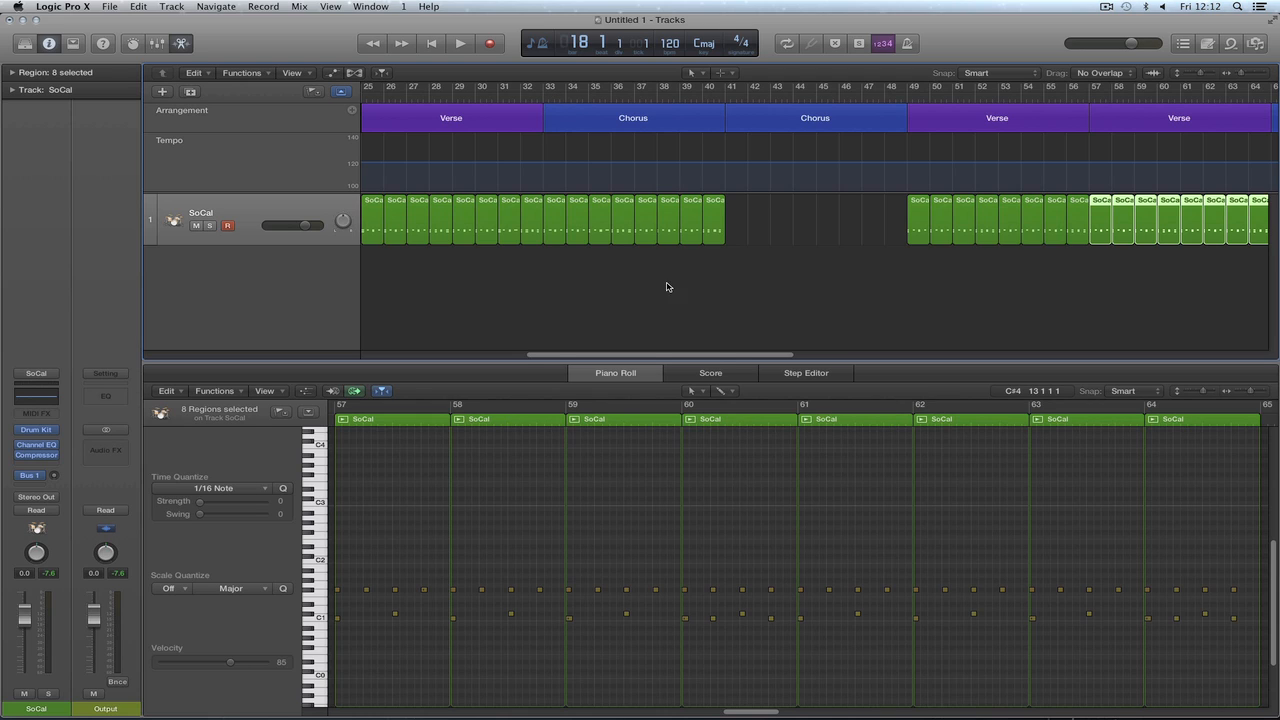
left_click_drag(698, 359, 645, 357)
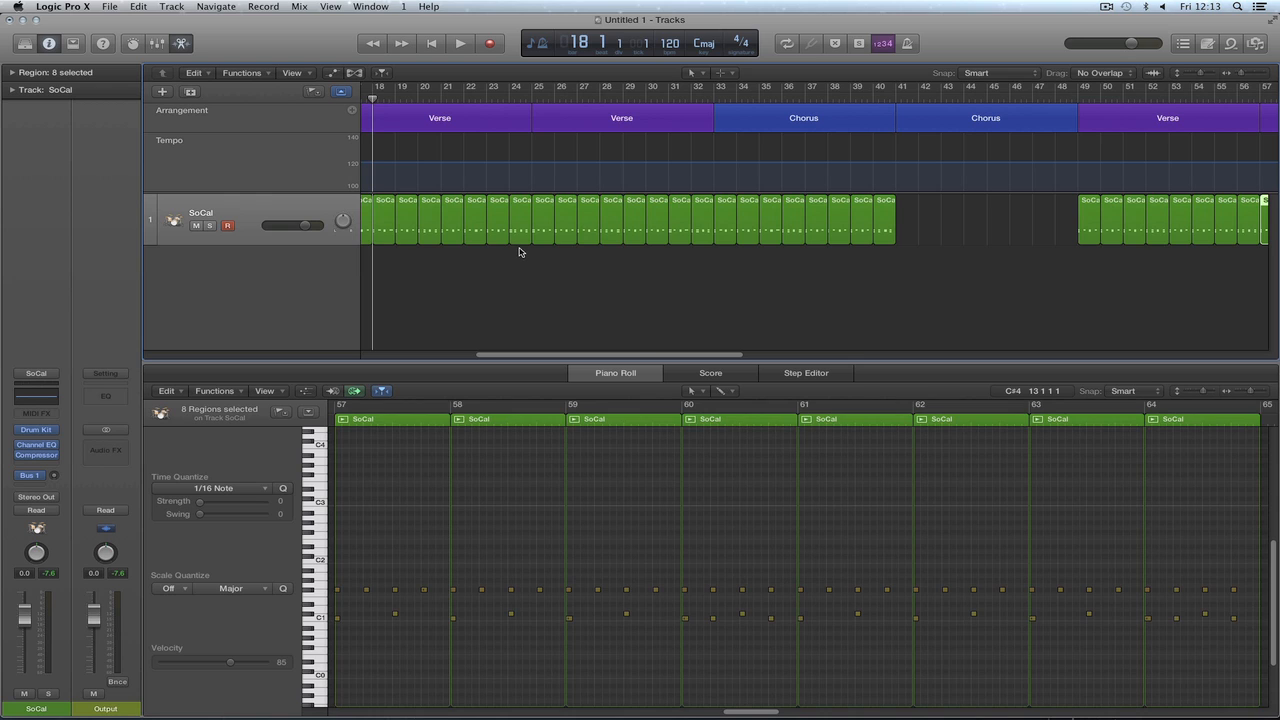
key("space")
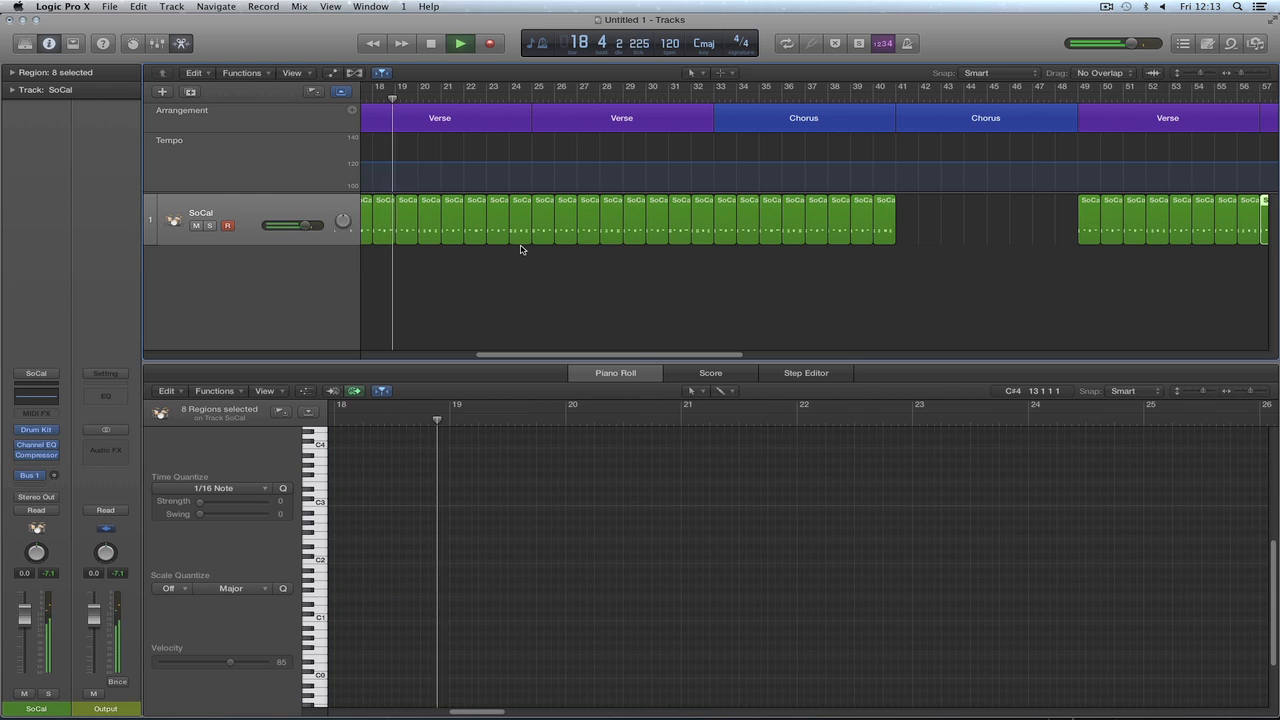
key("space")
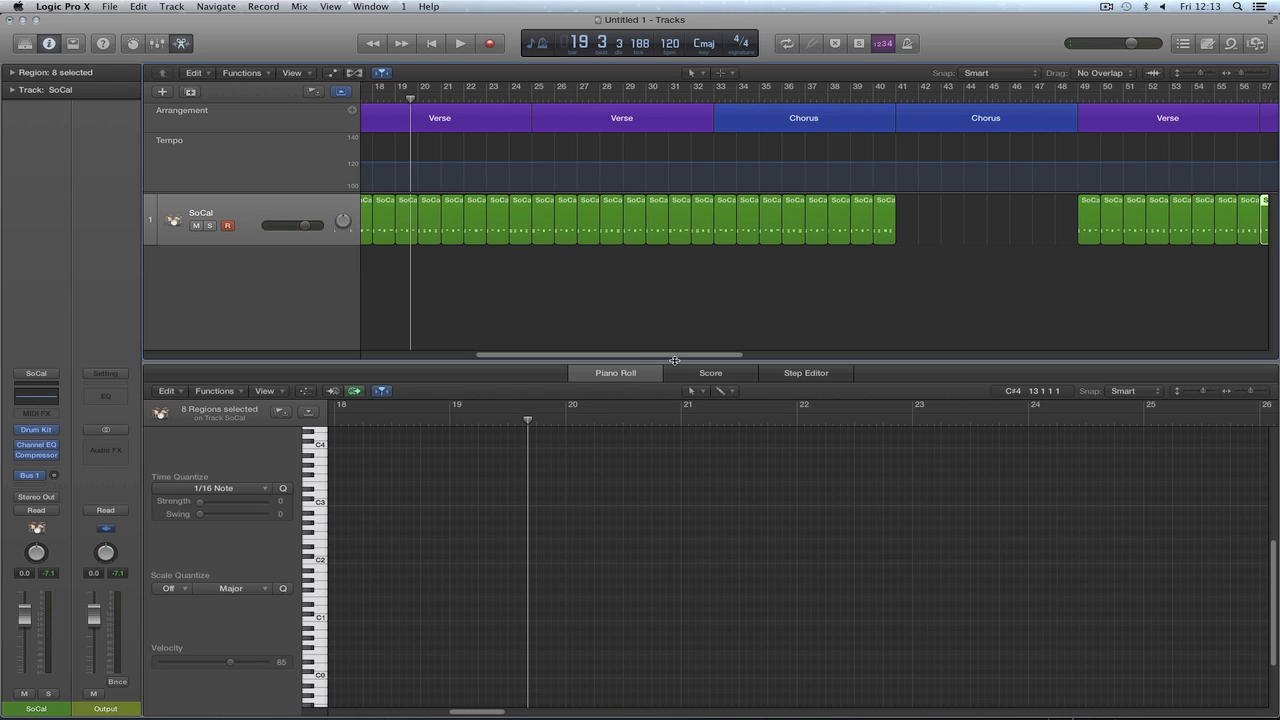
Select the eight SoCal regions under the first Chorus section and set a cycle range from bar 33 to bar 40.
left_click_drag(673, 359, 698, 359)
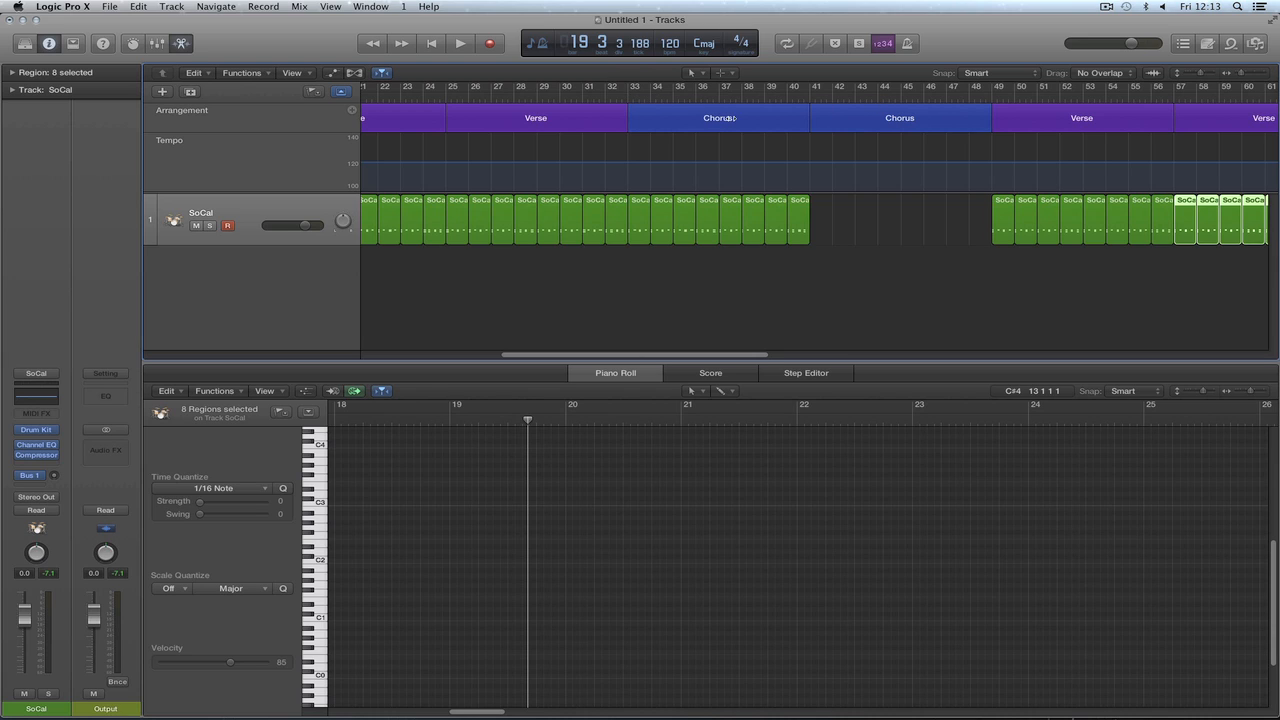
left_click(646, 214)
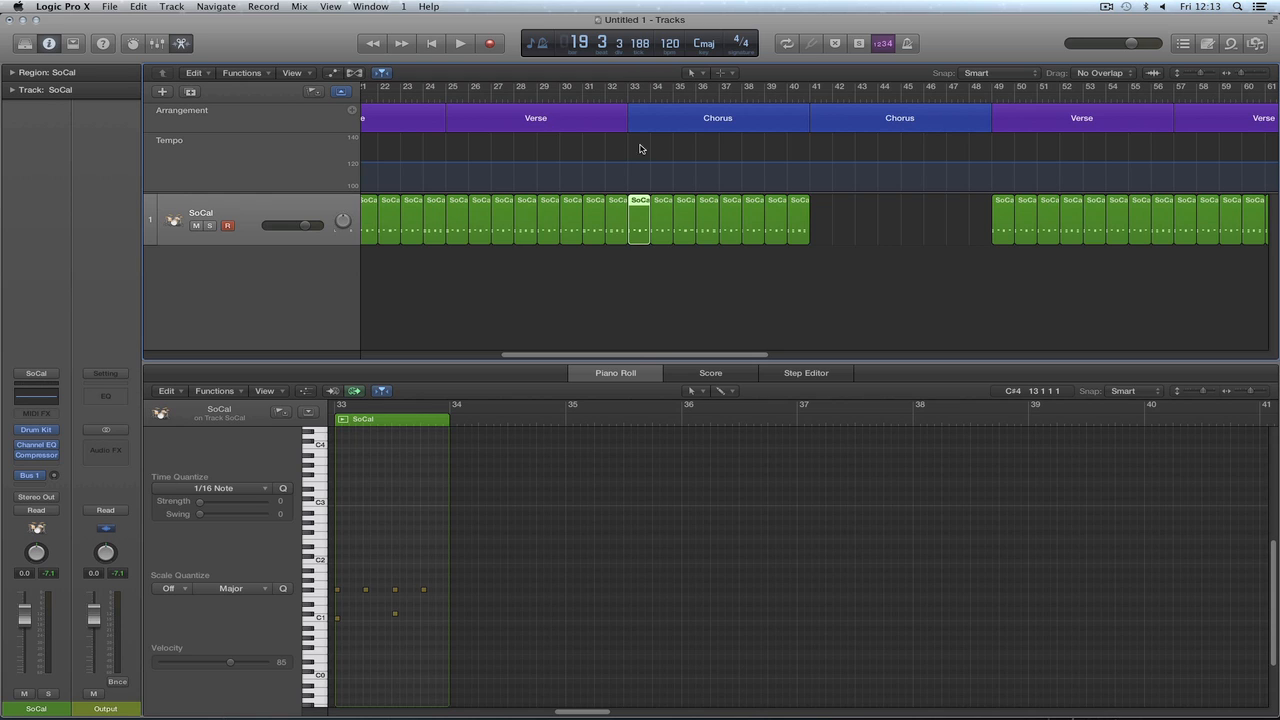
left_click_drag(822, 213, 636, 210)
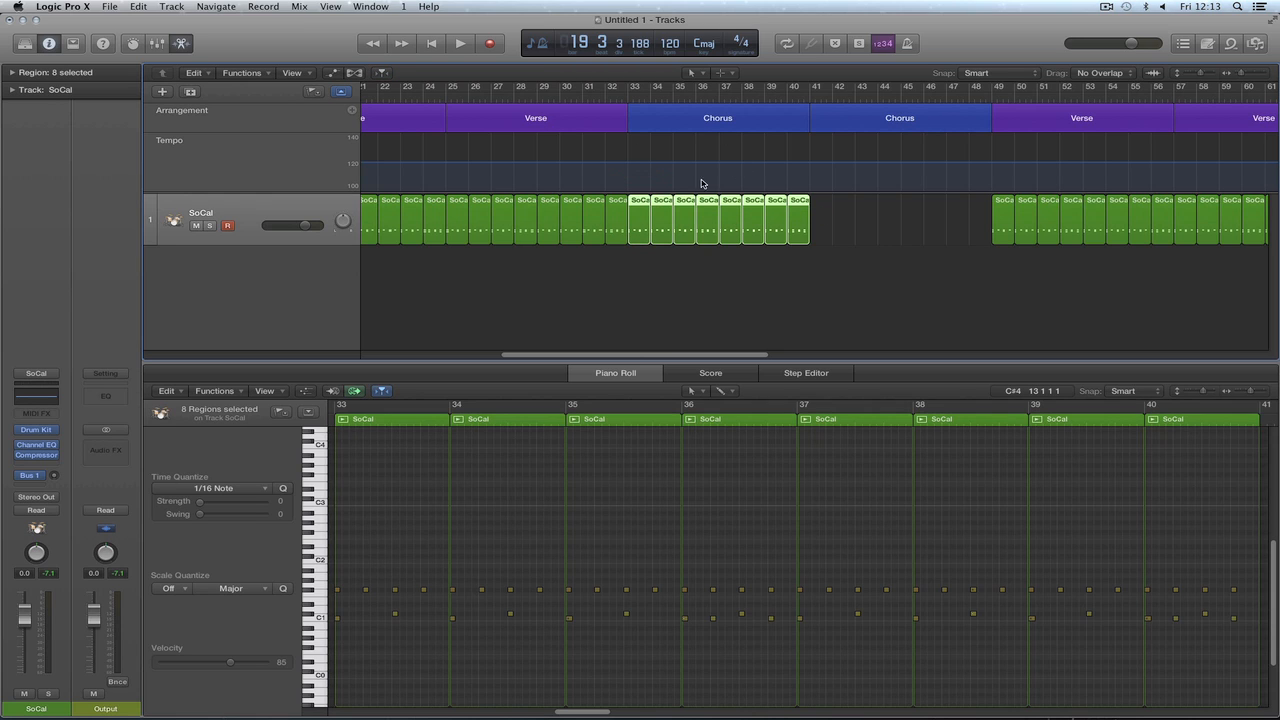
left_click_drag(629, 91, 794, 90)
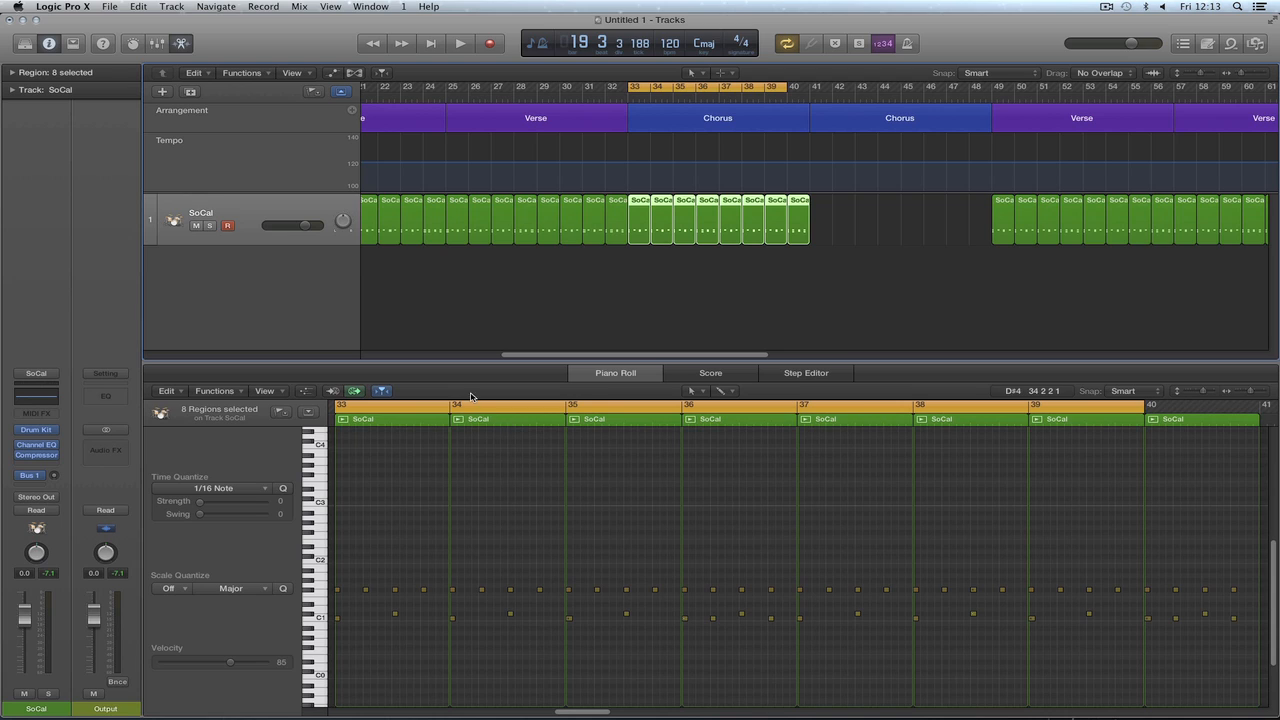
Select all C#1 notes in the eight Chorus regions and move them up one semitone to D1.
left_click(307, 615)
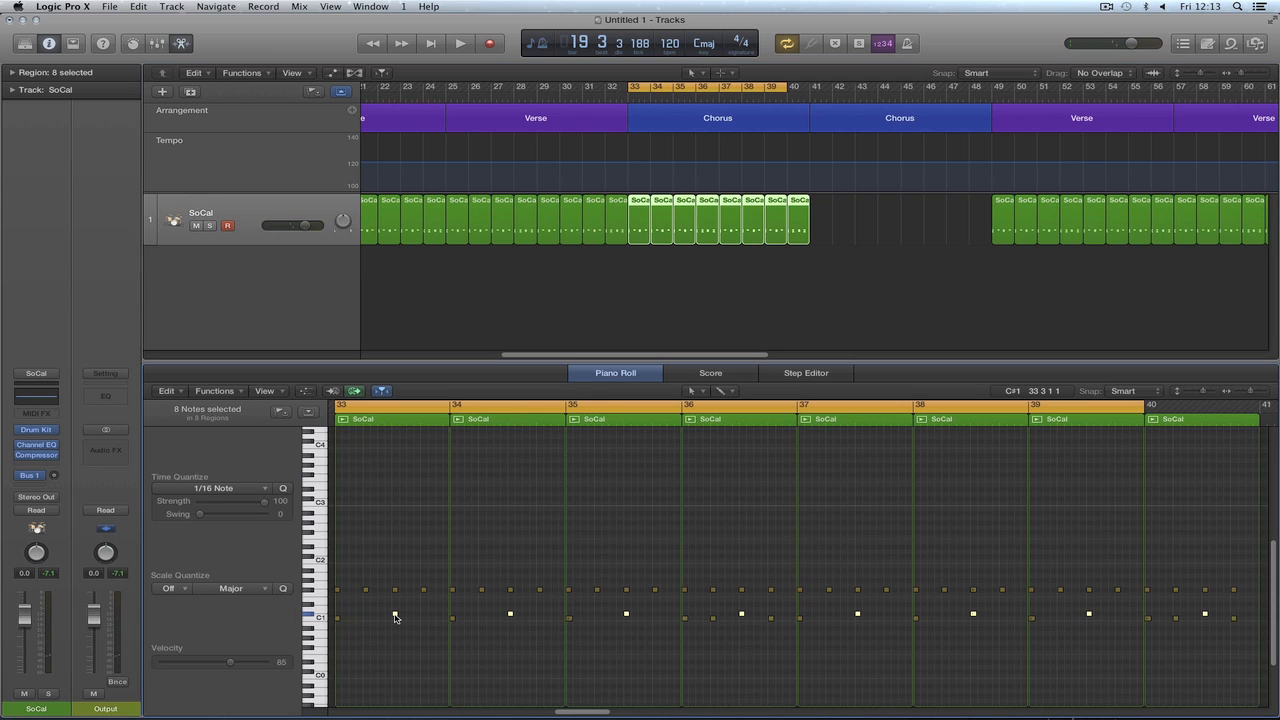
left_click(395, 615)
left_click_drag(395, 614, 395, 608)
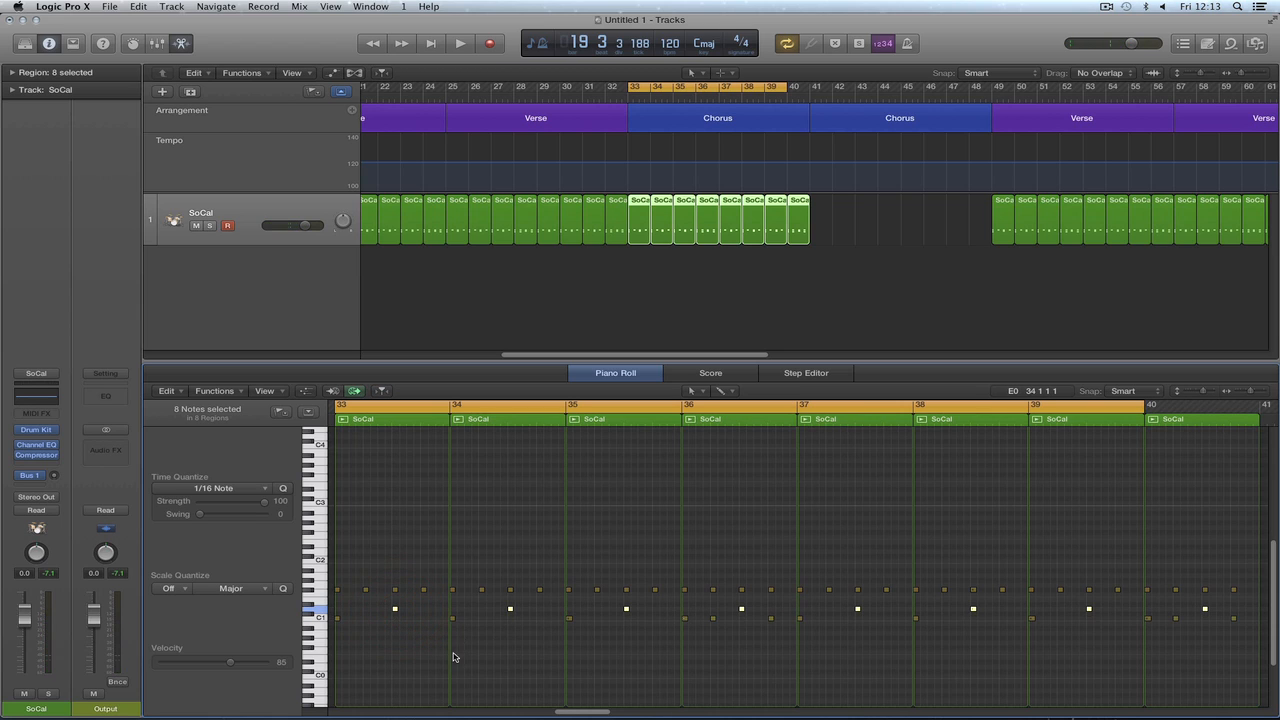
Raise the eight selected D1 notes in the Chorus regions to velocity 94 with the Velocity tool and play the result briefly.
right_click(523, 654)
left_click(558, 654)
left_click(1262, 393)
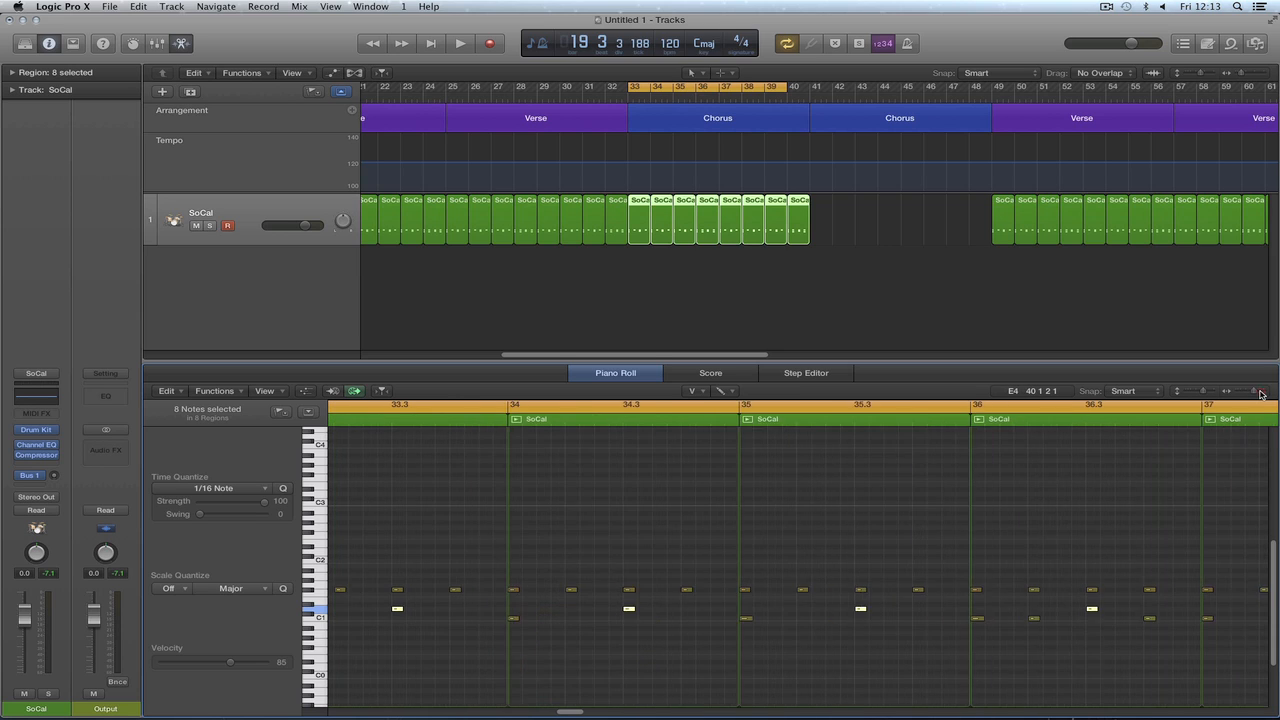
left_click_drag(416, 614, 415, 600)
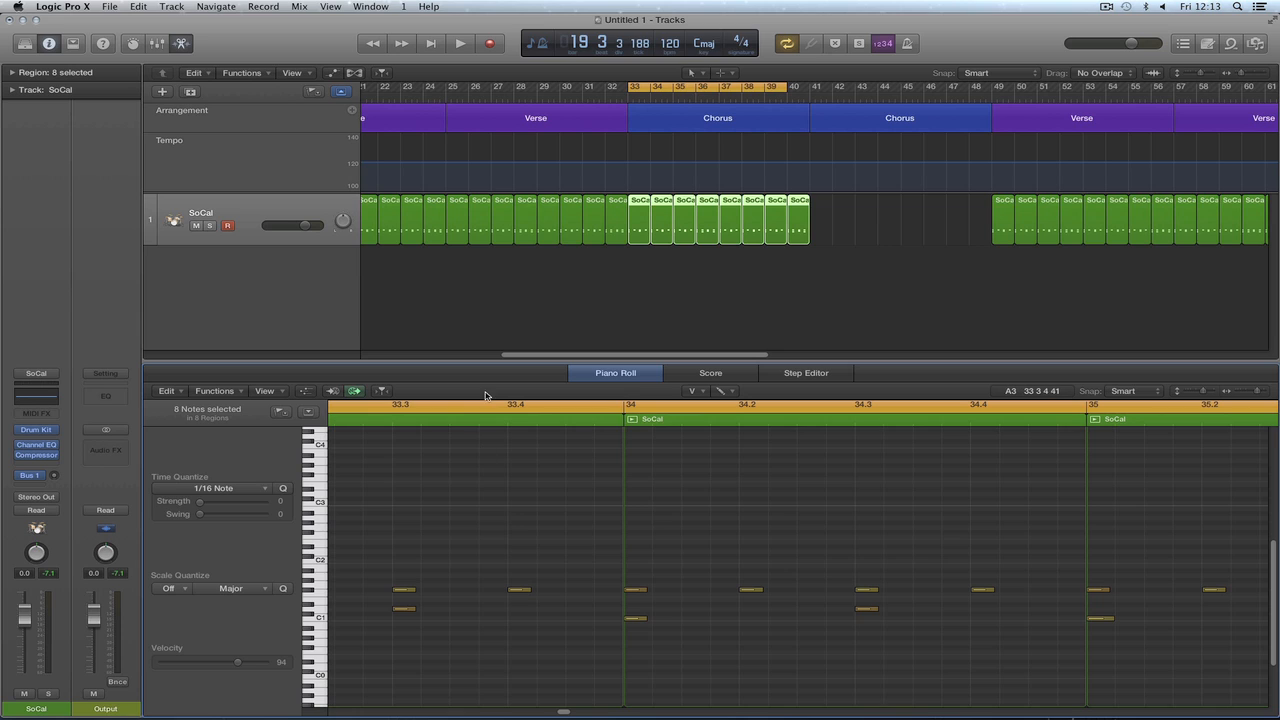
key("space")
left_click(586, 88)
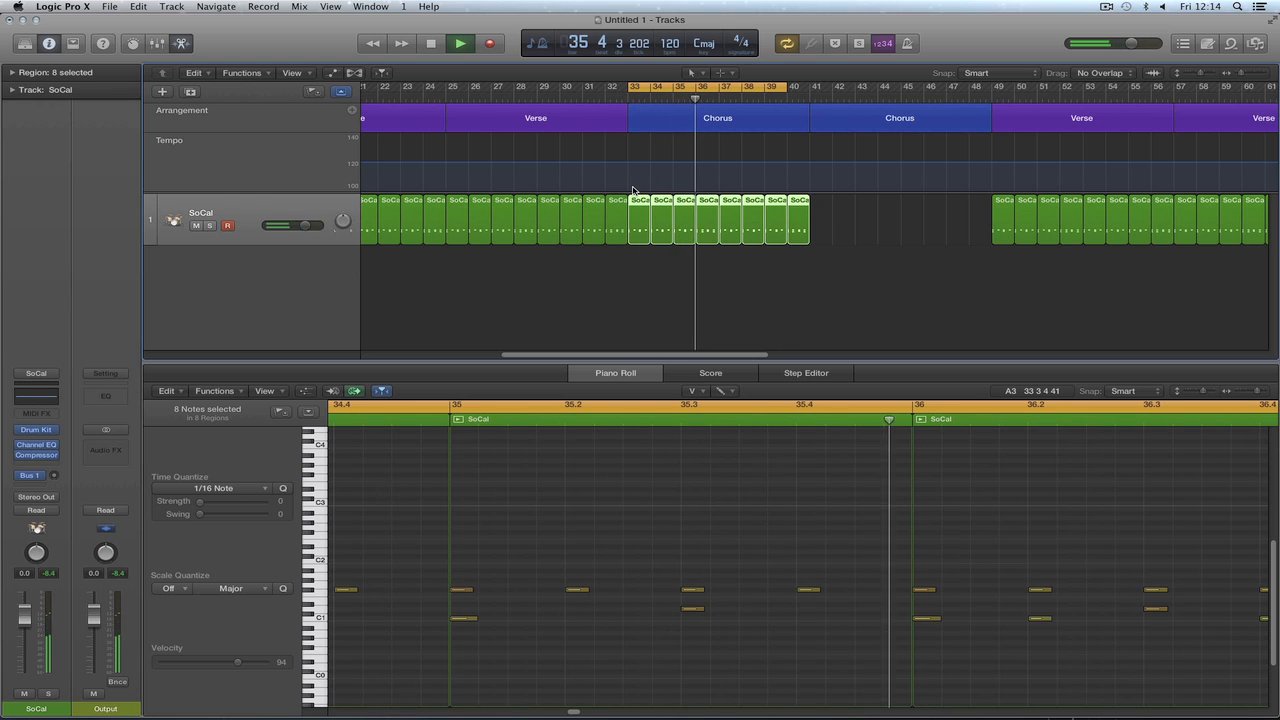
key("space")
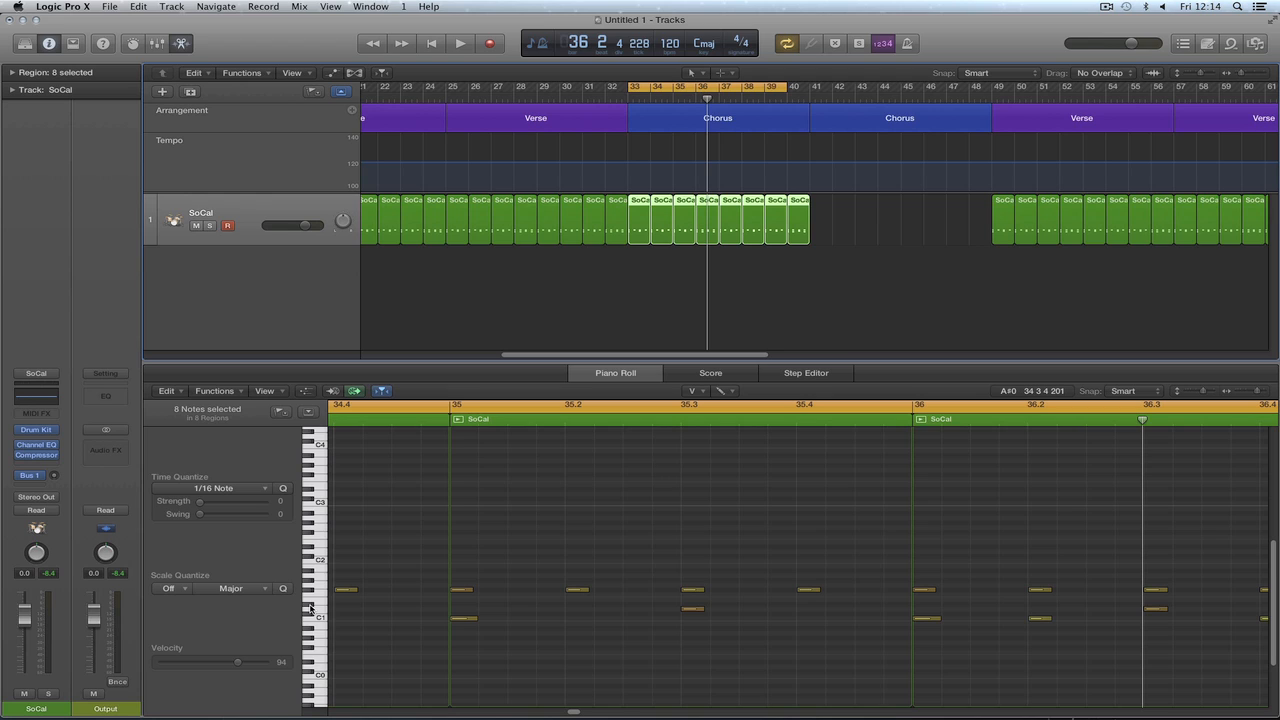
Select all D1 notes in the Chorus regions, raise their velocity to 107 and listen to the change.
left_click(310, 607)
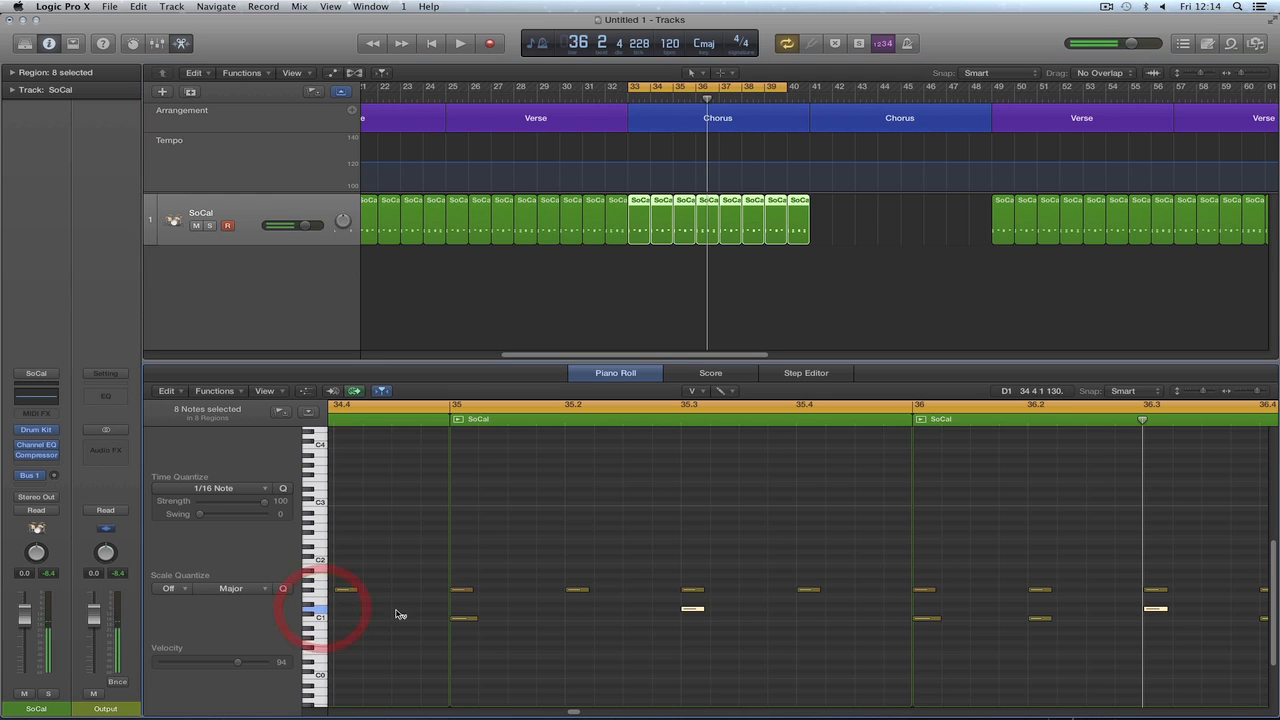
left_click(697, 609)
left_click_drag(698, 610, 705, 601)
key("space")
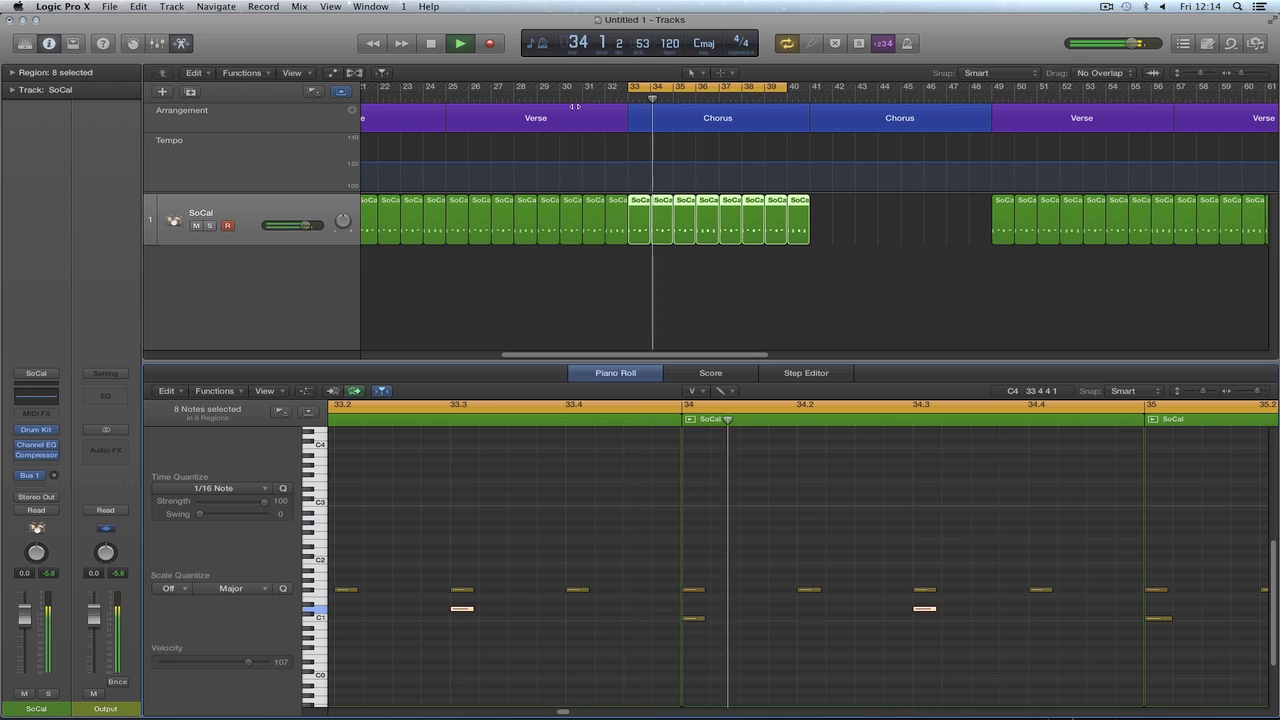
left_click(567, 90)
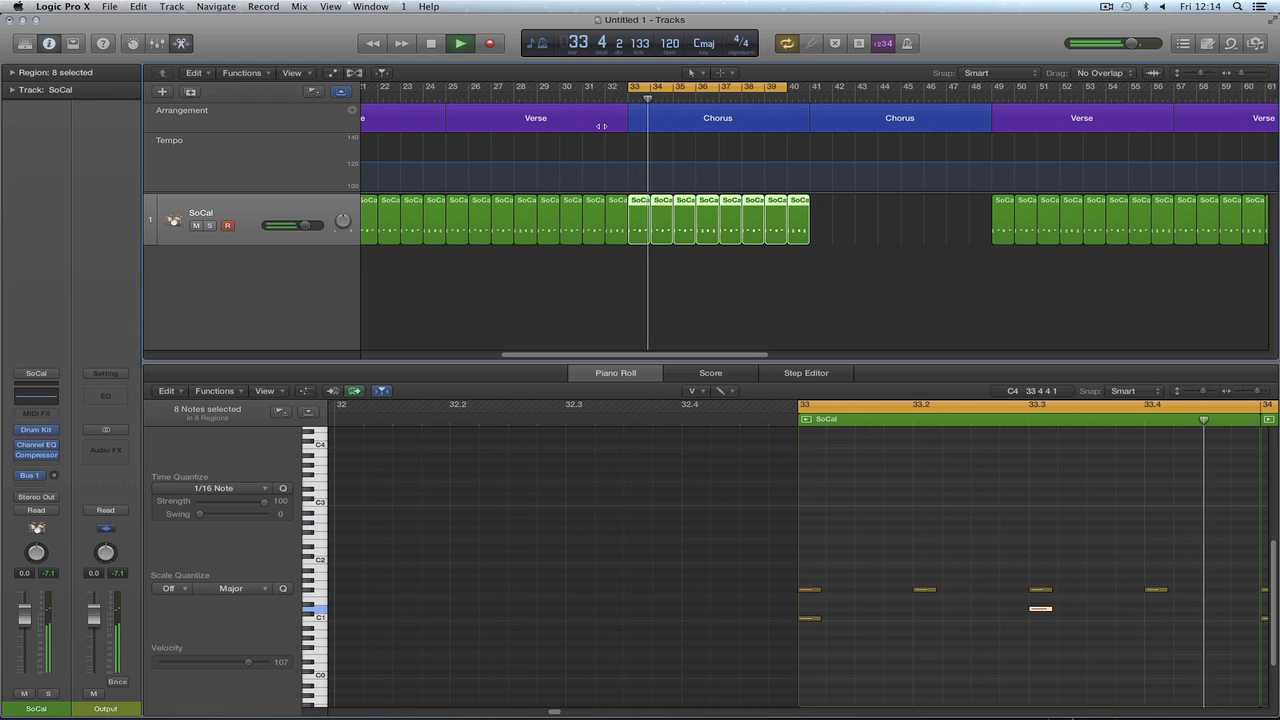
key("space")
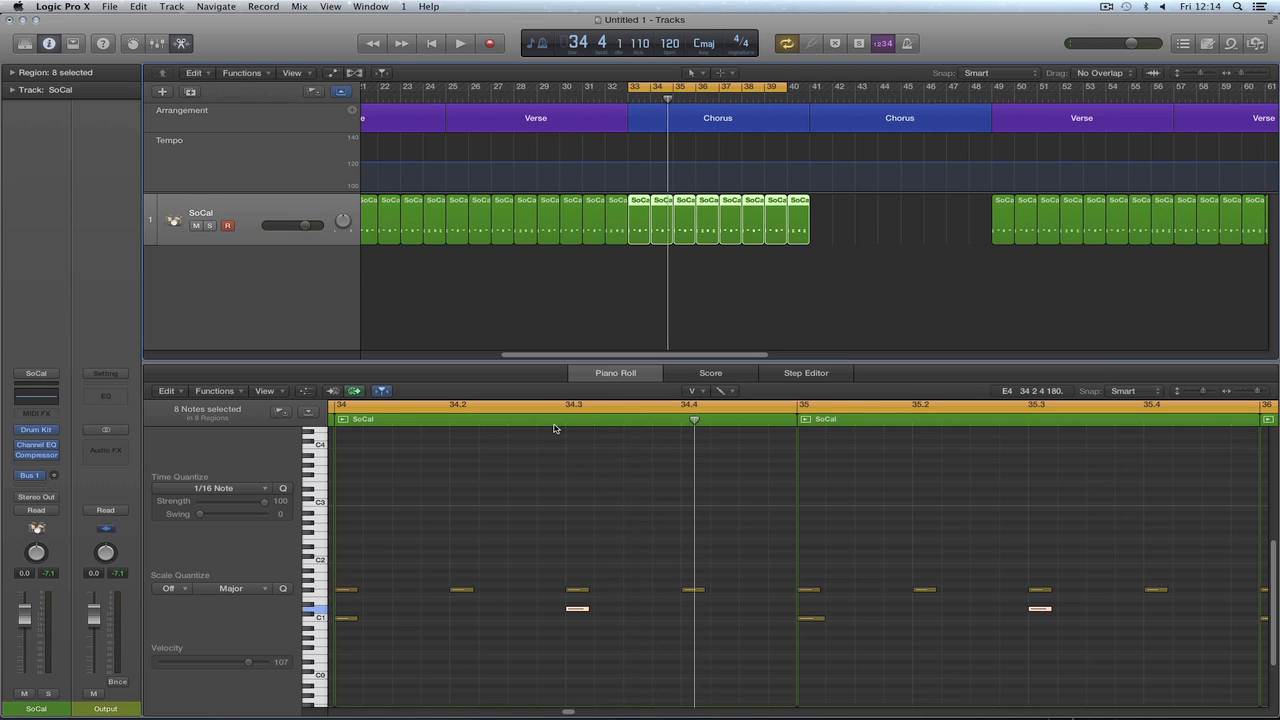
Draw extra C1 notes on beat 2 of bars 34 and 38 with the Pencil tool while the Chorus drums play.
left_click(539, 397)
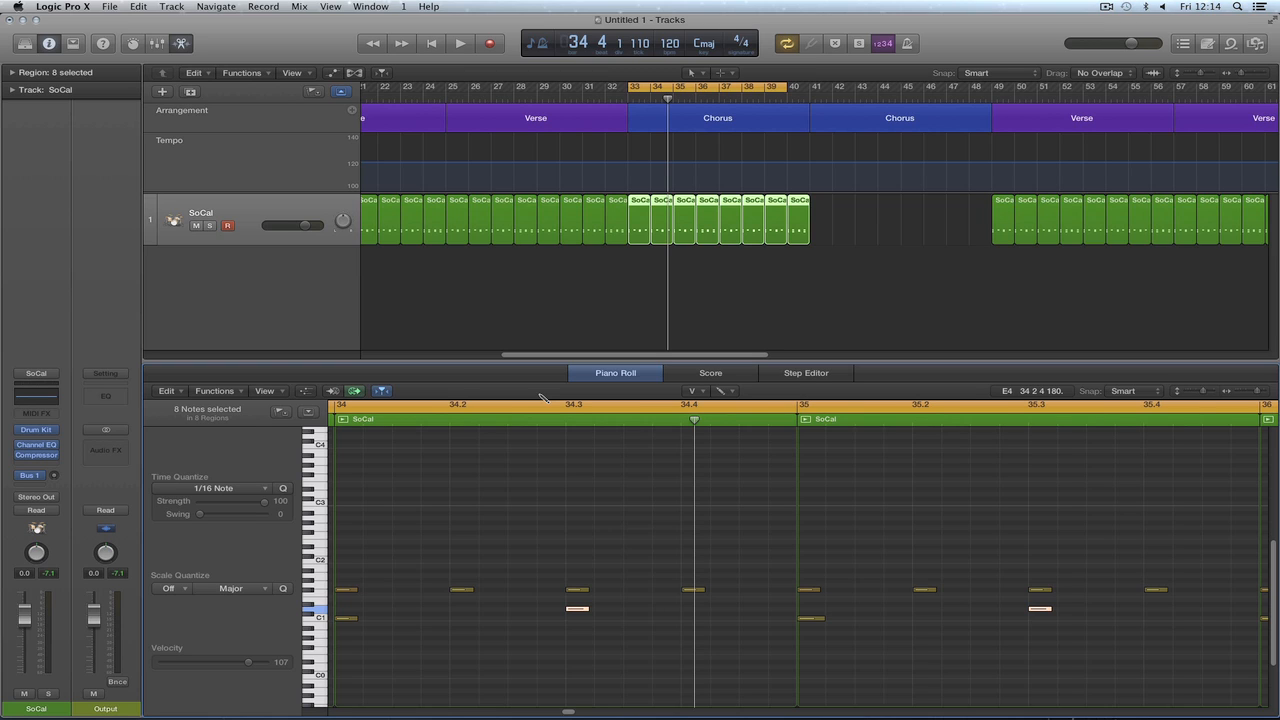
key("super+Left")
left_click(555, 522)
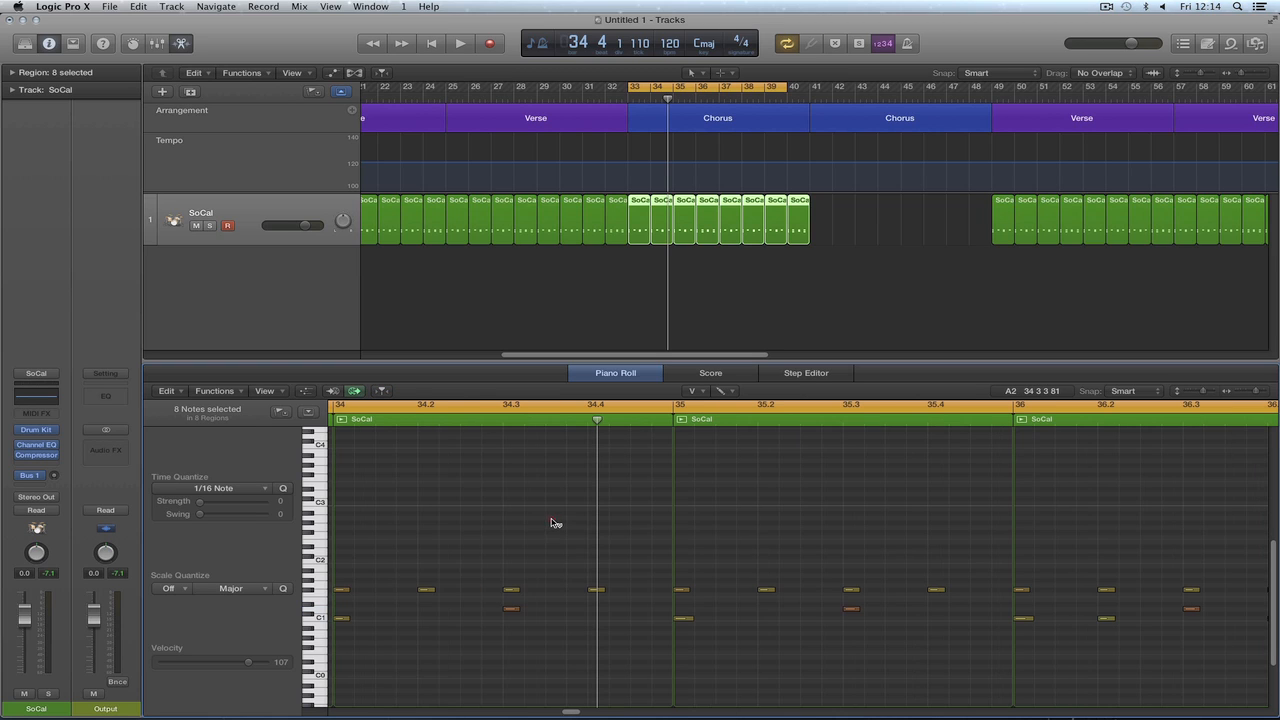
right_click(532, 510)
left_click(557, 527)
key("space")
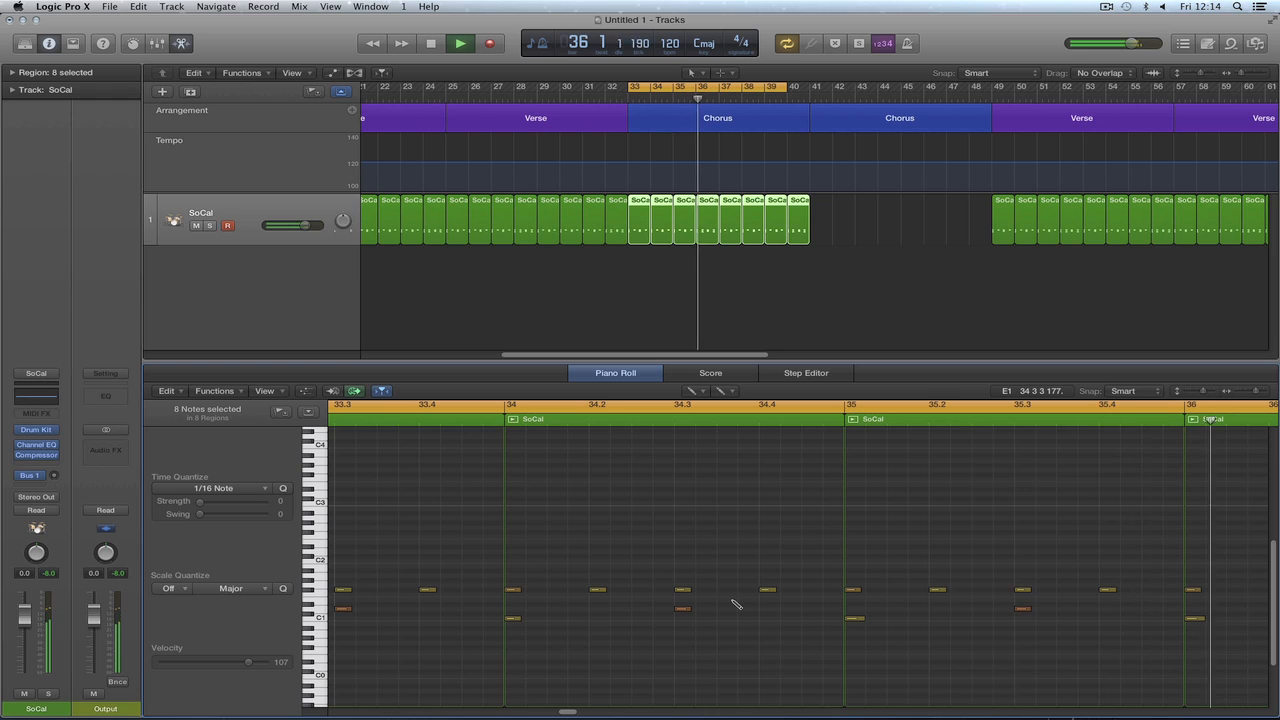
key("super+Left")
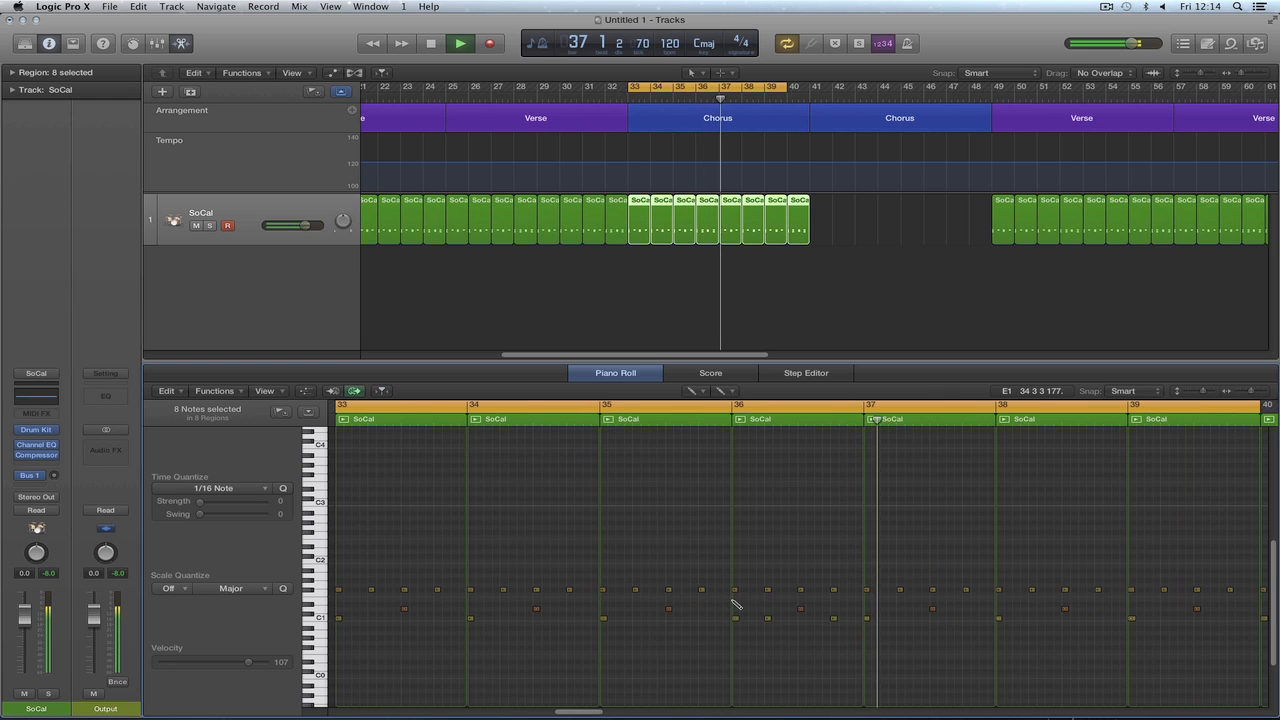
key("space")
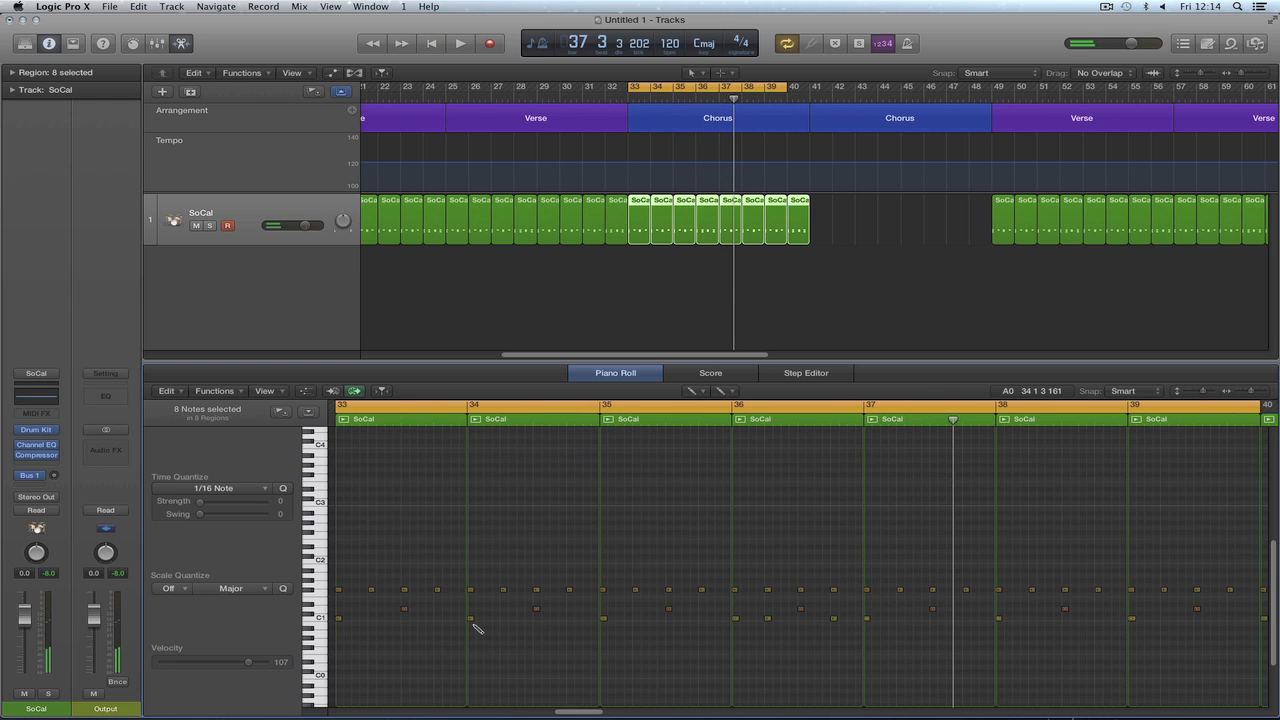
key("space")
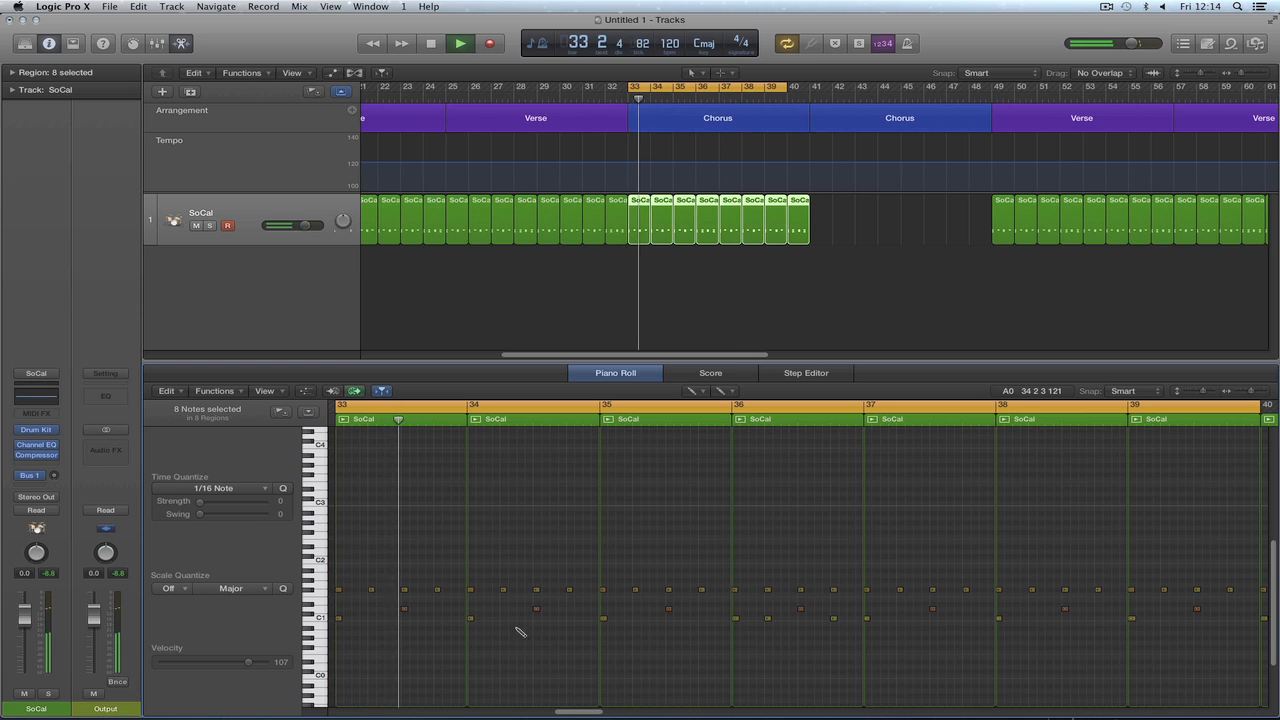
left_click(505, 619)
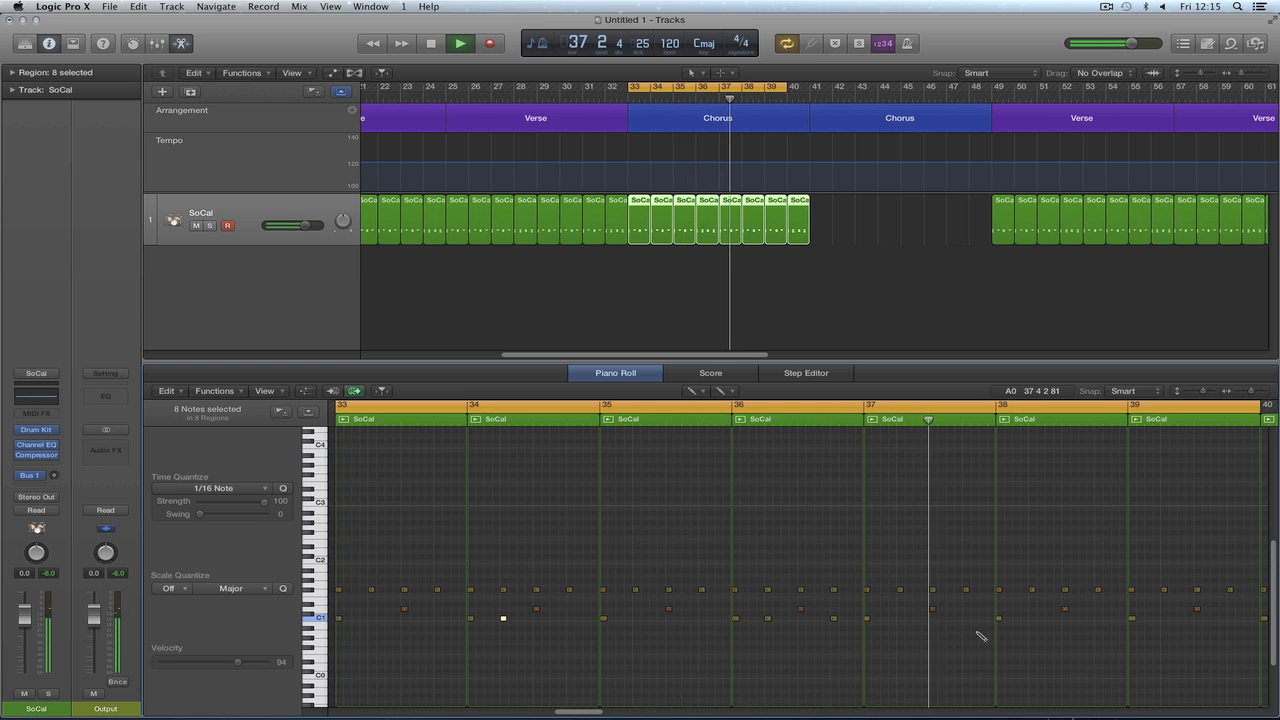
left_click(1032, 618)
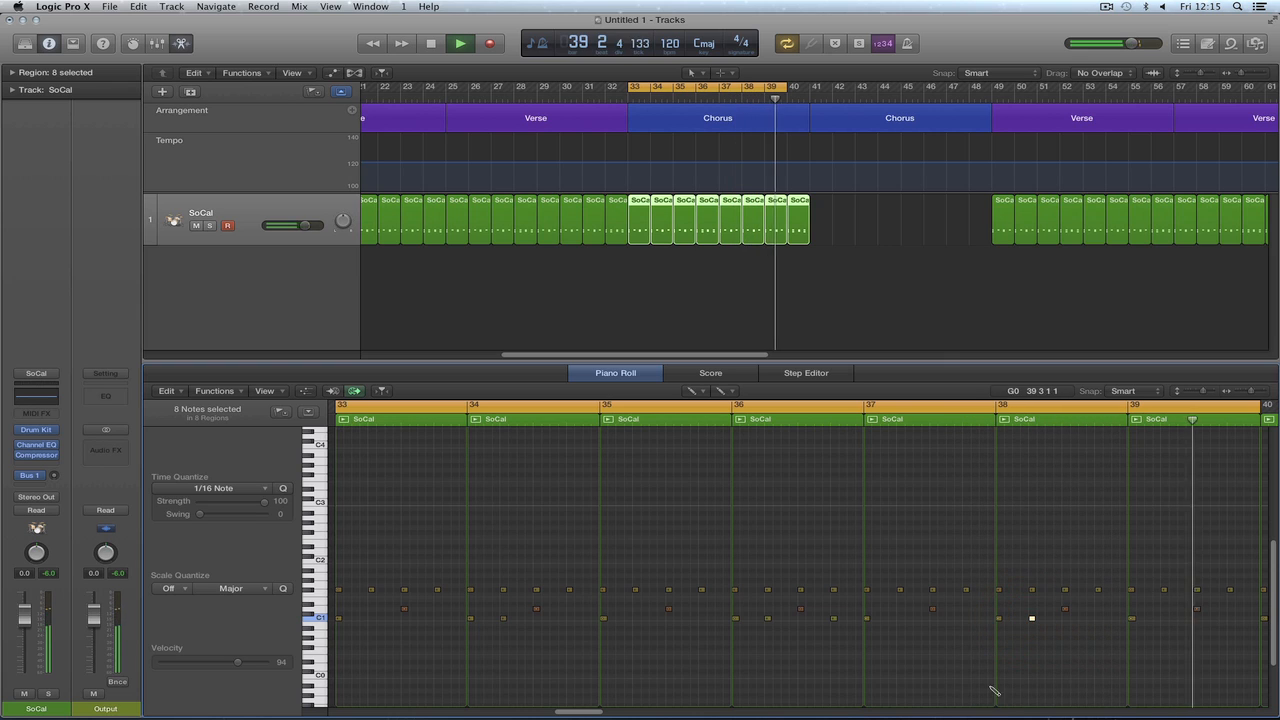
left_click_drag(595, 711, 607, 713)
key("space")
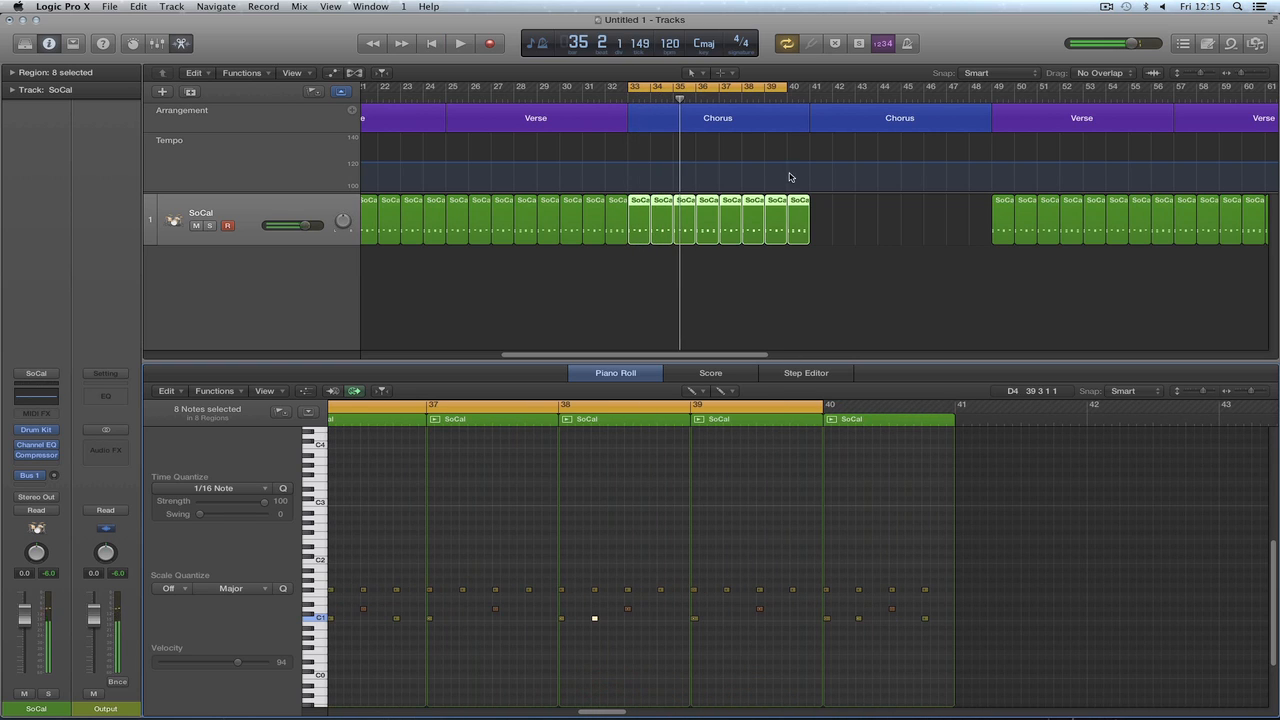
Extend the cycle range through the end of bar 40 and move the playhead to beat 4 of bar 36.
left_click_drag(783, 88, 810, 88)
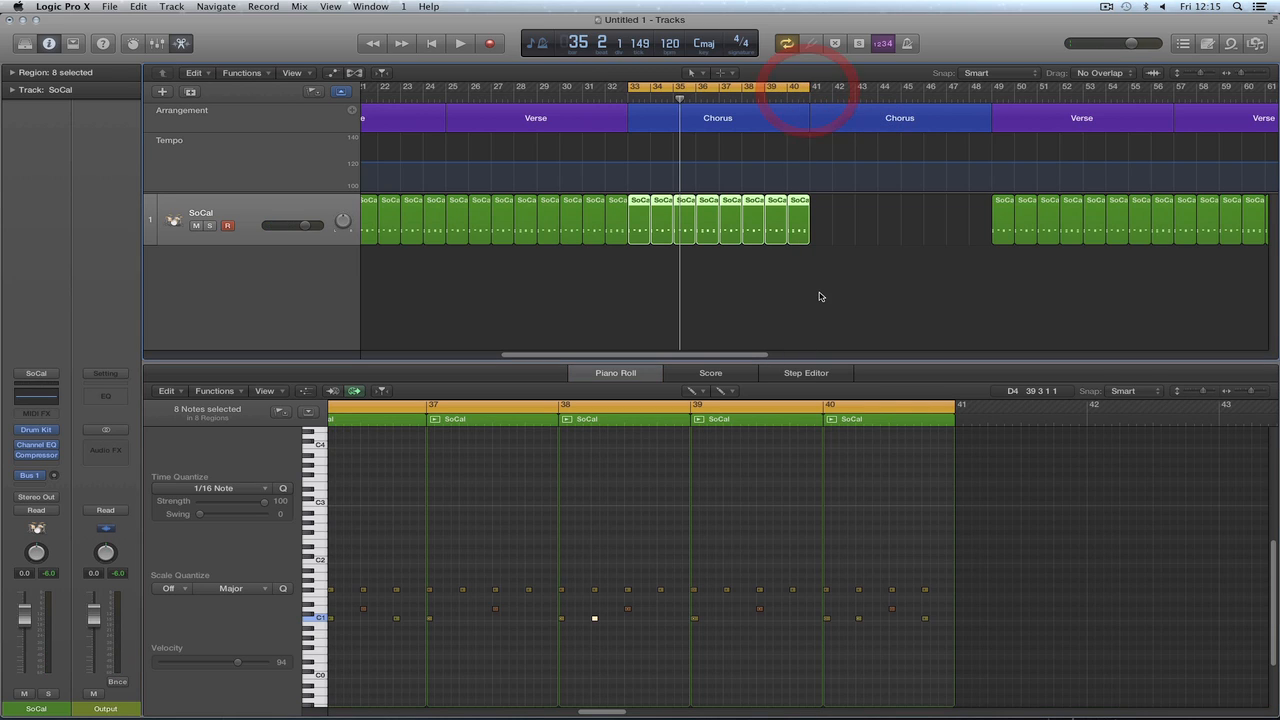
left_click(766, 391)
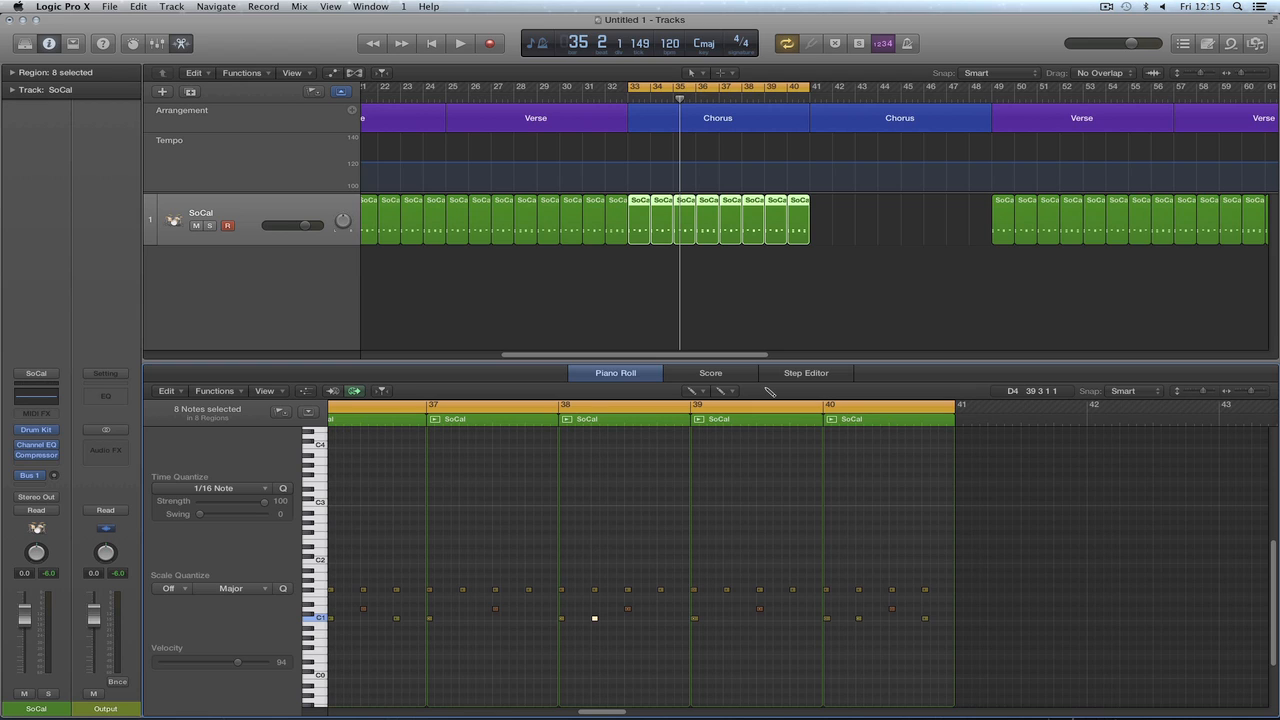
key("z")
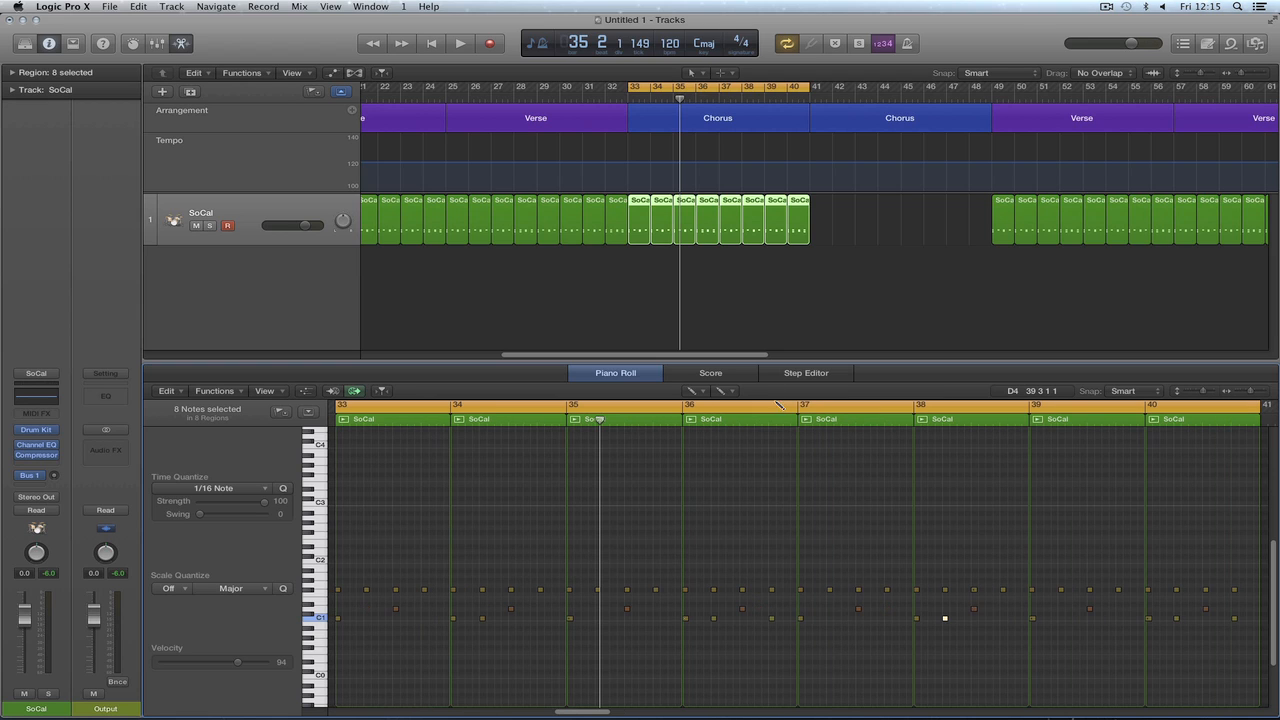
left_click_drag(600, 421, 783, 421)
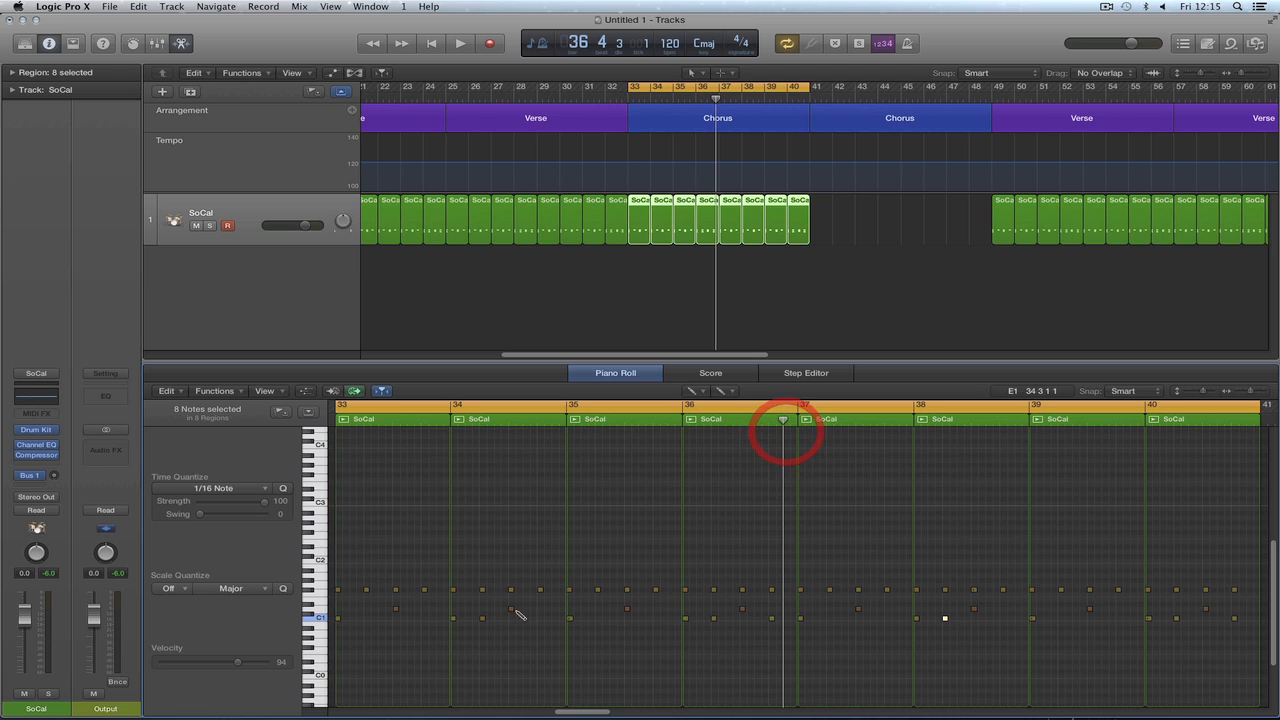
Switch back to the Pointer tool and play the edited eight-bar Chorus pattern through to the end of the cycle.
key("t")
left_click(630, 489)
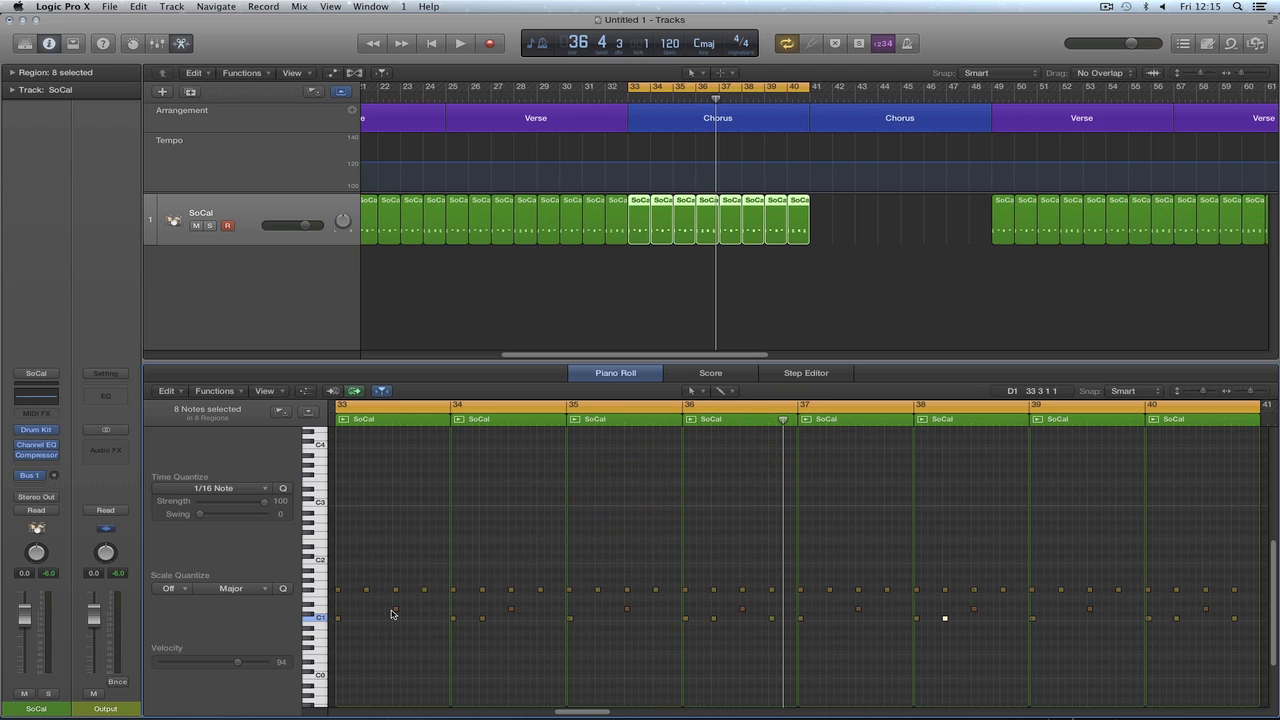
key("space")
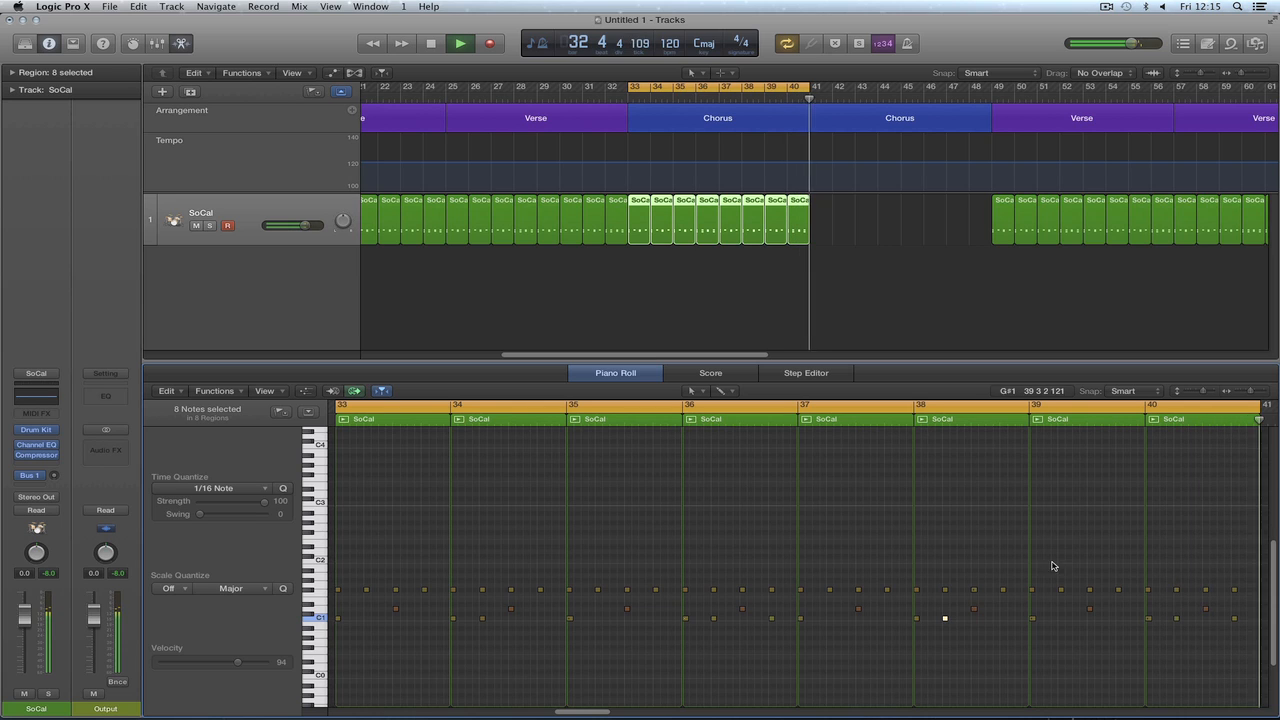
key("space")
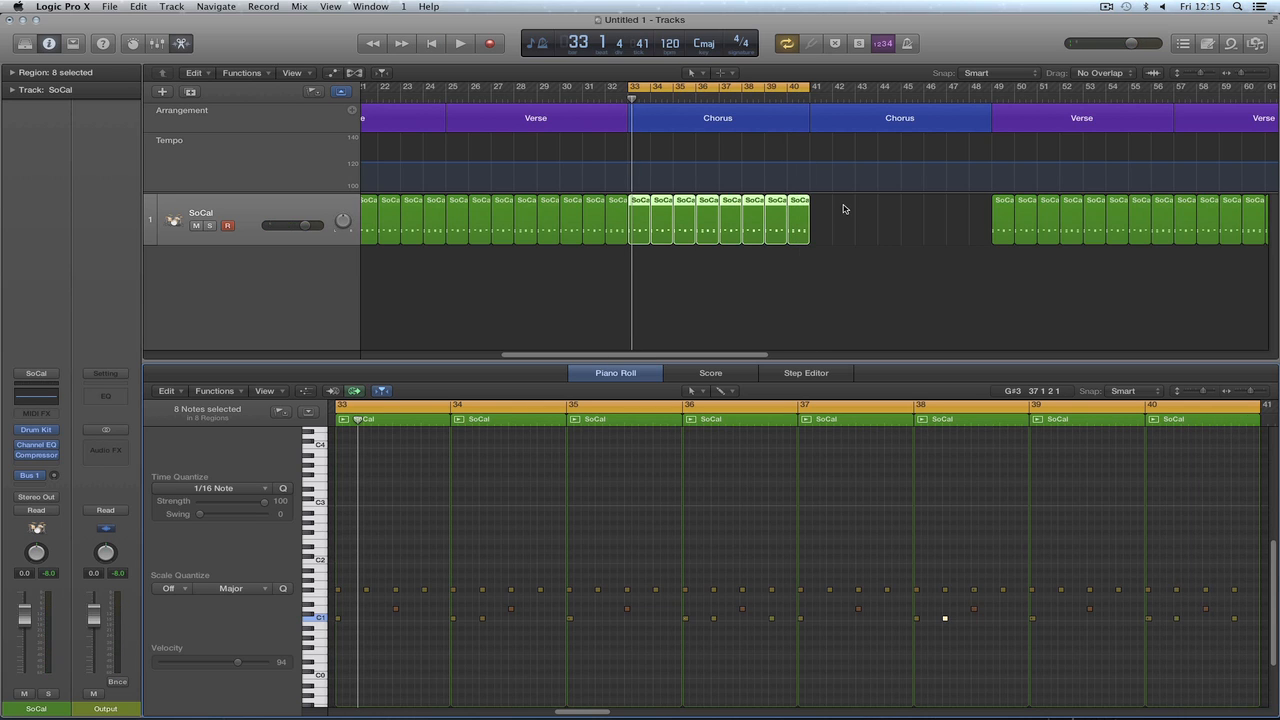
Copy the eight edited Chorus regions to bar 41 and to bars 65 and 73 under the second pair of Chorus sections.
mouse_move(842, 208)
left_mouse_down()
mouse_move(641, 208)
mouse_move(821, 209)
left_mouse_up()
left_click_drag(693, 356, 799, 356)
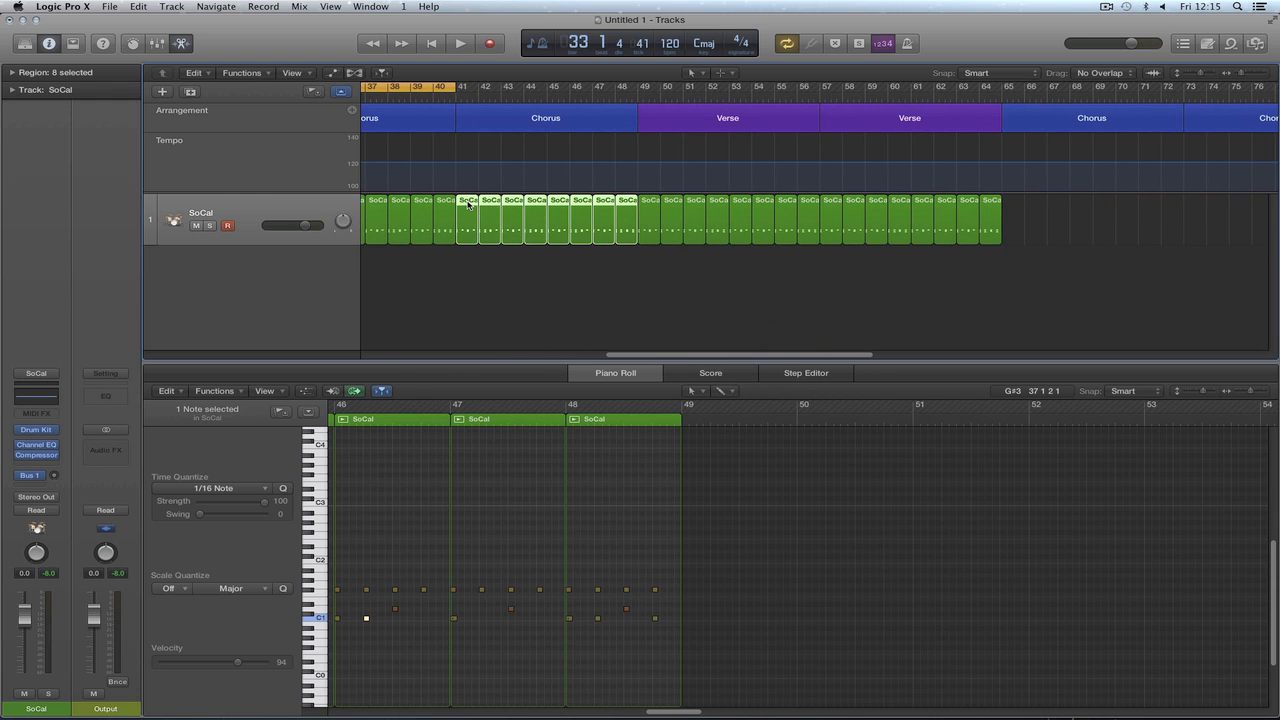
left_click_drag(470, 202, 1016, 217)
left_click_drag(778, 356, 873, 355)
left_click_drag(685, 207, 868, 207)
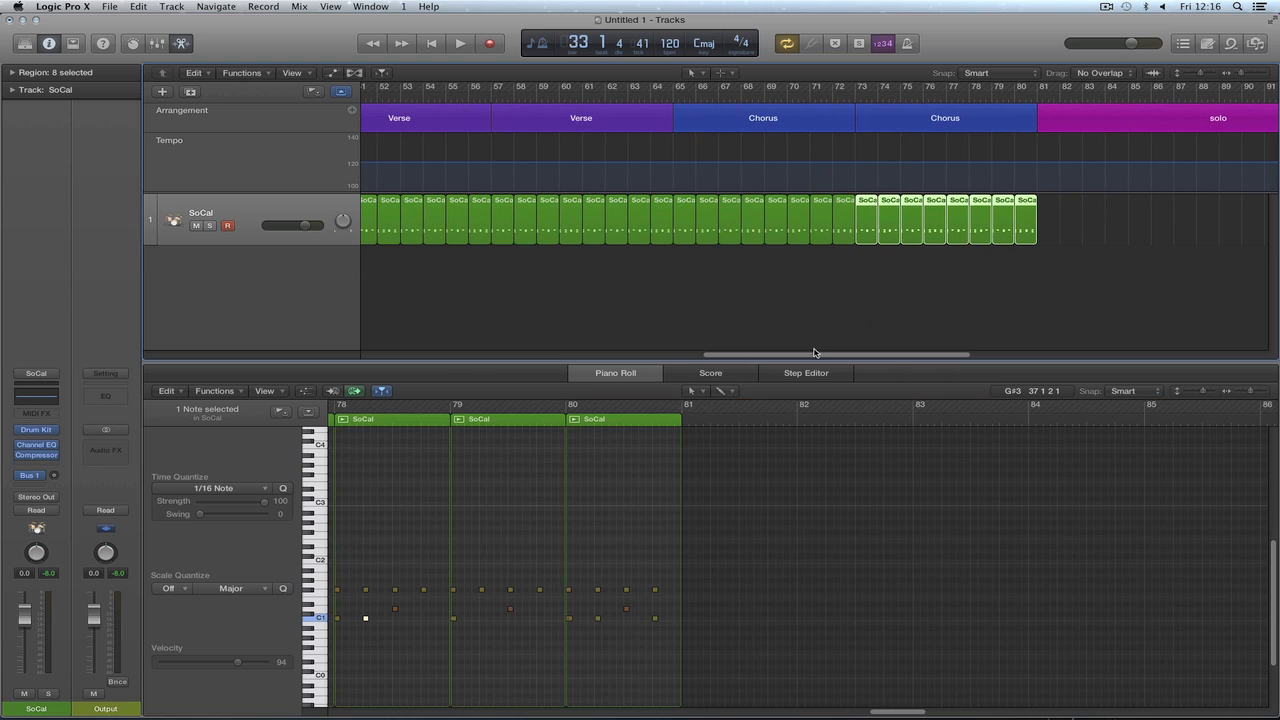
Copy the eight-bar Chorus group to bars 81 and 89 to fill the solo section.
left_click_drag(817, 357, 903, 355)
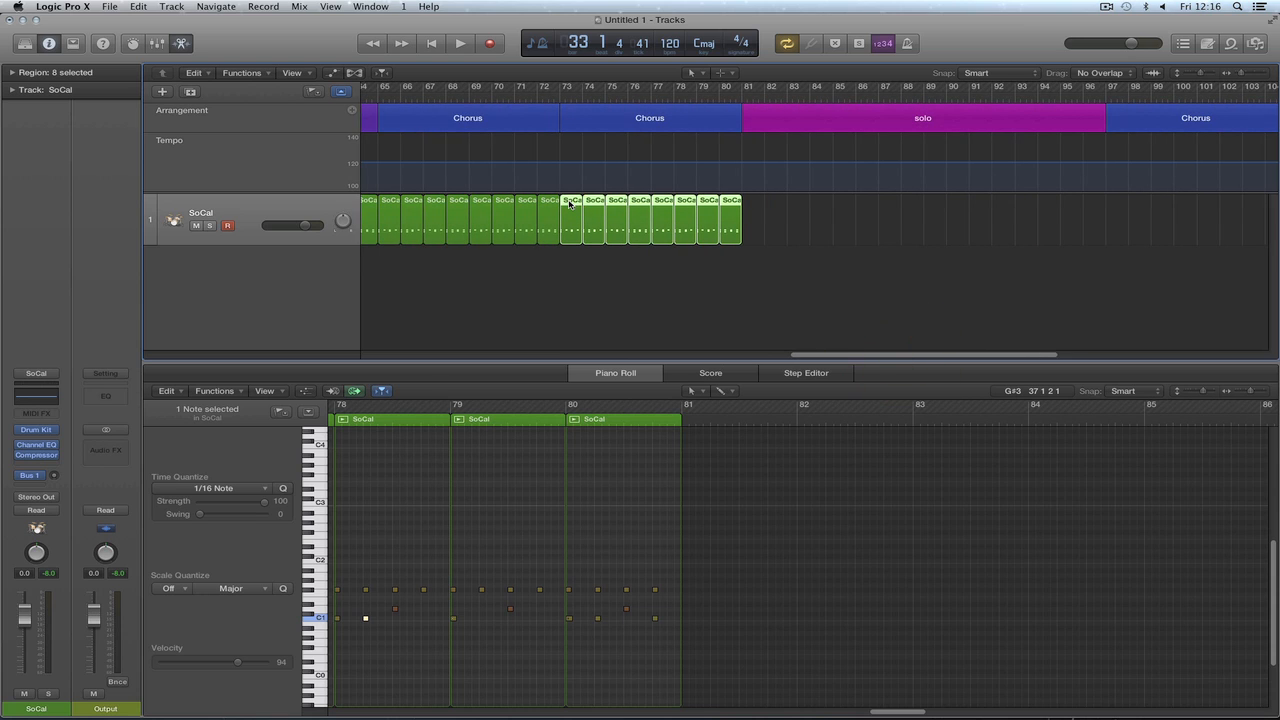
left_click_drag(569, 203, 930, 206)
left_click_drag(888, 356, 945, 357)
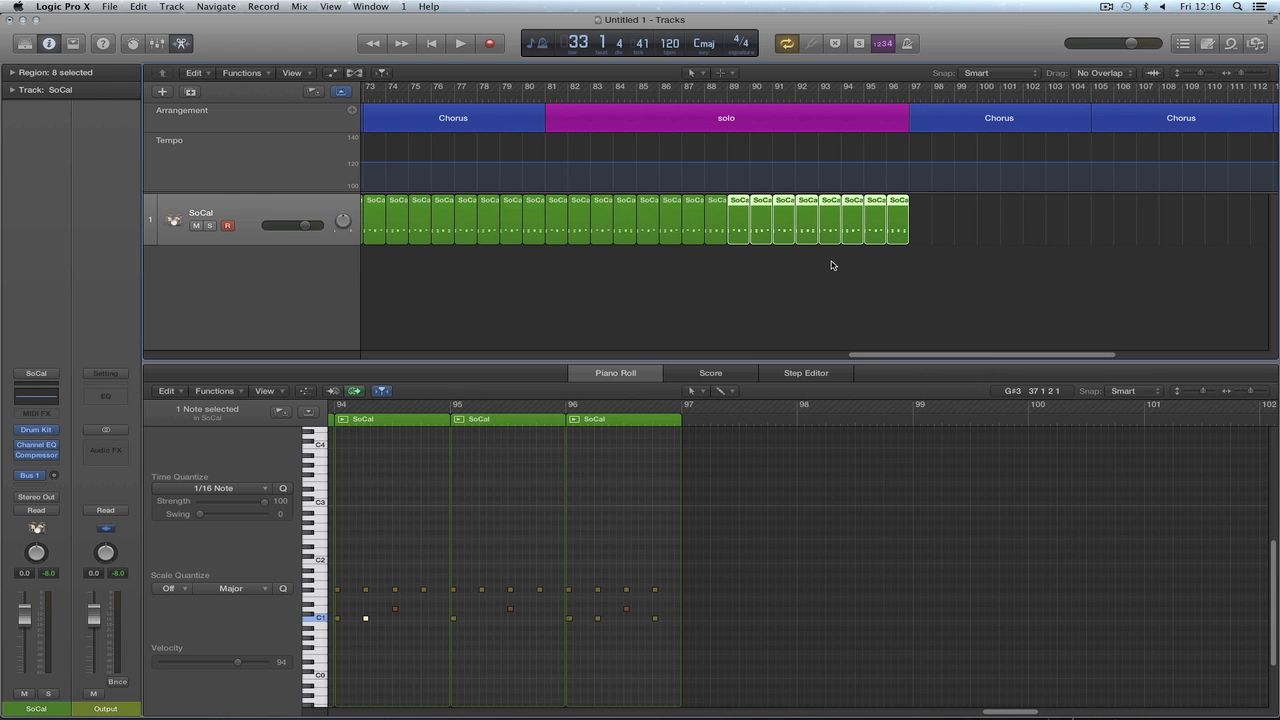
Copy the eight-bar Chorus group to bars 97, 105, 113 and 121 under the last four Chorus sections.
left_click_drag(884, 353, 923, 357)
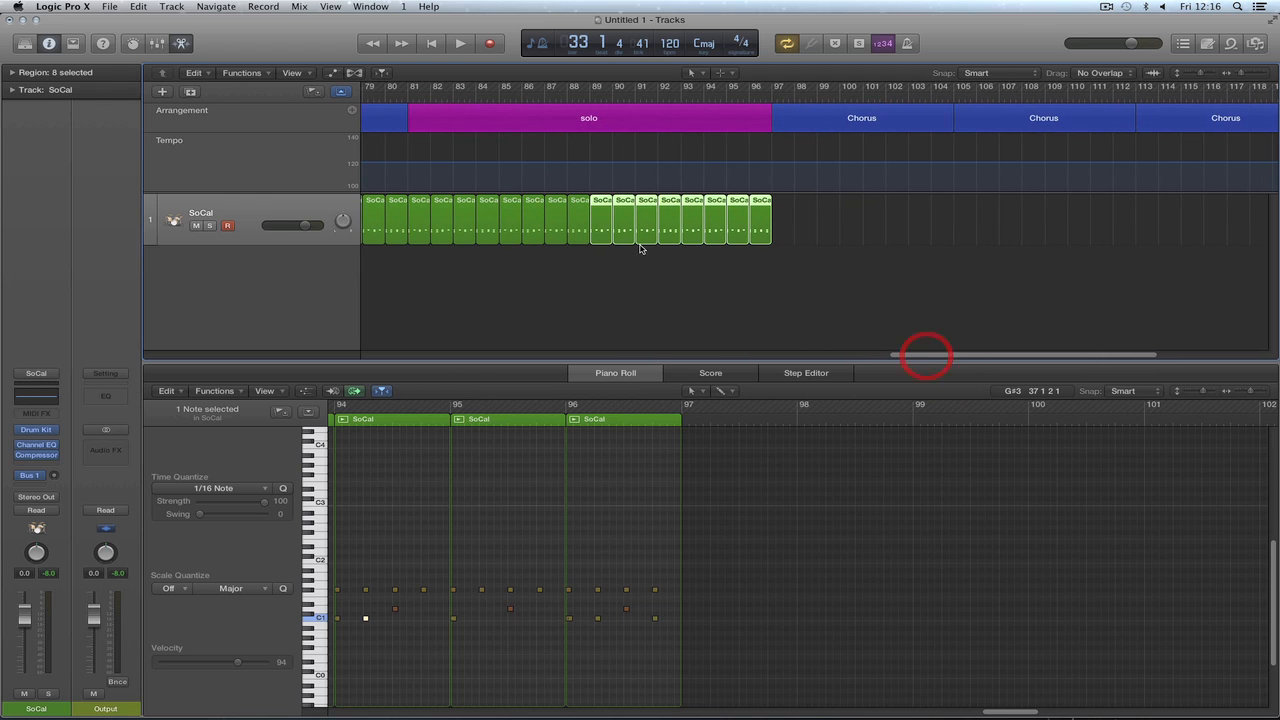
left_click_drag(601, 205, 955, 214)
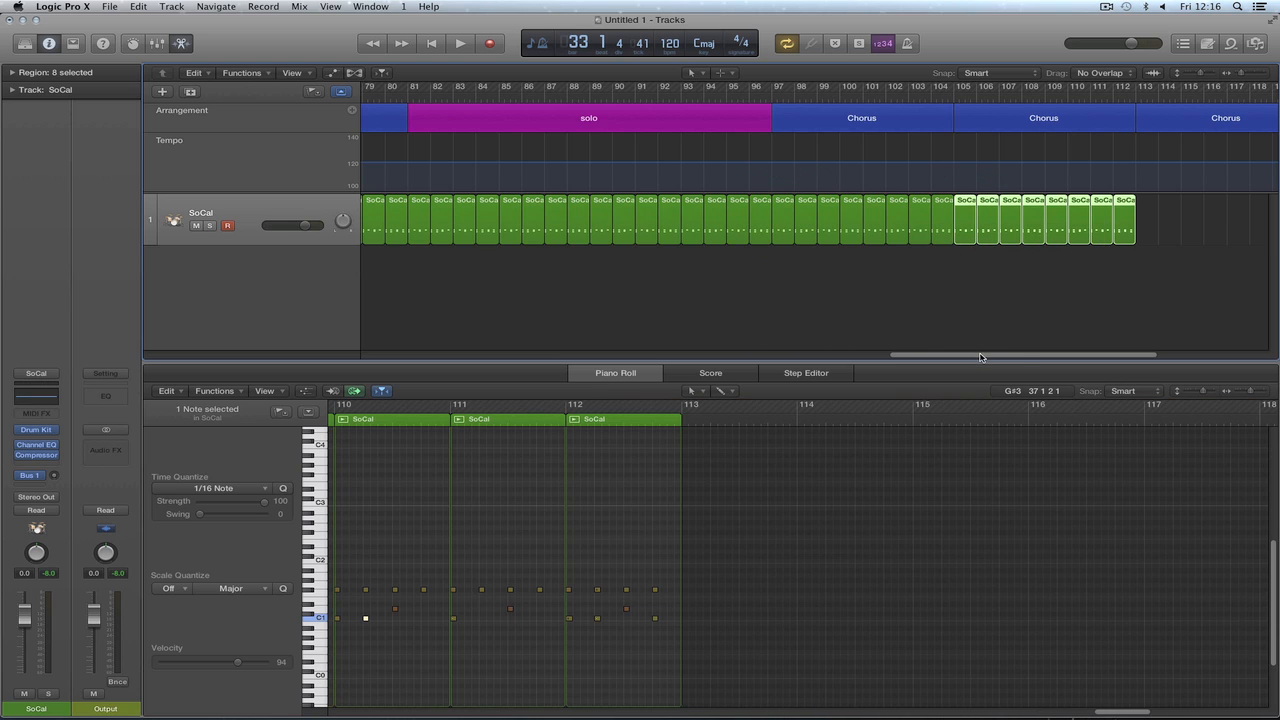
left_click_drag(980, 357, 1034, 354)
left_click_drag(780, 203, 1148, 210)
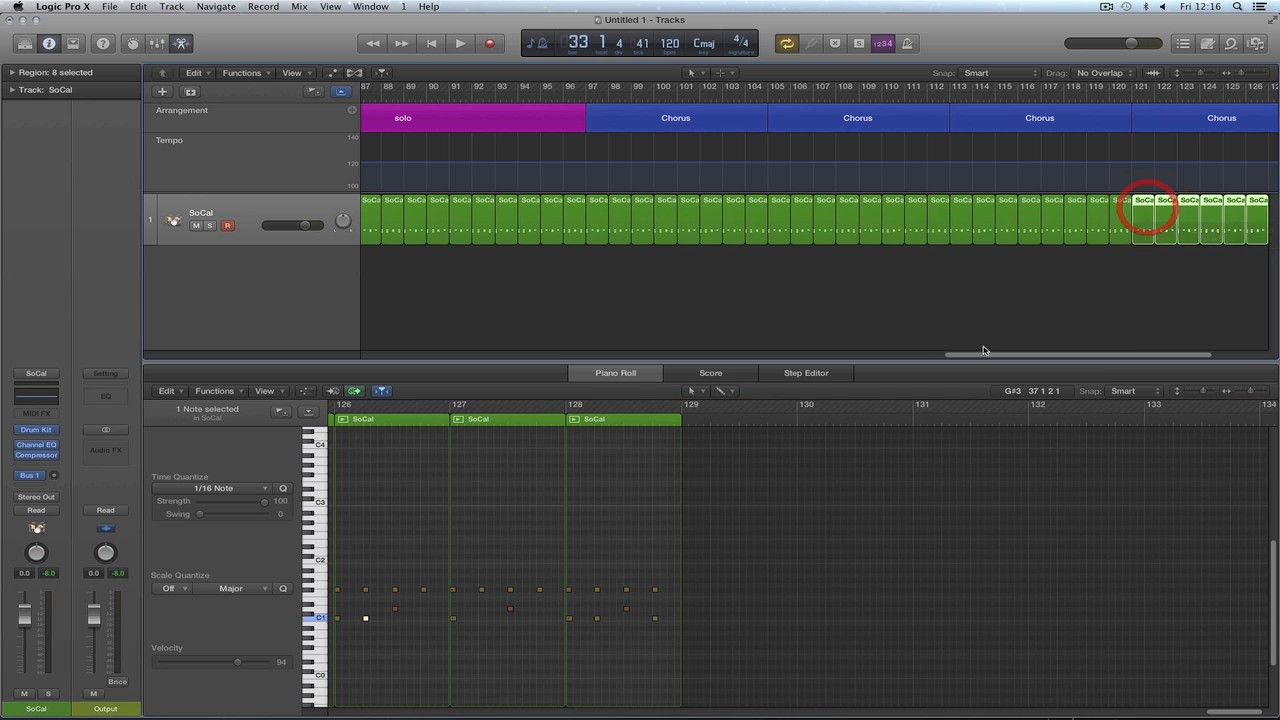
Turn off cycle mode, fit the whole arrangement from bar 1 in view and deselect all regions.
left_click_drag(984, 352, 528, 357)
left_click(1118, 86)
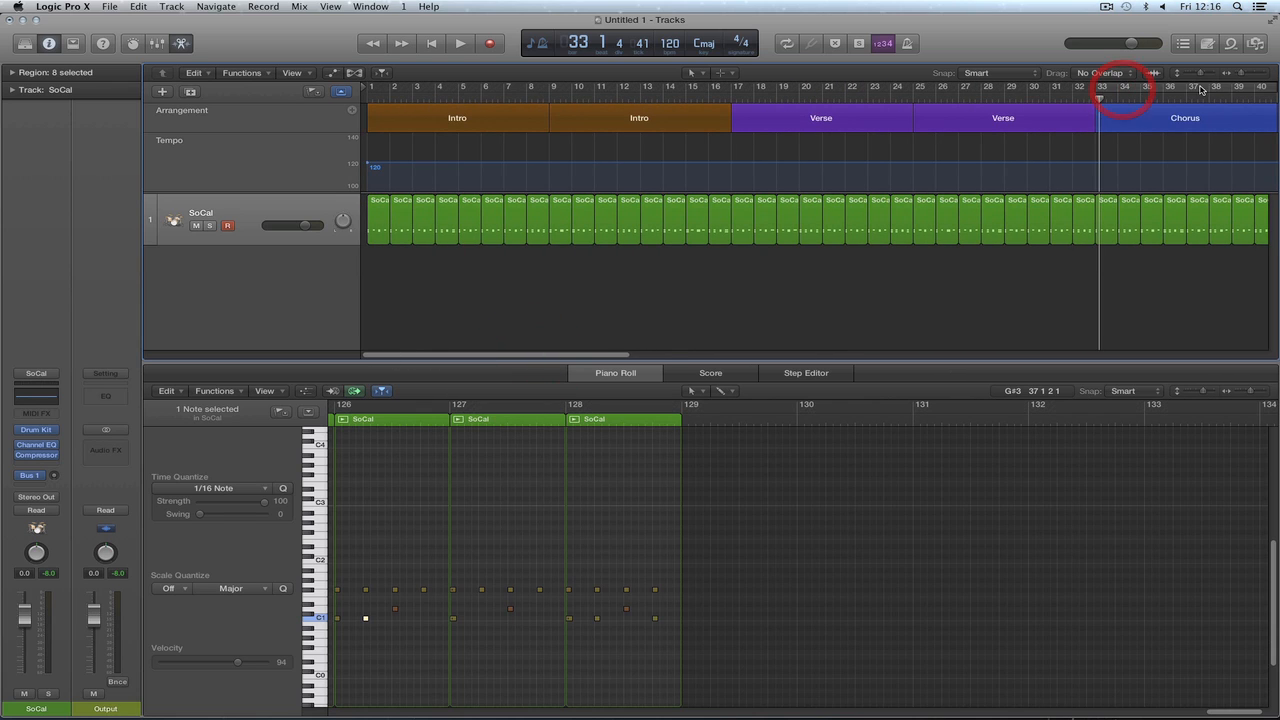
left_click(1237, 76)
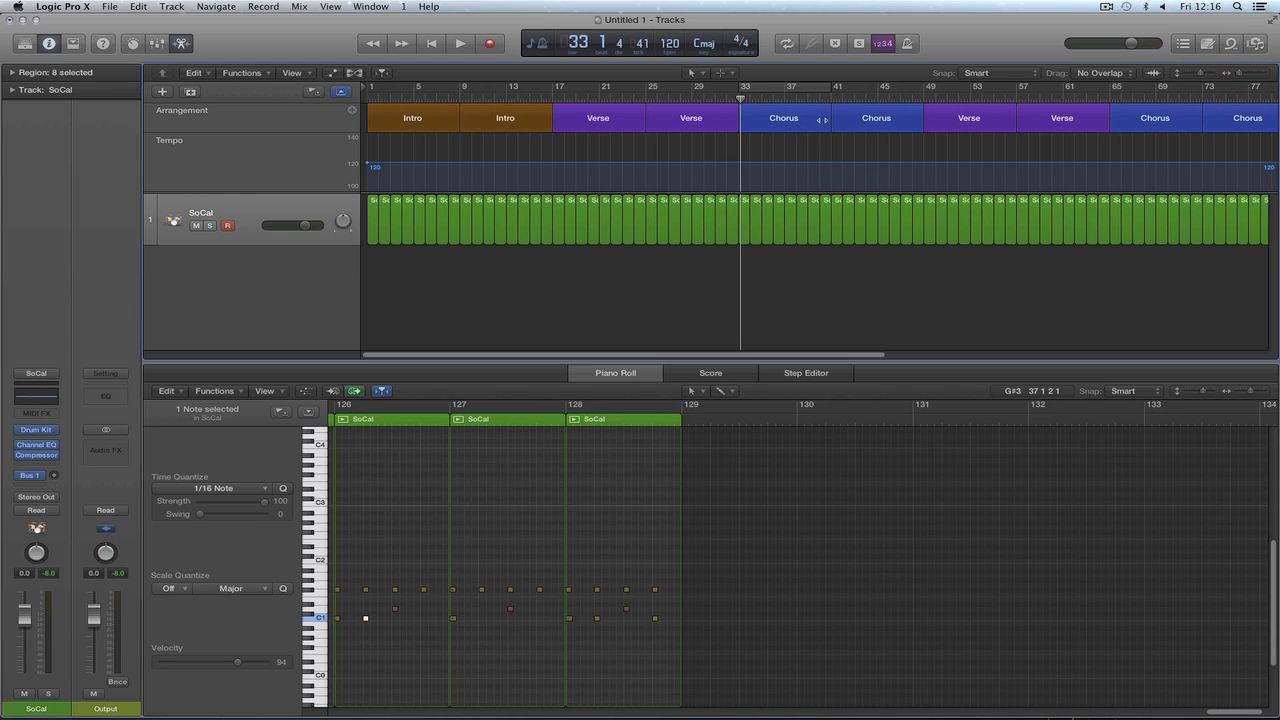
left_click(1238, 76)
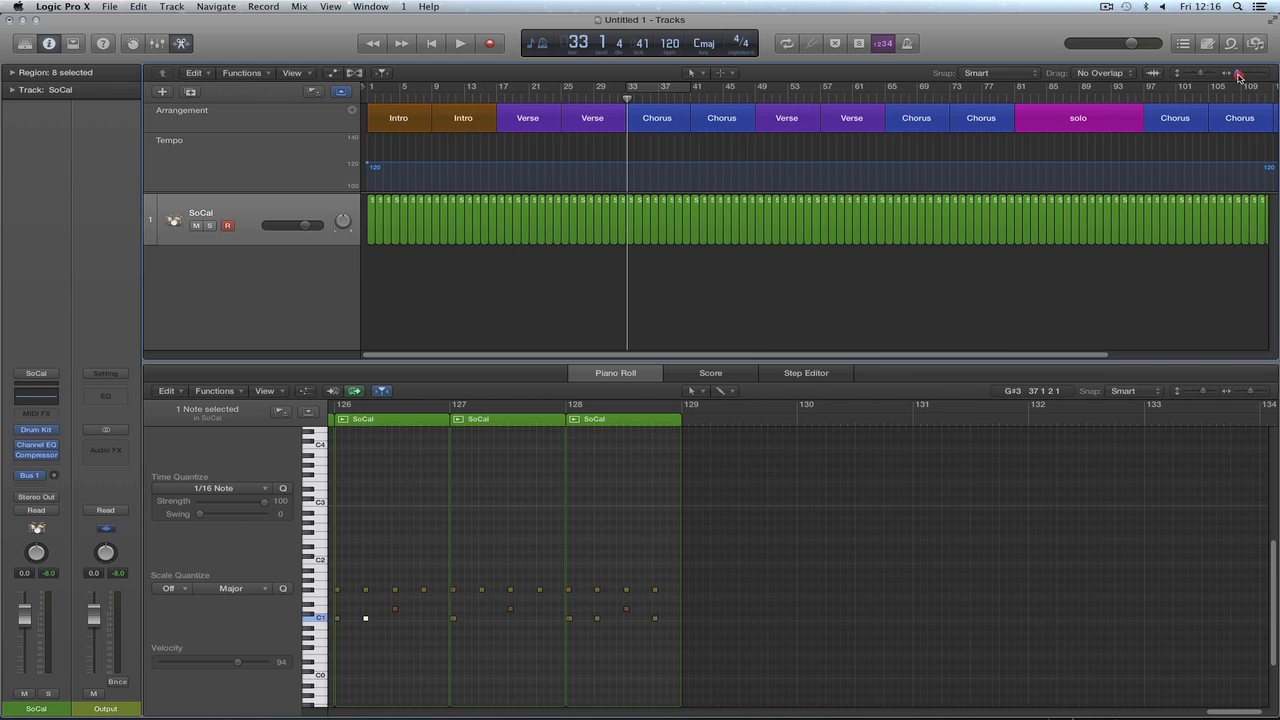
left_click(1202, 263)
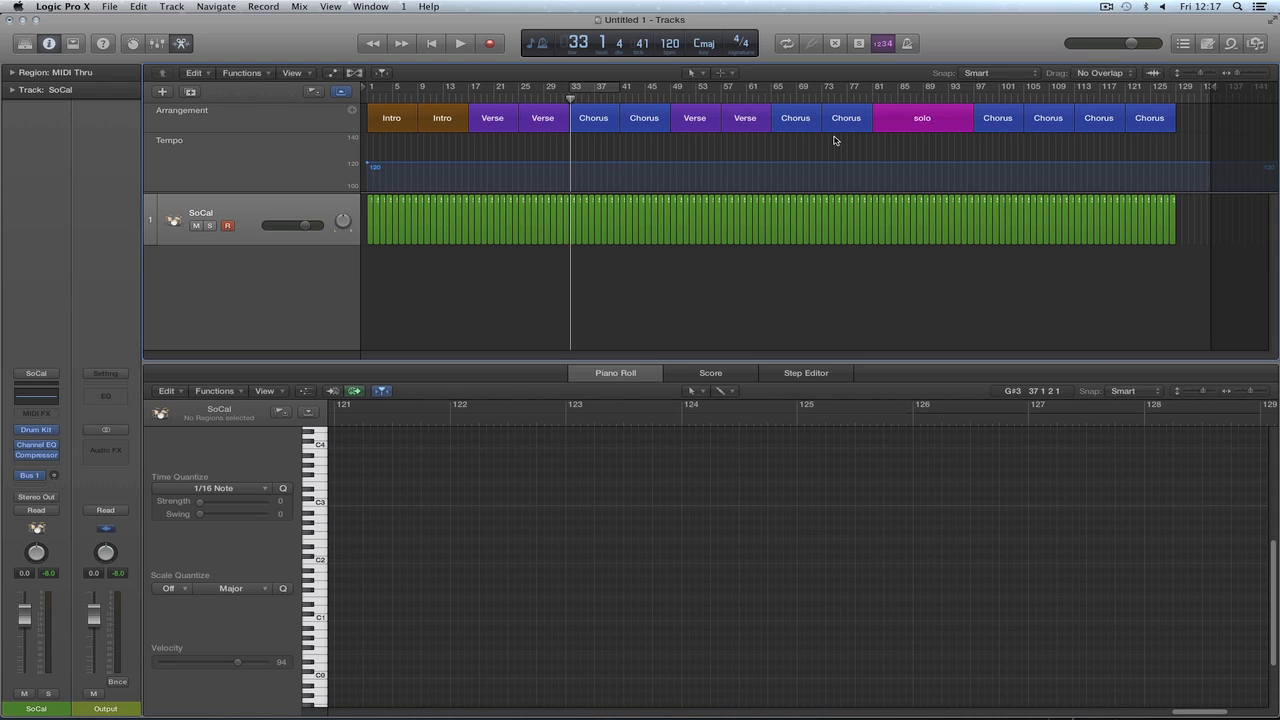
Move the playhead to bar 30, just before the first Chorus section.
left_click(1251, 75)
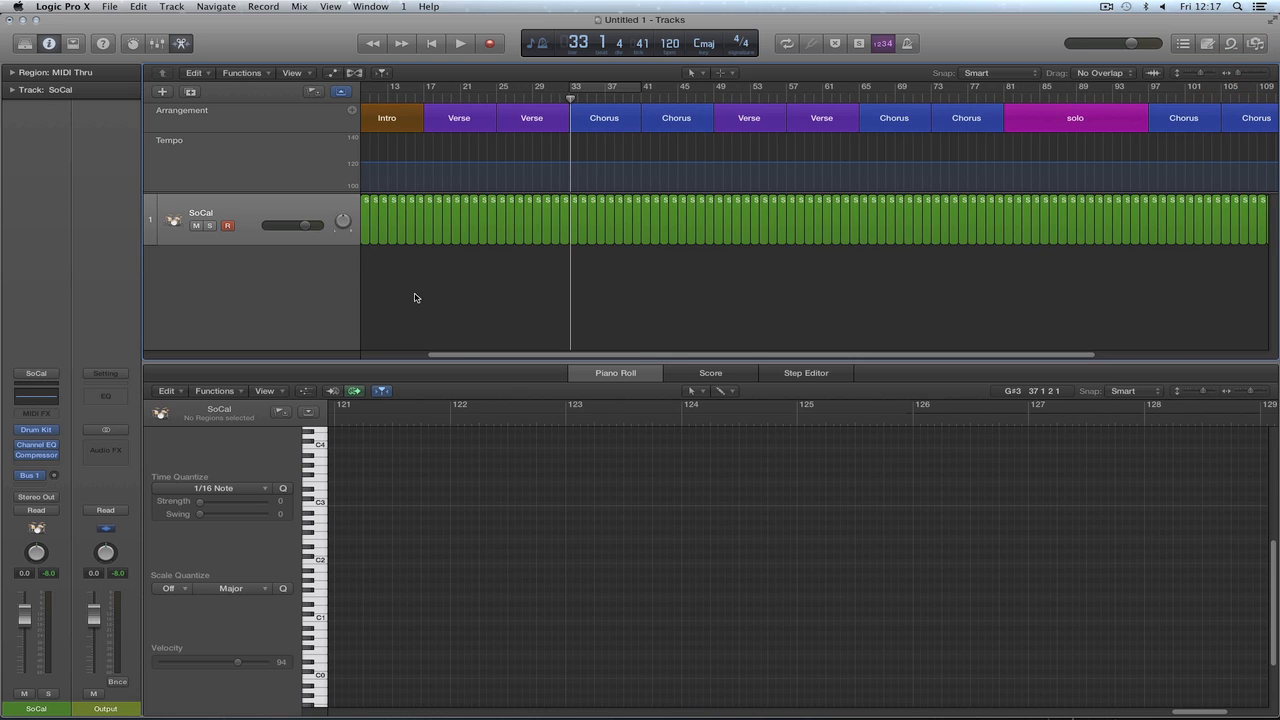
left_click_drag(458, 356, 364, 355)
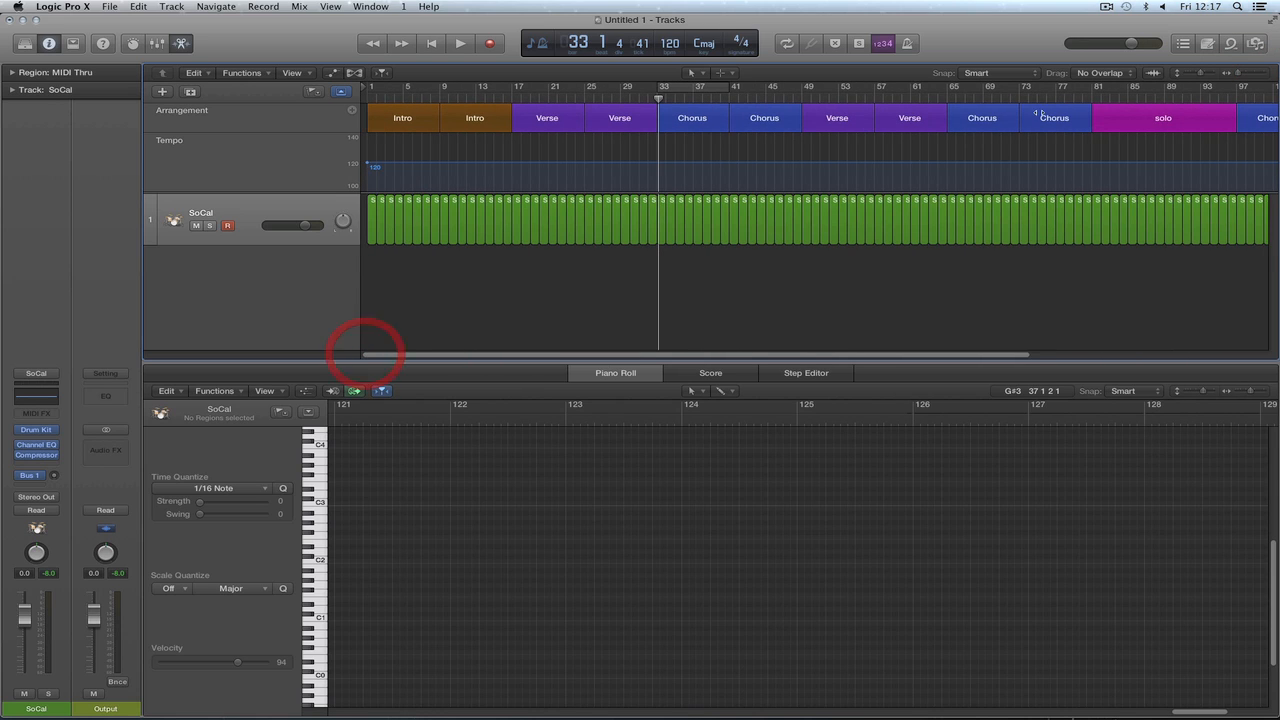
left_click(1253, 76)
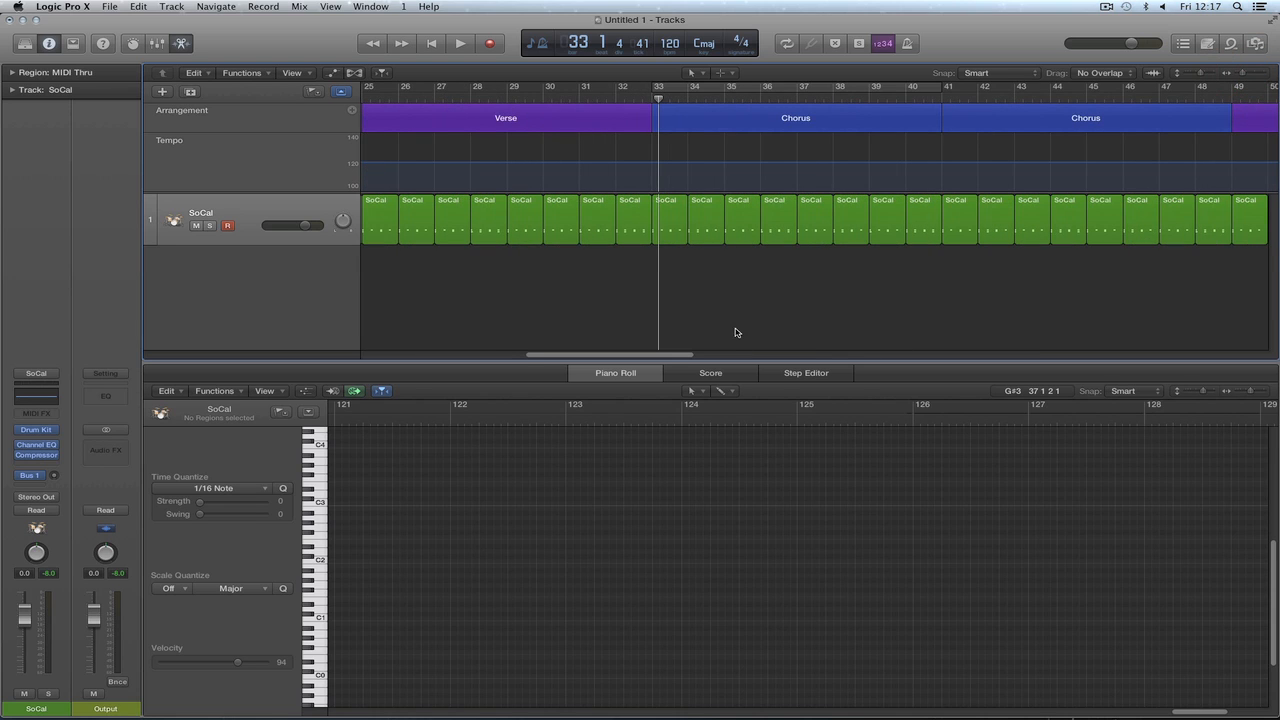
left_click_drag(665, 357, 689, 357)
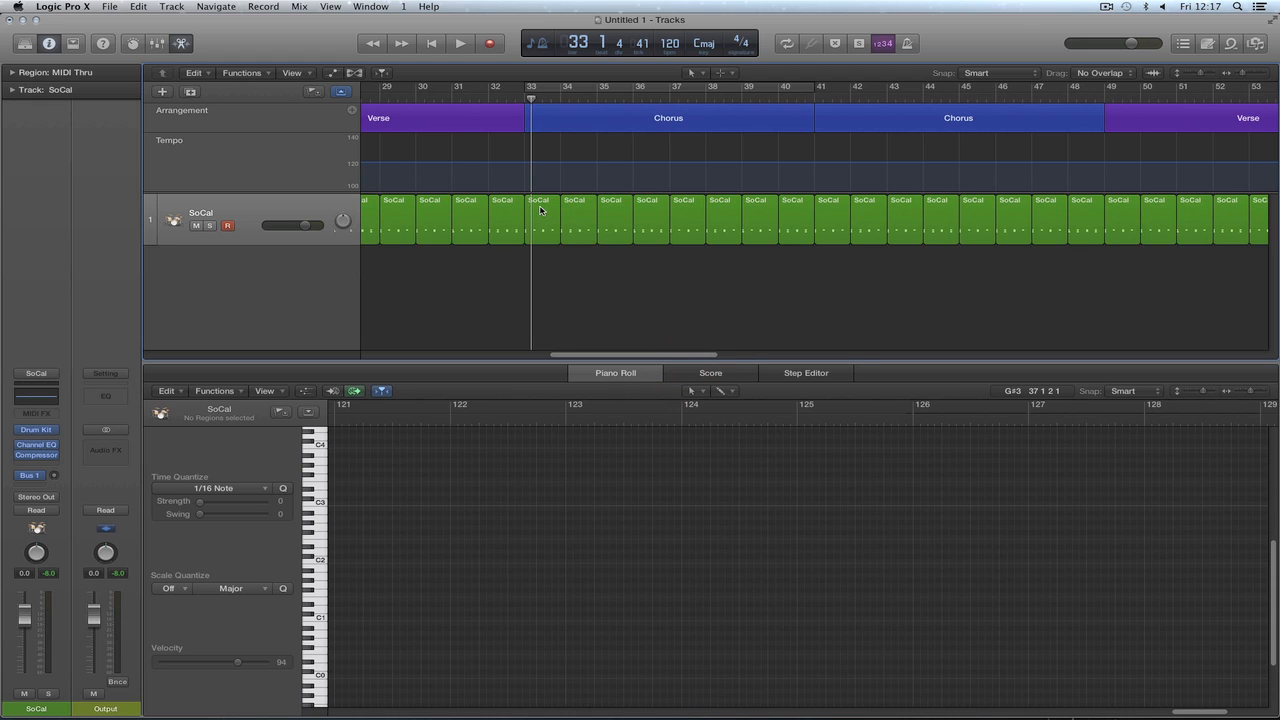
left_click_drag(531, 101, 433, 98)
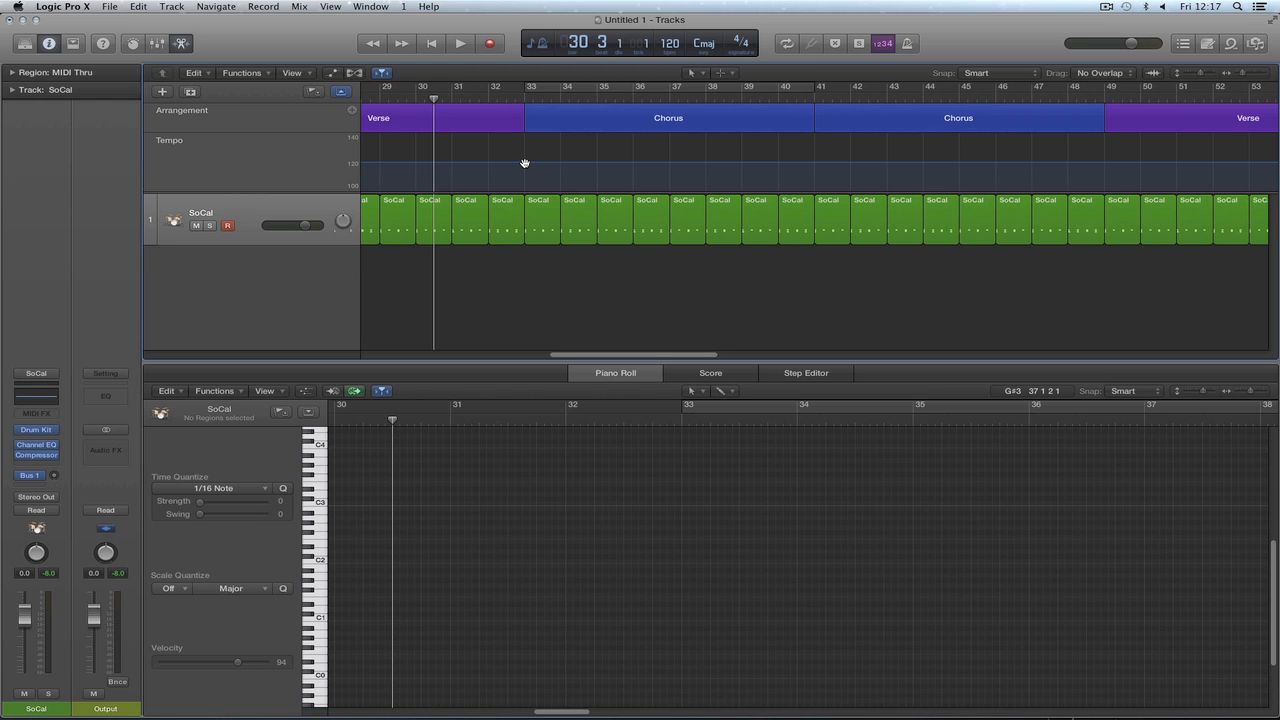
With the Pencil tool, add 120 bpm tempo points at bars 33 and 49, at the start and end of the first Chorus pair.
left_click_drag(626, 357, 397, 345)
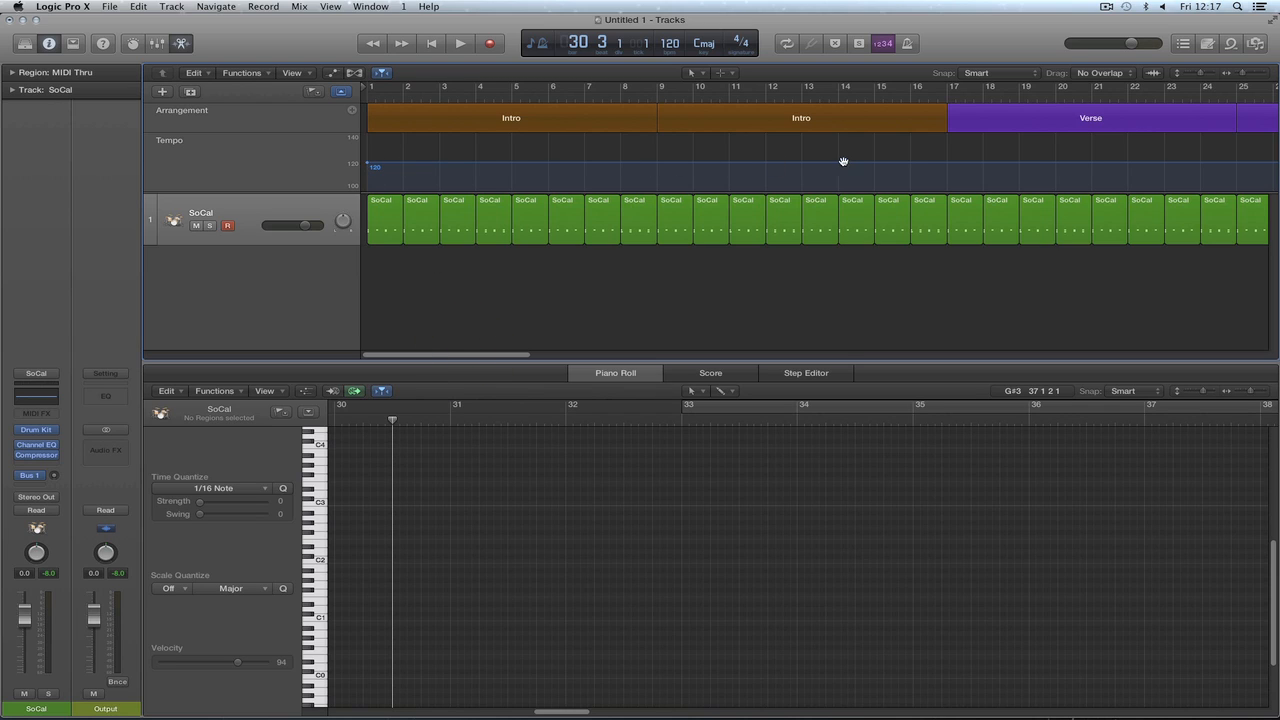
left_click(671, 44)
left_click_drag(522, 356, 711, 357)
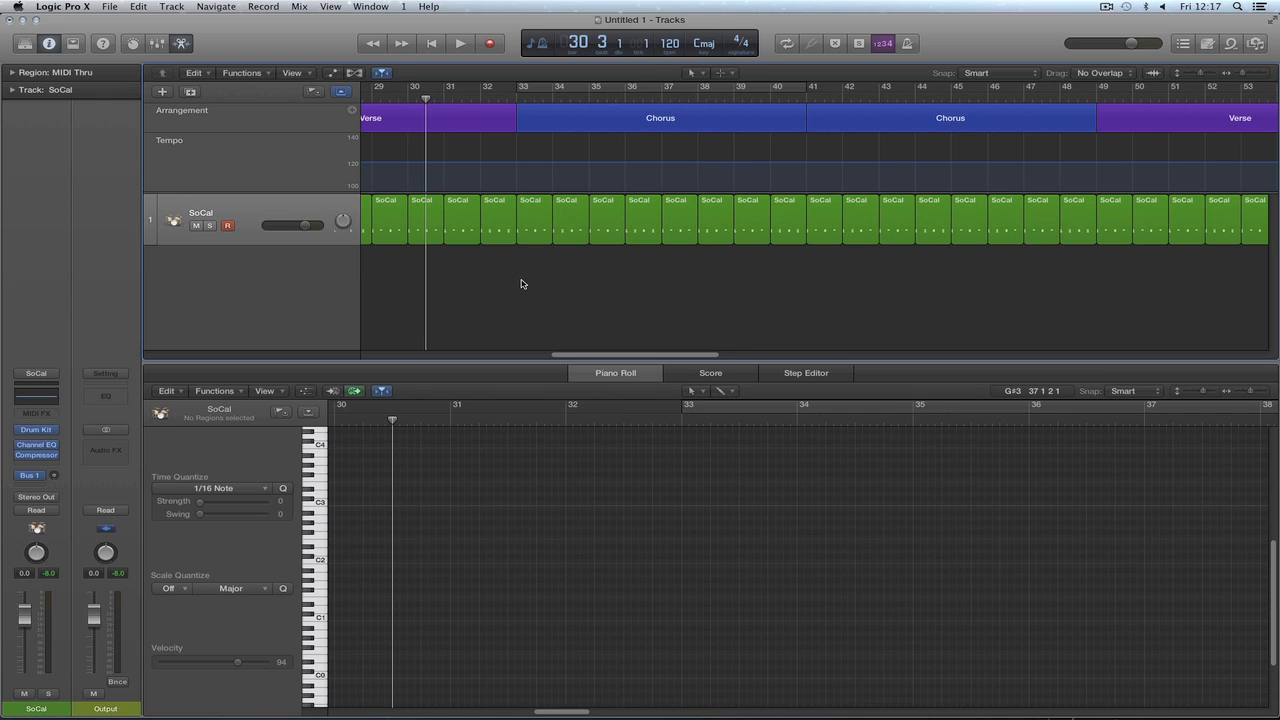
key("t")
left_click(585, 305)
left_click_drag(636, 353, 602, 362)
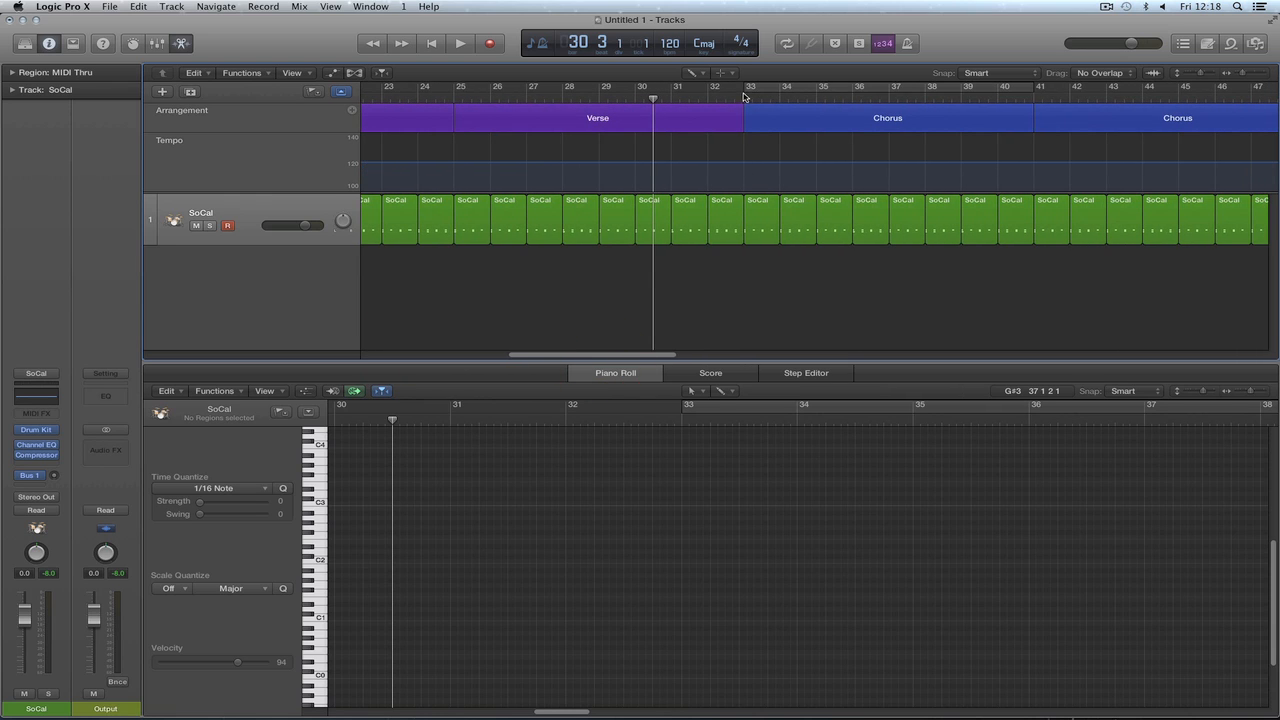
left_click(747, 165)
left_click_drag(643, 356, 696, 358)
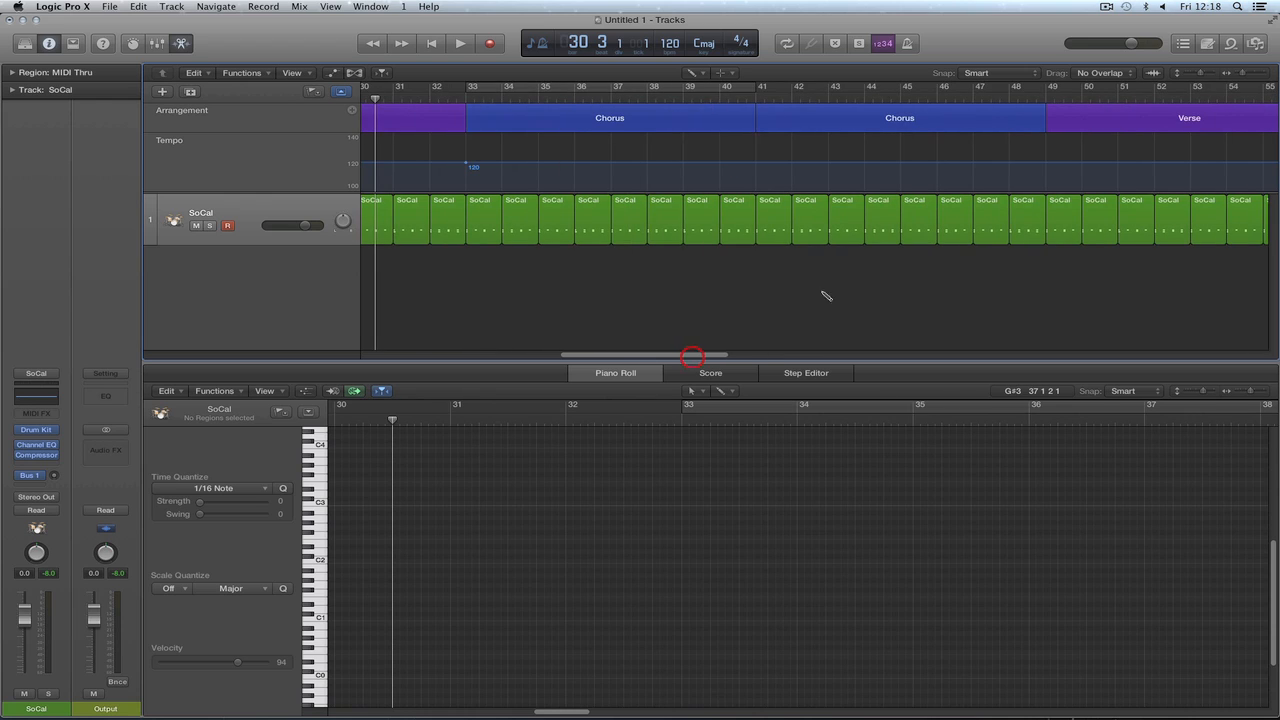
left_click(1050, 165)
Add tempo points in the Tempo track at bars 65, 81 and 97, where the second Chorus pair, solo and final Choruses begin.
left_click_drag(690, 356, 795, 355)
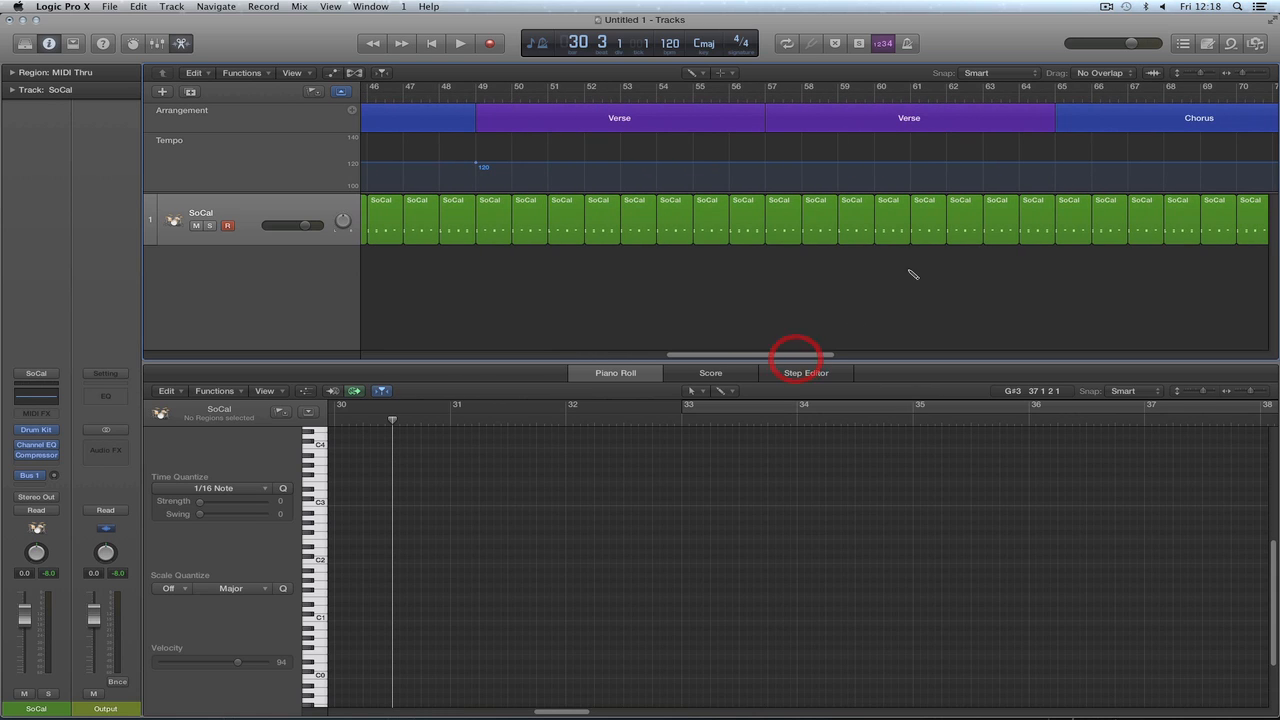
left_click(1058, 165)
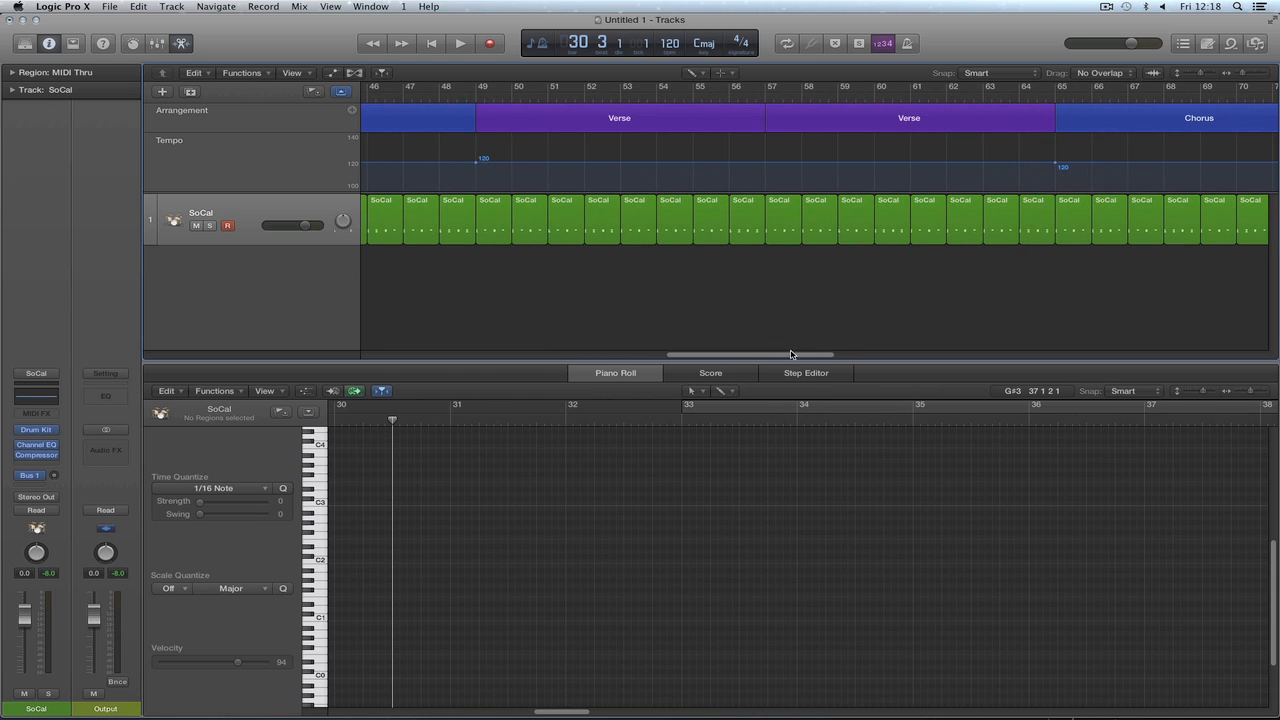
left_click_drag(792, 356, 886, 357)
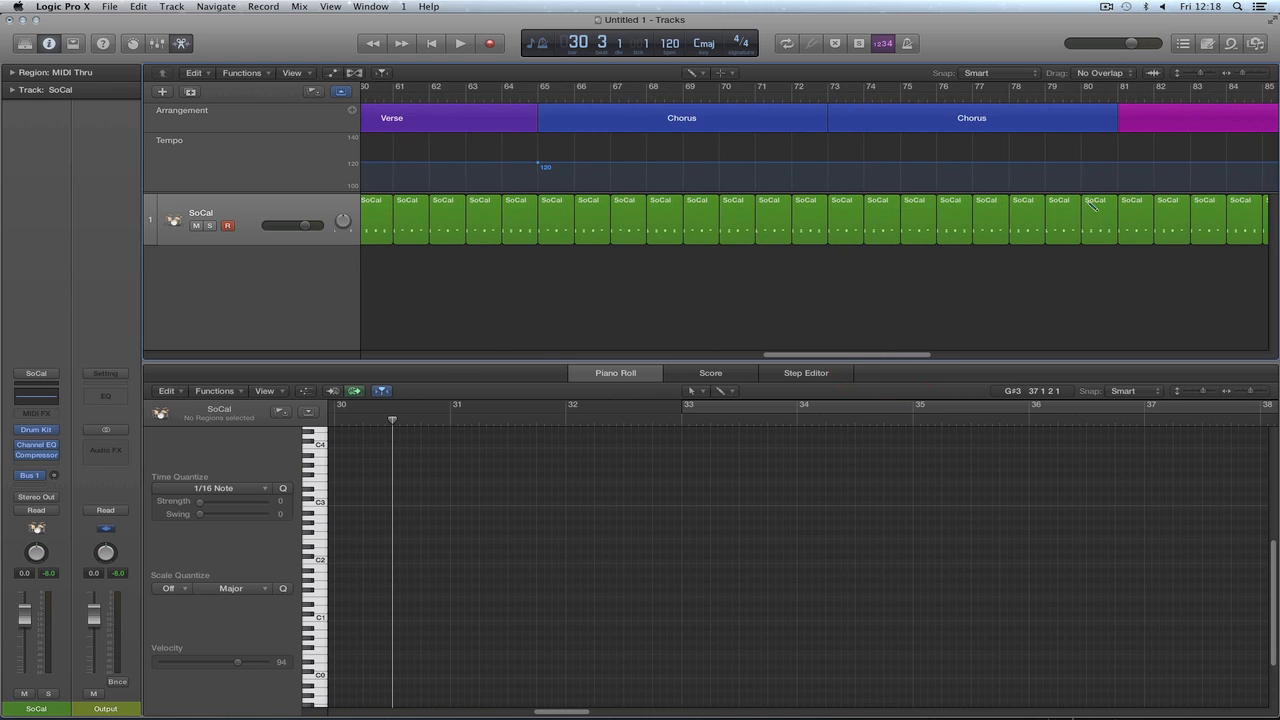
left_click(1122, 165)
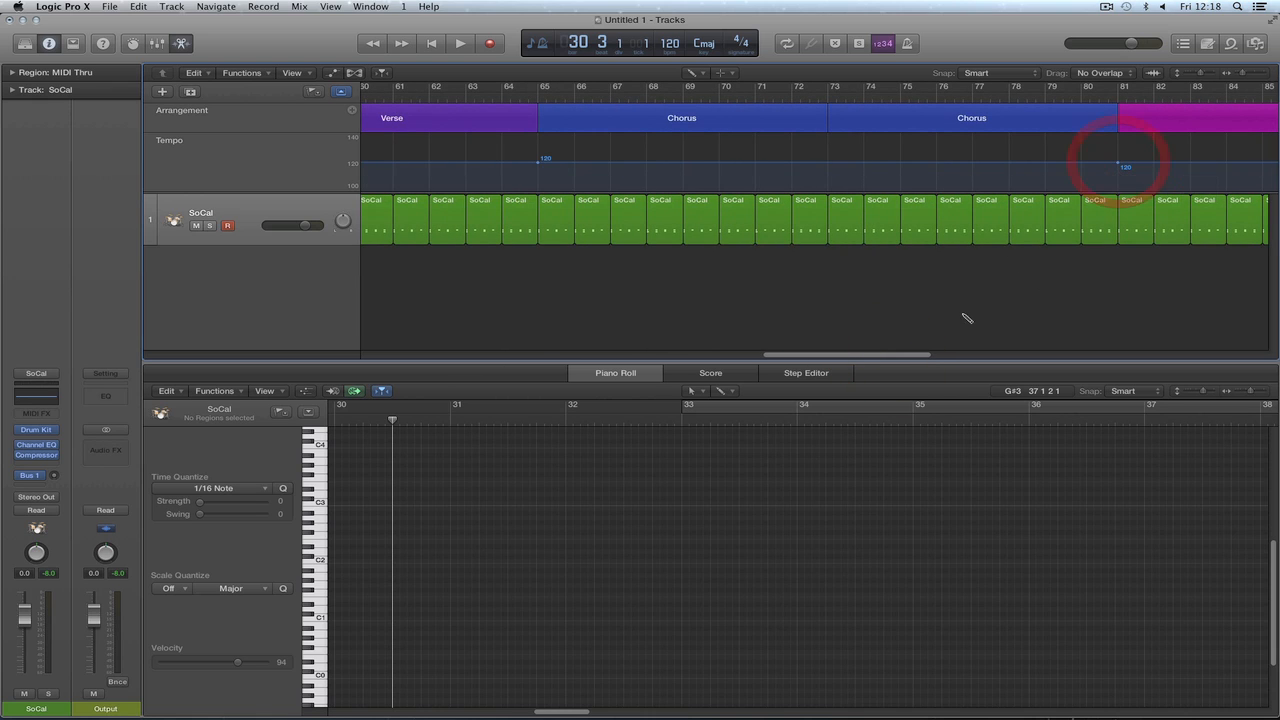
left_click_drag(893, 357, 1019, 357)
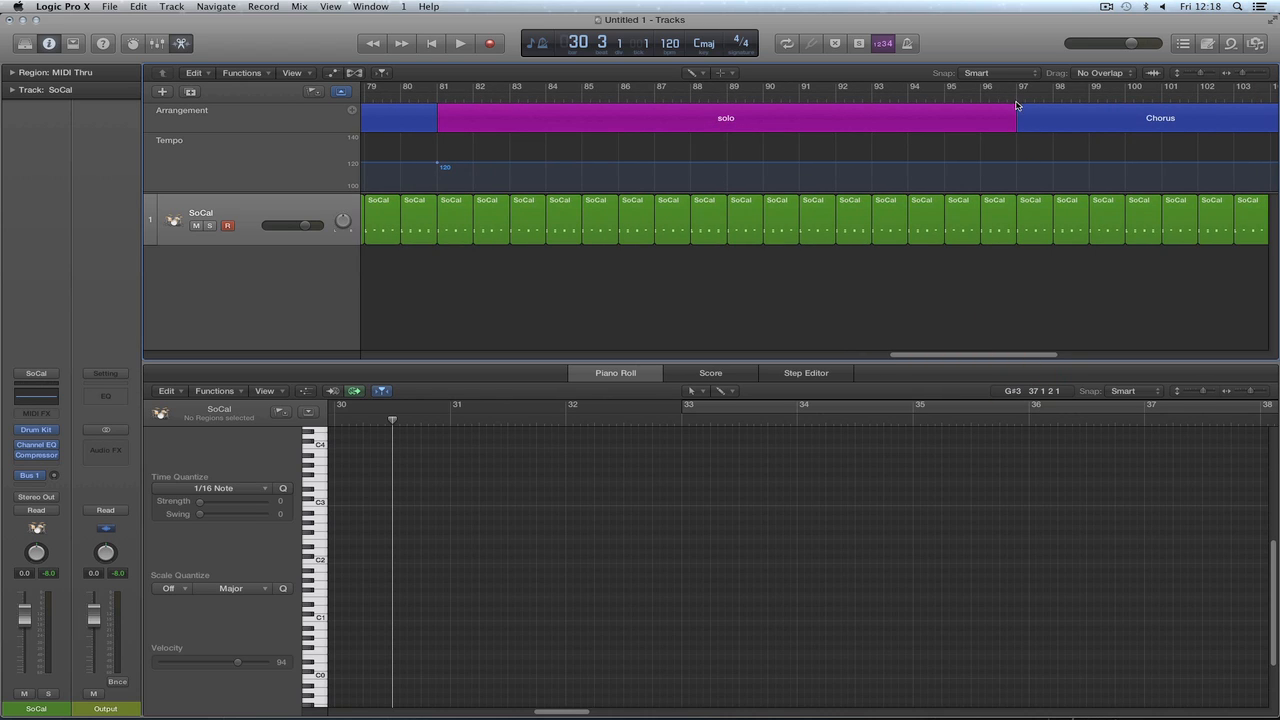
left_click(1022, 165)
Switch to the Pointer tool and raise the tempo of the first Chorus pair, bars 33 to 49, to 122 bpm.
left_click(1241, 73)
left_click_drag(992, 356, 661, 352)
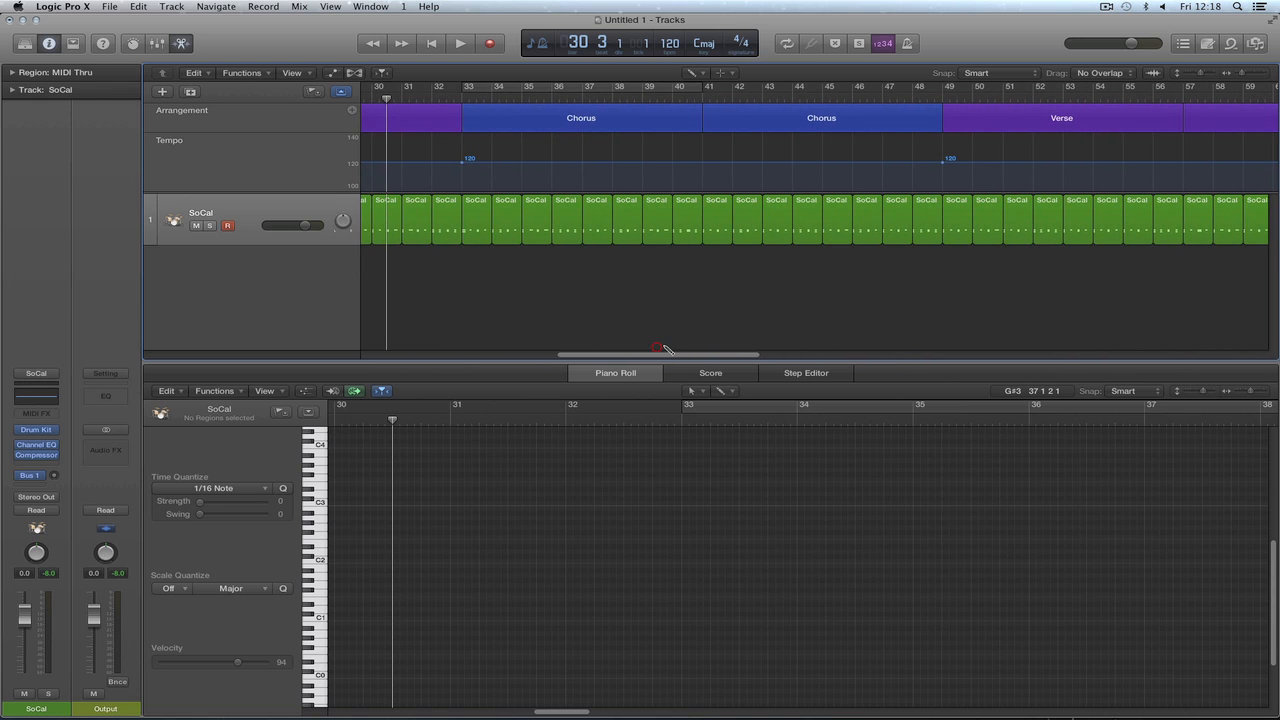
key("t")
left_click(670, 298)
left_click_drag(703, 161, 703, 158)
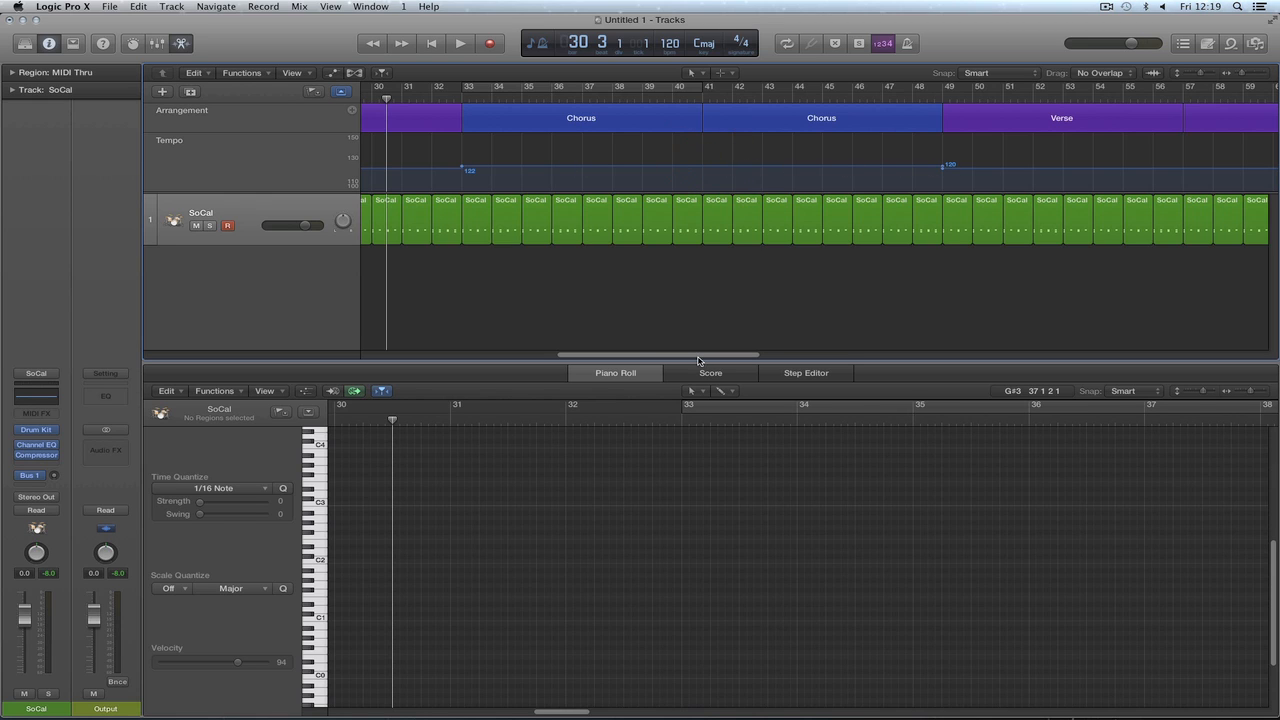
Enlarge the global tracks and raise the tempo of the second Chorus pair, bars 65 to 81, to 122 bpm.
left_click_drag(700, 357, 765, 352)
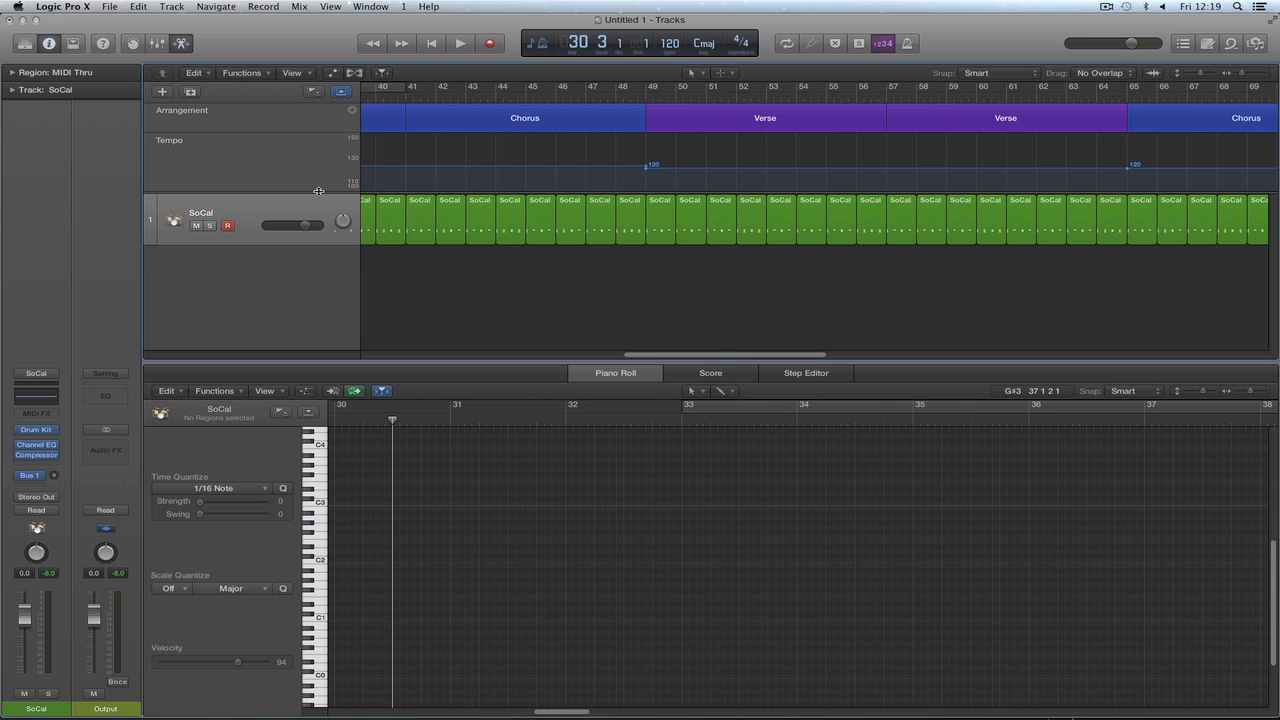
left_click_drag(323, 193, 329, 274)
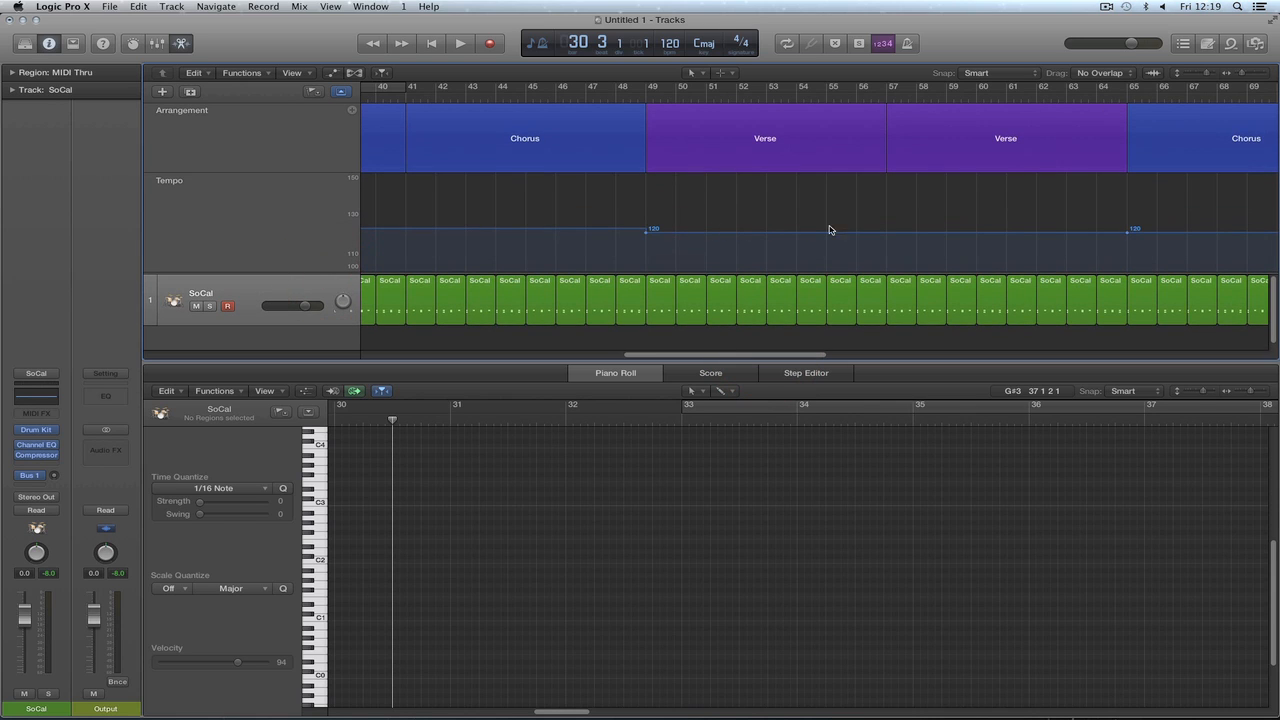
left_click_drag(793, 355, 924, 355)
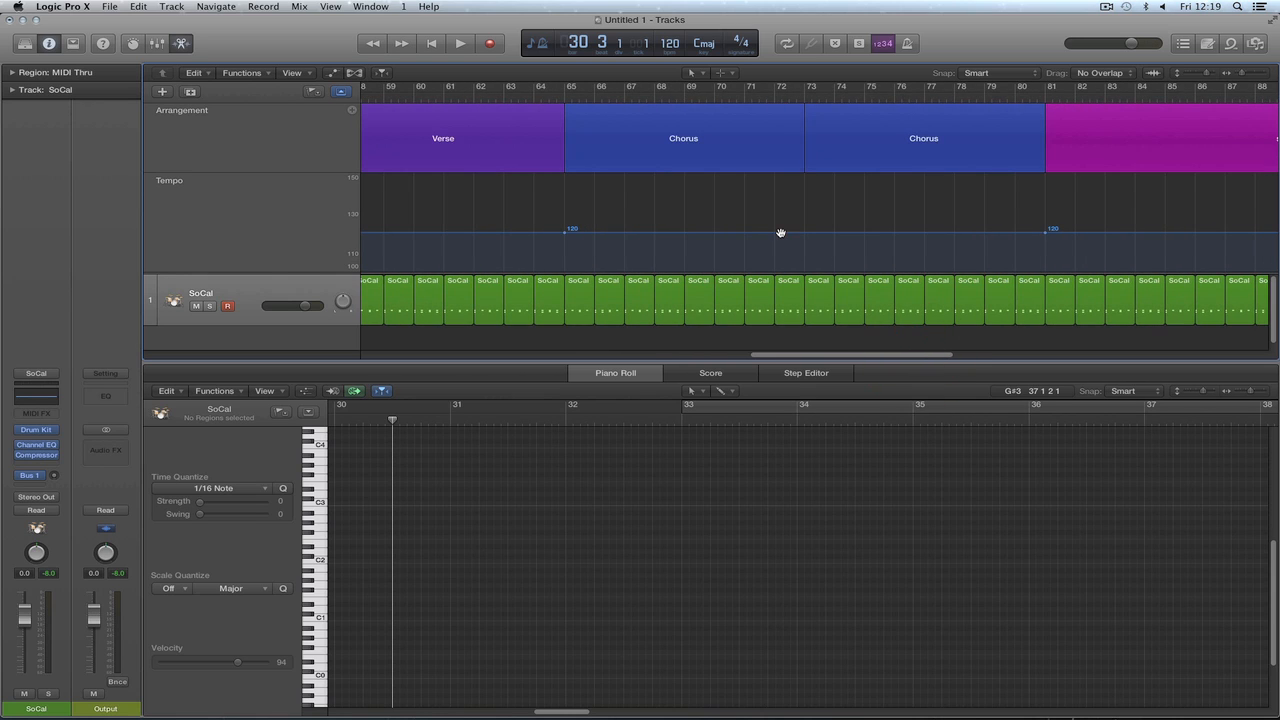
left_click_drag(780, 233, 780, 230)
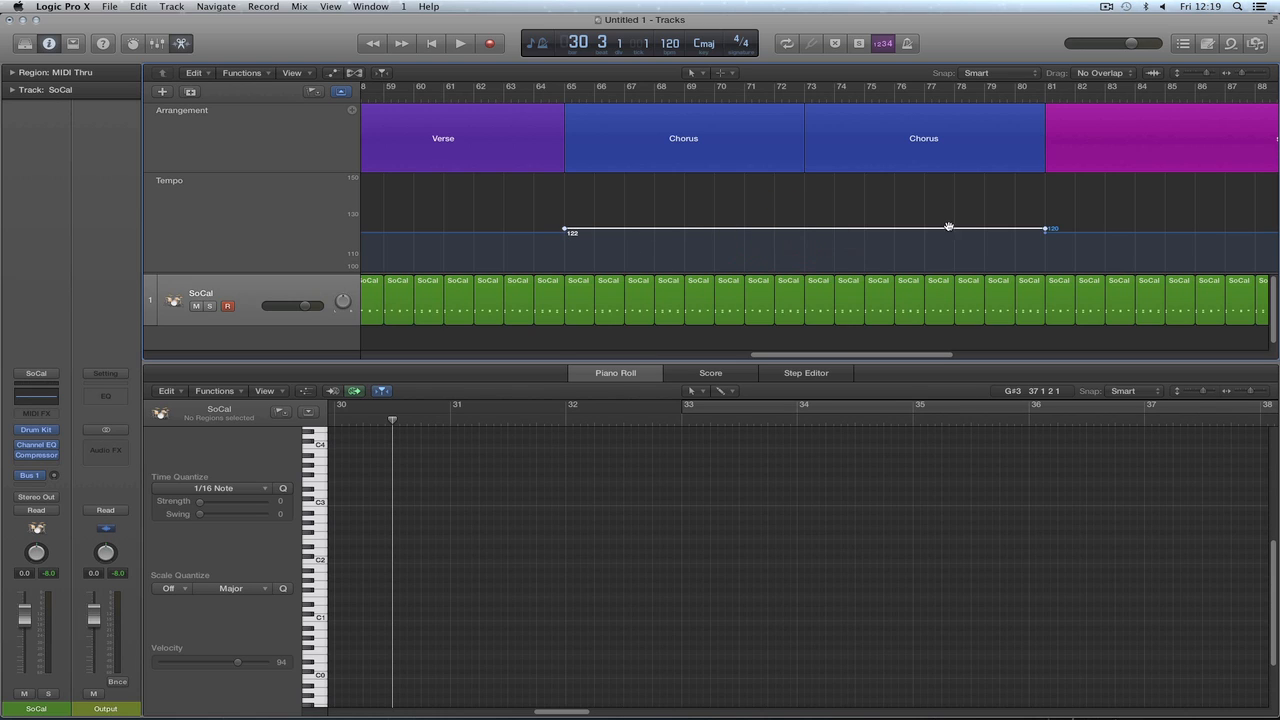
left_click(871, 206)
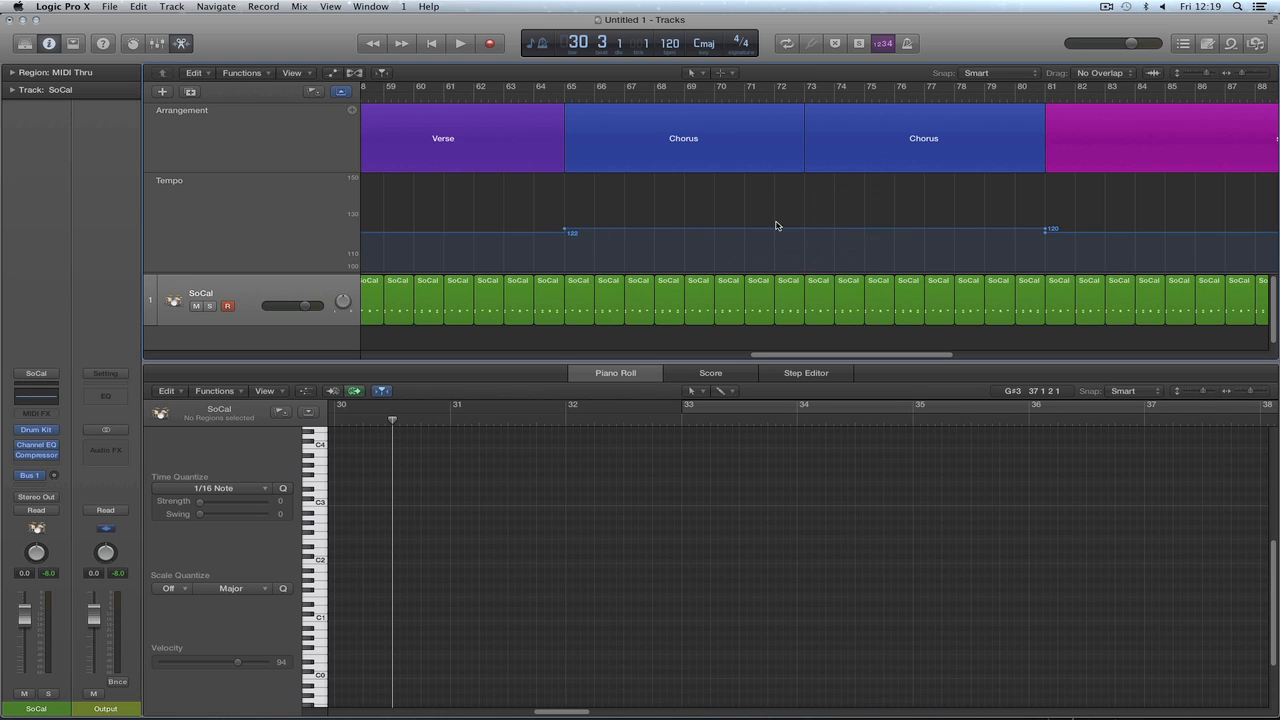
Raise the tempo of the solo section, bars 81 to 97, to 122 bpm.
left_click_drag(880, 357, 925, 360)
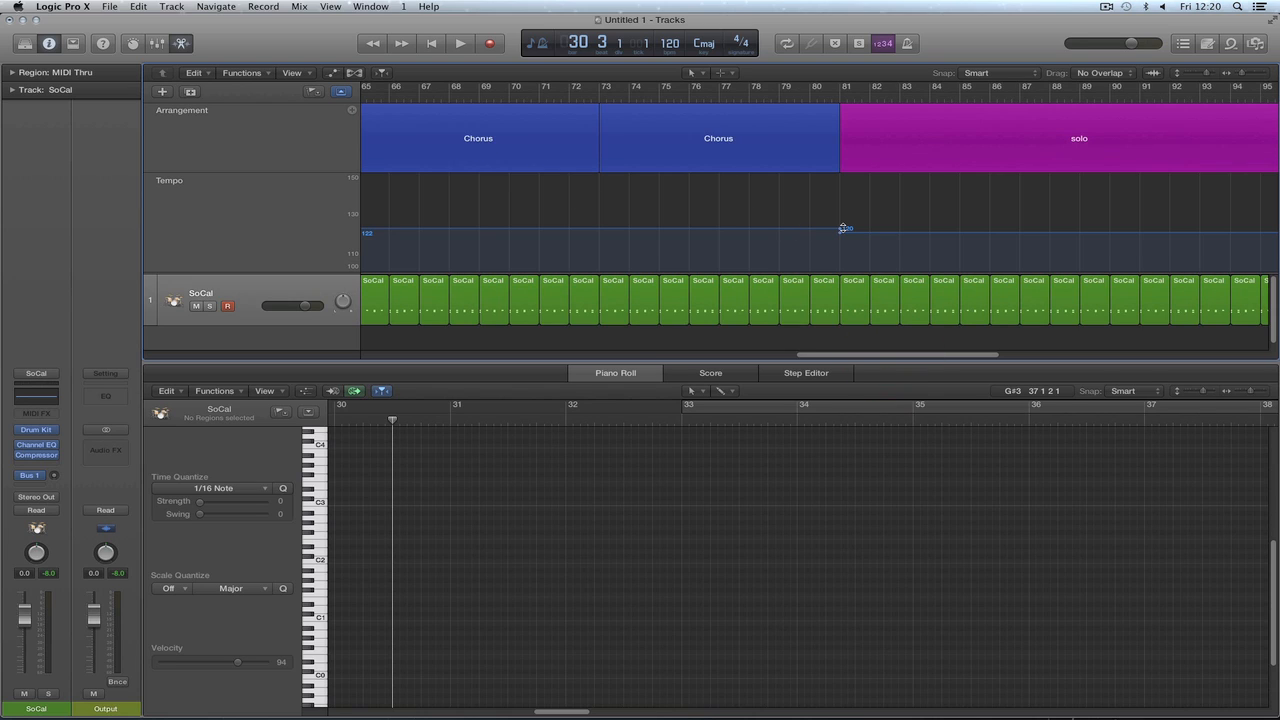
left_click_drag(870, 358, 929, 357)
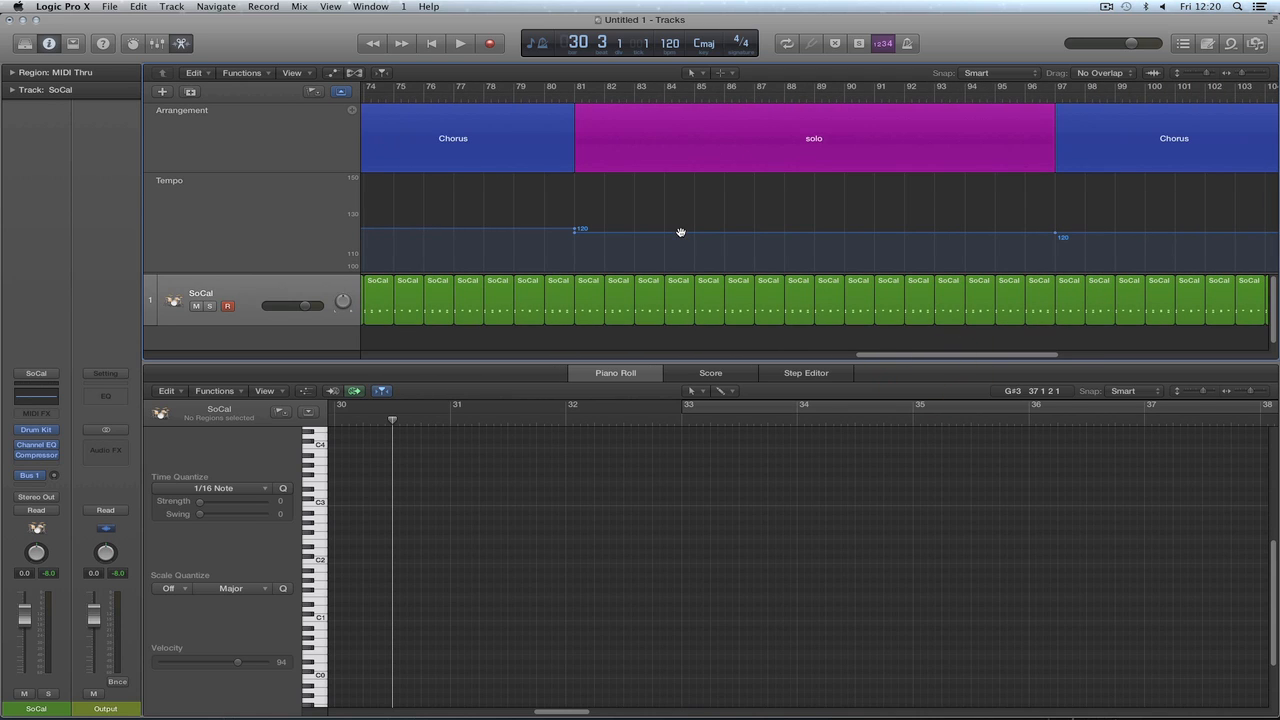
left_click(632, 231)
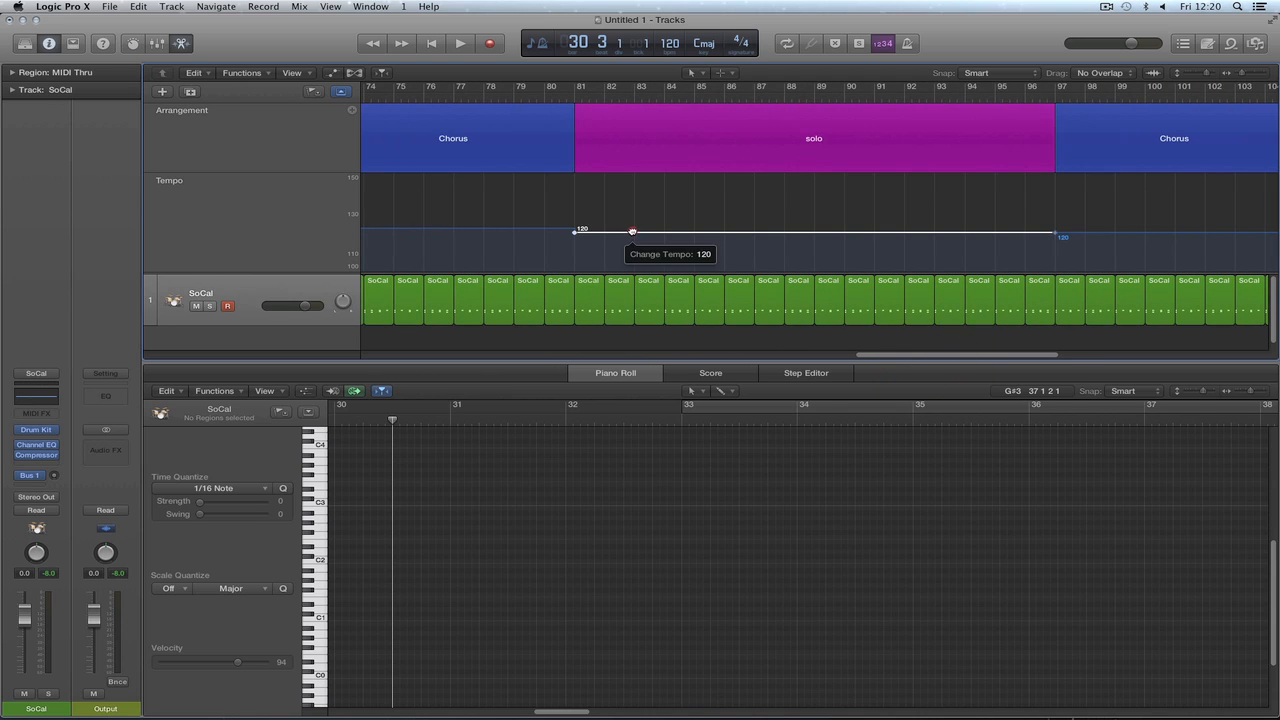
left_click_drag(632, 231, 632, 229)
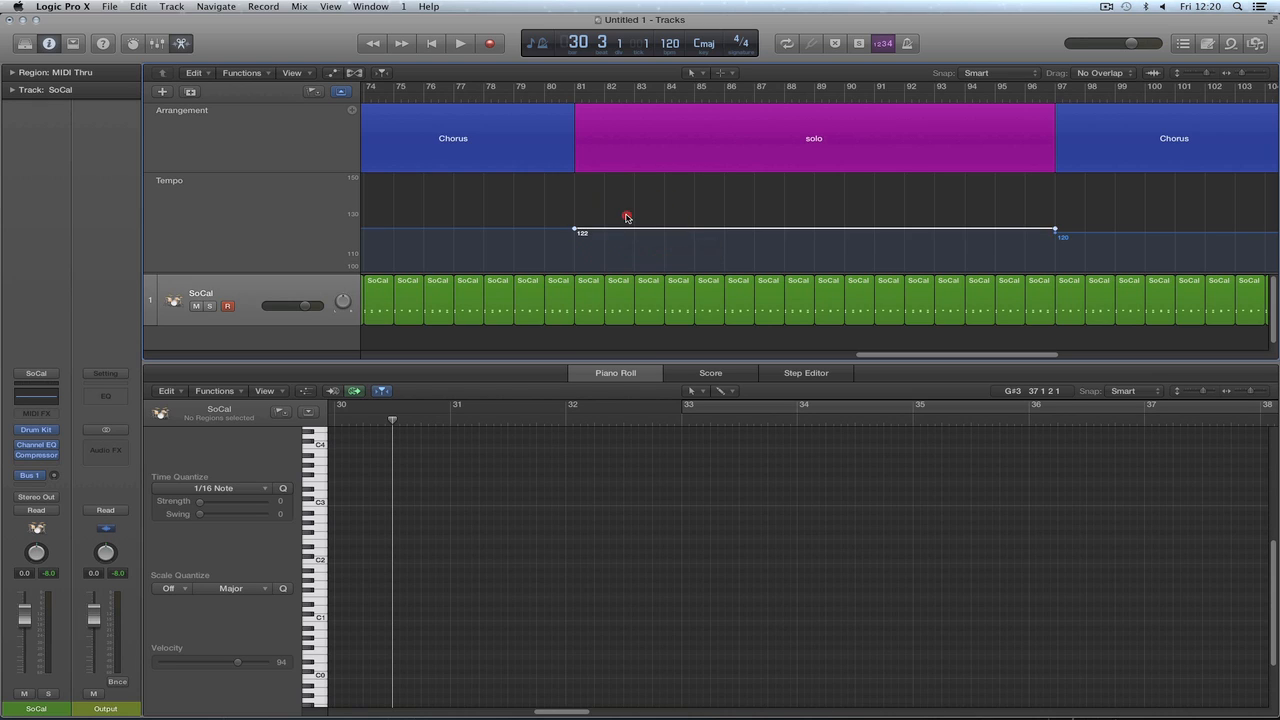
left_click(627, 217)
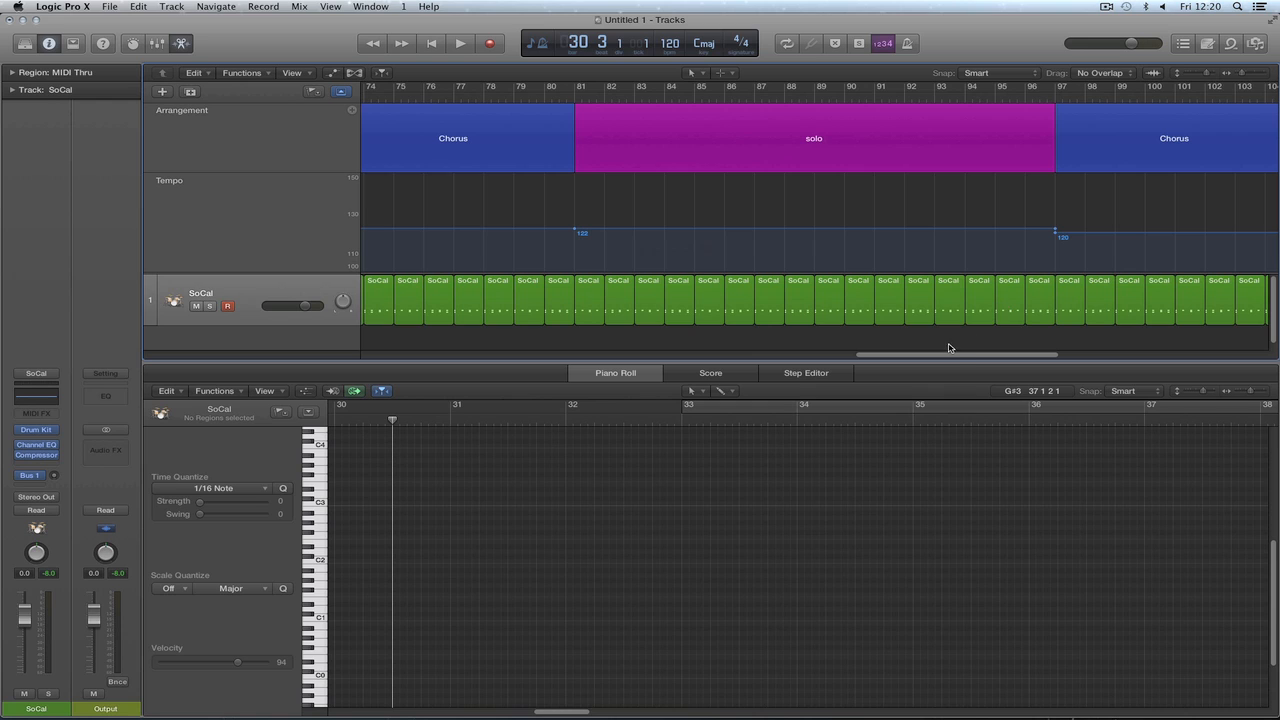
Raise the tempo of the final Chorus sections, from bar 97 onward, to 124 bpm.
left_click_drag(938, 357, 958, 356)
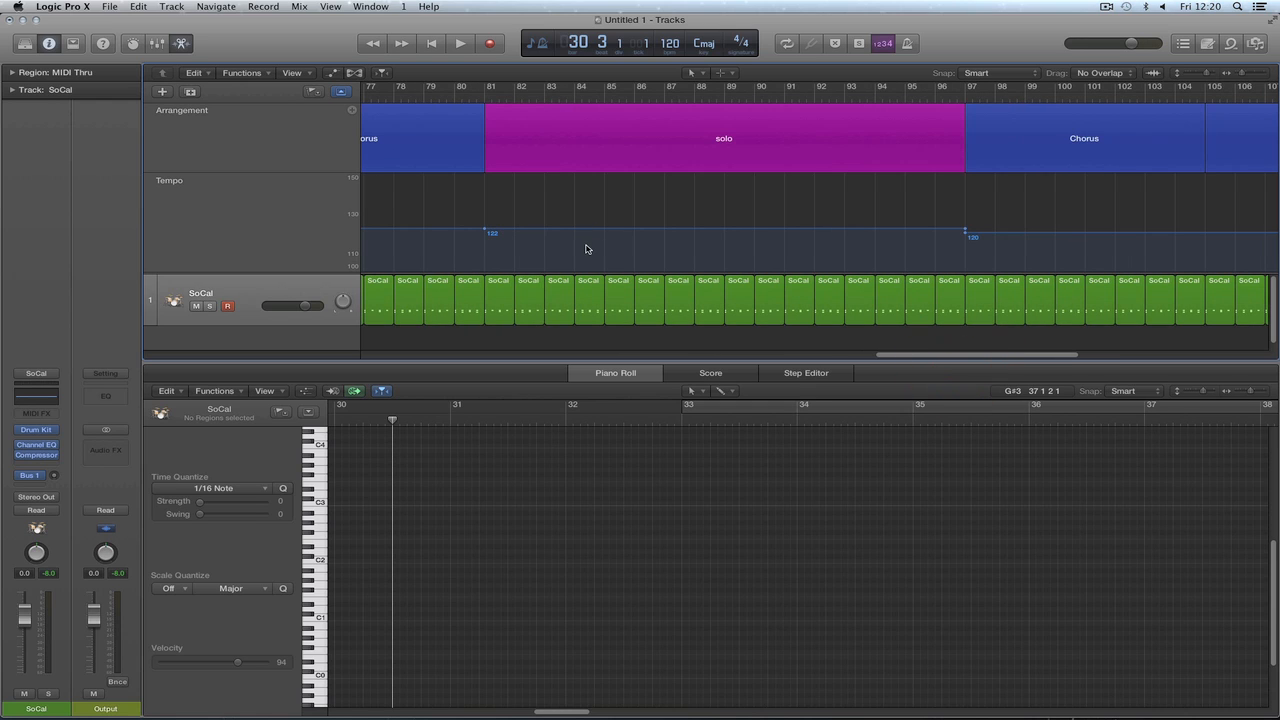
left_click_drag(955, 357, 1021, 356)
left_click_drag(778, 233, 781, 234)
Review the tempo changes section by section, from the Intro at bar 1 to the final Choruses after the solo.
left_click_drag(969, 357, 362, 335)
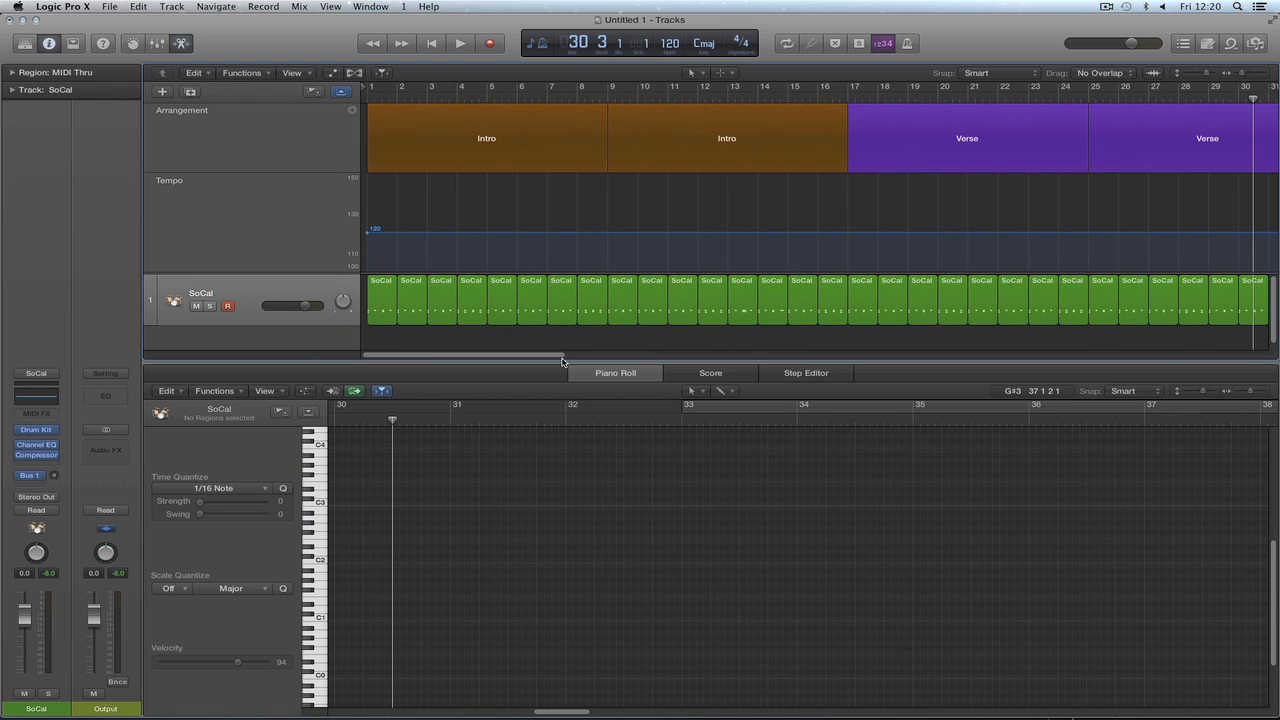
left_click_drag(551, 360, 763, 359)
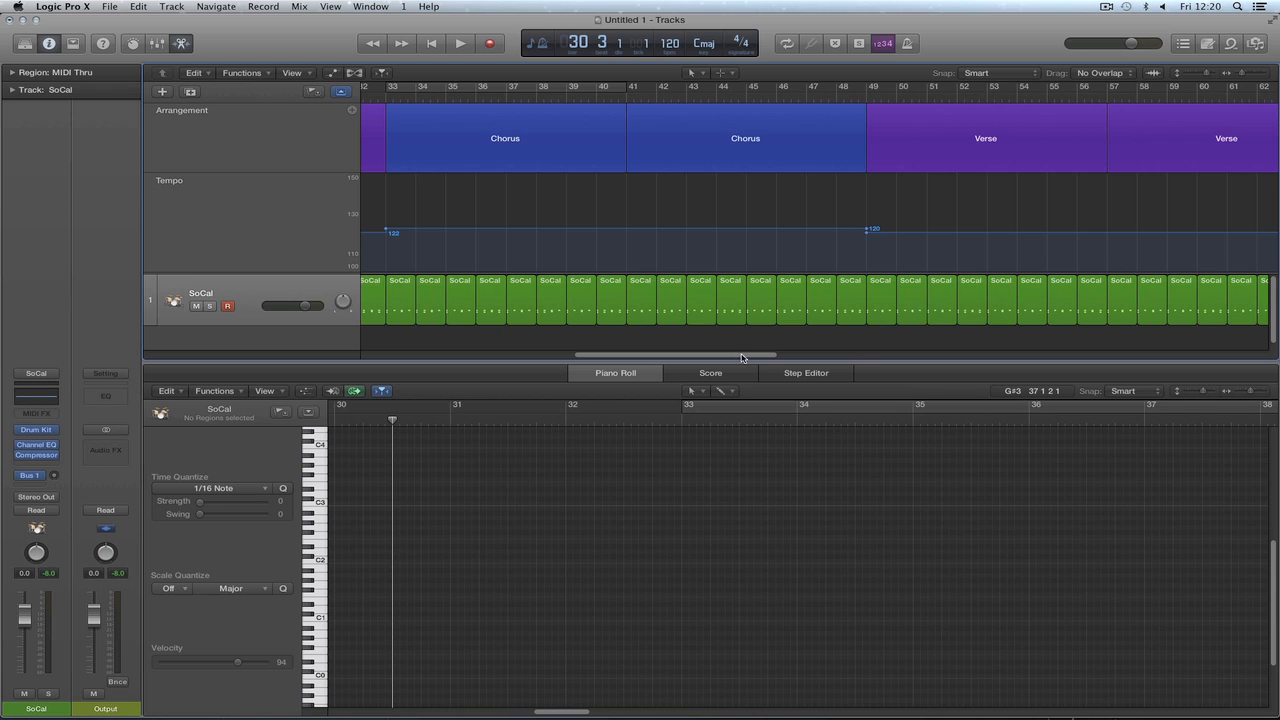
left_click_drag(742, 357, 818, 357)
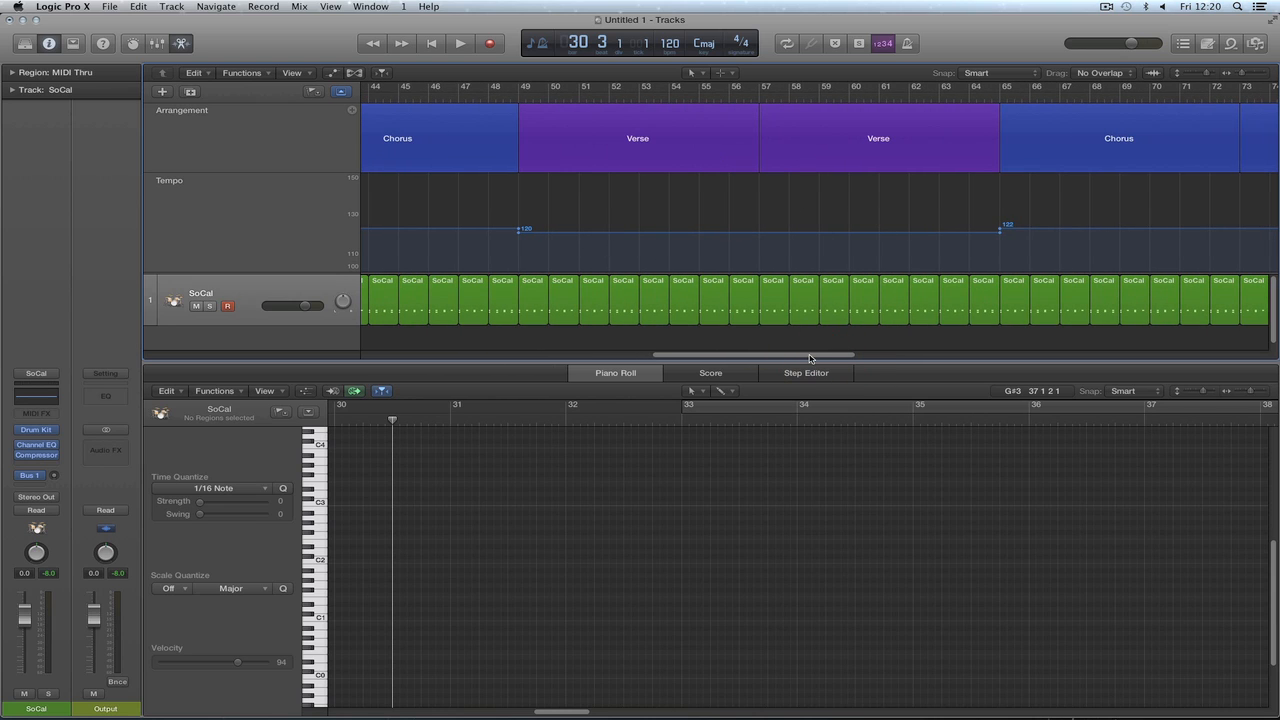
left_click_drag(810, 357, 1072, 357)
left_click(743, 245)
left_click(650, 227)
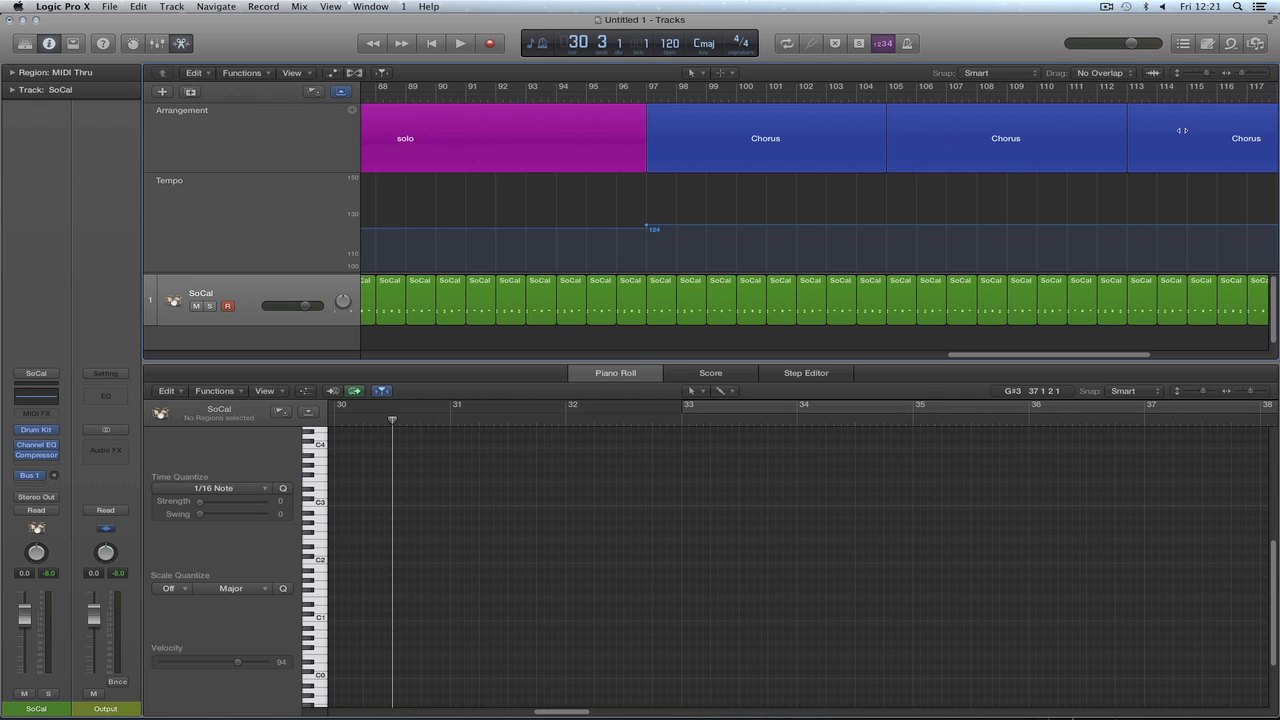
Zoom the arrangement out, return to bar 1 and shrink the global tracks to their compact height.
left_click_drag(1241, 74, 1236, 74)
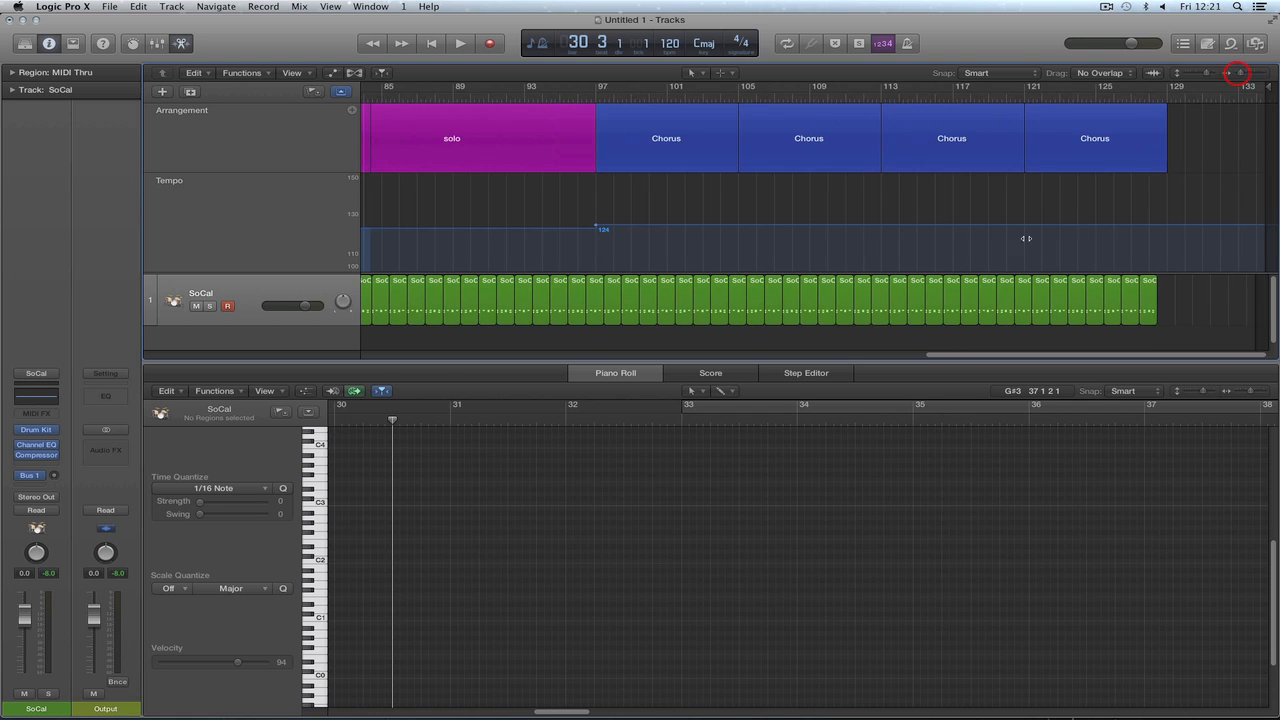
left_click_drag(966, 360, 337, 349)
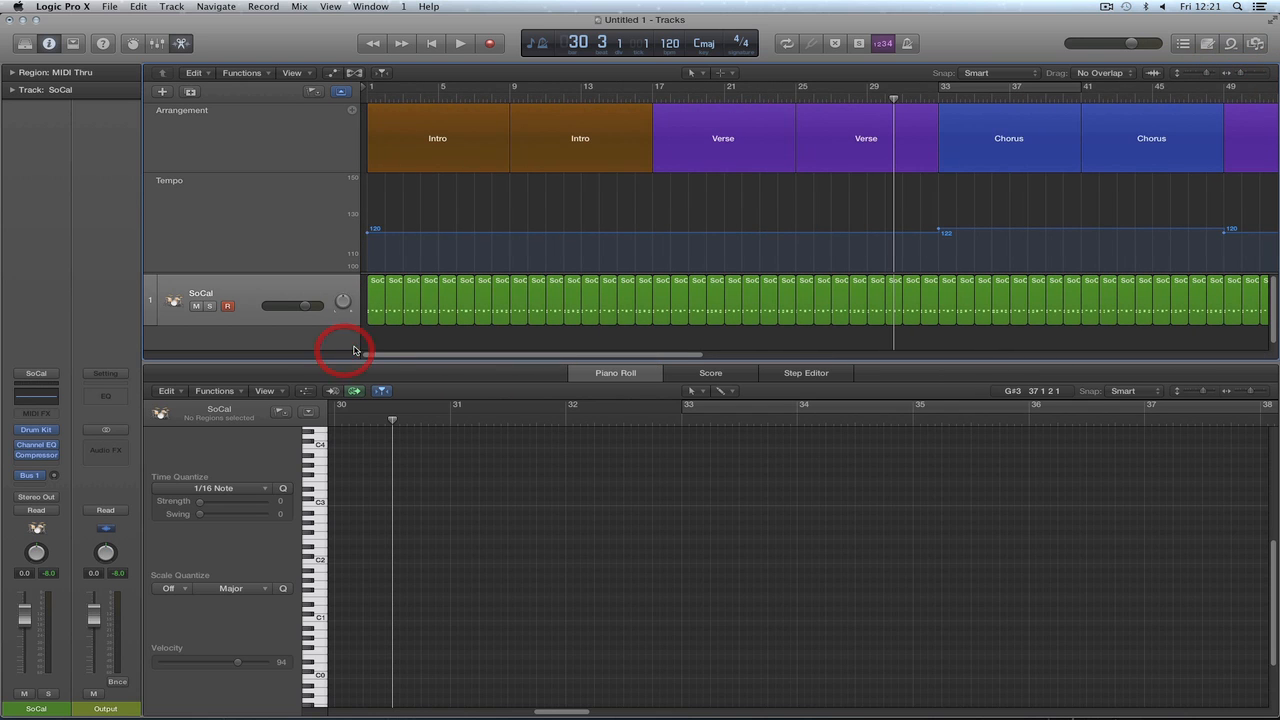
left_click_drag(322, 274, 332, 173)
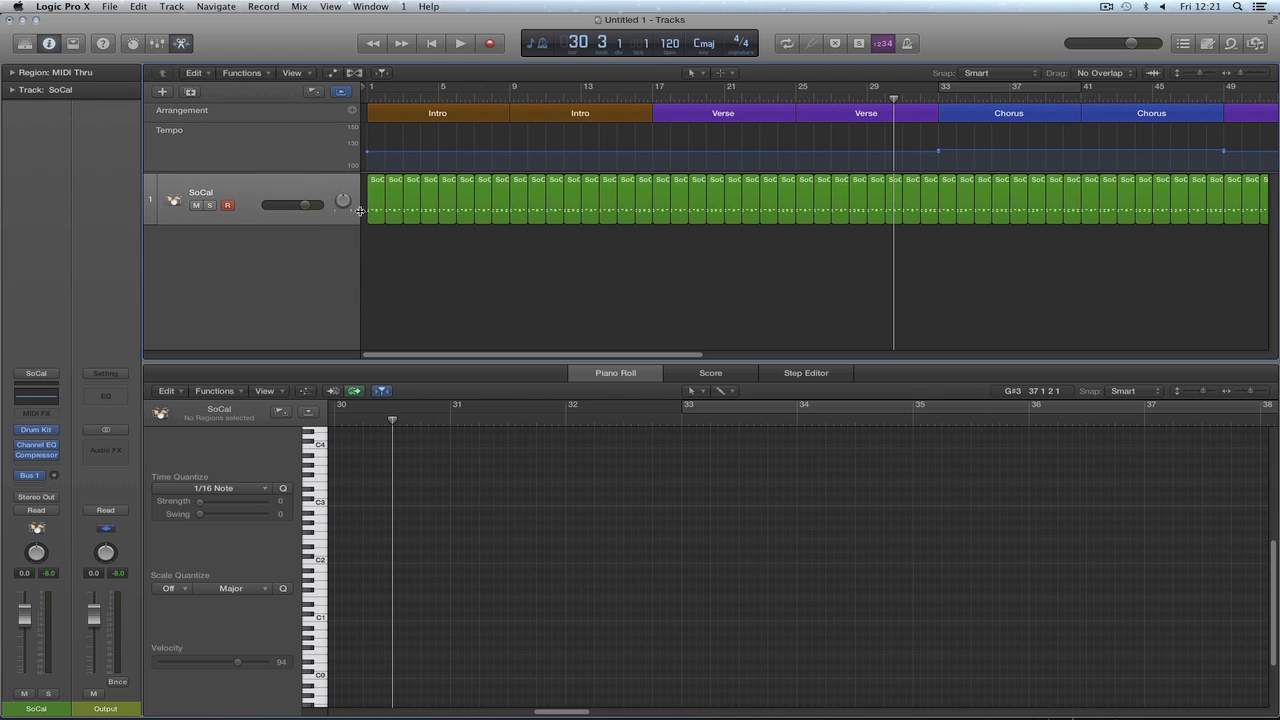
Select the drum regions under the first Intro, the first Chorus pair and the second Verse pair in turn to examine the part each section plays.
left_click_drag(366, 205, 478, 220)
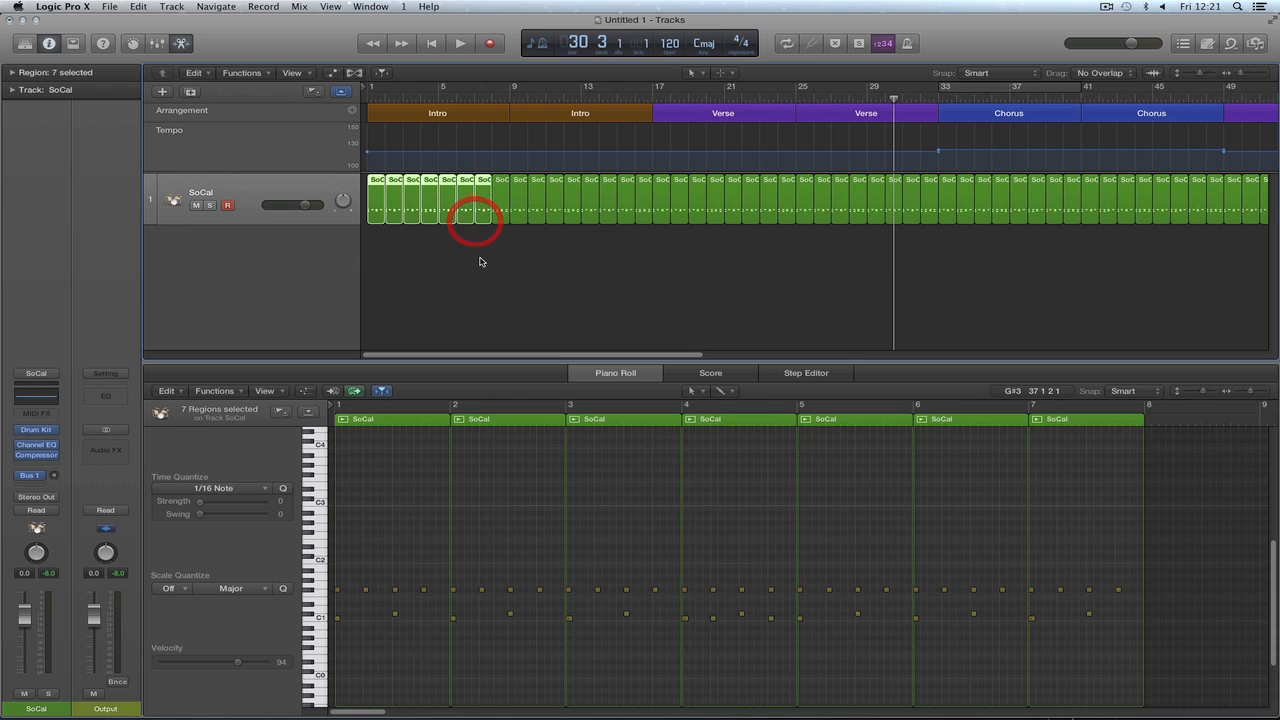
left_click_drag(366, 205, 500, 215)
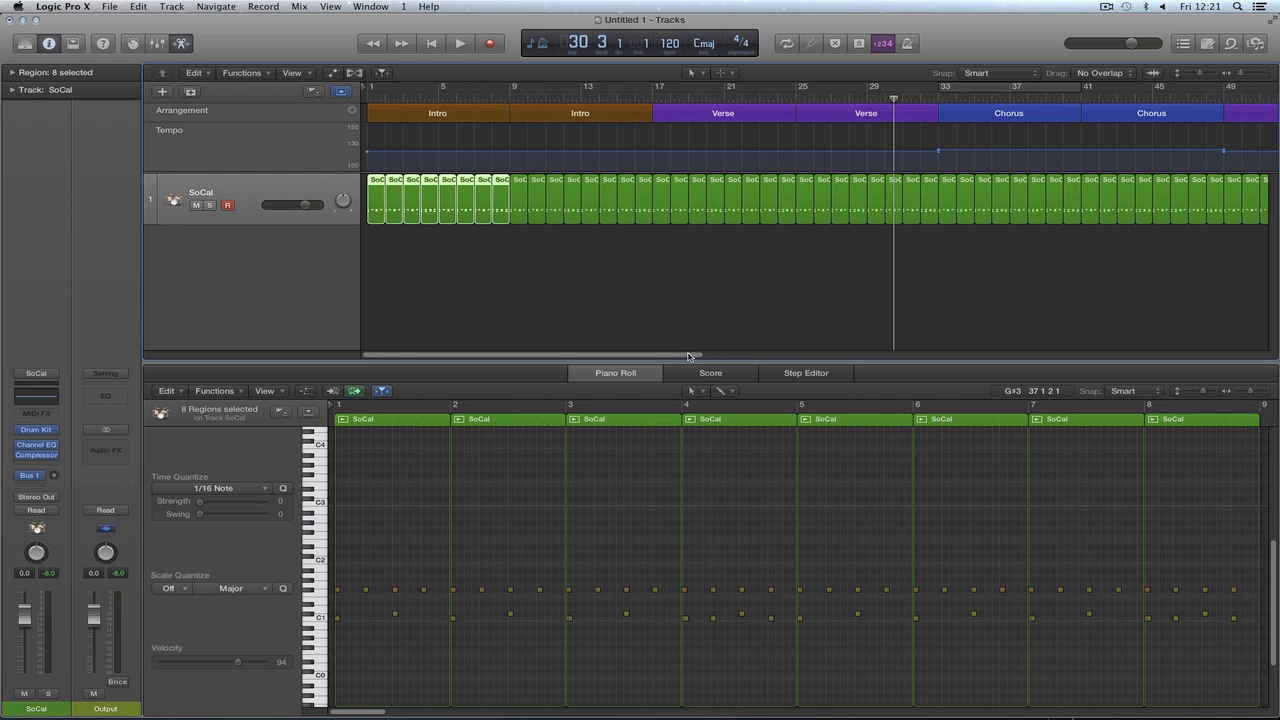
left_click_drag(688, 357, 803, 357)
left_click(652, 222)
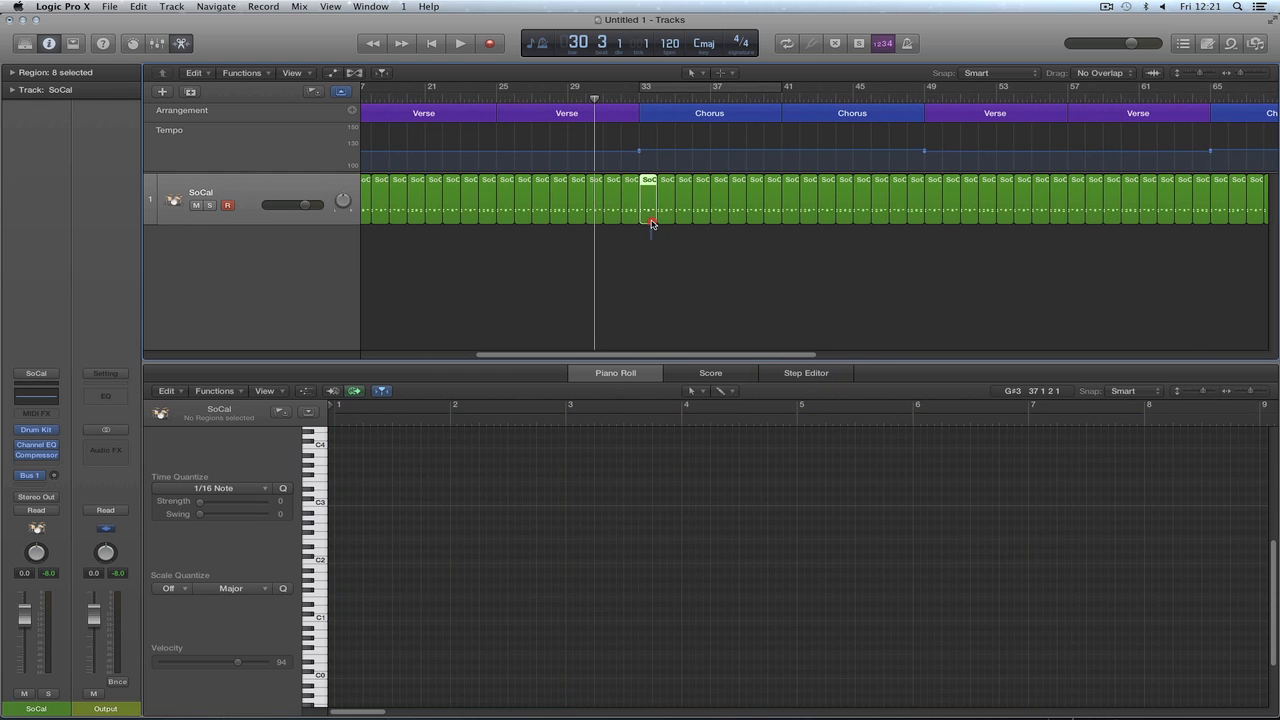
left_click_drag(652, 222, 779, 221)
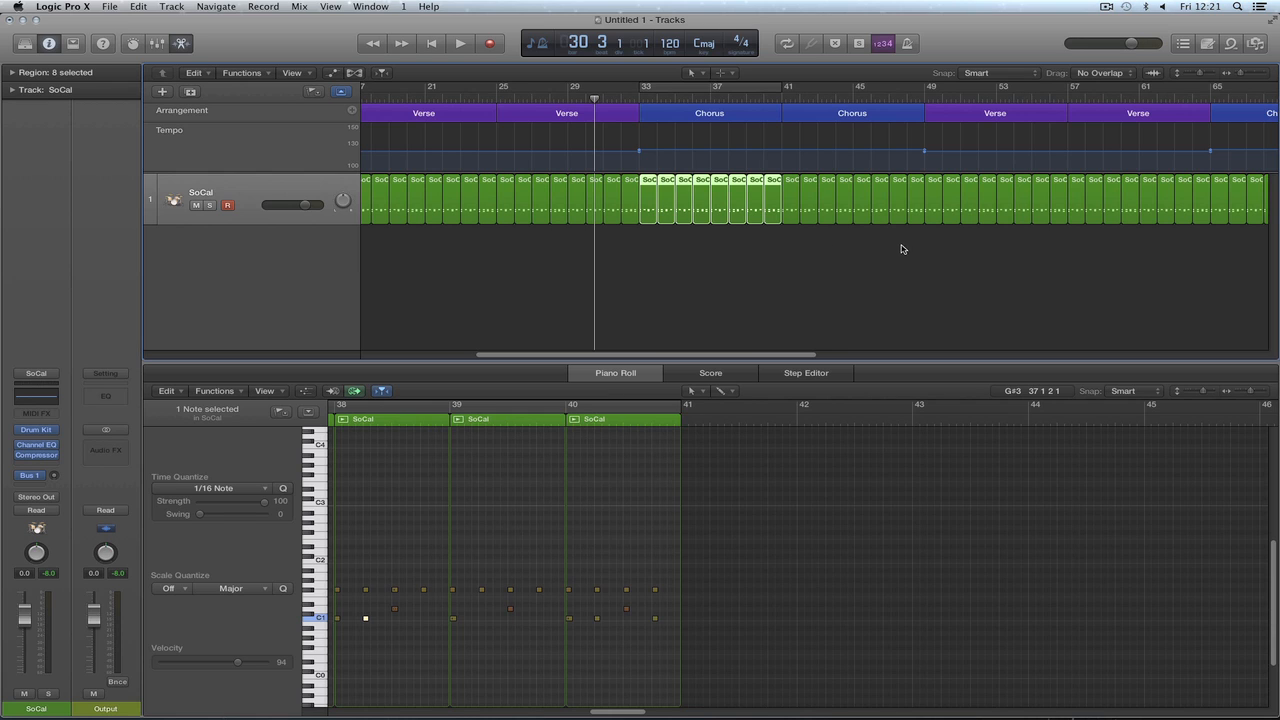
left_click_drag(910, 238, 648, 195)
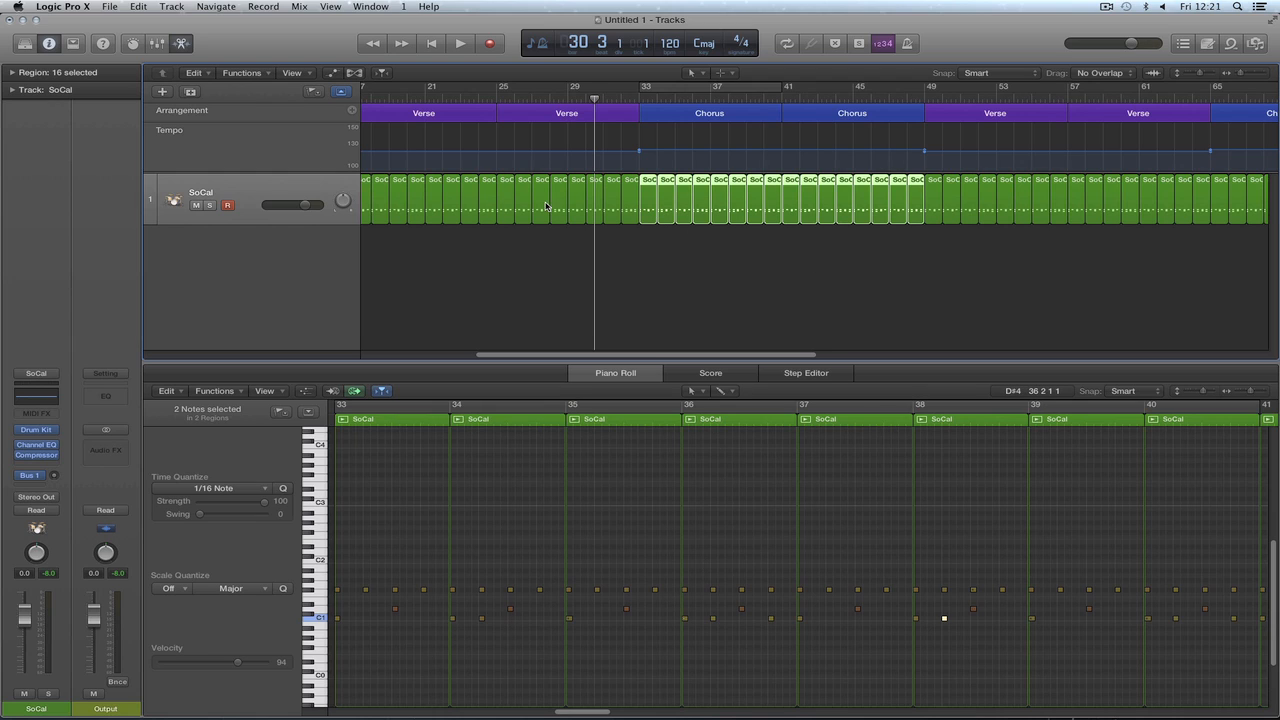
left_click_drag(760, 353, 838, 354)
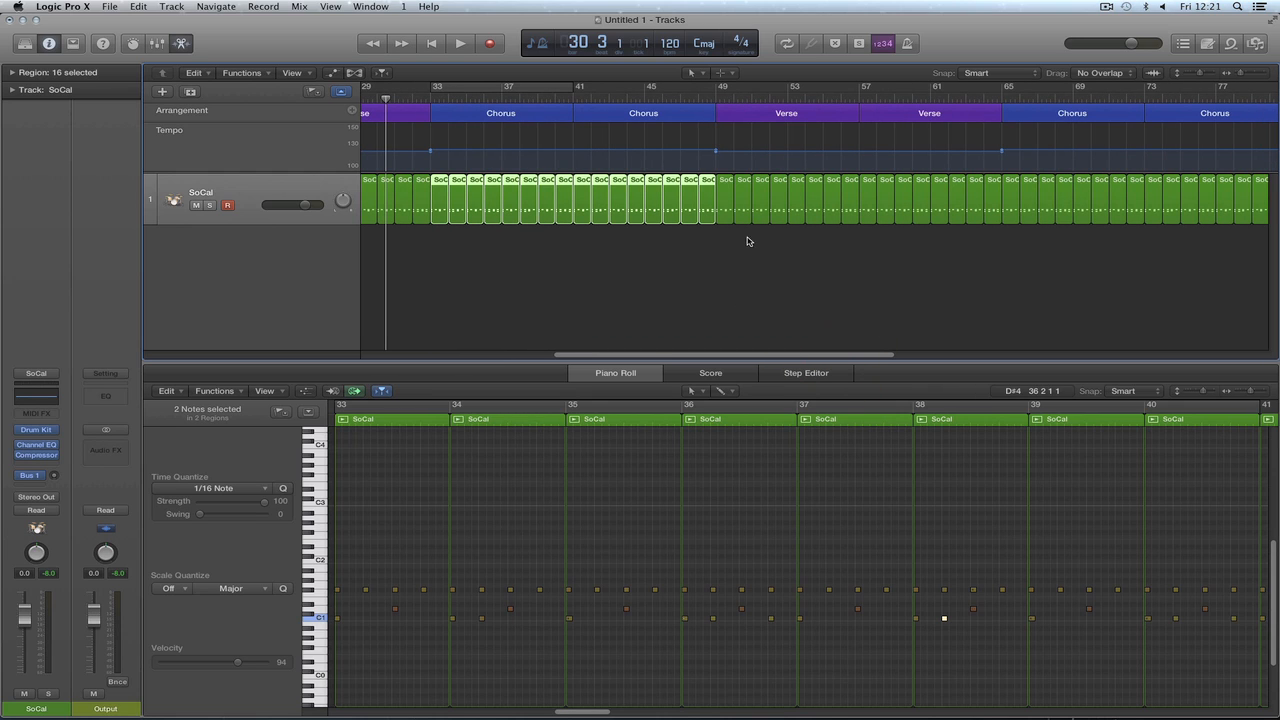
left_click_drag(728, 237, 984, 224)
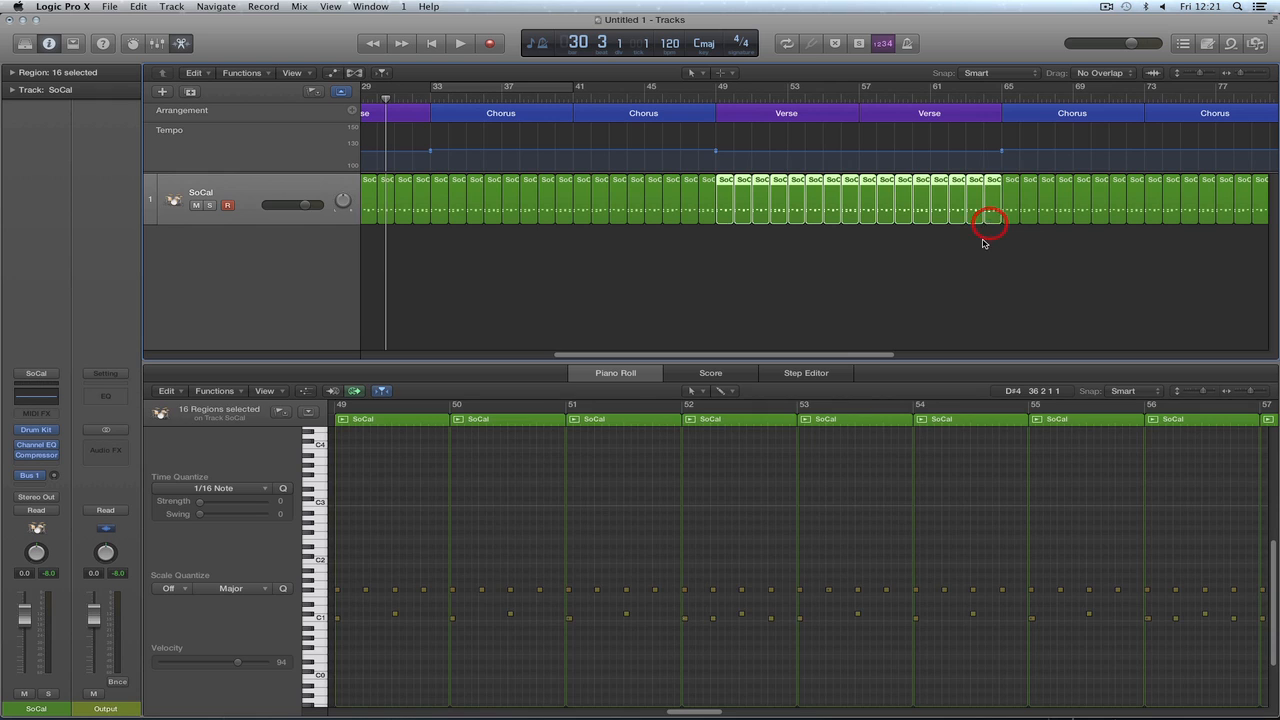
left_click(820, 260)
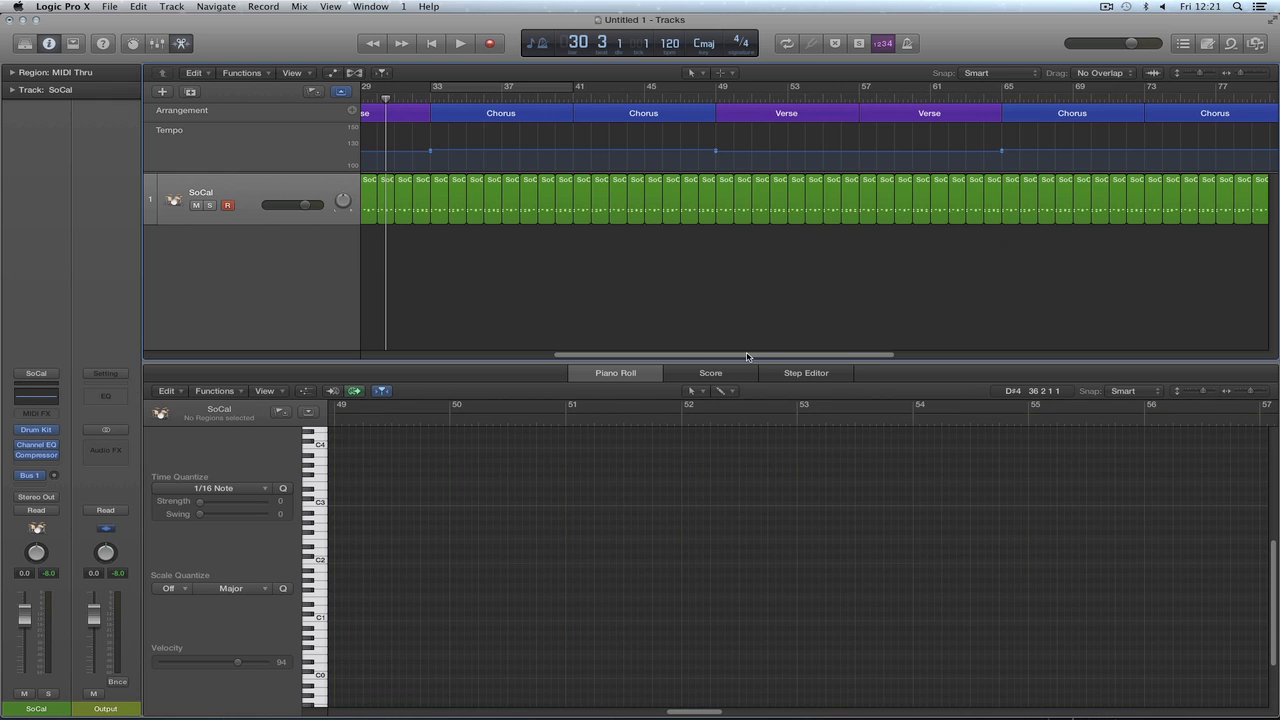
left_click_drag(750, 356, 528, 356)
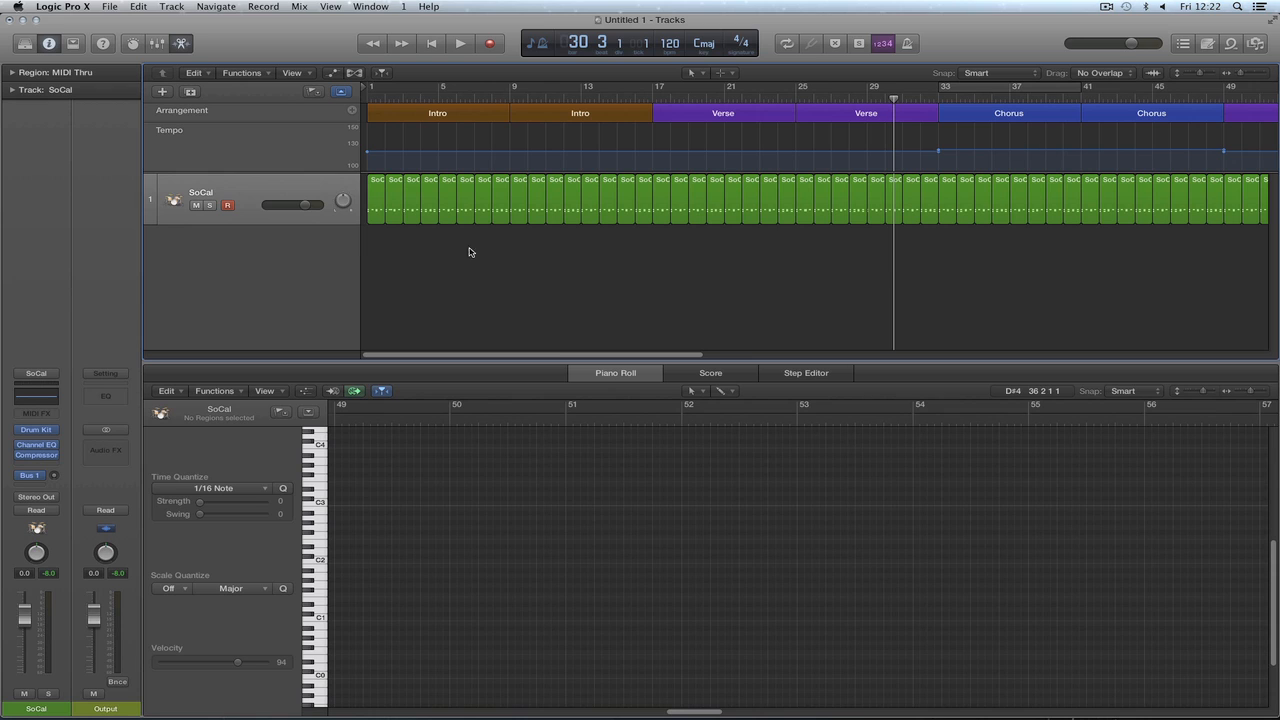
Create one audio track with Input 1 as its source and Output 1 + 2 as its output.
left_click(164, 92)
left_click(639, 54)
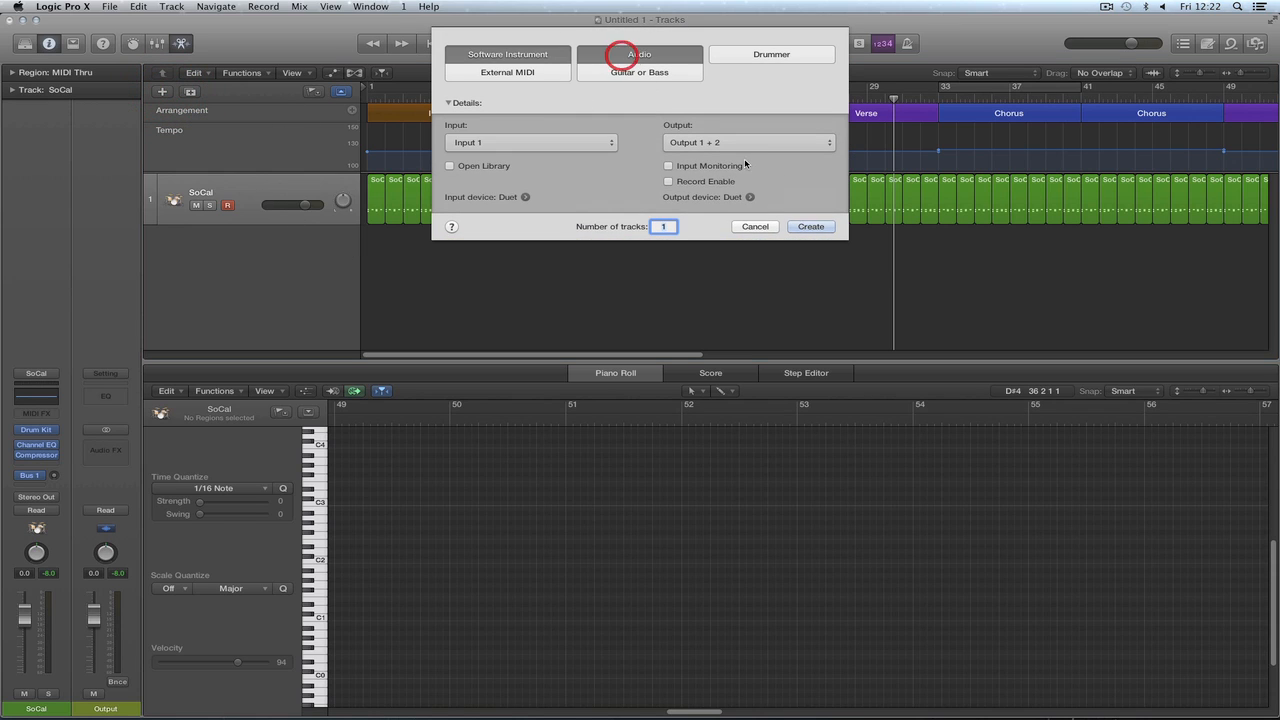
left_click(809, 227)
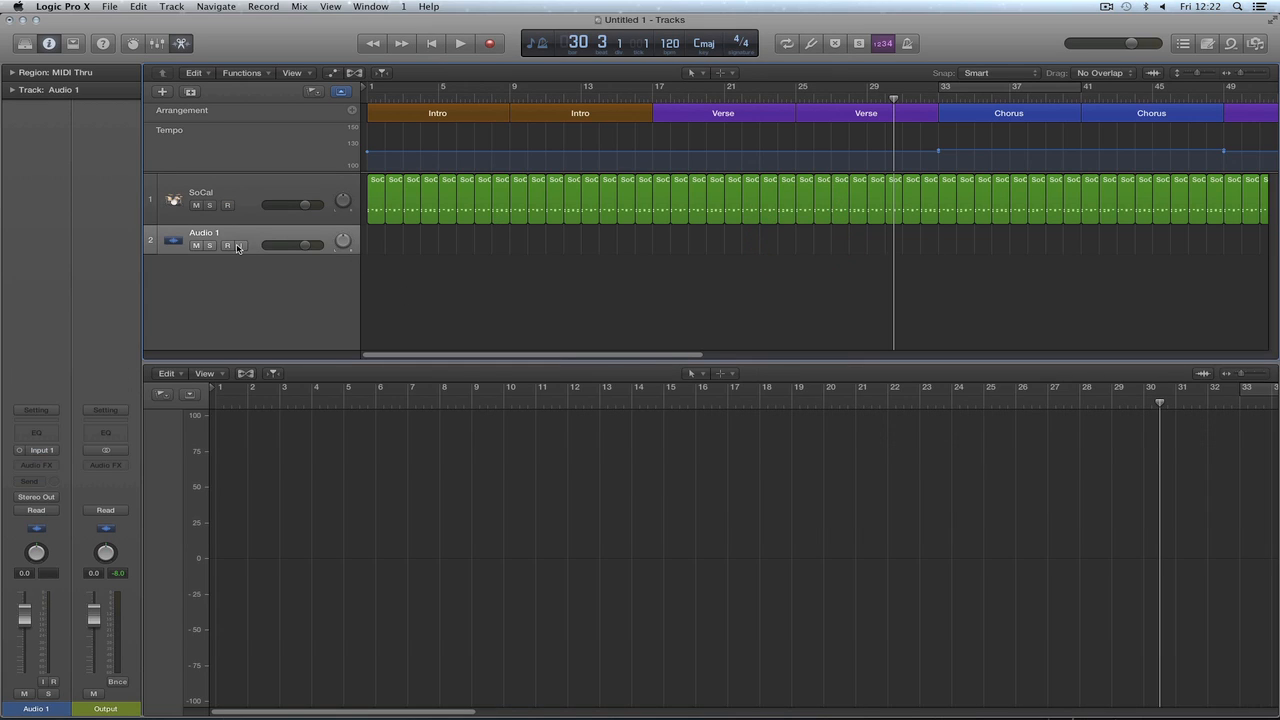
Load the Natural Strum acoustic guitar patch from the Library onto the new audio track.
left_click(27, 43)
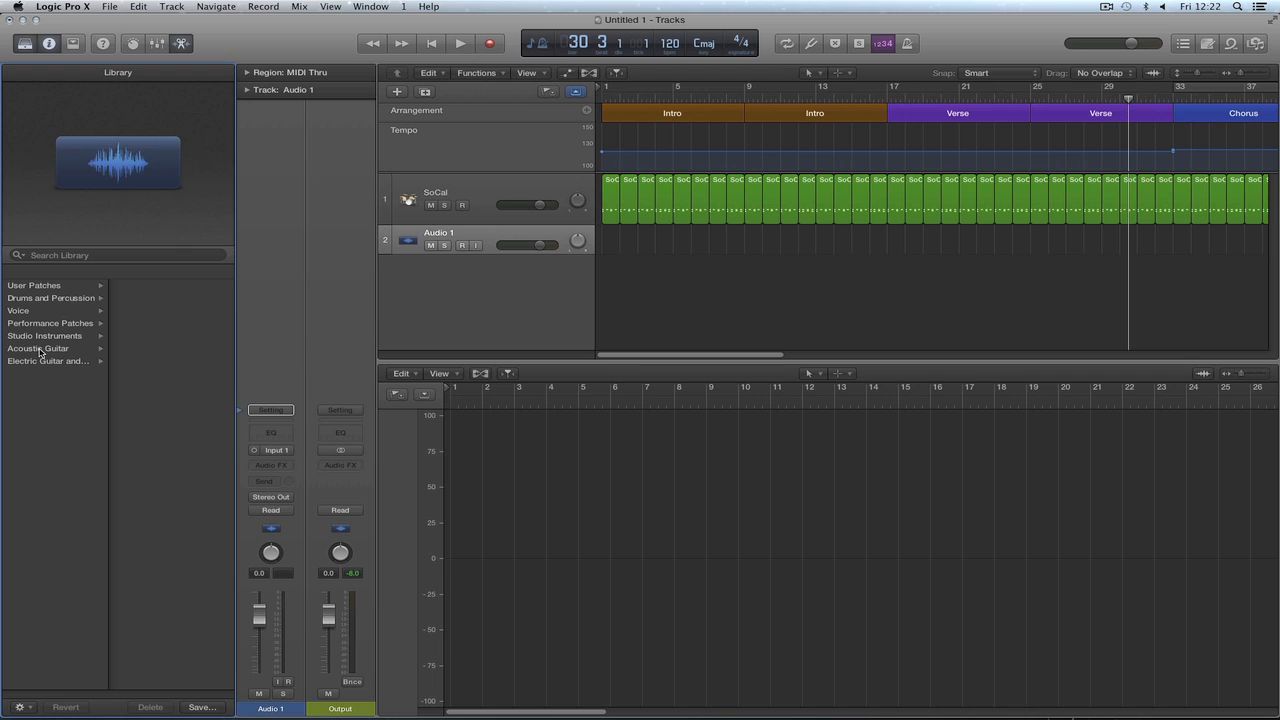
left_click(40, 350)
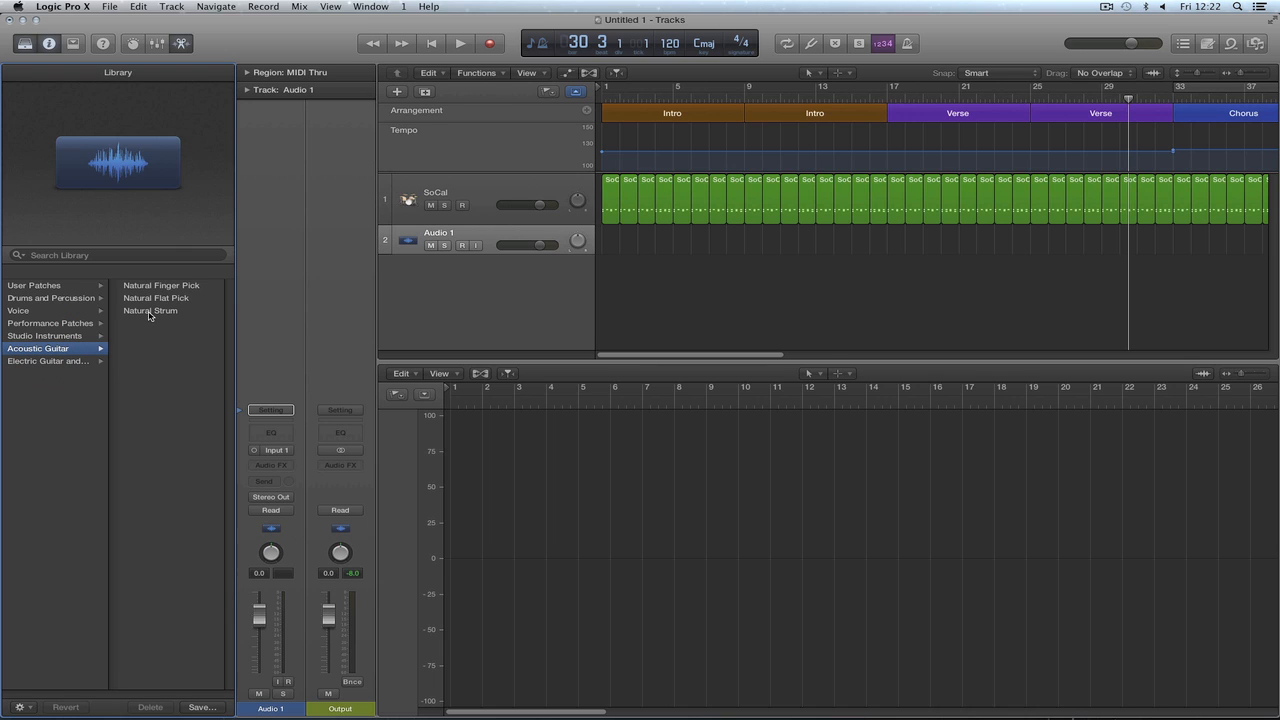
left_click(150, 311)
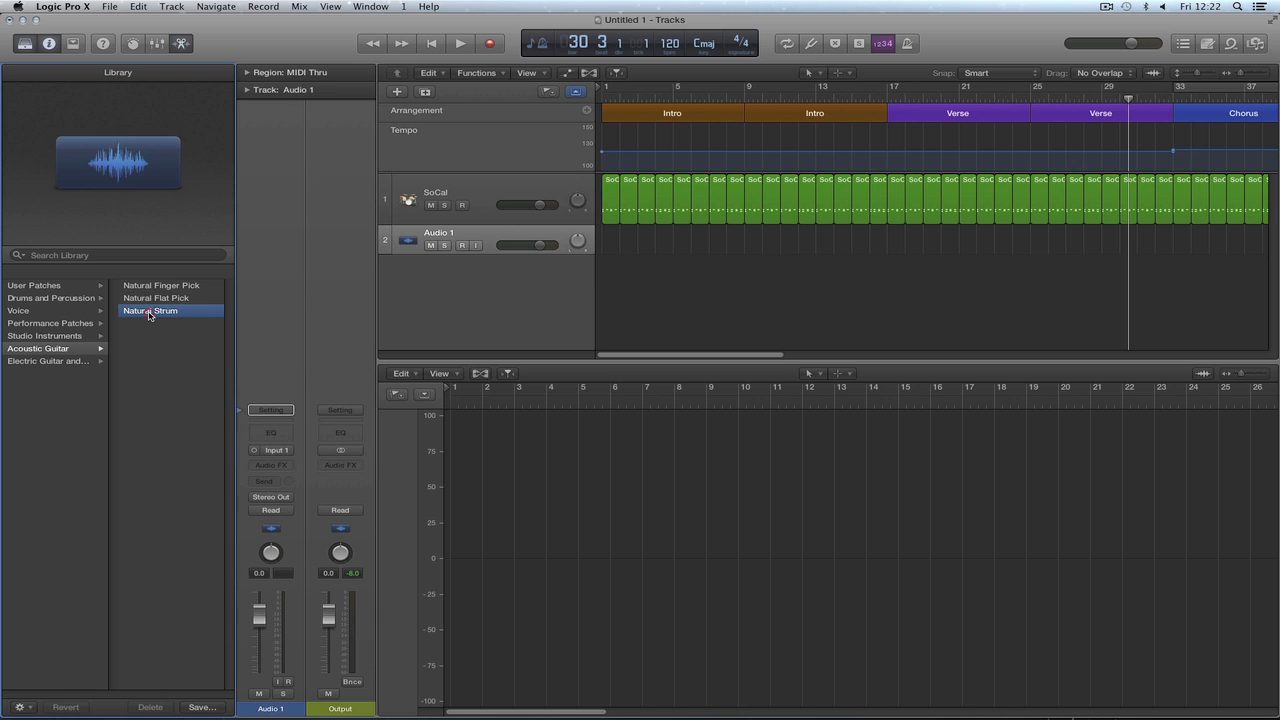
left_click(25, 43)
Check the guitar with input monitoring, set the Natural Strum track's volume to -1.9 dB and make the track slightly taller.
left_click(241, 246)
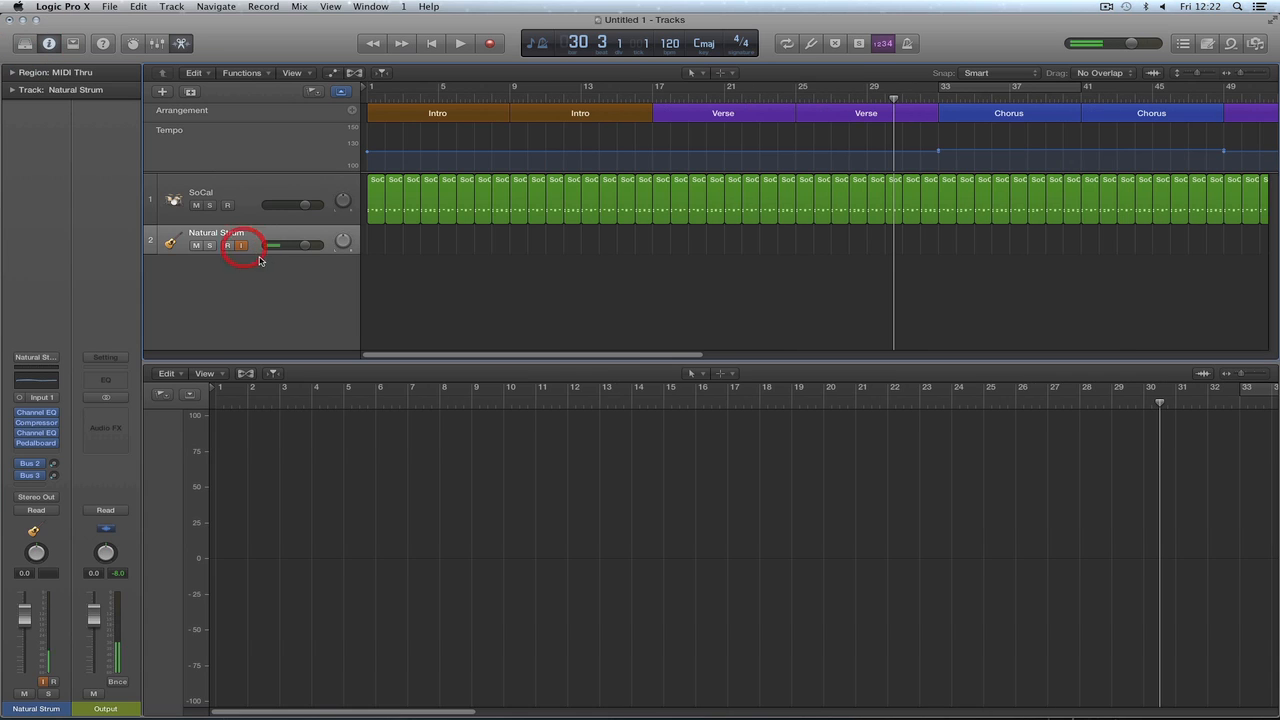
left_click_drag(303, 248, 297, 251)
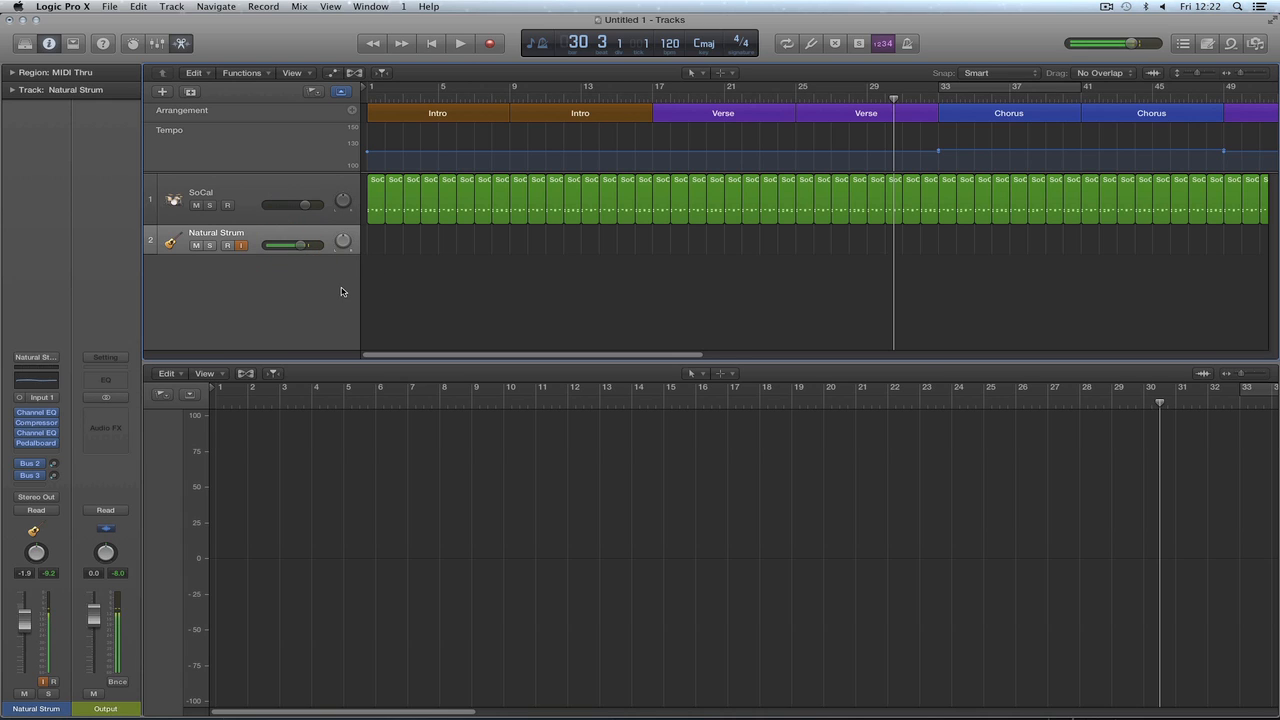
left_click_drag(266, 253, 265, 266)
left_click(241, 249)
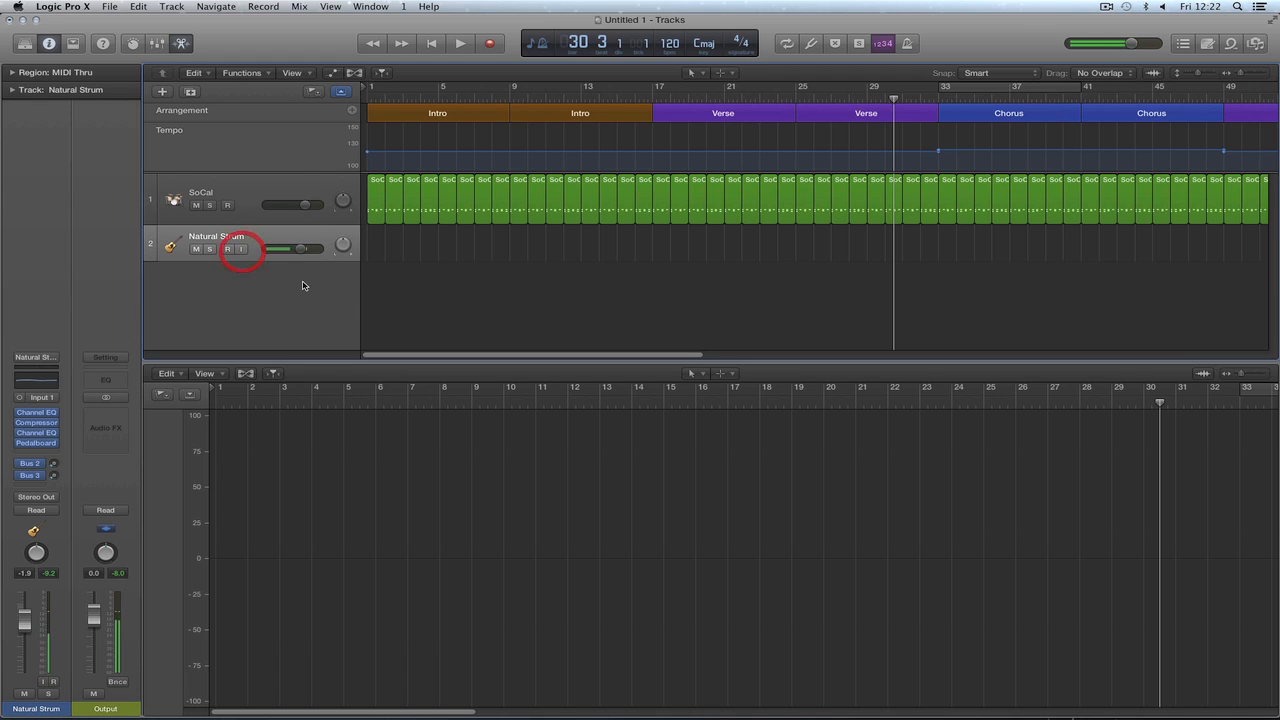
Save the project as "logic song friday 1" and hide the editor below the tracks.
left_click(108, 11)
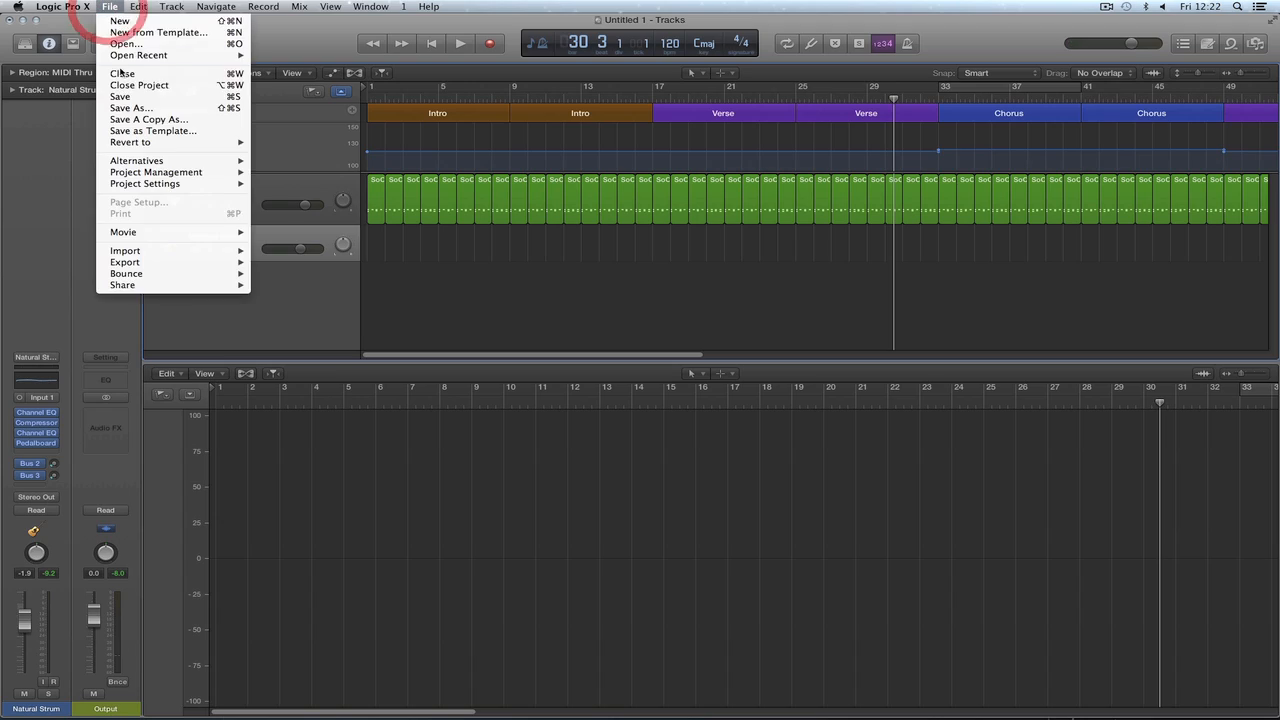
left_click(115, 97)
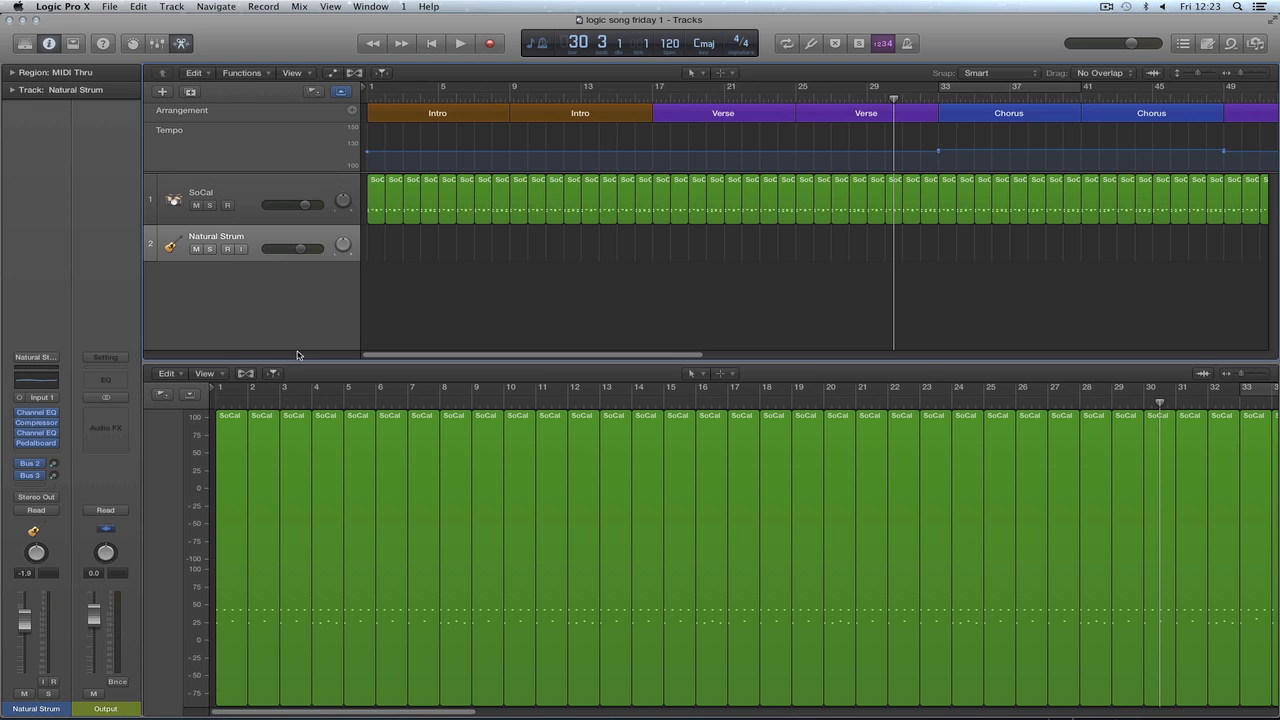
key("e")
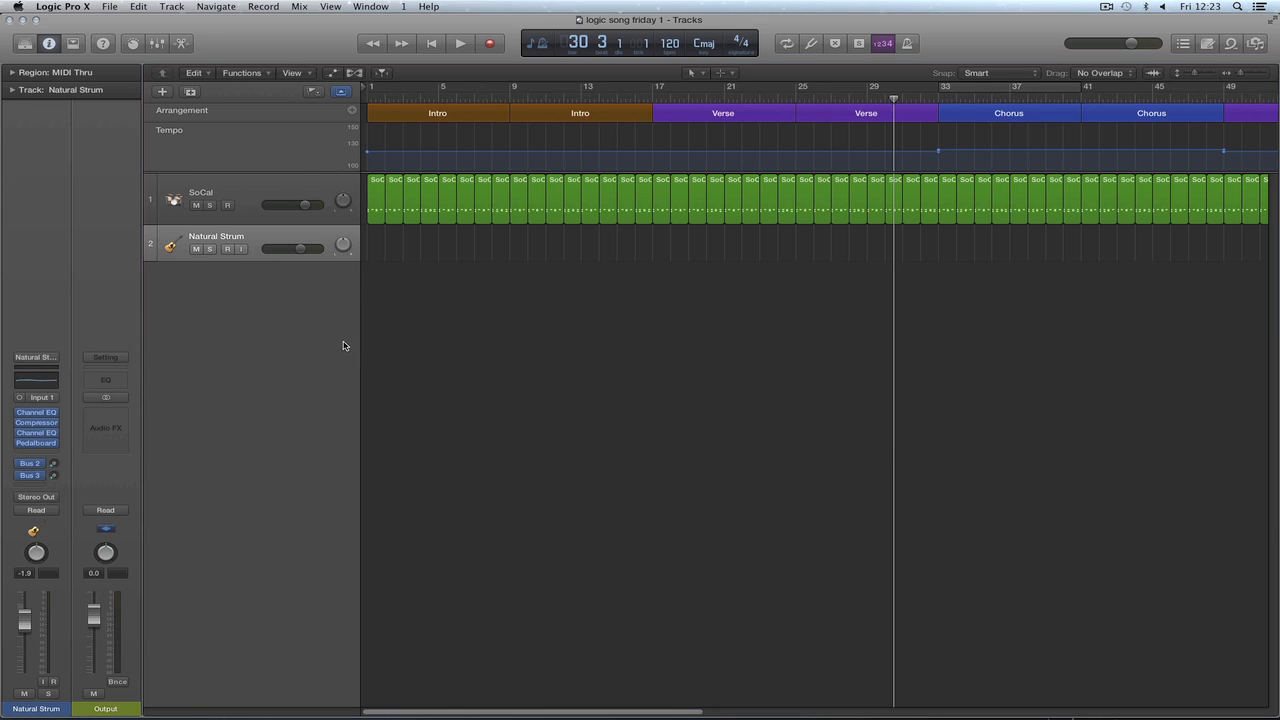
Monitor the guitar input and balance the levels, raising the SoCal drums to +4.6 dB and the master volume slightly.
left_click(243, 250)
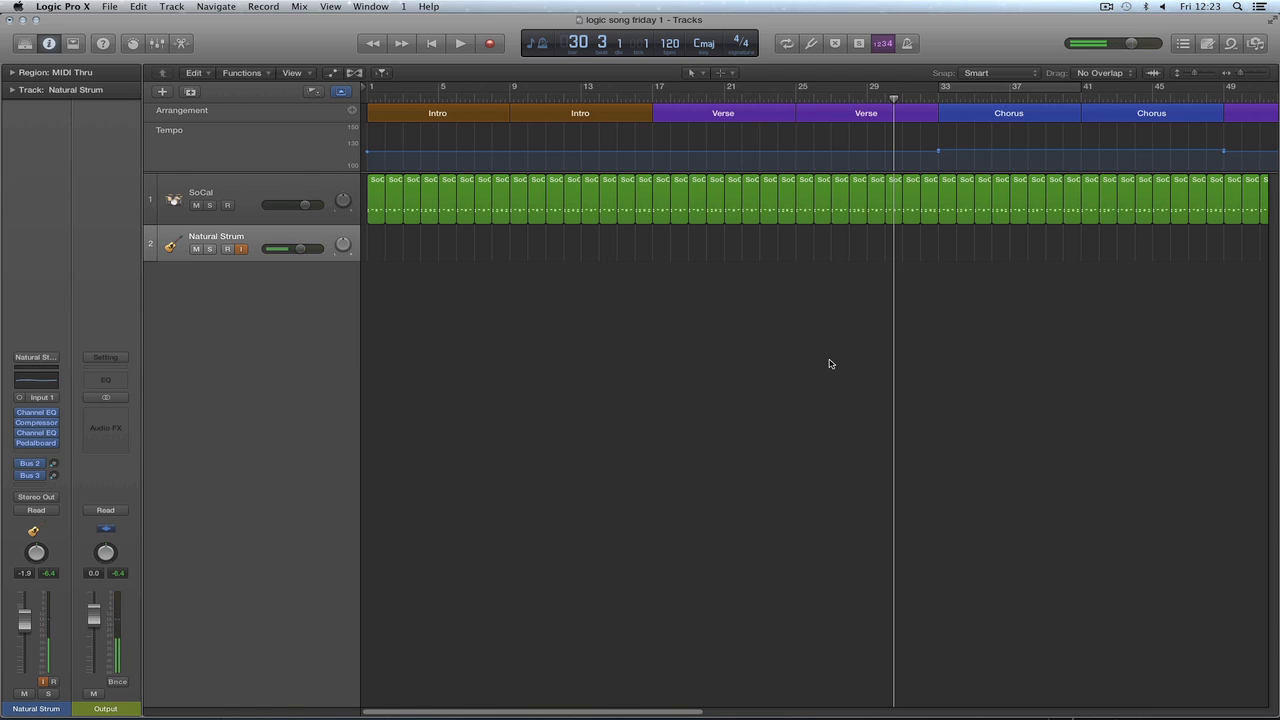
left_click_drag(1240, 78, 1238, 77)
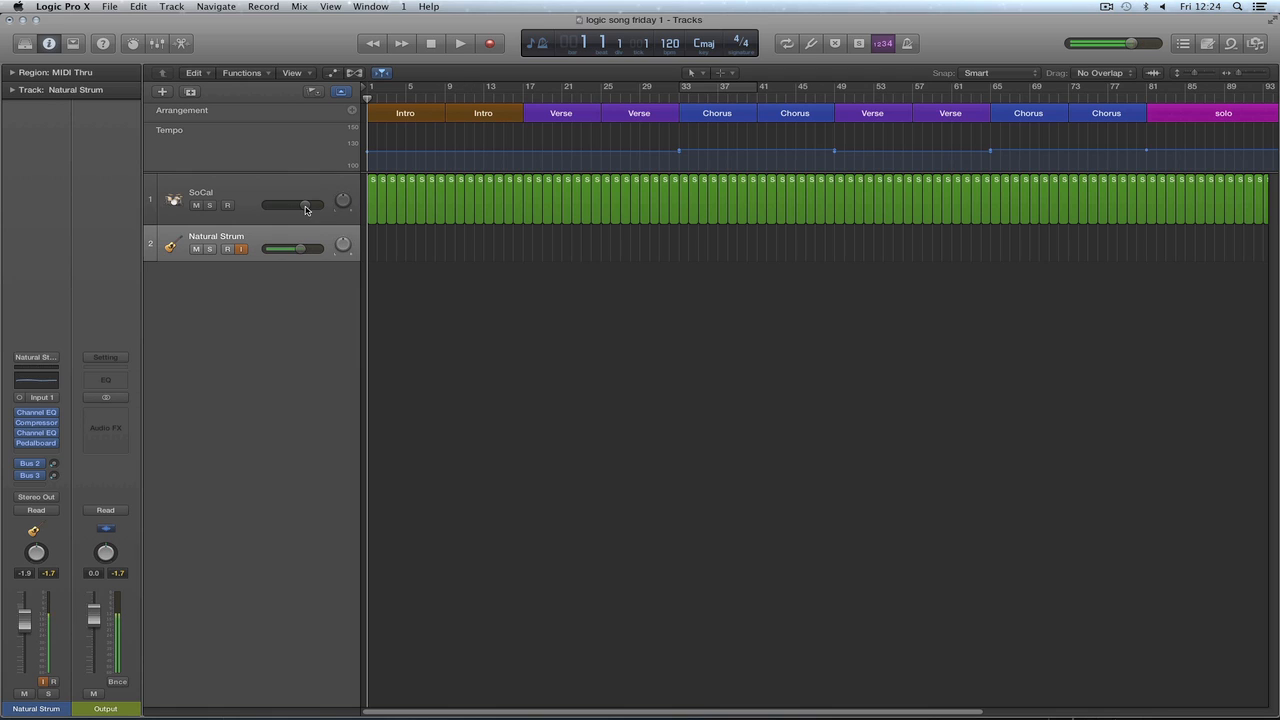
left_click_drag(306, 209, 338, 210)
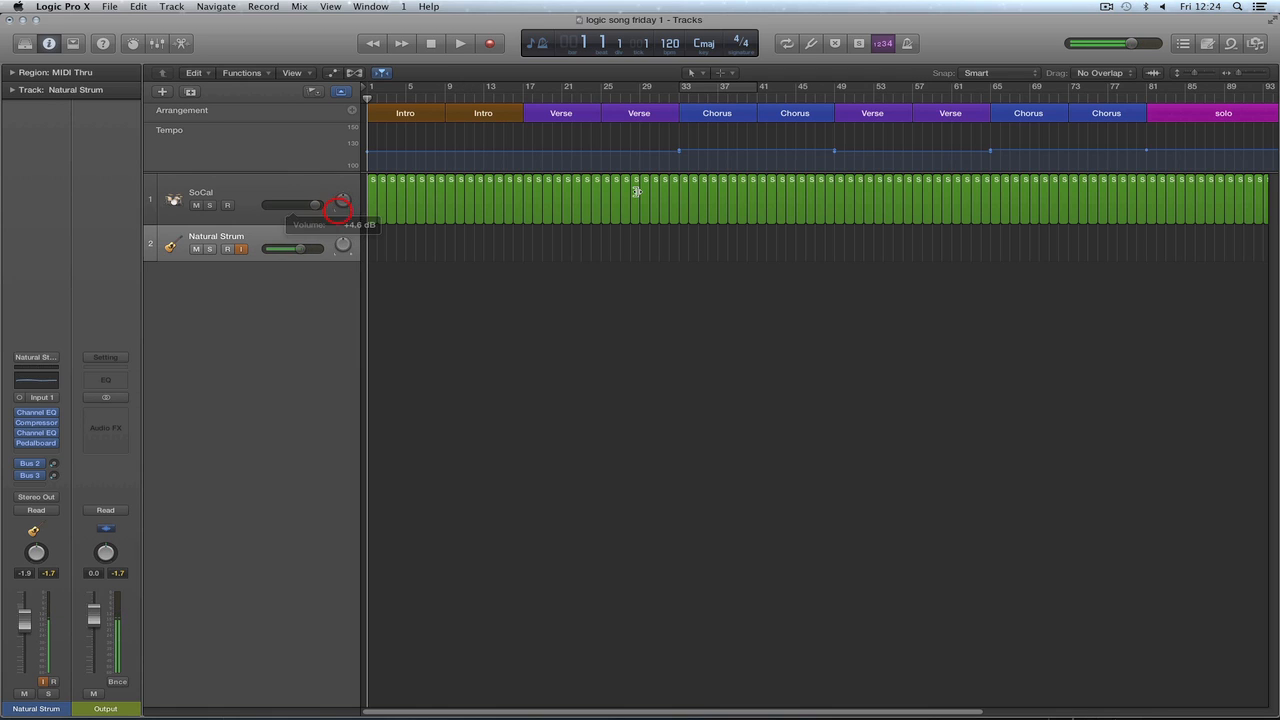
left_click_drag(1133, 45, 1135, 45)
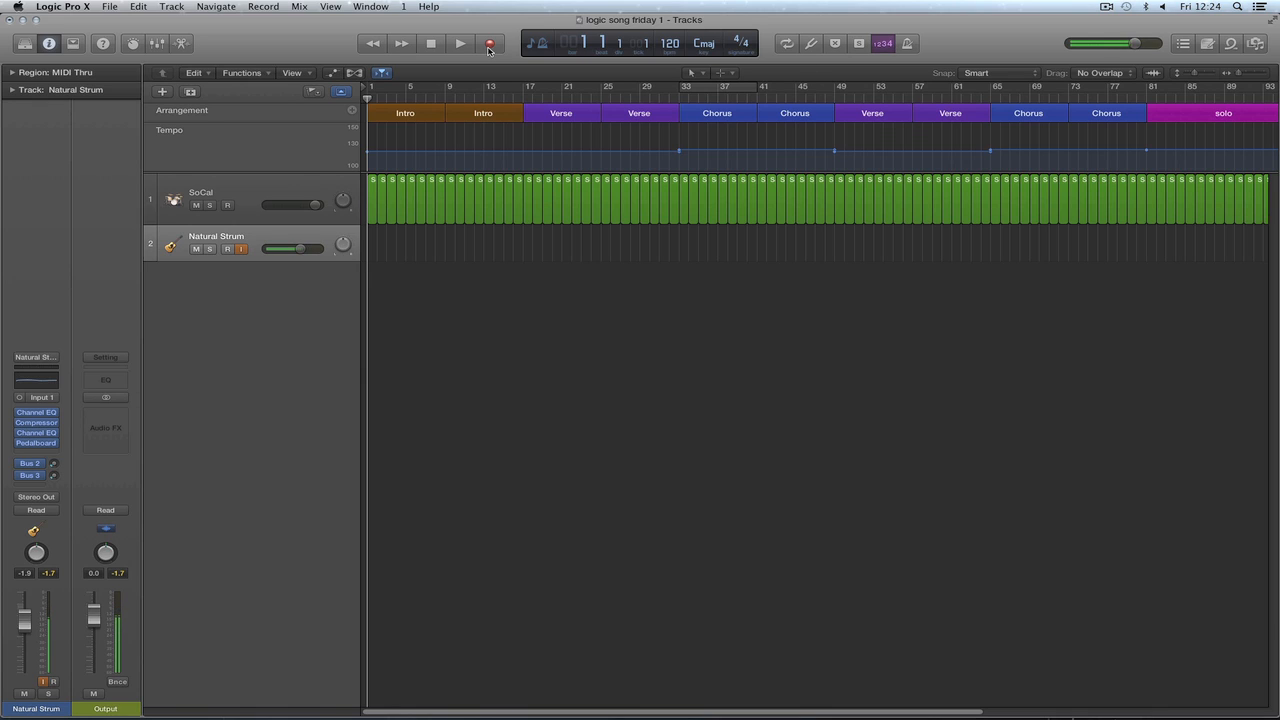
Arm the Natural Strum track and record the guitar over the first Intro from bar 1, stopping just past bar 9.
left_click(227, 249)
left_click(490, 44)
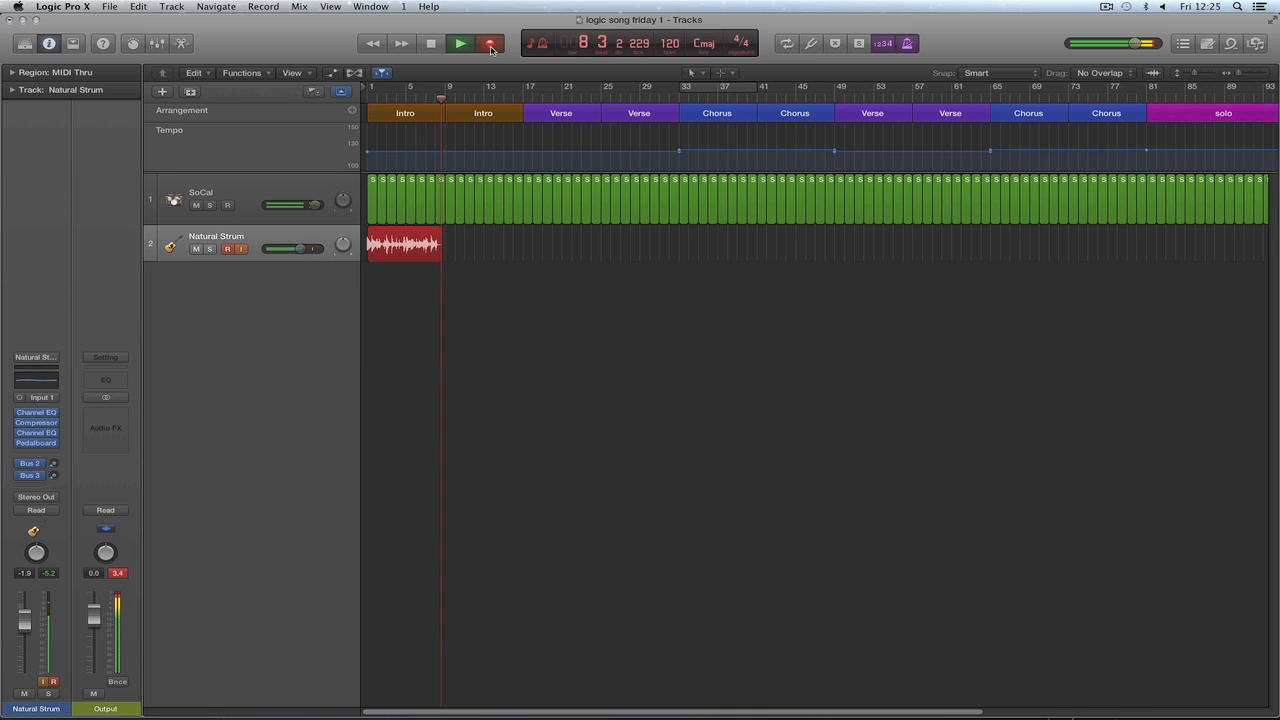
key("space")
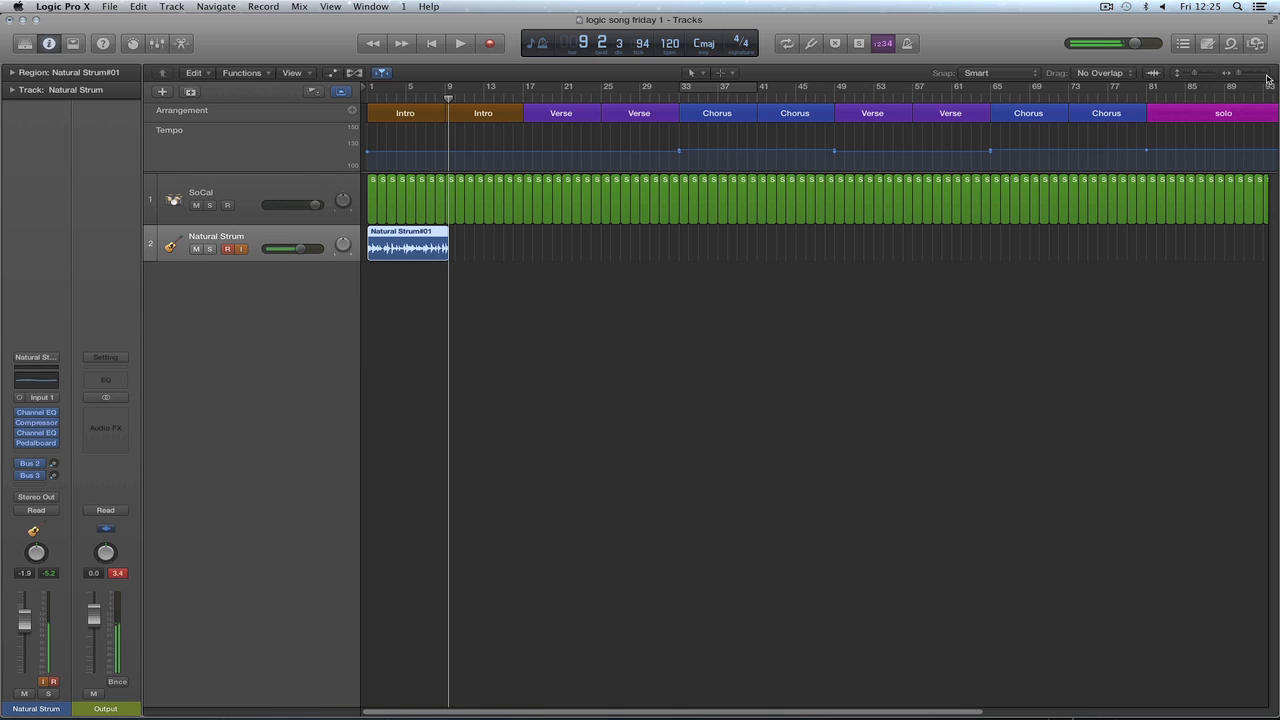
Set the snap value to Beat and trim the end of the recorded guitar region back to bar 9.
left_click_drag(1238, 73, 1243, 73)
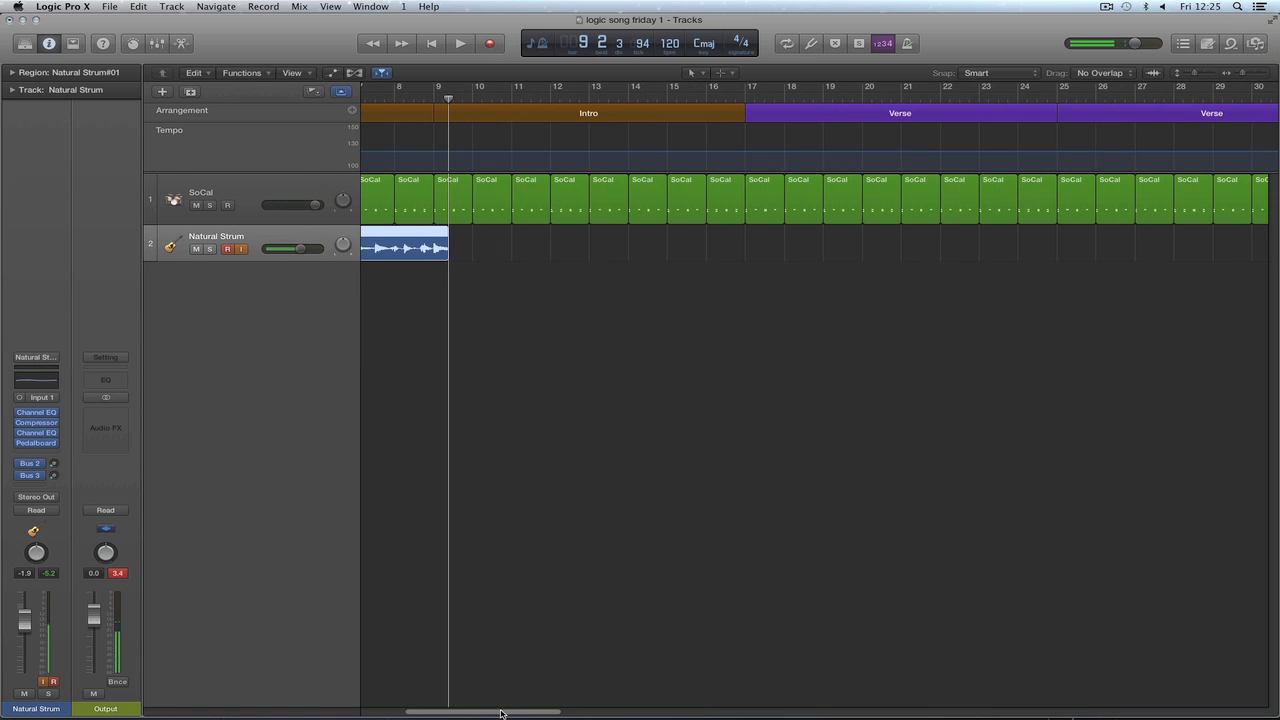
left_click_drag(501, 713, 430, 714)
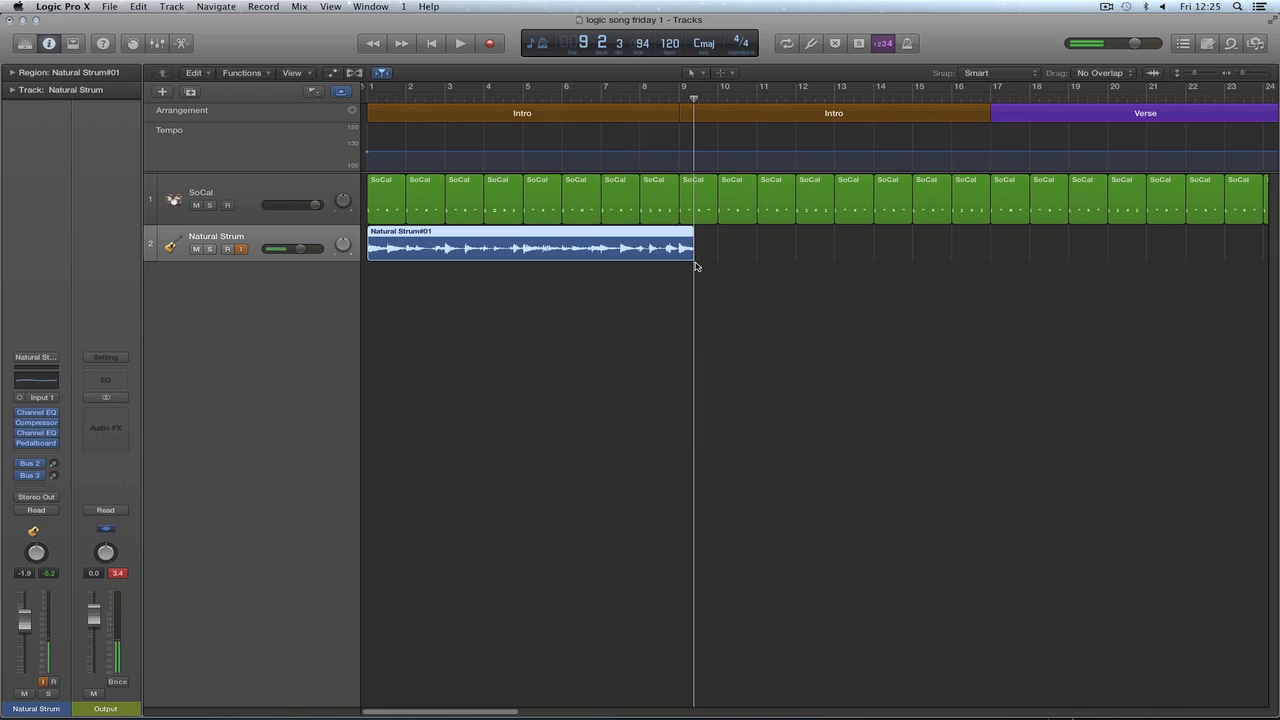
left_click_drag(695, 100, 786, 98)
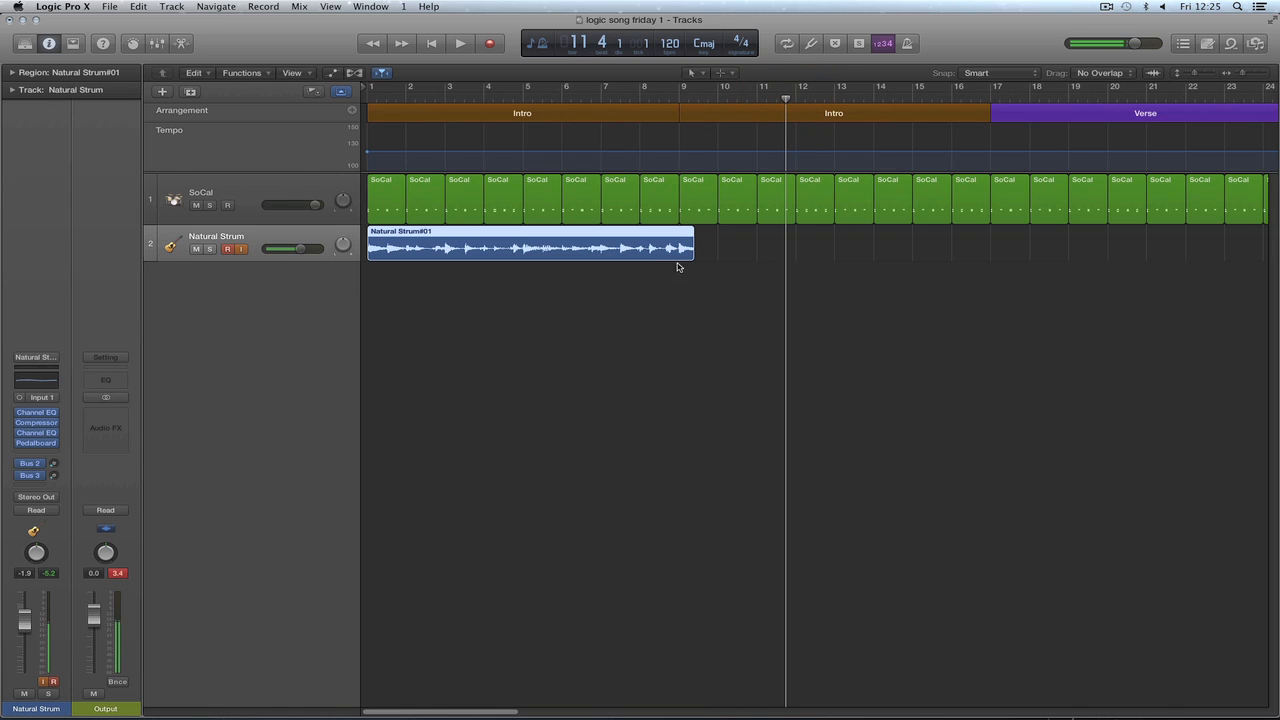
left_click(1014, 76)
left_click(986, 95)
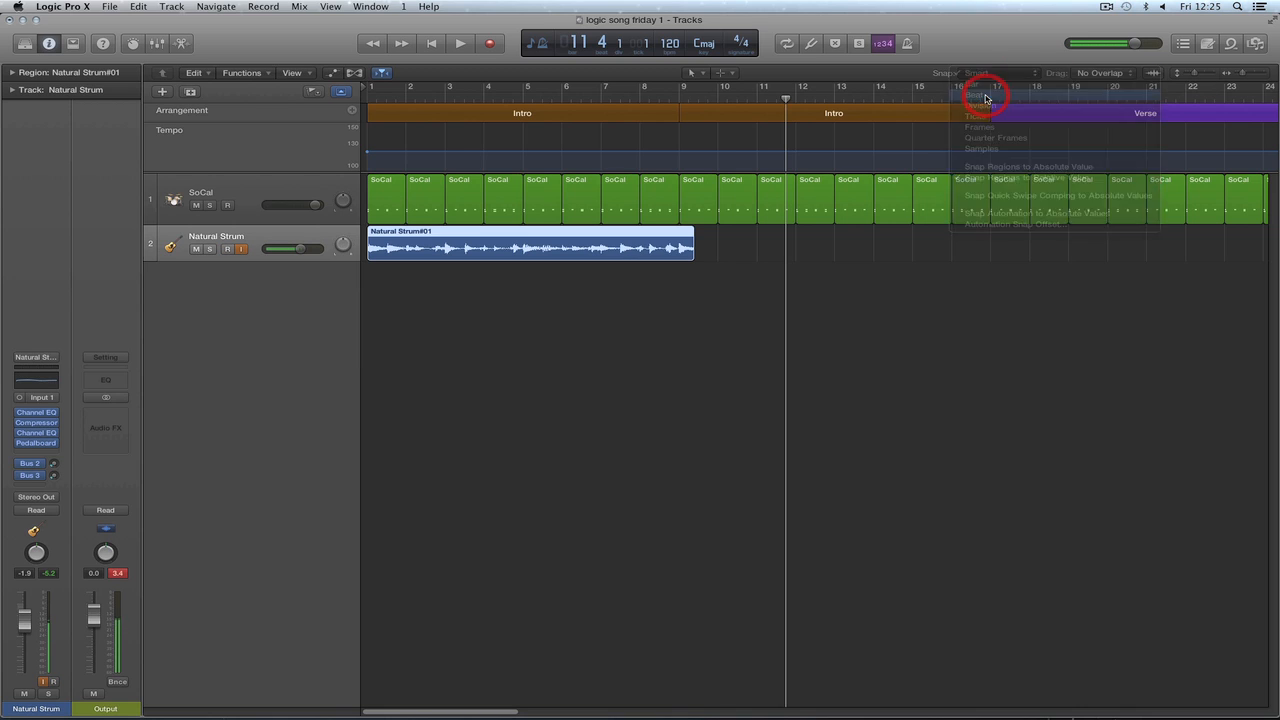
left_click(990, 76)
left_click(1008, 146)
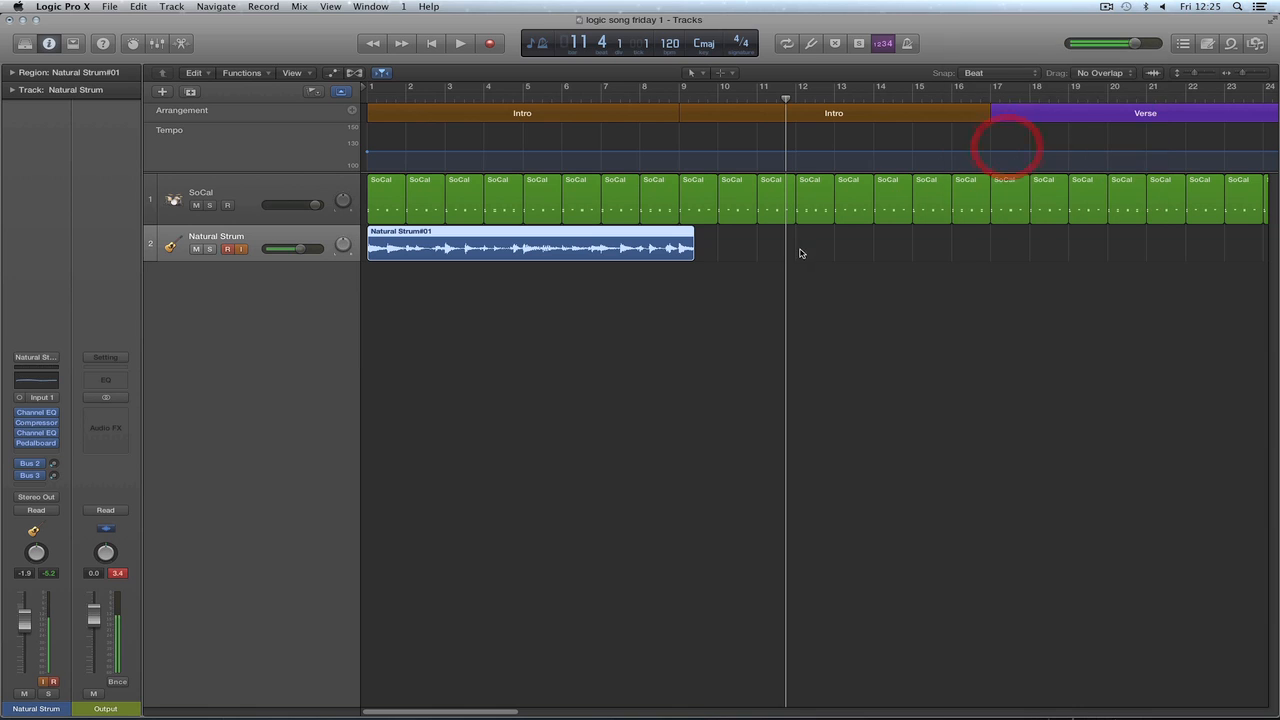
left_click_drag(688, 258, 678, 257)
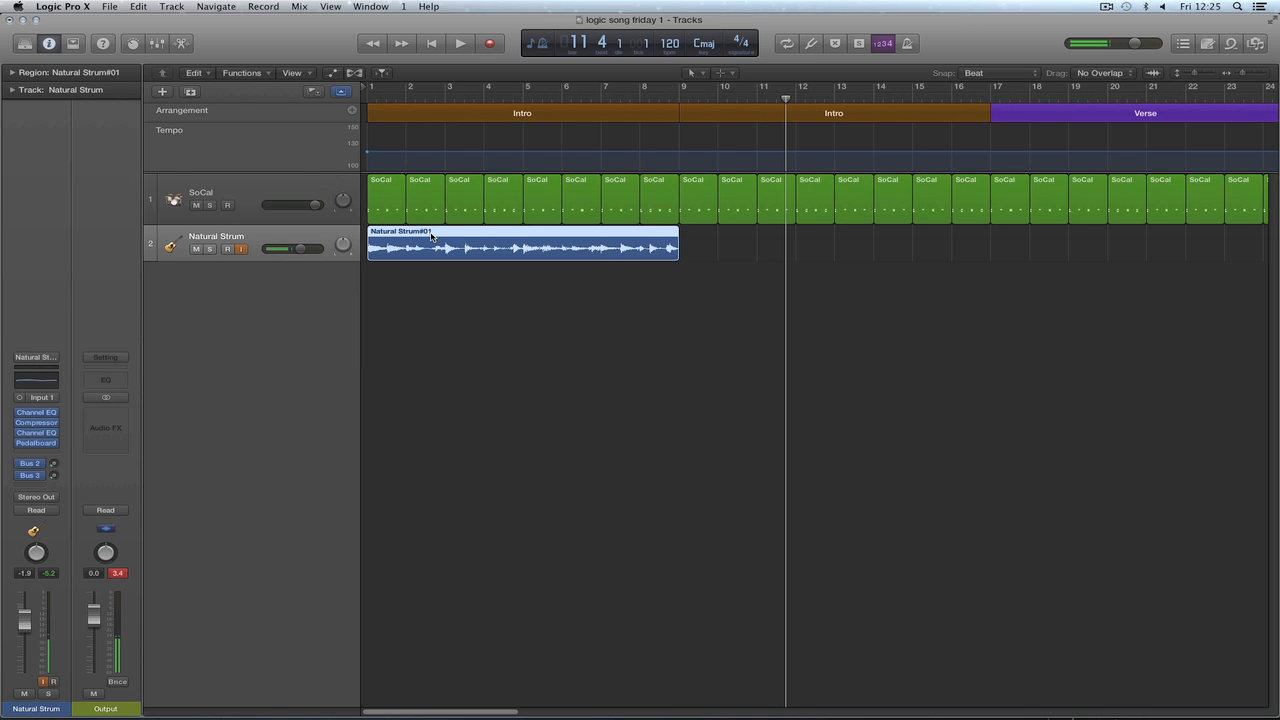
Copy the guitar region onto the second Intro at bar 9 and play the song from the start to check the loop.
left_click_drag(431, 237, 743, 243)
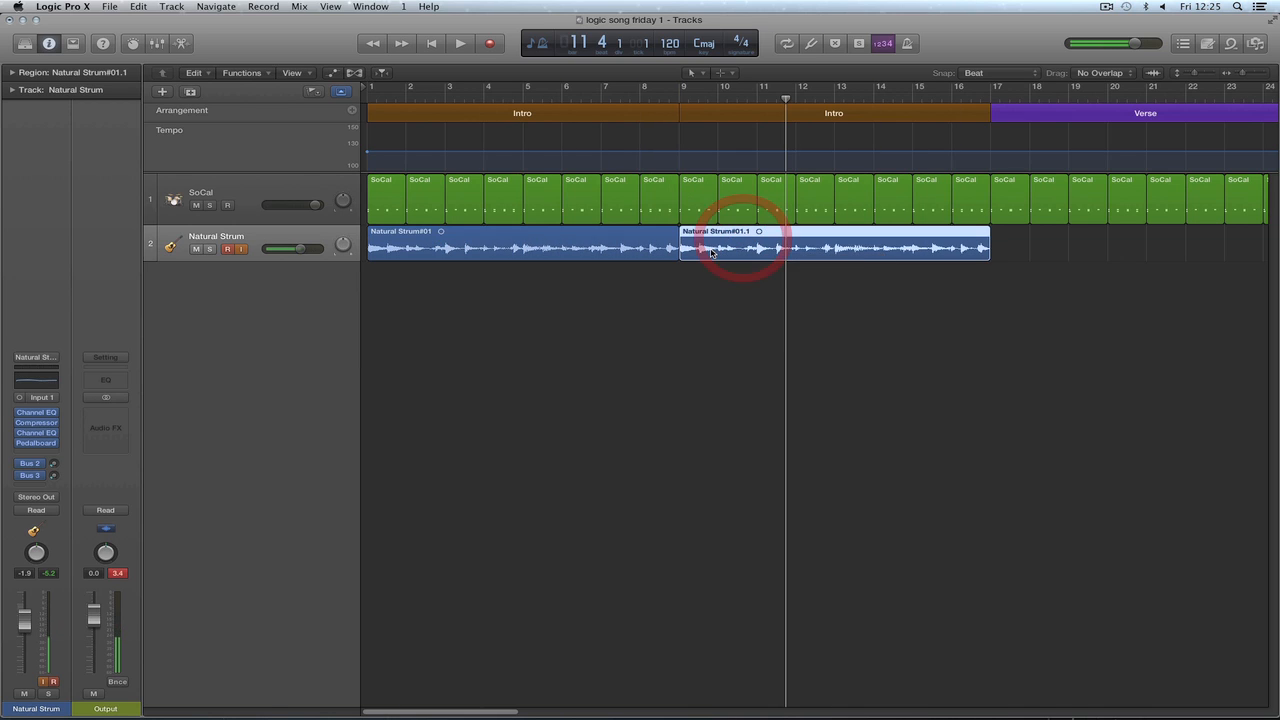
left_click(432, 43)
left_click(460, 43)
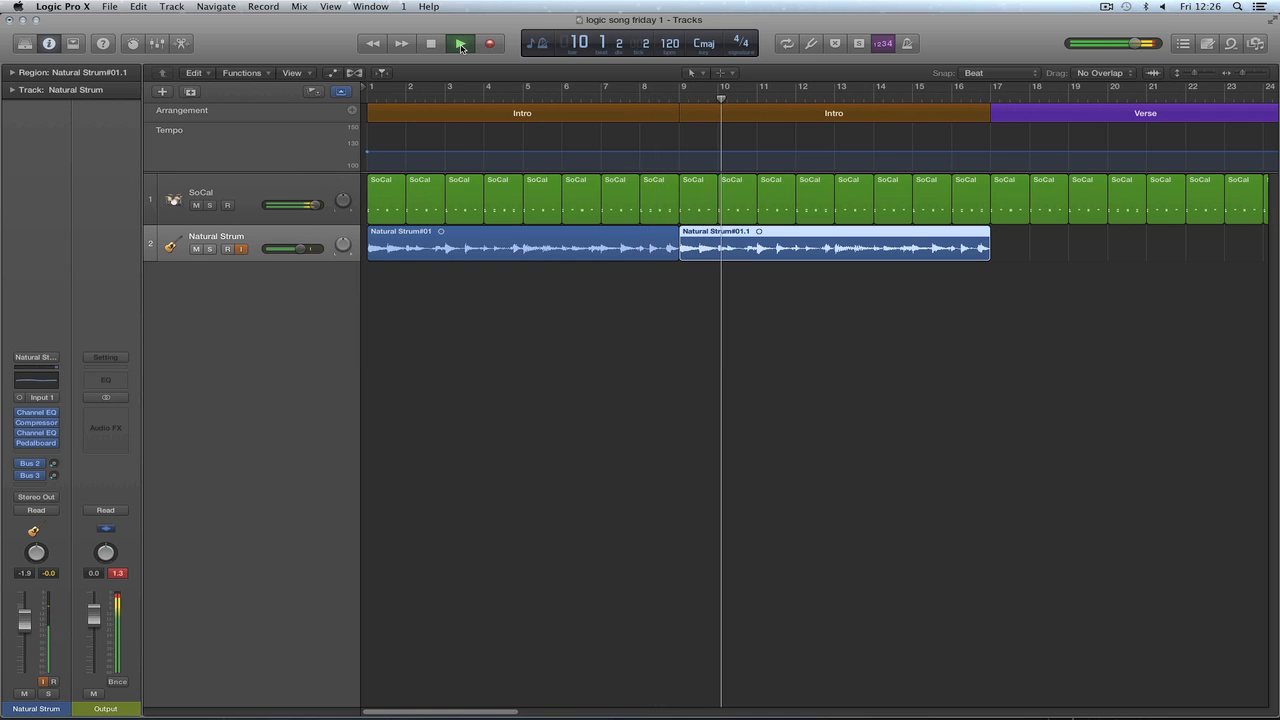
key("space")
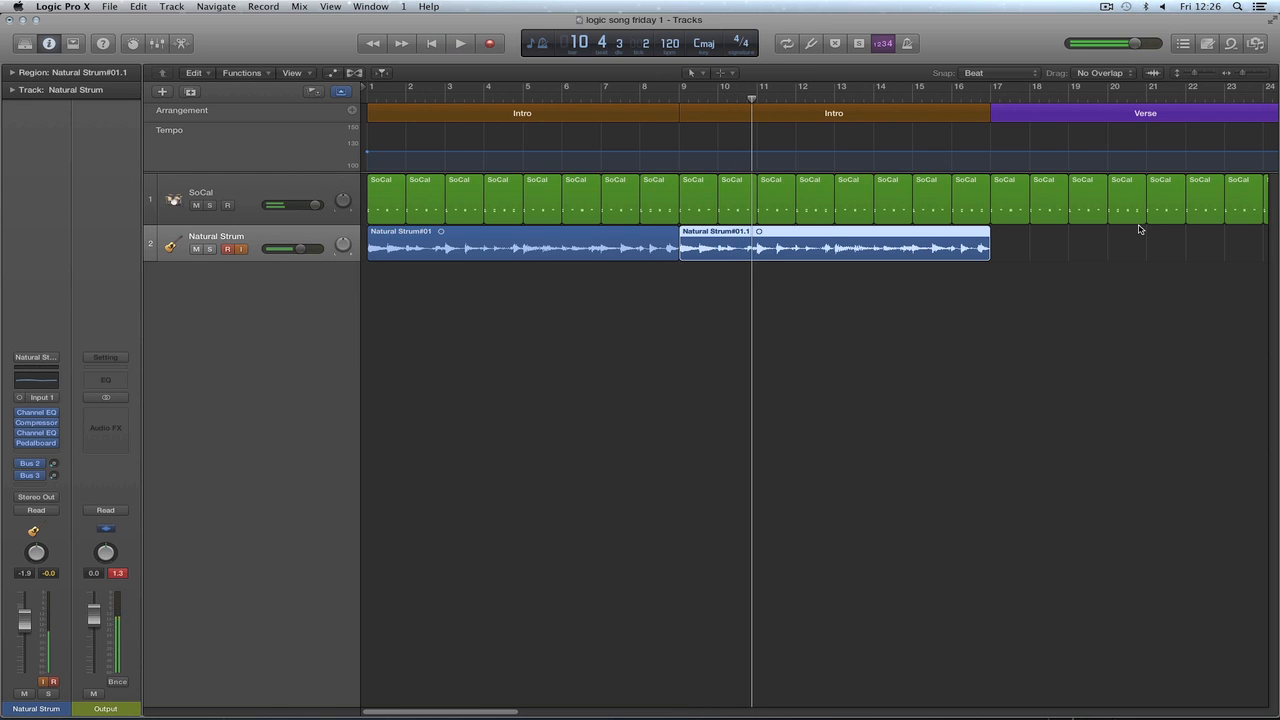
Delete both guitar regions over the two Intros on the Natural Strum track.
left_click_drag(1042, 254, 538, 232)
key("Delete")
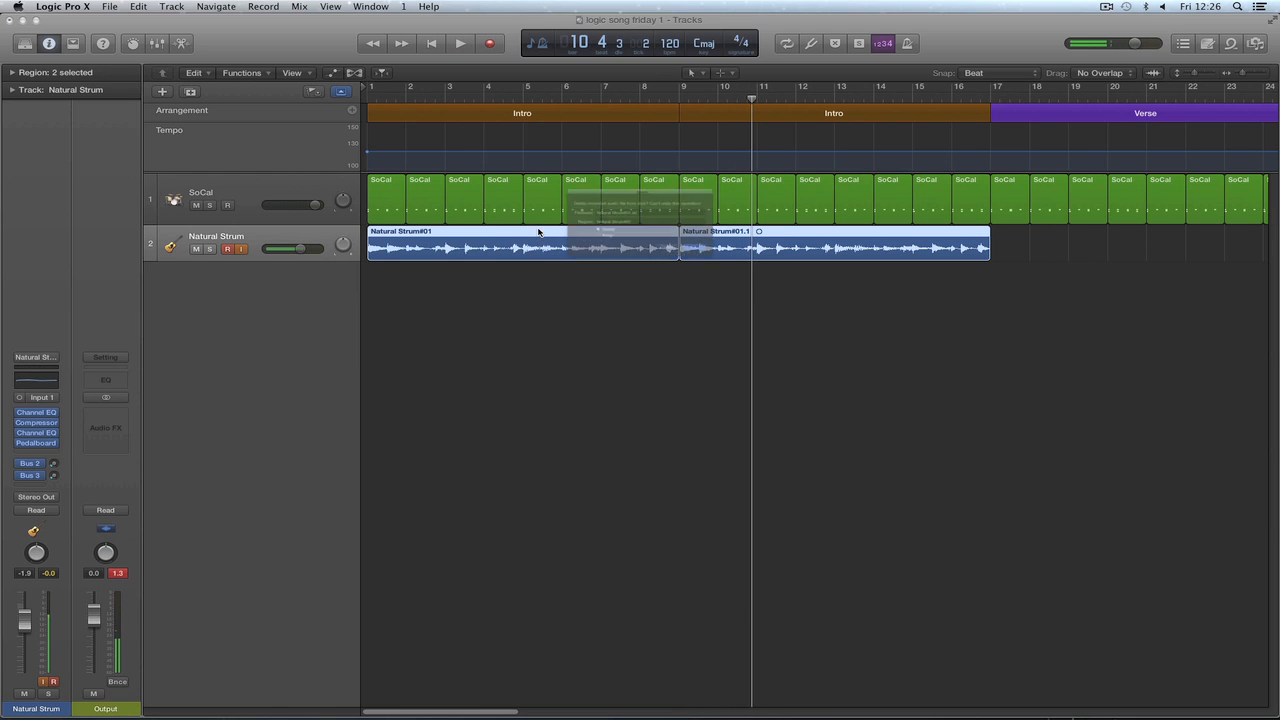
left_click(745, 271)
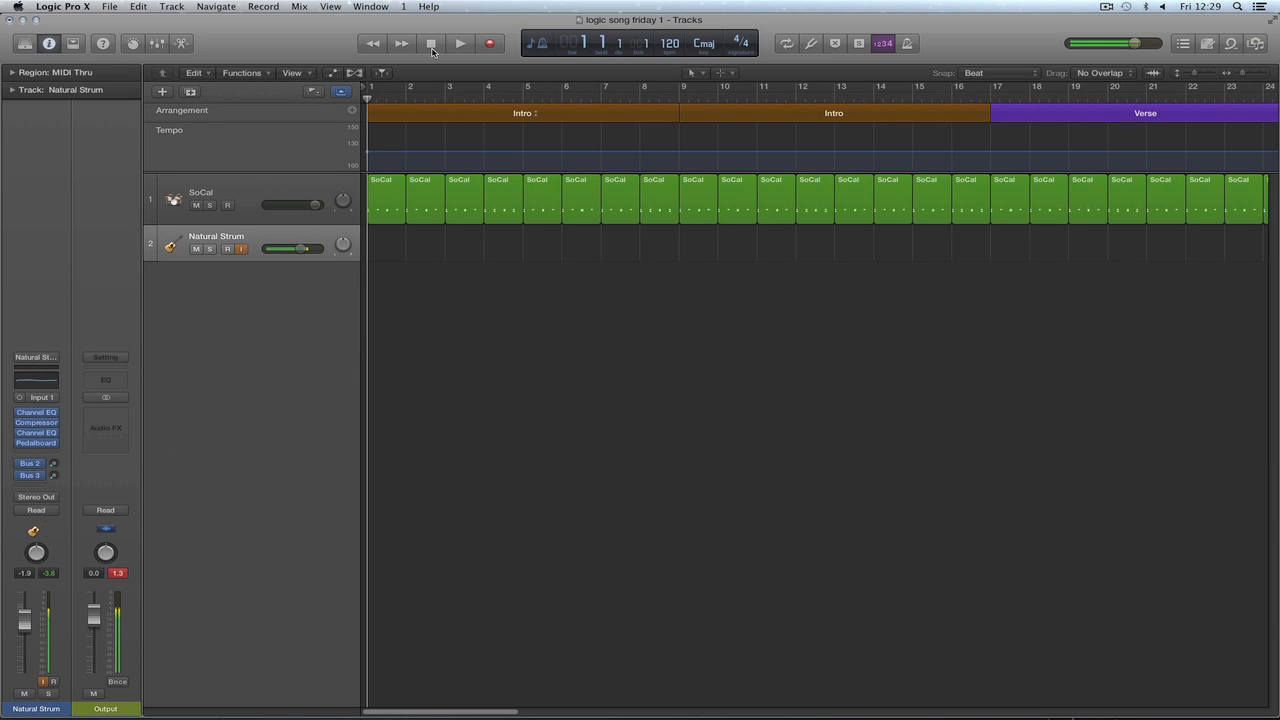
Record a new Natural Strum guitar take across both Intros from bar 1 and trim its end back to bar 17.
left_click(491, 45)
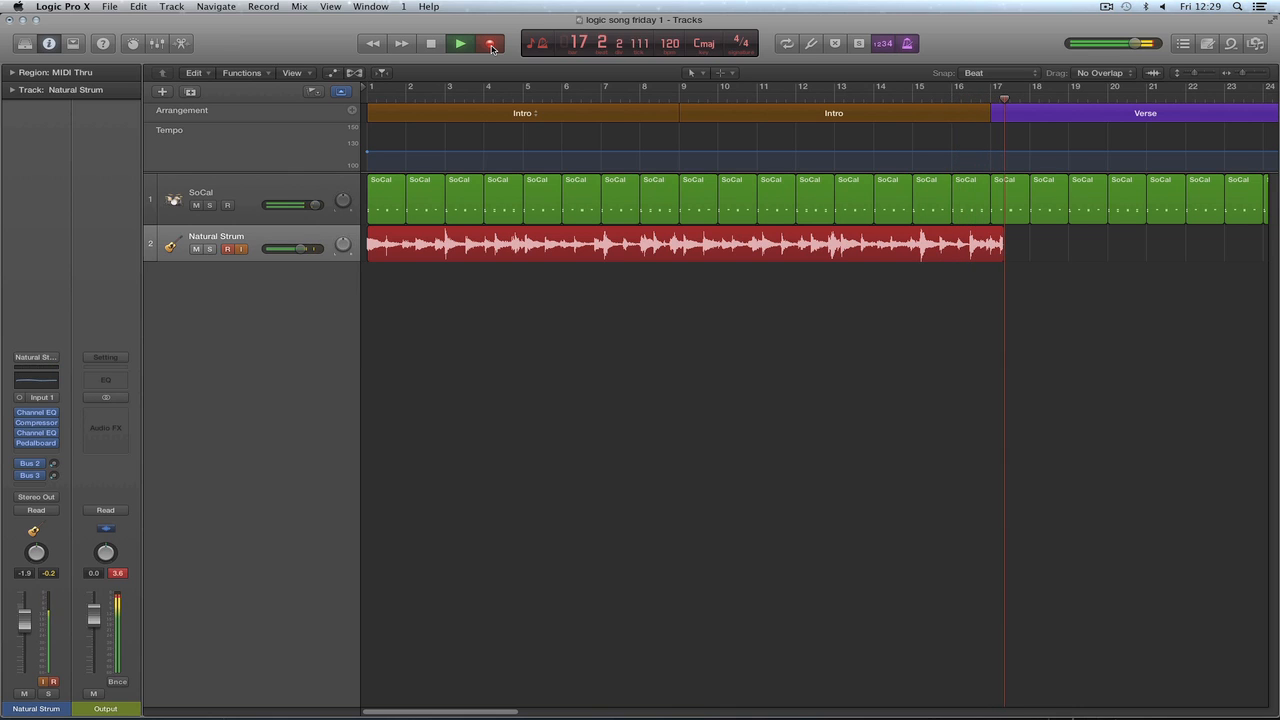
left_click(490, 45)
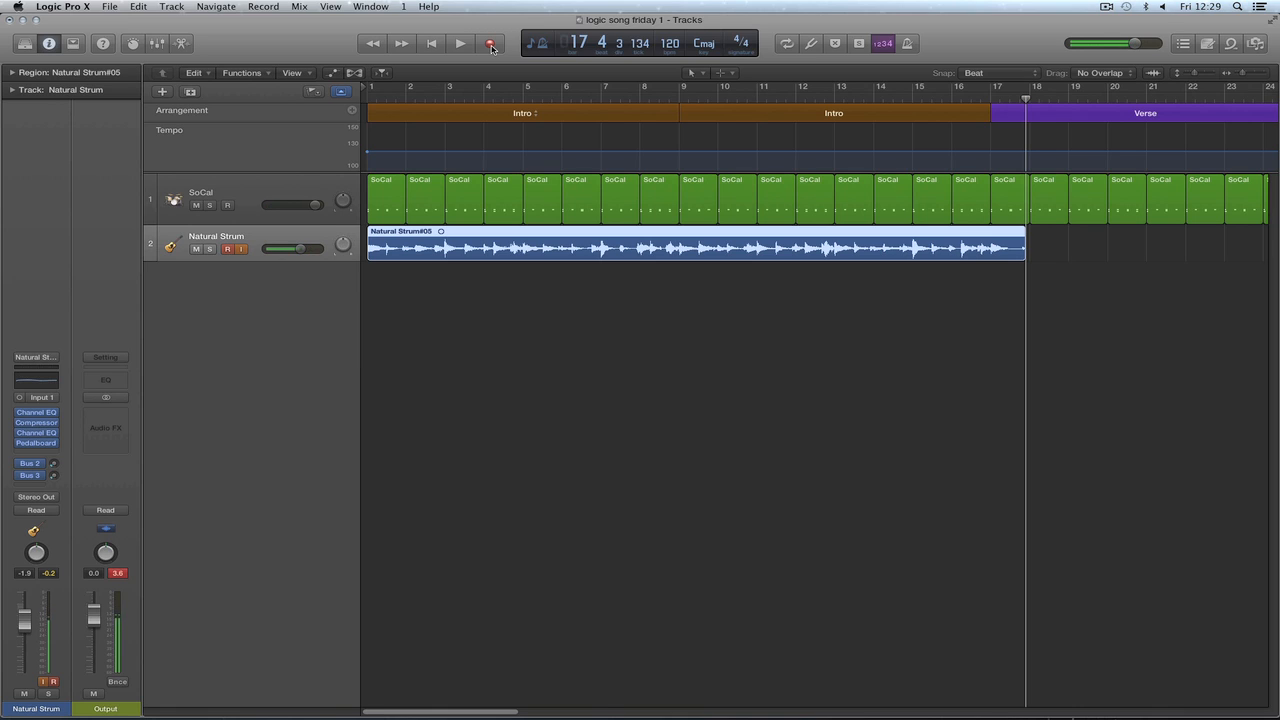
left_click(1010, 73)
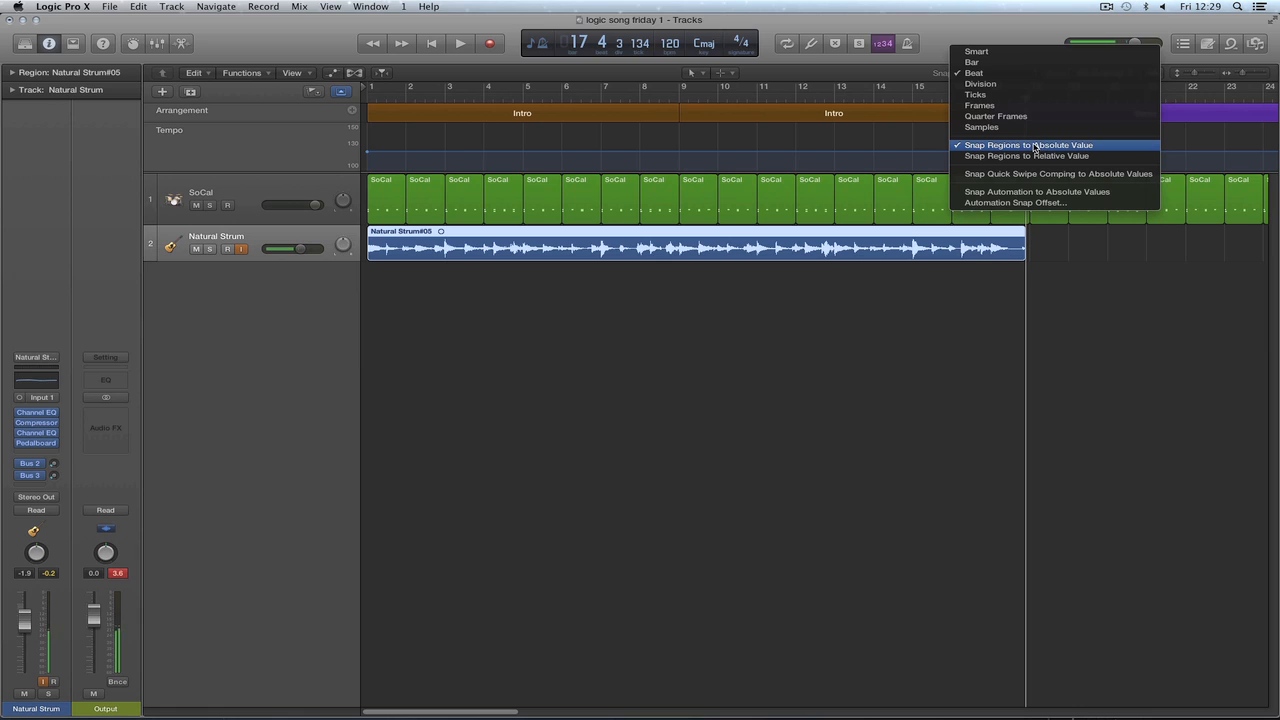
left_click(1053, 285)
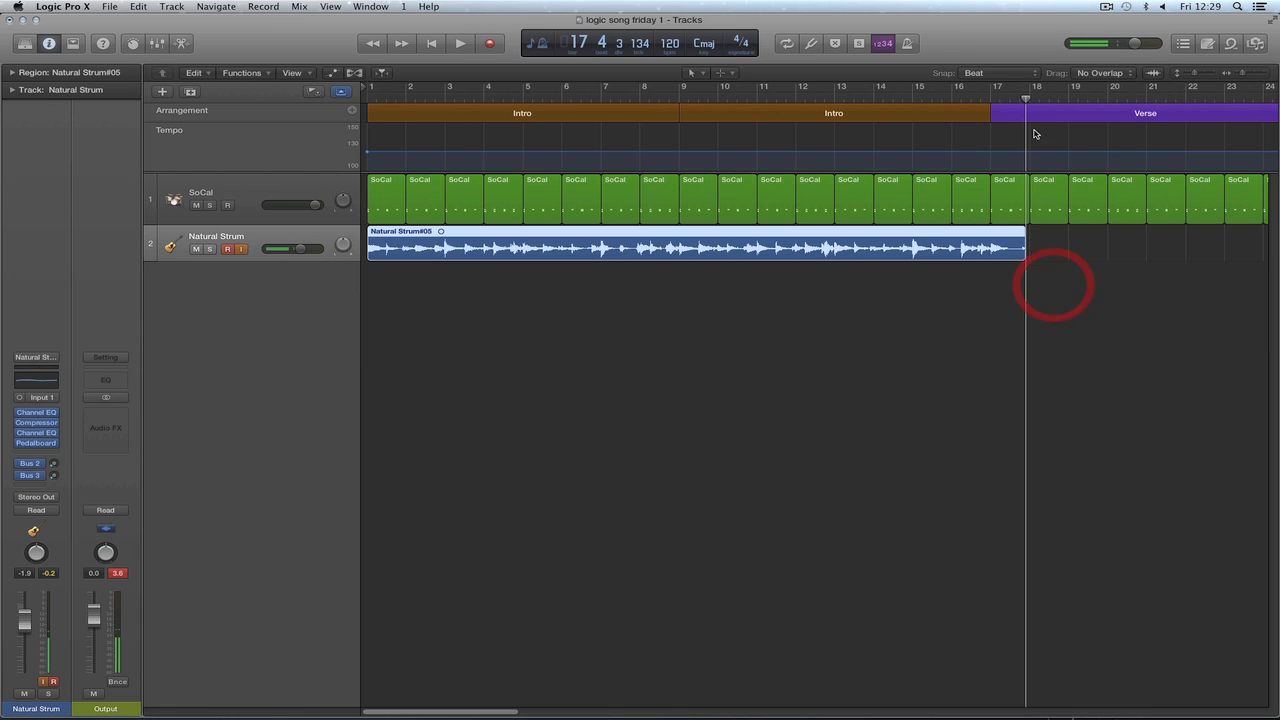
left_click_drag(1027, 100, 1058, 95)
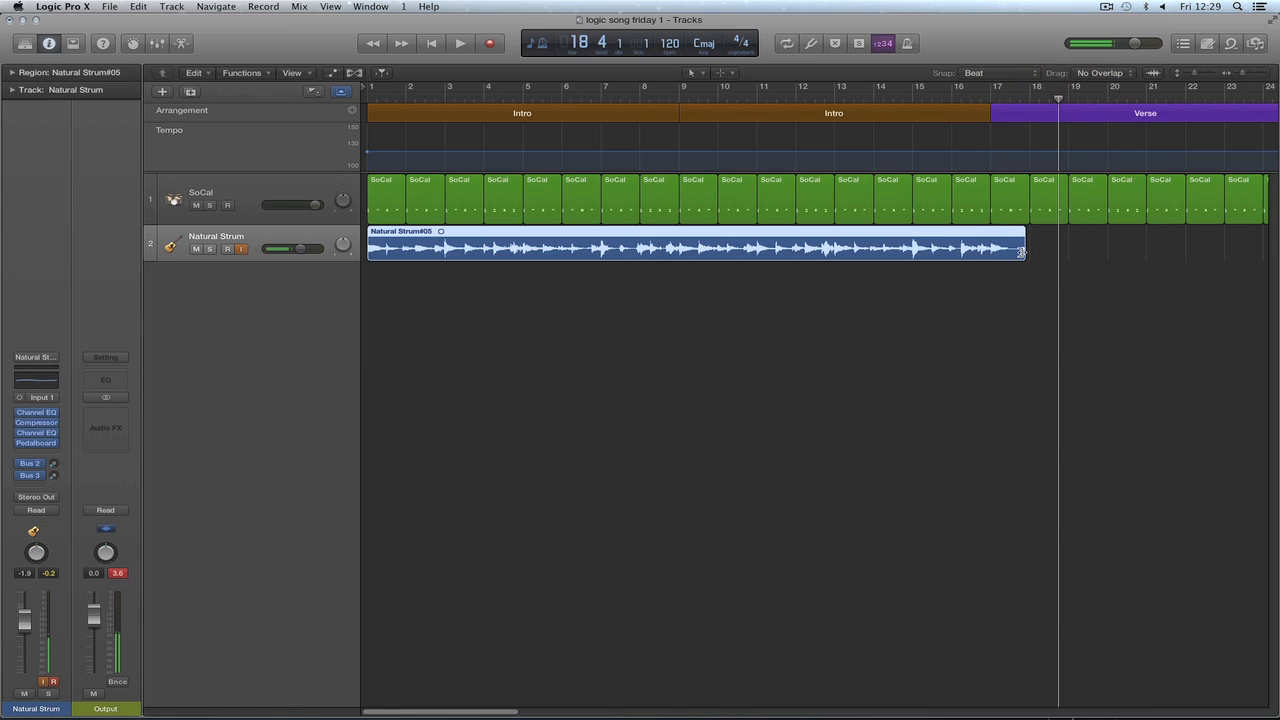
left_click_drag(1023, 253, 986, 251)
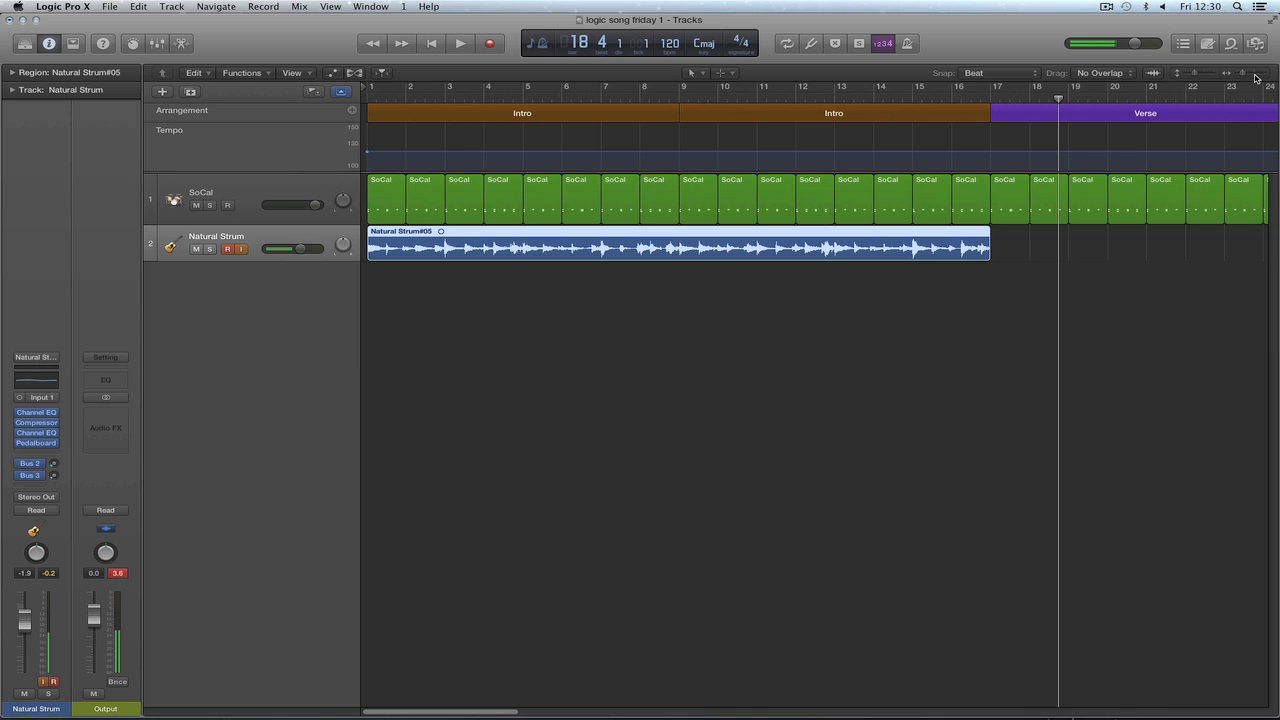
Copy the guitar take over both Verses from bar 17 and lower the Natural Strum volume to -6.8 dB during playback.
left_click_drag(1244, 75, 1238, 76)
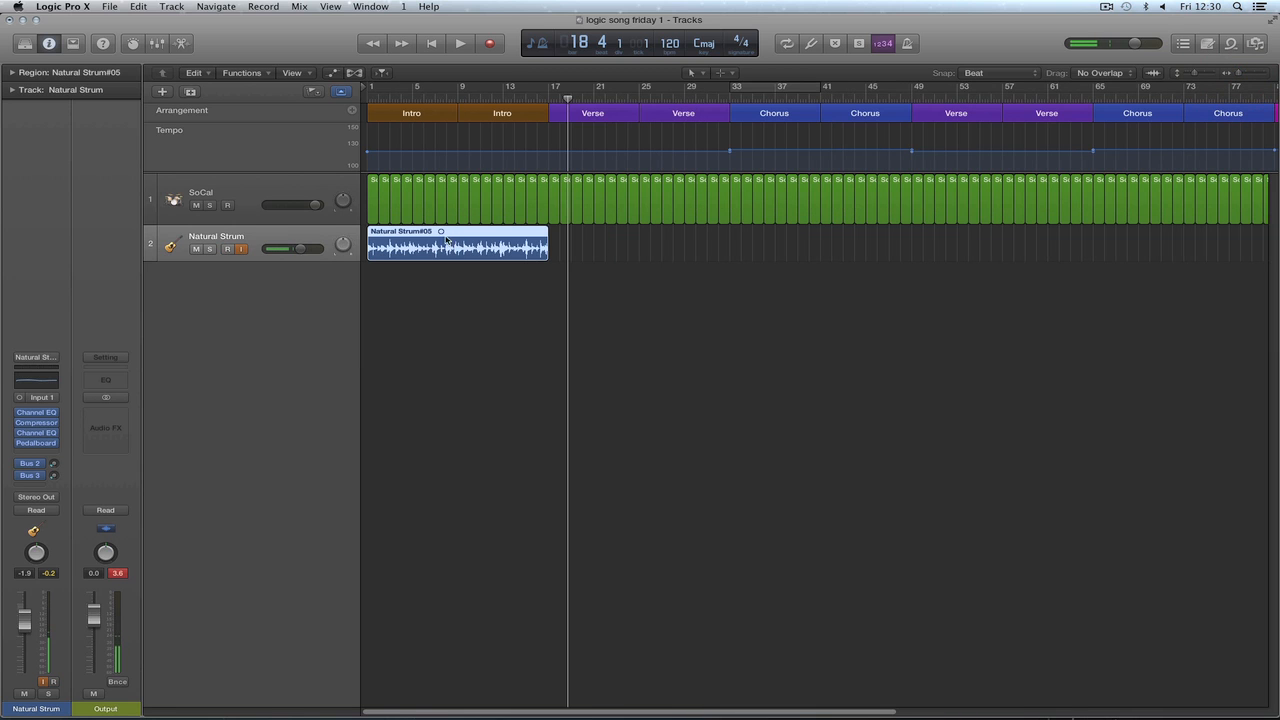
left_click_drag(429, 234, 610, 245)
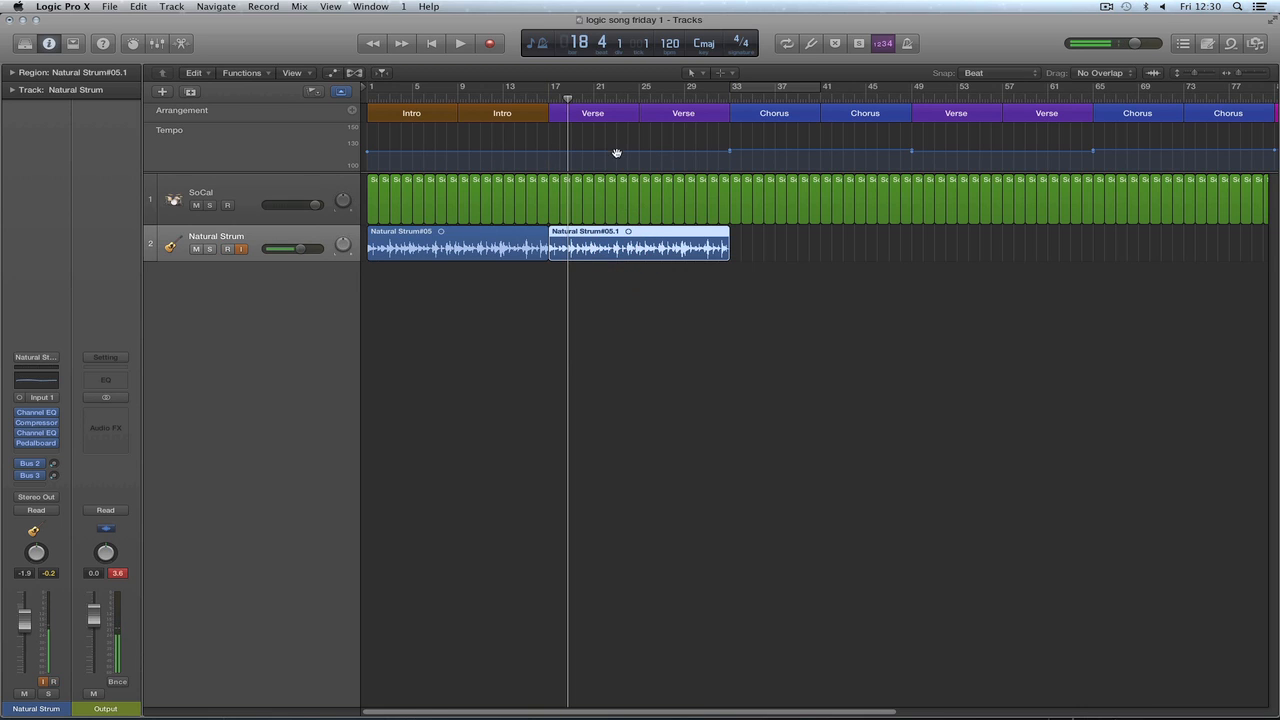
left_click(432, 43)
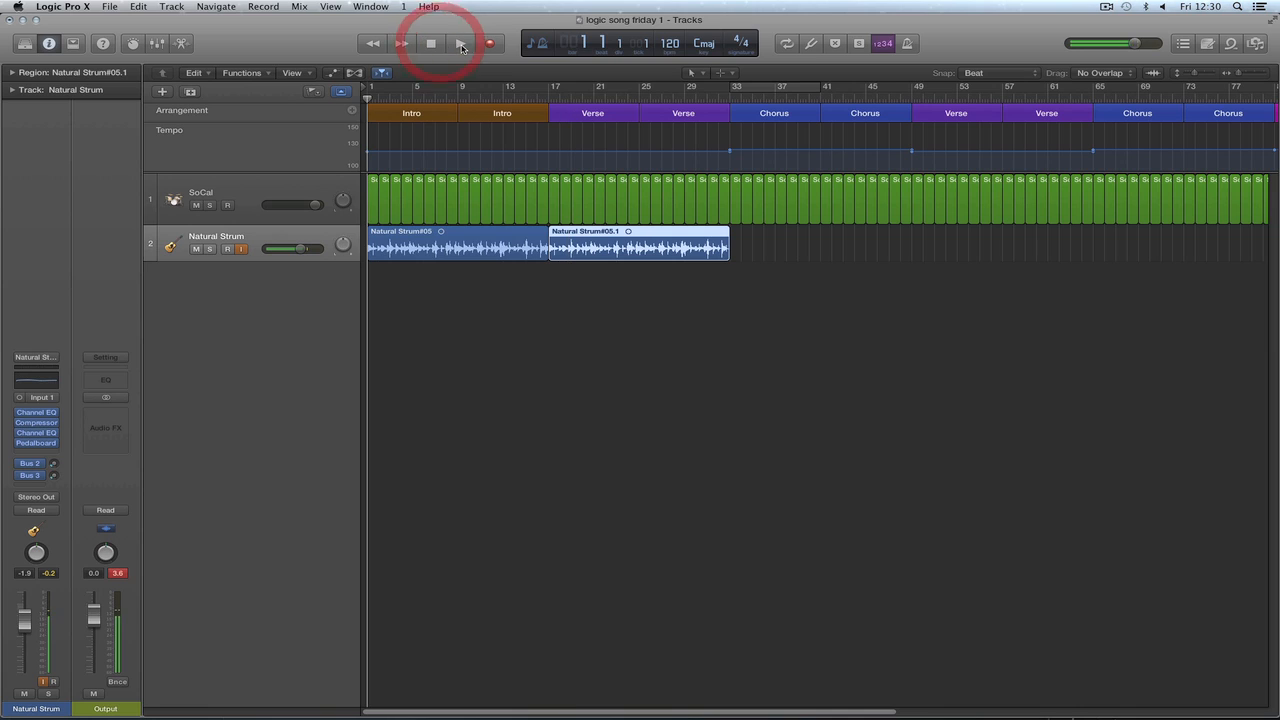
left_click(460, 43)
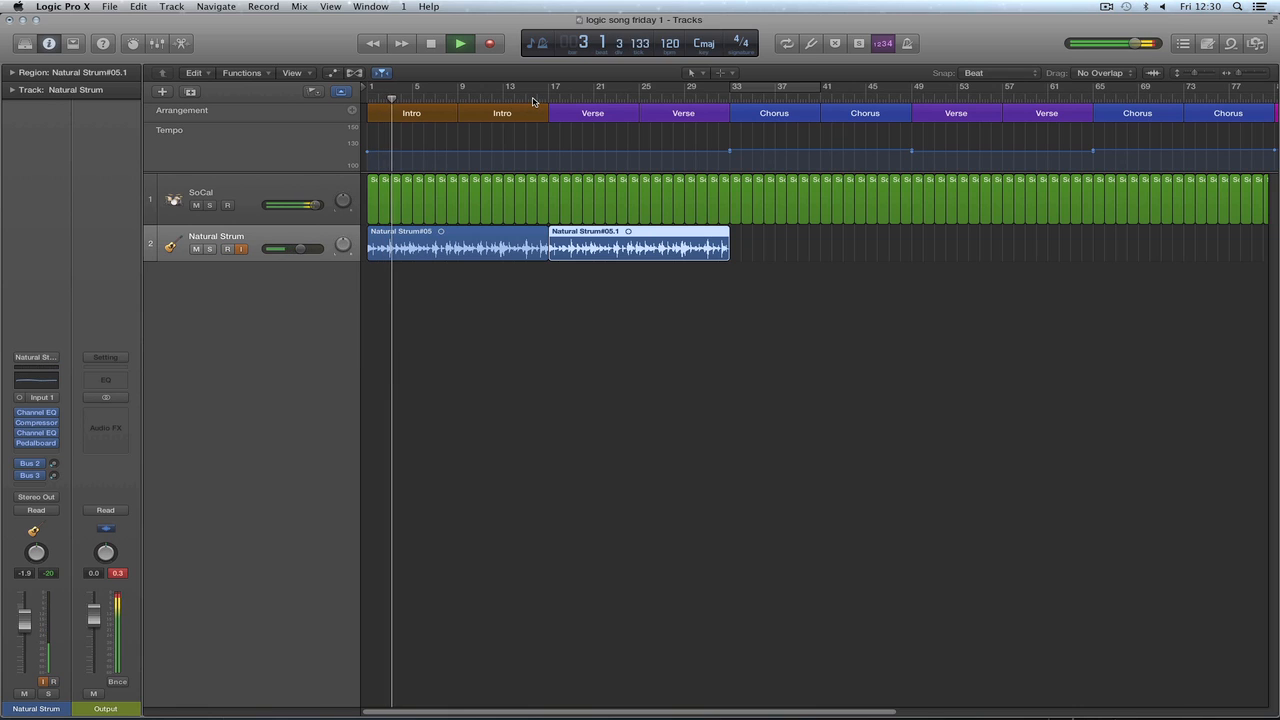
left_click(533, 92)
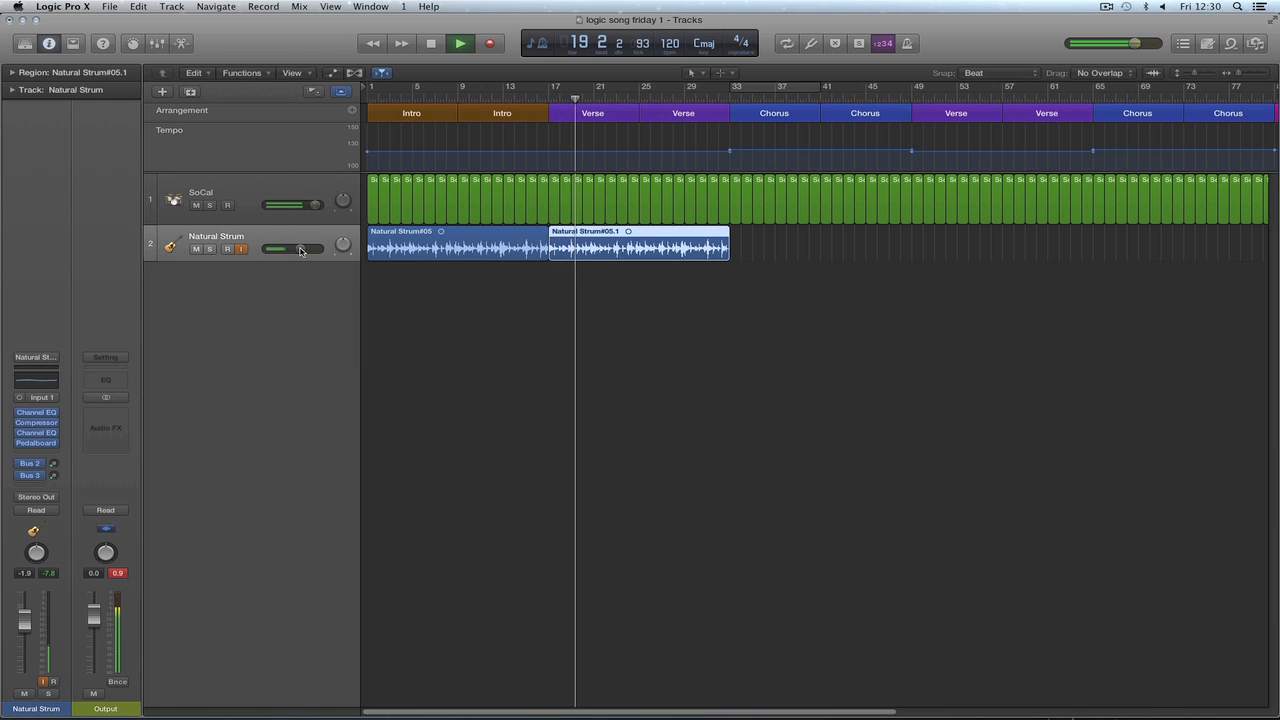
left_click_drag(300, 249, 278, 250)
key("space")
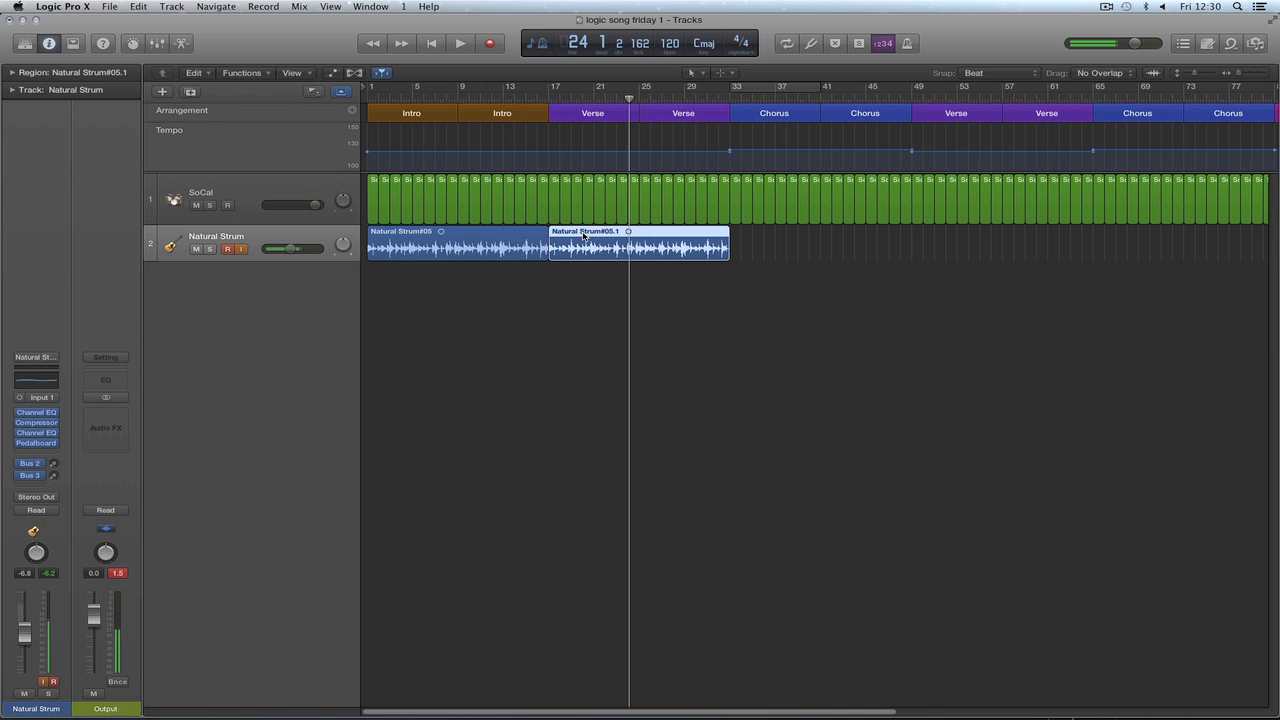
Try copying the Verse guitar region onto the Choruses at bar 33, and delete the copy.
left_click_drag(582, 234, 764, 235)
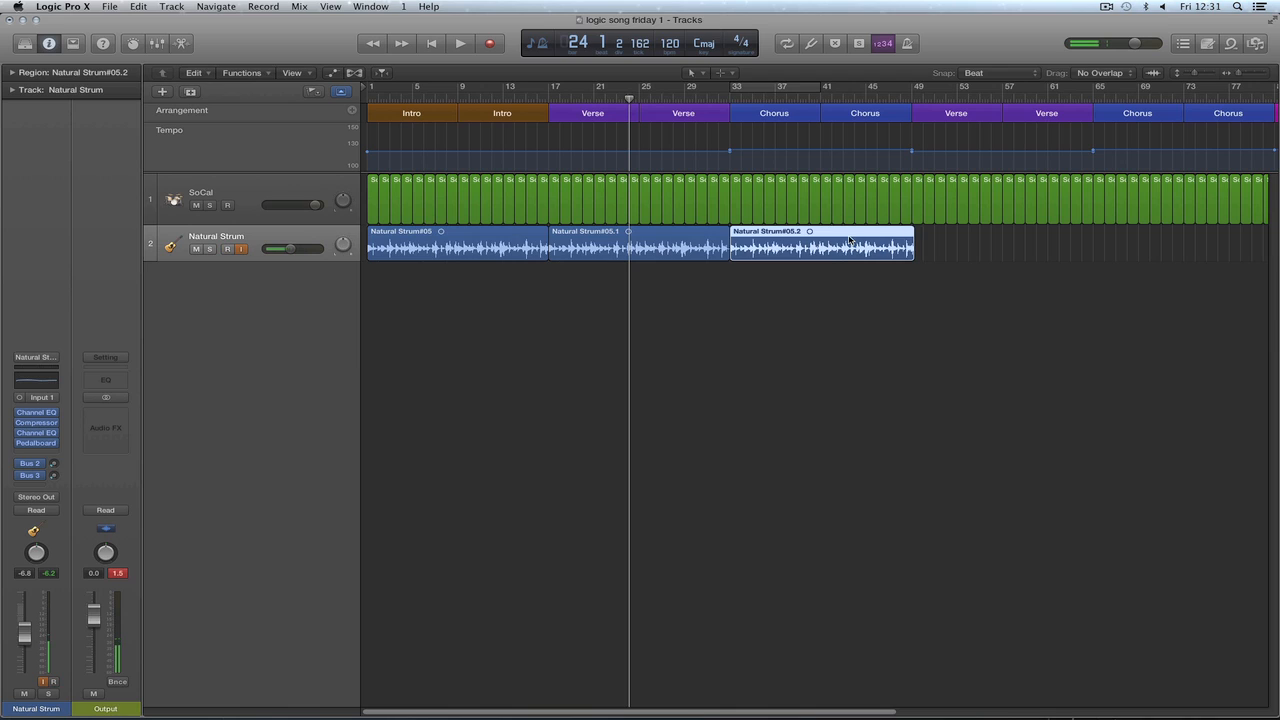
key("Delete")
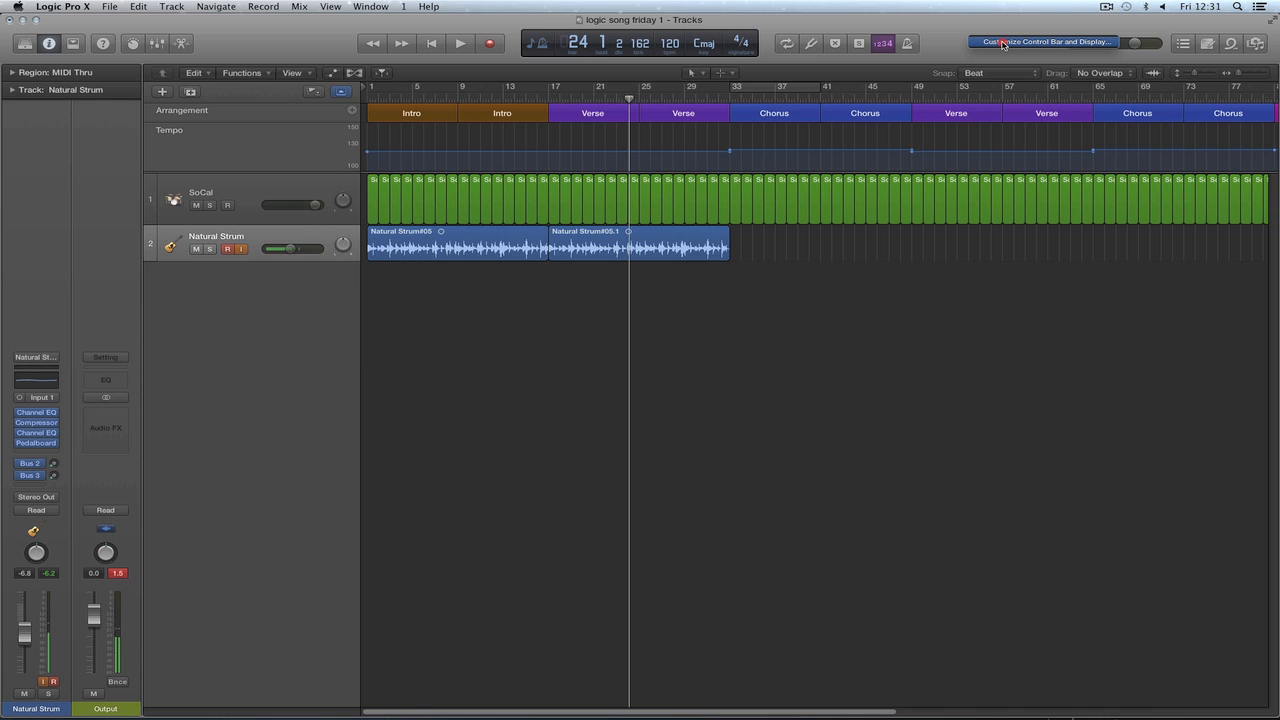
Add the Autopunch function to the control bar and turn it on.
left_click(1003, 44)
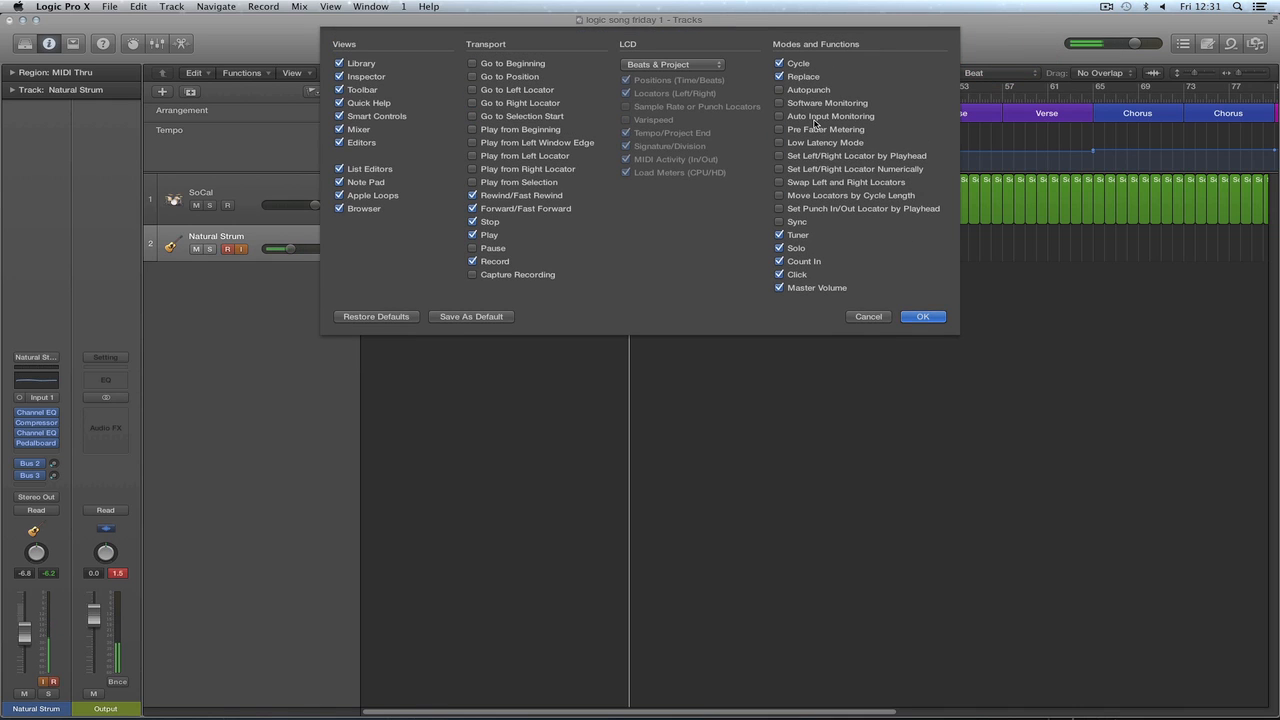
left_click(802, 91)
left_click(922, 317)
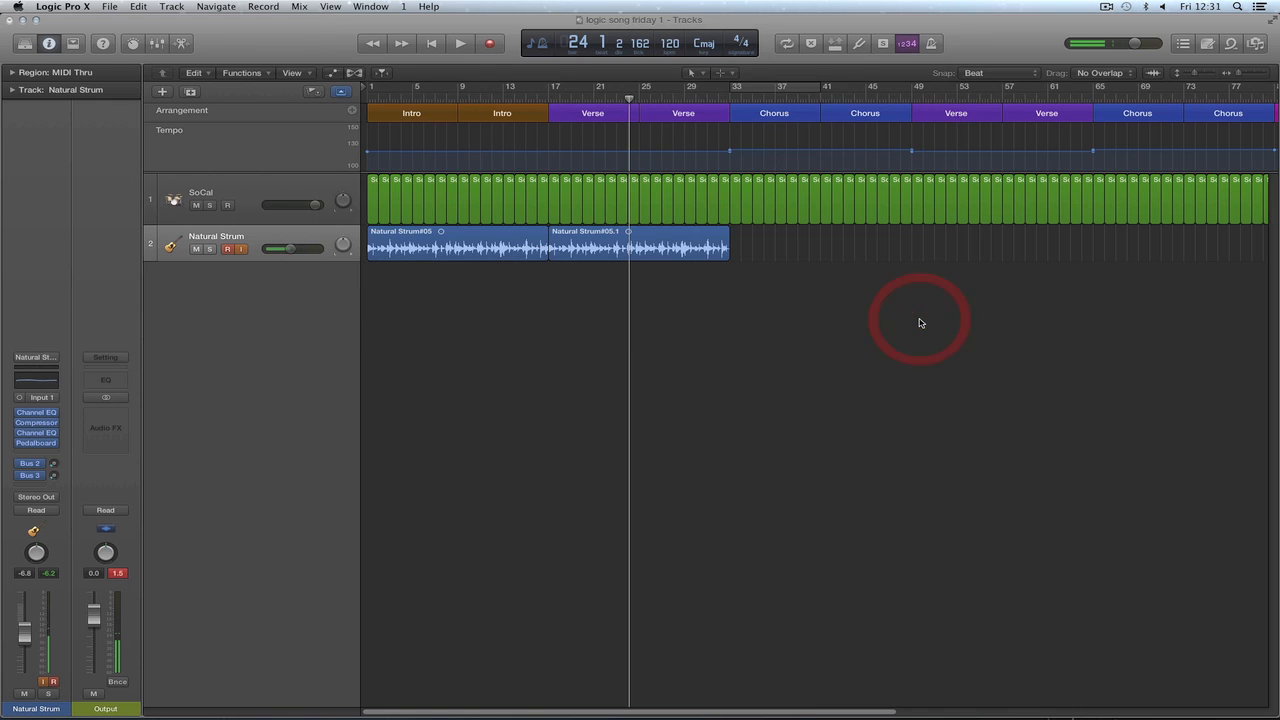
left_click(838, 45)
left_click(838, 45)
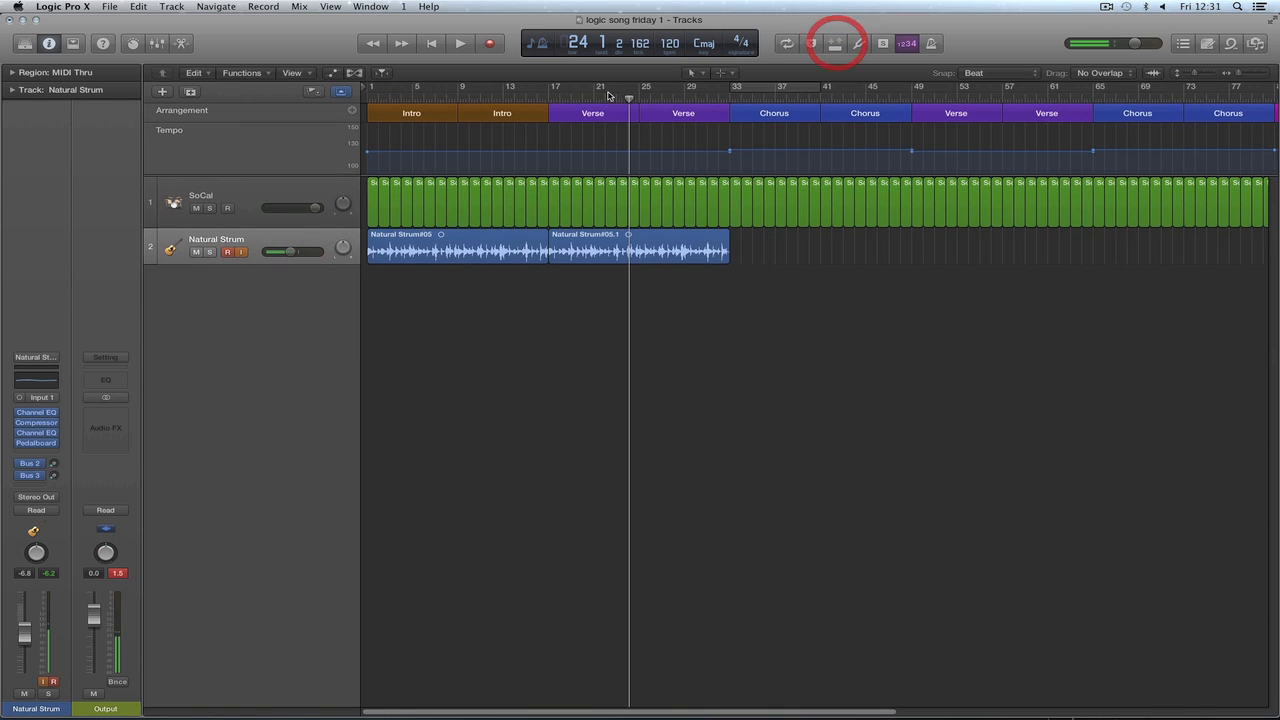
left_click(835, 45)
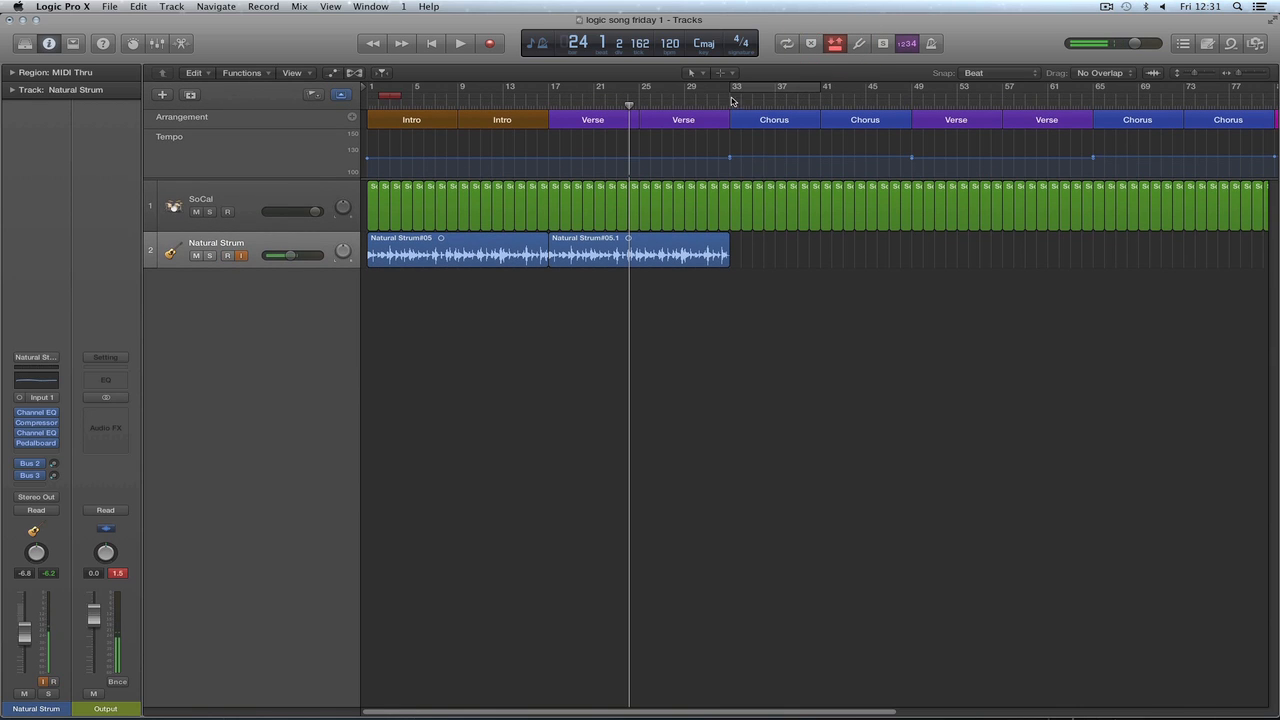
Set the autopunch range over the first Chorus from bar 33 to bar 41, with cycle mode off.
left_click_drag(735, 99, 772, 96)
left_click_drag(553, 88, 630, 95)
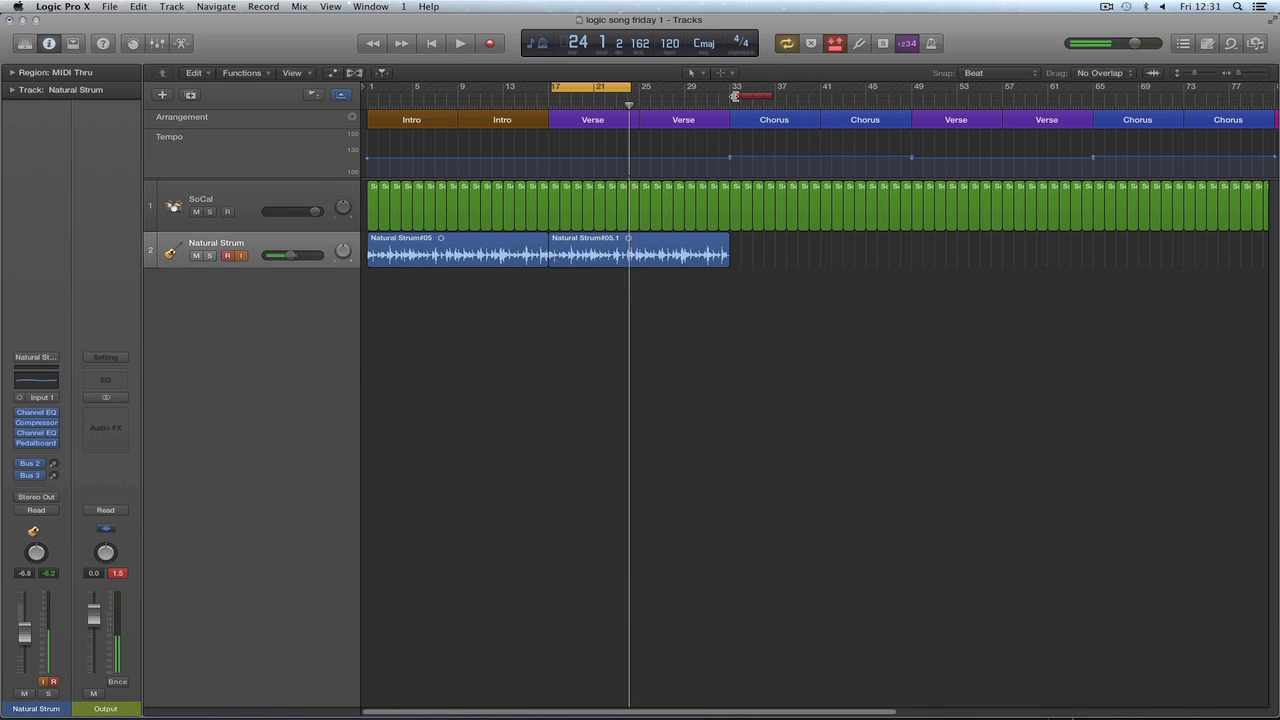
left_click_drag(735, 96, 821, 100)
left_click_drag(713, 96, 729, 97)
left_click(1268, 74)
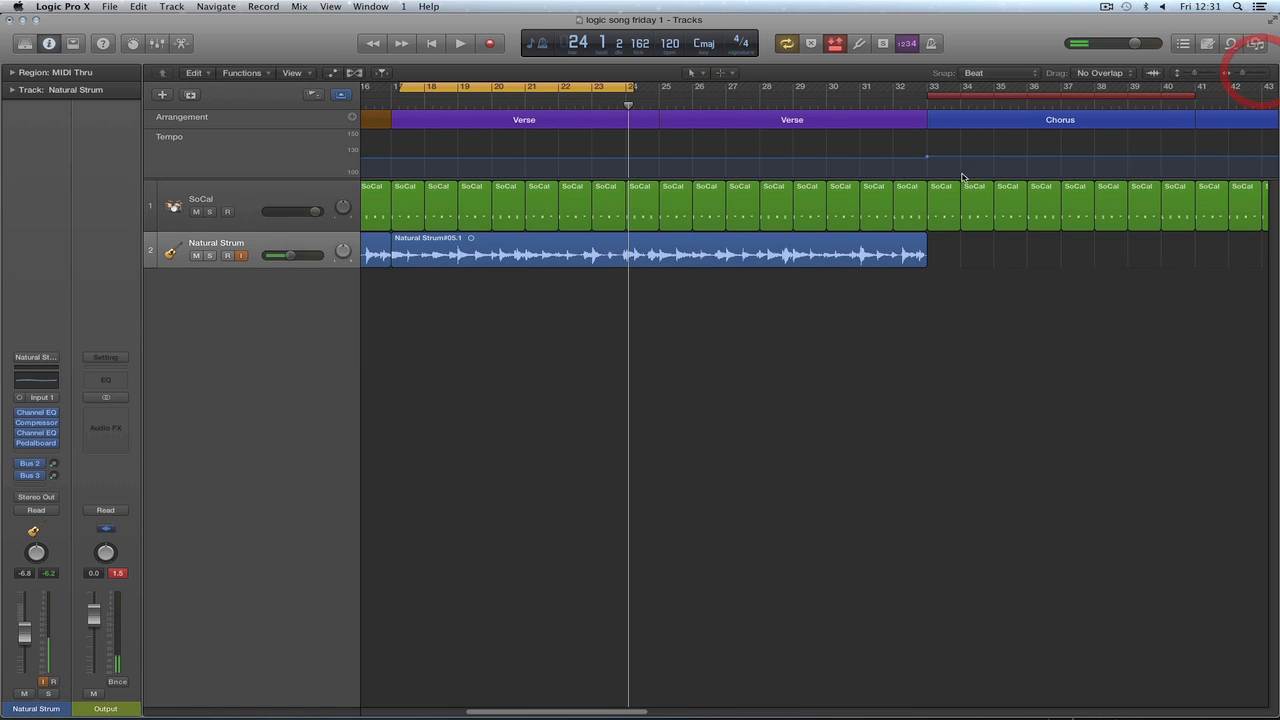
left_click(606, 86)
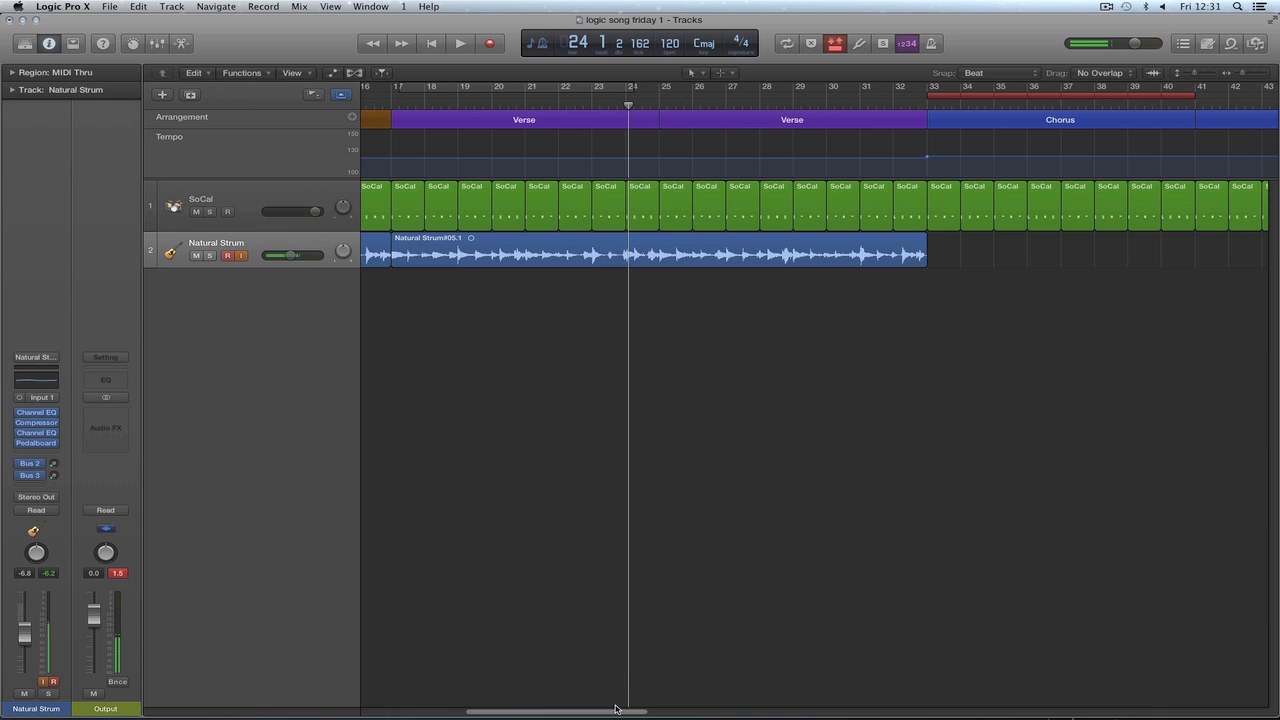
Record the guitar over the first Chorus with autopunch, starting from bar 31 beat 3 and stopping past bar 41.
left_click_drag(614, 712, 676, 712)
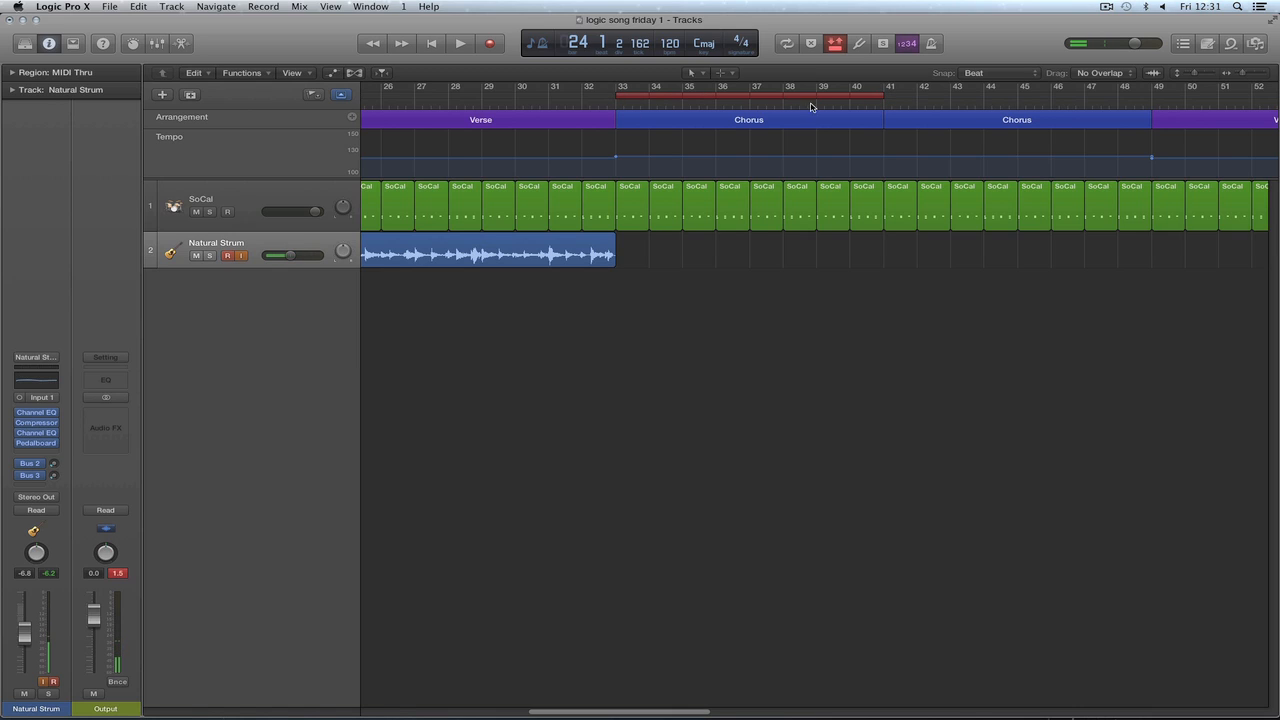
left_click(567, 107)
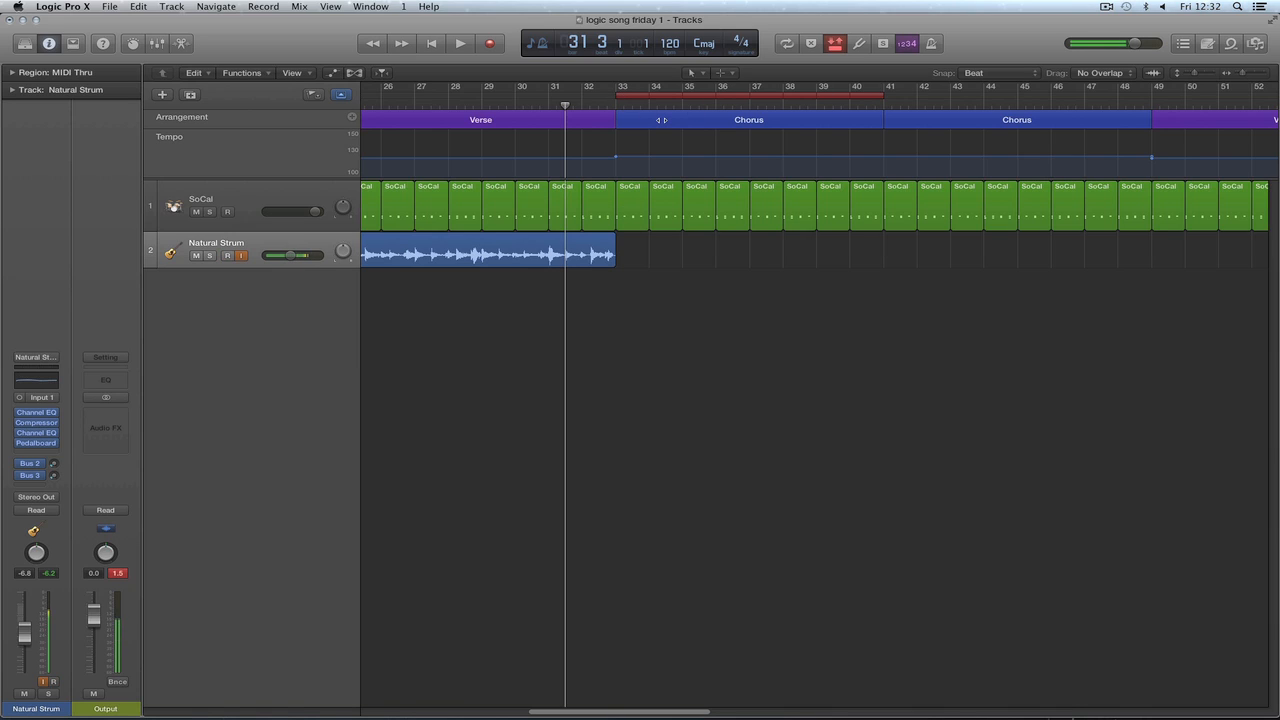
left_click(490, 44)
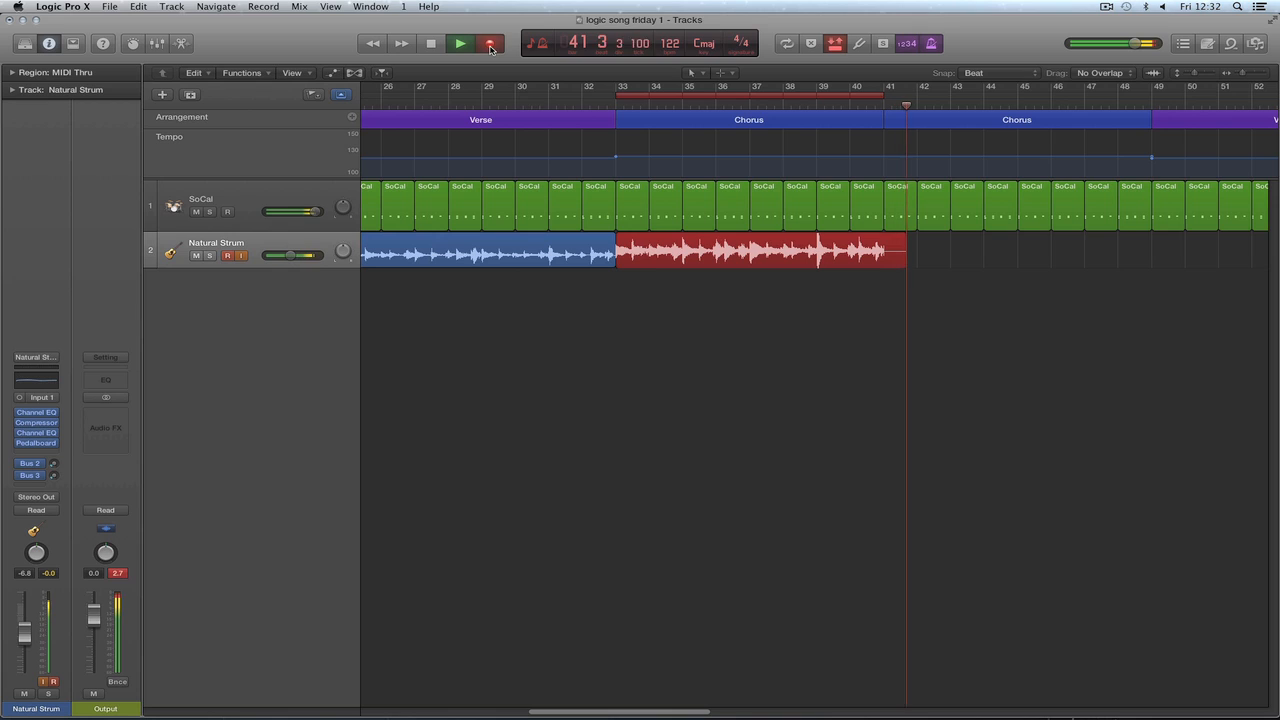
key("space")
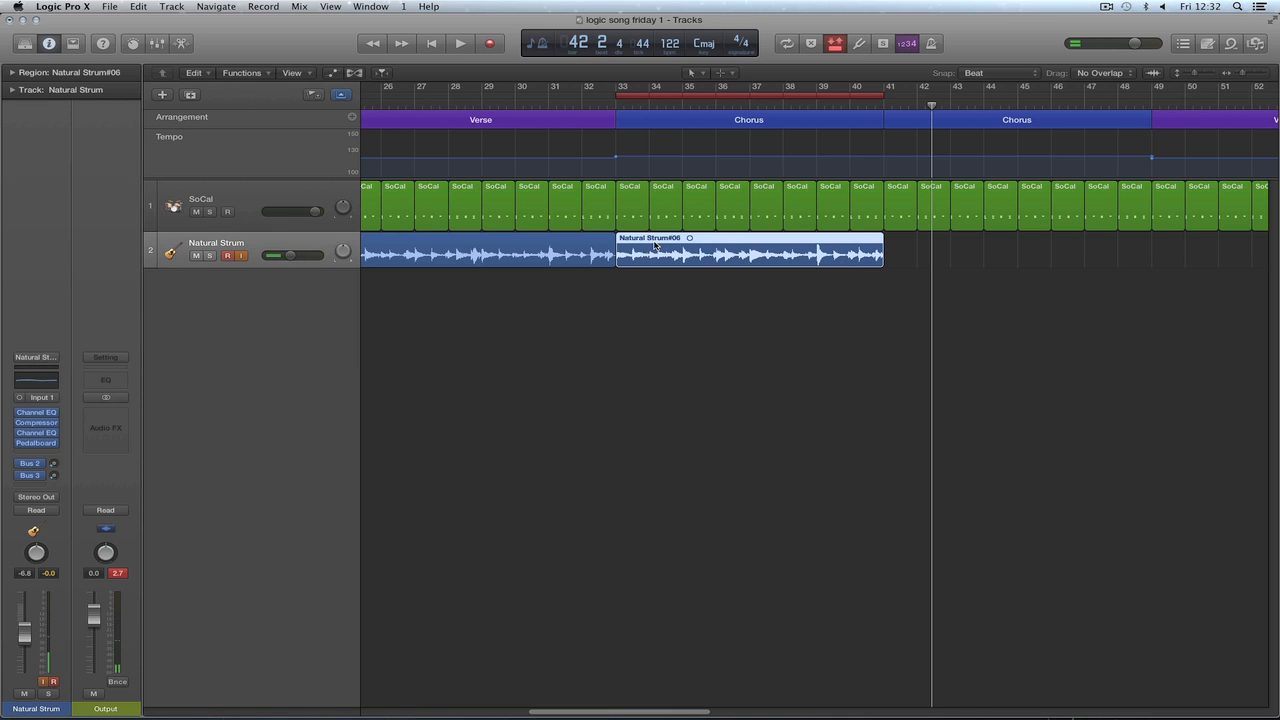
Copy the chorus guitar region at bar 33 to the second chorus at bar 41 and play back across the join.
left_click_drag(657, 249, 917, 250)
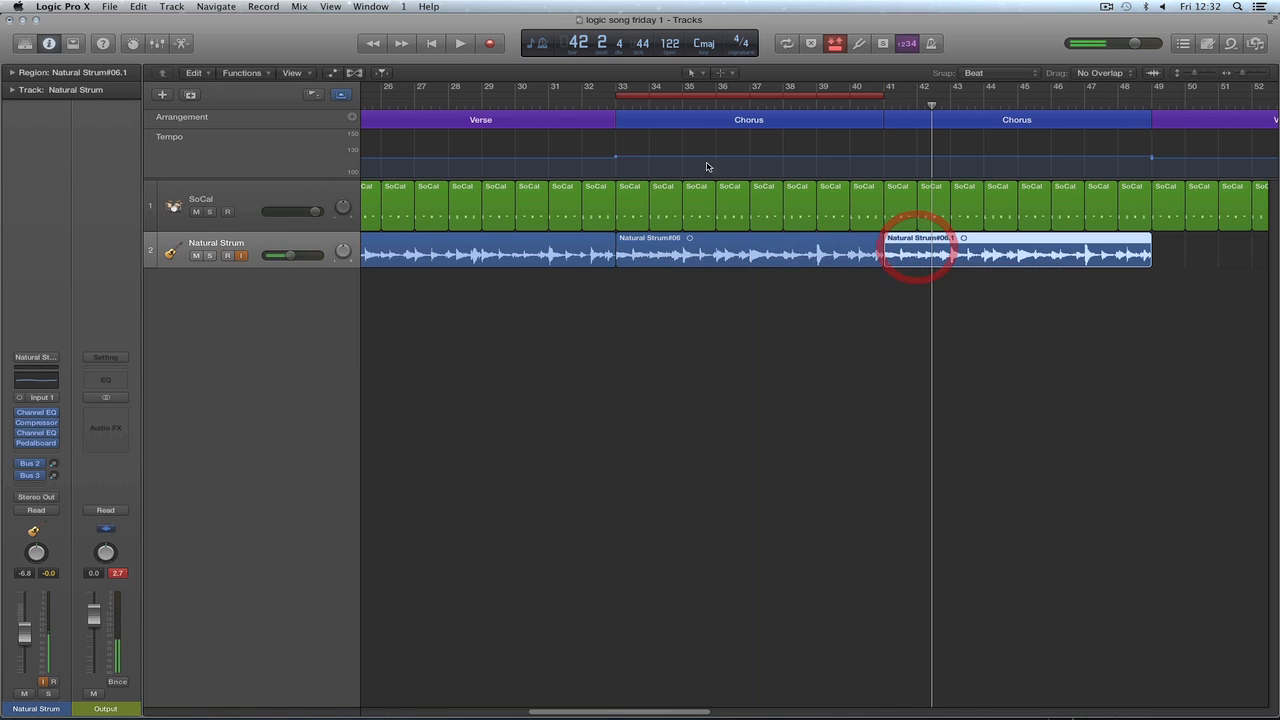
left_click(580, 104)
key("space")
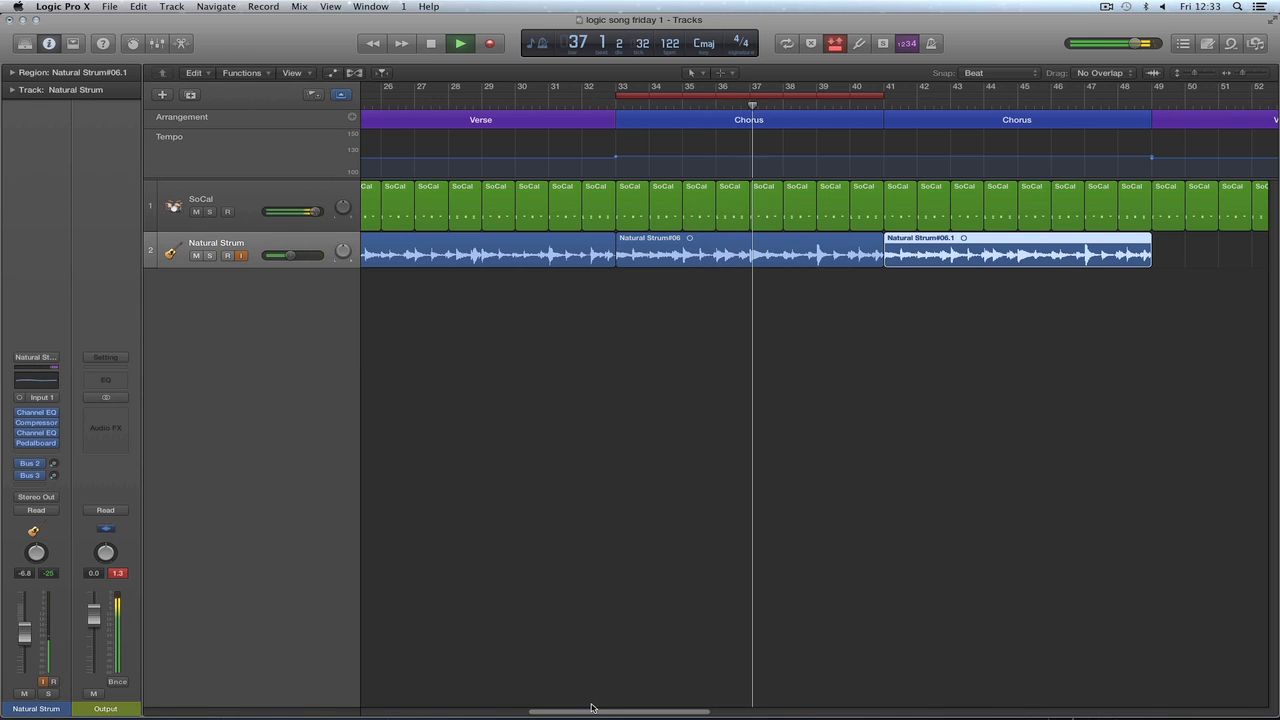
left_click_drag(594, 711, 621, 713)
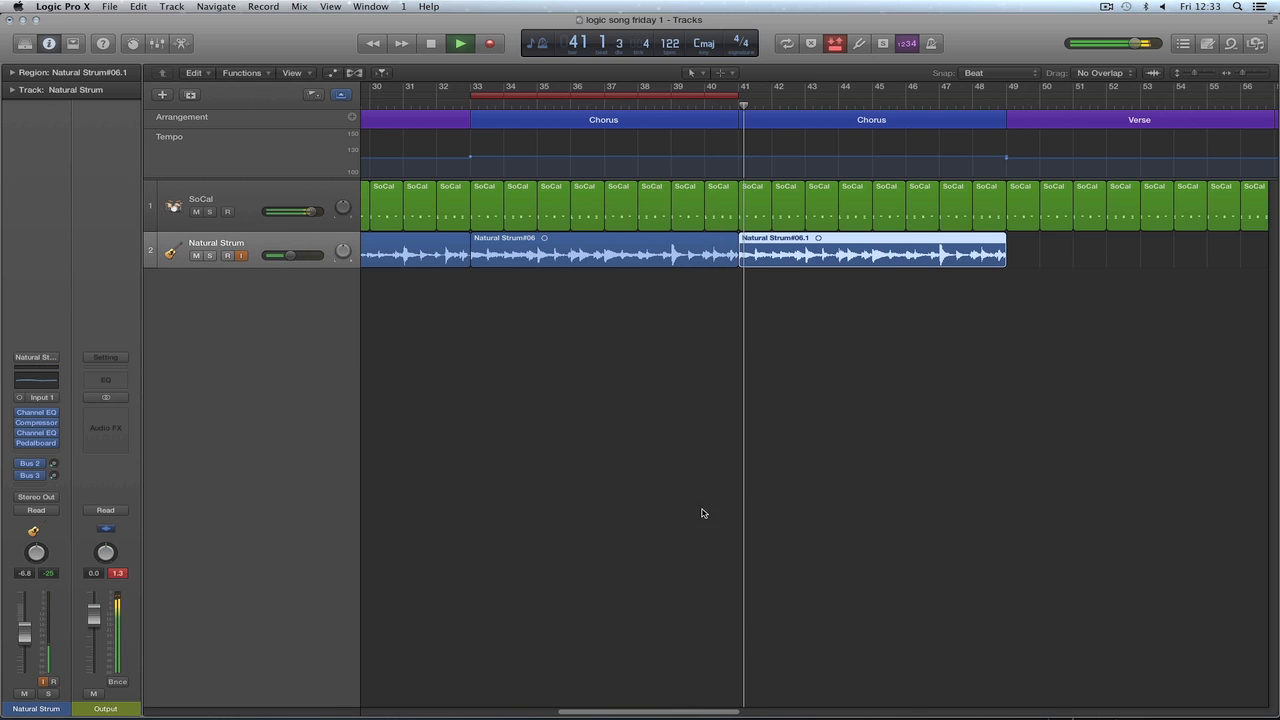
key("space")
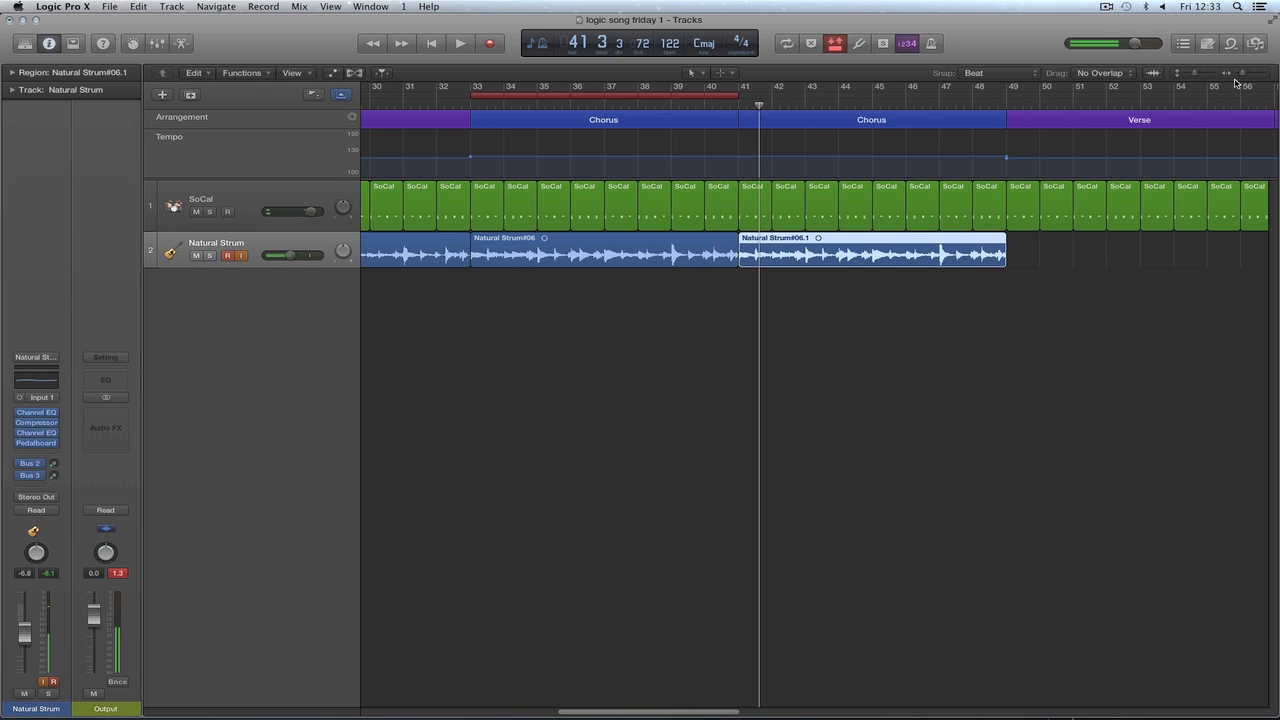
Copy the verse guitar region at bar 17 on the Natural Strum track to the second verse pair at bar 49.
left_click_drag(1242, 73, 1237, 73)
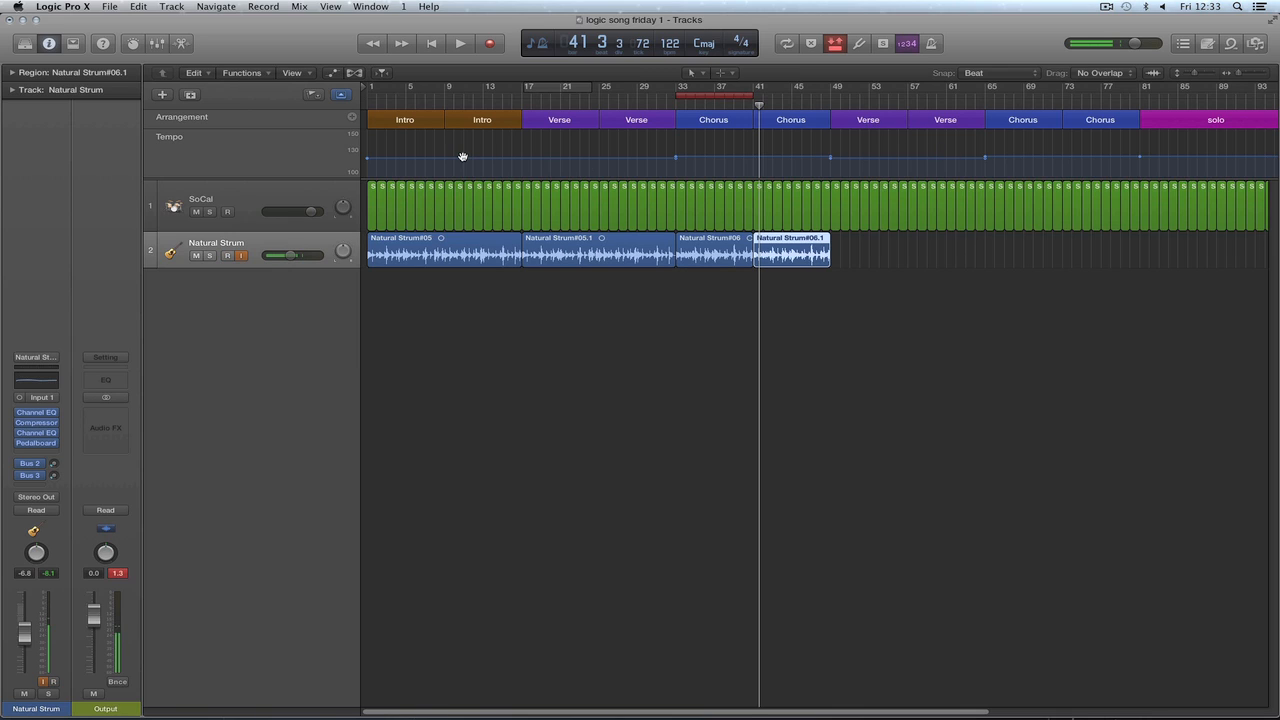
left_click(577, 246)
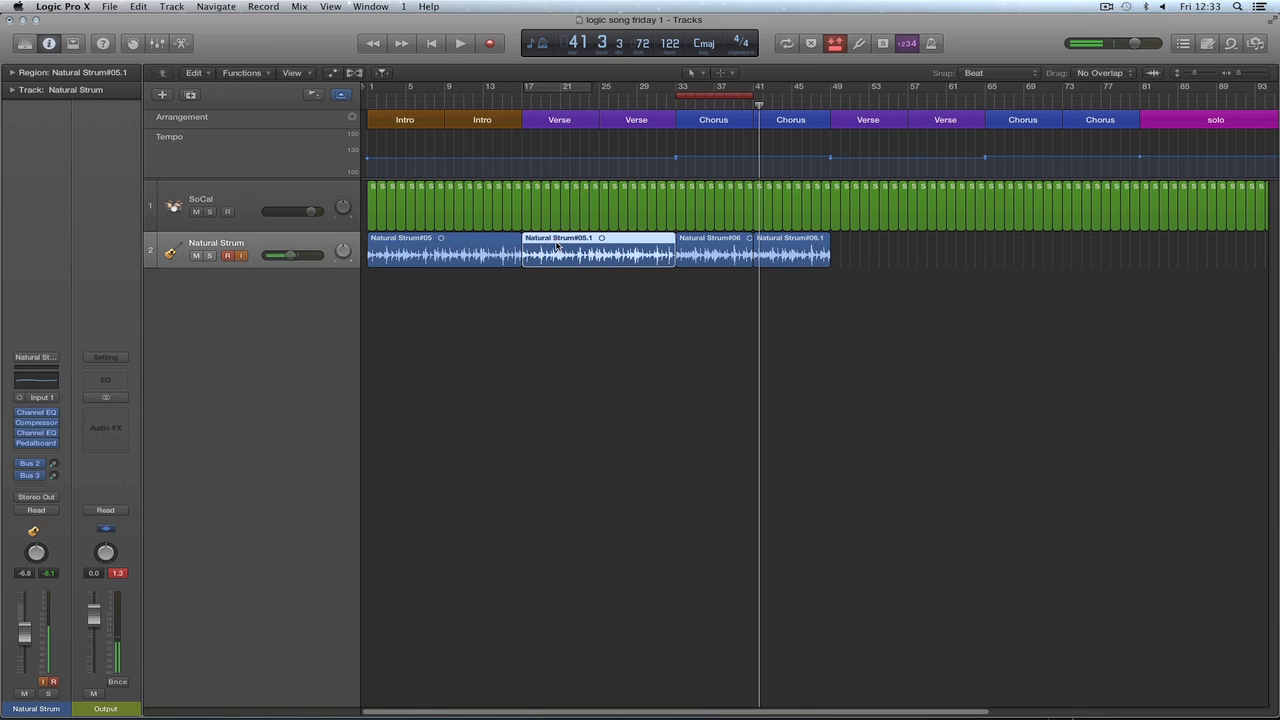
left_click_drag(557, 246, 864, 252)
Copy the two chorus guitar regions from bars 33–48 to the choruses at bar 65 and to the solo at bar 81.
left_click_drag(706, 292, 784, 255)
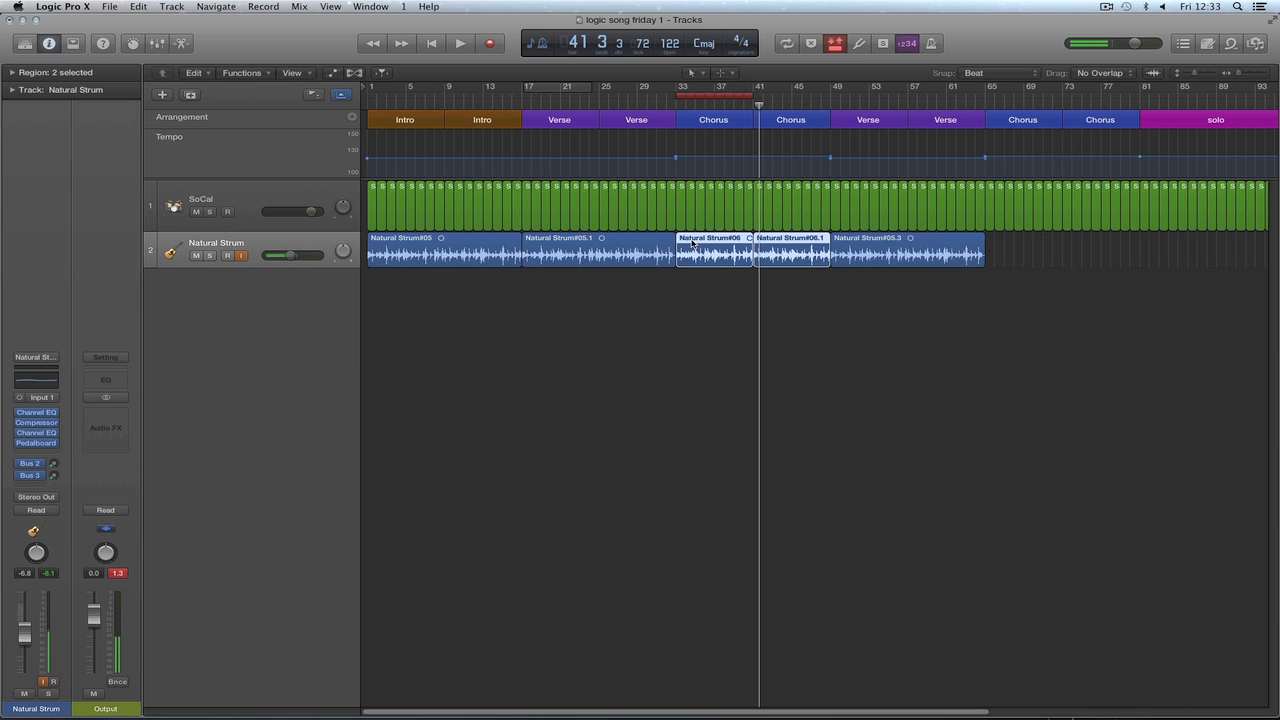
left_click_drag(690, 241, 1000, 243)
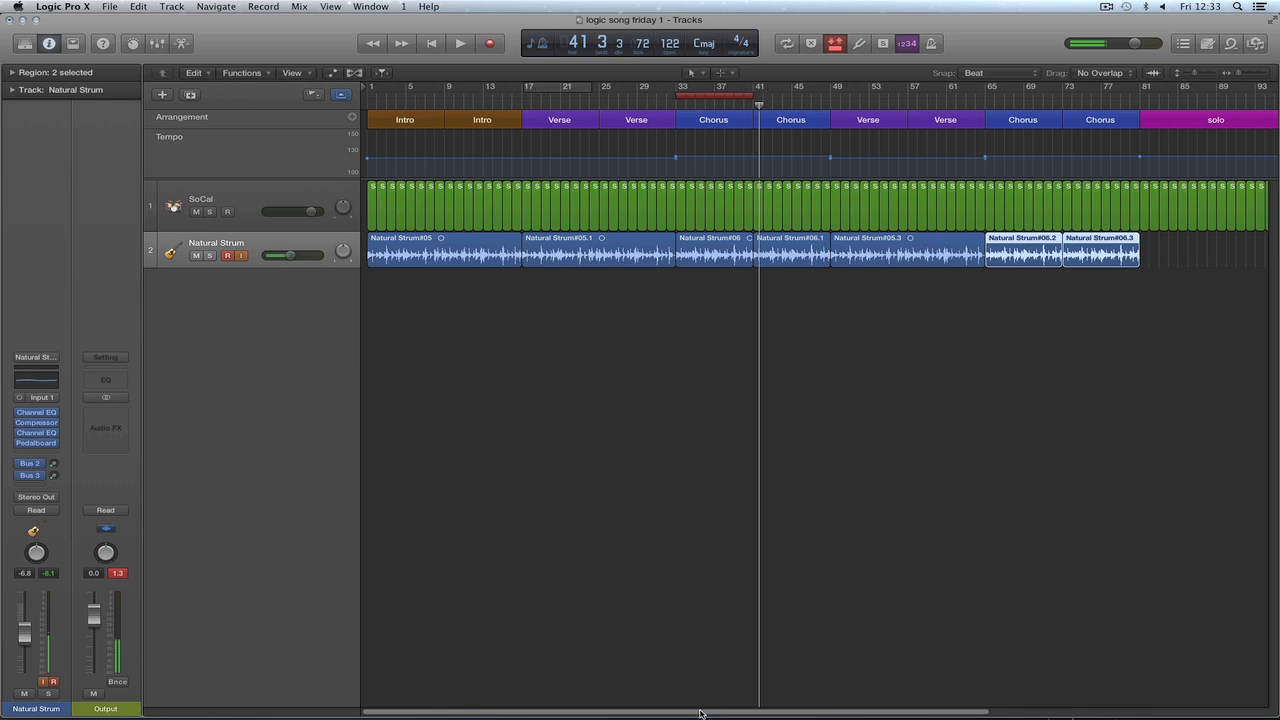
left_click_drag(700, 713, 908, 713)
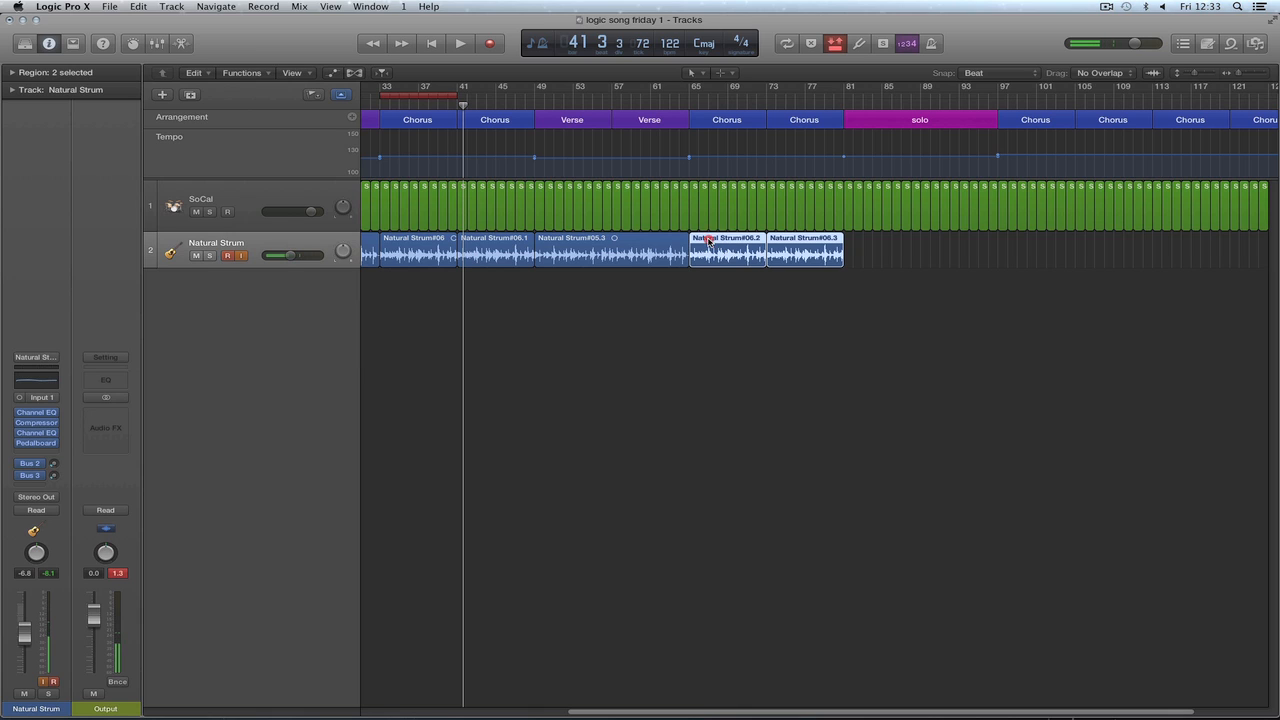
left_click_drag(708, 240, 860, 243)
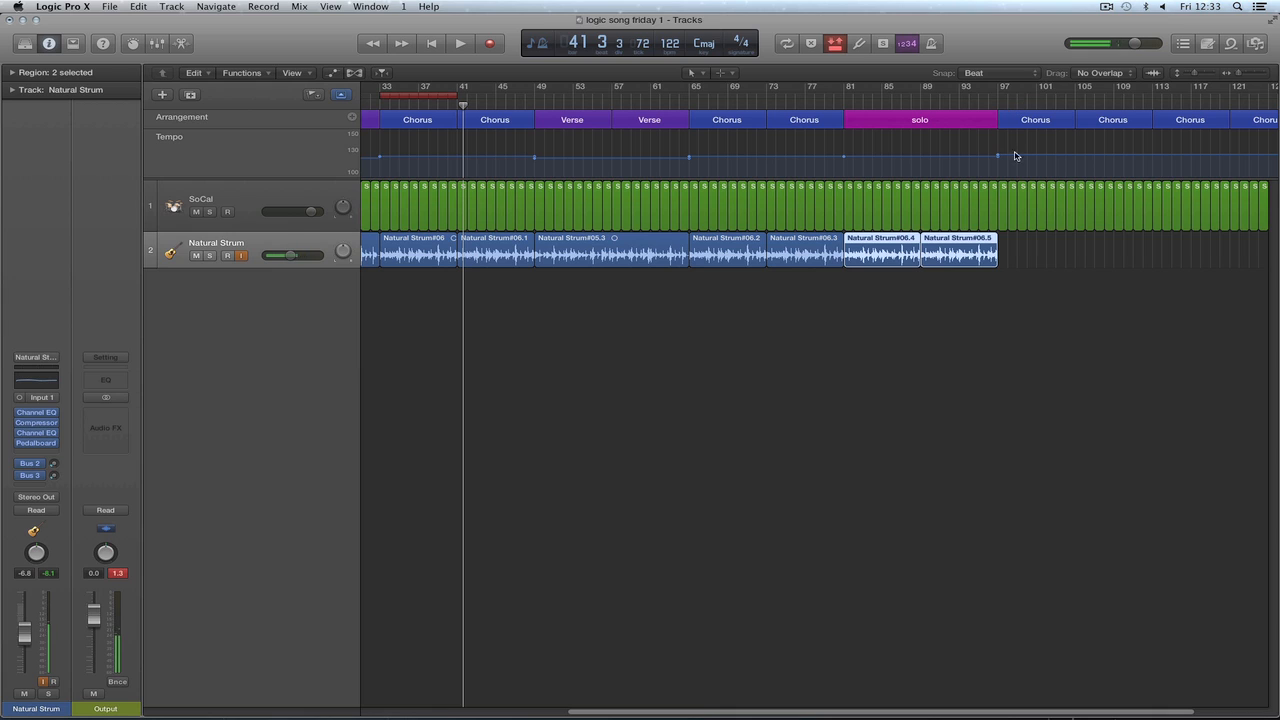
Set the autopunch range over the first chorus following the solo, from bar 97 to bar 105.
left_click_drag(894, 713, 966, 714)
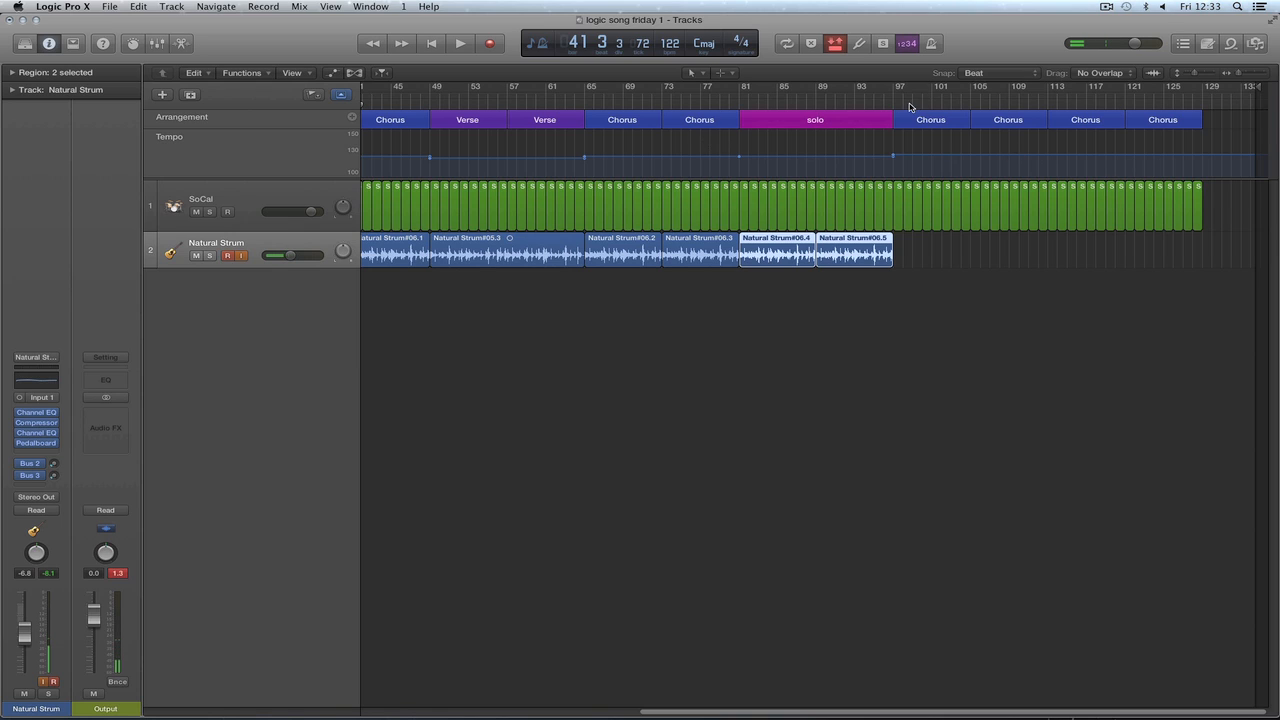
left_click_drag(895, 100, 973, 100)
left_click_drag(1239, 74, 1245, 75)
left_click_drag(879, 714, 1002, 712)
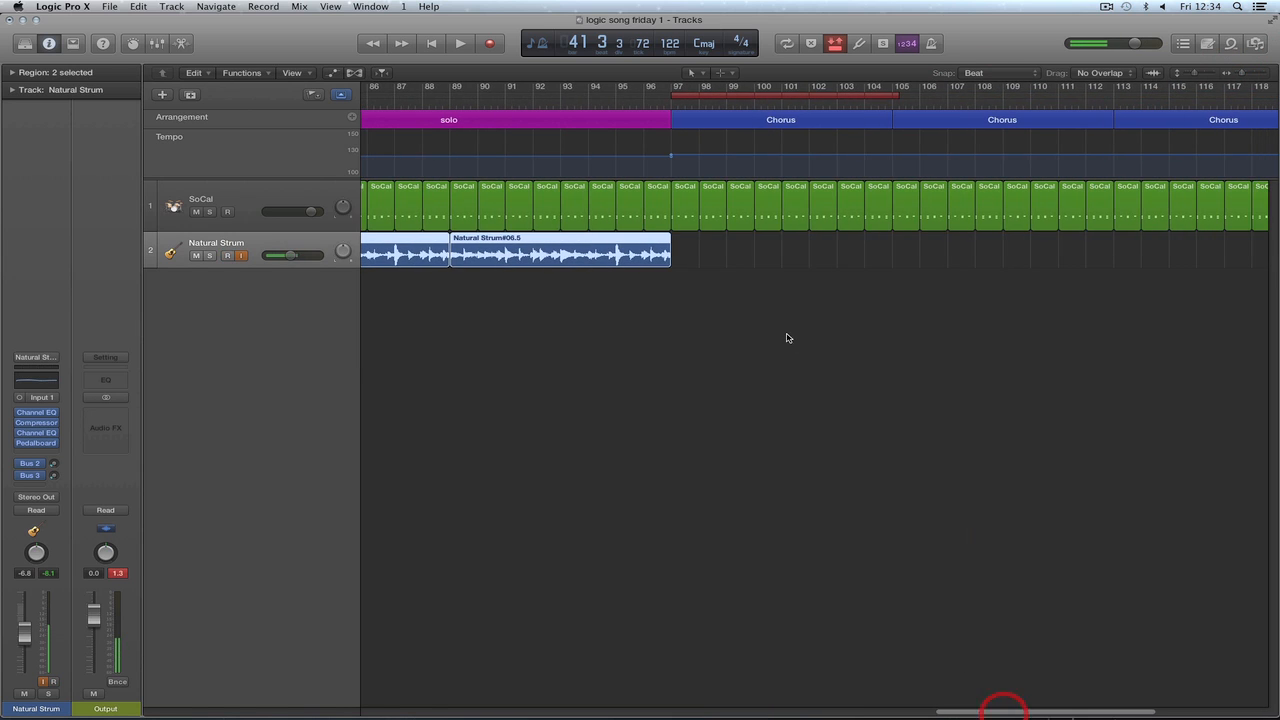
left_click(614, 107)
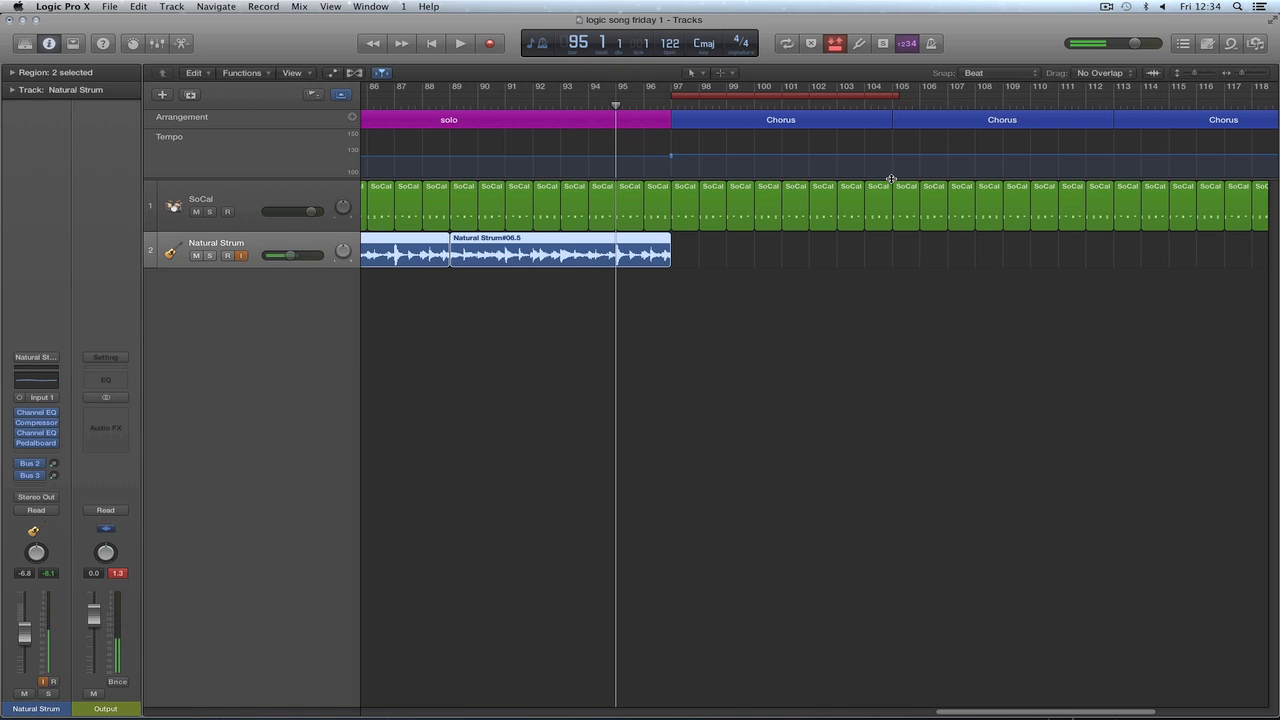
left_click_drag(896, 93, 892, 93)
Record a new guitar take into the autopunch range, starting the playhead at bar 94 beat 4.
left_click_drag(614, 105, 609, 106)
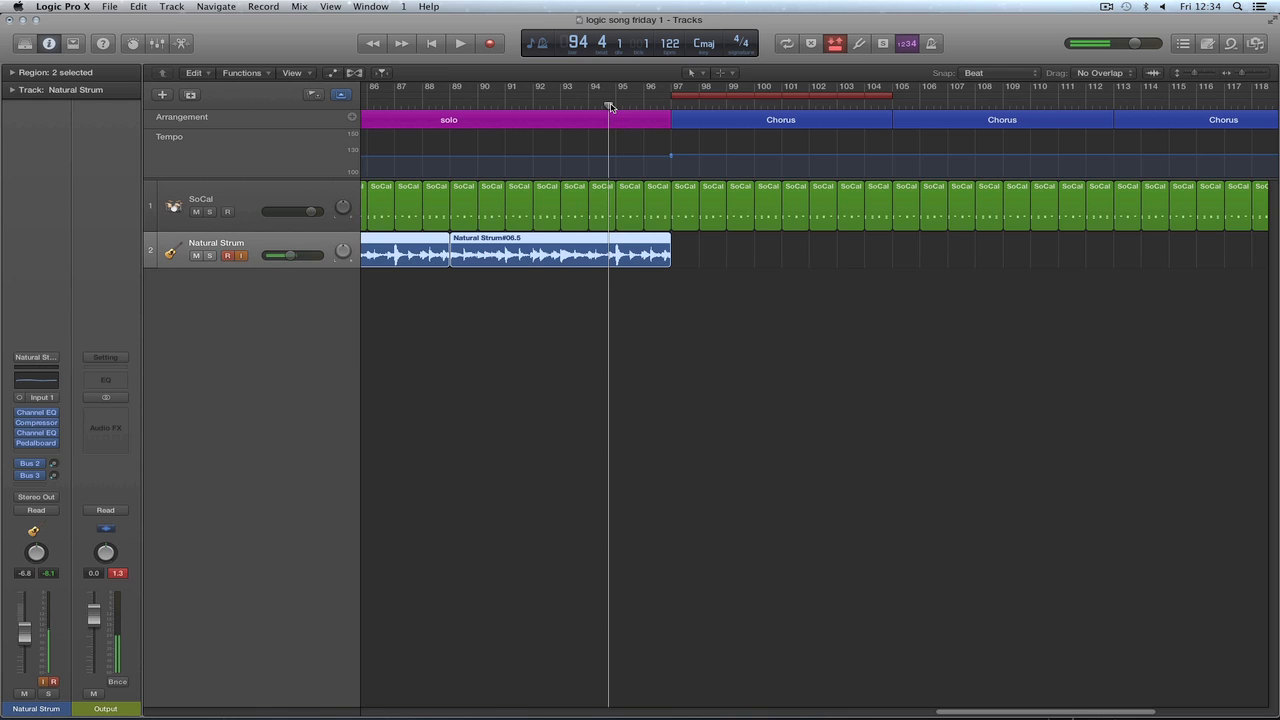
left_click(493, 45)
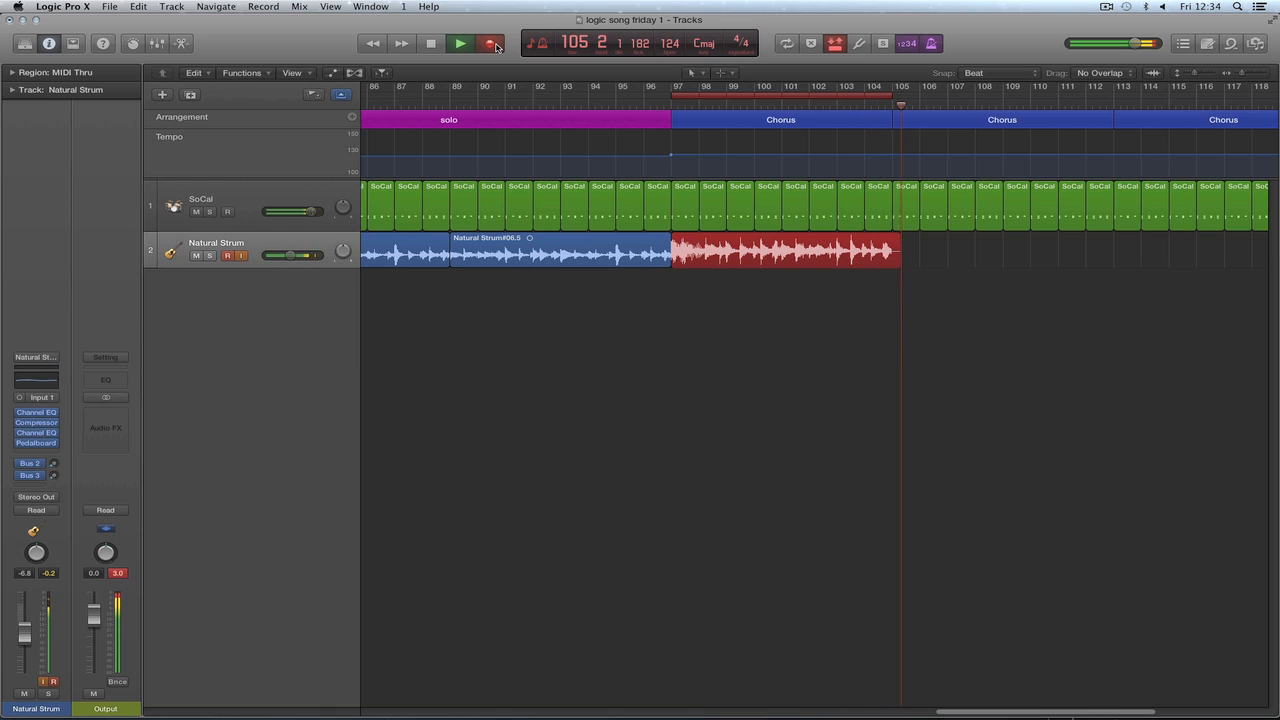
key("space")
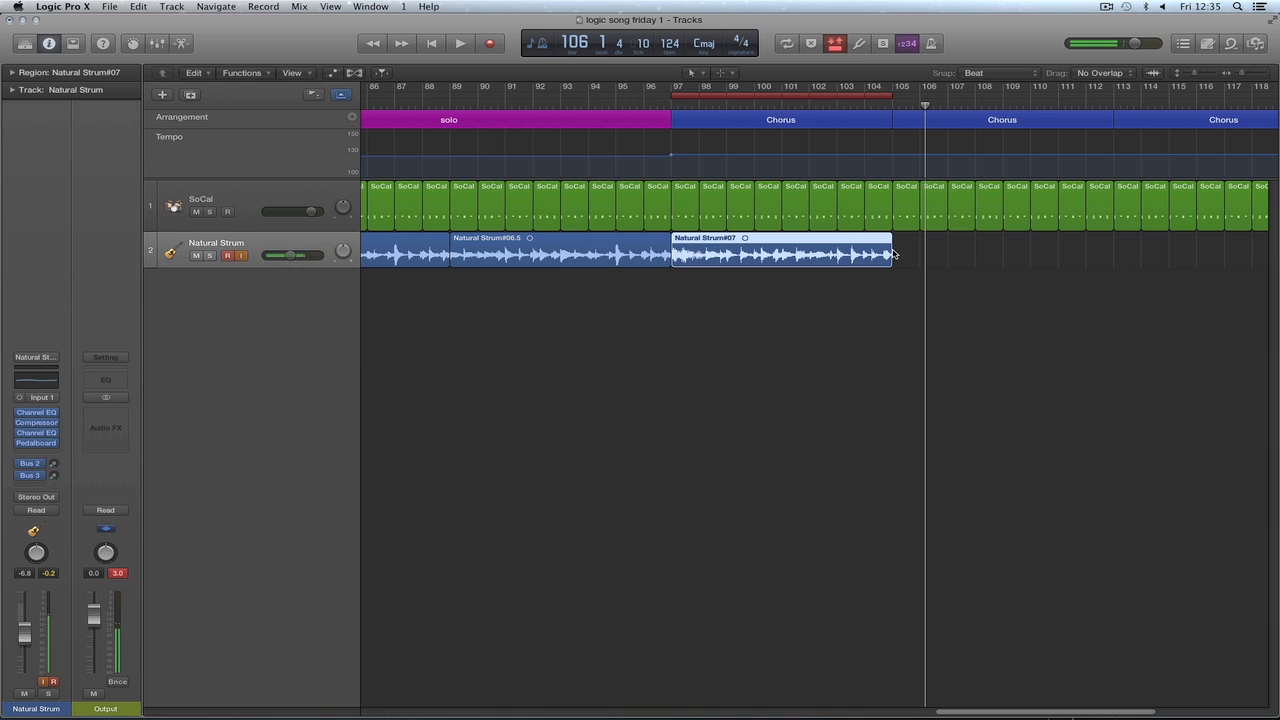
Copy the newly recorded guitar region at bar 97 to the chorus at bar 105 and play back across the join.
left_click_drag(710, 245, 940, 243)
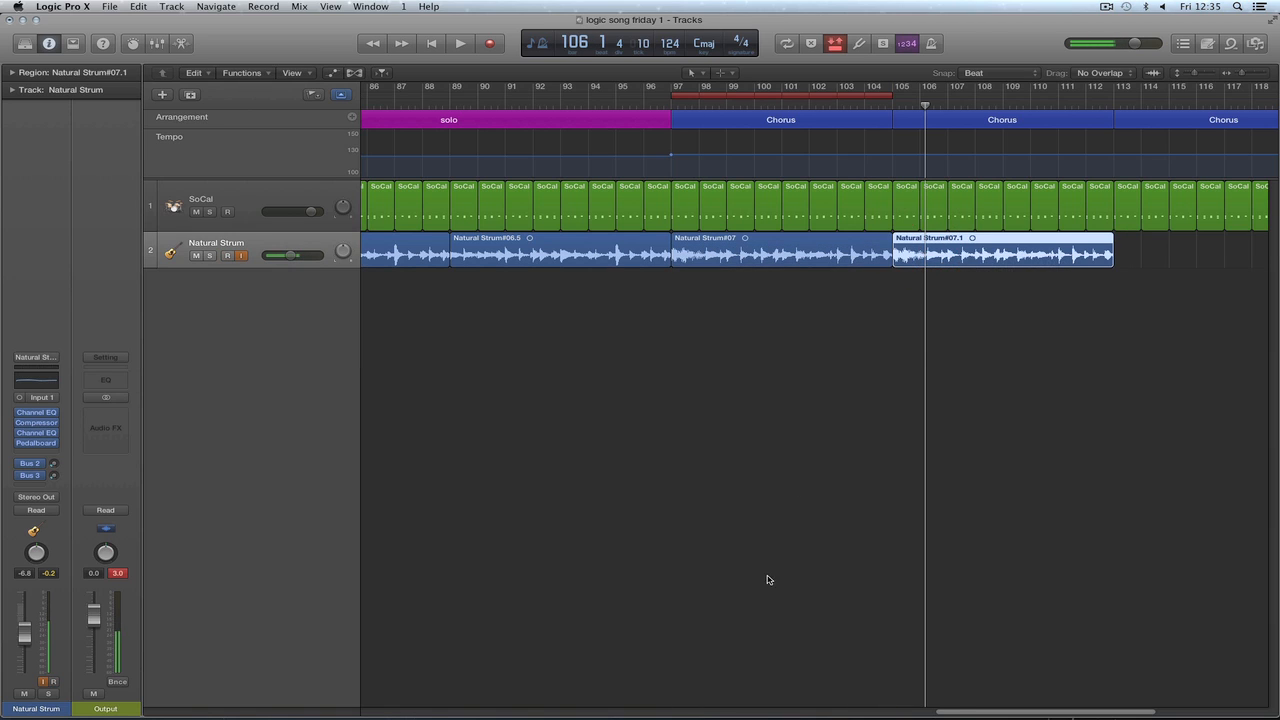
left_click_drag(958, 710, 993, 711)
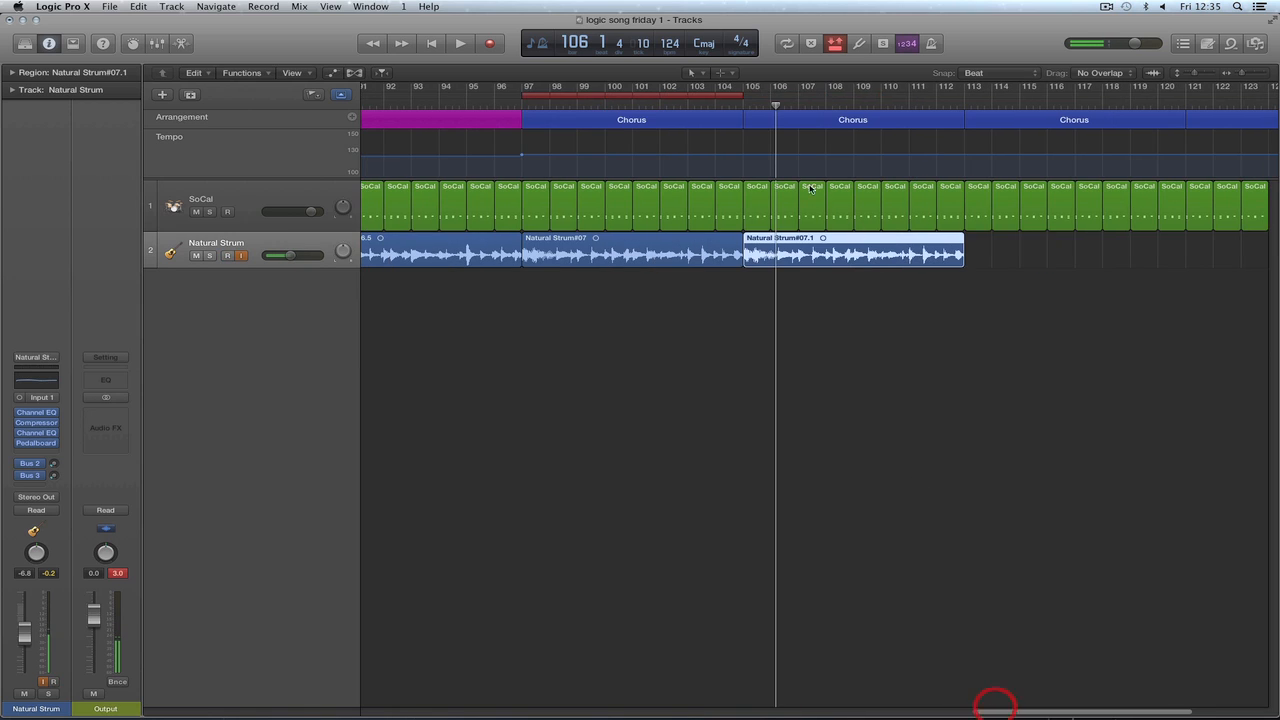
left_click(717, 104)
key("space")
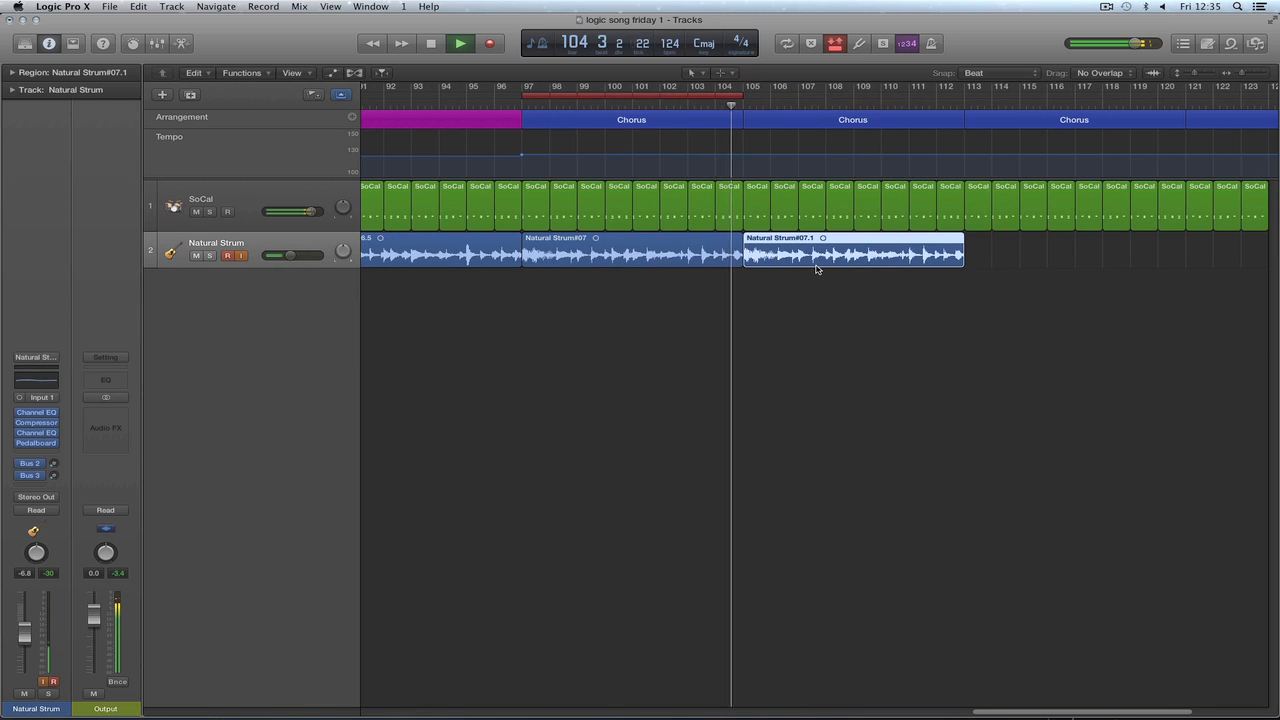
key("space")
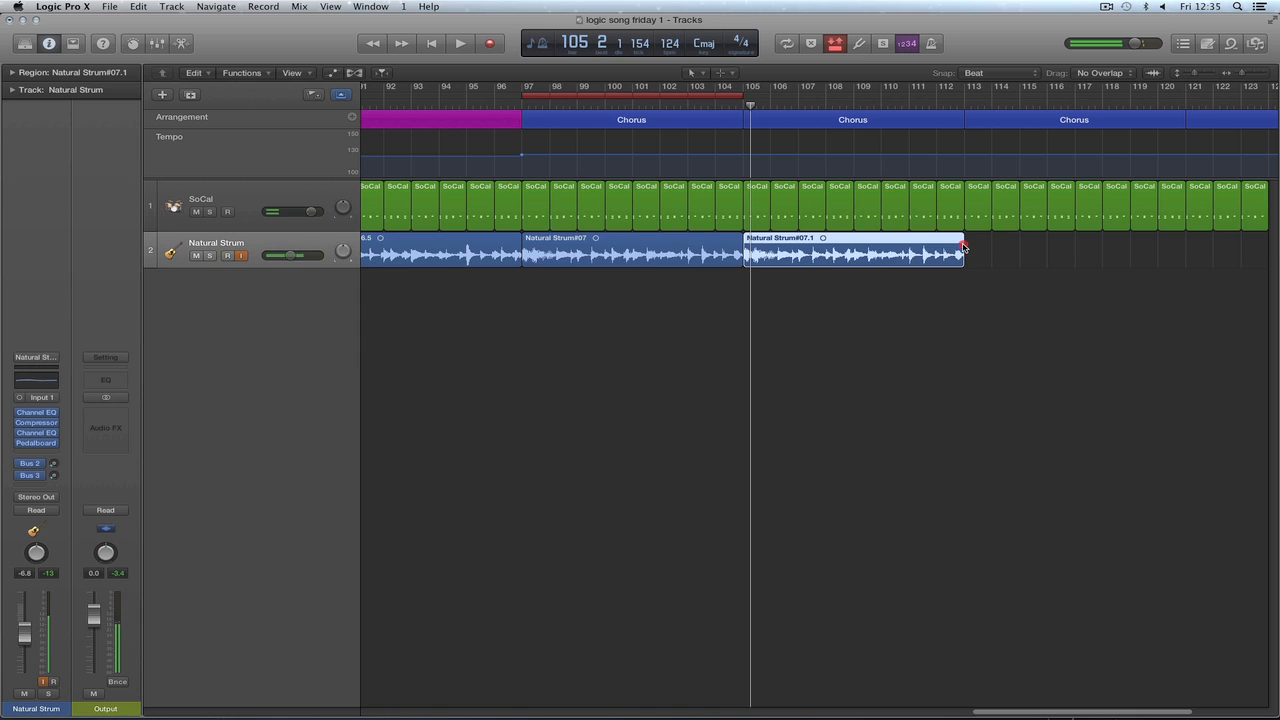
Copy the two guitar regions at bars 97 and 105 together to bar 113 and turn off Autopunch.
left_click(632, 245, "shift")
left_click_drag(589, 246, 1034, 256)
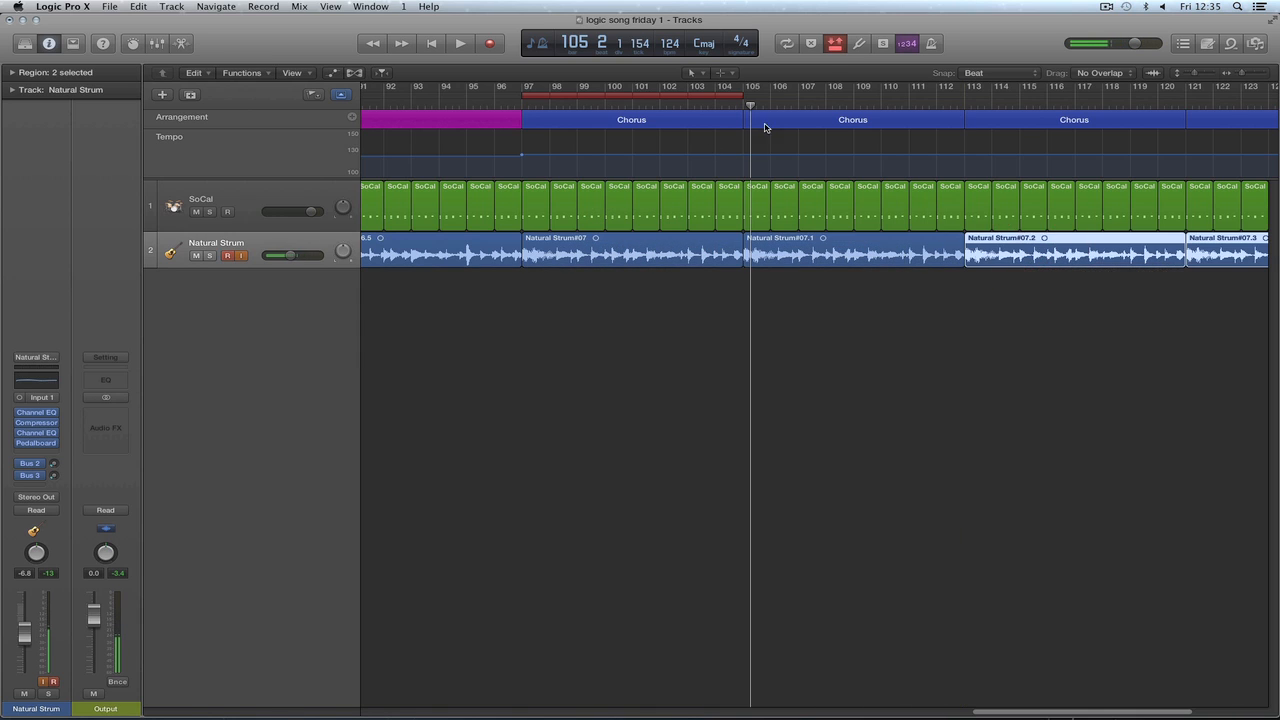
left_click(832, 47)
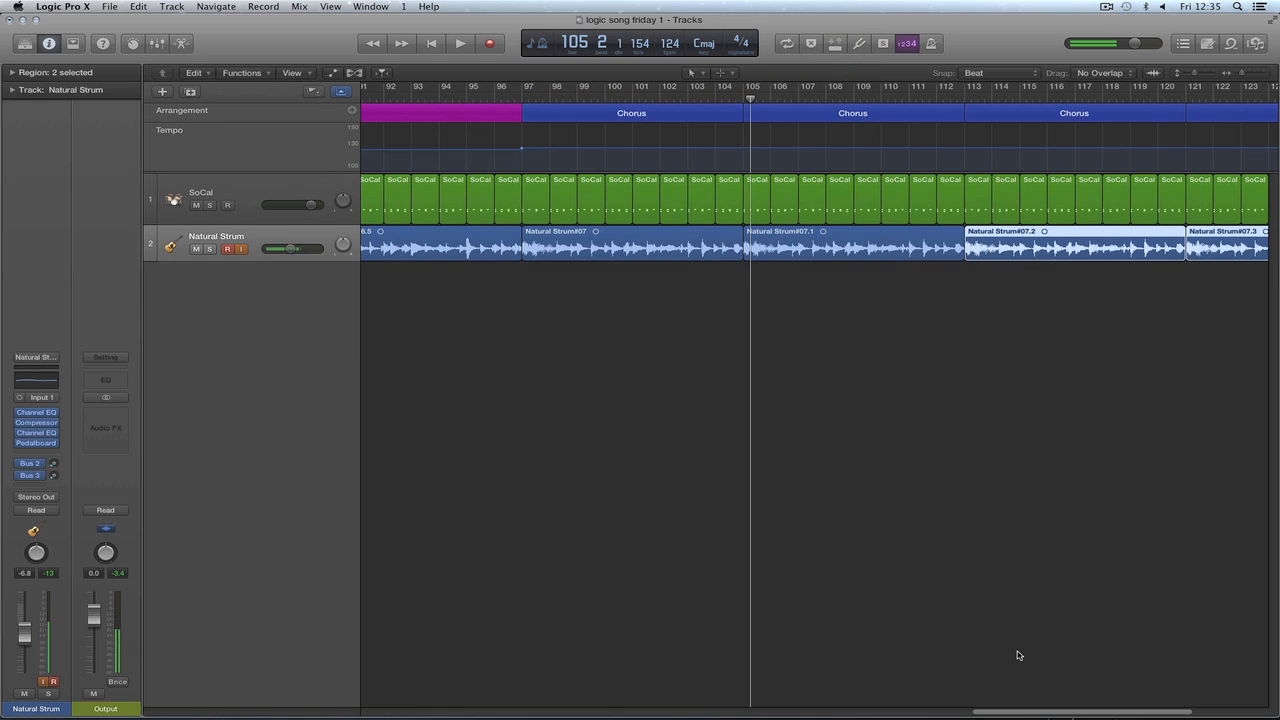
Deselect the copied guitar regions and return the playhead to the start of the song.
left_click_drag(1016, 713, 1104, 712)
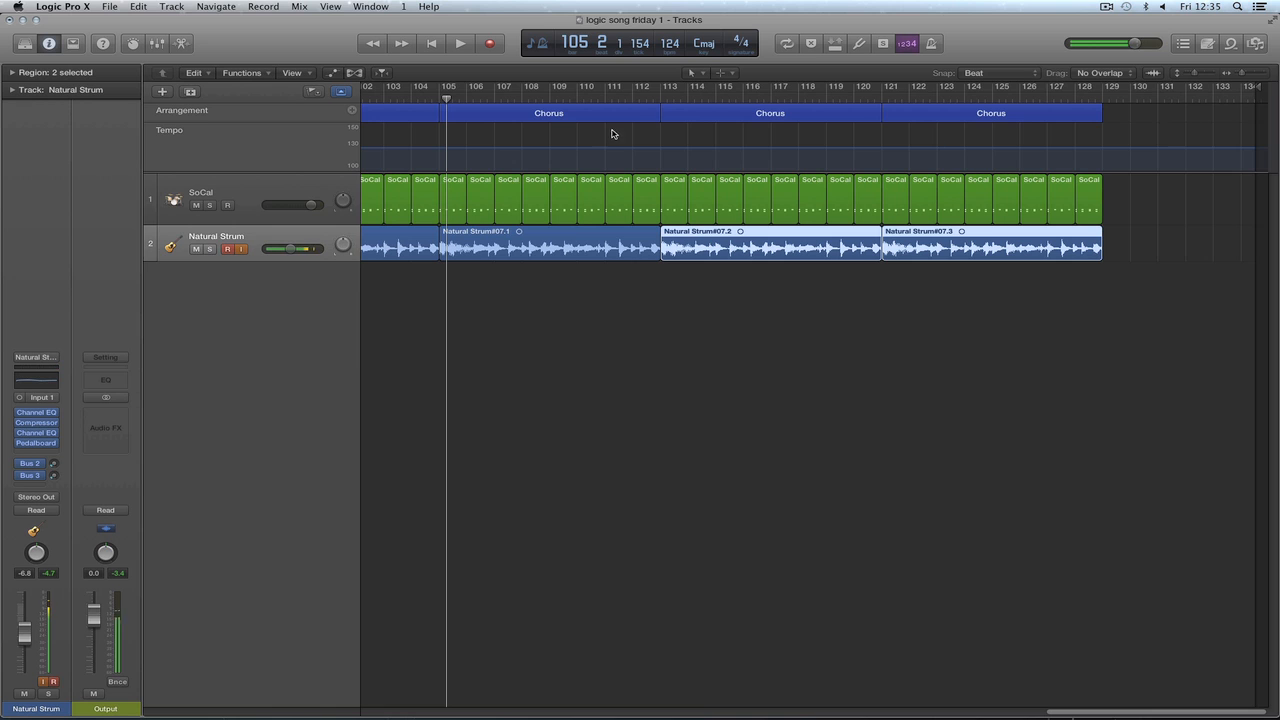
left_click_drag(1244, 78, 1236, 78)
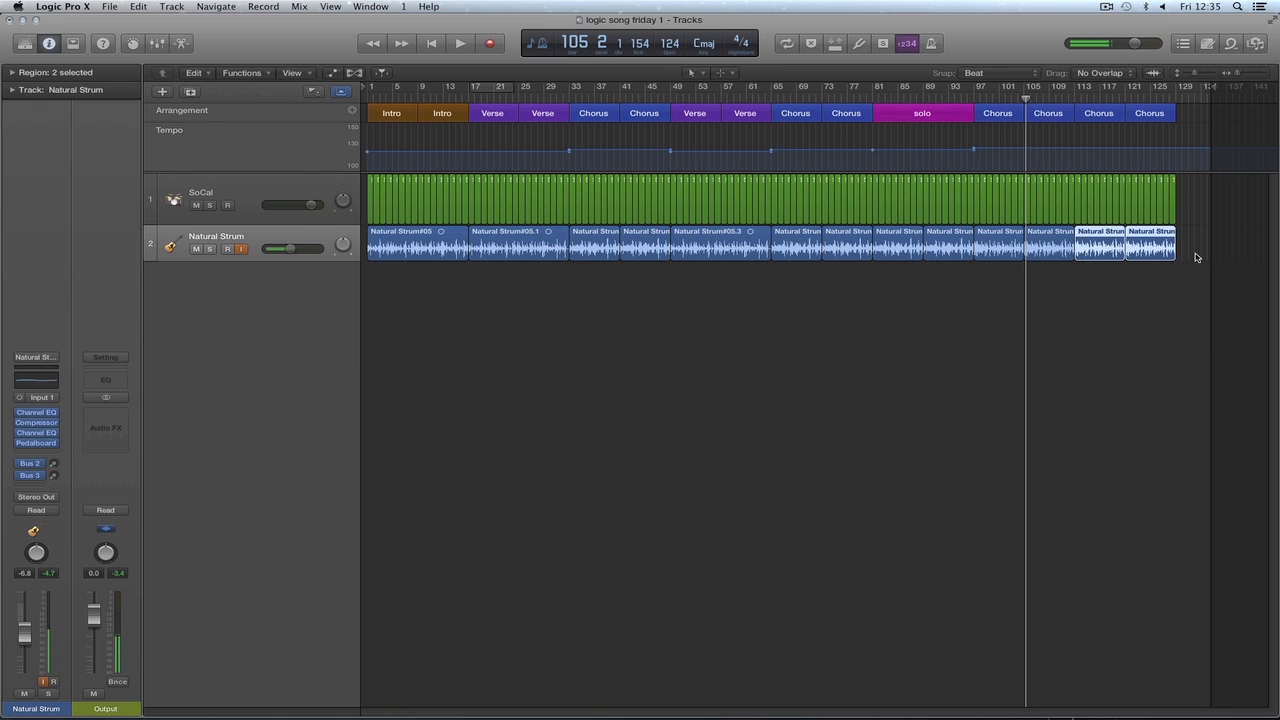
left_click(1145, 304)
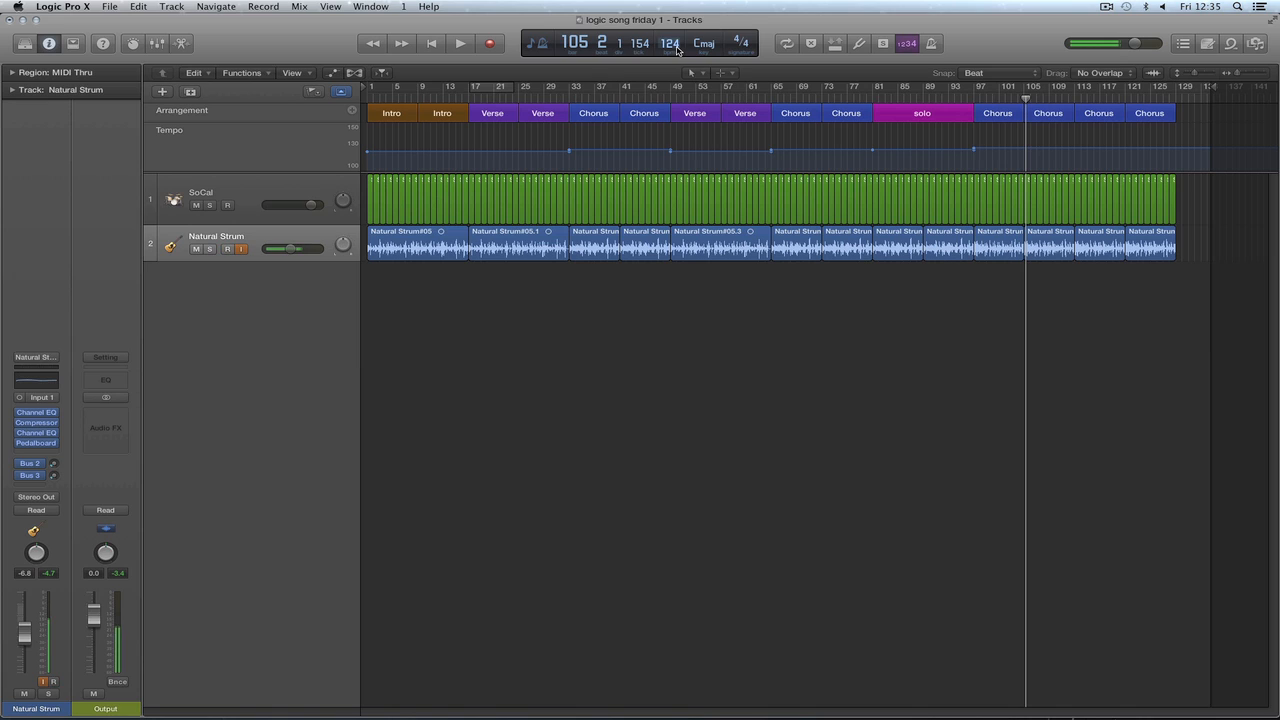
left_click(438, 45)
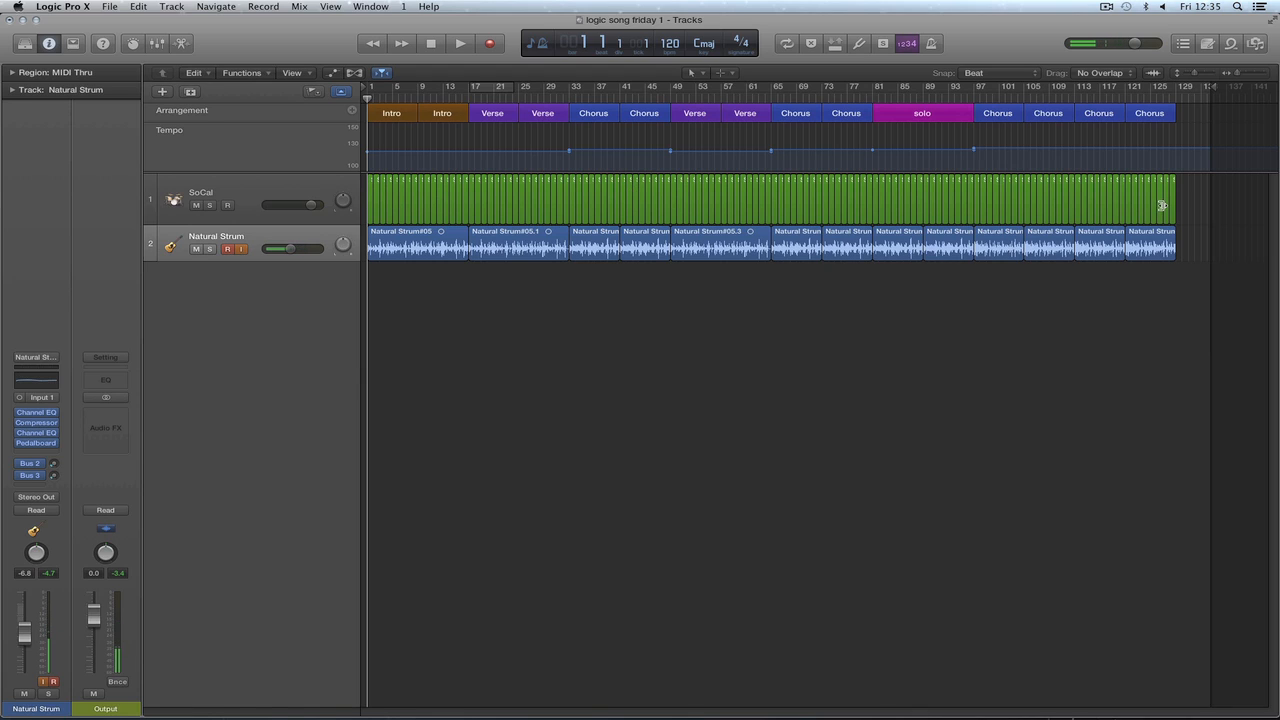
Examine the drum regions section by section, selecting the eight in the intro at bar 1 and in the choruses at bars 33 and 41.
left_click_drag(1237, 73, 1244, 73)
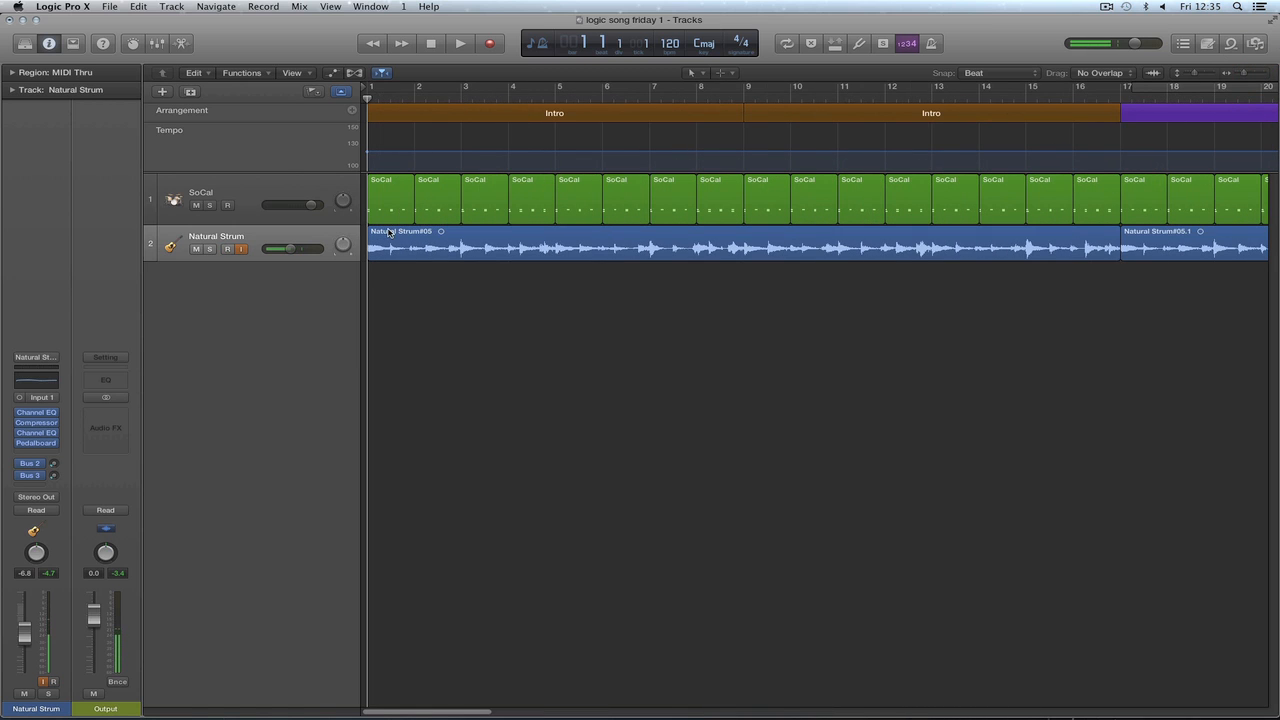
left_click_drag(364, 196, 714, 215)
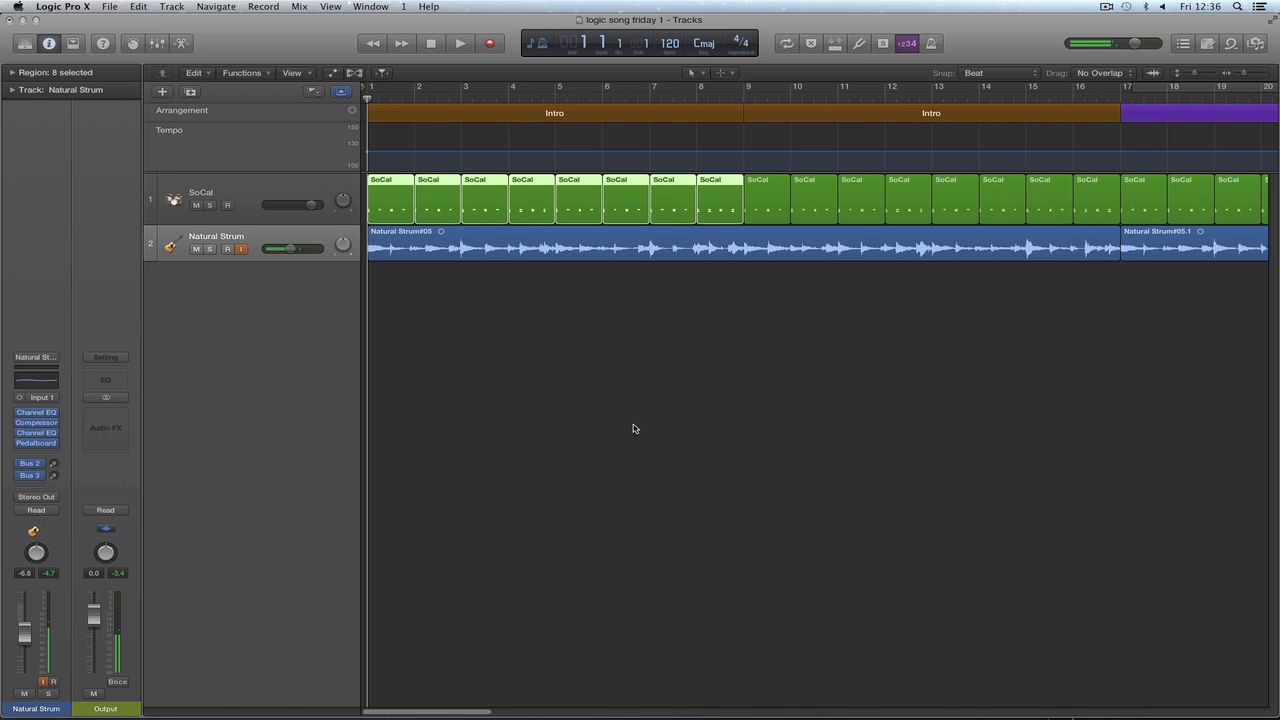
left_click_drag(457, 711, 502, 711)
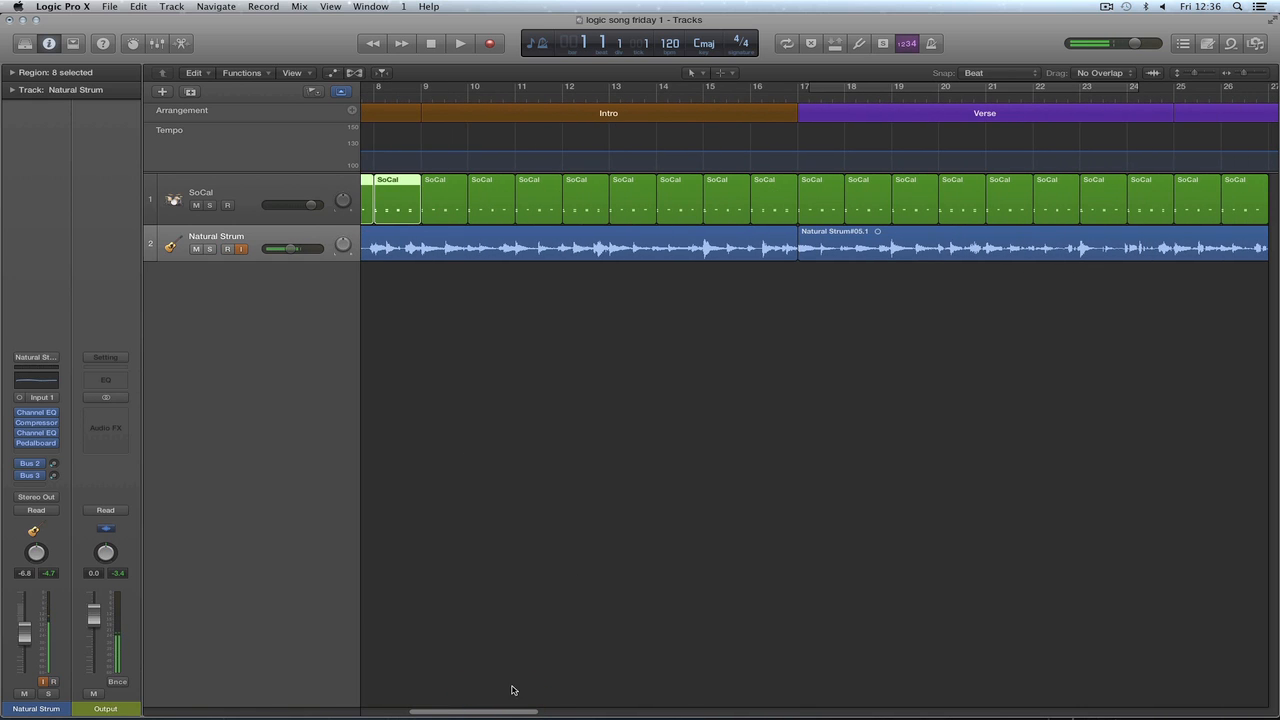
left_click_drag(503, 711, 578, 713)
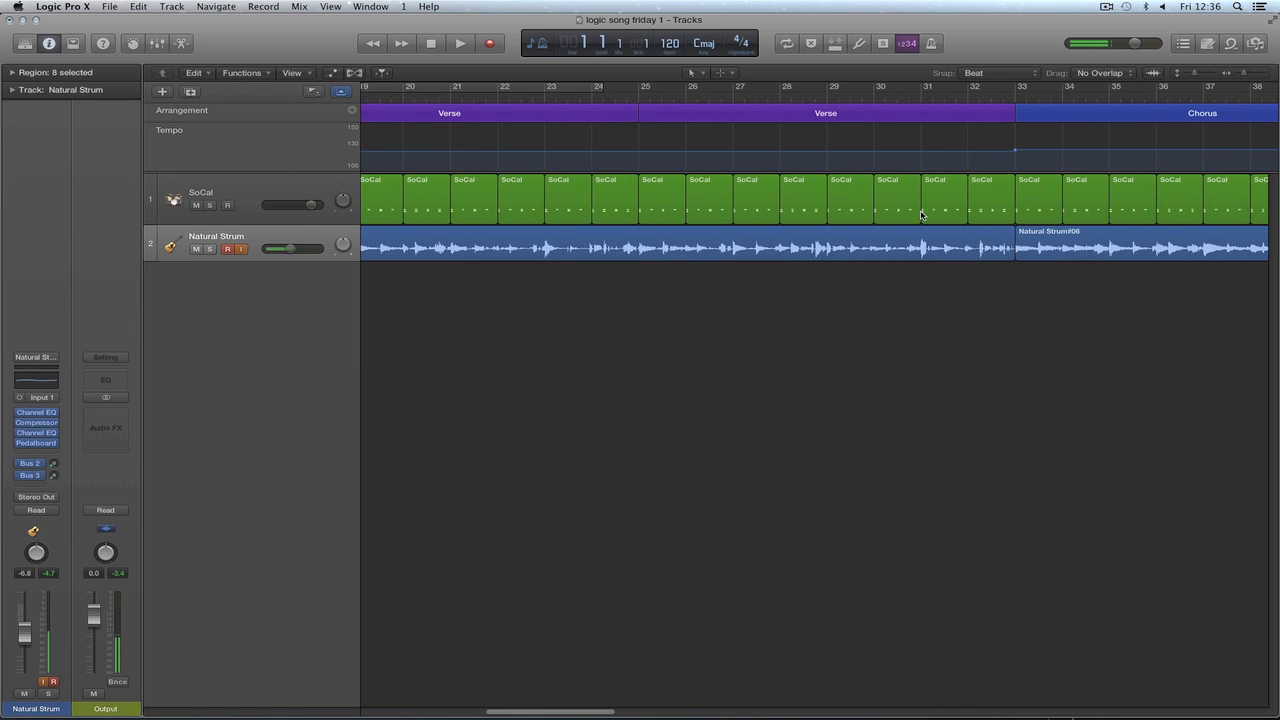
left_click_drag(600, 716, 665, 713)
left_click(555, 208)
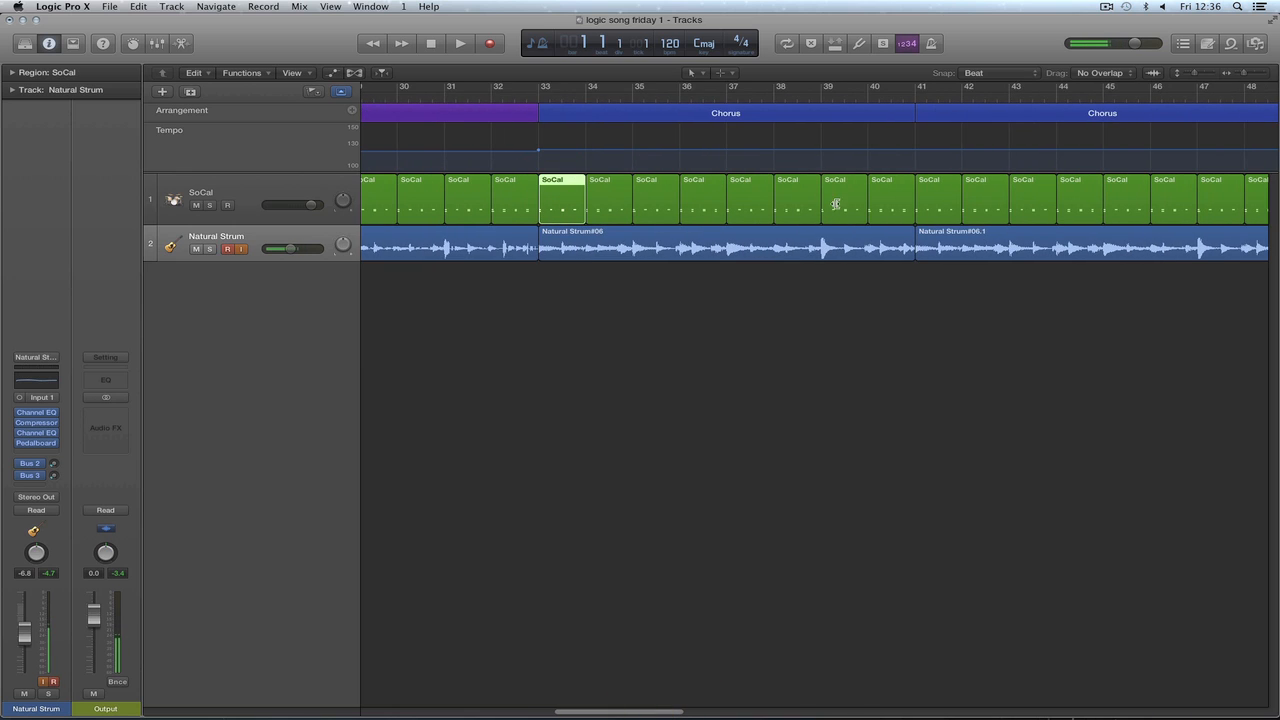
left_click_drag(887, 192, 562, 203)
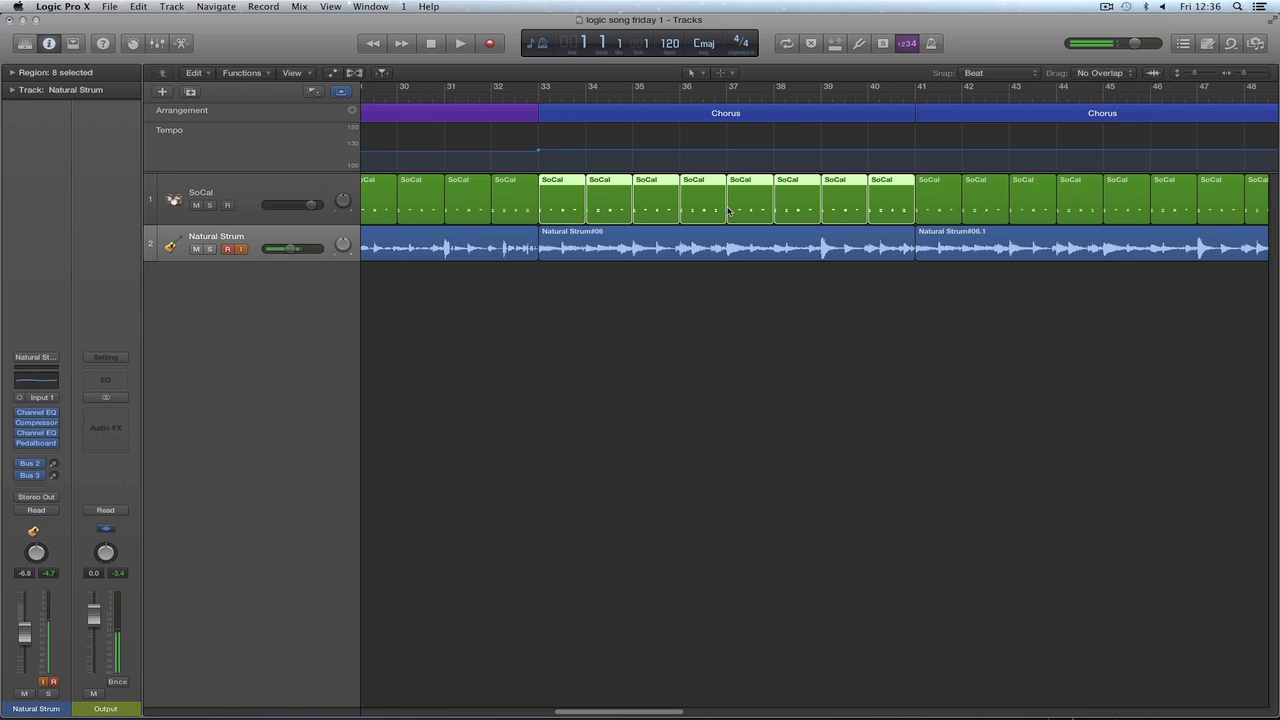
left_click_drag(664, 712, 729, 713)
left_click_drag(494, 211, 805, 201)
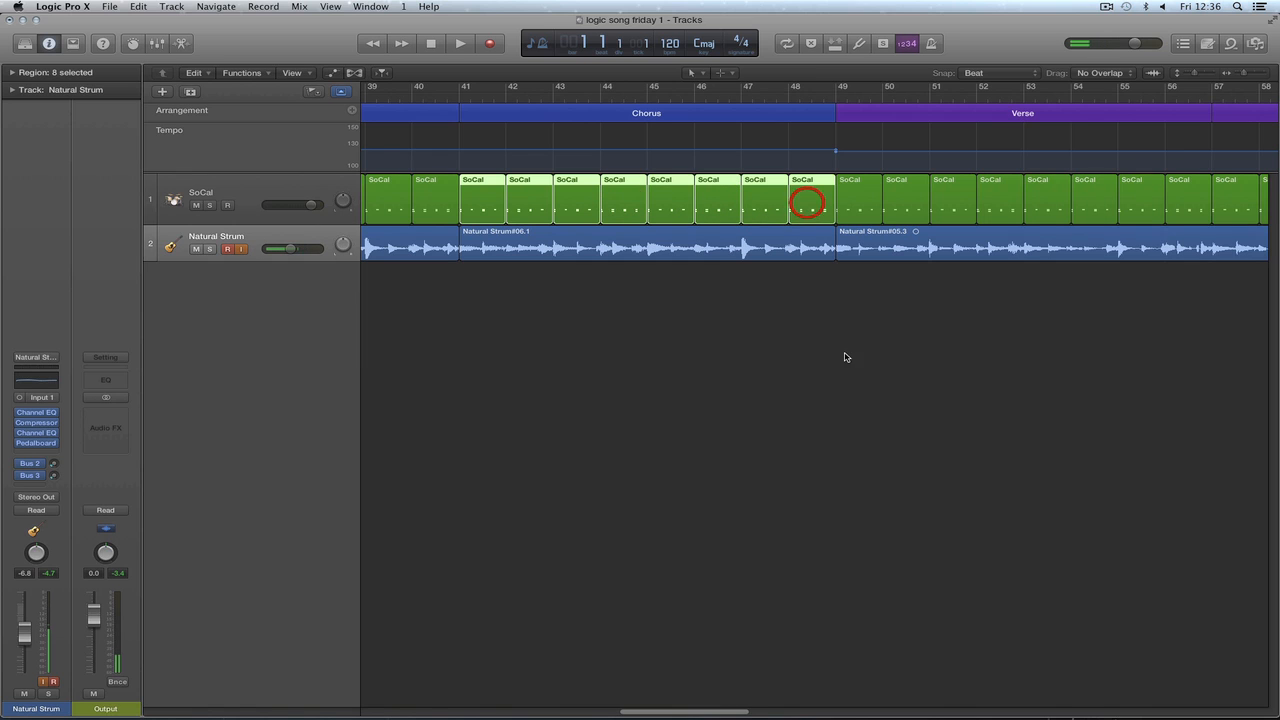
Review the drum regions from the verse at bar 49 to the final chorus, and clear the region selection.
left_click_drag(694, 713, 733, 712)
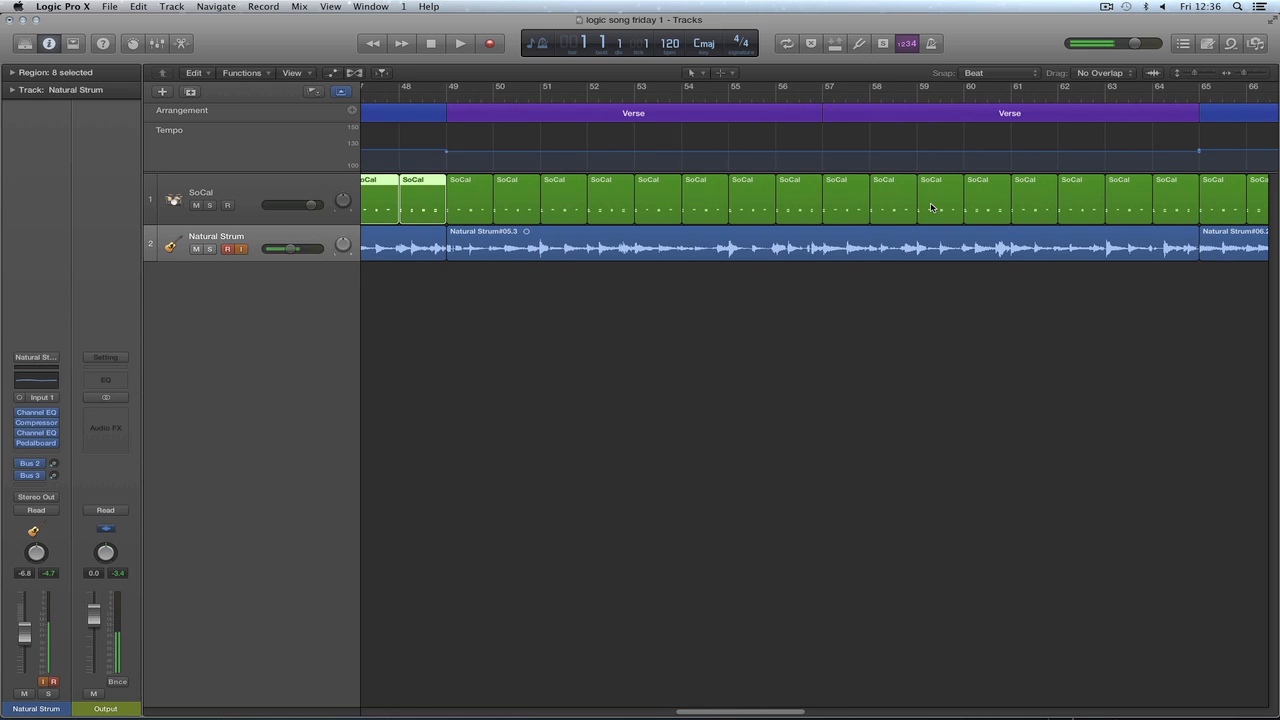
left_click_drag(716, 713, 810, 712)
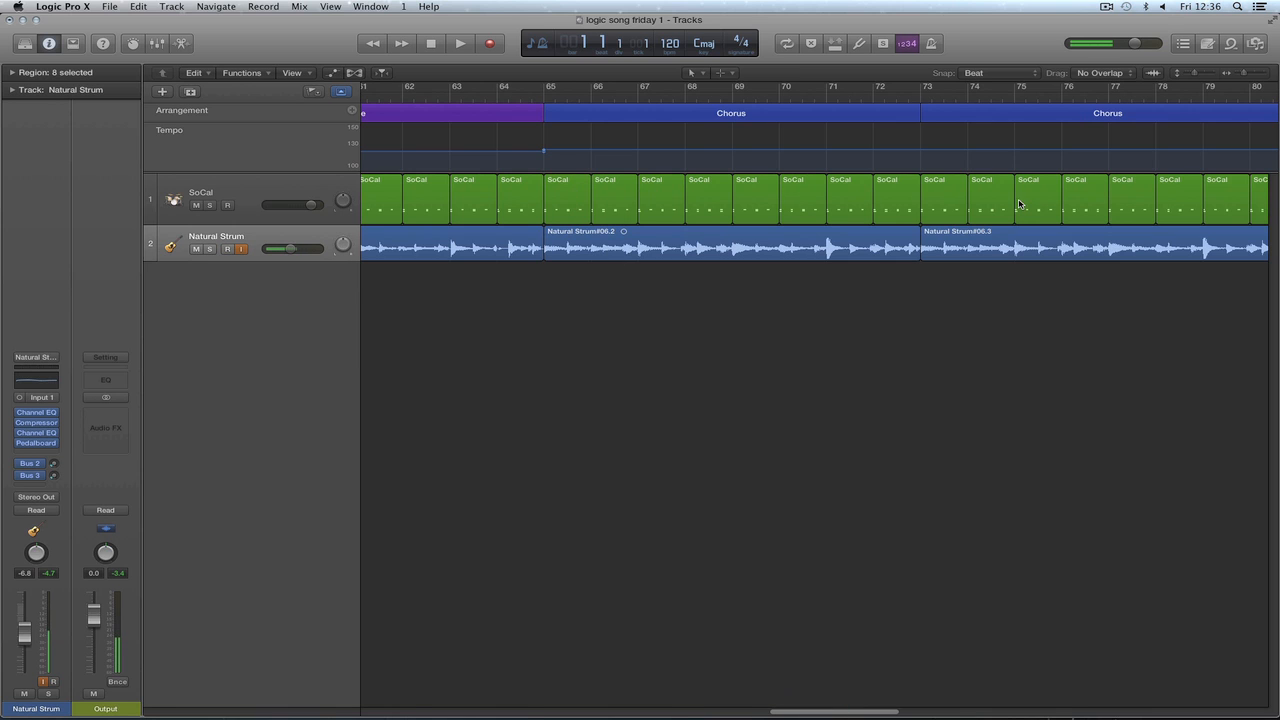
left_click_drag(818, 715, 946, 713)
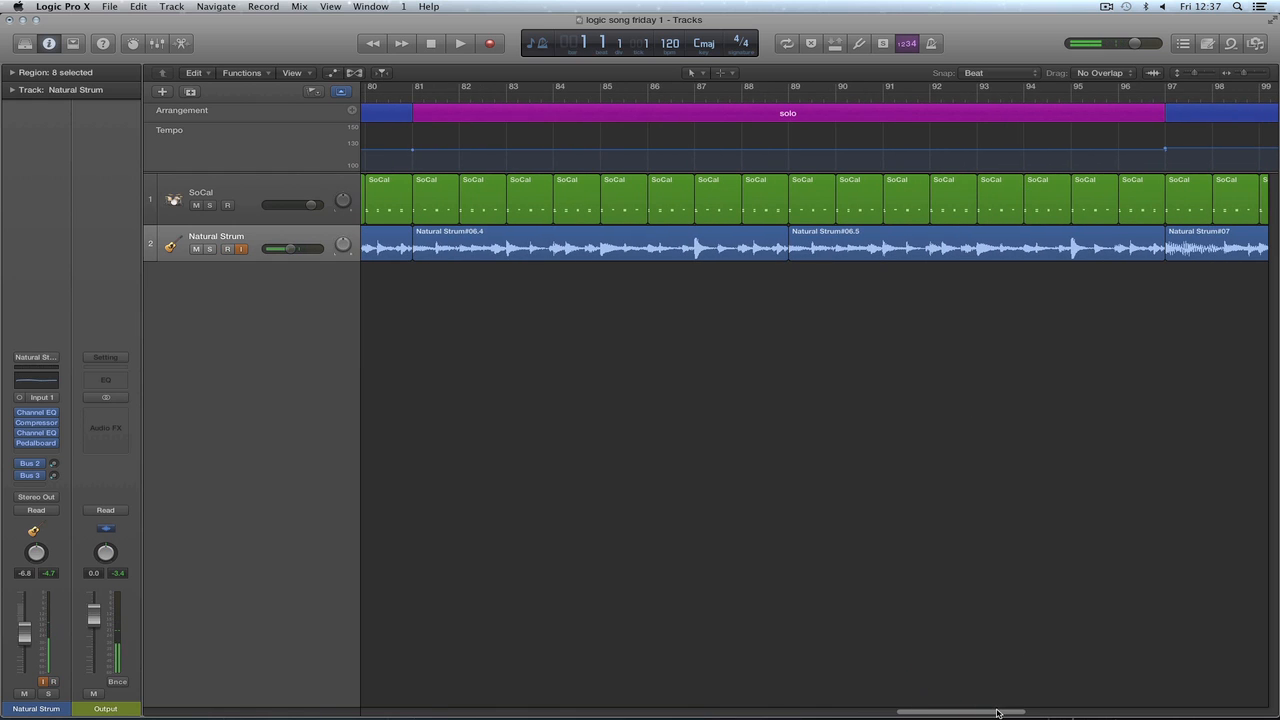
left_click_drag(997, 712, 1191, 714)
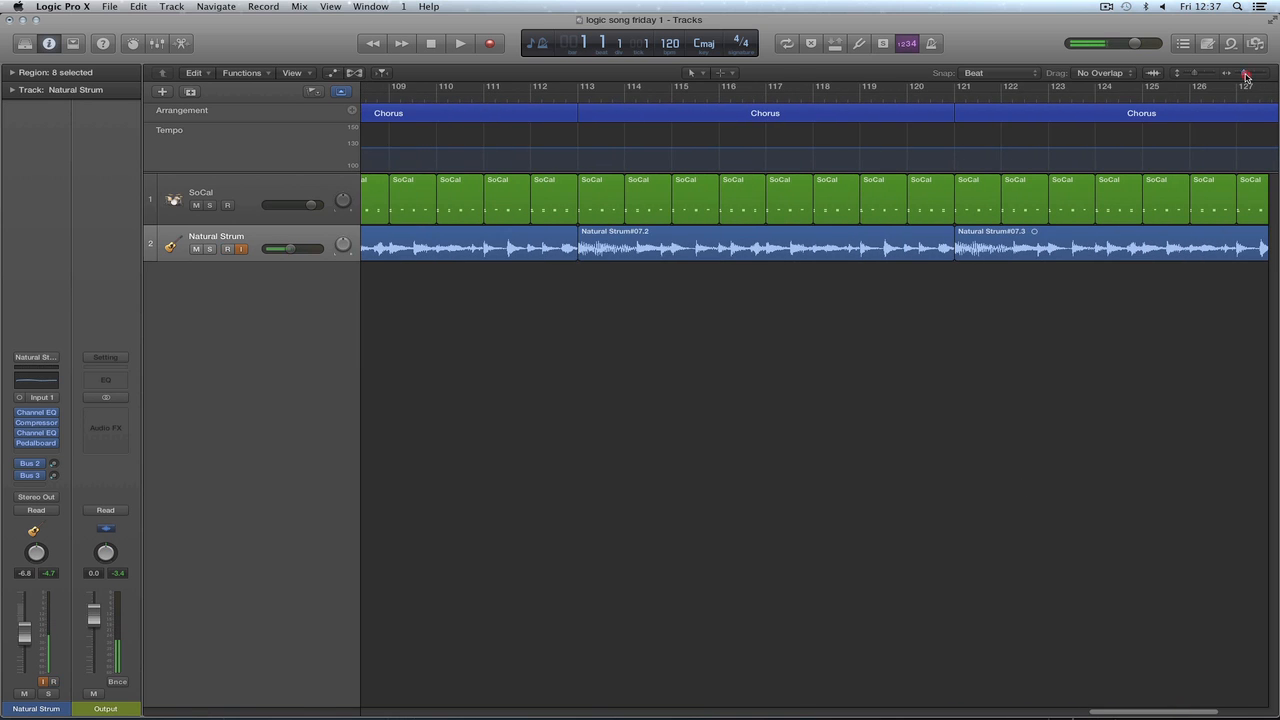
left_click_drag(1246, 74, 1236, 76)
left_click(677, 327)
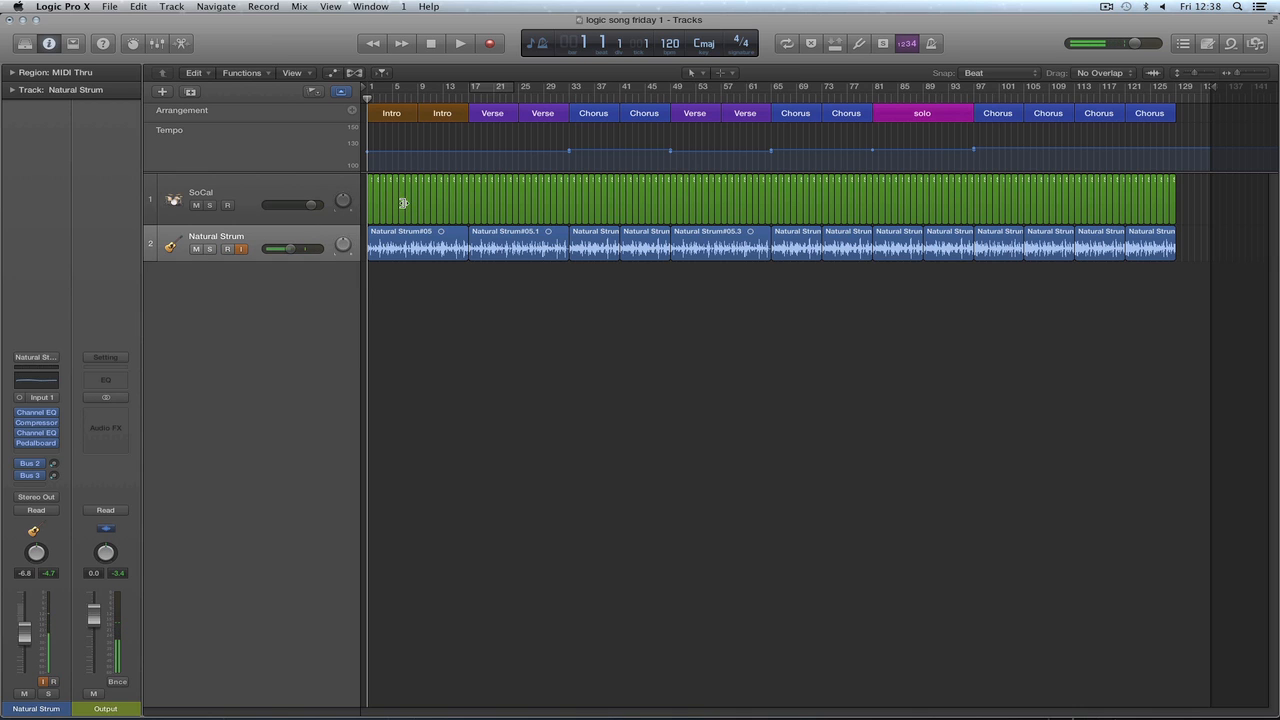
Inspect the drum regions that close sections, at bar 16 of the intro and bars 47 and 48 of the chorus.
left_click(1260, 75)
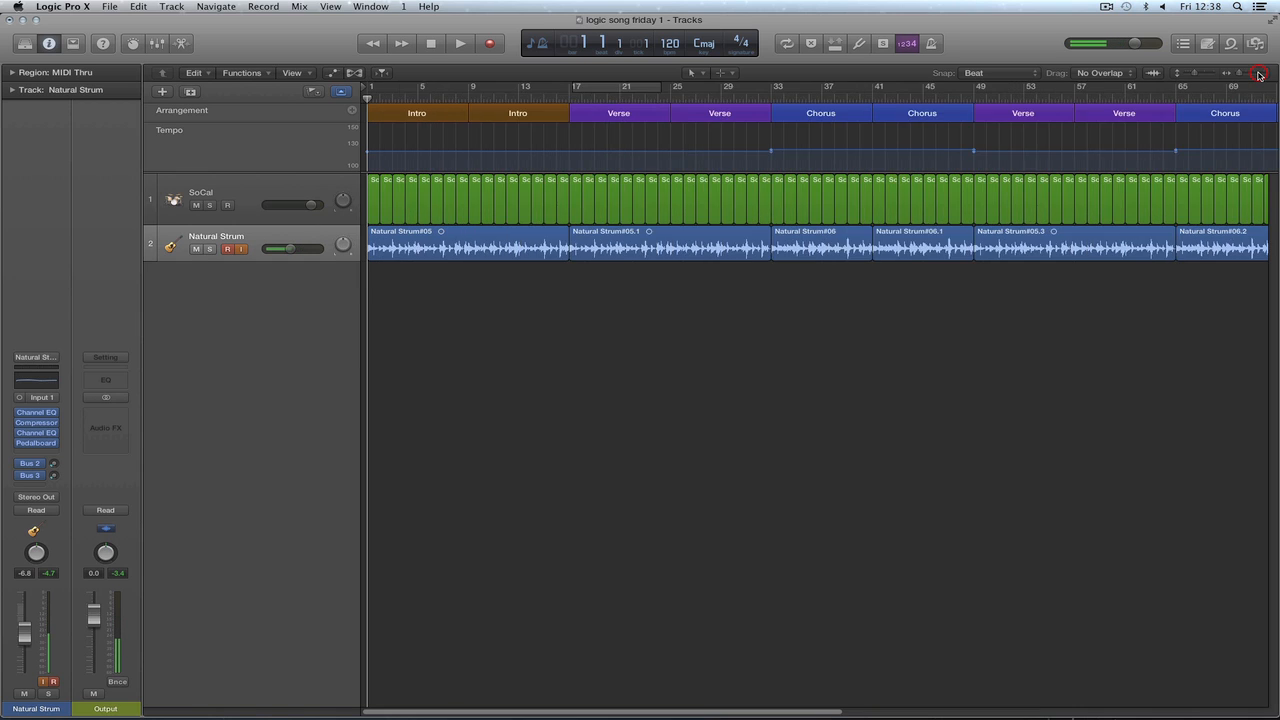
left_click(477, 713)
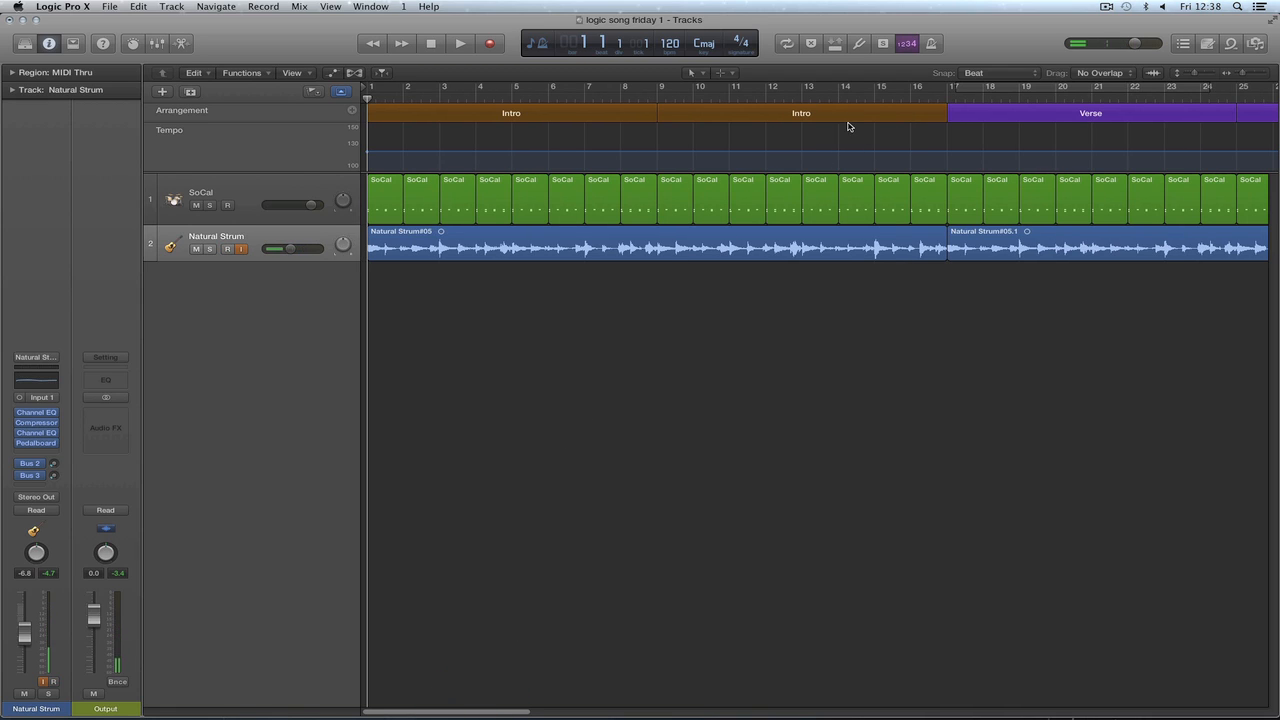
left_click(918, 184)
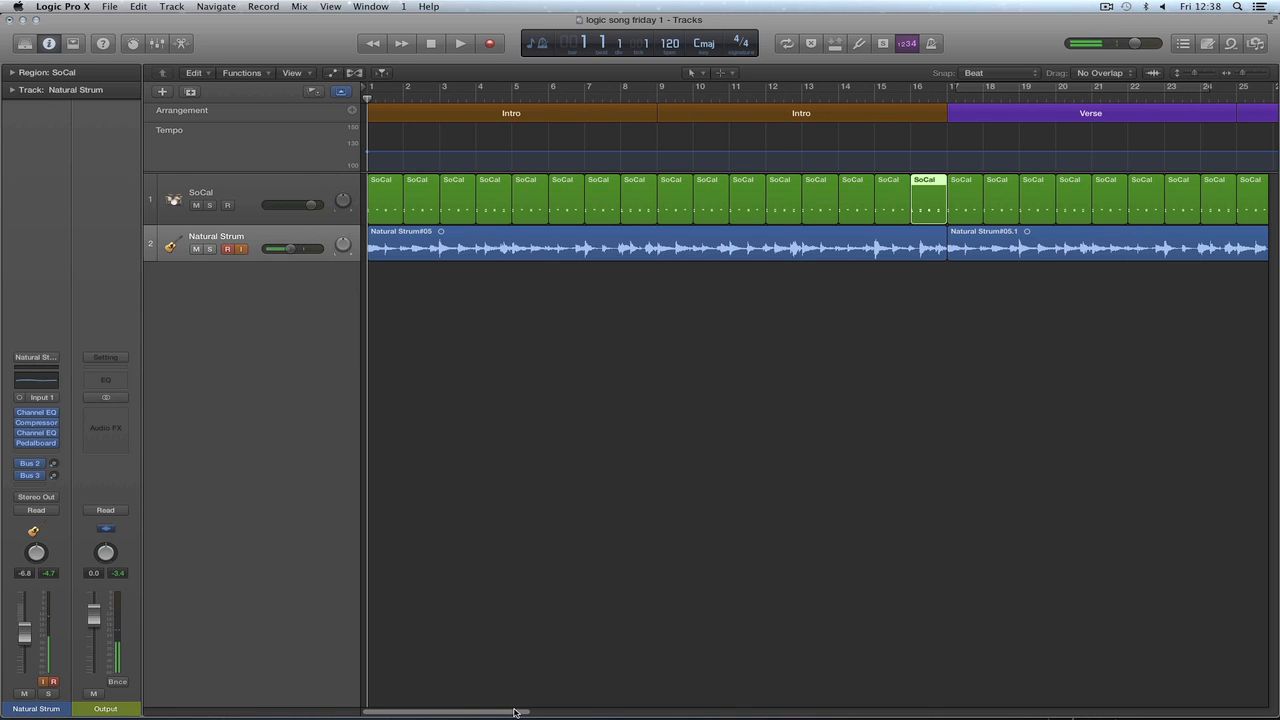
left_click_drag(517, 710, 720, 711)
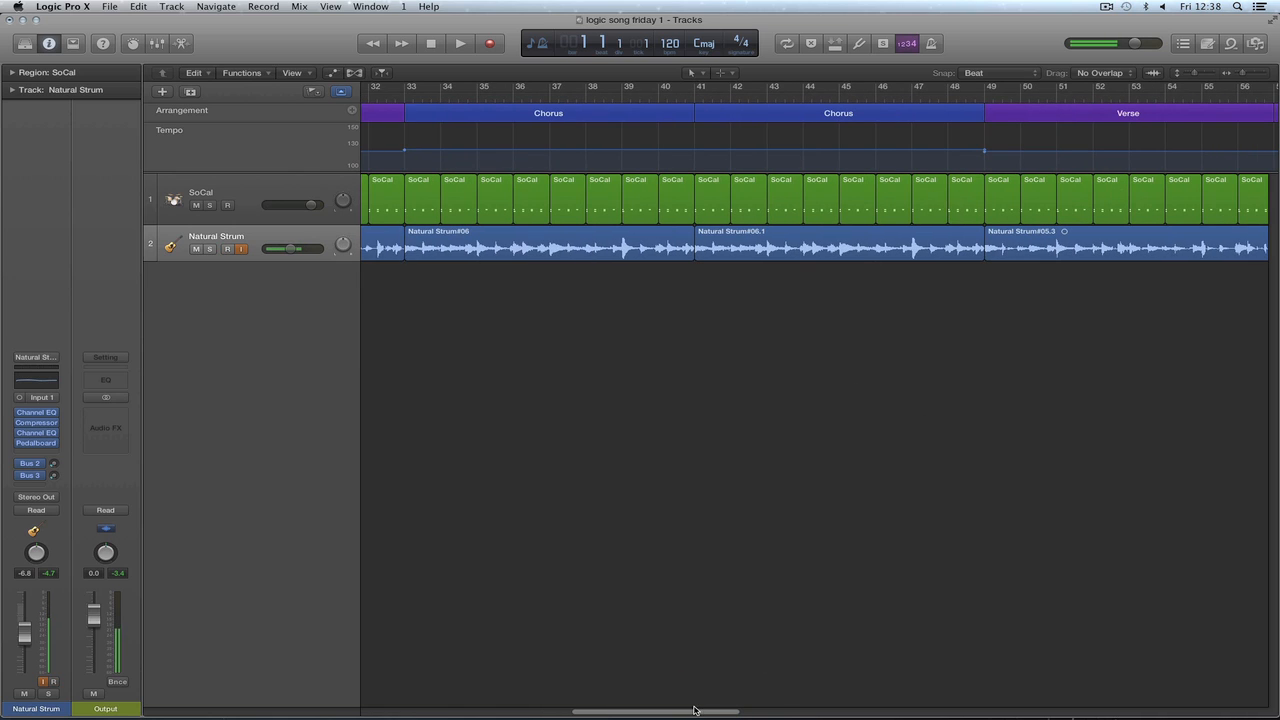
left_click(935, 200)
left_click(957, 200, "shift")
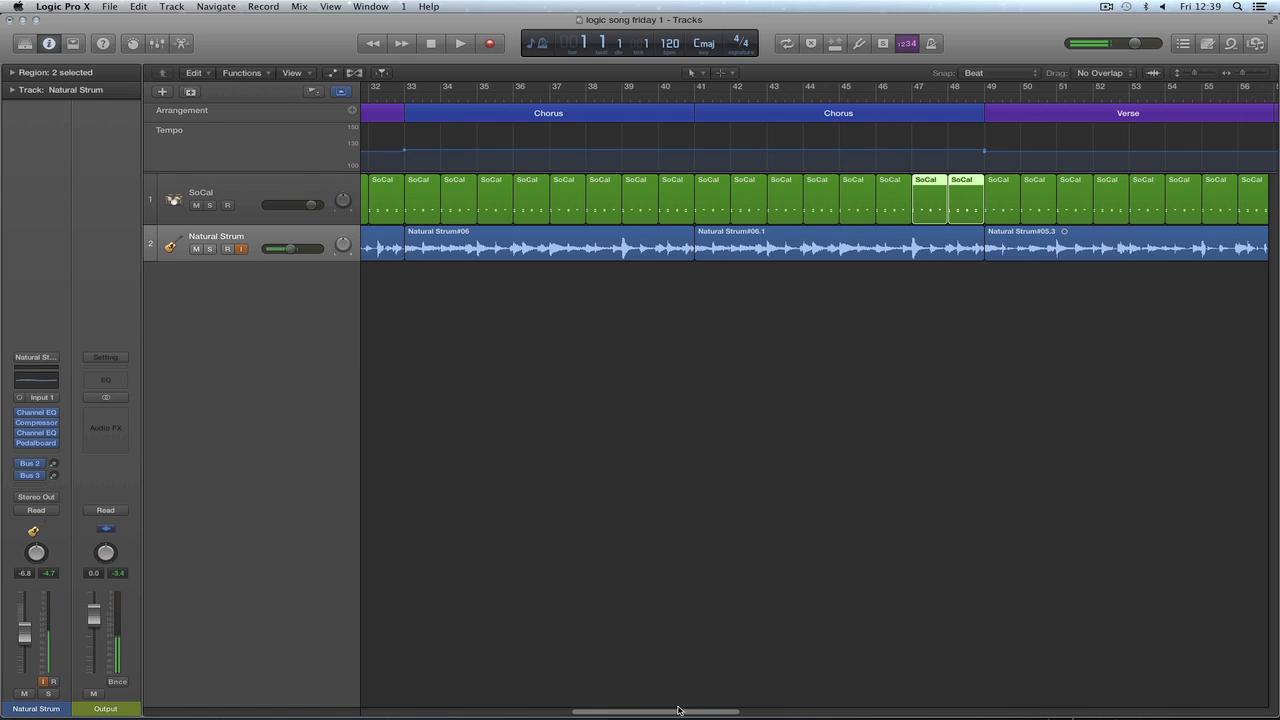
left_click_drag(678, 710, 429, 680)
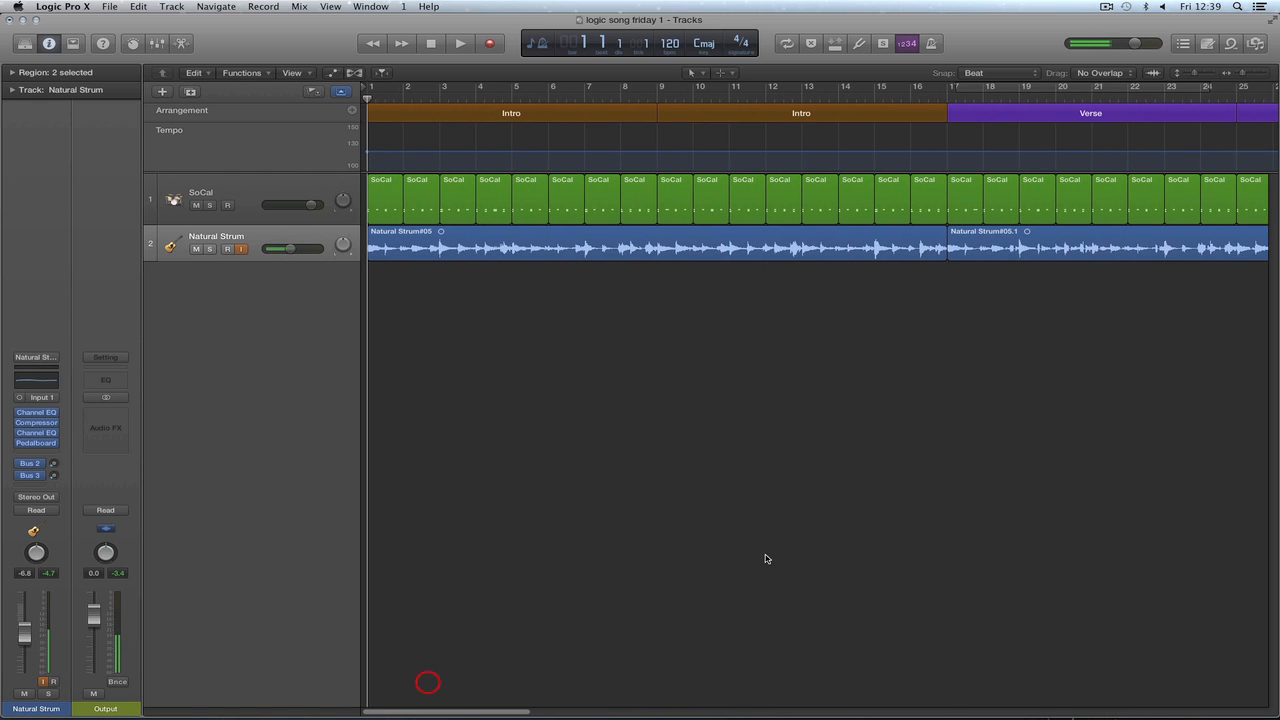
Join the two SoCal drum regions at bars 15 and 16 into one with the Glue tool.
left_click(931, 199)
left_click(895, 198, "shift")
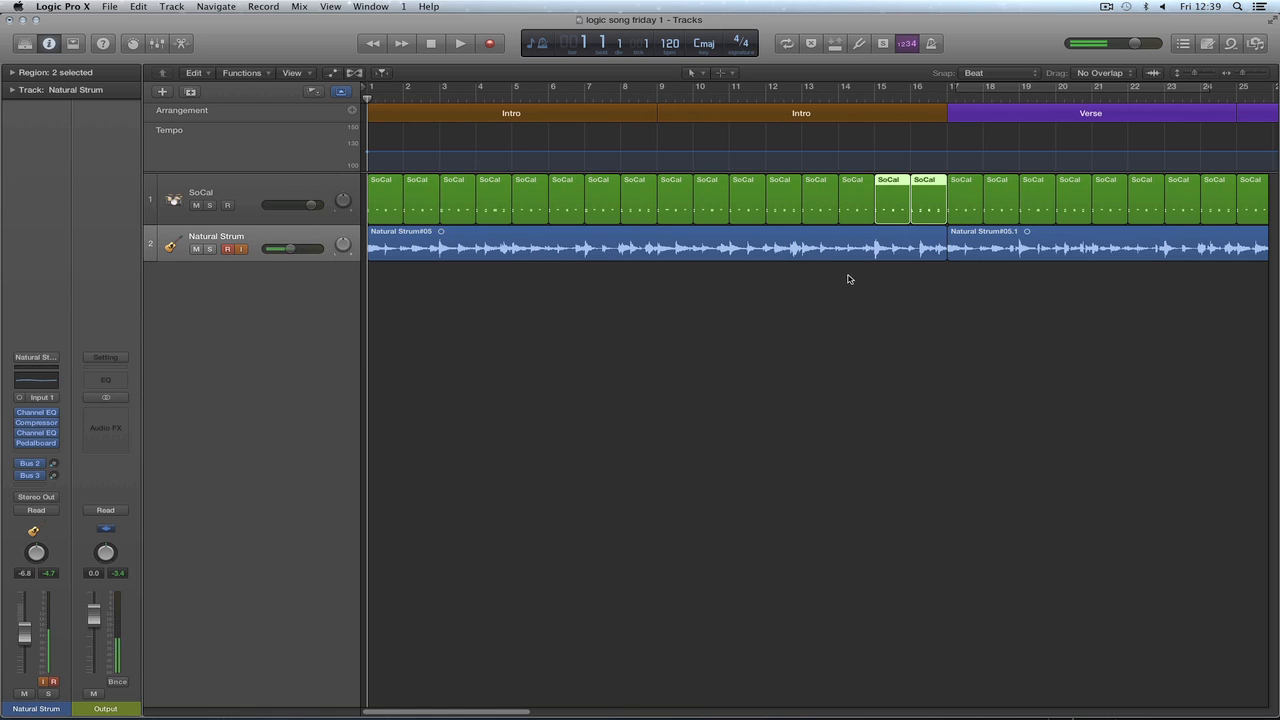
key("t")
left_click(900, 378)
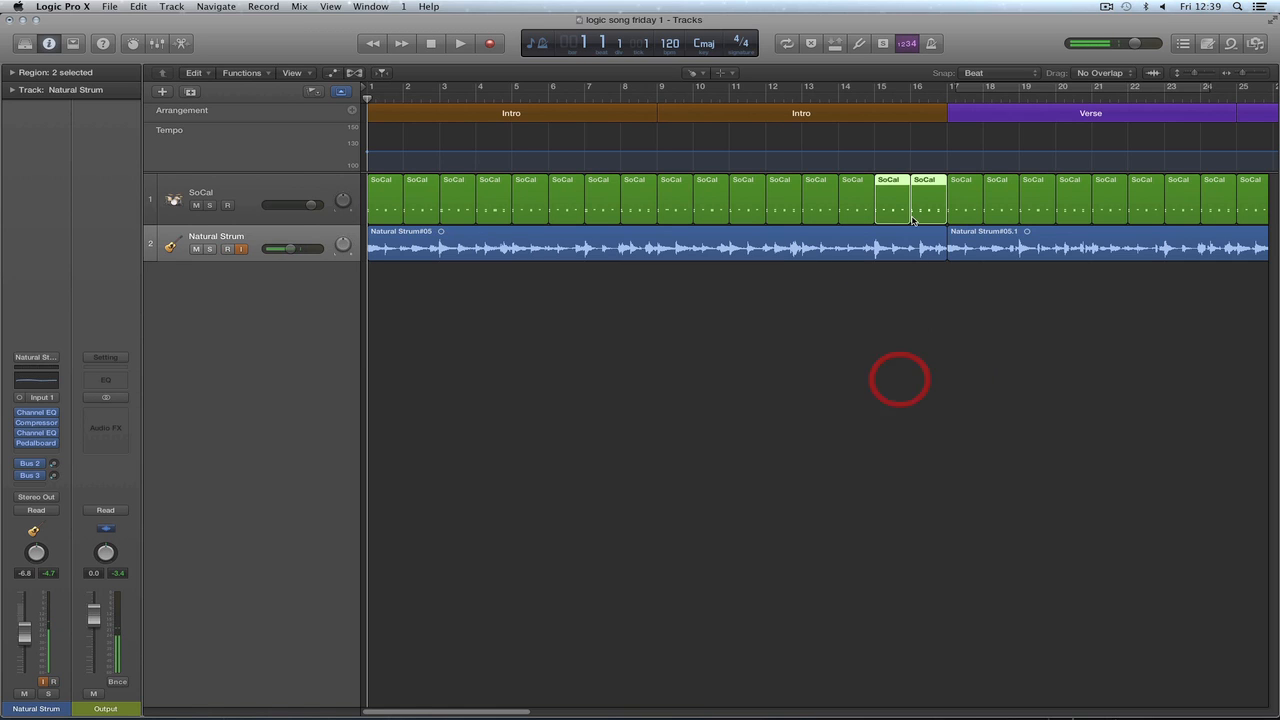
left_click(908, 204)
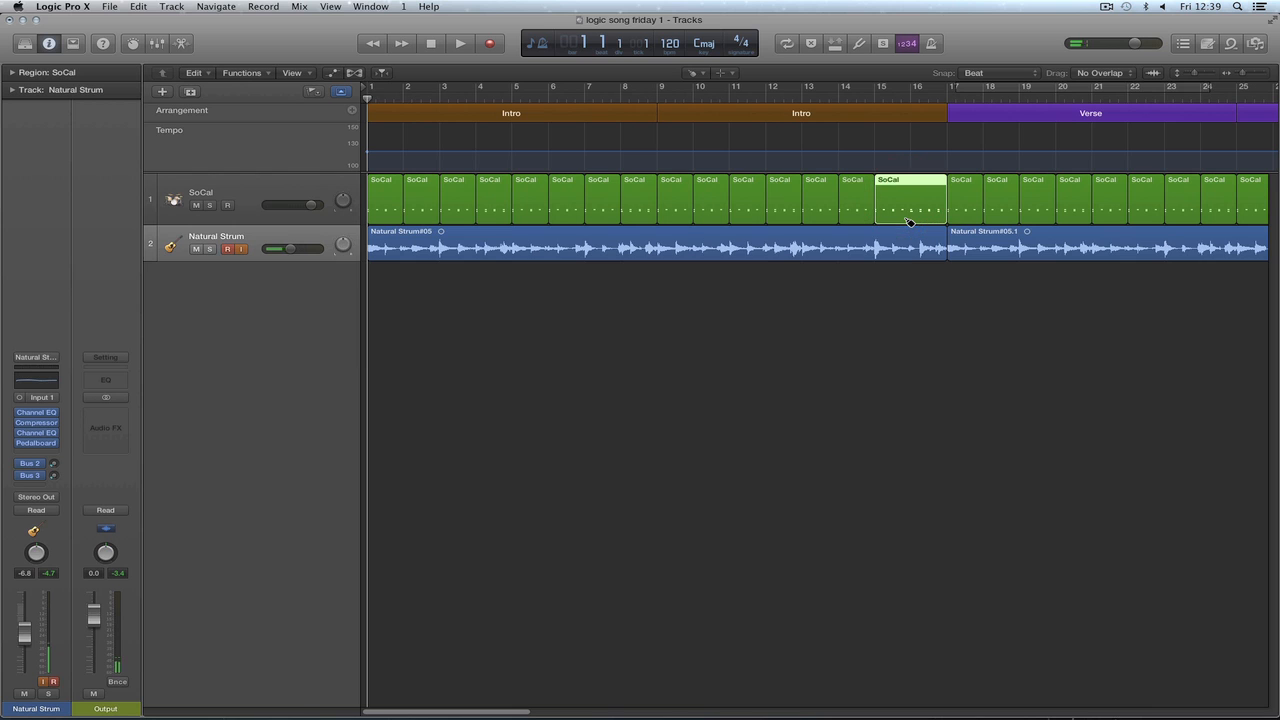
Glue together the drum regions at bars 31 and 32, just before the first chorus.
left_click_drag(527, 713, 650, 711)
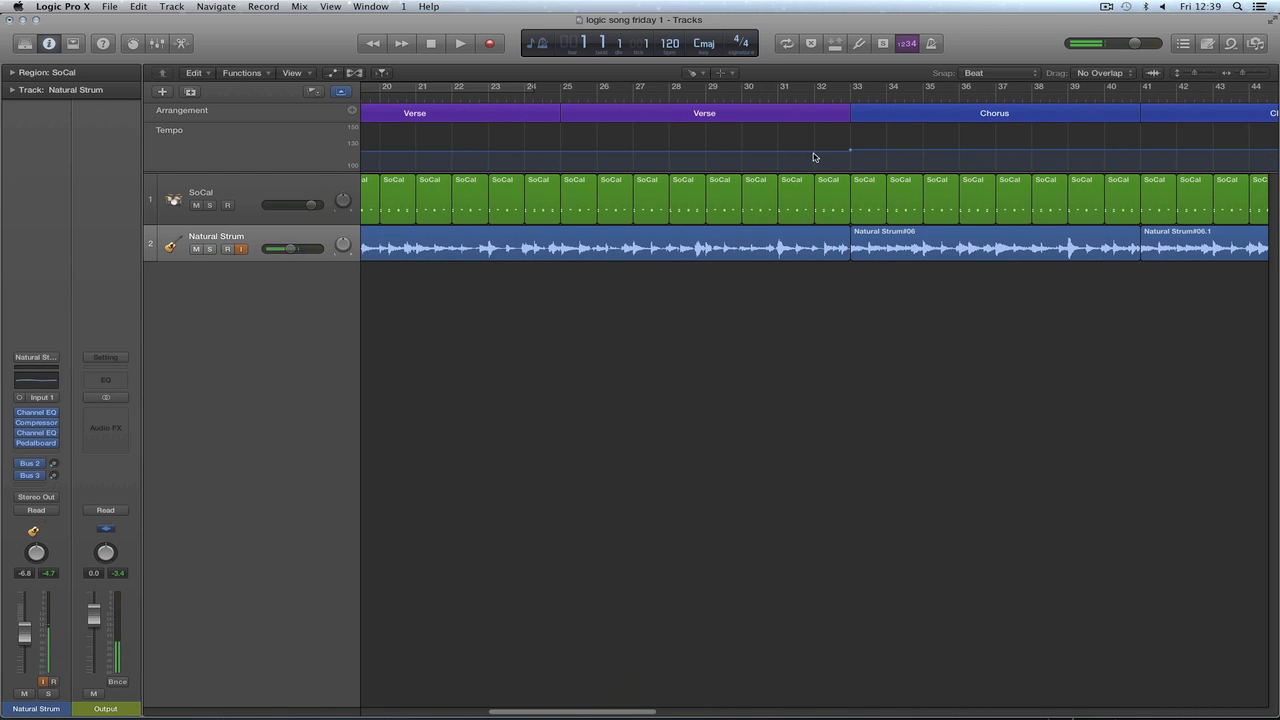
left_click(798, 190)
left_click(833, 191, "shift")
left_click(831, 188)
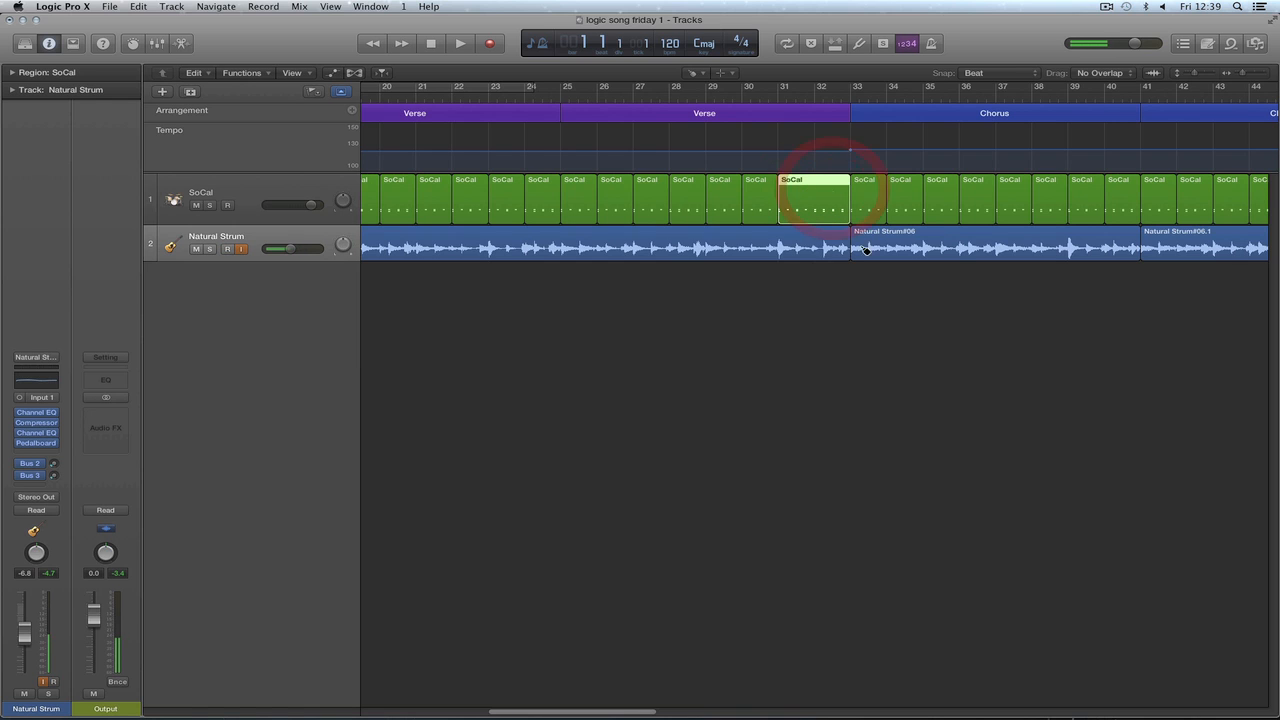
left_click_drag(640, 713, 736, 712)
left_click(874, 200, "shift")
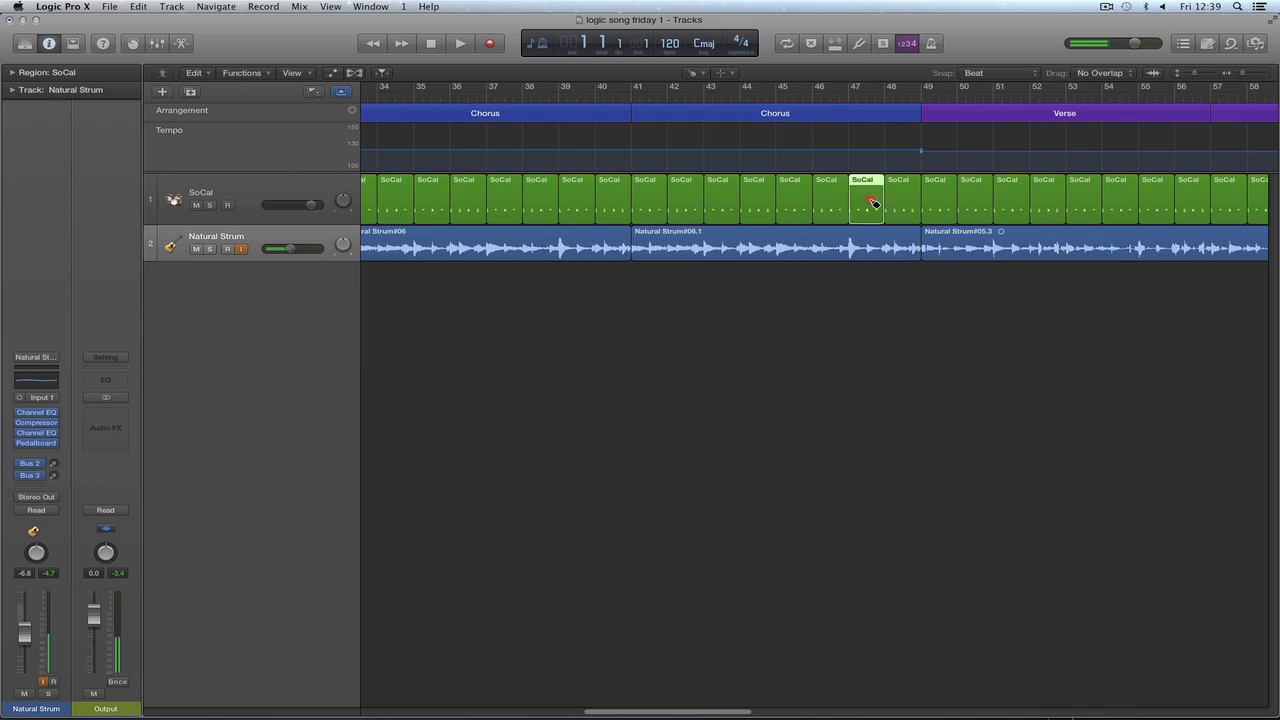
left_click(880, 200)
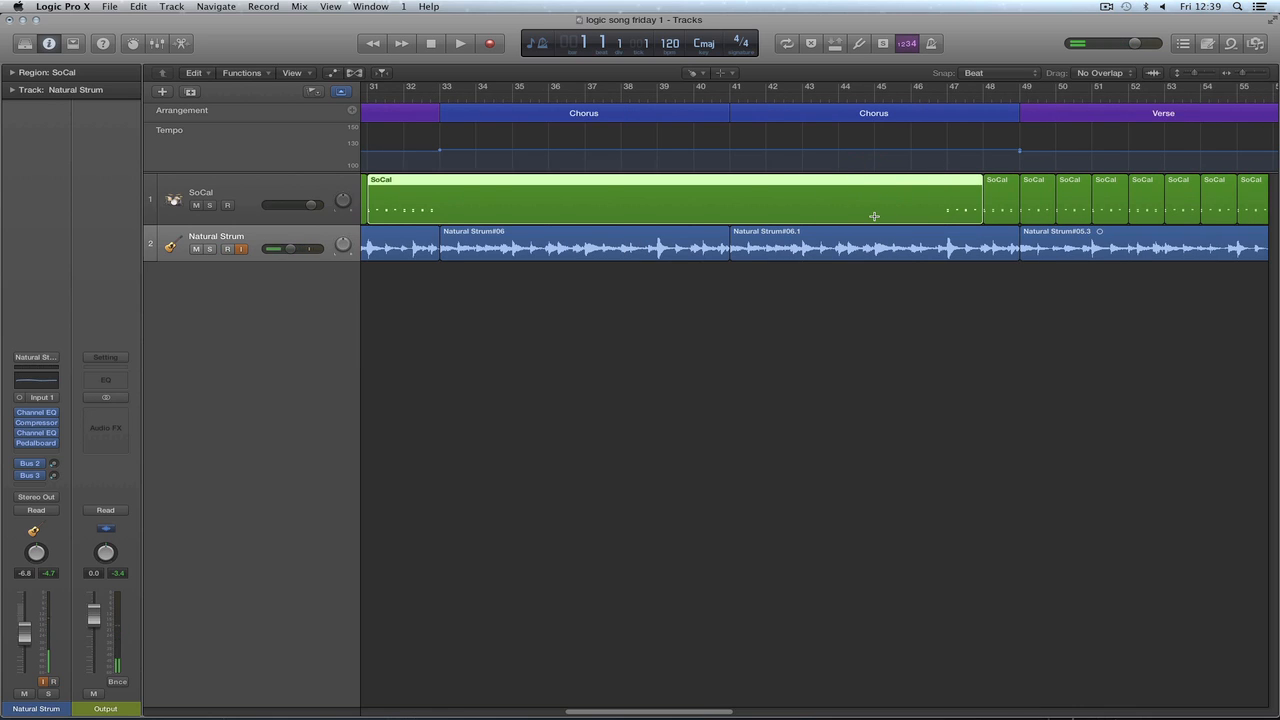
key("super+z")
left_click(850, 292)
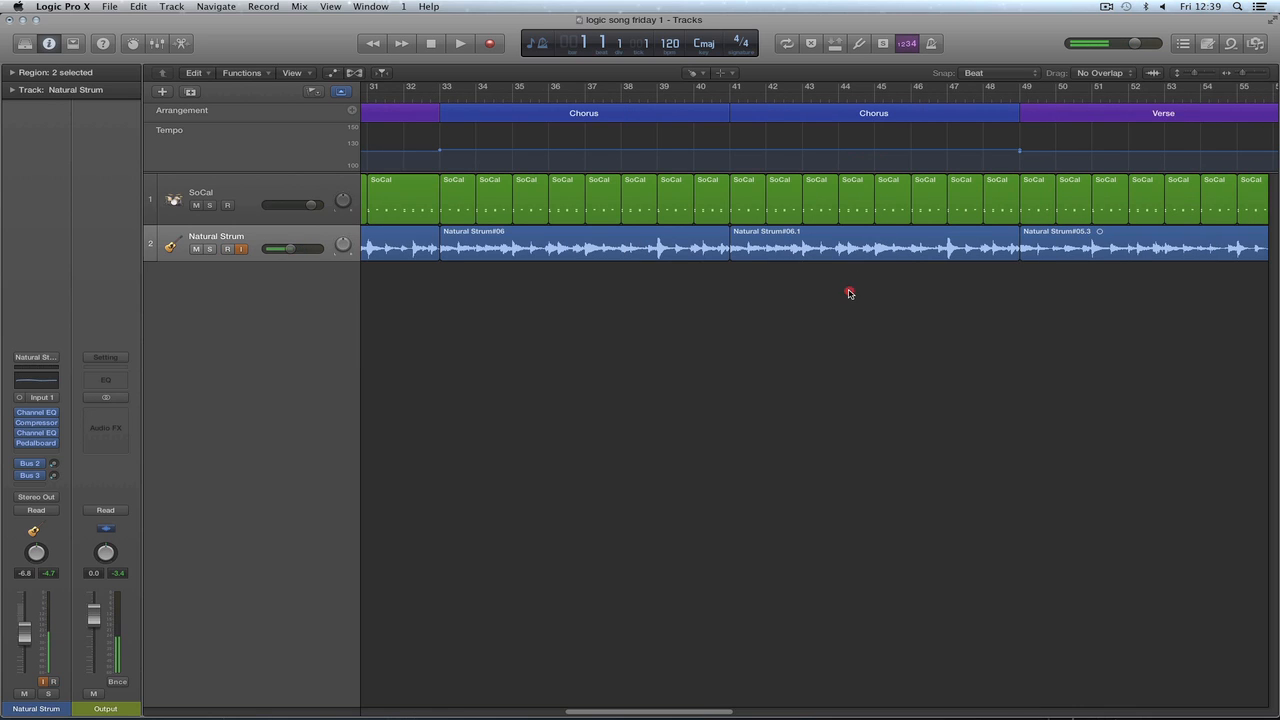
Glue the drum regions at bars 47 and 48 into one, and likewise those at bars 63 and 64.
left_click(962, 200)
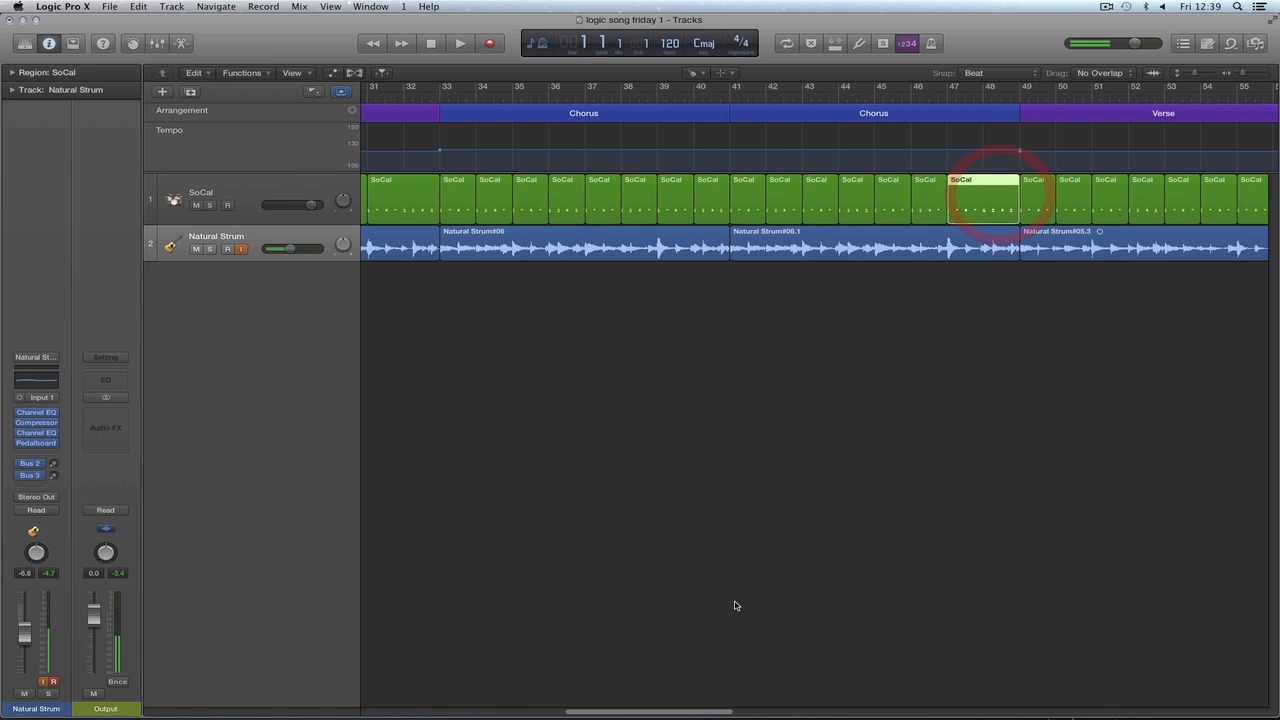
left_click_drag(690, 711, 793, 711)
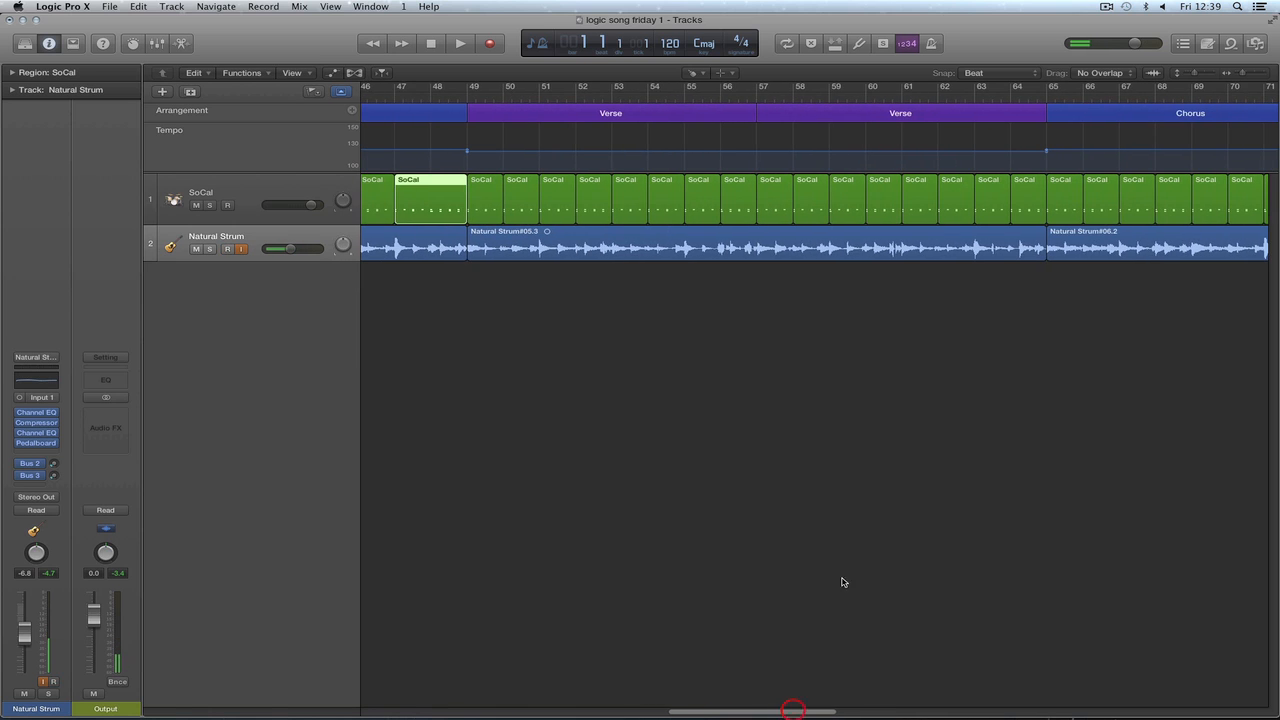
left_click(920, 308)
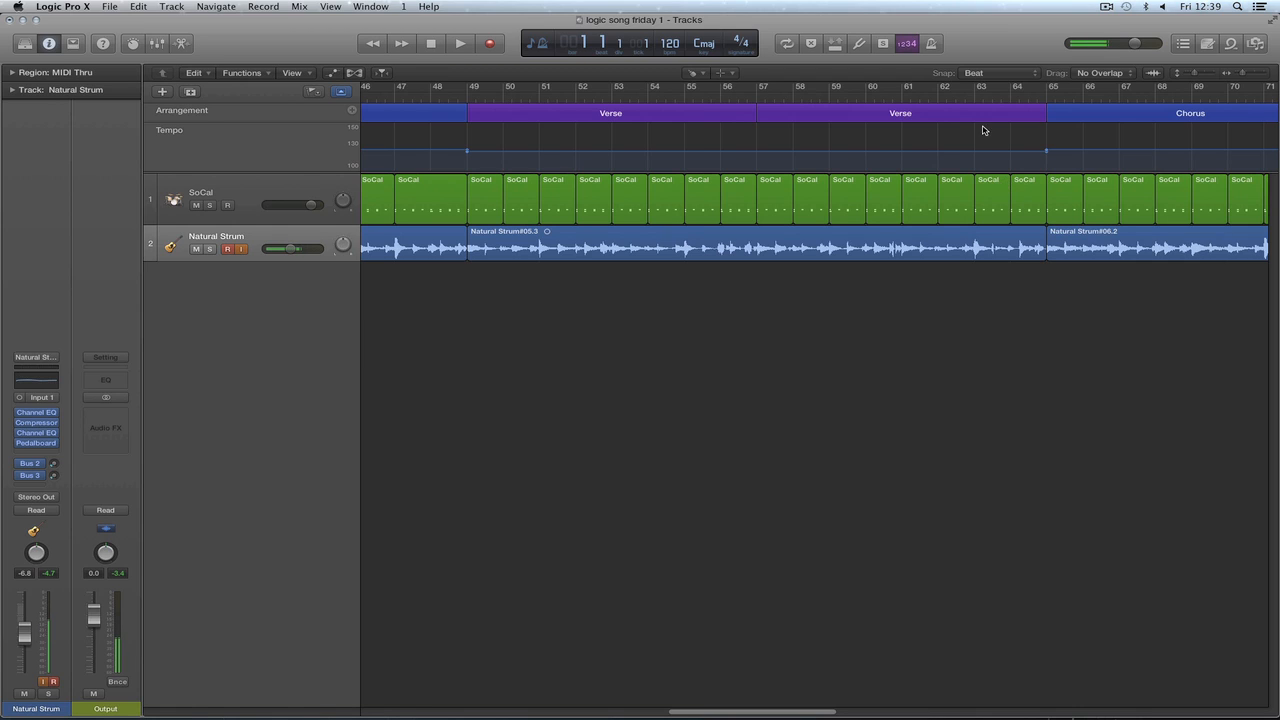
left_click(995, 189)
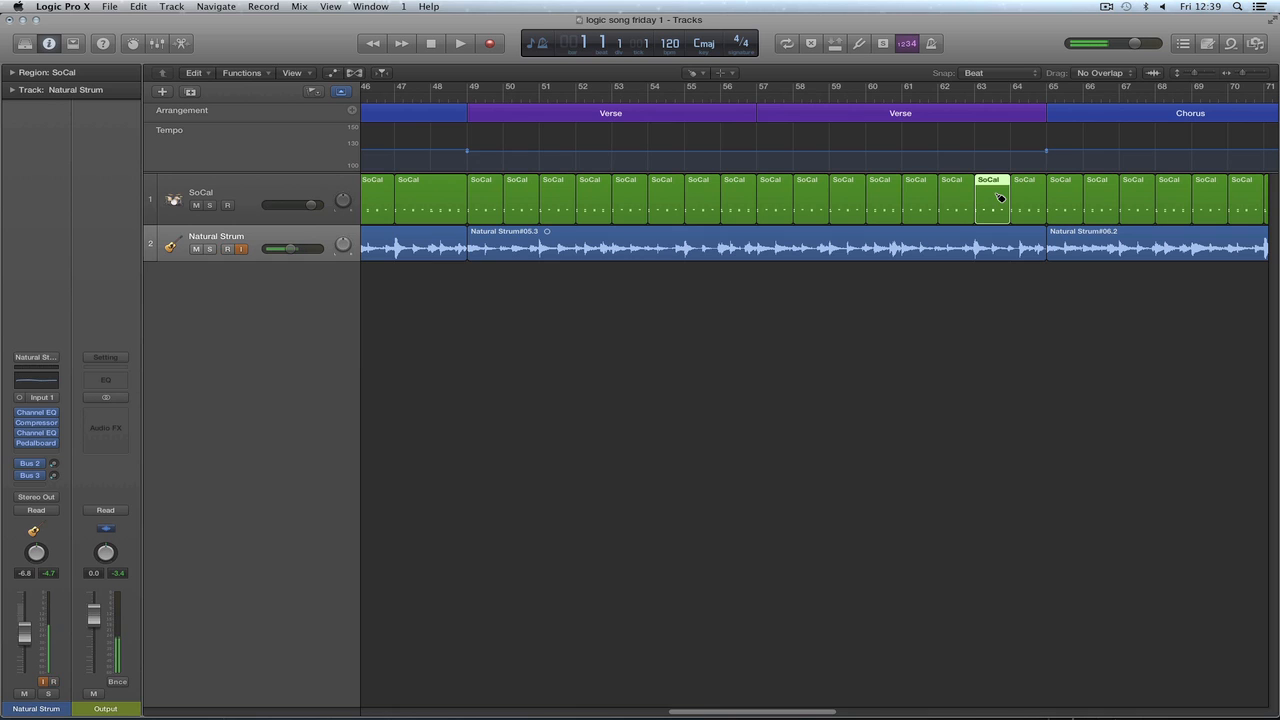
left_click(1031, 201, "shift")
left_click(1028, 200)
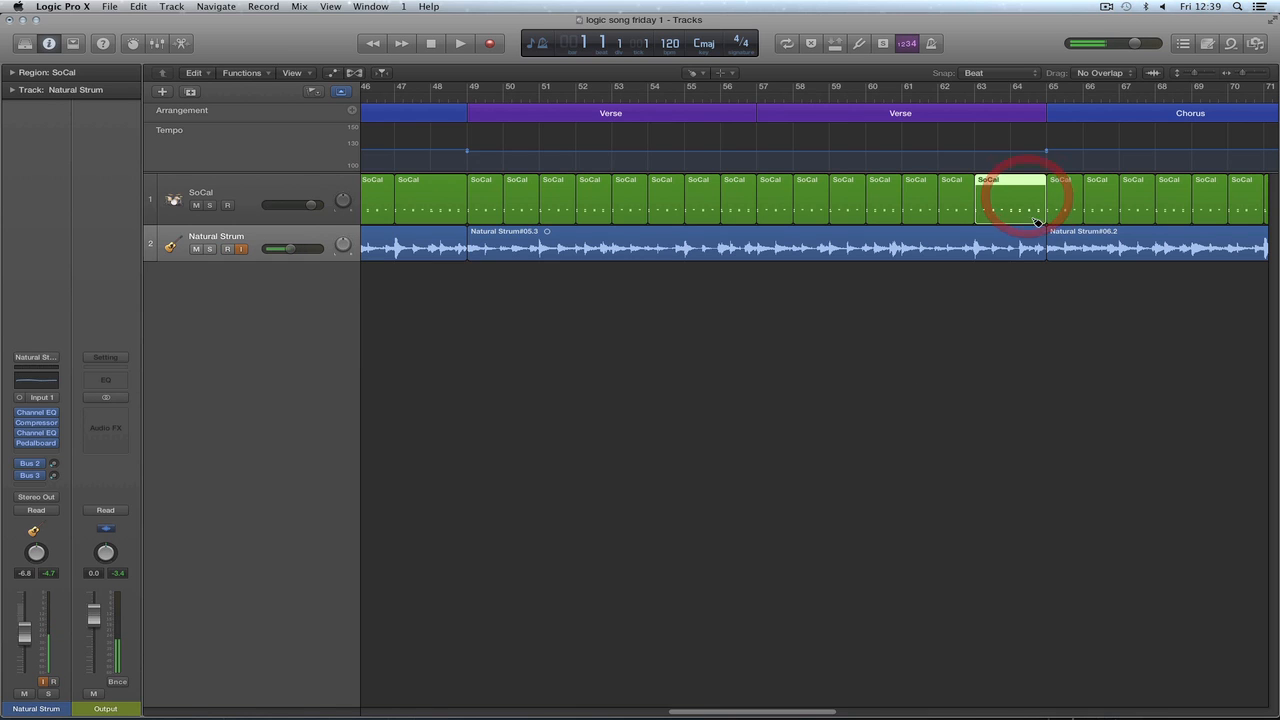
Glue the drum regions at bars 79 and 80, just before the solo, and deselect the result.
left_click_drag(781, 713, 917, 712)
left_click(623, 326)
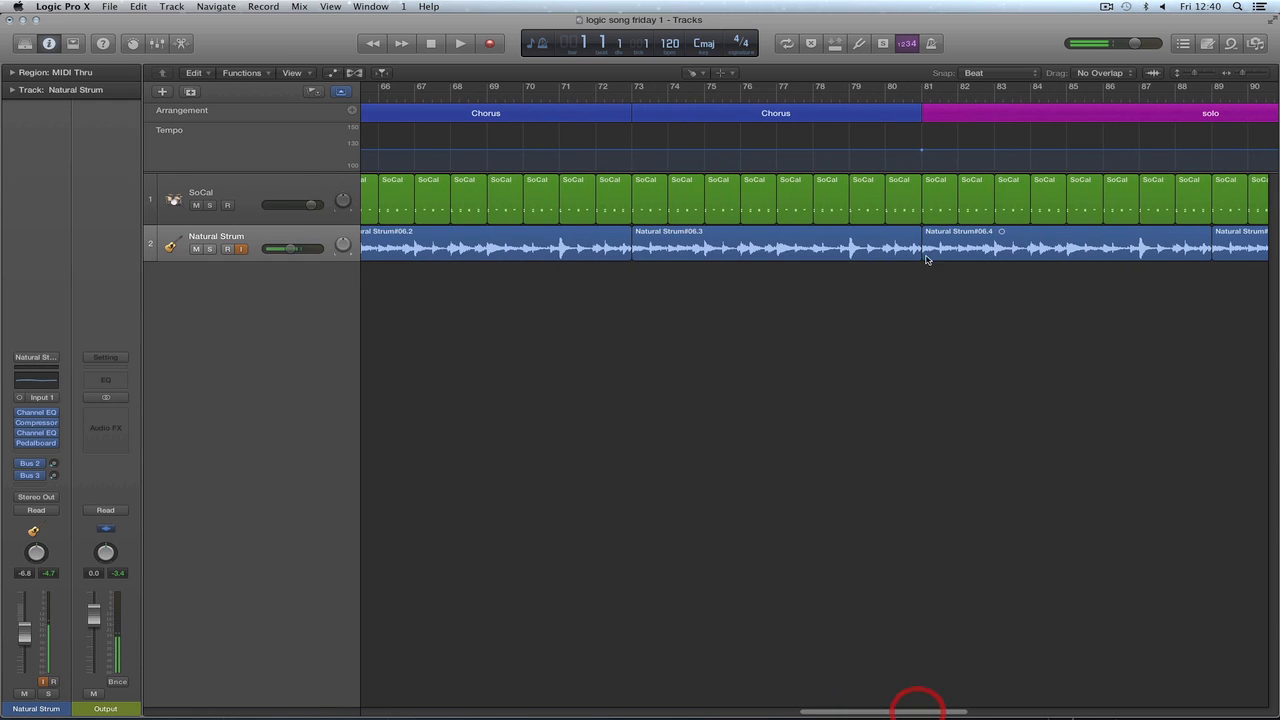
left_click(874, 188)
left_click(892, 189)
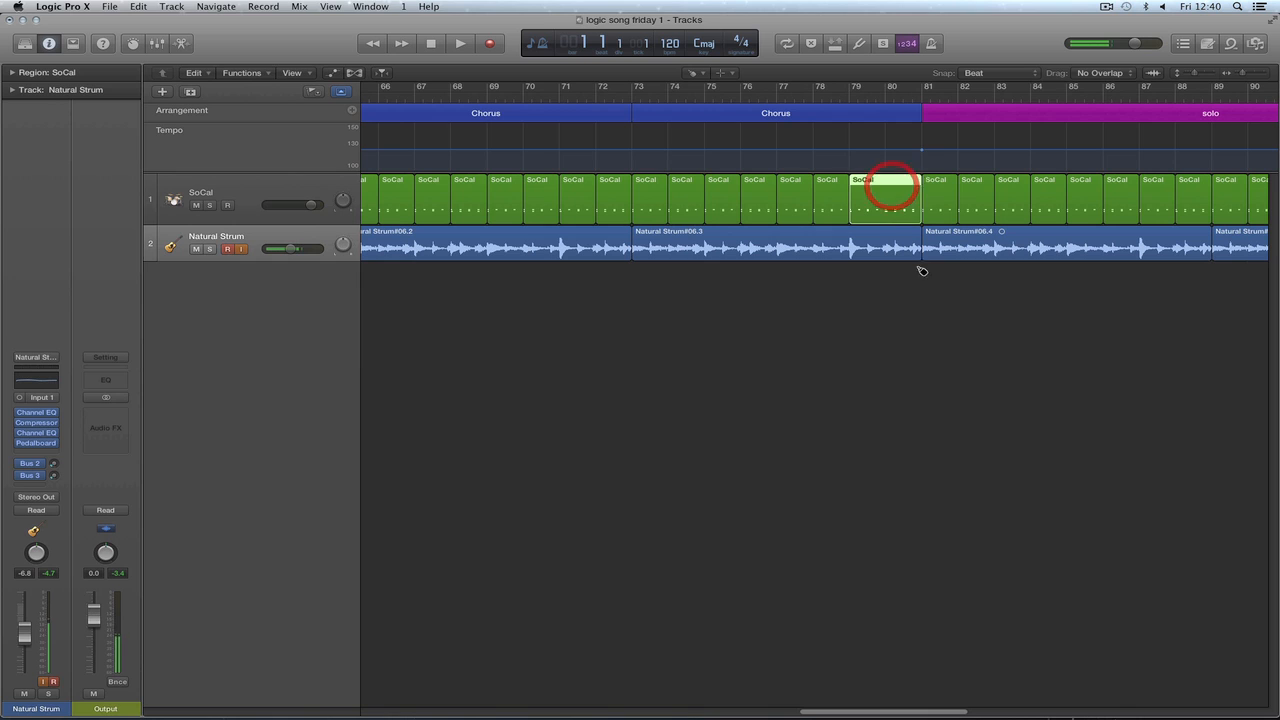
left_click(862, 333)
Glue together the drum regions at bars 95 and 96, at the end of the solo.
left_click_drag(869, 714, 978, 704)
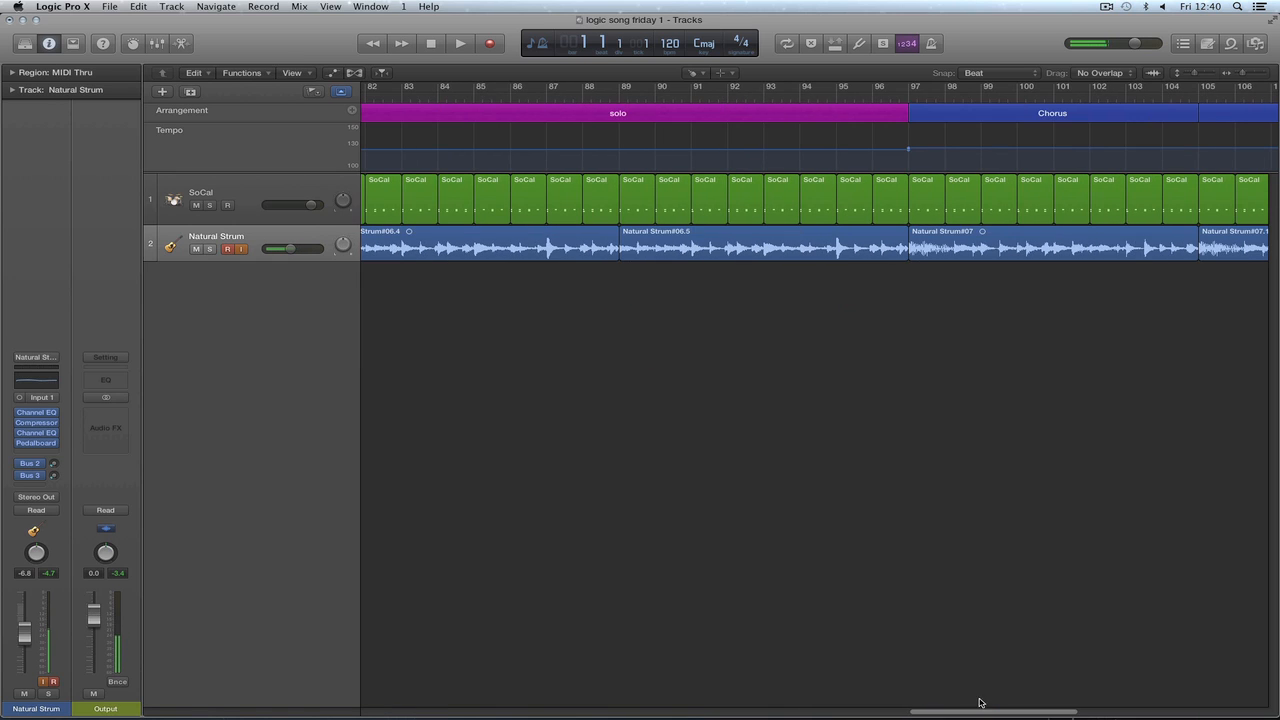
left_click(859, 197)
left_click(888, 197, "shift")
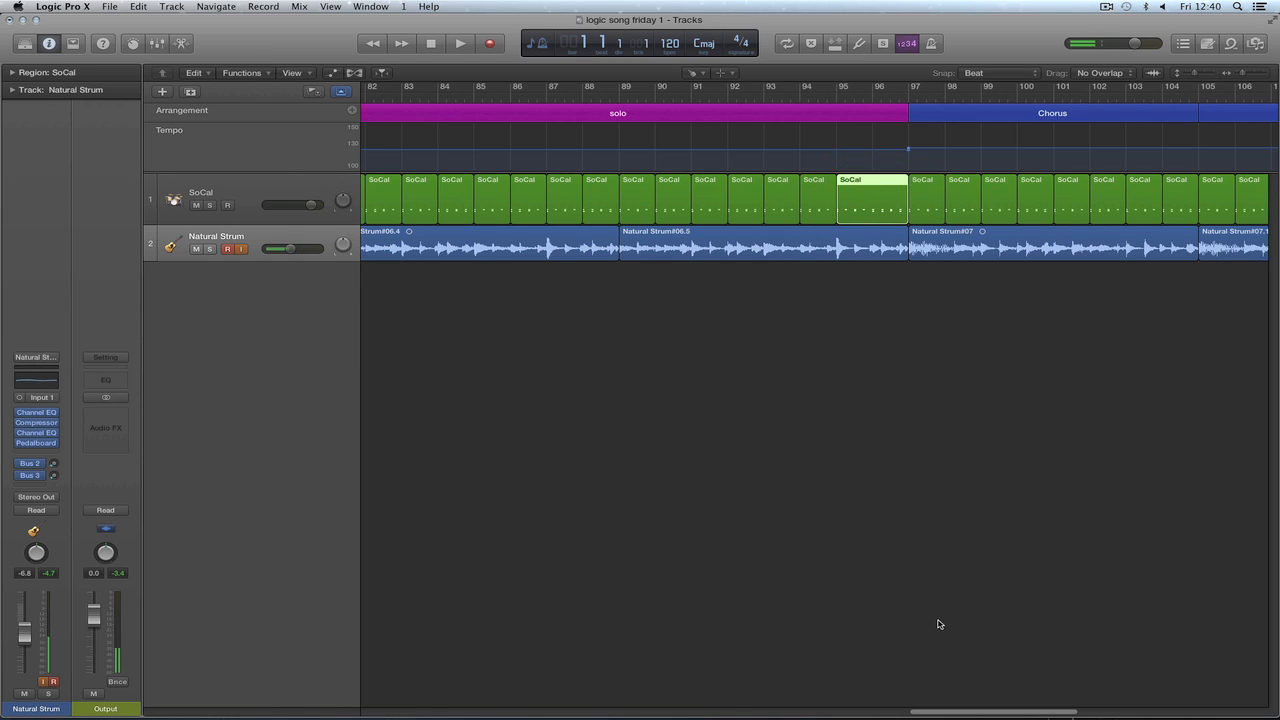
Undo all the drum region glues across the song and the last copy of the two final-chorus guitar regions.
left_click(893, 410)
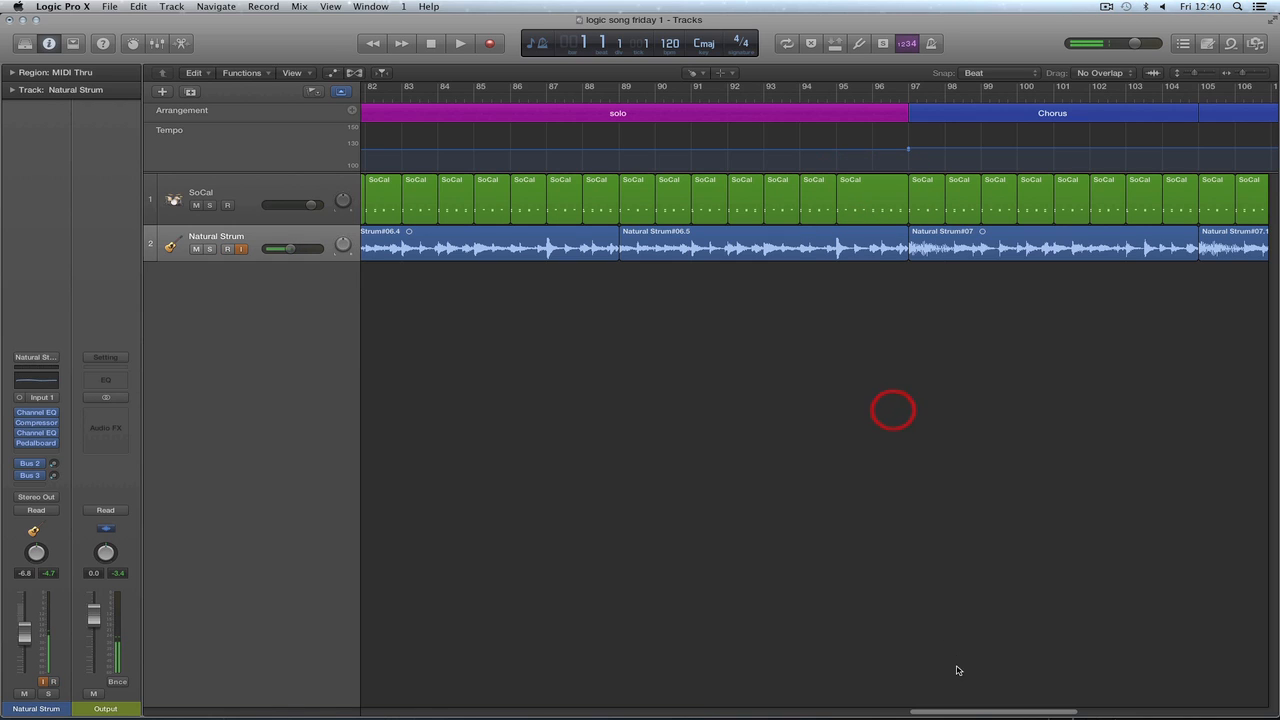
left_click_drag(968, 713, 1038, 713)
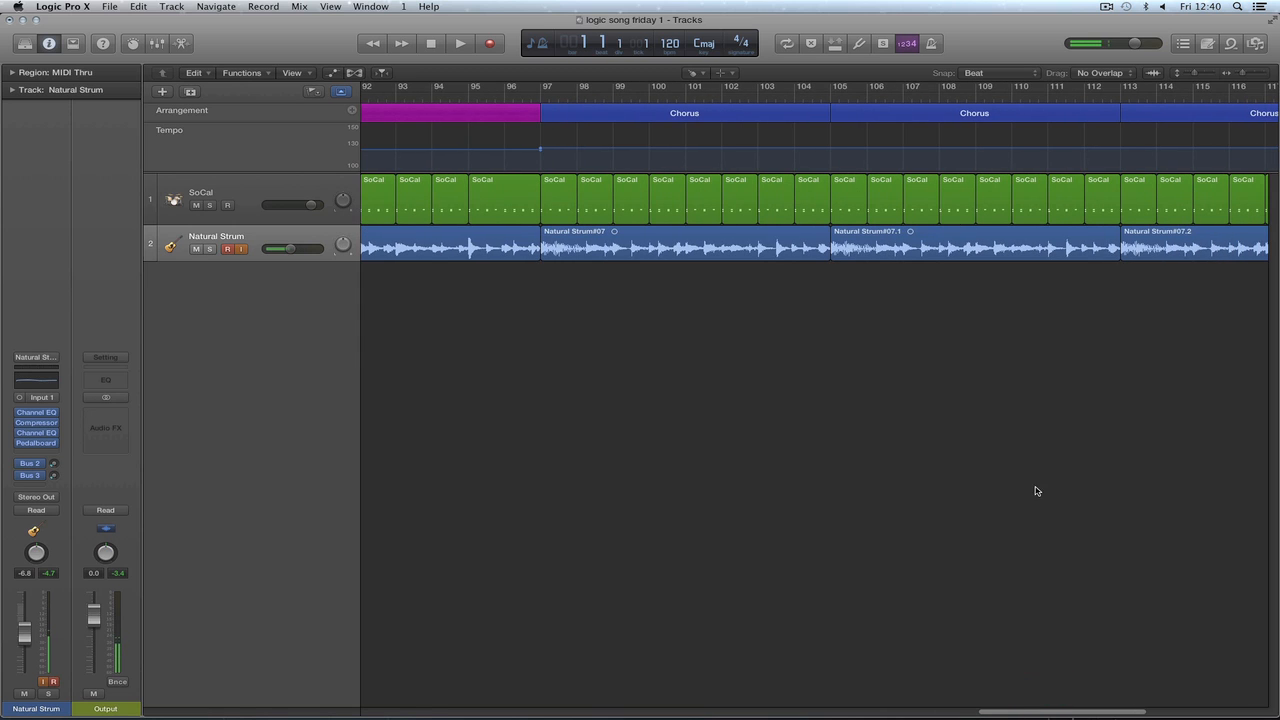
left_click_drag(1020, 713, 677, 697)
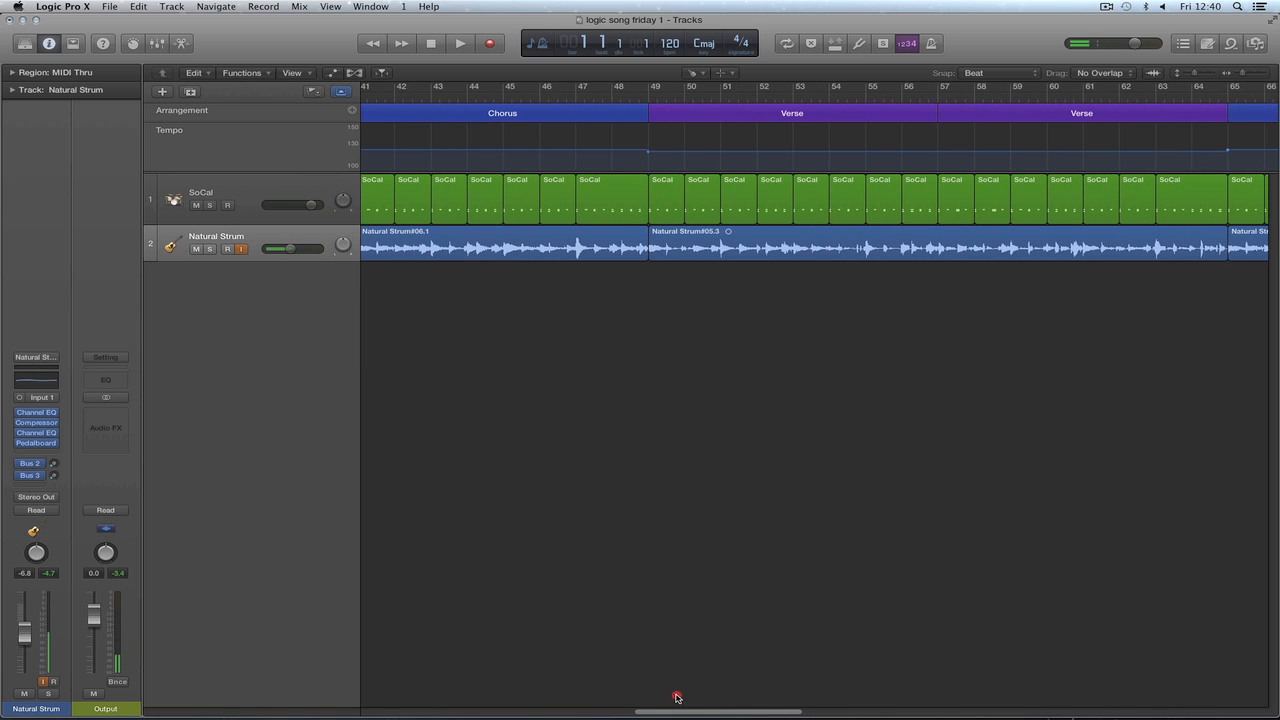
left_click_drag(1244, 74, 1236, 75)
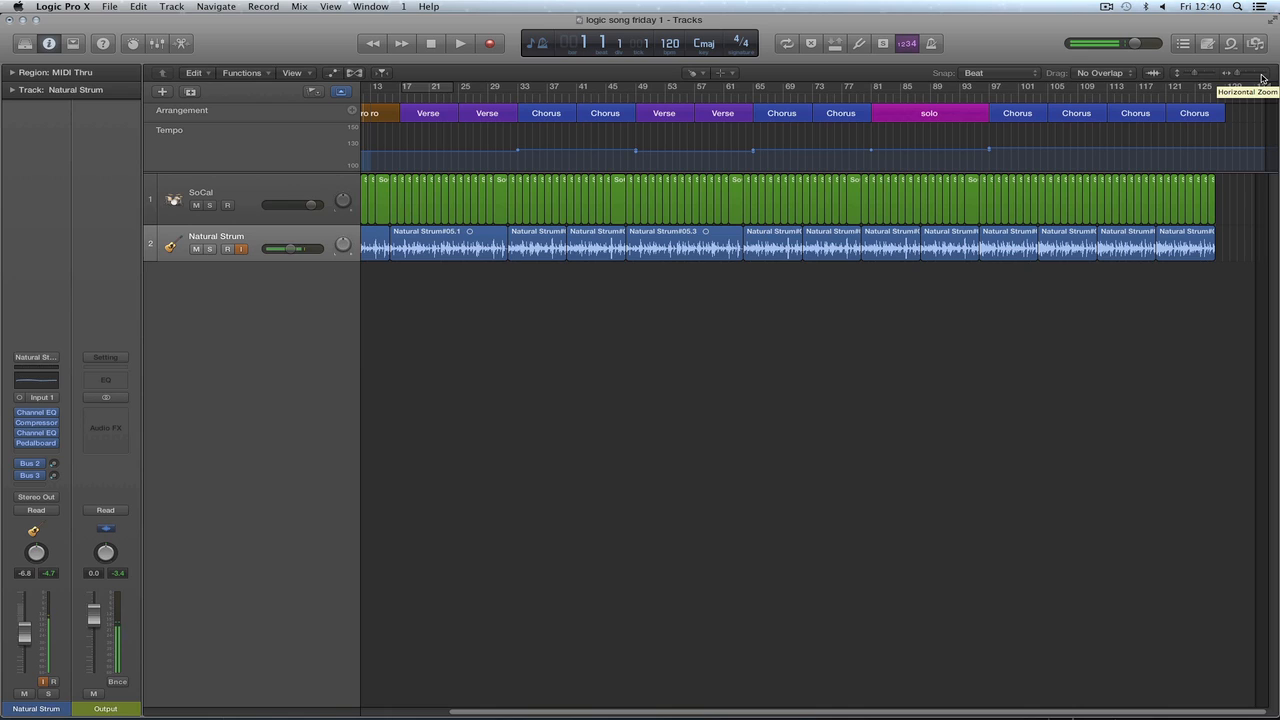
key("super+z")
key("super+z")
key("super+z")
key("super+z")
key("super+z")
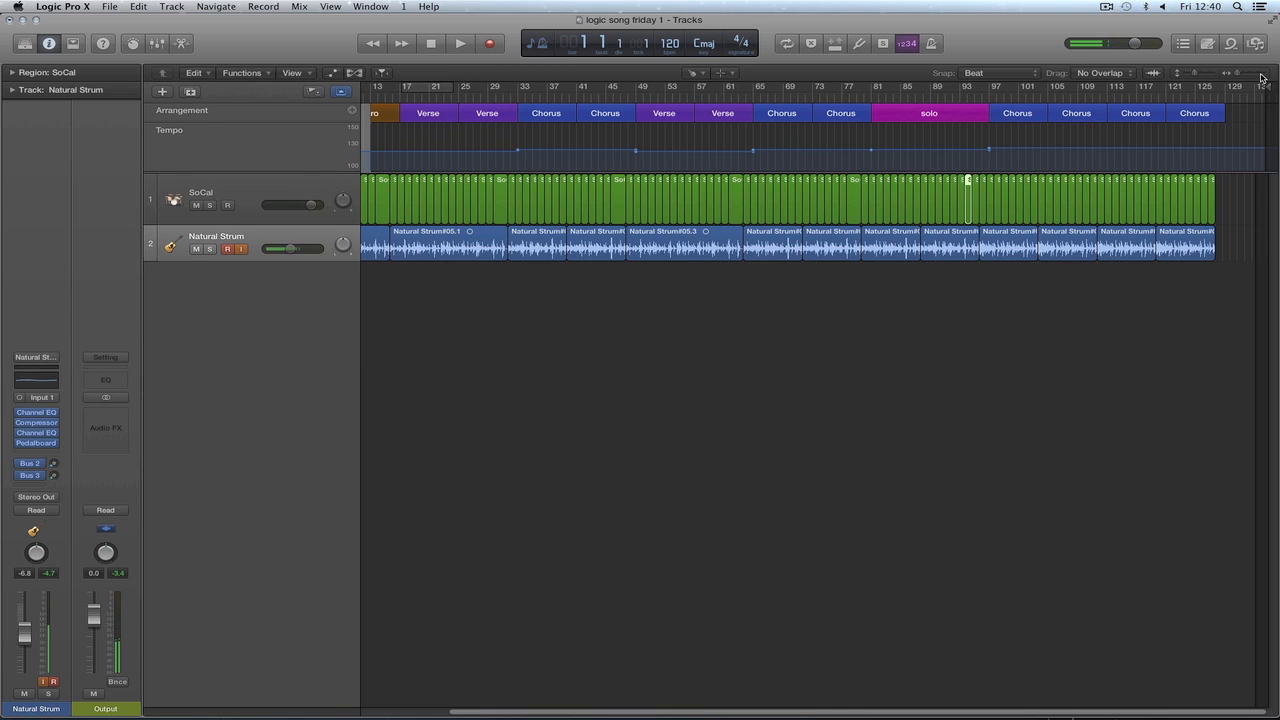
key("super+z")
key("super+z")
key("super+z")
key("super+z")
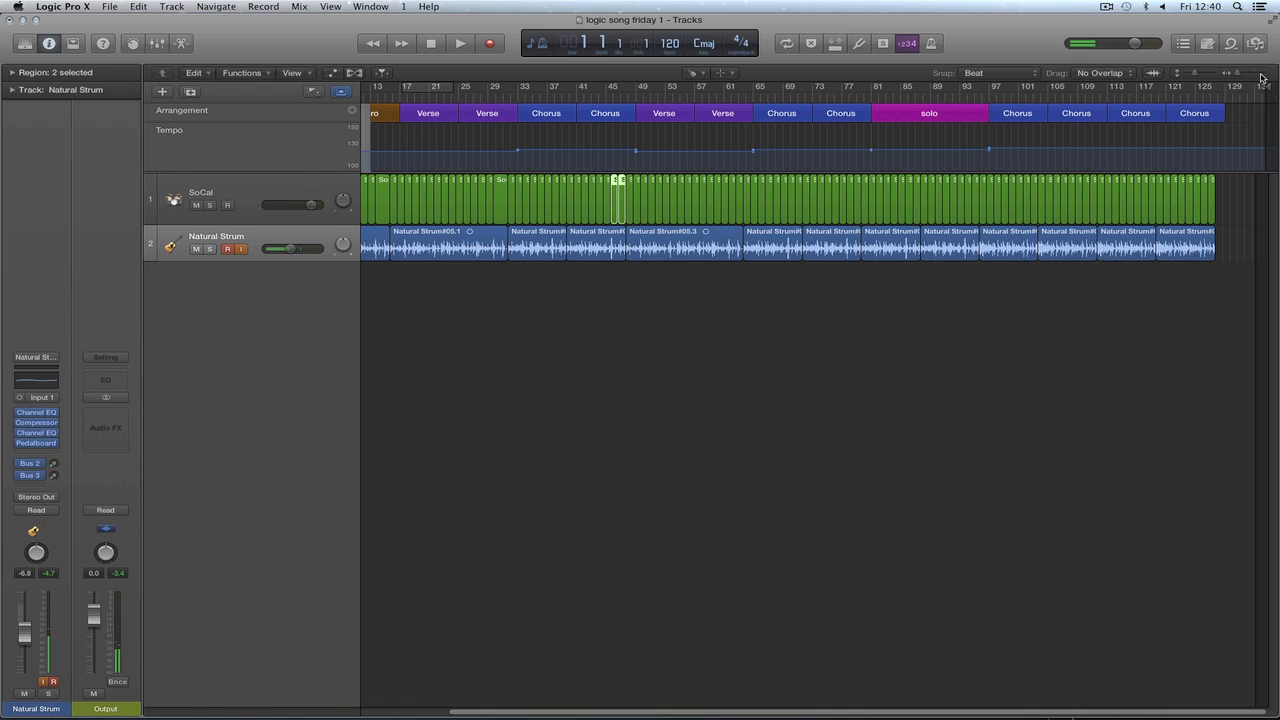
key("super+z")
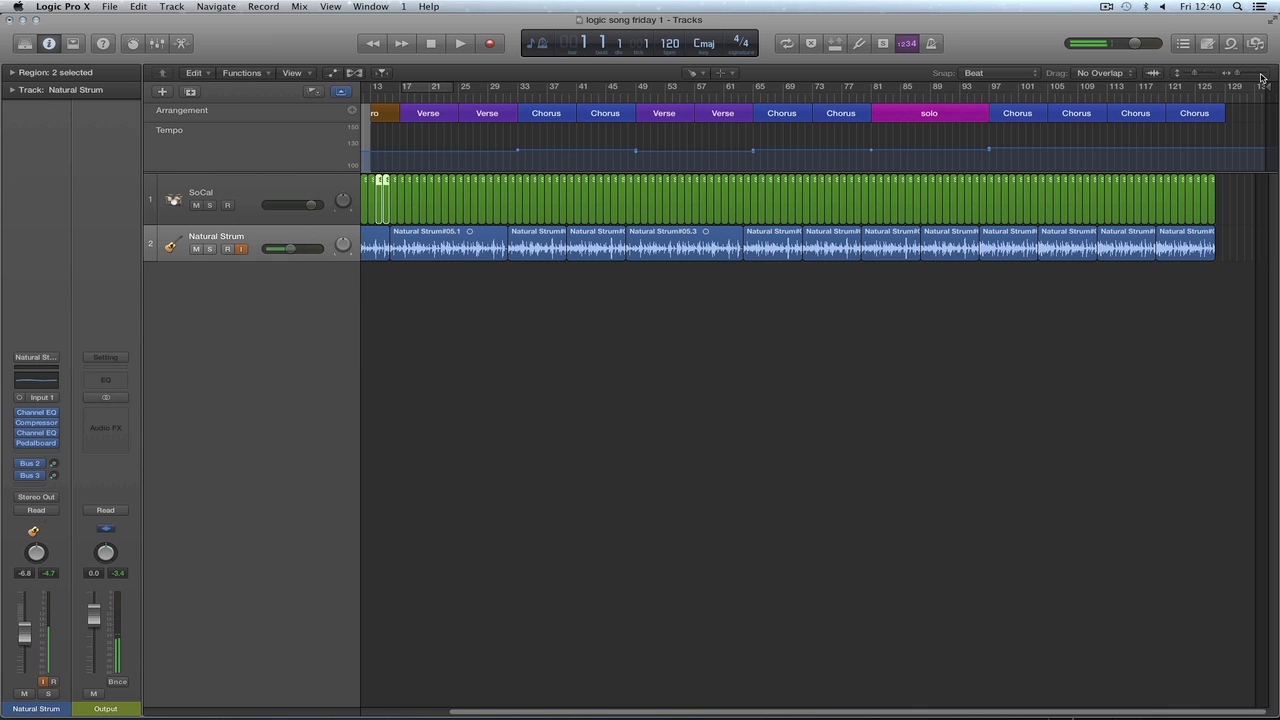
key("super+z")
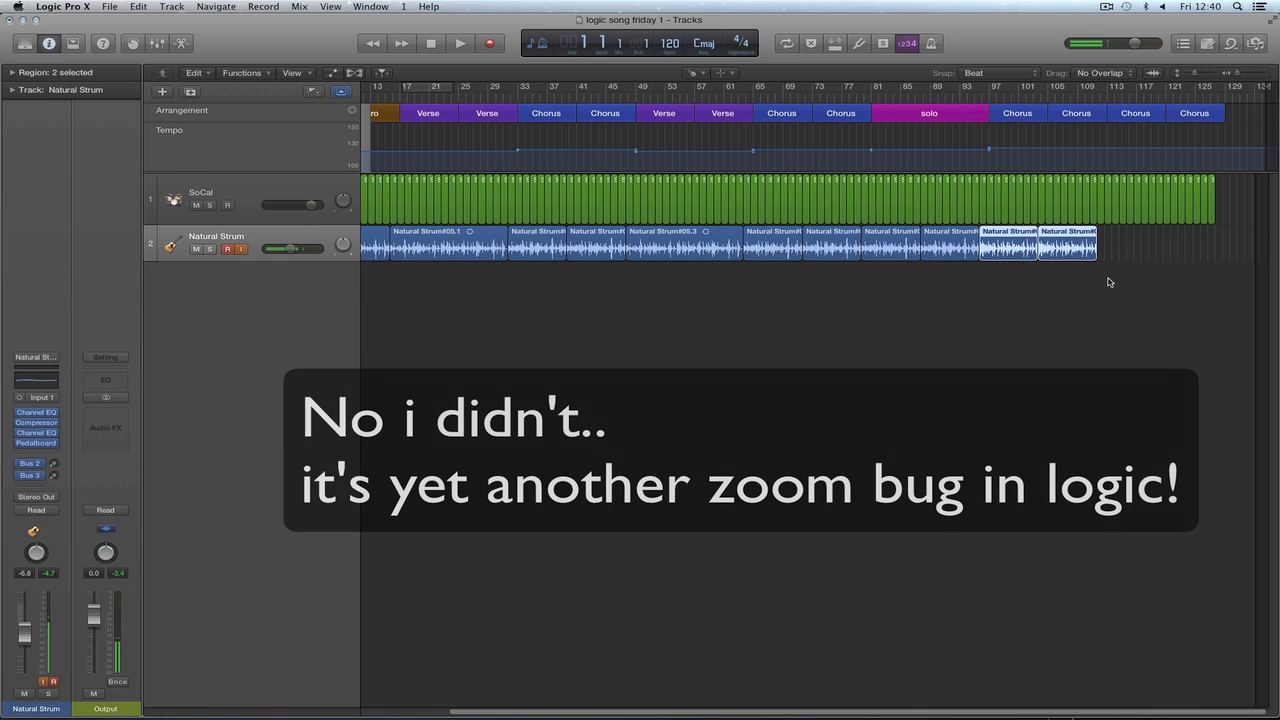
With the Pointer tool, copy the two guitar regions starting at bar 97 to bar 113, over the last two choruses.
left_click(1016, 238)
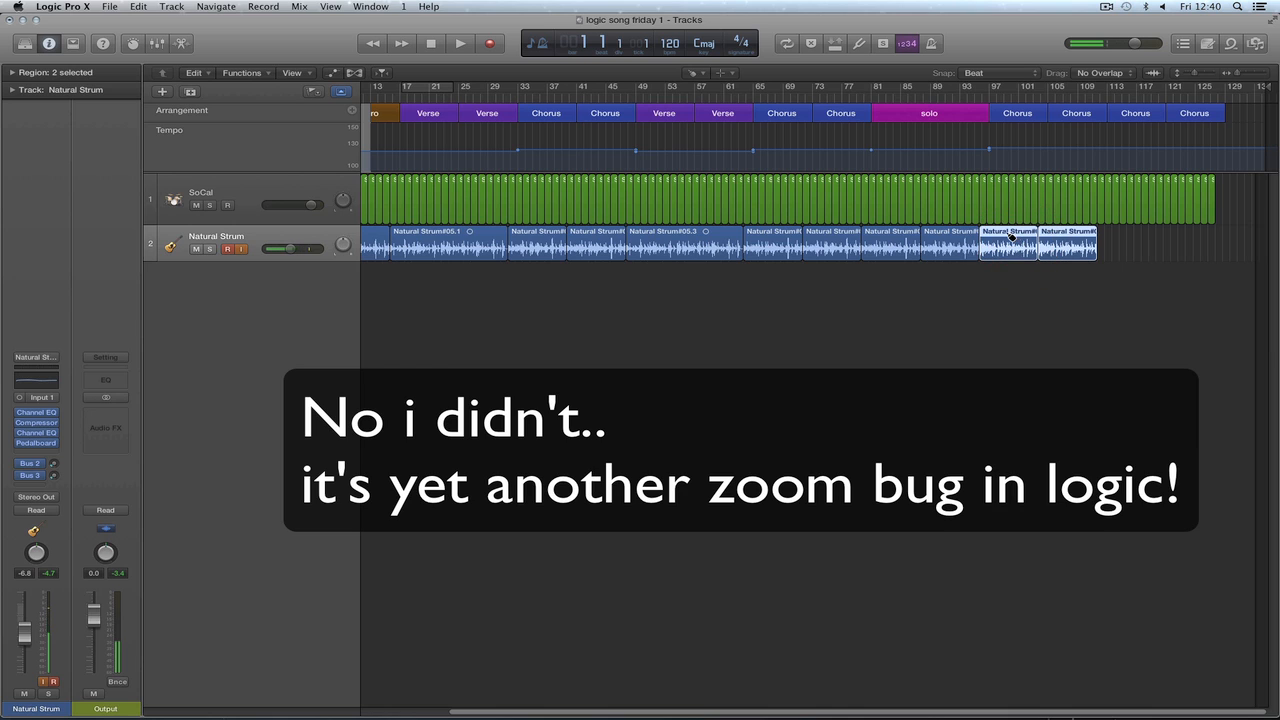
key("t")
left_click(1014, 306)
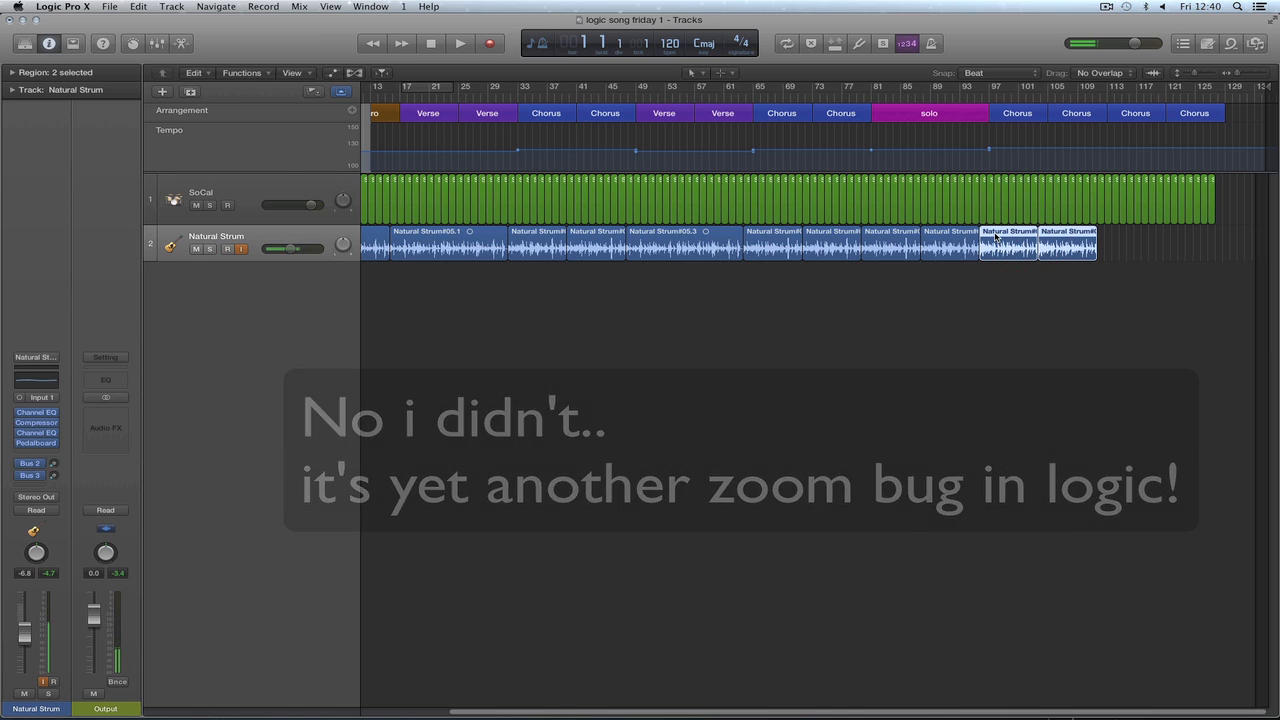
left_click_drag(1008, 240, 1112, 236)
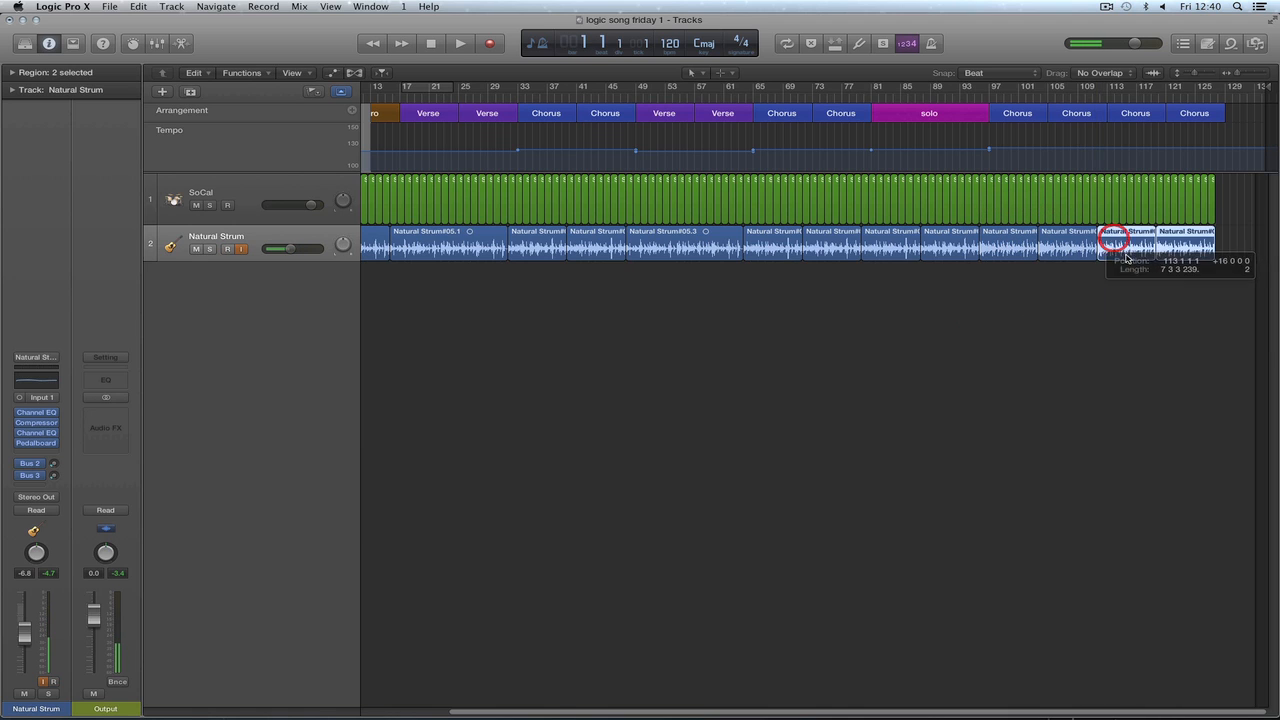
left_click(1123, 287)
Glue together the drum regions at bars 15 and 16, at the end of the intro, and deselect the result.
left_click(1262, 77)
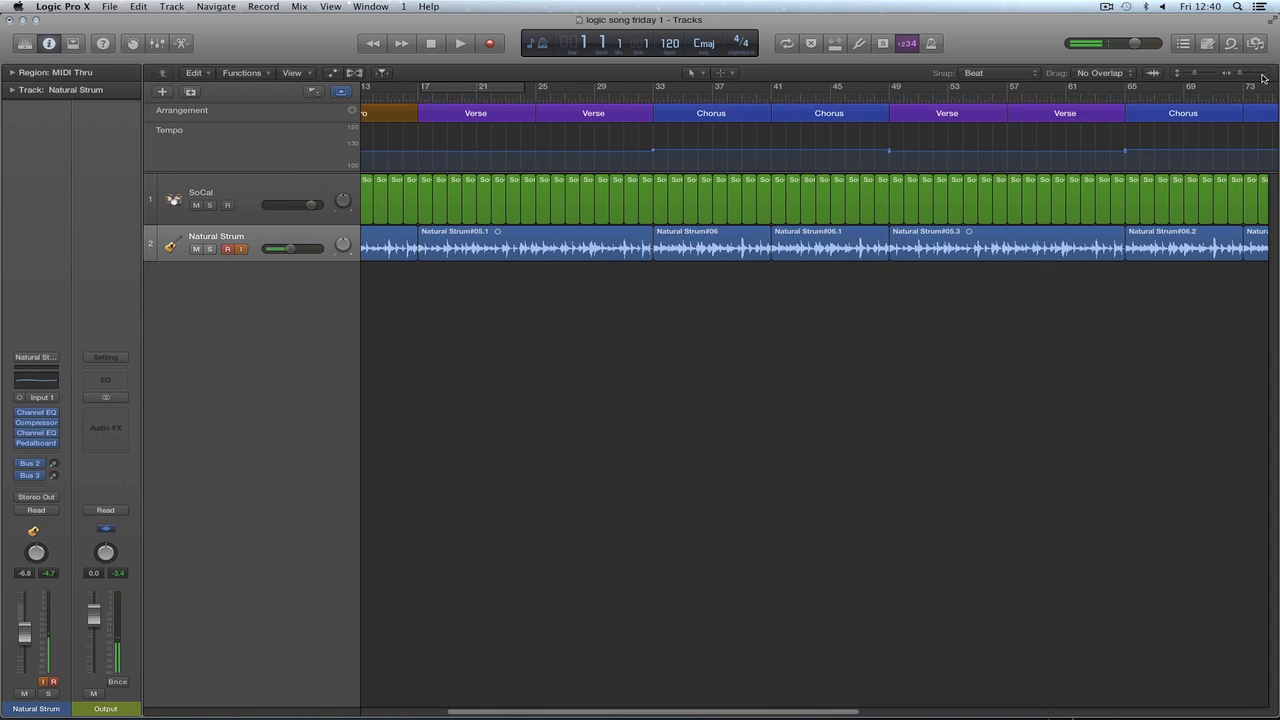
left_click_drag(609, 711, 508, 710)
left_click(805, 192)
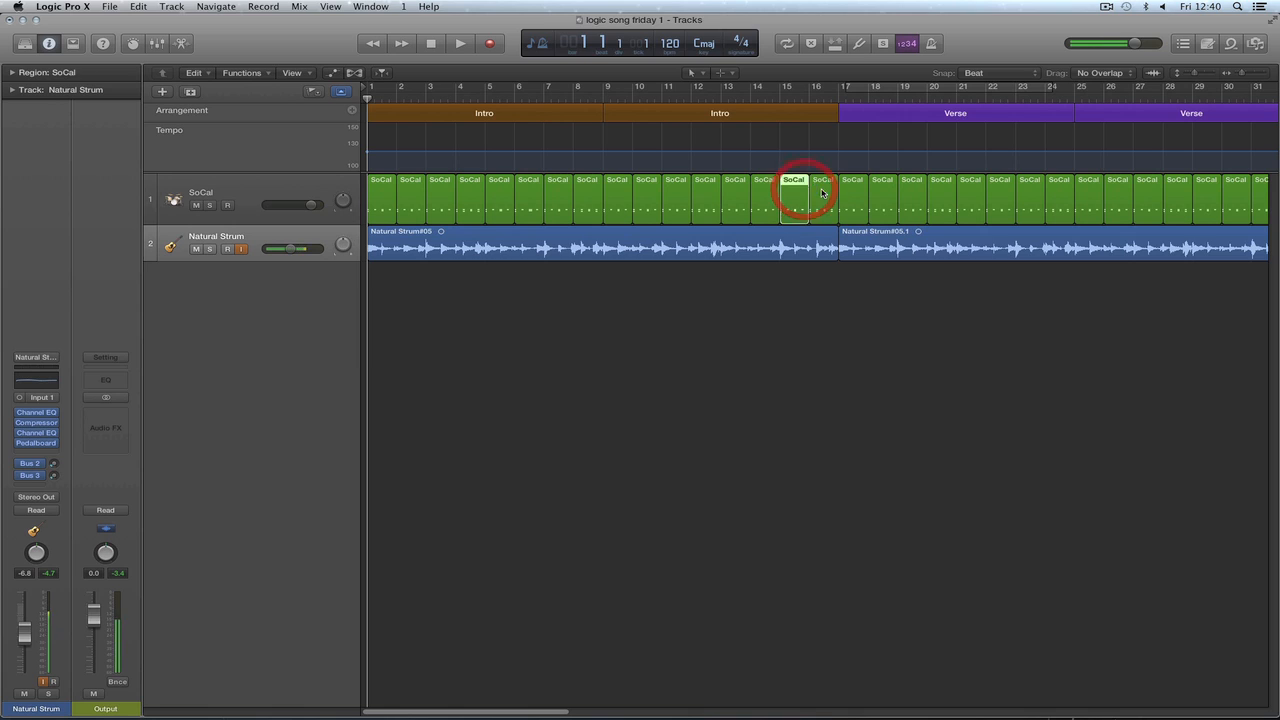
left_click(822, 192, "shift")
key("t")
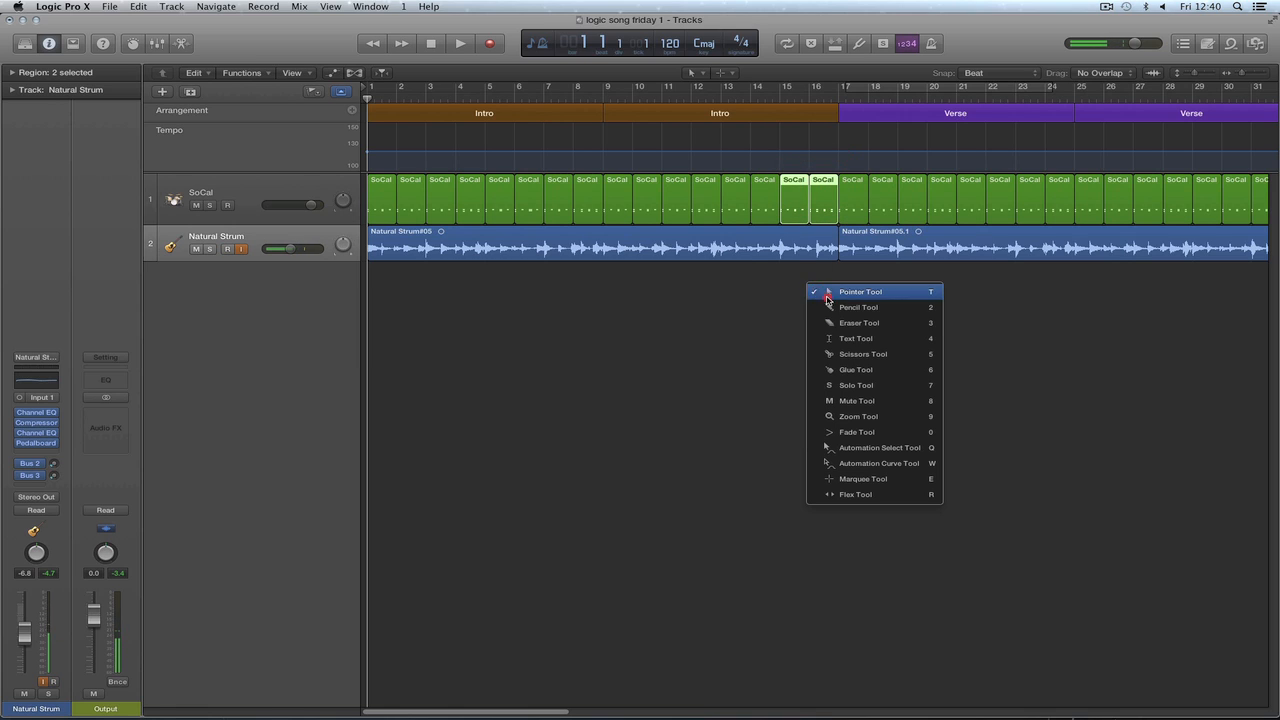
left_click(840, 372)
left_click(805, 190)
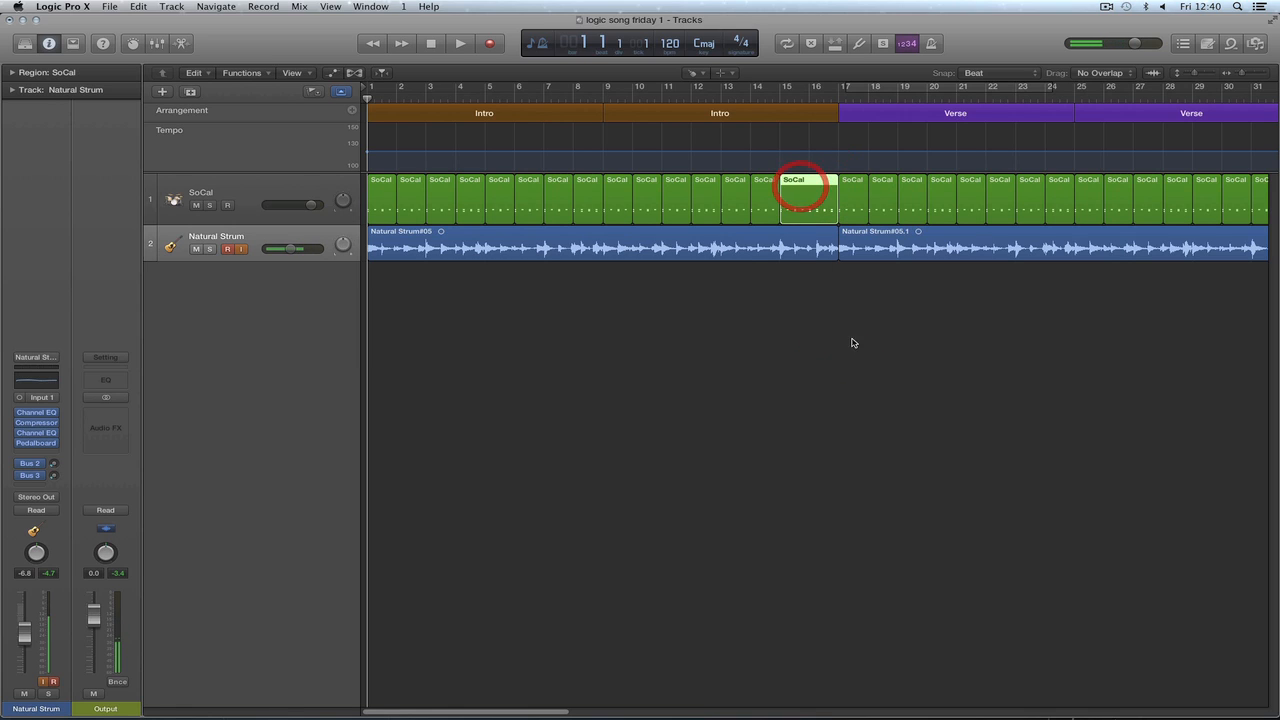
left_click(803, 376)
Glue the drum regions at bars 31 and 32, at the end of the first verse pair, into one.
left_click_drag(551, 712, 665, 712)
left_click(800, 205)
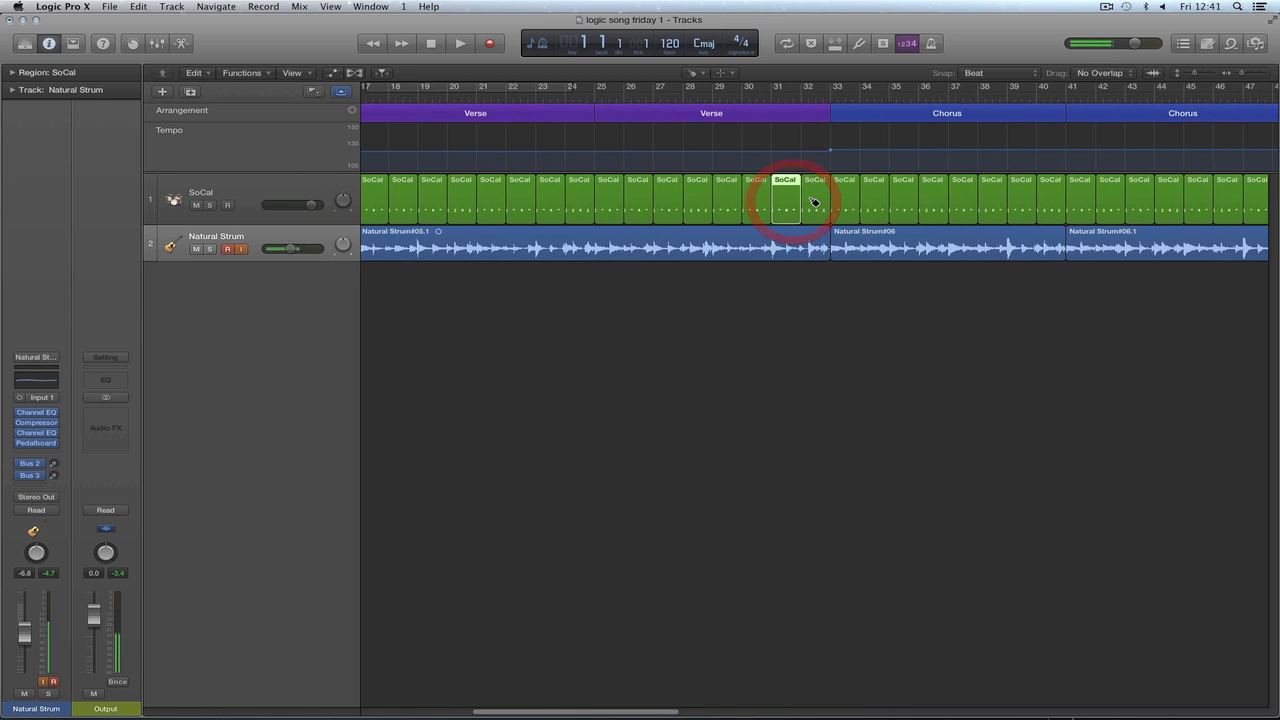
left_click(812, 210)
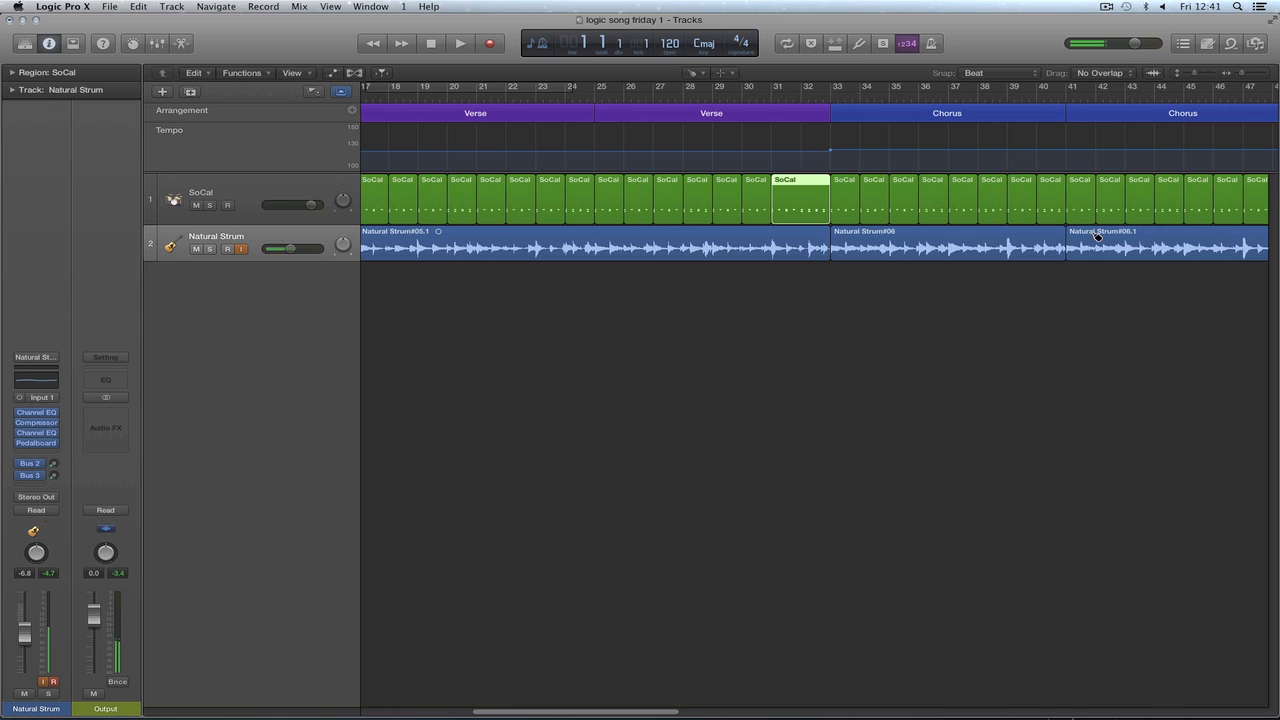
Glue the drum regions at bars 47 and 48 into one, then join those at bars 63 and 64.
left_click_drag(1240, 76, 1236, 76)
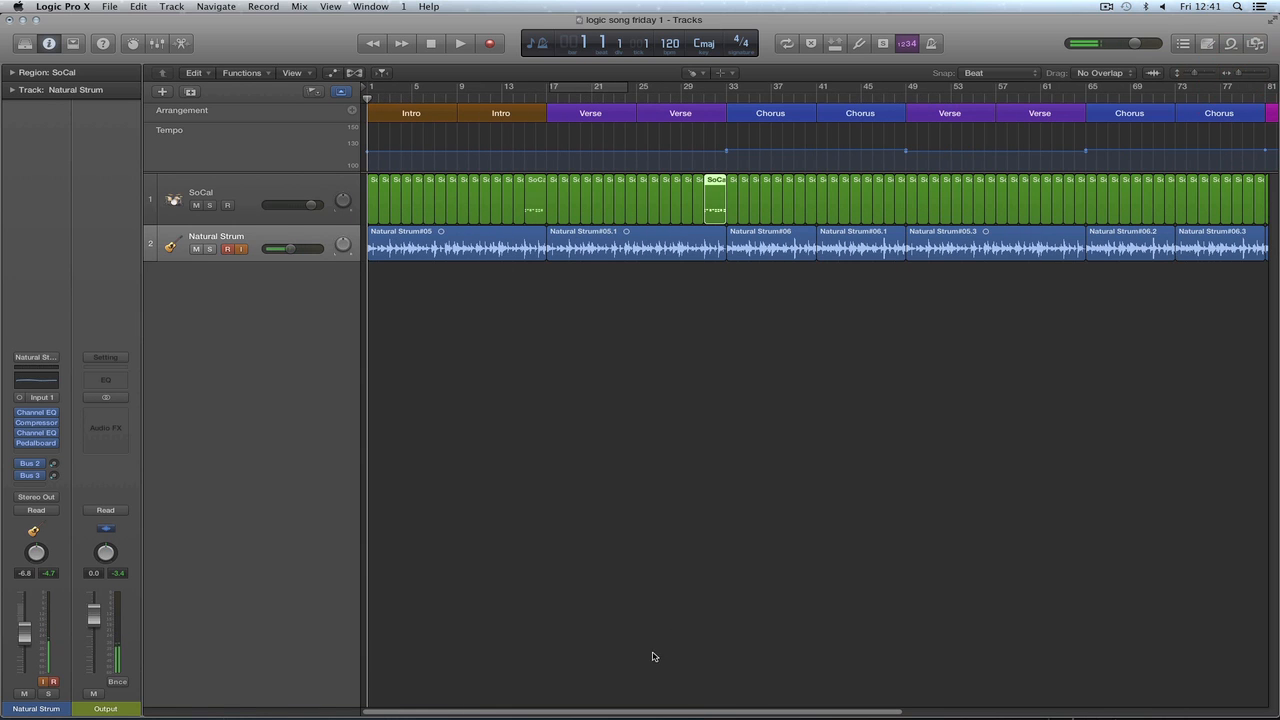
left_click_drag(680, 712, 758, 711)
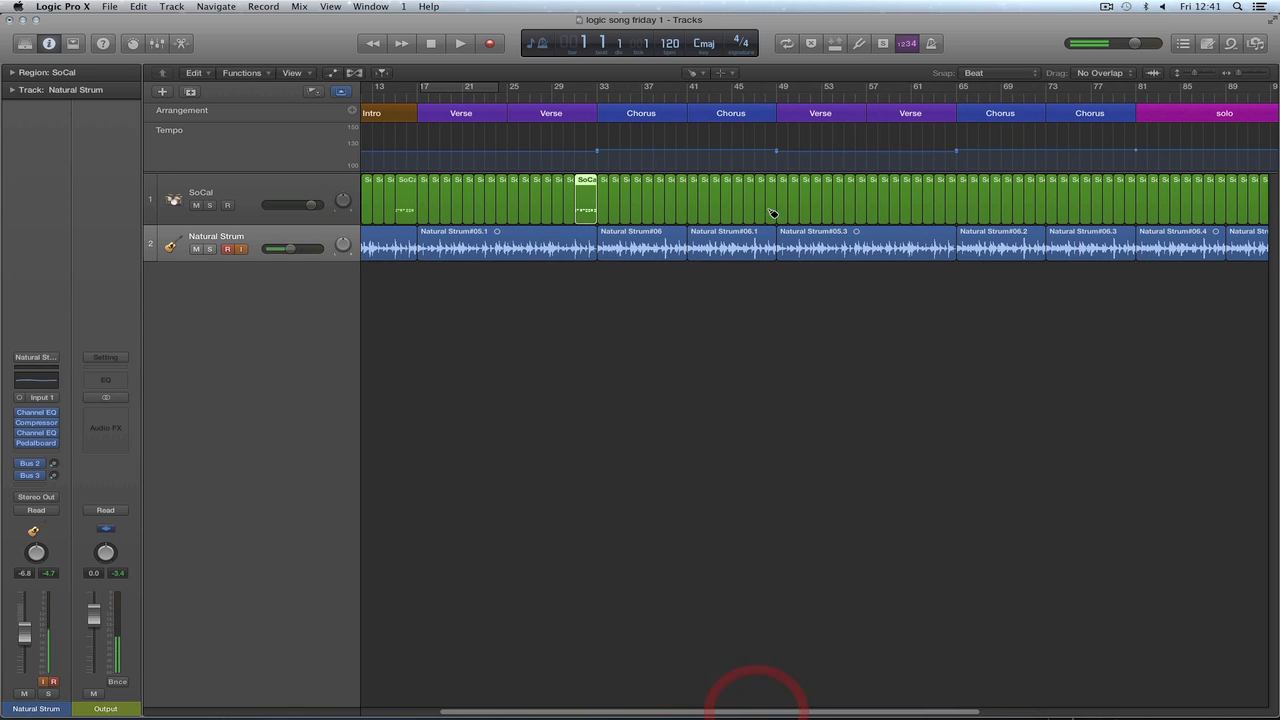
left_click(769, 183)
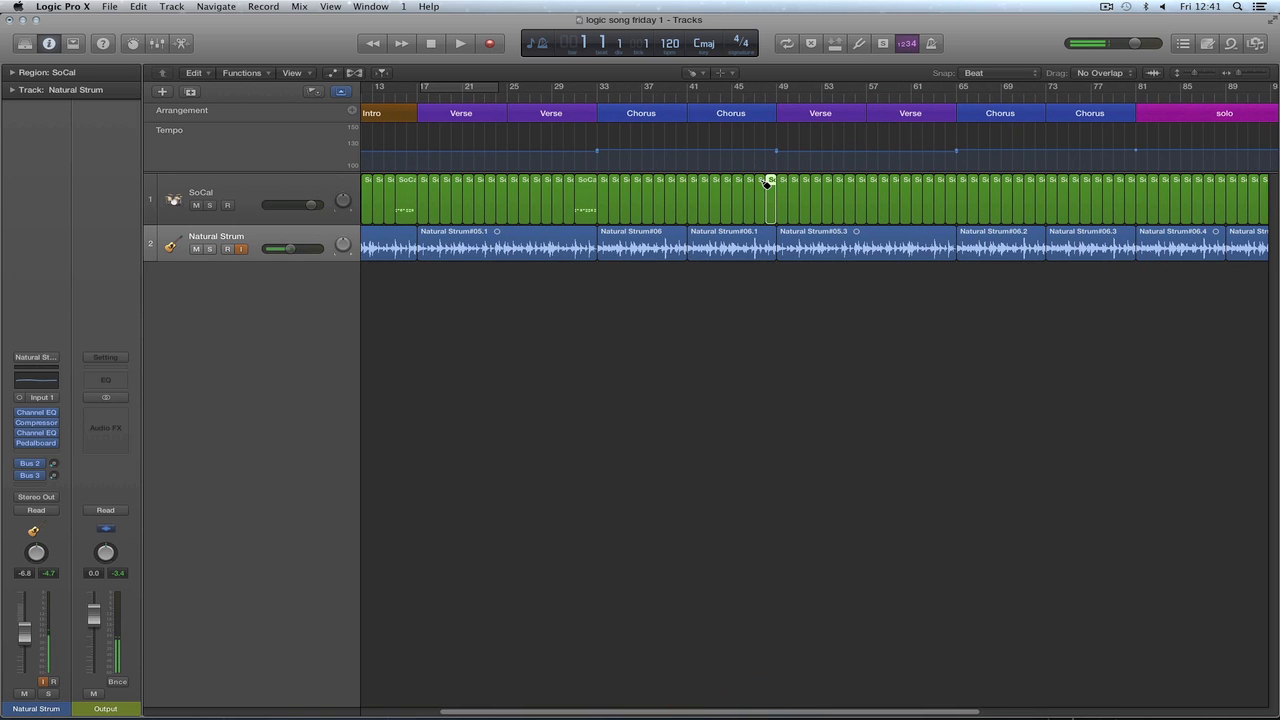
left_click_drag(767, 183, 945, 185)
Glue the drum regions at bars 79 and 80 before the solo, and those at bars 95 and 96 at its end.
left_click_drag(727, 714, 893, 713)
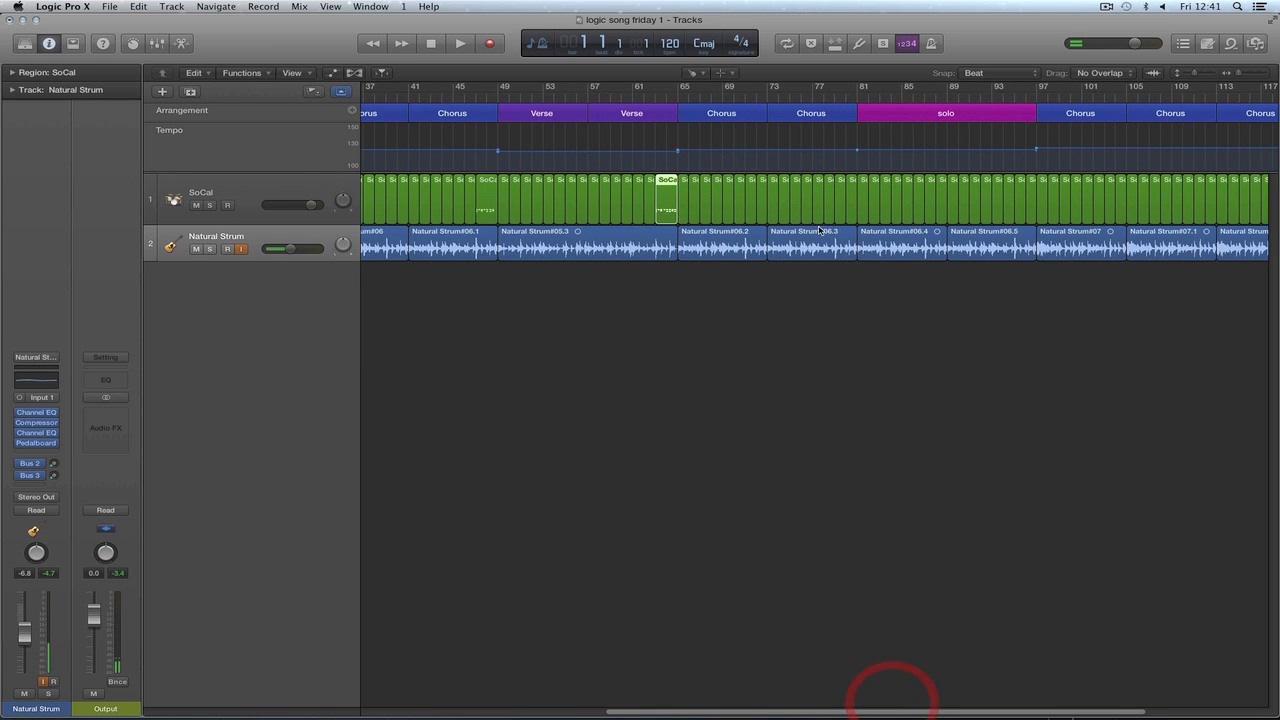
left_click(851, 180)
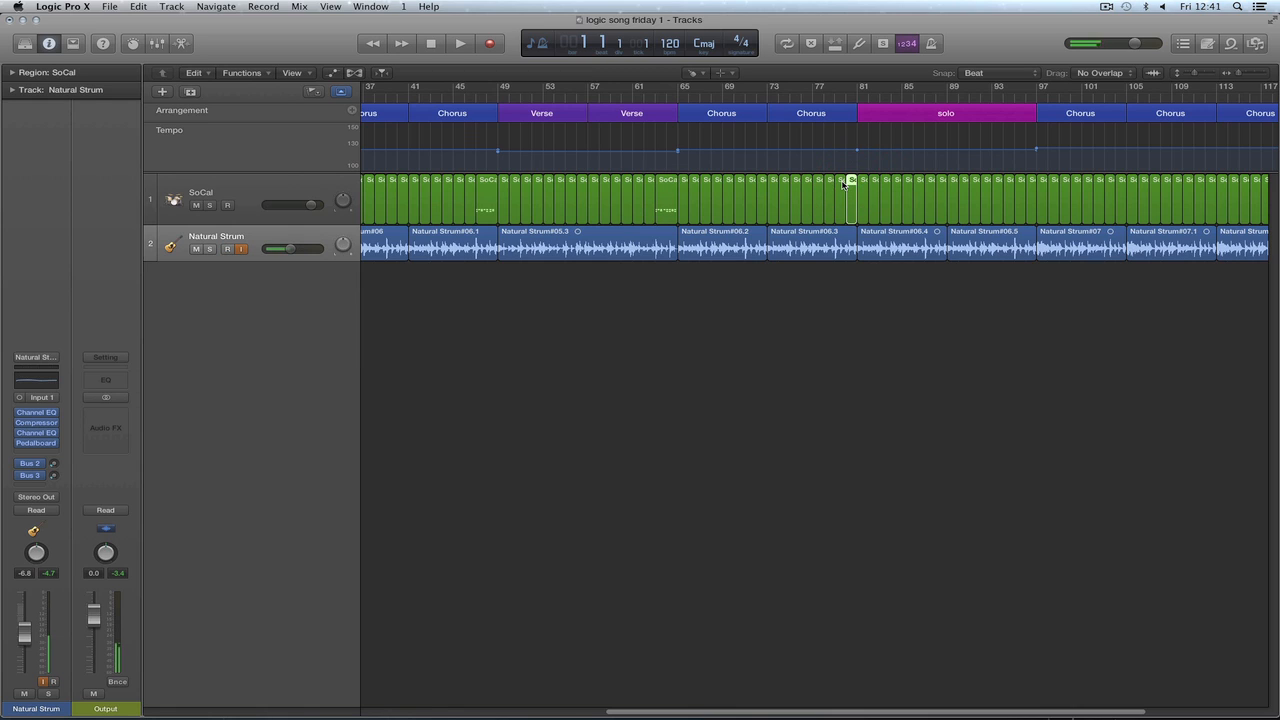
left_click(843, 183)
left_click(1031, 195)
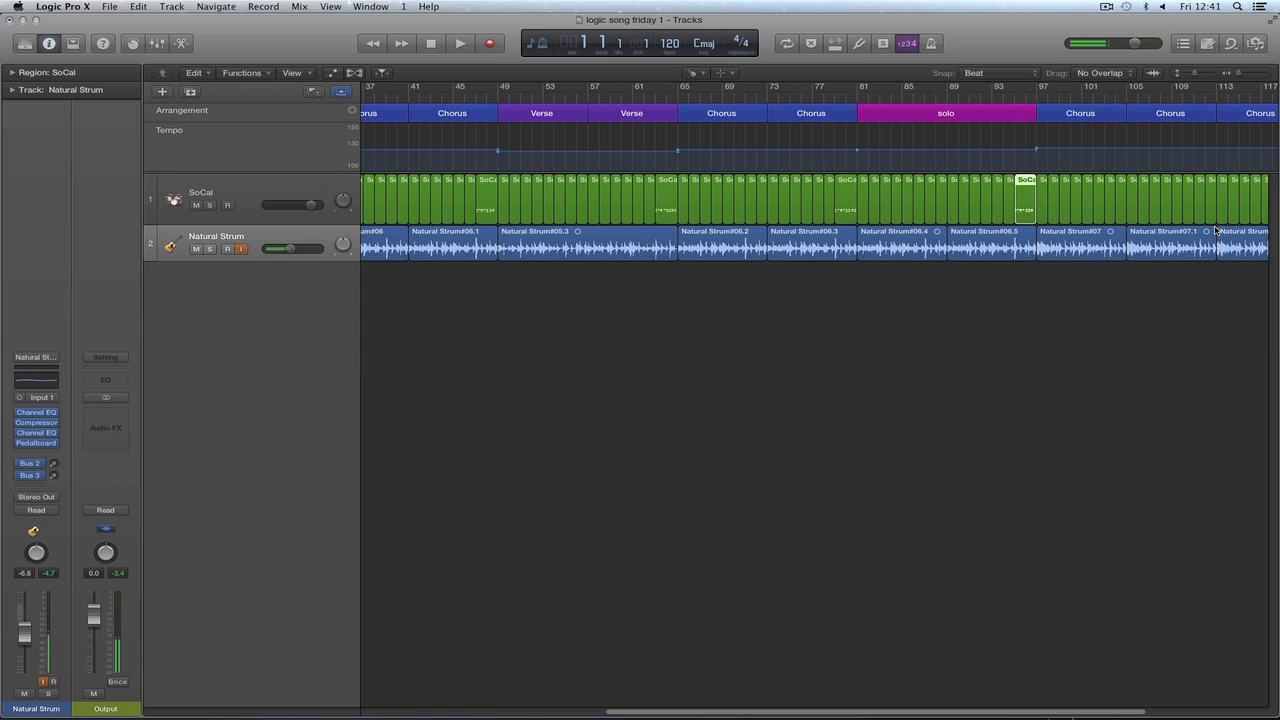
Set a two-bar cycle range from bar 15 to bar 17, over the glued drum region ending the intro.
left_click_drag(674, 714, 548, 712)
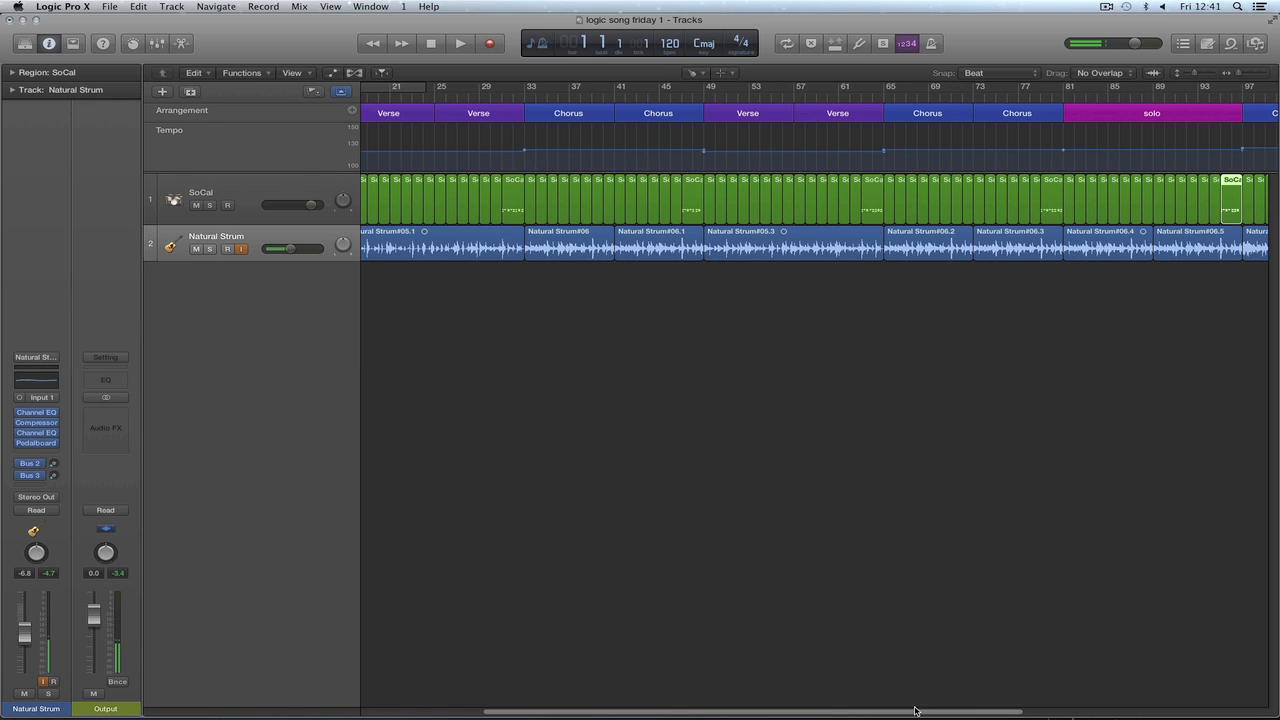
left_click_drag(911, 713, 824, 713)
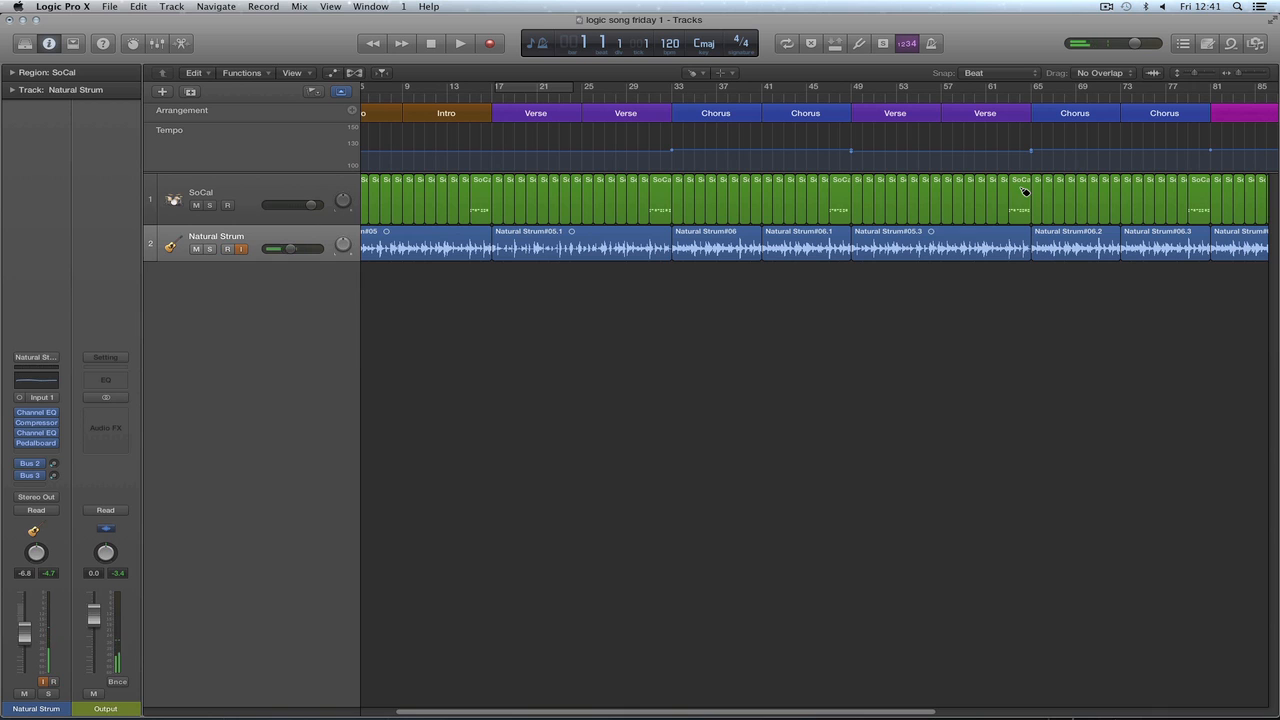
left_click(1268, 78)
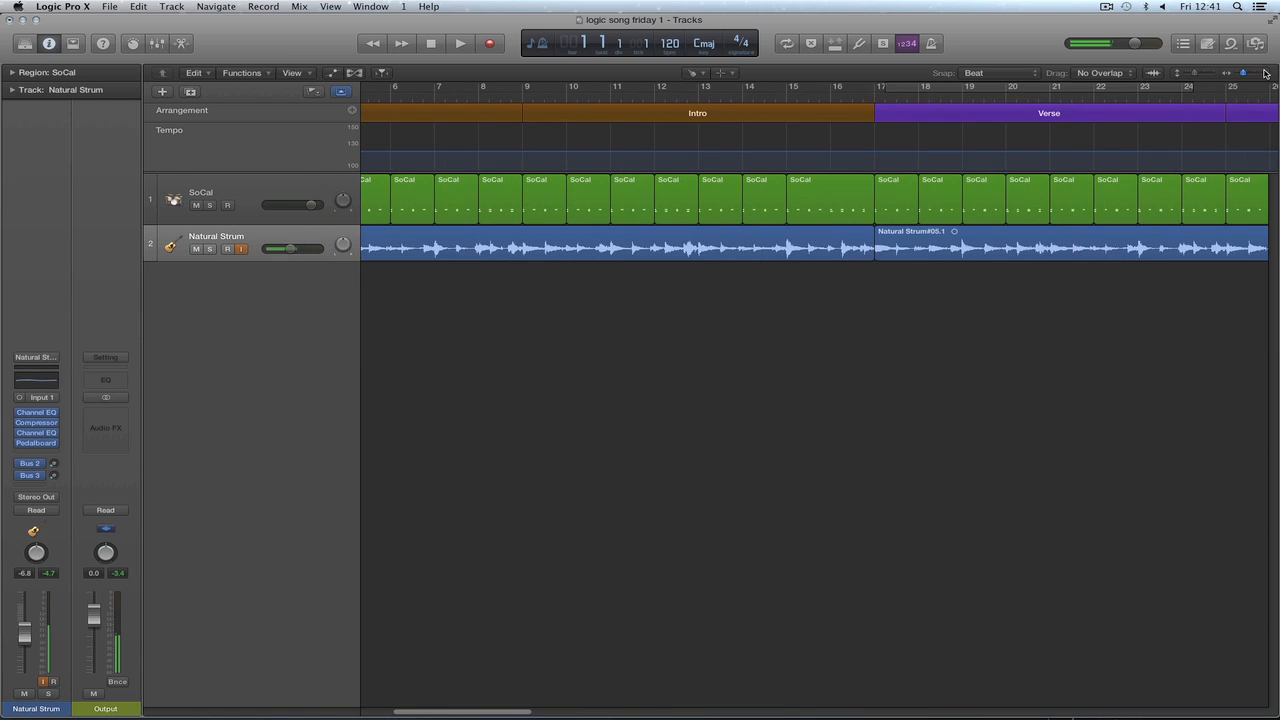
left_click_drag(440, 714, 476, 714)
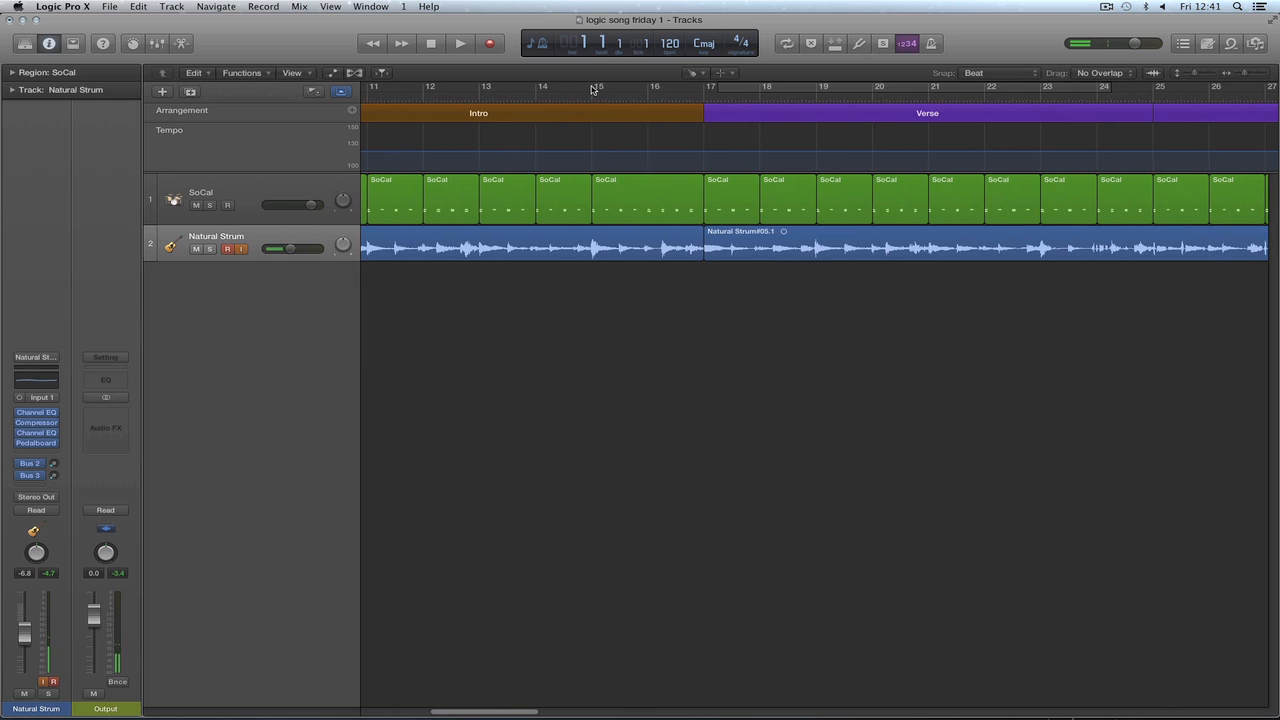
left_click_drag(594, 89, 705, 89)
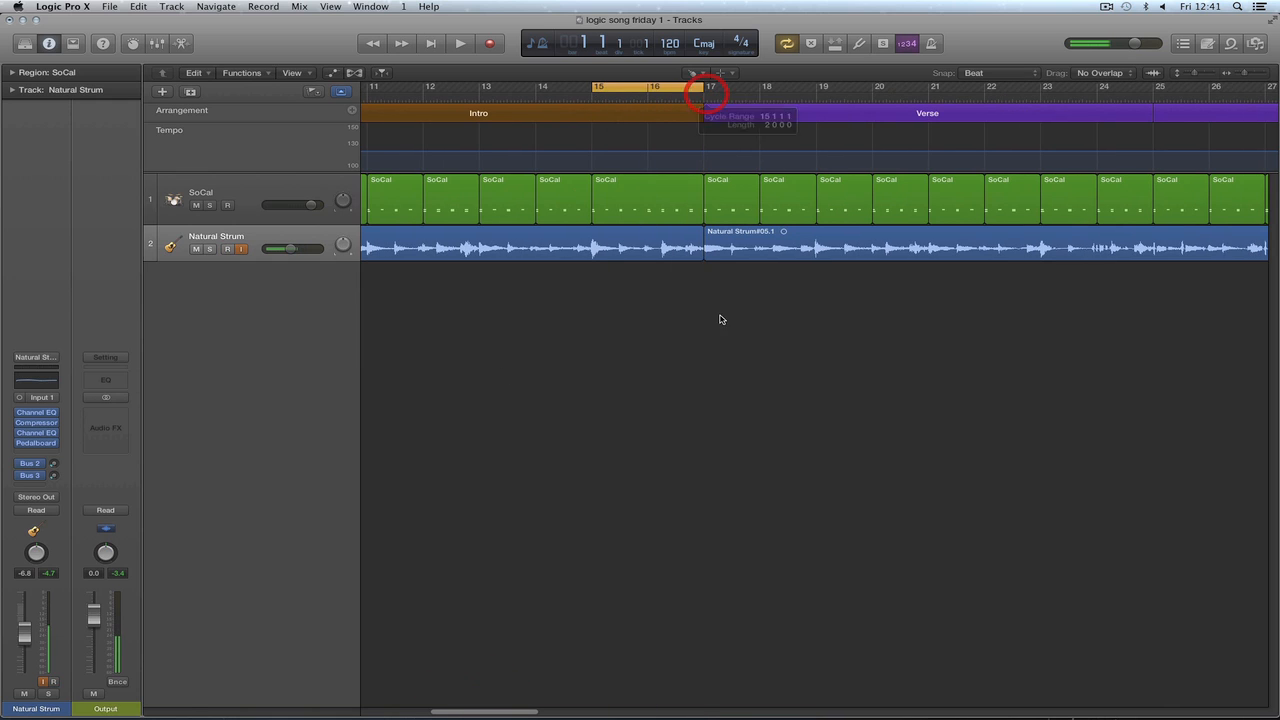
Show the glued SoCal drum region in the Piano Roll and turn off record enable and input monitoring on the Natural Strum track.
key("e")
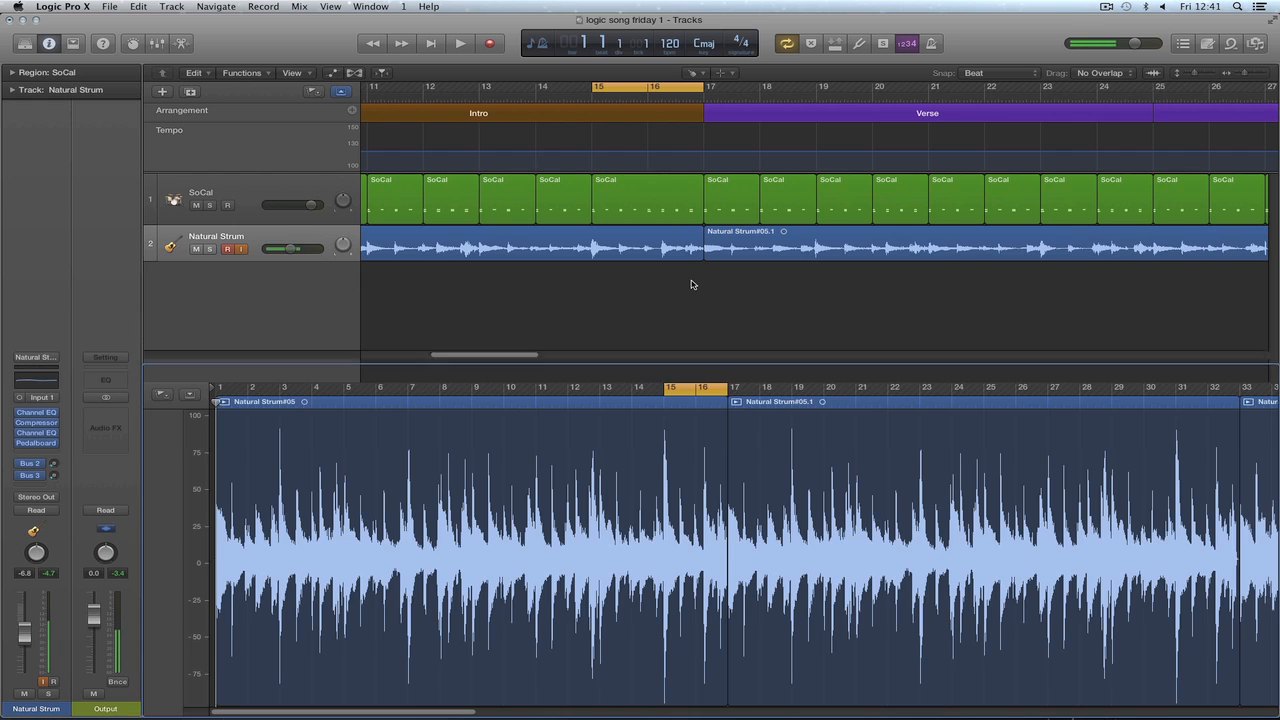
left_click(297, 190)
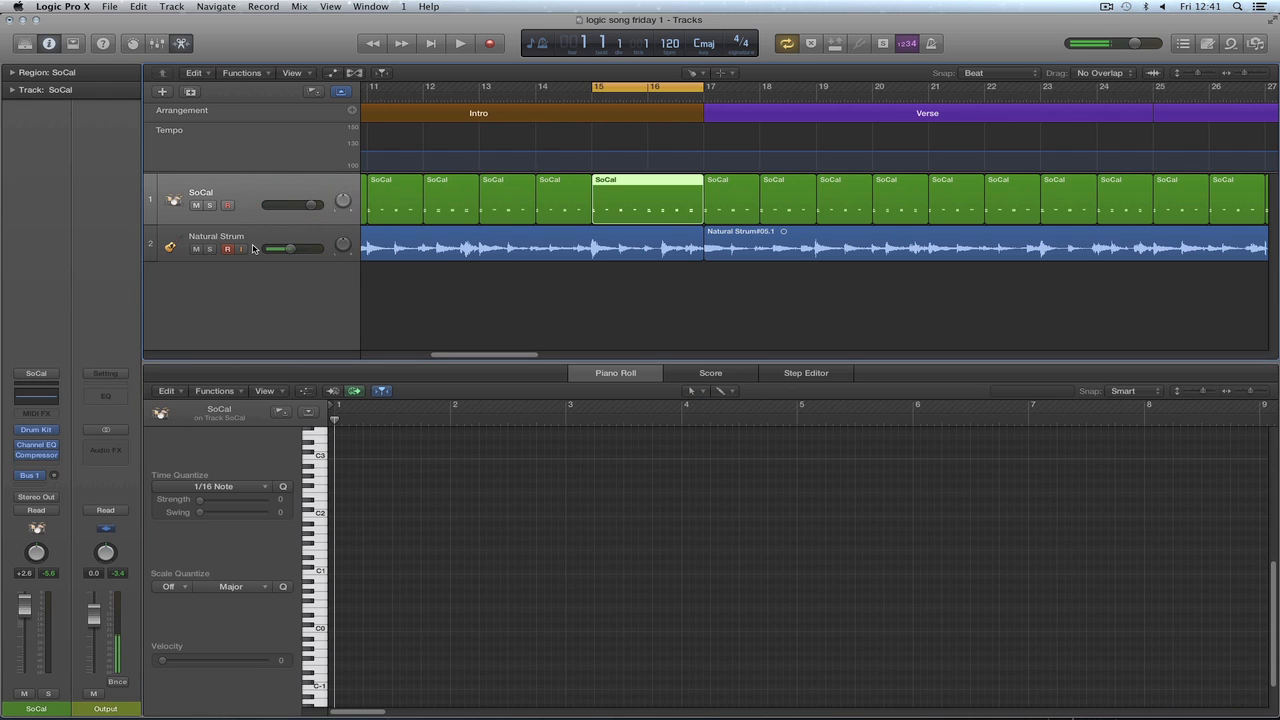
left_click(228, 250)
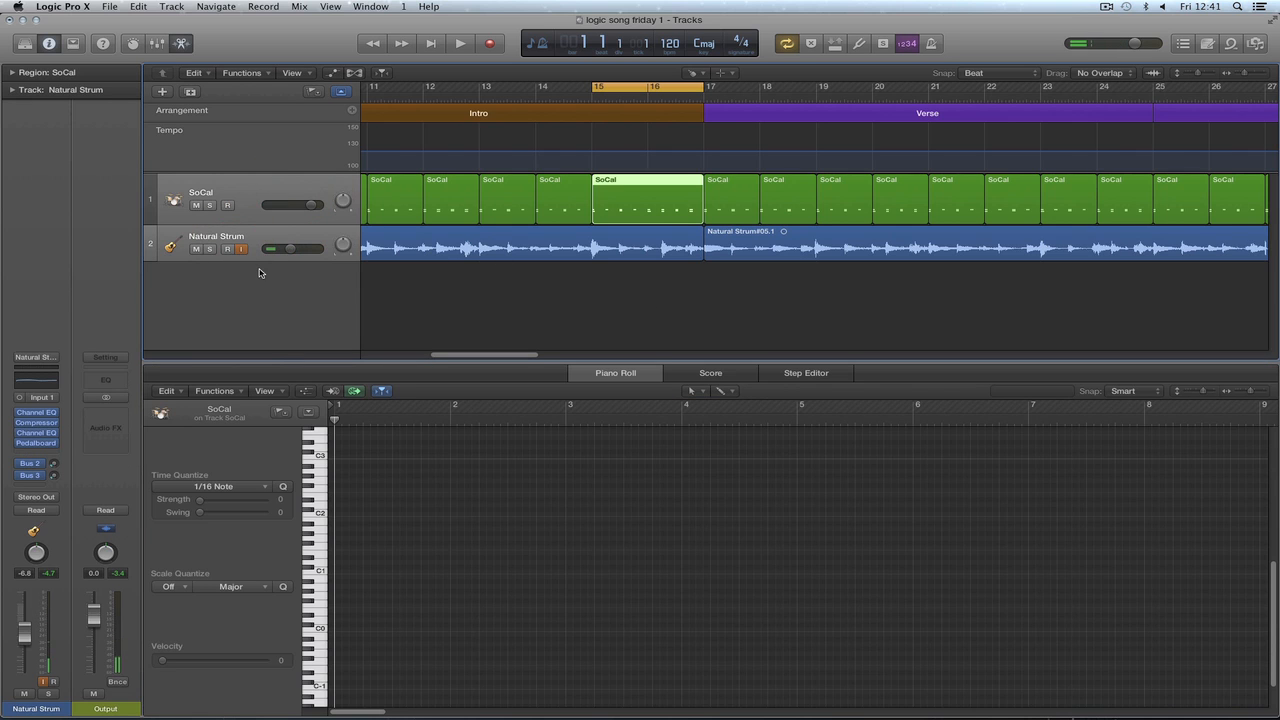
left_click(243, 251)
left_click(251, 205)
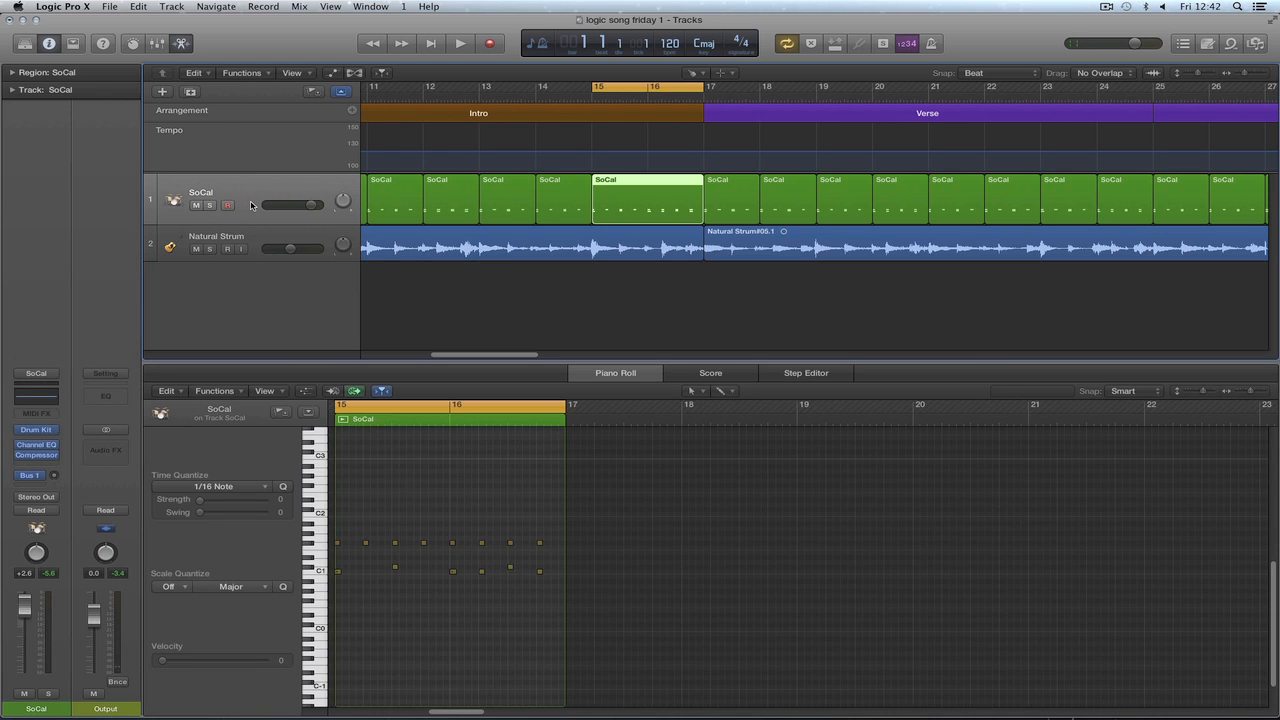
Play the cycled drum region at bars 15 and 16 to hear its pattern, and stop playback.
left_click(1259, 394)
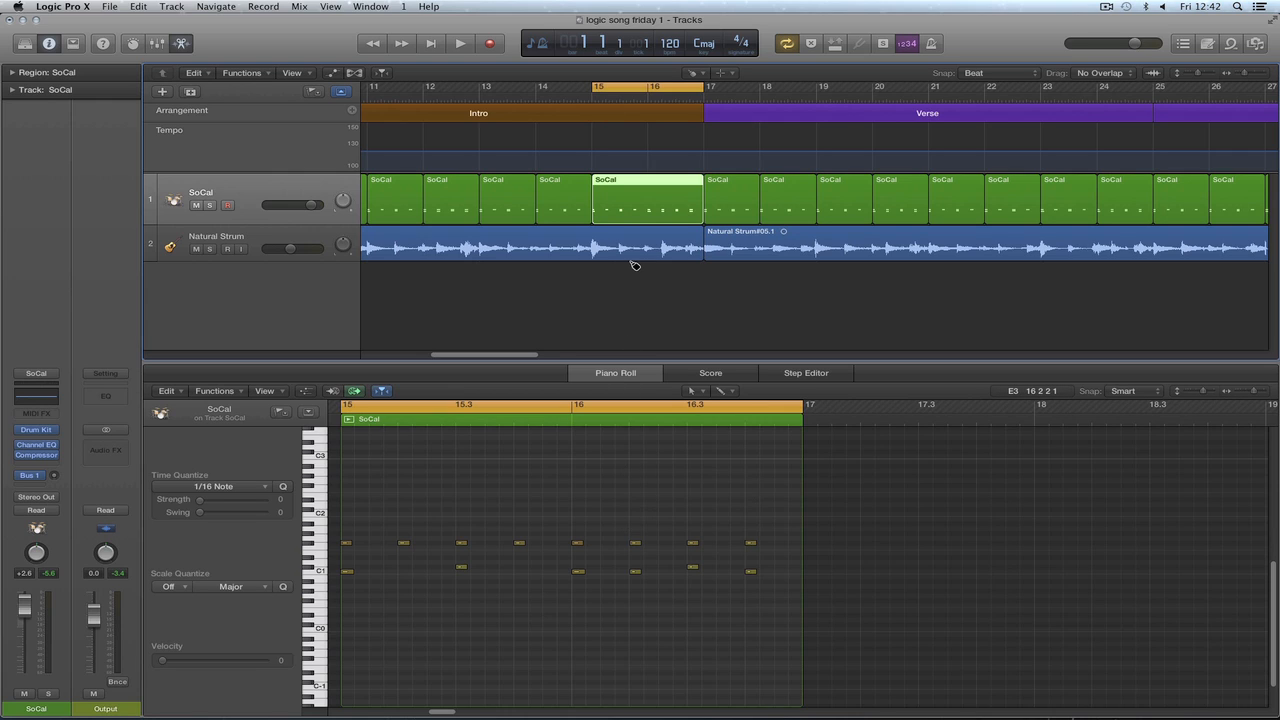
key("space")
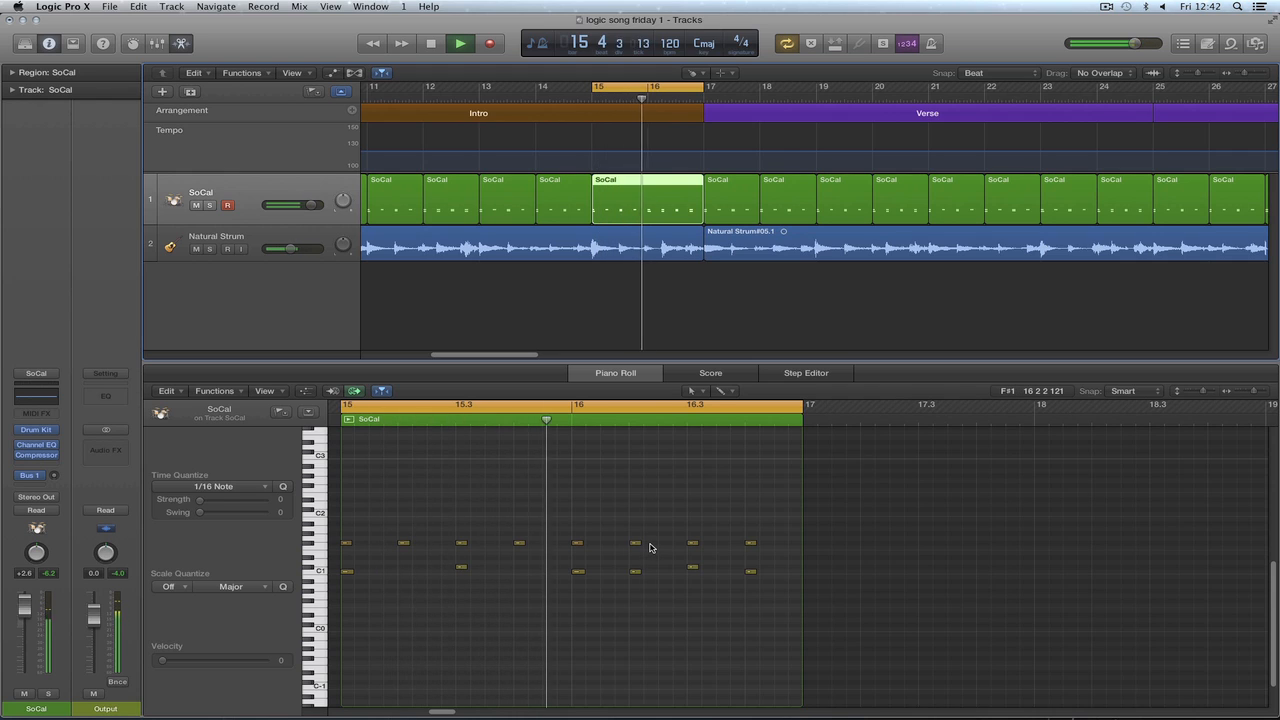
key("space")
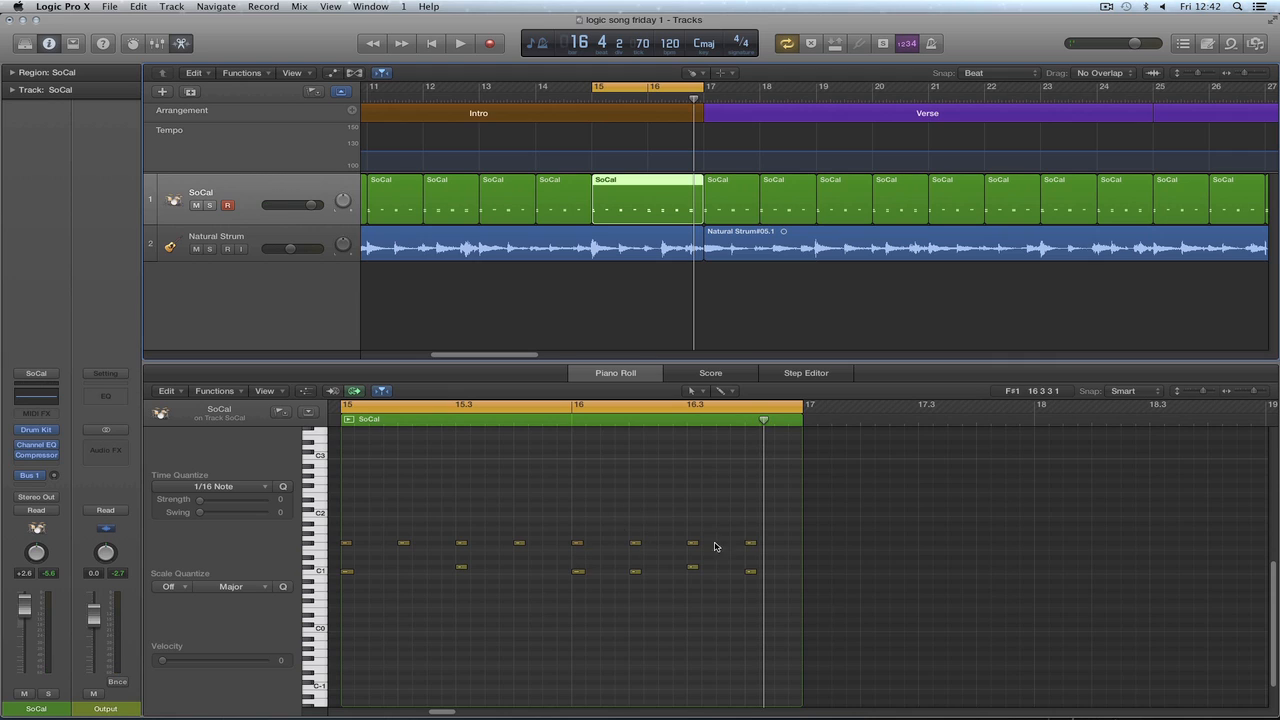
Move the F#1 note on beat 1 of bar 16 up to C2 and play the cycle to hear it.
left_click(577, 543)
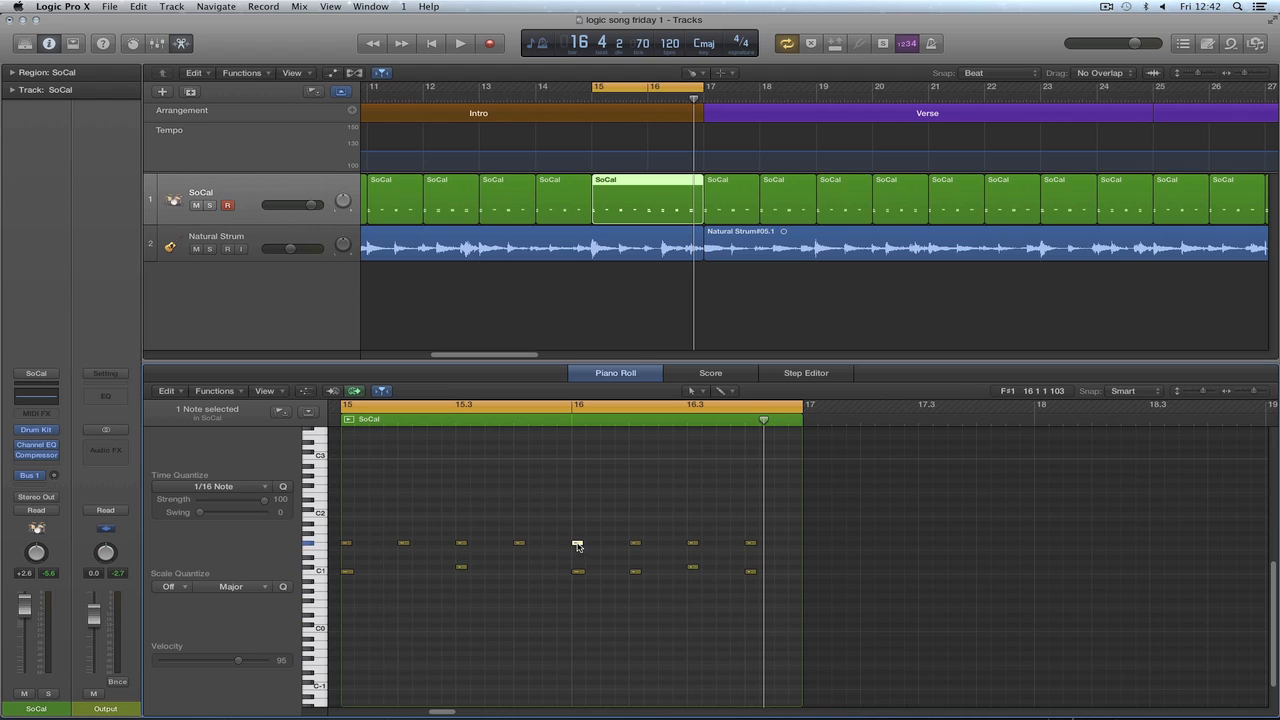
left_click_drag(577, 545, 577, 514)
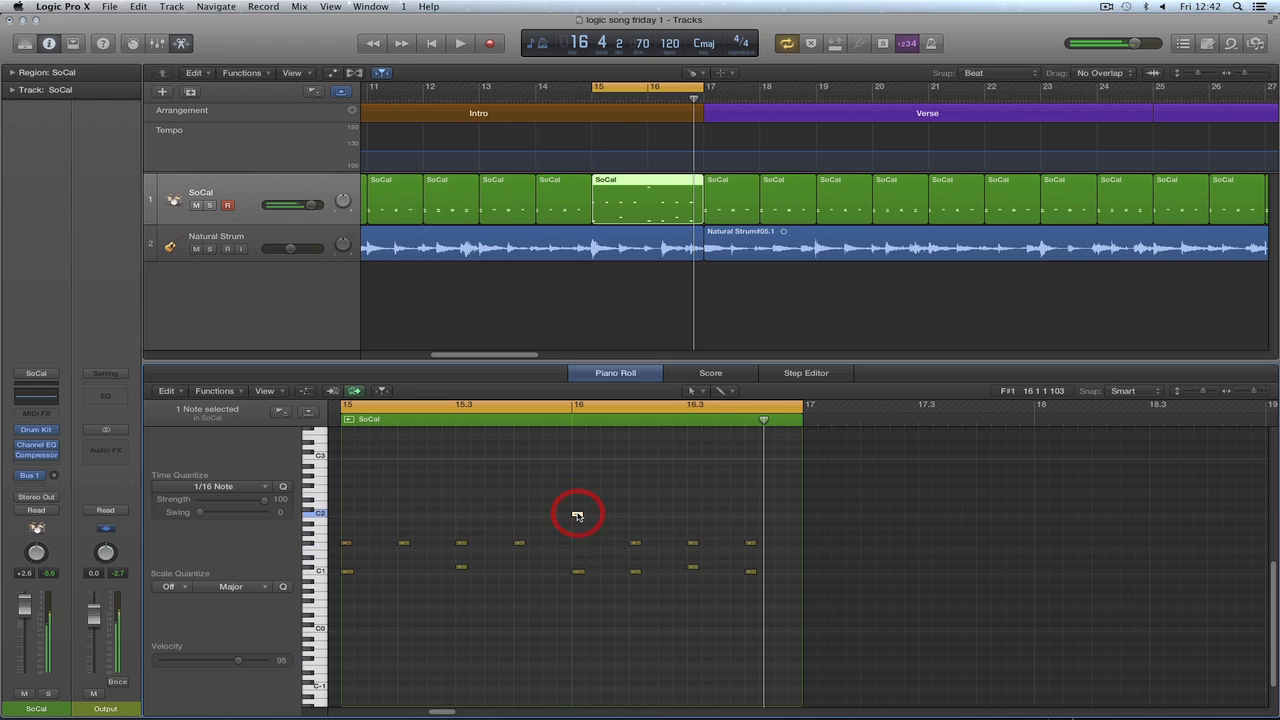
key("space")
left_click(625, 502)
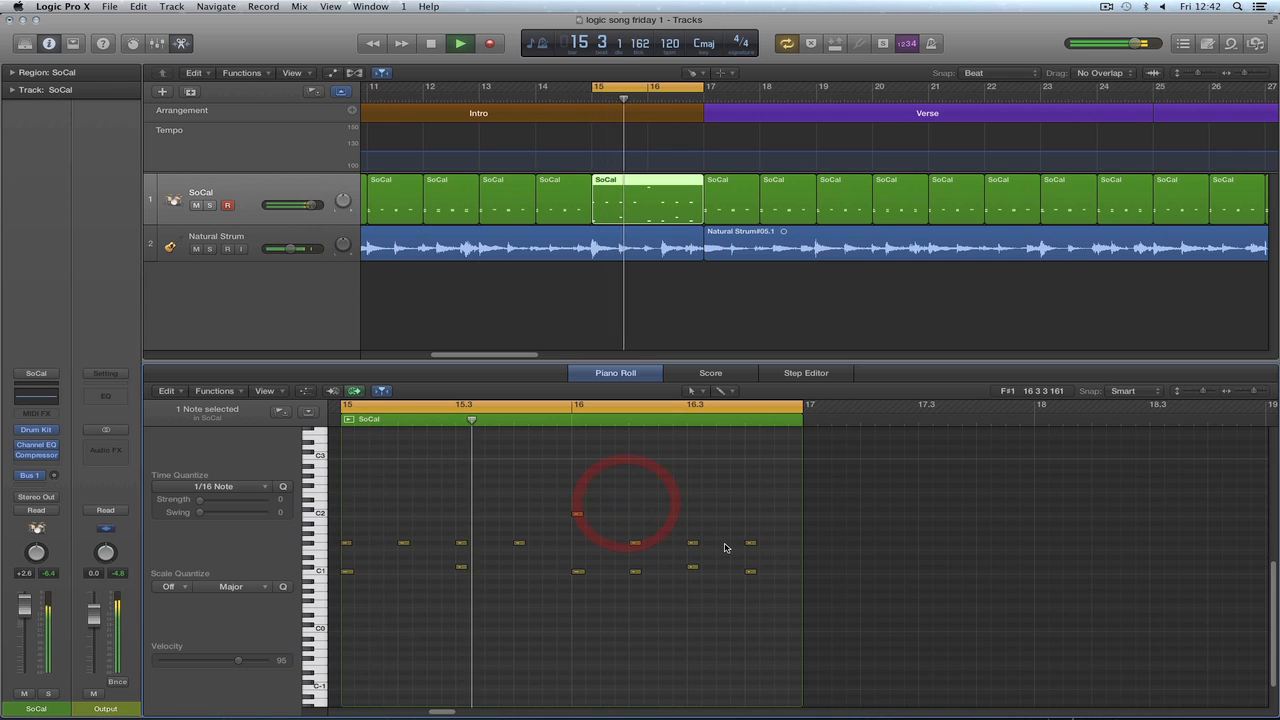
key("space")
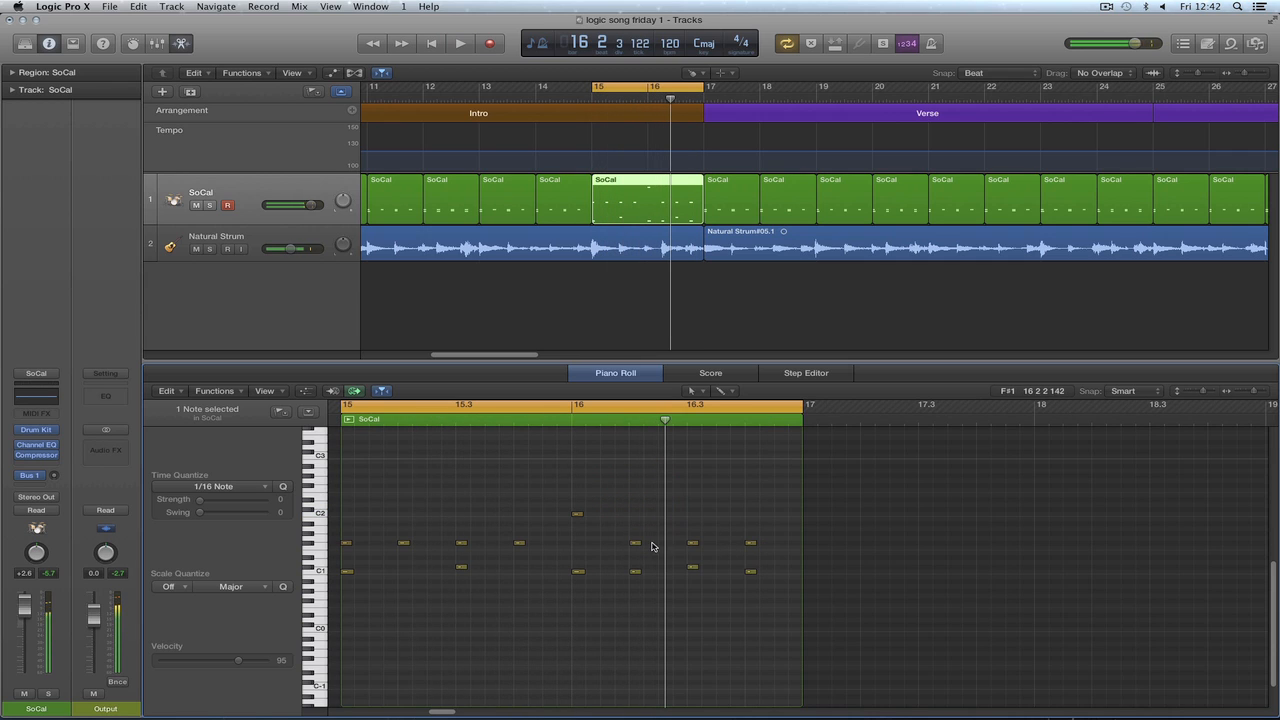
Move the F#1 notes on beats 2 and 3 of bar 16 to B1 and G1, and lengthen the three raised notes slightly.
left_click_drag(634, 545, 692, 538)
left_click(692, 545)
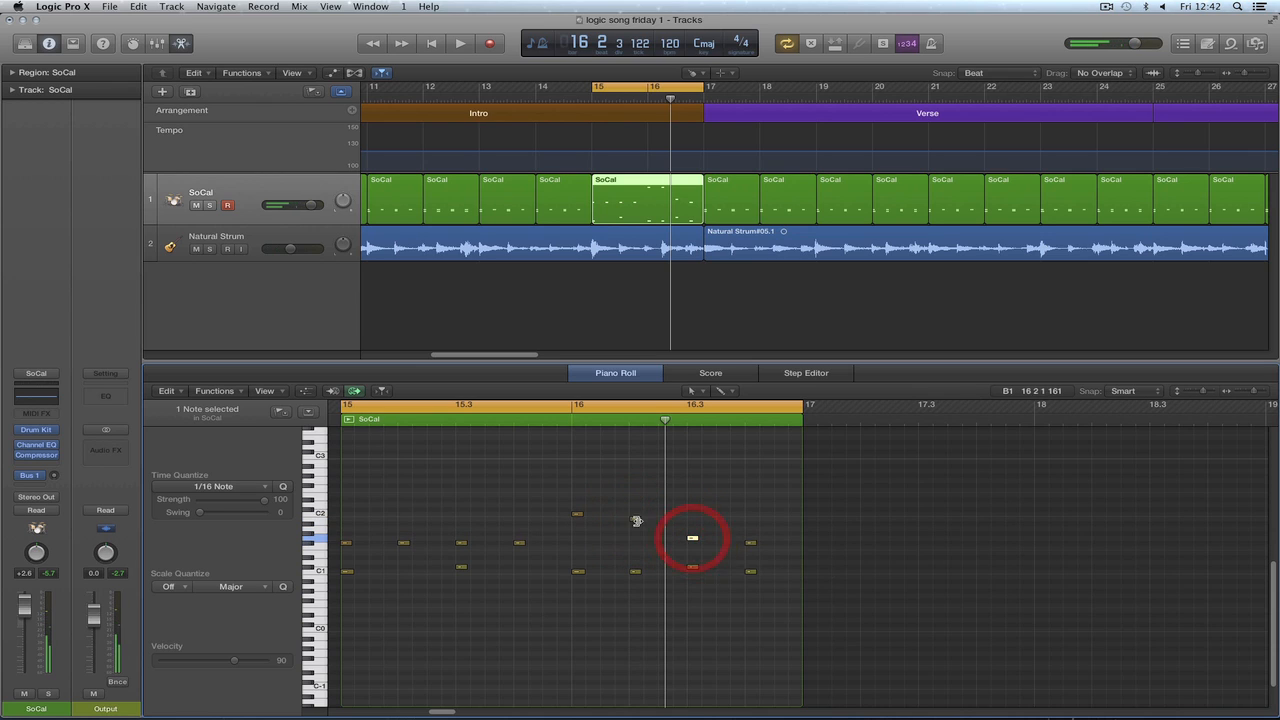
left_click(577, 514)
left_click(635, 519)
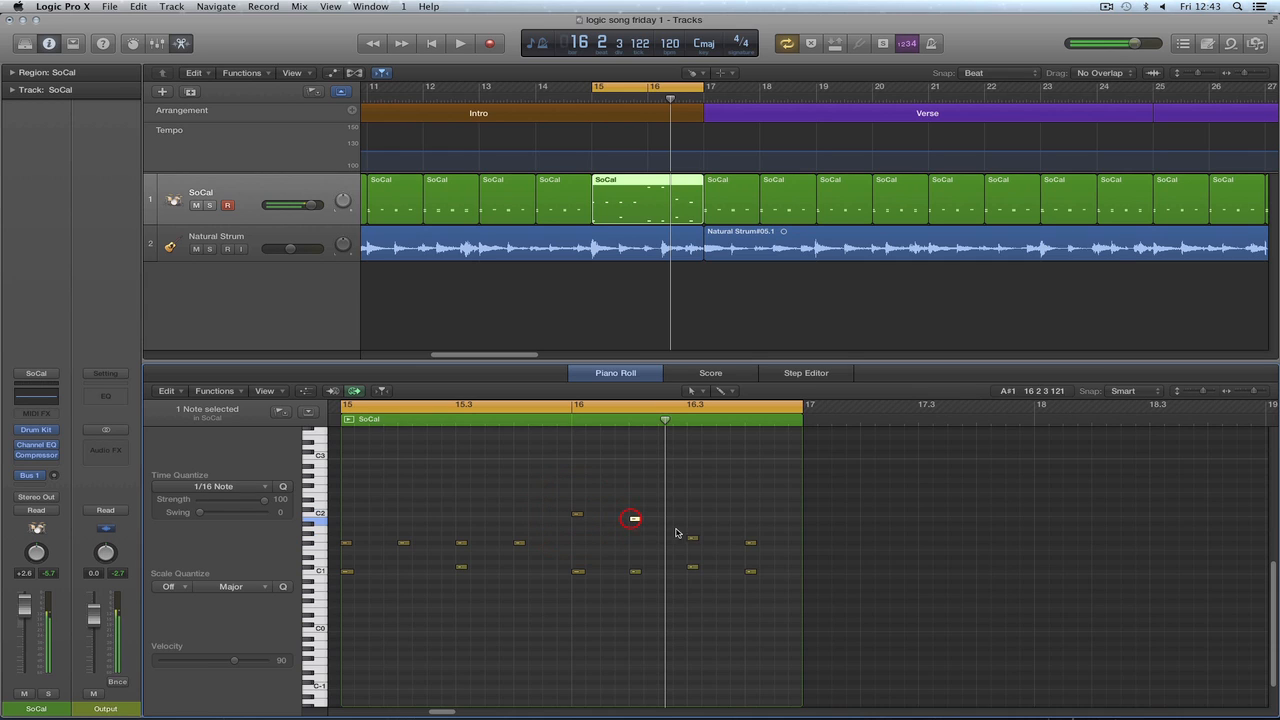
left_click(692, 538)
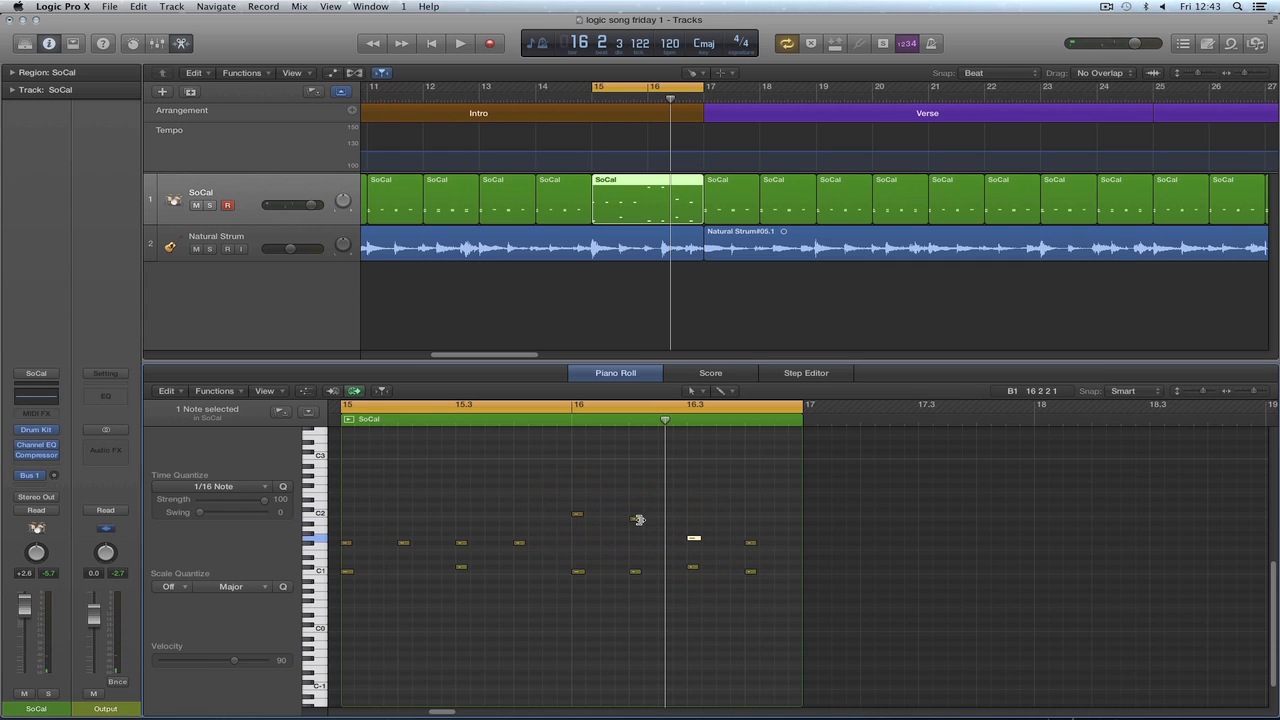
left_click_drag(640, 519, 590, 535)
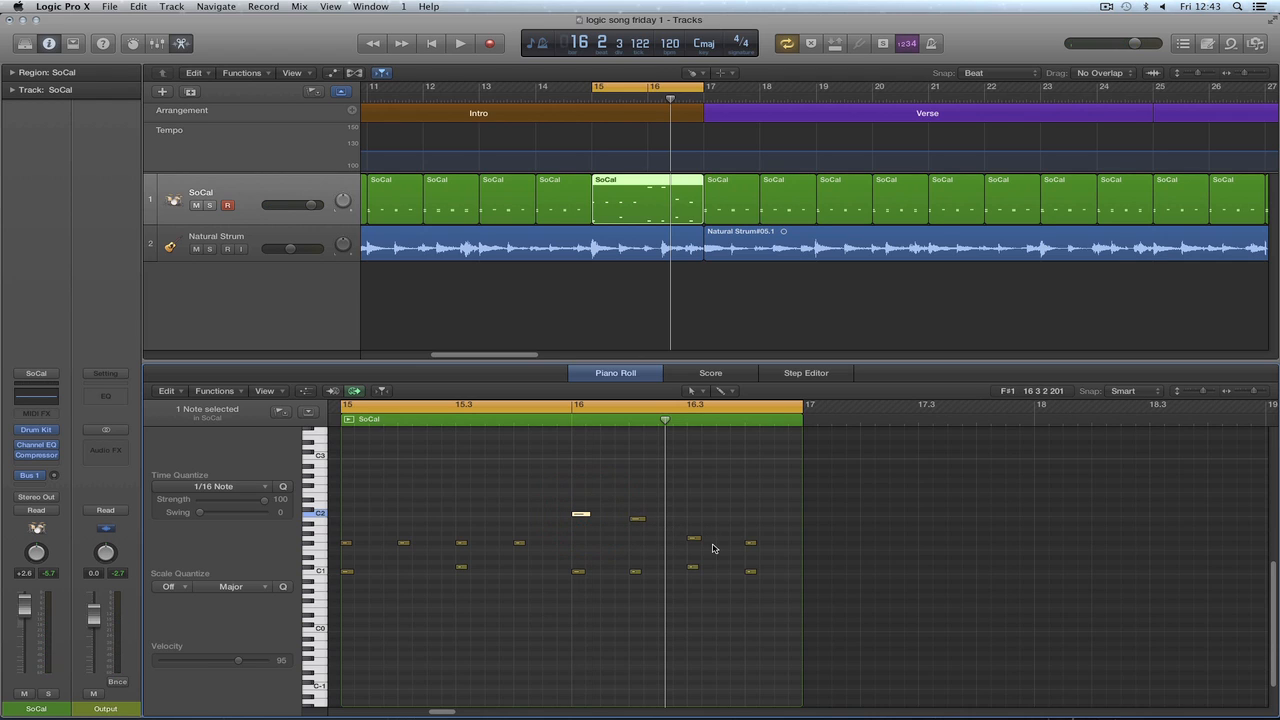
Delete the C#1 note on beat 3 of bar 16 while the cycle plays, and stop playback.
key("space")
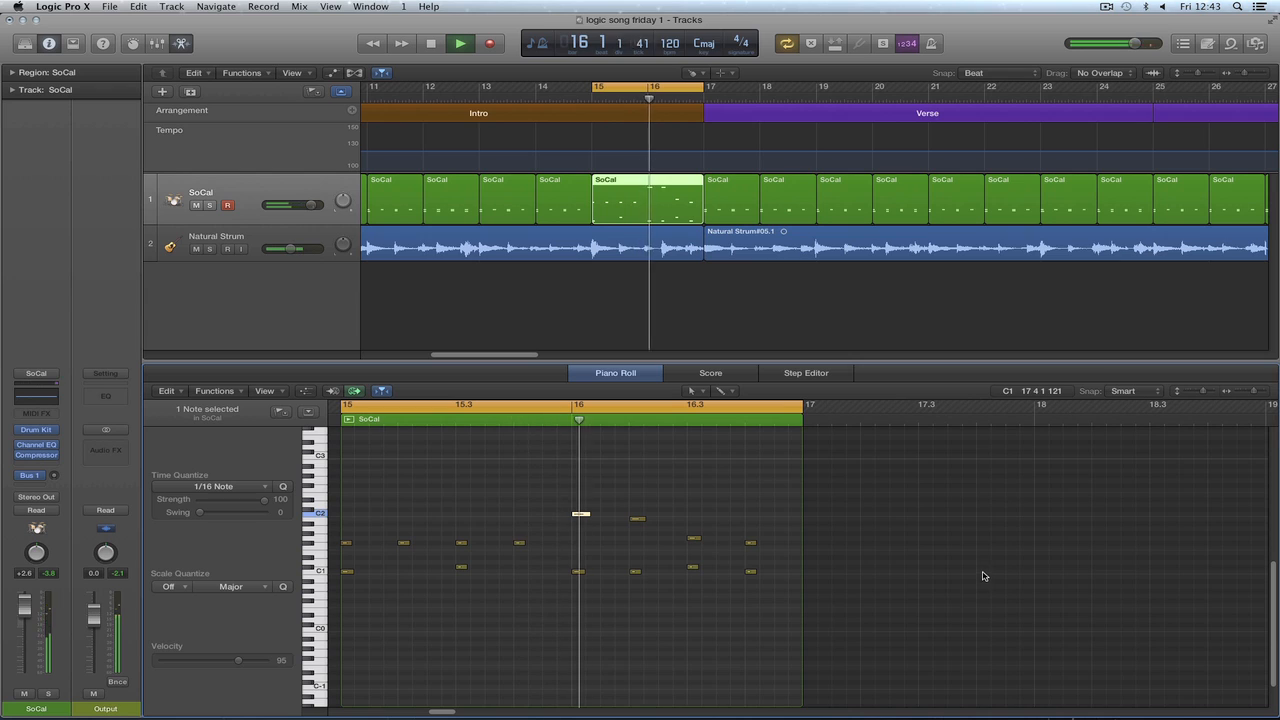
left_click(692, 567)
key("Delete")
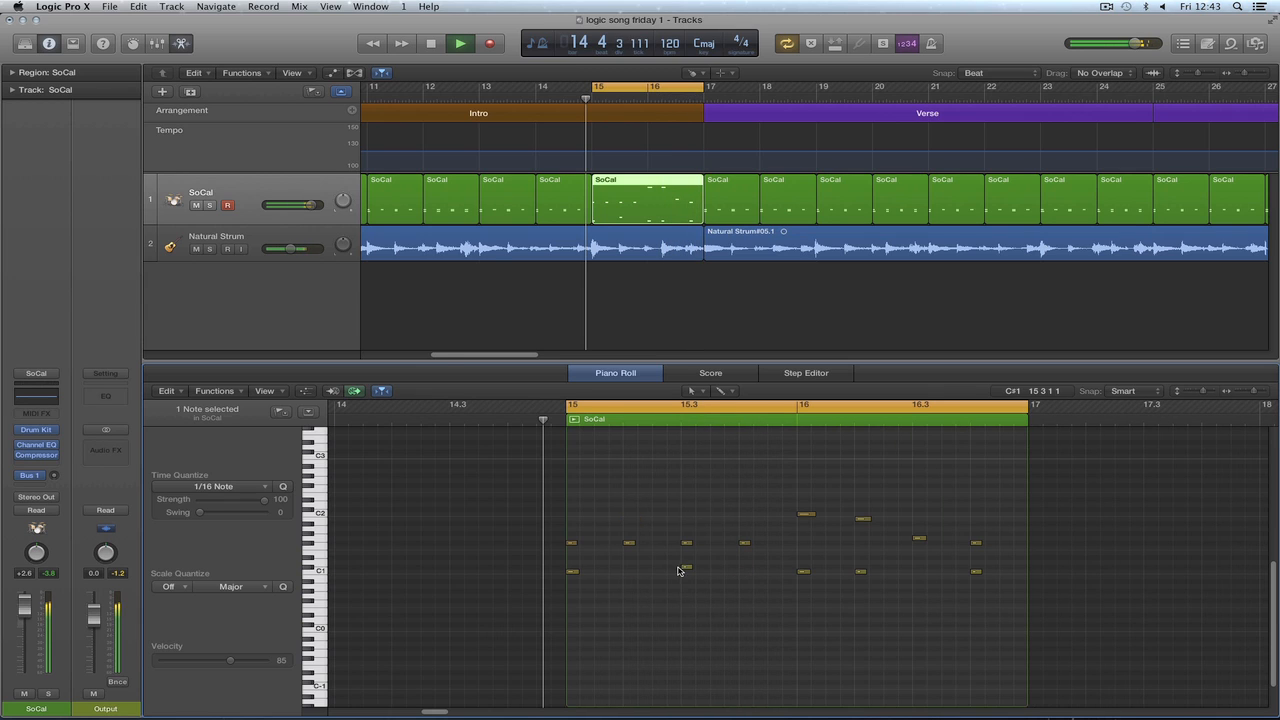
key("space")
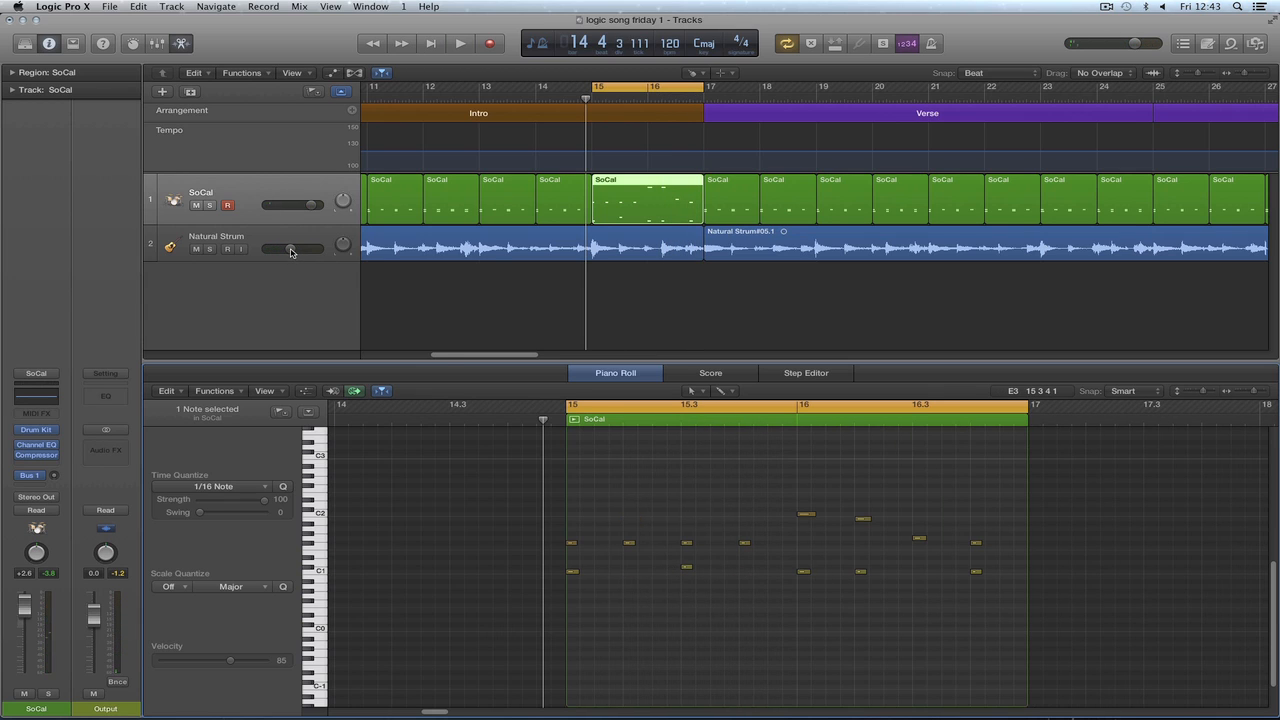
Lower the Natural Strum track's volume slightly and play the cycle to hear the drum fill against the guitar.
left_click_drag(291, 249, 282, 249)
key("space")
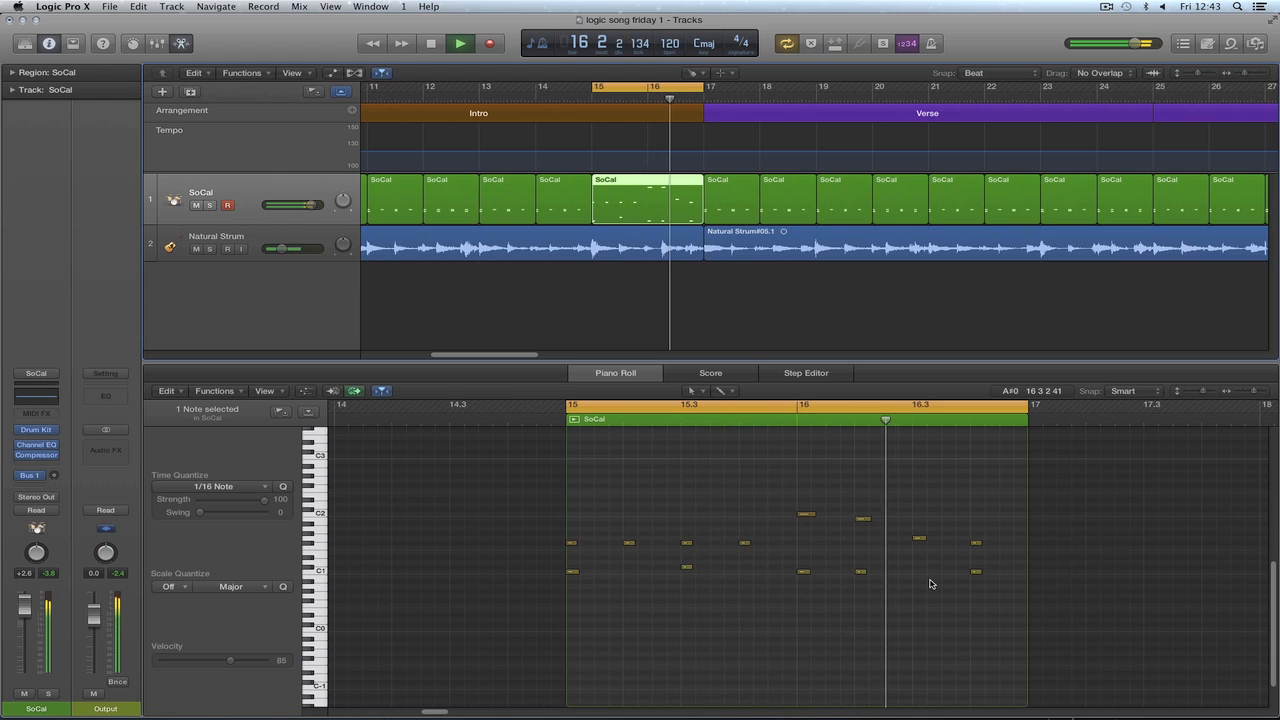
key("space")
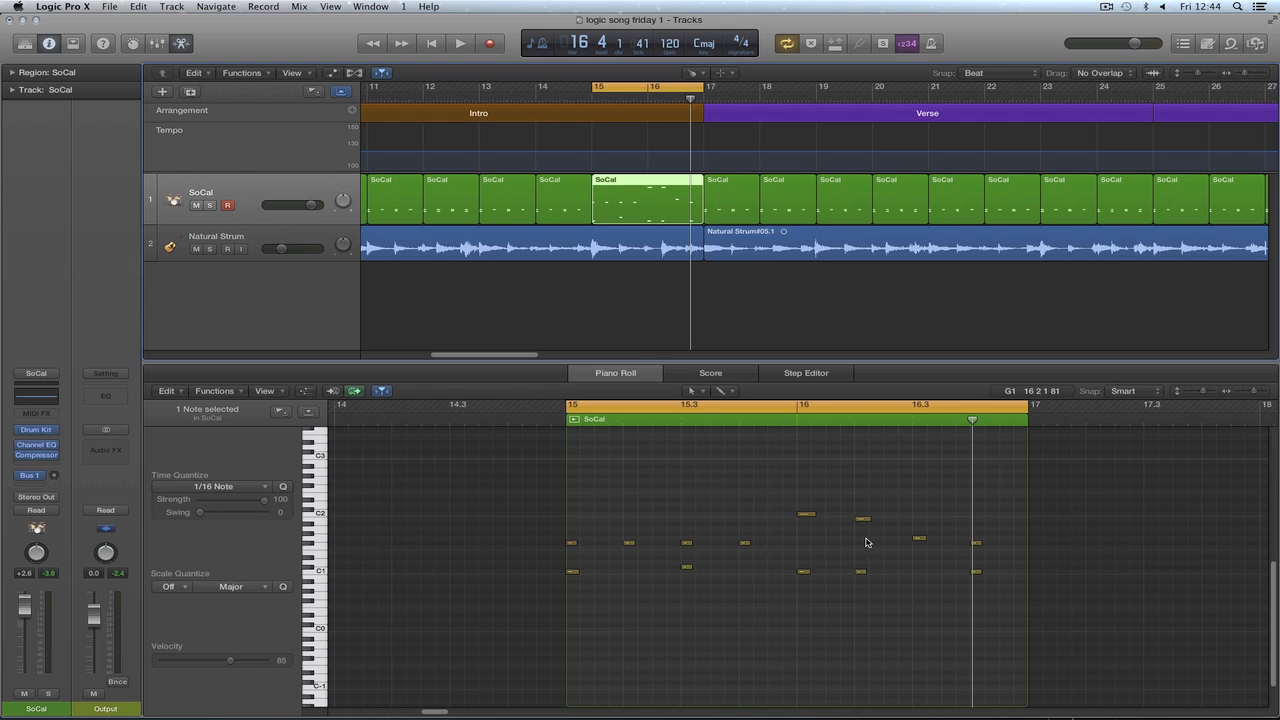
Lengthen the G1 note on beat 3 of bar 16, and raise the three fill notes' velocity with the Velocity tool until it reads 99.
left_click(925, 540)
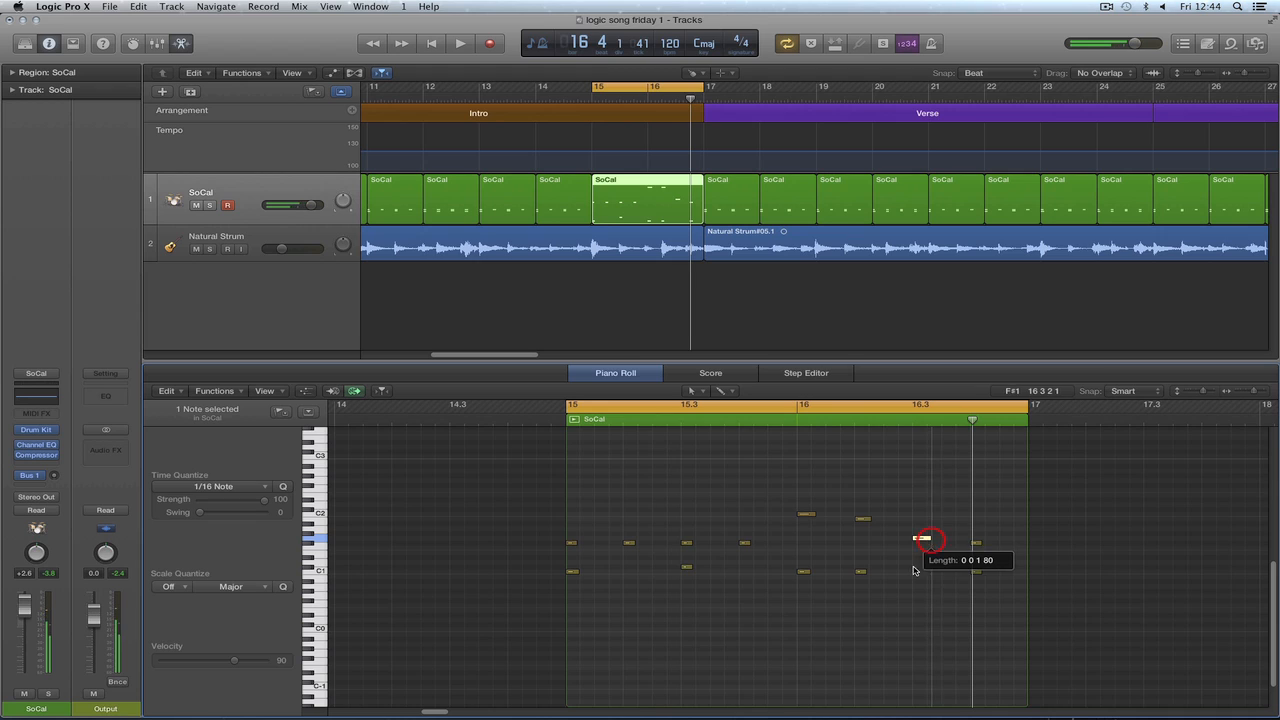
left_click(979, 544)
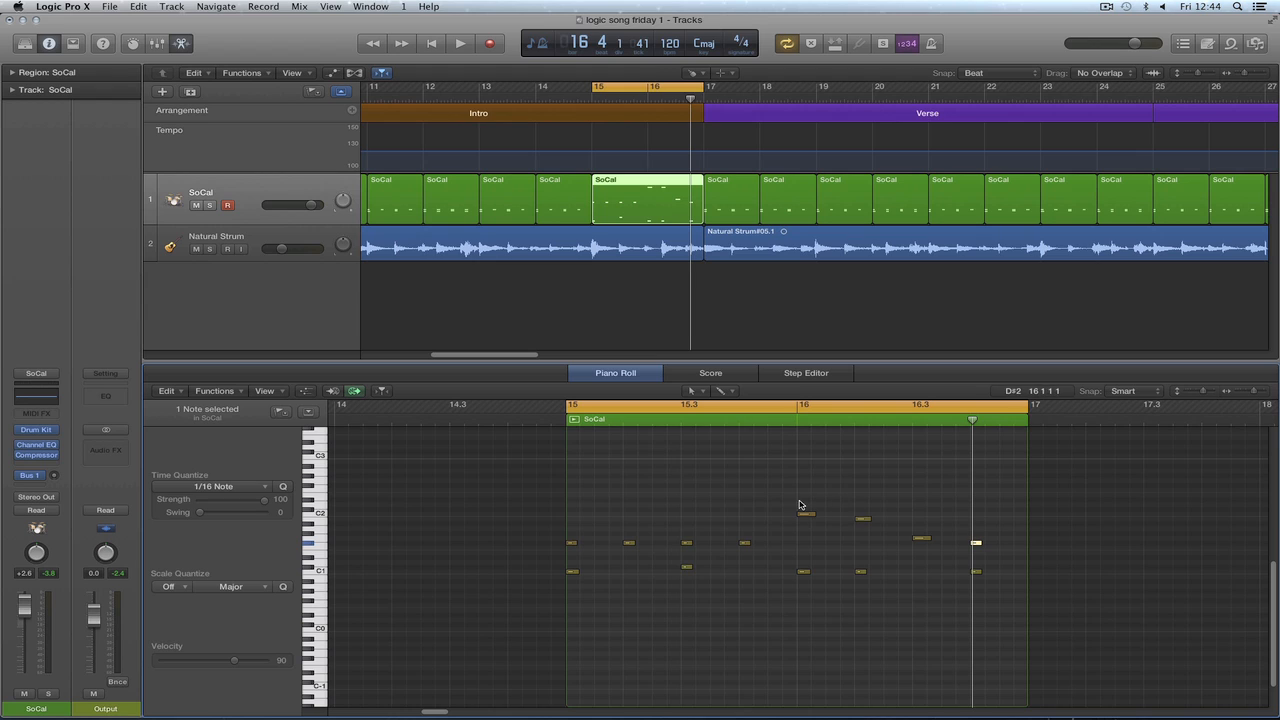
left_click_drag(790, 500, 916, 542)
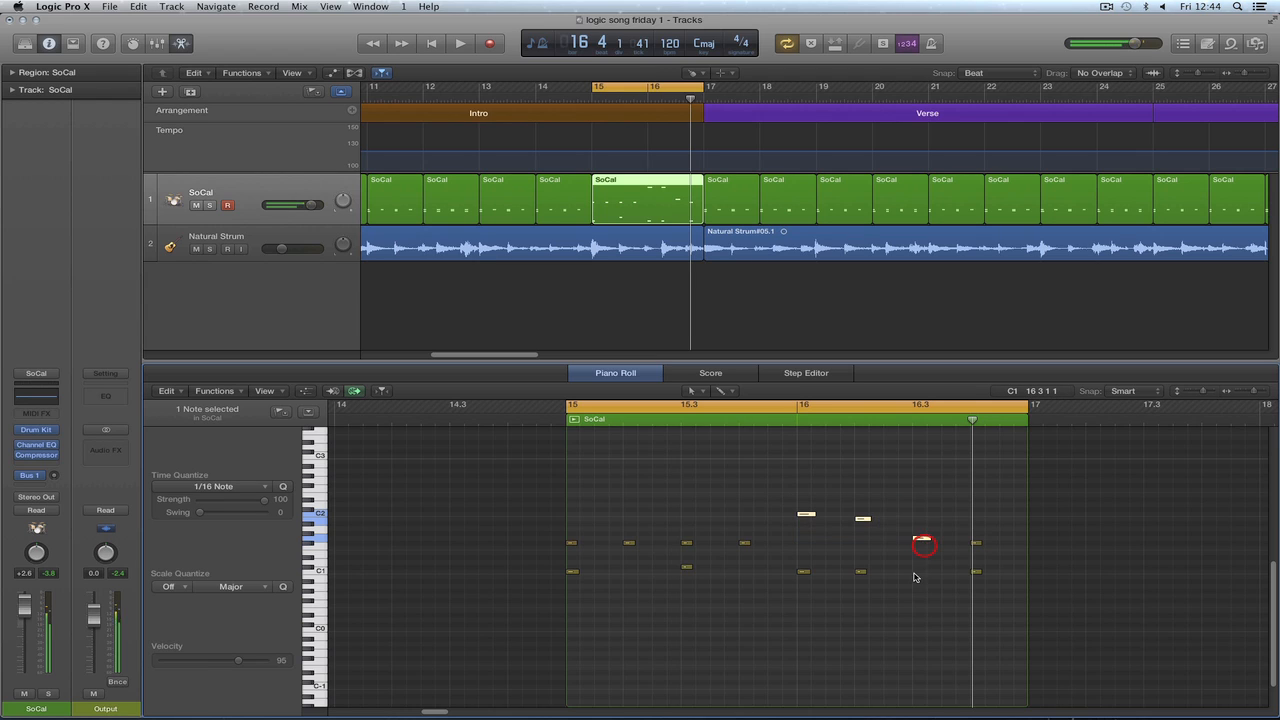
key("t")
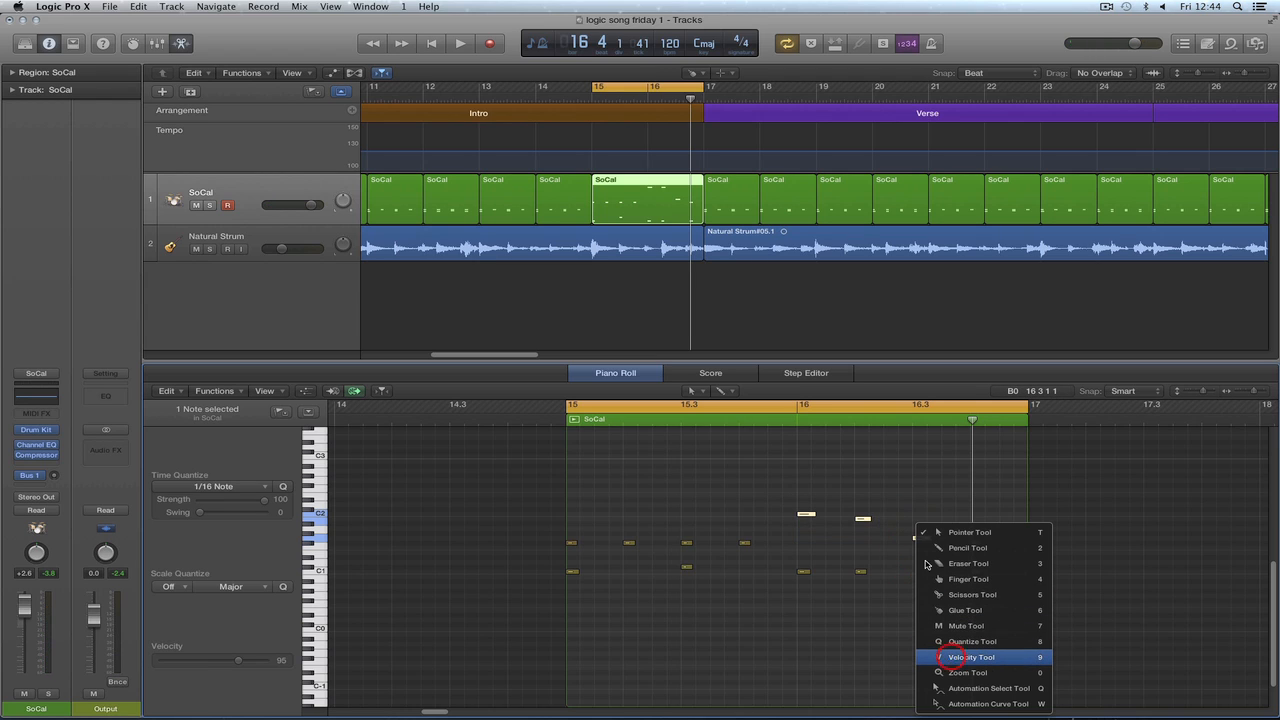
left_click(955, 657)
left_click(926, 541)
left_click_drag(925, 541, 924, 534)
left_click(889, 481)
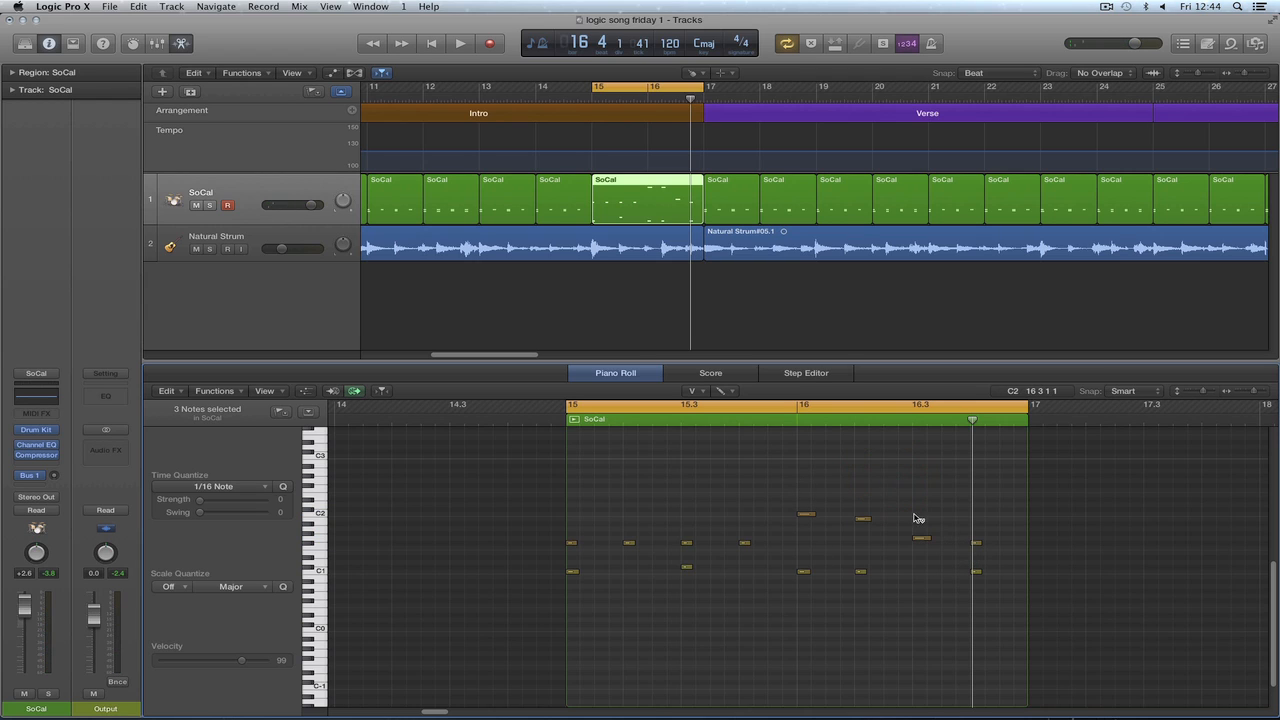
key("space")
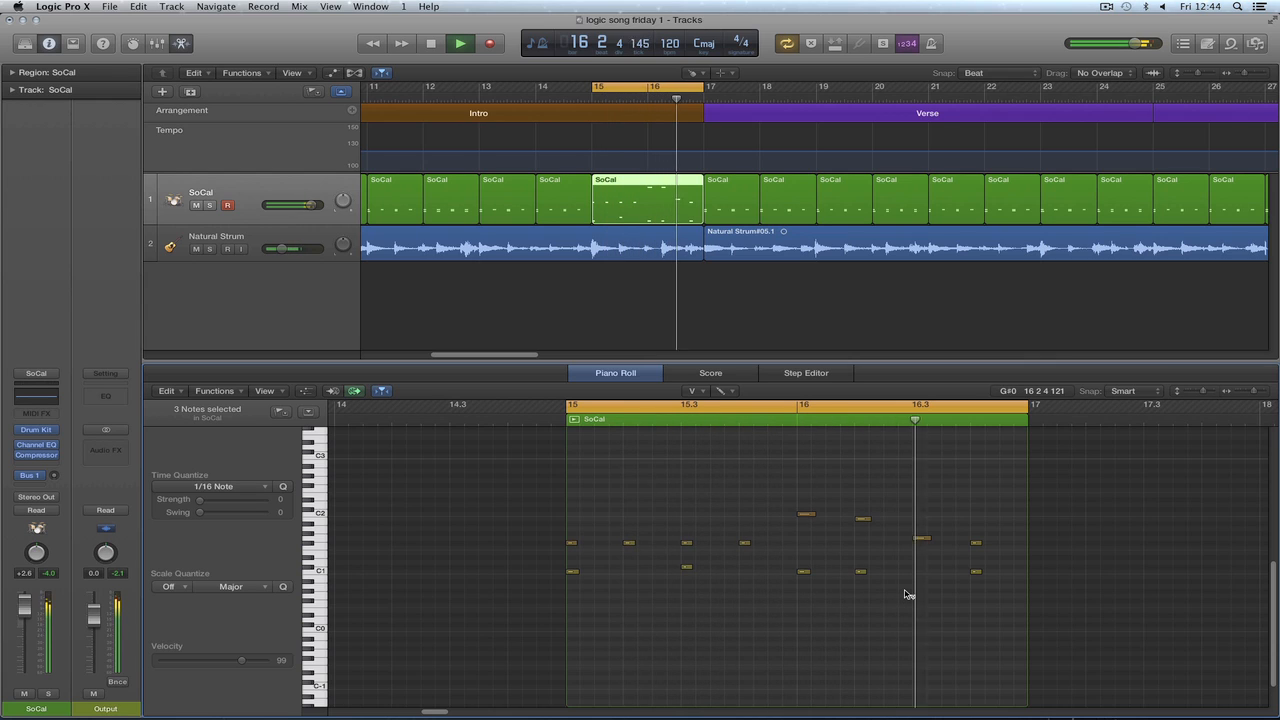
key("space")
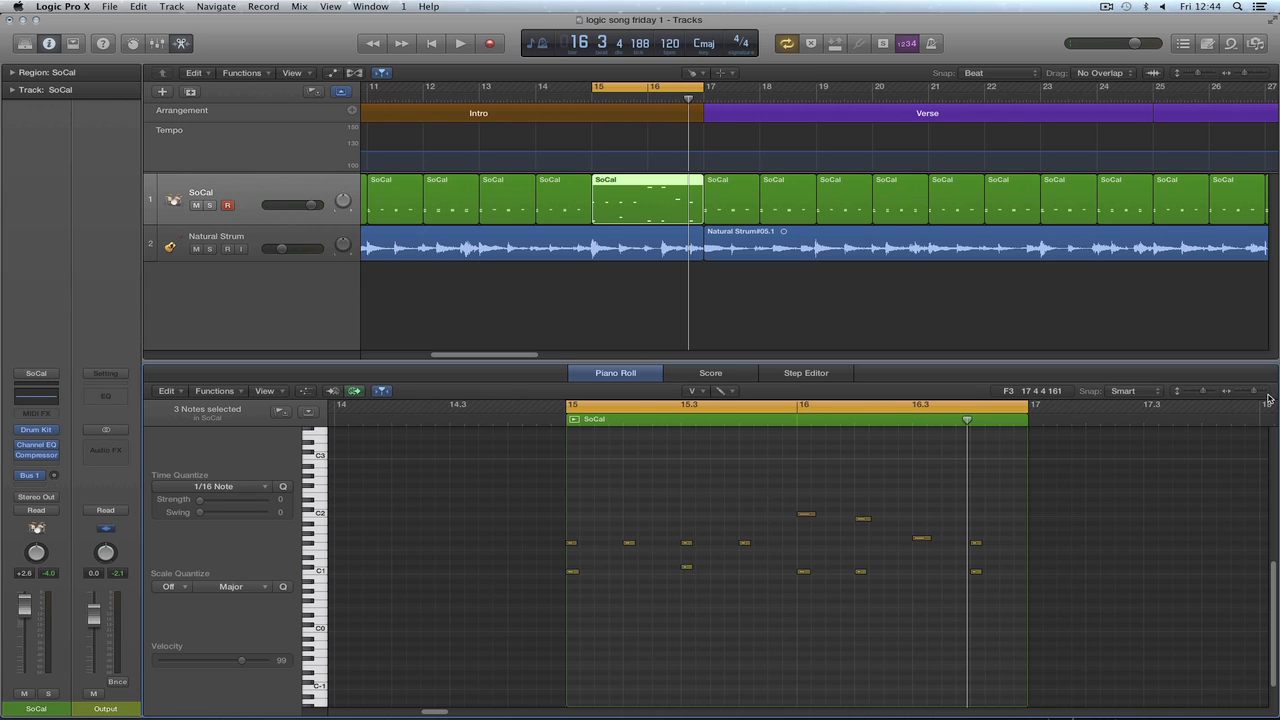
Add a G1 note between beats 3 and 4 of bar 16 with the Pencil tool, and set the playhead near the start of bar 16.
key("super+Right")
key("t")
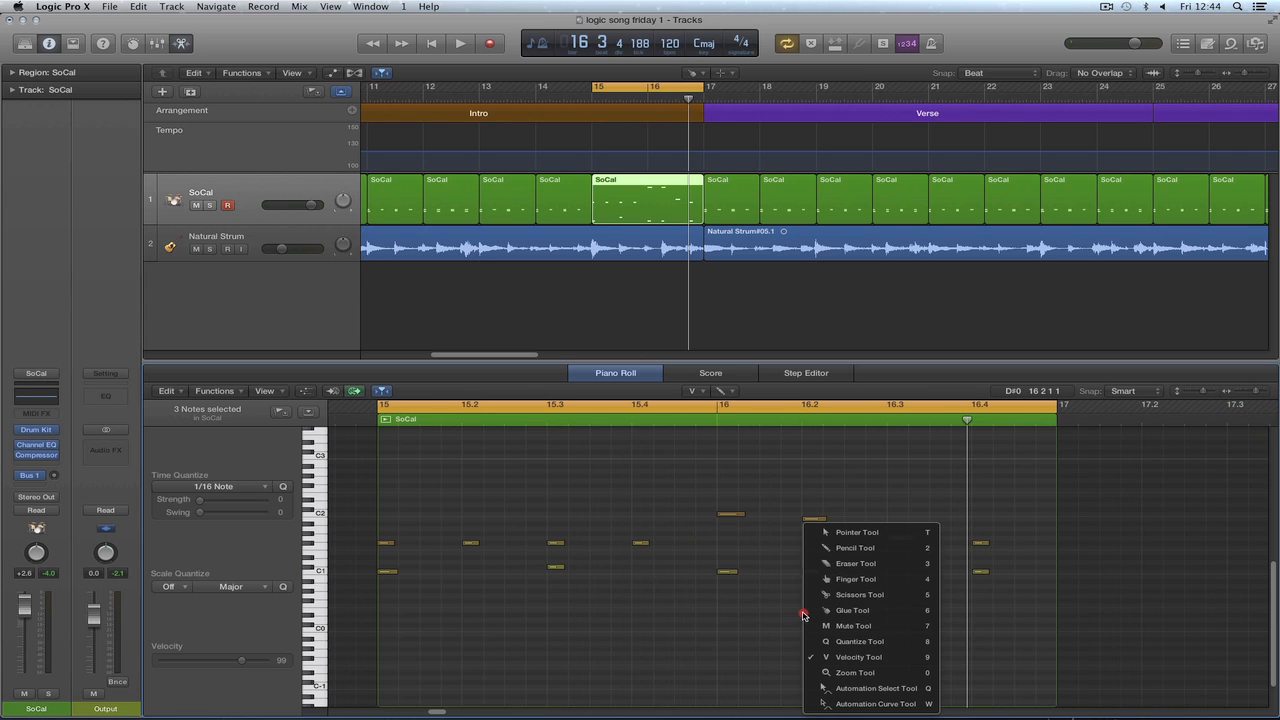
left_click(835, 548)
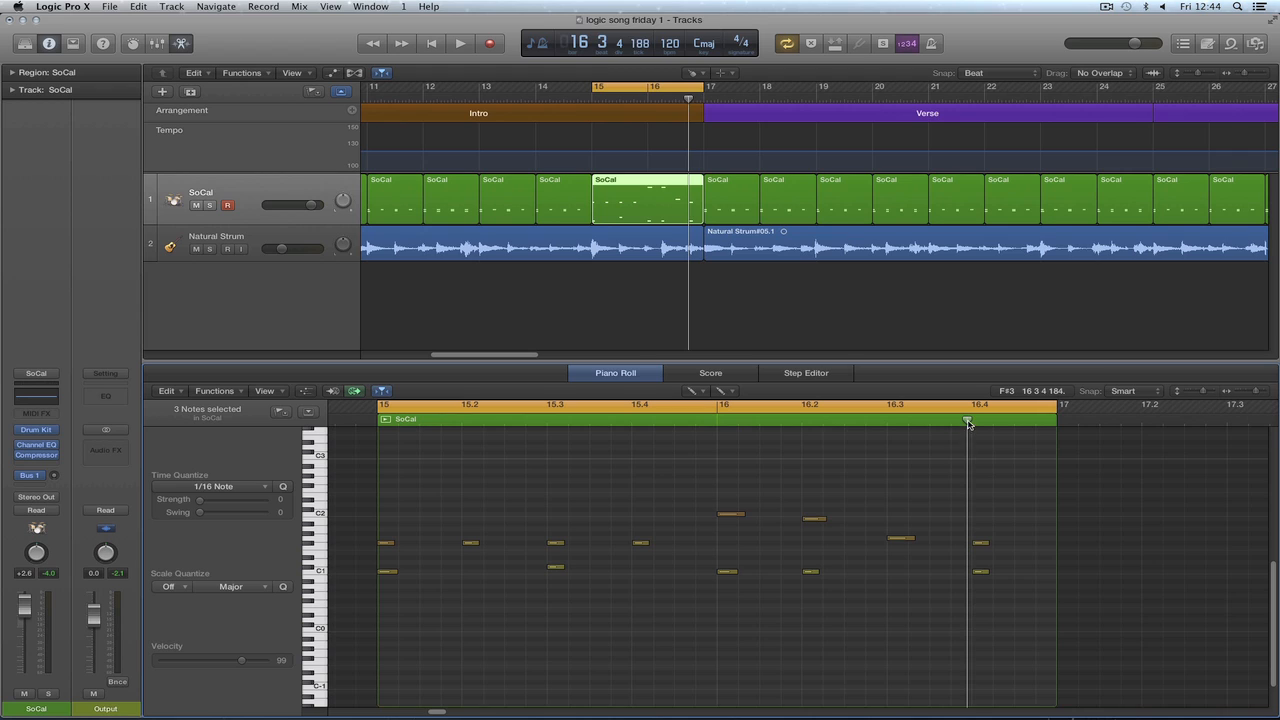
left_click_drag(968, 422, 728, 422)
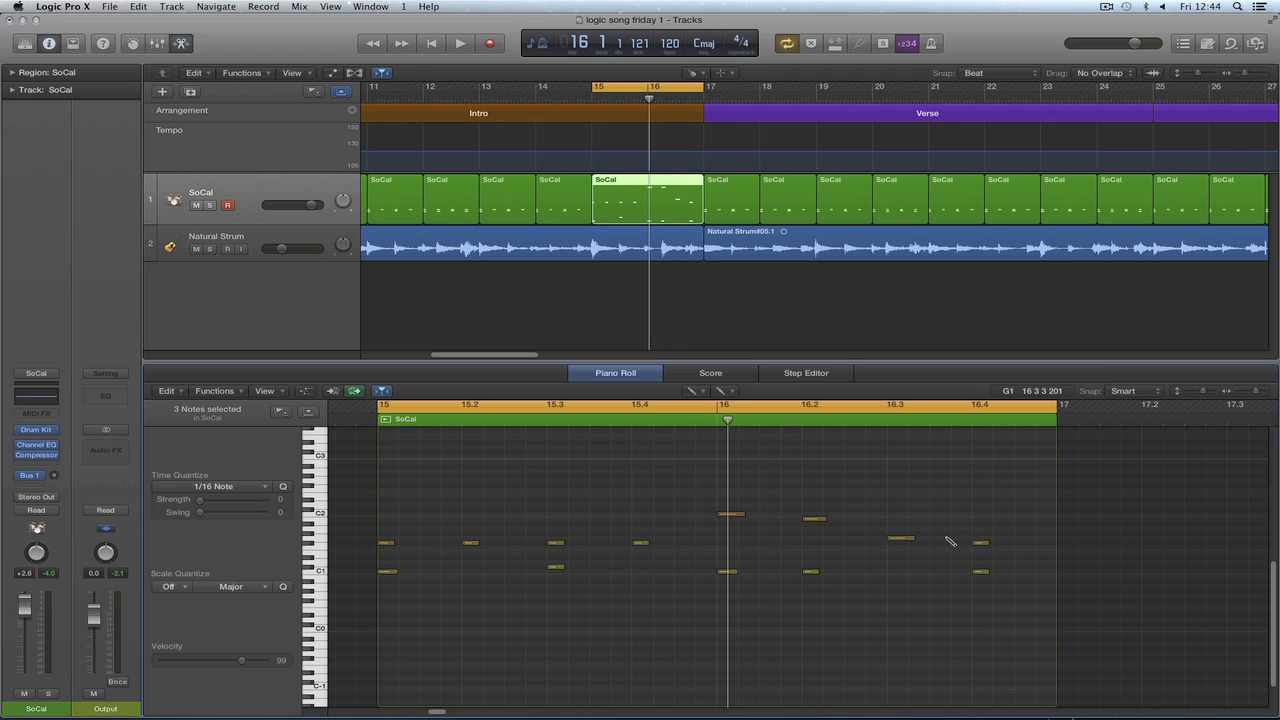
left_click(944, 538)
left_click(946, 538)
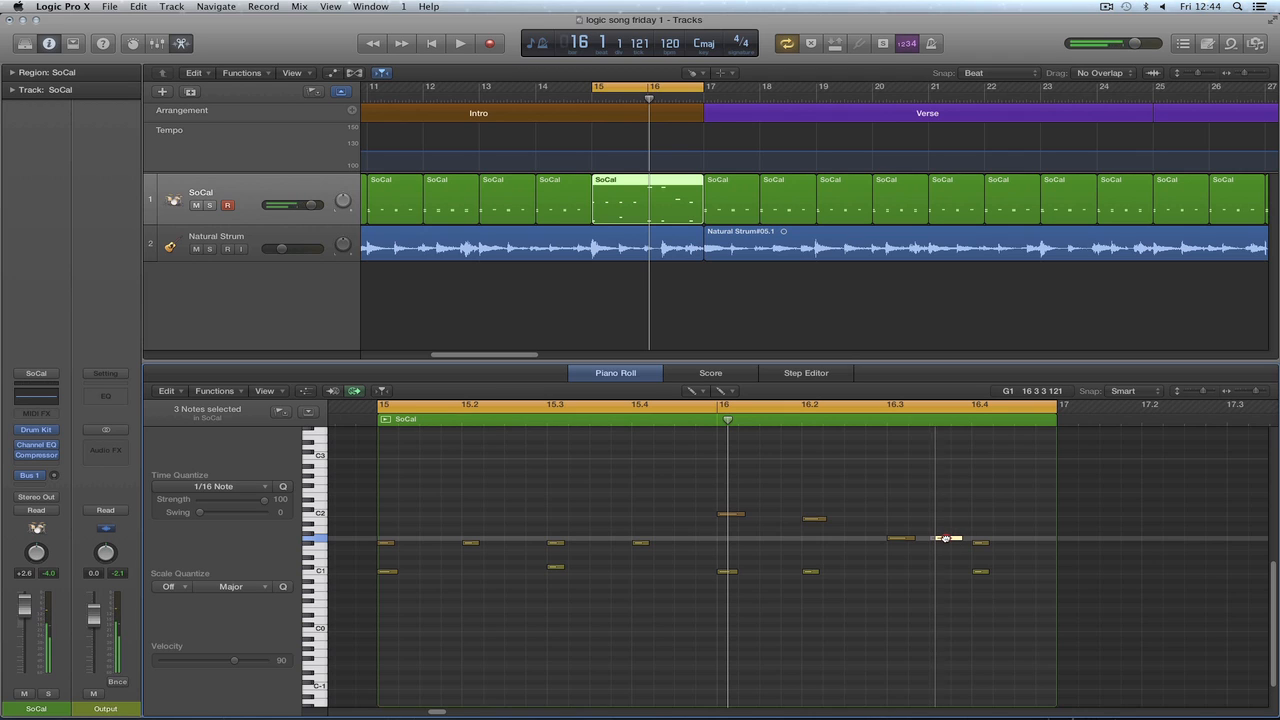
left_click_drag(946, 538, 952, 538)
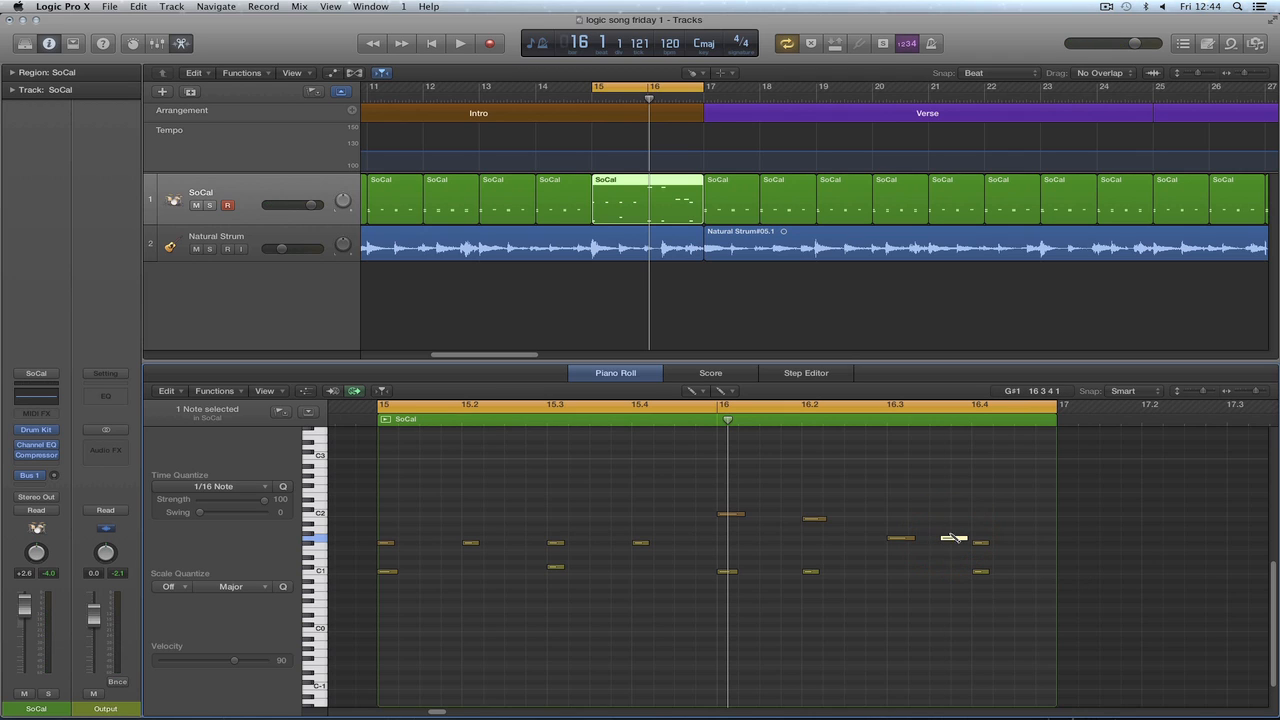
Nudge the added G1 note slightly earlier and shorten it so it ends before beat 4 of bar 16.
left_click(1258, 390)
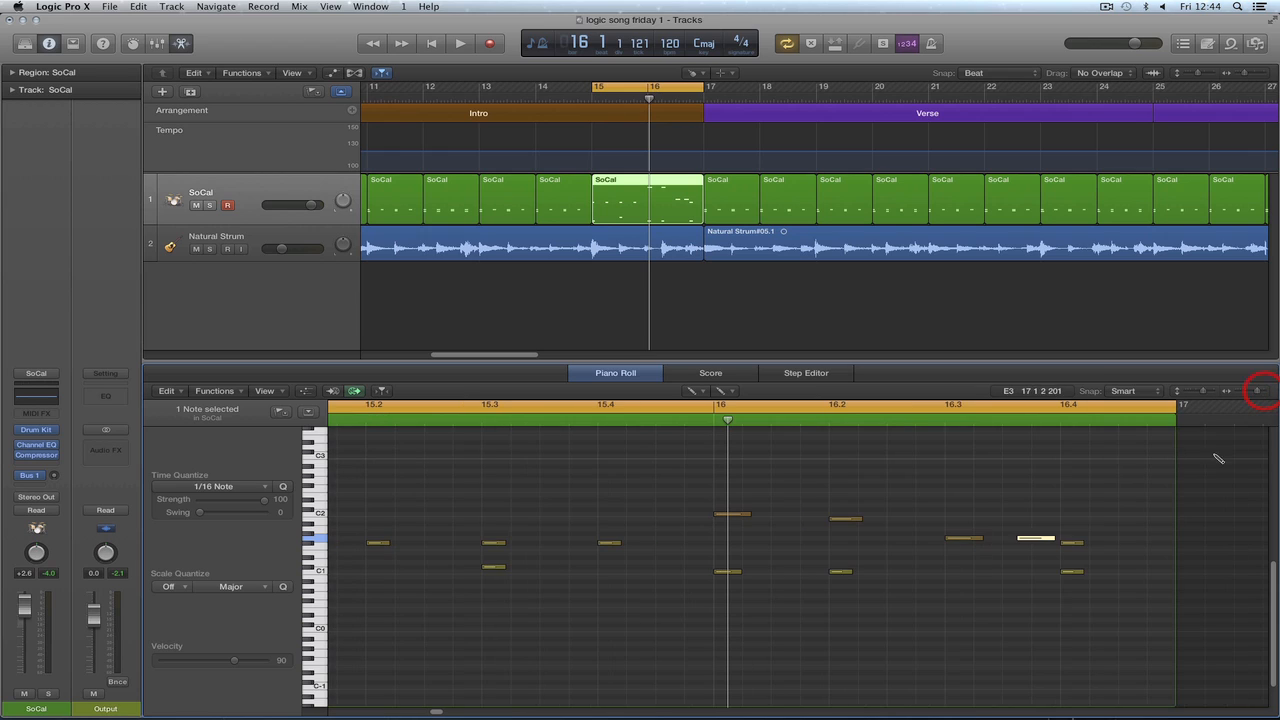
mouse_move(1035, 540)
left_mouse_down()
mouse_move(1018, 540)
mouse_move(1032, 540)
left_mouse_up()
left_click_drag(1058, 541, 1043, 541)
Play the cycled drum fill and, with the Pointer tool, check its notes around beats 3 and 4 of bar 16.
key("space")
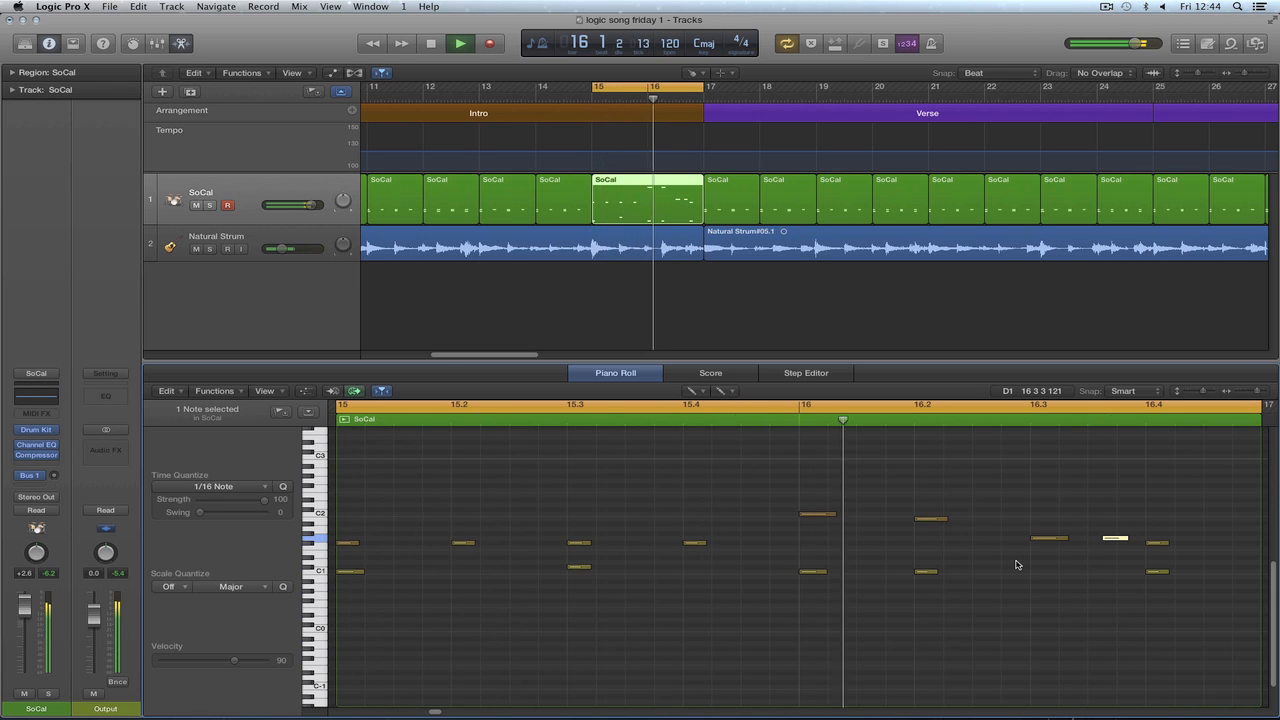
right_click(1105, 583)
left_click(1128, 532)
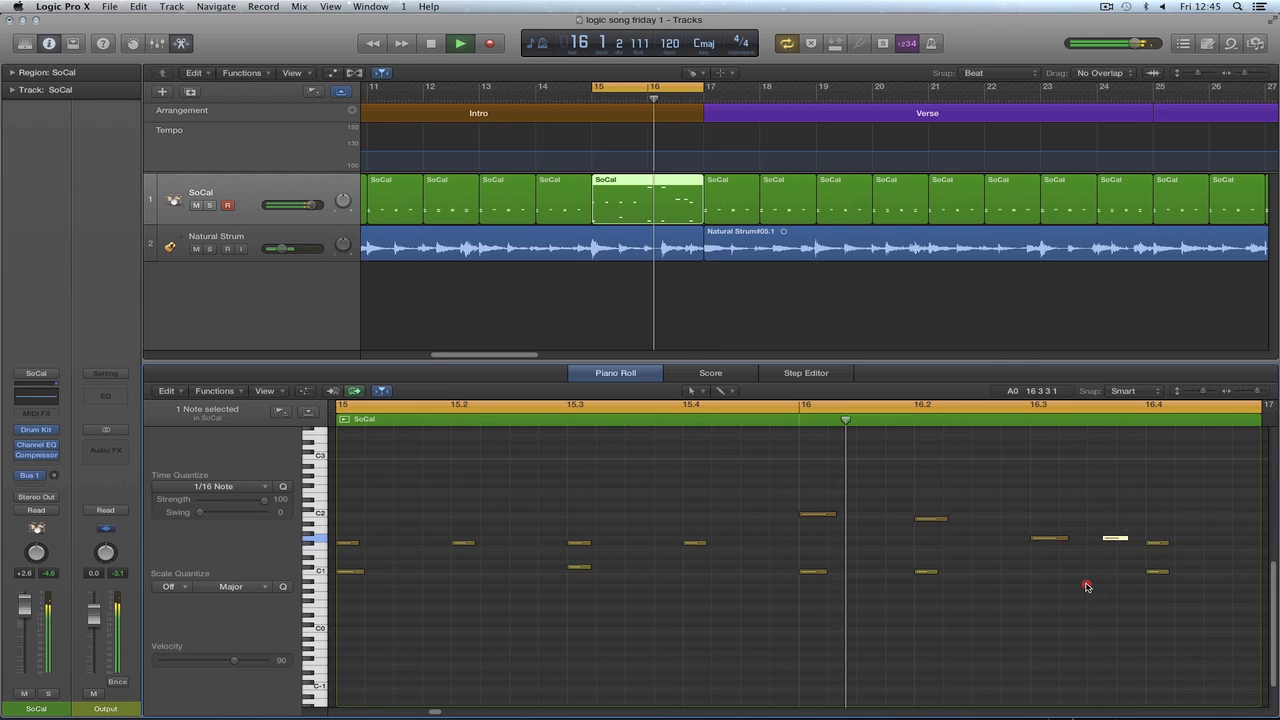
left_click(1049, 539)
left_click(1111, 538)
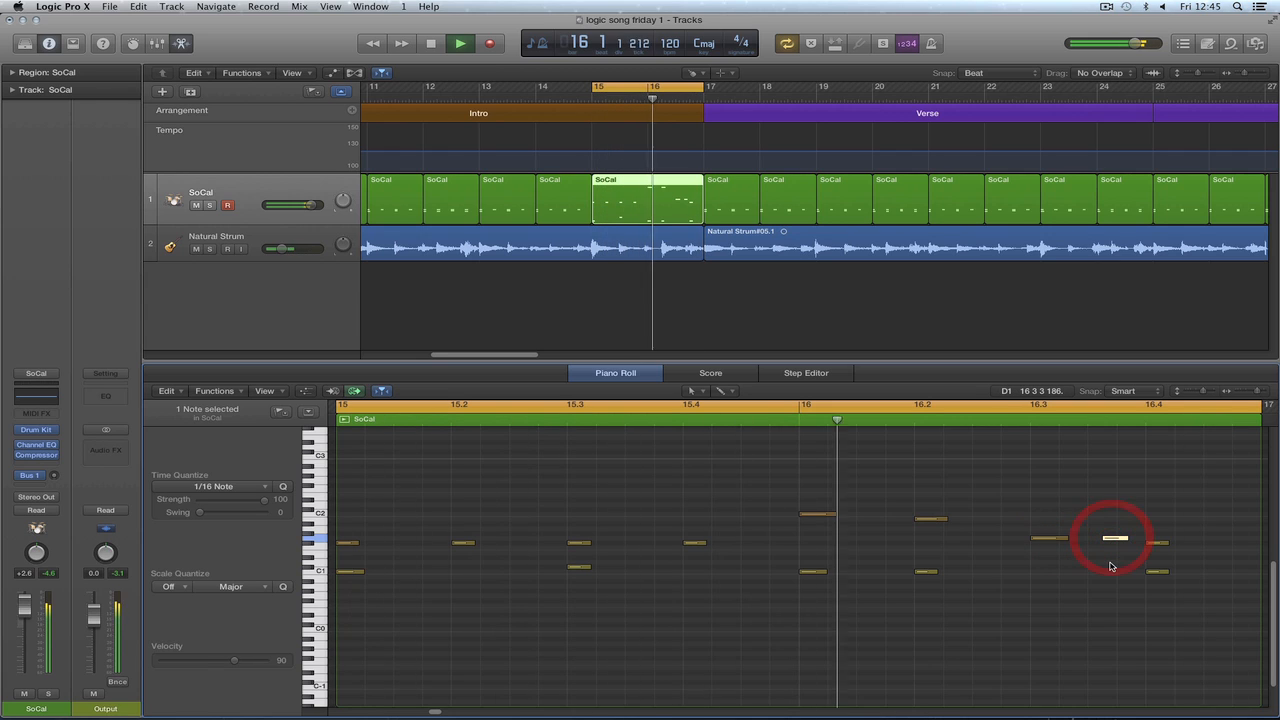
left_click(1155, 571)
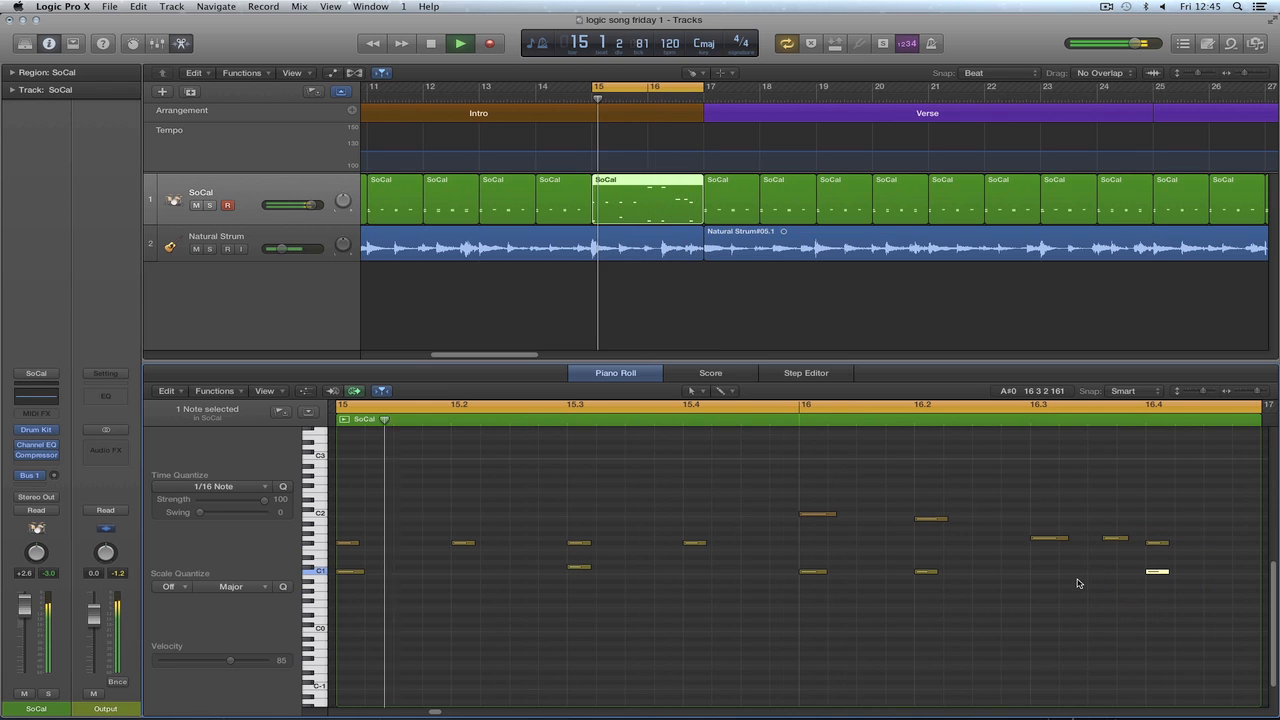
key("space")
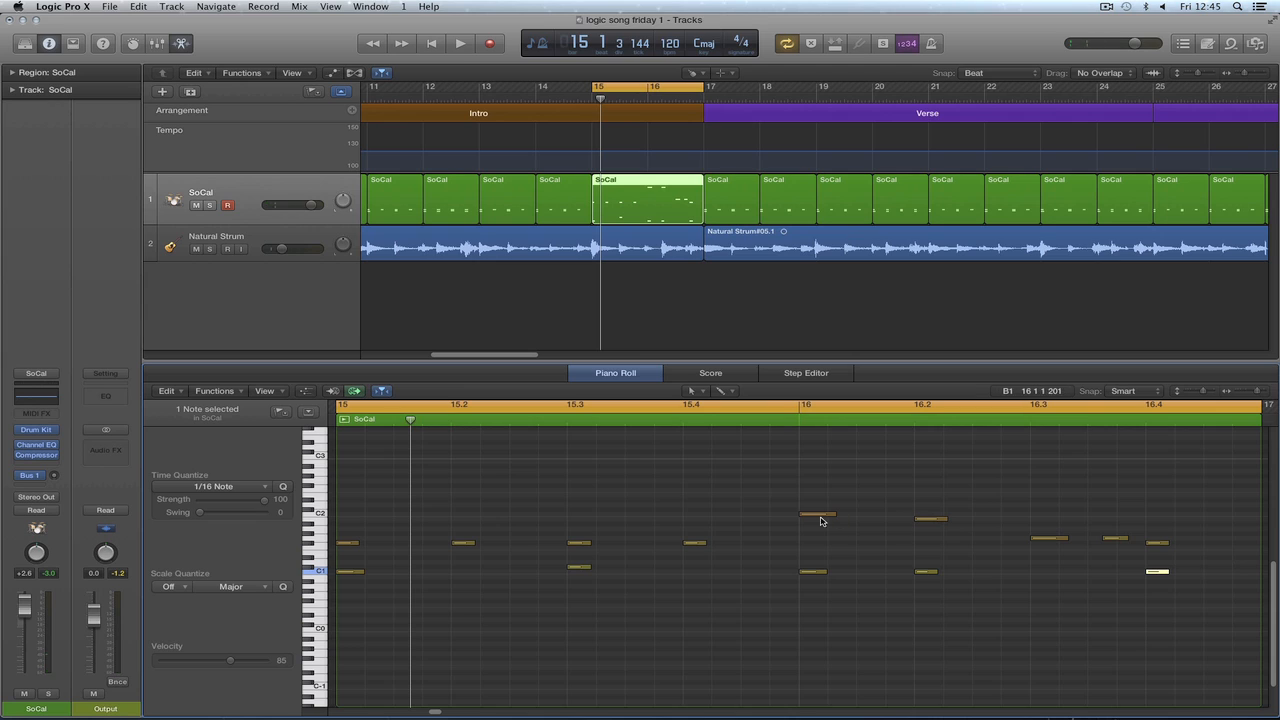
left_click(1113, 540)
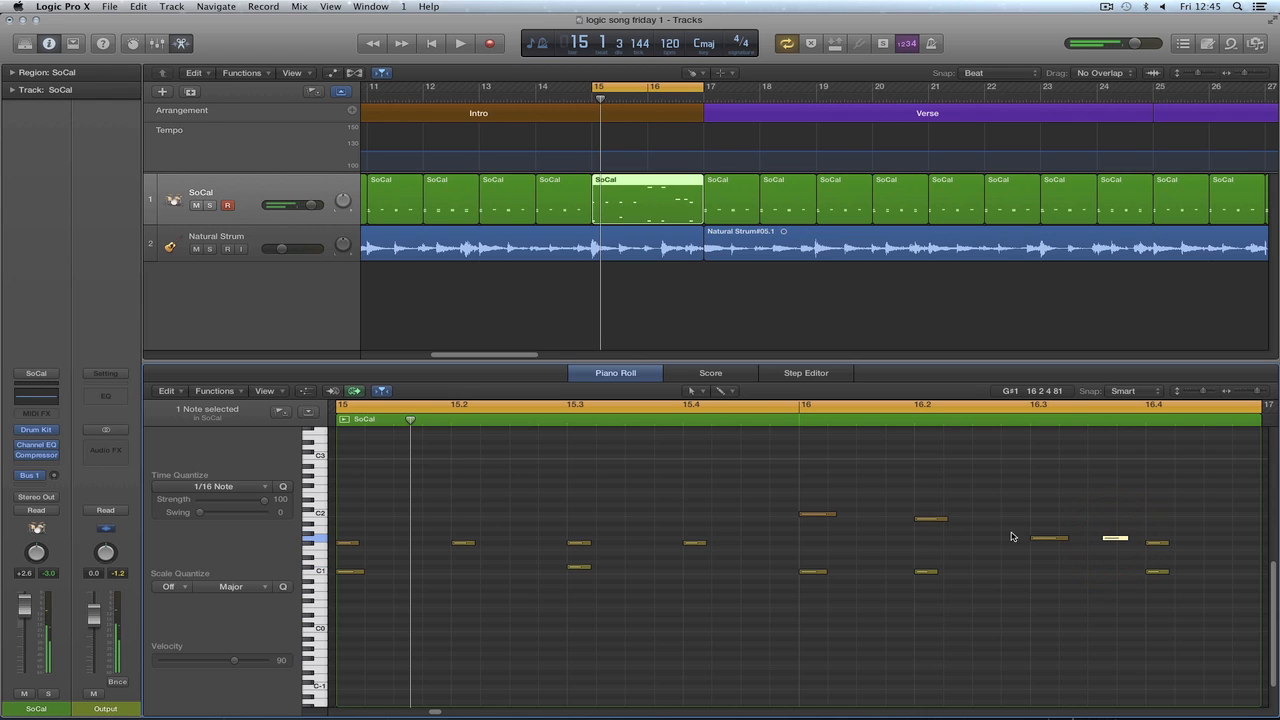
left_click(1043, 515)
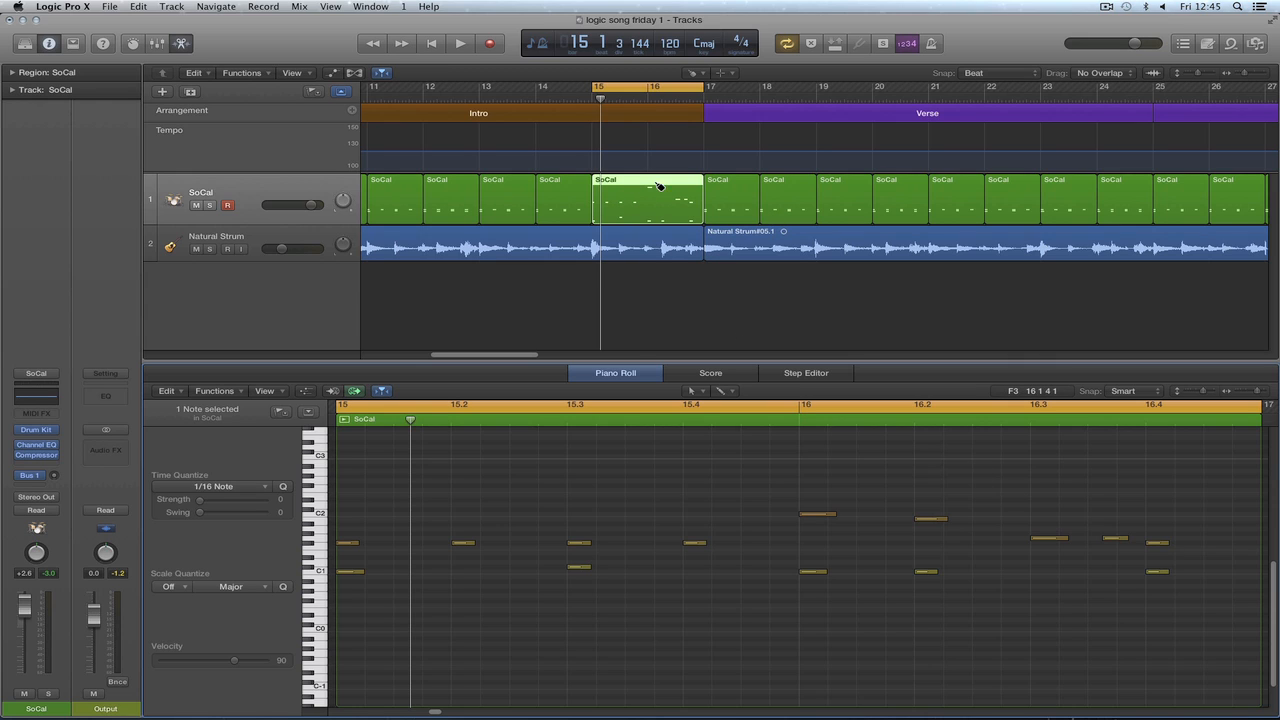
Switch to the Pointer tool in the Tracks area, deselect the Intro fill, and move the cycle range to bars 31–33 ending the Verse.
left_click_drag(1245, 78, 1238, 78)
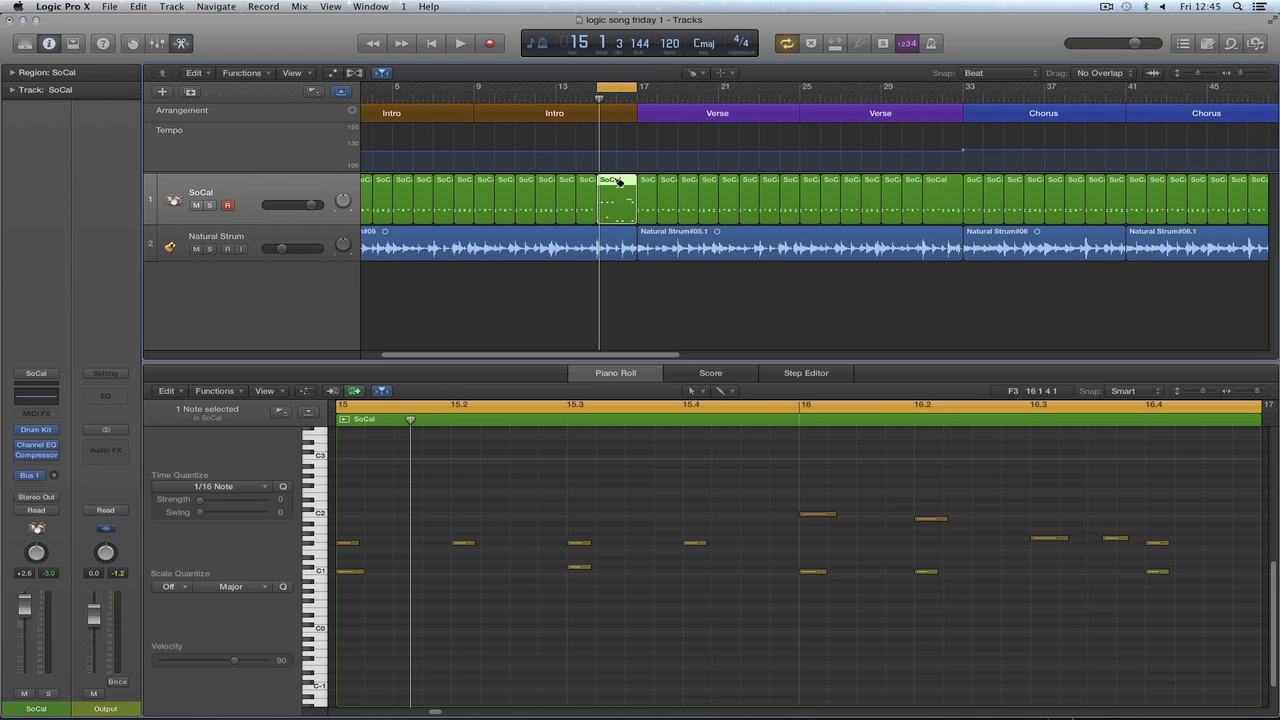
key("t")
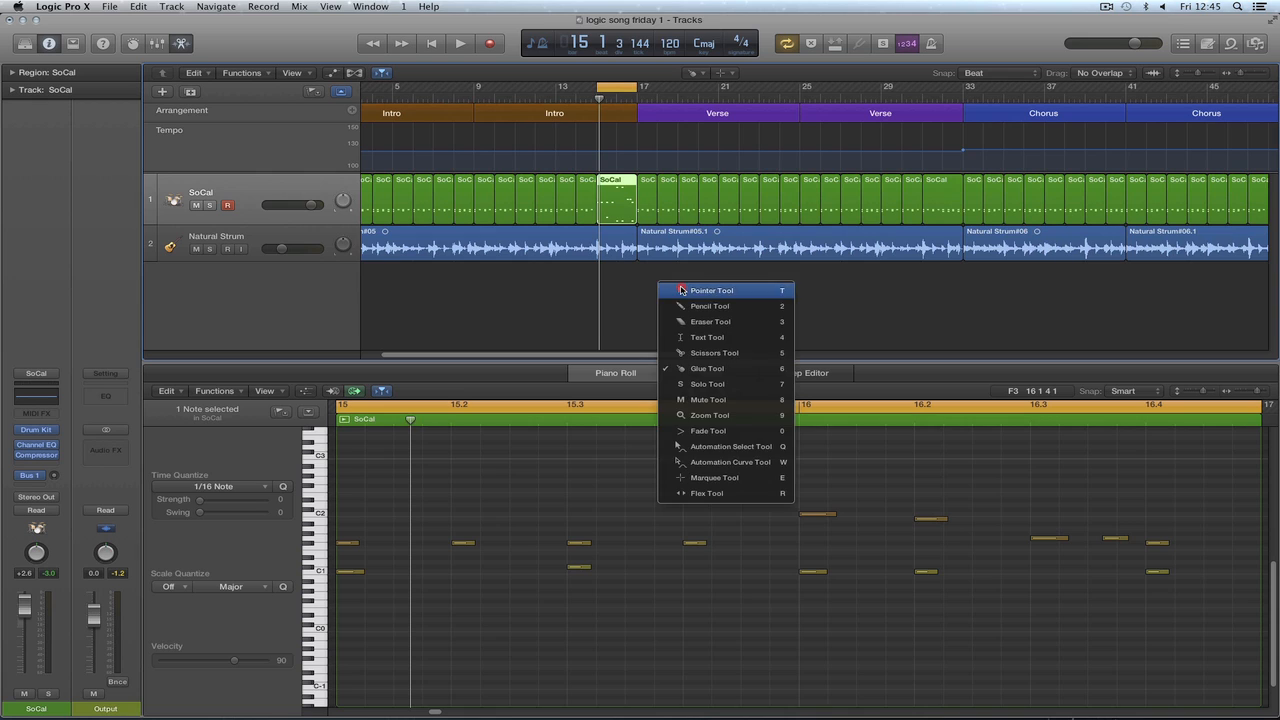
left_click(680, 287)
left_click(647, 279)
left_click(616, 183)
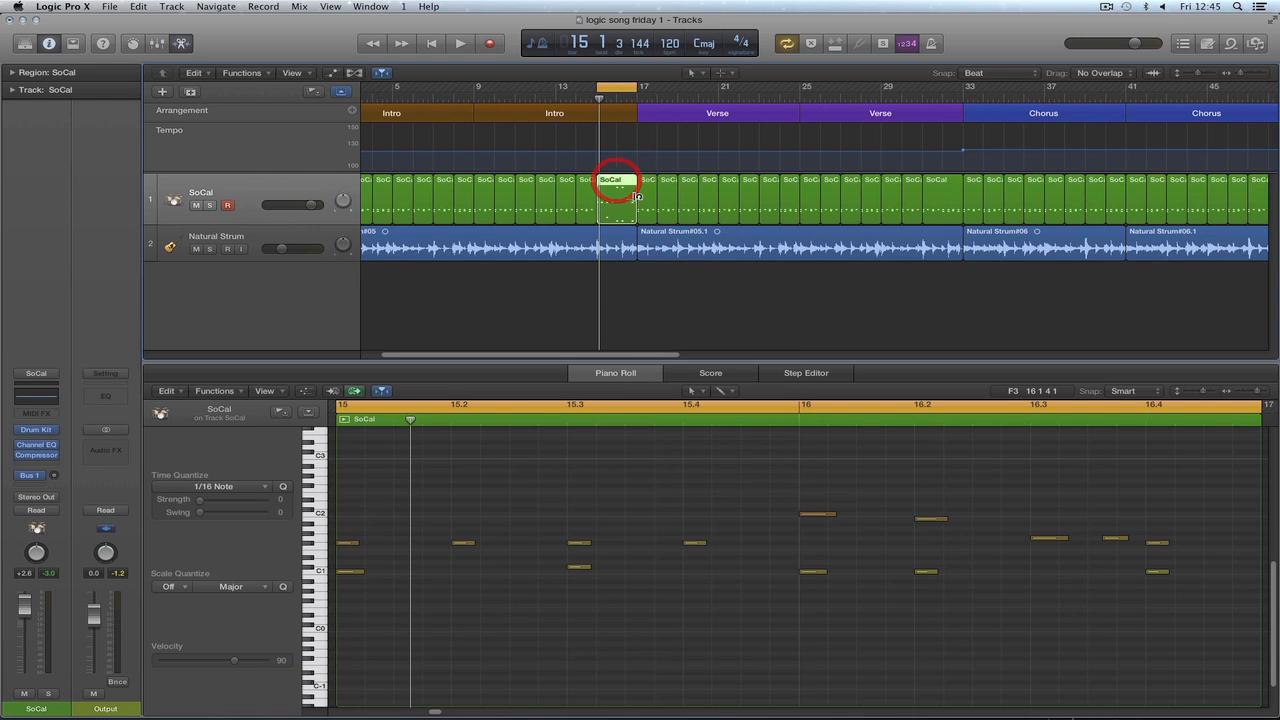
left_click(643, 283)
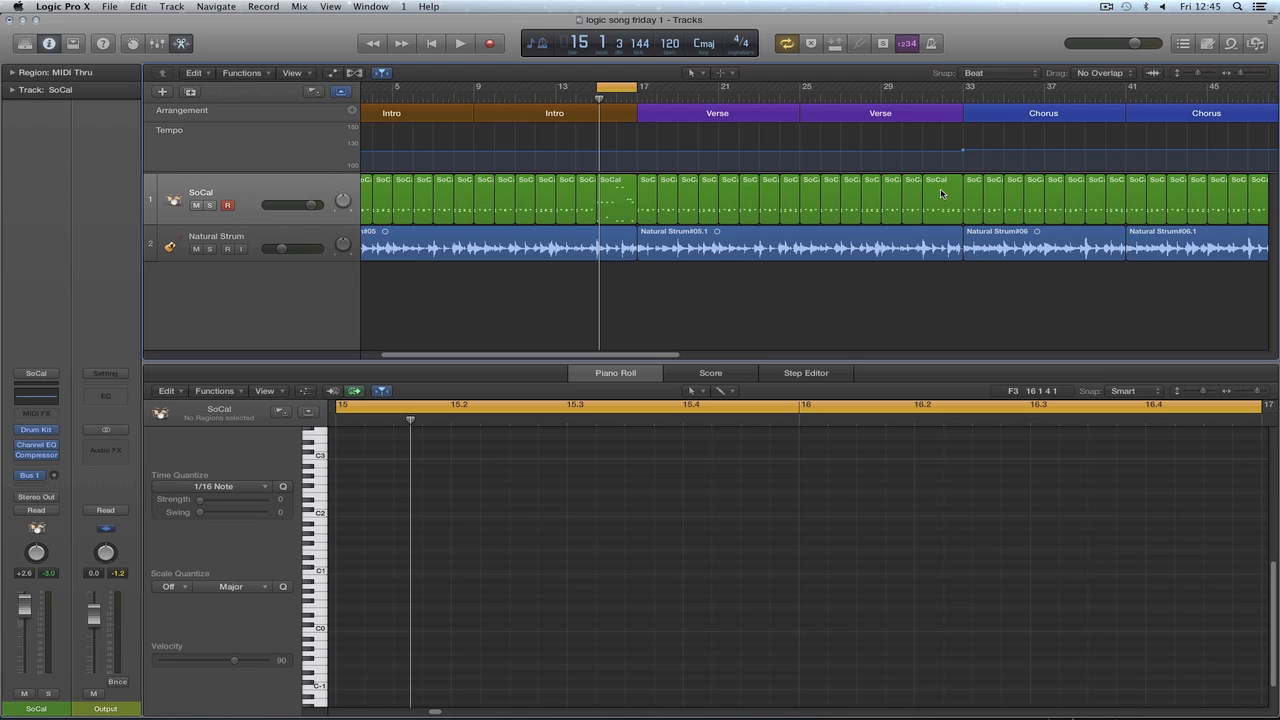
left_click_drag(628, 89, 946, 103)
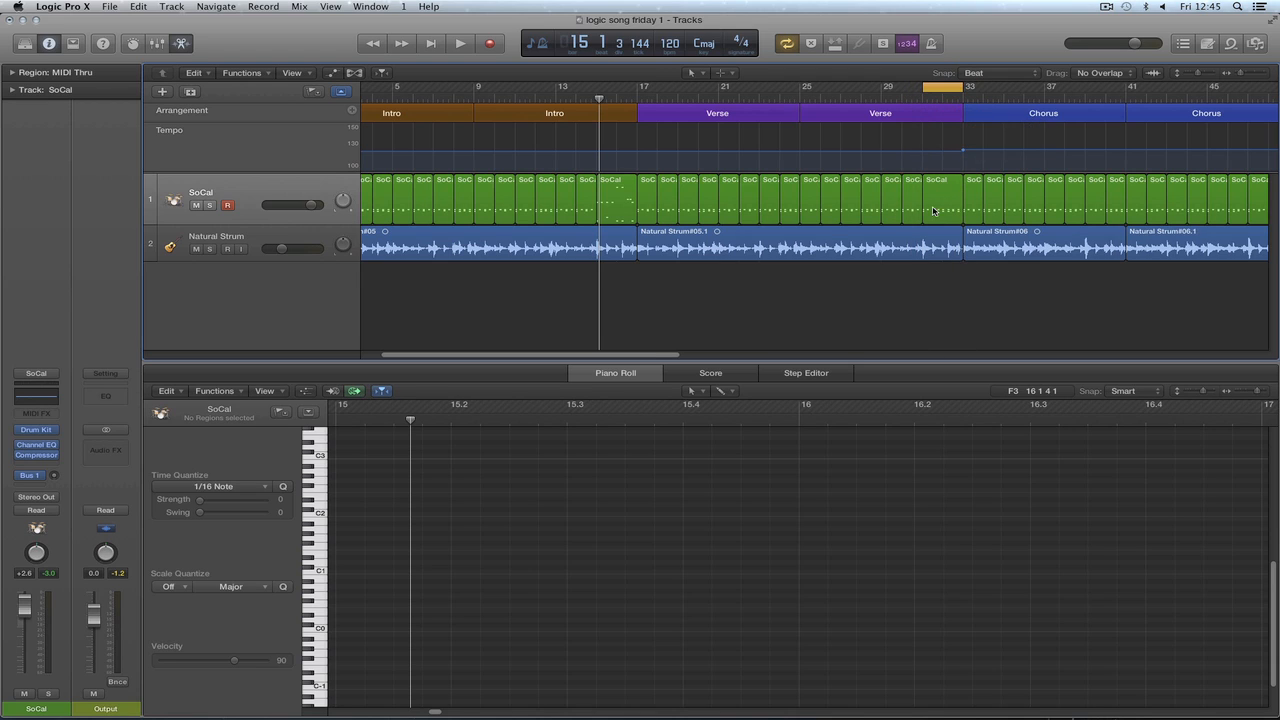
Delete the two-bar drum region at bar 31 and put a copy of the bar 15 fill region in its place.
left_click(947, 197)
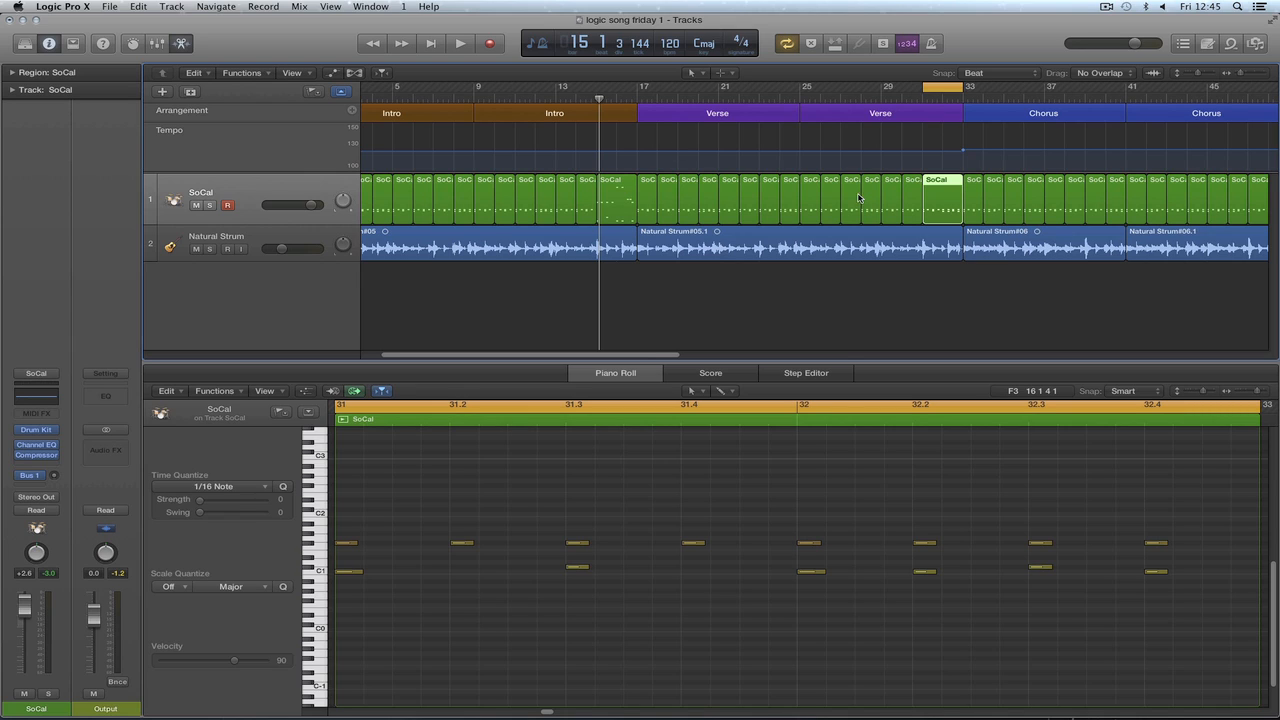
key("Delete")
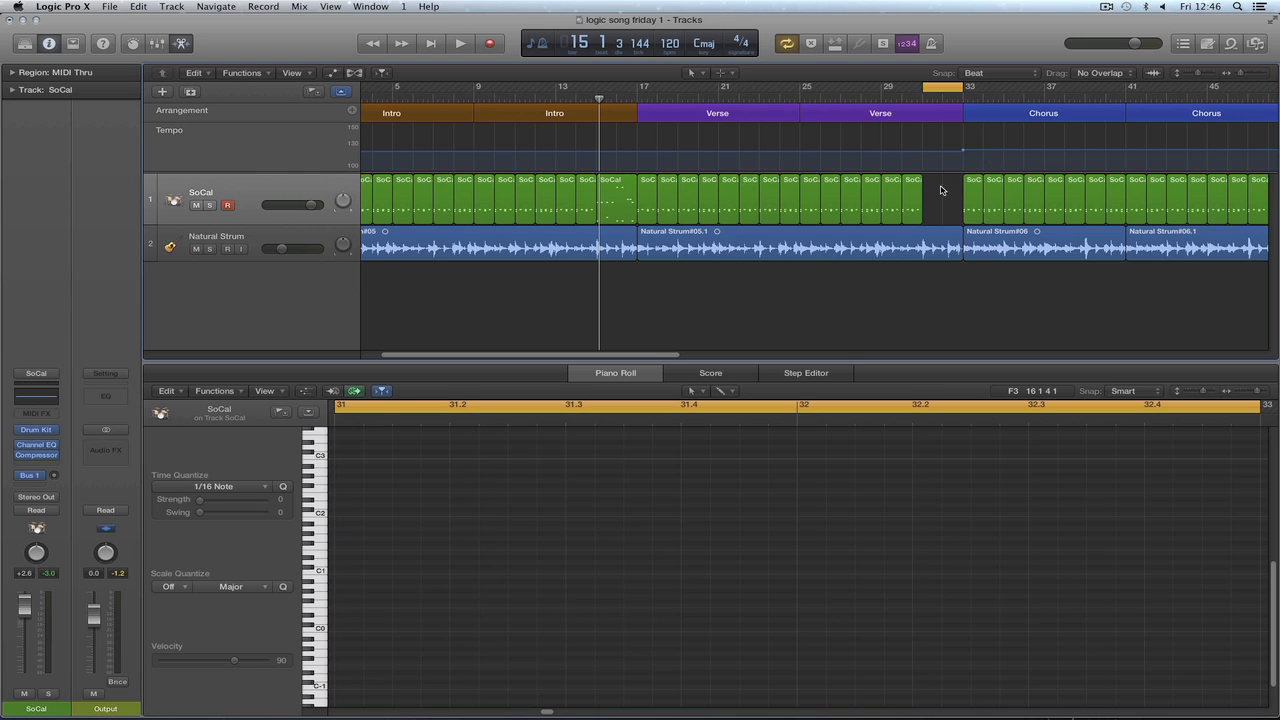
left_click(622, 189)
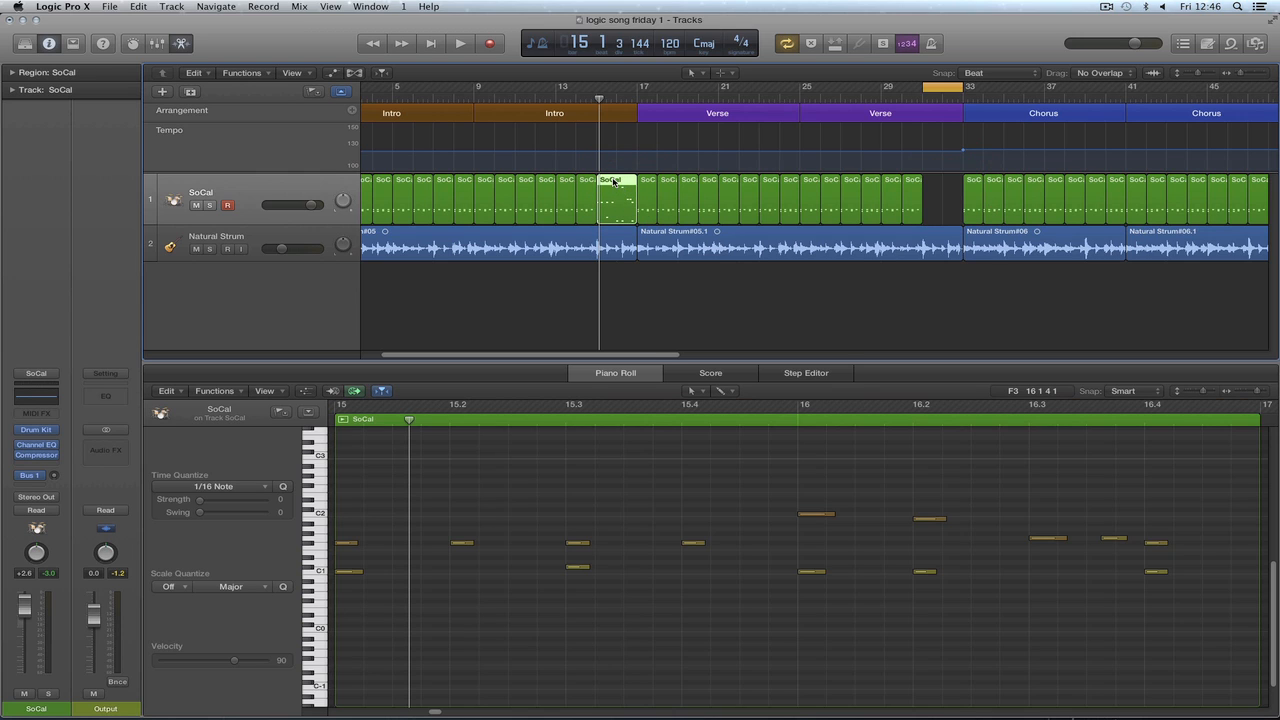
left_click_drag(613, 181, 938, 201)
Compare the notes of the bar 15 fill with its copy at bar 31, and play the cycled copy.
left_click(607, 193)
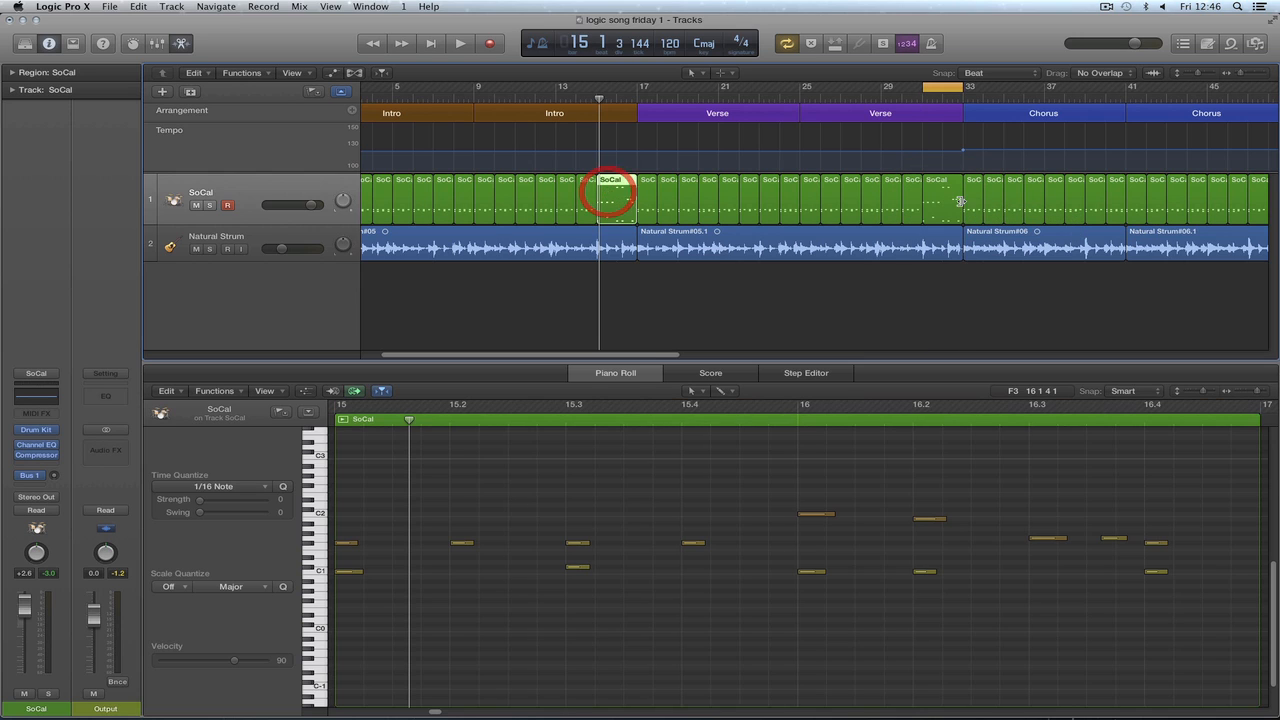
left_click(950, 200)
left_click(623, 197)
left_click(945, 195)
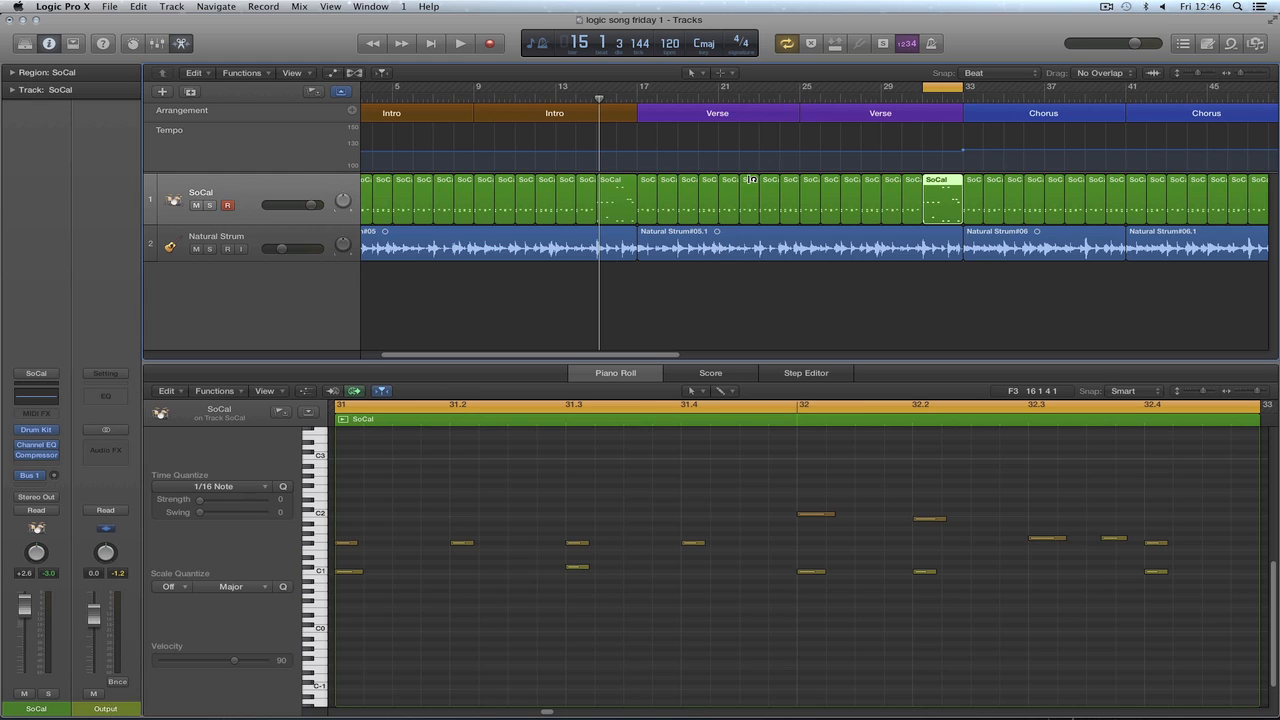
left_click(616, 190)
left_click(940, 195)
key("space")
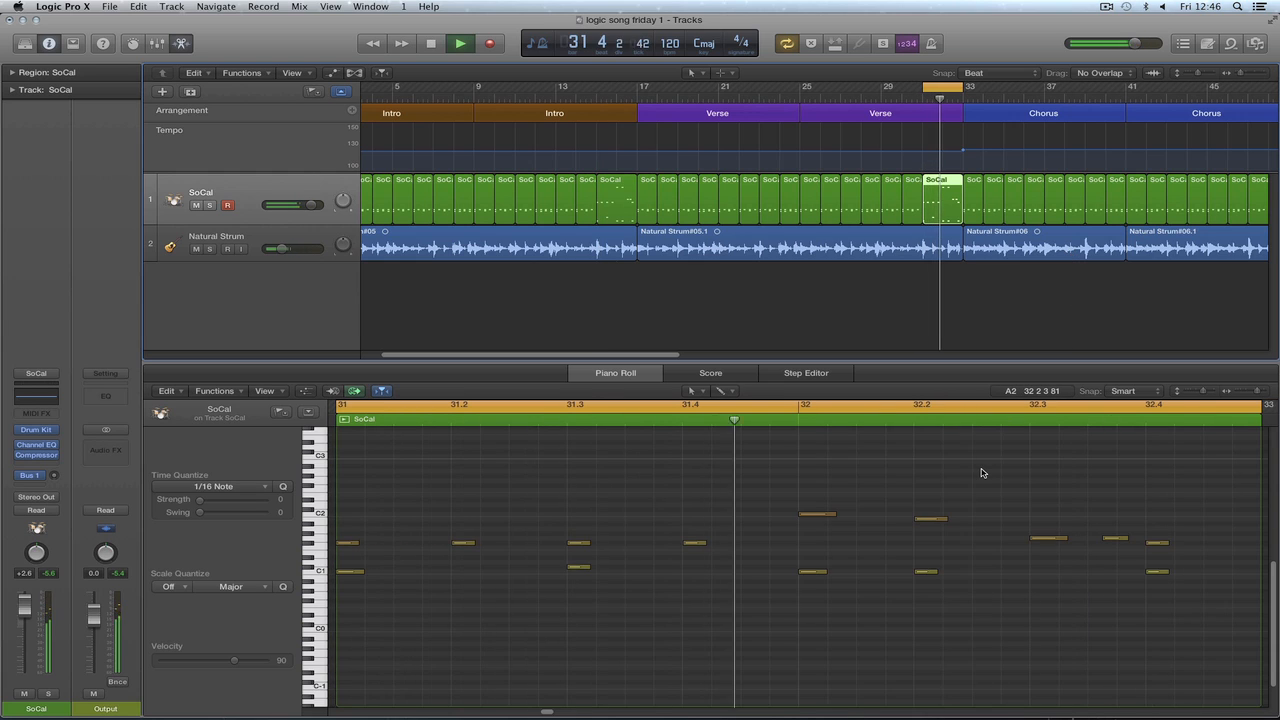
key("space")
Move the C2 note at the start of bar 32 down to E1 with the Pencil tool and play the fill.
key("t")
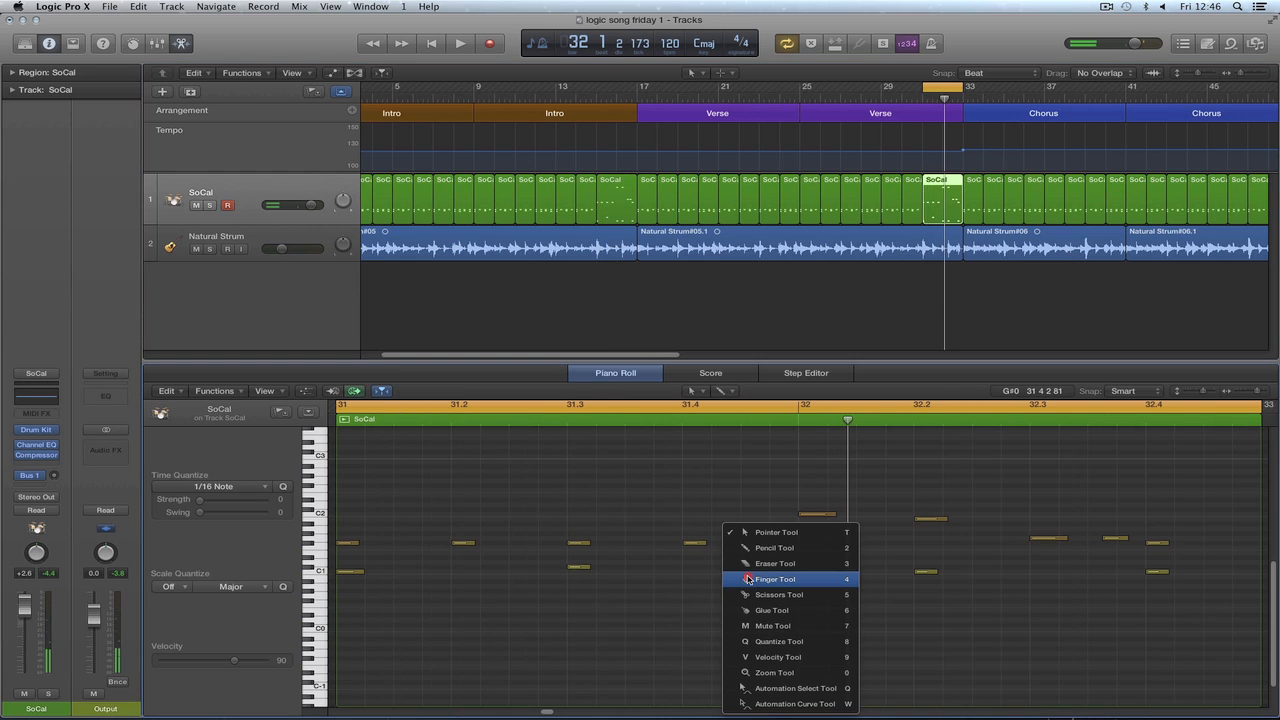
left_click(752, 548)
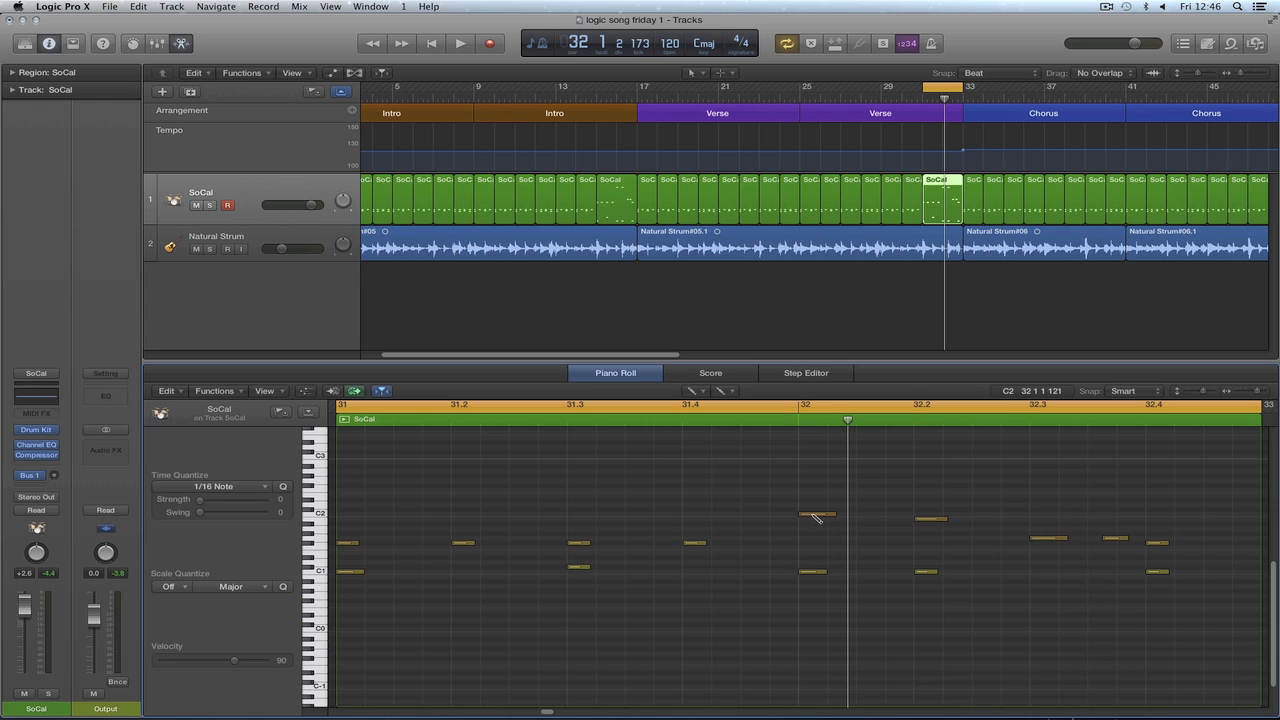
left_click_drag(816, 517, 812, 552)
key("space")
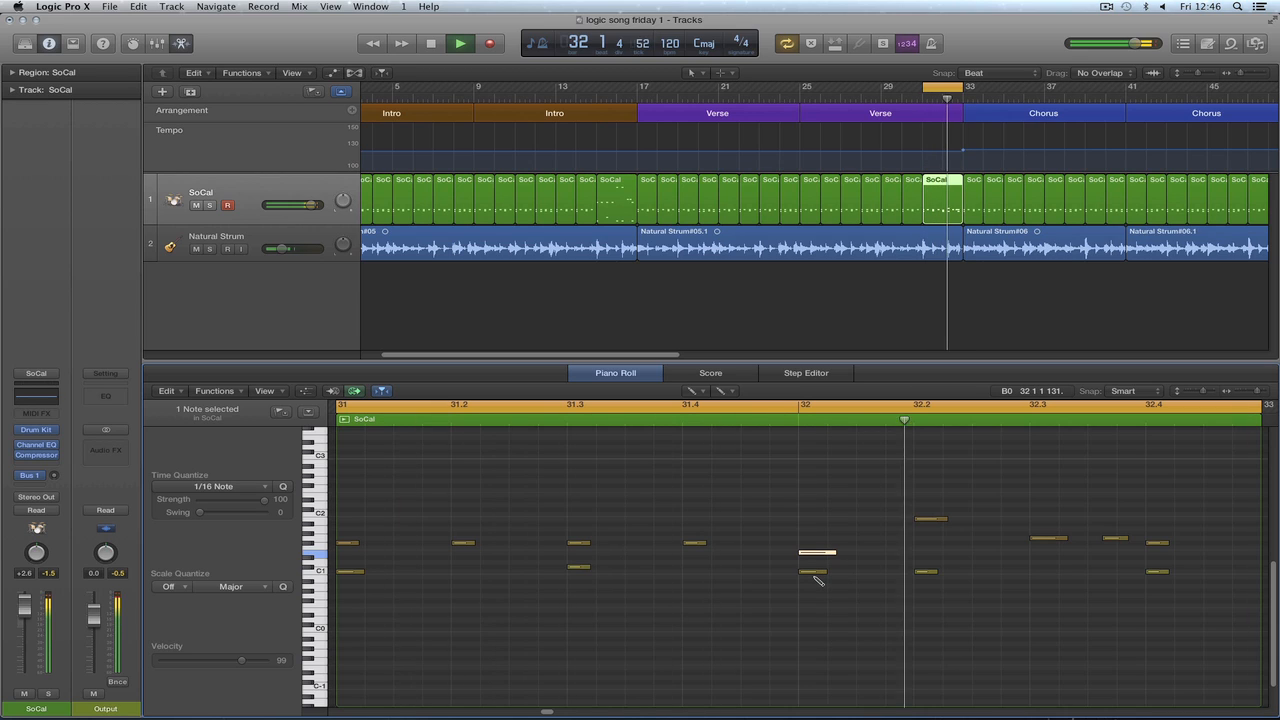
Add a D1 note just before bar 32, nudge it slightly later, lower its velocity to 71 with the Velocity tool, and audition it.
key("space")
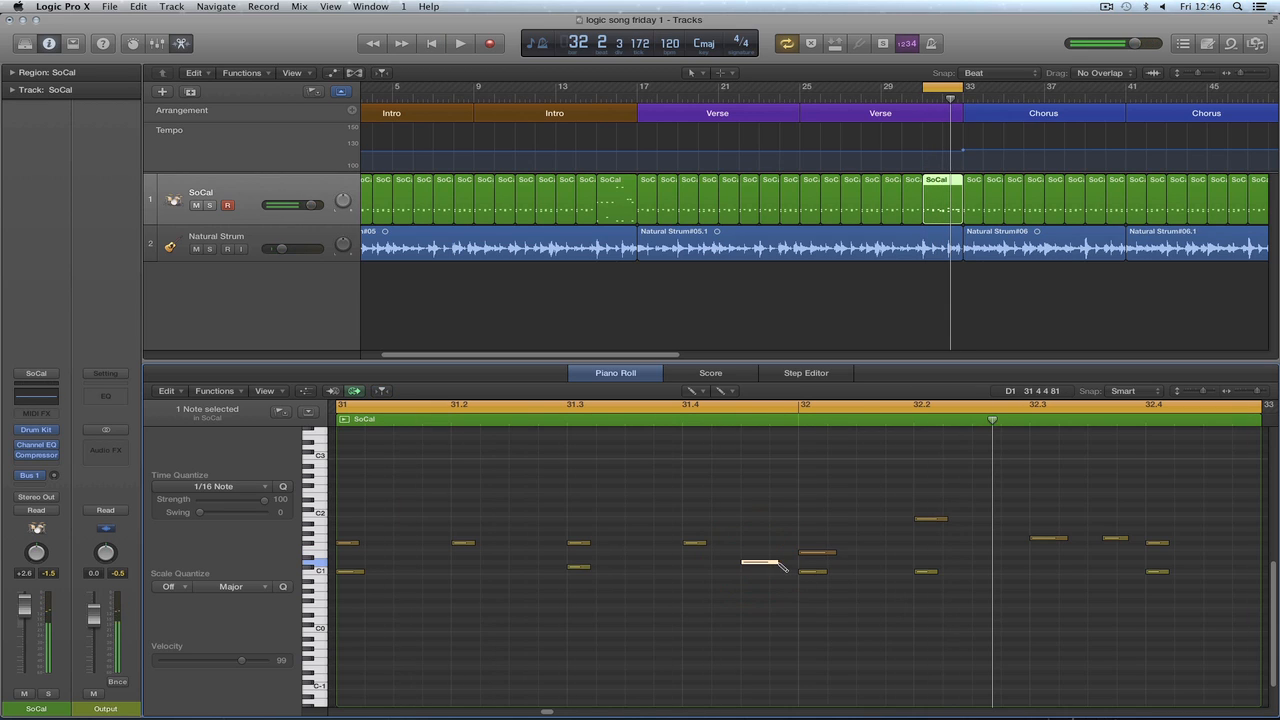
left_click_drag(759, 562, 769, 563)
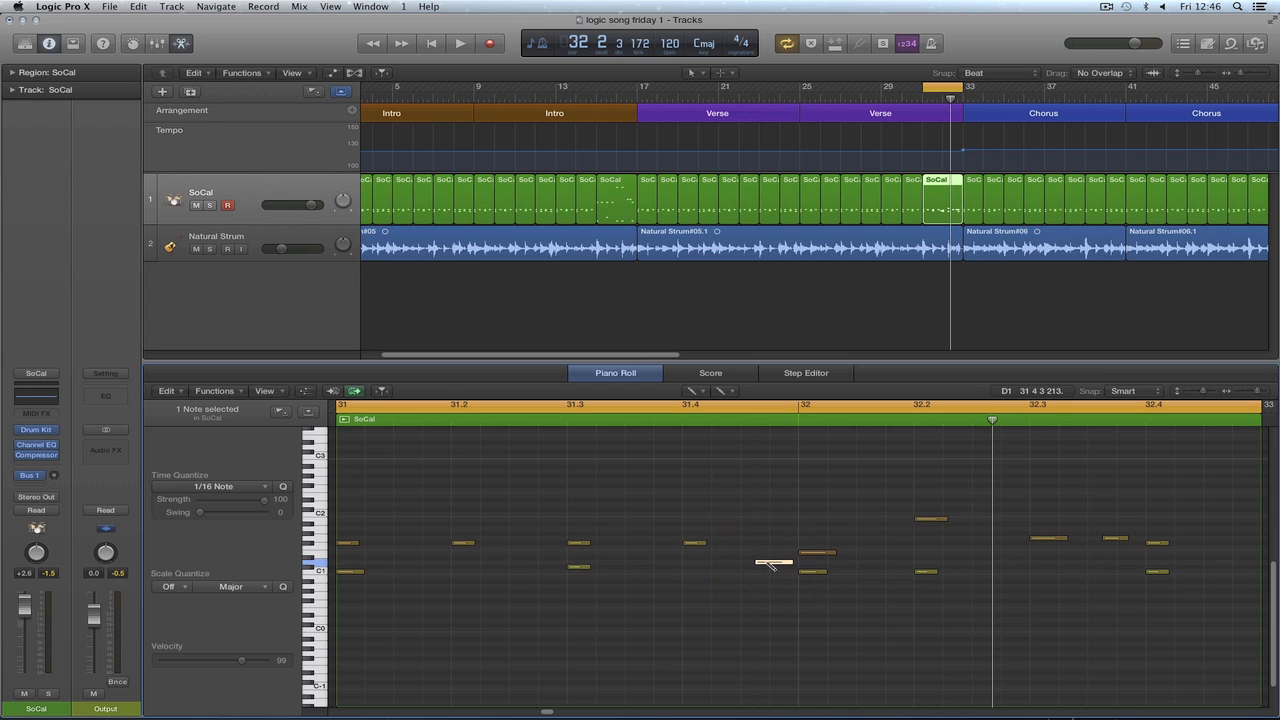
key("t")
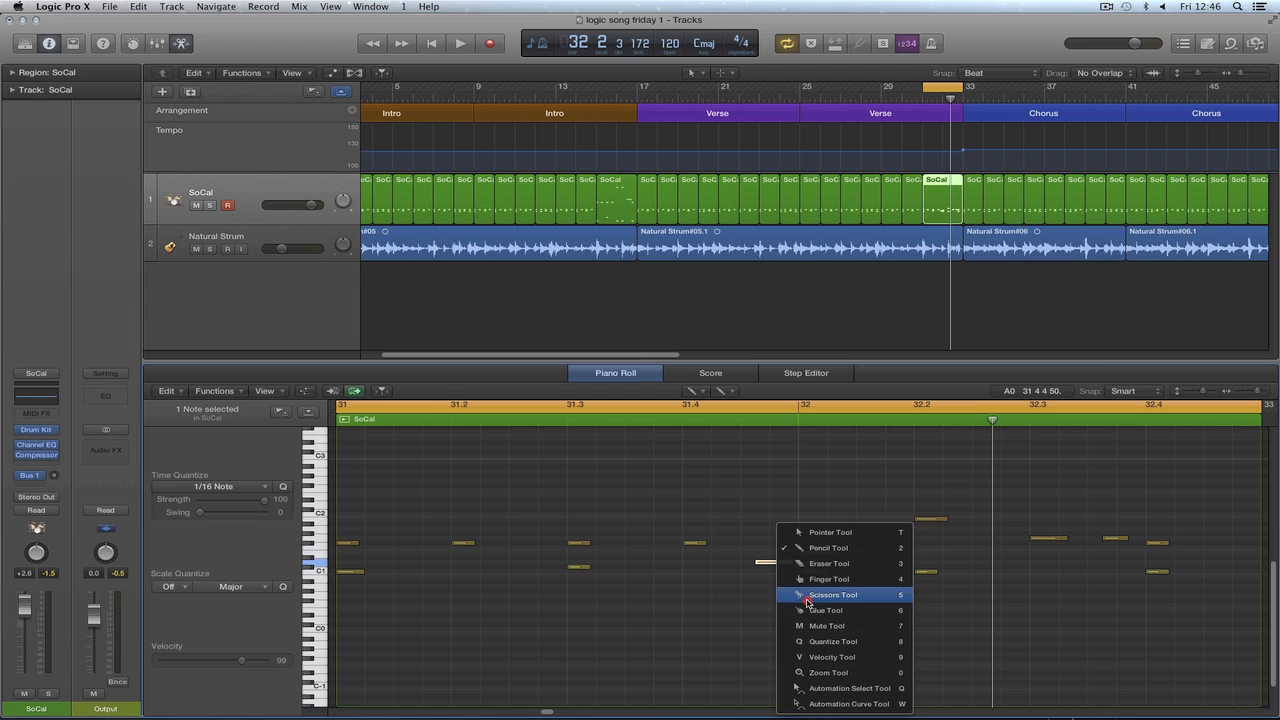
left_click(810, 652)
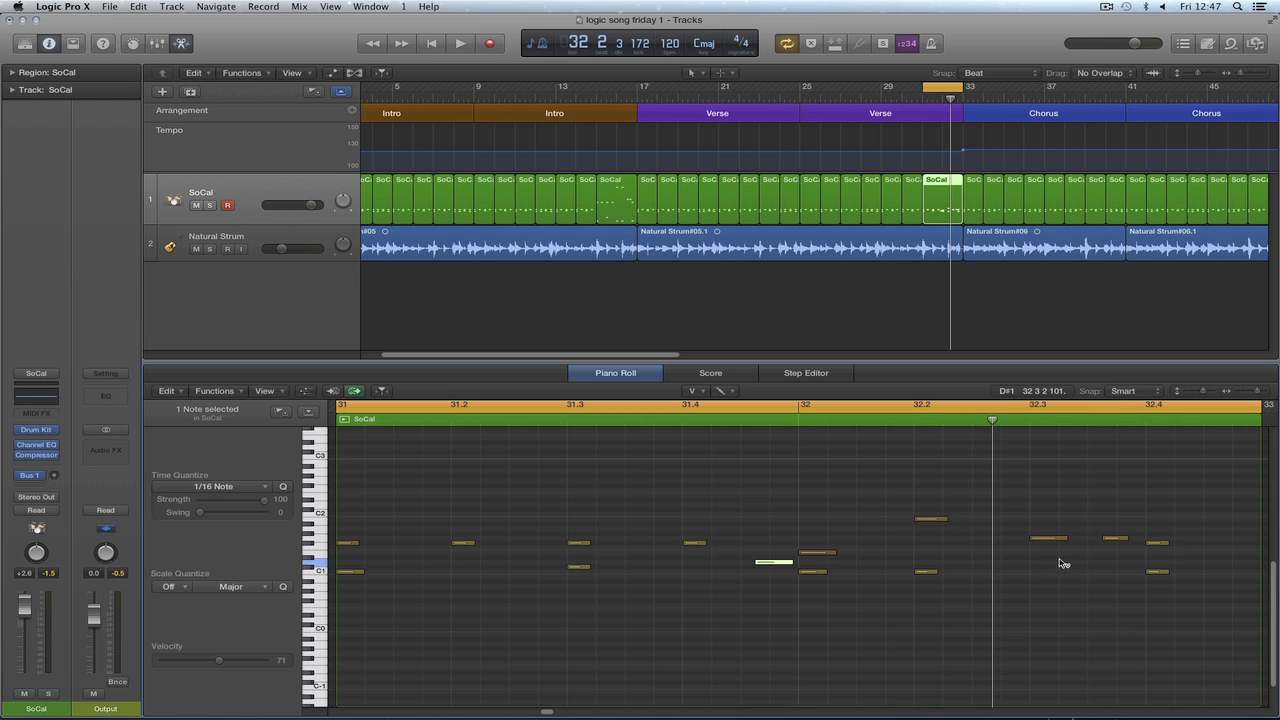
key("space")
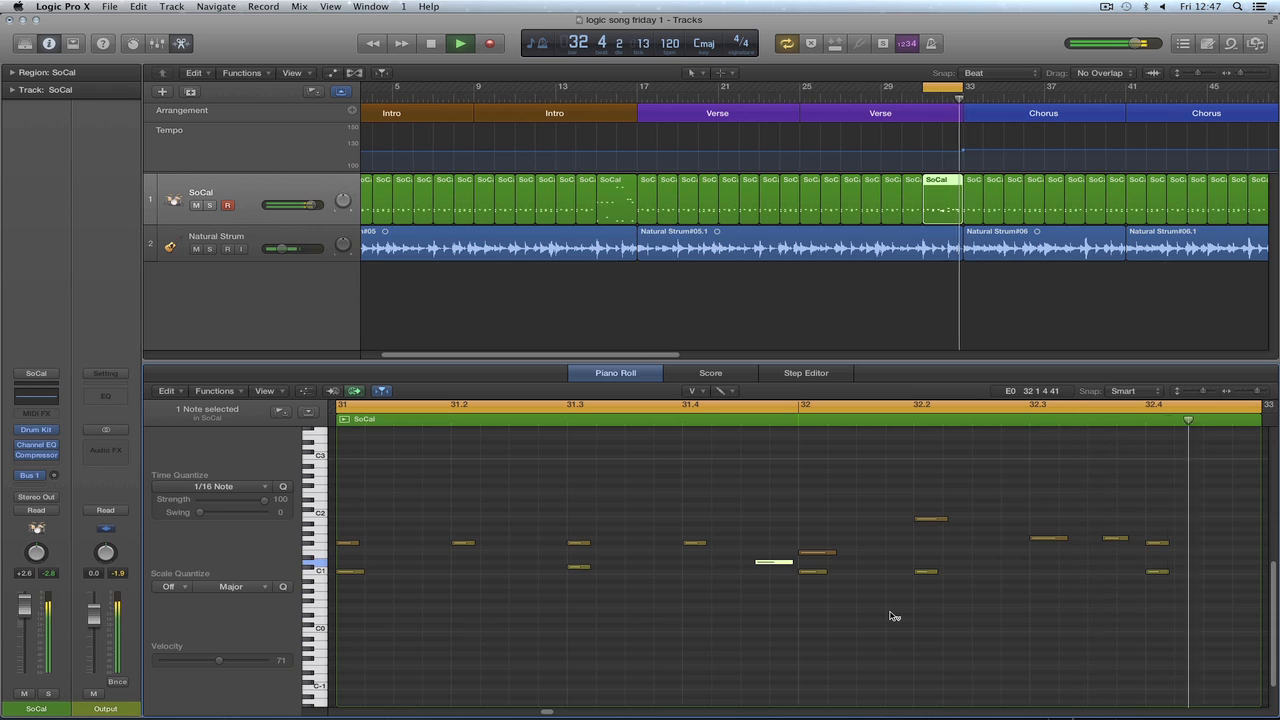
key("space")
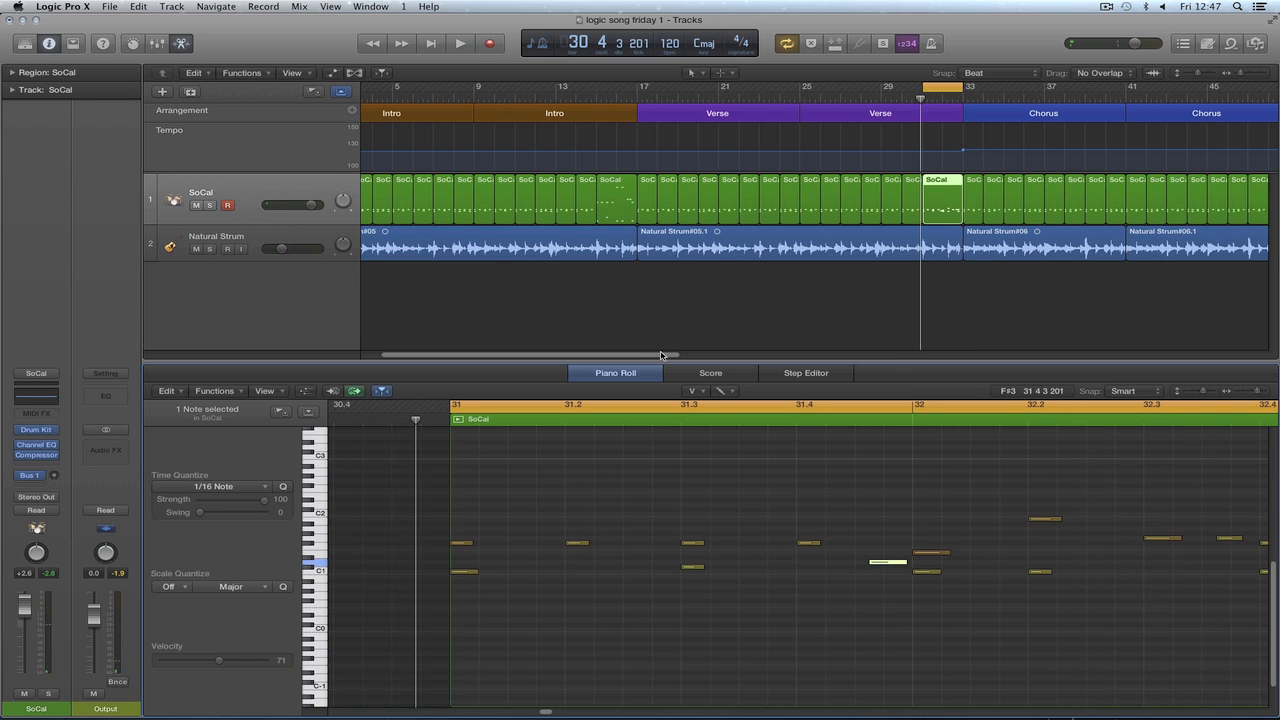
Select the two-bar drum region ending the Chorus, move the cycle range to bars 47–49, and play it.
left_click_drag(659, 360, 781, 357)
left_click(702, 281)
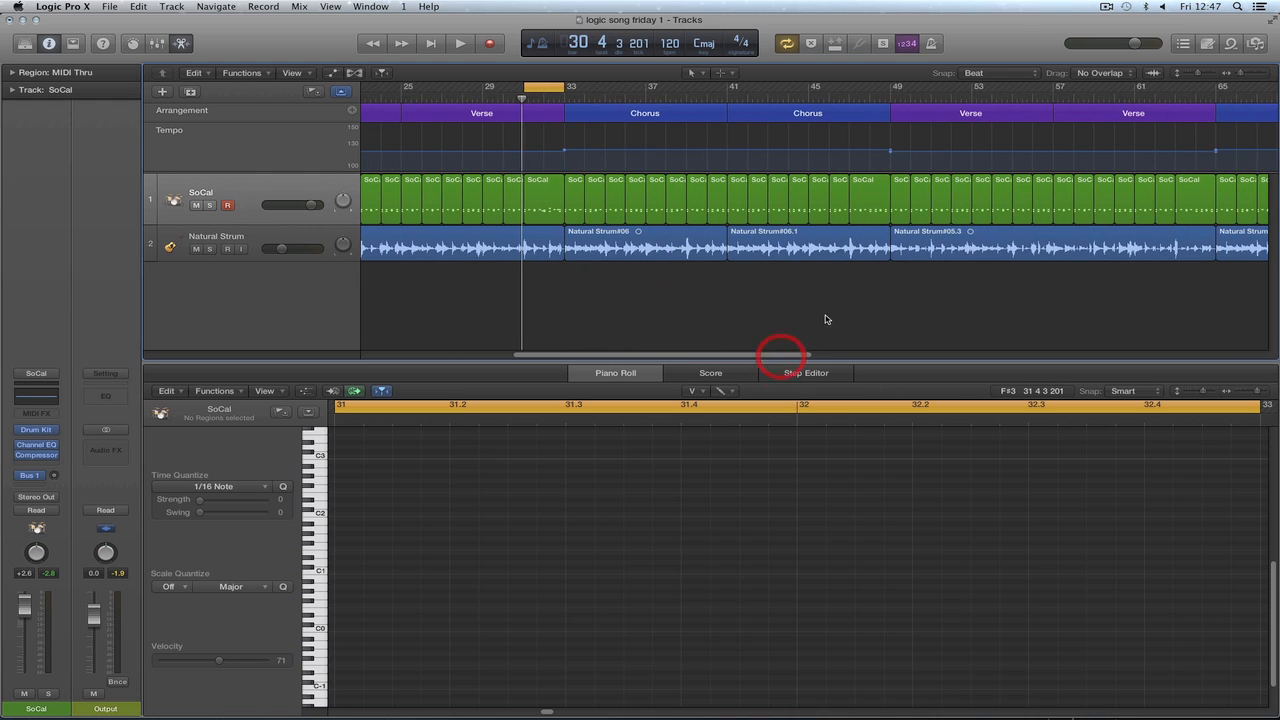
left_click(866, 185)
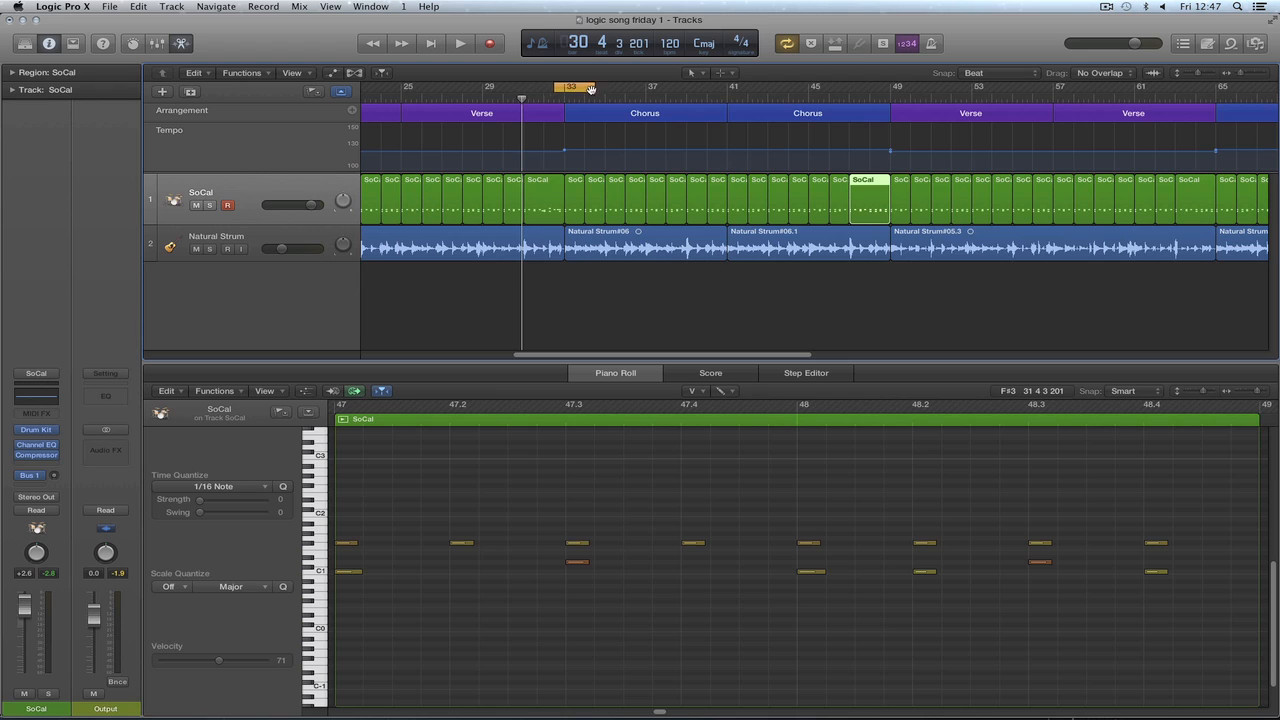
left_click_drag(591, 89, 870, 103)
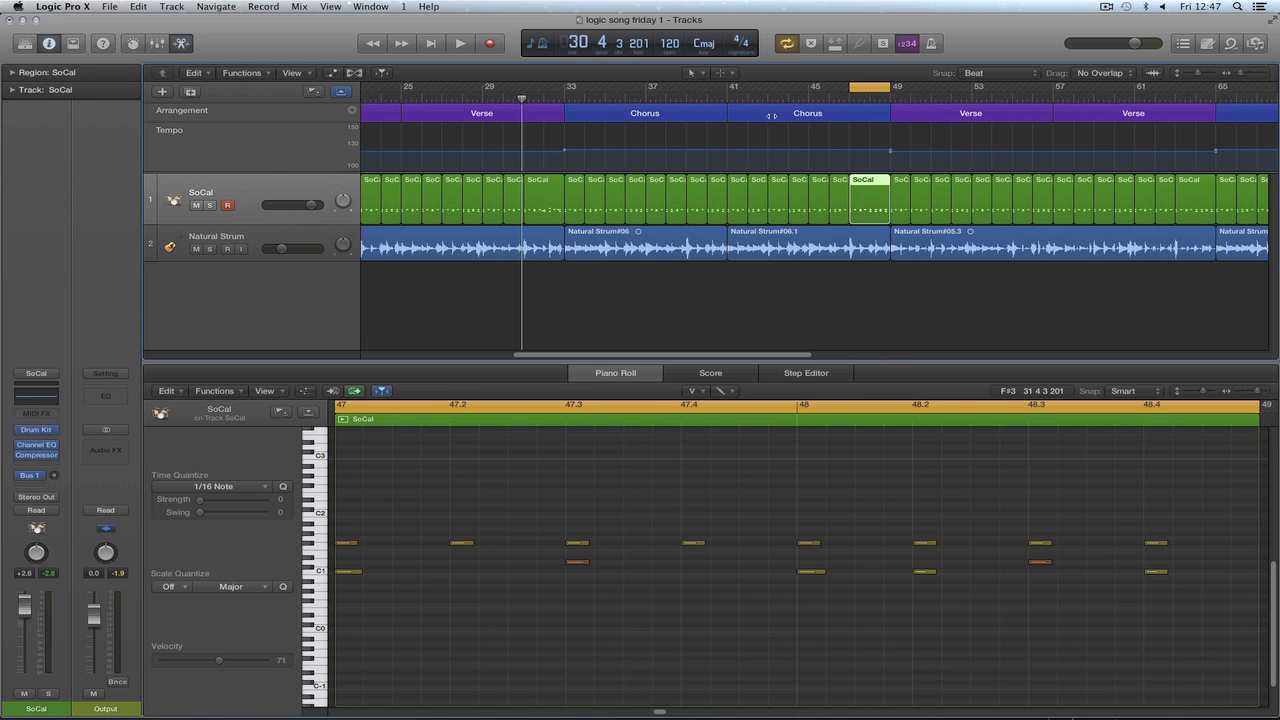
left_click(847, 389)
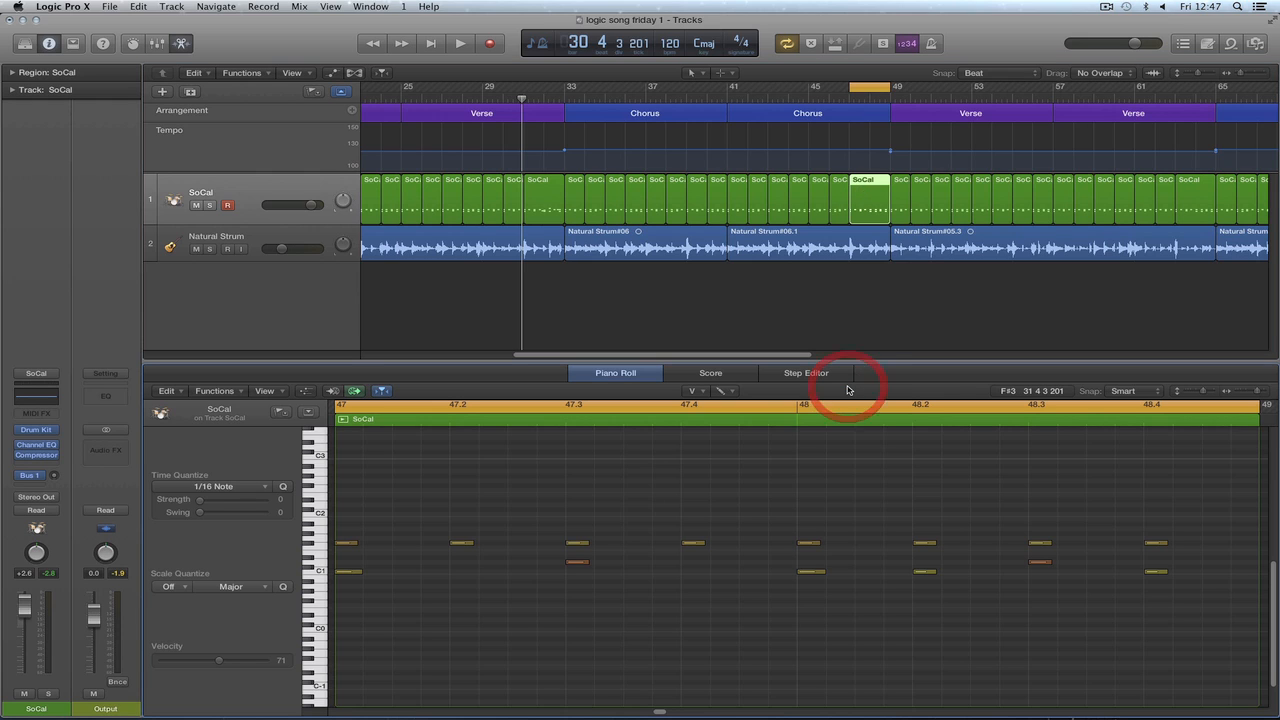
key("space")
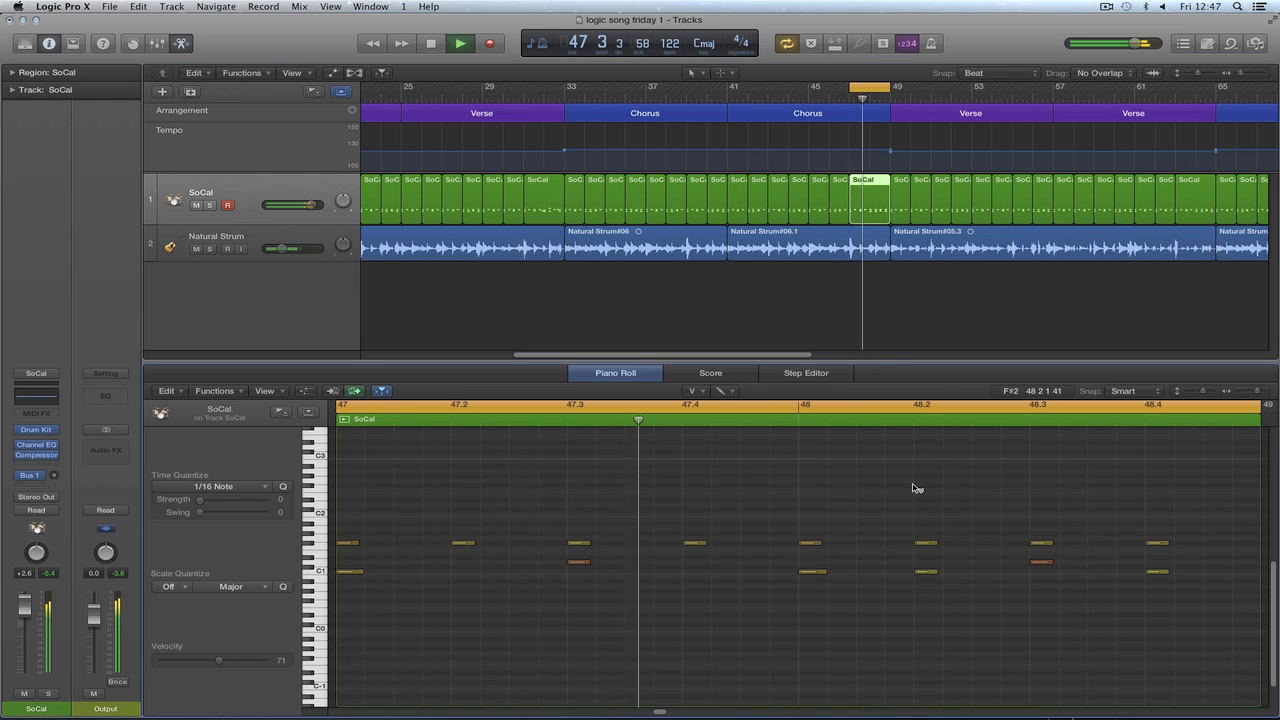
Move the F#1 note on beat 1 of bar 48 down to E1, and pencil in an E1 note shortly before bar 48.
right_click(943, 491)
left_click(943, 491)
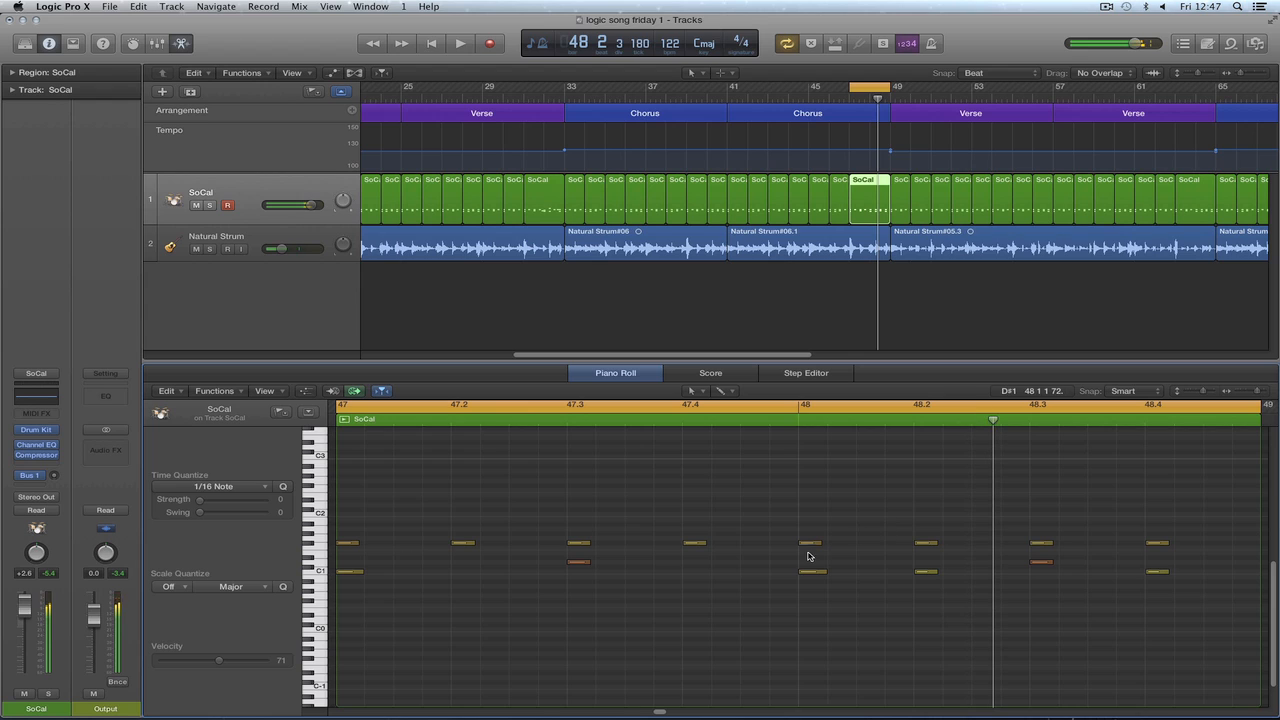
mouse_move(808, 546)
left_mouse_down()
mouse_move(808, 516)
mouse_move(808, 554)
left_mouse_up()
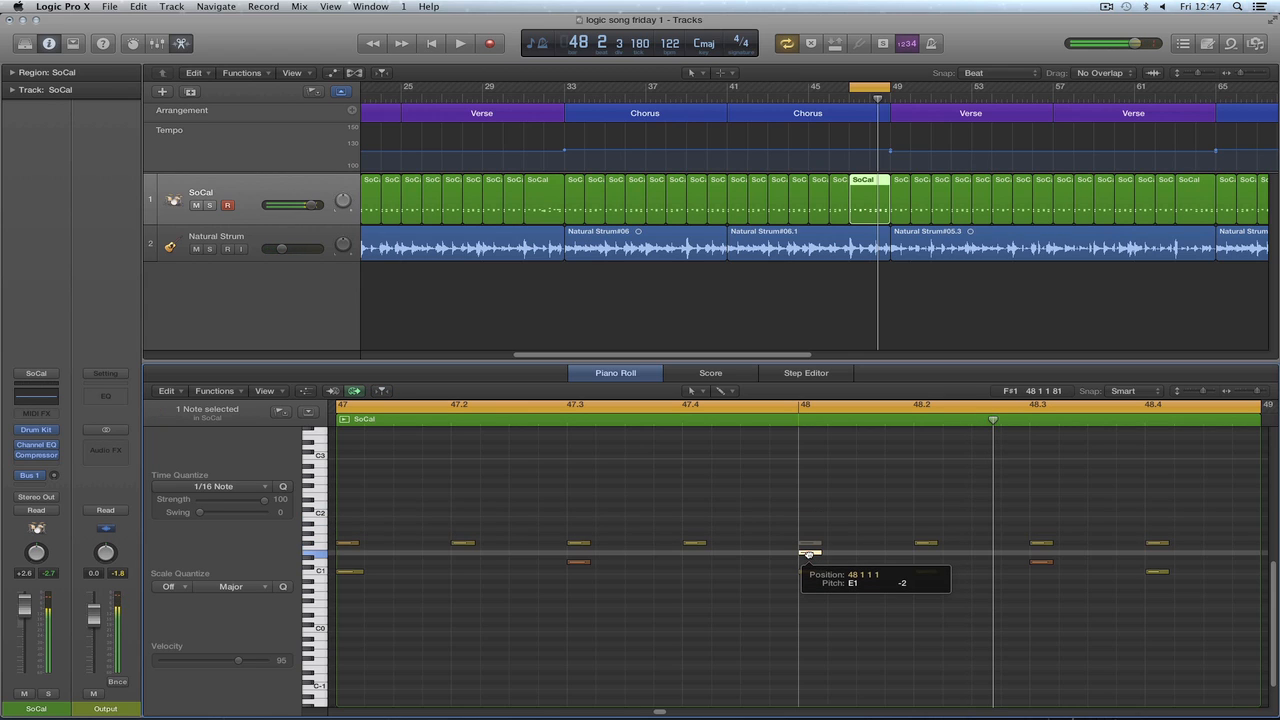
key("t")
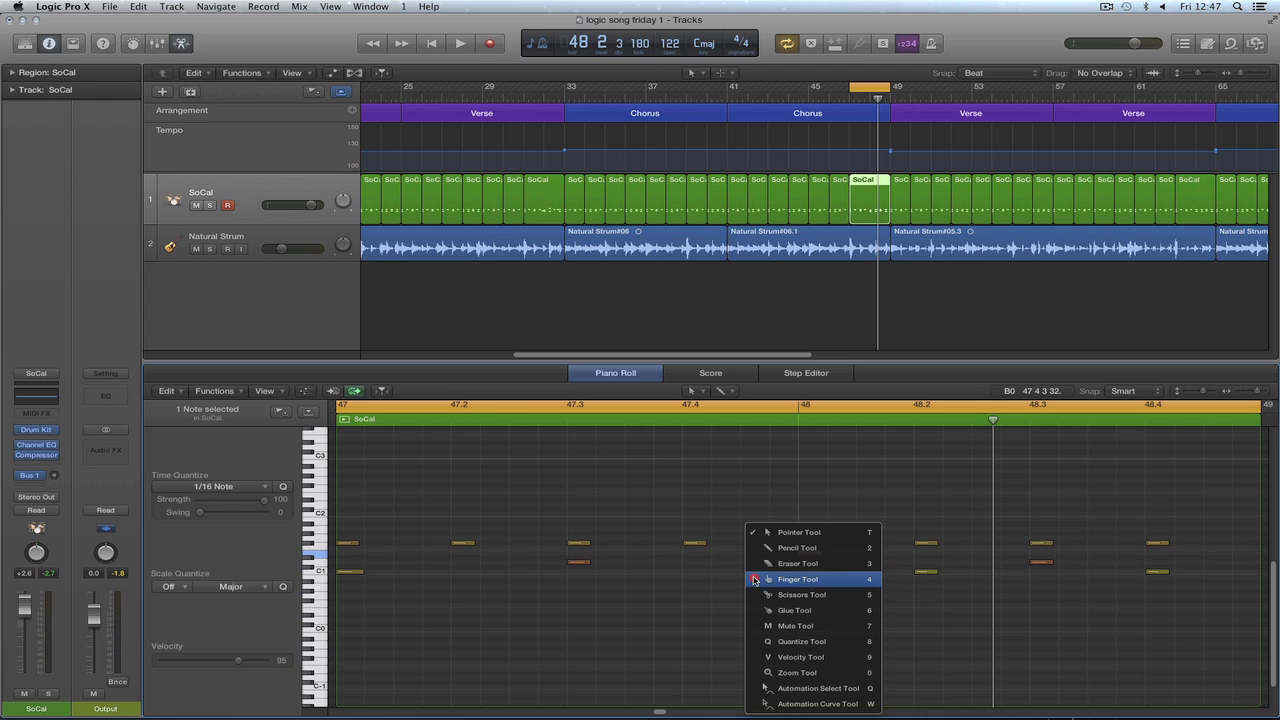
left_click(769, 551)
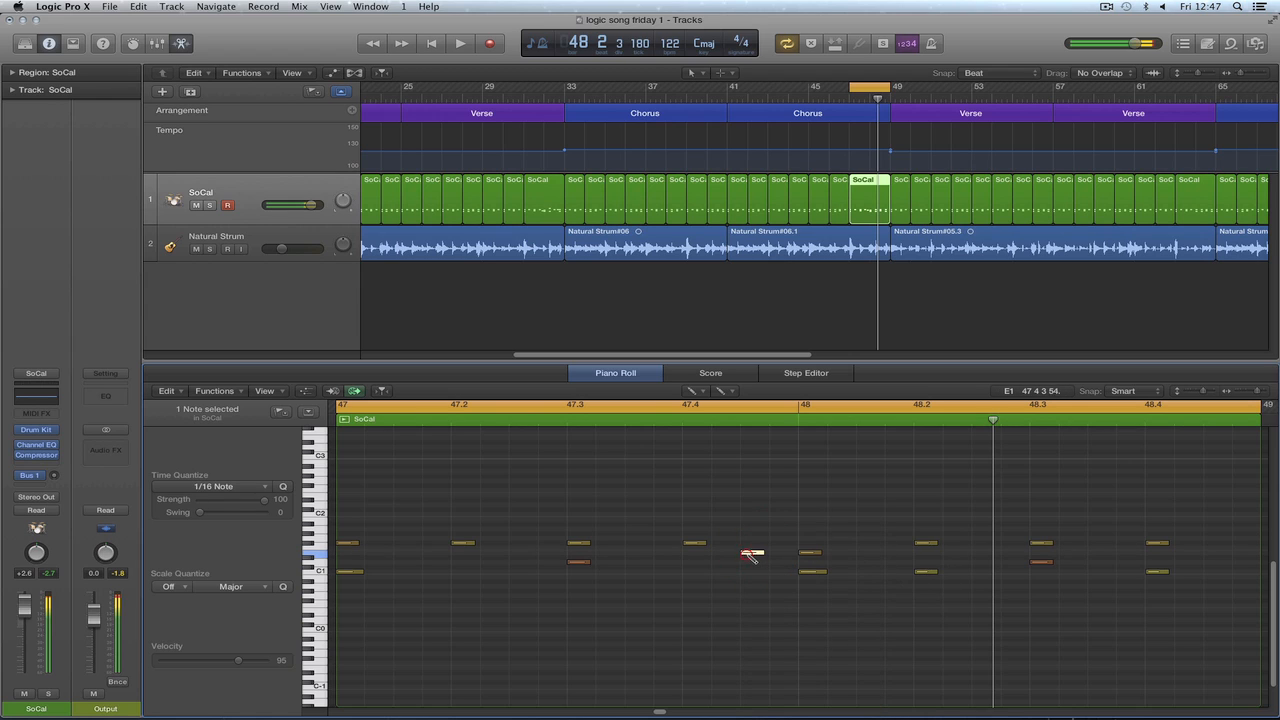
left_click(752, 554)
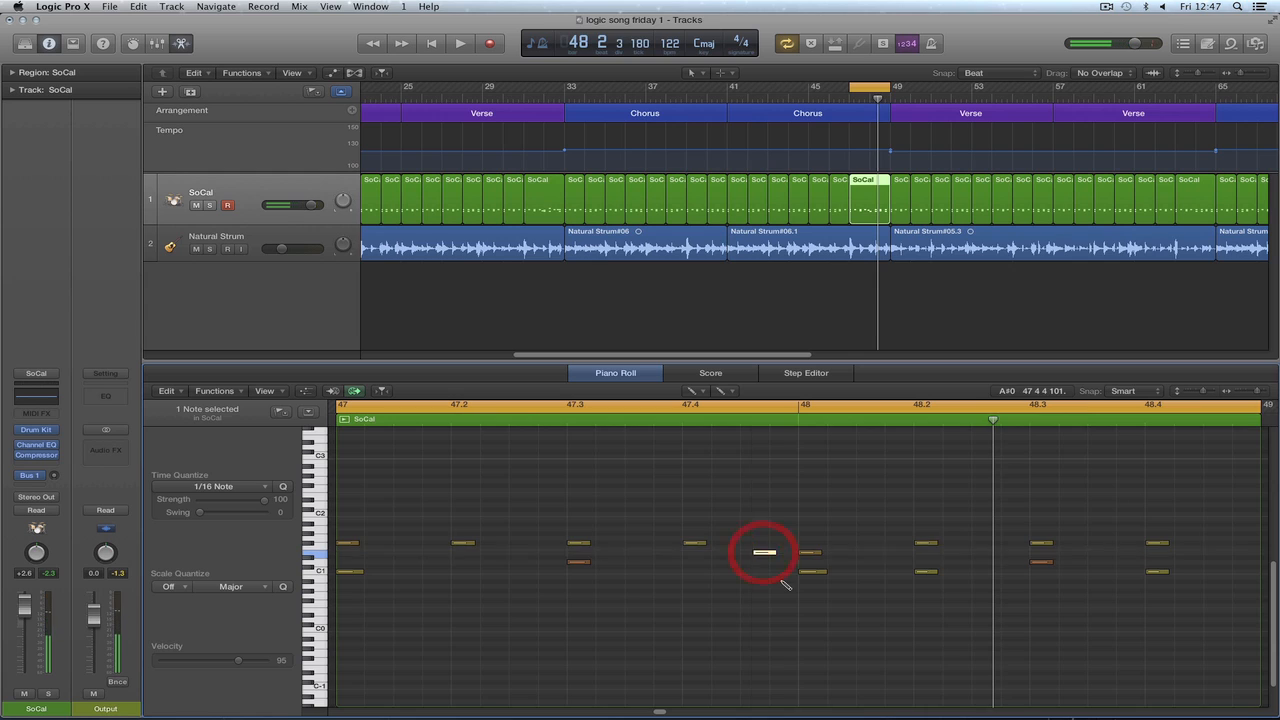
Audition the Chorus fill, lower the added note before bar 48 to D1, and play the fill again.
key("space")
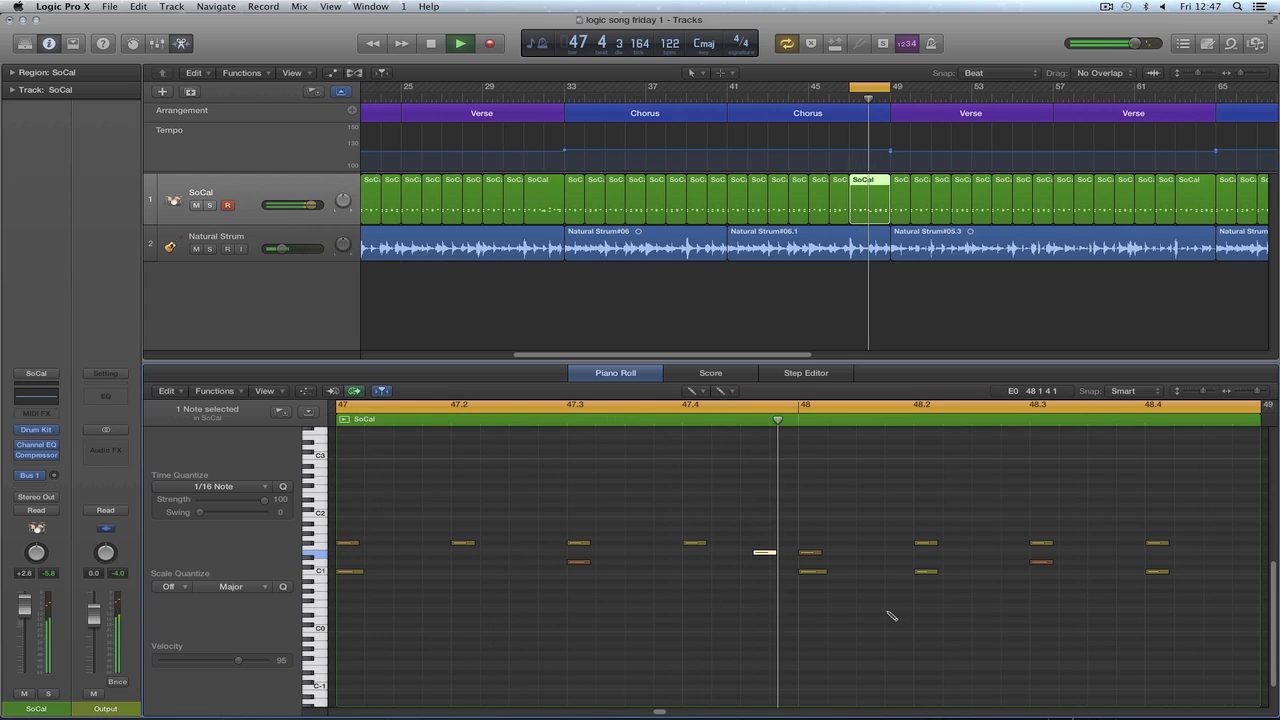
key("space")
left_click_drag(764, 555, 766, 567)
key("space")
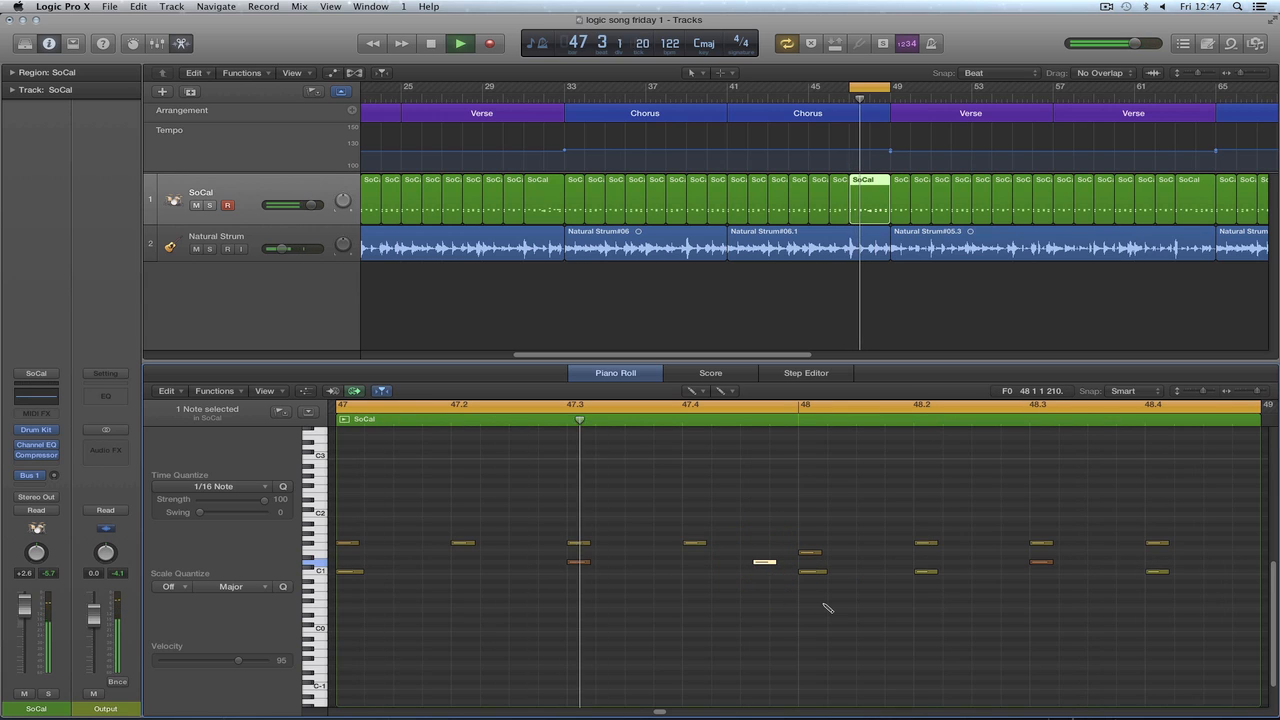
key("space")
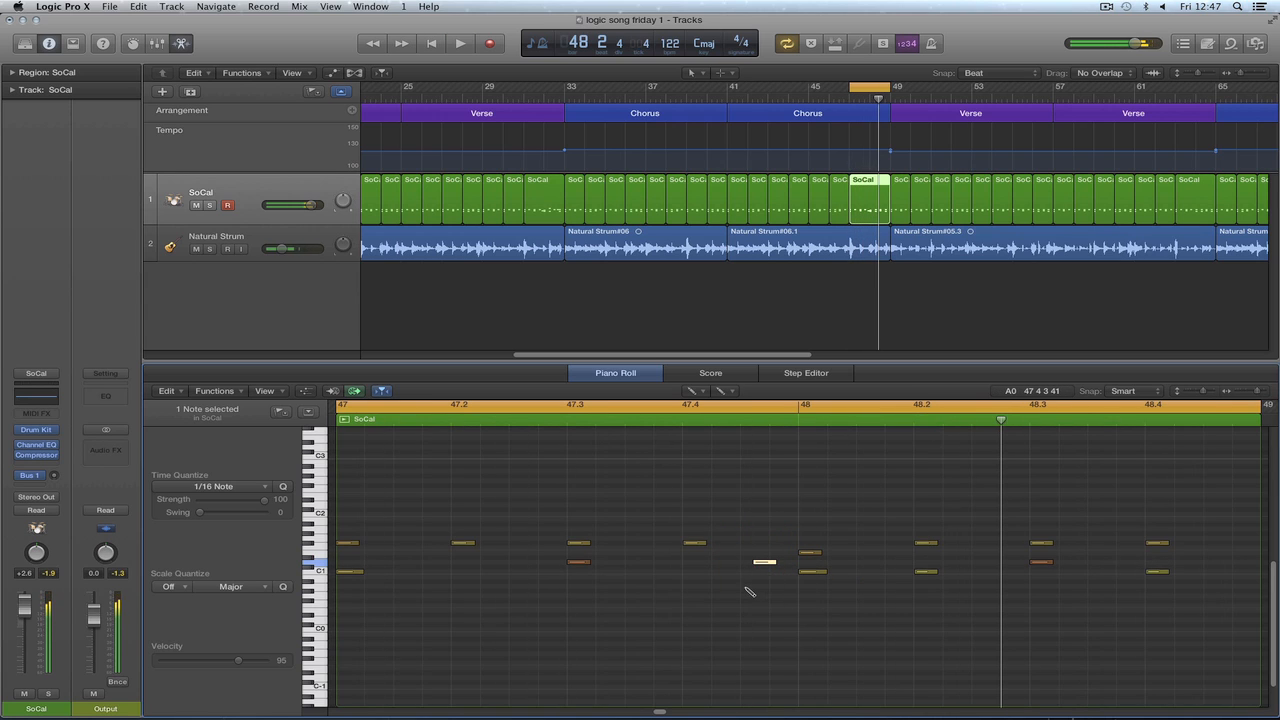
Lower the added D1 note's velocity to 78 with the Velocity tool and play the cycled fill.
key("t")
left_click(780, 657)
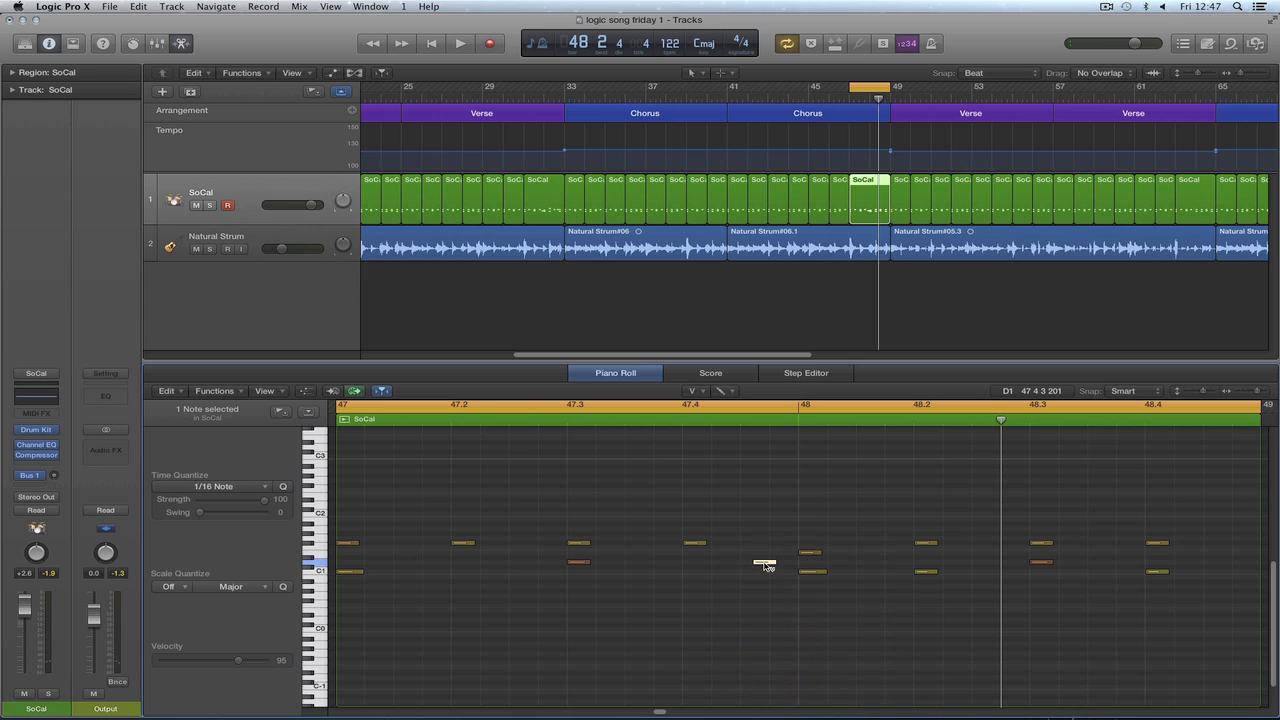
left_click_drag(766, 563, 767, 587)
key("space")
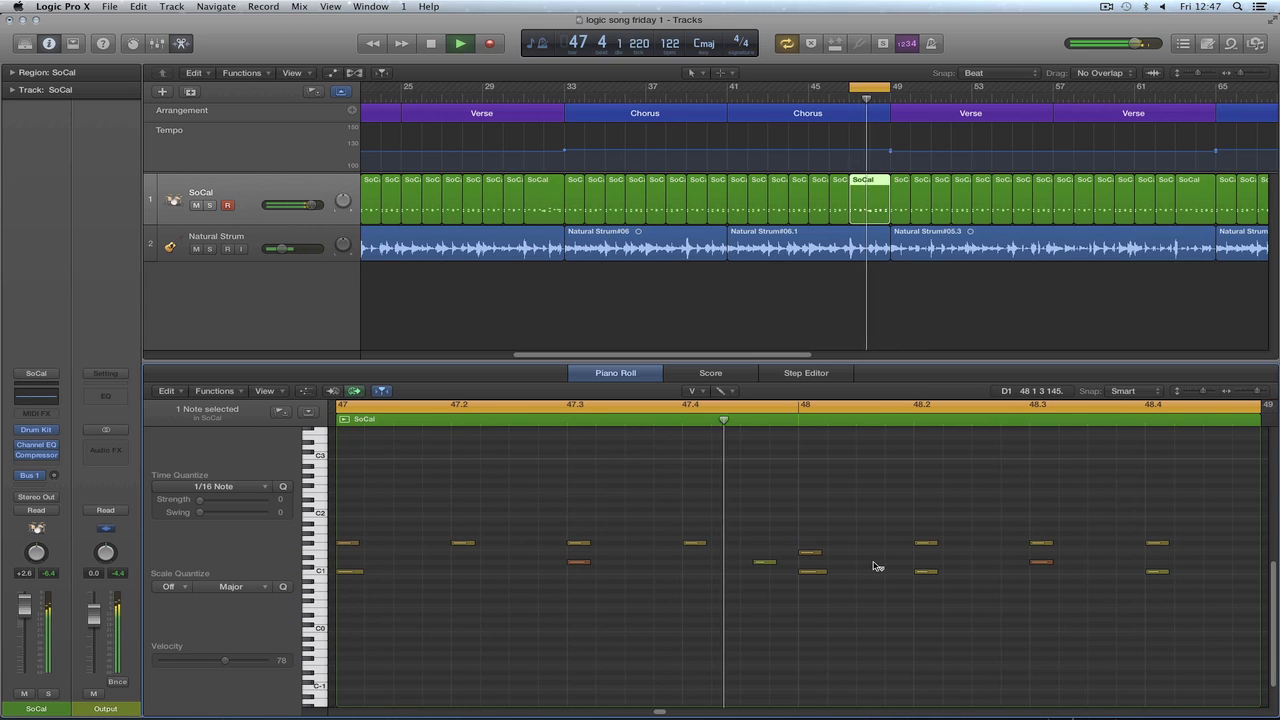
Raise the F#1 note on beat 2 of bar 48 to C2 and the one on beat 3 to A1, and play the fill.
key("t")
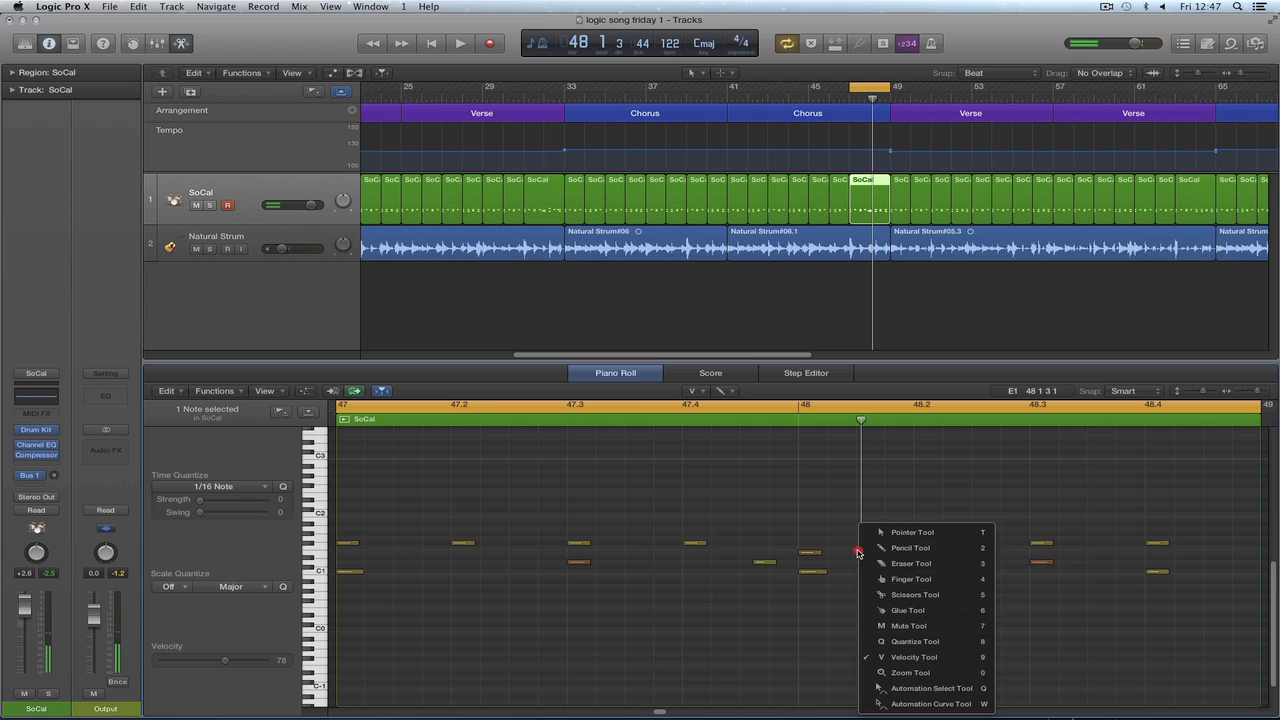
left_click(900, 548)
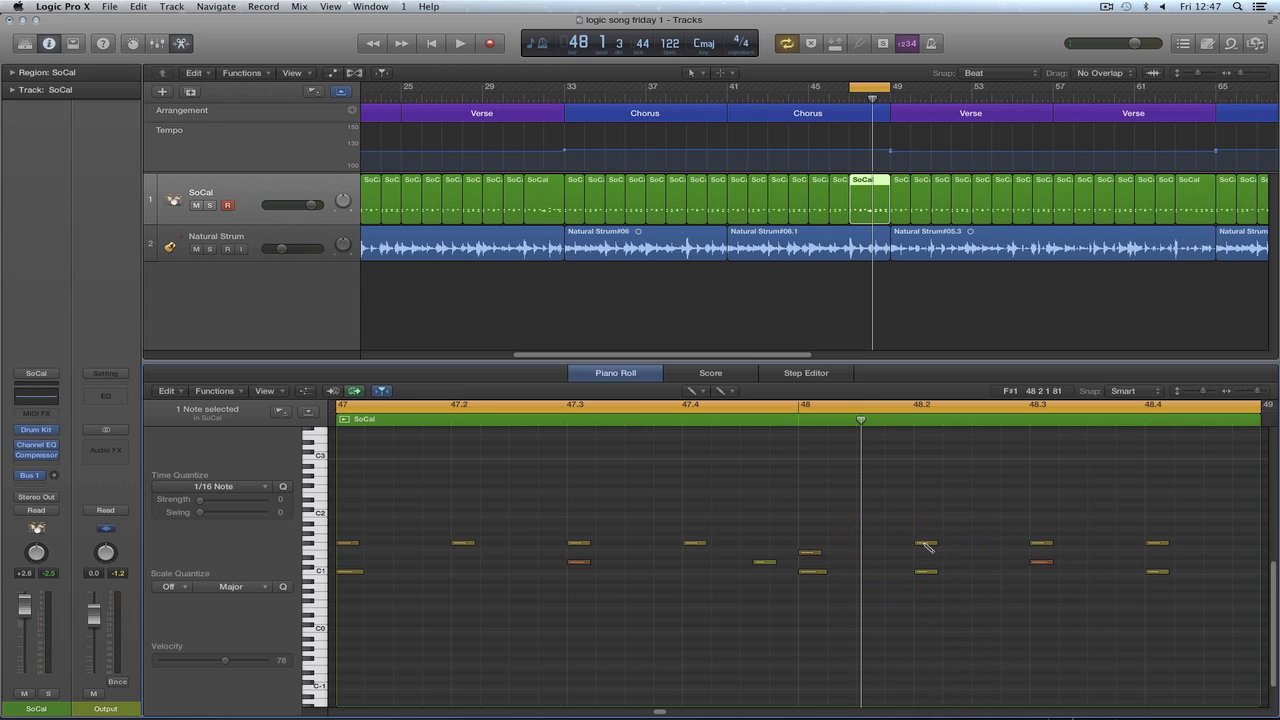
left_click_drag(924, 543, 924, 514)
left_click_drag(1040, 546, 1044, 529)
key("space")
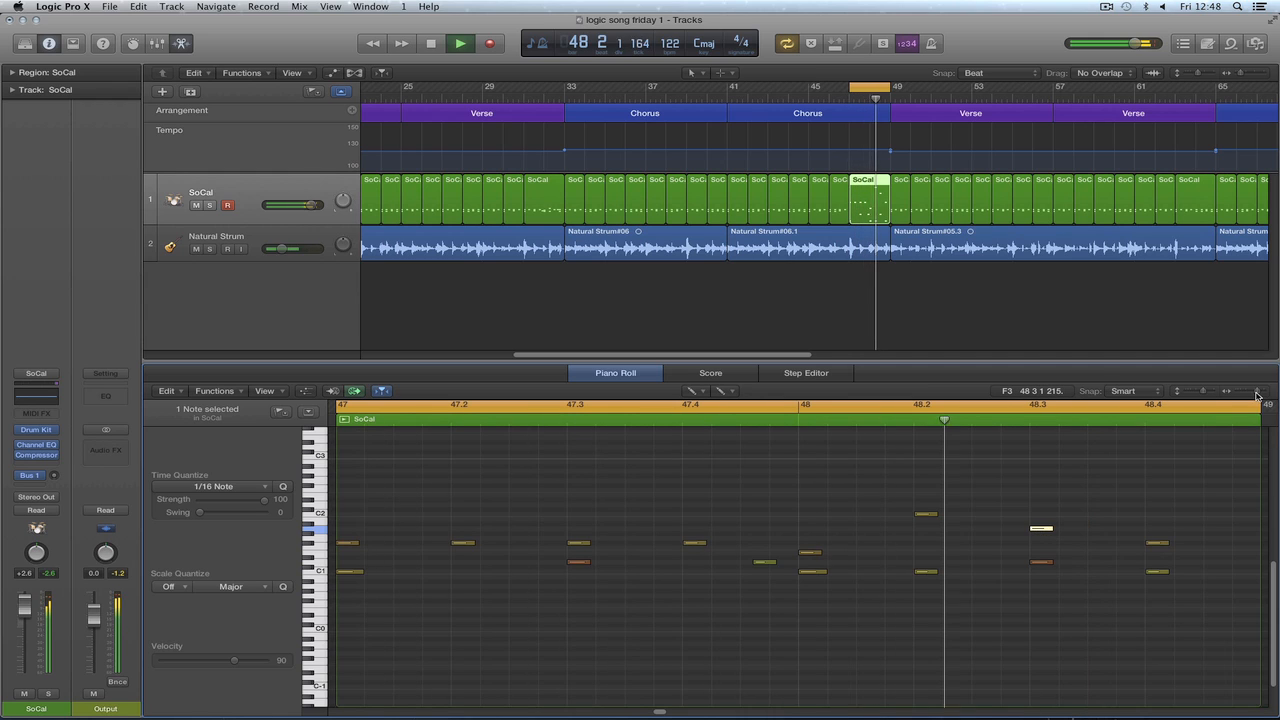
Delete the D1 note on beat 3 of bar 48.
left_click_drag(1257, 393, 1255, 394)
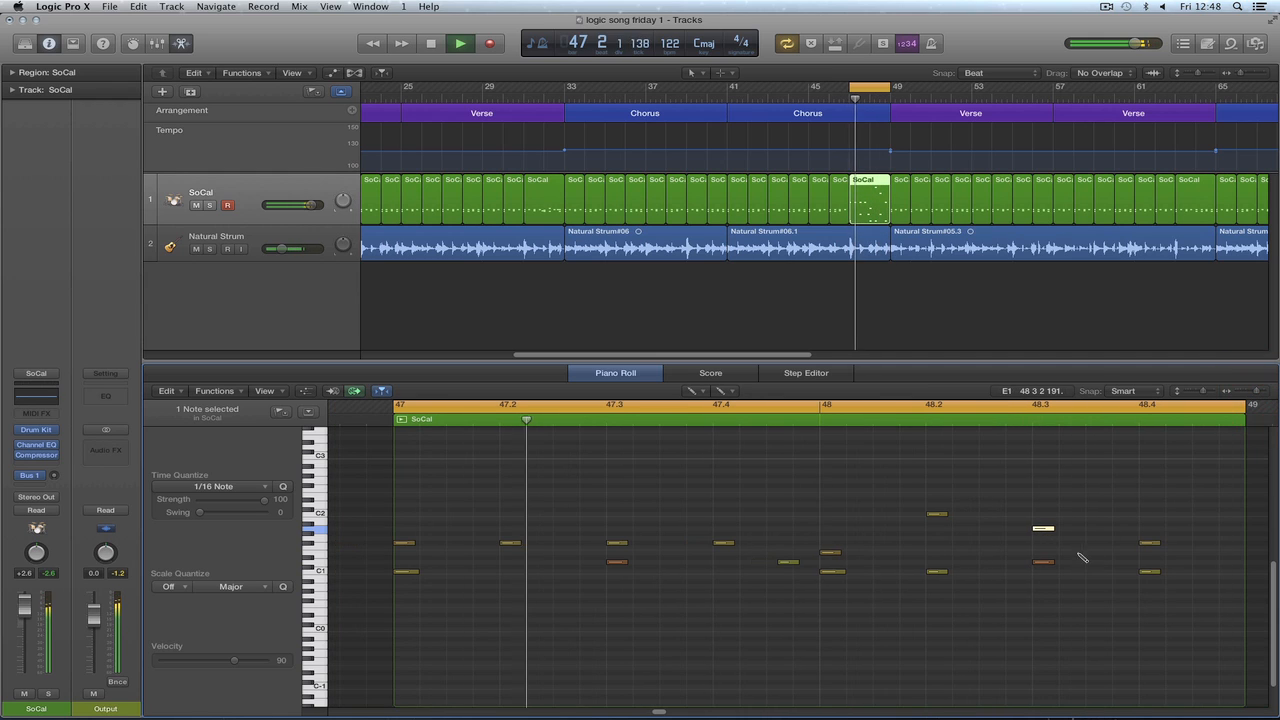
right_click(1048, 595)
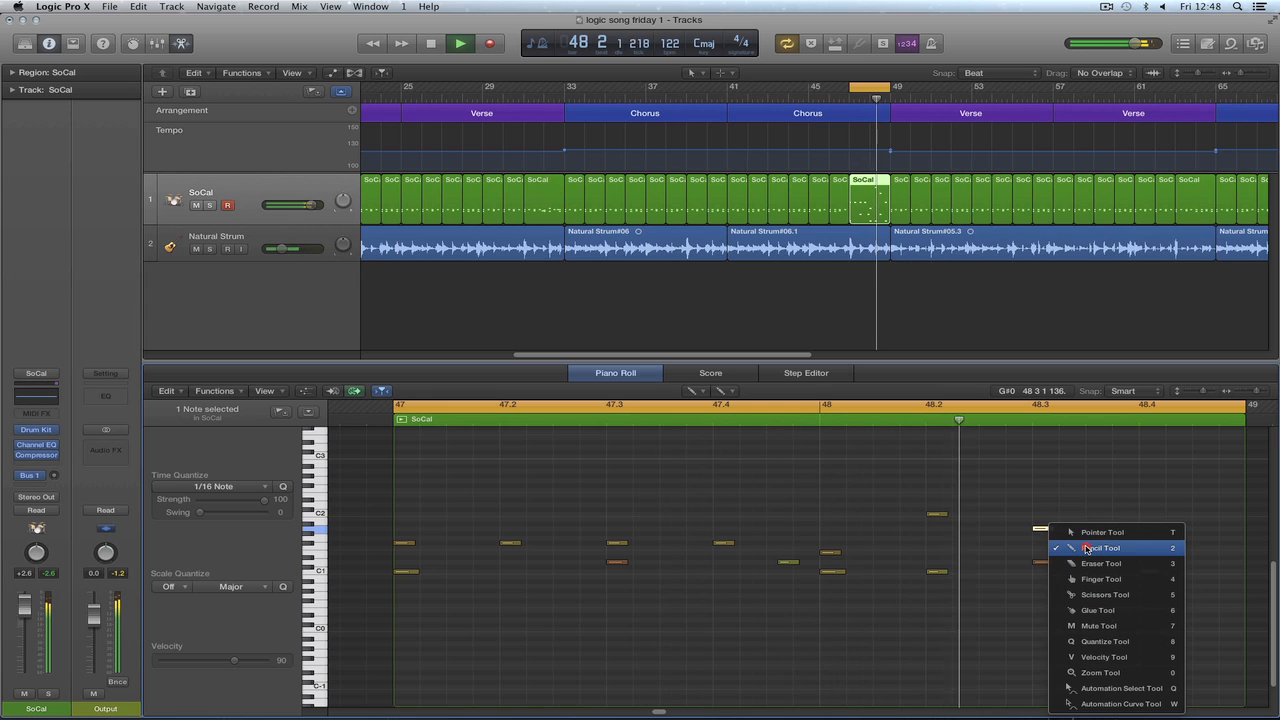
left_click(1083, 538)
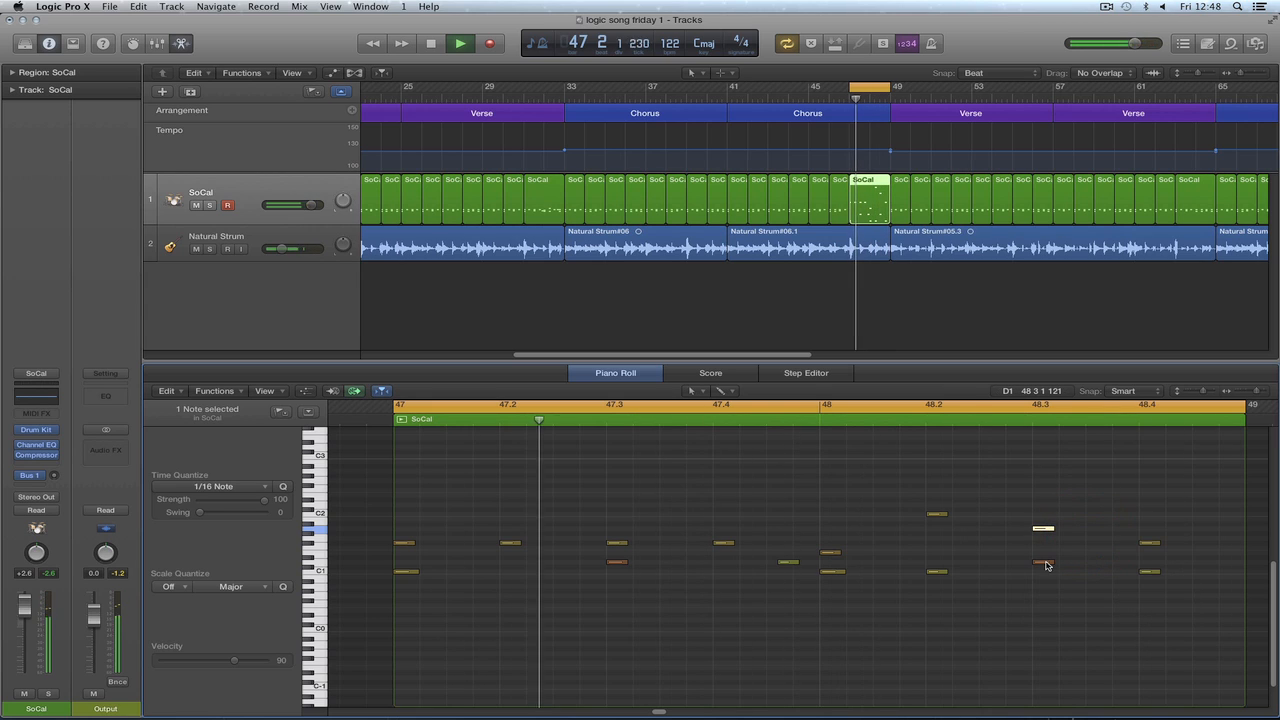
left_click(1049, 565)
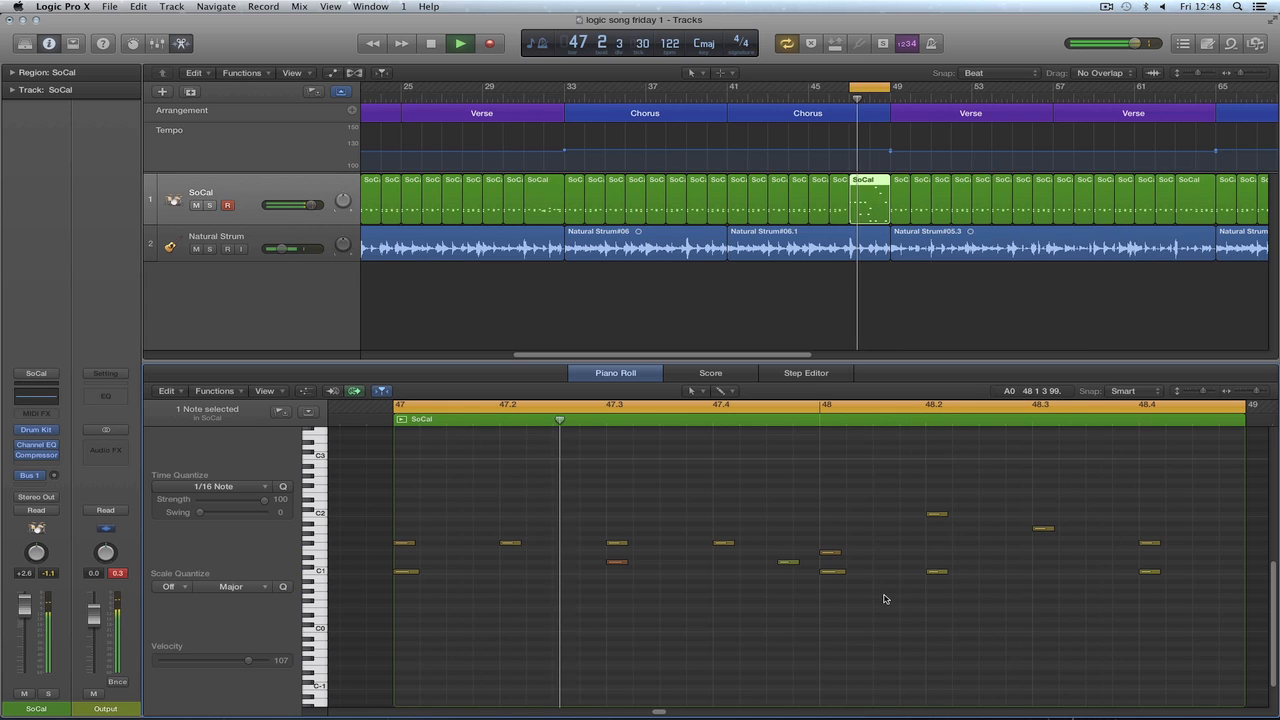
Pencil in a C2 note just before beat 2 of bar 48 and an A1 note between beats 3 and 4, auditioning each.
key("t")
left_click(912, 555)
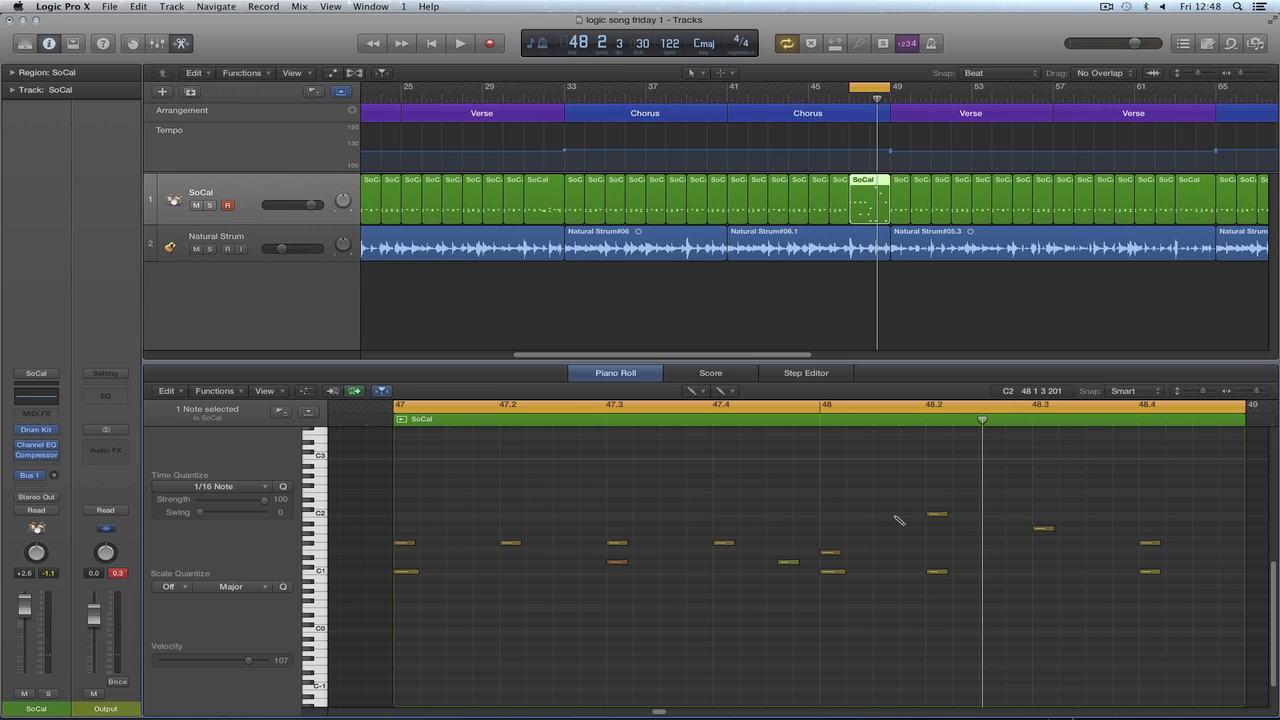
left_click_drag(884, 516, 878, 516)
key("space")
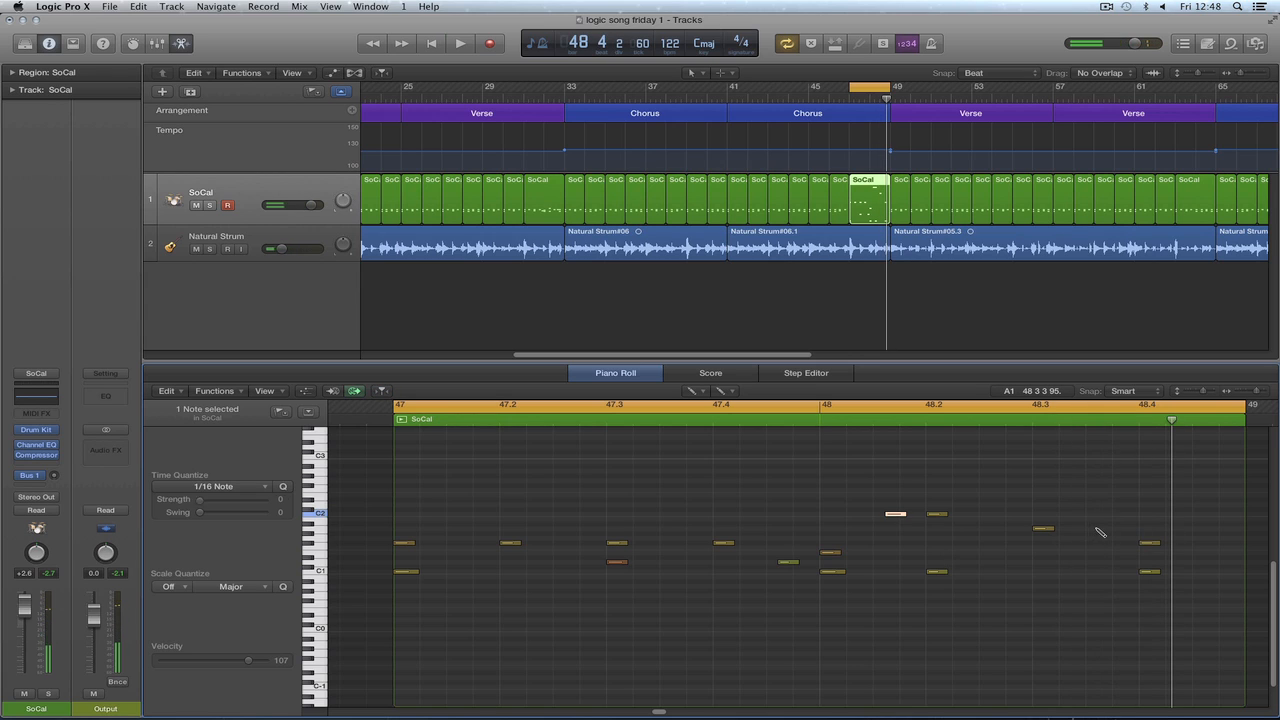
left_click_drag(1098, 530, 1104, 532)
key("space")
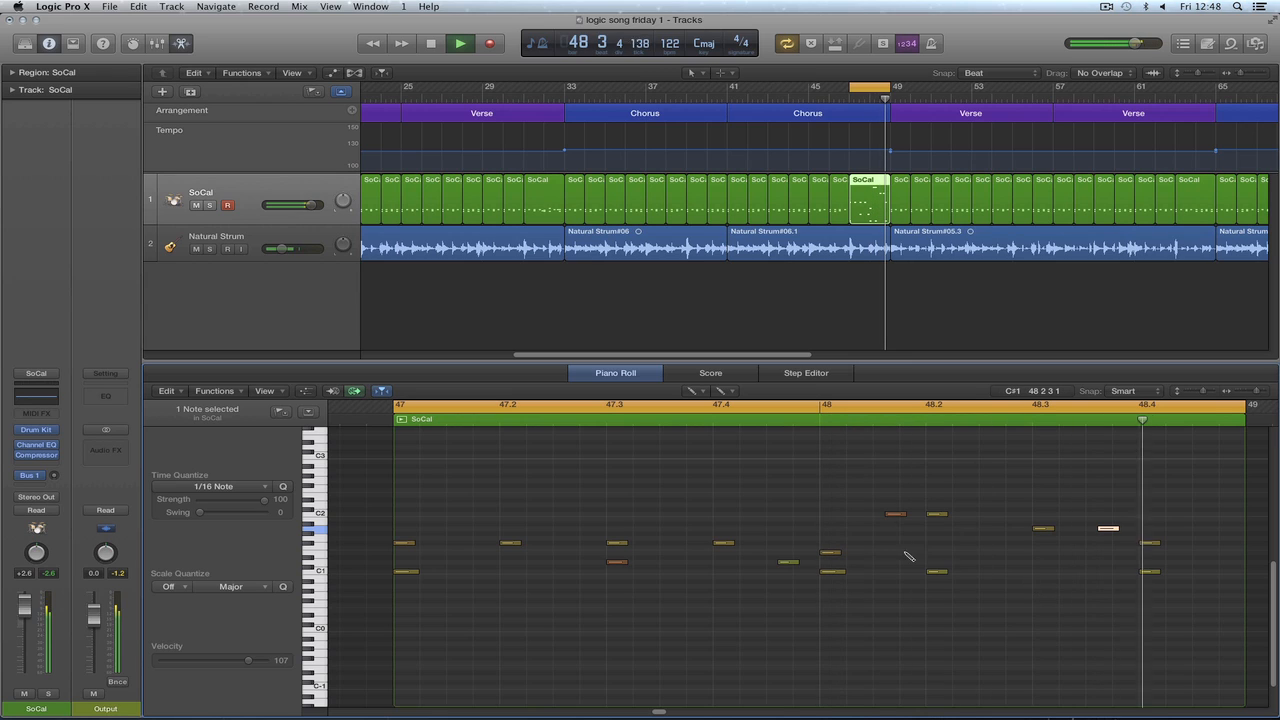
key("space")
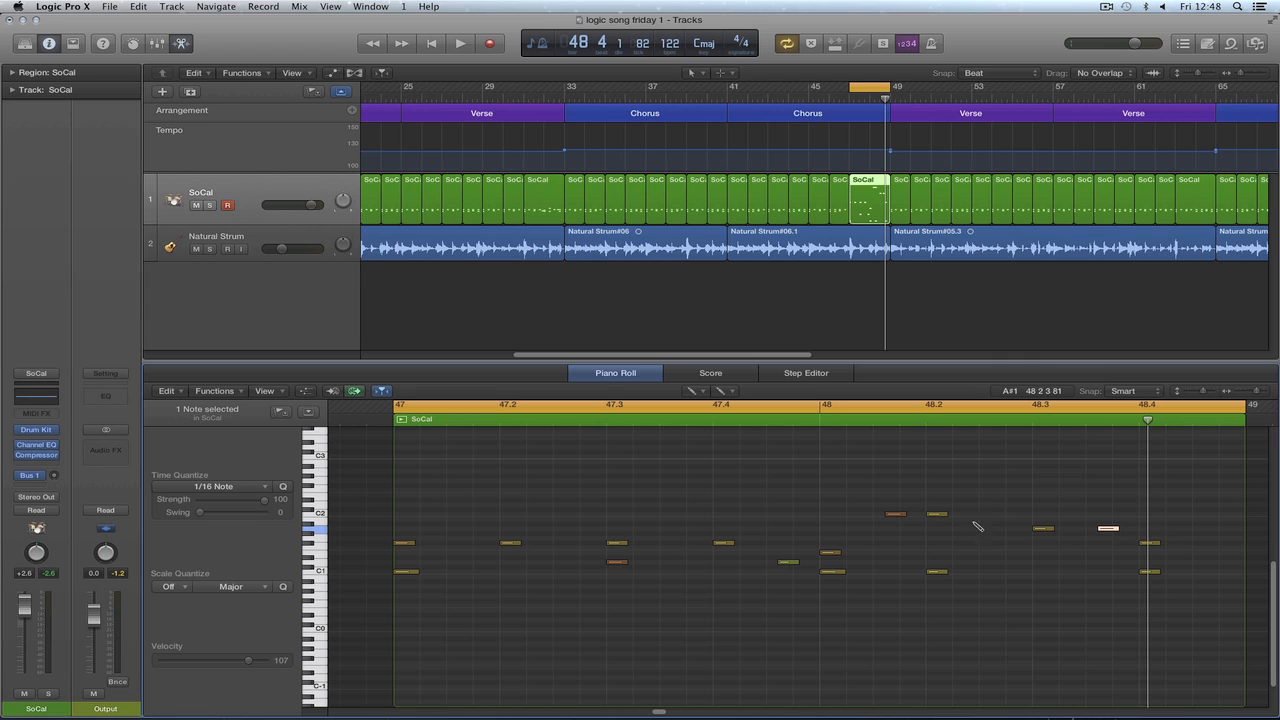
Lower the velocity of the added C2 note with the Velocity tool, set the added A1 note's velocity to 103, and play the fill.
key("t")
left_click(1082, 533)
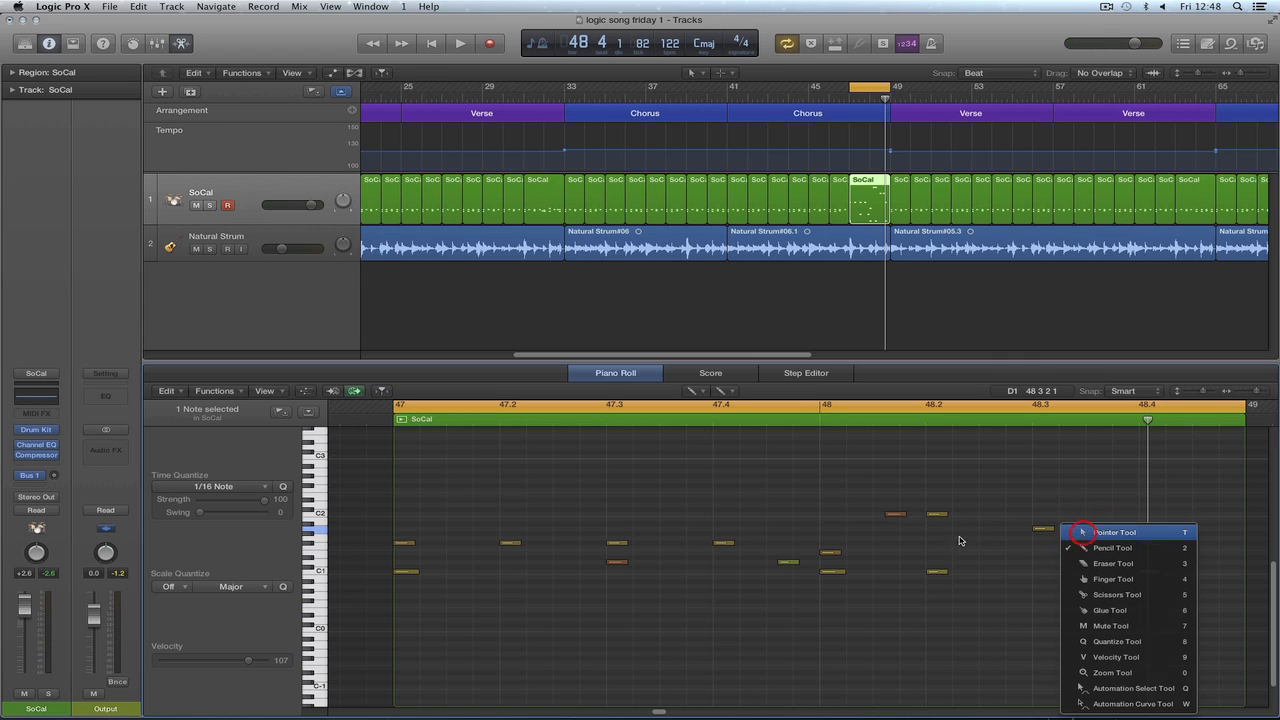
left_click(940, 543)
left_click(933, 515)
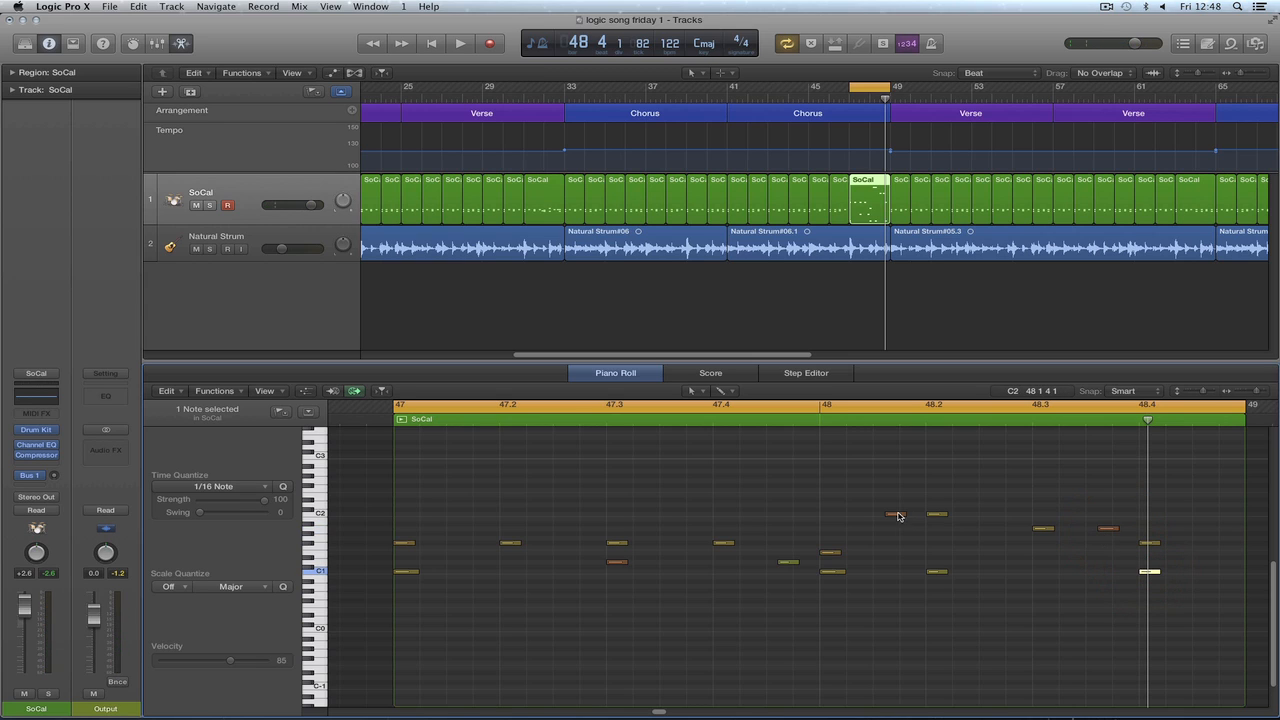
key("t")
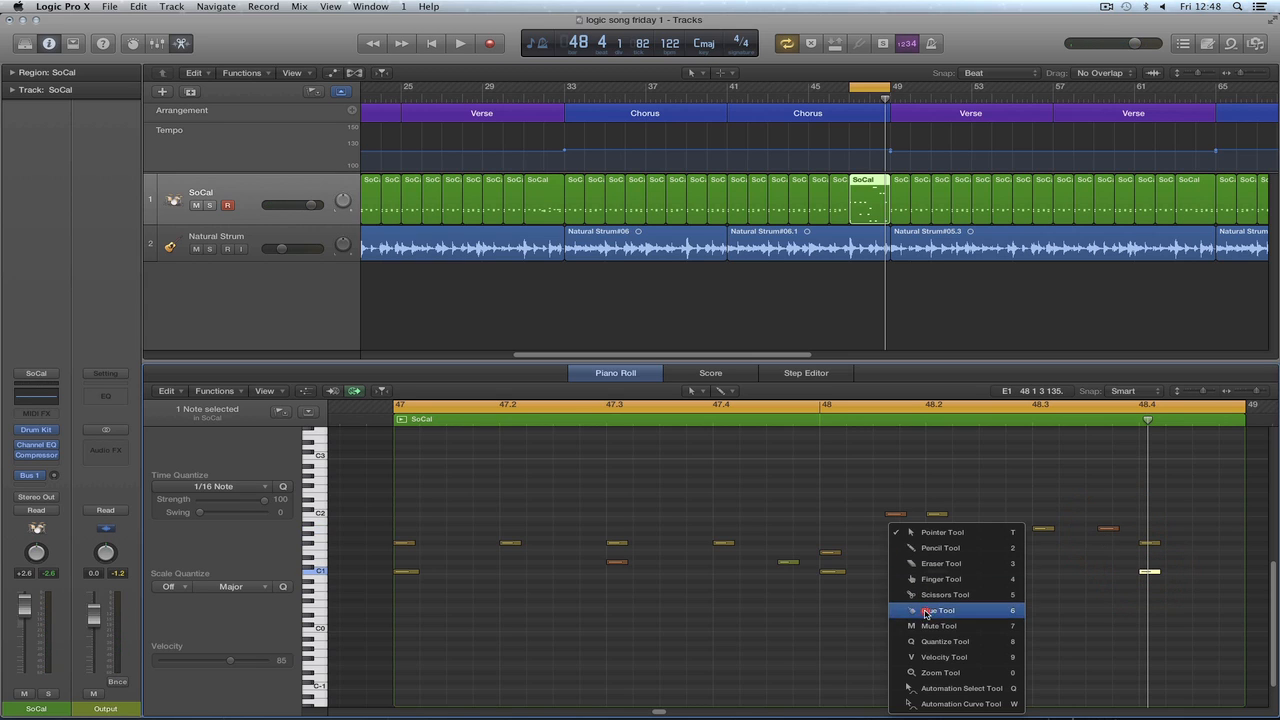
left_click(927, 654)
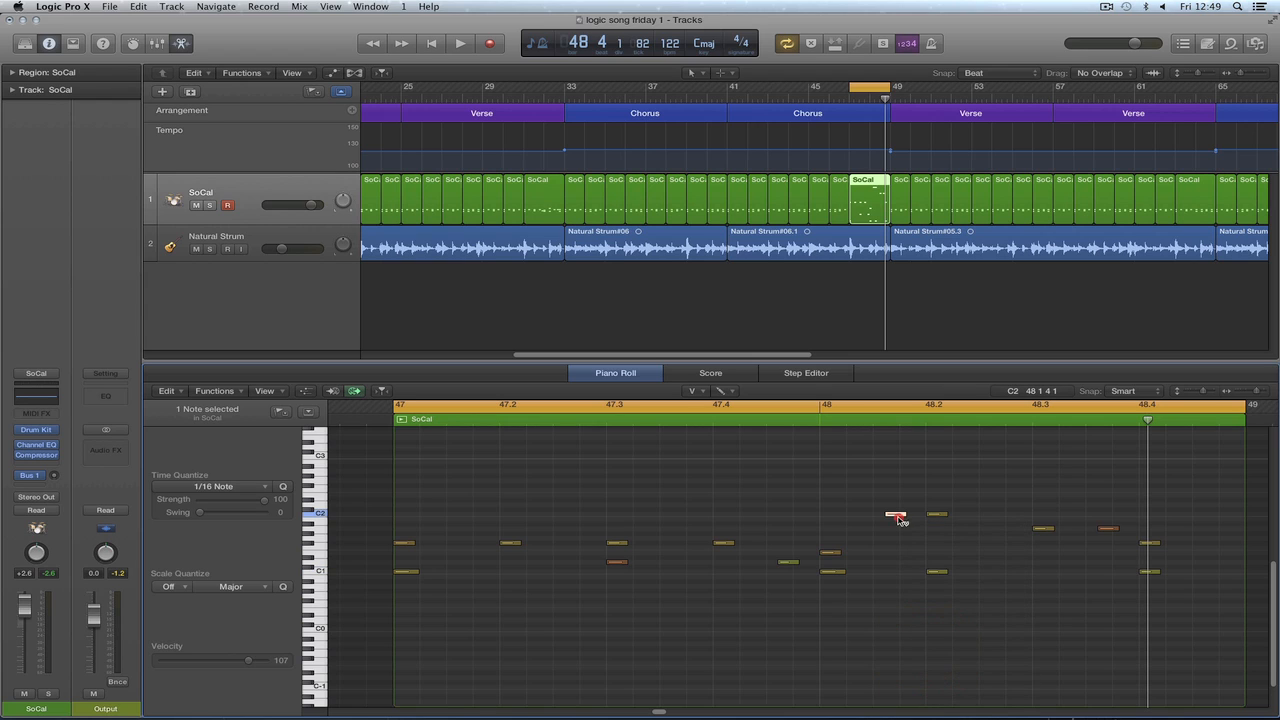
mouse_move(900, 519)
left_mouse_down()
mouse_move(898, 548)
mouse_move(899, 528)
left_mouse_up()
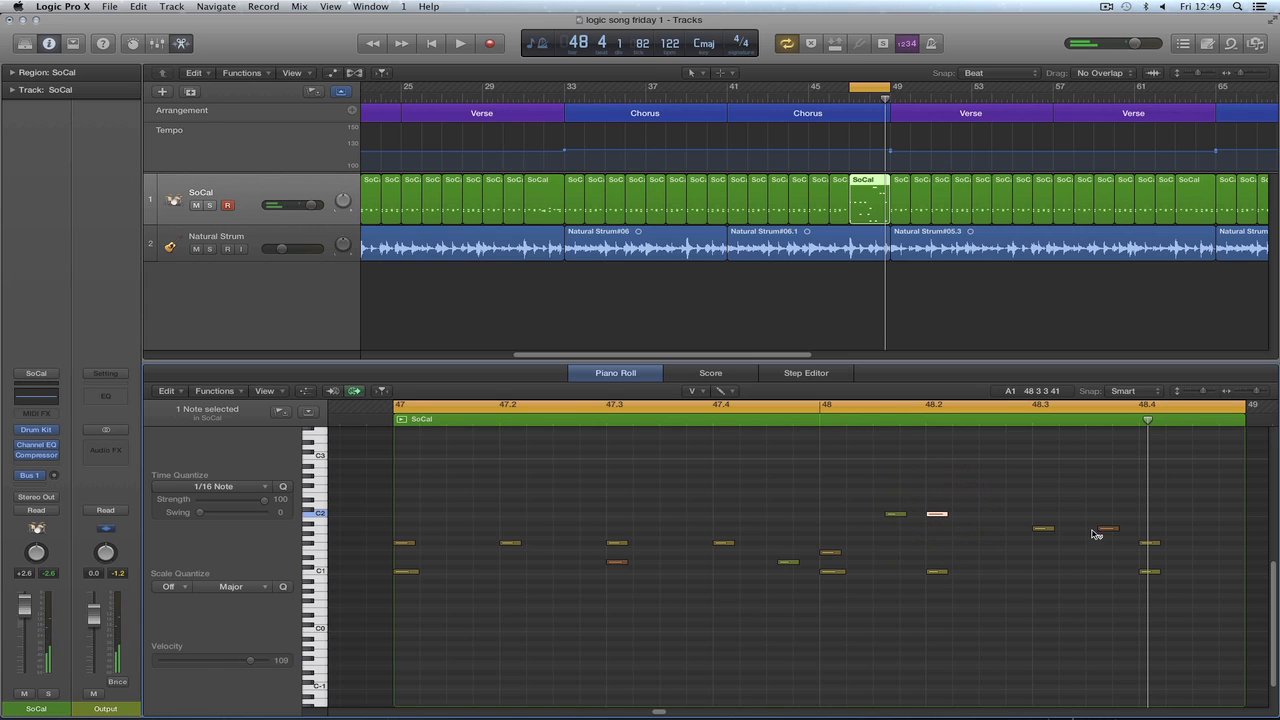
left_click_drag(1110, 534, 1109, 539)
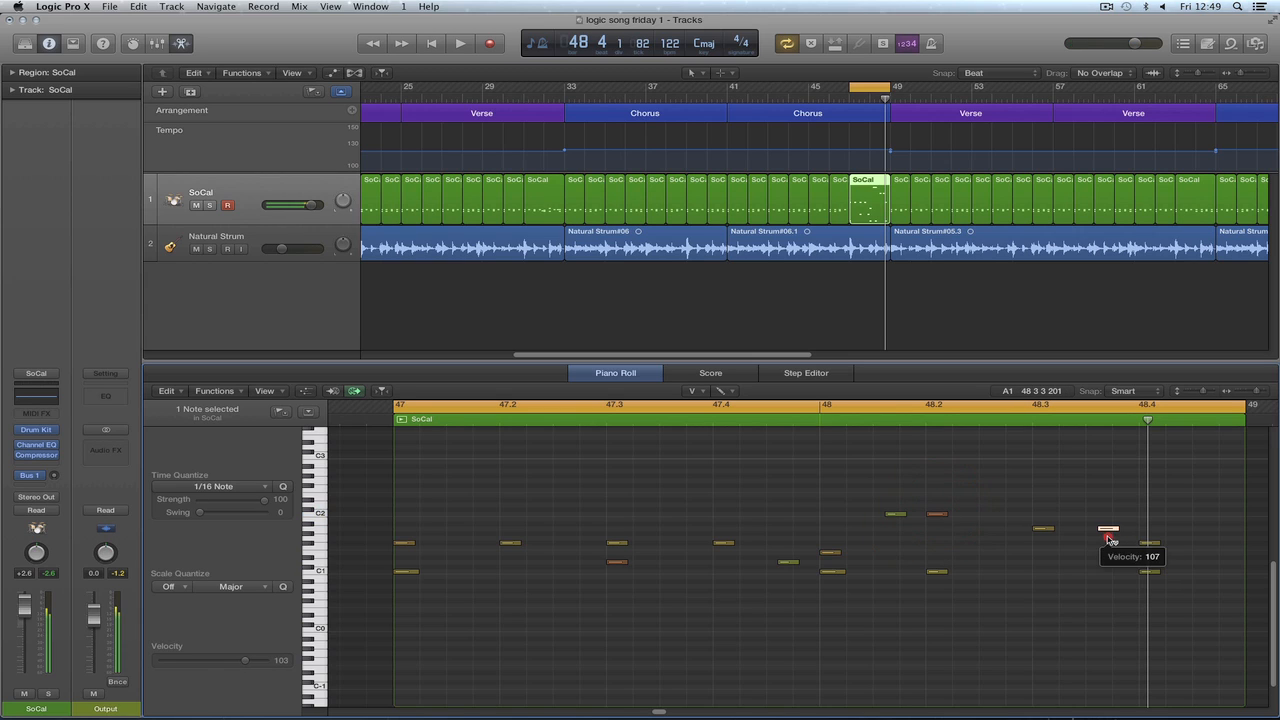
key("space")
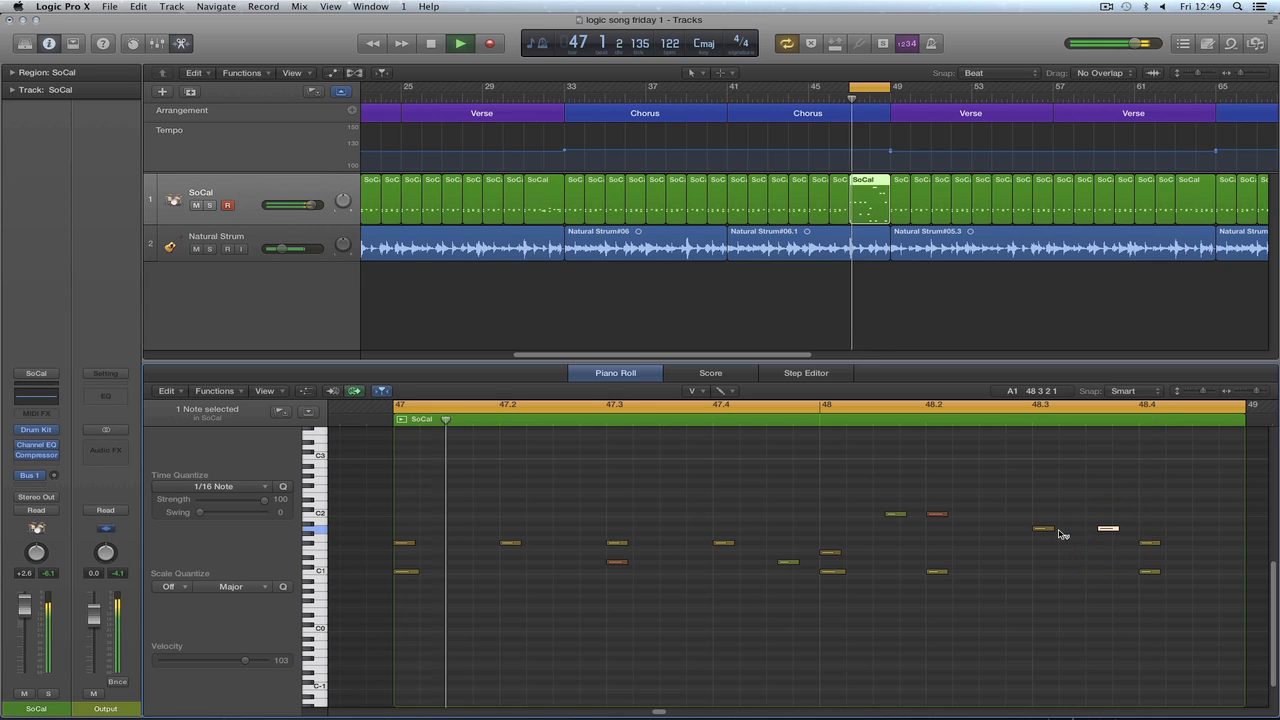
Set the velocity of the C2 note just before beat 2 of bar 48 to 73 while the fill plays.
left_click(995, 594)
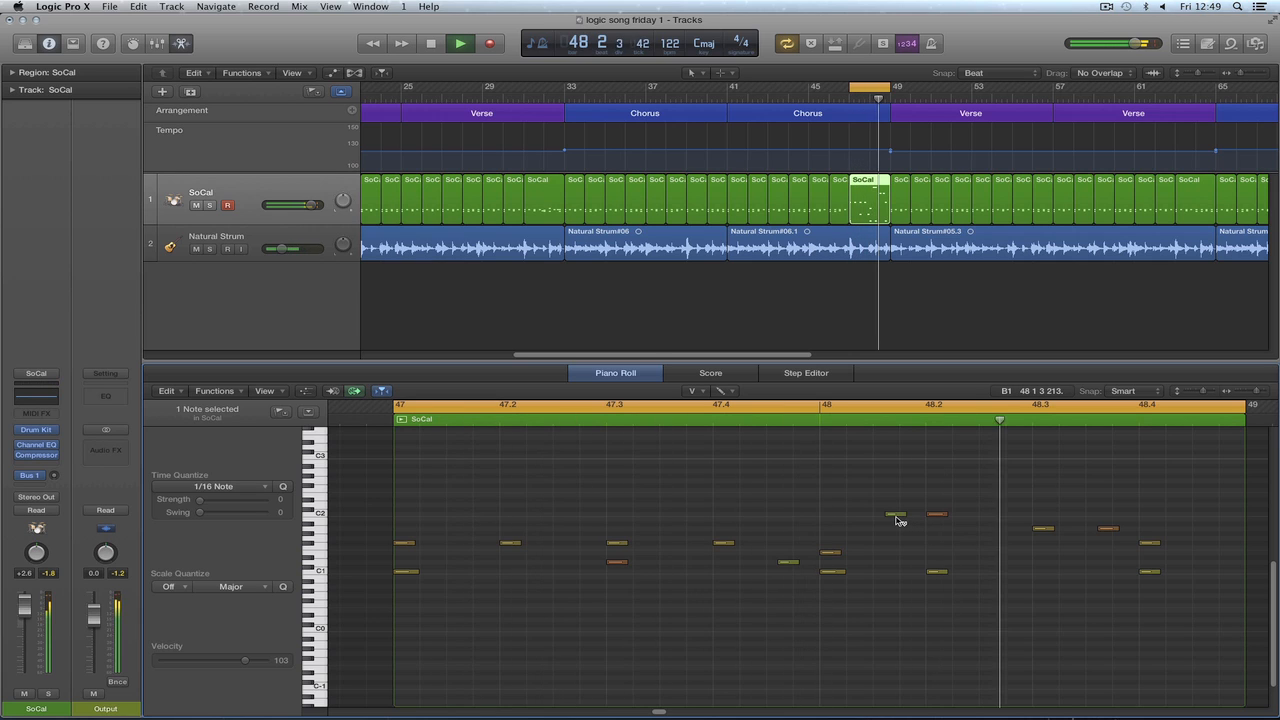
left_click_drag(896, 516, 896, 533)
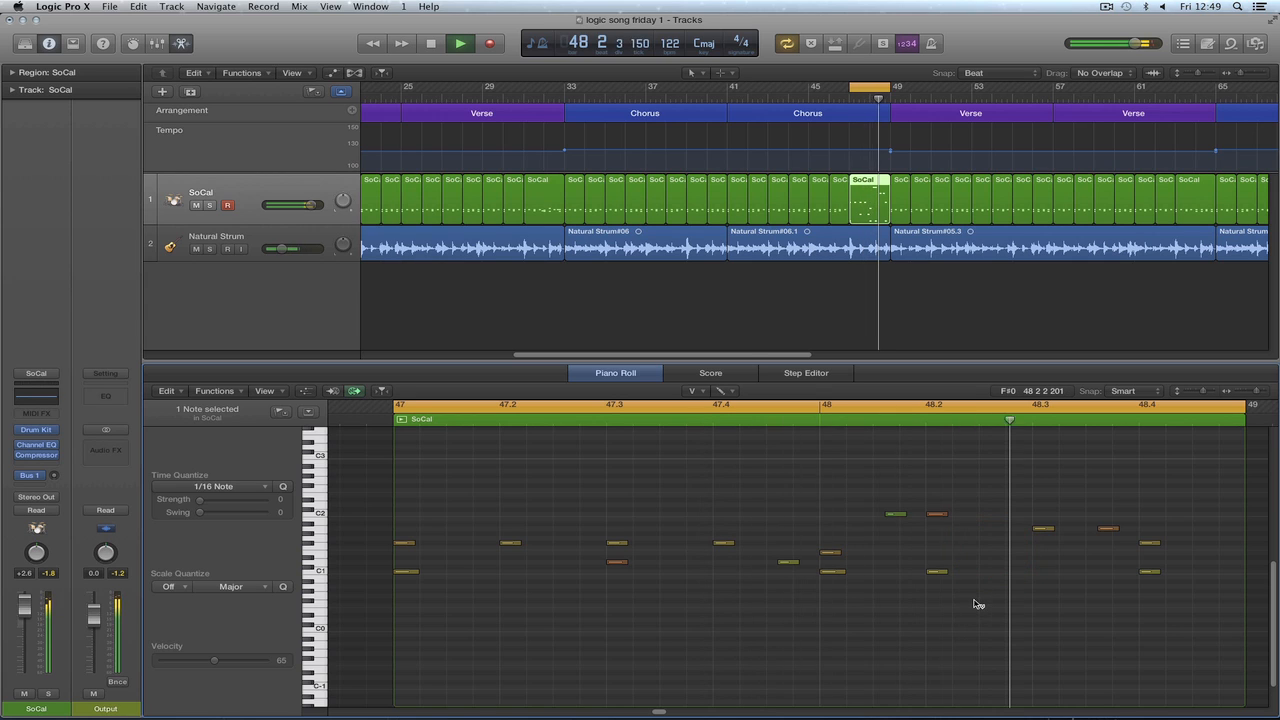
left_click(903, 514)
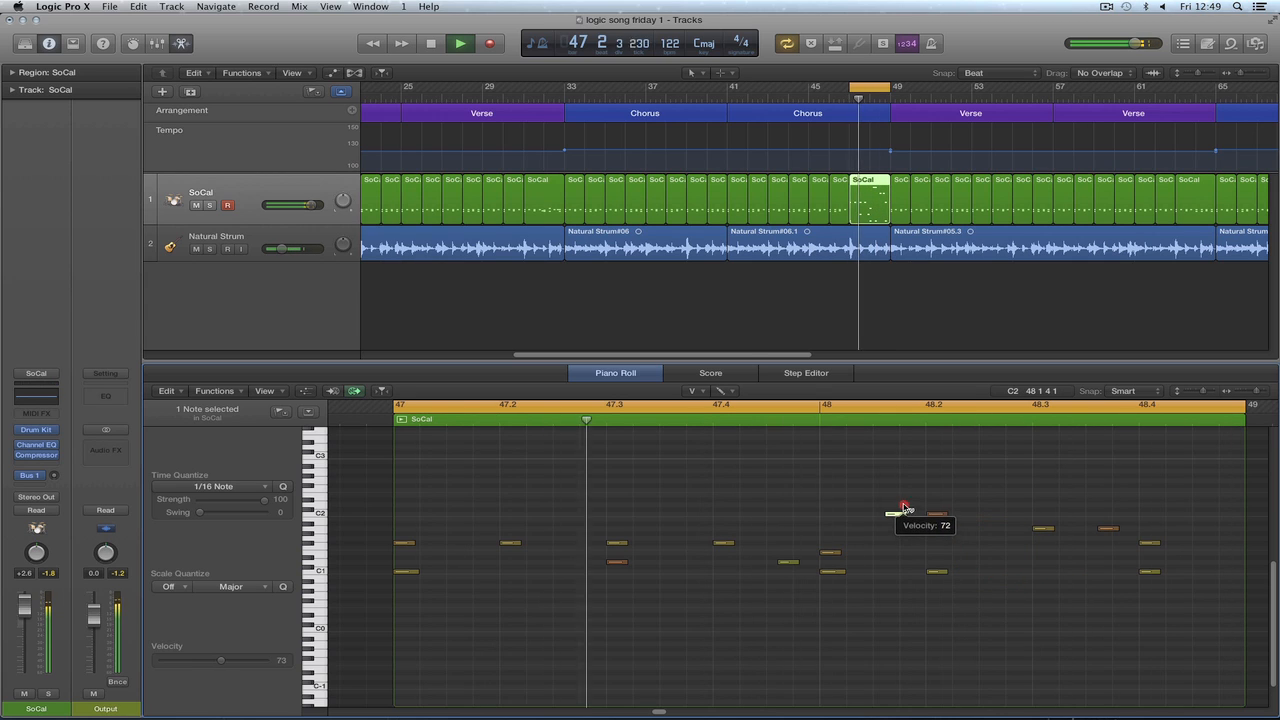
left_click(1082, 566)
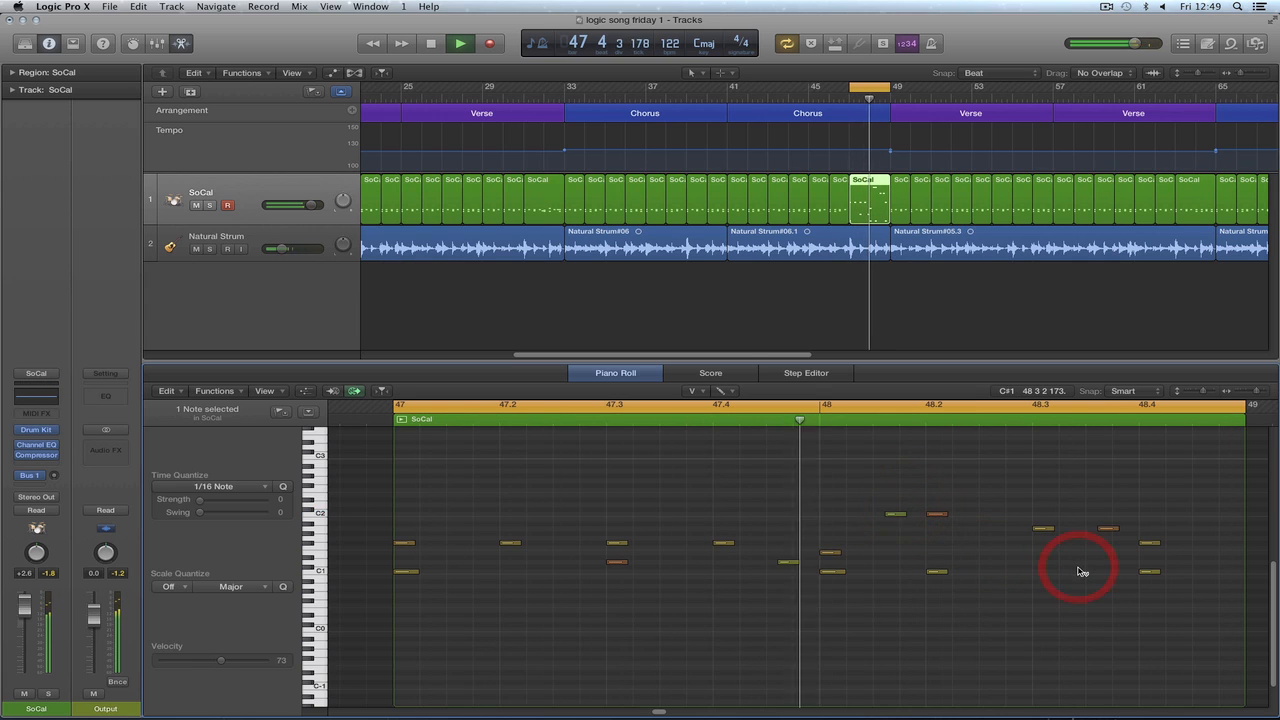
Set the velocity of the E1 note on beat 1 of bar 48 to 100 and of the D1 note just before it to 59.
left_click(831, 552)
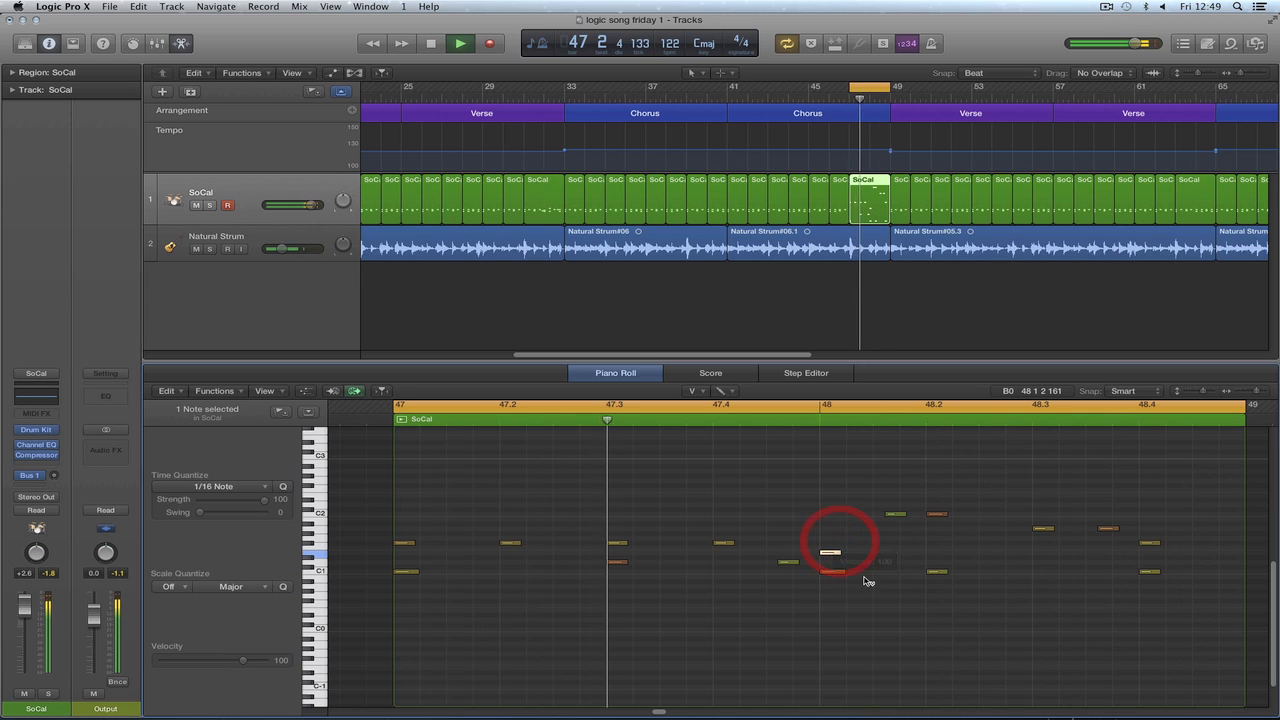
left_click(790, 563)
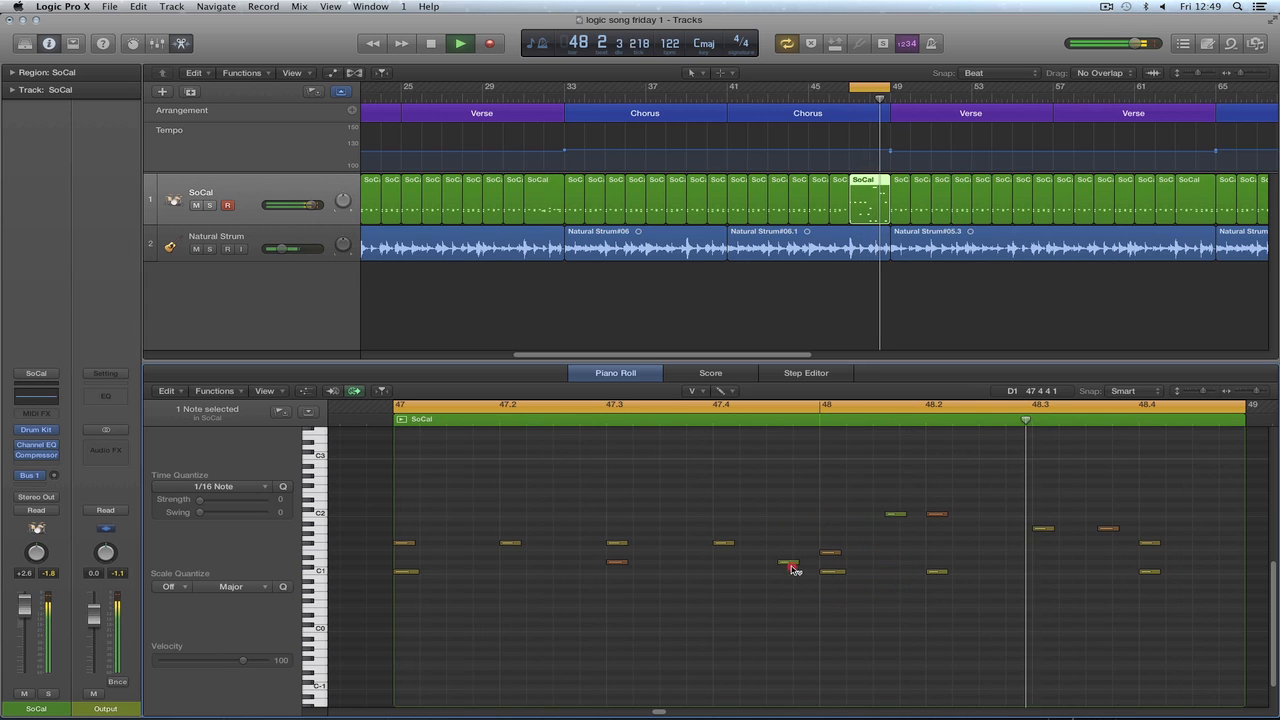
left_click_drag(792, 568, 791, 588)
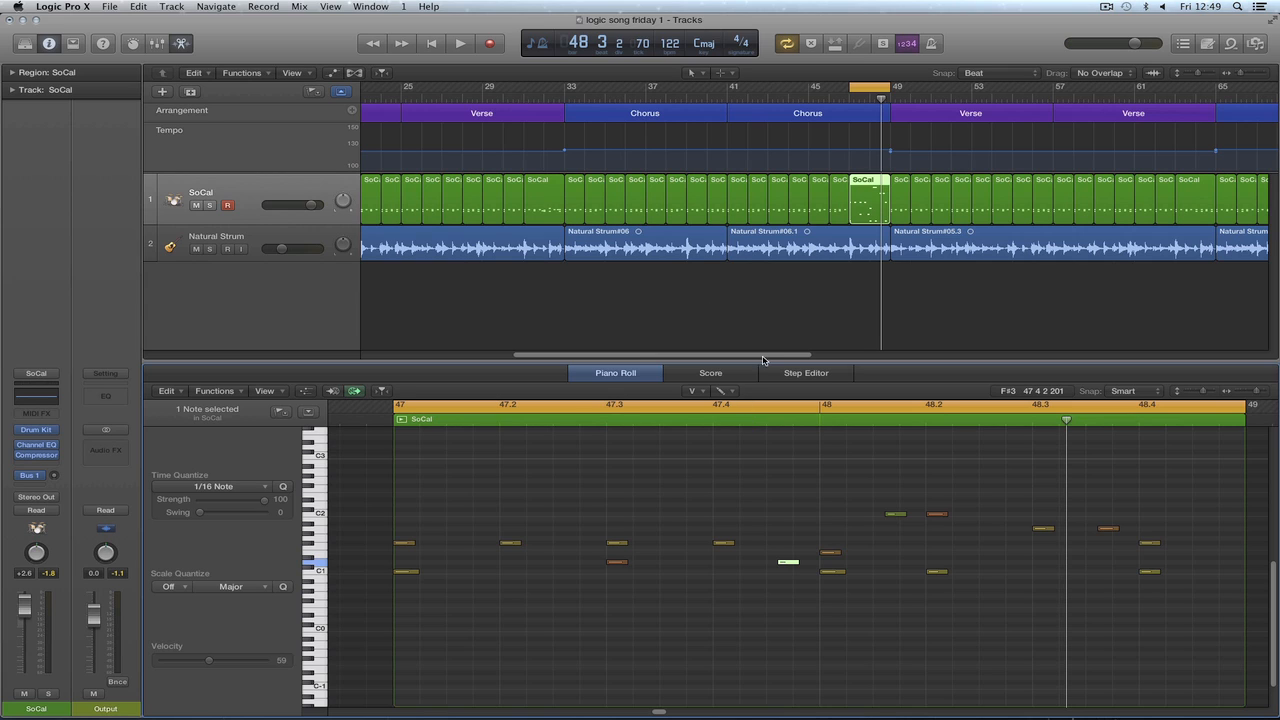
Delete the two-bar drum region at bars 63–65 that ends the Verse following the edited Chorus.
key("t")
left_click(780, 489)
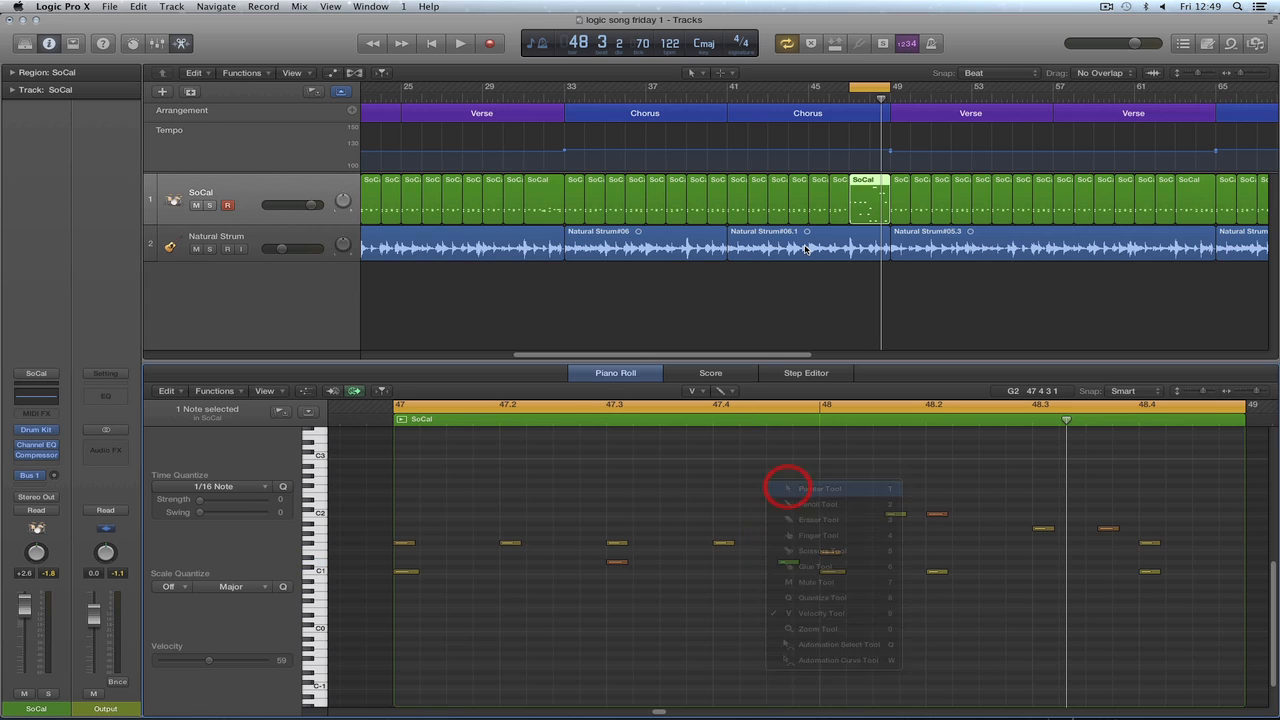
left_click_drag(700, 360, 771, 353)
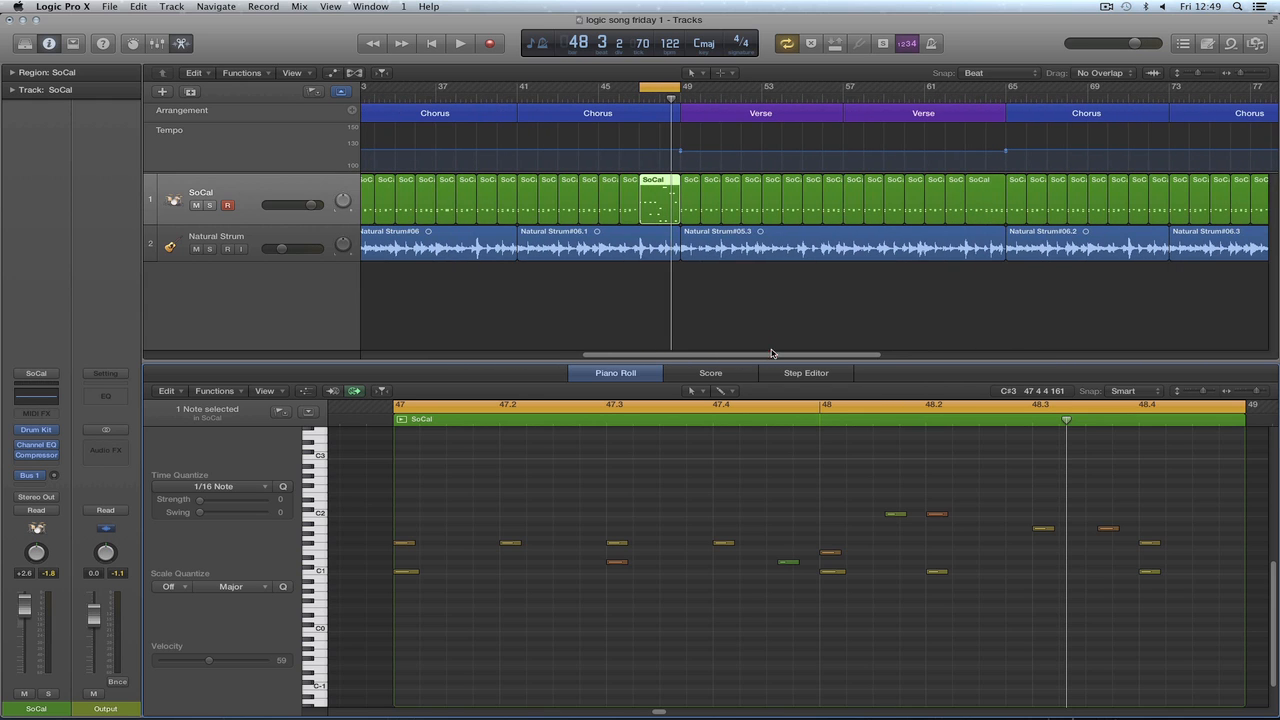
left_click(975, 182)
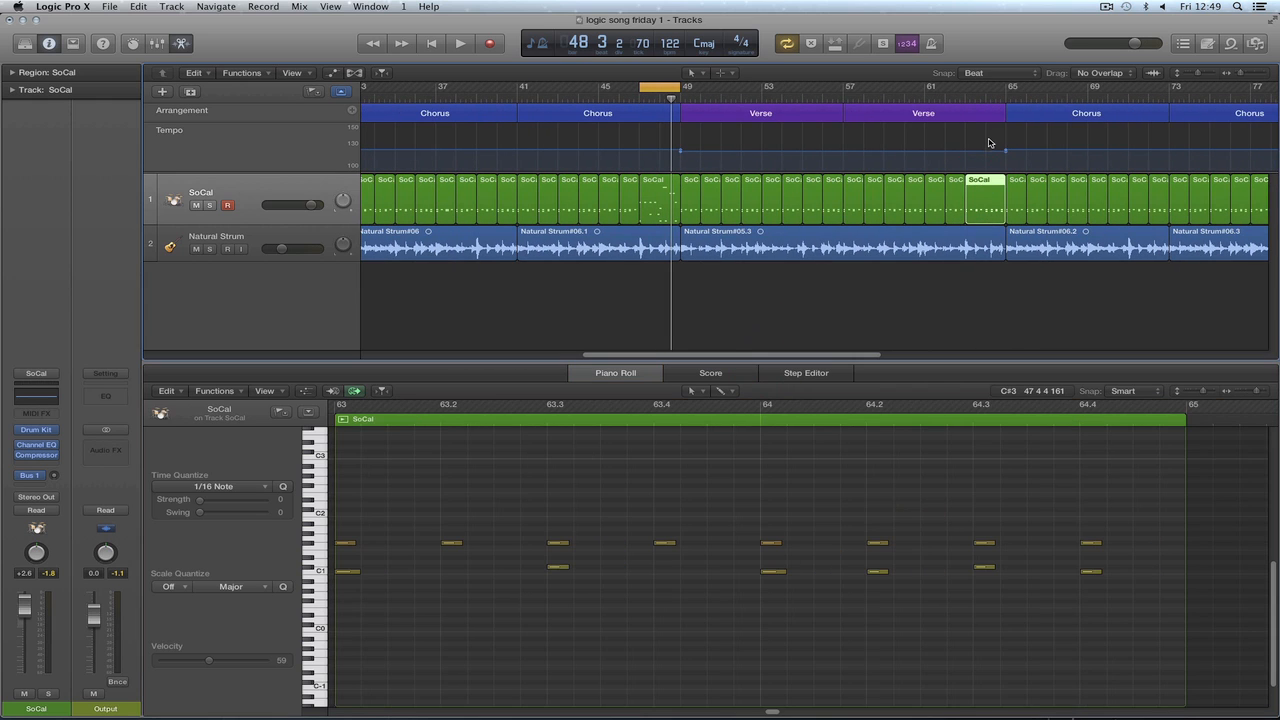
left_click_drag(807, 357, 747, 358)
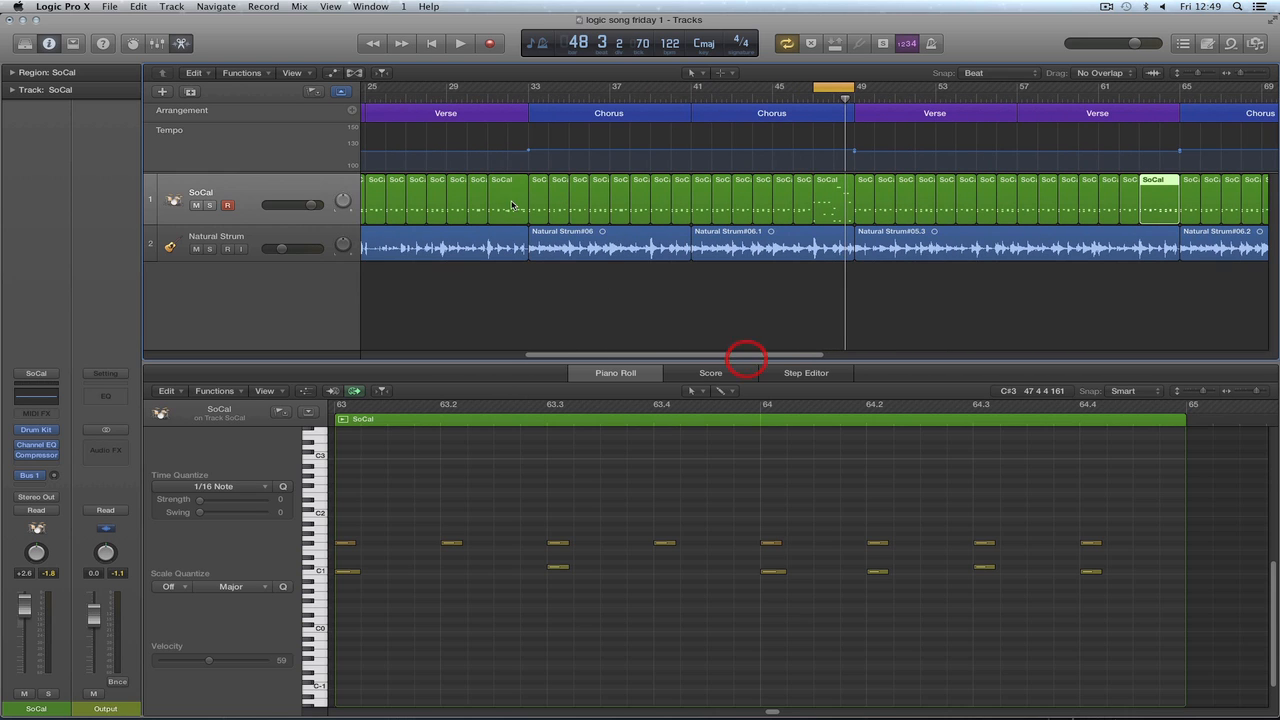
left_click(504, 193)
left_click(1155, 194)
key("Delete")
Copy the drum fill region from bars 31–33 to bars 63–65, move the cycle range there, and play it.
left_click(501, 197)
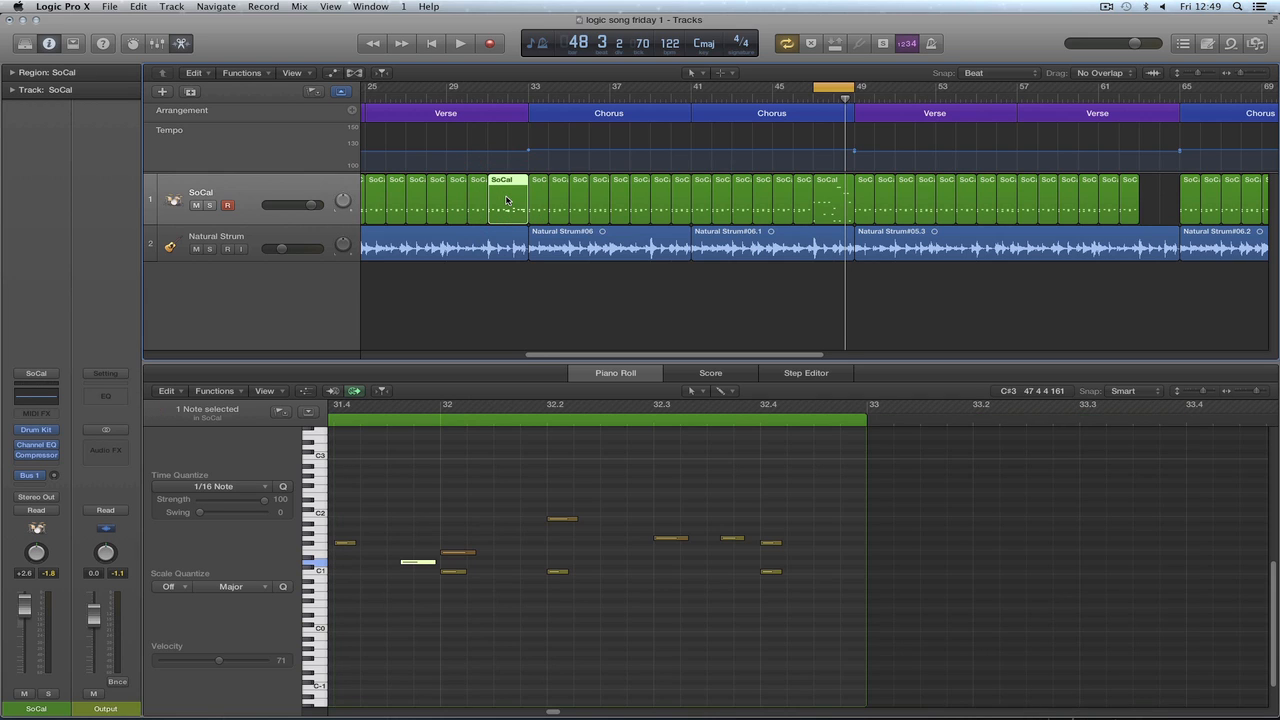
left_click_drag(504, 182, 1155, 205)
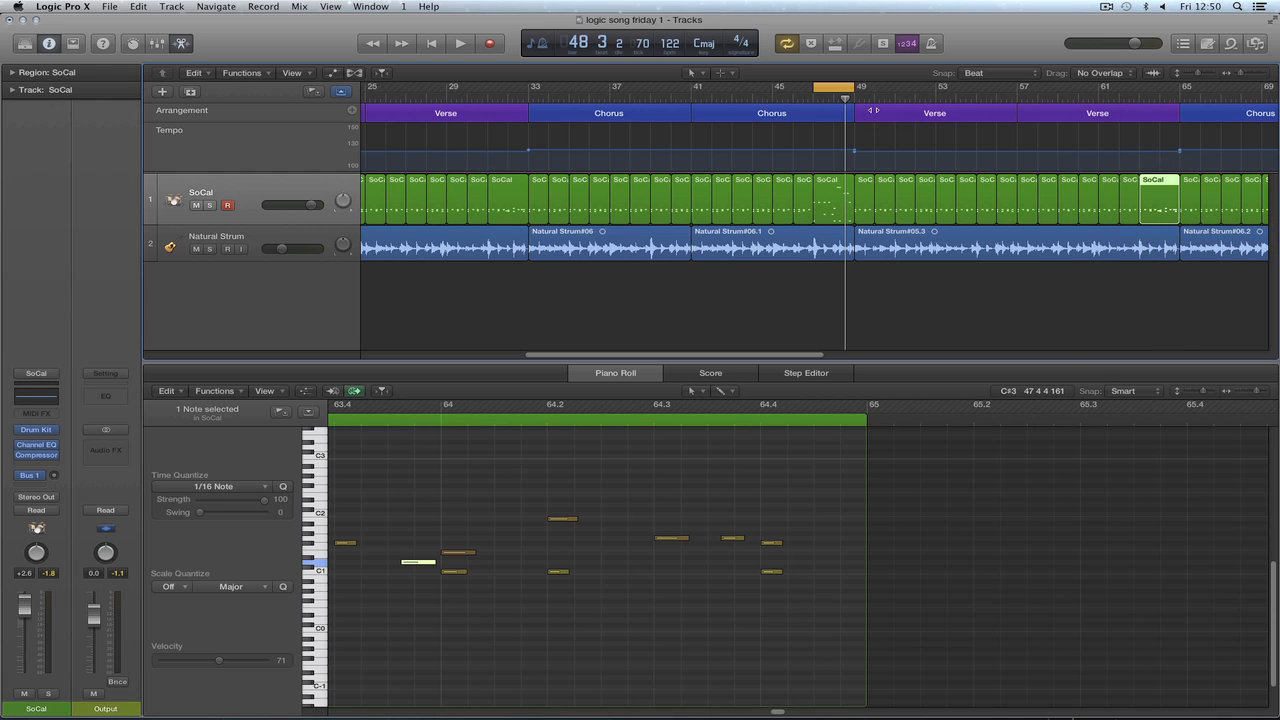
left_click_drag(949, 95, 1158, 100)
key("space")
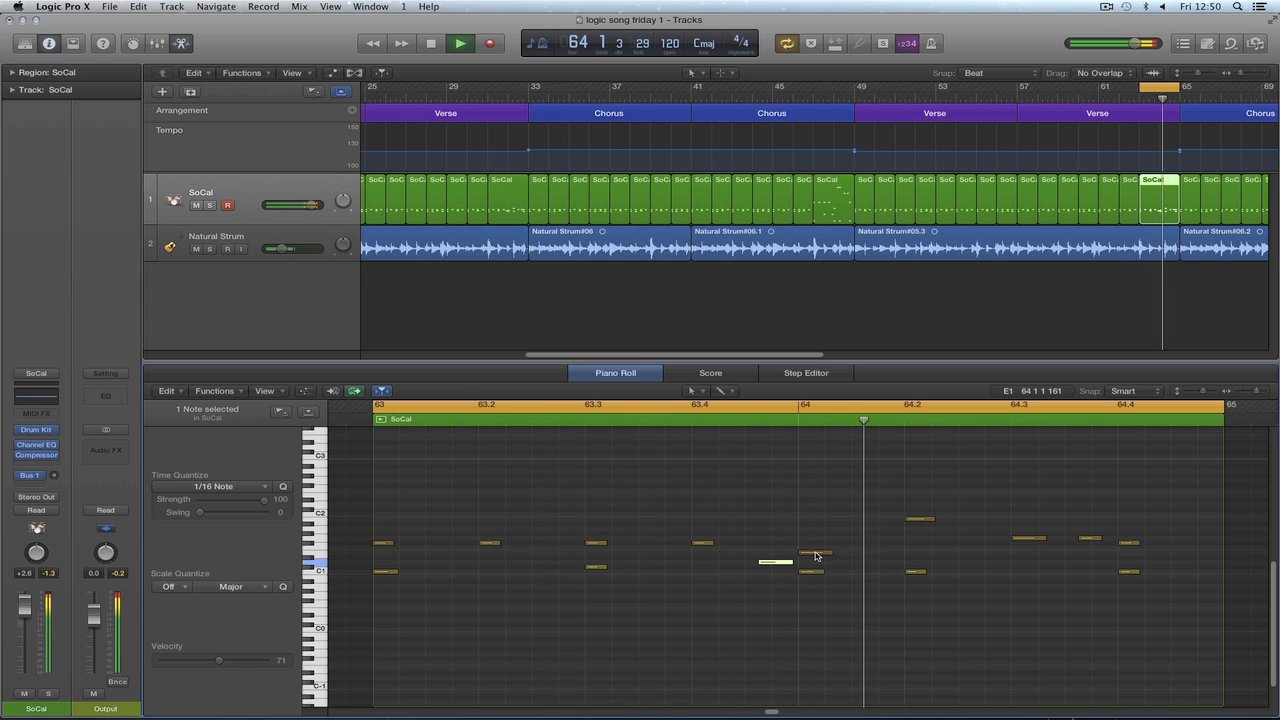
Move the E1 note on beat 1 of bar 64 down to D1, and pencil in another D1 note halfway to beat 2.
left_click_drag(816, 556, 816, 562)
left_click(858, 593)
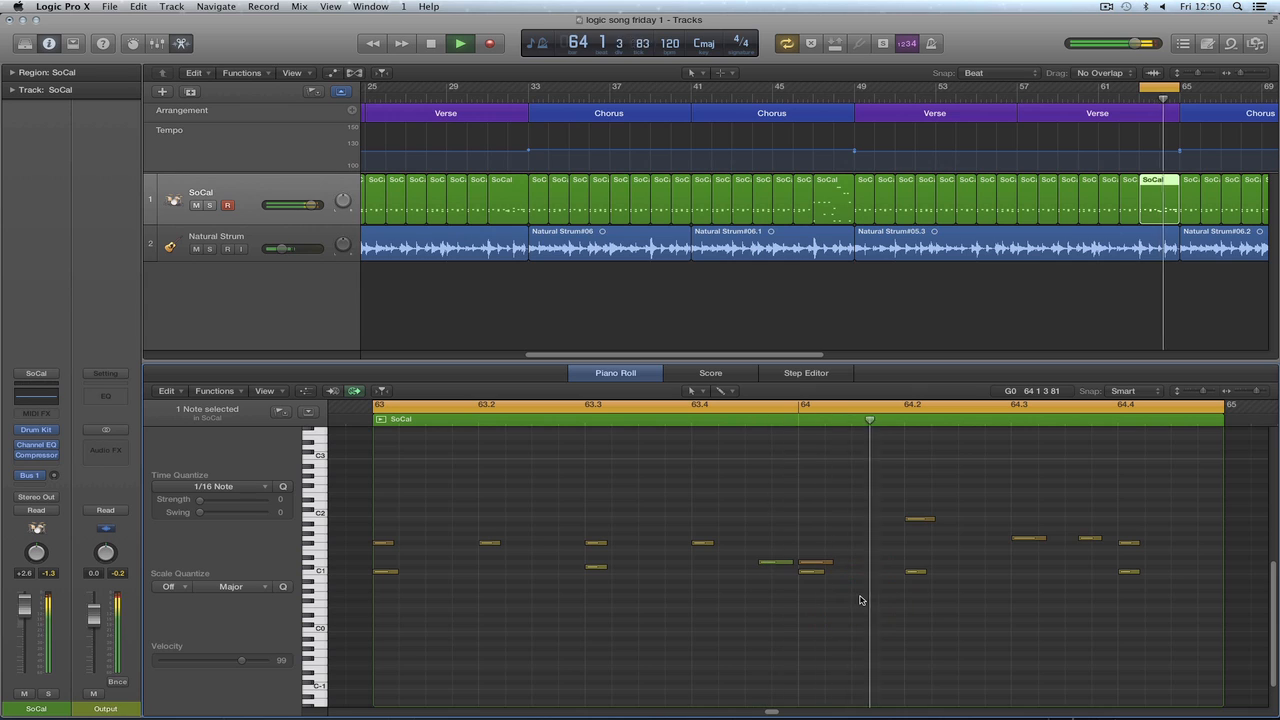
key("t")
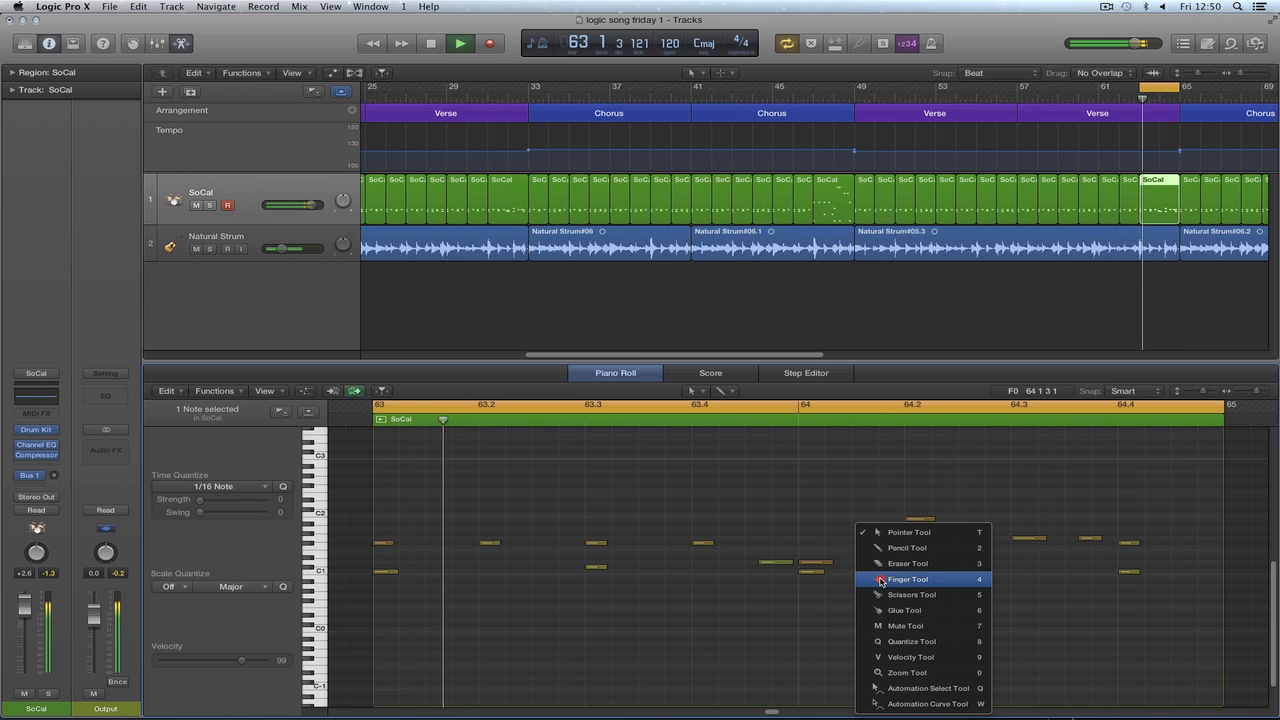
left_click(880, 549)
left_click(869, 562)
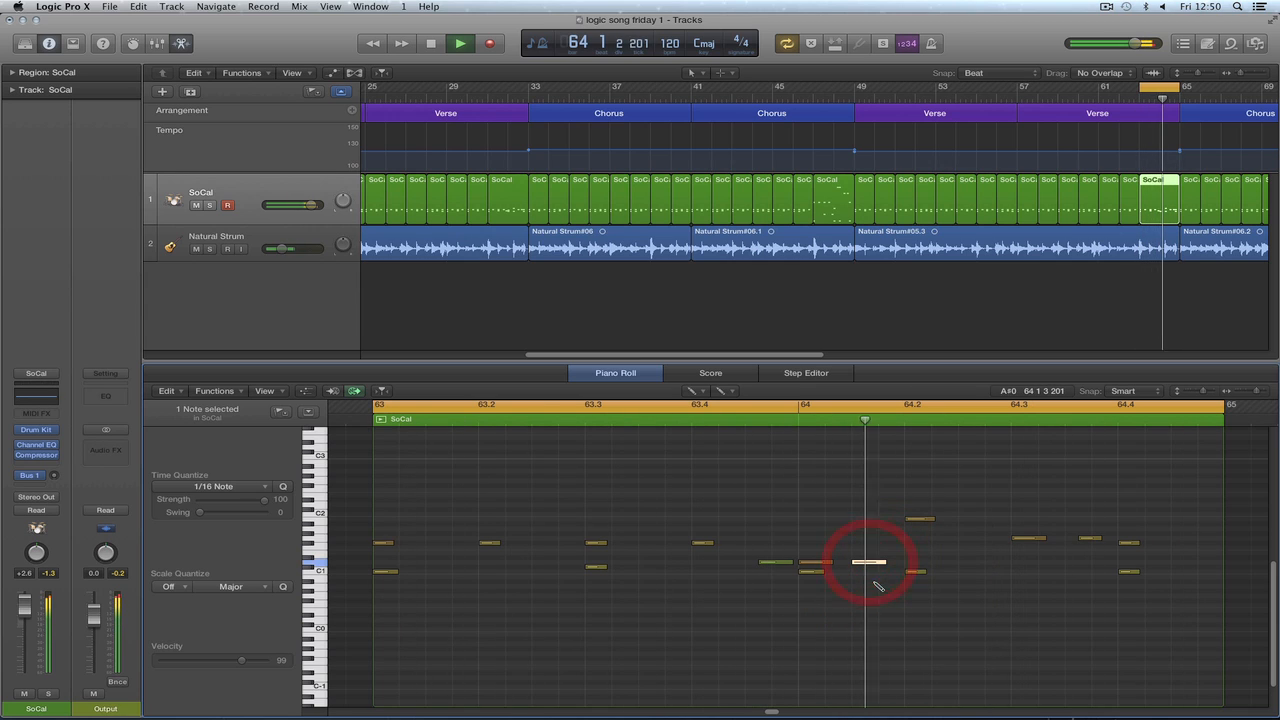
Set the velocity of the D1 note just before beat 2 of bar 64 to 63, and stop playback.
key("t")
left_click(886, 532)
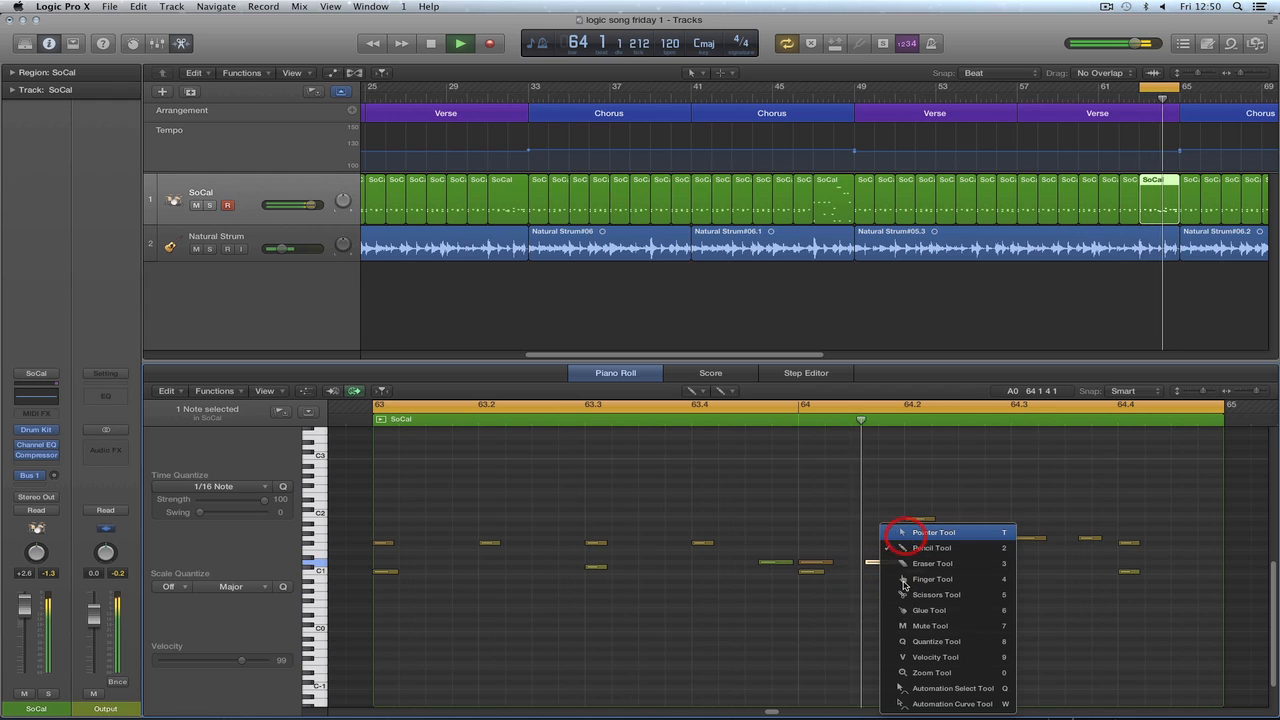
left_click(900, 594)
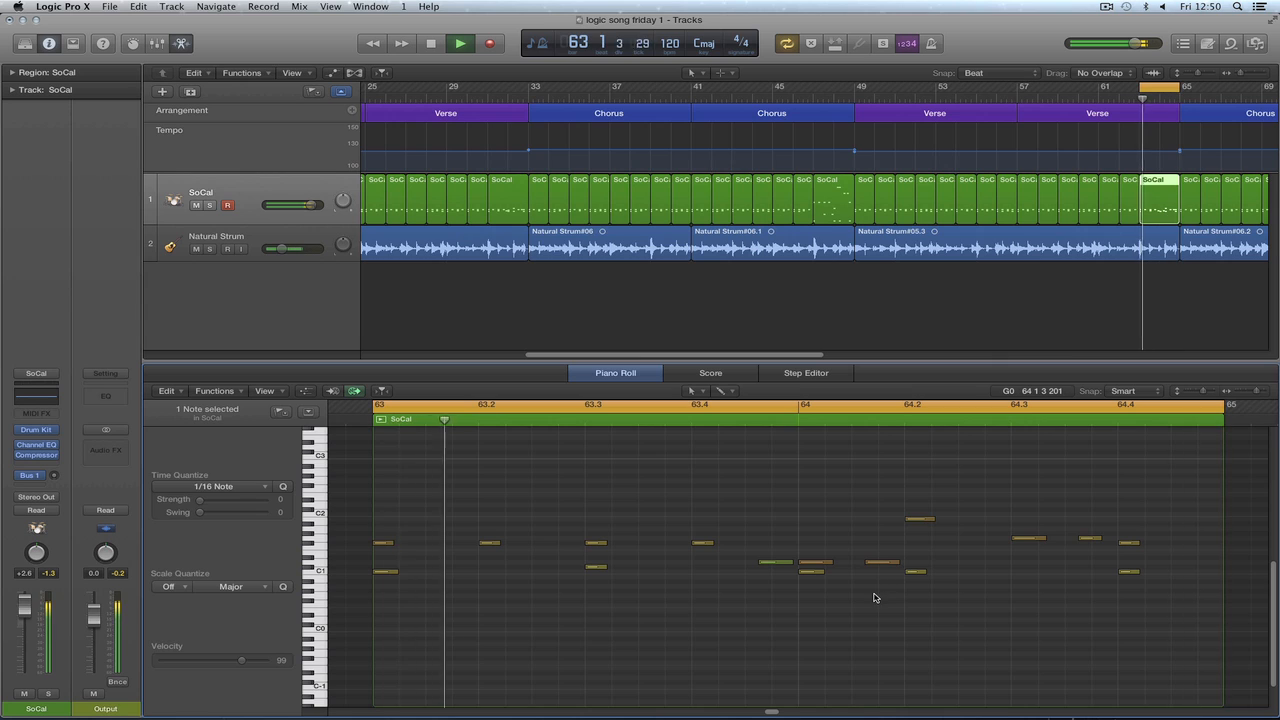
key("t")
left_click(910, 657)
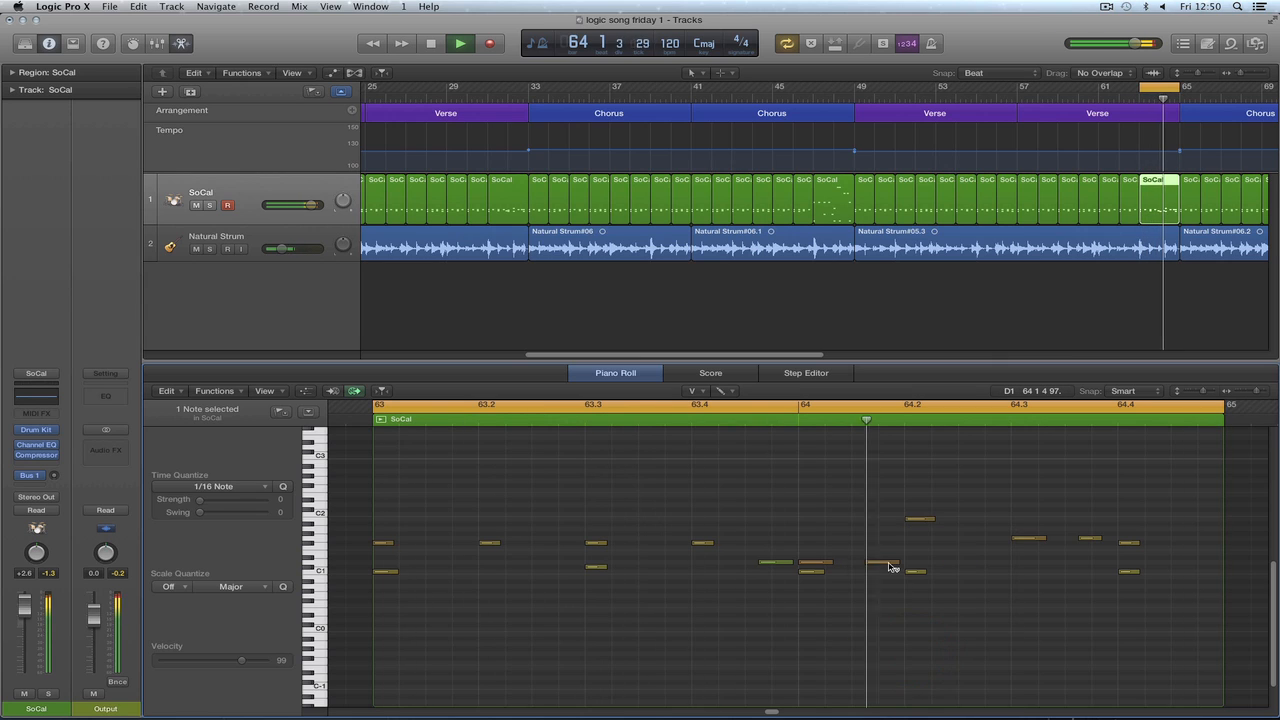
left_click_drag(884, 562, 894, 612)
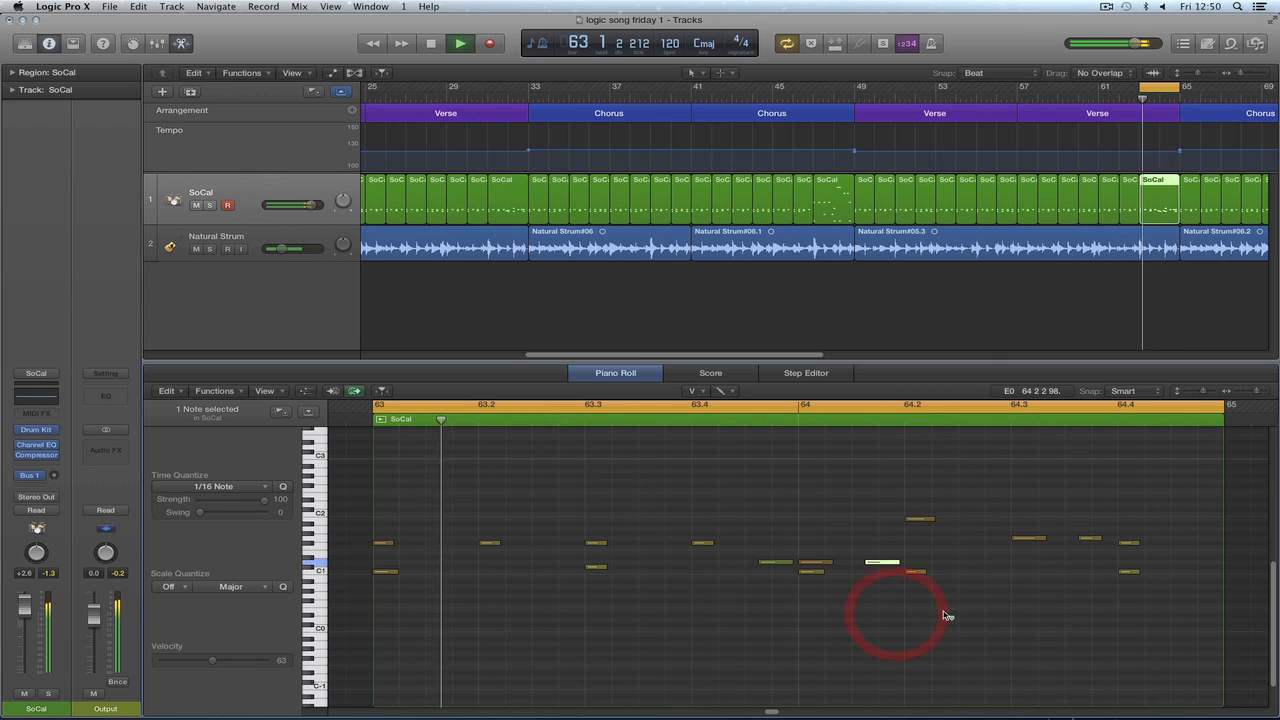
left_click(943, 606)
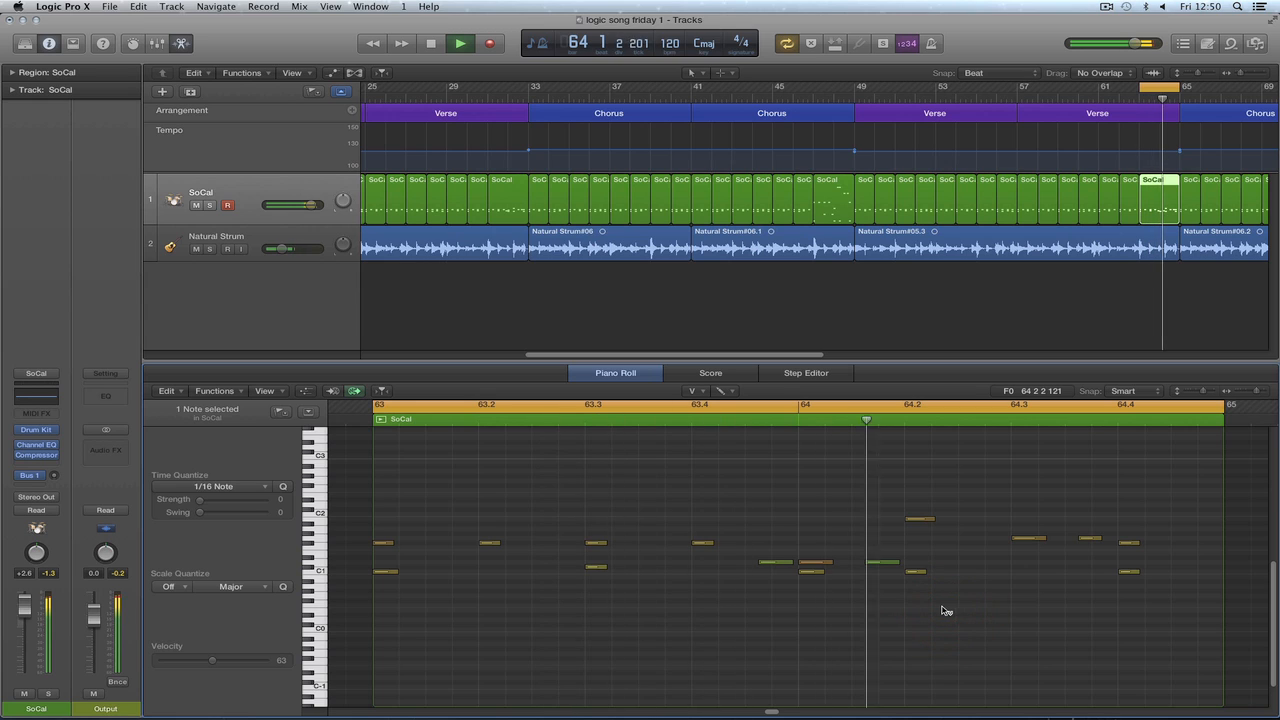
key("space")
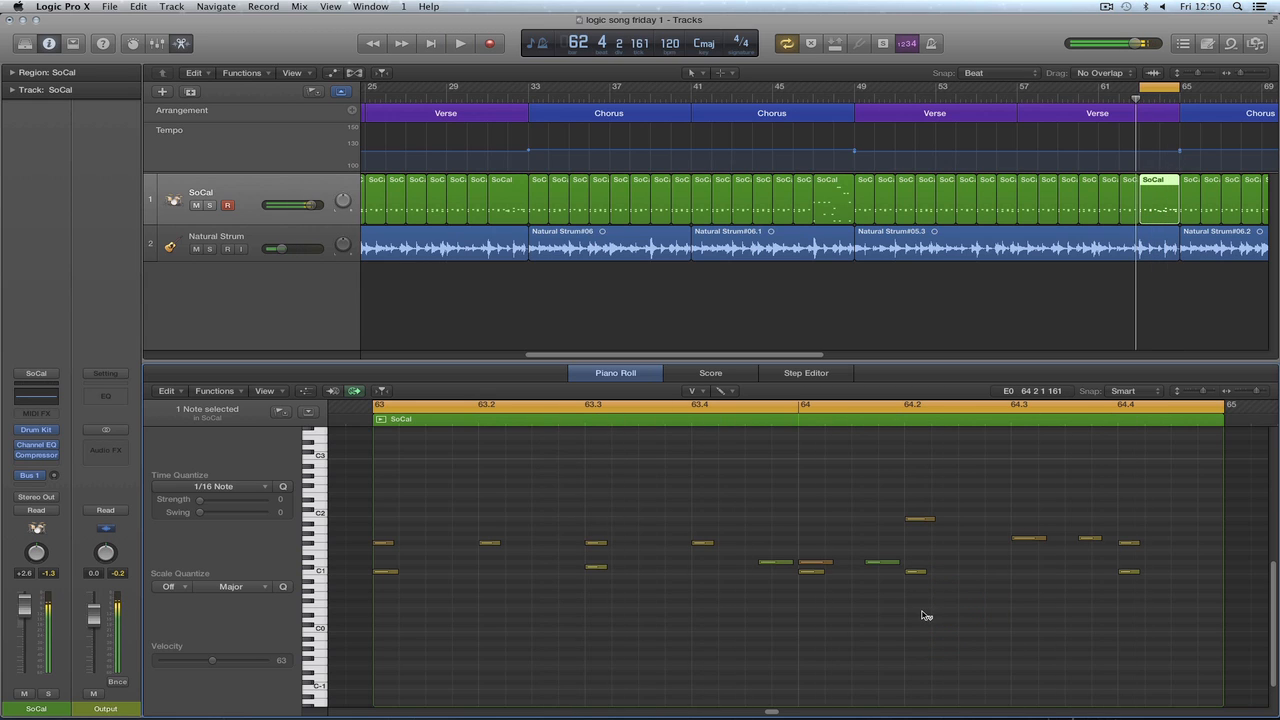
Pencil in a D1 note just before beat 3 of bar 64 and lower its velocity to 63.
key("t")
left_click(955, 548)
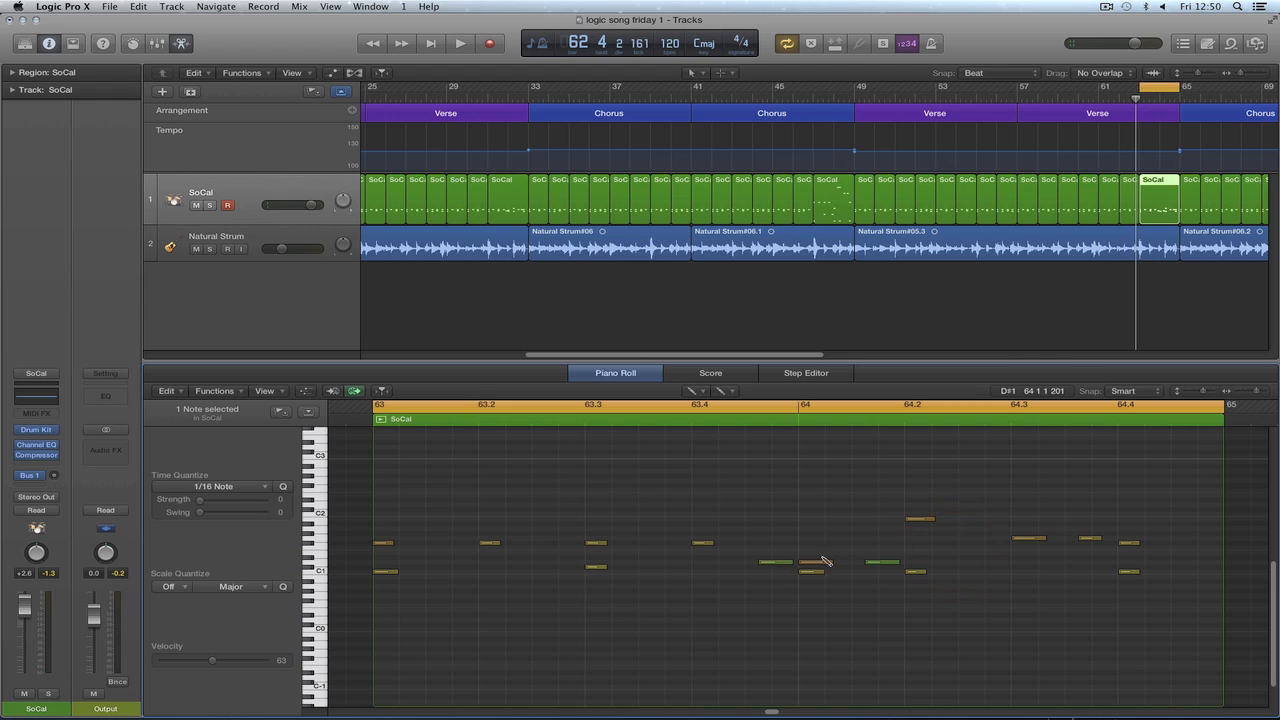
left_click(979, 562)
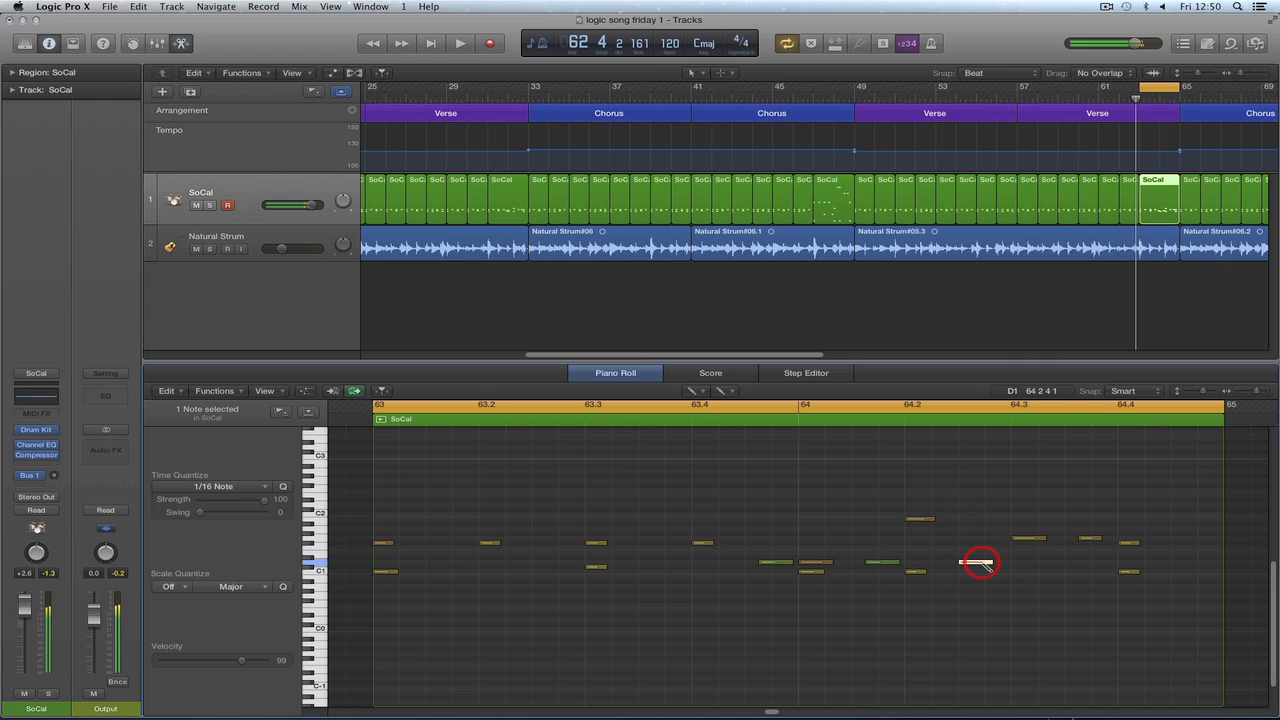
left_click_drag(975, 563, 985, 562)
key("t")
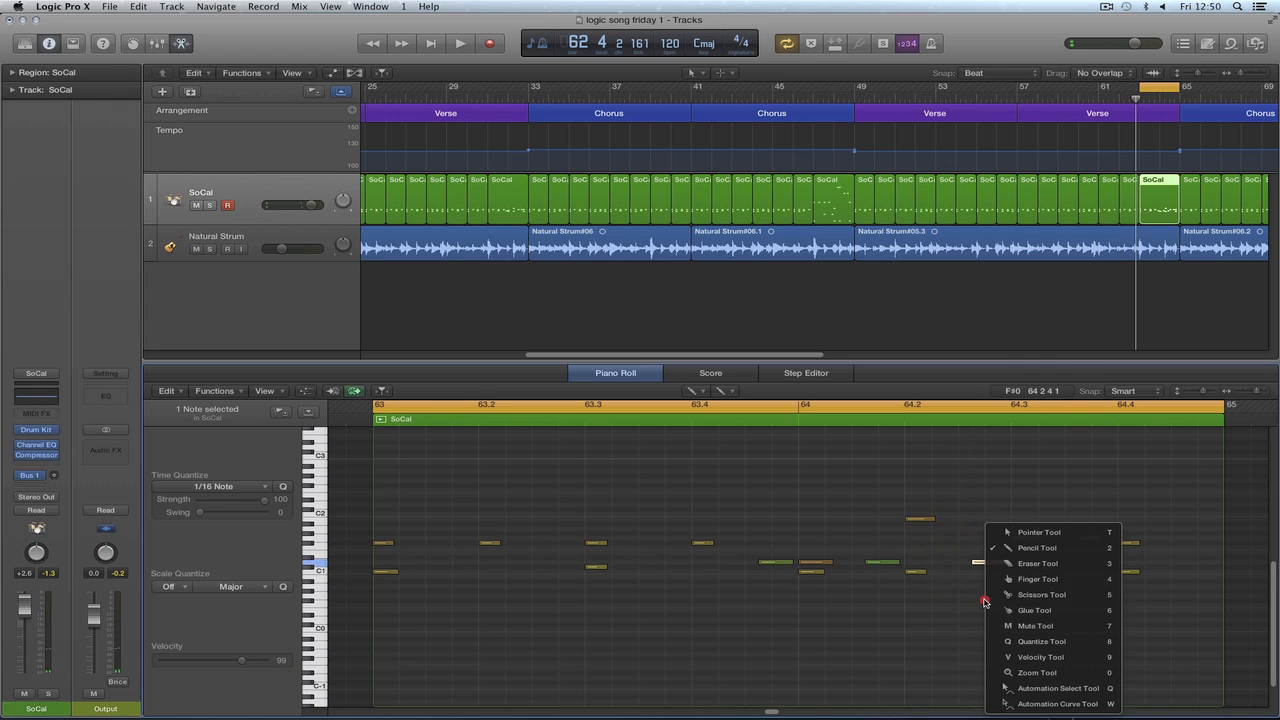
left_click(1020, 652)
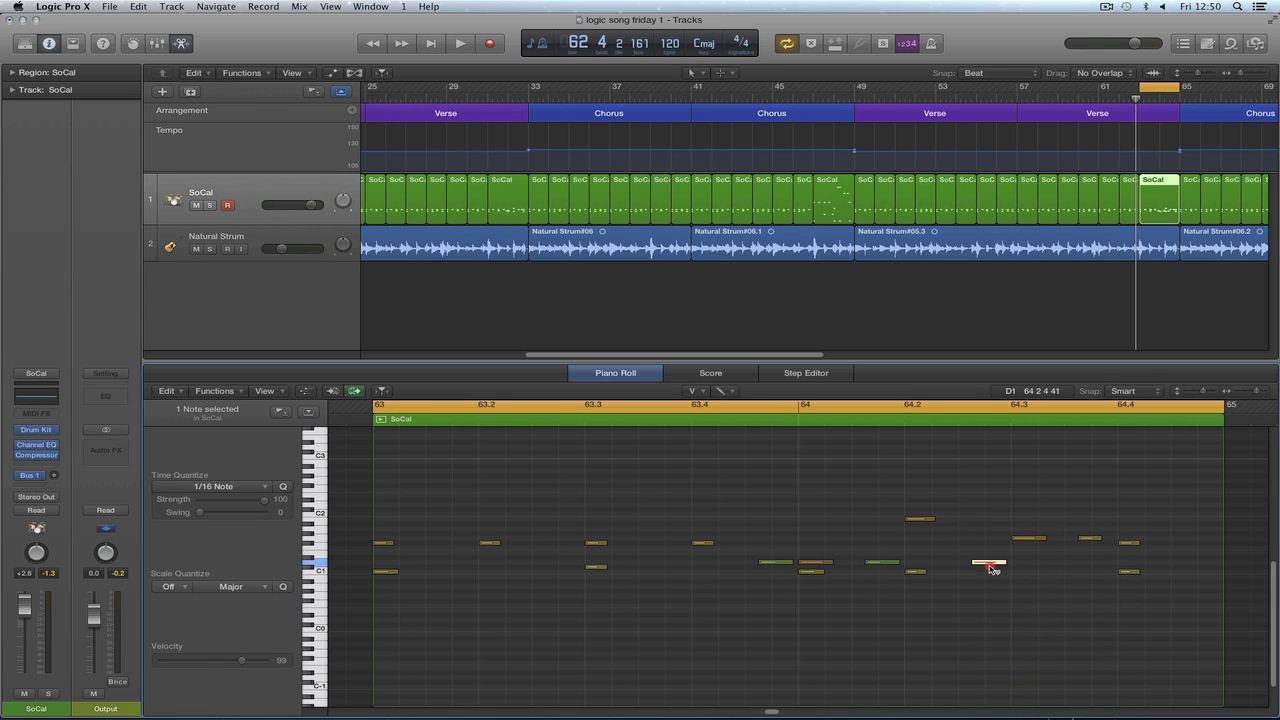
left_click_drag(990, 567, 991, 611)
left_click(884, 571)
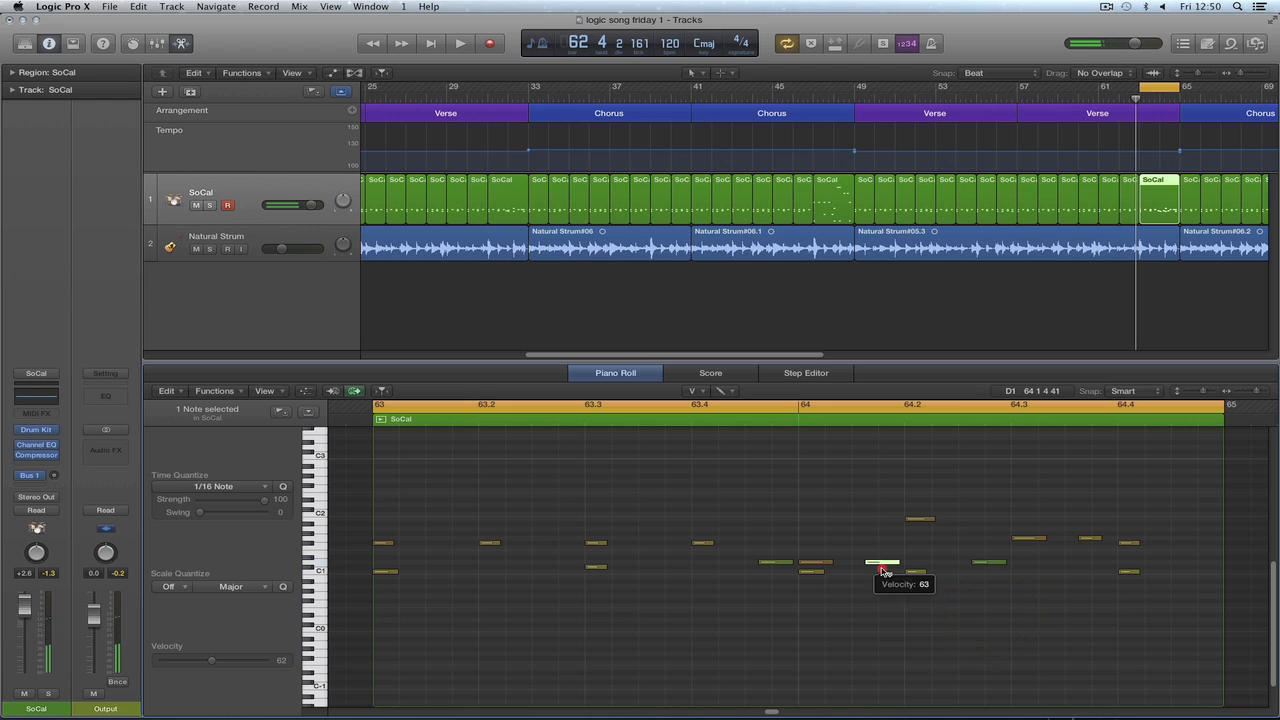
left_click_drag(990, 567, 988, 577)
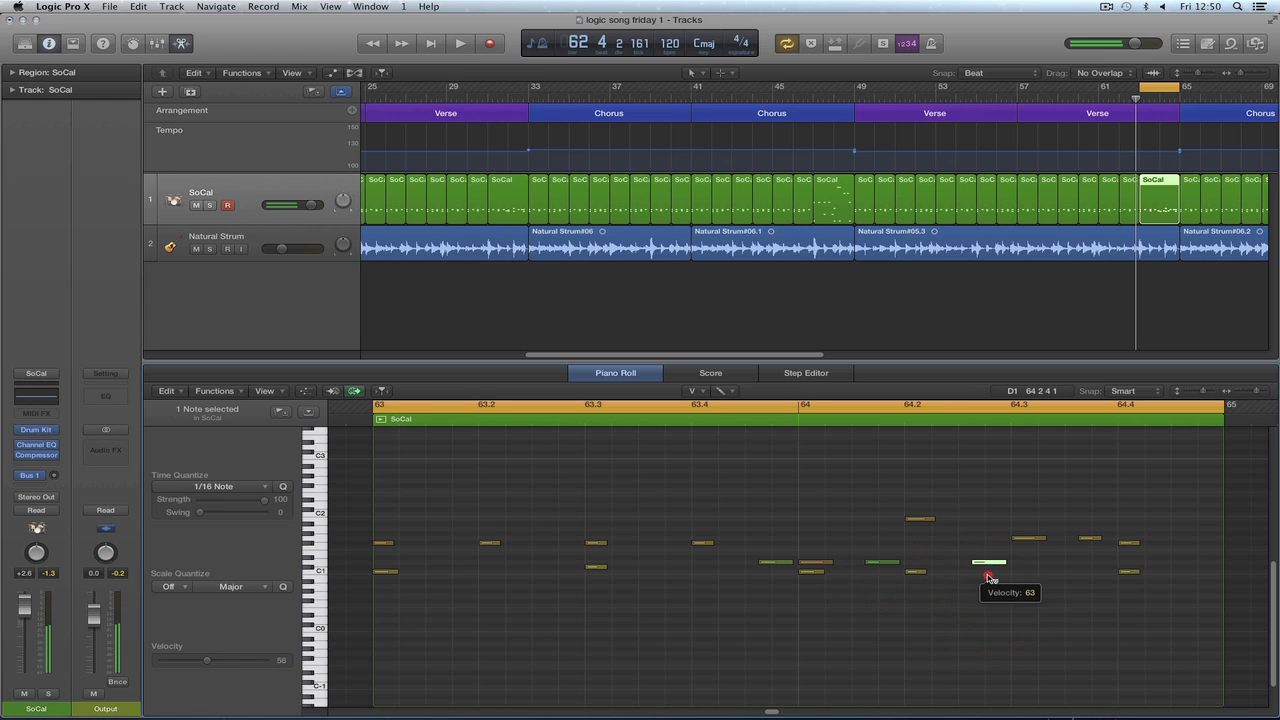
Raise the velocity of bar 64's beat 1 D1 note, and during playback set the D1 notes before beats 2 and 3 to 64 and 63.
left_click_drag(830, 568, 834, 549)
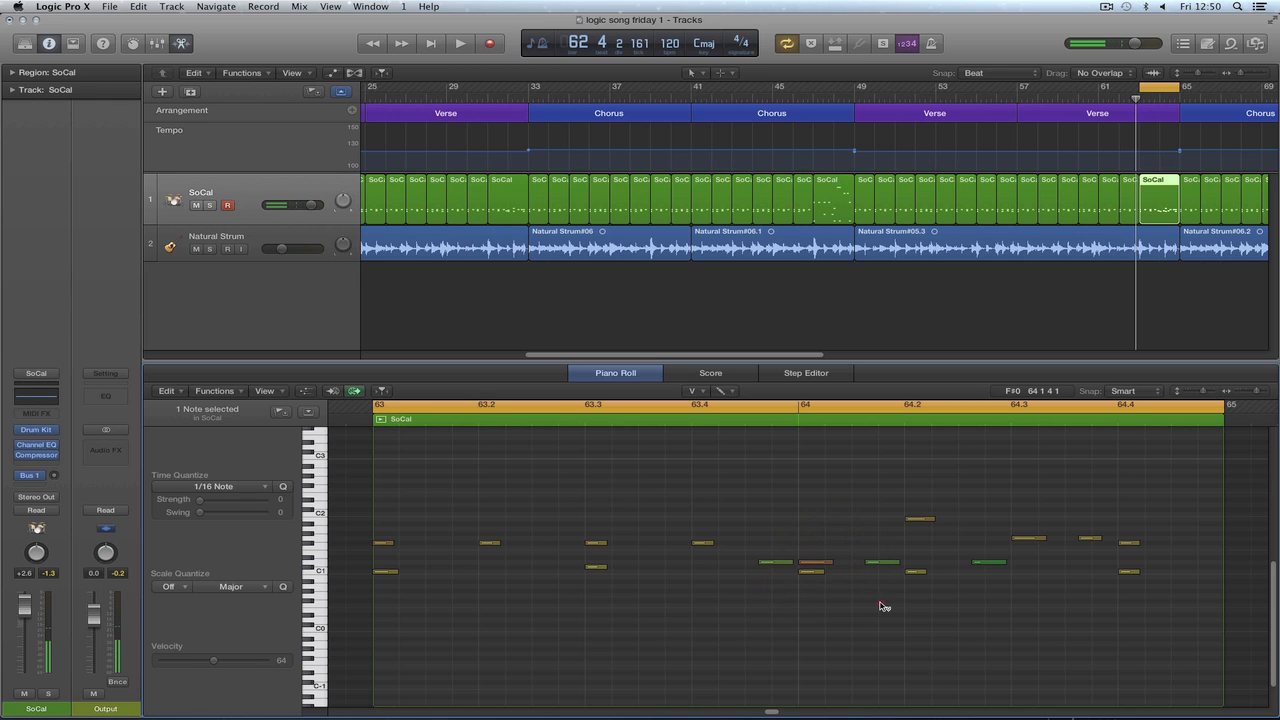
key("space")
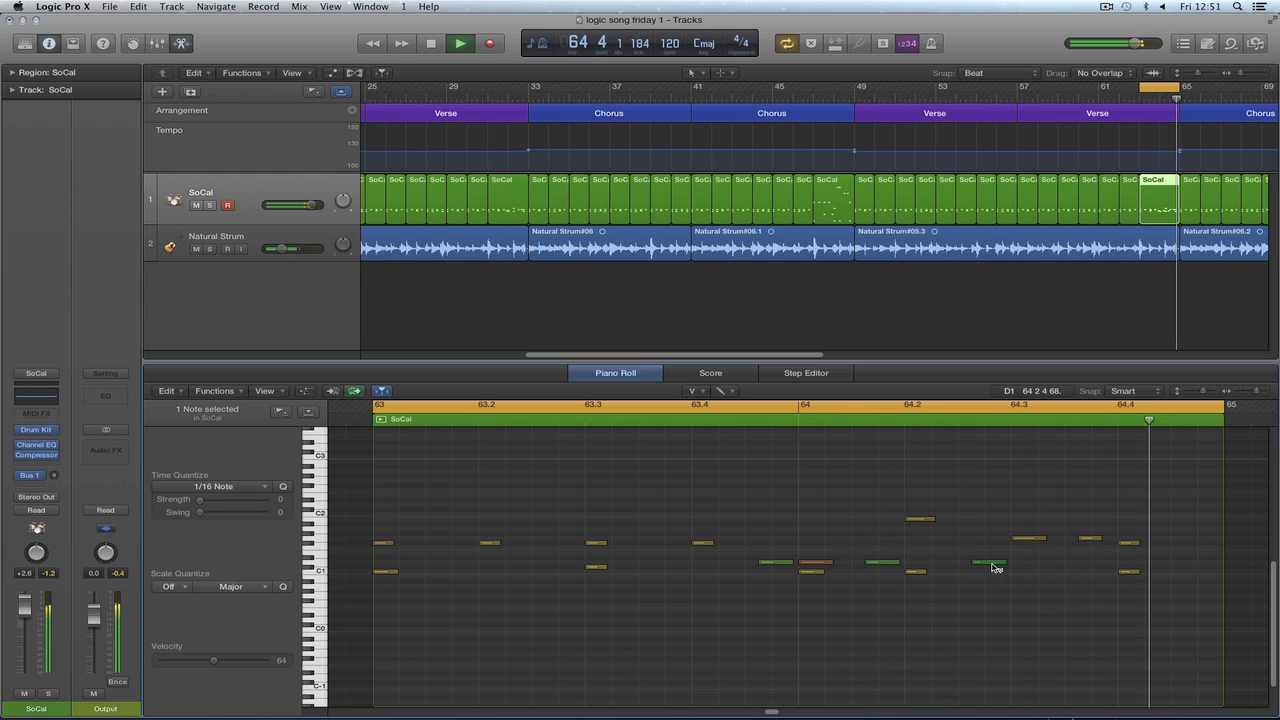
left_click_drag(993, 565, 994, 551)
left_click_drag(895, 564, 897, 552)
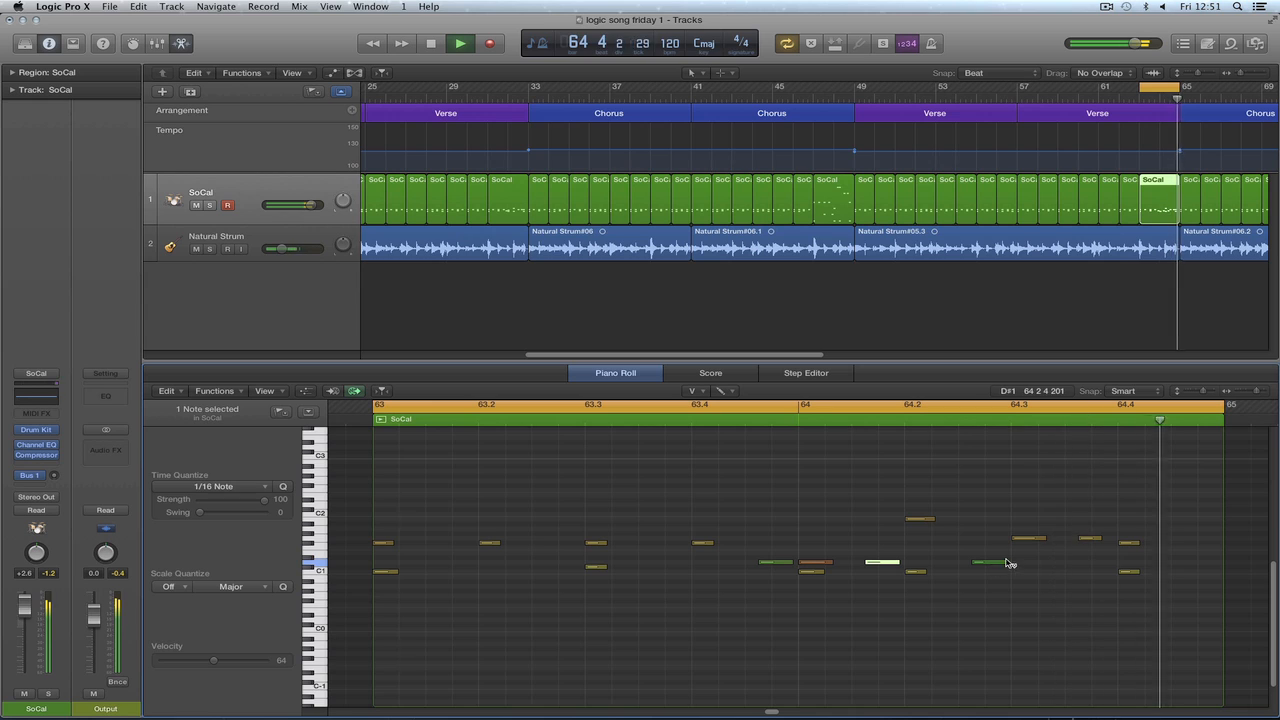
left_click_drag(1008, 563, 1001, 592)
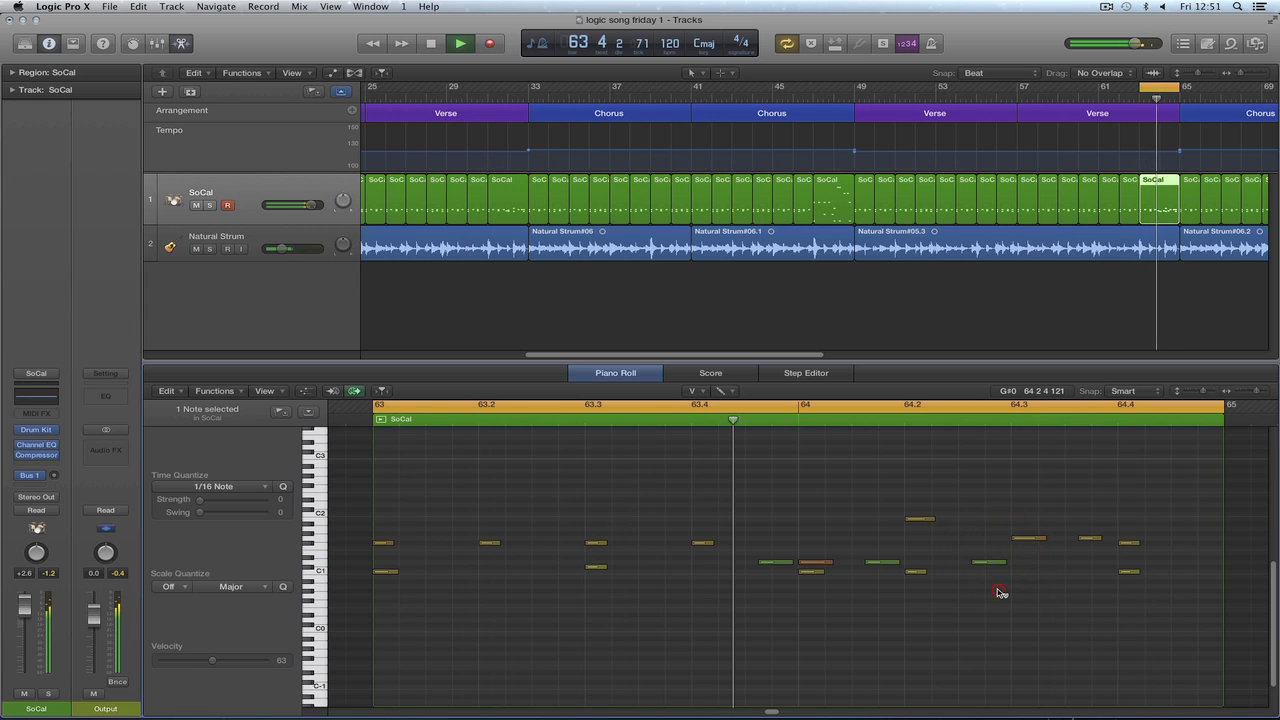
Set the velocity of the B1 note on beat 2 of bar 64 to 90, and stop playback.
left_click_drag(925, 520, 934, 498)
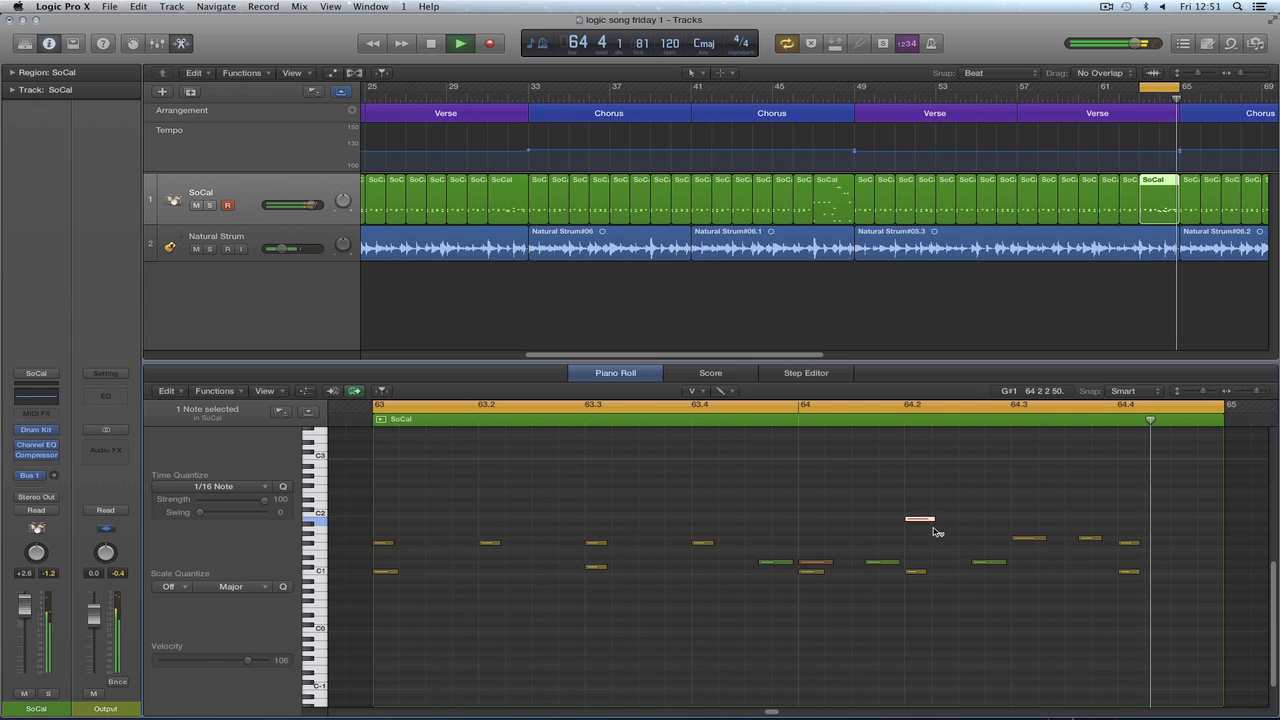
left_click_drag(922, 520, 926, 545)
left_click(963, 592)
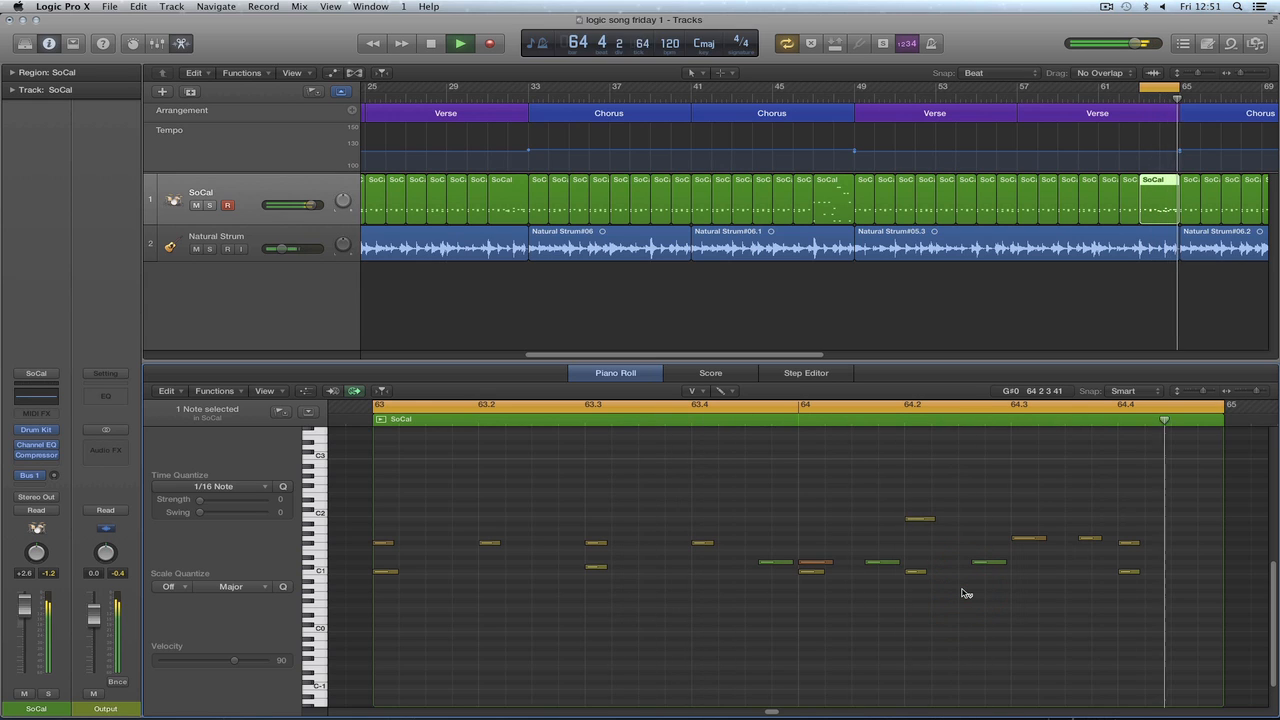
key("space")
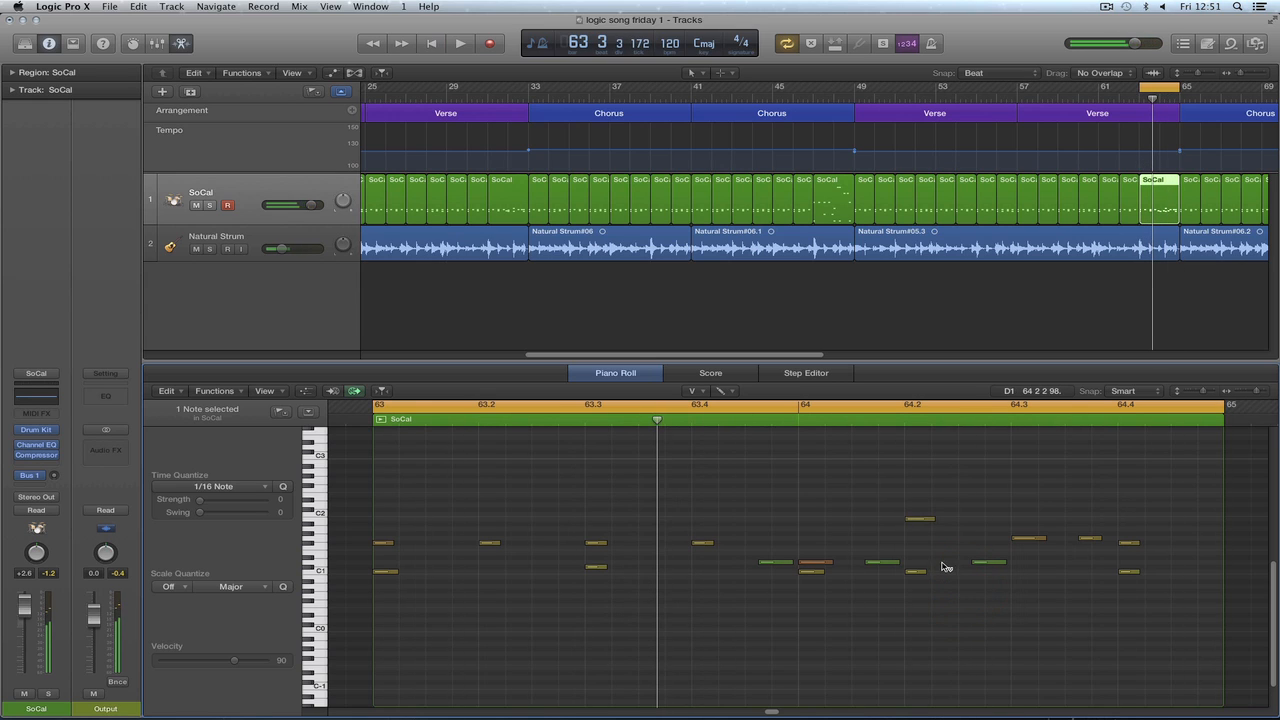
Delete the two-bar drum region at bars 79–81 that ends the second pair of Chorus sections.
left_click_drag(699, 357, 820, 353)
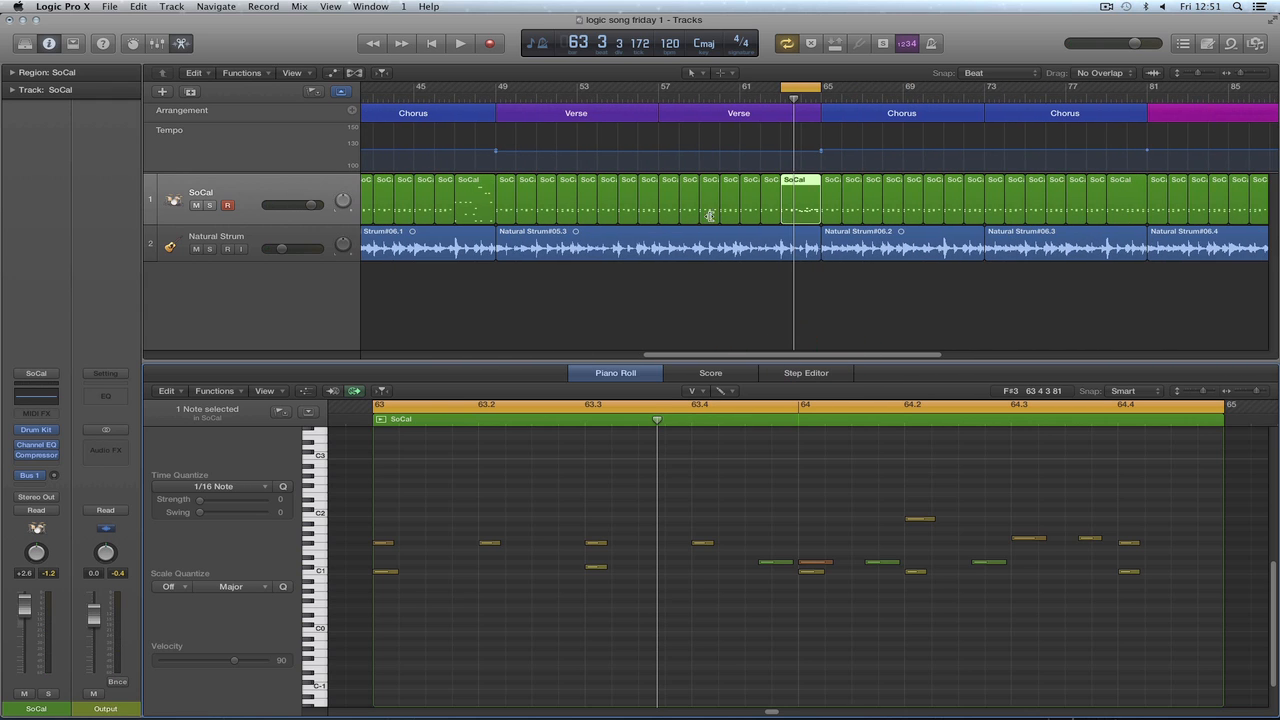
left_click(468, 186)
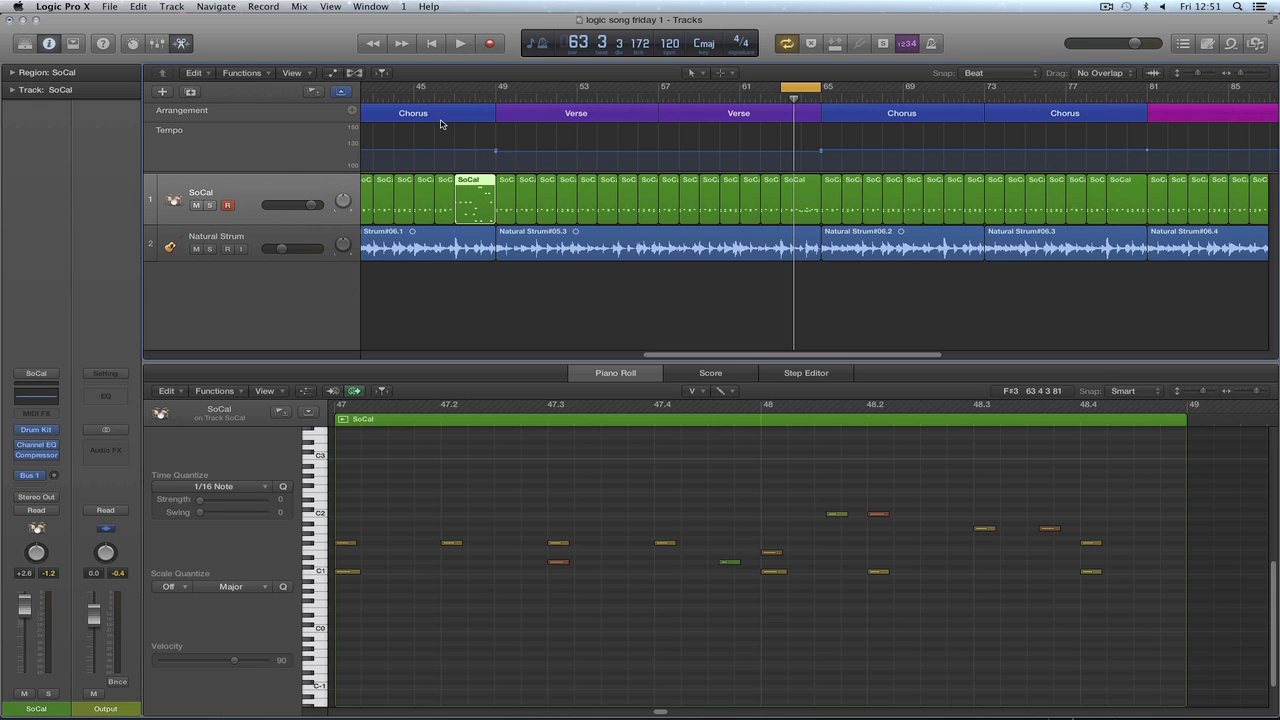
left_click(1126, 200)
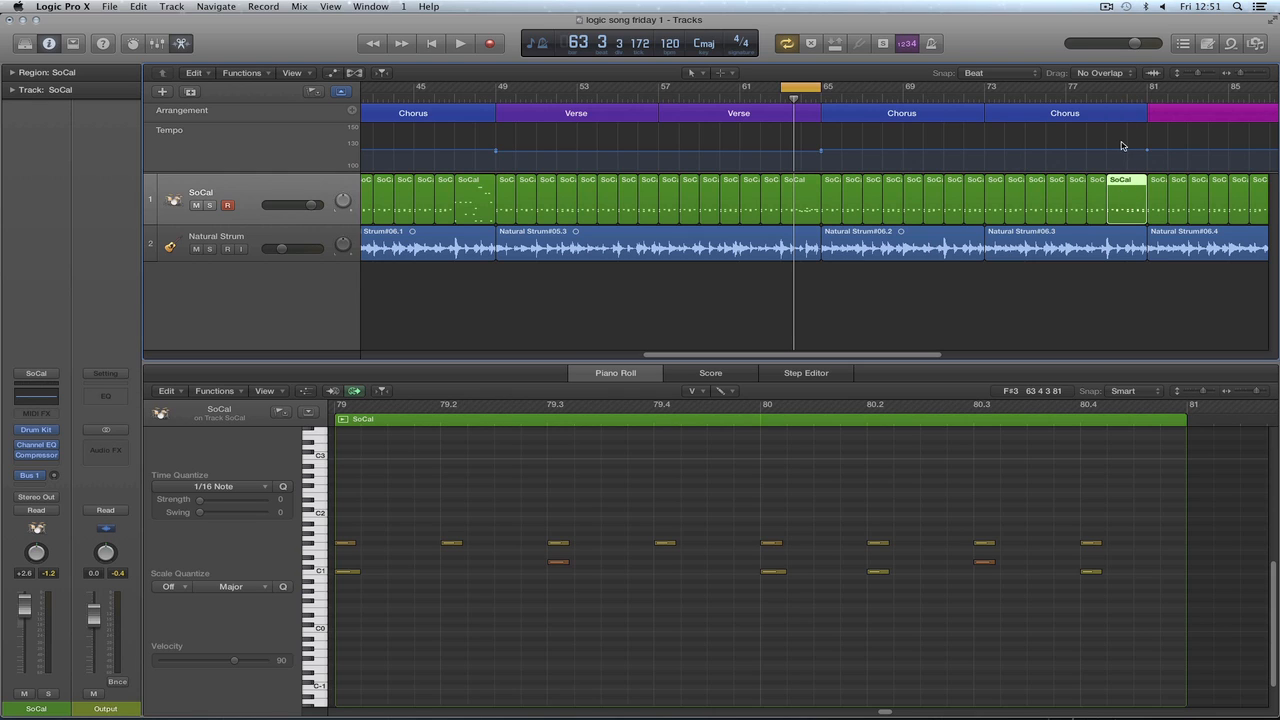
key("Delete")
Copy the drum fill region from bars 47–49 to bars 79–81 and move the cycle range there.
left_click(476, 186)
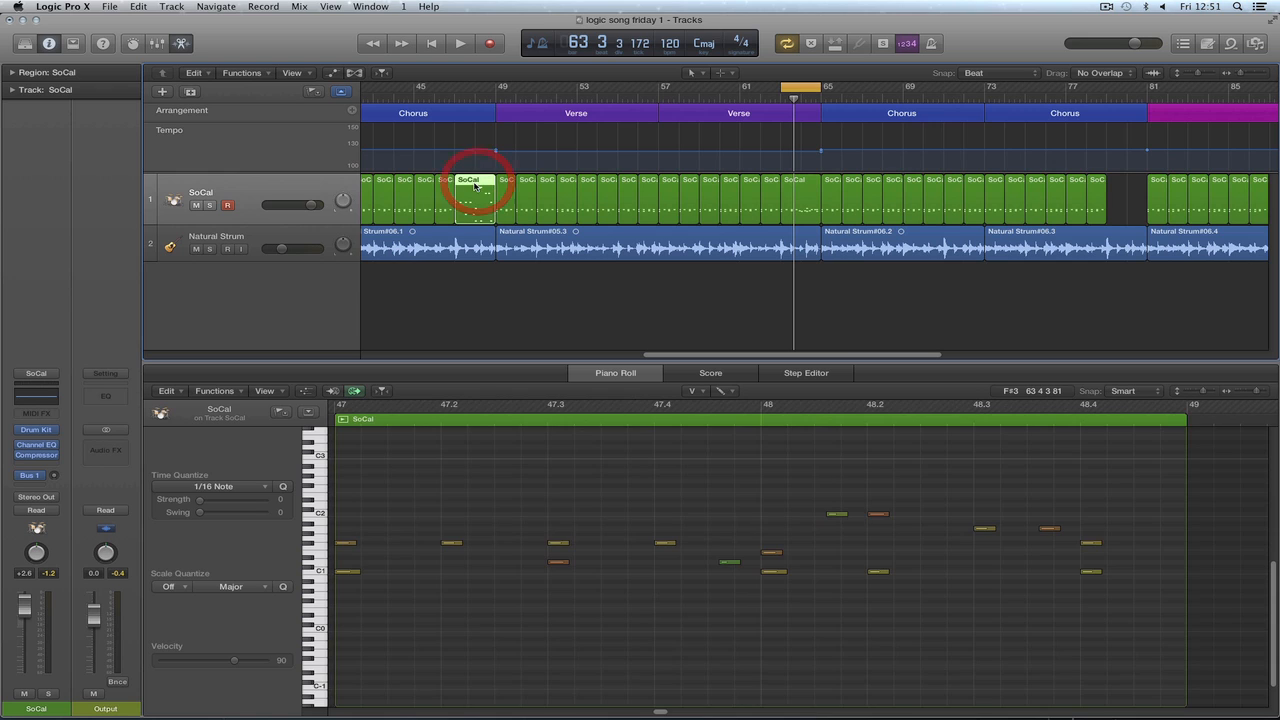
left_click_drag(473, 186, 1123, 226)
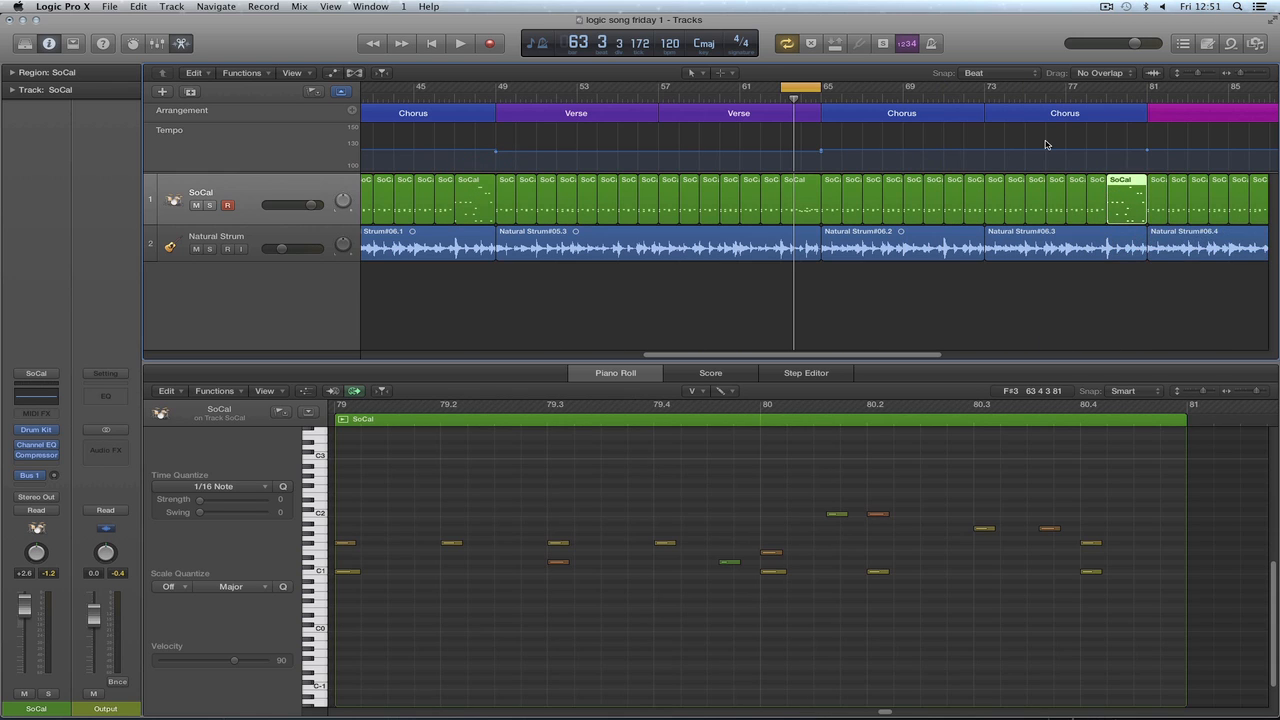
left_click_drag(797, 87, 1123, 88)
left_click(851, 398)
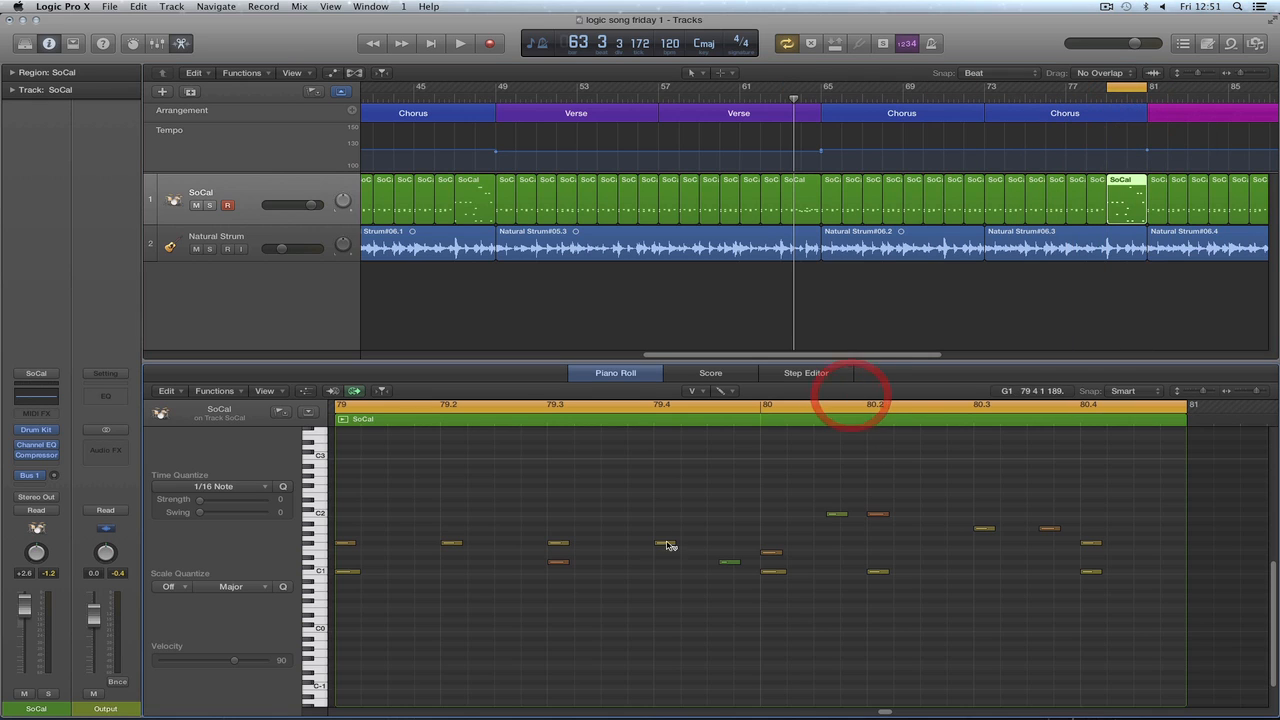
Switch the Piano Roll to the Pointer tool and play the copied fill at bars 79–81.
key("t")
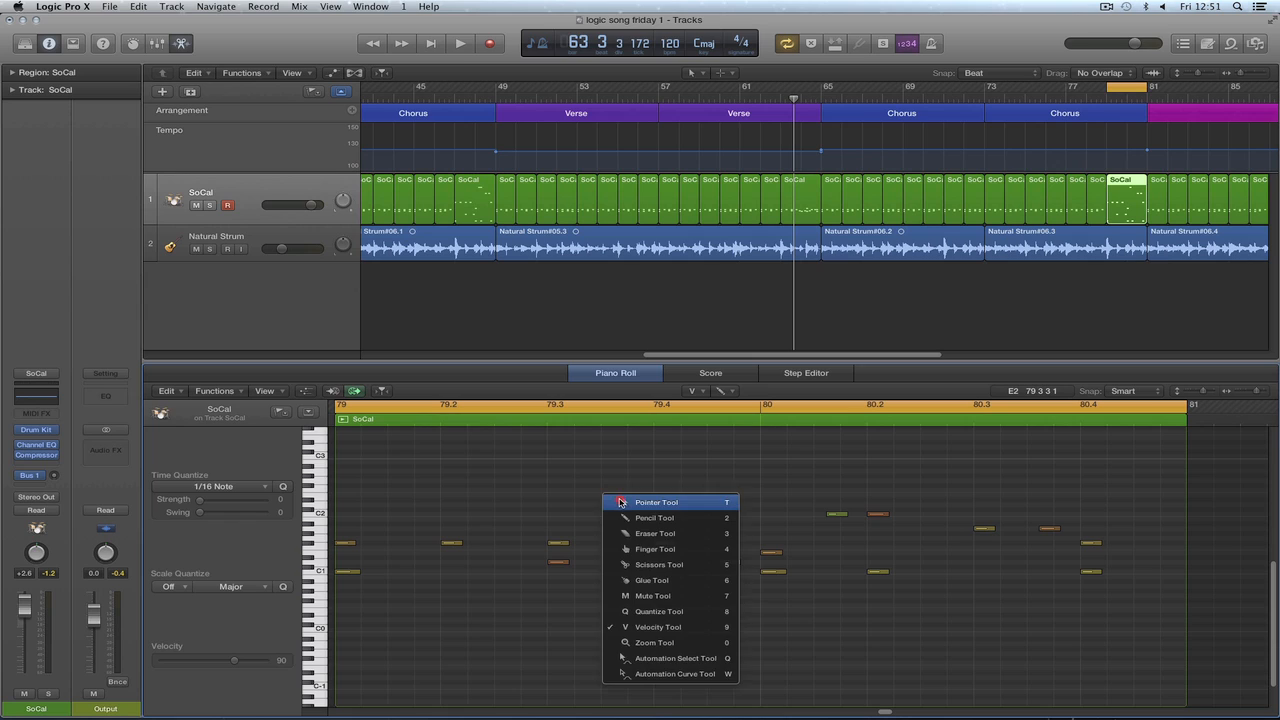
left_click(606, 496)
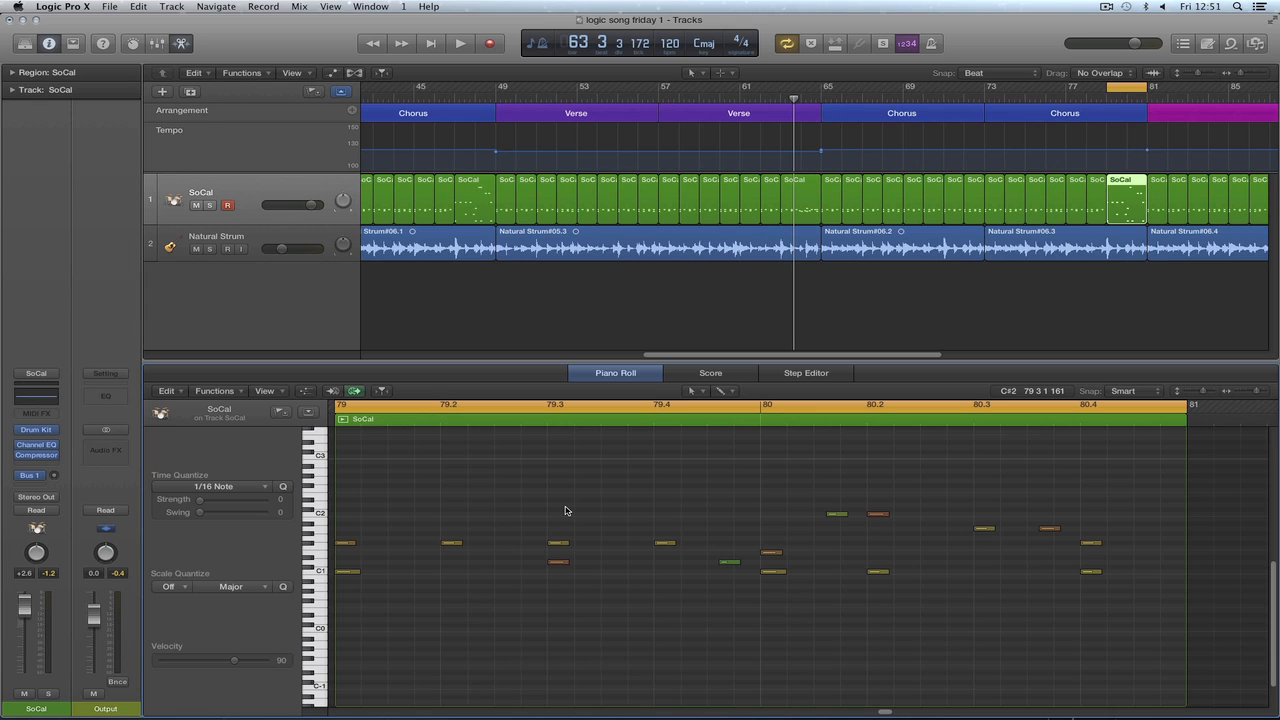
key("space")
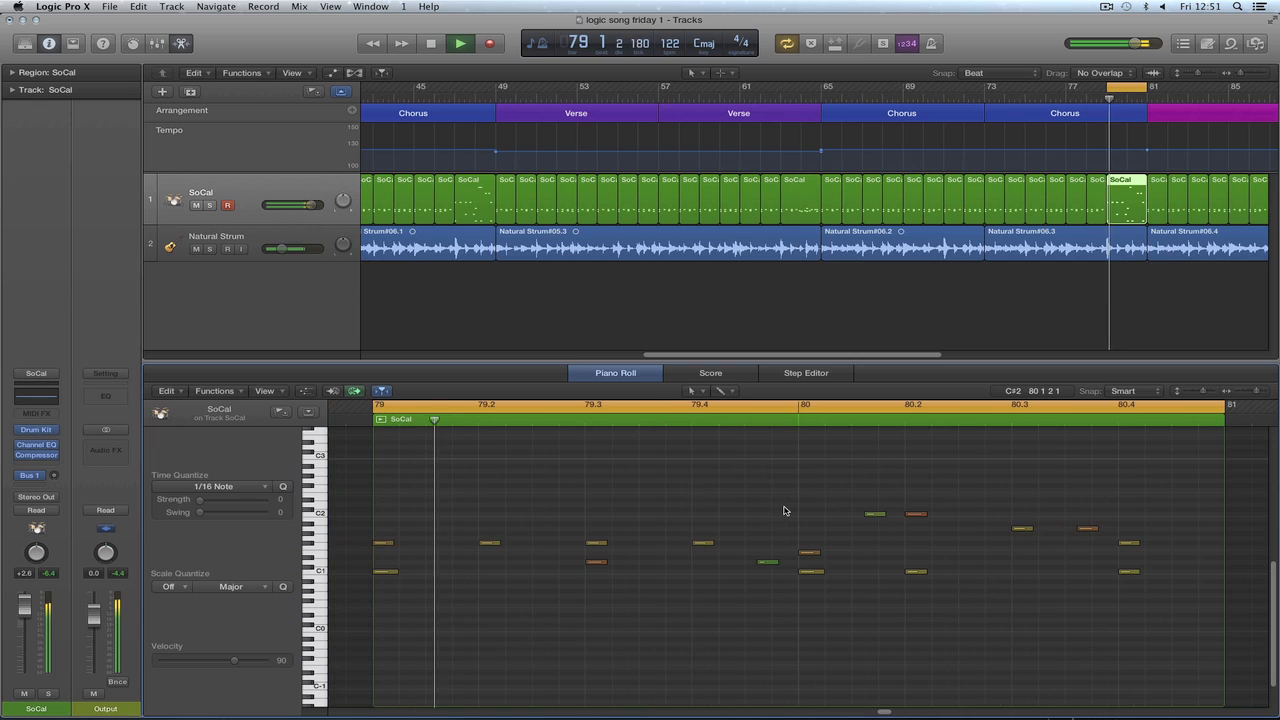
key("space")
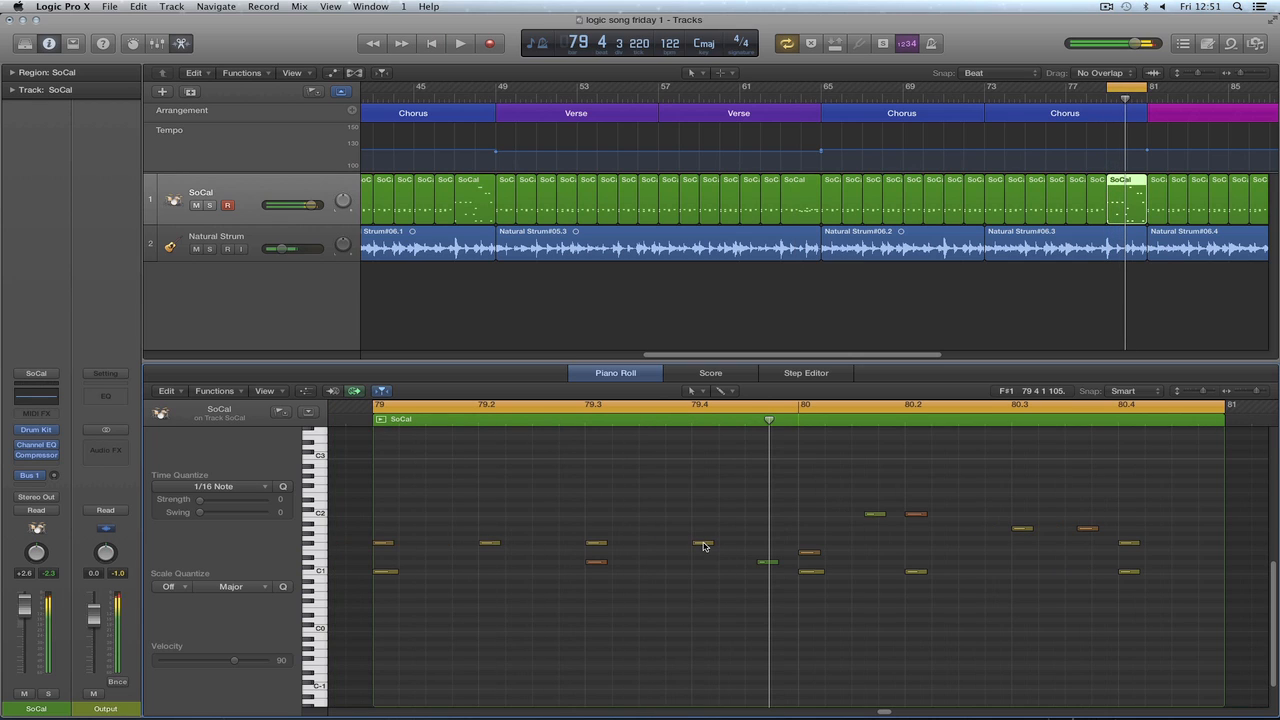
Move the F#1 note on beat 3 of bar 79 up to A#1, and play the fill.
left_click_drag(703, 545, 705, 528)
key("space")
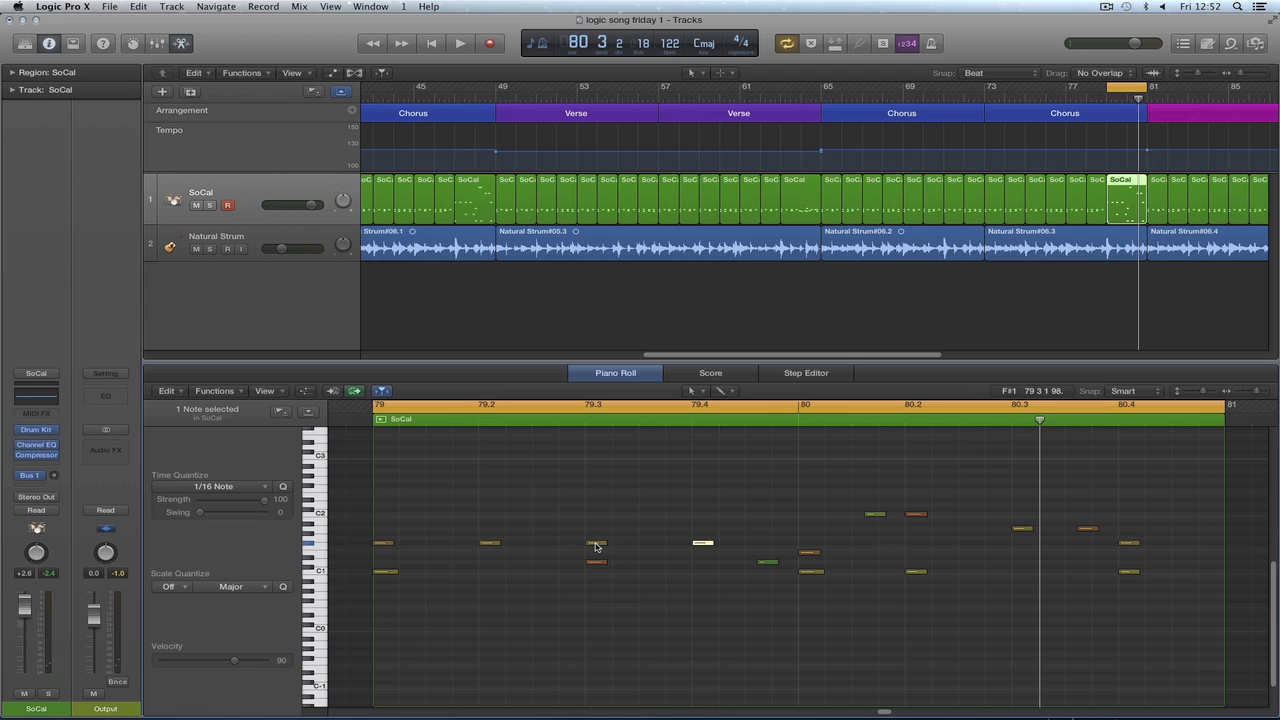
left_click_drag(595, 543, 596, 523)
key("space")
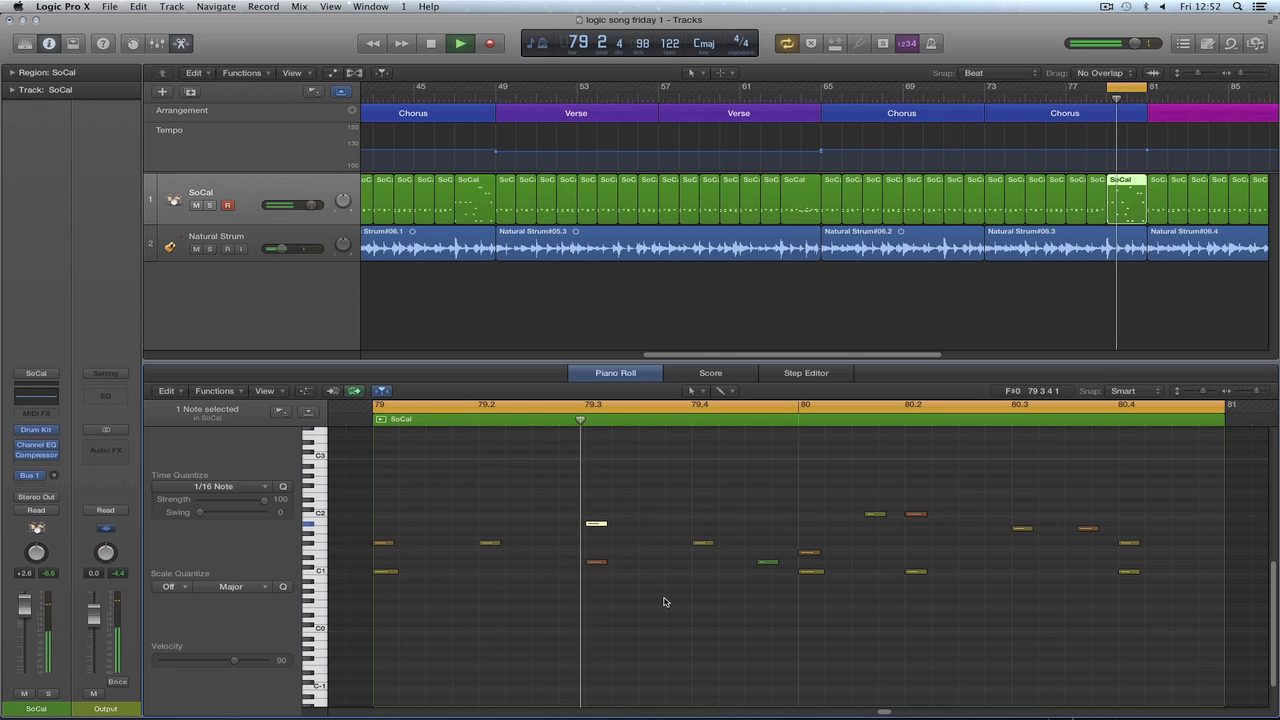
Delete the F#1 note on beat 4 of bar 79 and play the fill again.
key("space")
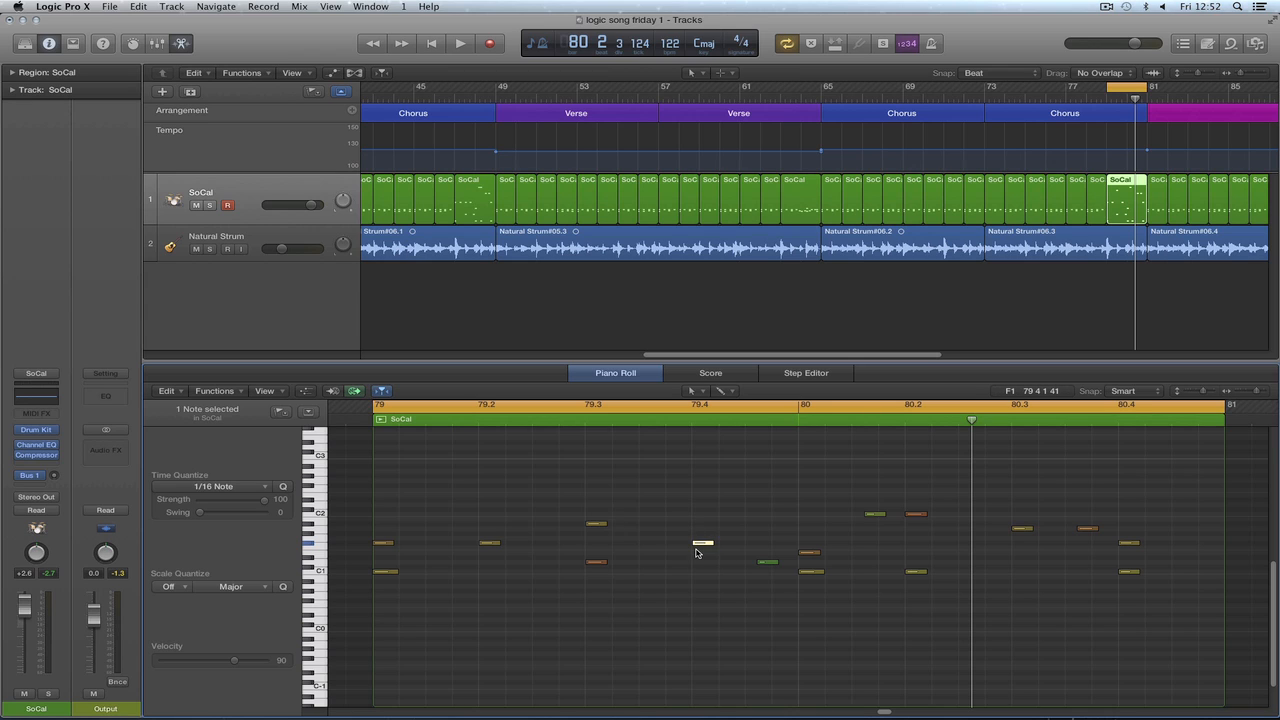
key("space")
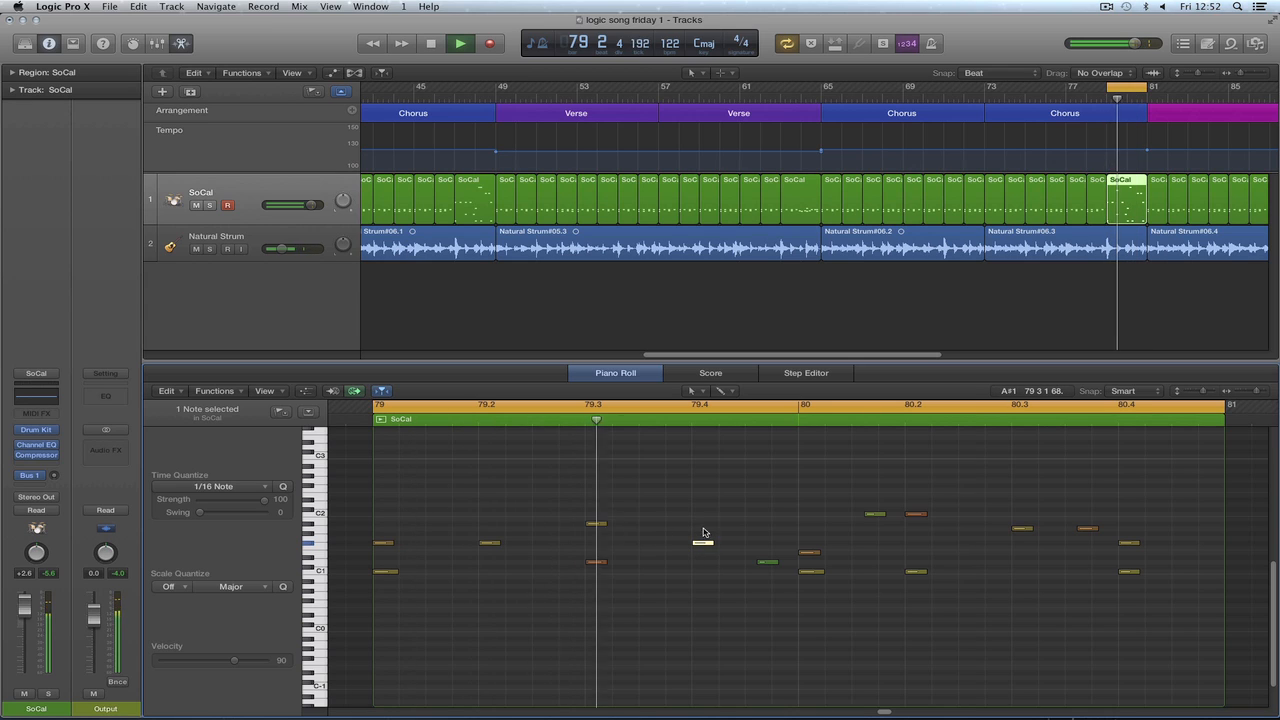
key("space")
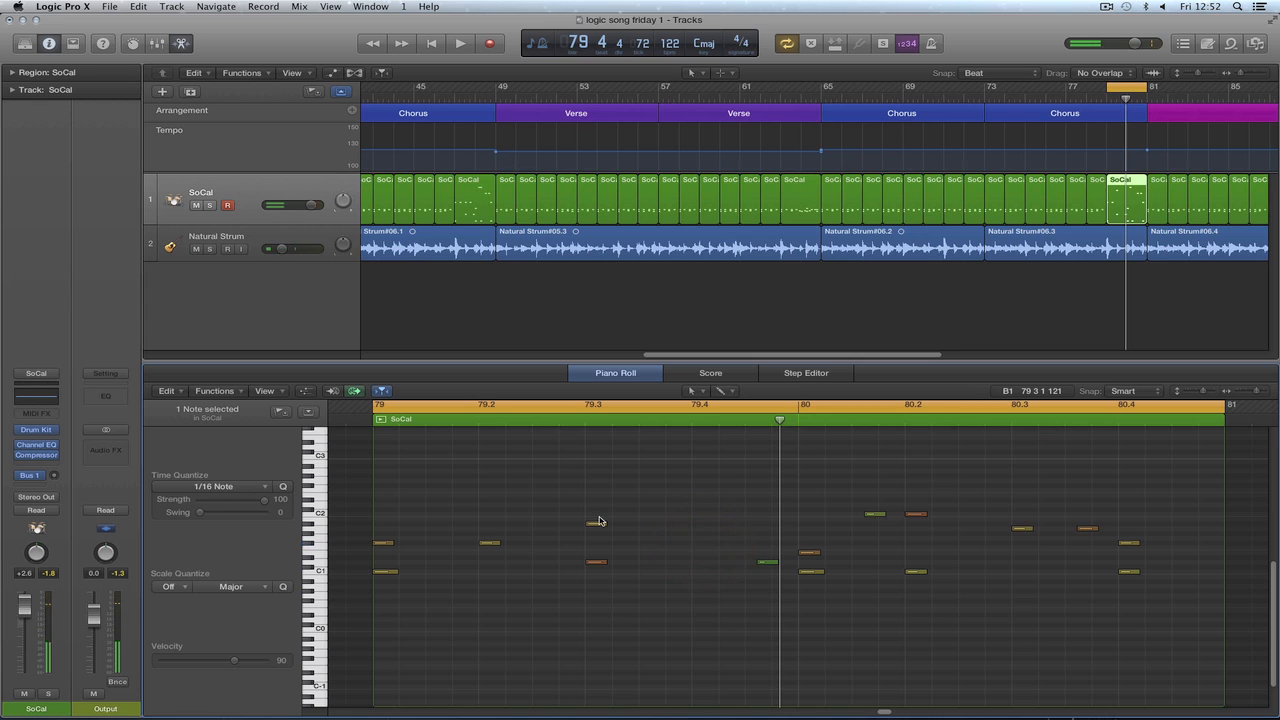
key("space")
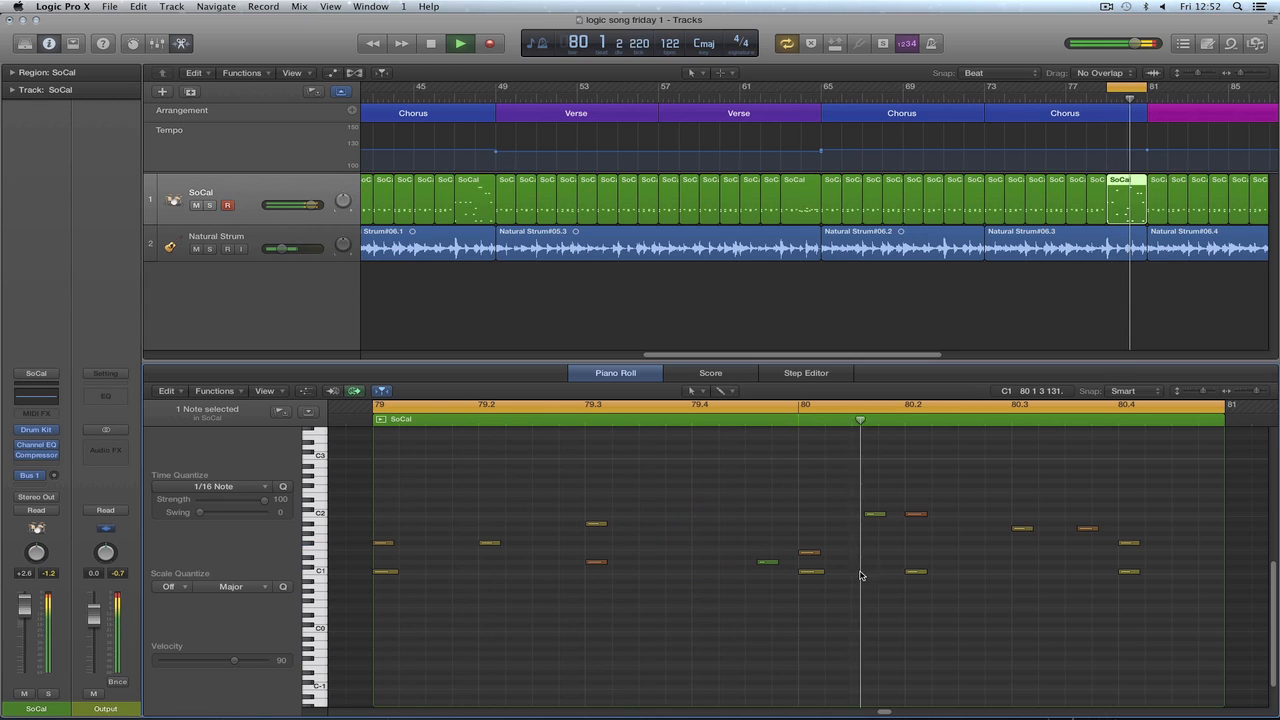
Restore the deleted F#1 note on beat 4 of bar 79 and move the E1 note on beat 1 of bar 80 up to C2.
key("space")
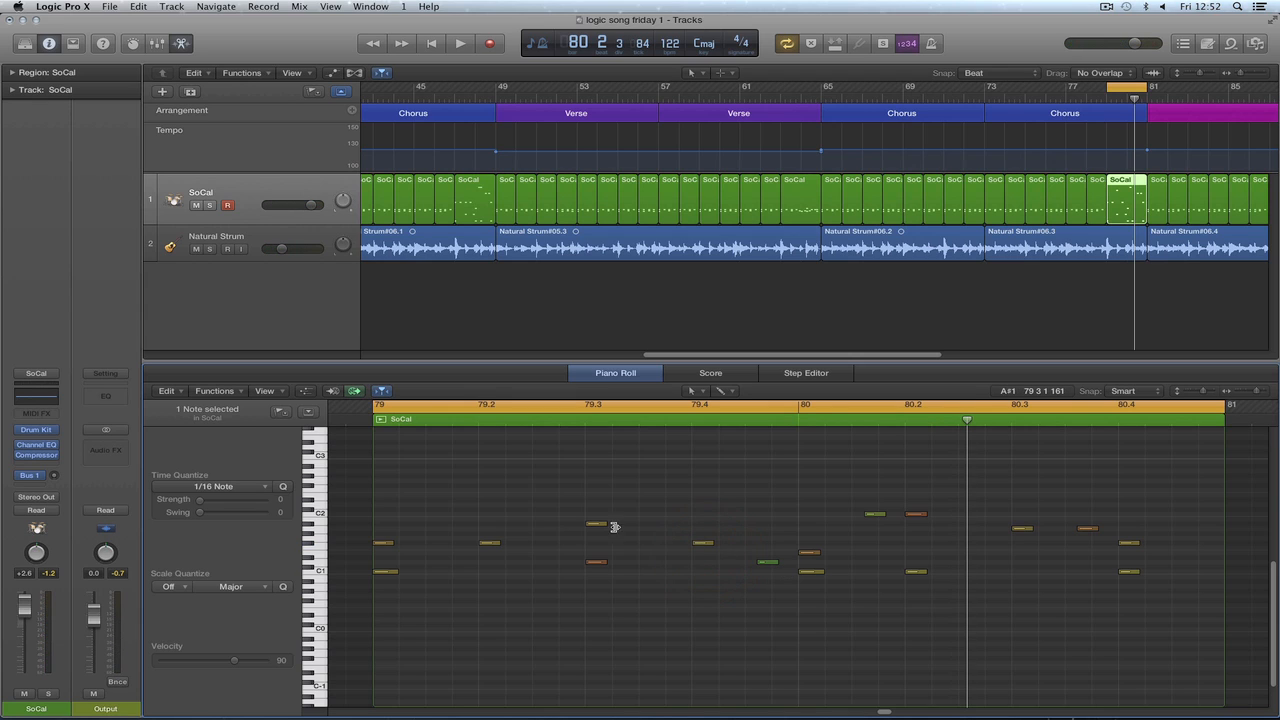
key("space")
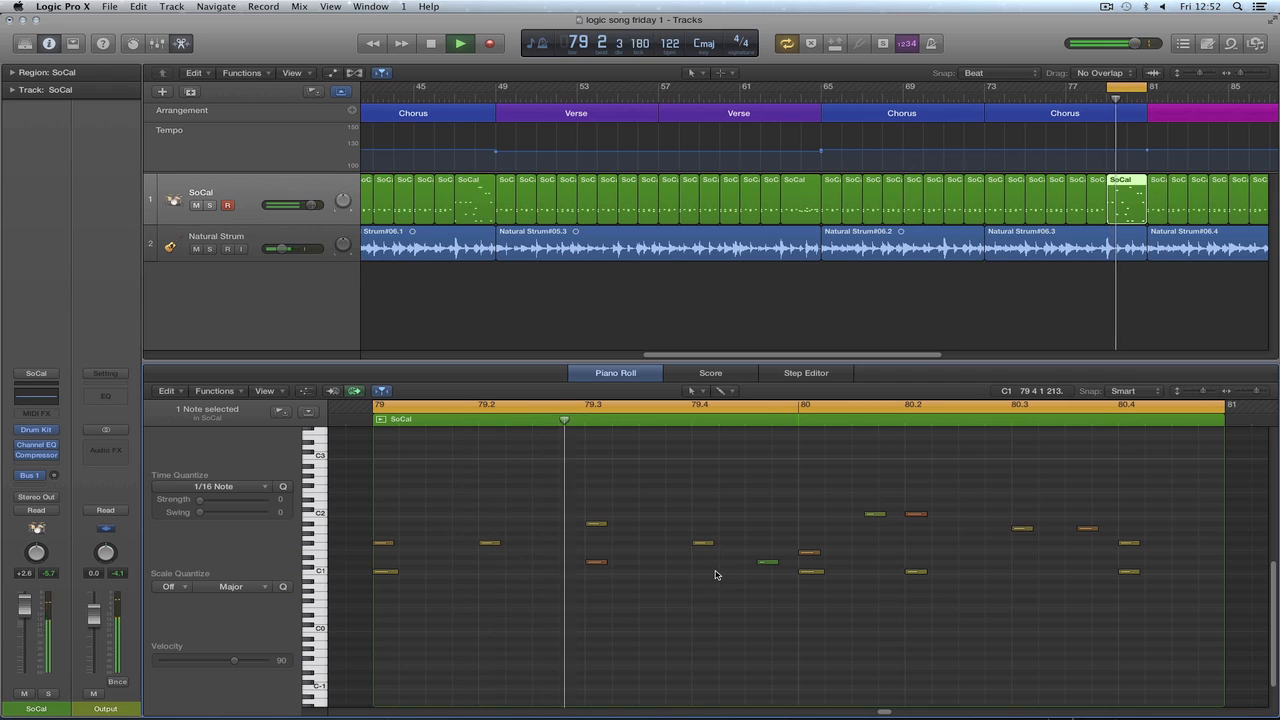
left_click(810, 554)
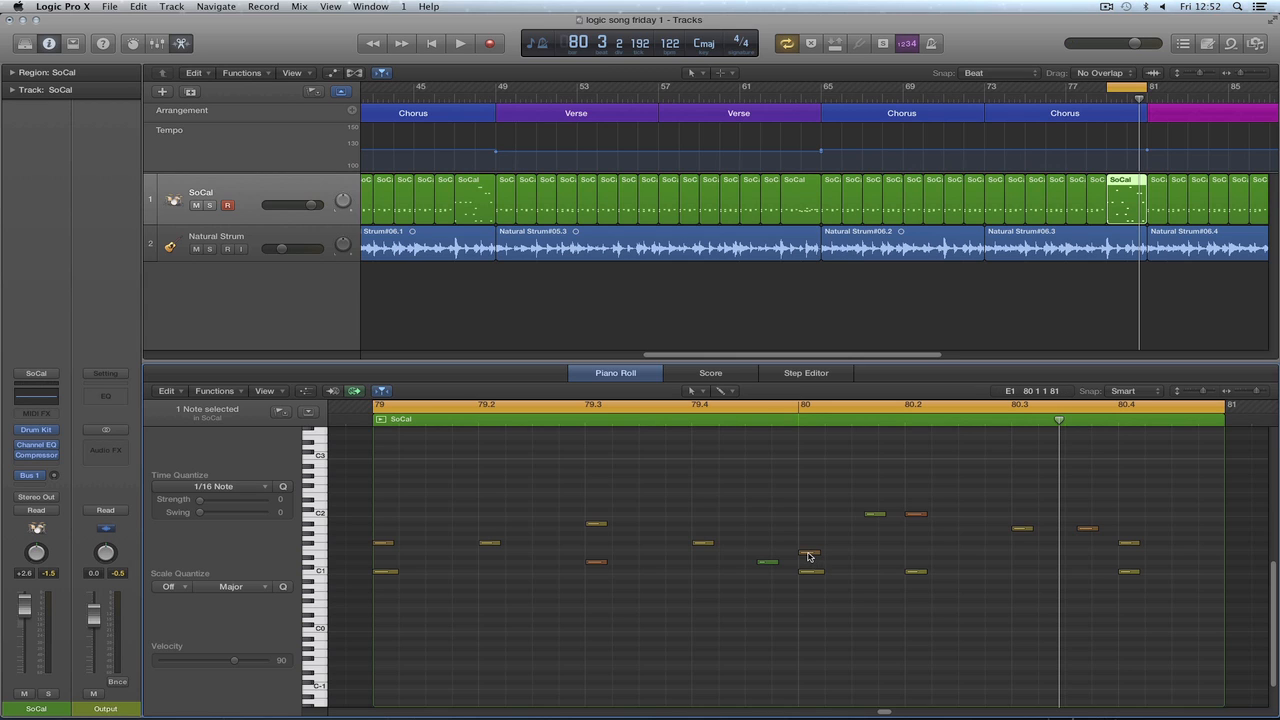
left_click_drag(810, 556, 807, 514)
Raise the velocity of the C2 note on beat 1 of bar 80 to 124 with the Velocity tool and play the fill.
key("t")
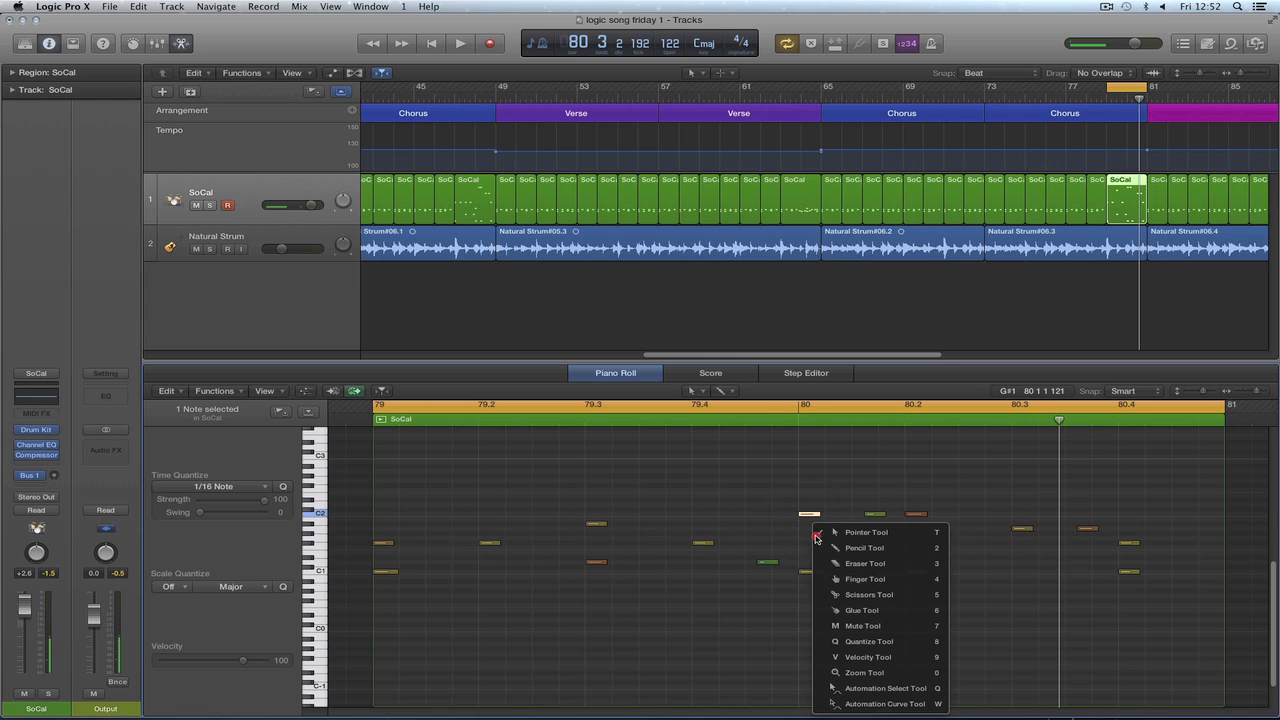
left_click(848, 657)
left_click_drag(817, 515, 822, 484)
key("space")
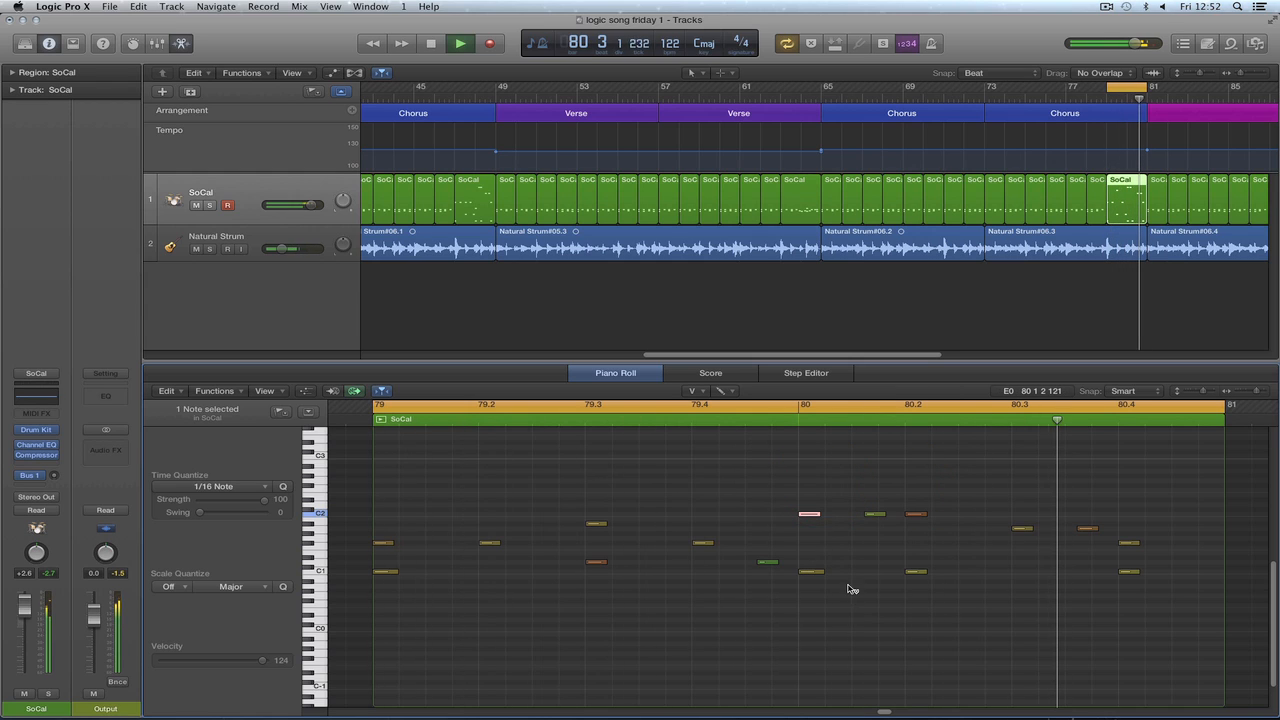
key("space")
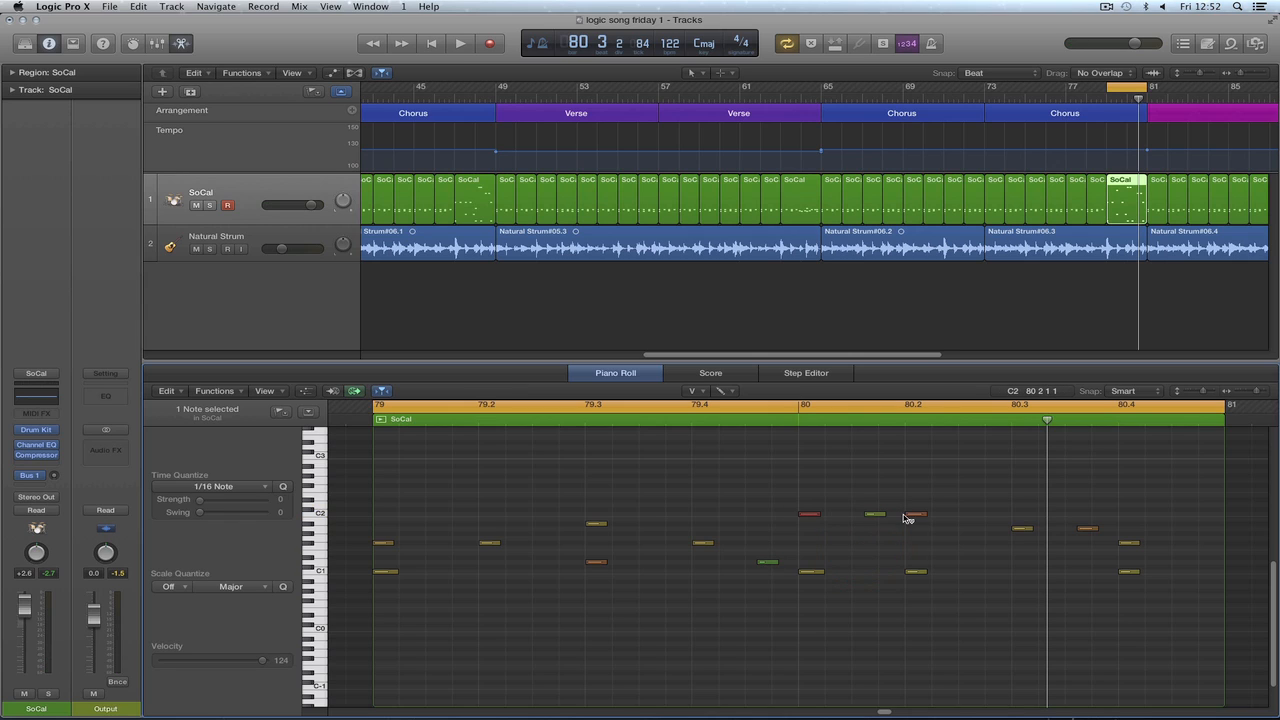
Move the C2 note on beat 2 of bar 80 down to E1 with the Pointer tool and play the fill.
key("t")
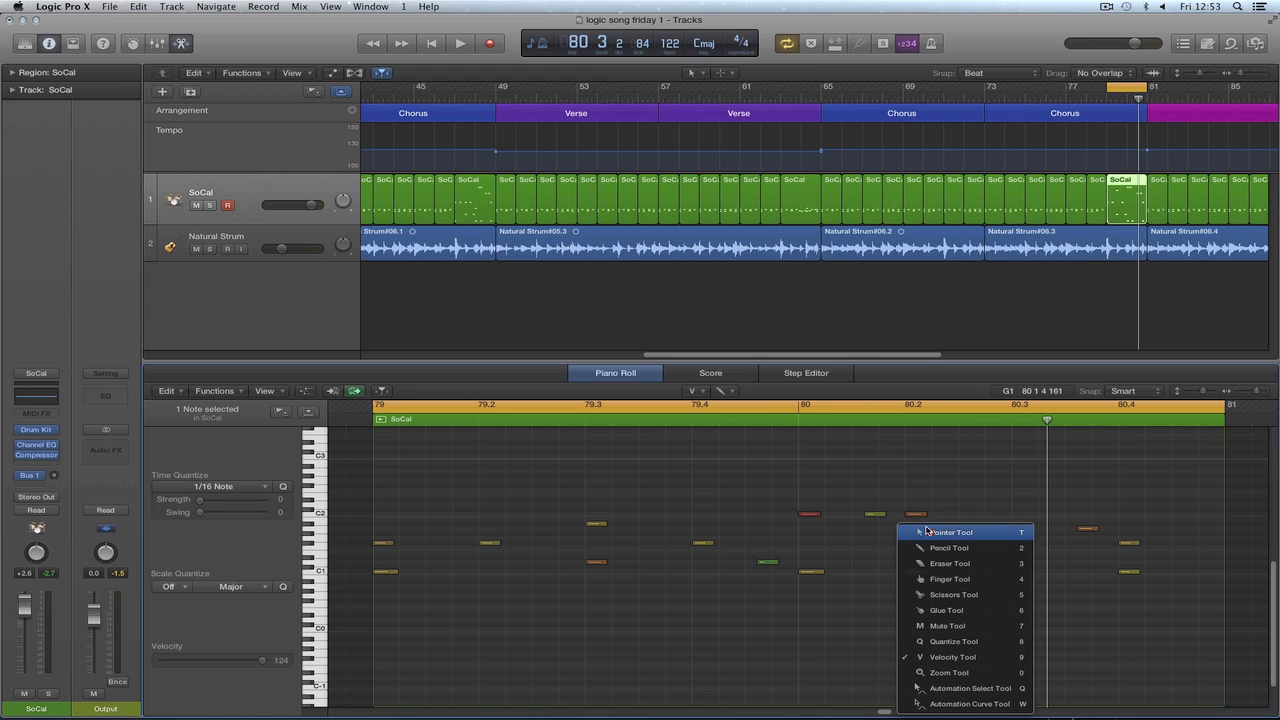
left_click(926, 531)
left_click_drag(913, 517, 913, 552)
key("space")
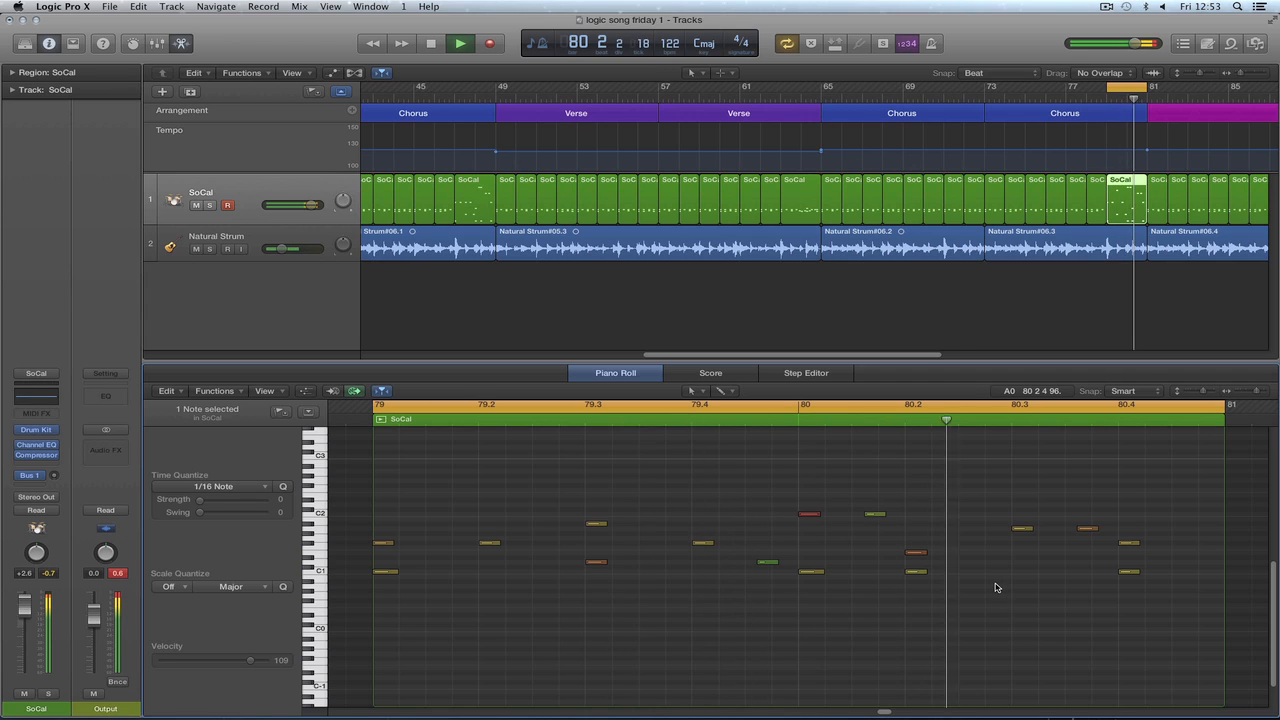
Move the E1 note on beat 2 of bar 80 to beat 1 and the louder C2 note to one sixteenth after beat 2.
left_click_drag(865, 553, 810, 552)
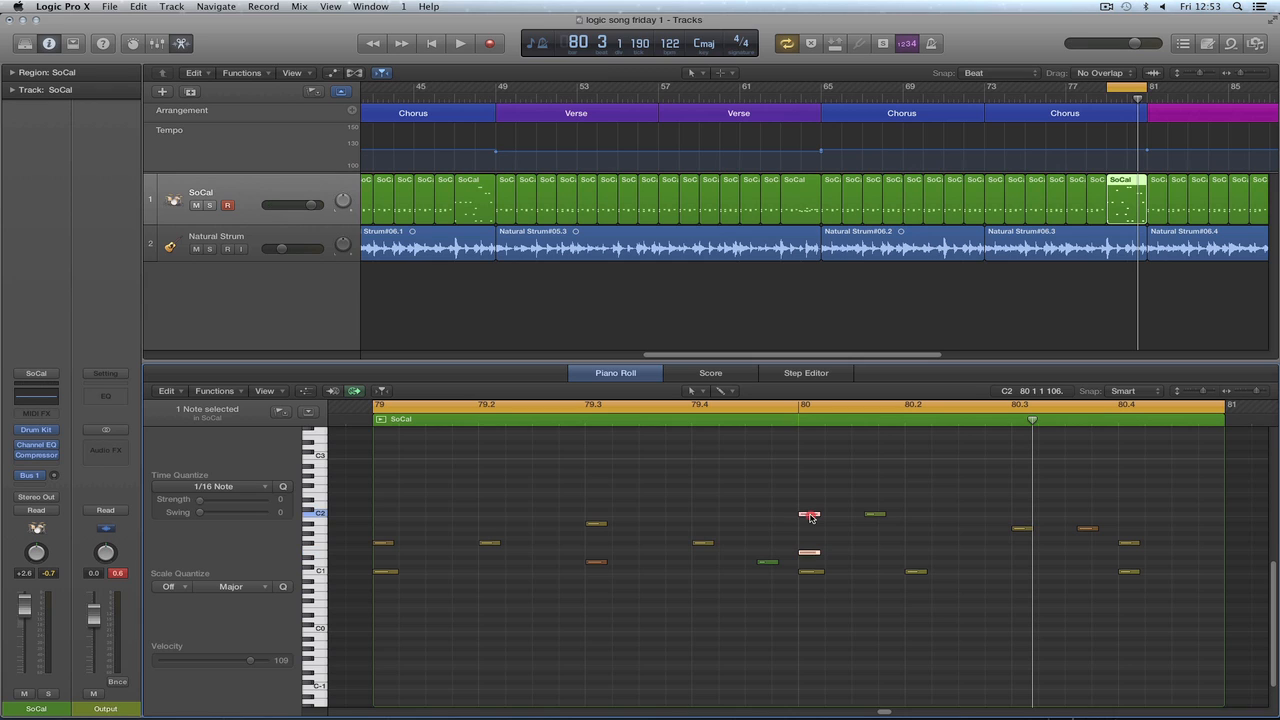
left_click_drag(810, 516, 945, 515)
key("space")
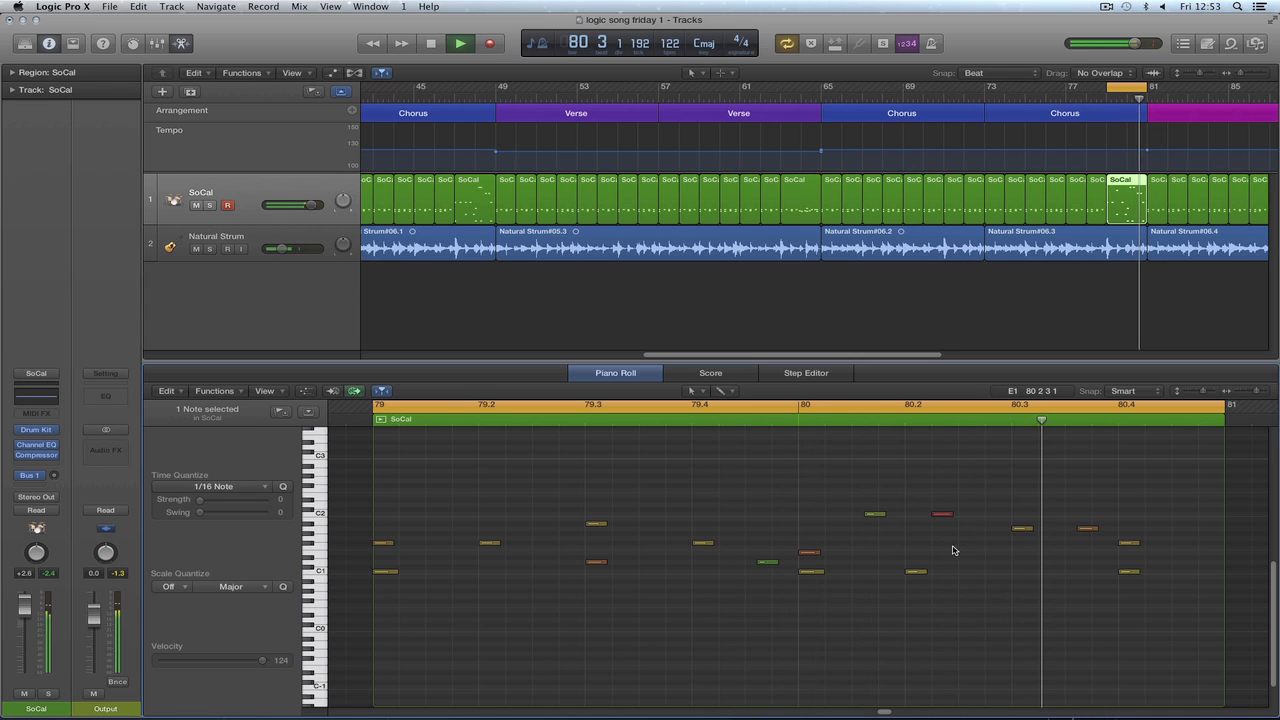
Try nudging the C2 note after beat 2 of bar 80 slightly later and play the fill.
left_click(942, 515)
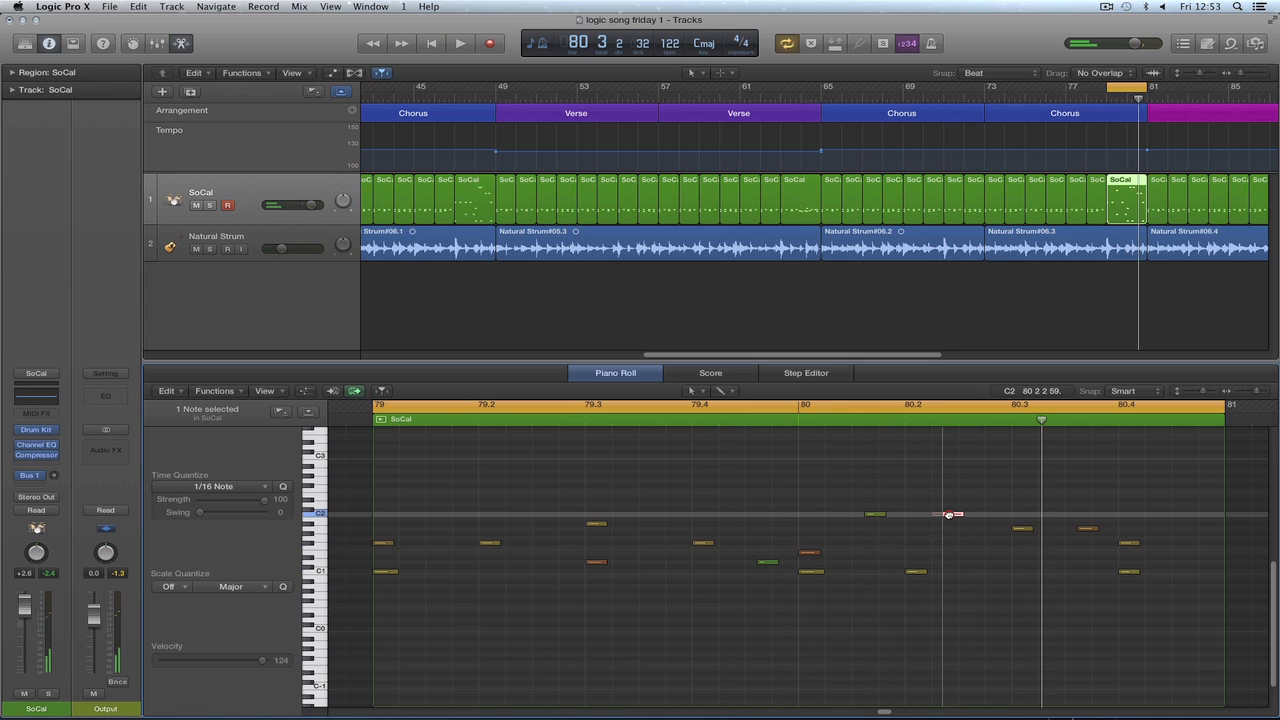
left_click_drag(949, 515, 951, 515)
key("space")
left_click(966, 549)
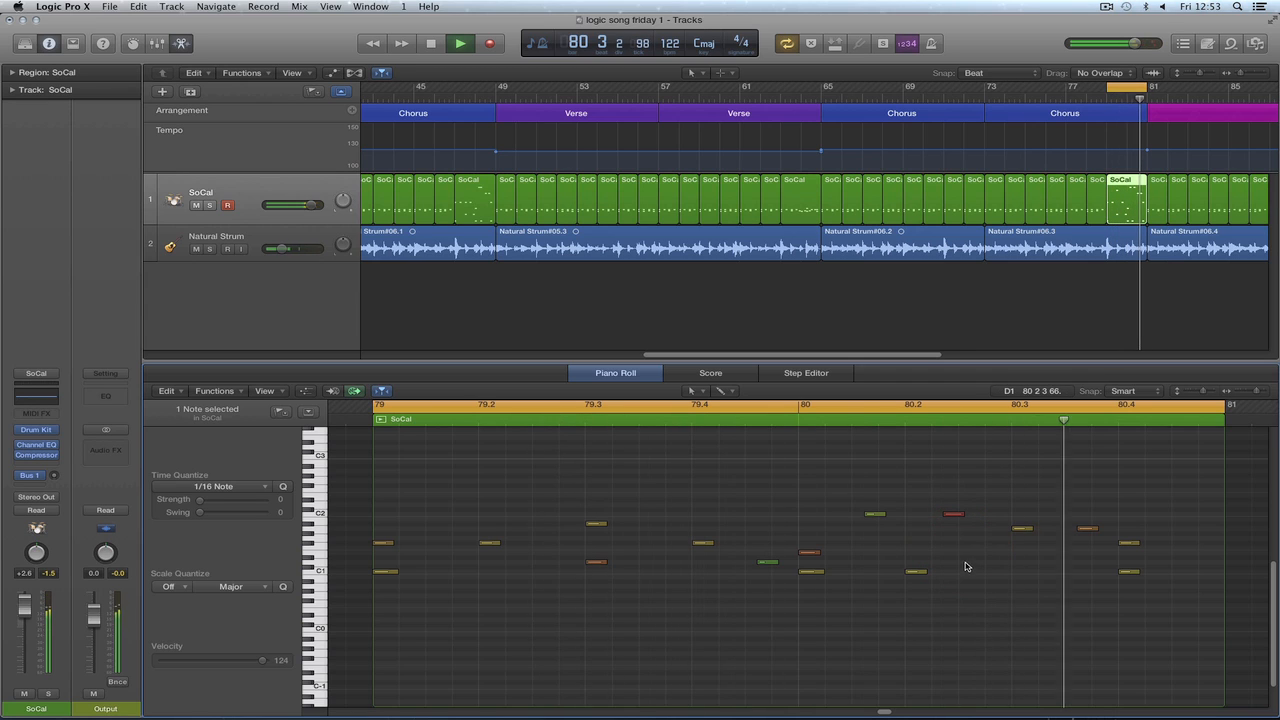
Move the loud C2 note earlier onto beat 2 of bar 80 and play the fill.
key("space")
left_click_drag(945, 518, 914, 514)
key("space")
left_click(957, 566)
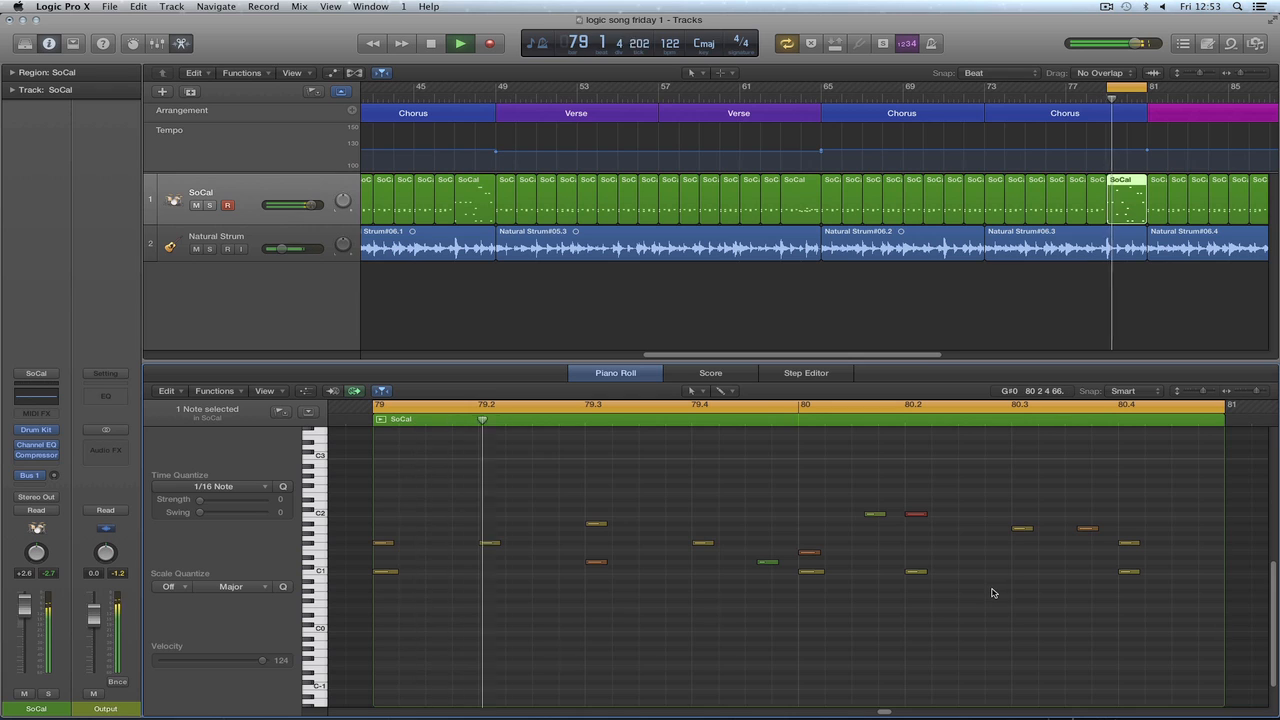
Move the A1 note on beat 3 of bar 80 down to E1, and play the fill with the Pointer tool active.
key("t")
left_click(1022, 550)
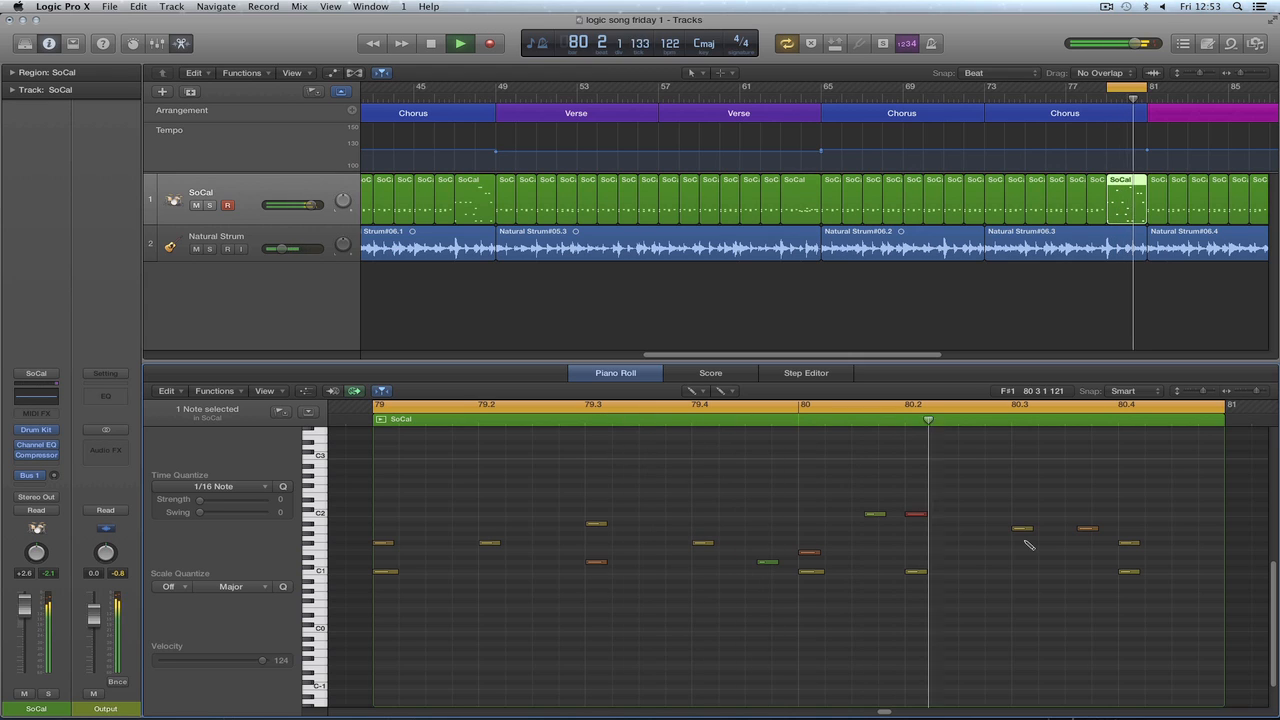
key("space")
left_click_drag(1022, 528, 1024, 581)
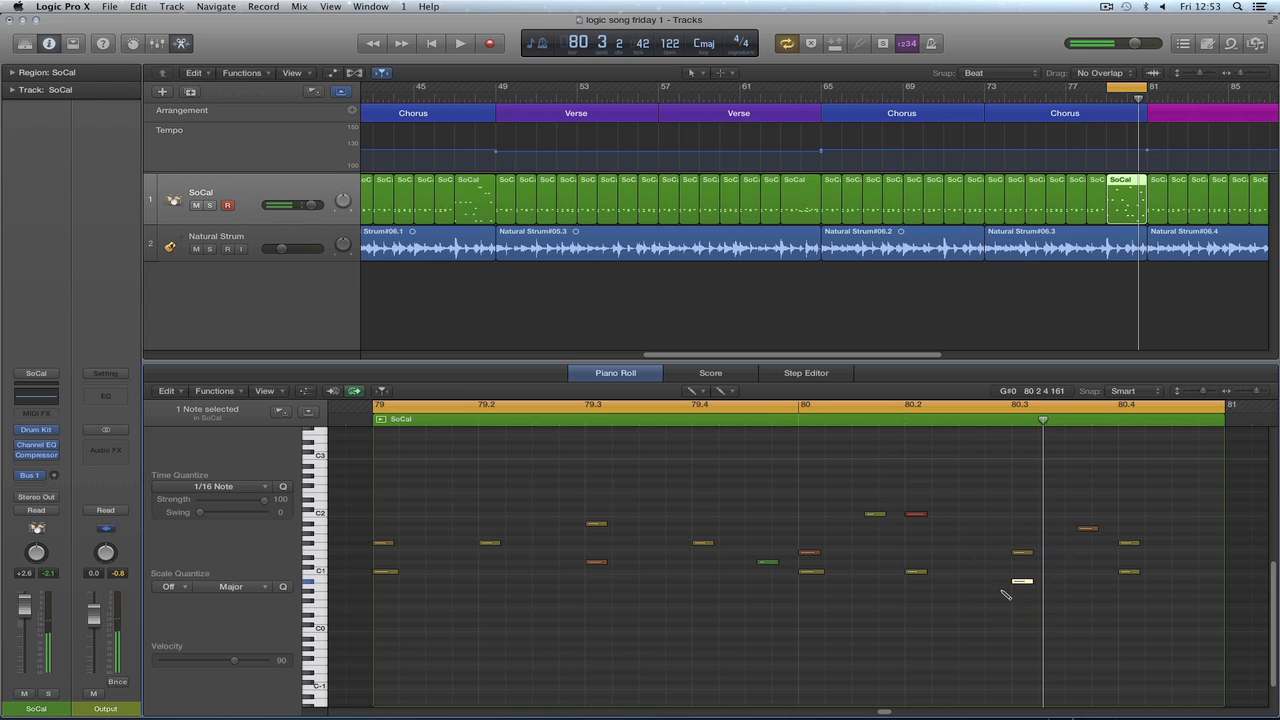
key("t")
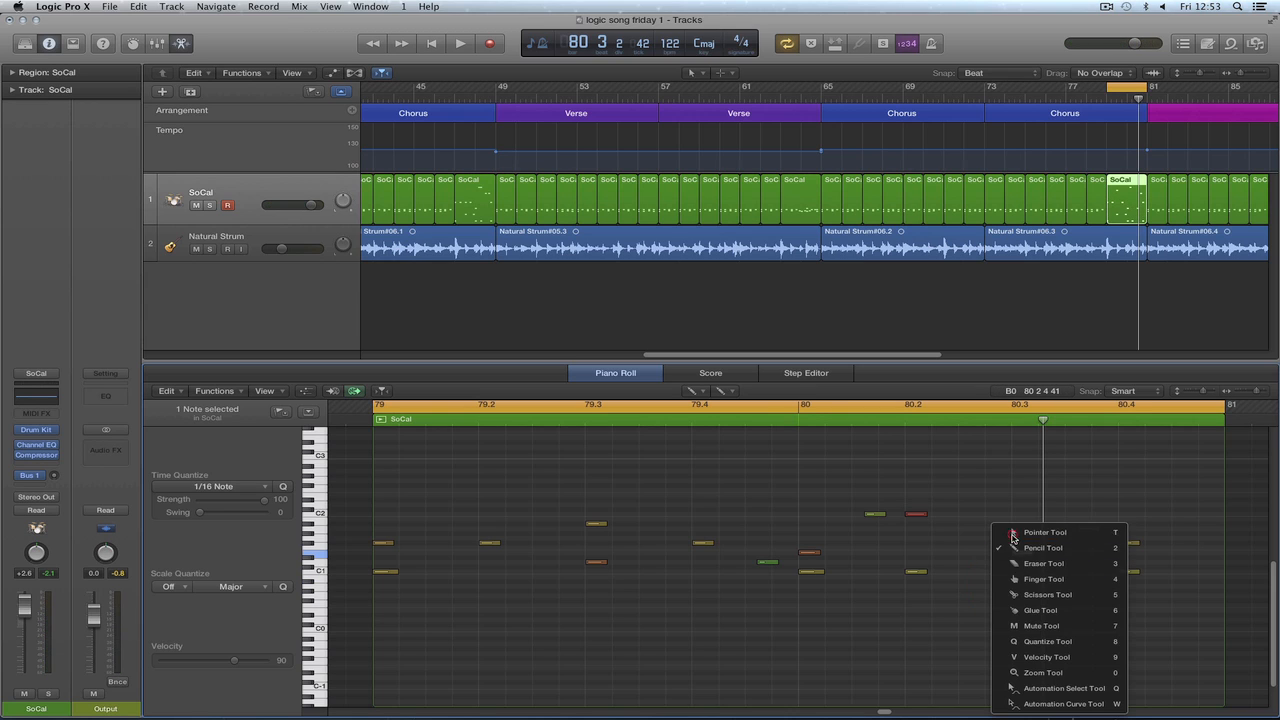
left_click(1013, 534)
left_click(1048, 606)
key("space")
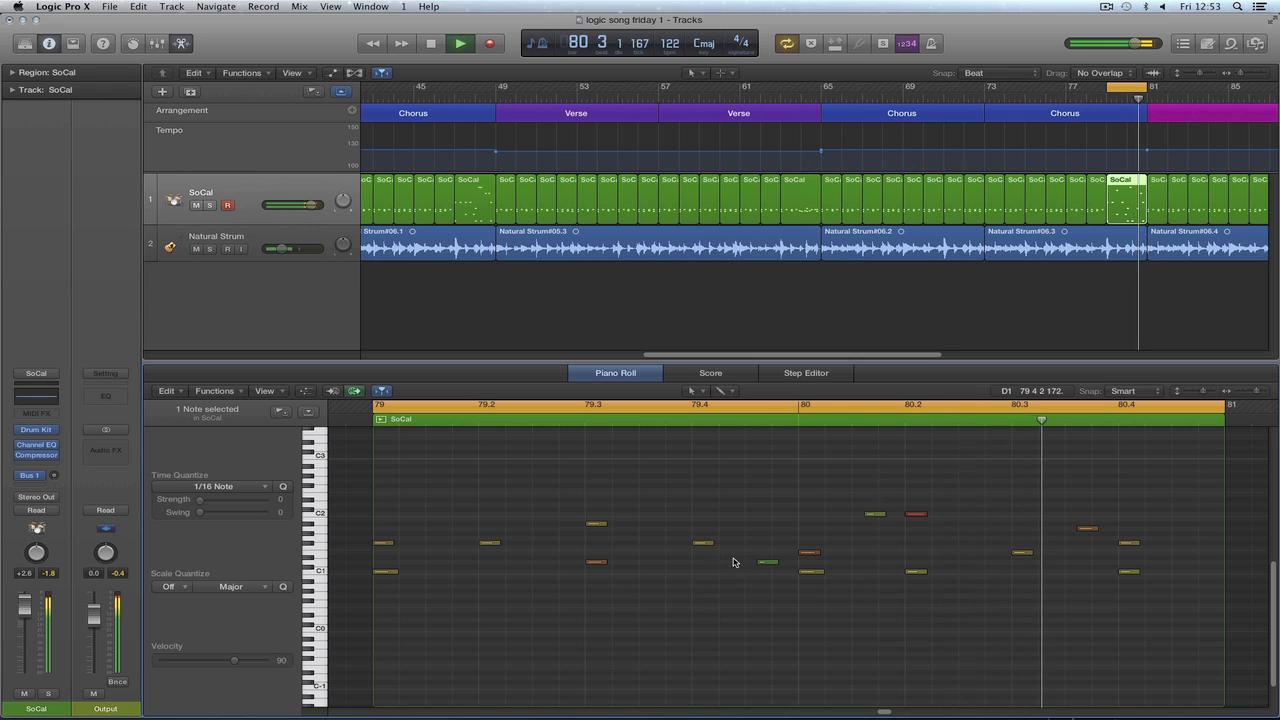
Move the F#1 note on beat 4 of bar 79 up to A#1 and play the fill.
left_click_drag(703, 546, 703, 523)
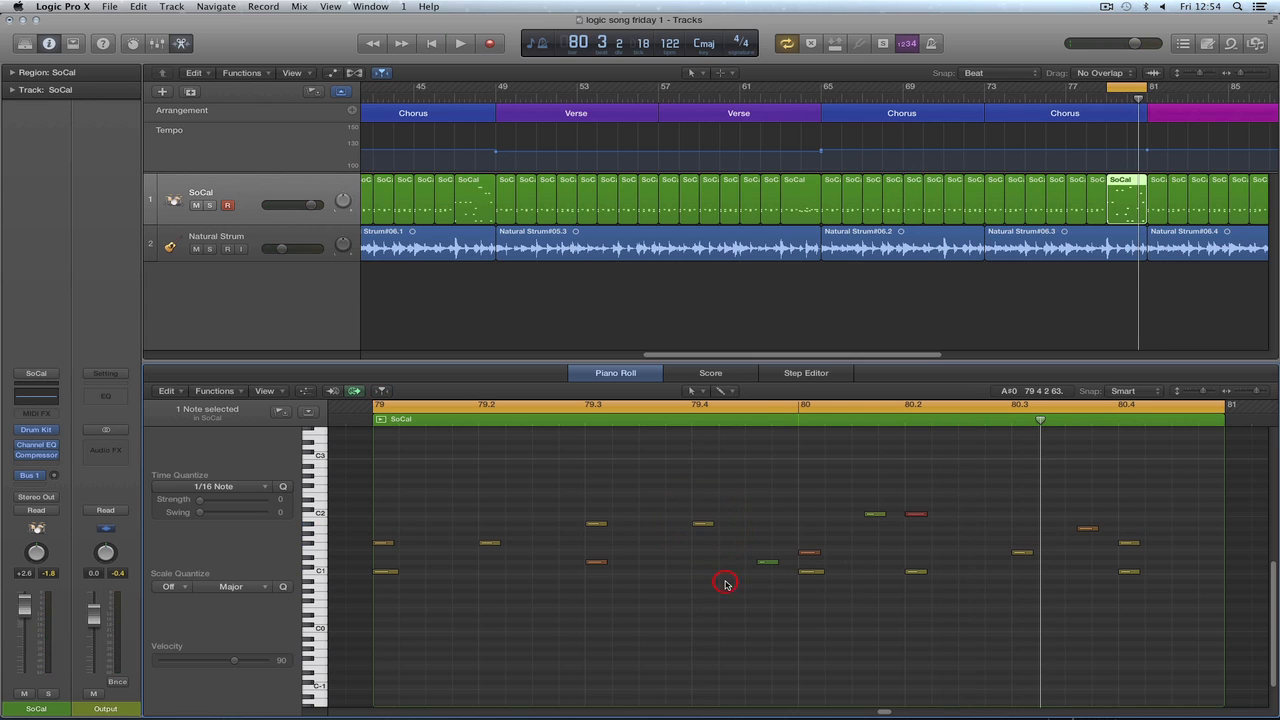
key("space")
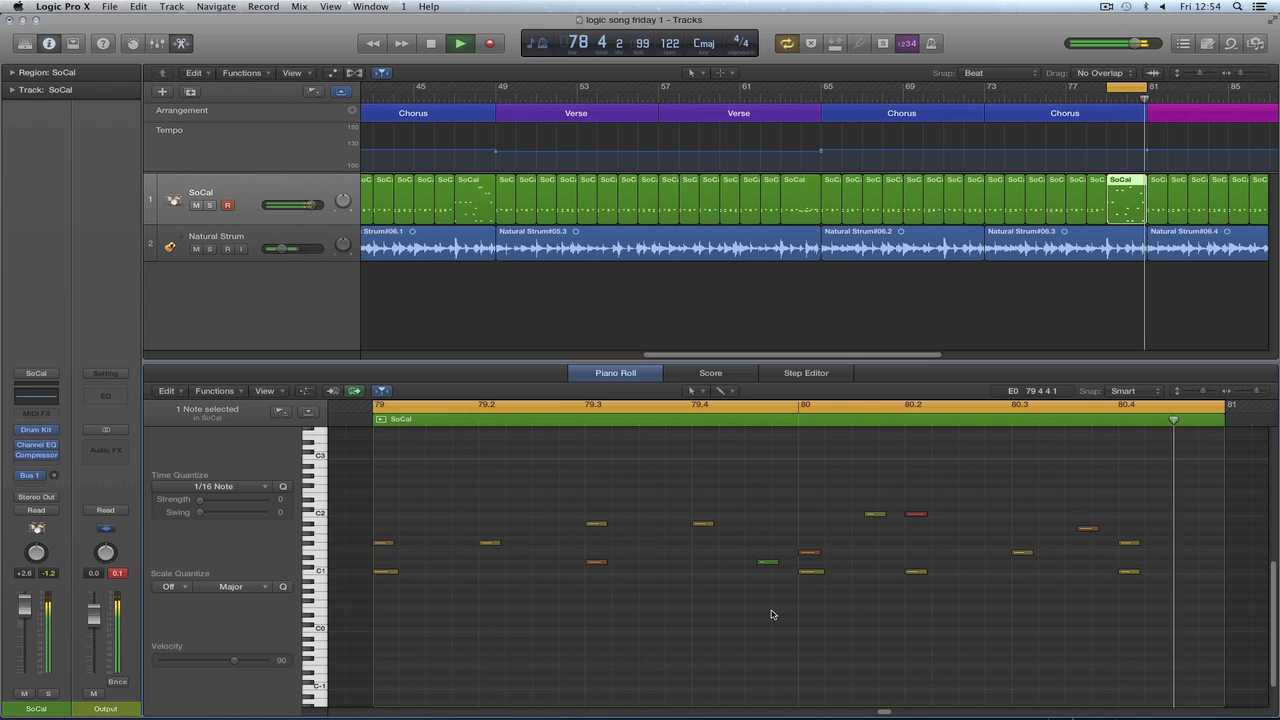
Try adding a G1 note halfway through beat 4 of bar 80 with the Pencil tool, and undo the extra C#1 note.
key("t")
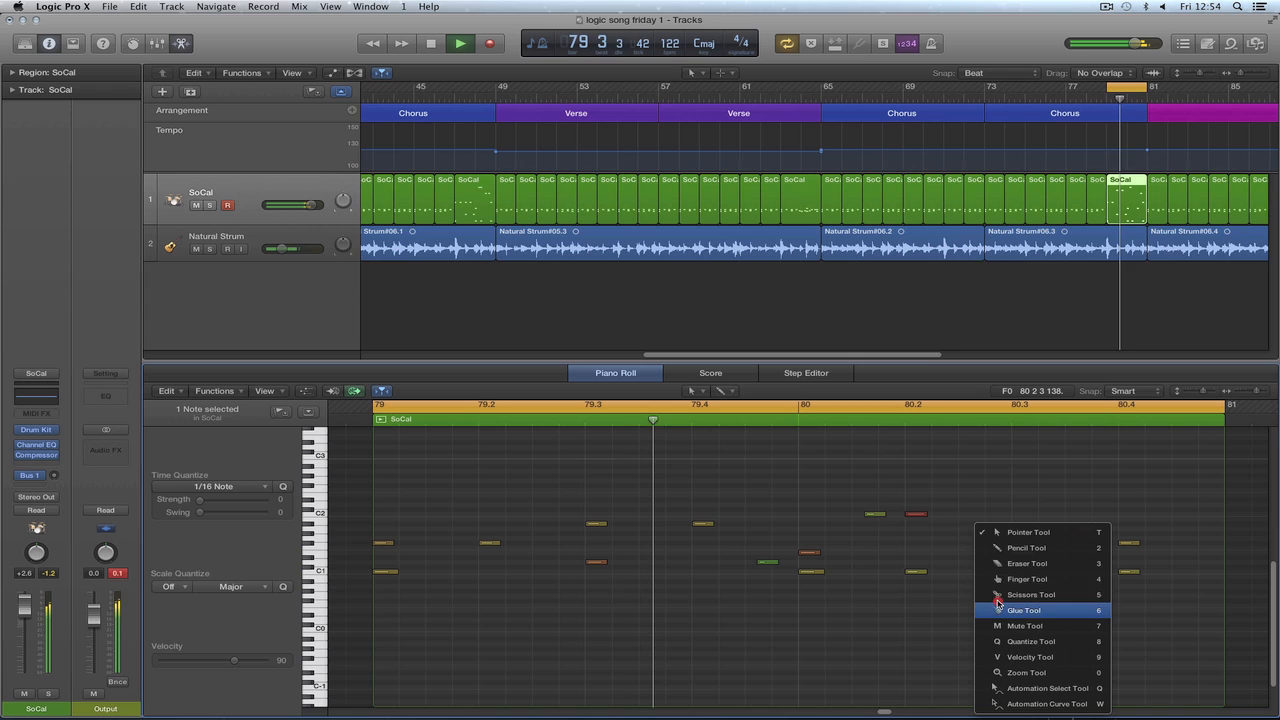
left_click(1007, 551)
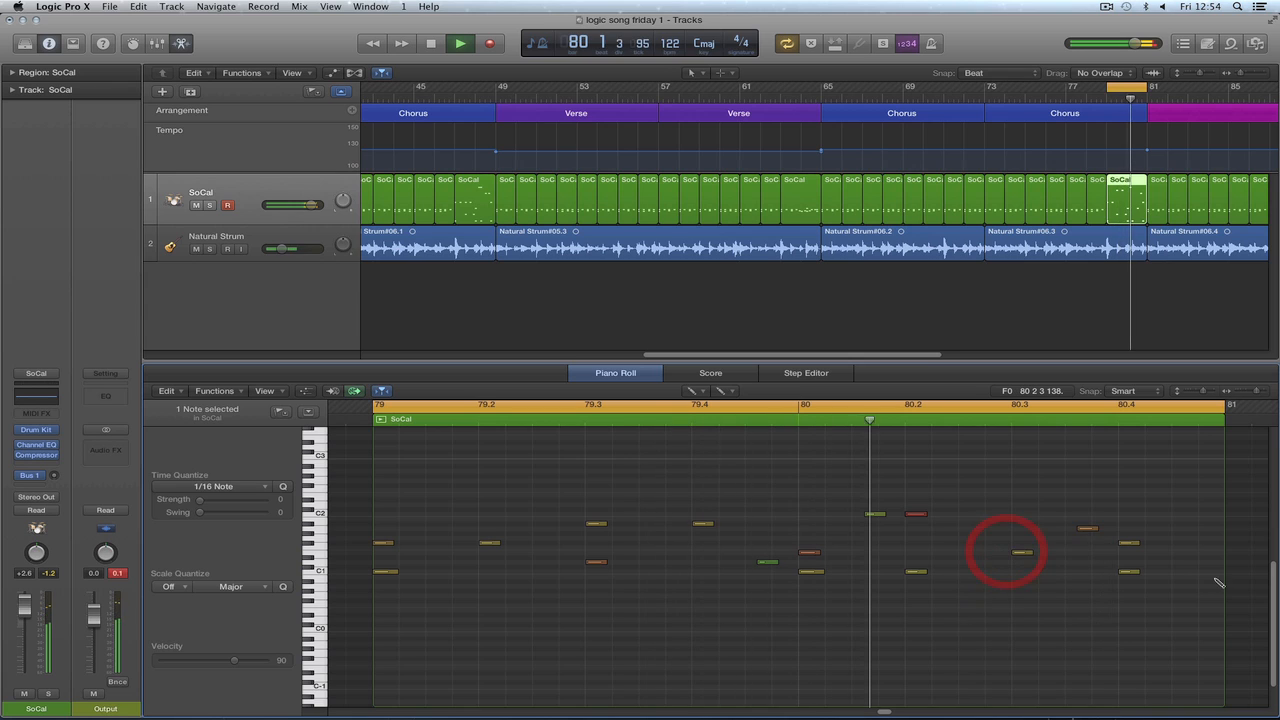
left_click(1176, 543)
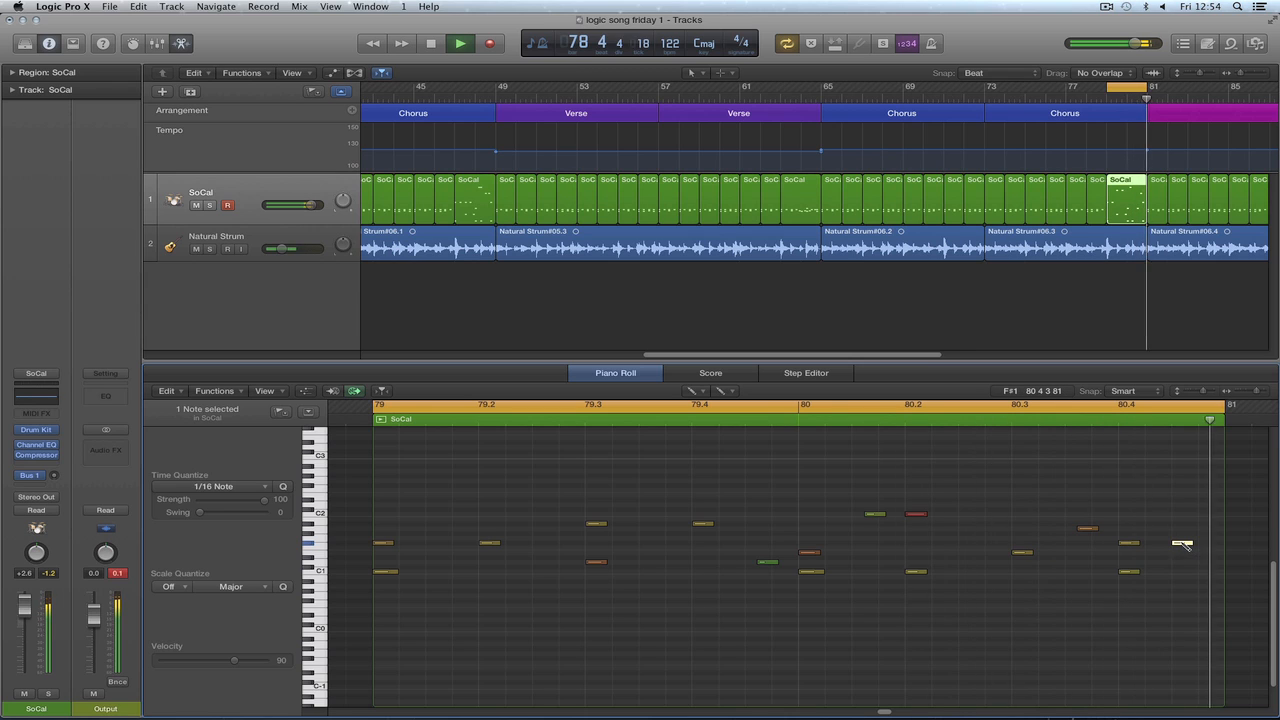
left_click_drag(1182, 543, 1182, 538)
left_click(1164, 568)
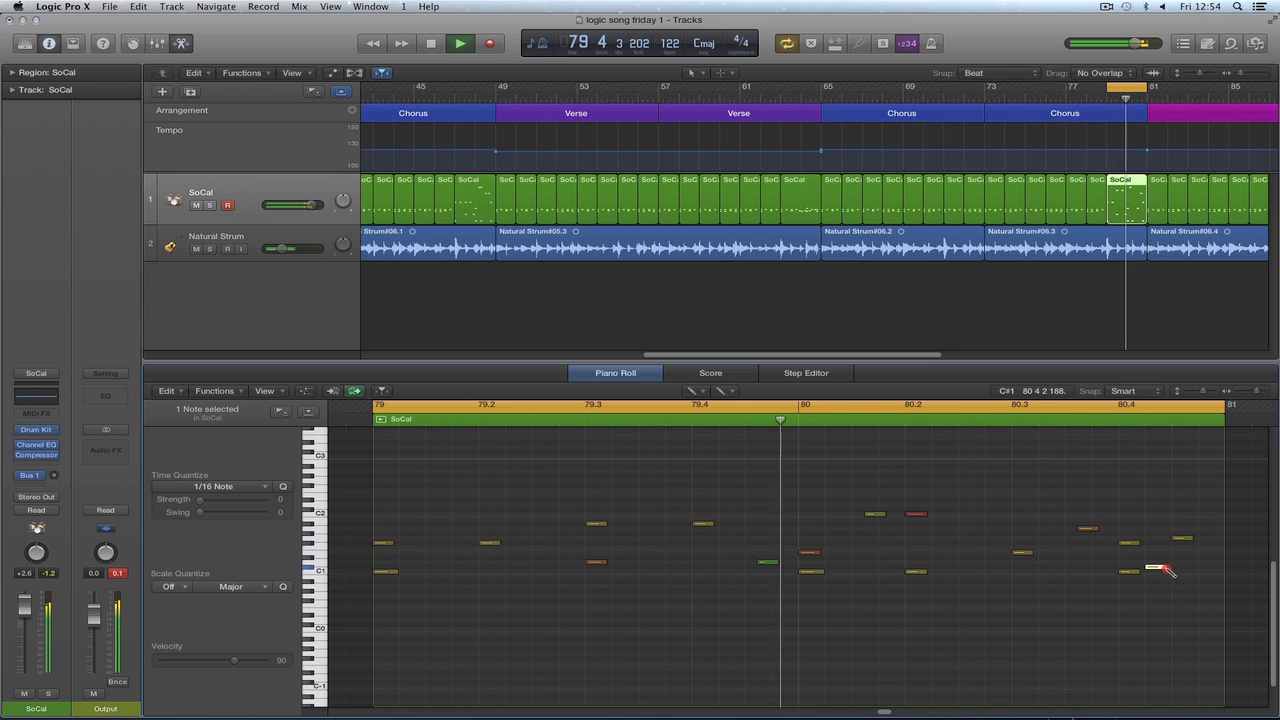
key("super+z")
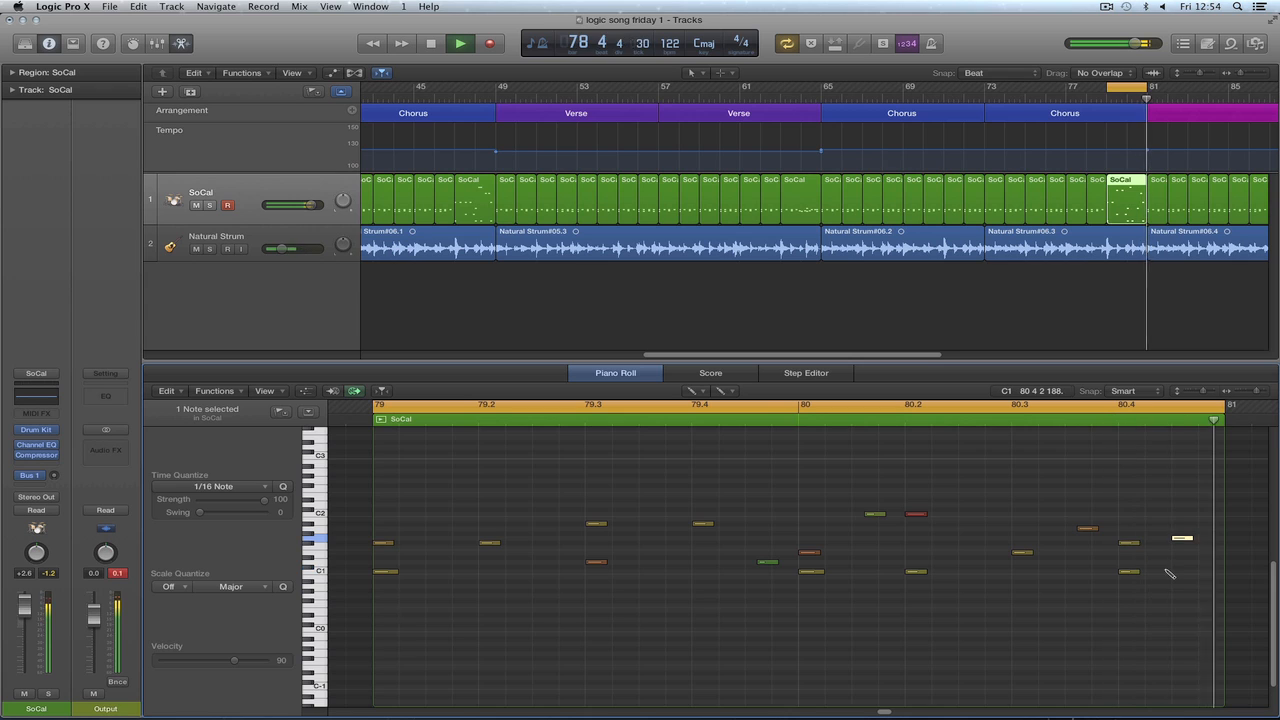
Nudge the added G1 note in beat 4 of bar 80 slightly later, play the fill, and remove the note.
right_click(1168, 572)
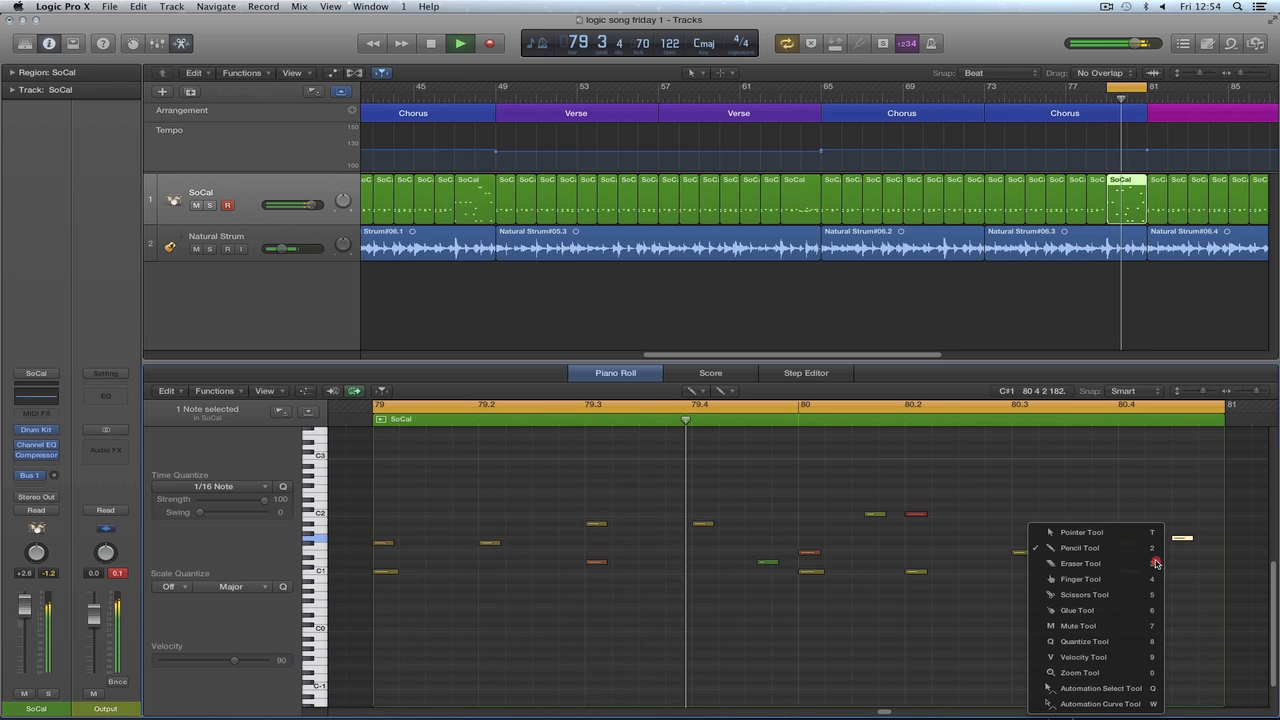
left_click(1105, 531)
left_click(1190, 587)
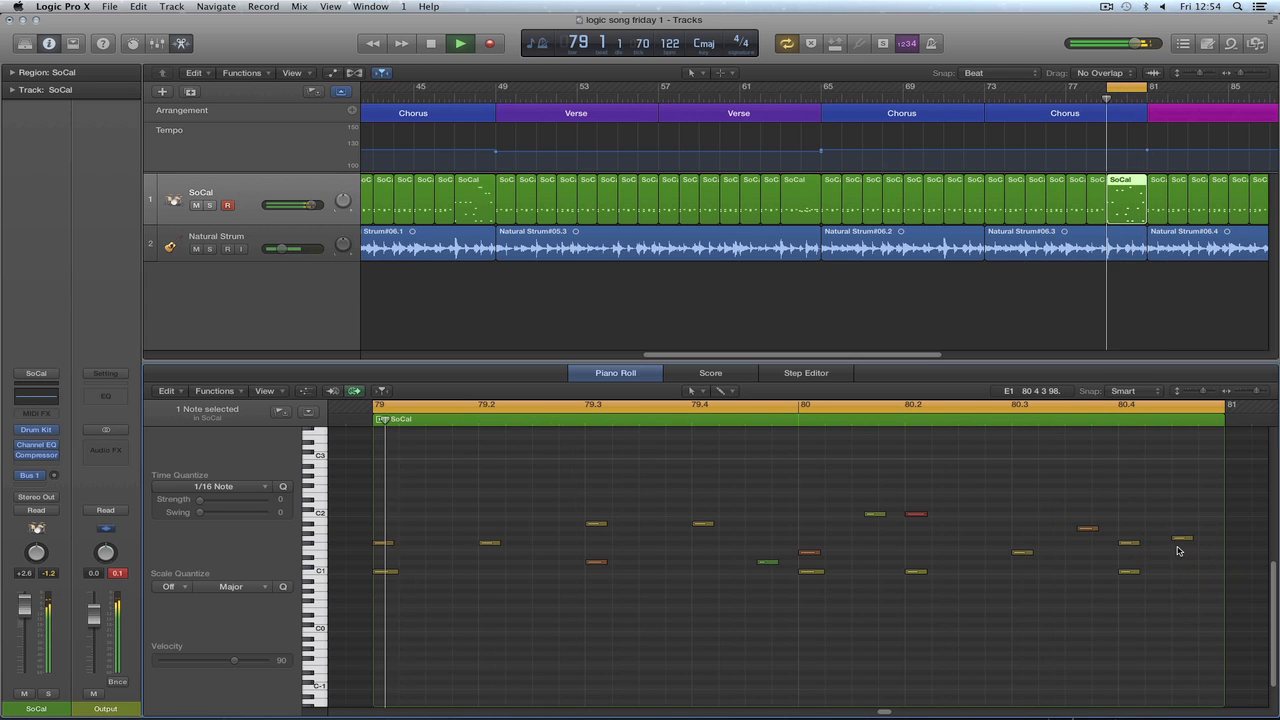
left_click_drag(1181, 540, 1194, 540)
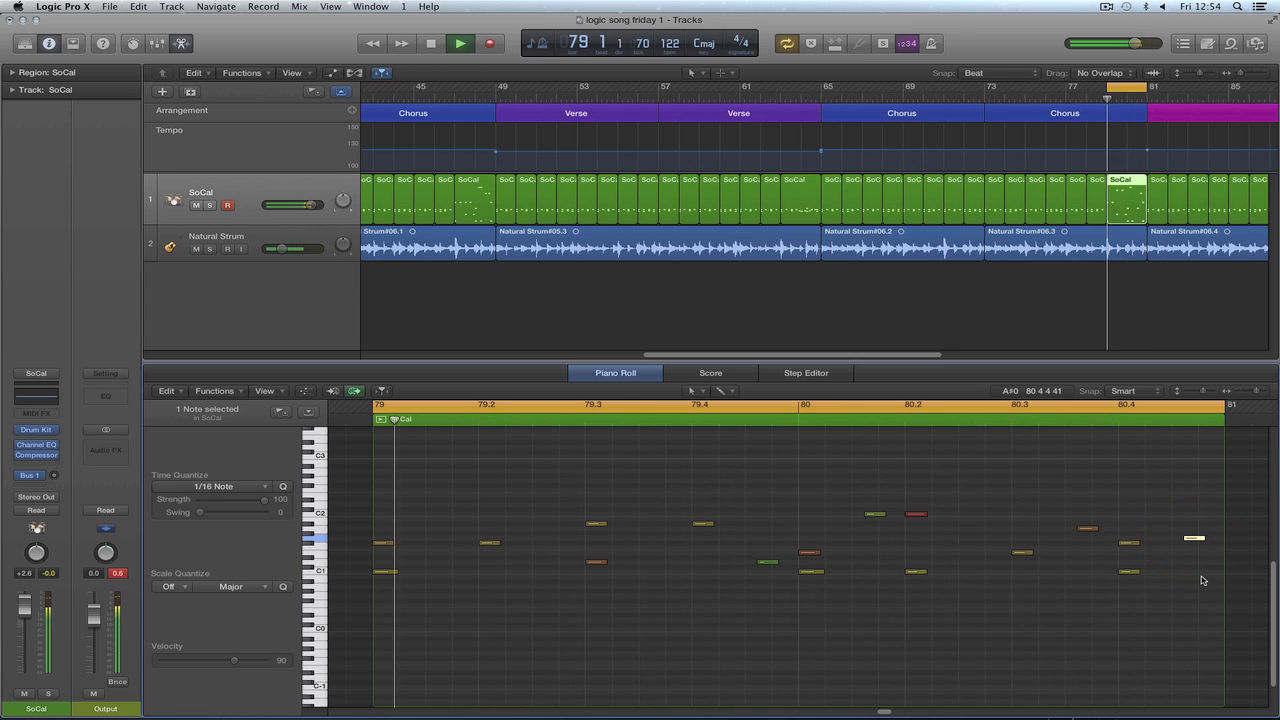
left_click(1185, 557)
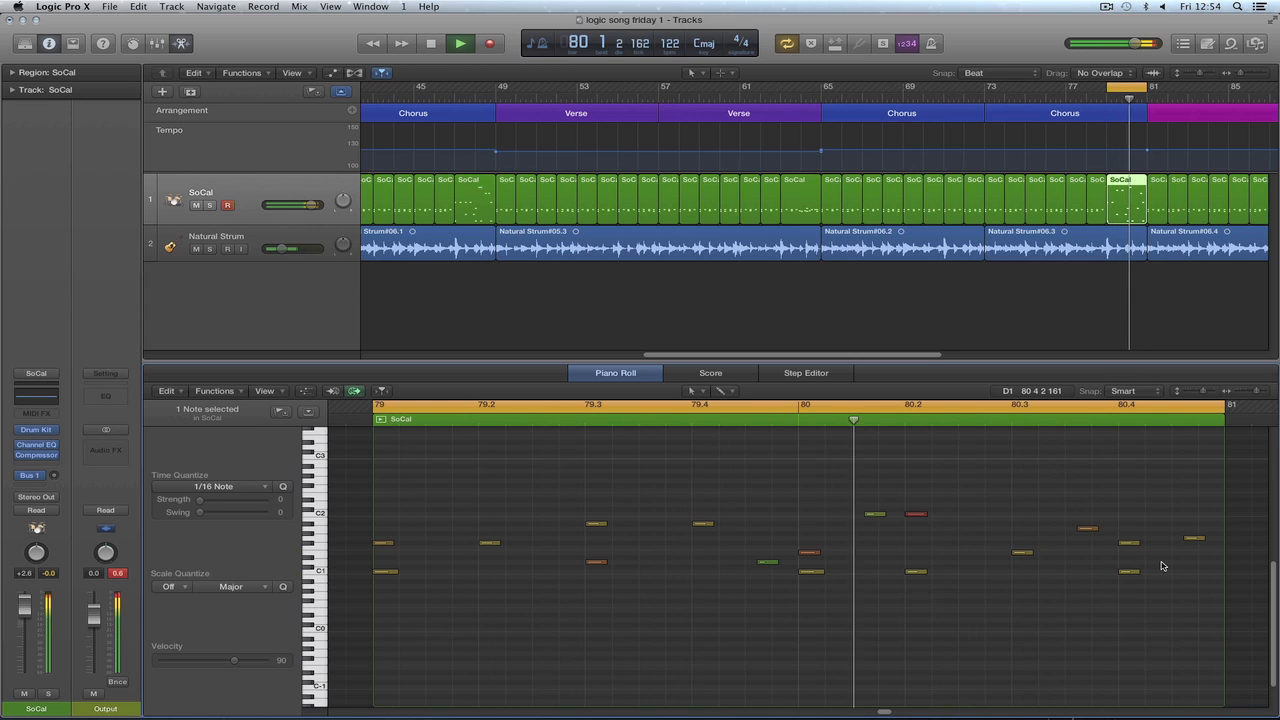
key("space")
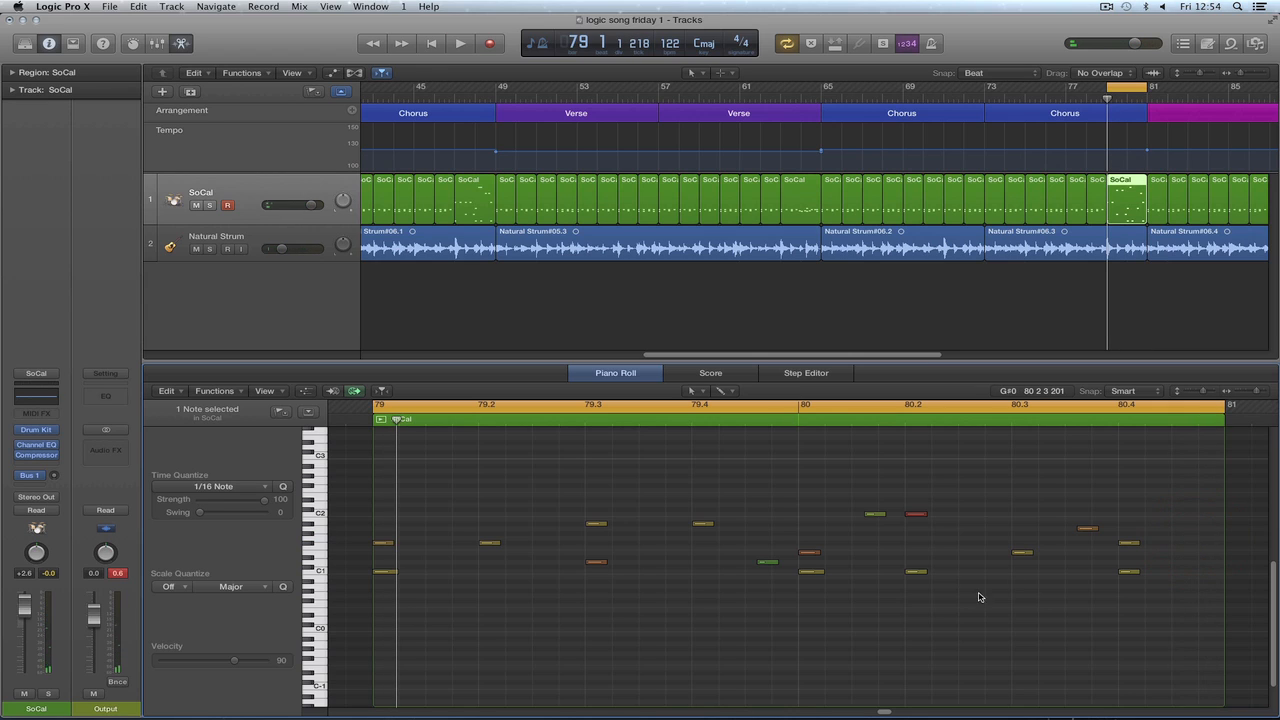
Add a C1 note on beat 3 of bar 80 with the Pencil tool and play the fill with the Pointer tool active.
key("t")
left_click(1045, 543)
key("t")
key("t")
key("space")
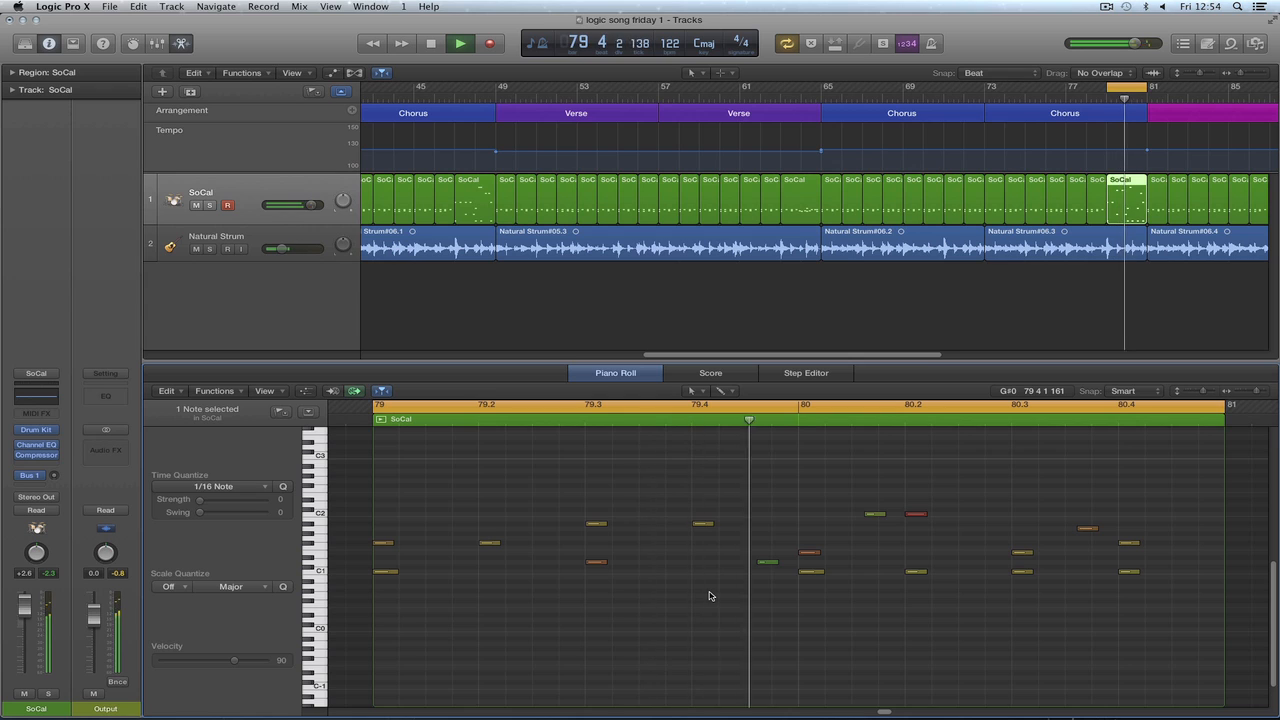
key("space")
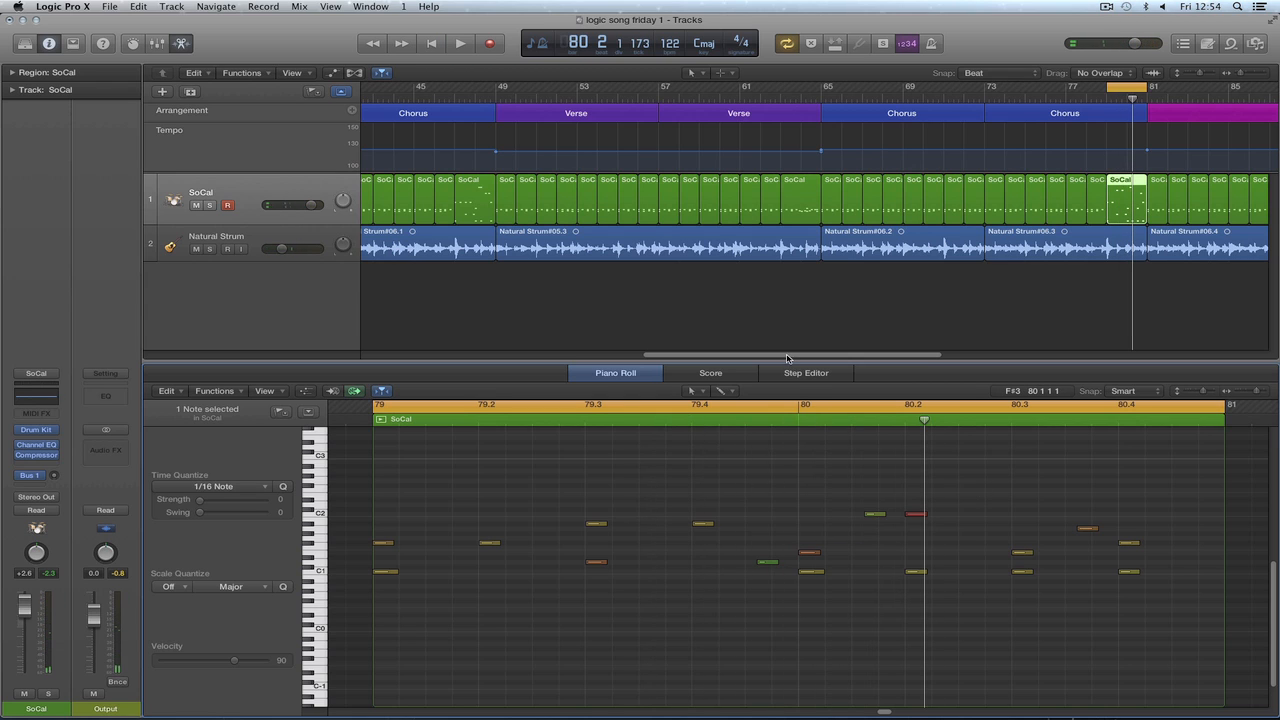
Delete the two-bar drum region at bars 95–97, at the end of the solo section.
left_click_drag(723, 358, 859, 358)
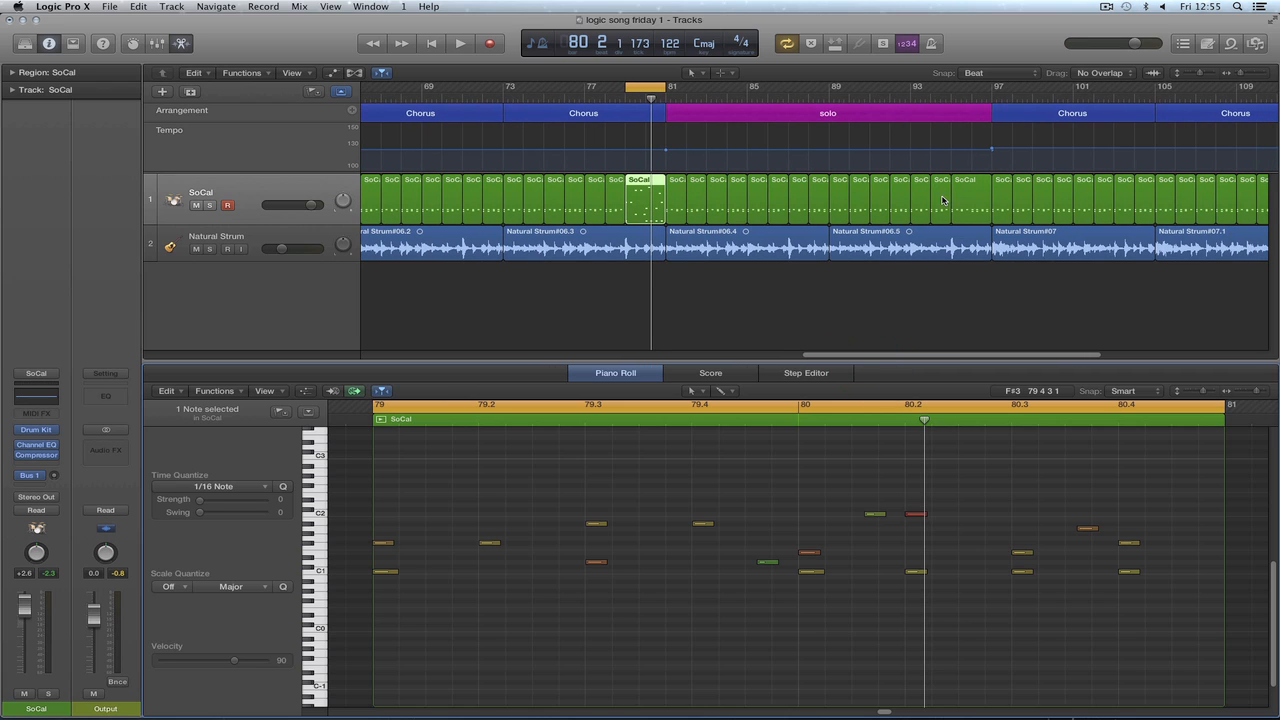
mouse_move(859, 356)
left_mouse_down()
mouse_move(673, 358)
mouse_move(869, 362)
left_mouse_up()
left_click(402, 188)
left_click(894, 196)
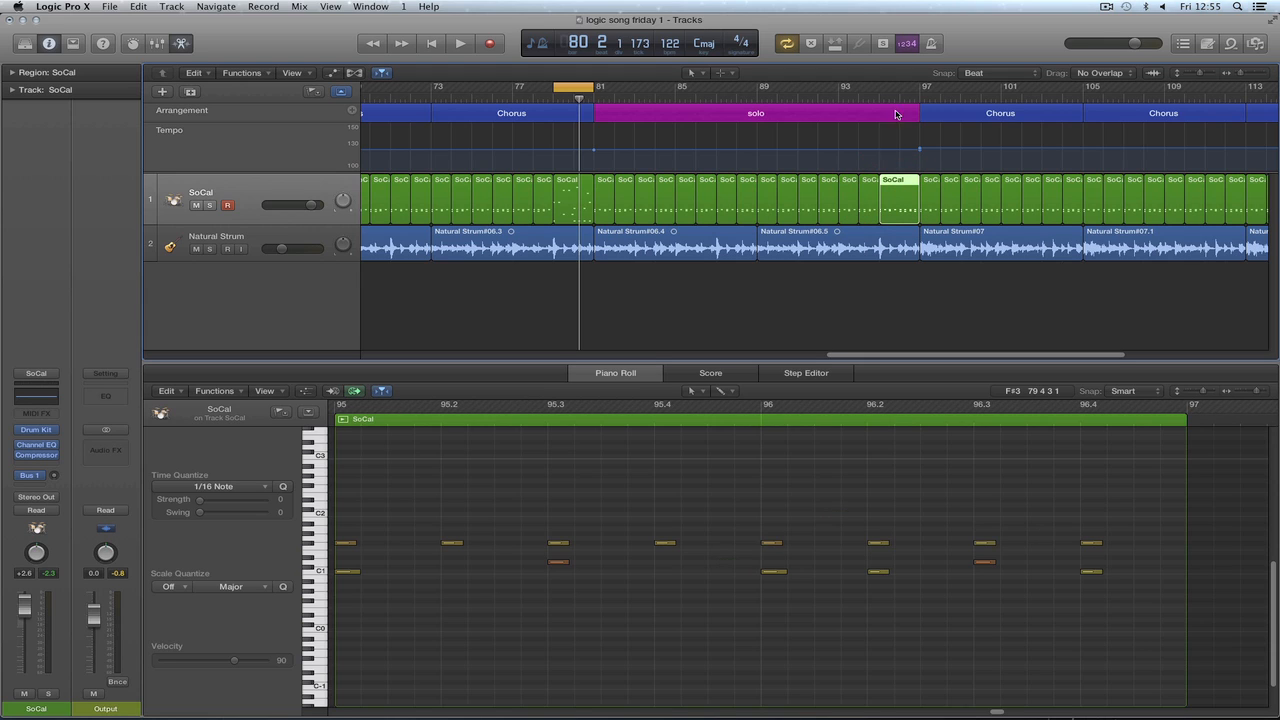
key("Delete")
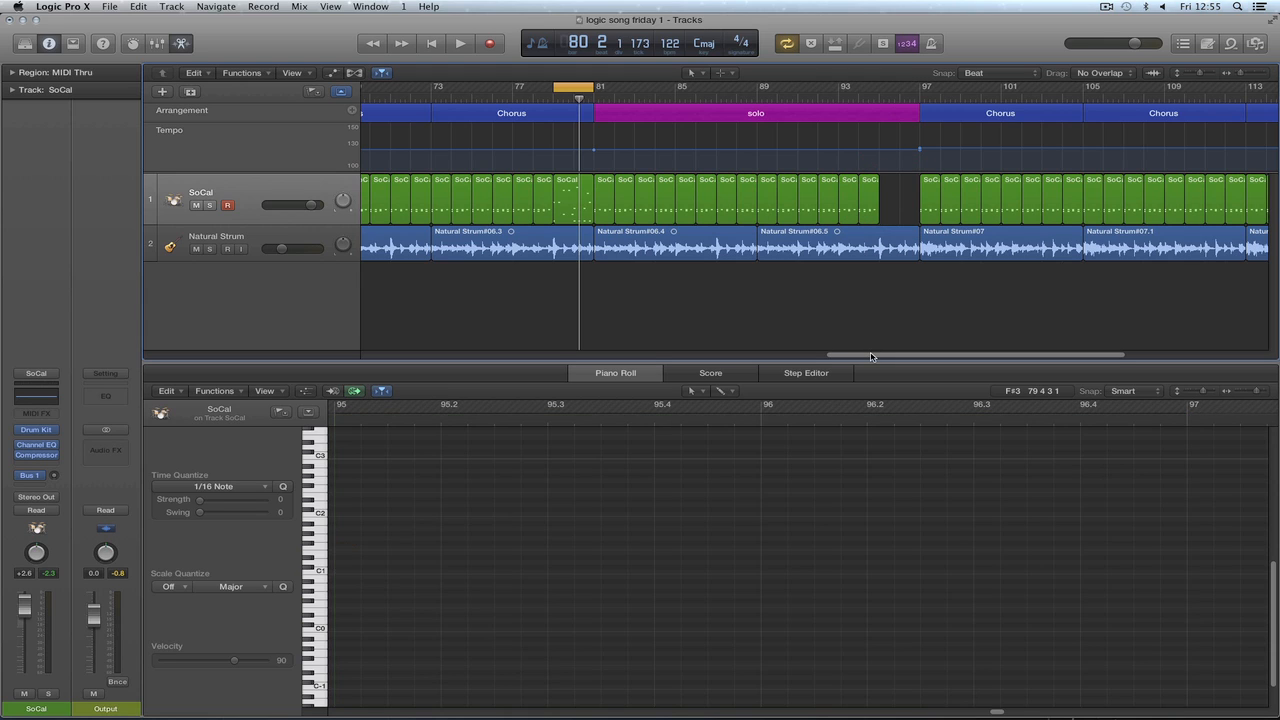
left_click(1241, 75)
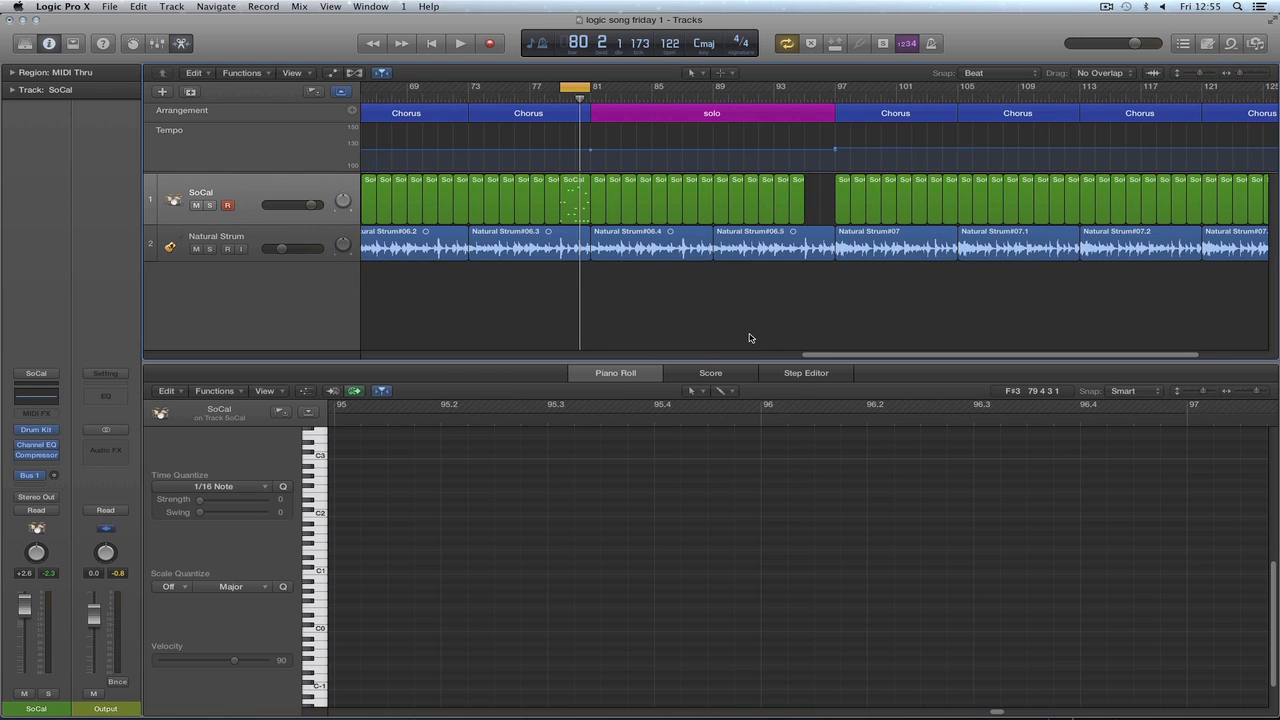
Copy the drum fill region from bars 47–49 into the gap at bars 95–97, move the cycle area over it, and play it.
left_click_drag(830, 355, 715, 355)
left_click(401, 190)
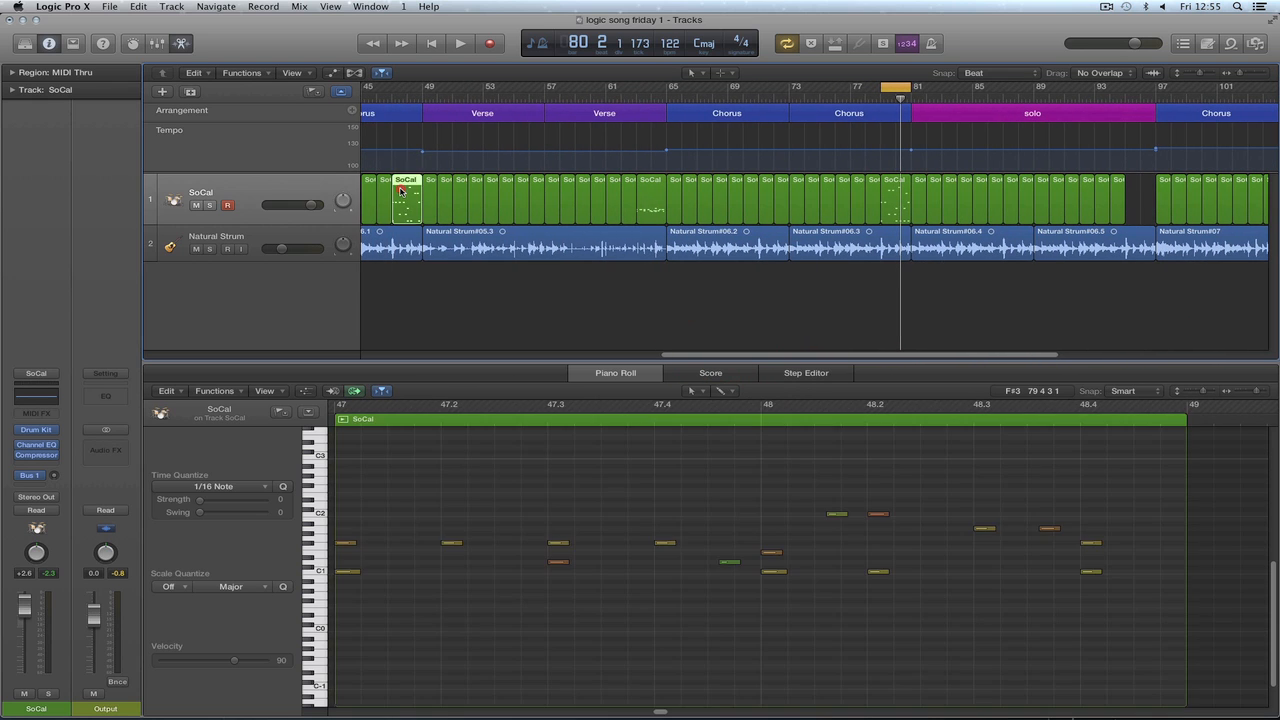
left_click_drag(403, 184, 1141, 188)
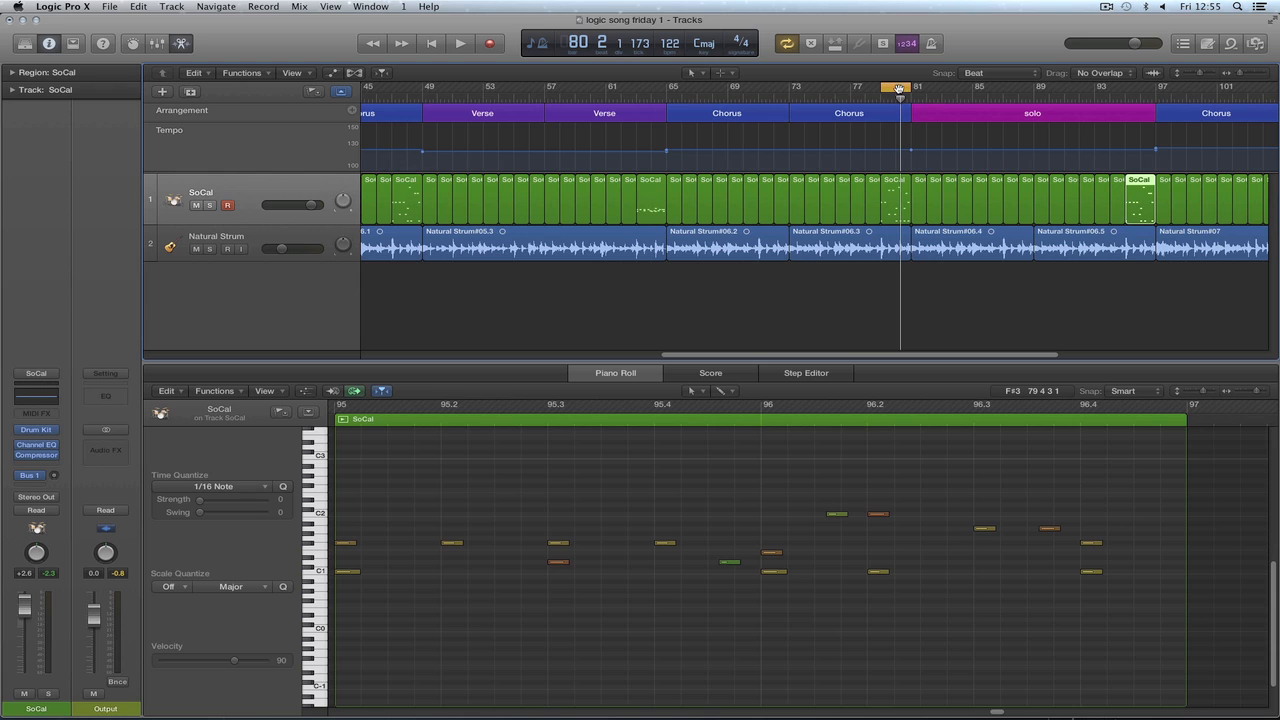
left_click_drag(898, 88, 1143, 105)
key("space")
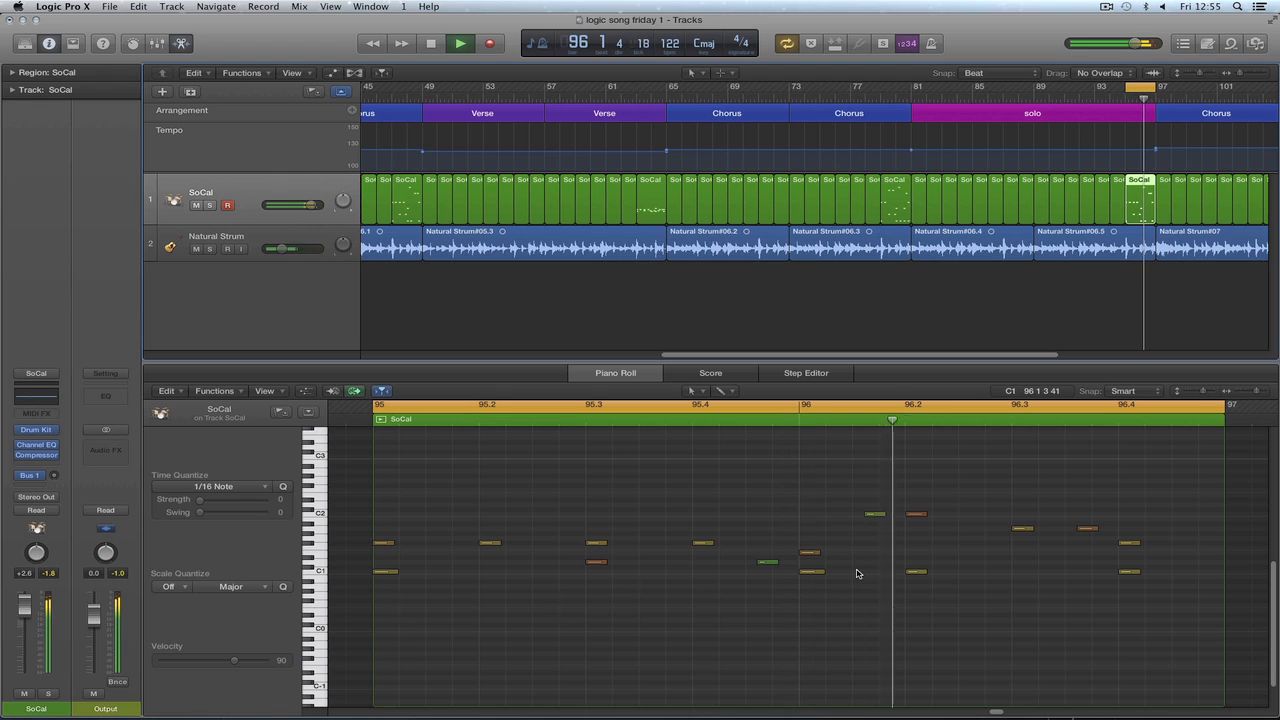
Add an E1 note on beat 2 of bar 96, erase the two C2 notes in beats 1 and 2, and play the fill.
key("space")
key("t")
left_click(882, 547)
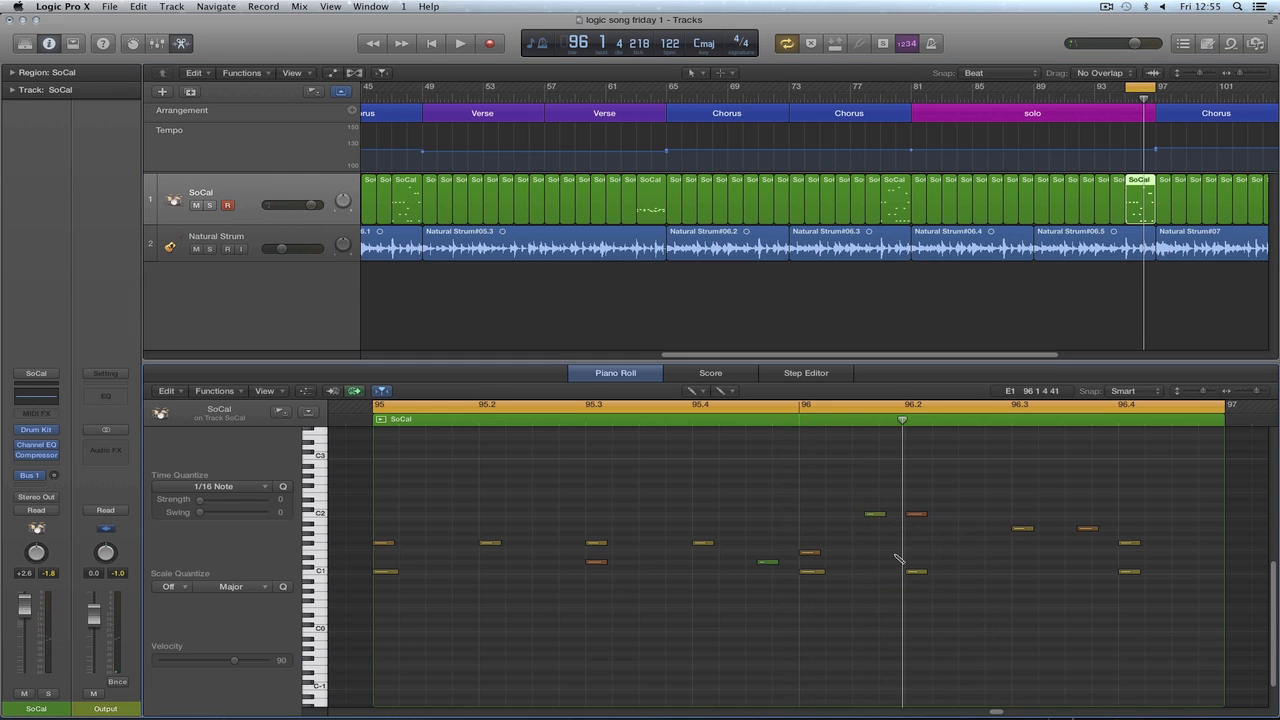
left_click(910, 552)
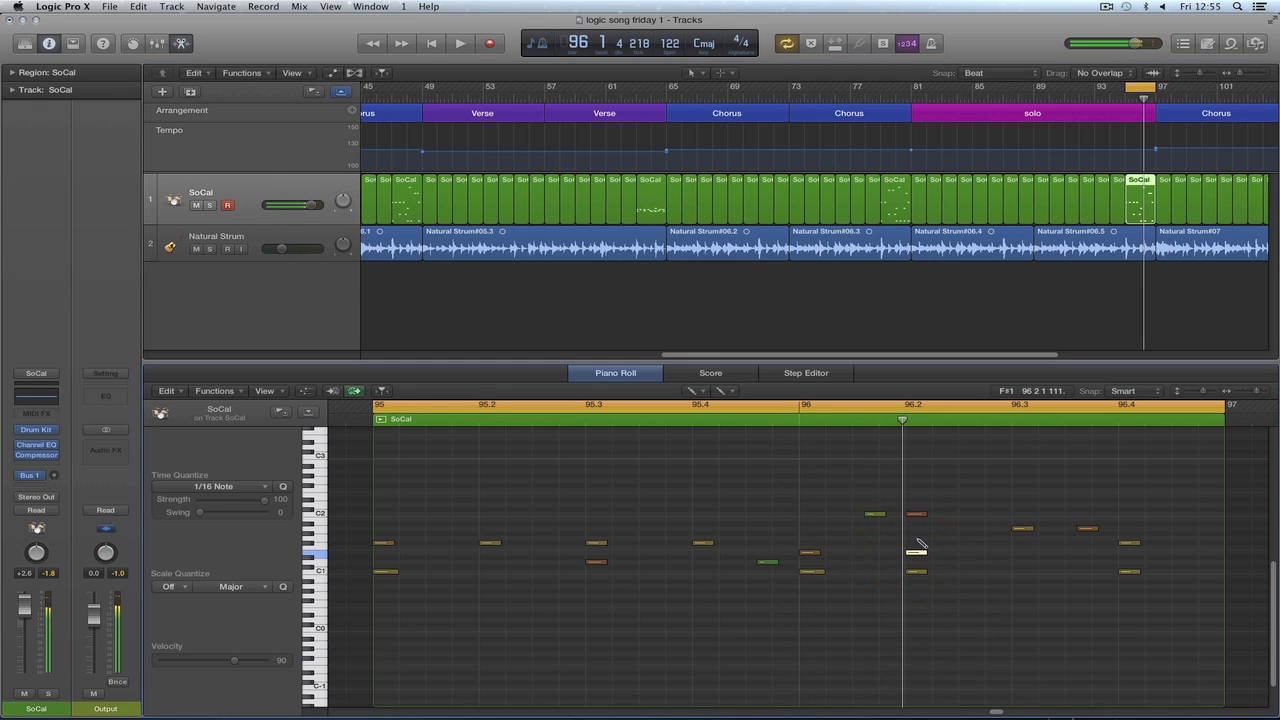
key("t")
left_click(880, 552)
left_click(876, 516)
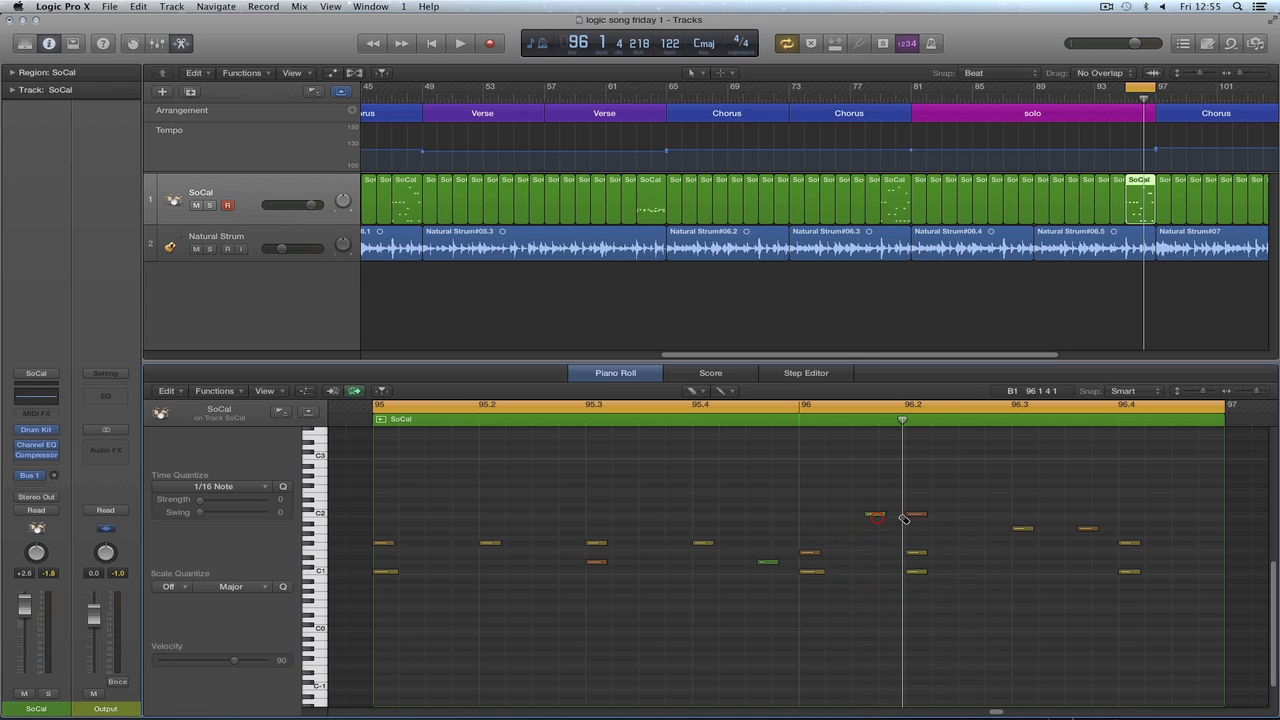
key("space")
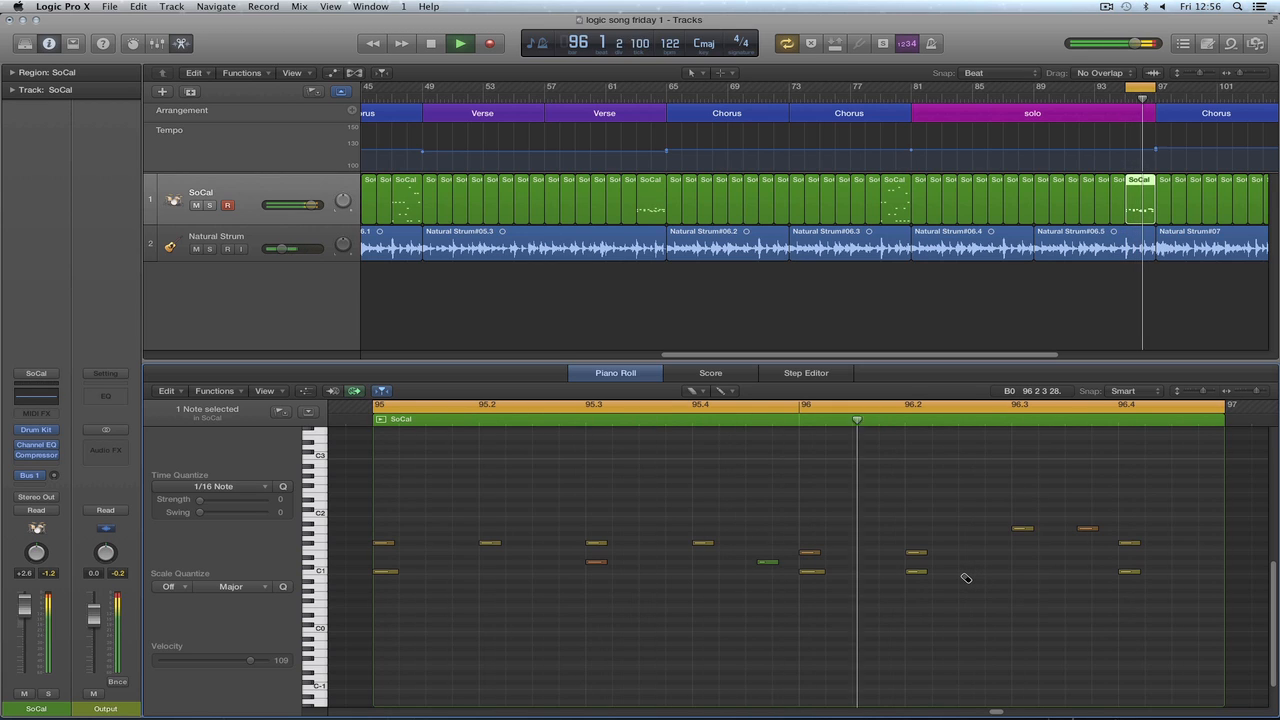
Add a D1 note in the second half of beat 2 of bar 96 with the Pencil tool, then return to the Pointer tool.
key("t")
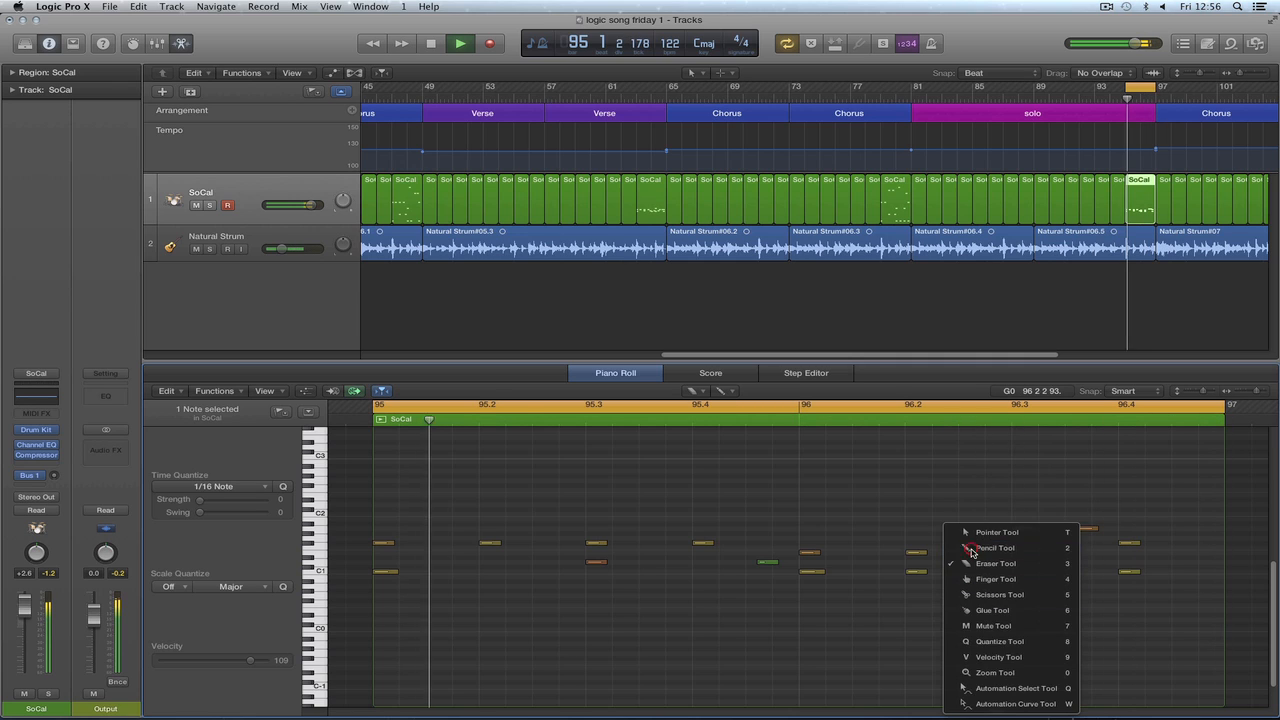
left_click(973, 549)
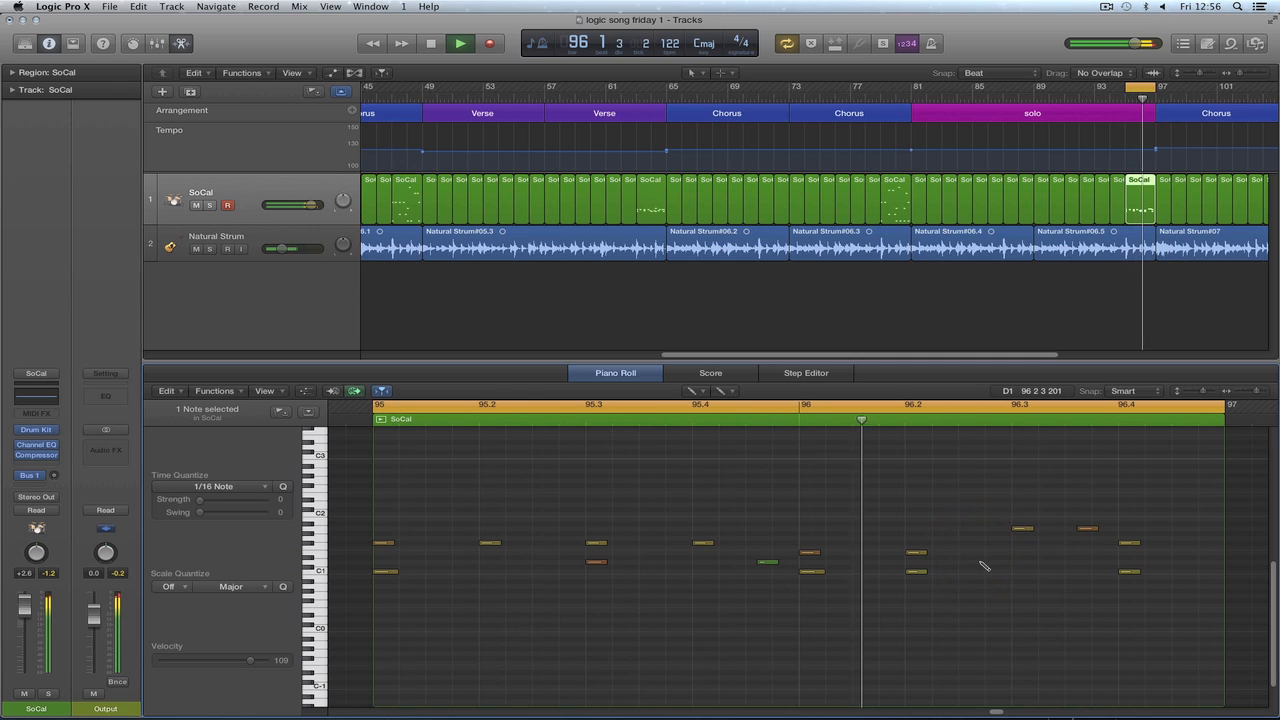
left_click_drag(970, 562, 983, 563)
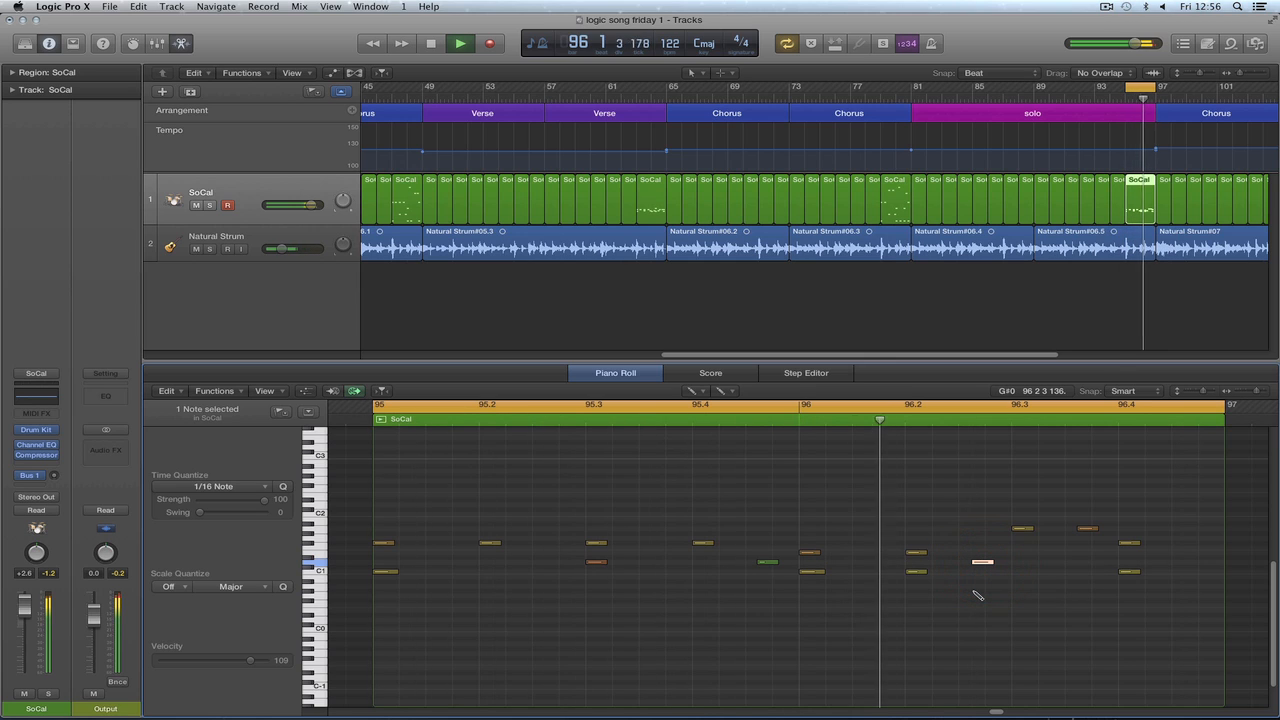
key("t")
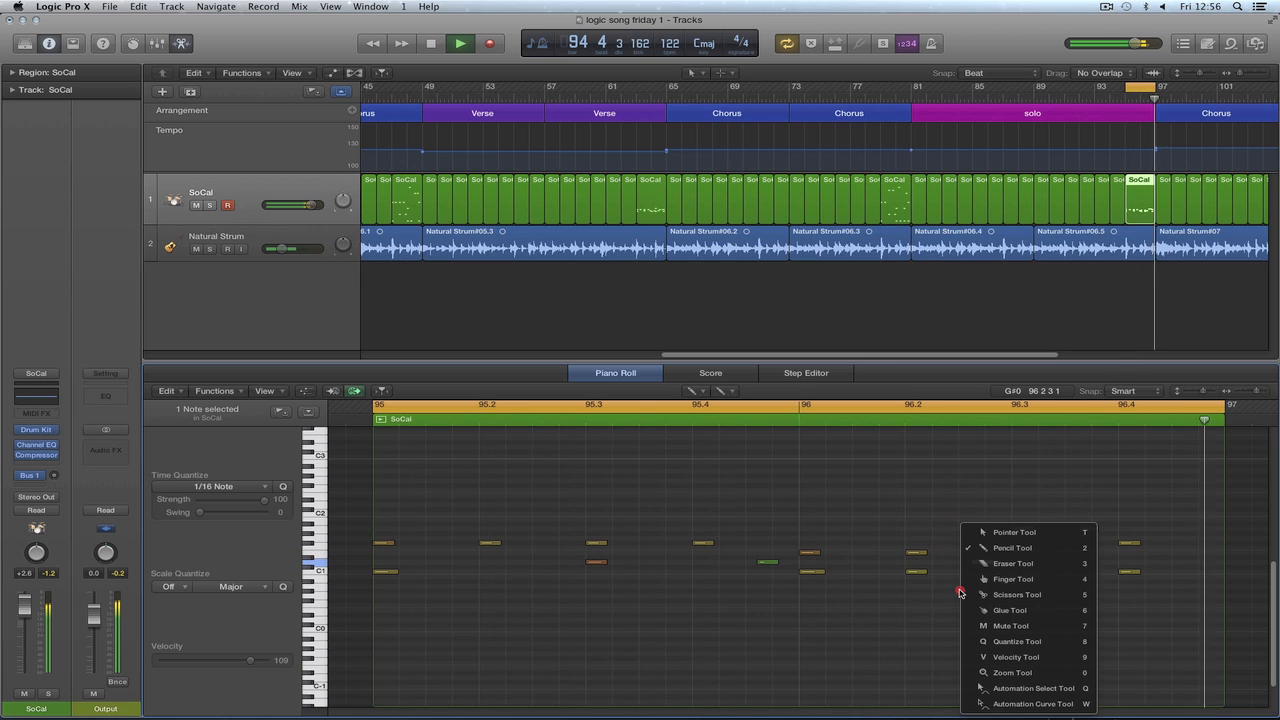
left_click(980, 532)
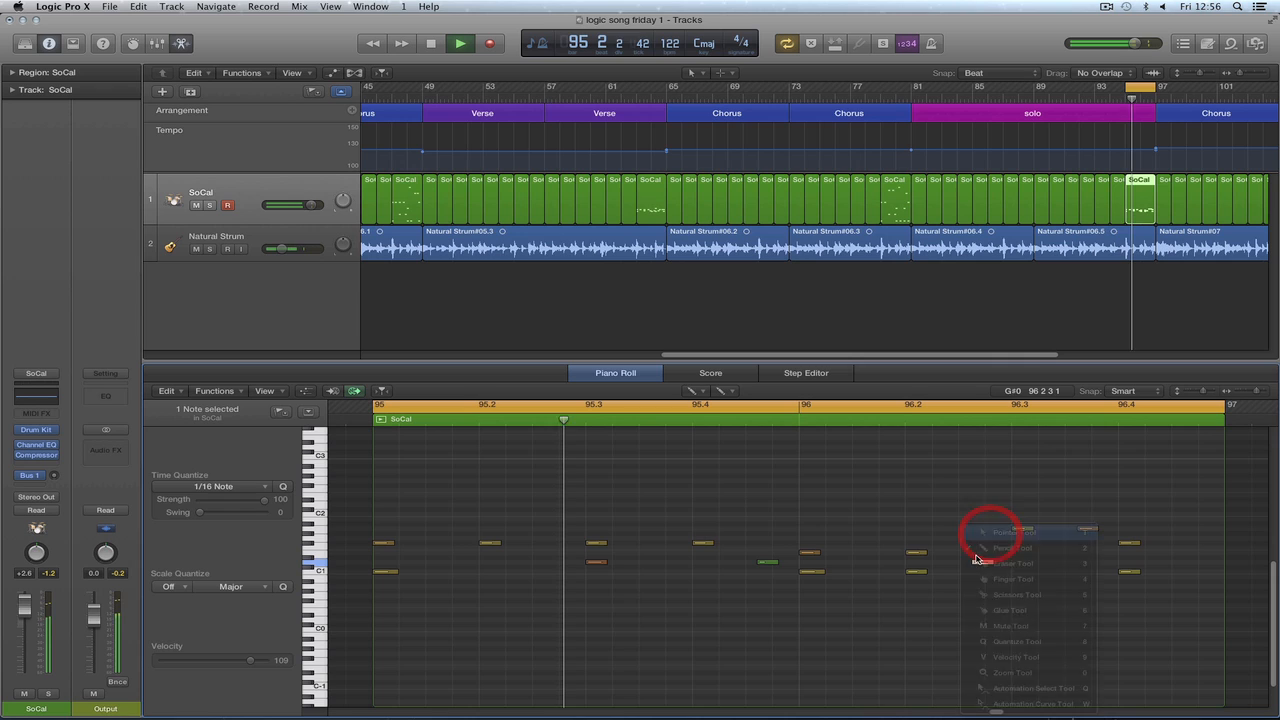
left_click(928, 594)
Set the velocity of bar 96's E1 notes with the Velocity tool: 110 on beat 1 and 65 on beat 2.
key("t")
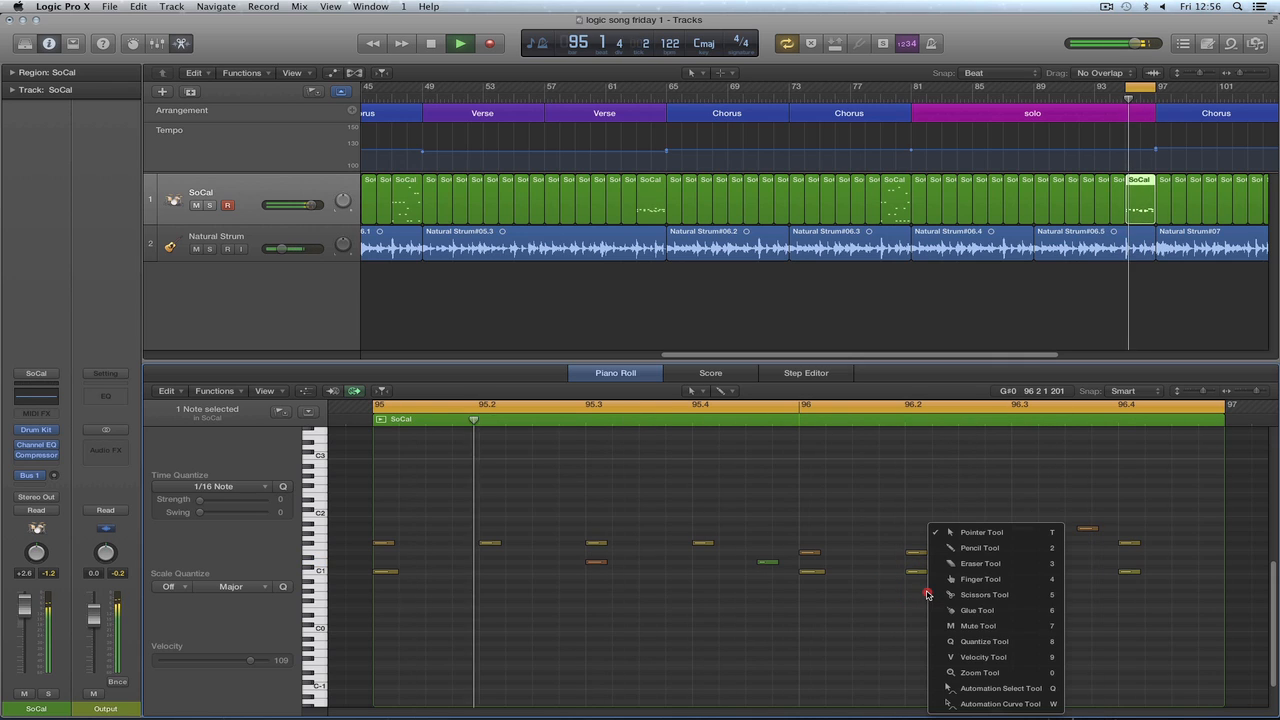
left_click(962, 653)
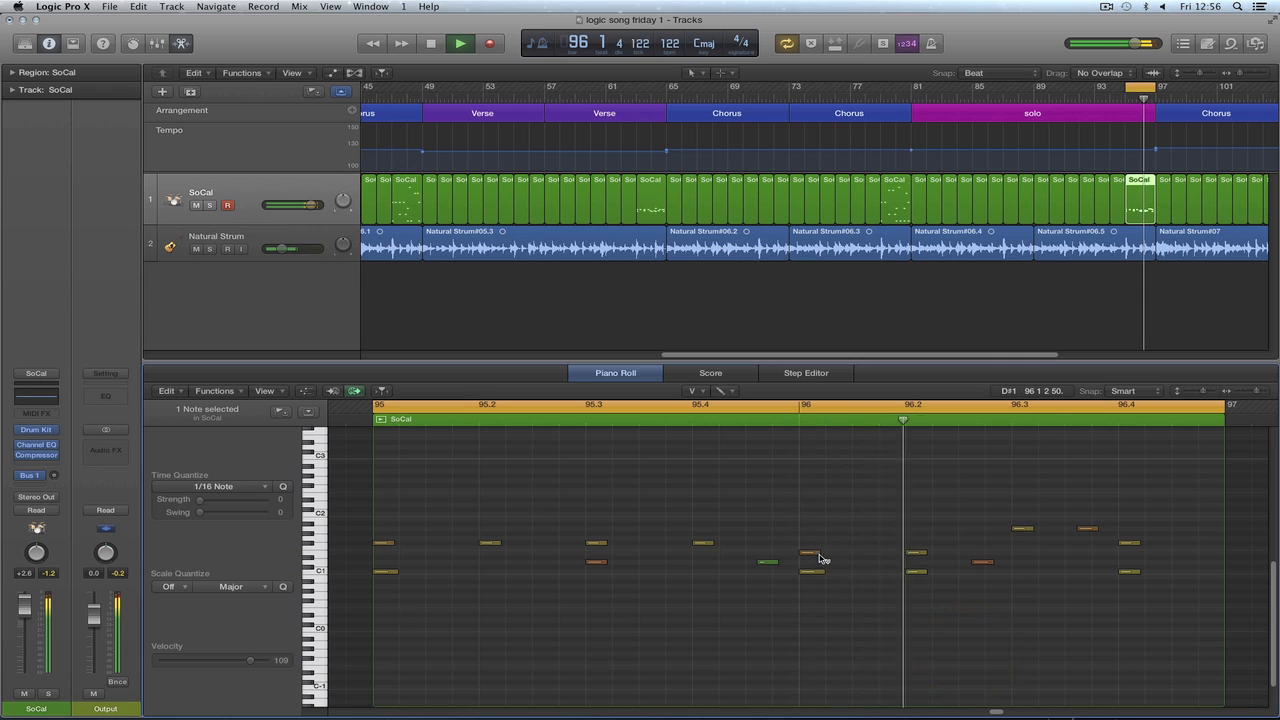
left_click_drag(817, 551, 820, 537)
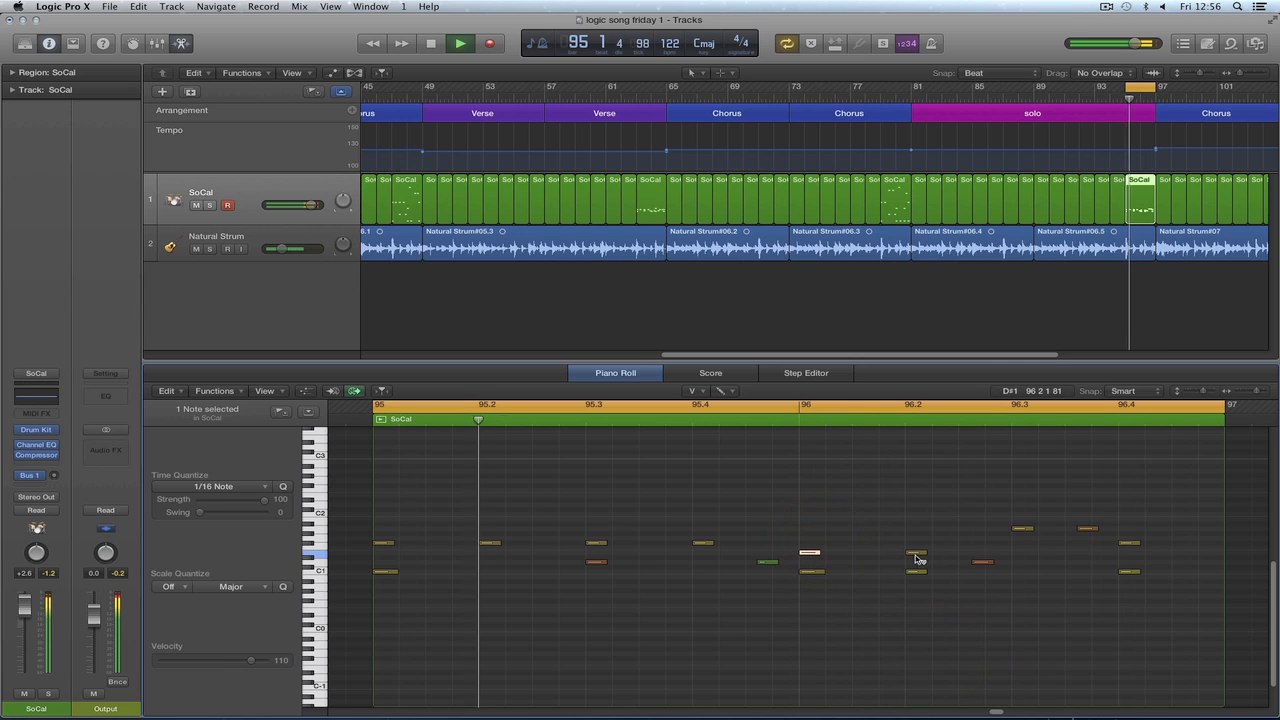
left_click_drag(918, 557, 981, 600)
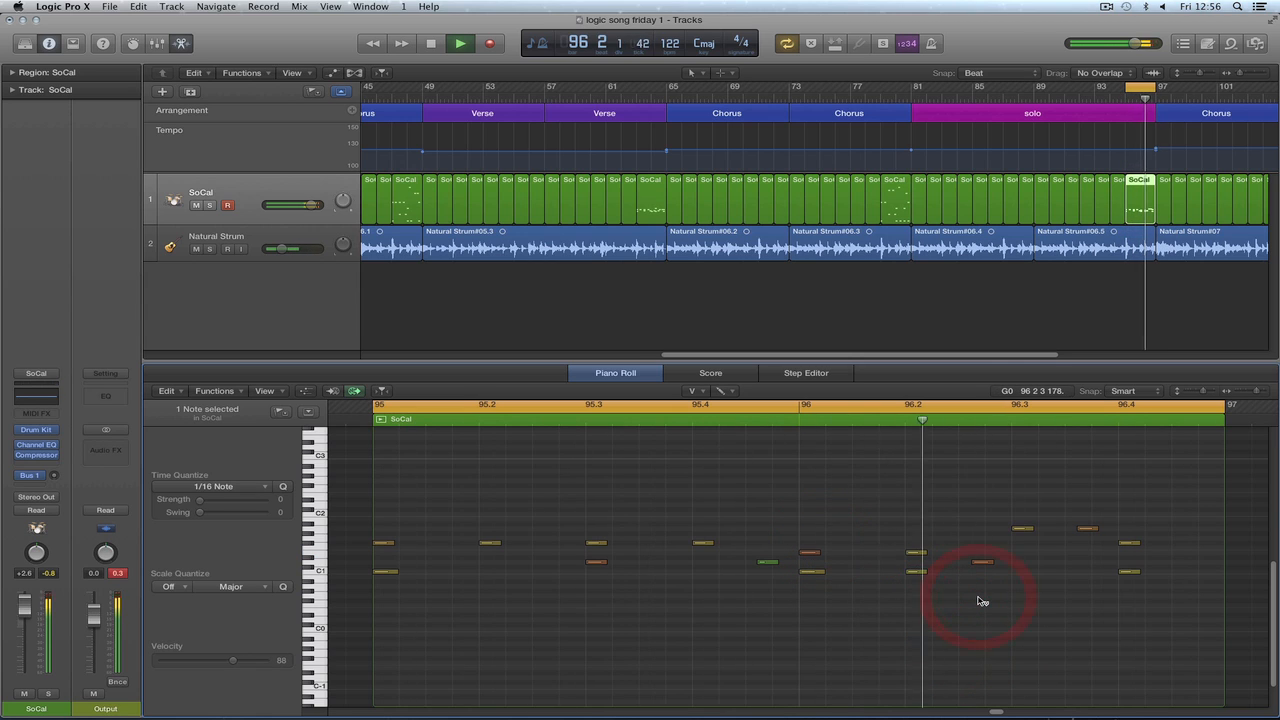
left_click_drag(922, 559, 1013, 610)
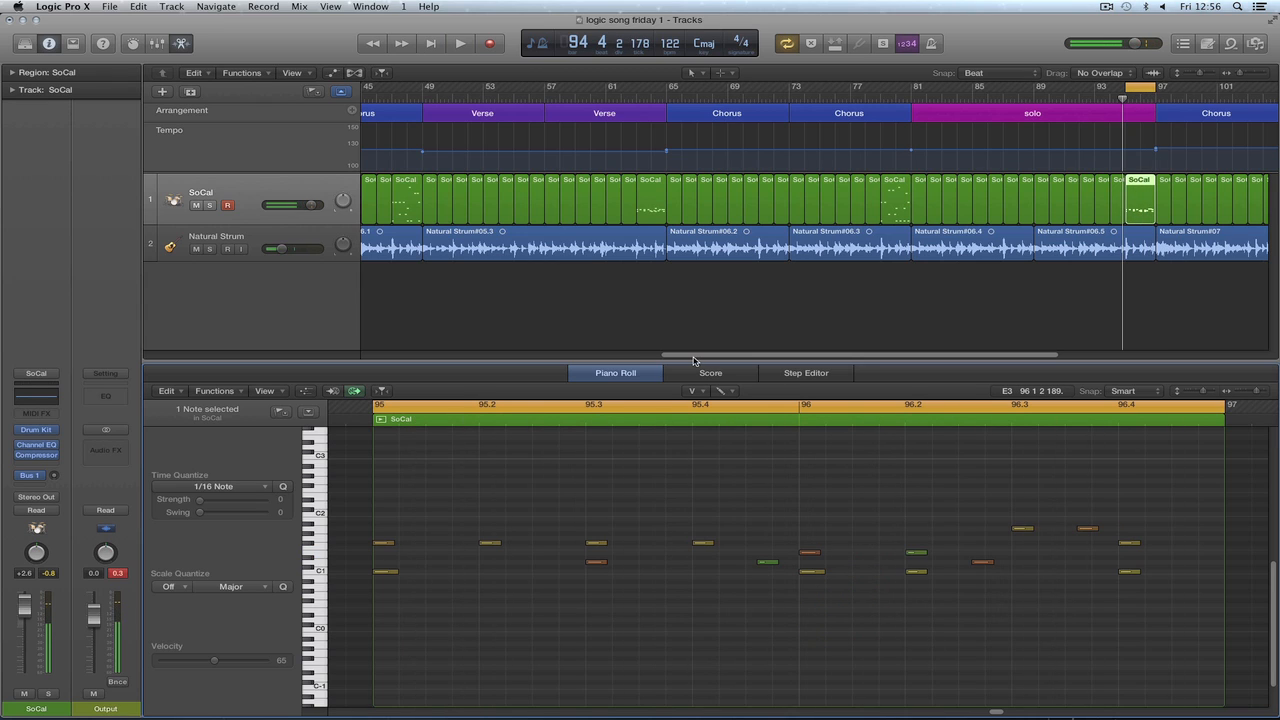
Delete the two one-bar drum regions at bars 111–113, at the end of the second chorus following the solo.
left_click_drag(690, 357, 860, 362)
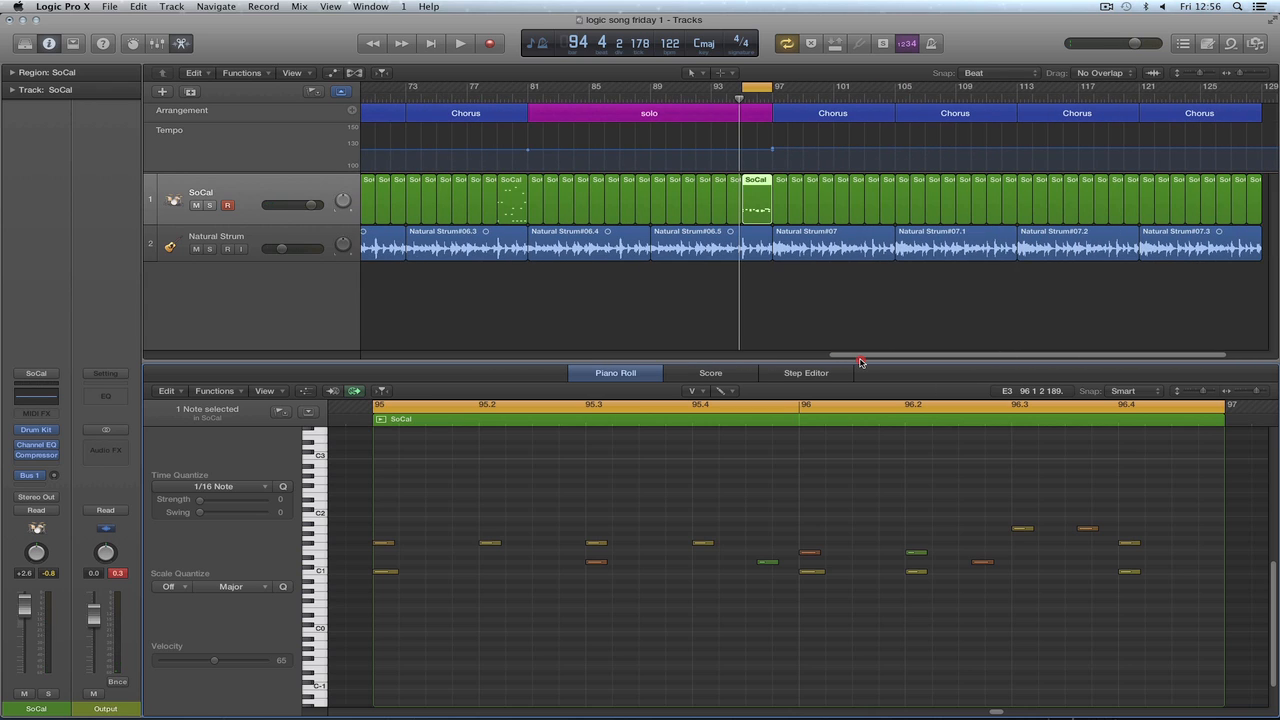
left_click(512, 185)
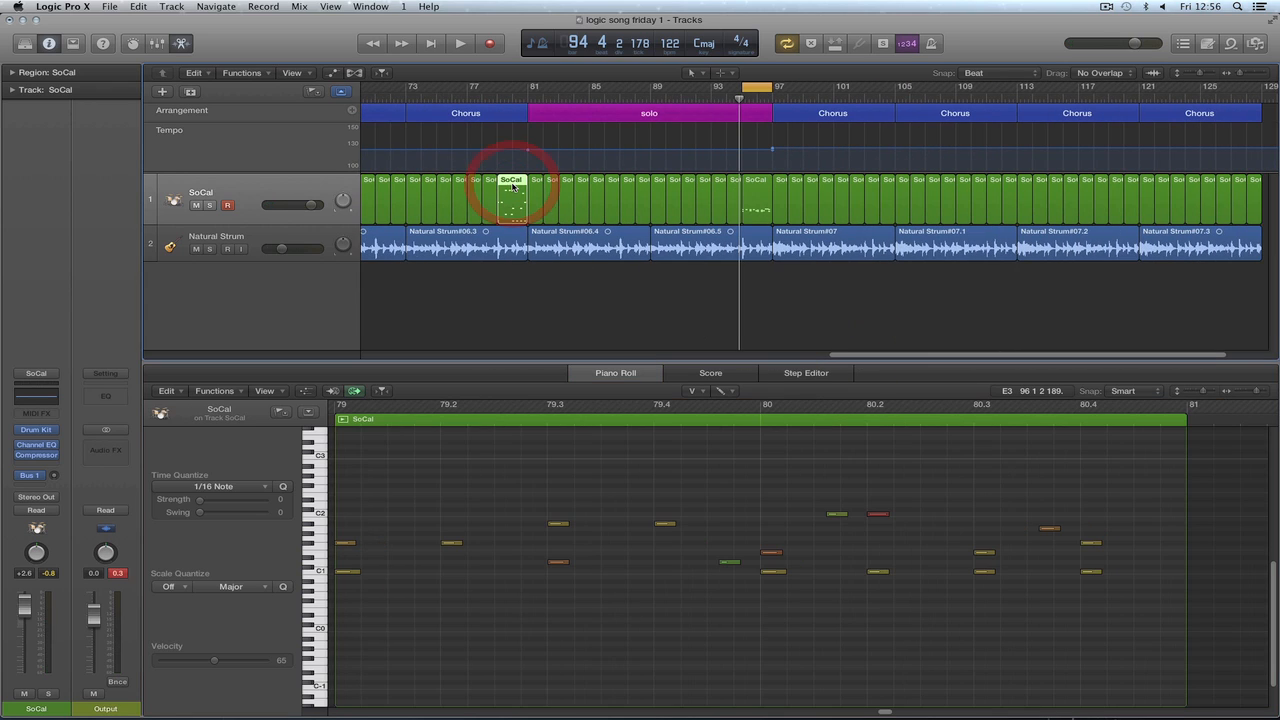
left_click(993, 190)
left_click(1008, 190, "shift")
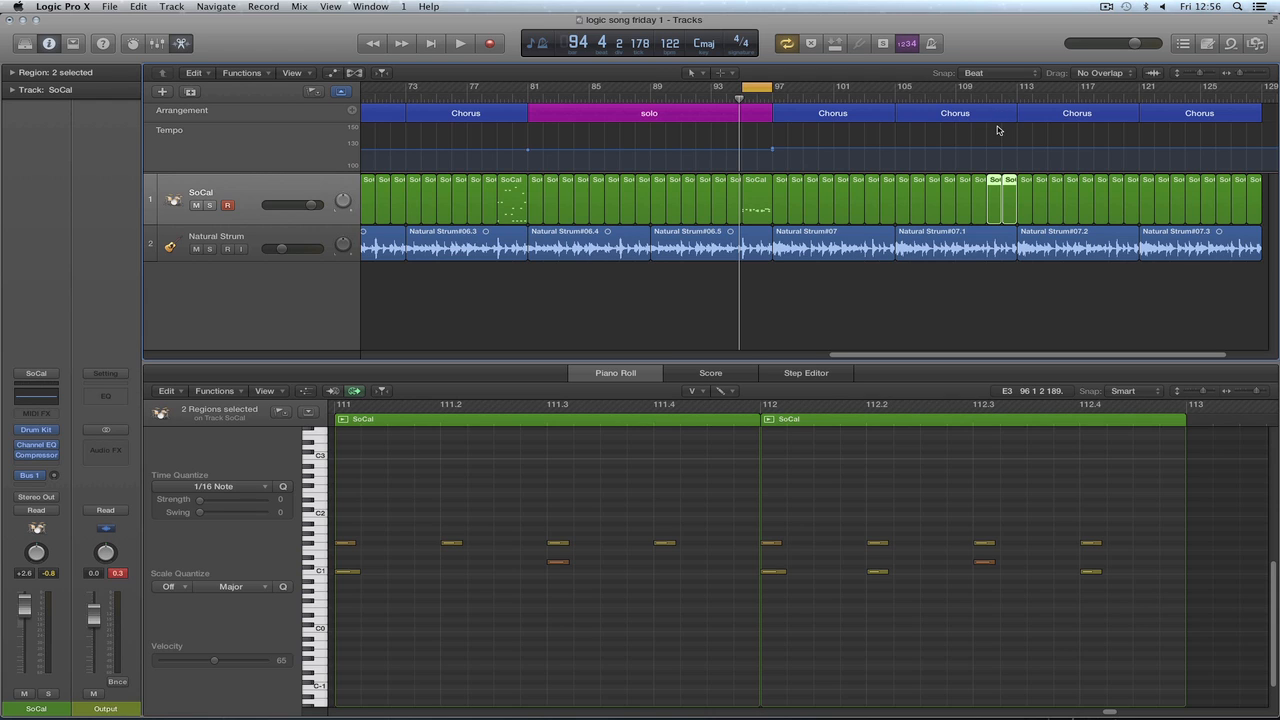
key("Delete")
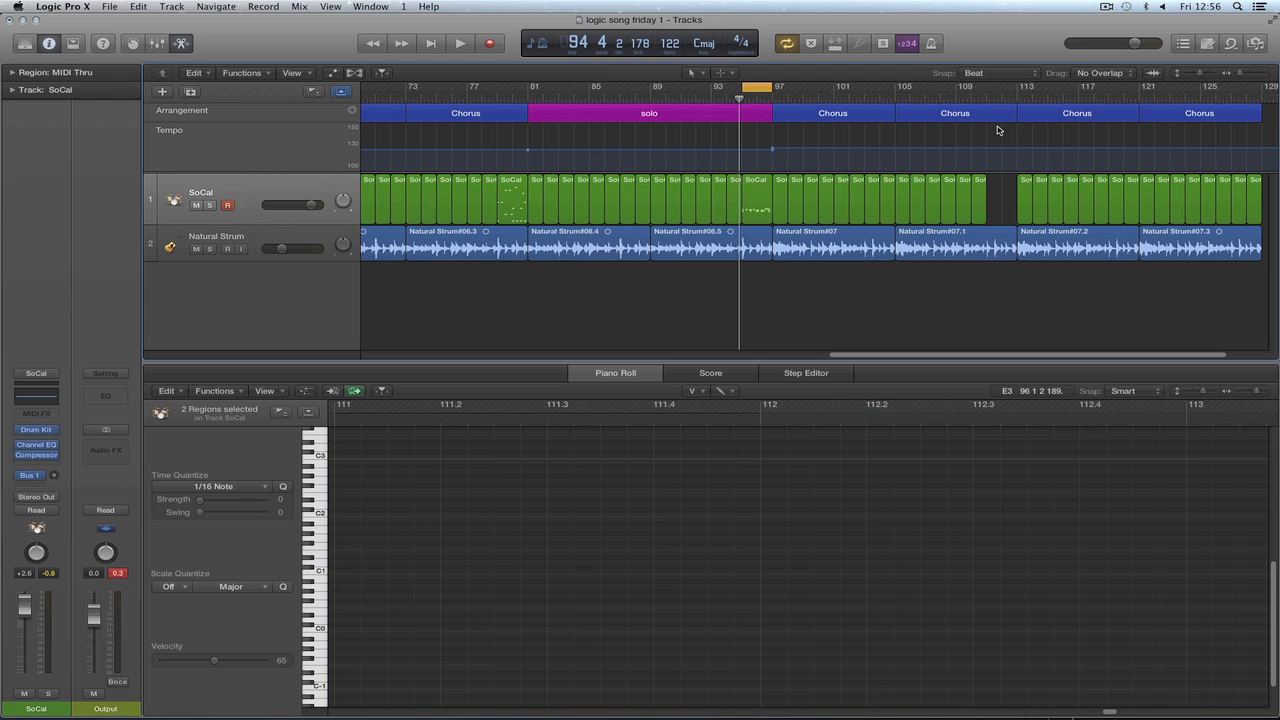
Copy the drum fill region from bars 79–81 into the gap at bars 111–113, cycle that range, and play it.
left_click(508, 191)
left_click_drag(510, 183, 998, 196)
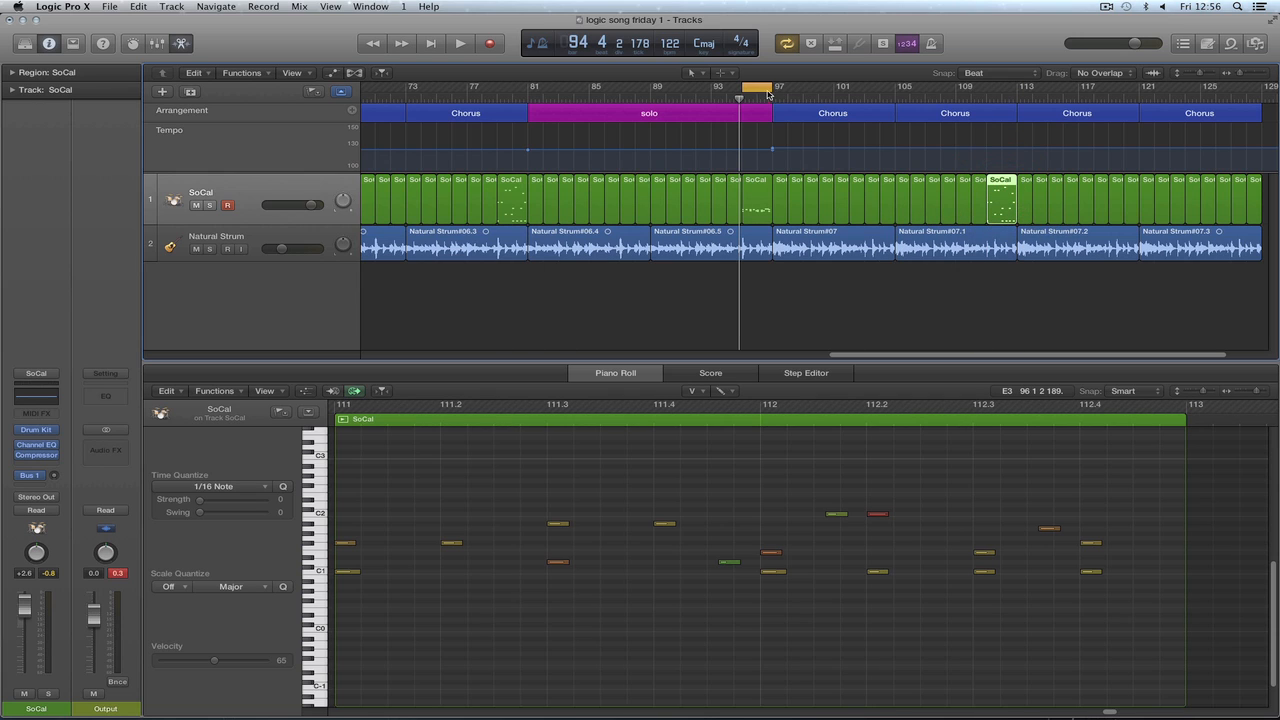
left_click_drag(805, 89, 1003, 103)
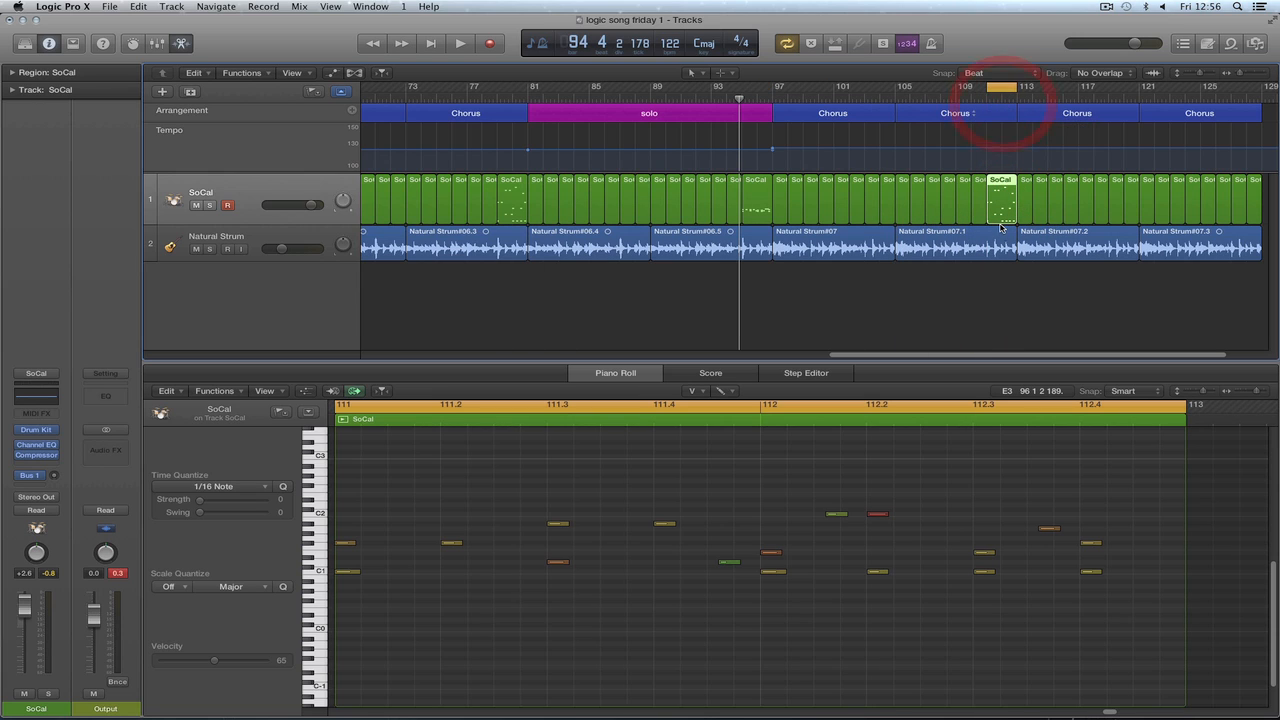
key("space")
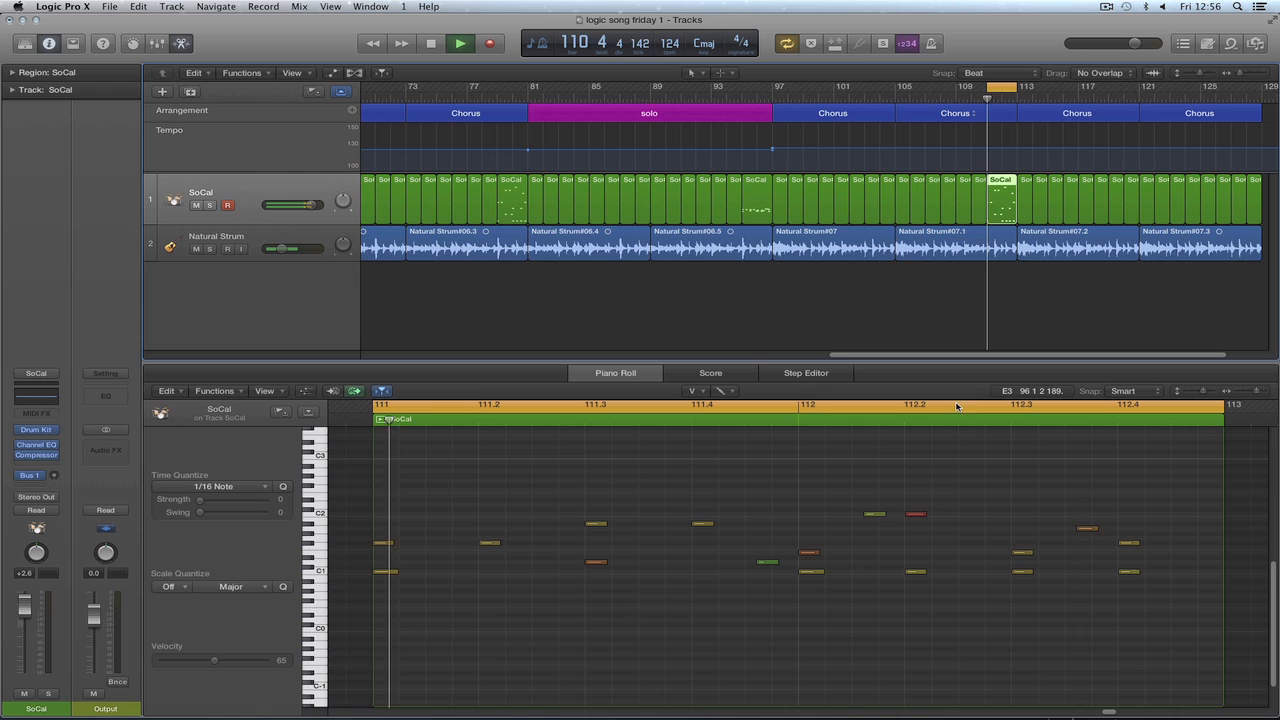
Add an E1 note just after beat 1 of bar 112 with the Pencil tool.
right_click(786, 508)
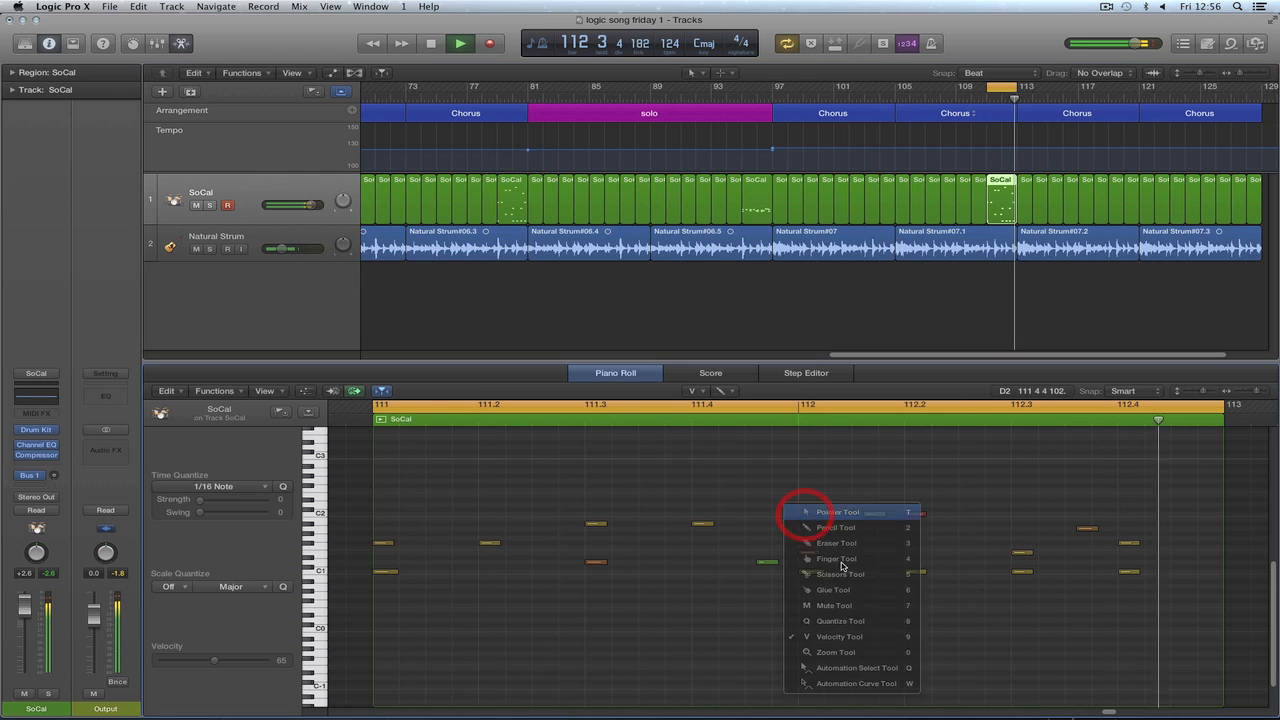
left_click(805, 514)
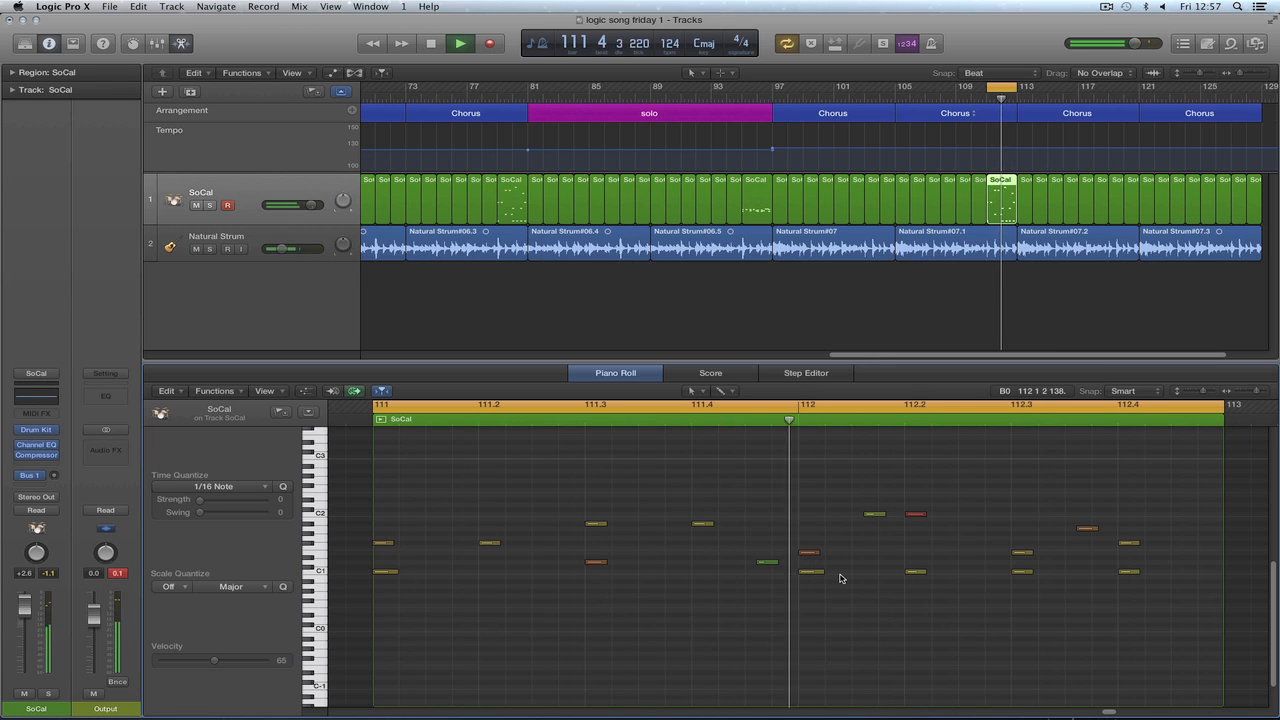
key("t")
key("2")
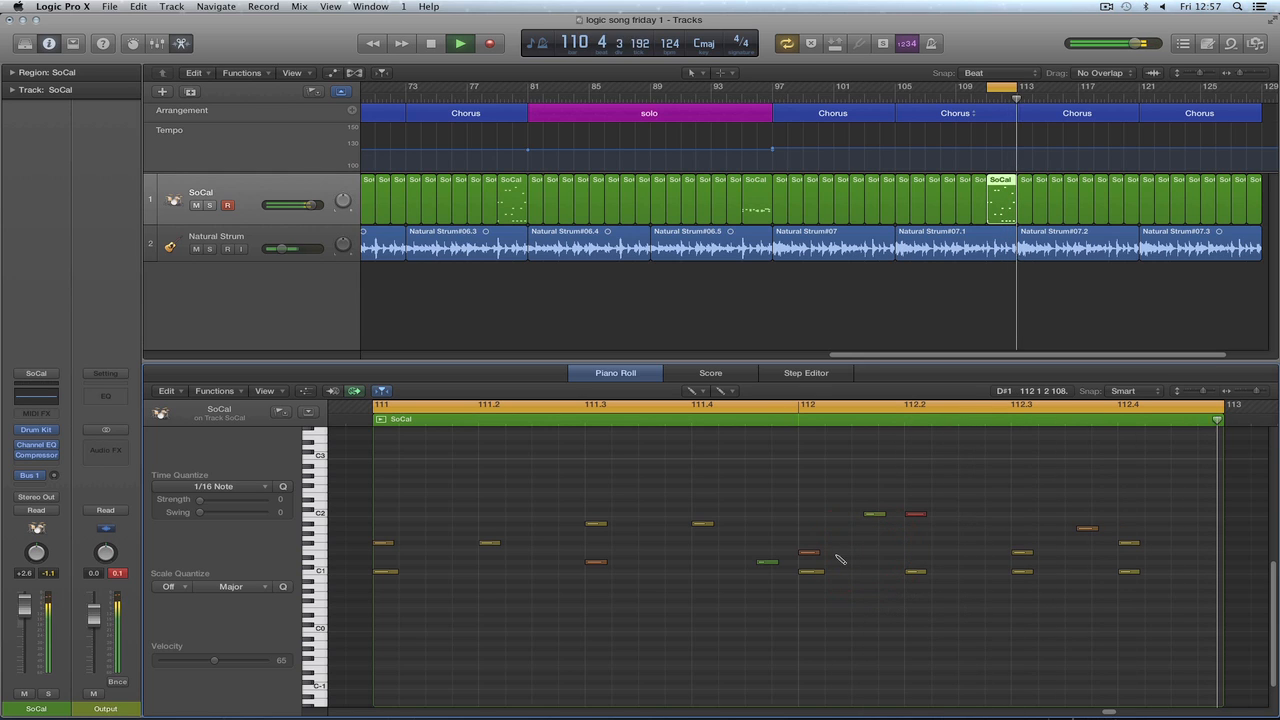
left_click(830, 553)
left_click_drag(835, 553, 845, 553)
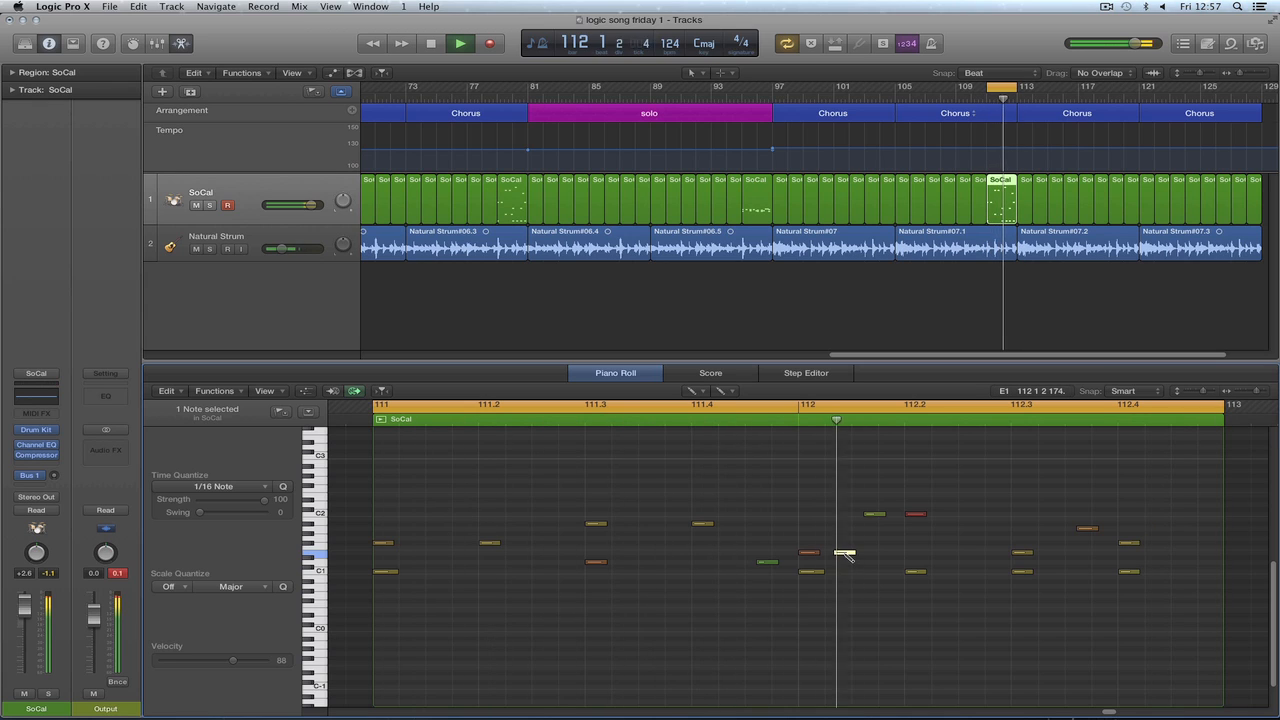
Add a C2 note in the second half of beat 2 of bar 112 and return to the Pointer tool.
left_click(968, 515)
left_click_drag(970, 517, 979, 515)
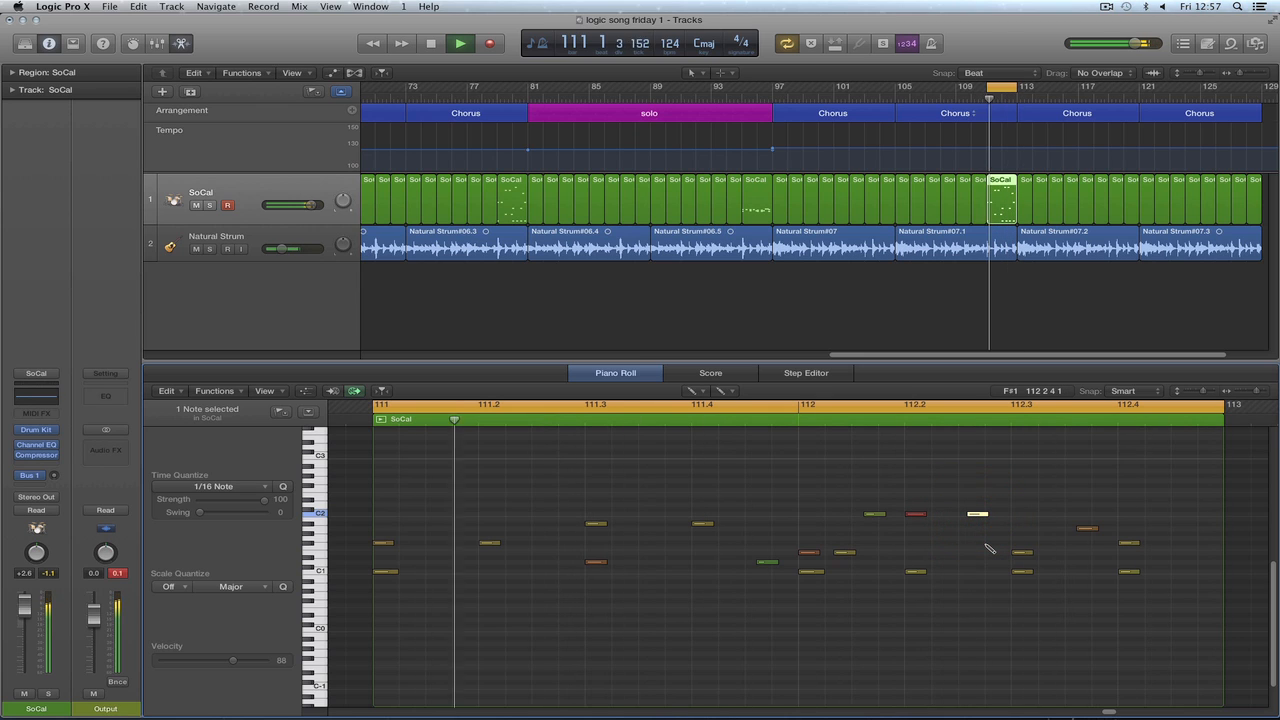
key("t")
left_click(948, 534)
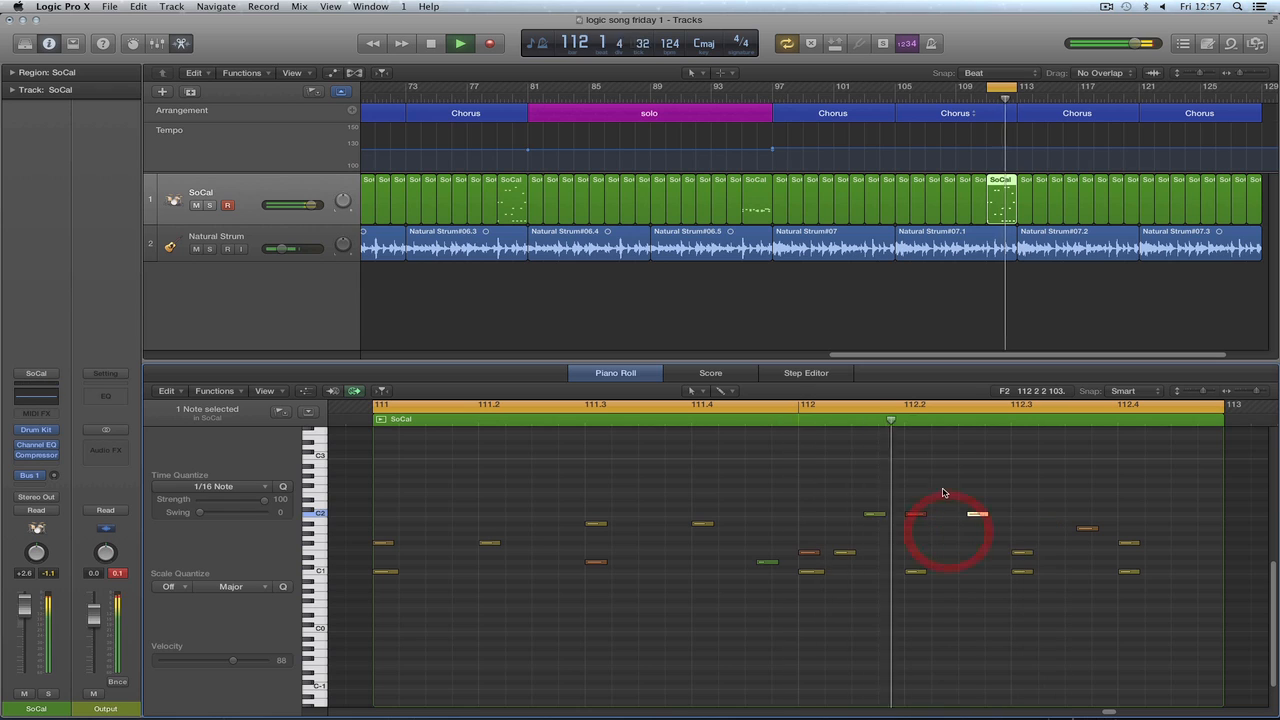
Lower the added C2 note's velocity to 59 with the Velocity tool and switch back to the Pointer tool.
key("t")
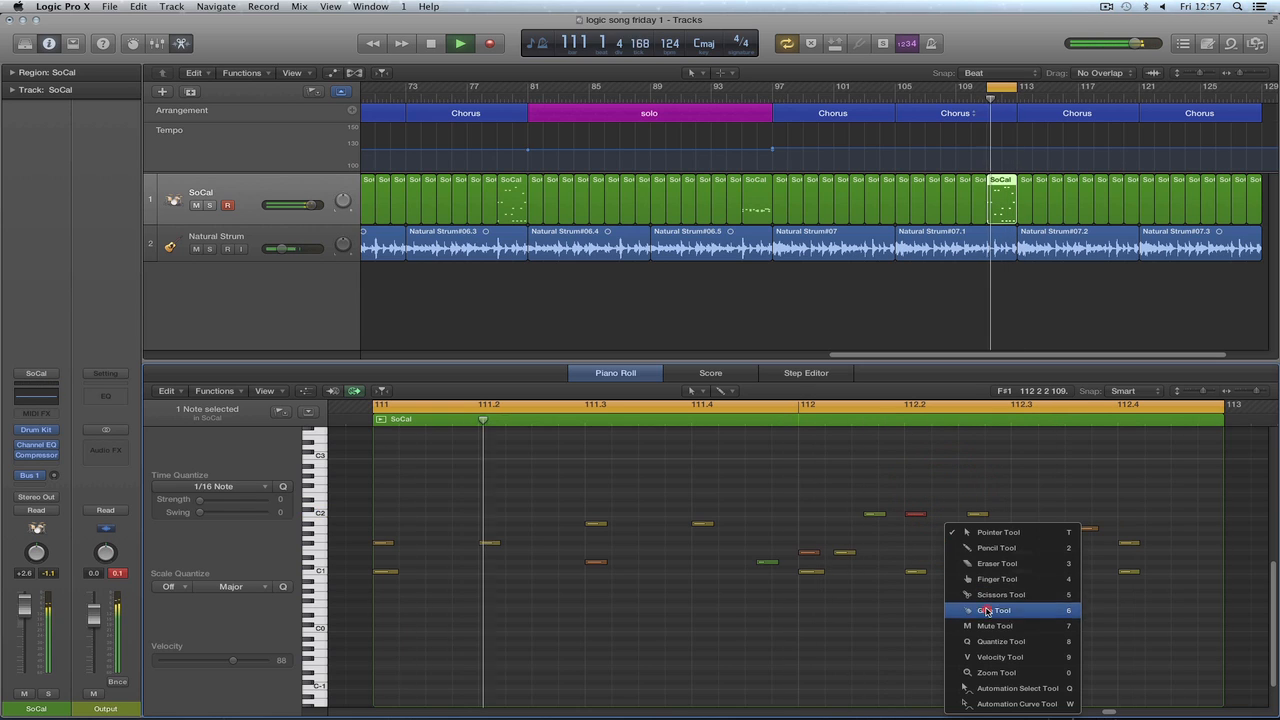
left_click(994, 657)
left_click_drag(977, 515, 981, 558)
left_click(949, 477)
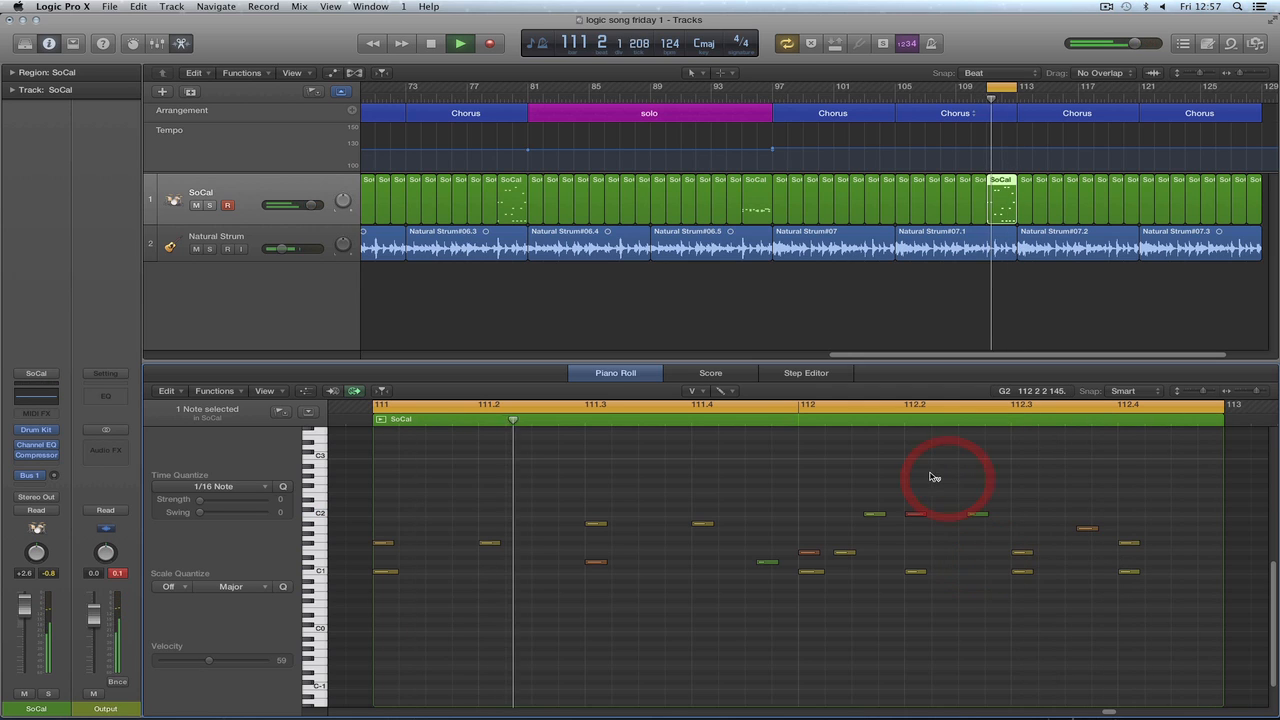
right_click(931, 474)
left_click(956, 480)
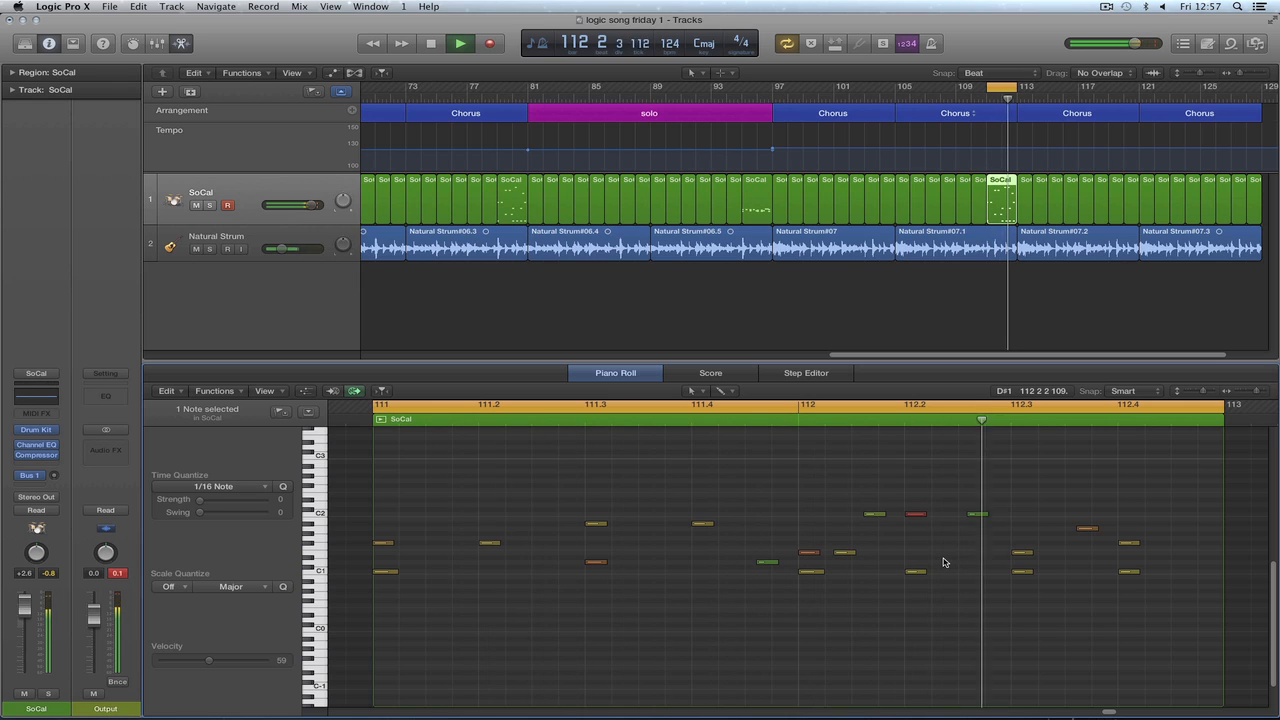
With the Velocity tool, set the C2 note on beat 2 of bar 112 to velocity 78 and the C2 note just before it to 37.
key("t")
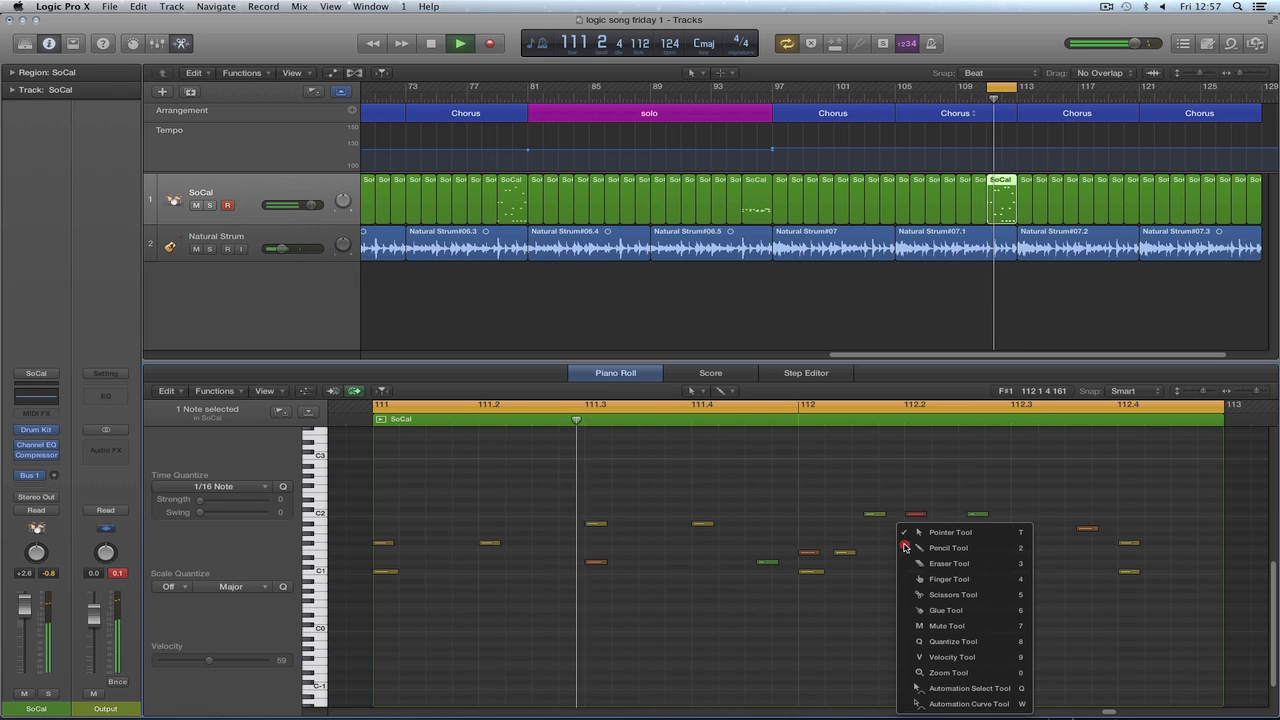
left_click(937, 655)
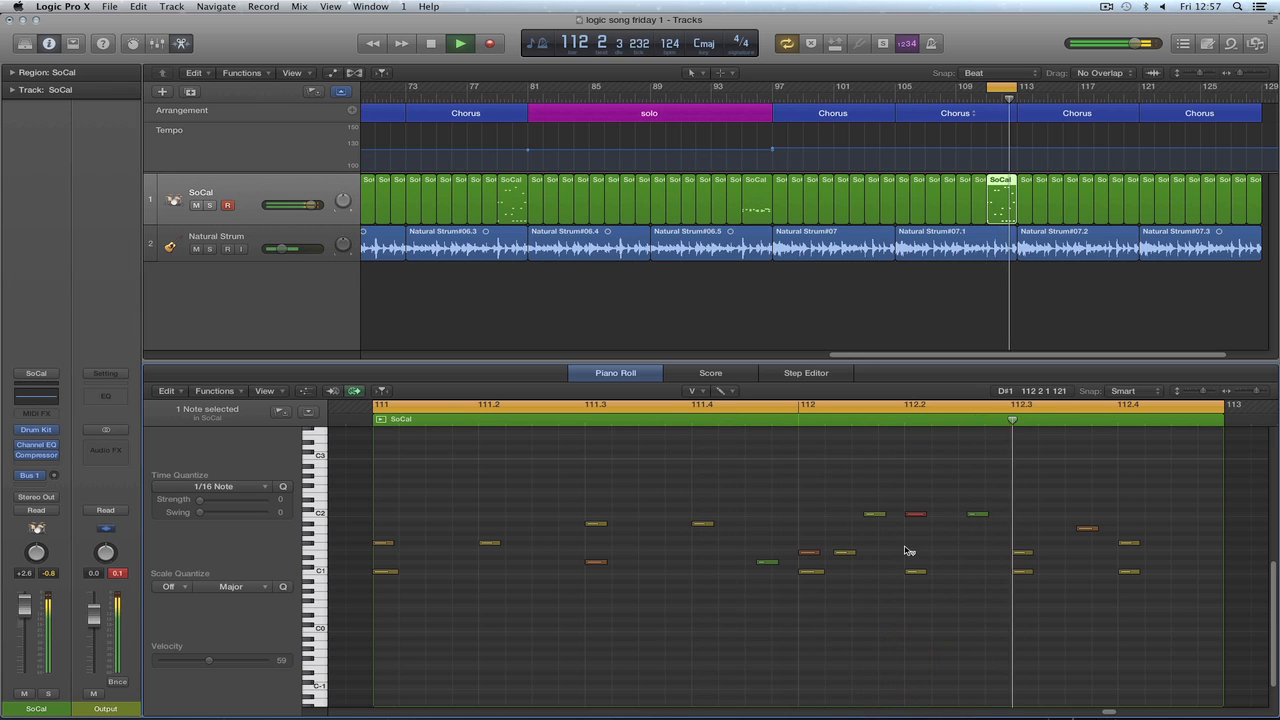
mouse_move(875, 517)
left_mouse_down()
mouse_move(909, 543)
mouse_move(886, 554)
mouse_move(931, 594)
mouse_move(980, 610)
left_mouse_up()
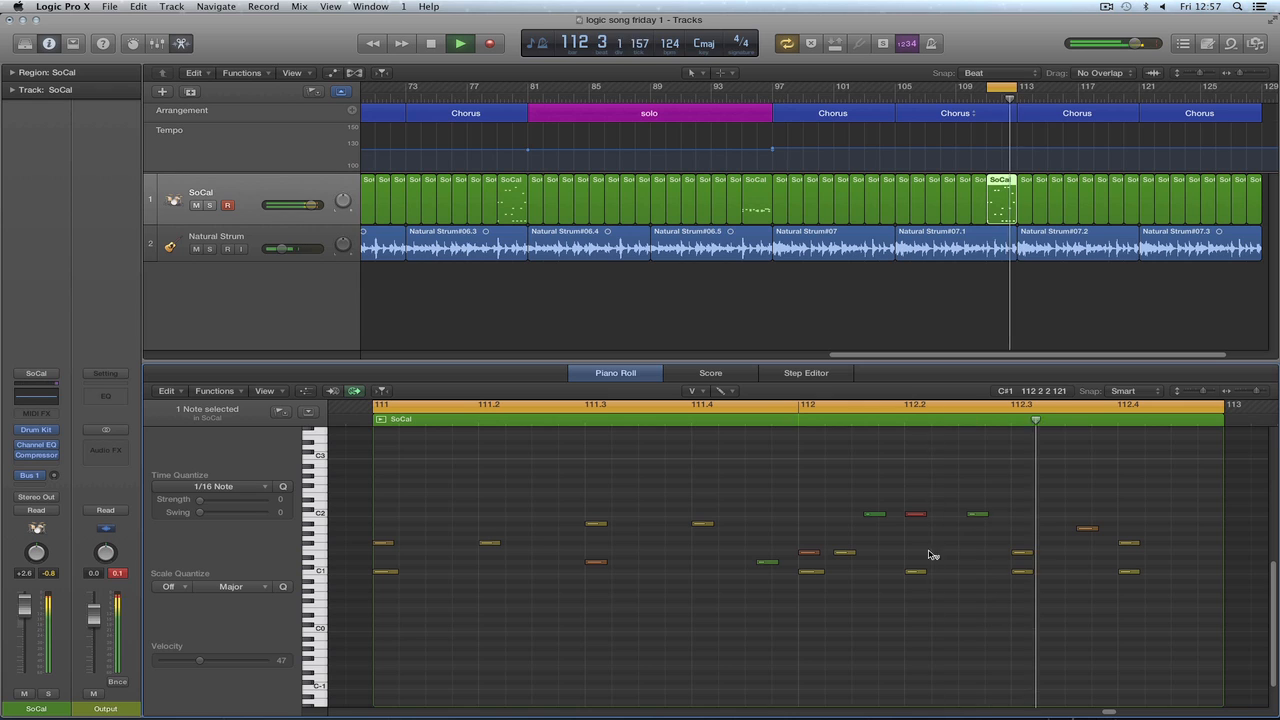
left_click_drag(880, 517, 891, 440)
left_click_drag(919, 517, 923, 577)
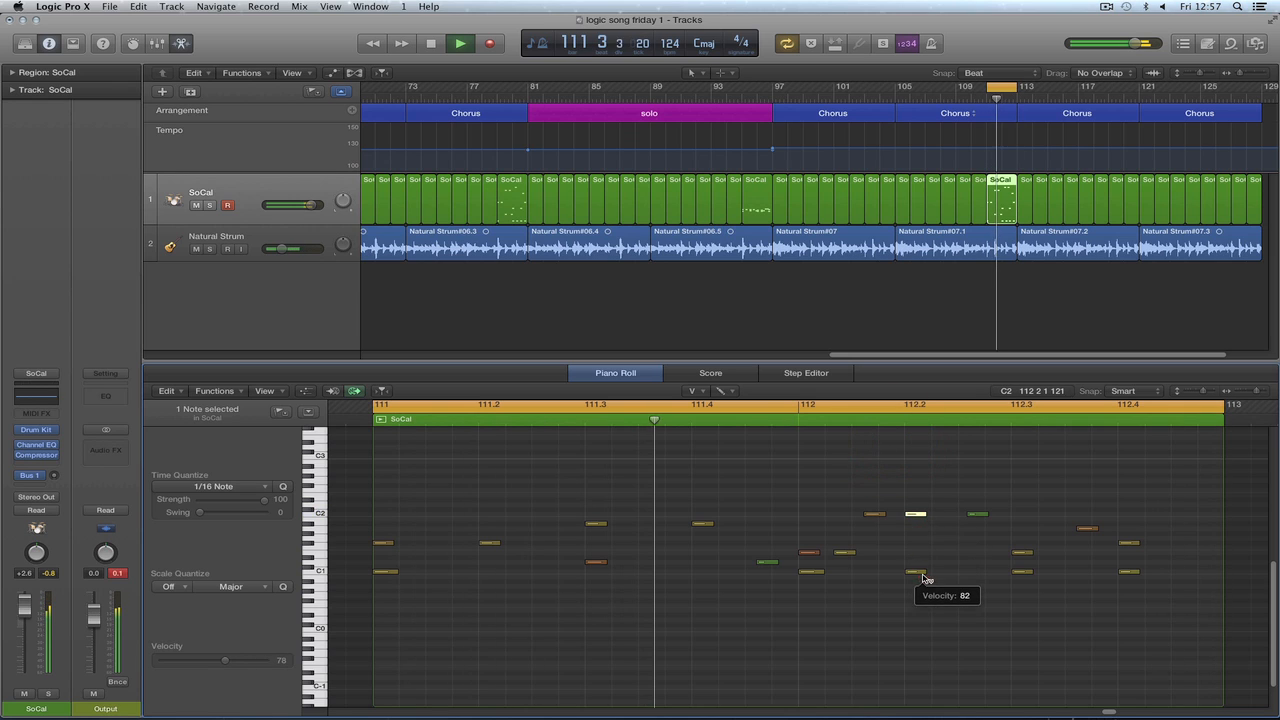
left_click(984, 577)
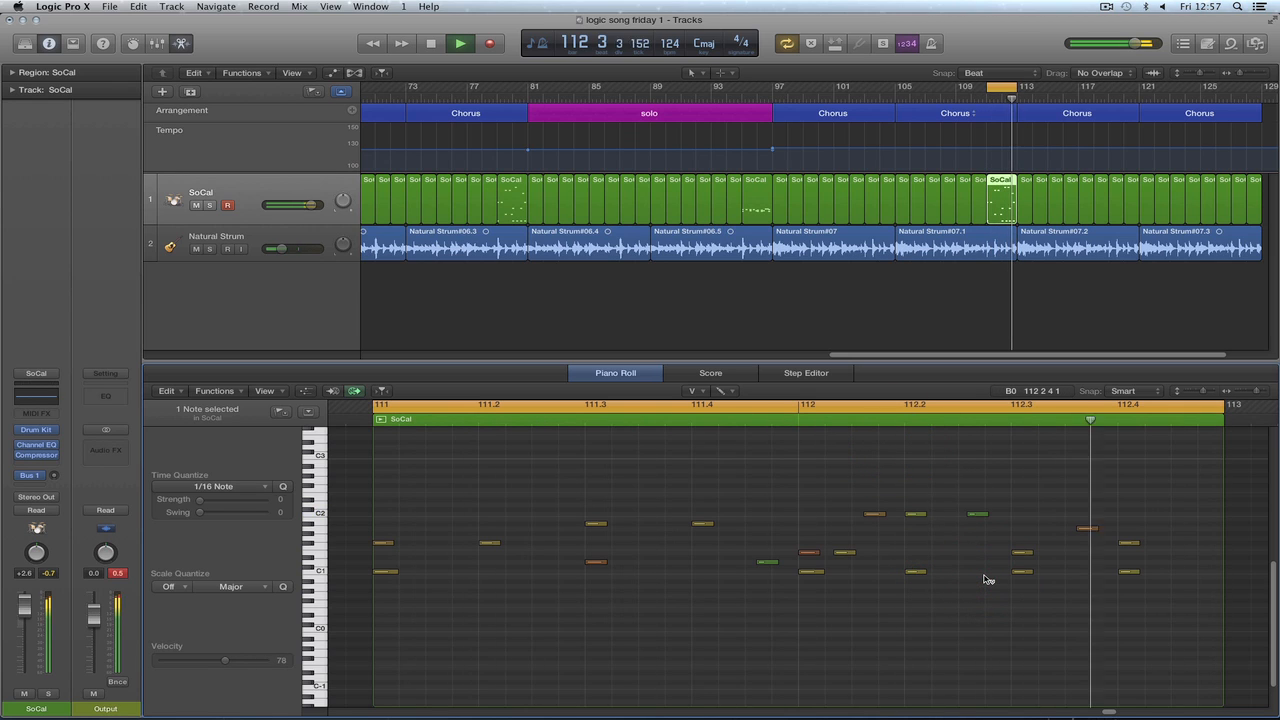
left_click_drag(873, 516, 878, 592)
left_click(877, 540)
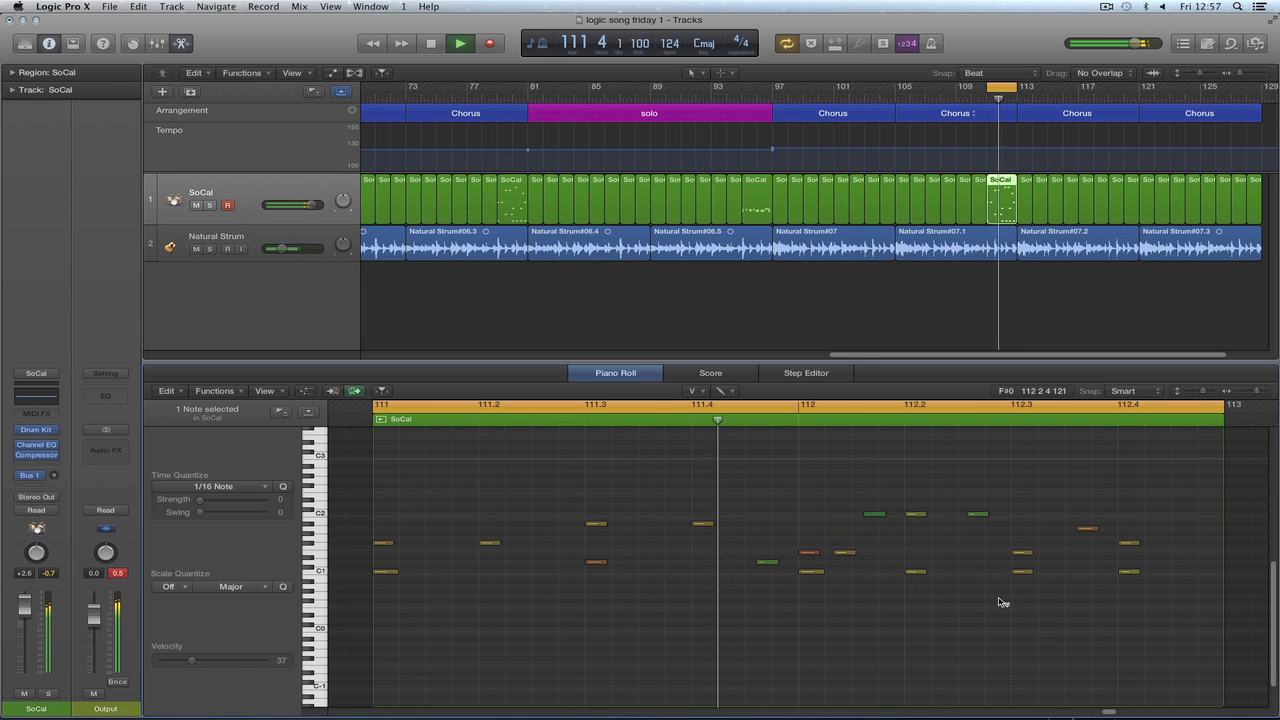
left_click(876, 515)
key("Delete")
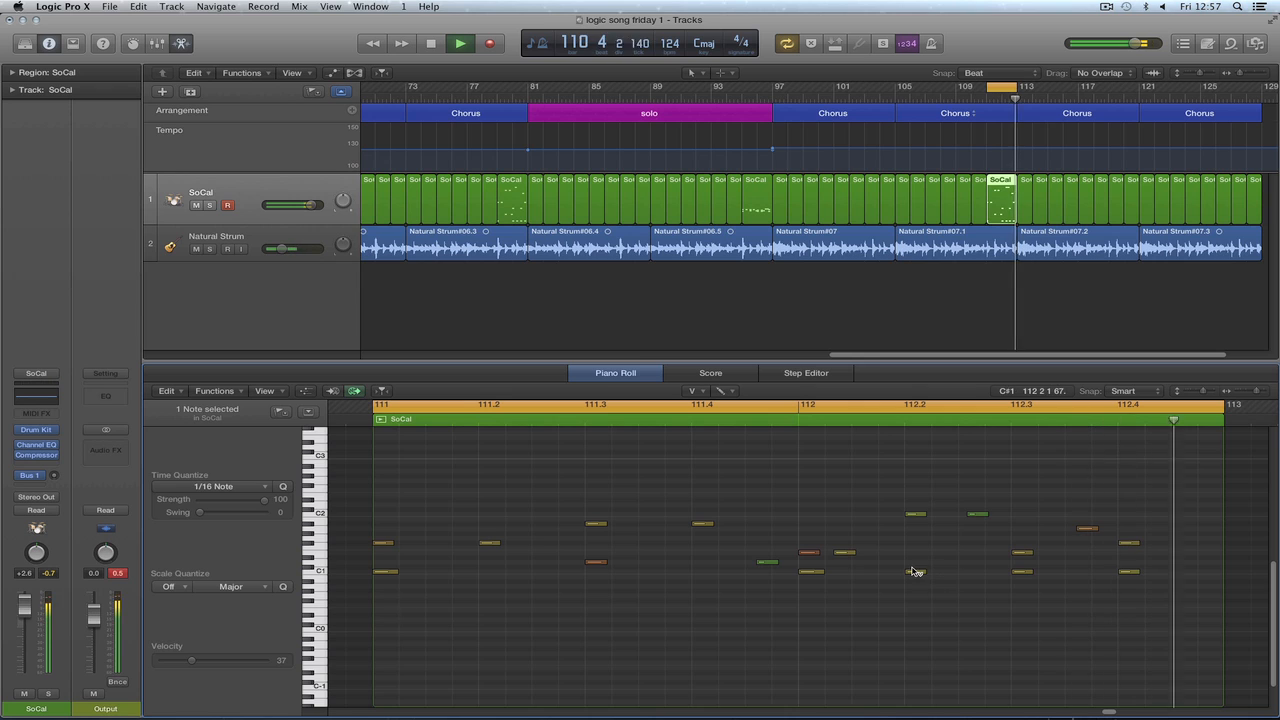
key("super+z")
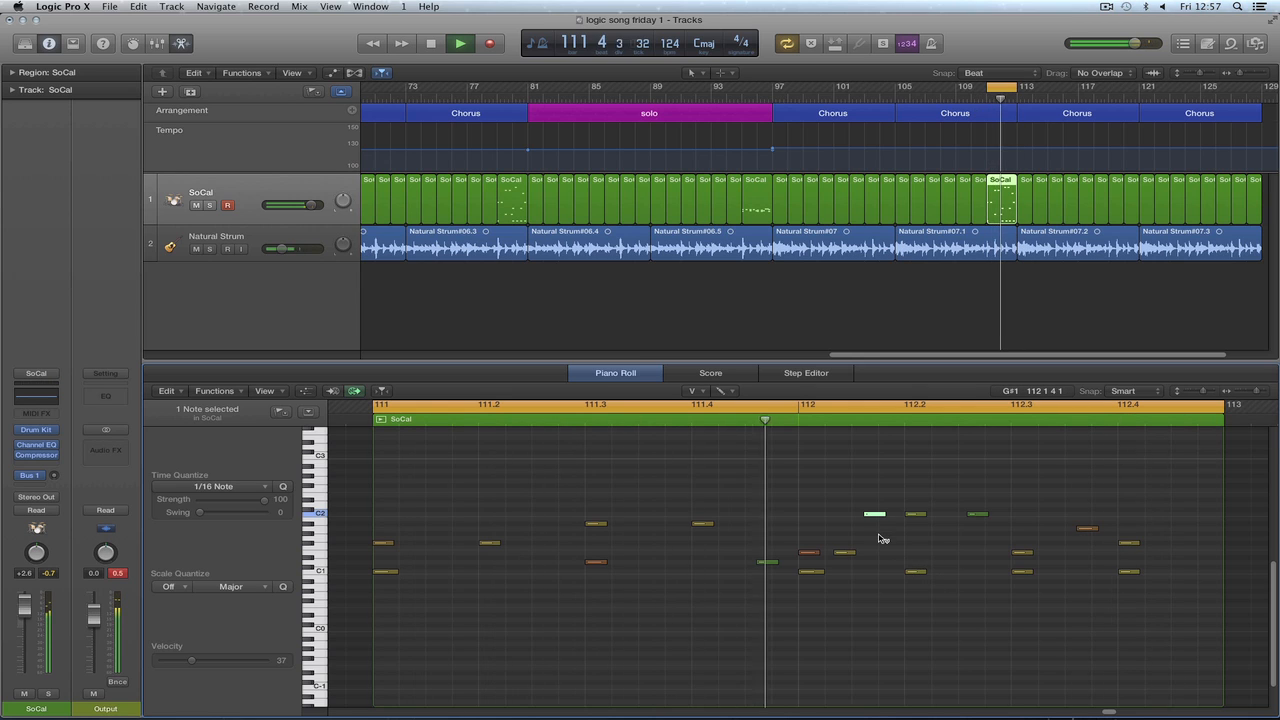
Move the C2 note just before beat 2 of bar 112 down to D1 and set its velocity to 55.
key("t")
left_click(907, 533)
left_click_drag(874, 516, 874, 562)
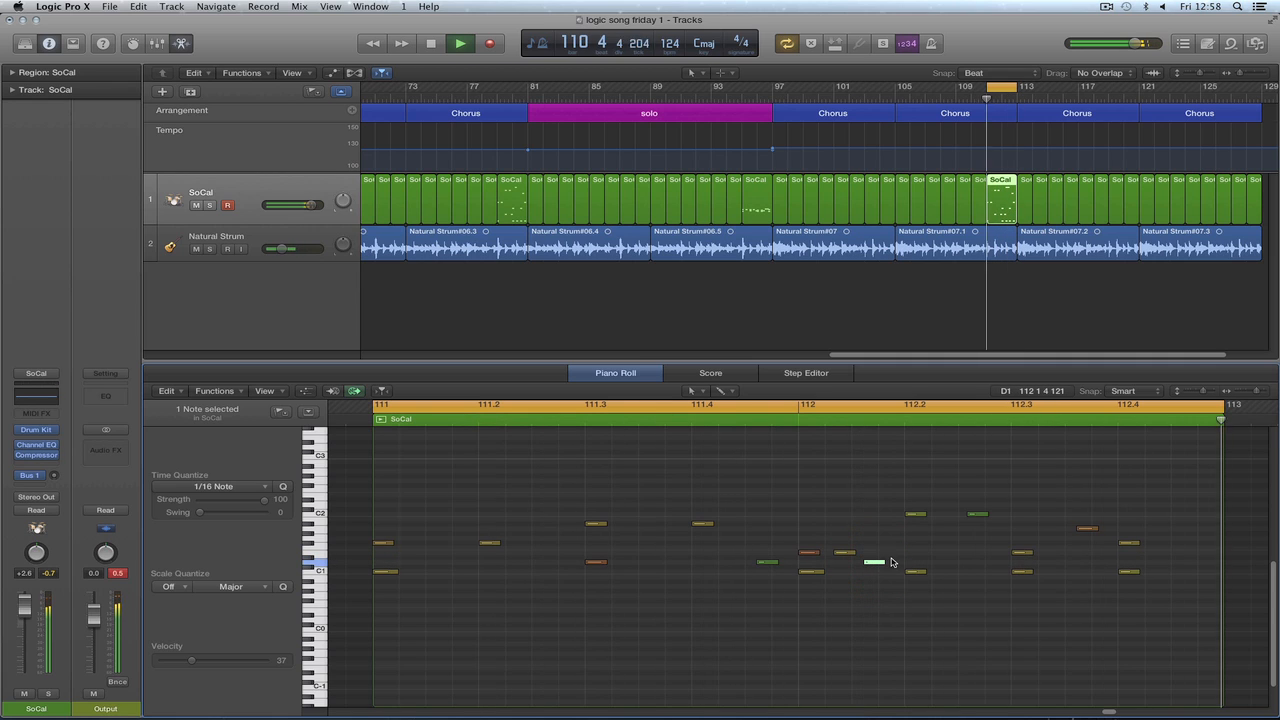
left_click(901, 552)
left_click_drag(901, 552, 926, 606)
right_click(951, 577)
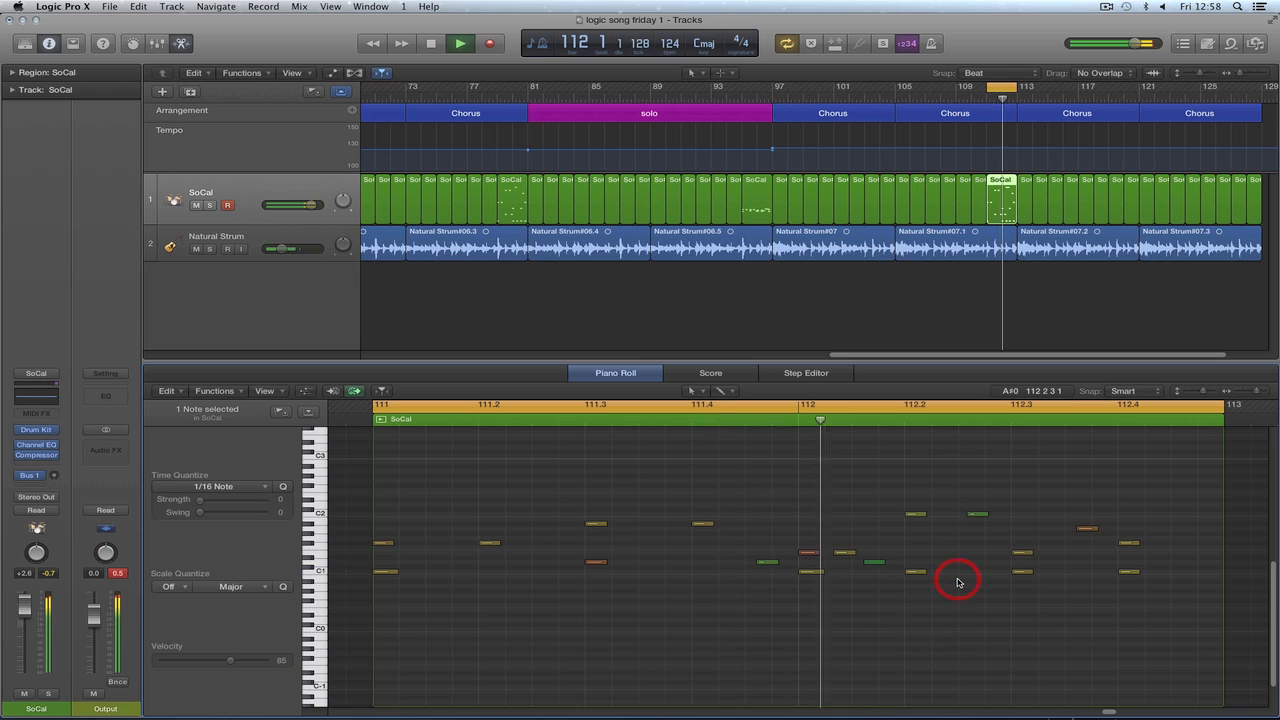
left_click(1013, 657)
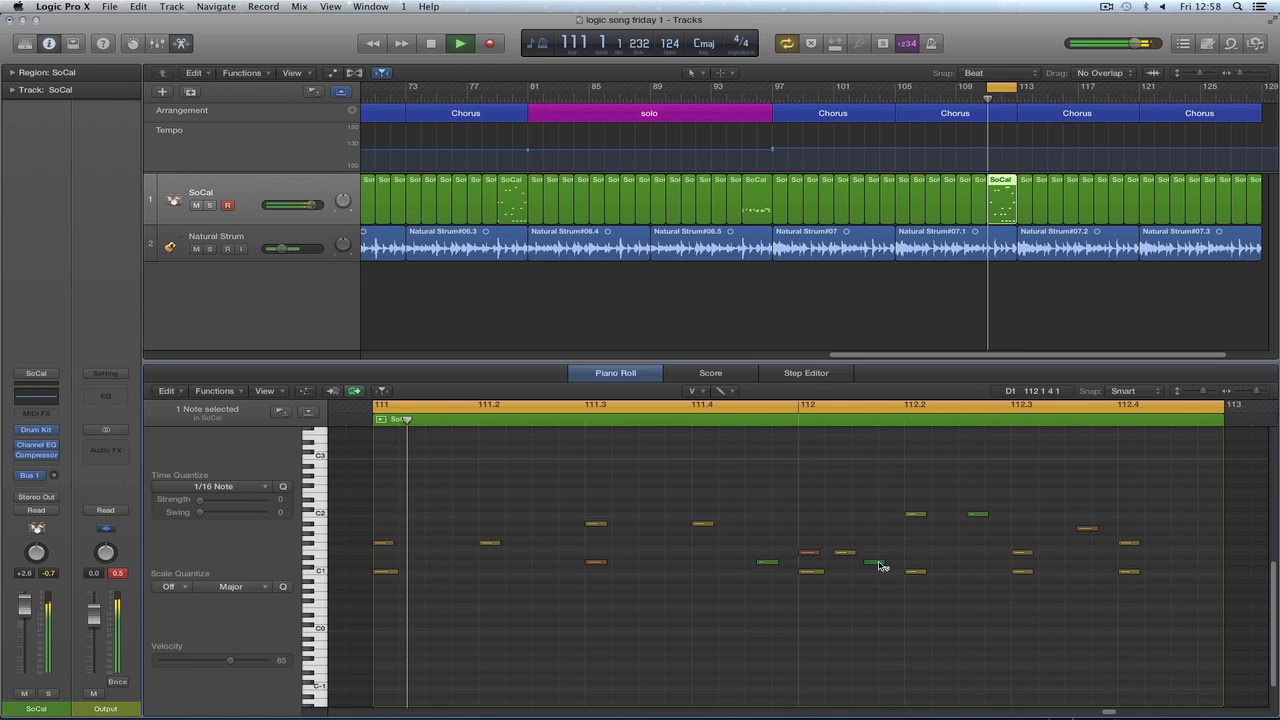
left_click_drag(874, 562, 888, 541)
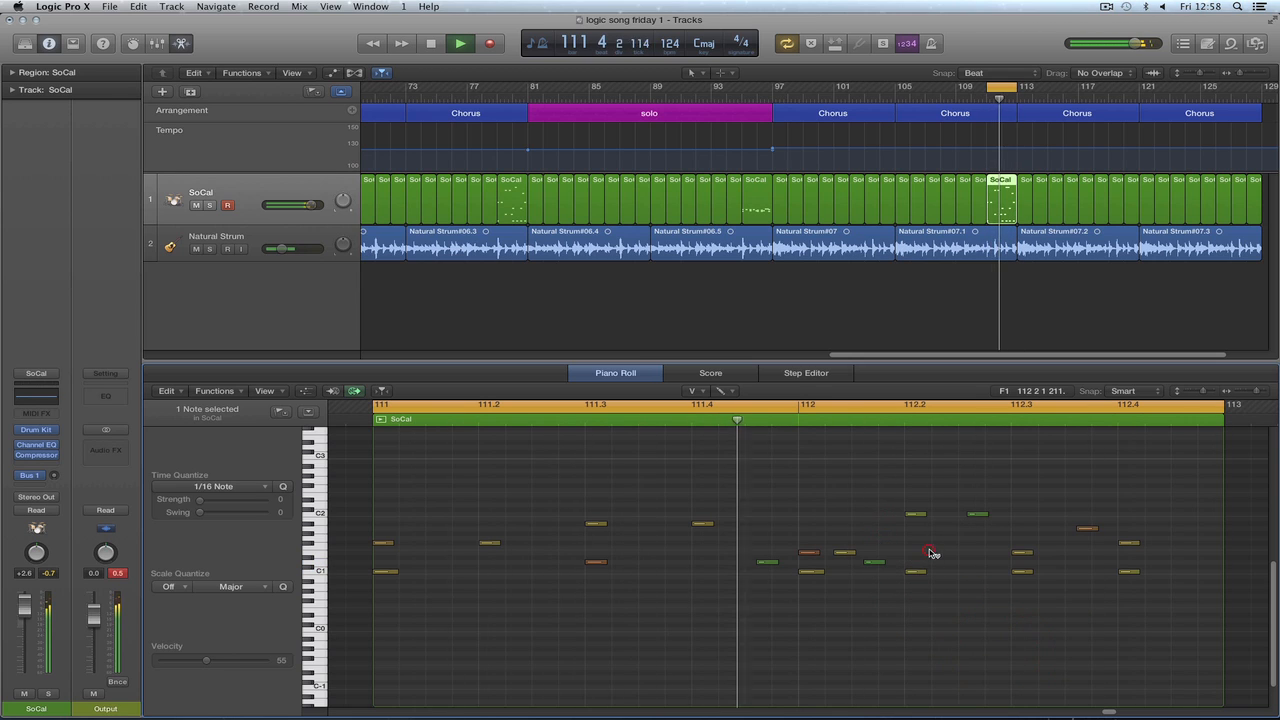
Add a D1 note shortly after beat 2 of bar 112 with the Pencil tool and set its velocity to 62 with the Velocity tool.
right_click(958, 598)
left_click(990, 552)
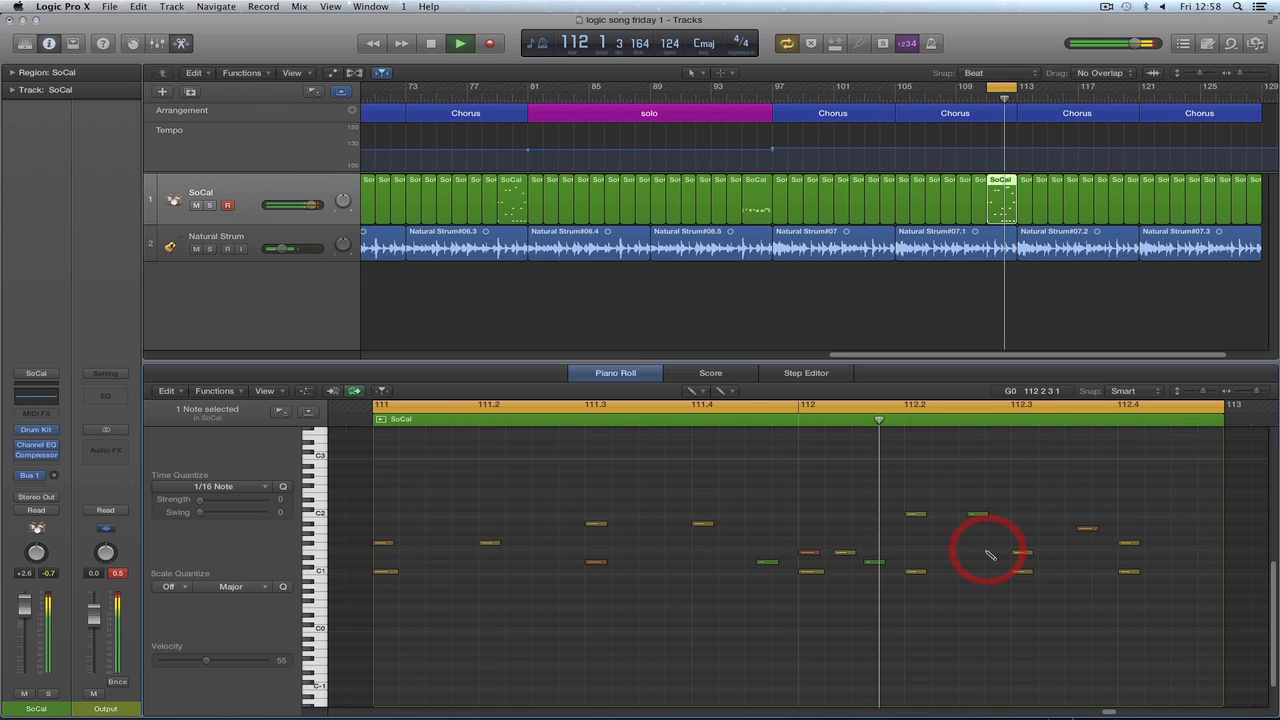
left_click(946, 562)
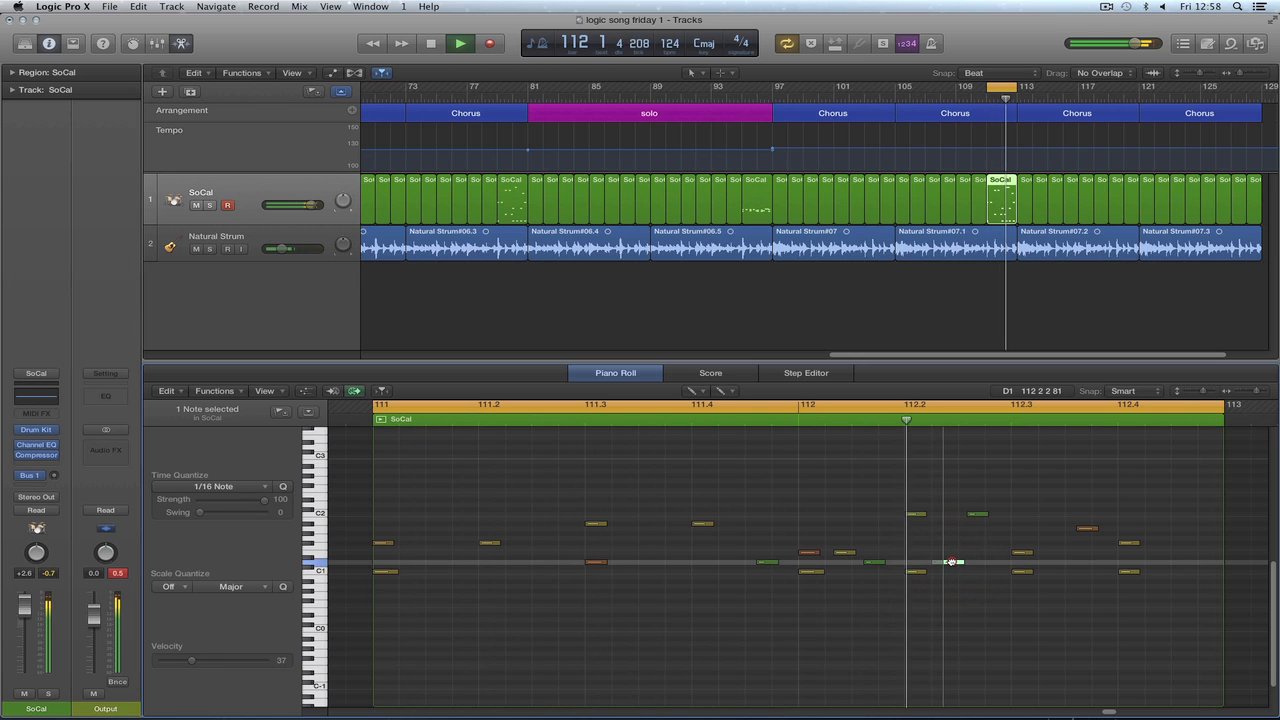
left_click_drag(943, 563, 963, 527)
key("Escape")
left_click(1015, 650)
left_click(955, 593)
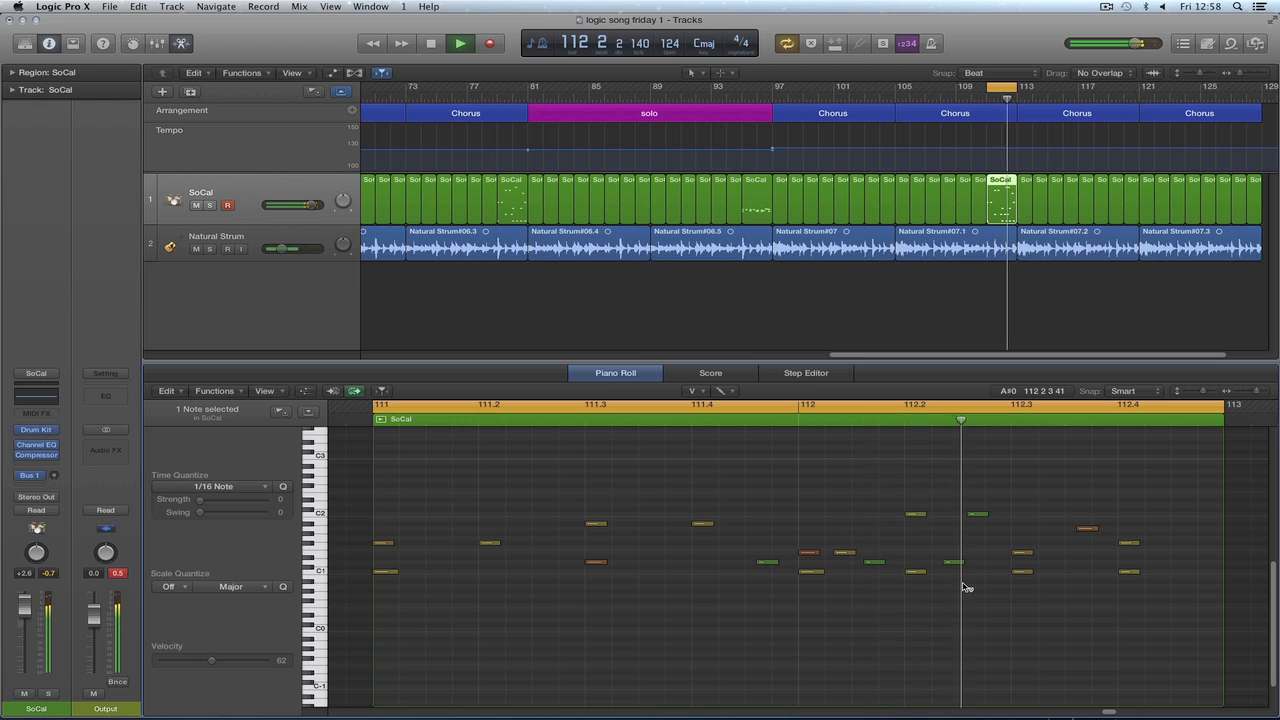
Stop playback, return to the Pointer tool, and nudge the added D1 note after beat 2 of bar 112 slightly later.
key("space")
key("t")
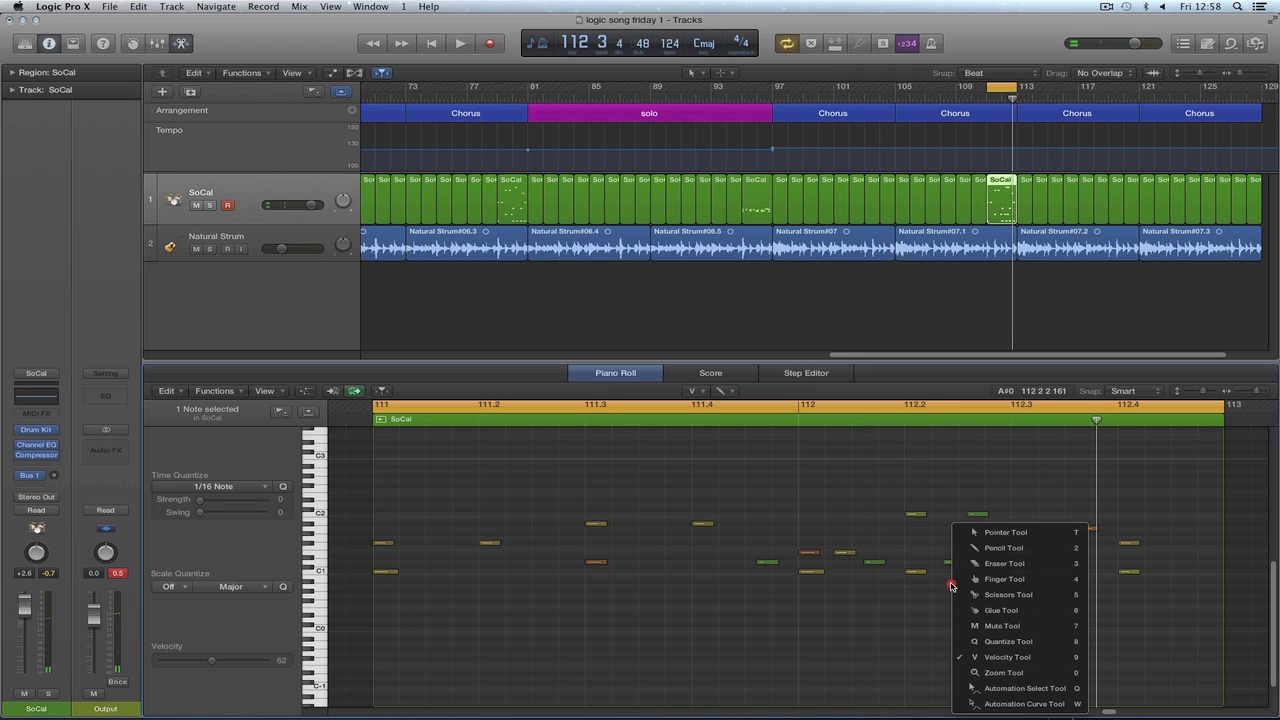
key("t")
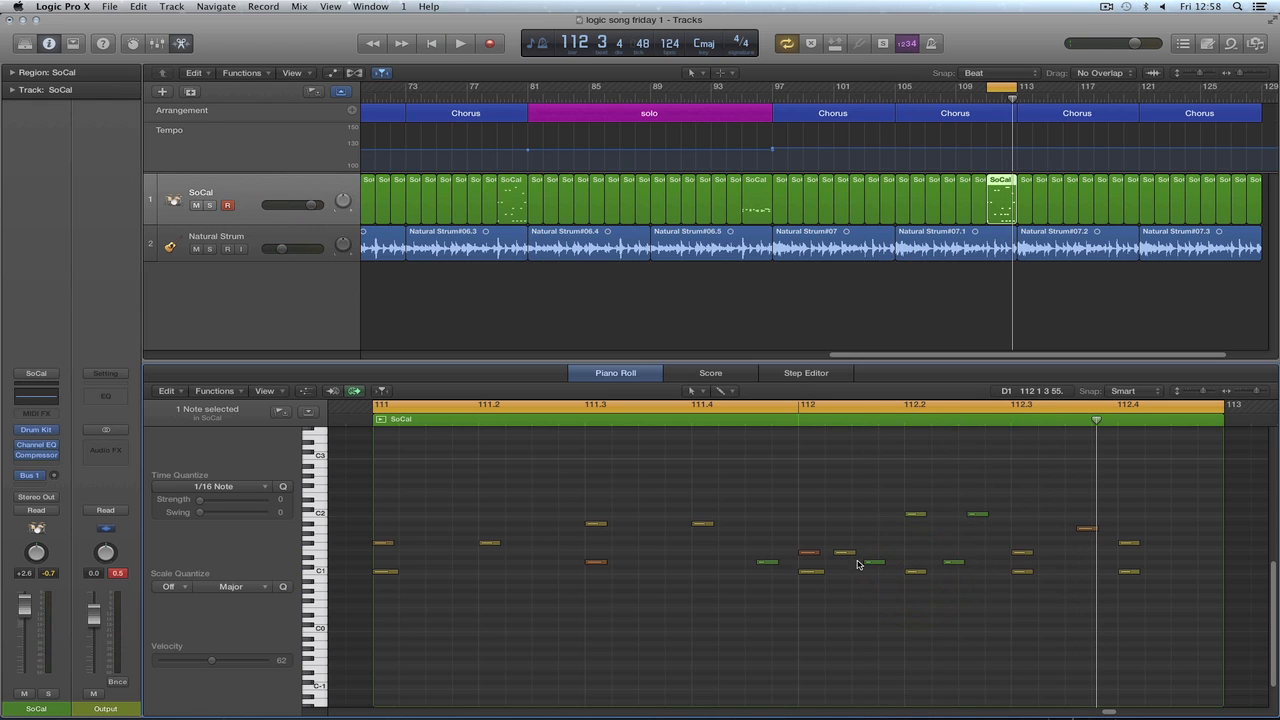
key("t")
left_click(978, 534)
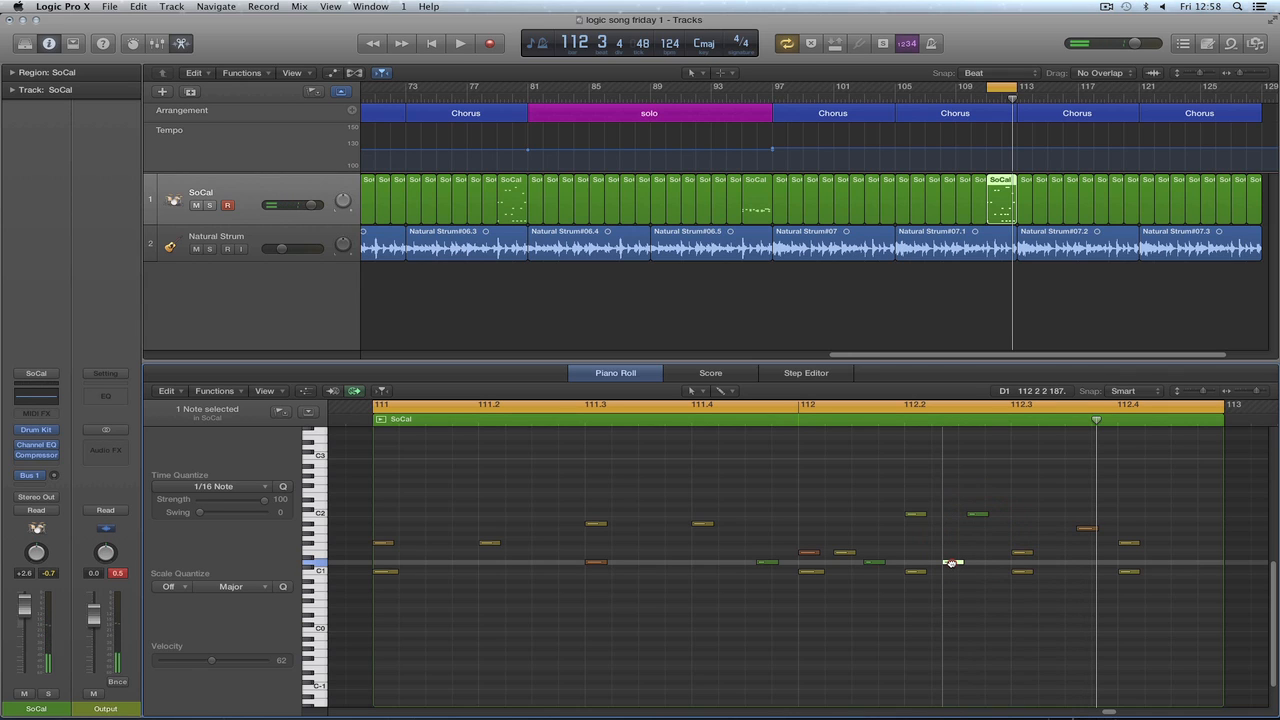
left_click_drag(952, 563, 950, 562)
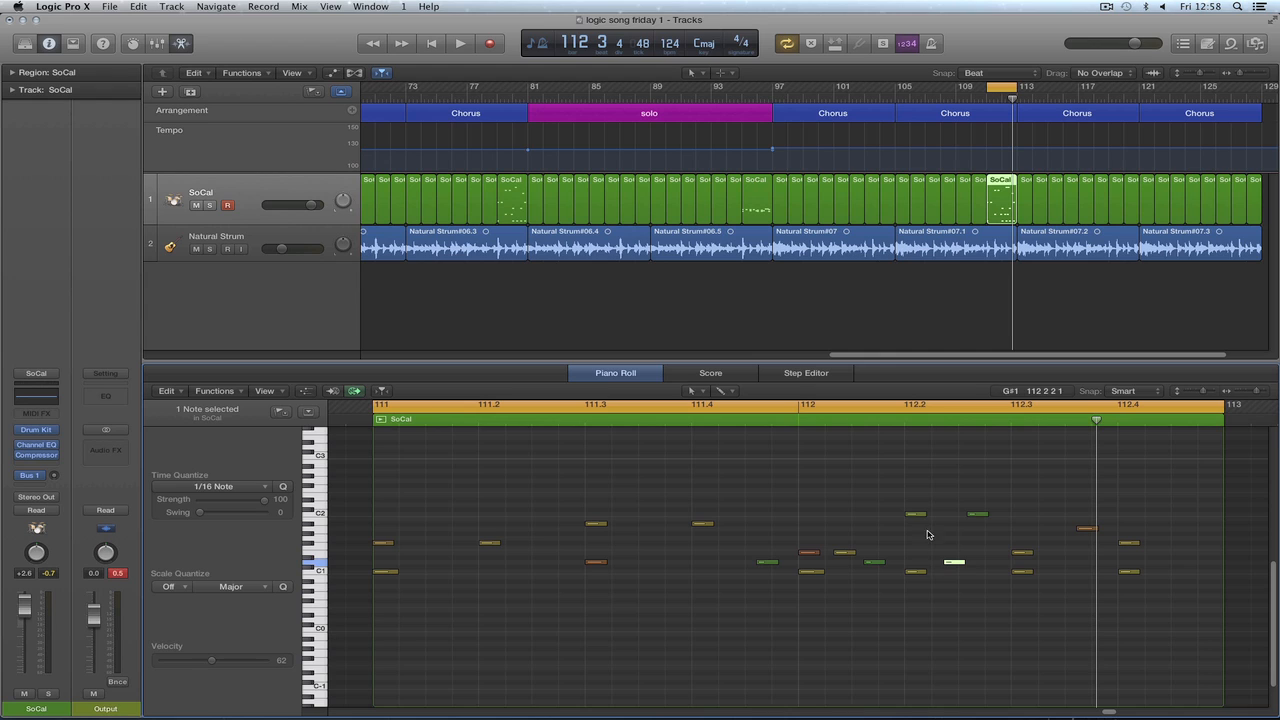
Audition the fill, try nudging the D1 note after beat 2 of bar 112 a little later again, and replay it.
key("space")
left_click(986, 586)
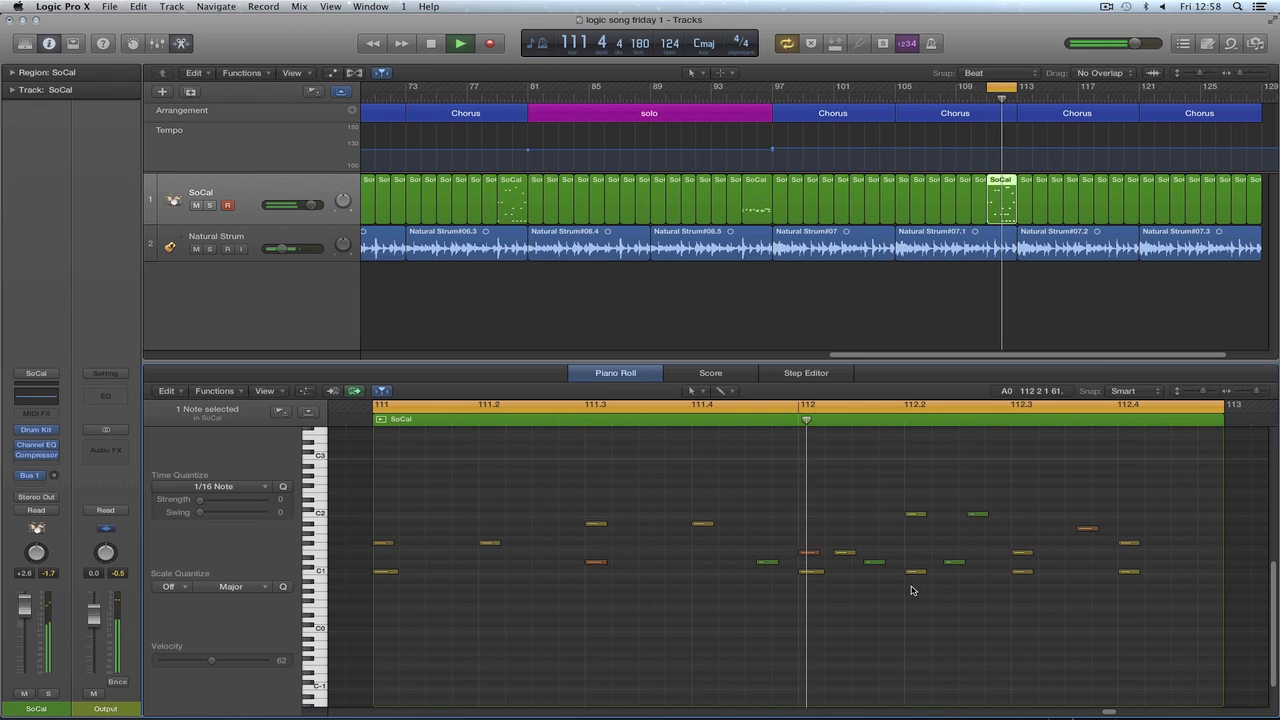
key("space")
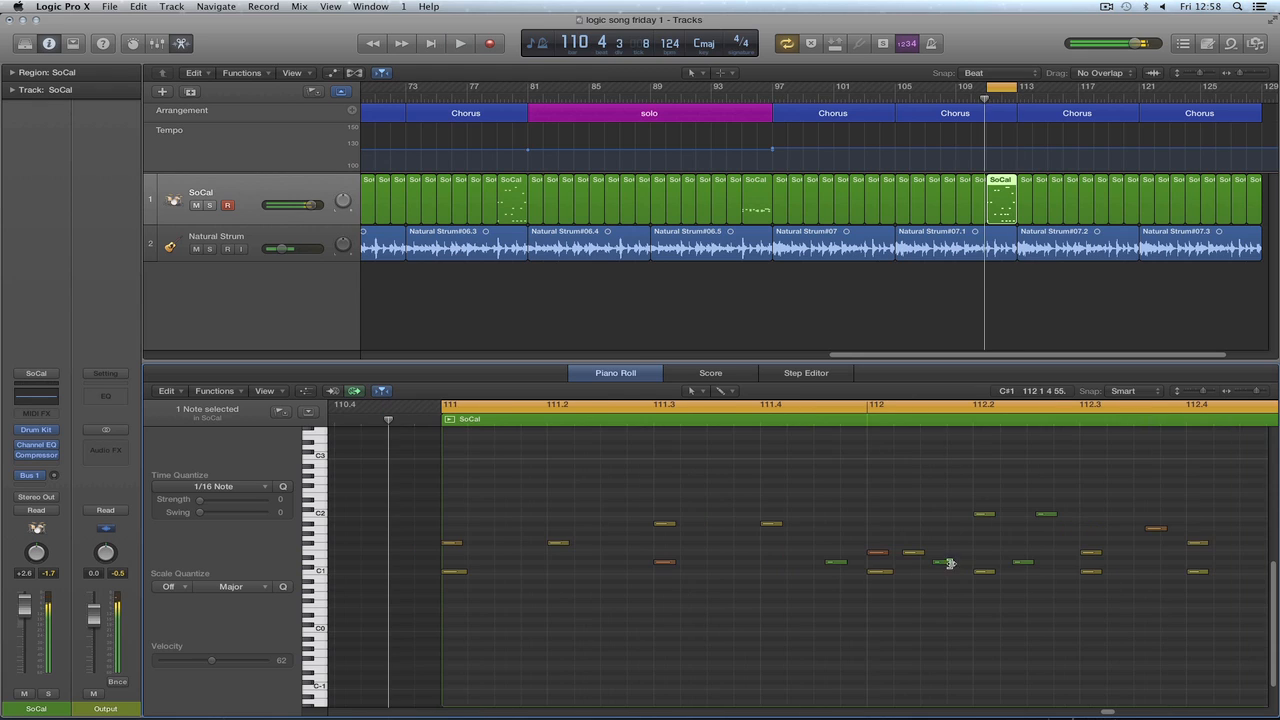
left_click(1021, 563)
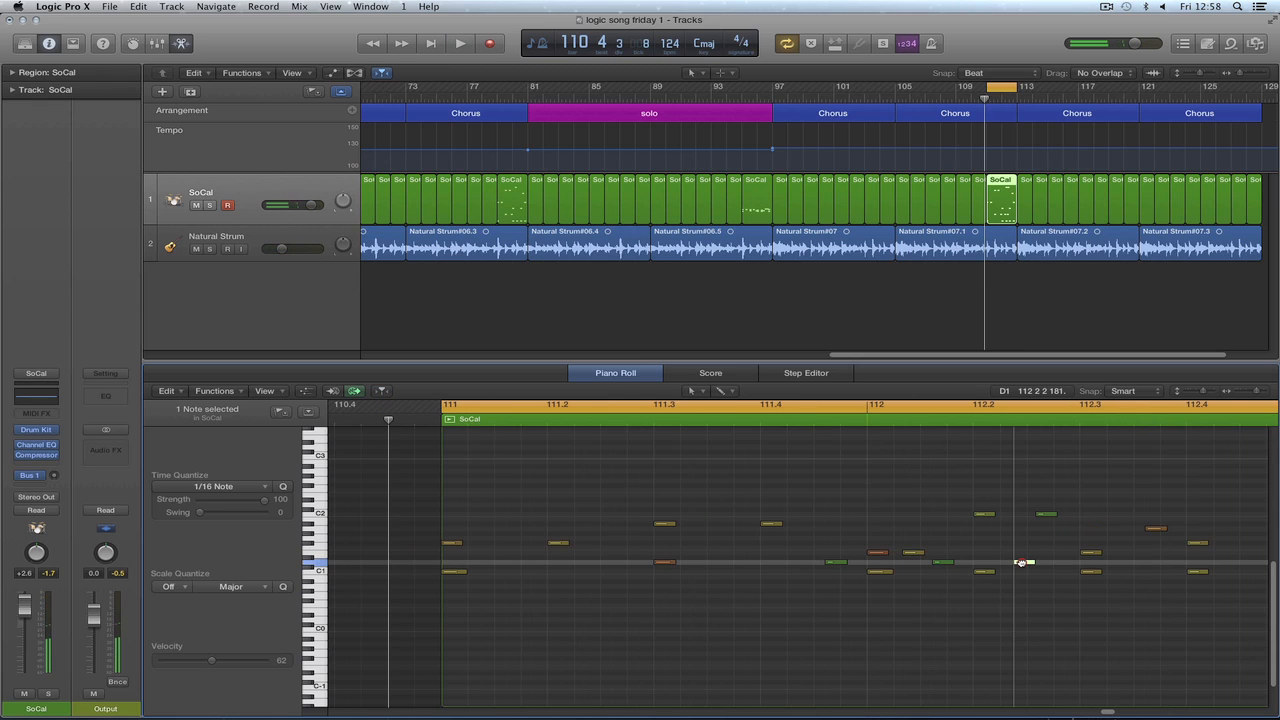
key("space")
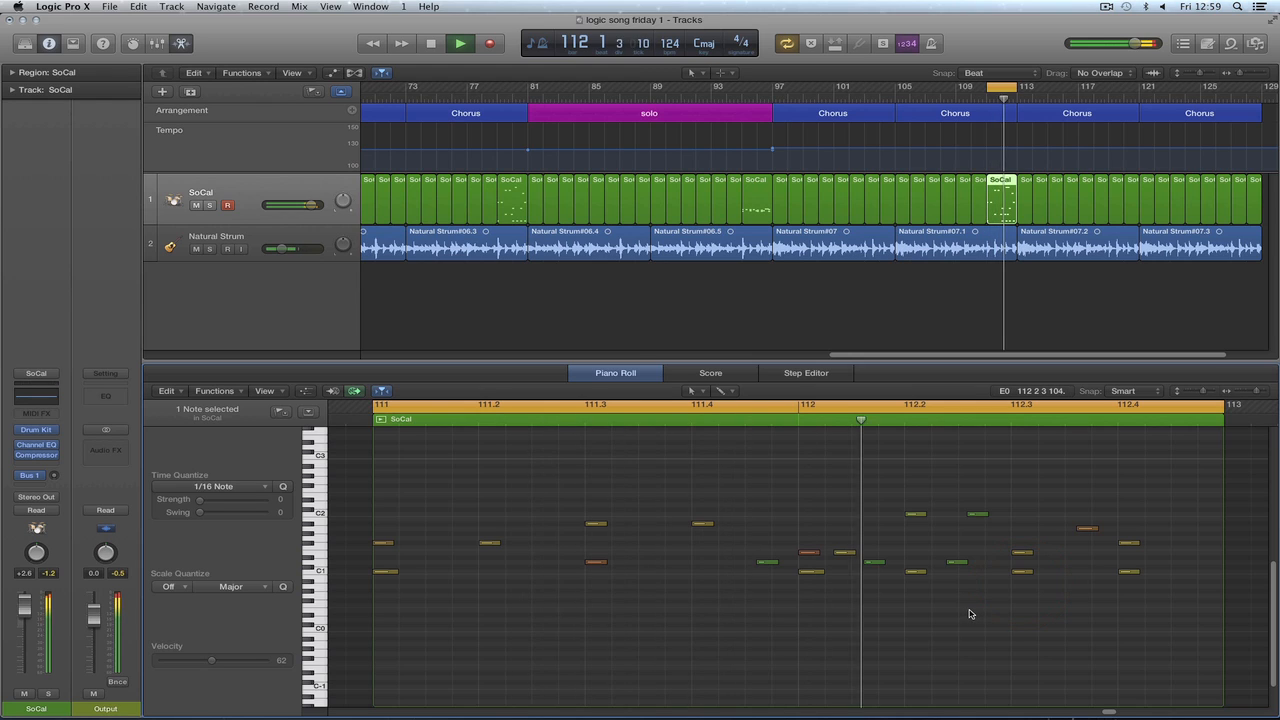
key("space")
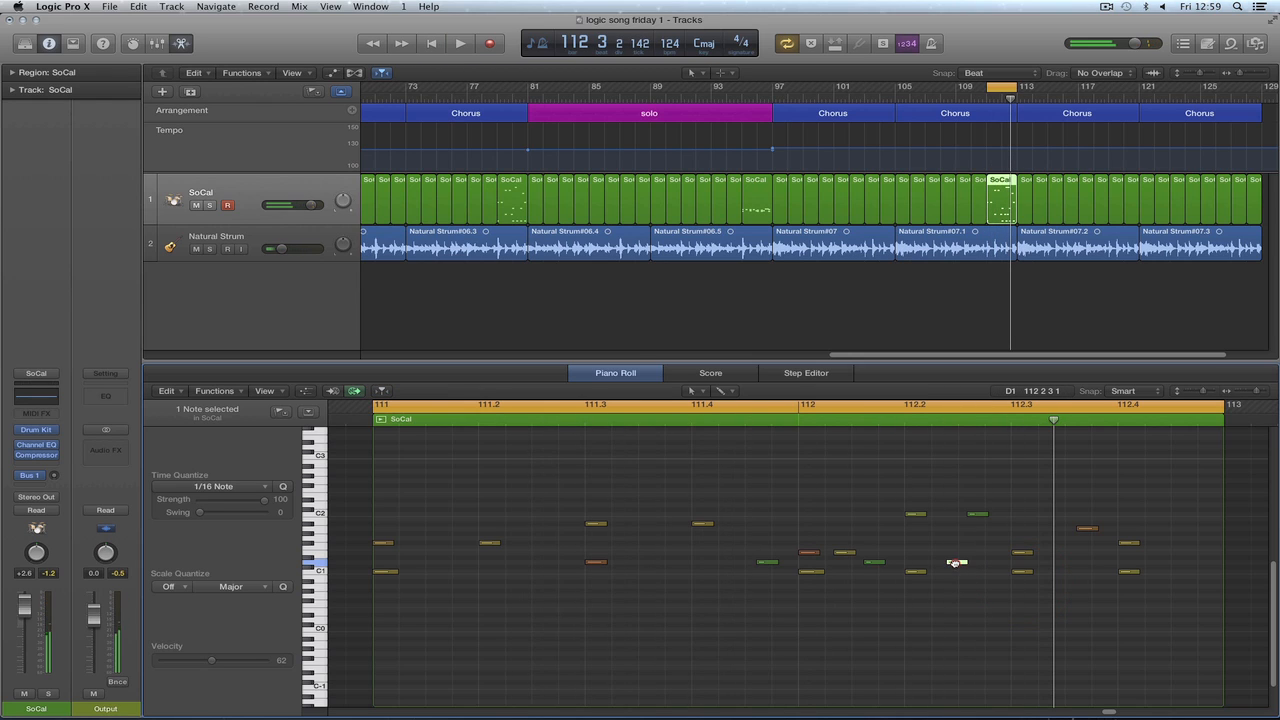
Nudge the D1 note after beat 2 of bar 112 slightly earlier and play the fill to check it.
left_click_drag(955, 563, 957, 569)
key("space")
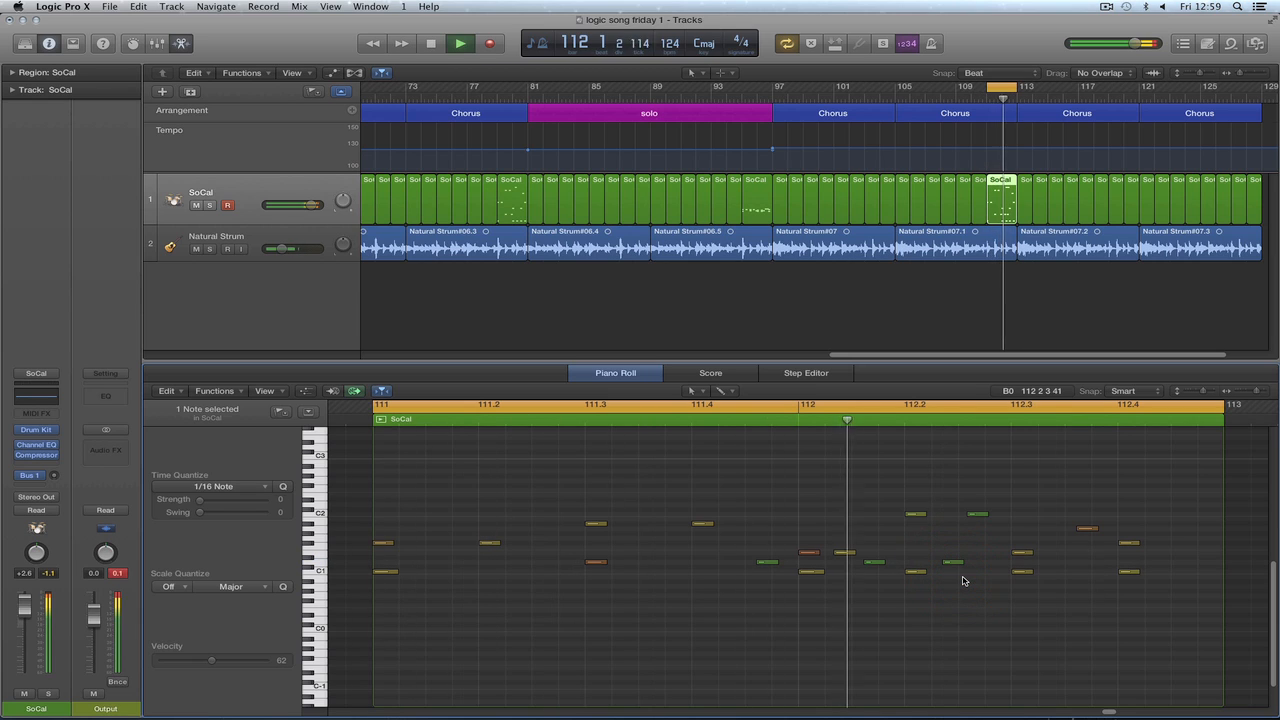
key("space")
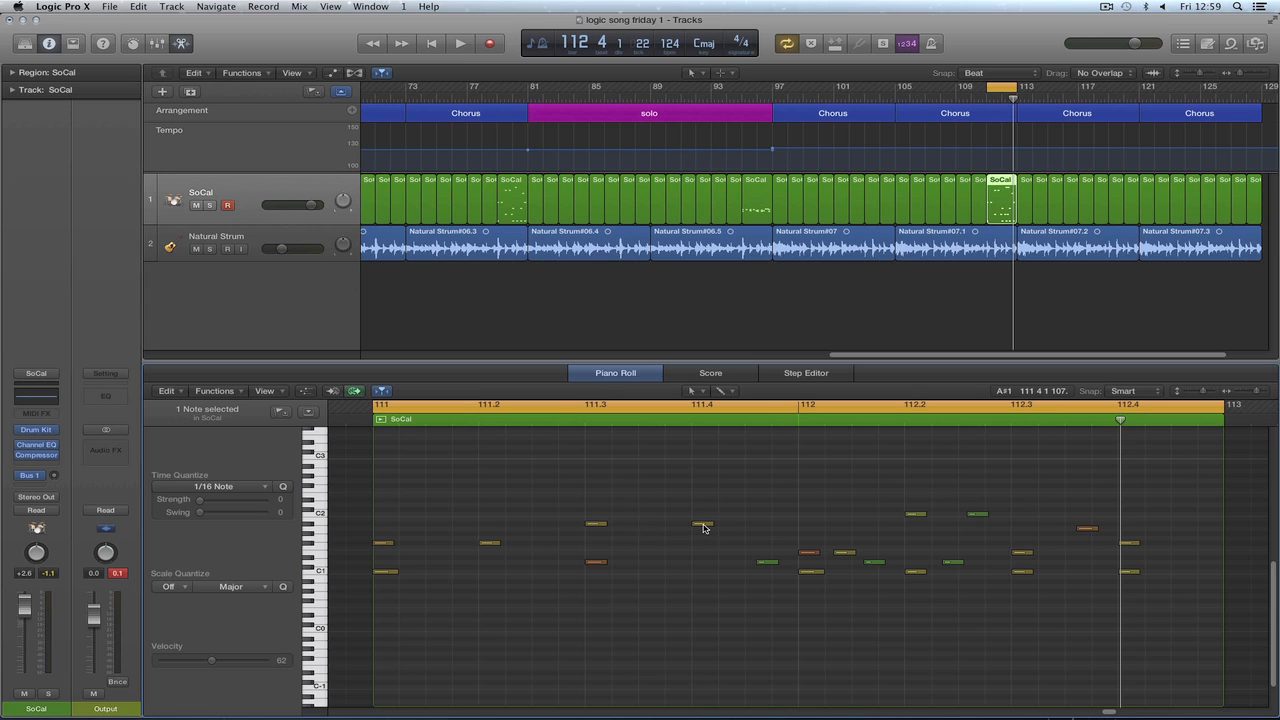
Move the A#1 note on beat 4 of bar 111 down to F#1 and play the fill.
left_click_drag(702, 527, 703, 545)
key("space")
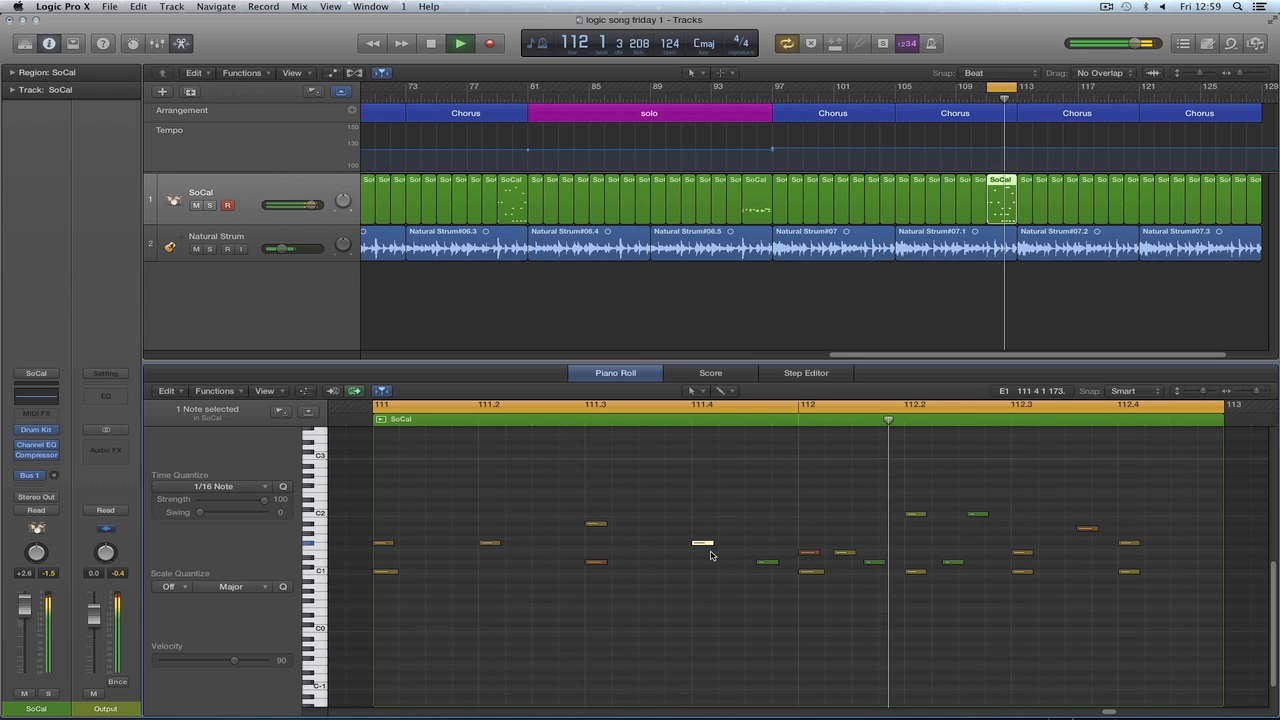
key("space")
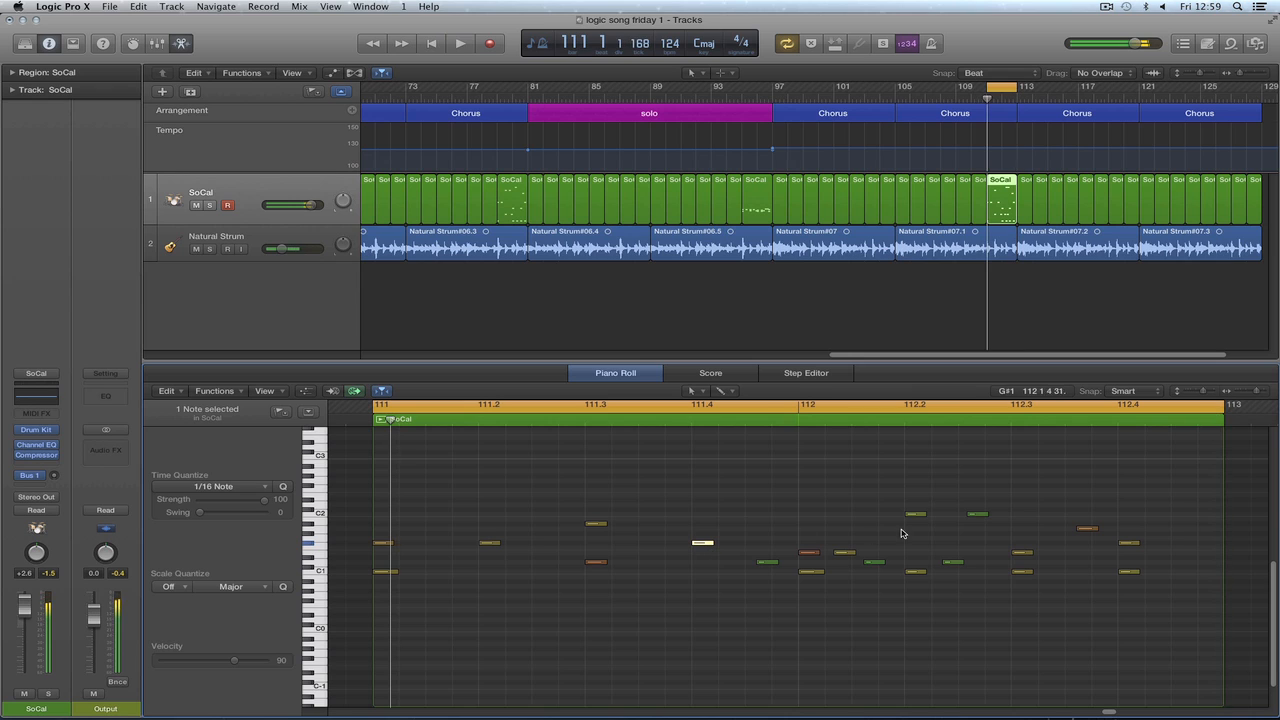
Place the playhead at bar 15 and examine the drum regions around the start of the first verse, including the one at bar 17.
left_click(936, 273)
left_click_drag(1241, 77, 1235, 76)
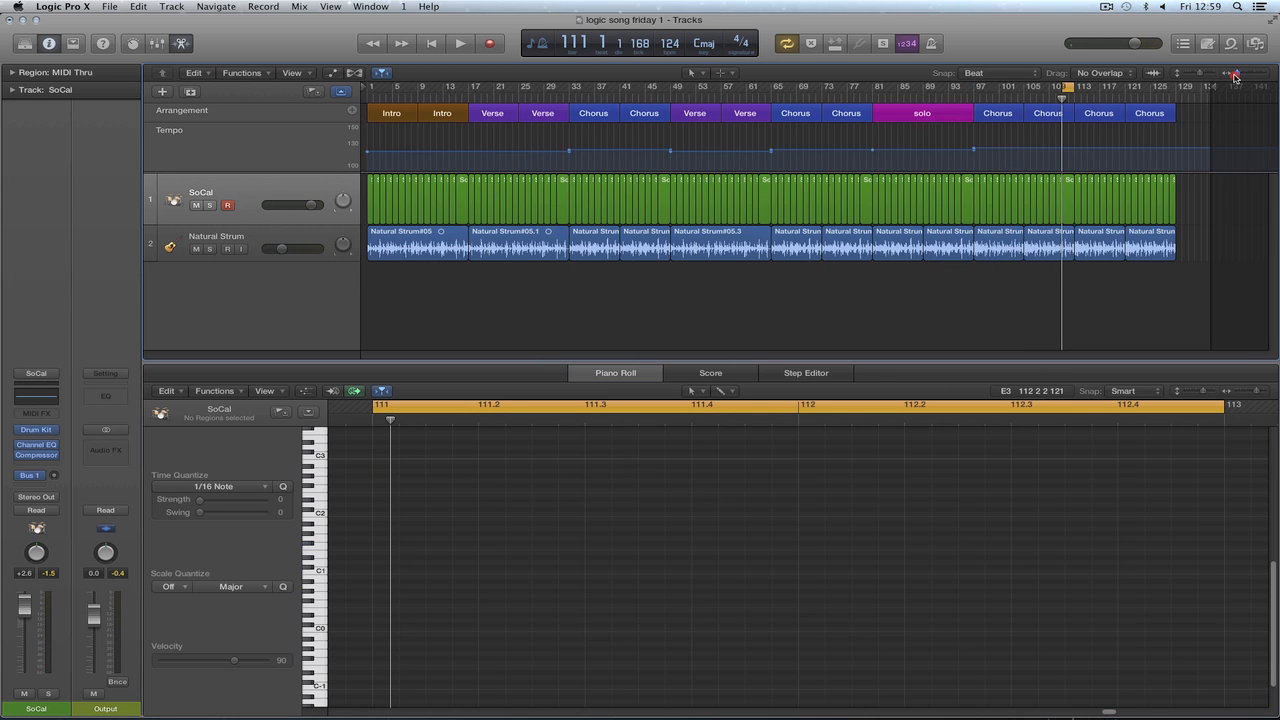
left_click(453, 98)
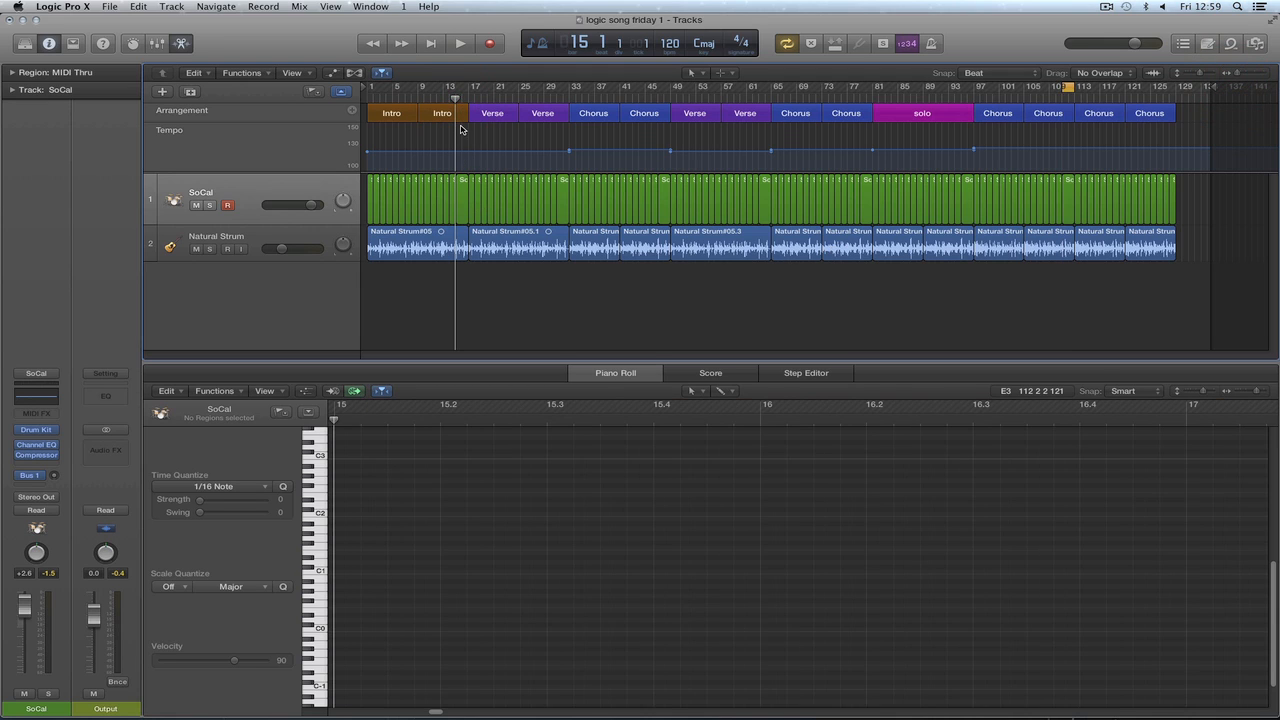
left_click(1253, 75)
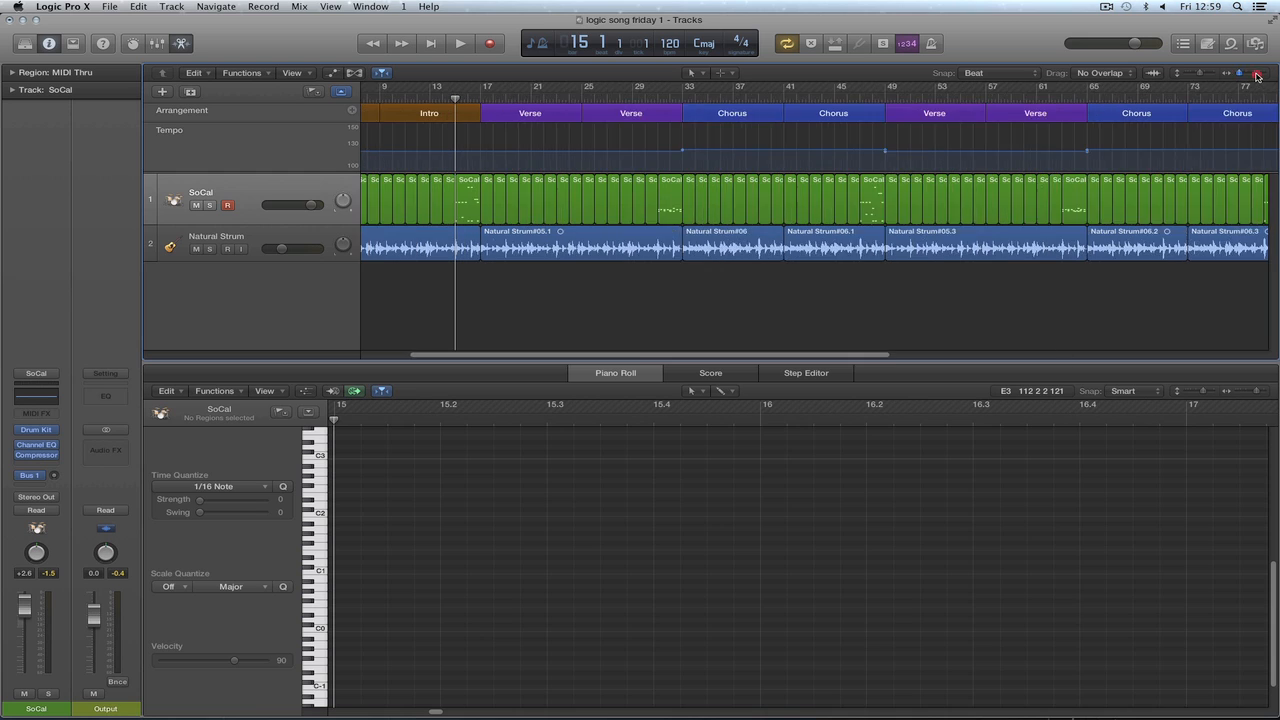
left_click(325, 185)
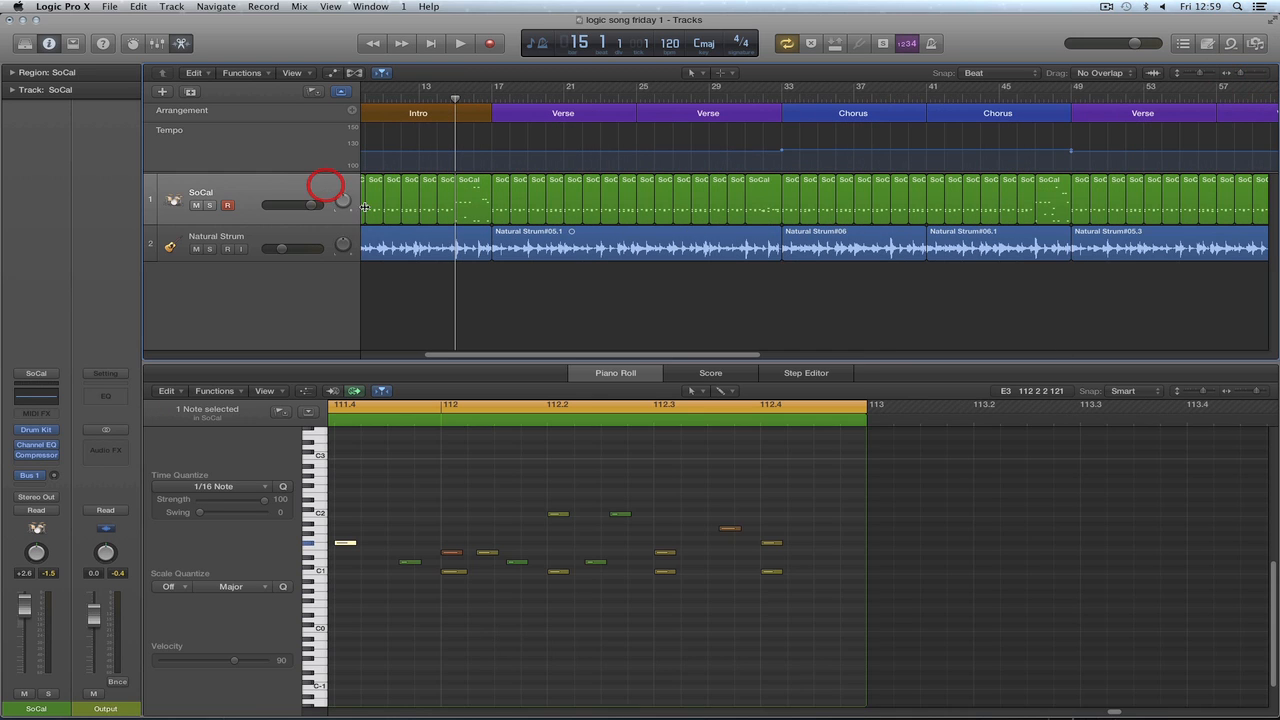
left_click(503, 188)
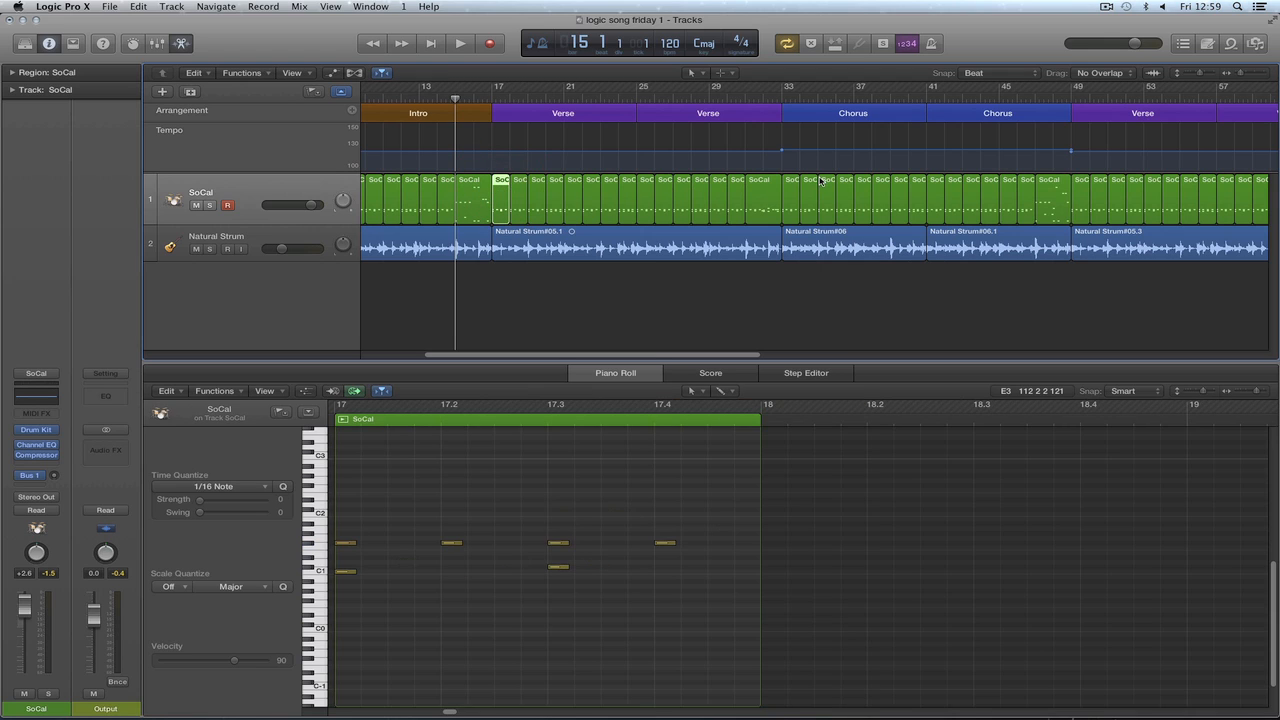
Duplicate the SoCal drum track without its regions, naming the original track kit and the new one crashes.
left_click(237, 193)
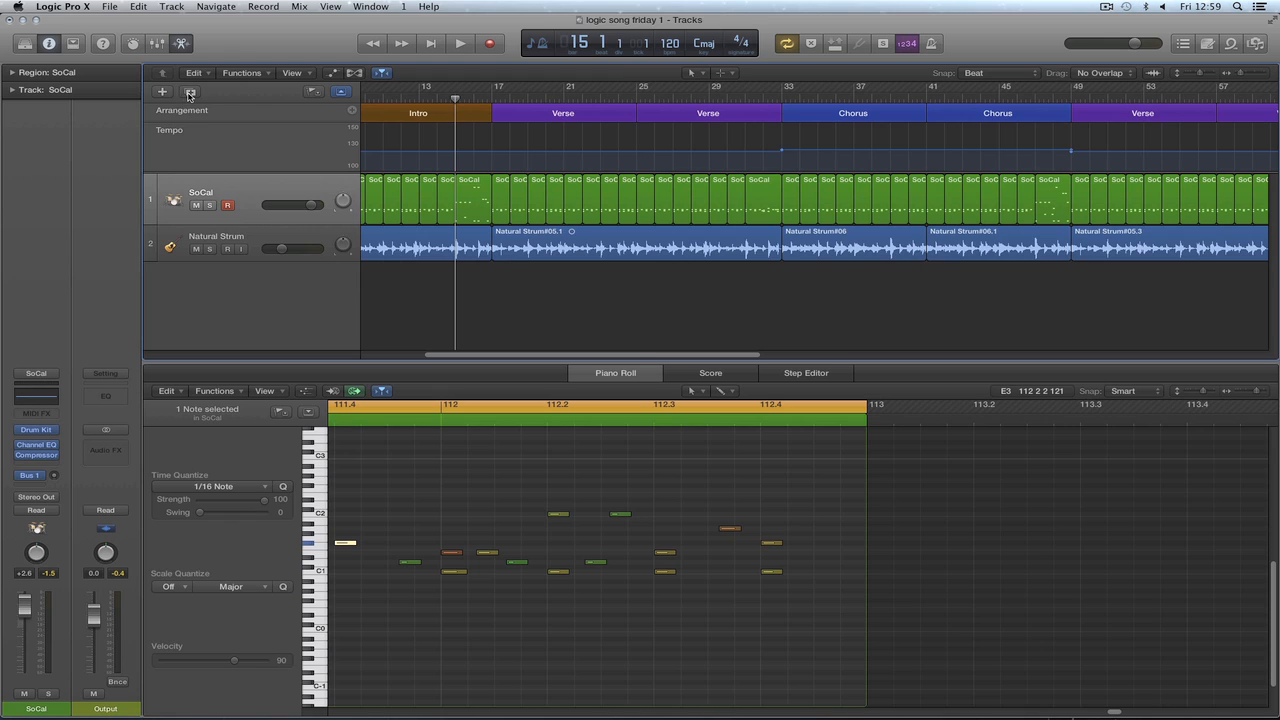
left_click(189, 93)
double_click(202, 192)
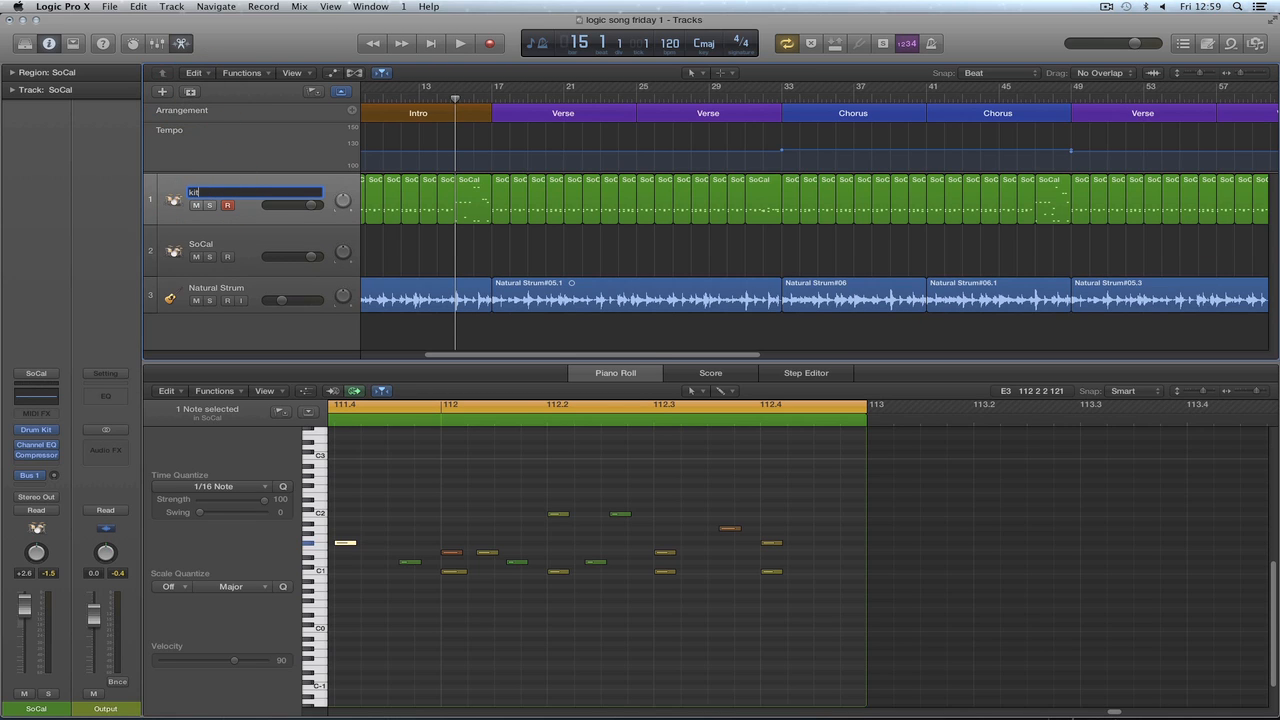
double_click(205, 244)
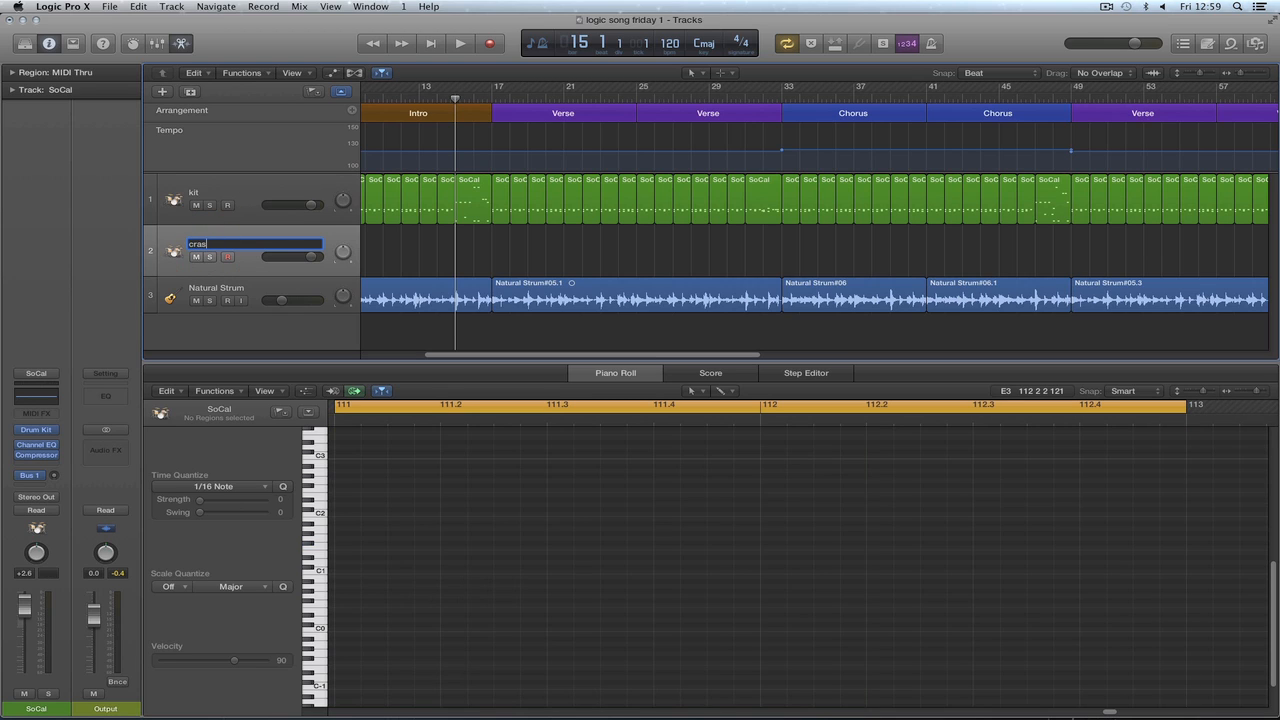
Create an empty one-bar region on the crashes track at bar 33, where the first chorus starts, with the Pencil tool.
right_click(505, 260)
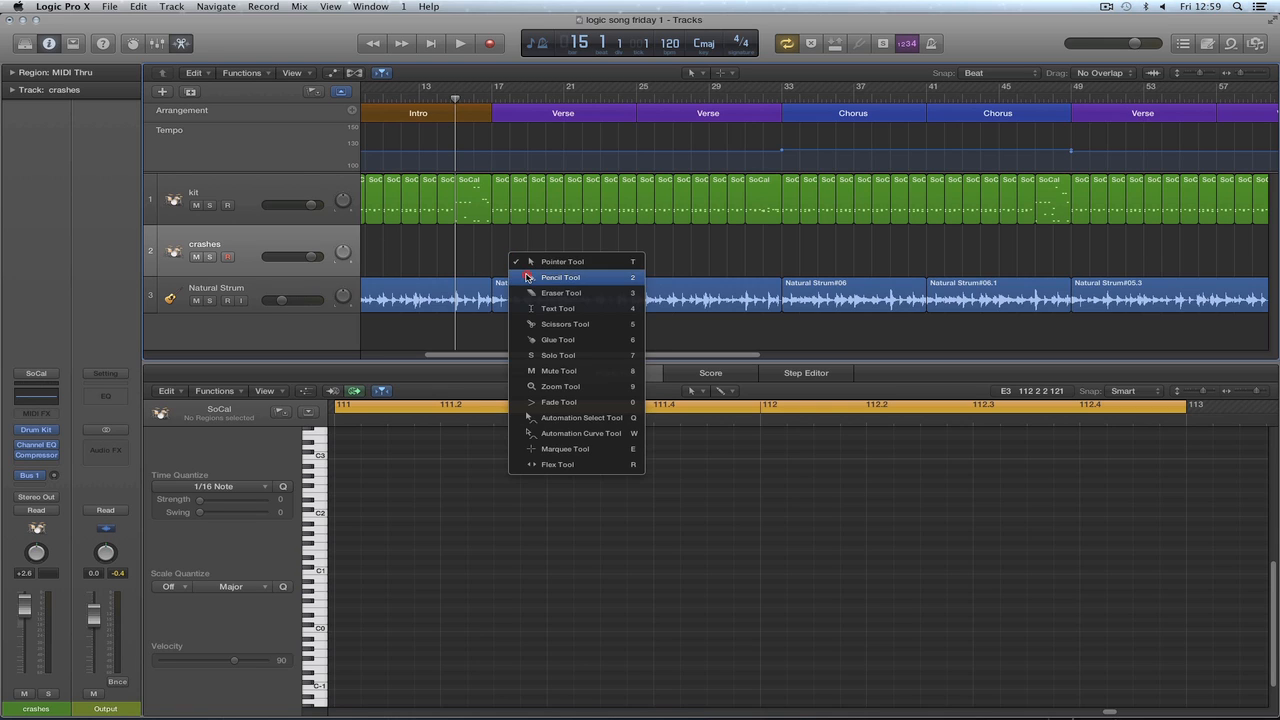
left_click(523, 277)
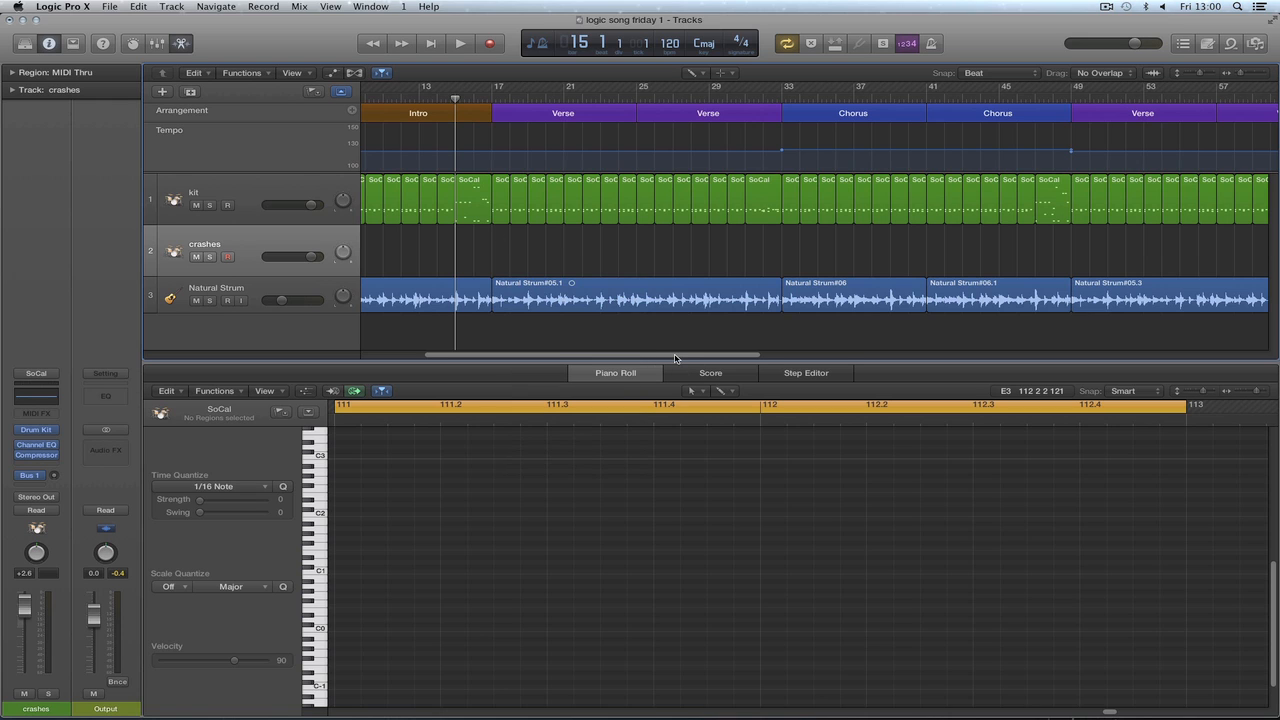
left_click_drag(675, 358, 718, 357)
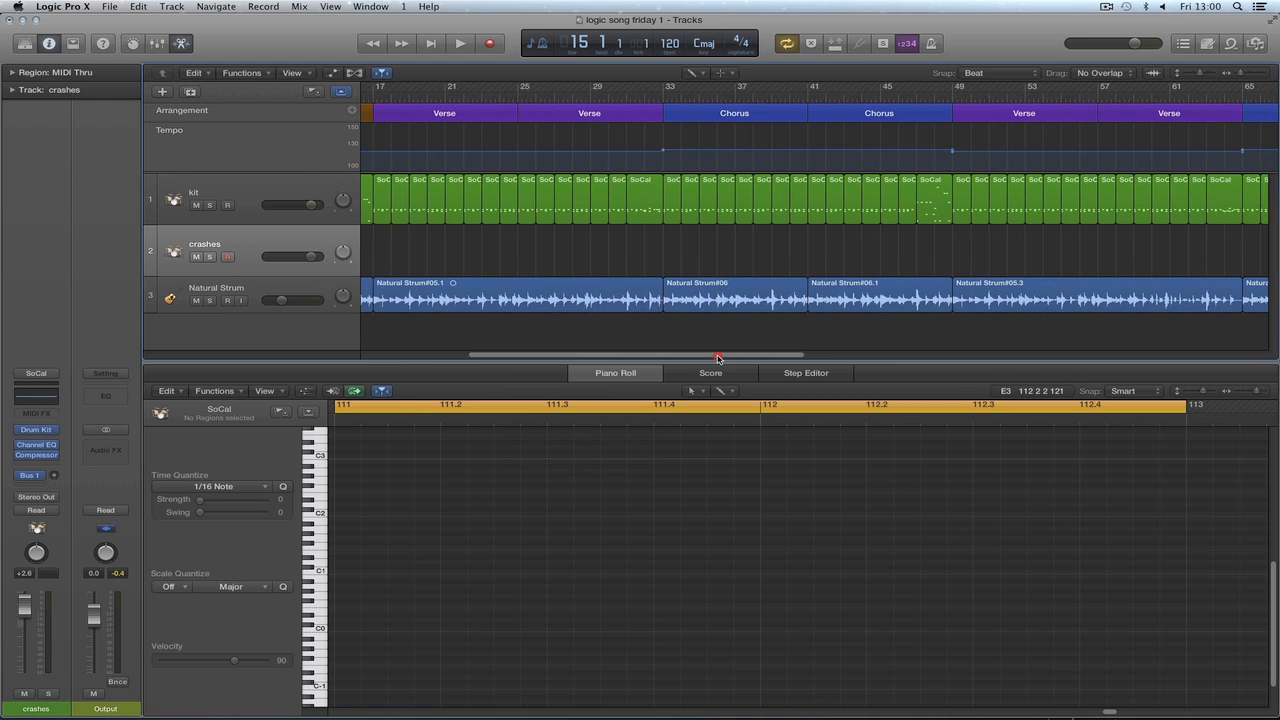
left_click(673, 236)
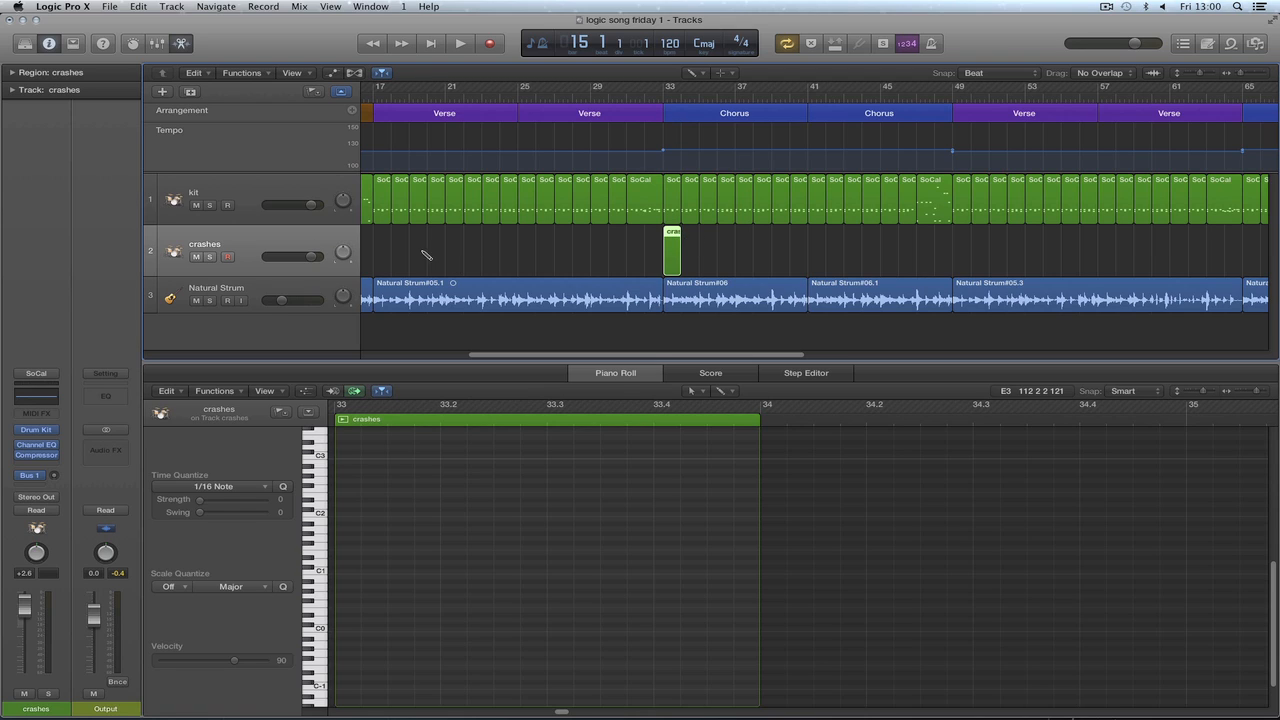
Draw a C#2 crash note on the first beat of the crash region at bar 33.
key("t")
left_click(380, 546)
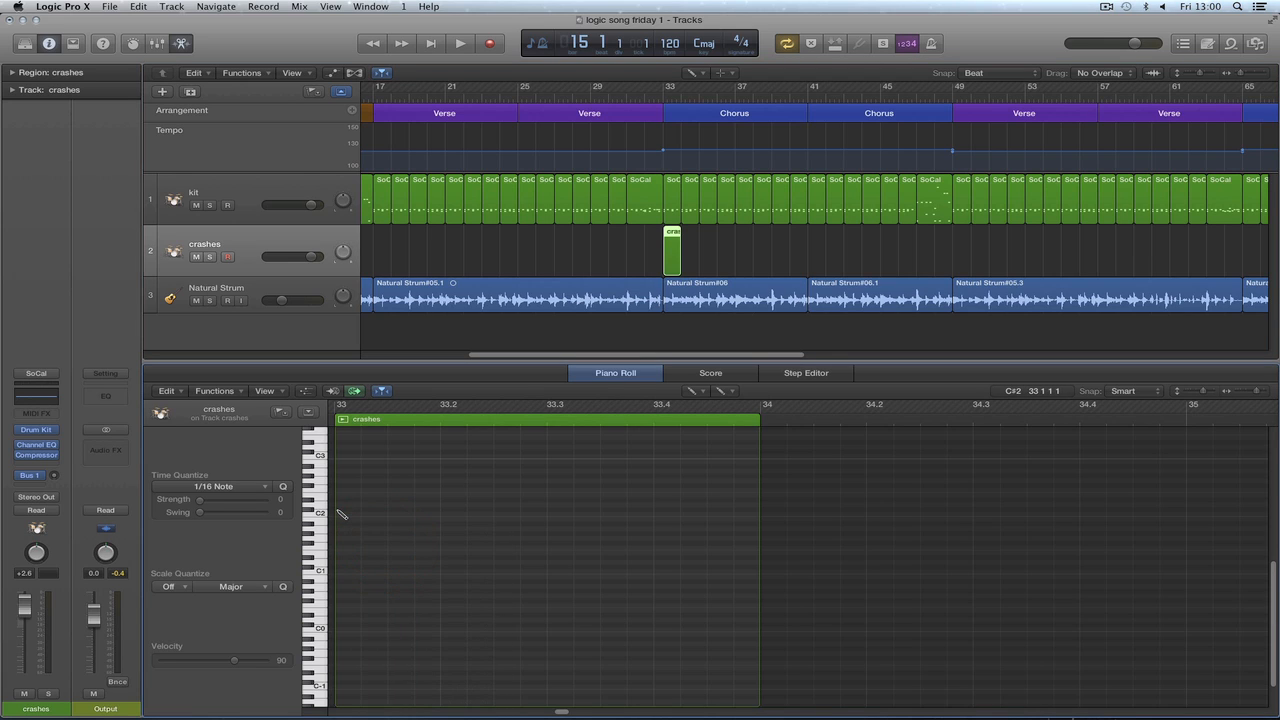
left_click(340, 511)
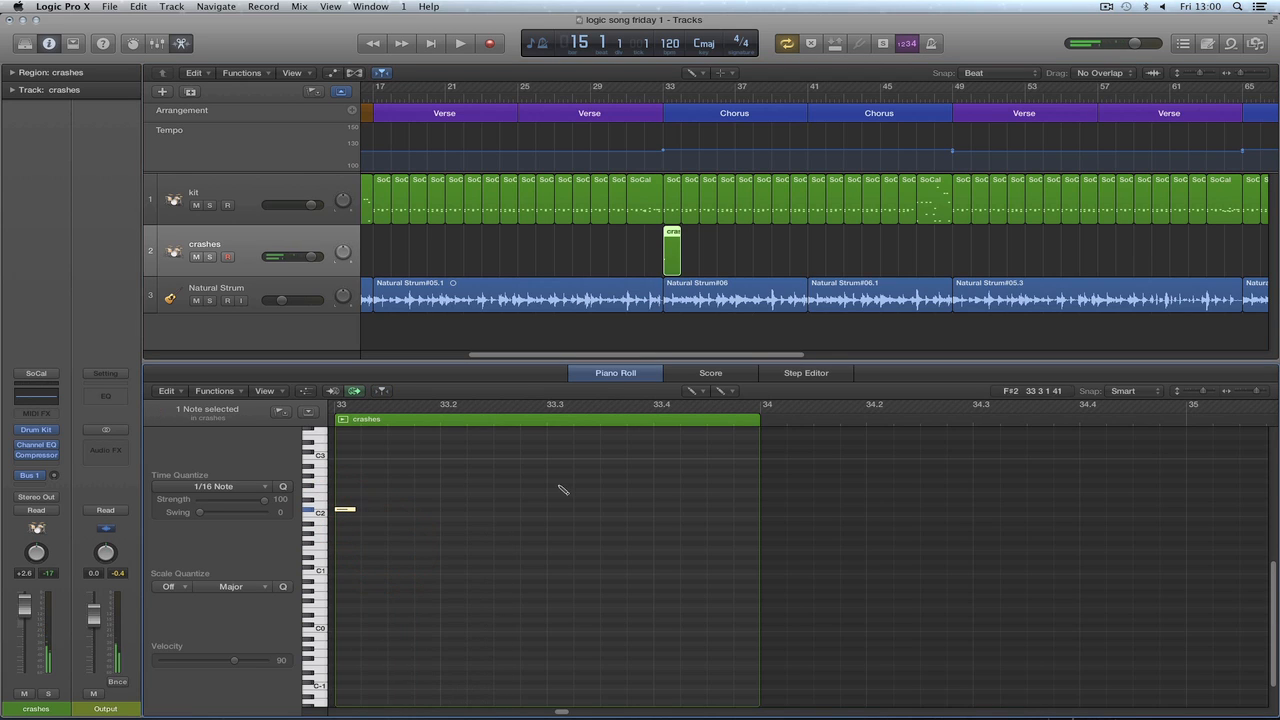
Turn off cycle playback and return the playhead to the song start, keeping the crash region at bar 33 selected.
left_click(628, 98)
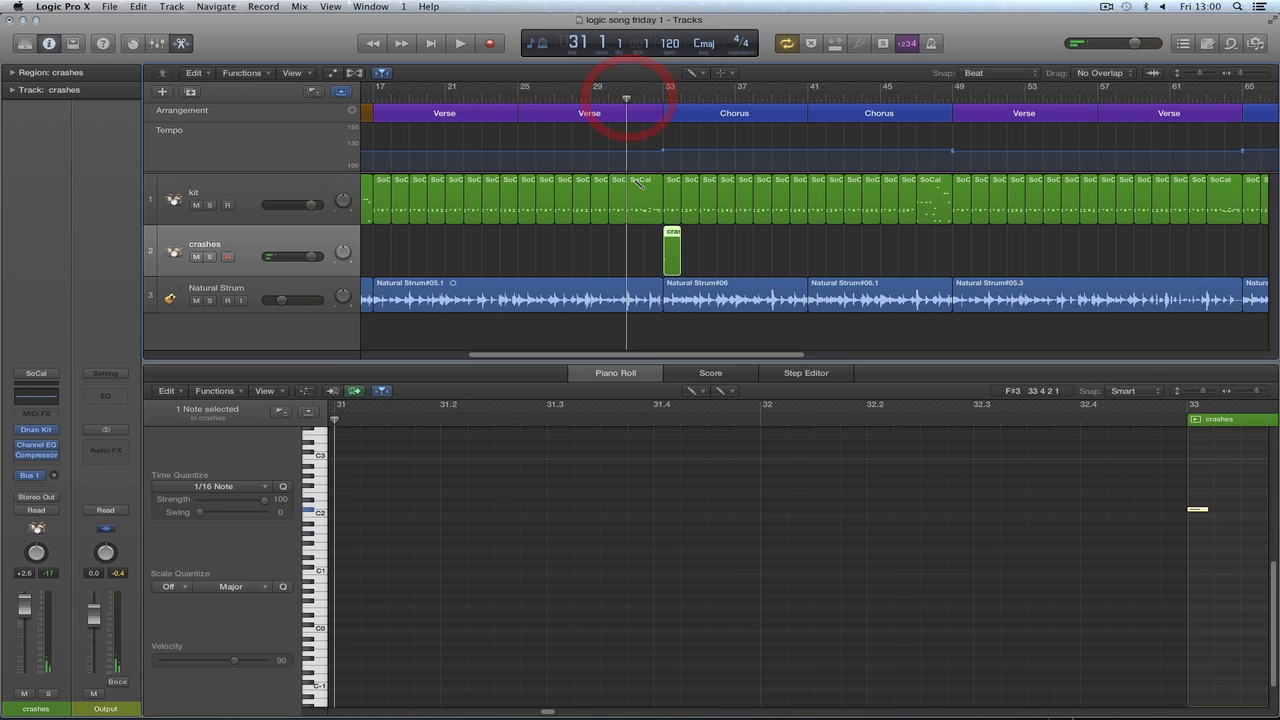
key("t")
left_click(612, 247)
left_click(640, 200)
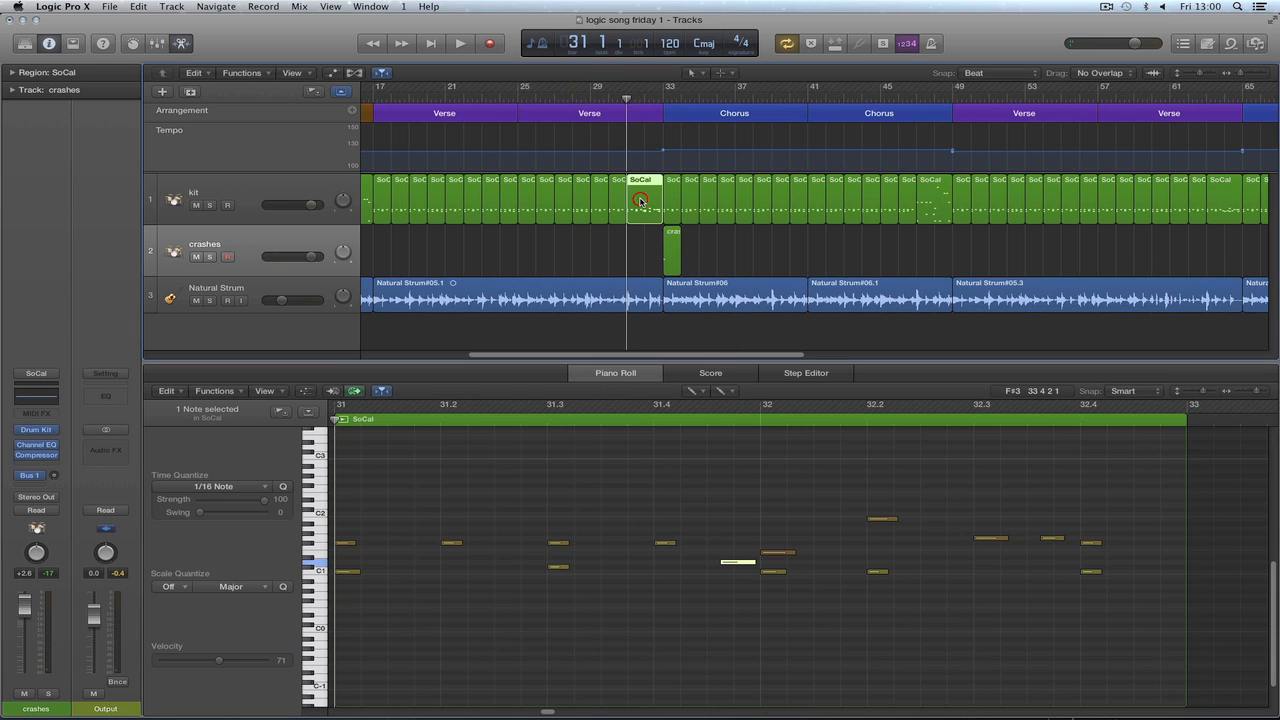
left_click(672, 236)
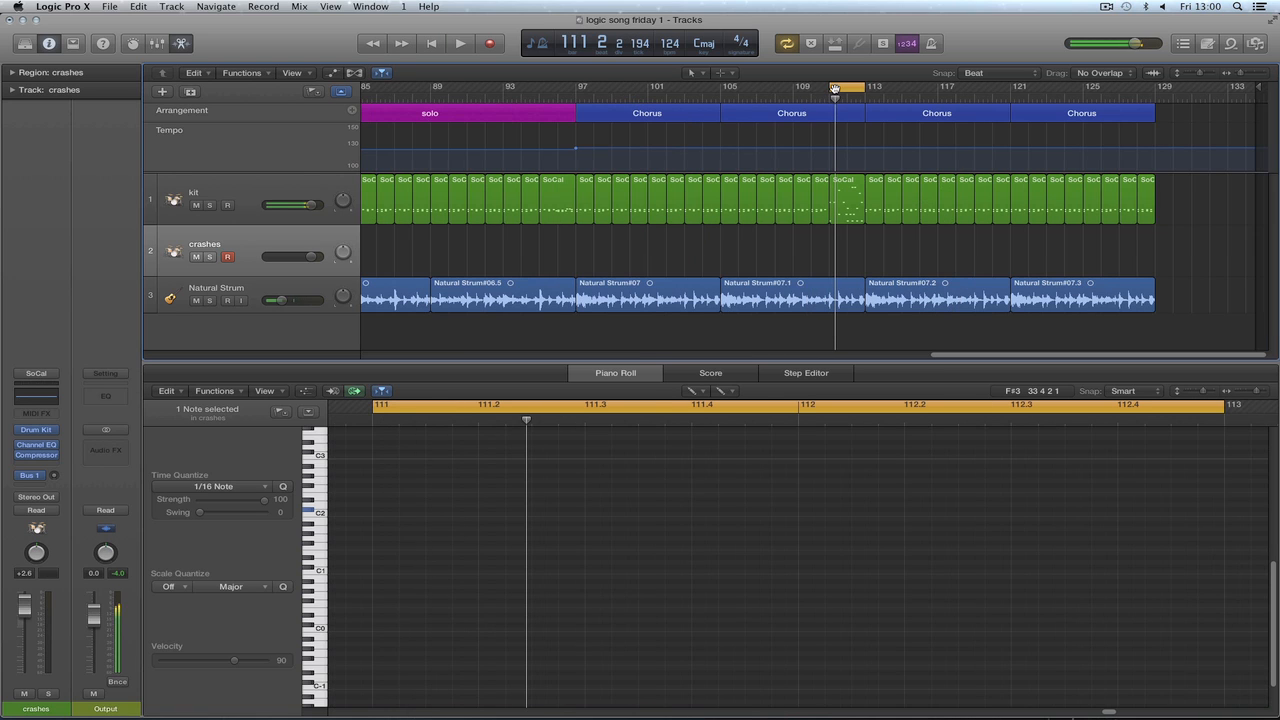
left_click(835, 82)
left_click(431, 43)
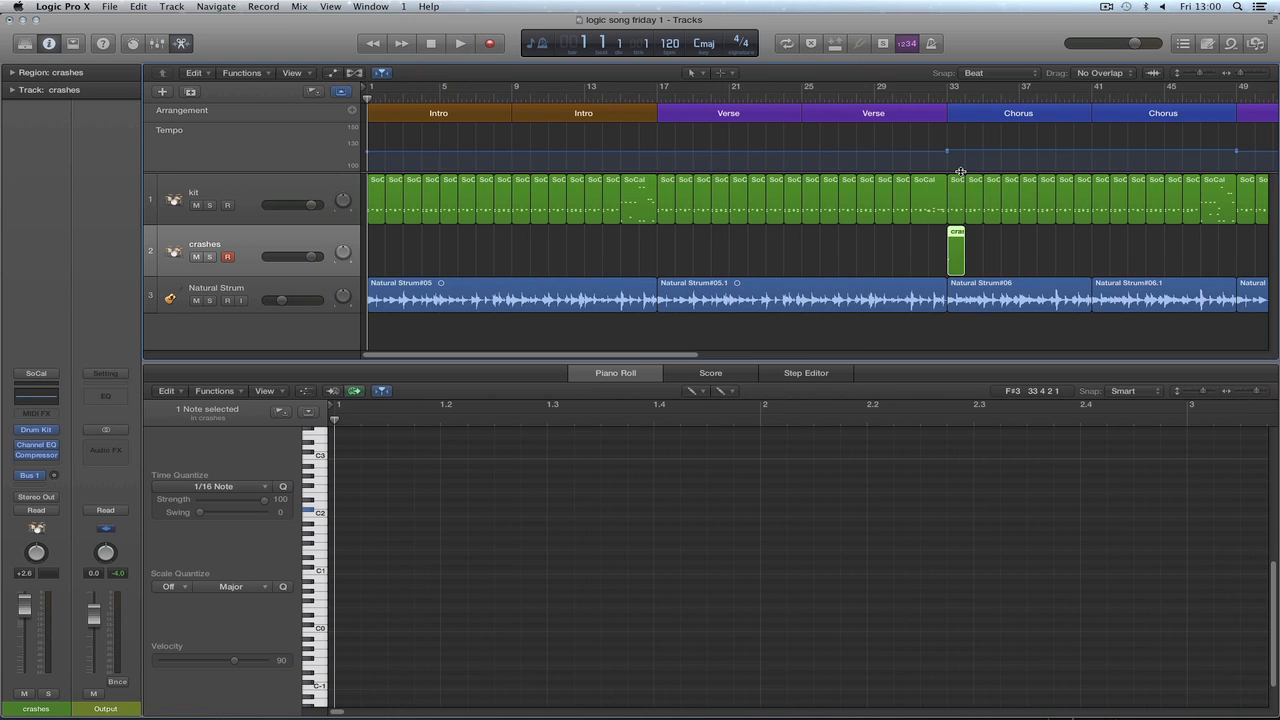
Play the transition into the first chorus and lower the crashes track's volume to -2.7 dB.
left_click(937, 103)
key("space")
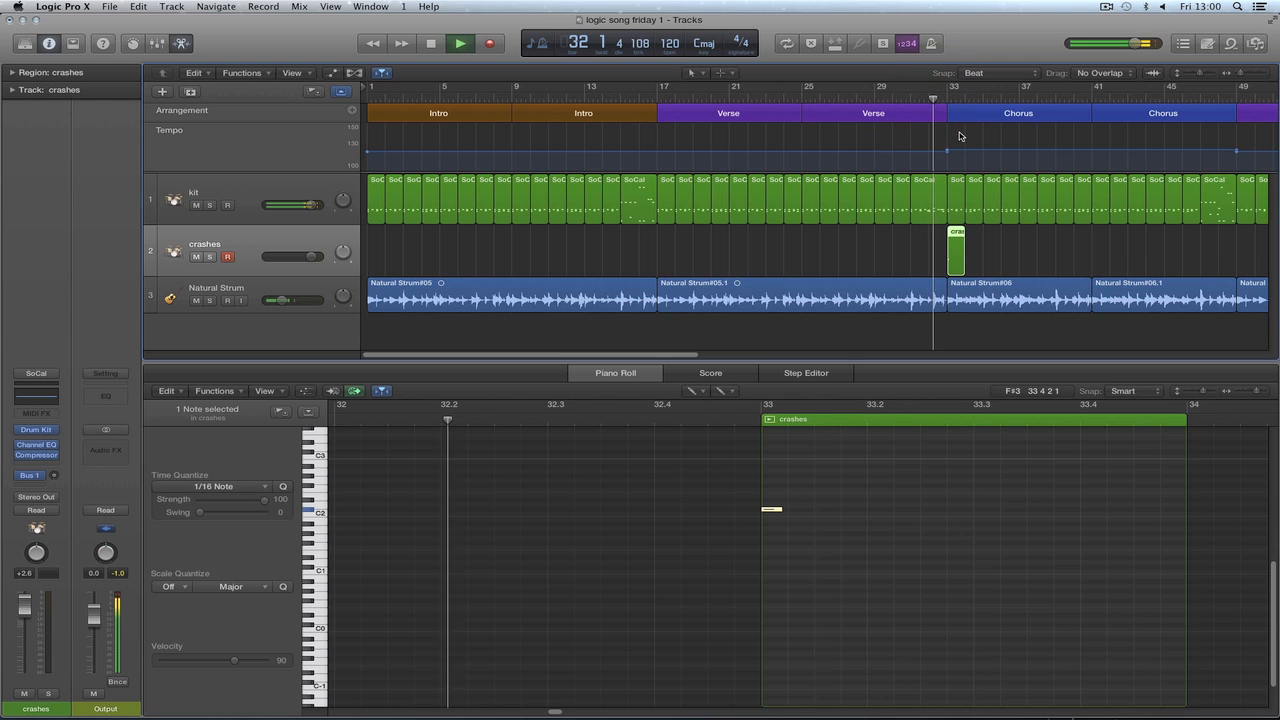
left_click(910, 99)
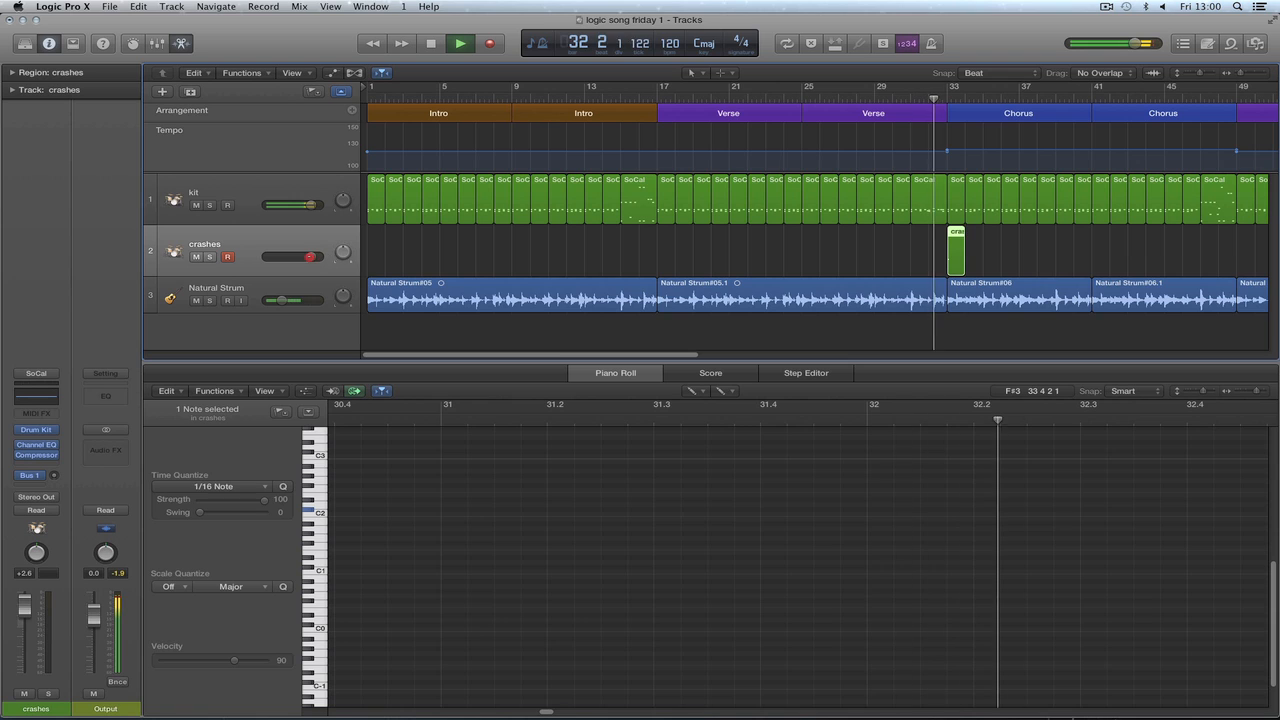
left_click_drag(293, 256, 279, 256)
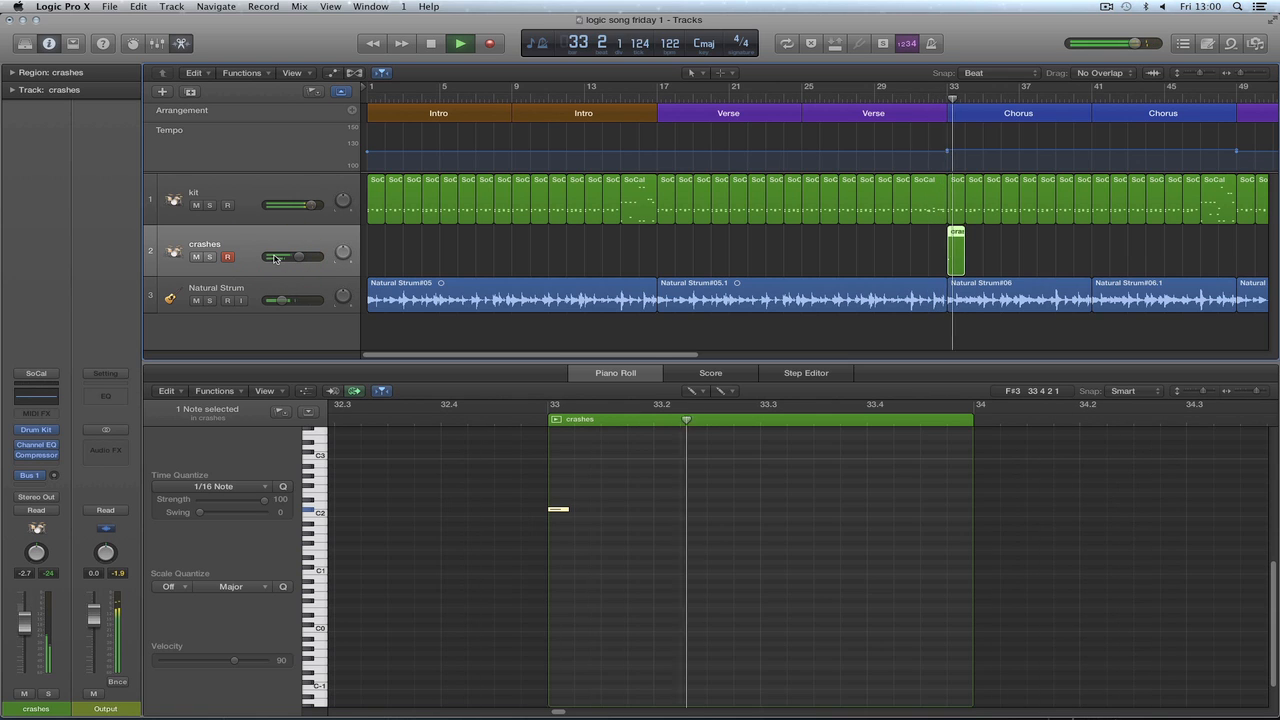
key("space")
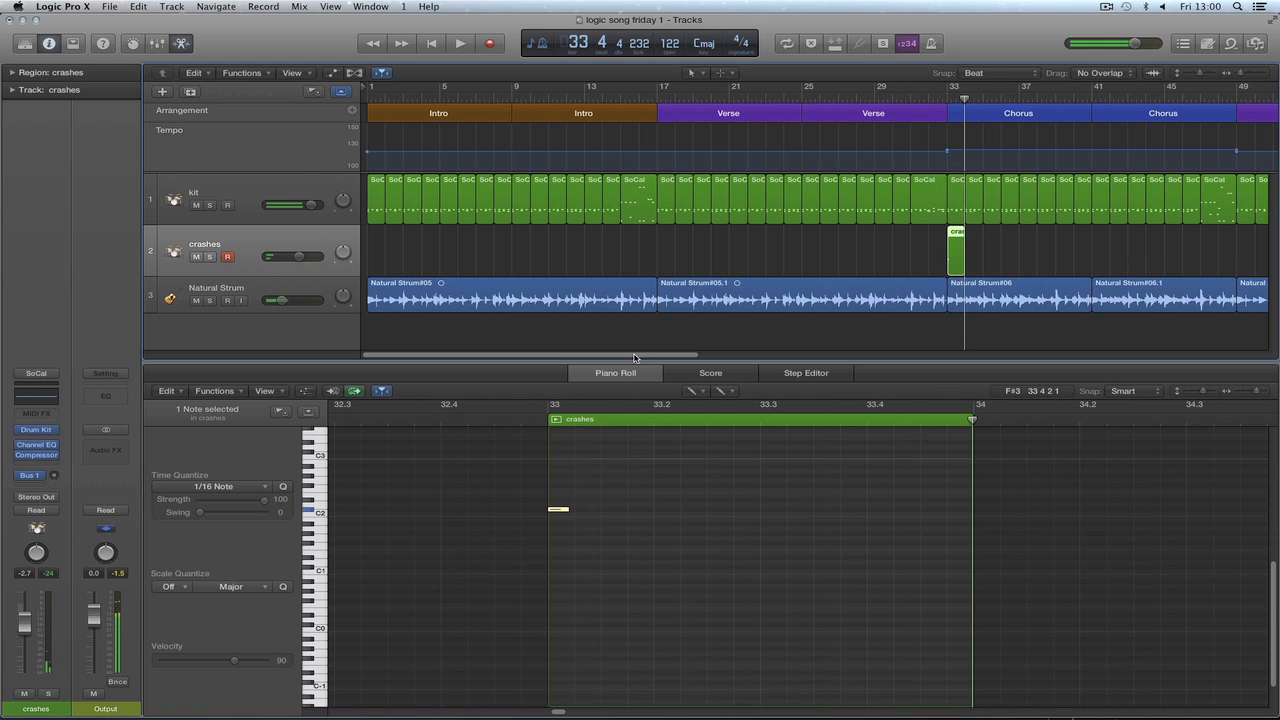
Copy the crash region from bar 33 to bar 49 and move the copy's note up to A2.
left_click_drag(634, 357, 768, 356)
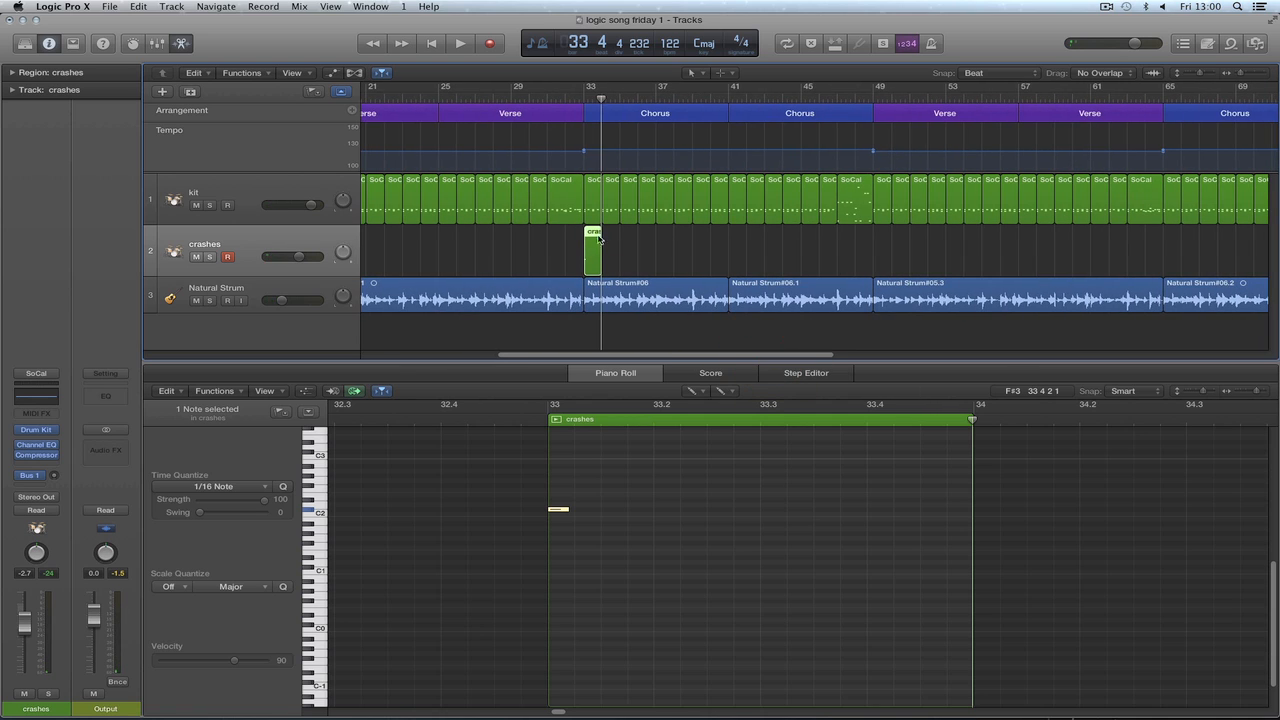
left_click_drag(592, 235, 883, 246)
left_click_drag(1274, 567, 1272, 543)
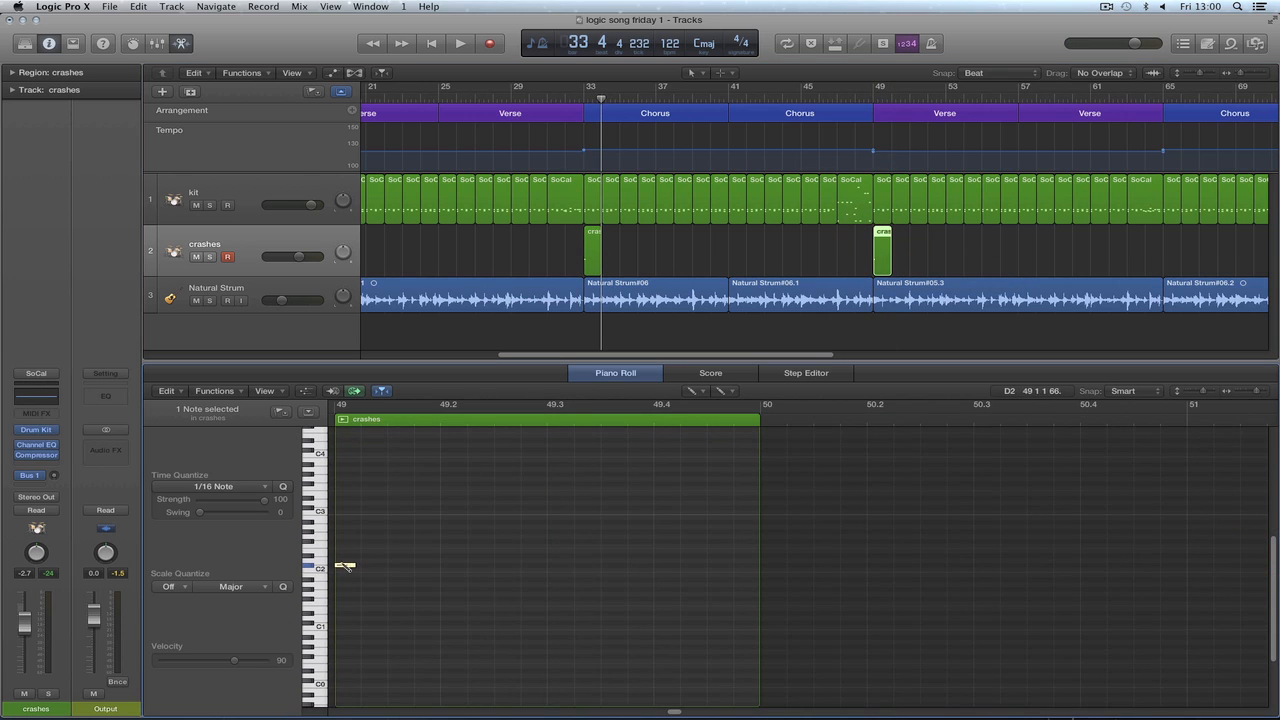
right_click(391, 537)
left_click(411, 535)
left_click(344, 567)
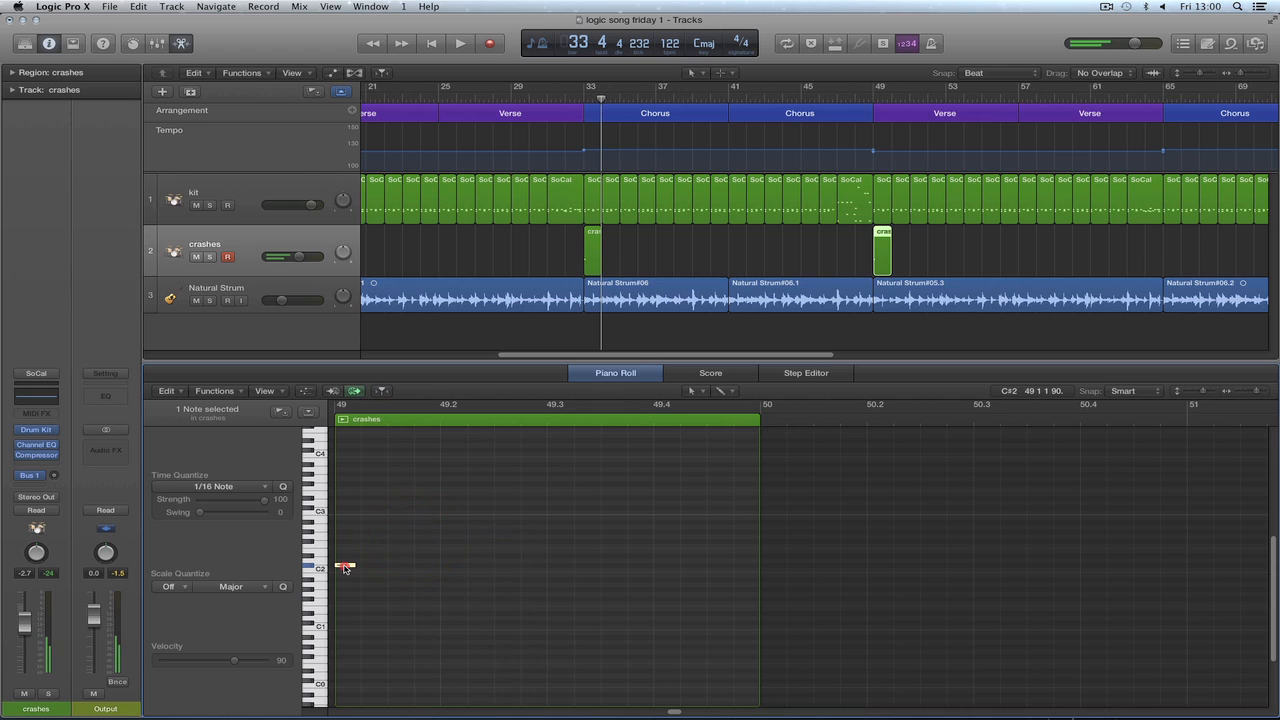
left_click_drag(344, 567, 353, 531)
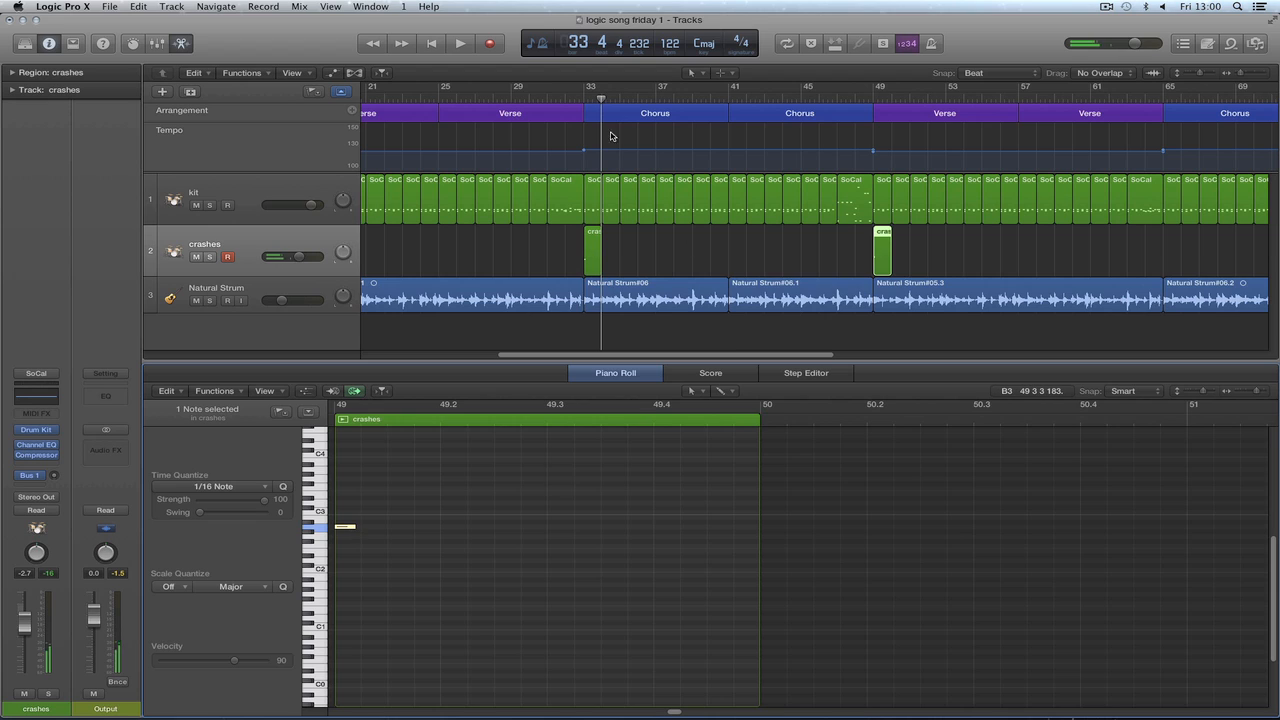
Play from bar 47 into the second verse to check the crash at bar 49.
left_click(843, 98)
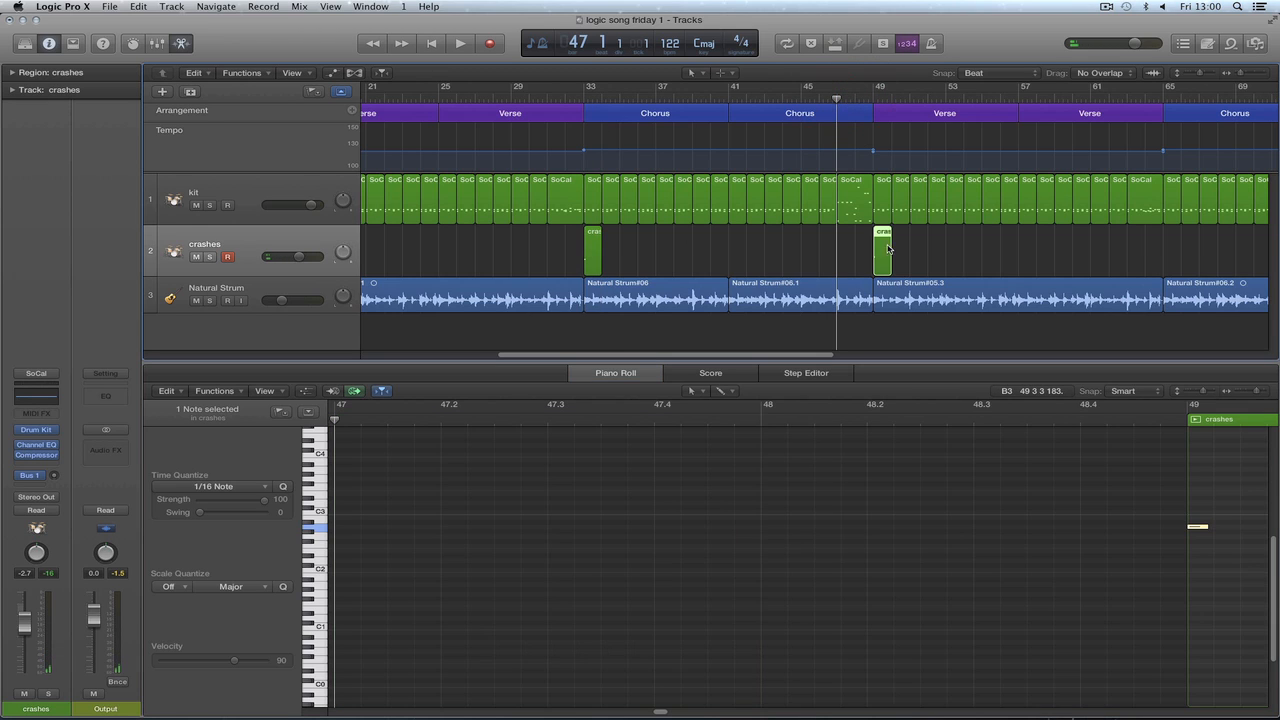
key("space")
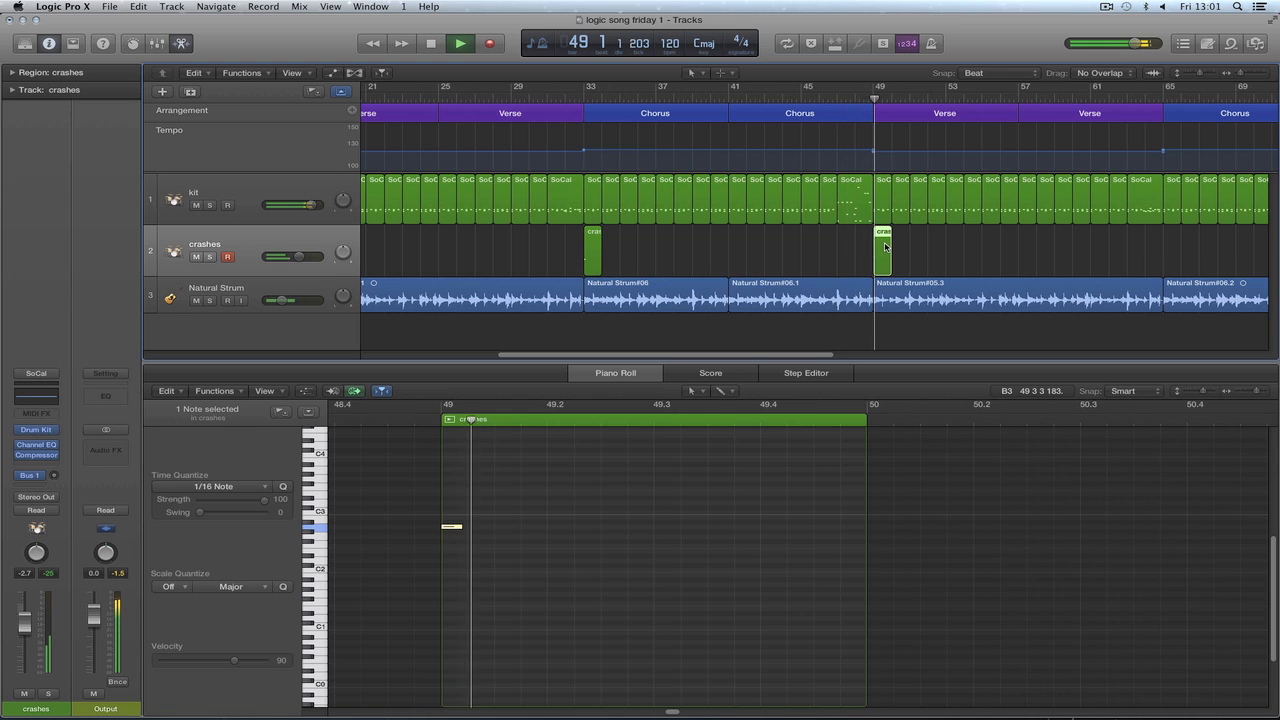
key("space")
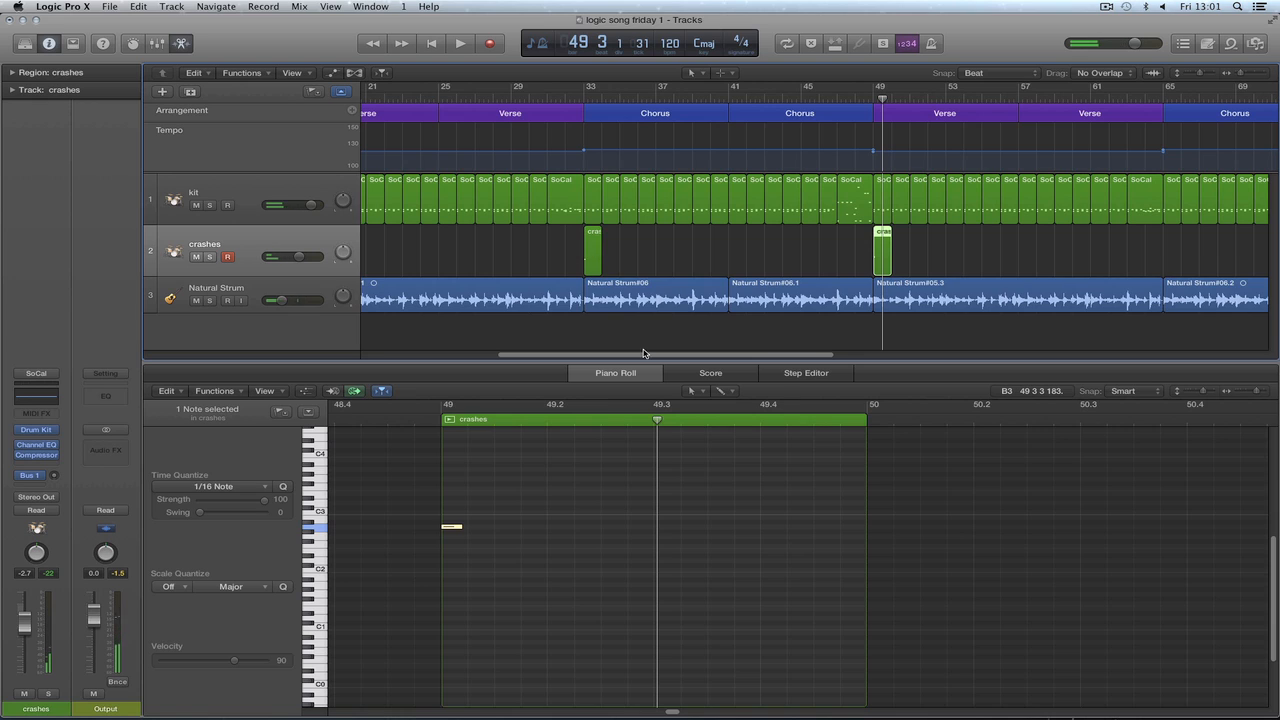
Copy the crash region at bar 33 to bar 65, and the one at bar 49 to bar 81.
left_click_drag(644, 357, 666, 357)
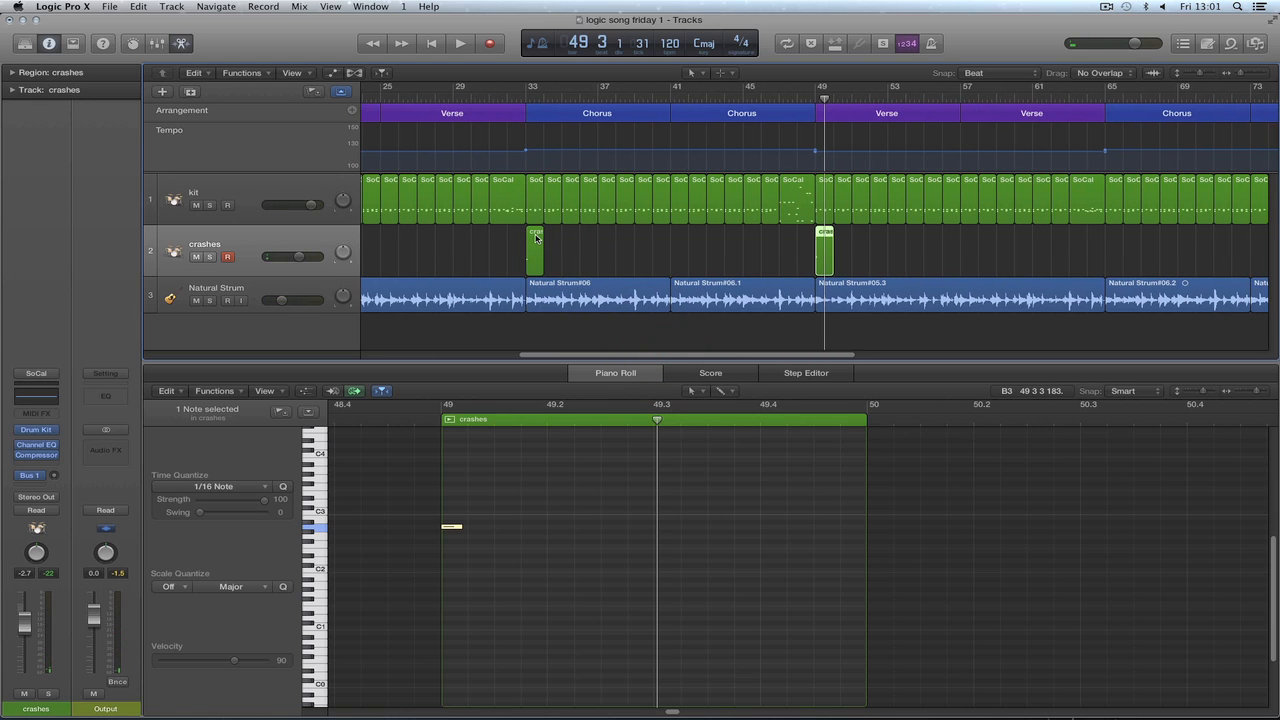
left_click(536, 237)
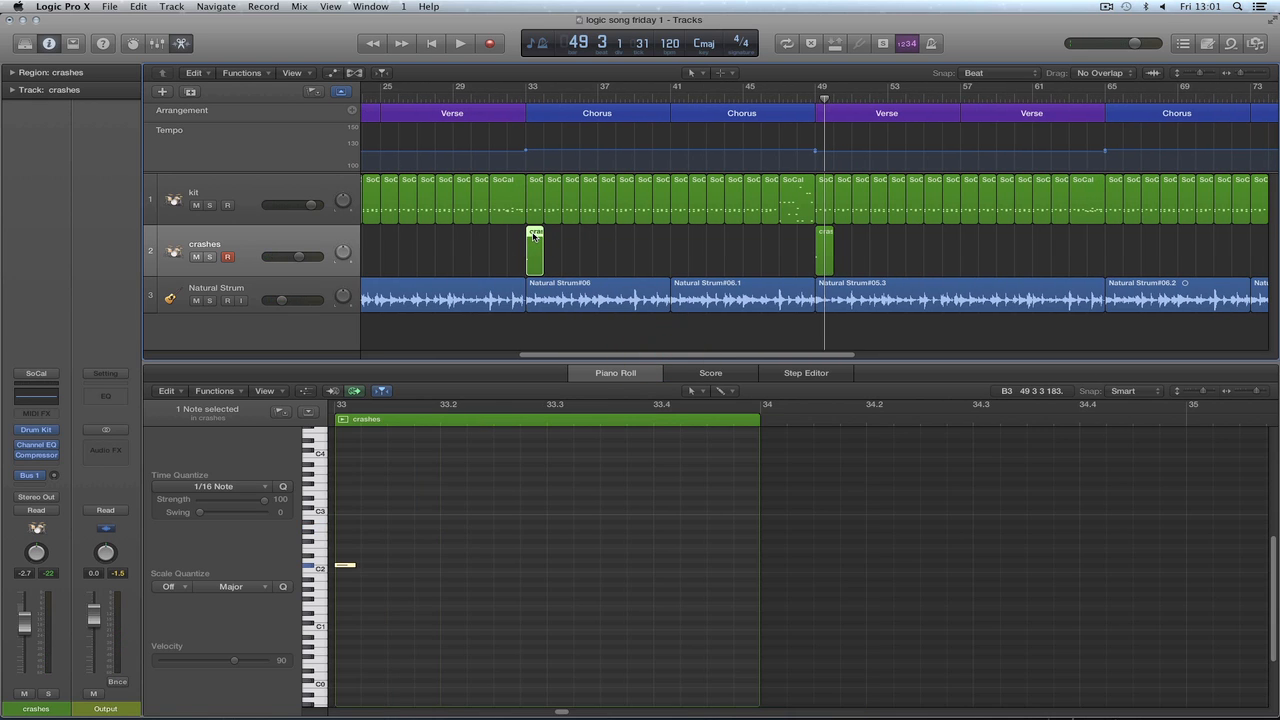
left_click_drag(534, 236, 1110, 253)
left_click_drag(840, 357, 920, 357)
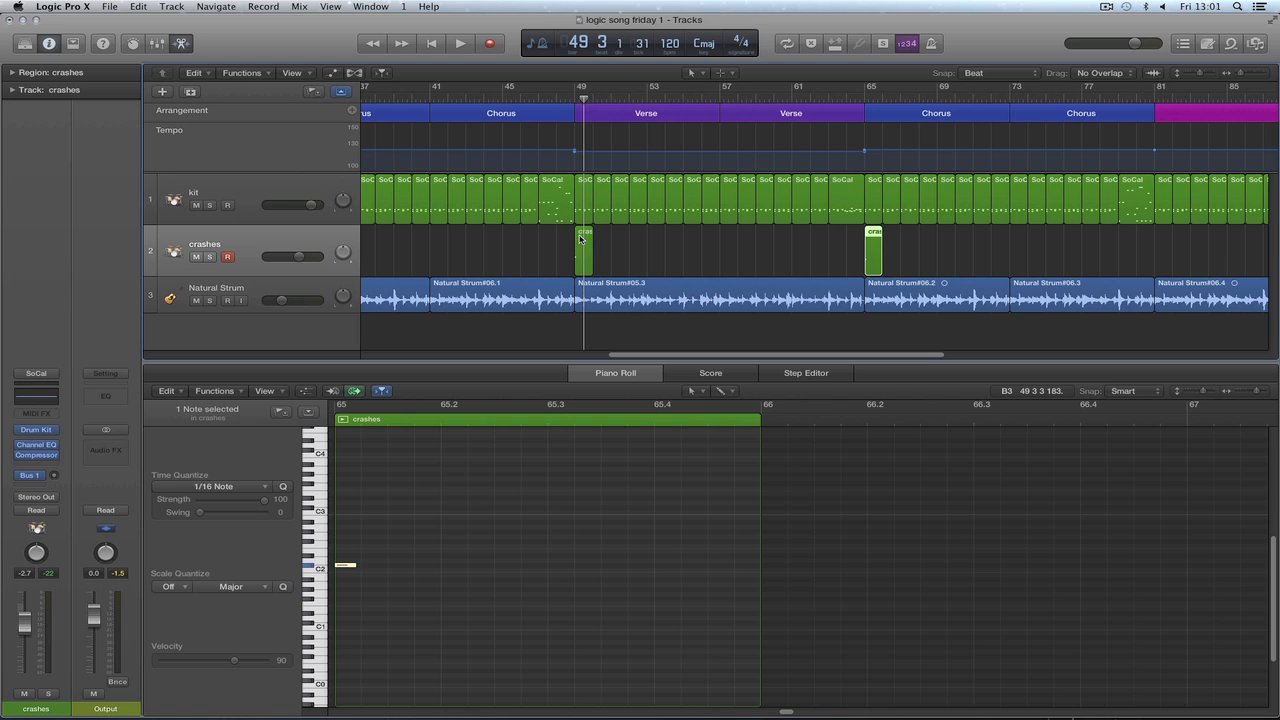
left_click_drag(580, 238, 1160, 250)
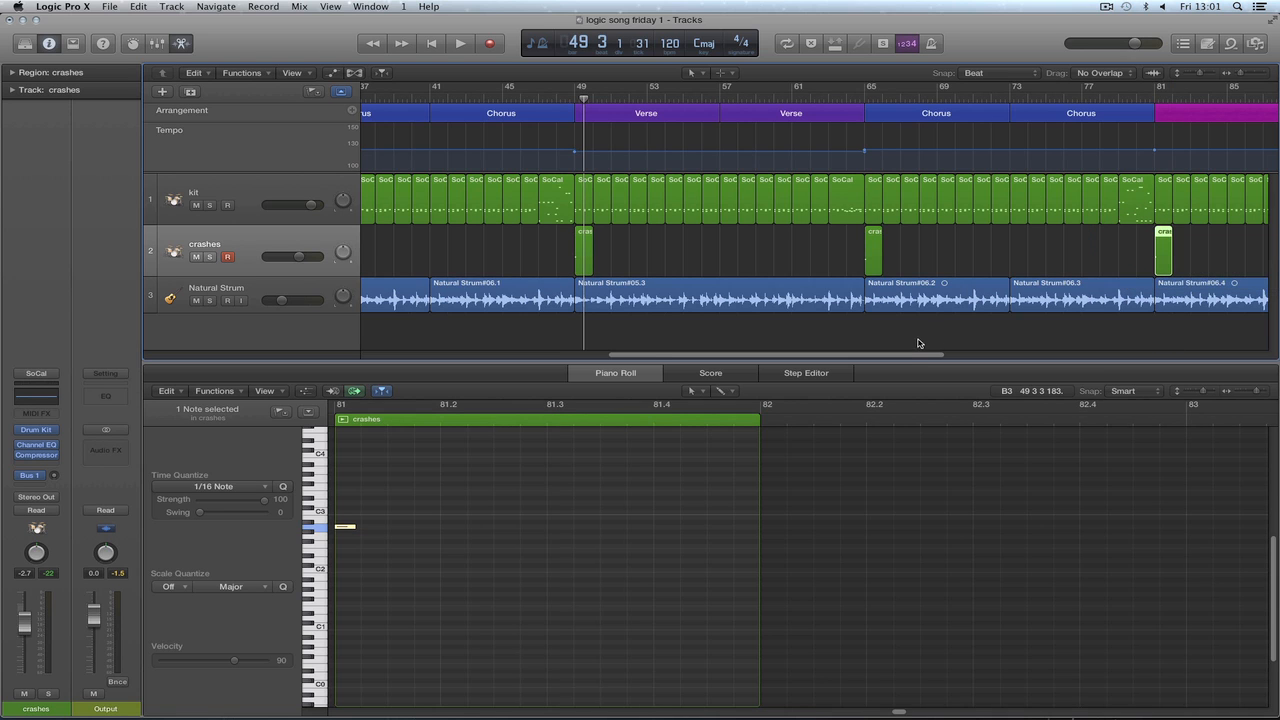
Copy the crash region at bar 65 to bar 97, and the one at bar 81 to bar 113.
left_click_drag(910, 356, 1070, 356)
left_click_drag(440, 238, 1018, 258)
left_click_drag(913, 358, 979, 358)
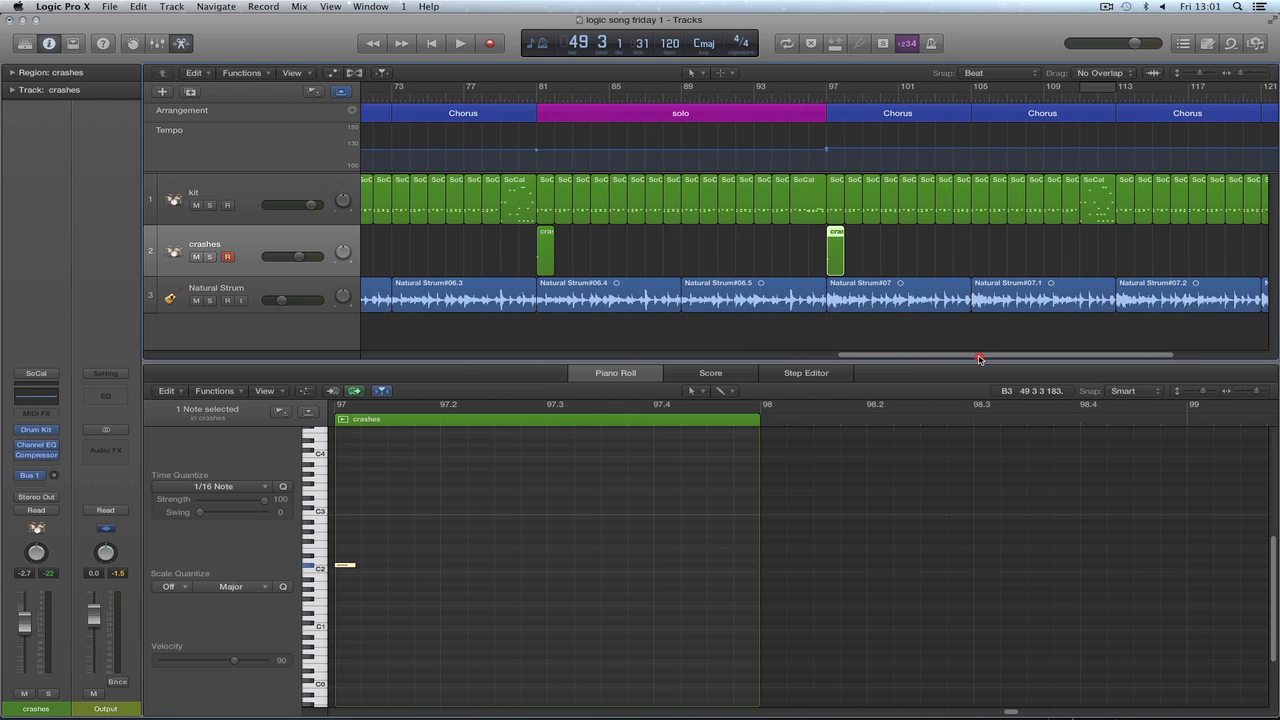
left_click_drag(545, 238, 1126, 252)
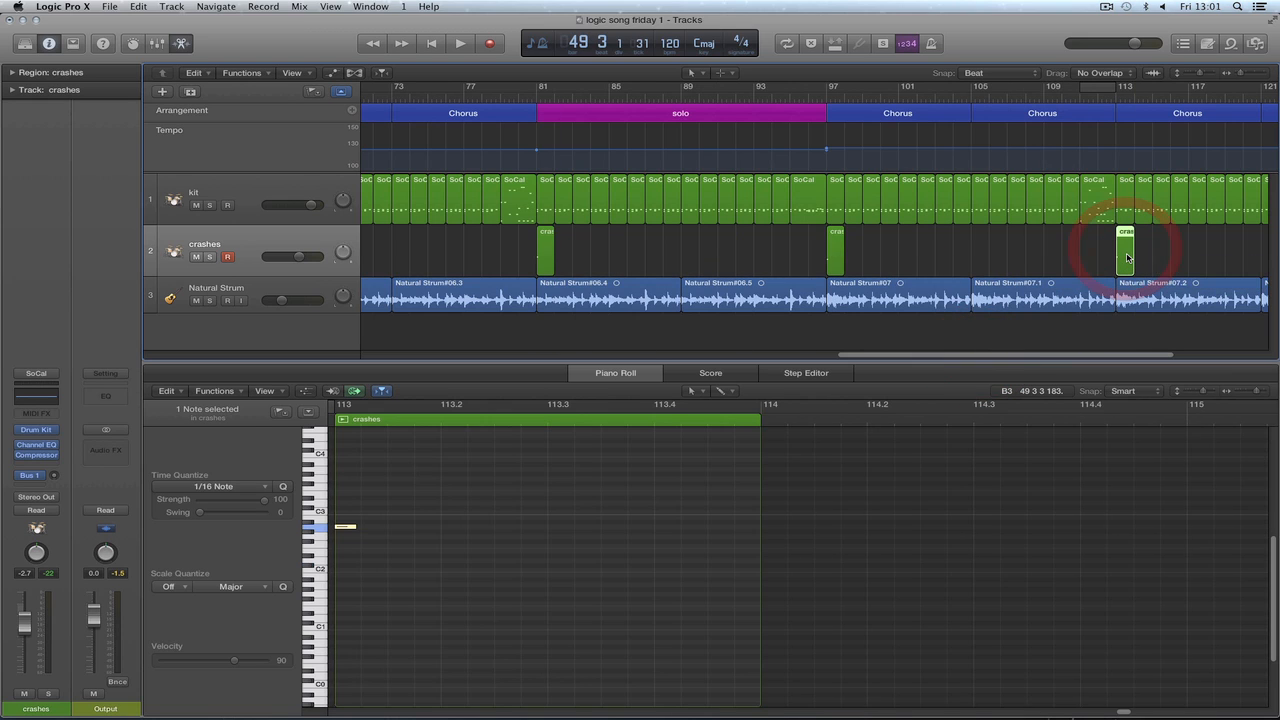
Select all crash regions, open the crashes track's Drum Kit Designer, and try adjusting Crash L's tuning while auditioning the cymbal.
left_click(286, 243)
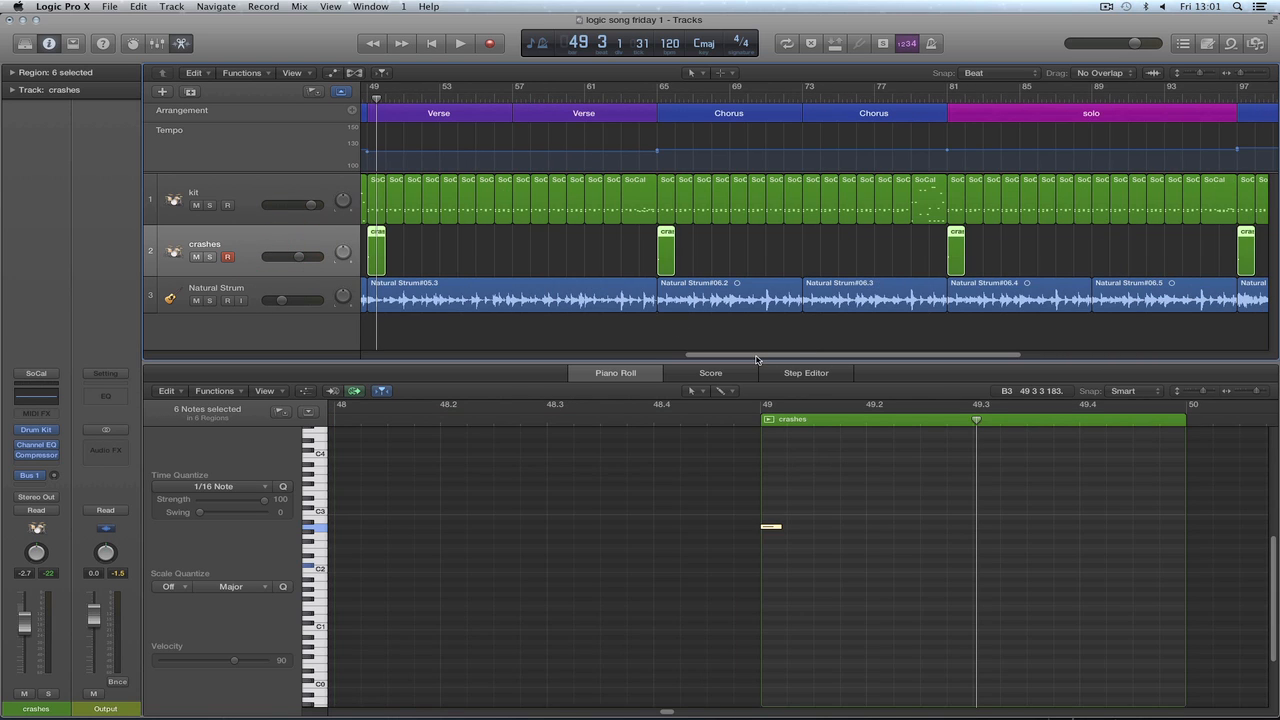
left_click_drag(757, 356, 720, 355)
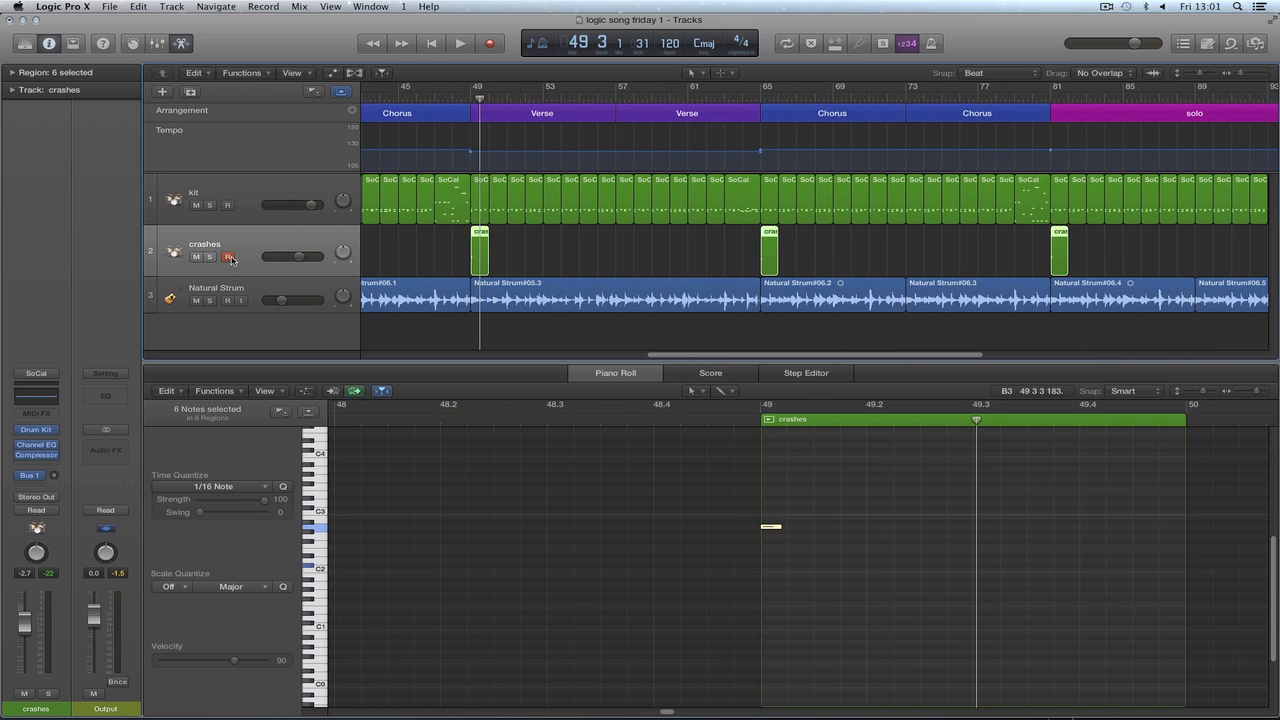
left_click(40, 429)
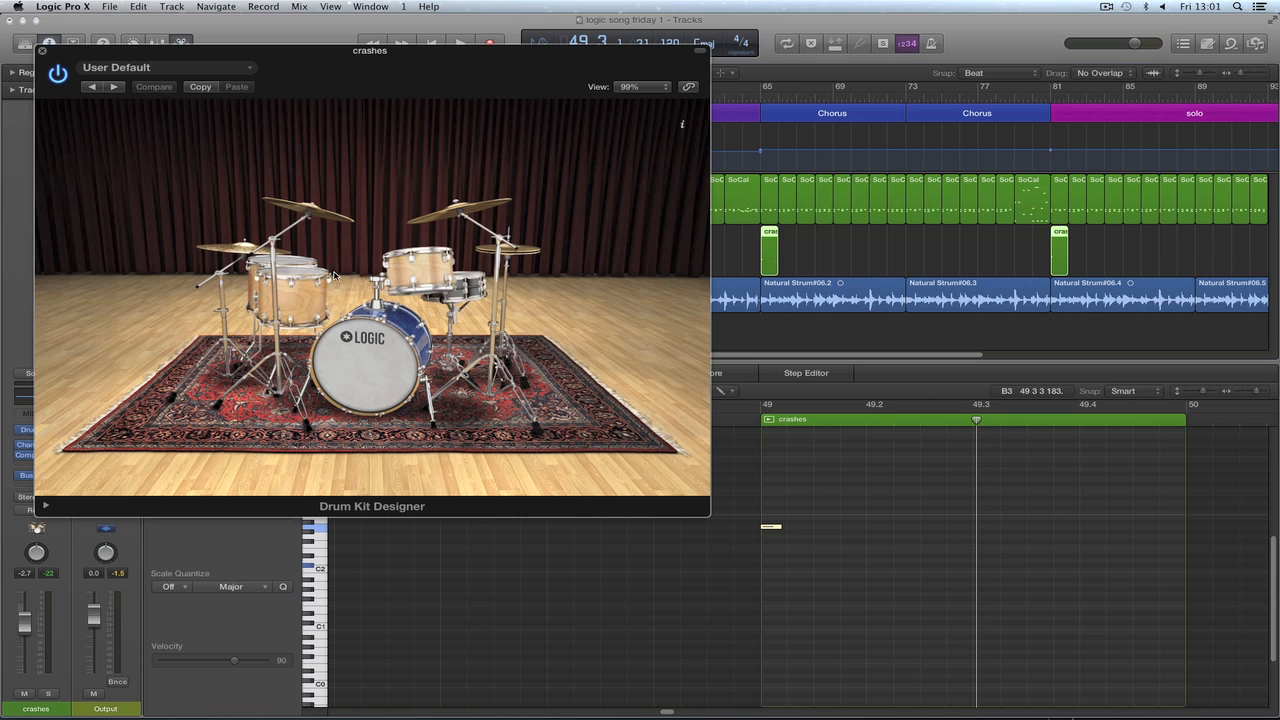
left_click(448, 210)
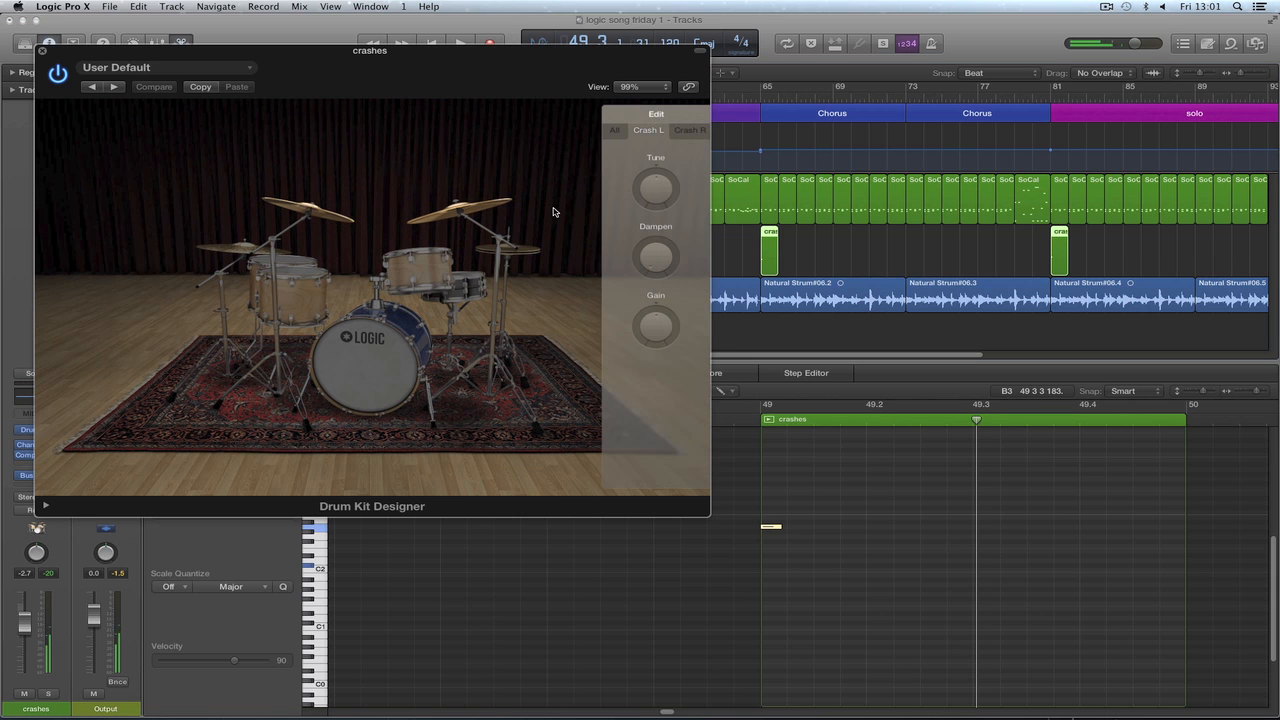
left_click(468, 208)
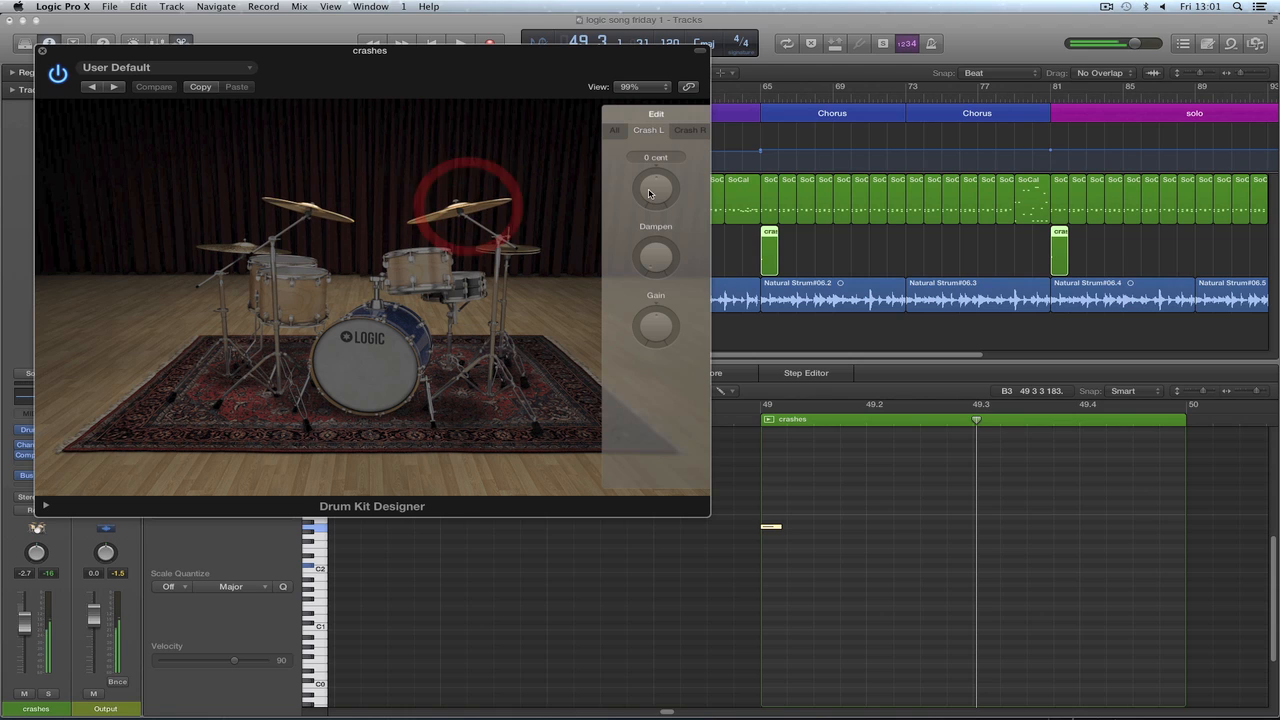
mouse_move(647, 189)
left_mouse_down()
mouse_move(646, 211)
mouse_move(660, 182)
left_mouse_up()
left_click(466, 208)
left_click(466, 206)
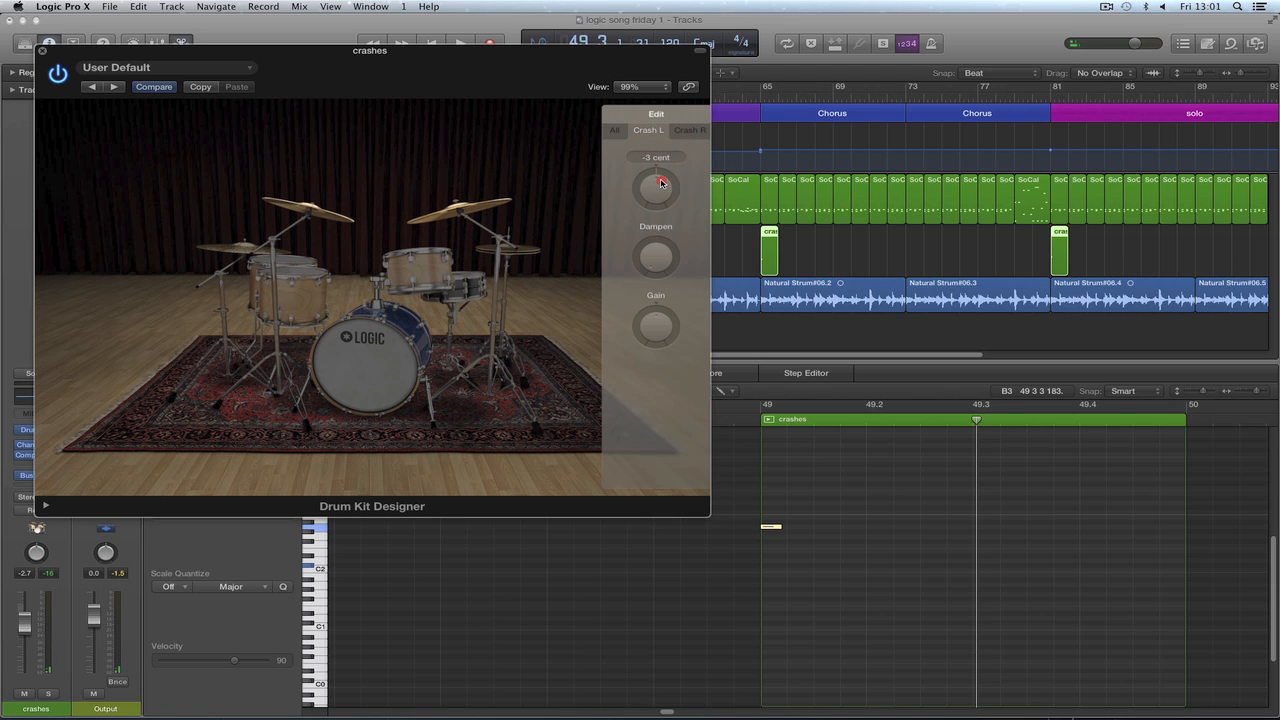
Lower Crash R's tuning, audition the cymbal, and raise Crash L's tuning to about +54 cents.
left_click(687, 130)
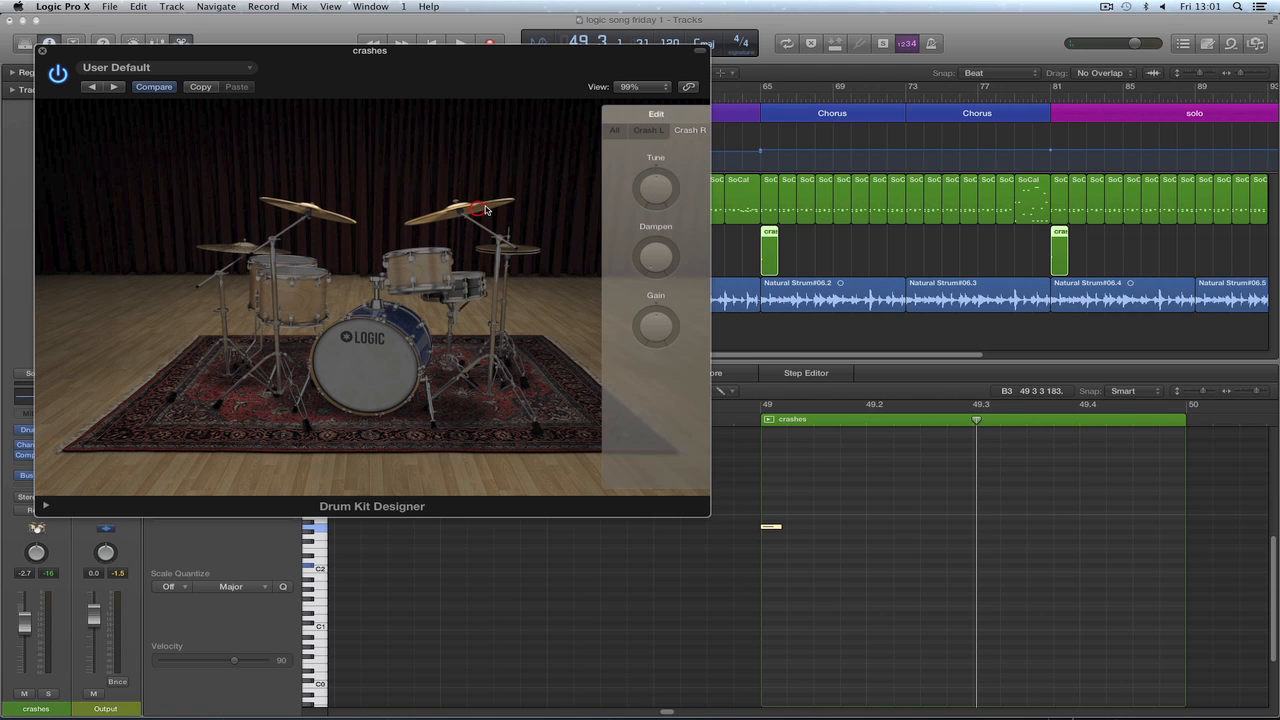
mouse_move(667, 196)
left_click_drag(662, 213, 658, 206)
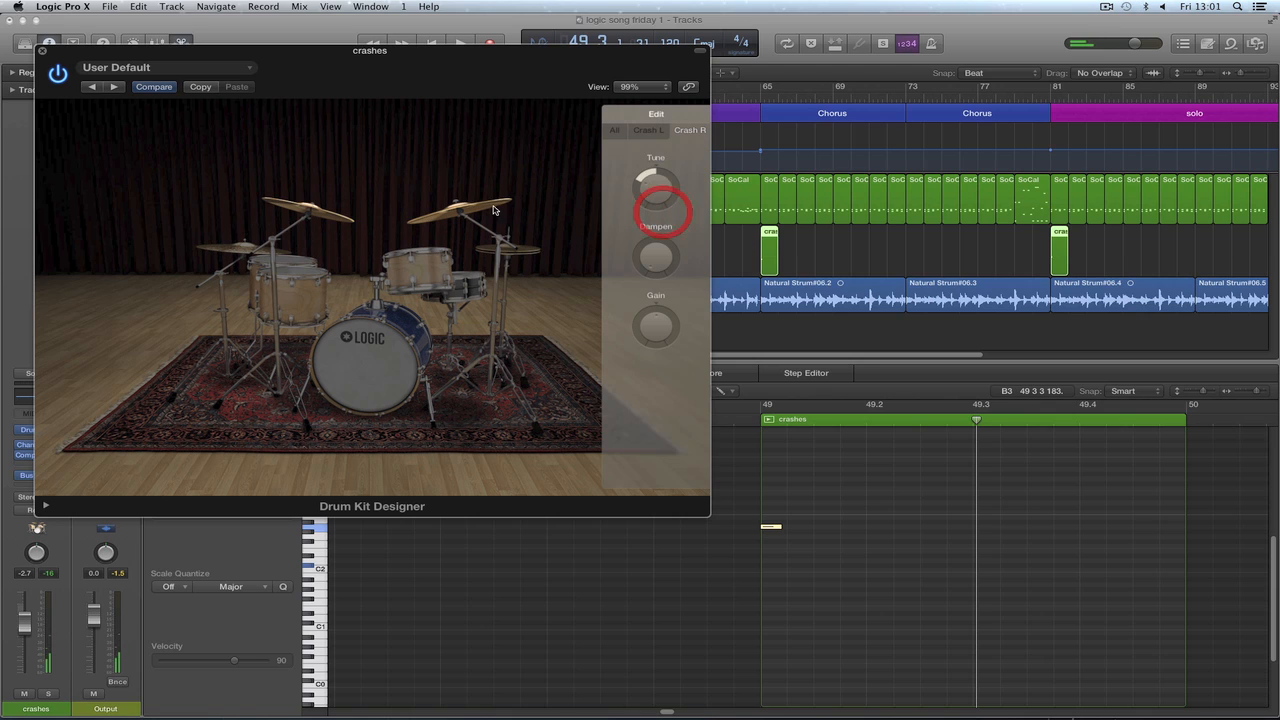
left_click(486, 206)
left_click(648, 133)
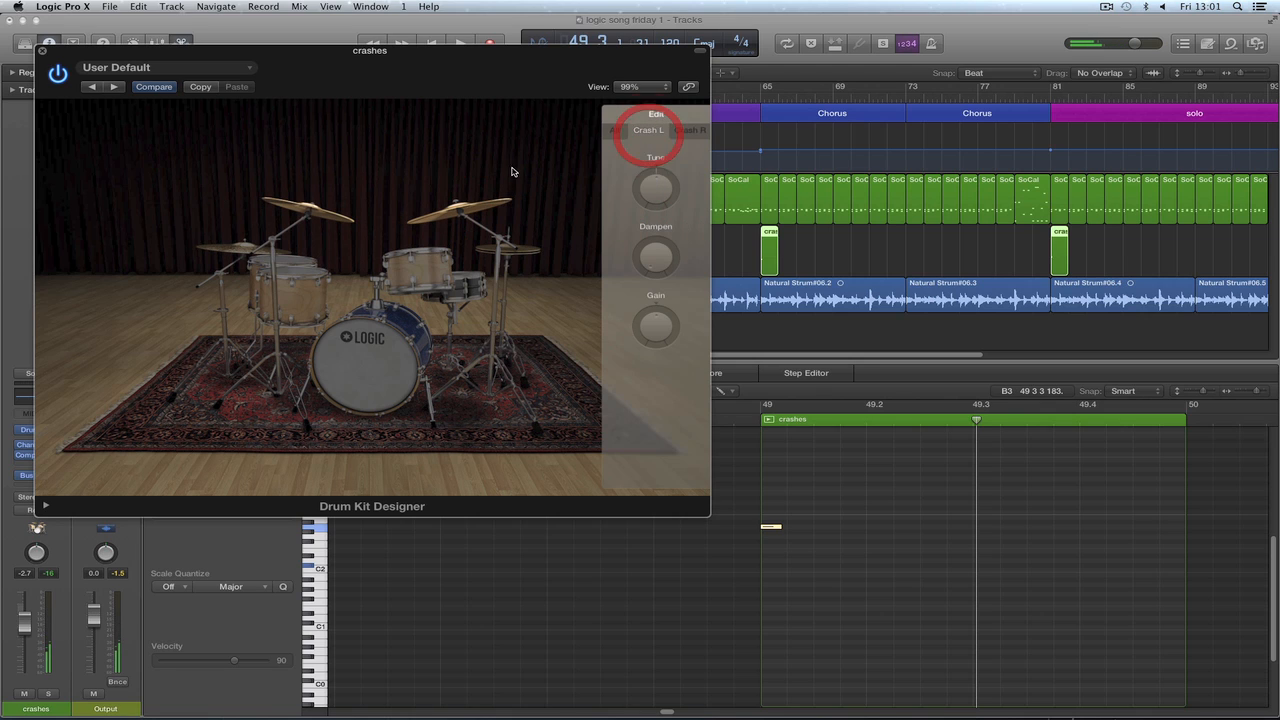
left_click_drag(667, 198, 667, 191)
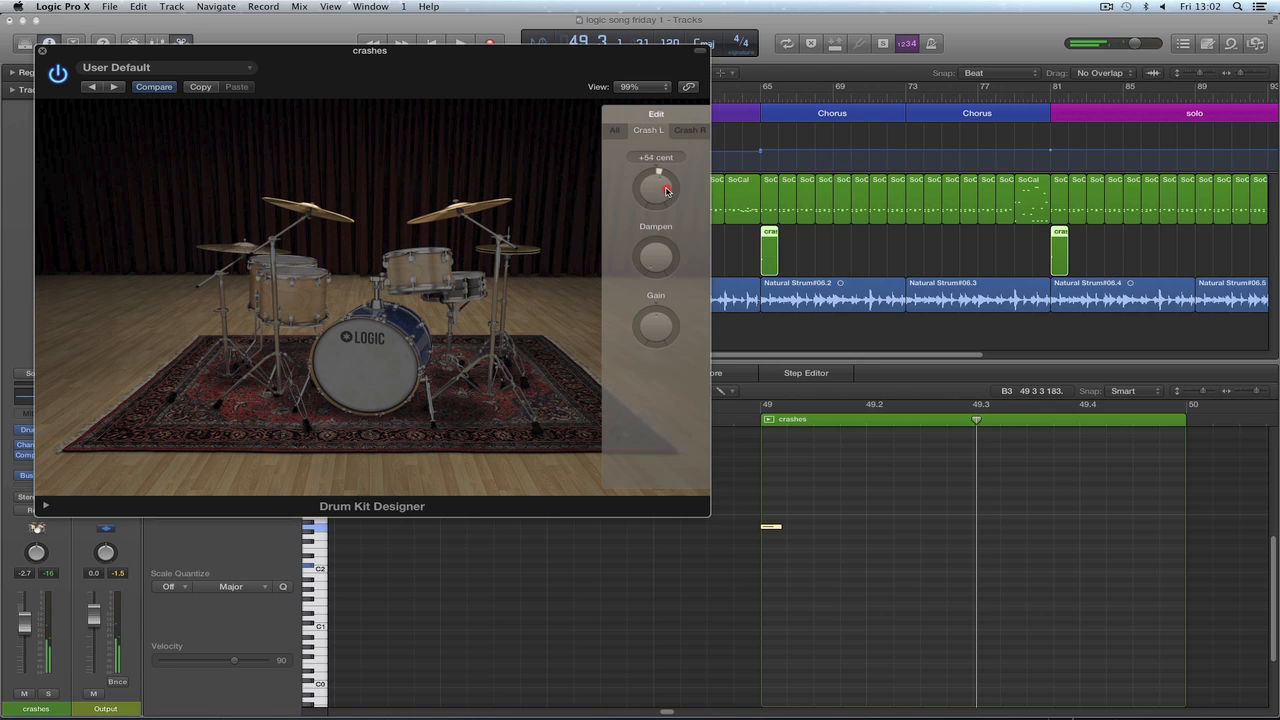
Lower the tuning of the right crash cymbal and audition it against the left crash.
left_click(309, 206)
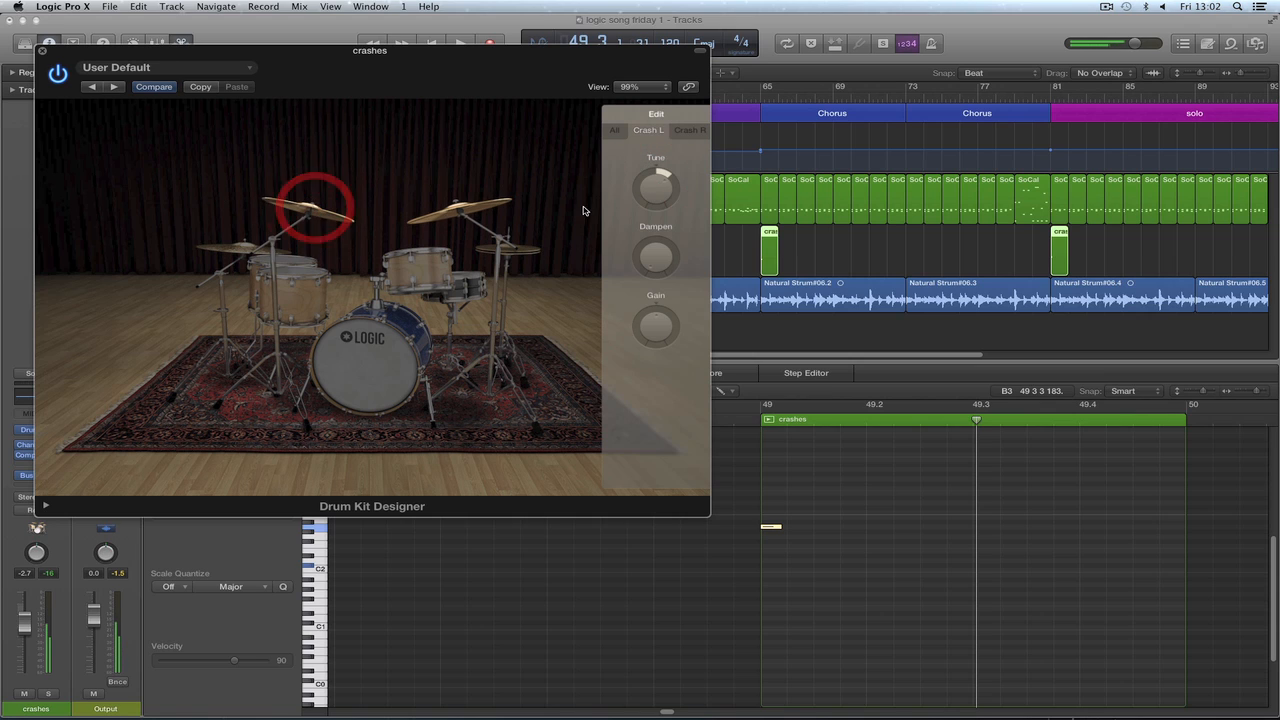
left_click(692, 131)
left_click(652, 180)
left_click(457, 206)
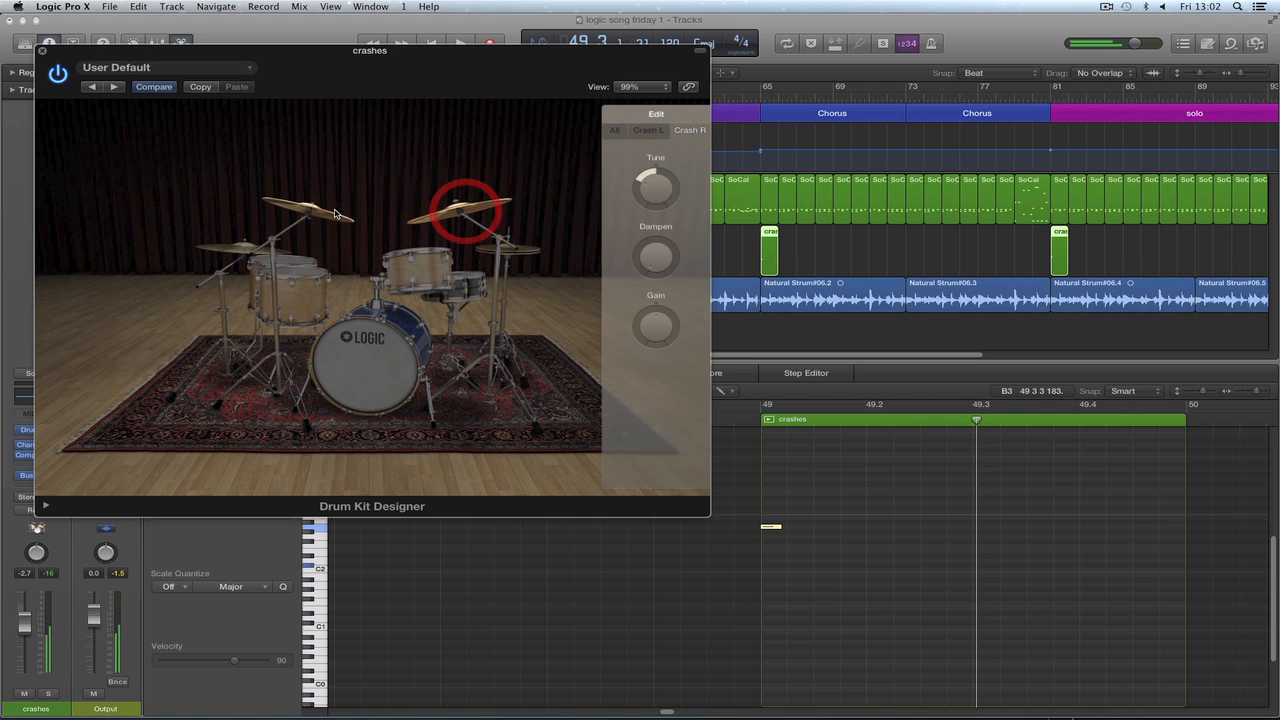
left_click(332, 210)
left_click(440, 207)
left_click(302, 212)
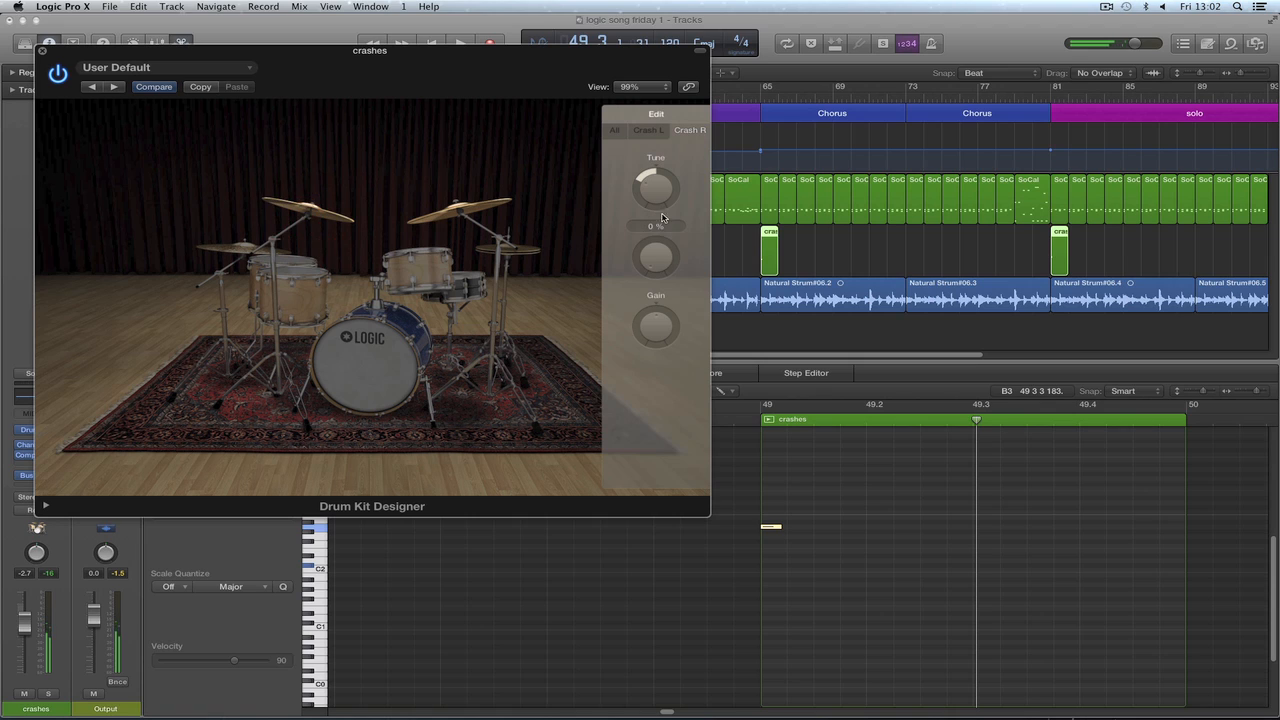
Try several dampening amounts on the right crash while auditioning the cymbals, and settle on 22 %.
left_click_drag(646, 246, 646, 244)
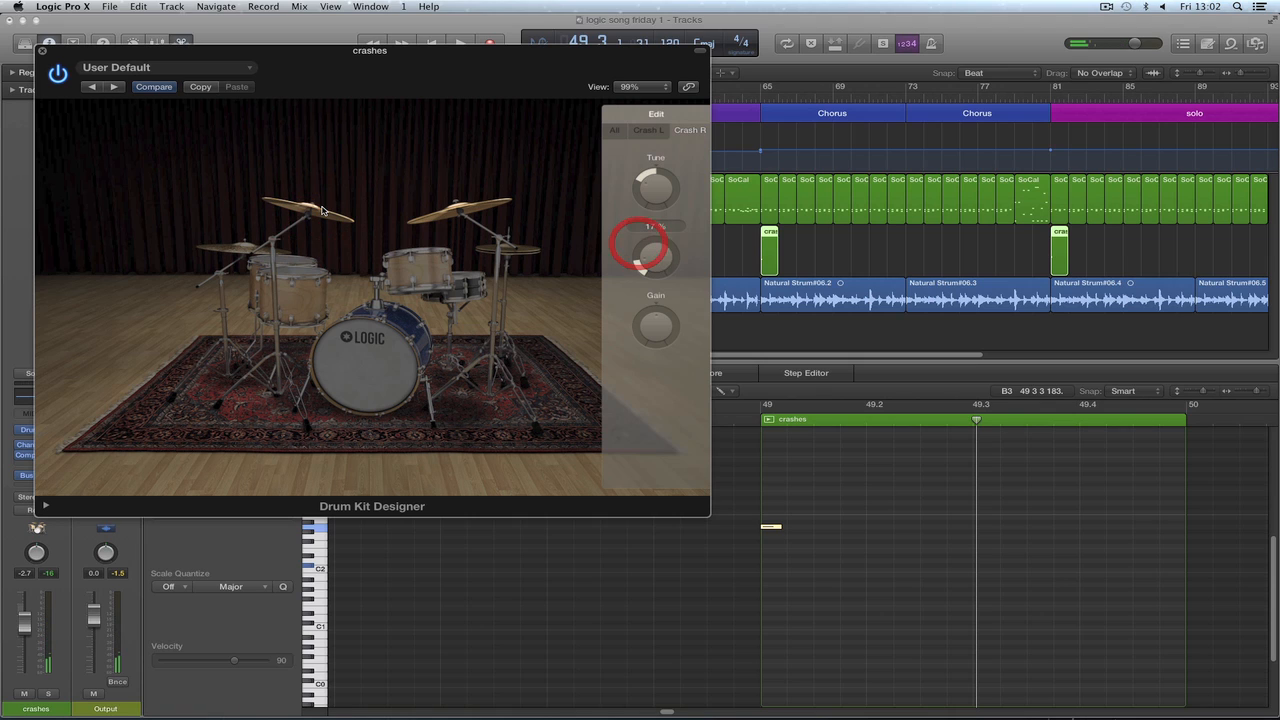
left_click(310, 212)
left_click(312, 212)
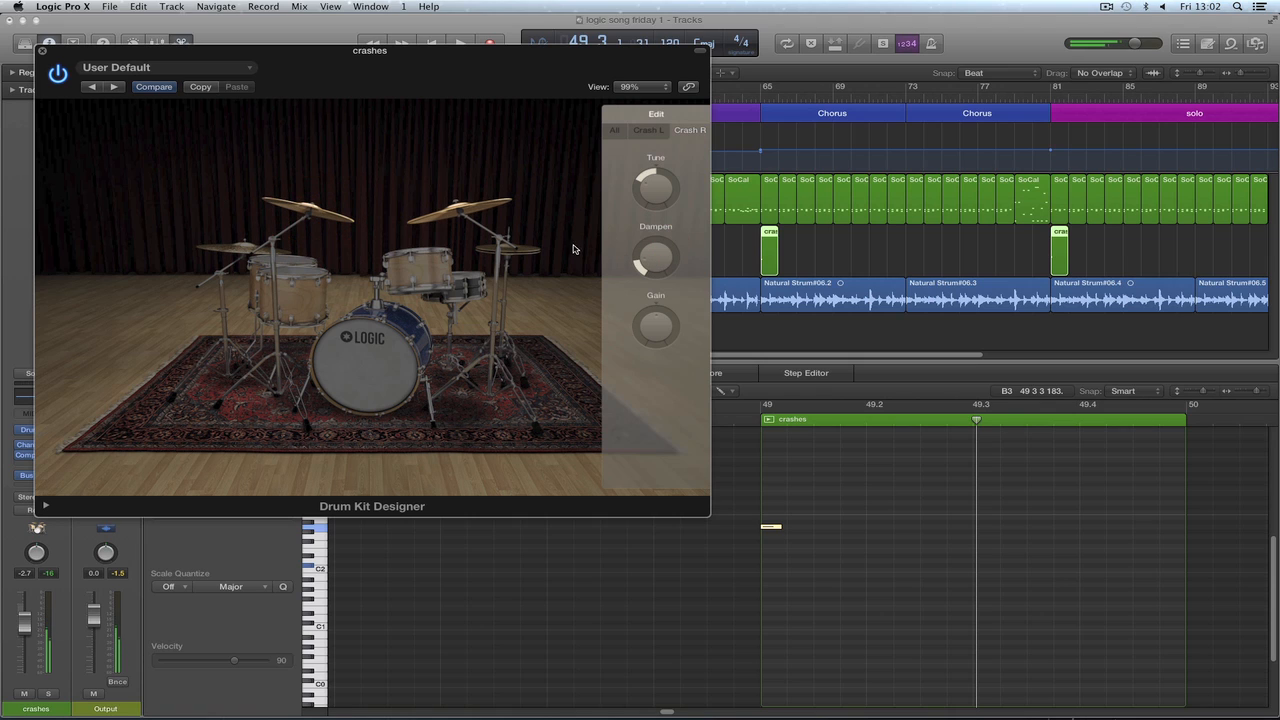
left_click_drag(648, 261, 636, 228)
left_click(331, 218)
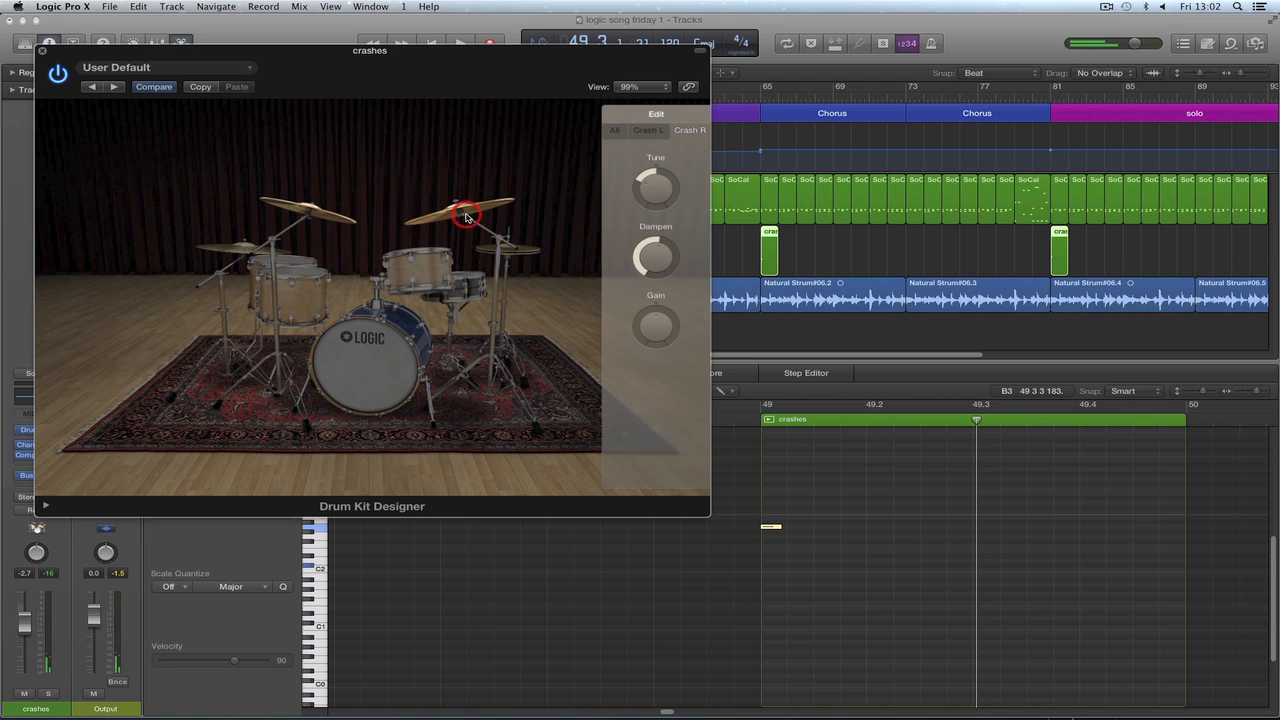
left_click_drag(646, 255, 651, 259)
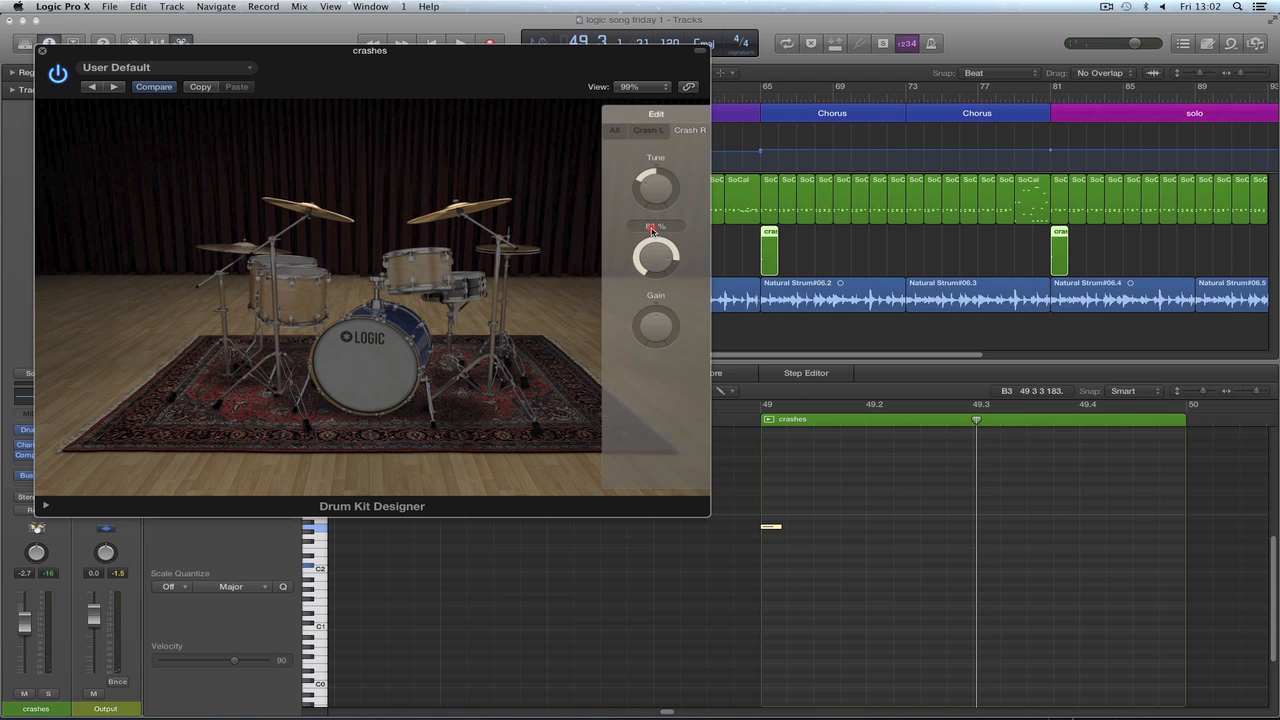
left_click(481, 208)
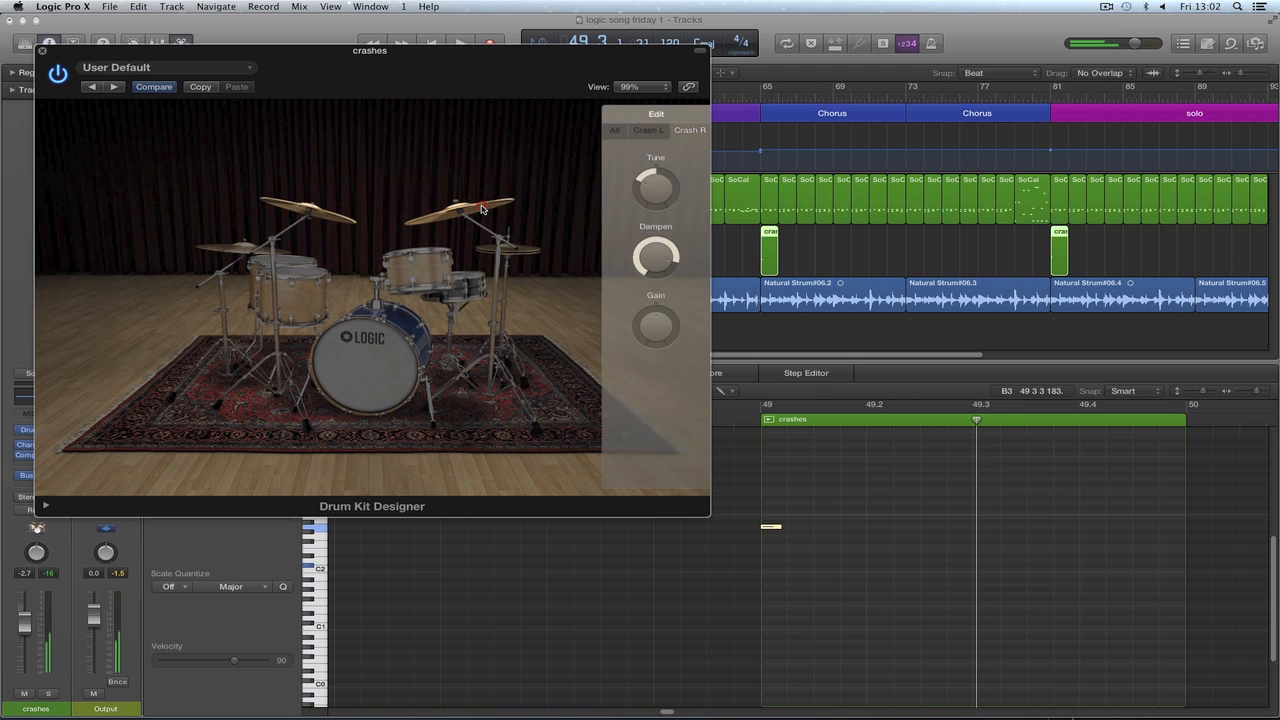
left_click_drag(652, 258, 655, 294)
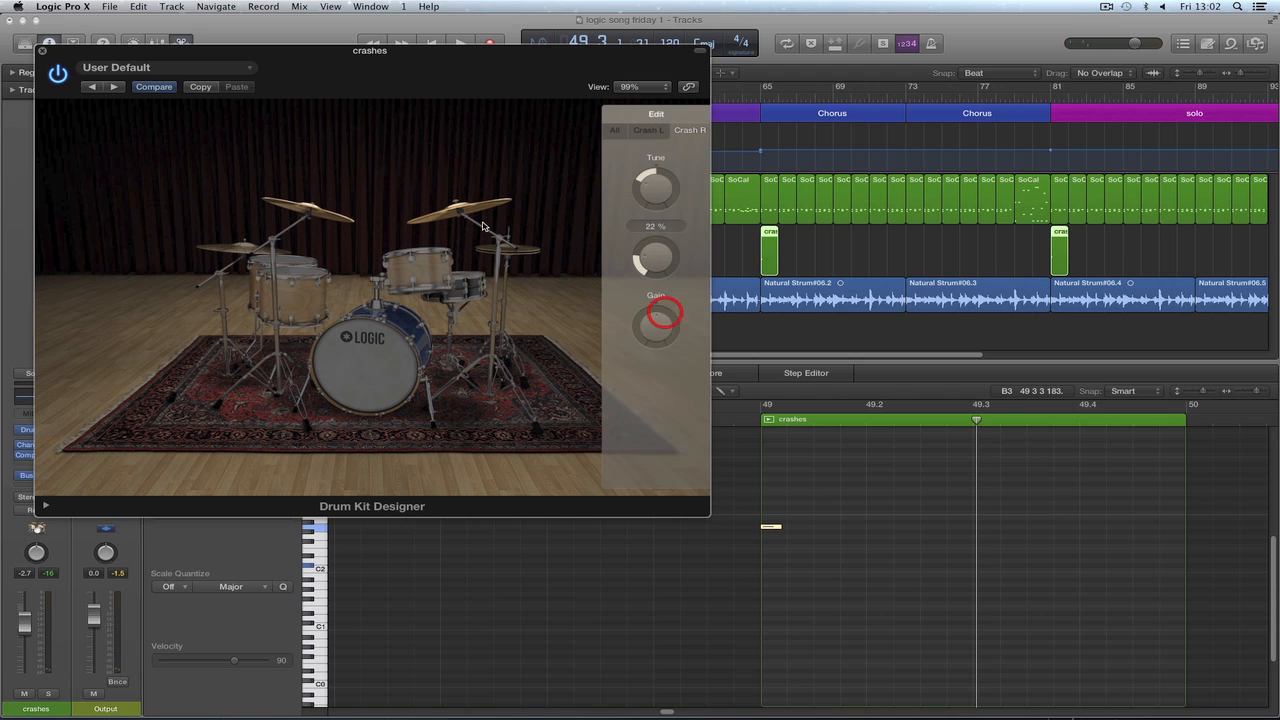
left_click(482, 226)
left_click(656, 261)
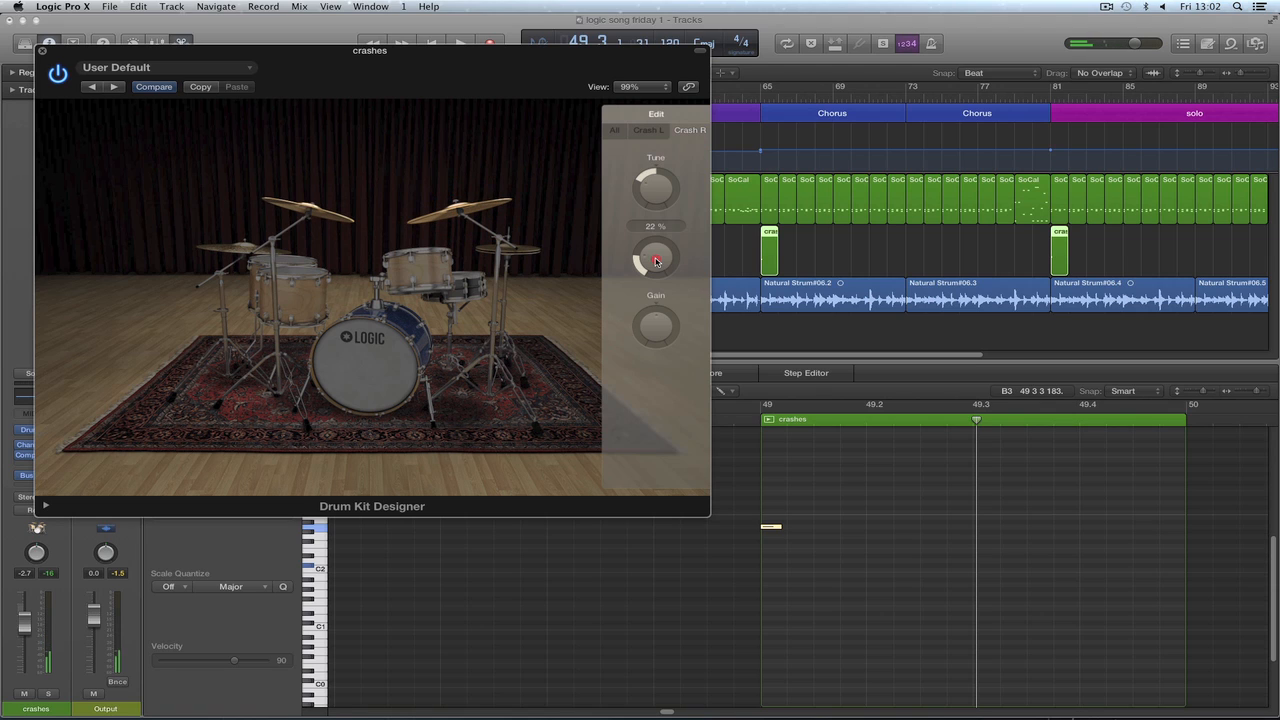
Add a little dampening to the left crash, audition it, and close the Drum Kit Designer window.
left_click(650, 130)
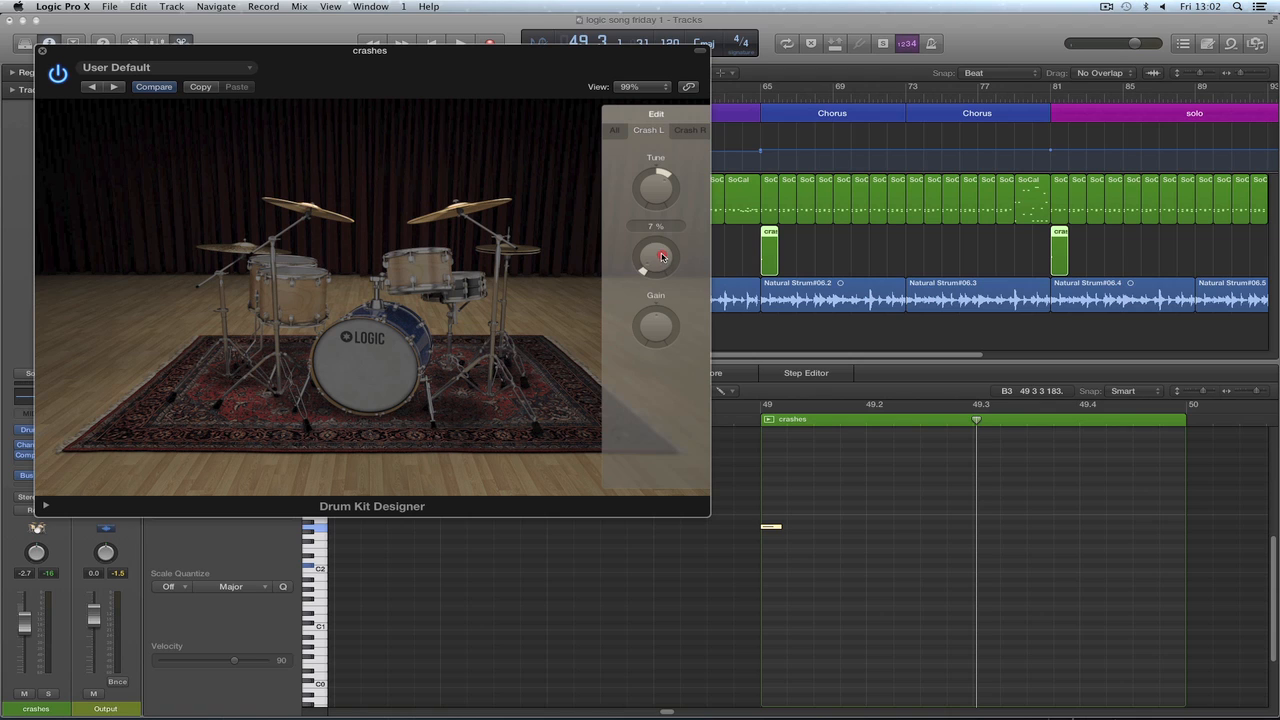
left_click_drag(660, 250, 658, 253)
left_click(309, 208)
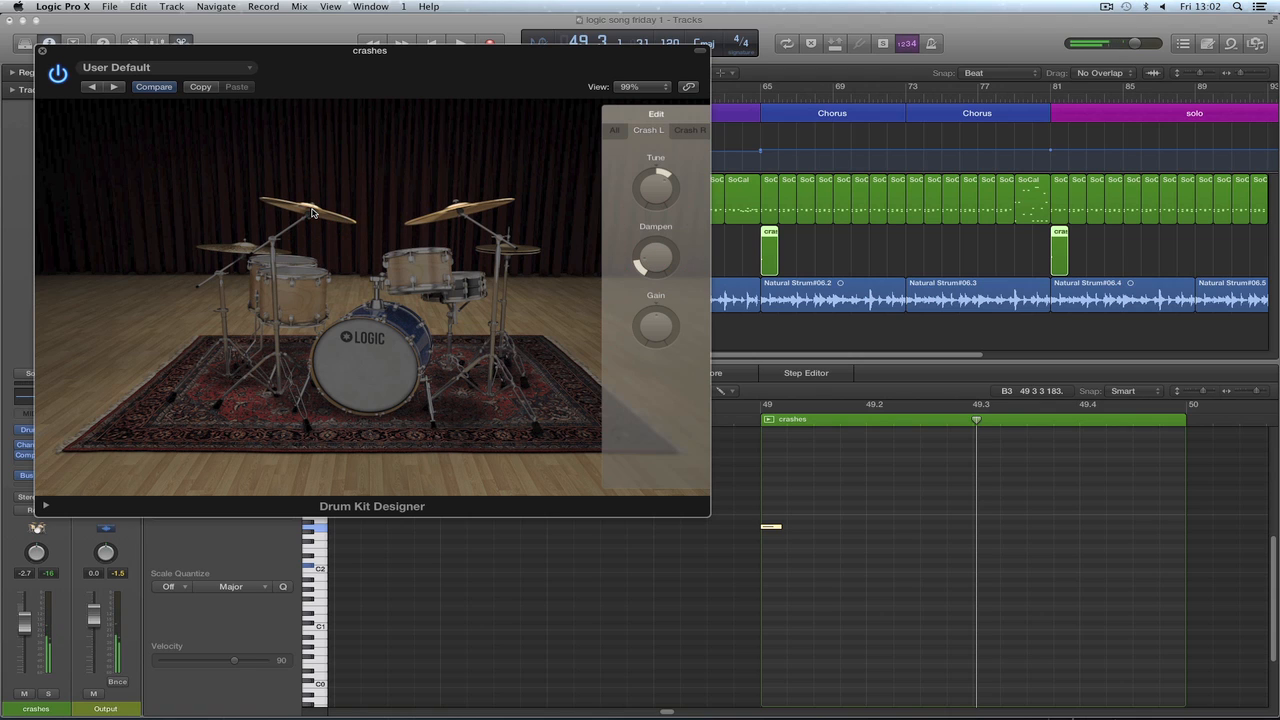
left_click(40, 52)
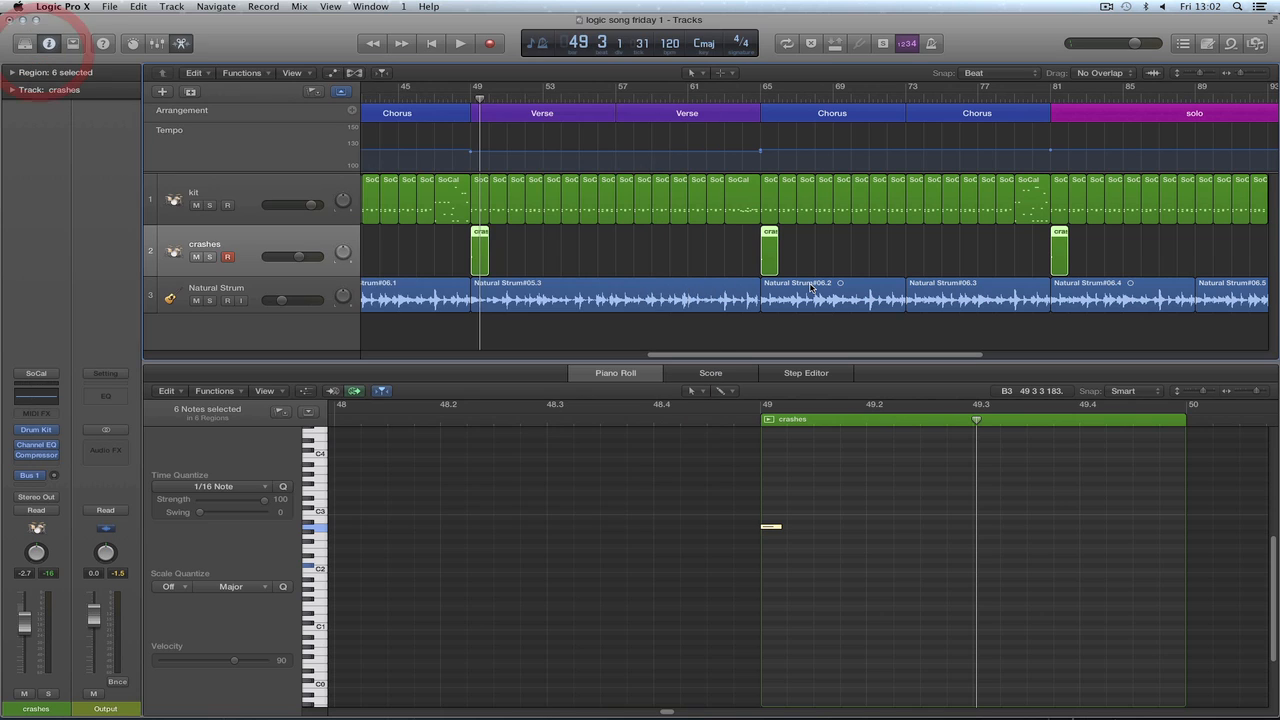
left_click(451, 99)
left_click_drag(766, 357, 482, 344)
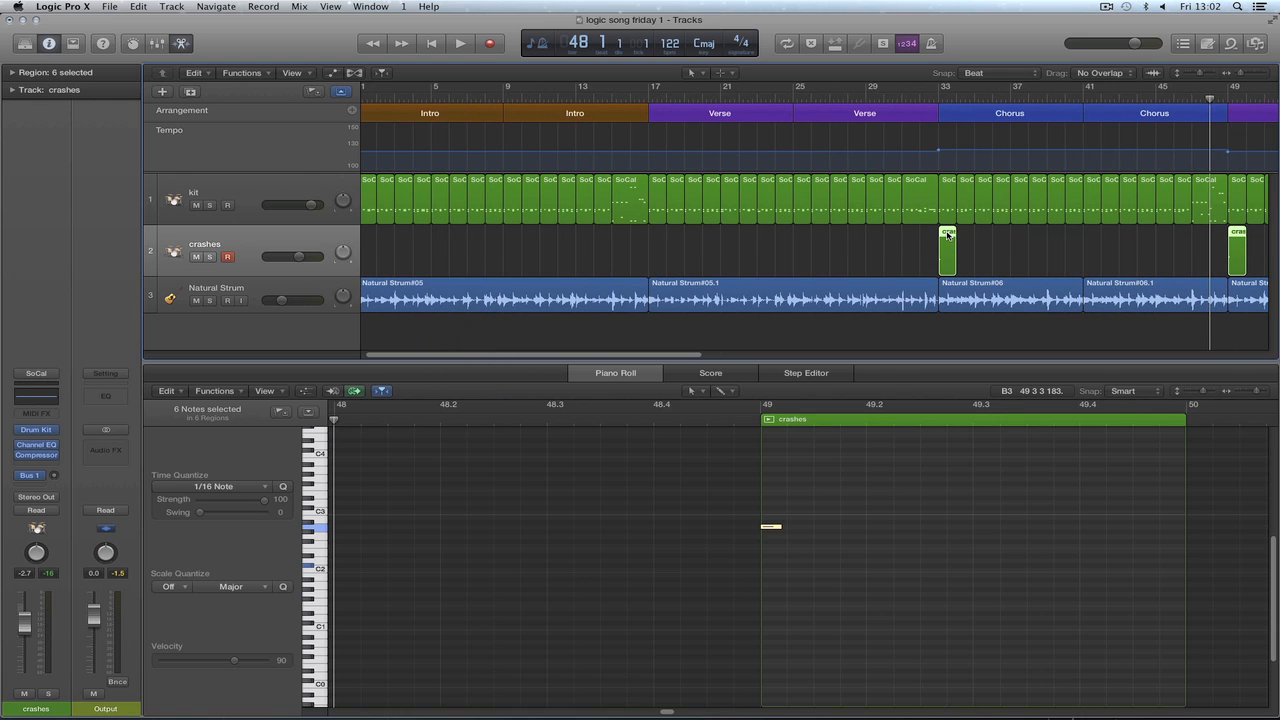
left_click_drag(944, 234, 698, 231)
key("super+z")
scroll(744, 243, "right", 3)
left_click(1017, 258)
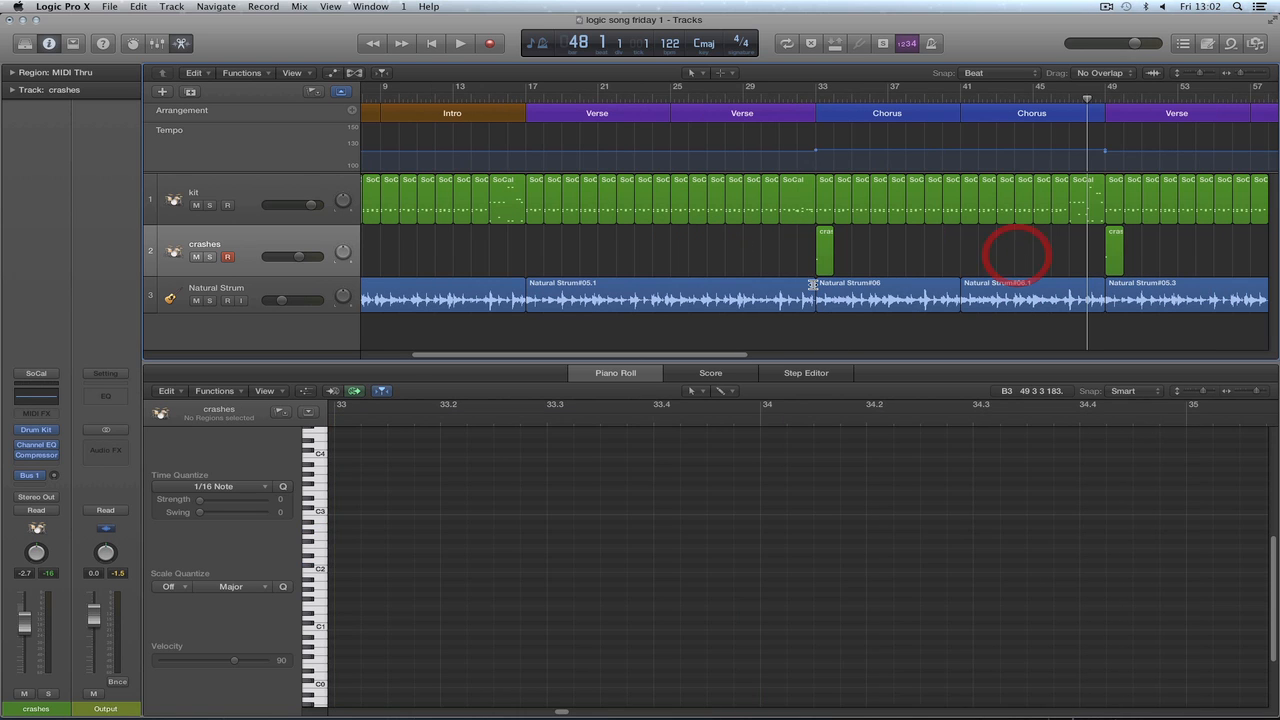
Copy only the crashes region at bar 33 to the start of the first verse at bar 17.
left_click_drag(728, 356, 645, 356)
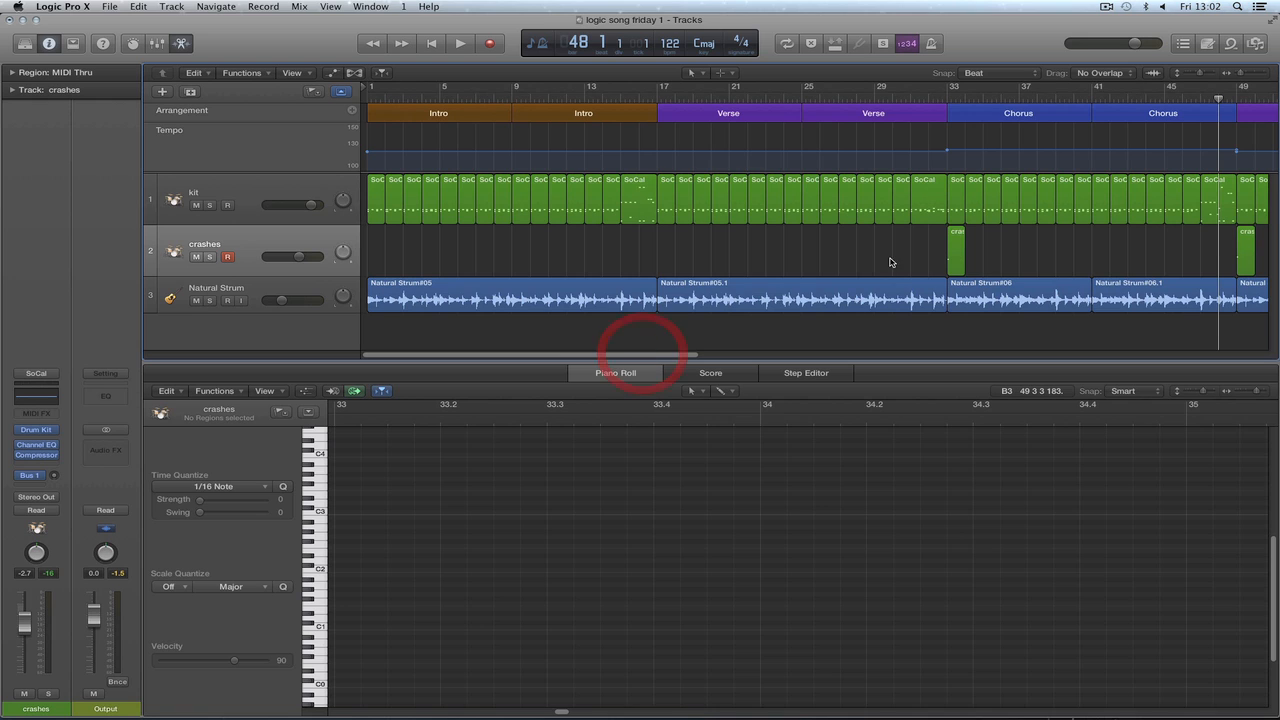
left_click(295, 193)
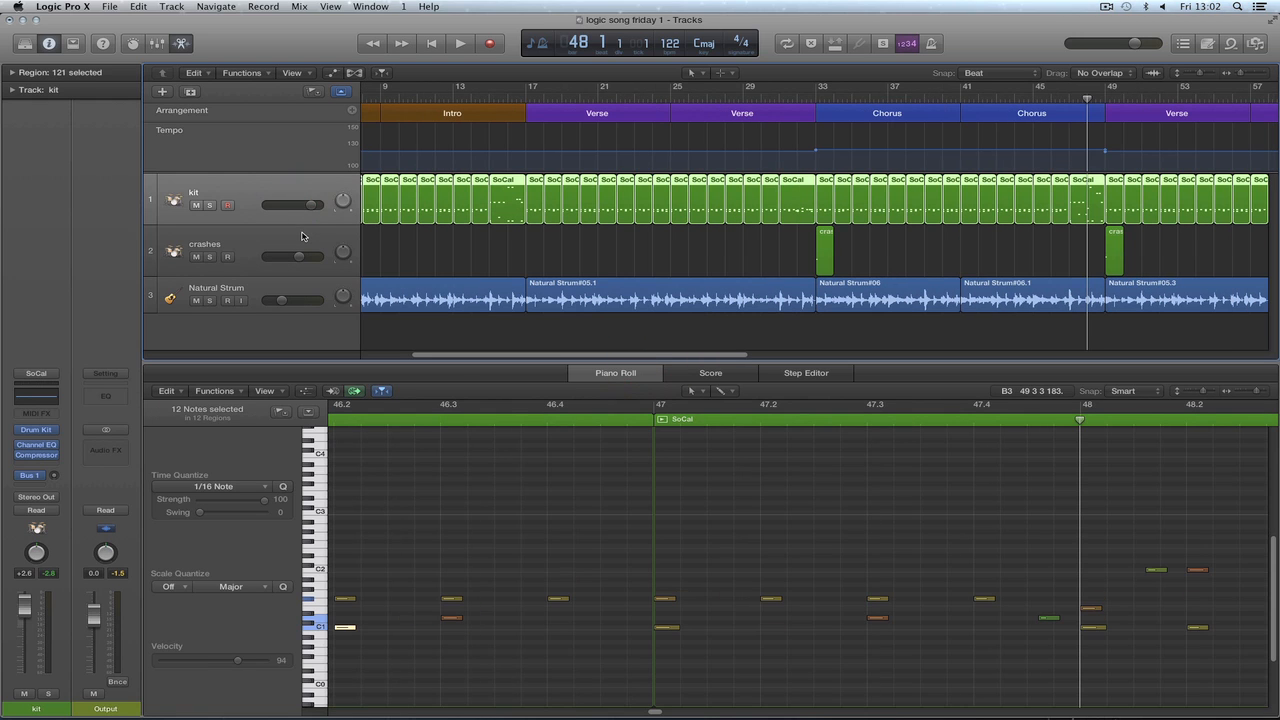
left_click(301, 236)
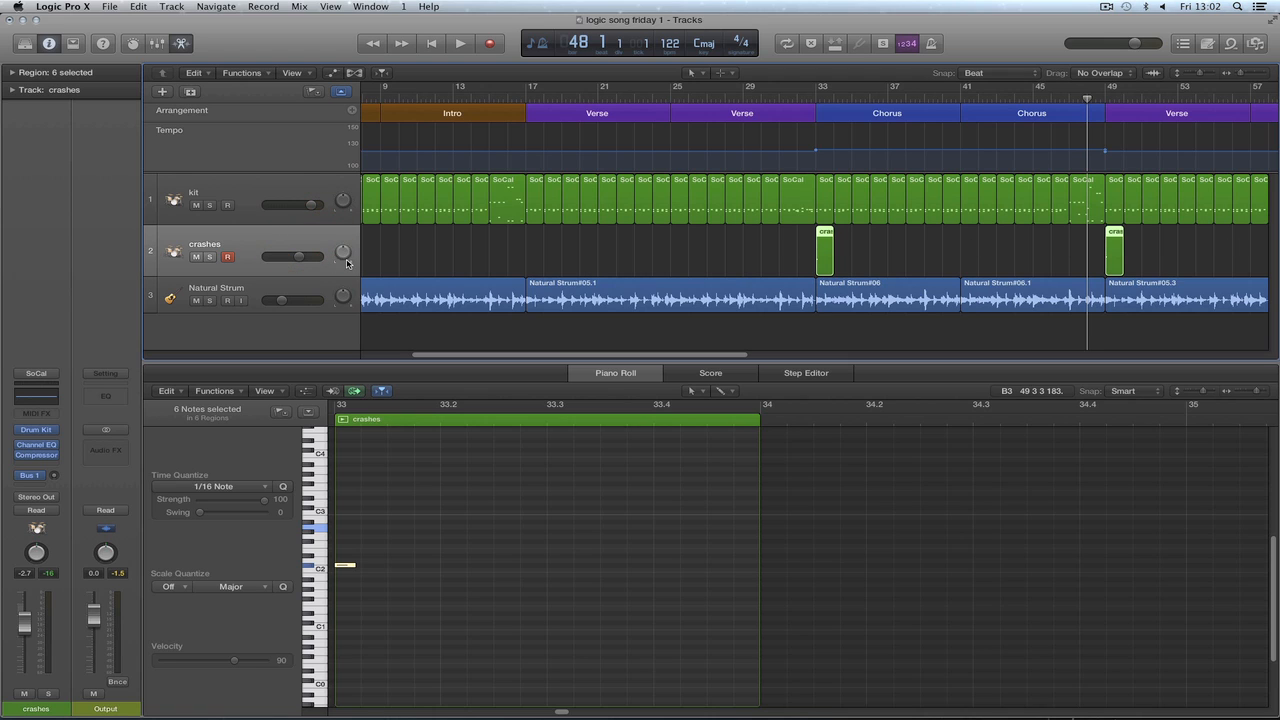
left_click(468, 264)
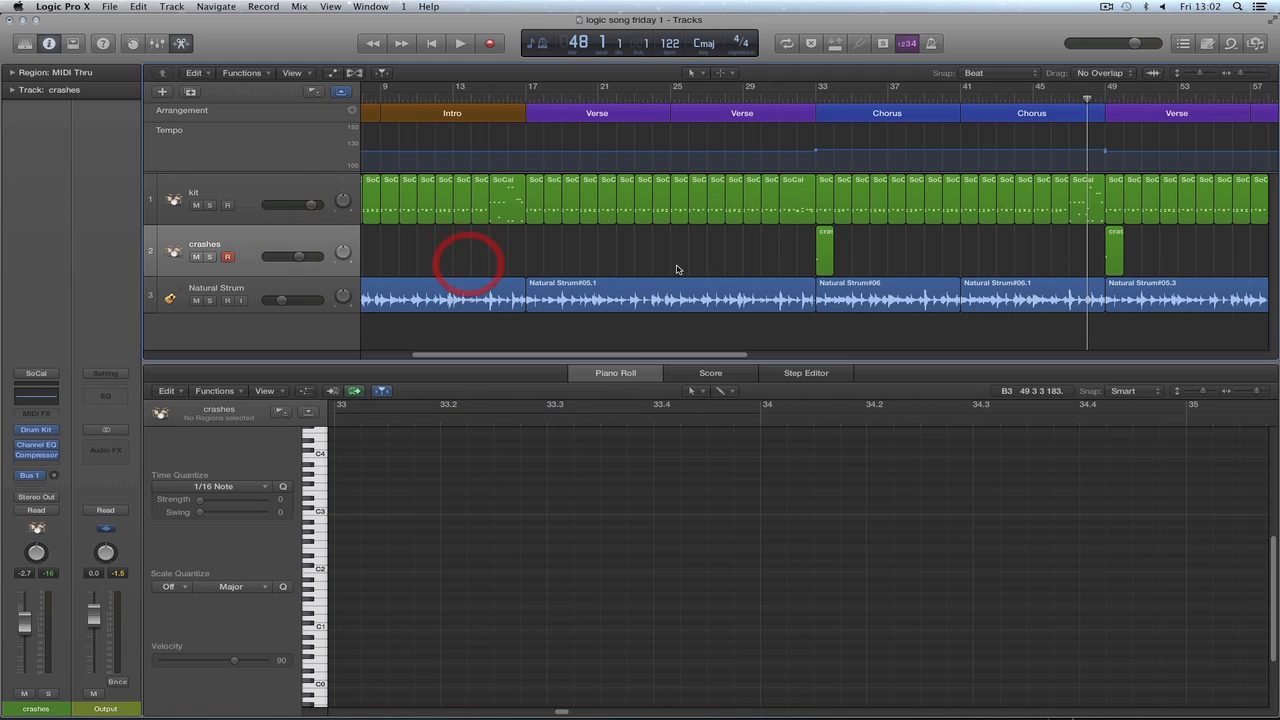
left_click(825, 236)
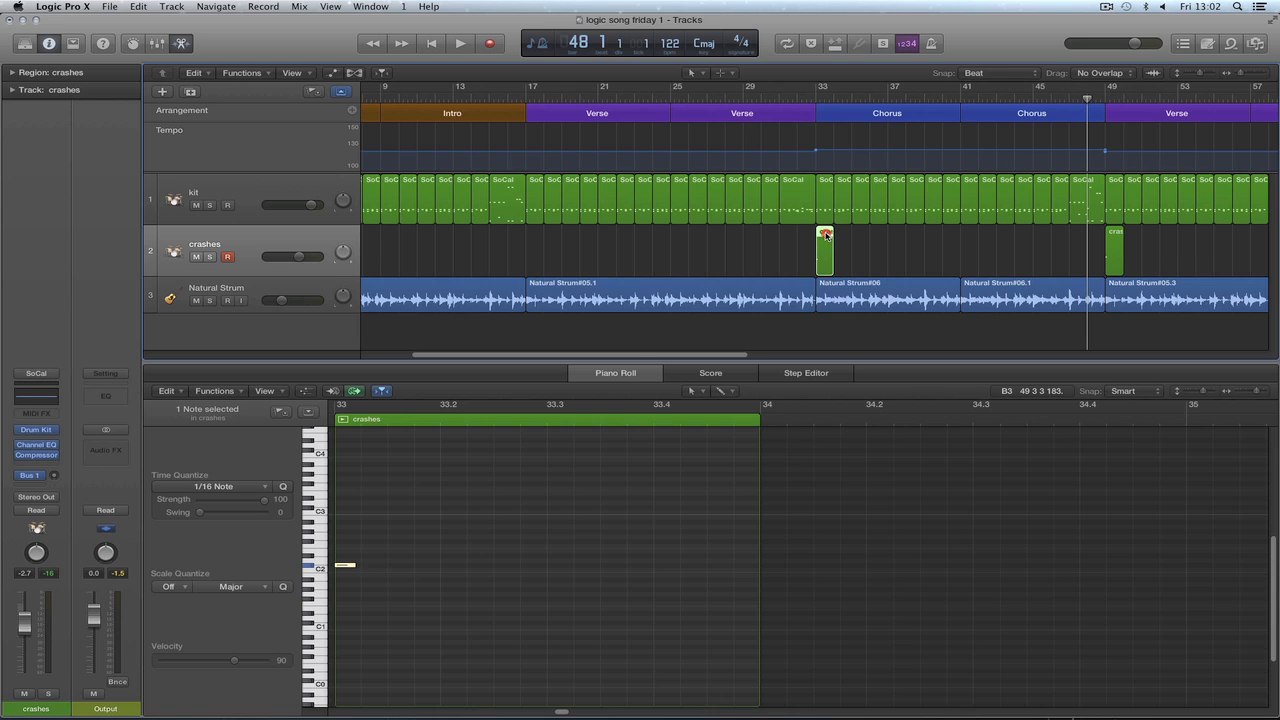
left_click_drag(825, 236, 535, 243)
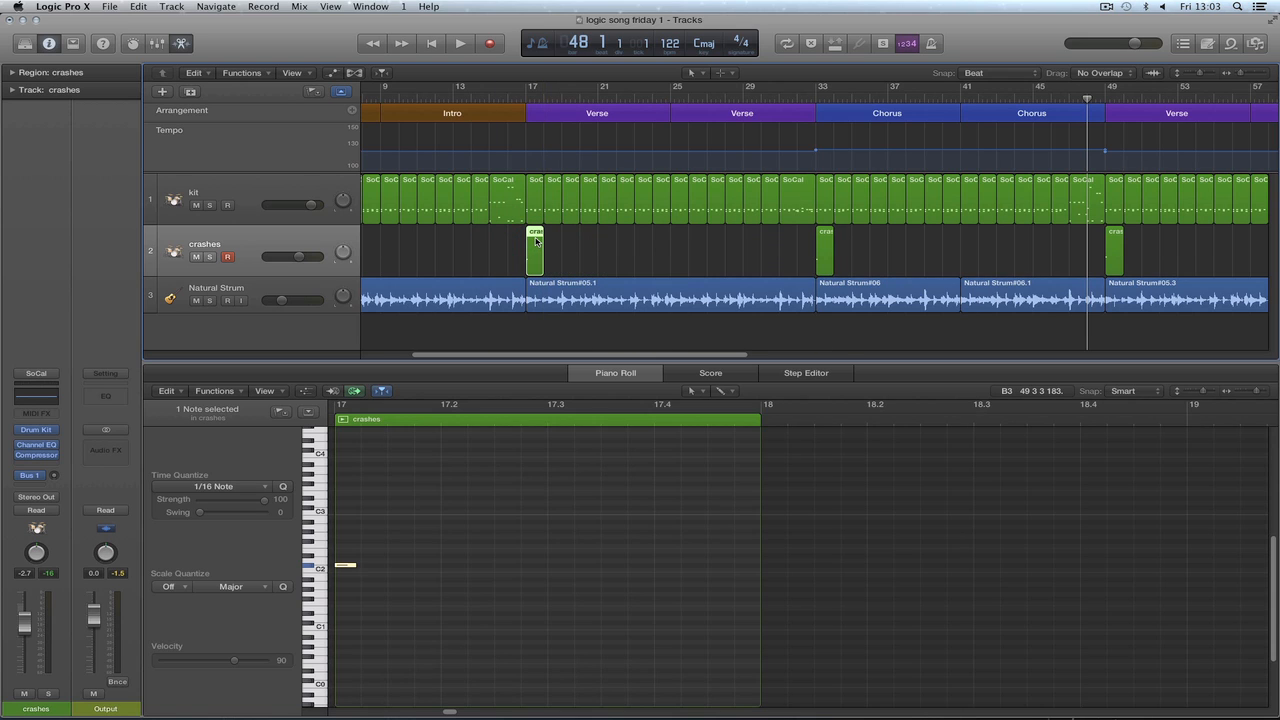
Lower the velocity of the crash note at bar 17 to 69 with the Velocity tool.
key("t")
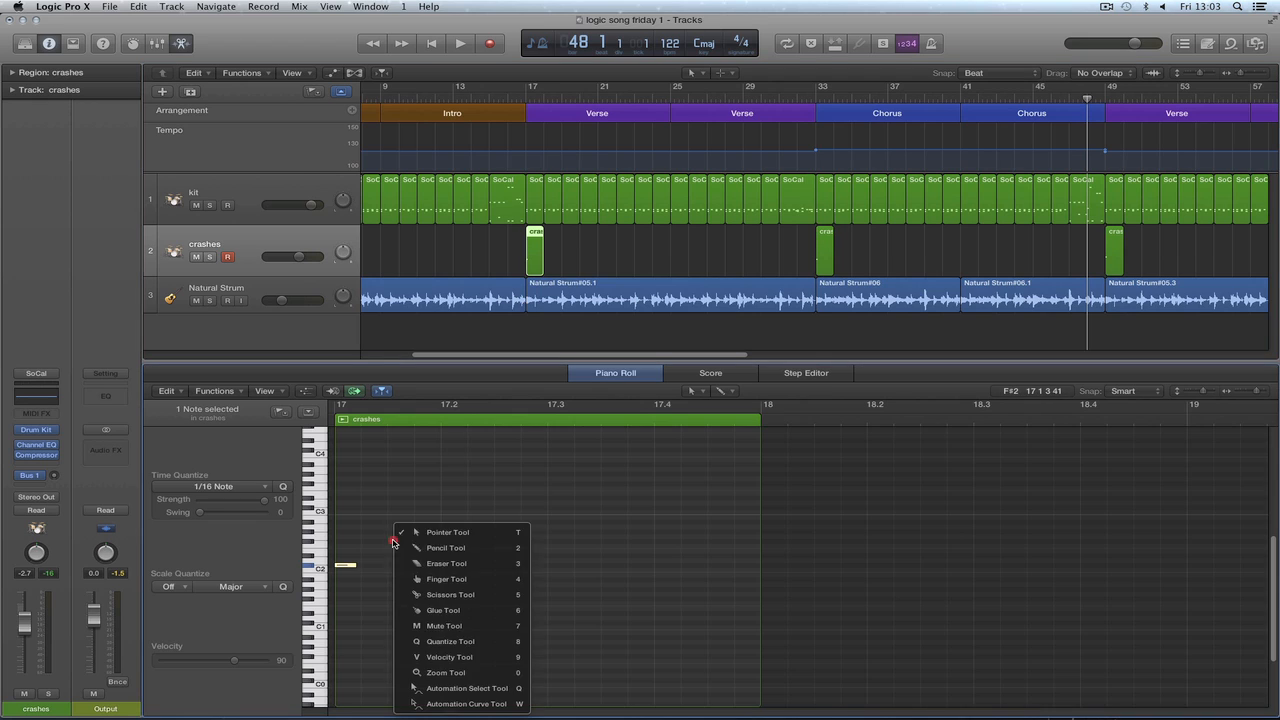
left_click(414, 652)
left_click_drag(352, 568, 350, 608)
Play the song from bar 15 through the new crash at bar 17, and stop playback.
left_click(490, 101)
key("space")
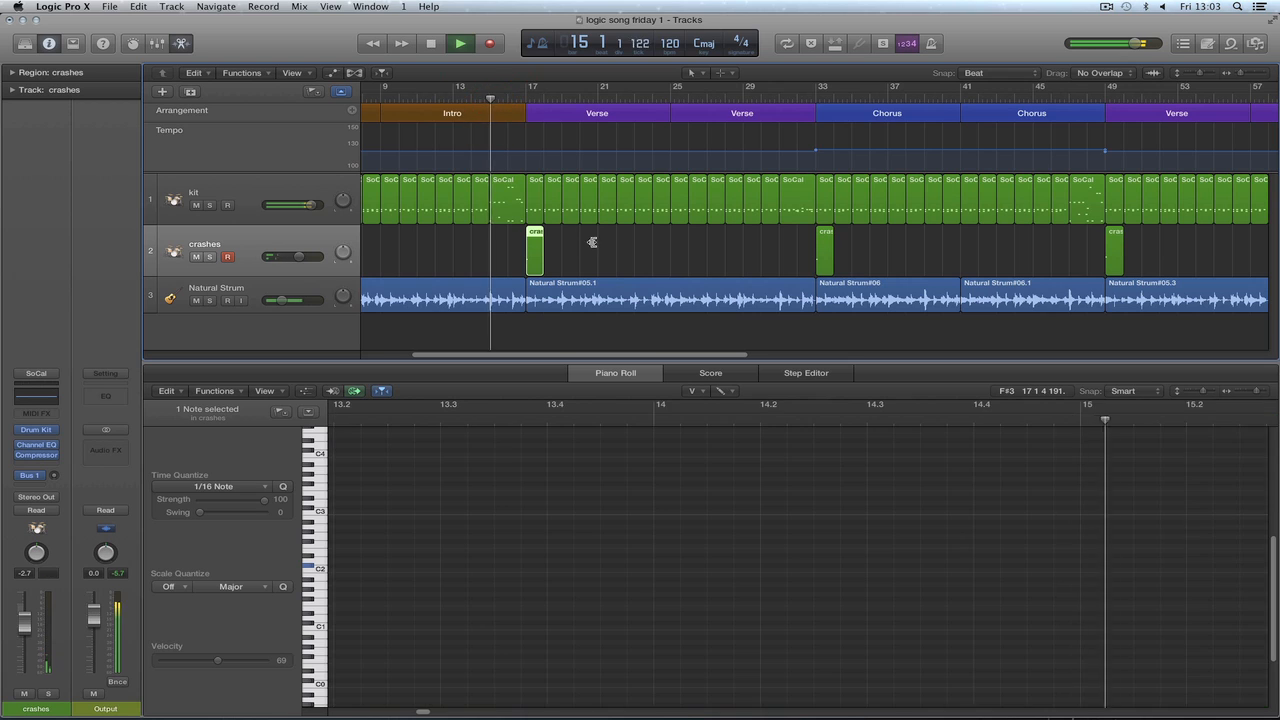
left_click(597, 256)
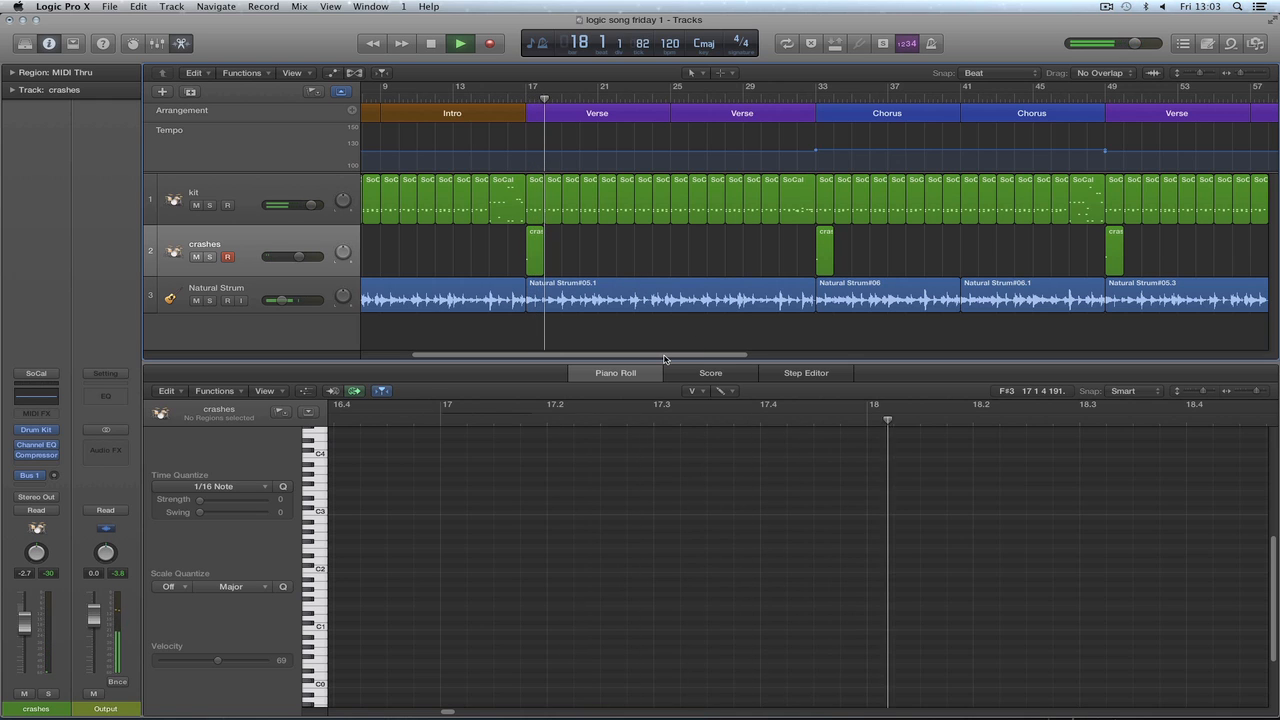
left_click_drag(666, 358, 663, 357)
key("space")
Hide the Piano Roll and fit the whole song in the arrangement to review the kit and crashes regions.
key("e")
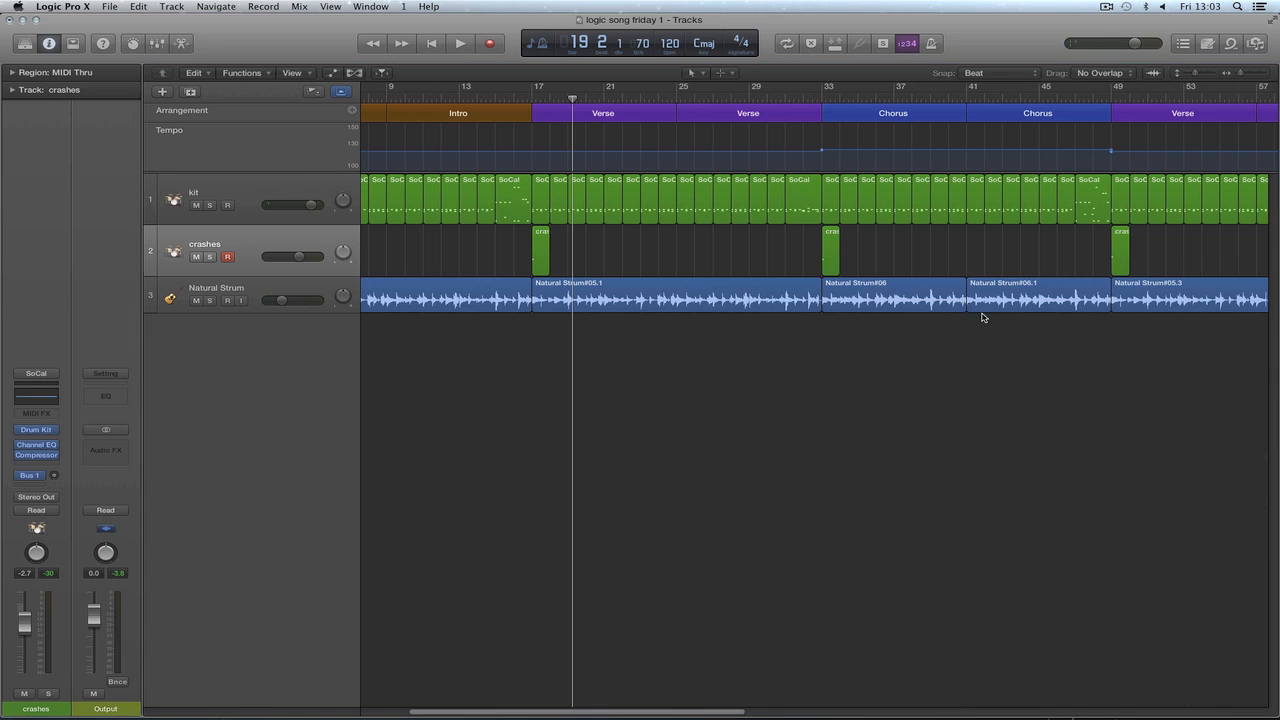
left_click_drag(1242, 74, 1236, 74)
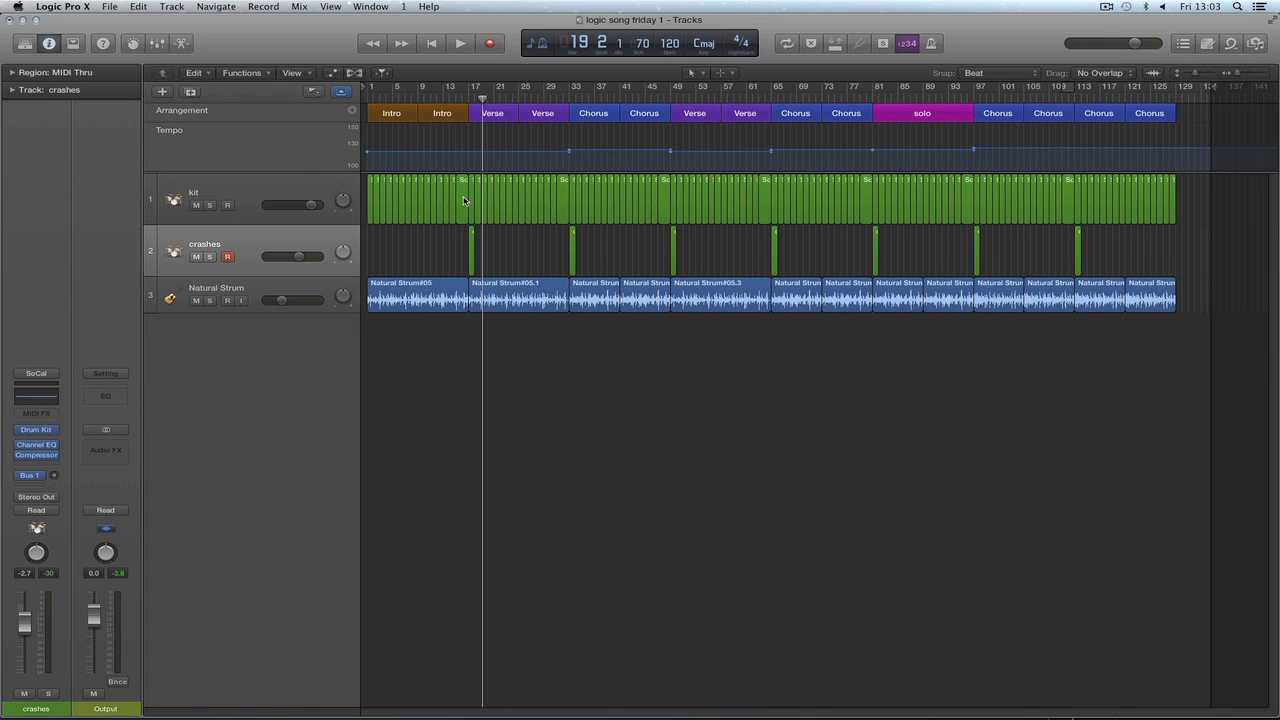
left_click_drag(1118, 233, 471, 258)
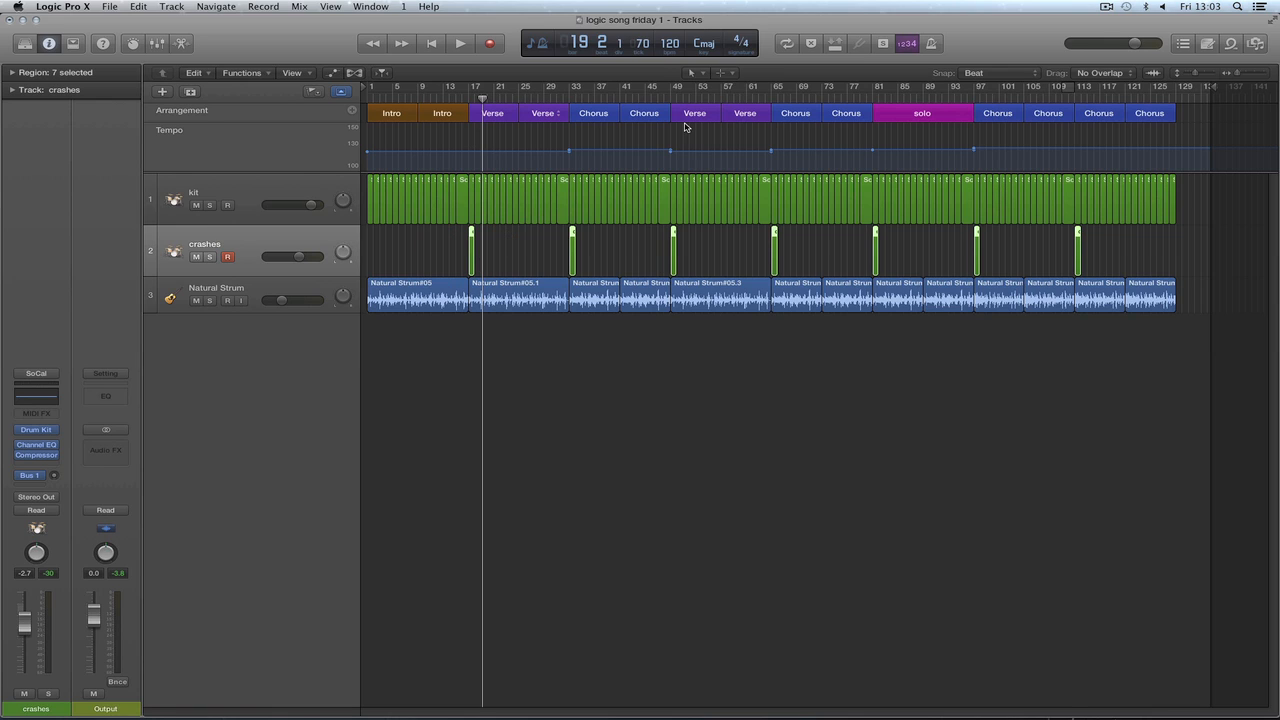
left_click(922, 423)
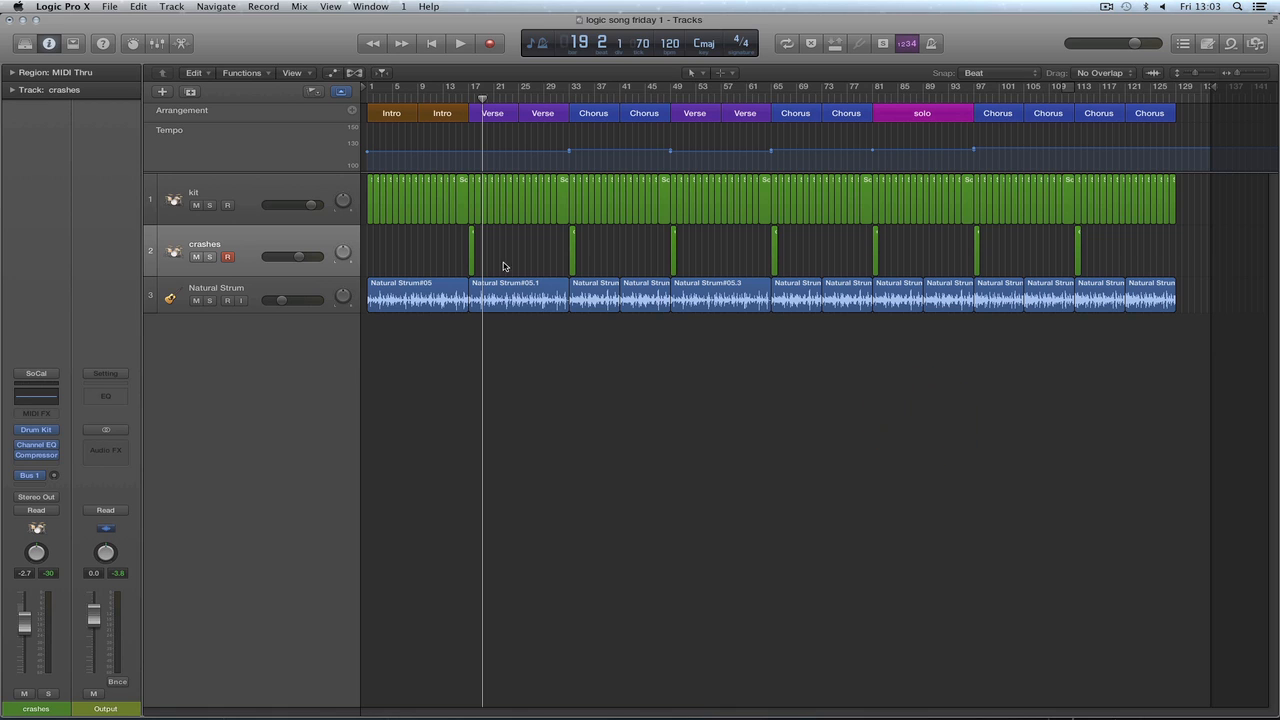
left_click_drag(1187, 201, 369, 263)
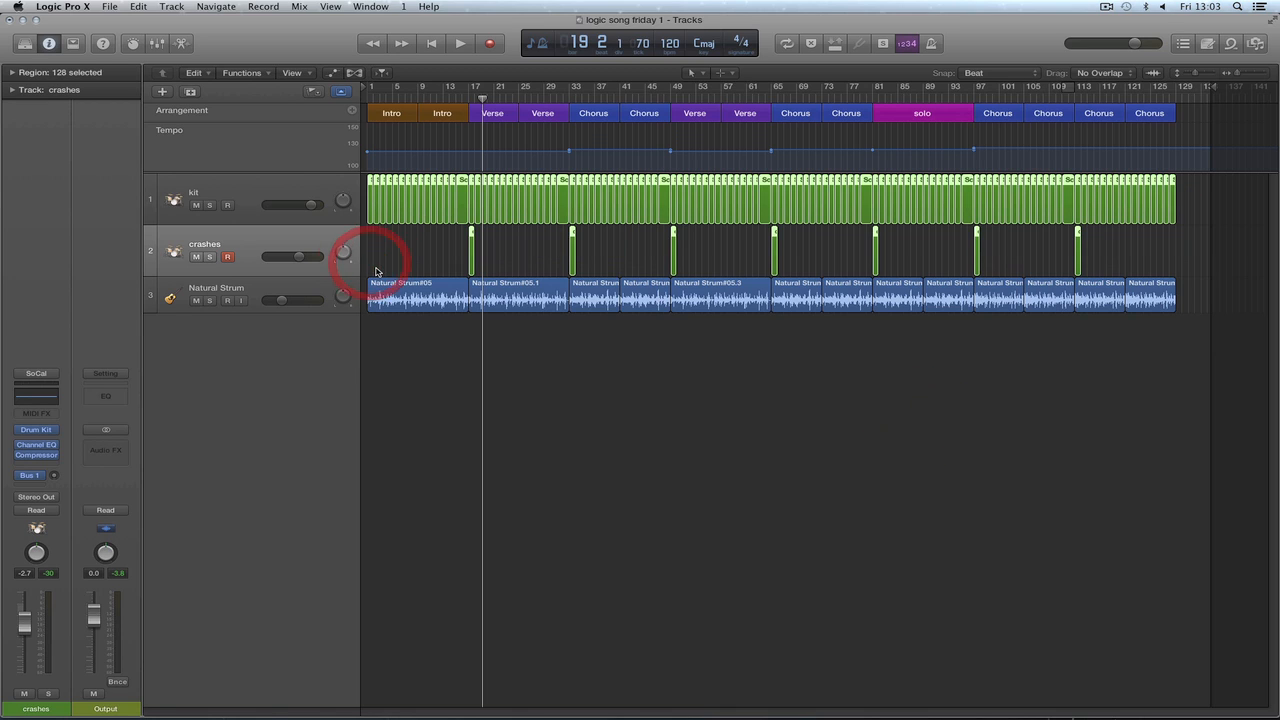
left_click(694, 363)
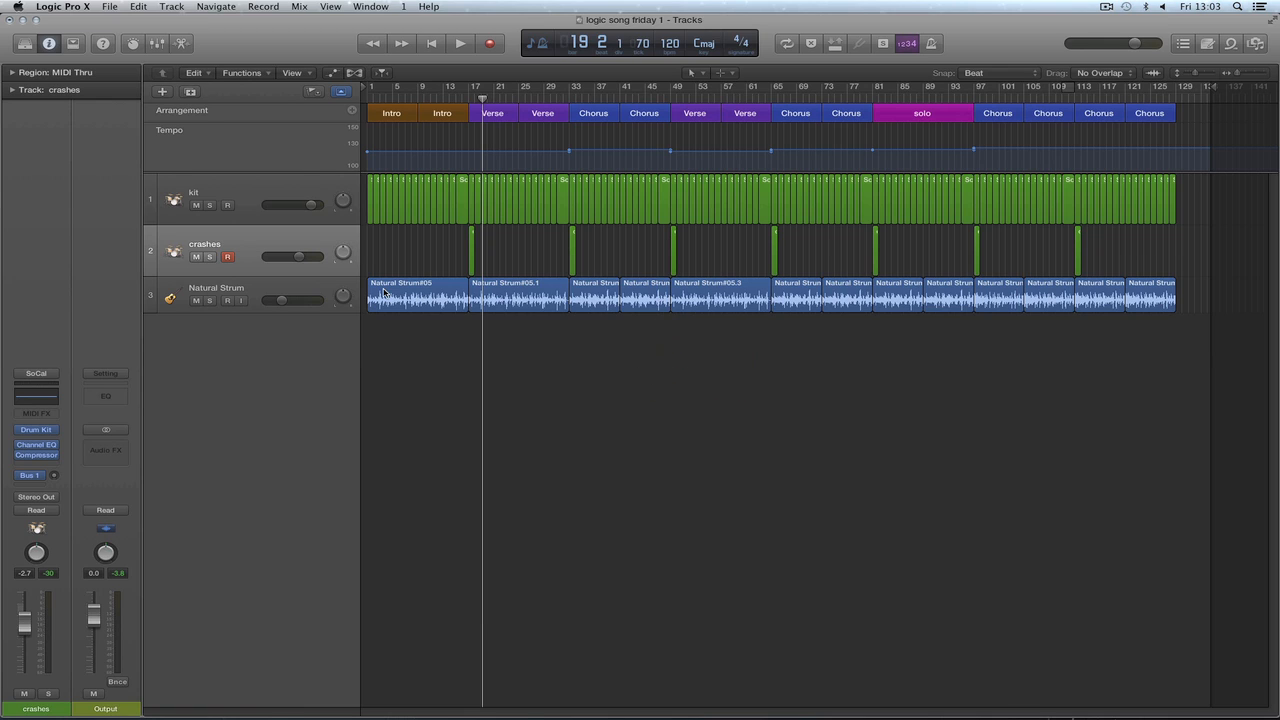
Create one new audio track using Input 1 below the Natural Strum track.
left_click(282, 291)
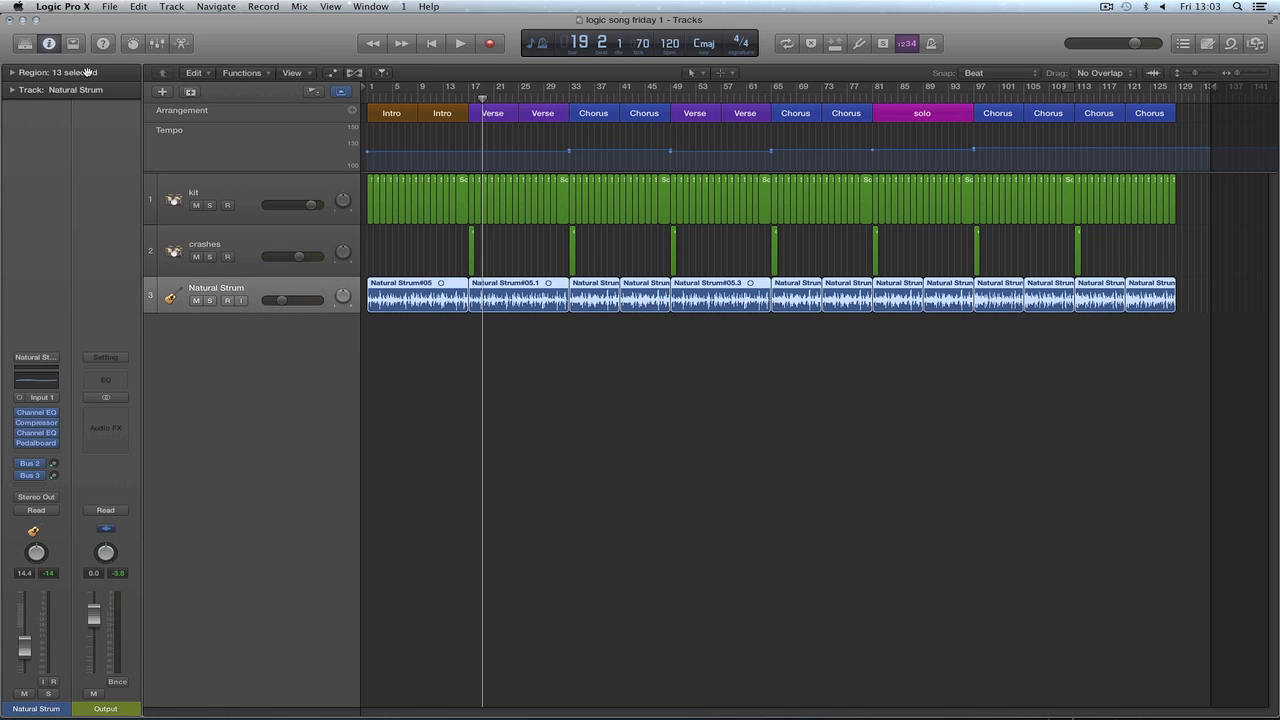
left_click(162, 93)
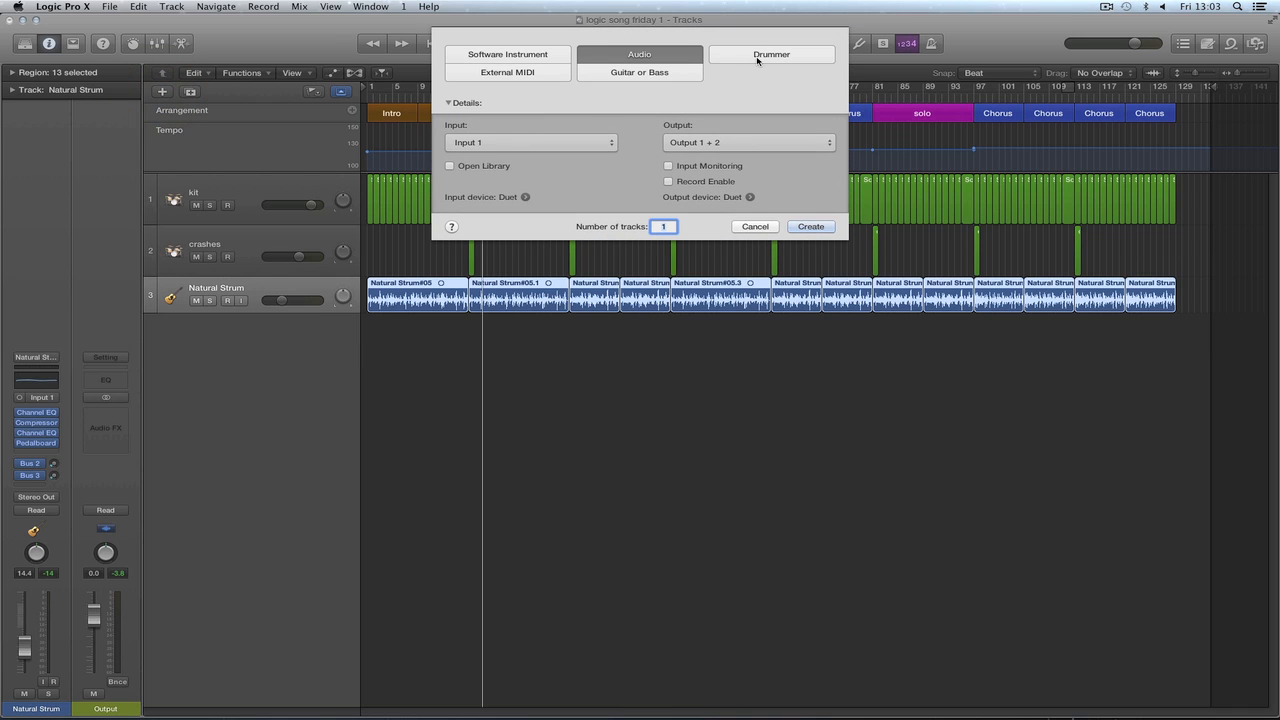
left_click(811, 226)
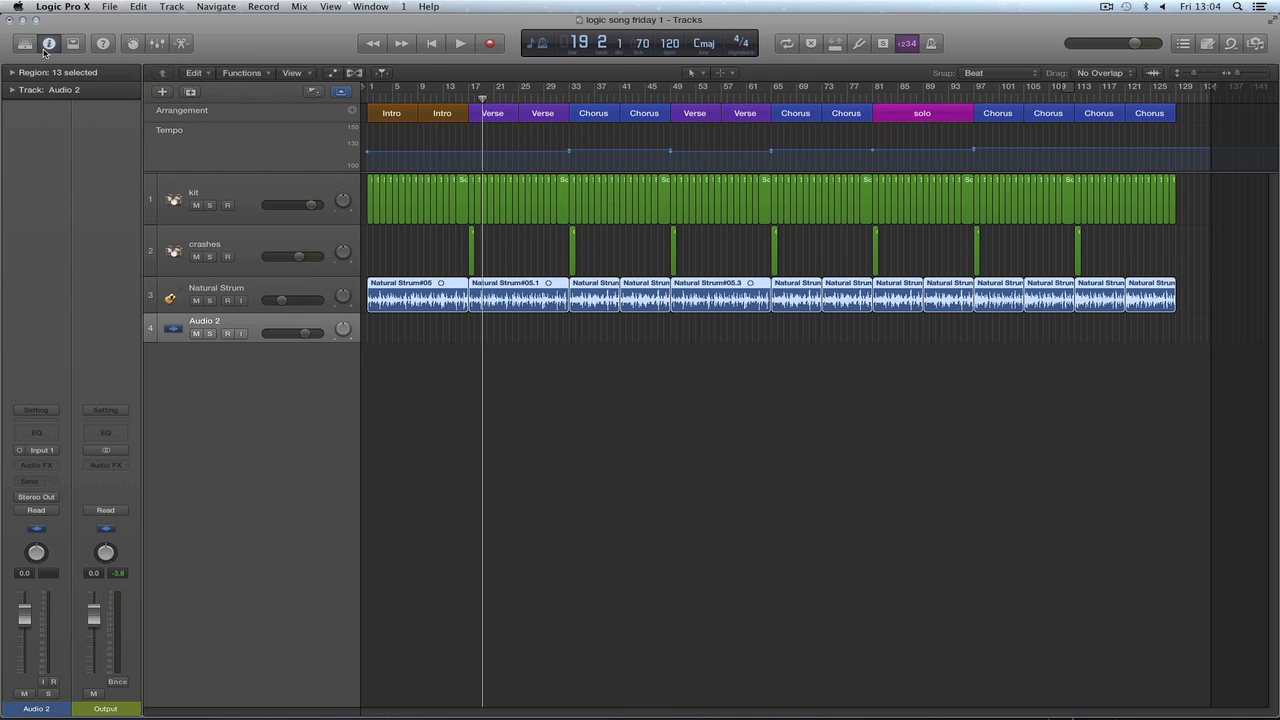
Load the Natural Vocal patch from the Library's Voice category onto the new audio track.
left_click(25, 43)
left_click(30, 311)
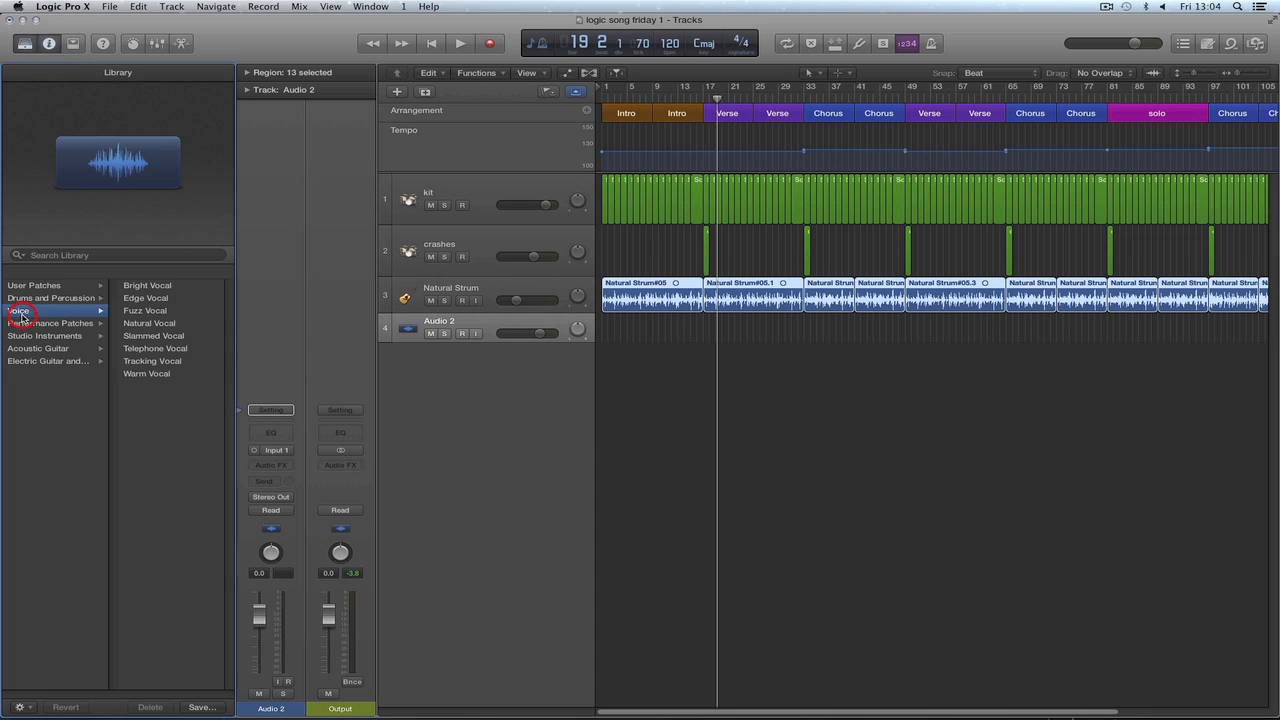
left_click(147, 326)
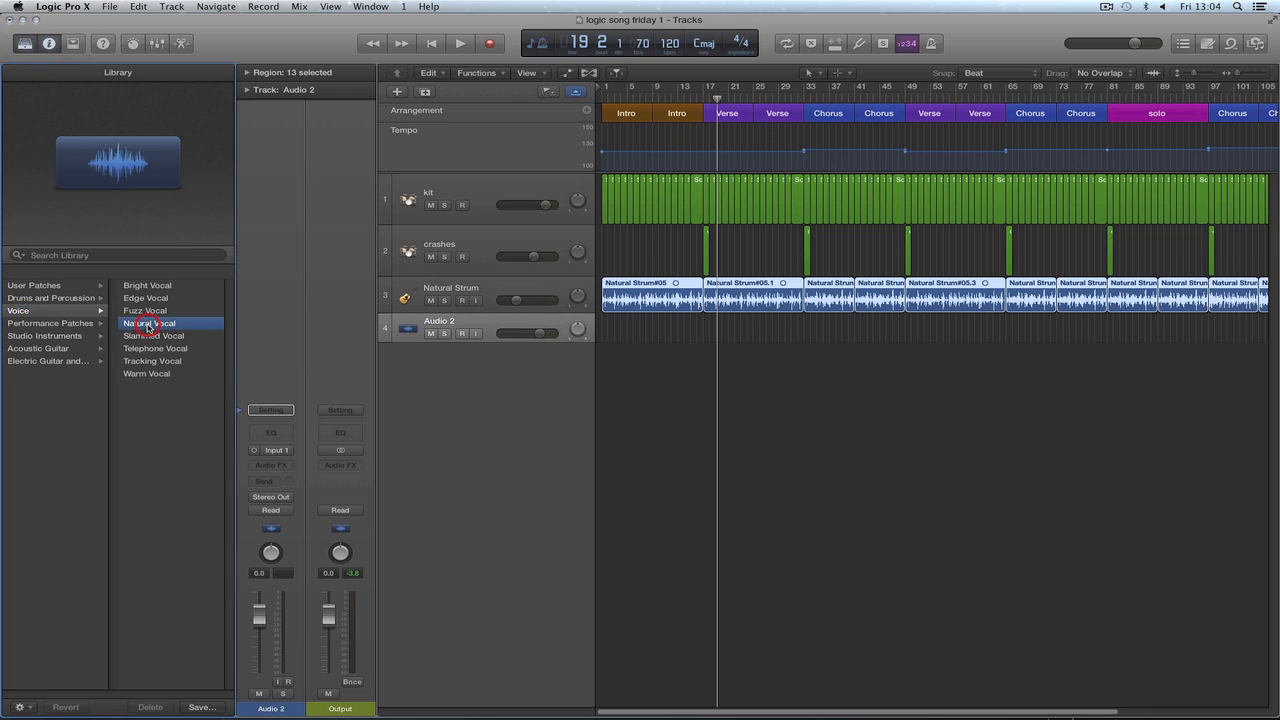
Turn on input monitoring for the Natural Vocal track with its volume at -1.6 dB, and hide the Library.
left_click(476, 333)
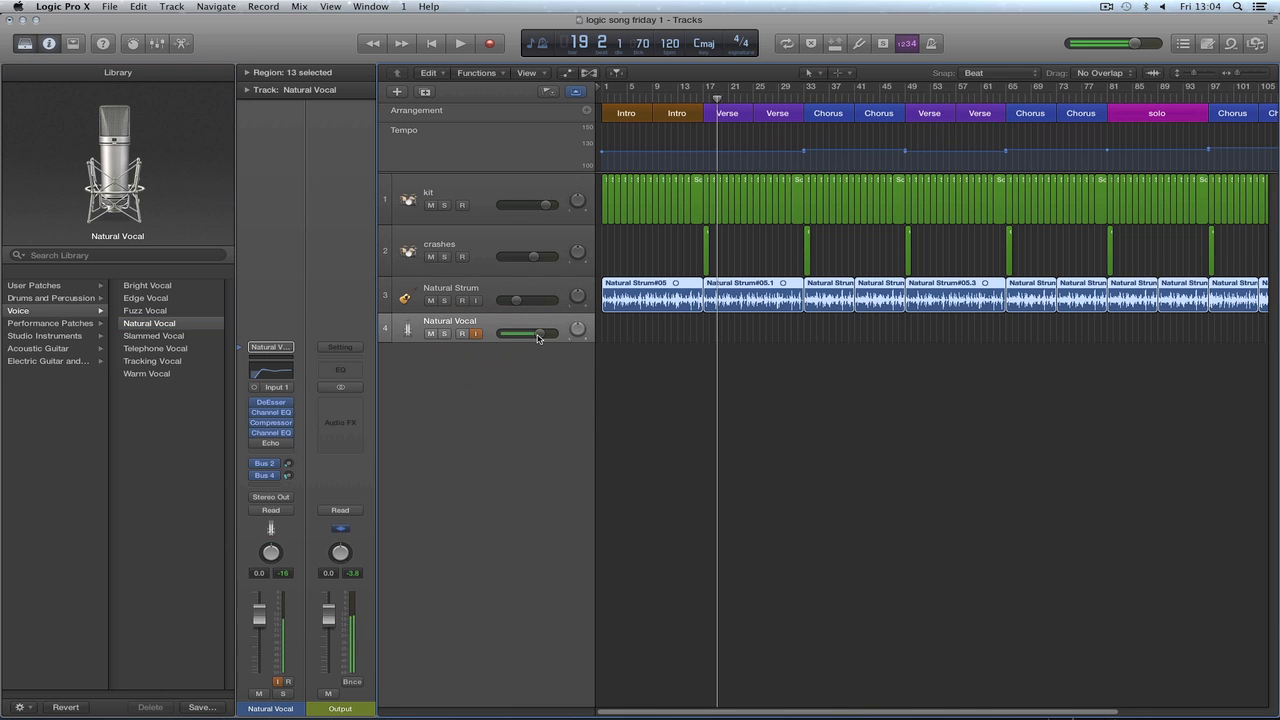
left_click_drag(538, 333, 528, 335)
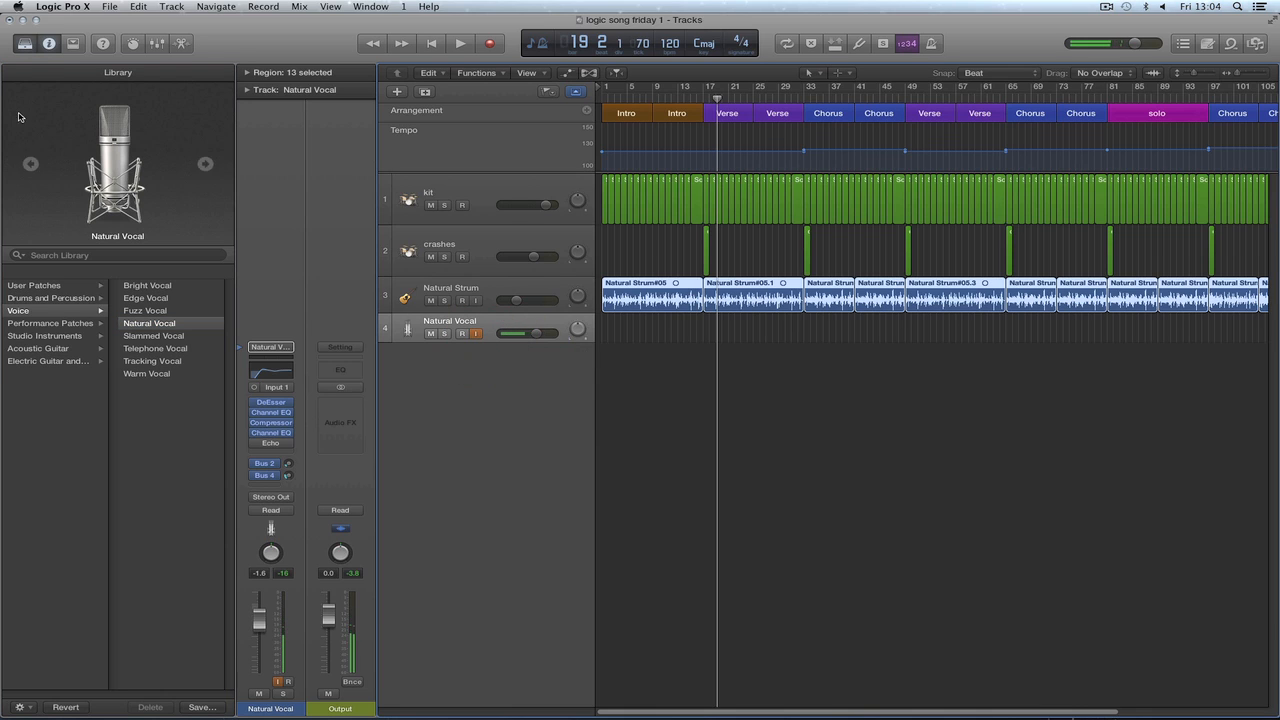
left_click(25, 44)
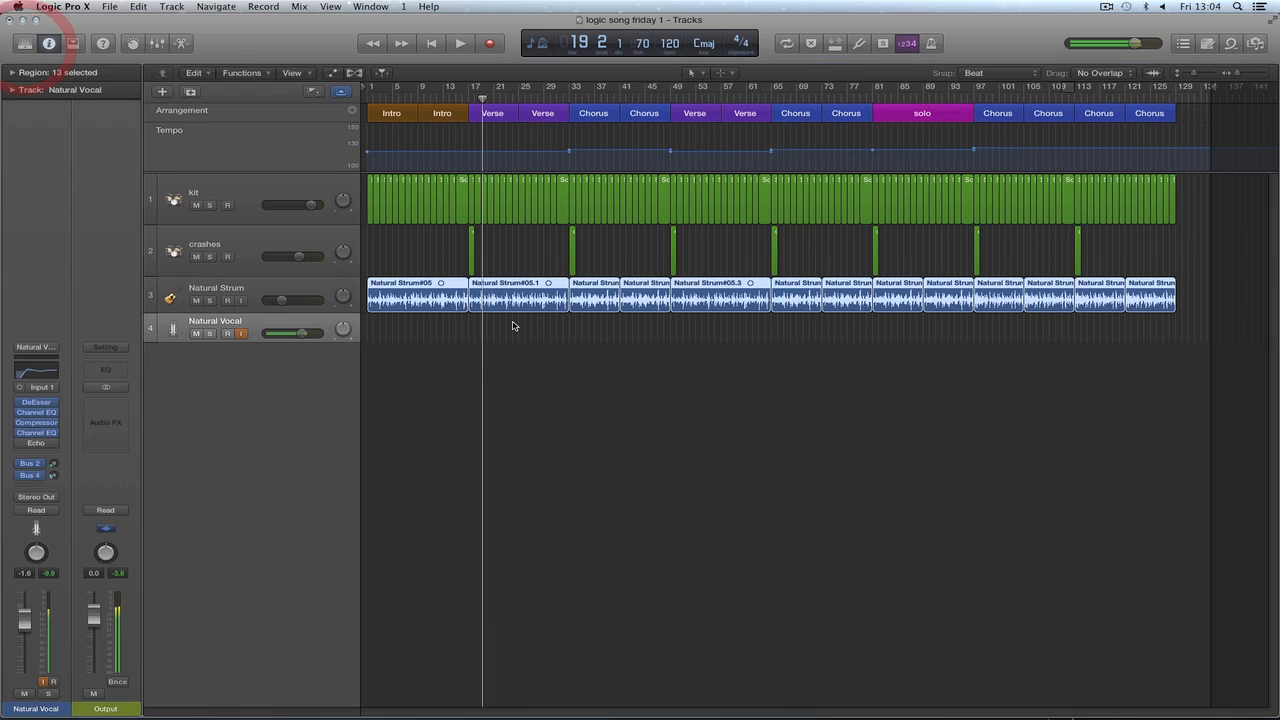
Zoom the arrangement in around the first verse and make the Natural Strum and Natural Vocal tracks taller.
left_click(461, 97)
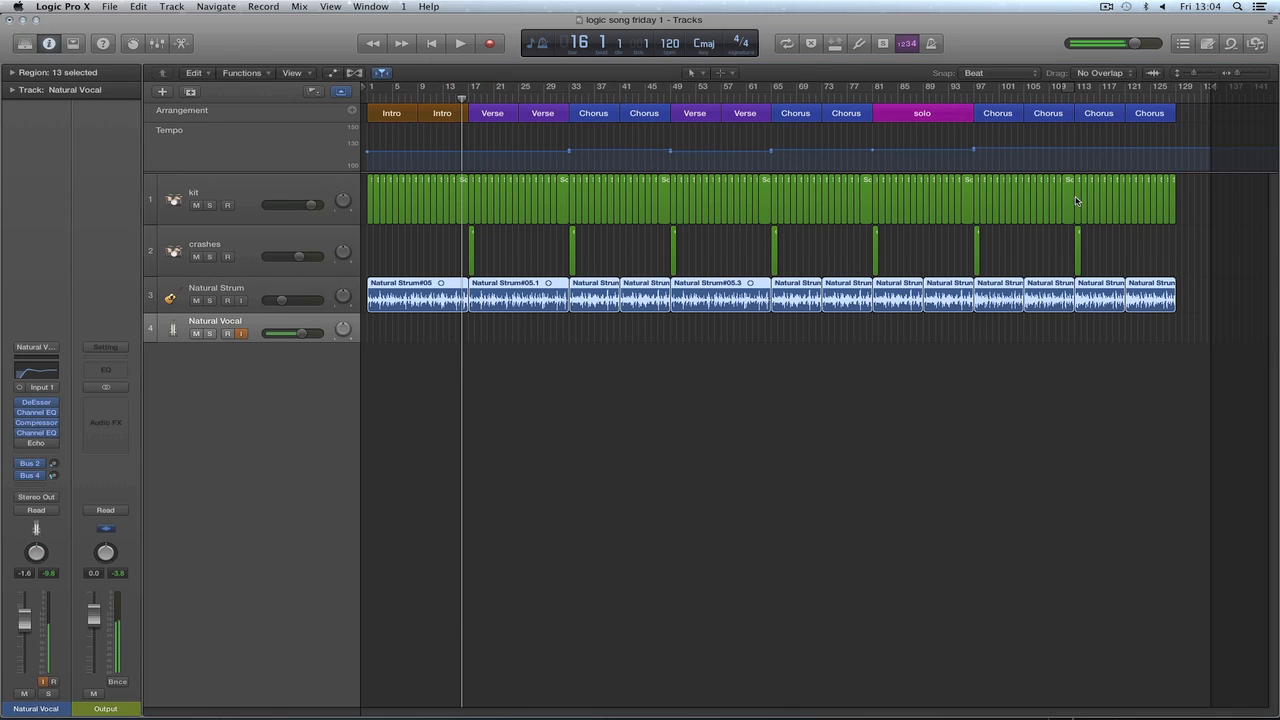
left_click(1255, 76)
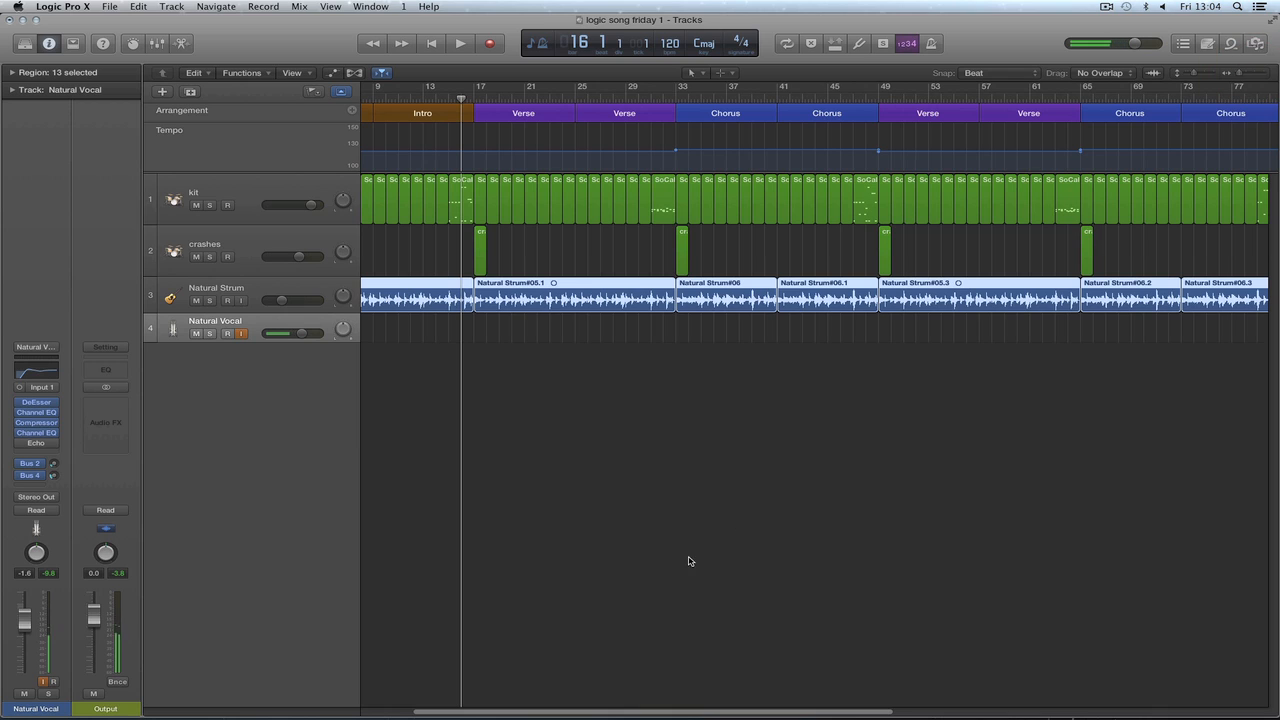
left_click_drag(680, 713, 655, 714)
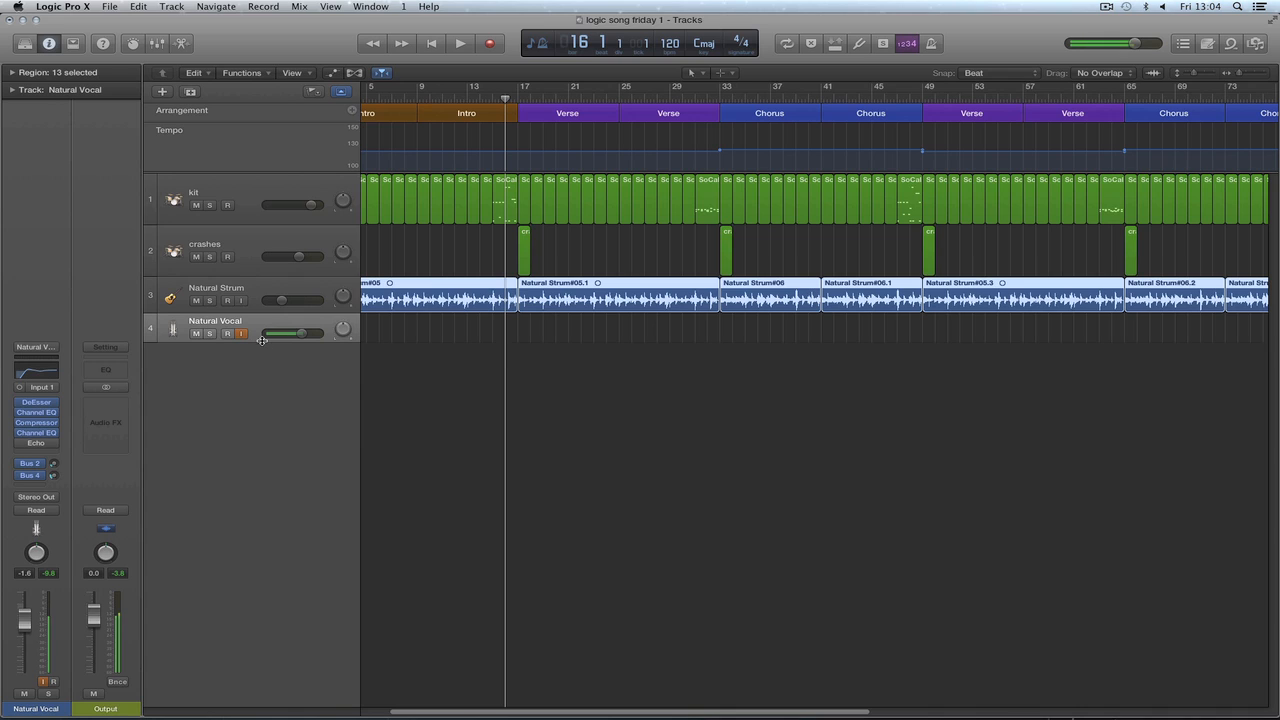
mouse_move(261, 340)
left_mouse_down()
mouse_move(262, 358)
mouse_move(260, 321)
left_mouse_up()
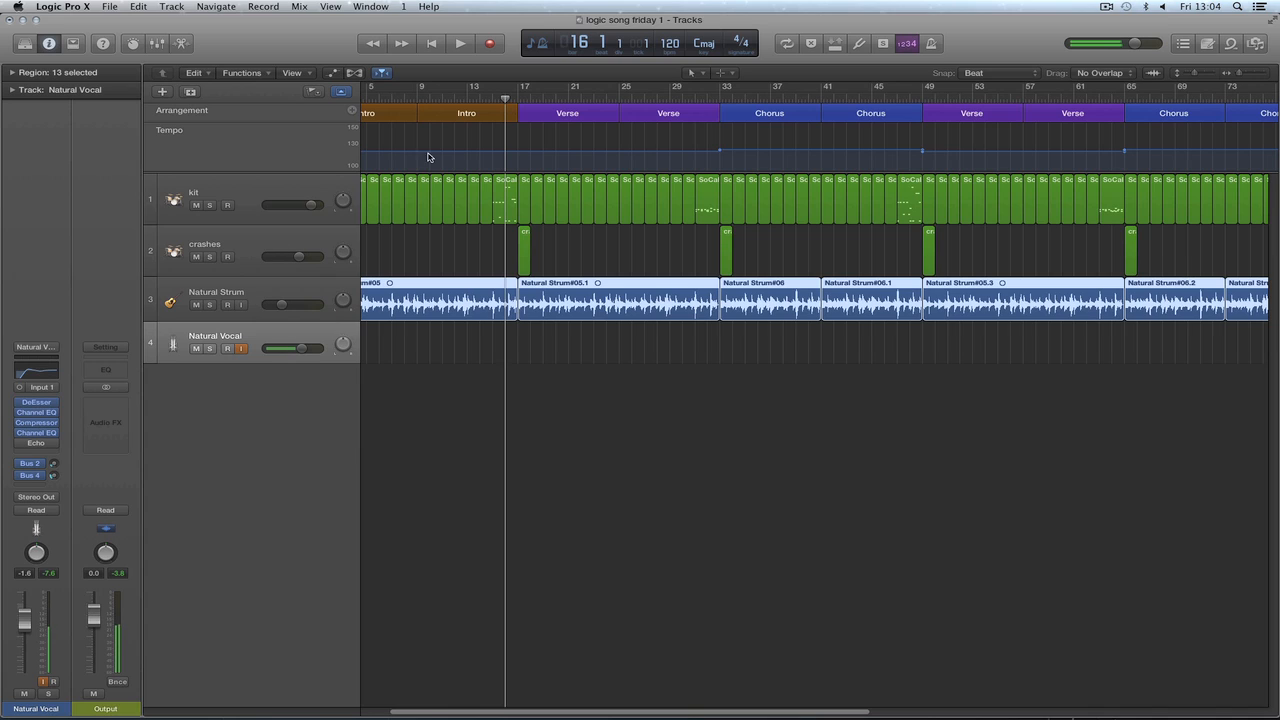
Record a vocal take on the Natural Vocal track from just before the first verse at bar 17 until bar 64.
left_click(494, 100)
left_click(492, 99)
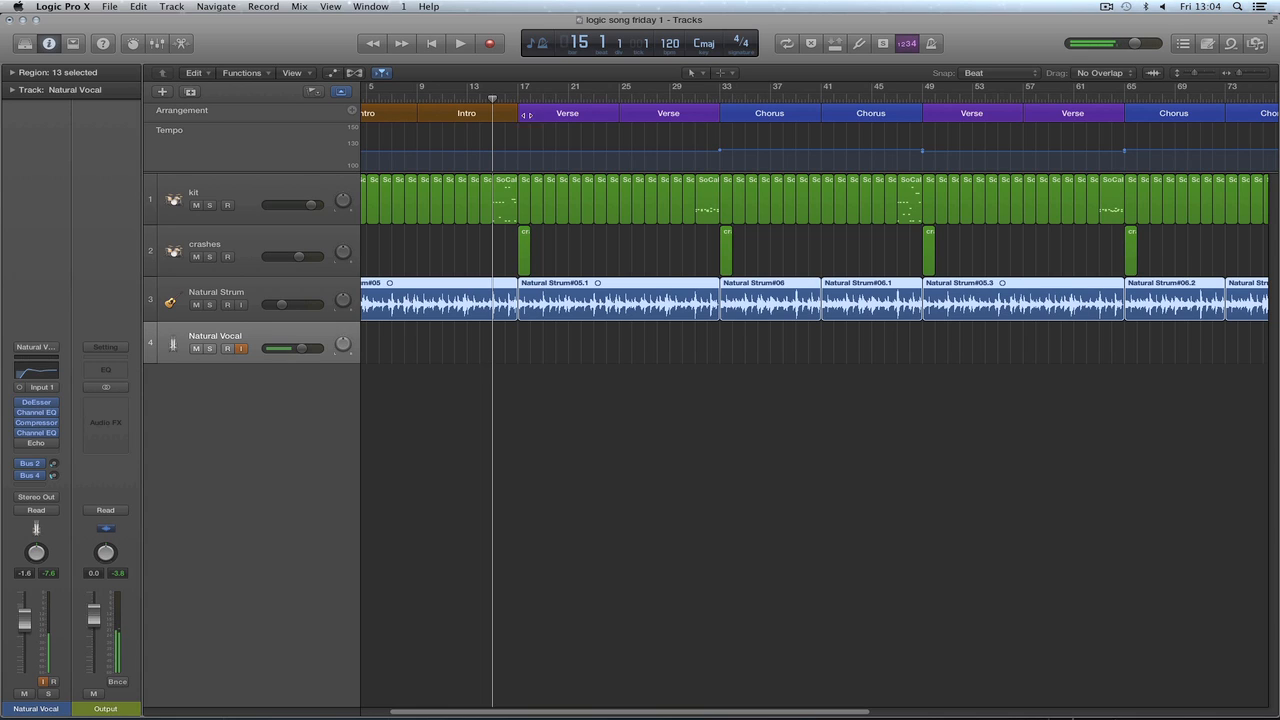
left_click(498, 100)
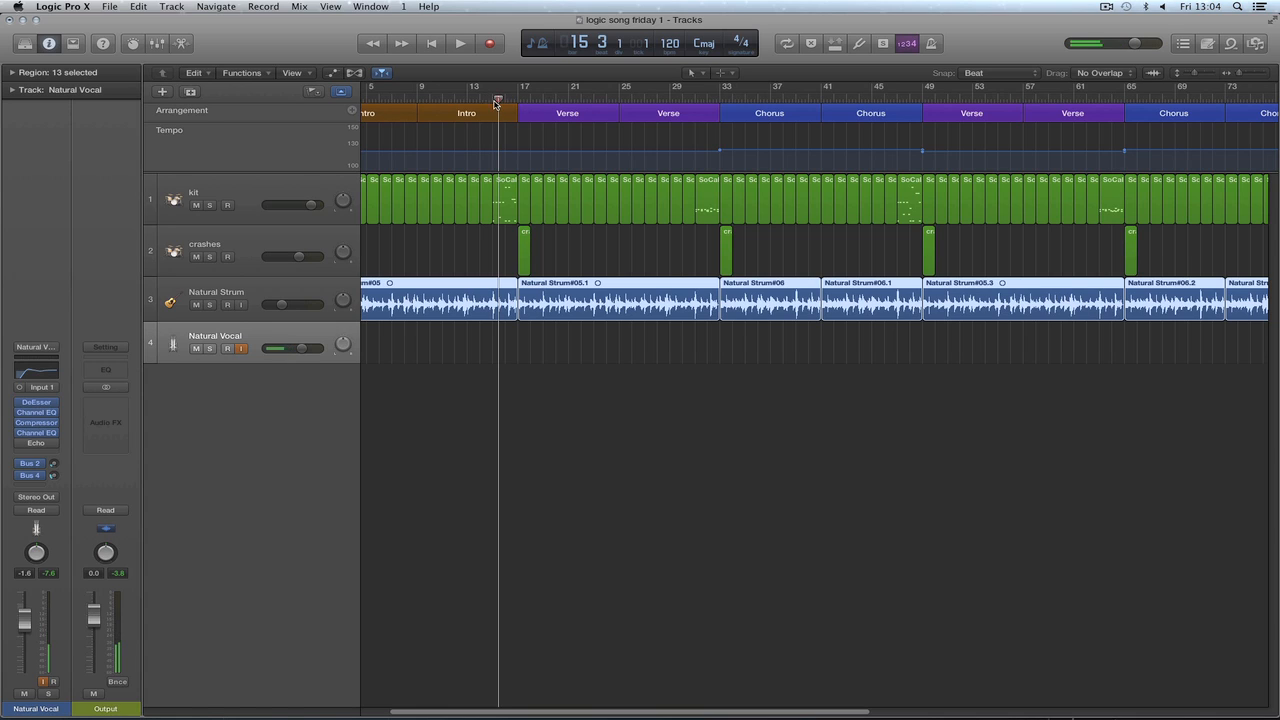
left_click(490, 46)
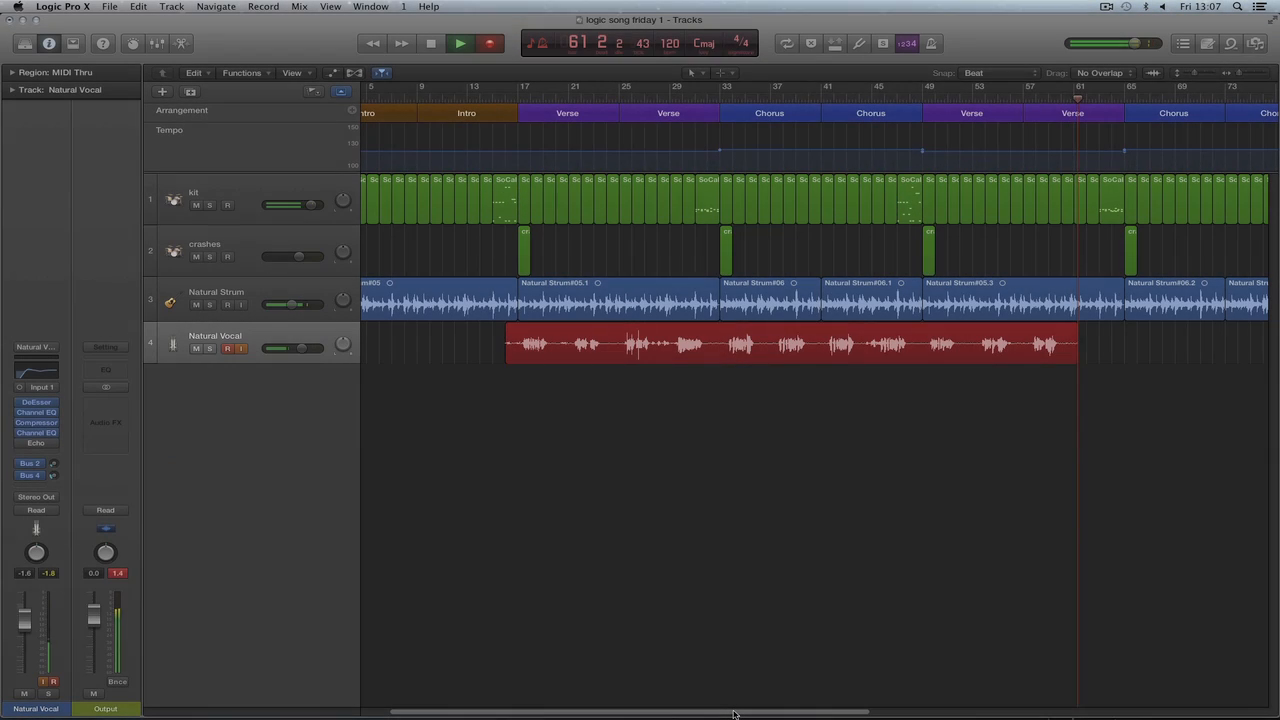
left_click_drag(734, 714, 837, 708)
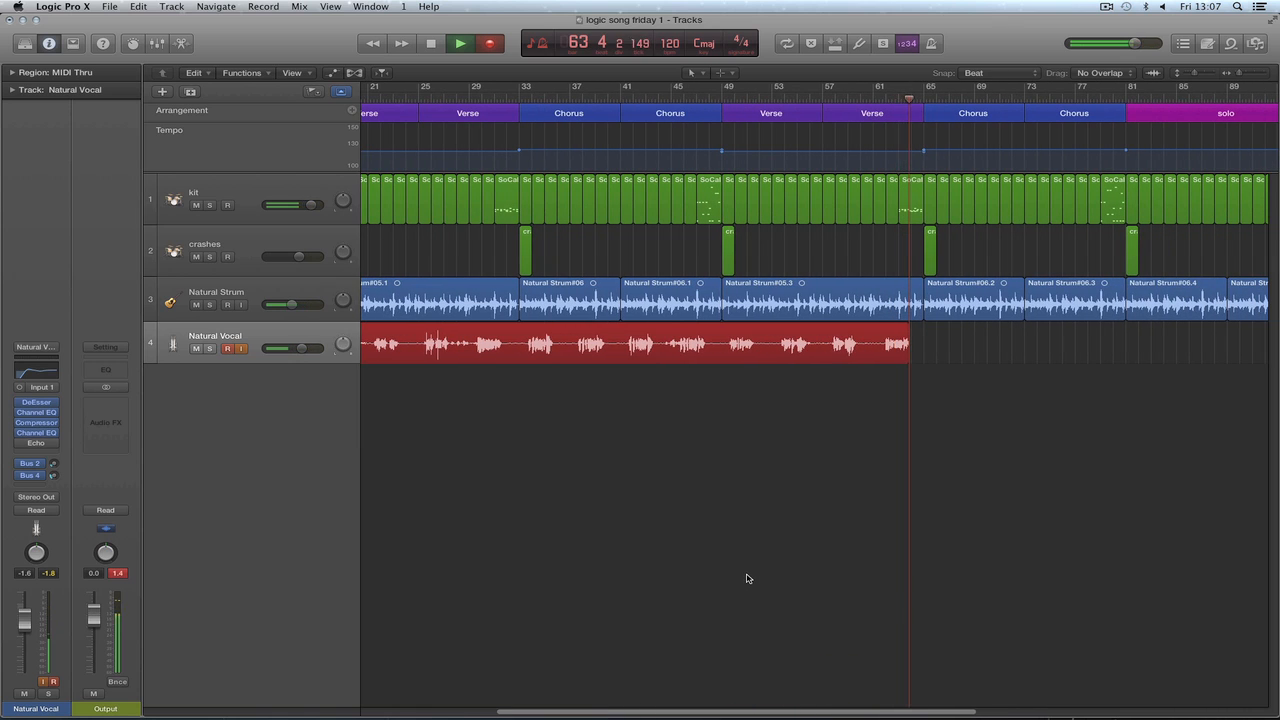
key("space")
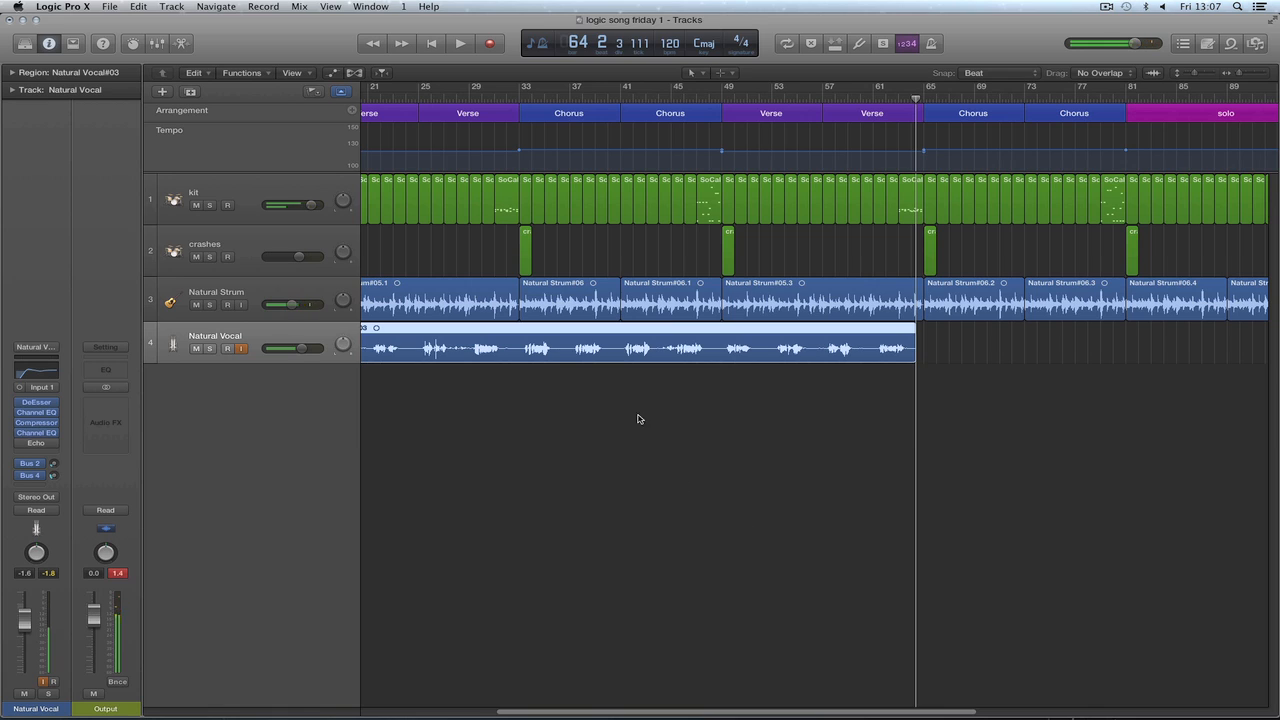
Split the recorded vocal region with the Scissors tool at bars 33 and 49, the start and end of the first chorus.
key("t")
left_click(600, 471)
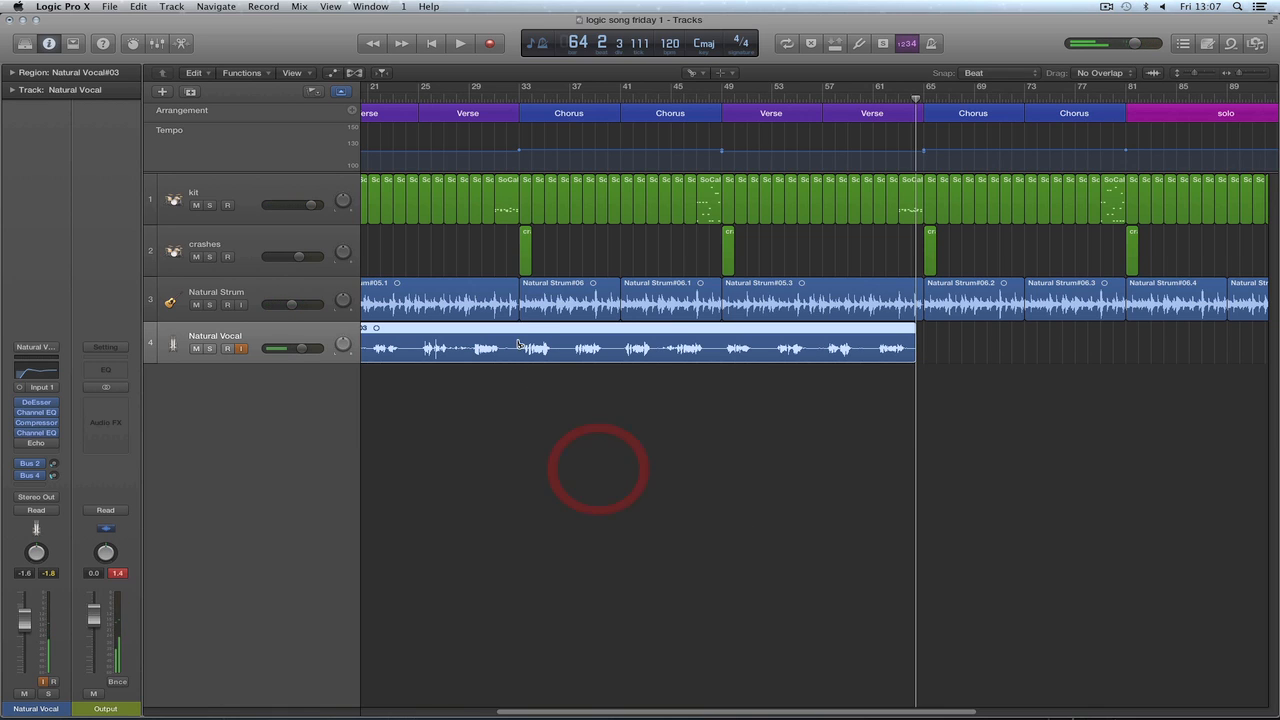
left_click(520, 329)
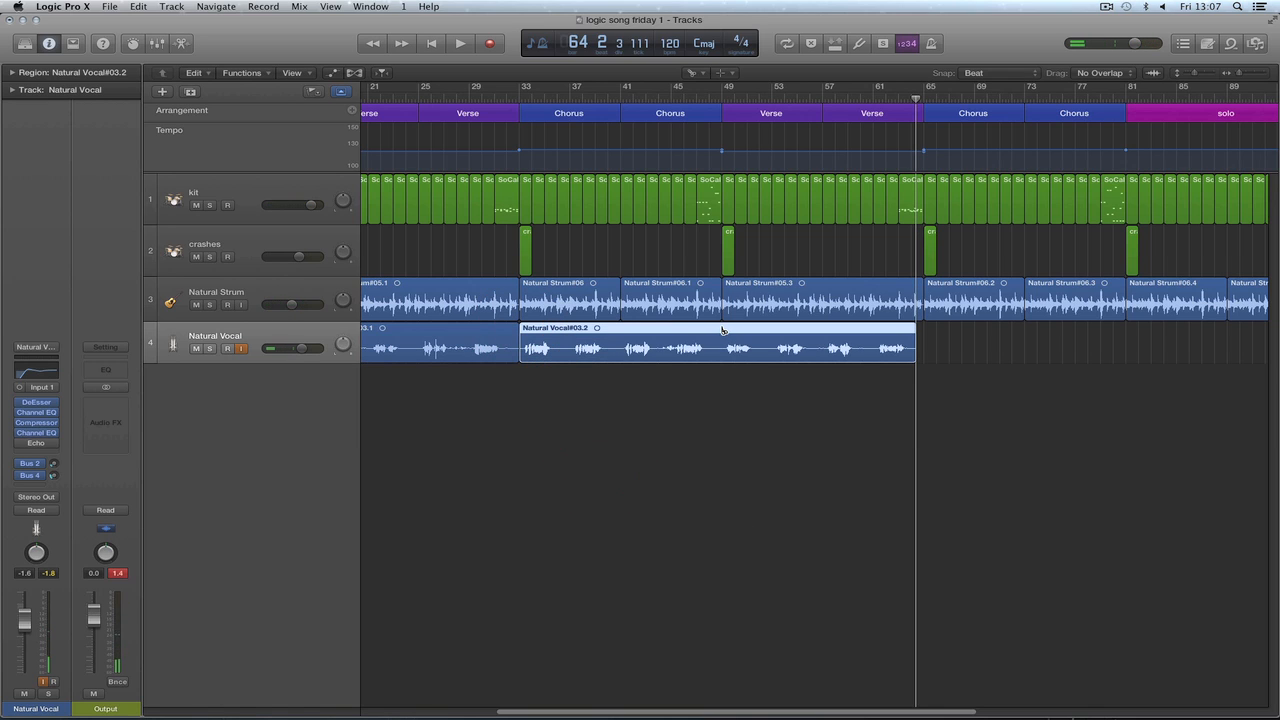
left_click(722, 329)
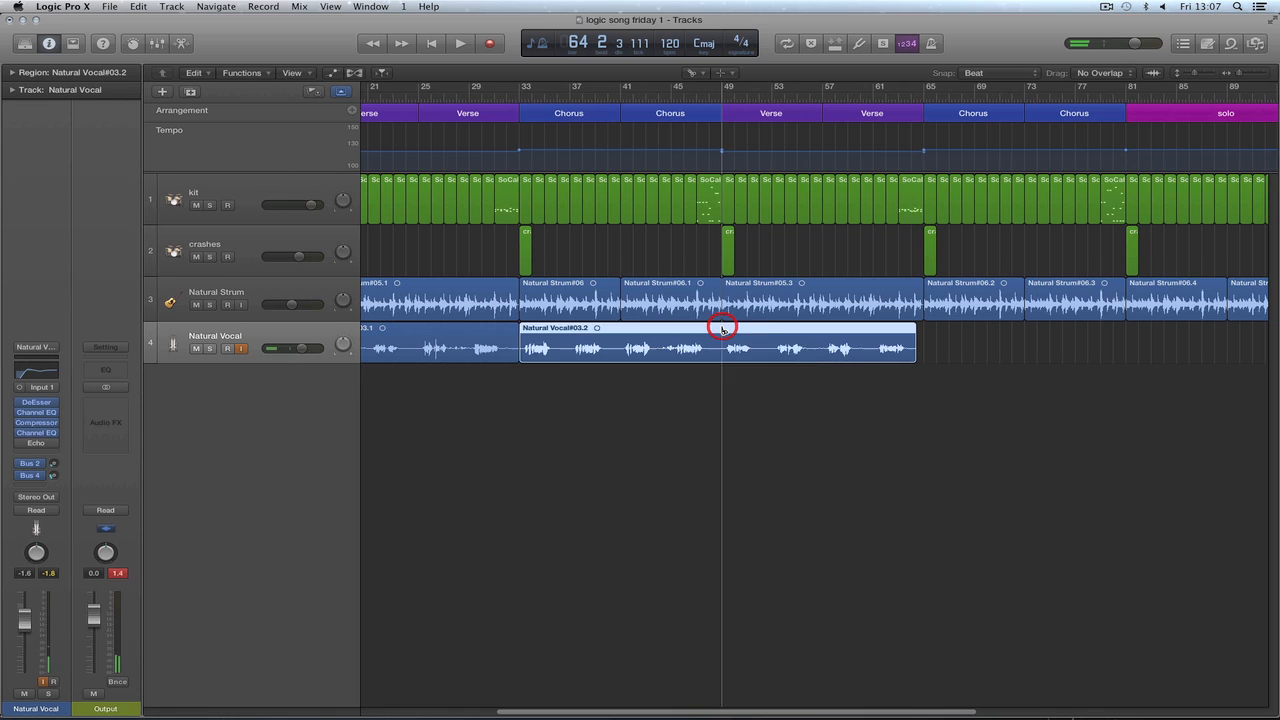
key("t")
left_click(648, 406)
Copy the first chorus vocal region to the chorus at bar 65 and play back the start of the copy.
left_click(575, 332)
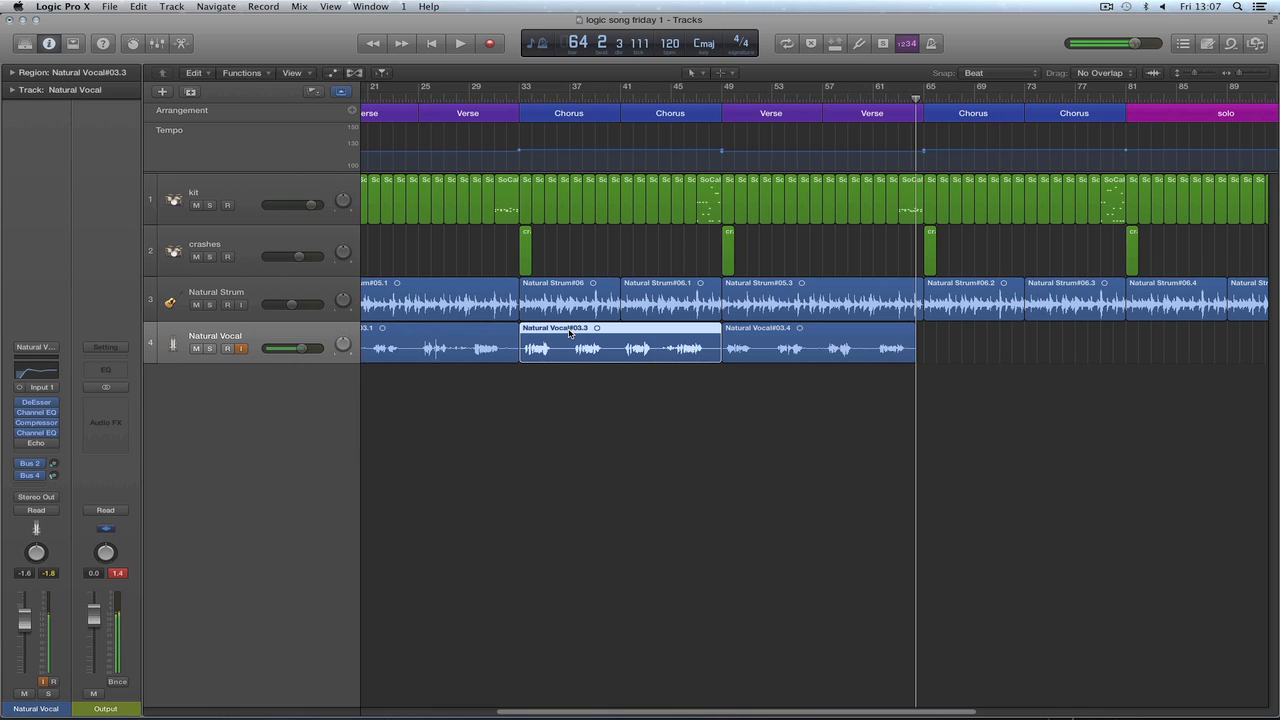
left_click_drag(569, 330, 968, 348)
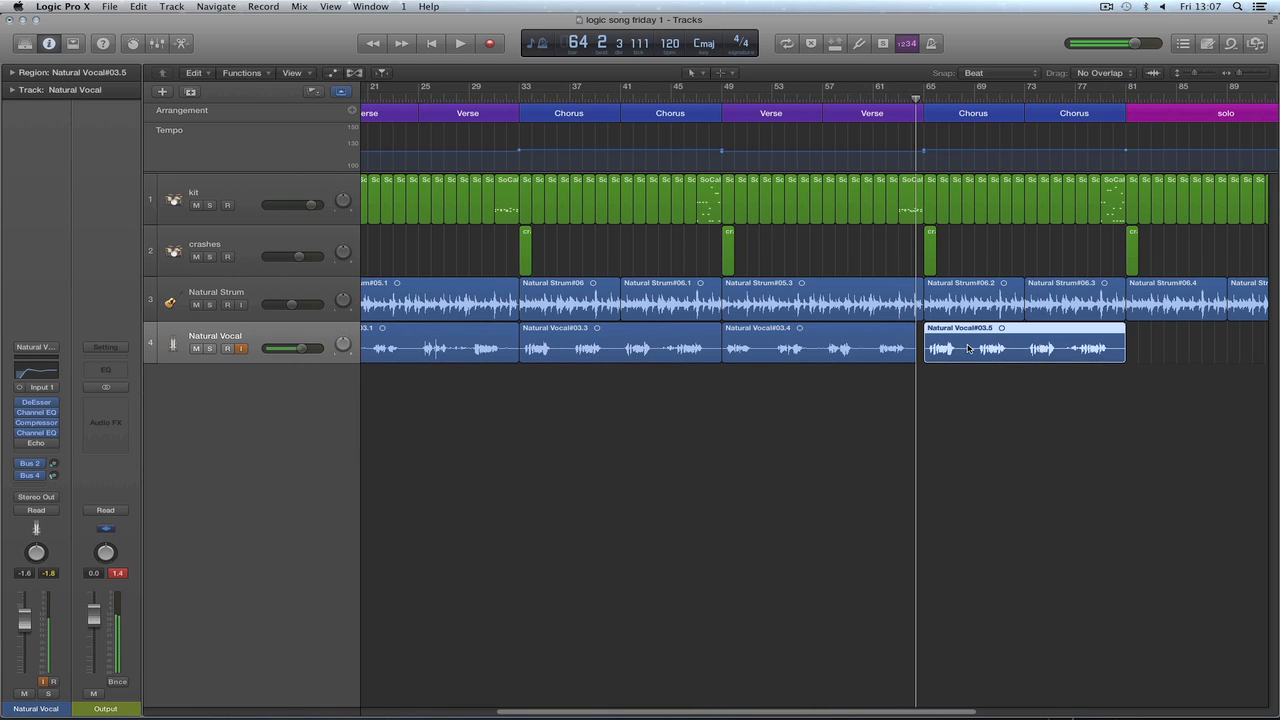
key("space")
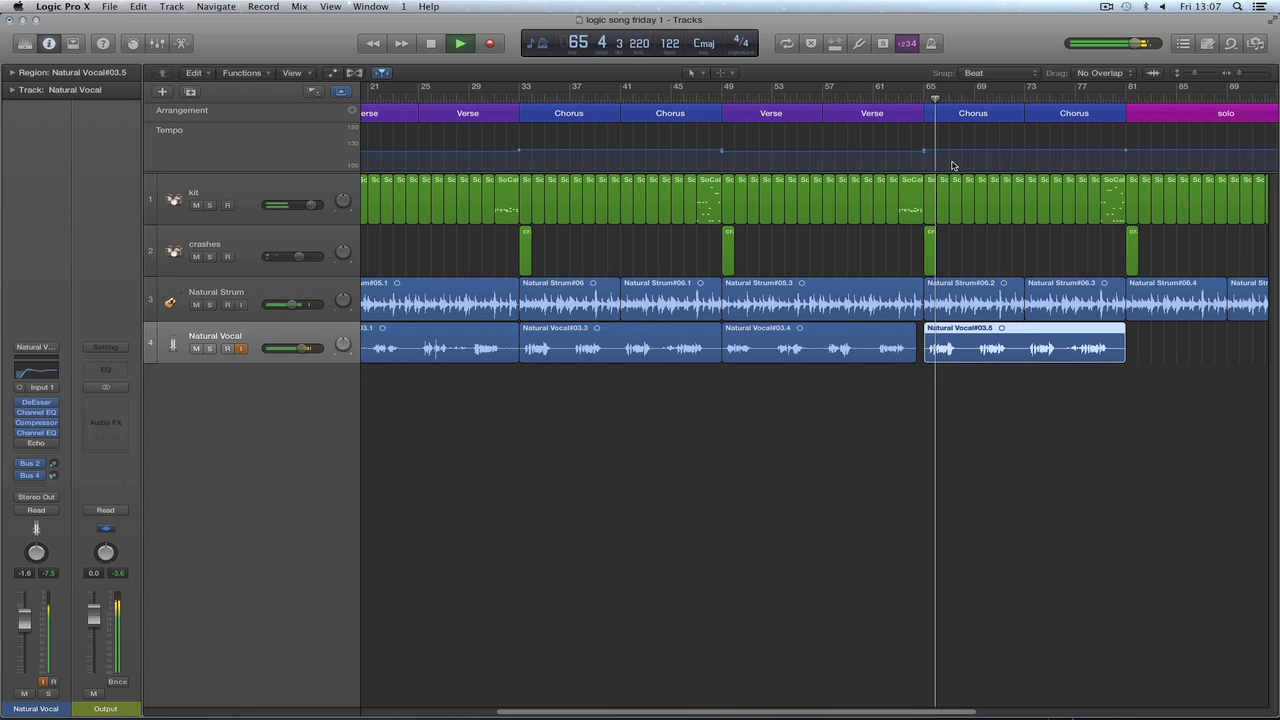
key("space")
left_click(565, 336)
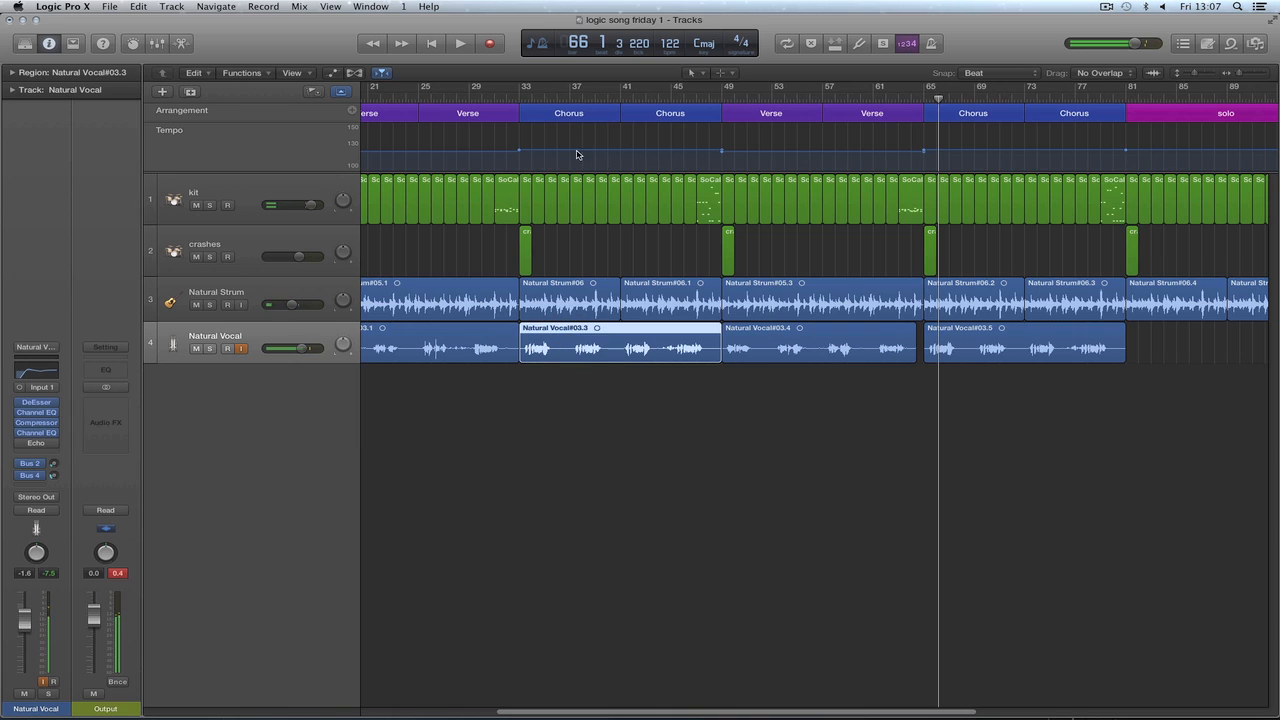
left_click(977, 351)
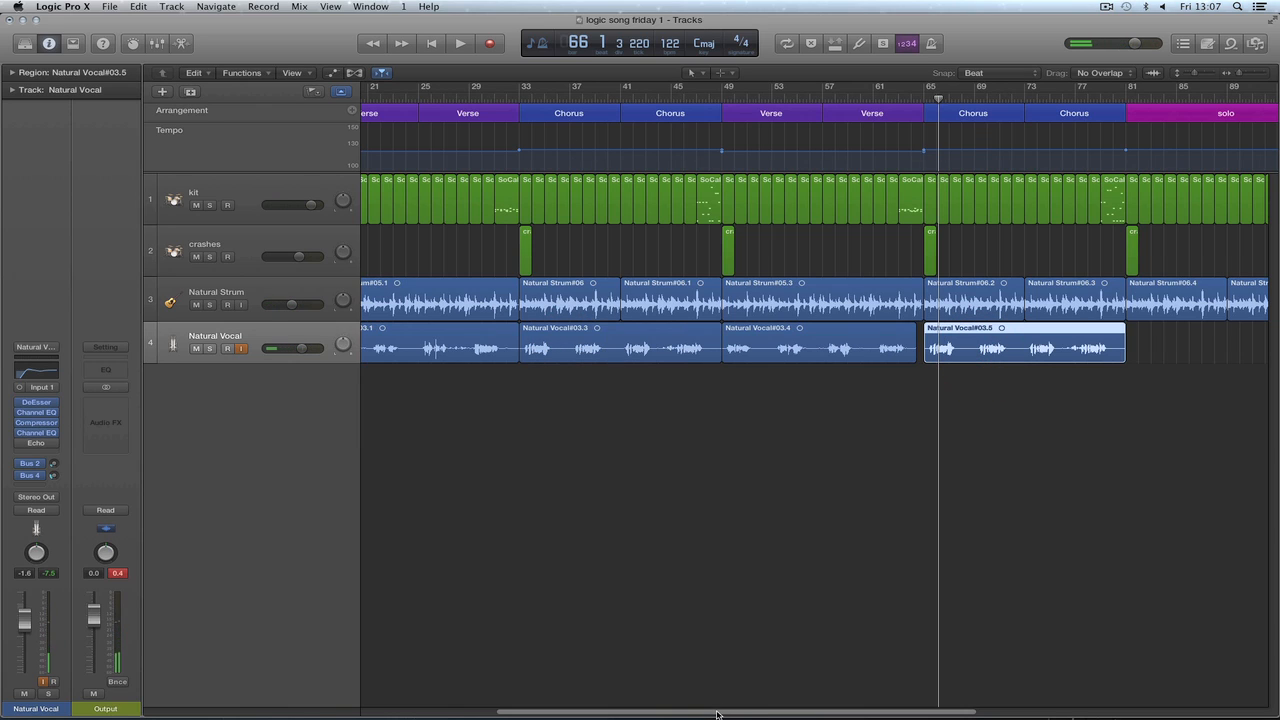
Record another vocal take from just before the chorus at bar 97 until bar 112, starting with the playhead at bar 95 beat 3.
left_click_drag(737, 712, 894, 710)
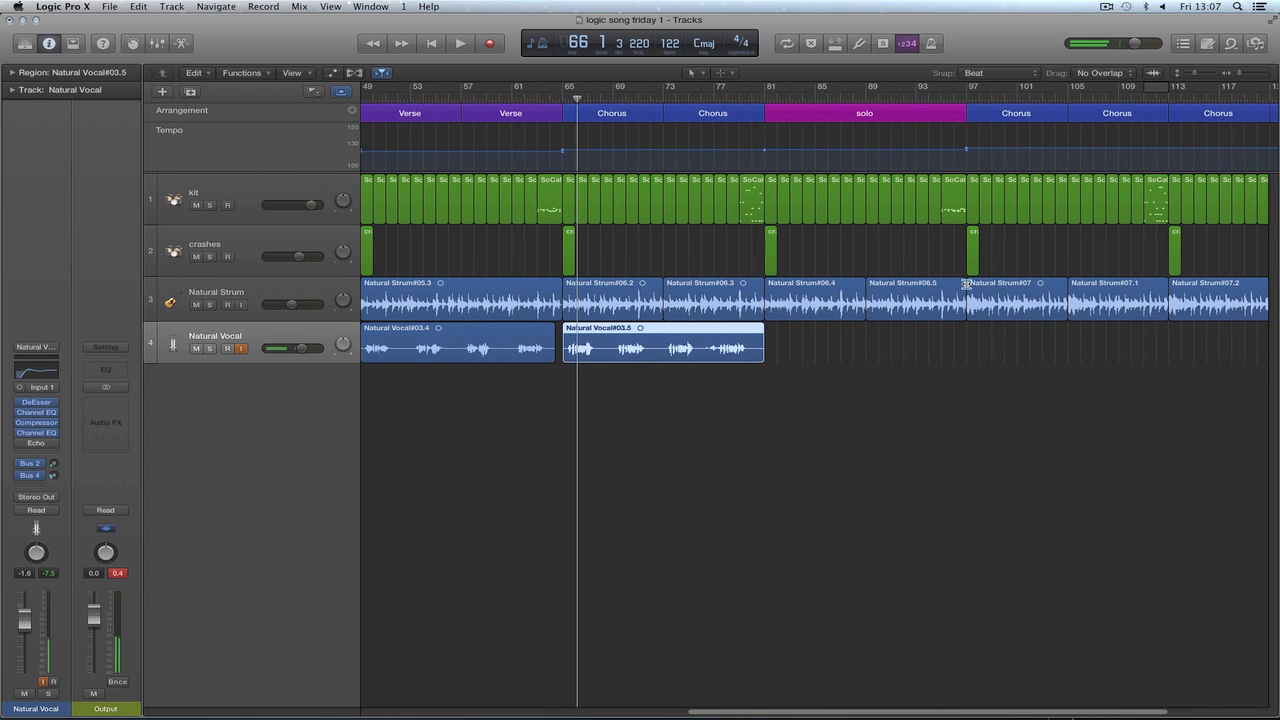
left_click(953, 100)
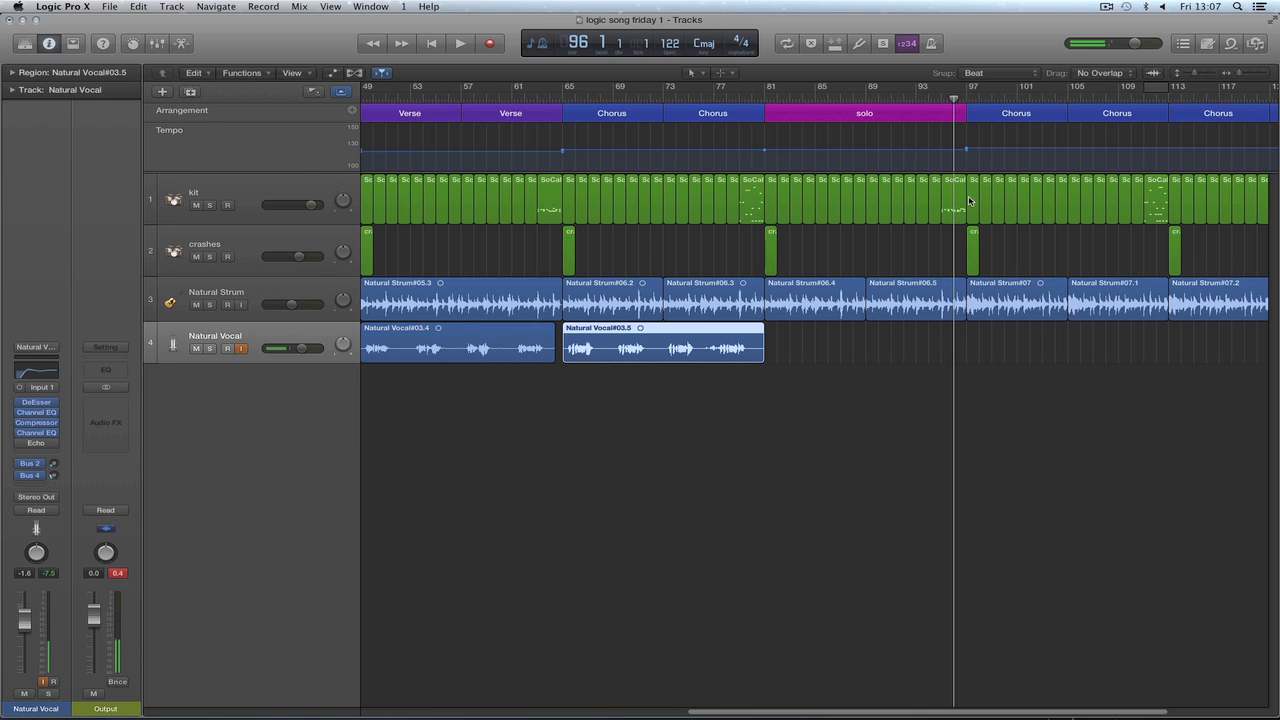
left_click(947, 100)
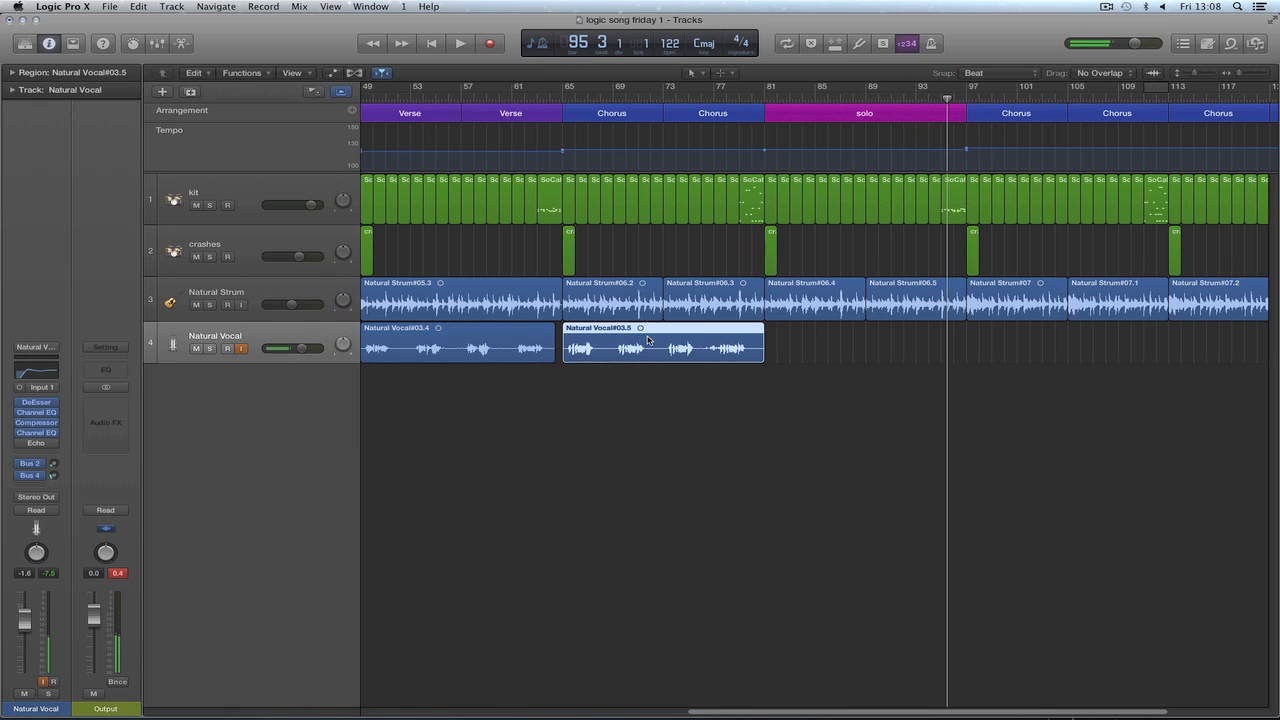
left_click(488, 44)
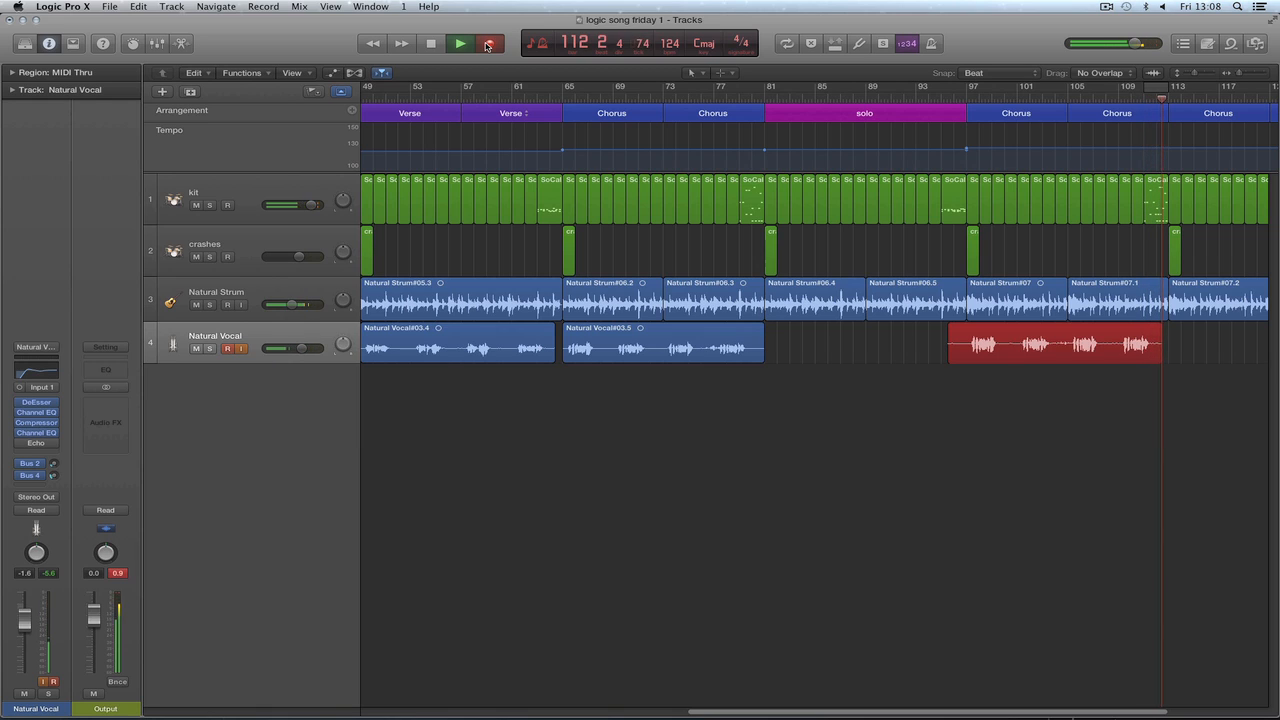
key("space")
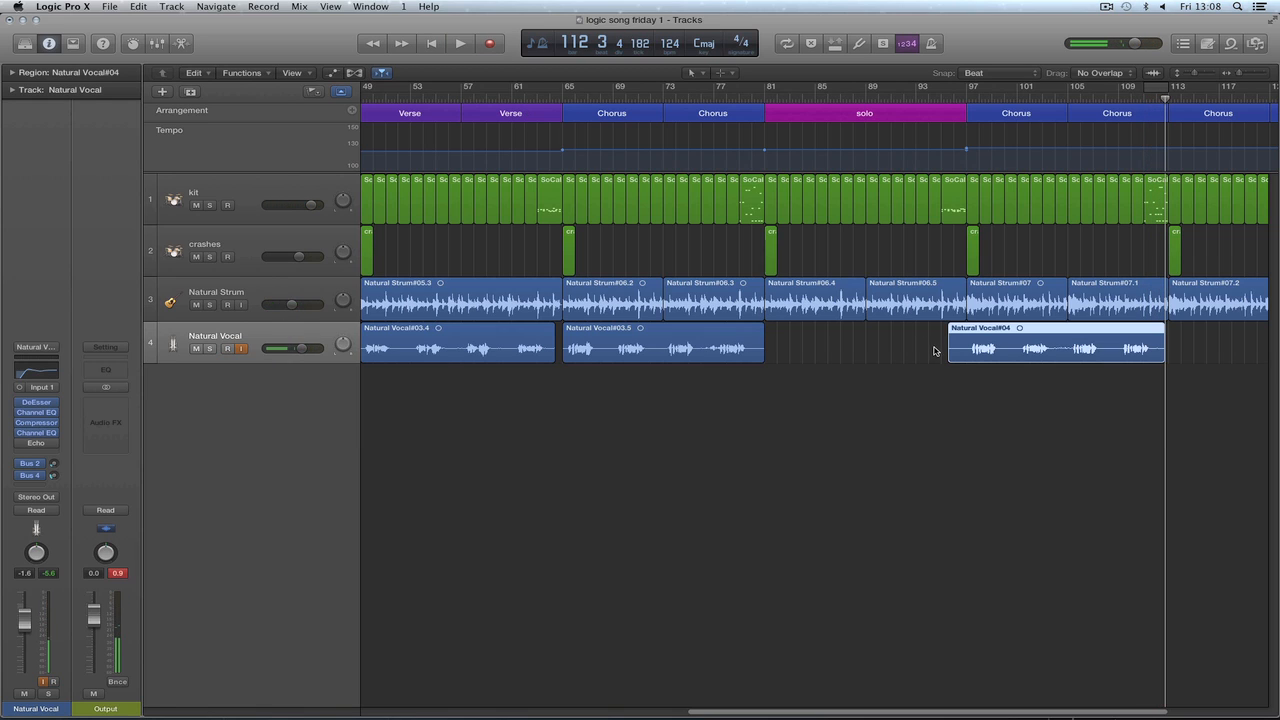
Trim the new vocal region to start at bar 97 and copy it to the final chorus at bar 113.
left_click_drag(952, 358, 967, 360)
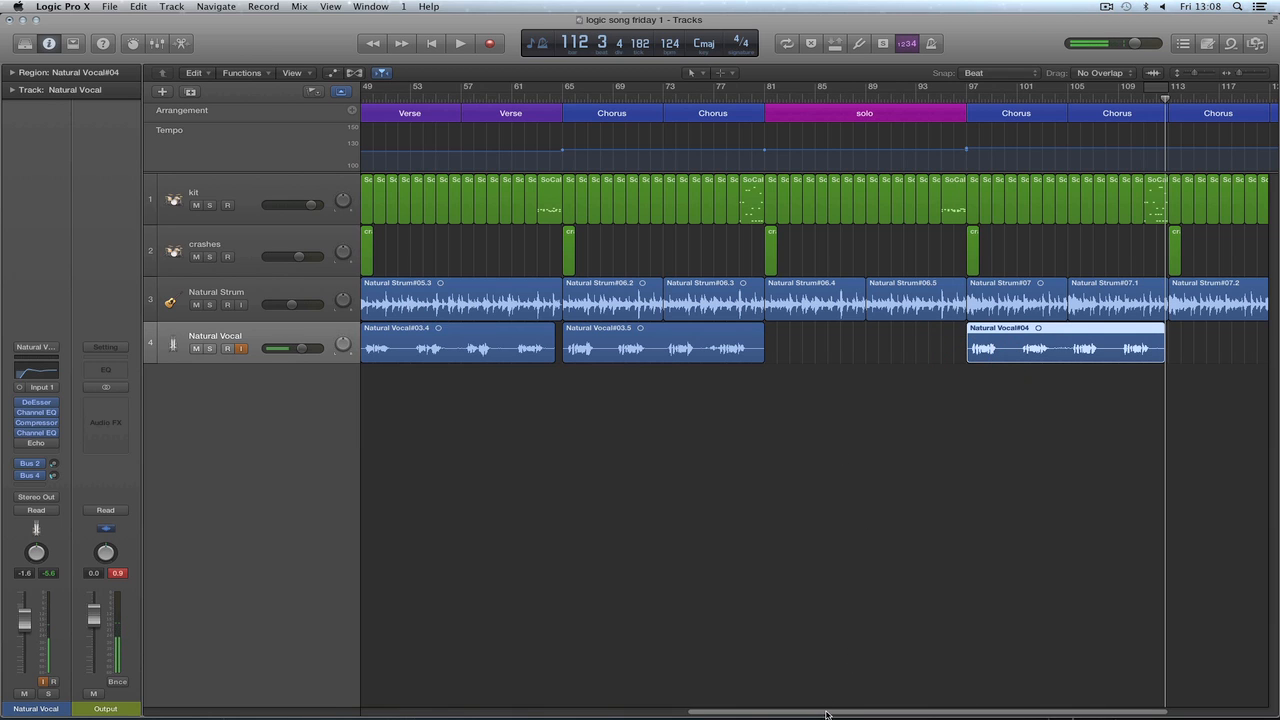
left_click_drag(828, 711, 934, 709)
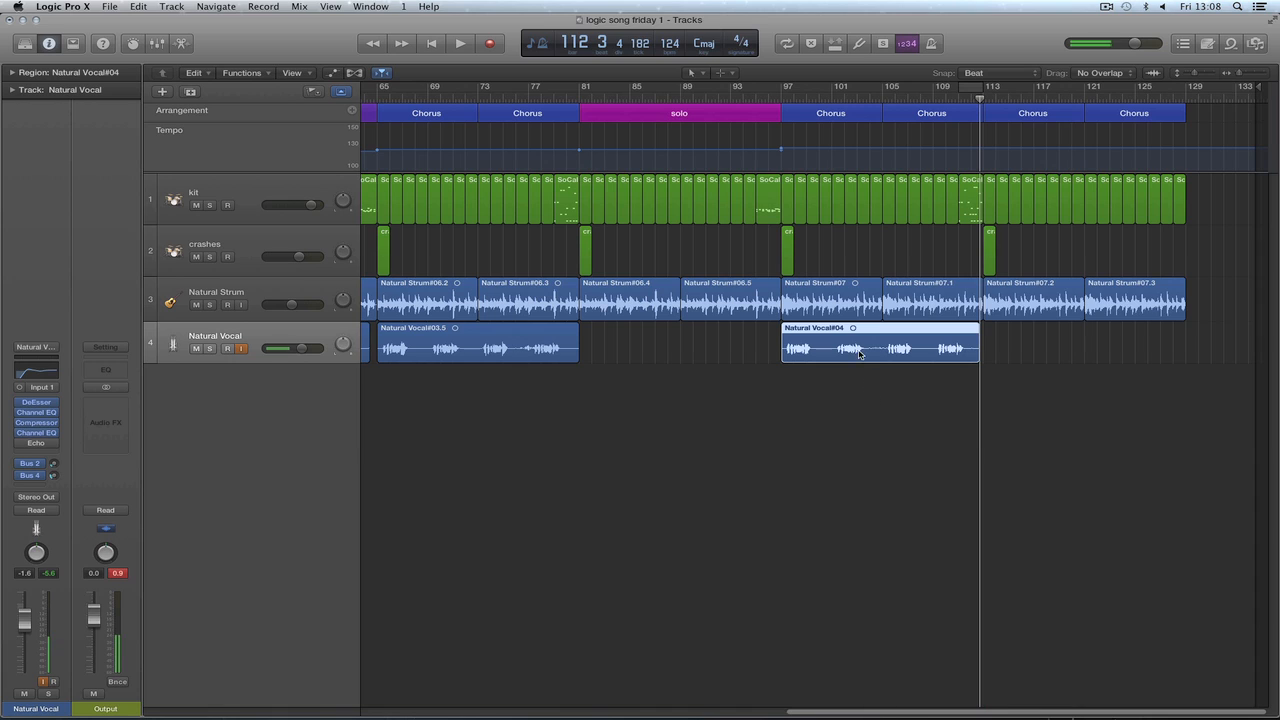
left_click_drag(848, 334, 1047, 338)
Play the final chorus, lower the Natural Vocal track's volume to -4.6 dB, and stop playback.
key("space")
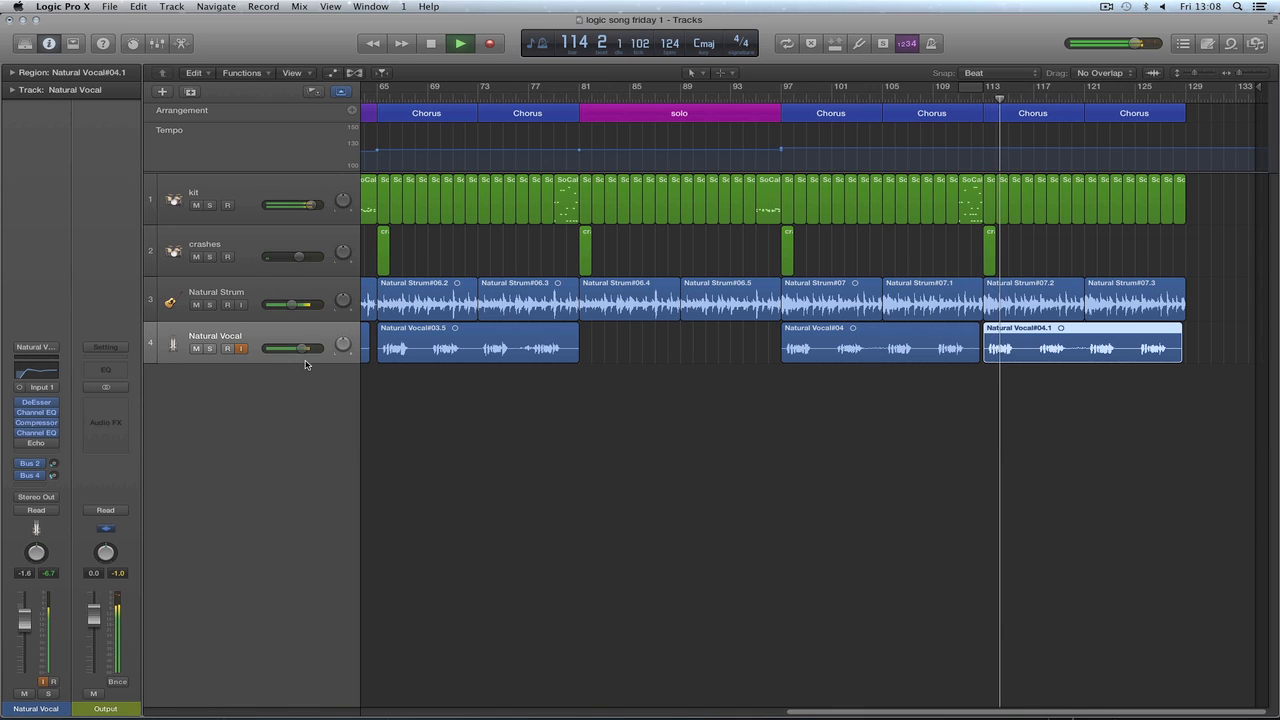
left_click_drag(301, 348, 283, 348)
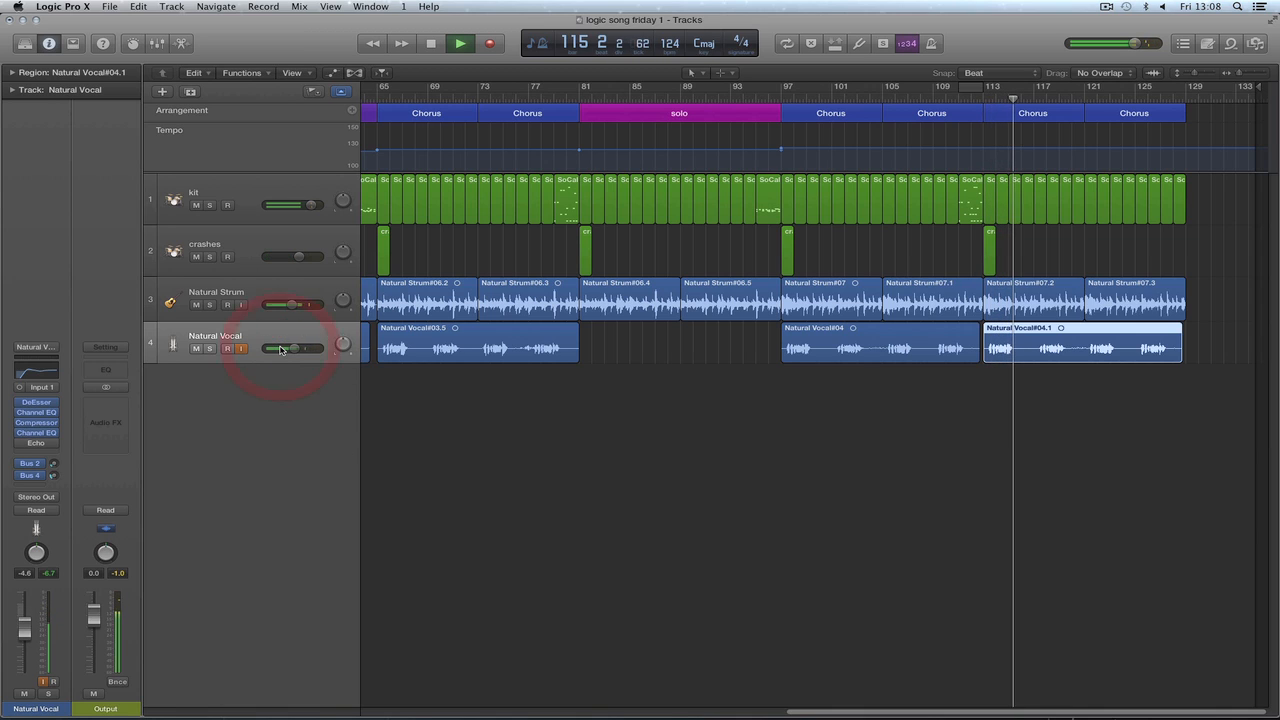
key("space")
left_click(808, 390)
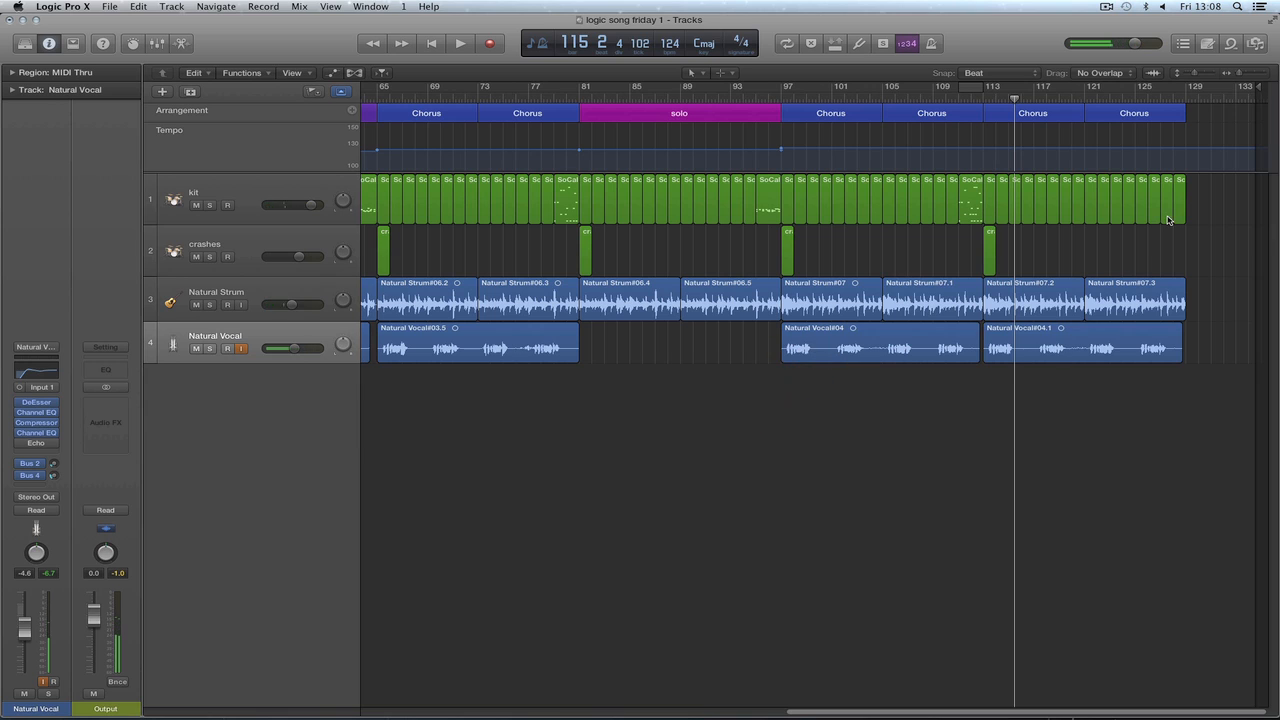
Return the playhead to the start of the song and trim the first verse's vocal region to begin at bar 17.
left_click(1233, 77)
left_click(1233, 77)
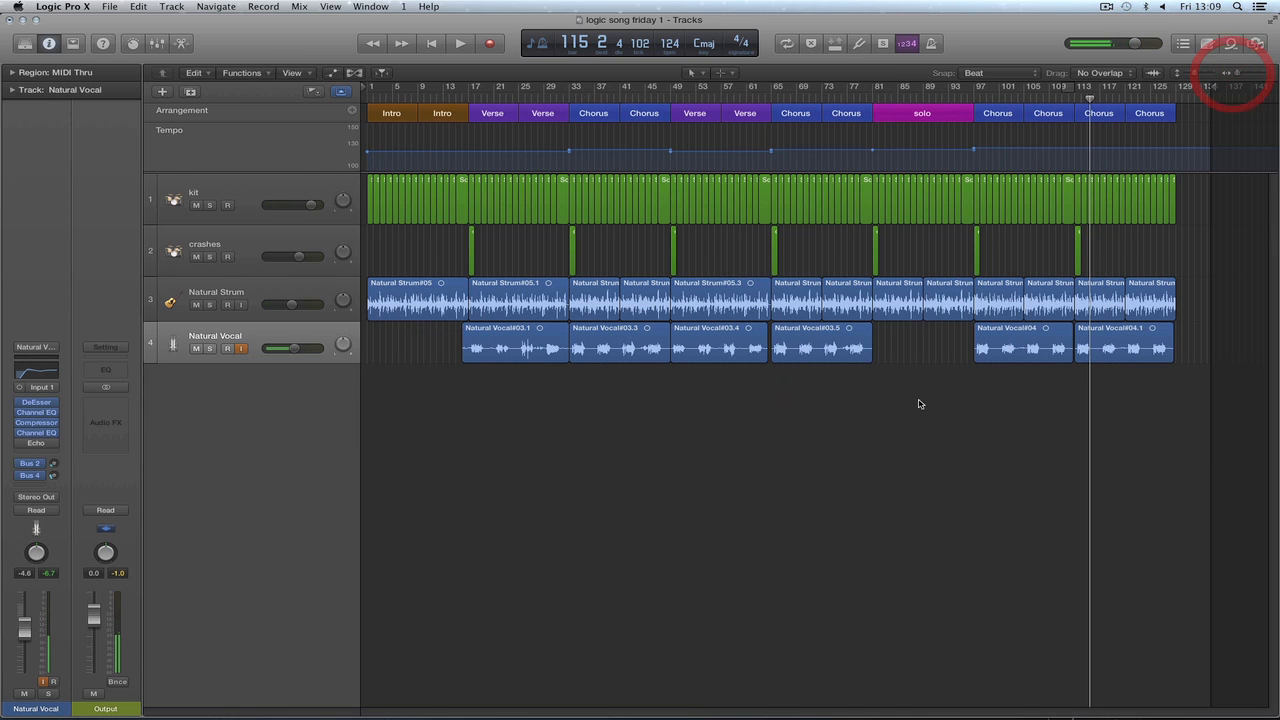
left_click(912, 415)
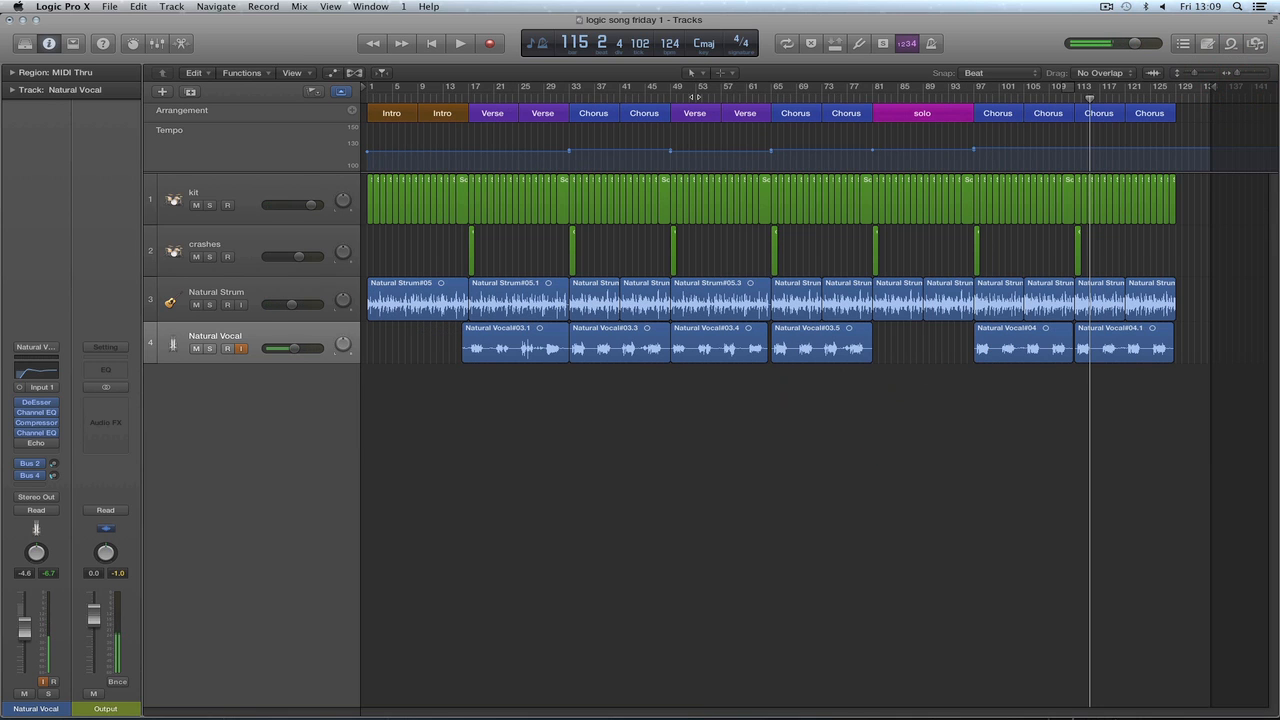
left_click(434, 44)
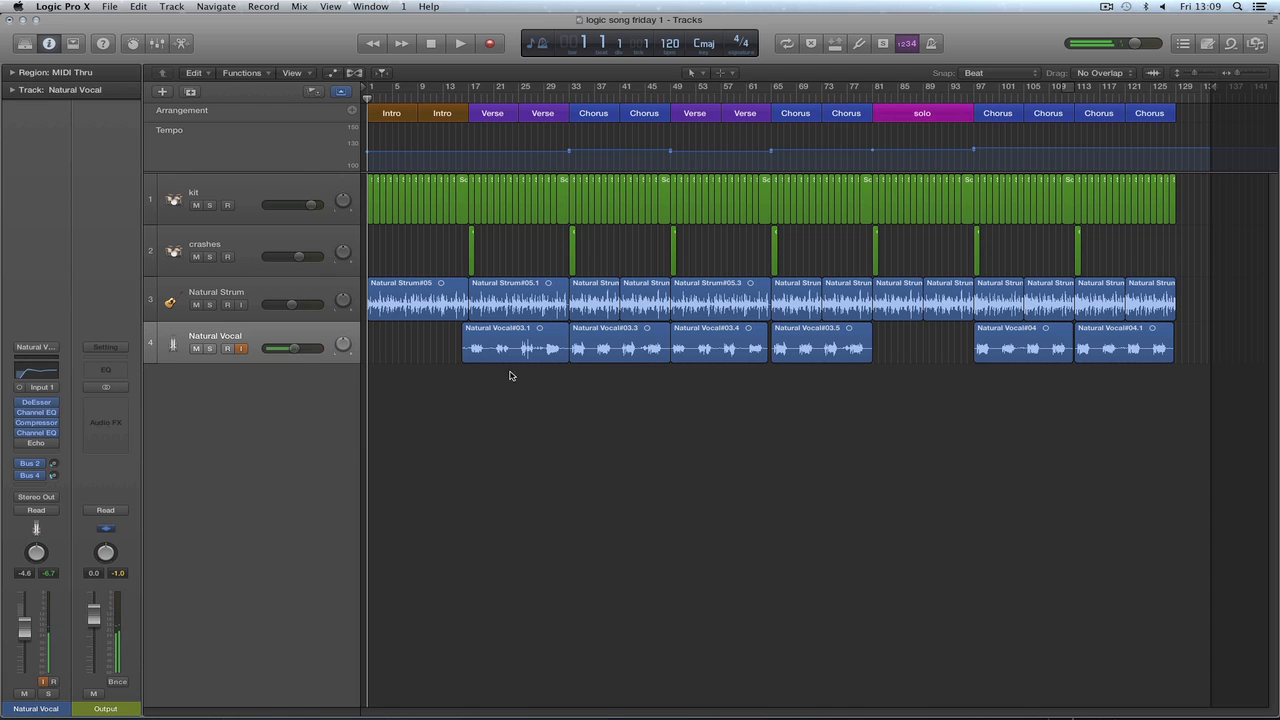
left_click(463, 357)
left_click_drag(463, 357, 480, 381)
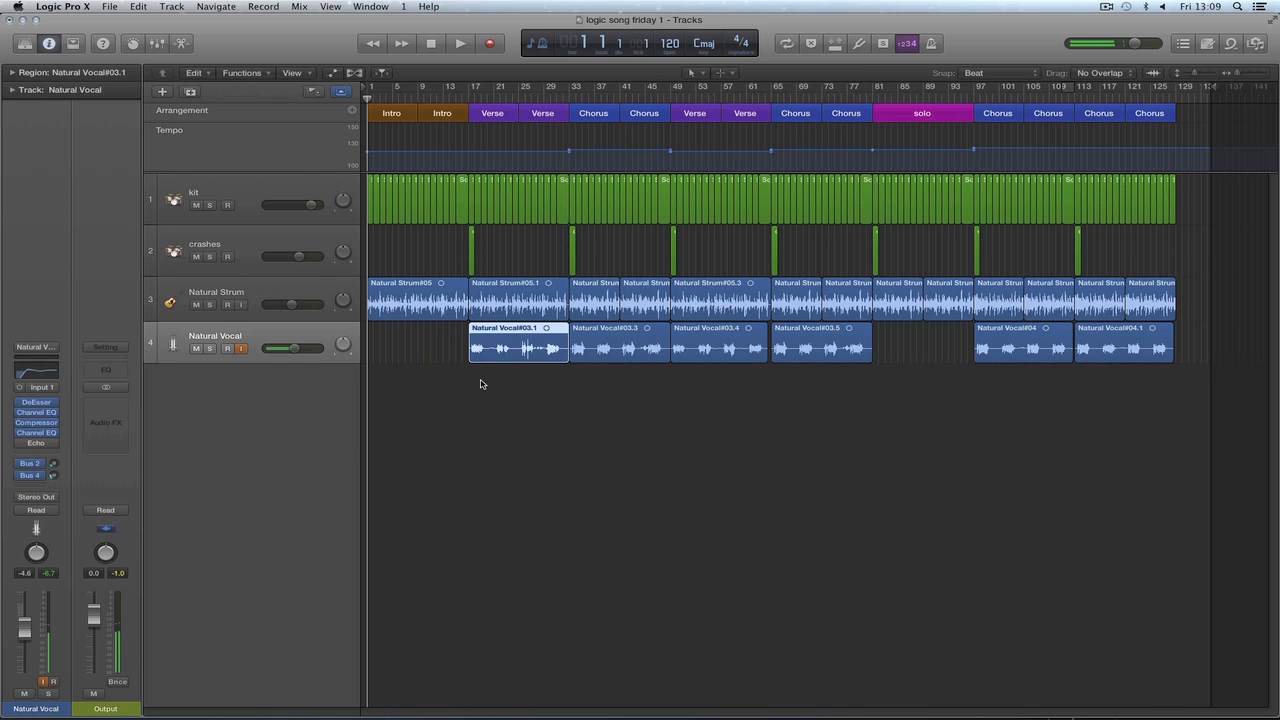
left_click(494, 391)
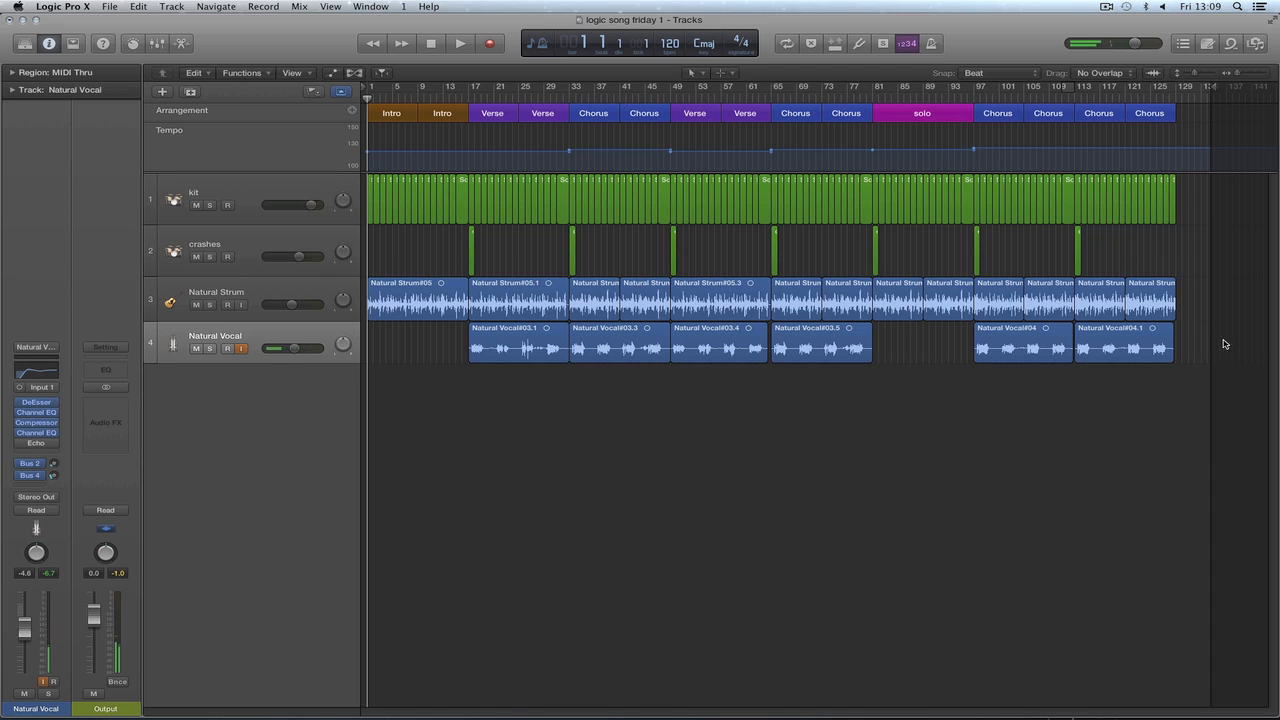
Review the regions on the vocal, crashes, kit and guitar tracks, and play the opening bars of the intro.
left_click_drag(1223, 344, 466, 366)
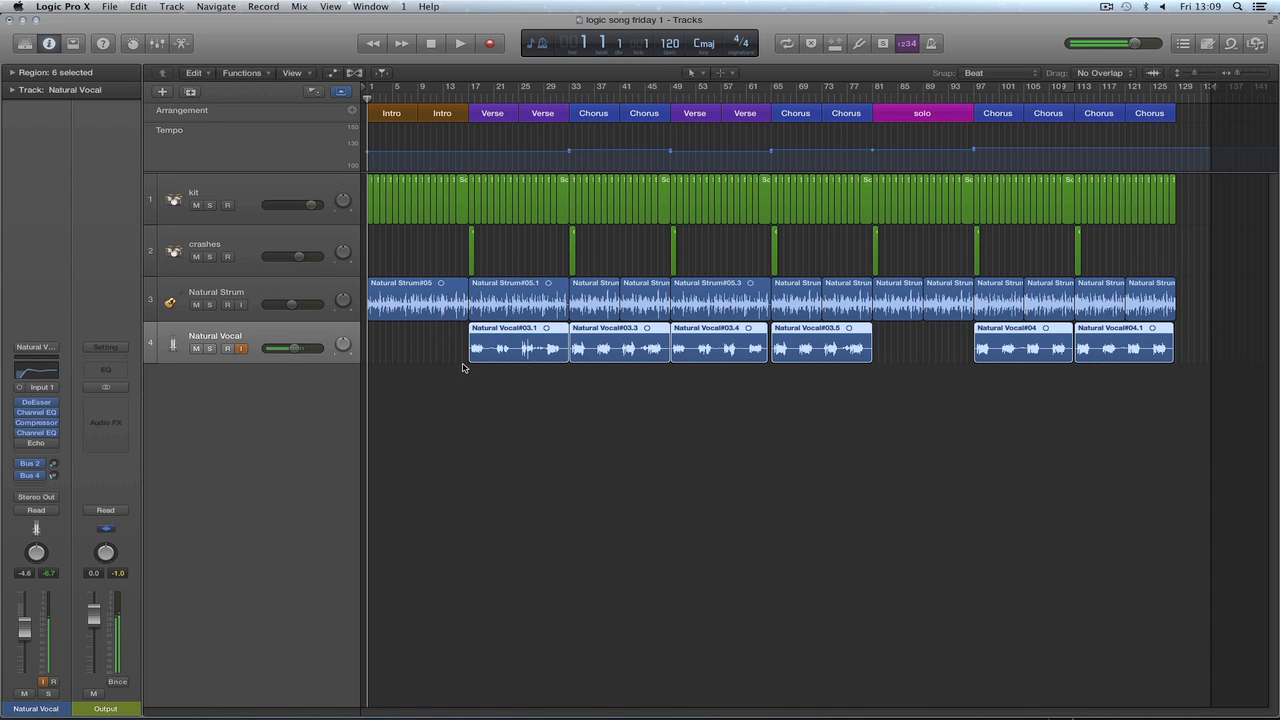
left_click(264, 247)
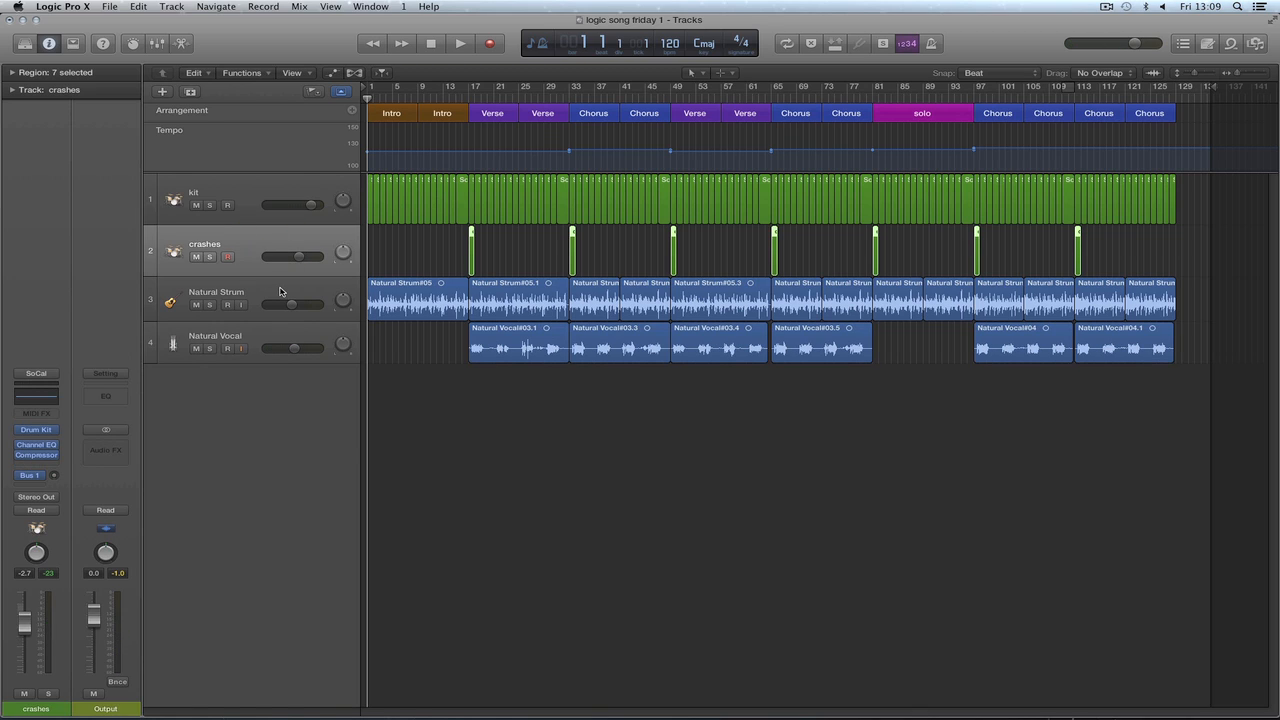
left_click(636, 450)
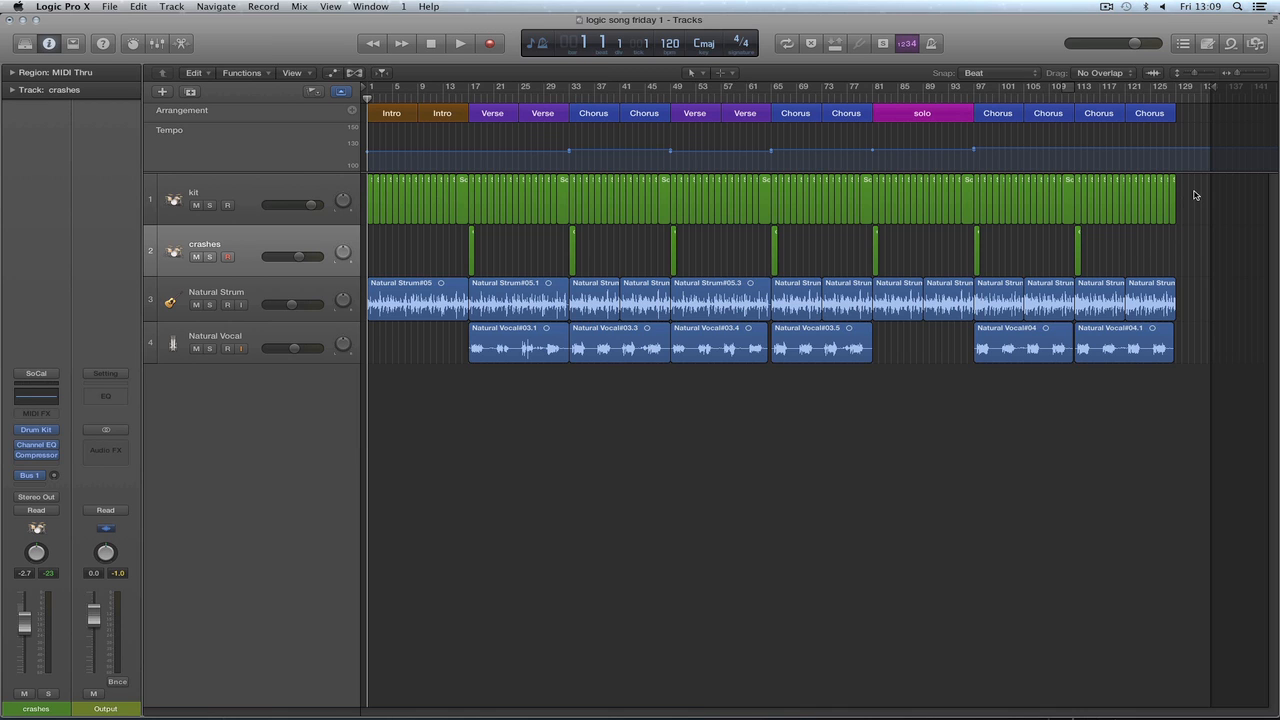
left_click_drag(1196, 190, 366, 266)
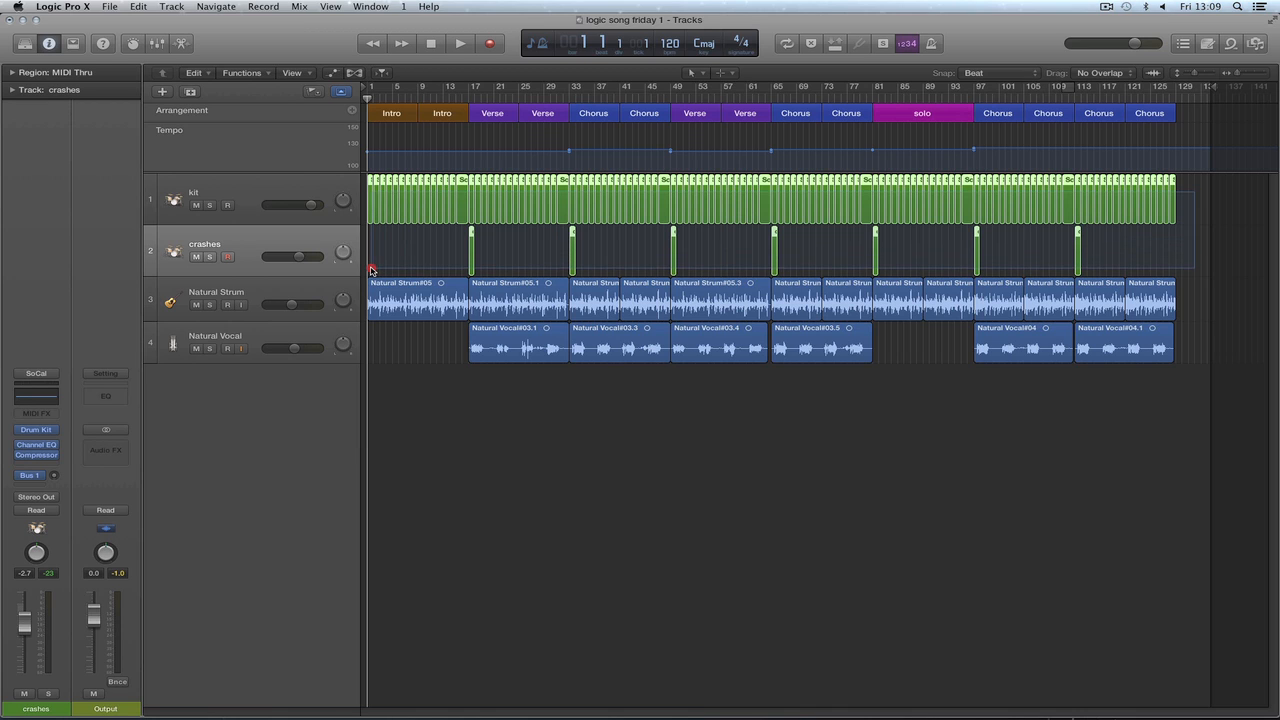
left_click_drag(1201, 291, 436, 372)
left_click(397, 380)
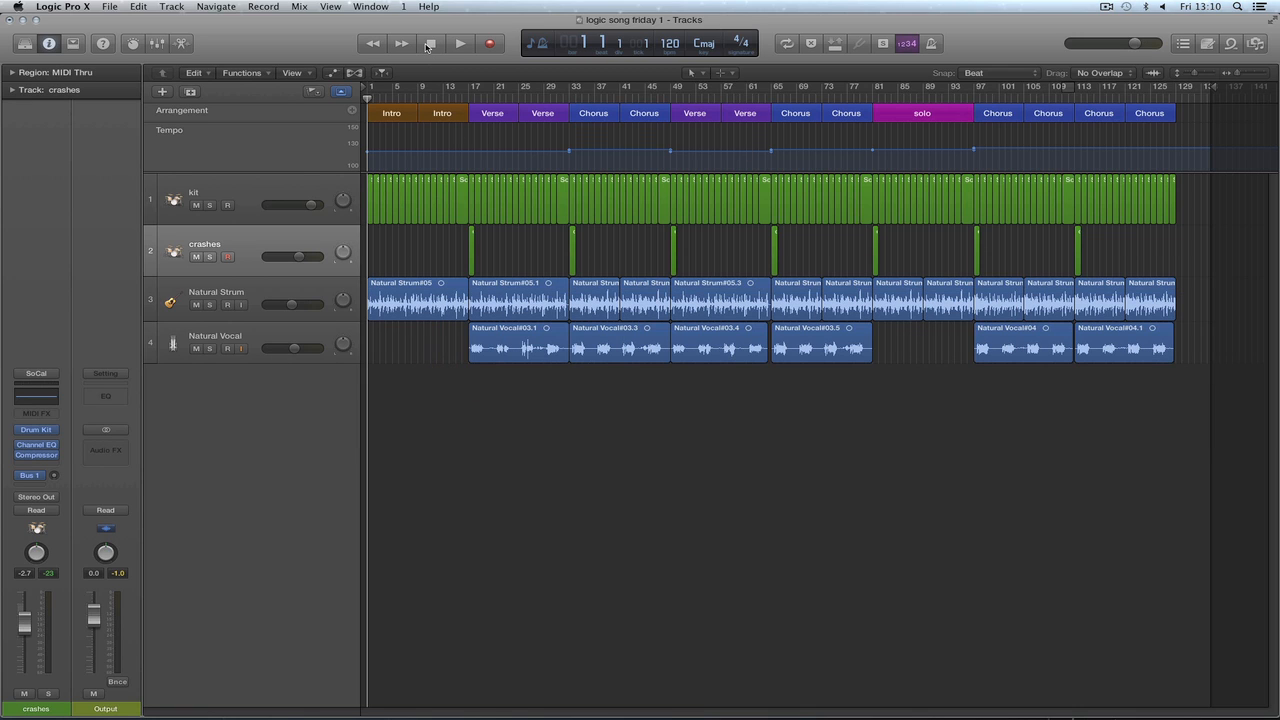
left_click(461, 45)
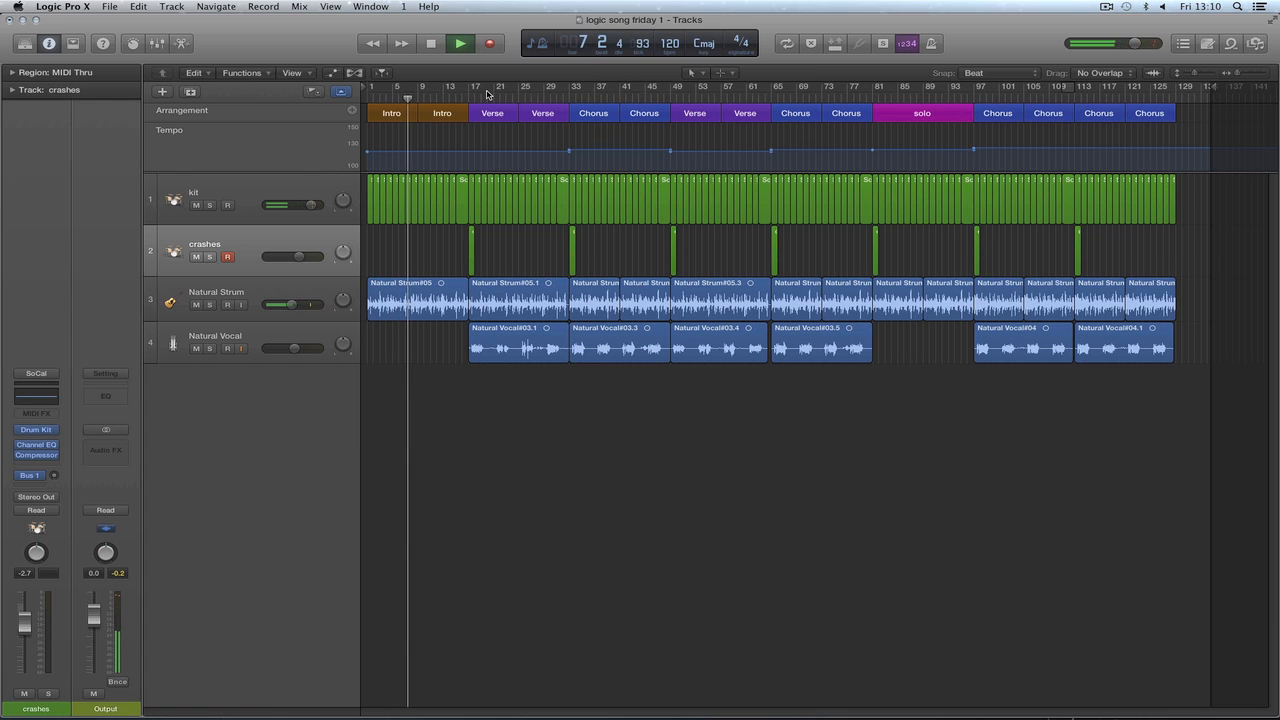
key("space")
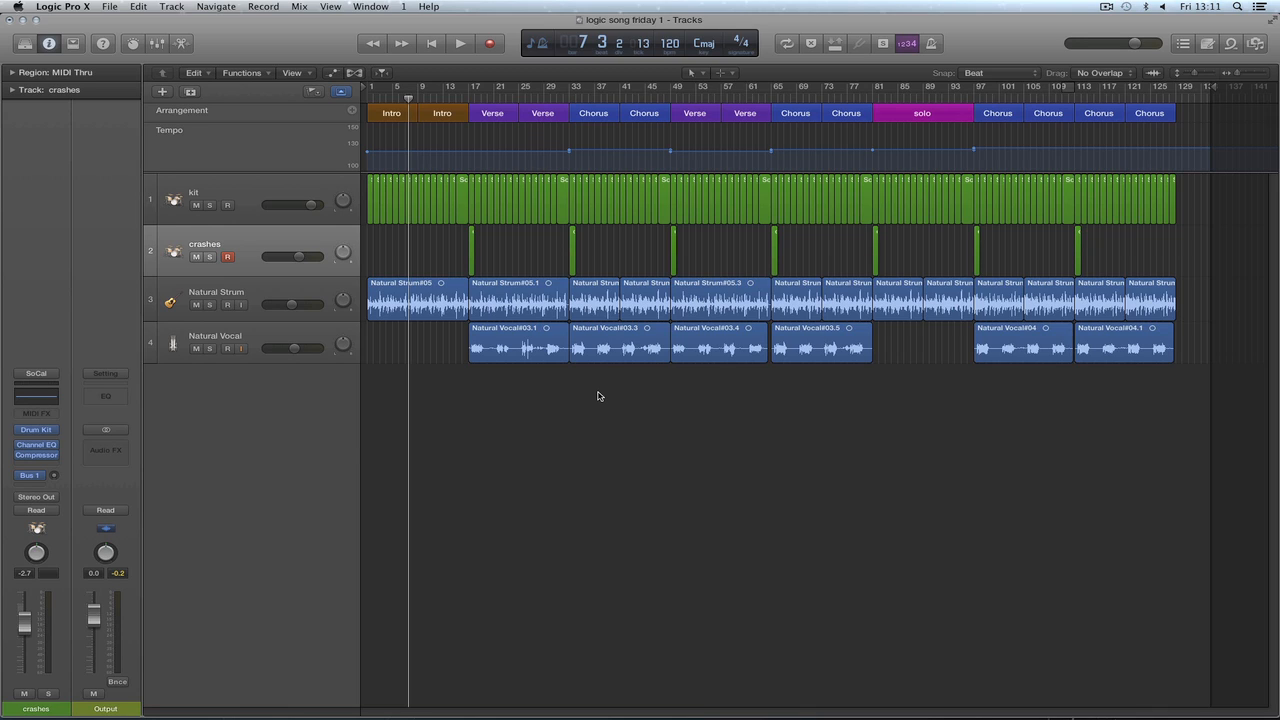
Add one software instrument track below the Natural Vocal track.
left_click(270, 296)
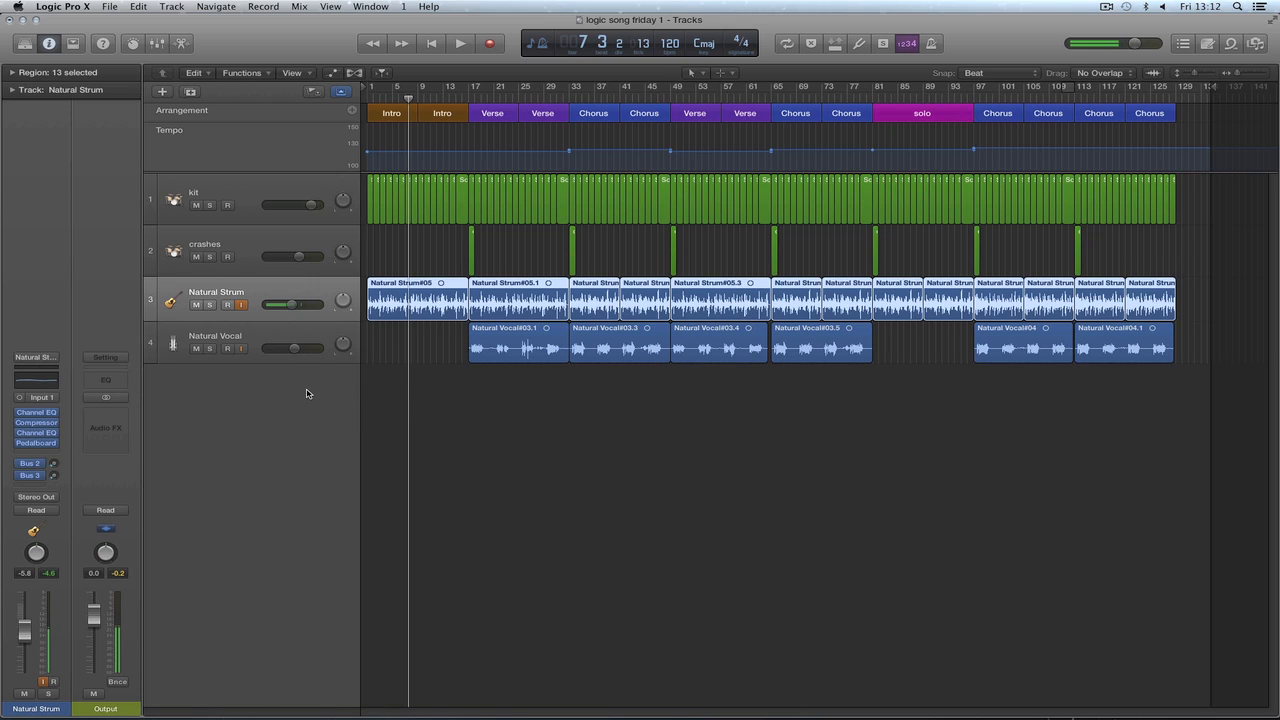
left_click(278, 338)
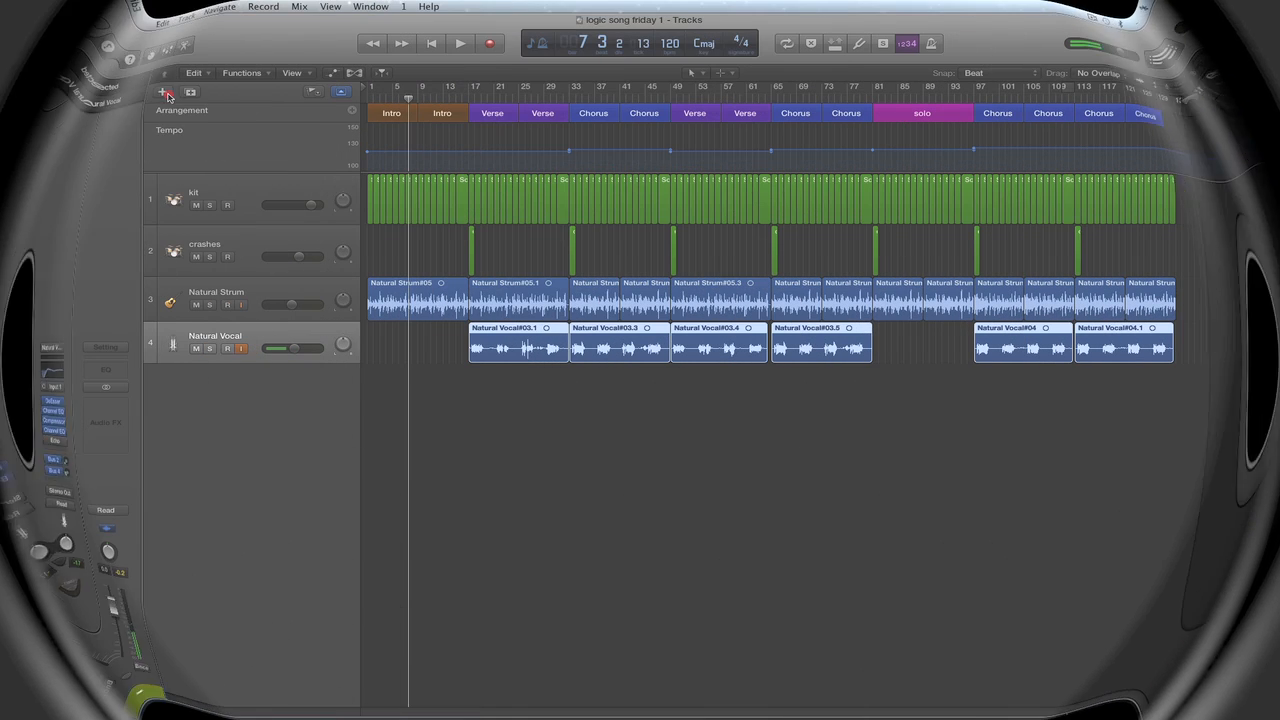
left_click(166, 93)
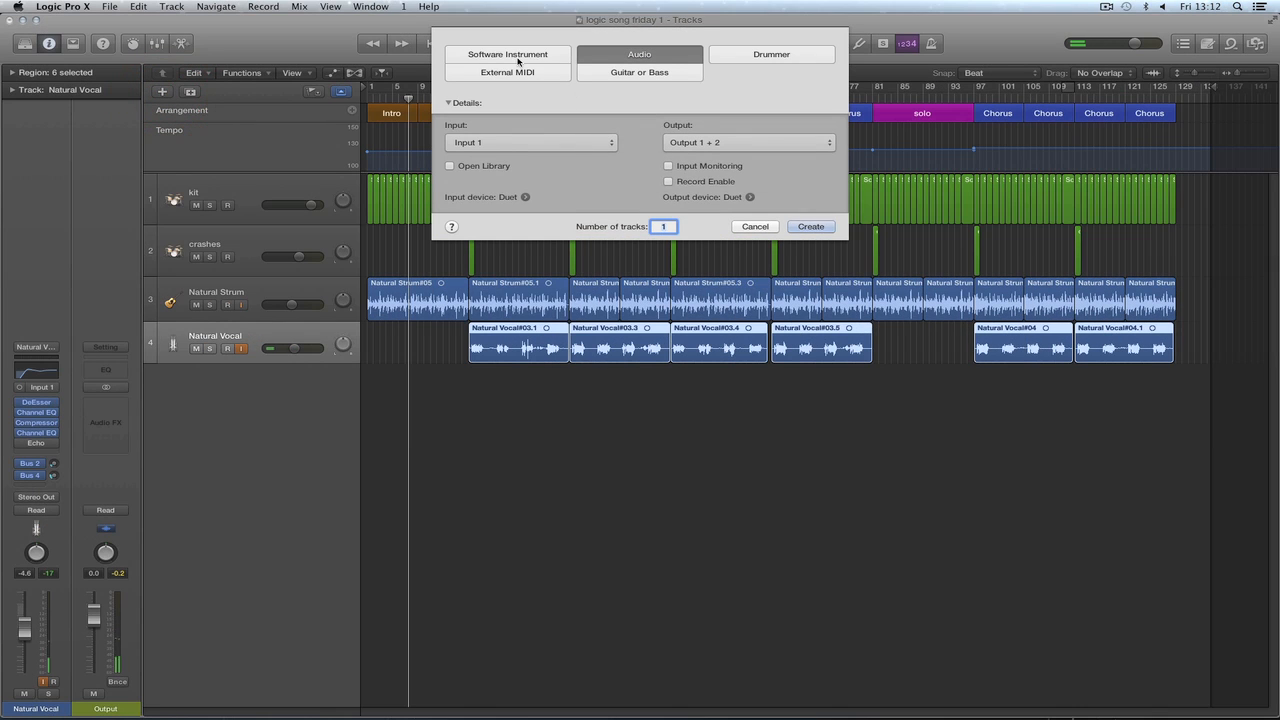
left_click(514, 54)
left_click(811, 194)
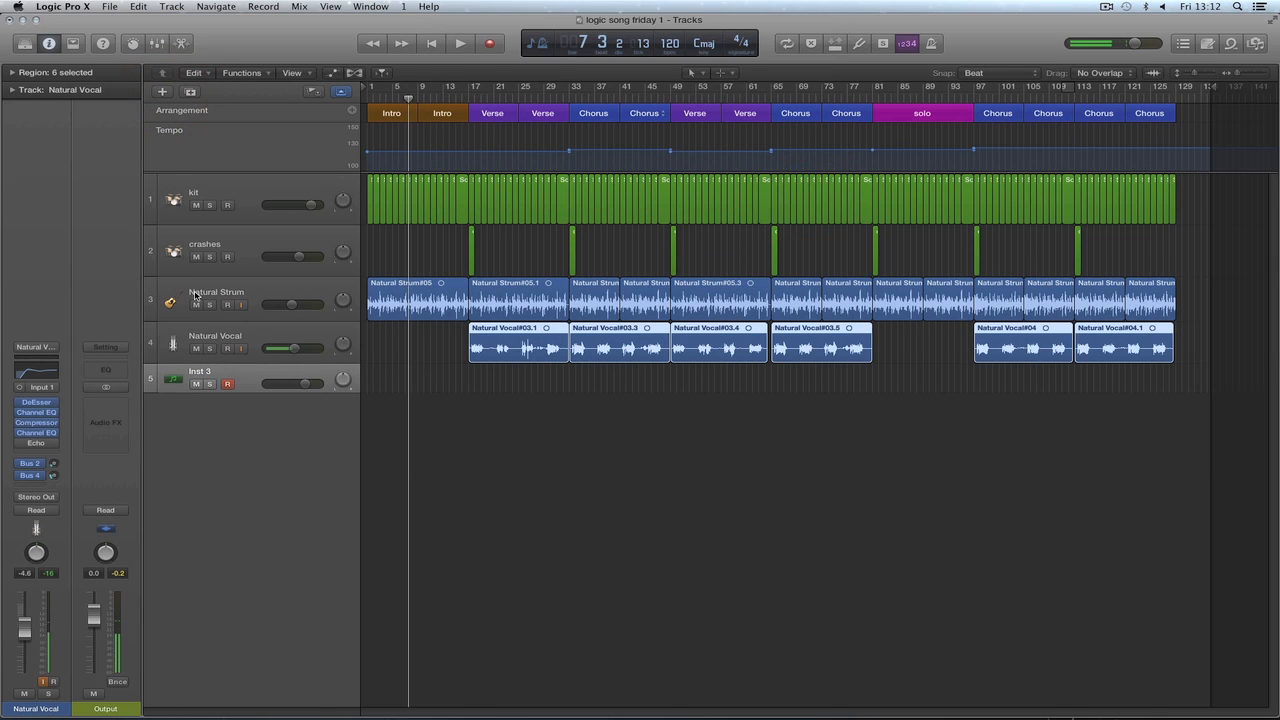
Load the Picked Bass patch from the library's Bass category onto the new track and increase the track's height.
left_click(26, 44)
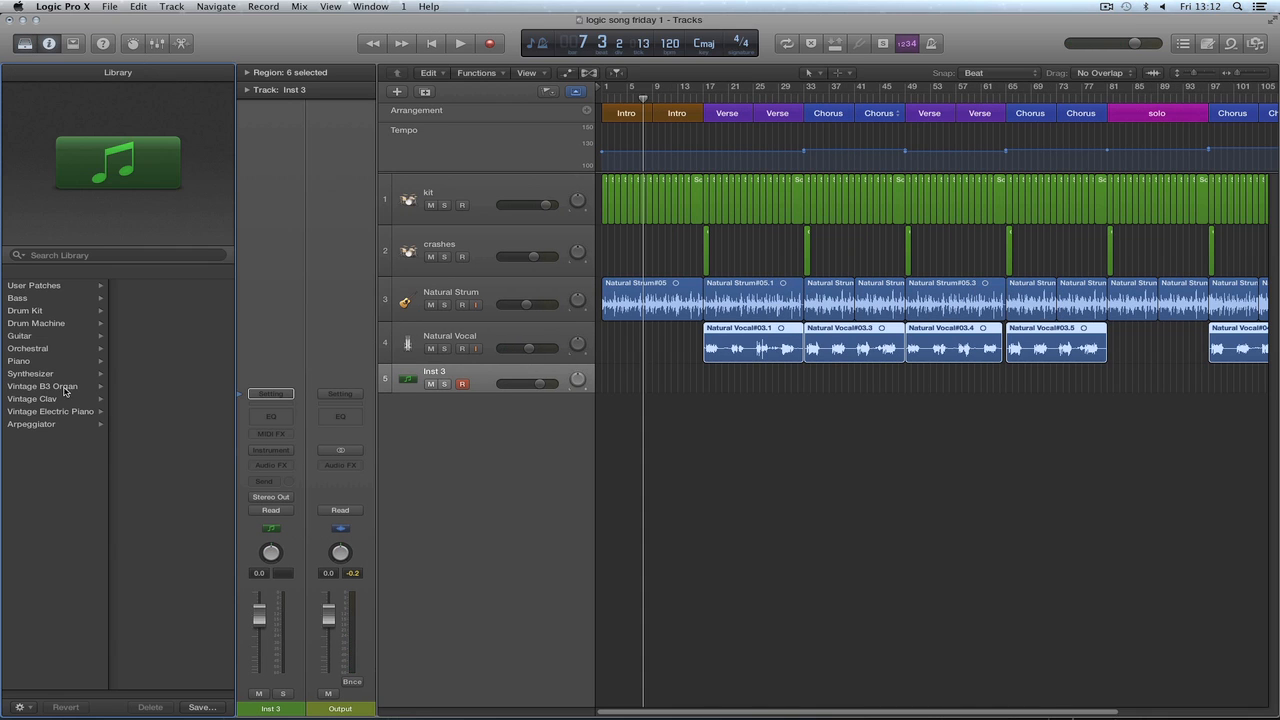
left_click(24, 299)
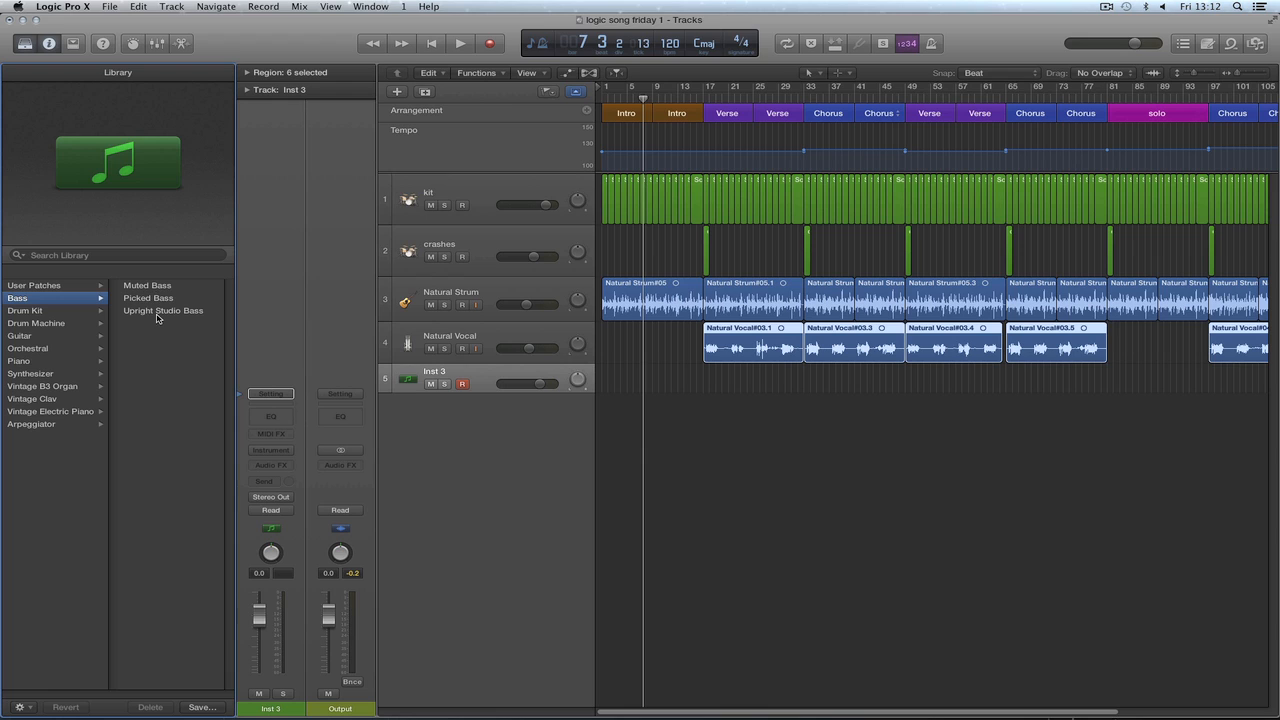
left_click(155, 302)
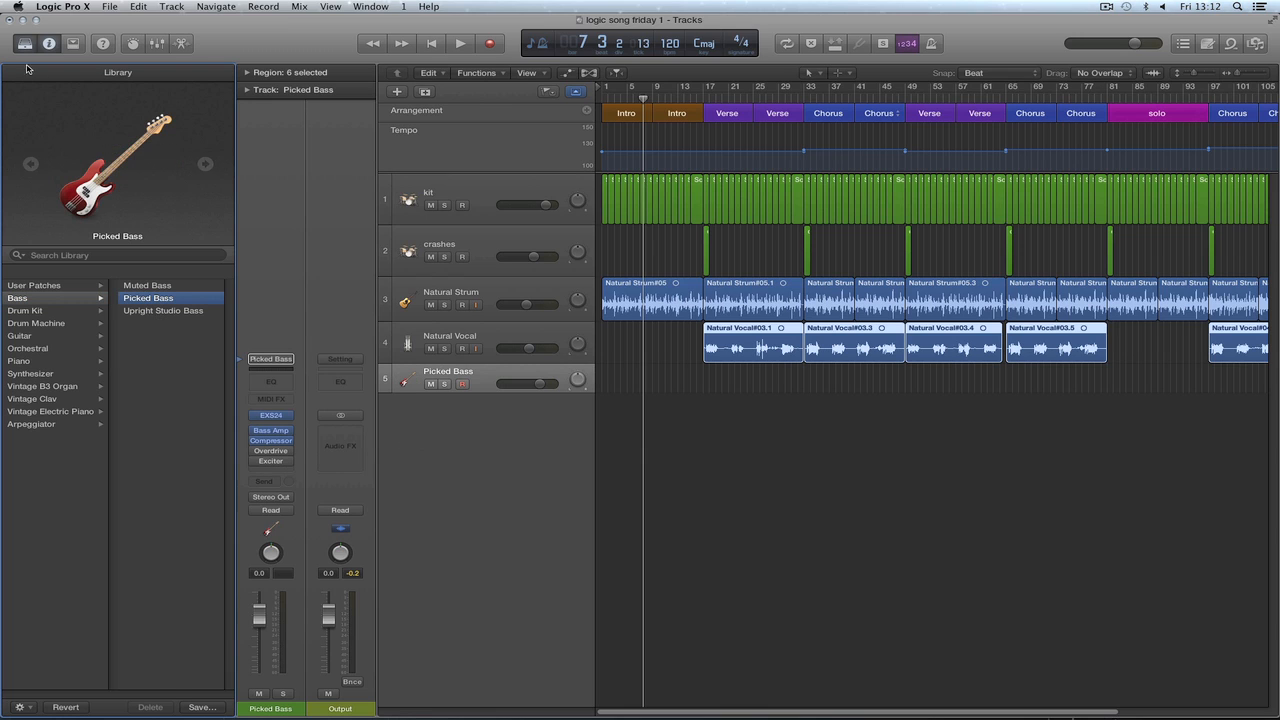
left_click(26, 44)
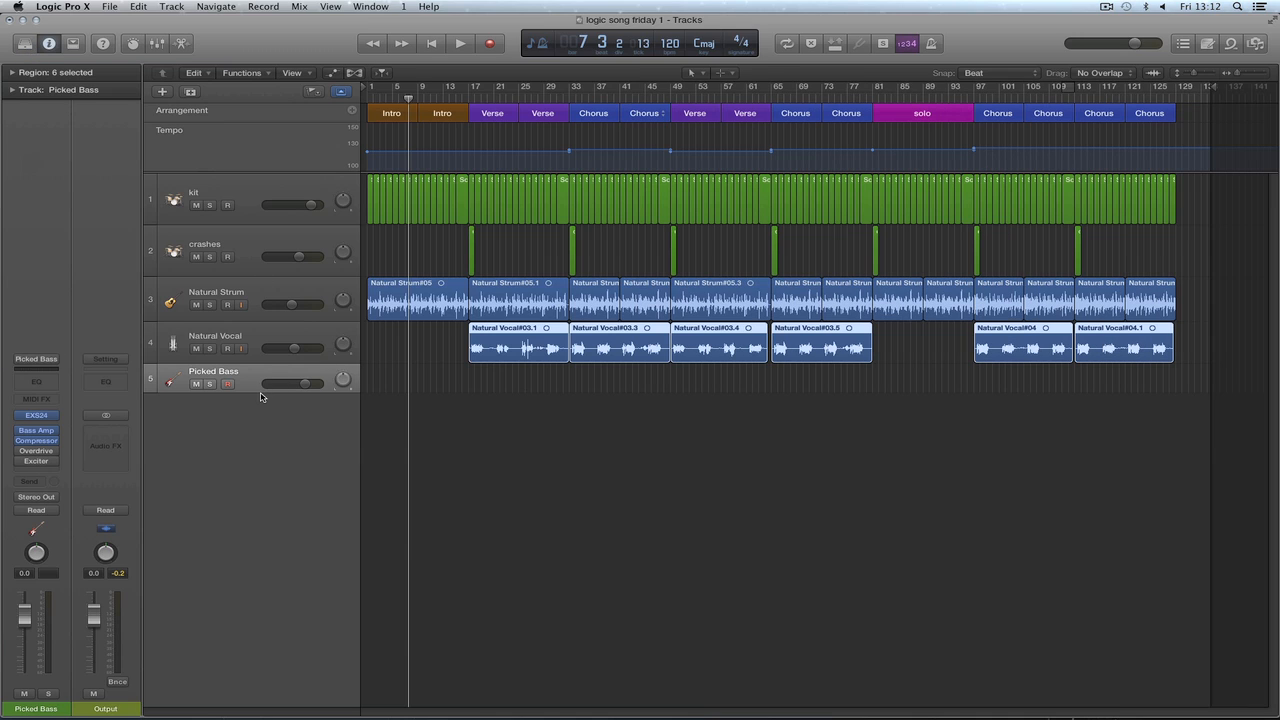
left_click_drag(259, 391, 259, 411)
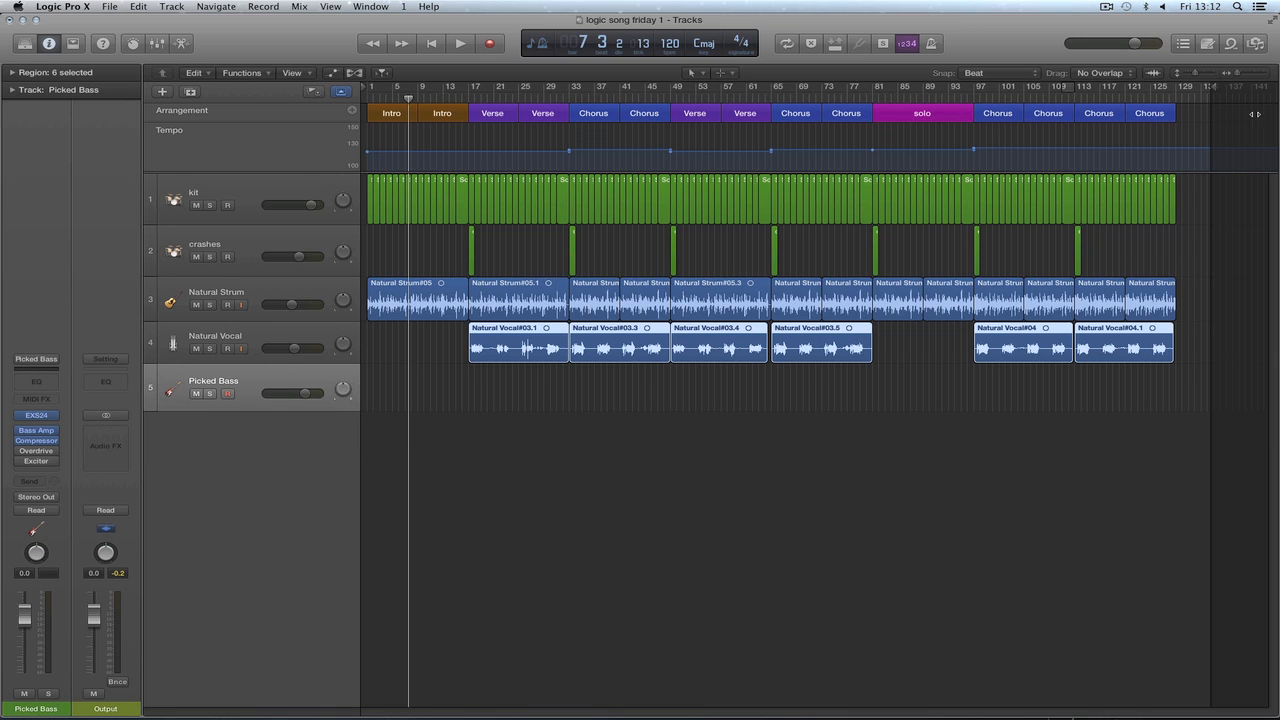
Create an empty region on the Picked Bass track at bar 1 and extend it to bar 5.
left_click(1256, 74)
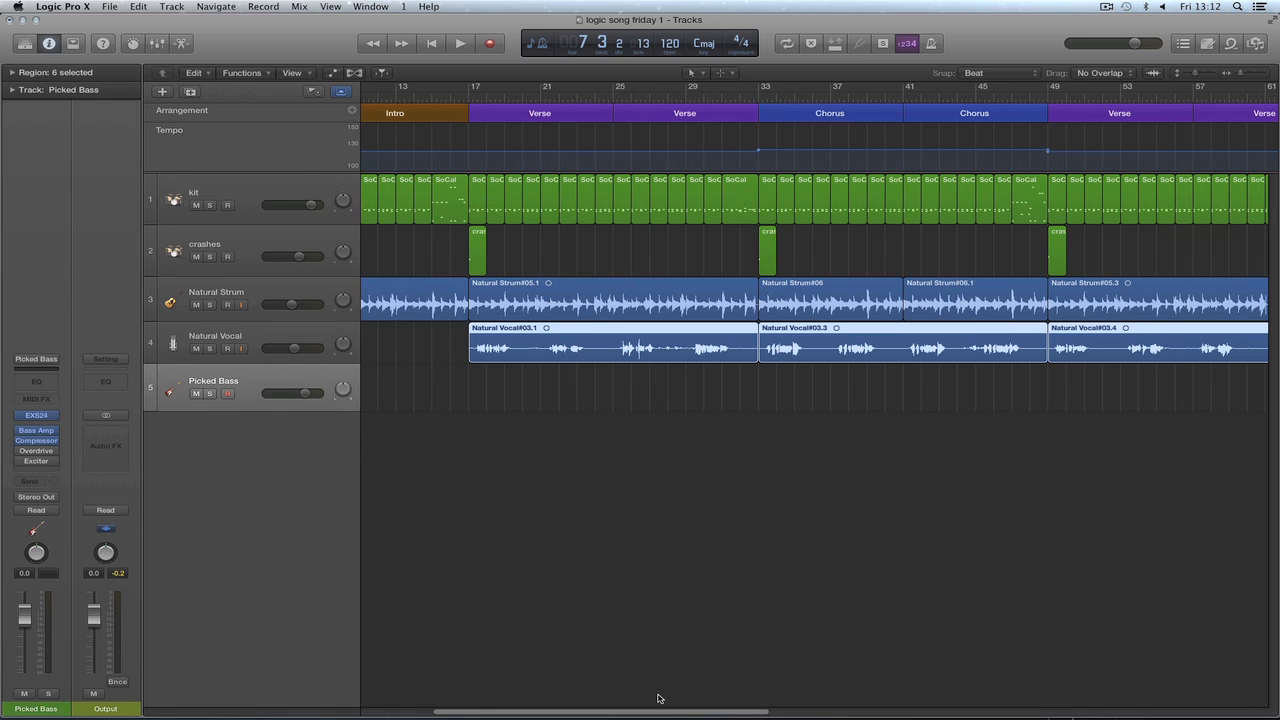
left_click_drag(659, 711, 538, 708)
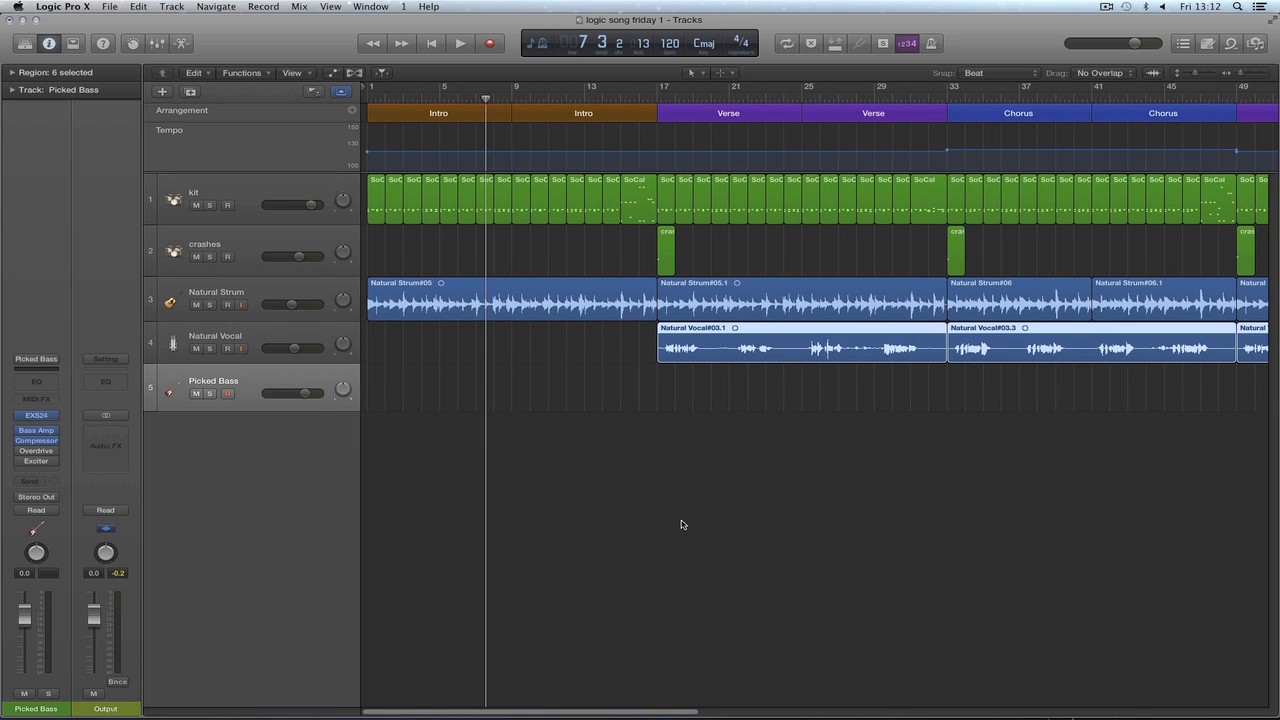
left_click(1251, 75)
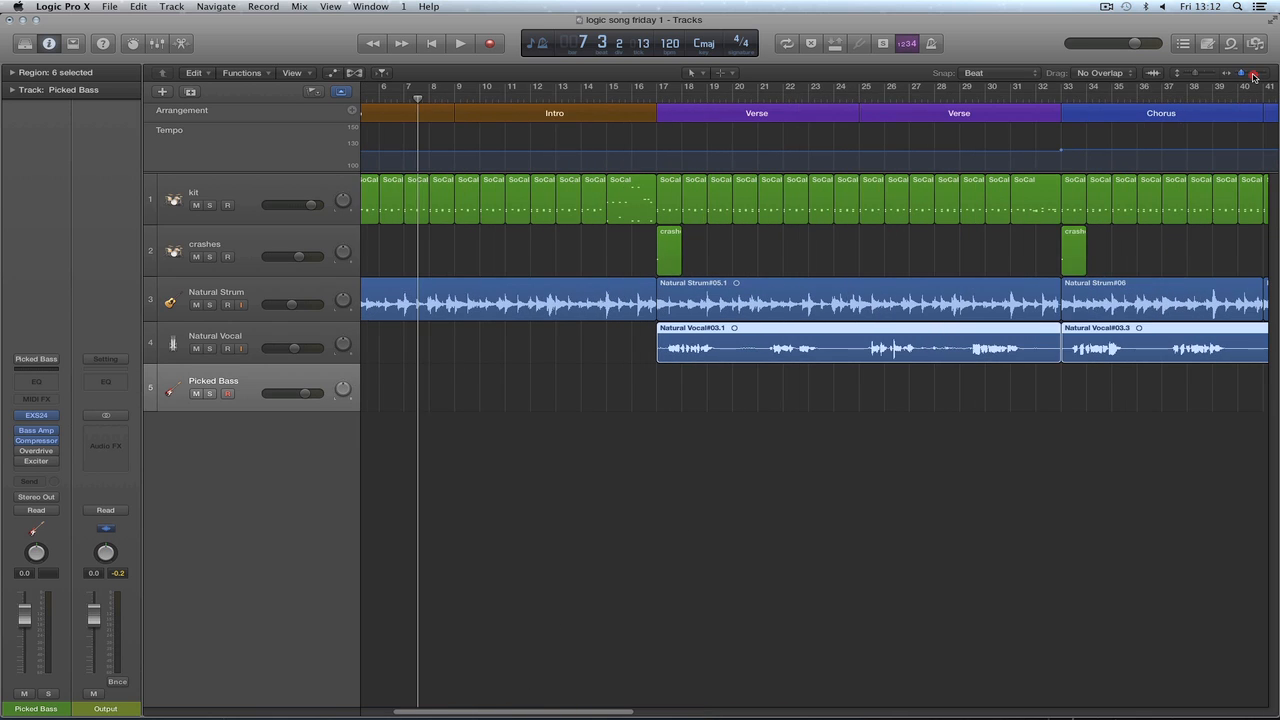
left_click(1252, 75)
left_click_drag(551, 714, 446, 703)
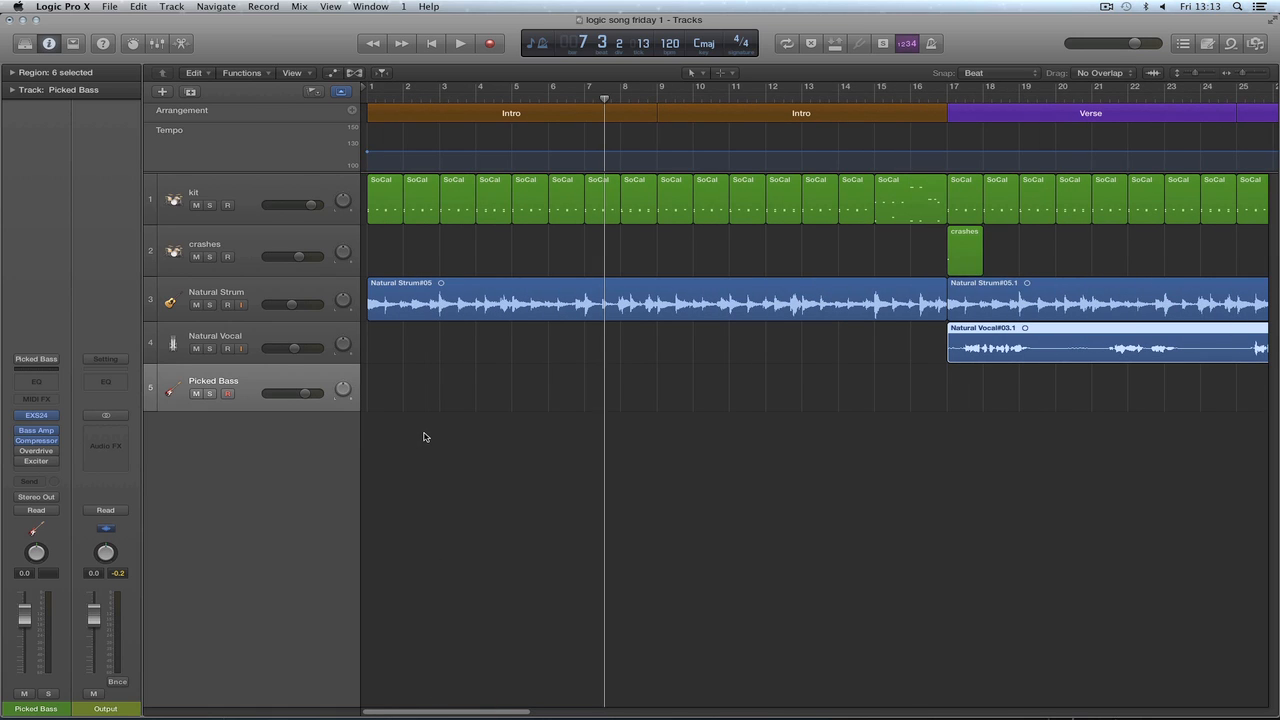
key("t")
key("p")
left_click(391, 393)
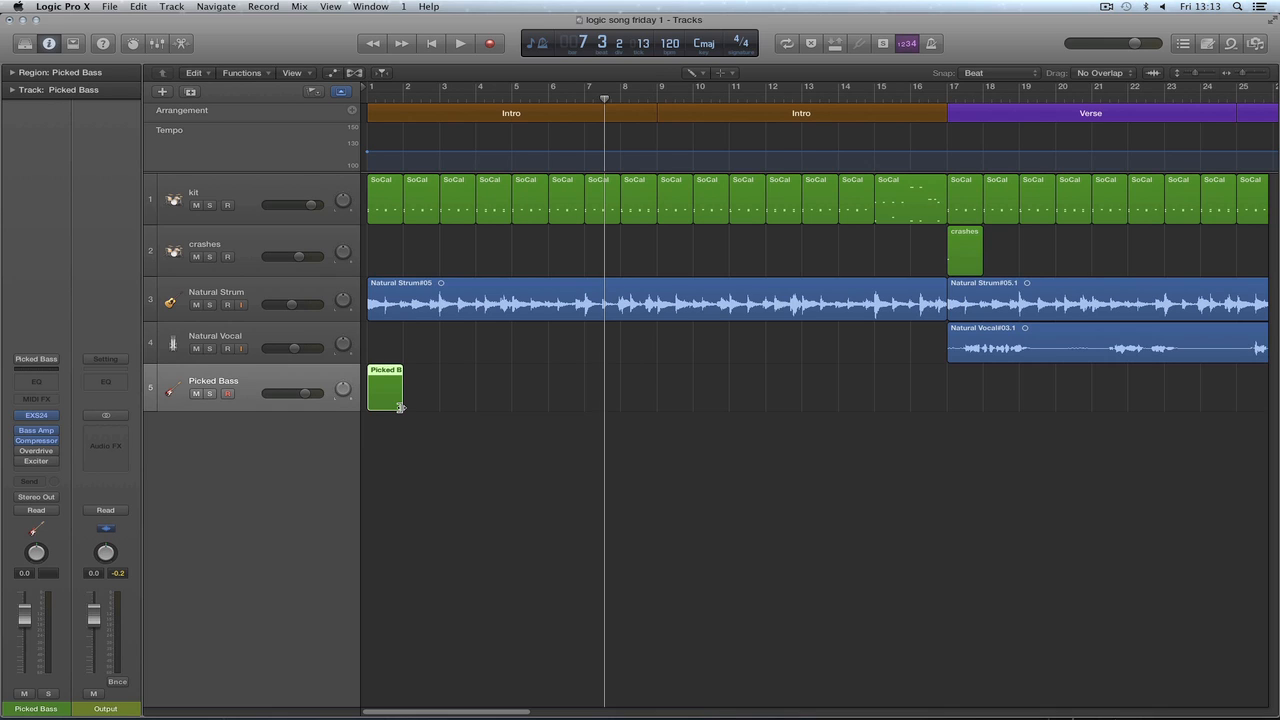
left_click_drag(400, 407, 508, 414)
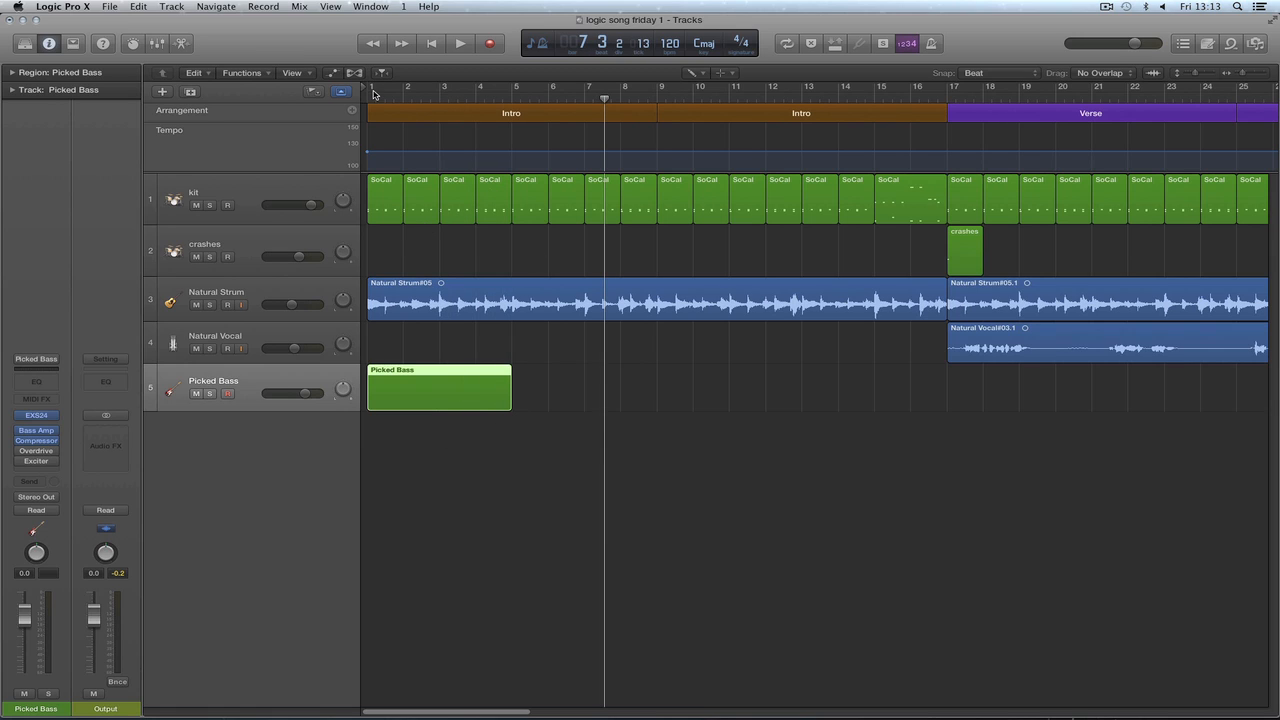
Set a cycle range from bar 1 to bar 5 and show the whole bass region in the Piano Roll.
left_click_drag(368, 91, 512, 95)
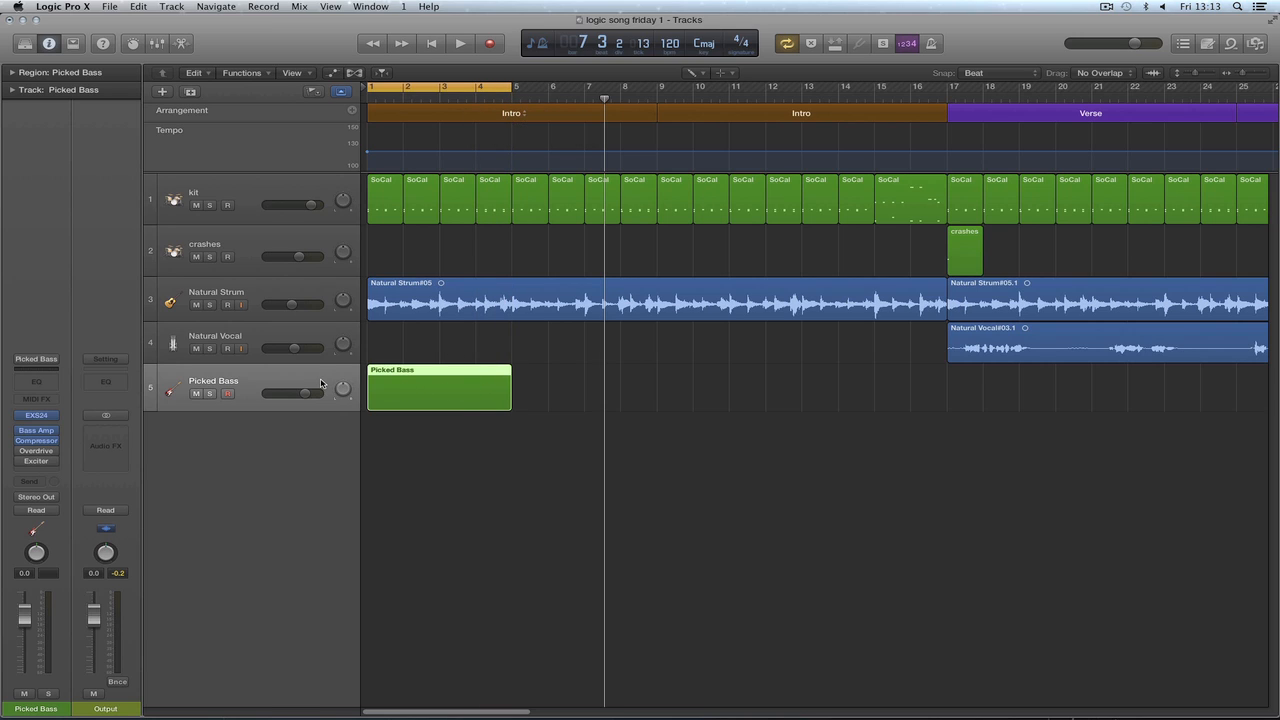
key("e")
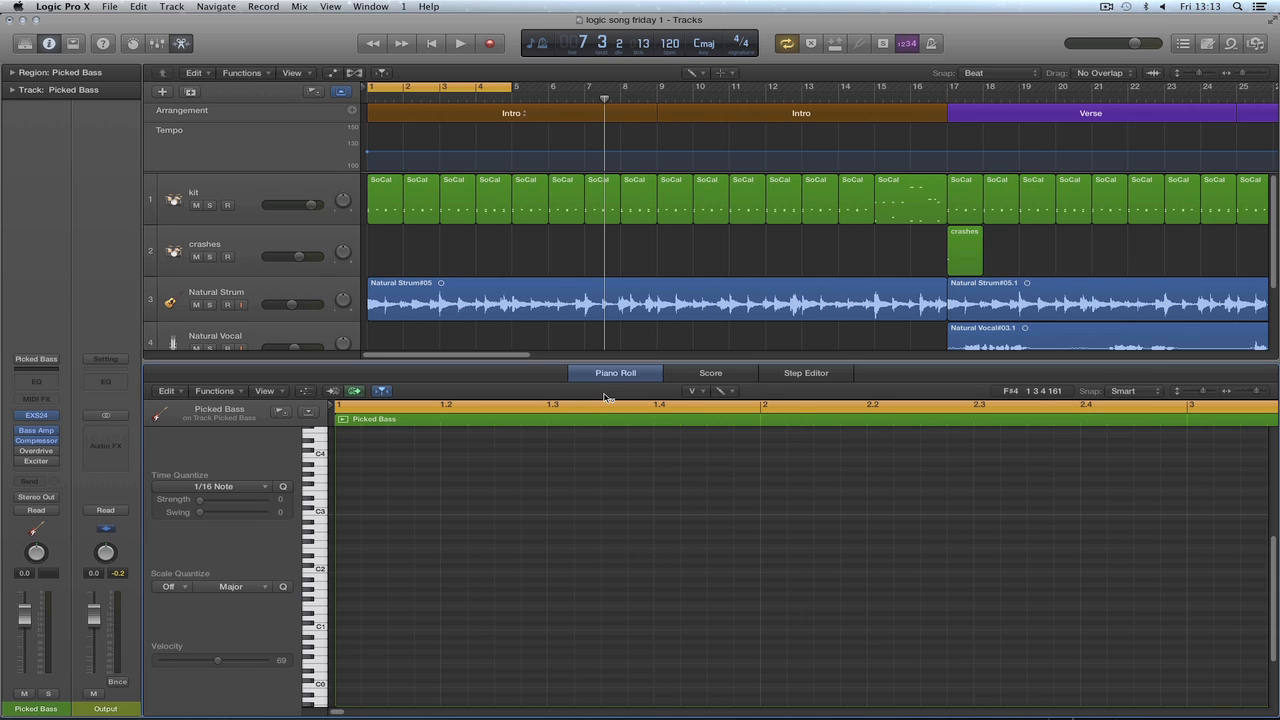
key("z")
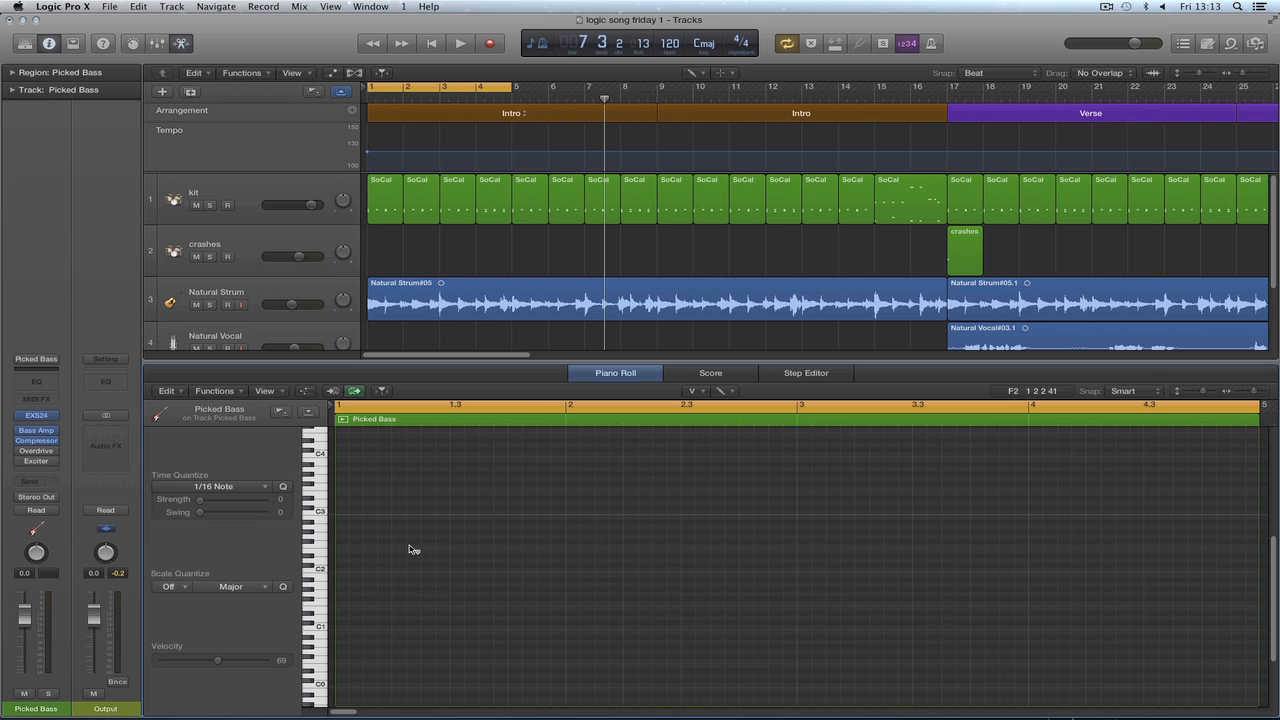
Draw a one-bar G2 note at bar 1 of the bass region and audition it.
key("t")
left_click(445, 550)
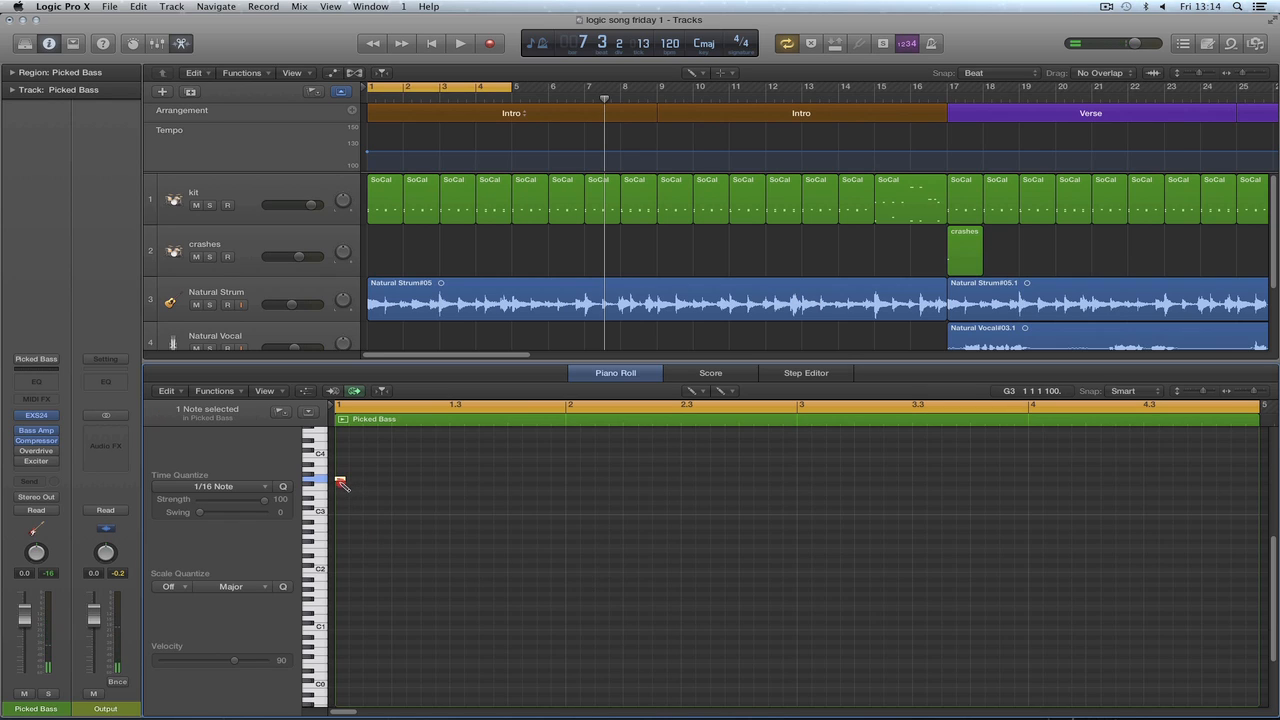
left_click(340, 527)
left_click_drag(340, 527, 567, 547)
key("space")
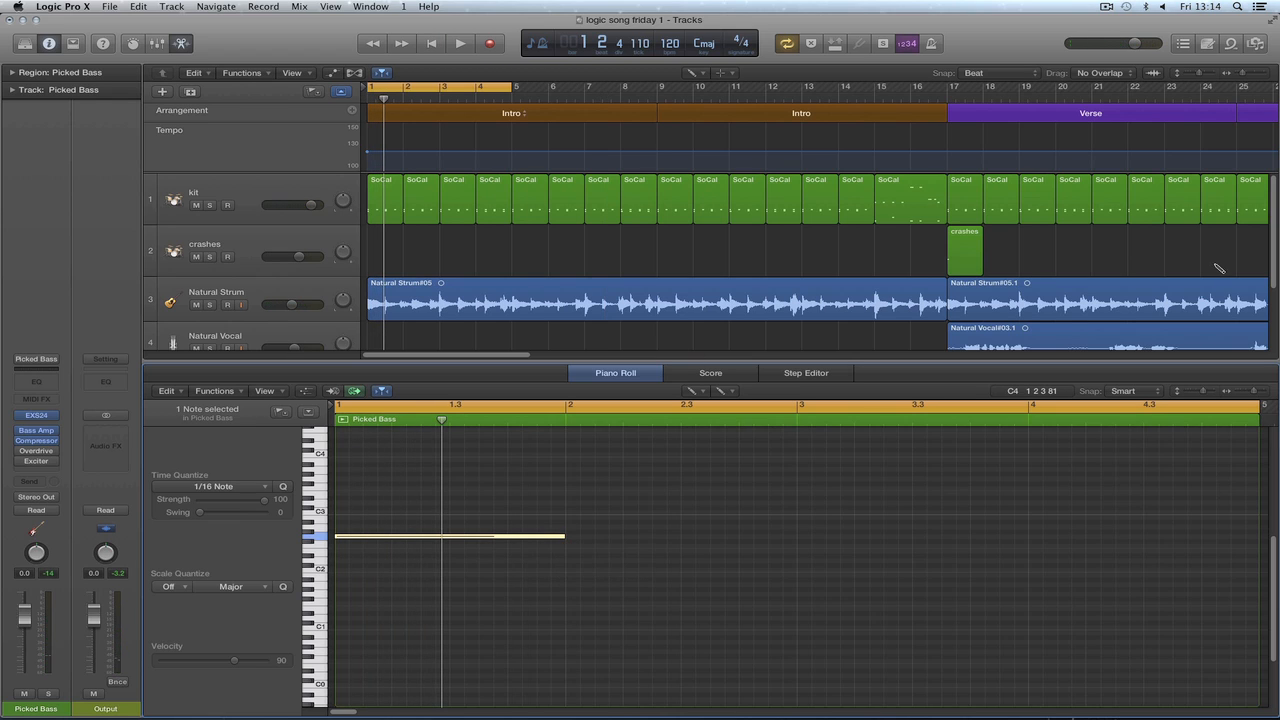
Raise the Picked Bass track's volume to +2.9 dB and play the cycled bars to check the level.
scroll(1274, 260, "down", 3)
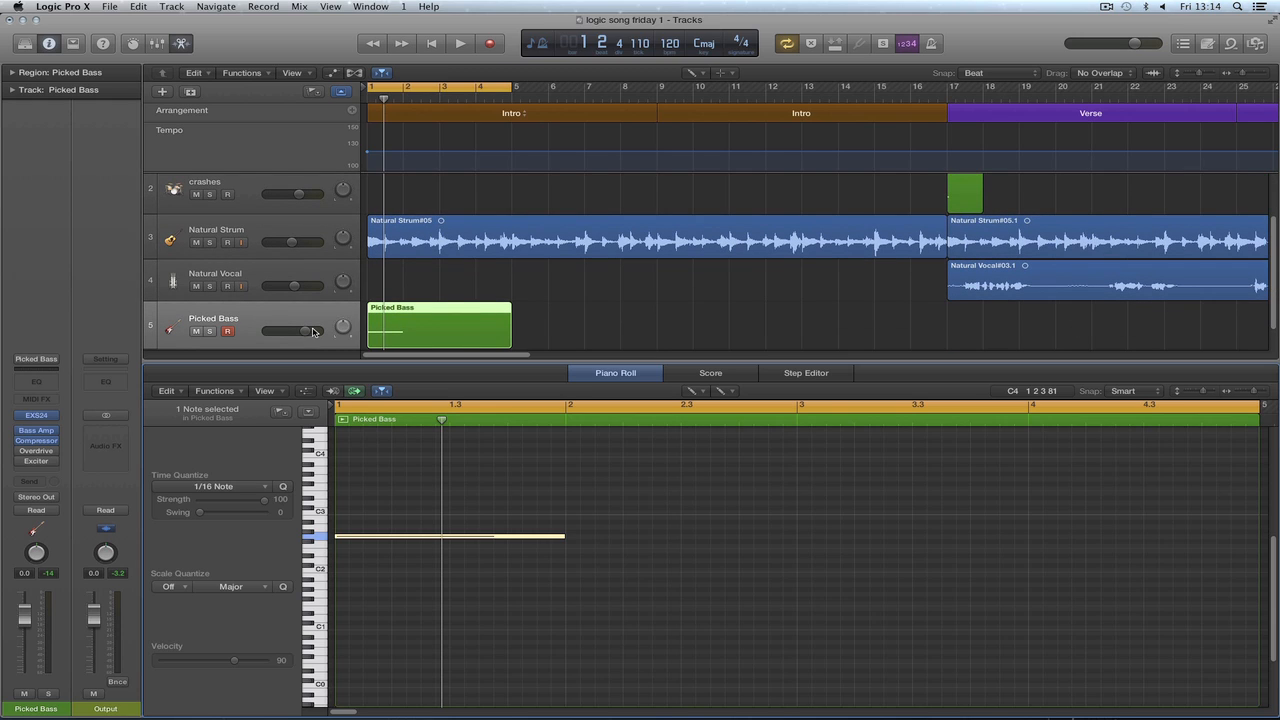
left_click_drag(307, 333, 320, 331)
key("space")
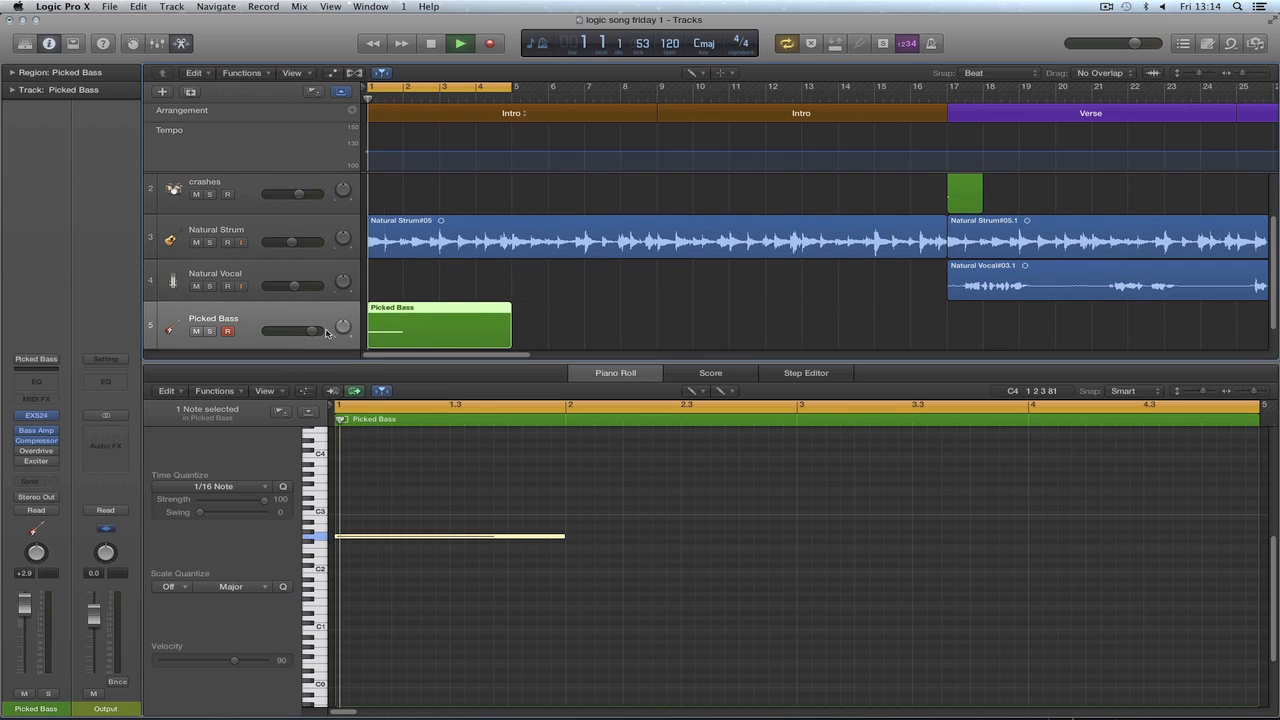
key("space")
Add a one-bar D2 note at bar 2 of the bass region and play it with the guitar.
left_click(571, 552)
left_click_drag(585, 553, 583, 563)
key("space")
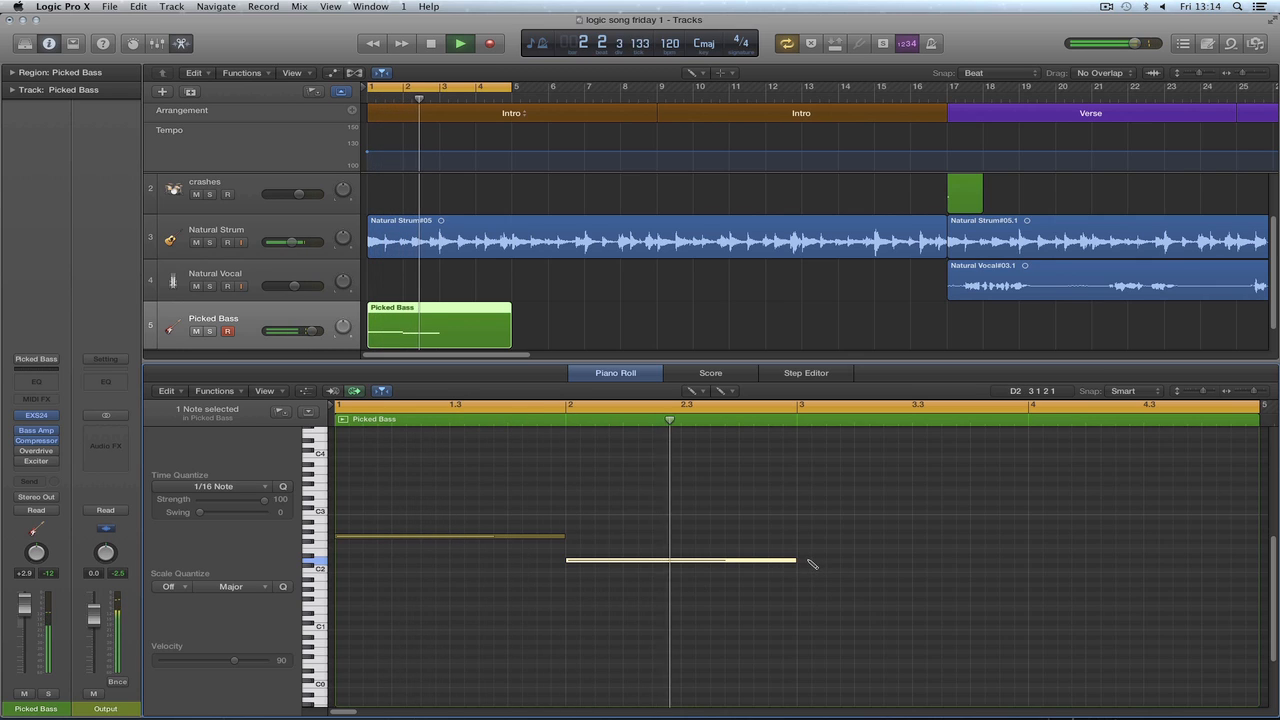
key("space")
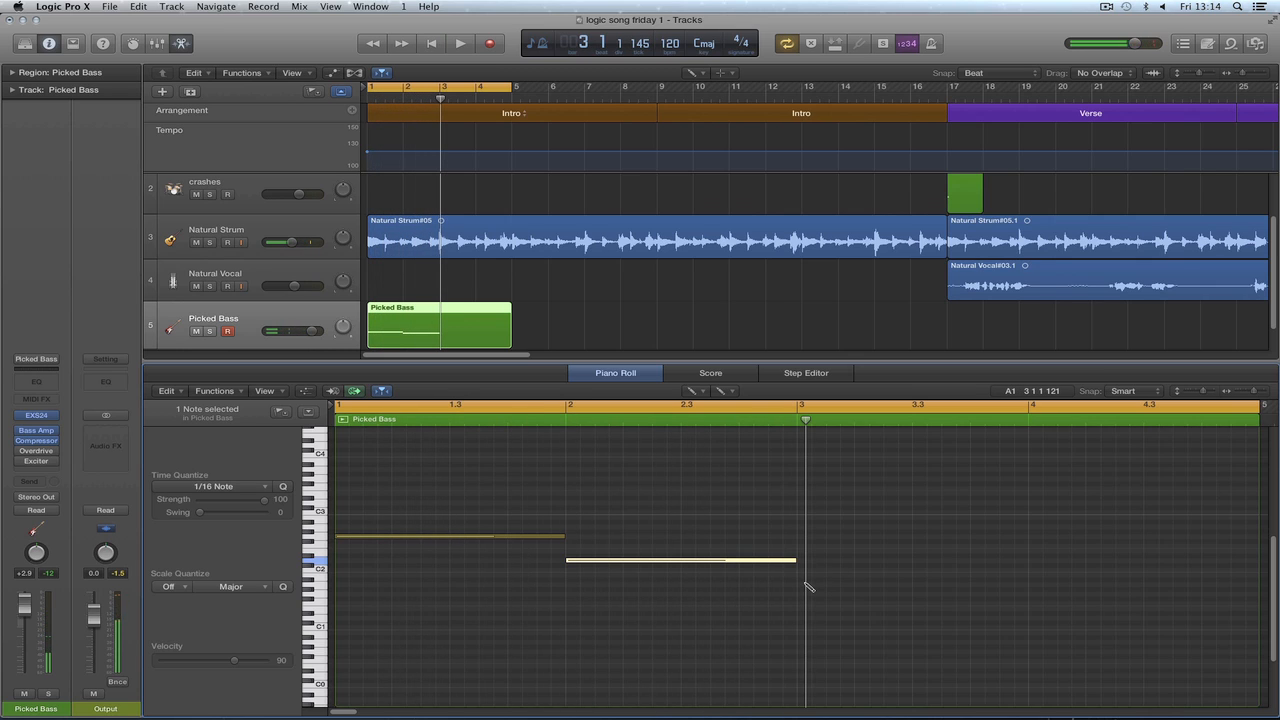
Add a one-bar A1 note at bar 3 of the bass region and play it back.
left_click(803, 586)
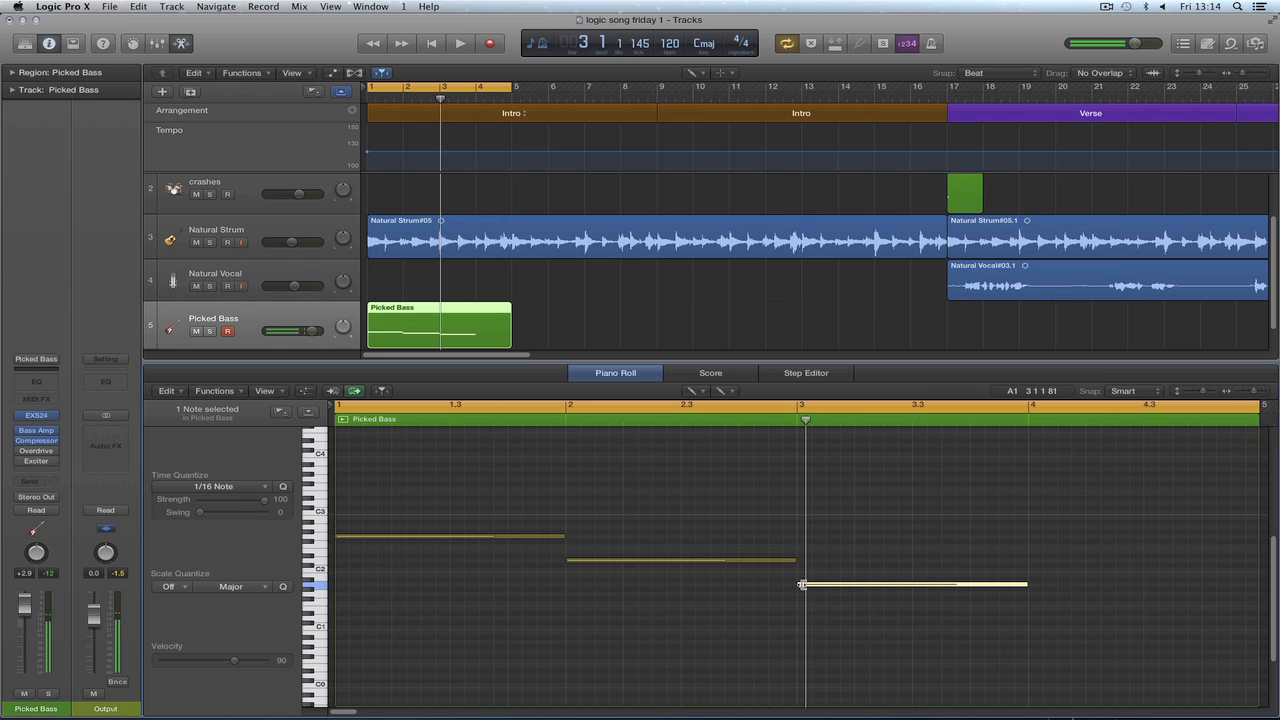
key("space")
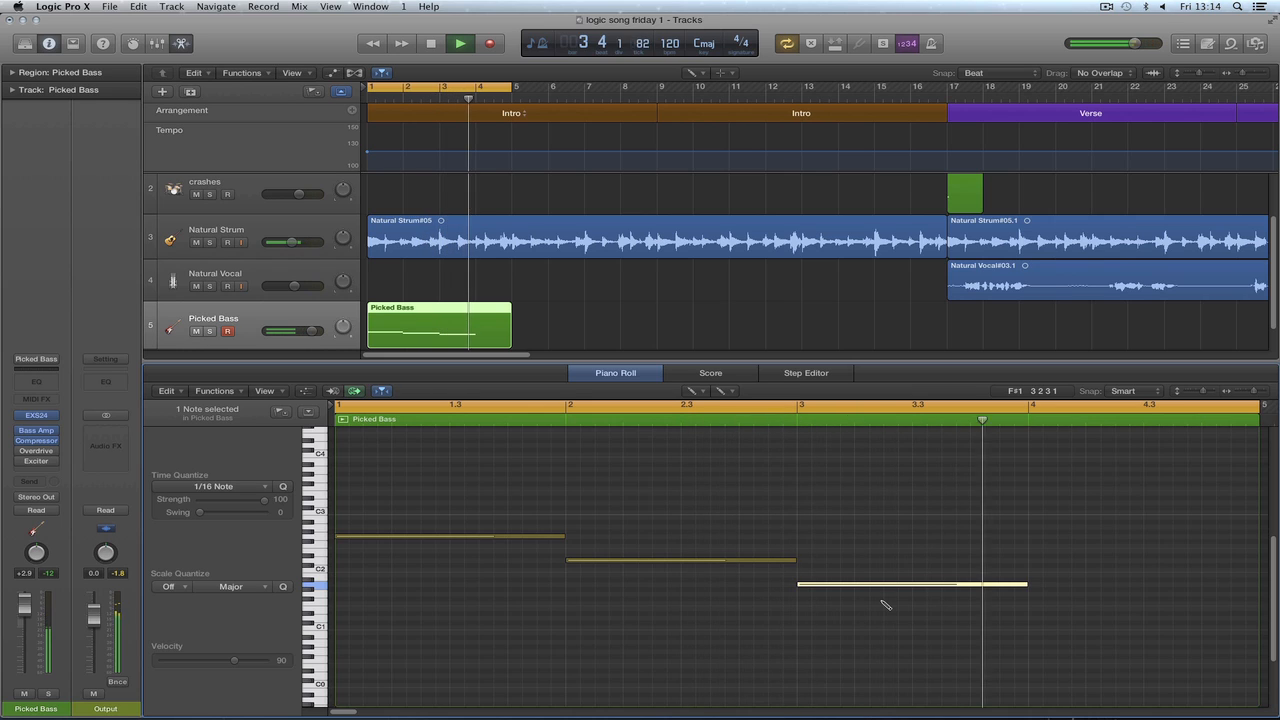
key("space")
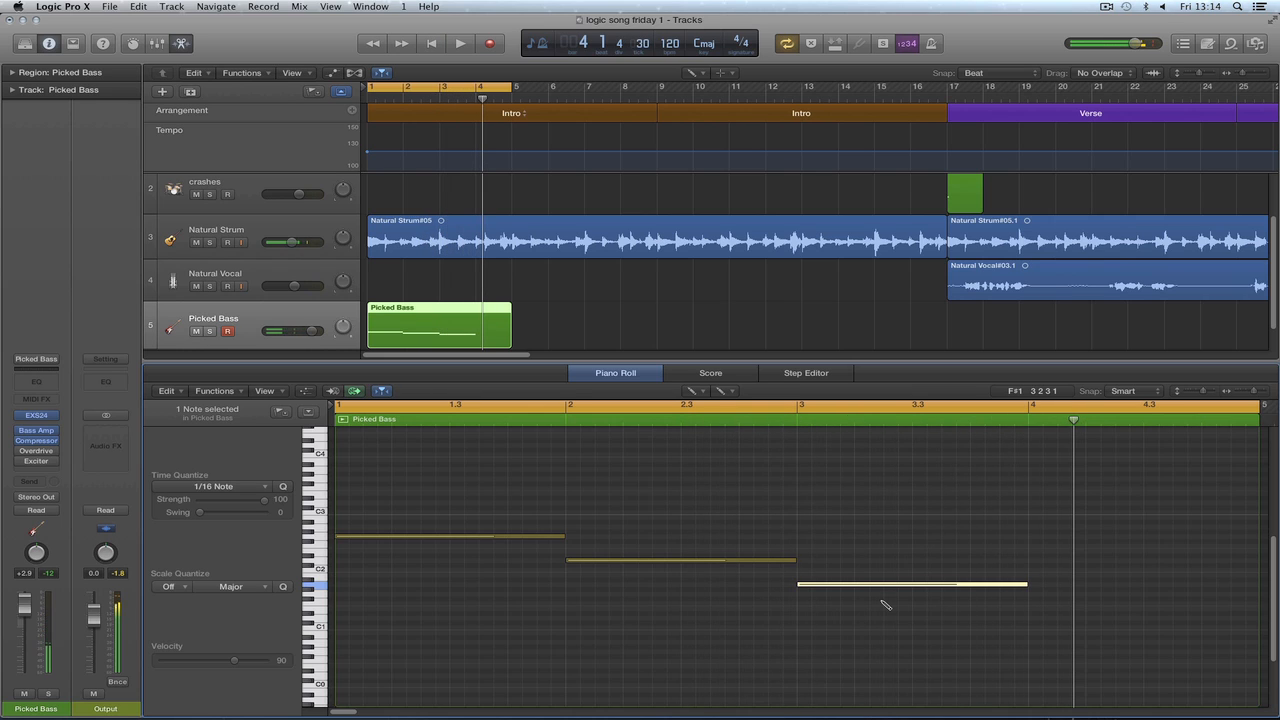
Move the bass note at bar 1 down an octave to G1.
left_click(462, 537)
left_click_drag(457, 547, 456, 594)
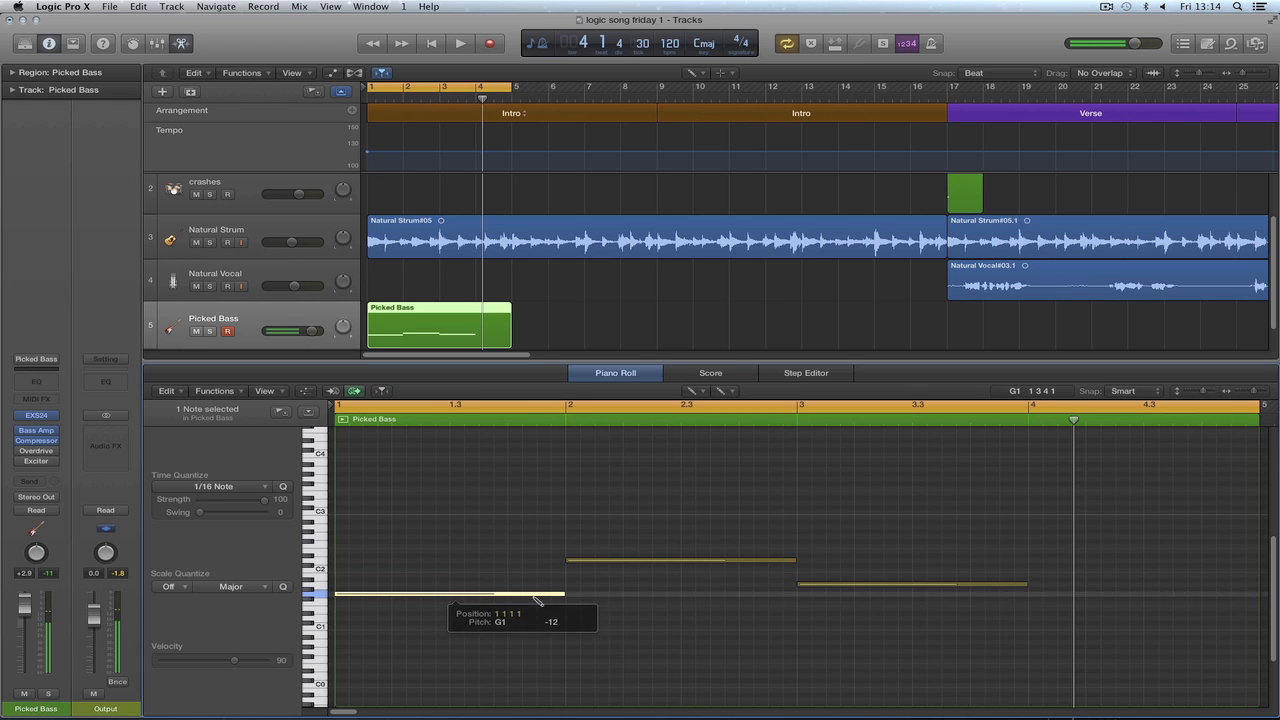
Play the cycled bars to check the three-note bass line from G1 through D2 to A1.
key("space")
key("t")
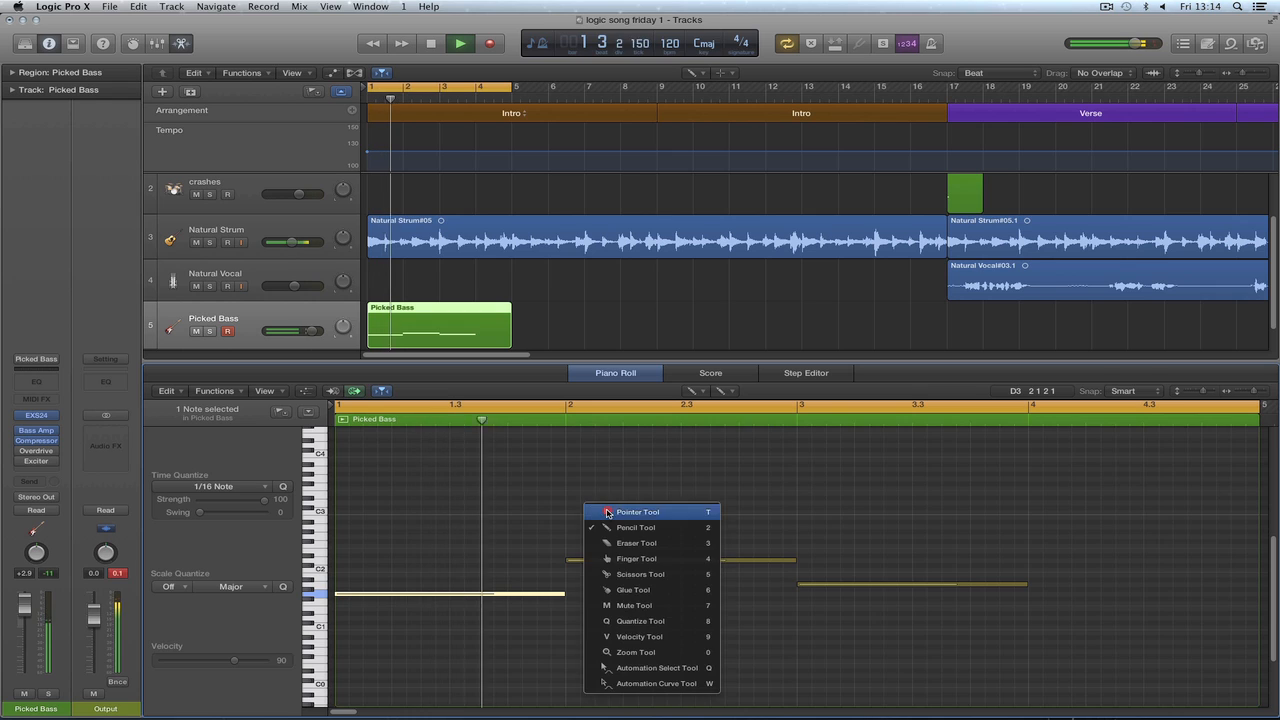
key("t")
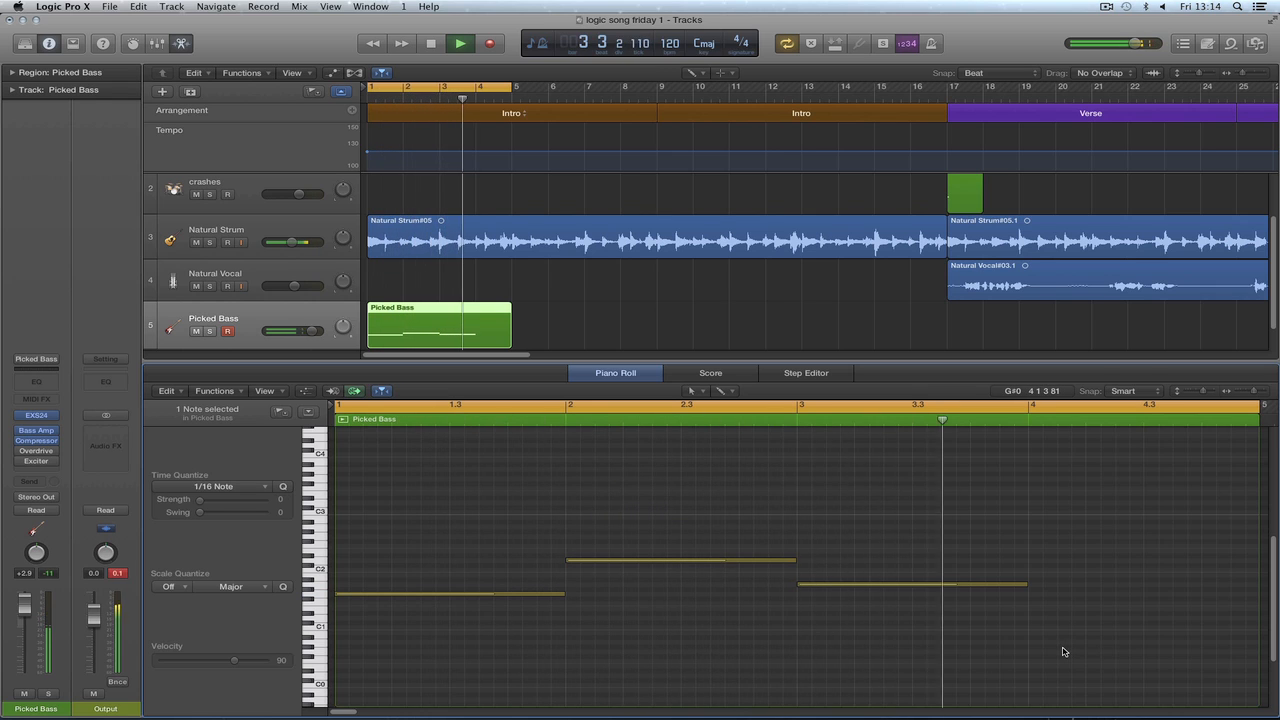
key("space")
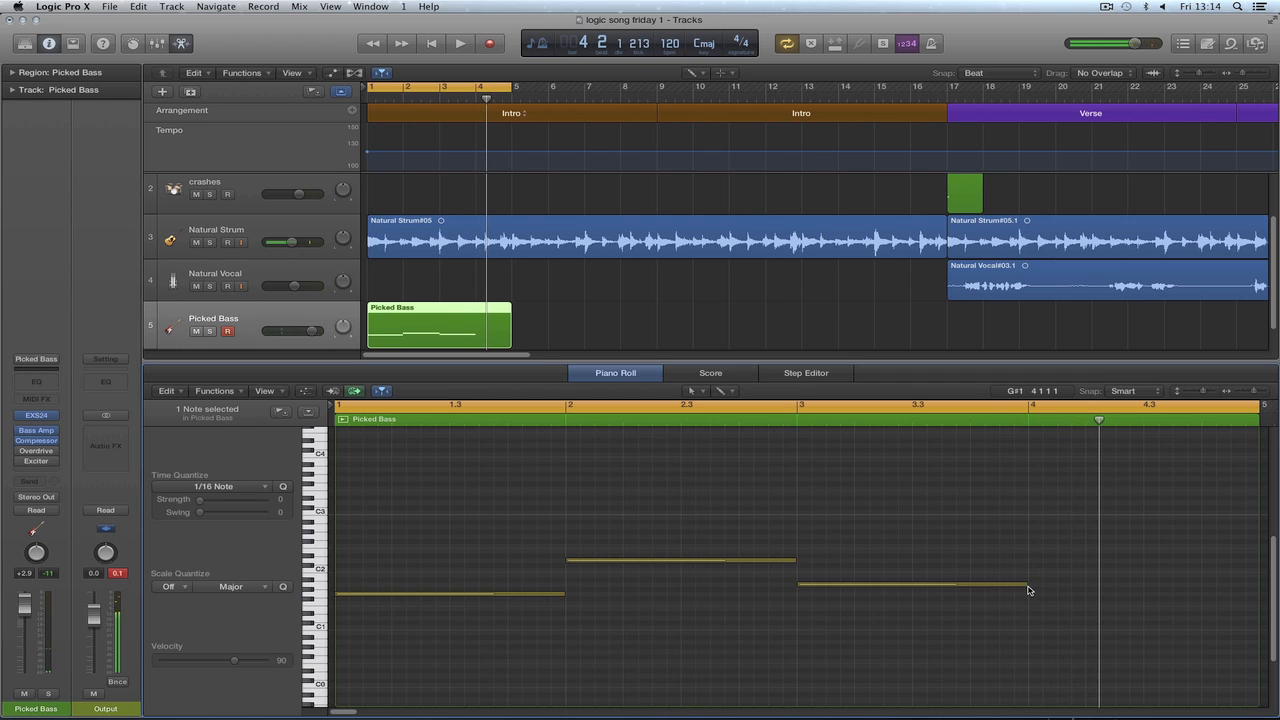
Trim the end of the bar 3 A1 note slightly and add four short A1 notes, one on each beat of bar 4.
left_click(1021, 585)
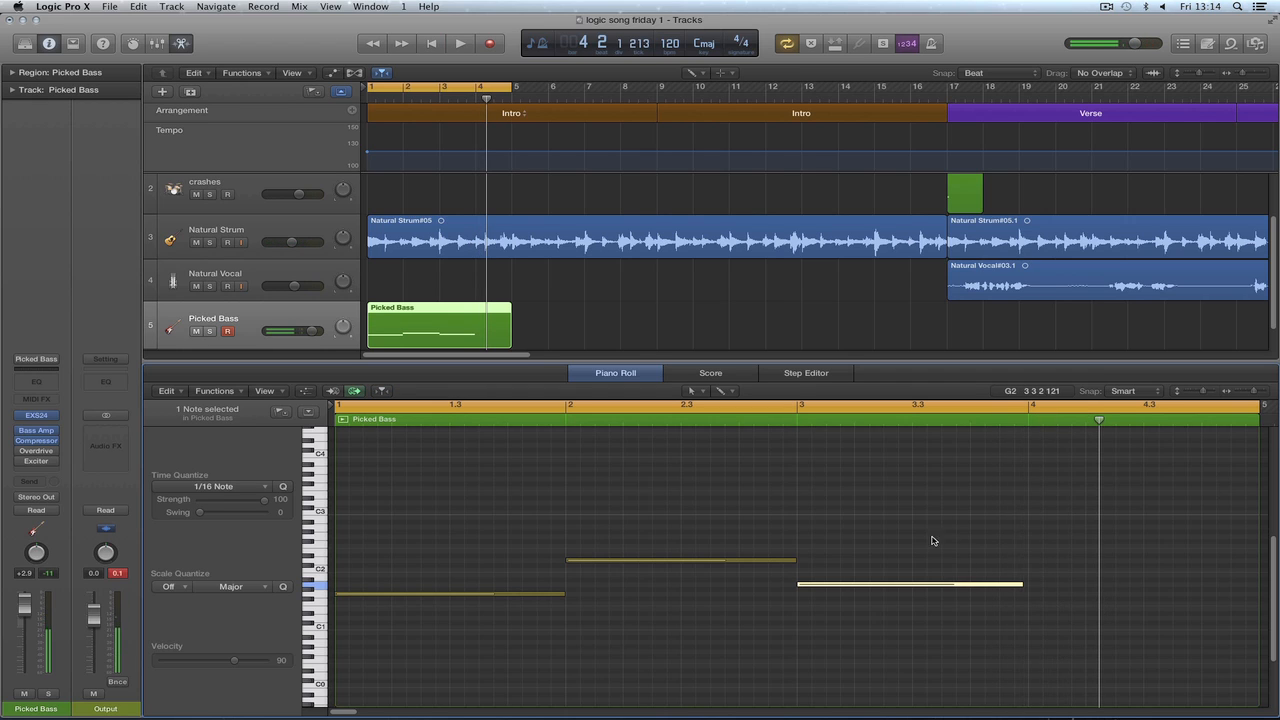
key("t")
left_click(963, 549)
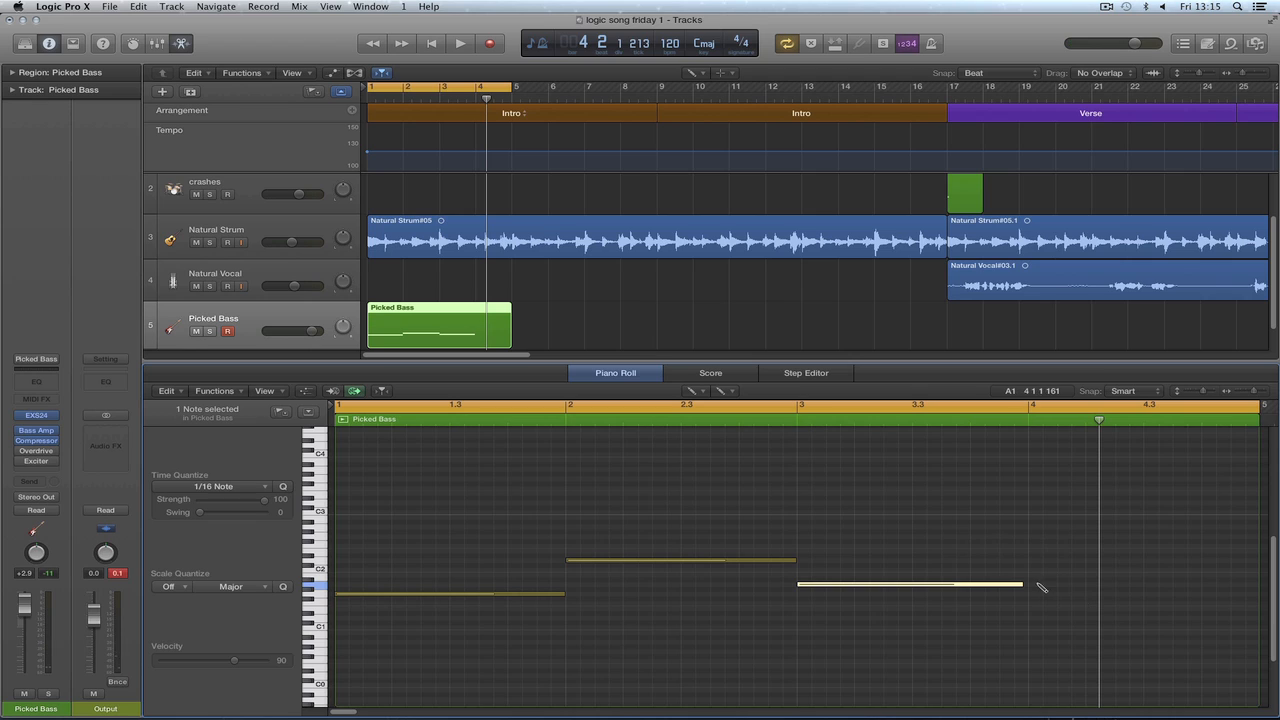
left_click(1041, 587)
left_click_drag(1240, 589, 1080, 586)
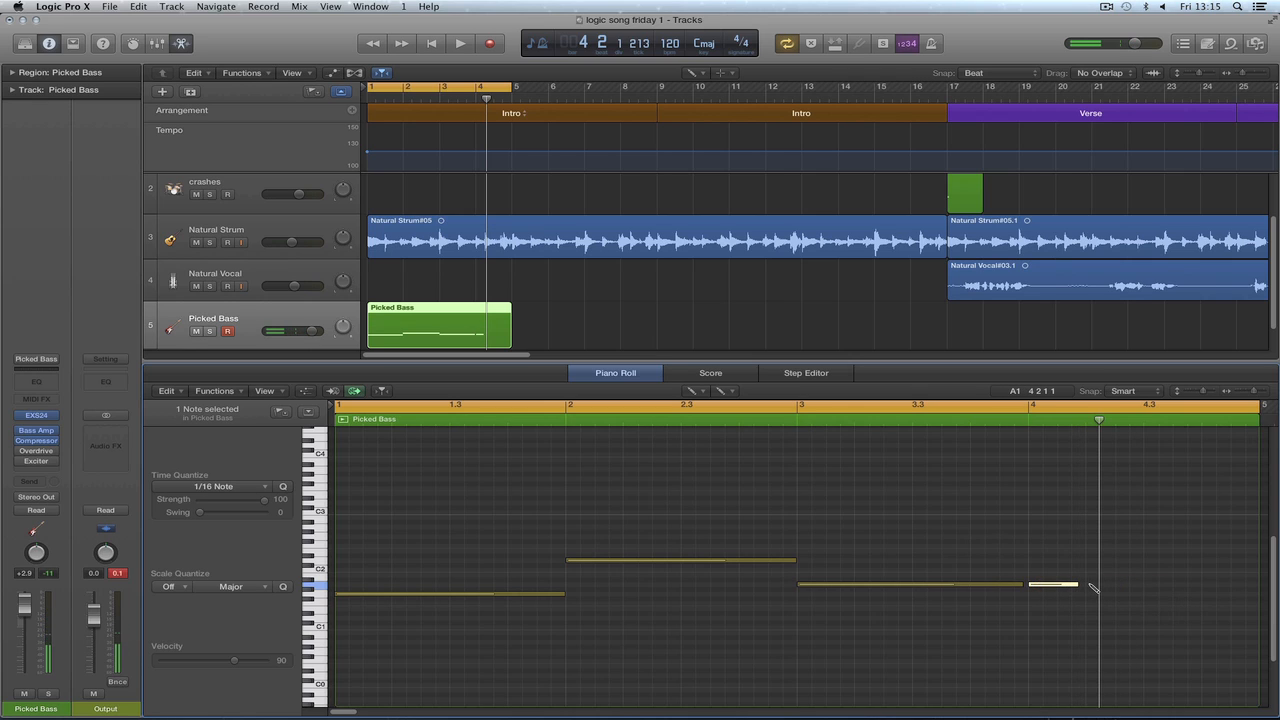
left_click(1092, 585)
left_click(1150, 587)
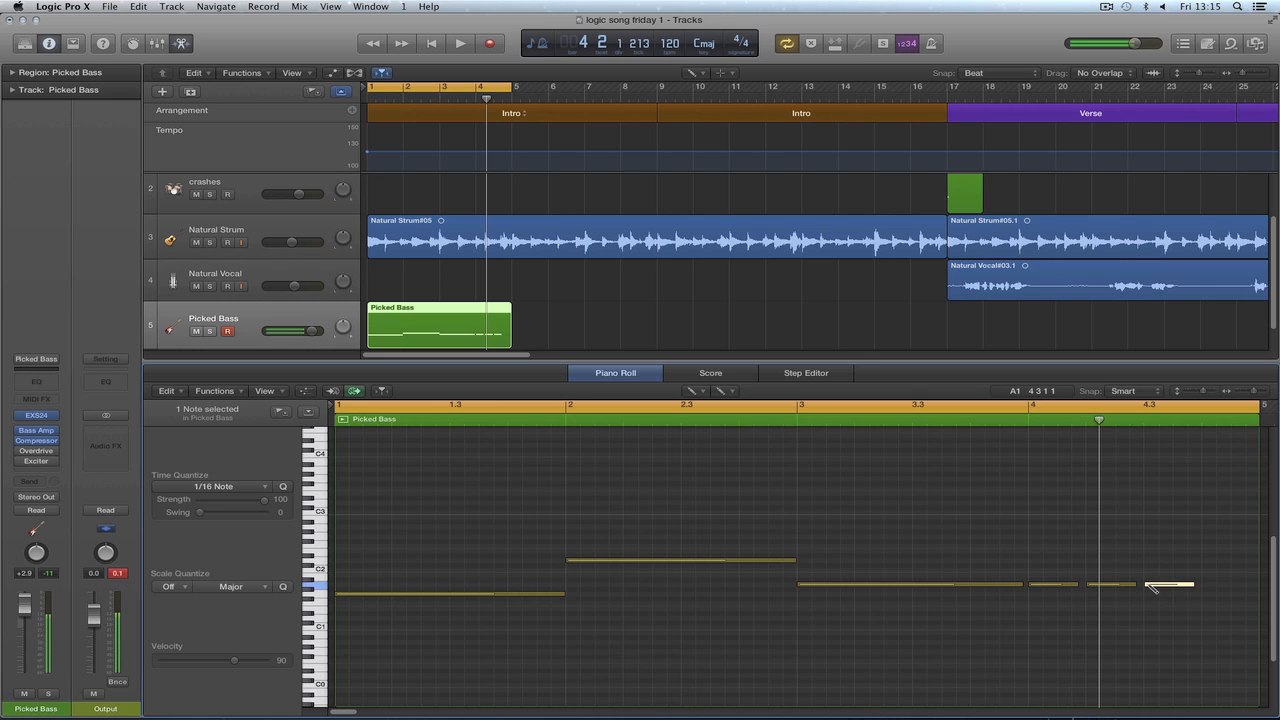
left_click(1208, 587)
Play the cycled bars to hear the four short A1 notes in bar 4.
key("space")
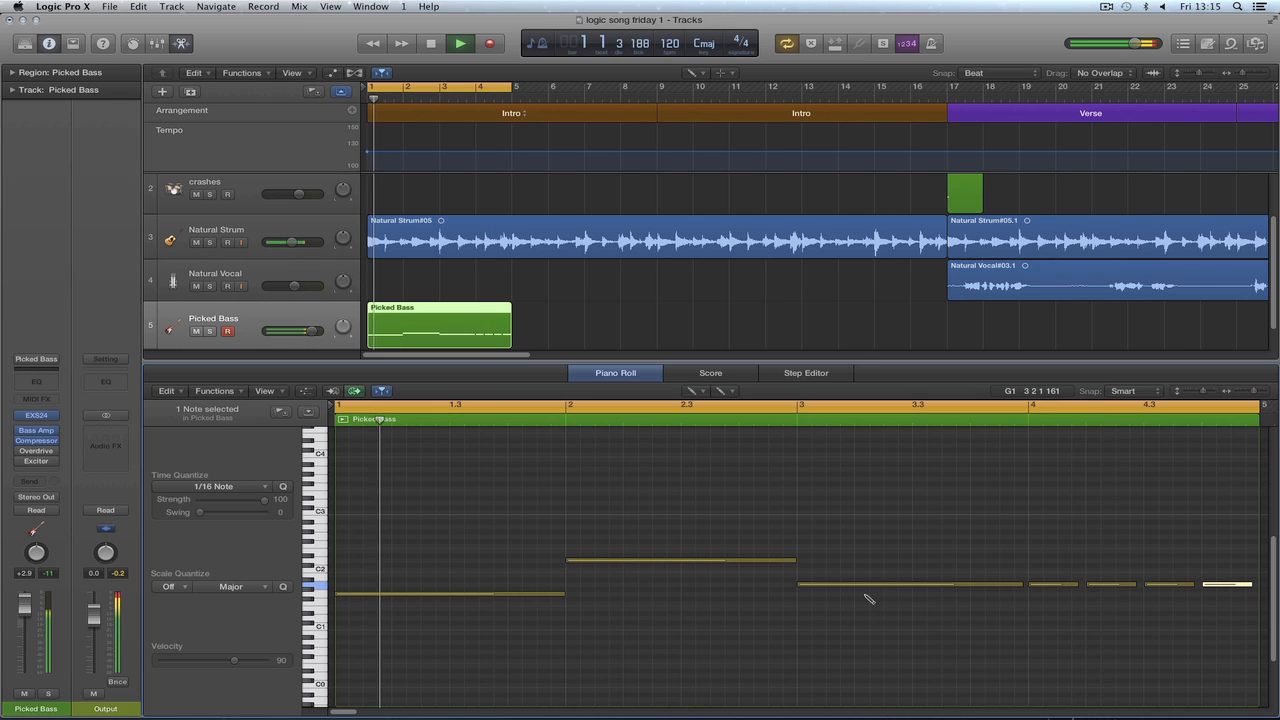
key("t")
left_click(768, 460)
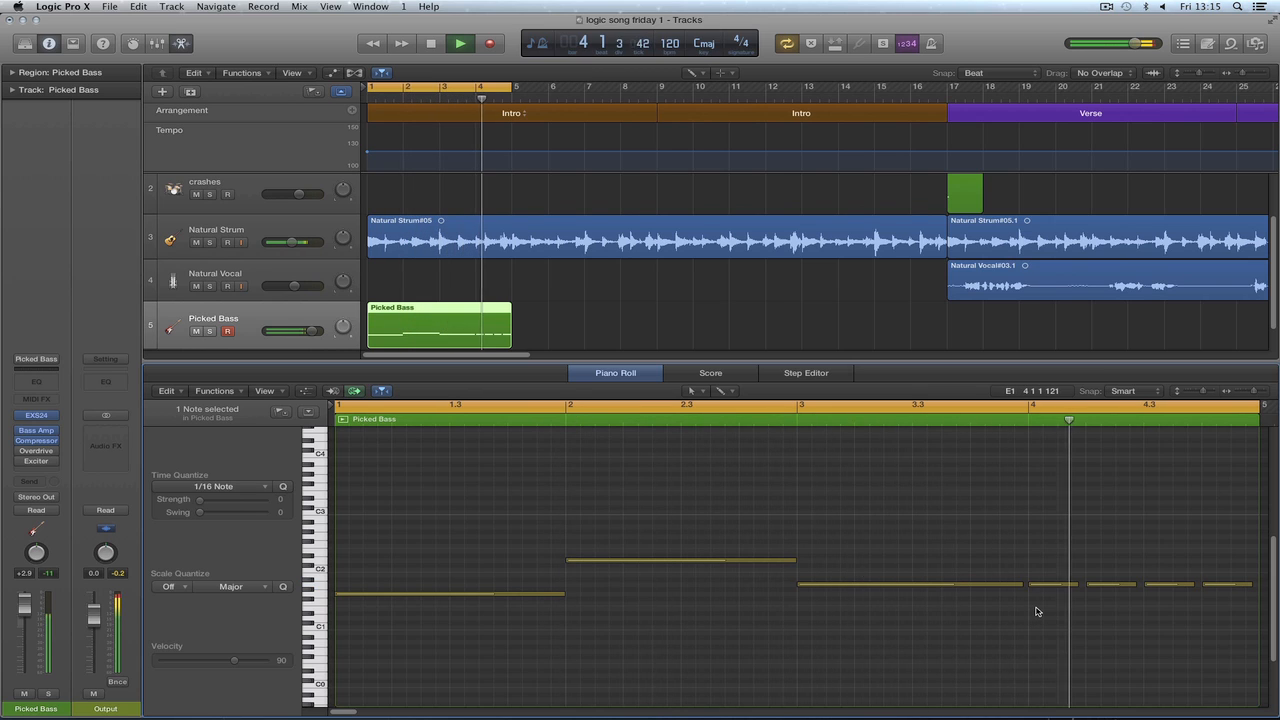
key("space")
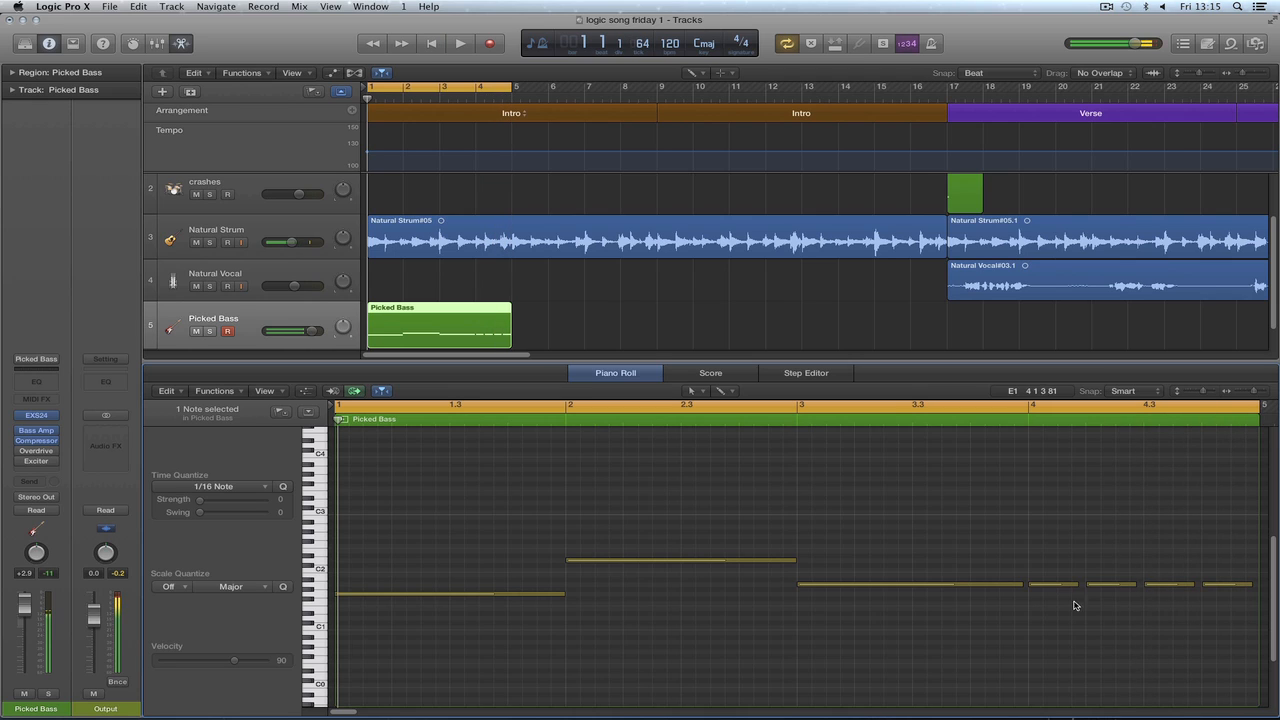
Raise the third short note in bar 4 two semitones to B1 and play the start of the cycle.
left_click(1160, 584)
left_click(1072, 584)
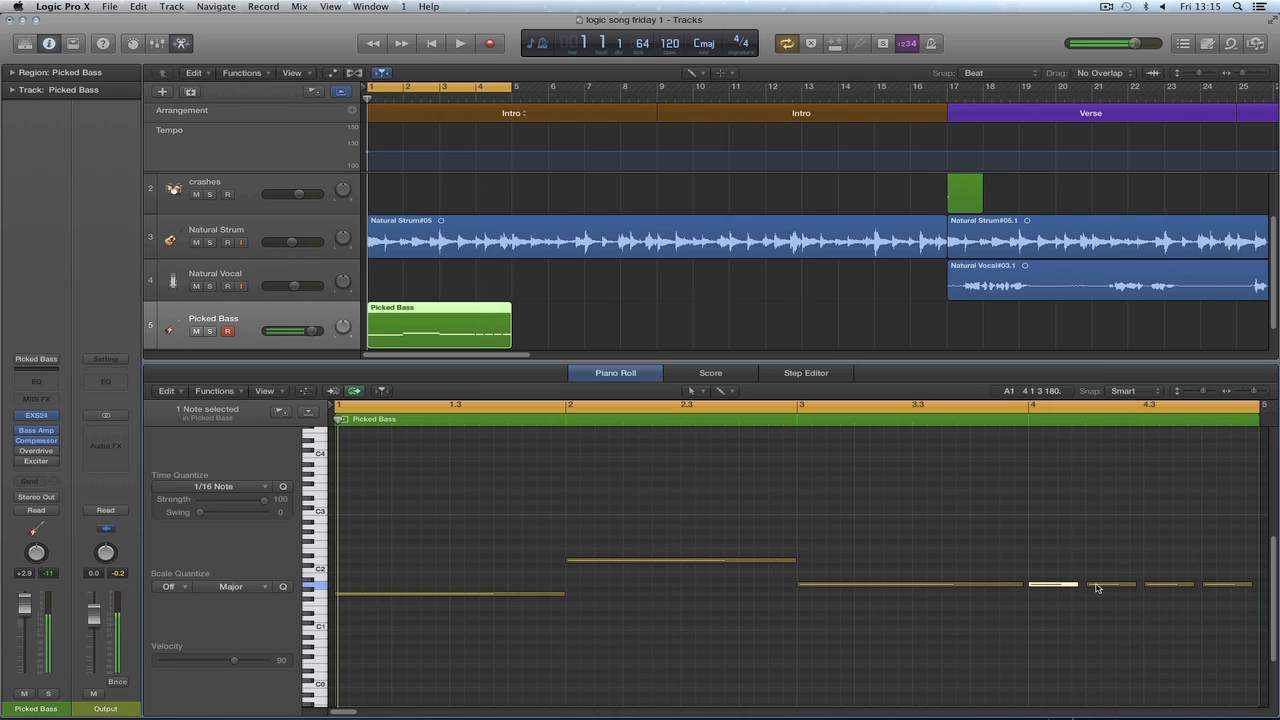
left_click(1112, 584)
left_click(1164, 584)
left_click_drag(1164, 578, 1165, 572)
left_click(1215, 584)
left_click(1013, 571)
key("space")
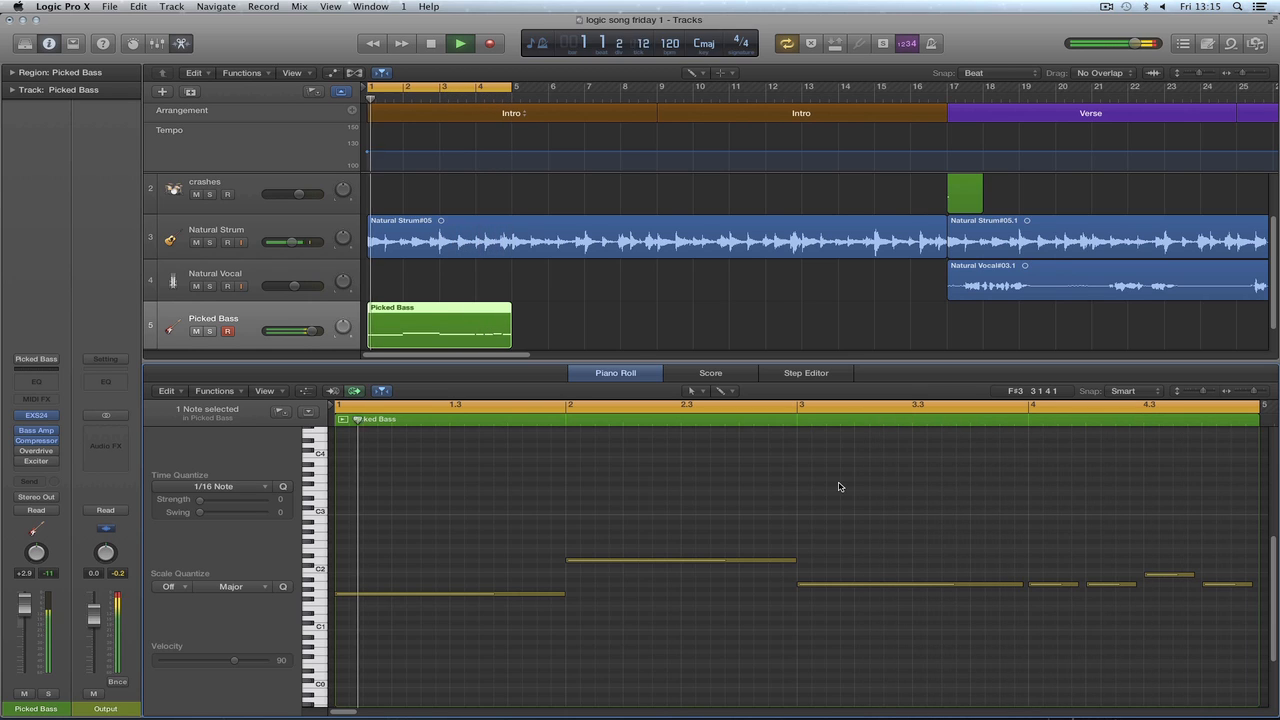
key("space")
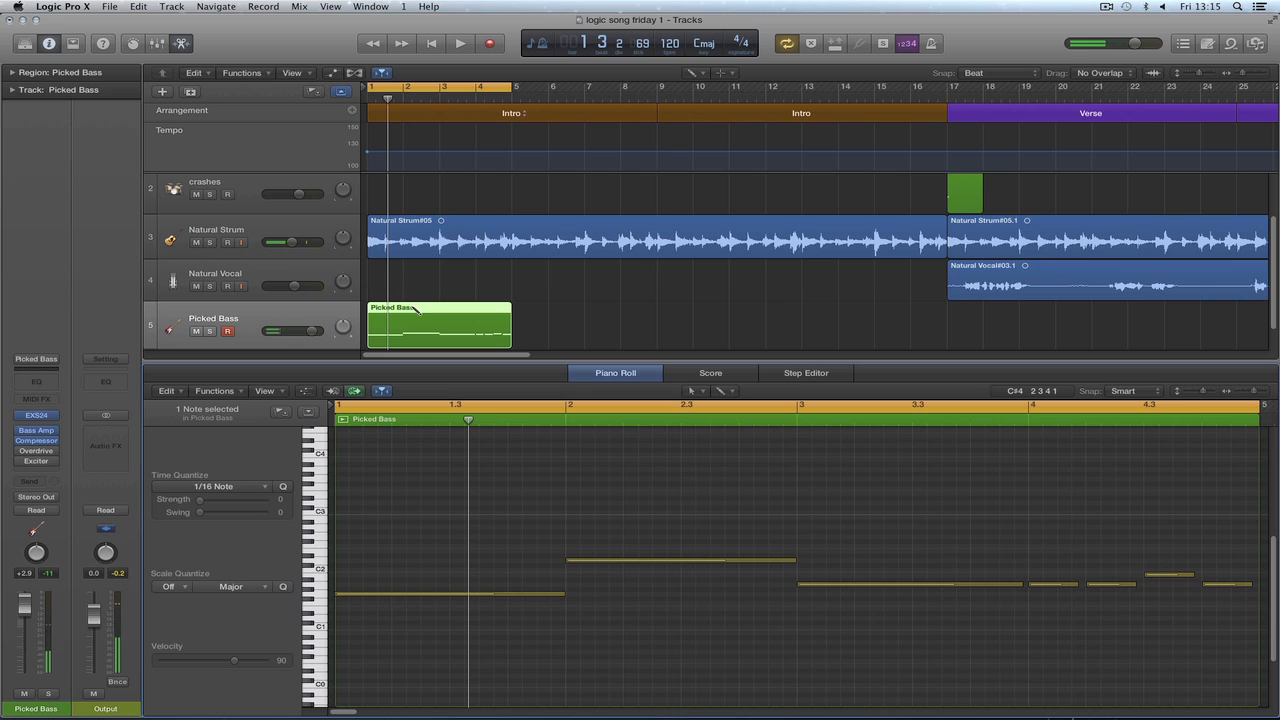
Copy the Picked Bass region to bar 5 and move the cycle range to bars 5 to 8.
key("t")
key("t")
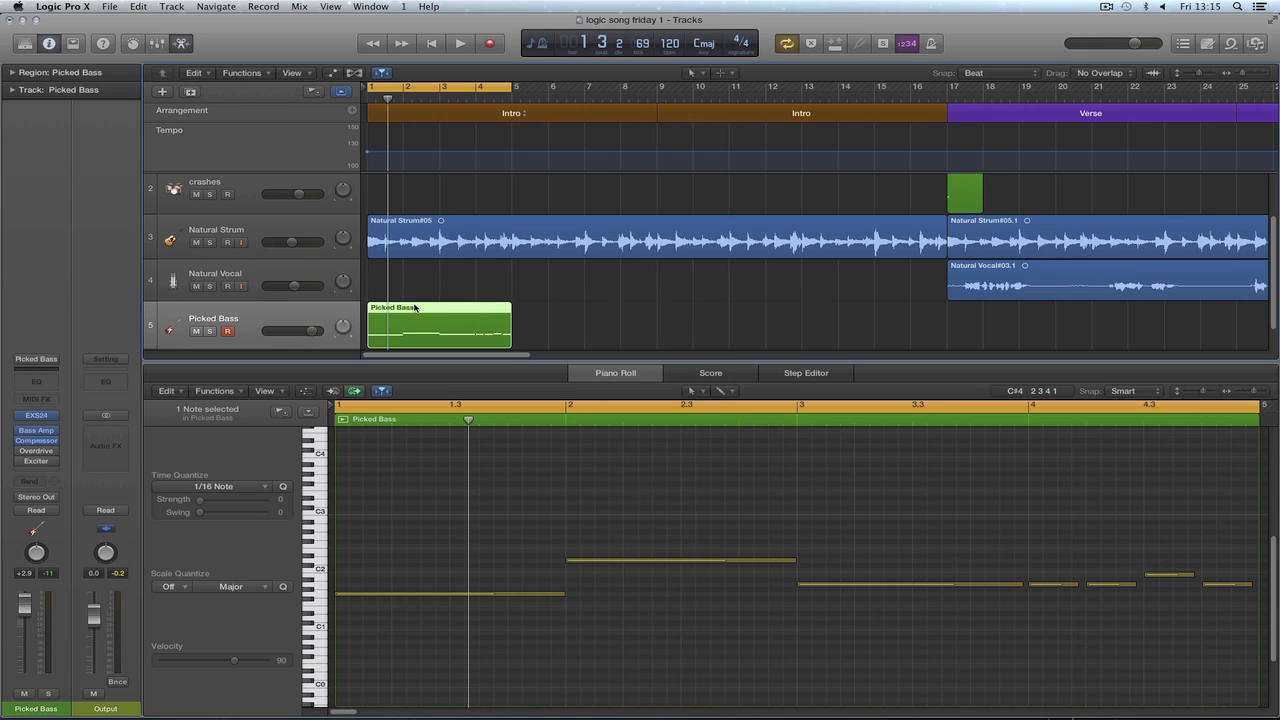
left_click_drag(414, 307, 556, 310)
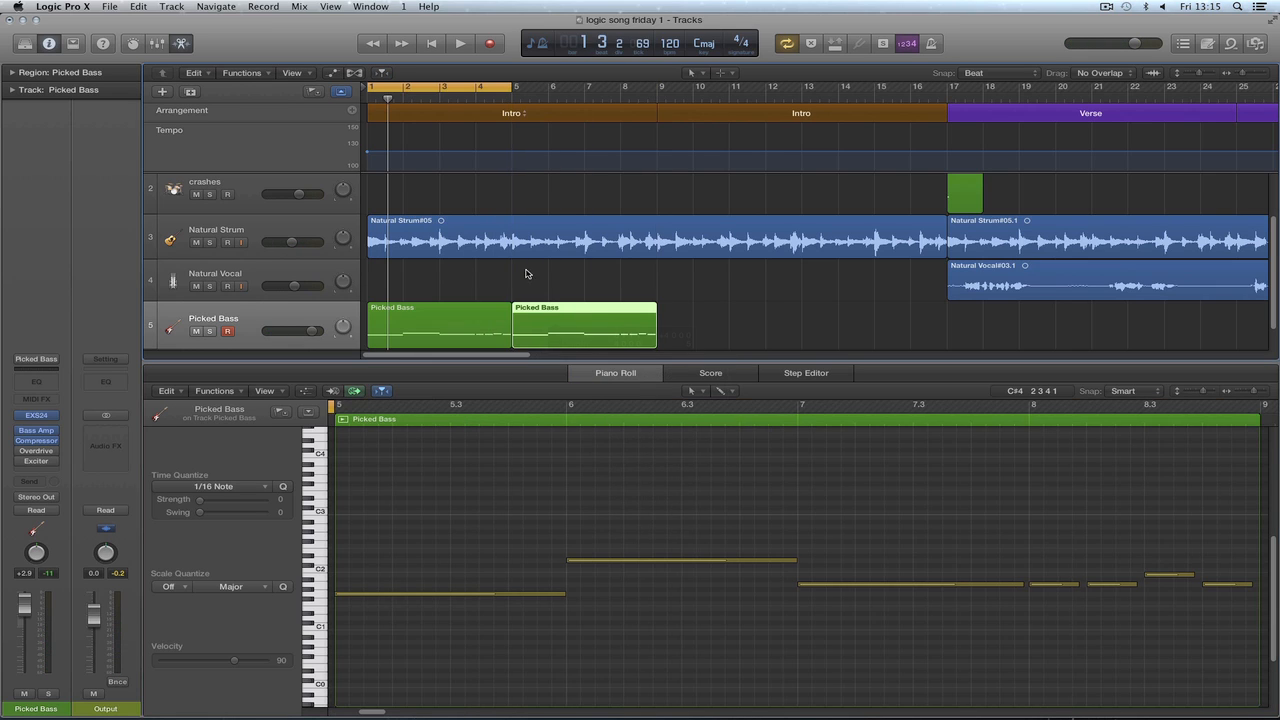
left_click_drag(454, 90, 599, 90)
Transpose the five bass notes in bars 7 and 8 together, placing the bar 7 note on C3, and play them.
left_click_drag(866, 566, 1211, 606)
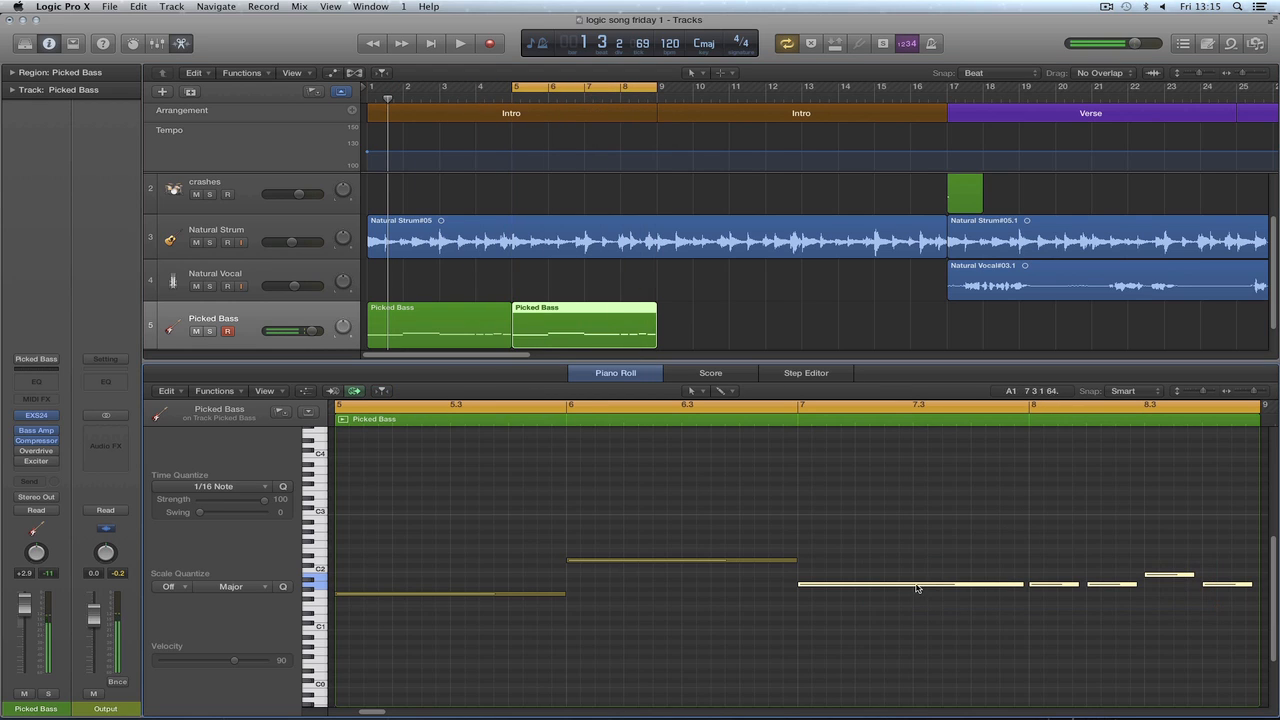
left_click(894, 586)
left_click_drag(893, 584, 893, 571)
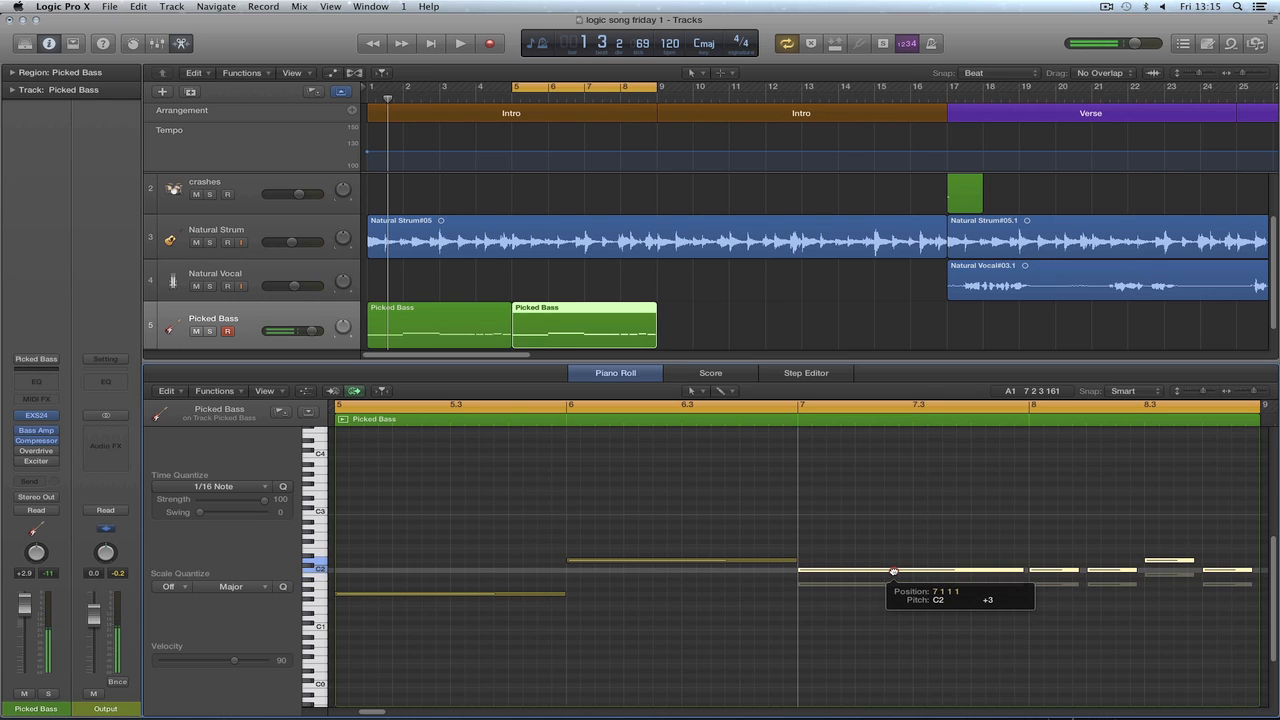
mouse_move(893, 571)
left_mouse_down()
mouse_move(892, 626)
mouse_move(892, 585)
left_mouse_up()
left_click_drag(891, 584, 891, 512)
key("space")
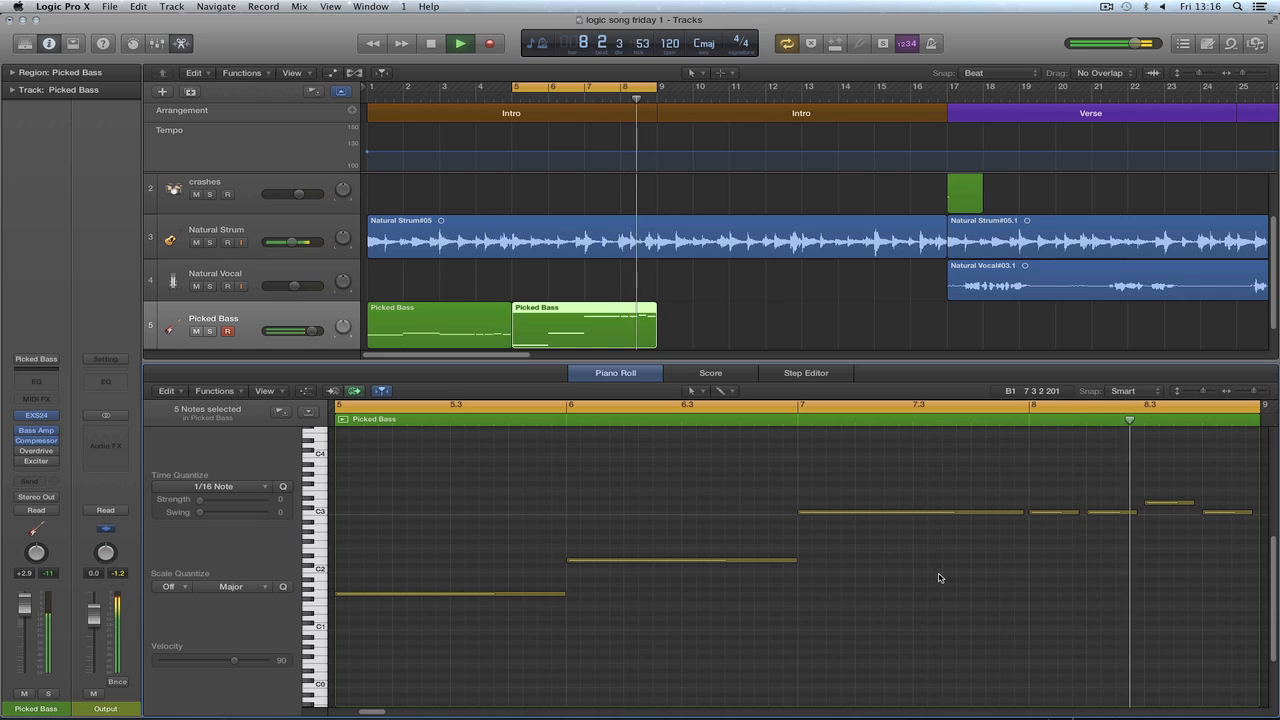
key("space")
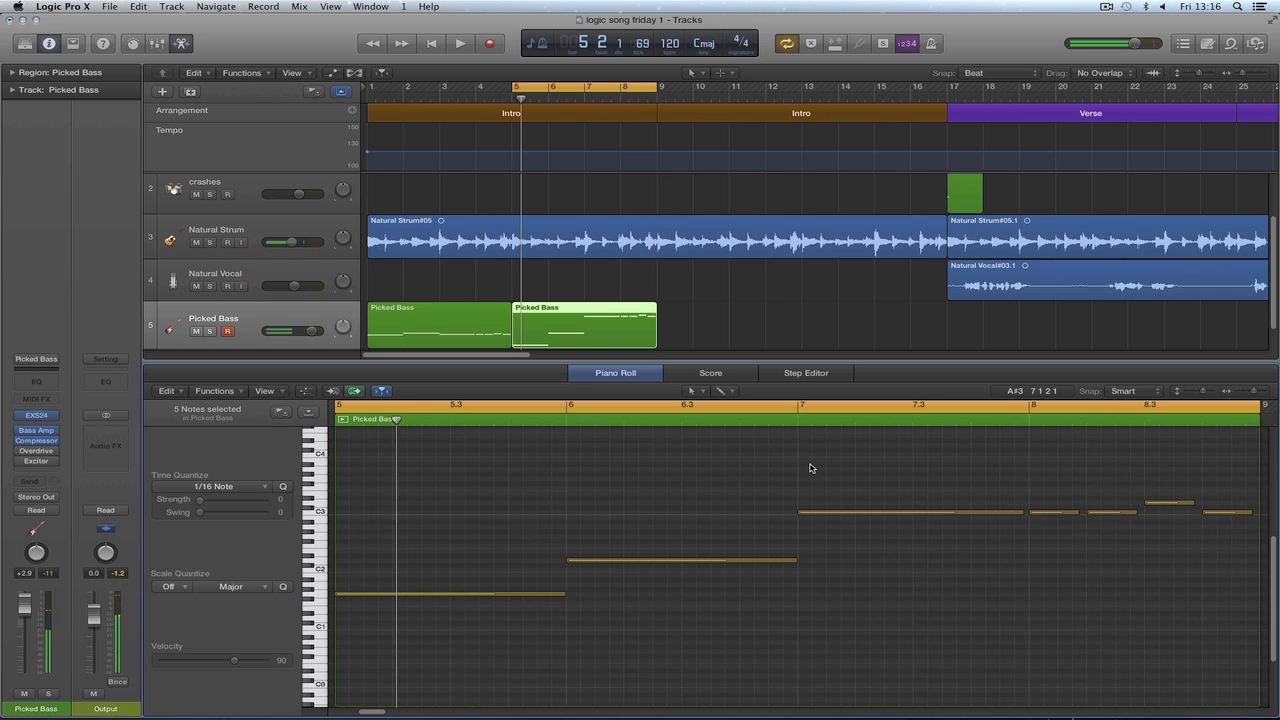
Move the five bass notes in bars 7 and 8 down an octave, with the bar 7 note on C2, and play them.
left_click_drag(810, 465, 1254, 580)
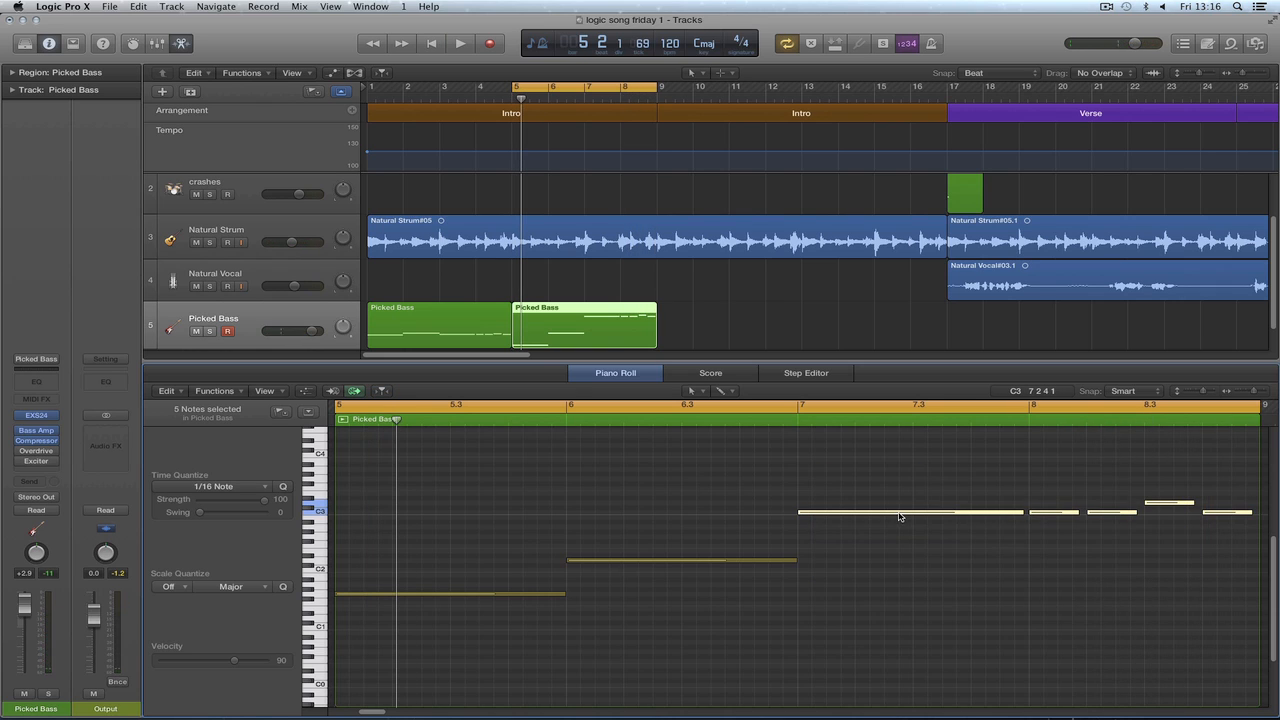
left_click_drag(899, 516, 896, 573)
left_click(854, 520)
key("space")
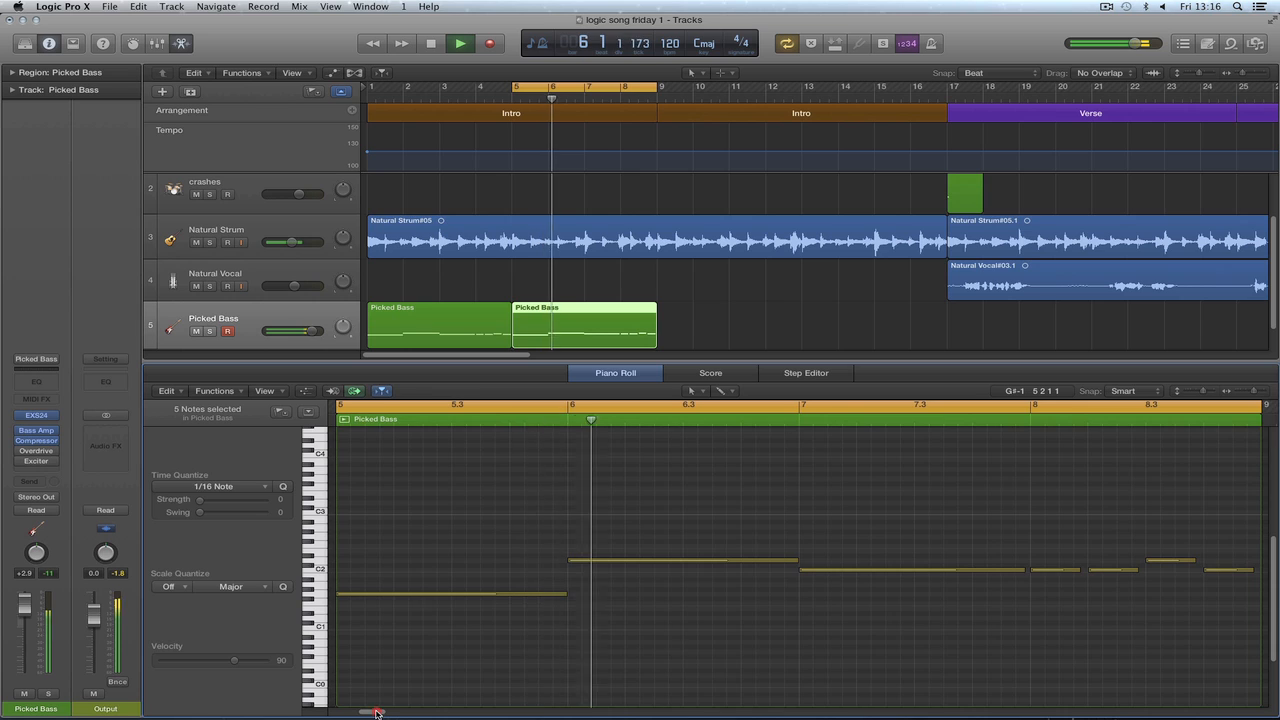
left_click_drag(374, 712, 381, 713)
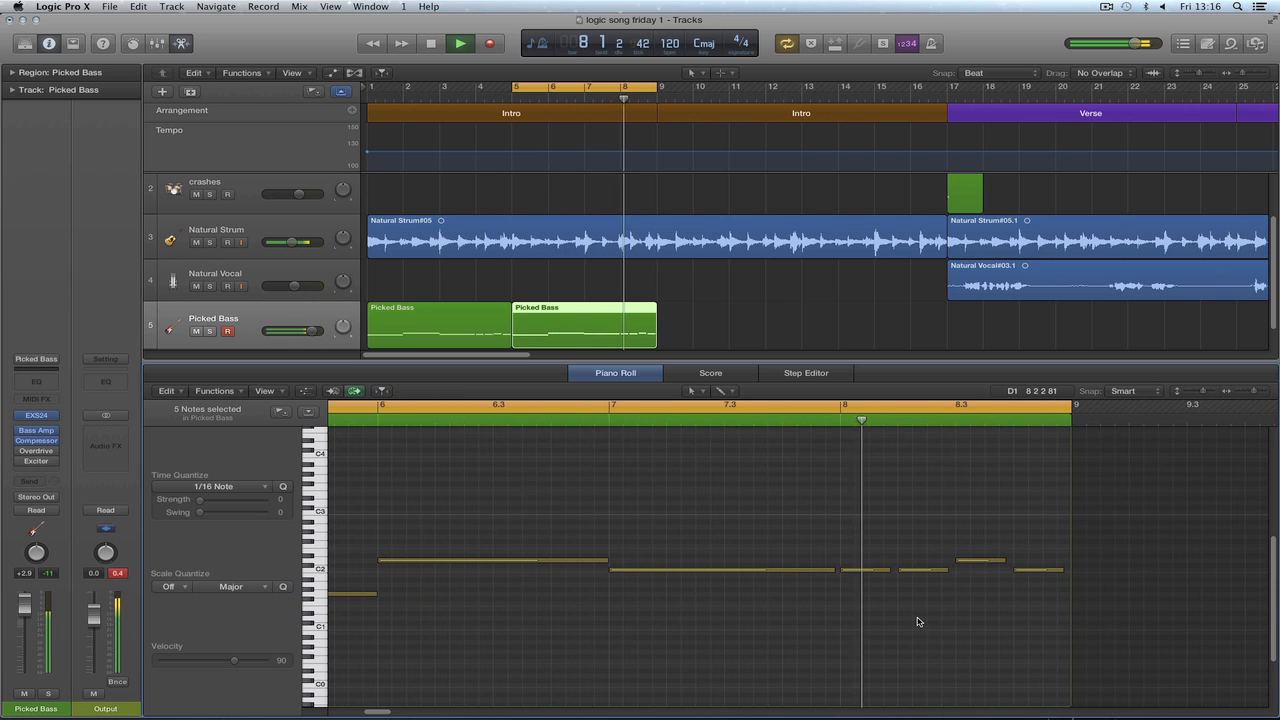
key("space")
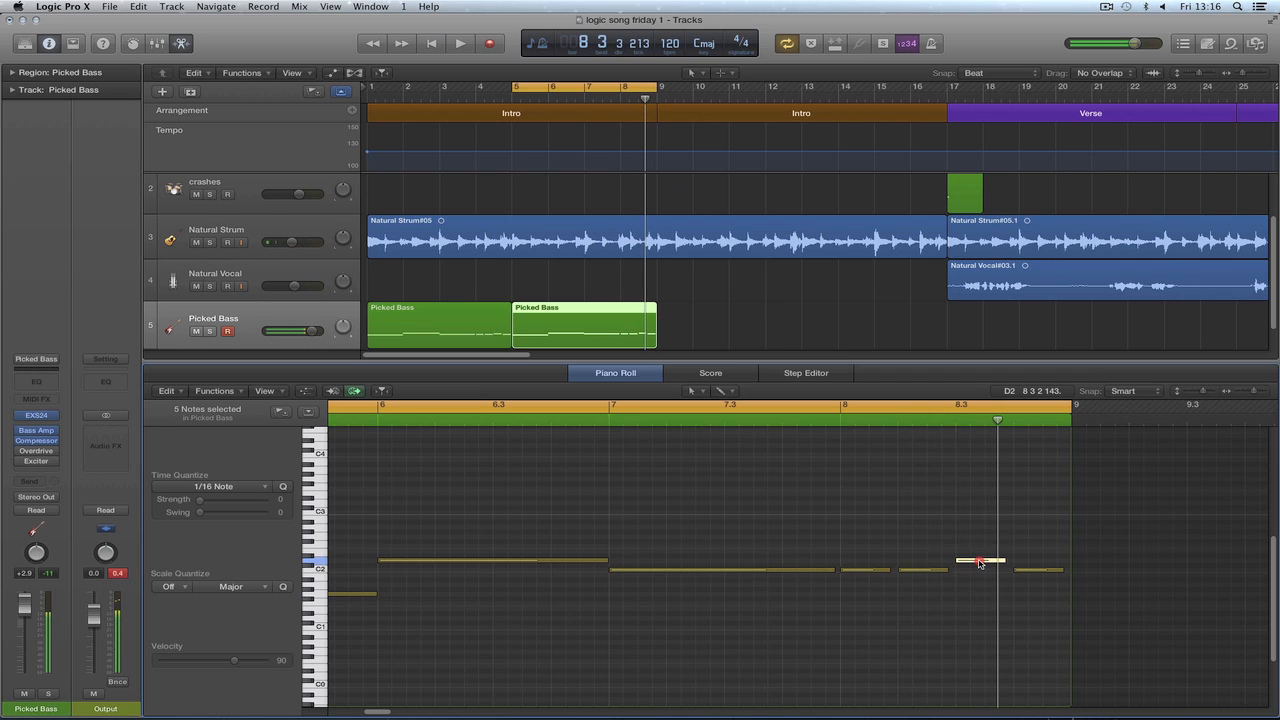
Raise the last two notes of bar 8 by two semitones to E2 and D2 and play the cycled bars.
left_click_drag(980, 563, 1025, 559)
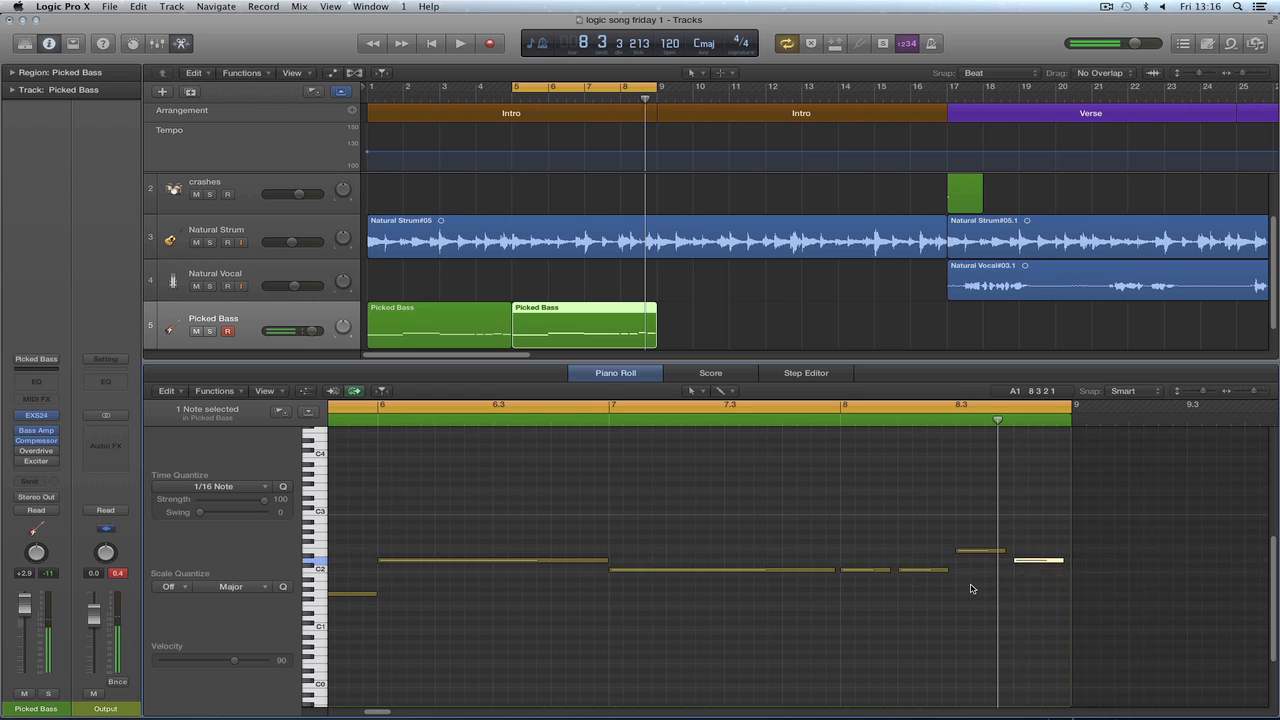
key("space")
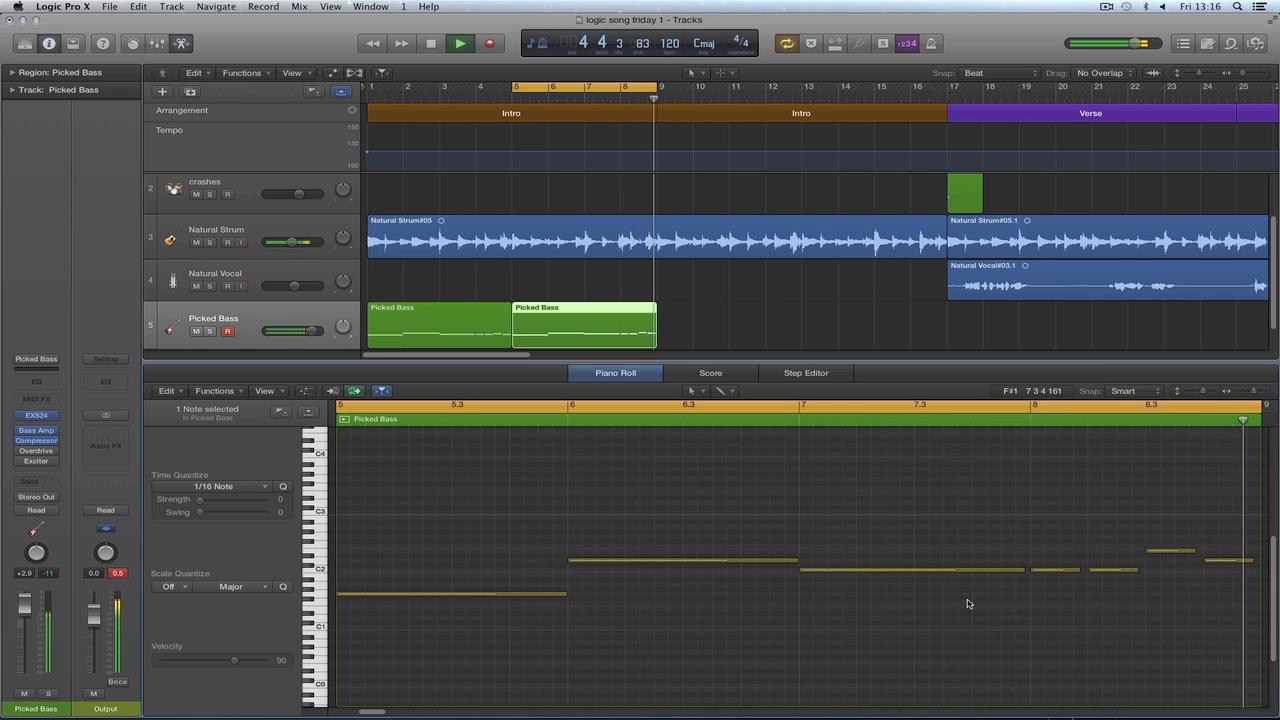
key("space")
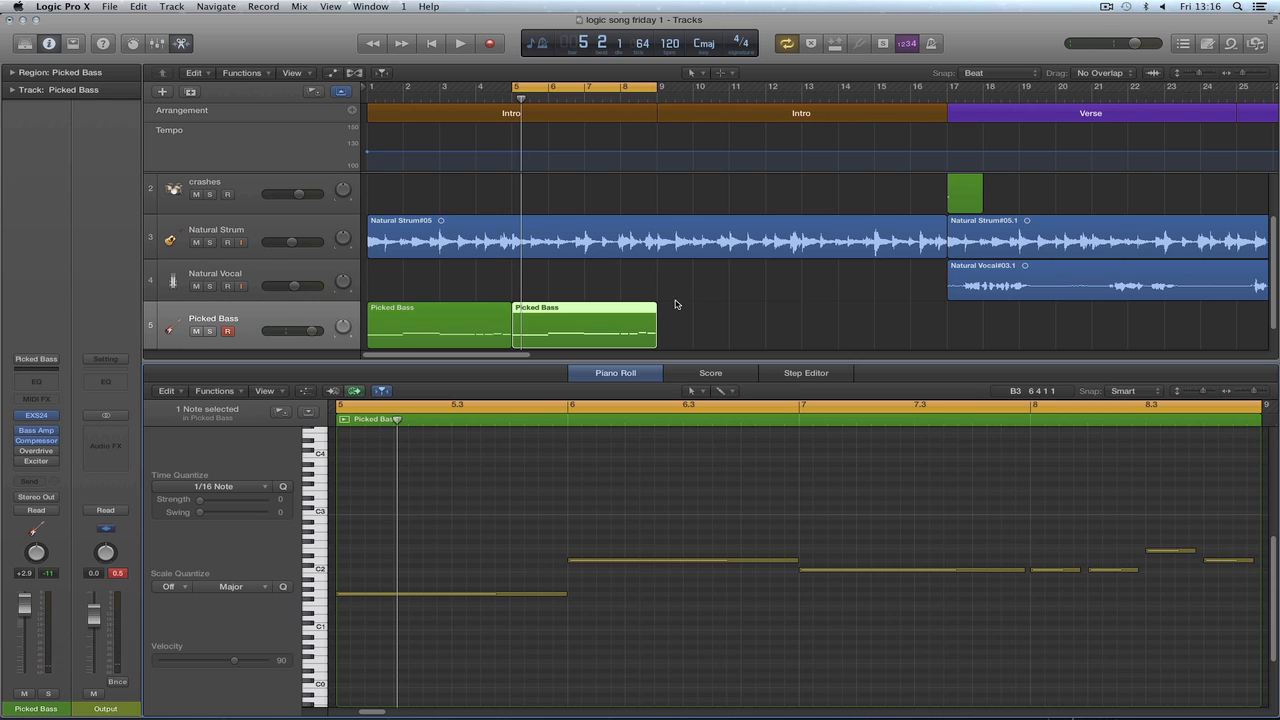
Copy the two Picked Bass regions to bar 9, move the cycle range to bars 13 to 16 and start playback.
left_click_drag(691, 321, 724, 320)
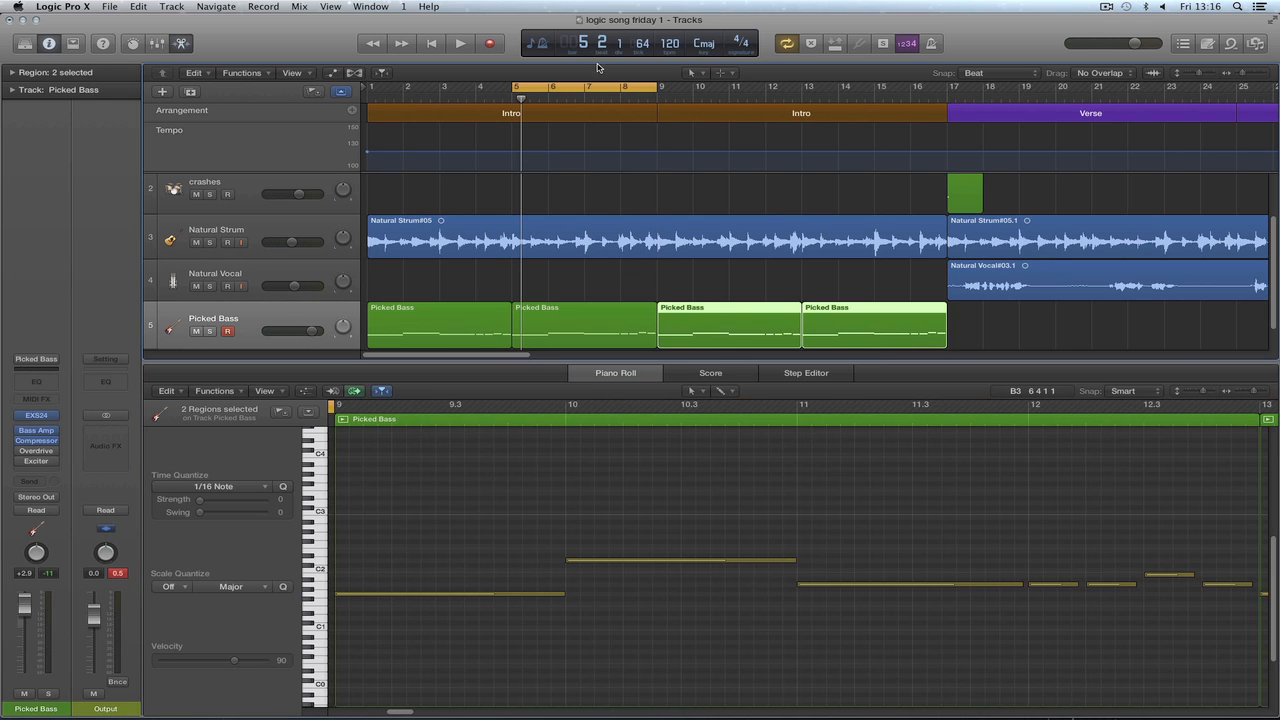
left_click_drag(595, 85, 881, 105)
left_click(877, 192)
key("space")
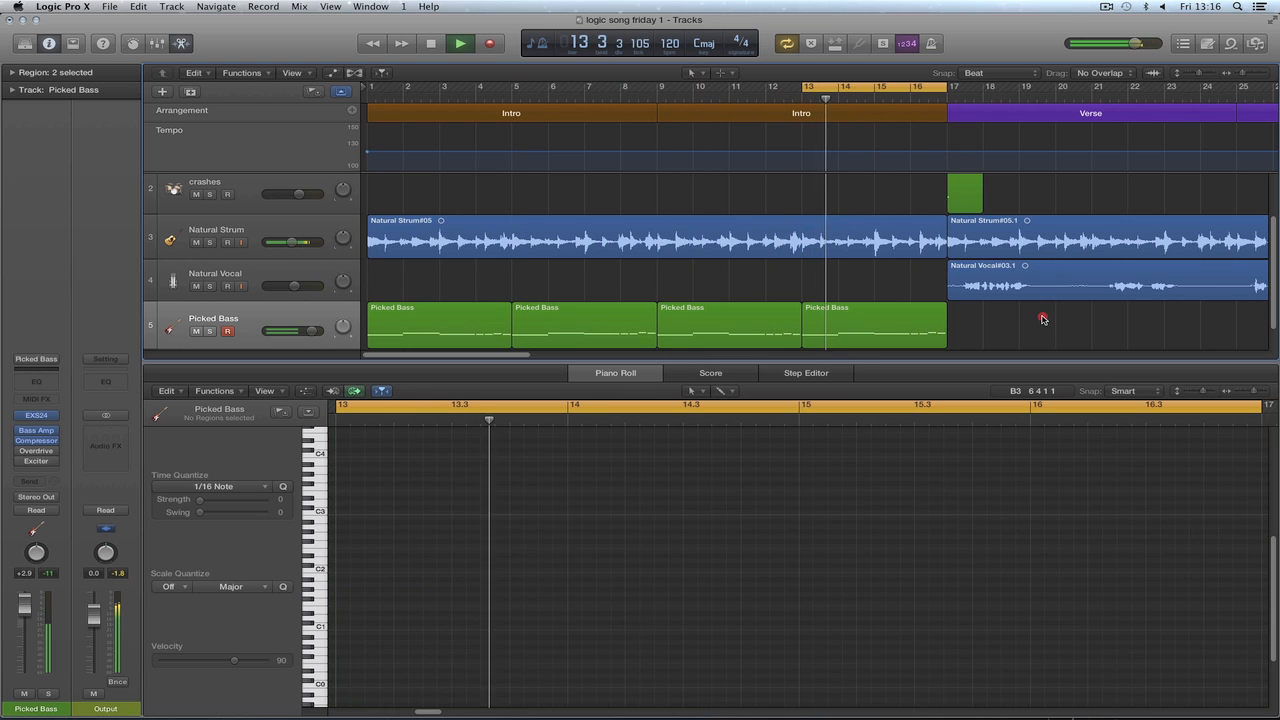
Extend the cycle range back to bar 9 and play it with the two bass regions in bars 9 to 16 selected.
left_click_drag(805, 86, 660, 90)
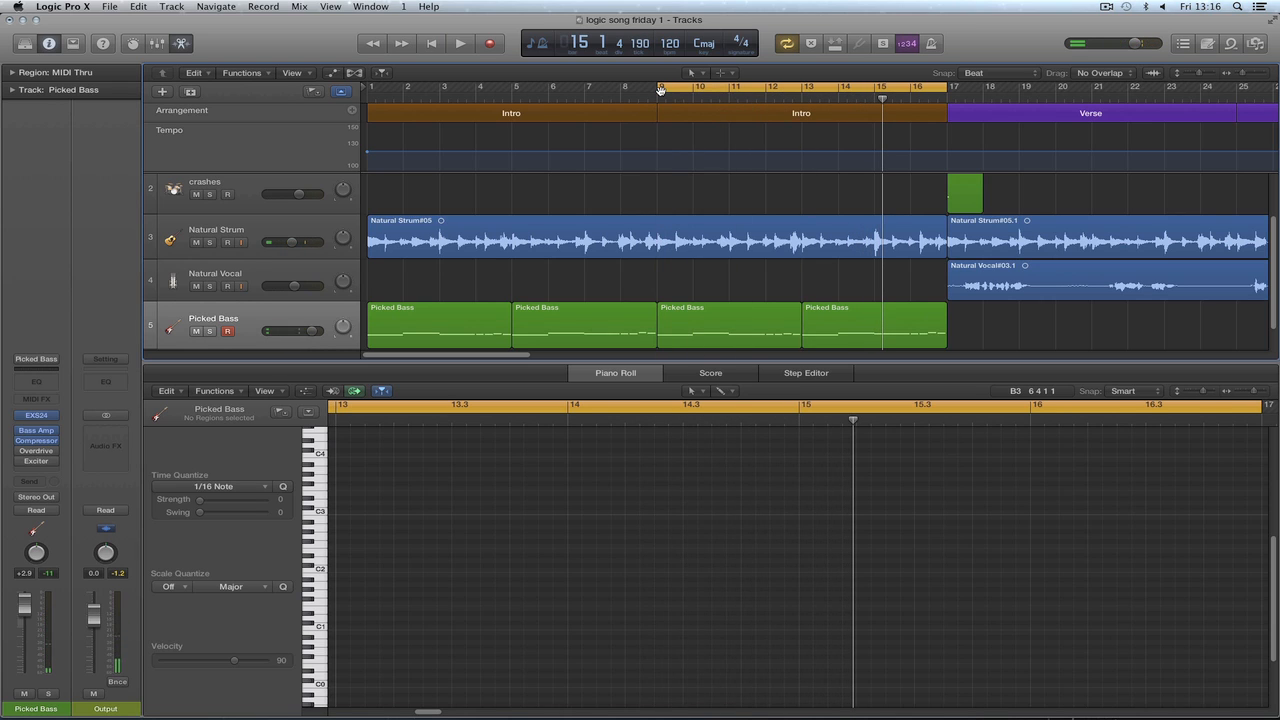
key("space")
left_click_drag(970, 330, 719, 322)
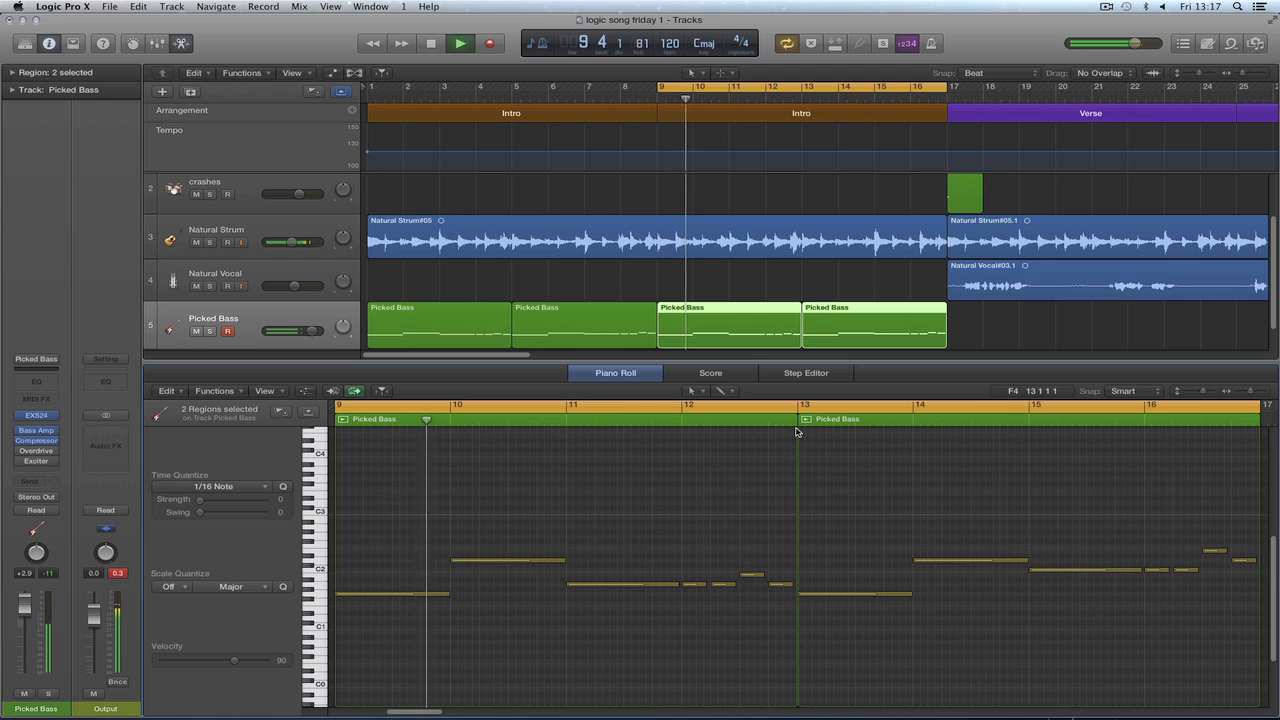
key("space")
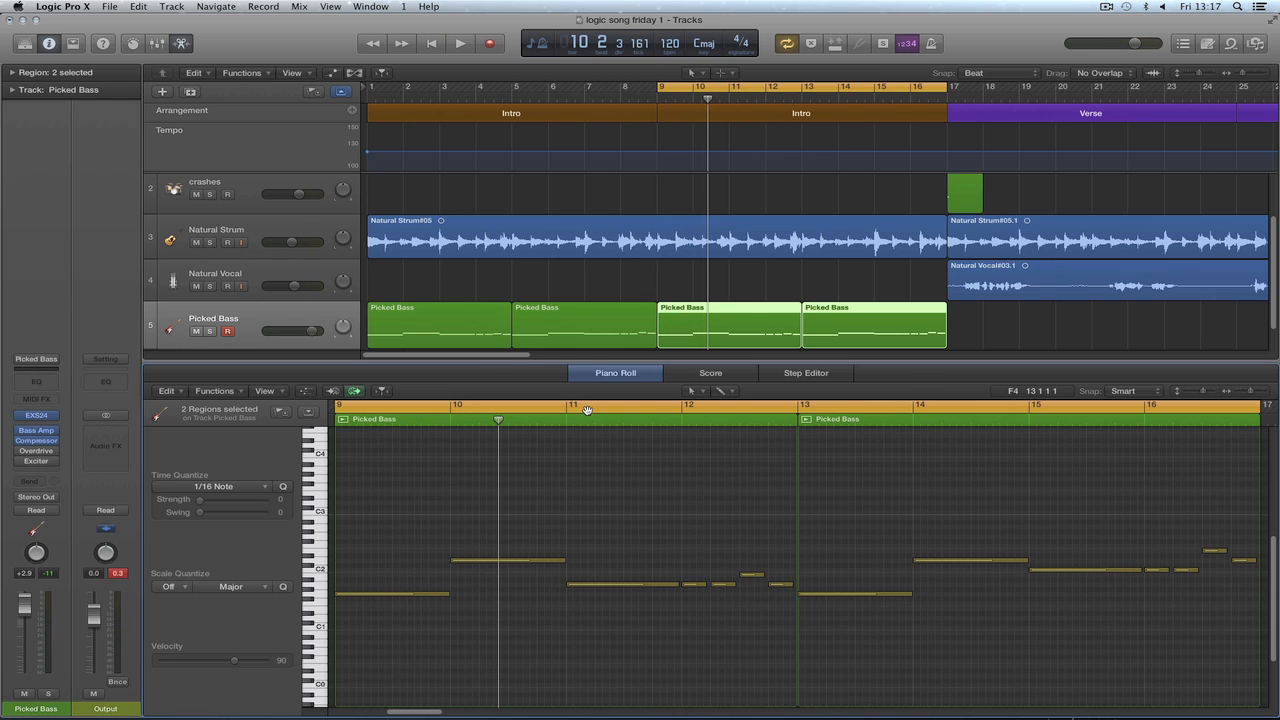
Close the note editor and copy the four Picked Bass regions of the intro to the verse at bar 17.
key("e")
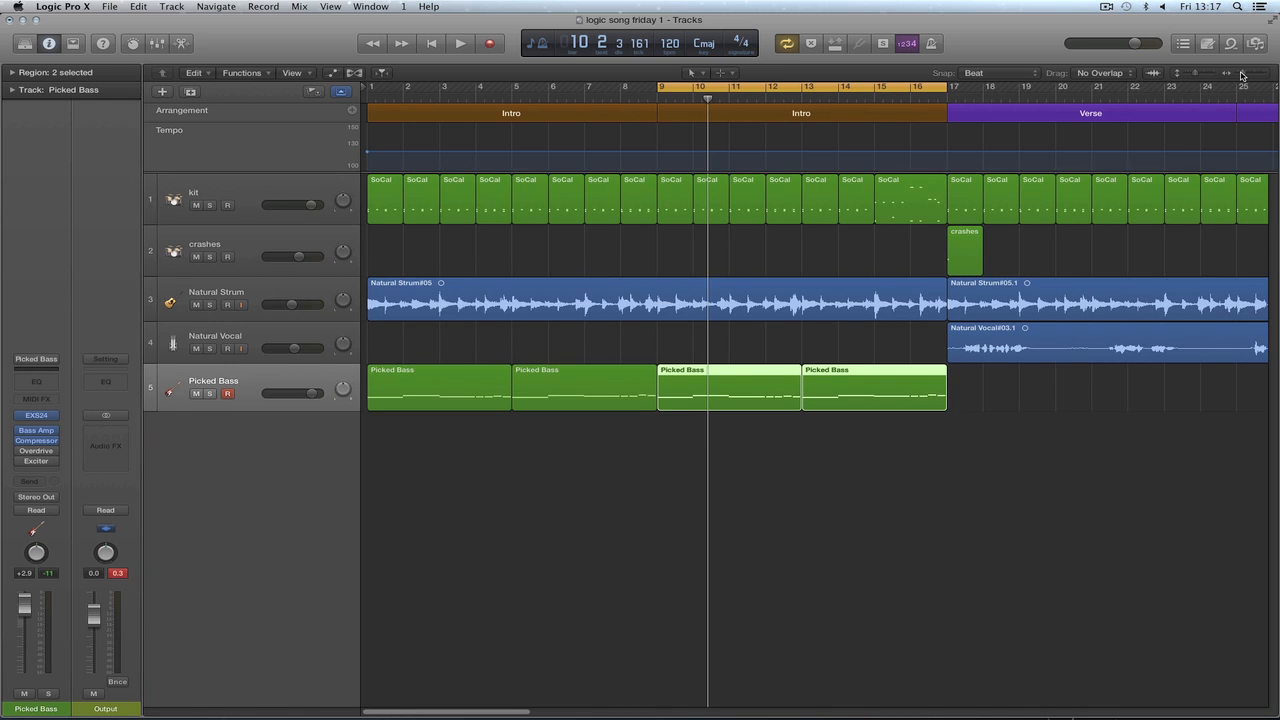
left_click_drag(1243, 76, 1240, 76)
mouse_move(730, 380)
left_mouse_down()
mouse_move(432, 391)
mouse_move(733, 388)
left_mouse_up()
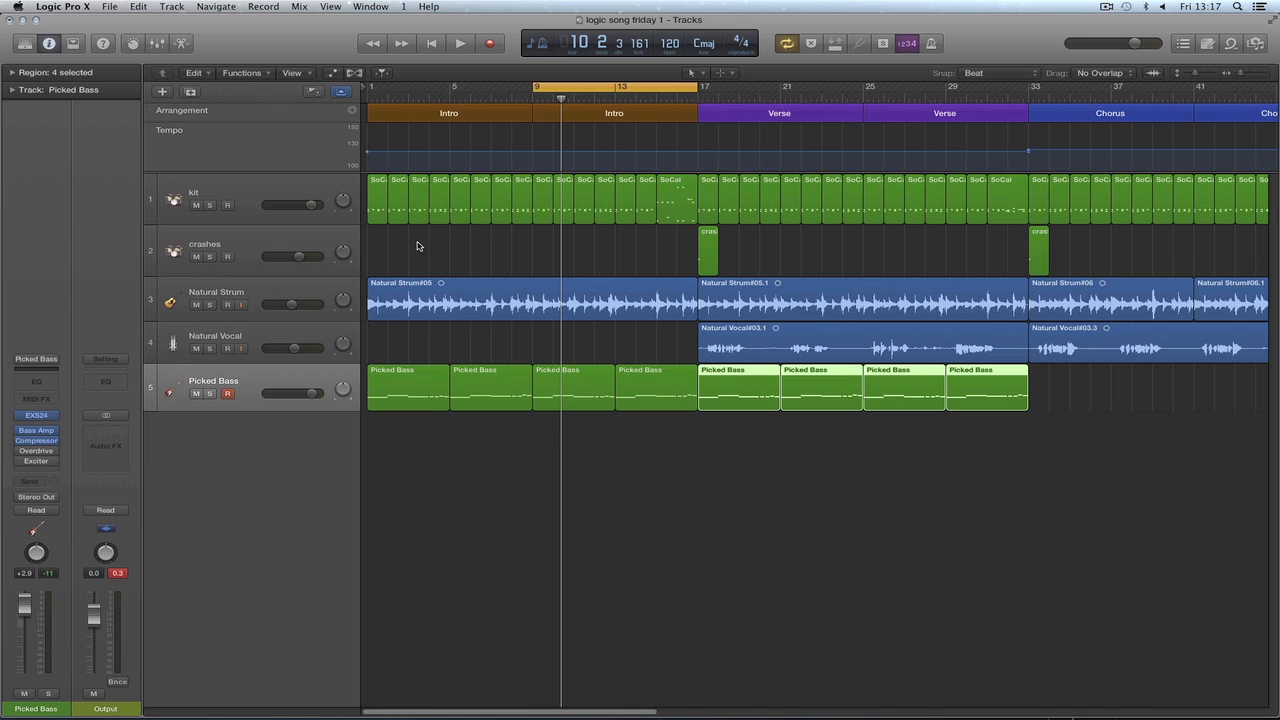
Select the guitar, vocal and bass regions under the two Verse sections, bars 17 to 32.
left_click_drag(652, 440, 408, 312)
left_click(995, 546)
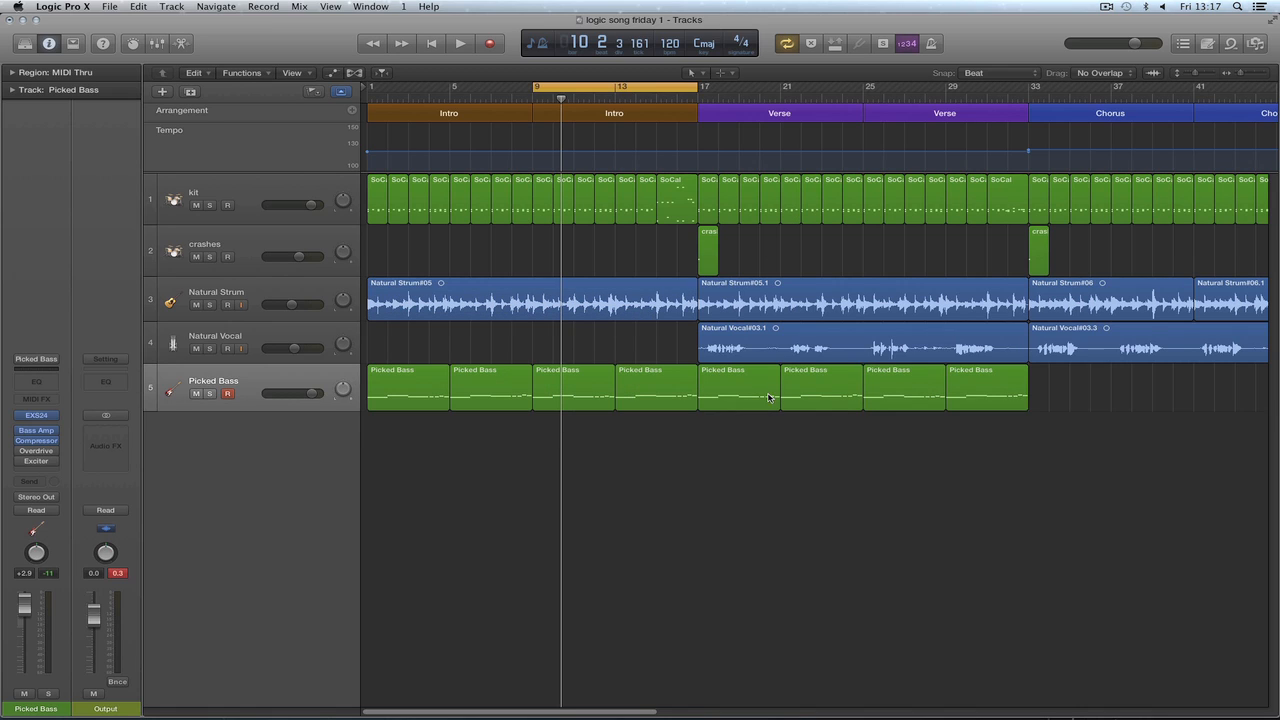
left_click_drag(736, 413, 730, 302)
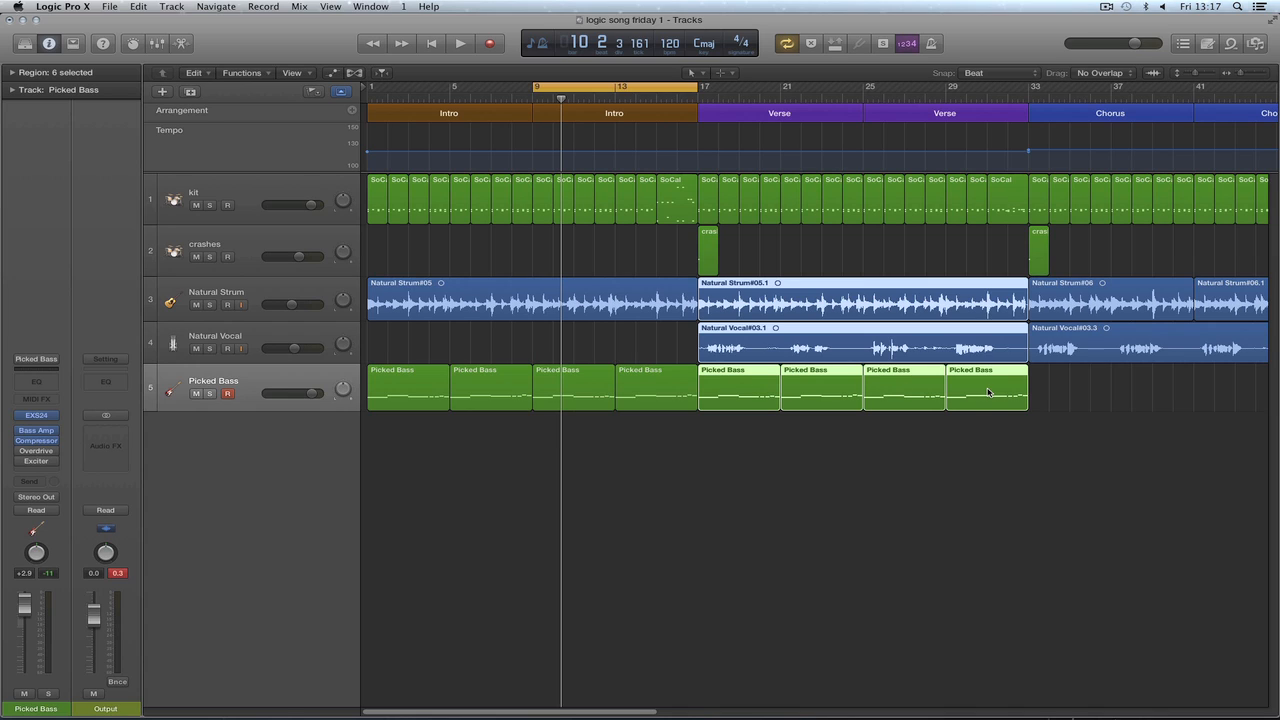
Move the cycle range to the first Verse, start playback and extend the range over both Verse sections, bars 17 to 32.
left_click(733, 456)
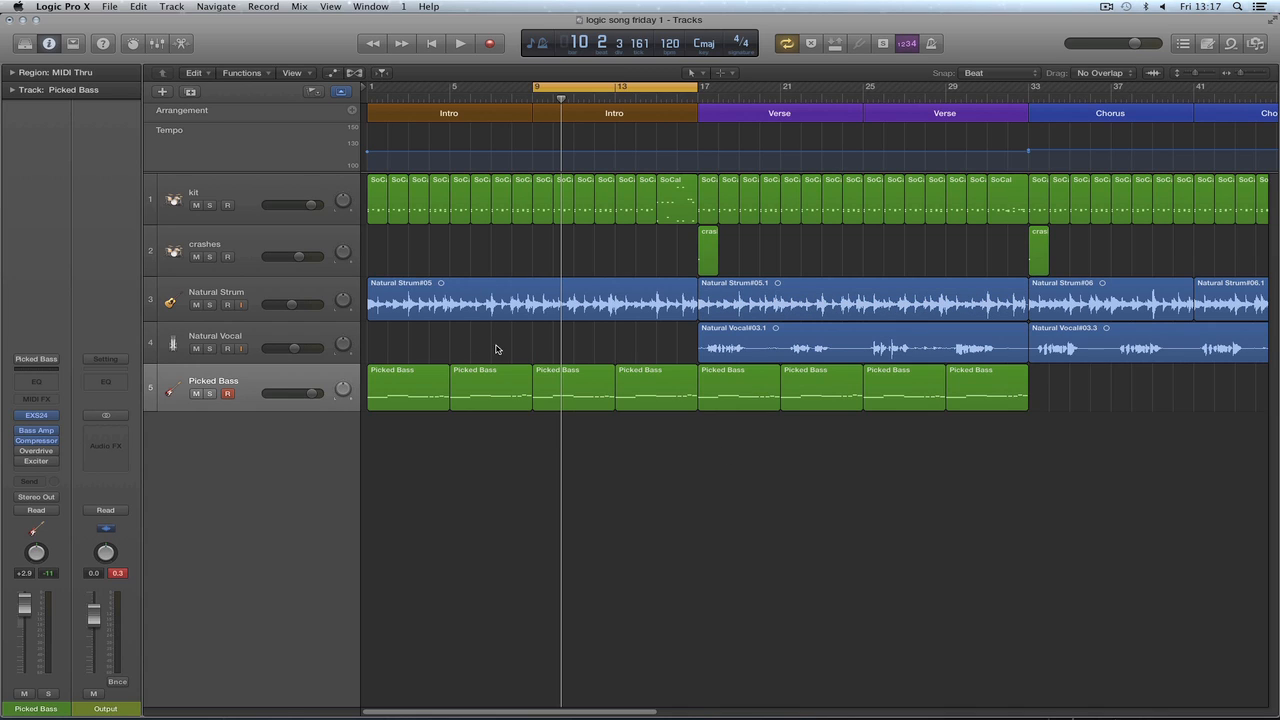
left_click(1243, 75)
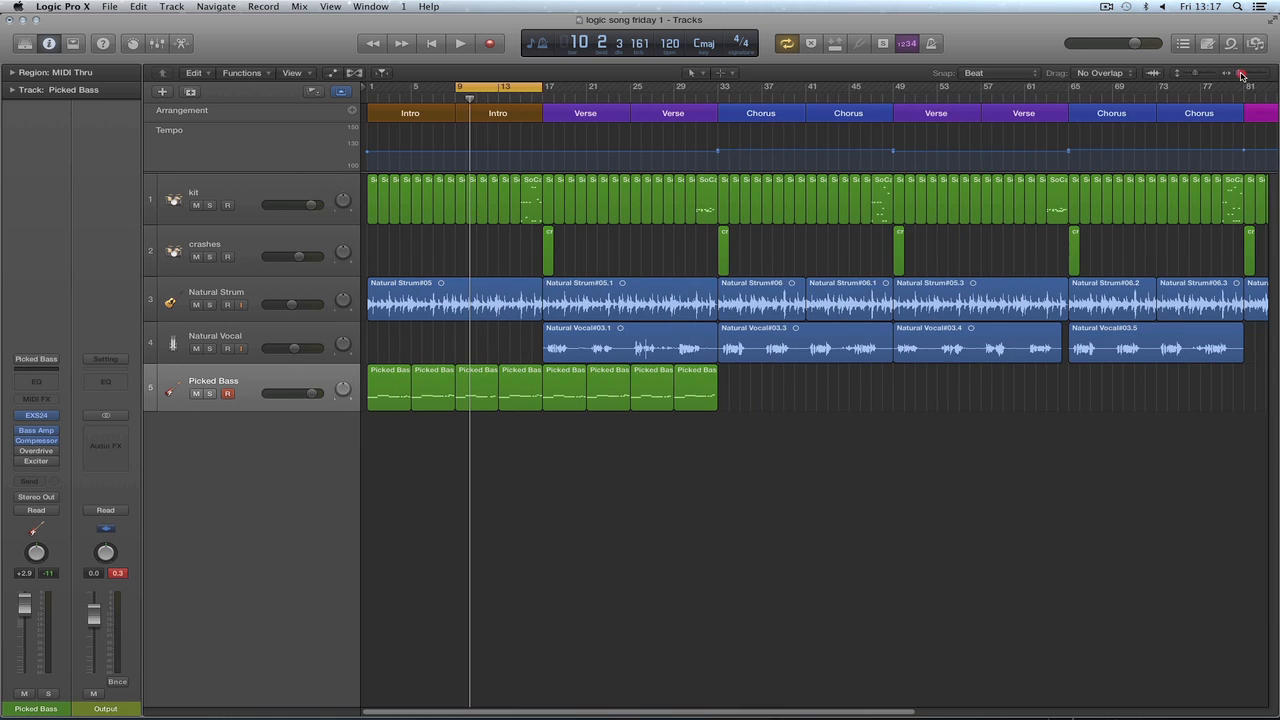
left_click_drag(1237, 79, 1238, 78)
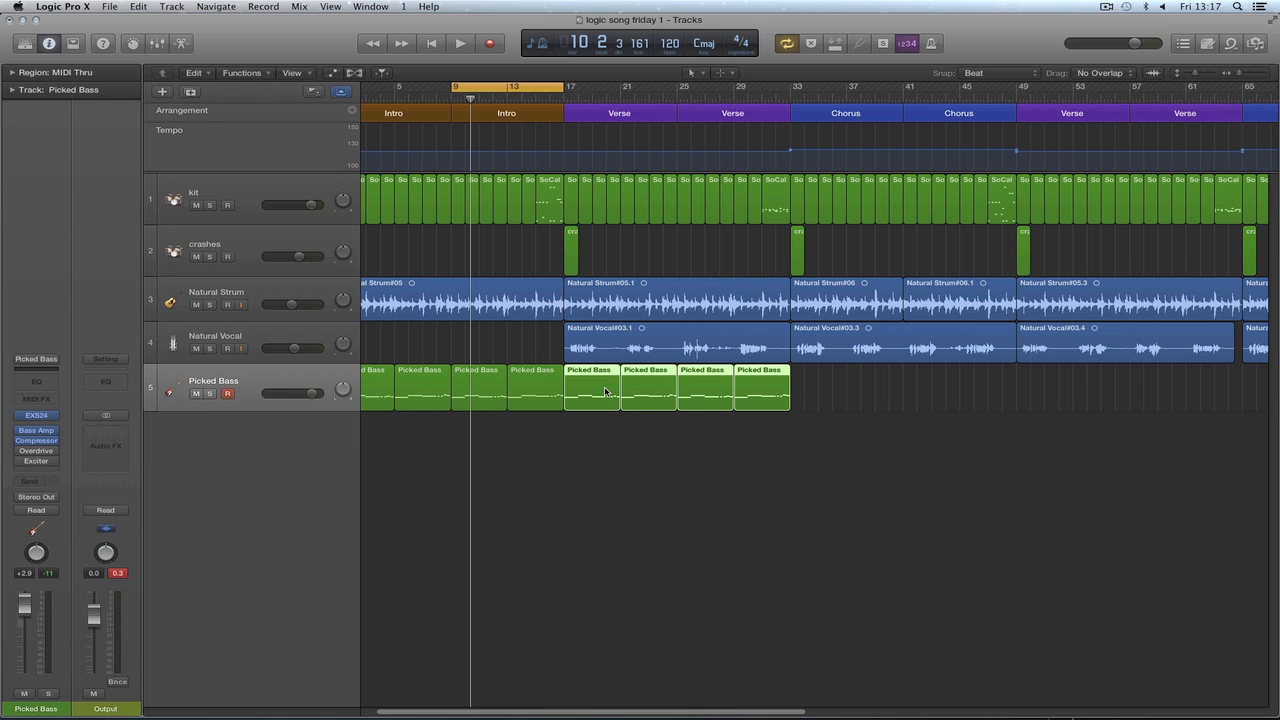
left_click(633, 338)
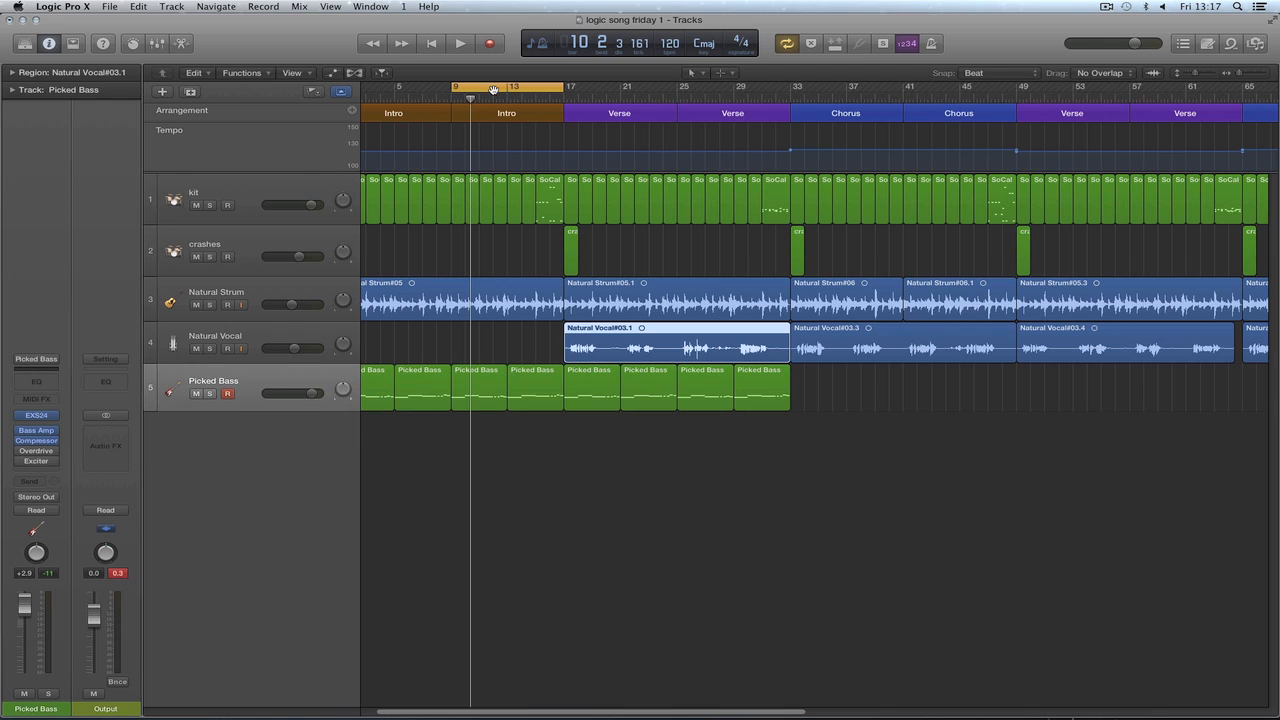
left_click_drag(515, 88, 608, 88)
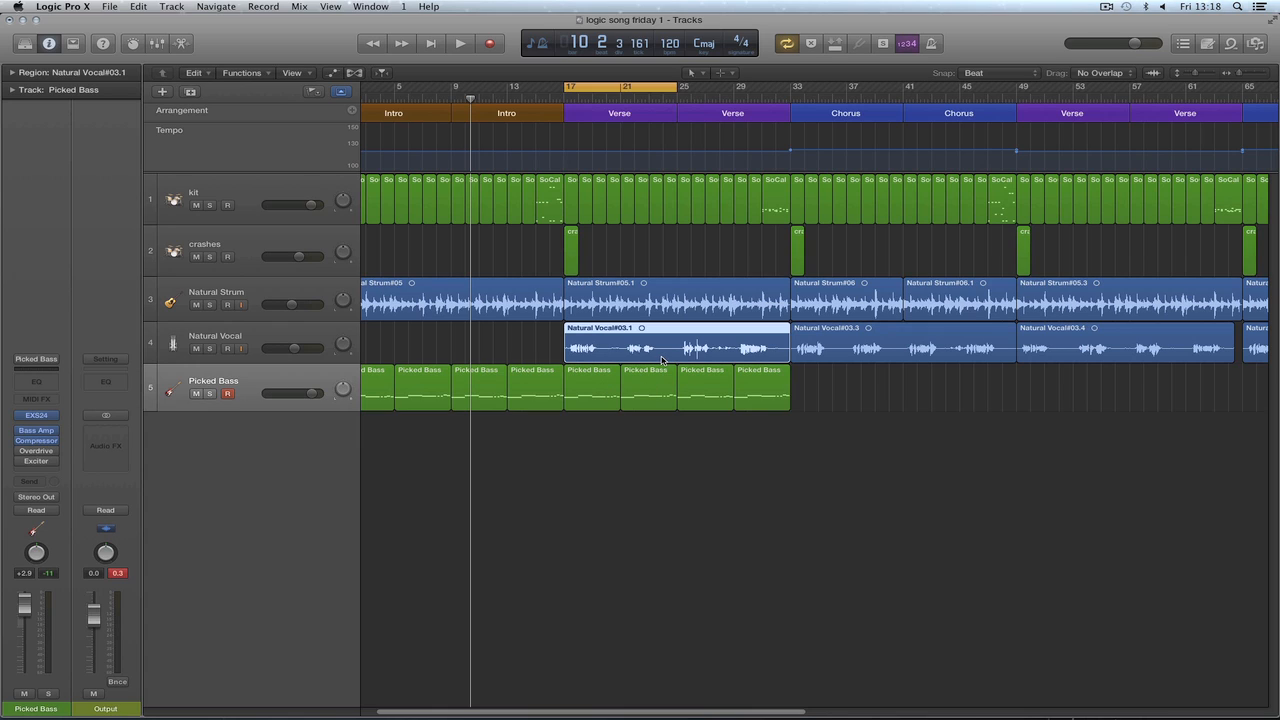
key("space")
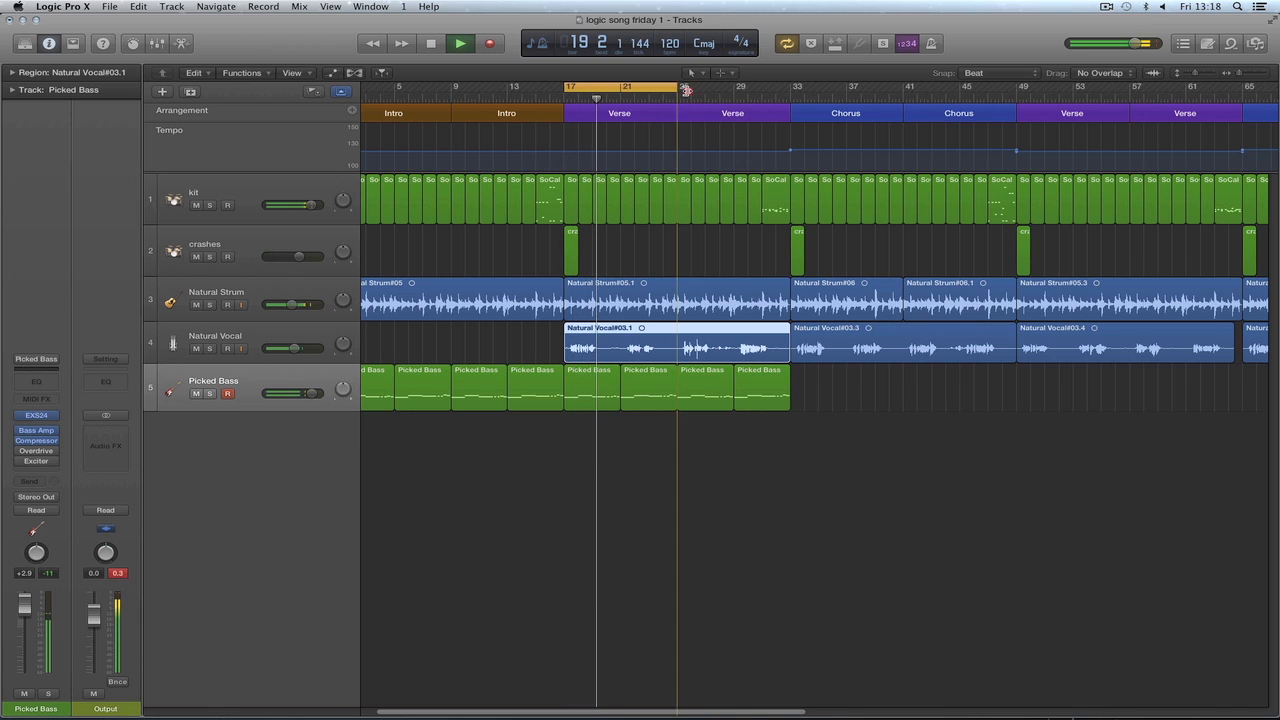
left_click_drag(676, 90, 789, 104)
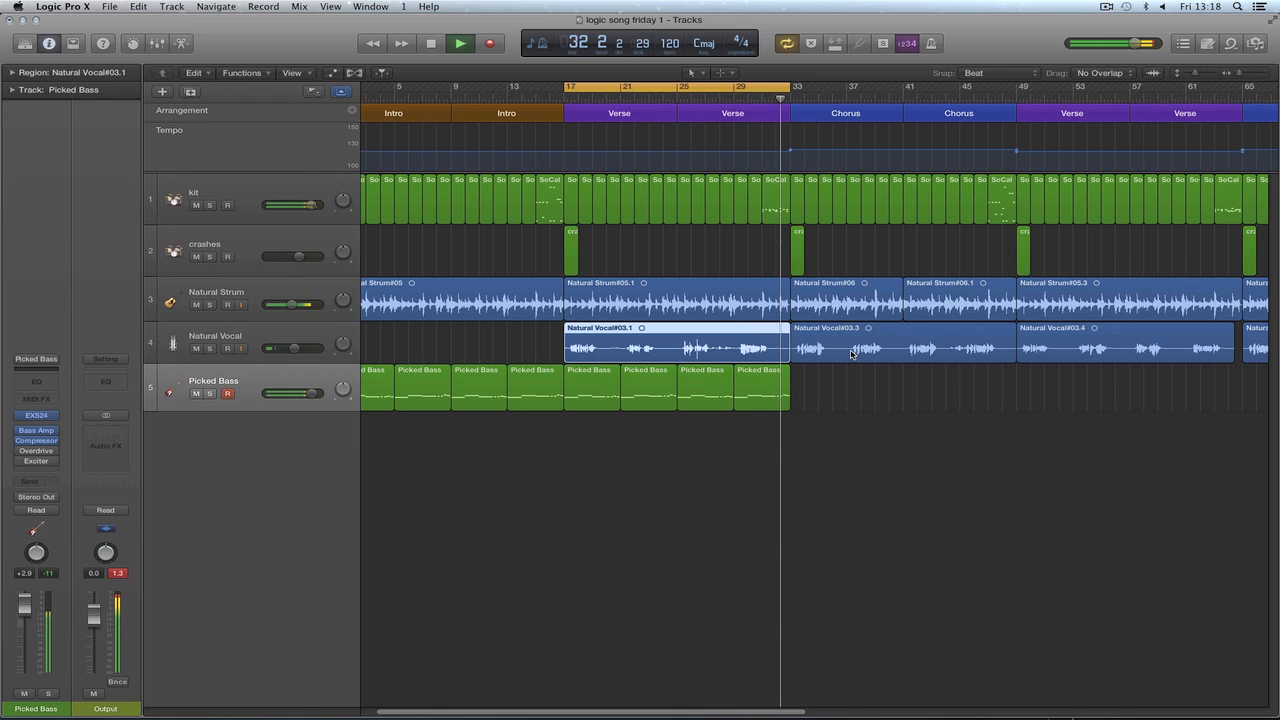
Stop playback, set a cycle range over bars 31 and 32, and open the last verse Picked Bass region in the note editor.
left_click(760, 91)
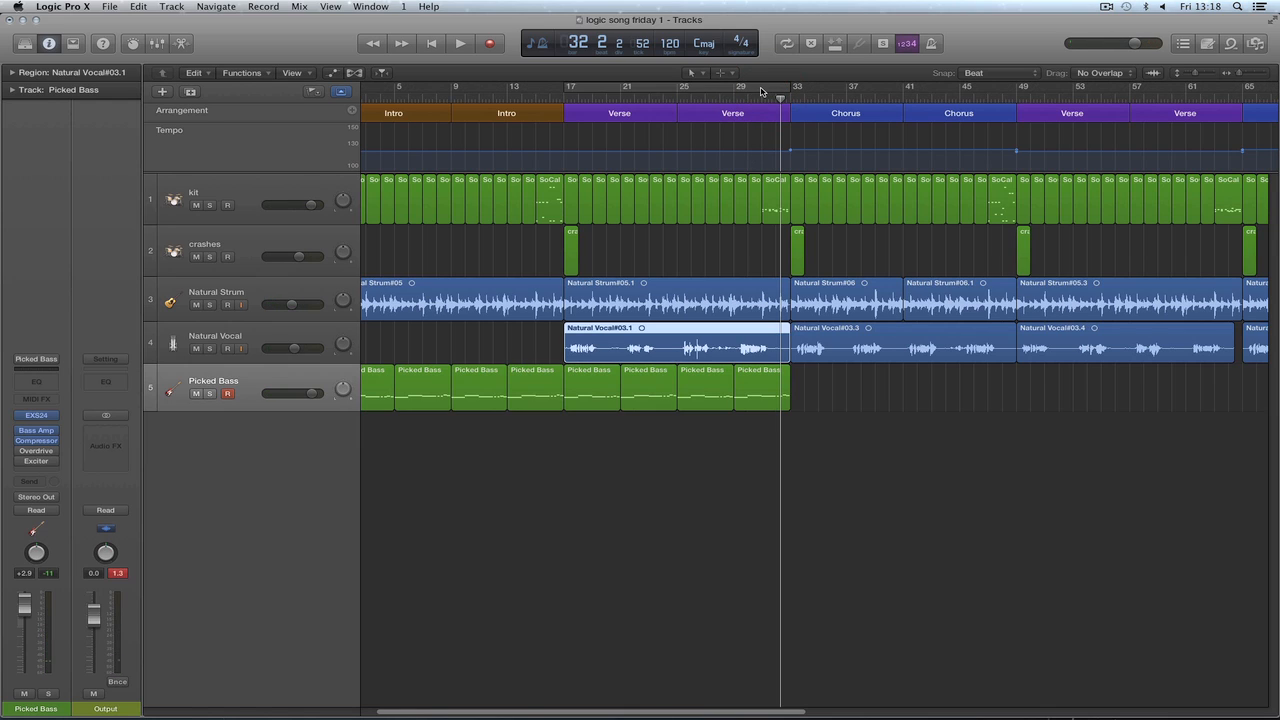
left_click_drag(762, 91, 790, 91)
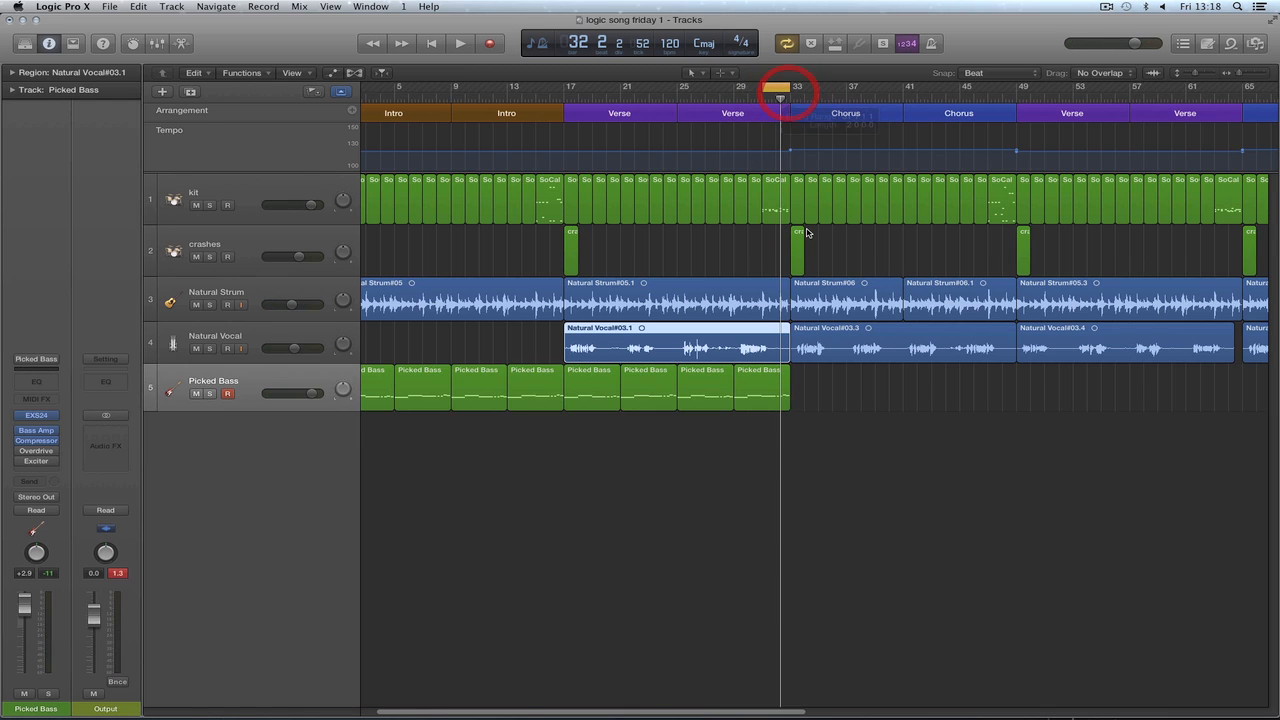
left_click(770, 372)
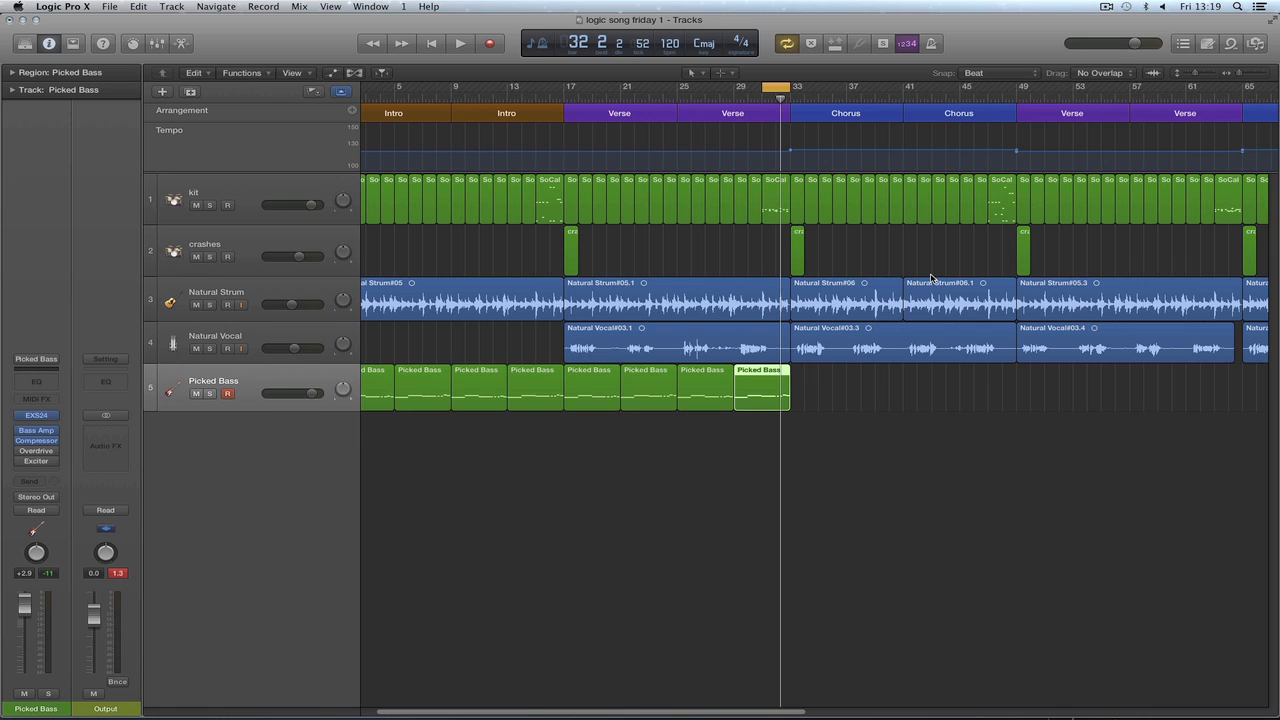
key("e")
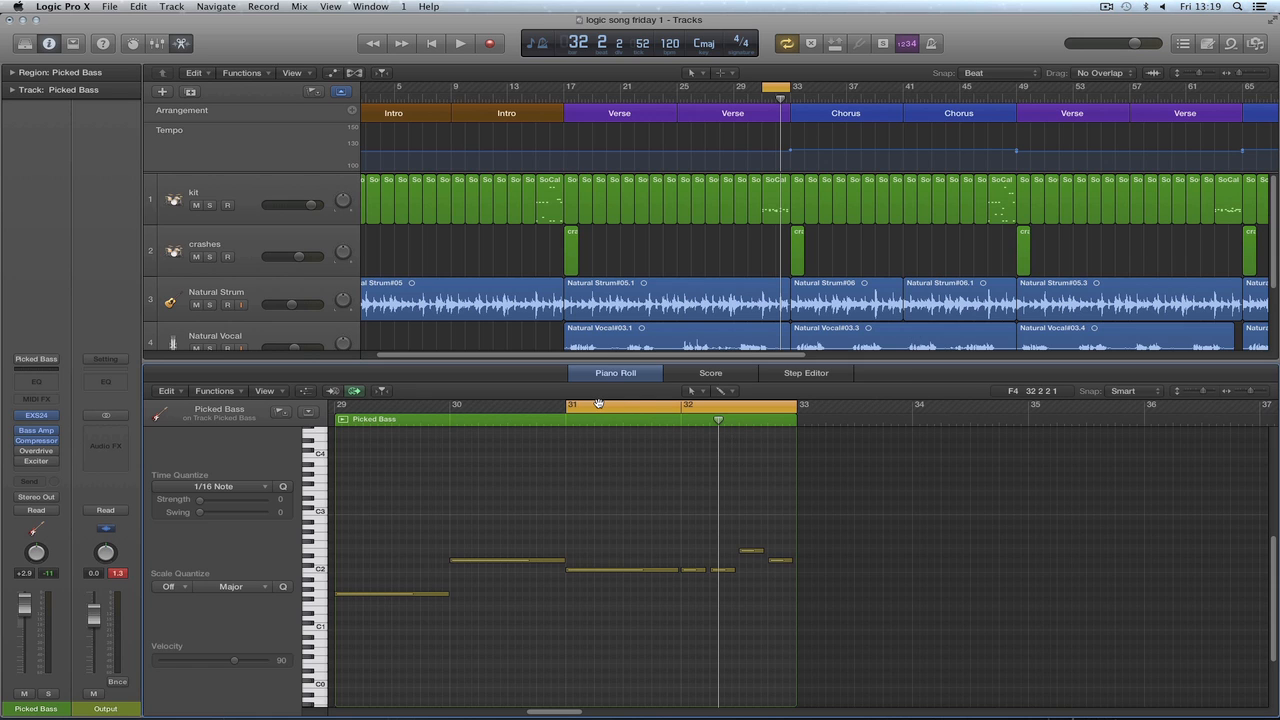
left_click(1257, 75)
left_click(1257, 75)
left_click(1257, 75)
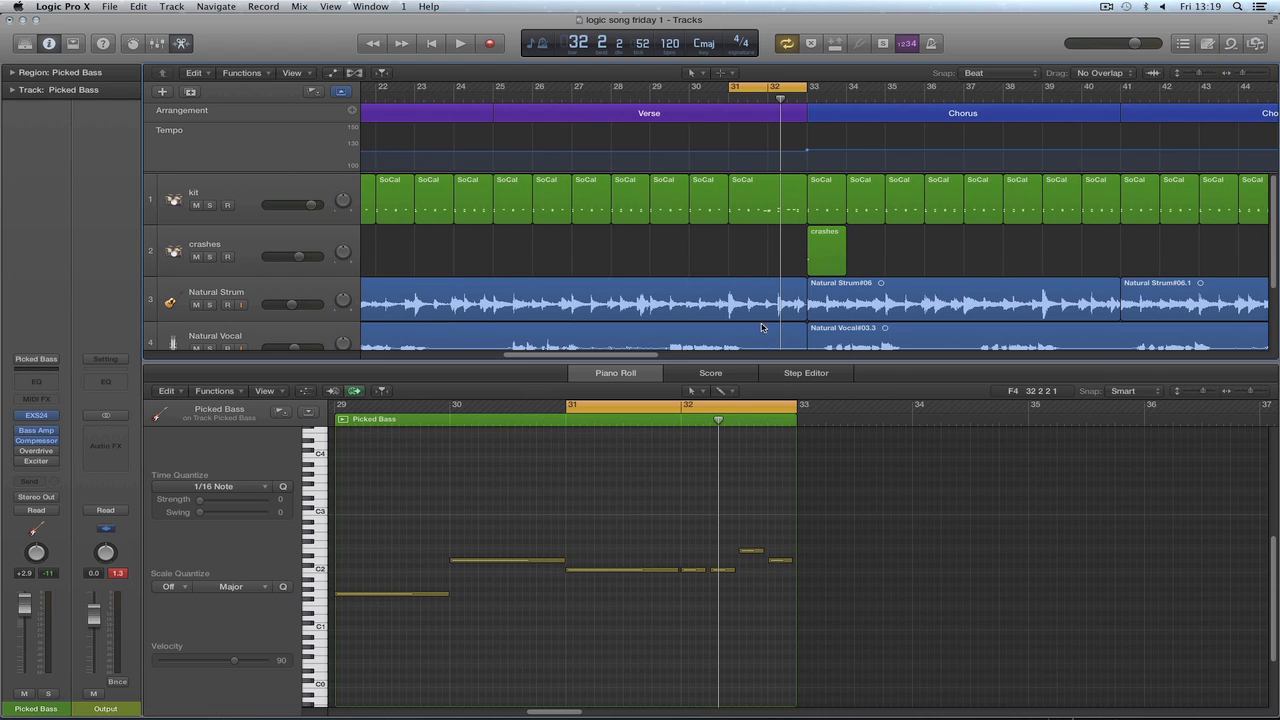
mouse_move(569, 405)
left_mouse_down()
mouse_move(677, 414)
mouse_move(568, 418)
left_mouse_up()
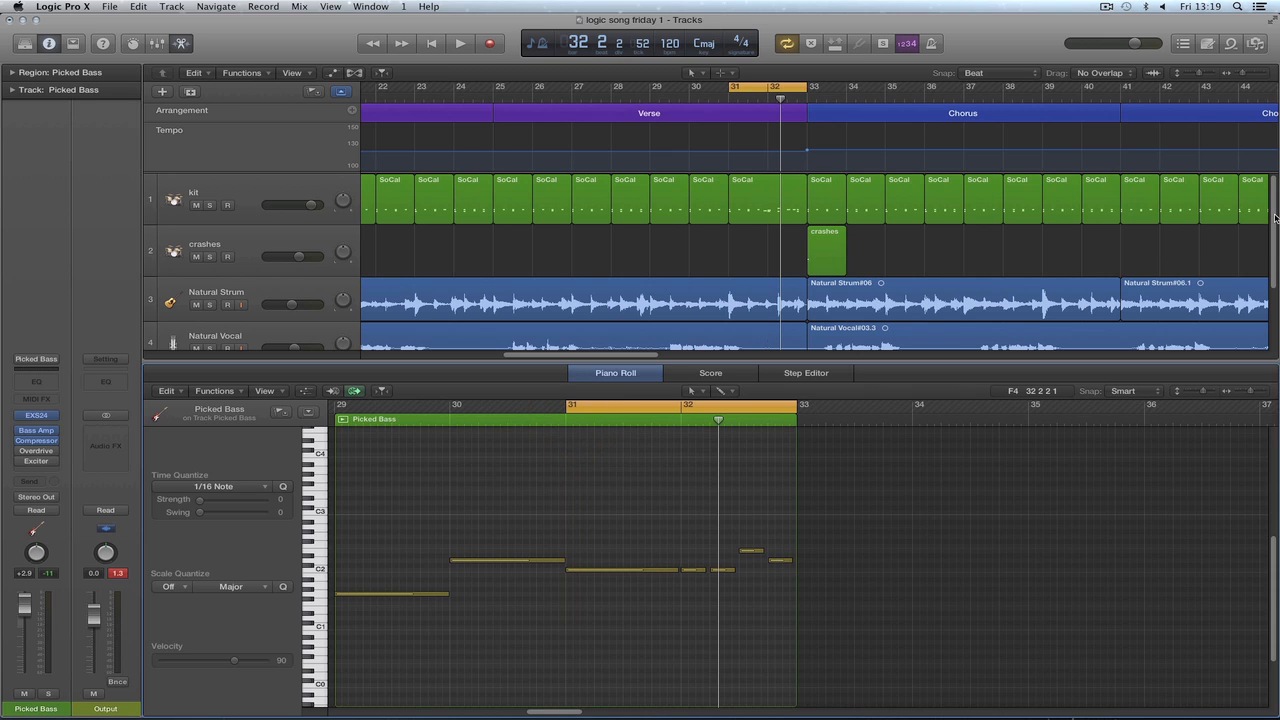
left_click_drag(1275, 218, 1276, 281)
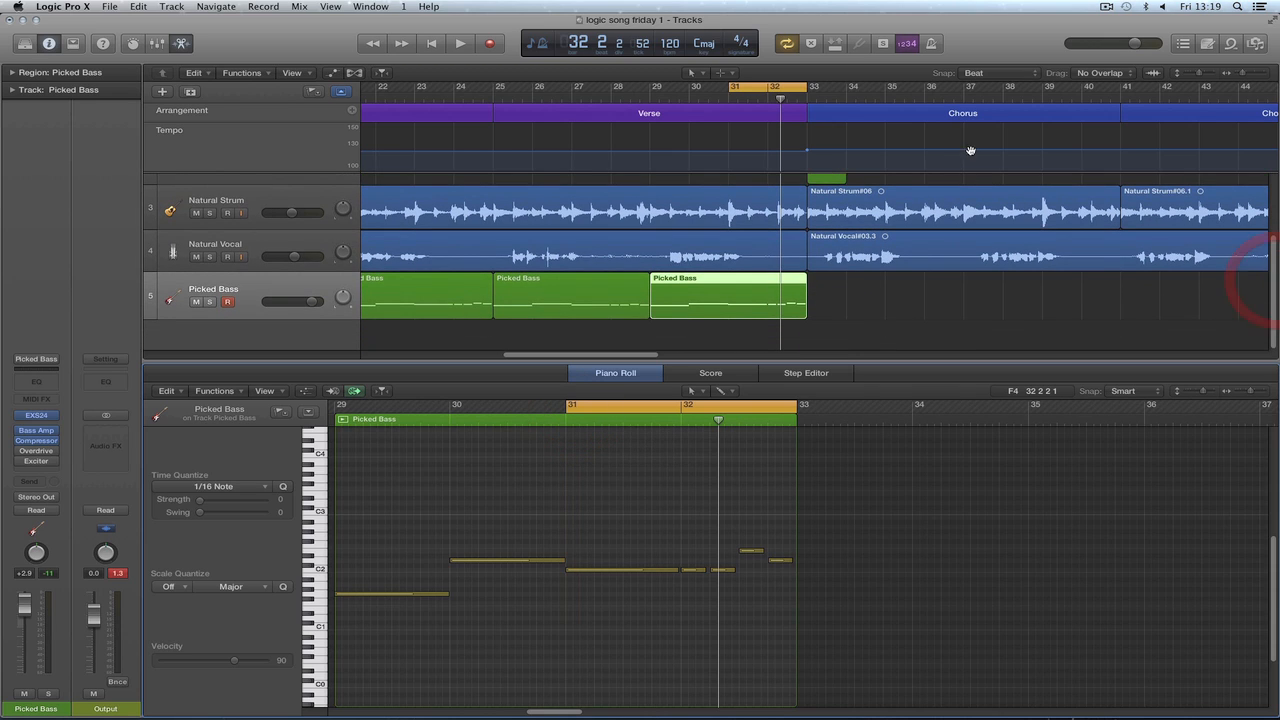
Turn the four bass notes in bar 32 into a rising line of E2, G2, A2 and B2 and play it.
key("space")
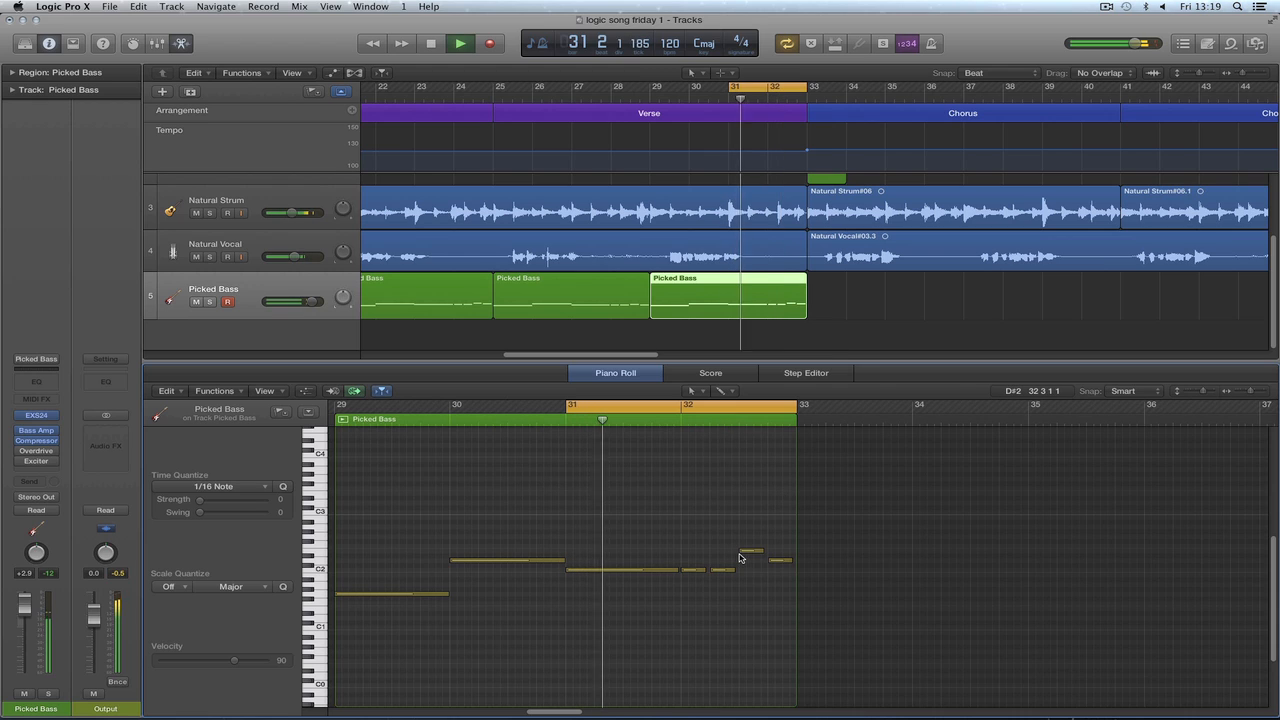
key("space")
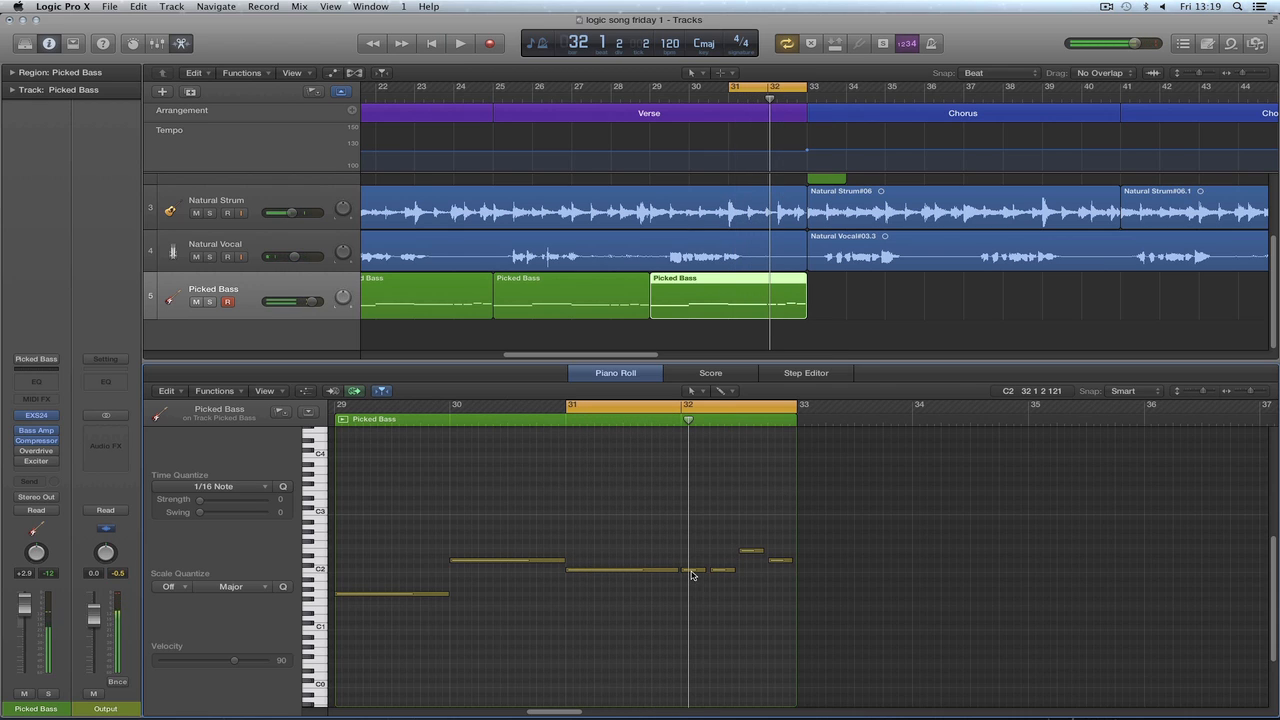
left_click_drag(694, 573, 780, 518)
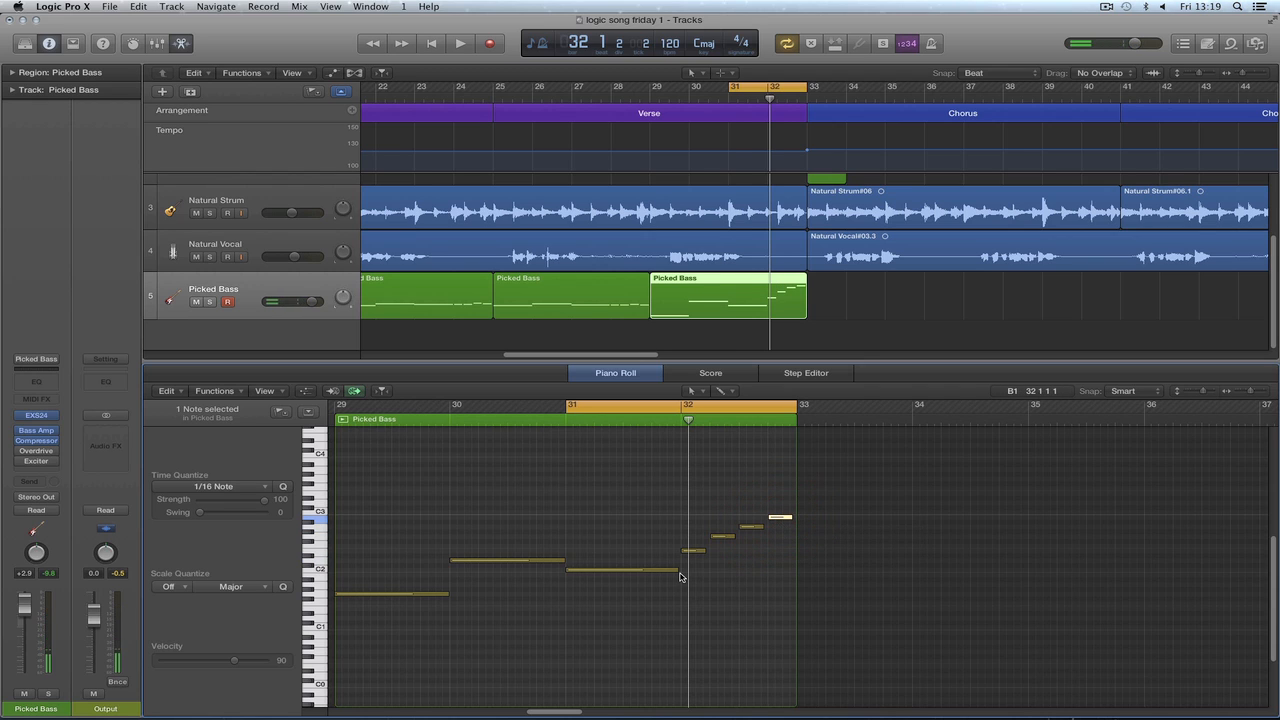
key("space")
left_click(820, 587)
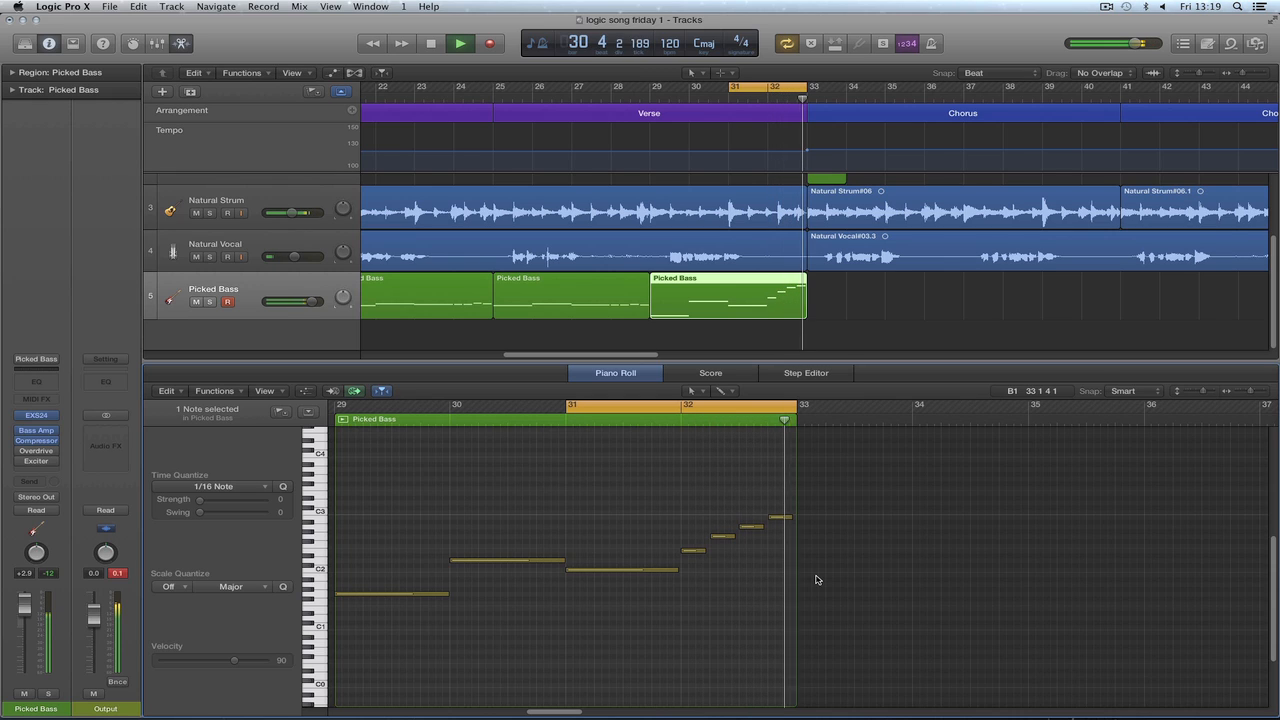
key("space")
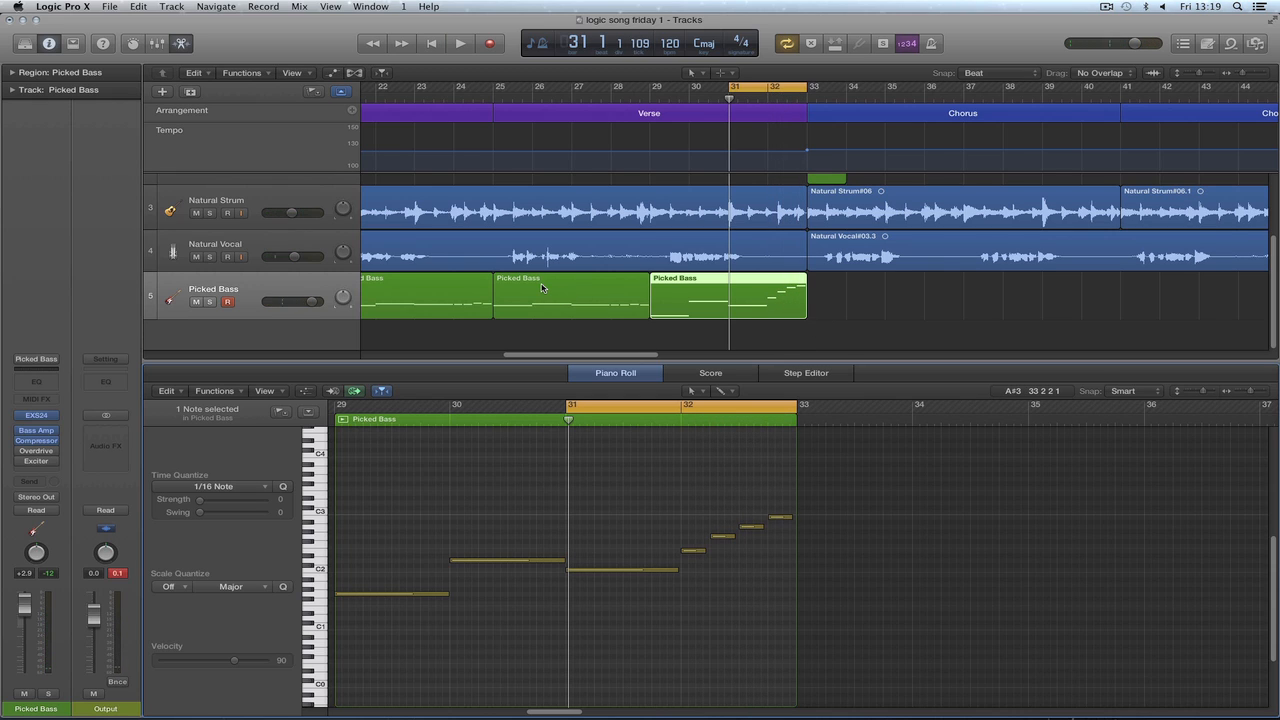
Copy the first Verse's two Picked Bass regions, bars 17 to 24, to the start of the Chorus at bar 33.
left_click(541, 289)
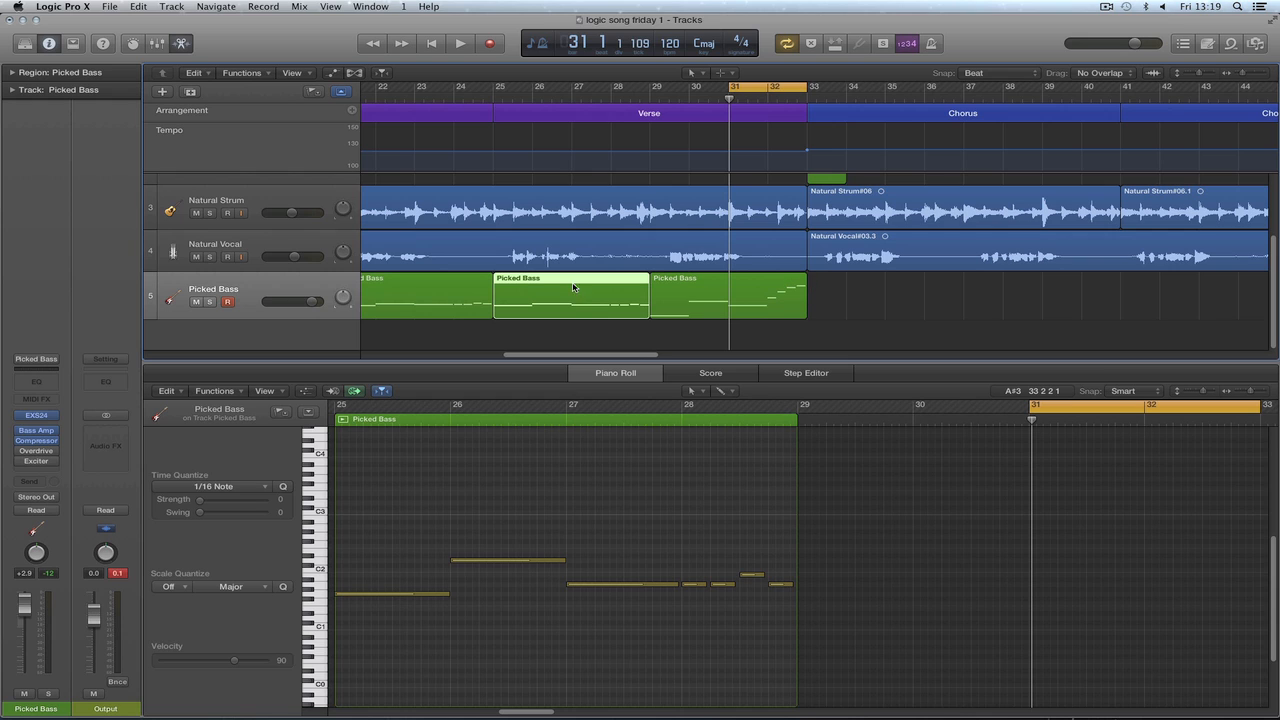
left_click_drag(627, 358, 585, 357)
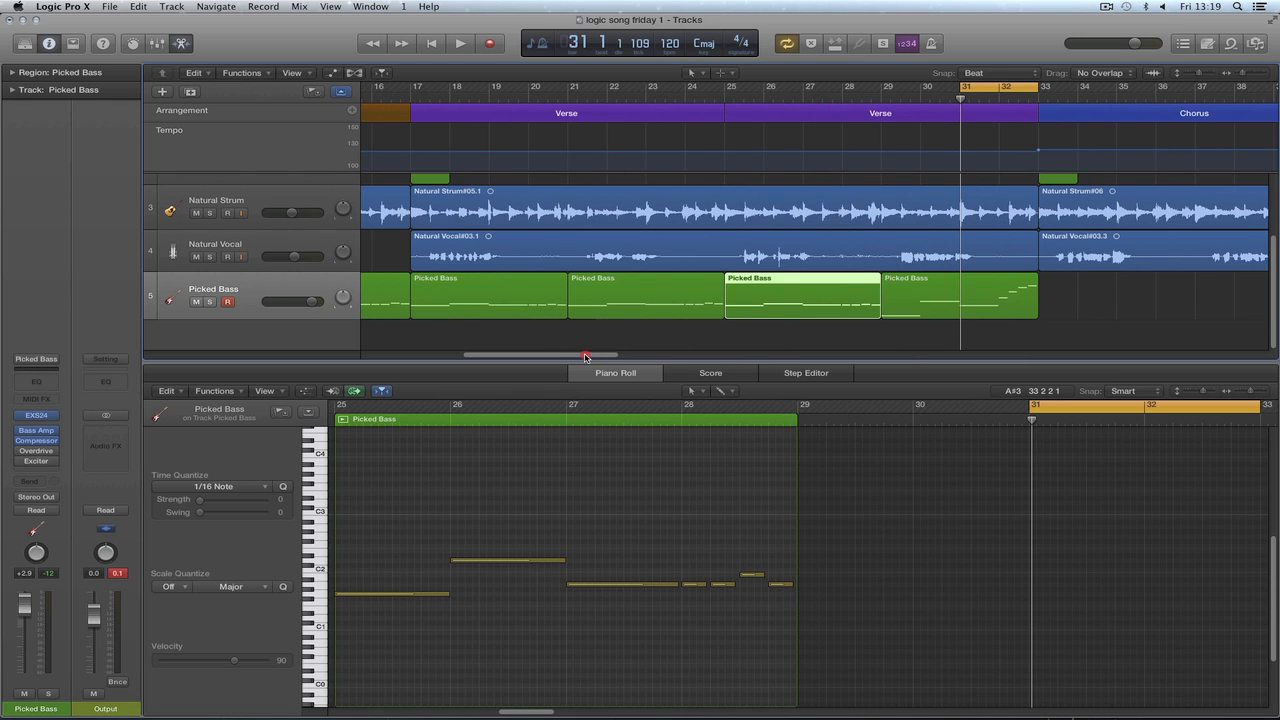
left_click(486, 299)
left_click(586, 286, "shift")
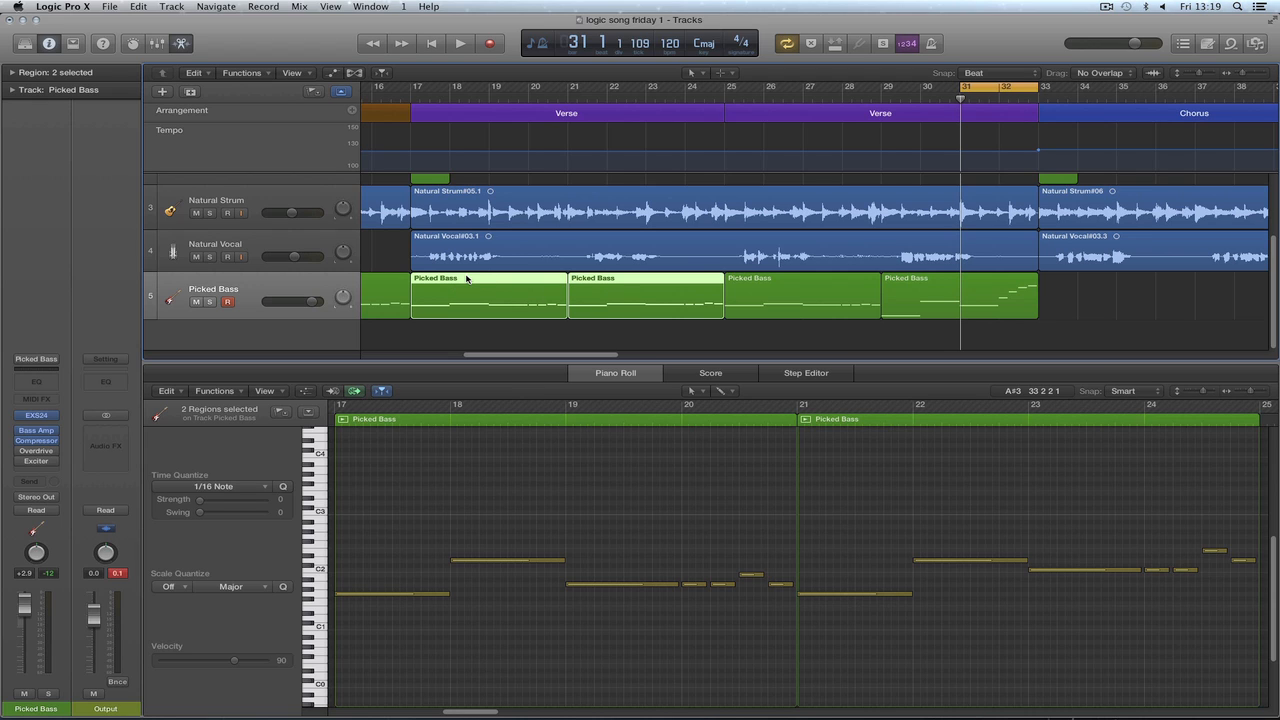
left_click_drag(462, 280, 1086, 316)
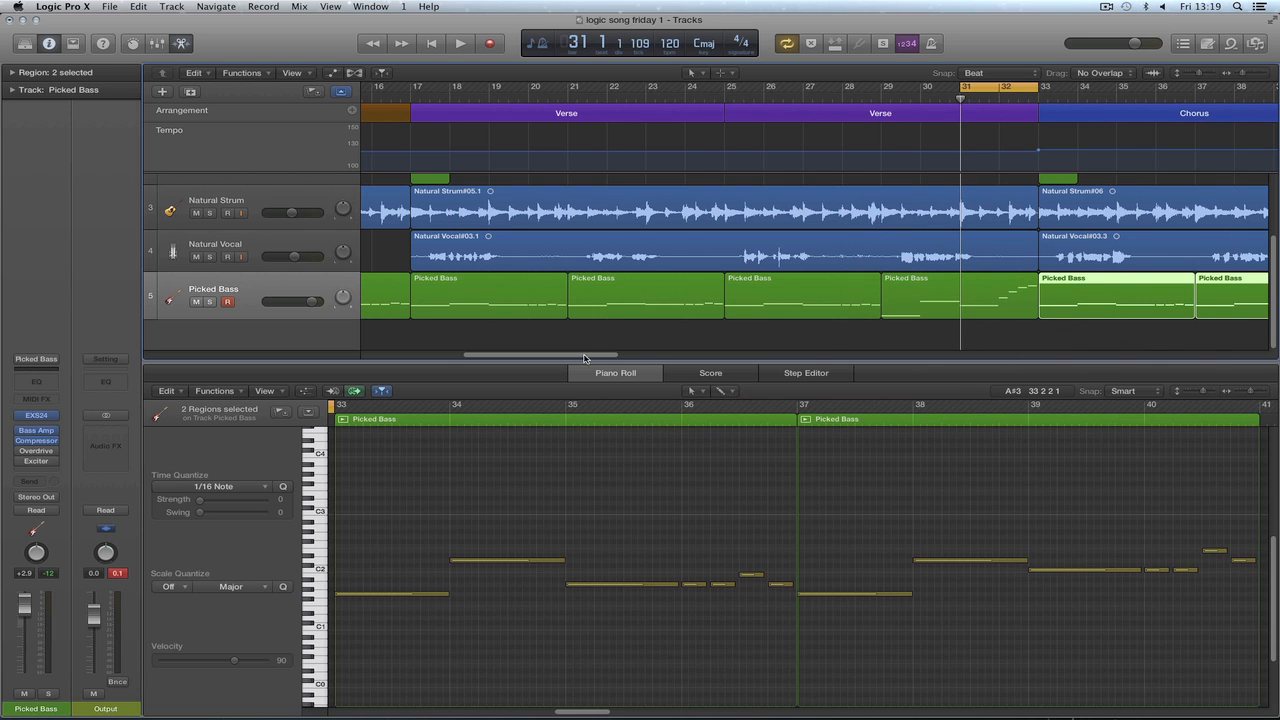
Set the cycle range to bars 32 and 33 and play it with the last verse and first chorus bass regions selected.
left_click_drag(586, 357, 670, 364)
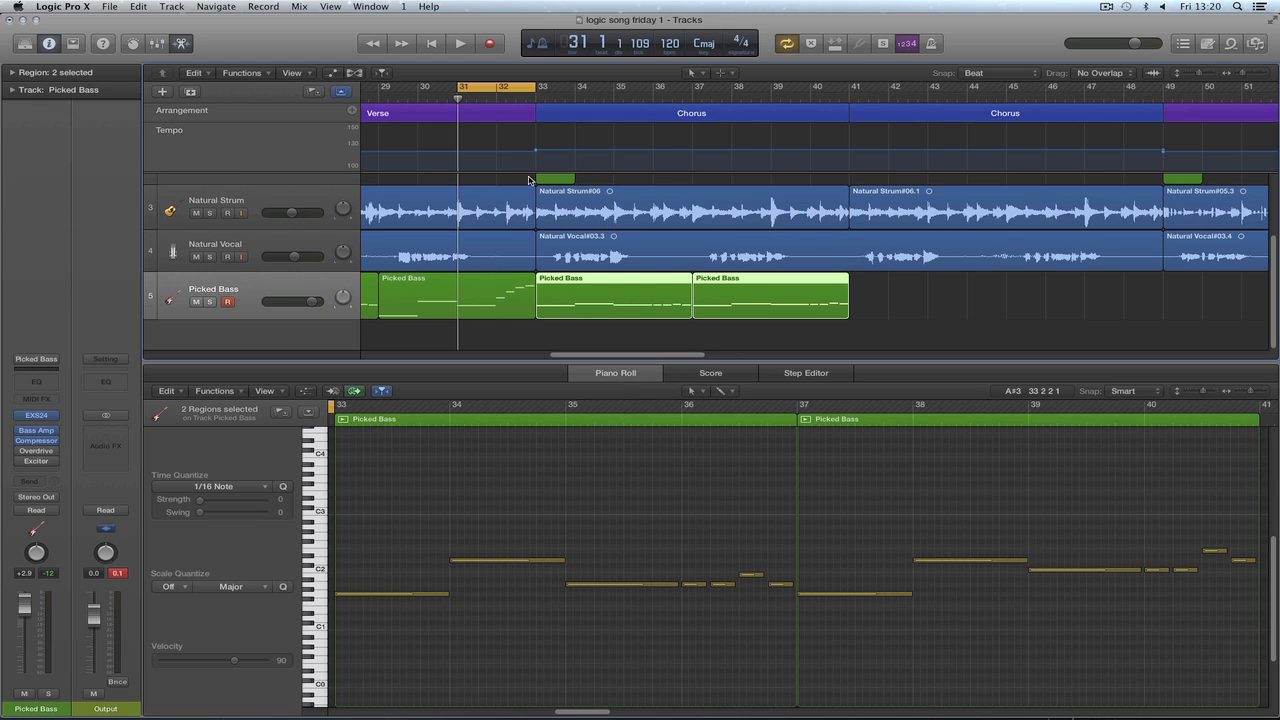
left_click_drag(536, 95, 574, 95)
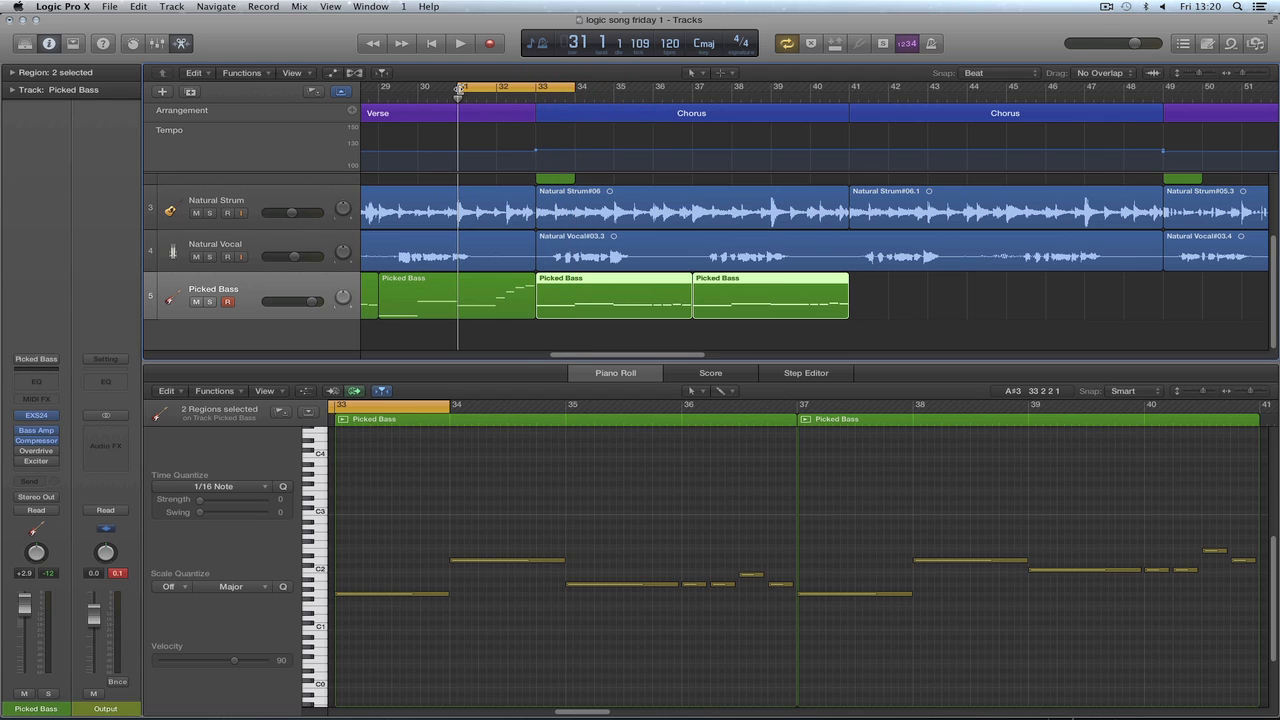
left_click_drag(458, 88, 498, 88)
left_click(518, 289)
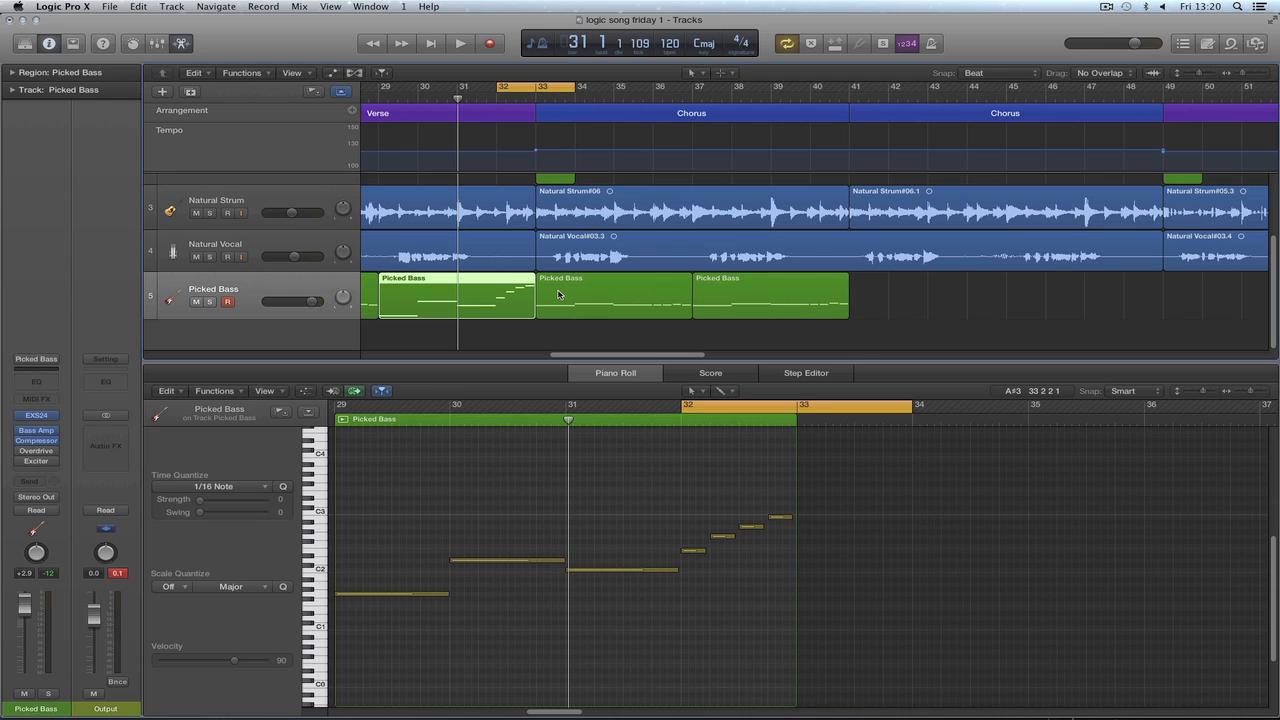
left_click(558, 294, "shift")
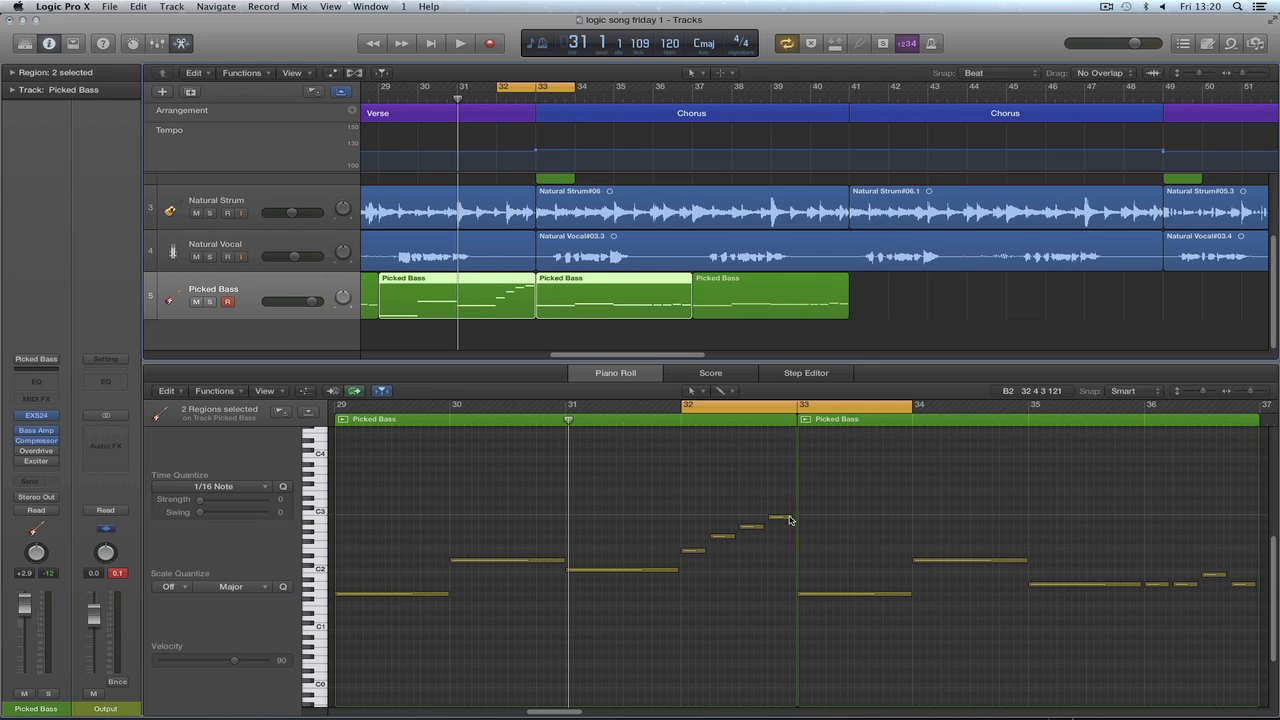
key("space")
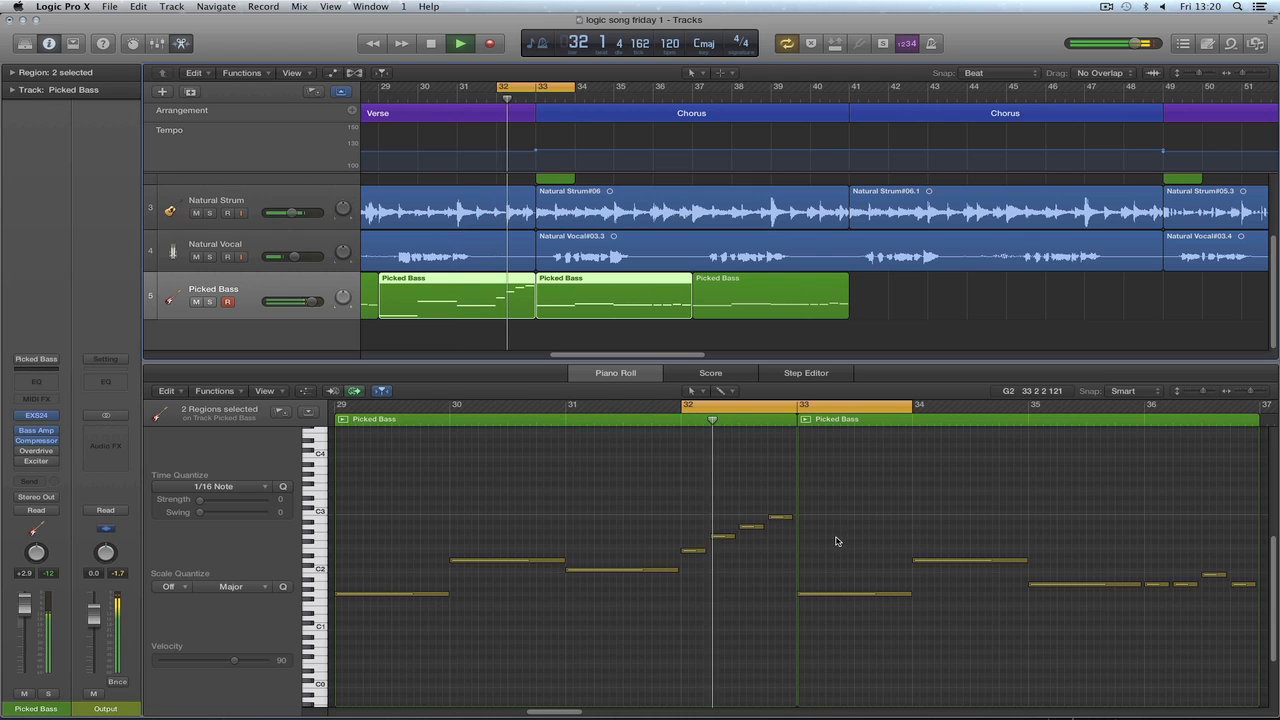
key("space")
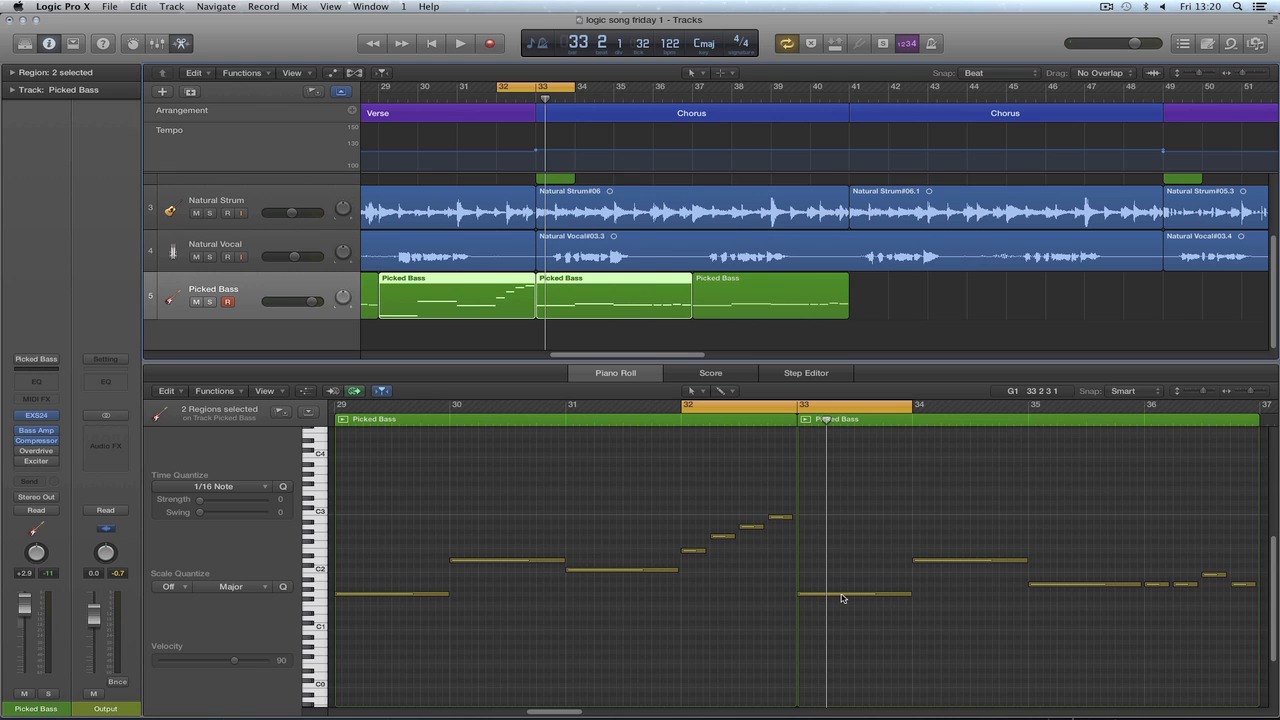
Raise the bass note in bar 33 one octave to G2 and play it with the cycle range extended through bar 36.
left_click(842, 595)
left_click_drag(842, 595, 842, 537)
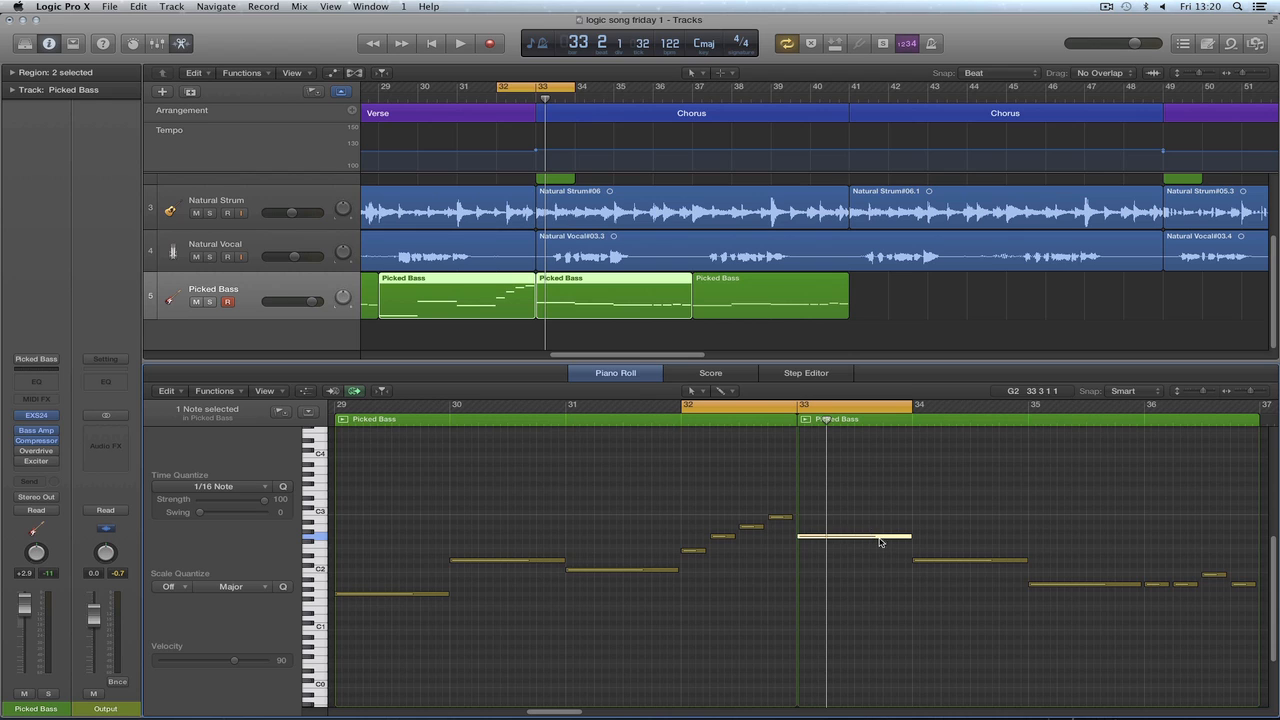
key("space")
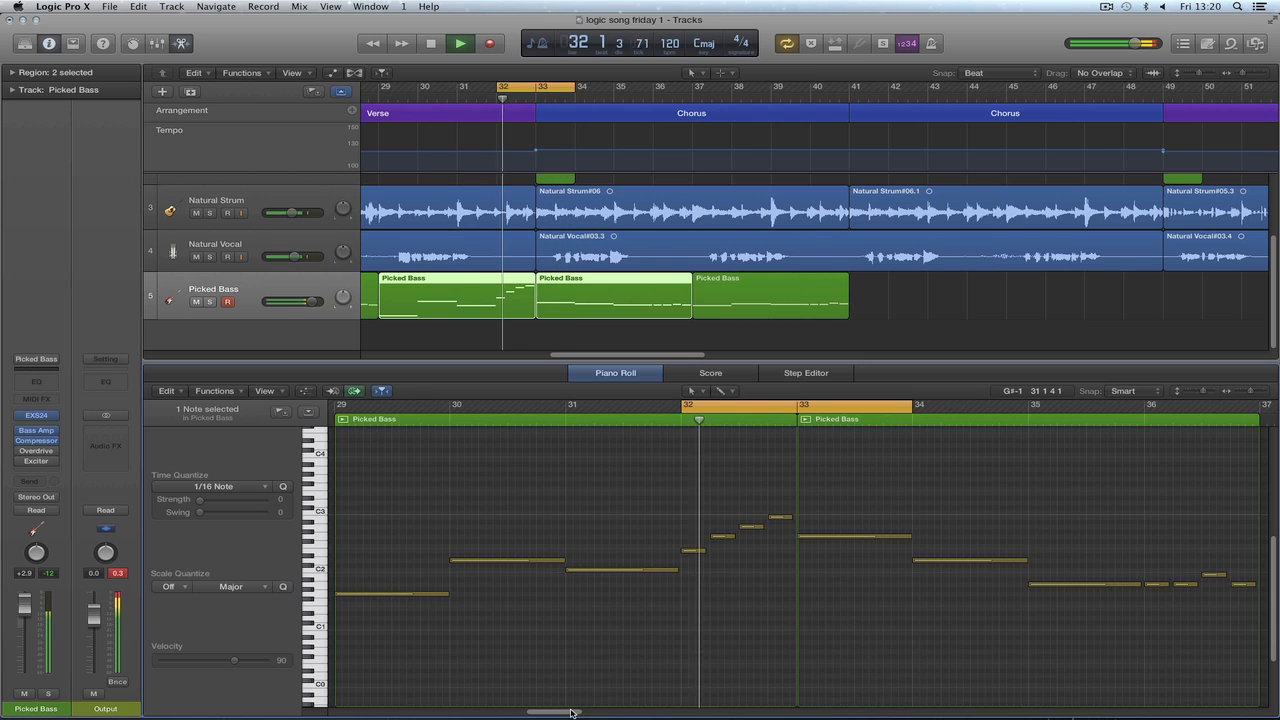
left_click_drag(575, 712, 602, 712)
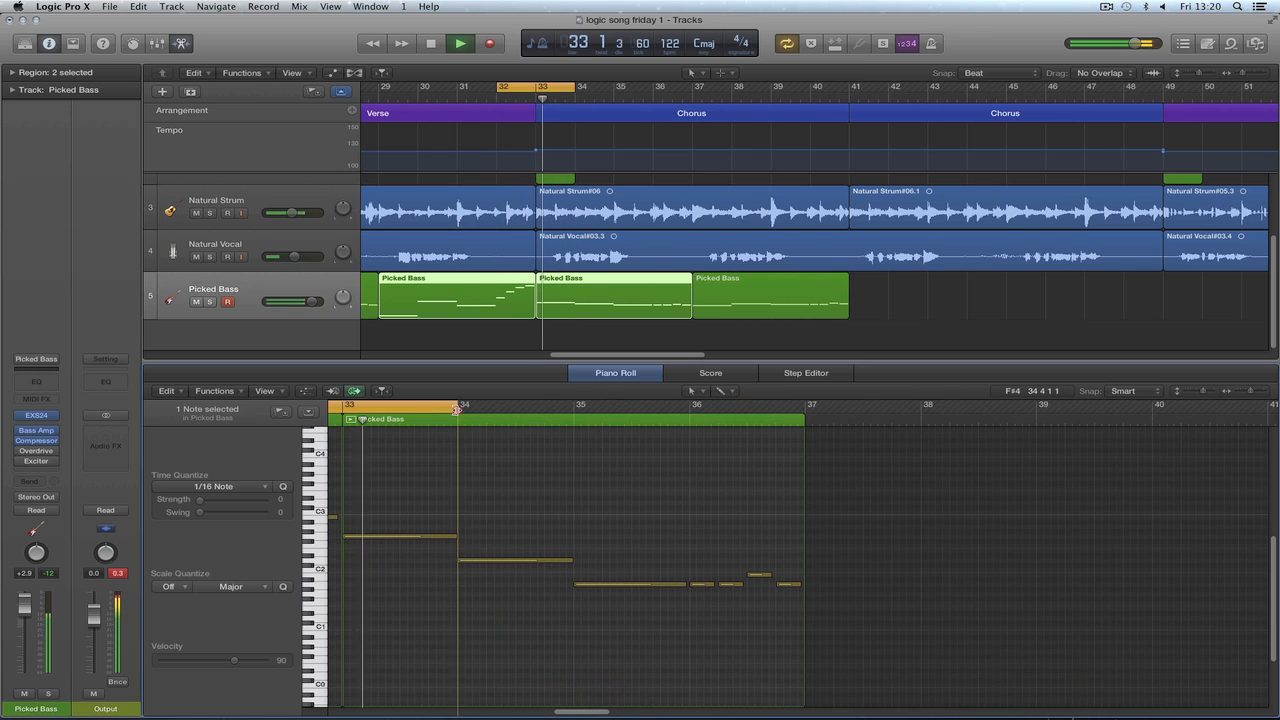
left_click_drag(457, 412, 806, 429)
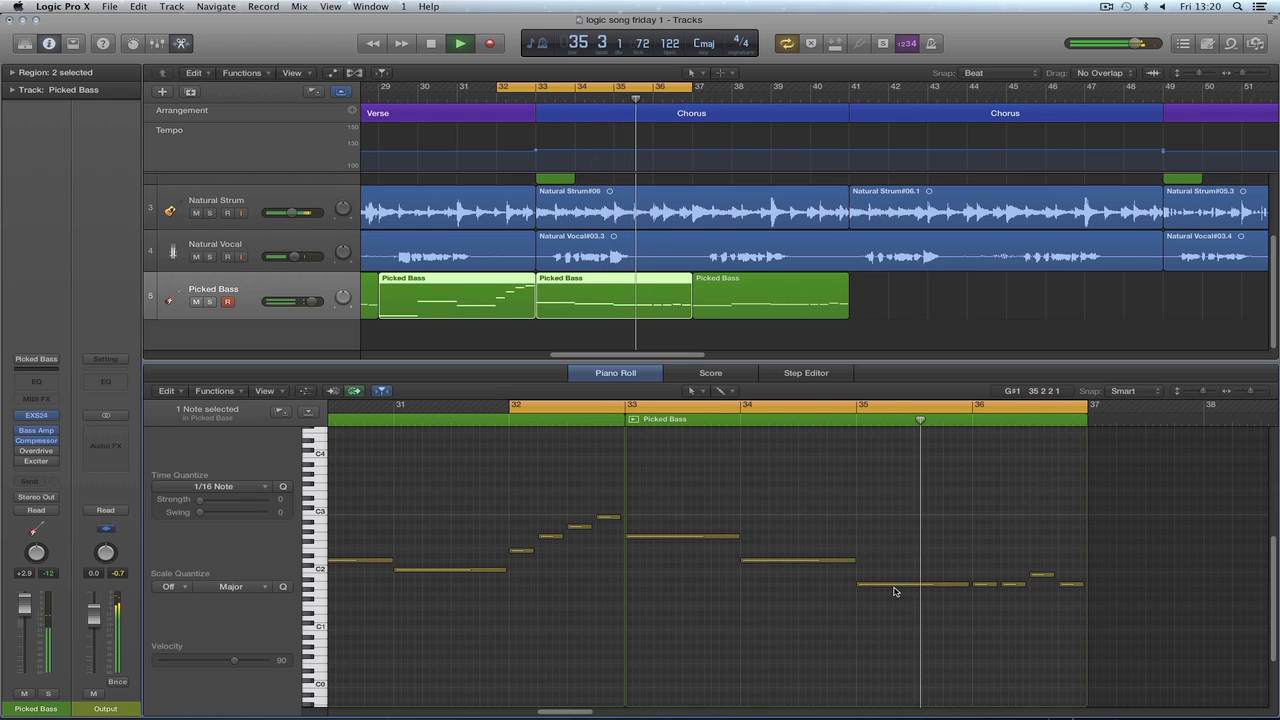
Raise the five bass notes in bars 35 and 36 by one octave and play the cycle range.
key("space")
left_click_drag(875, 556, 1065, 606)
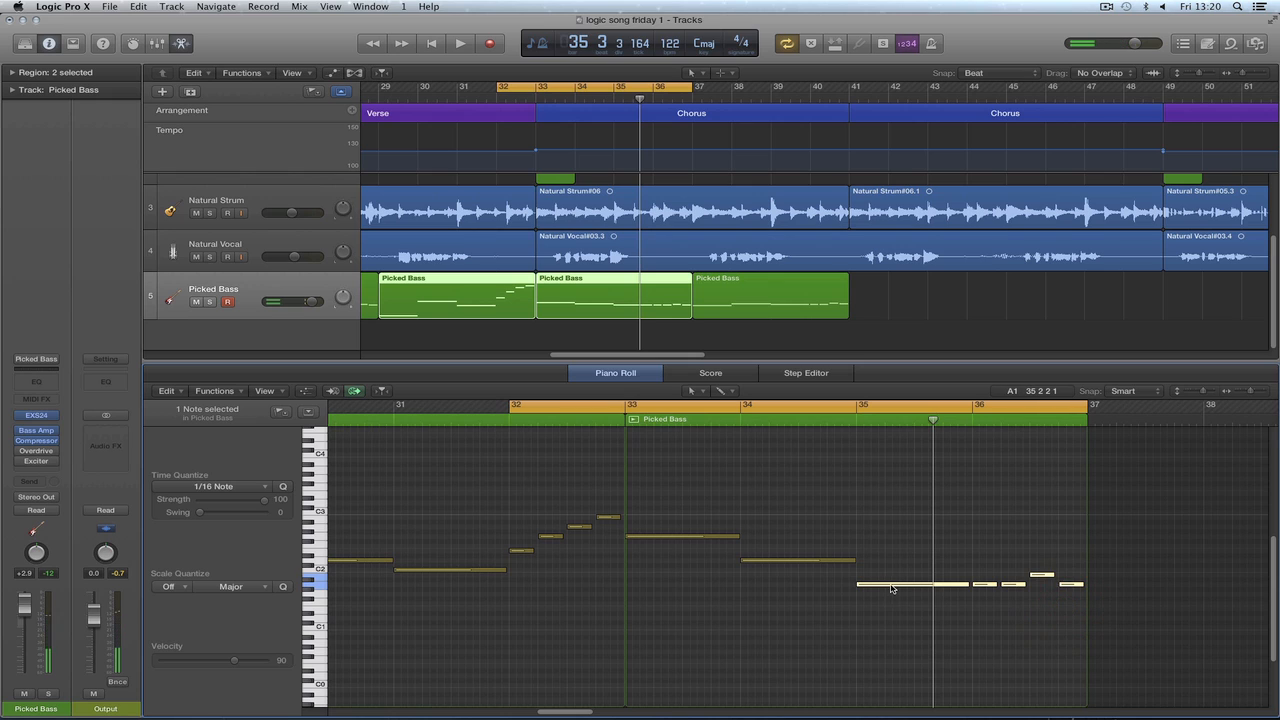
left_click_drag(891, 588, 891, 526)
key("space")
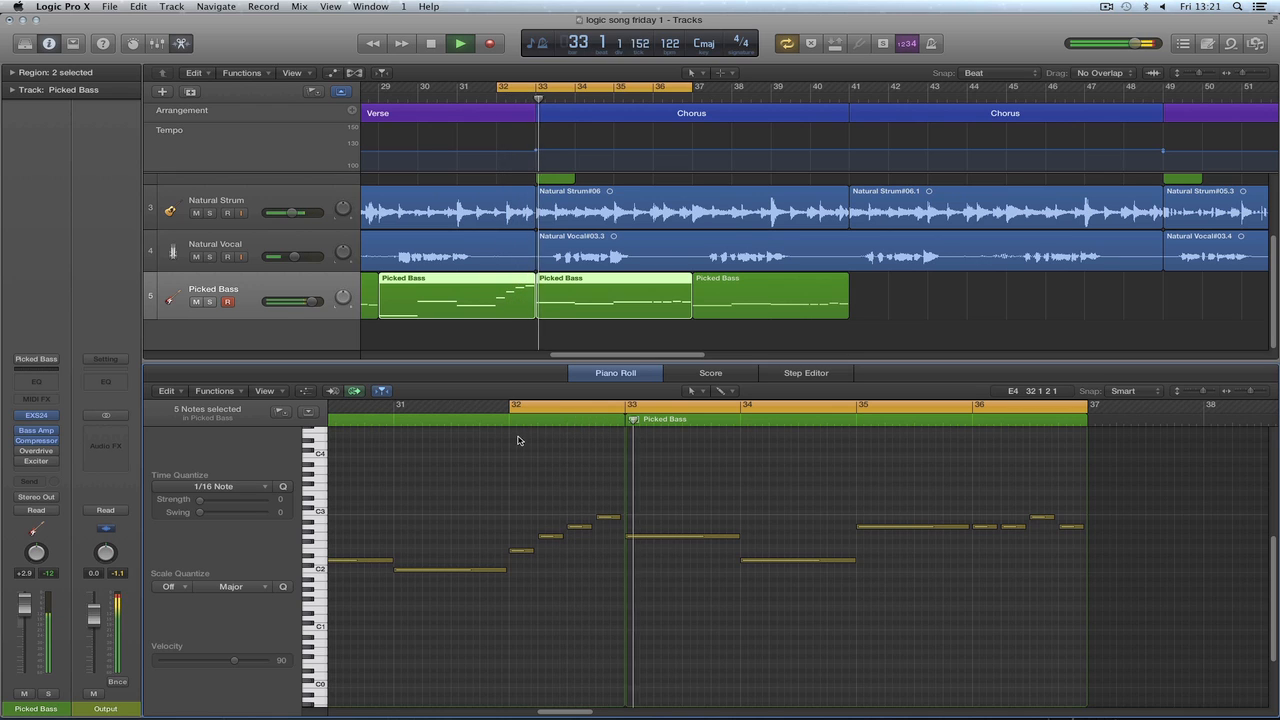
Extend the cycle range back to bar 31 and play the verse-to-chorus transition through bar 36.
left_click_drag(511, 408, 395, 411)
left_click(908, 590)
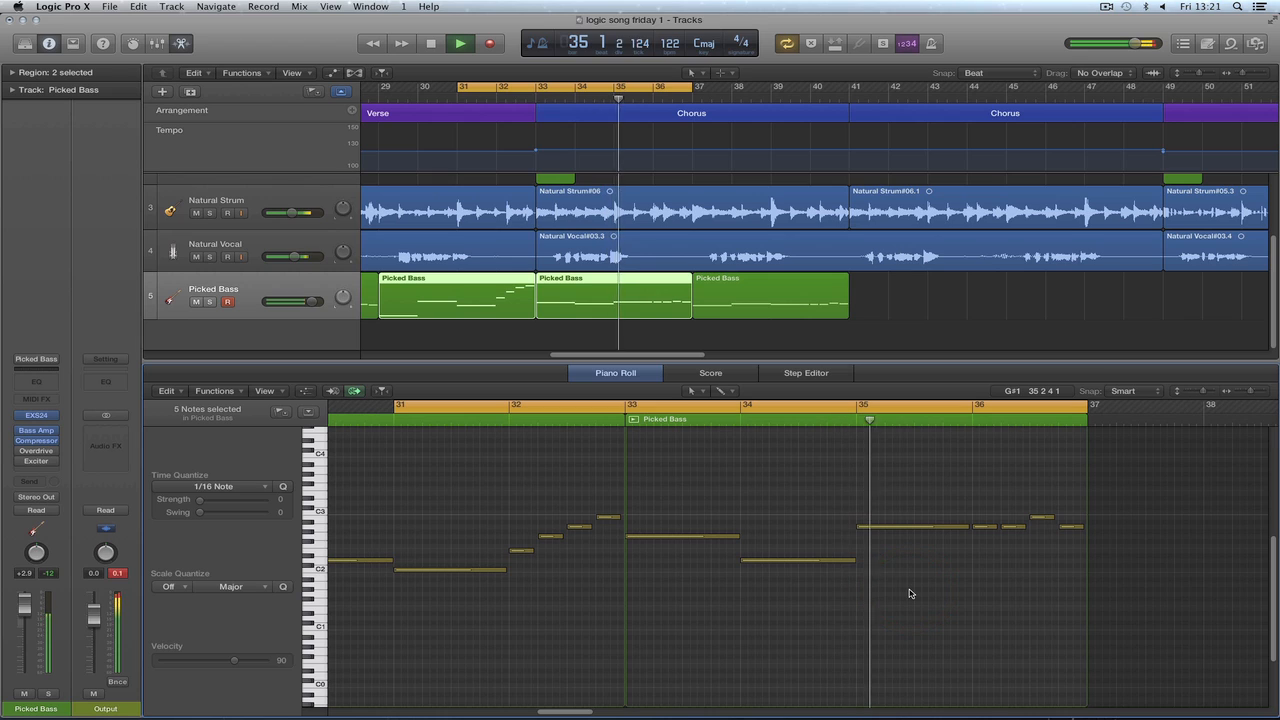
key("space")
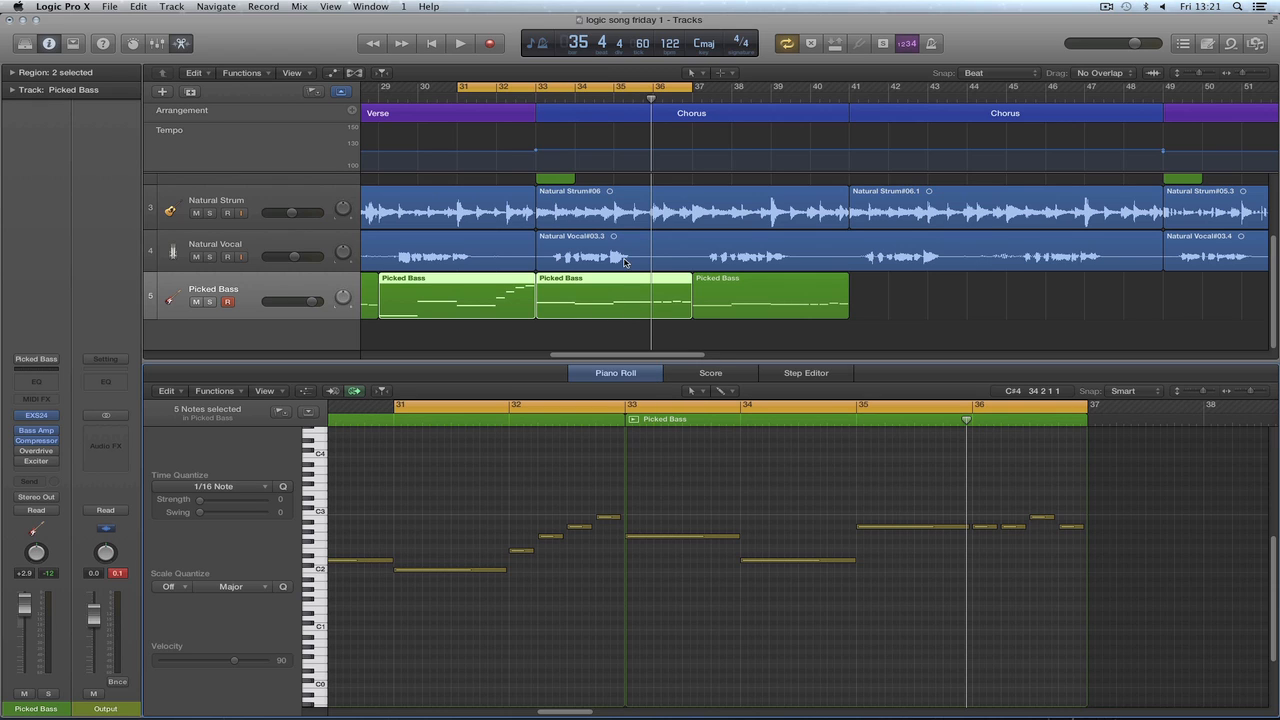
Select the last verse bass region together with both chorus bass regions and play the cycle range.
left_click(732, 279)
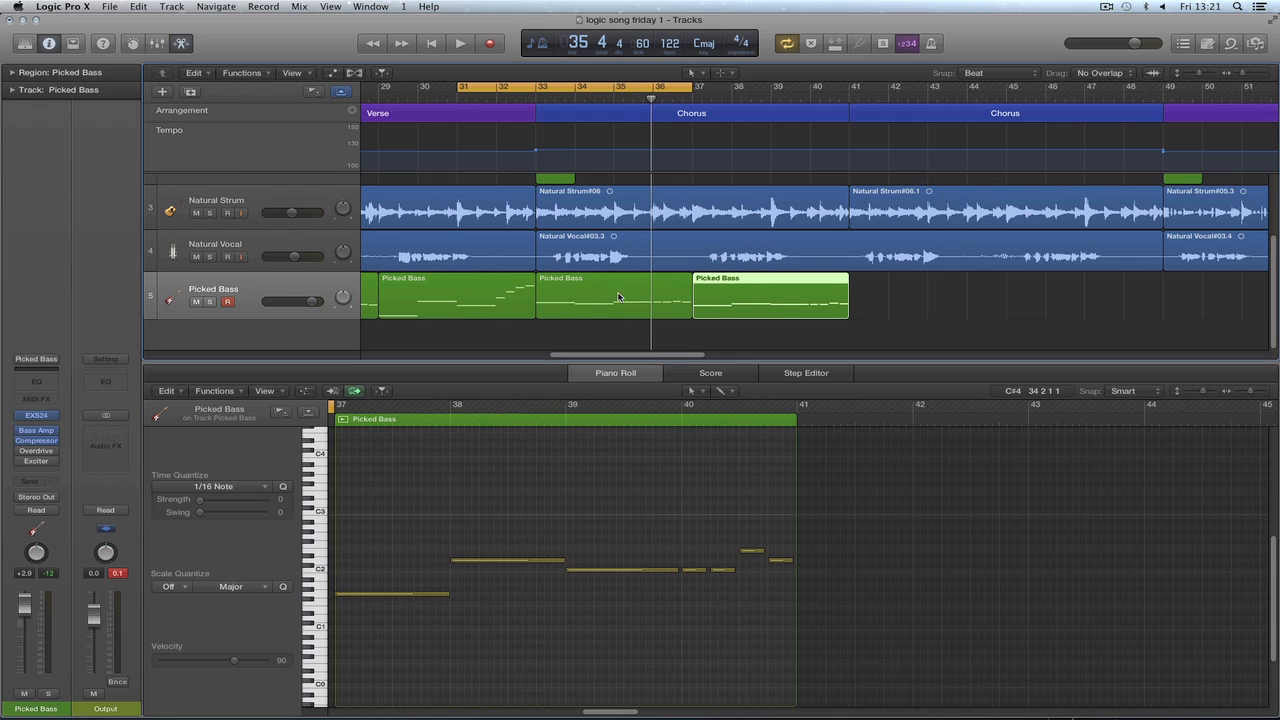
left_click(575, 291)
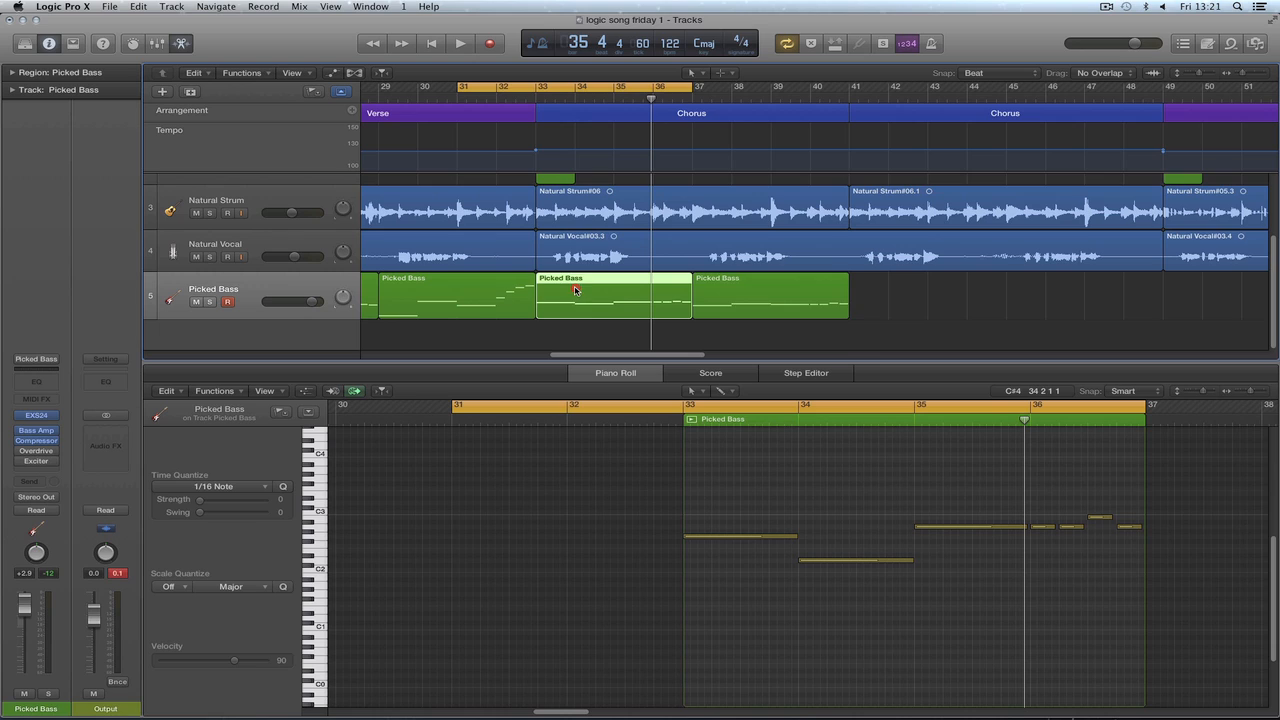
left_click(737, 288, "shift")
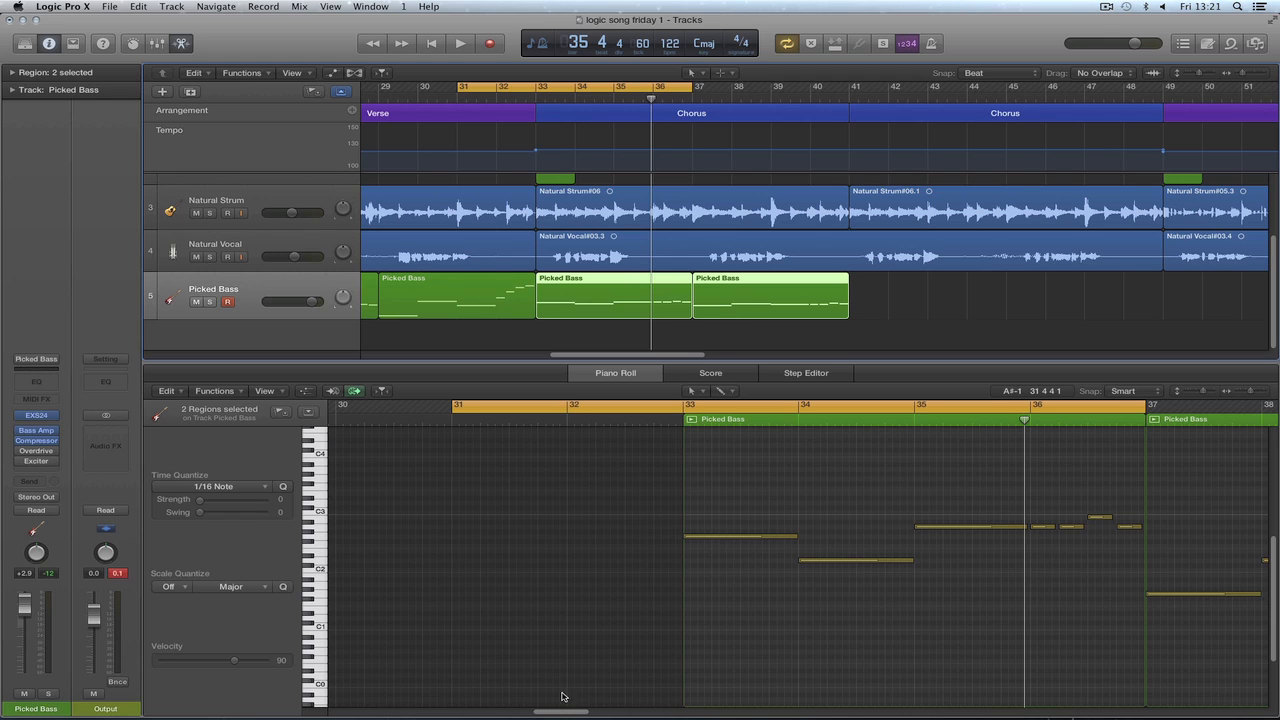
left_click_drag(567, 711, 590, 713)
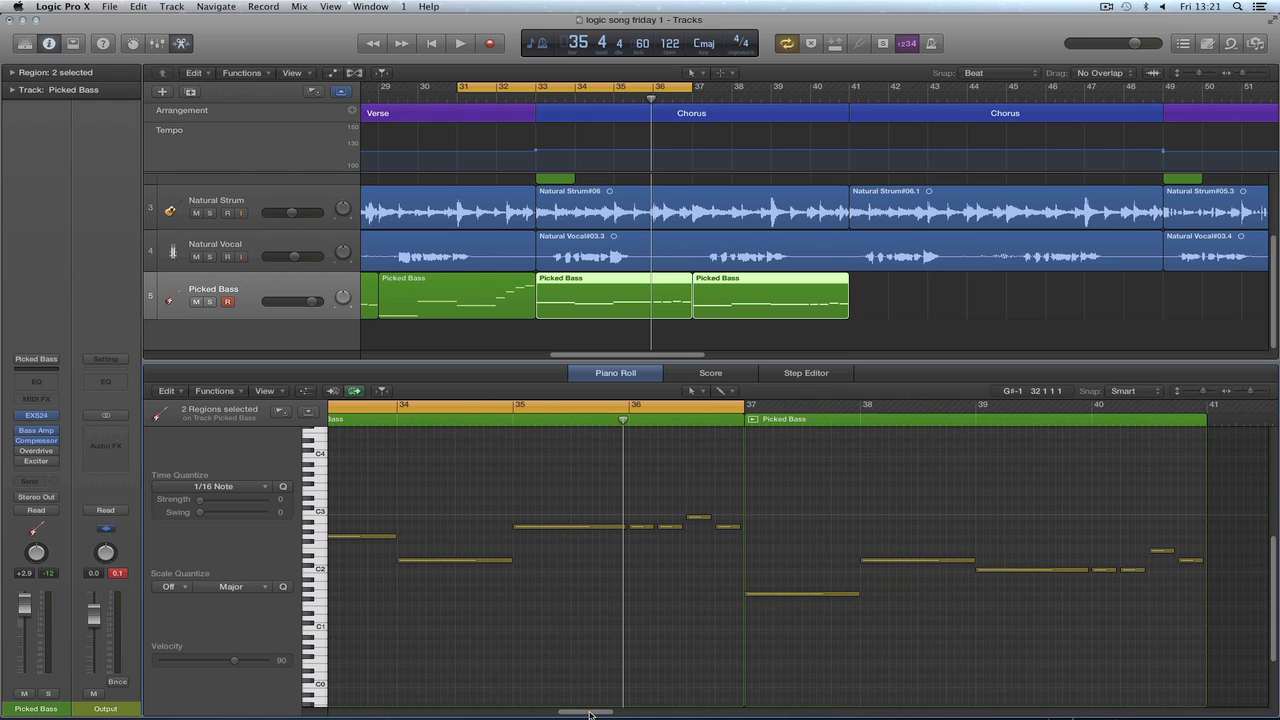
left_click(507, 297, "shift")
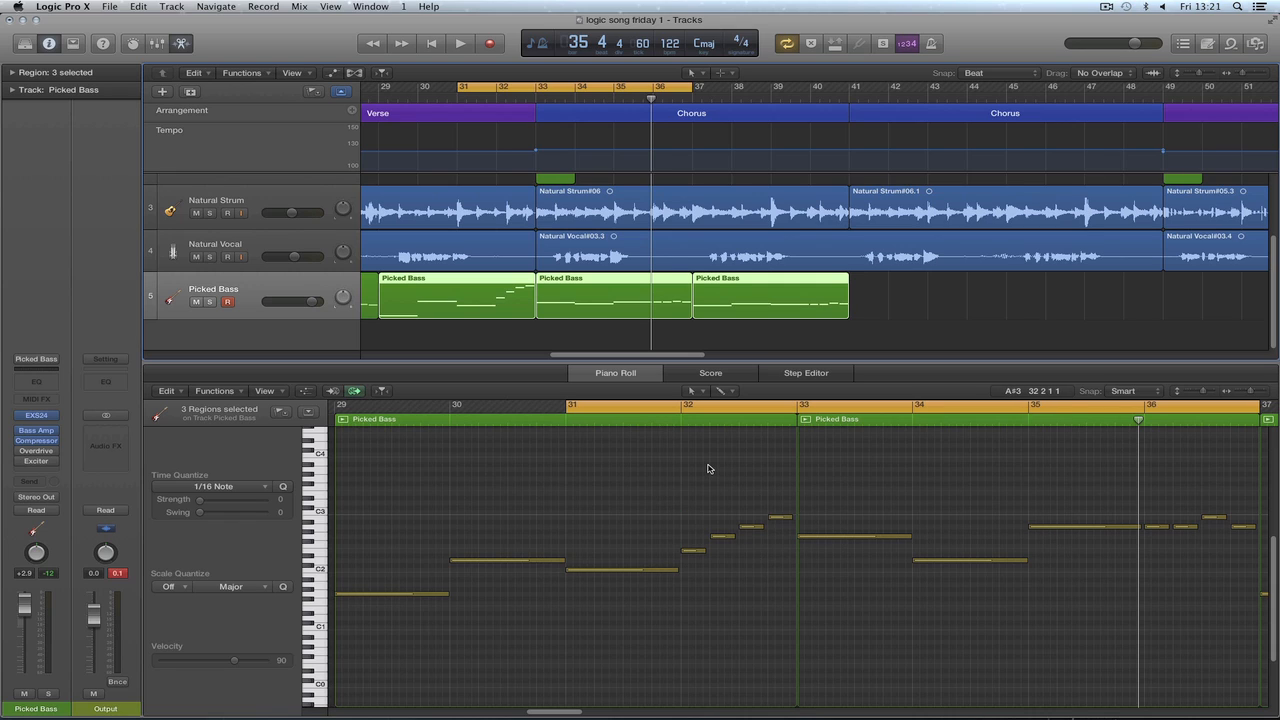
key("space")
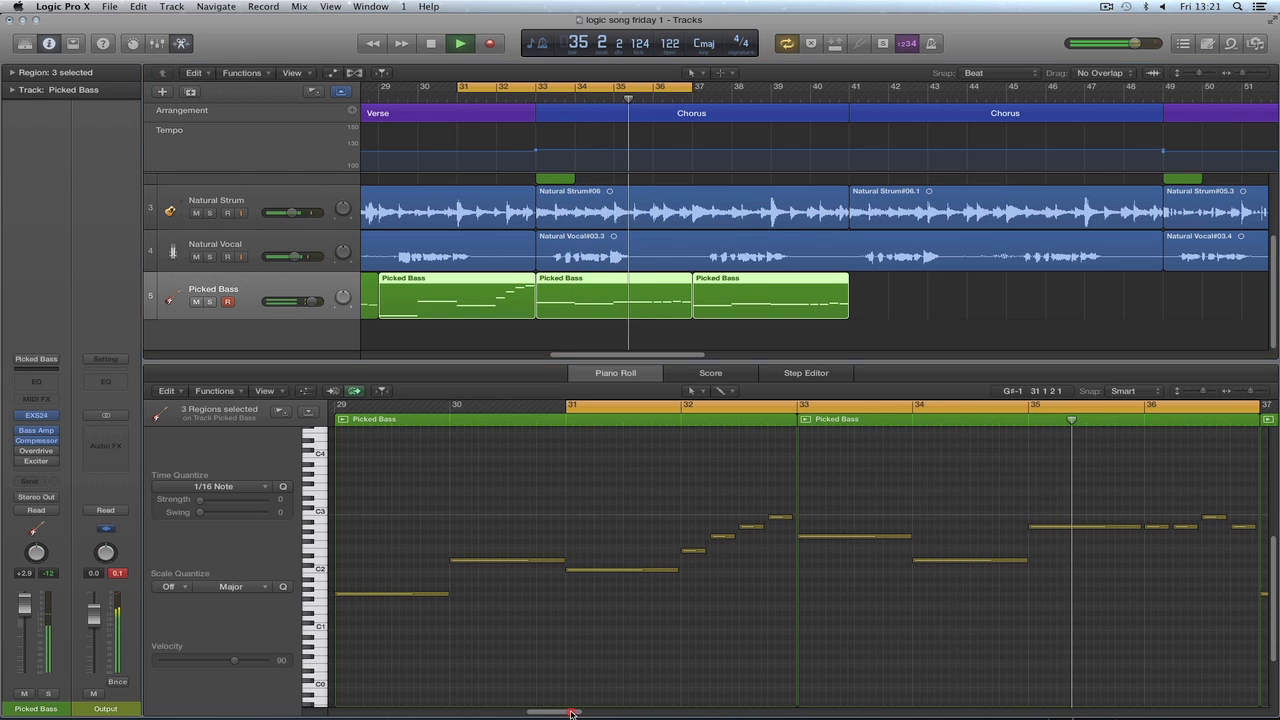
left_click_drag(560, 712, 596, 711)
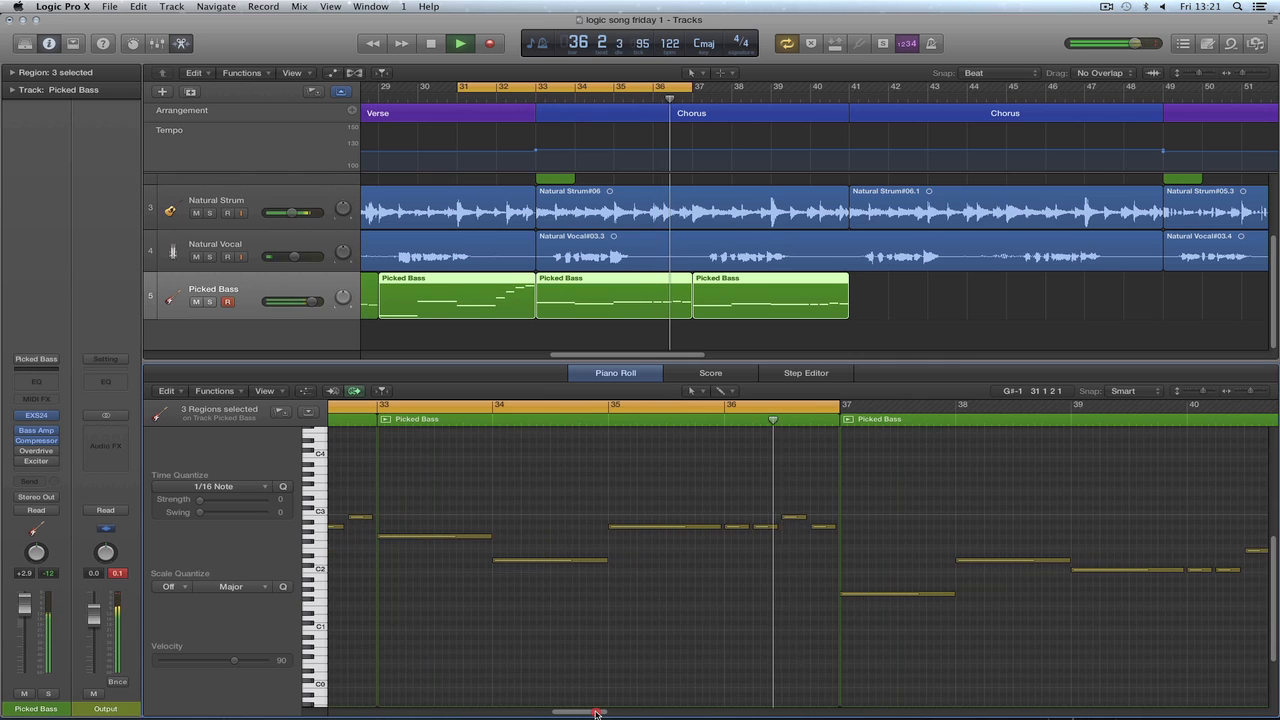
key("space")
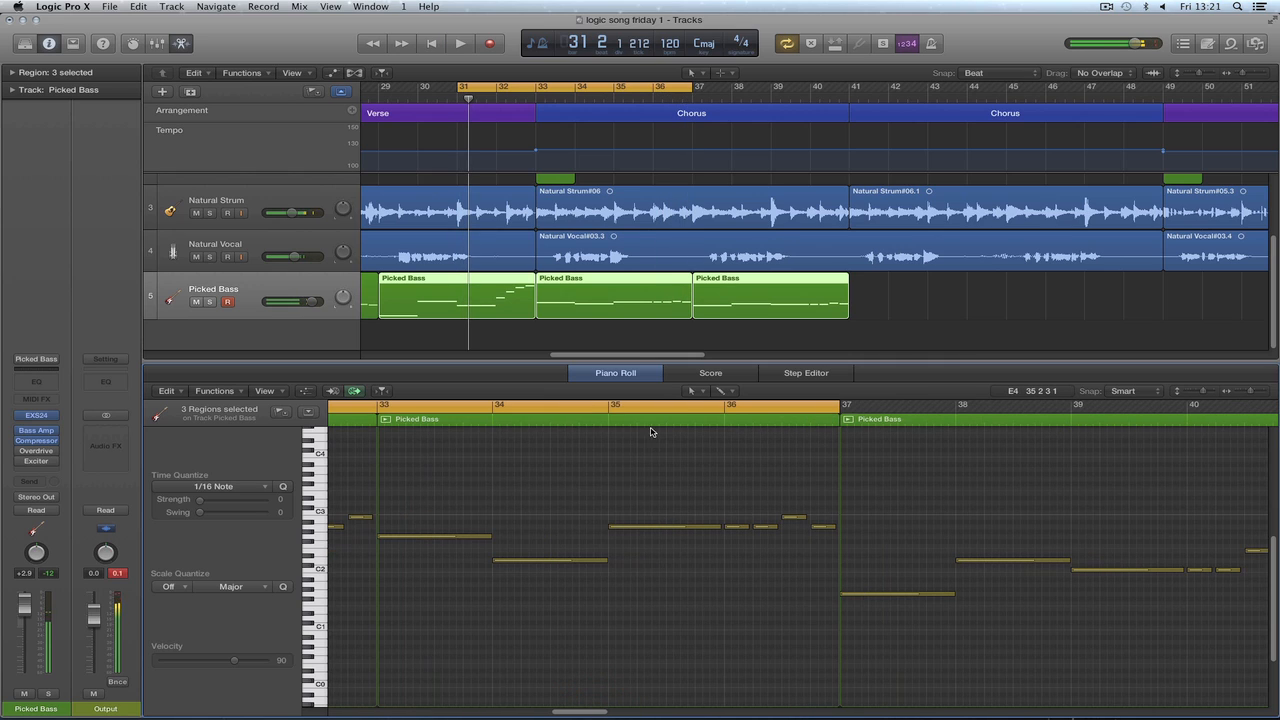
Set the cycle range to the first Chorus, bars 33 through 40, and play it.
left_click_drag(592, 94, 669, 88)
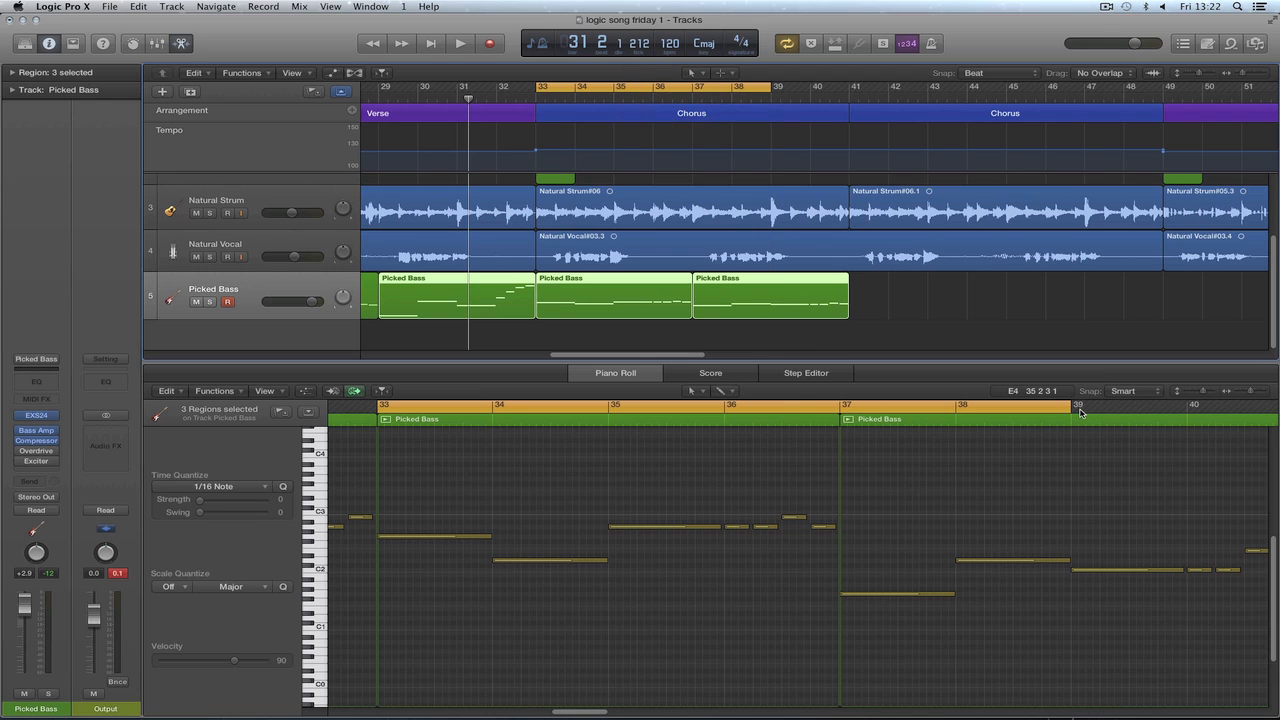
left_click_drag(767, 88, 849, 88)
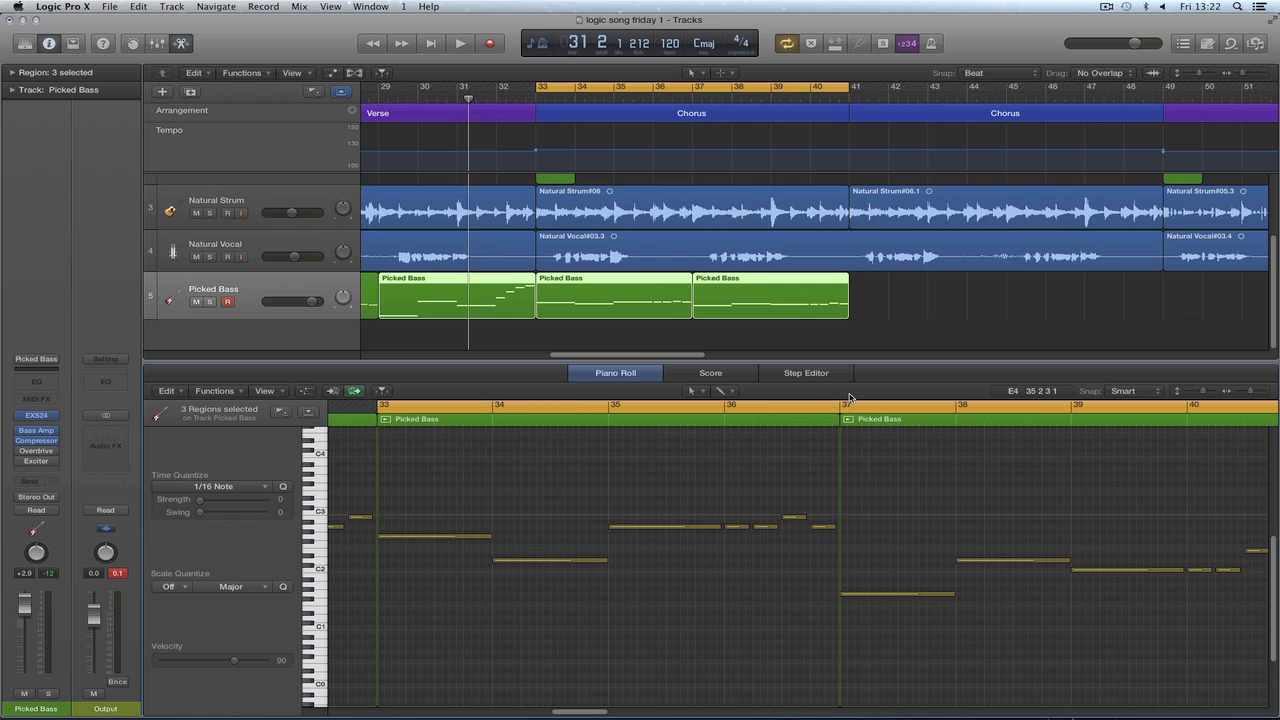
scroll(849, 397, "right", 2)
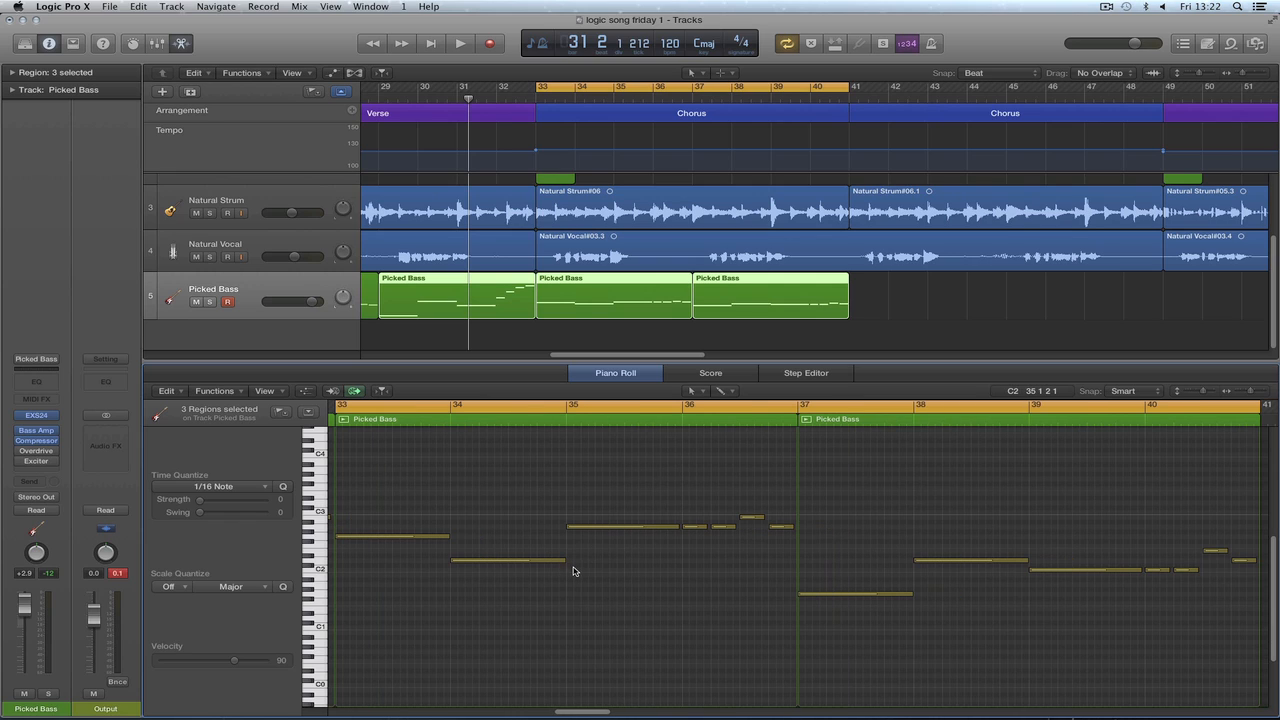
key("space")
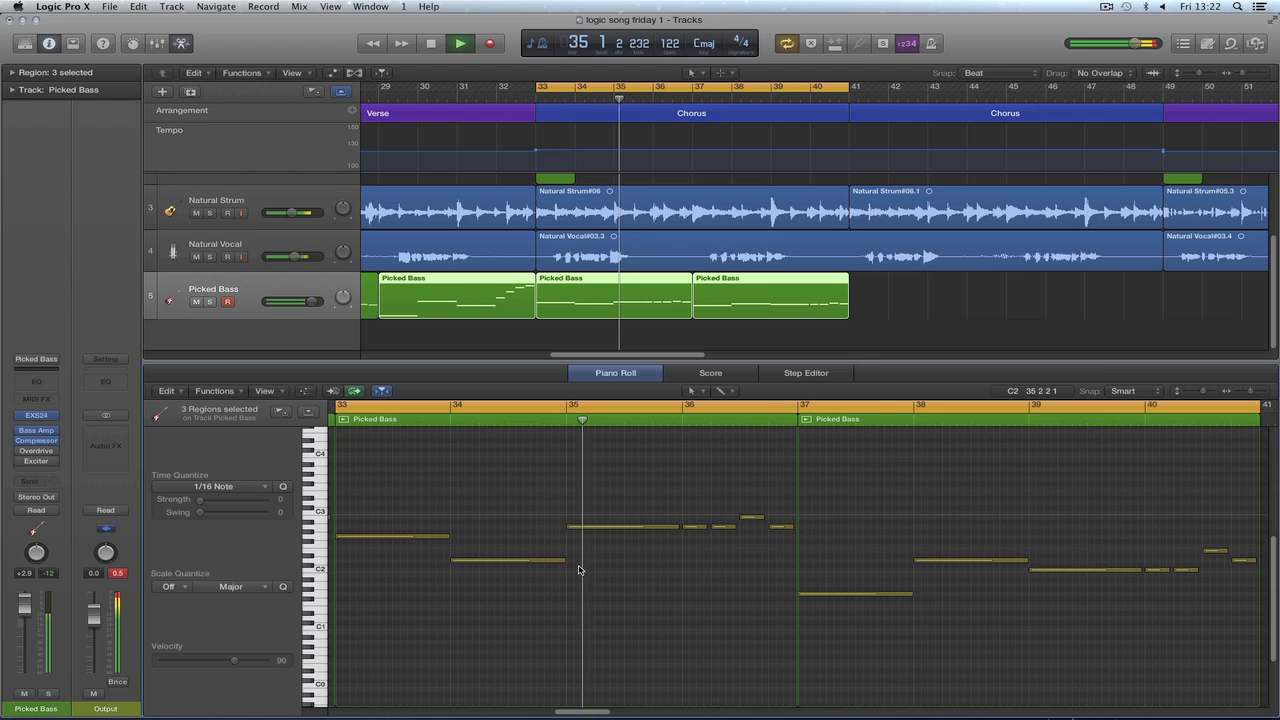
key("space")
Shorten the D2 bass note in bar 34, add a second D2 note filling the rest of the bar, and play it.
left_click_drag(565, 560, 466, 562)
key("Escape")
left_click(521, 549)
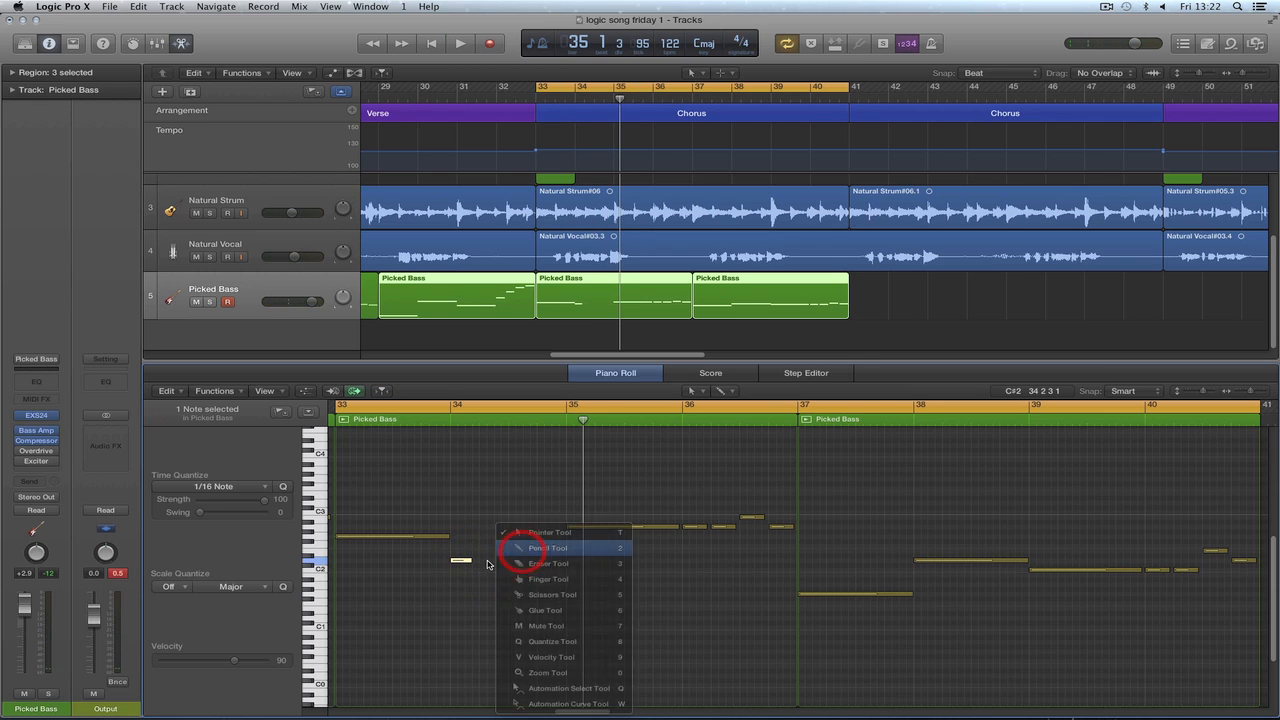
left_click(484, 561)
left_click_drag(503, 563, 565, 563)
key("space")
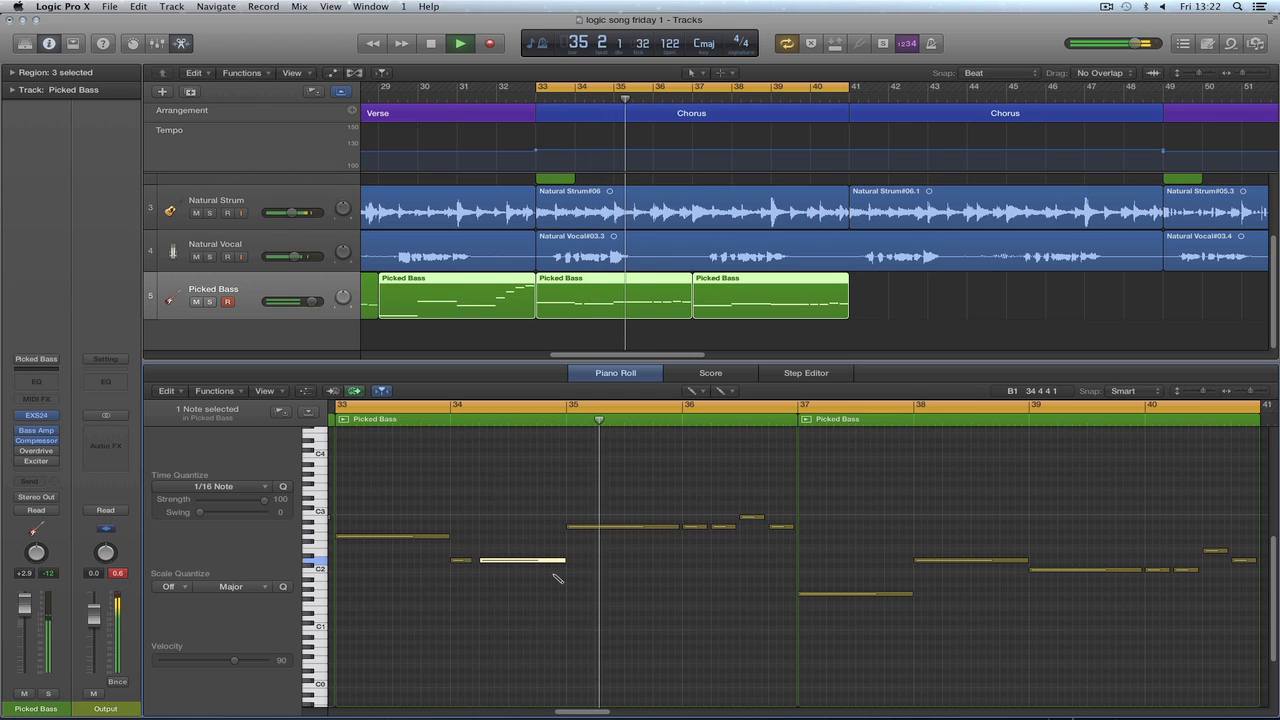
Adjust the length of the short first D2 note in bar 34 to 0 0 3 120 and play the cycle range.
key("space")
left_click(473, 562)
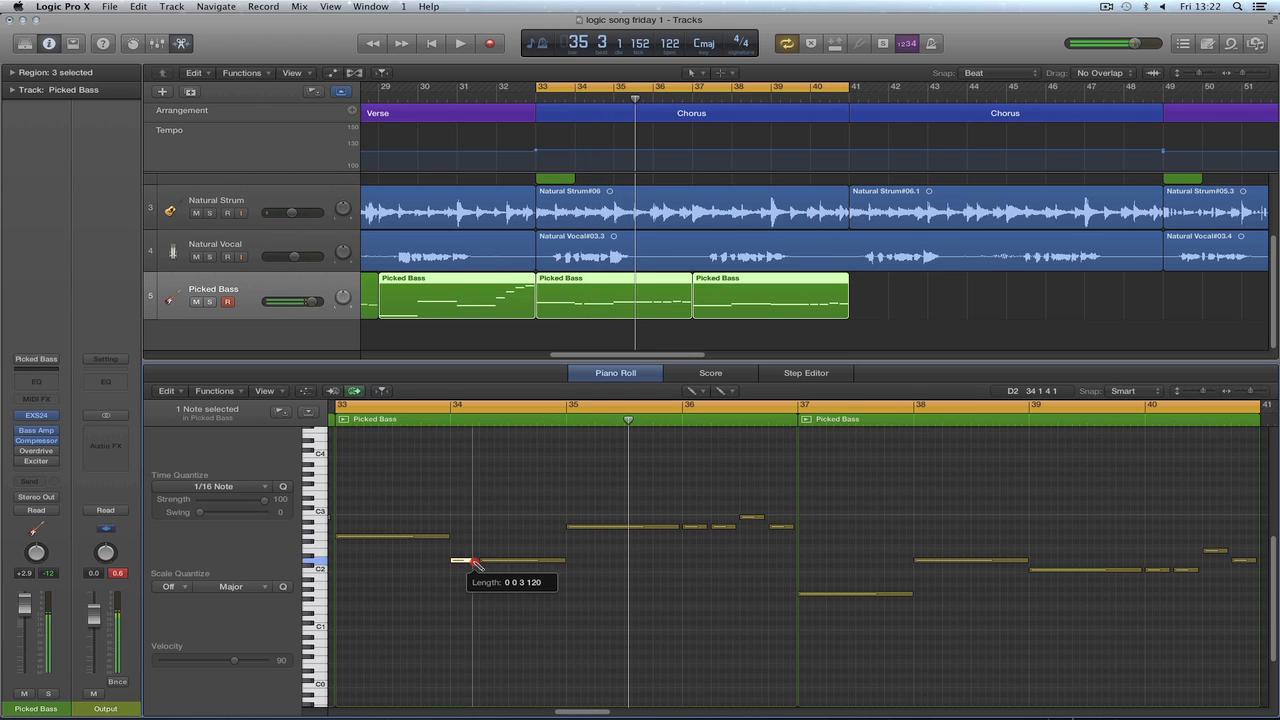
key("space")
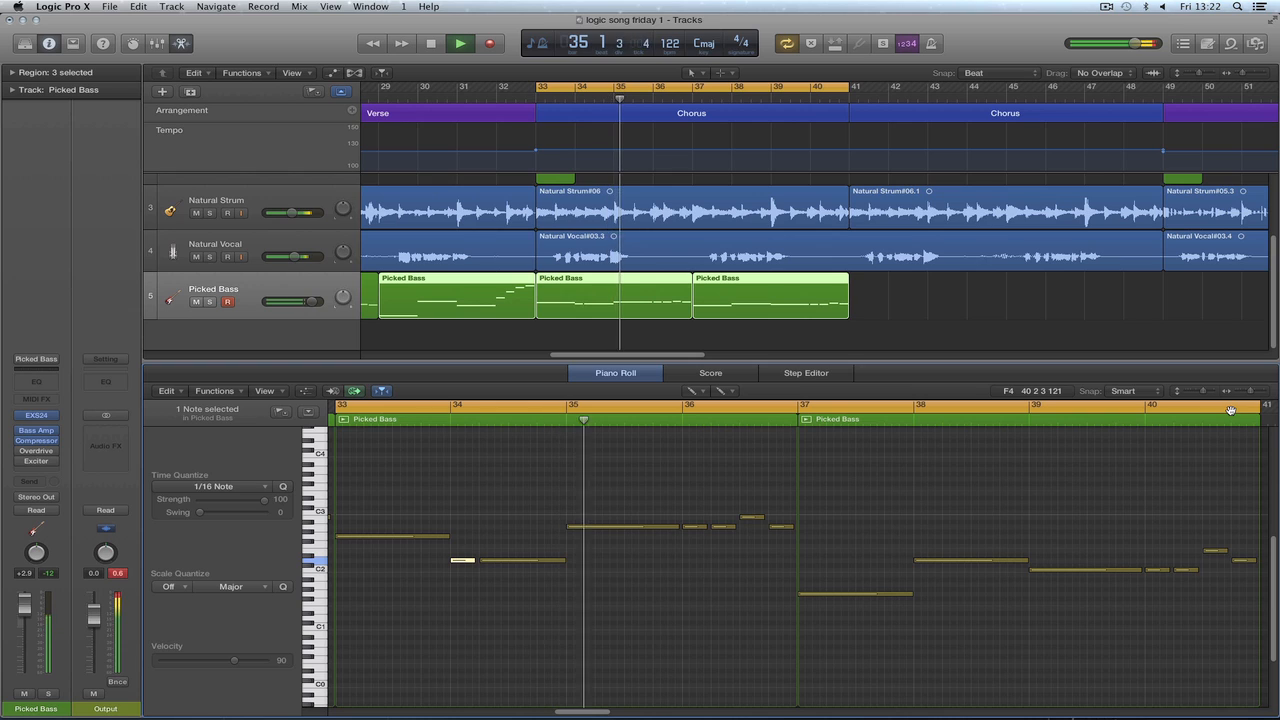
right_click(572, 478)
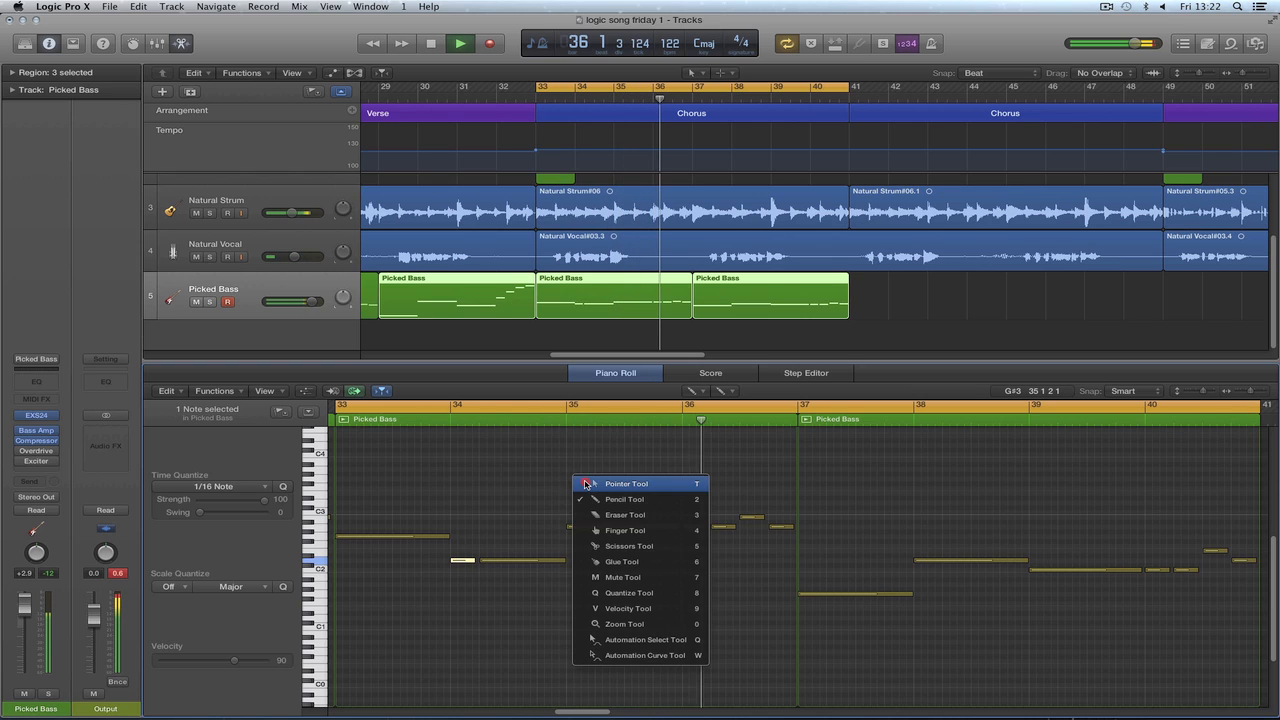
left_click(575, 482)
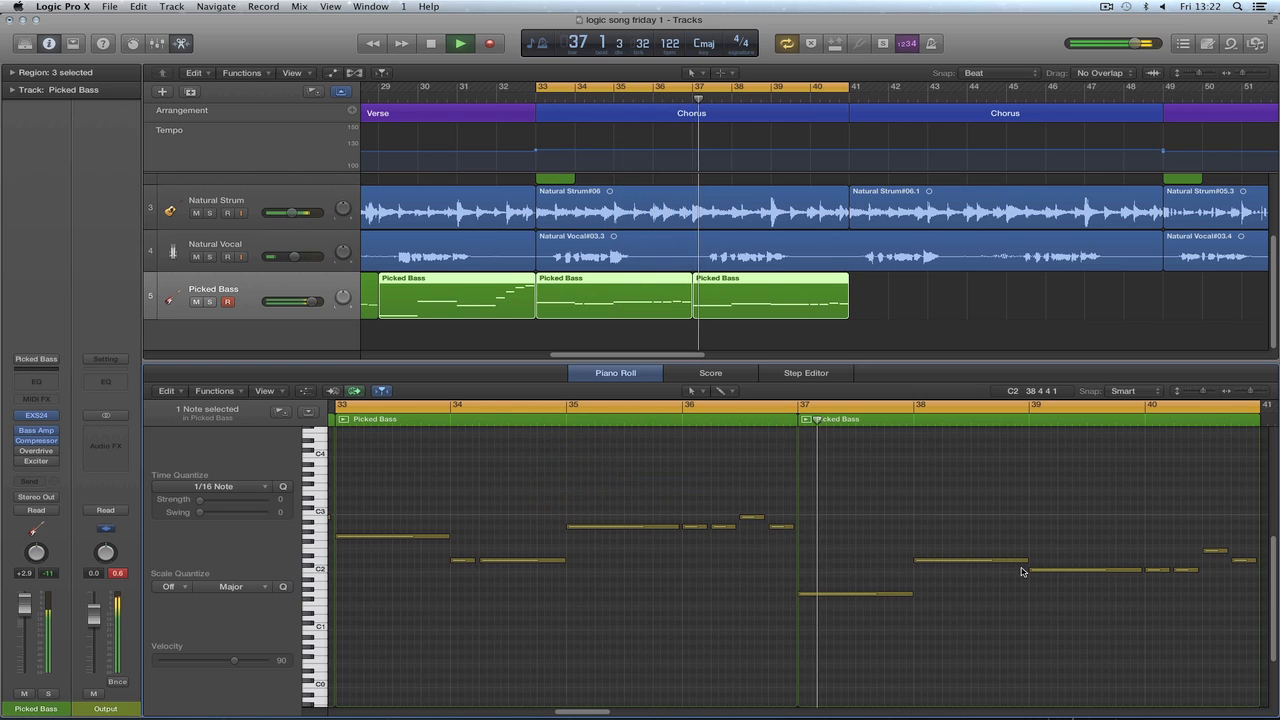
key("space")
Raise the bass note in bar 37 one octave to G2 and replace bar 38's long D2 note with a short and a longer one.
left_click_drag(845, 598, 844, 536)
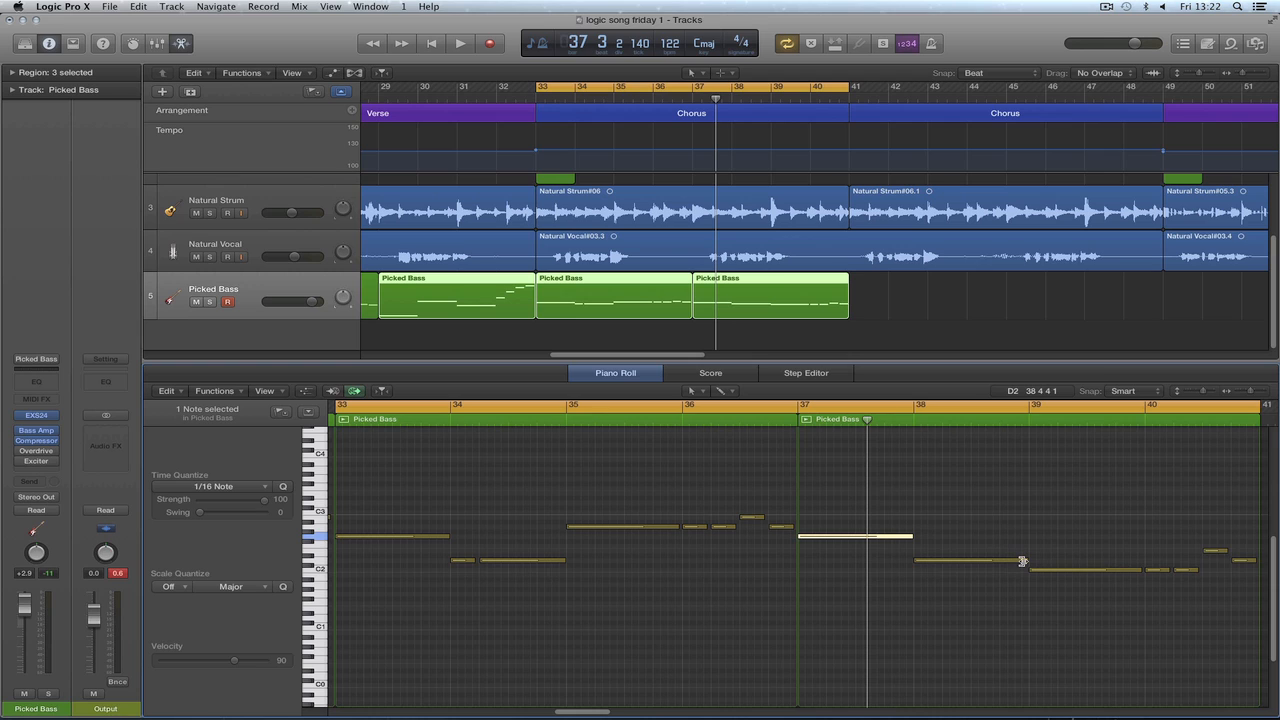
left_click_drag(1022, 561, 933, 567)
right_click(962, 586)
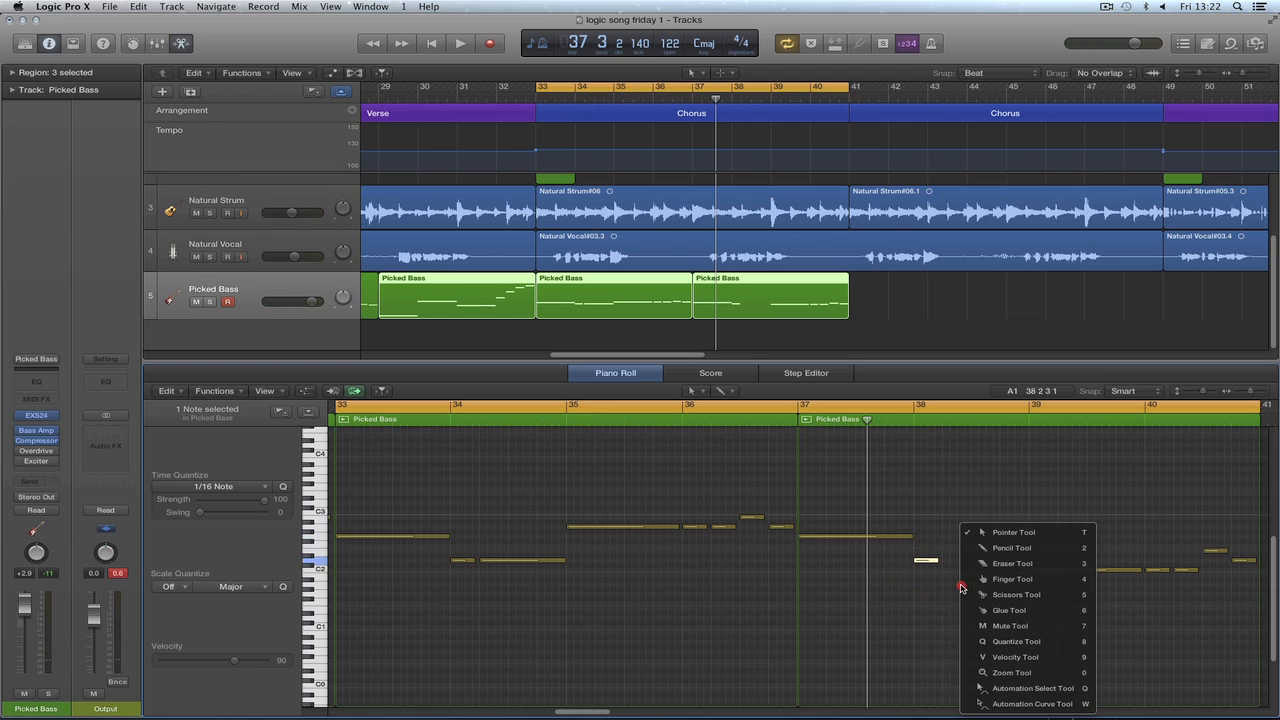
left_click(980, 550)
left_click(948, 561)
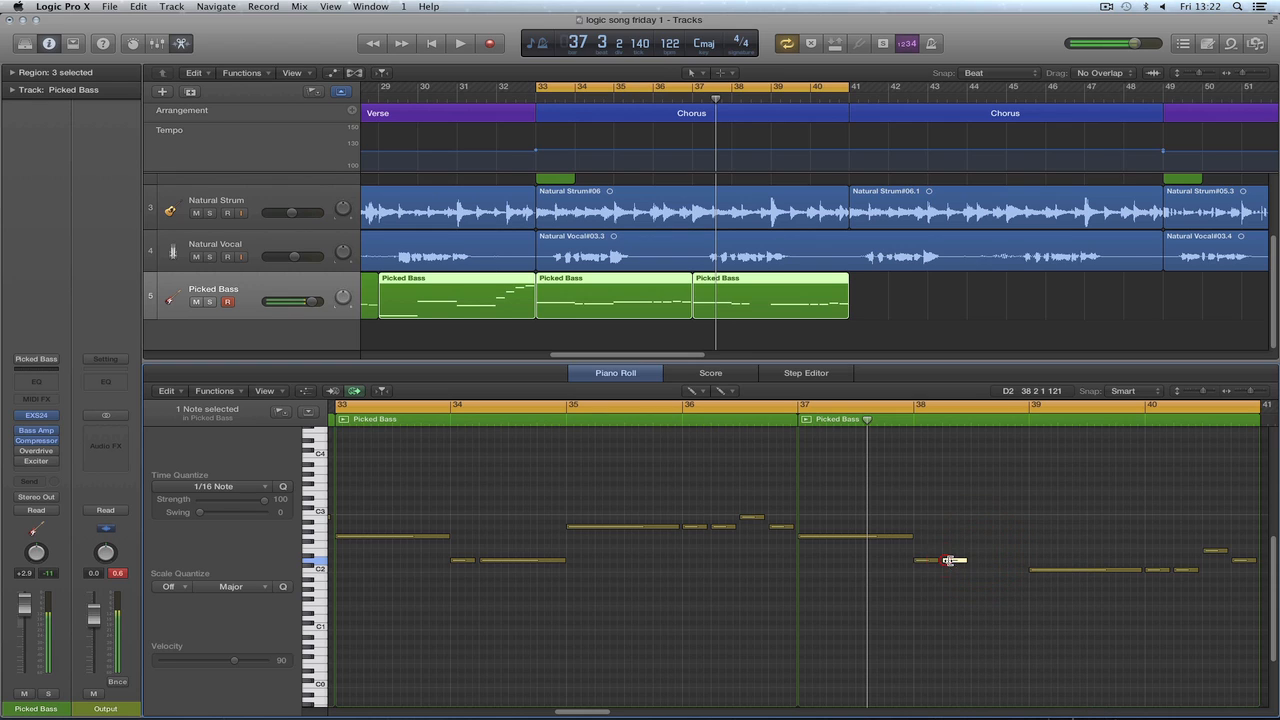
left_click_drag(967, 561, 1028, 564)
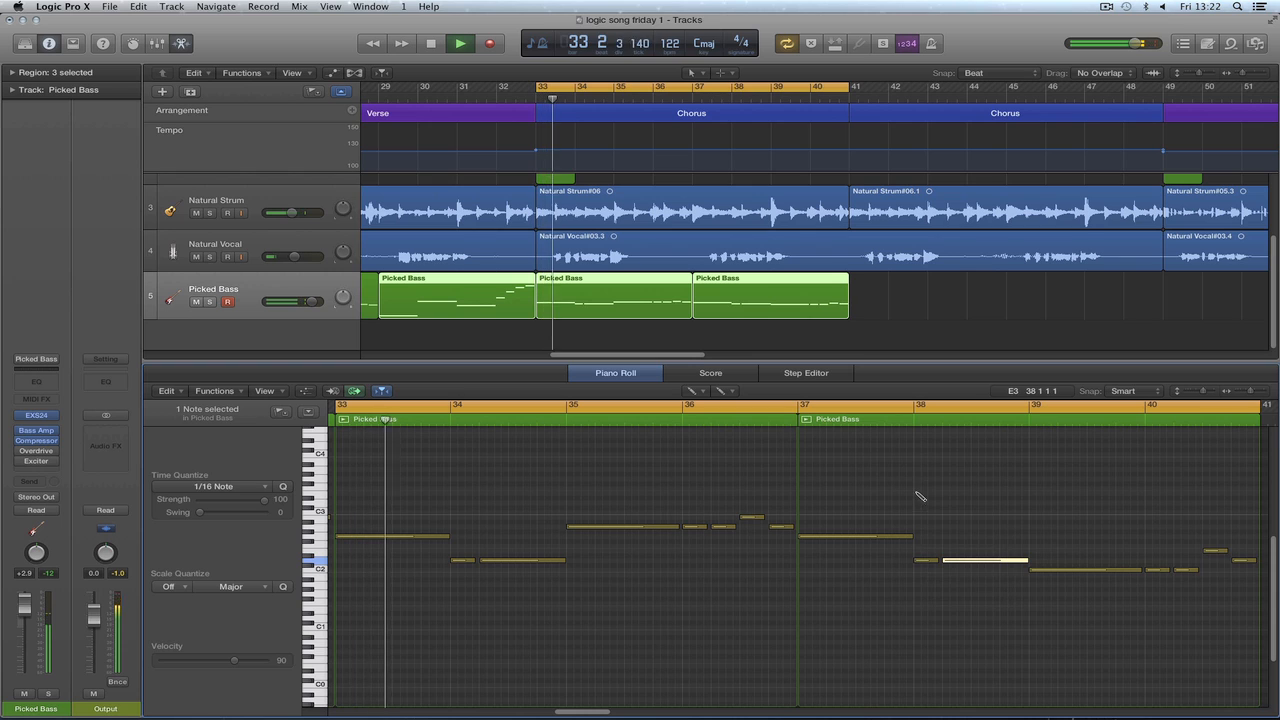
key("t")
left_click(946, 499)
left_click(925, 474)
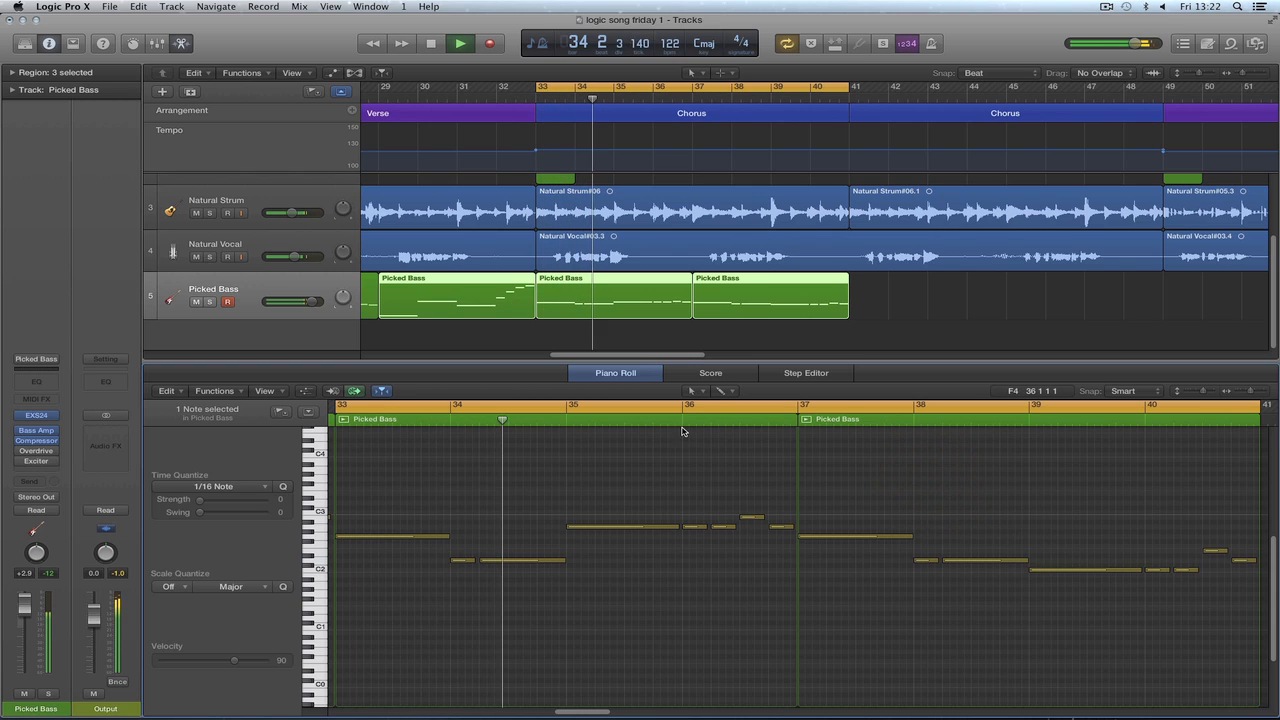
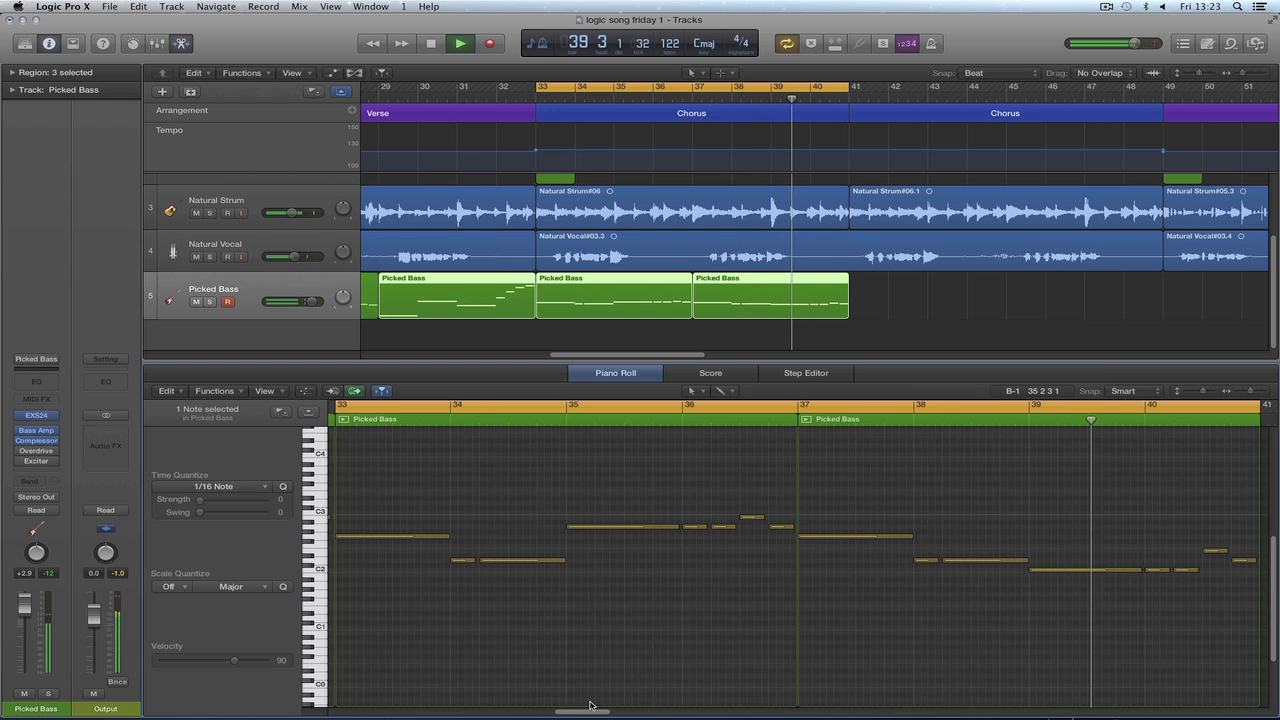
Play the chorus cycle range while reviewing the bass notes in bars 33 to 40.
left_click_drag(582, 714, 596, 714)
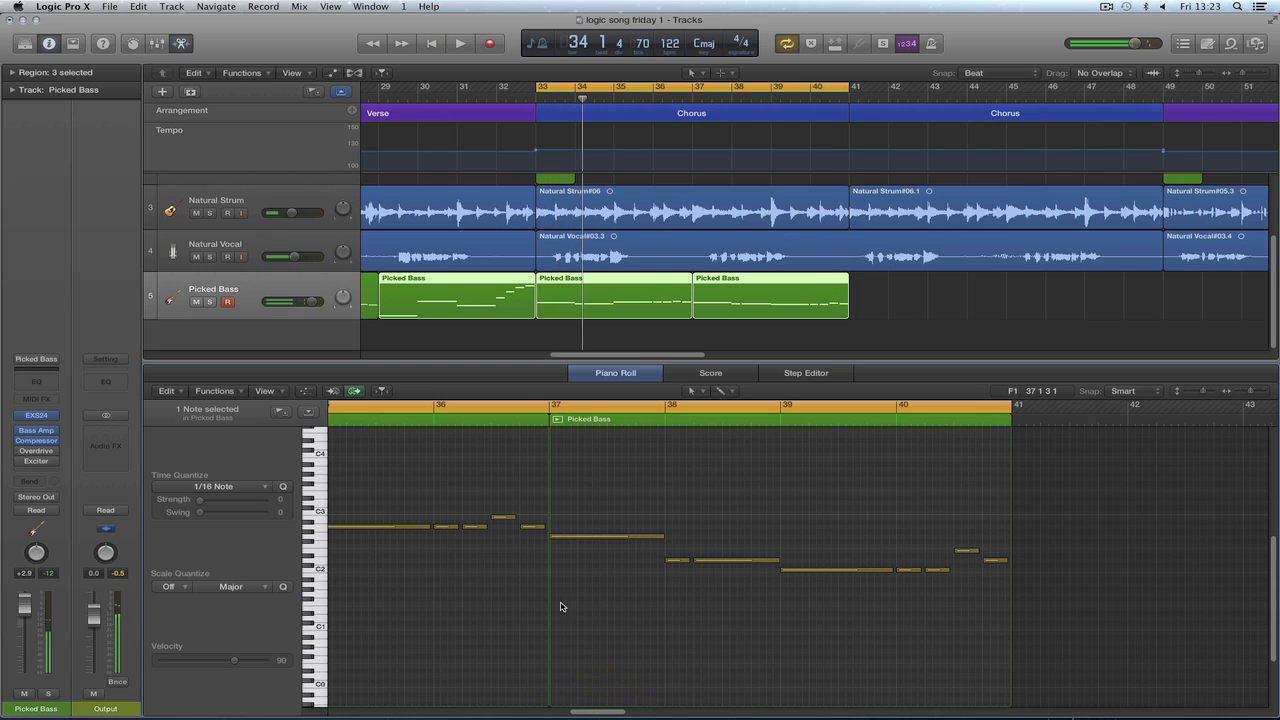
left_click_drag(605, 712, 602, 712)
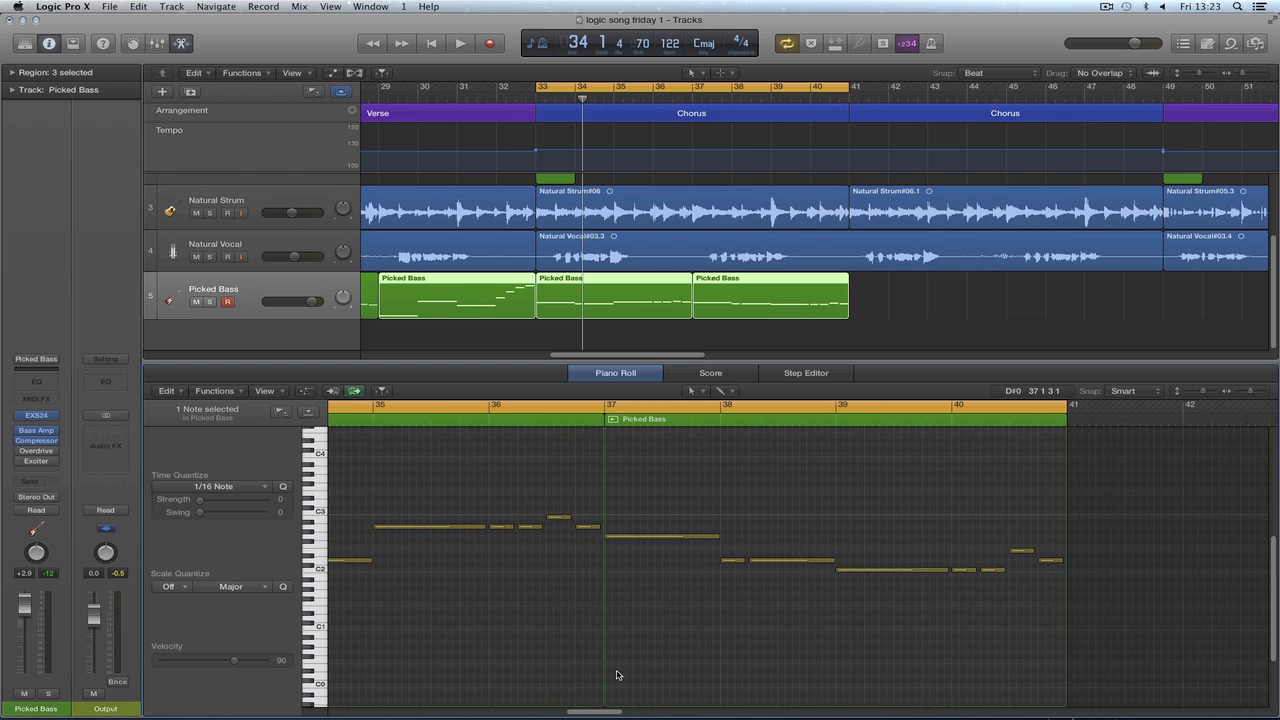
left_click_drag(603, 713, 597, 713)
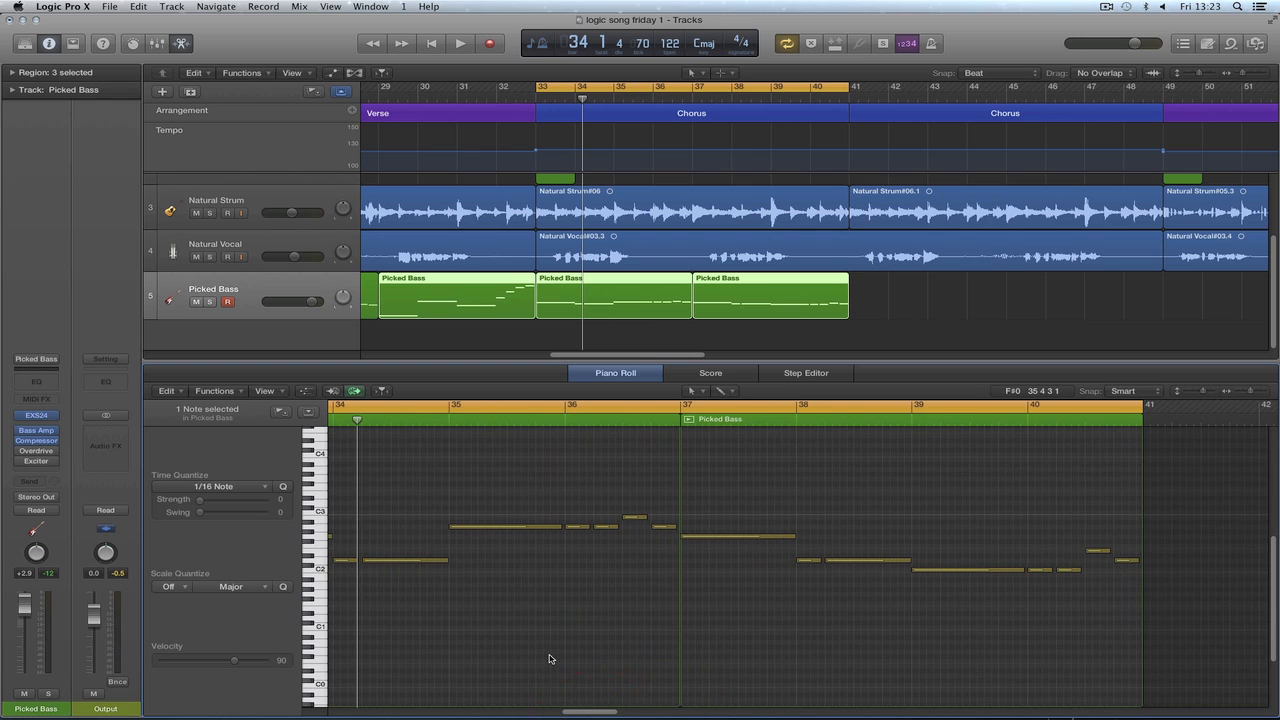
key("space")
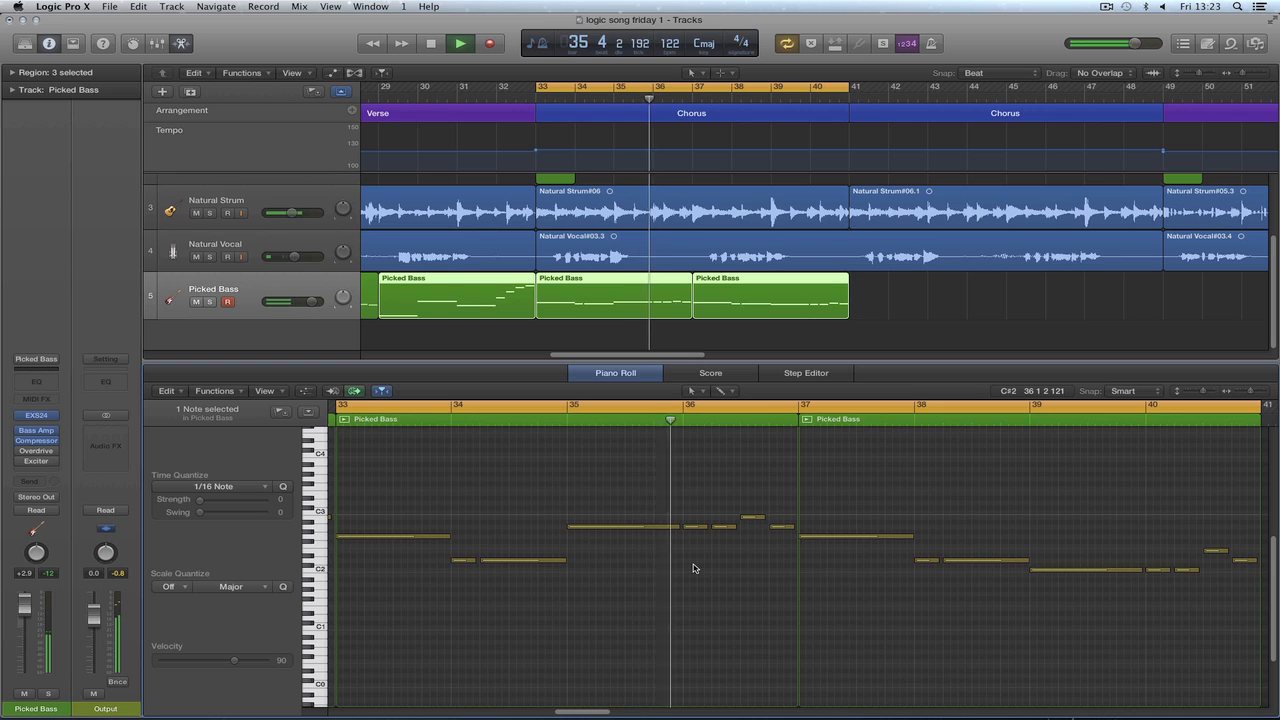
key("space")
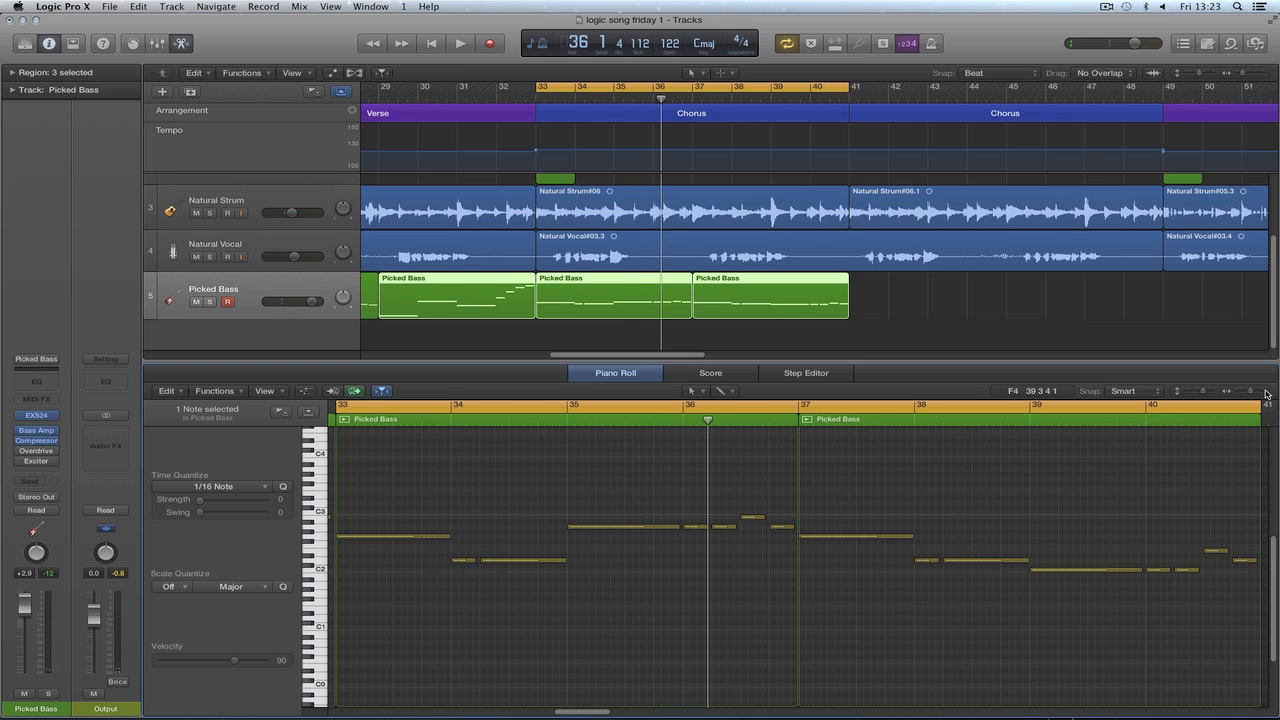
Shorten the long A2 bass note in bar 35 and add a short A2 note just before bar 36.
left_click(1258, 391)
left_click_drag(653, 531, 613, 529)
key("t")
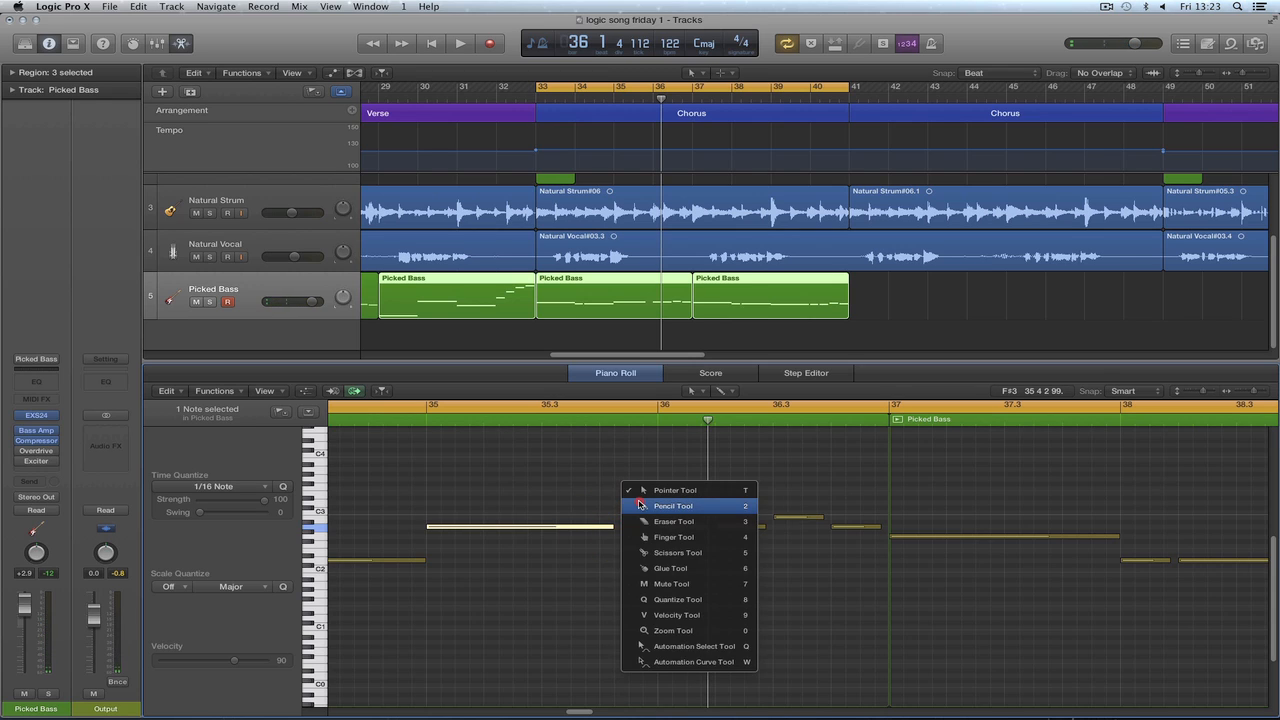
left_click(632, 505)
mouse_move(619, 505)
left_mouse_down()
mouse_move(779, 506)
mouse_move(620, 504)
left_mouse_up()
key("t")
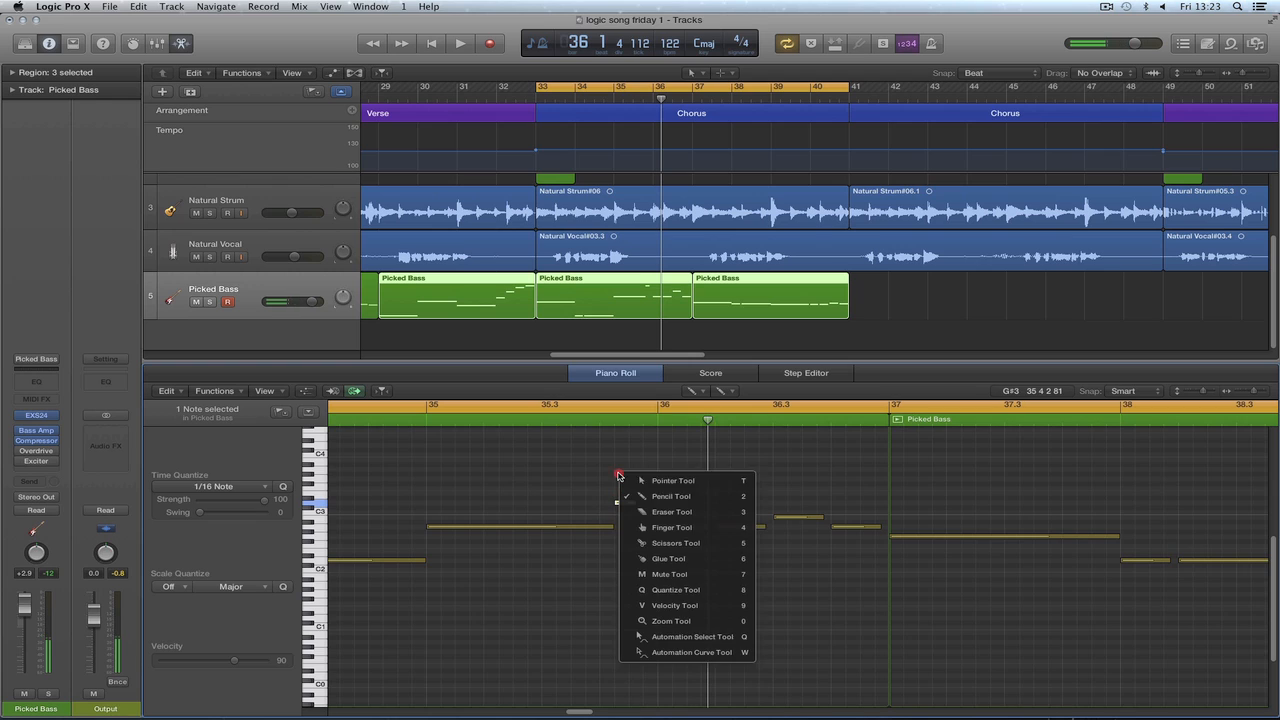
left_click(632, 481)
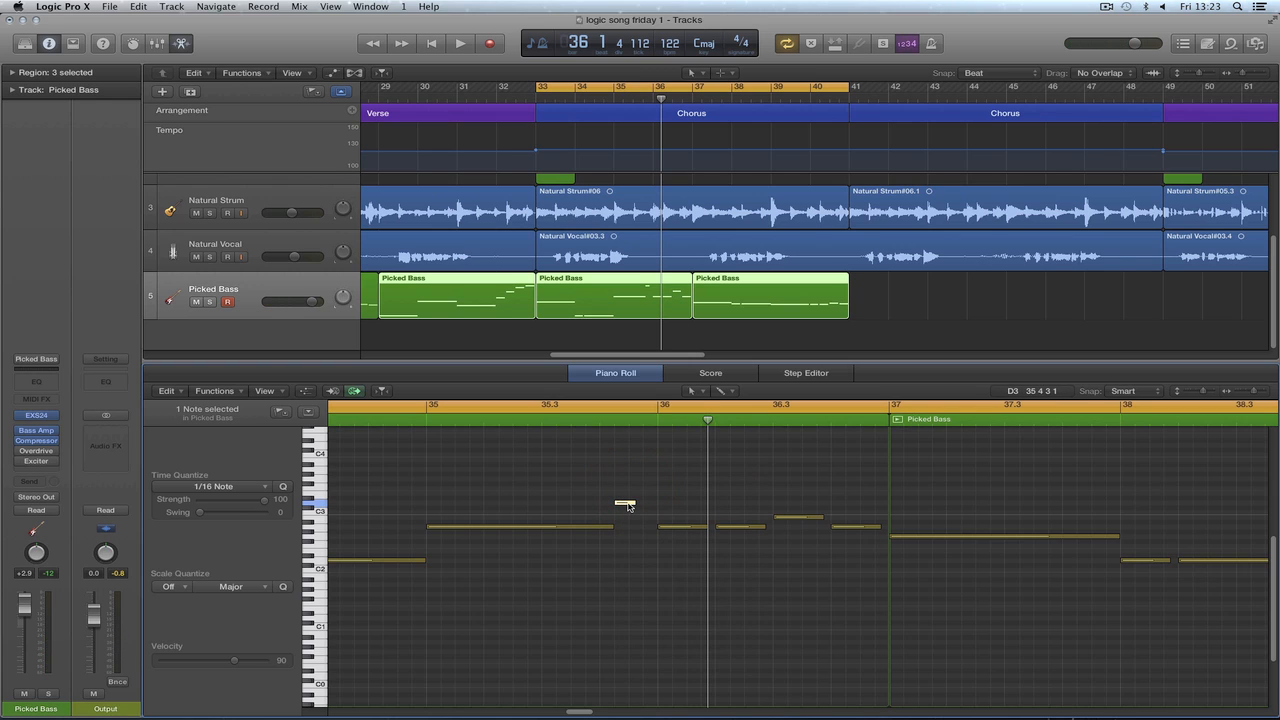
left_click_drag(627, 506, 648, 526)
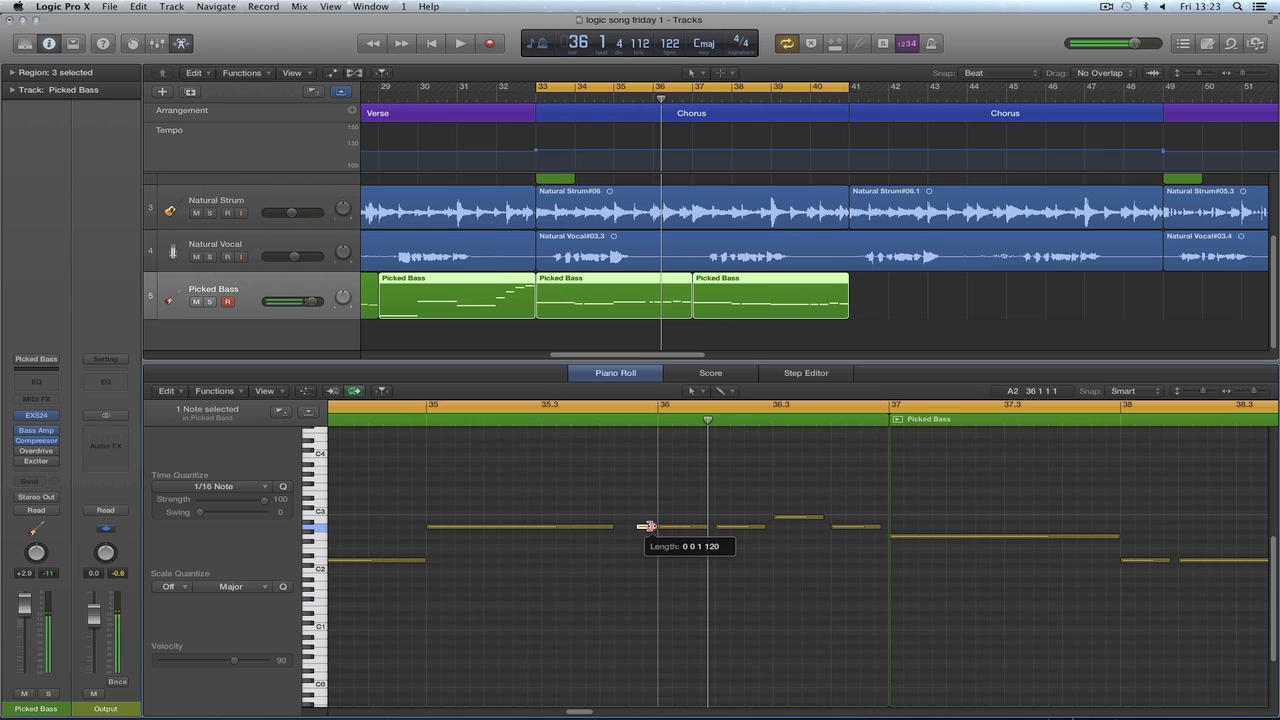
Lower the velocity of the short A2 note before bar 36 to 79 and slightly lengthen the long A2 note in bar 35.
right_click(639, 501)
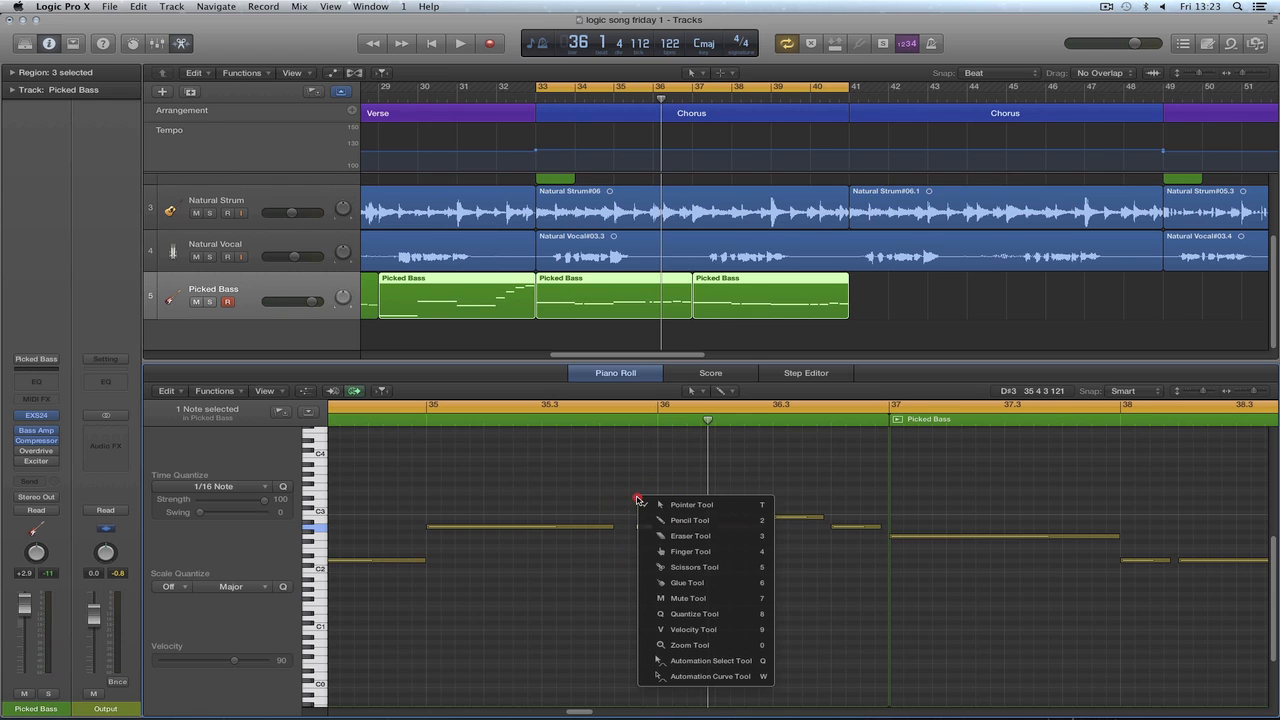
left_click(685, 629)
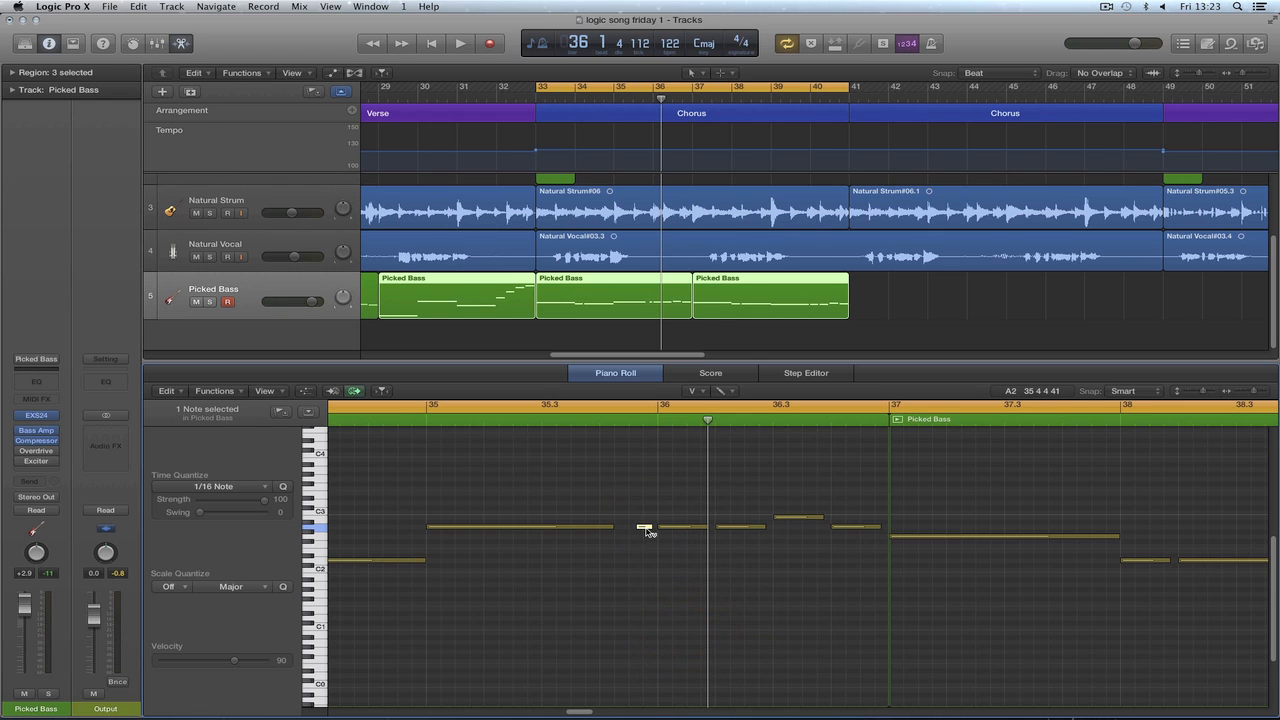
right_click(620, 555)
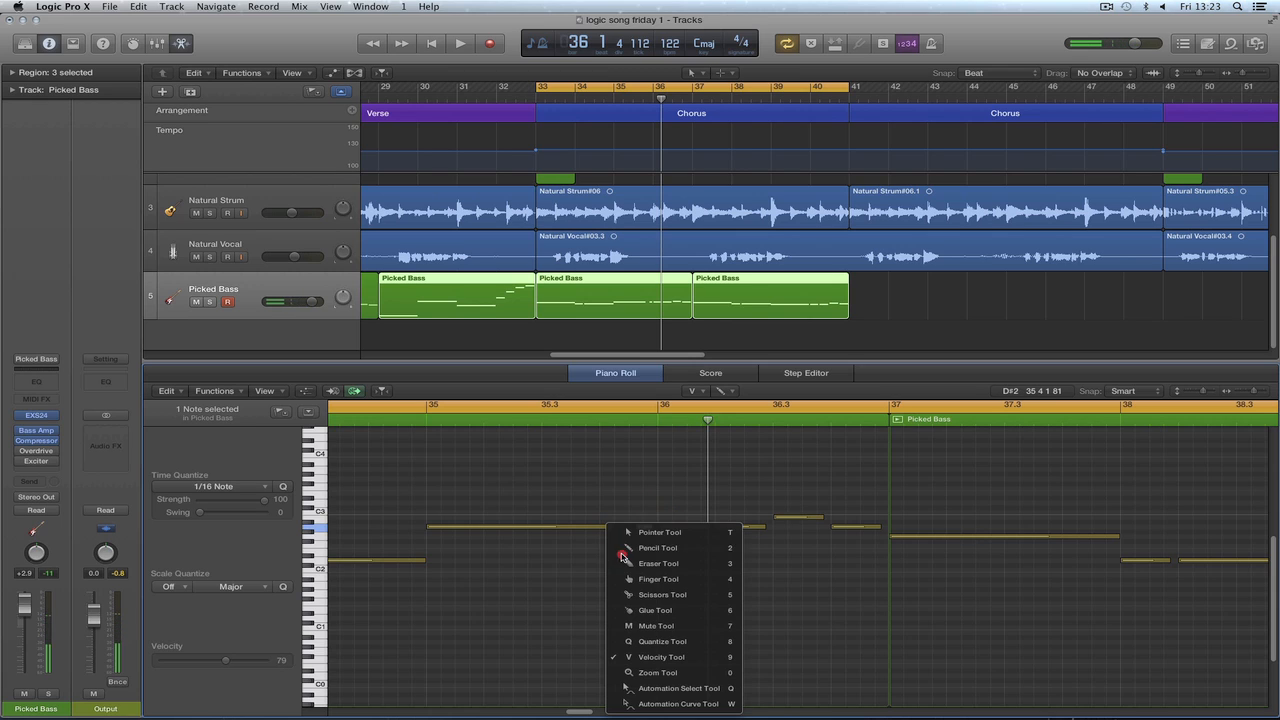
left_click(617, 533)
left_click_drag(608, 527, 624, 530)
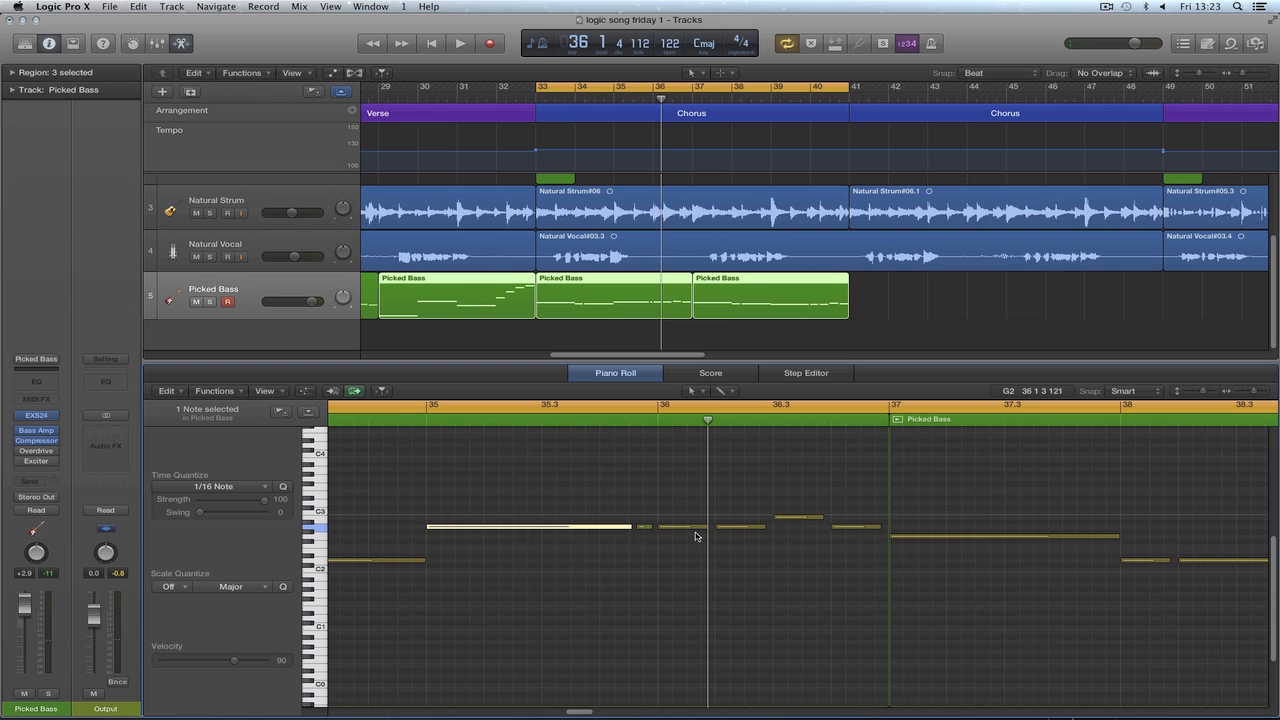
key("space")
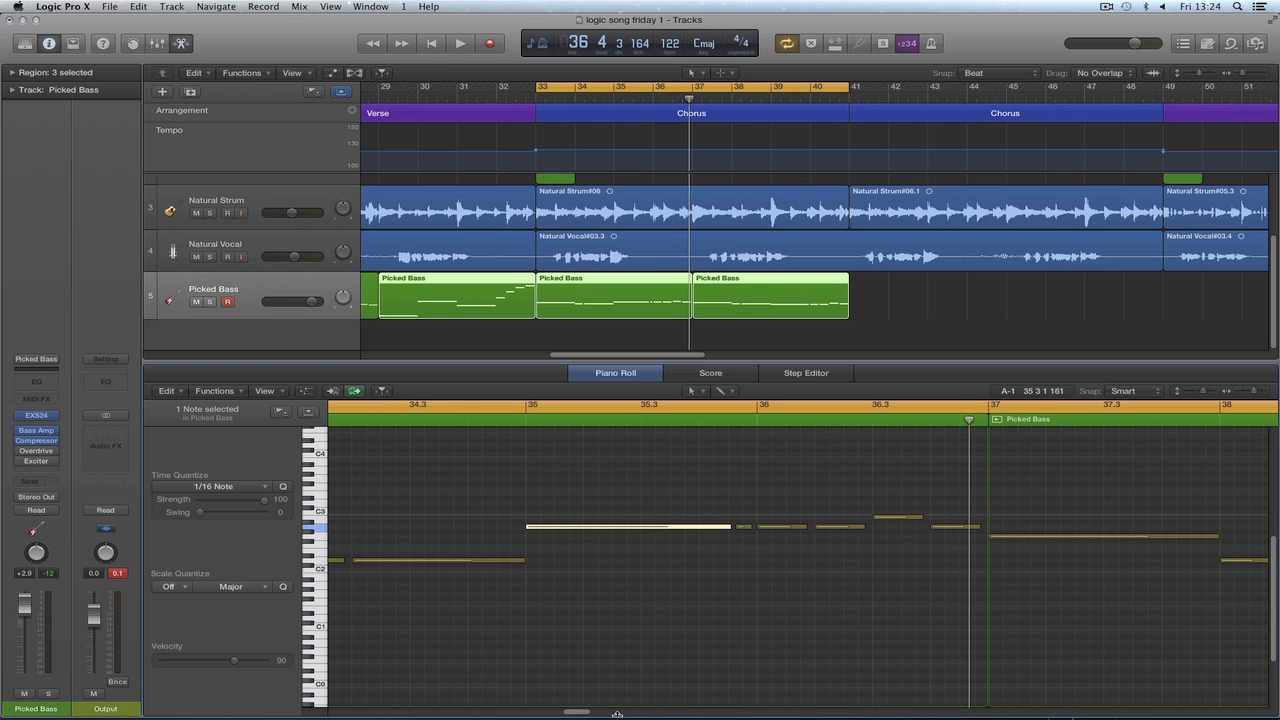
Set the cycle range to the second bass region, bars 37 to 41, and play it through.
left_click_drag(576, 714, 591, 714)
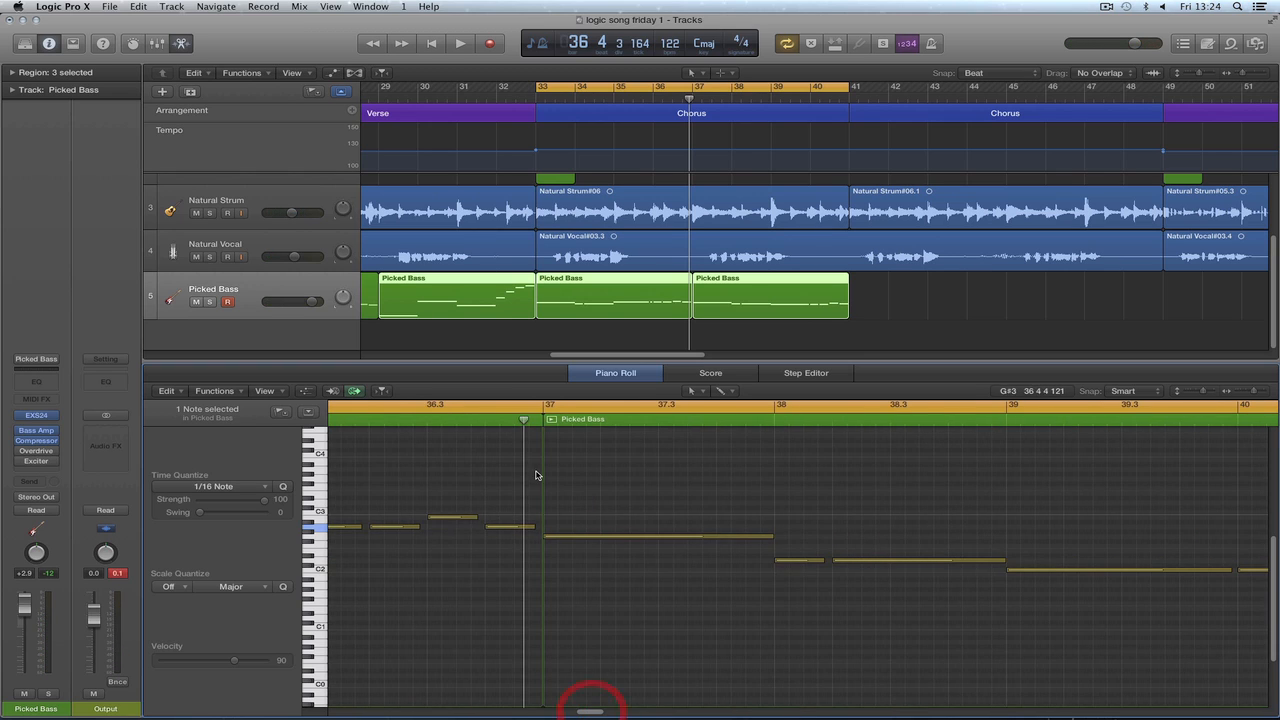
left_click(549, 405)
left_click_drag(546, 407, 1211, 469)
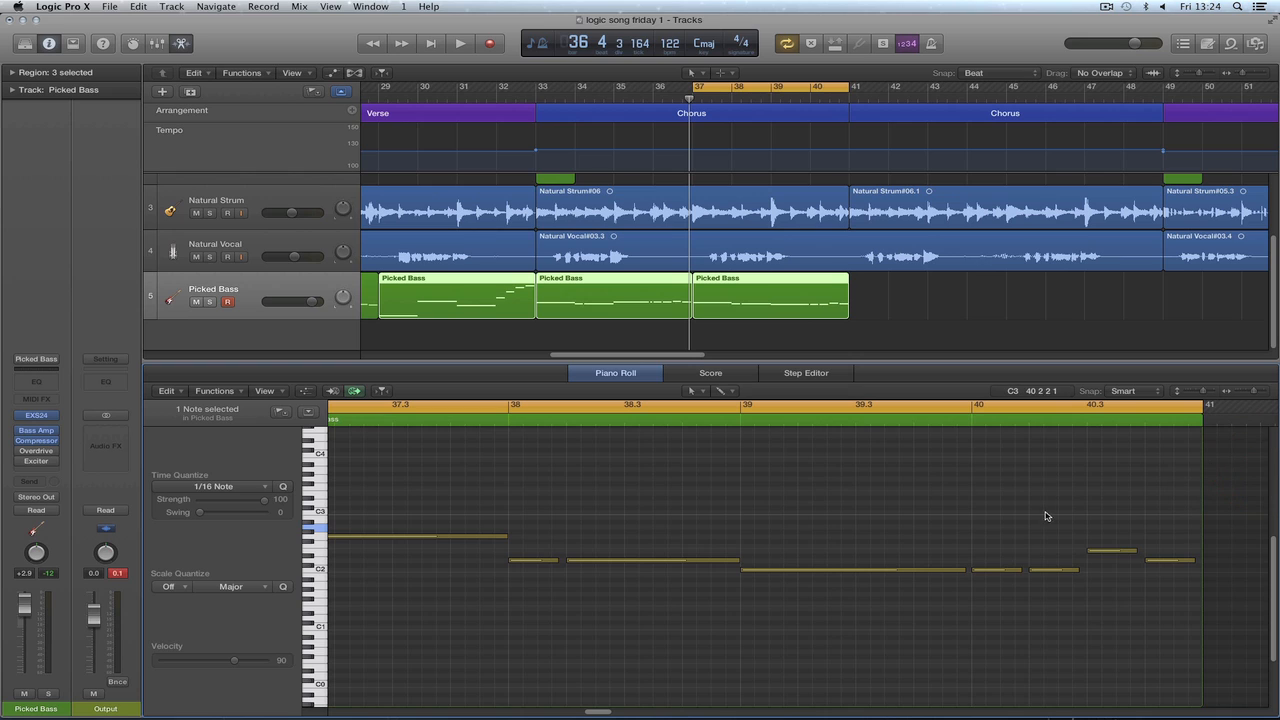
key("space")
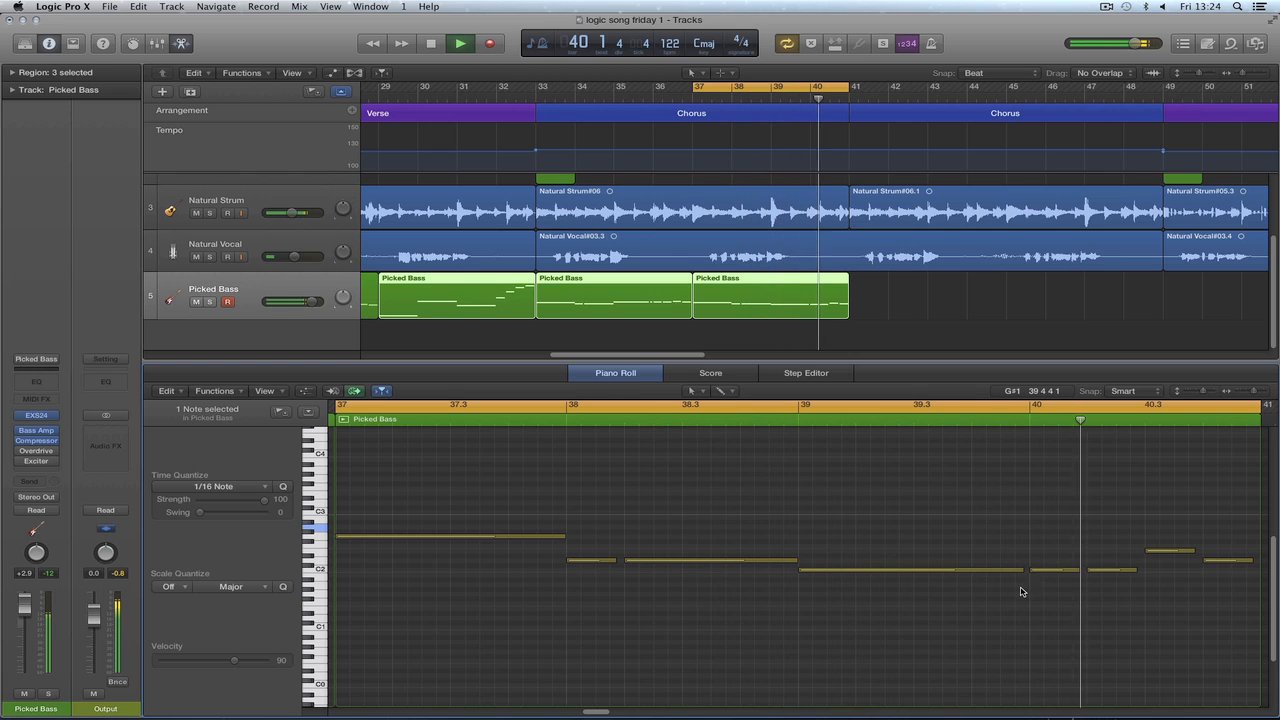
key("space")
Shorten the long C2 note in bar 39 to 0 3 2 0 and add a short C2 note of 0 0 1 120 just before bar 40.
left_click_drag(1020, 570, 993, 571)
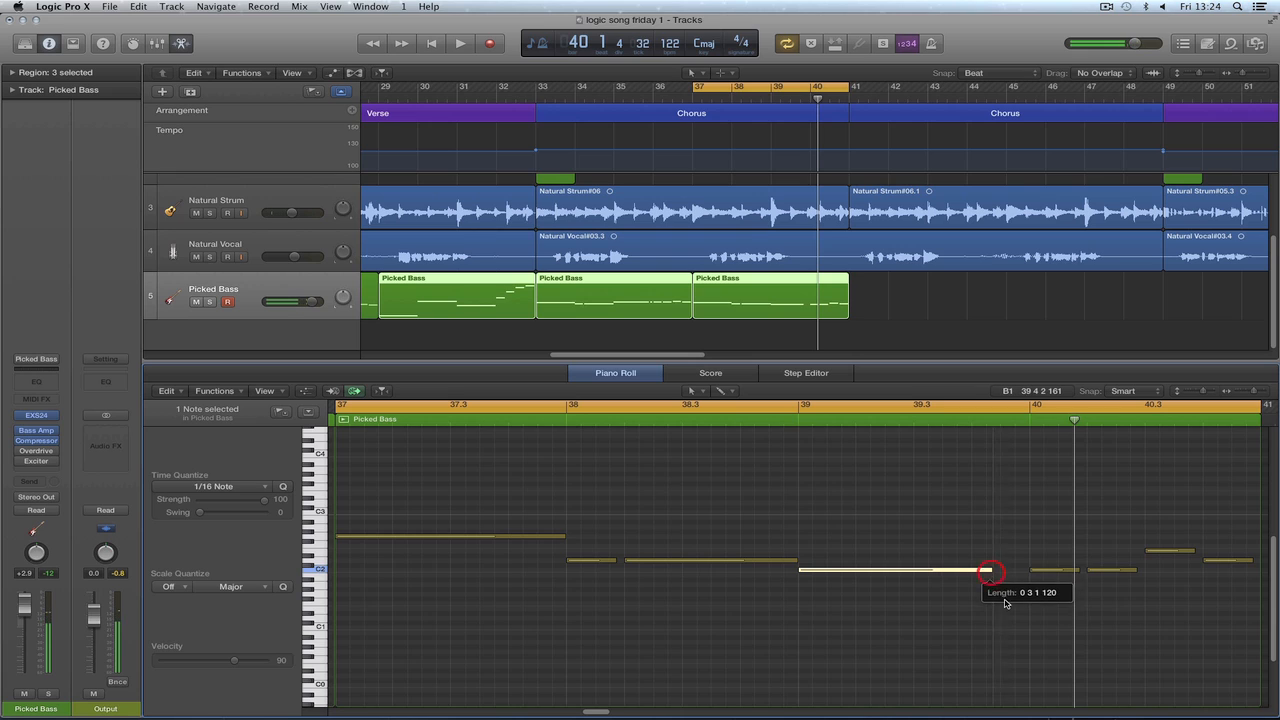
key("t")
left_click(1010, 549)
left_click(1002, 550)
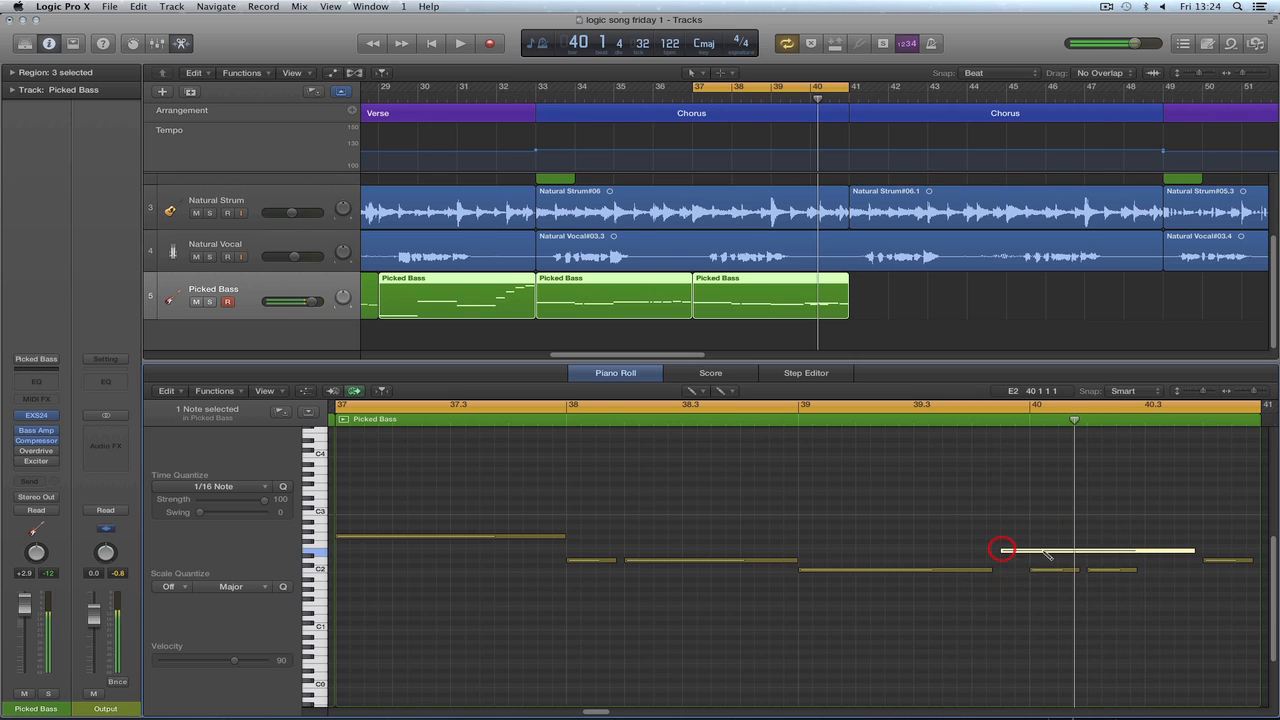
left_click_drag(1157, 551, 1036, 551)
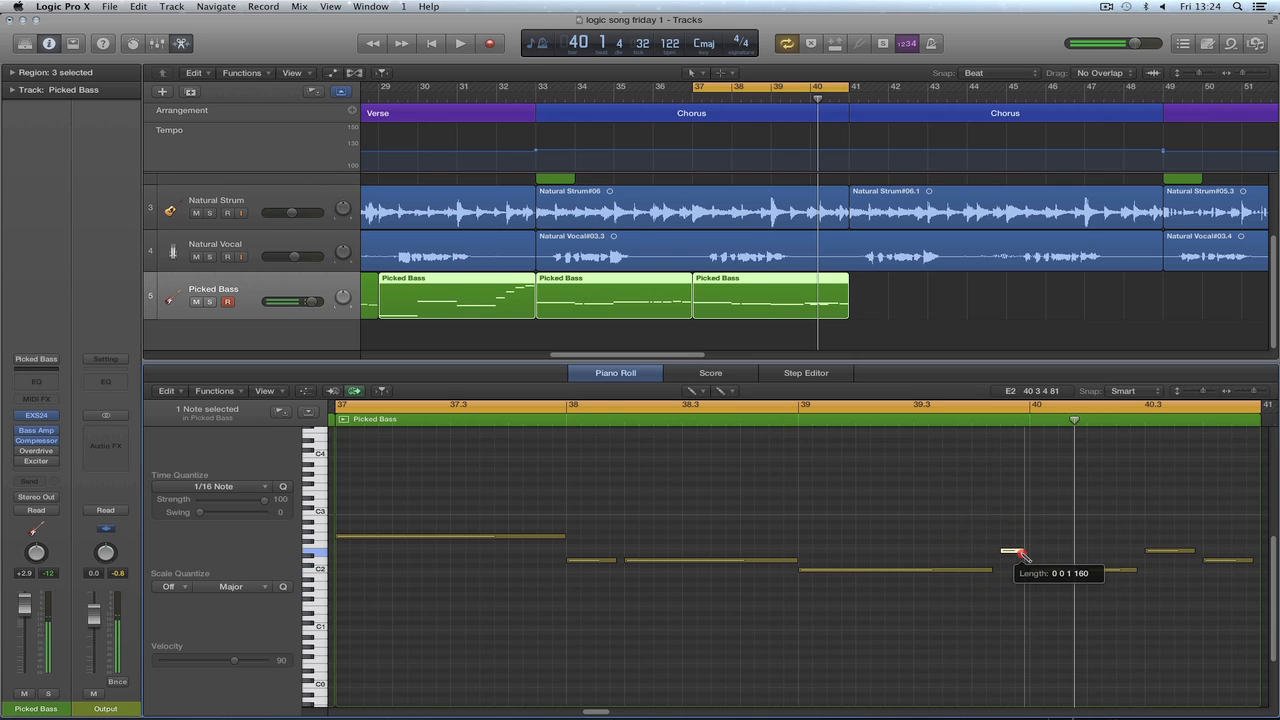
key("t")
left_click(992, 524)
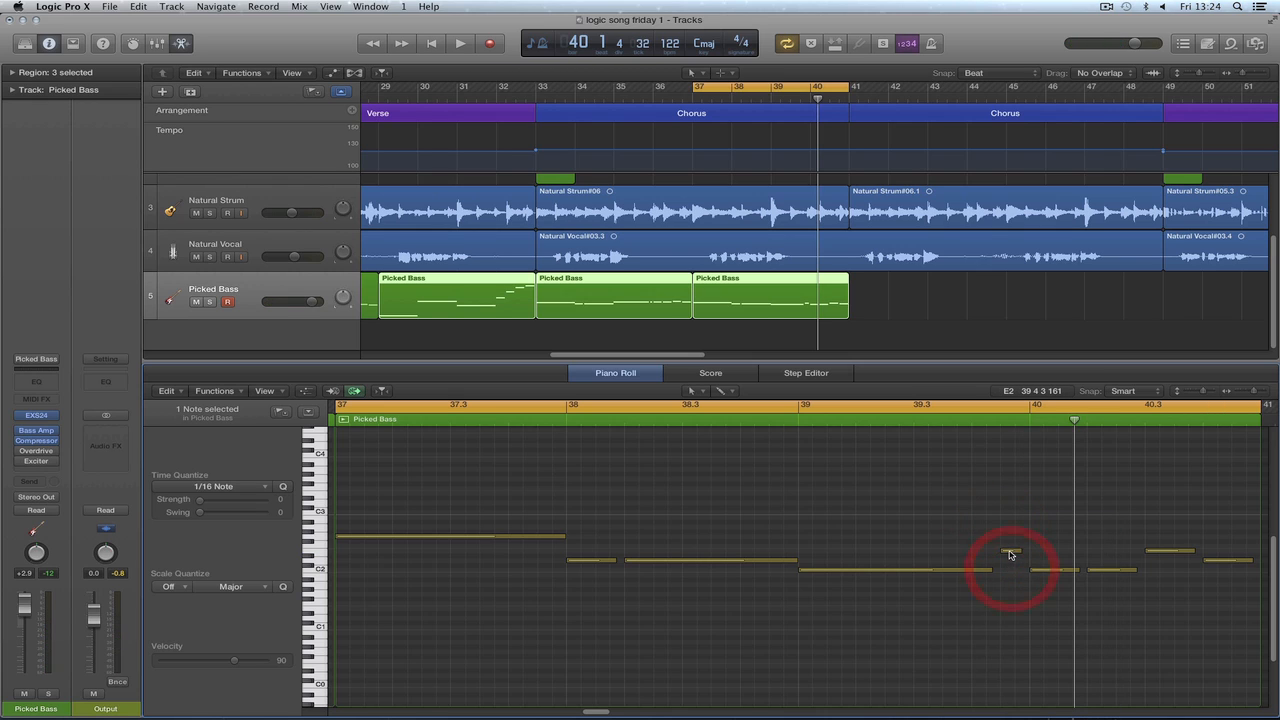
left_click_drag(1010, 553, 1021, 571)
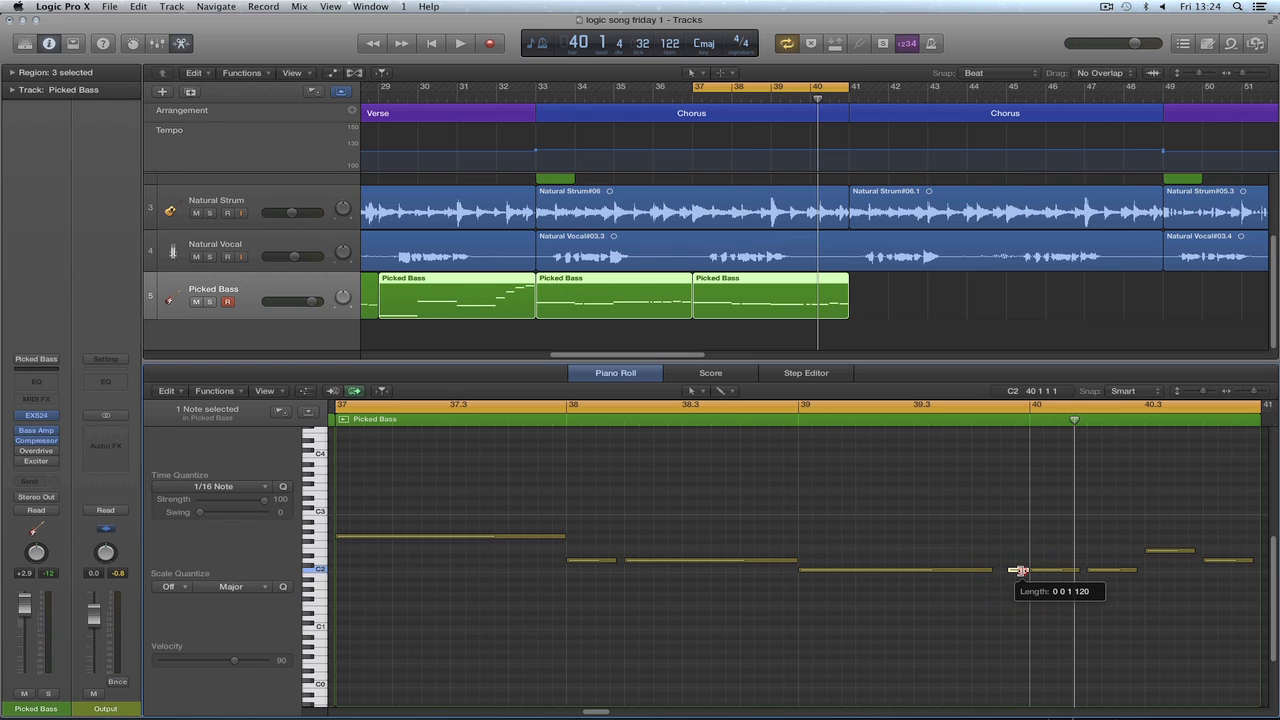
left_click_drag(991, 572, 996, 572)
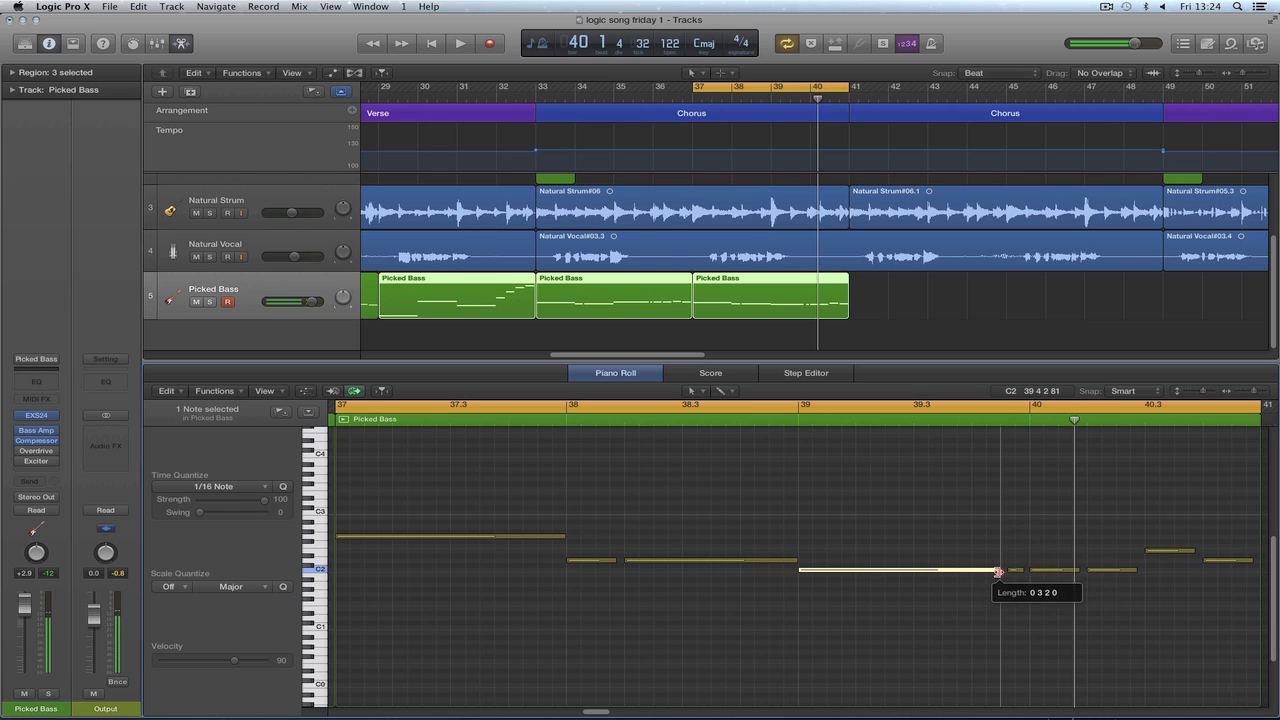
Play the bar 37 to 41 cycle range to check the edited bass notes leading into bar 40.
left_click(745, 404)
key("space")
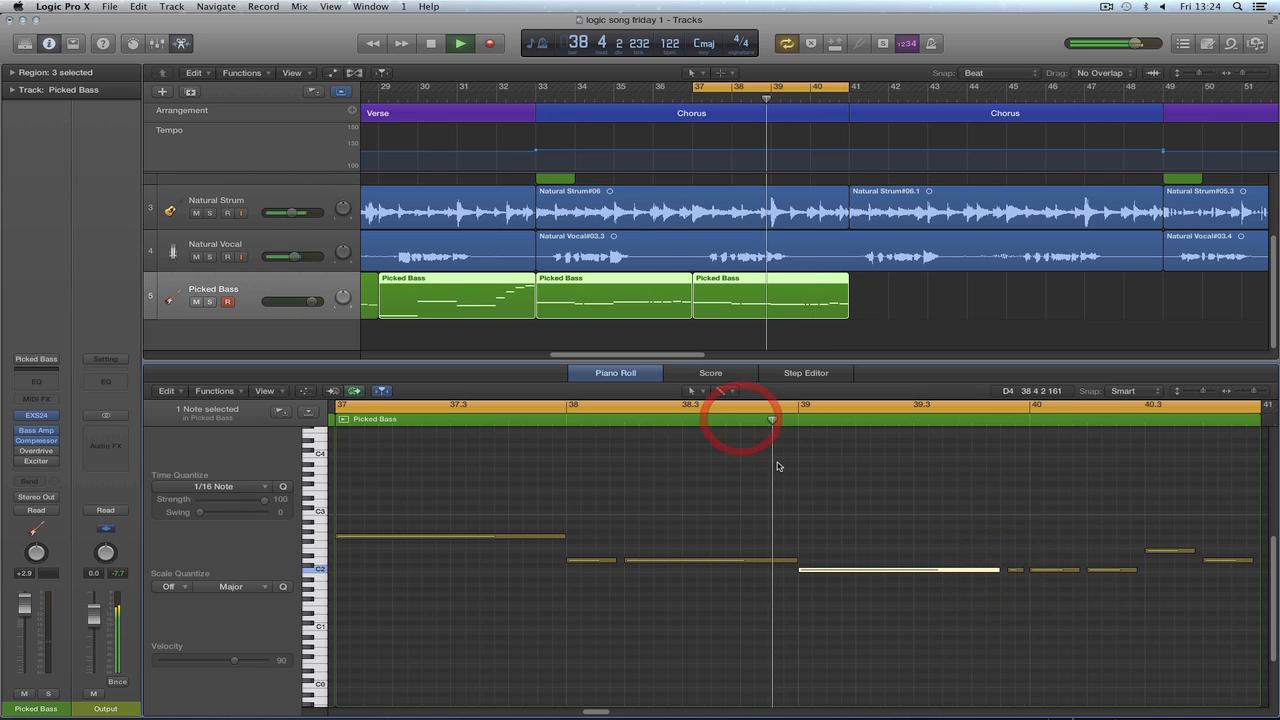
left_click(975, 597)
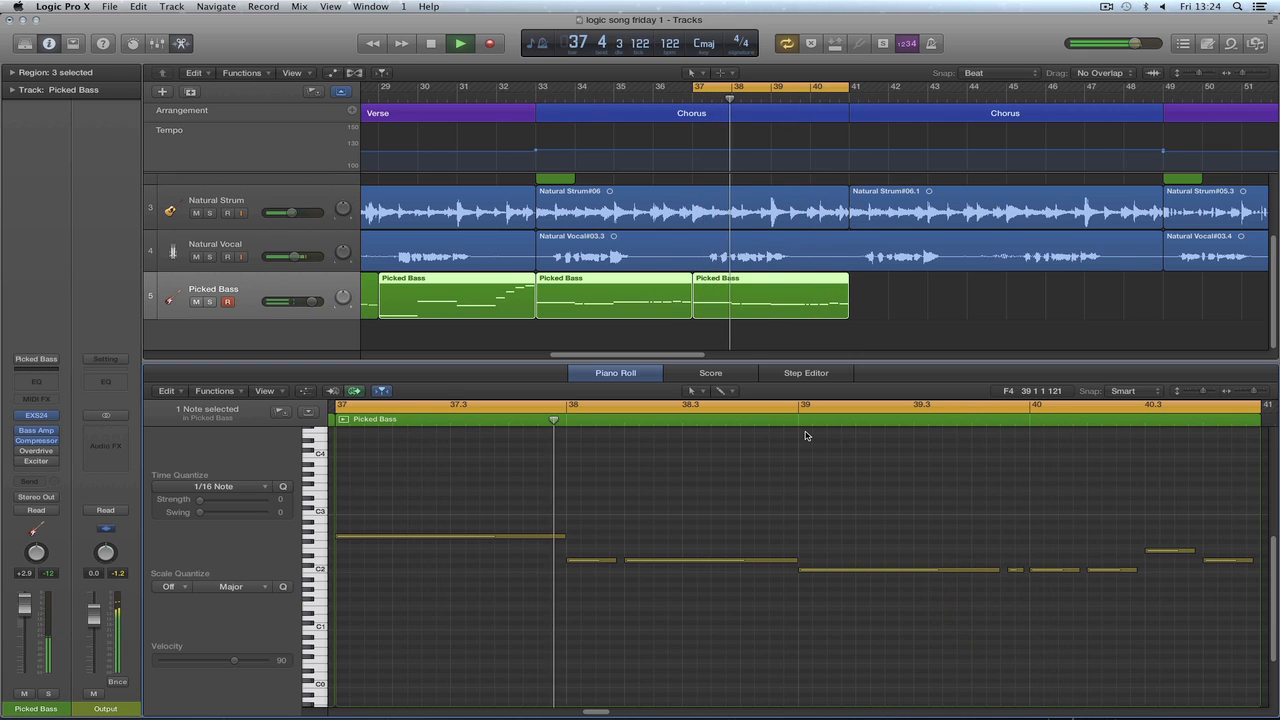
key("space")
Set the Piano Roll snap to Ticks and slightly lengthen the C2 note in bar 39, the first D2 in bar 38 and the E2 in bar 40.
left_click(1125, 391)
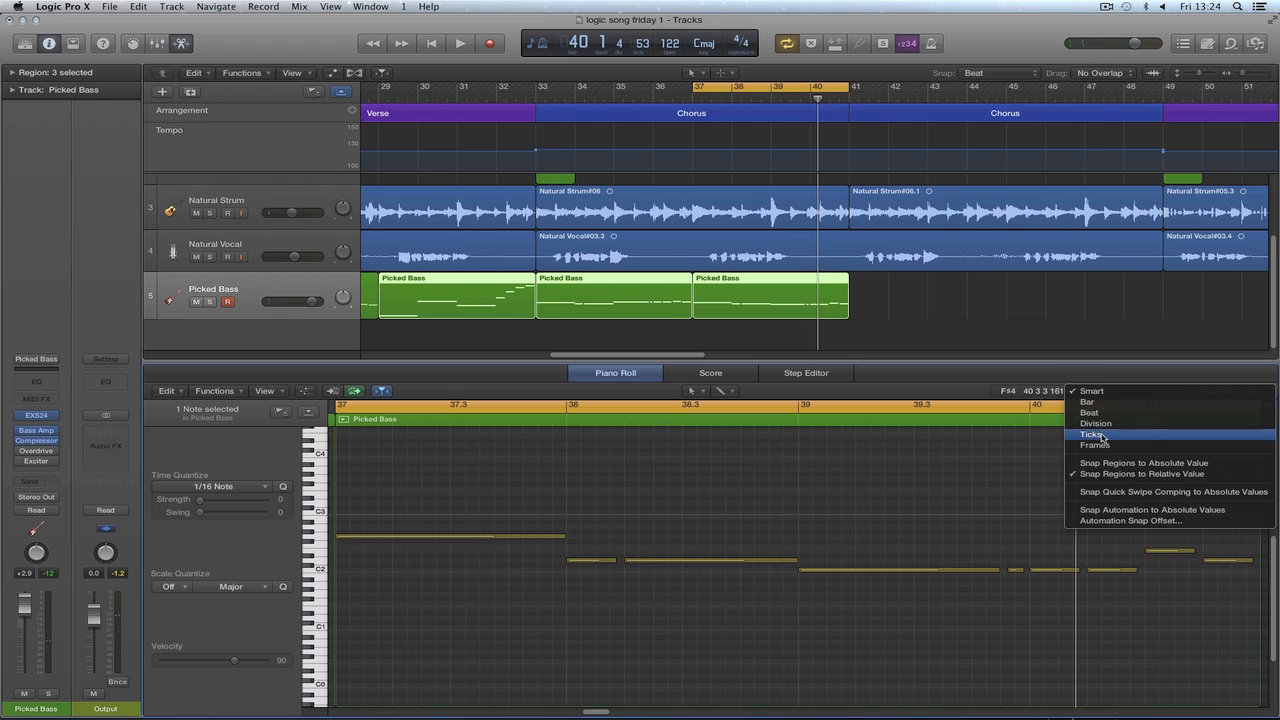
left_click(1100, 434)
left_click_drag(998, 570, 997, 570)
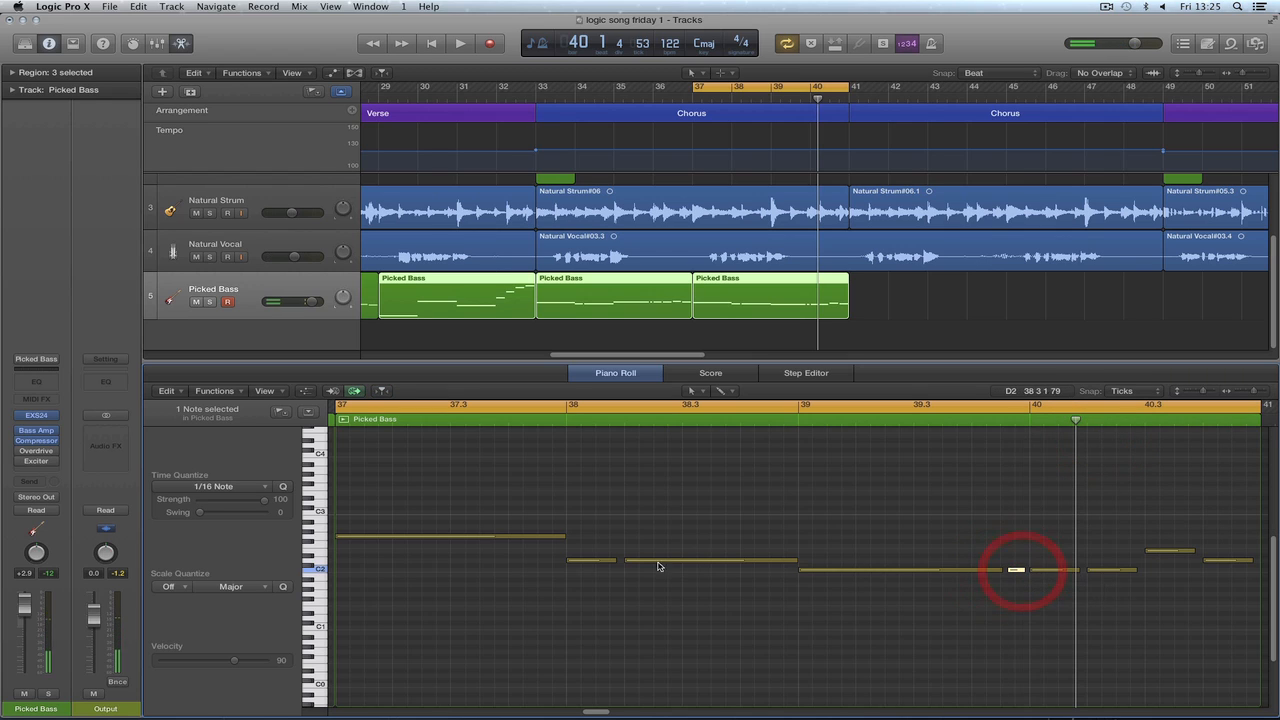
left_click_drag(614, 561, 620, 566)
key("space")
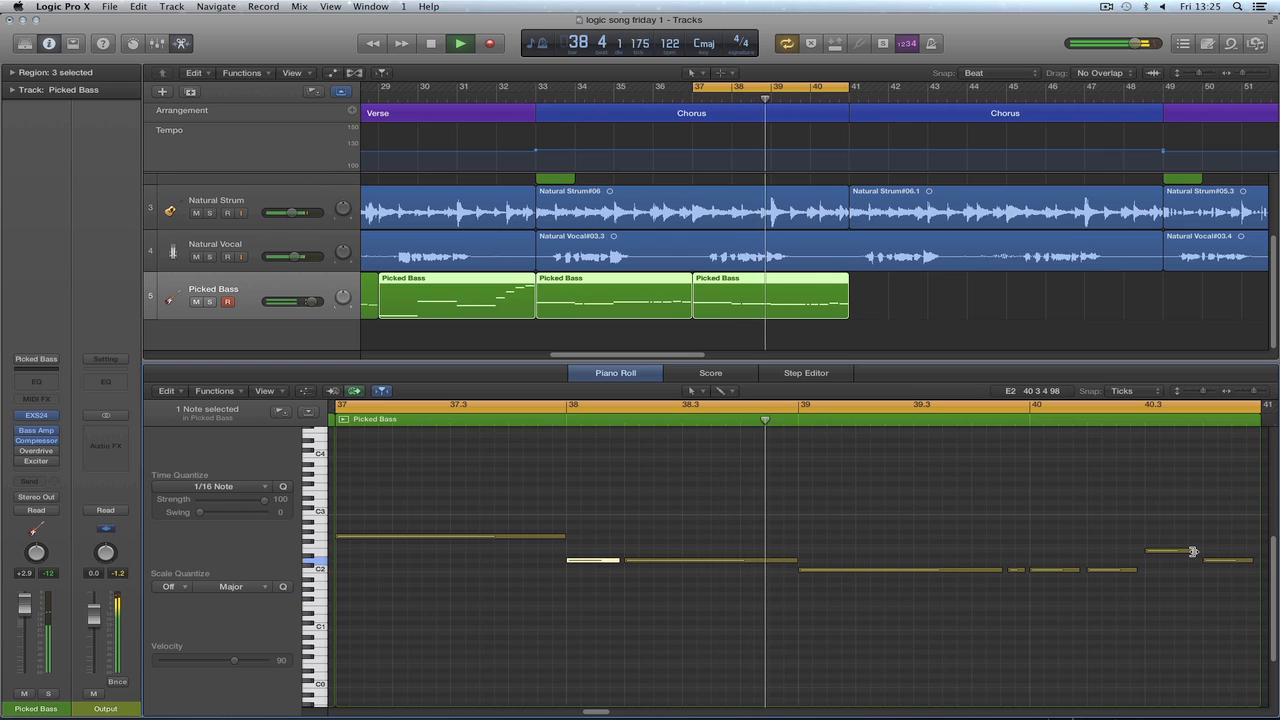
left_click_drag(1193, 551, 1196, 551)
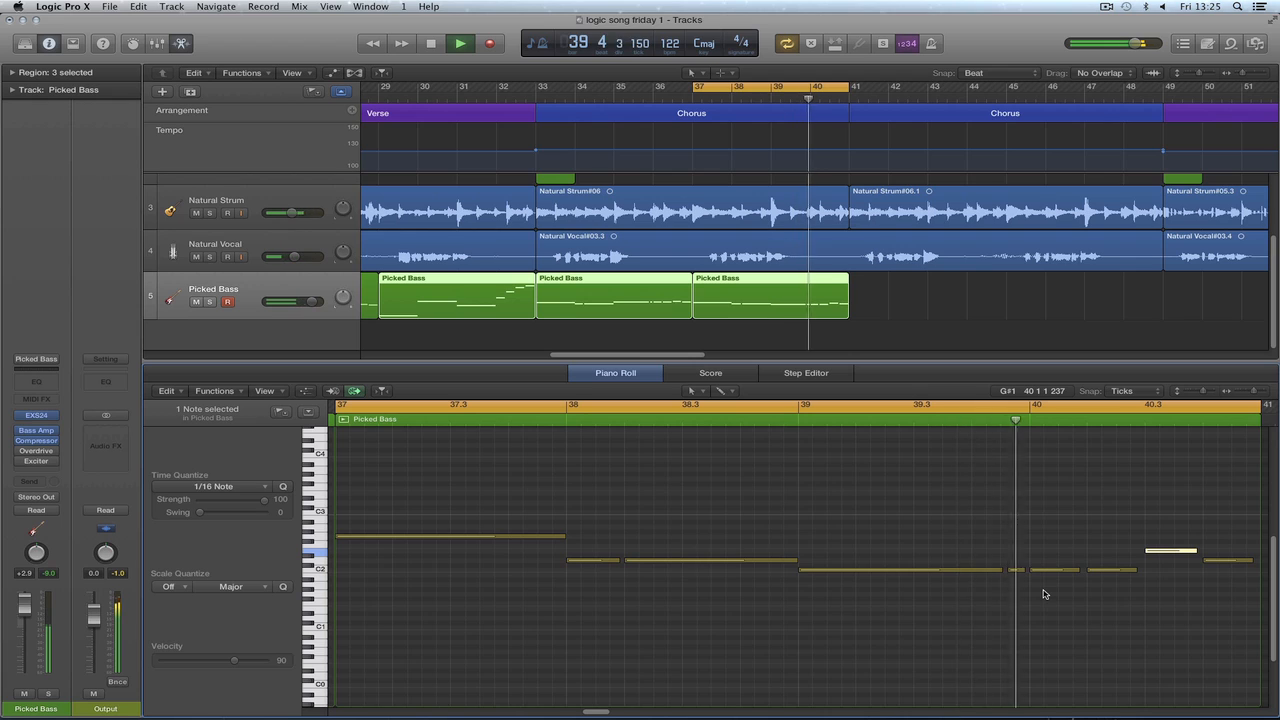
Stop playback and lower the velocity of the short C2 note just before bar 40 to 73.
key("space")
key("t")
left_click(1030, 655)
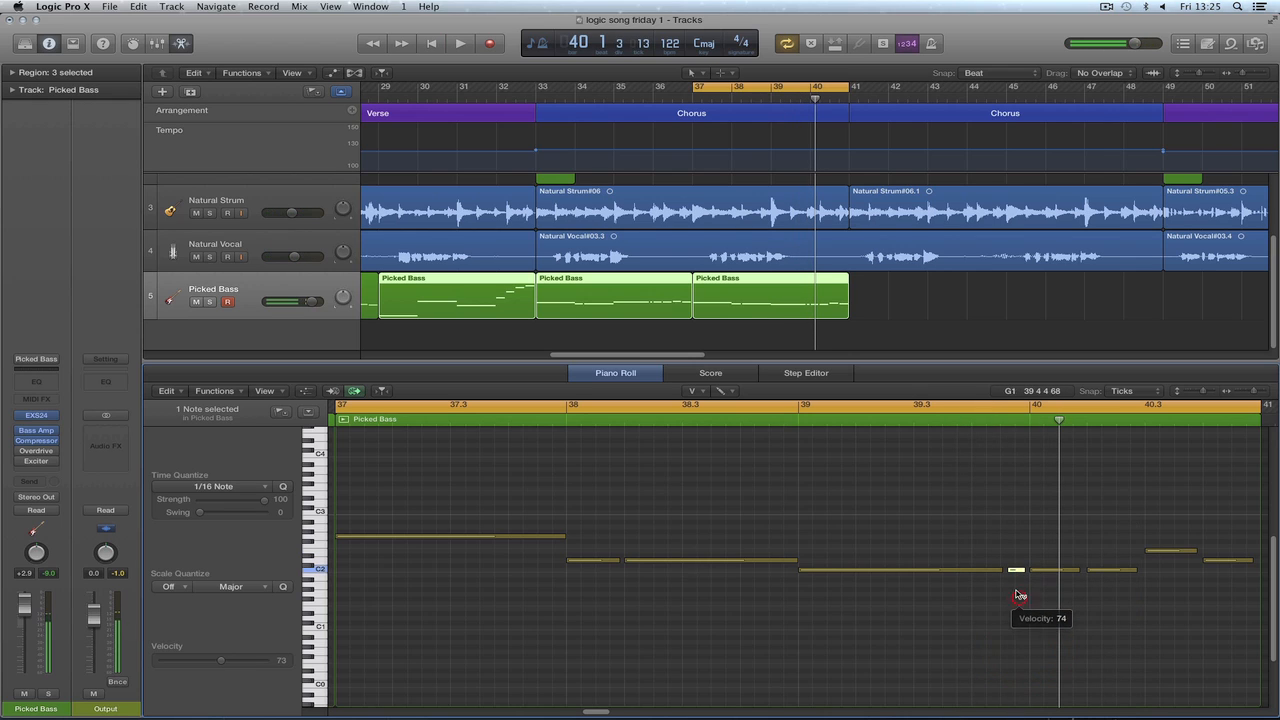
Copy the two Picked Bass chorus regions to bar 41 and play with the cycle range set to bars 41 to 45.
mouse_move(875, 287)
left_mouse_down()
mouse_move(650, 287)
mouse_move(975, 288)
mouse_move(942, 293)
left_mouse_up()
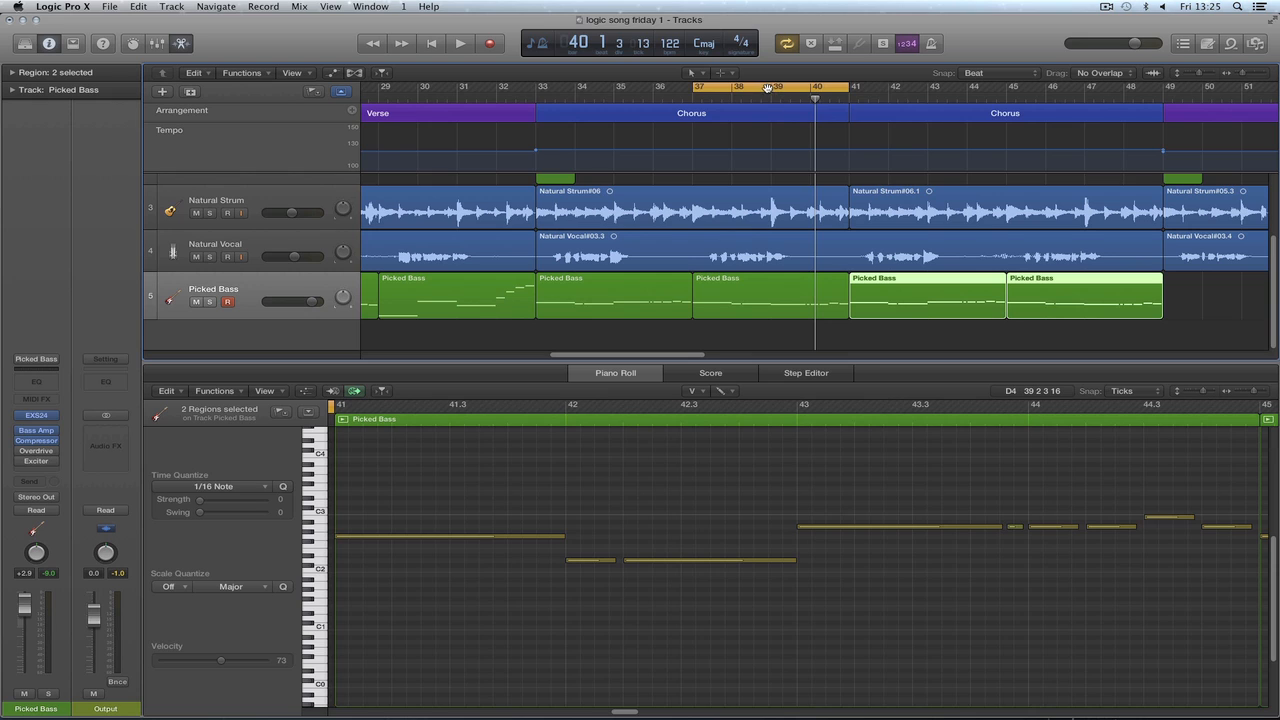
left_click_drag(767, 88, 929, 90)
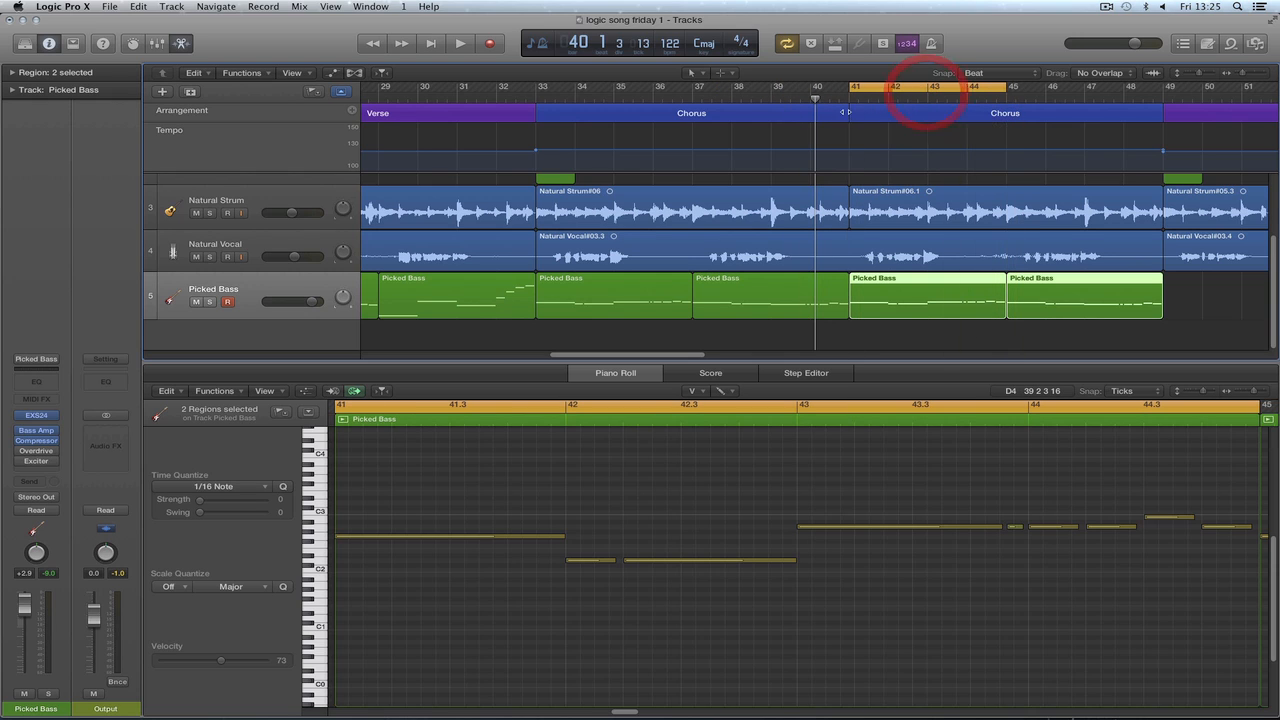
key("space")
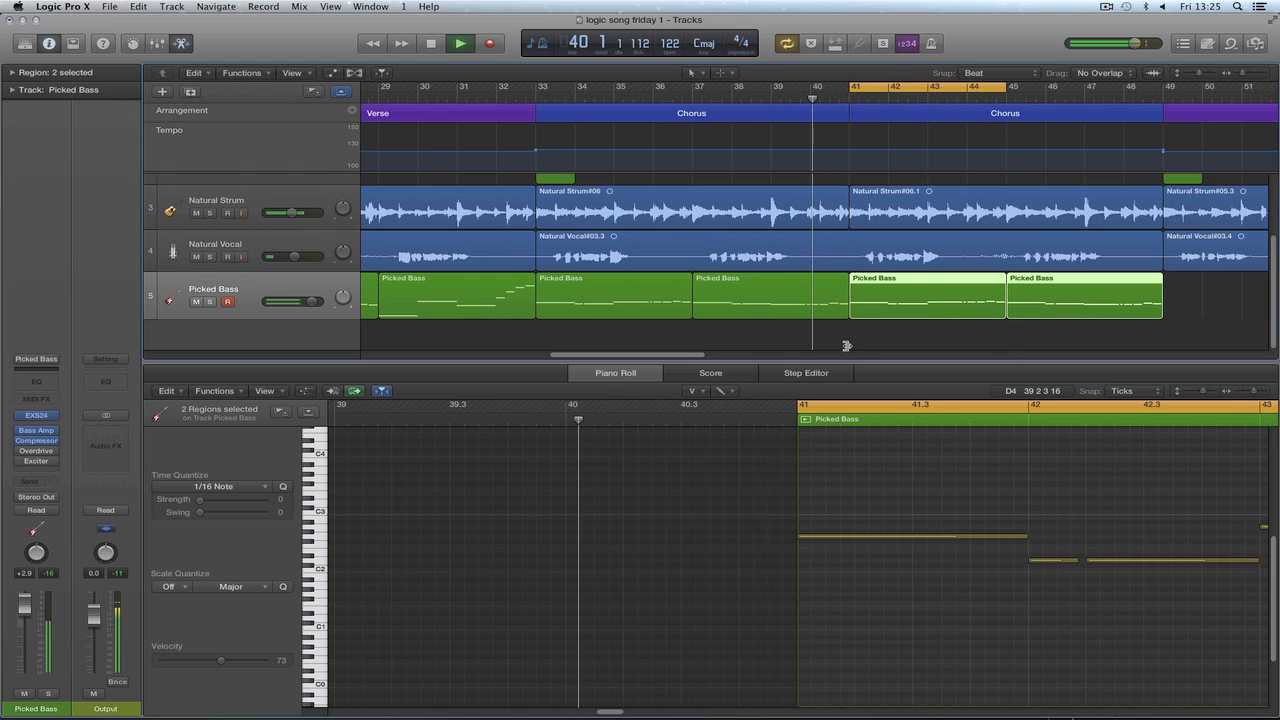
Return to the Pointer tool and move the cycle range to bars 45 to 49 for playback.
left_click_drag(611, 712, 629, 712)
key("t")
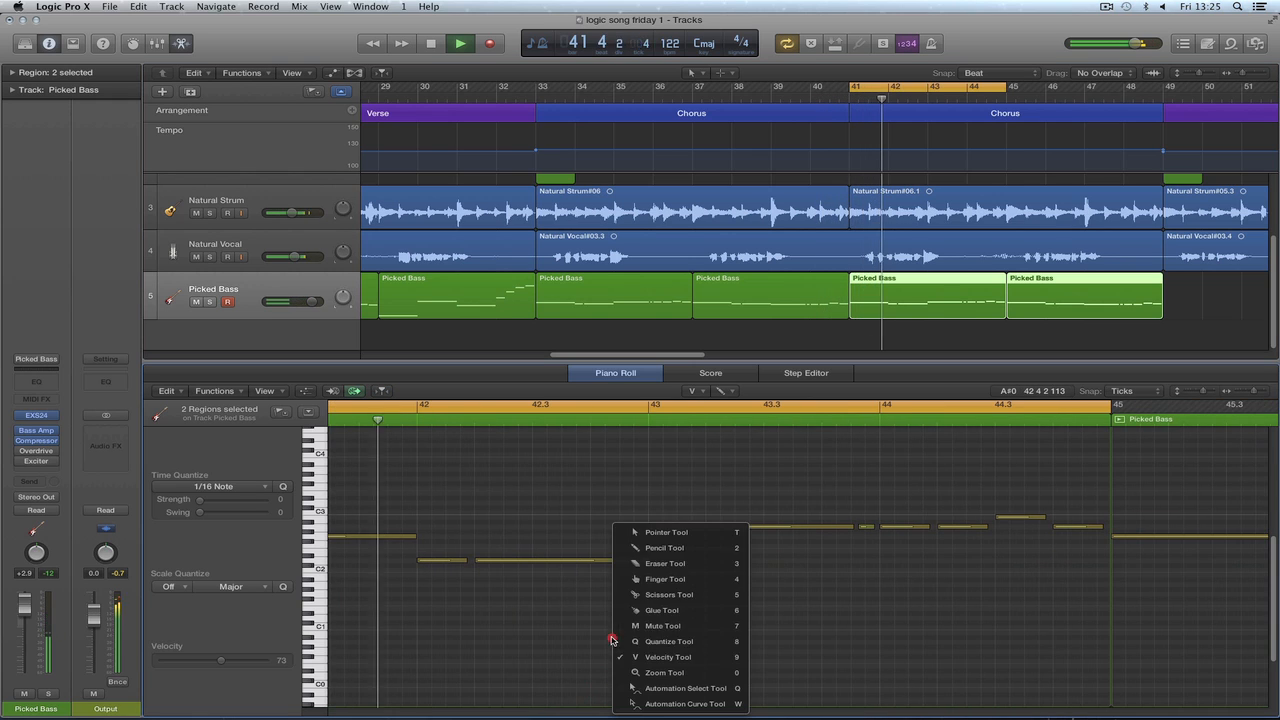
left_click(628, 527)
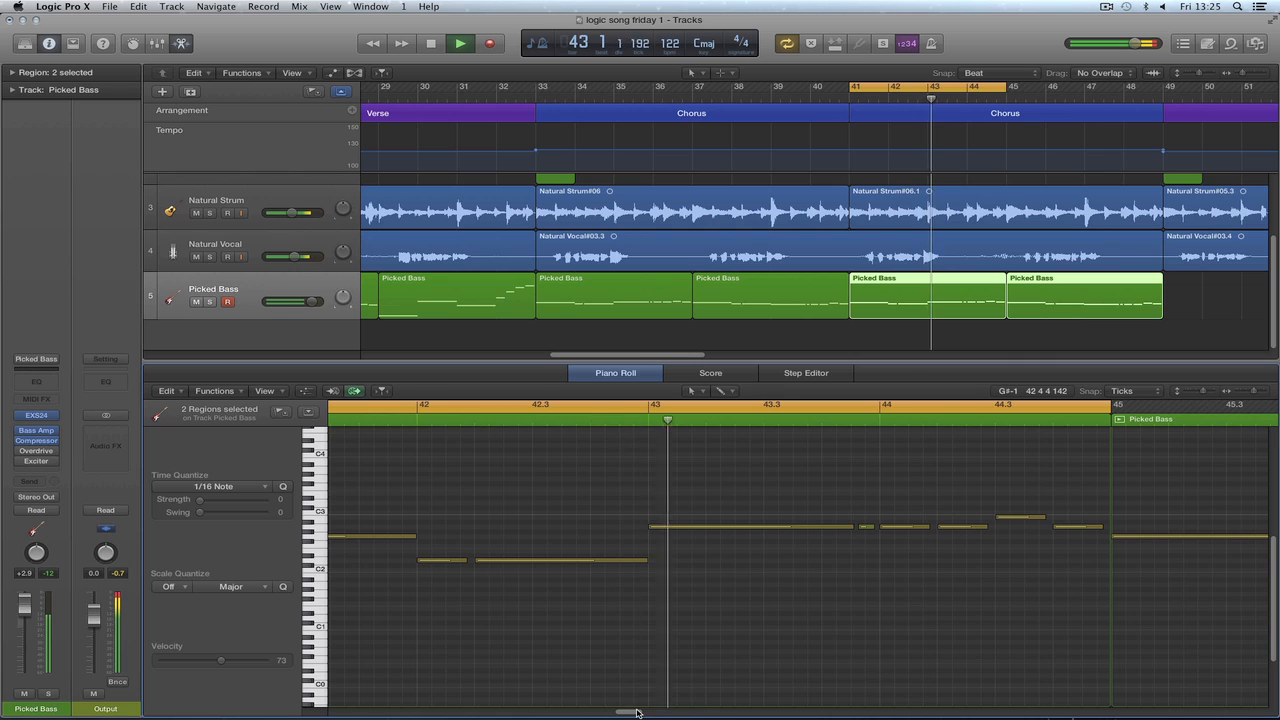
left_click_drag(627, 712, 641, 713)
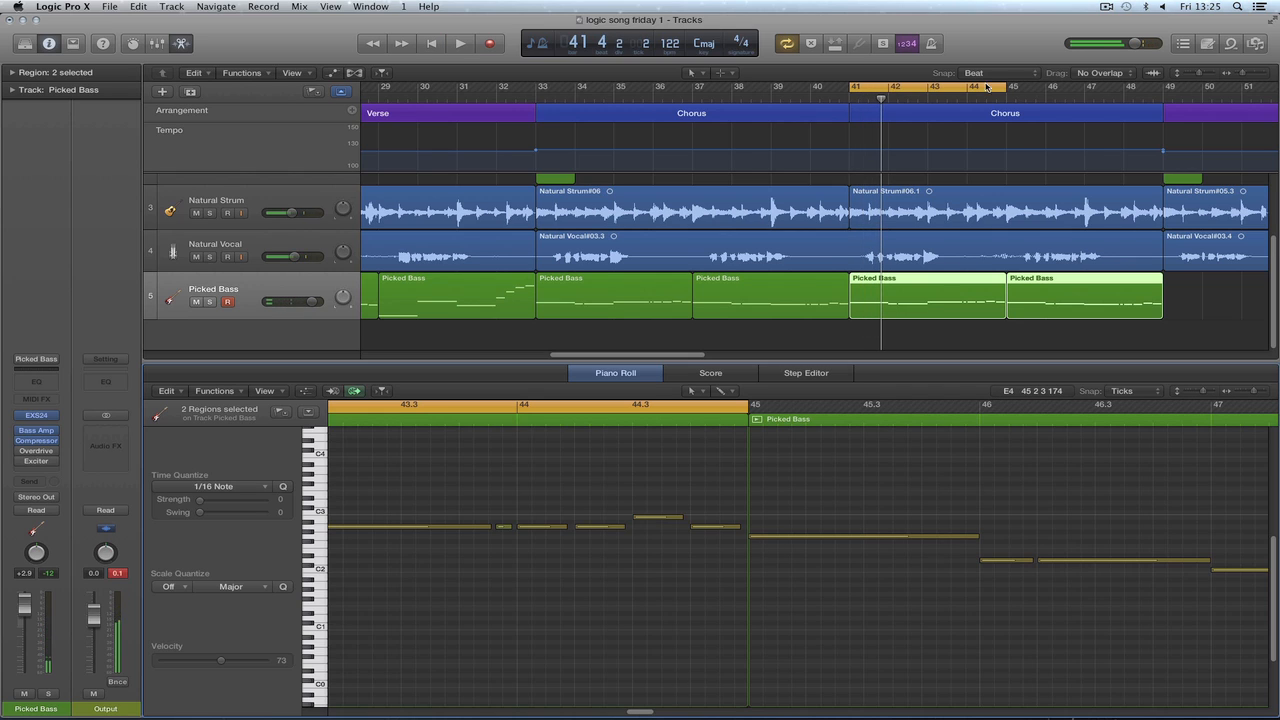
left_click_drag(955, 87, 1112, 90)
key("space")
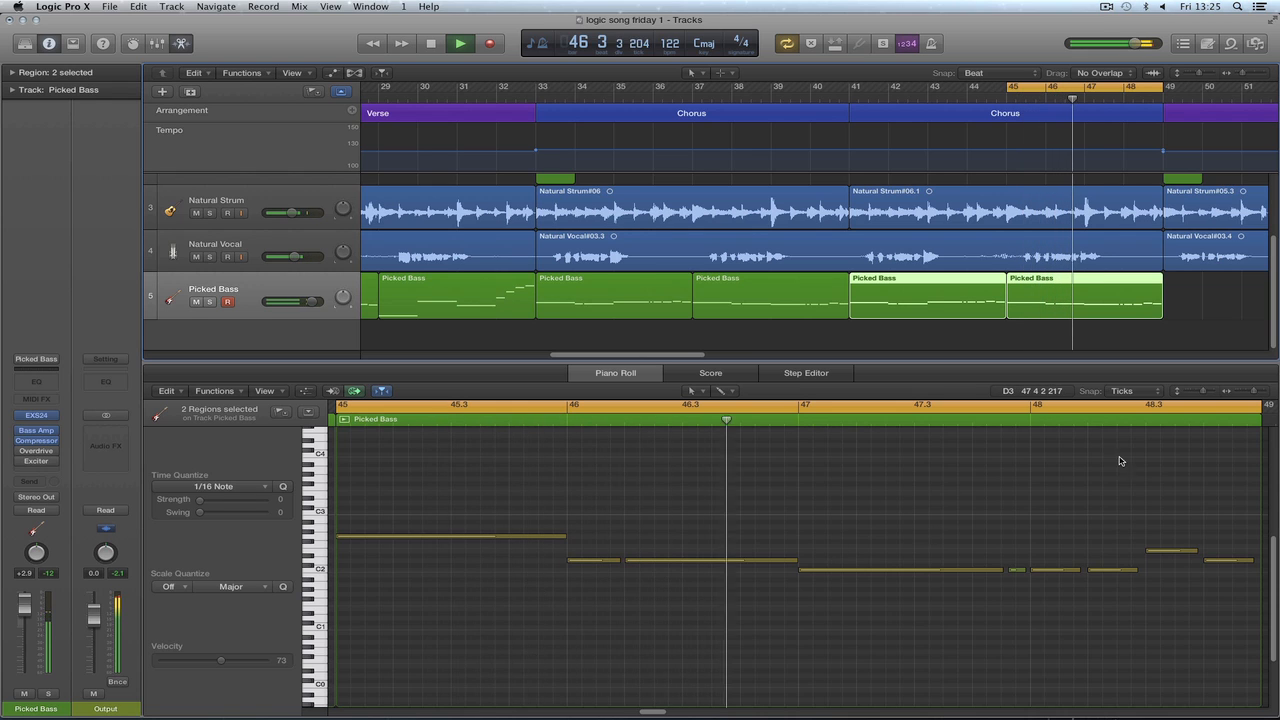
Raise the four bass notes in bar 48 to a descending run of E3, D3, B2 and A2.
left_click_drag(1255, 391, 1252, 391)
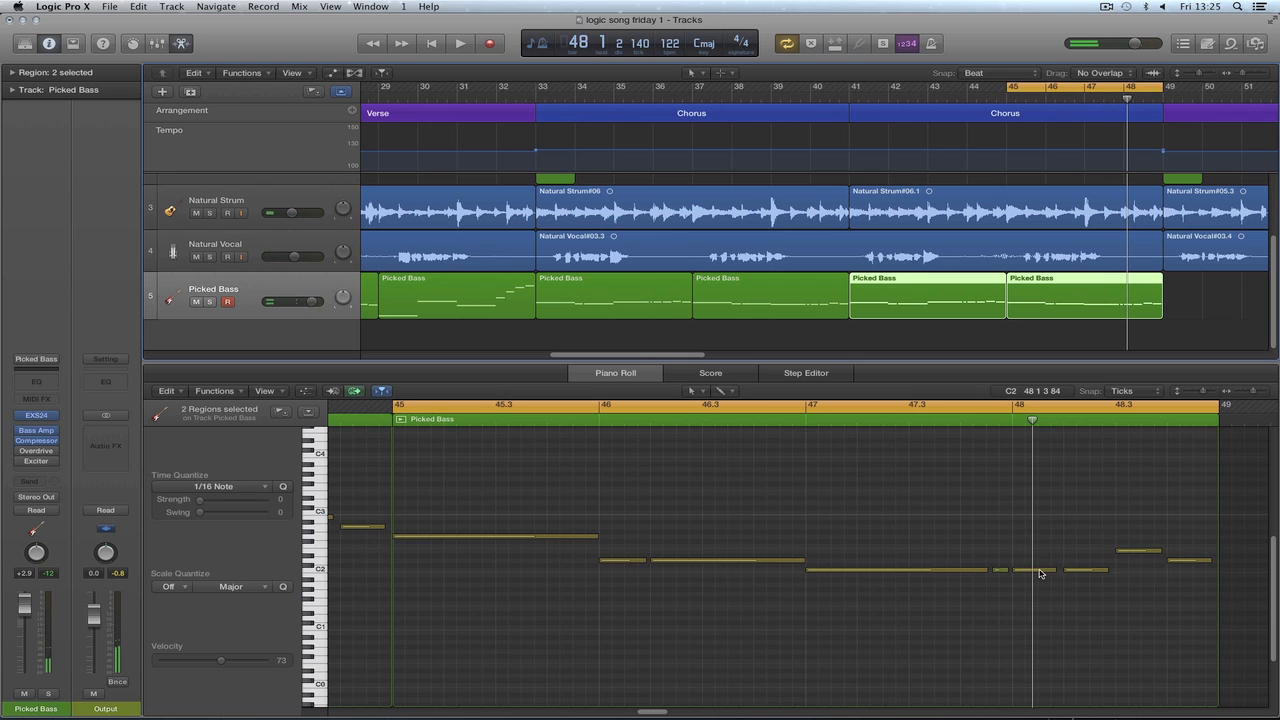
left_click_drag(1030, 571, 1028, 492)
left_click_drag(1085, 572, 1084, 504)
left_click_drag(1131, 550, 1133, 519)
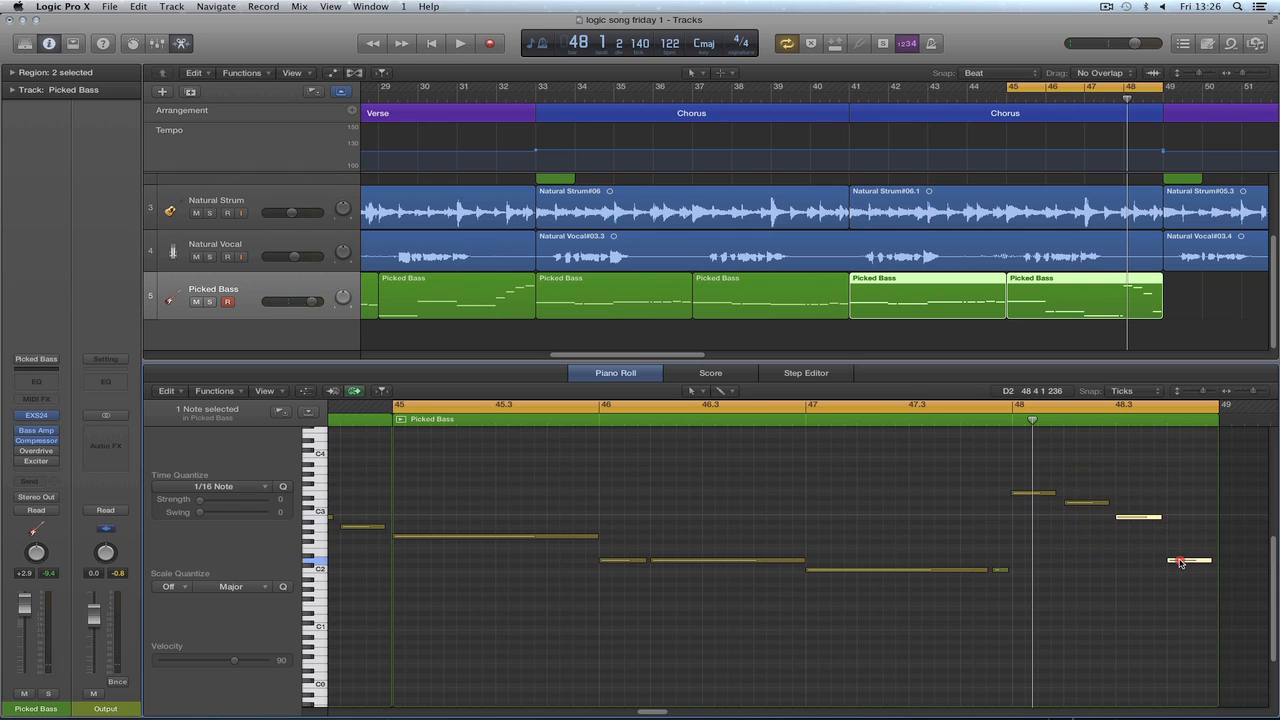
left_click_drag(1180, 563, 1180, 526)
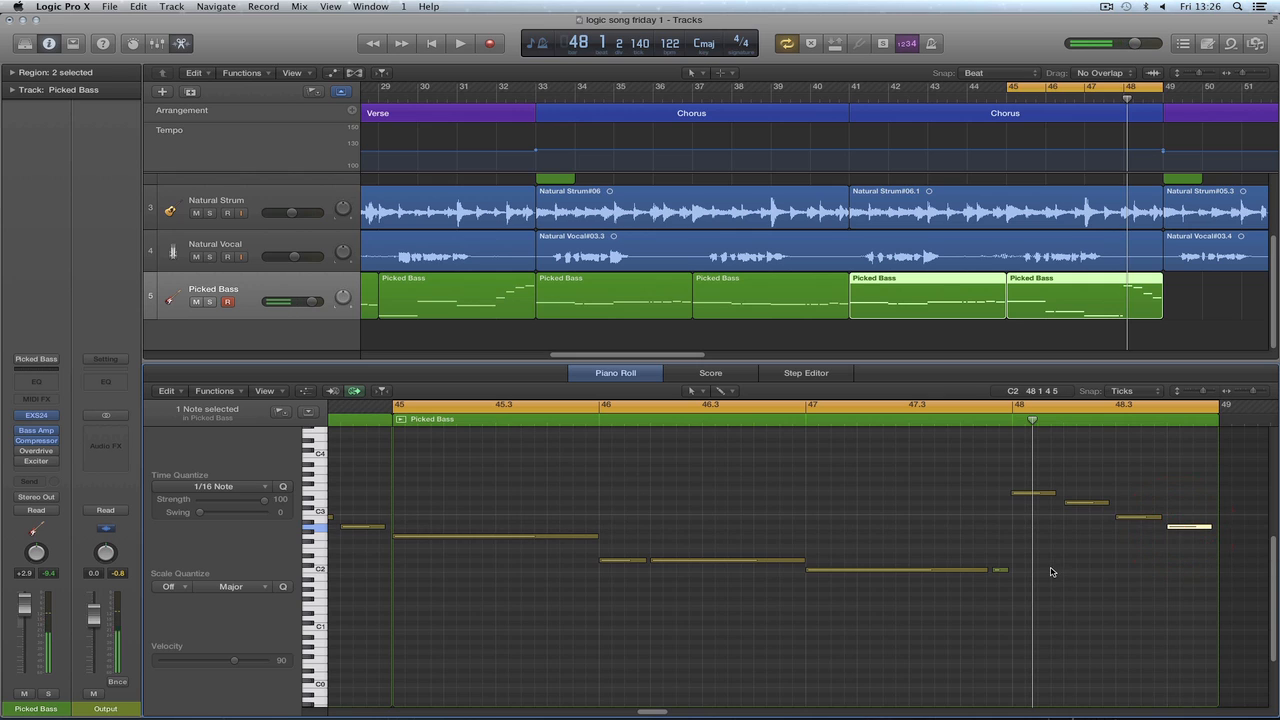
Play the bar 45 to 49 cycle and nudge the E3 note at the start of bar 48 slightly later.
key("space")
left_click(1060, 592)
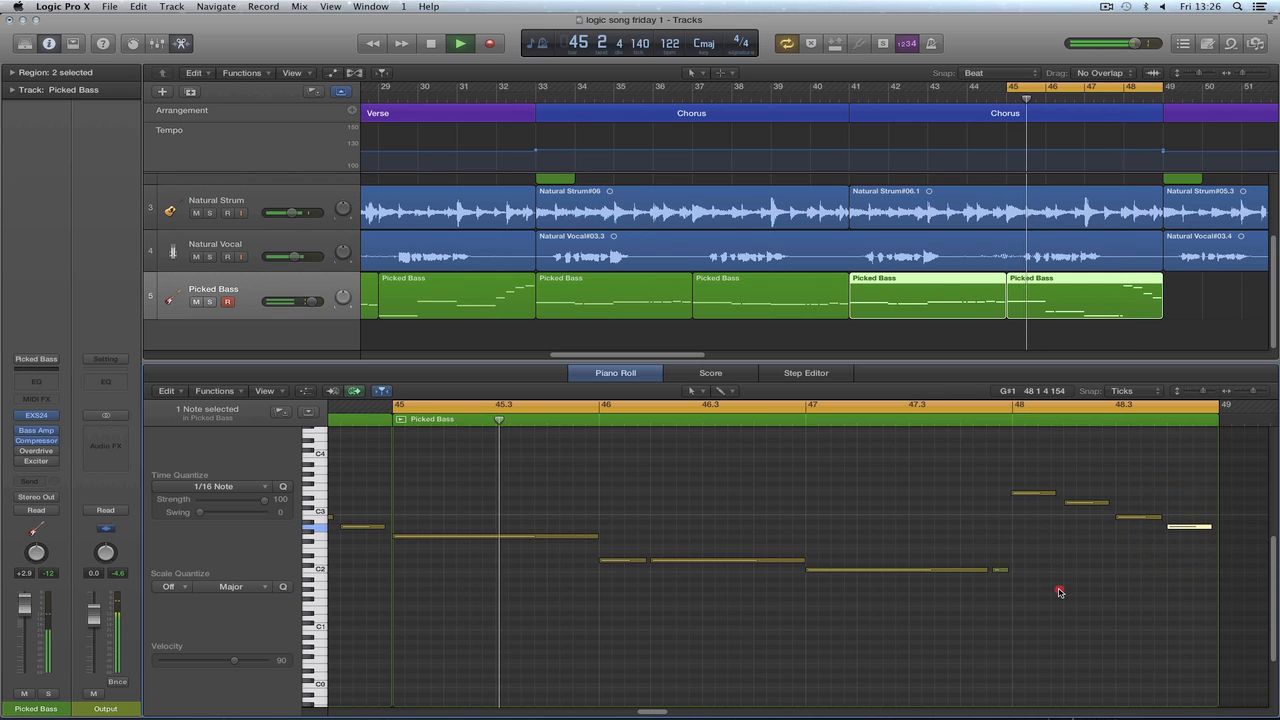
left_click(1023, 493)
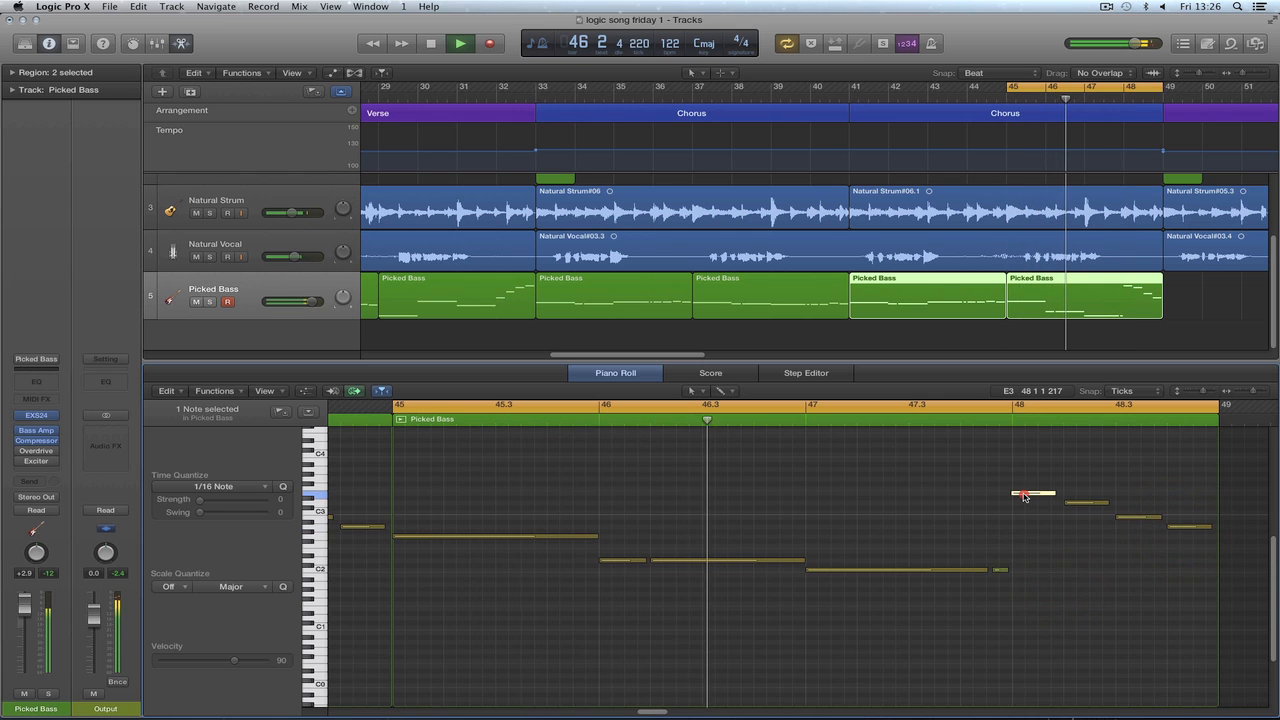
left_click_drag(1023, 494, 1025, 494)
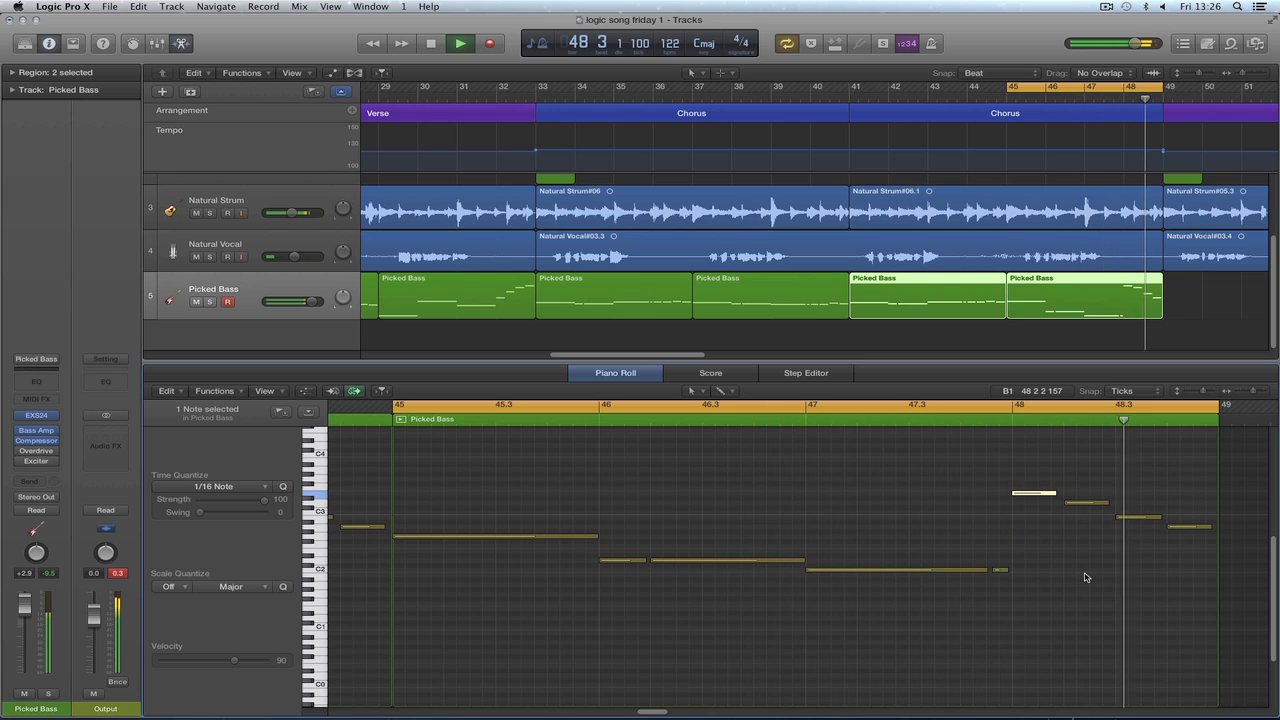
key("space")
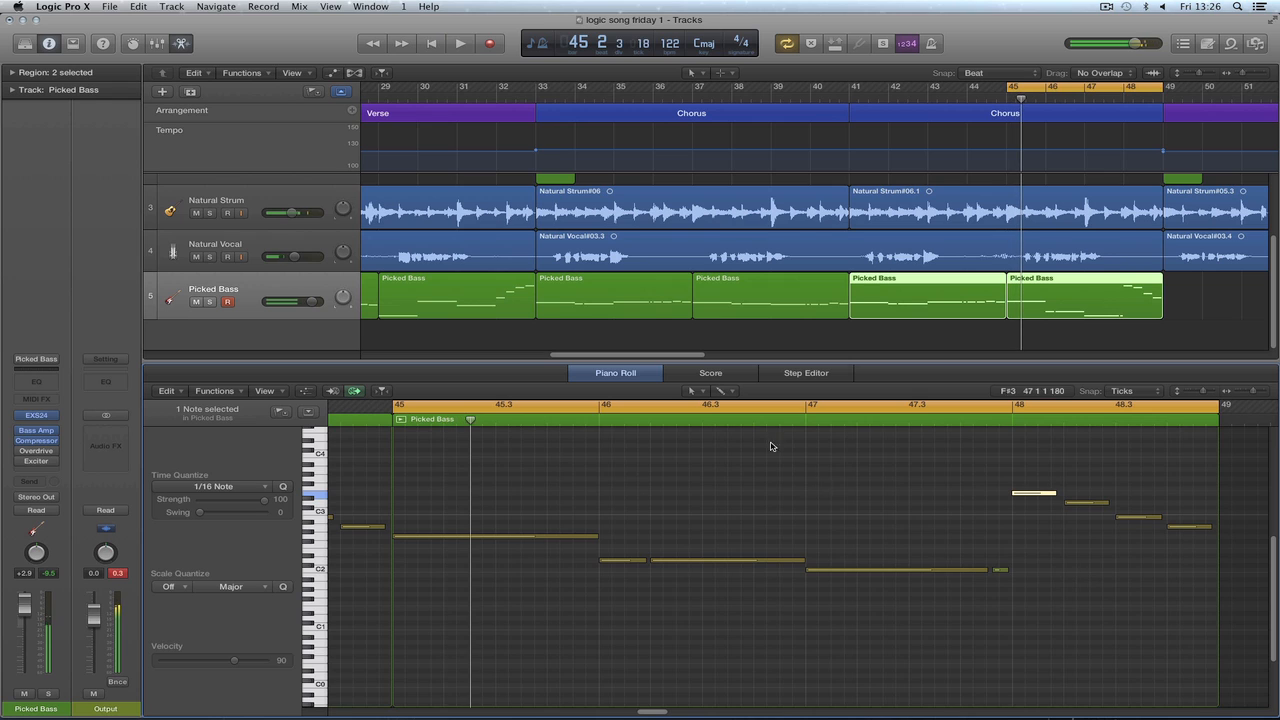
Copy the four Picked Bass verse regions spanning bars 17 to 33 to bar 49 on the same track.
left_click_drag(631, 359, 633, 359)
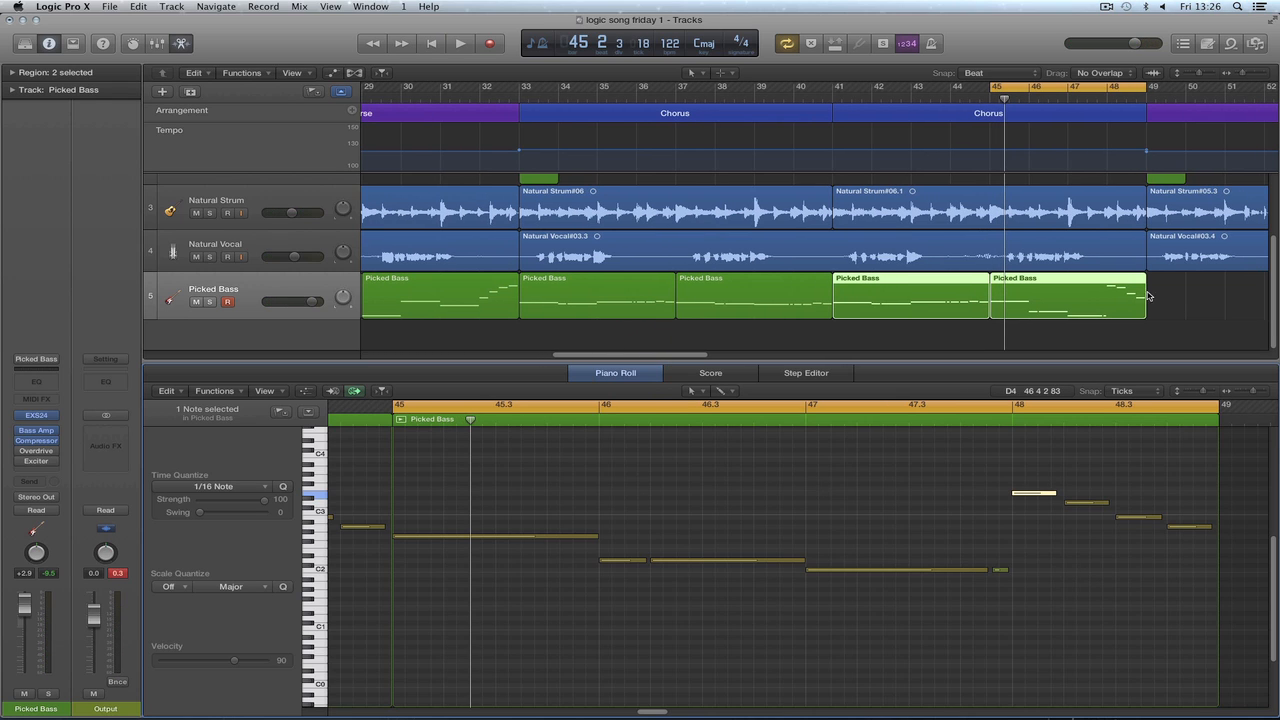
left_click_drag(1243, 73, 1205, 73)
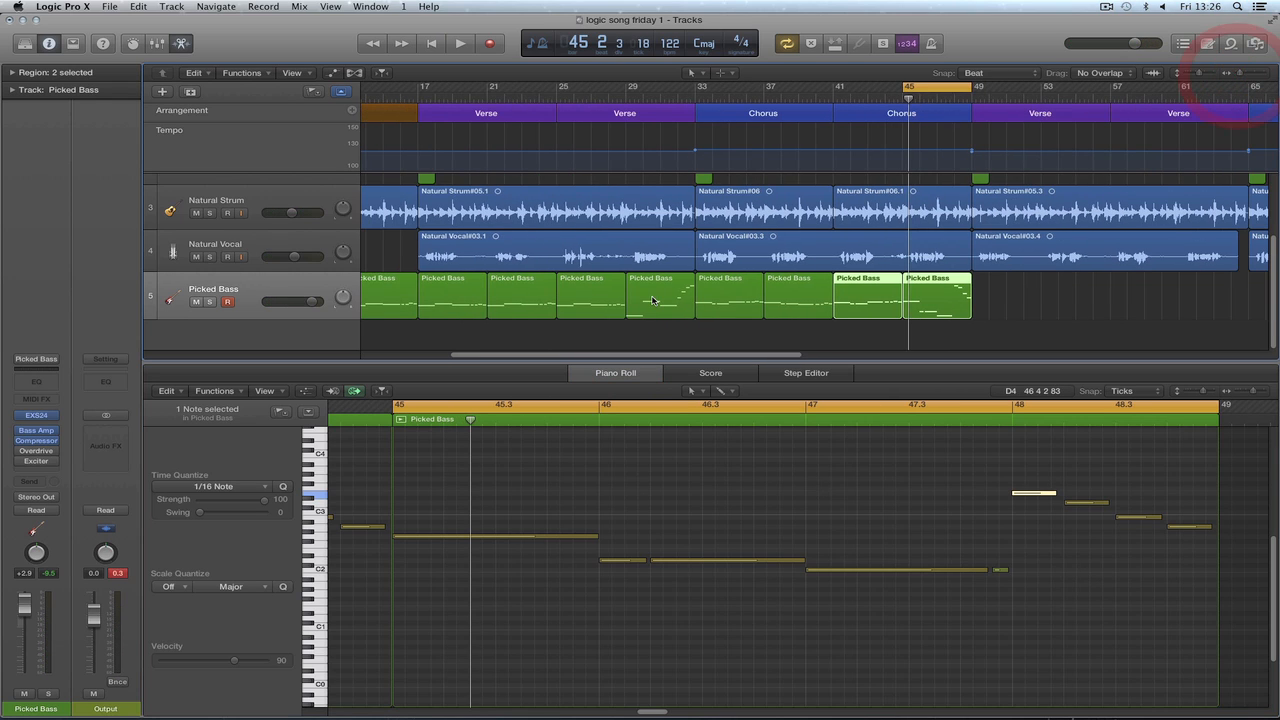
left_click(464, 296)
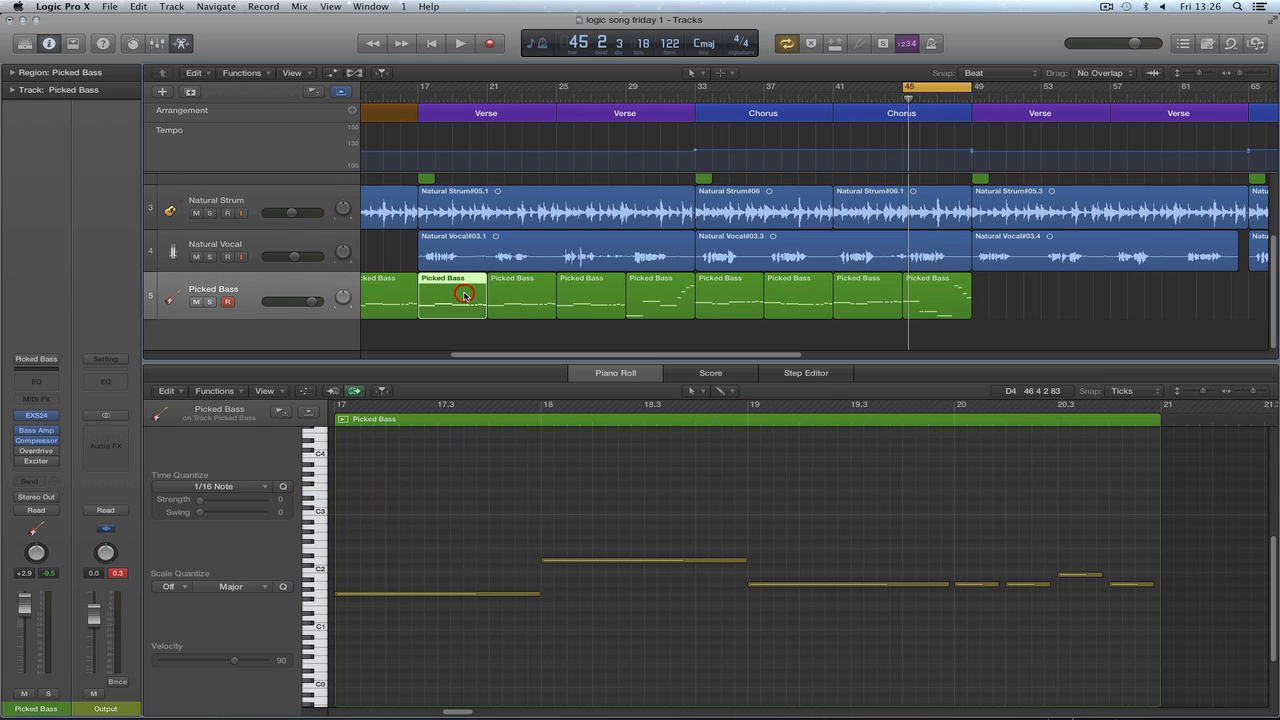
left_click(518, 298, "shift")
left_click(584, 298, "shift")
left_click(634, 298, "shift")
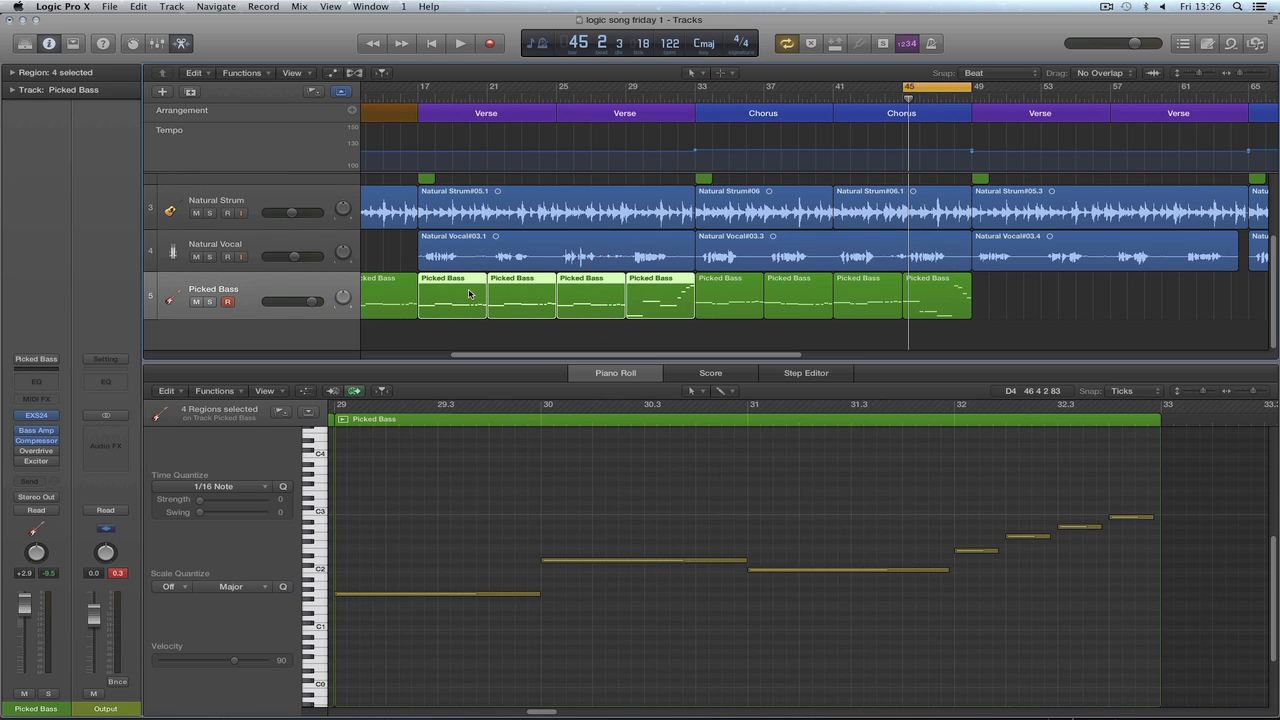
left_click_drag(450, 285, 1002, 288)
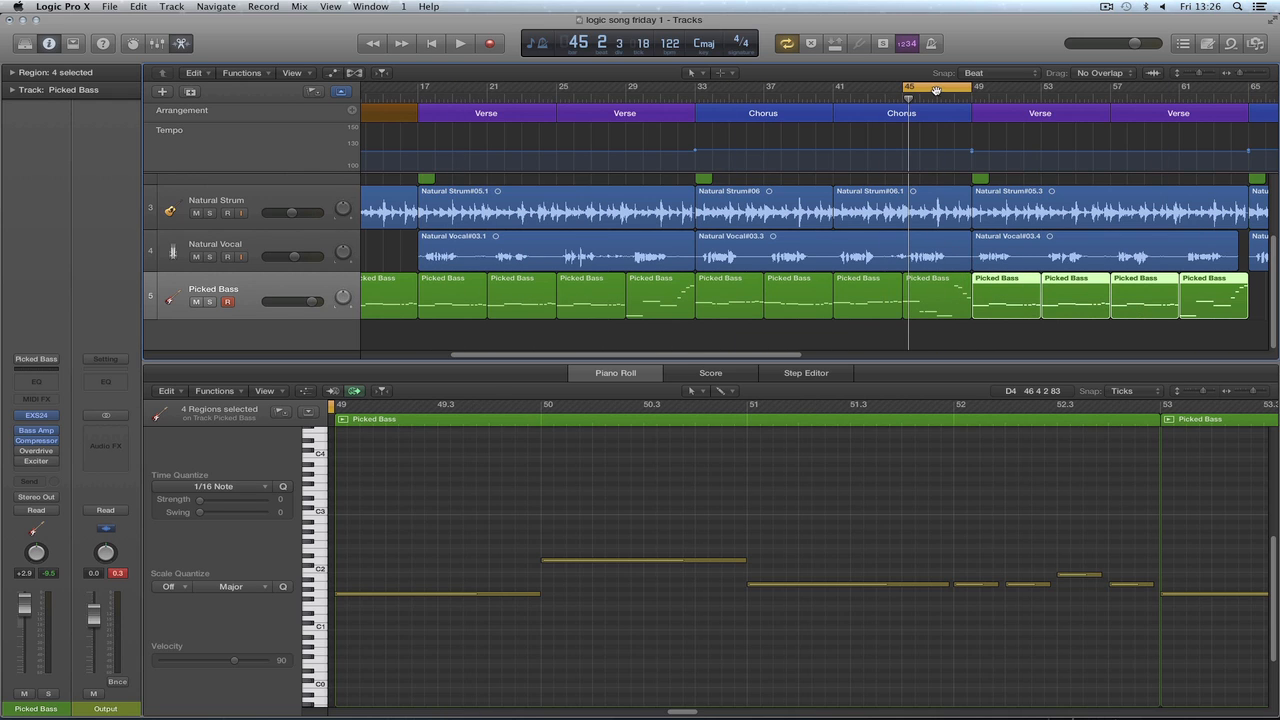
Move the cycle range to bars 48 to 52 and play the transition into the second verse section.
left_click_drag(945, 90, 993, 90)
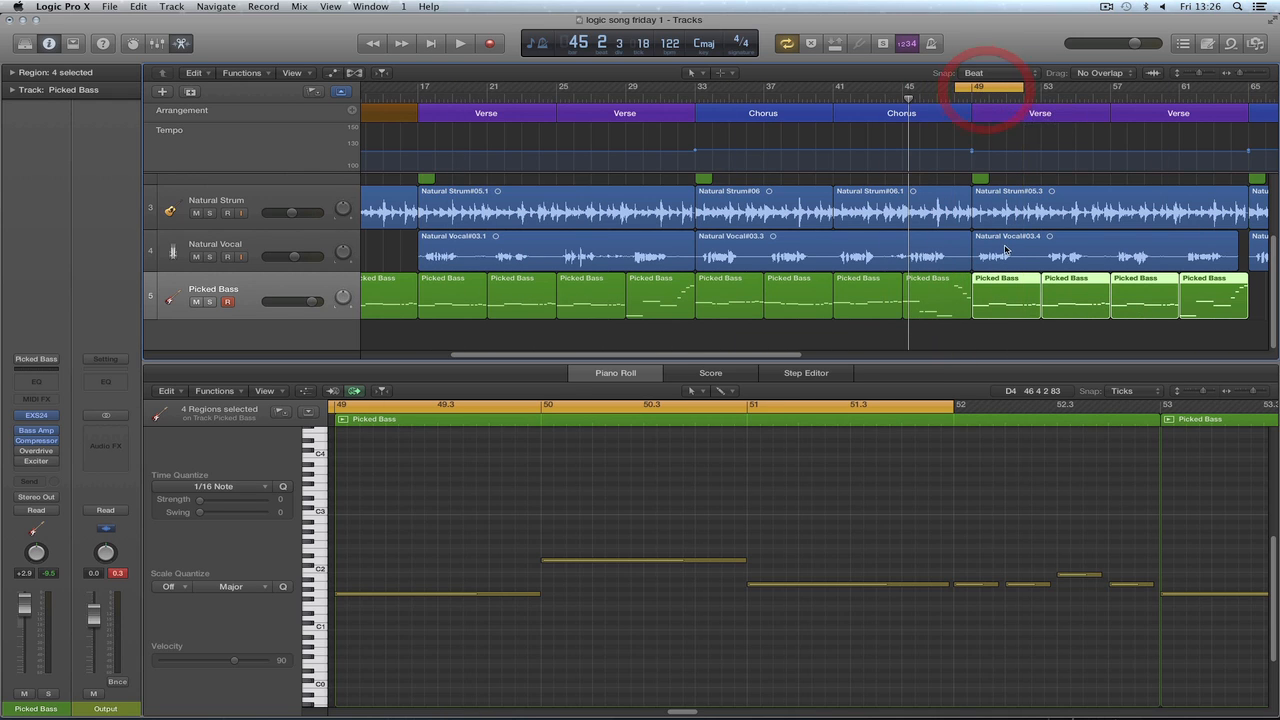
key("space")
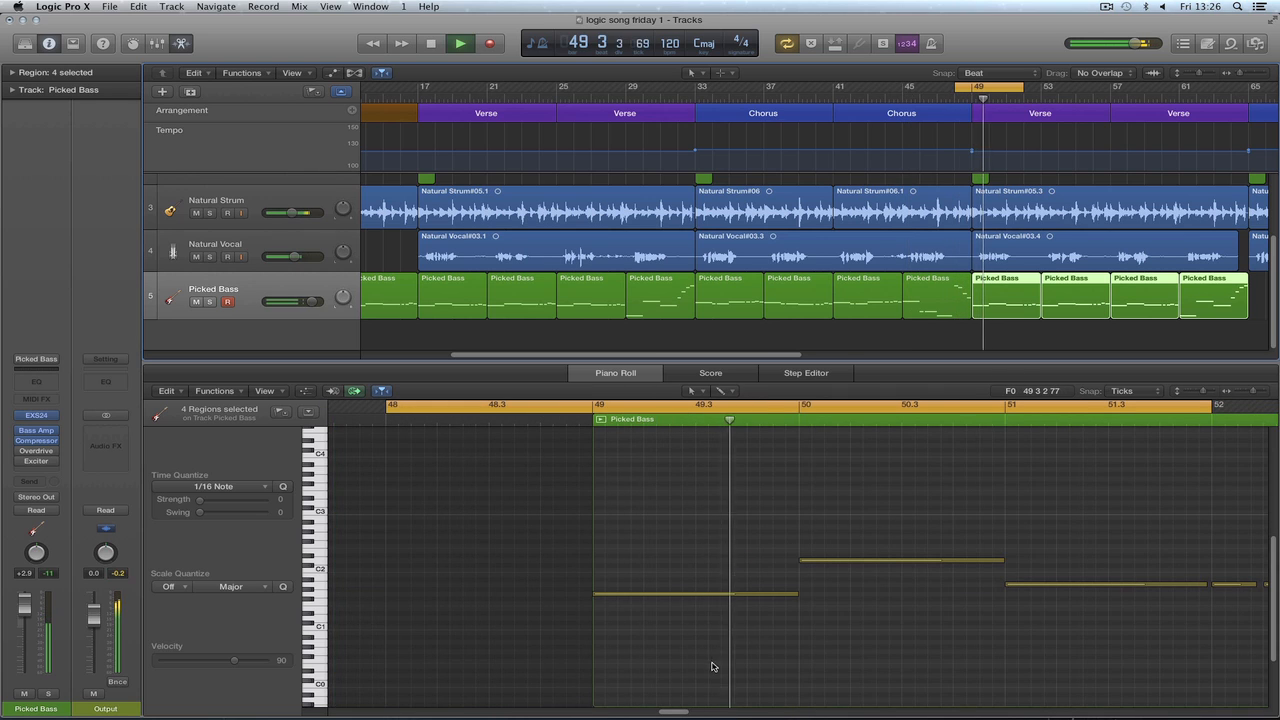
left_click_drag(677, 713, 700, 713)
key("space")
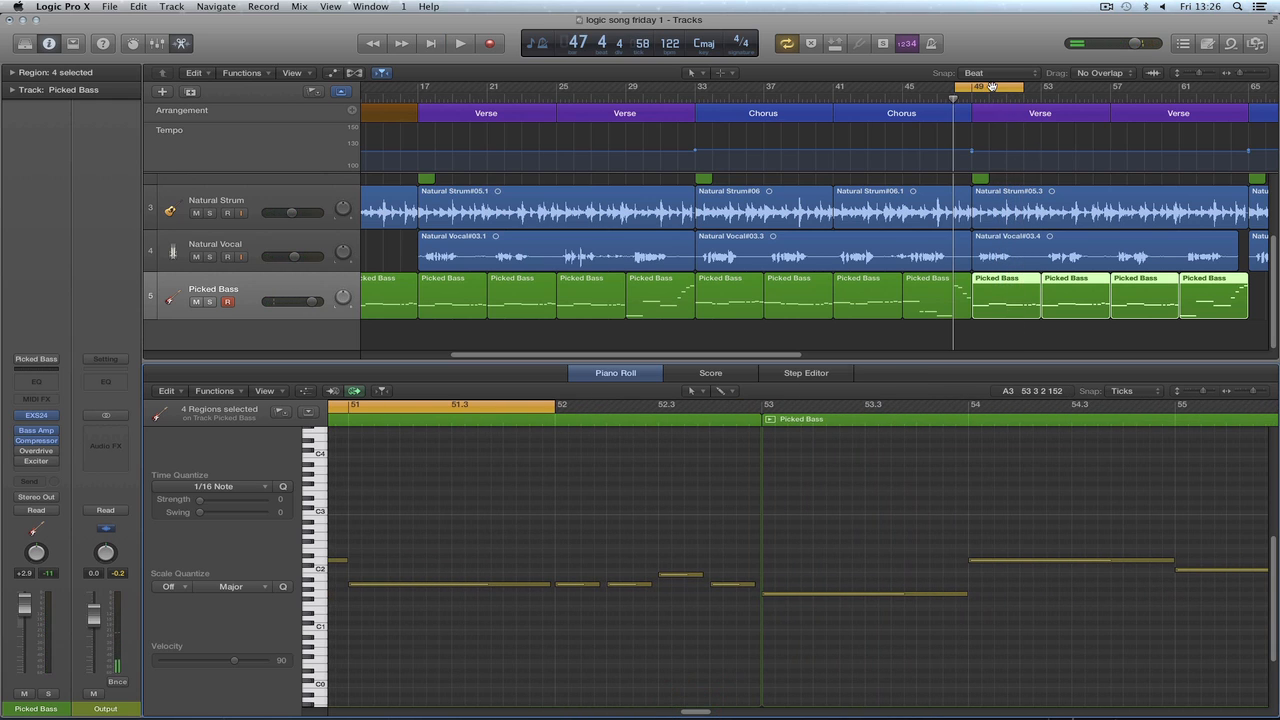
Extend the cycle range to bars 48 to 65 and play through the copied verse bass line.
left_click_drag(991, 86, 1244, 119)
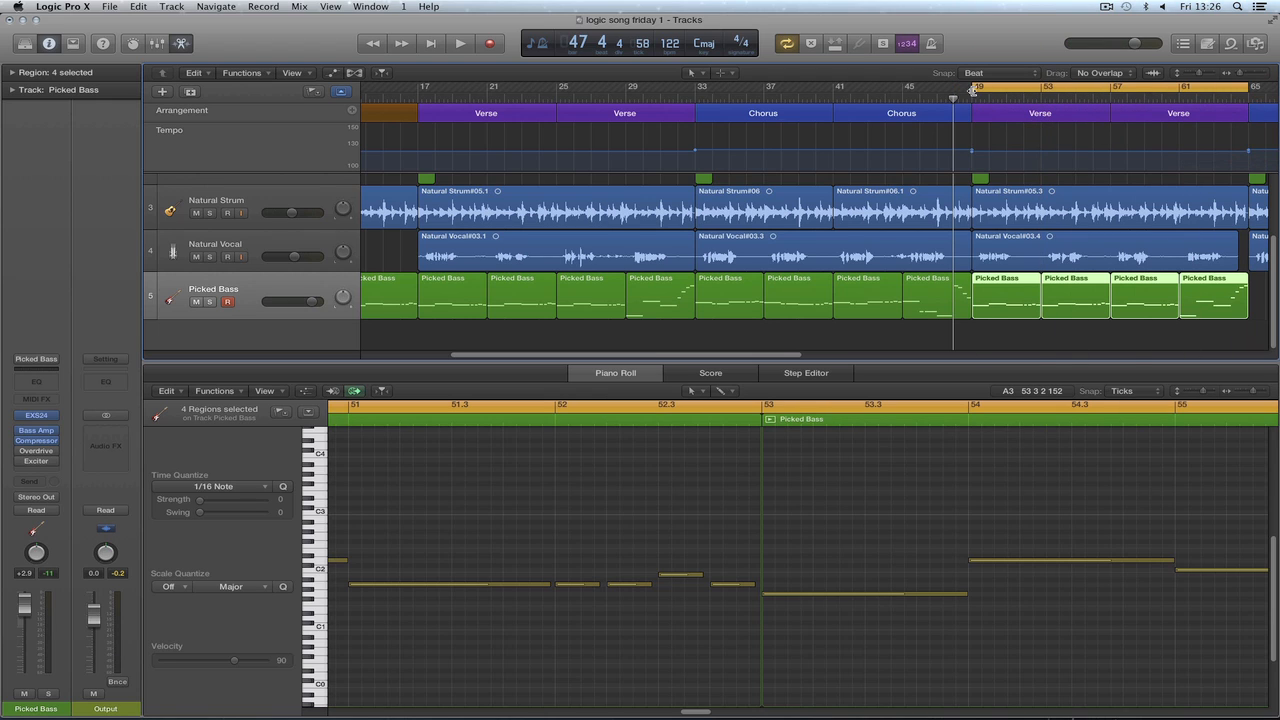
left_click_drag(973, 89, 955, 95)
left_click_drag(790, 355, 854, 356)
key("space")
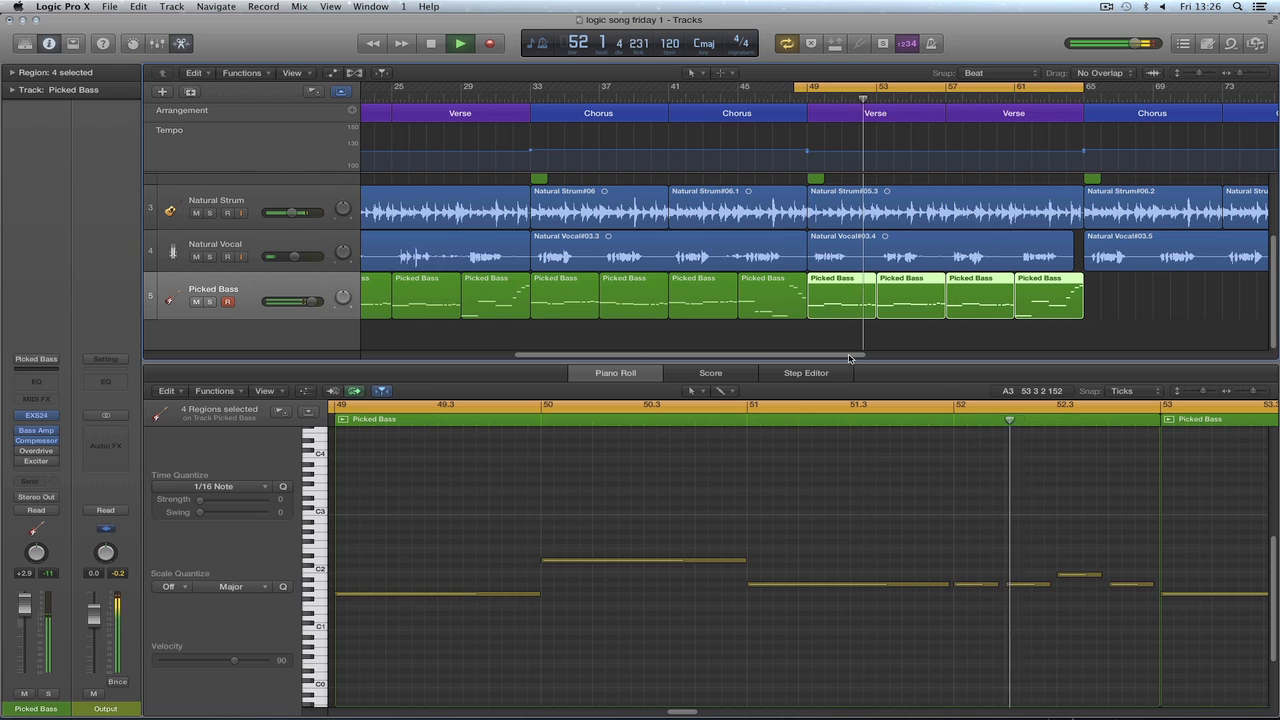
left_click_drag(838, 357, 923, 360)
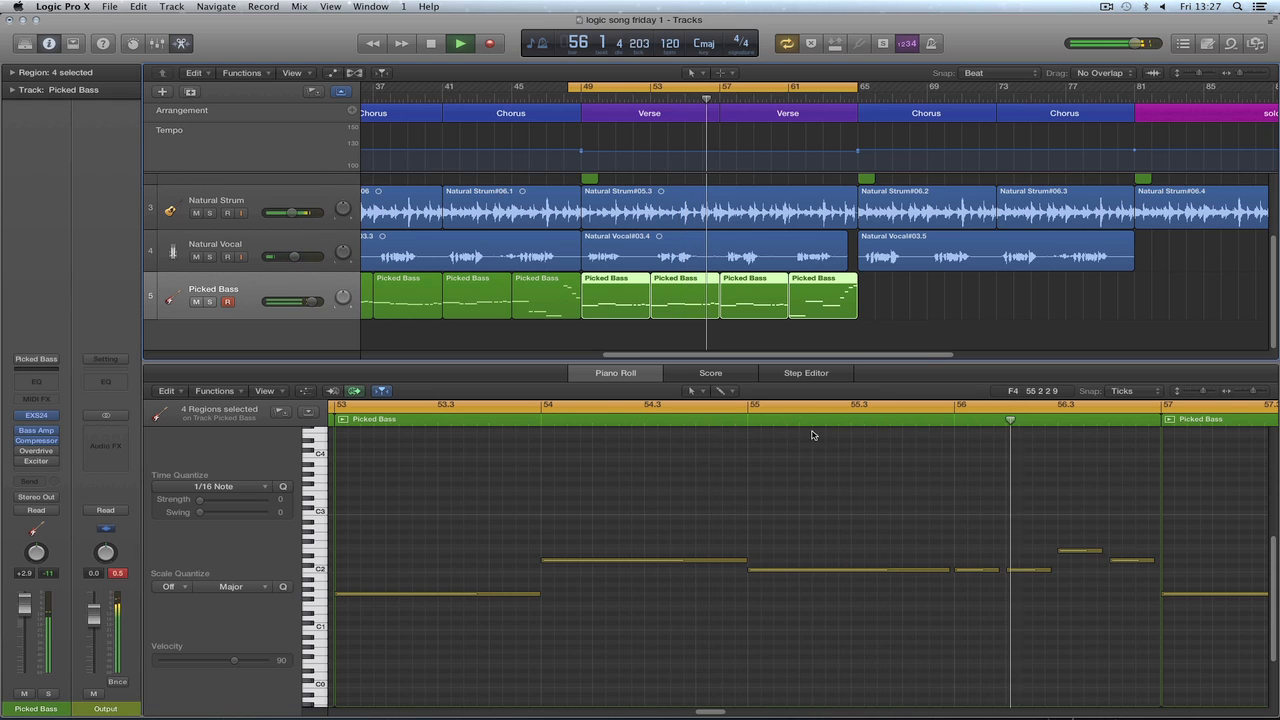
left_click_drag(713, 713, 775, 713)
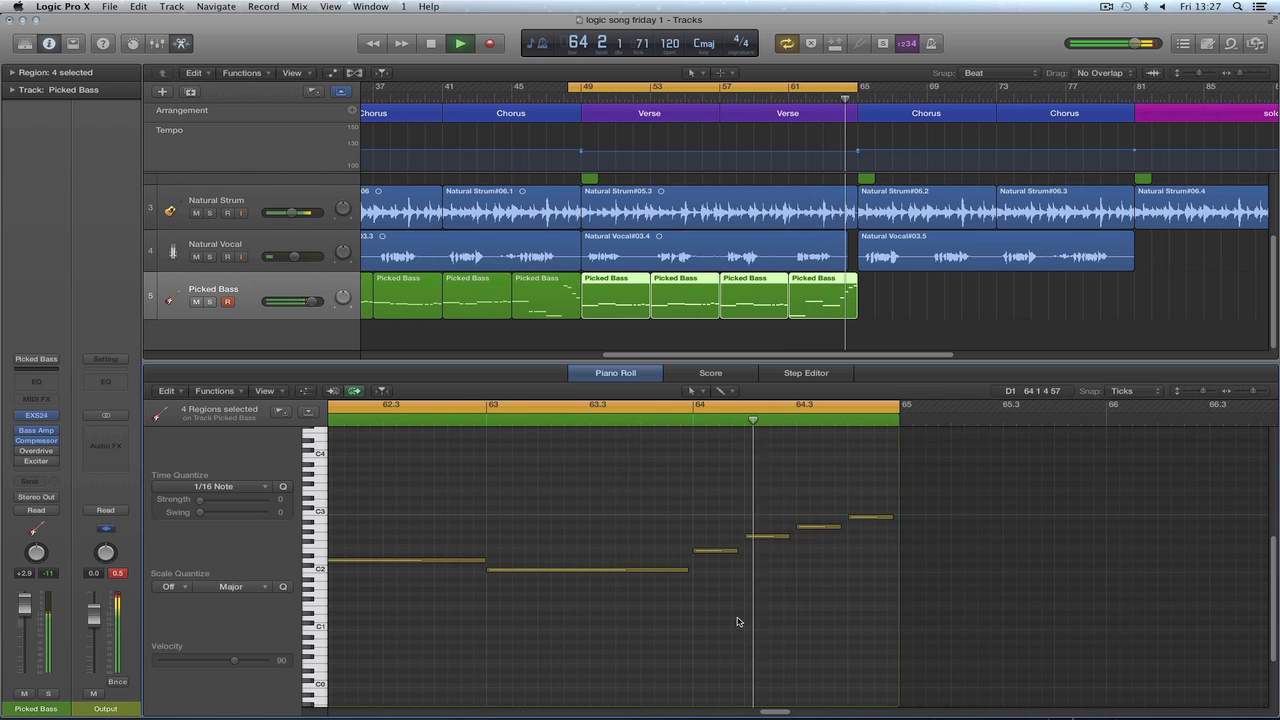
key("space")
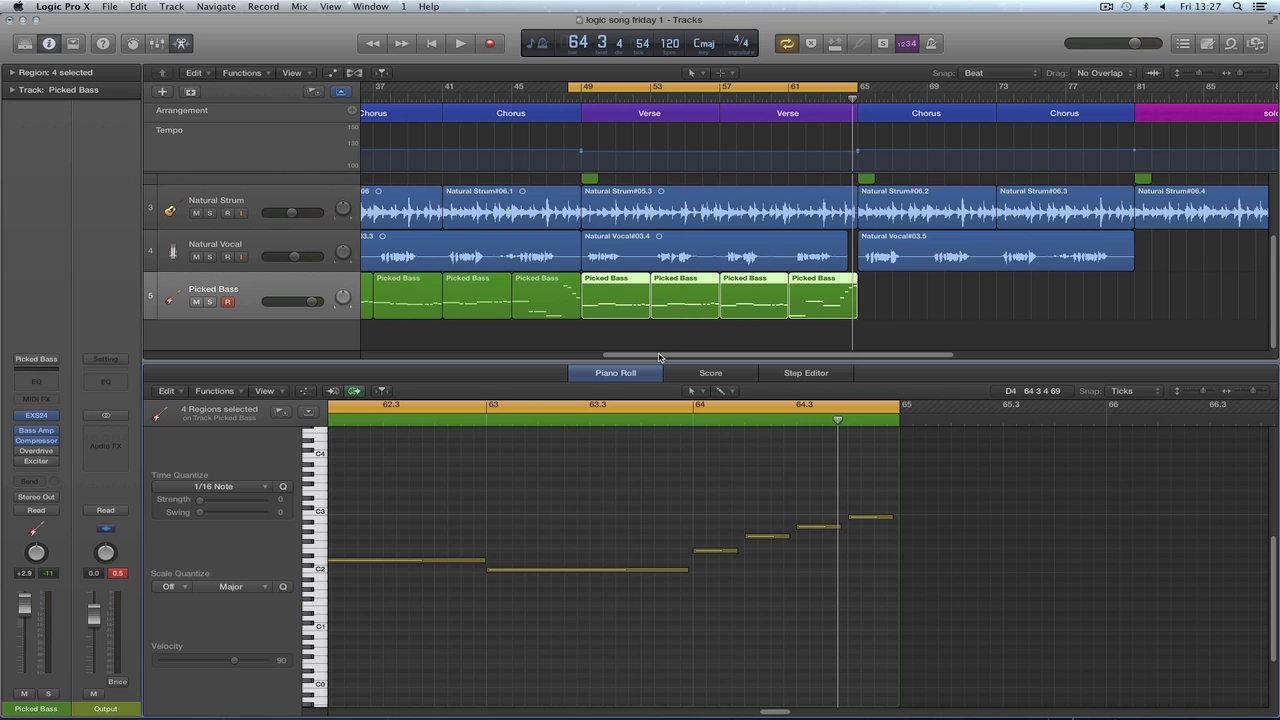
Copy the four Picked Bass chorus regions spanning bars 33 to 49 to bar 65.
left_click_drag(659, 357, 601, 354)
left_click(478, 289)
left_click(552, 292, "shift")
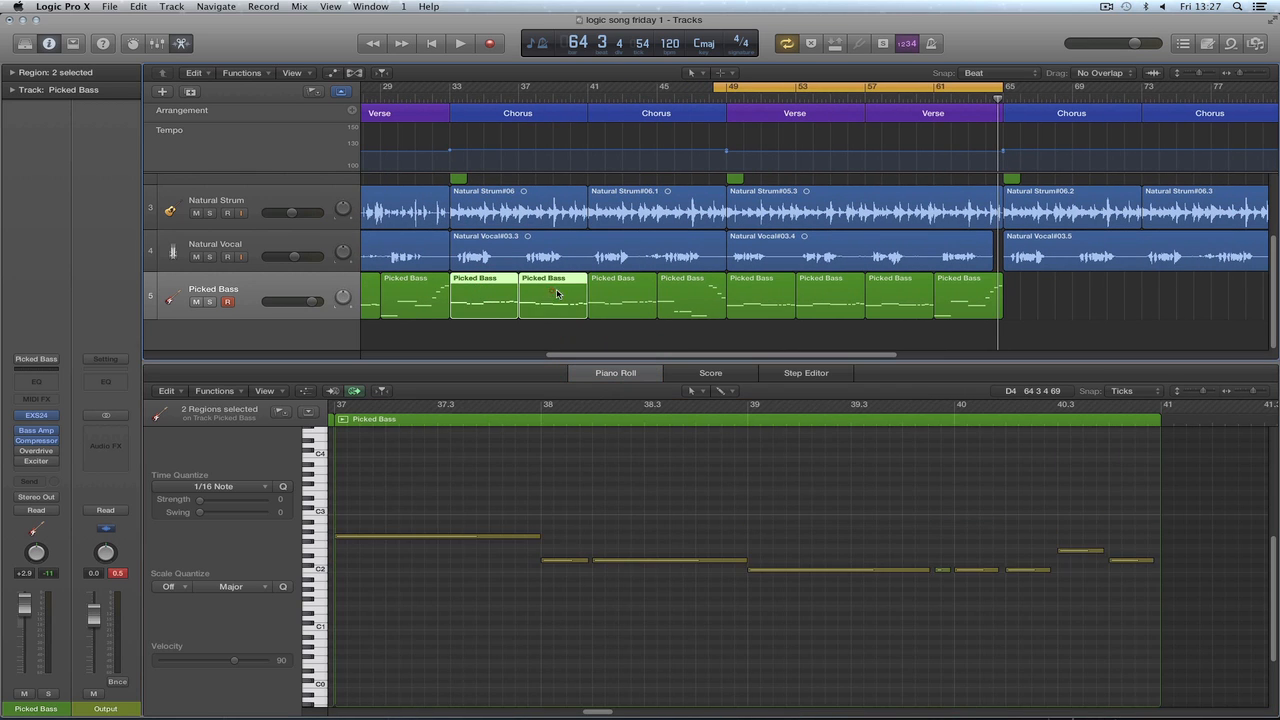
left_click(613, 292, "shift")
left_click(685, 293, "shift")
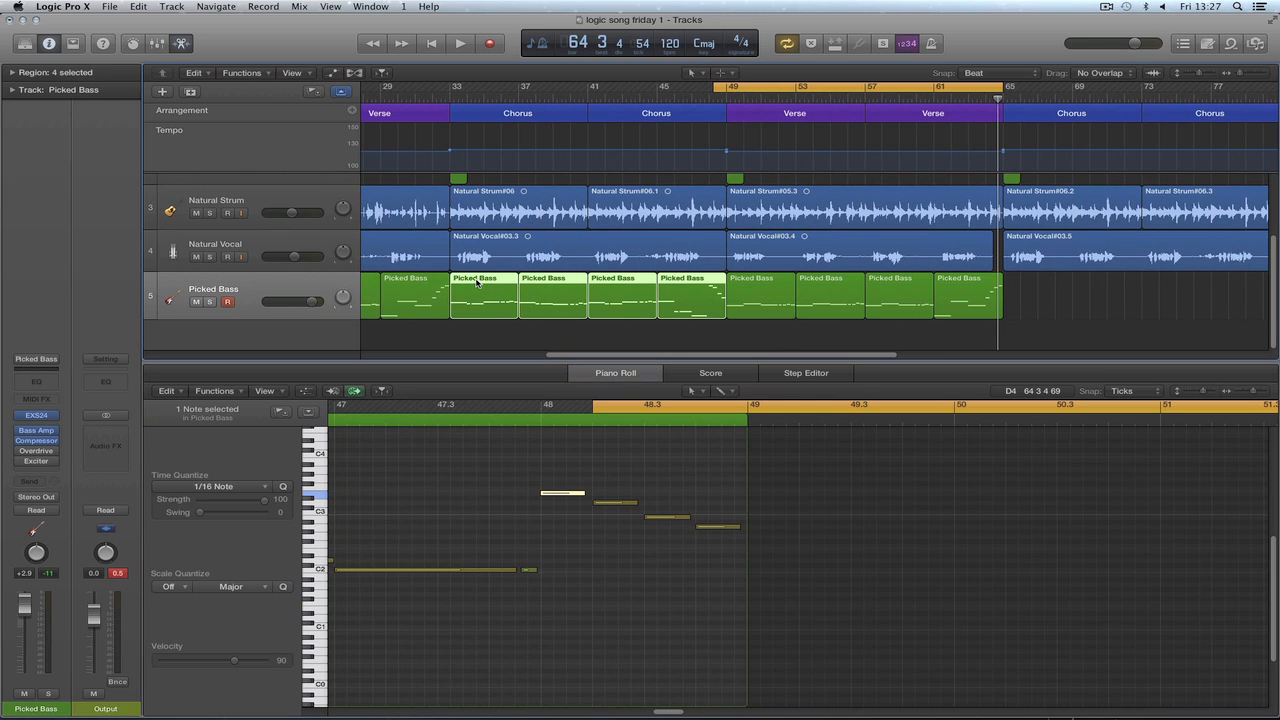
left_click_drag(487, 281, 1029, 309)
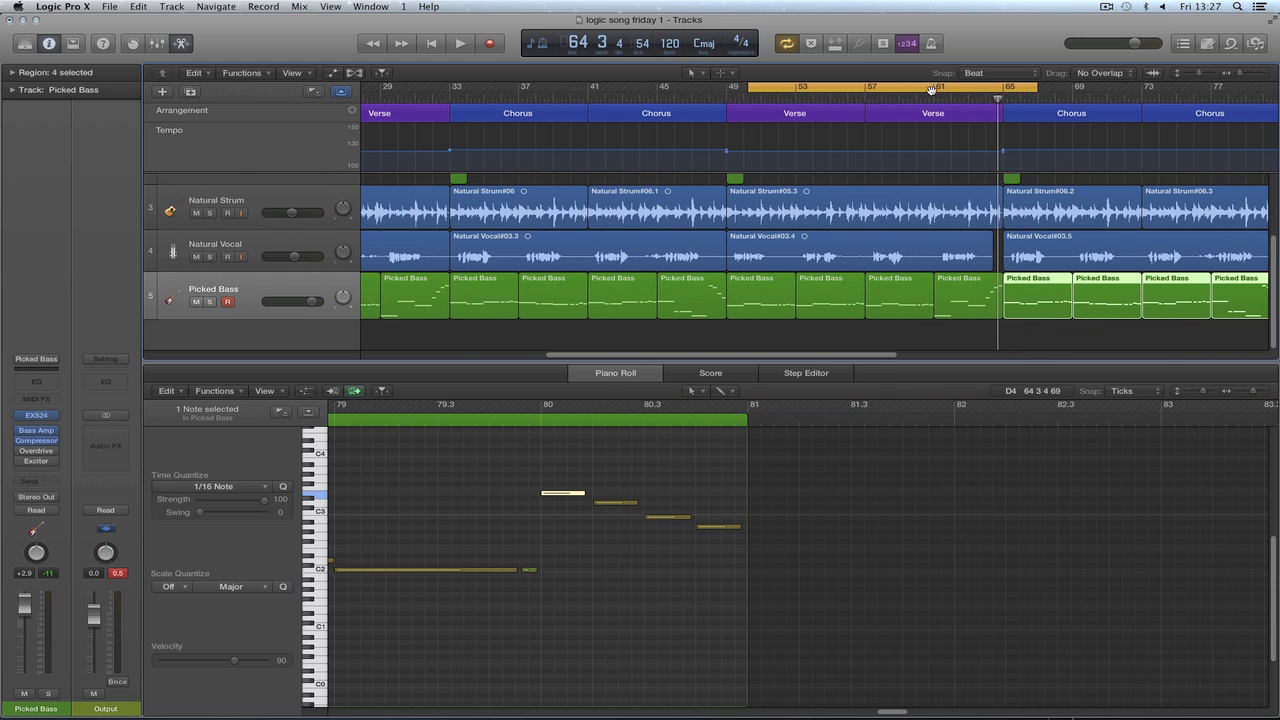
Move the cycle range to begin at bar 64 over the copied chorus and play it with its four bass regions selected.
left_click_drag(931, 89, 1157, 87)
key("space")
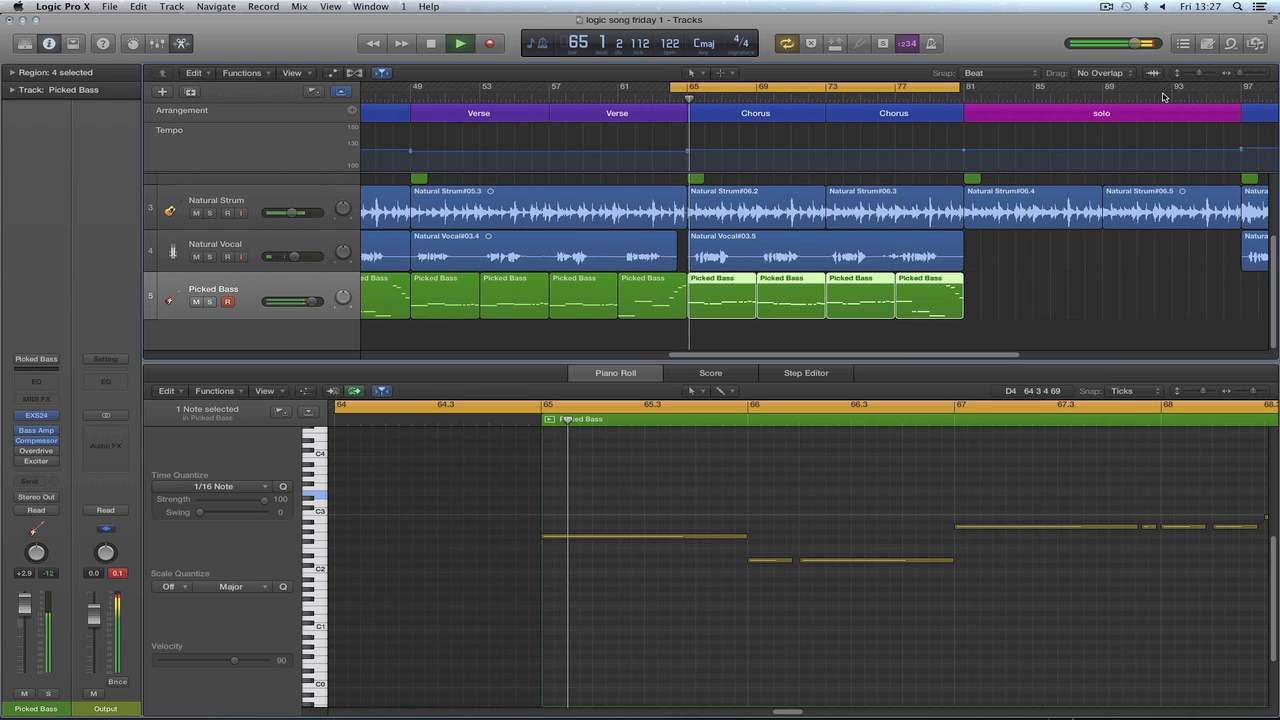
left_click(1067, 272)
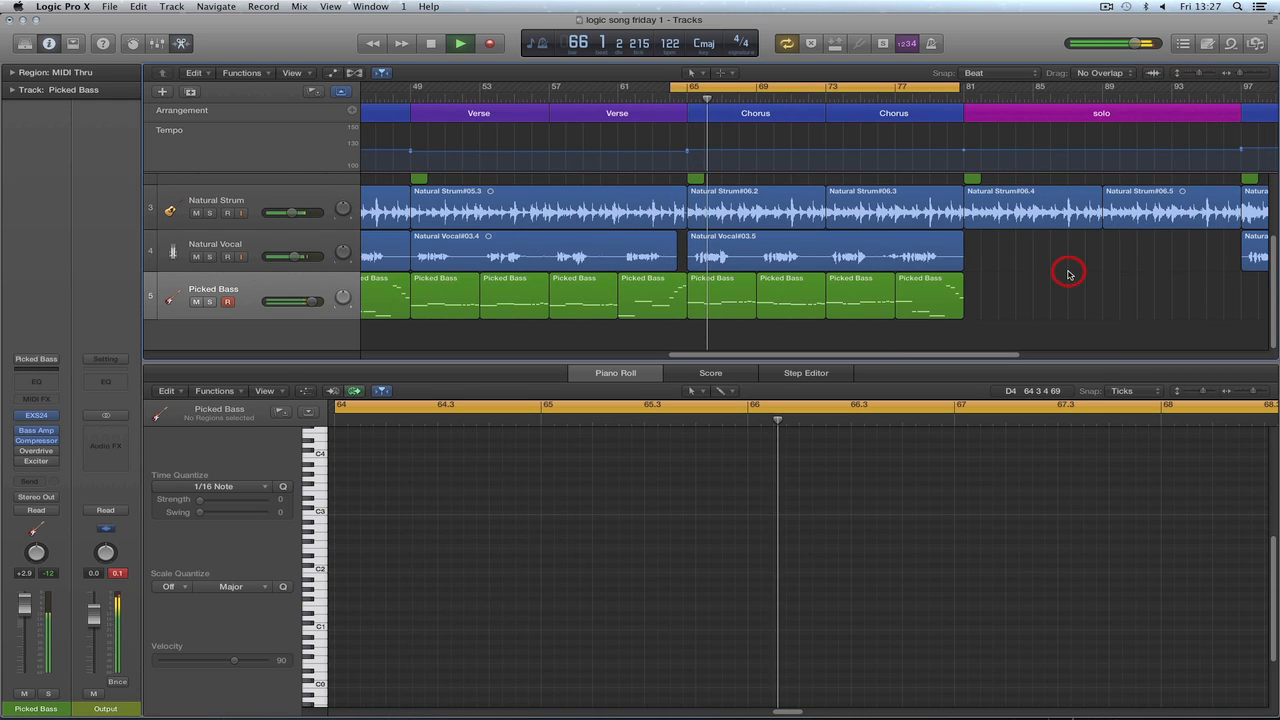
left_click(728, 294)
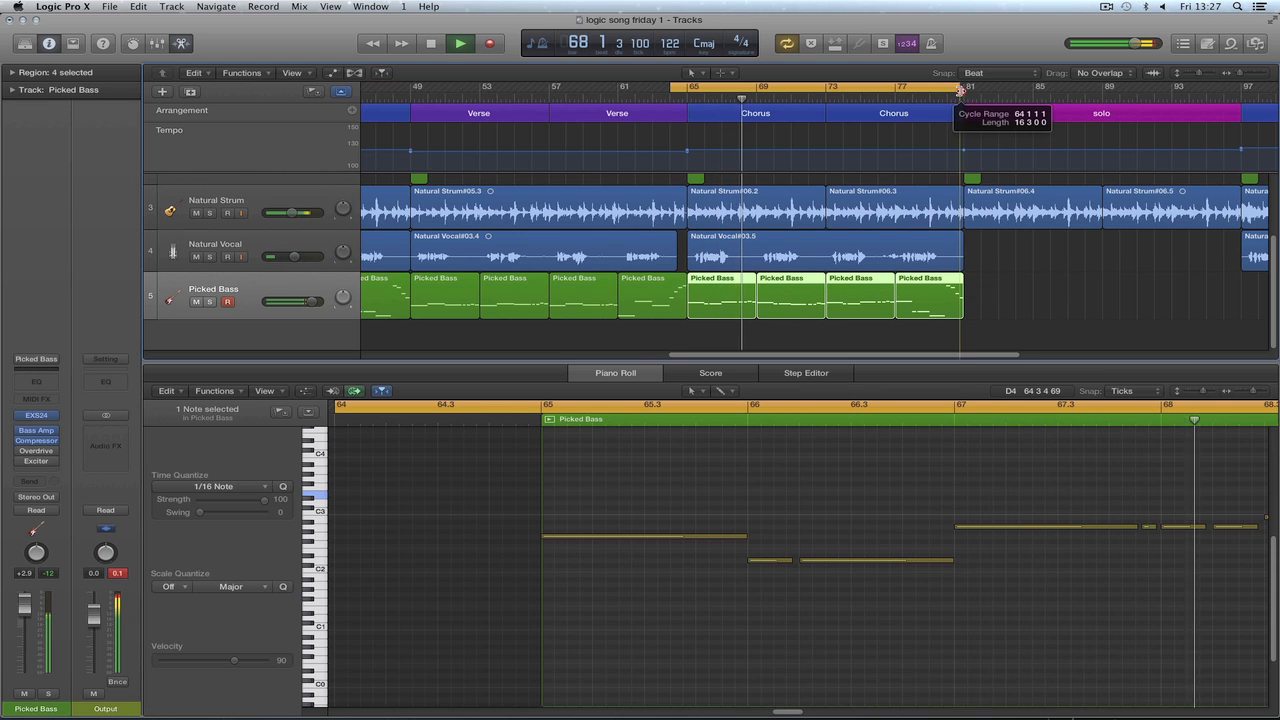
Fit the four chorus bass regions in the Piano Roll, clear the note selection and listen through the final chorus bars.
left_click(885, 394)
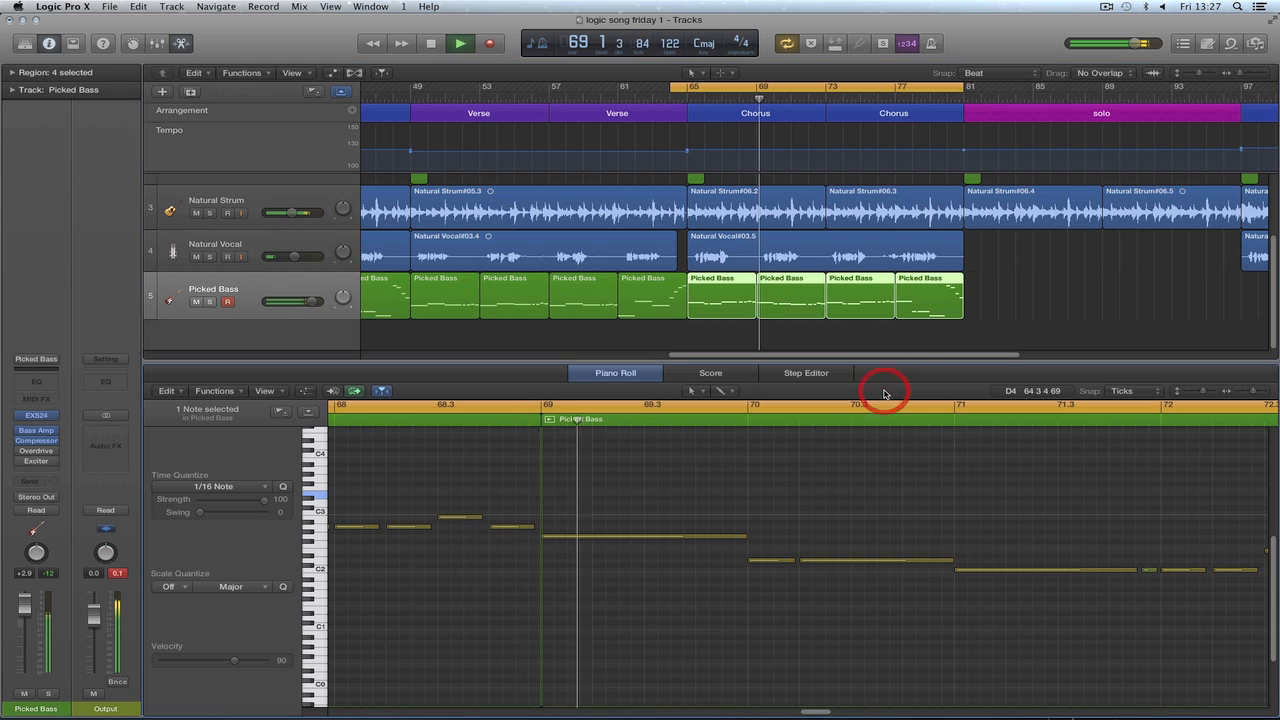
key("z")
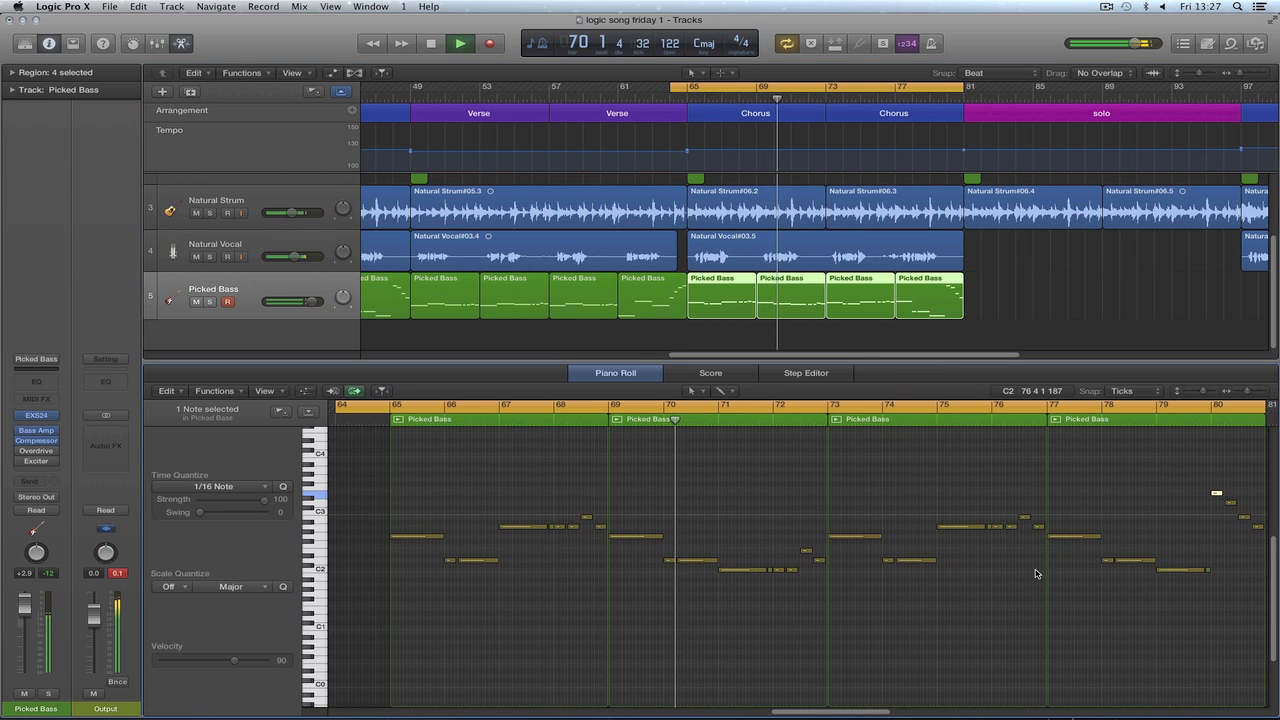
left_click(1175, 472)
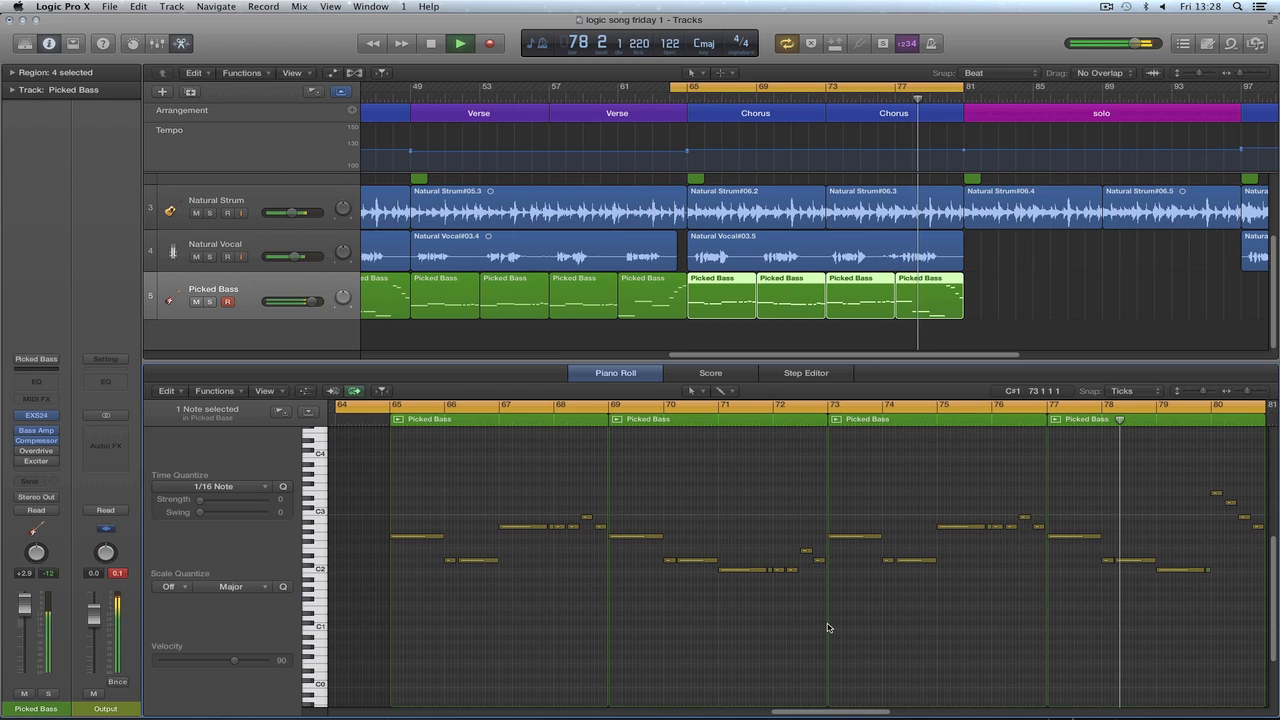
left_click_drag(790, 713, 813, 714)
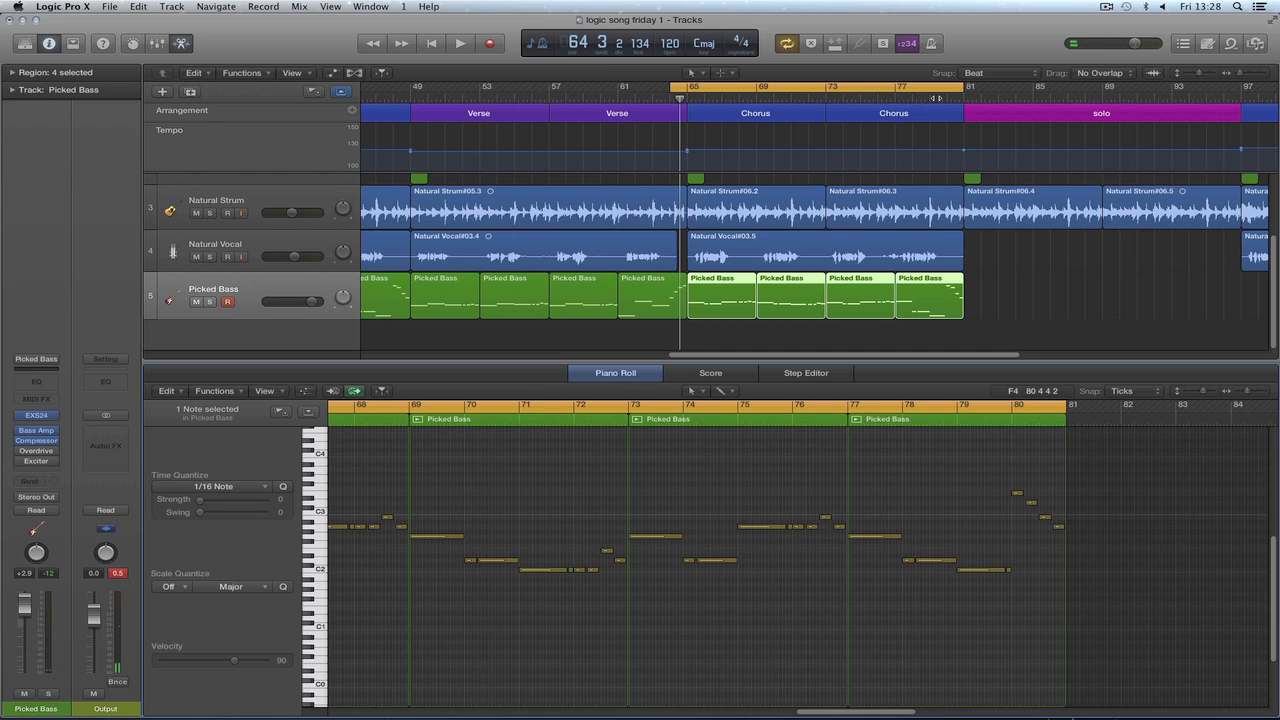
Set the cycle range to bars 79 to 81 and zoom the Piano Roll in on those bars.
left_click(935, 90)
left_click_drag(930, 93, 965, 99)
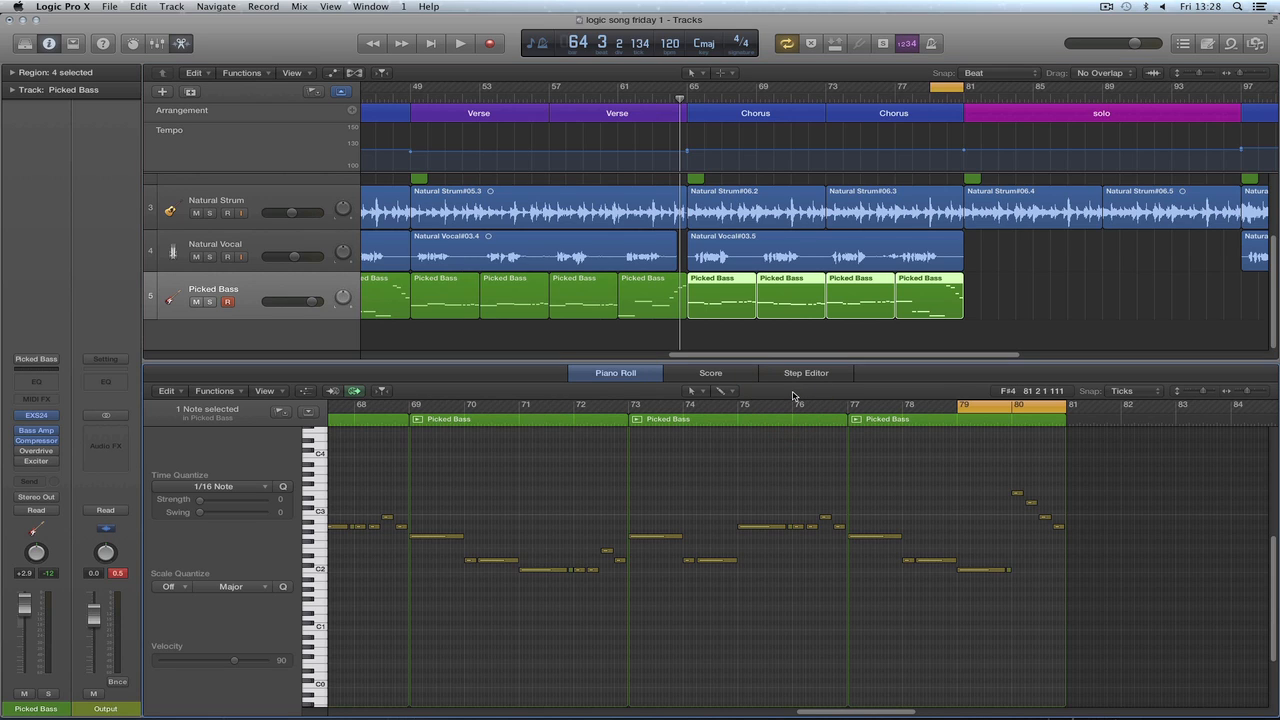
key("ctrl+alt+super+z")
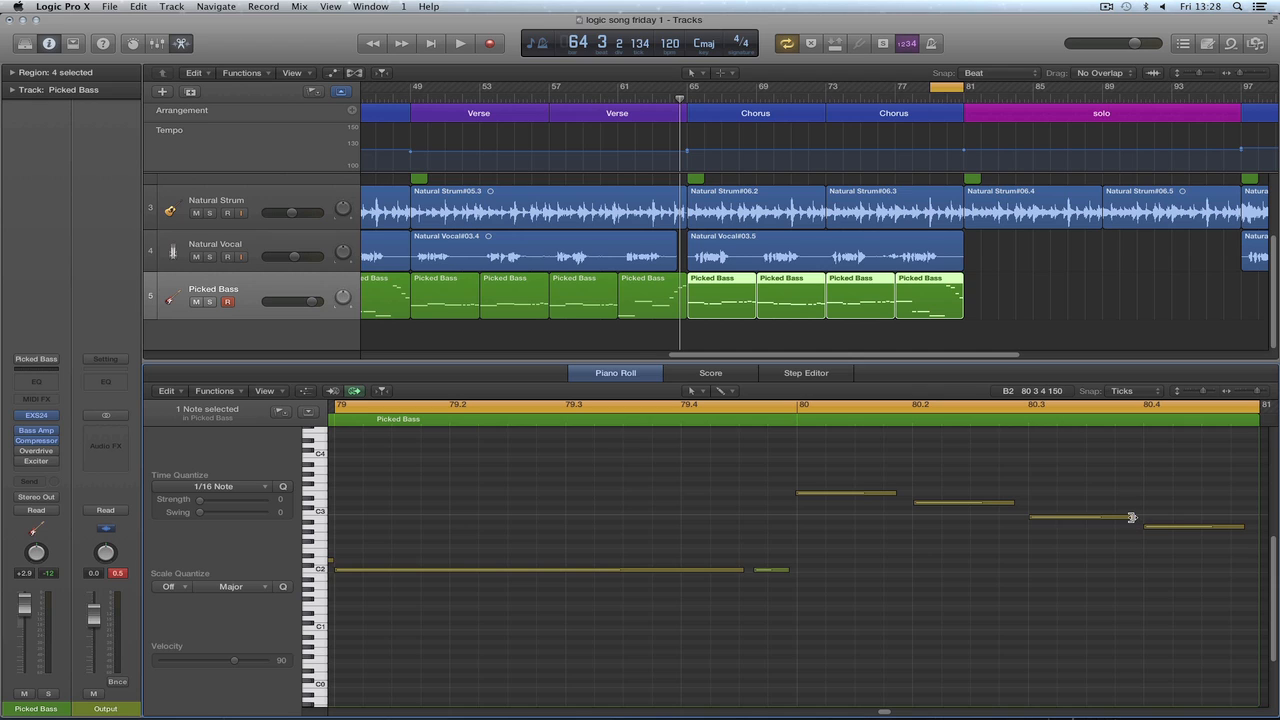
Shorten the B2 note on beat 3 of bar 80 and draw a second short B2 after it with the Pencil tool.
left_click_drag(1131, 517, 1069, 517)
right_click(1113, 558)
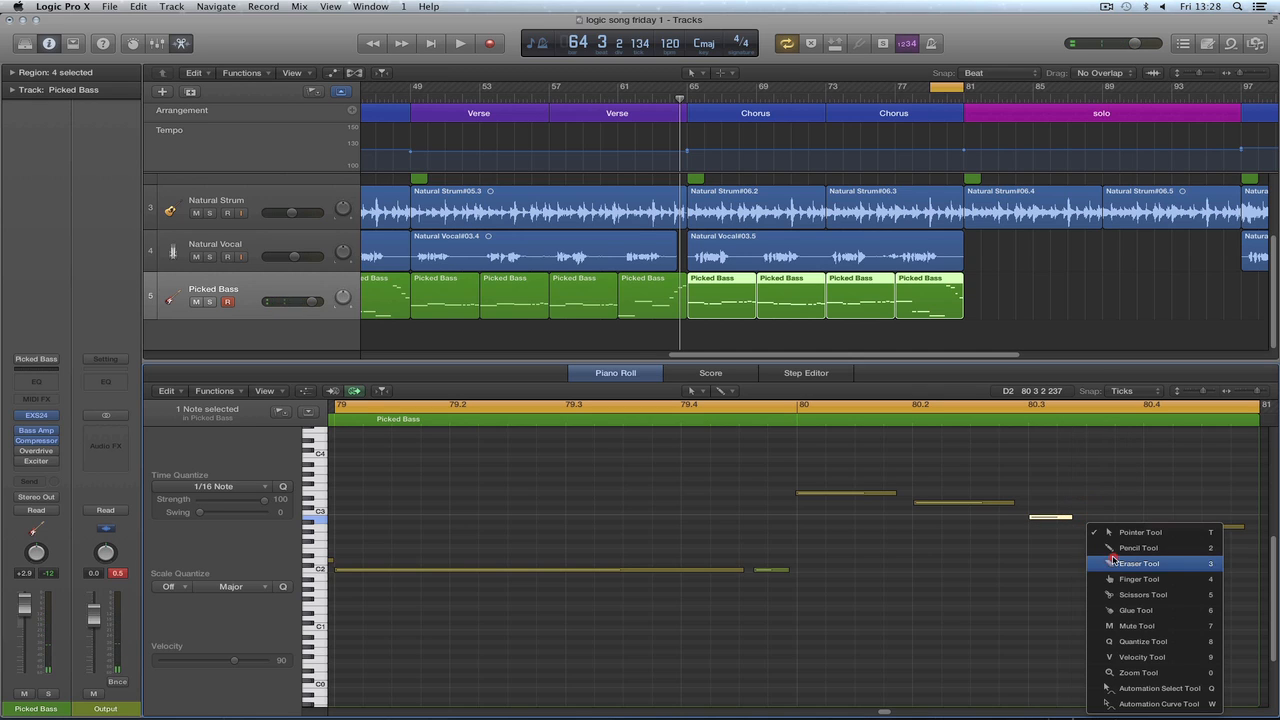
left_click(1120, 563)
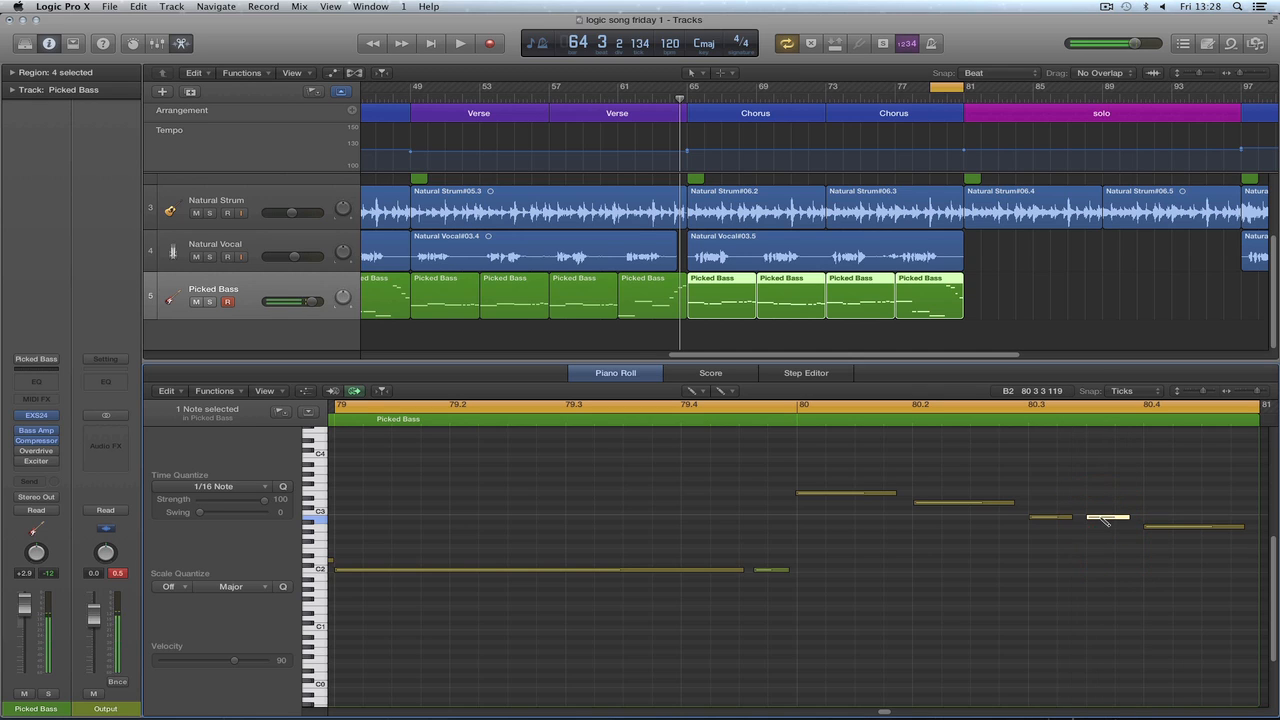
mouse_move(1101, 517)
left_mouse_down()
mouse_move(1114, 517)
mouse_move(1091, 520)
left_mouse_up()
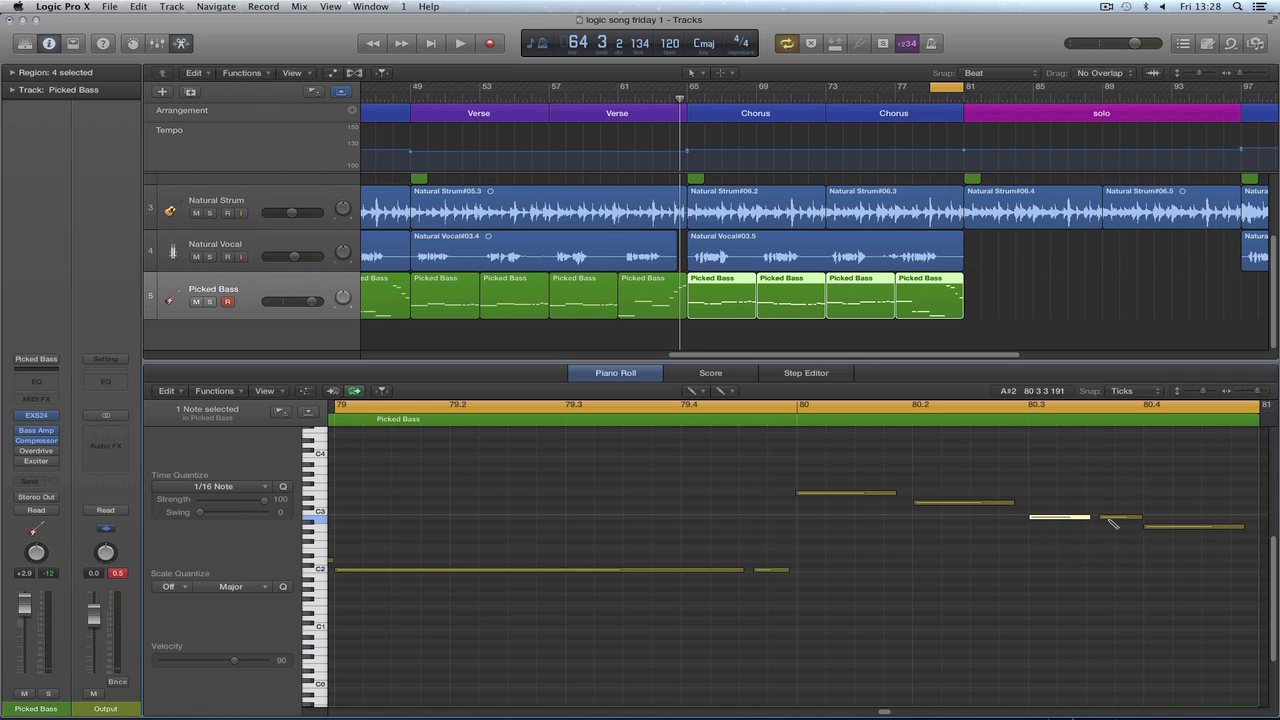
left_click(1107, 518)
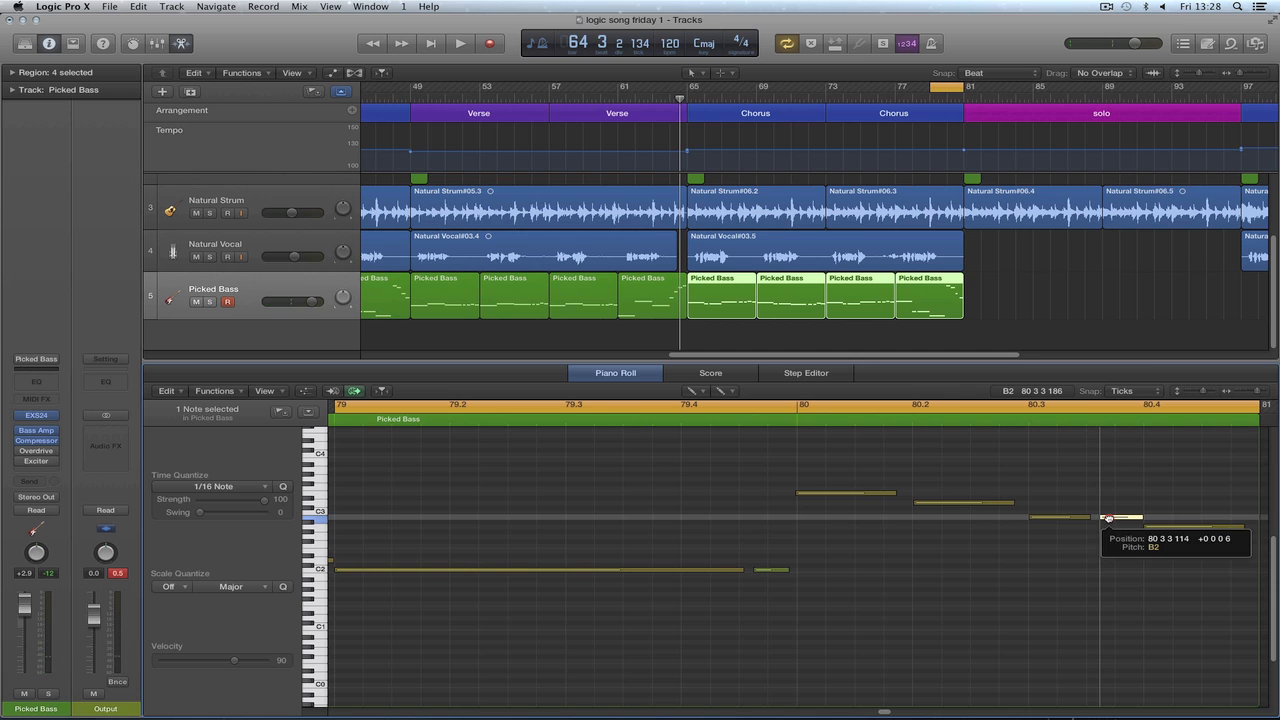
left_click_drag(1141, 518, 1135, 519)
Play the bar 79 to 81 cycle, return to the Pointer tool and deselect the new note.
key("space")
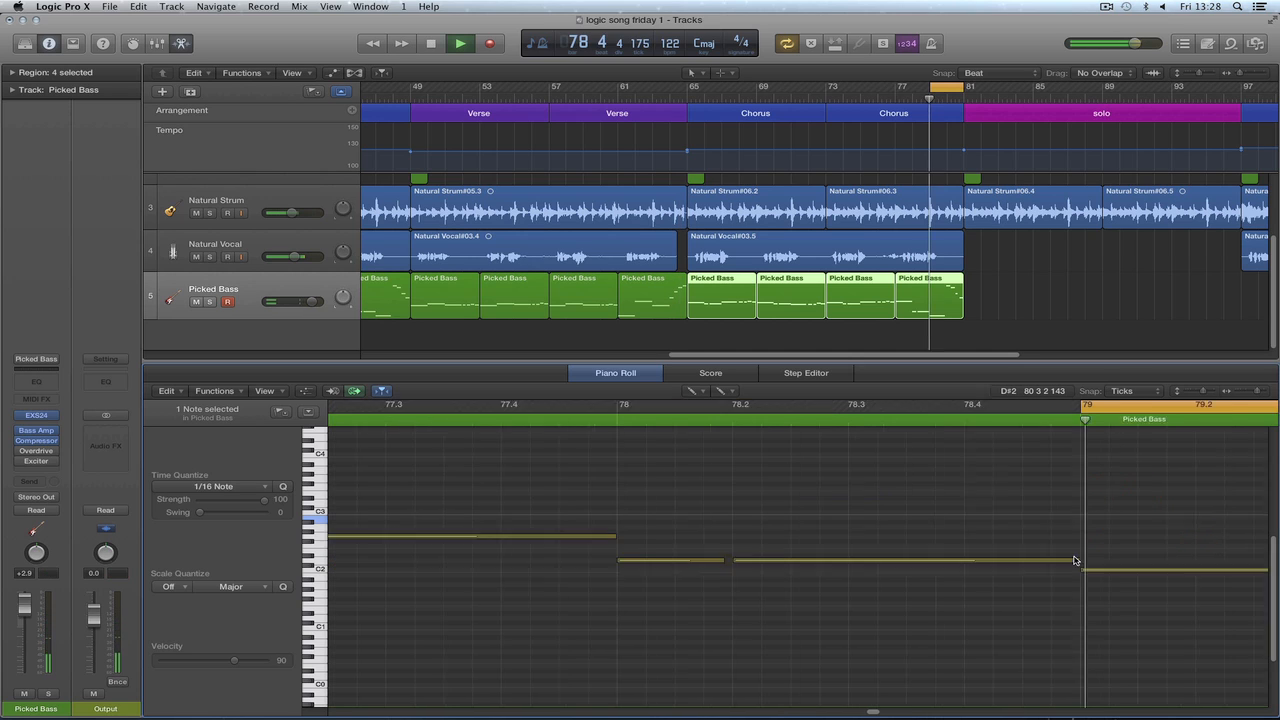
key("t")
key("t")
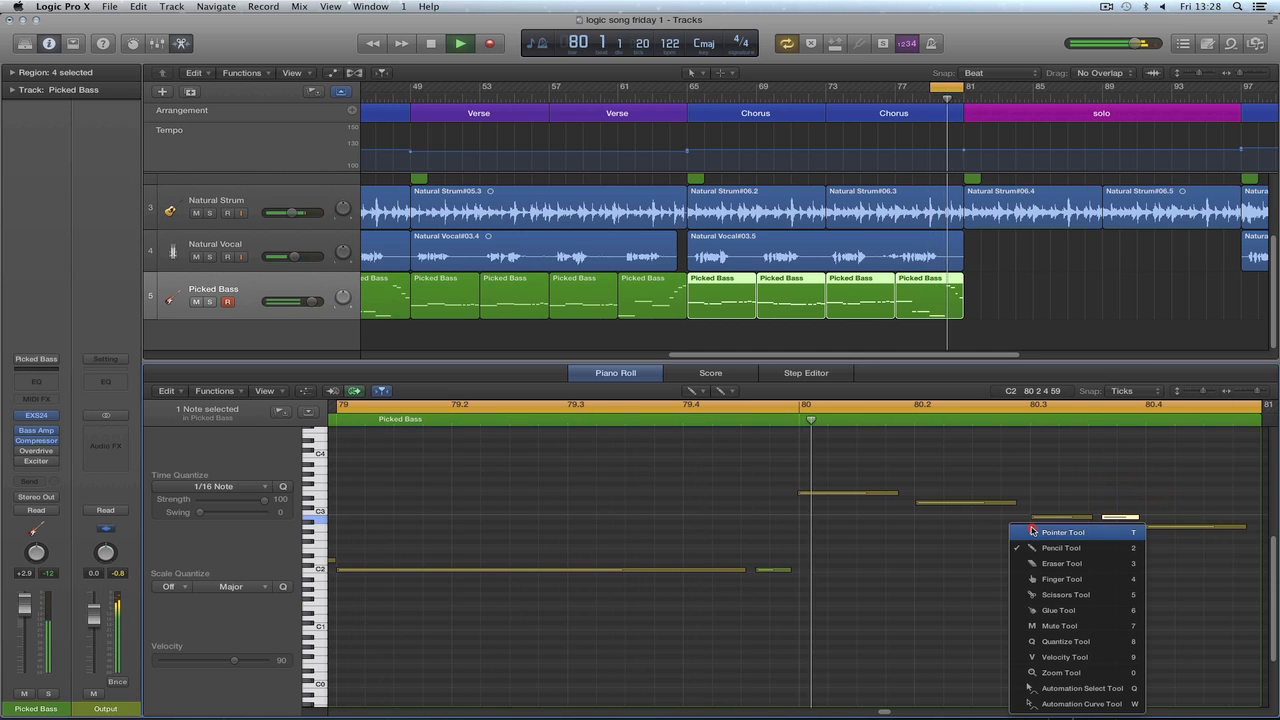
left_click(1006, 564)
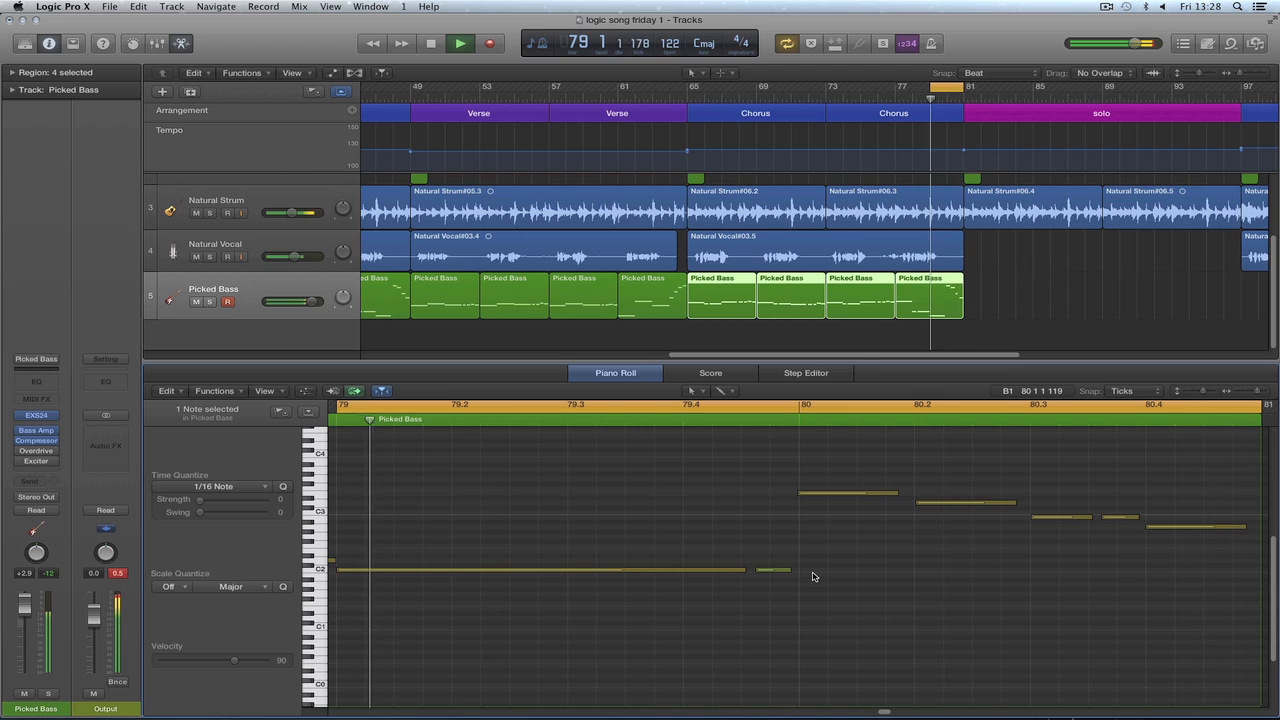
Lengthen the short C2 note before bar 80 and the E3 and D3 notes in bar 80 to meet the notes that follow.
left_click_drag(788, 572, 795, 572)
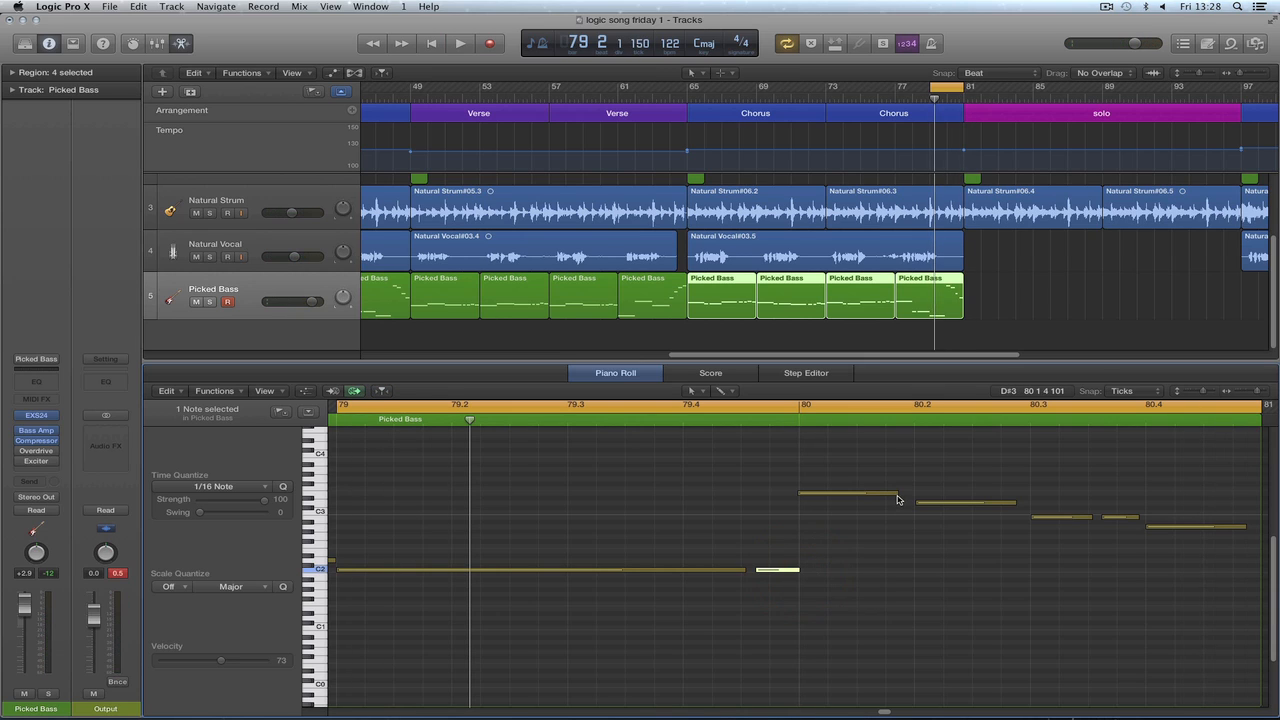
left_click_drag(896, 495, 915, 497)
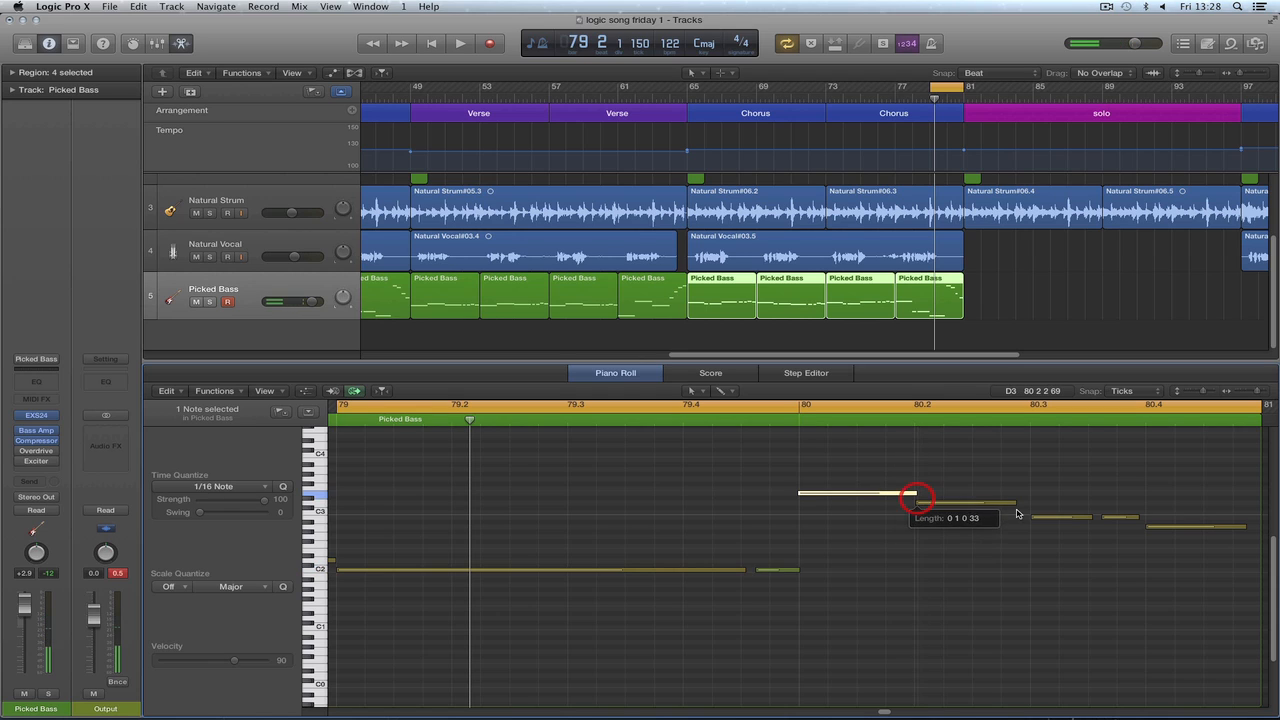
left_click_drag(1014, 504, 1033, 507)
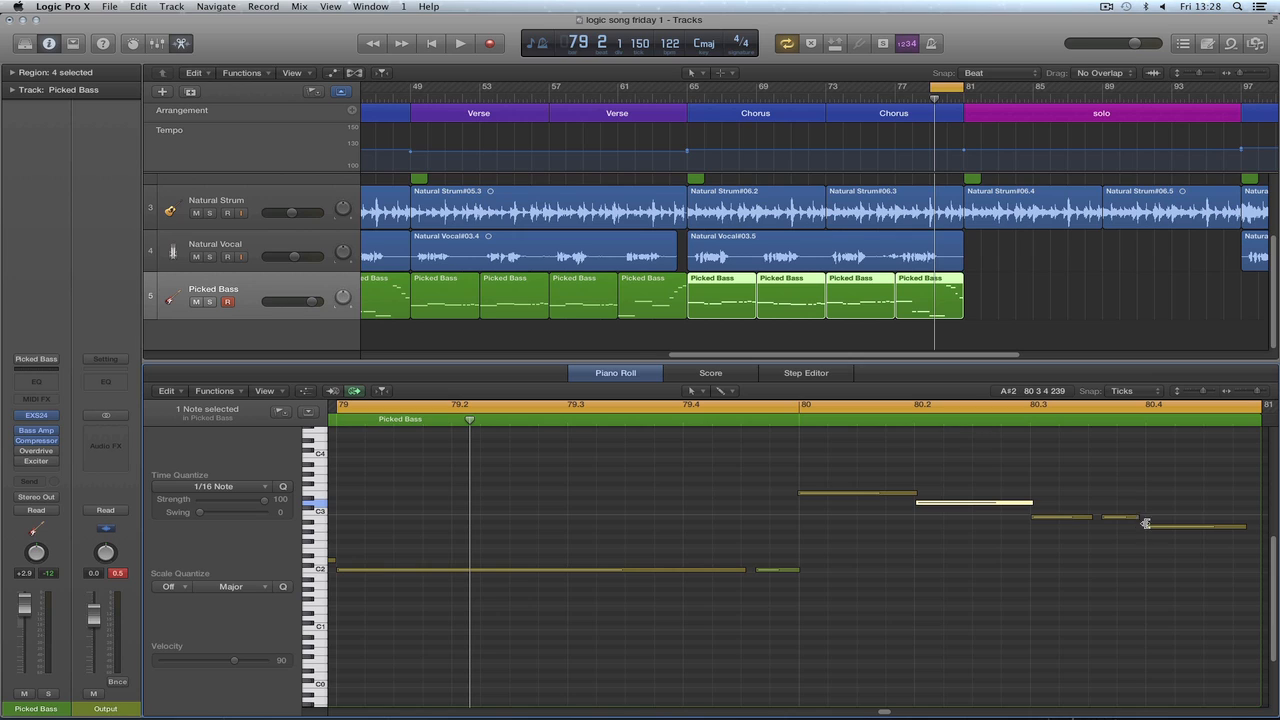
Extend the second B2 note in bar 80 to the following note and fine-tune the ends of the first B2 and the short C2.
left_click_drag(1137, 517, 1139, 518)
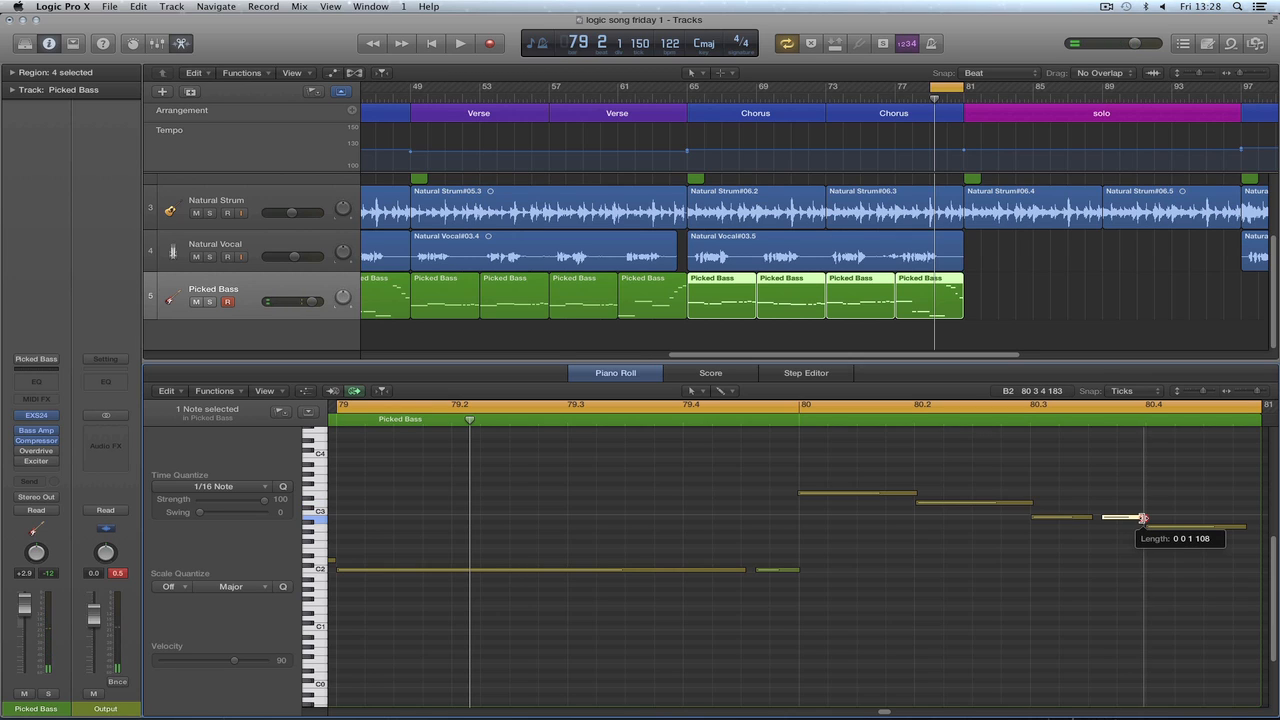
left_click_drag(1091, 518, 1094, 518)
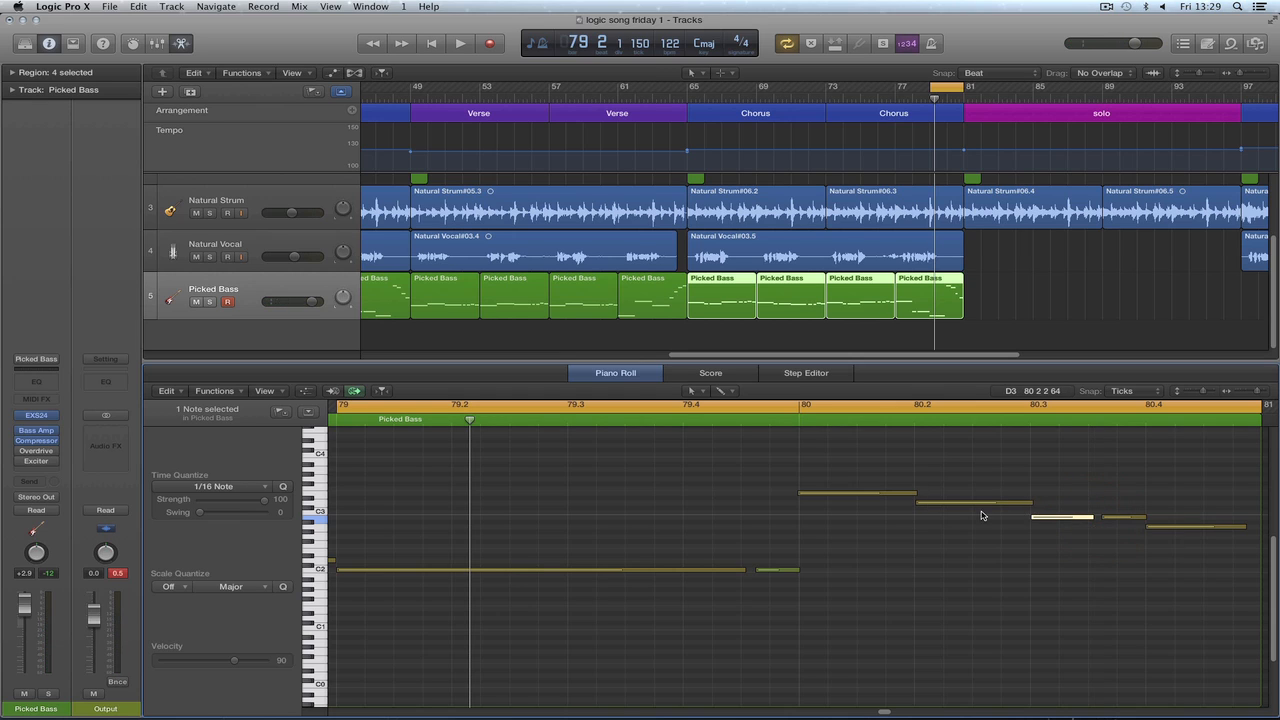
left_click_drag(798, 571, 799, 571)
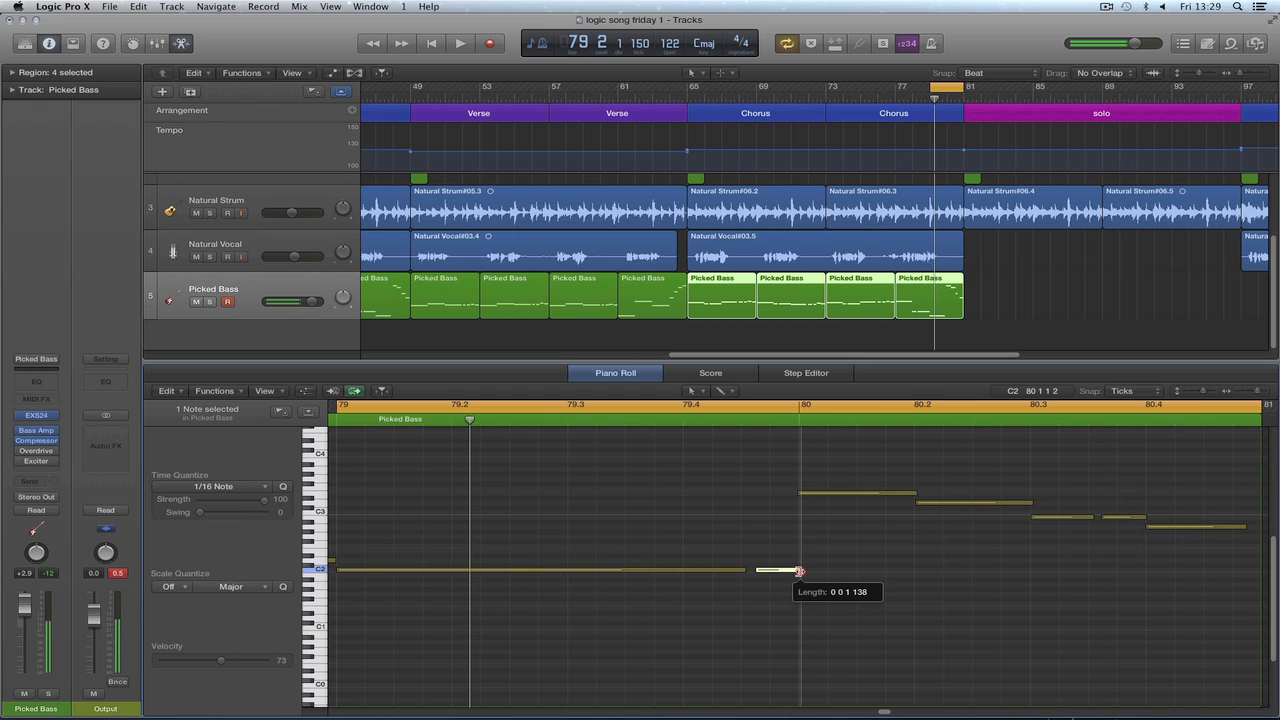
Try a higher Glide in the Picked Bass track's EXS24 during playback, return it to minimum and close the plug-in.
left_click(247, 289)
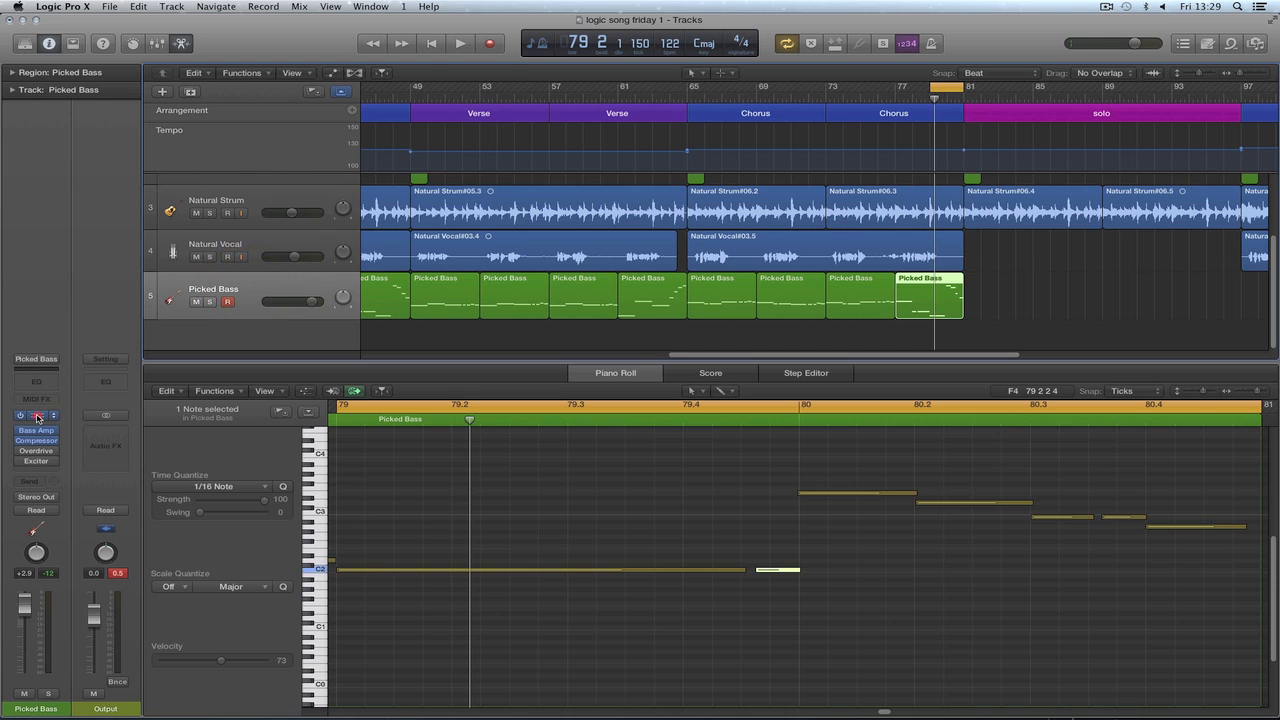
left_click(38, 417)
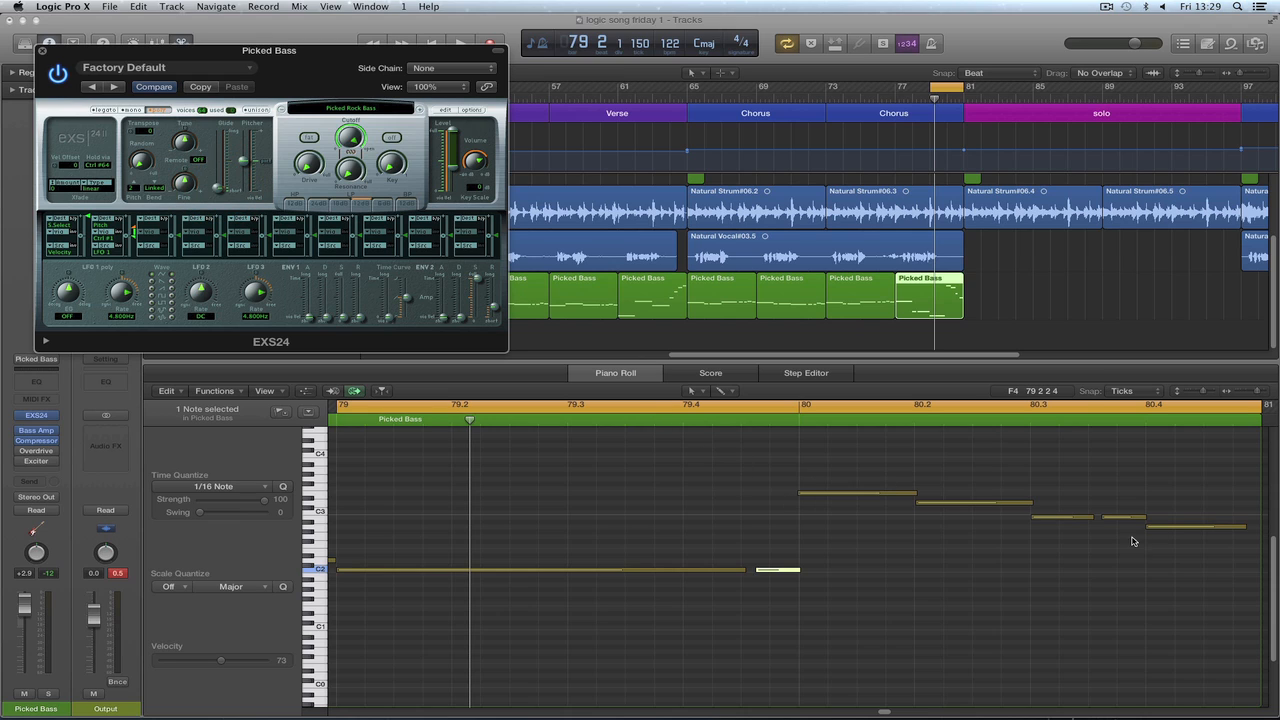
key("space")
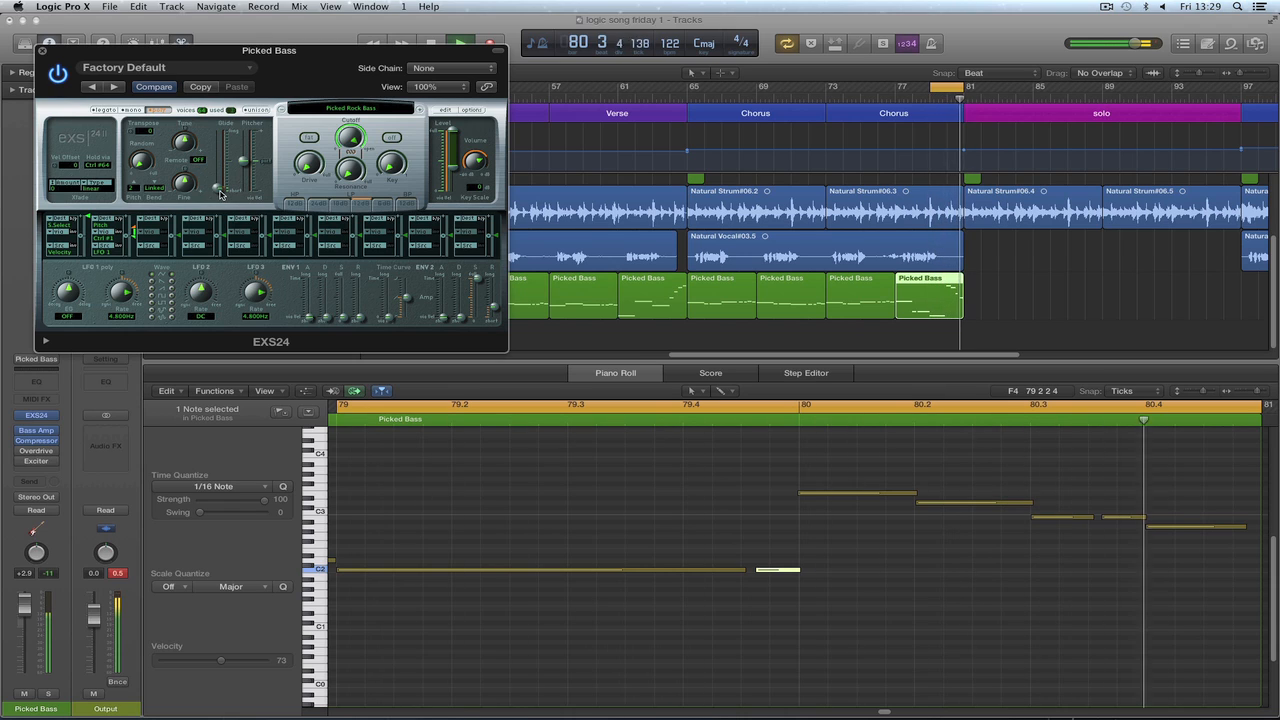
left_click_drag(219, 191, 224, 181)
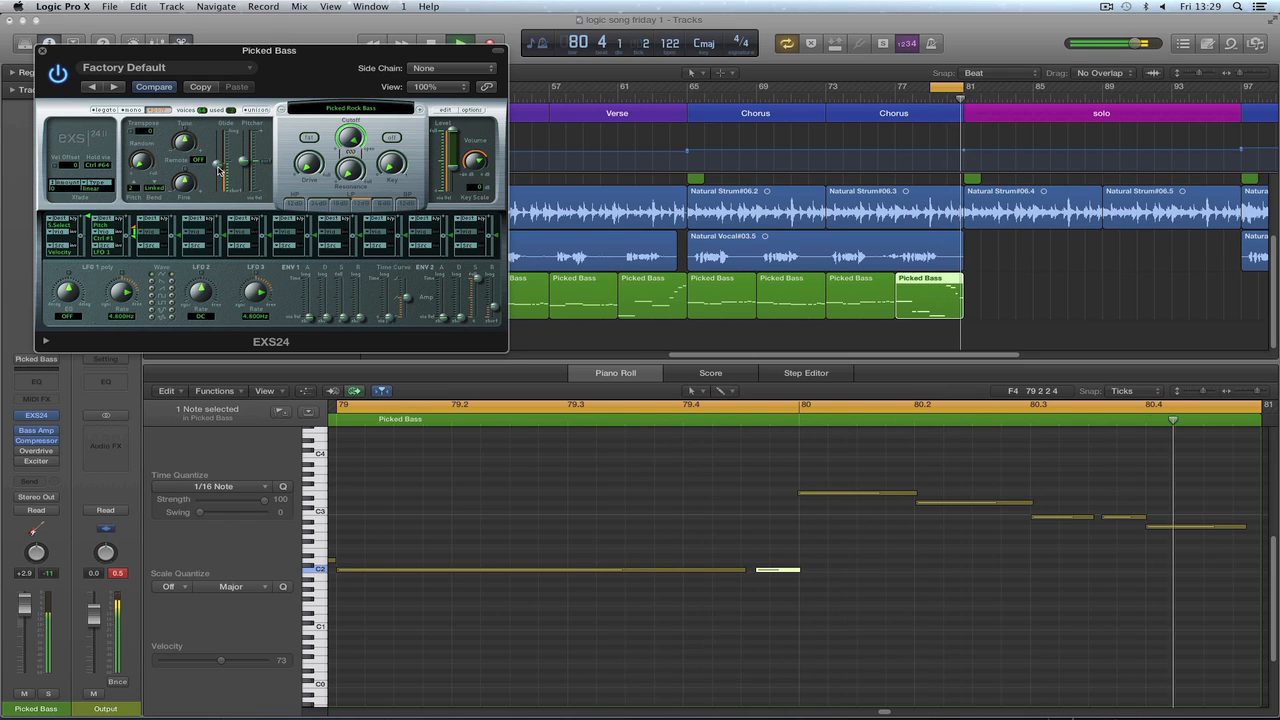
left_click_drag(219, 186, 219, 188)
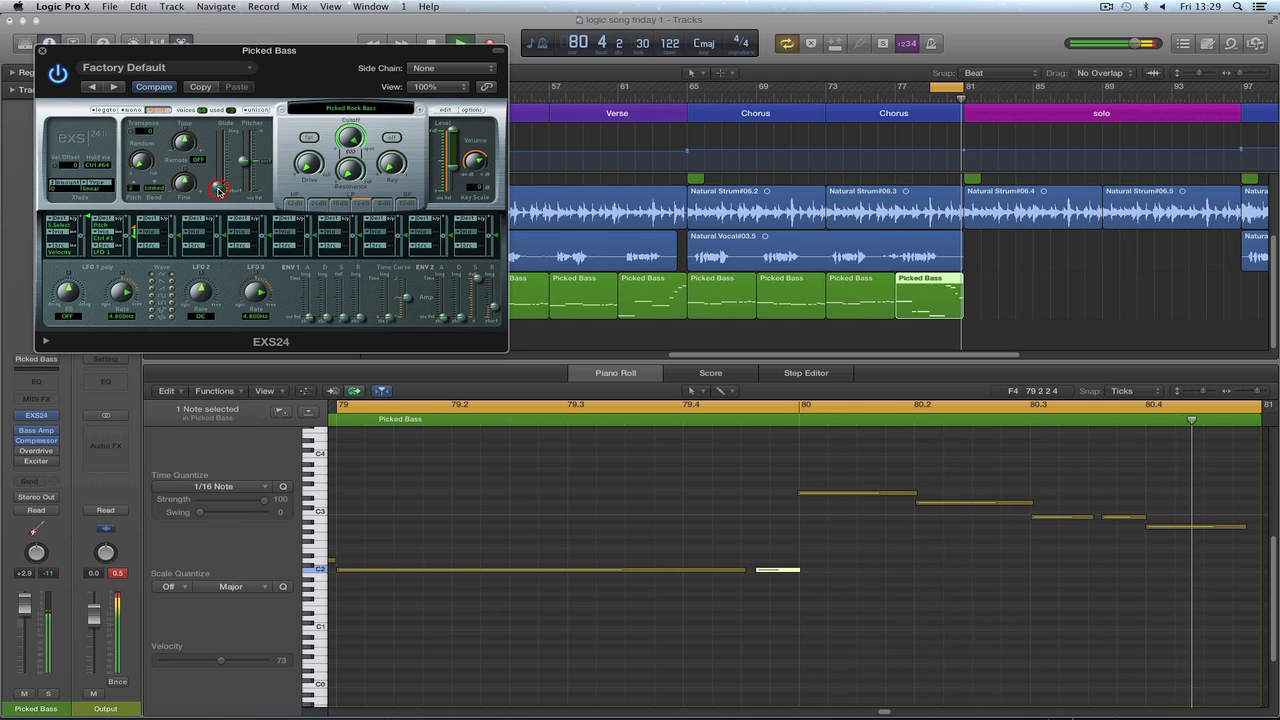
left_click_drag(219, 190, 218, 192)
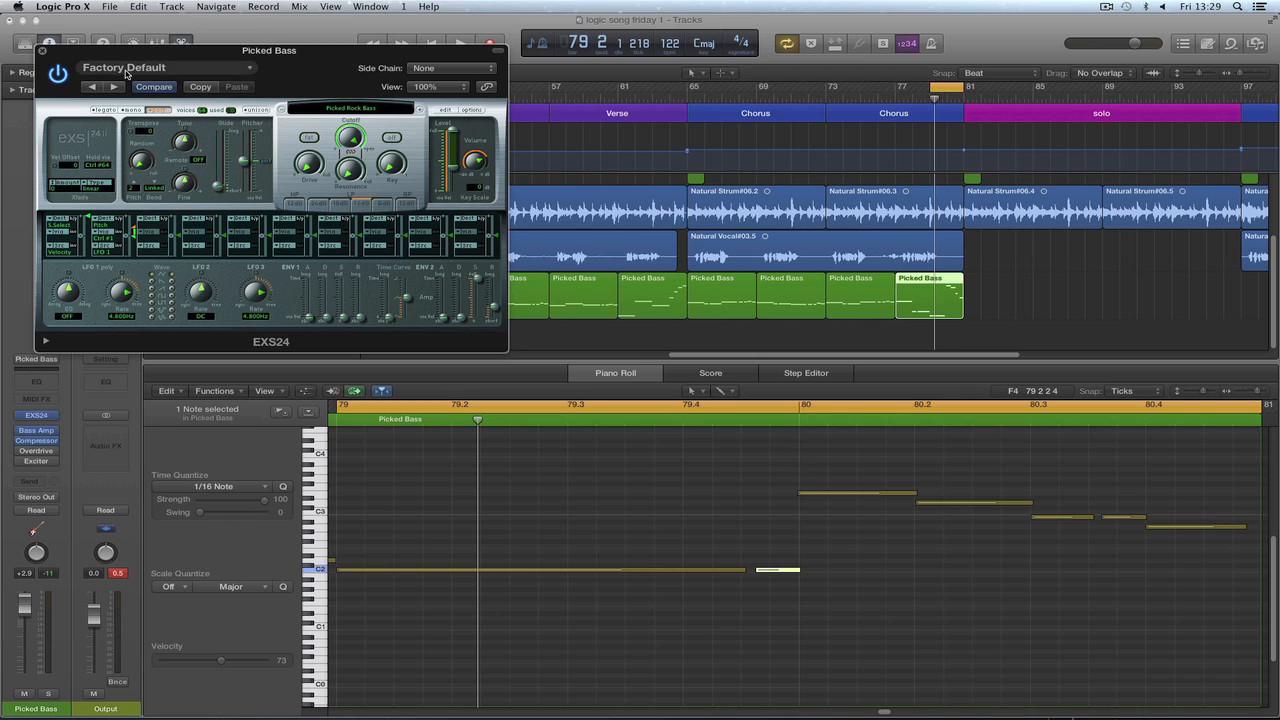
left_click(44, 52)
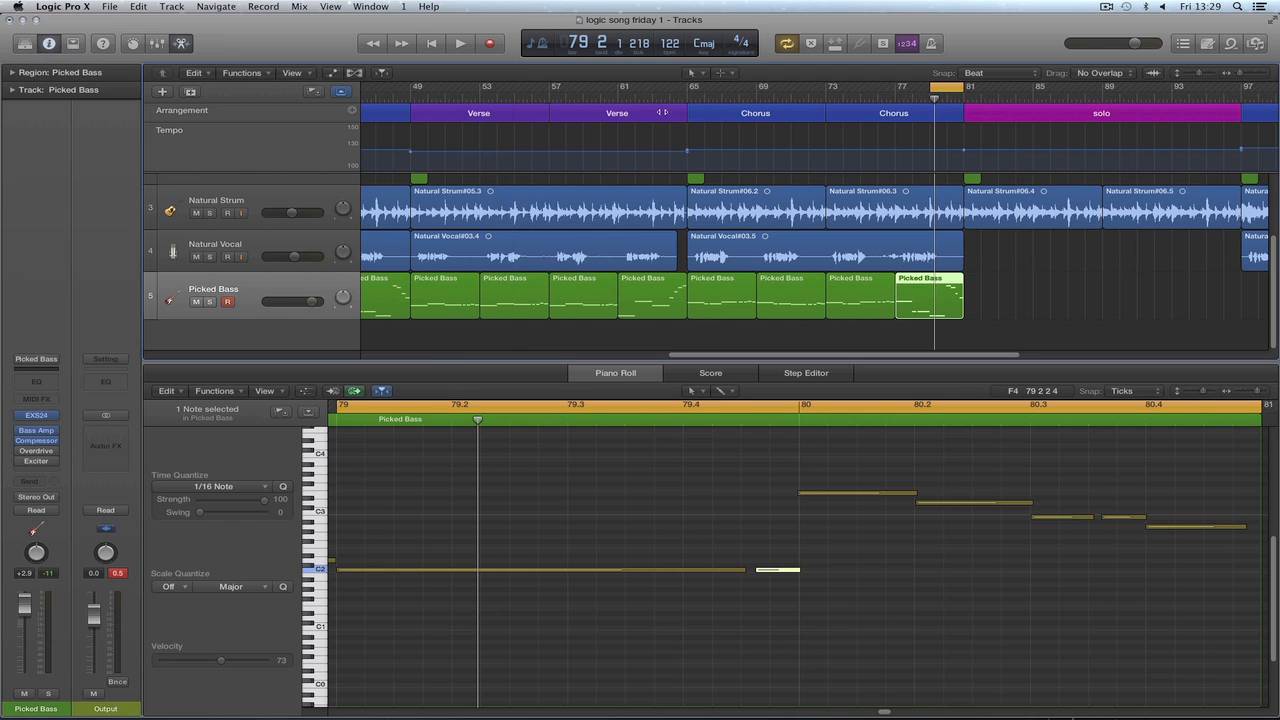
Set the cycle range to bars 63 to 65 and show the bar 61 Picked Bass region in the Piano Roll around bar 64.
left_click_drag(652, 90, 688, 88)
left_click(679, 288)
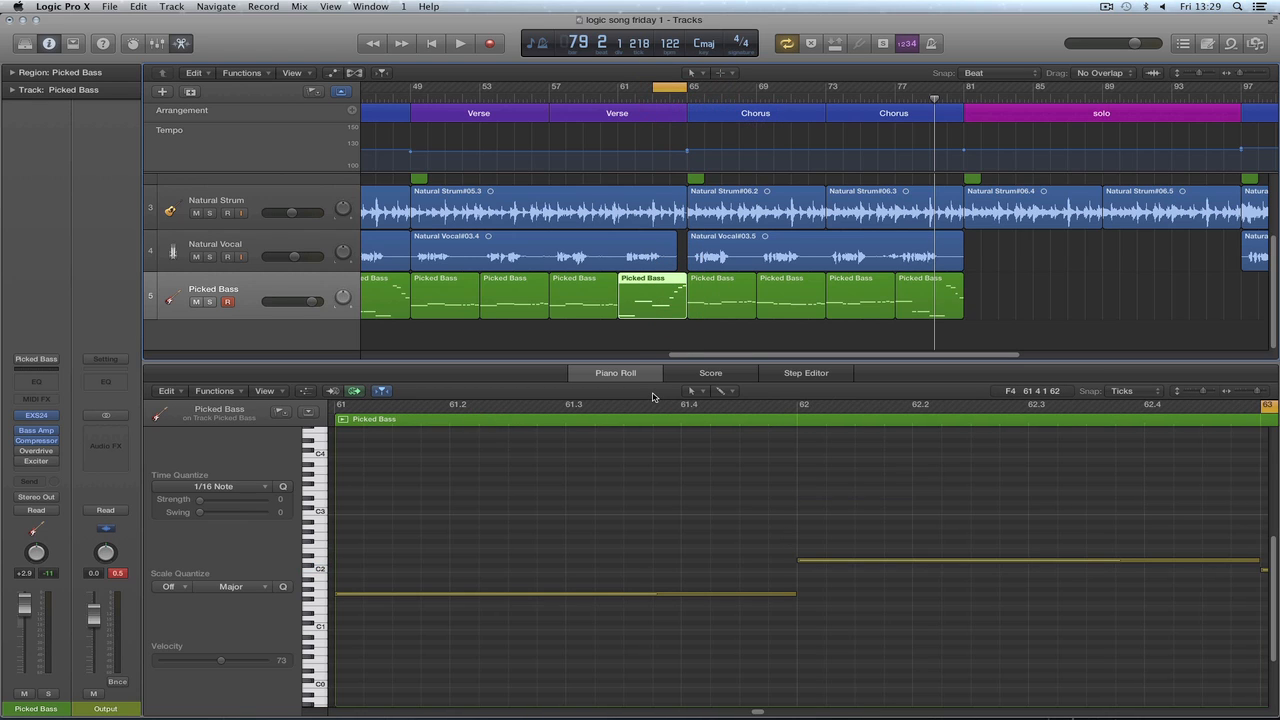
left_click(668, 100)
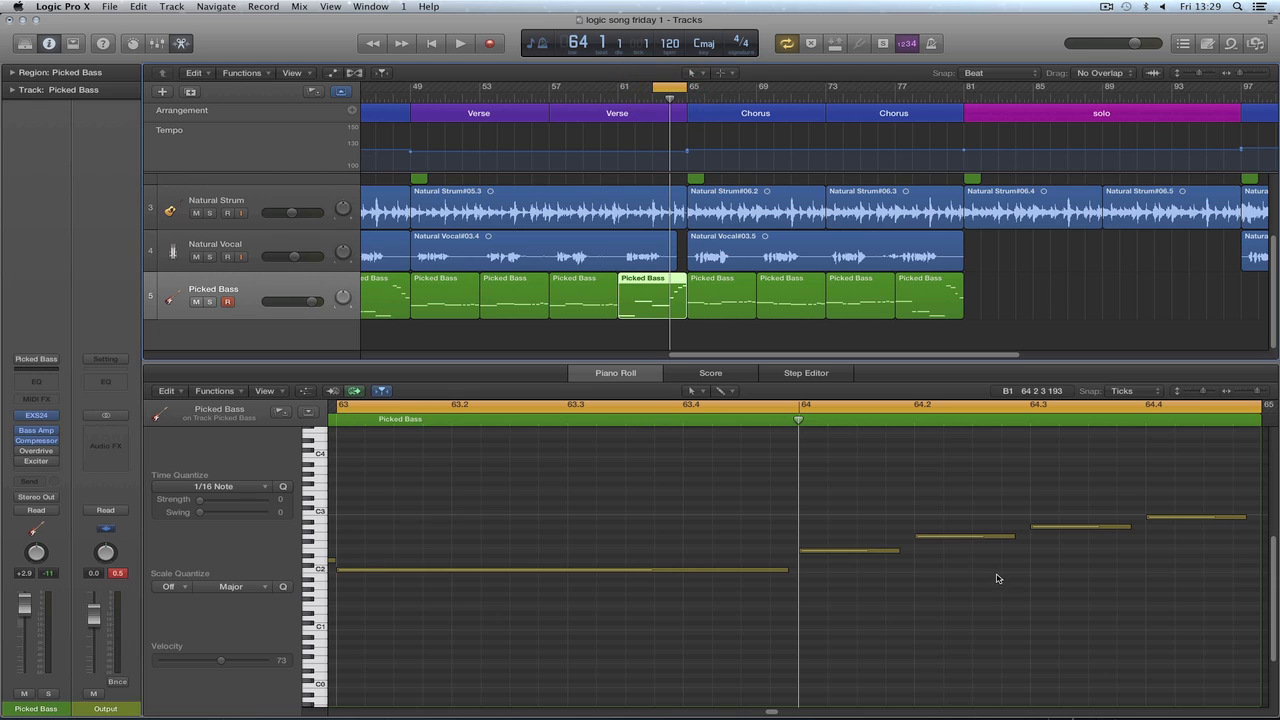
Lengthen the E2, G2 and A2 notes in bar 64 to meet the notes that follow and play the cycle.
left_click_drag(898, 552, 916, 551)
left_click_drag(1013, 537, 1031, 536)
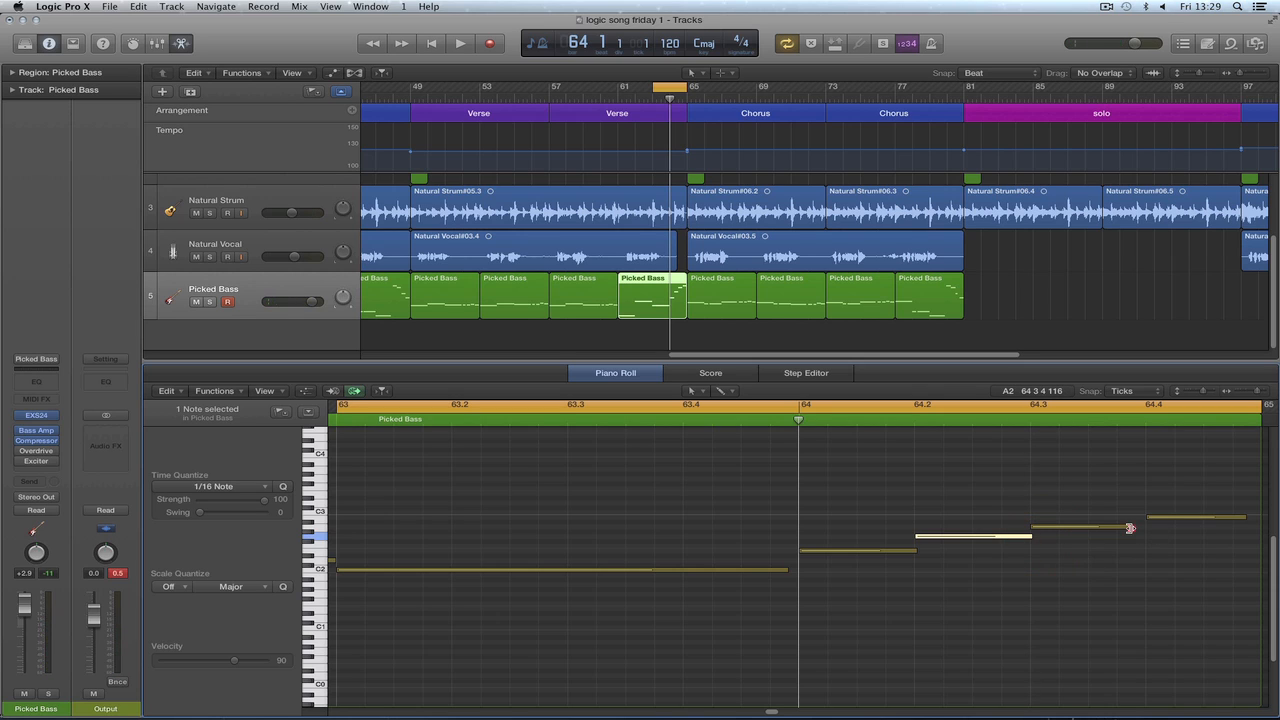
left_click_drag(1130, 528, 1144, 537)
key("space")
left_click(1075, 606)
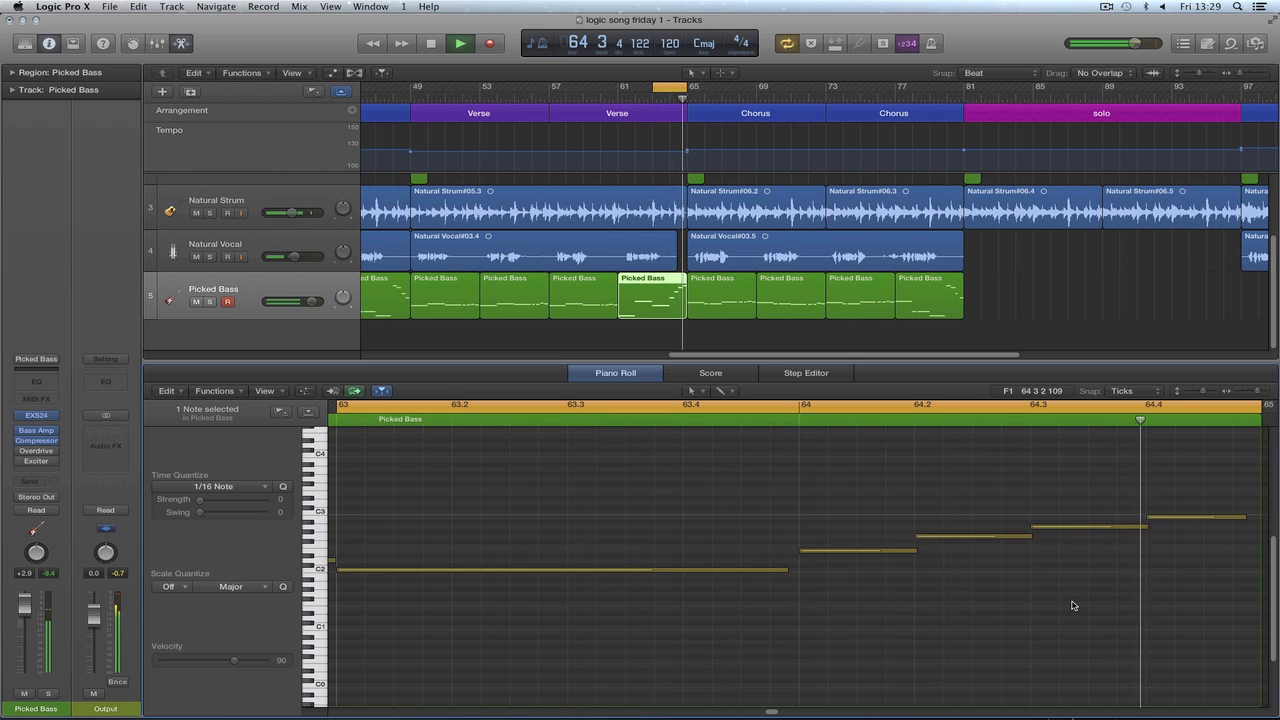
key("space")
Select the Picked Bass region that ends at bar 49 and set the cycle range to bars 48 to 49.
left_click(385, 292)
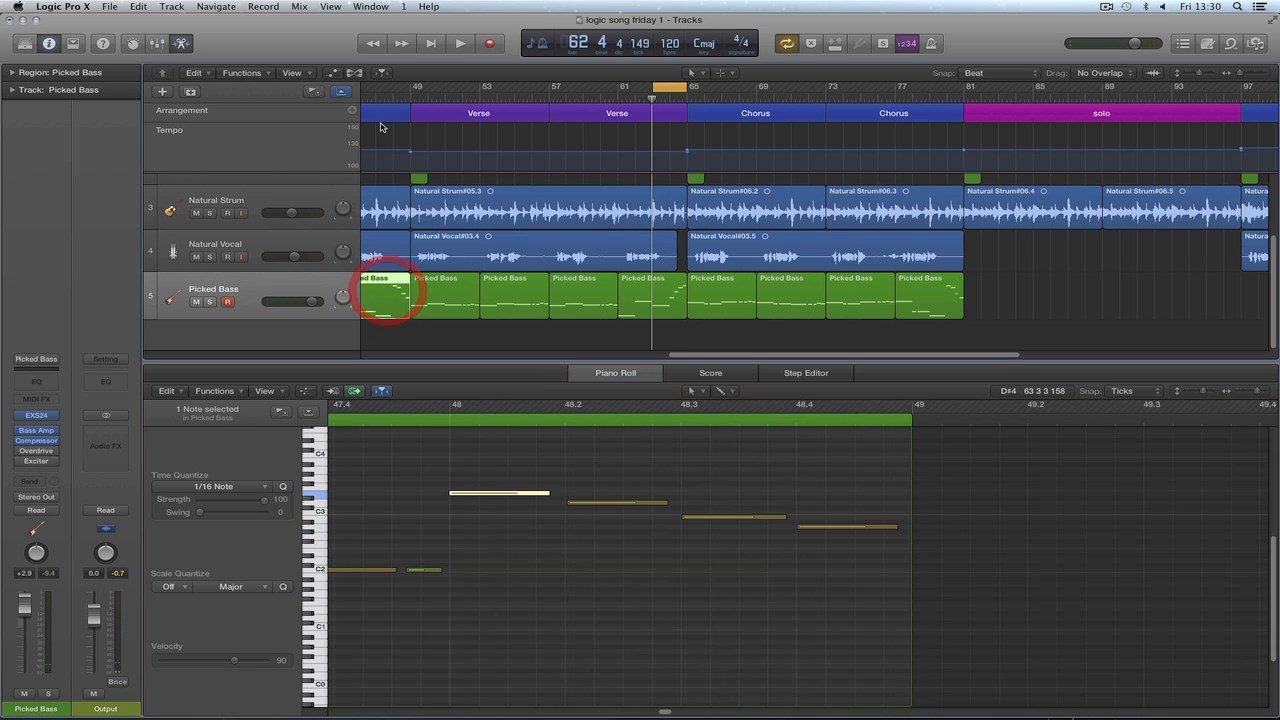
left_click_drag(392, 91, 409, 88)
left_click(409, 93)
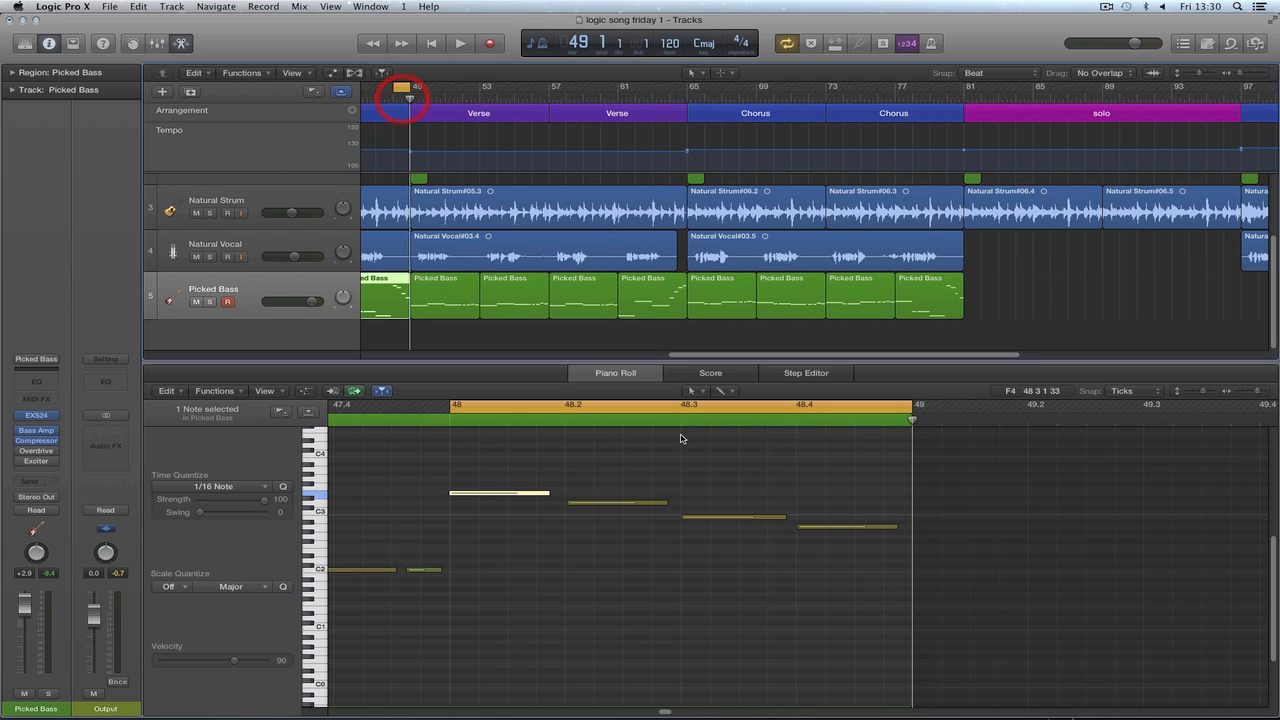
Lengthen the E3, D3 and B2 notes in bar 48 and the short C2 before them to meet the notes that follow.
left_click_drag(552, 494, 565, 494)
left_click_drag(442, 575, 451, 575)
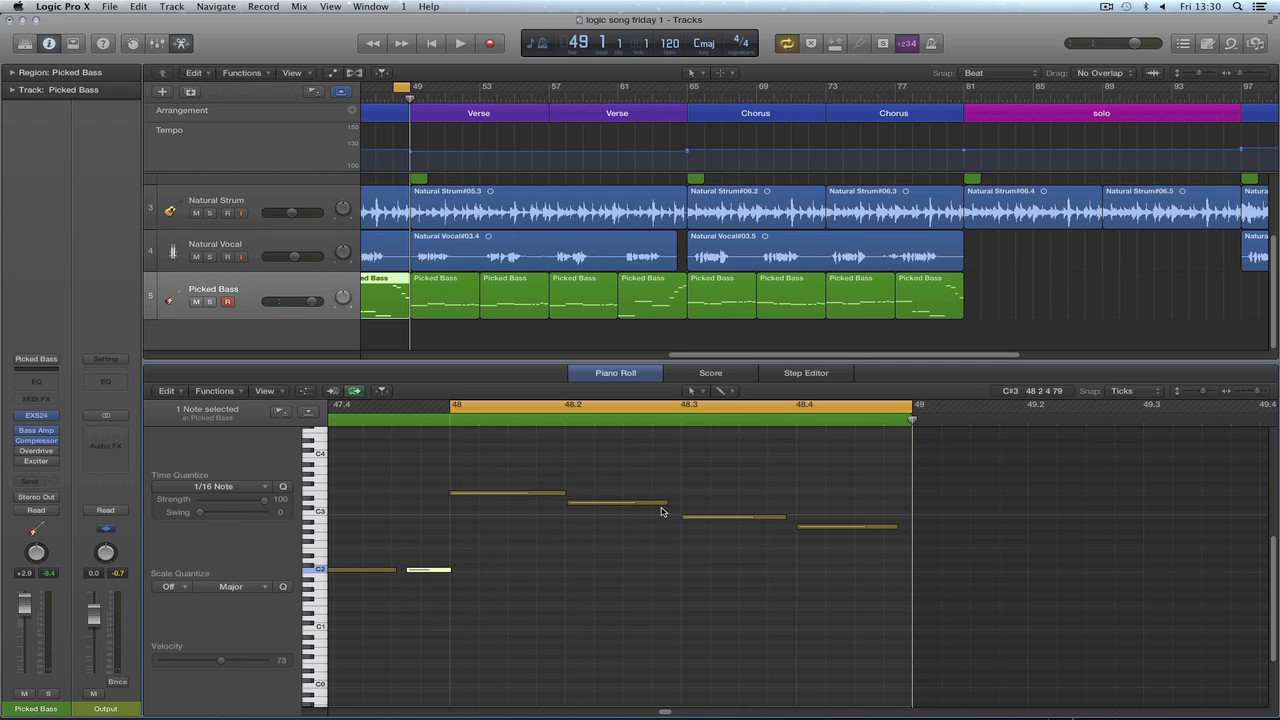
left_click_drag(665, 503, 680, 503)
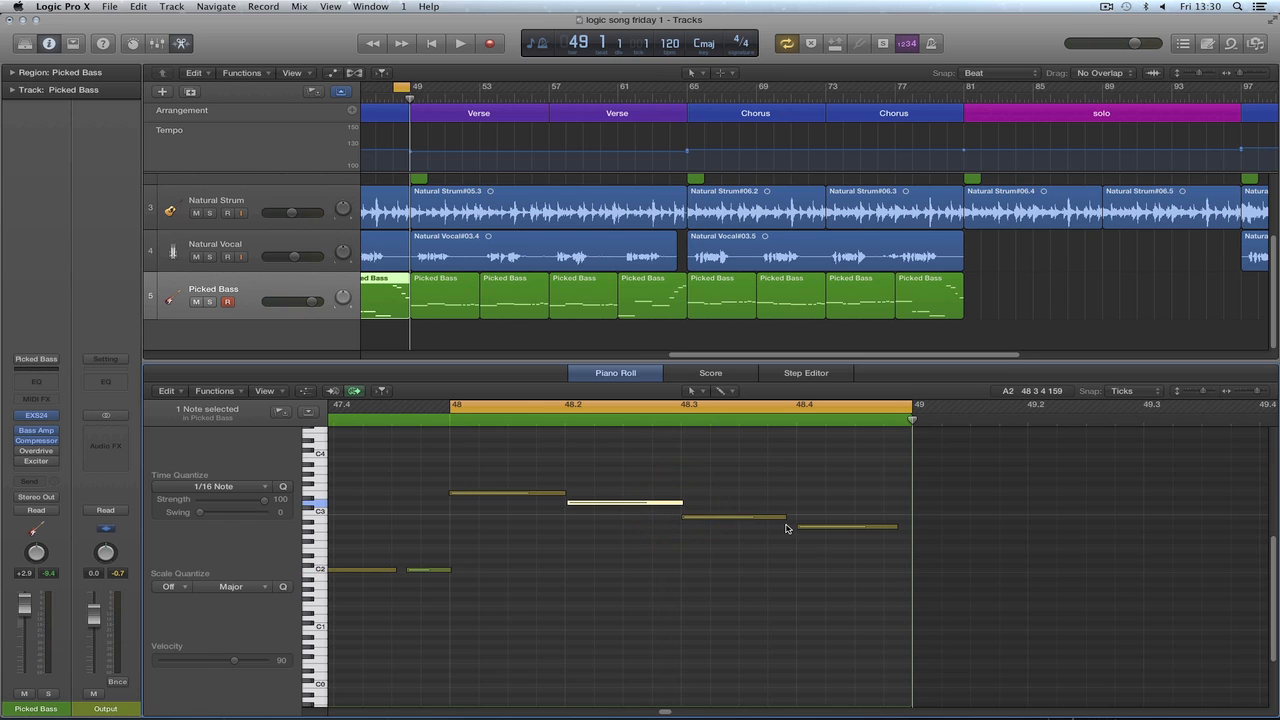
left_click_drag(786, 518, 795, 515)
left_click_drag(565, 493, 564, 495)
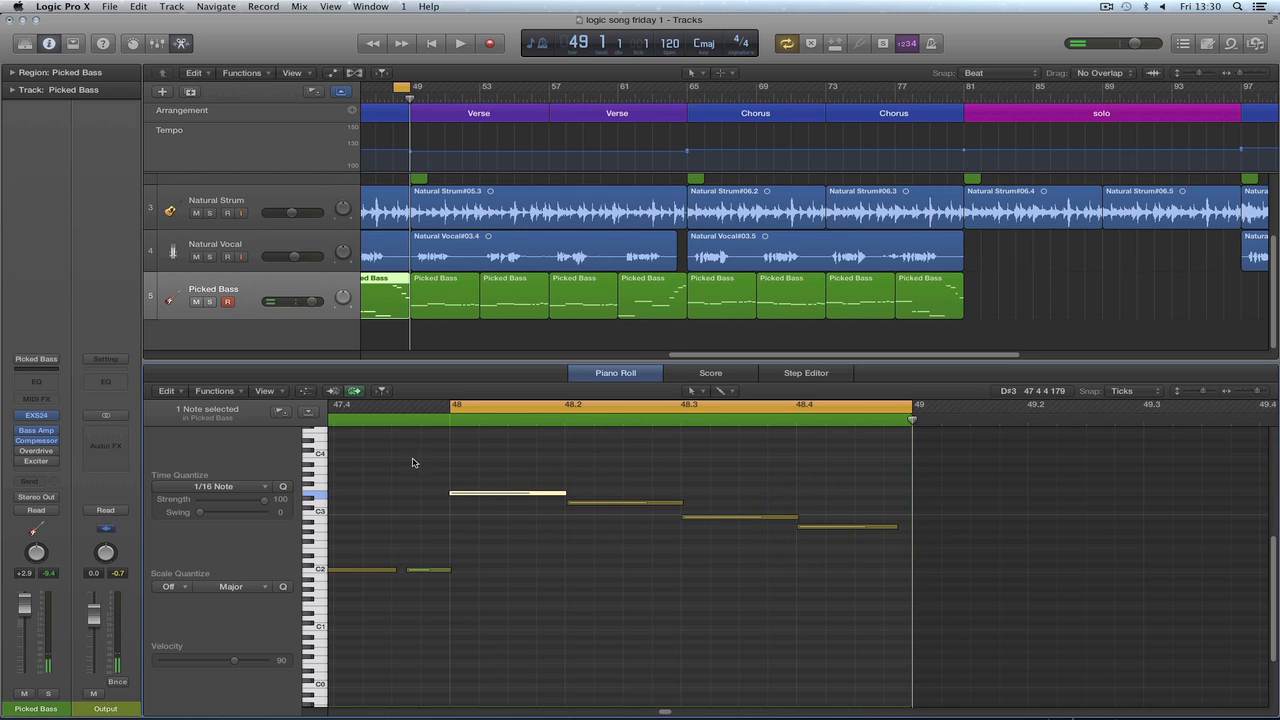
Extend the cycle start back into beat 4 of bar 47 and play the cycle.
left_click_drag(450, 406, 361, 406)
key("space")
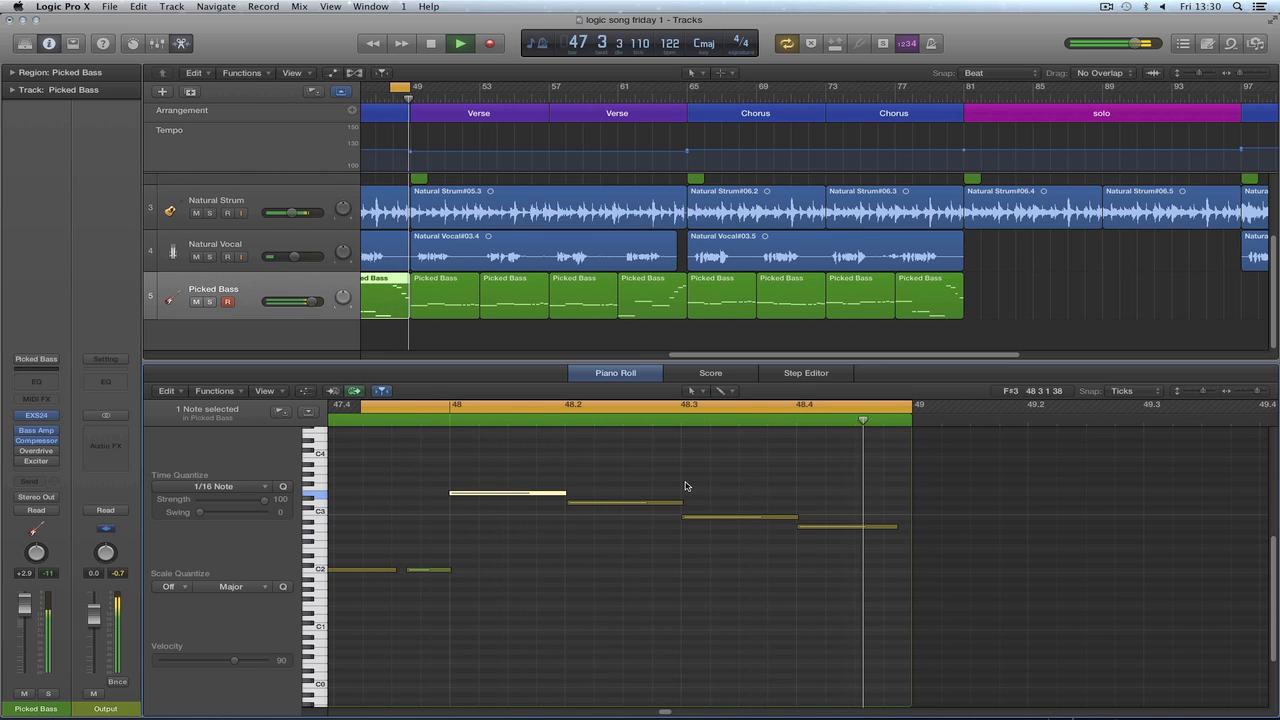
key("space")
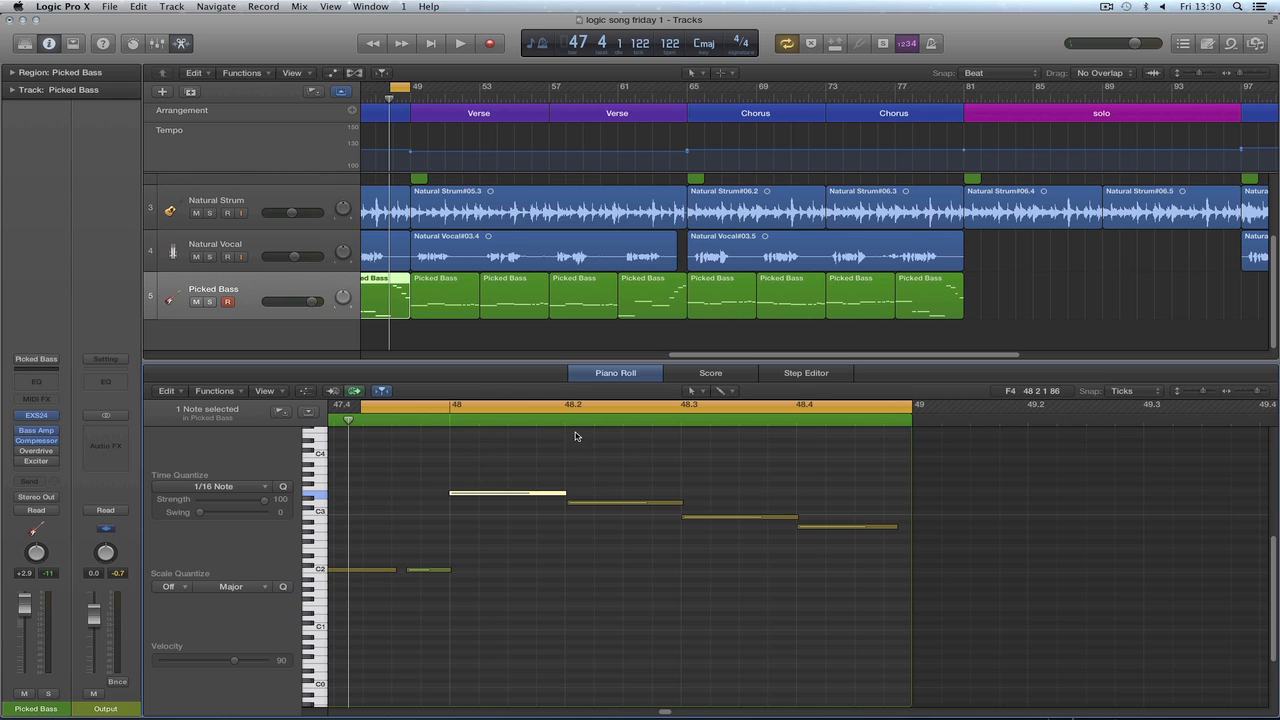
Set the cycle range to bars 31 to 33 and show the bar 29 Picked Bass region in the Piano Roll around bar 32.
left_click_drag(689, 357, 542, 357)
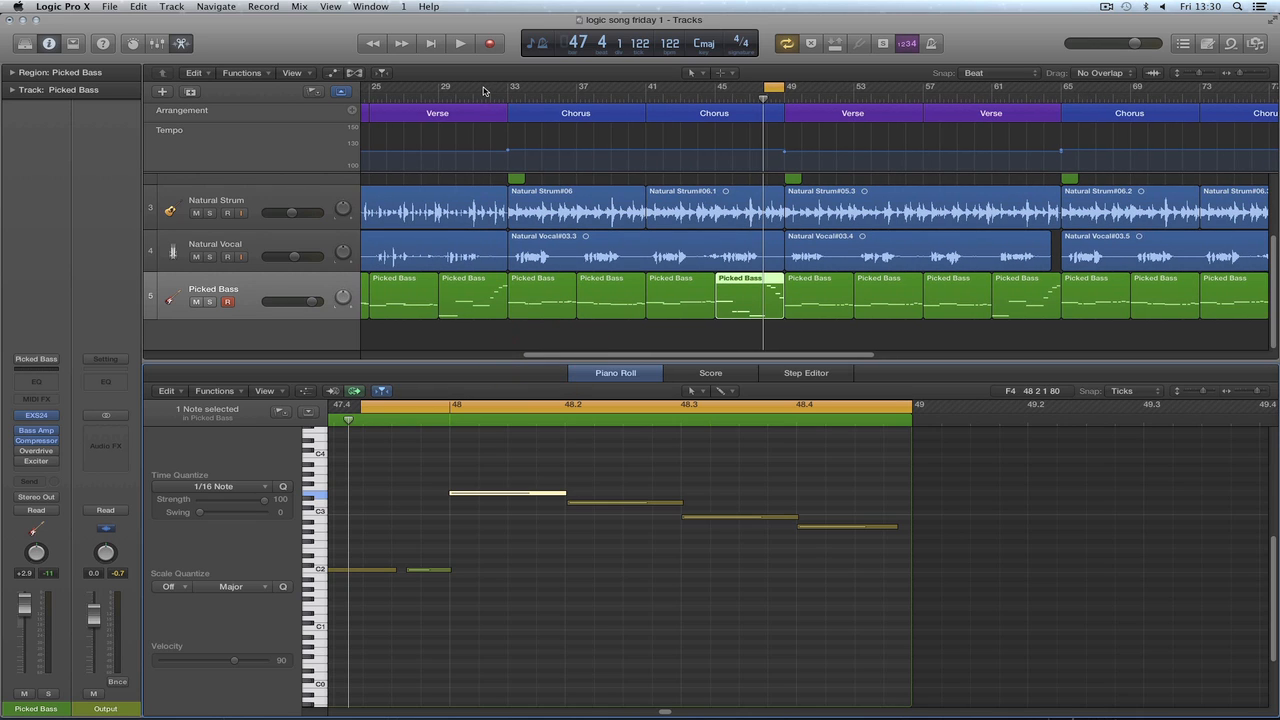
left_click_drag(473, 89, 506, 92)
left_click(499, 294)
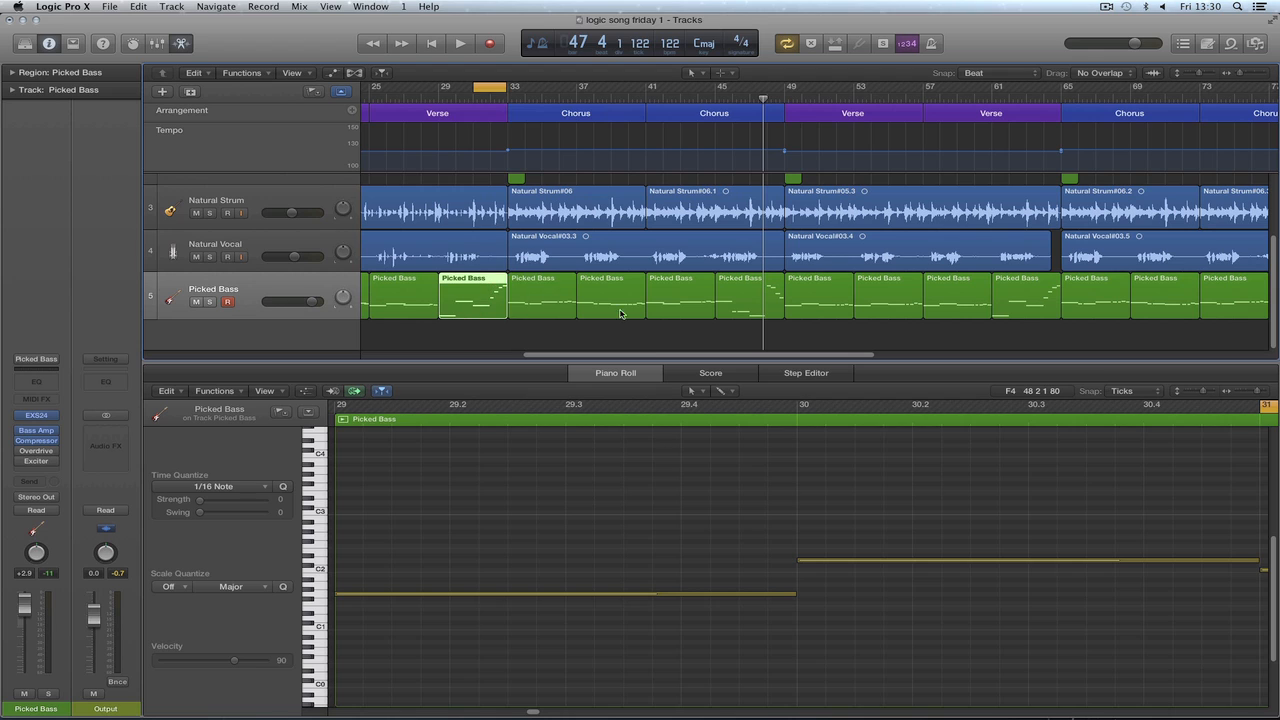
left_click(489, 93)
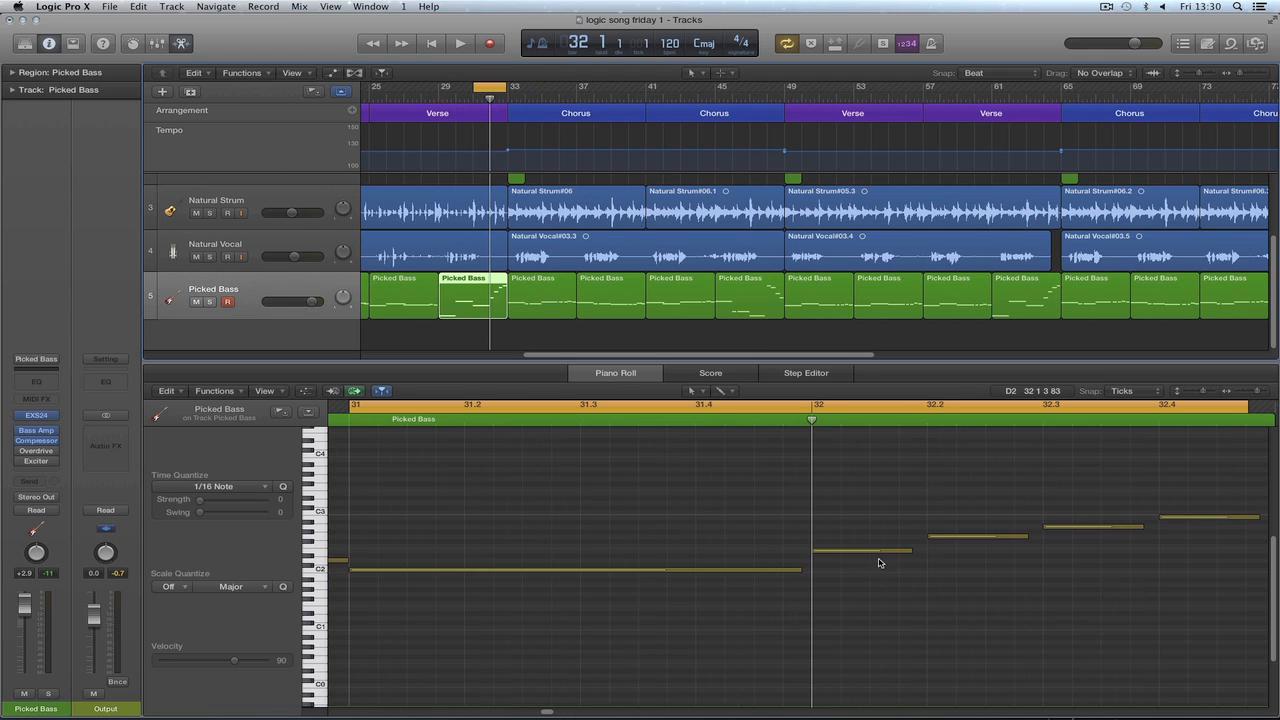
Lengthen the E2, G2 and A2 notes in bar 32 to meet the notes that follow and play the cycle.
left_click_drag(910, 553, 925, 553)
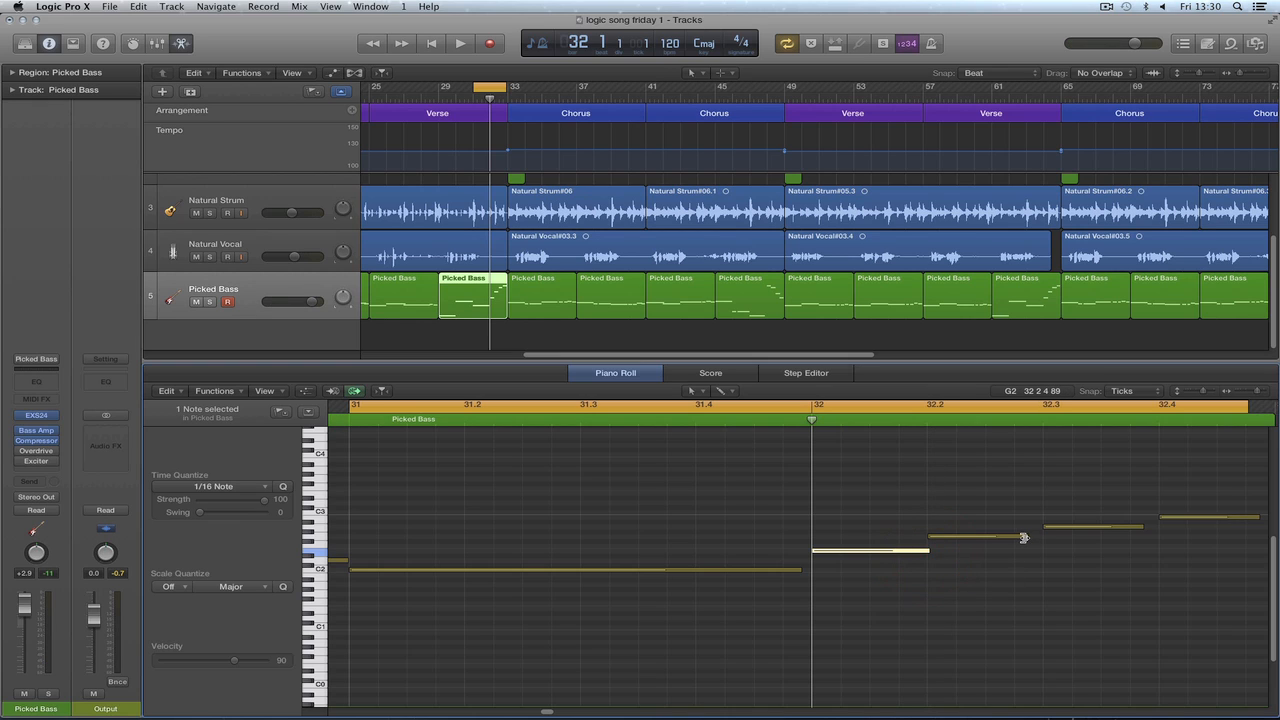
left_click_drag(1026, 536, 1040, 536)
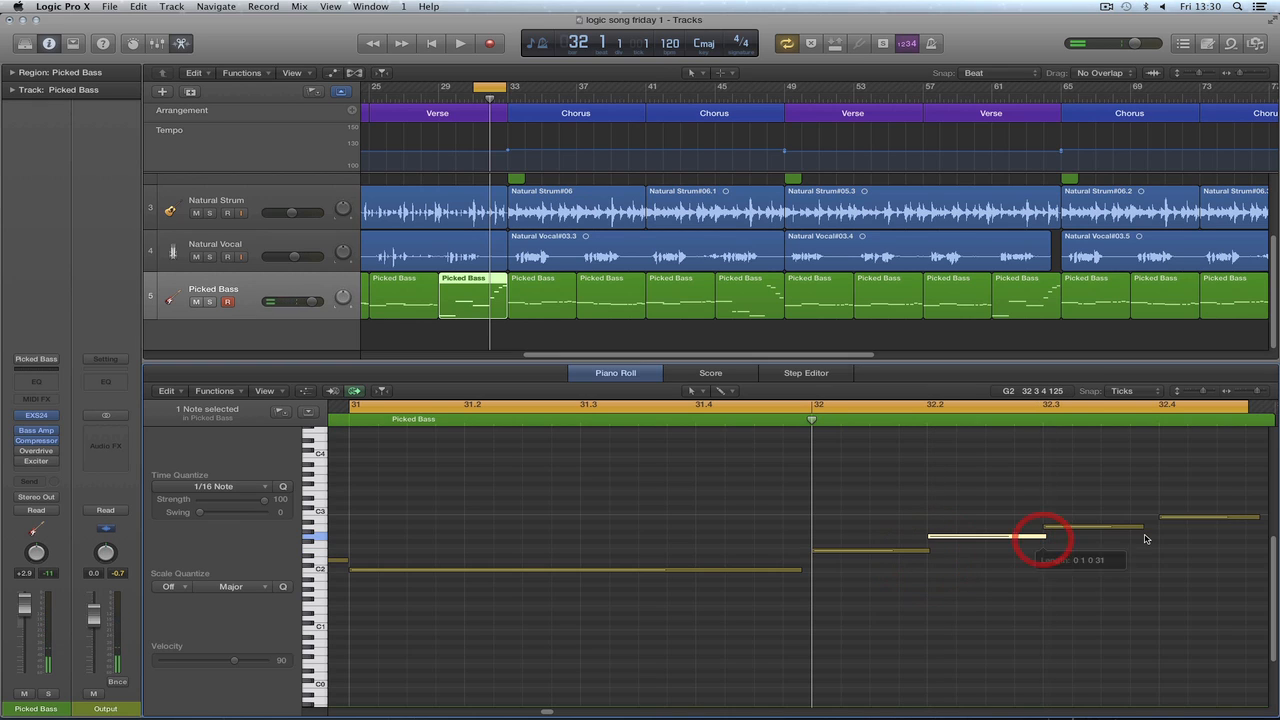
left_click_drag(1141, 529, 1159, 528)
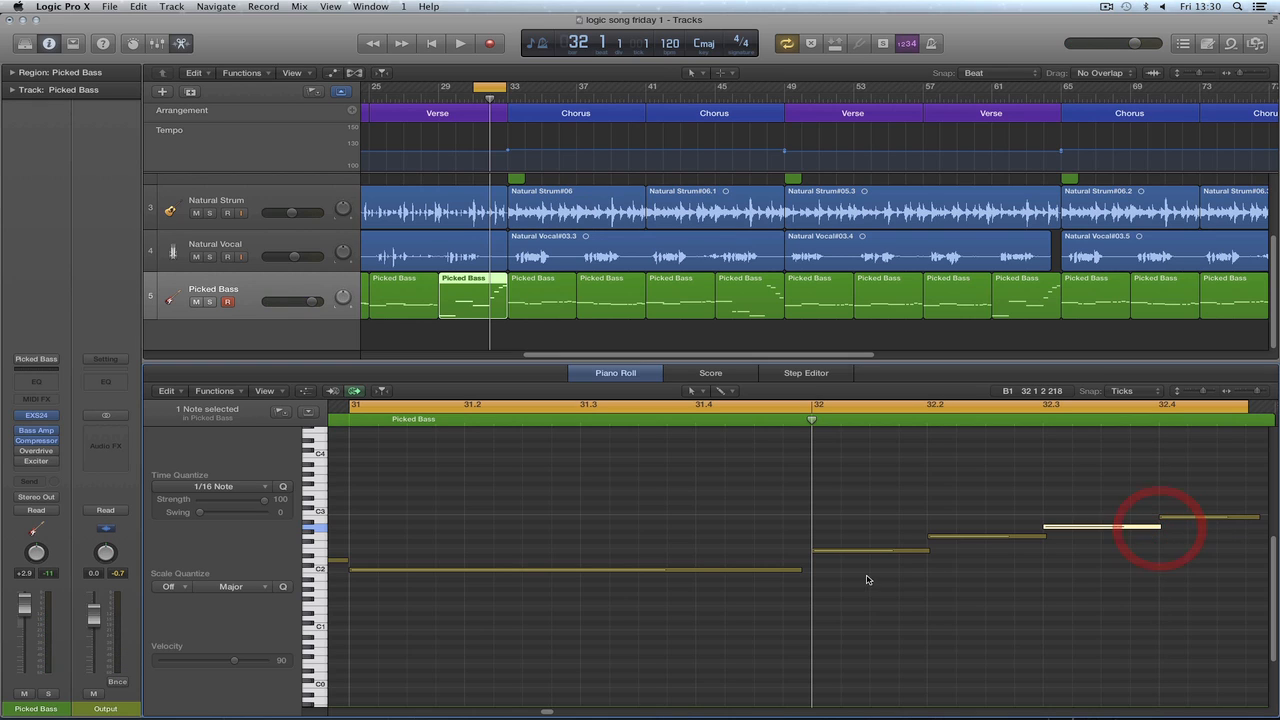
key("space")
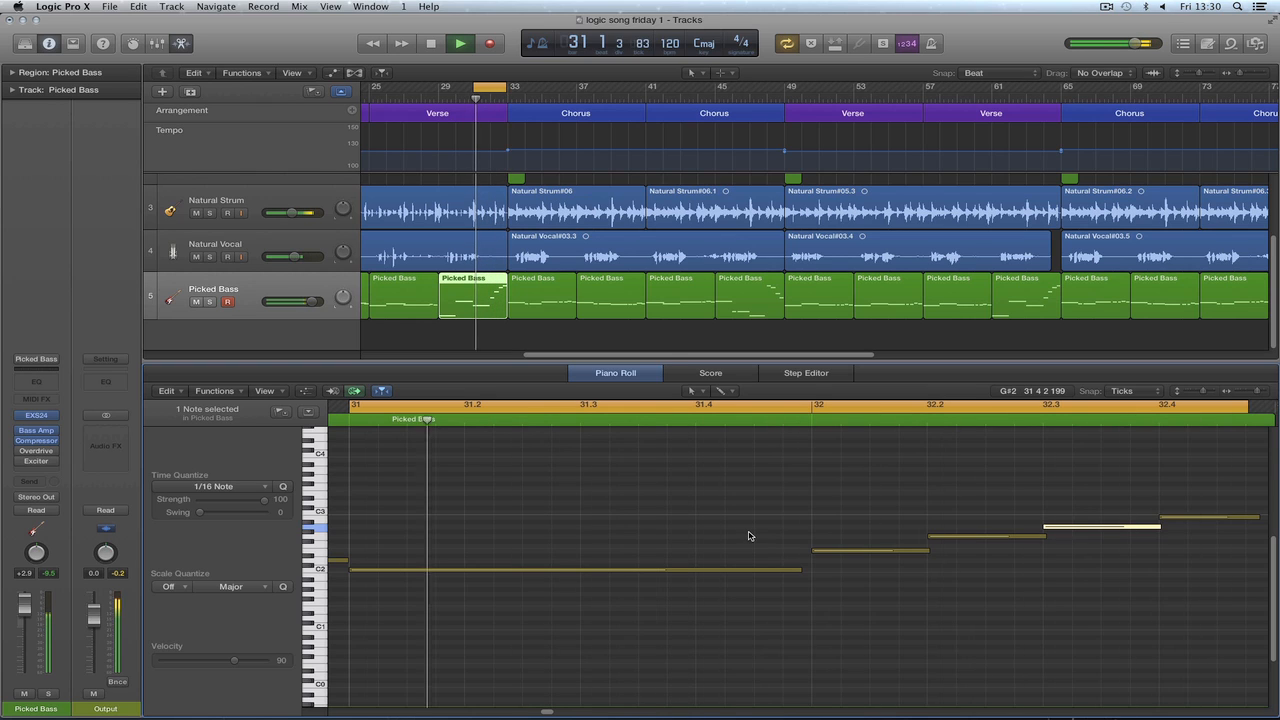
key("space")
Review the note lengths in the Picked Bass regions around bars 48, 64 and 80 in the Piano Roll.
left_click_drag(668, 356, 707, 358)
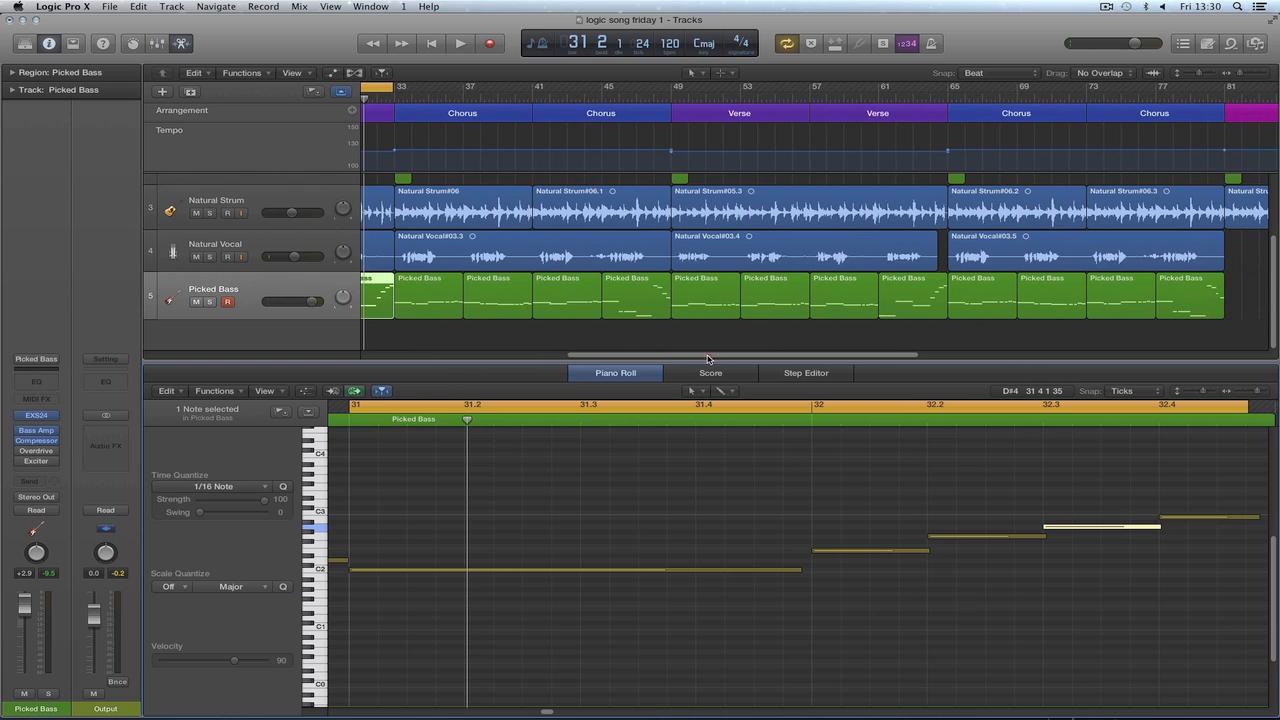
left_click(665, 291)
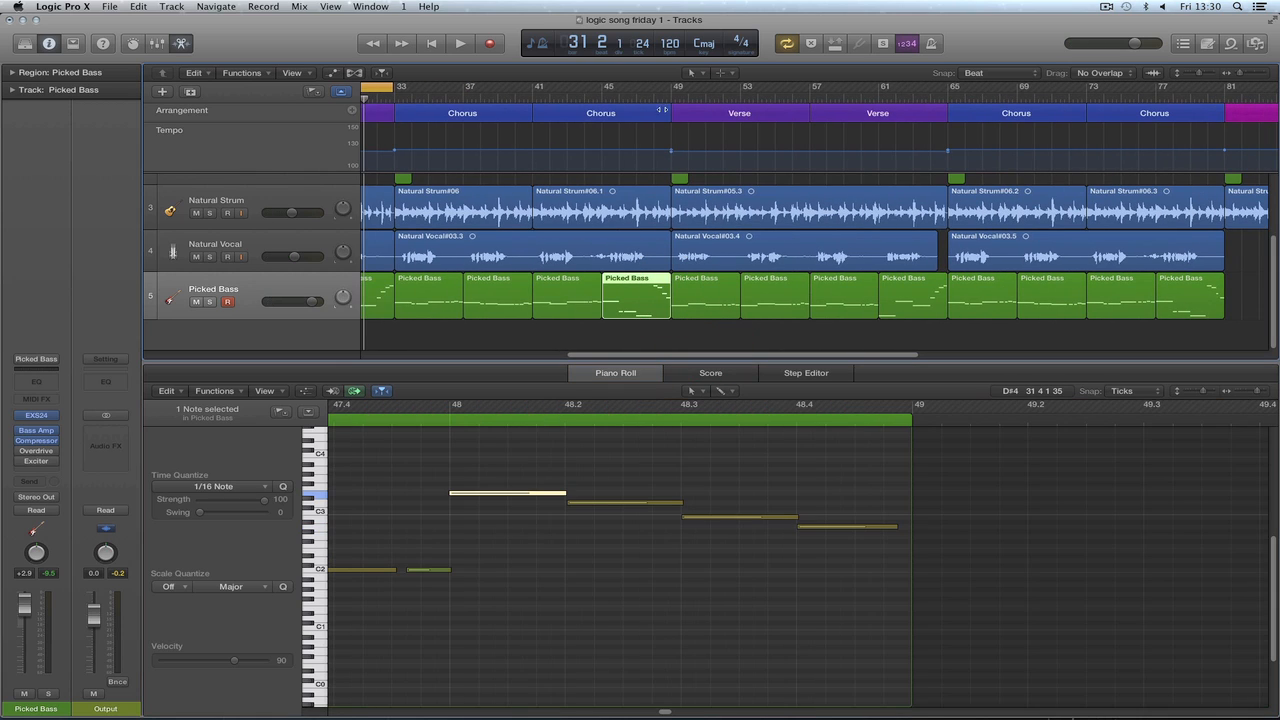
left_click(656, 100)
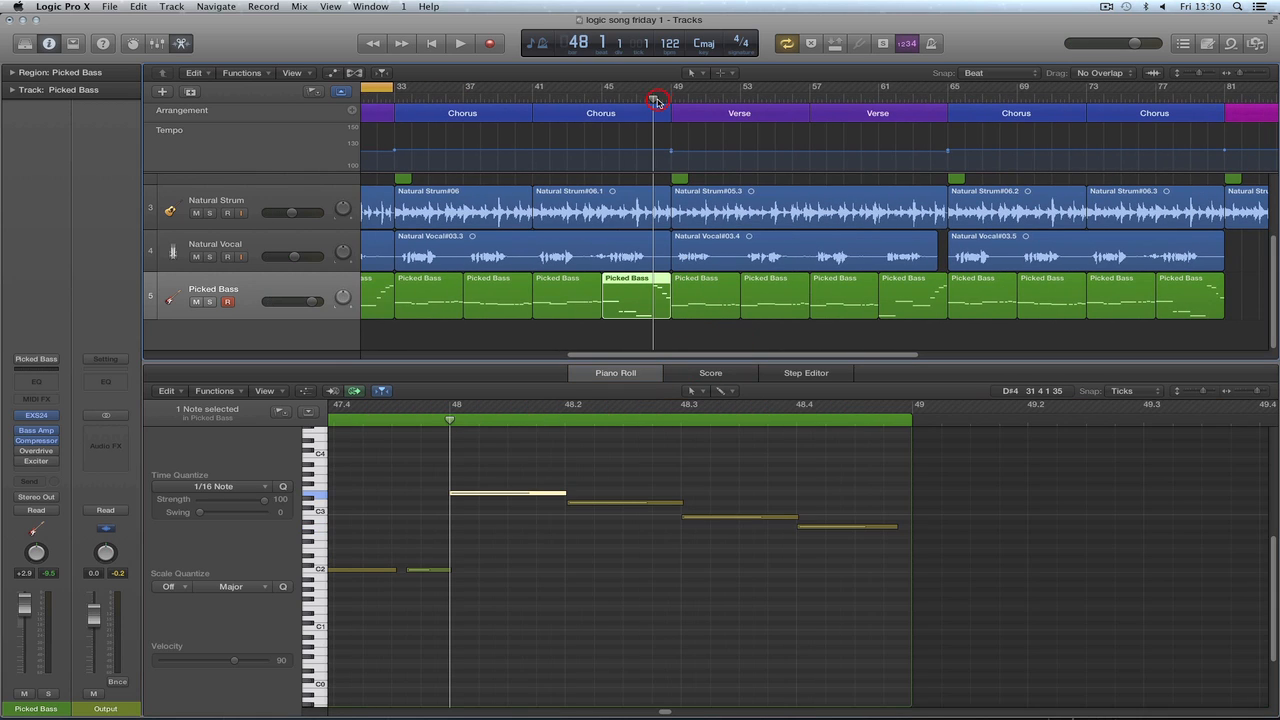
left_click(900, 291)
left_click(929, 100)
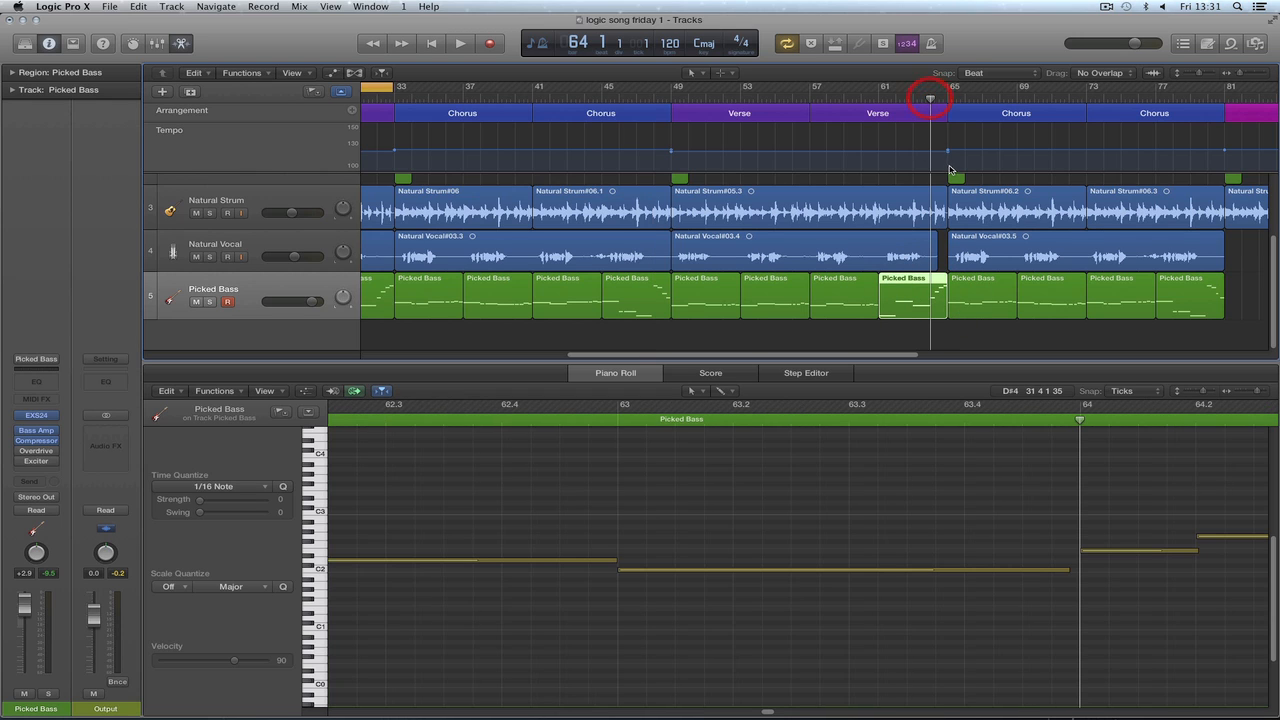
left_click_drag(893, 357, 971, 357)
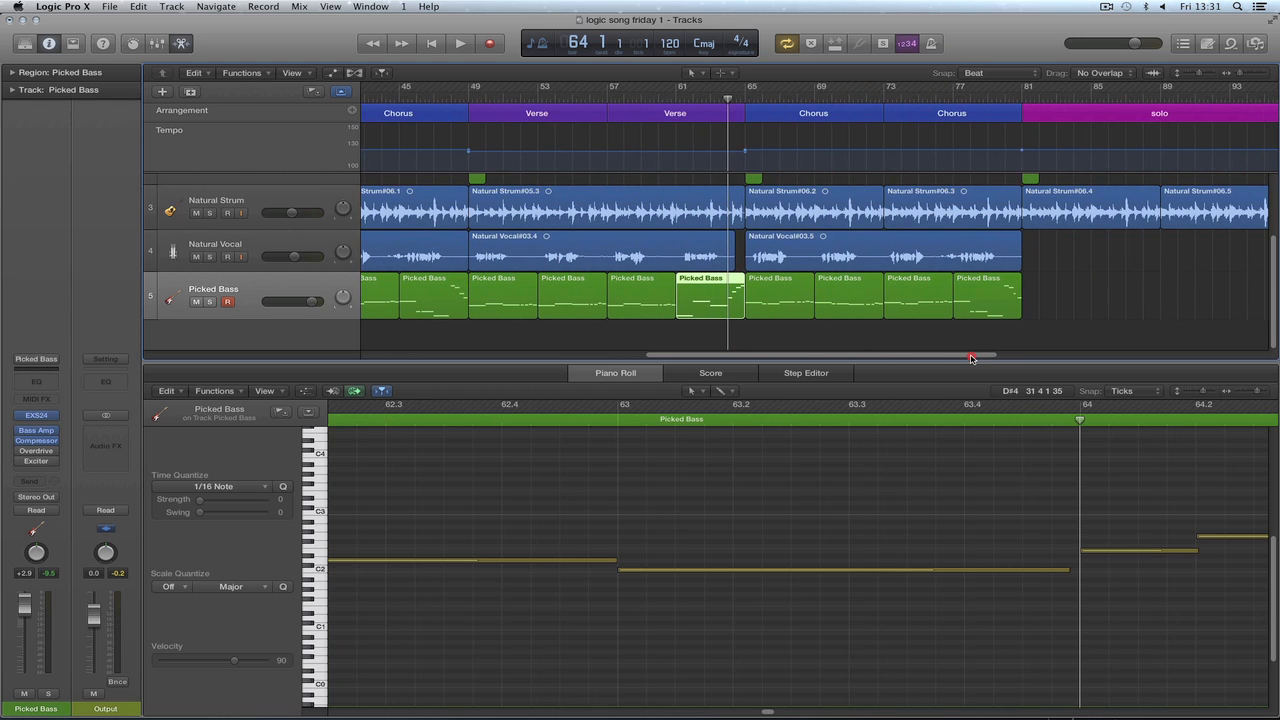
left_click_drag(729, 100, 737, 100)
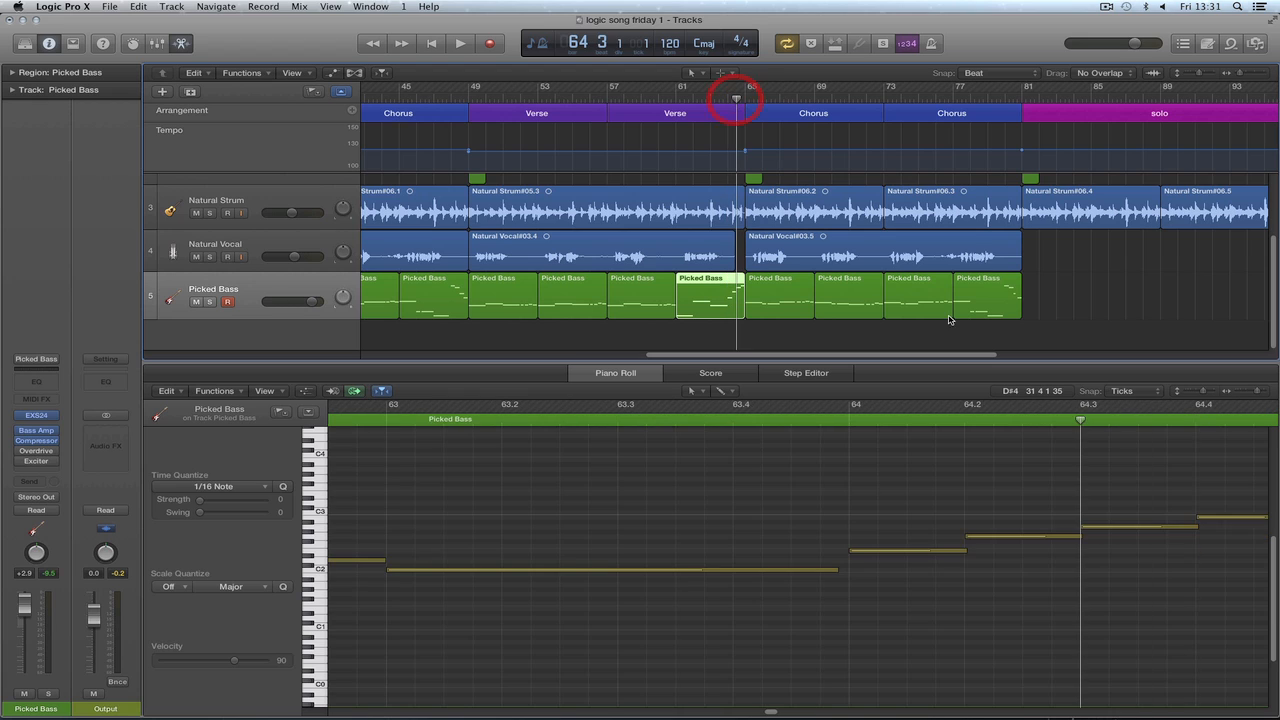
left_click(1000, 283)
left_click(1006, 98)
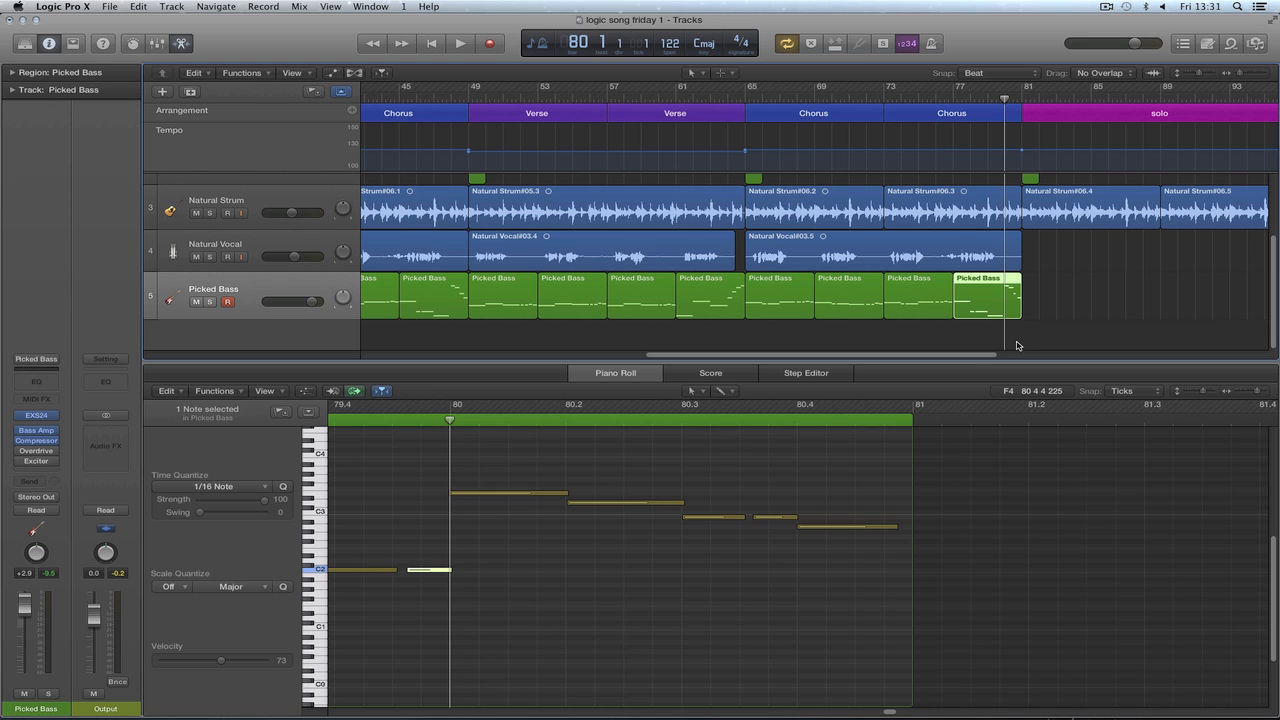
Copy the block of four Picked Bass regions into the solo at bar 81 and the chorus sections at bars 97 and 113.
left_click_drag(855, 357, 923, 357)
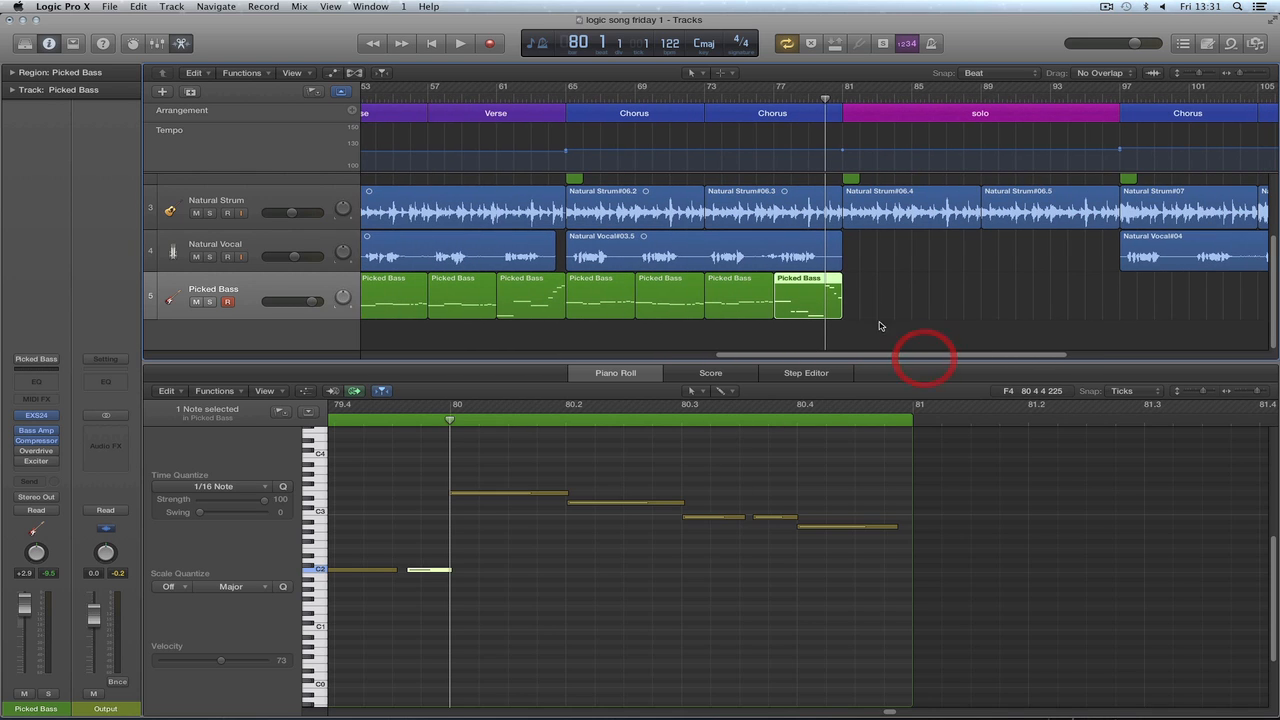
mouse_move(876, 289)
left_mouse_down()
mouse_move(615, 295)
mouse_move(862, 285)
left_mouse_up()
left_click_drag(860, 354, 966, 354)
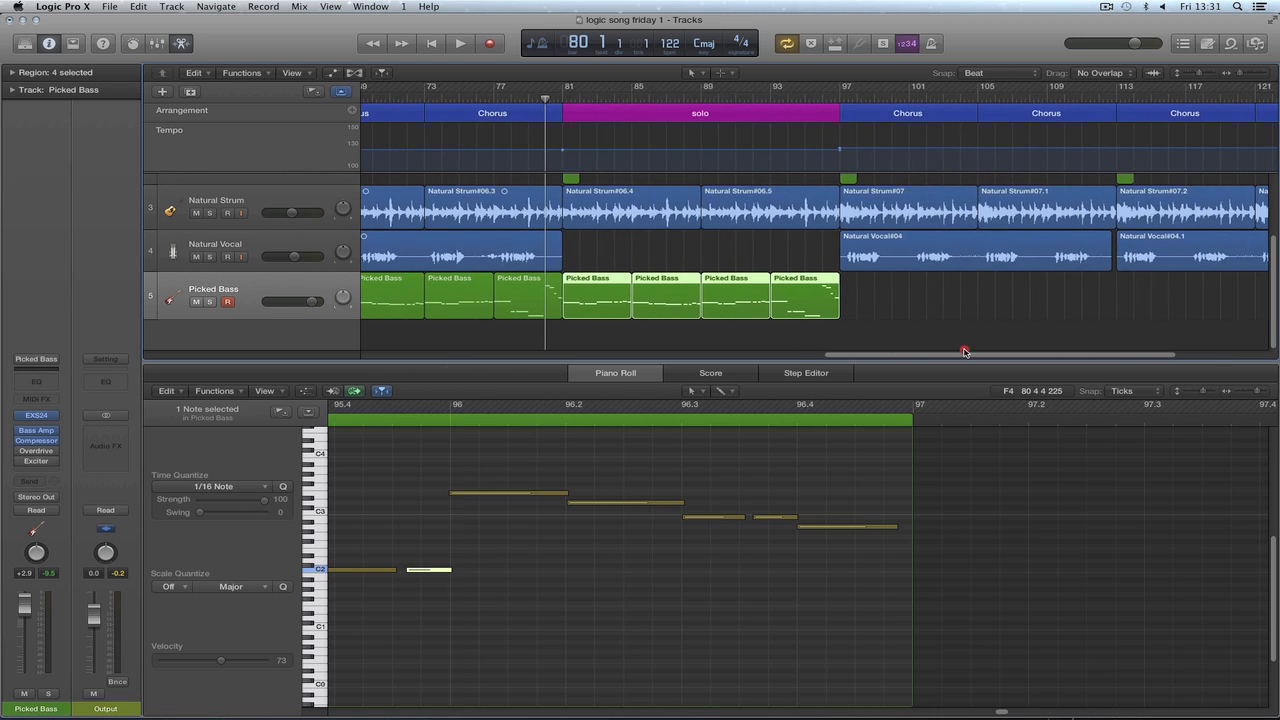
left_click_drag(593, 282, 873, 288)
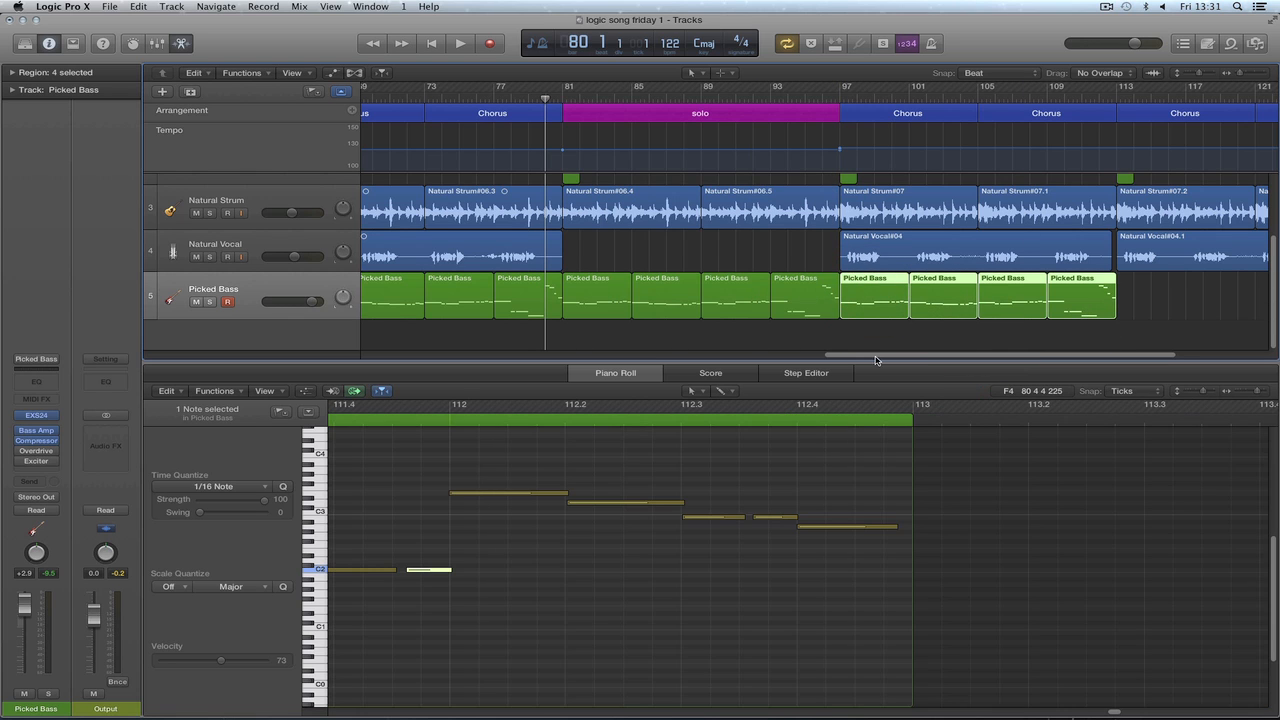
left_click_drag(881, 352, 969, 354)
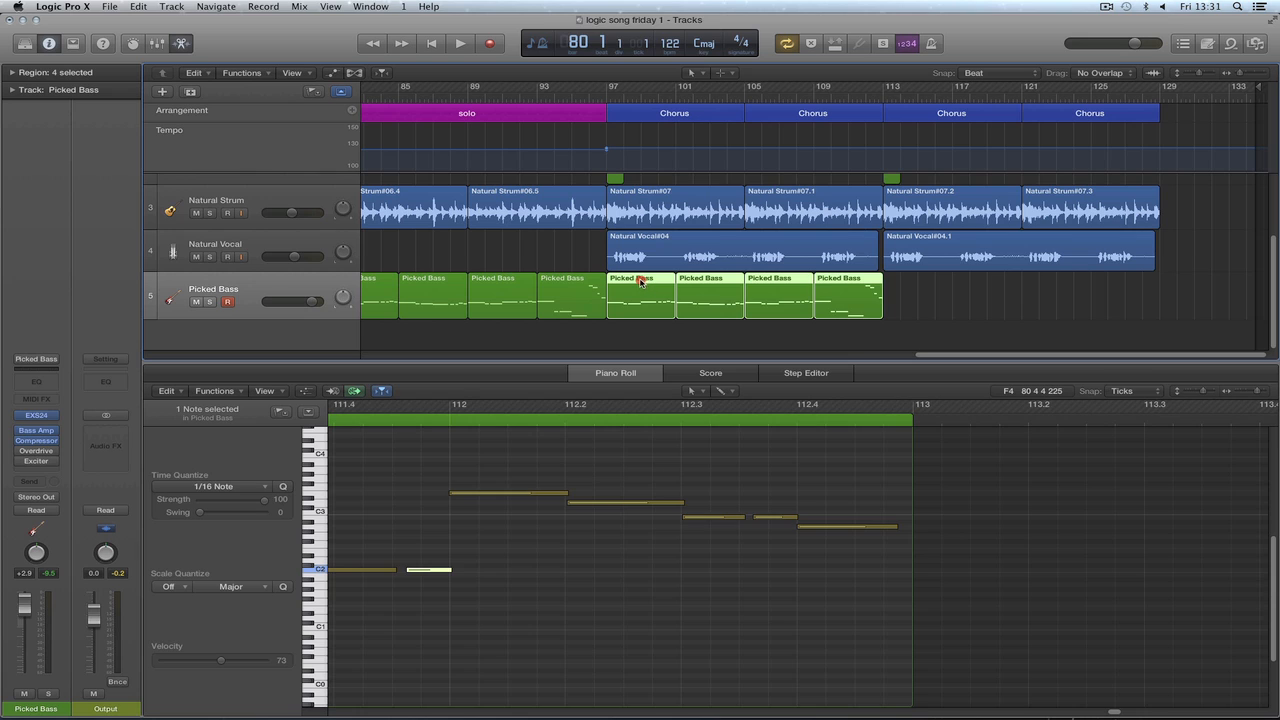
left_click_drag(640, 282, 948, 298)
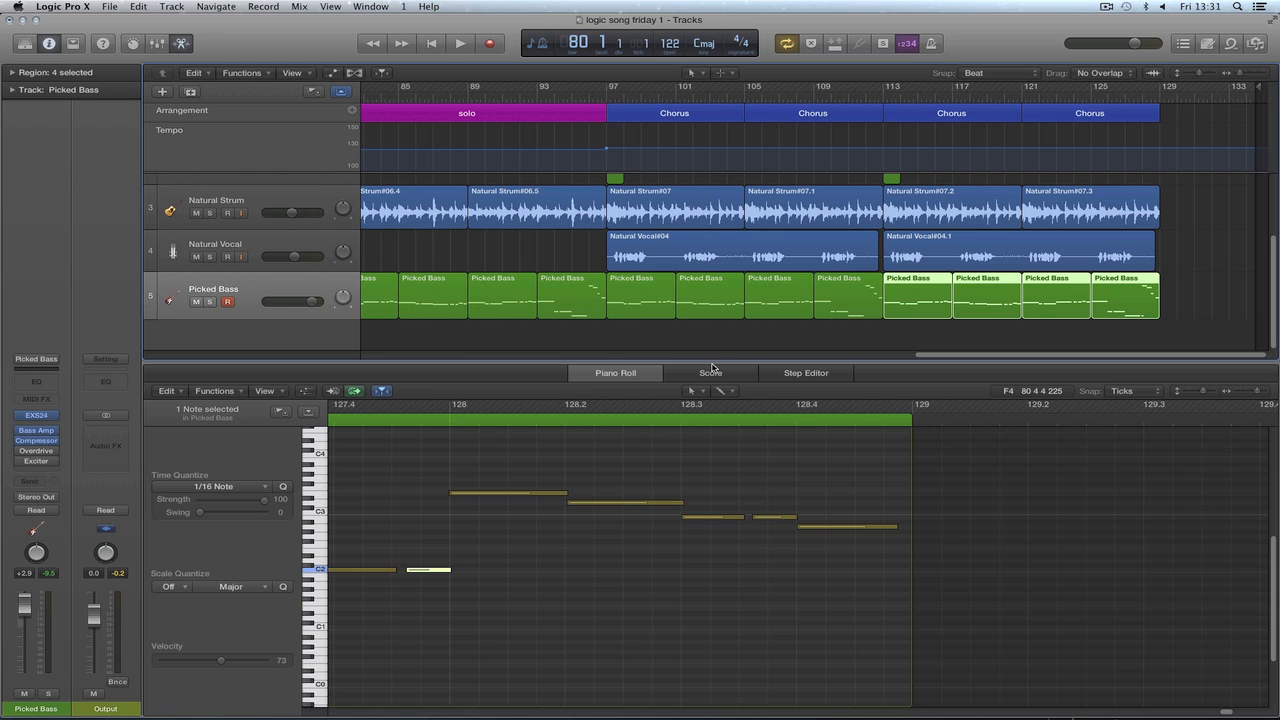
Close the Piano Roll and fit the whole arrangement, from bar 1 to bar 129, in the Tracks area.
key("e")
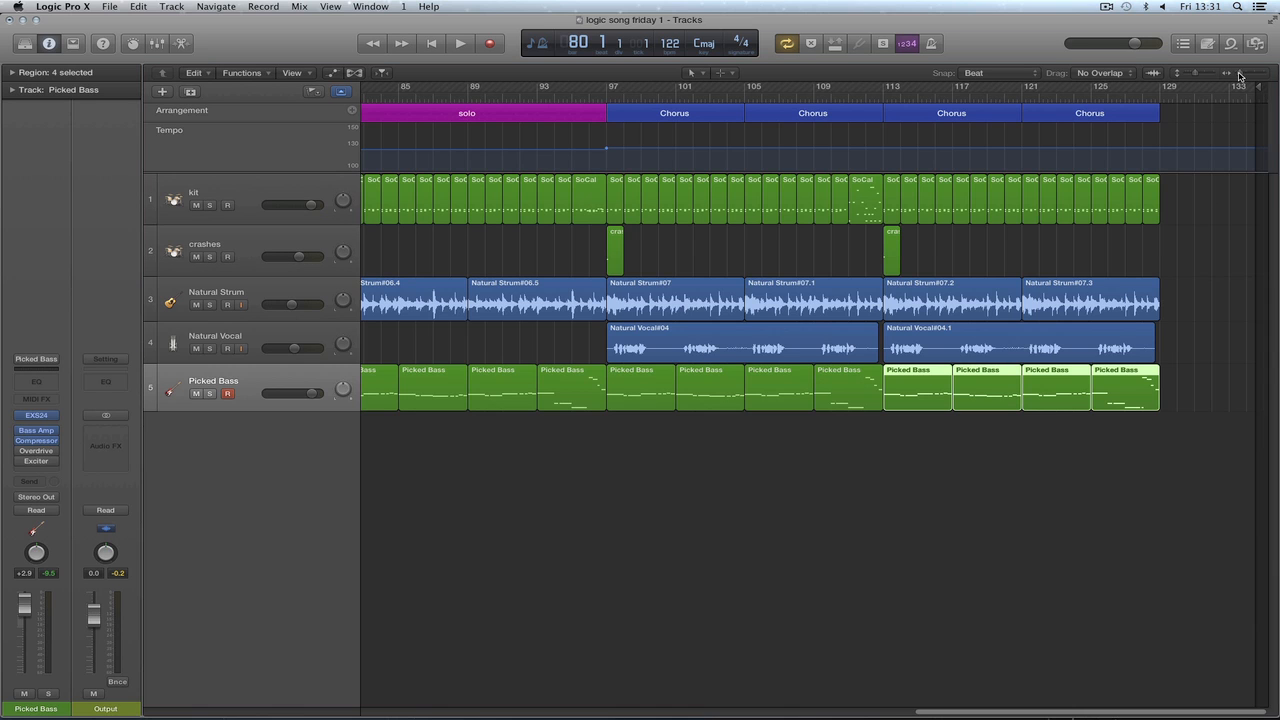
left_click_drag(1241, 76, 1238, 76)
left_click_drag(737, 712, 371, 711)
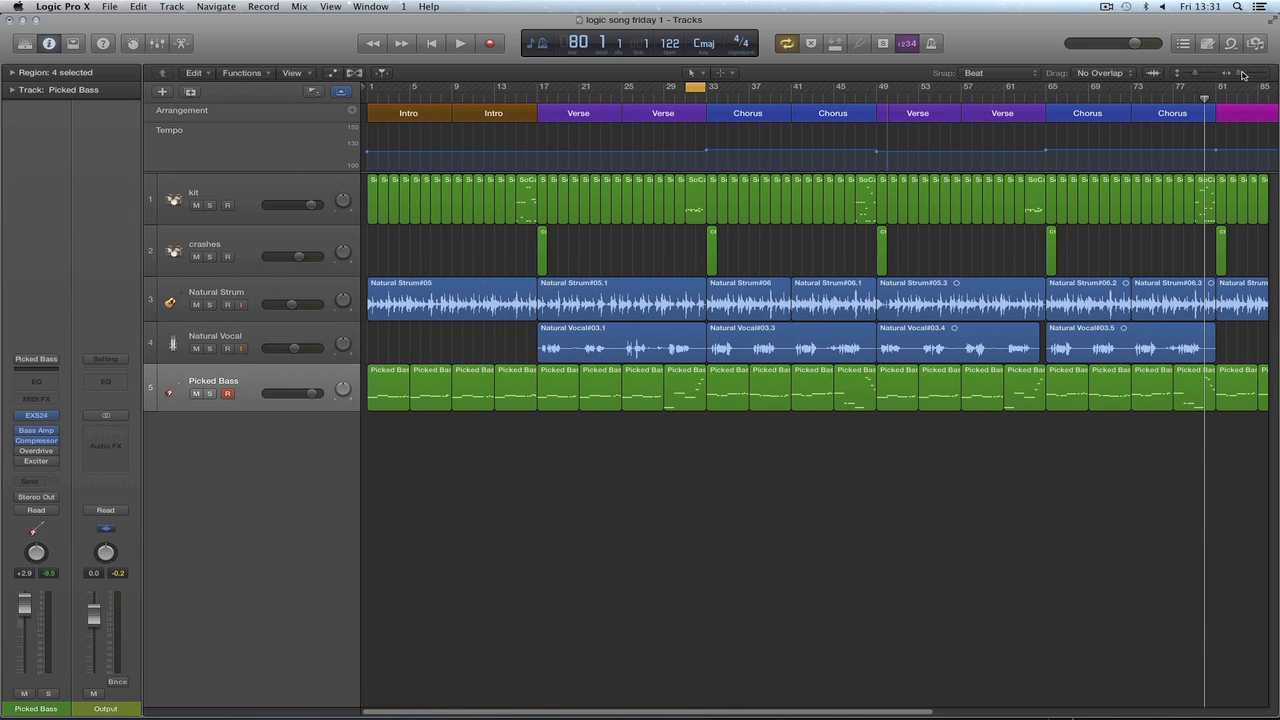
left_click_drag(1243, 76, 1237, 76)
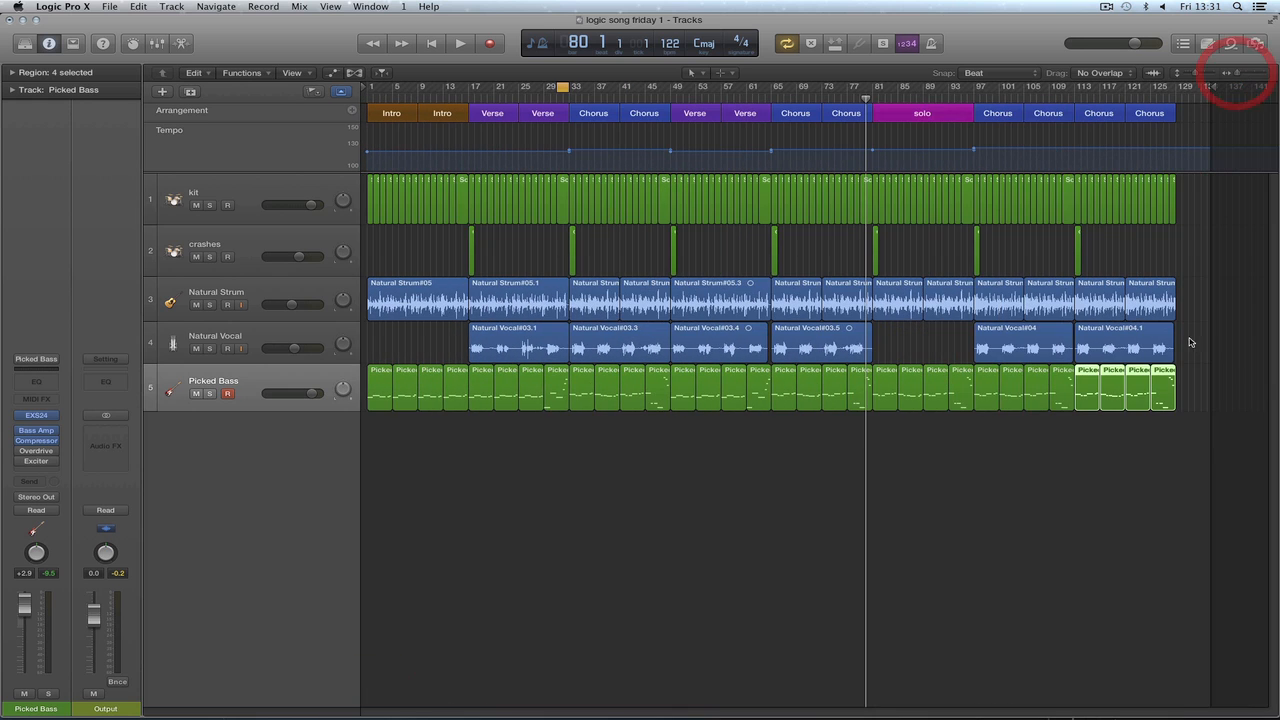
Highlight all kit and crashes regions, followed by all Picked Bass regions, and clear the selection.
left_click_drag(1187, 190, 369, 266)
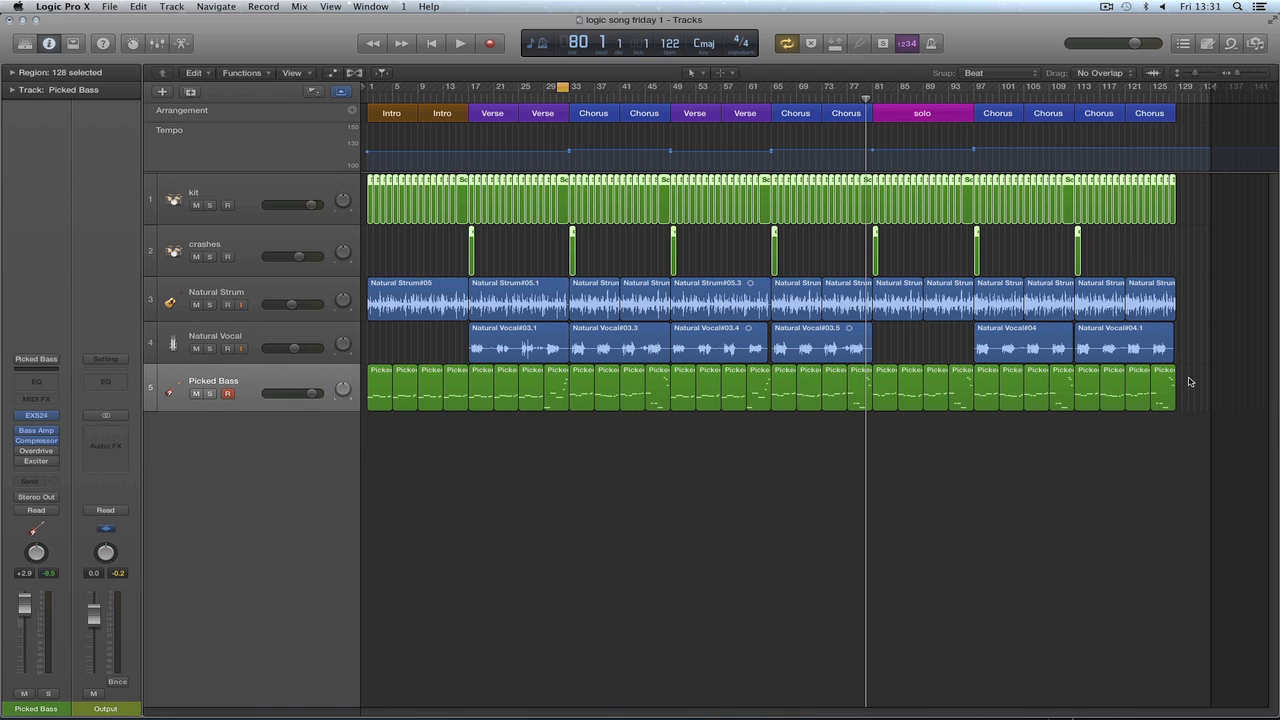
left_click_drag(1191, 390, 377, 421)
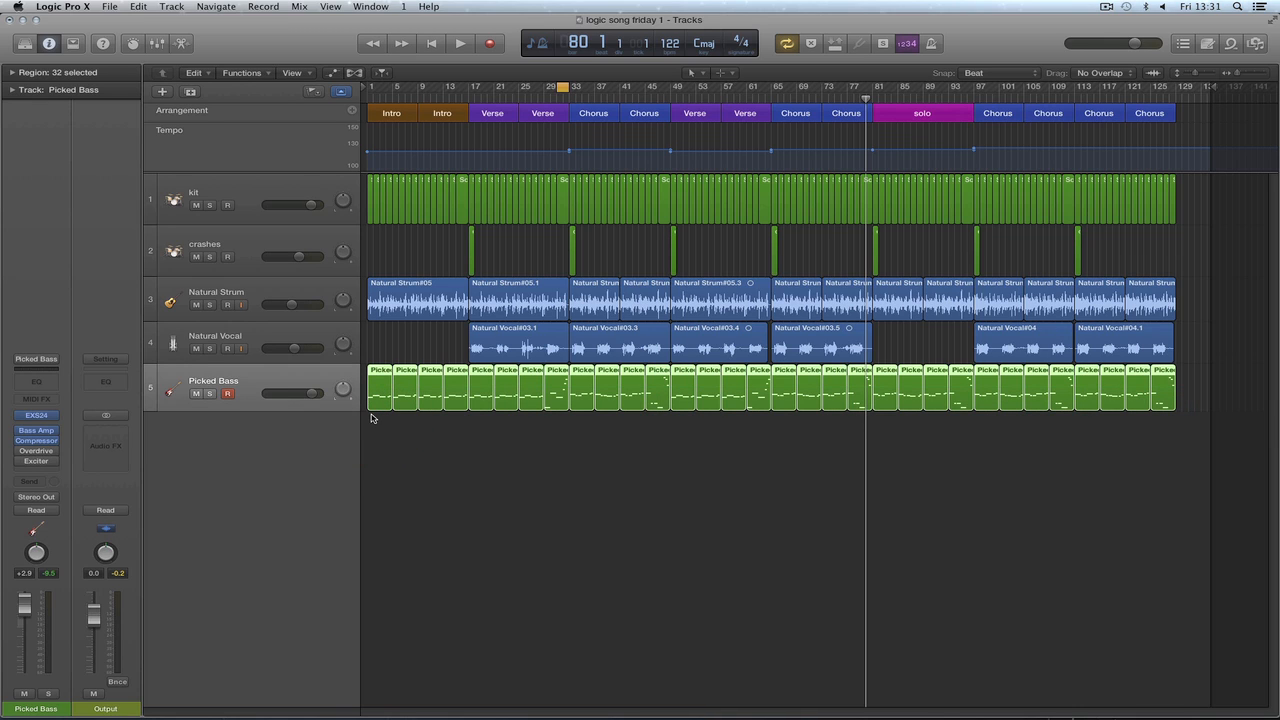
left_click(614, 486)
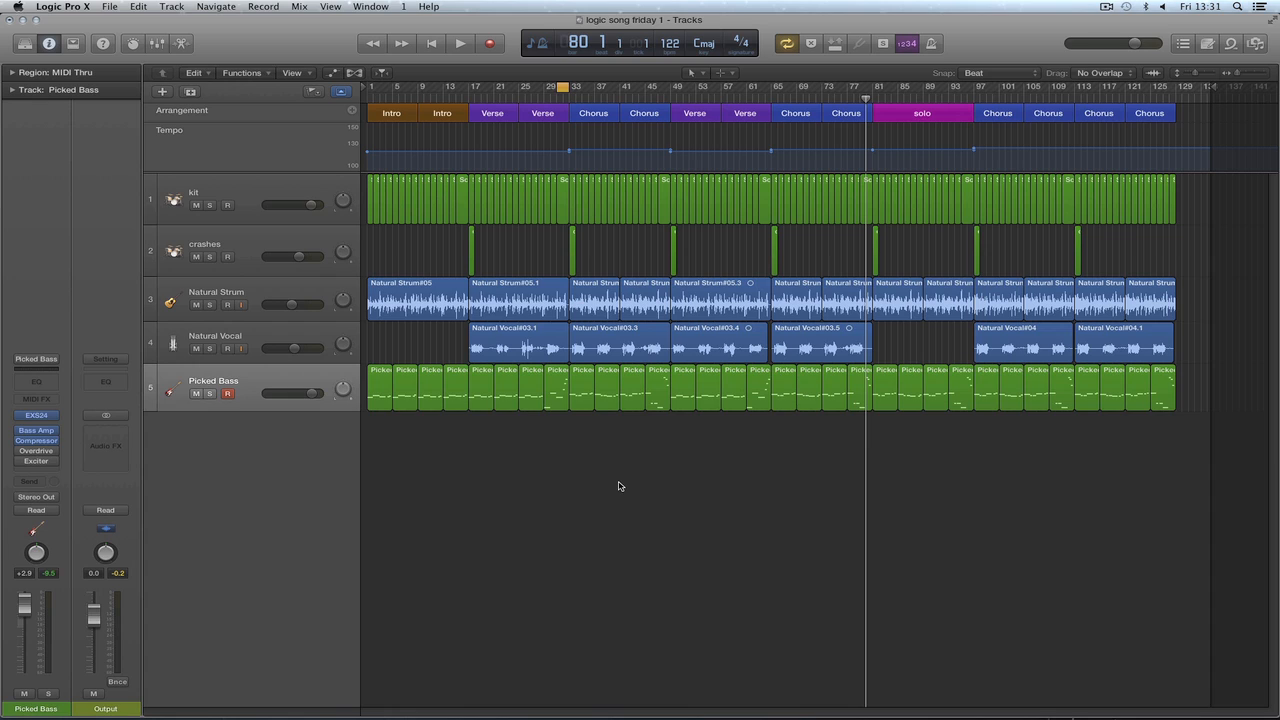
Turn off cycle mode, highlight the Natural Strum and Natural Vocal regions and return the playhead to bar 1.
left_click(786, 43)
left_click_drag(1210, 298, 440, 315)
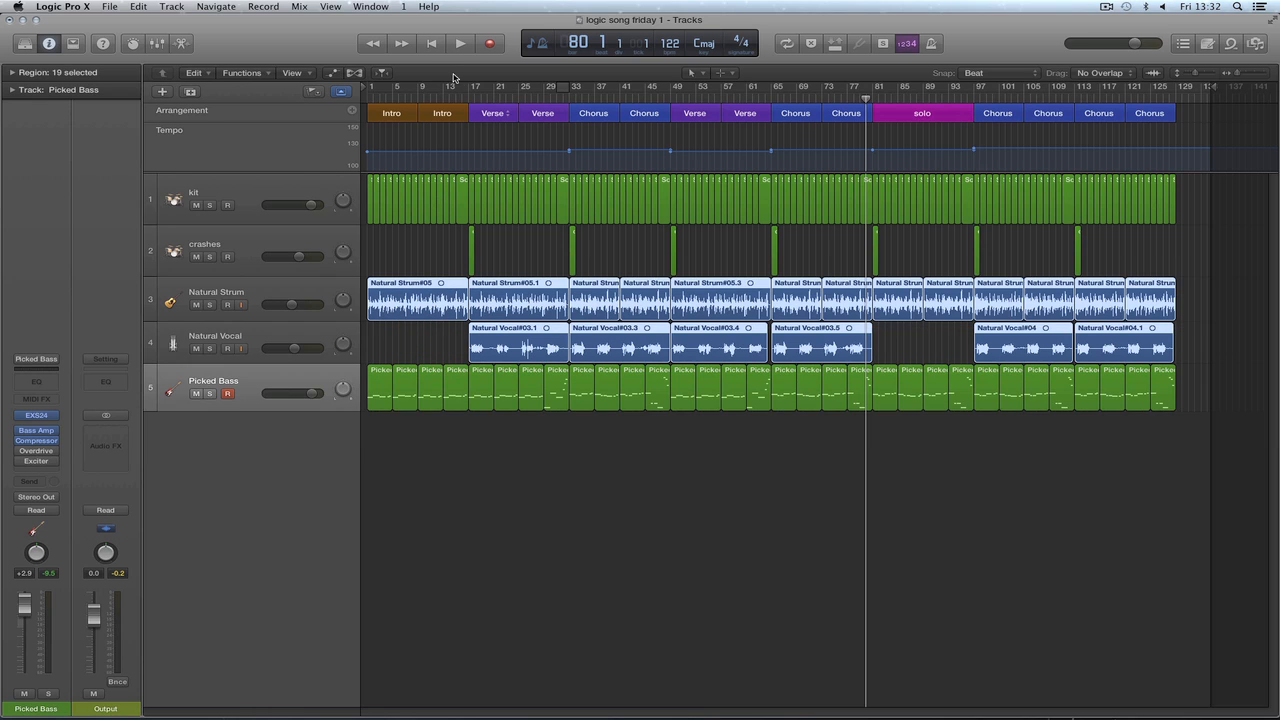
left_click(431, 45)
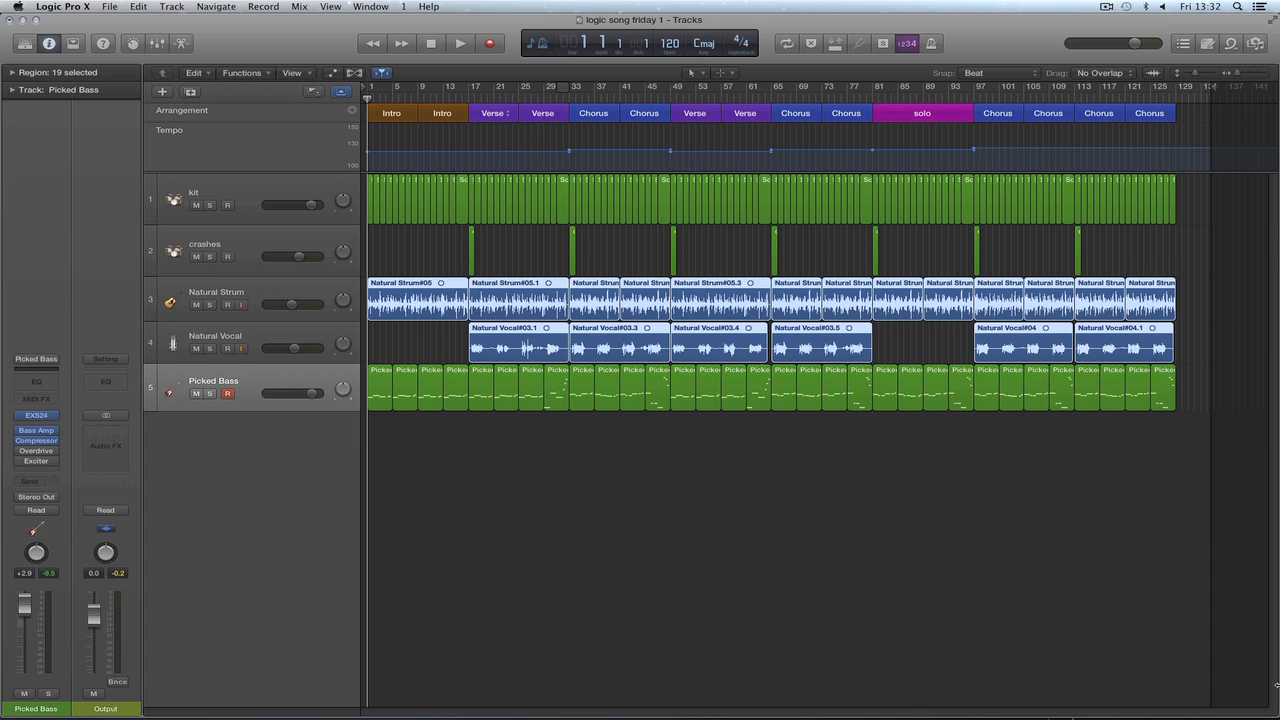
Compare the MIDI drum and bass regions with the audio guitar and vocal regions by selecting each group in turn, and deselect everything.
mouse_move(1074, 718)
left_click_drag(1188, 180, 374, 268)
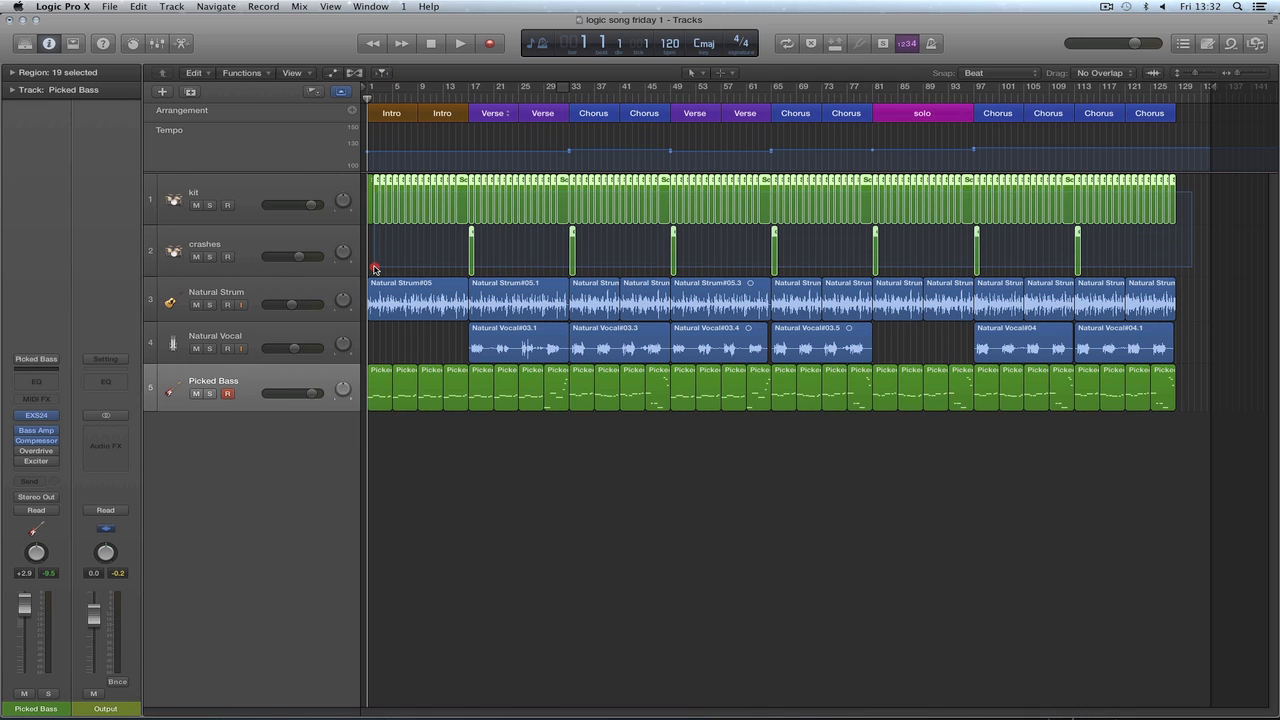
left_click_drag(1203, 389, 368, 434)
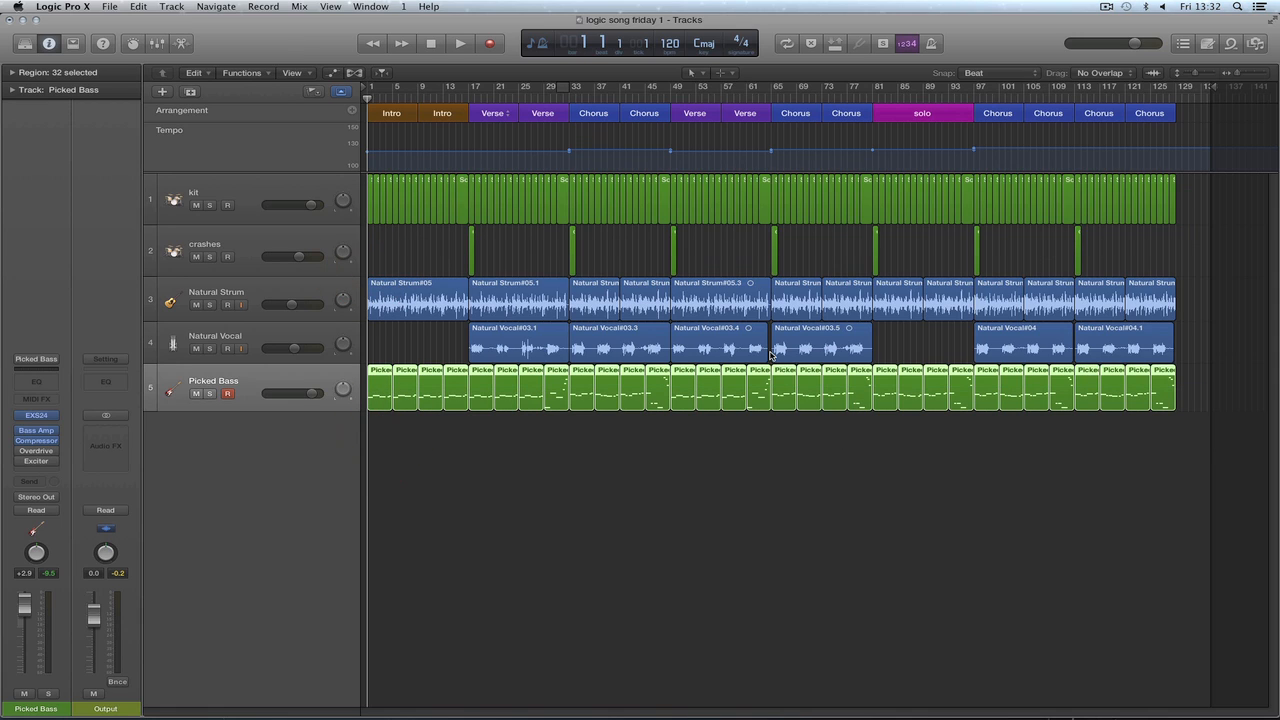
left_click_drag(1186, 320, 420, 331)
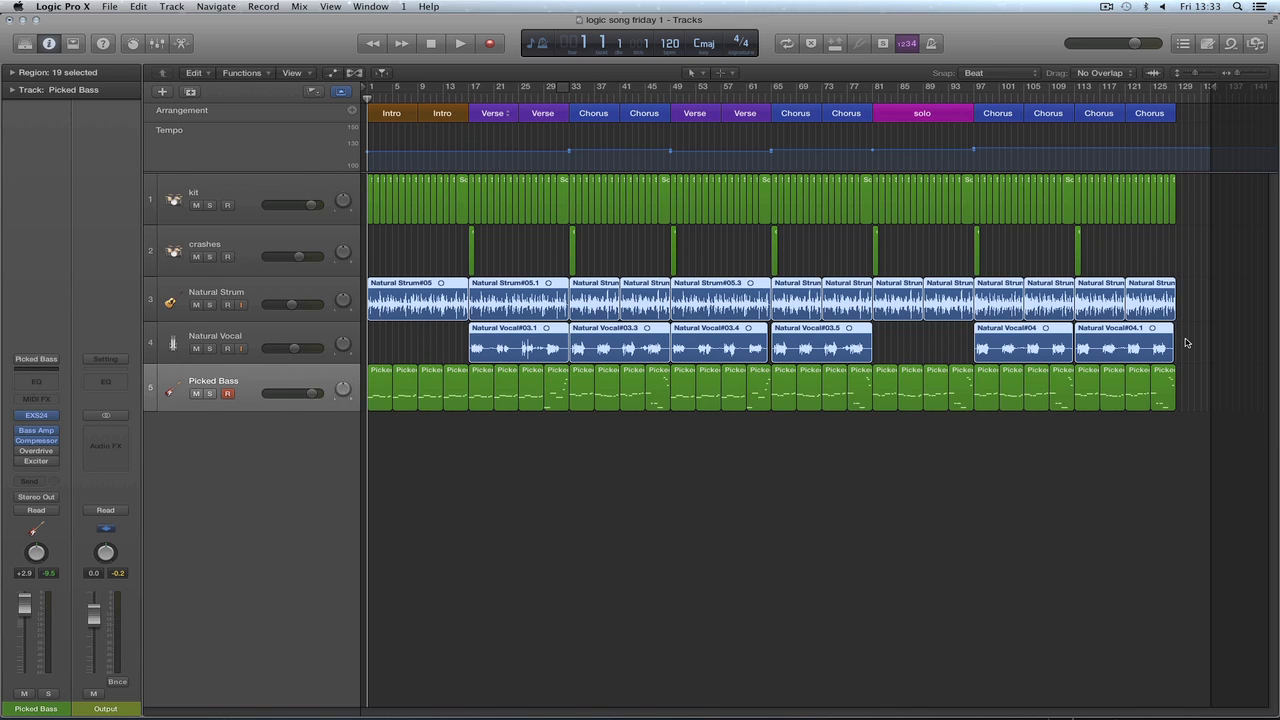
left_click(1185, 343)
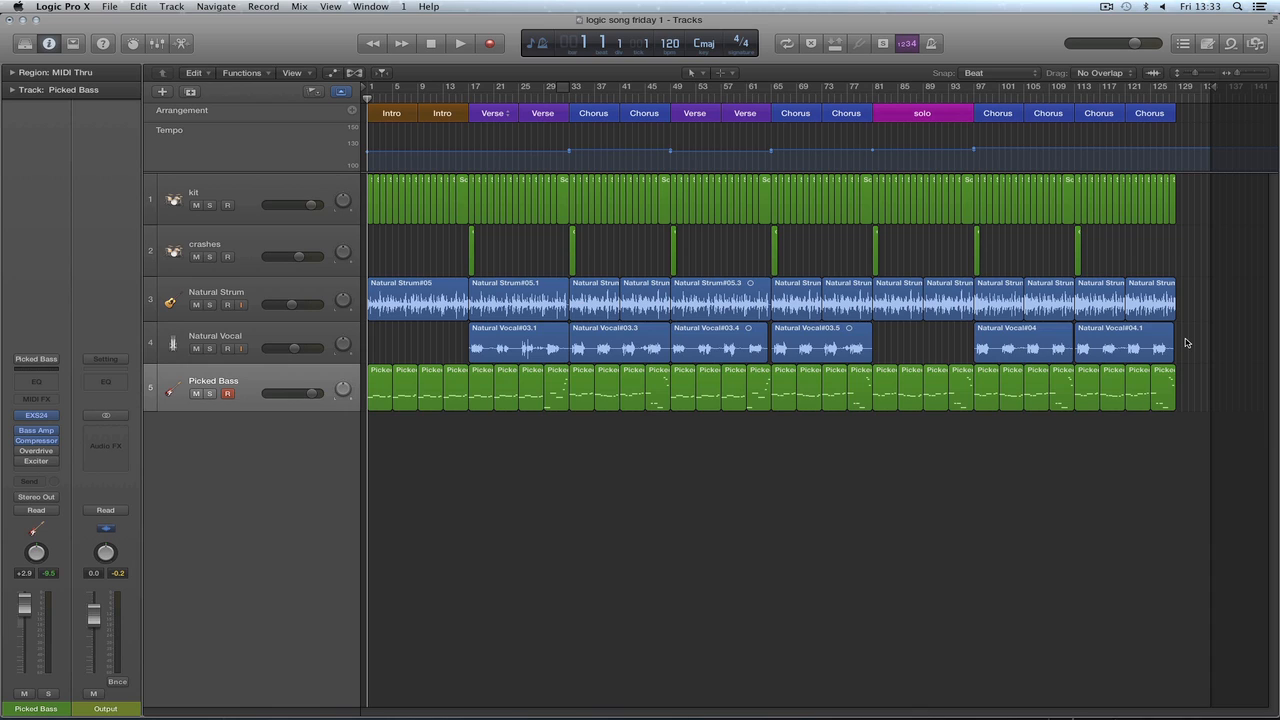
Play the song from the start, lower the Picked Bass track volume to +2.3 dB and stop playback.
left_click(459, 44)
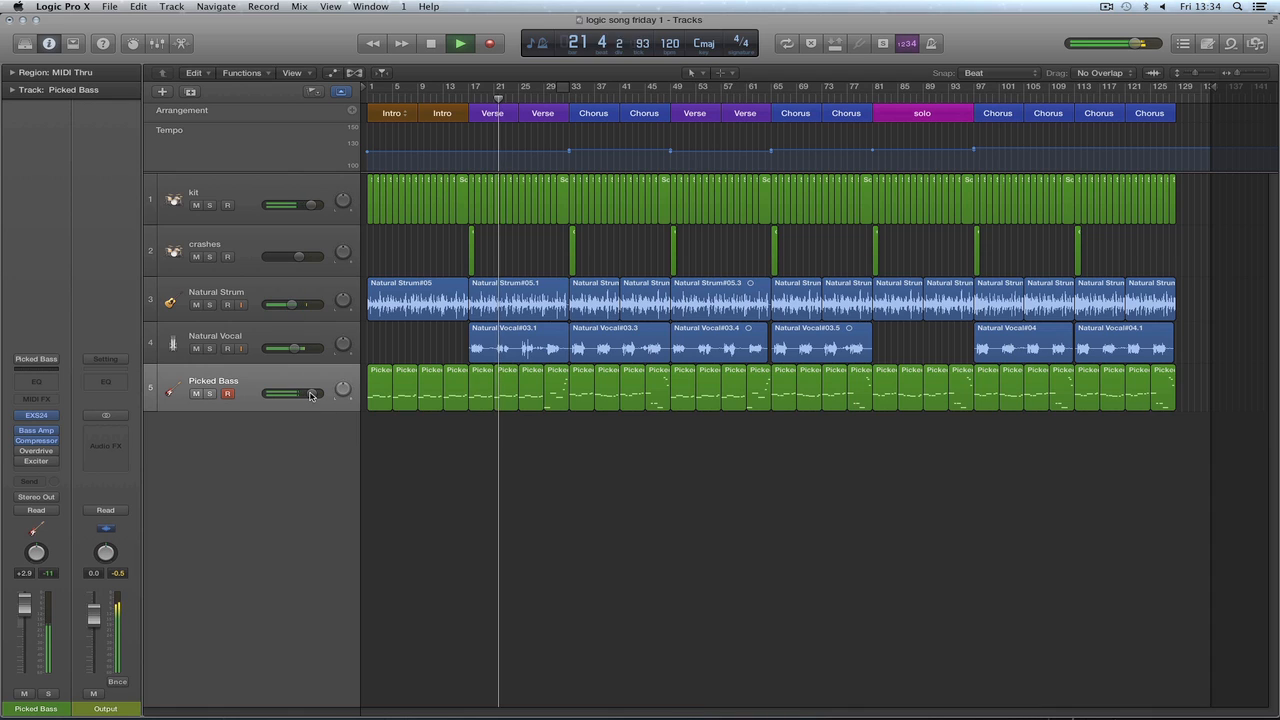
left_click_drag(312, 393, 306, 393)
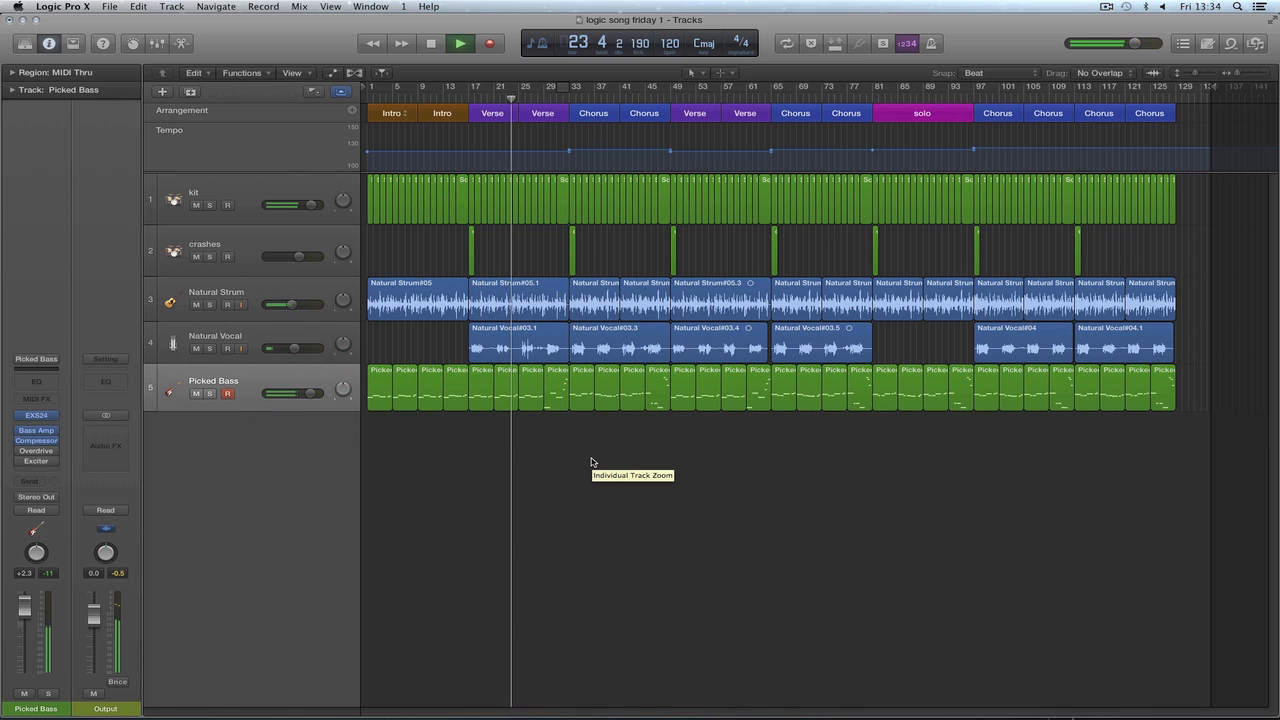
key("space")
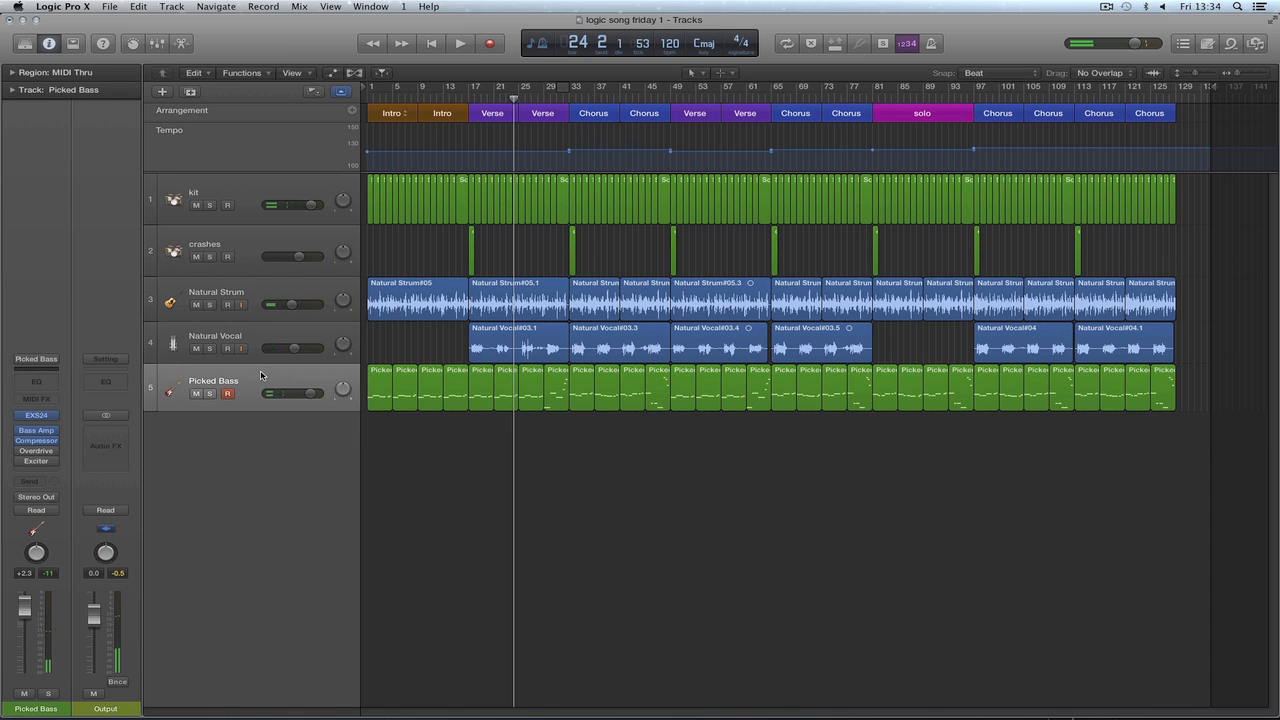
Load the Upright Studio Bass patch from the Library onto the Picked Bass track and play the song.
left_click(260, 375)
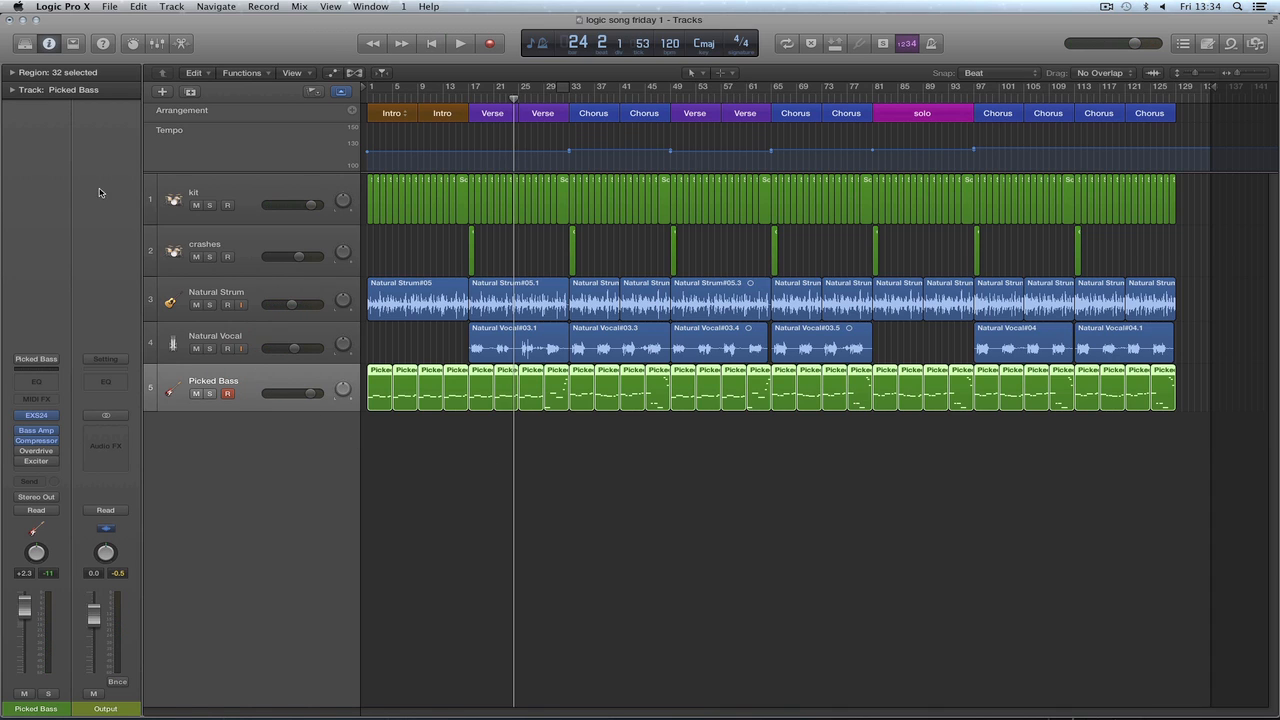
left_click(27, 45)
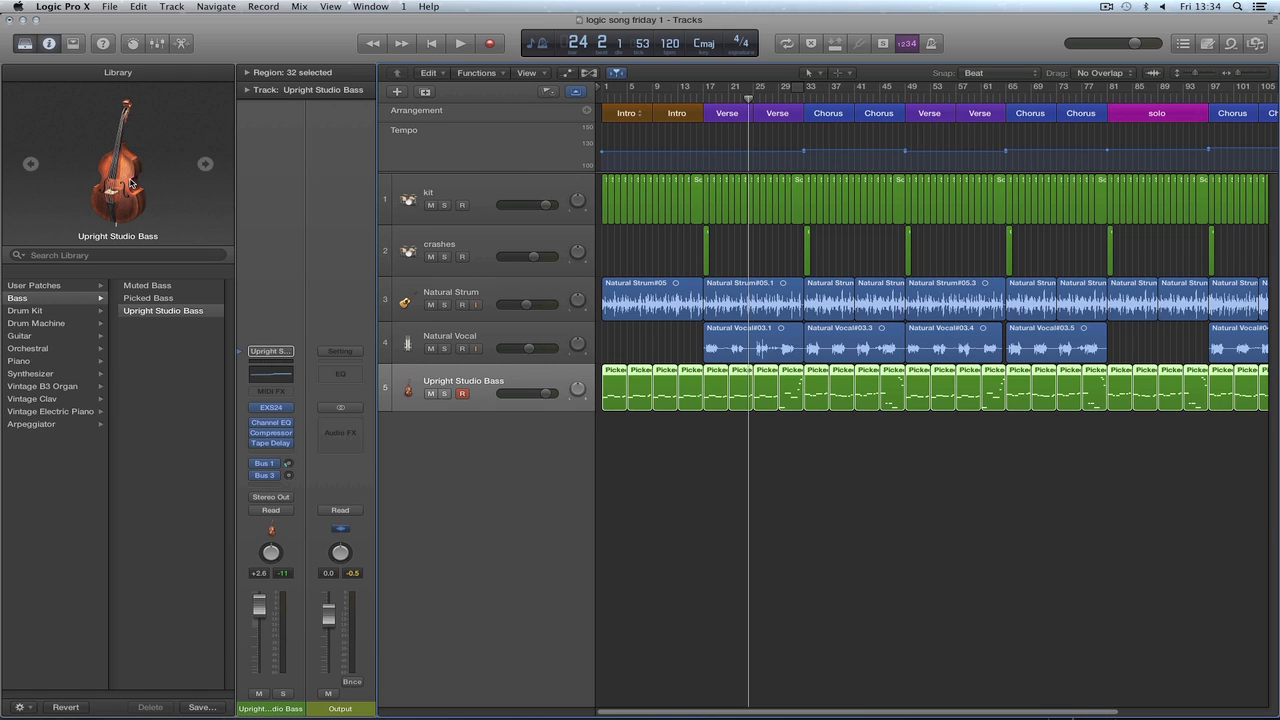
key("space")
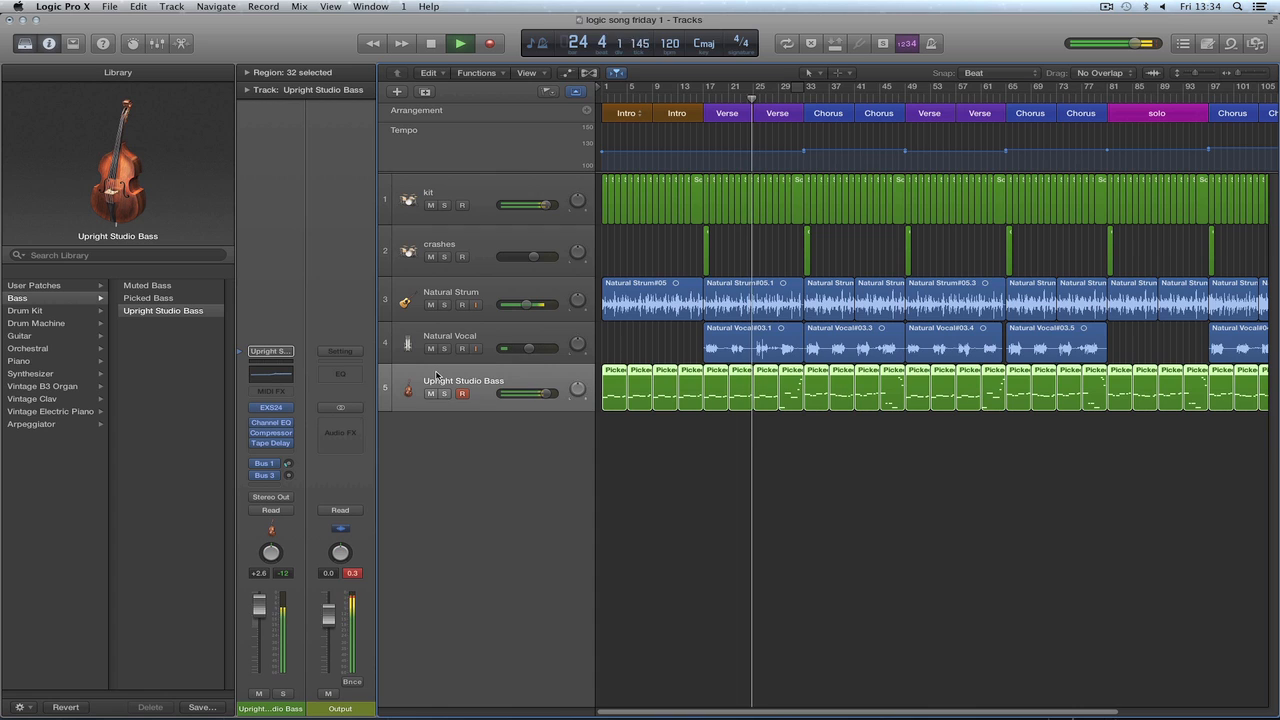
Adjust the ENV 2 release in the bass track's EXS24 and set its Compressor to an -18.0 dB threshold and 7.5 dB gain.
left_click(271, 407)
left_click(493, 316)
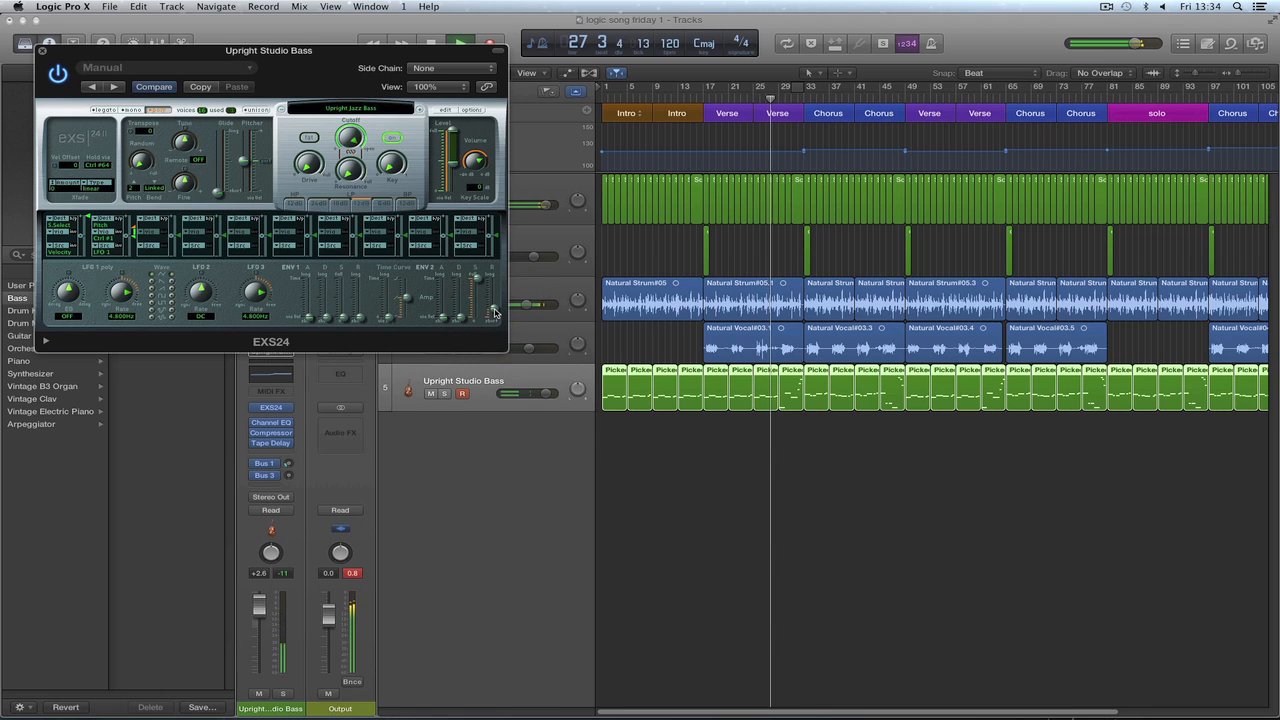
left_click(275, 434)
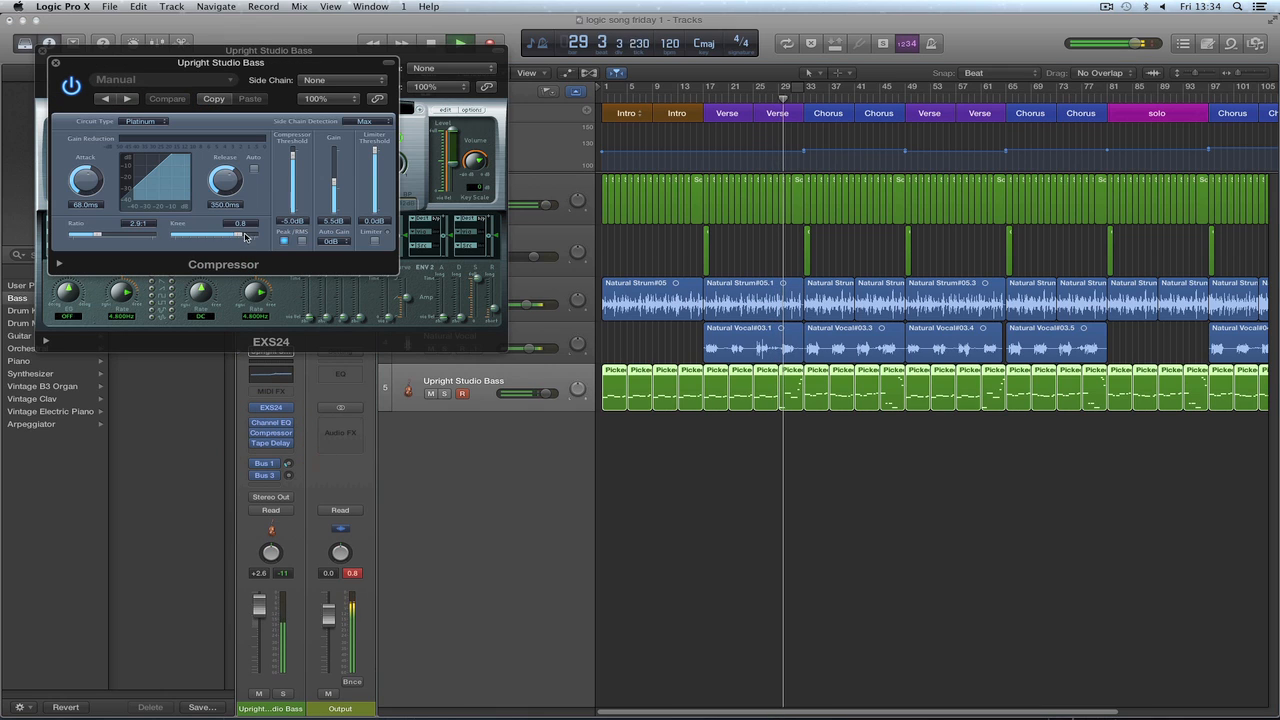
left_click_drag(292, 162, 335, 182)
left_click(293, 176)
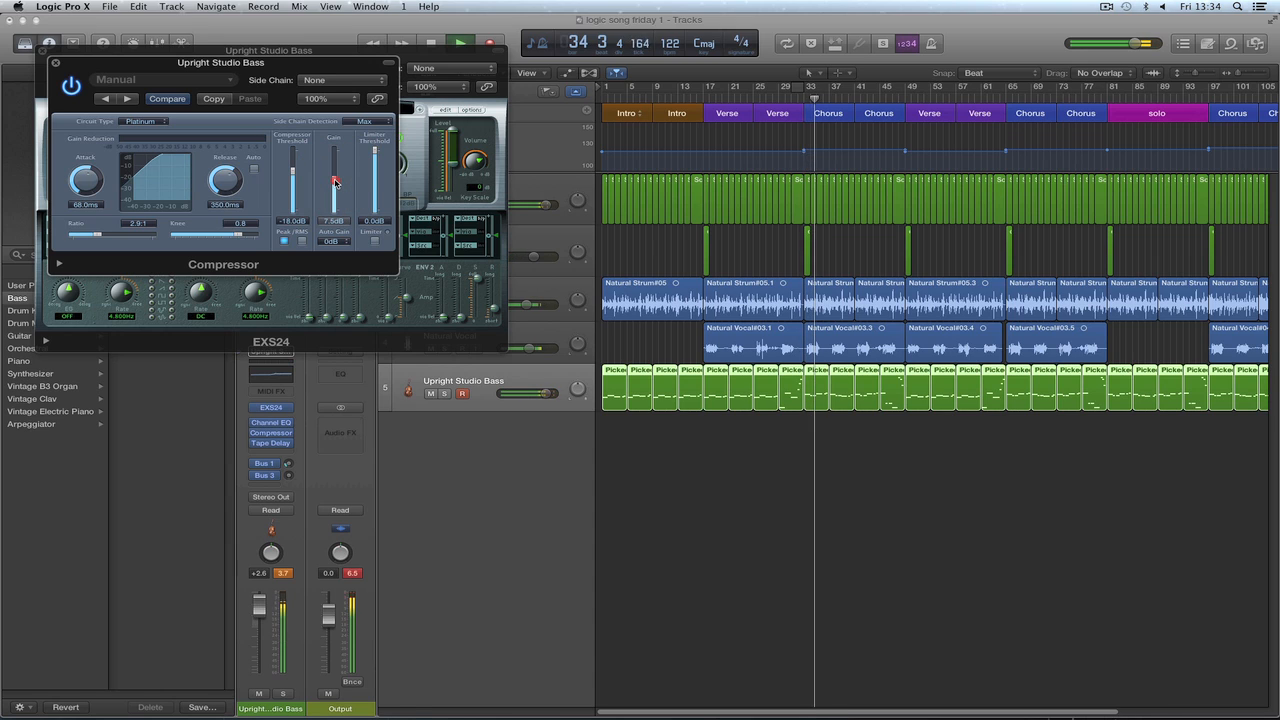
left_click(55, 62)
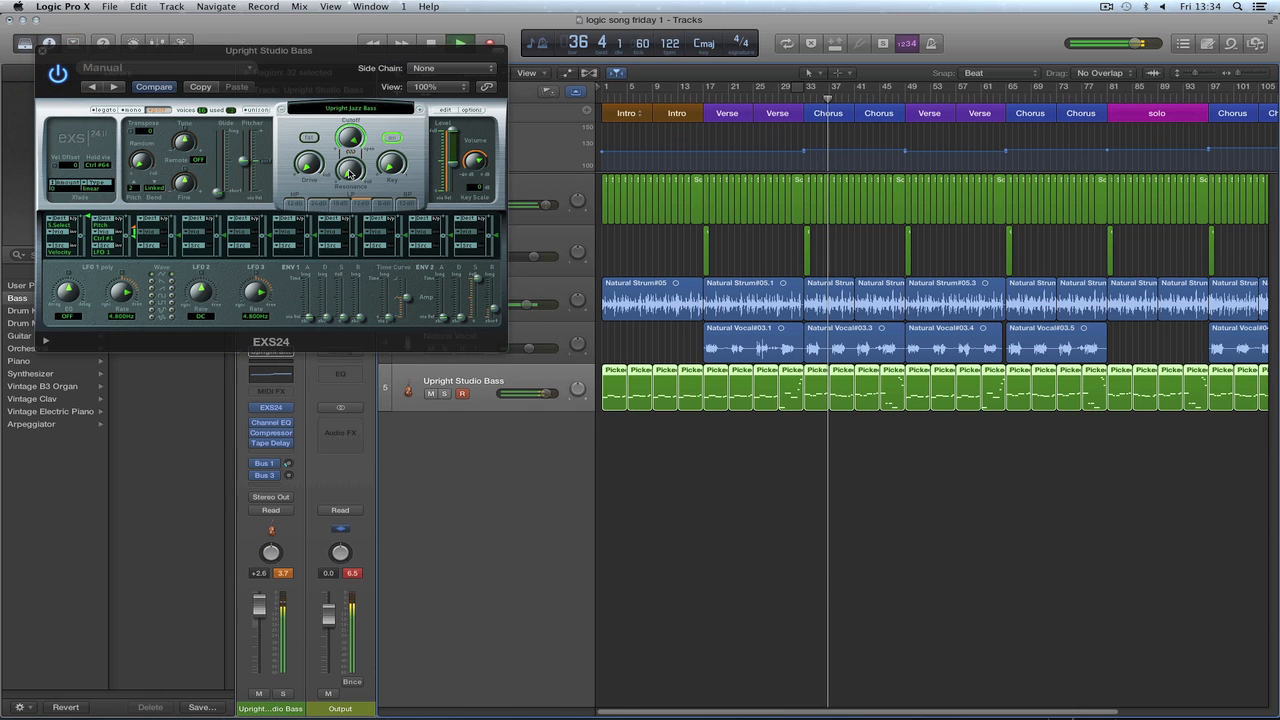
Try adjusting the EXS24 filter resonance and drive, close the instrument and lower the Upright Studio Bass track volume to +1.8 dB.
left_click(349, 170)
left_click_drag(349, 170, 306, 165)
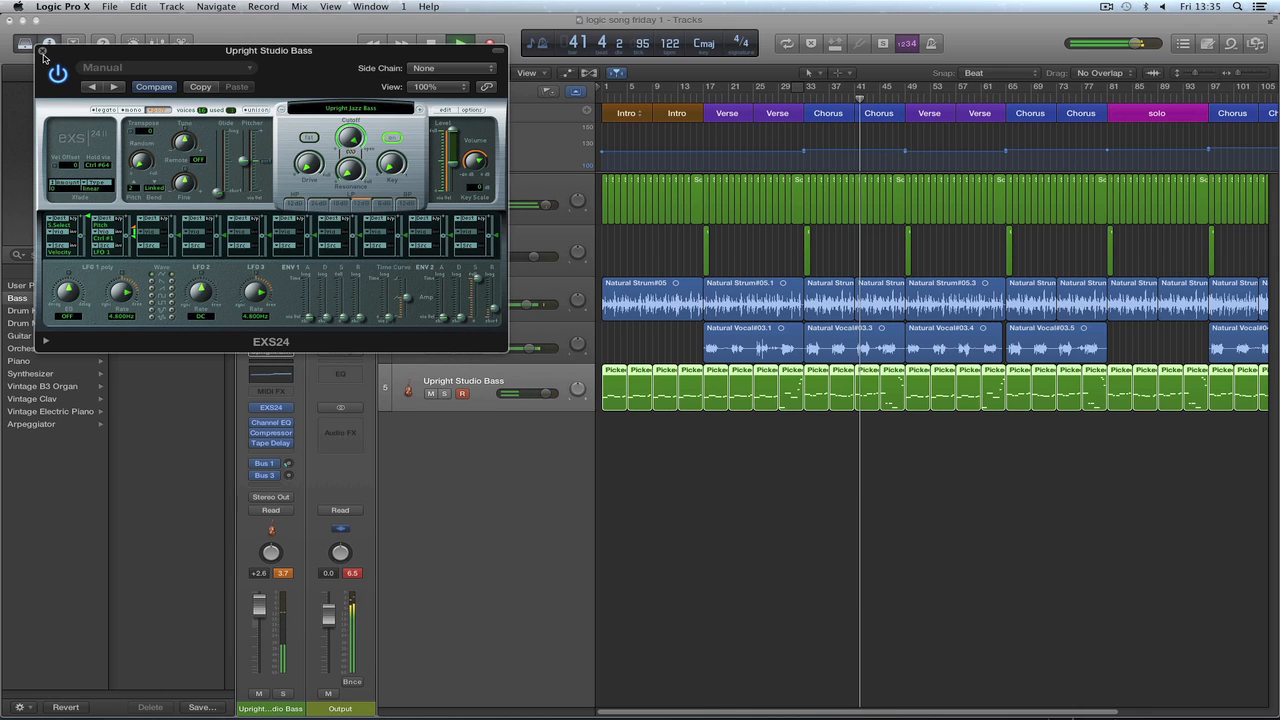
left_click(43, 55)
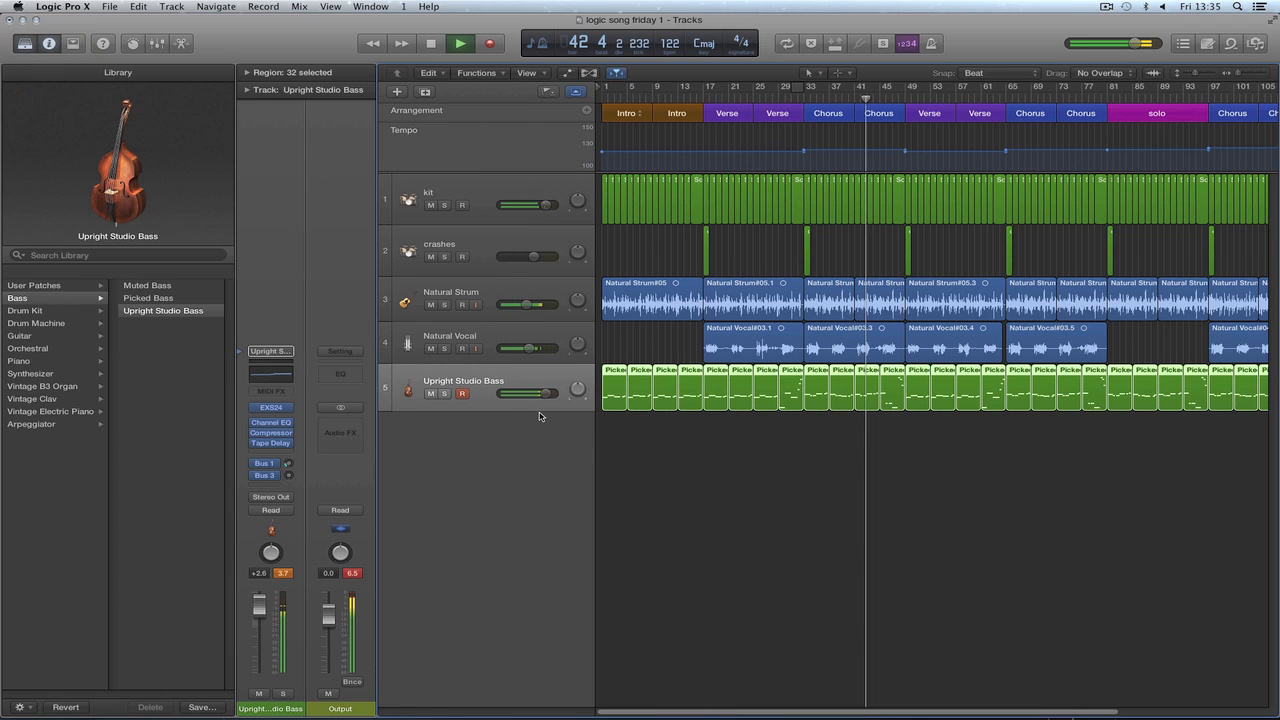
left_click_drag(540, 397, 537, 397)
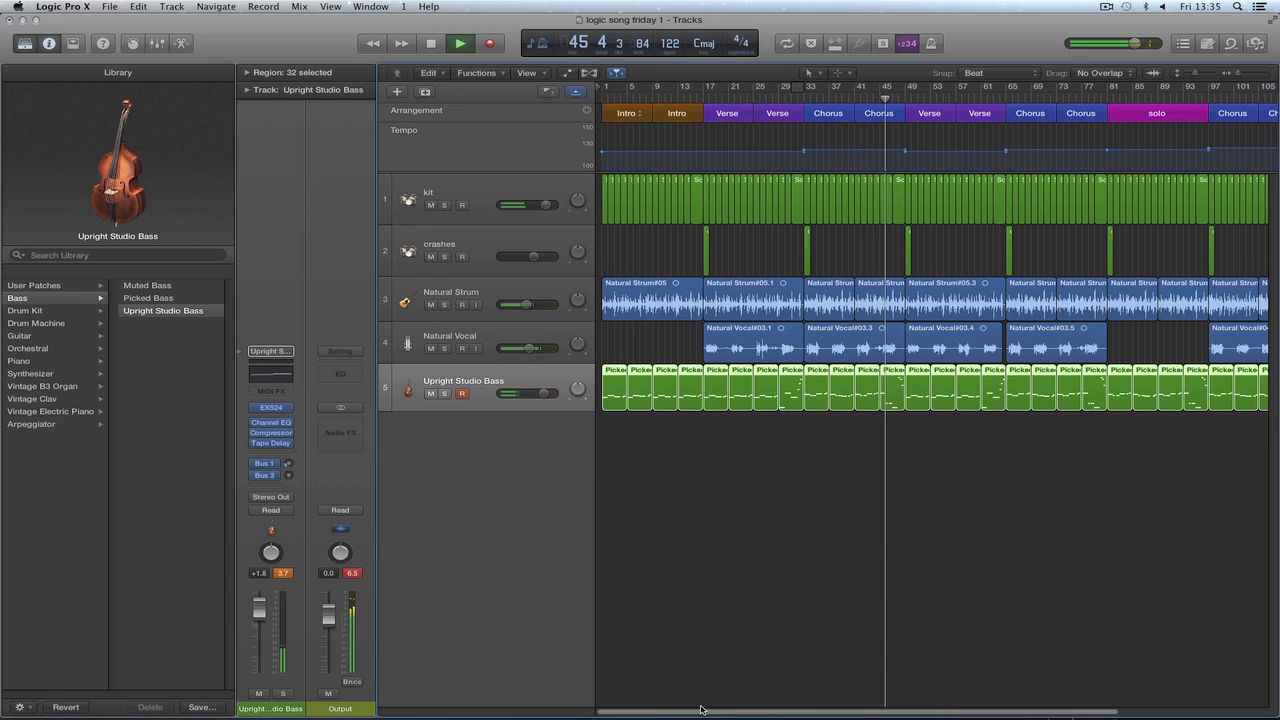
Audition the Muted Bass patch on the bass track with its Compressor threshold at -26.5 dB and gain at 13.5 dB, and stop playback.
left_click_drag(700, 713, 708, 713)
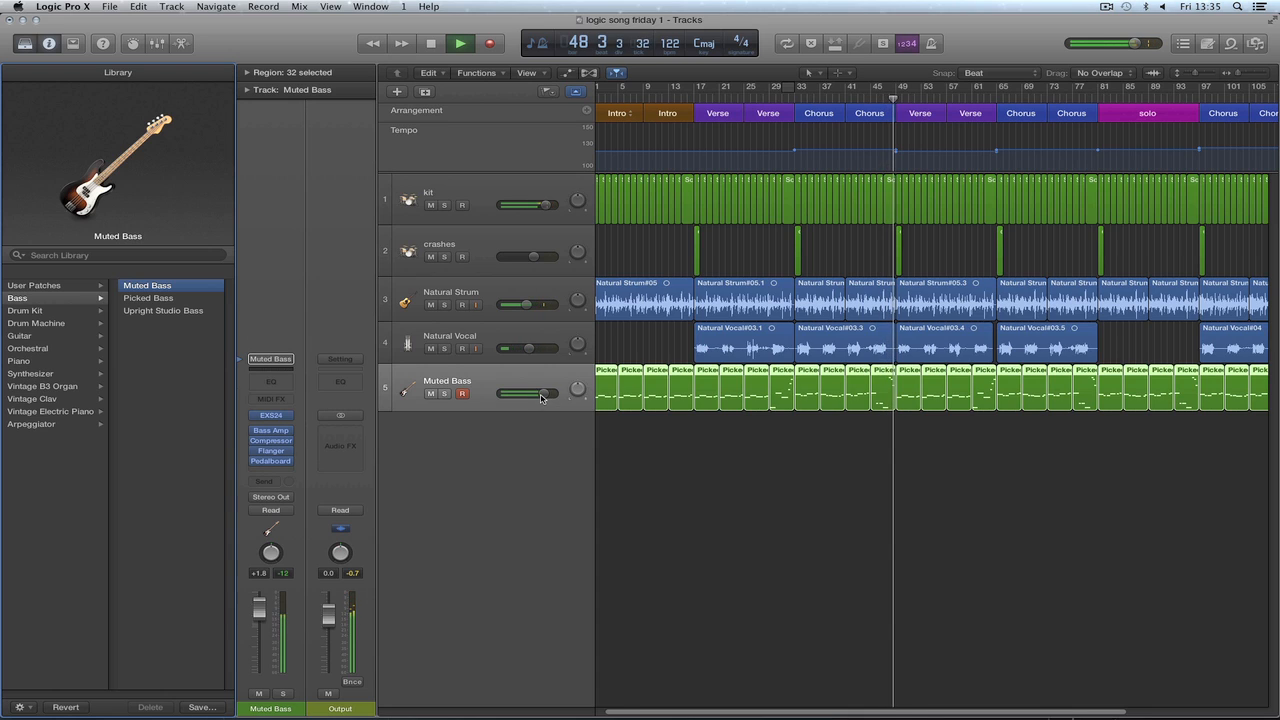
left_click(271, 440)
left_click_drag(308, 178, 281, 173)
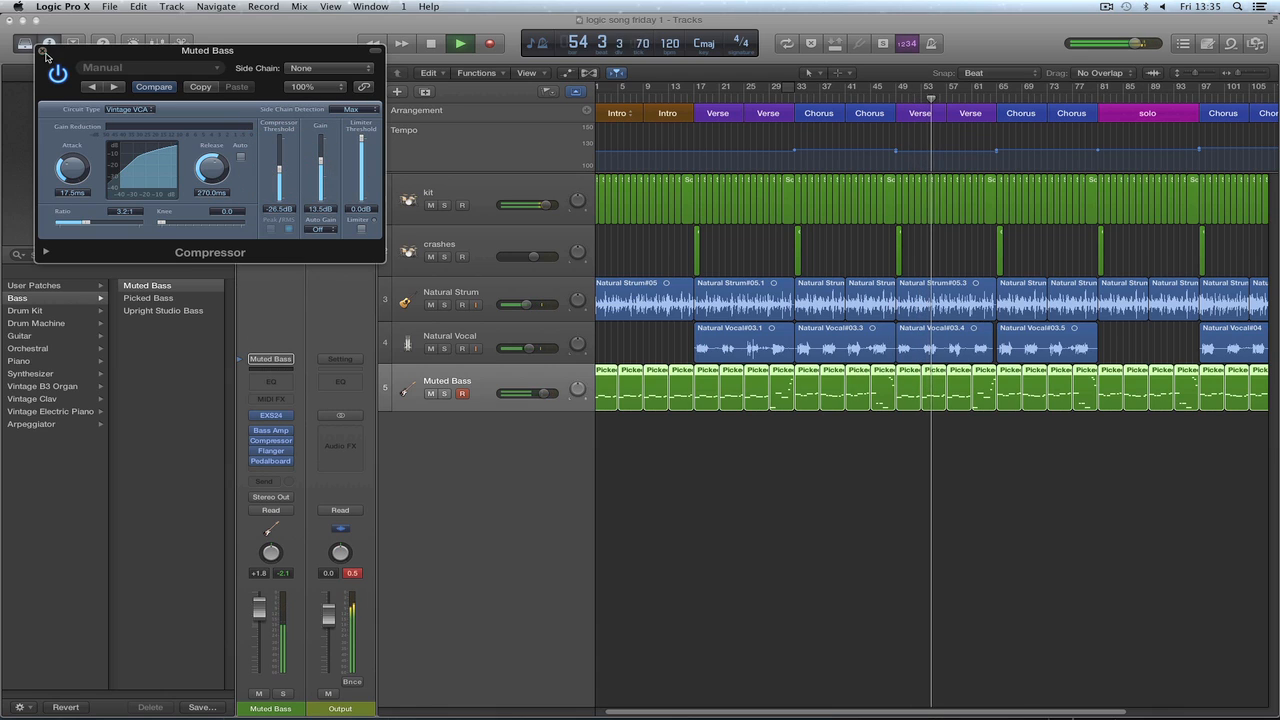
key("space")
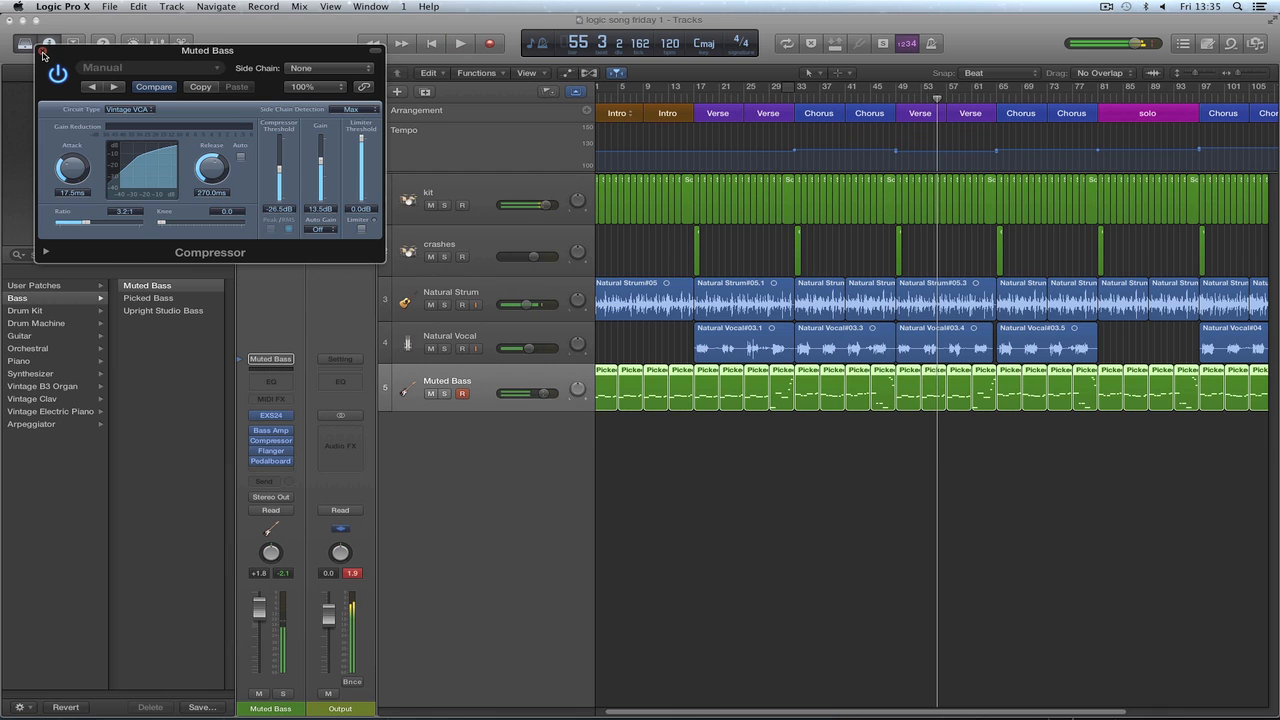
left_click(41, 51)
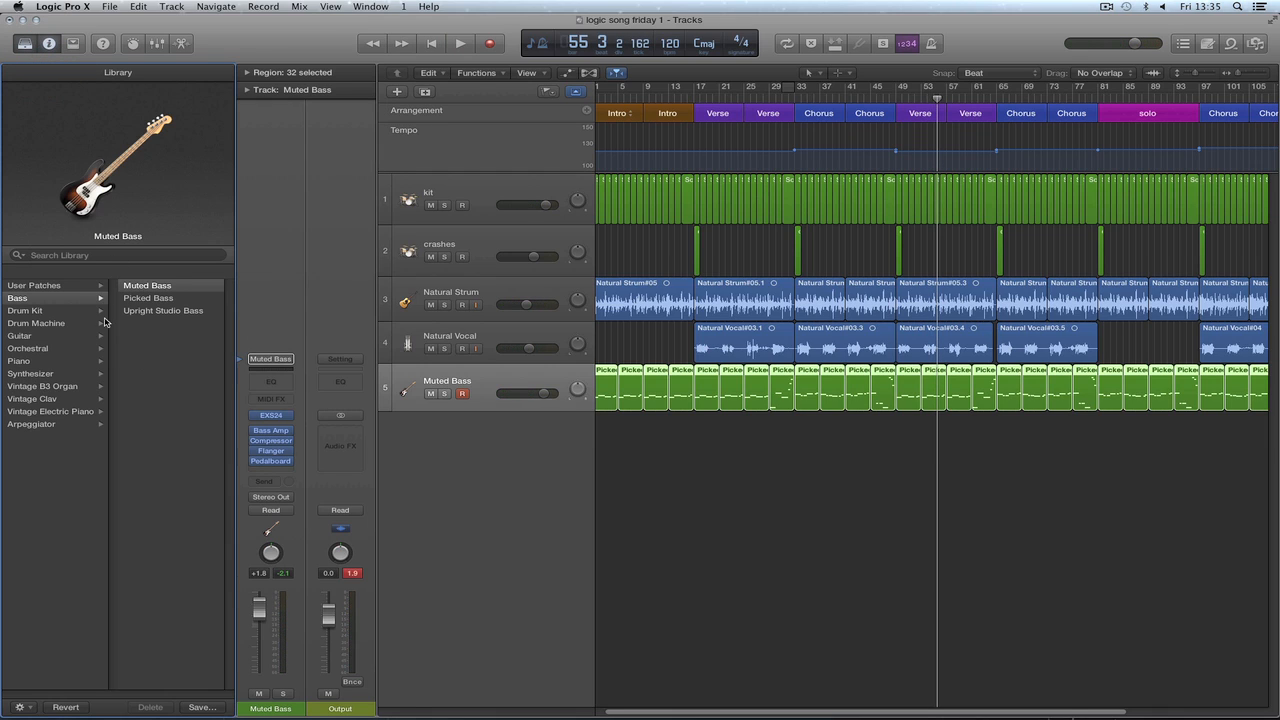
Load the Upright Studio Bass patch on the bass track in place of Muted Bass.
left_click(161, 311)
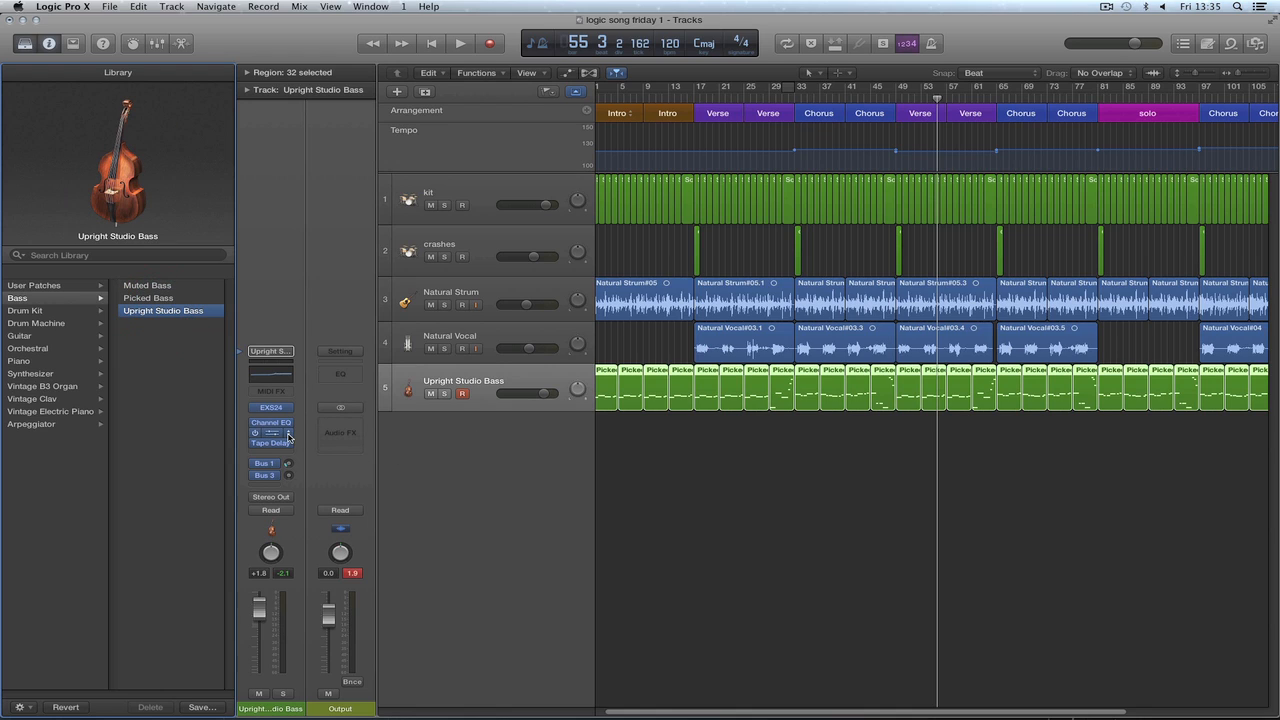
Set the Upright Studio Bass track's Compressor to a -13.5 dB threshold and 7.5 dB gain during playback, and deselect the bass regions.
key("space")
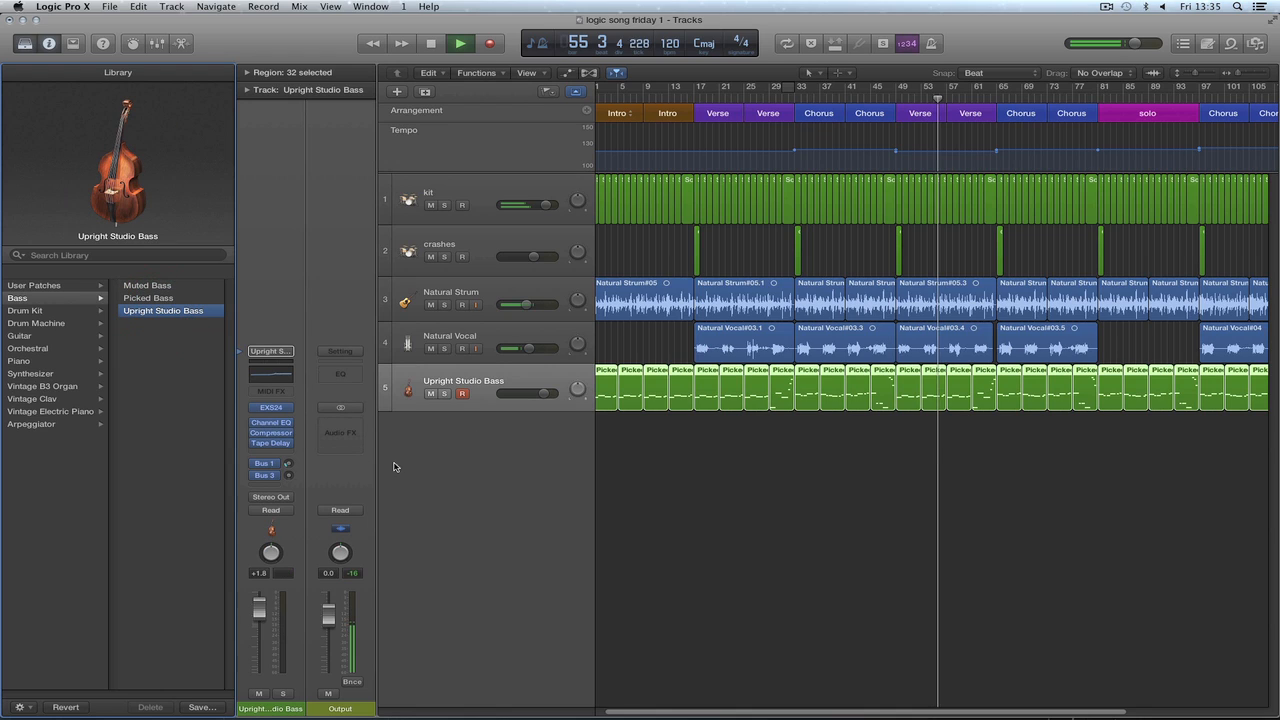
left_click(273, 437)
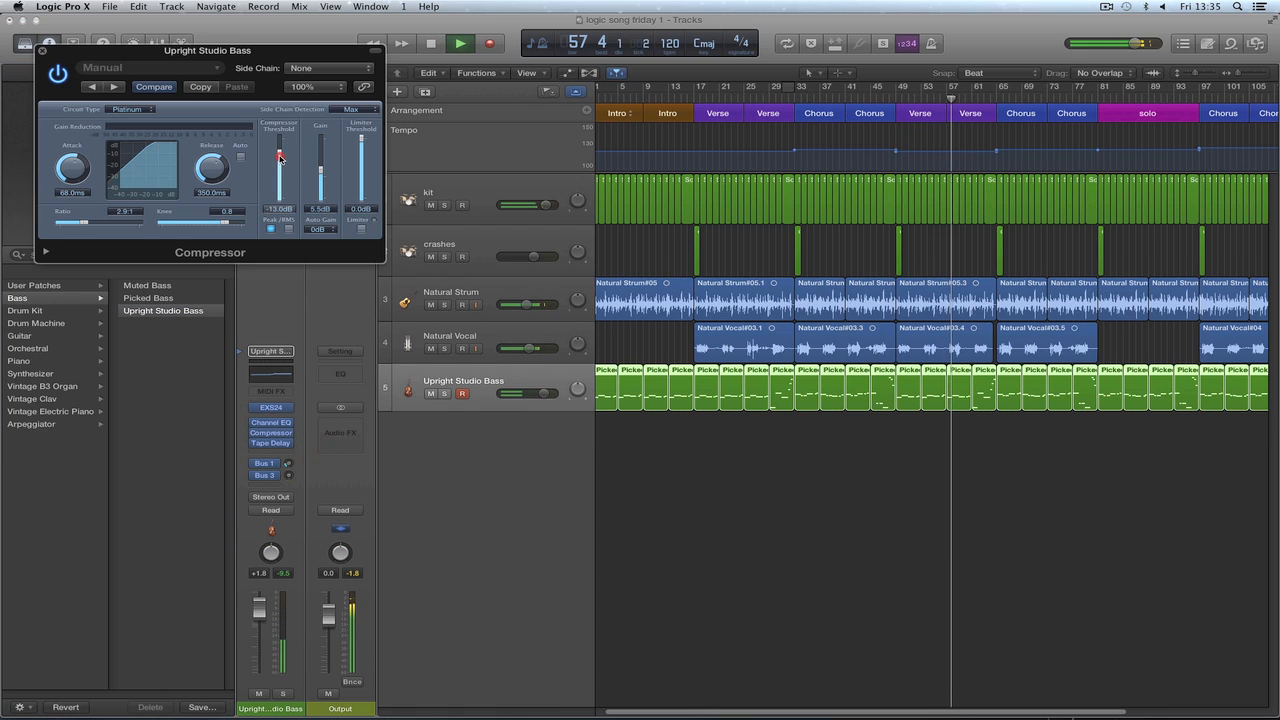
left_click_drag(279, 148, 321, 165)
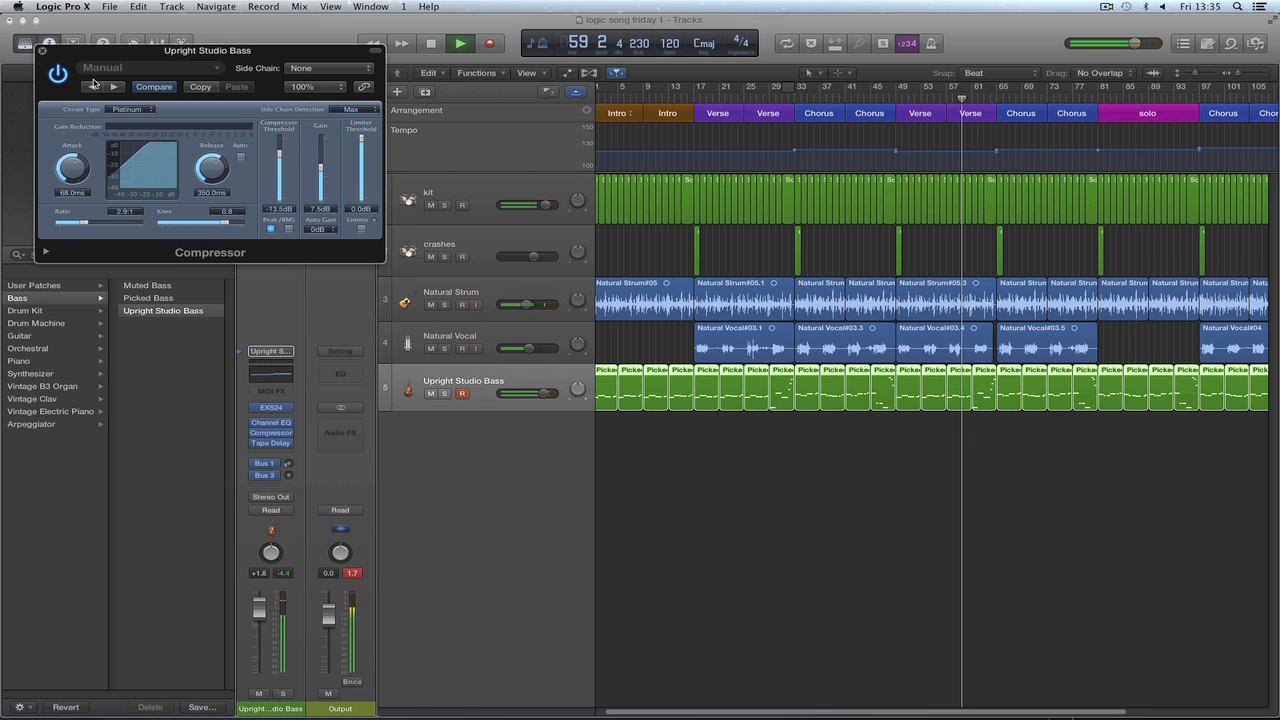
left_click(42, 50)
left_click(845, 467)
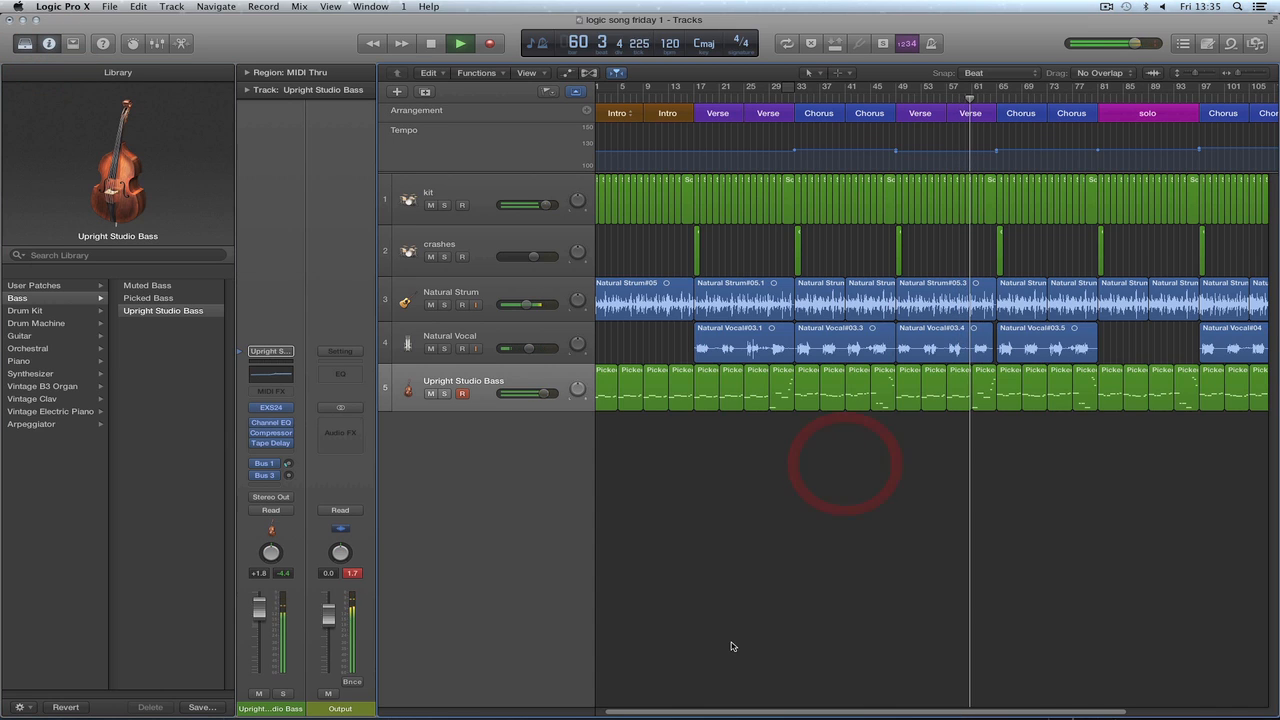
Hide the Library and, in the kit track's Drum Kit Designer, swap the kick for SoCal 3 with its gain at +5 dB.
left_click_drag(700, 710, 670, 712)
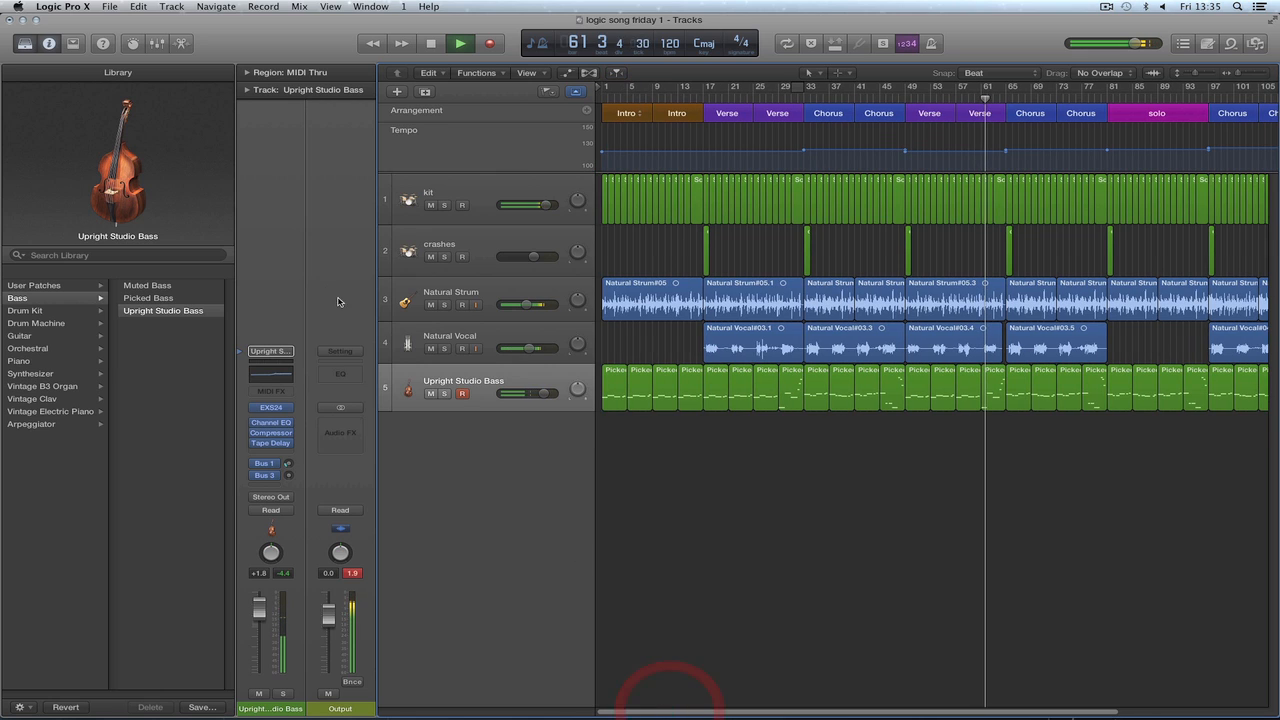
left_click(25, 43)
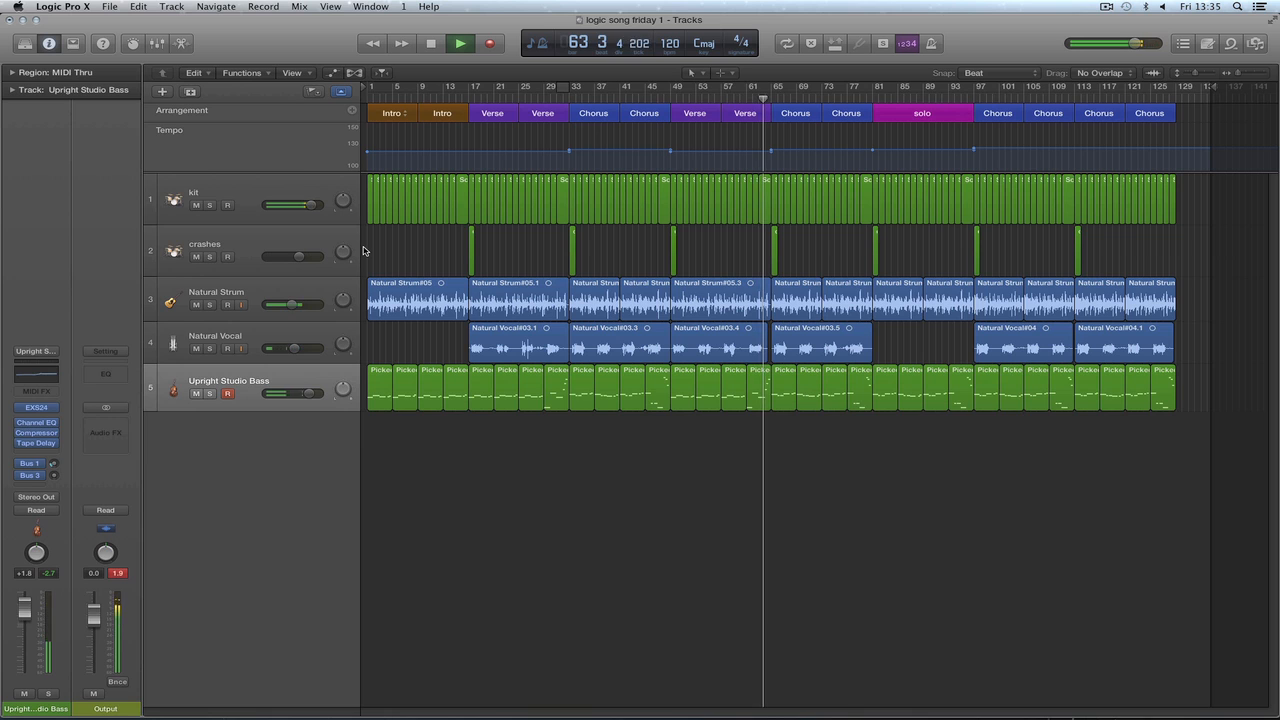
left_click(285, 185)
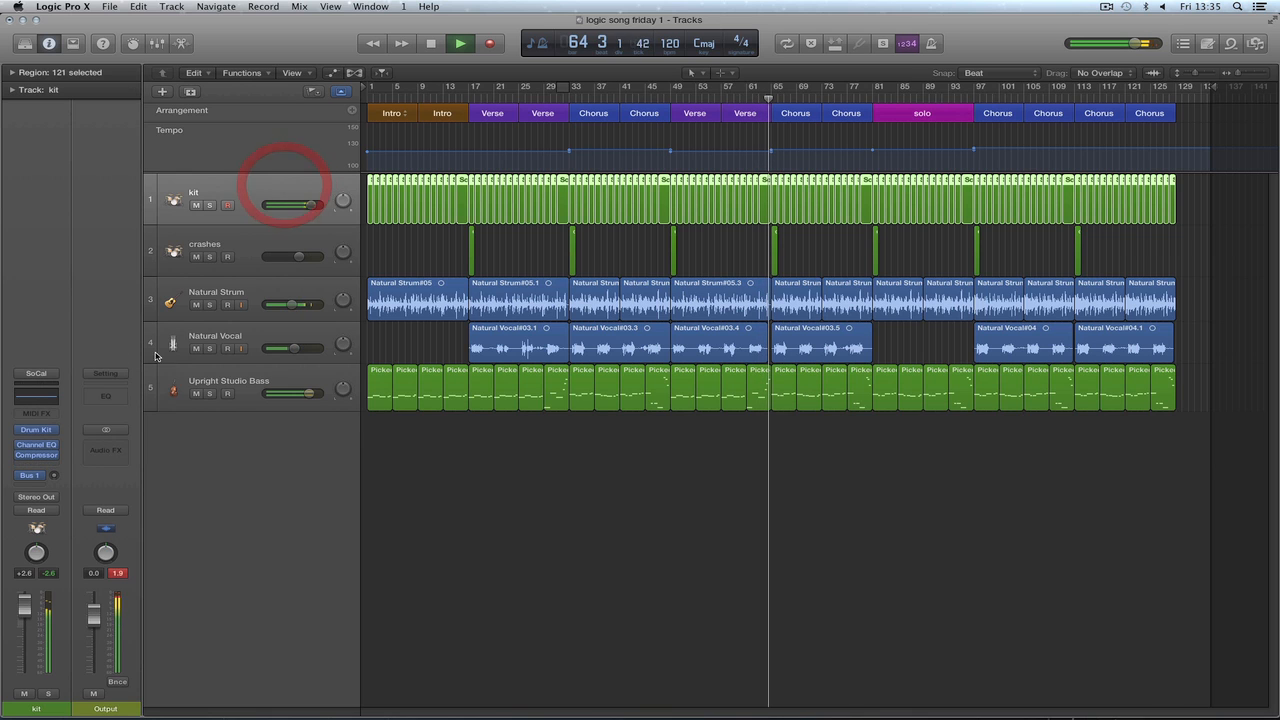
left_click(36, 429)
left_click(349, 369)
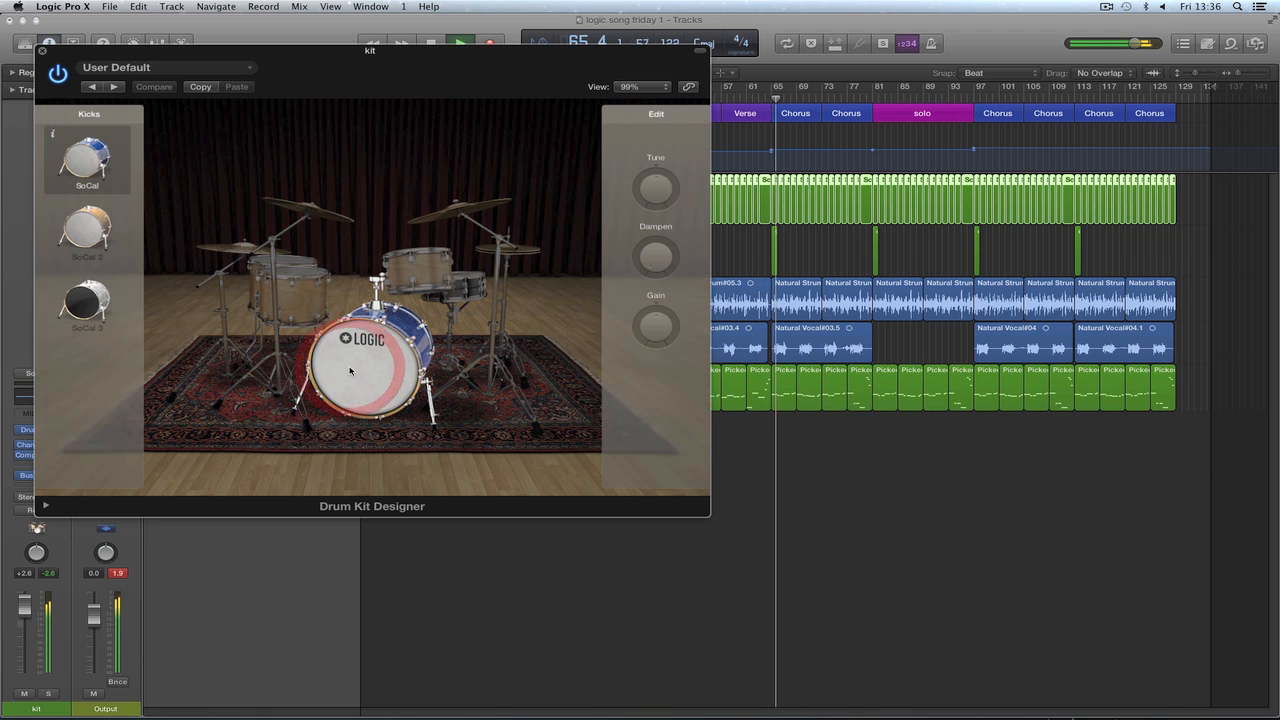
left_click(87, 298)
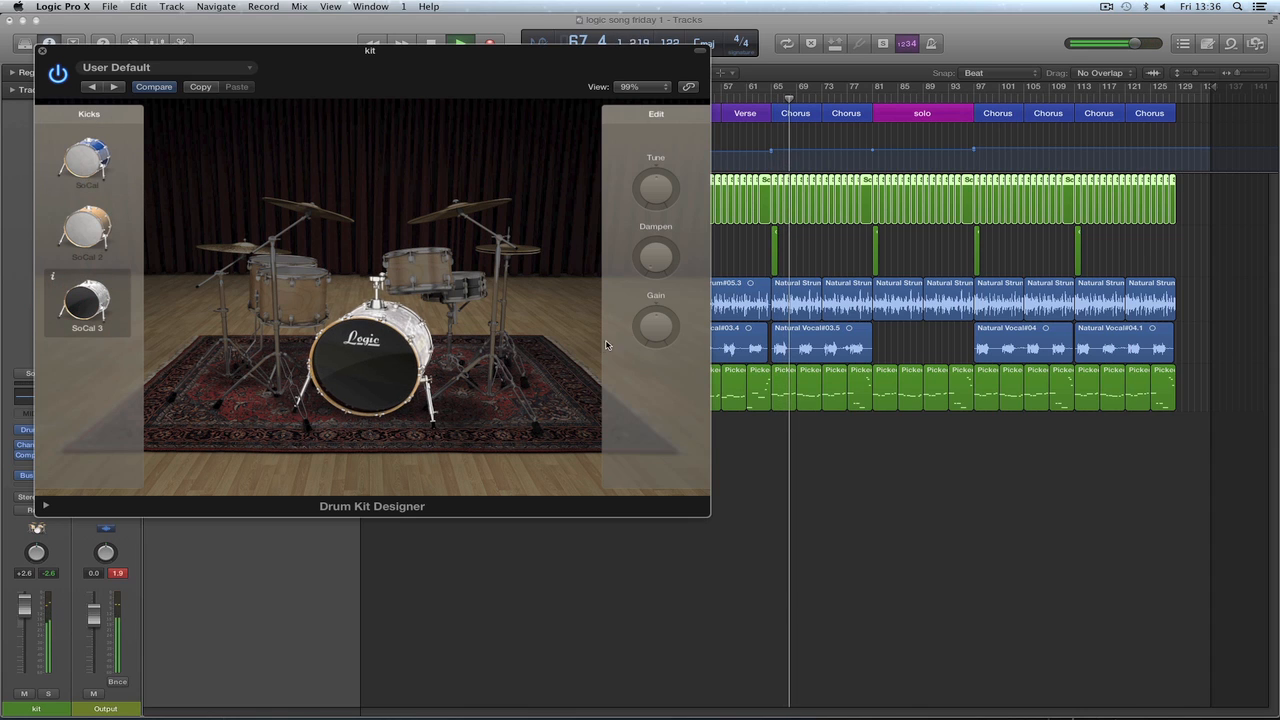
left_click_drag(656, 322, 656, 312)
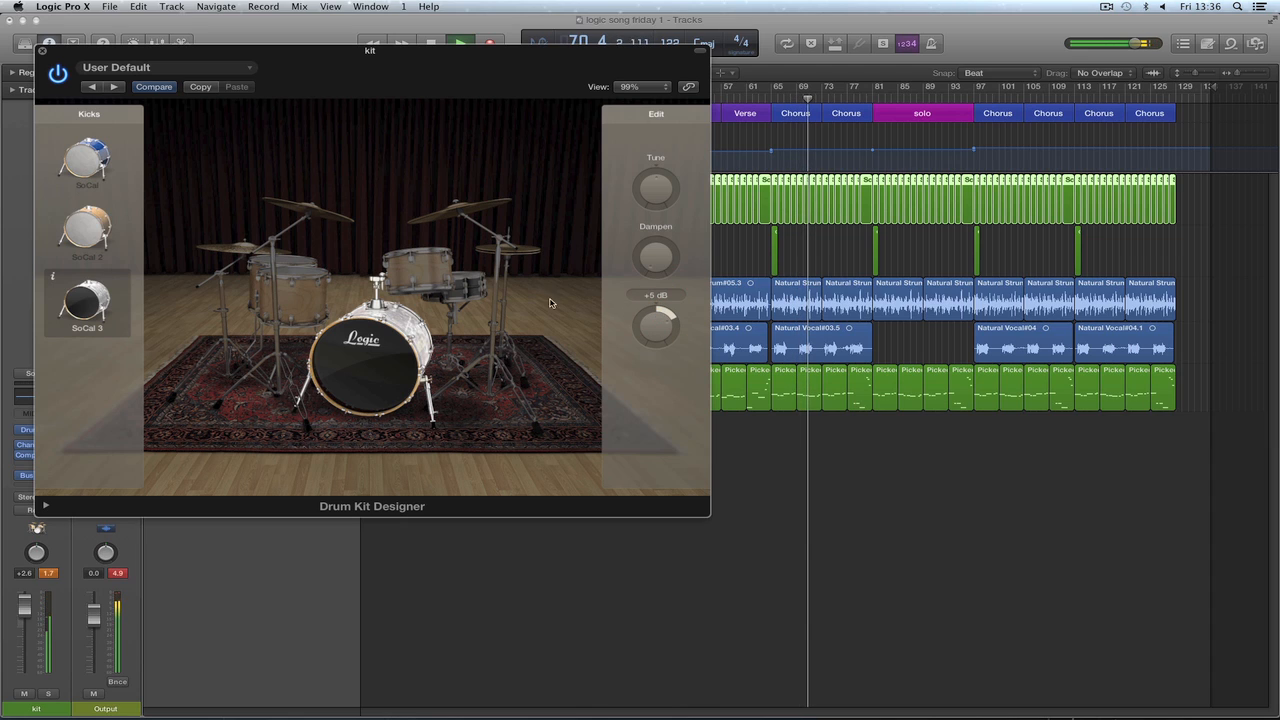
Raise the snare gain to about +4 dB and the gain of all toms to +2 dB in Drum Kit Designer.
left_click(468, 286)
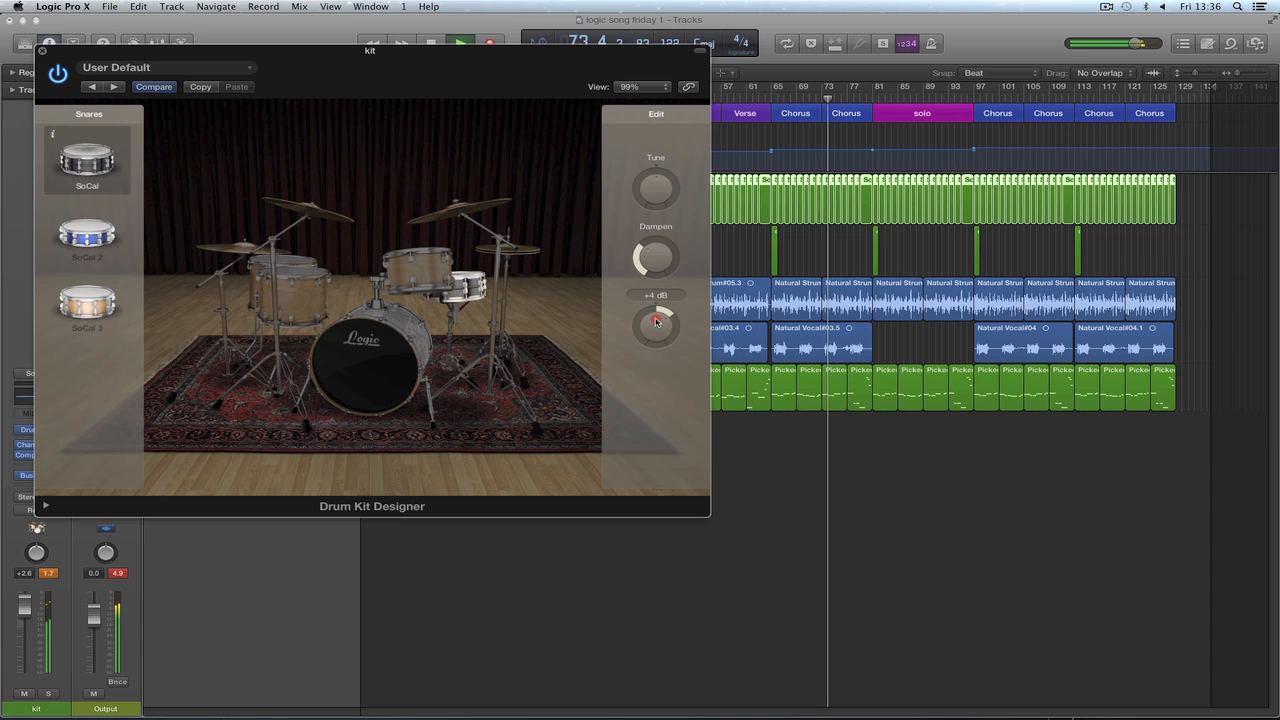
left_click_drag(656, 321, 655, 318)
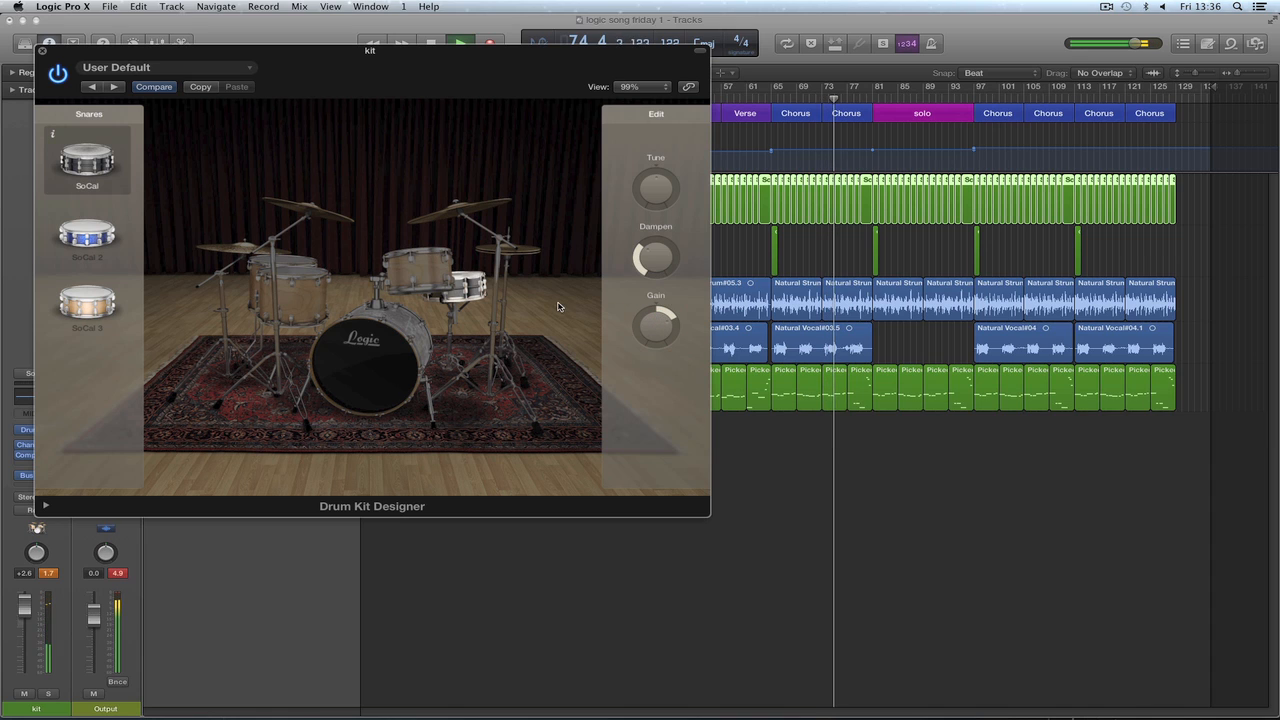
left_click(418, 266)
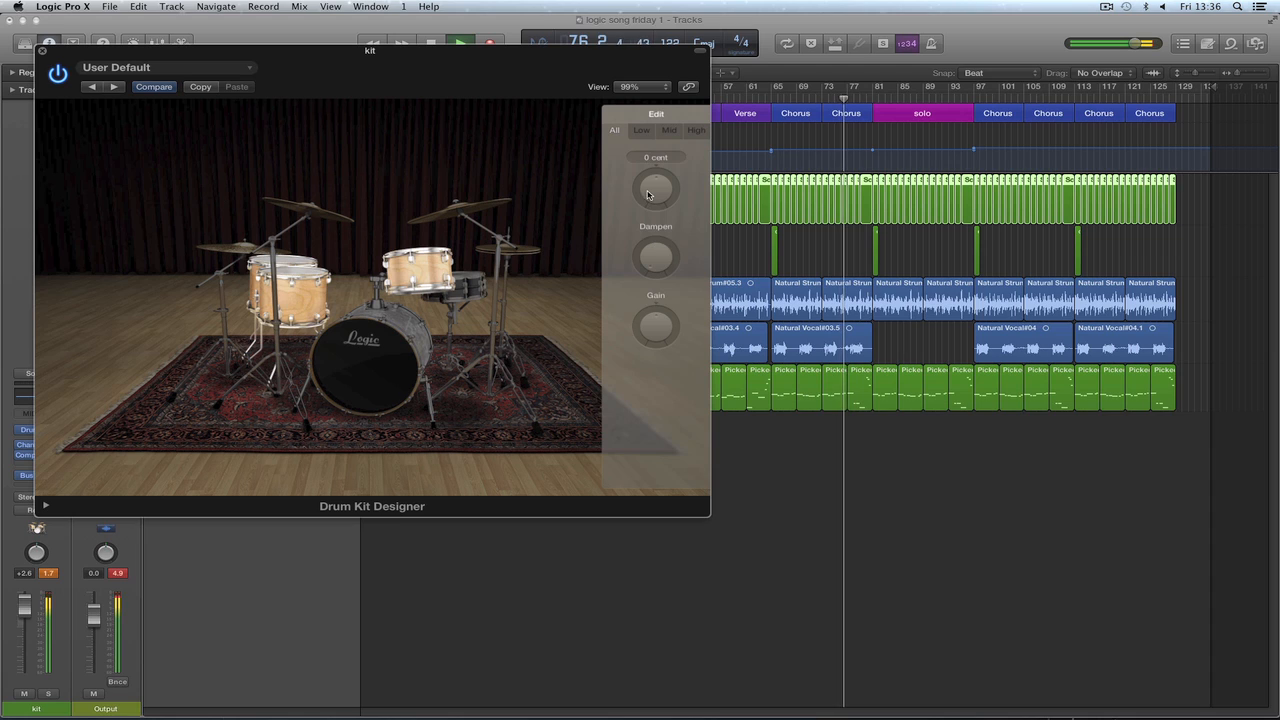
left_click(653, 319)
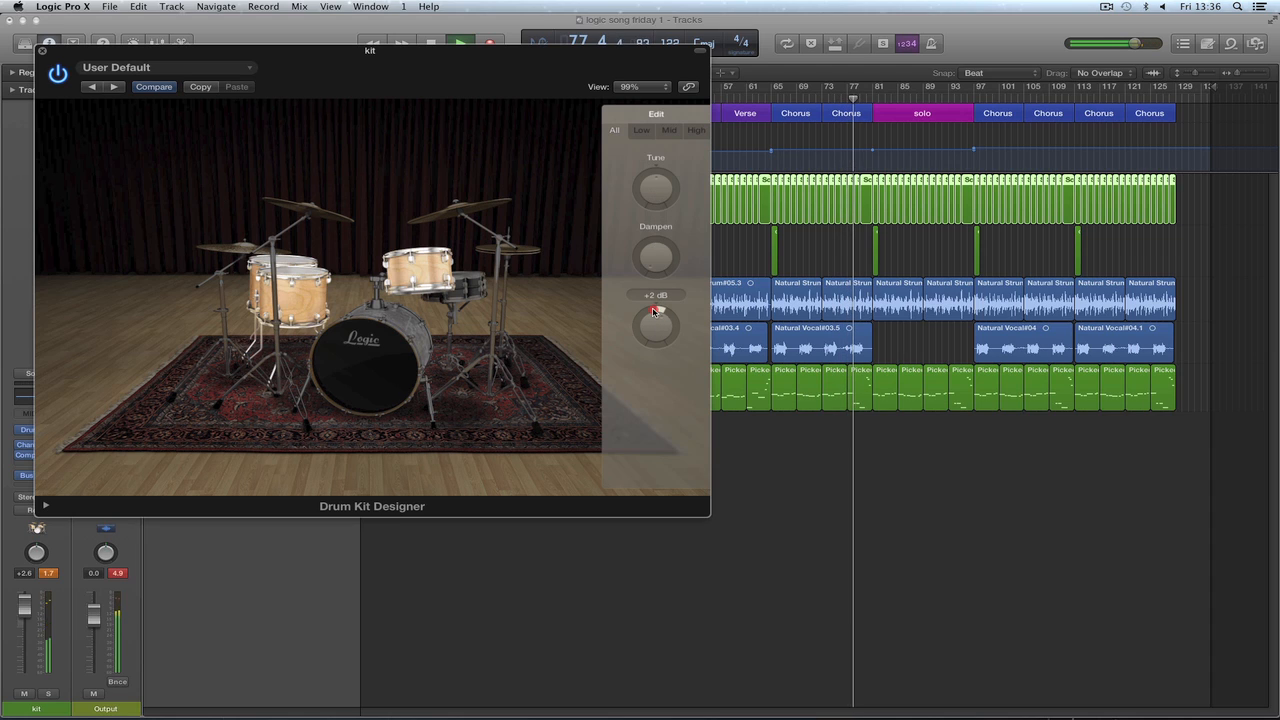
left_click_drag(653, 319, 648, 305)
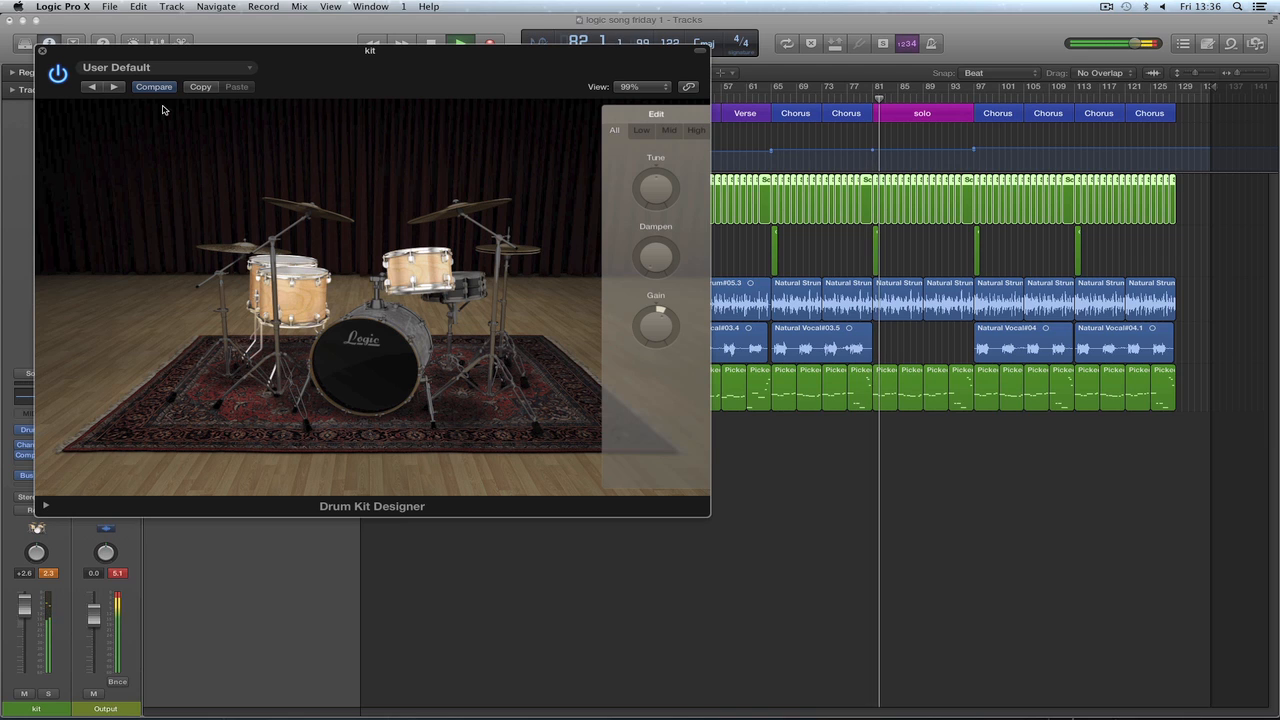
Set the hi-hat gain to +2 dB, tune the hi-hat slightly lower, and close Drum Kit Designer.
left_click(526, 251)
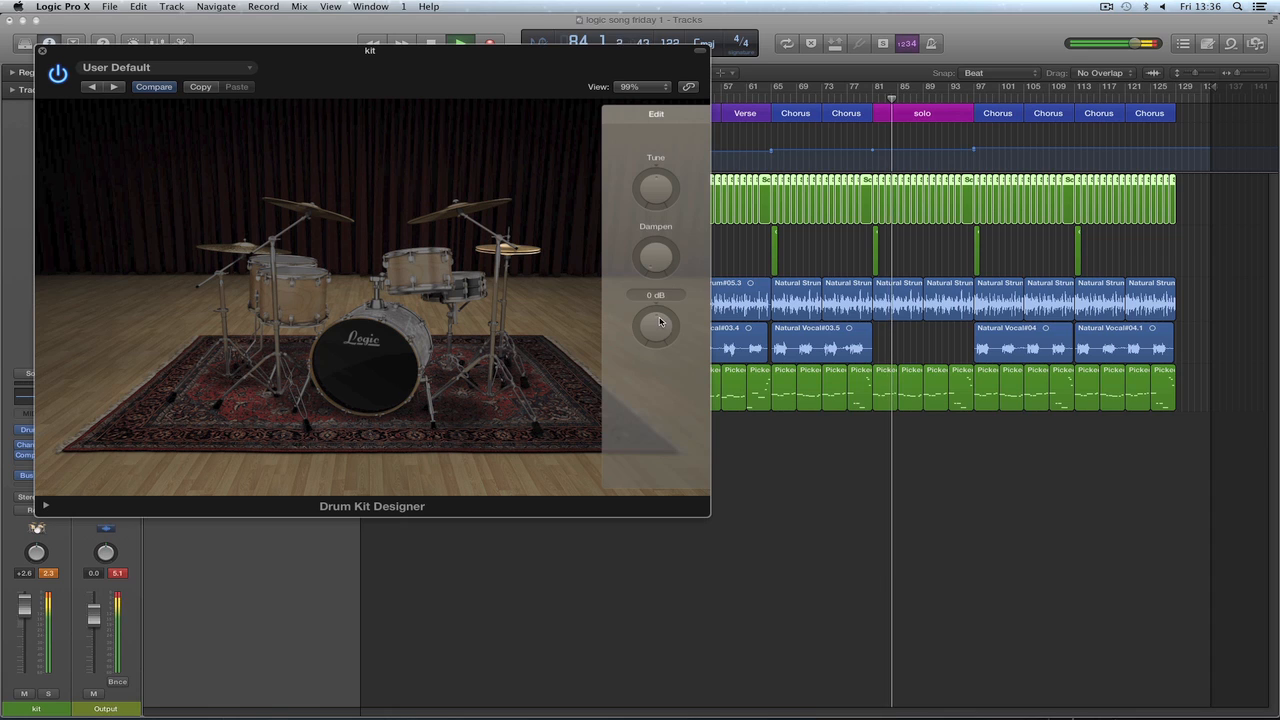
left_click_drag(661, 321, 658, 312)
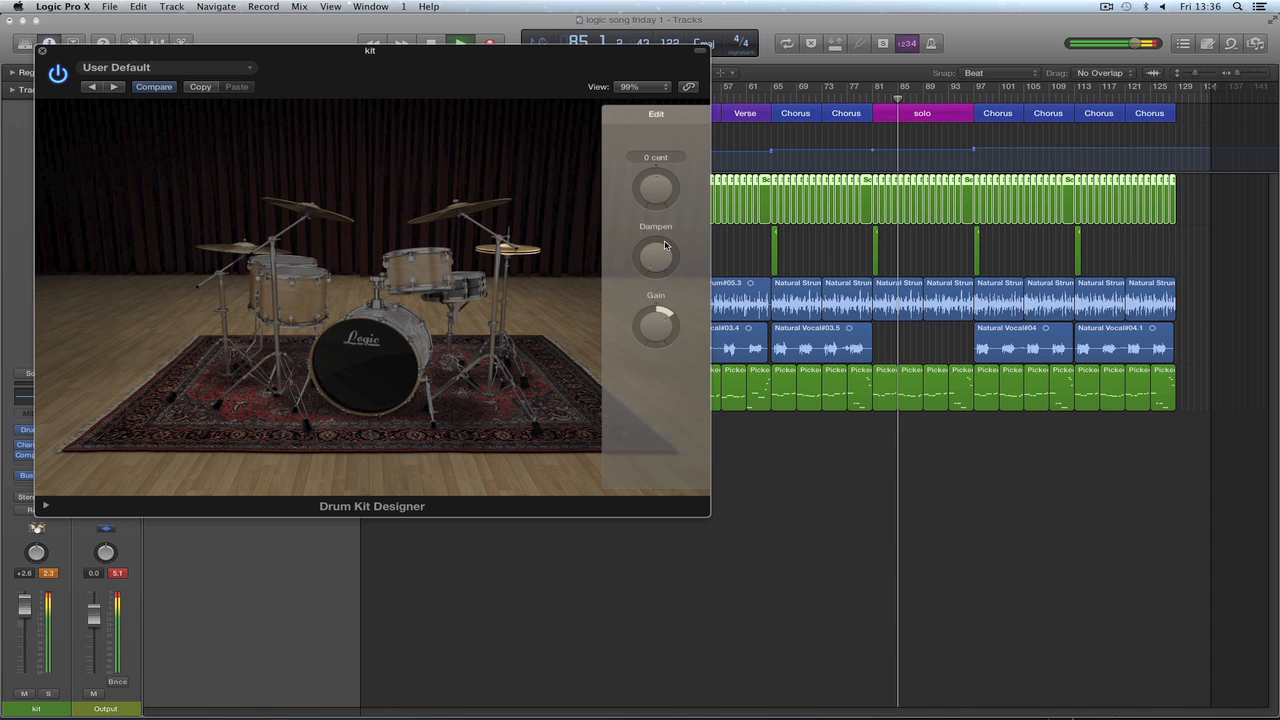
left_click_drag(651, 204, 651, 210)
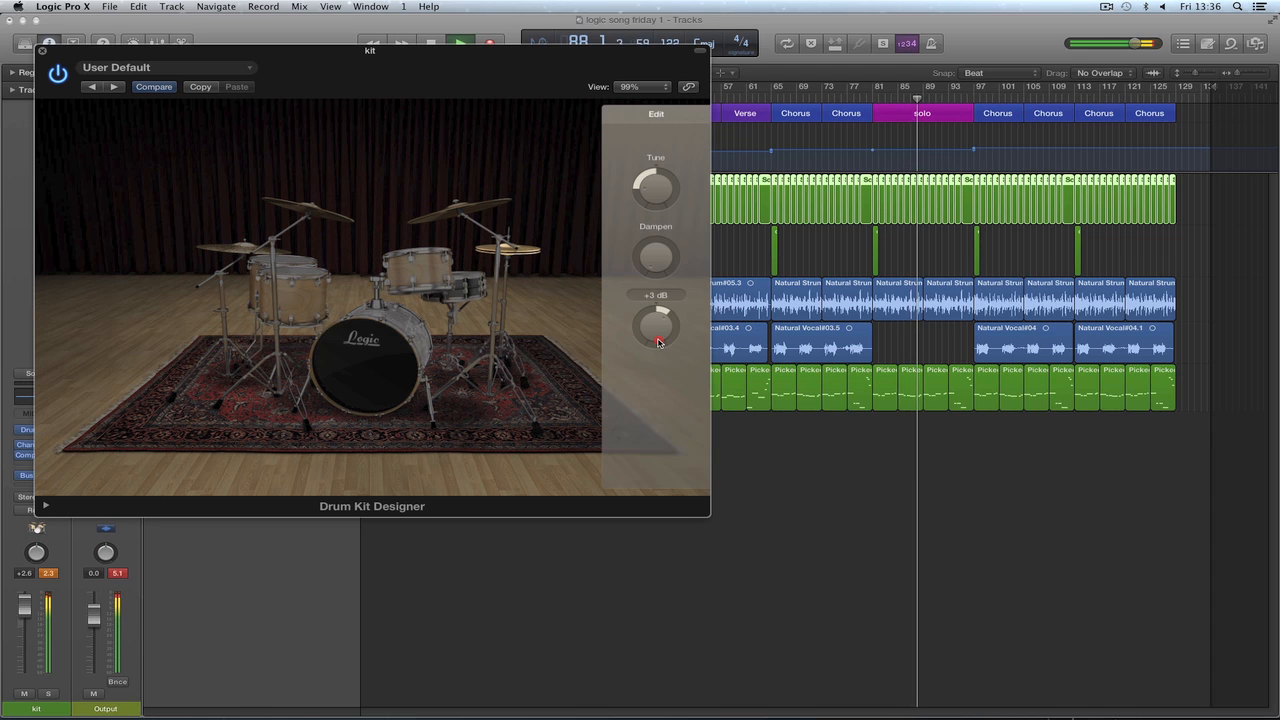
left_click_drag(657, 336, 658, 346)
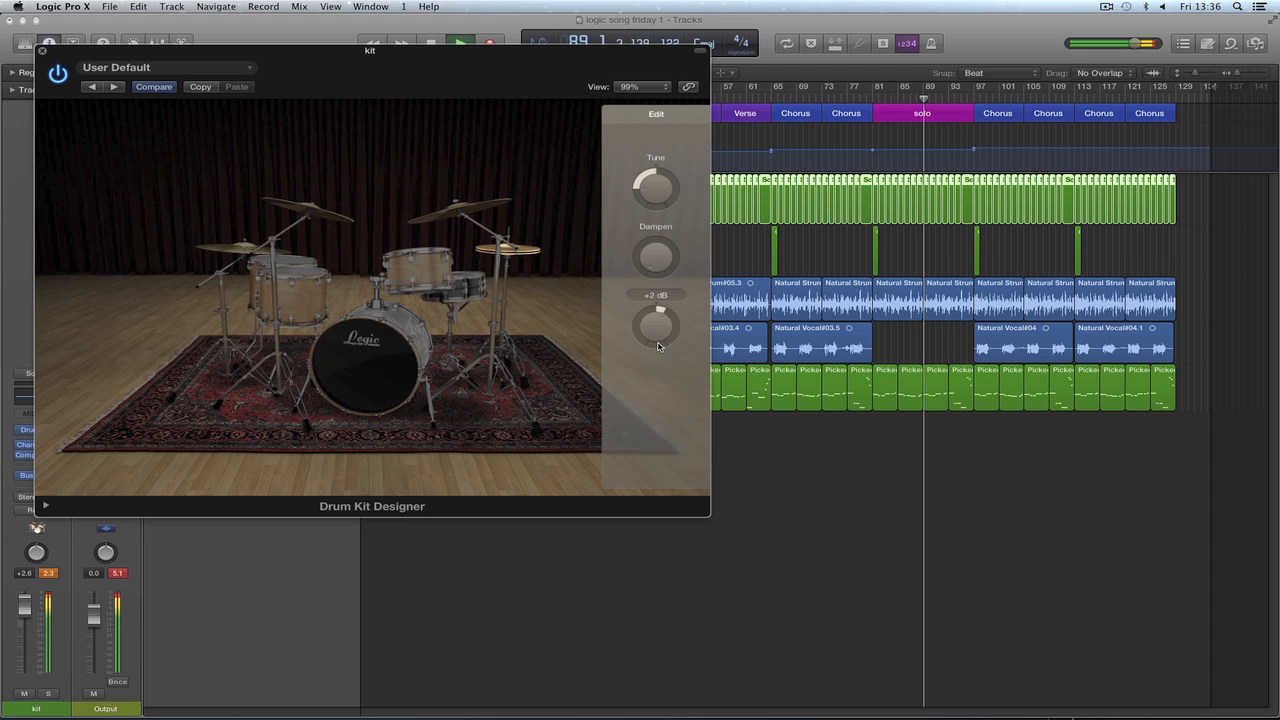
left_click_drag(652, 201, 653, 195)
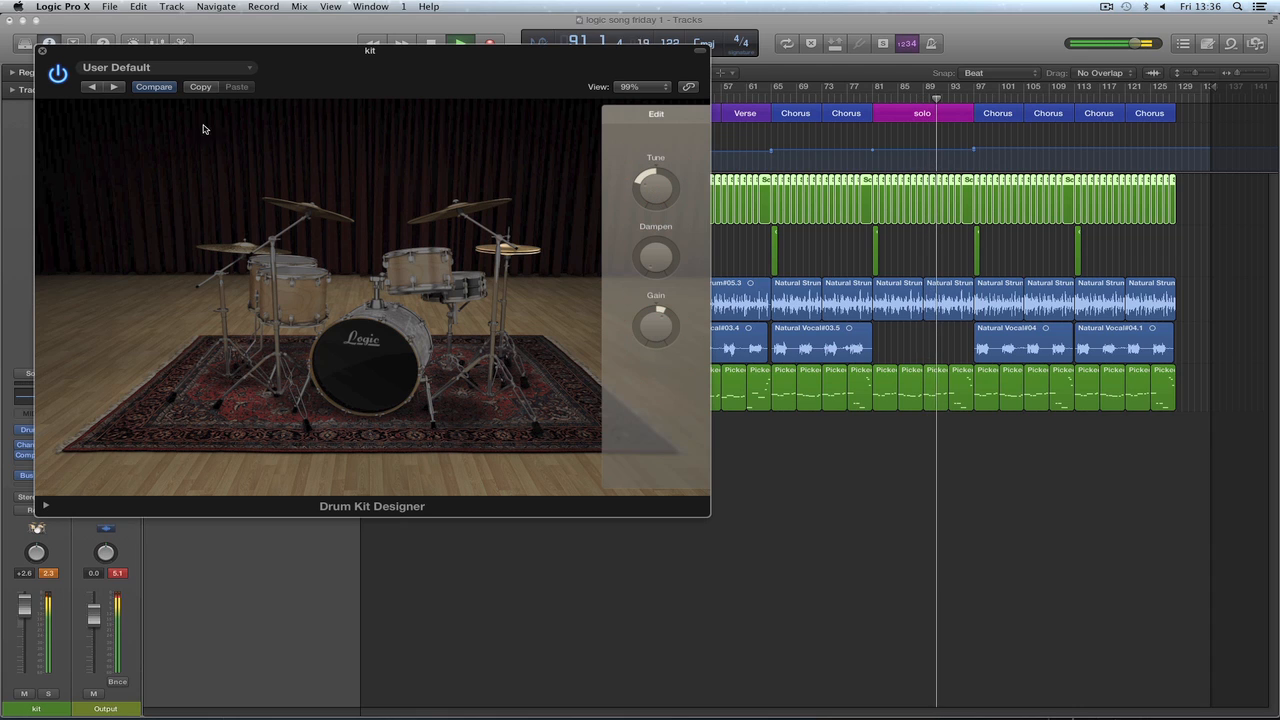
left_click(42, 52)
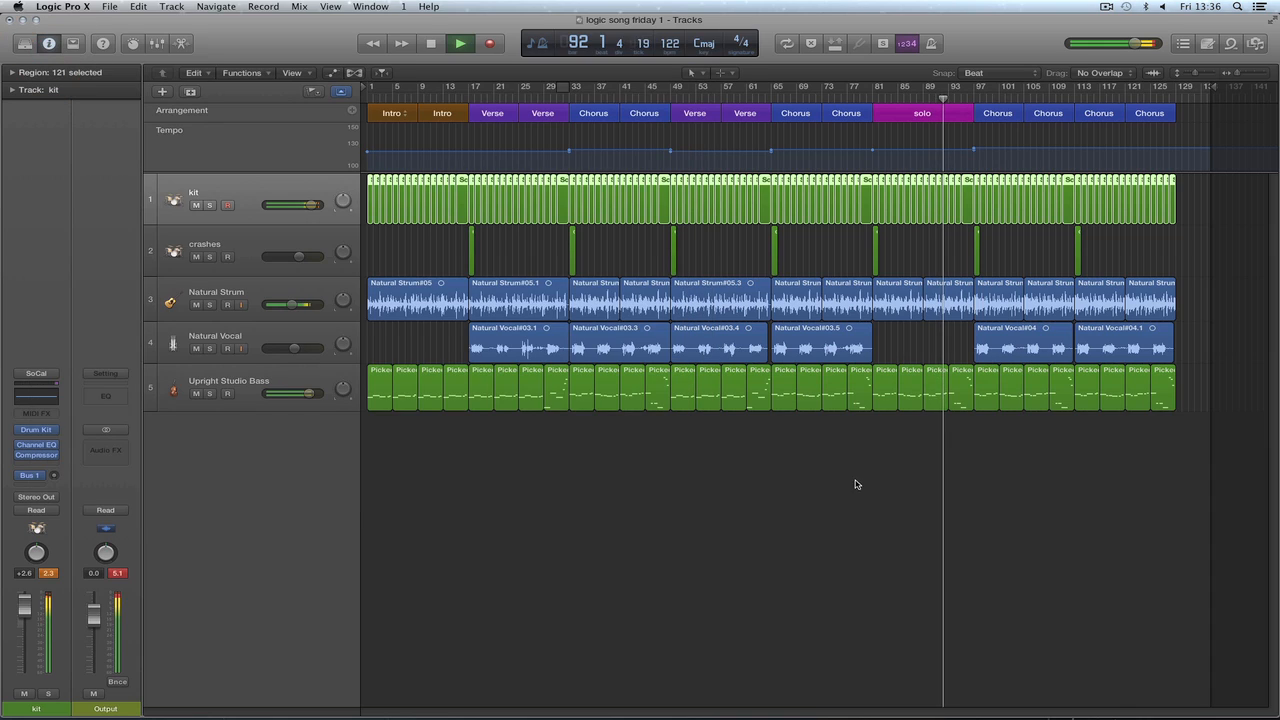
Add an empty track below Natural Strum that duplicates its channel settings.
left_click(296, 340)
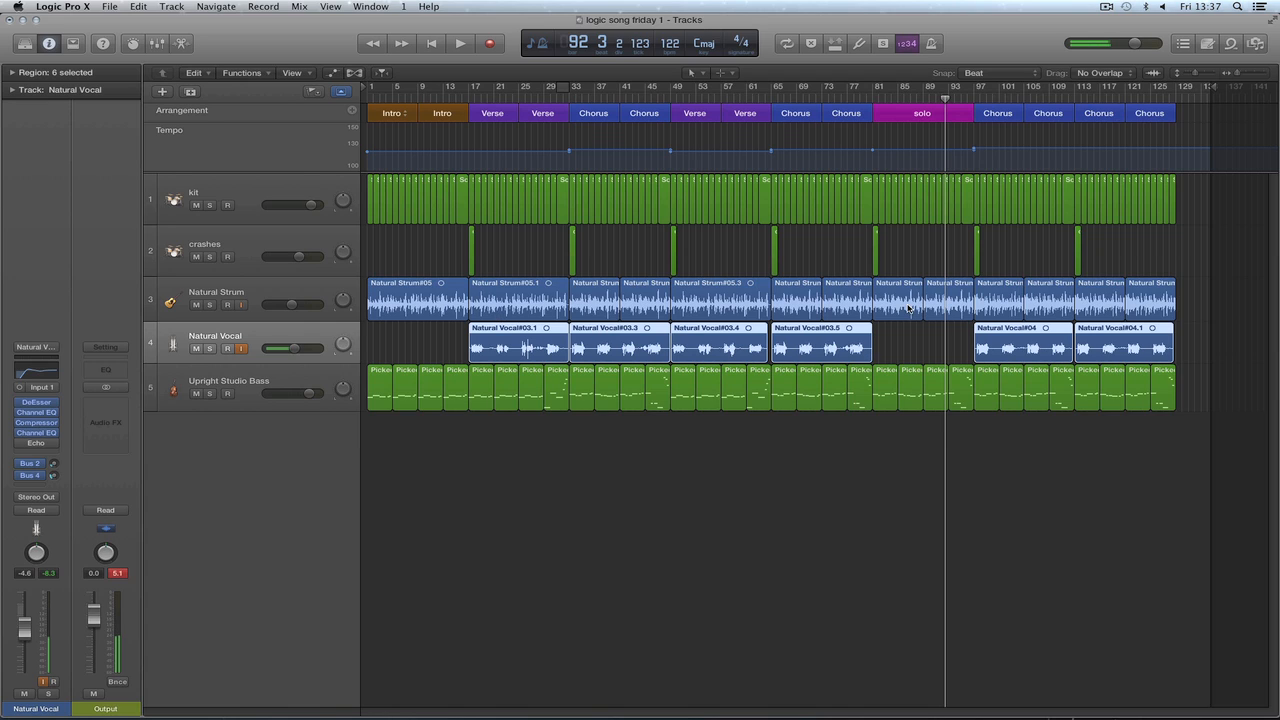
left_click(289, 291)
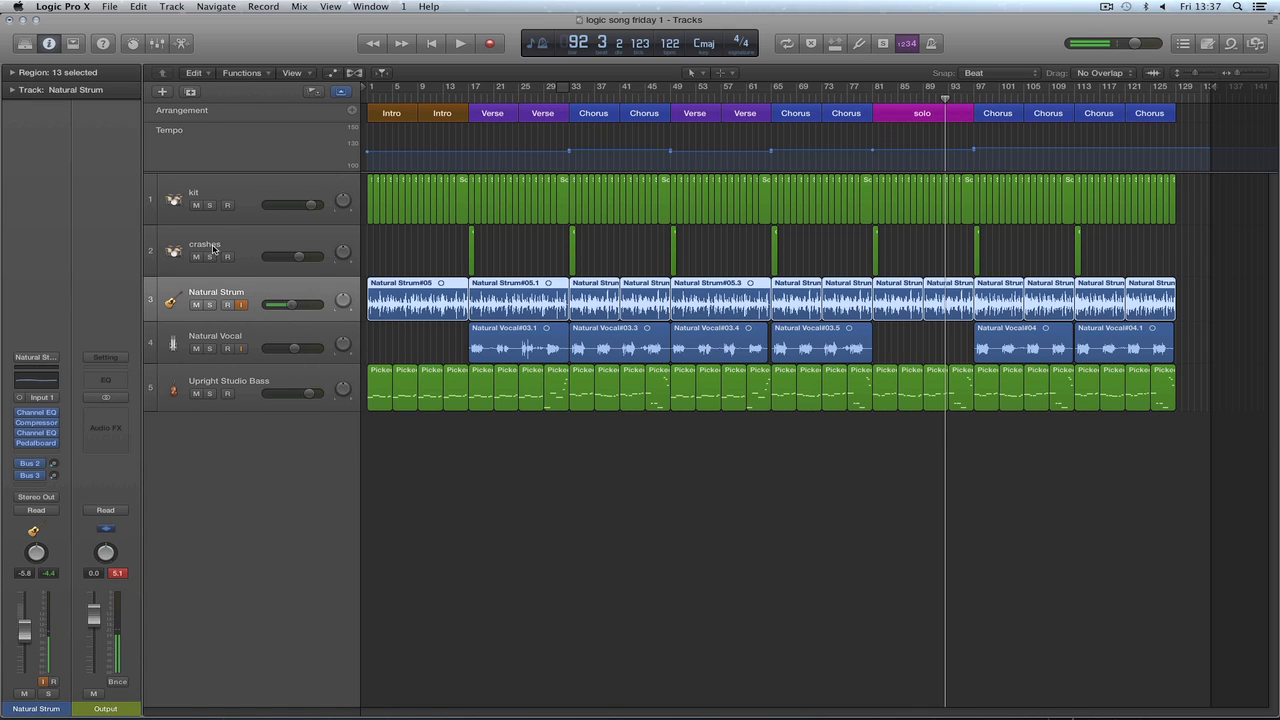
left_click(191, 92)
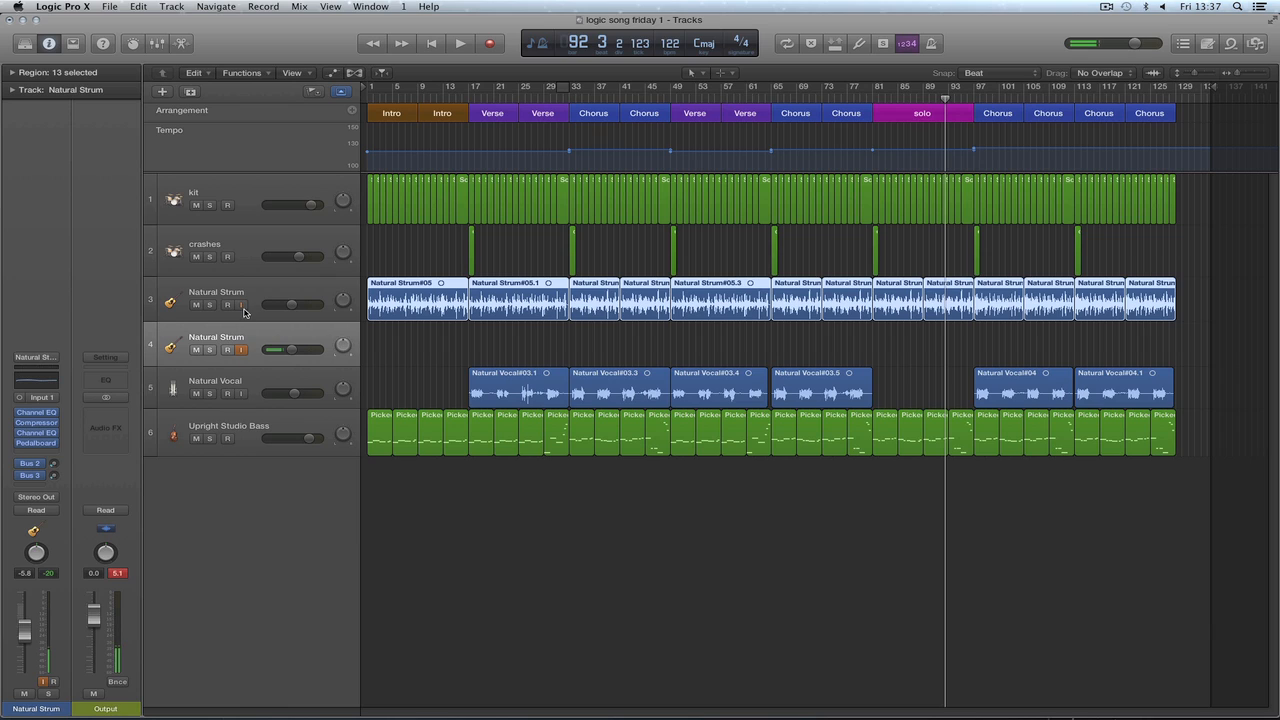
Record-enable the empty second Natural Strum track and raise its Bus 3 send to about -11.6 dB.
left_click(227, 350)
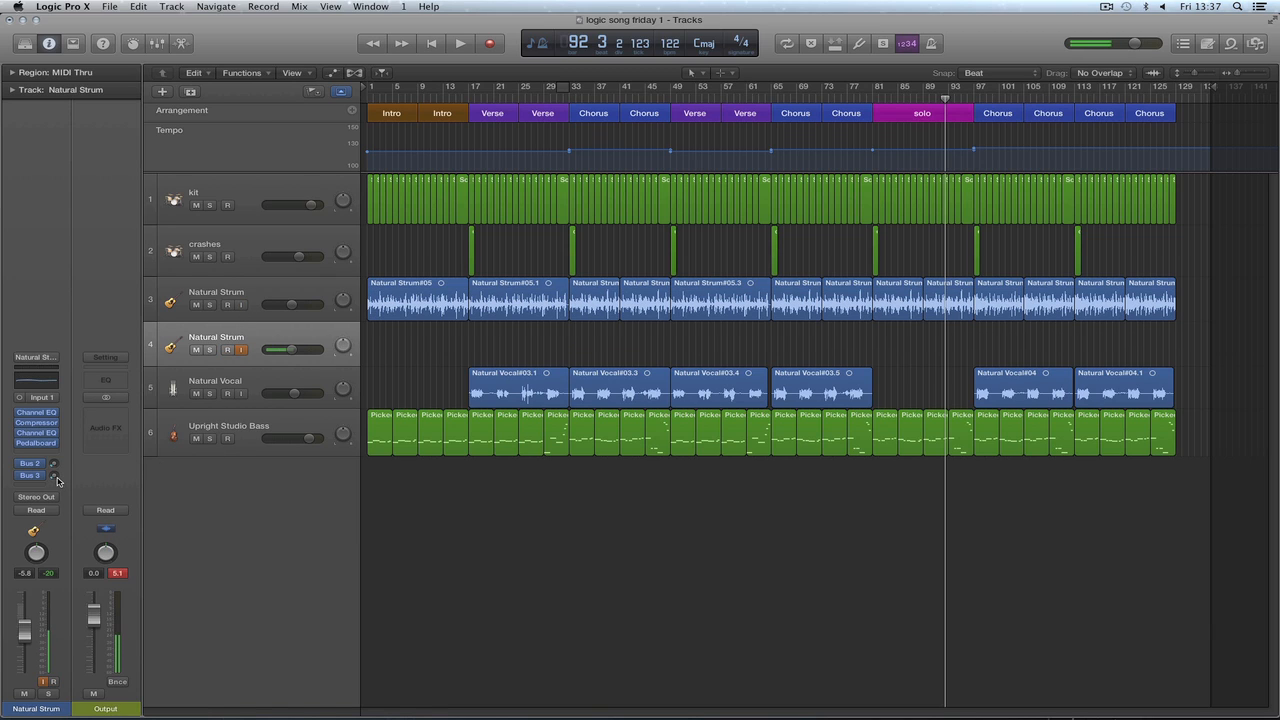
left_click_drag(54, 474, 45, 427)
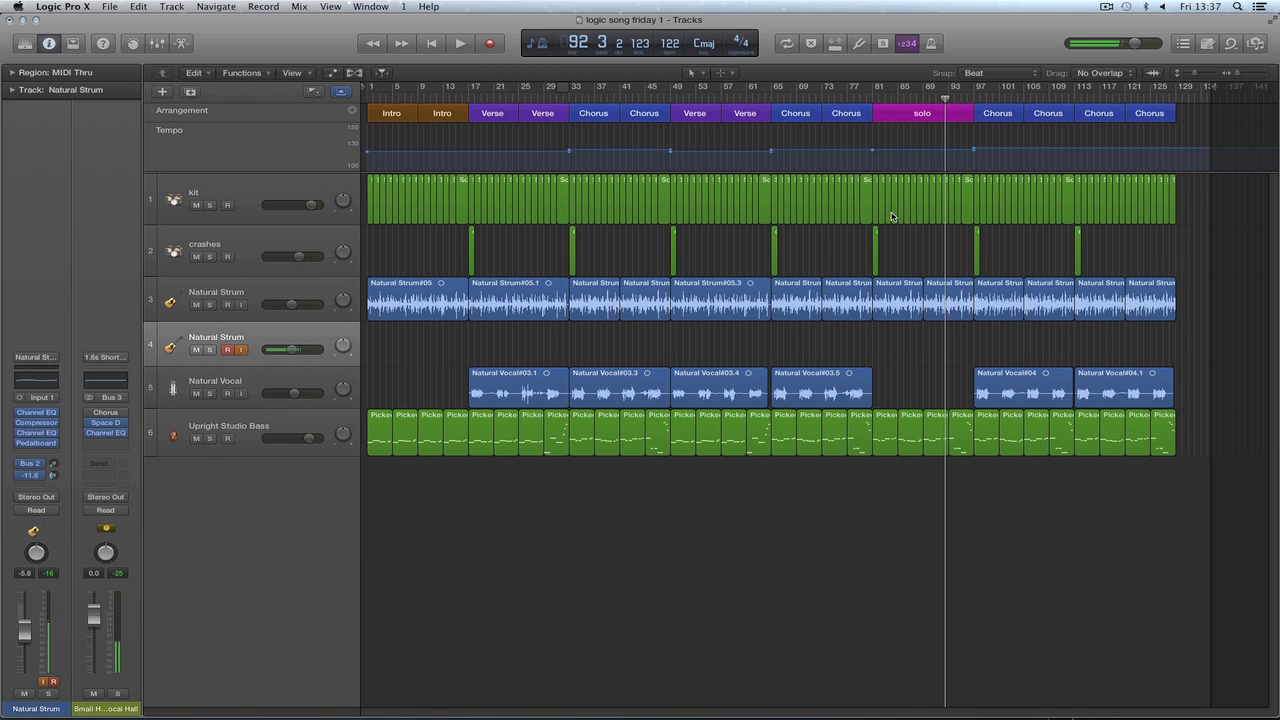
Record a guitar solo take on the second Natural Strum track from bar 79 to about bar 98.
left_click(867, 102)
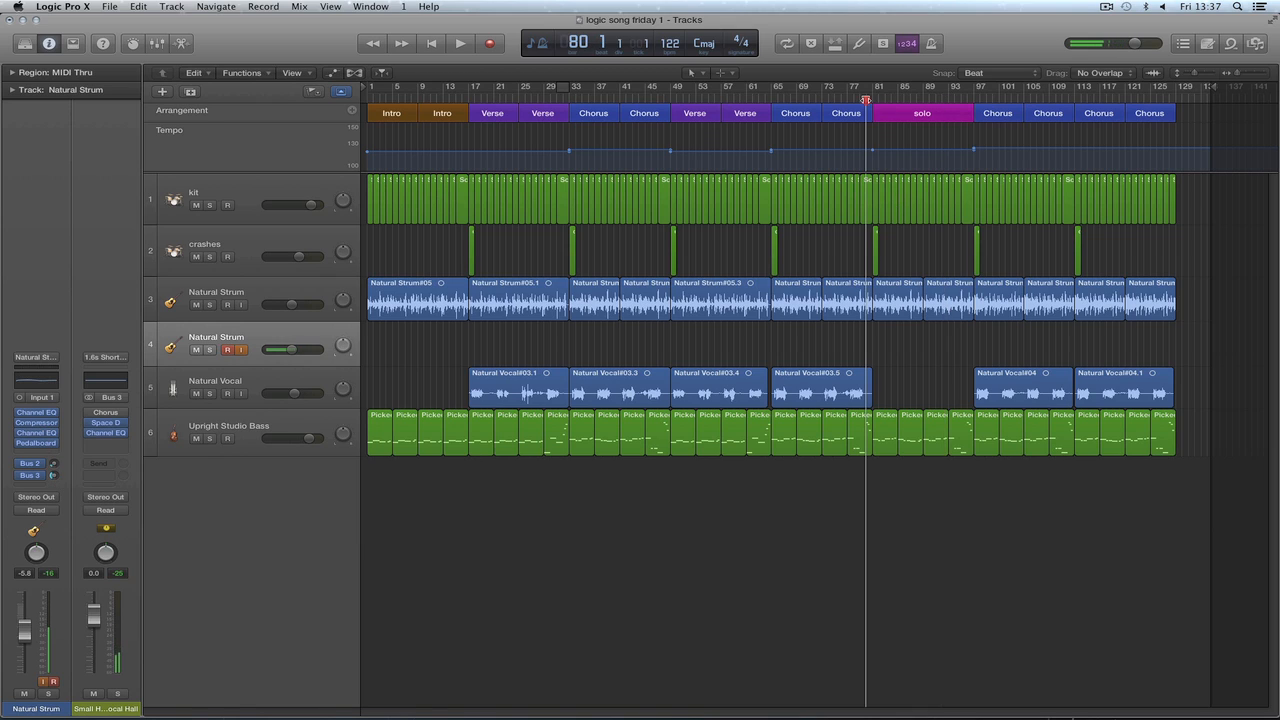
left_click(859, 102)
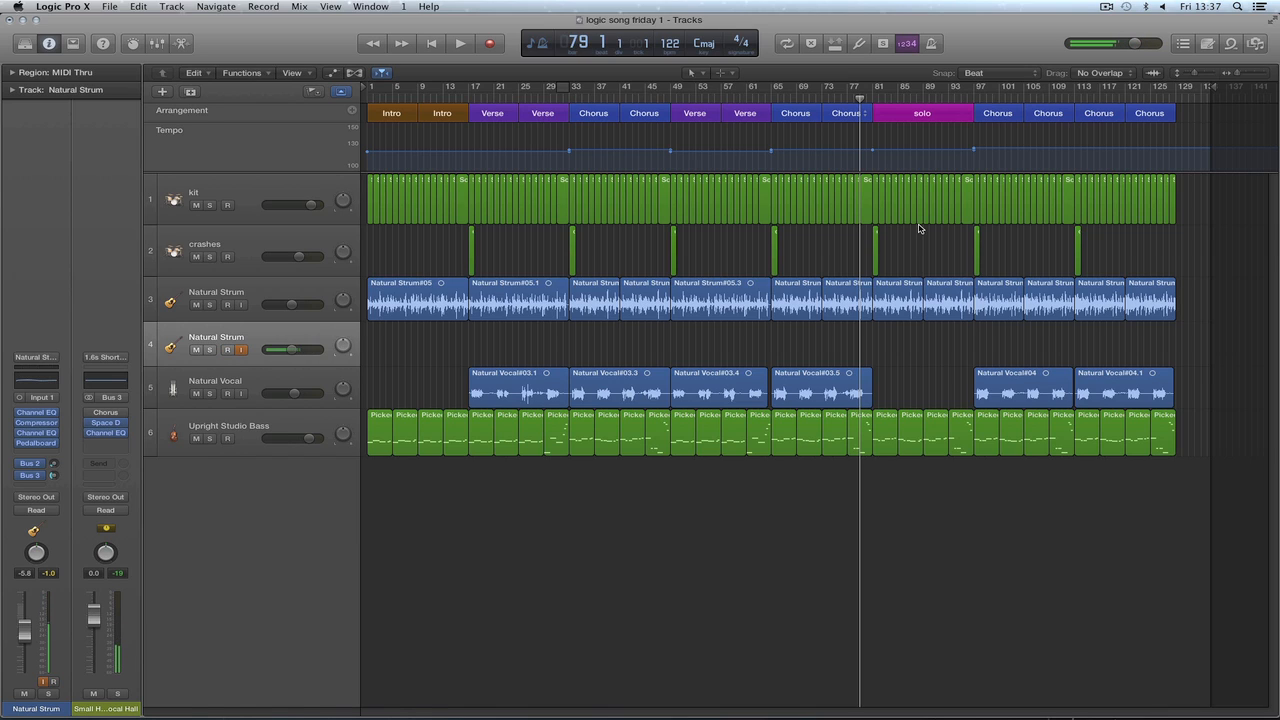
left_click(491, 44)
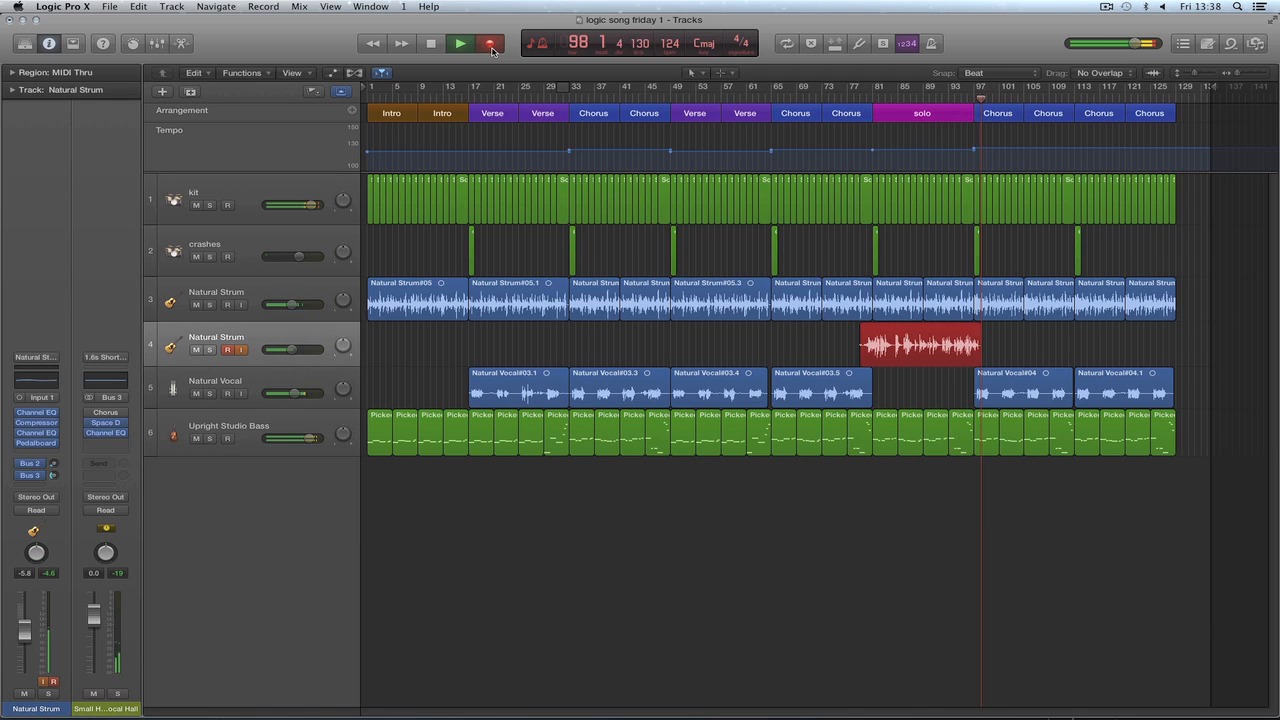
left_click(491, 44)
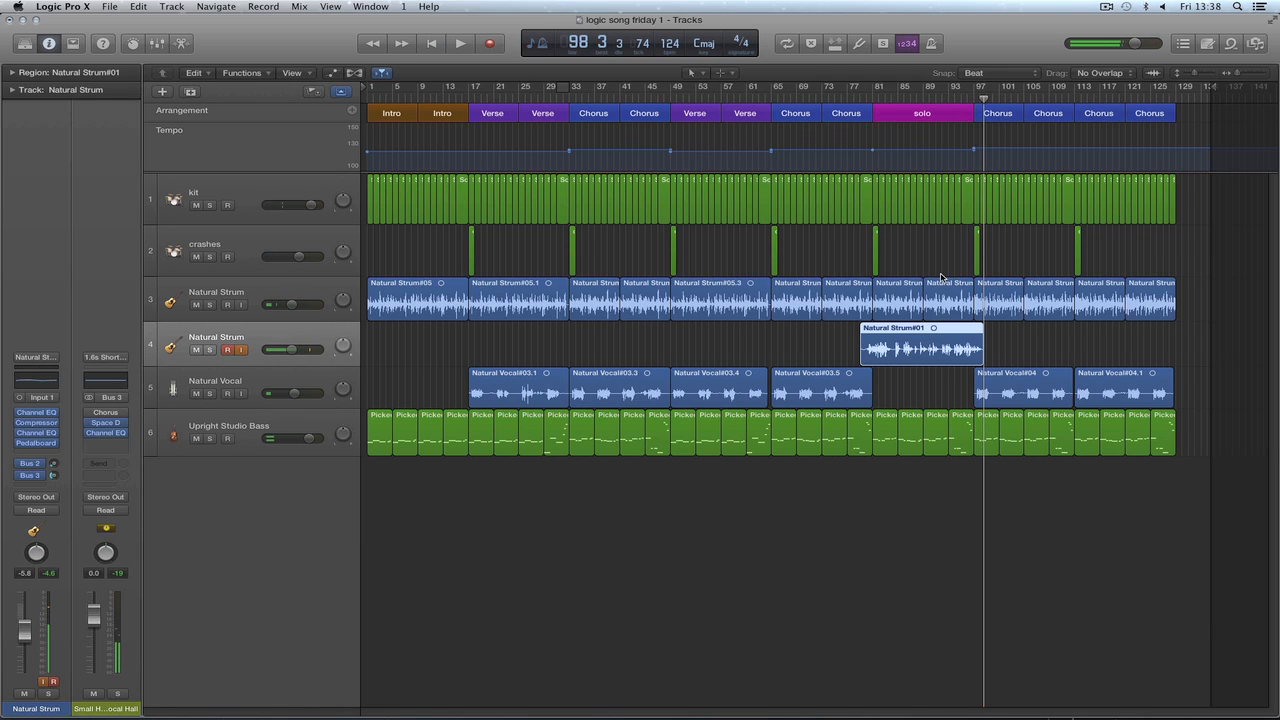
While playing the solo back from bar 78, disable its track's input monitoring and raise the track volume to -5.3 dB.
left_click(853, 98)
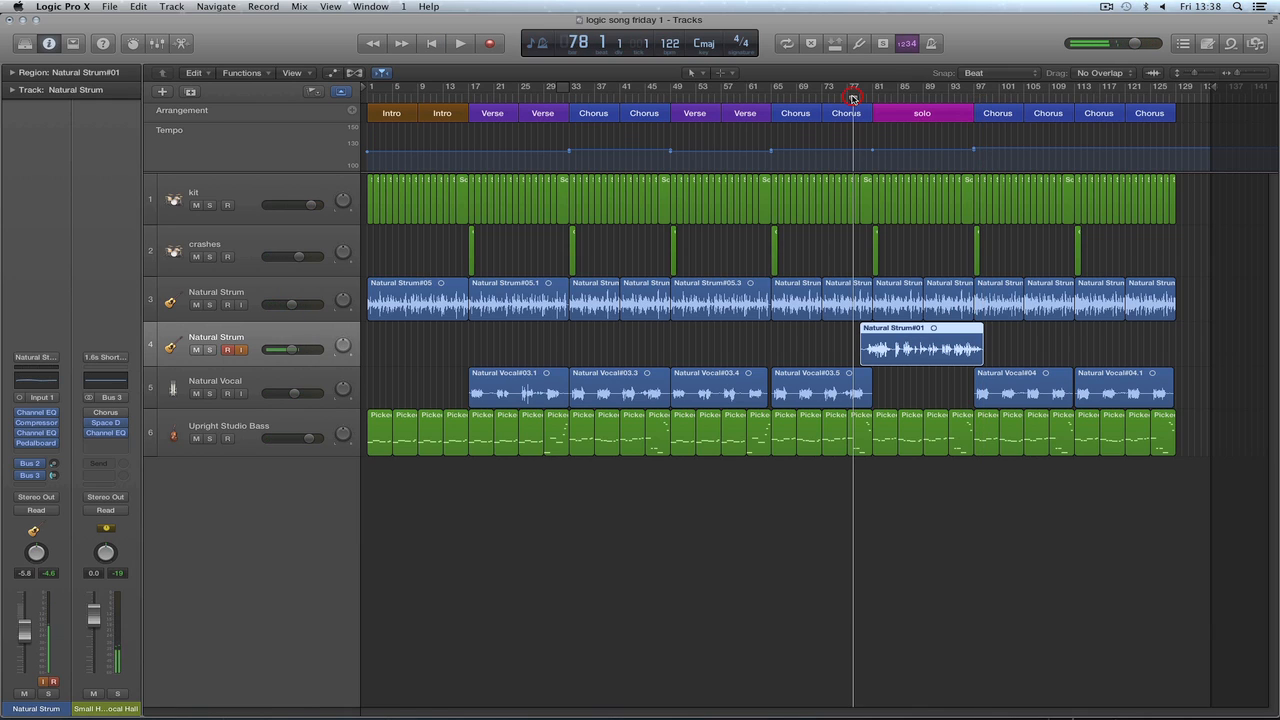
key("space")
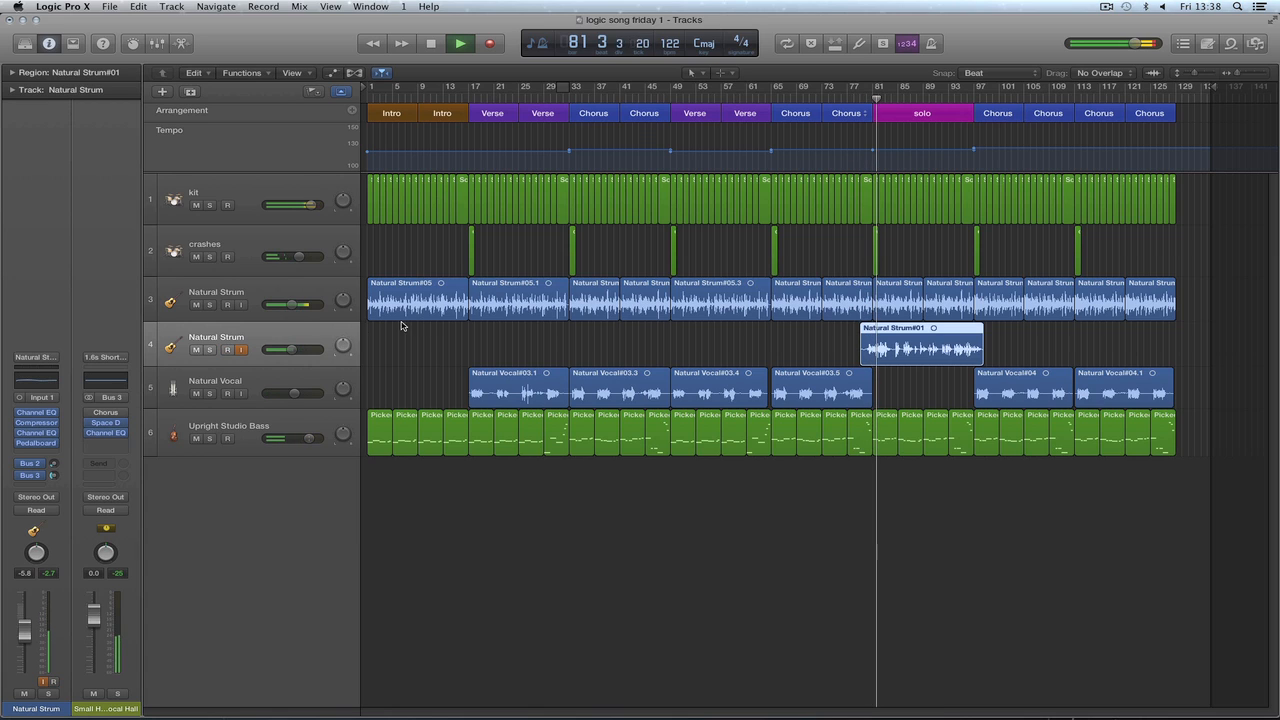
left_click(240, 349)
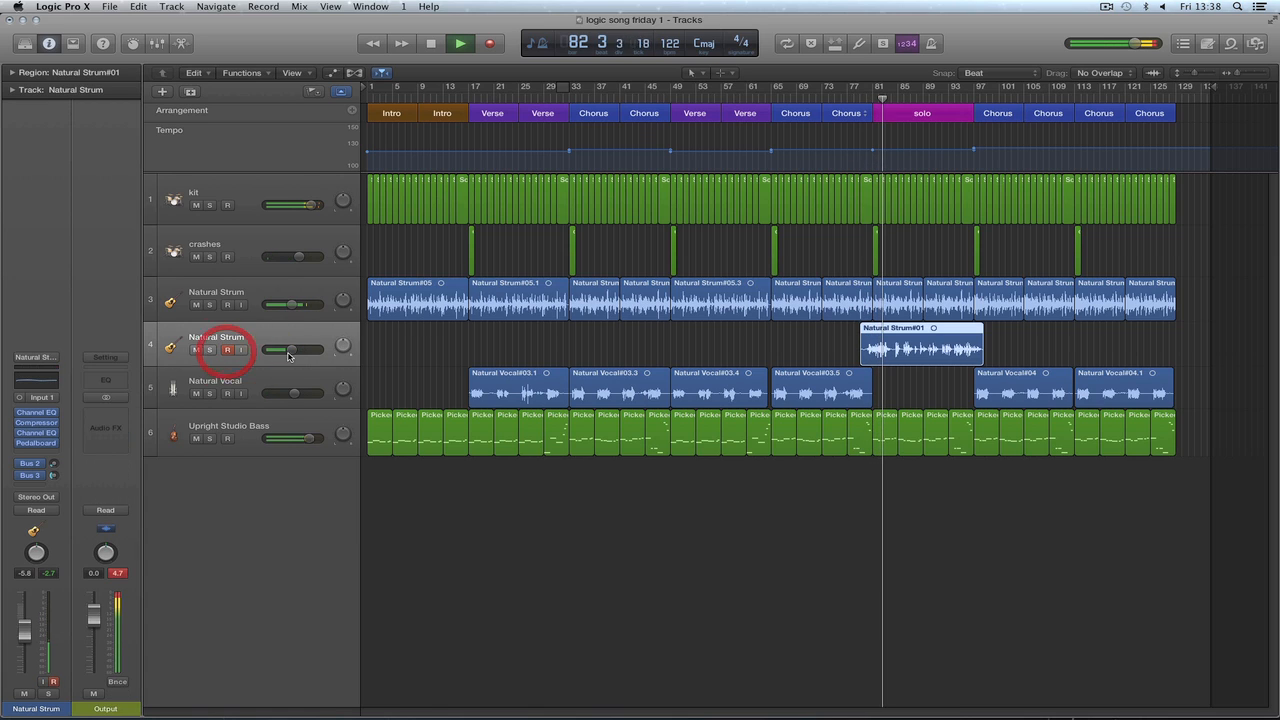
left_click_drag(293, 355, 300, 355)
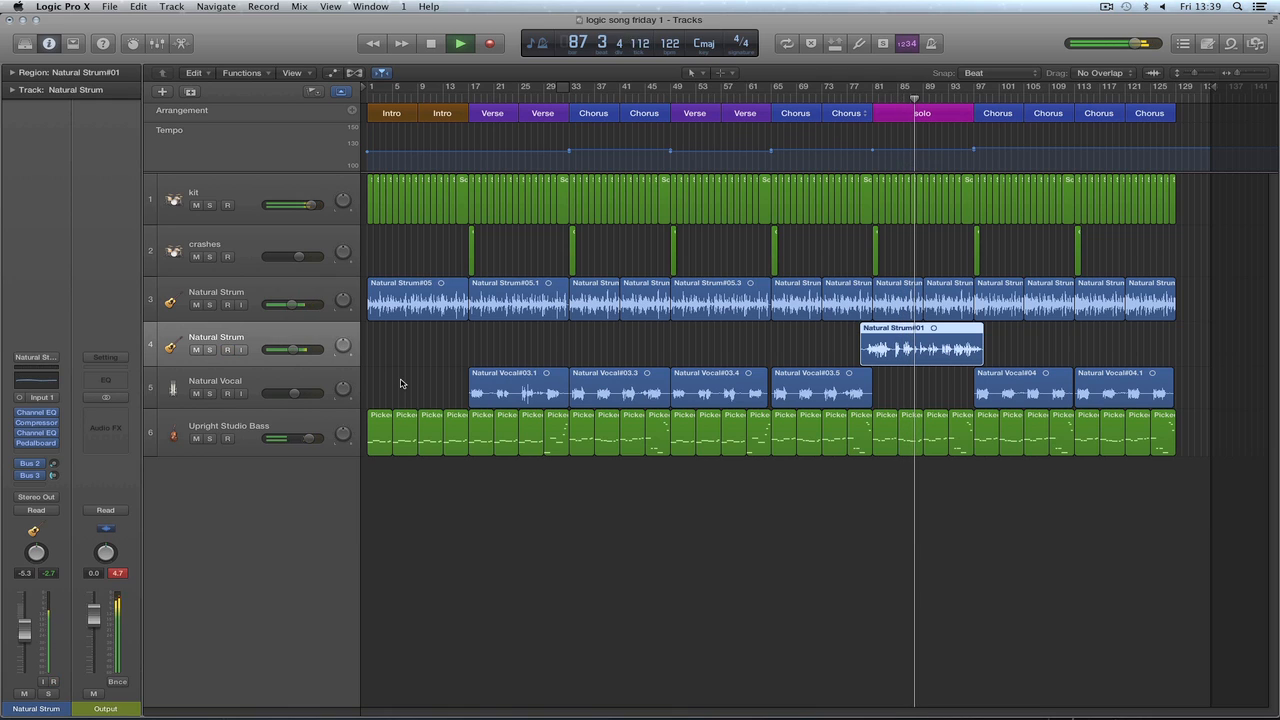
Adjust the Bus 3 send levels on both Natural Strum tracks during playback, and stop just after the solo.
left_click(30, 475)
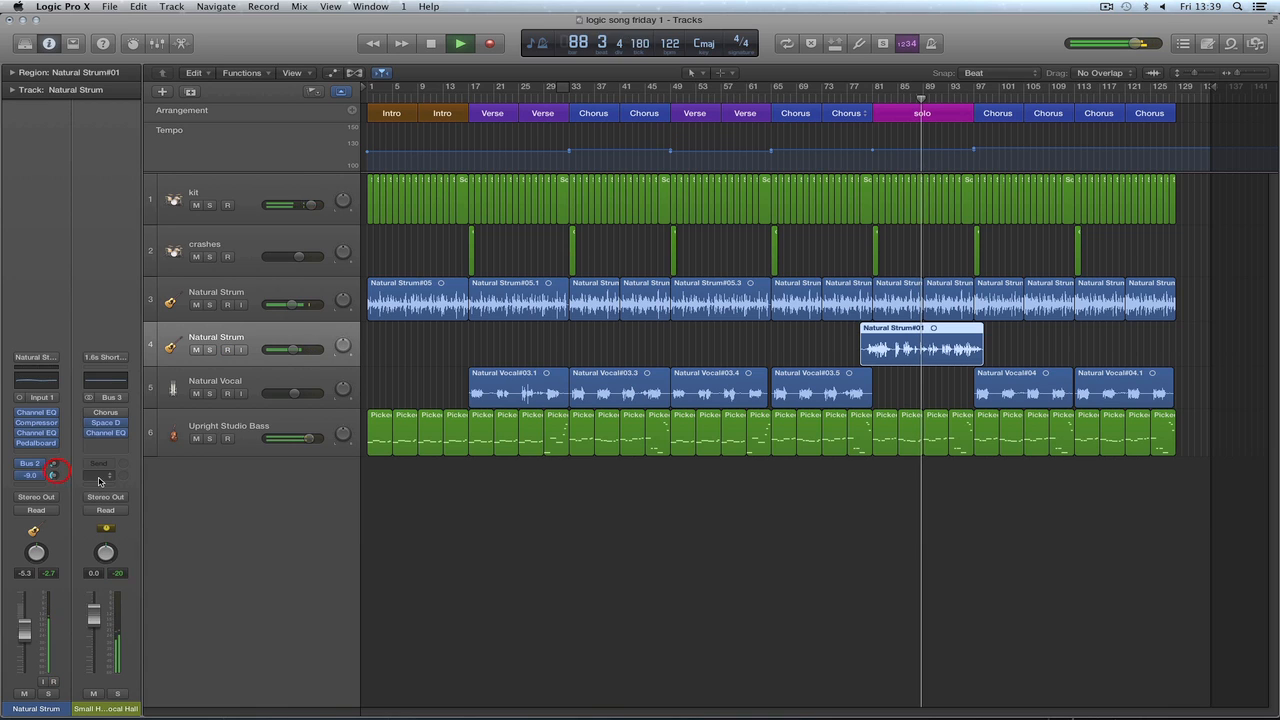
left_click(311, 292)
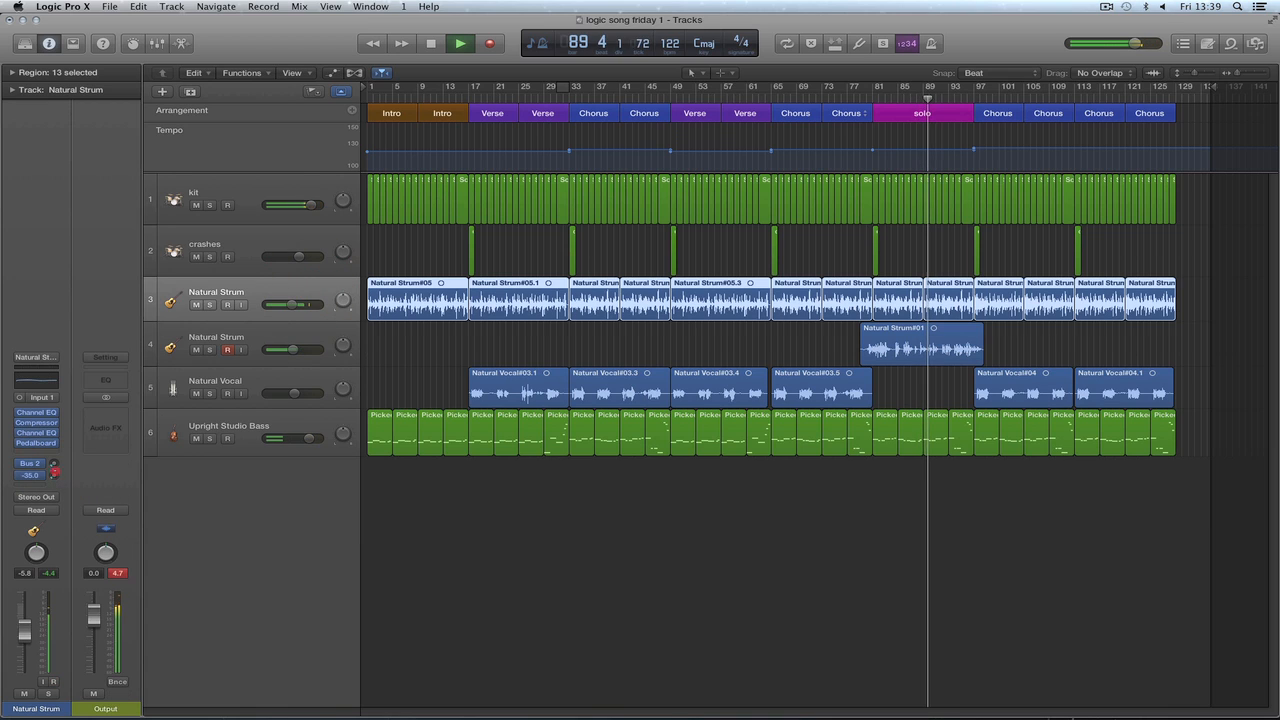
left_click_drag(54, 475, 55, 470)
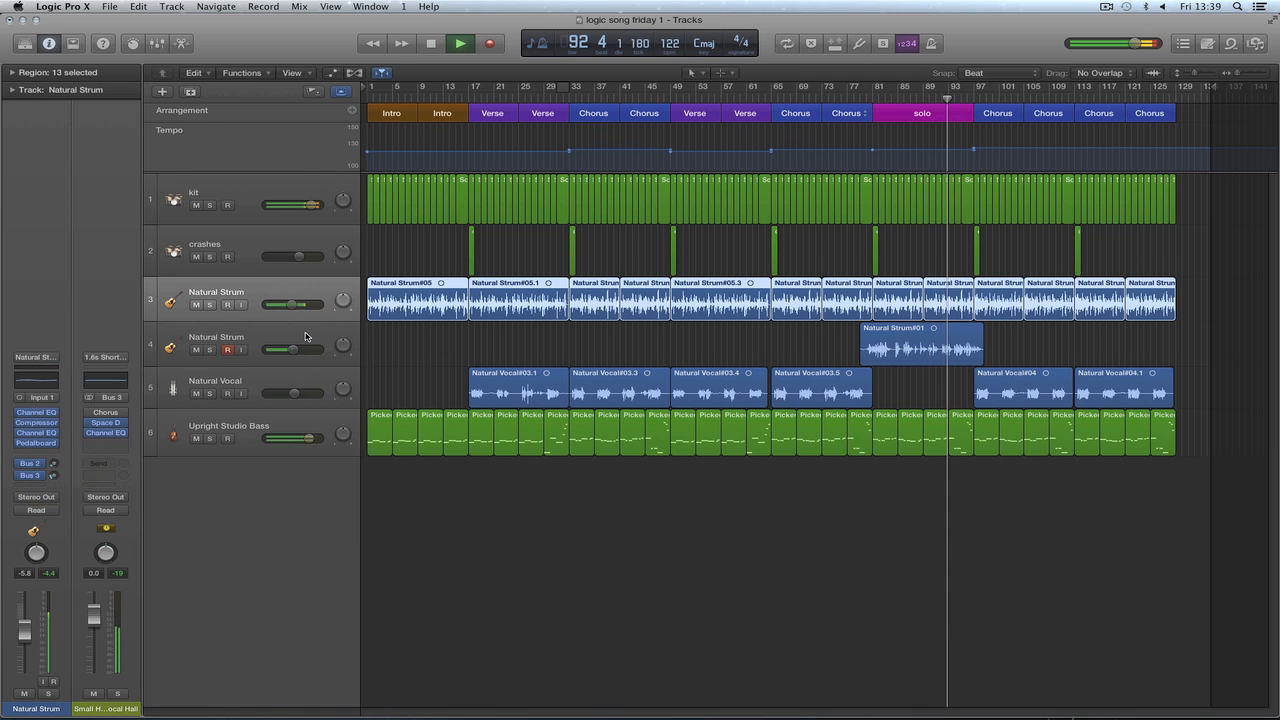
left_click(300, 337)
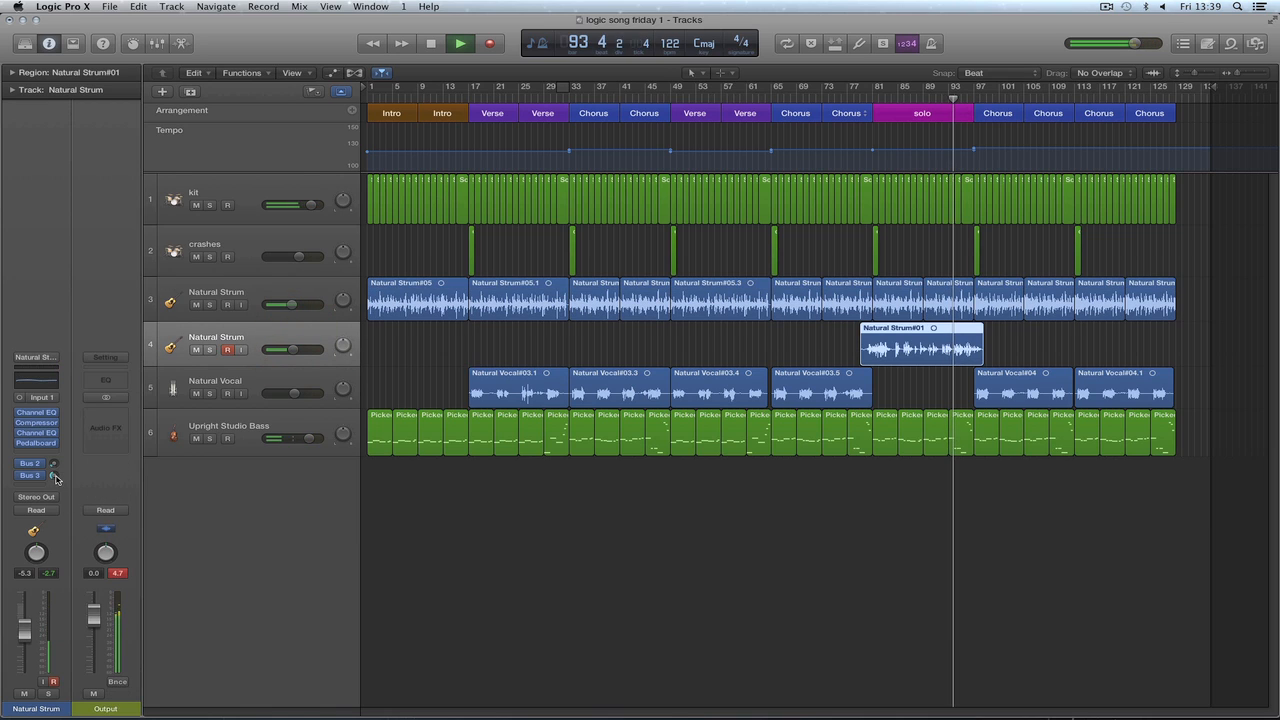
left_click_drag(58, 485, 61, 490)
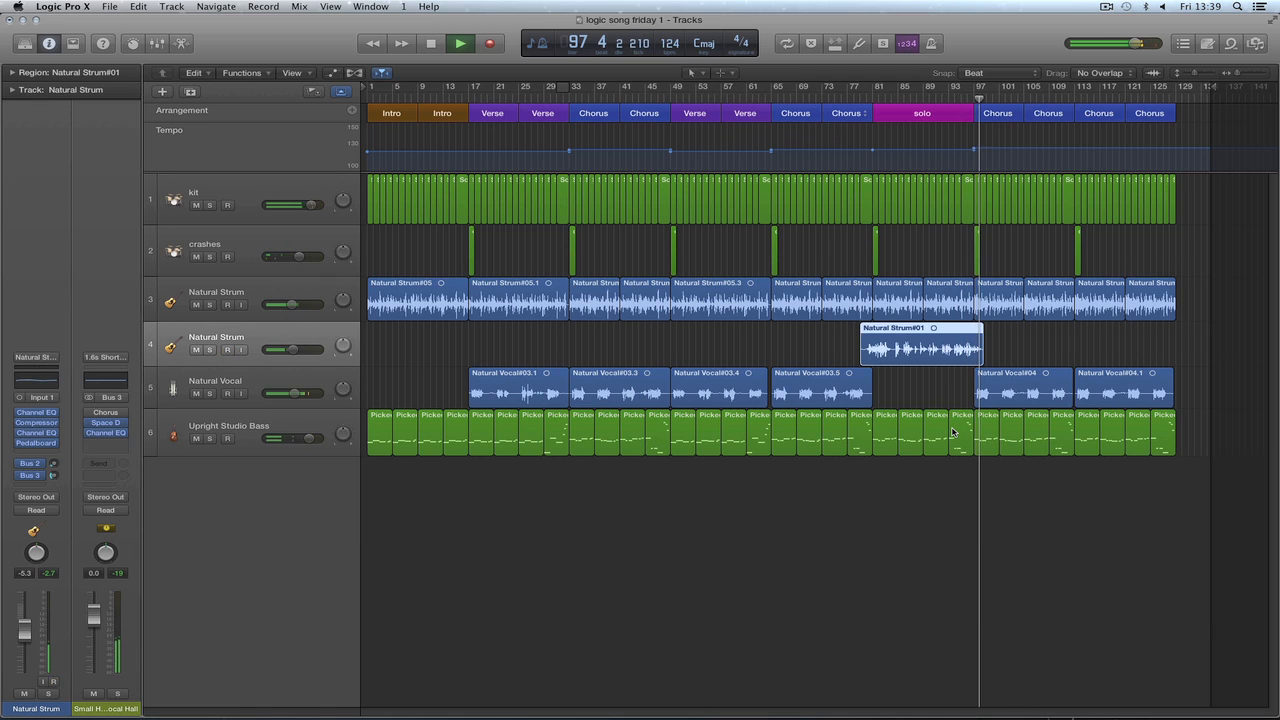
key("space")
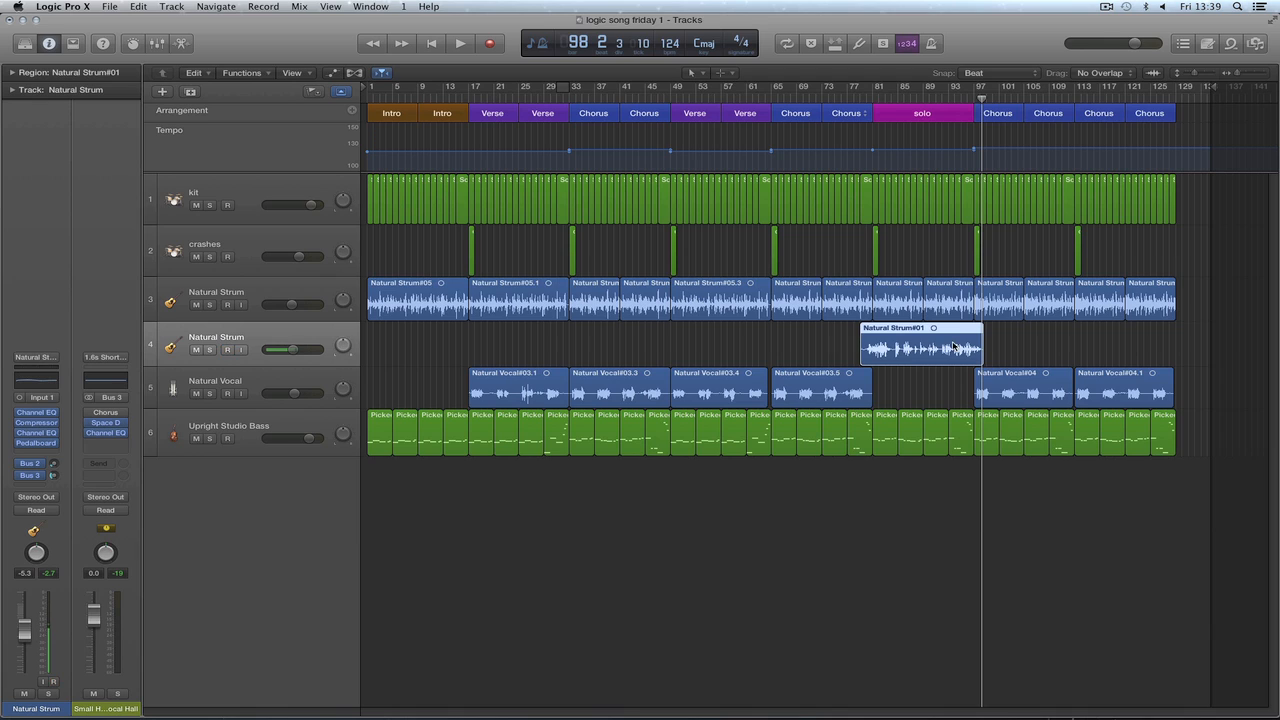
Deselect the recorded solo region and play a short stretch of the song from the first verse at bar 17.
left_click_drag(1189, 386, 465, 398)
left_click(952, 559)
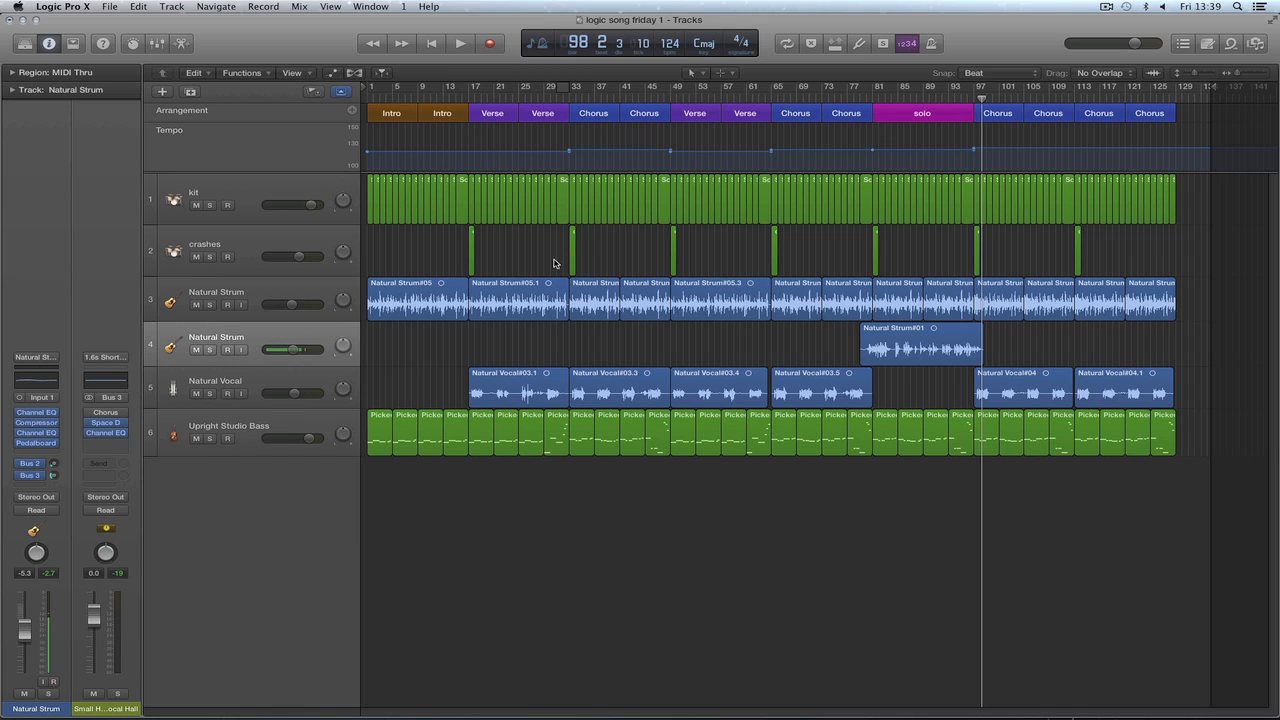
left_click(453, 99)
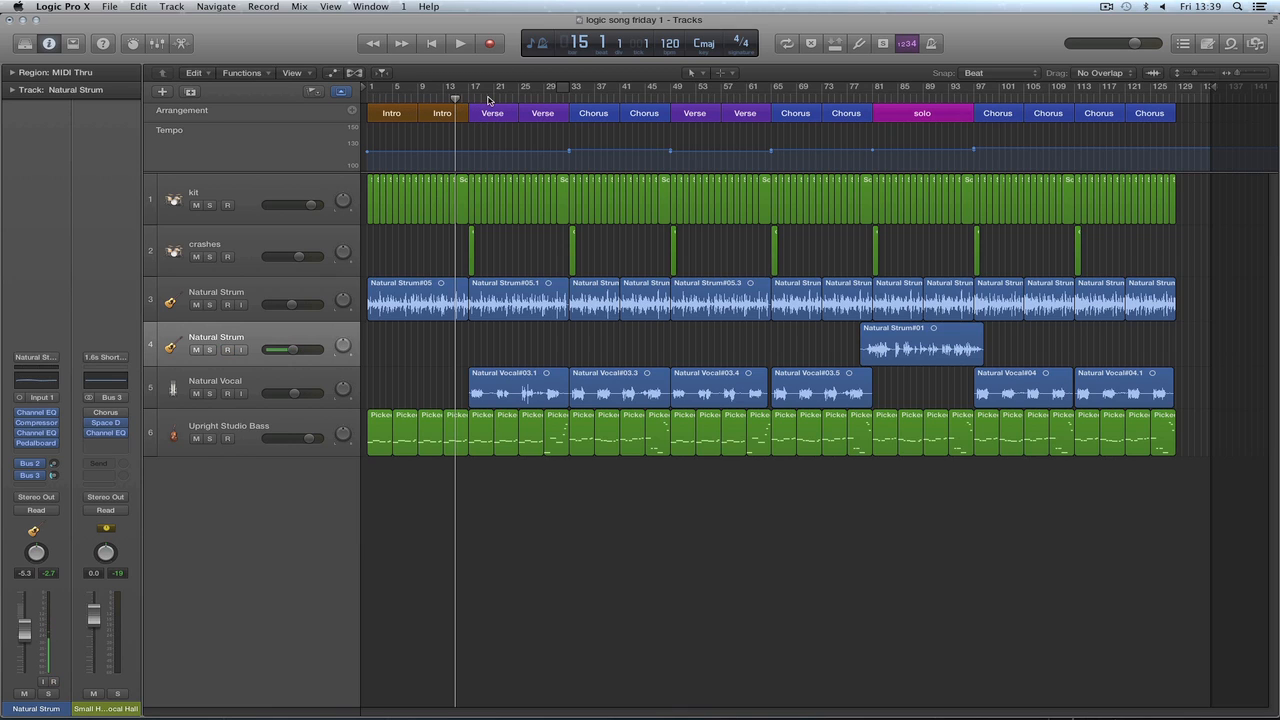
left_click(467, 100)
key("space")
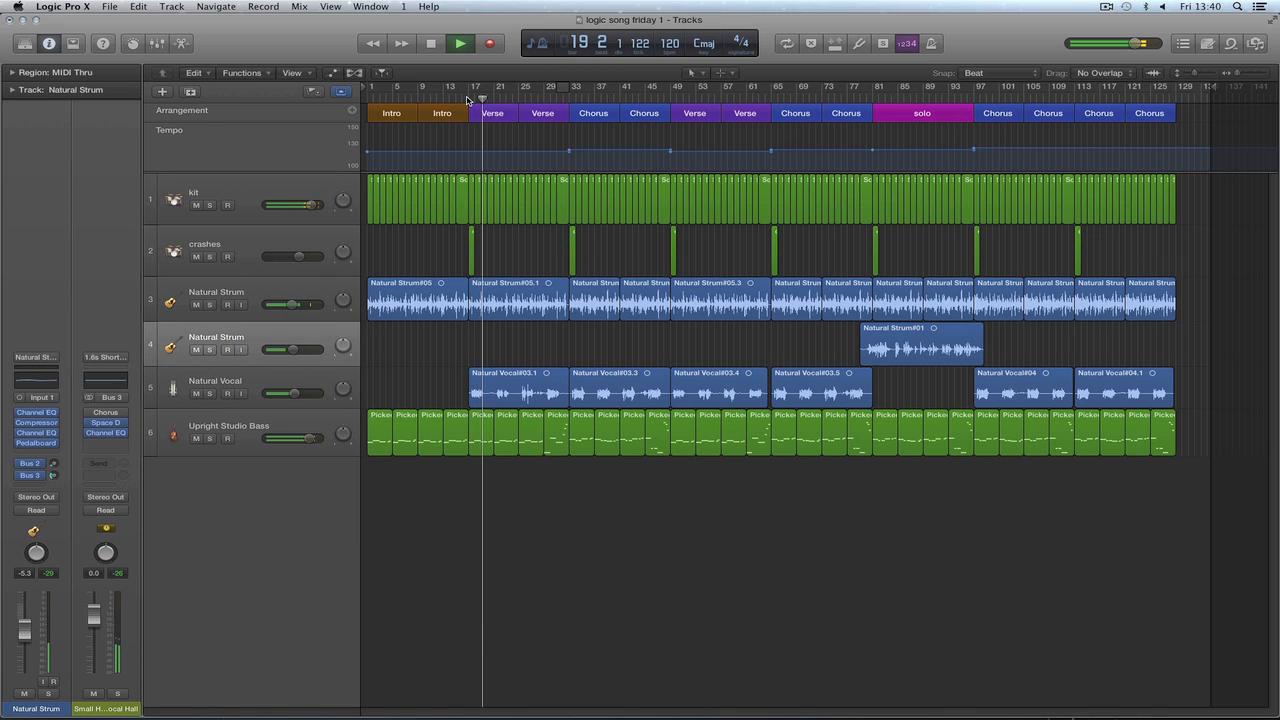
key("space")
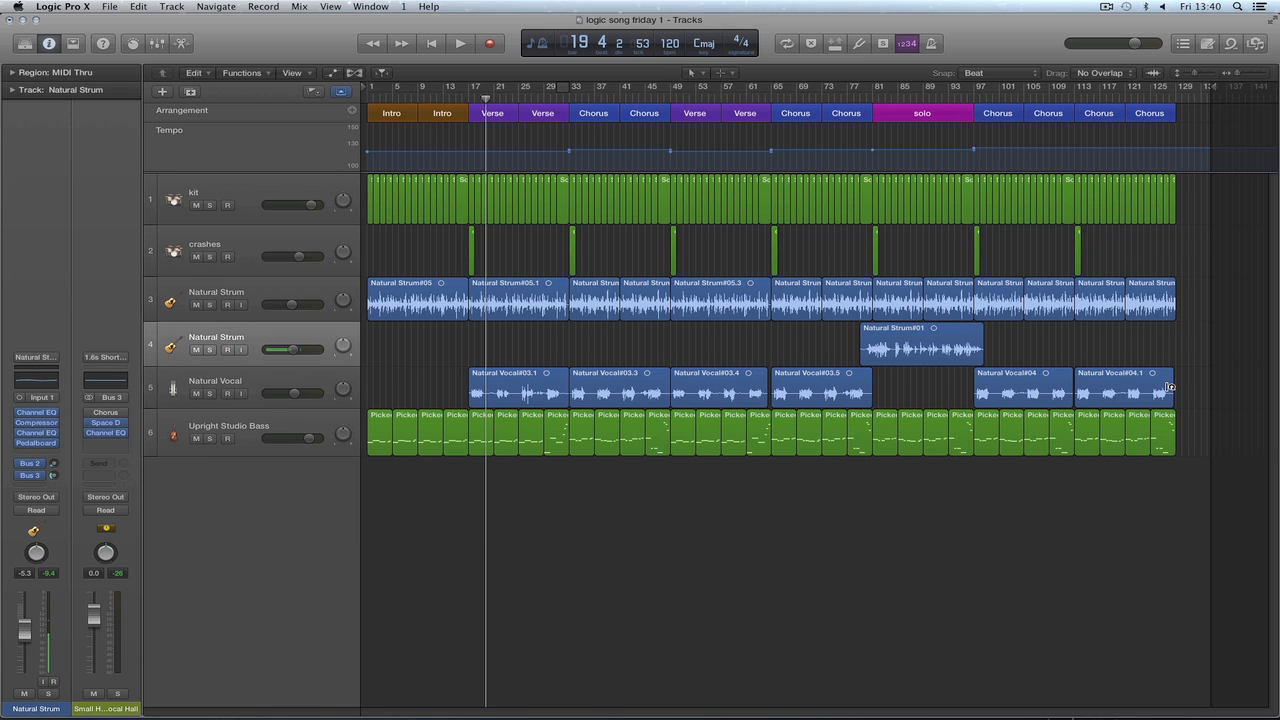
Move the end-of-project marker slightly closer to the end of the last chorus.
key("alt+r")
left_click_drag(1210, 90, 1197, 90)
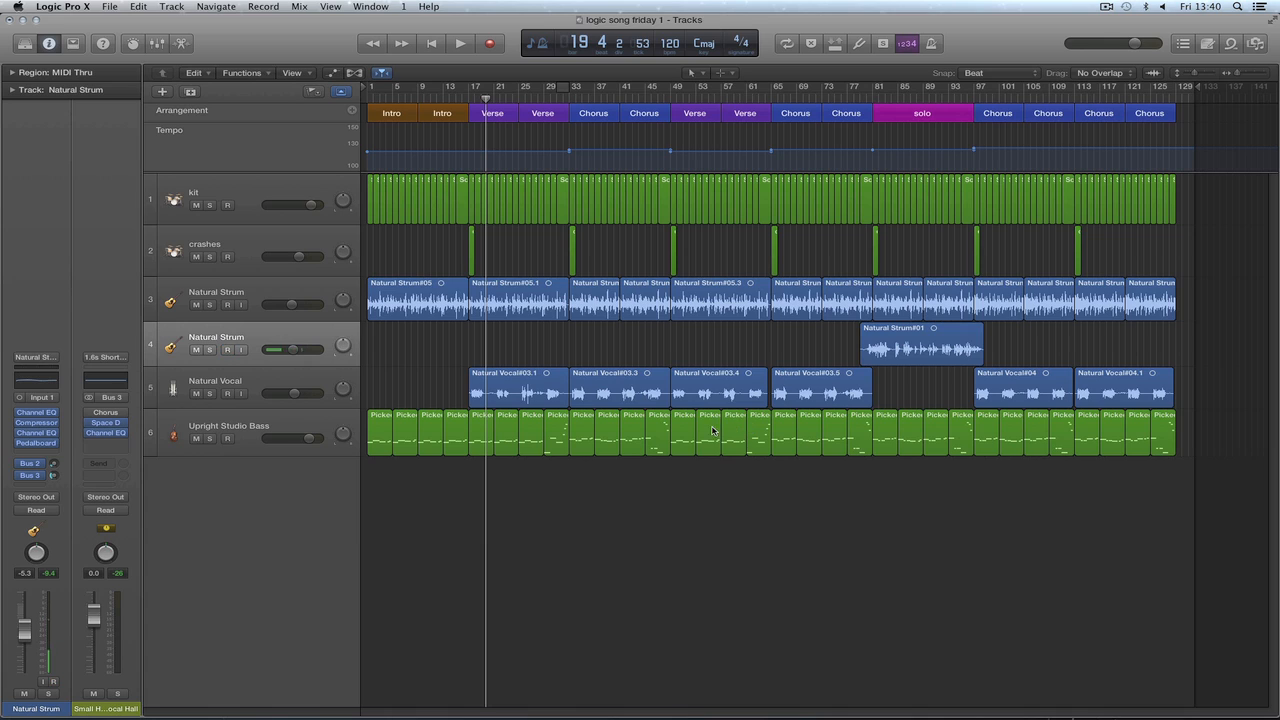
Review the arrangement from the start: the bass track, the intro strum region, and the first verse and chorus vocal regions.
left_click(308, 430)
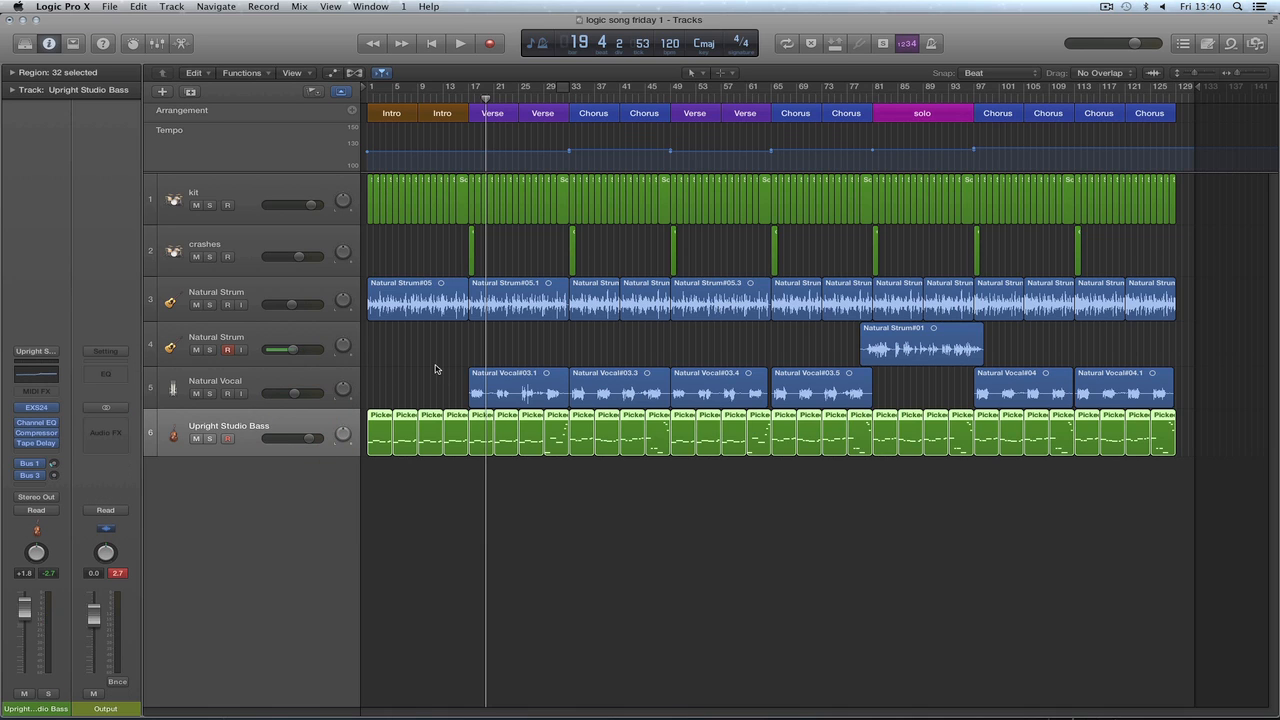
left_click(431, 43)
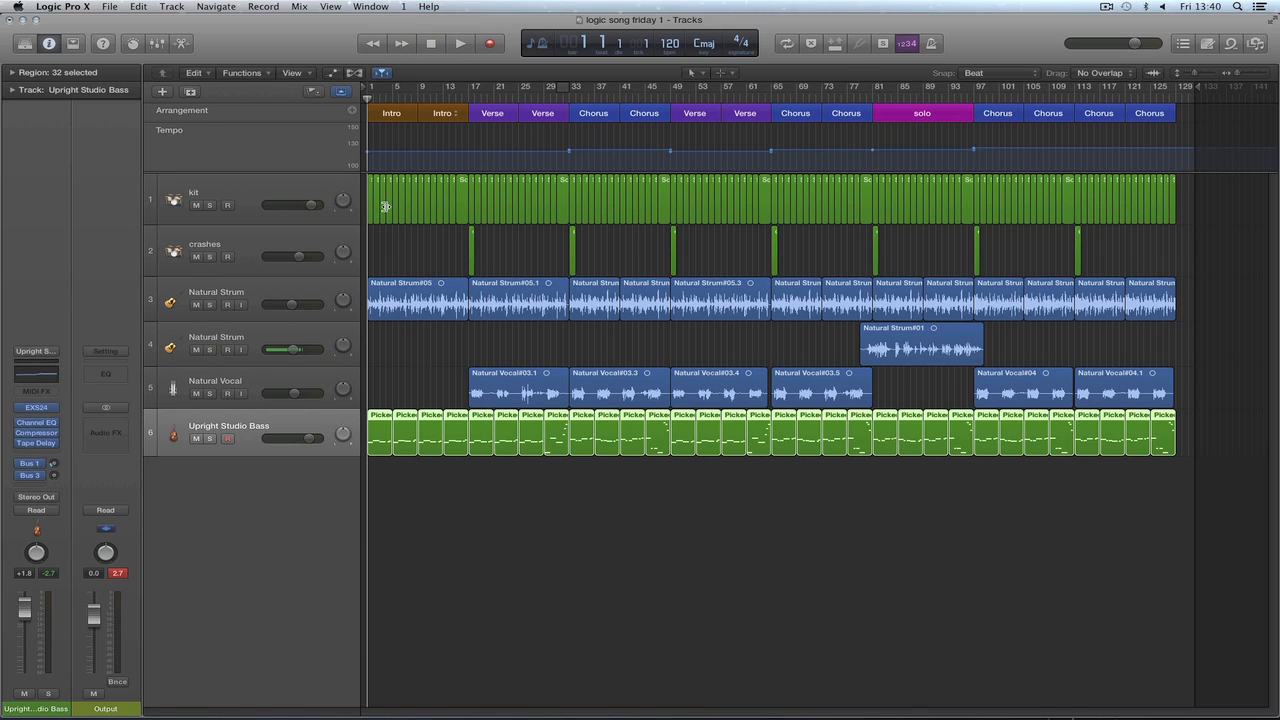
left_click(406, 299)
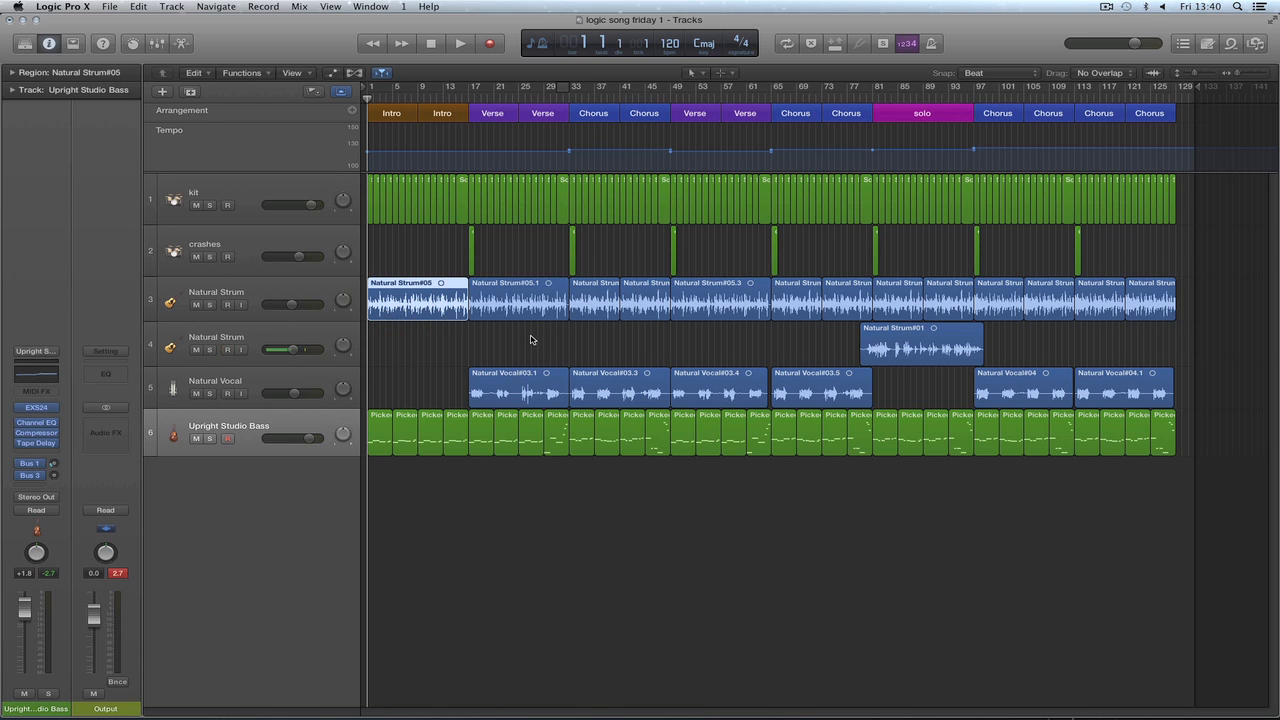
left_click(524, 380)
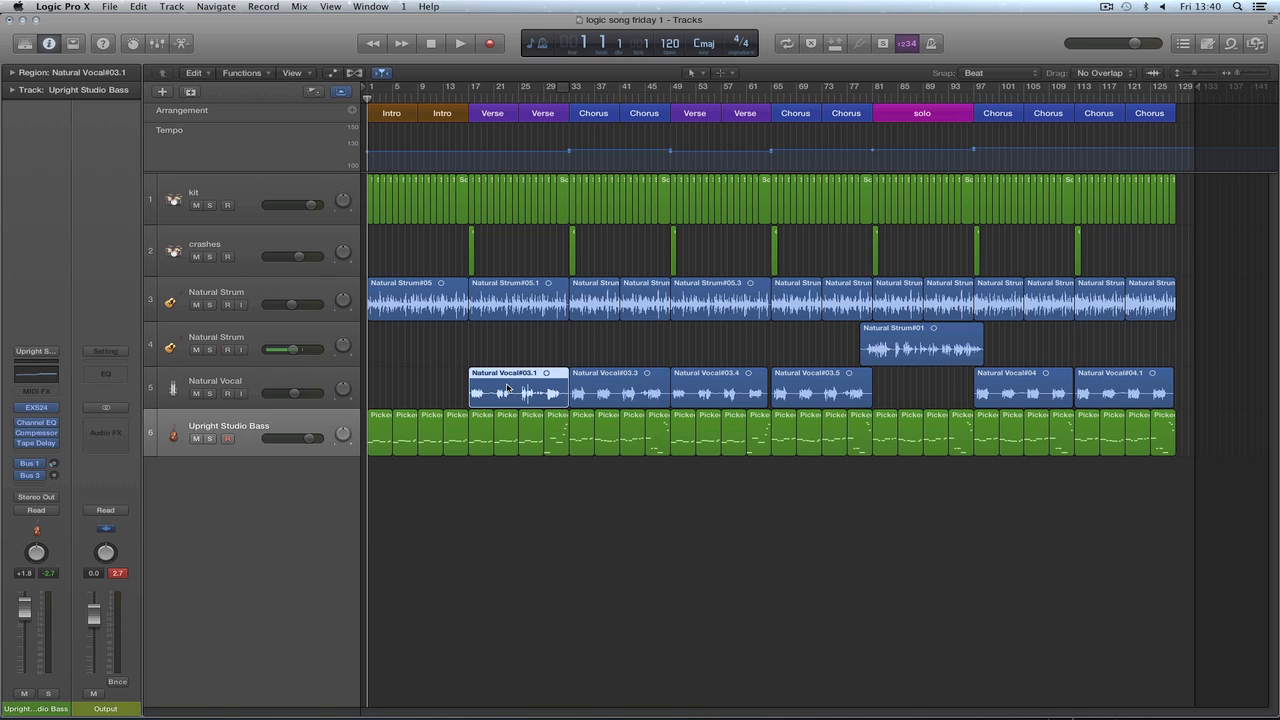
left_click(609, 378)
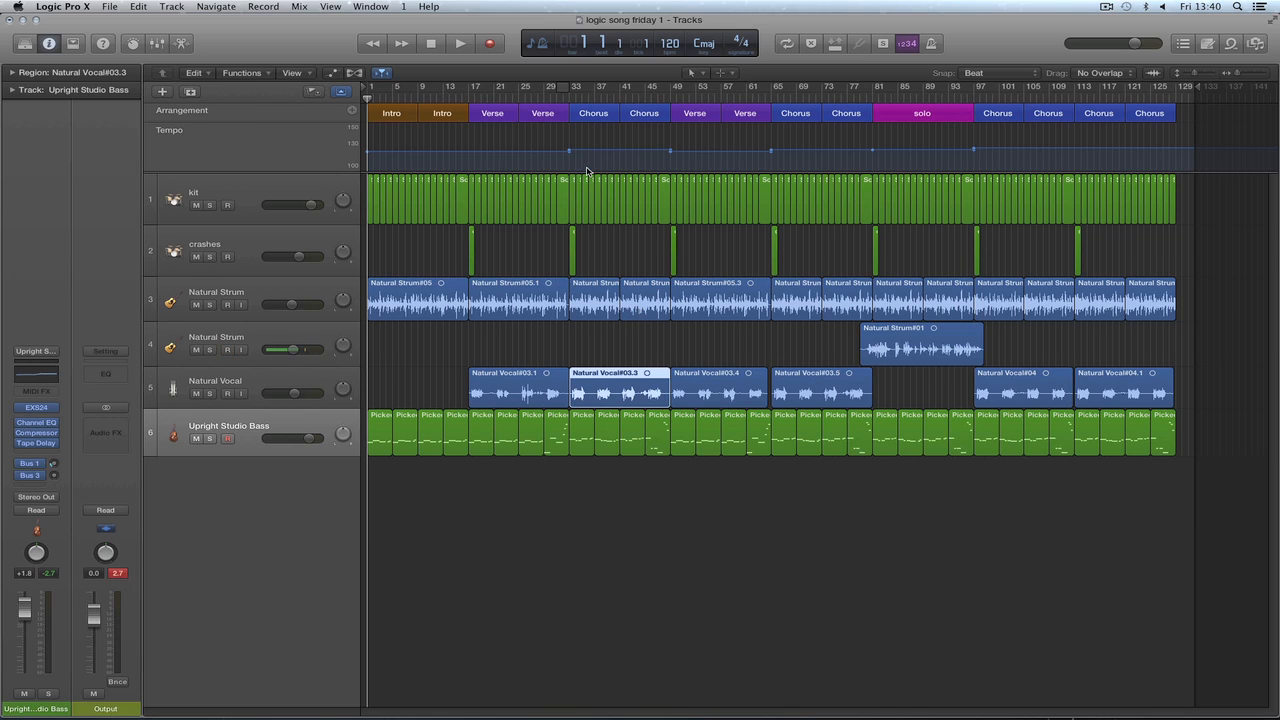
Place the playhead at the second verse, bar 49, and add one new software instrument track.
left_click(670, 100)
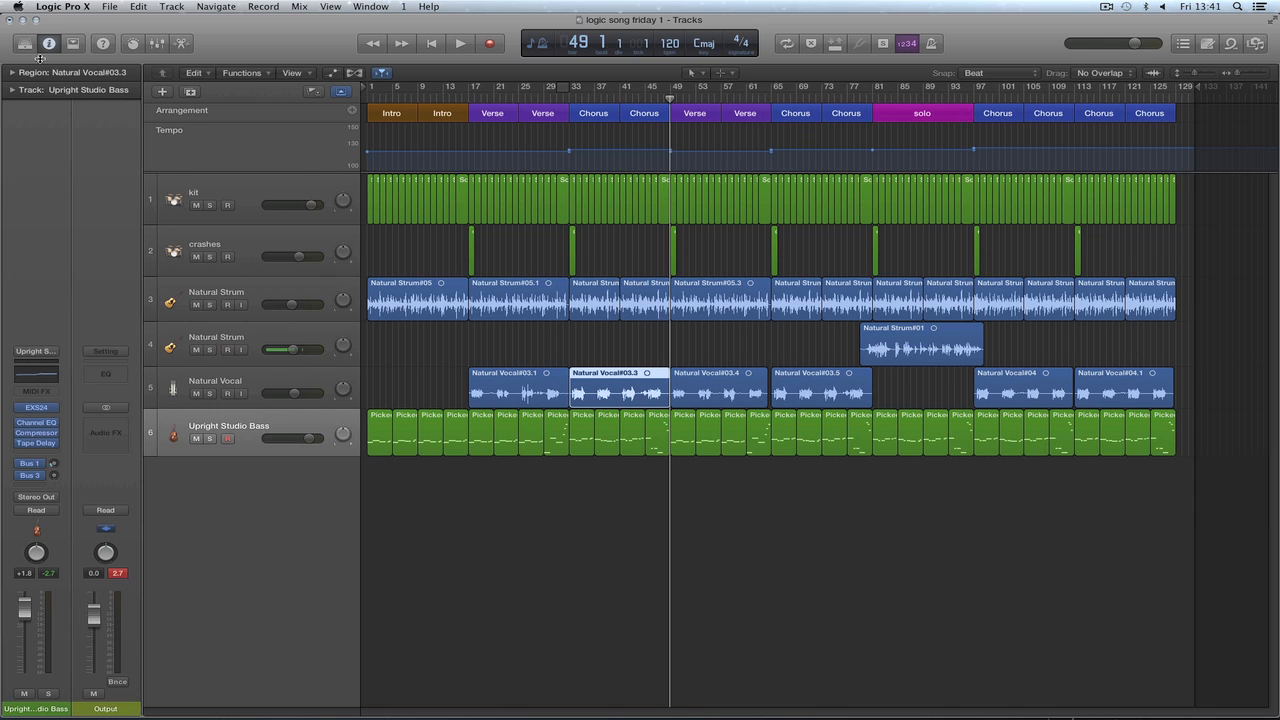
left_click(161, 91)
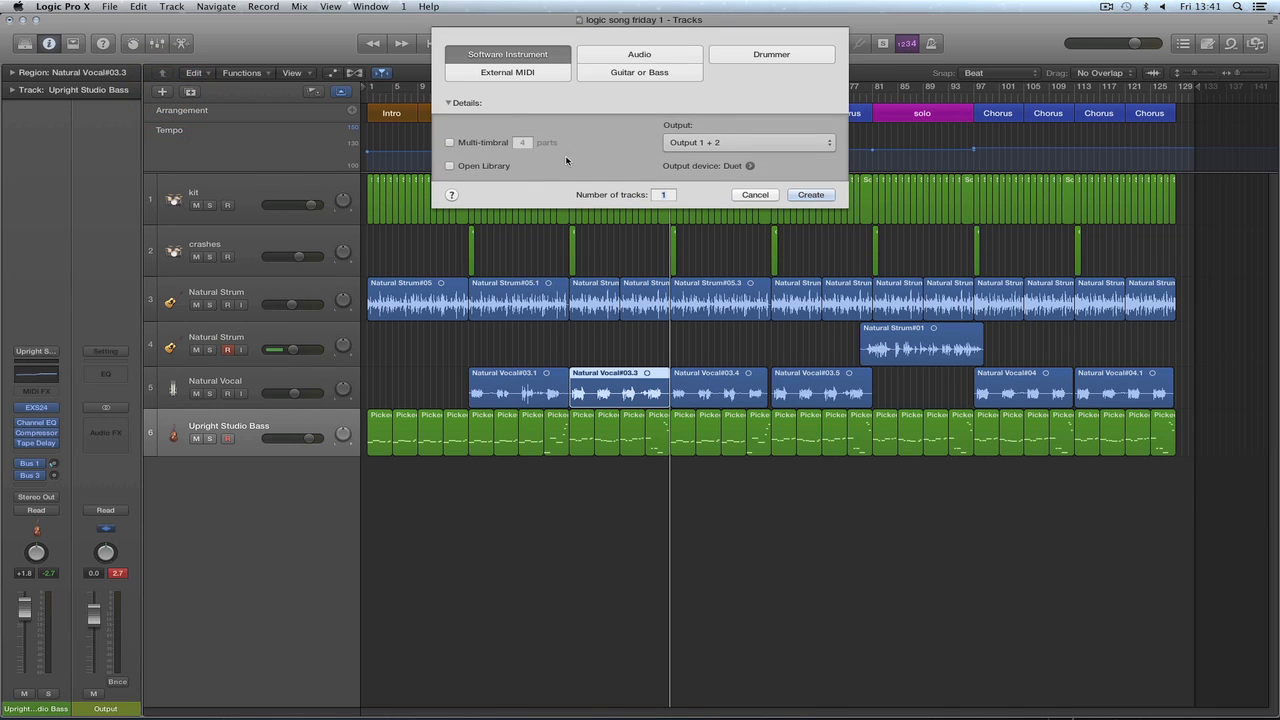
left_click(805, 195)
Load the String Ensemble patch from the Orchestral Strings library category onto the new instrument track, and hide the library.
left_click(24, 43)
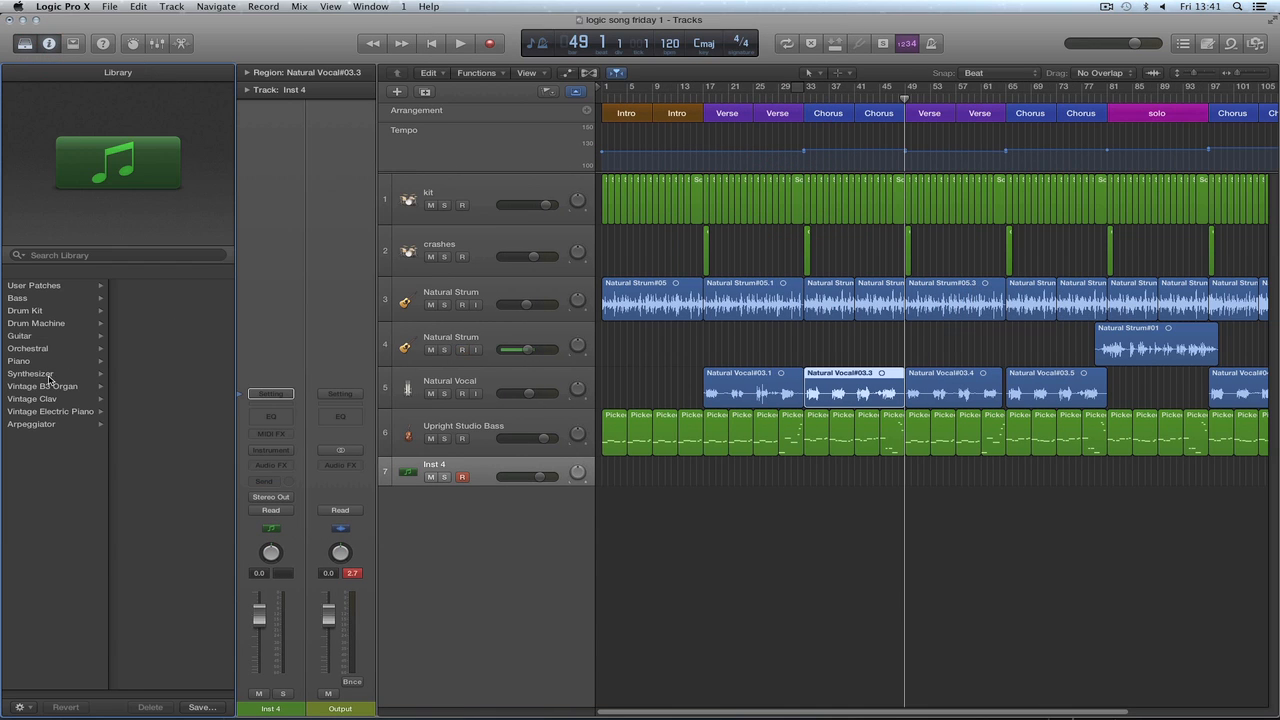
left_click(31, 349)
left_click(145, 311)
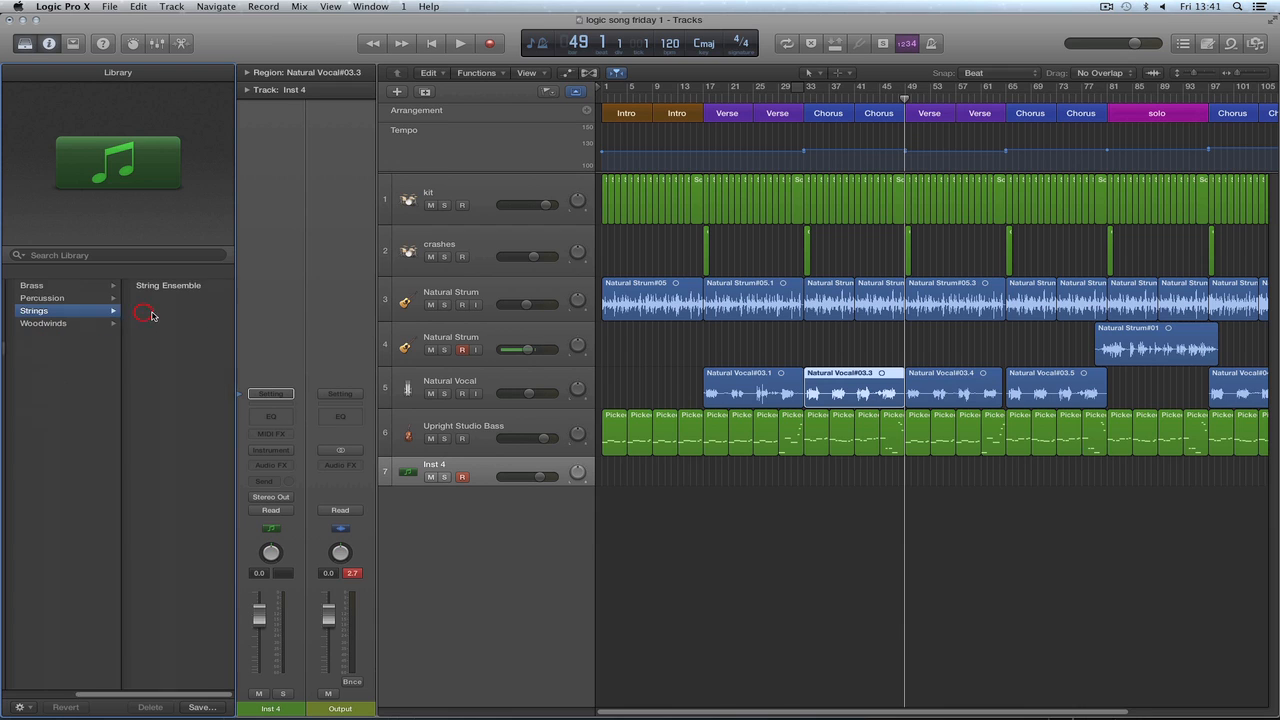
left_click(166, 286)
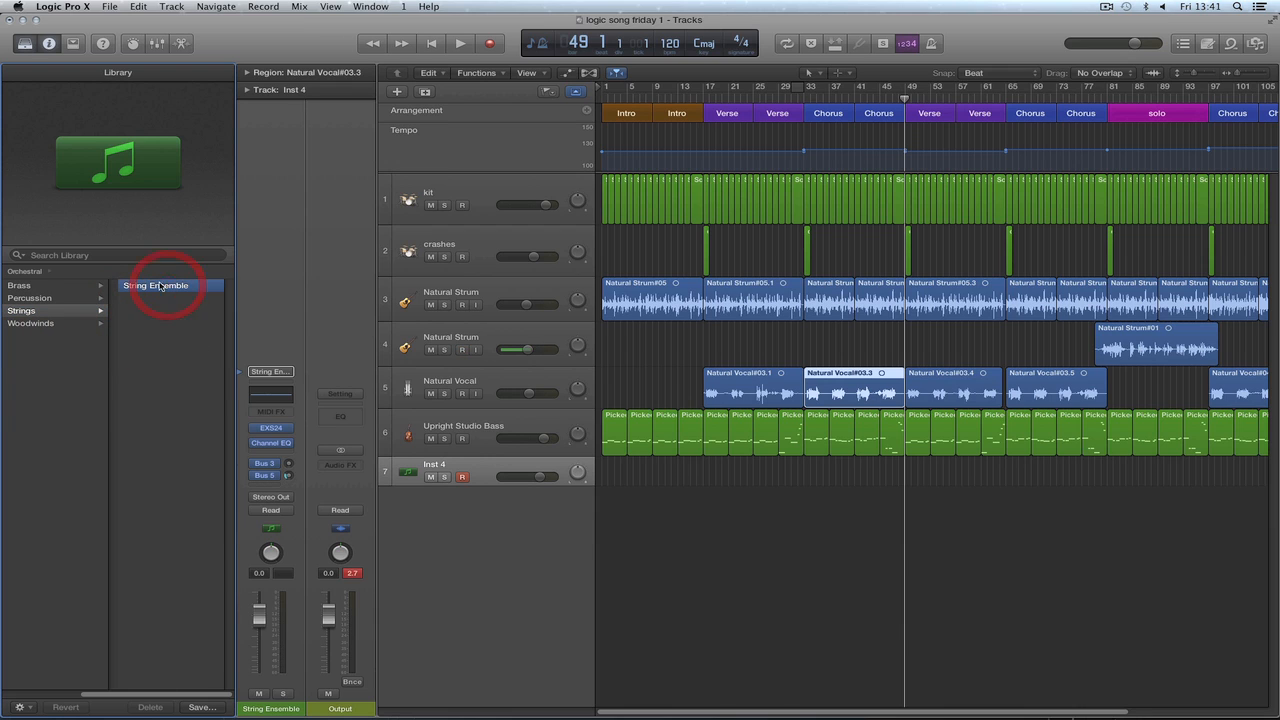
left_click(24, 43)
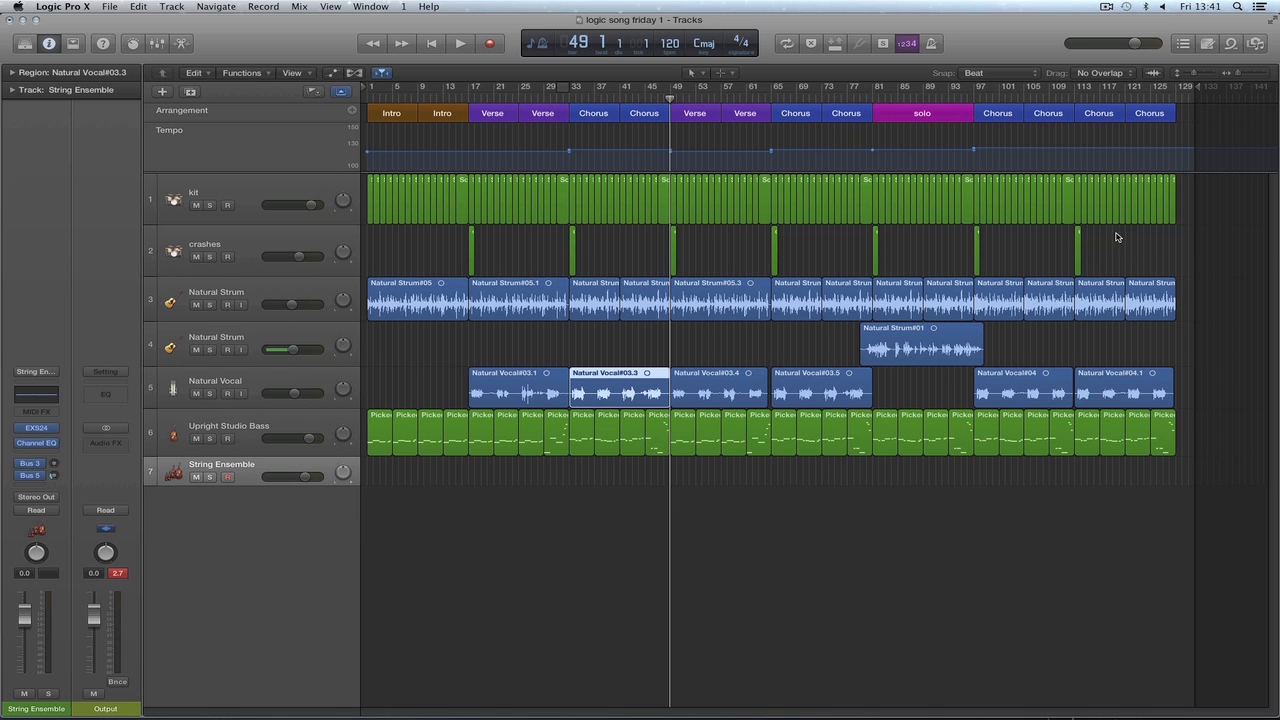
Set the cycle range over bars 49 to 57 and draw an empty region of the same span on the String Ensemble track.
left_click(1257, 76)
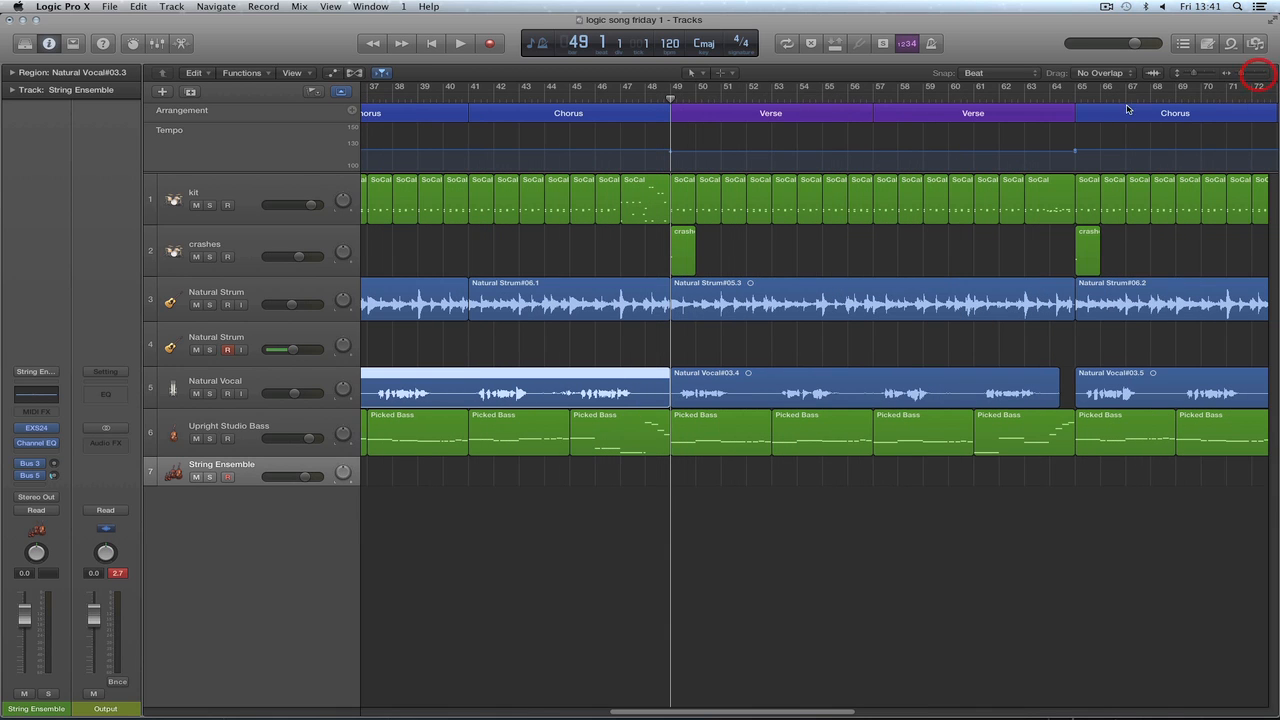
left_click_drag(671, 93, 872, 120)
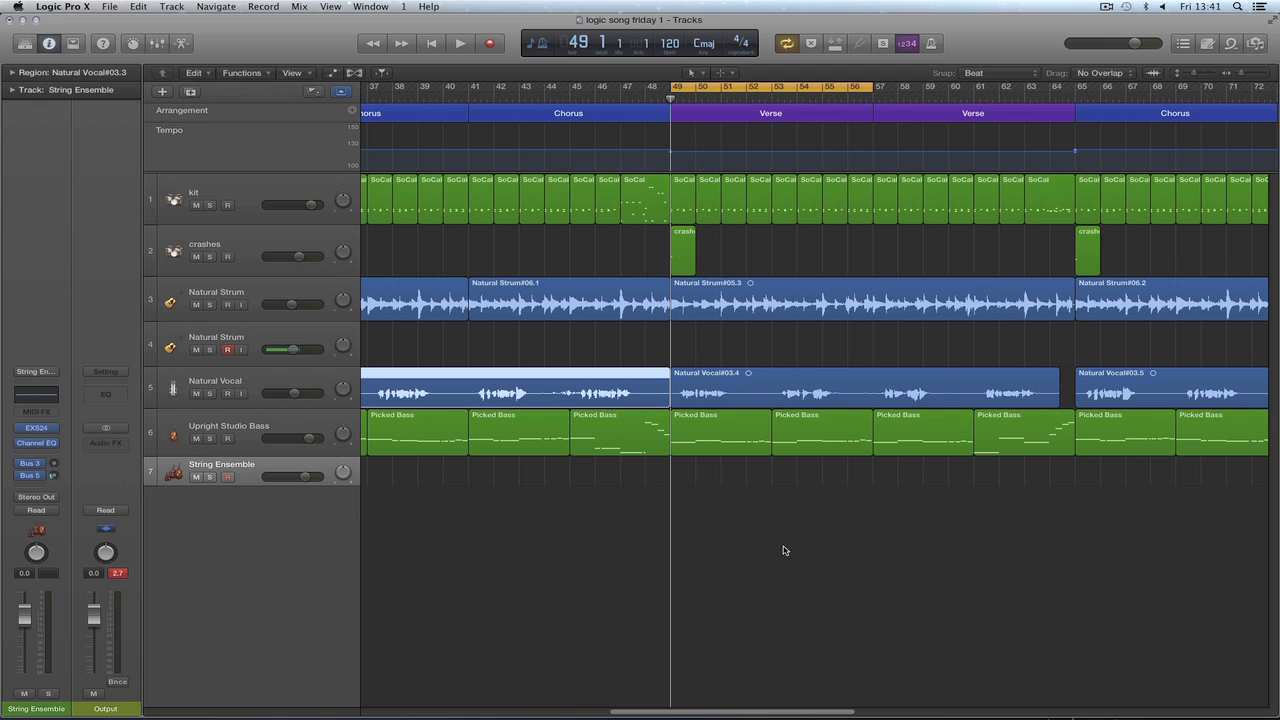
key("t")
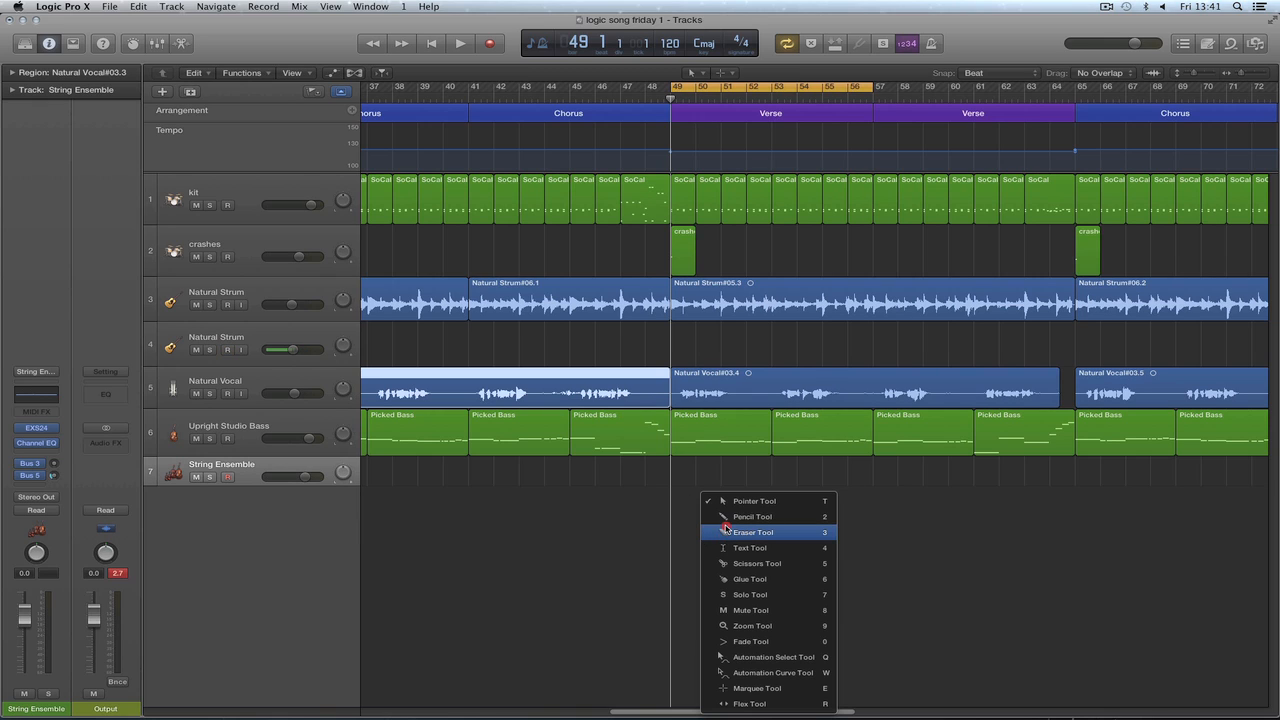
left_click(725, 517)
left_click(684, 473)
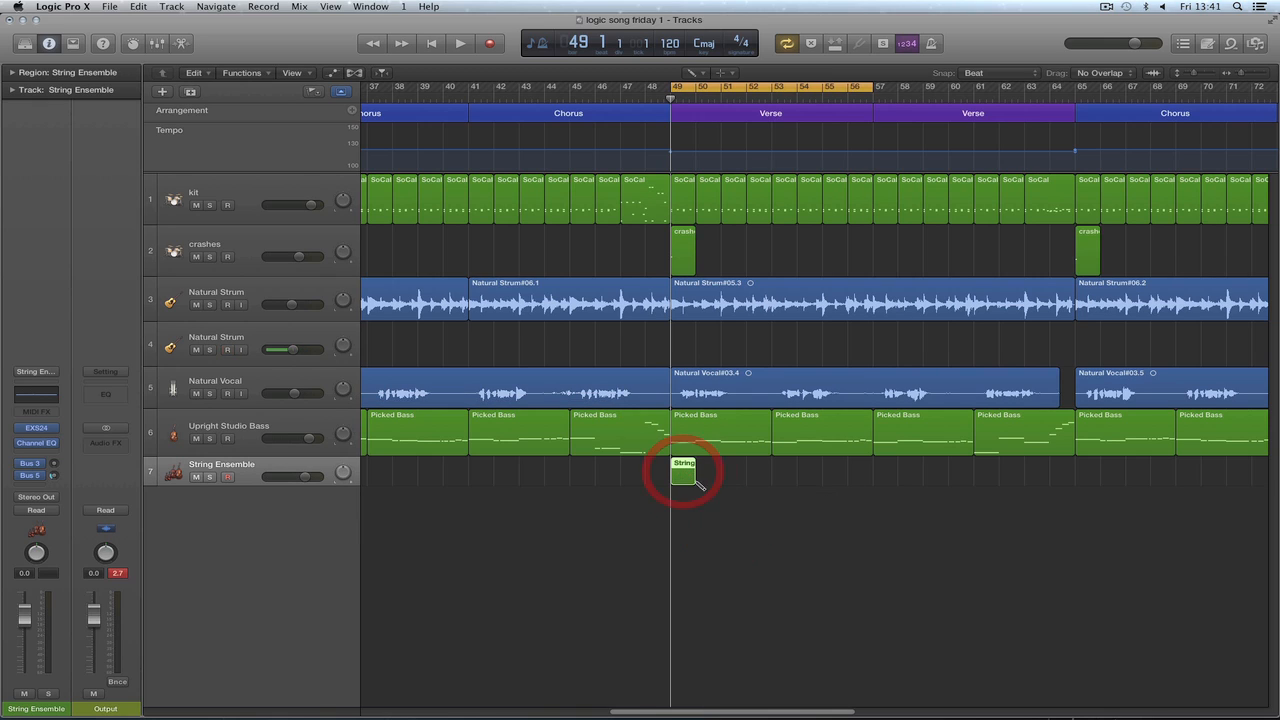
mouse_move(696, 482)
left_mouse_down()
mouse_move(863, 489)
mouse_move(871, 502)
left_mouse_up()
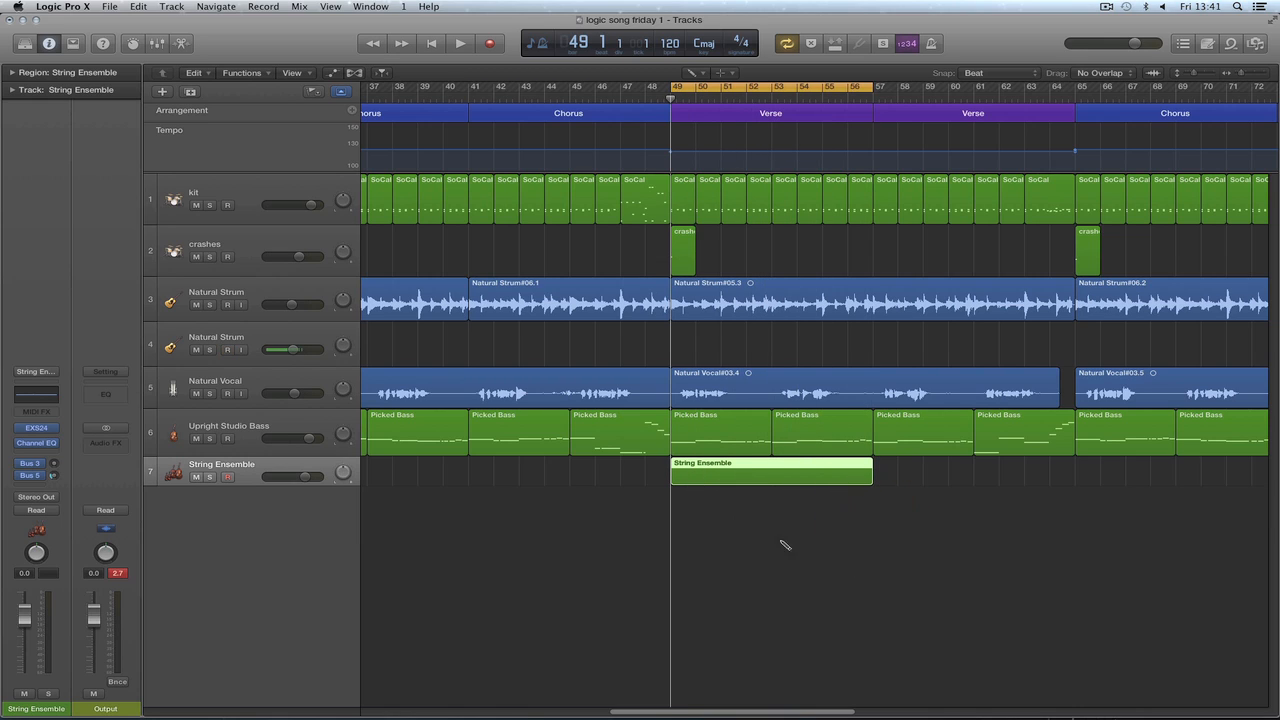
Make the String Ensemble track taller and open its new region in the Piano Roll, with all of bars 49 to 57 in view.
left_click_drag(257, 487, 262, 516)
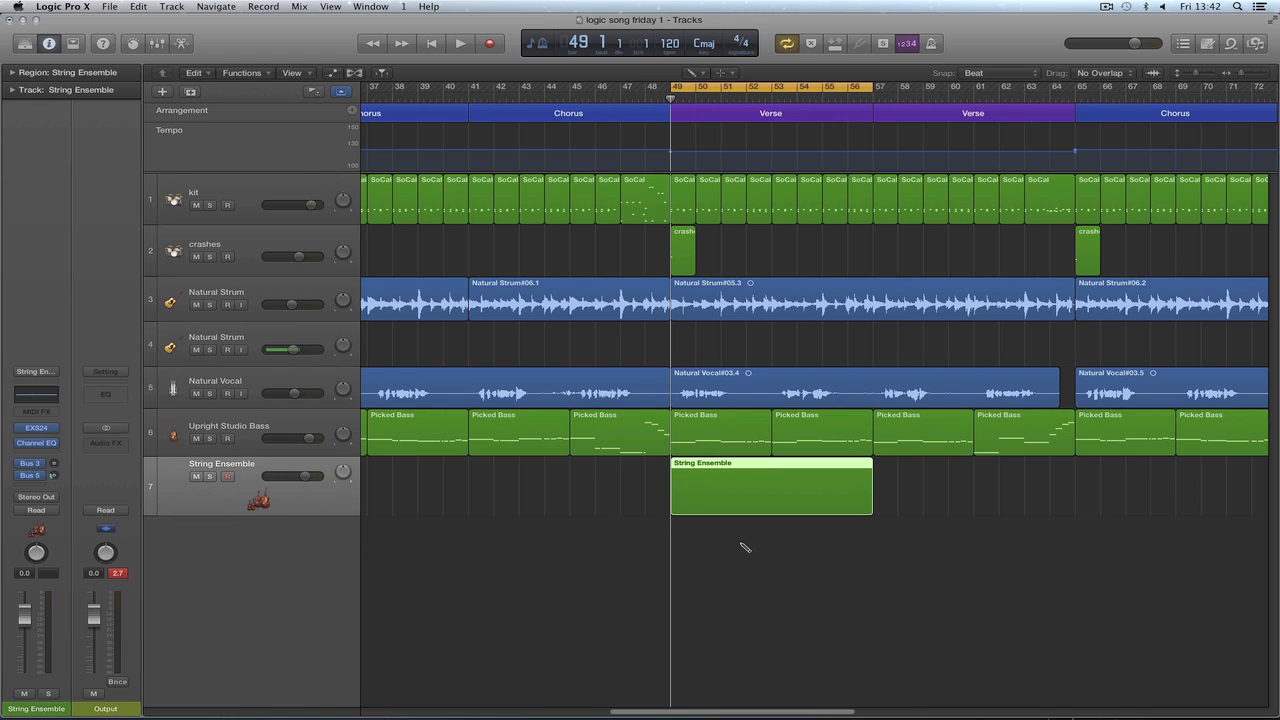
key("e")
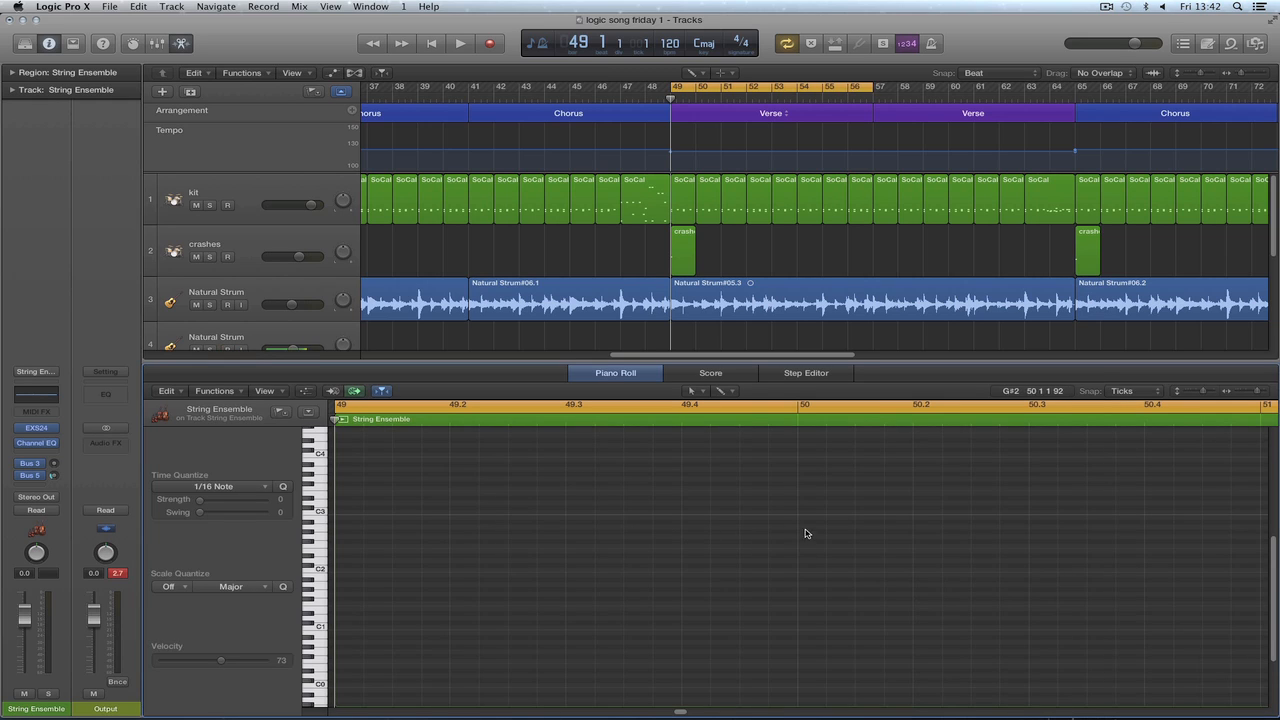
left_click(781, 397)
left_click_drag(1270, 248, 1270, 323)
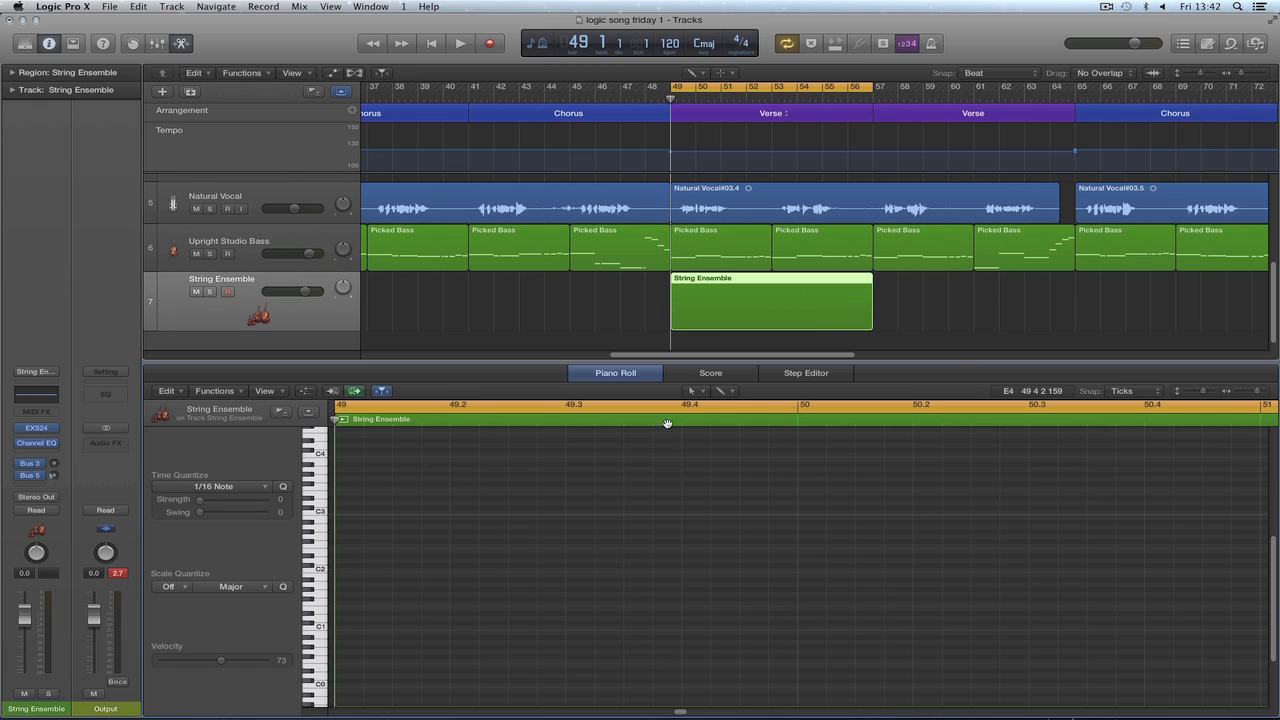
left_click(903, 395)
key("z")
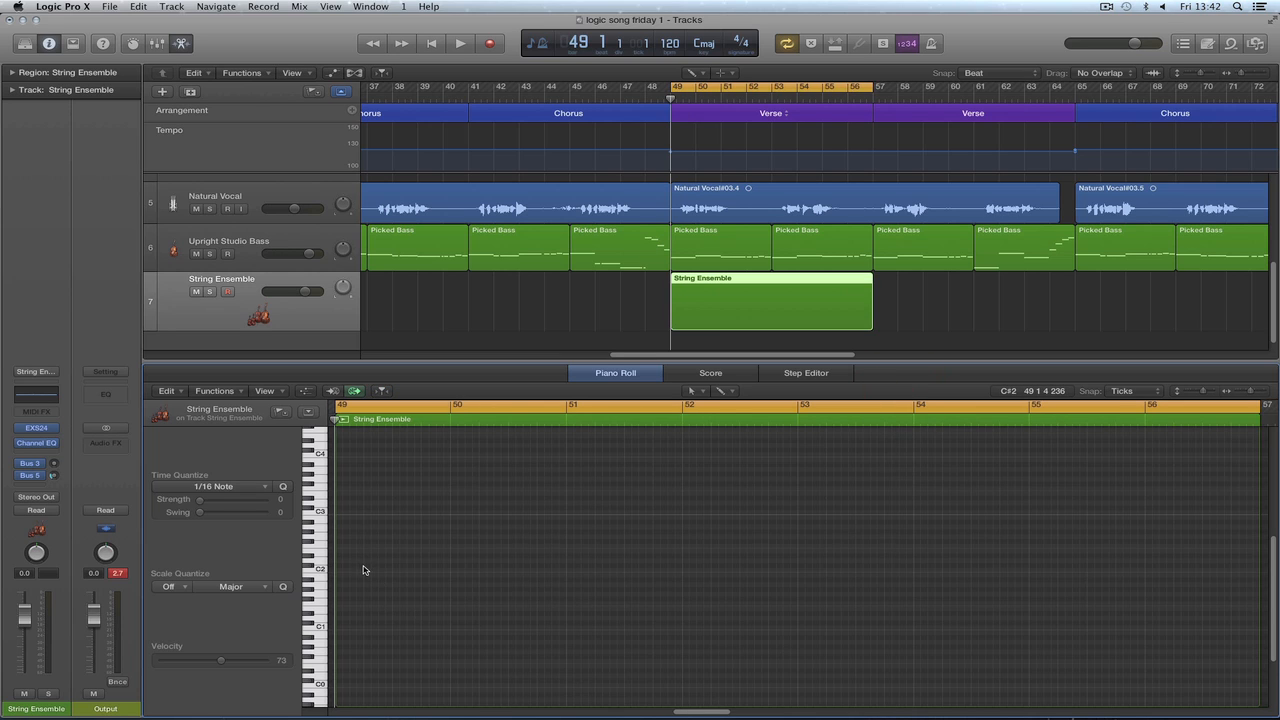
Draw a G2 note from bar 49 to bar 53 and lower the String Ensemble track's volume to -2.0 dB during playback.
key("t")
left_click(392, 551)
left_click(338, 537)
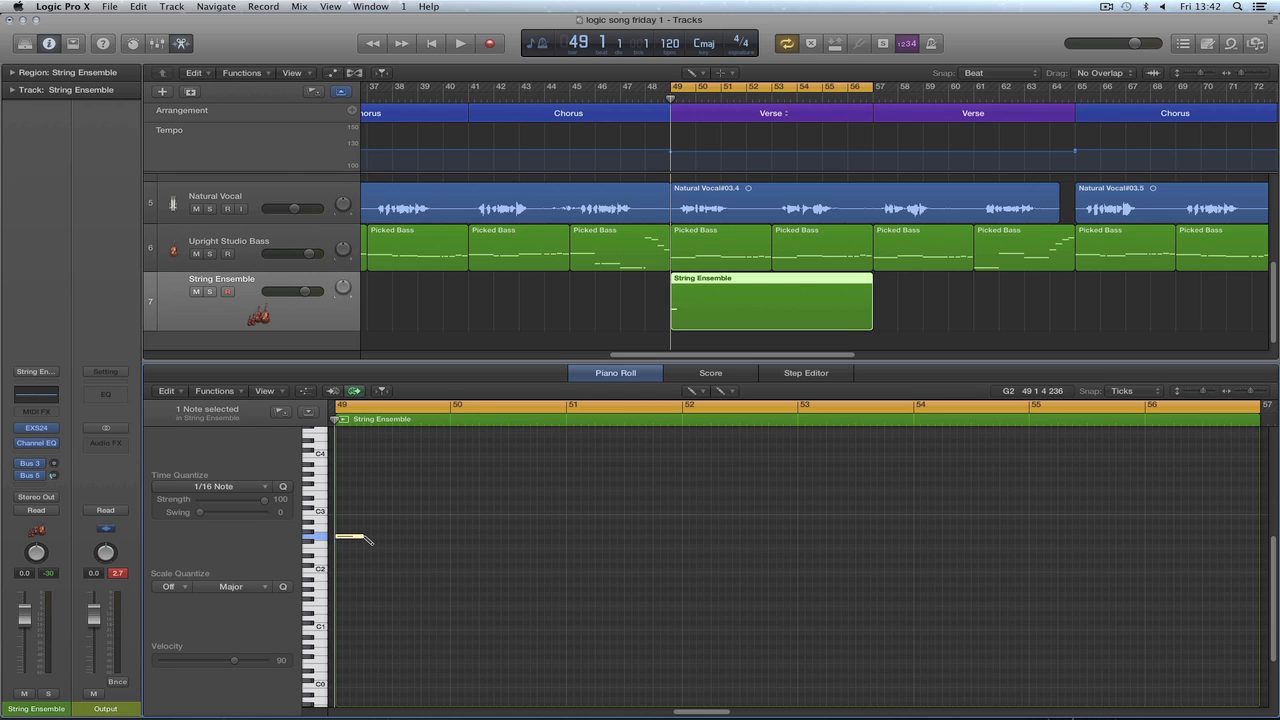
left_click_drag(364, 538, 370, 538)
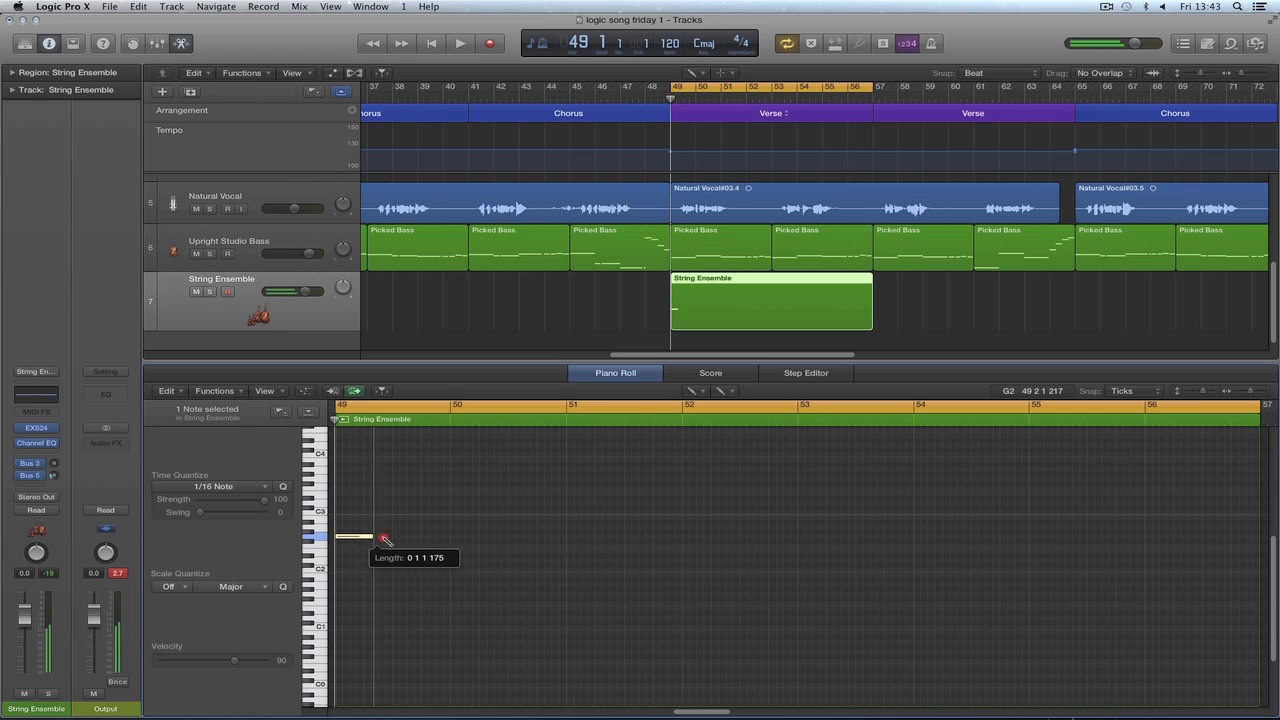
left_click_drag(385, 540, 627, 548)
key("space")
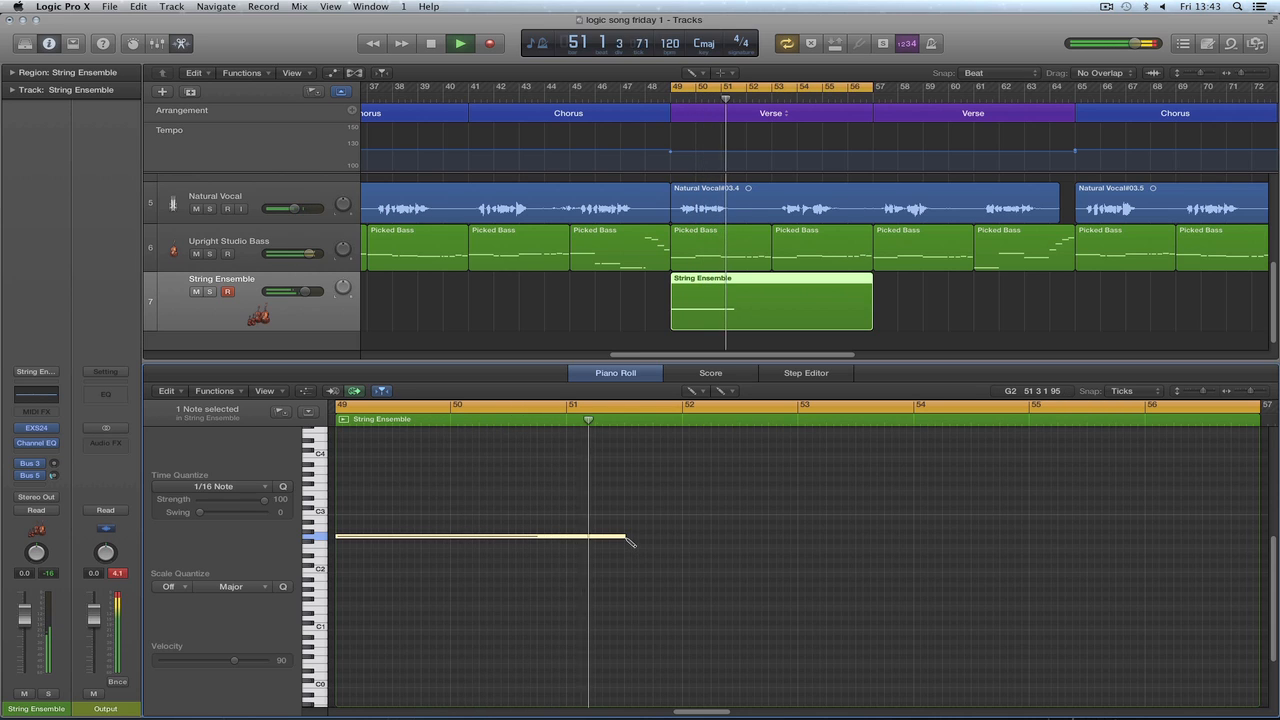
left_click_drag(626, 538, 797, 548)
key("space")
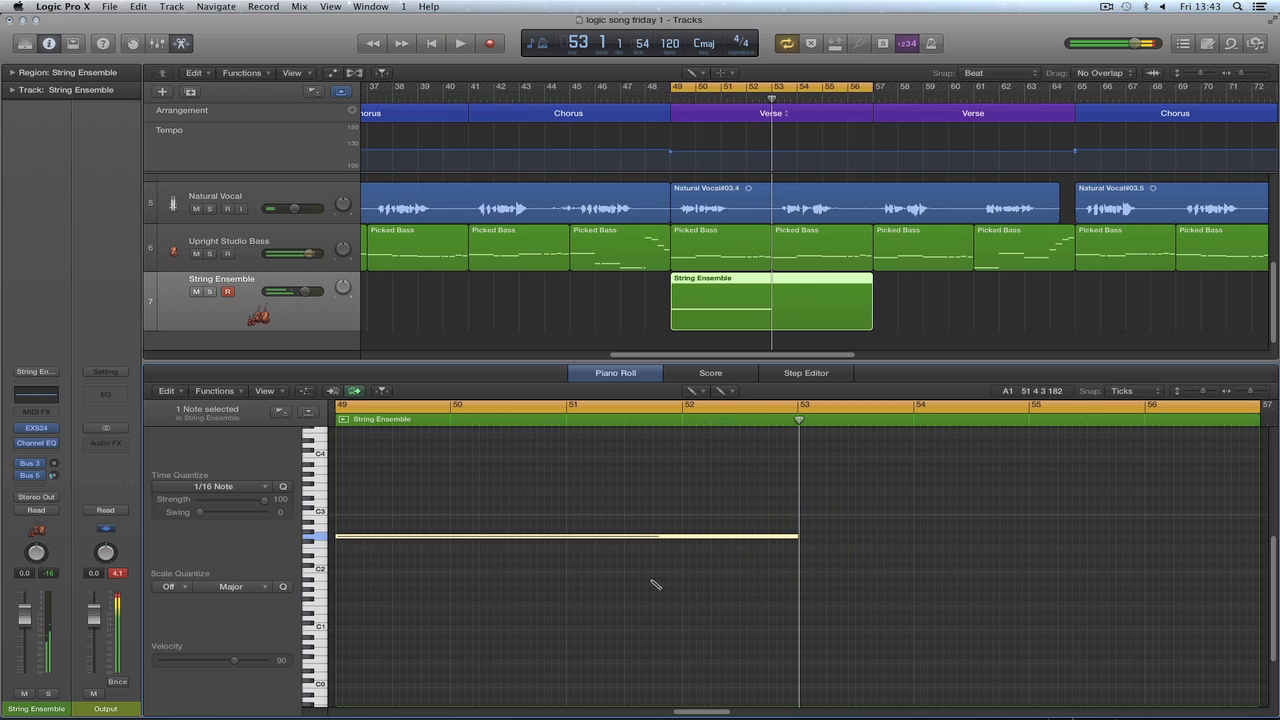
key("space")
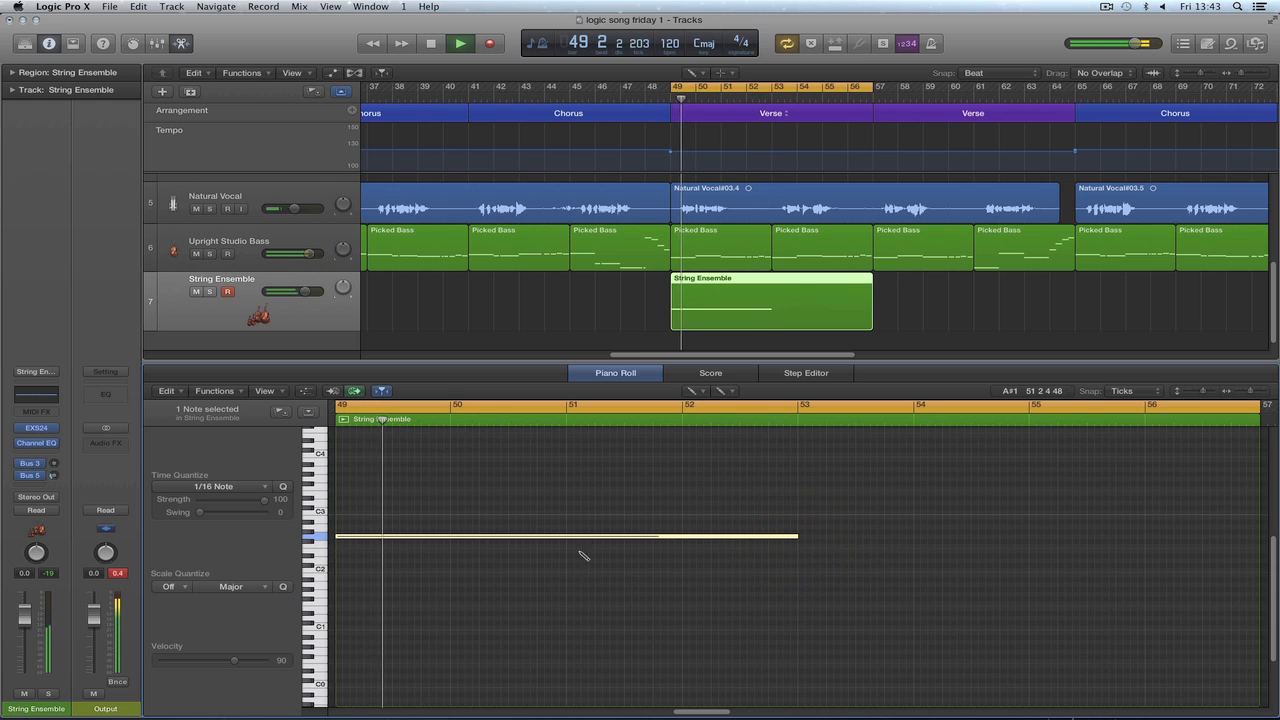
left_click_drag(296, 297, 293, 297)
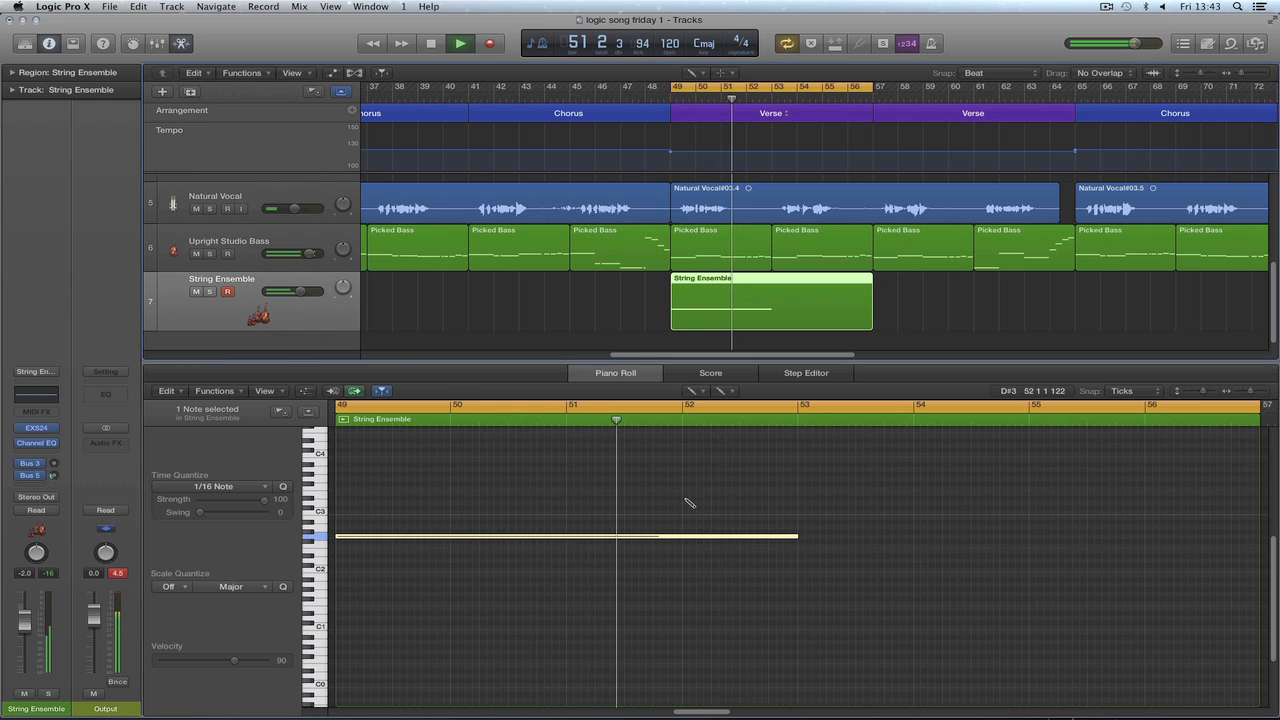
Shorten the G2 note to about one bar, add a similar-length D3 note at bar 50, and play both back.
left_click_drag(799, 541, 445, 550)
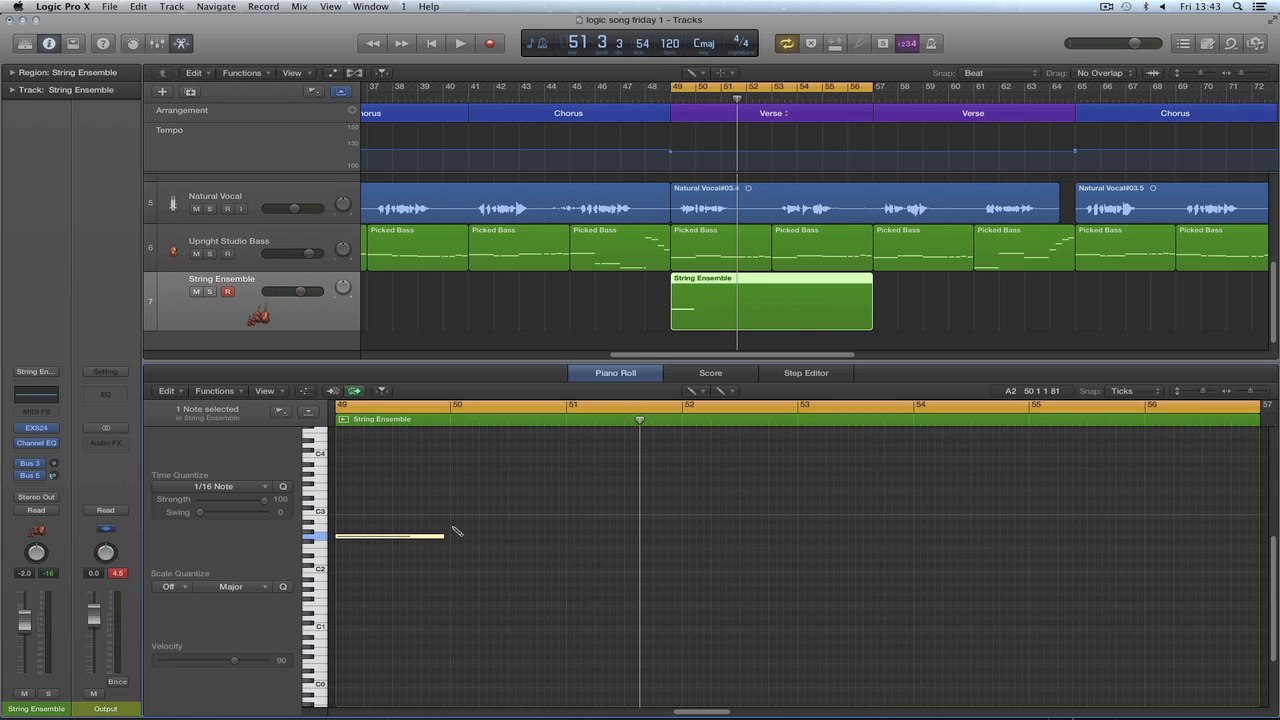
left_click(452, 513)
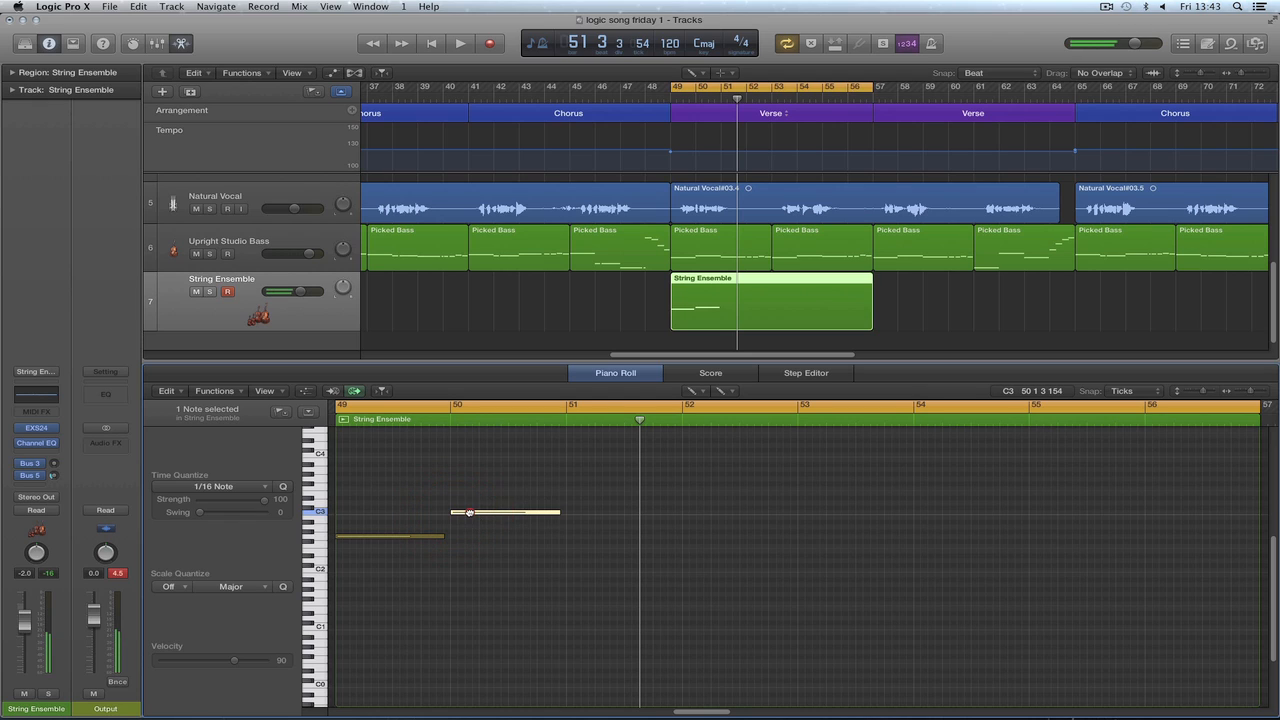
left_click_drag(469, 512, 470, 503)
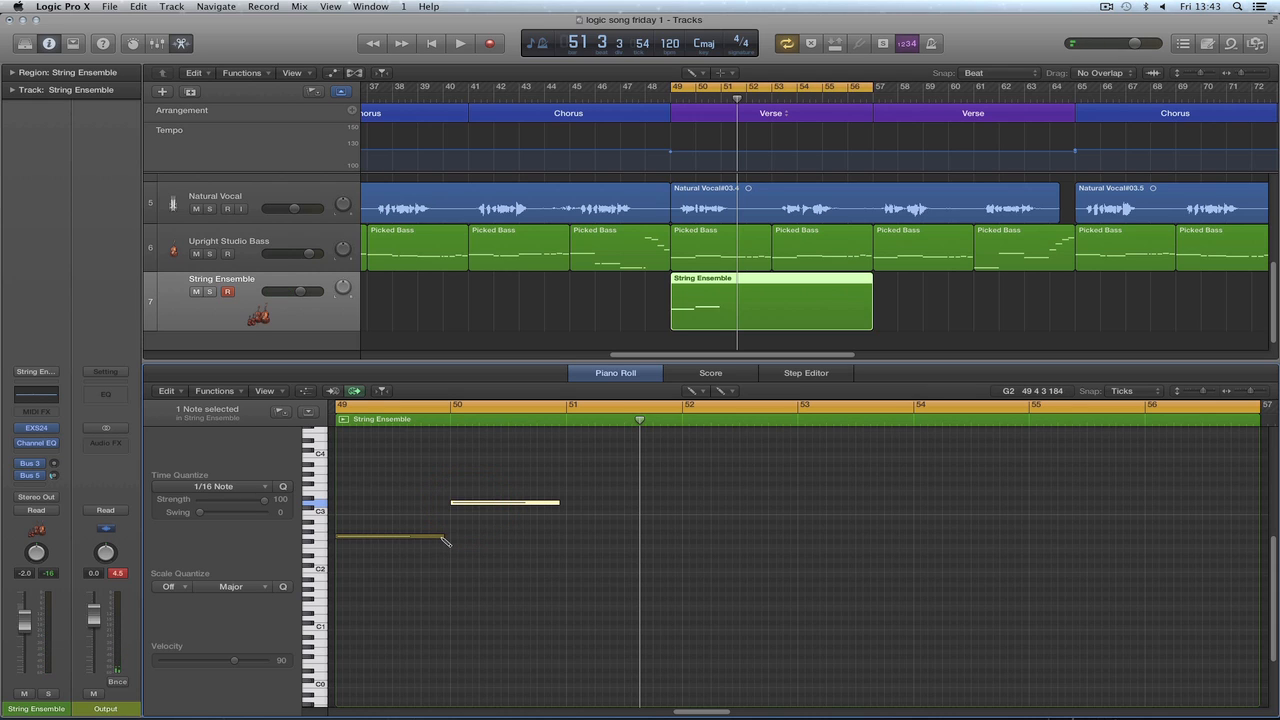
key("space")
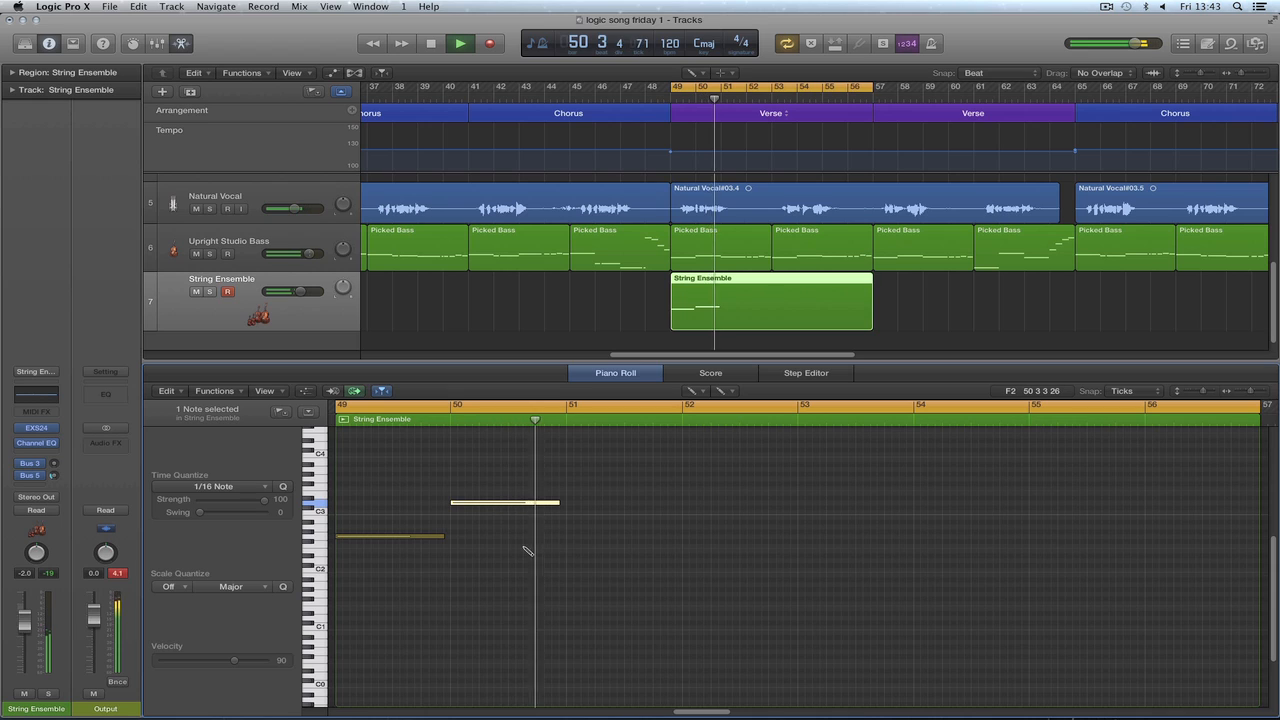
key("space")
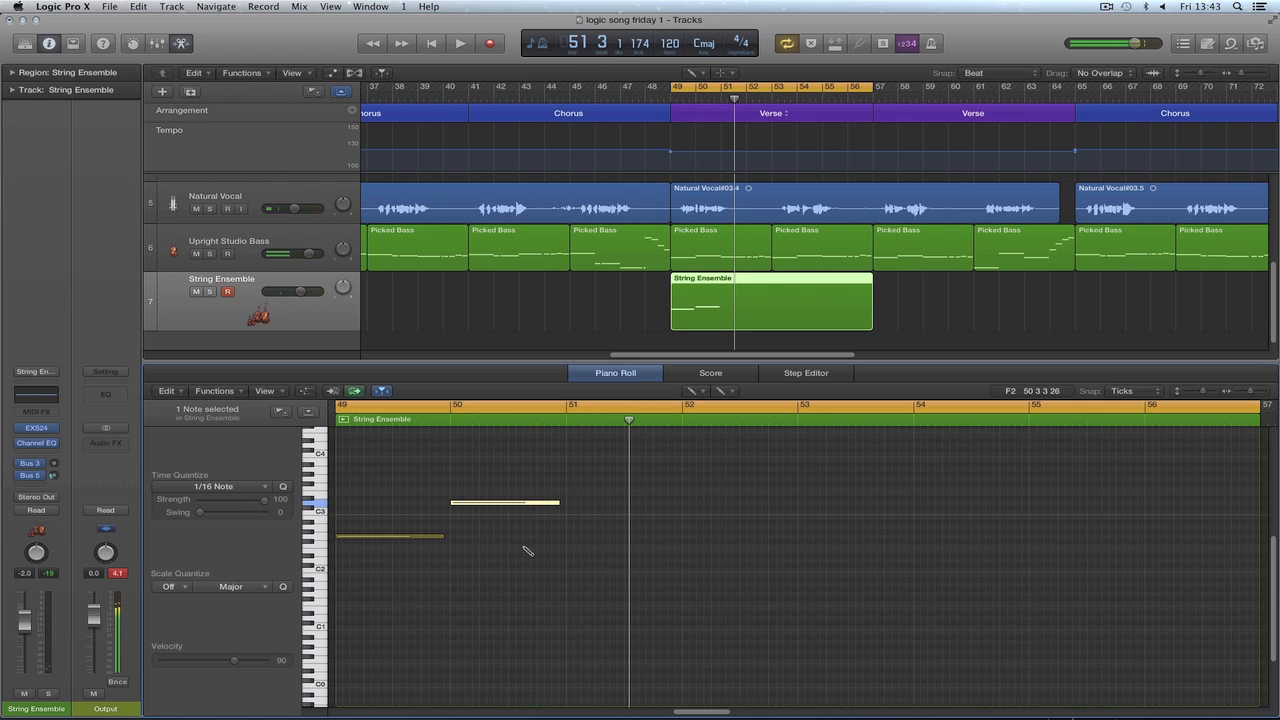
Lower the note at bar 50 to A2 and audition it from bar 49.
left_click_drag(498, 506, 494, 526)
key("space")
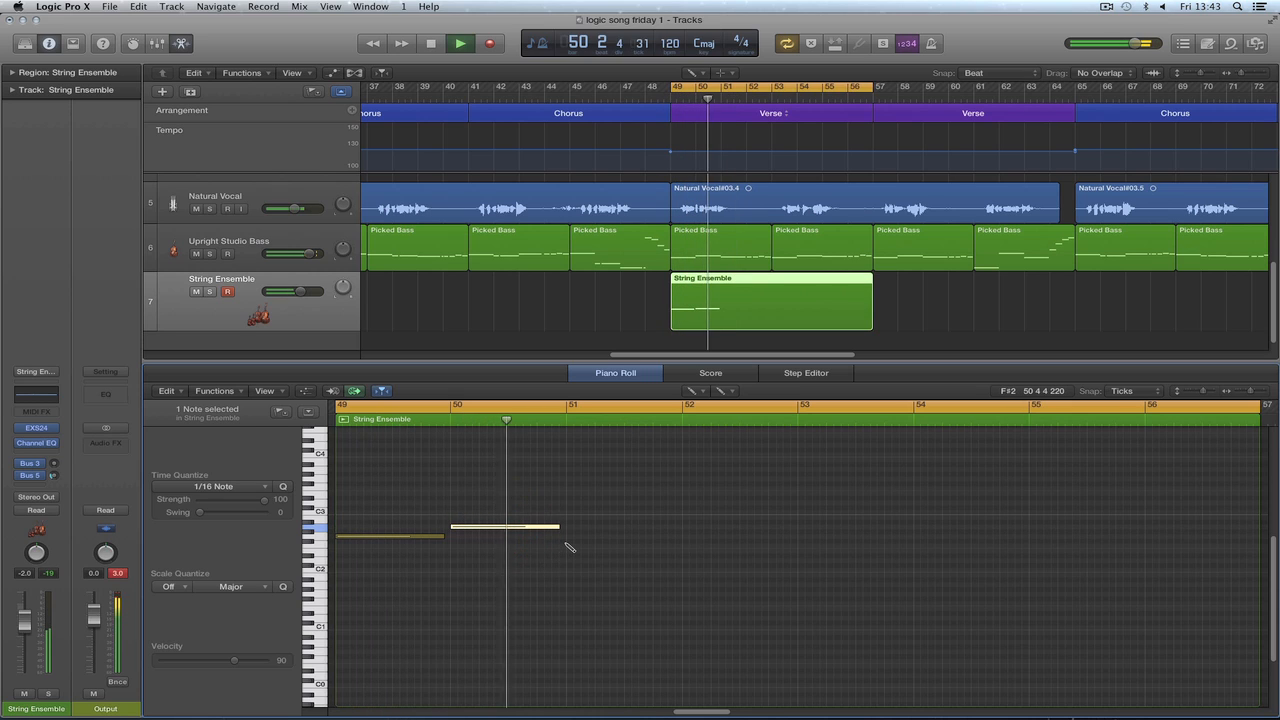
key("space")
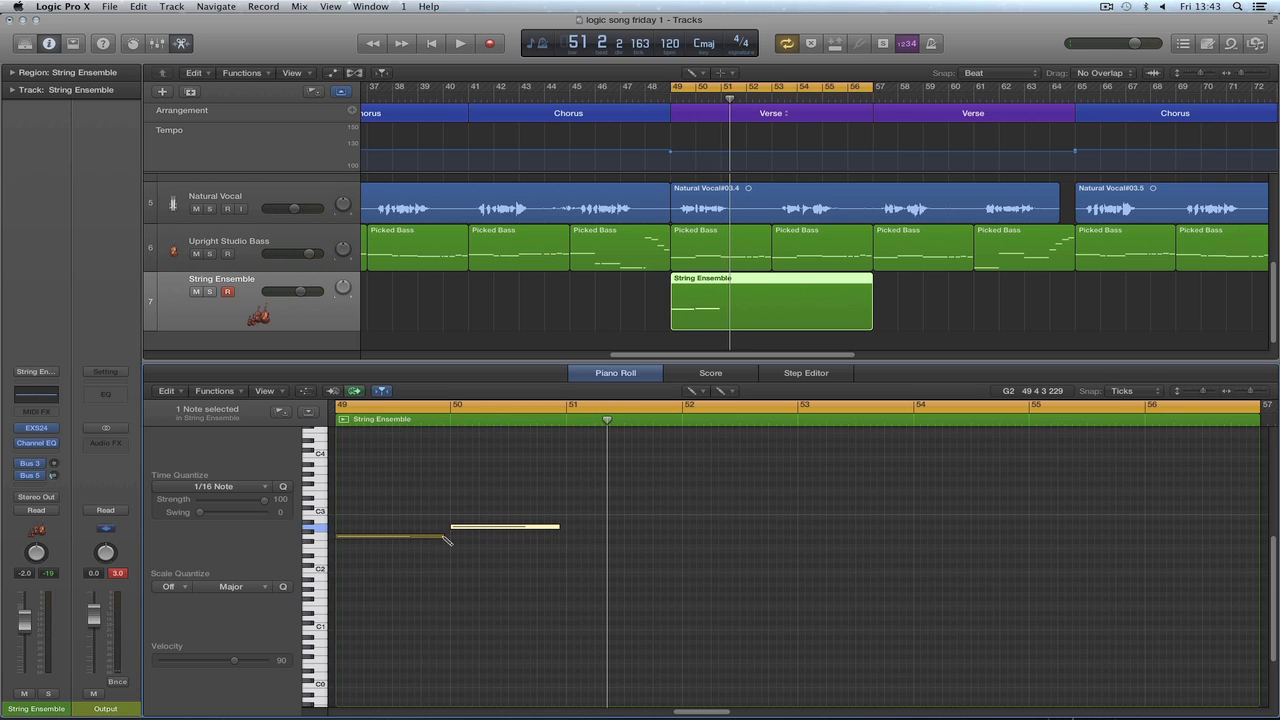
Extend the G2 note to bar 50 and the A2 note from bar 50 to bar 53, and play the phrase back.
left_click_drag(446, 540, 450, 538)
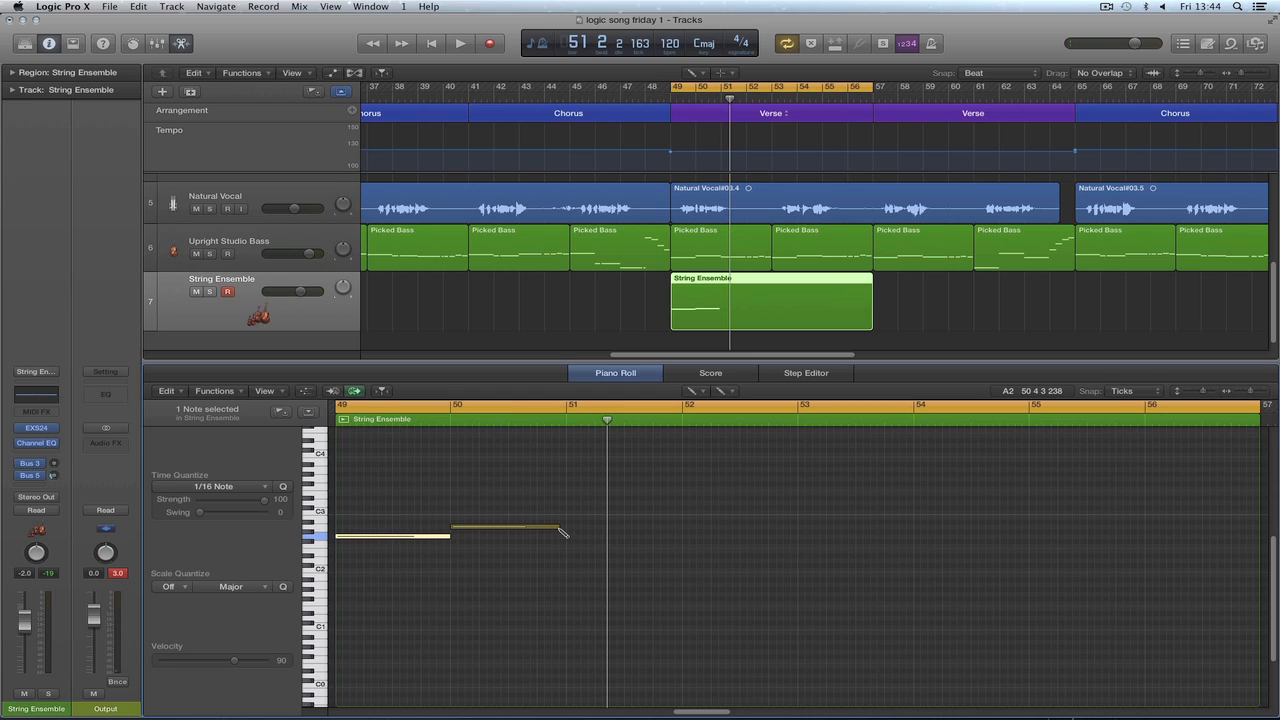
left_click(322, 530)
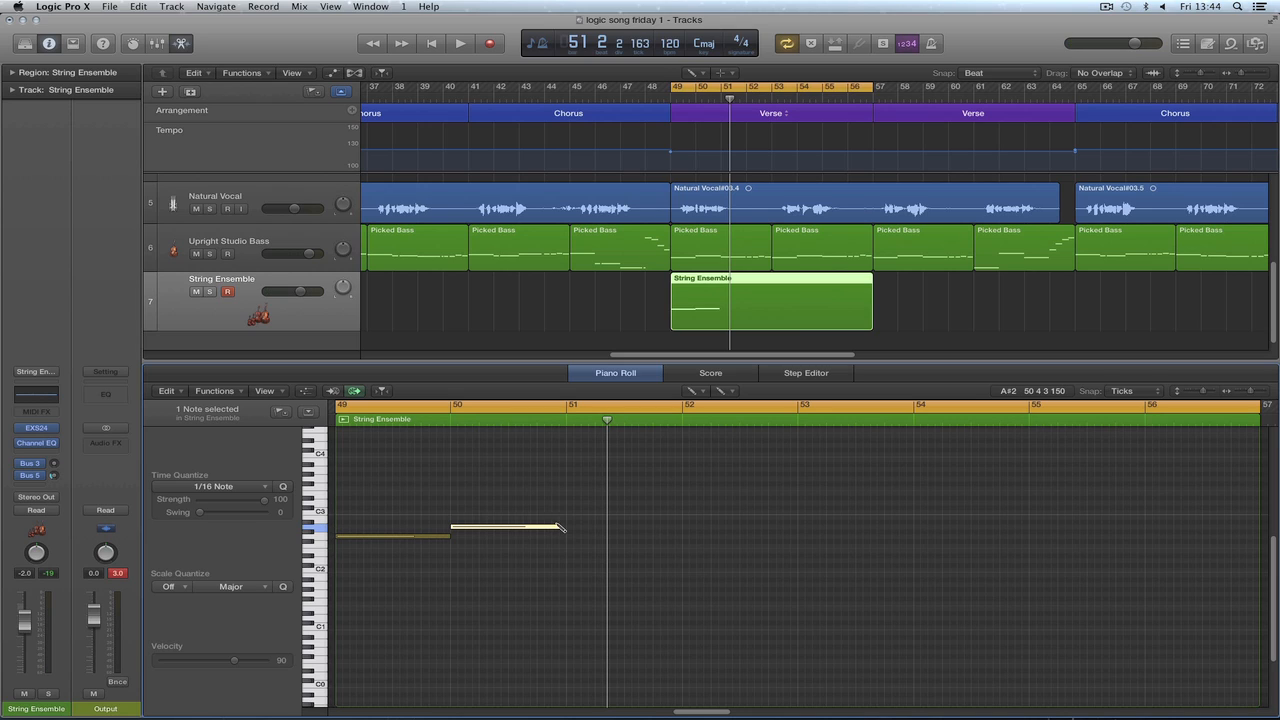
left_click_drag(560, 529, 791, 538)
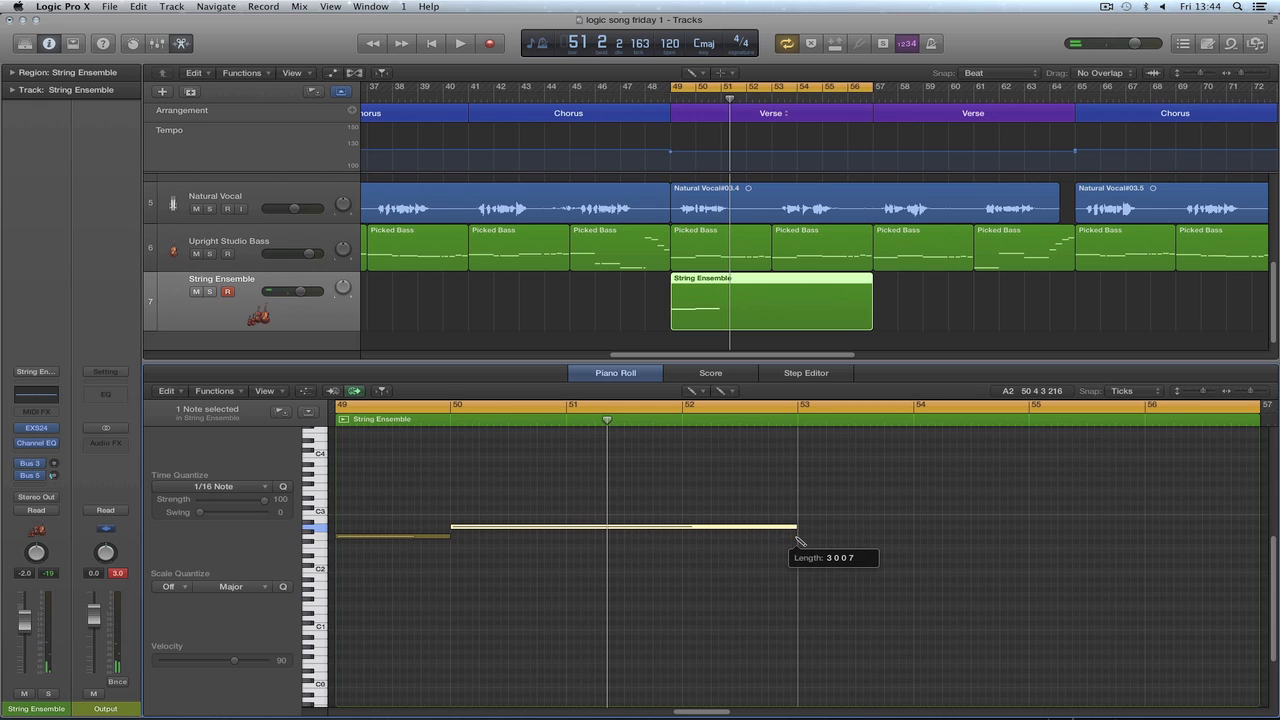
left_click(452, 539)
left_click(463, 528)
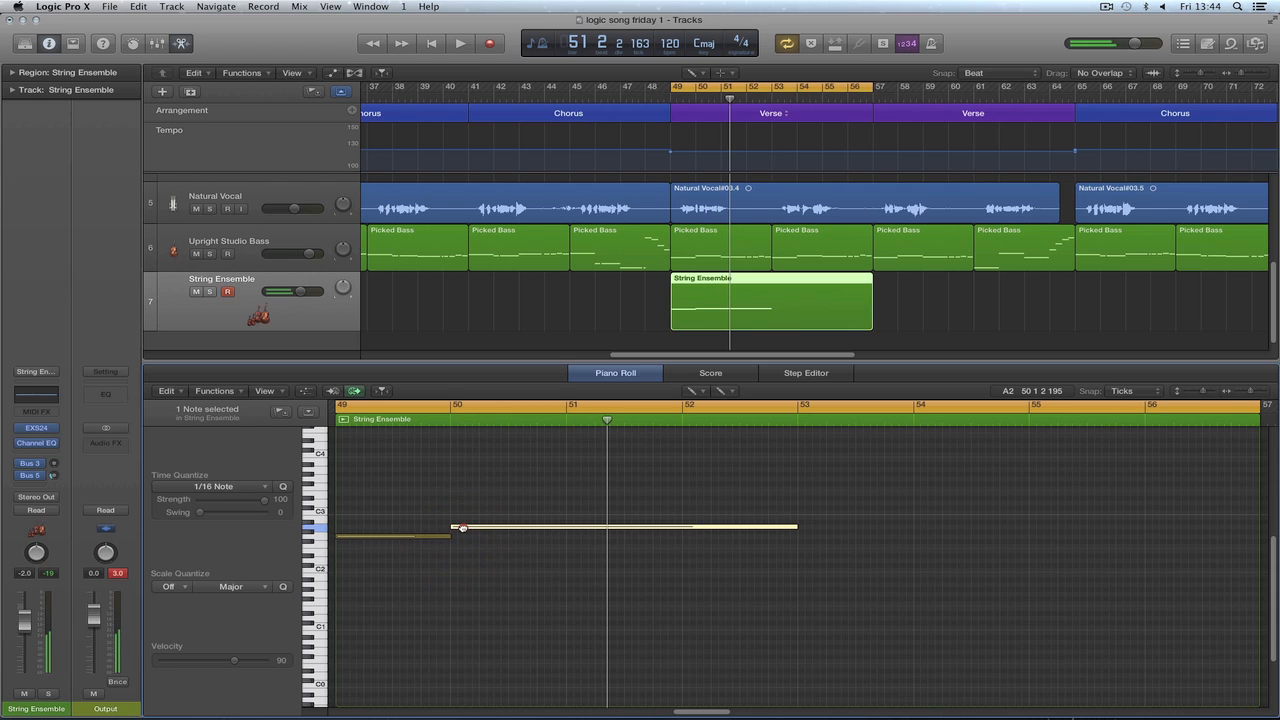
key("space")
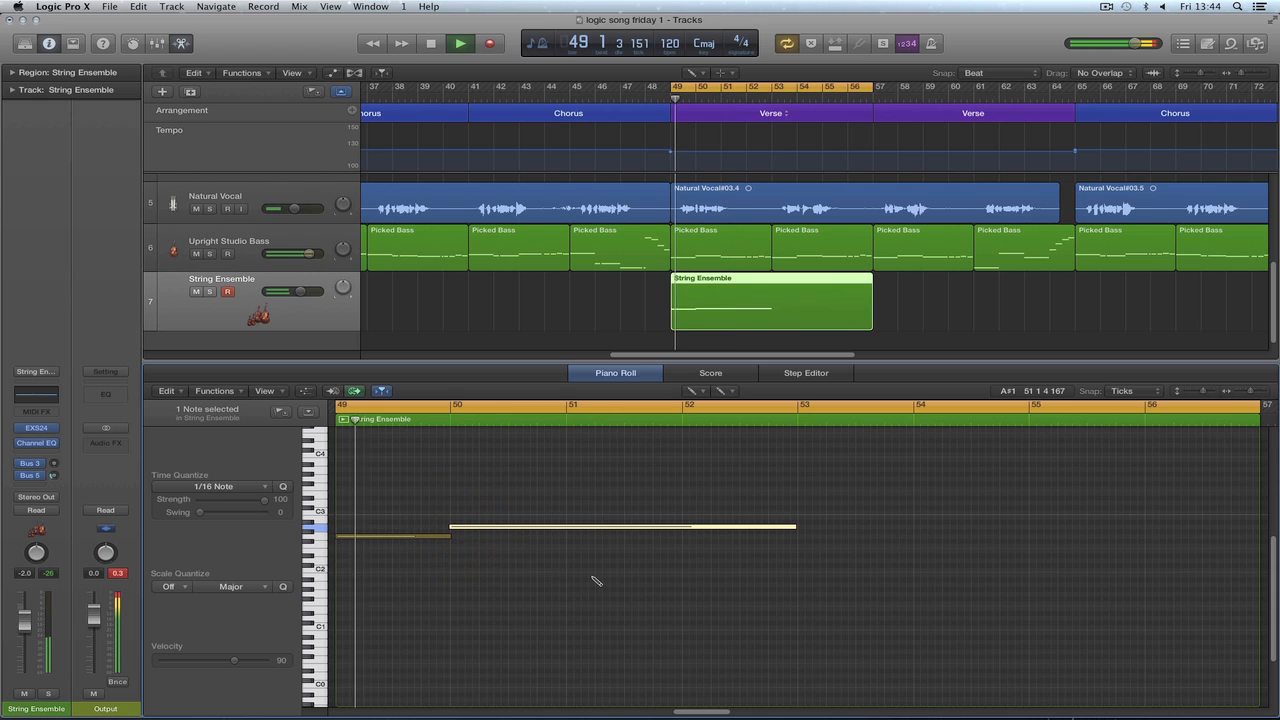
key("t")
left_click(608, 532)
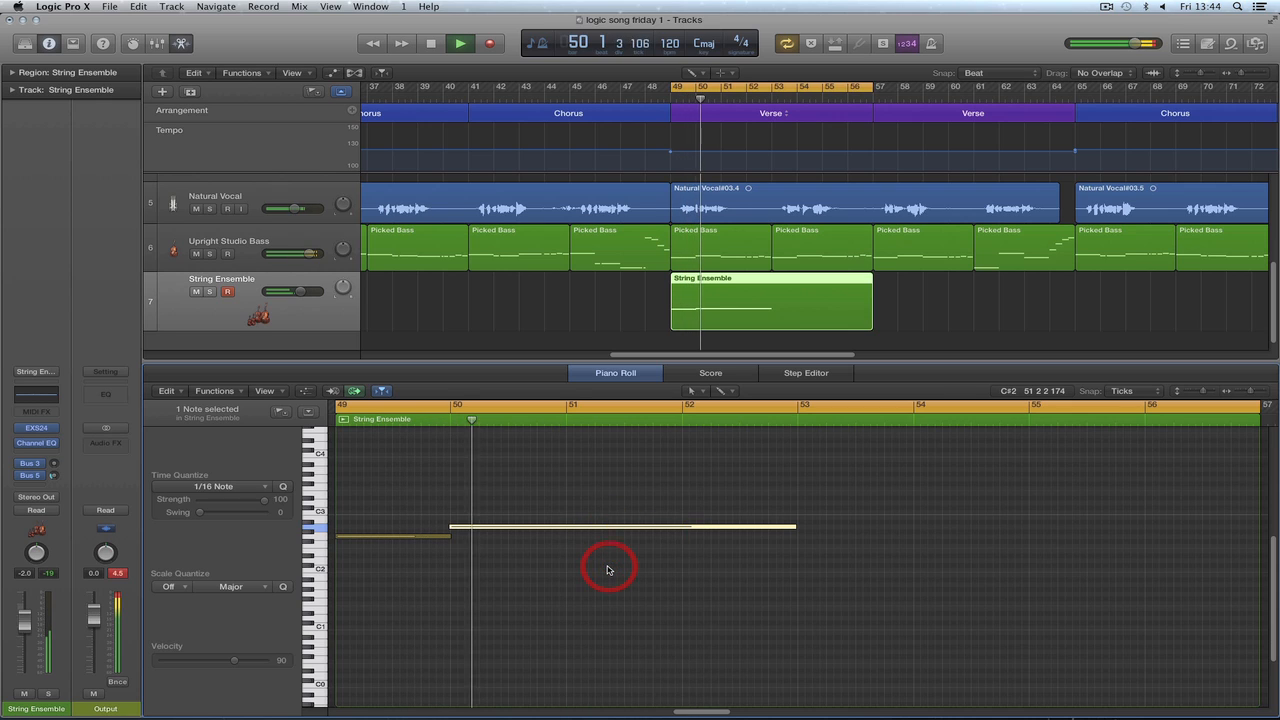
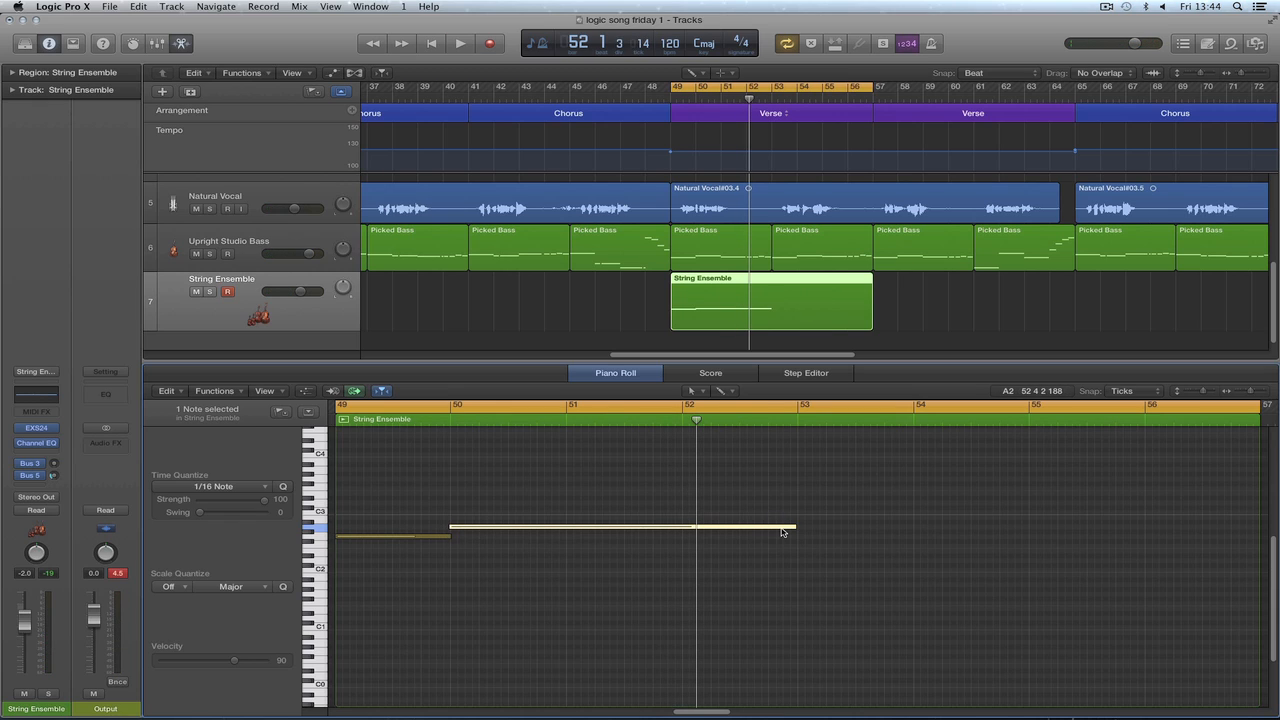
left_click(424, 515)
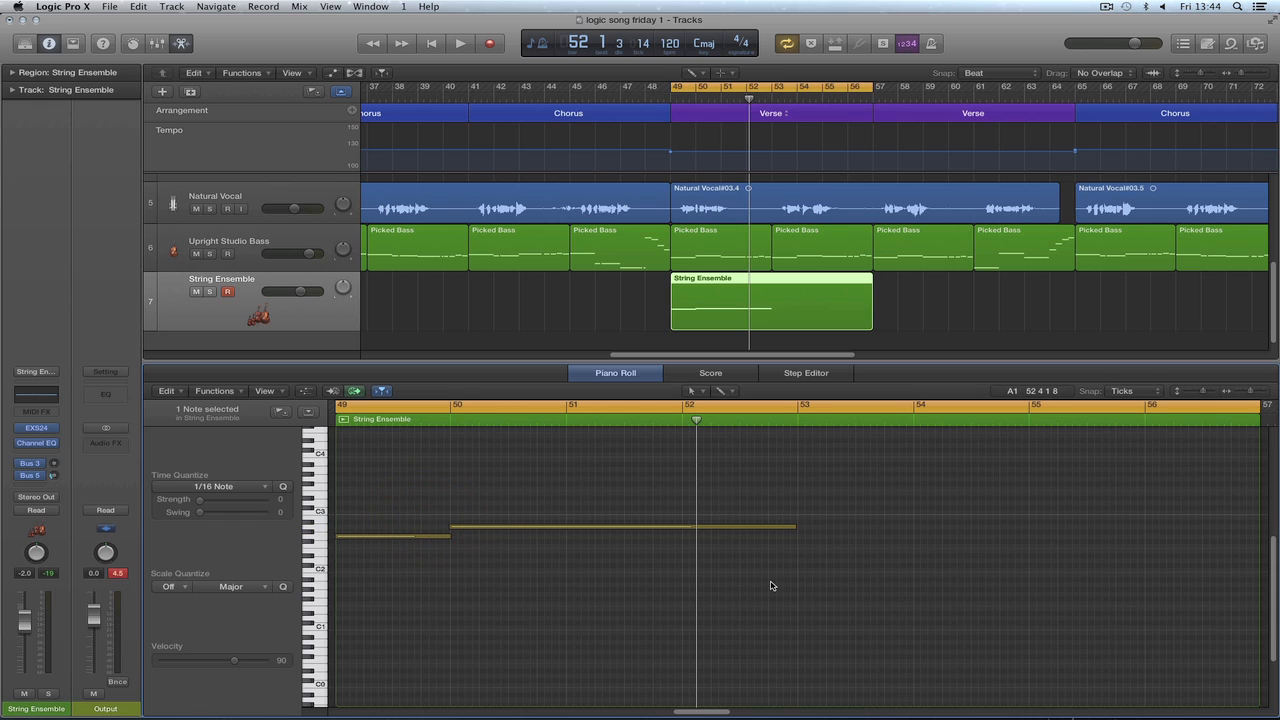
Add a three-bar note starting at bar 53, set its pitch to G2, and play the phrase back.
key("t")
left_click(810, 540)
left_click(801, 532)
left_click_drag(841, 532, 841, 537)
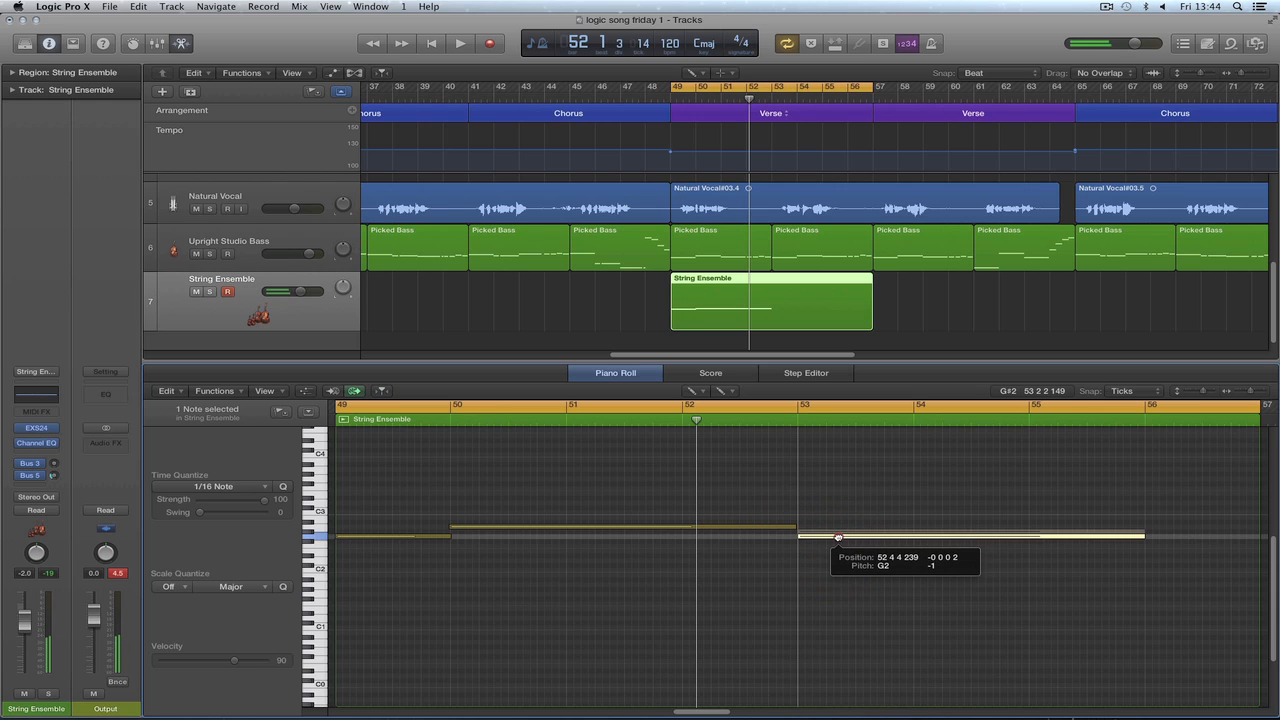
key("space")
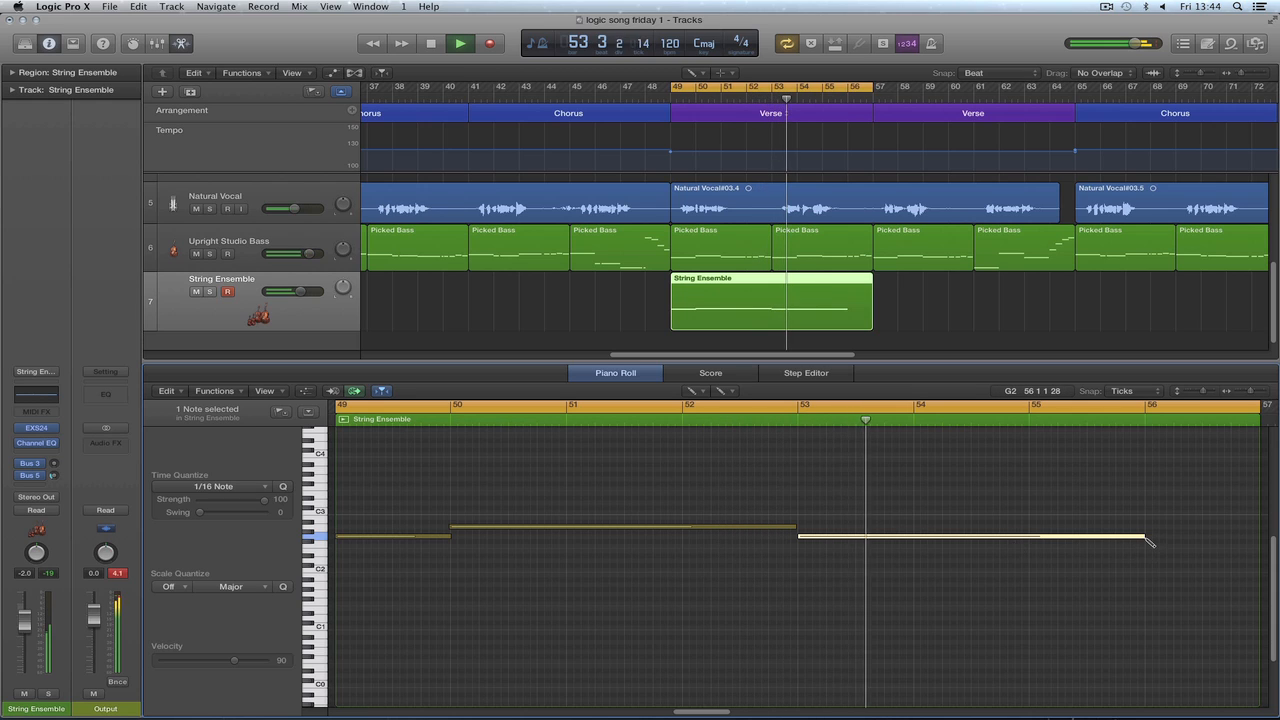
Shorten the G2 note at bar 53 to about one bar, add an A2 note of similar length at bar 54, and play back.
left_click_drag(1148, 540, 910, 541)
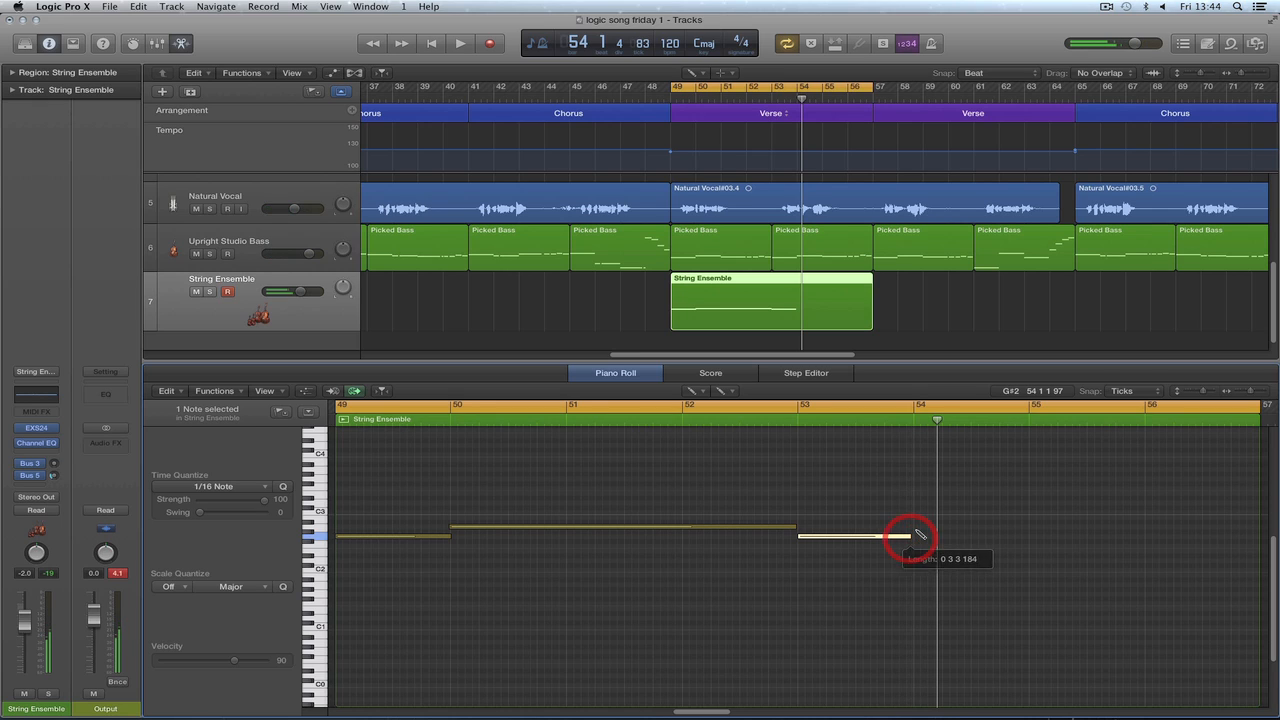
left_click(918, 531)
left_click_drag(935, 533, 936, 527)
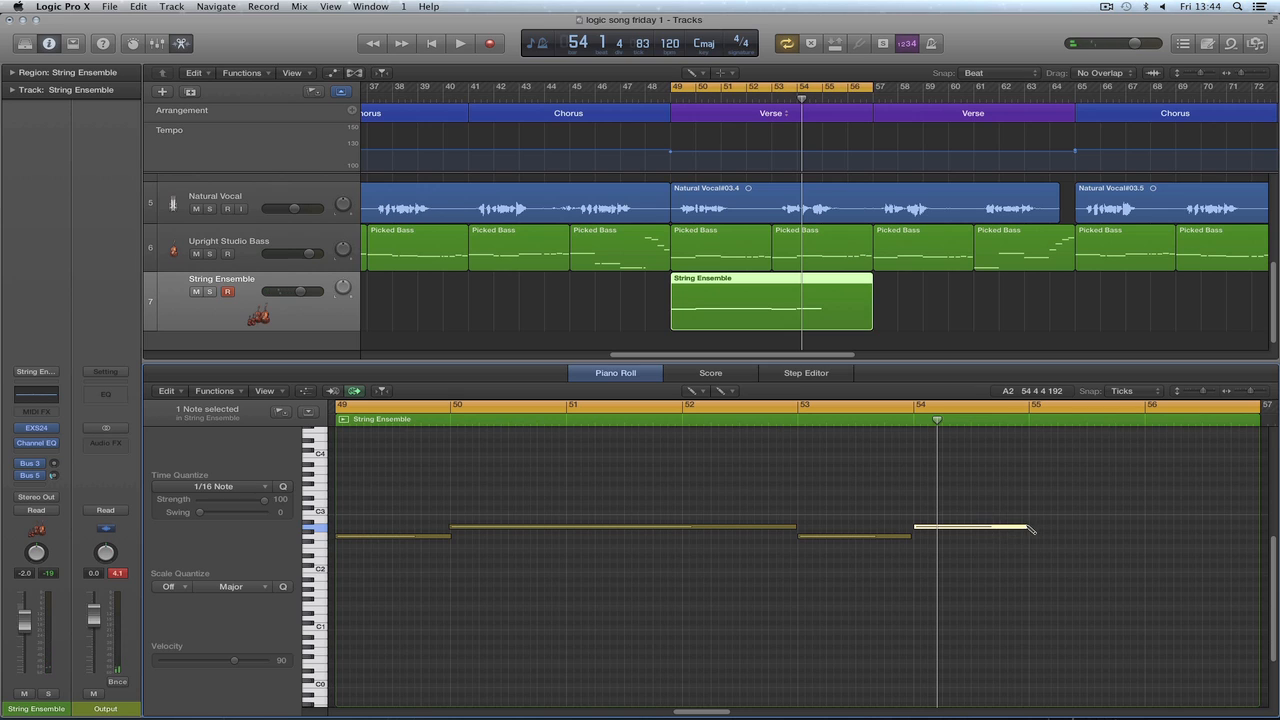
key("space")
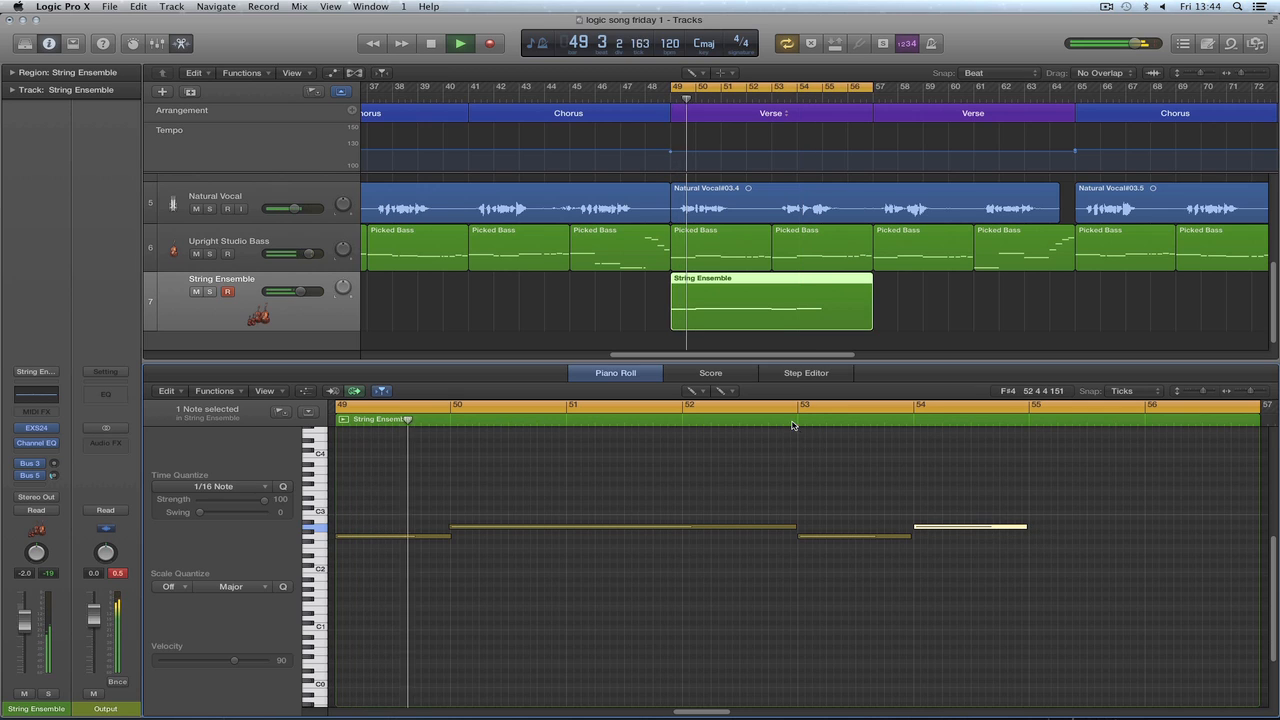
Try extending the A2 note at bar 54 to bar 57, play it back, and shorten it to about one bar.
left_click(794, 425)
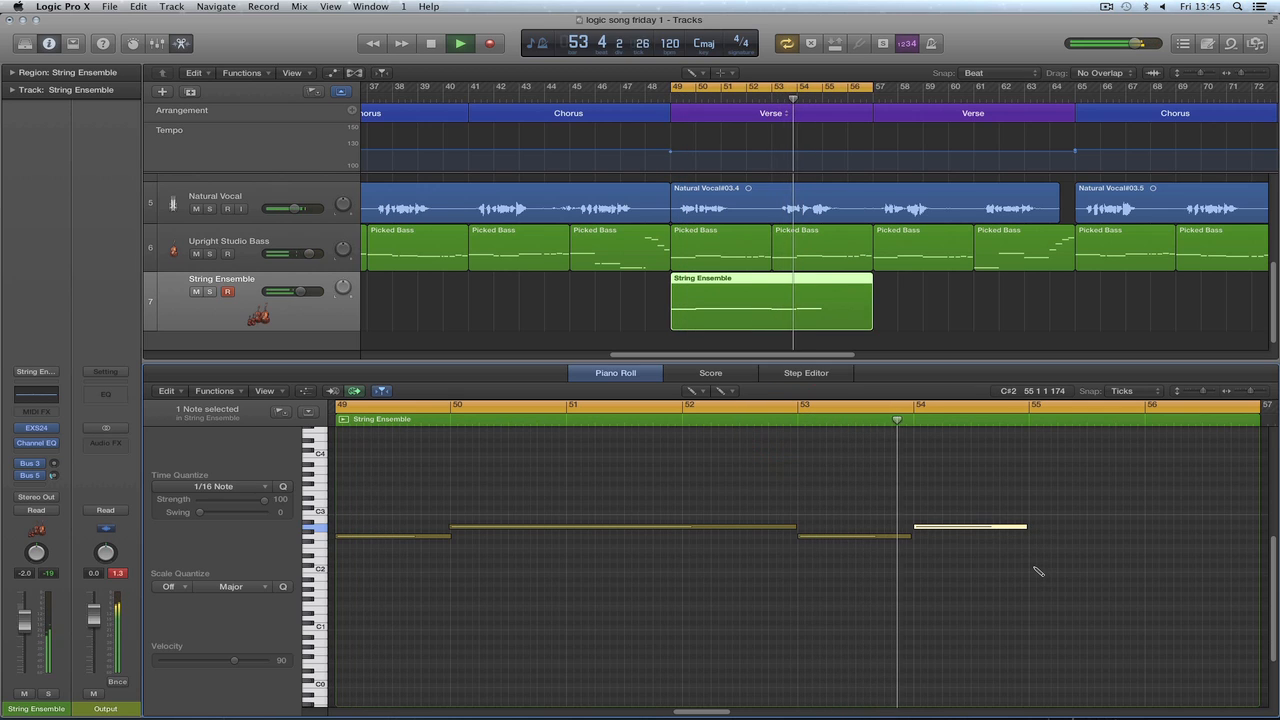
left_click_drag(1033, 536, 1245, 542)
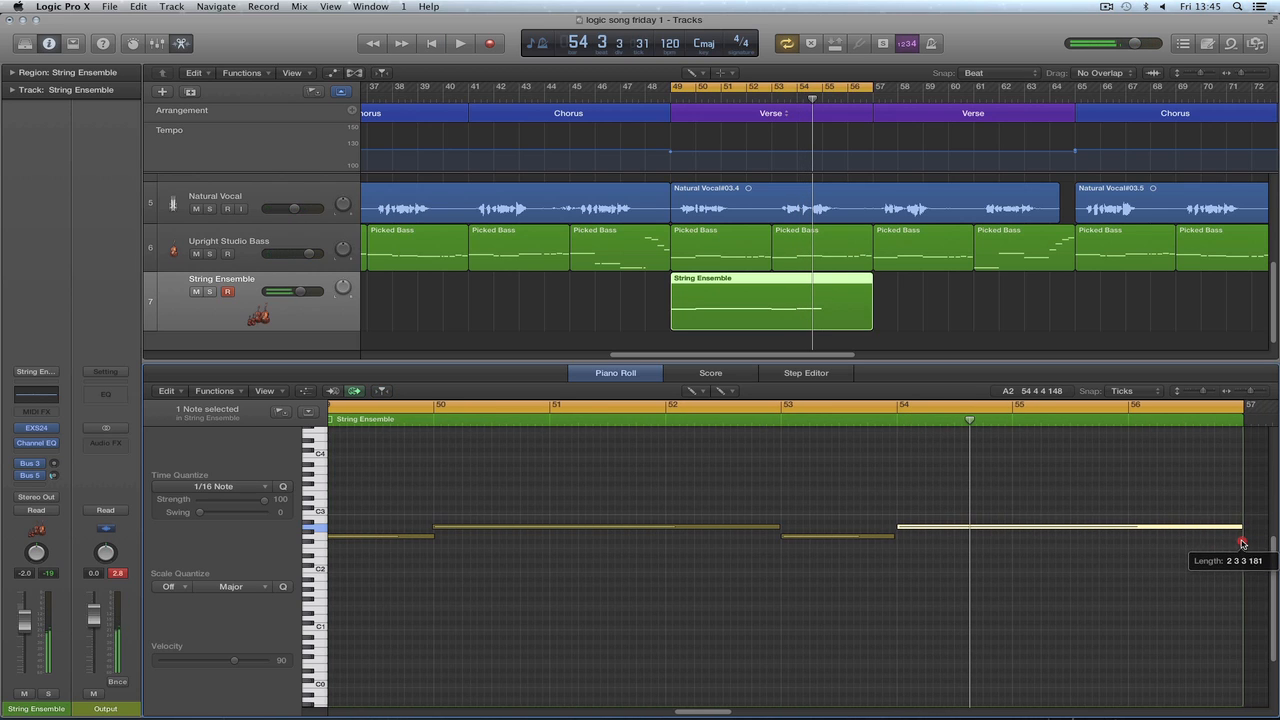
key("space")
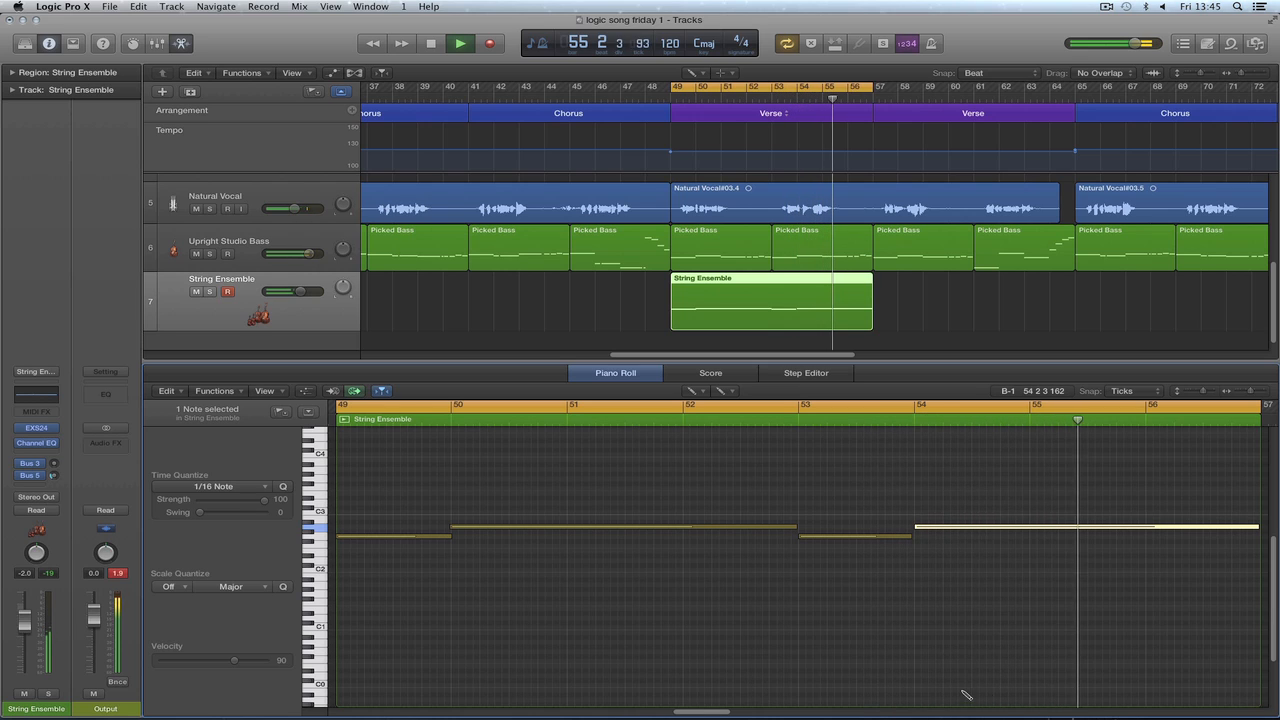
key("space")
left_click_drag(1255, 528, 1033, 528)
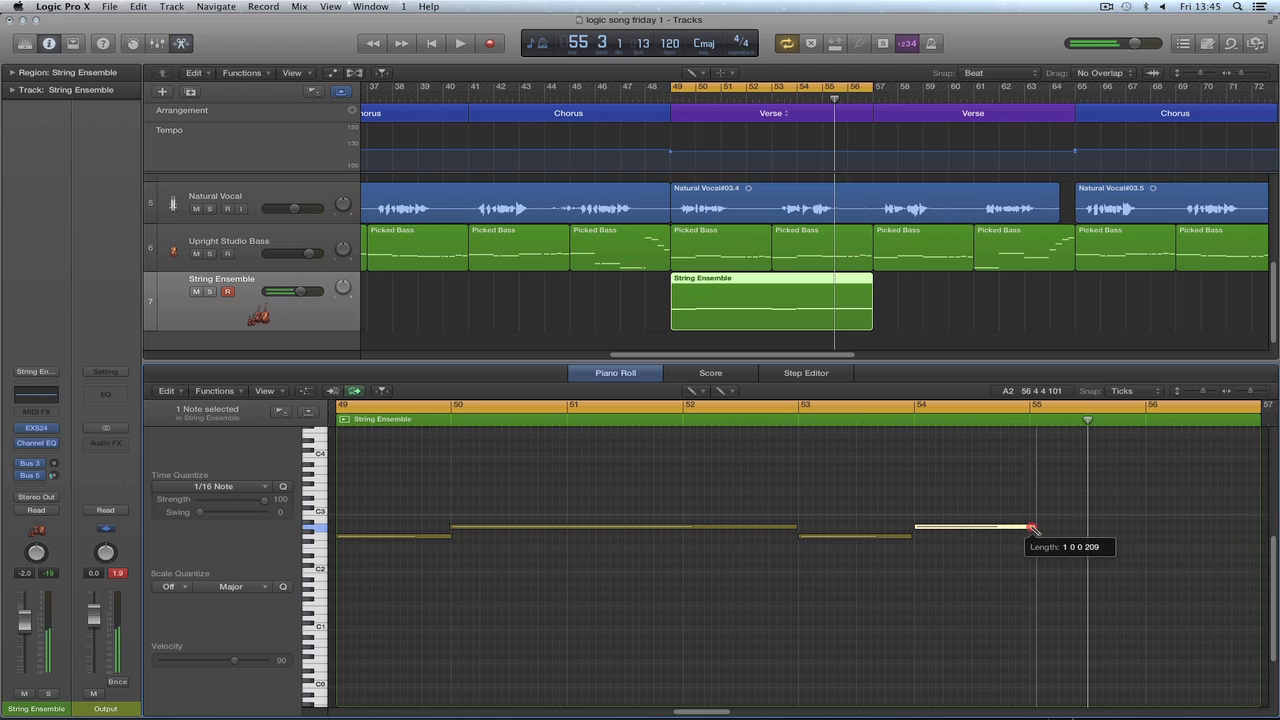
Set the cycle range from bar 53 to bar 57 and play the section back.
left_click(802, 406)
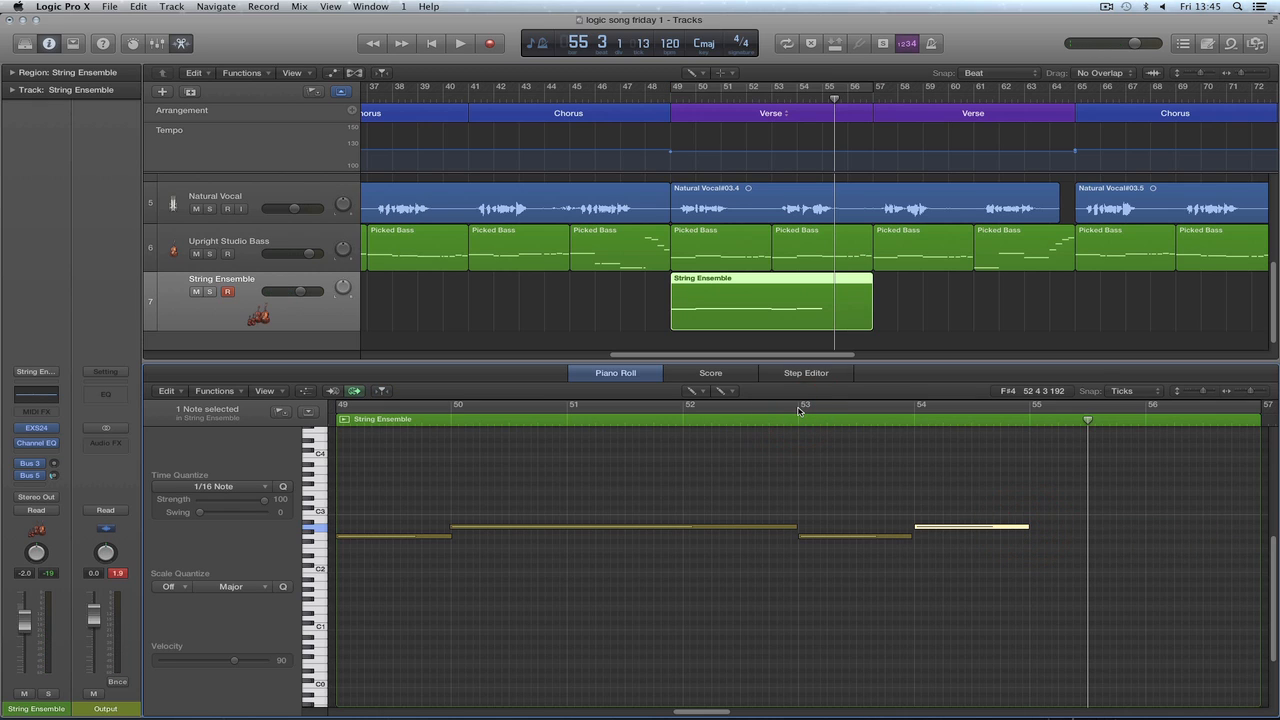
left_click_drag(802, 408, 1258, 465)
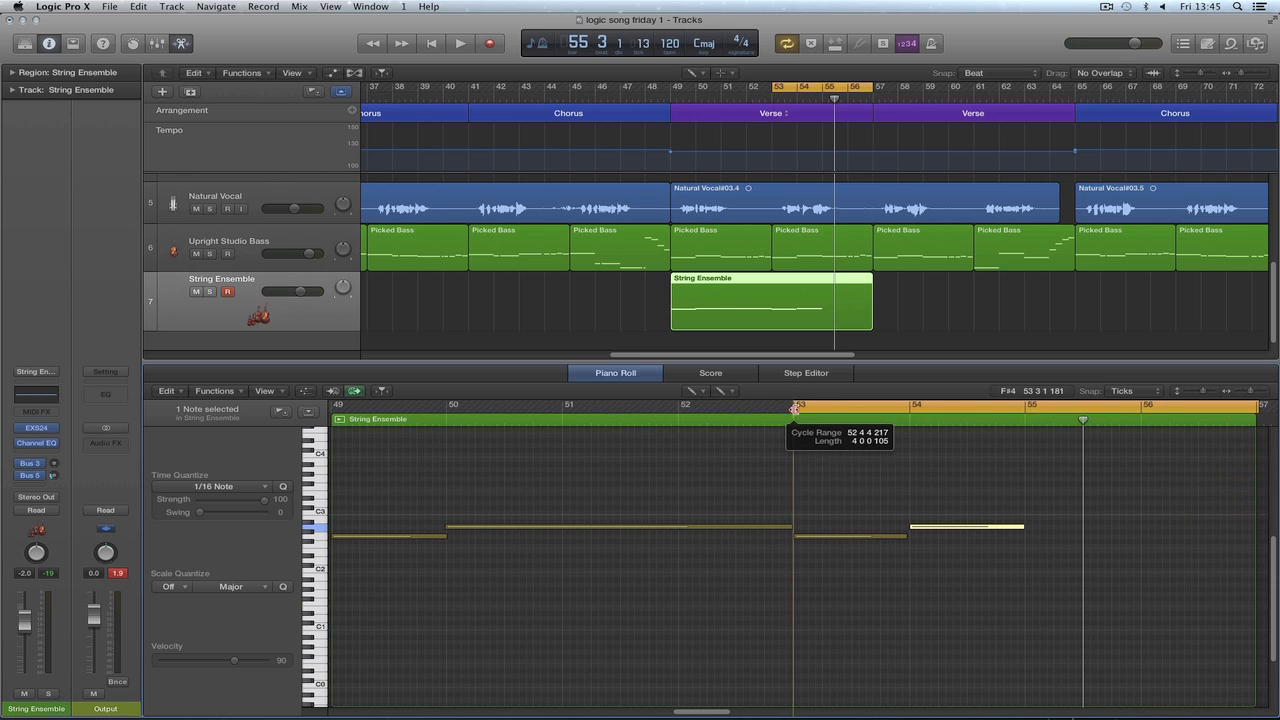
double_click(796, 408)
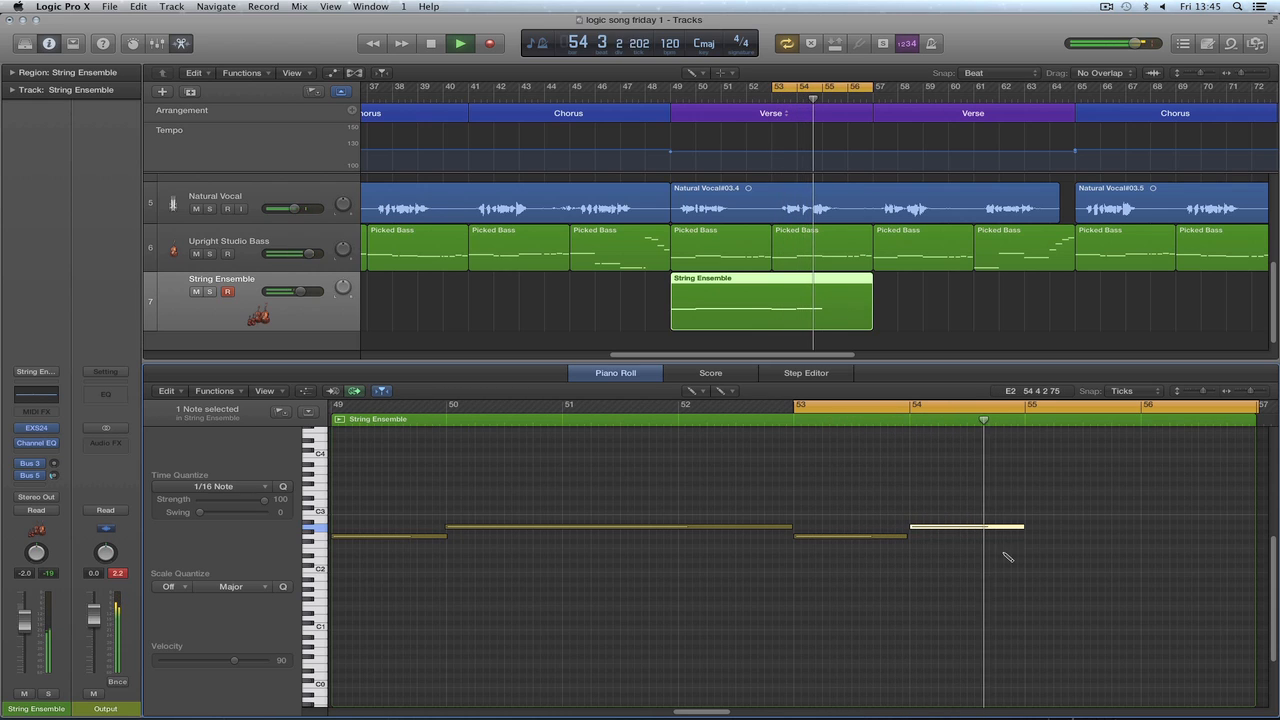
key("space")
Add a C3 note at bar 55, extend it to about bar 57, and play the phrase back.
left_click(1029, 512)
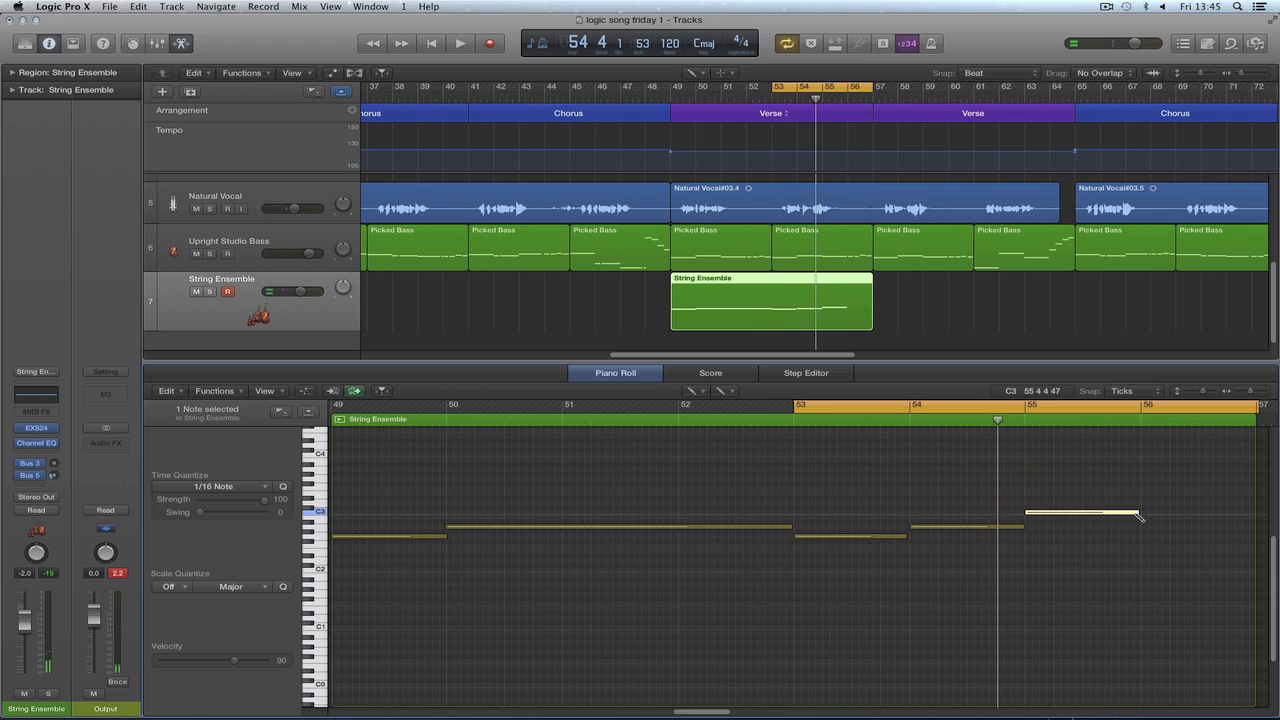
left_click_drag(1140, 516, 1251, 530)
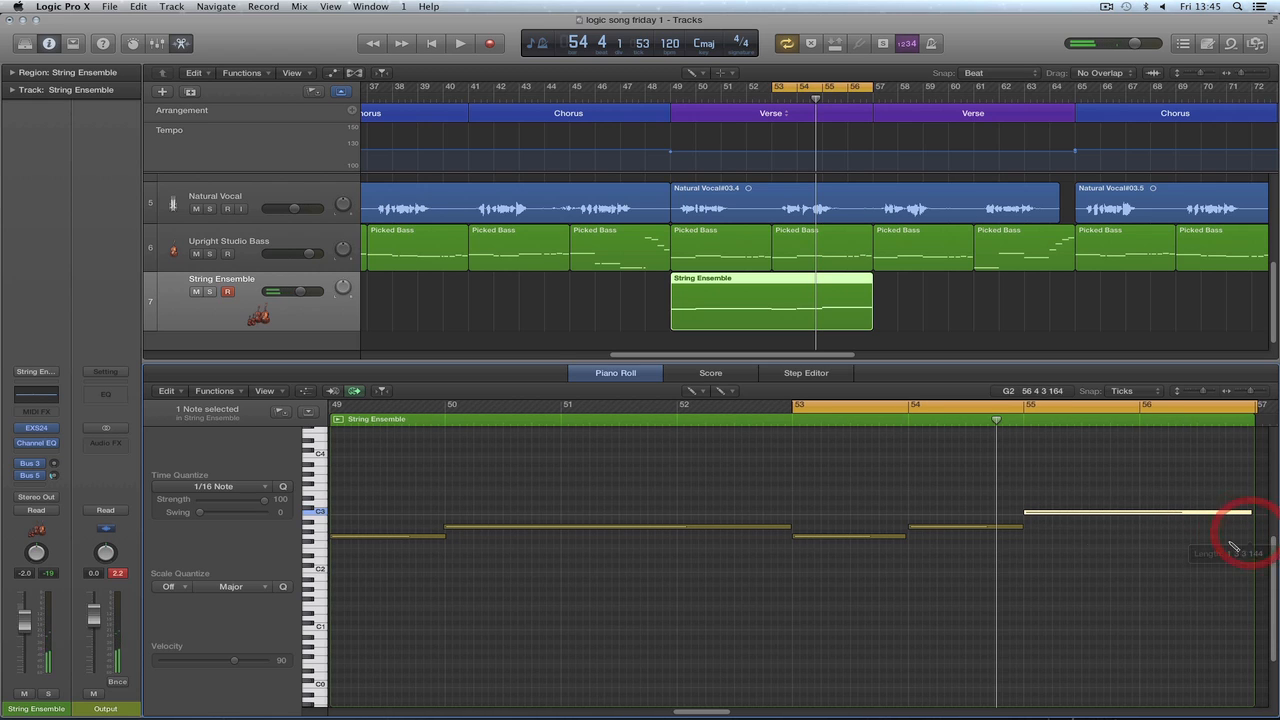
key("space")
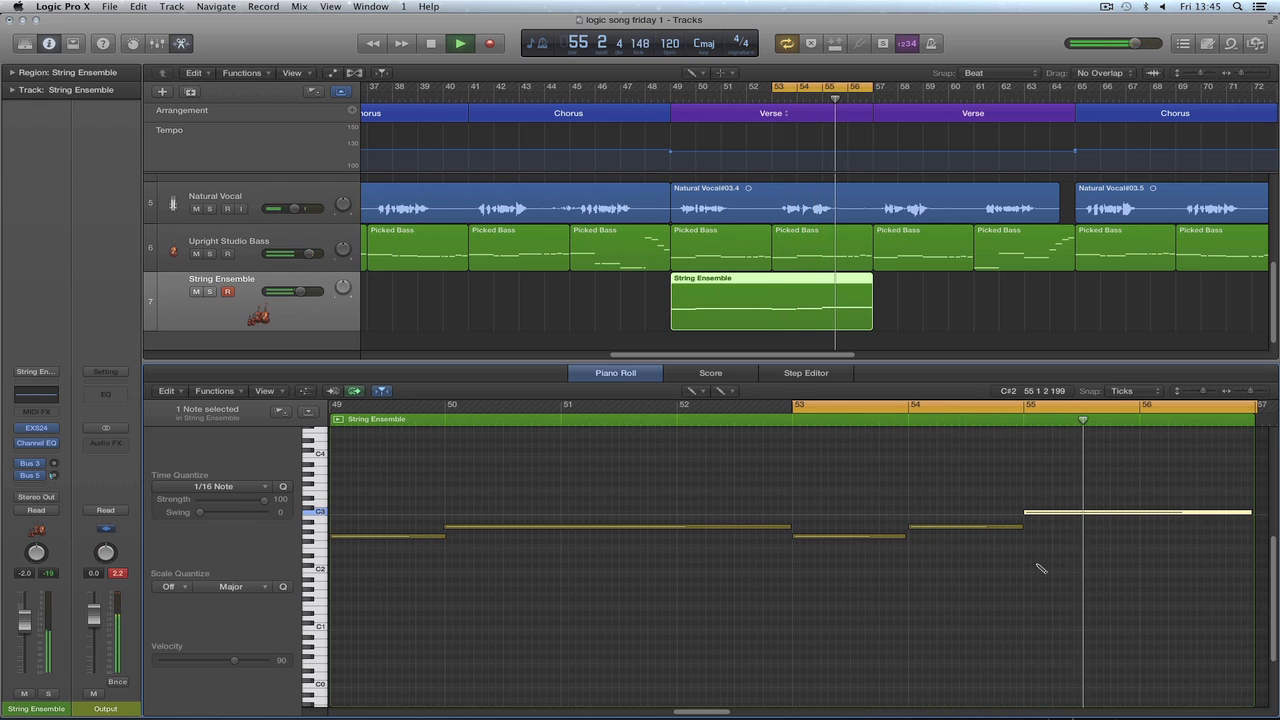
key("space")
Raise the G2 note at bar 53 to B2 with the Pointer tool and play the phrase back.
key("t")
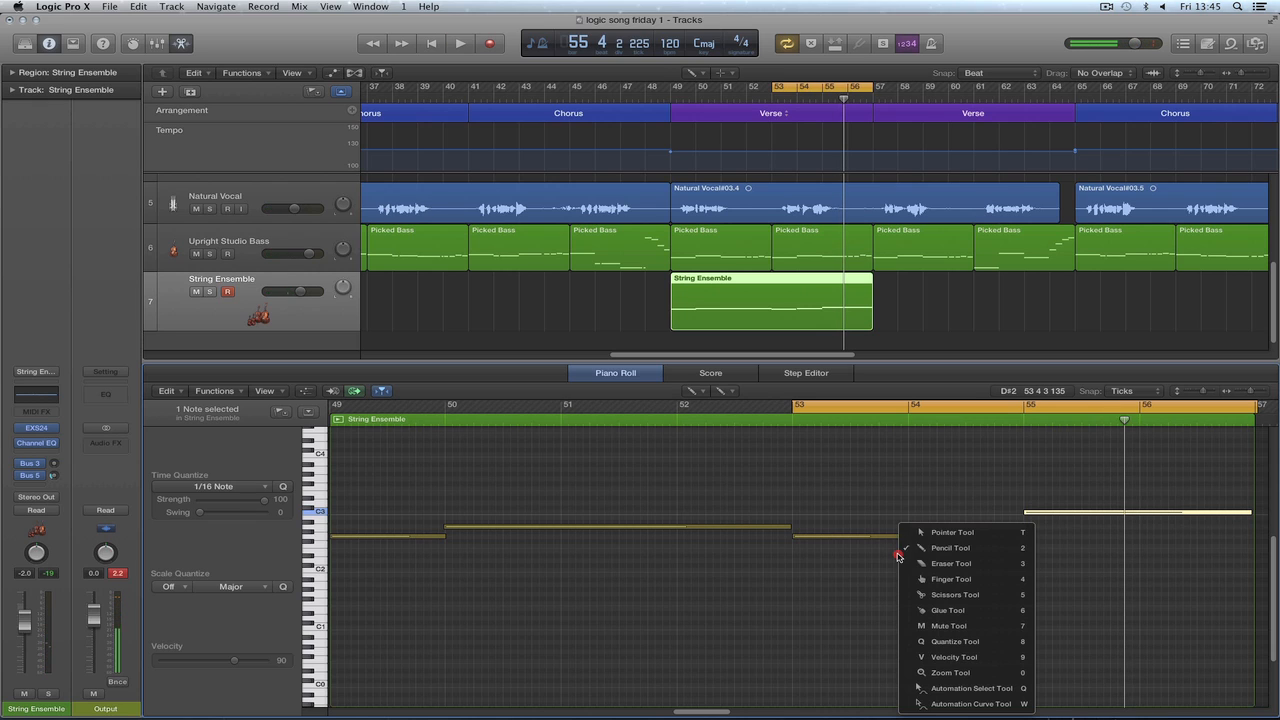
left_click(918, 532)
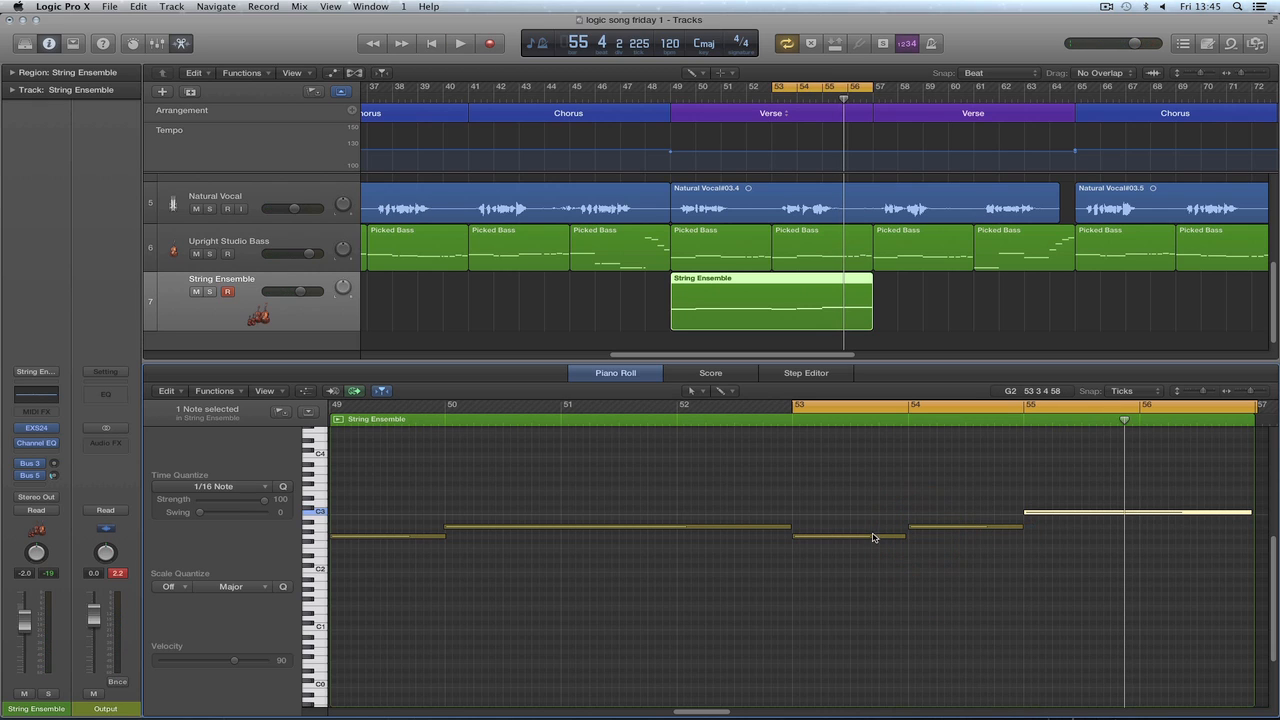
key("shift+space")
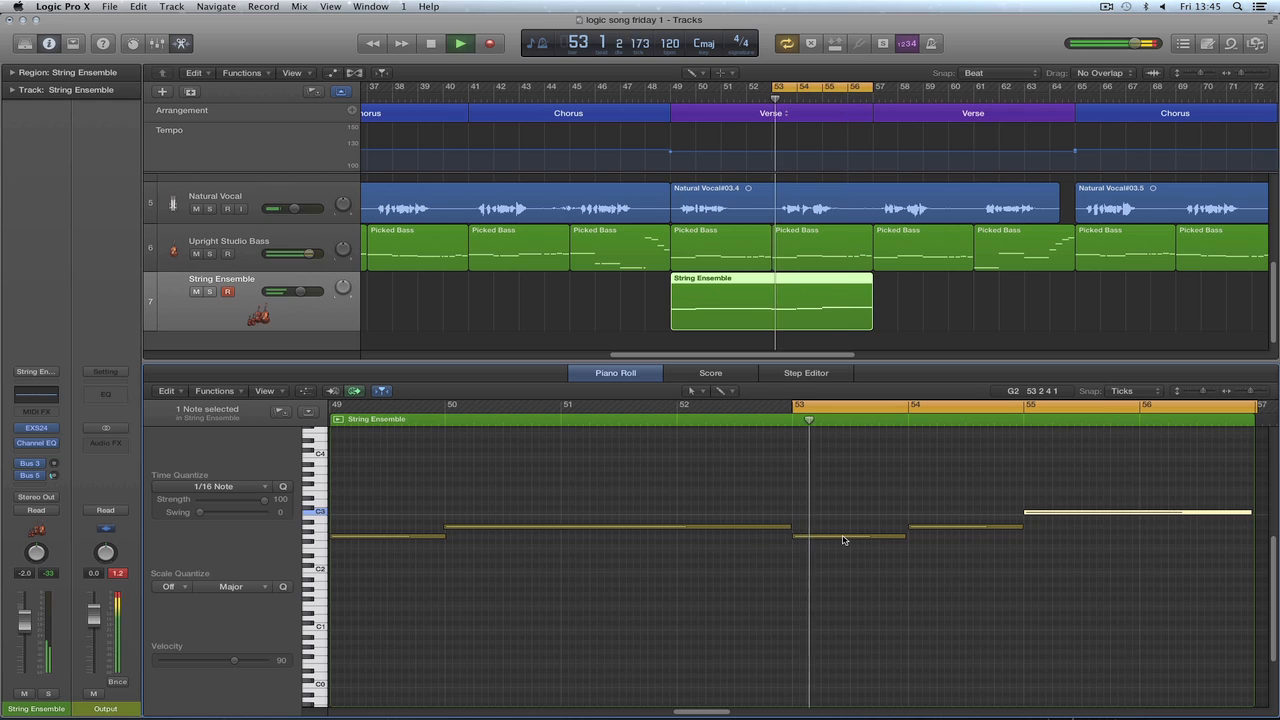
key("space")
left_click_drag(843, 539, 843, 520)
key("space")
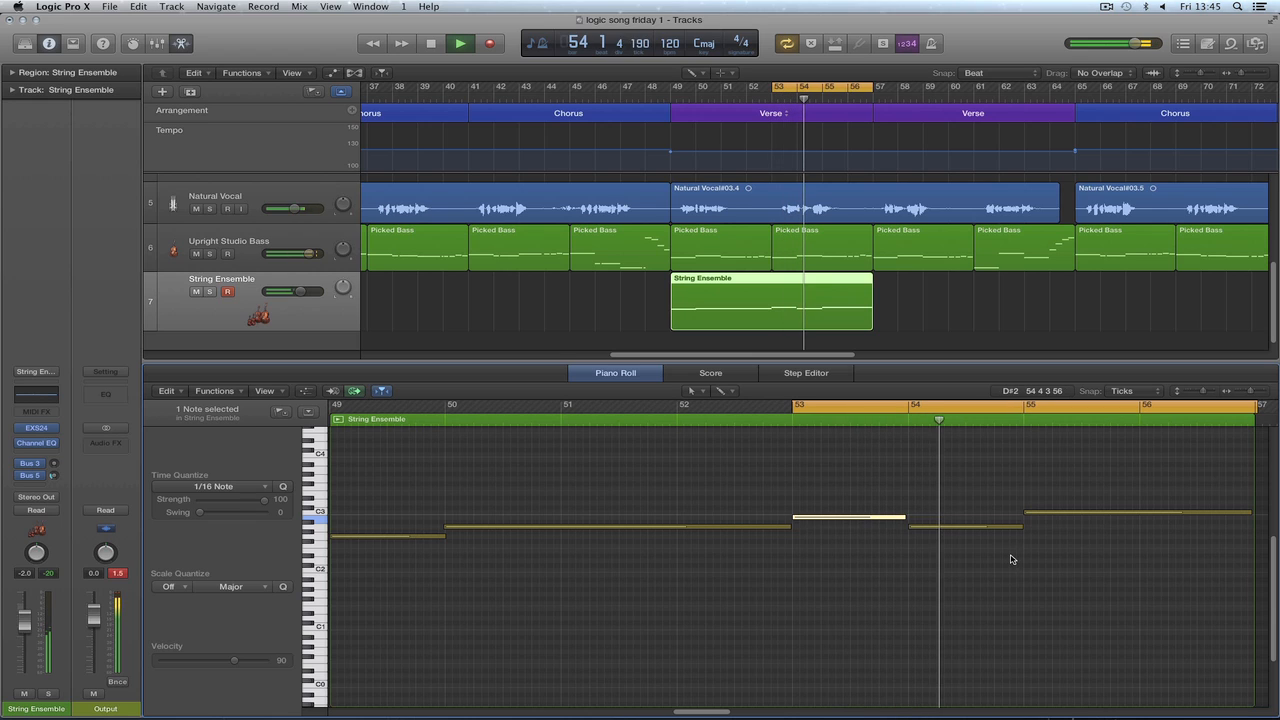
key("space")
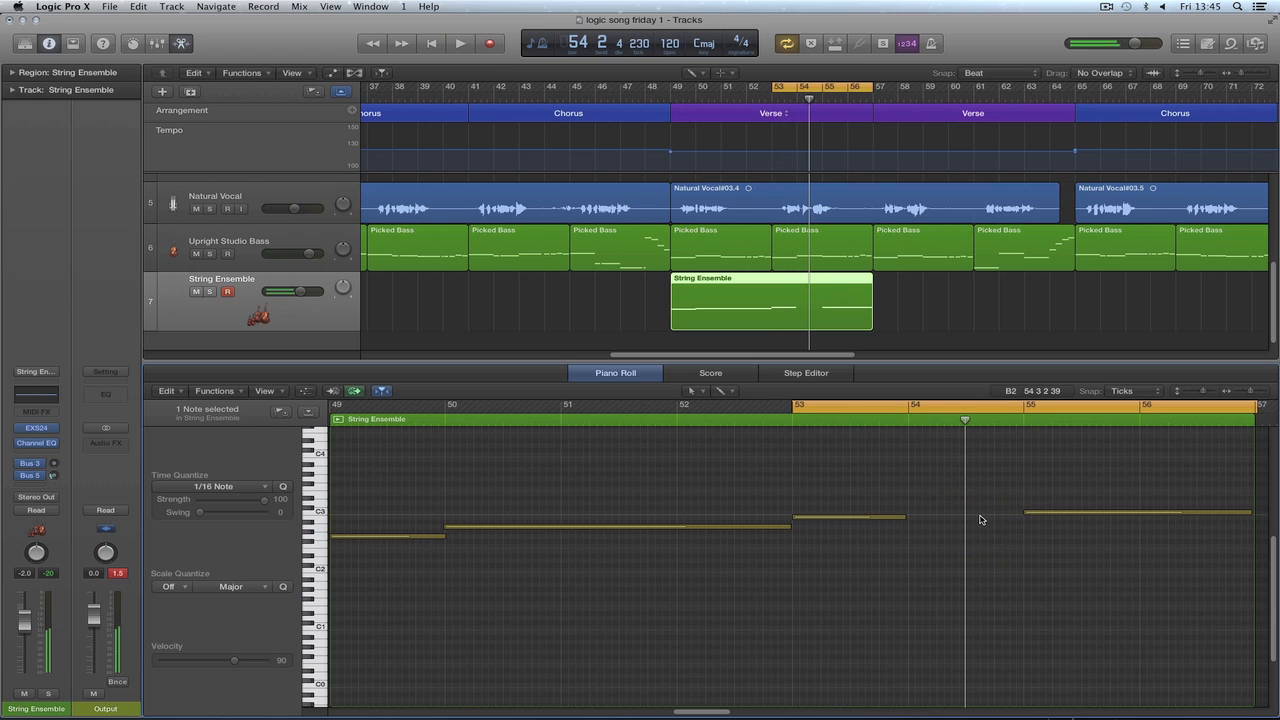
Try removing the A2 note at bar 54 and the C3 note at bar 55, and extending the B2 note to bar 55.
left_click(1037, 513)
key("Delete")
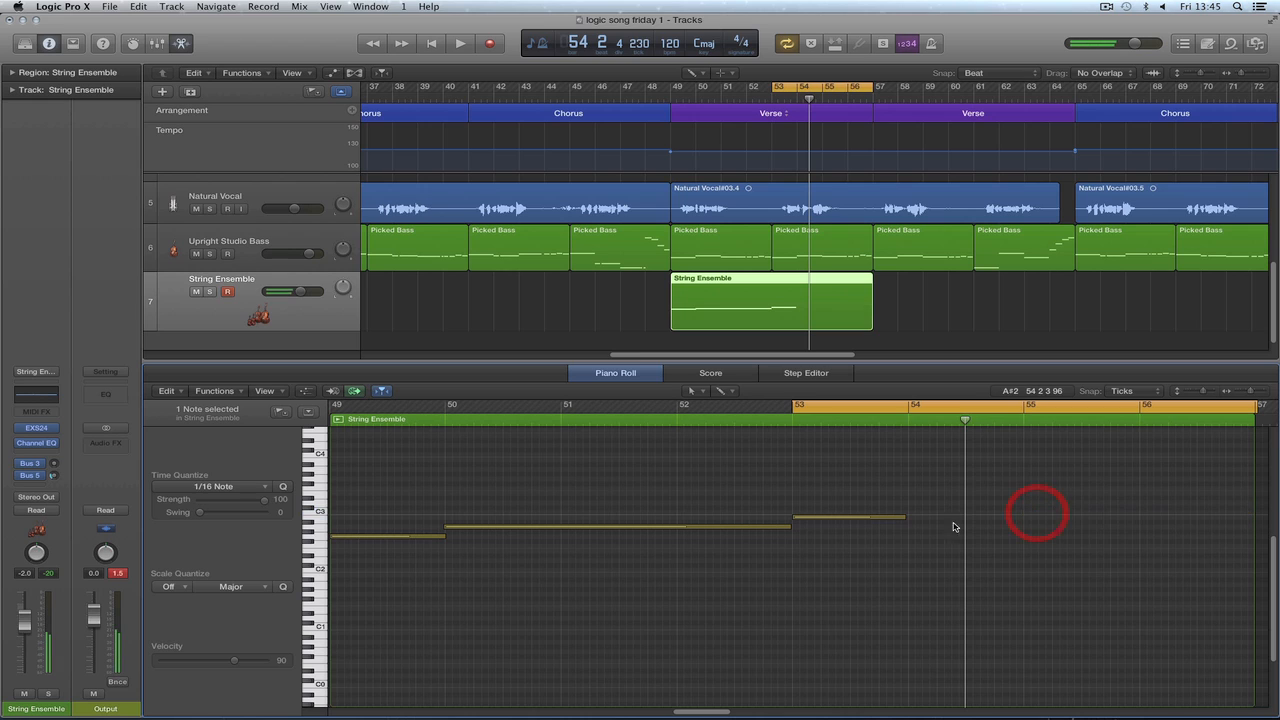
left_click_drag(904, 518, 1094, 519)
key("space")
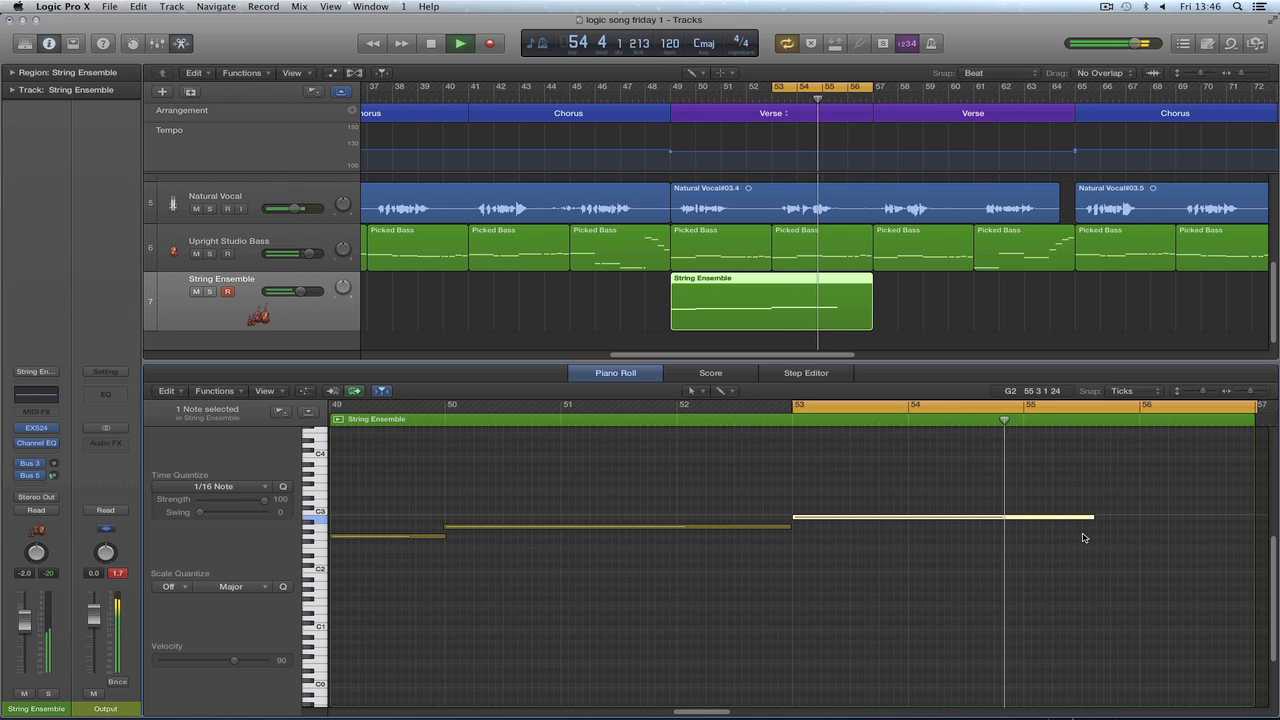
key("space")
left_click_drag(1091, 519, 1021, 518)
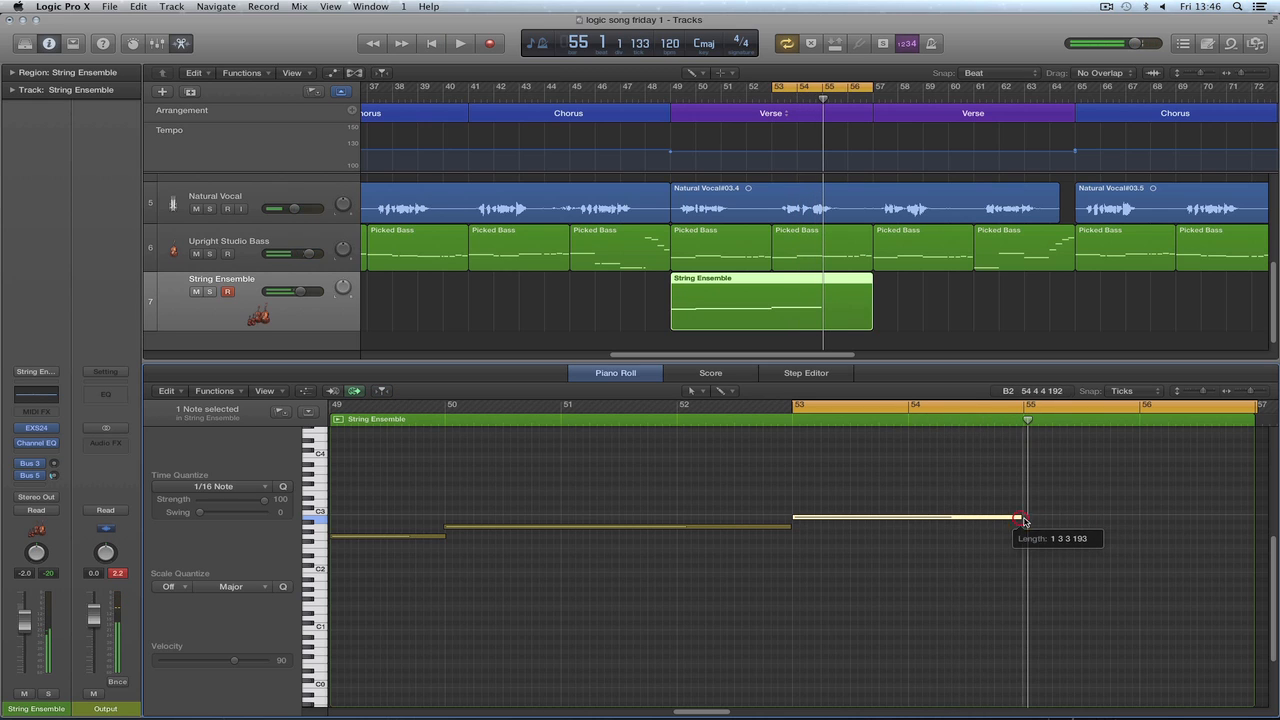
Redraw a two-bar C3 note at bar 55 with the Pencil tool and audition it from bar 53.
key("t")
left_click(1054, 543)
left_click(1028, 512)
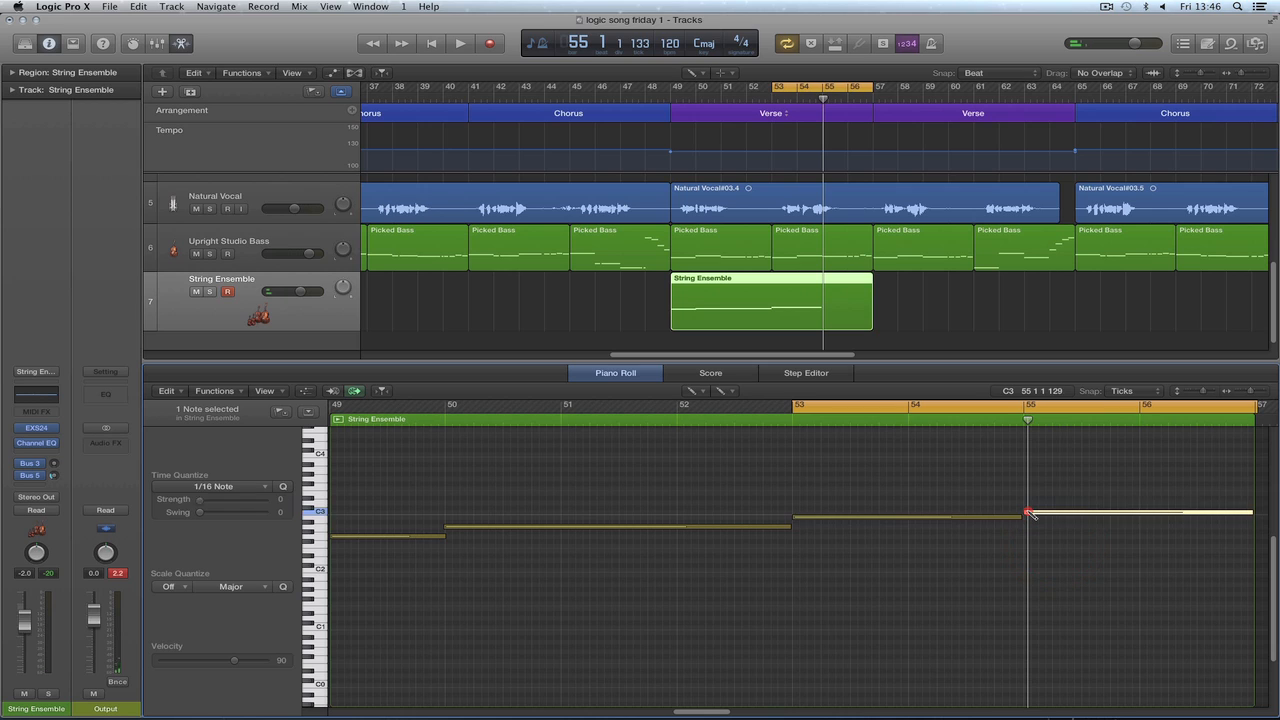
key("space")
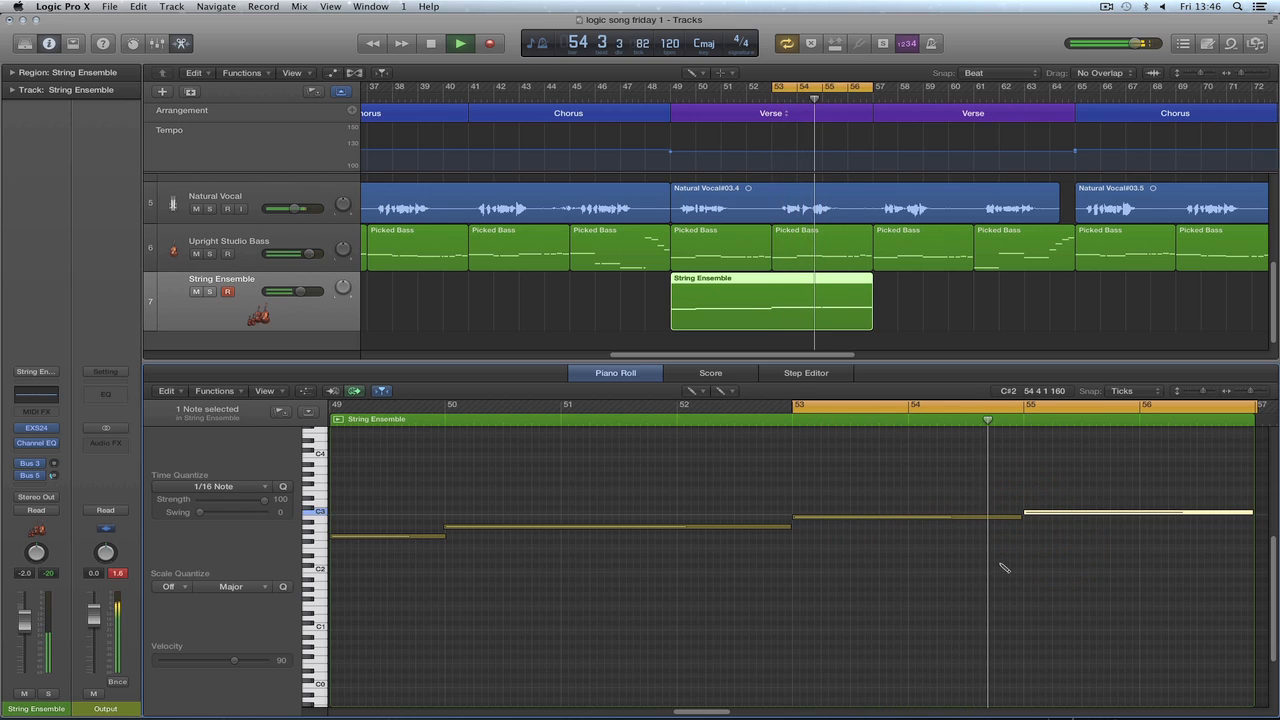
key("space")
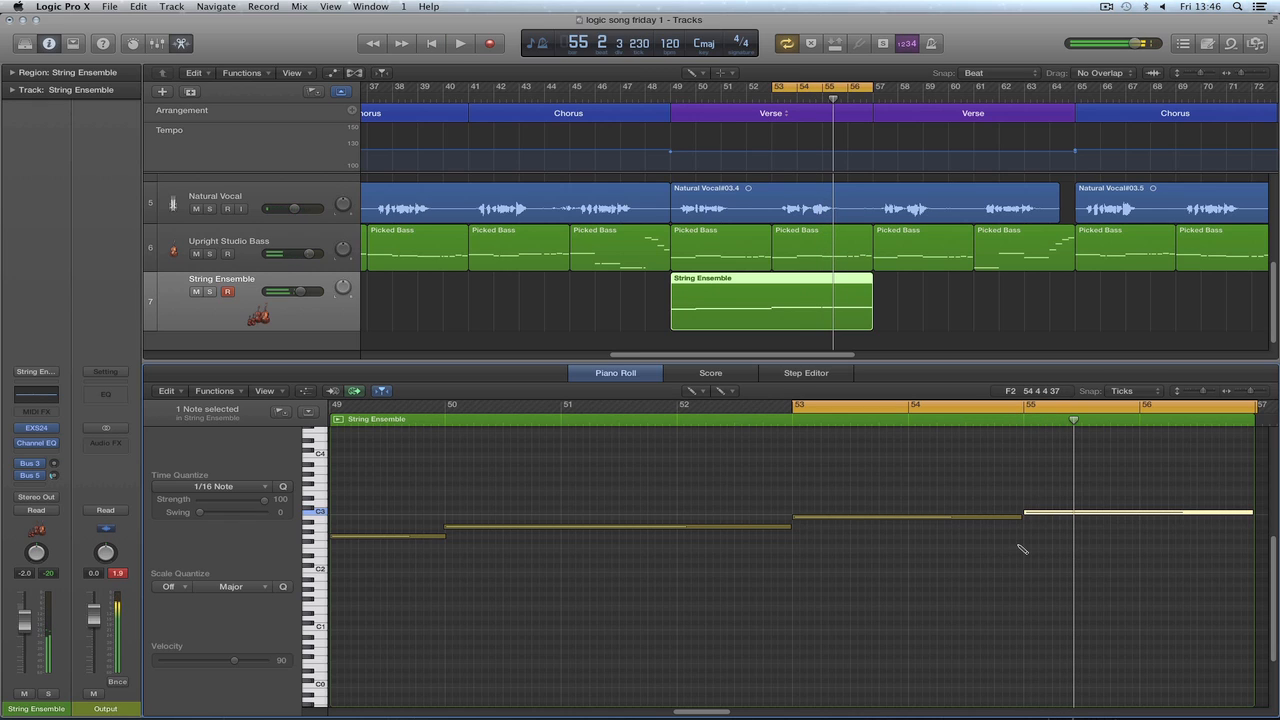
Undo the last note edits back to the separate notes at bars 53, 54 and 55, and play the phrase back.
key("super+z")
key("super+z")
key("super+z")
key("super+z")
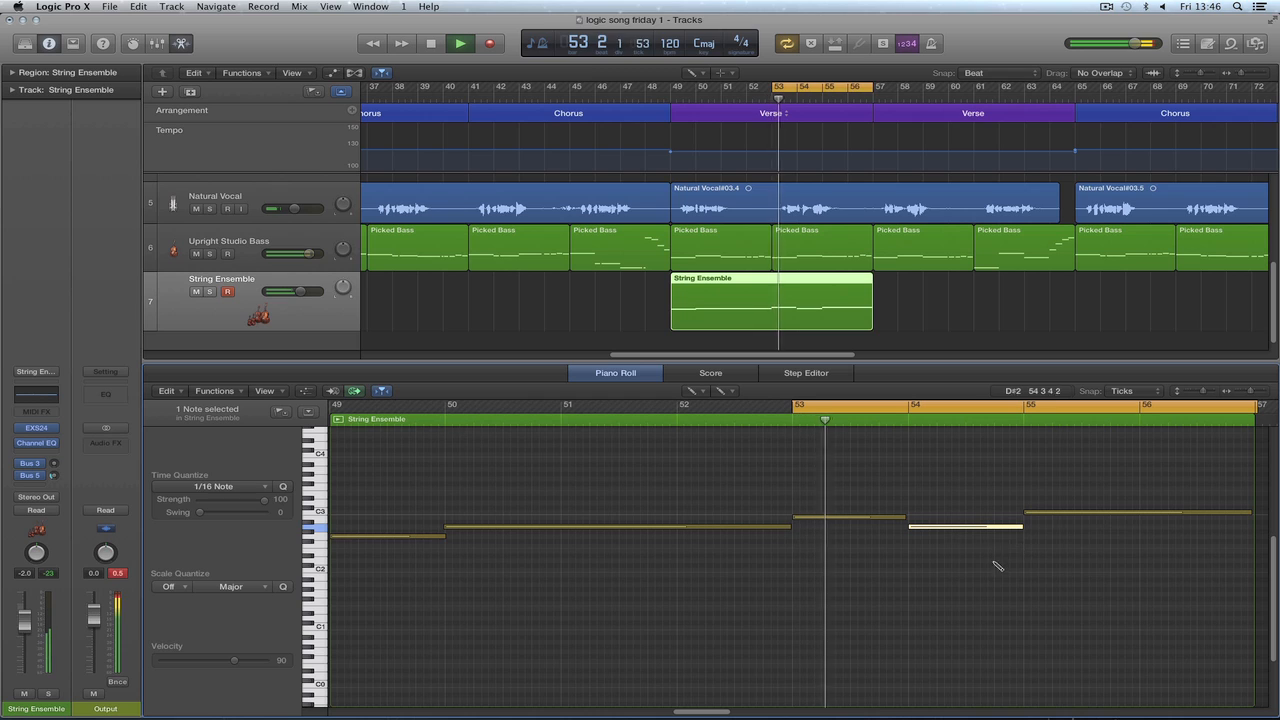
key("t")
left_click(1030, 536)
left_click(1026, 553)
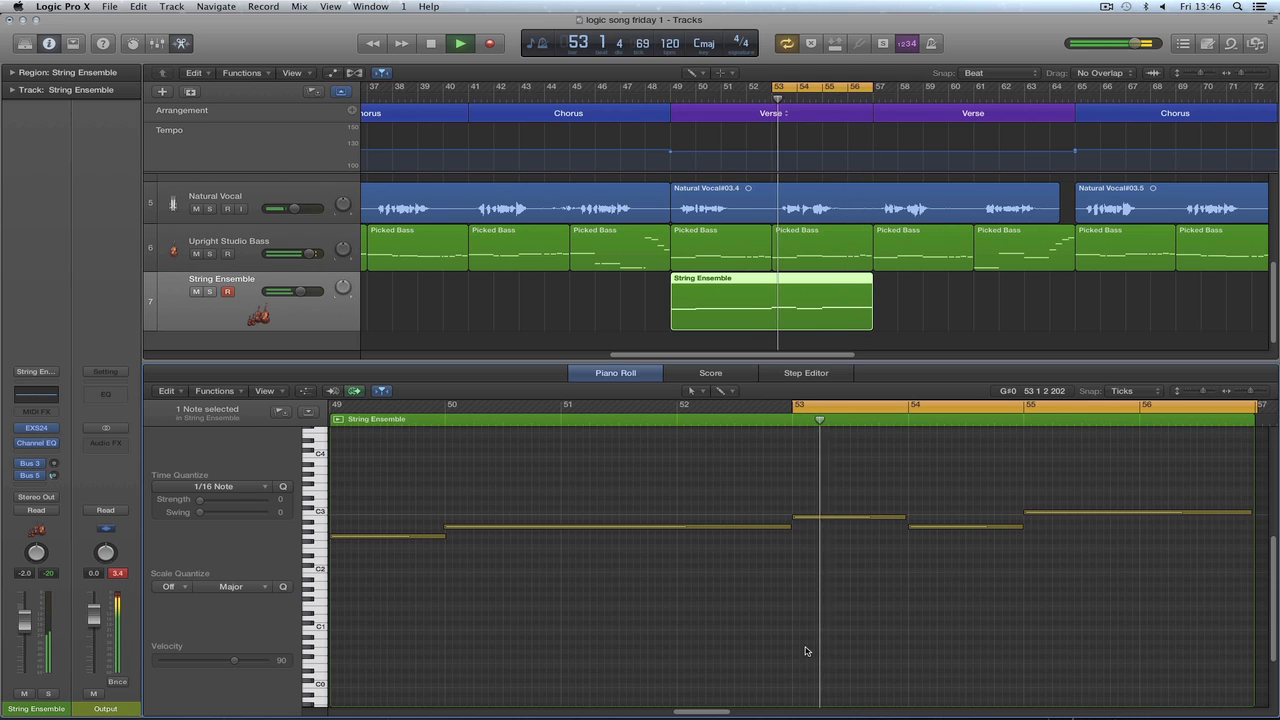
key("space")
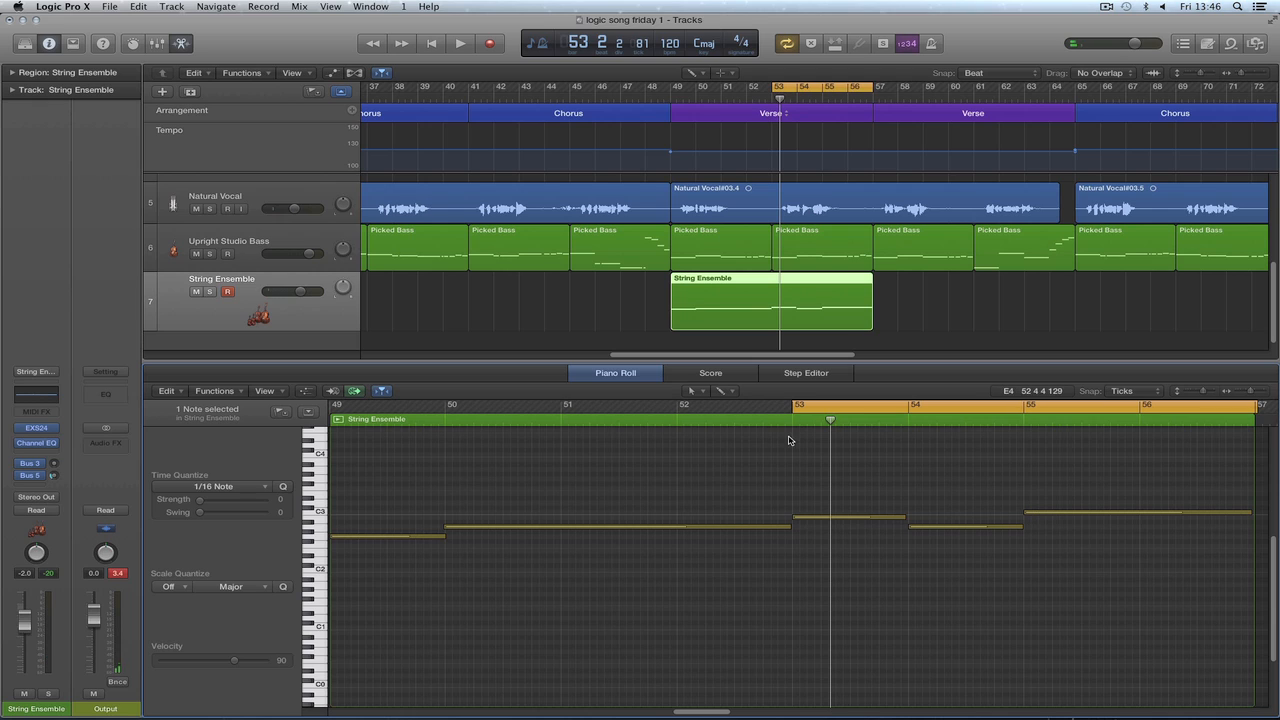
Set the cycle range from bar 49 to bar 57 and play the verse section.
left_click(778, 88)
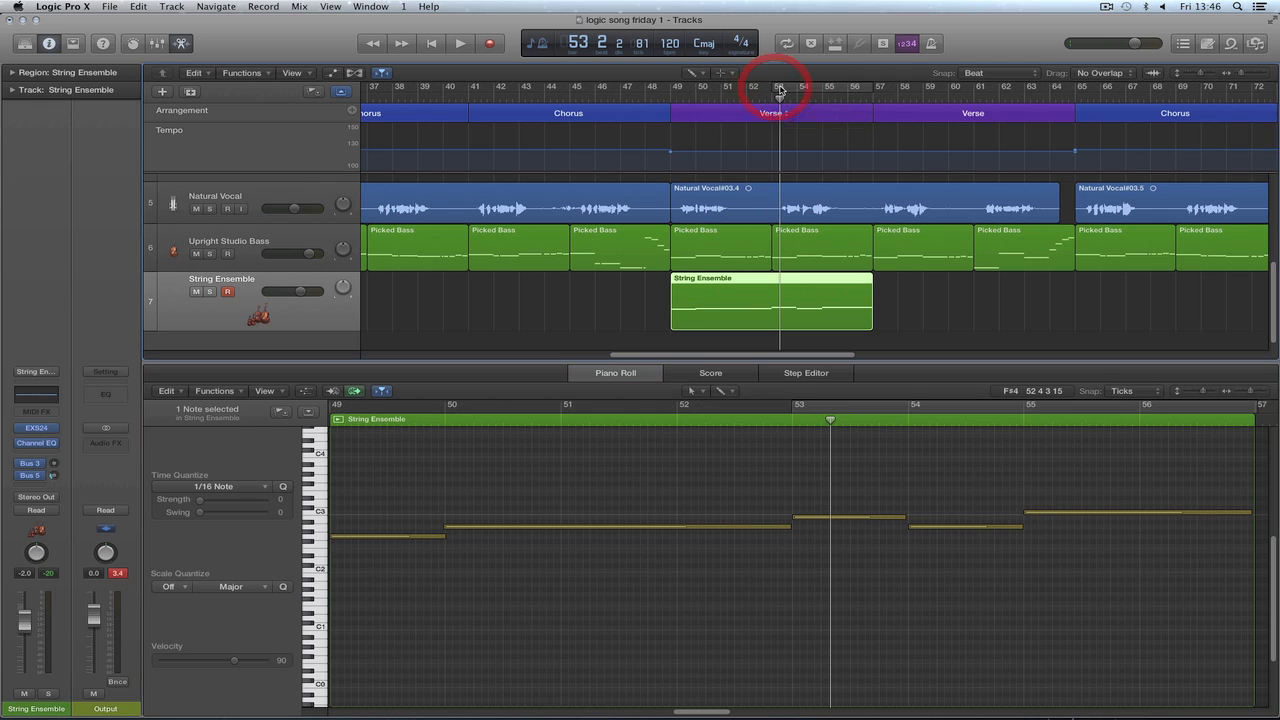
left_click_drag(675, 90, 871, 112)
key("space")
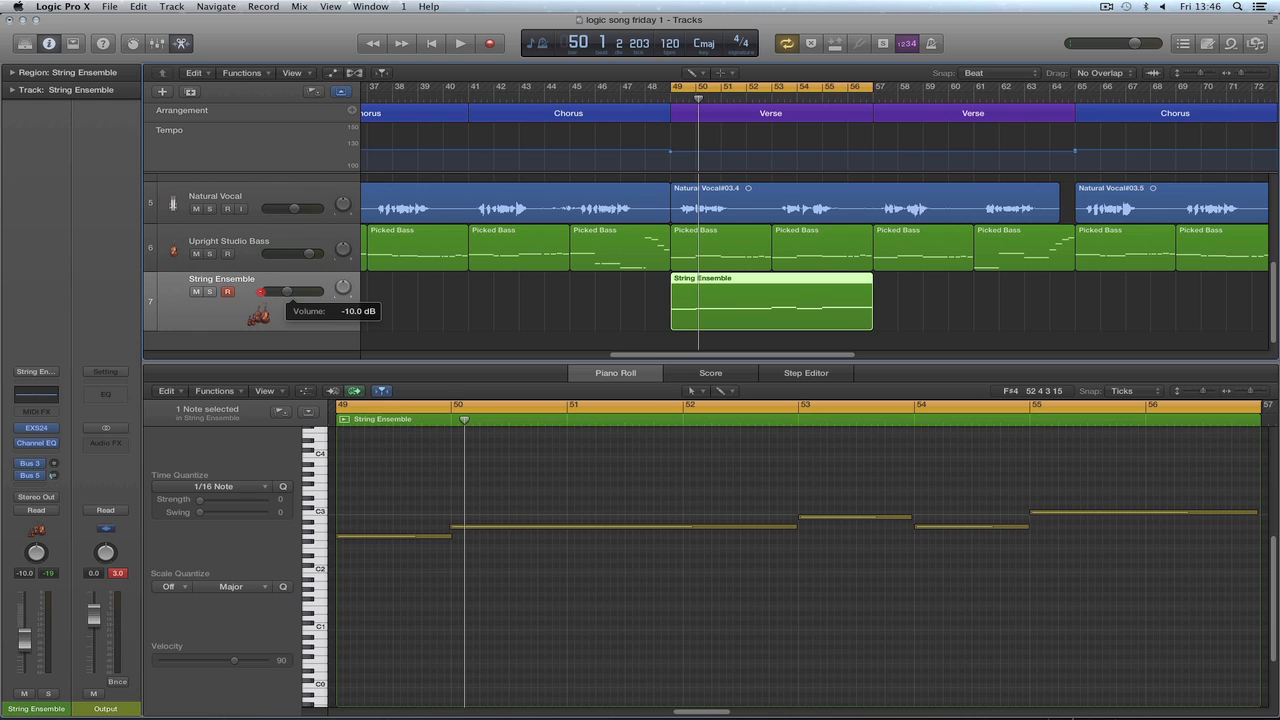
Lower the String Ensemble track volume to -11.0 dB and play the section with the other tracks.
key("space")
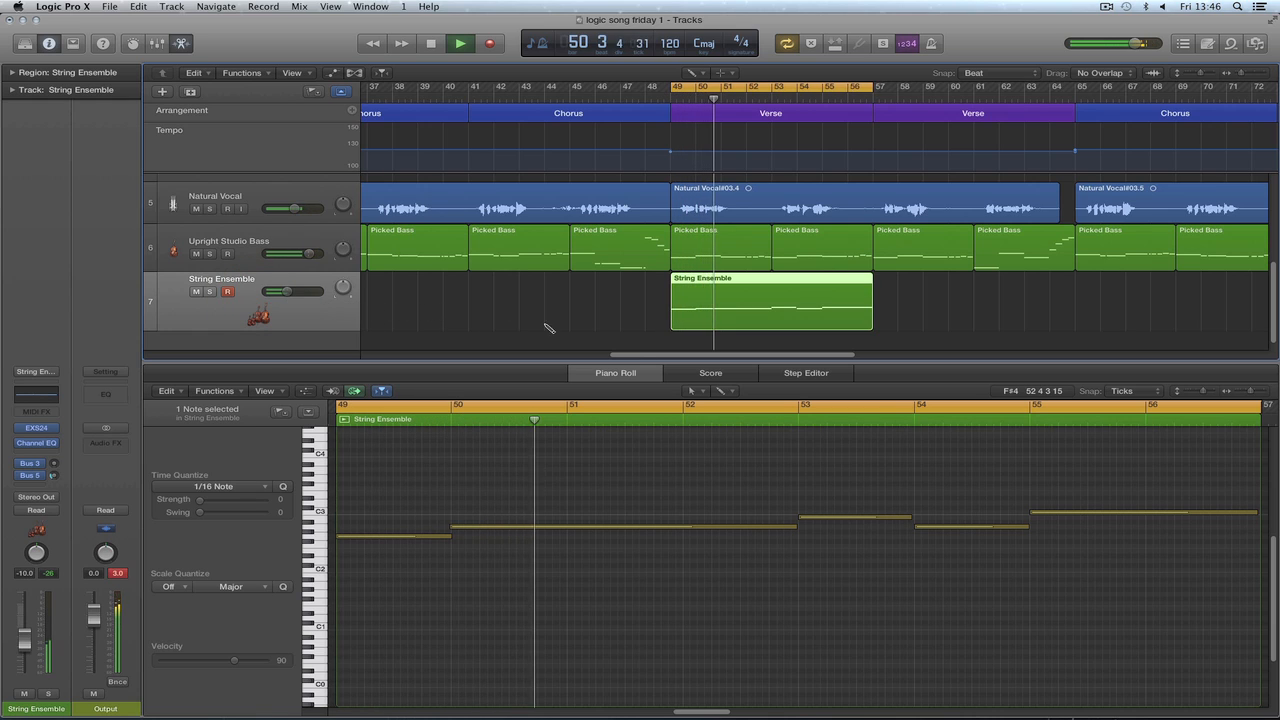
left_click_drag(629, 355, 673, 361)
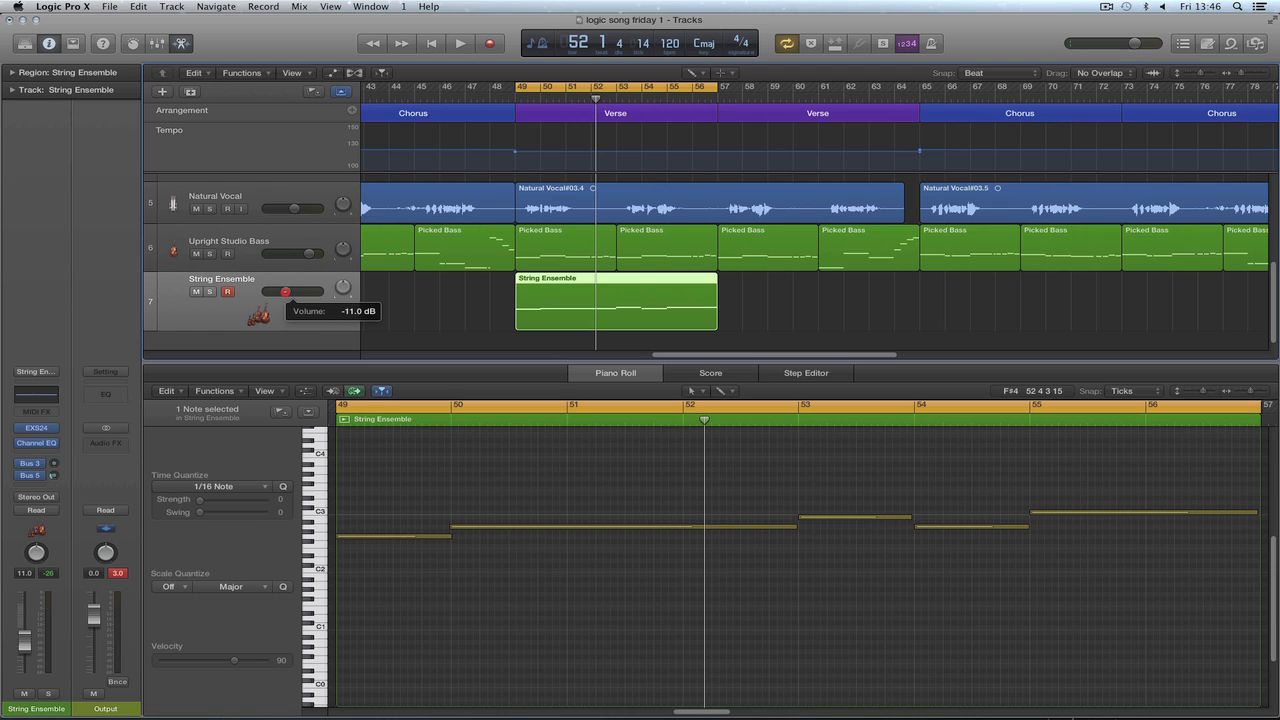
left_click_drag(285, 292, 286, 291)
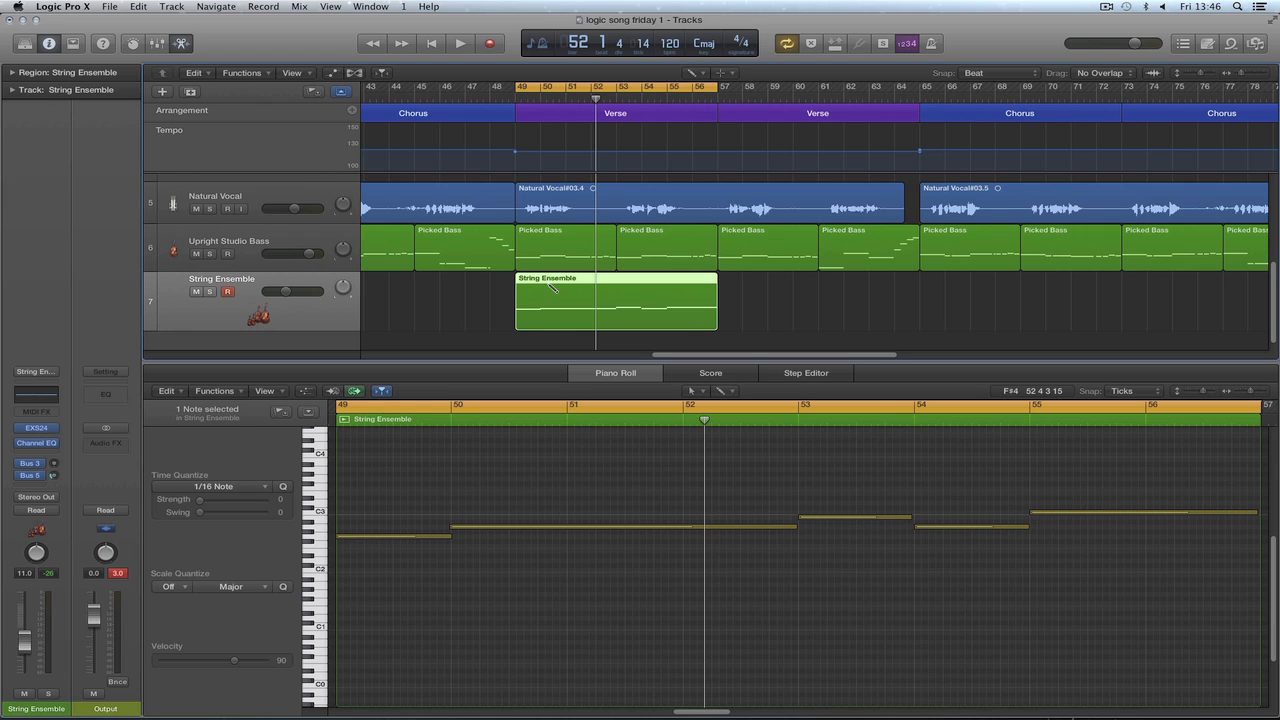
key("space")
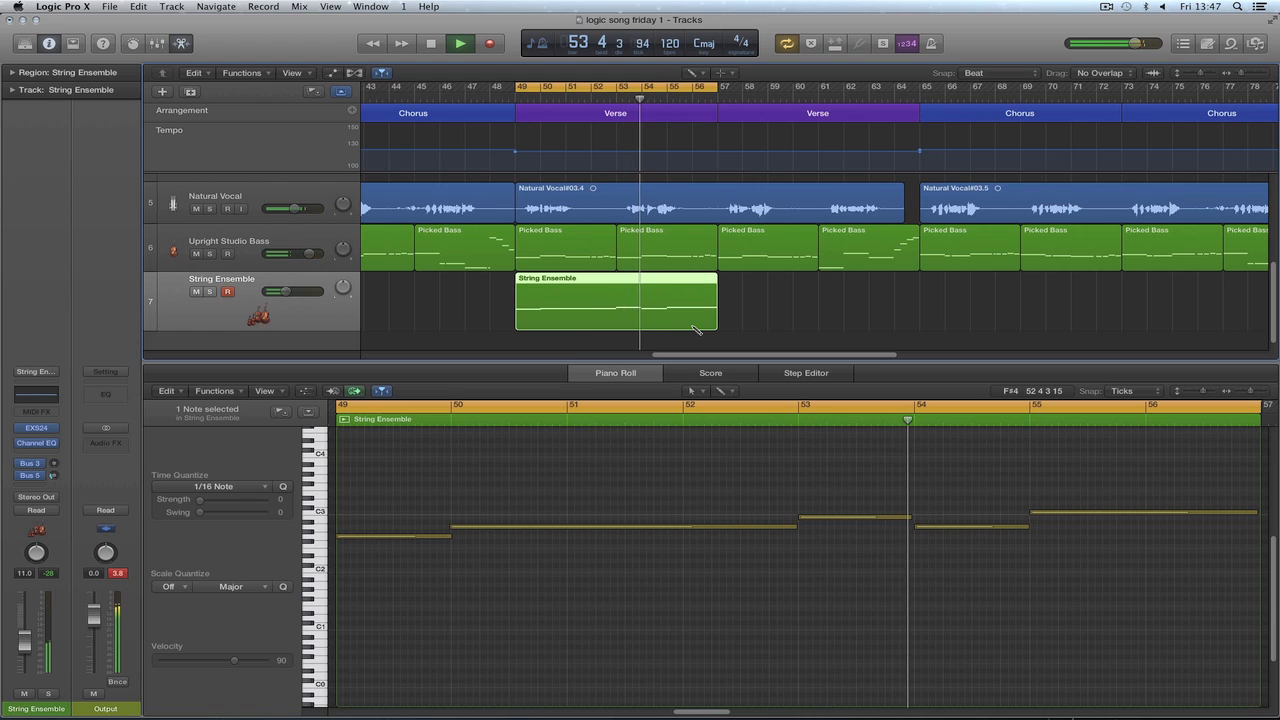
key("space")
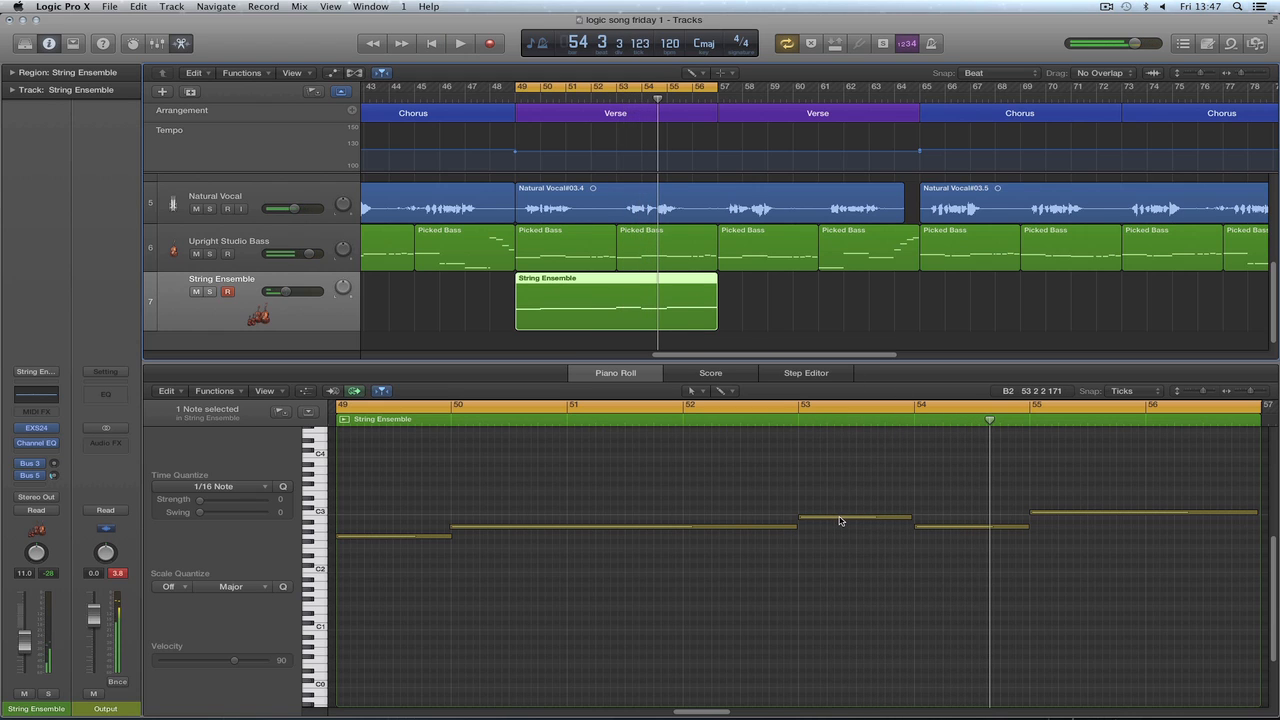
Lower the B2 note at bar 53 to G2 and play the phrase back from just before bar 53.
left_click_drag(839, 520, 839, 538)
double_click(788, 422)
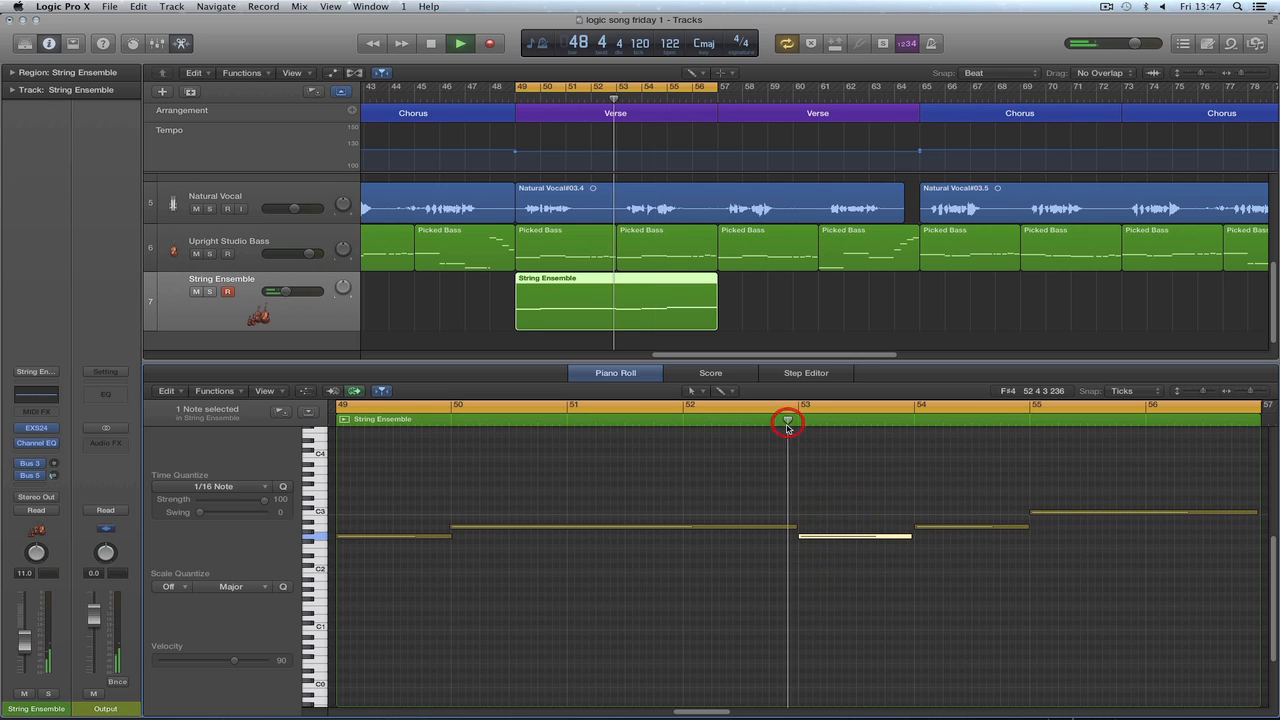
left_click(943, 534)
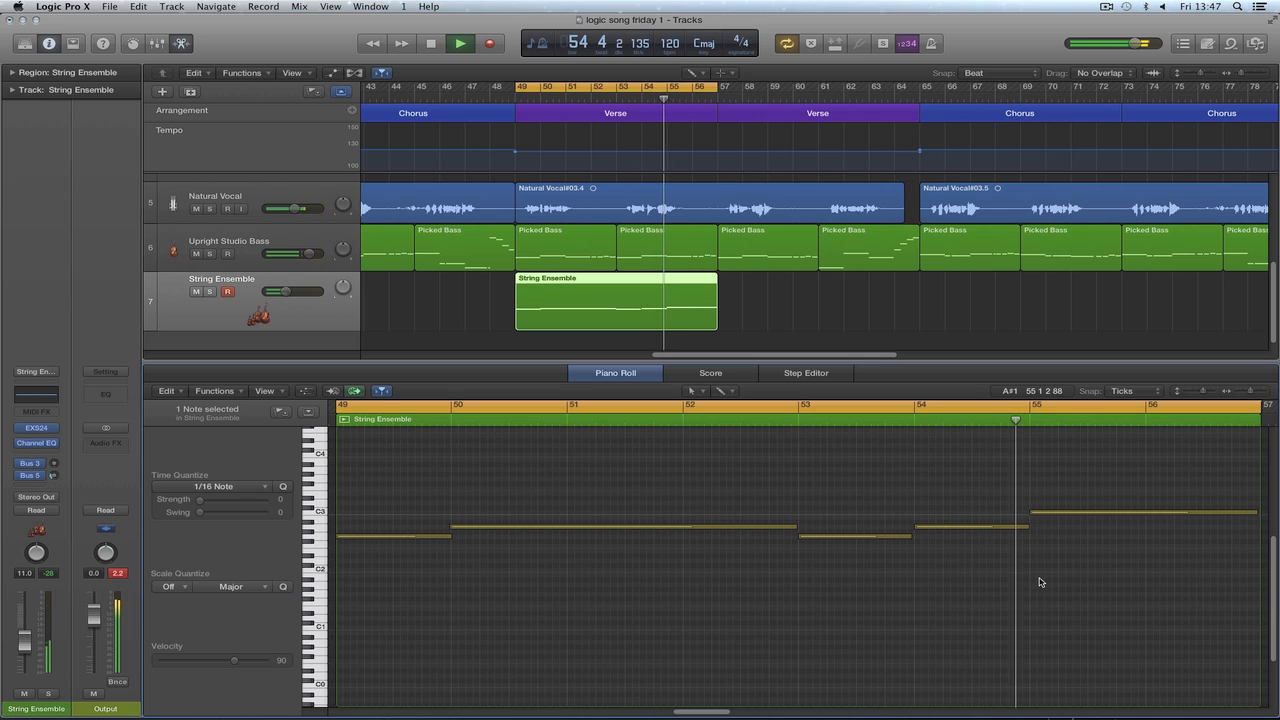
key("space")
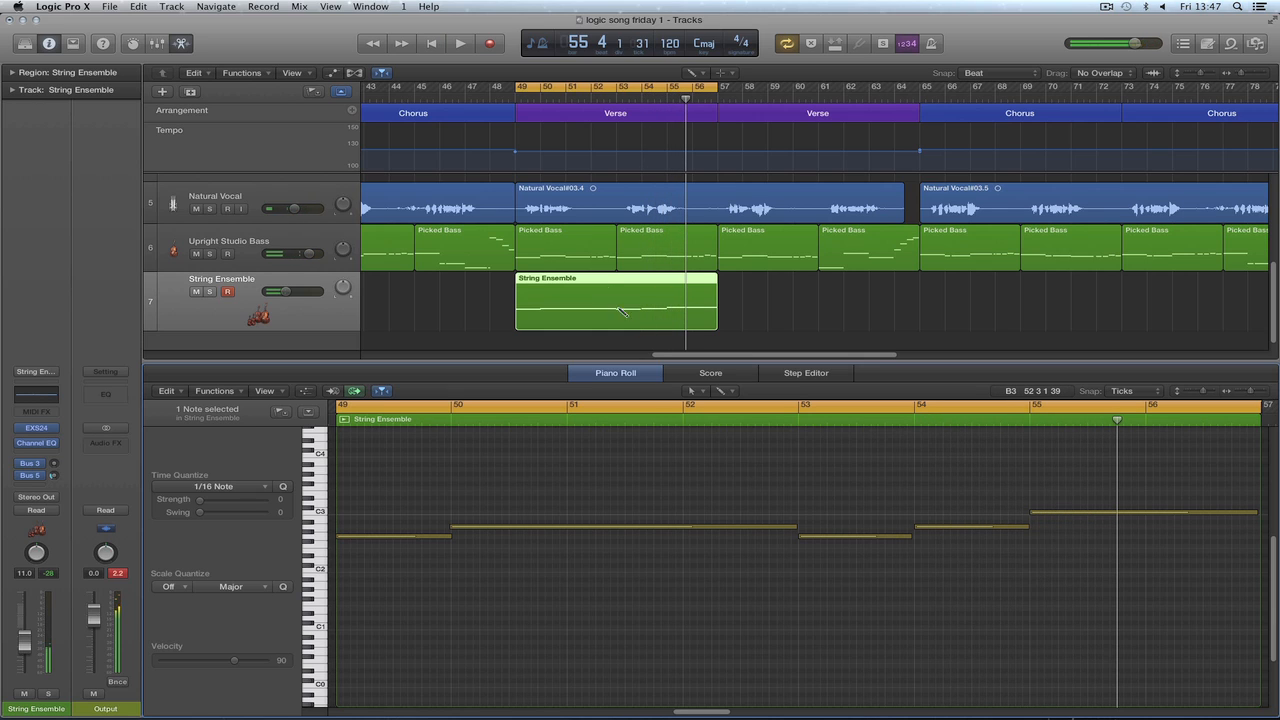
Copy the String Ensemble region at bar 49 to bar 57, under the following verse.
right_click(754, 298)
left_click(760, 300)
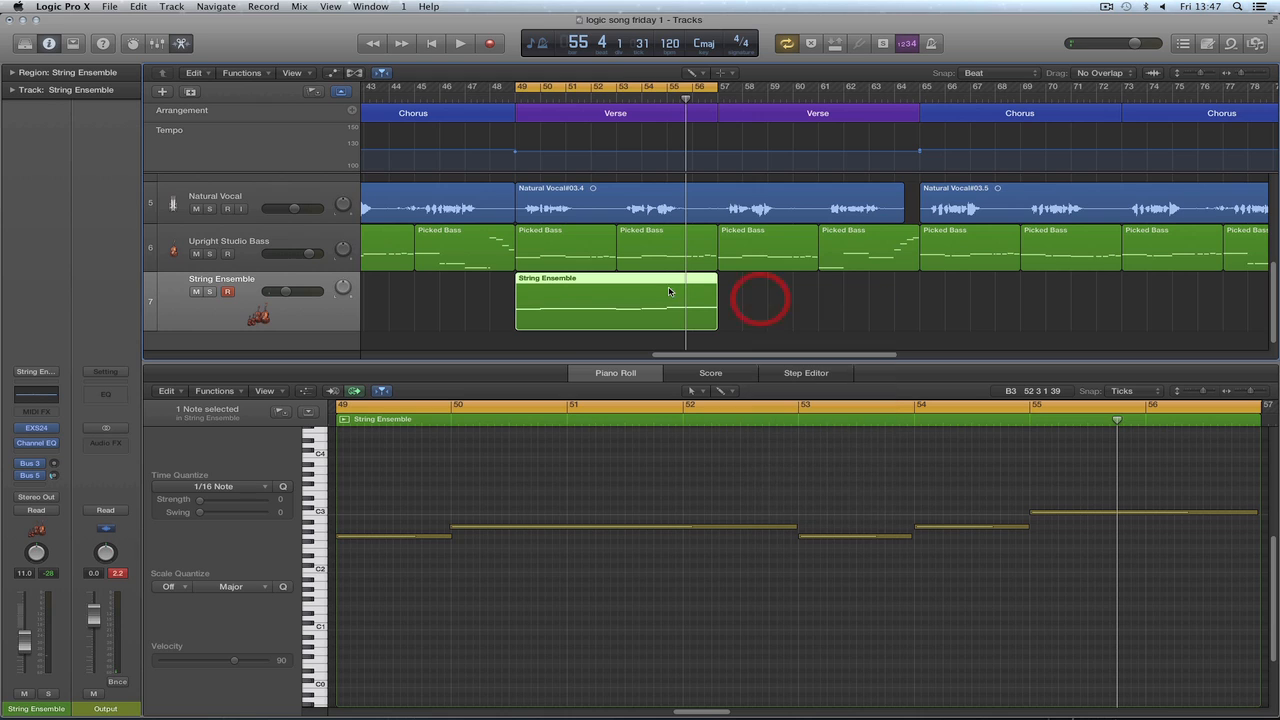
left_click_drag(624, 278, 813, 281)
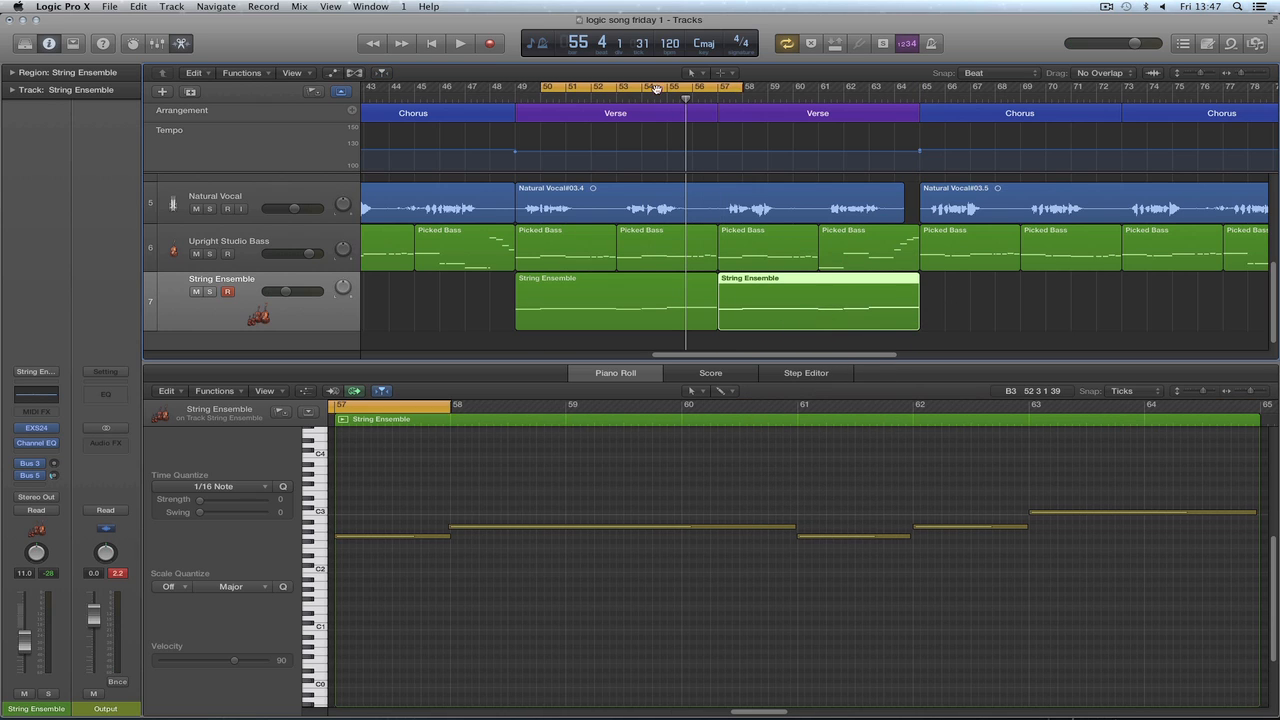
Move the cycle range to bars 57–65 and raise the String Ensemble track volume to -8.6 dB while that section plays.
left_click_drag(655, 88, 822, 92)
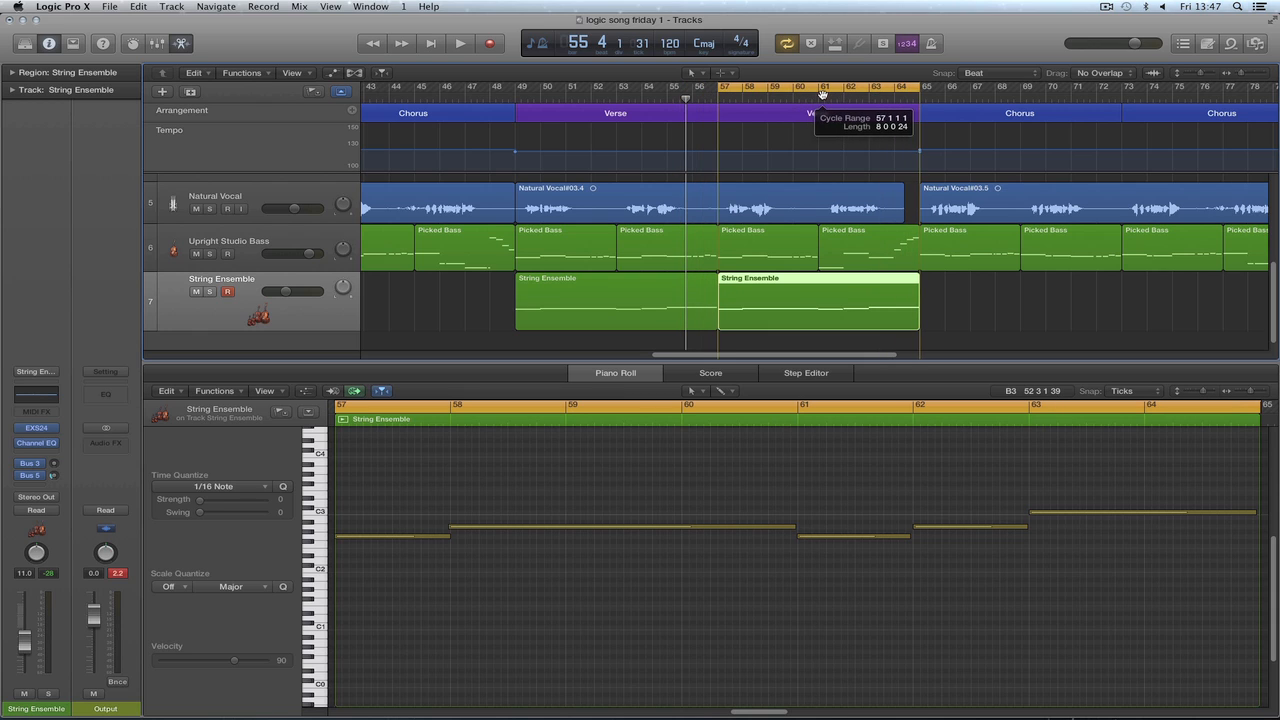
left_click_drag(843, 147, 845, 150)
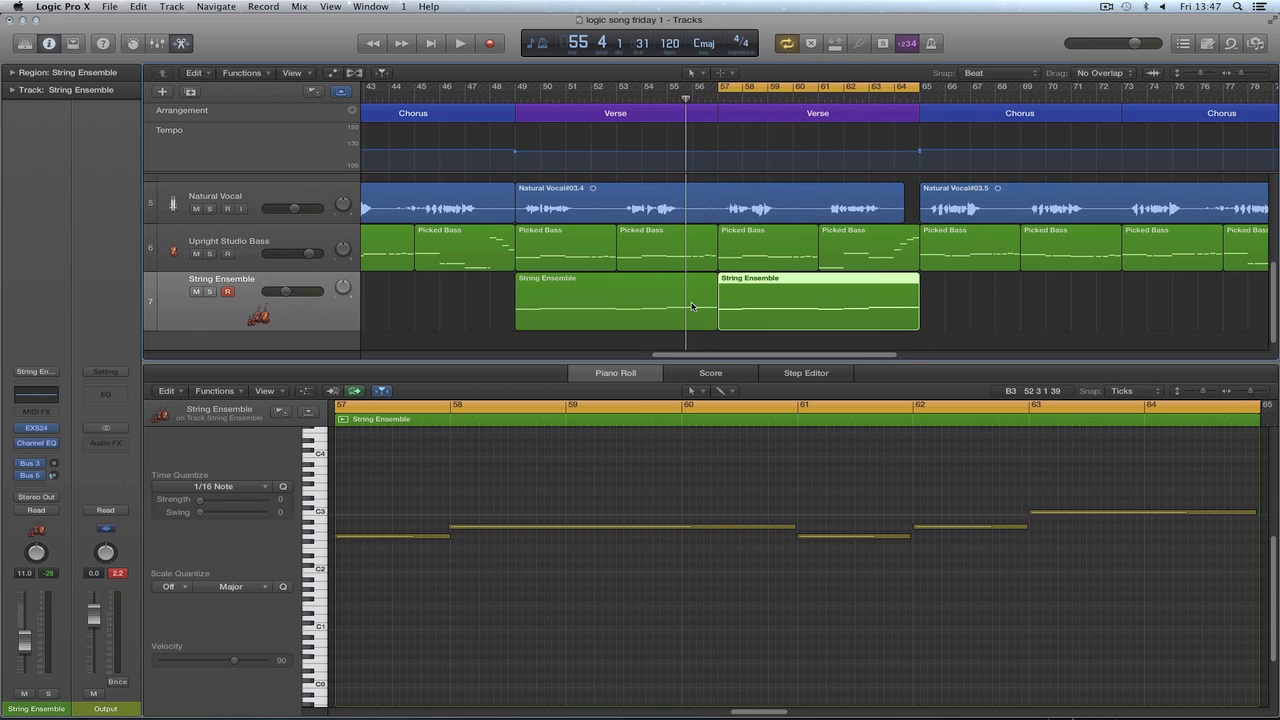
left_click(1043, 308)
key("space")
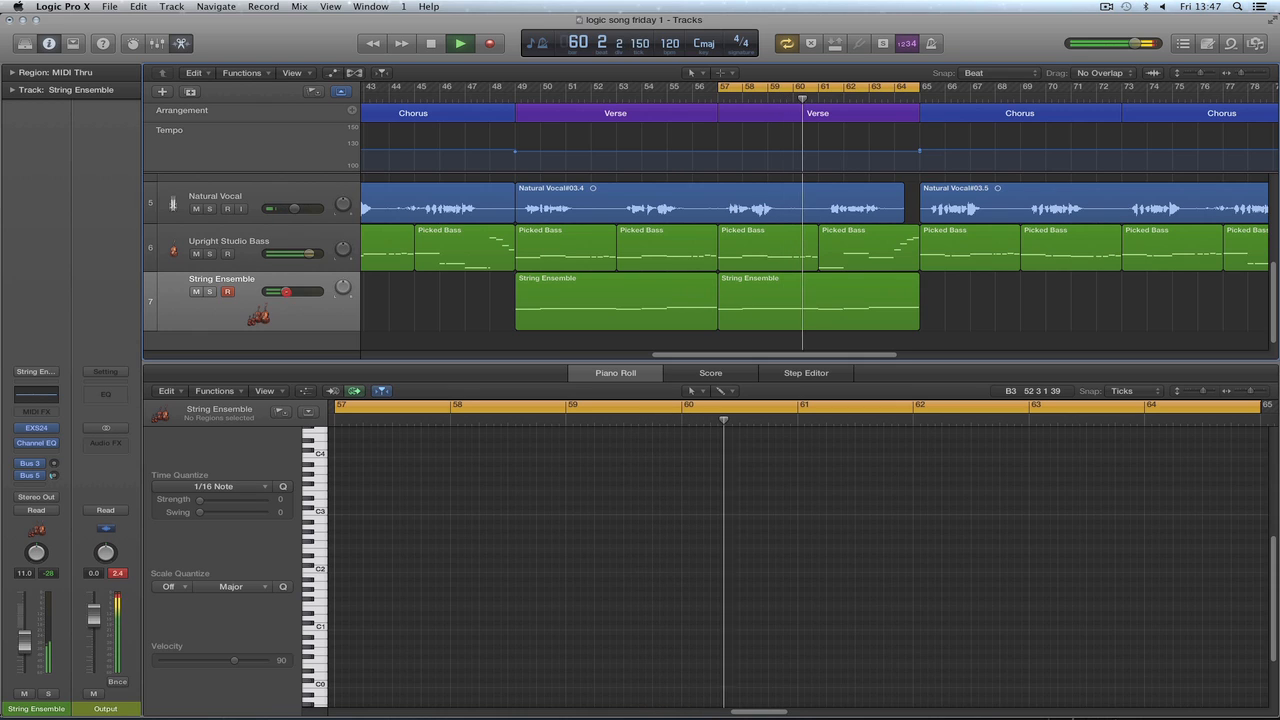
left_click_drag(286, 292, 293, 291)
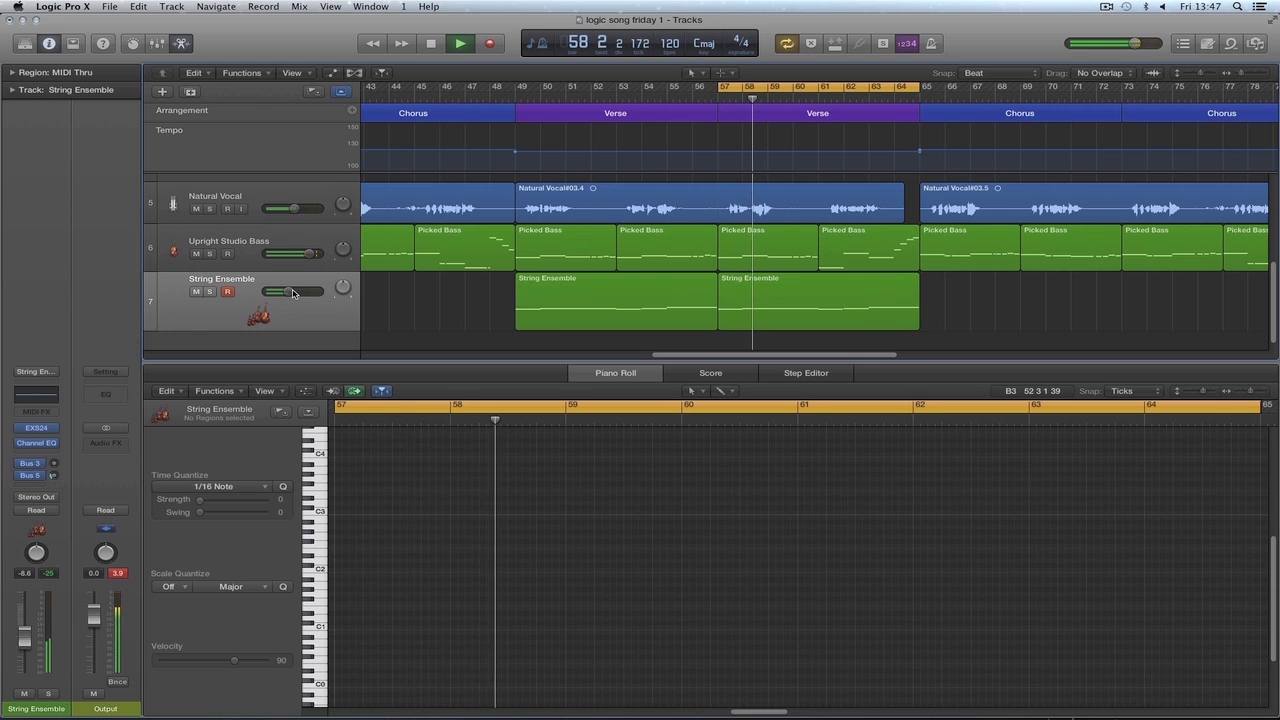
key("space")
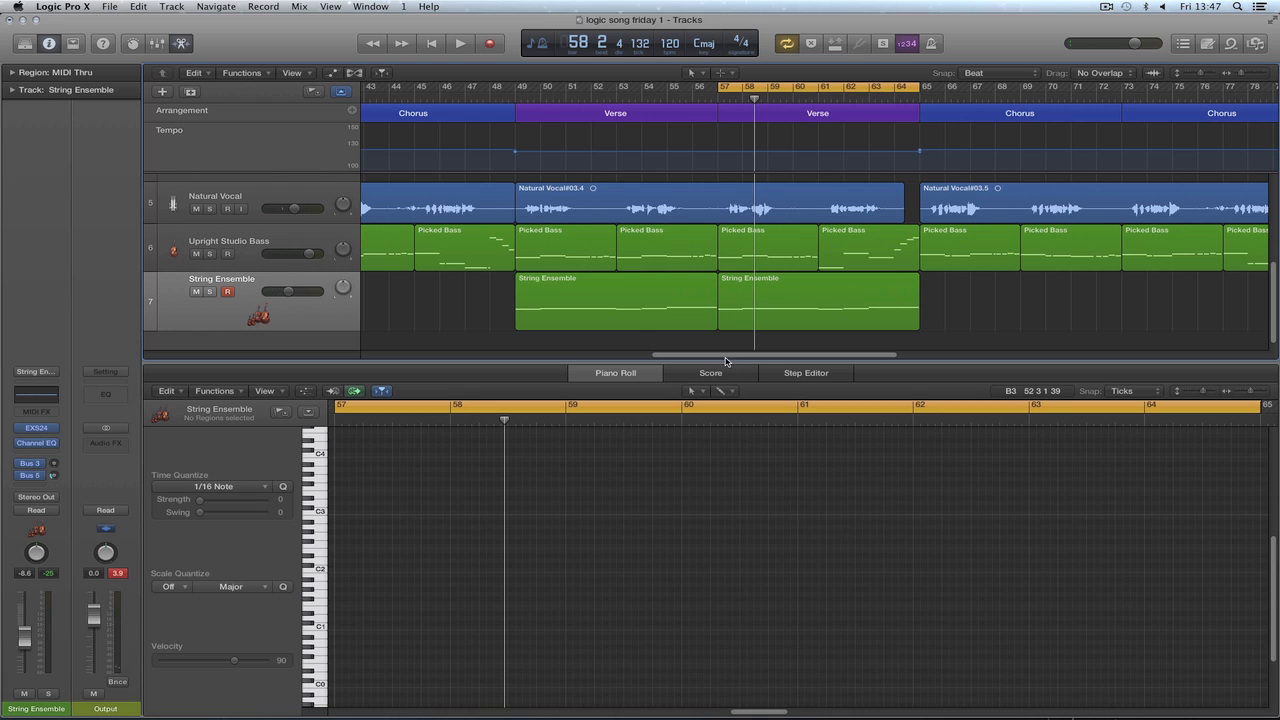
Copy both String Ensemble regions to bar 65 under the choruses and set the cycle range from bar 65 to bar 81.
left_click_drag(723, 358, 770, 358)
left_click_drag(780, 302, 495, 295)
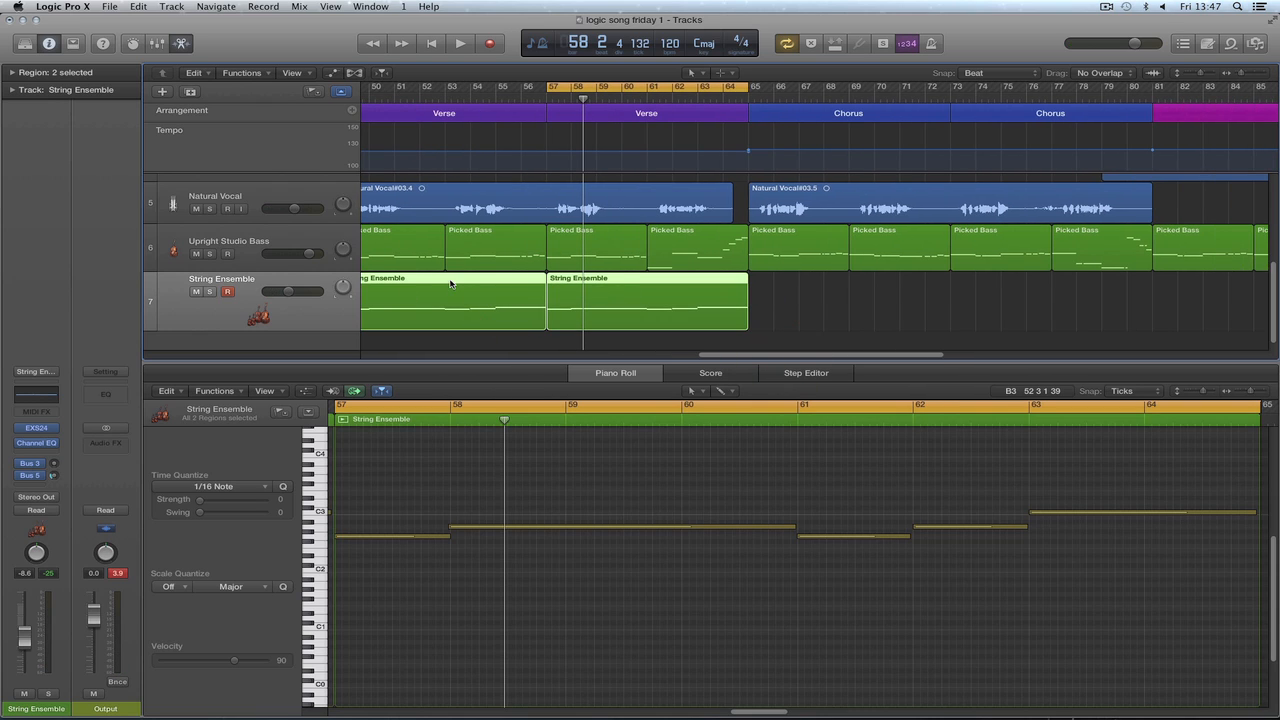
left_click_drag(415, 279, 818, 287)
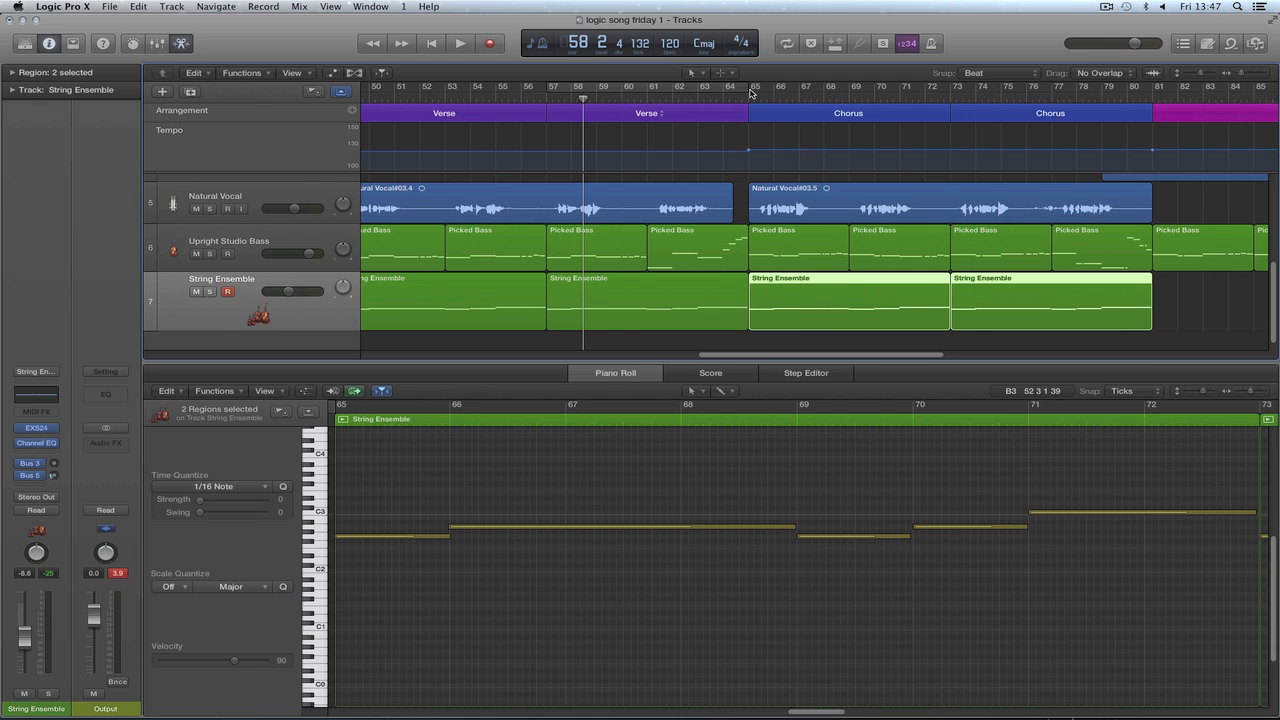
left_click_drag(751, 91, 1151, 152)
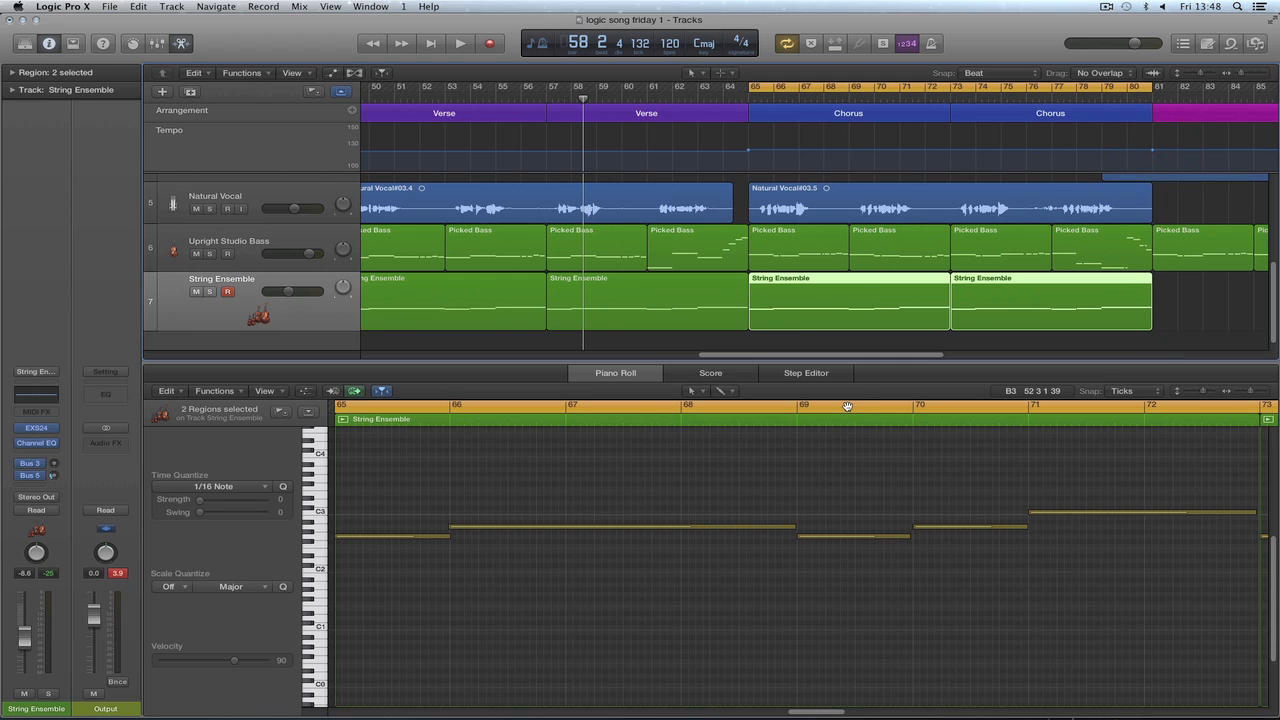
key("z")
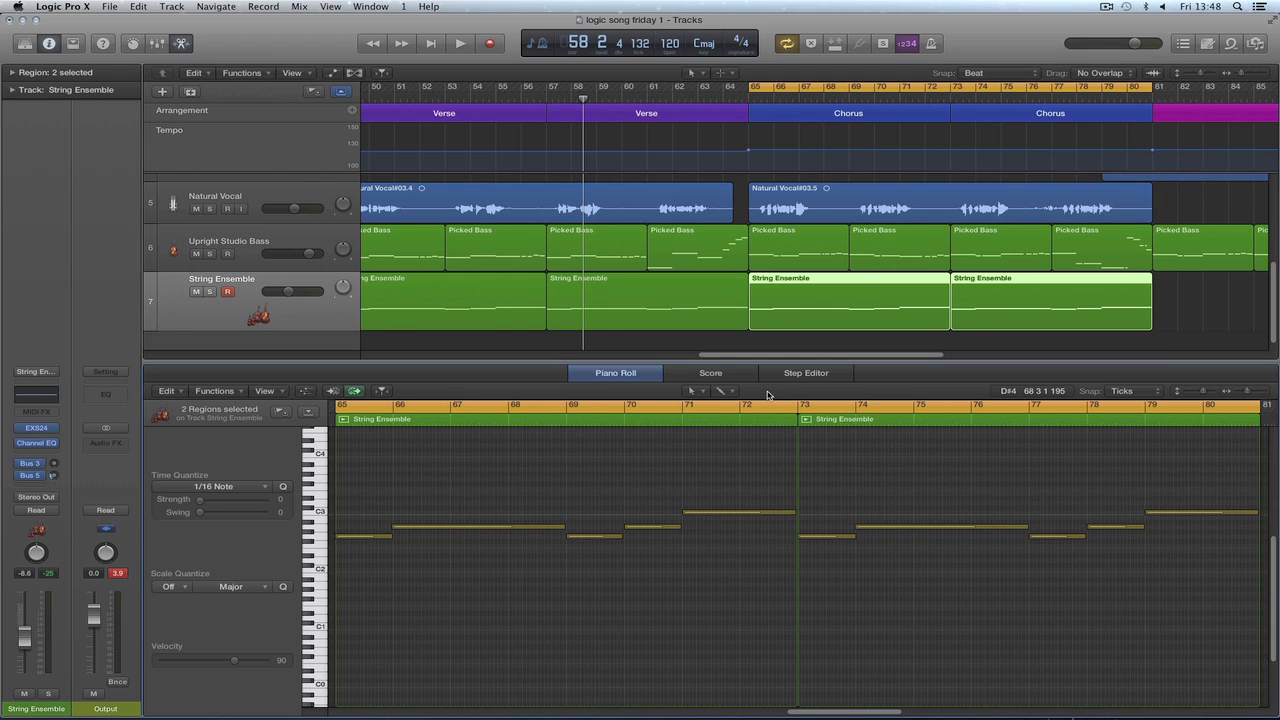
Draw a one-bar B2 harmony note at bar 65 with the Pencil Tool and play the start of the chorus.
right_click(420, 500)
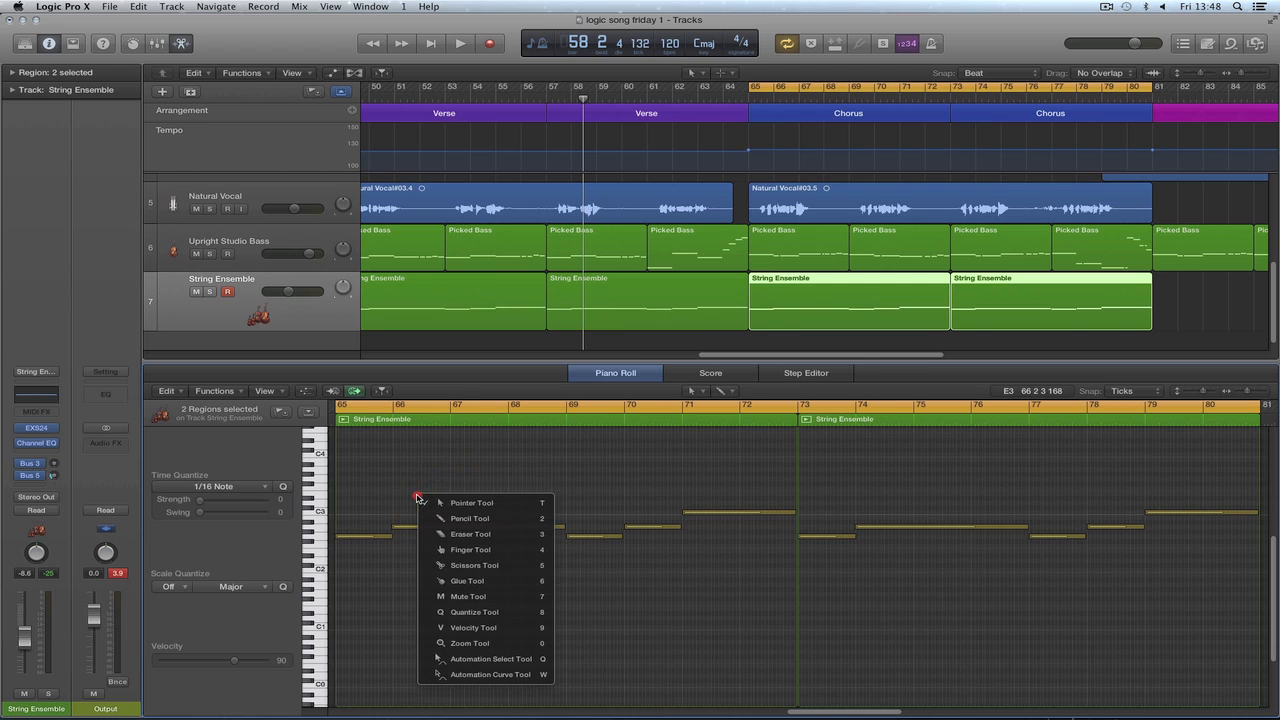
left_click(445, 513)
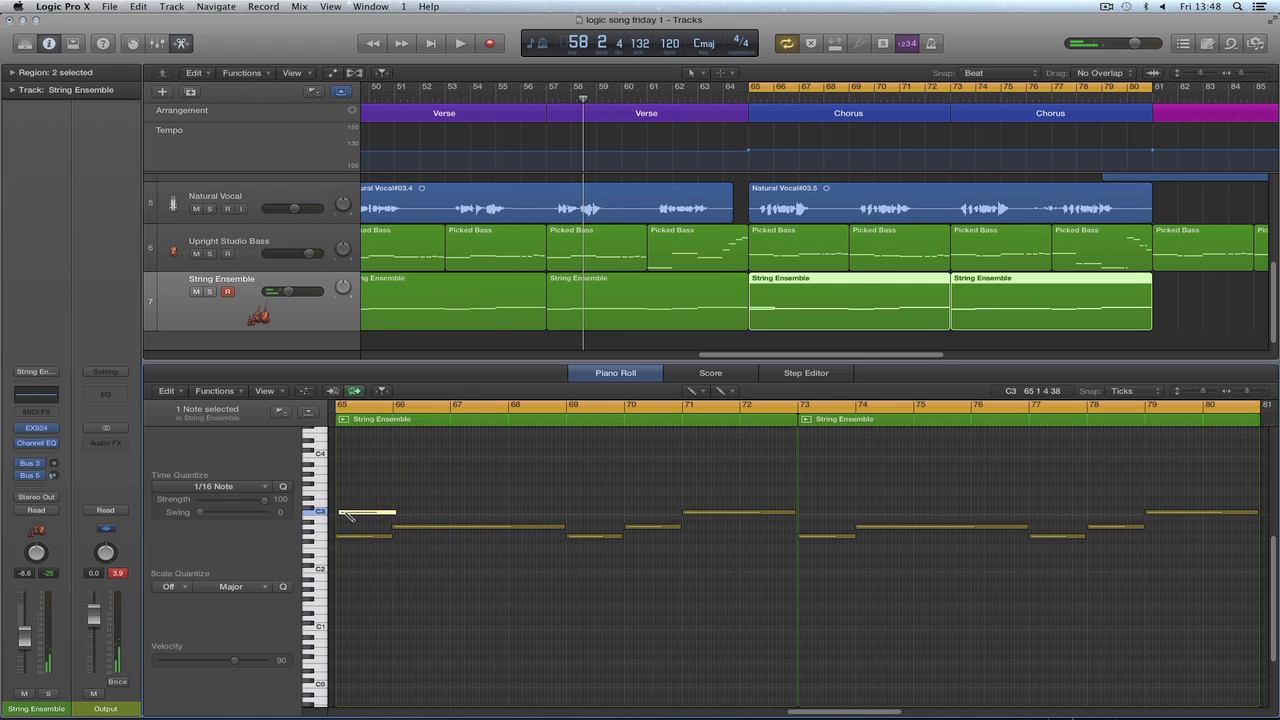
left_click_drag(345, 513, 355, 522)
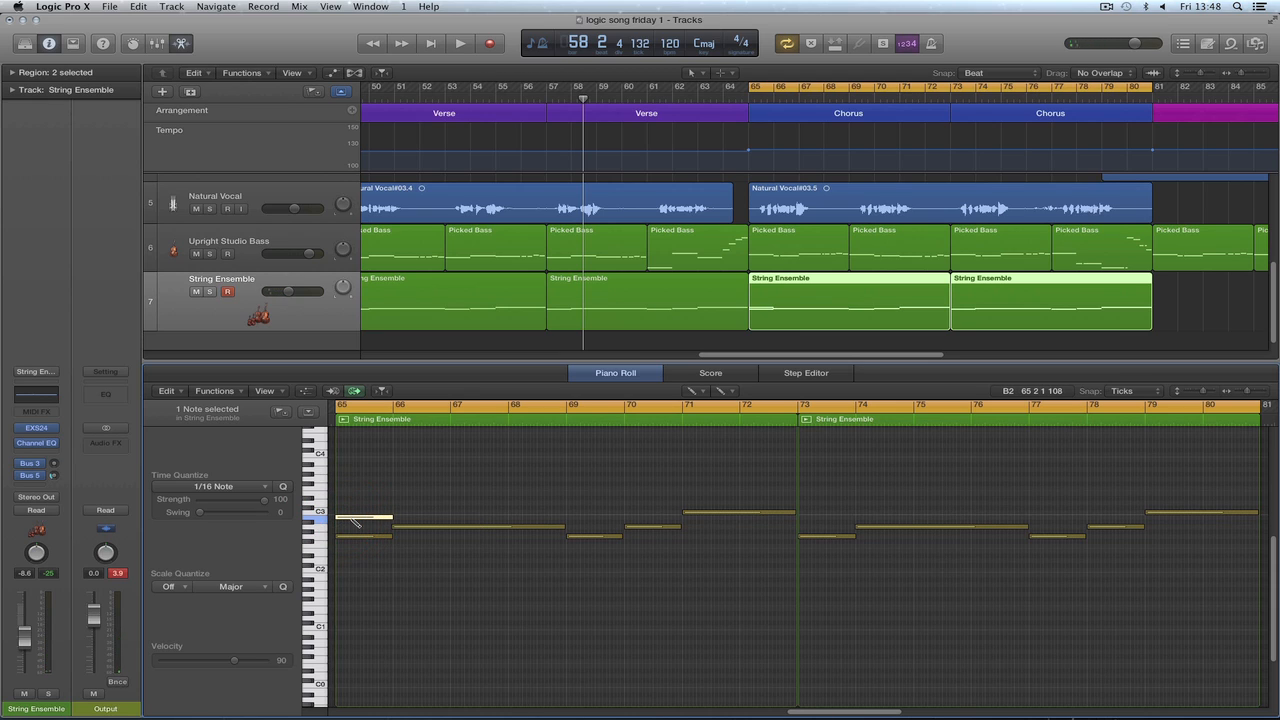
key("space")
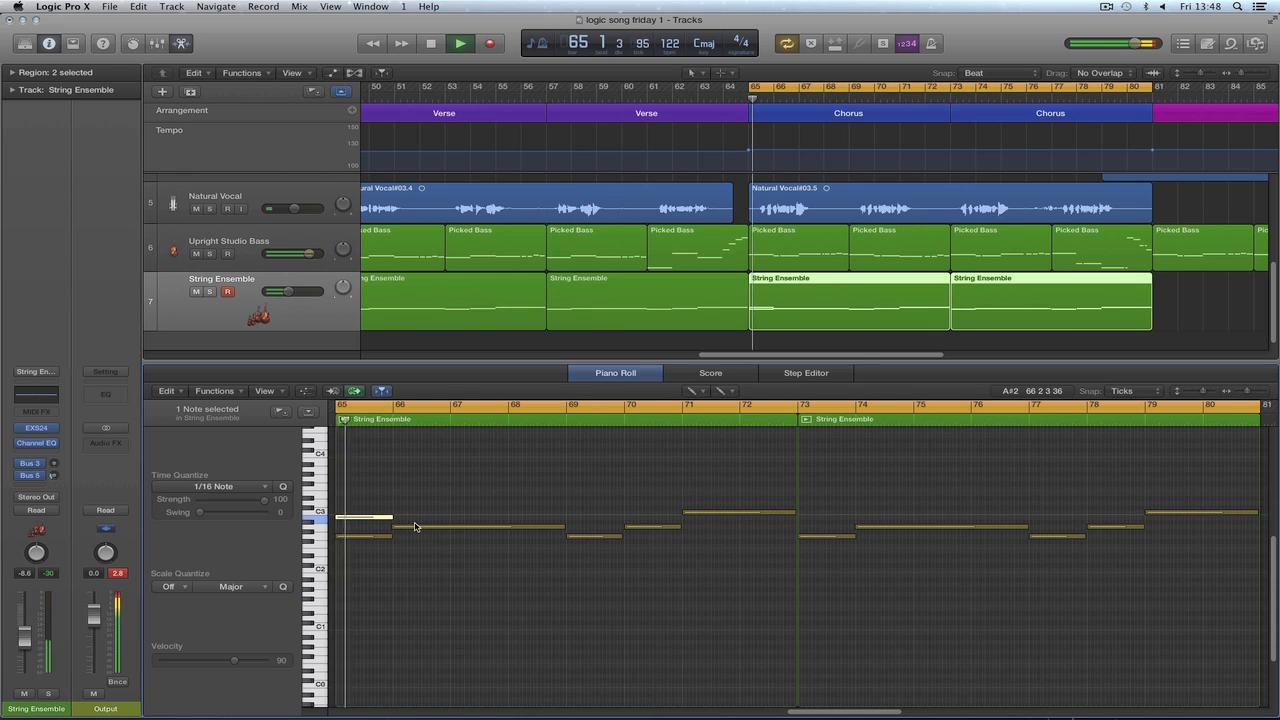
key("space")
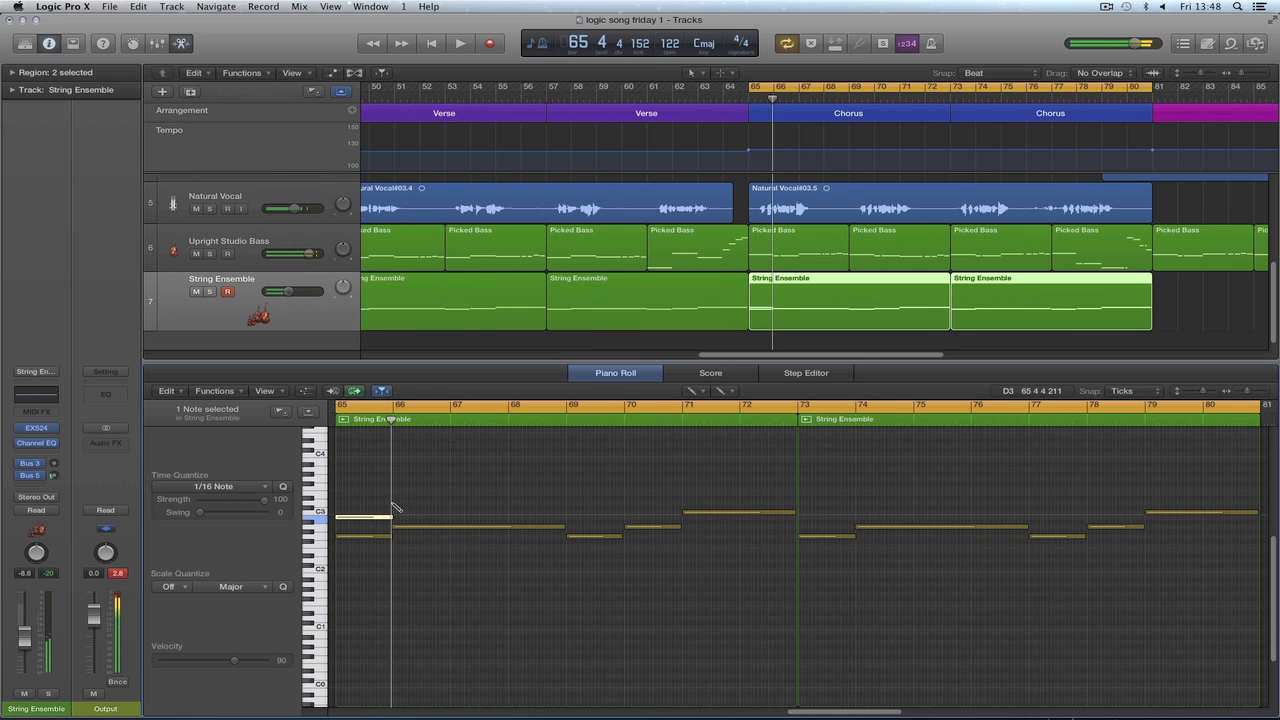
Add a one-bar D3 note at bar 66 and a two-bar C3 note at bar 67, playing the phrase back.
key("space")
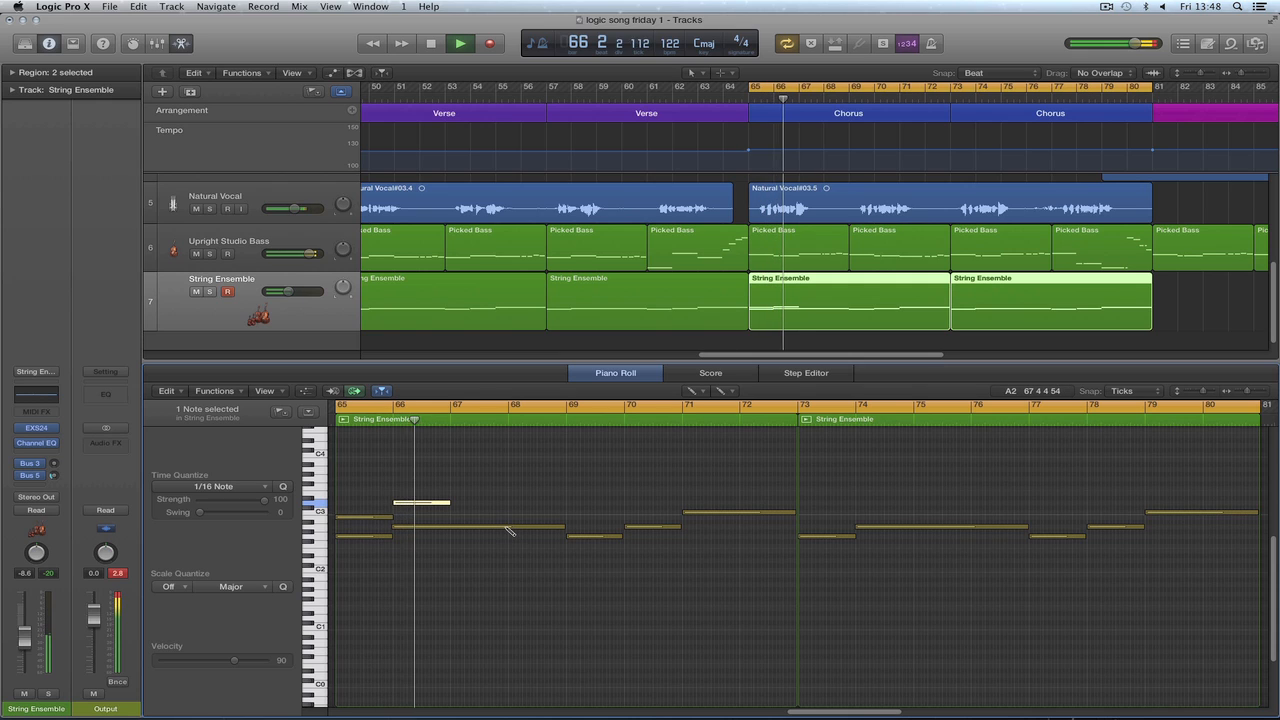
key("space")
left_click(453, 513)
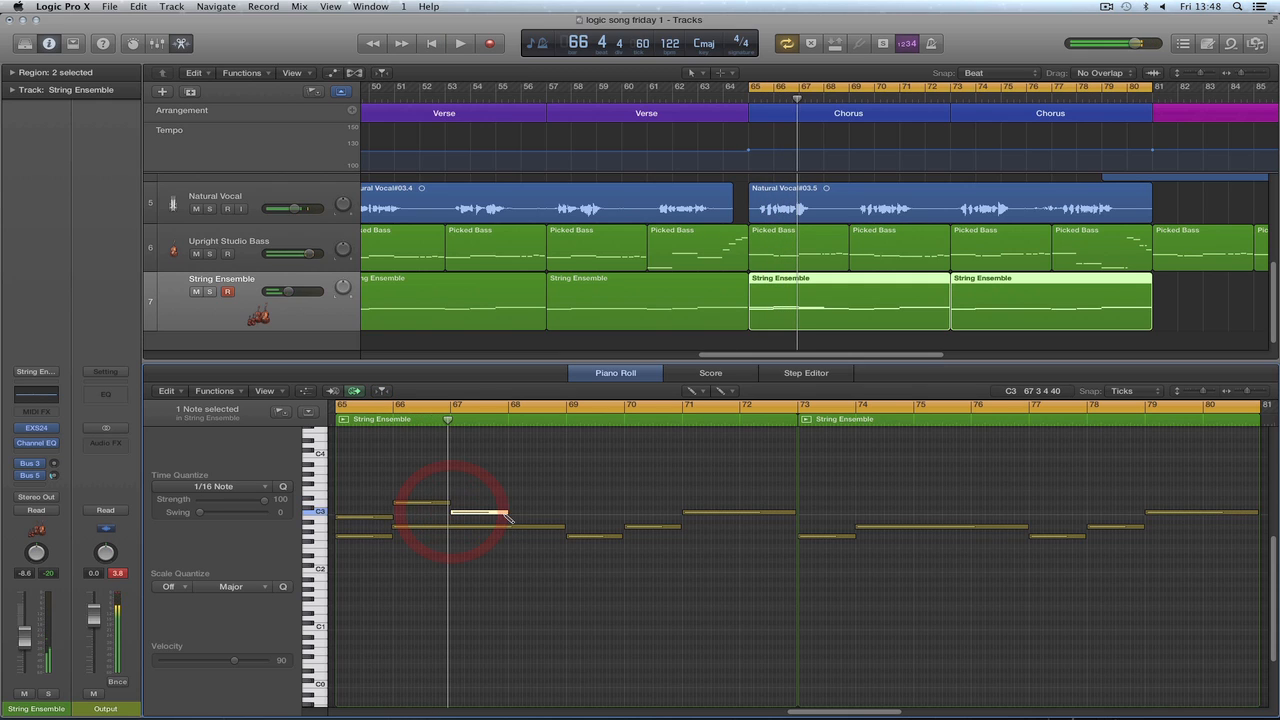
left_click_drag(508, 515, 558, 523)
key("space")
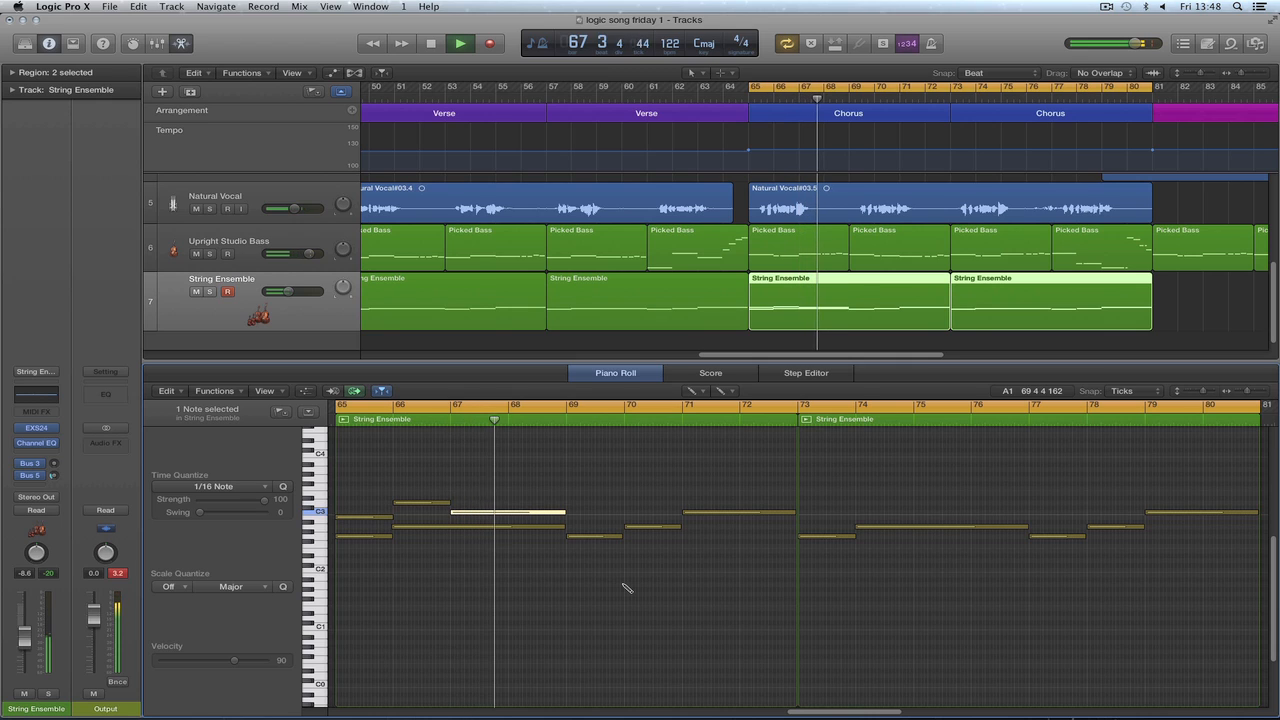
key("space")
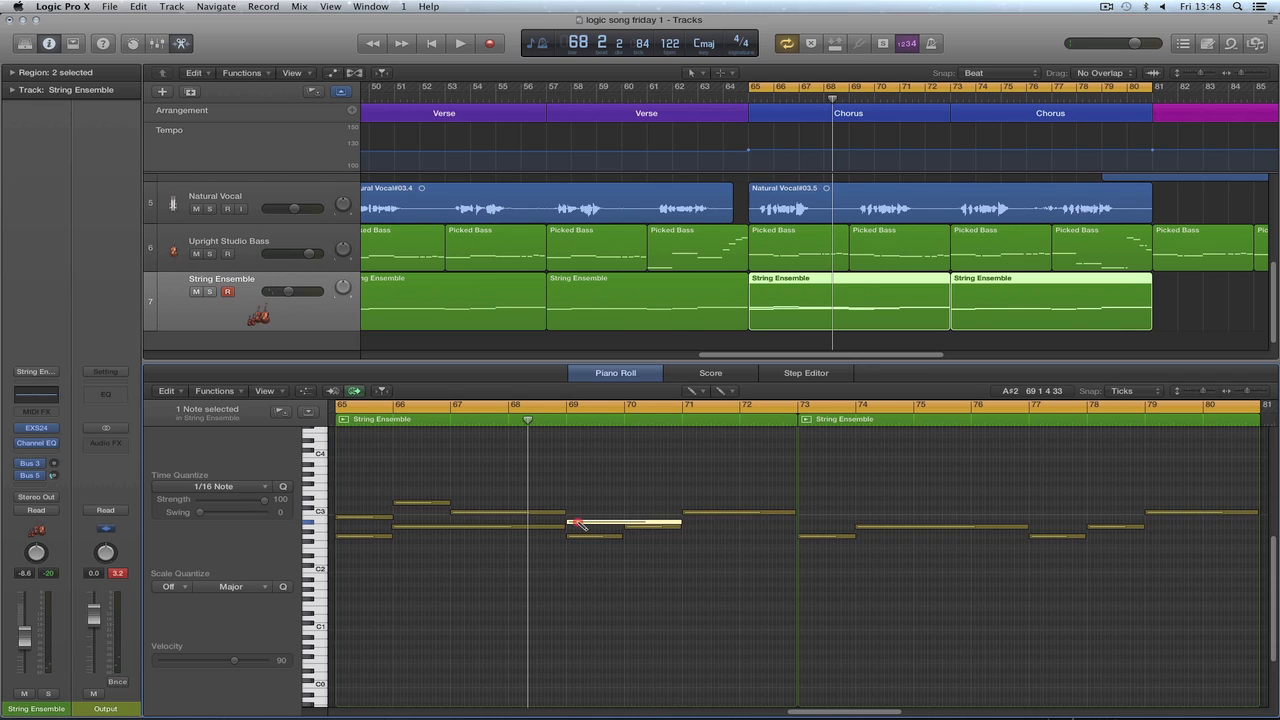
Add harmony notes B2 at bar 69 and D3 at bar 70, one bar each, and a two-bar E3 at bar 71.
left_click_drag(578, 523, 578, 518)
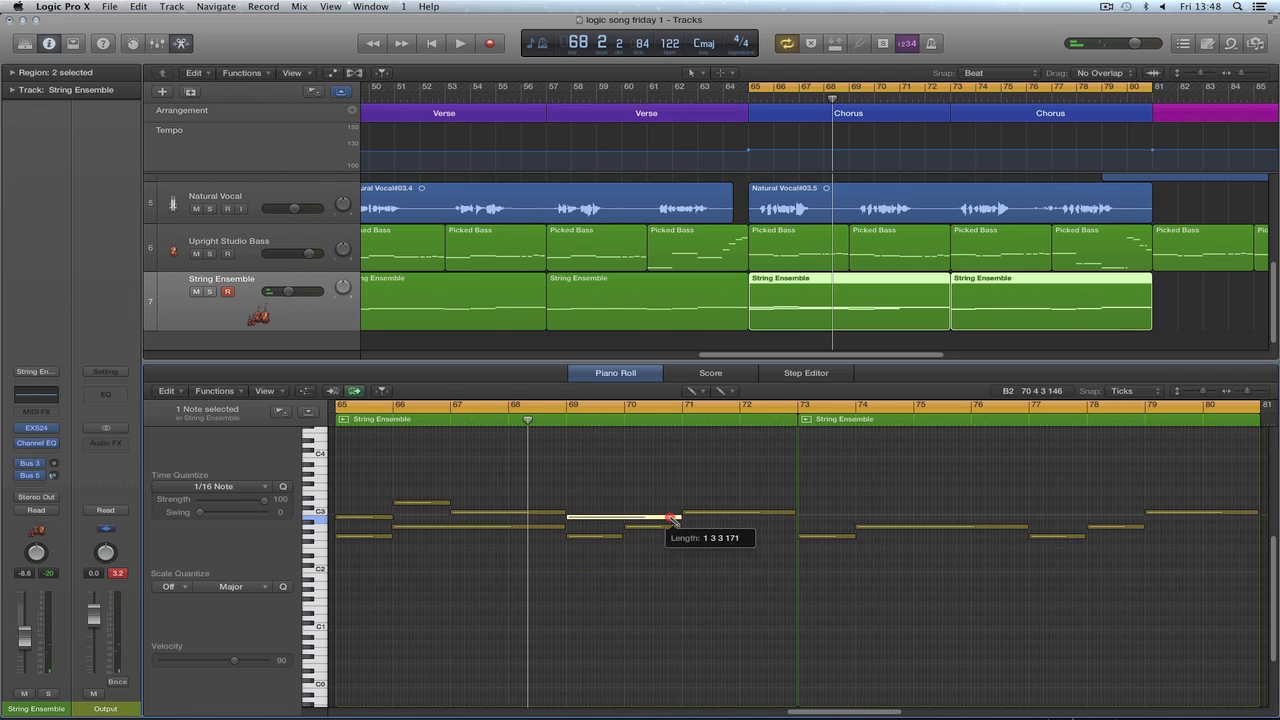
left_click_drag(675, 521, 622, 520)
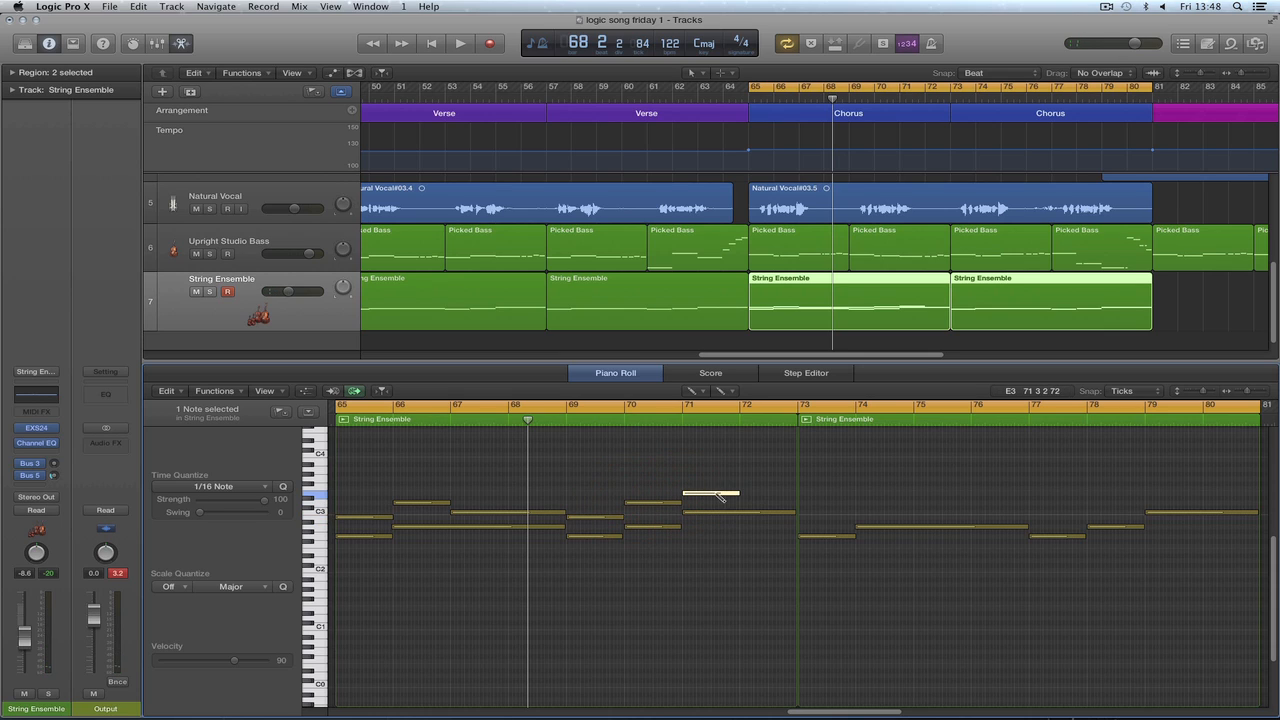
left_click_drag(737, 497, 799, 499)
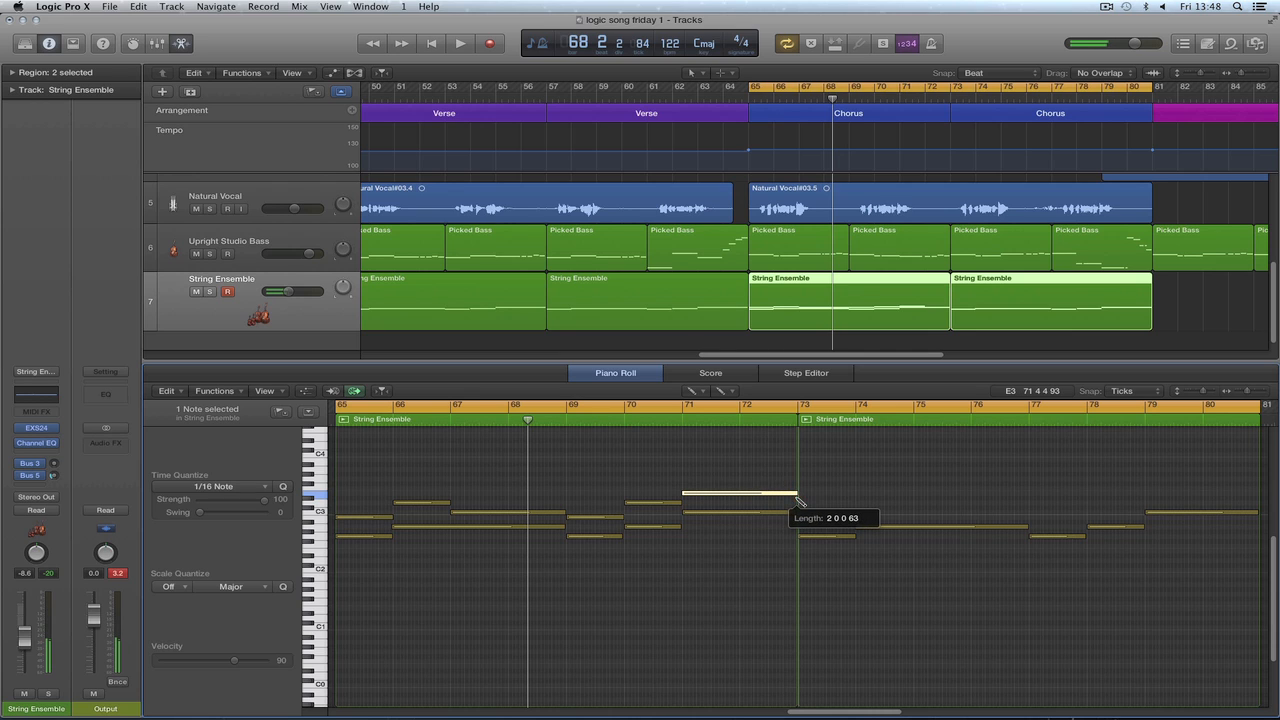
Play the chorus with the new harmony and raise the String Ensemble track volume to -6.4 dB.
key("space")
key("t")
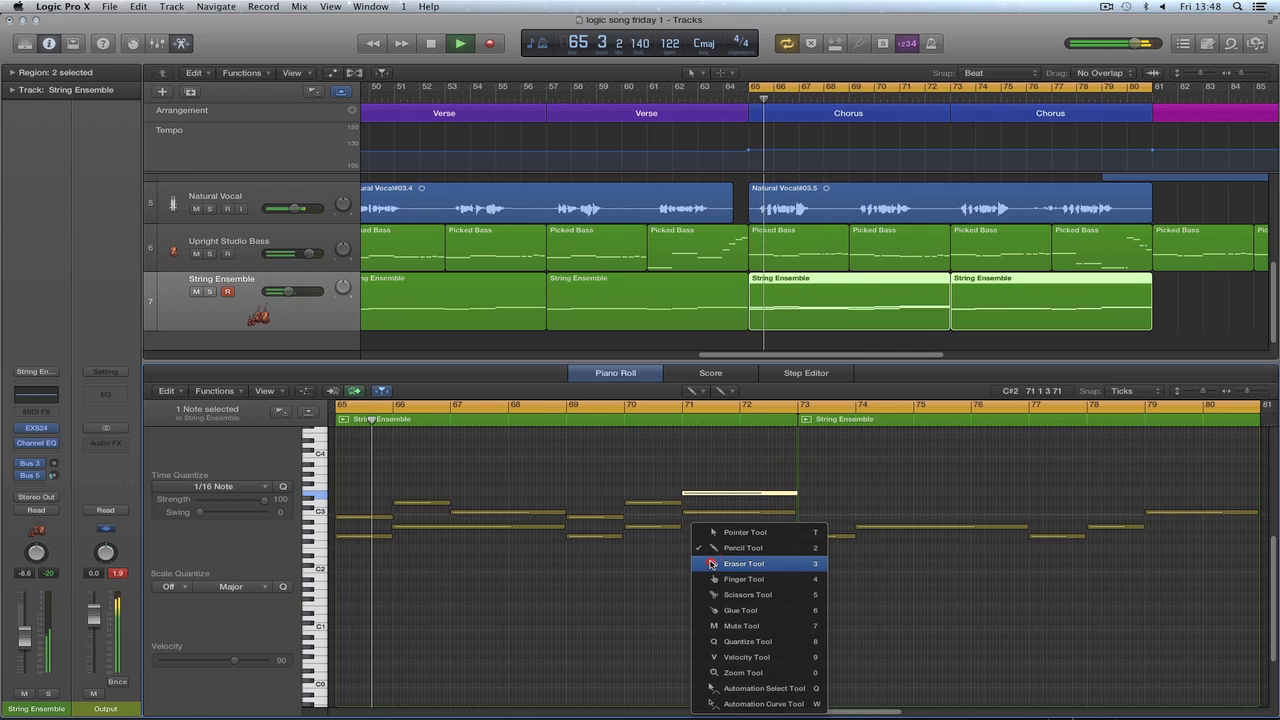
left_click(720, 533)
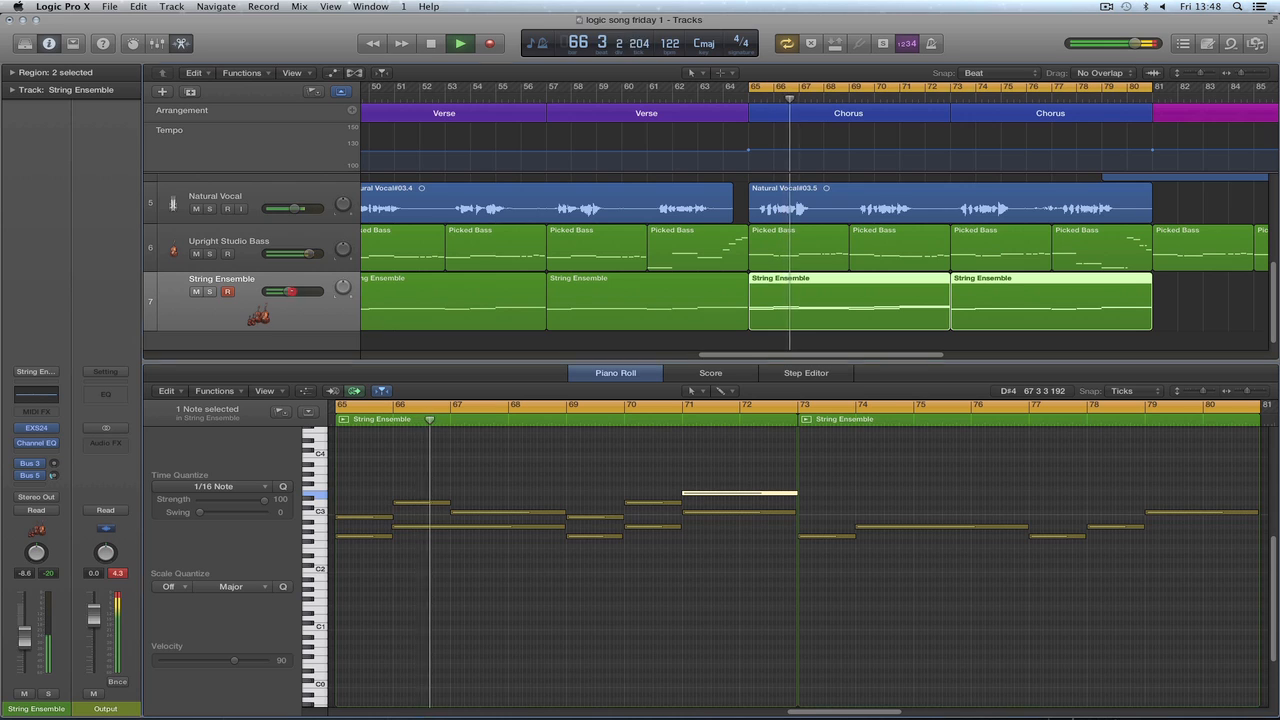
left_click_drag(287, 291, 294, 291)
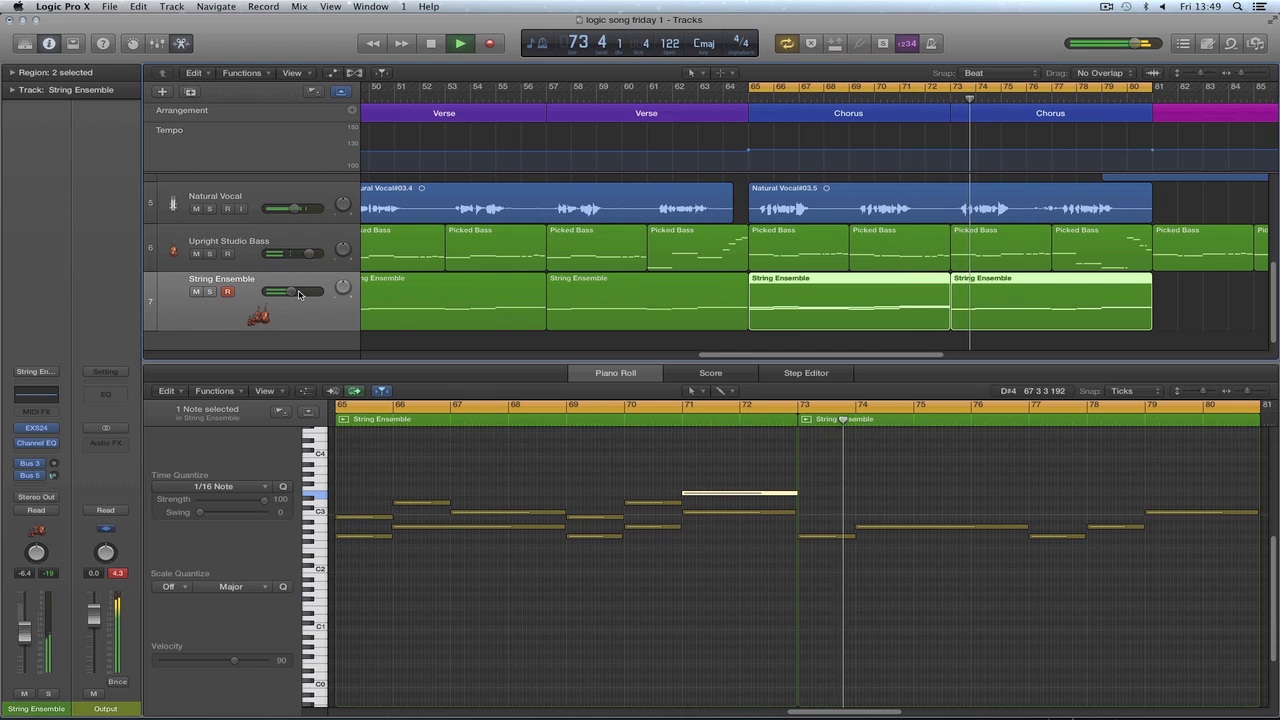
key("space")
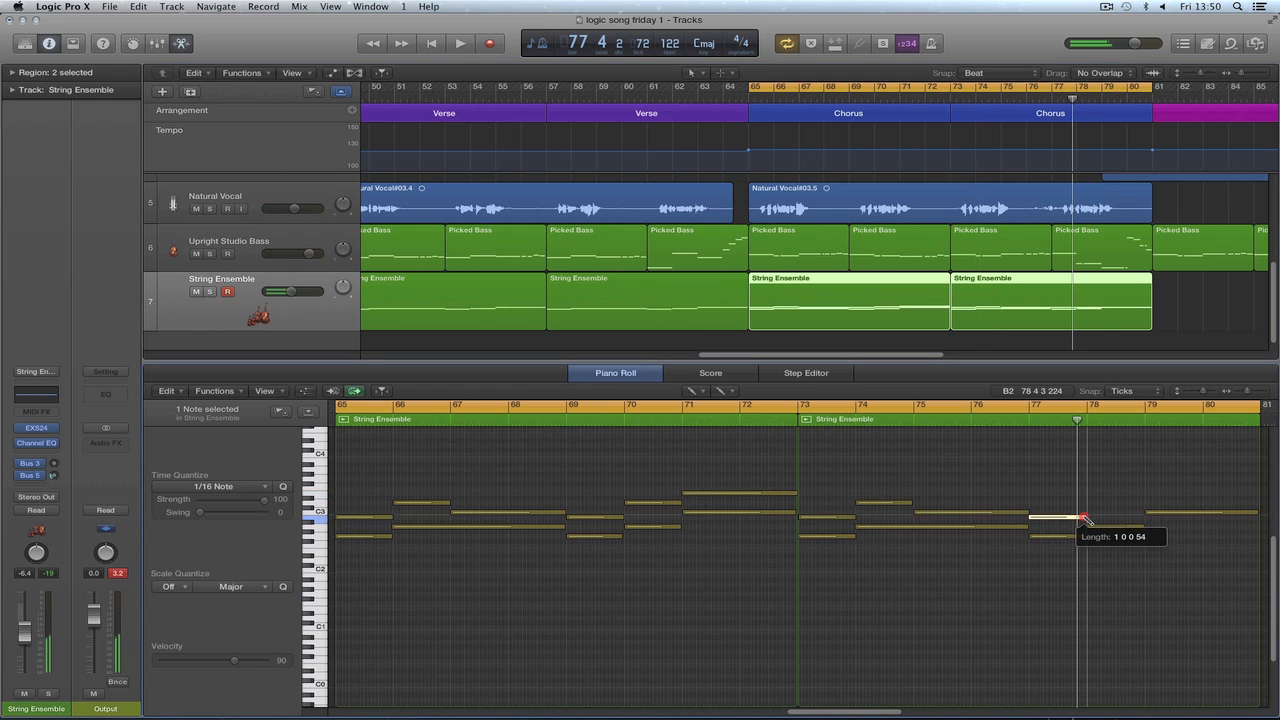
Repeat the upper harmony in the second chorus region, ending with B2, D3 and E3 at bars 77, 78 and 79, and play it back.
left_click_drag(1085, 519, 1086, 518)
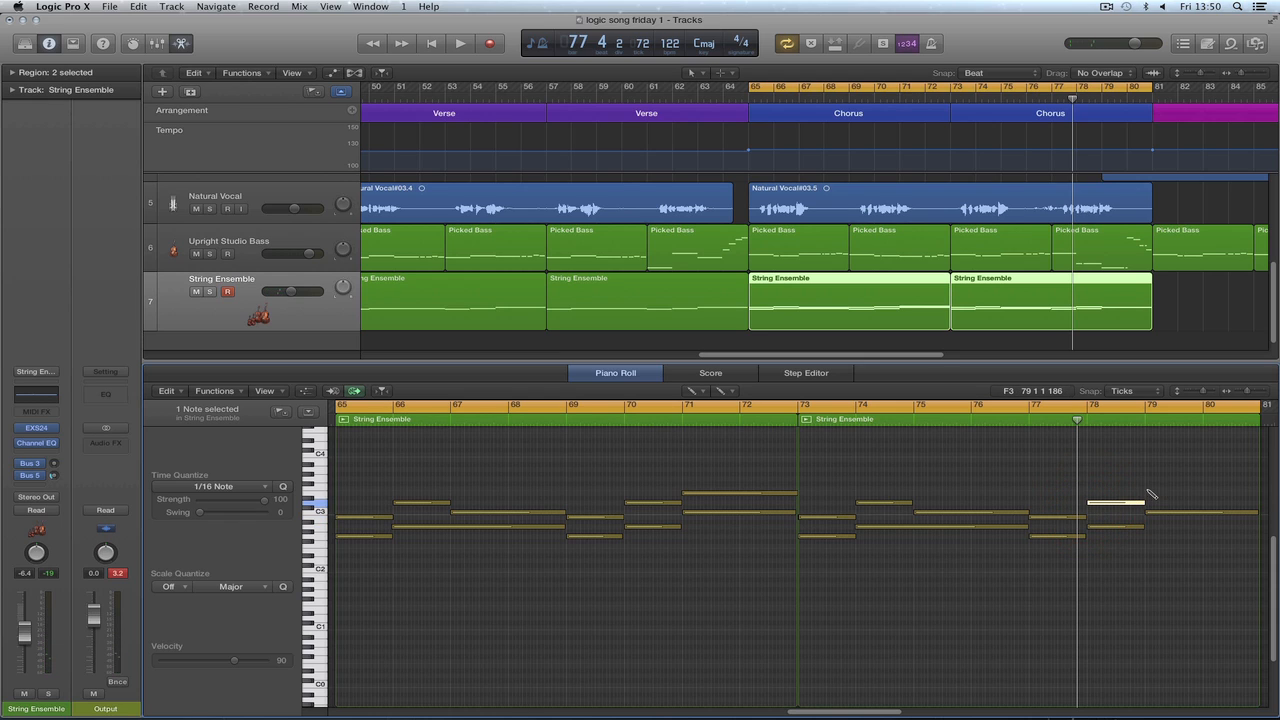
left_click_drag(1152, 490, 1246, 502)
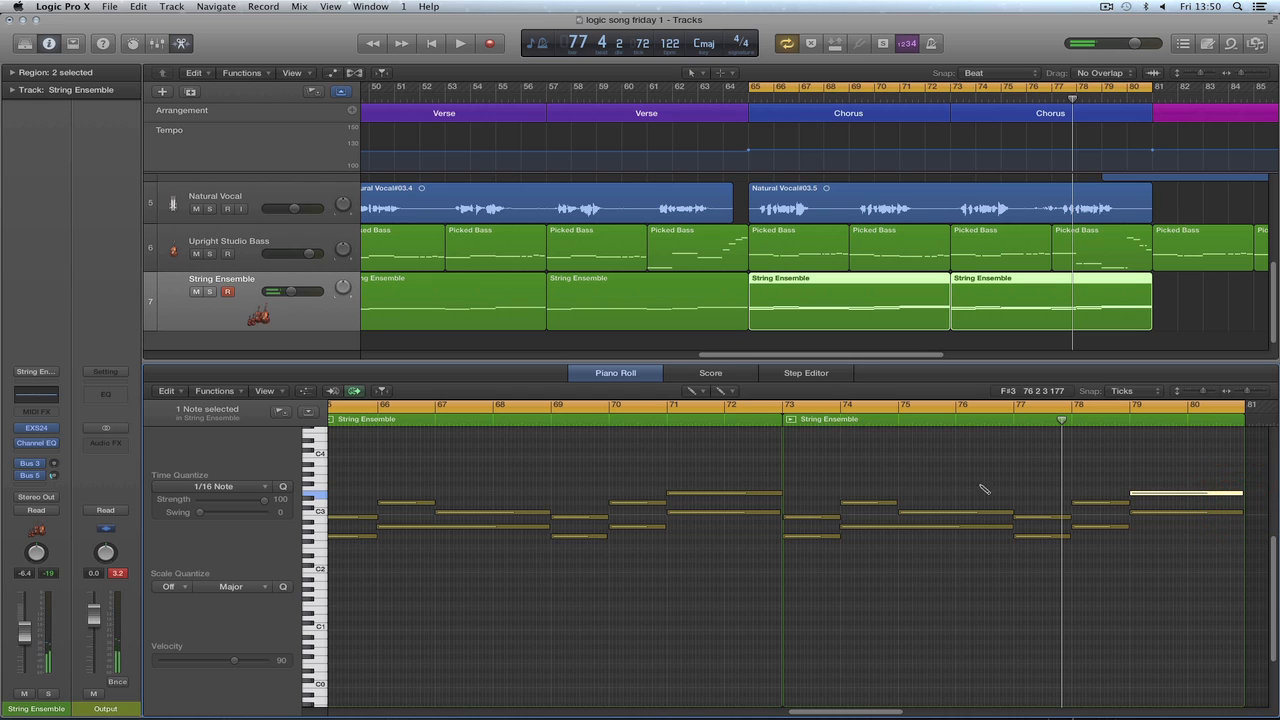
left_click(767, 405)
key("space")
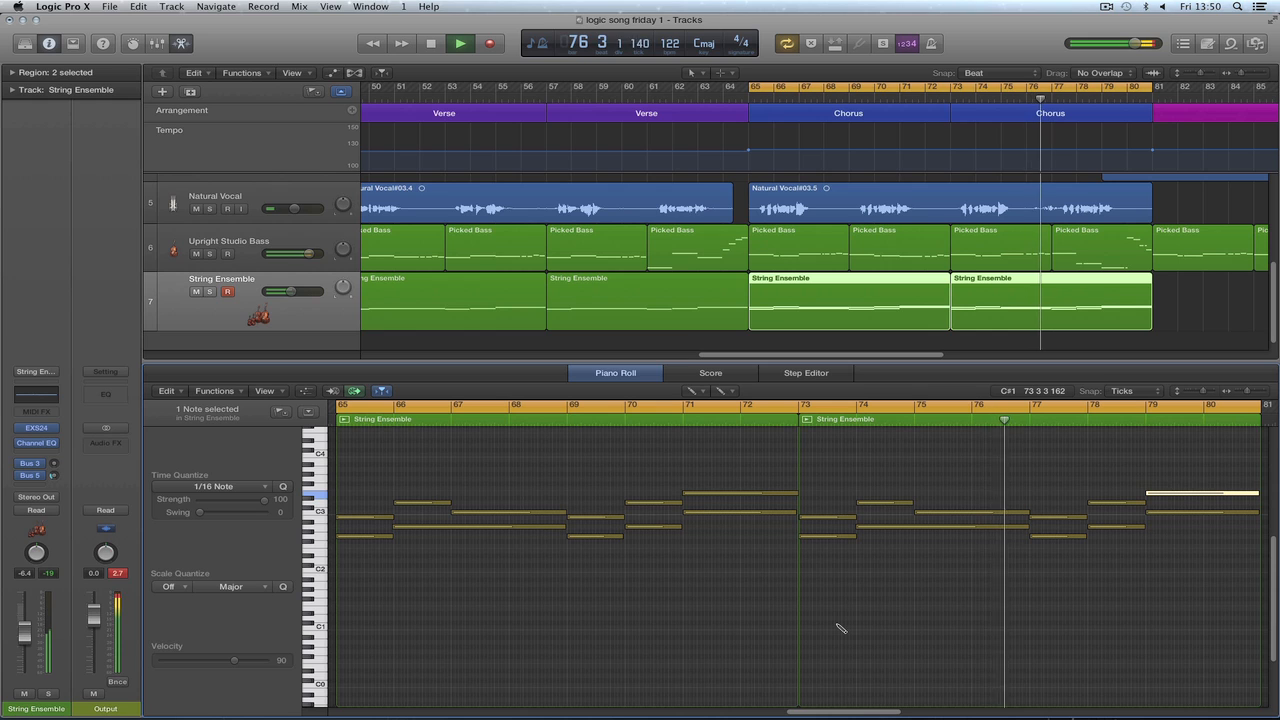
left_click_drag(838, 712, 880, 712)
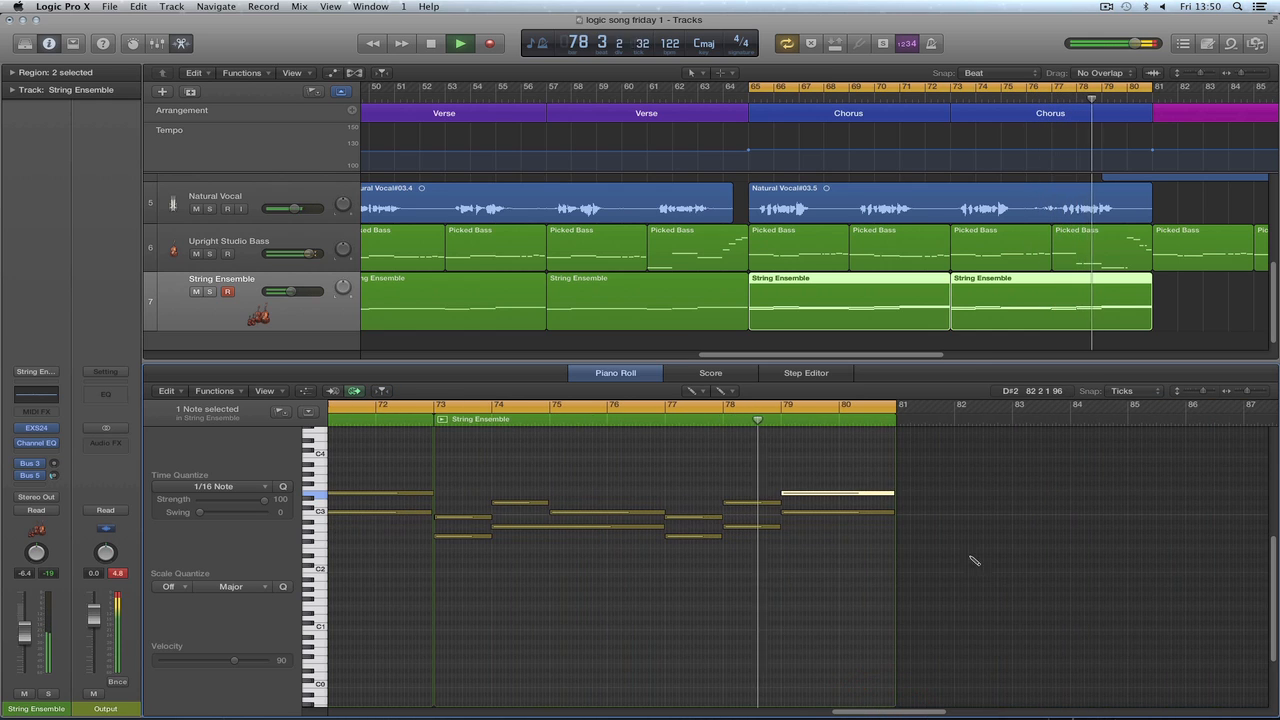
key("t")
left_click(994, 527)
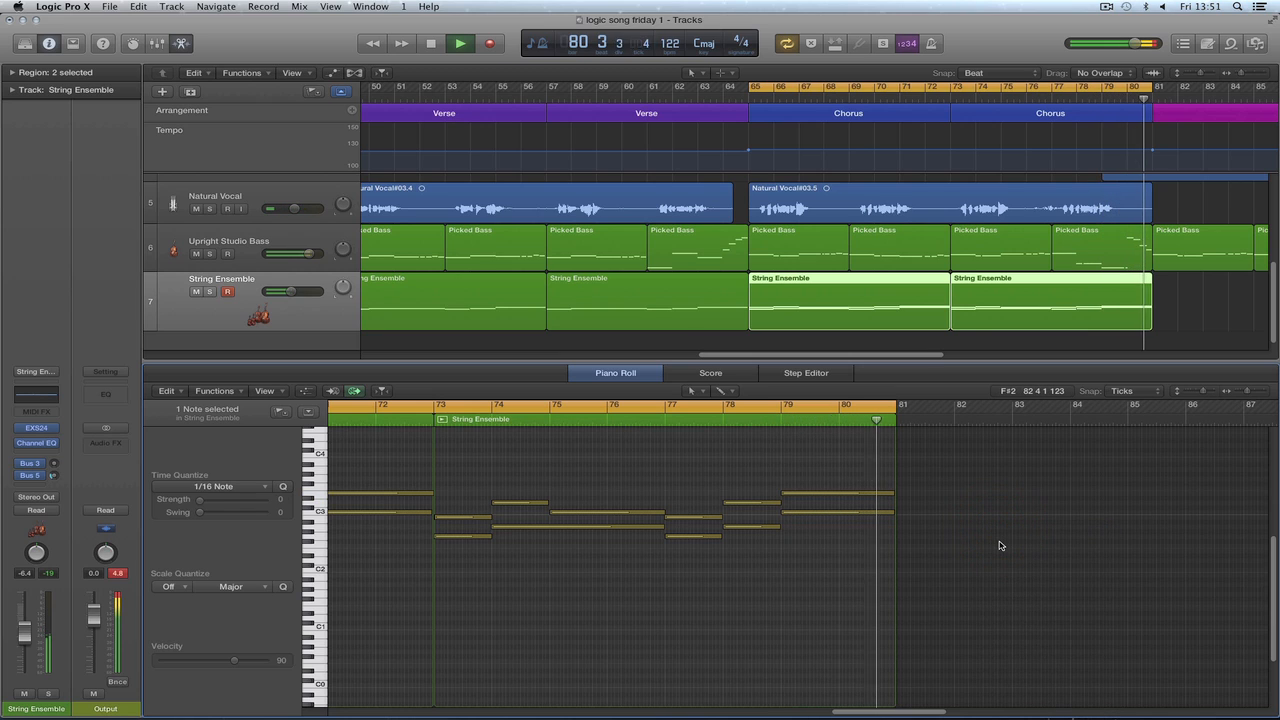
key("space")
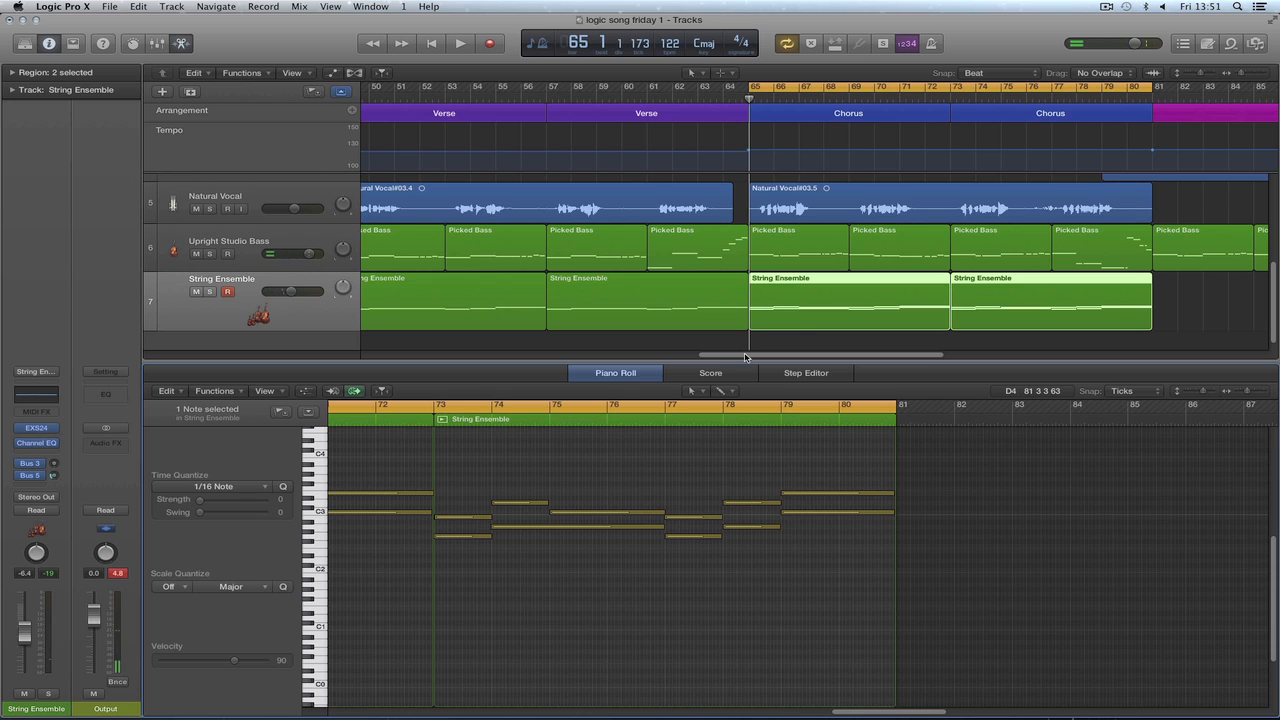
Try copying the two chorus String Ensemble regions to the start of the solo at bar 81, and delete the copies.
left_click_drag(745, 357, 810, 360)
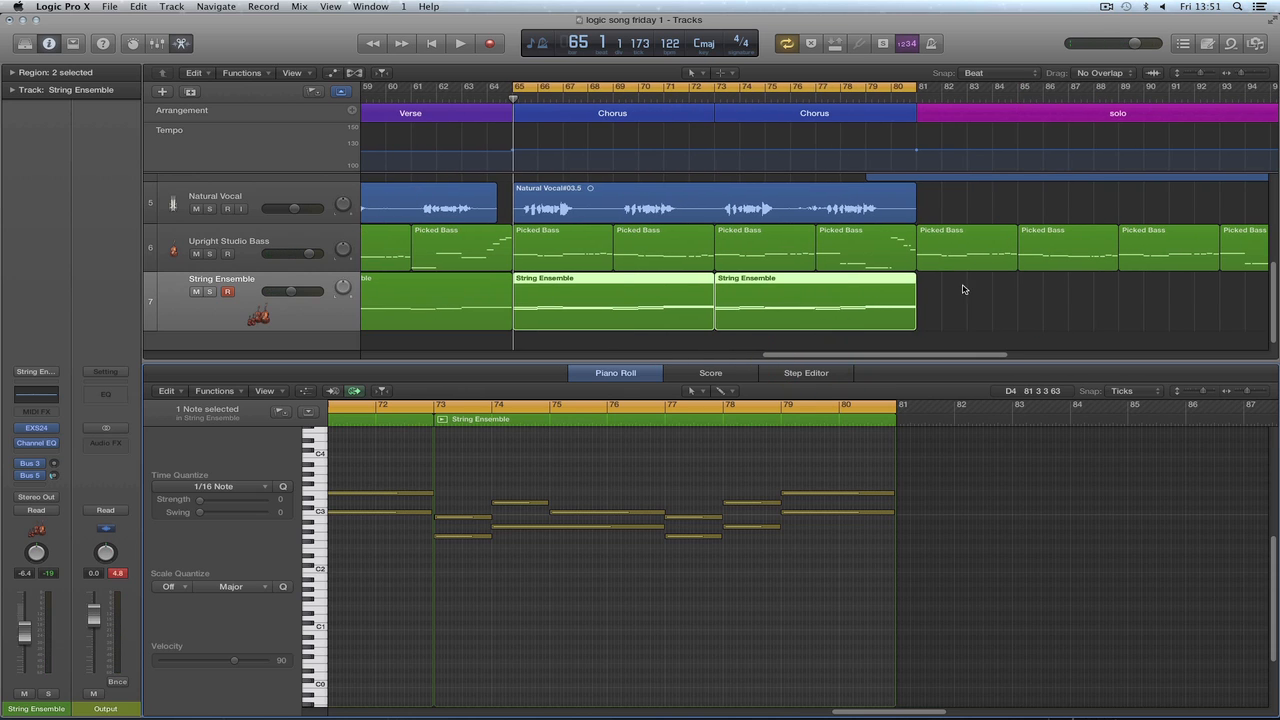
left_click(636, 293)
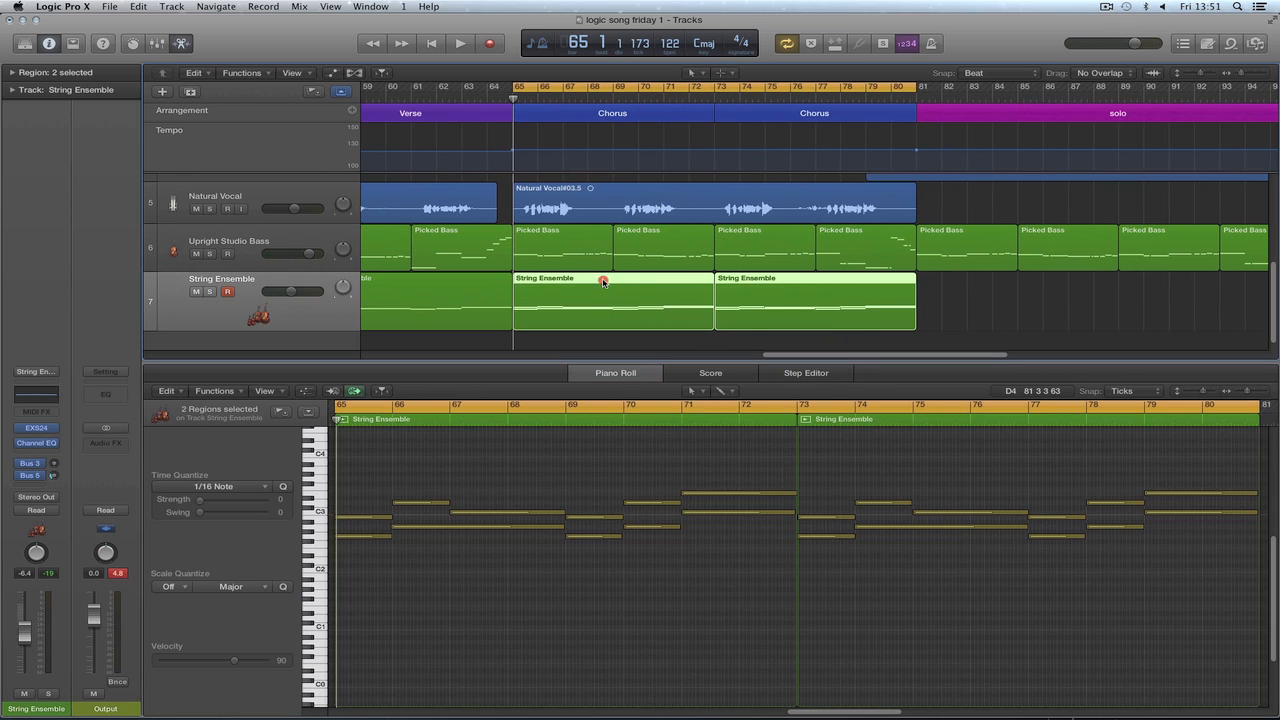
left_click_drag(603, 282, 1004, 293)
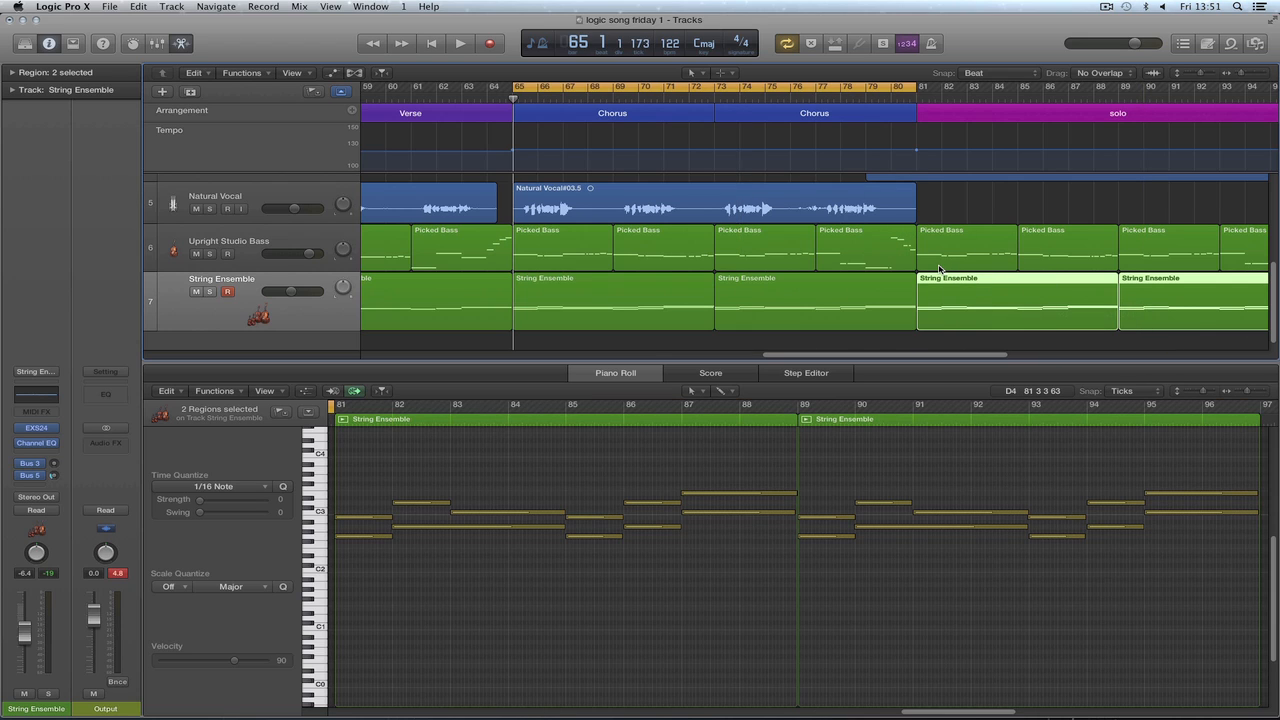
key("Delete")
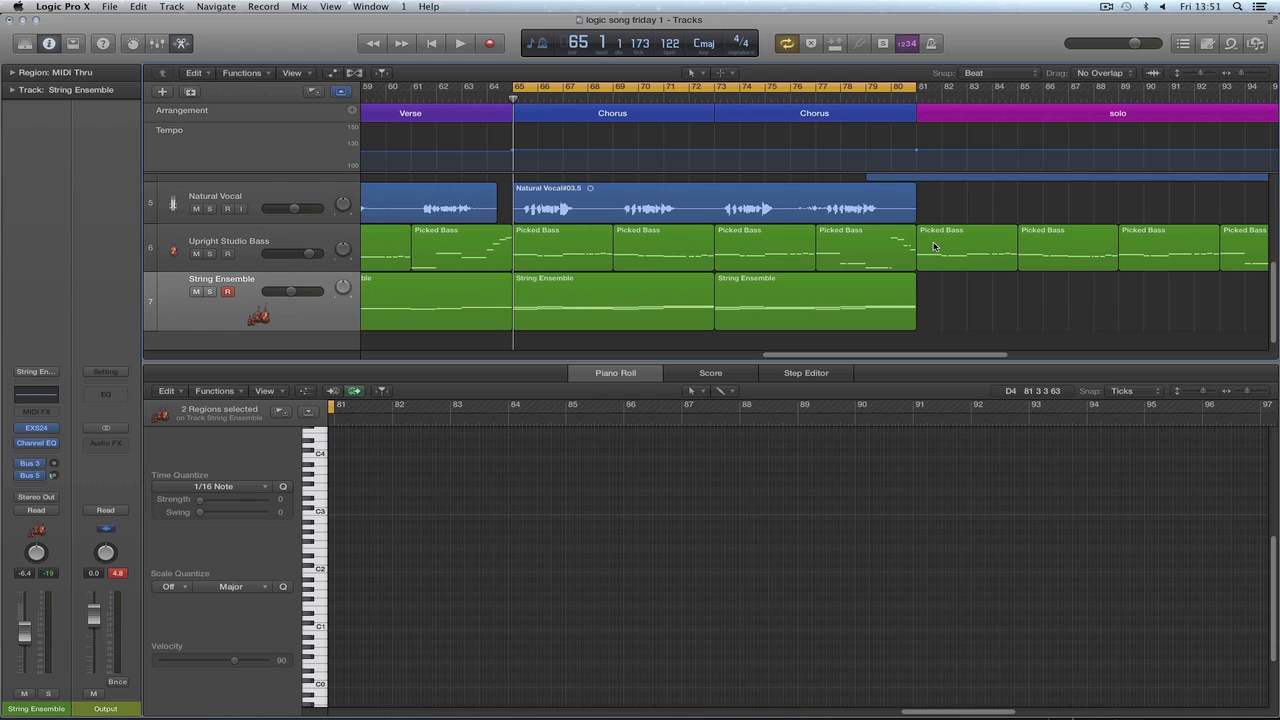
Turn off cycle playback, play from bar 76 and raise the String Ensemble track volume to -5.8 dB.
left_click(896, 88)
left_click(789, 97)
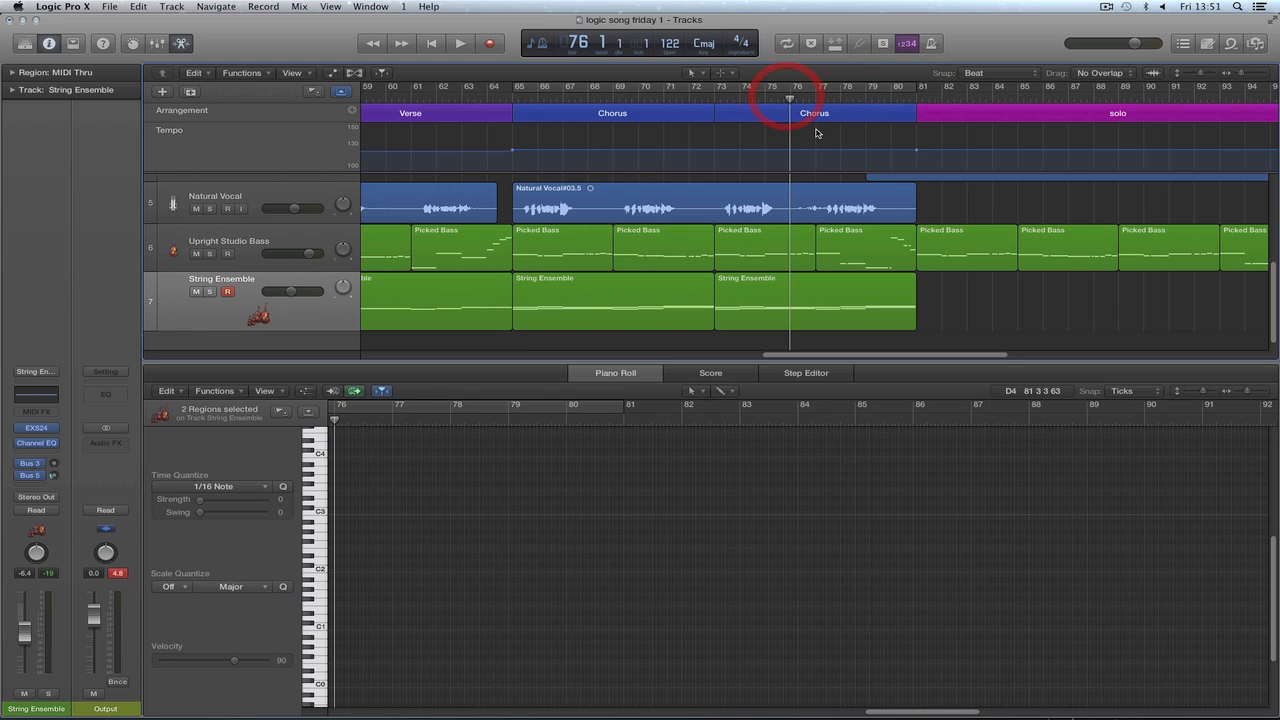
key("space")
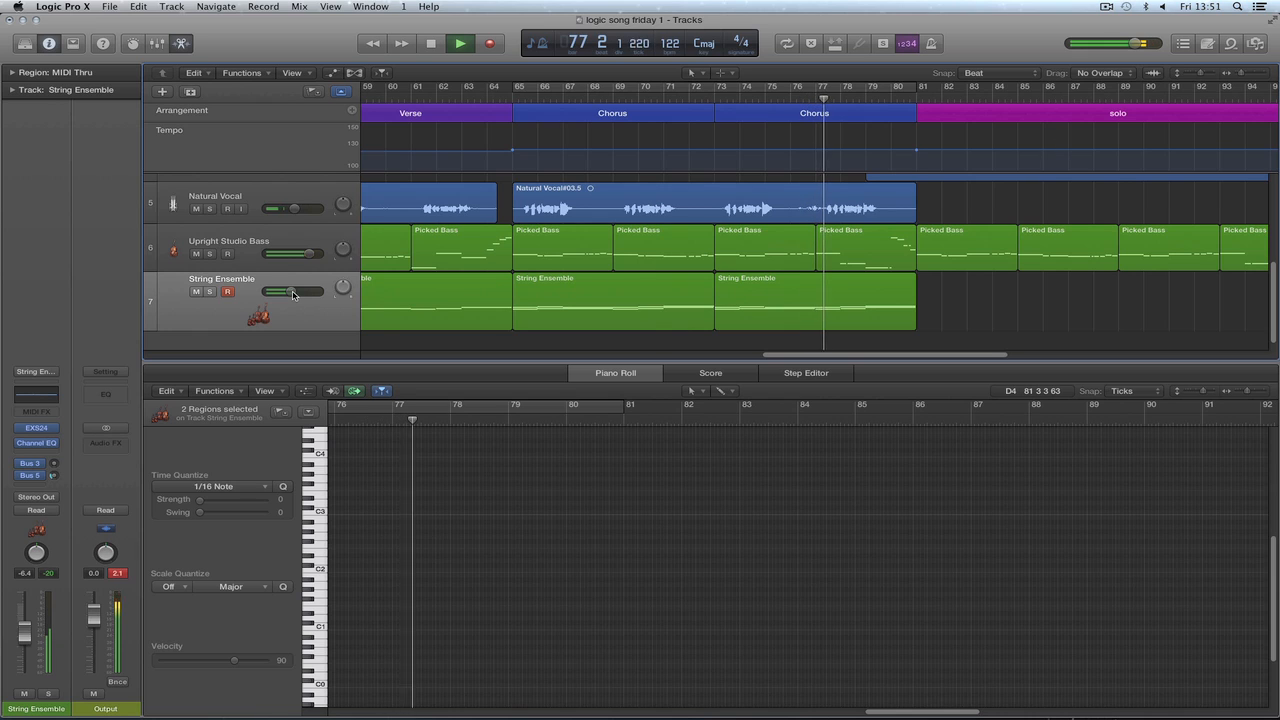
left_click_drag(290, 291, 295, 293)
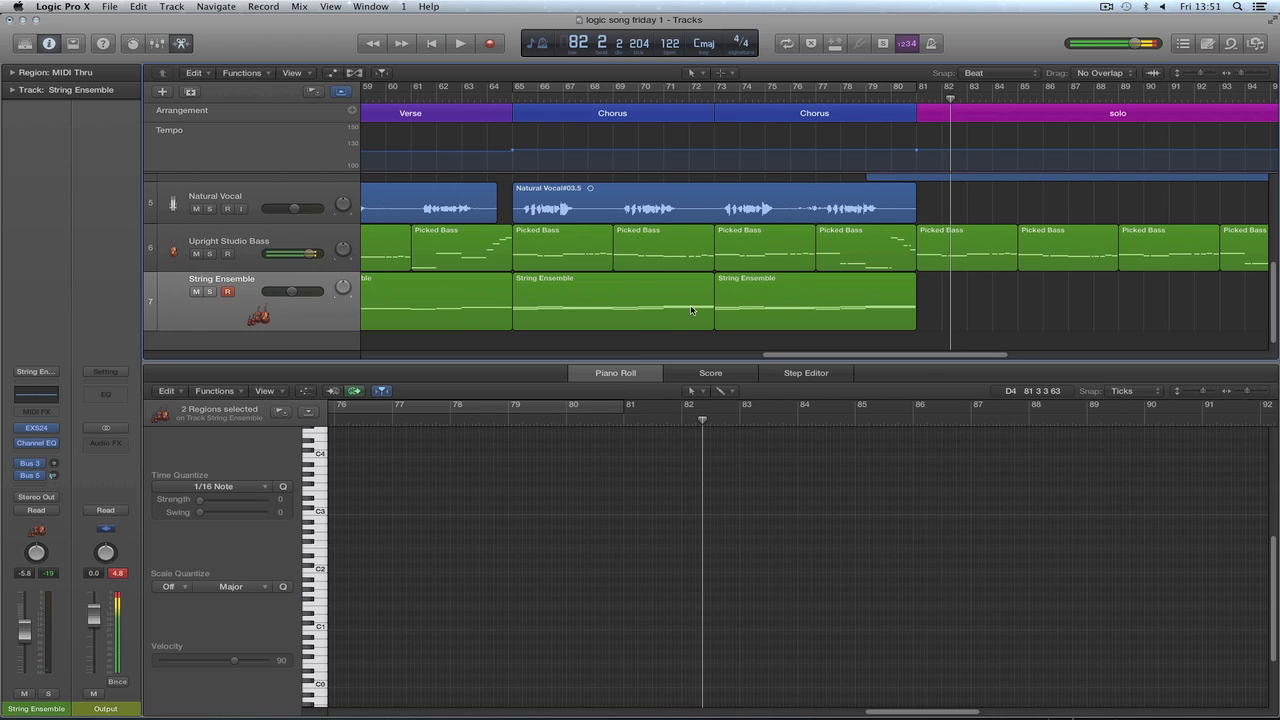
Copy the two chorus String Ensemble regions into the solo section, starting at bar 81.
left_click_drag(933, 296, 609, 301)
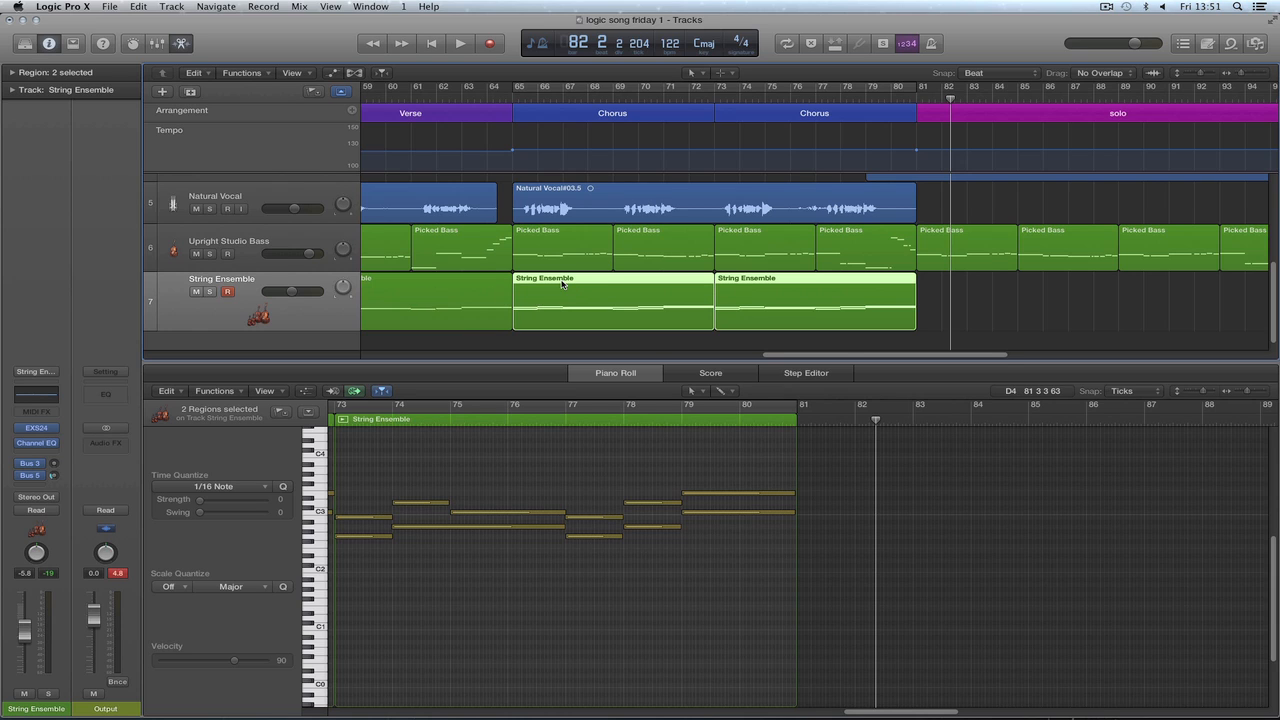
left_click_drag(555, 281, 961, 296)
left_click_drag(913, 359, 951, 358)
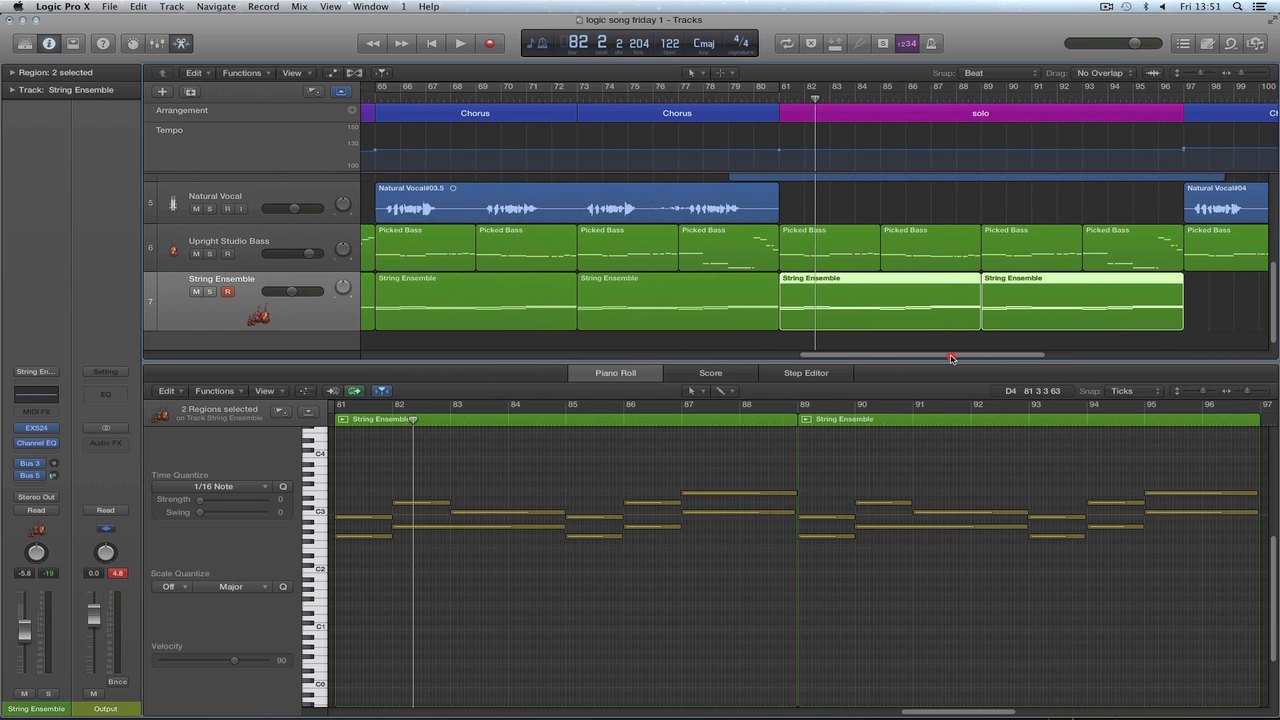
Draw an eight-bar G4 note from bar 81 to bar 89 above the existing string harmony.
left_click_drag(1275, 545, 1271, 520)
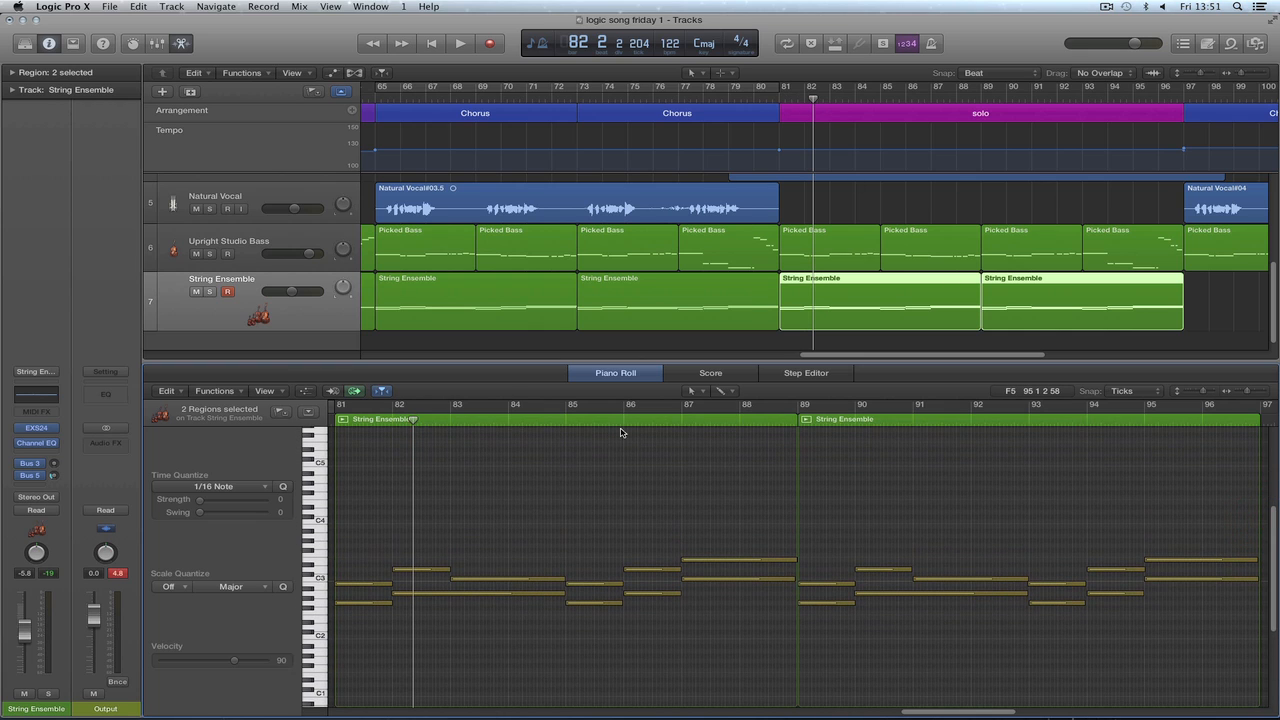
key("t")
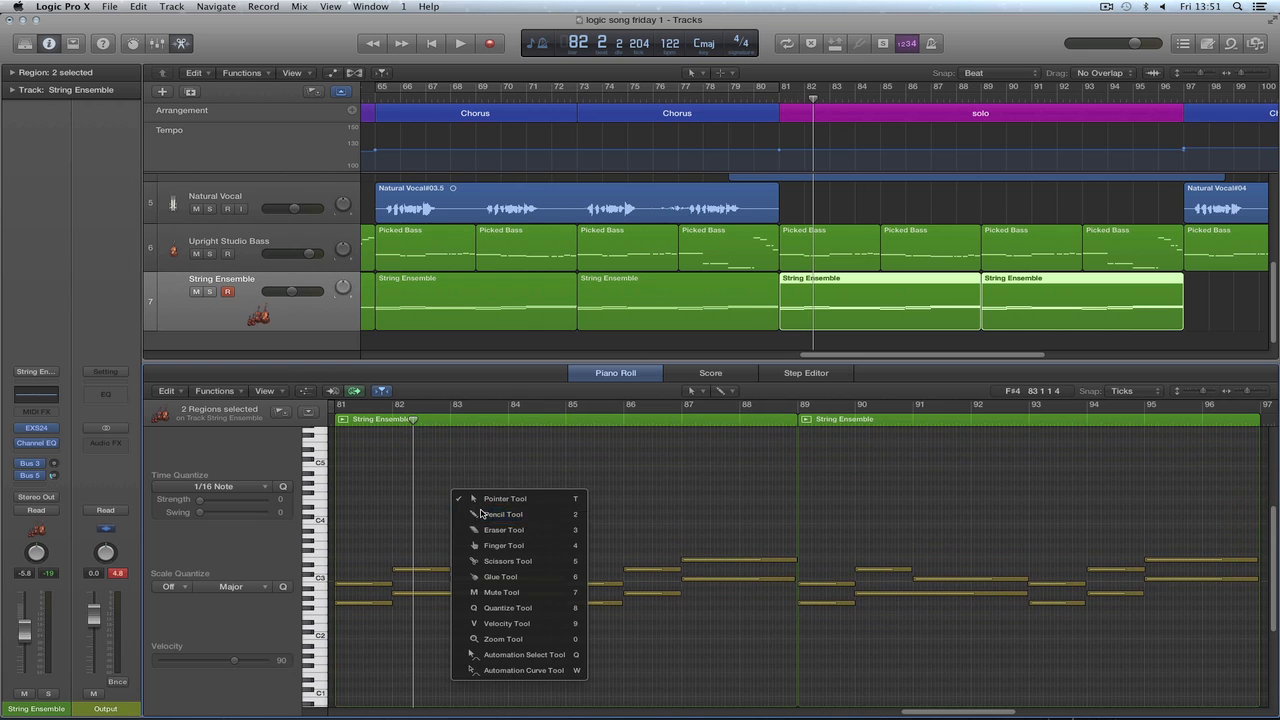
left_click(478, 510)
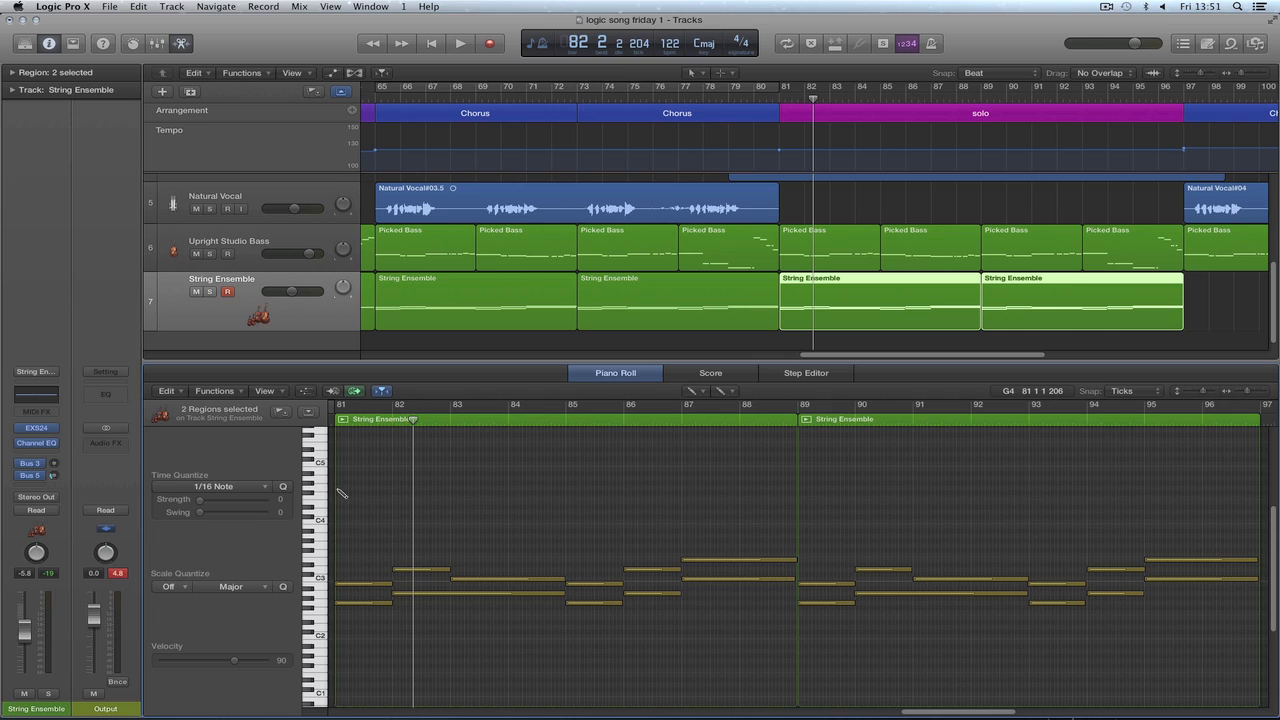
left_click_drag(360, 488, 356, 488)
left_click_drag(451, 490, 800, 514)
Lower the G4 note's velocity to 49 with the Velocity Tool and play it back from bar 80.
key("t")
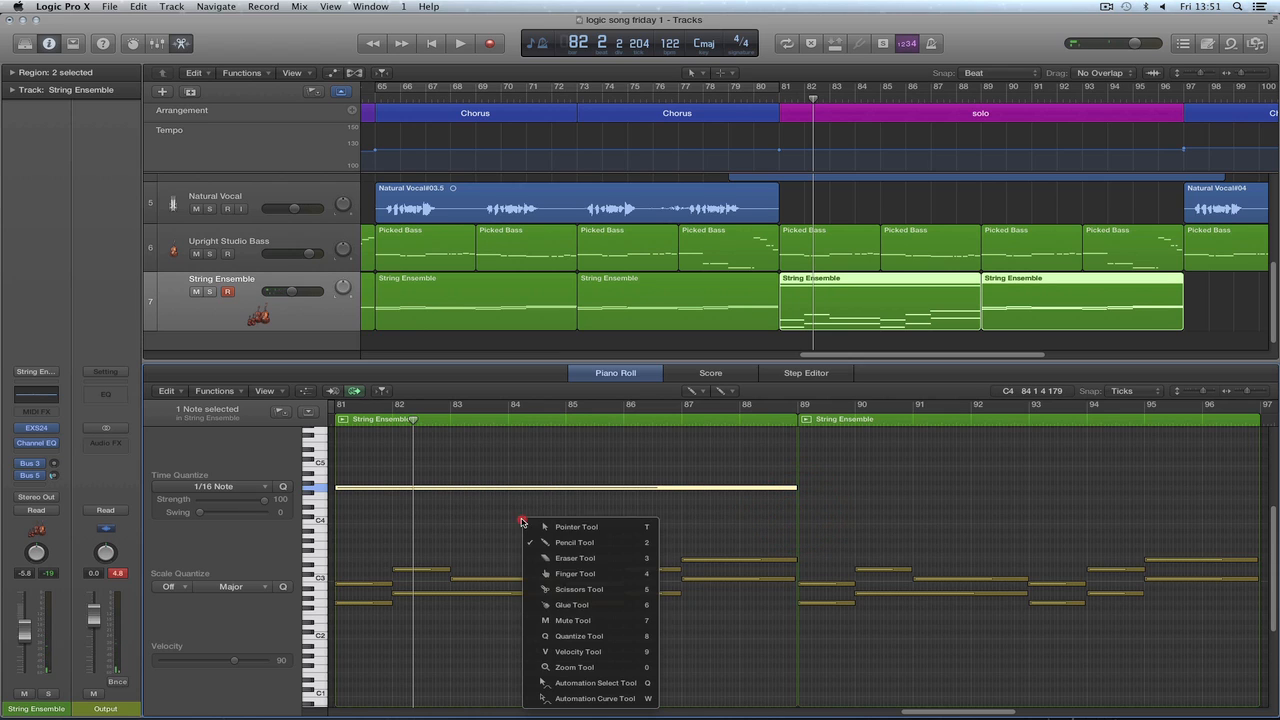
left_click(577, 651)
left_click_drag(573, 491, 577, 543)
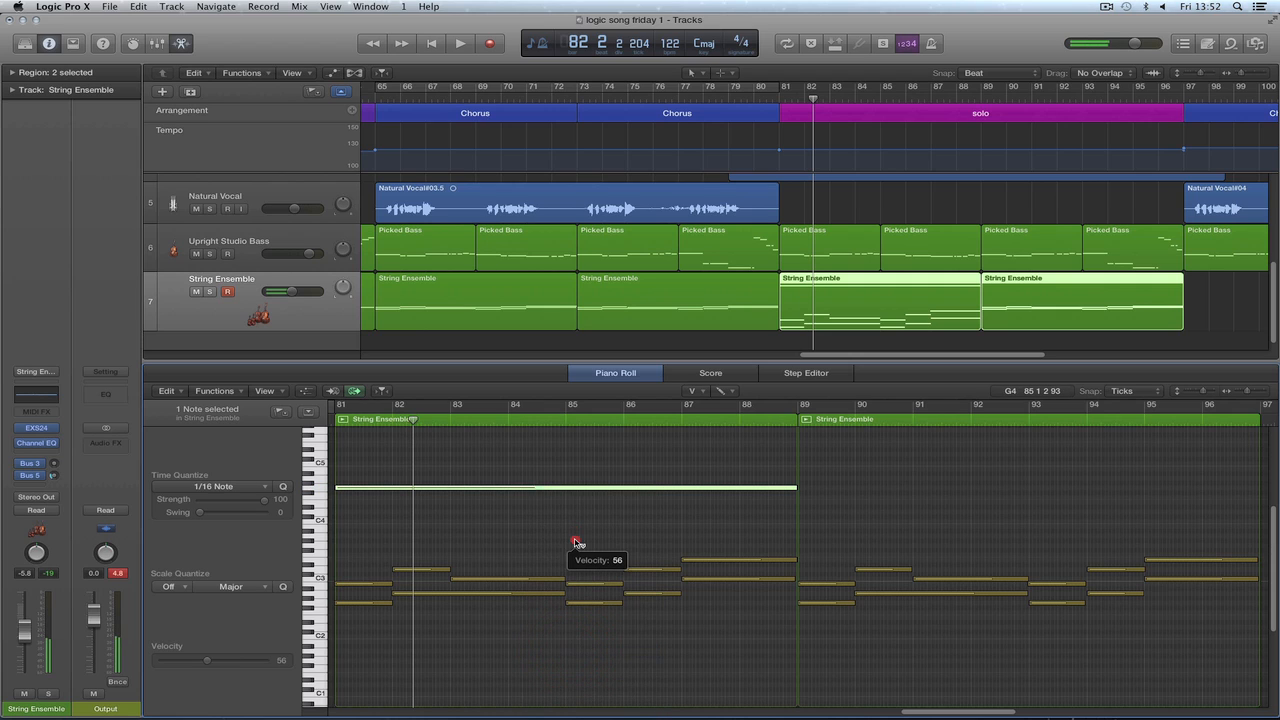
left_click(557, 467)
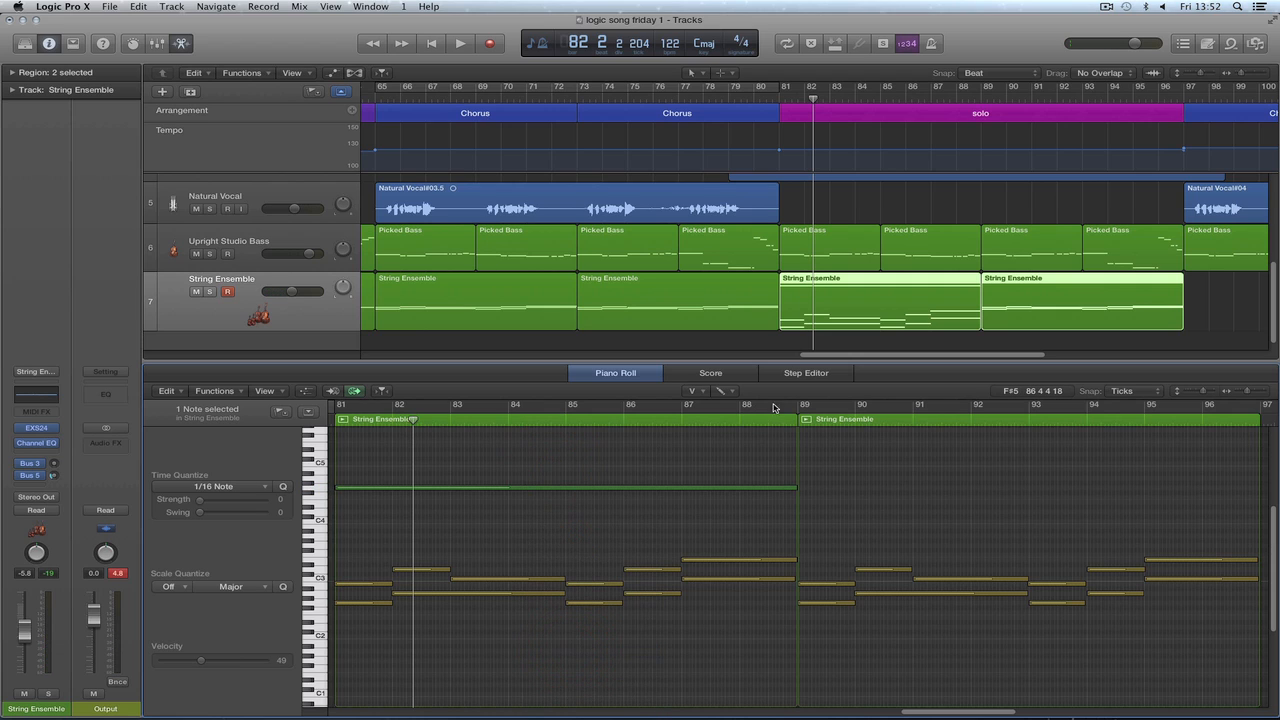
left_click(772, 97)
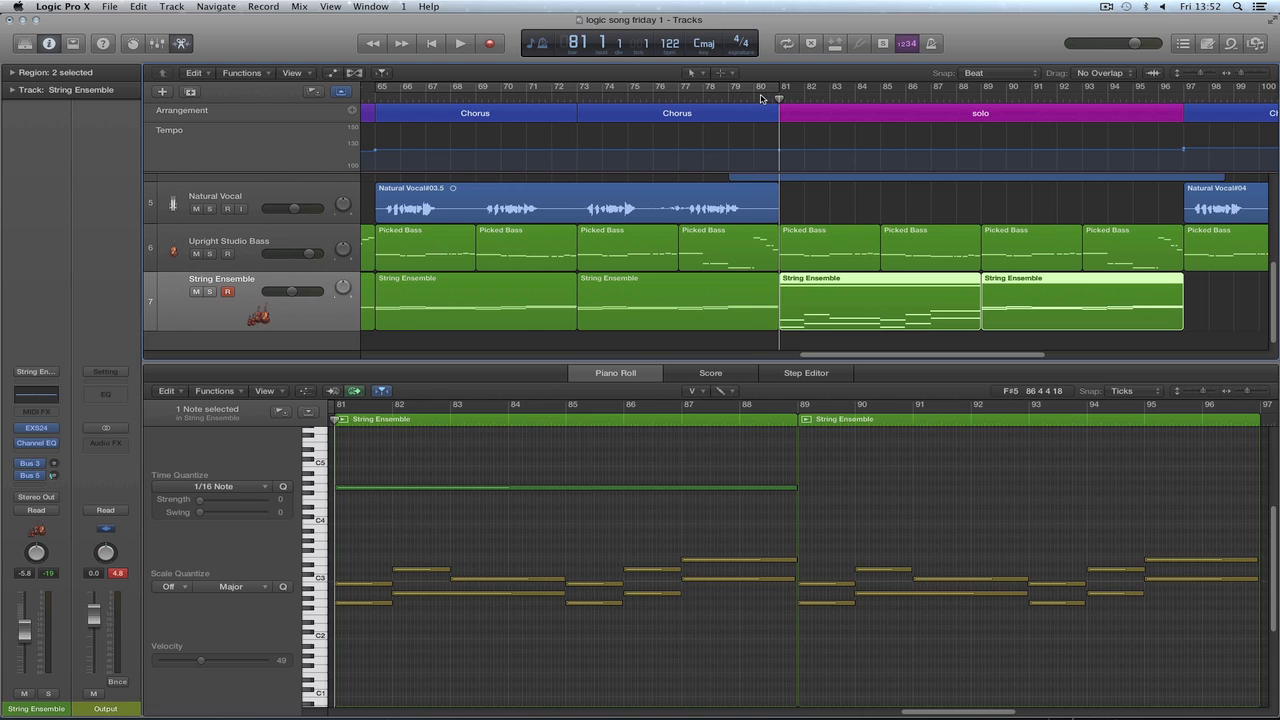
left_click(760, 98)
key("space")
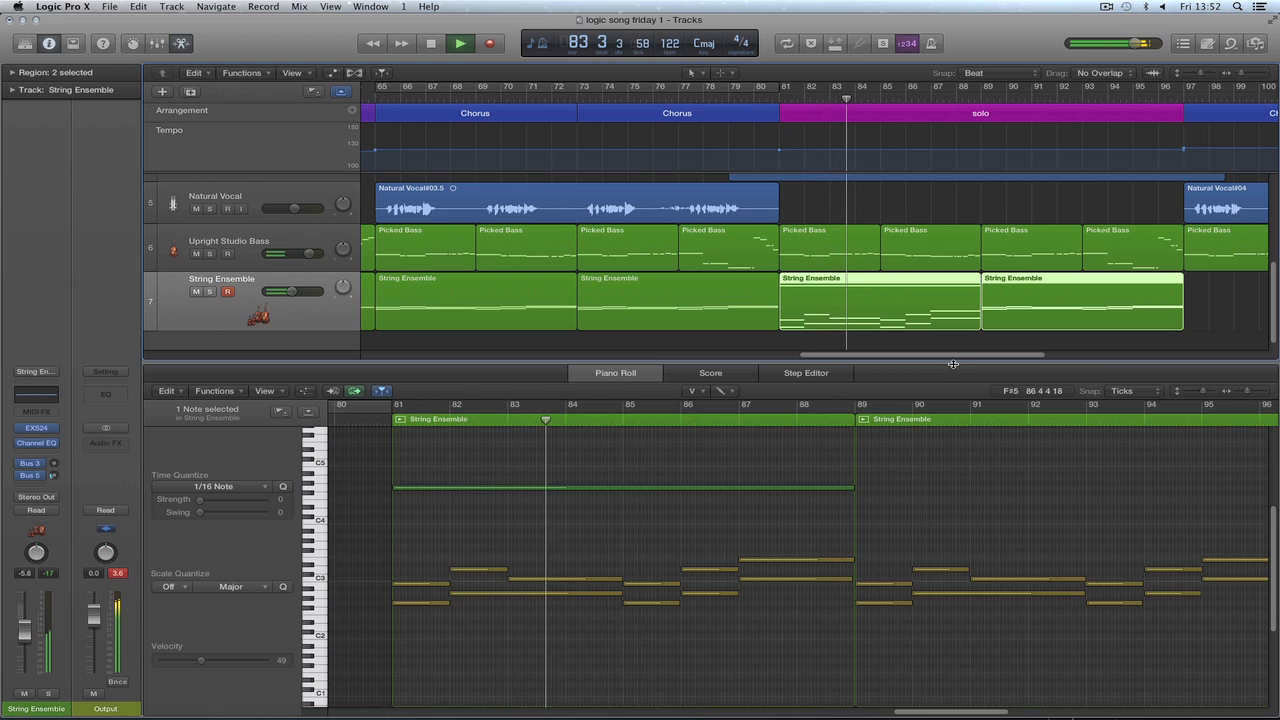
key("space")
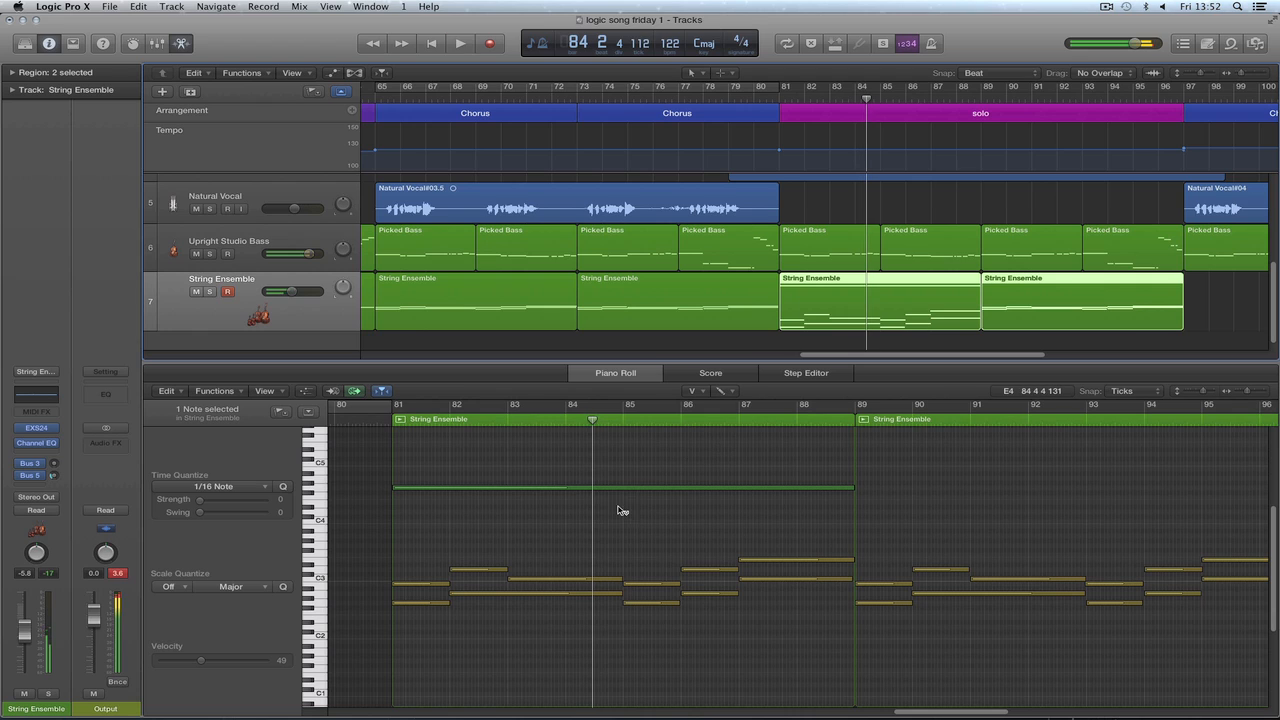
Set the G4 note's velocity to 64 and play back the start of the solo.
key("t")
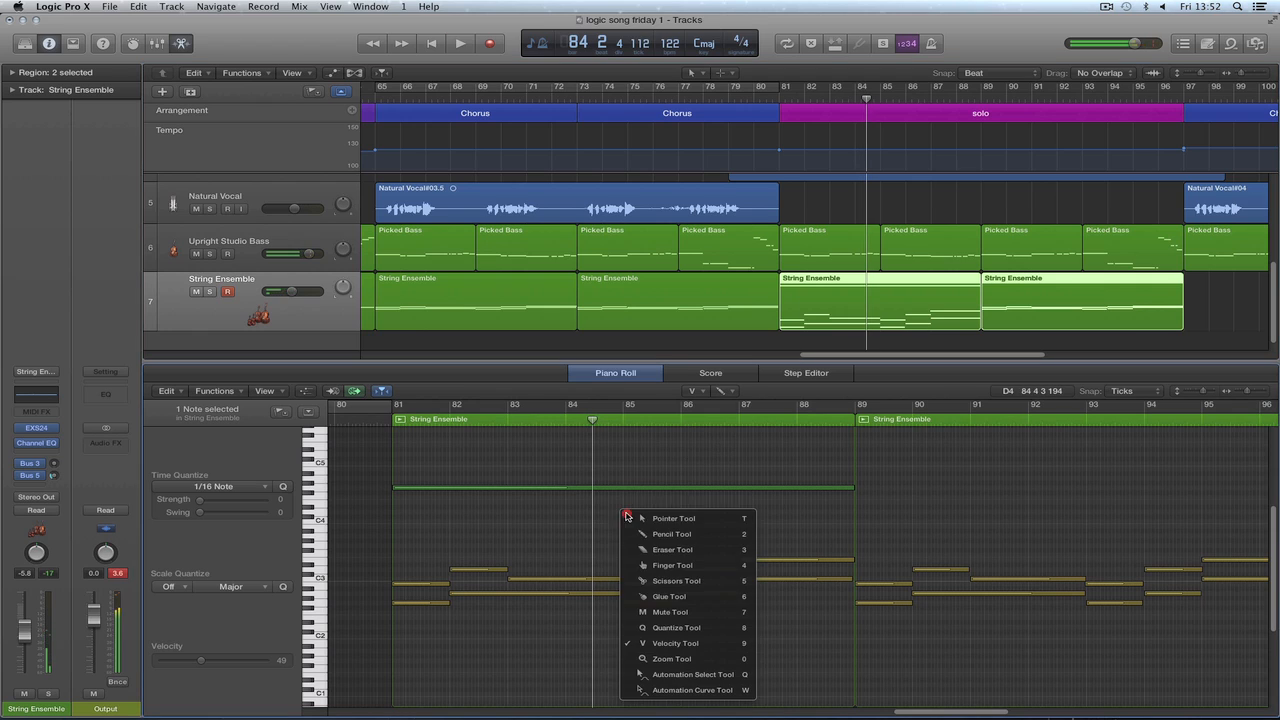
left_click(662, 642)
left_click(623, 489)
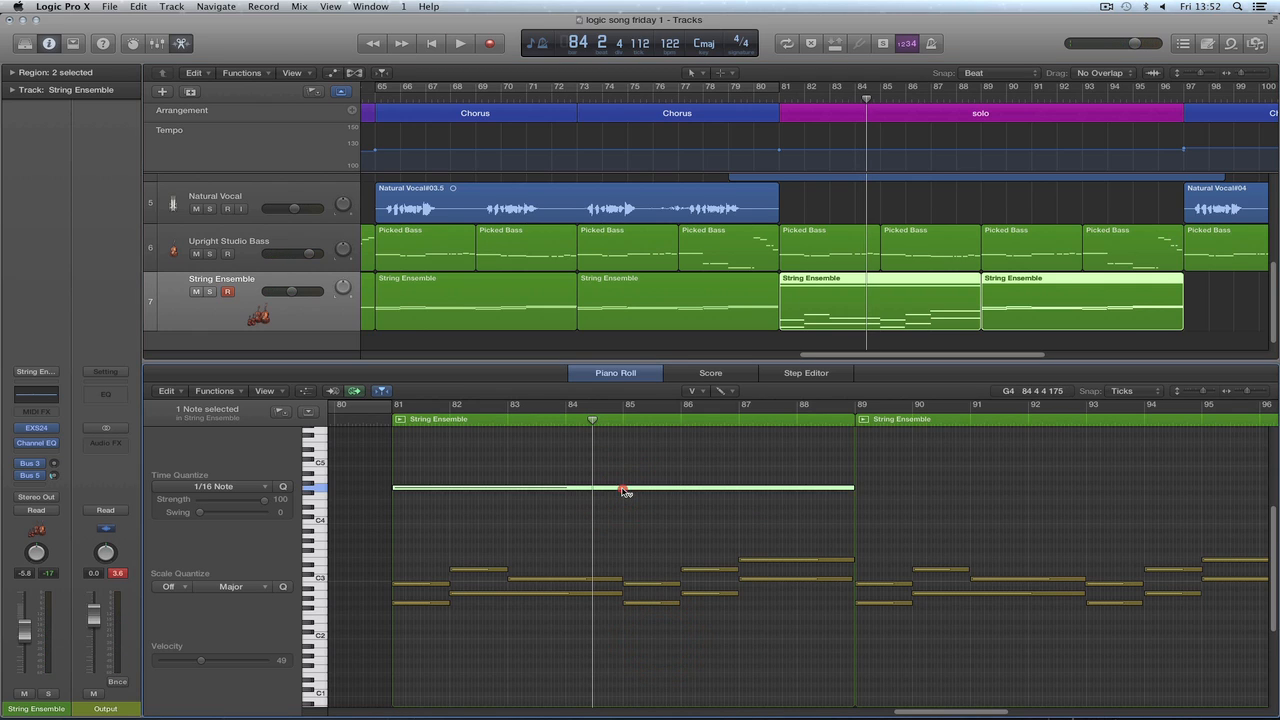
key("space")
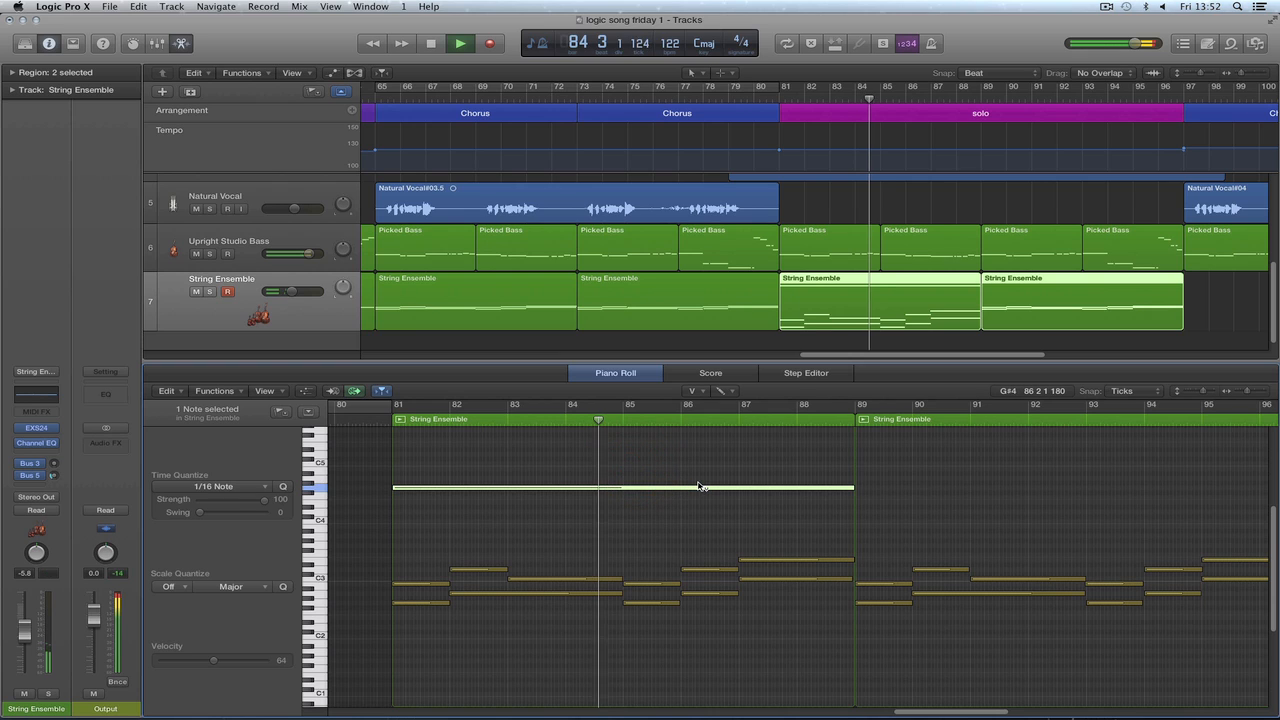
left_click(385, 420)
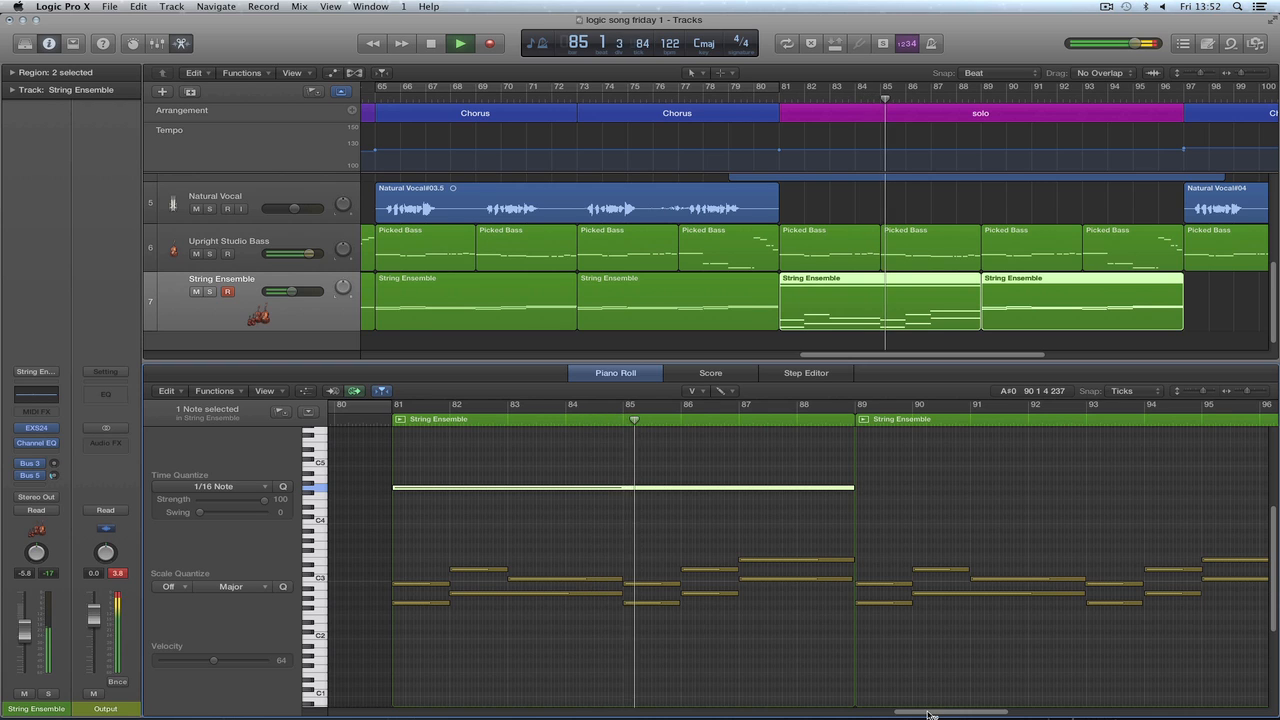
Join the two String Ensemble regions in the solo section into one region with the Glue Tool.
left_click_drag(934, 714, 944, 714)
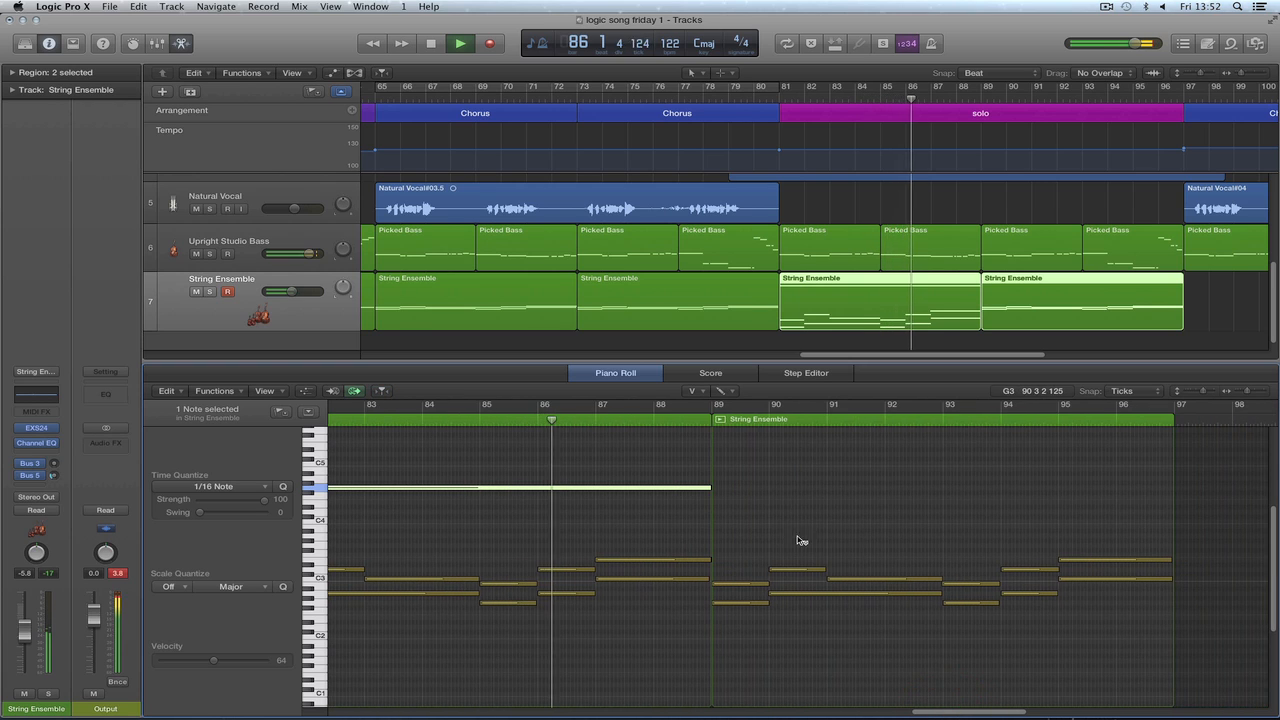
key("t")
left_click(812, 540)
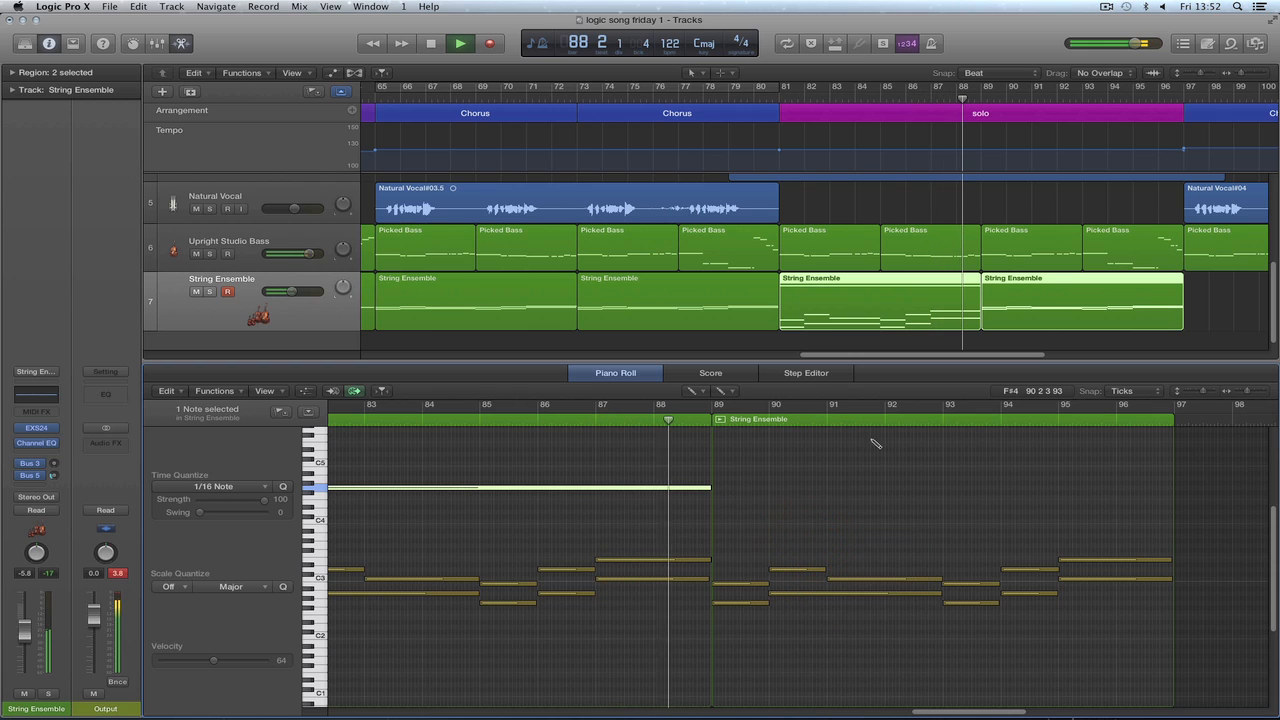
left_click(937, 318)
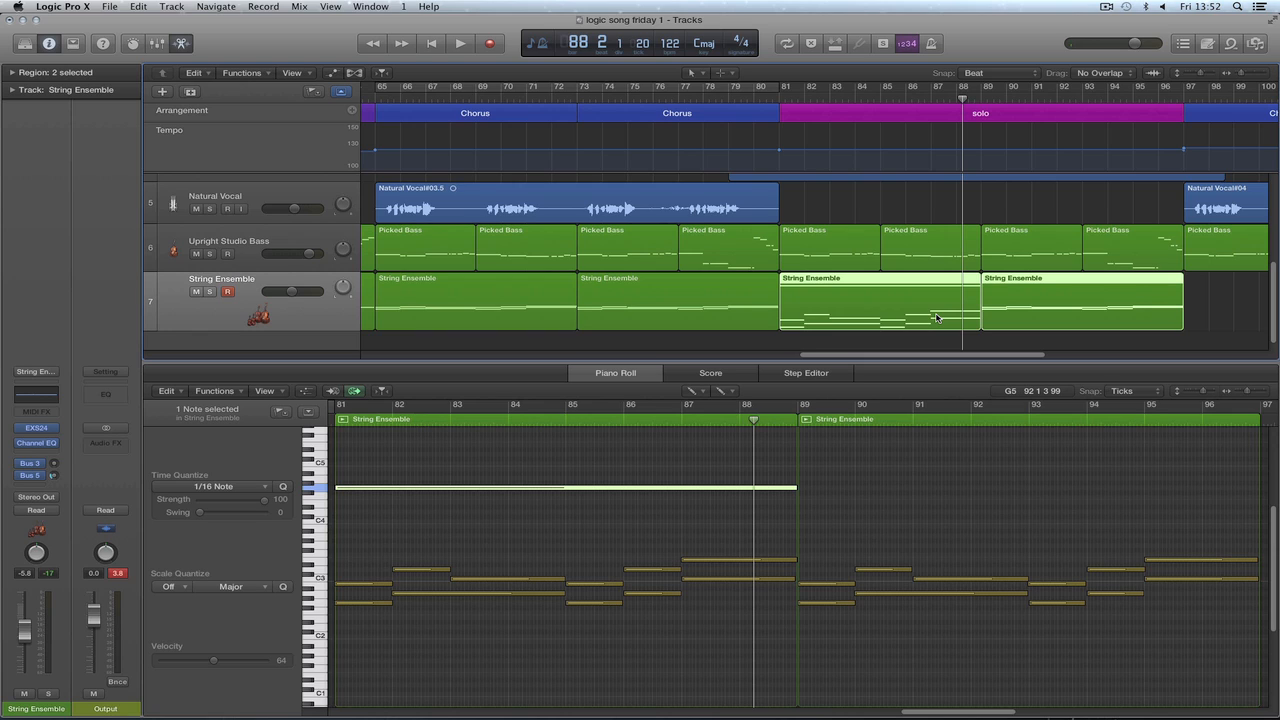
key("t")
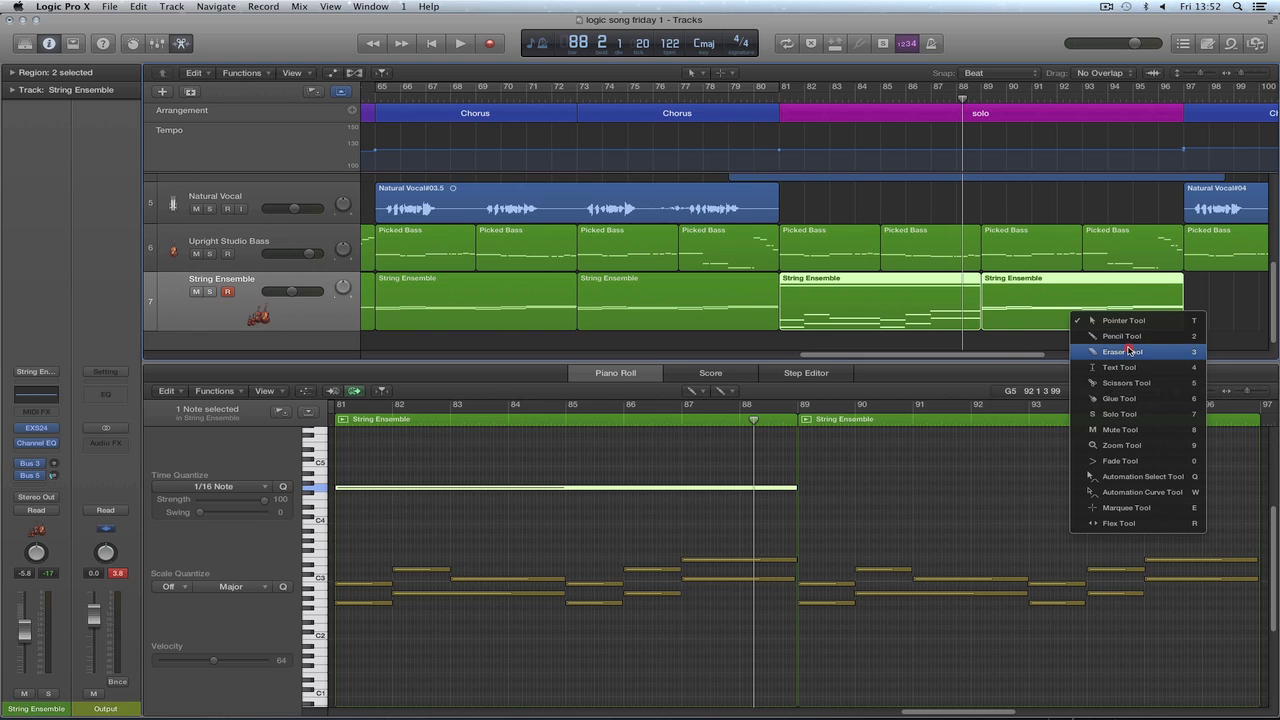
left_click(1105, 398)
left_click(971, 297)
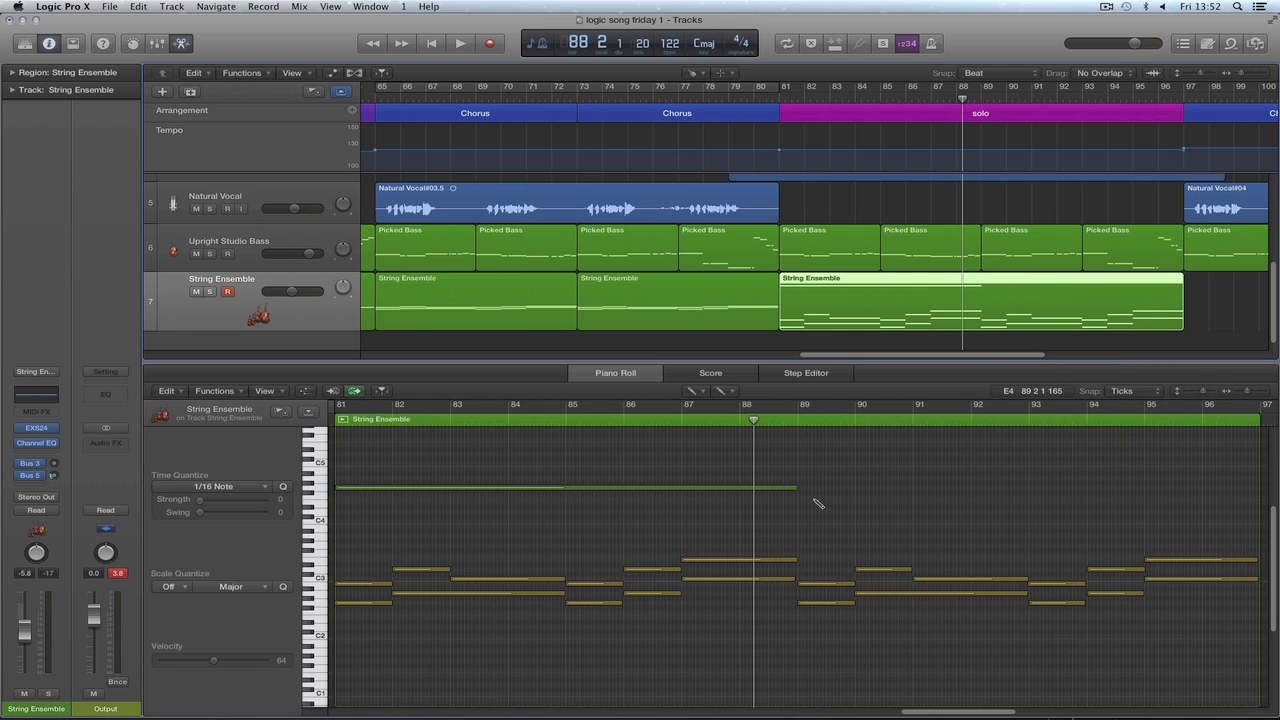
Extend the G4 note to the start of bar 94, play the solo from bar 81 and deselect the note.
left_click_drag(799, 492, 1078, 510)
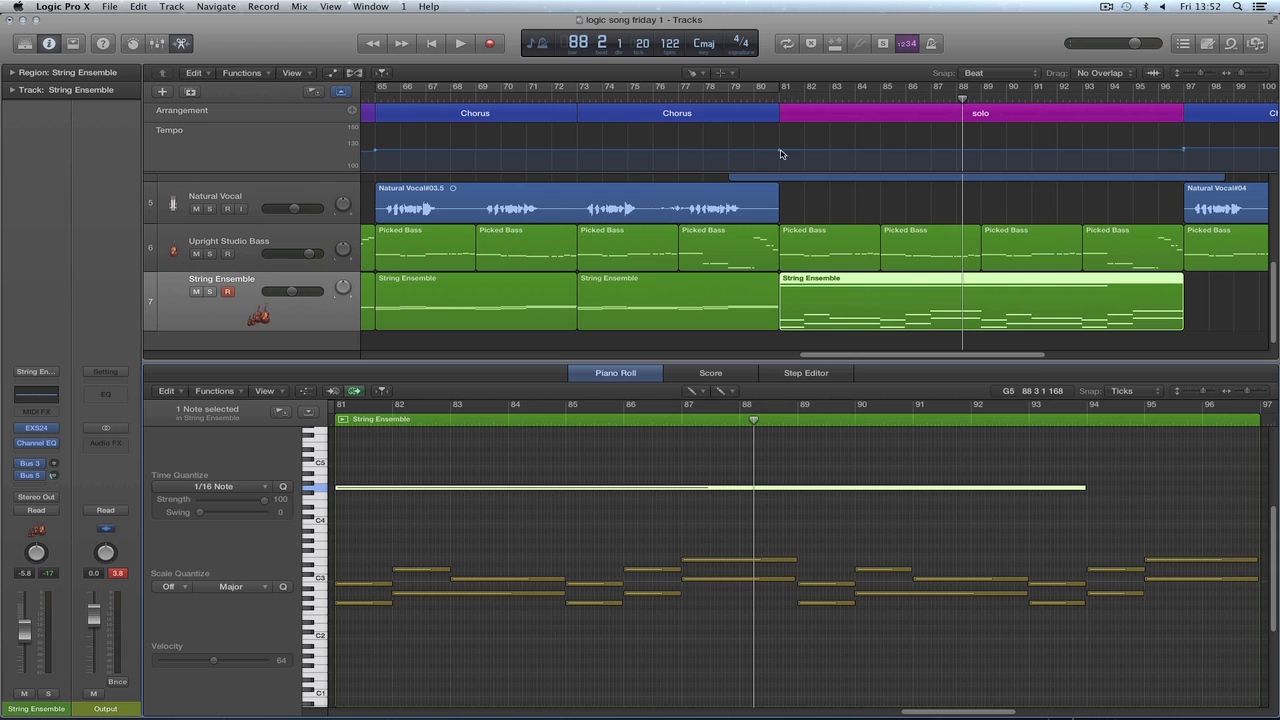
left_click(776, 100)
key("space")
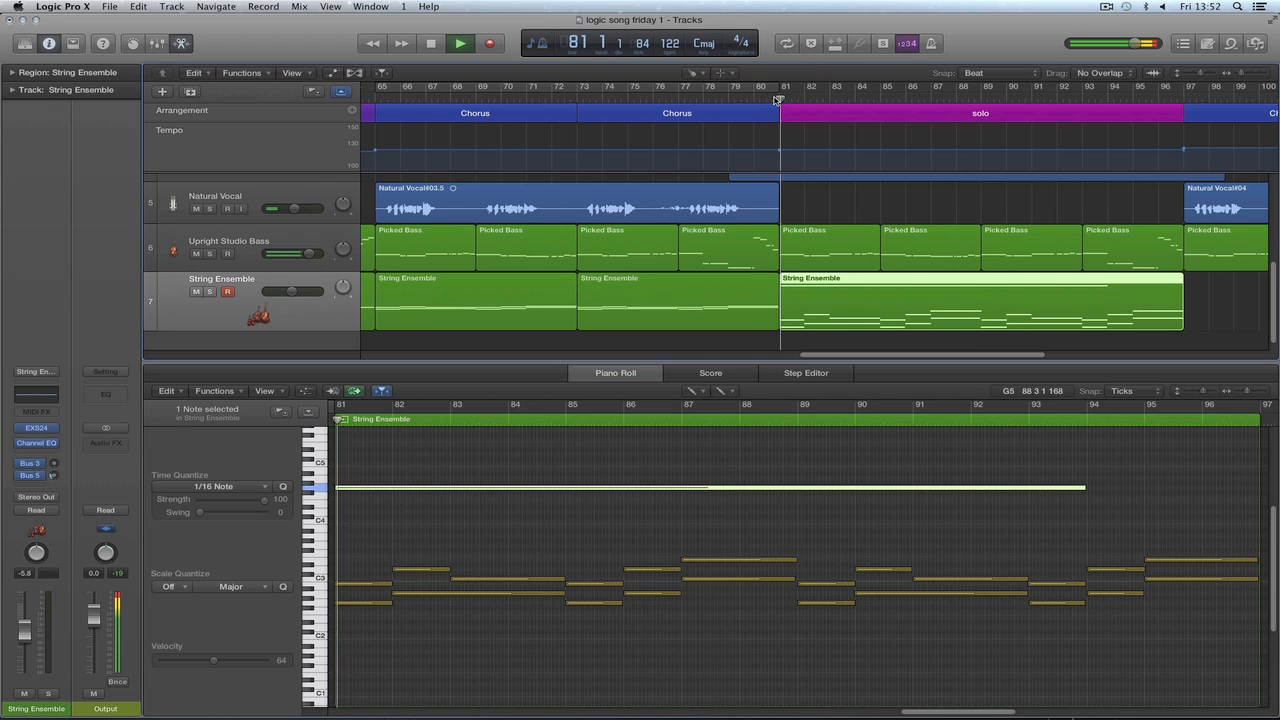
key("t")
left_click(777, 462)
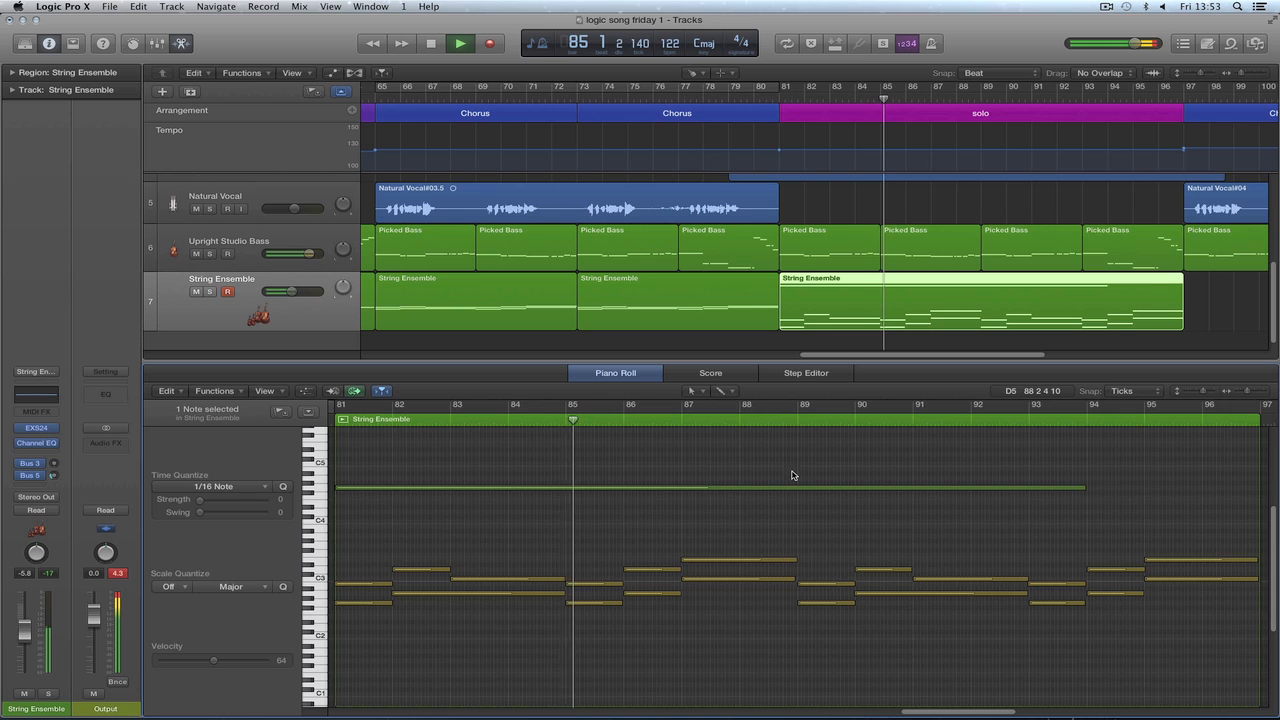
Add an A4 note at the start of bar 94 in the String Ensemble solo region with the Pencil Tool.
left_click_drag(957, 713, 971, 705)
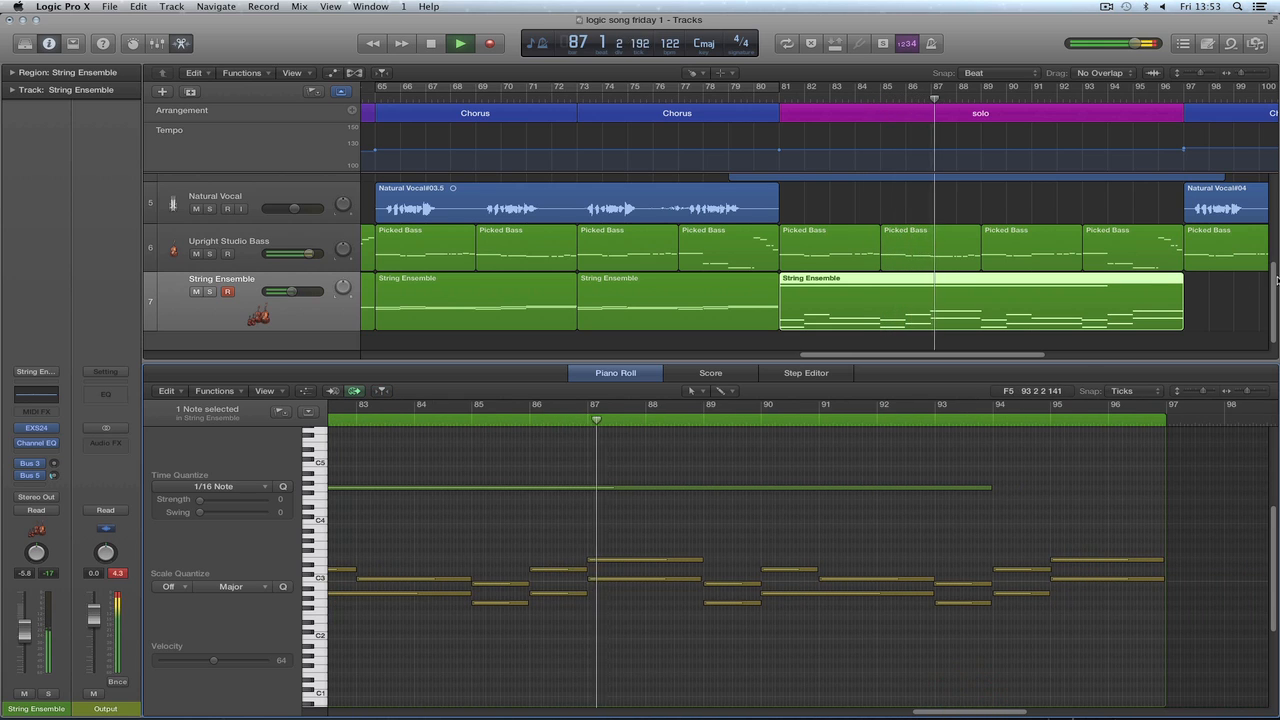
scroll(1268, 276, "up", 1)
scroll(1276, 272, "down", 2)
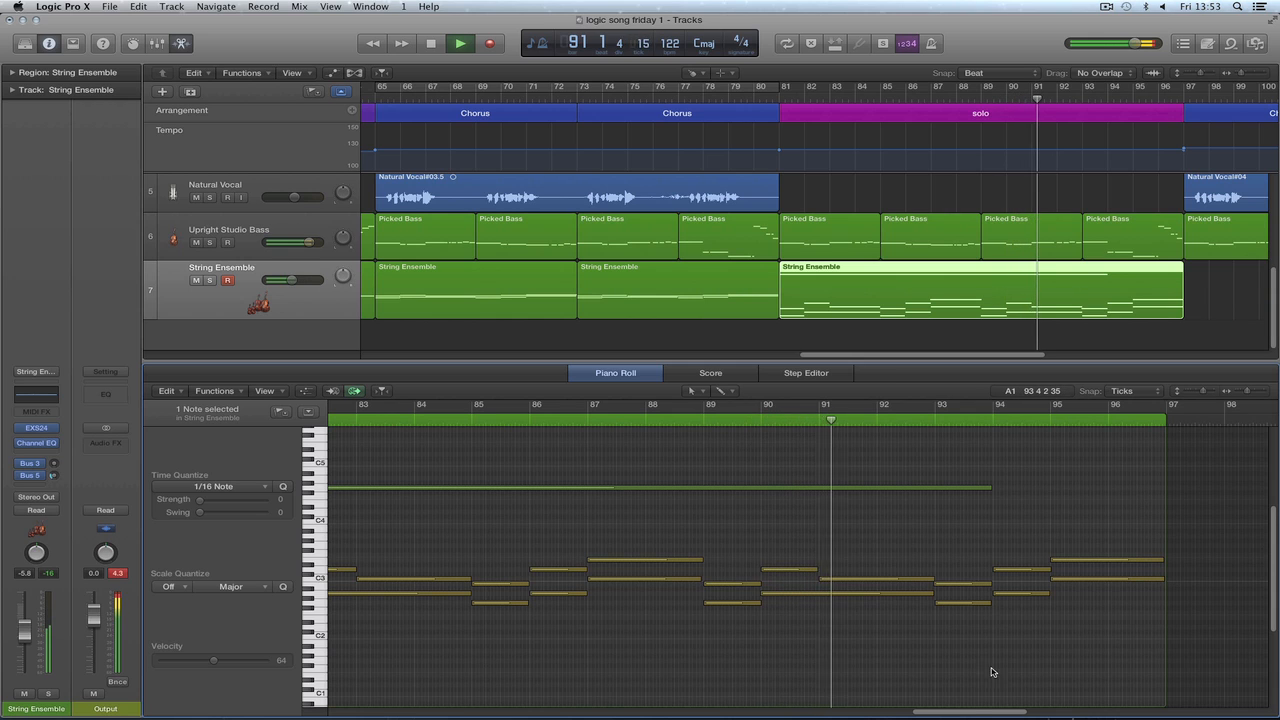
left_click_drag(973, 712, 999, 712)
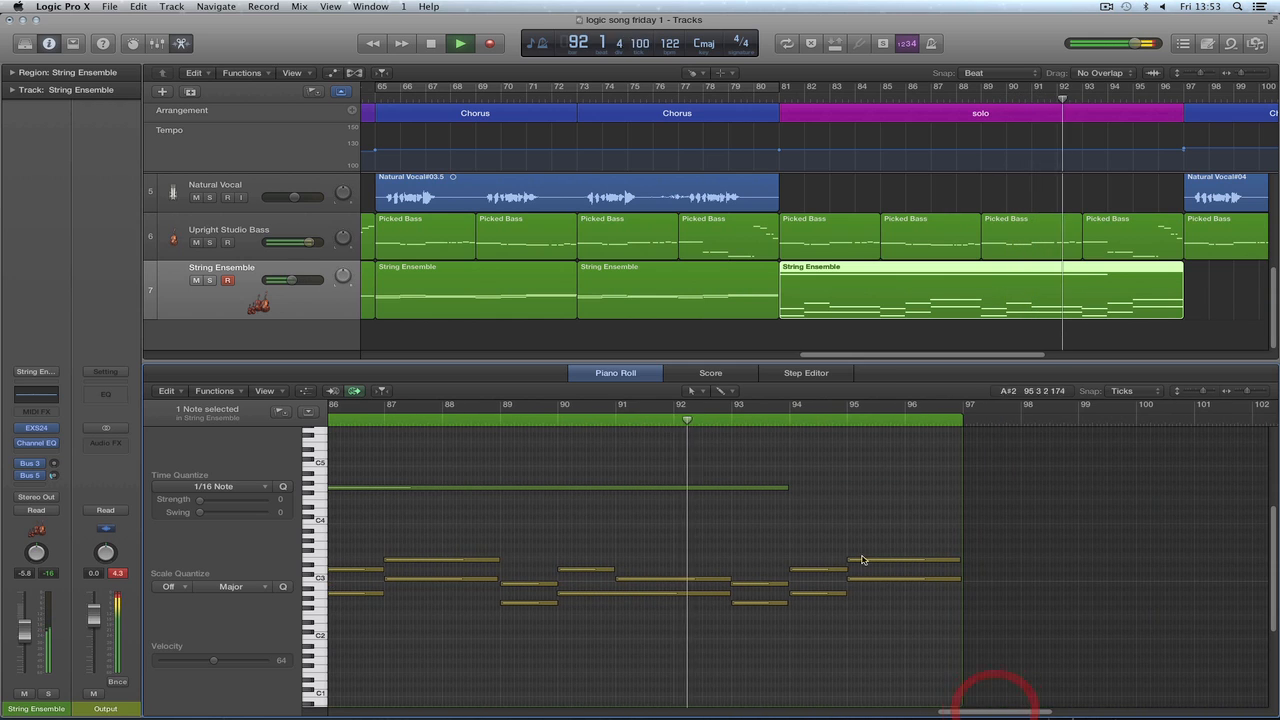
key("t")
left_click(832, 532)
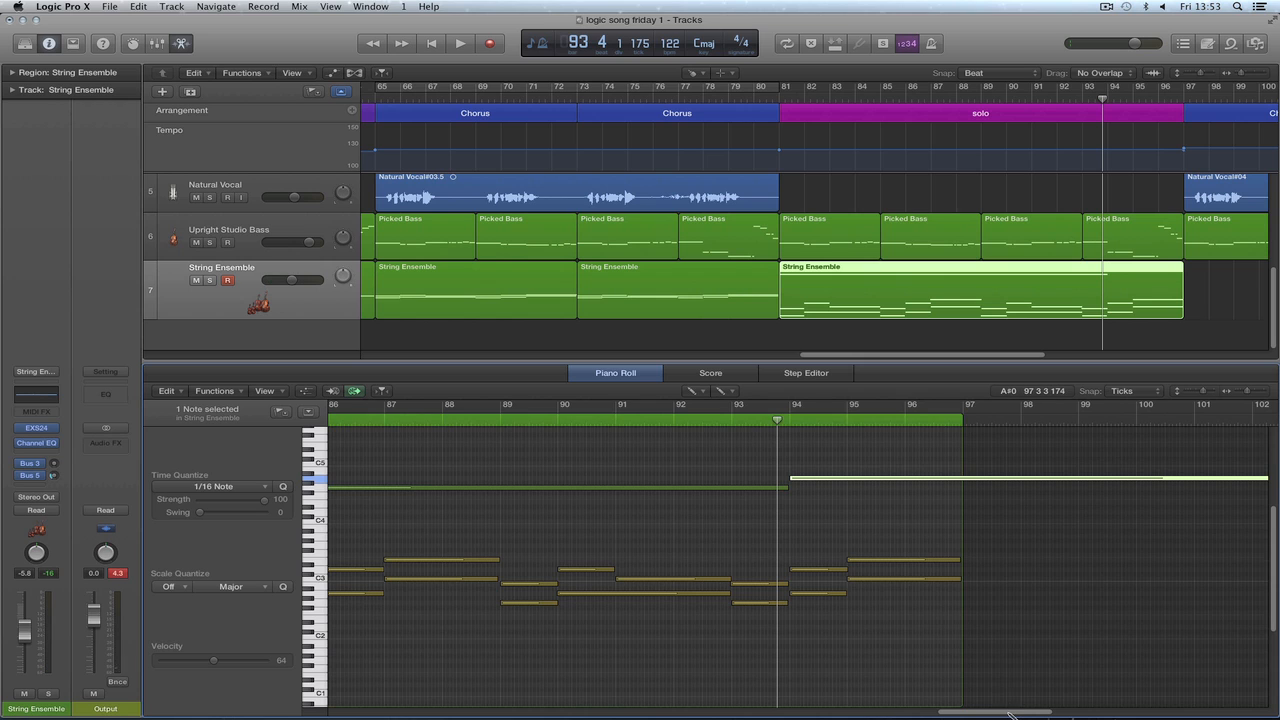
Trim the A4 note to end at bar 95 and draw a C5 note from bar 95 to bar 97.
left_click_drag(1010, 714, 1052, 713)
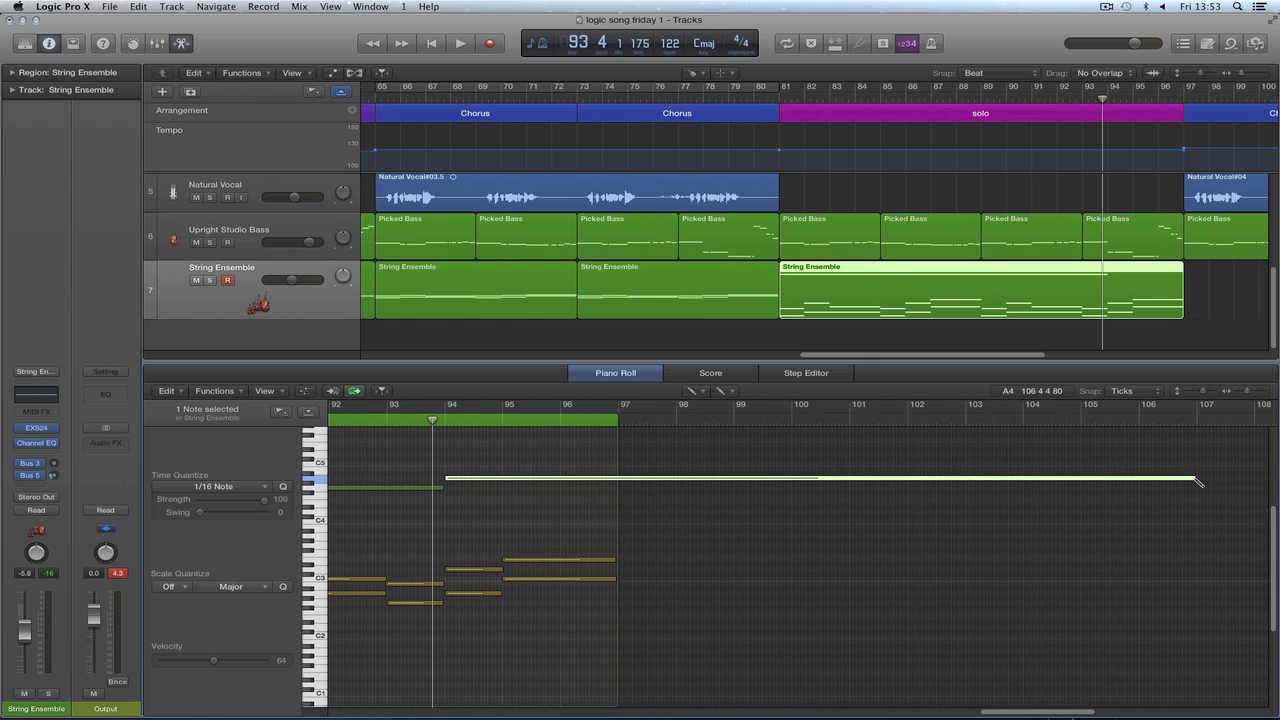
left_click_drag(1197, 481, 613, 469)
left_click(506, 469)
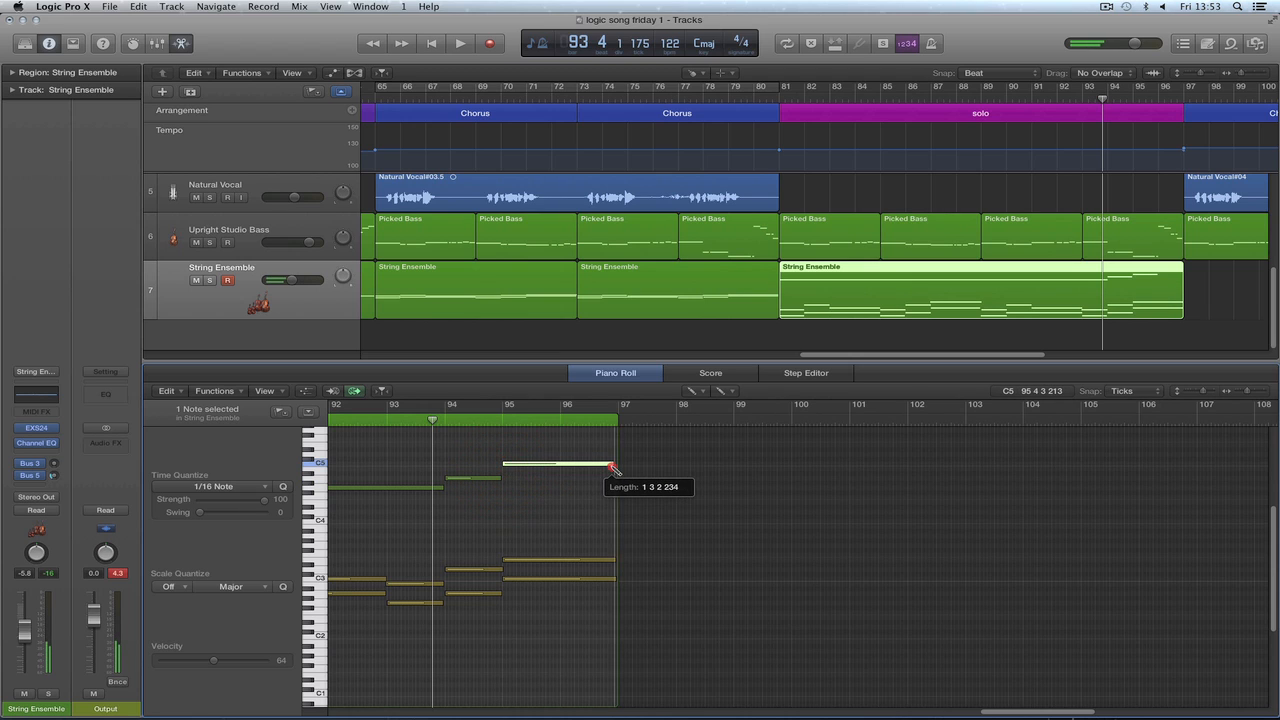
left_click_drag(500, 479, 503, 479)
left_click(515, 464)
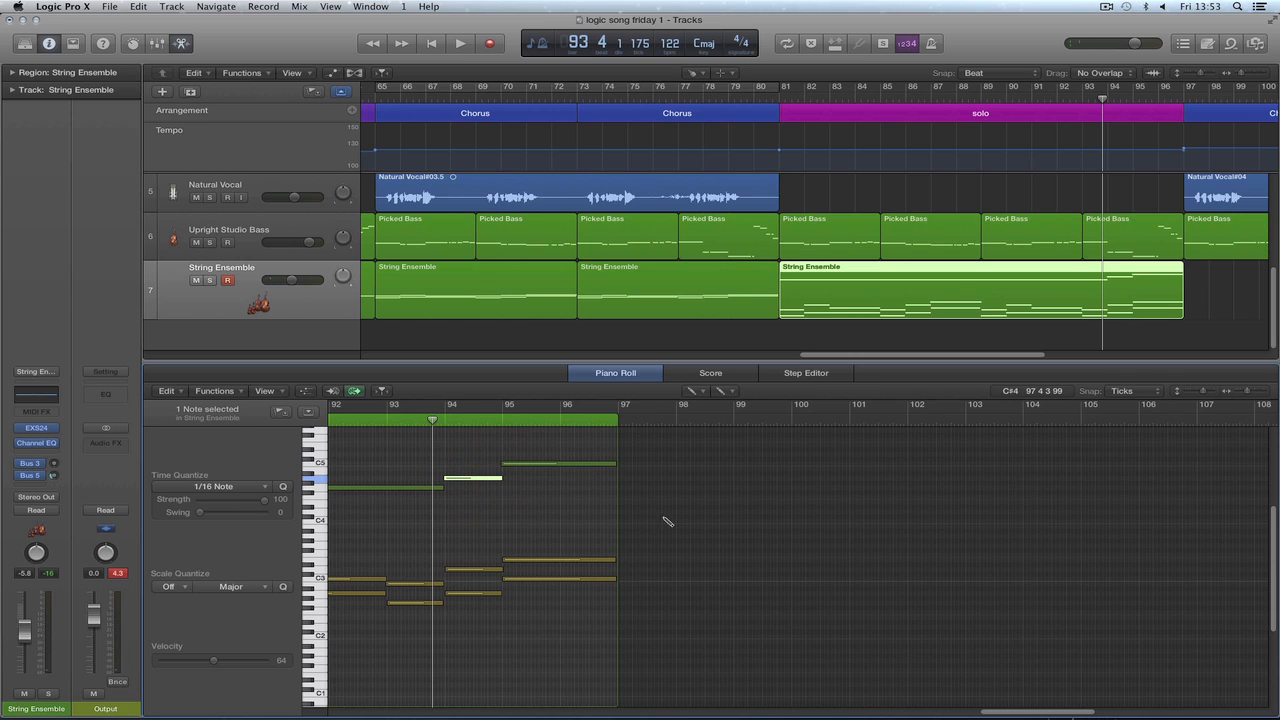
Play back the edited string part from bar 89, then return the playhead to bar 81.
key("space")
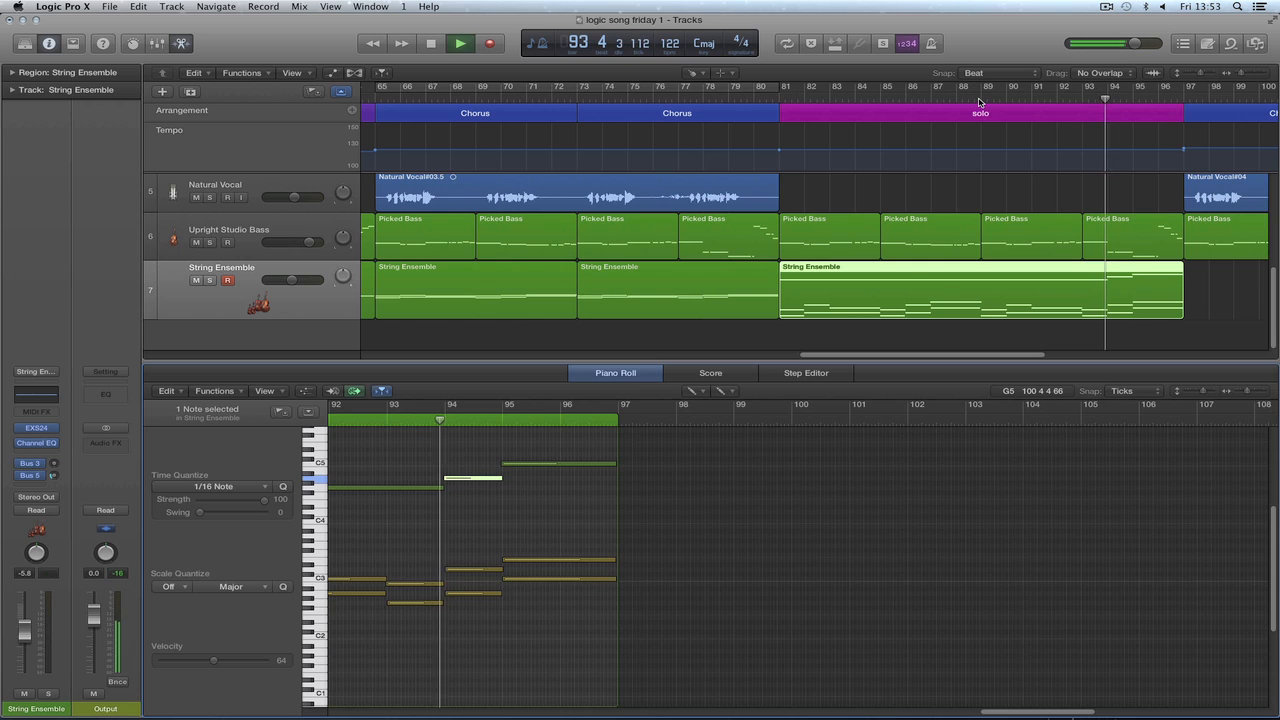
left_click(979, 100)
key("space")
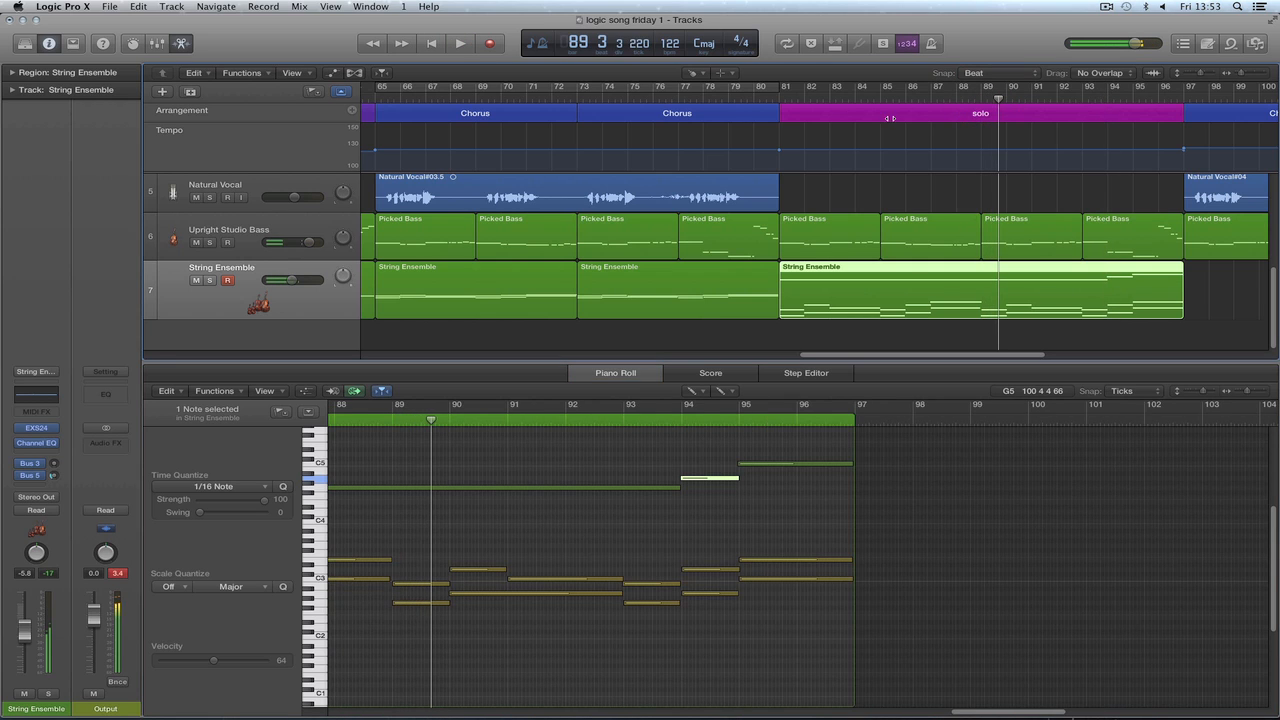
left_click(781, 100)
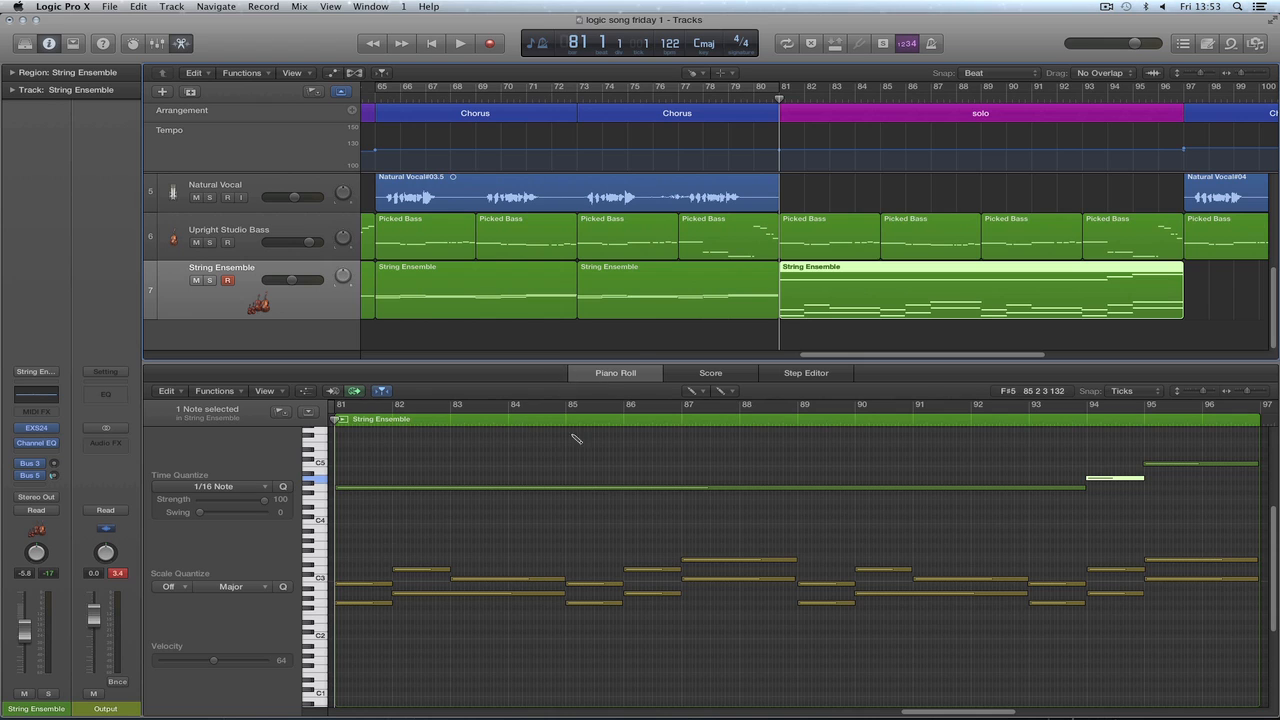
Switch to the Pointer Tool, deselect the A4 note and play the solo section from bar 81.
key("t")
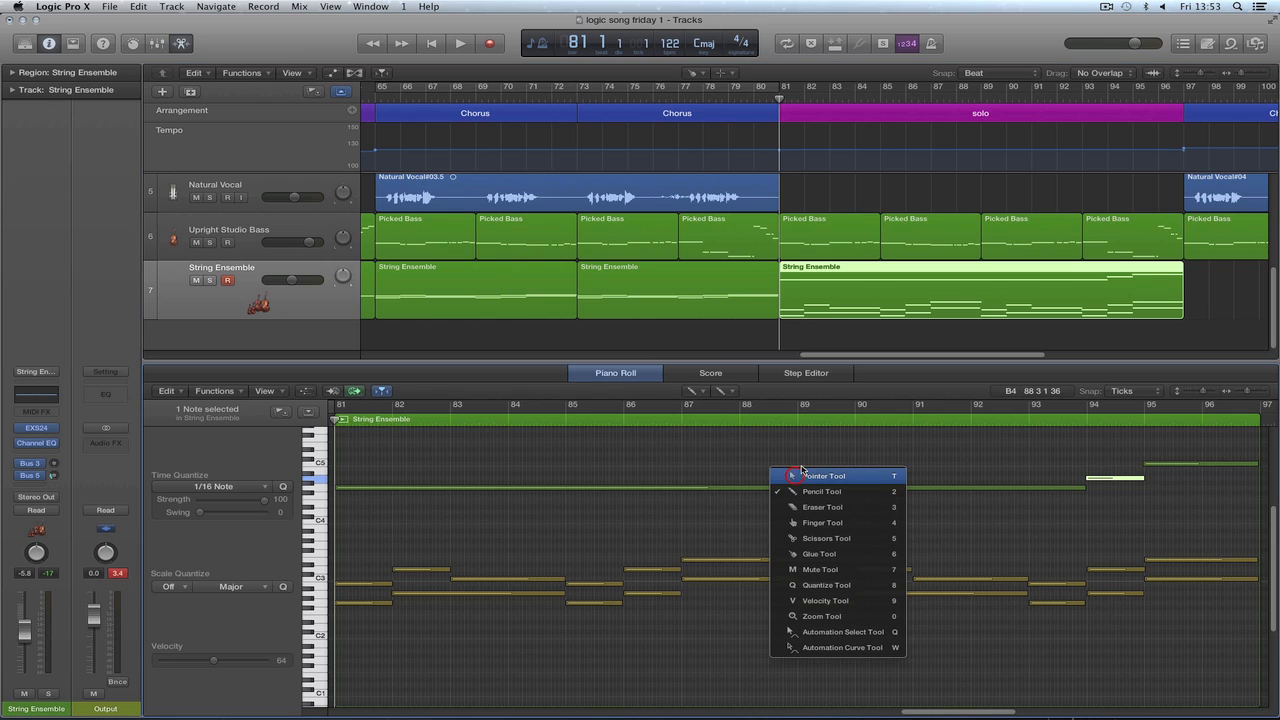
left_click(801, 470)
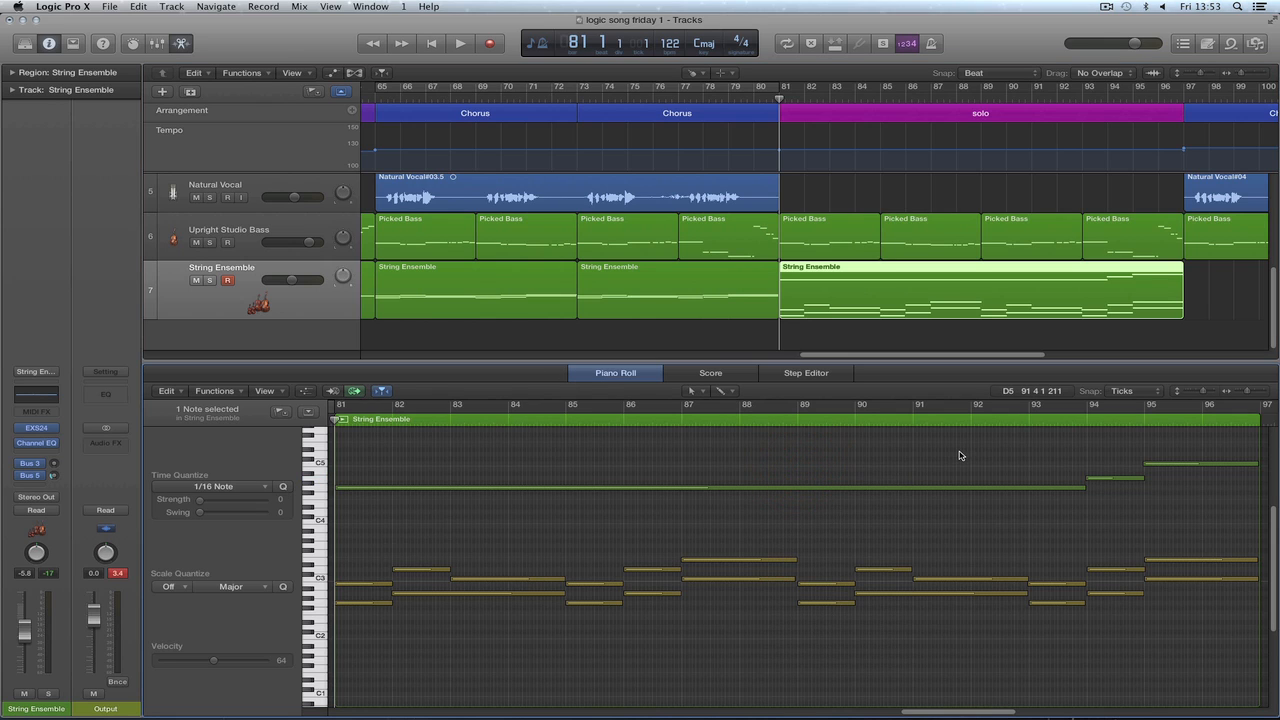
key("space")
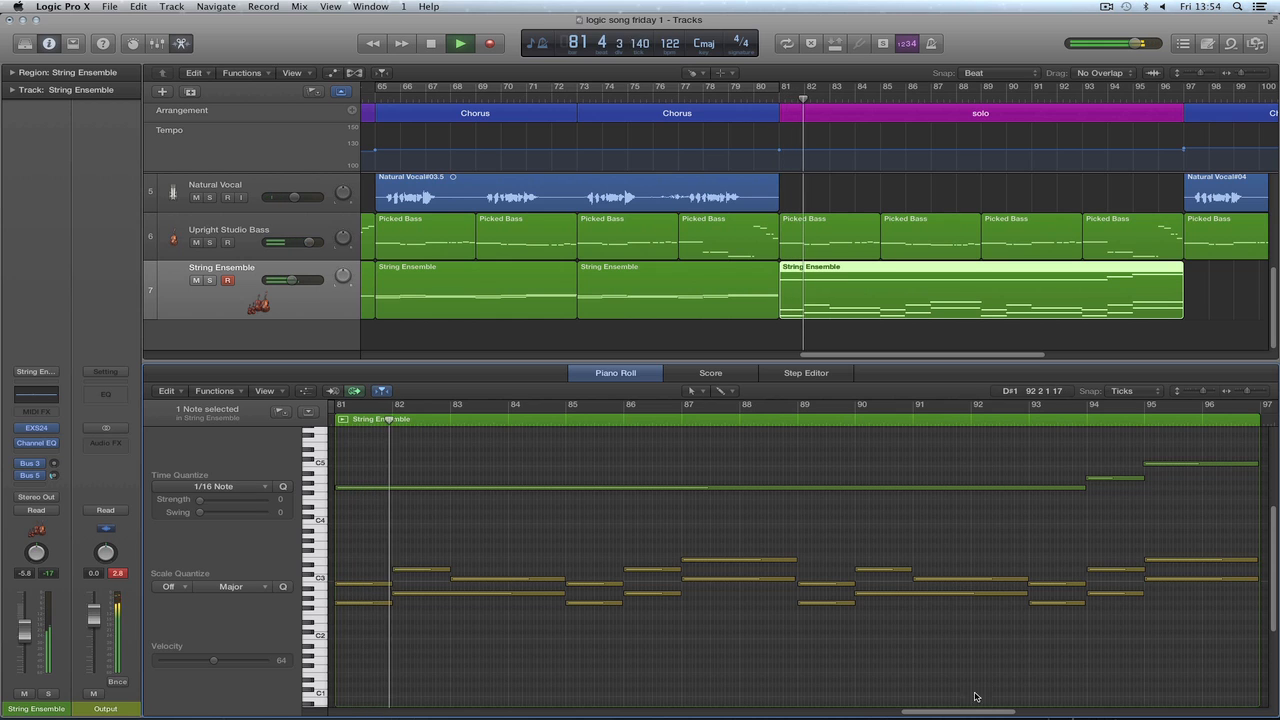
scroll(976, 697, "right", 3)
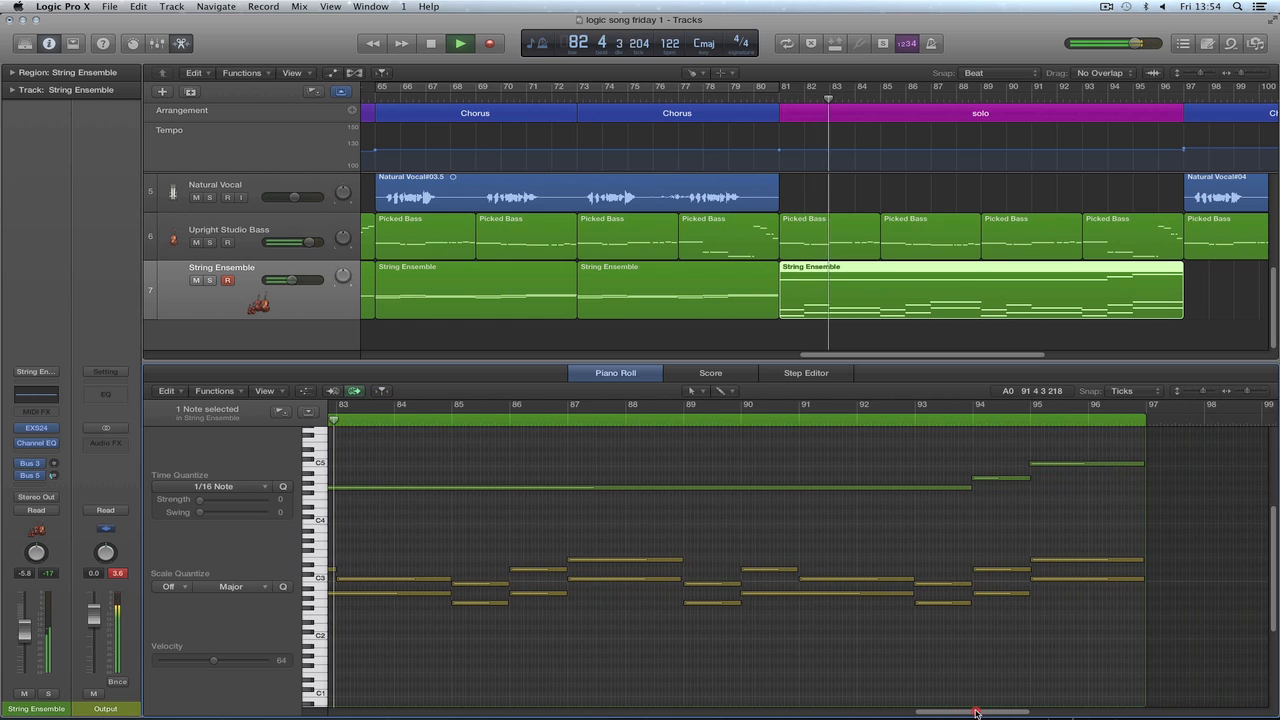
left_click_drag(976, 712, 982, 712)
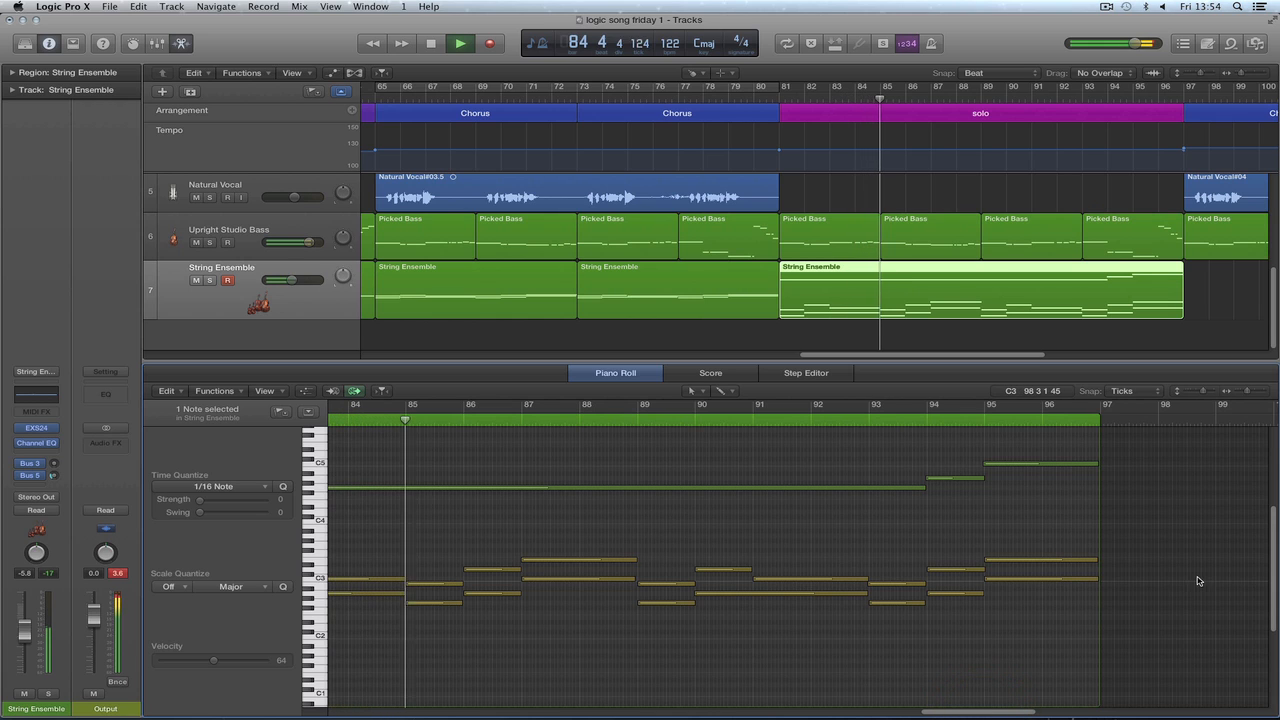
Set the solo guitar on track 4 to a volume of -4.3 dB and raise its Bus 3 send.
scroll(1273, 302, "up", 3)
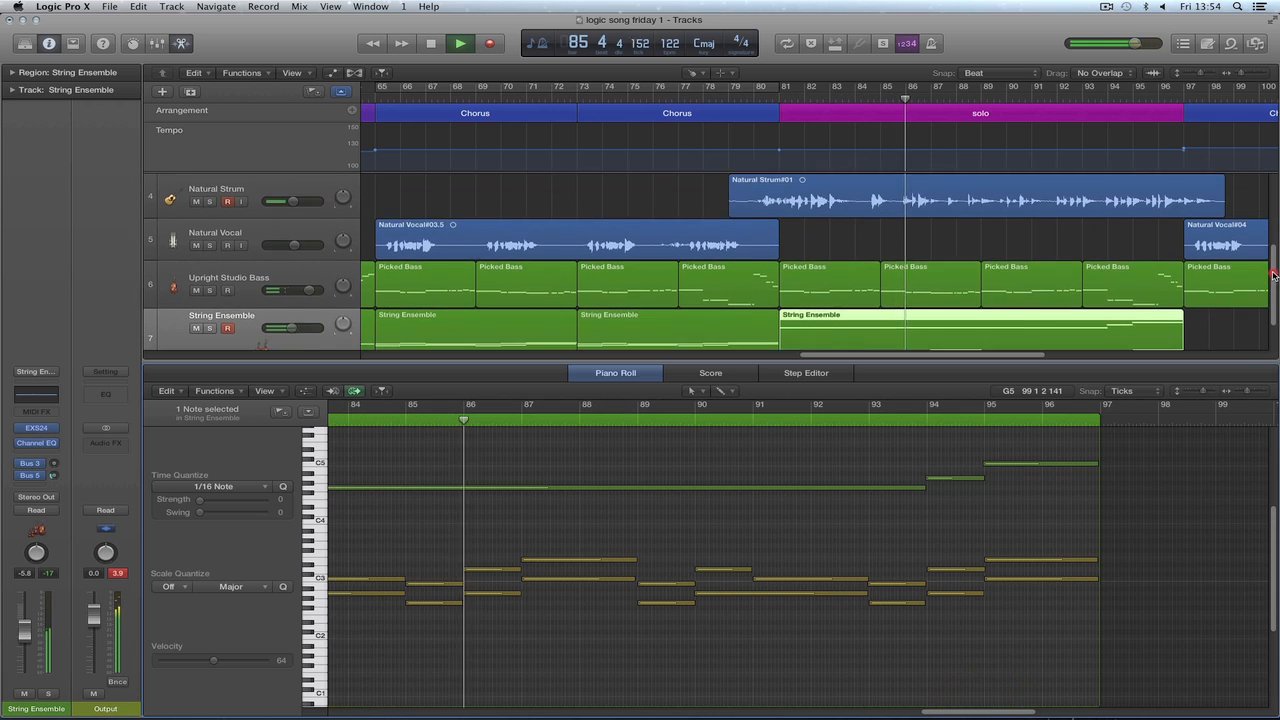
left_click(293, 249)
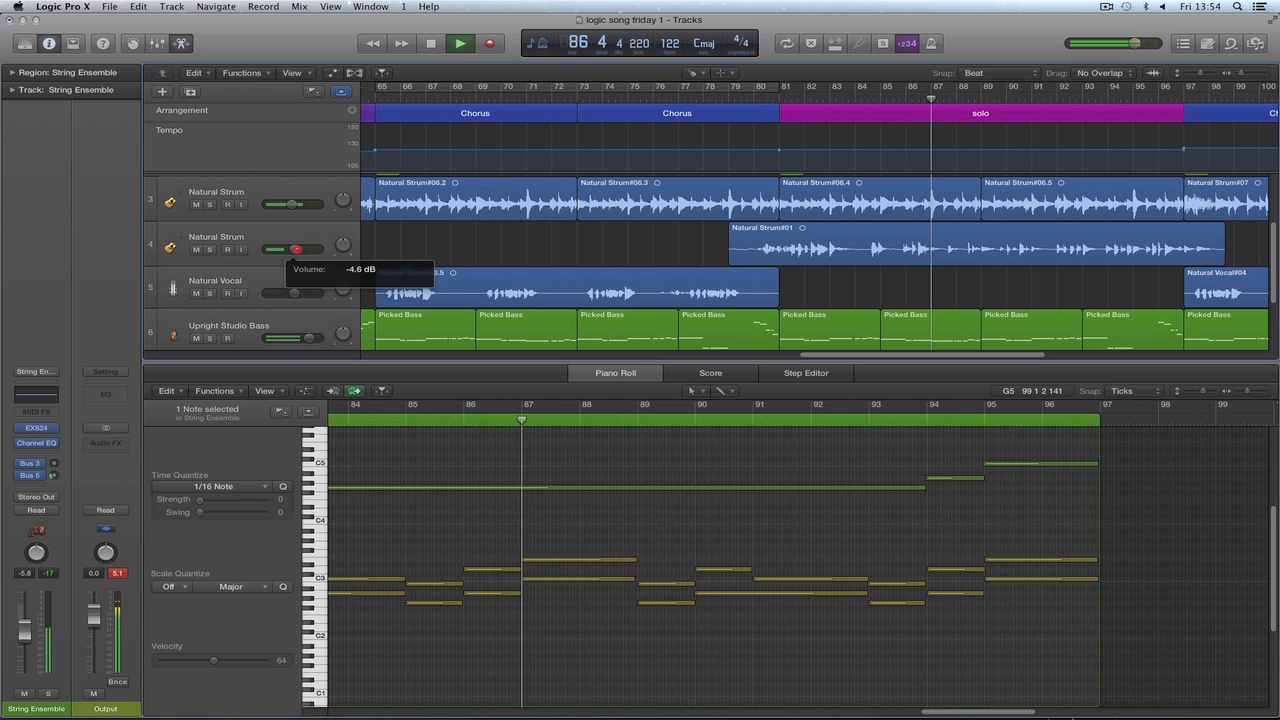
left_click(262, 241)
left_click_drag(55, 480, 52, 463)
left_click_drag(295, 251, 293, 204)
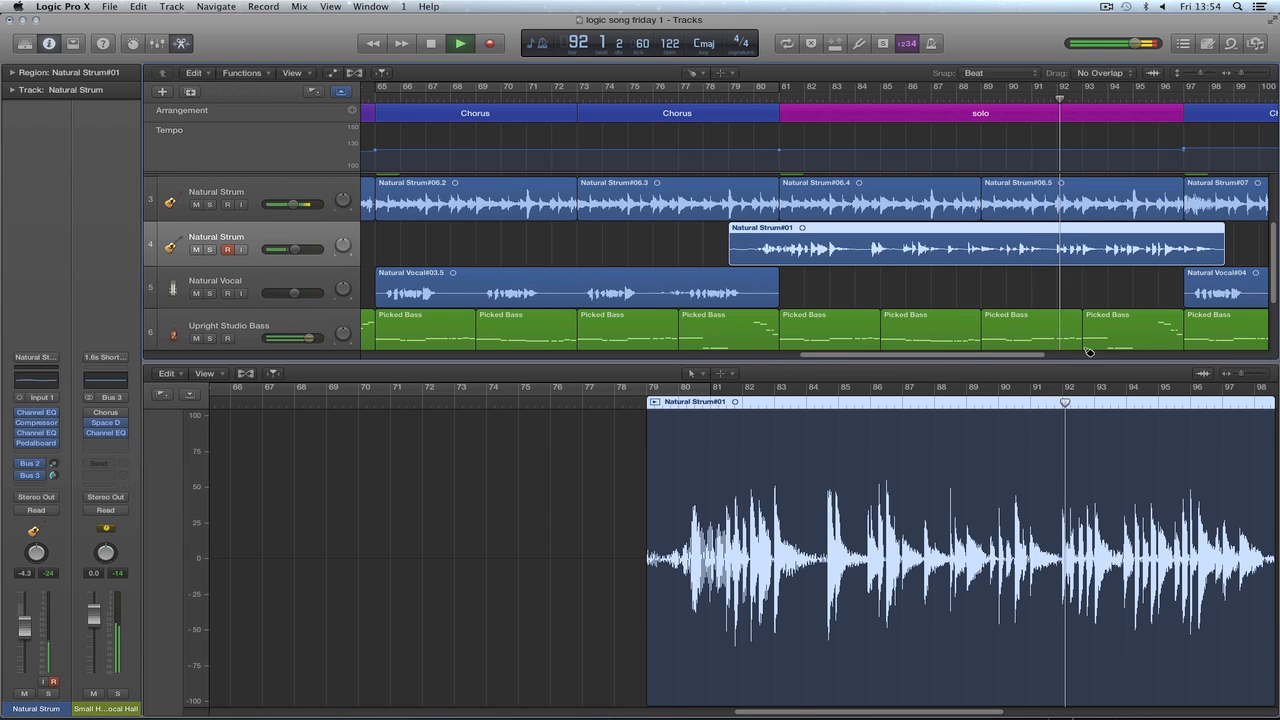
Reopen the String Ensemble solo region in the Piano Roll with the Pointer Tool and stop playback at bar 97.
left_click(1272, 322)
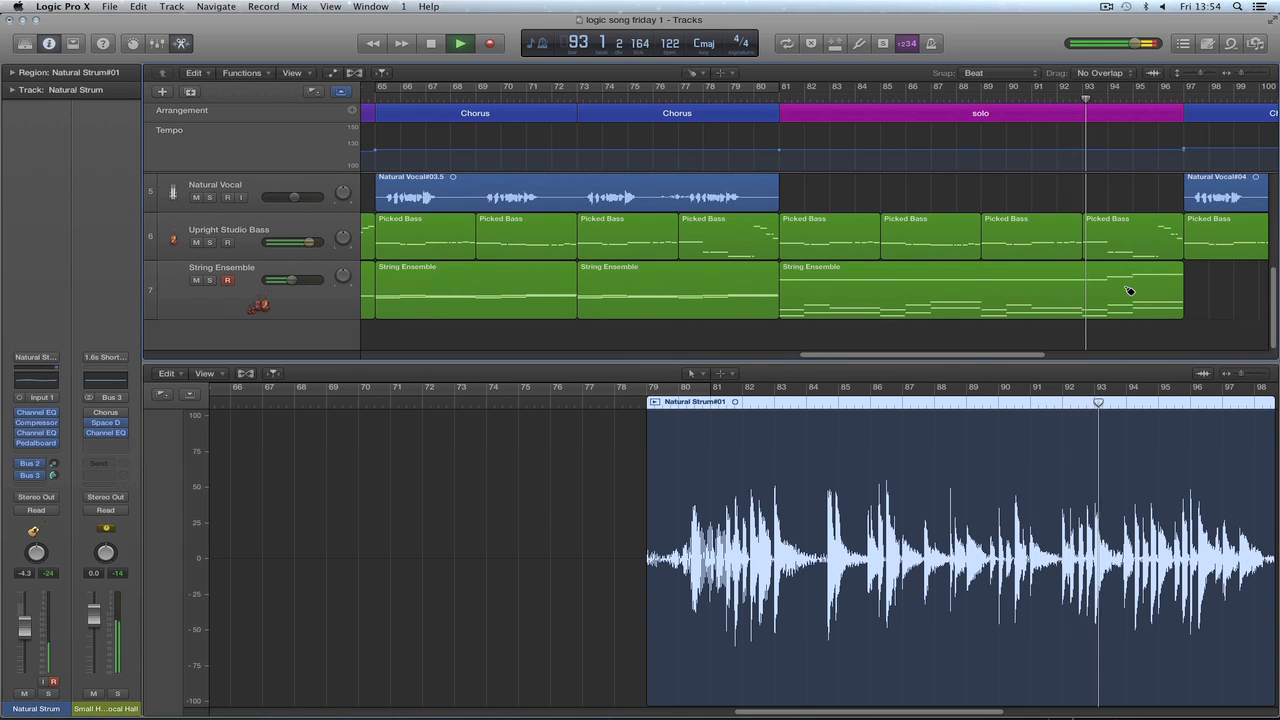
right_click(1231, 310)
left_click(1228, 311)
double_click(1109, 277)
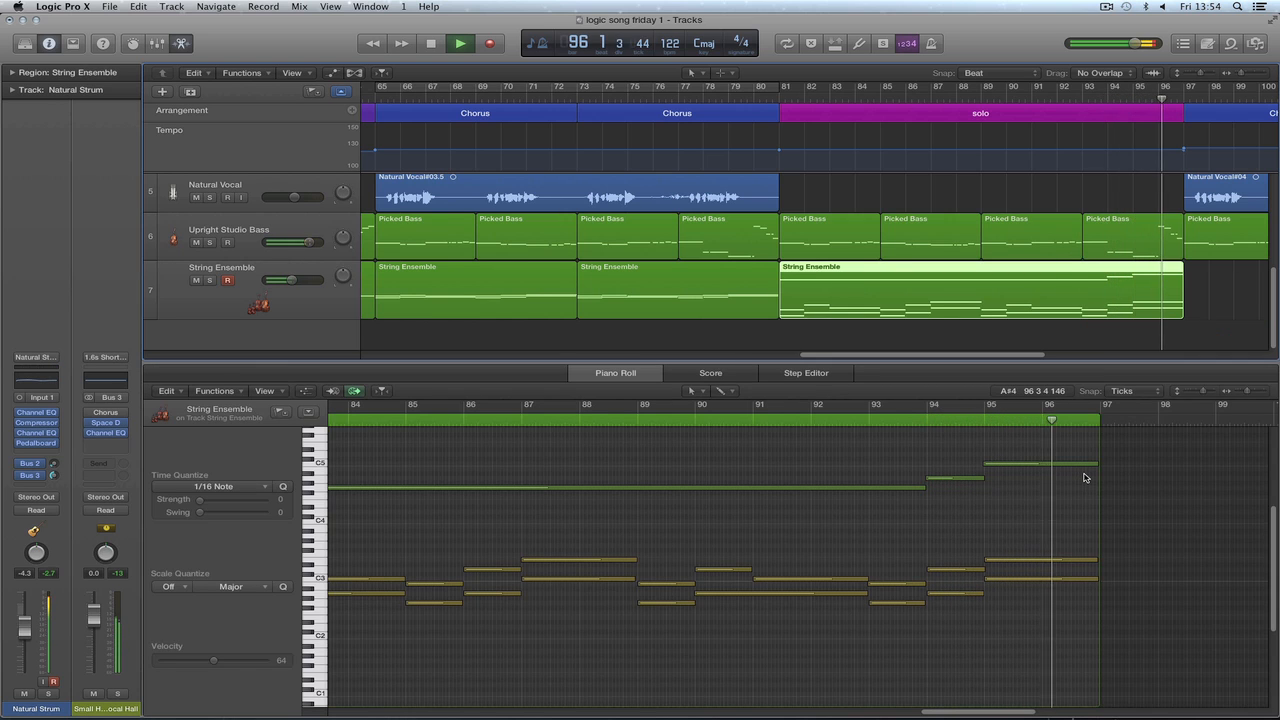
key("space")
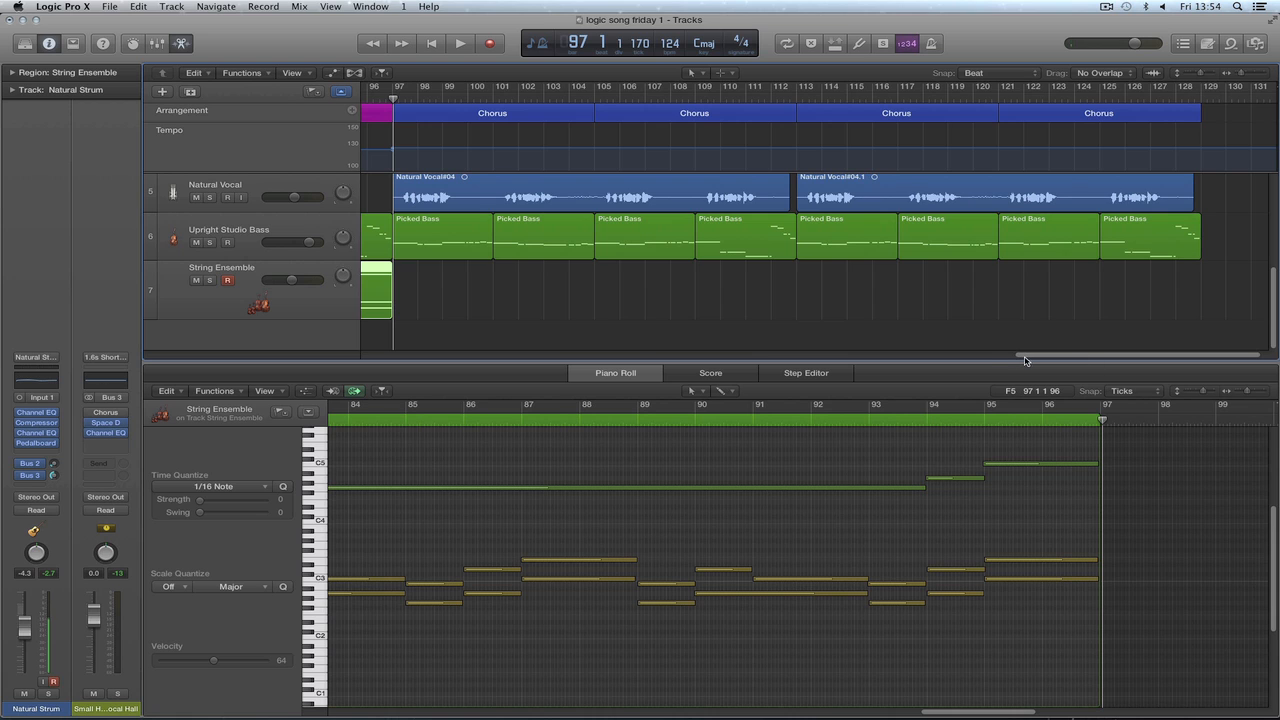
left_click_drag(1025, 360, 803, 357)
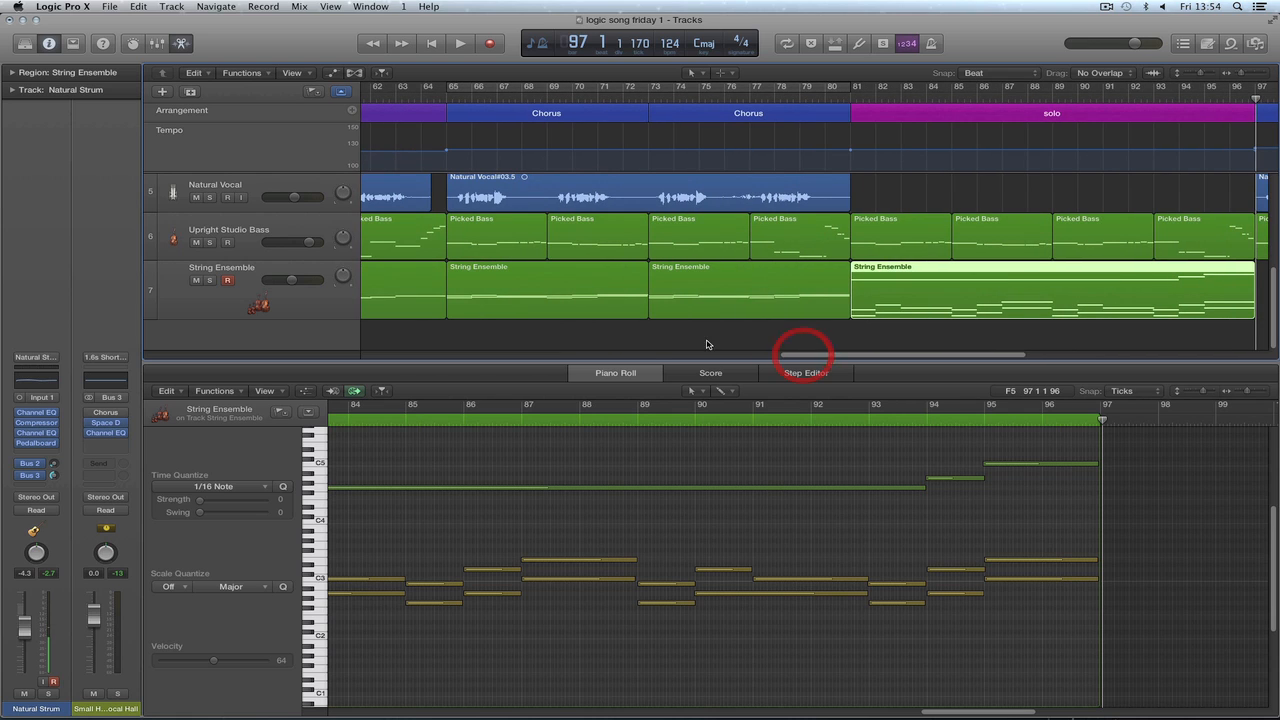
left_click(588, 286)
left_click(715, 283, "shift")
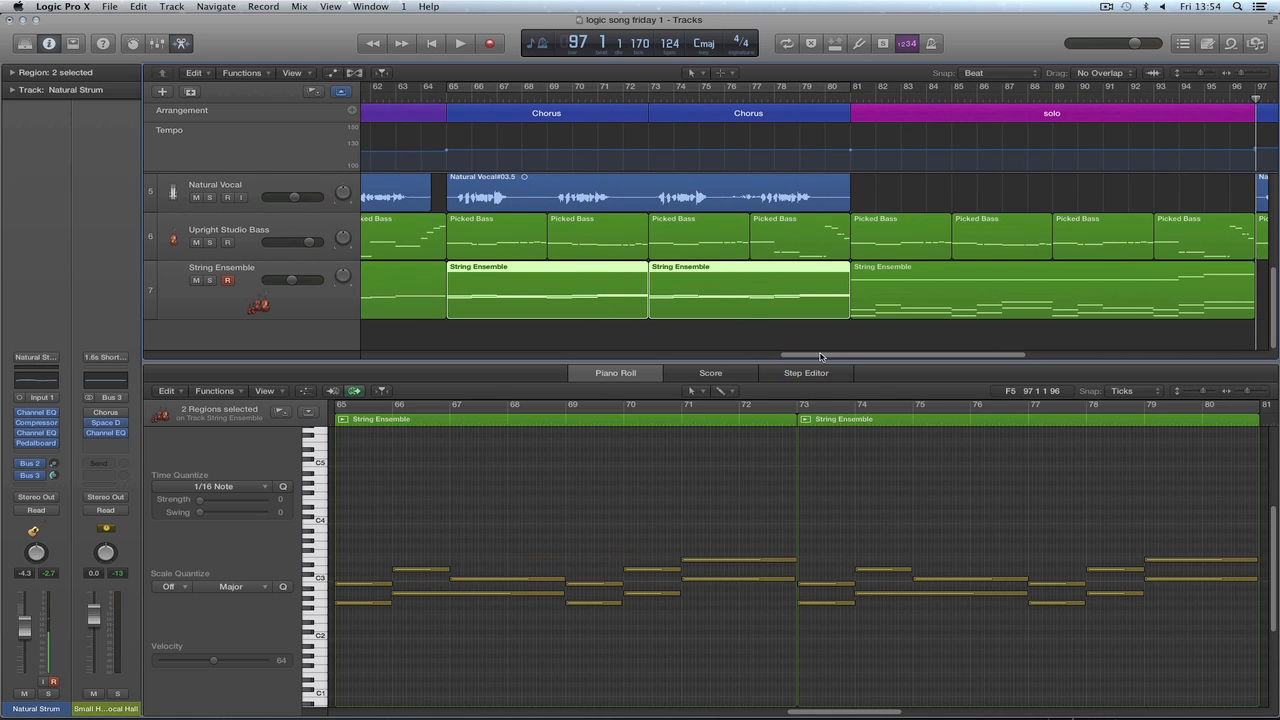
left_click_drag(820, 356, 848, 356)
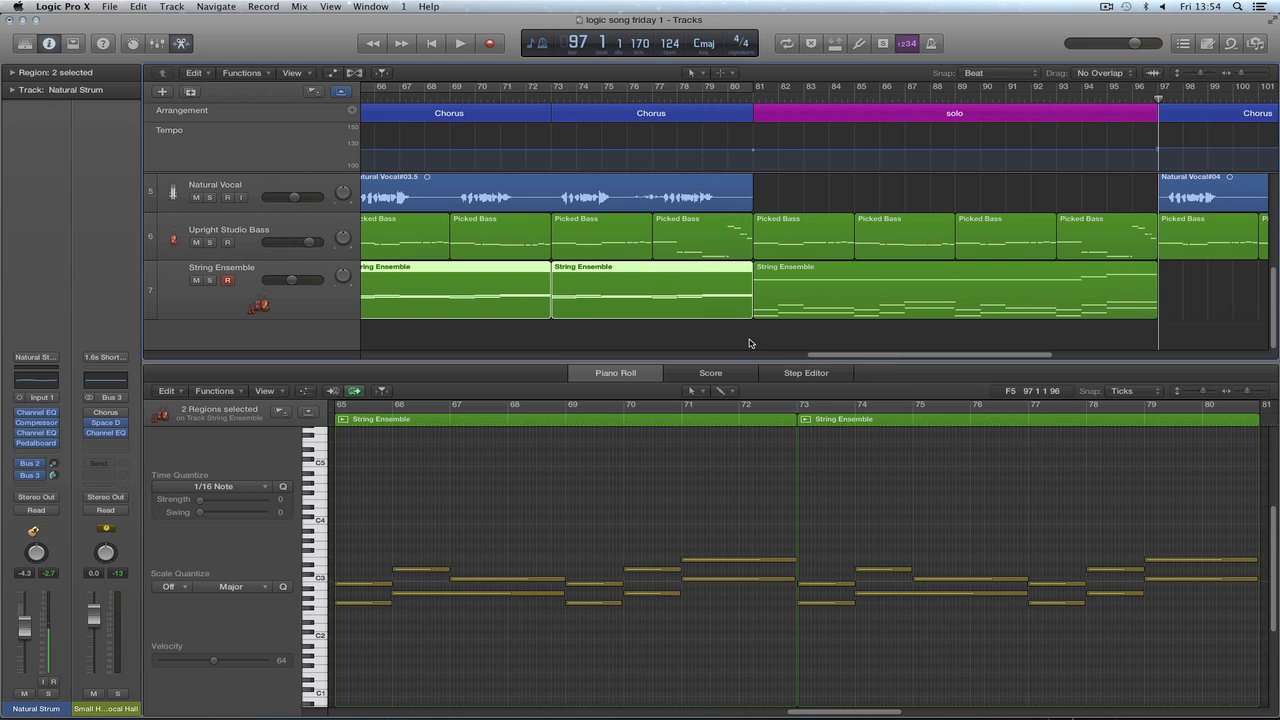
left_click_drag(870, 357, 957, 355)
left_click(600, 278)
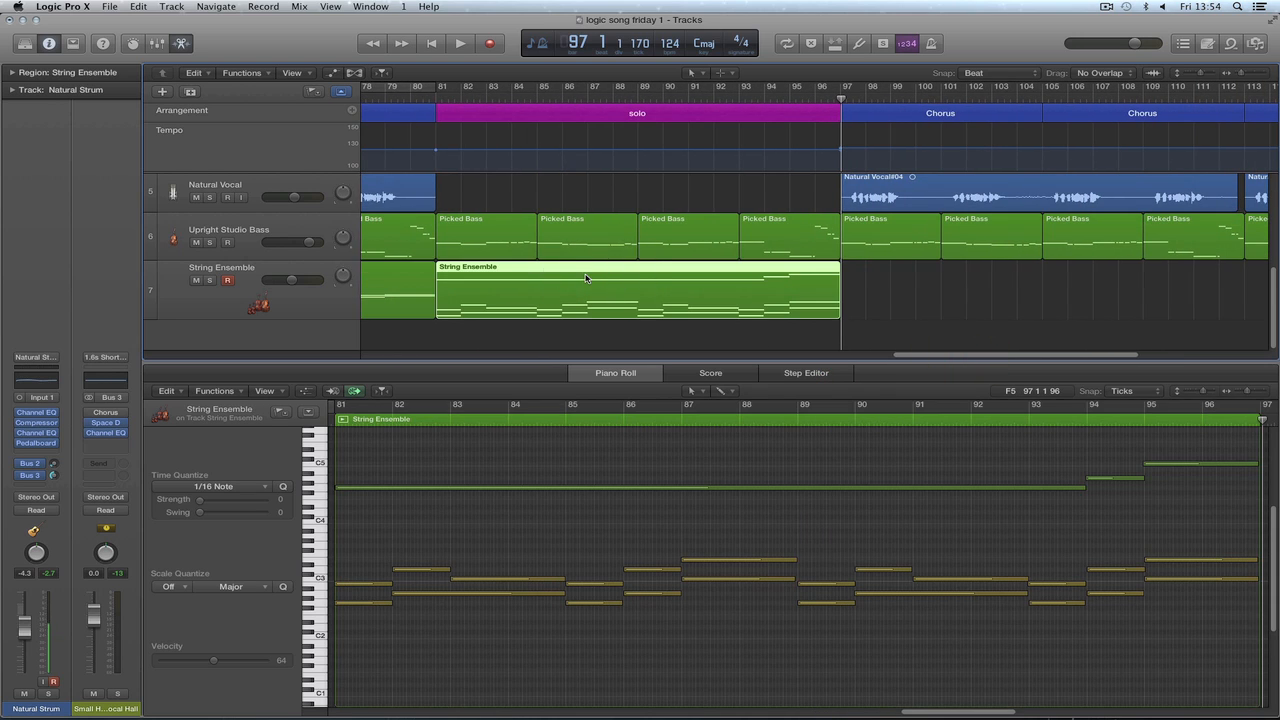
left_click_drag(564, 270, 563, 269)
left_click_drag(914, 355, 818, 352)
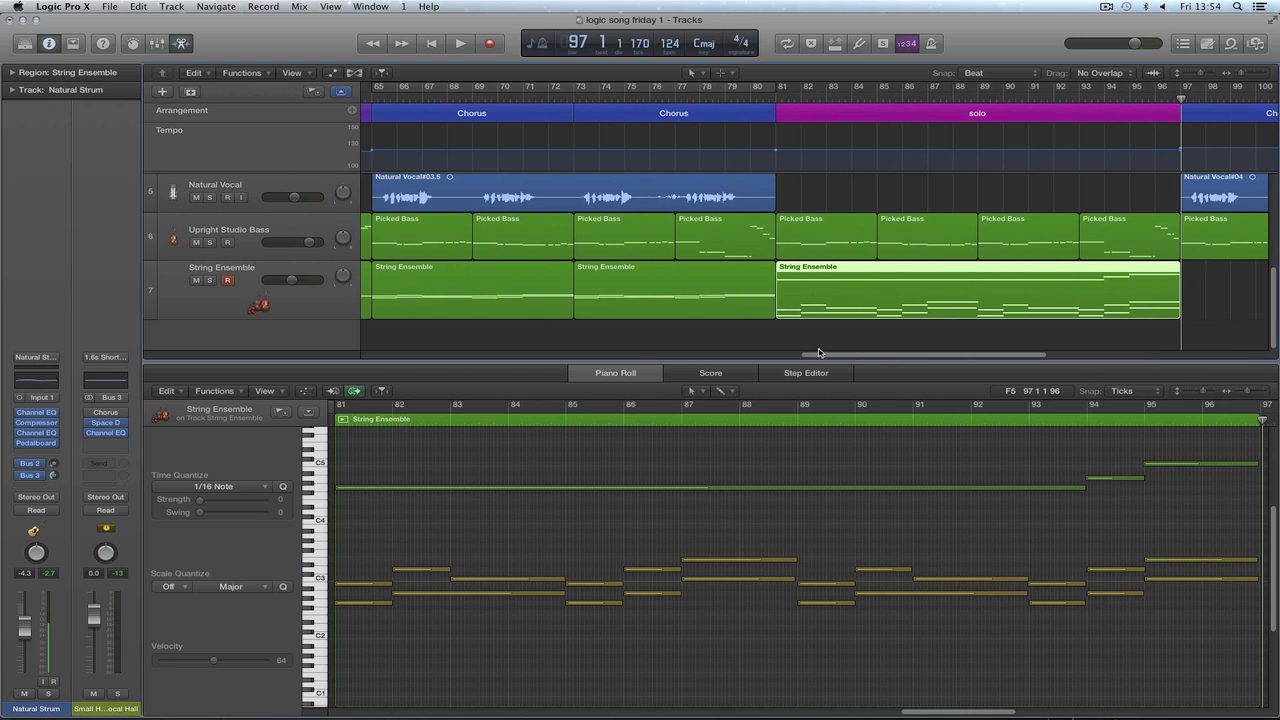
left_click(497, 284, "shift")
left_click(594, 282, "shift")
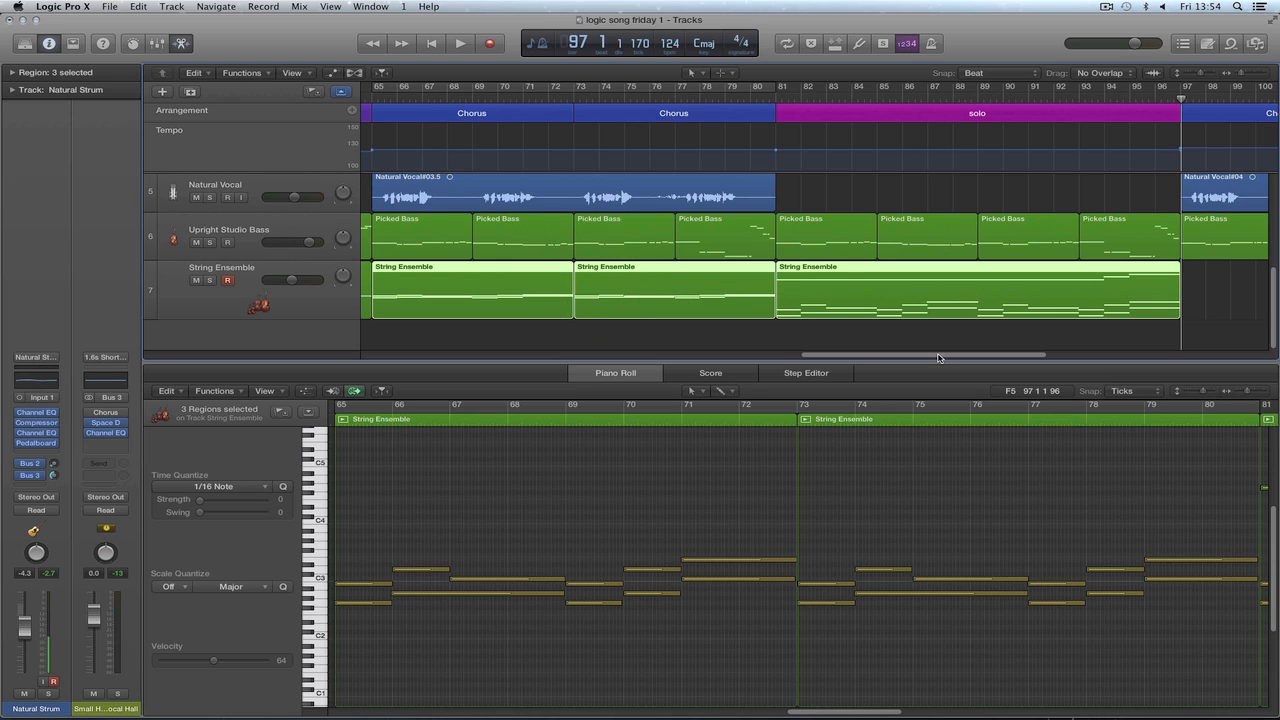
left_click_drag(938, 357, 975, 355)
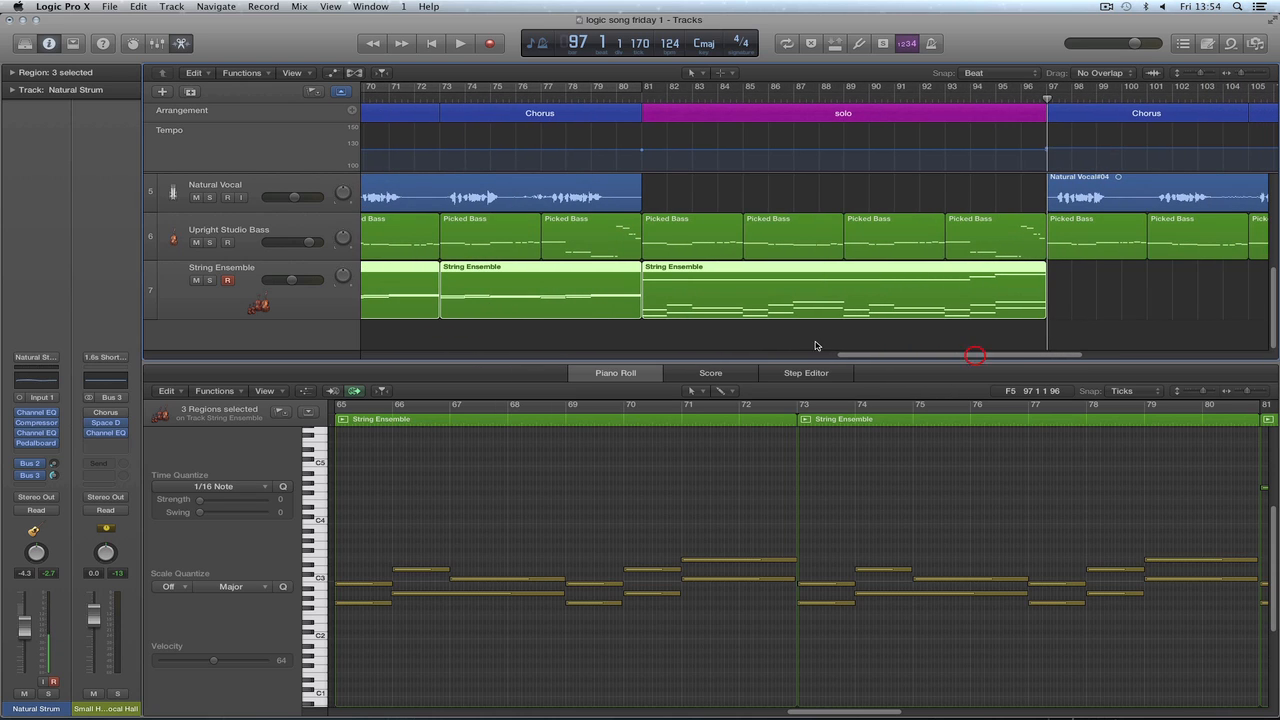
left_click(375, 270)
Copy the two String Ensemble chorus regions before the solo to bar 97, at the start of the next chorus.
left_click(557, 287)
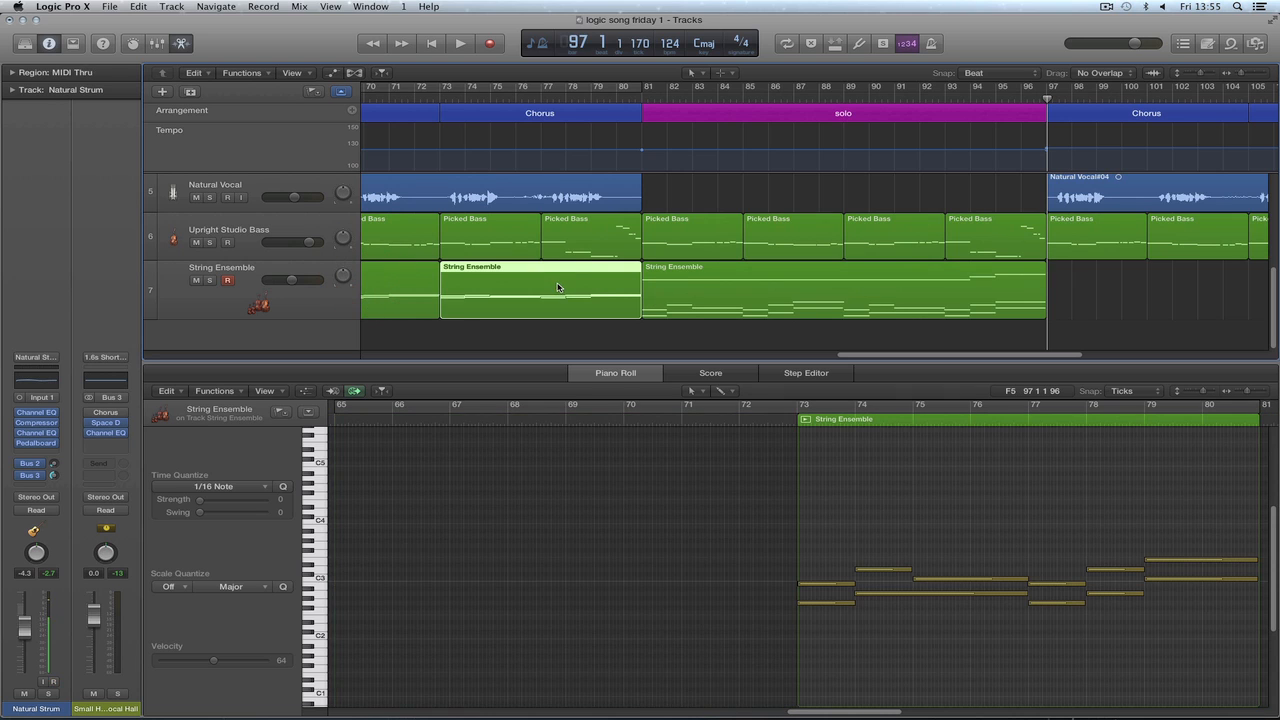
left_click(400, 276, "shift")
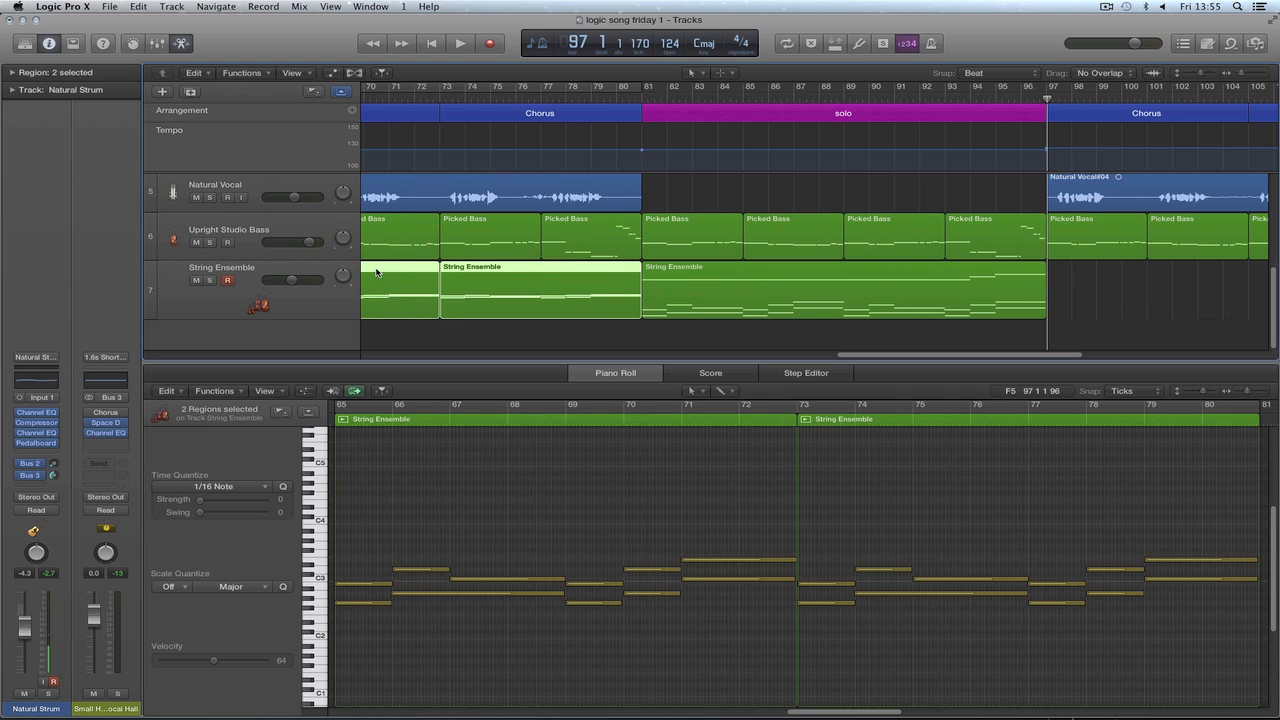
left_click_drag(376, 272, 1186, 302)
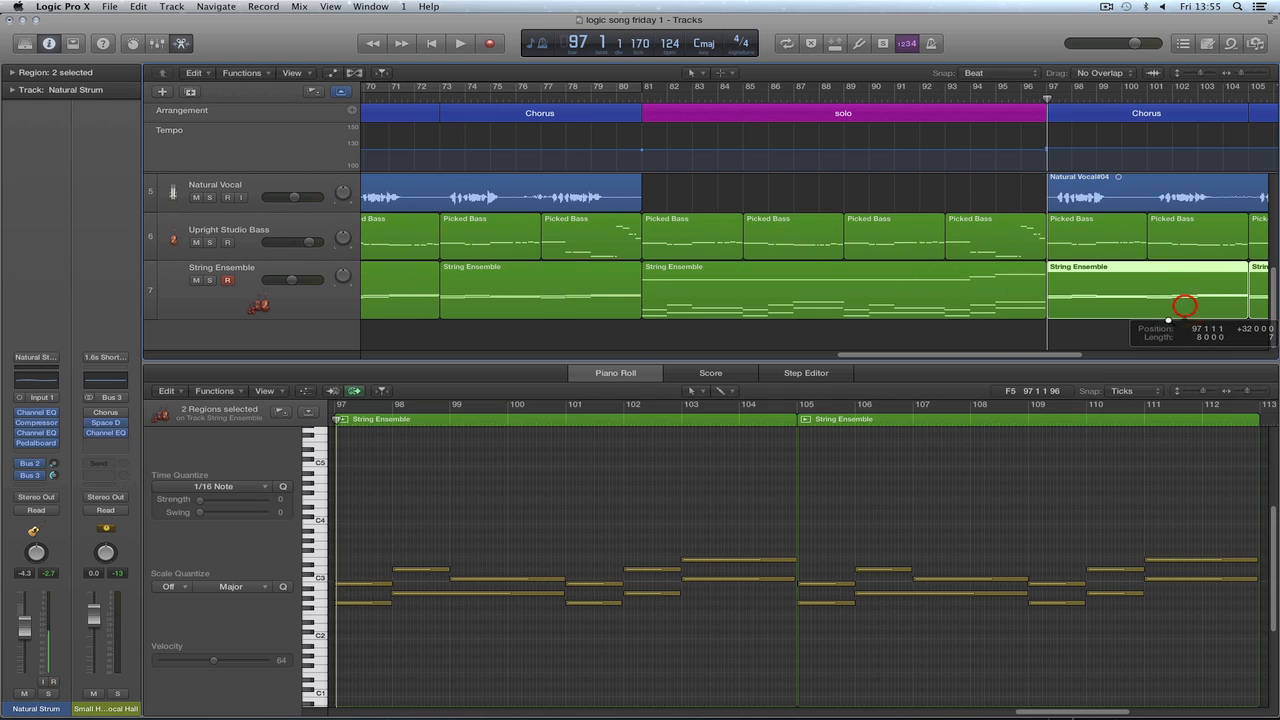
Play back from bar 94 through the transition from the solo into the chorus with the copied strings.
left_click(1013, 100)
left_click(969, 97)
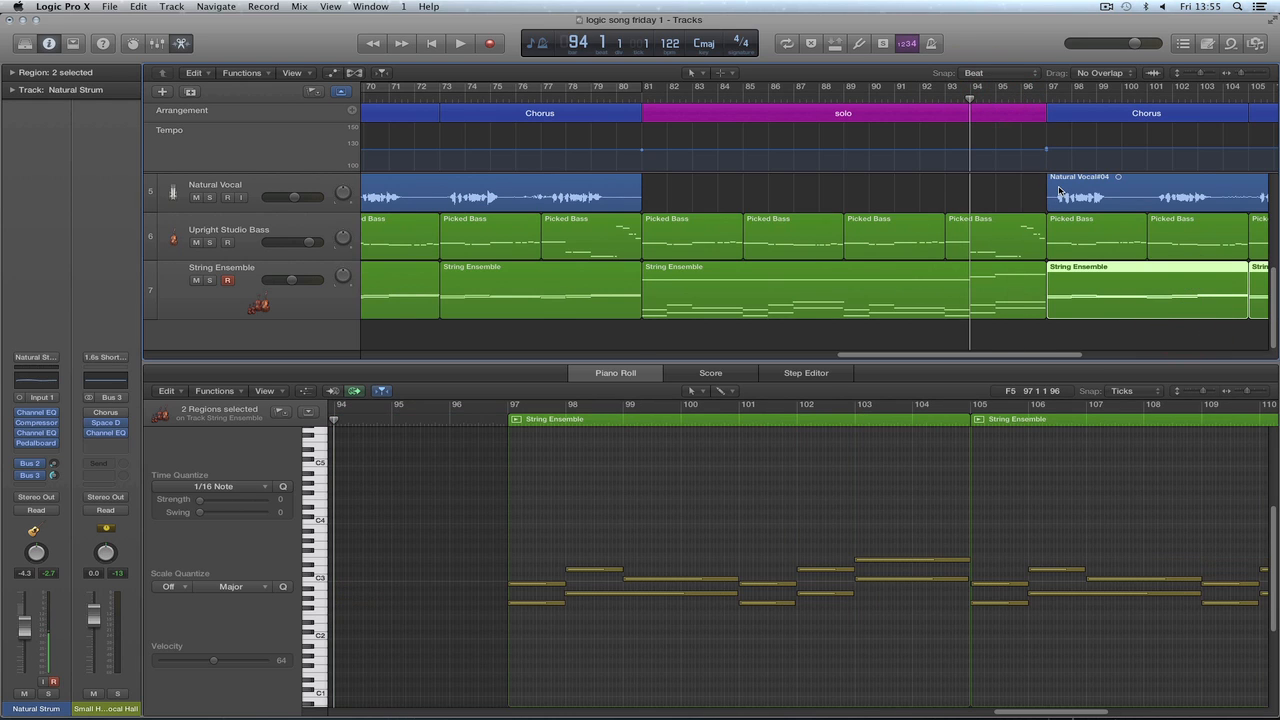
key("space")
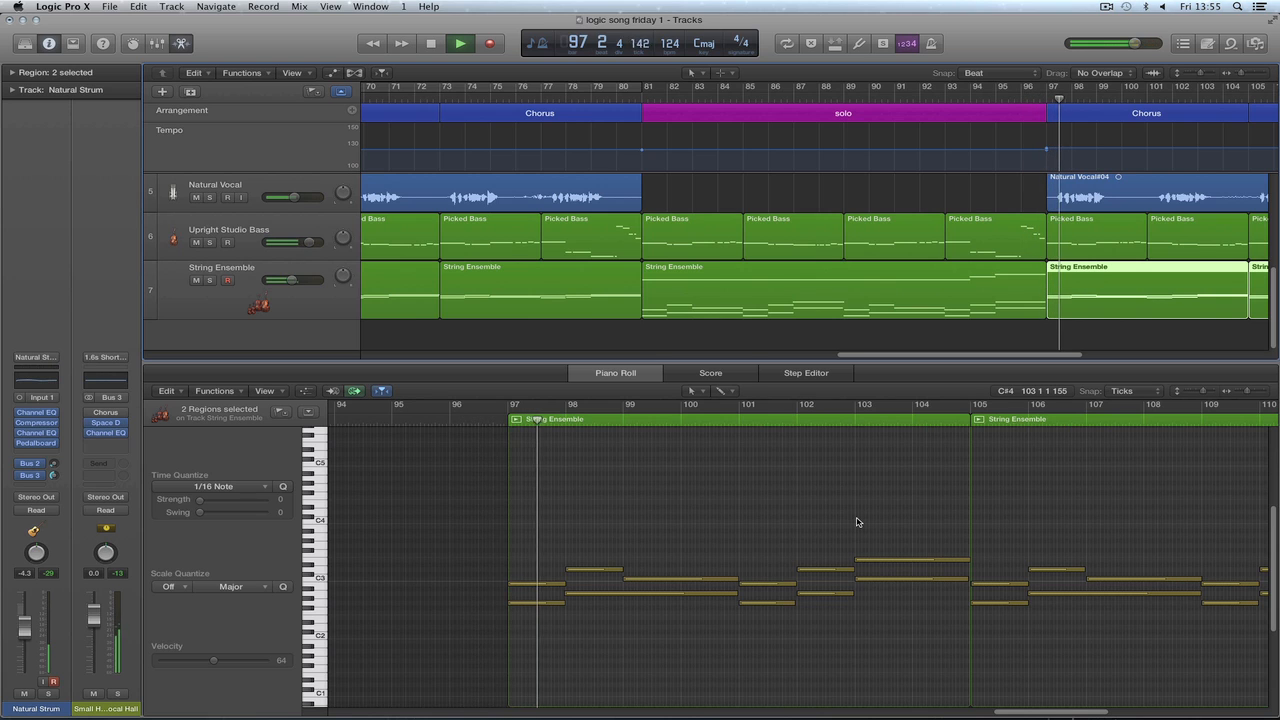
left_click_drag(1040, 712, 1080, 712)
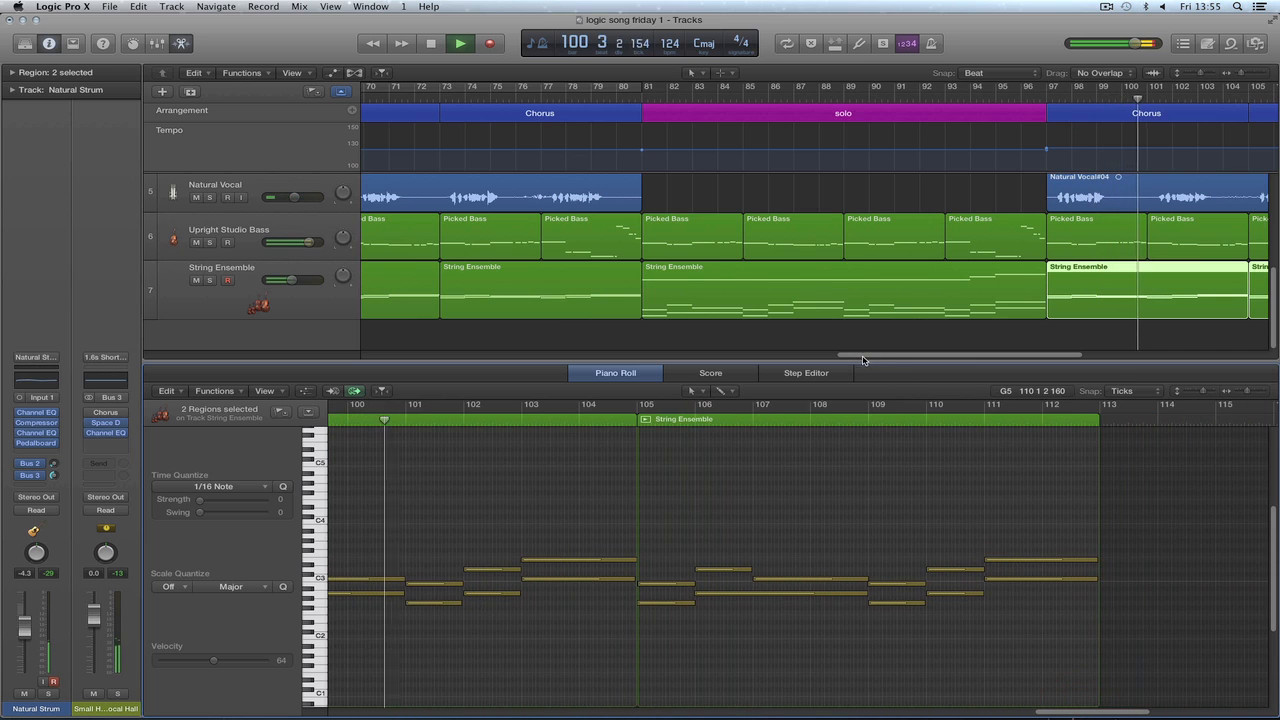
left_click_drag(864, 360, 942, 358)
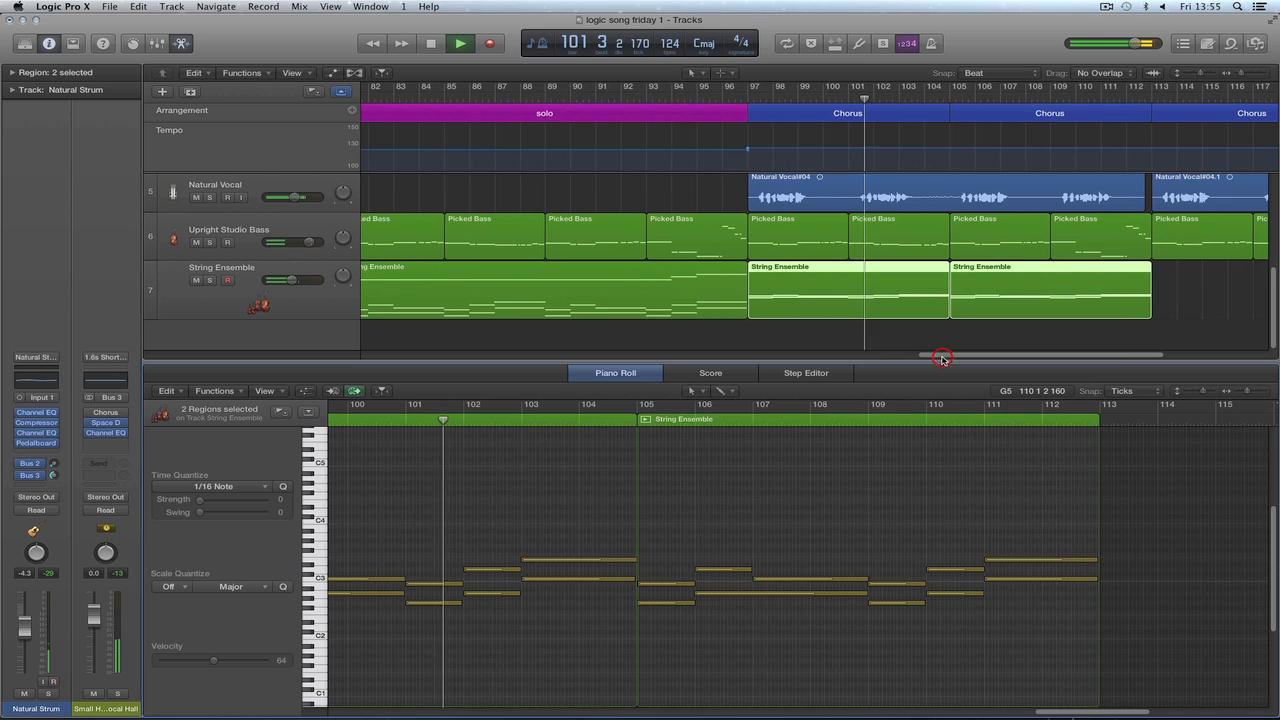
Draw a one-bar G3 note at bar 97 in the copied String Ensemble chorus region with the Pencil Tool.
left_click_drag(1059, 712, 1012, 714)
key("t")
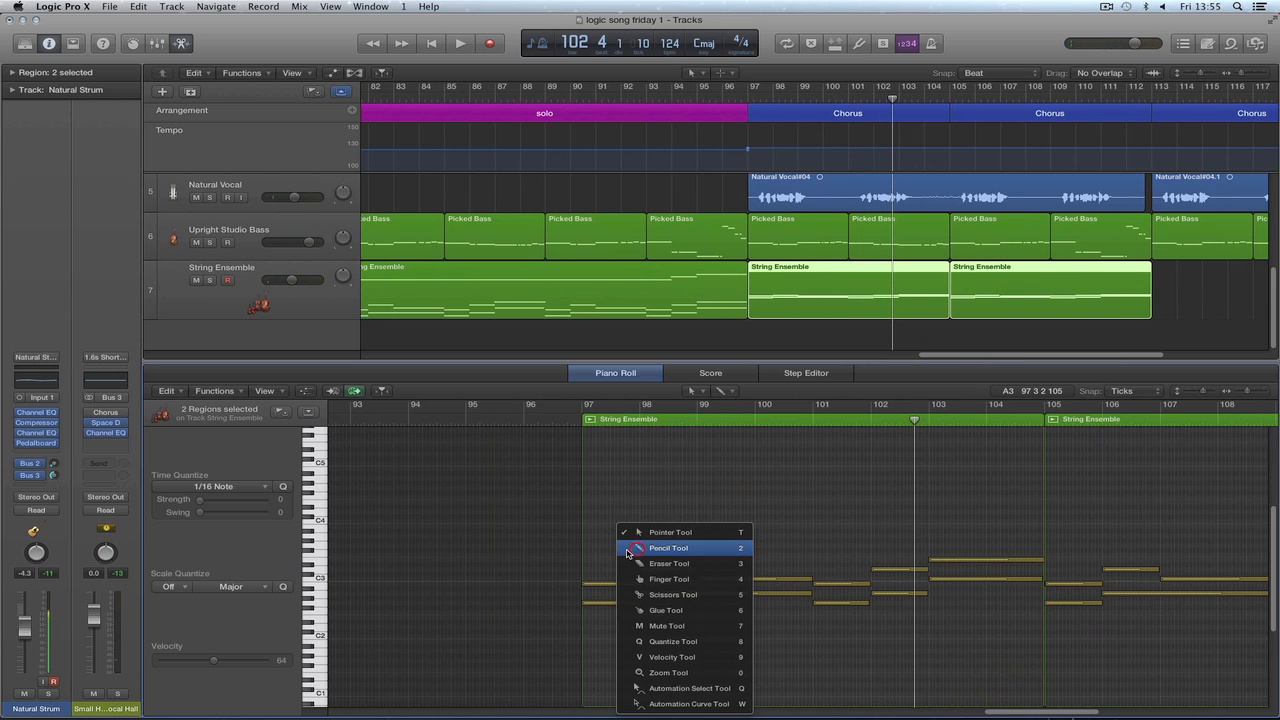
left_click(638, 549)
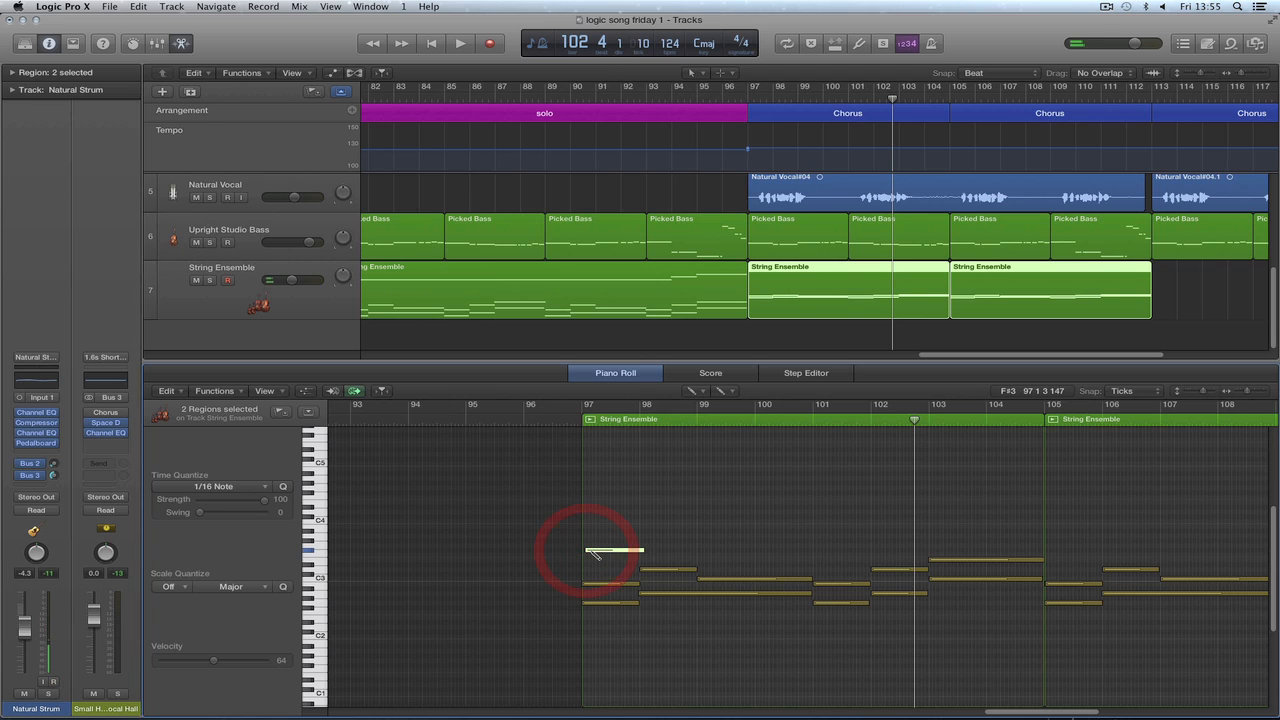
left_click_drag(591, 550, 590, 546)
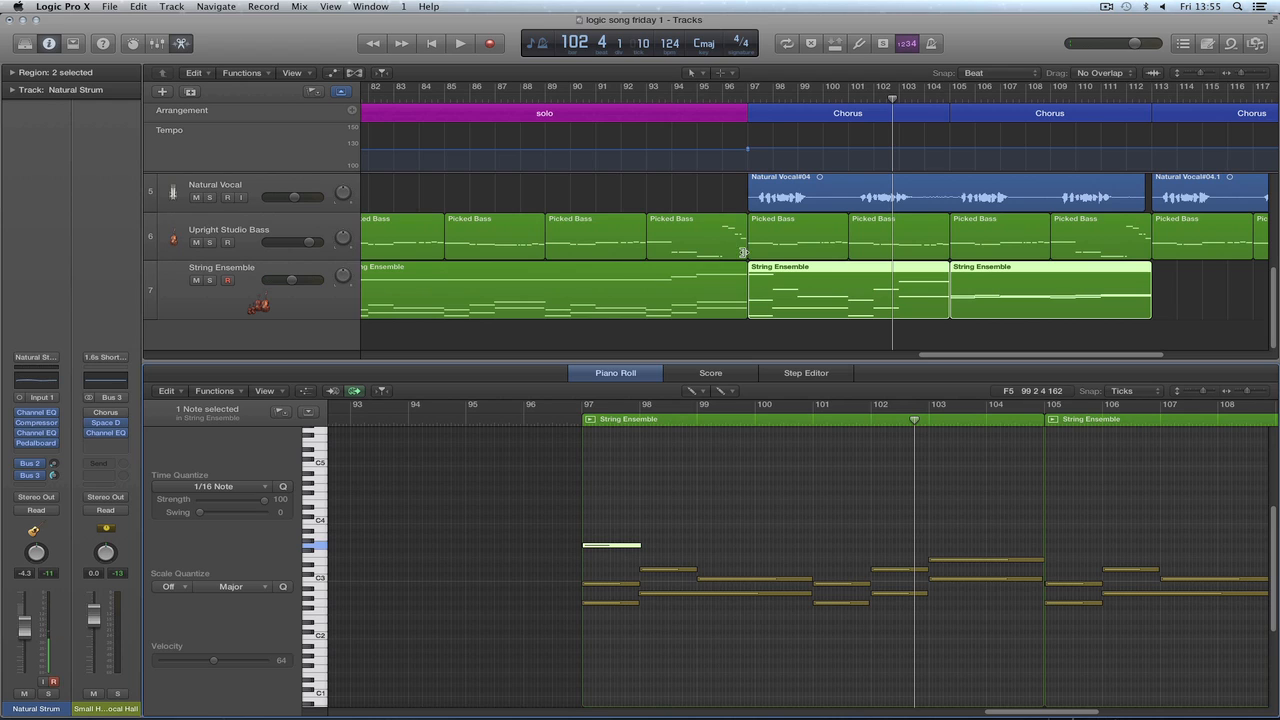
Play back from bar 94 into the chorus to hear the added high string note, with the Pointer Tool active.
double_click(677, 101)
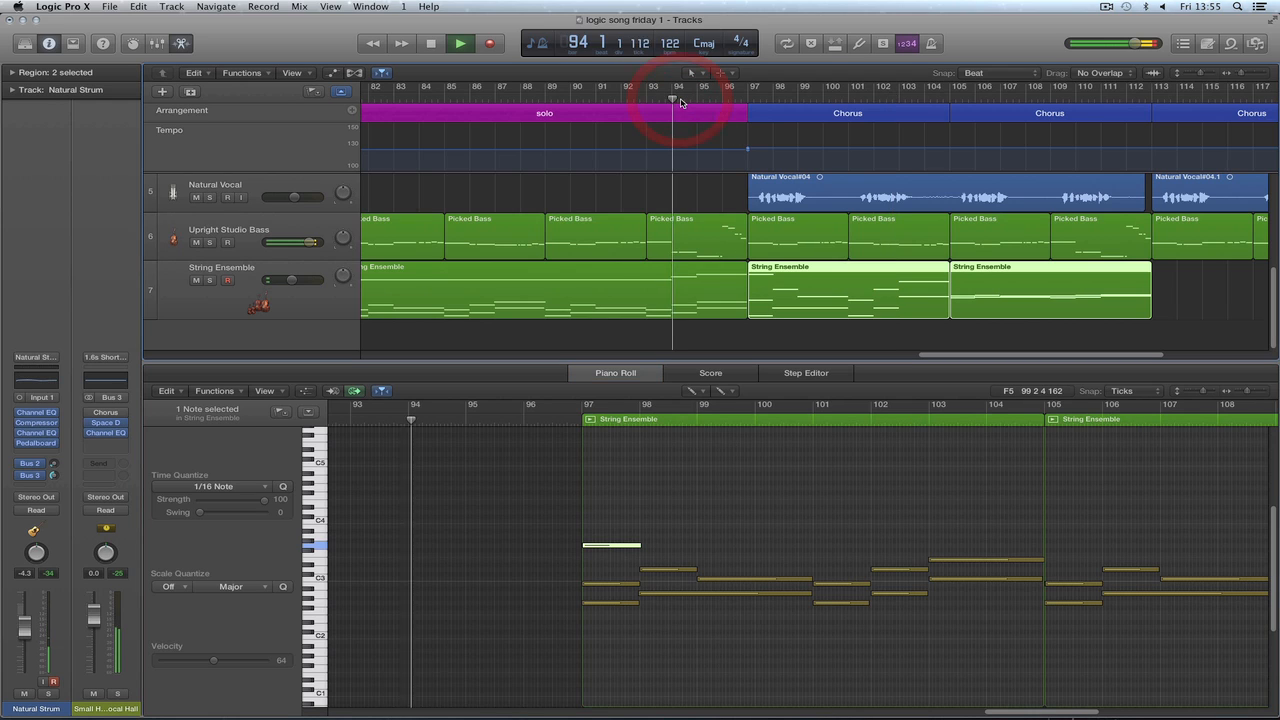
right_click(775, 463)
left_click(775, 463)
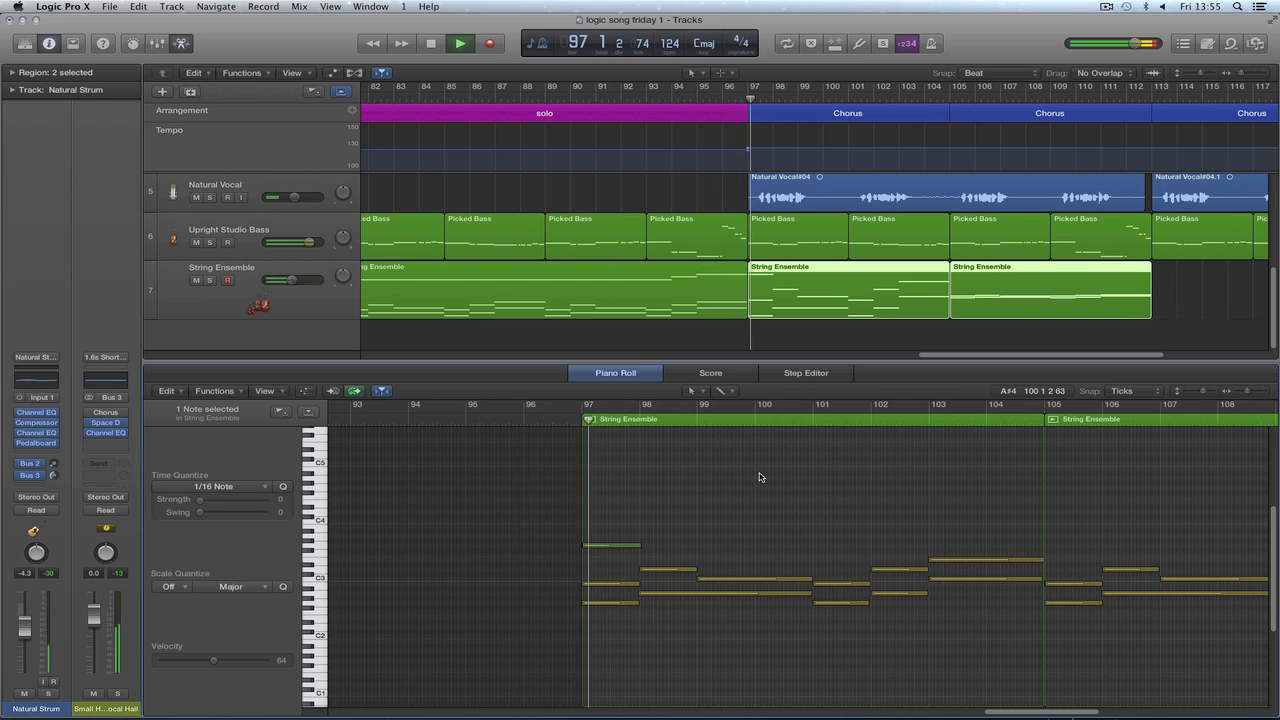
Add one-bar notes A3 at bar 98 and E3 at bar 99, and play back from just before bar 97.
right_click(699, 529)
left_click(728, 547)
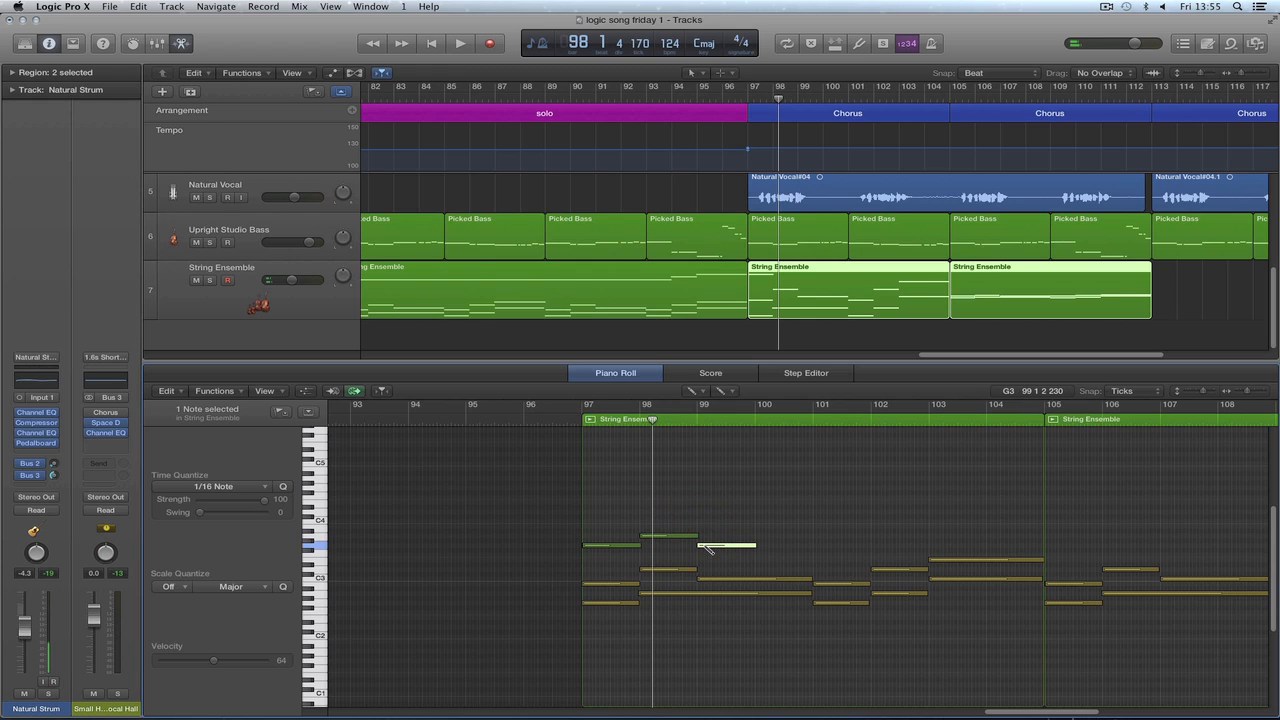
left_click_drag(704, 549, 704, 560)
key("space")
left_click(578, 418)
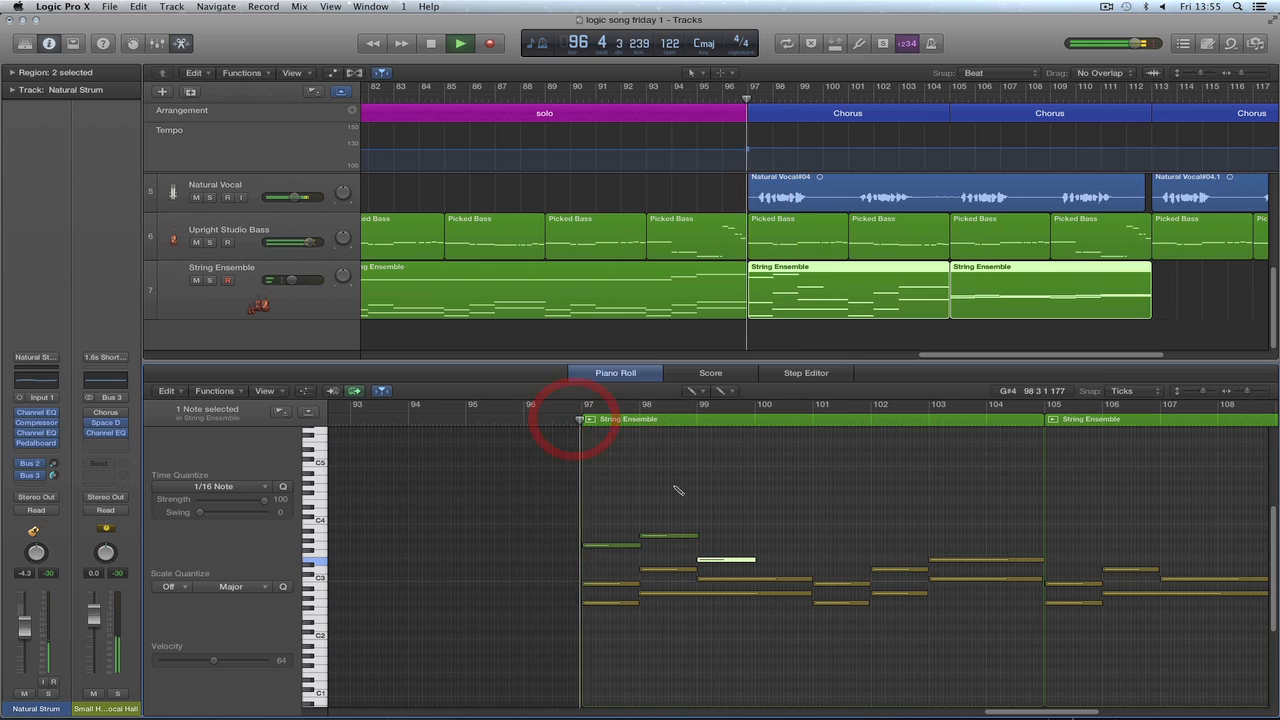
Lengthen the E3 string note at bar 99 to the end of bar 100.
key("t")
left_click(735, 480)
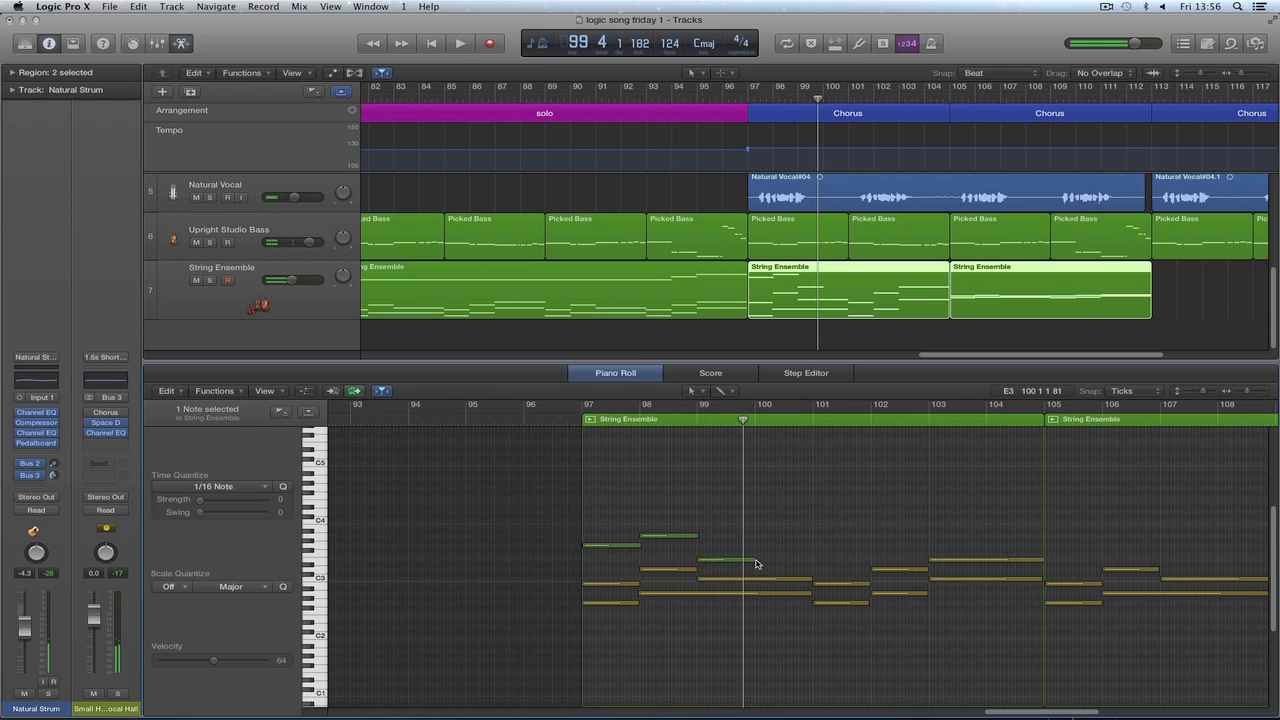
left_click_drag(755, 561, 808, 566)
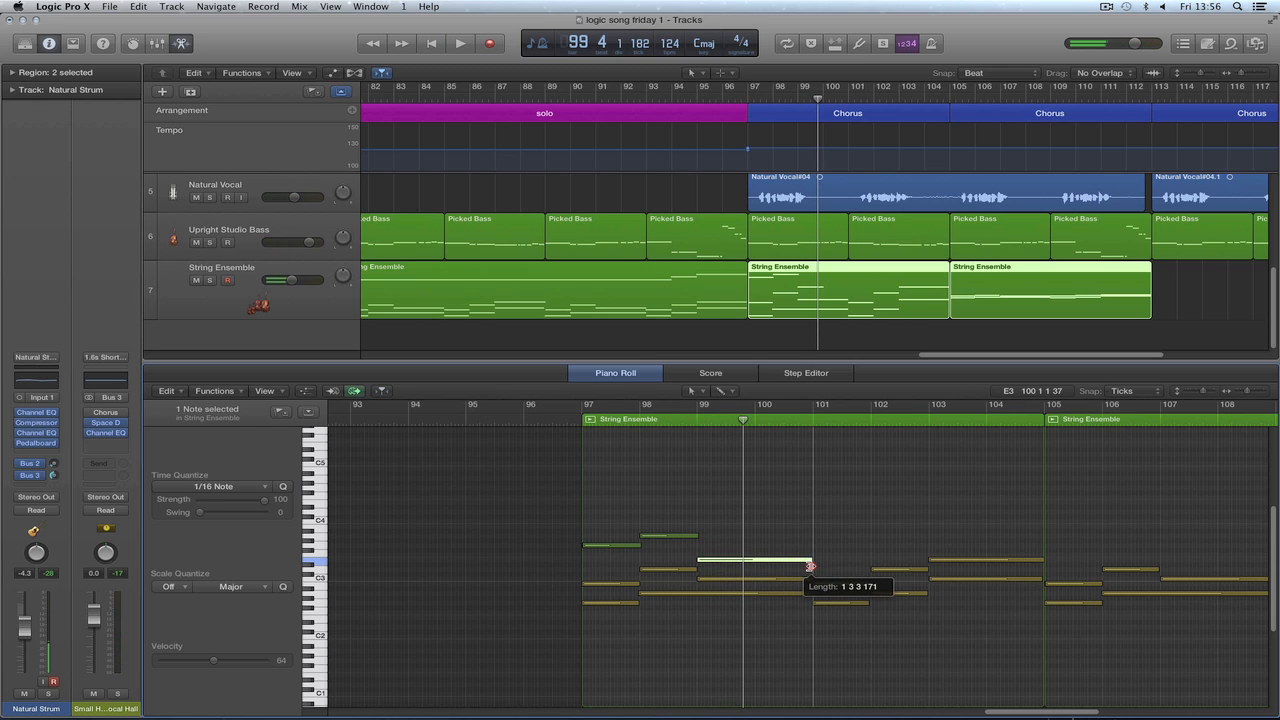
Continue the upper string line with one-bar notes G3 at bar 101 and A3 at bar 102, plus a two-bar C4 at bar 103.
key("t")
left_click(889, 548)
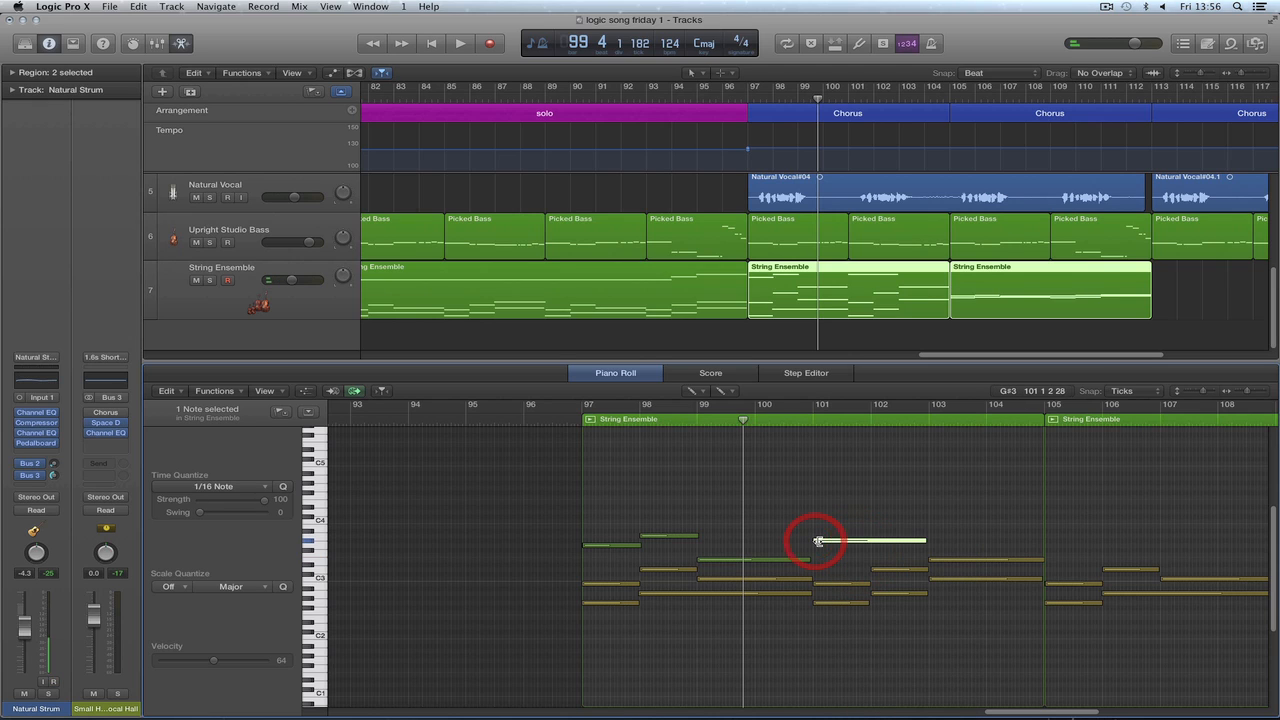
left_click_drag(819, 542, 820, 546)
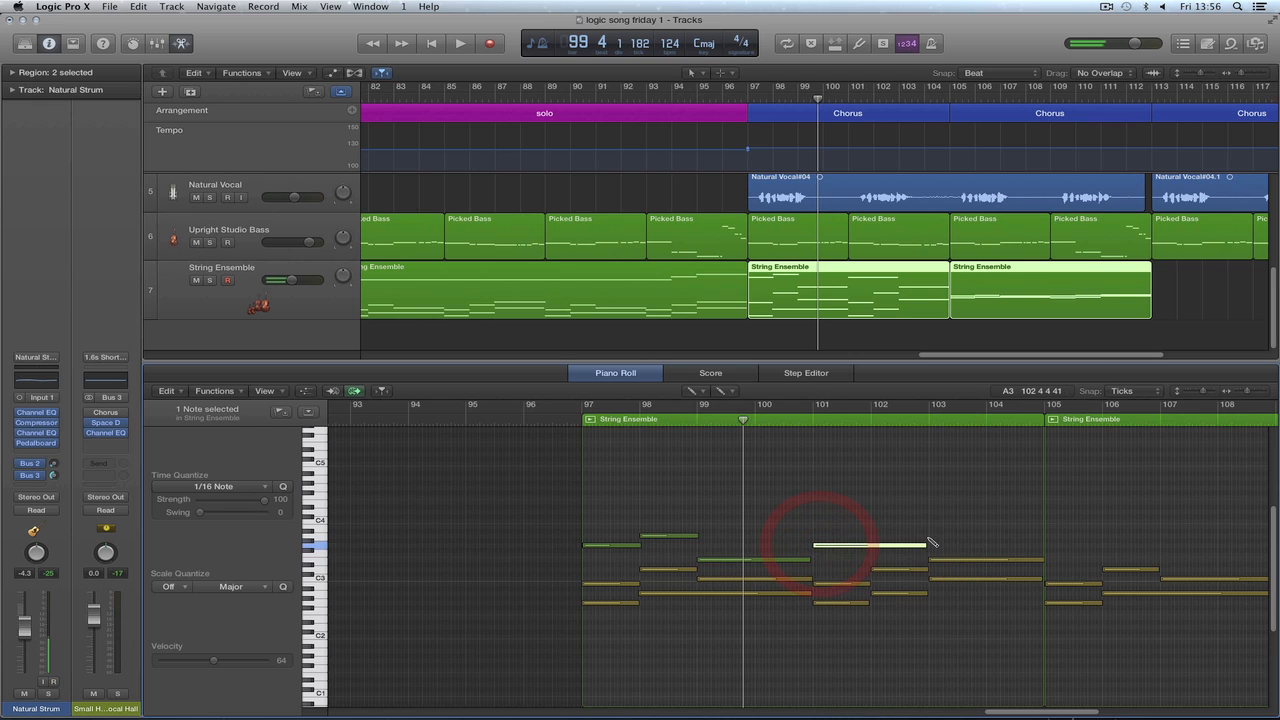
left_click_drag(928, 547, 873, 543)
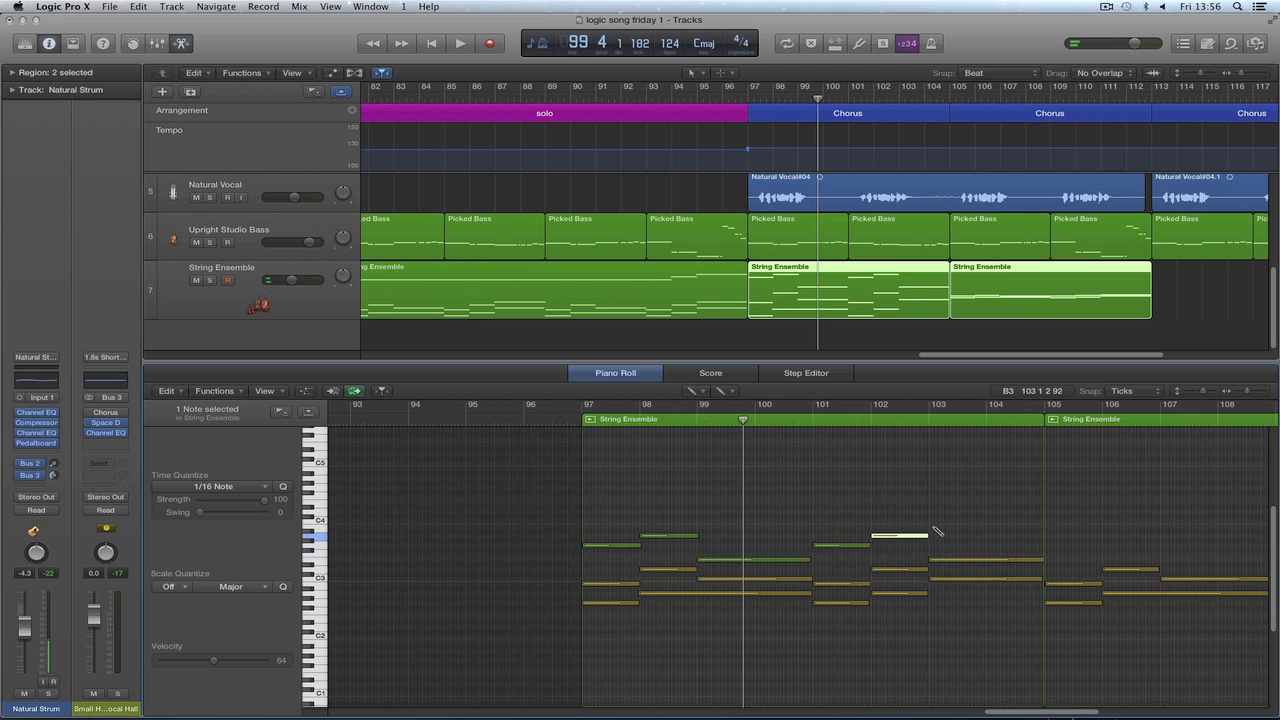
left_click(932, 527)
left_click_drag(940, 530, 1027, 525)
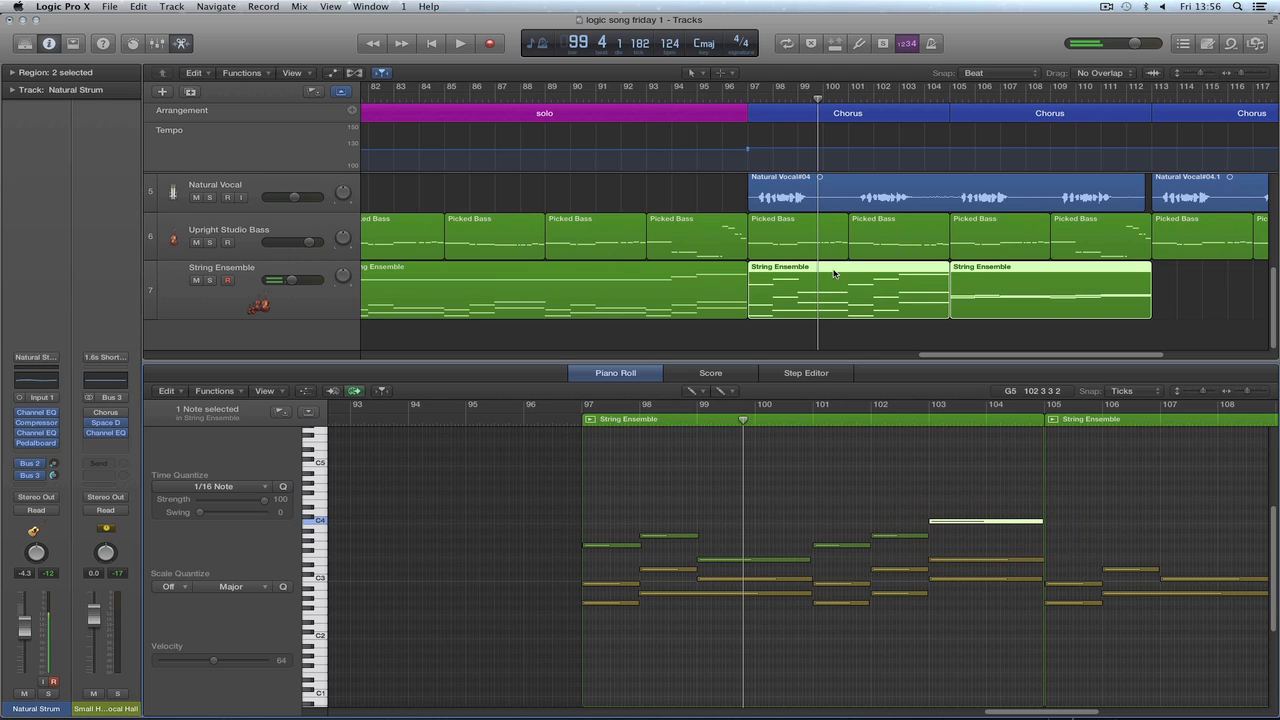
Play back the new upper string line from just before bar 97 into bar 105.
left_click(578, 421)
key("space")
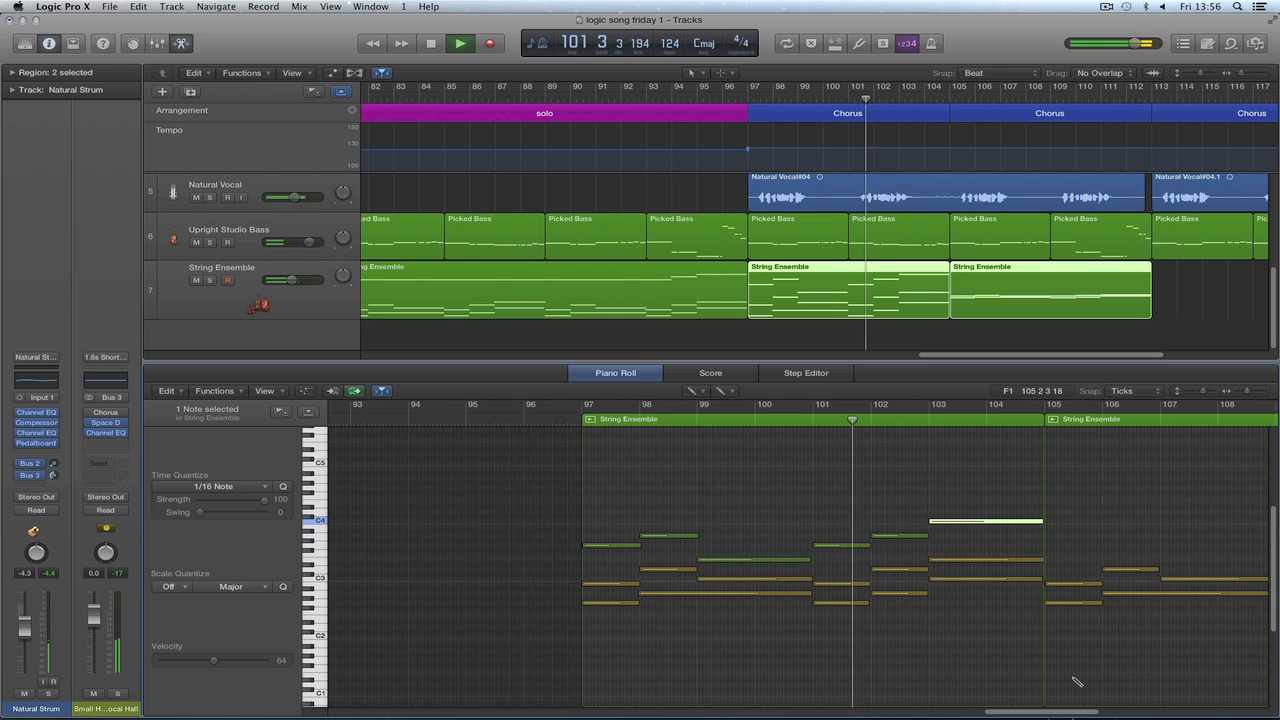
left_click_drag(1029, 711, 1068, 714)
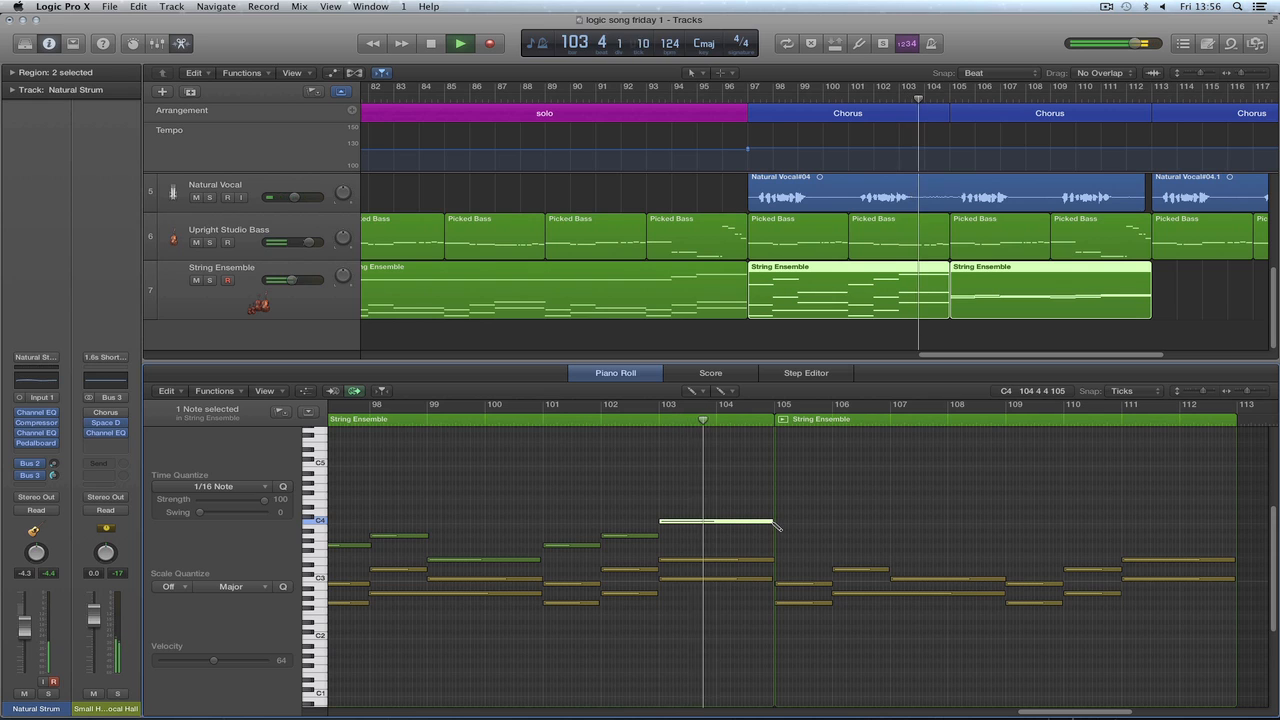
mouse_move(775, 521)
left_mouse_down()
mouse_move(900, 521)
mouse_move(797, 526)
left_mouse_up()
key("space")
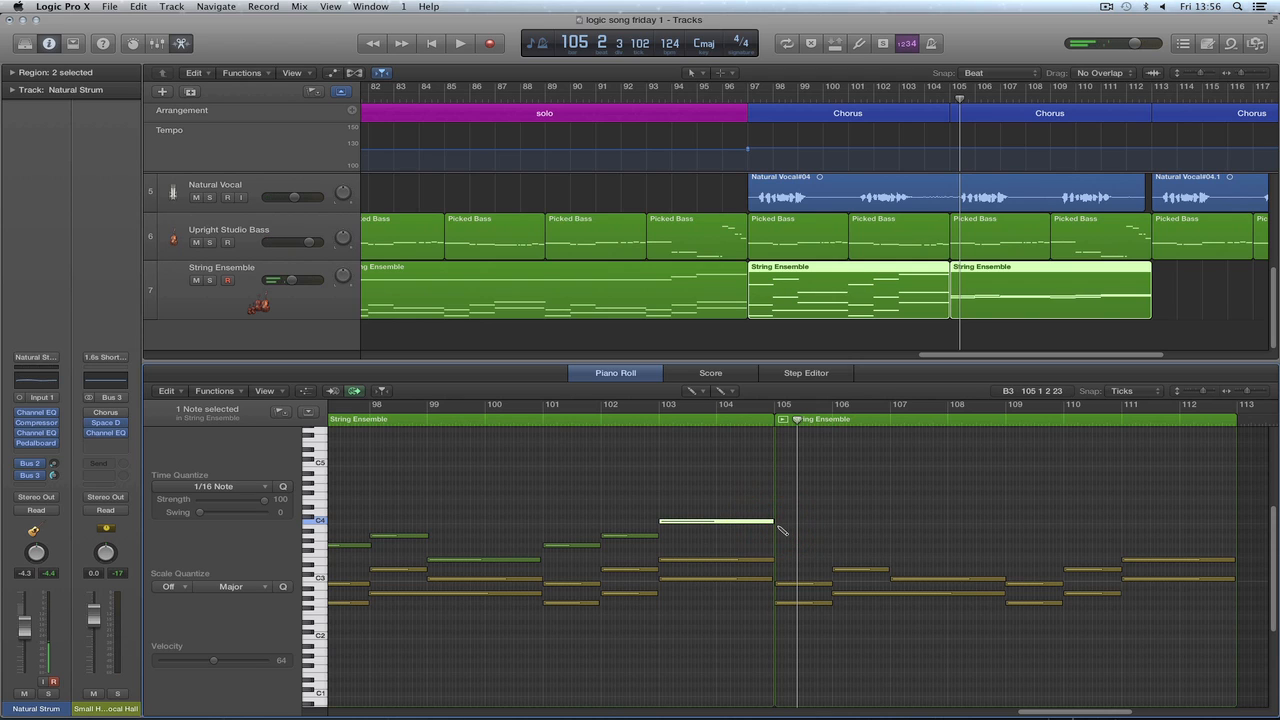
Add a B3 note at bar 105 in the second String Ensemble chorus region, check it by ear and shorten it to about one bar.
left_click_drag(783, 526, 779, 525)
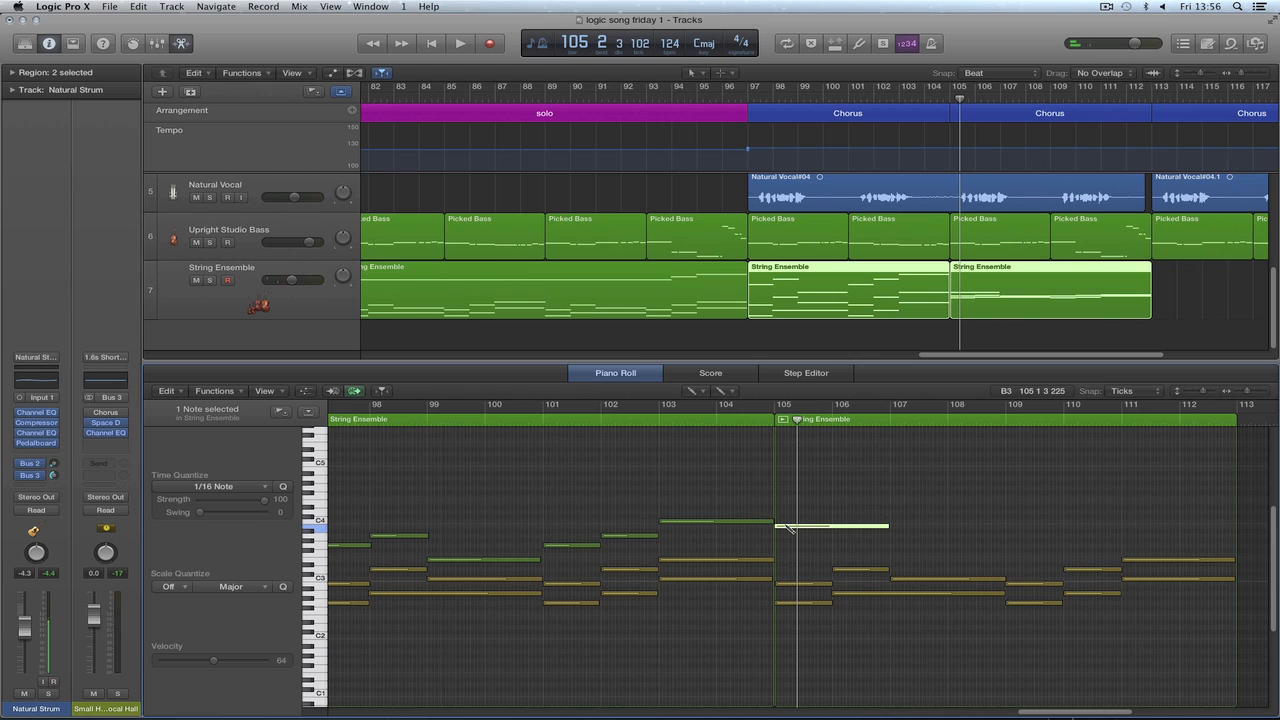
left_click(783, 526)
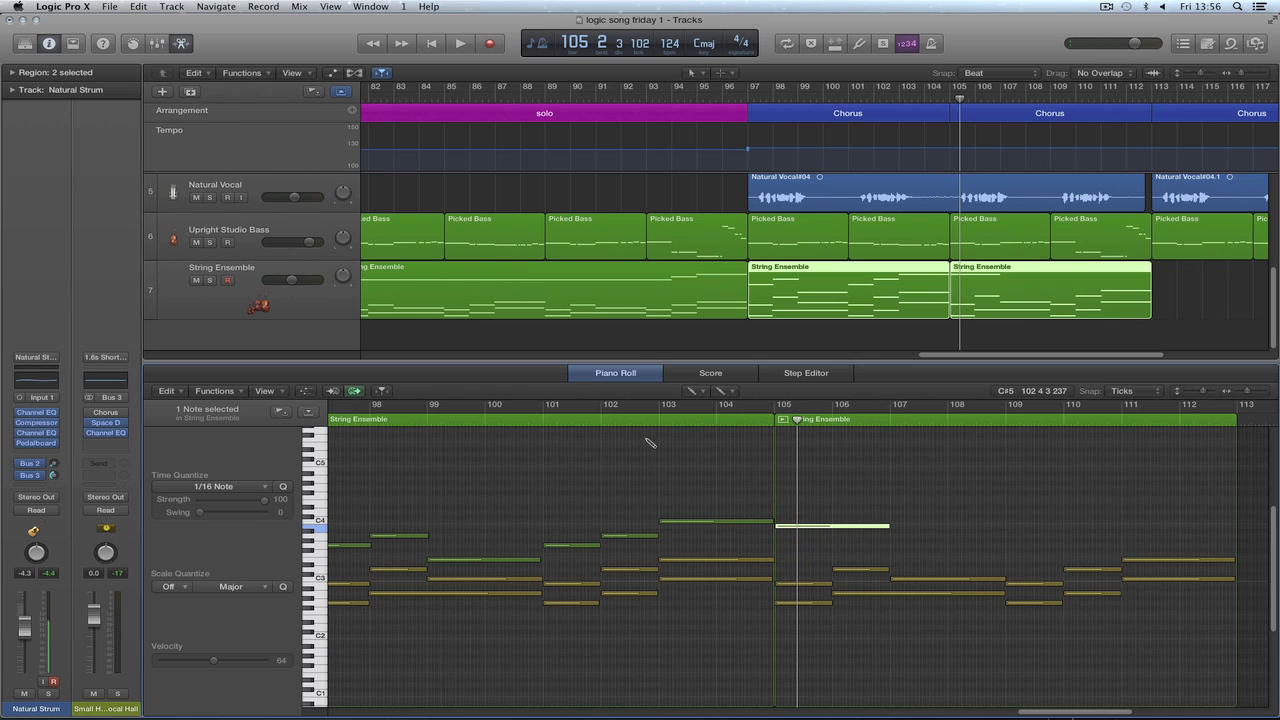
key("space")
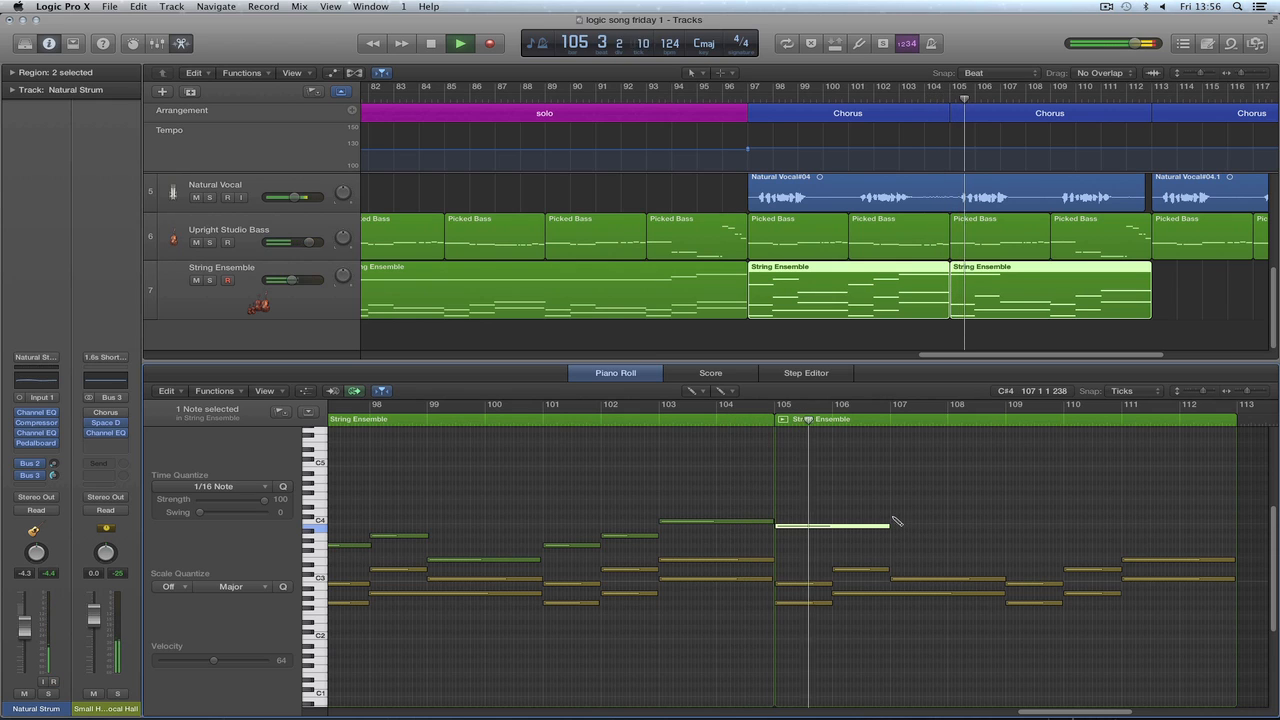
key("space")
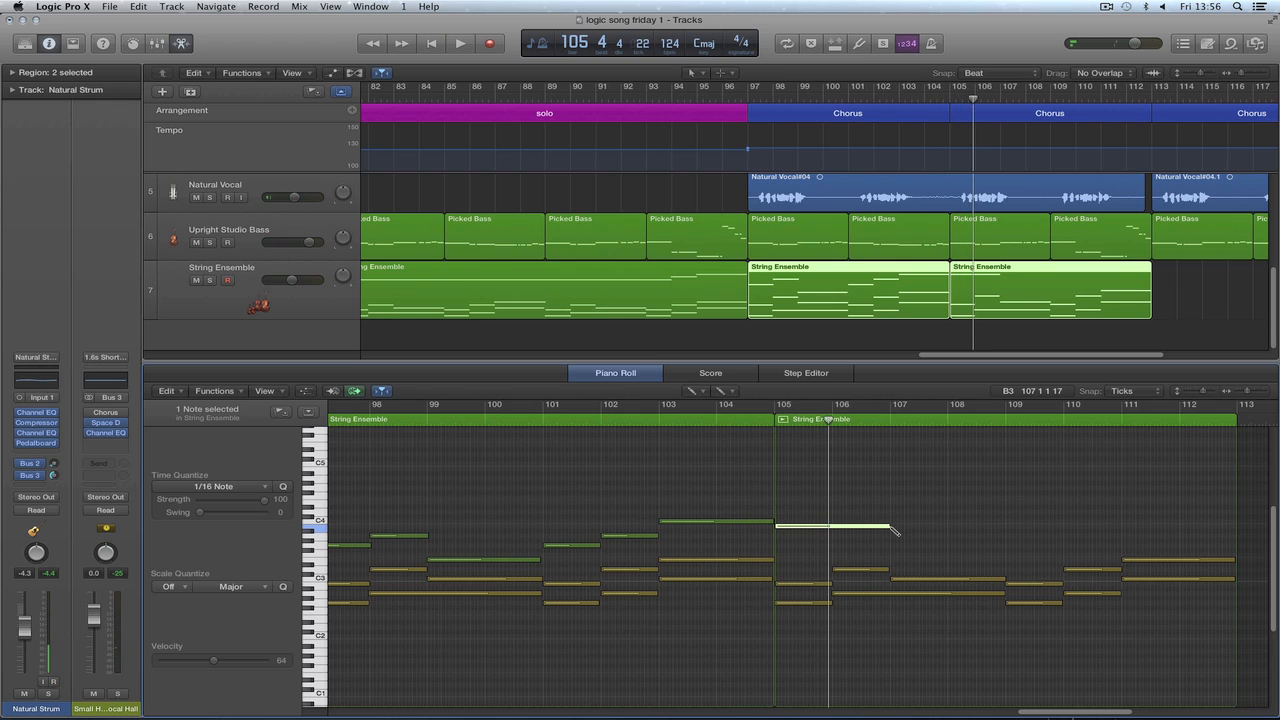
left_click_drag(895, 530, 835, 527)
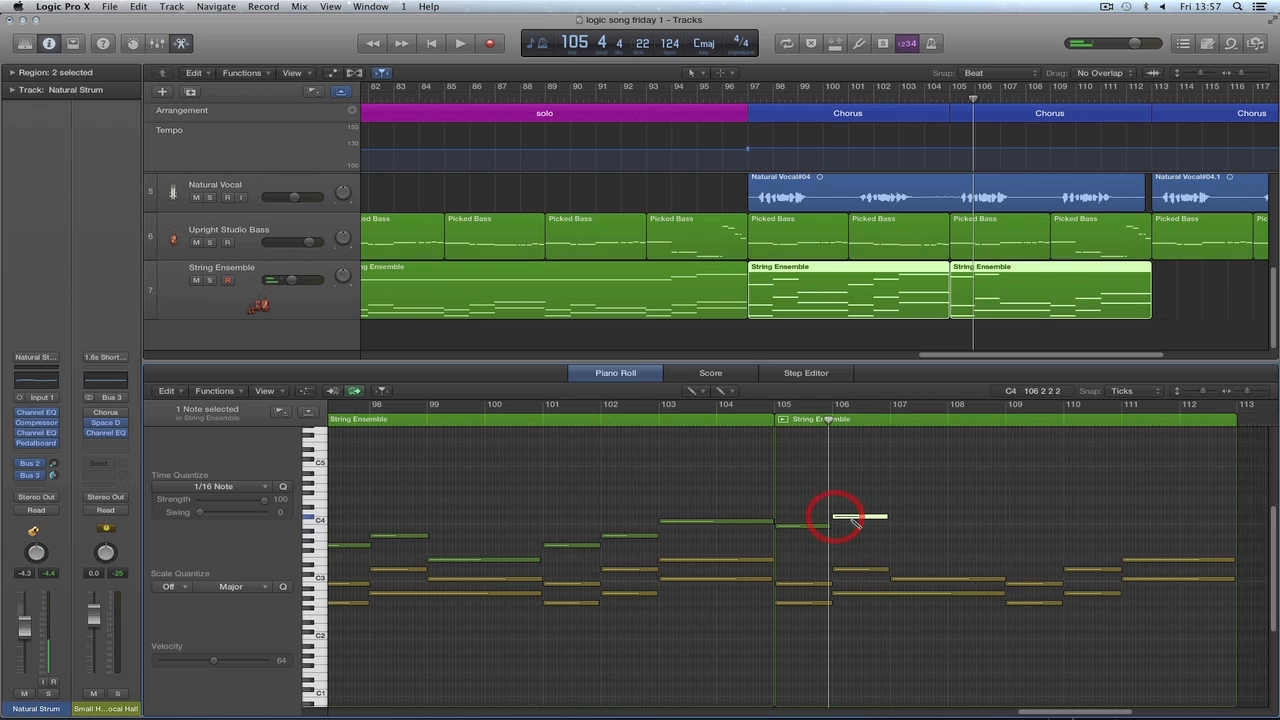
Add a one-bar D4 at bar 106 and a two-bar E4 at bar 107, and stretch the B3 to the end of bar 105.
left_click_drag(853, 518, 852, 511)
left_click(895, 504)
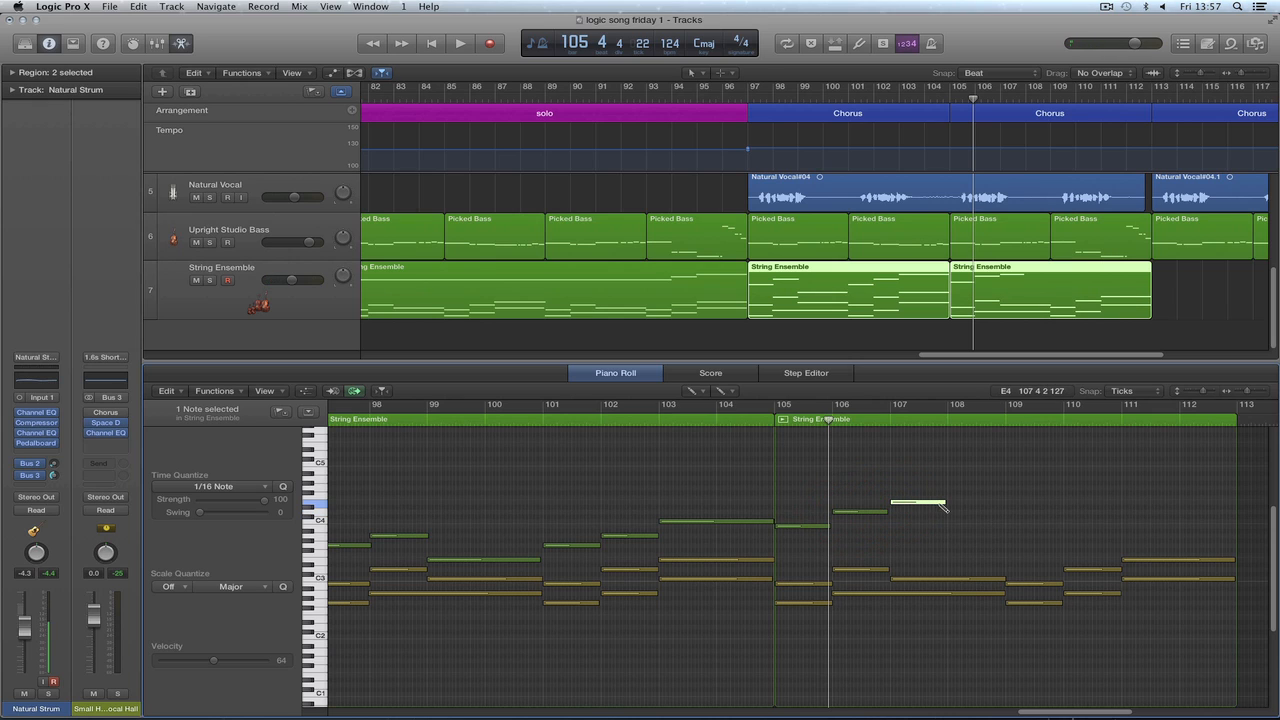
left_click_drag(966, 505, 985, 506)
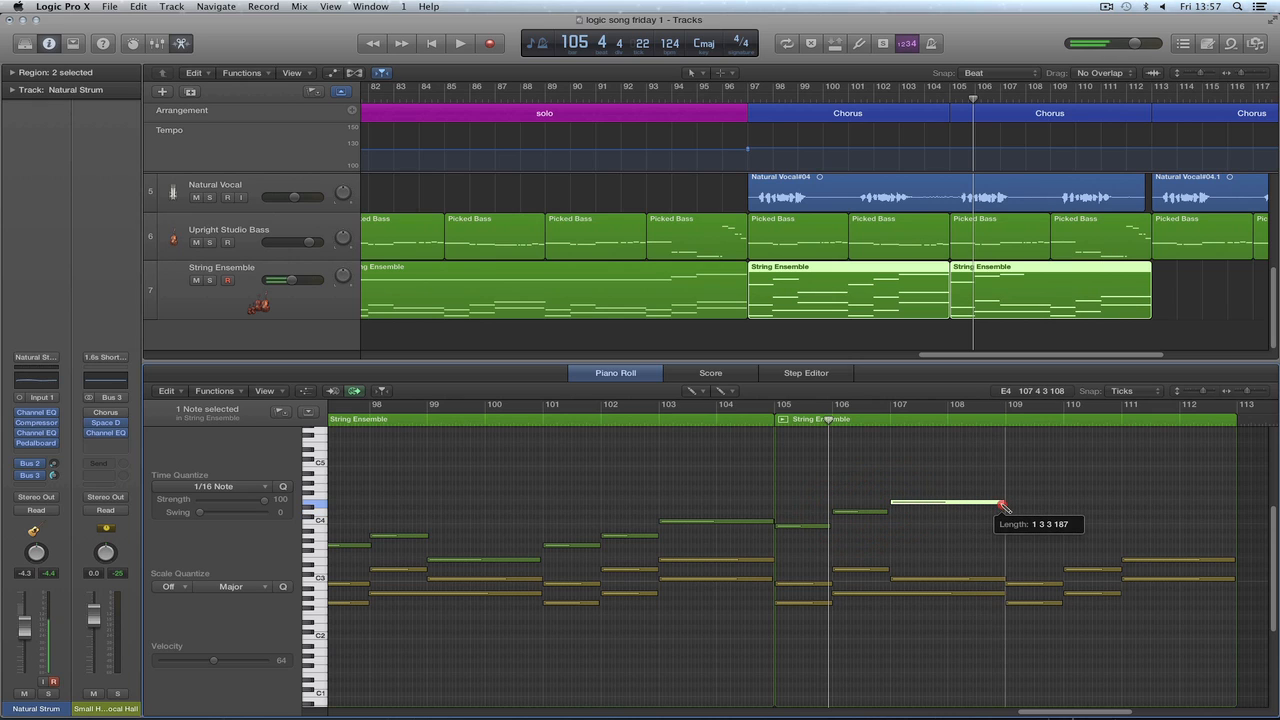
double_click(647, 424)
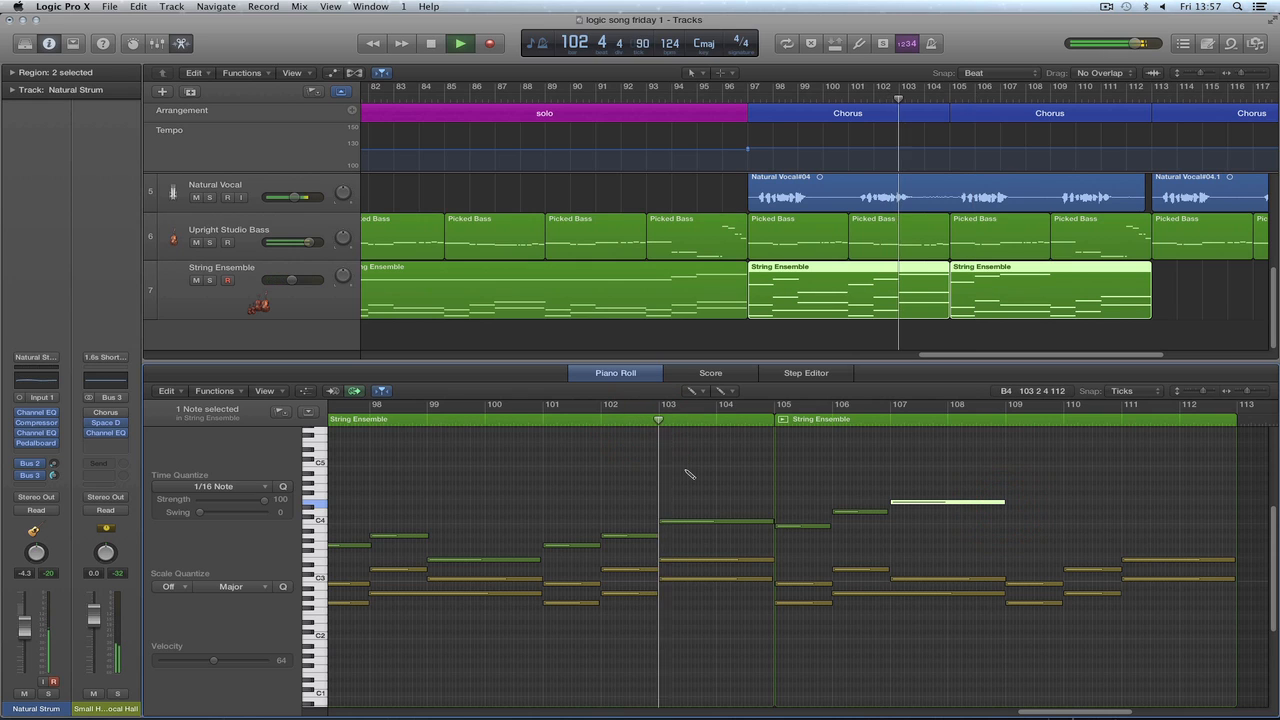
left_click_drag(829, 526, 832, 526)
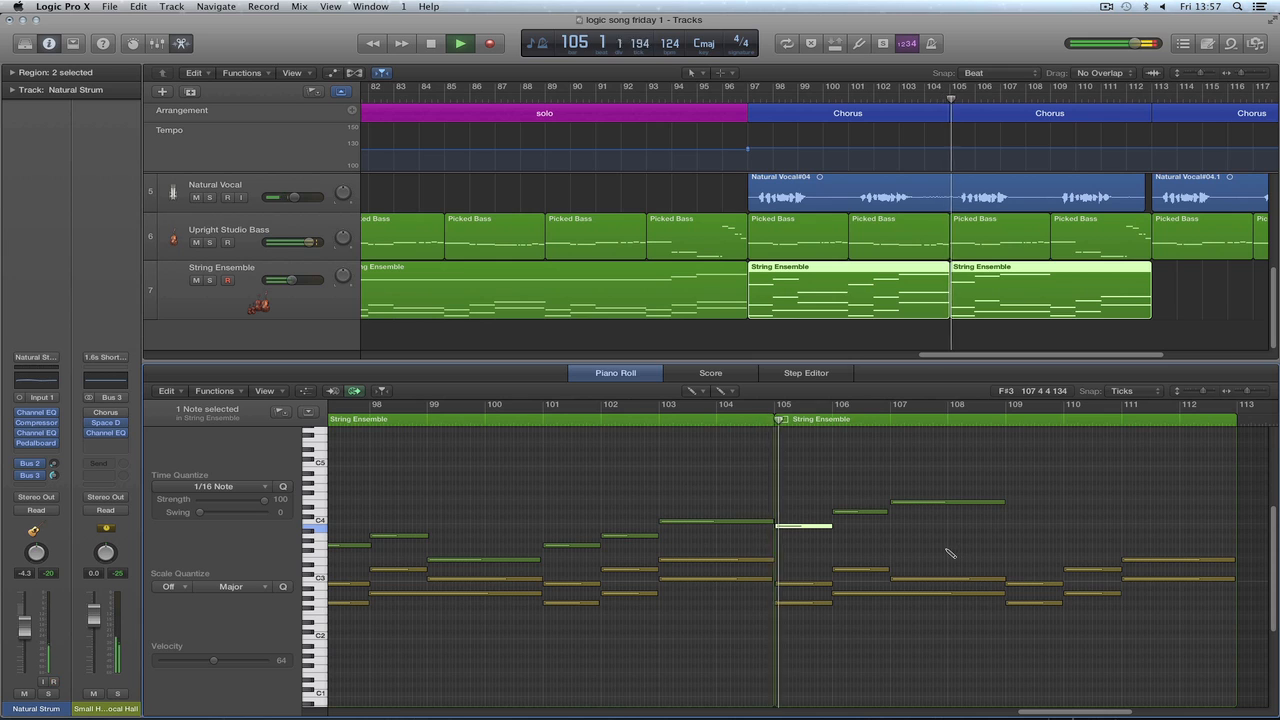
Complete the second region's upper line with one-bar notes B3 at bar 109 and D4 at bar 110, plus a two-bar E4 at bar 111.
left_click_drag(1067, 710, 1088, 712)
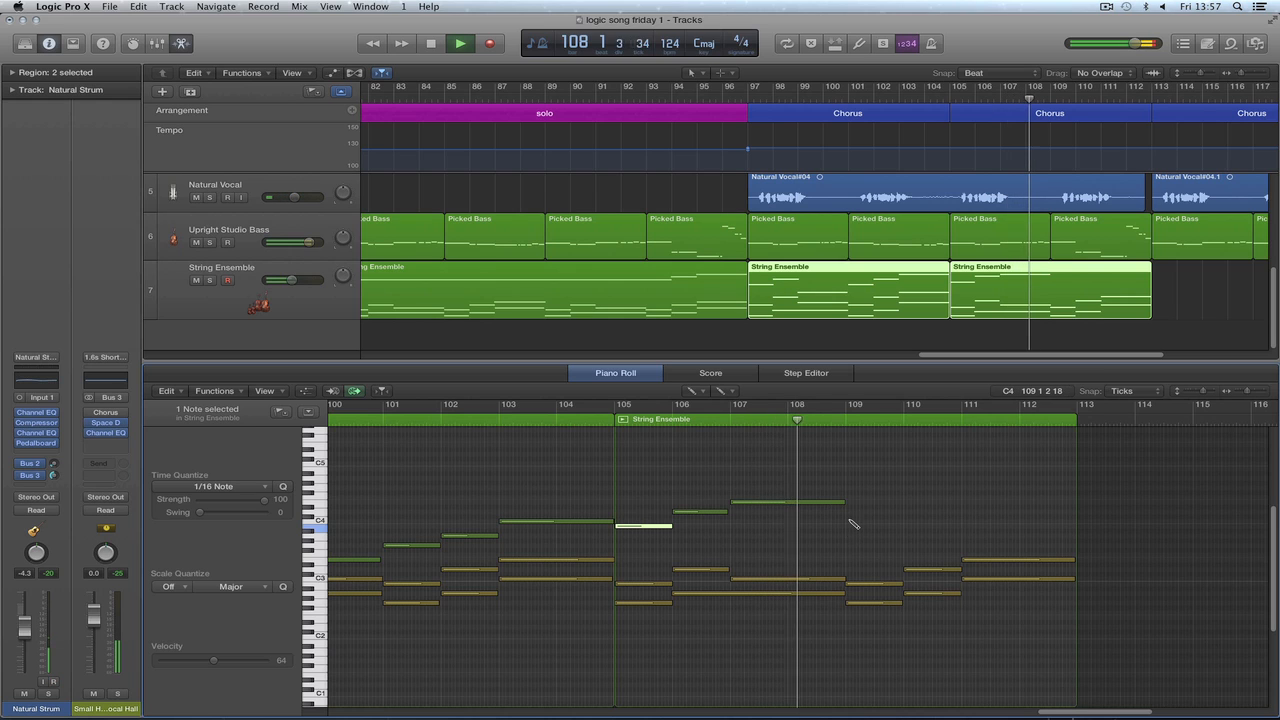
left_click(851, 525)
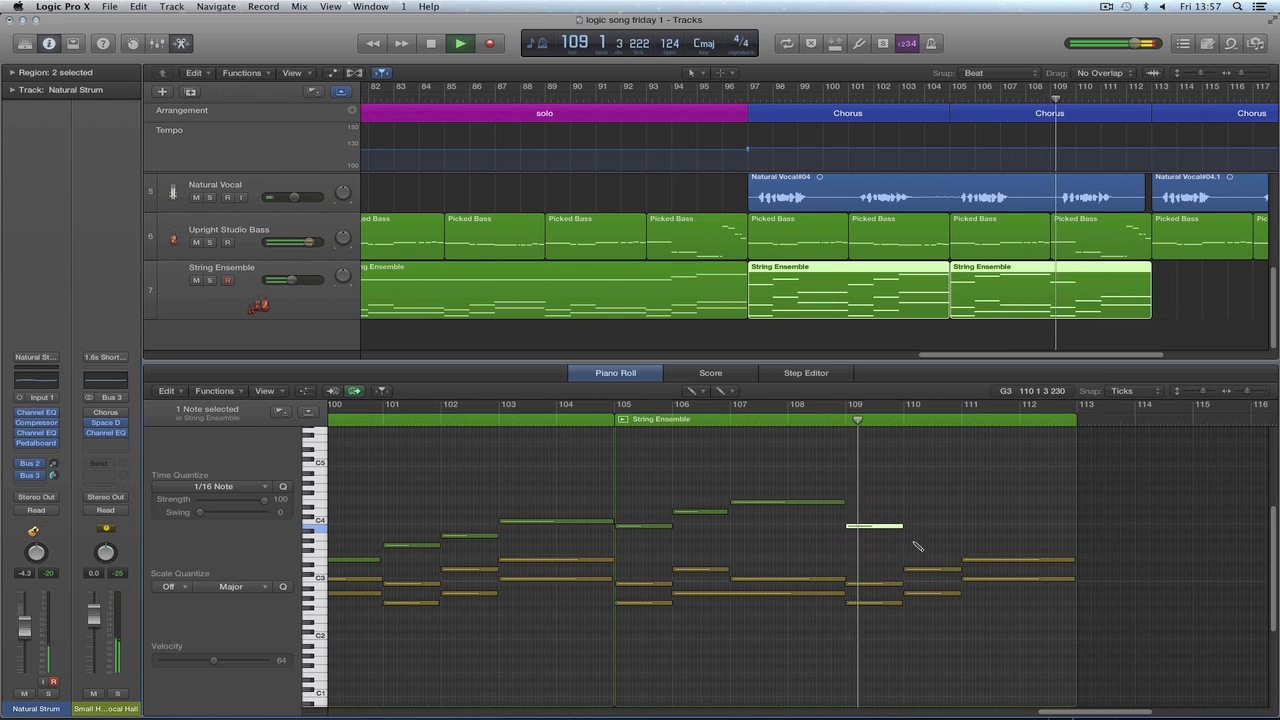
left_click(909, 513)
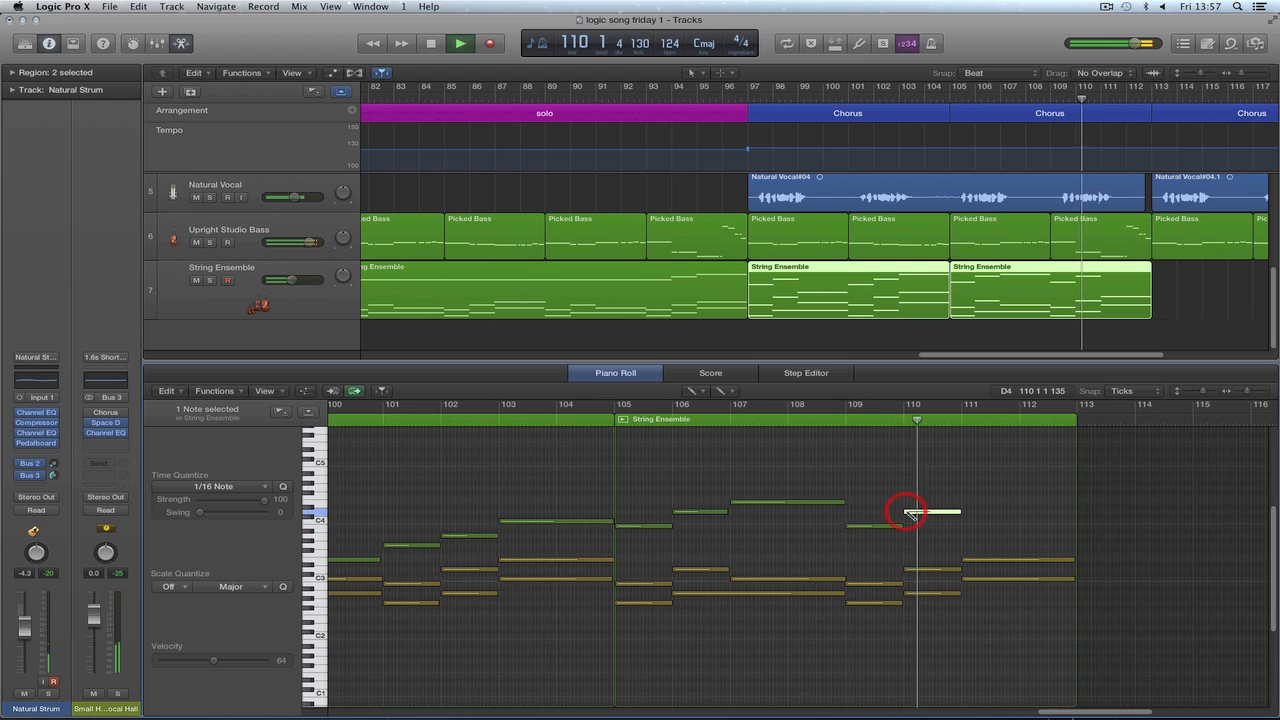
key("space")
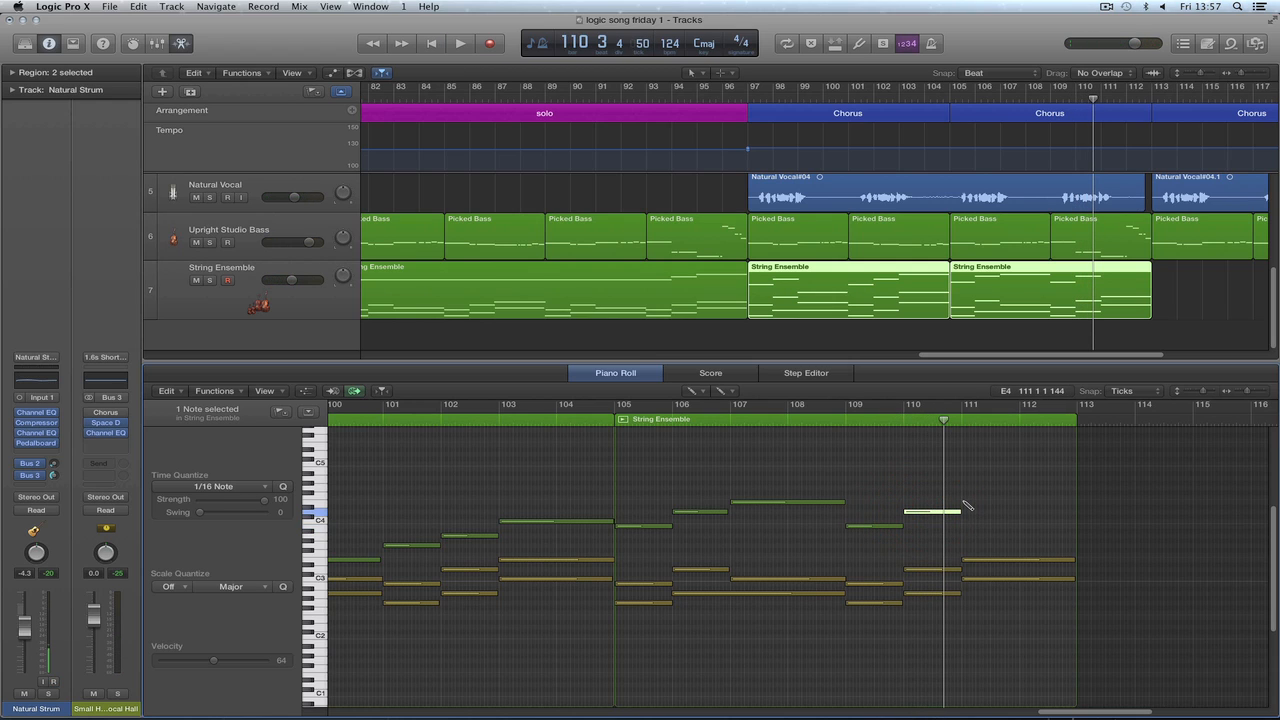
left_click_drag(1020, 505, 1074, 508)
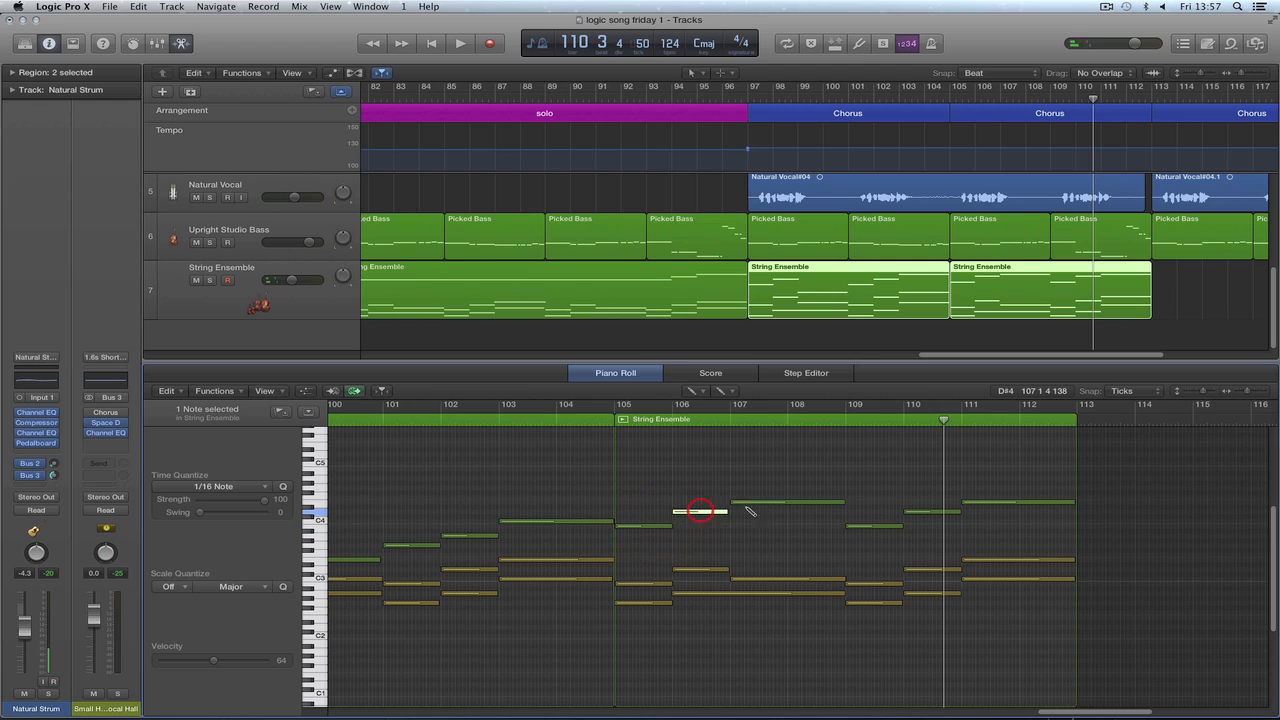
Lower the two-bar string note at bar 107 to C4 and play back from just before bar 103 with the Pointer Tool active.
left_click_drag(763, 502, 763, 523)
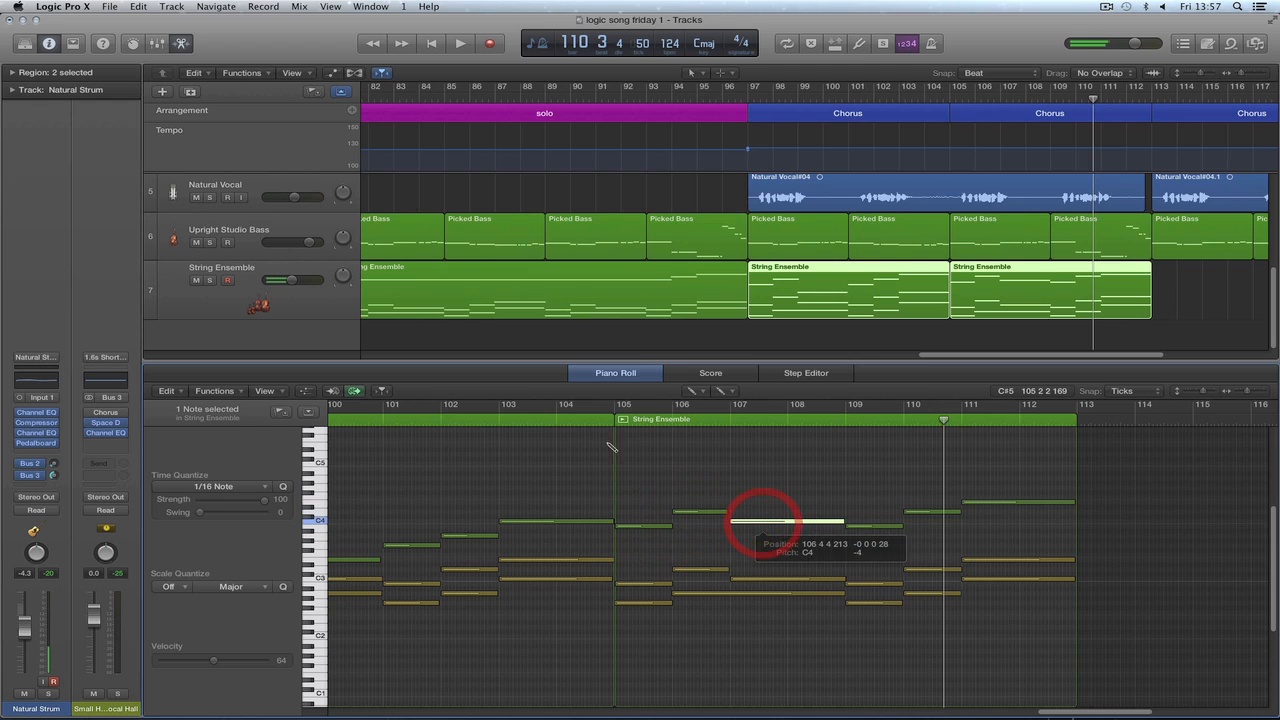
left_click(493, 422)
key("space")
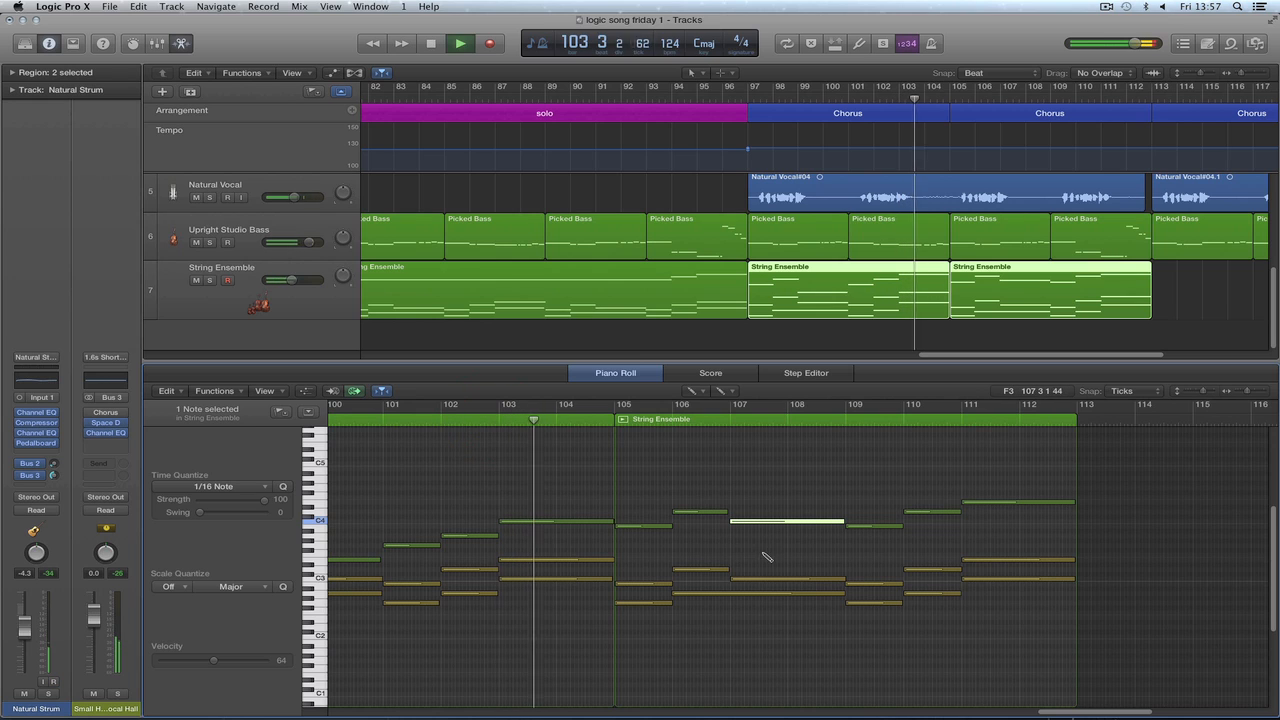
key("t")
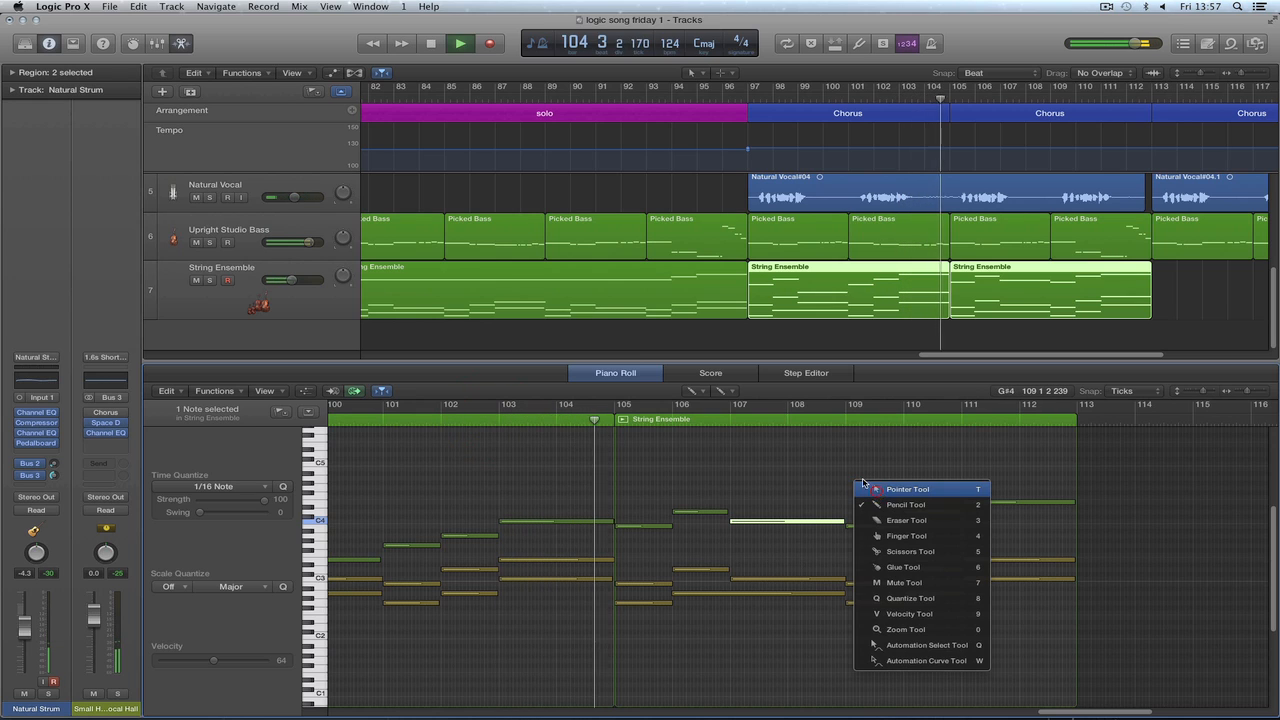
left_click(849, 471)
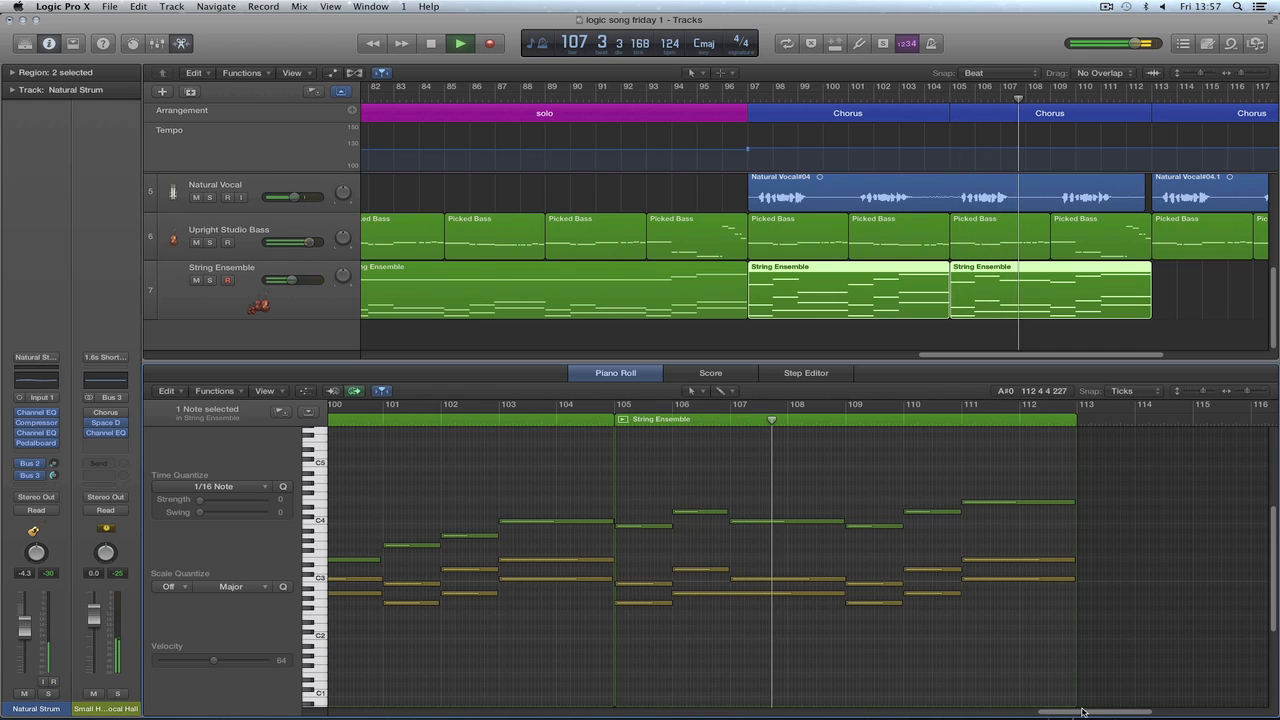
left_click_drag(1088, 711, 1110, 712)
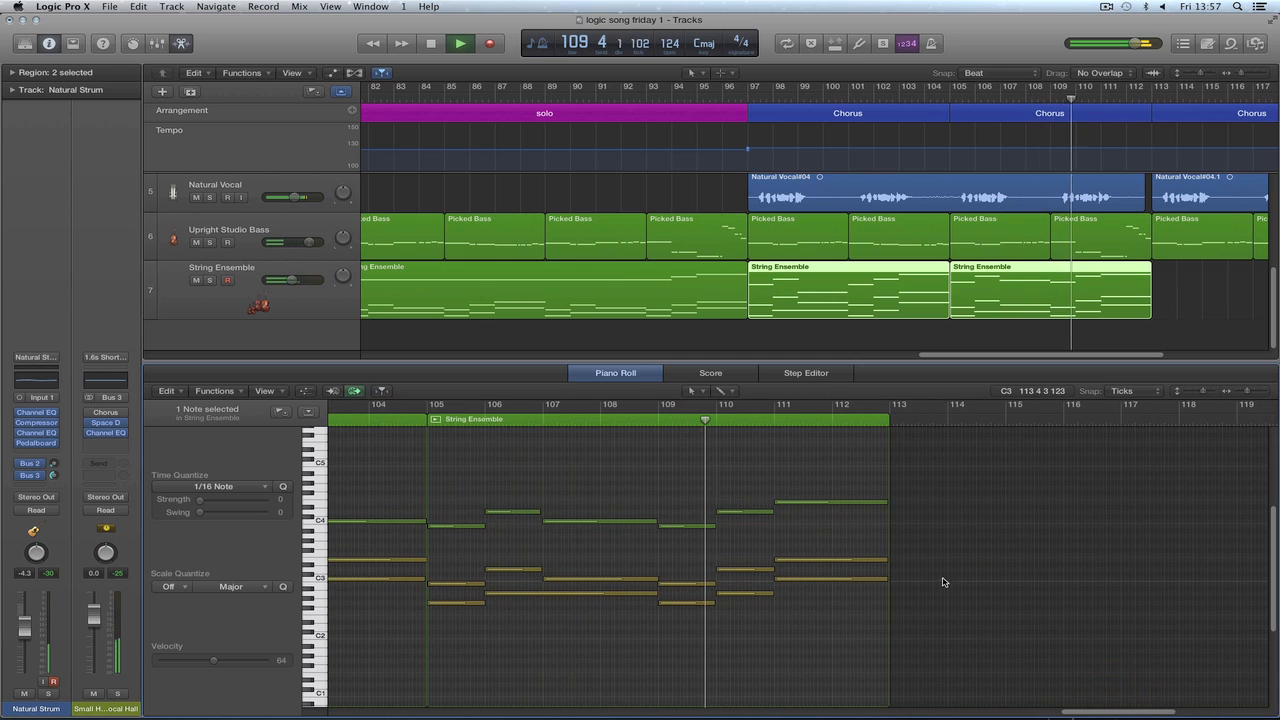
Stop playback and copy the two chorus String Ensemble regions from bars 97–112 to start at bar 113.
left_click_drag(1096, 706, 1136, 711)
key("space")
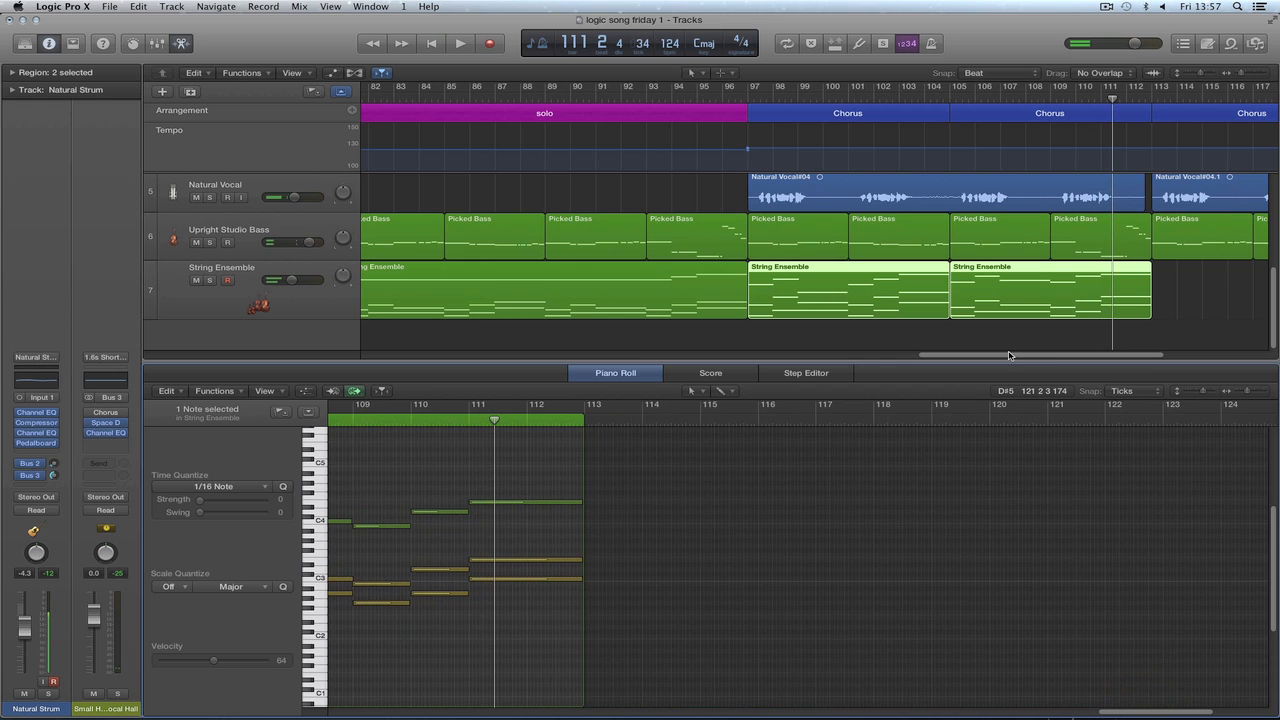
left_click_drag(1009, 355, 1072, 353)
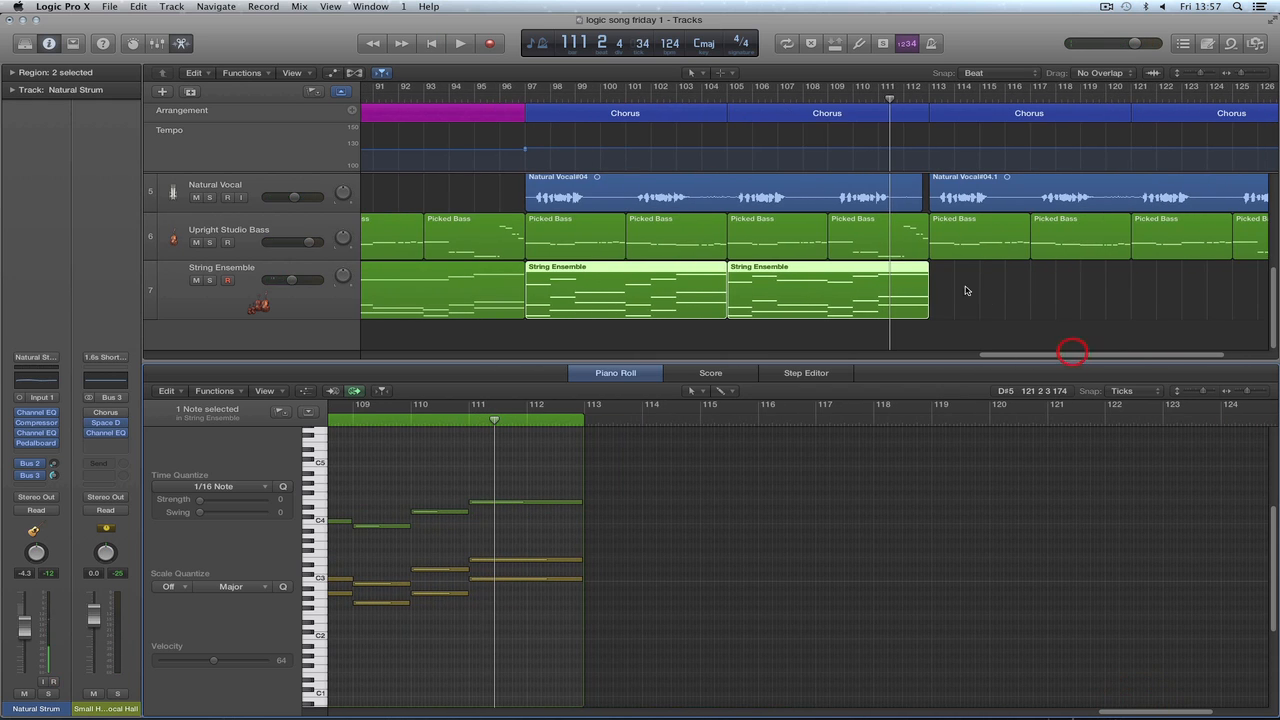
left_click(666, 277)
left_click_drag(636, 270, 1018, 285)
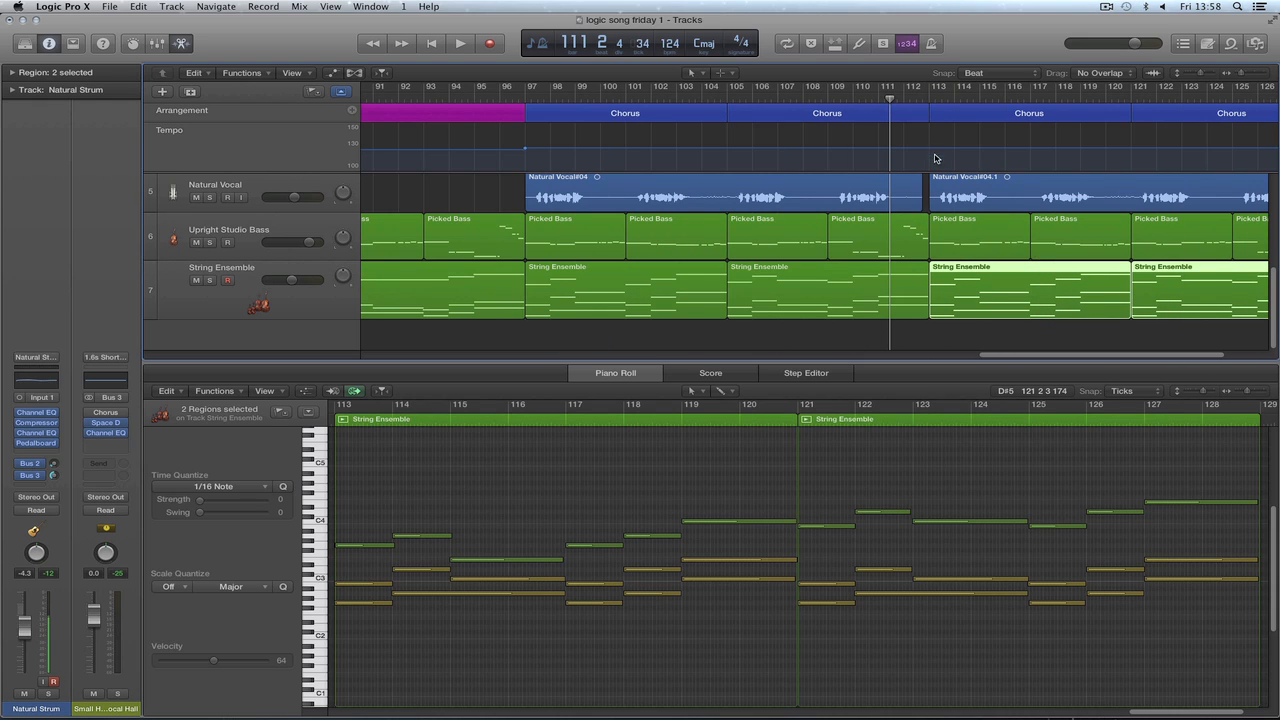
With the Pencil Tool, add a held G5 string note spanning both copied regions, from bar 113 to the end of bar 128.
key("Escape")
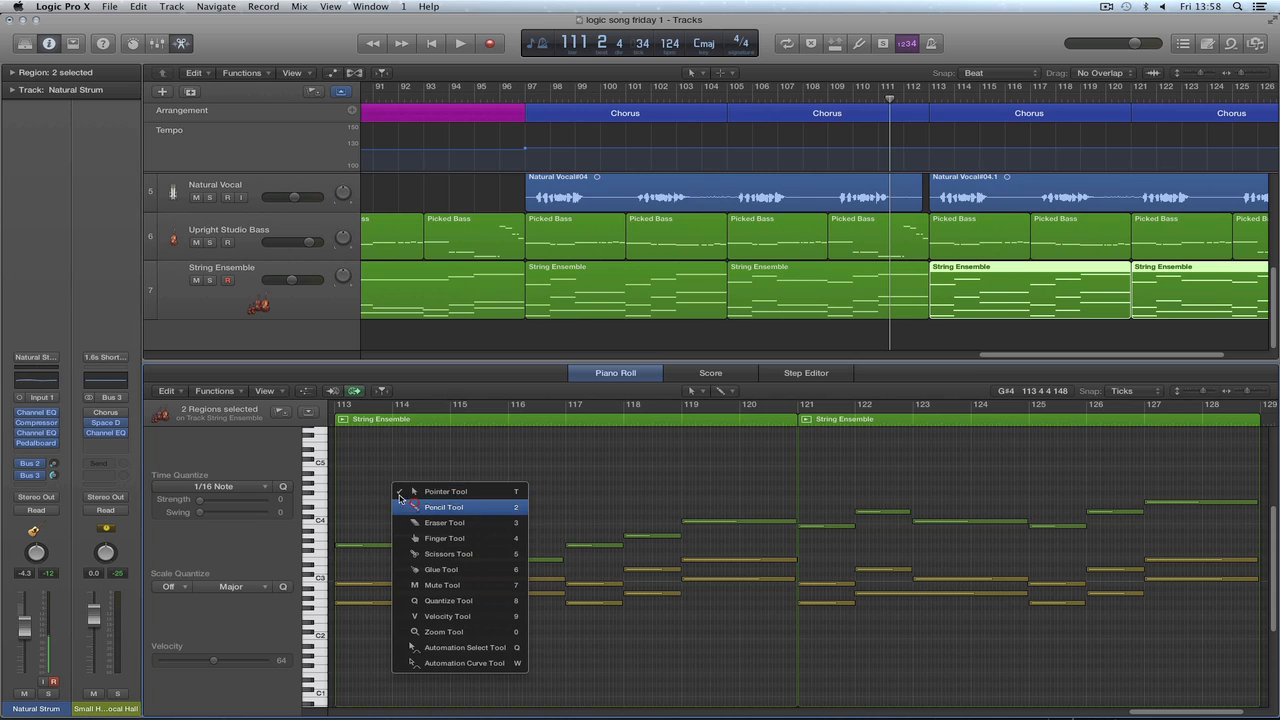
left_click(414, 505)
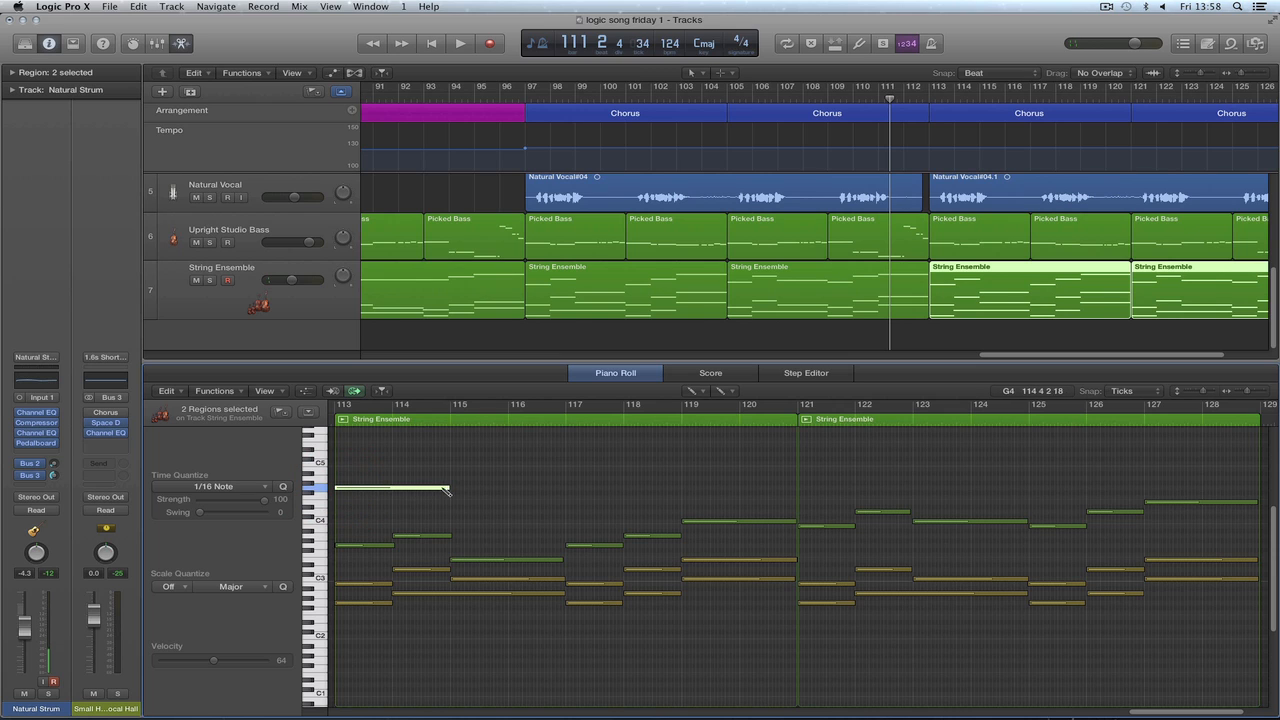
left_click_drag(1273, 517, 1273, 488)
left_click_drag(398, 567, 1251, 519)
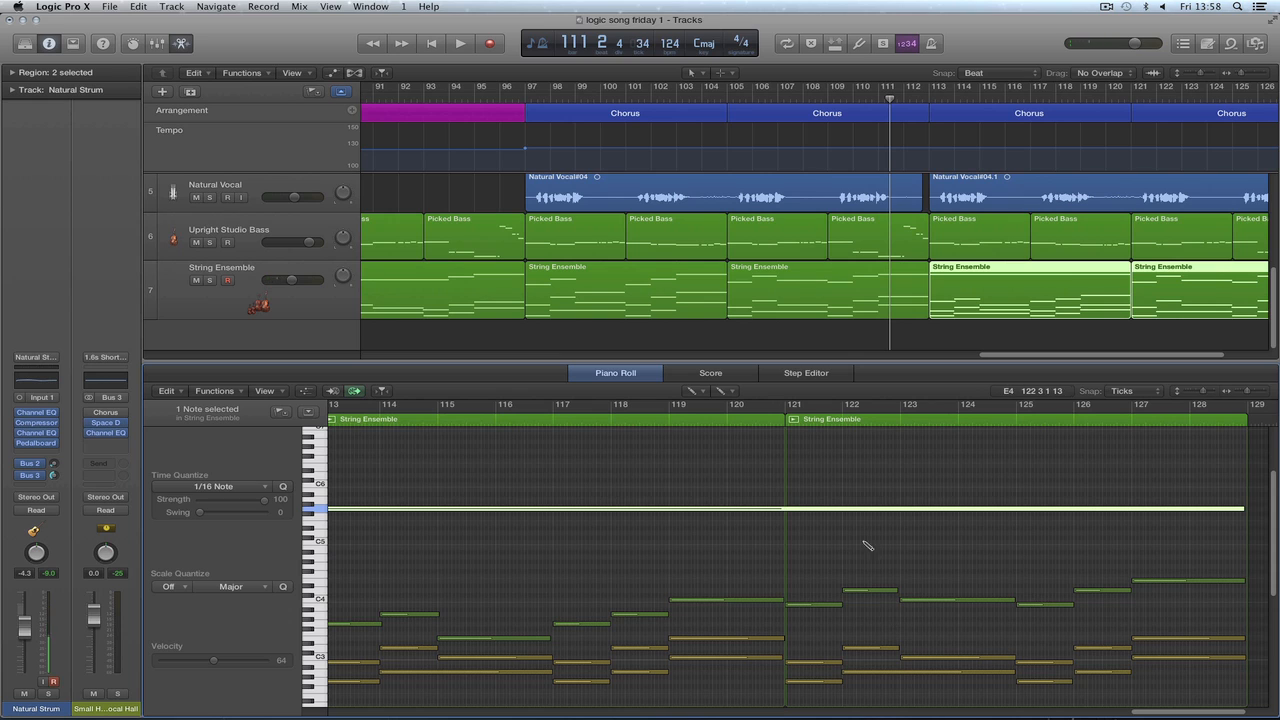
Play back from about bar 110 and return to the Pointer Tool in the Piano Roll.
key("space")
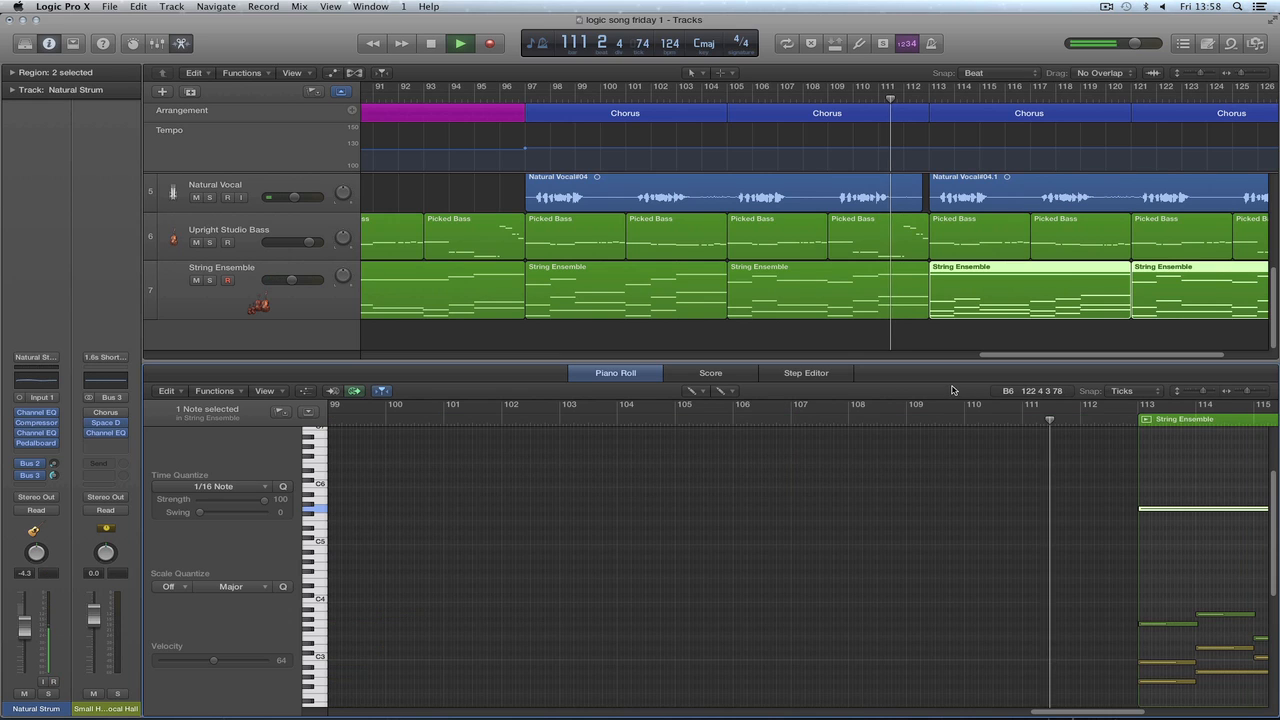
left_click(856, 98)
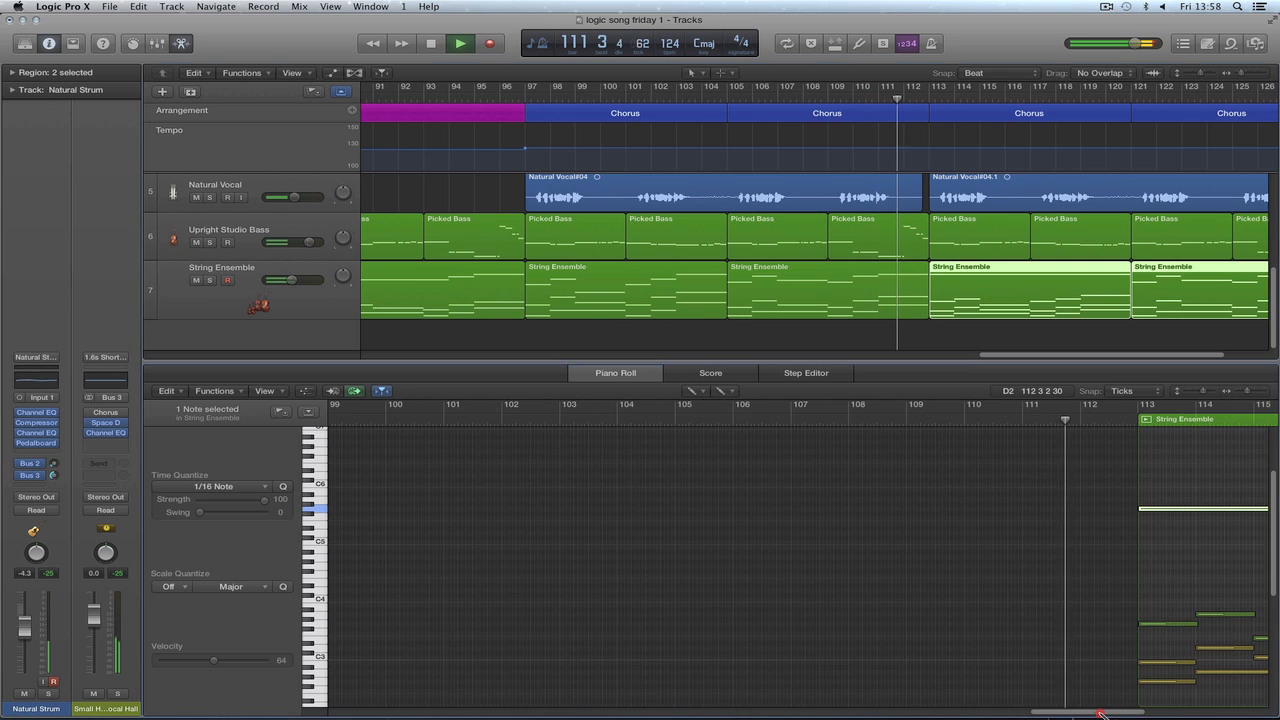
left_click(1157, 714)
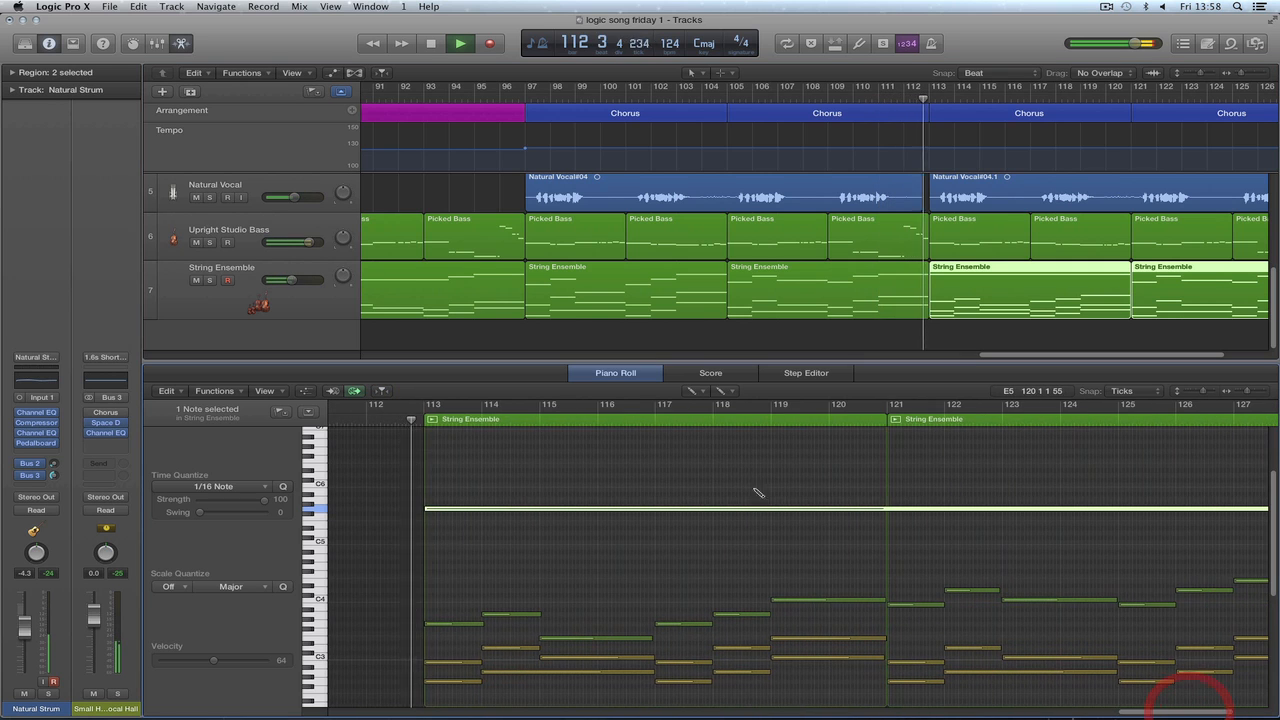
key("t")
left_click(690, 471)
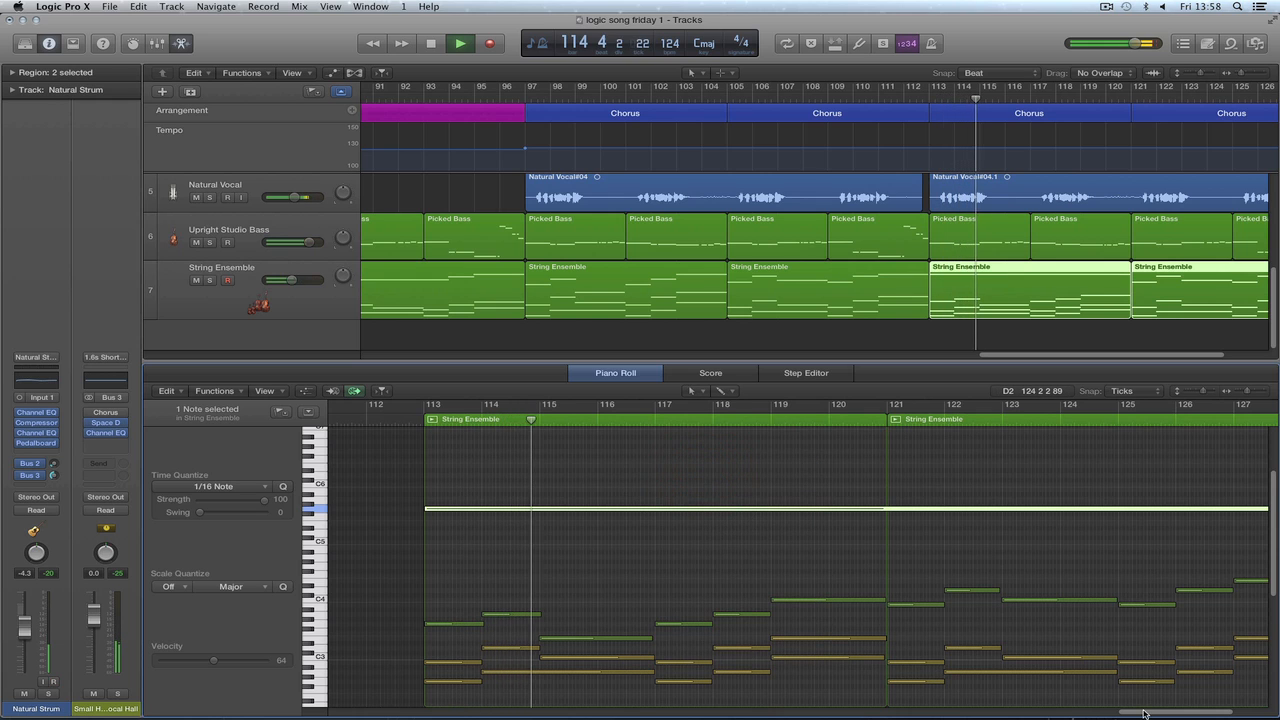
Lower the velocity of the held G5 note to 56 with the Velocity Tool, then deselect it.
left_click_drag(1154, 713, 1171, 713)
key("t")
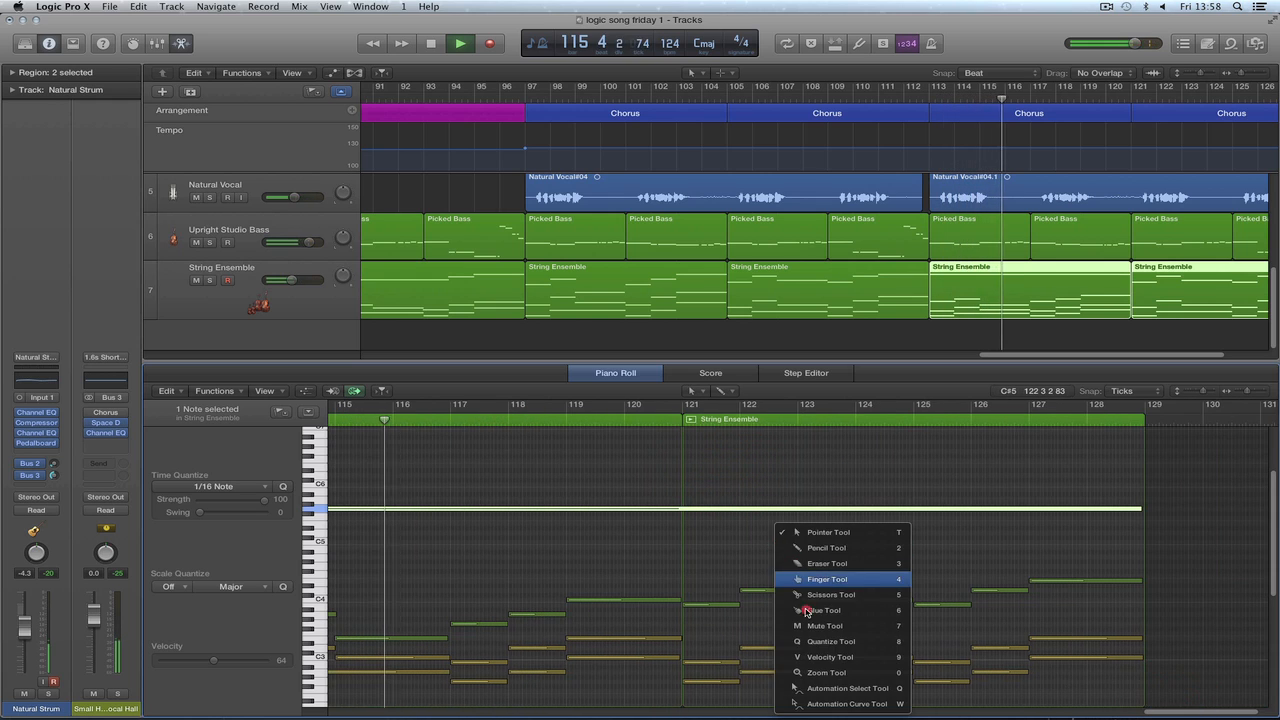
left_click(811, 658)
left_click_drag(650, 510, 646, 525)
left_click(629, 480)
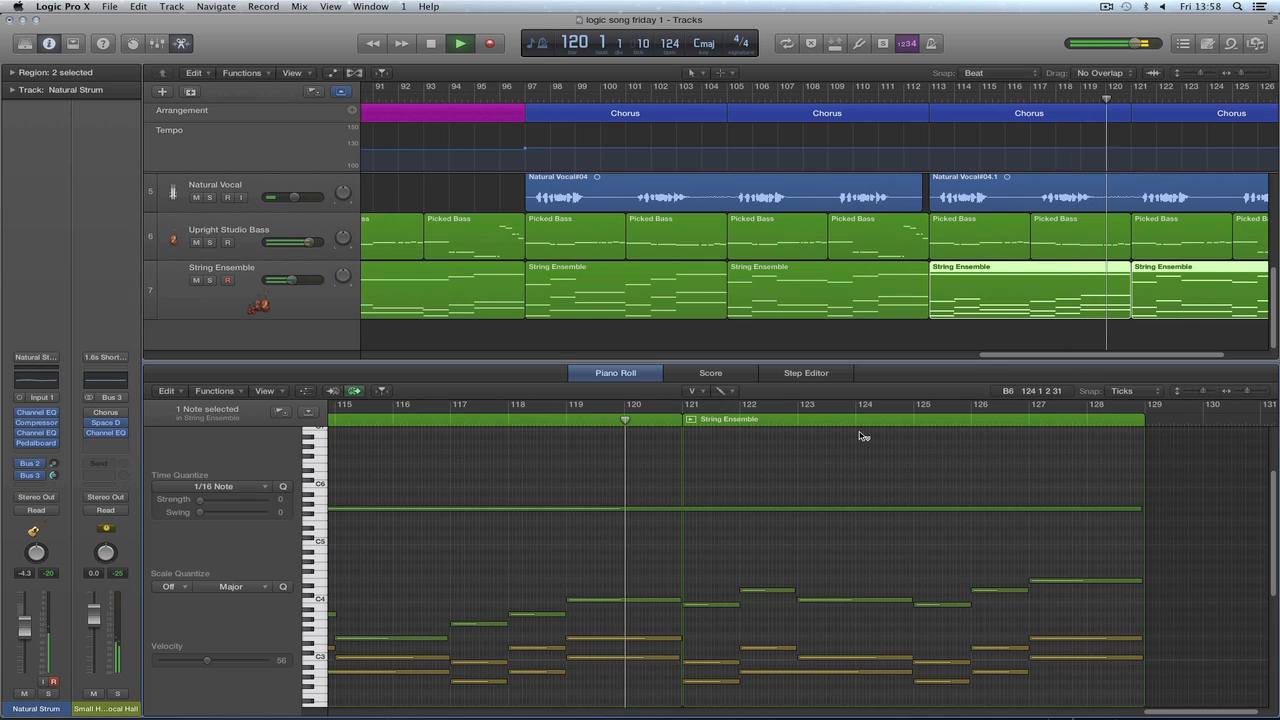
Stop playback, hide the editor and join the last two String Ensemble regions (bars 113–128) with the Glue Tool.
key("e")
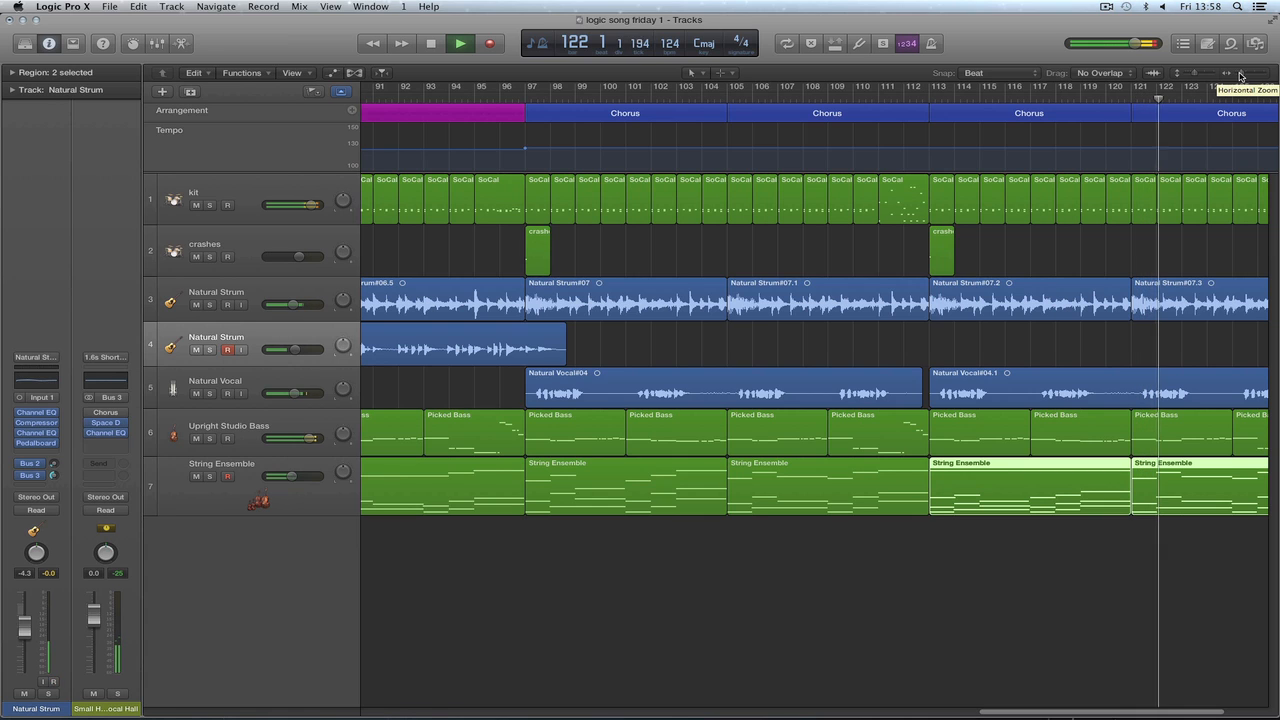
key("space")
left_click_drag(1113, 714, 1168, 709)
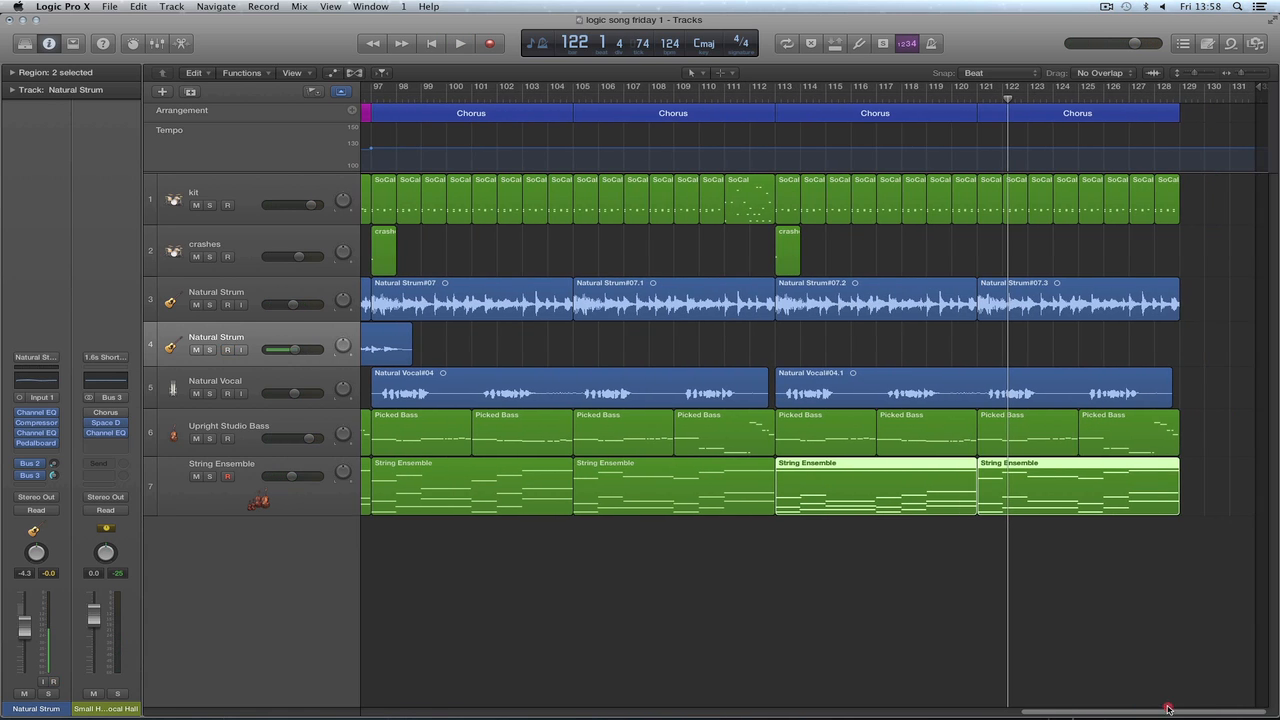
right_click(996, 578)
left_click(1034, 580)
left_click(957, 492)
key("e")
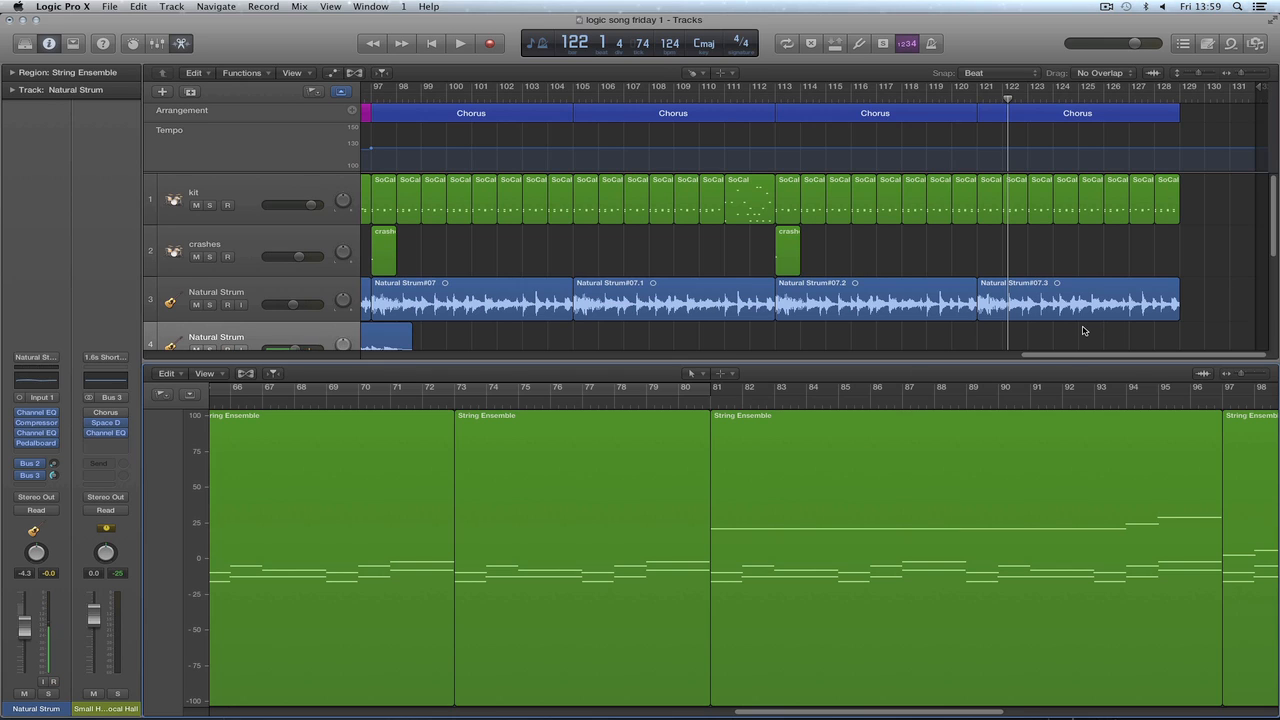
key("e")
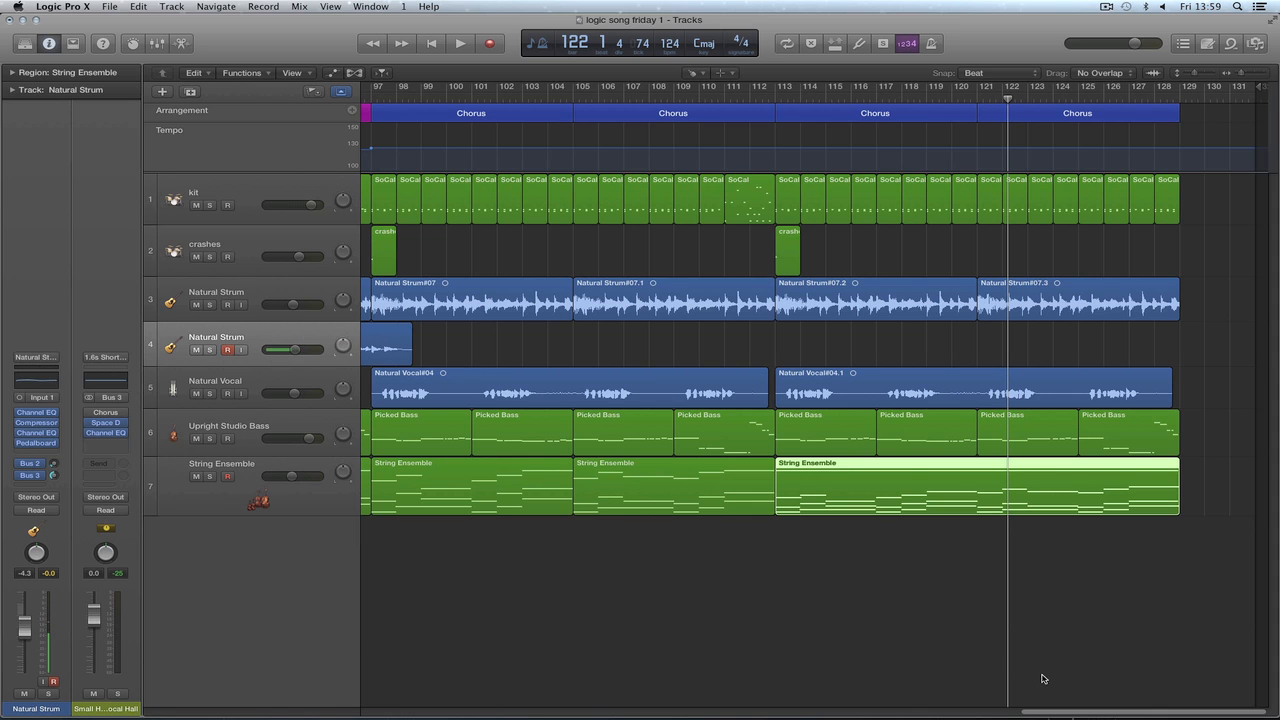
Select the String Ensemble track, return to the Pointer Tool and check the joined region from bar 113 in the Piano Roll.
left_click_drag(1053, 713, 1113, 718)
left_click(293, 468)
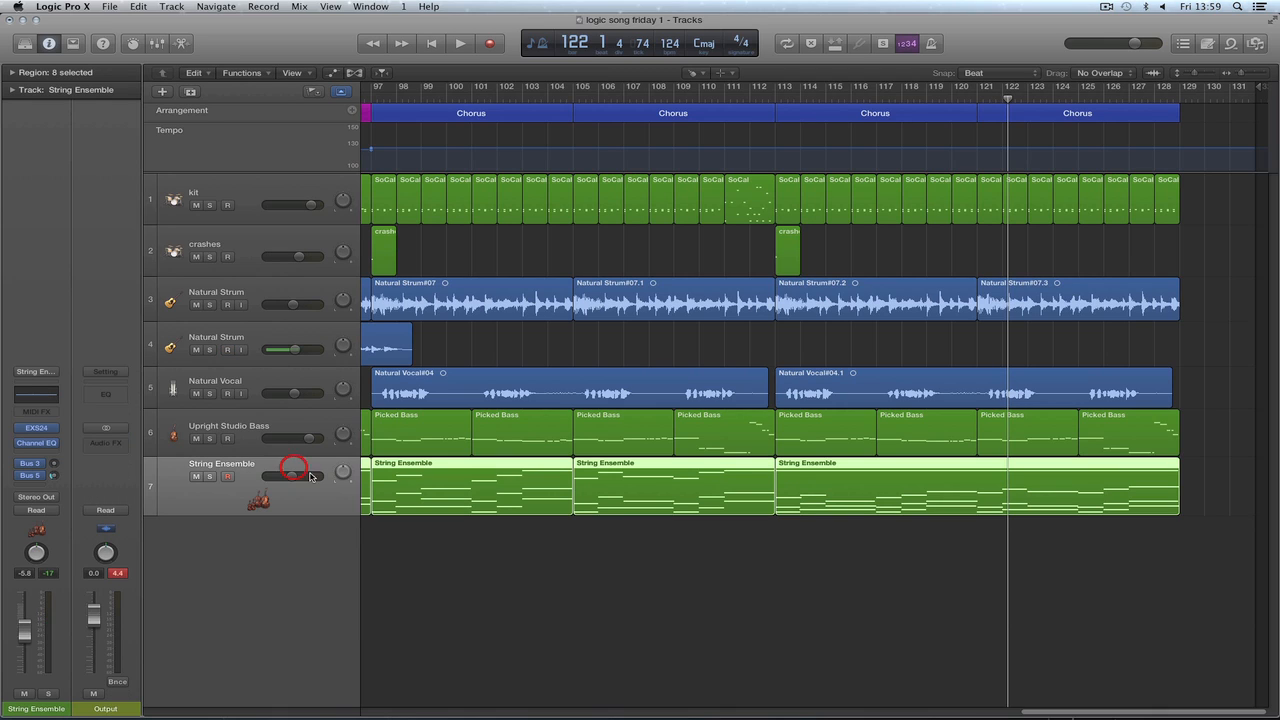
left_click(838, 560)
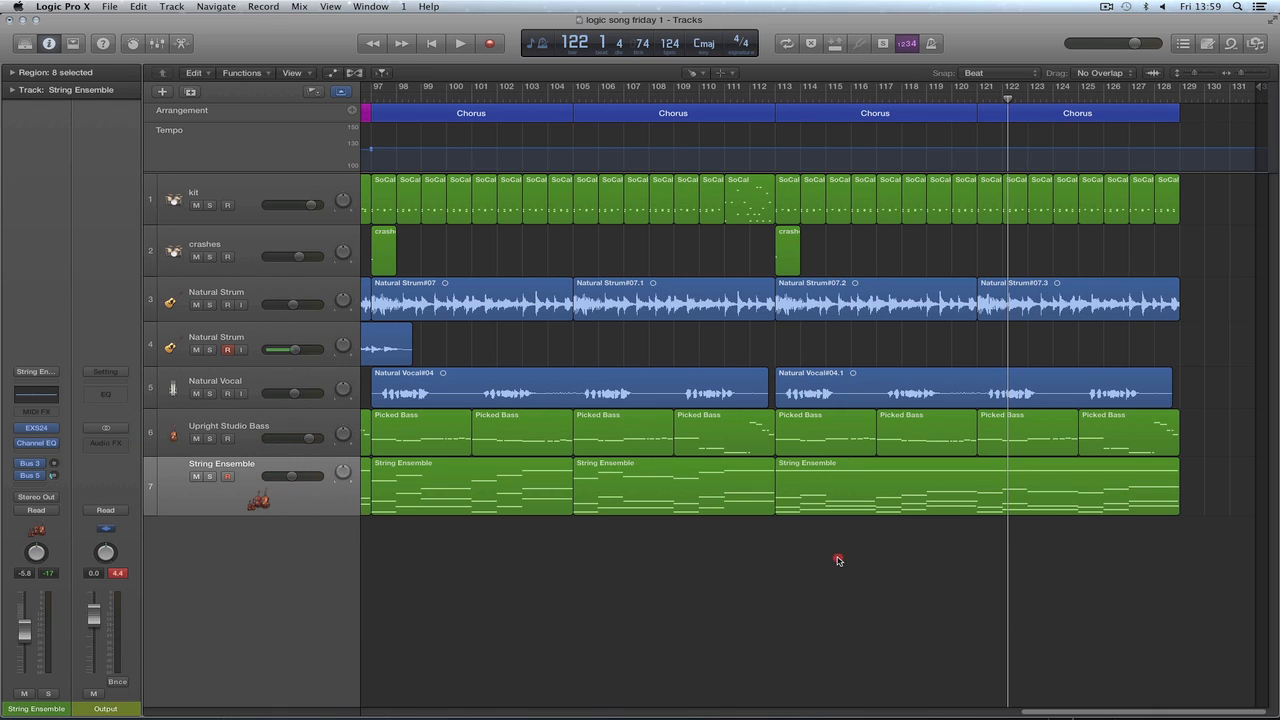
key("t")
left_click(876, 501)
left_click(867, 463)
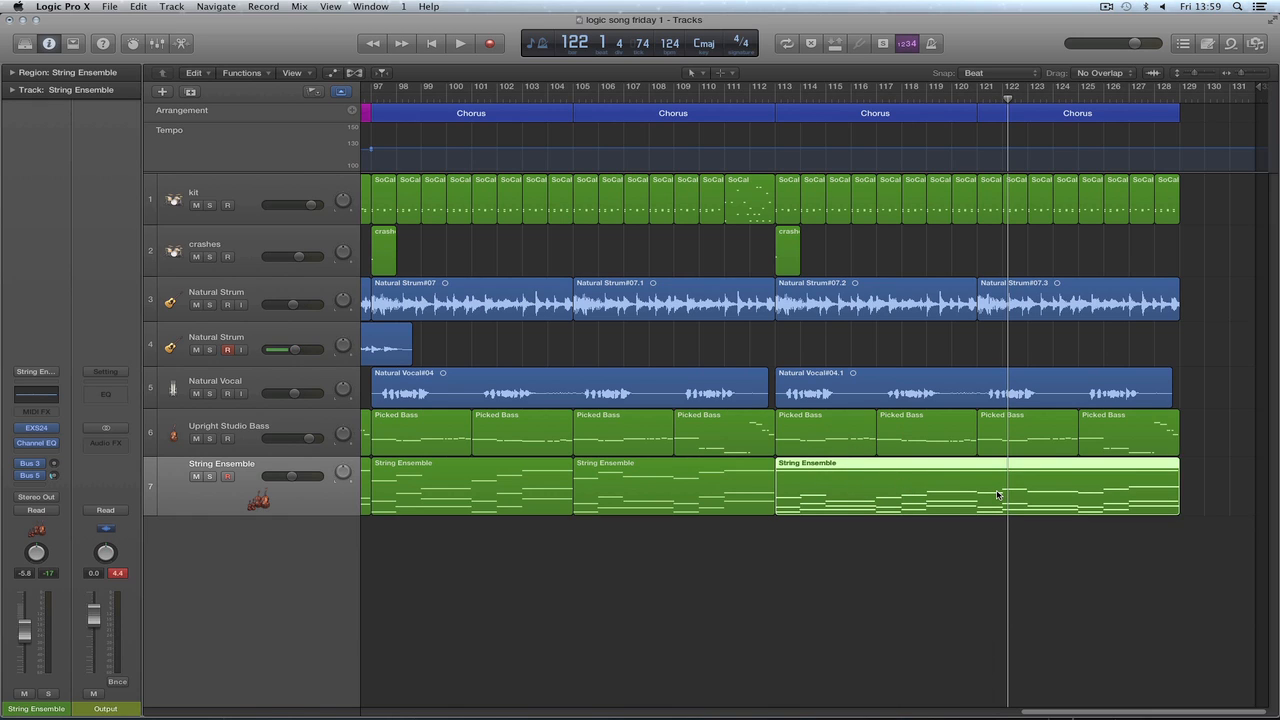
double_click(927, 498)
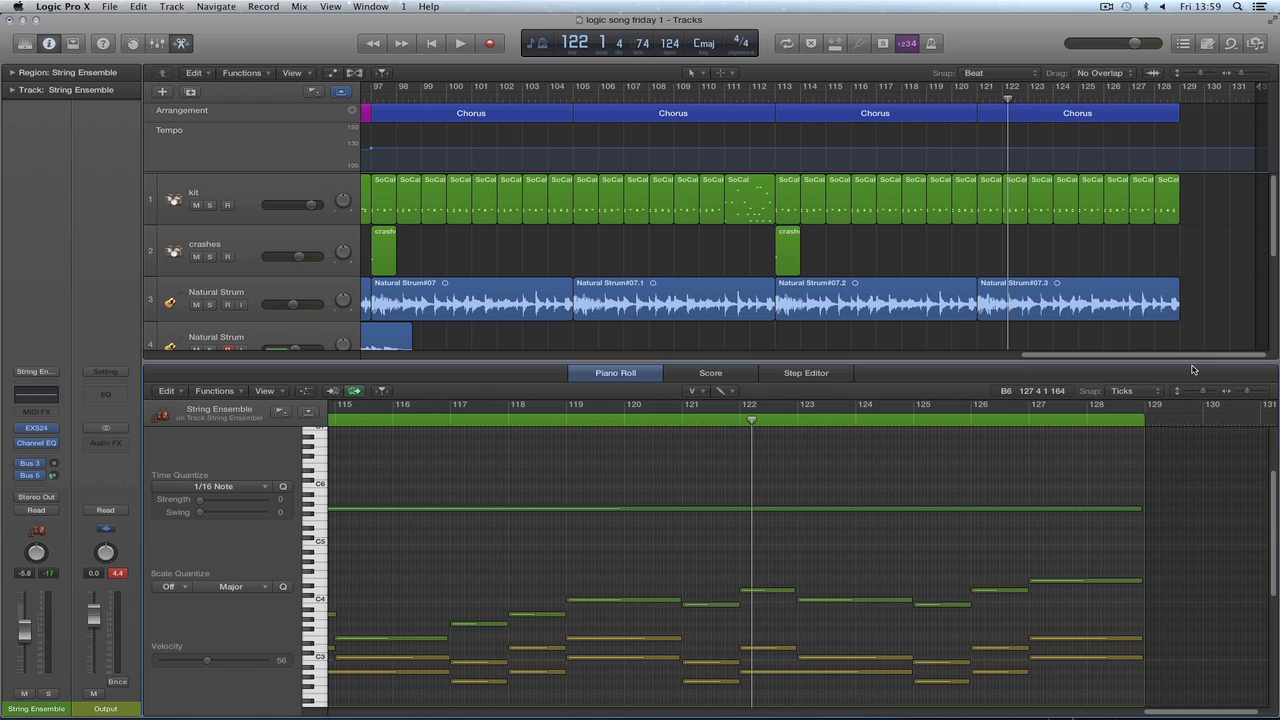
key("e")
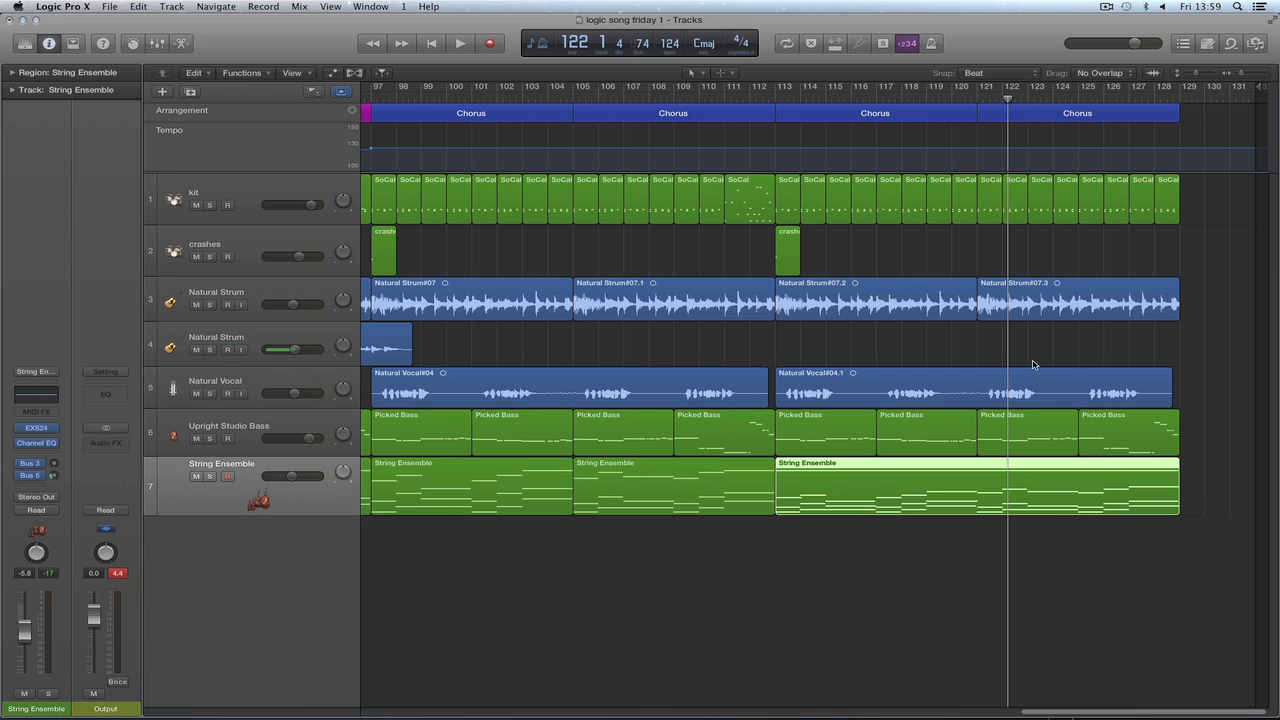
Play back from bar 111 to bar 116 to hear the transition into the final choruses.
left_click(733, 98)
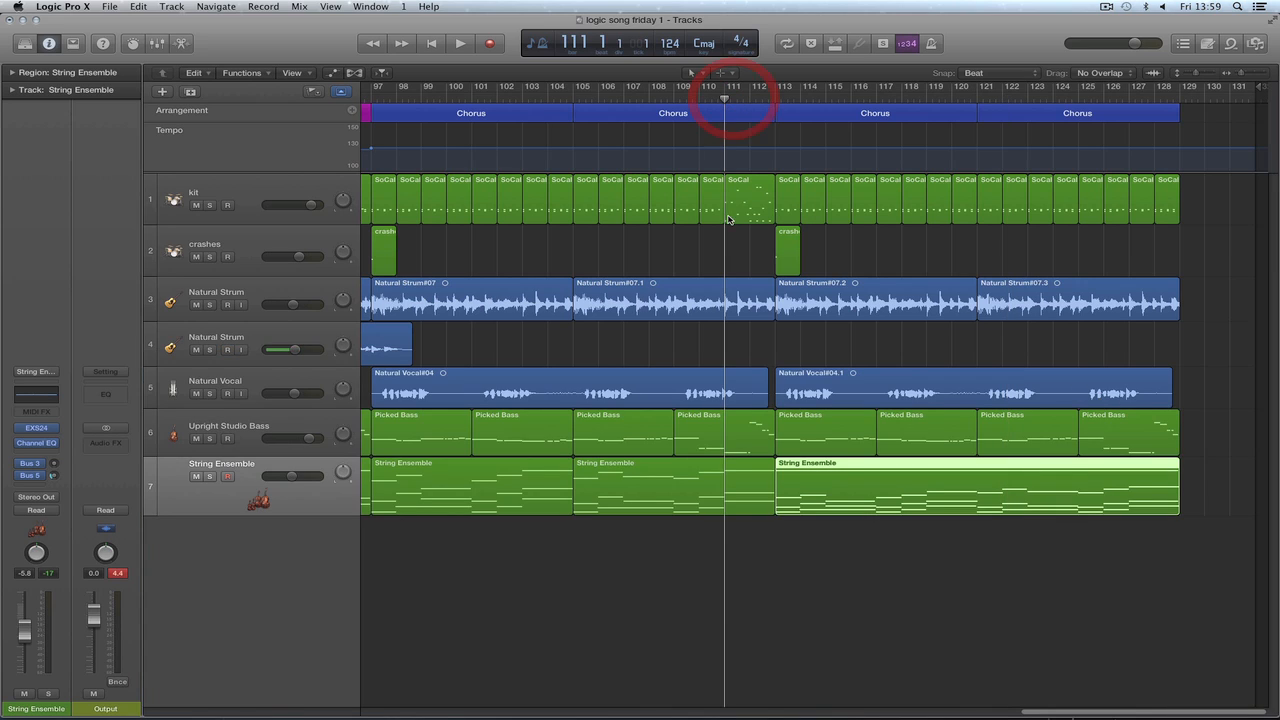
key("space")
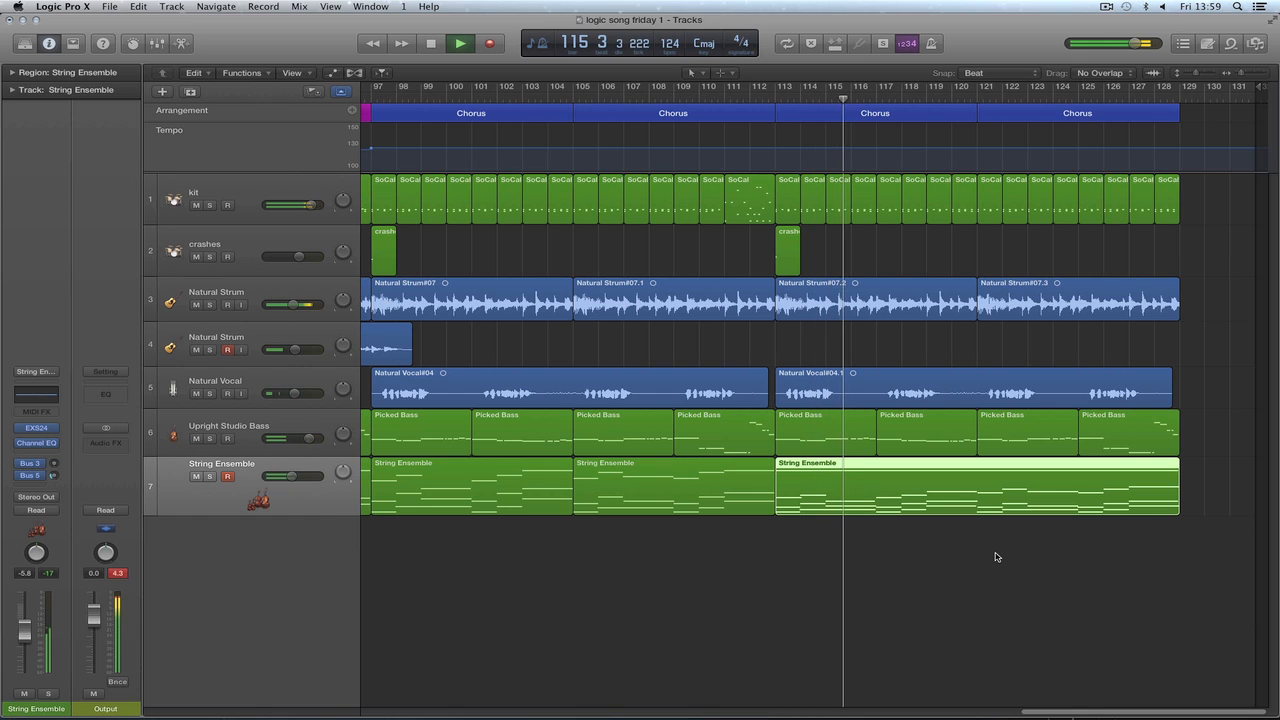
key("space")
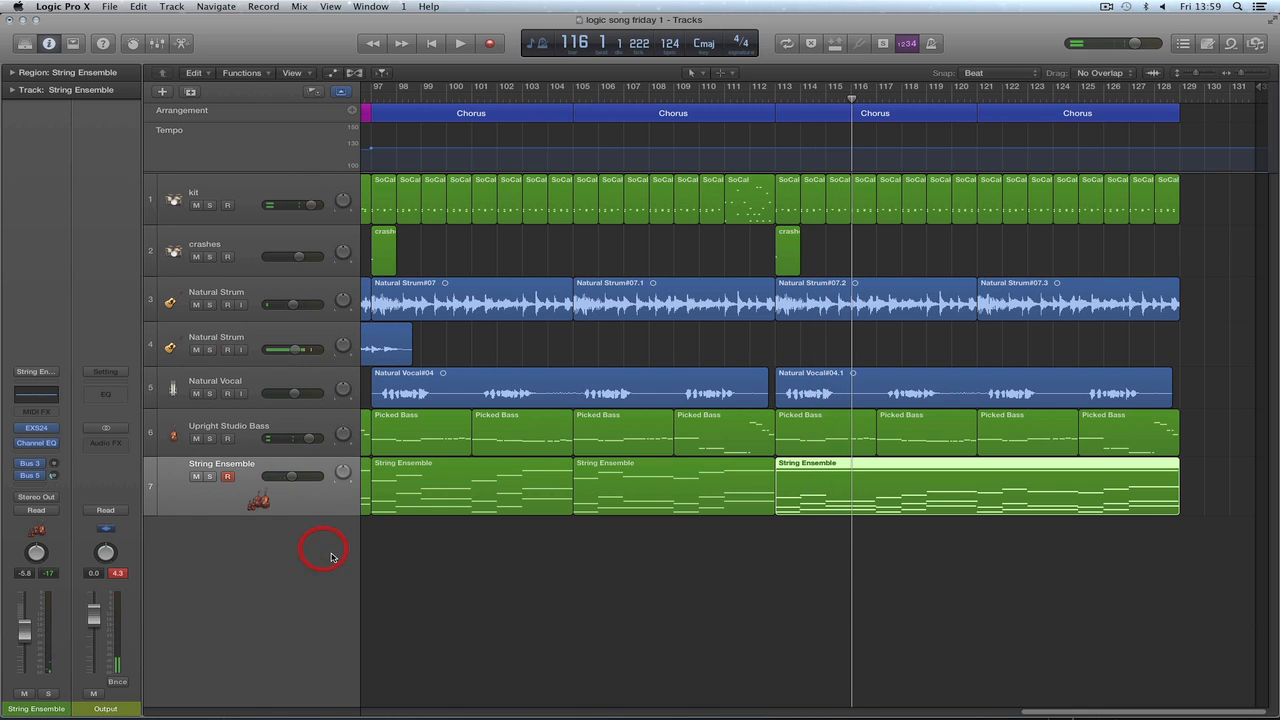
Create an arrangement track for the Output channel strip from the mixer, then hide the mixer.
key("x")
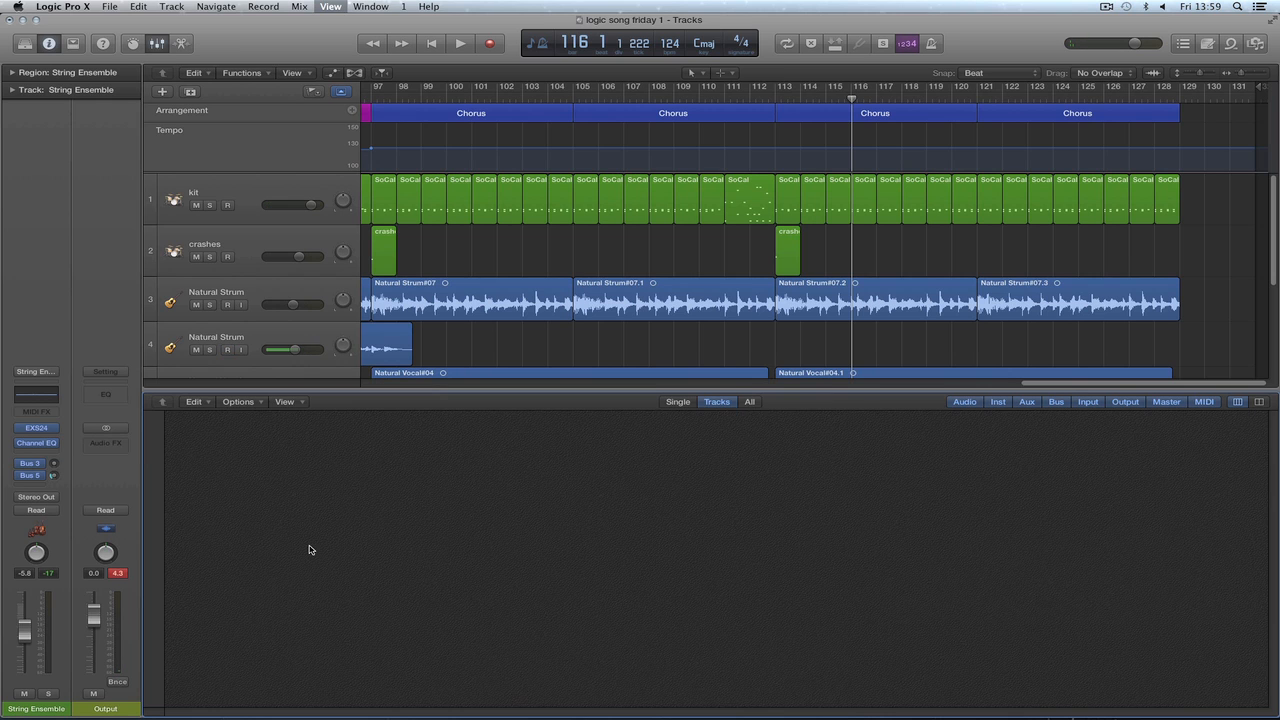
left_click(766, 700)
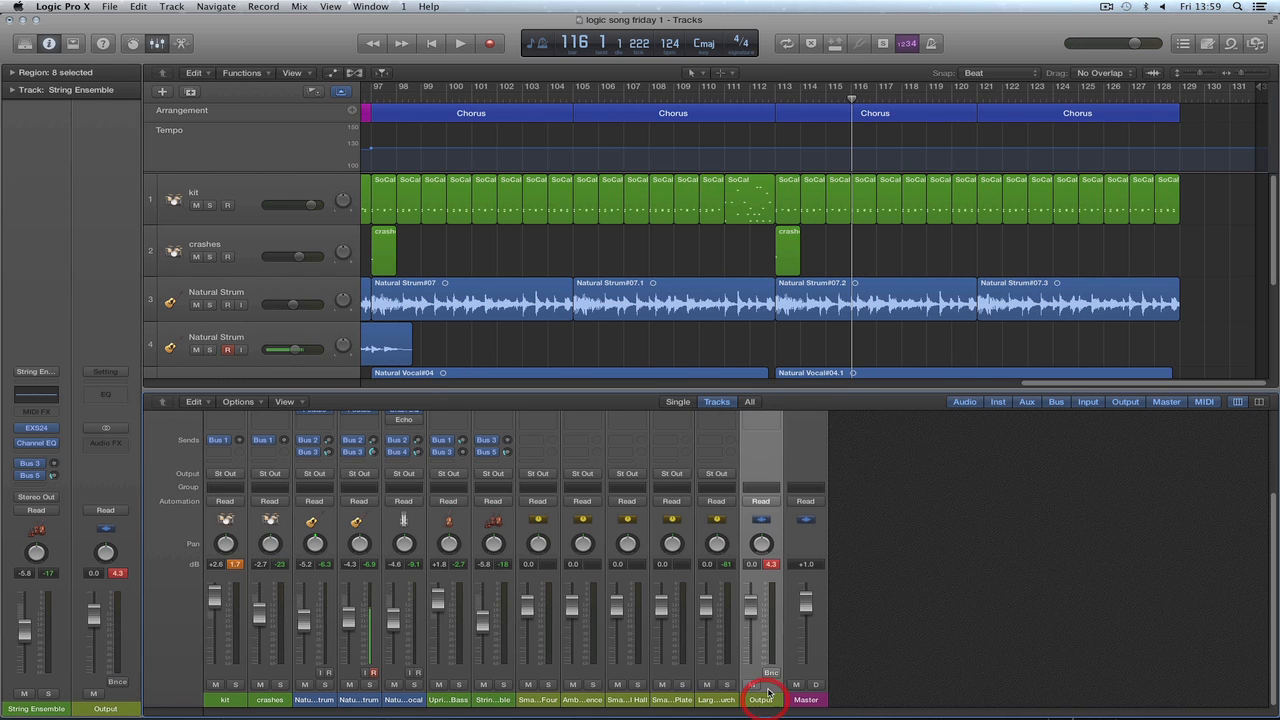
right_click(769, 690)
left_click(808, 680)
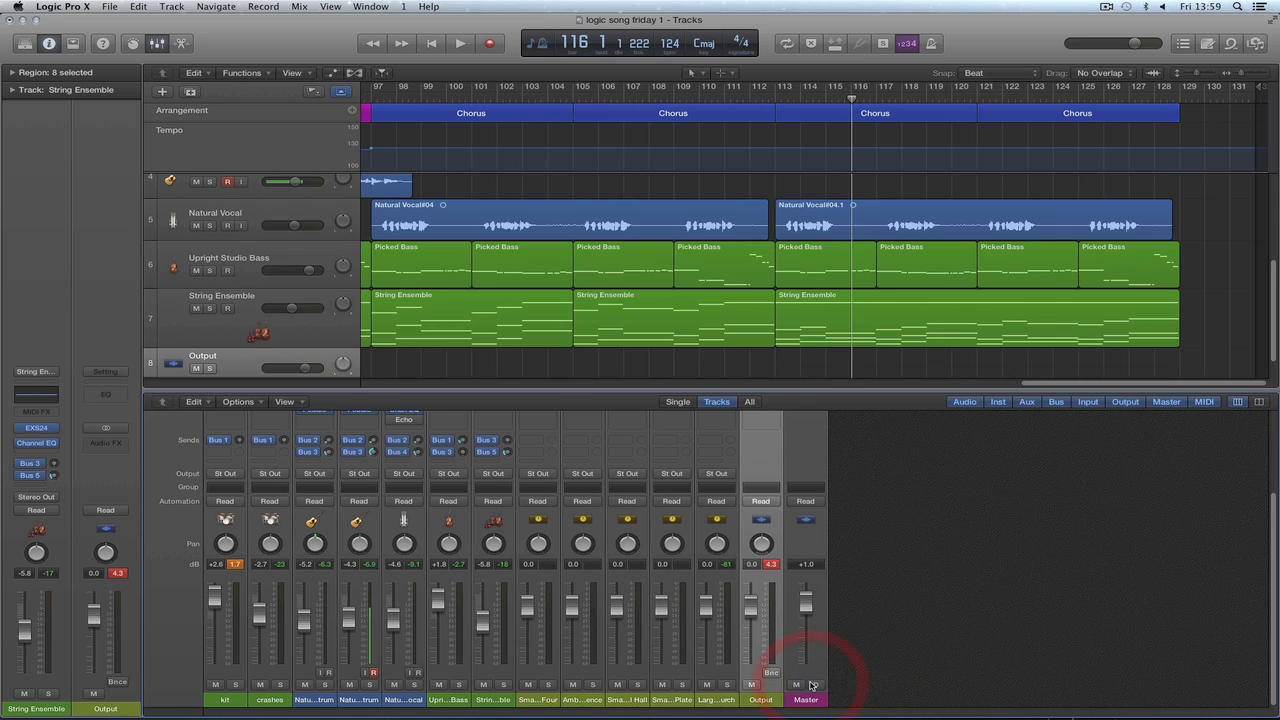
key("x")
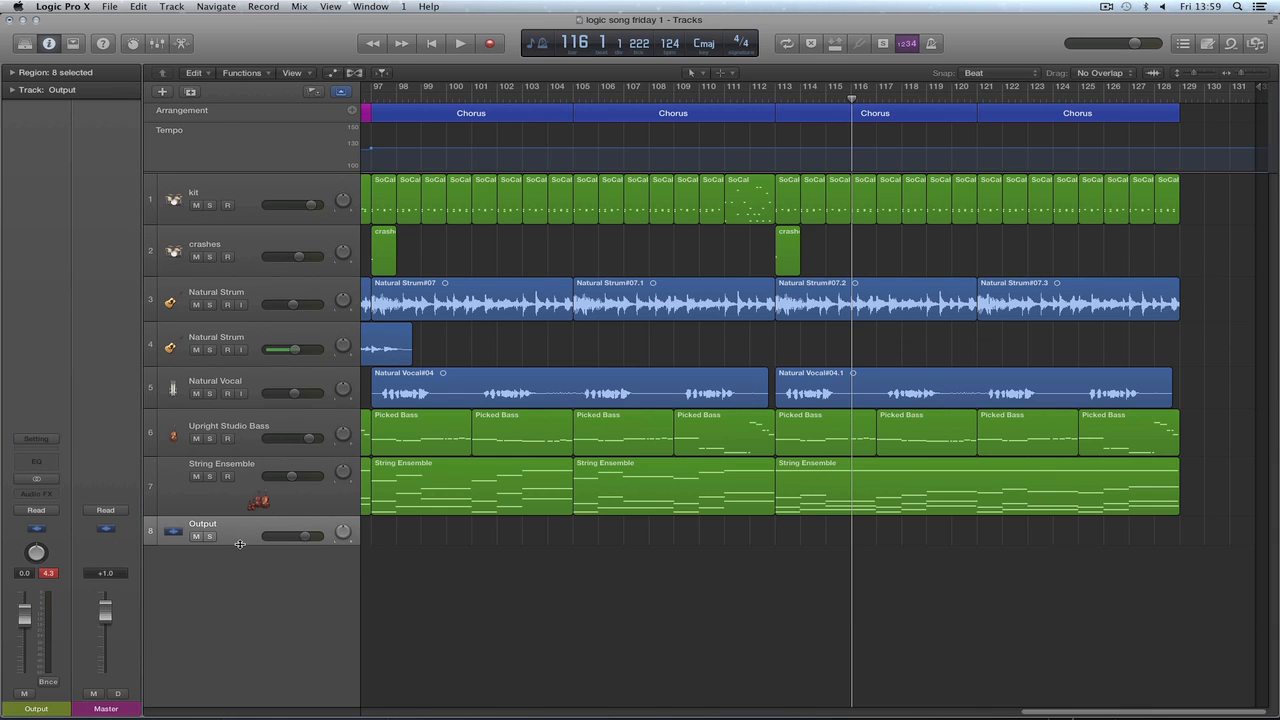
Enlarge the Output track's height, show track automation and display its main Volume parameter.
left_click_drag(244, 574, 245, 598)
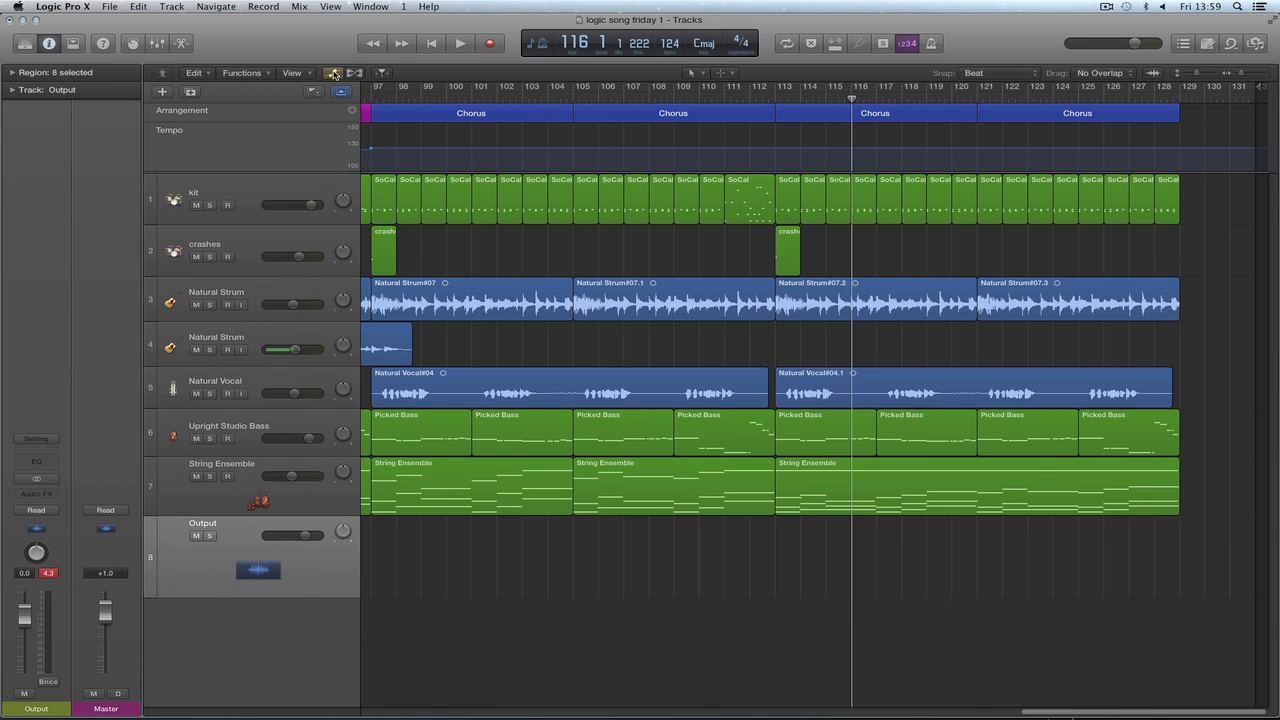
left_click(333, 73)
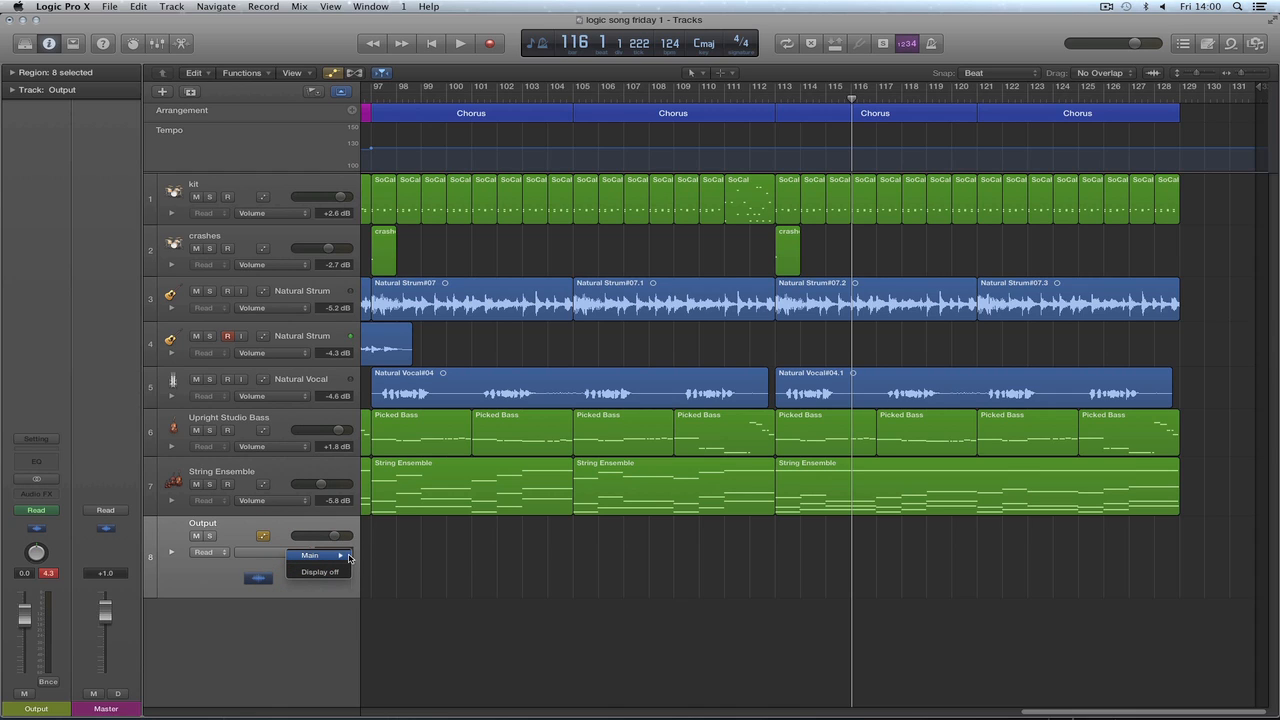
left_click(379, 556)
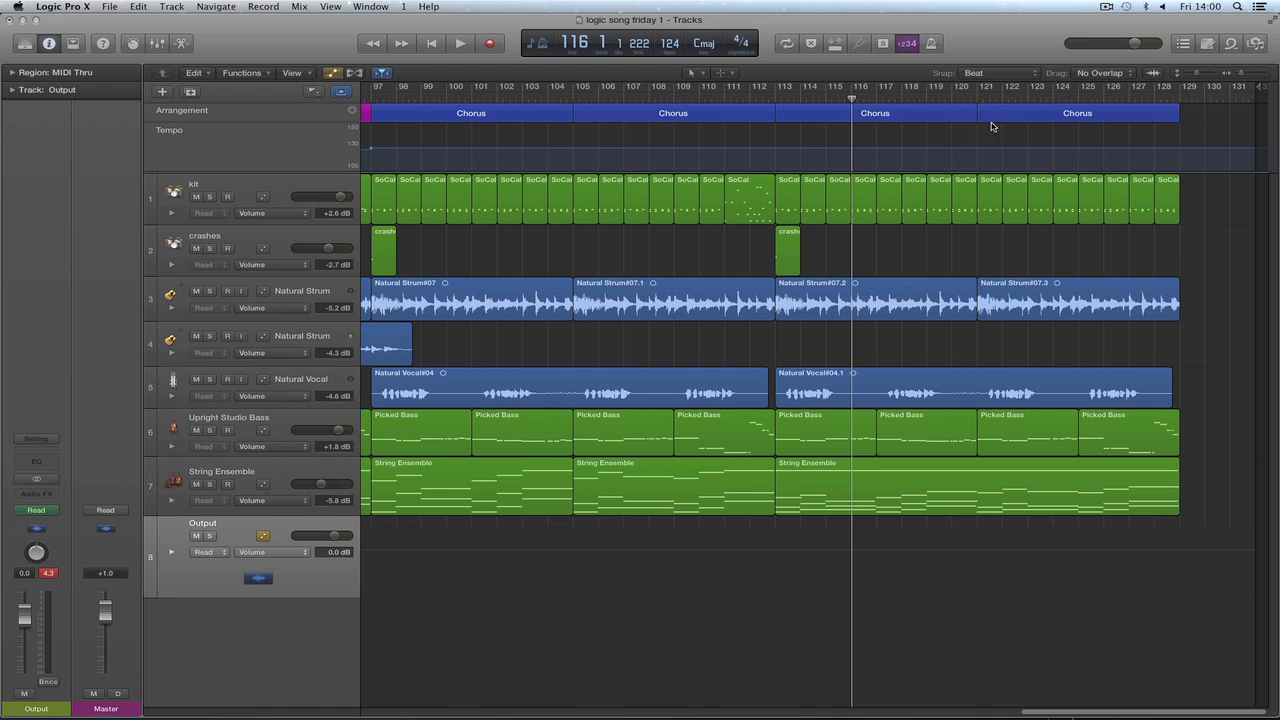
Add a 0.0 dB volume automation point at bar 113 on the Output track and fade down to -∞ dB at bar 127.
left_click_drag(852, 103, 775, 180)
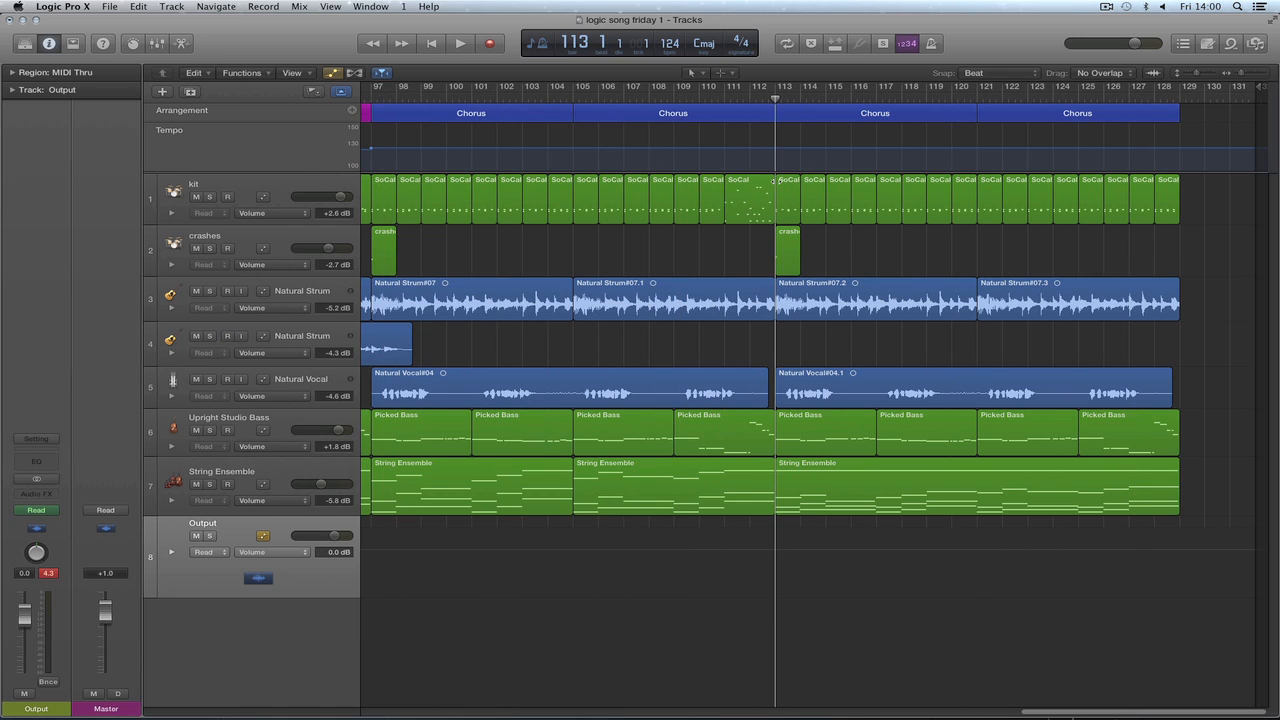
left_click(777, 551)
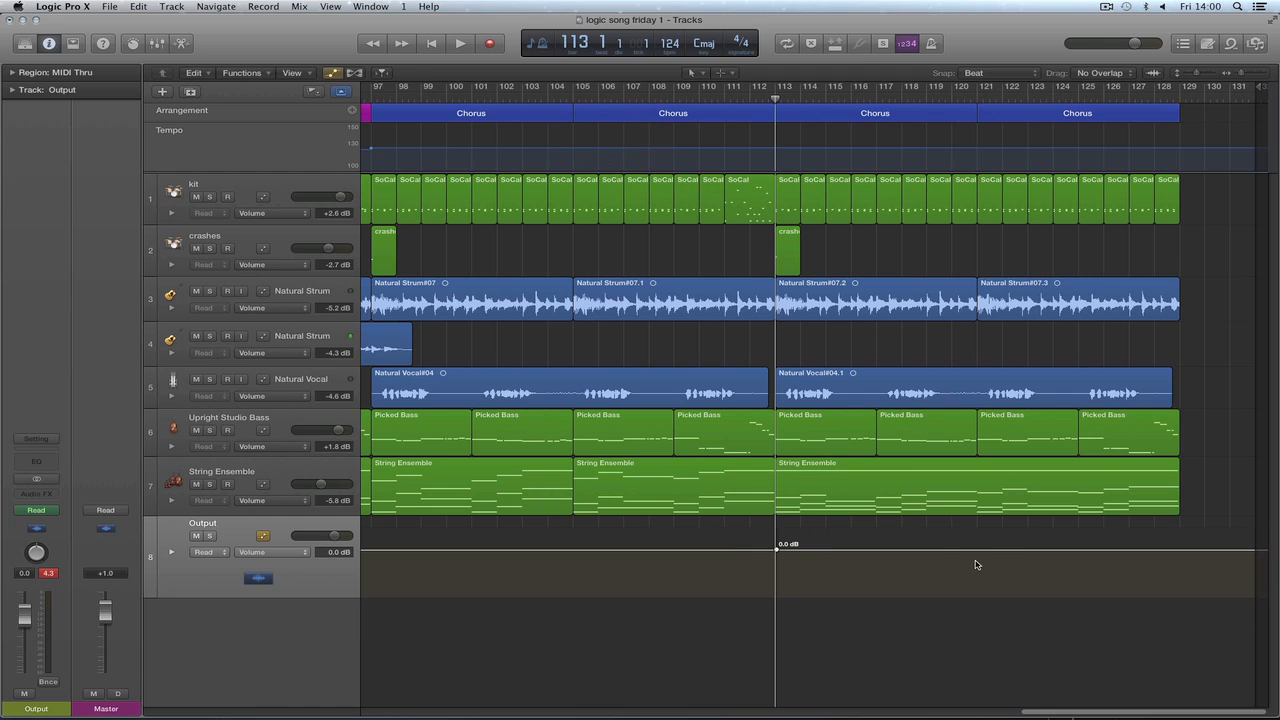
left_click_drag(988, 552, 1130, 595)
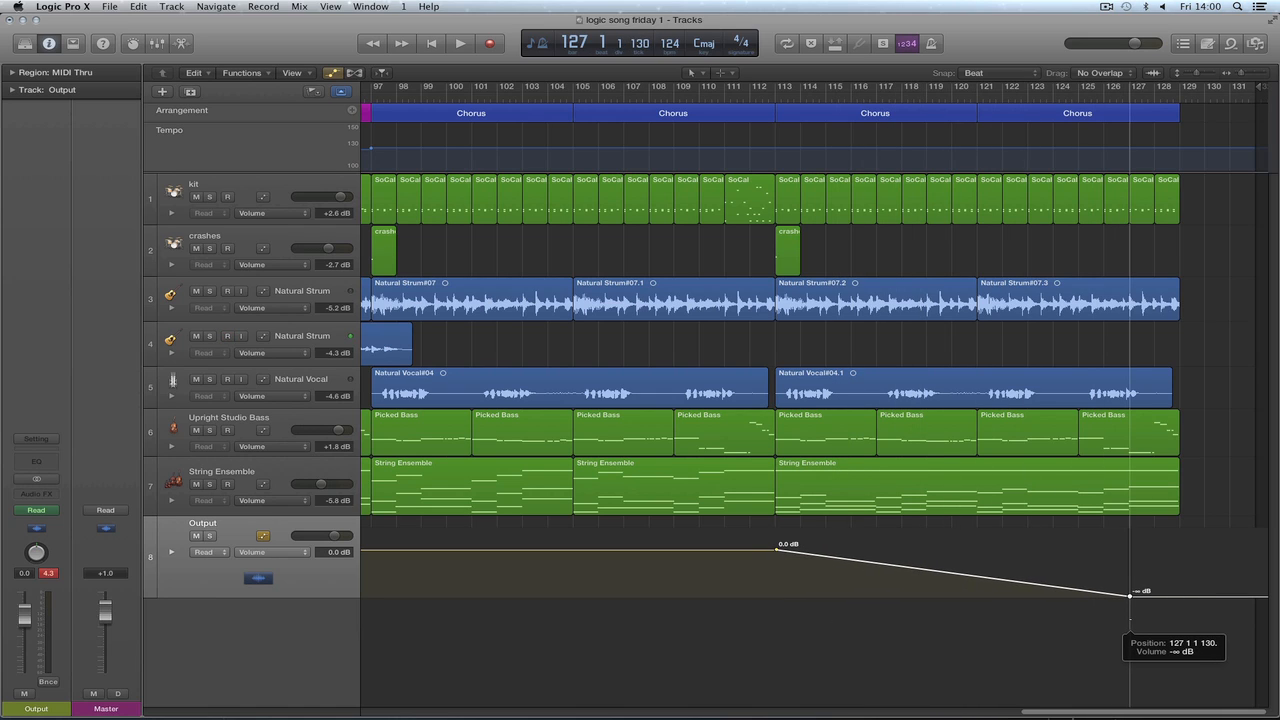
Bend the Output track's volume fade between bars 113 and 127 into a convex curve with the Automation Curve Tool.
left_click(903, 614)
right_click(885, 634)
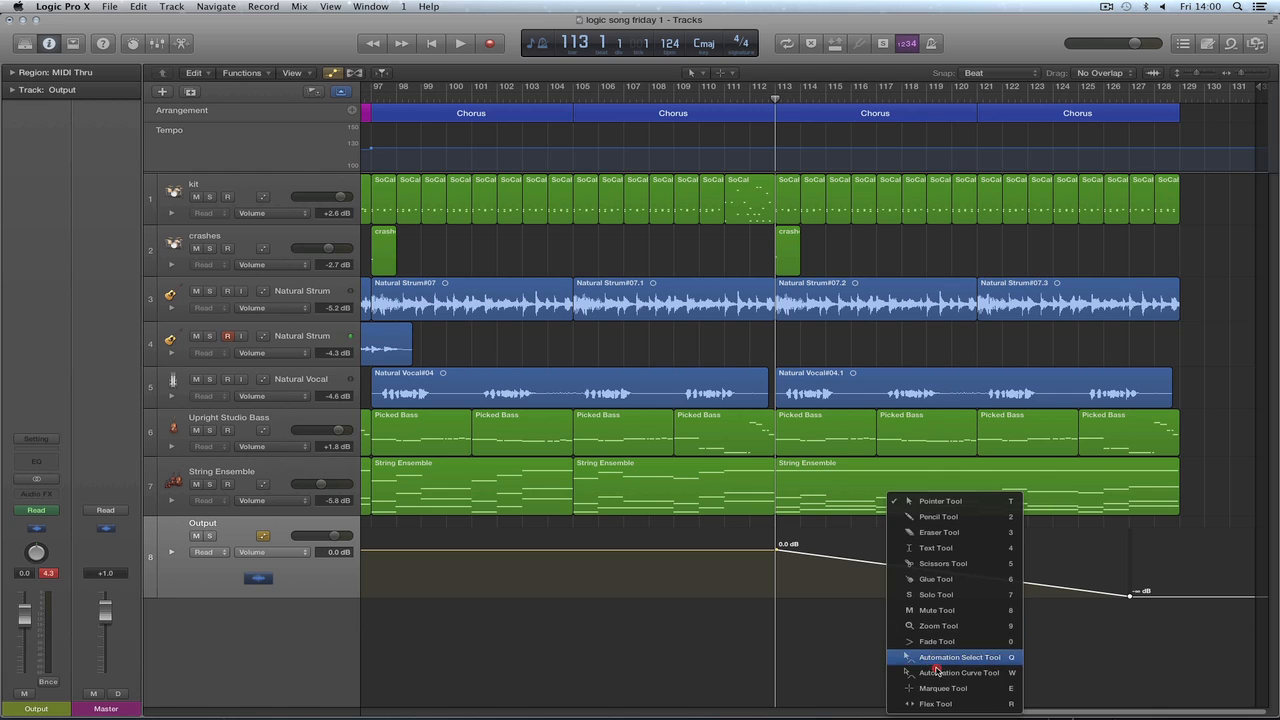
left_click(943, 668)
left_click_drag(850, 563, 850, 546)
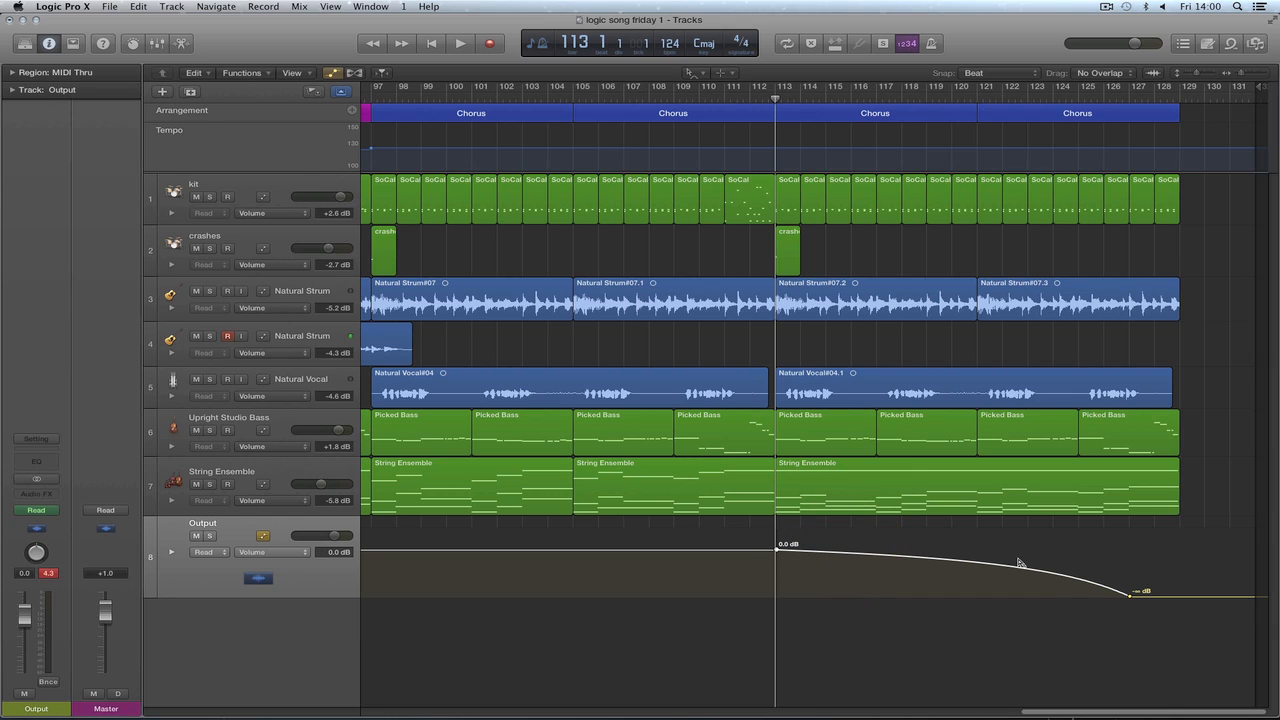
During playback from bar 109, set the Natural Vocal track's volume to -4.2 dB and slightly raise its Bus 4 send.
left_click(722, 98)
left_click(668, 97)
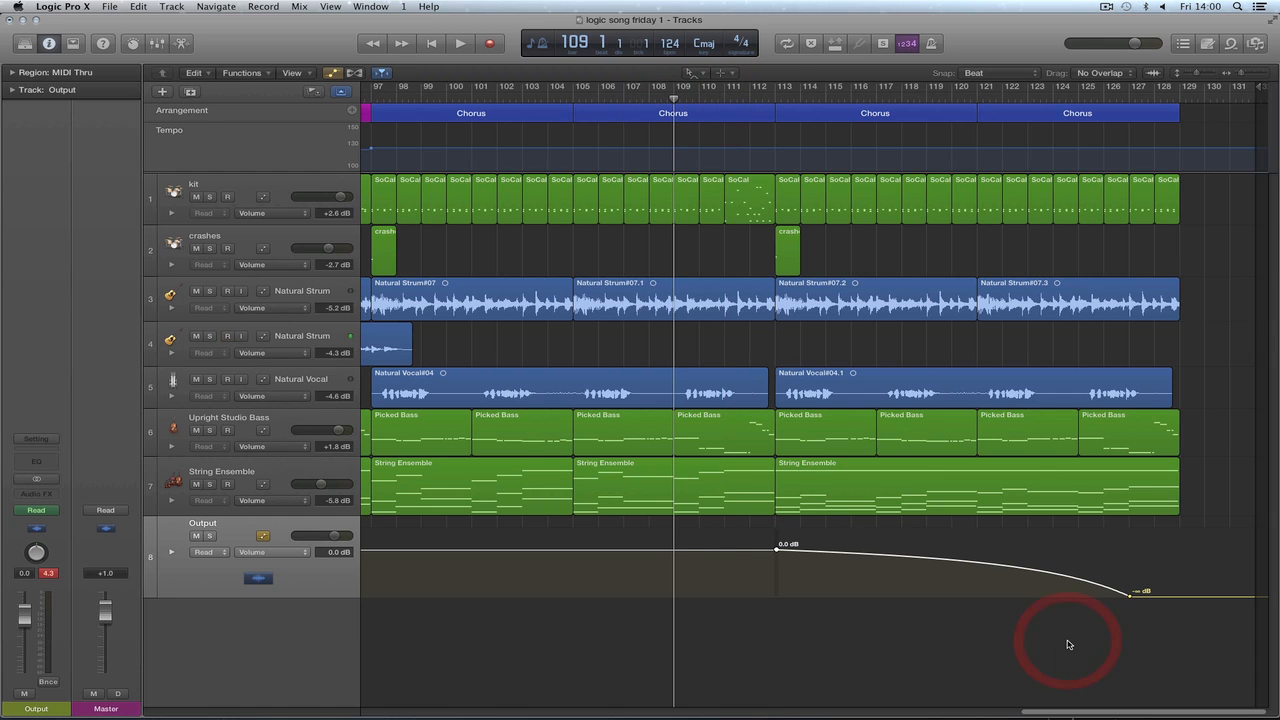
key("space")
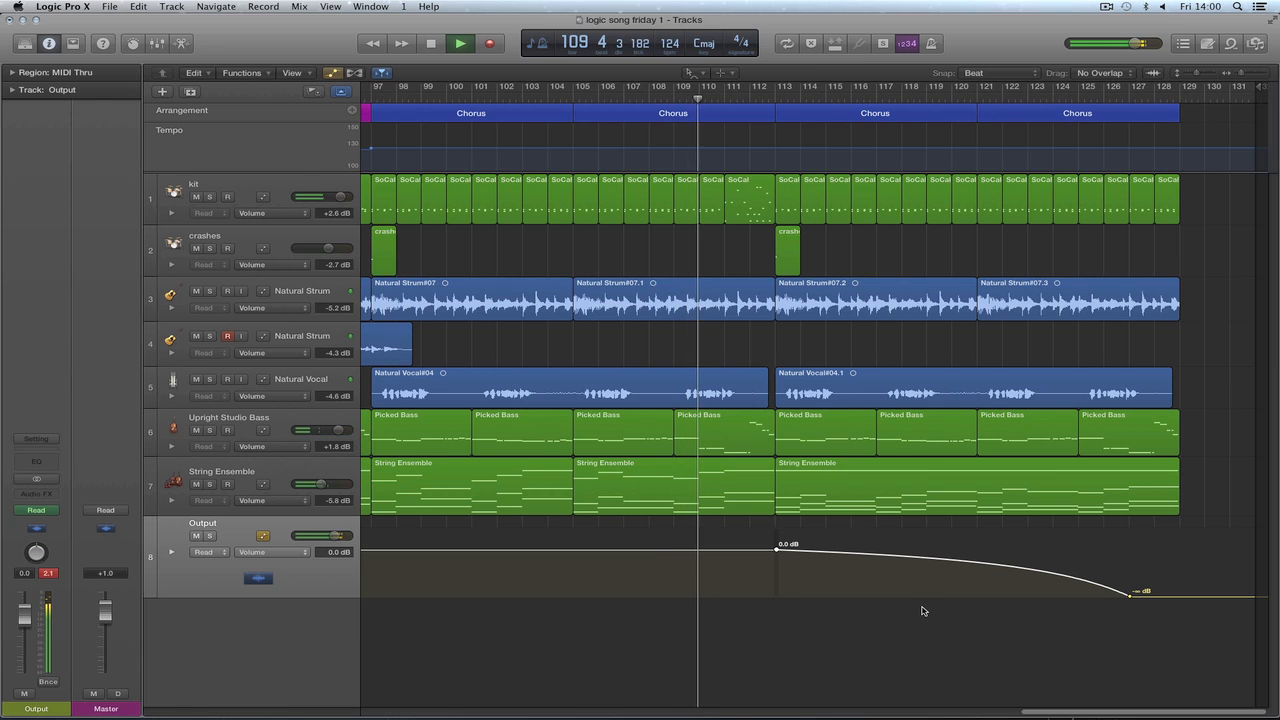
left_click(306, 389)
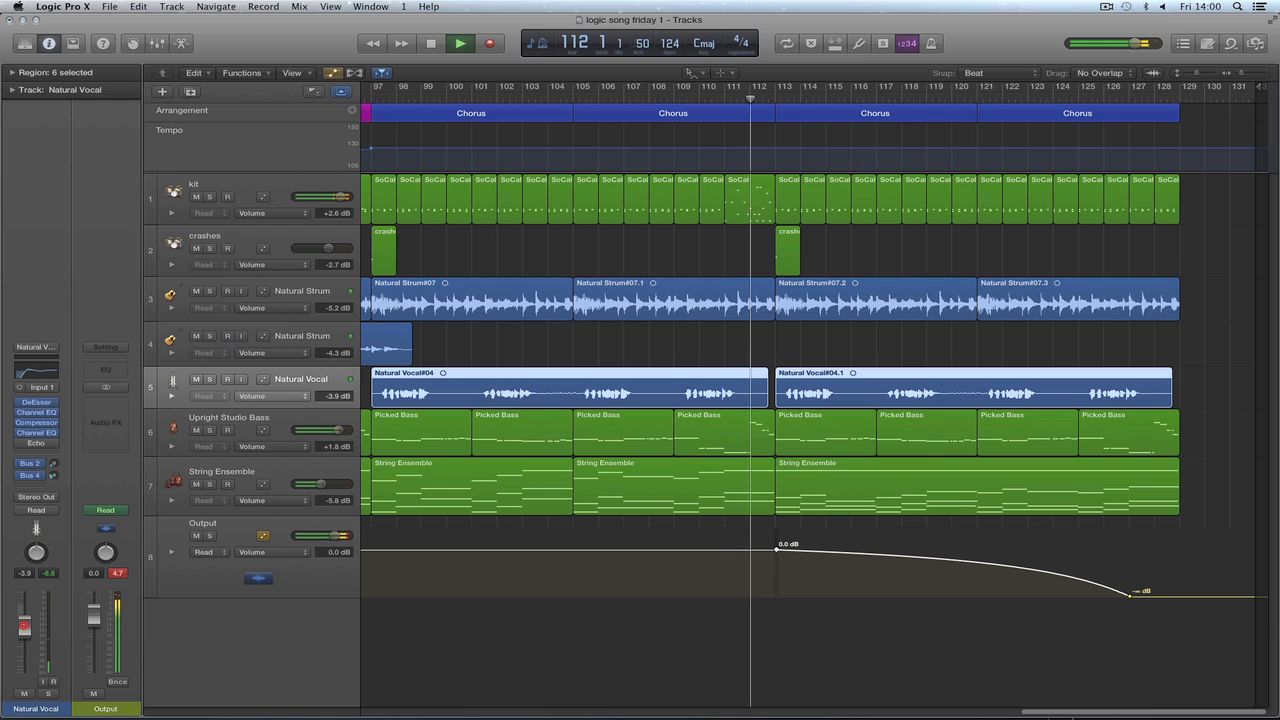
left_click_drag(25, 626, 25, 622)
left_click_drag(54, 477, 50, 466)
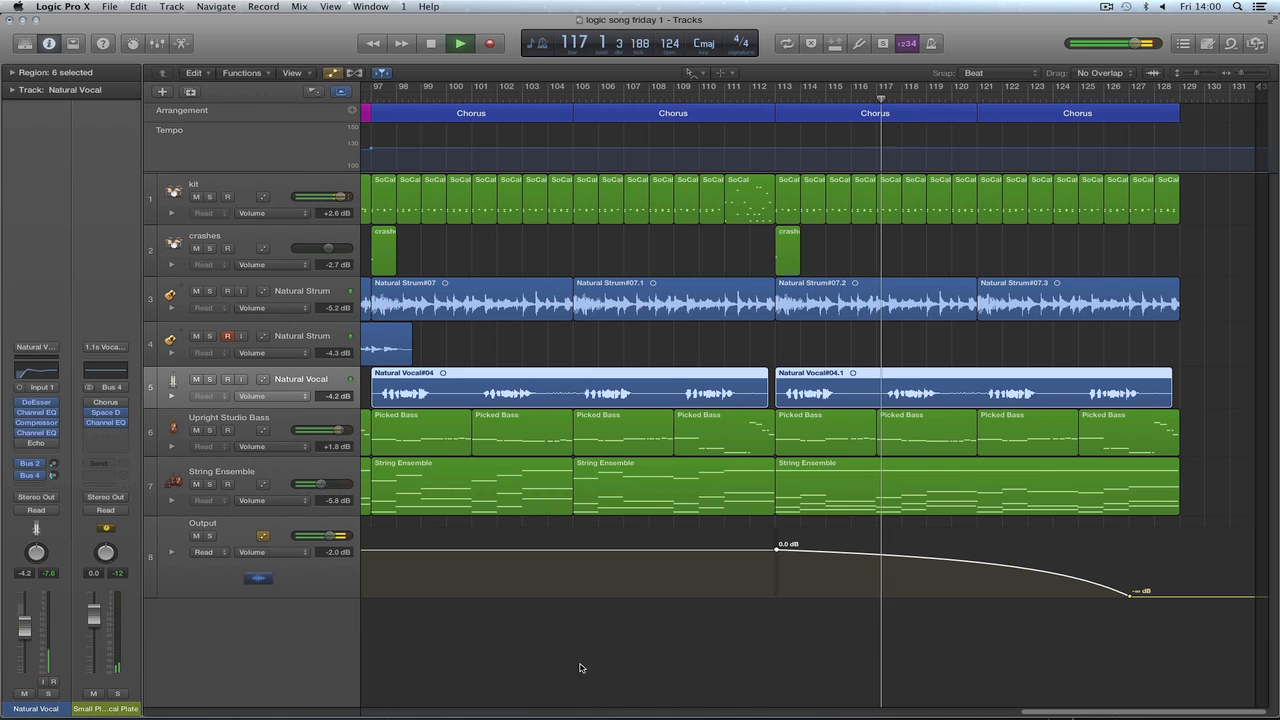
Set the rhythm guitar track's volume (Natural Strum, track 3) to -3.8 dB and stop playback after the fade-out at bar 127.
left_click(302, 298)
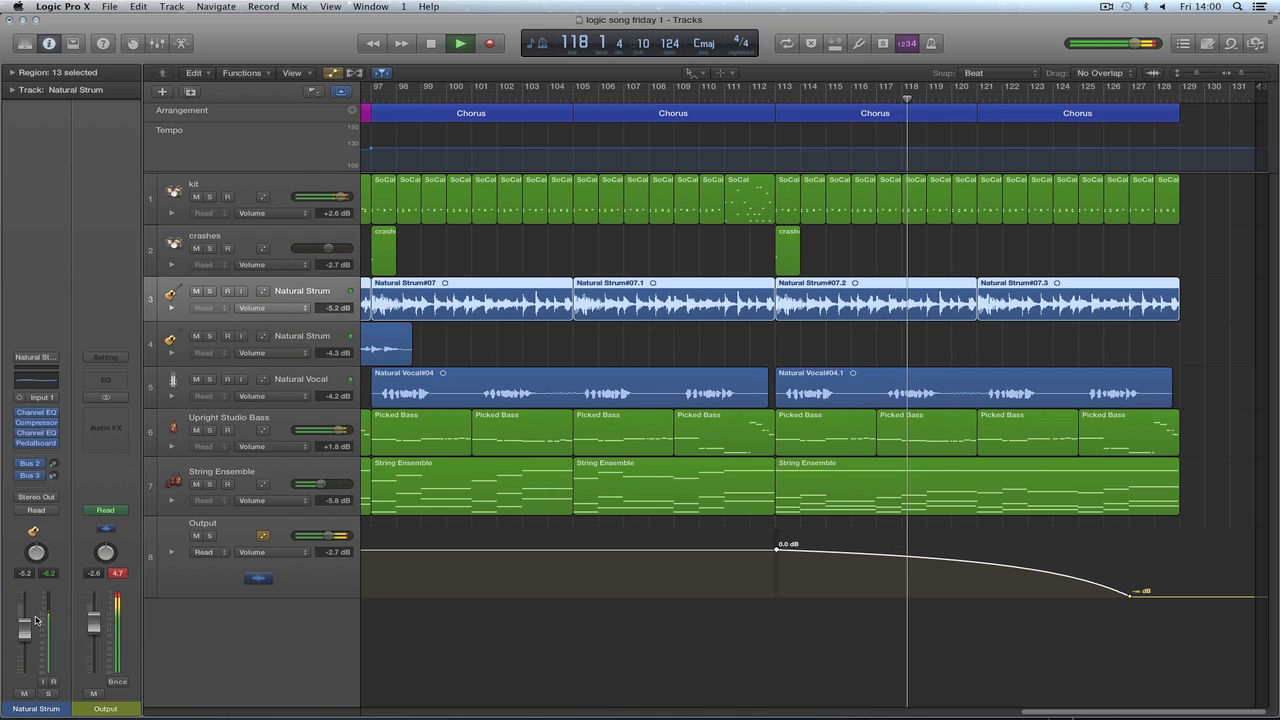
left_click_drag(25, 626, 25, 619)
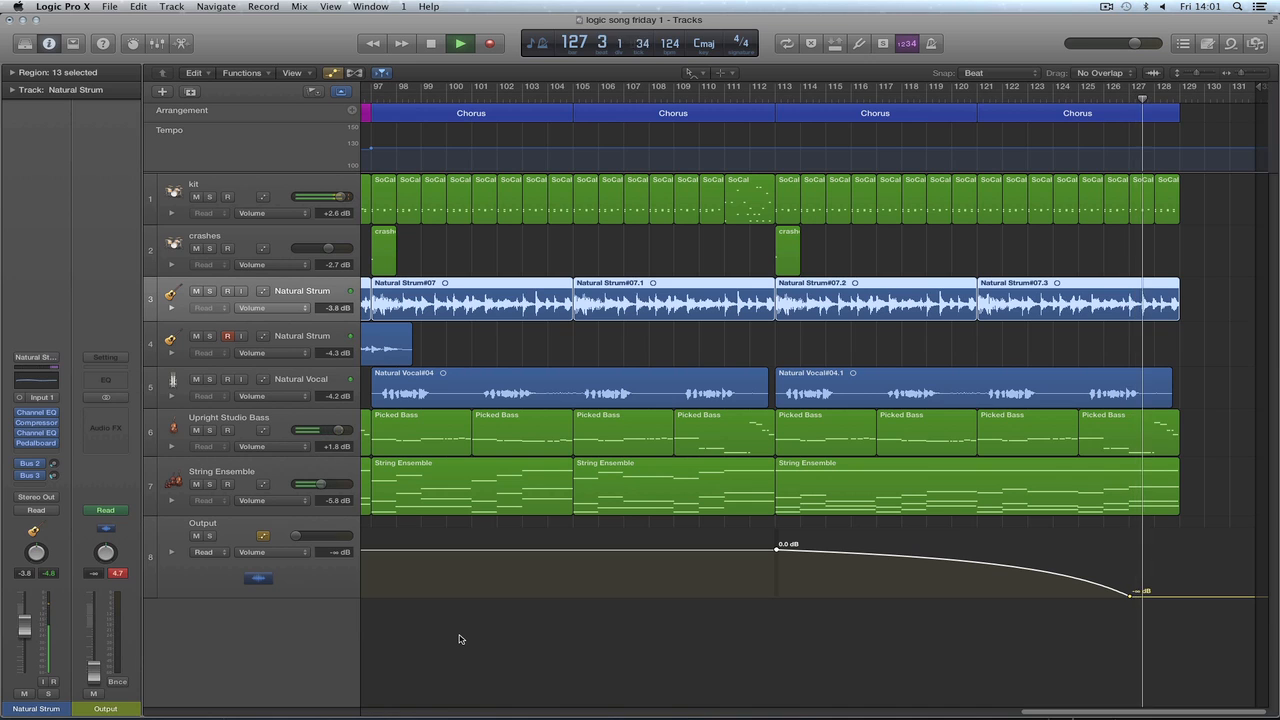
key("space")
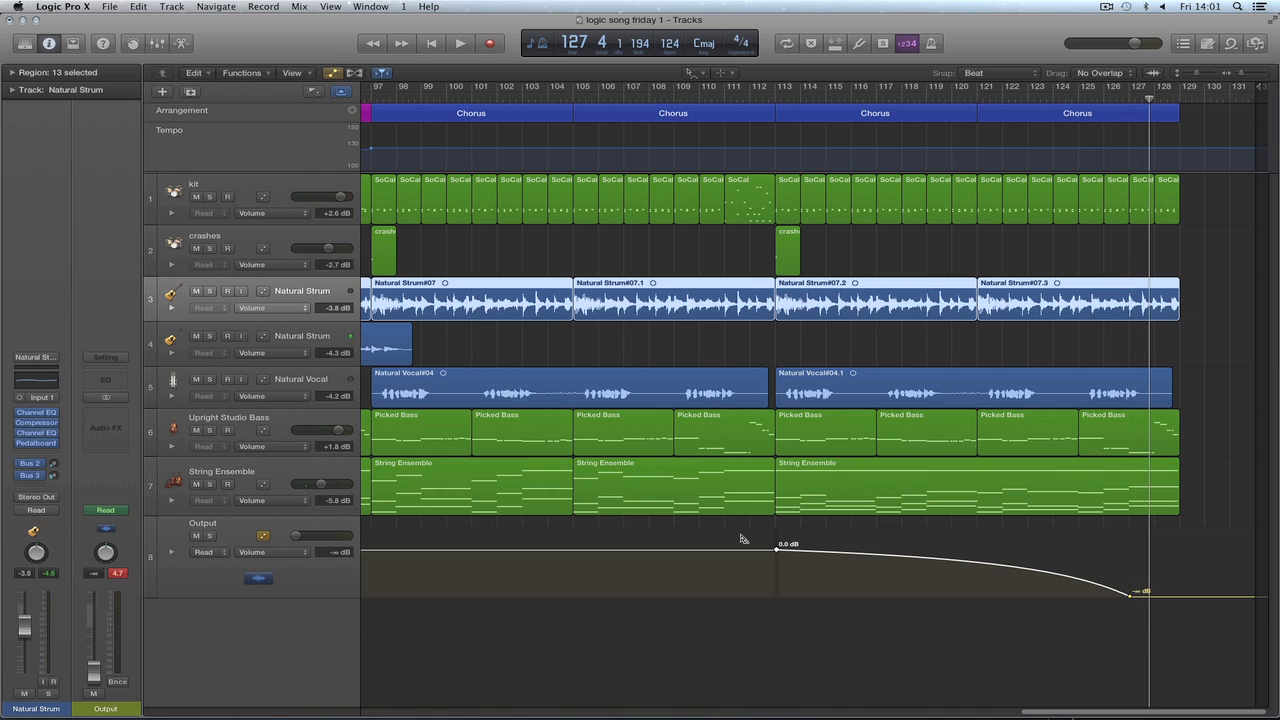
Place the playhead at bar 131, past the end of the song, and switch back to the Pointer Tool.
left_click_drag(1049, 713, 850, 706)
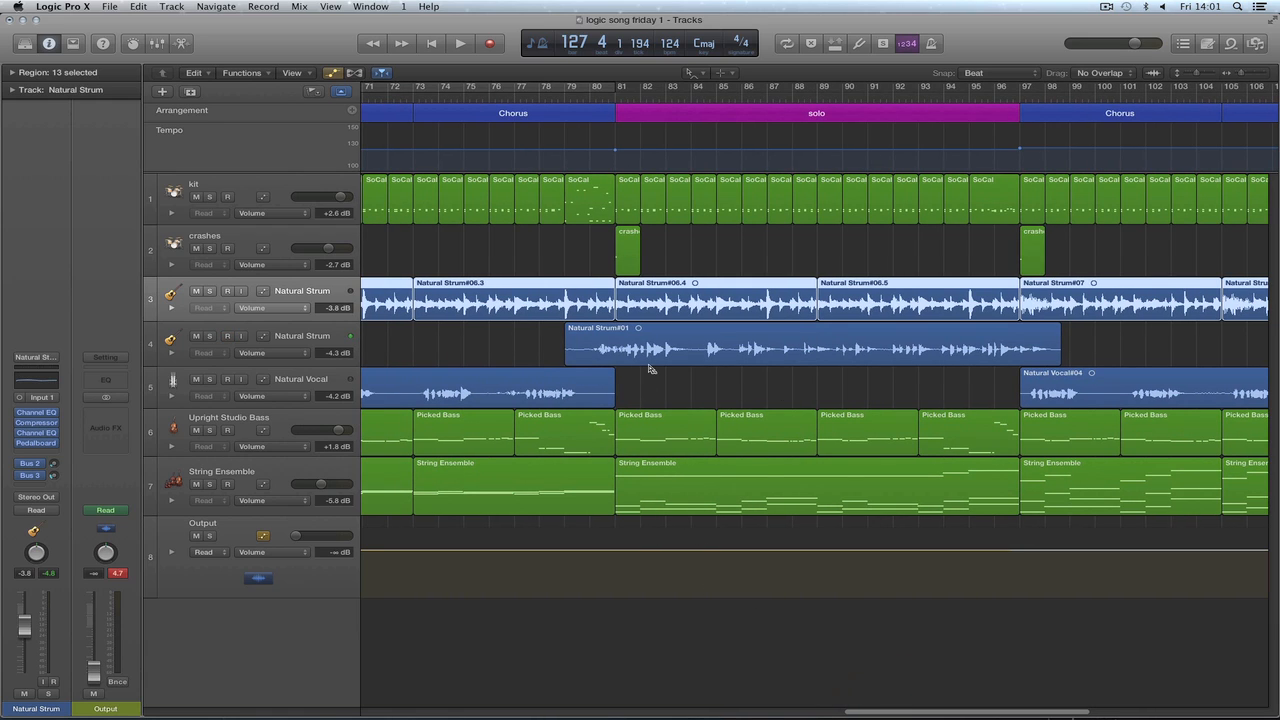
left_click_drag(990, 714, 1086, 710)
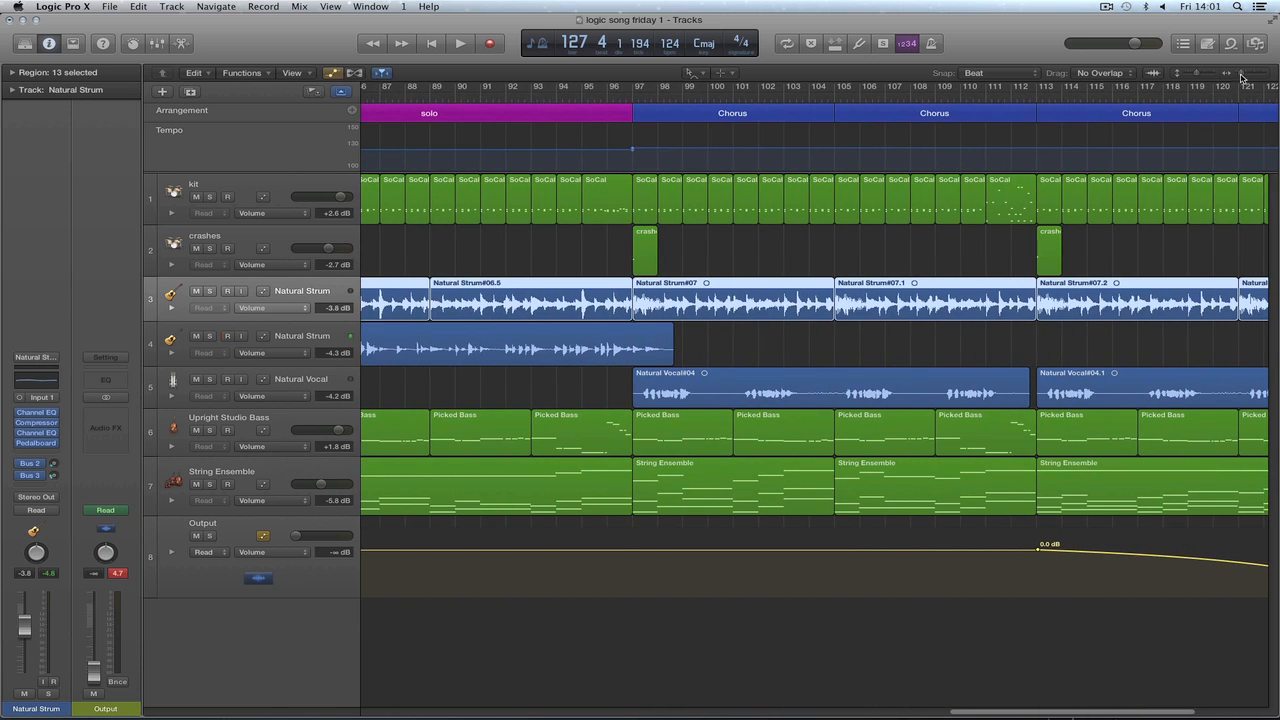
left_click_drag(1241, 76, 1232, 76)
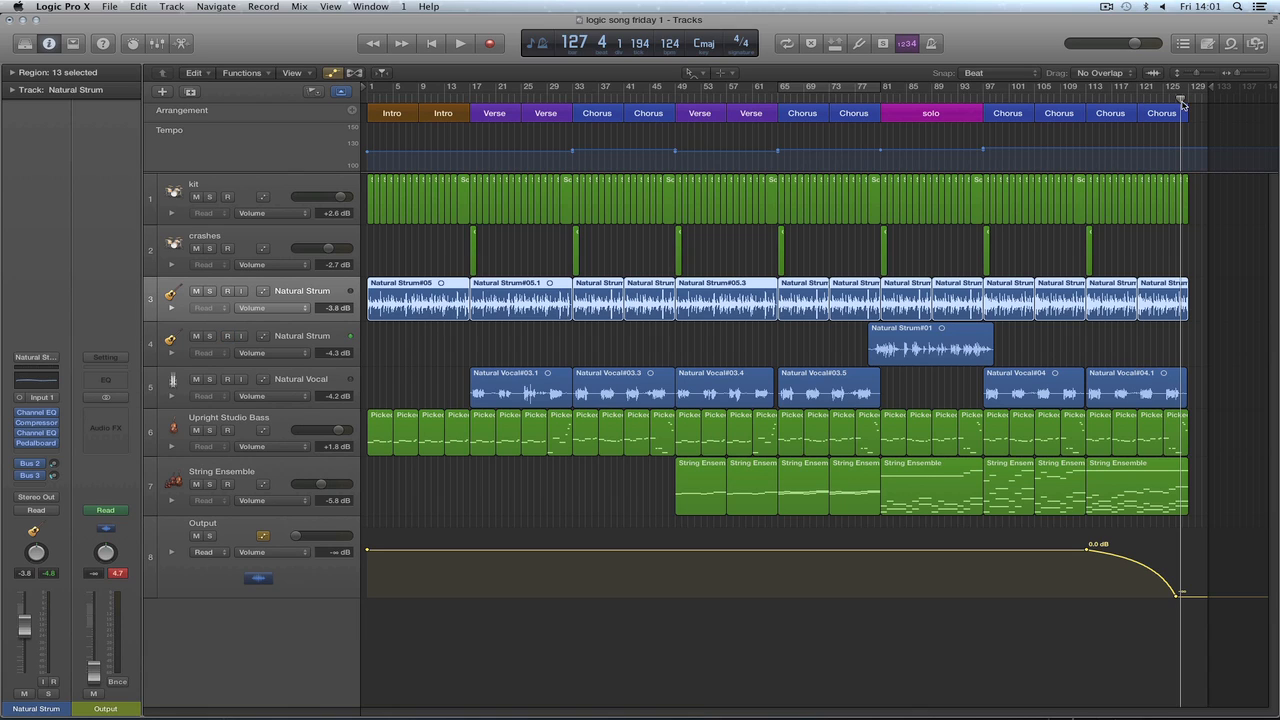
left_click_drag(1184, 102, 1201, 101)
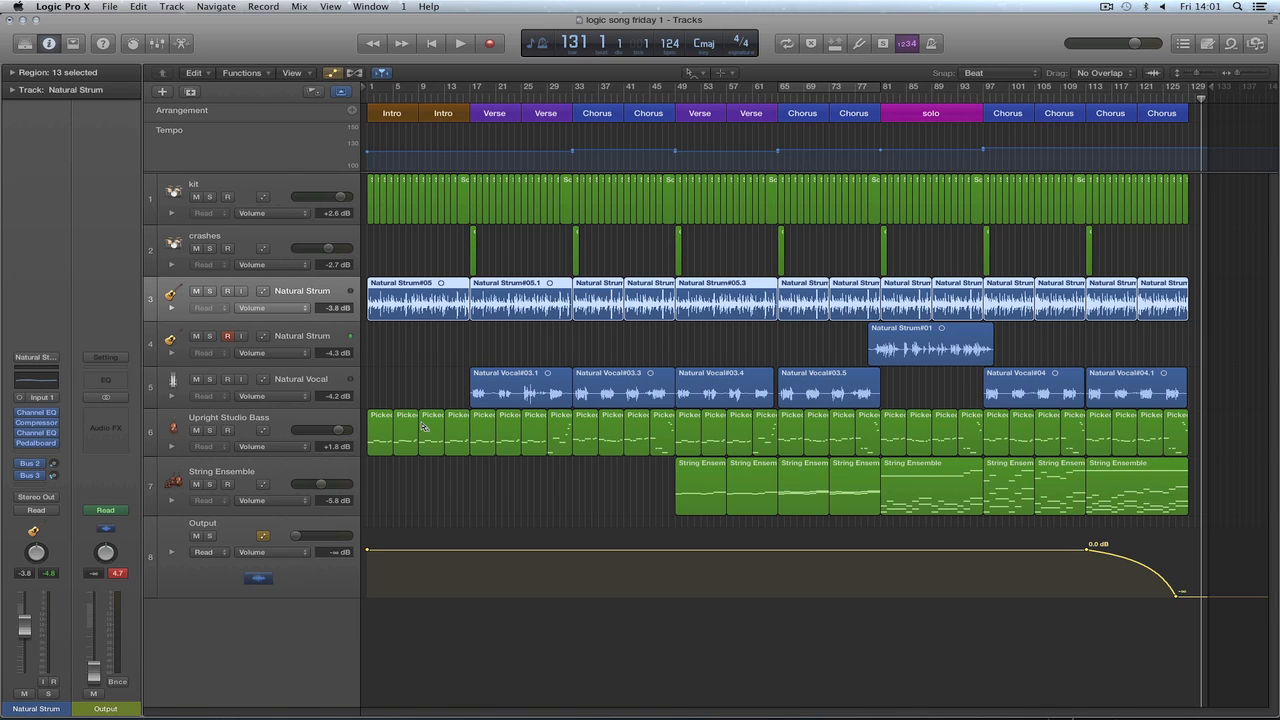
key("t")
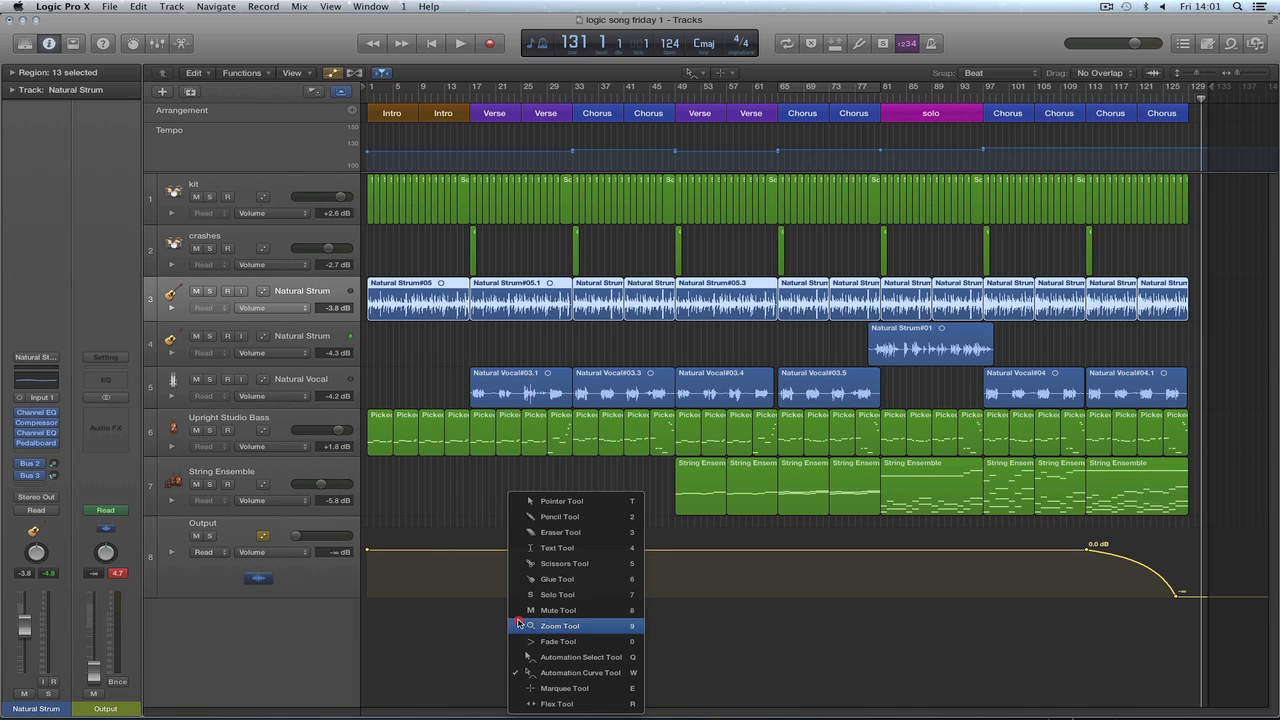
left_click(533, 501)
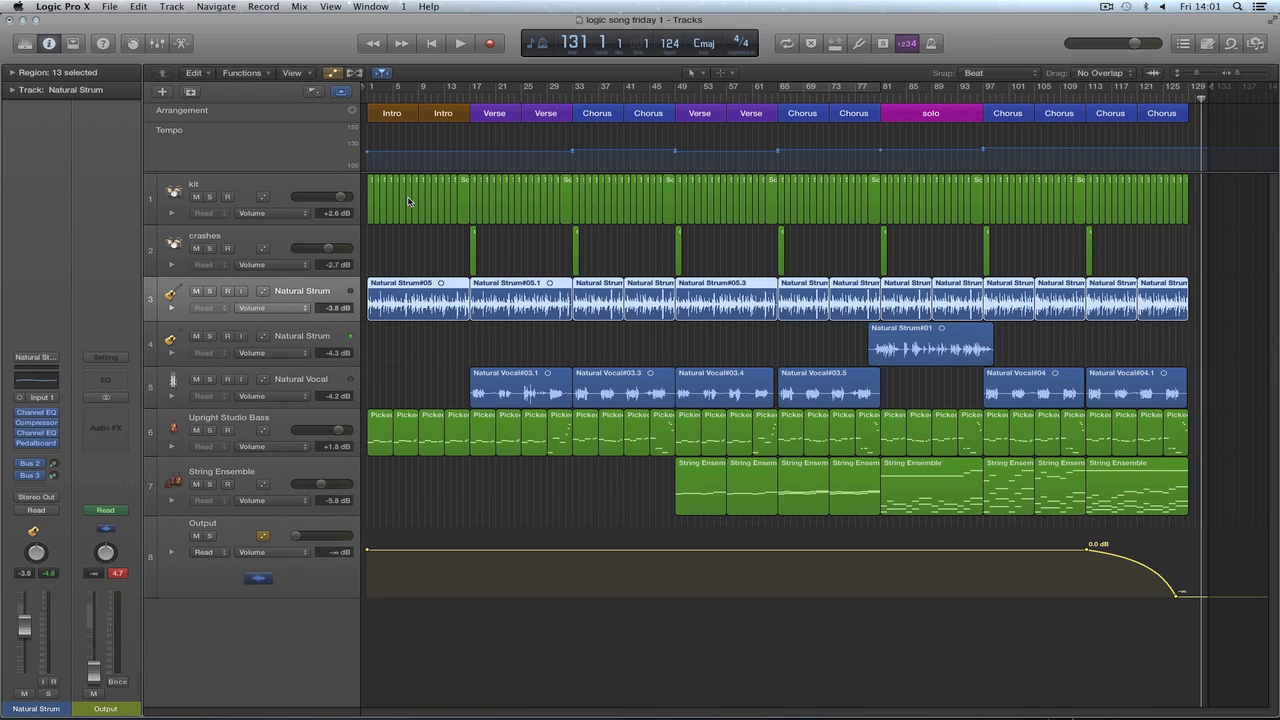
Review the first verse's vocal region and the four String Ensemble regions before the solo, then place the playhead at bar 48.
left_click(503, 285)
left_click(517, 372)
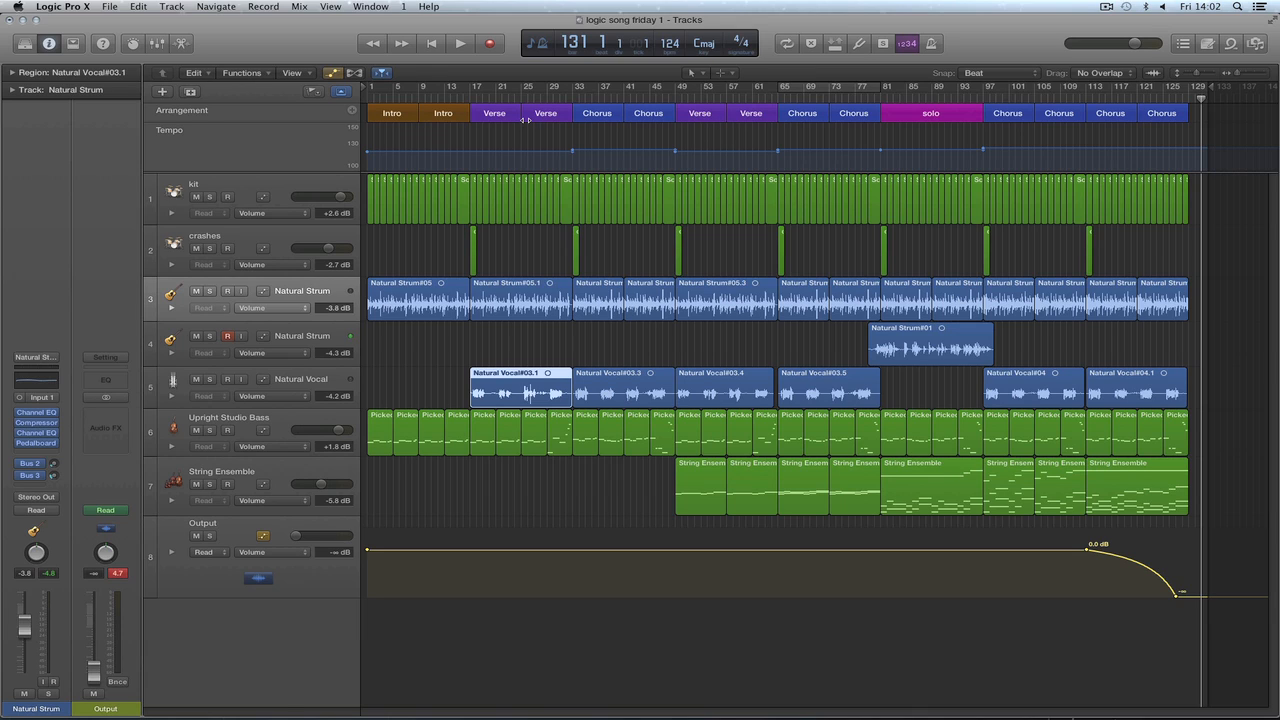
left_click(685, 480)
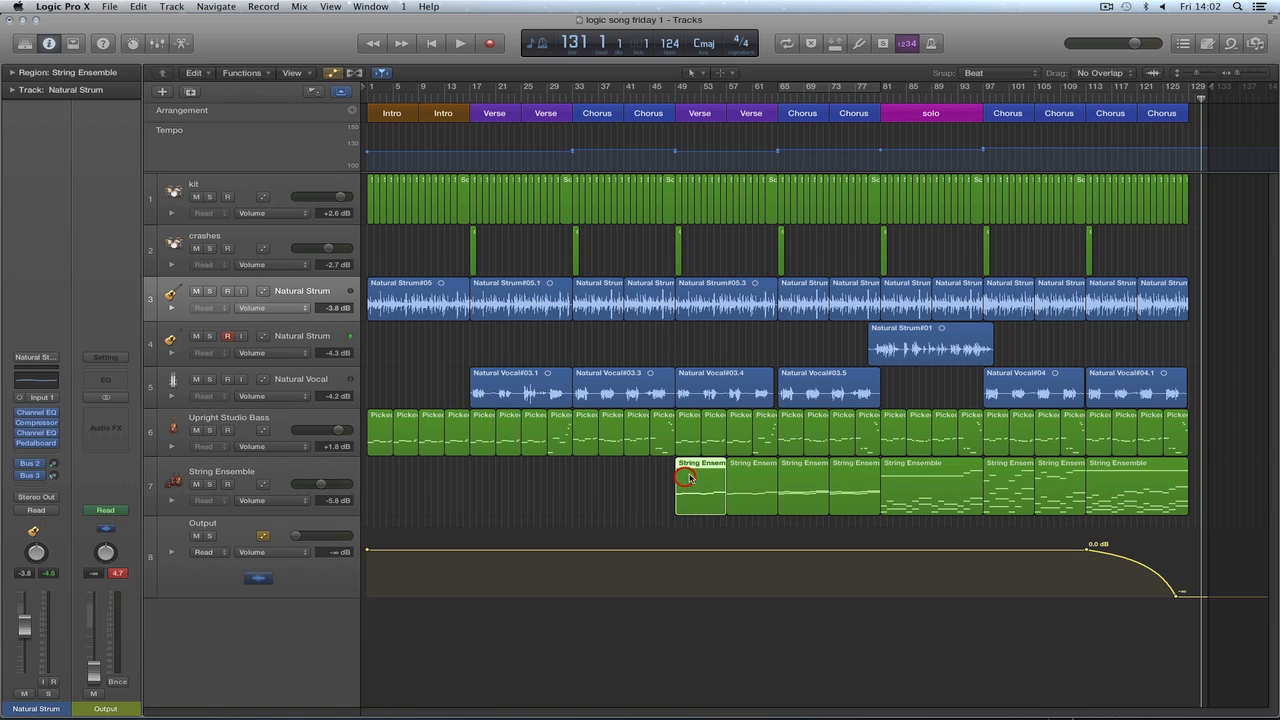
left_click(750, 478, "shift")
left_click(802, 480, "shift")
left_click(847, 484, "shift")
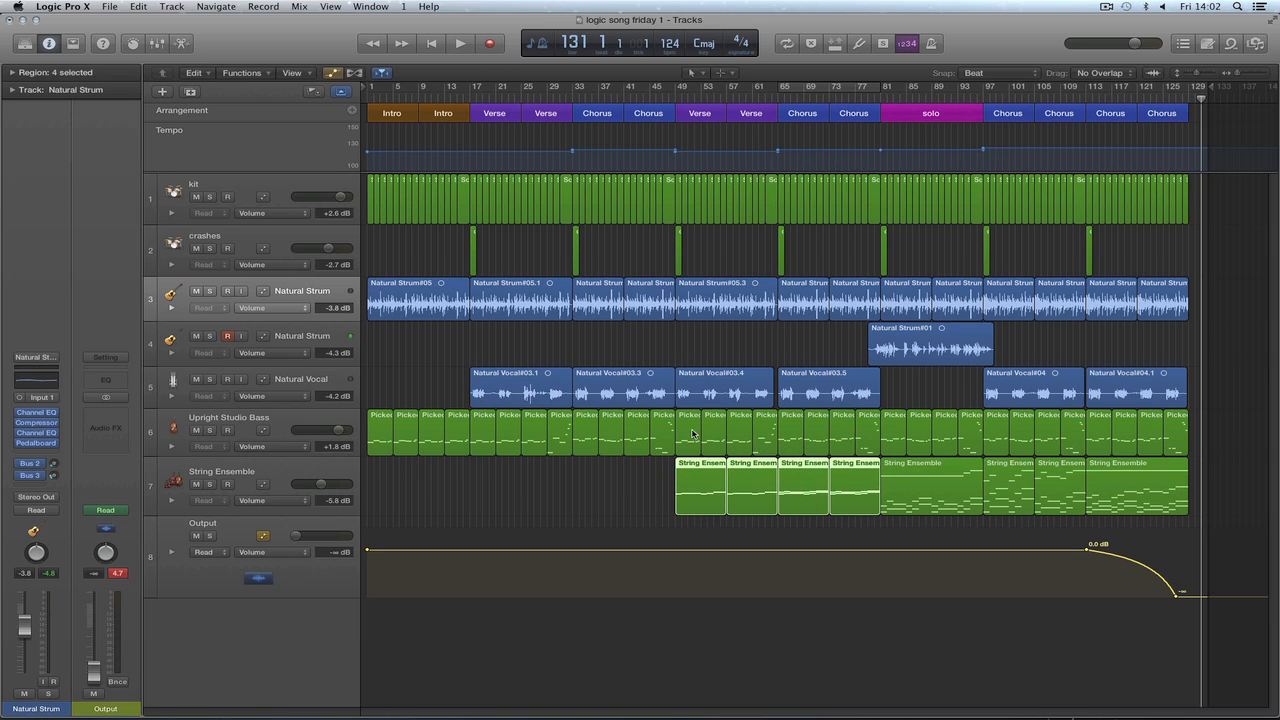
left_click(670, 88)
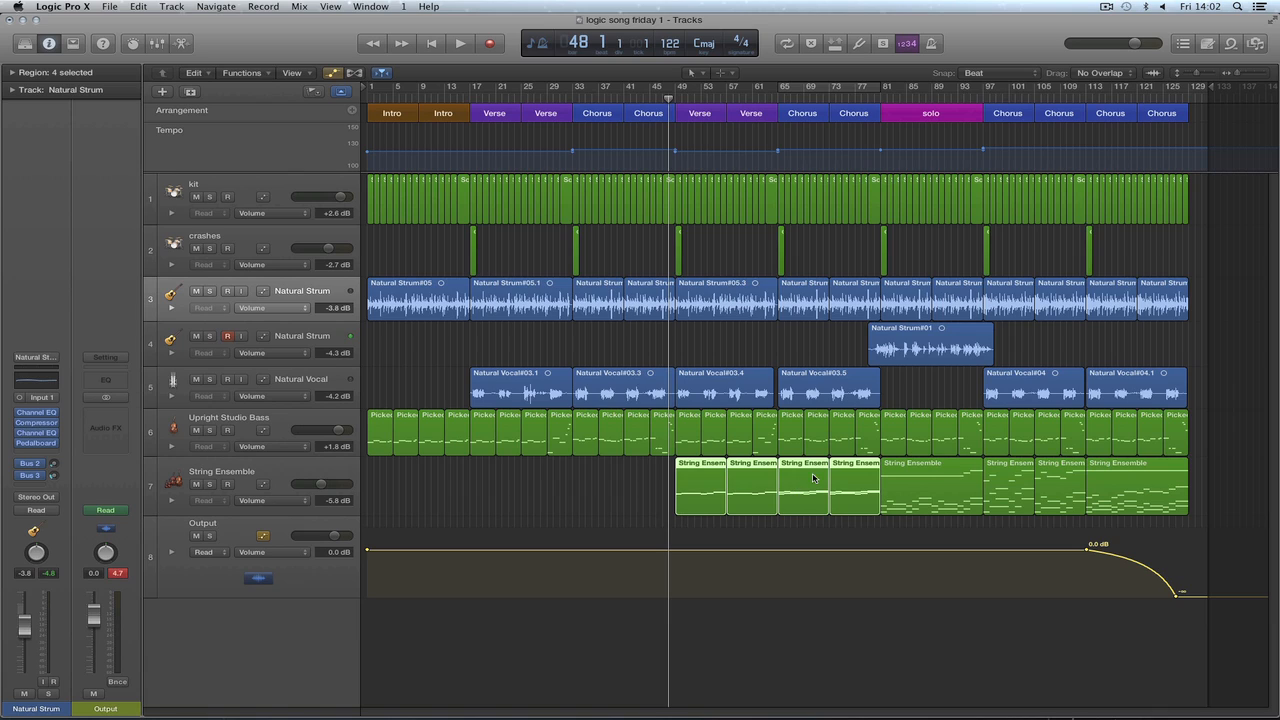
Play the solo section from bar 80 and set the String Ensemble track's volume to -7.0 dB.
left_click(910, 489)
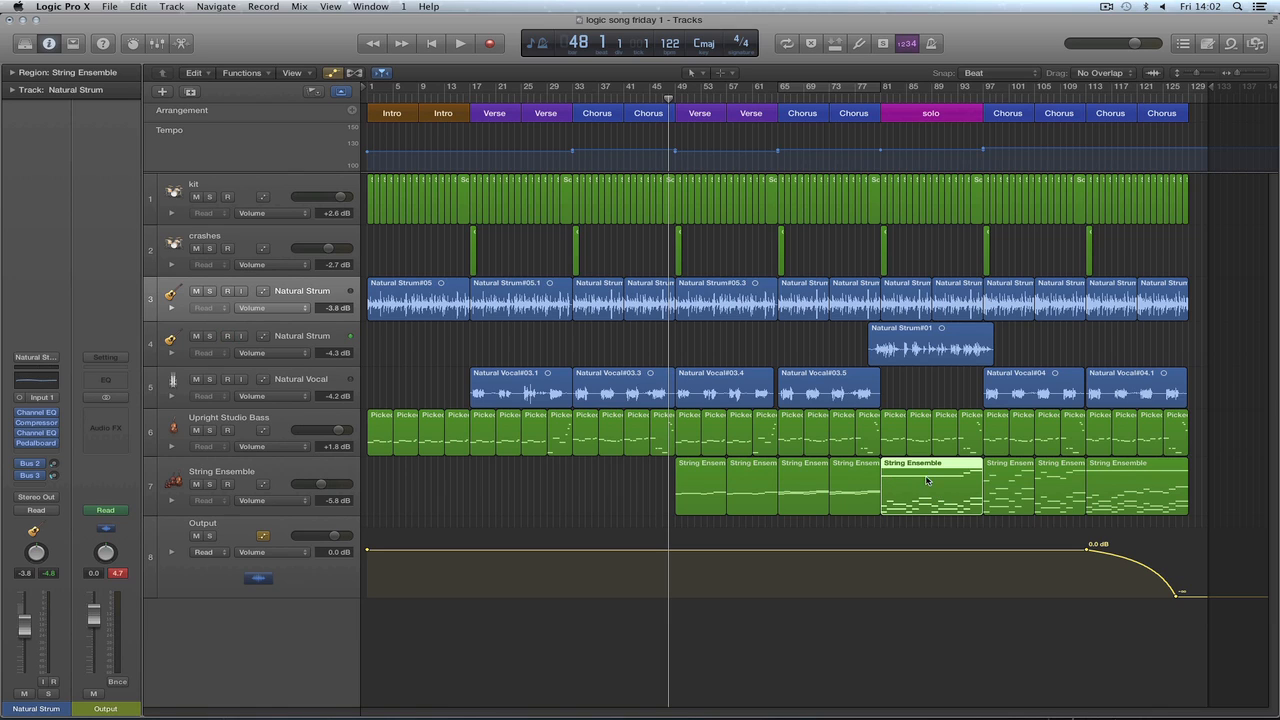
left_click(874, 101)
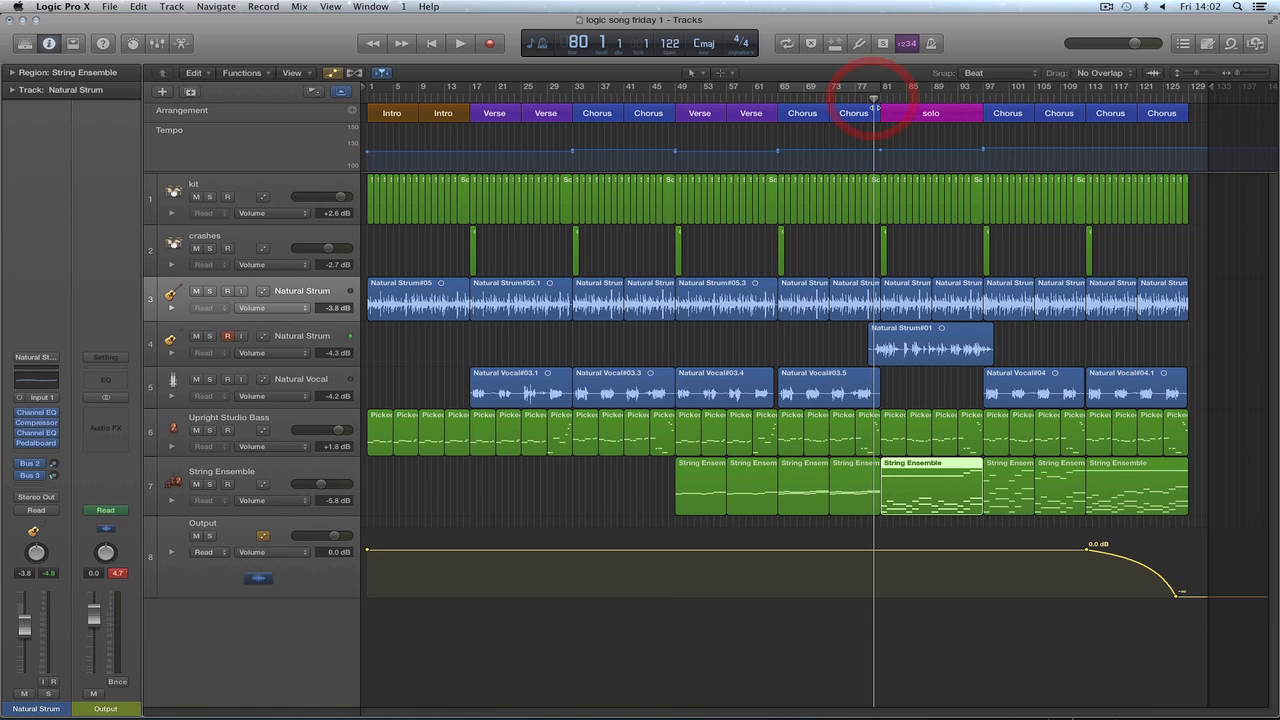
key("space")
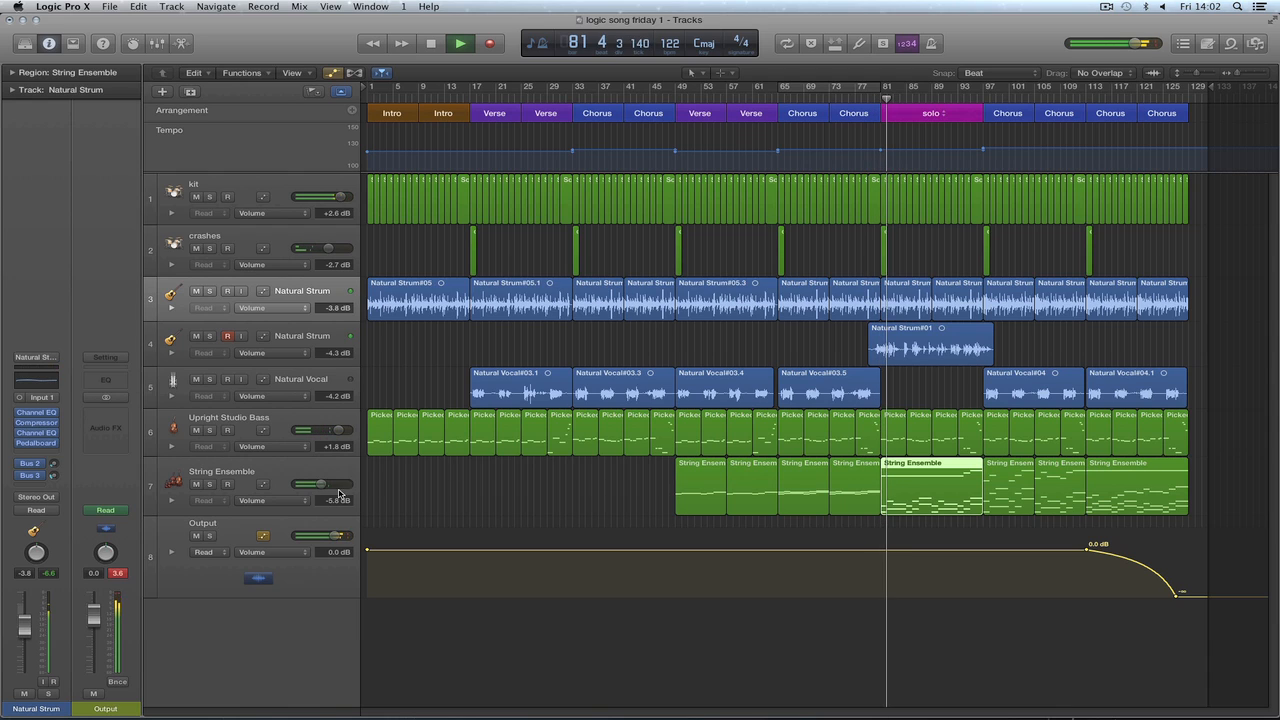
left_click_drag(339, 490, 330, 490)
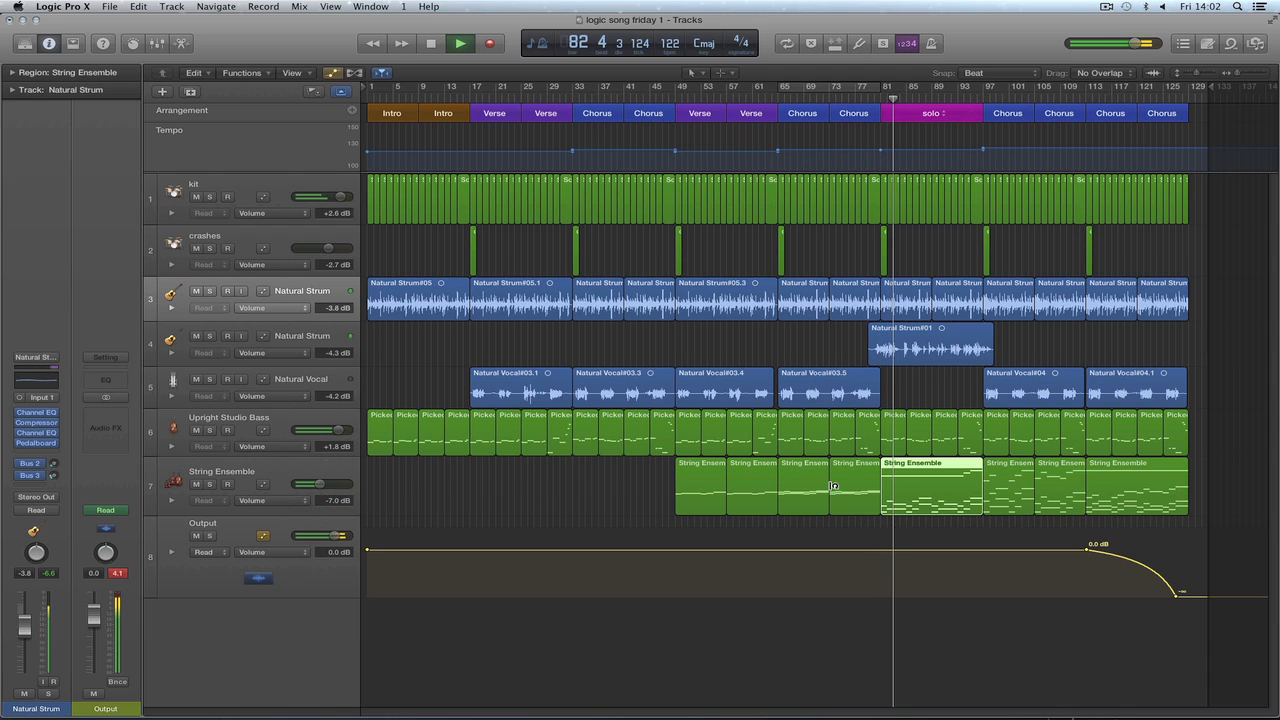
key("space")
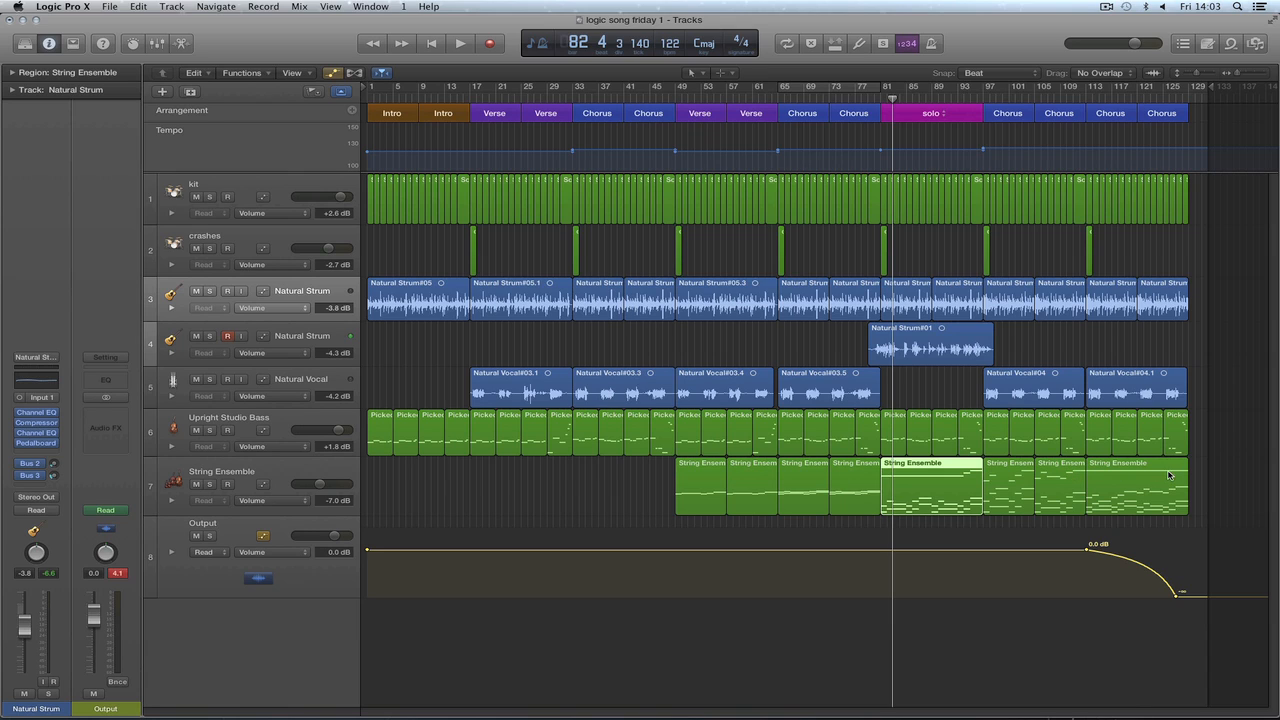
Examine the String Ensemble regions section by section from the second verse to the final choruses, then select all the Natural Vocal regions.
left_click(693, 488)
left_click(752, 487, "shift")
left_click_drag(752, 487, 858, 488)
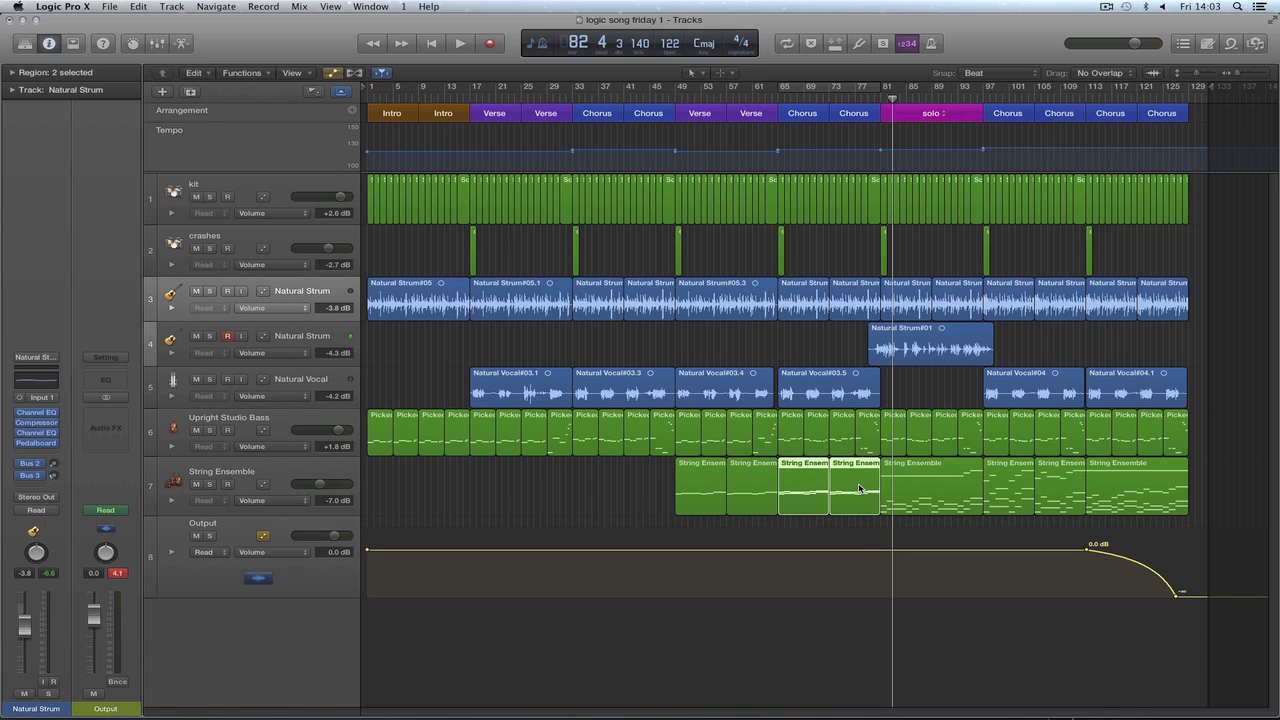
left_click(937, 490)
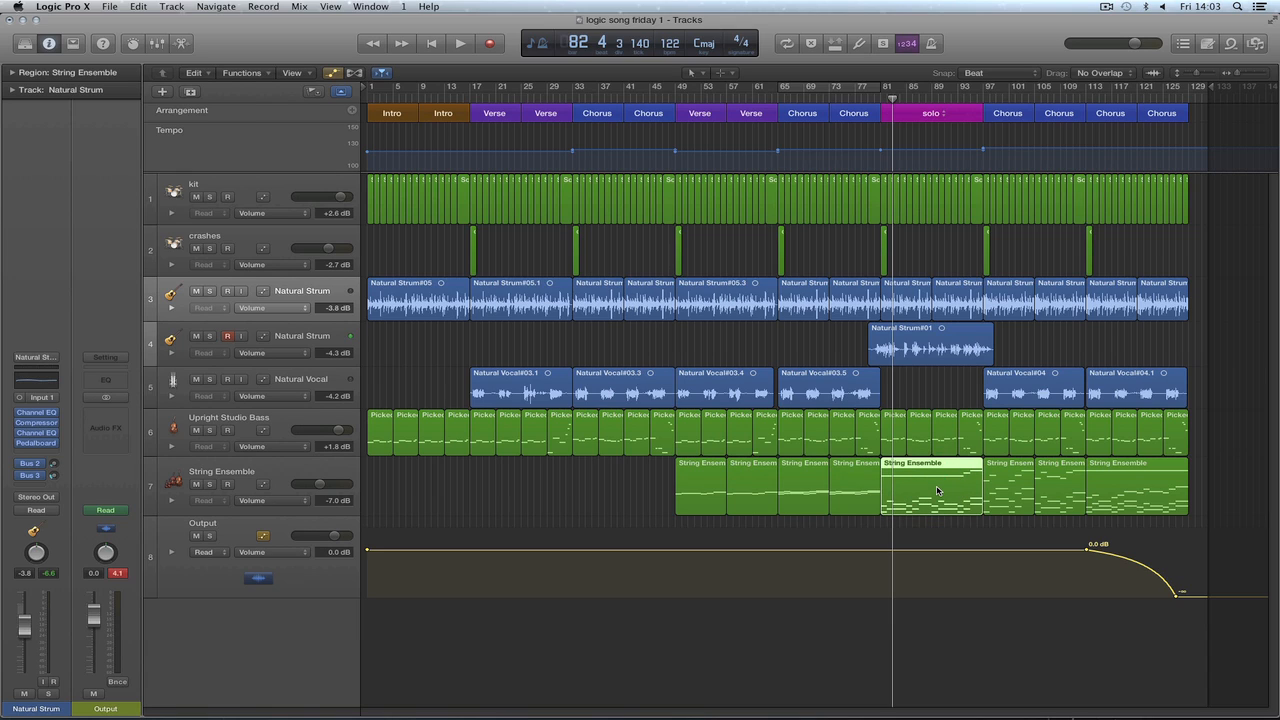
left_click(1010, 490)
left_click(1058, 490, "shift")
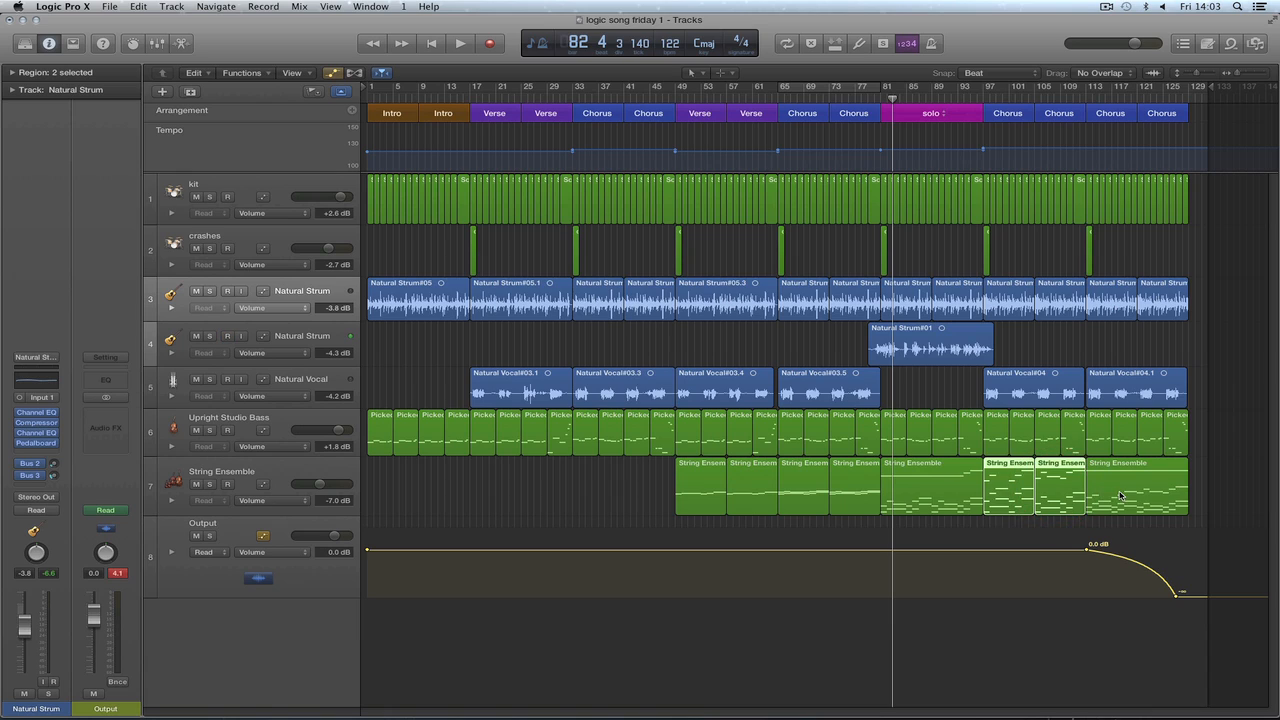
left_click(1120, 495, "shift")
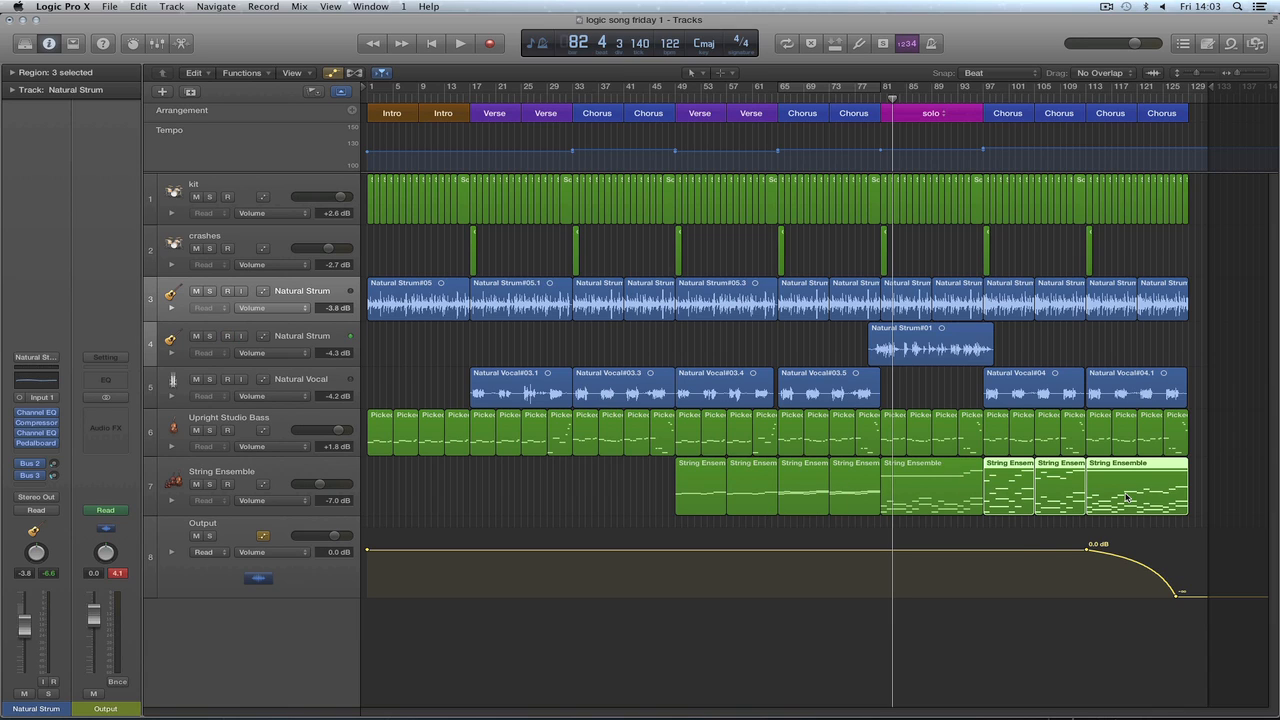
left_click(1043, 618)
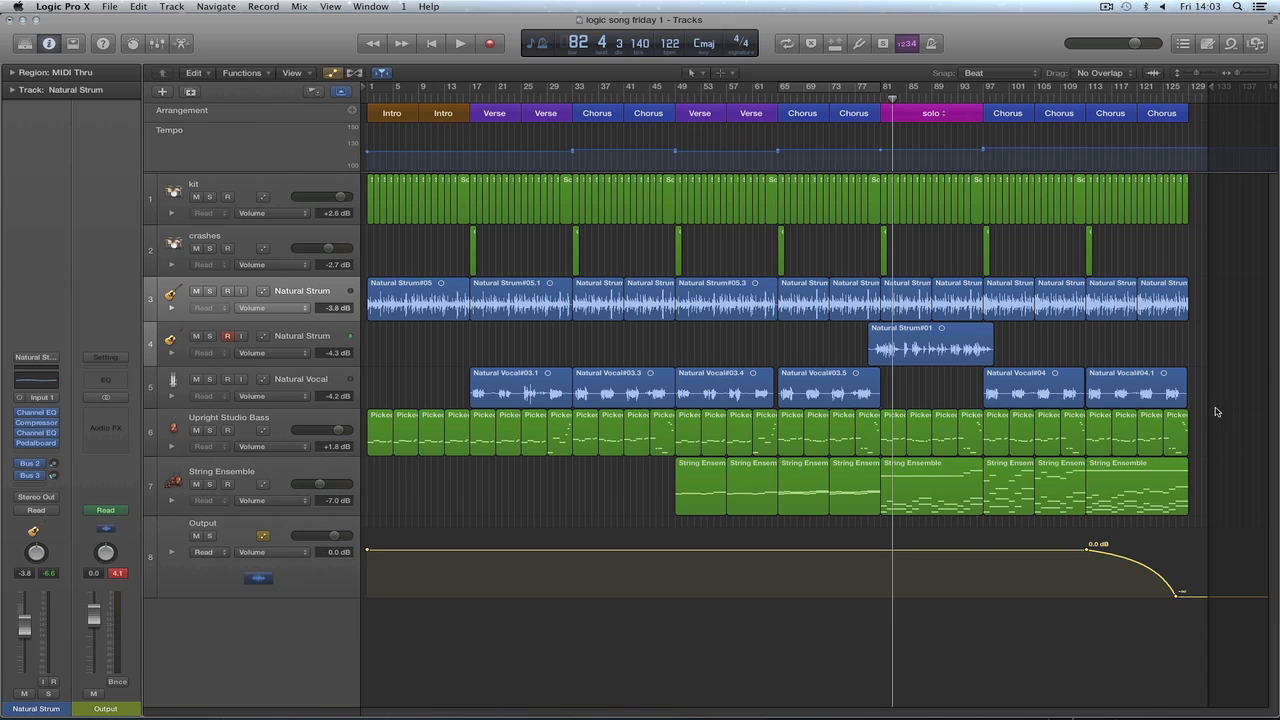
left_click_drag(1215, 383, 545, 383)
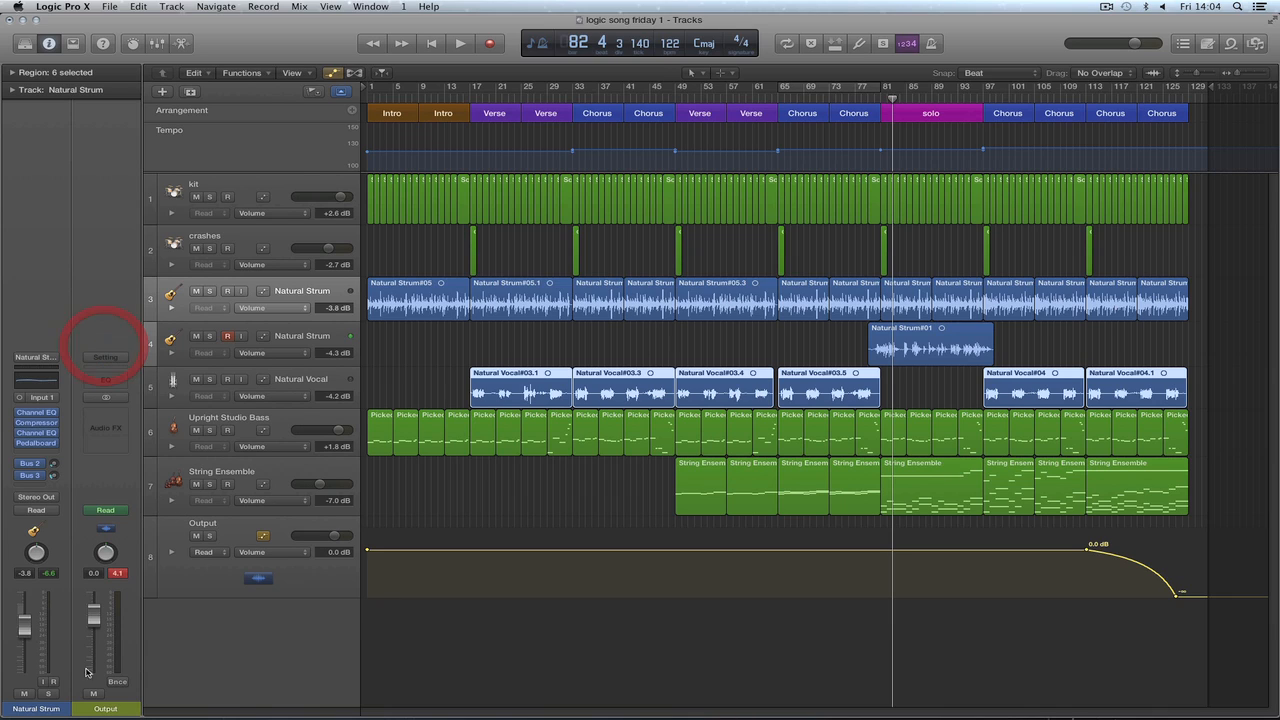
Load the factory Hyped Mix channel strip setting on the Output channel, then open its Direction Mixer plug-in for inspection and close it.
left_click(105, 358)
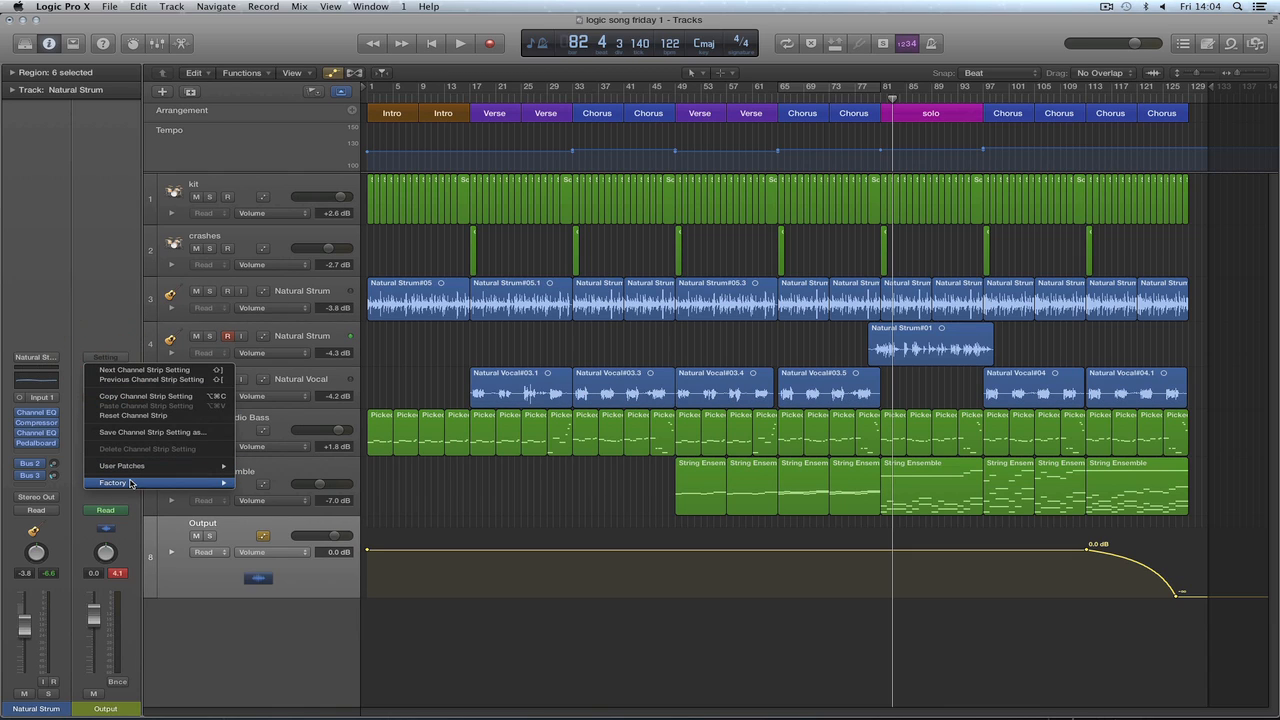
mouse_move(130, 484)
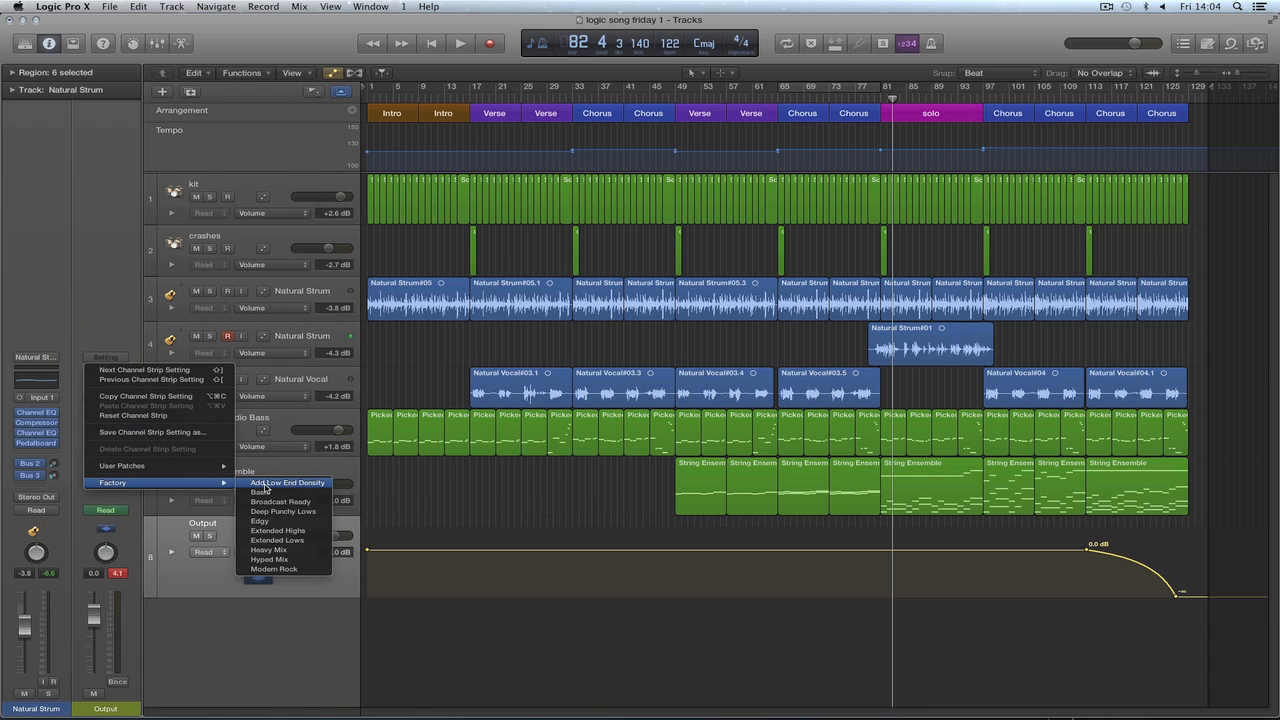
left_click(282, 564)
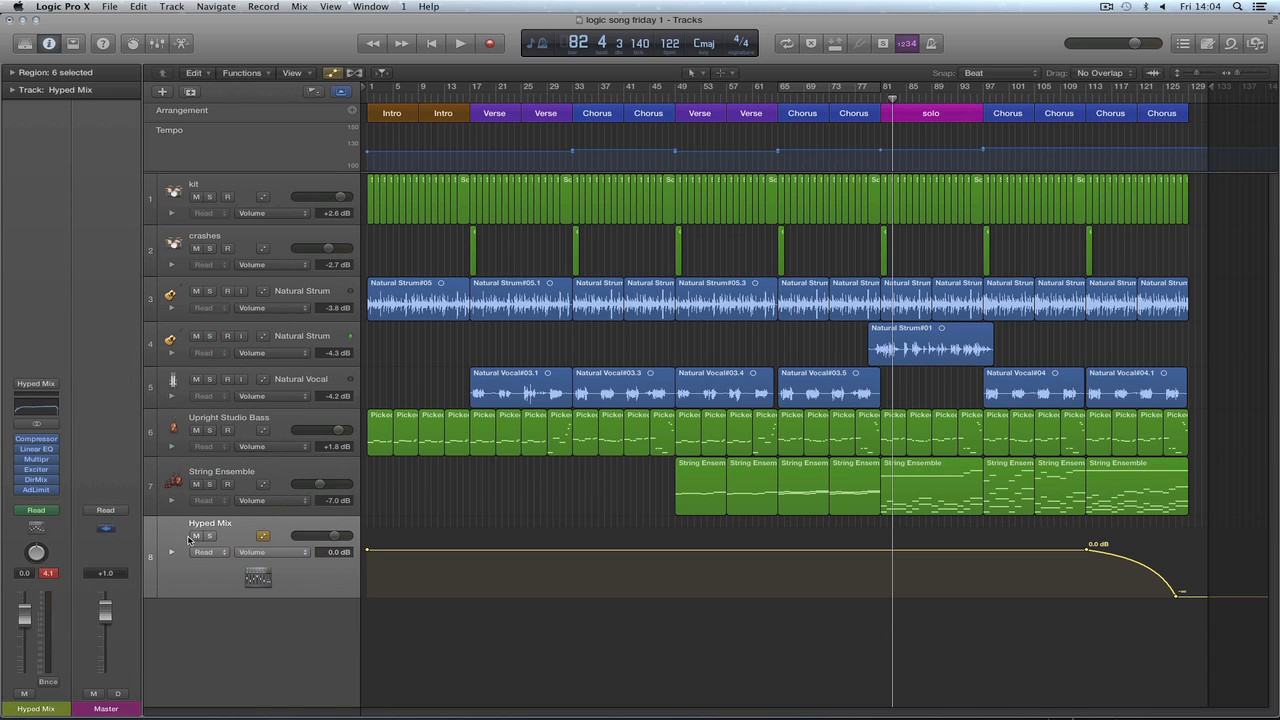
left_click(37, 481)
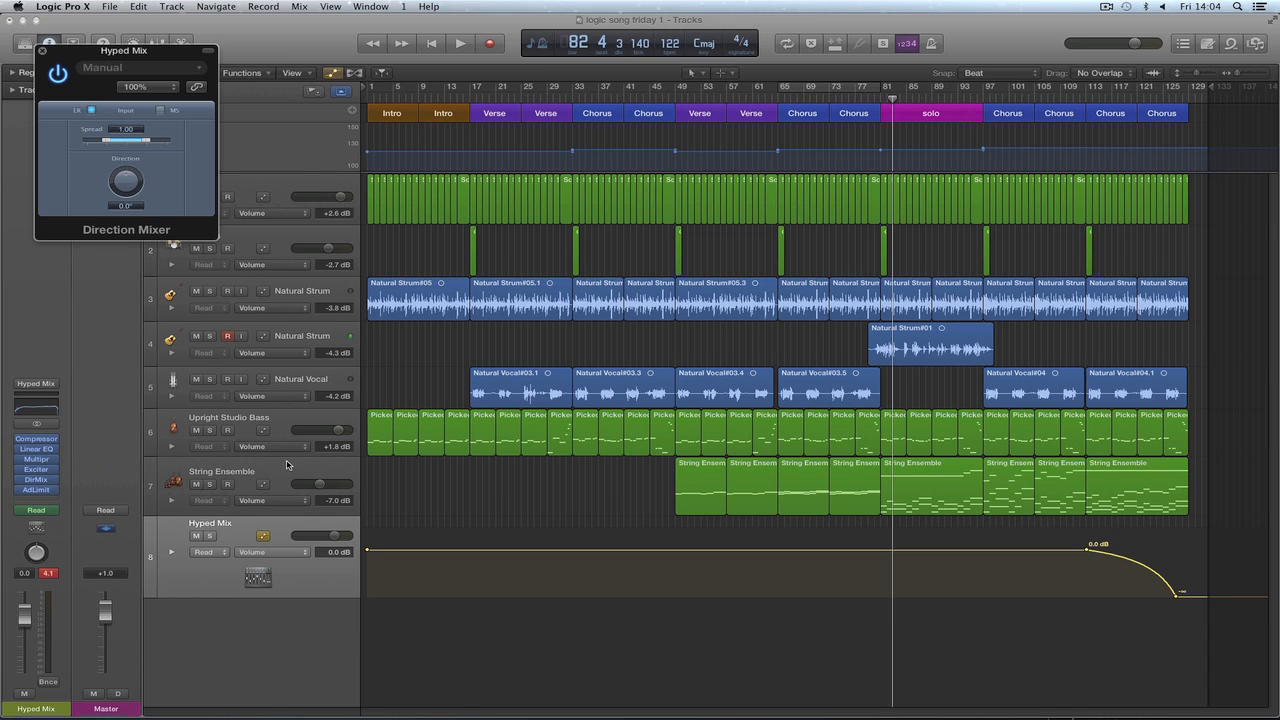
left_click(42, 50)
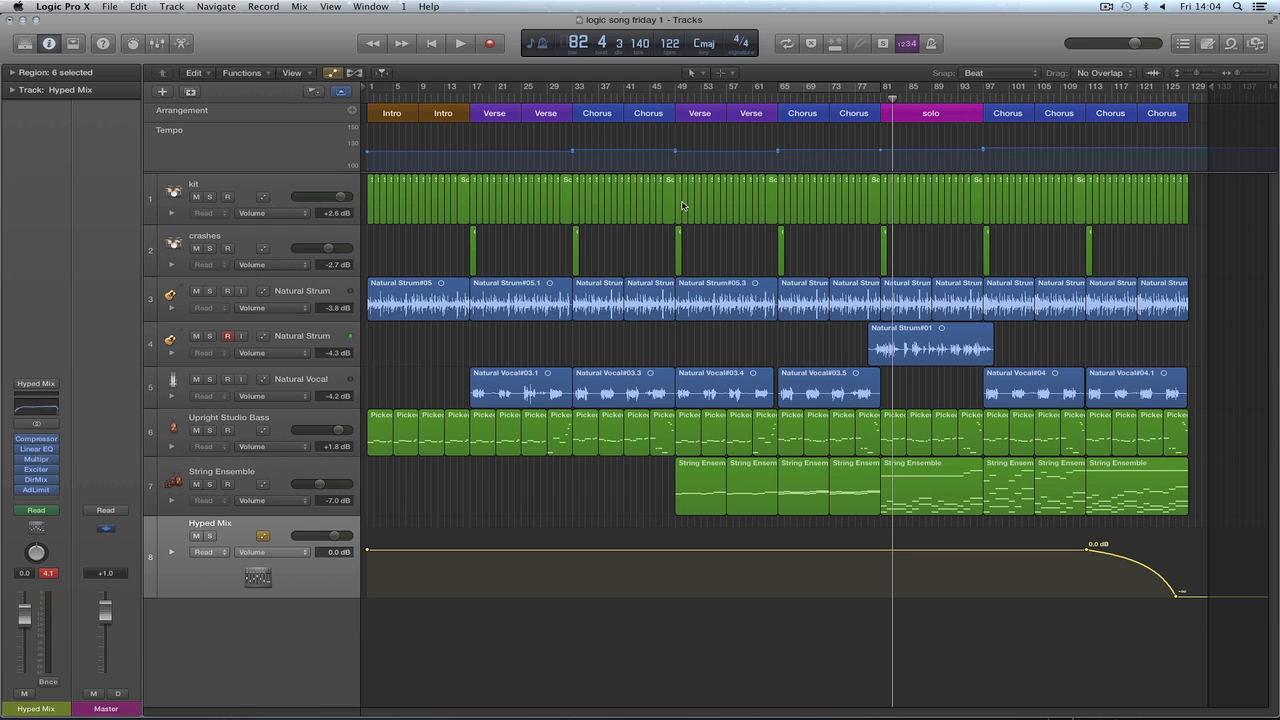
Play the first chorus from bar 32 and bypass all six insert plug-ins on the Hyped Mix output channel.
left_click(568, 100)
double_click(566, 100)
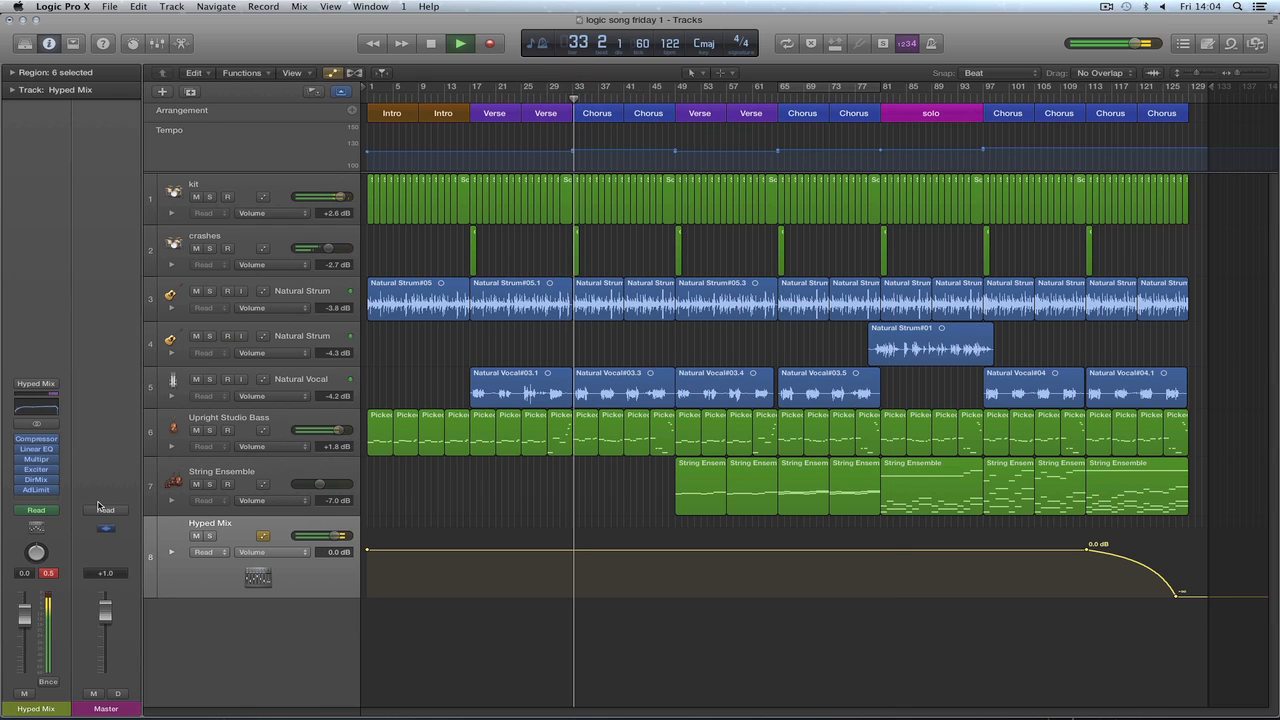
key("space")
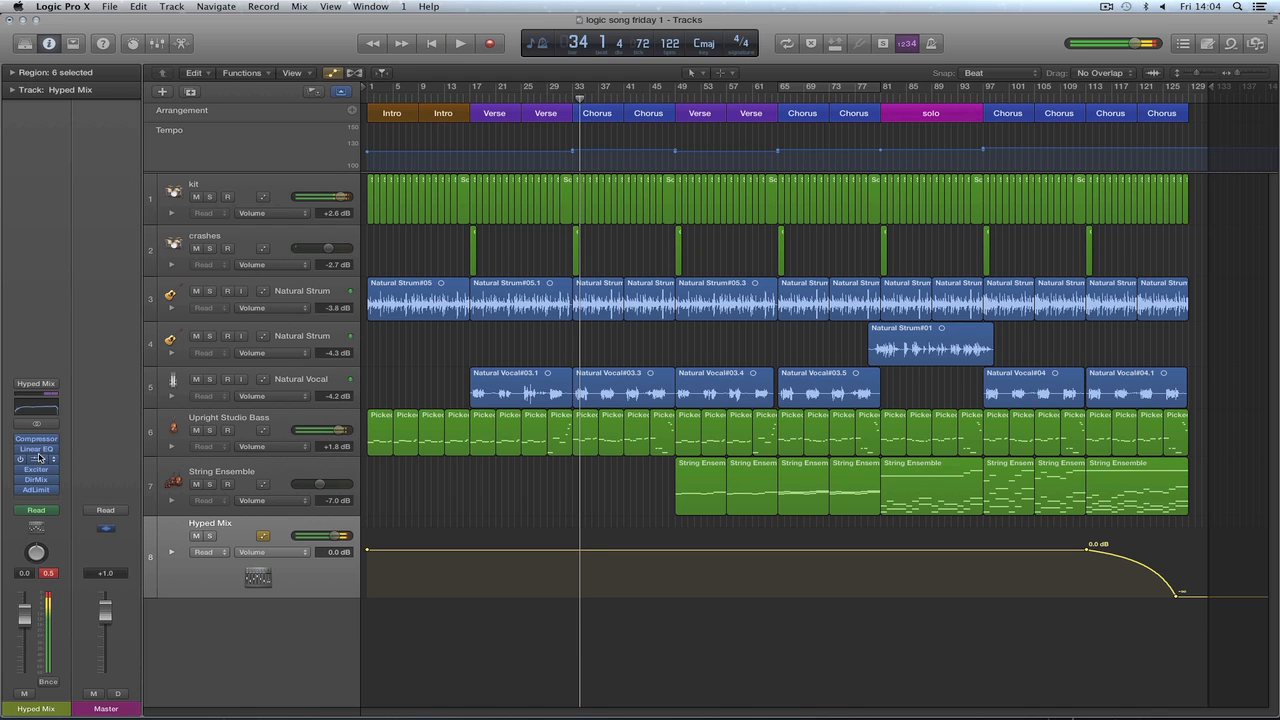
left_click(20, 440)
left_click(20, 450)
left_click(20, 460)
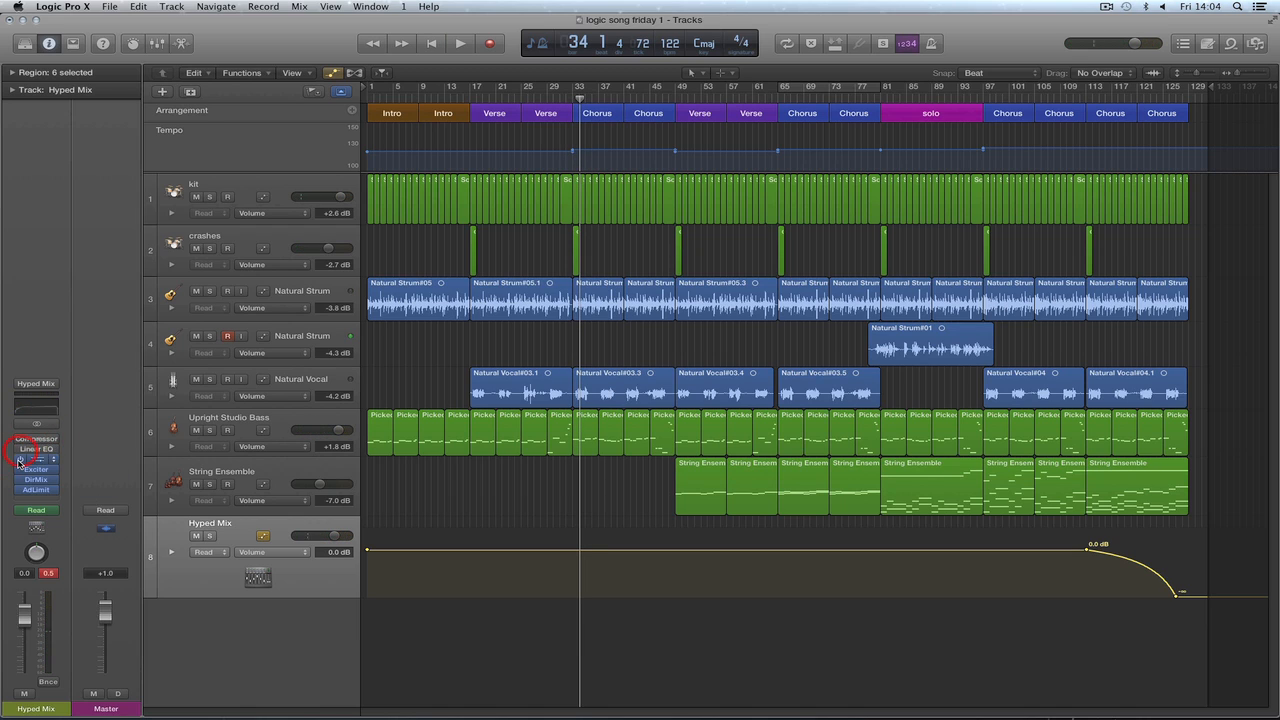
left_click(20, 470)
left_click(20, 480)
left_click(20, 490)
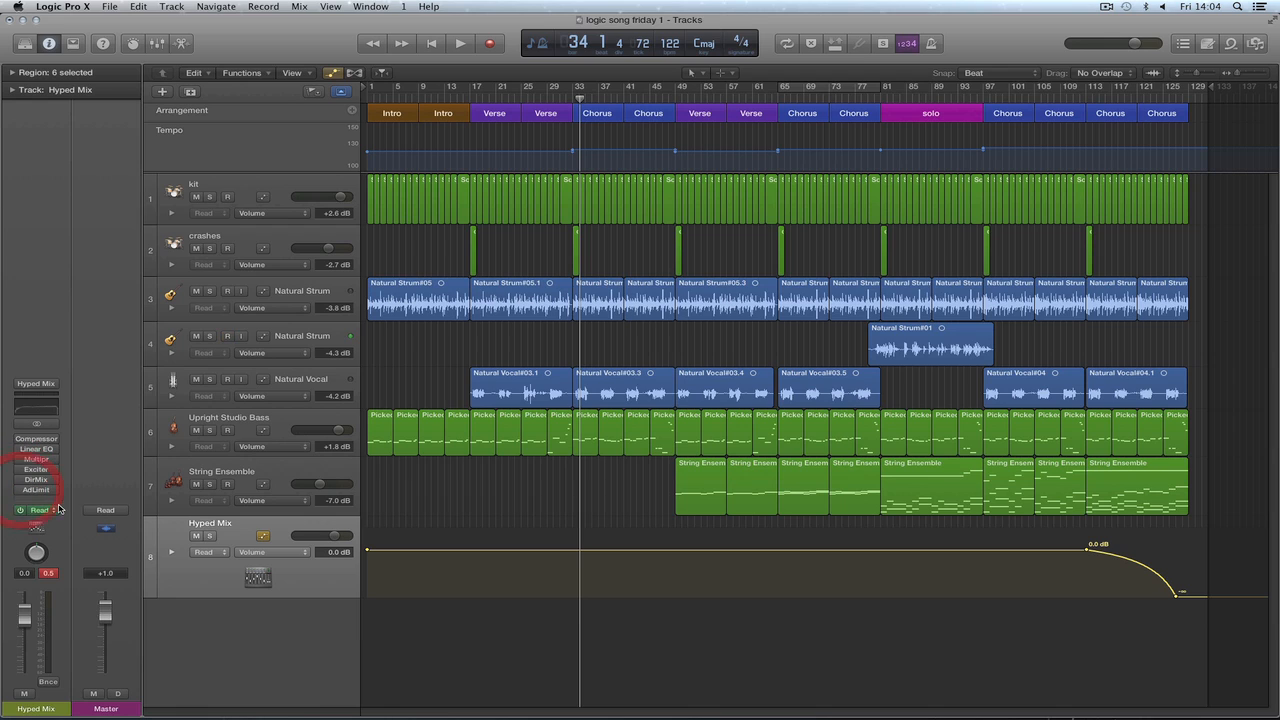
Play the chorus with the output plug-ins bypassed and switch all six on again to compare the sound.
key("space")
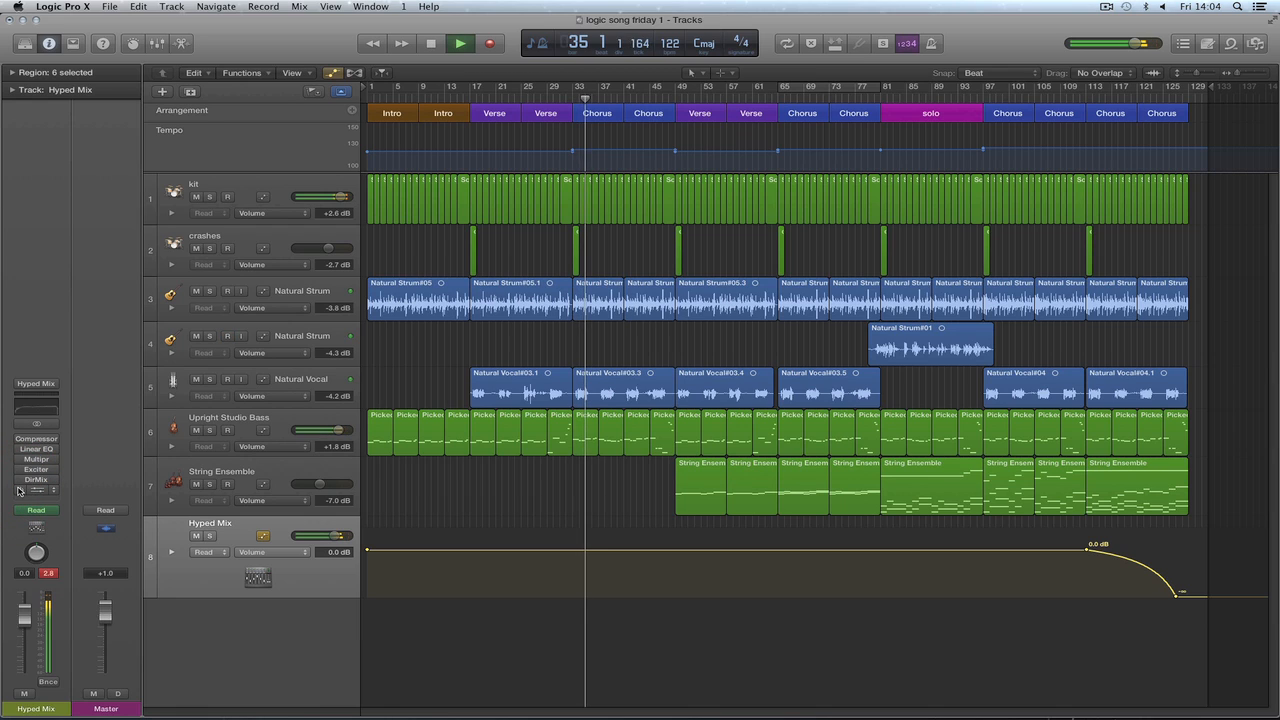
left_click(20, 490)
left_click(20, 480)
left_click(20, 470)
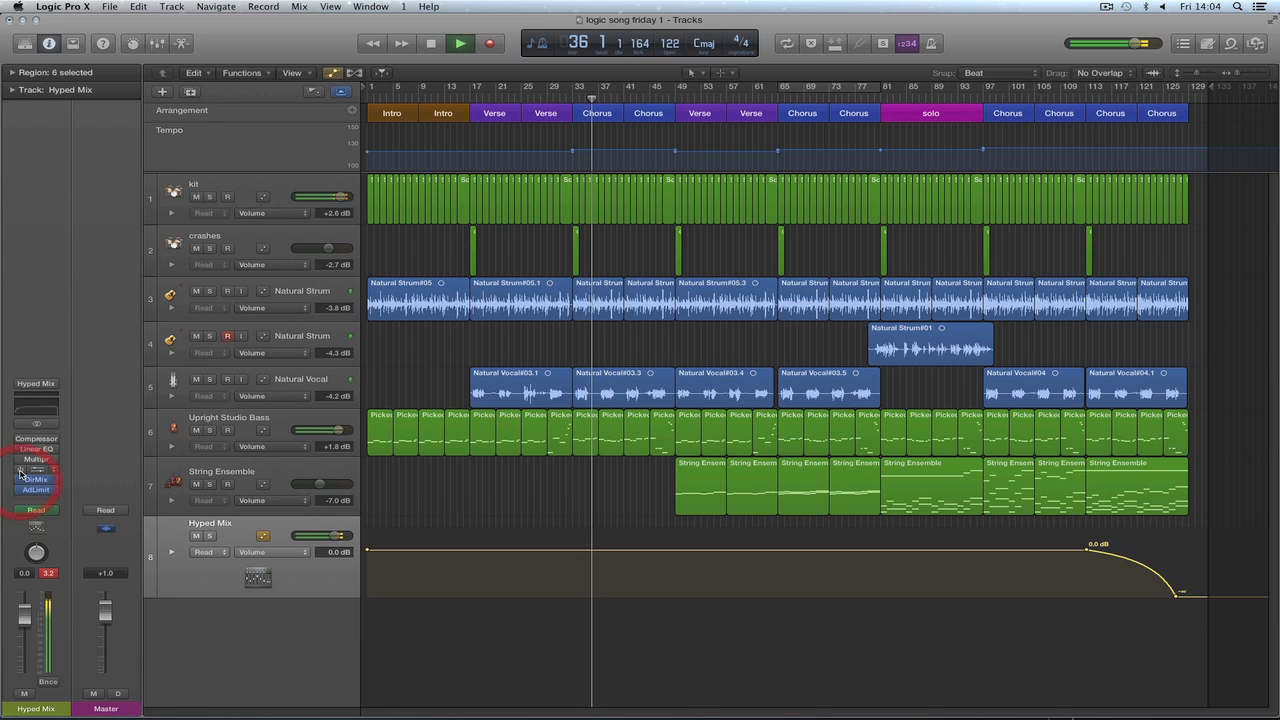
left_click(20, 449)
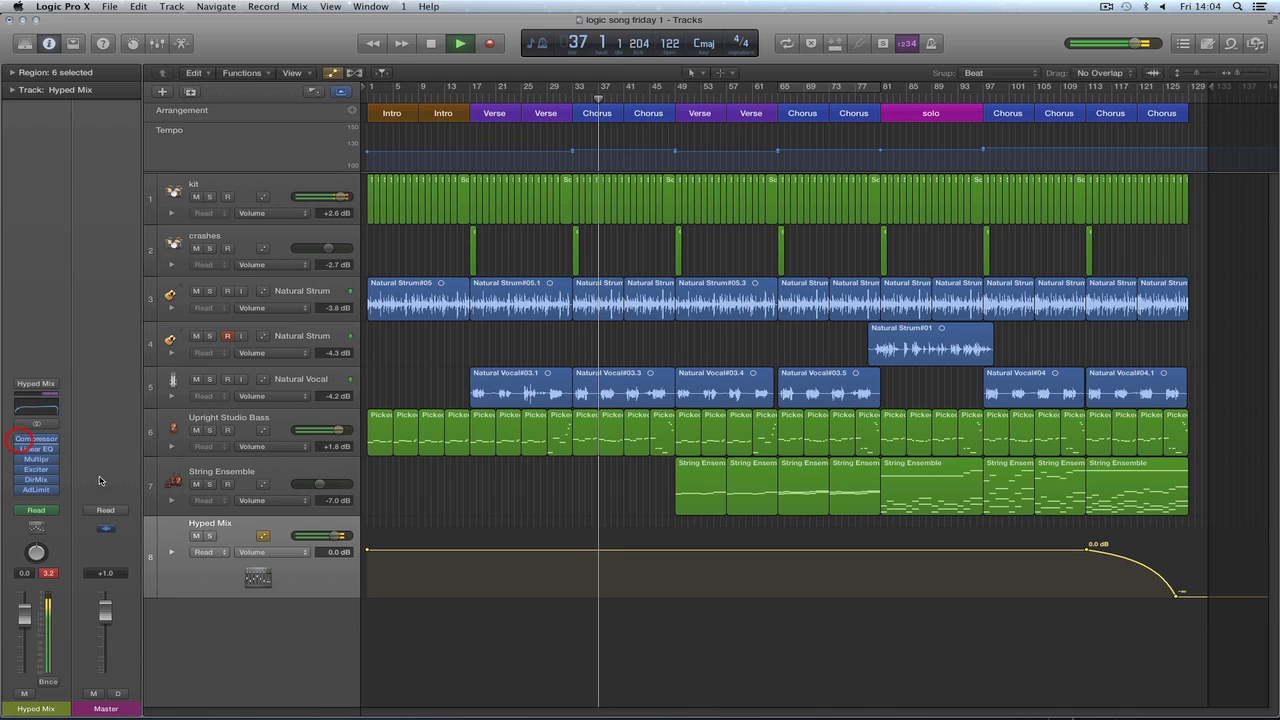
left_click(20, 439)
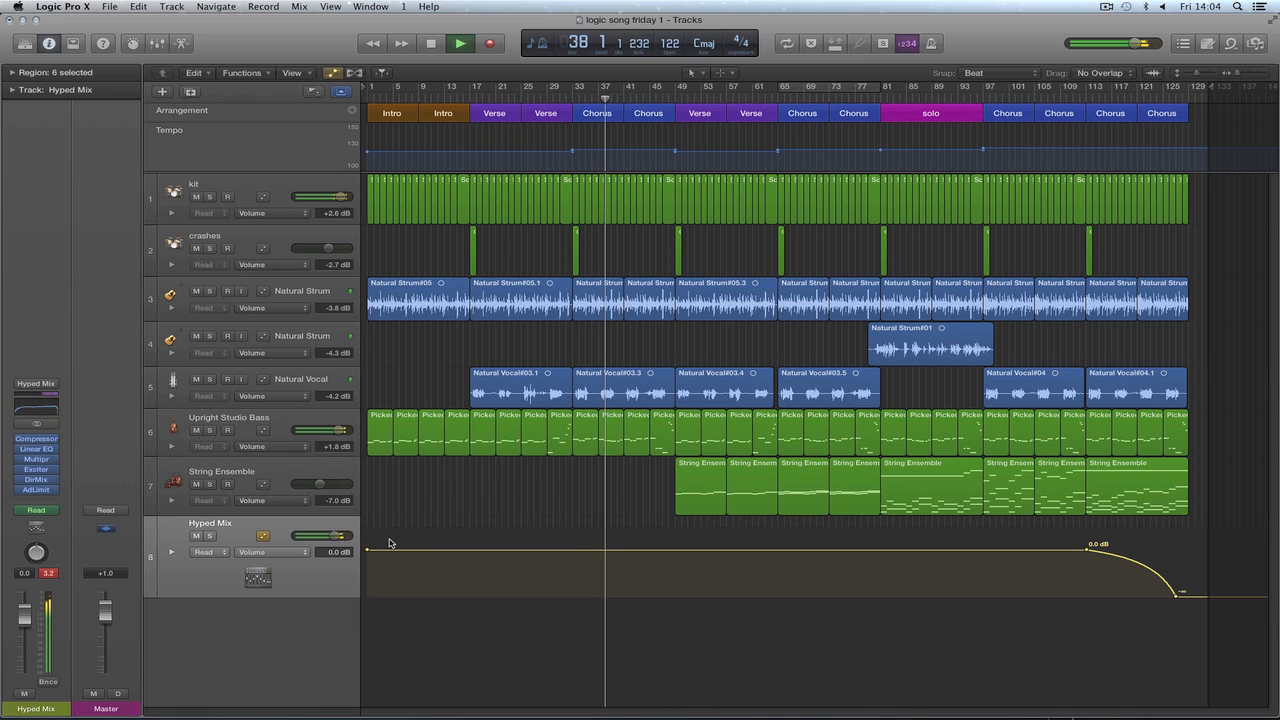
key("space")
Load the factory Broadcast Ready channel strip setting on the output channel.
left_click(35, 383)
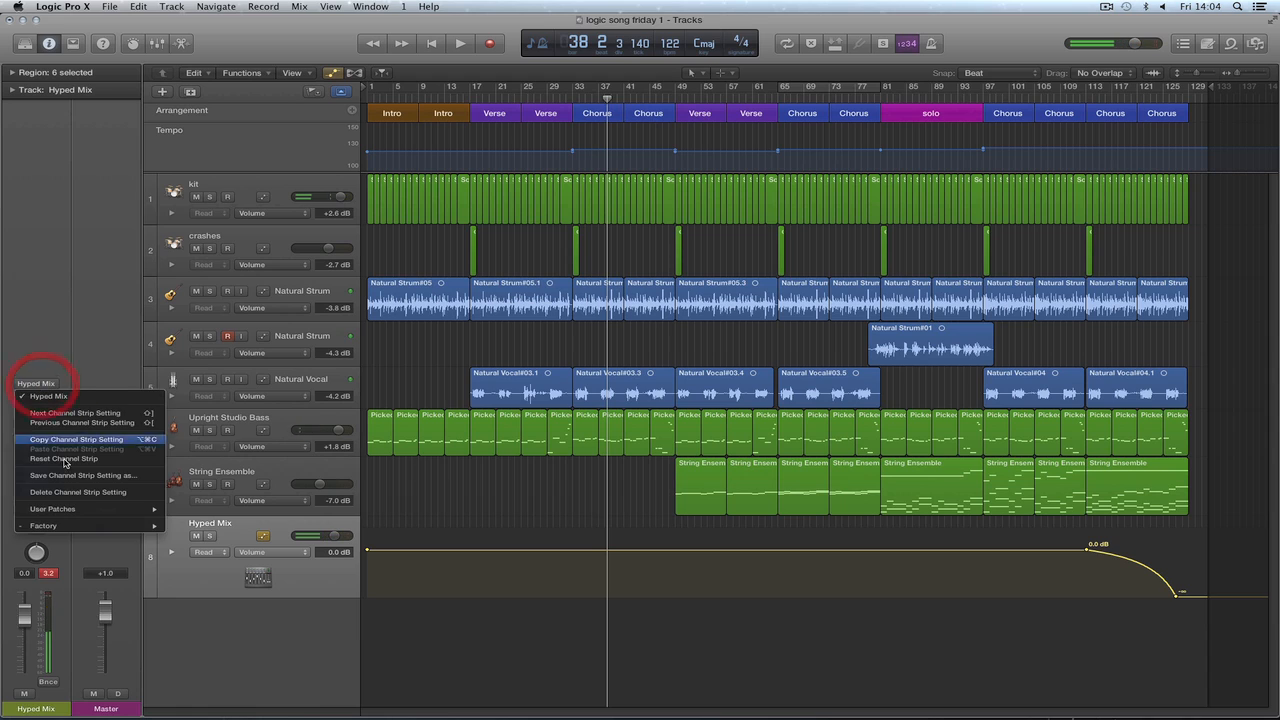
mouse_move(76, 512)
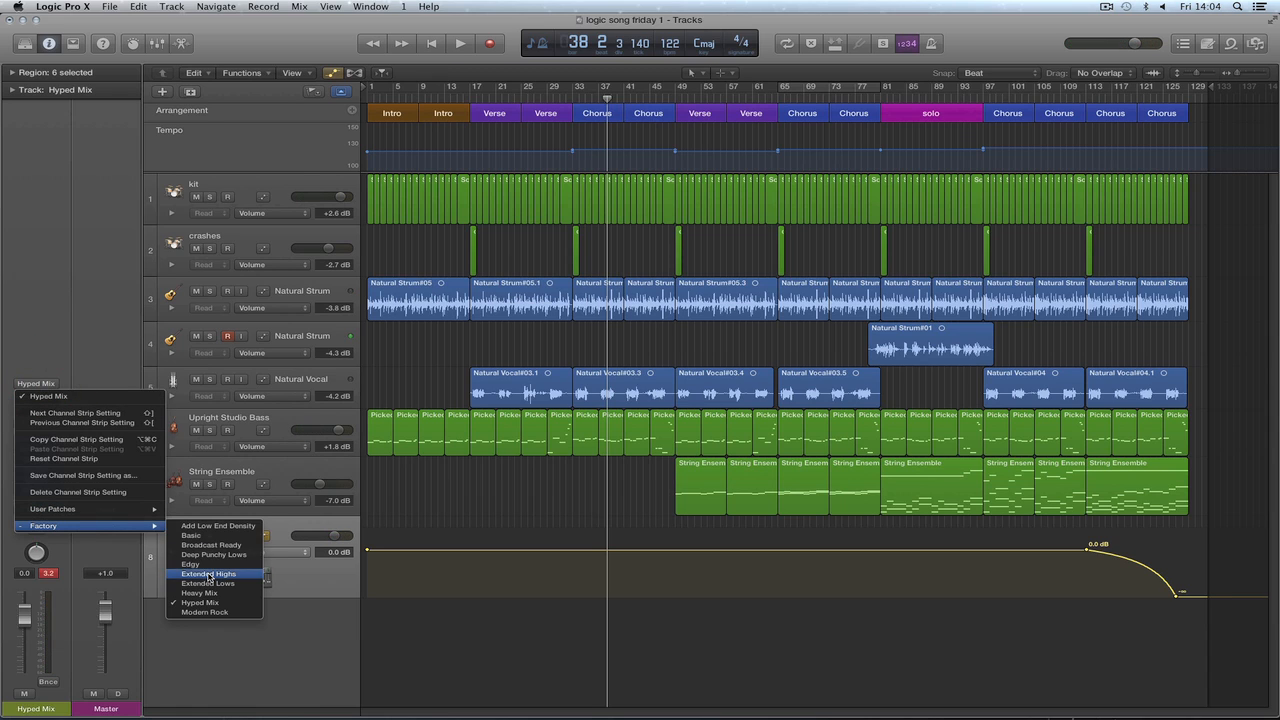
left_click(214, 549)
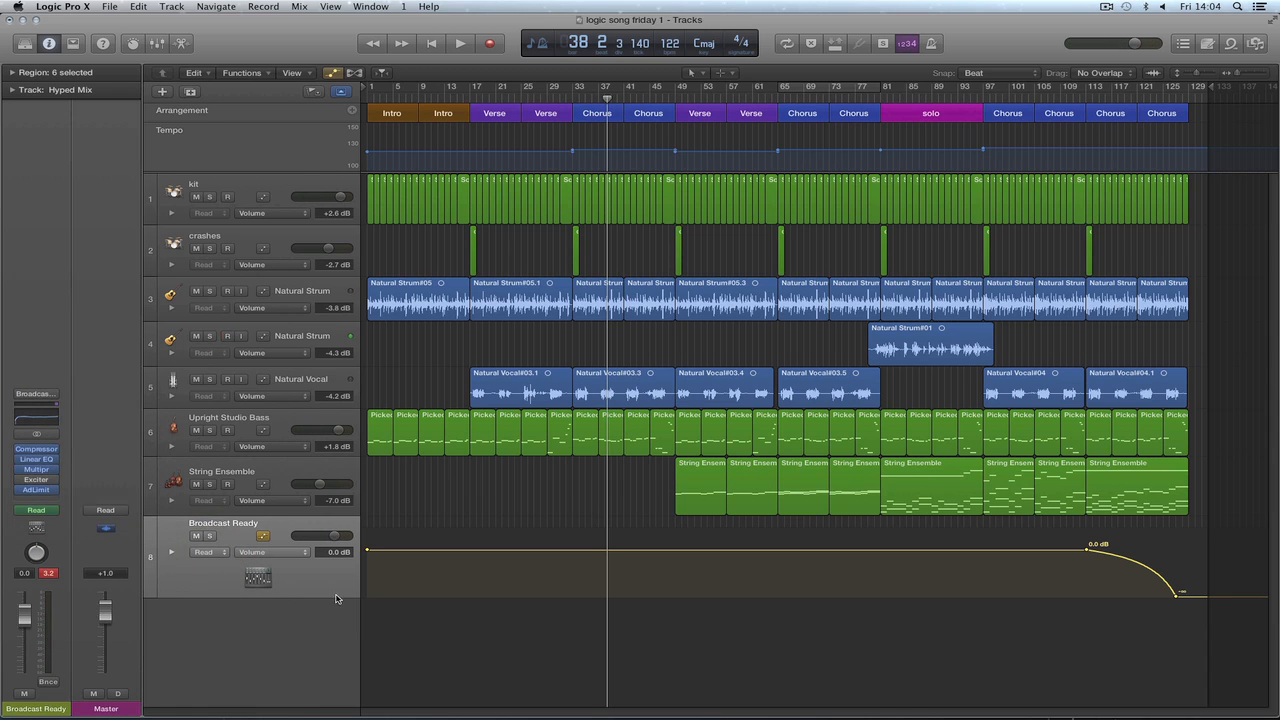
Return the playhead to the start and move the project end marker to just after the last regions.
left_click(432, 43)
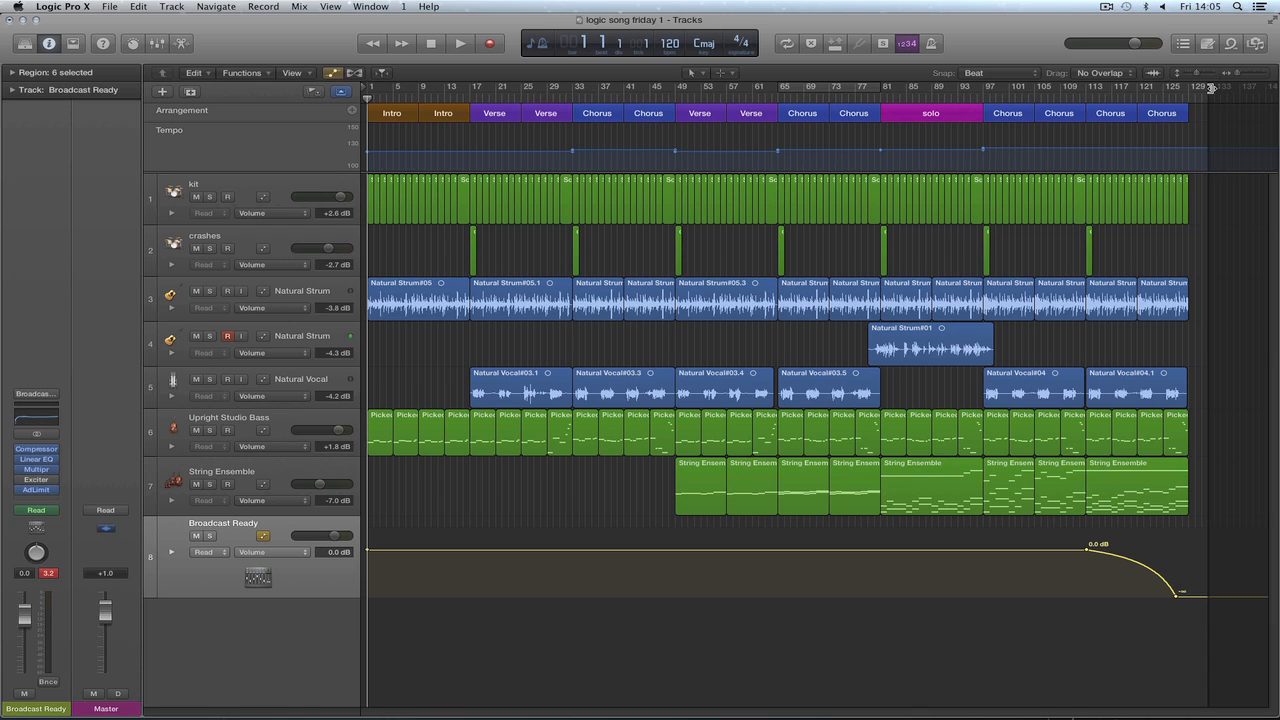
left_click_drag(1211, 88, 1209, 88)
left_click(1203, 635)
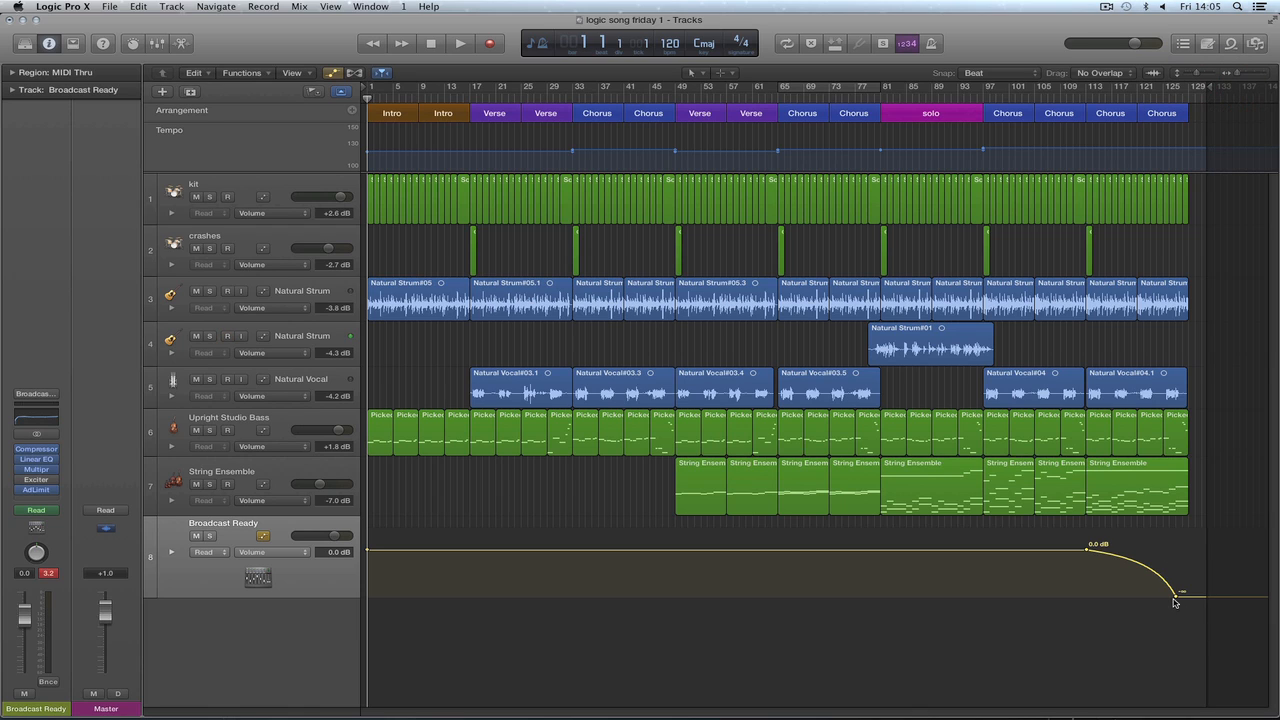
mouse_move(1177, 600)
left_mouse_down()
mouse_move(1165, 598)
mouse_move(1176, 597)
left_mouse_up()
left_click_drag(1207, 88, 1195, 88)
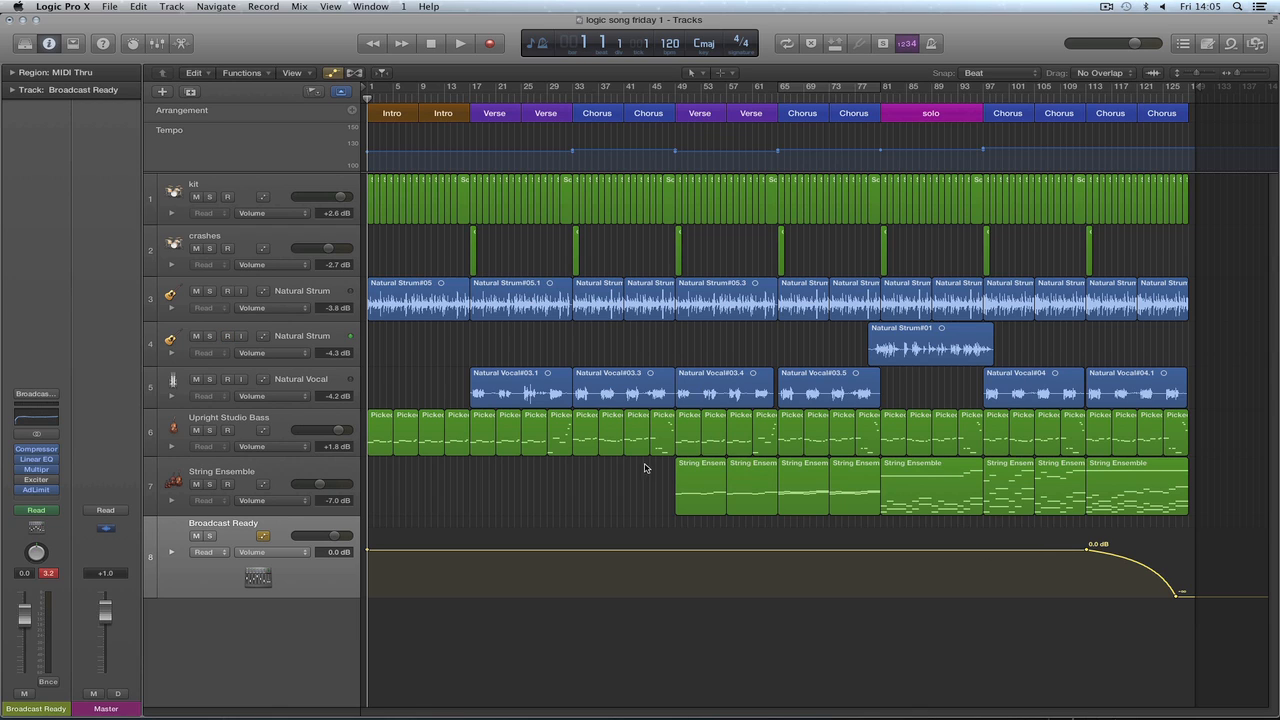
Add a second Natural Vocal track directly below the existing Natural Vocal track.
left_click(297, 388)
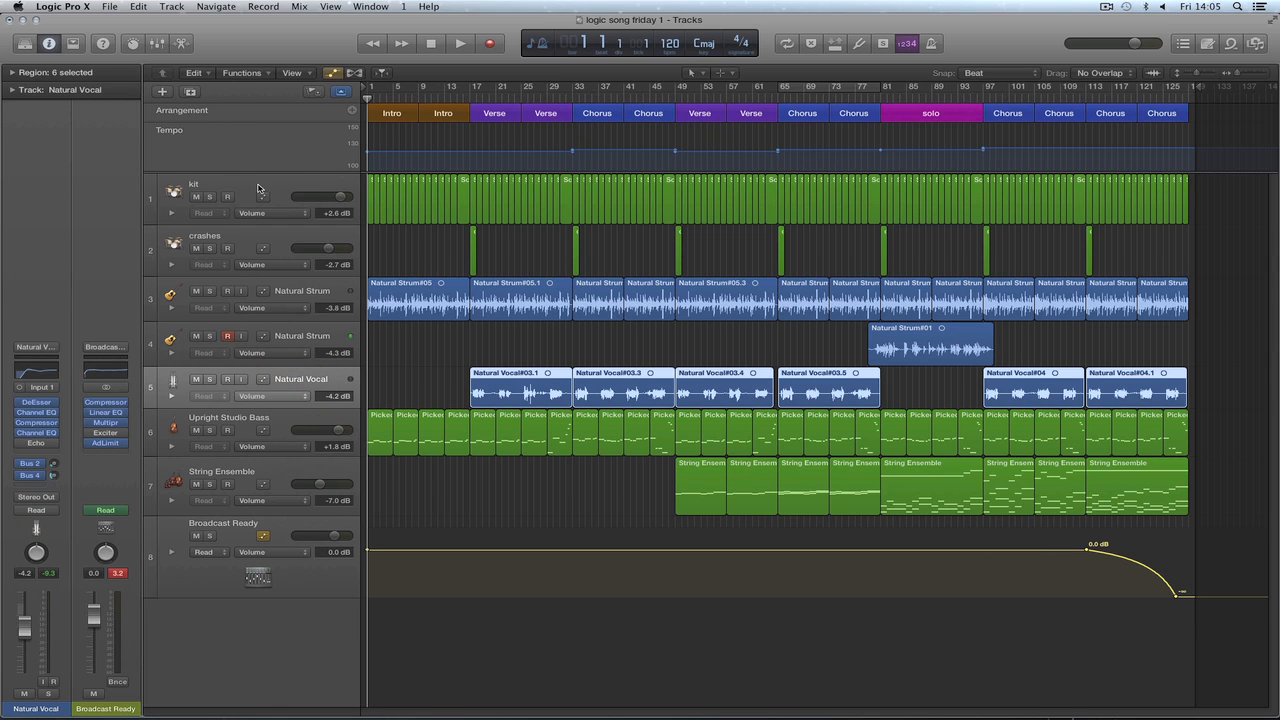
left_click(162, 92)
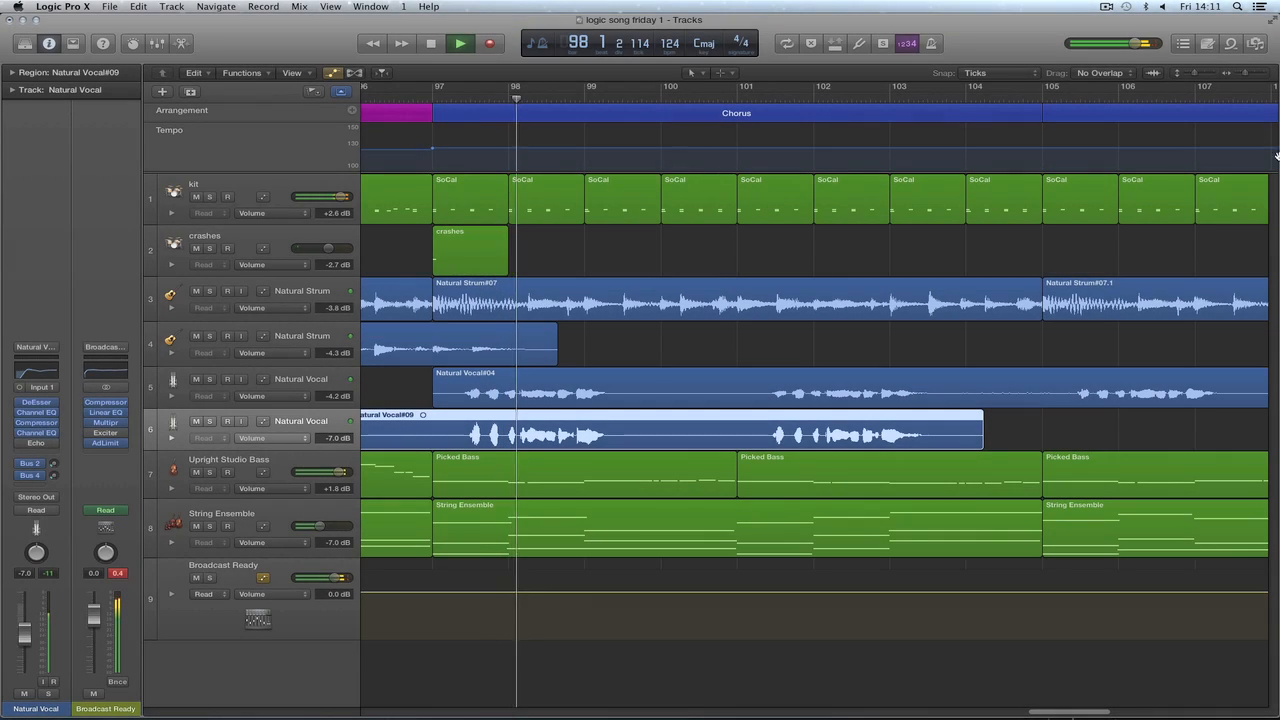
Set snapping to Beat and trim the start of the second vocal track's region to bar 97, where the chorus begins.
key("space")
left_click_drag(1245, 73, 1242, 73)
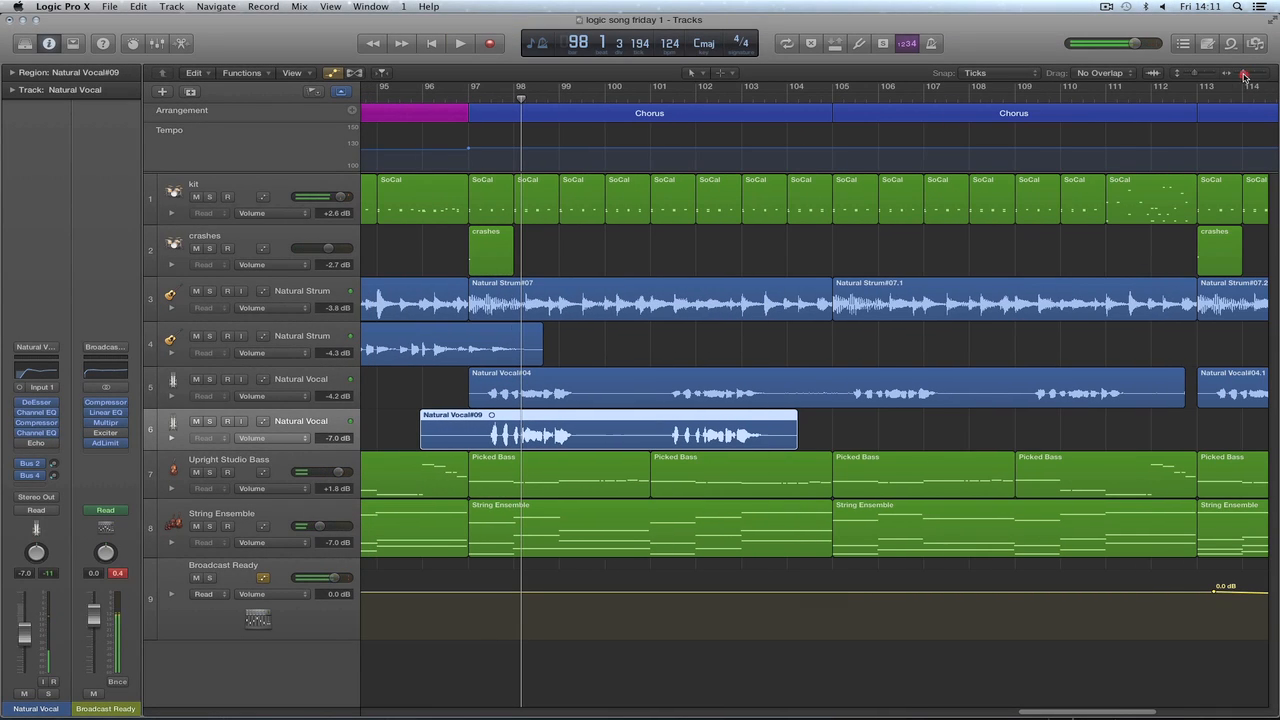
left_click(1013, 73)
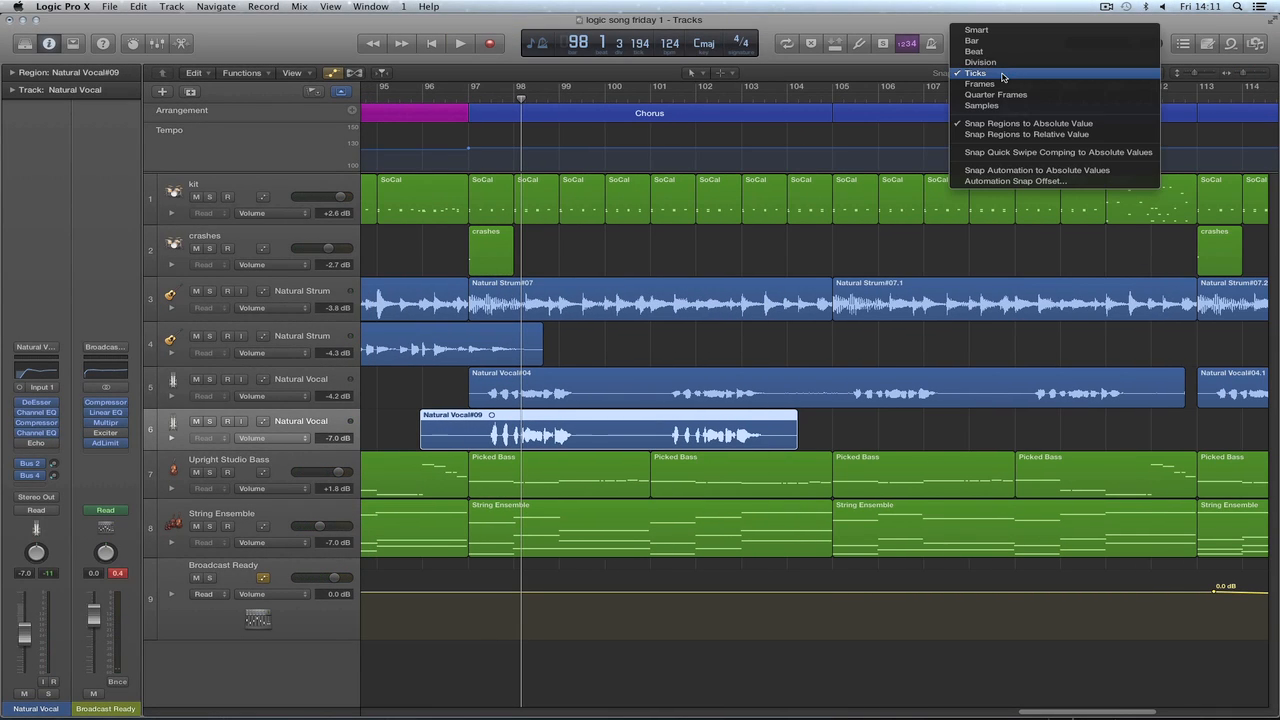
left_click(1000, 48)
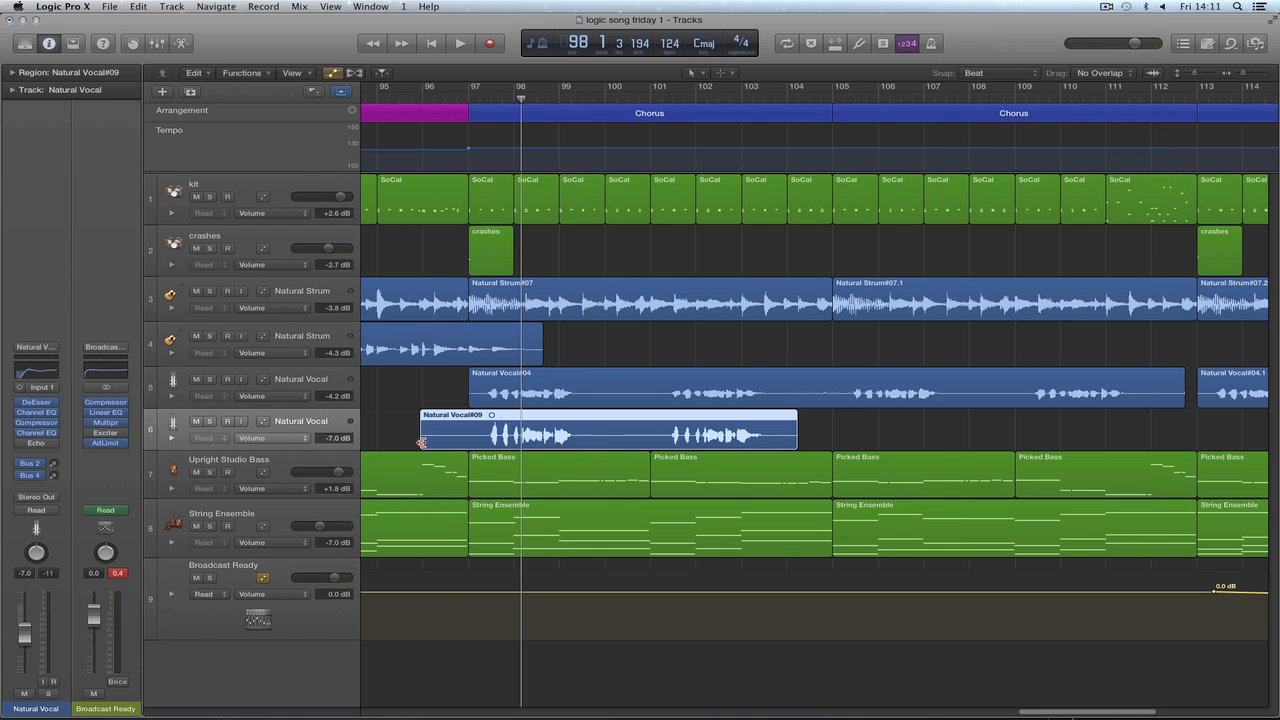
left_click_drag(422, 442, 468, 443)
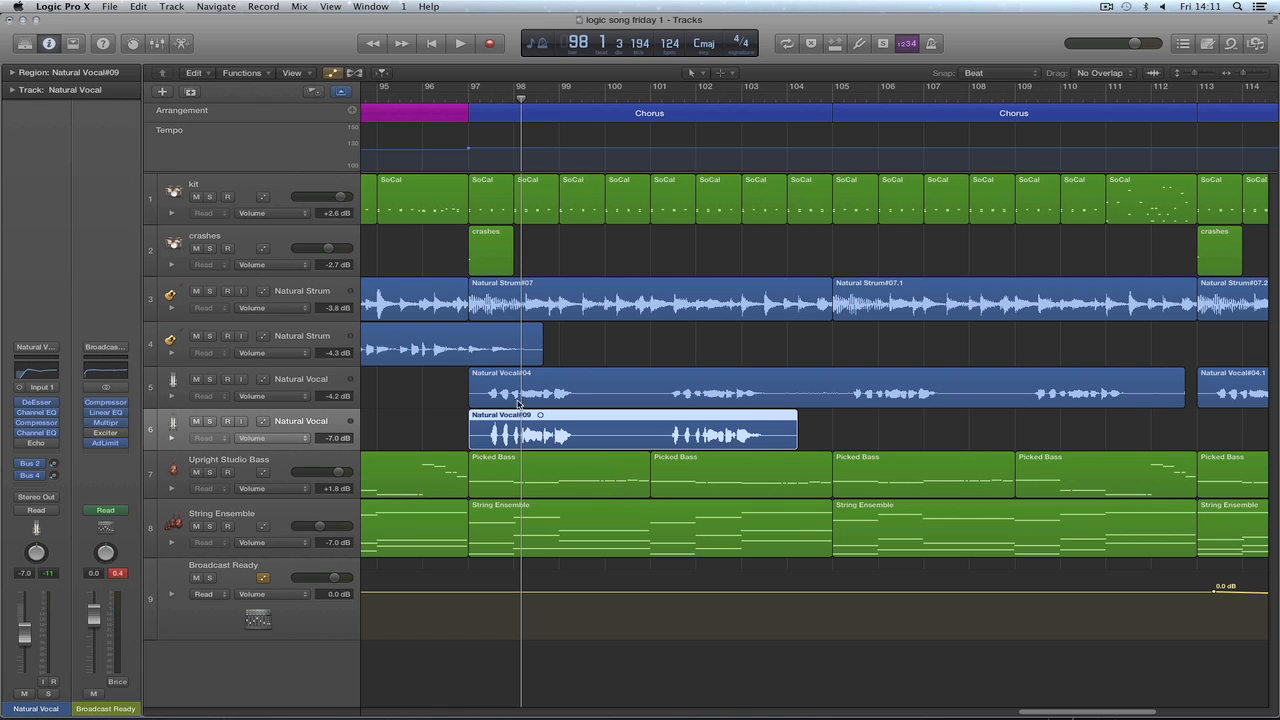
Copy the second vocal track's chorus region to bar 105, and copy both regions to bars 113 and 121.
left_click_drag(533, 415, 878, 459, "alt")
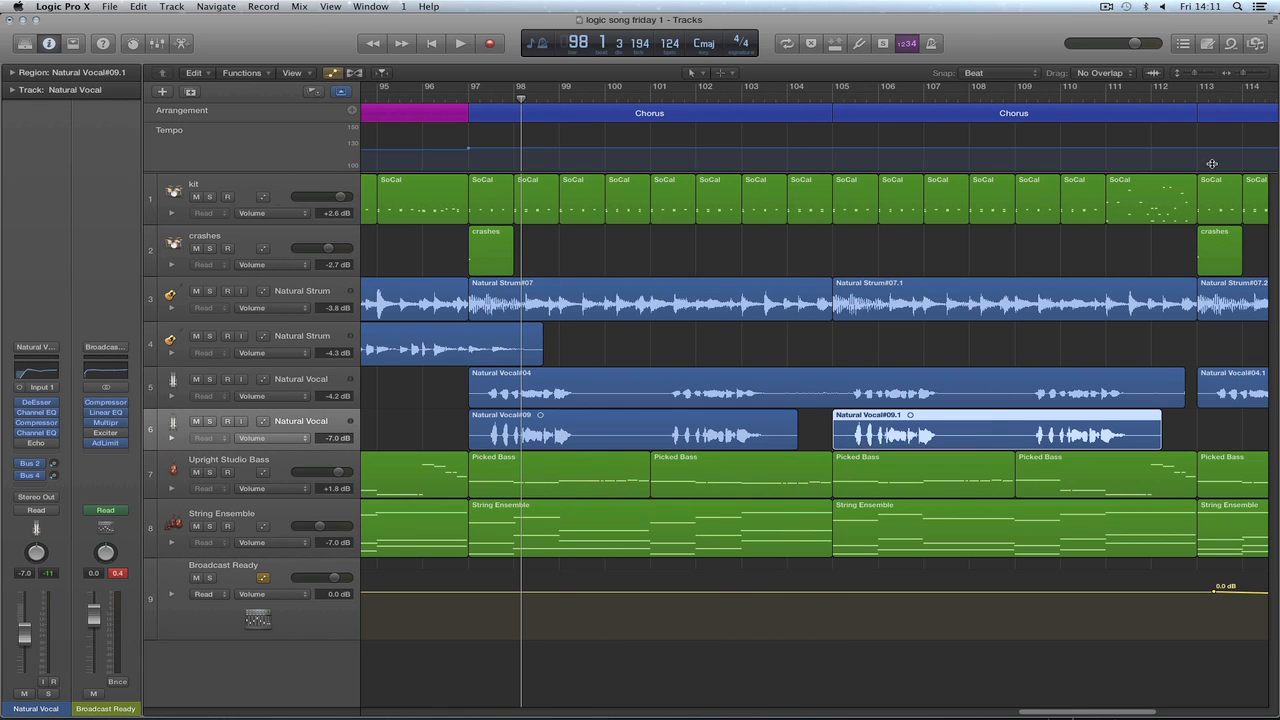
left_click_drag(1244, 73, 1224, 105)
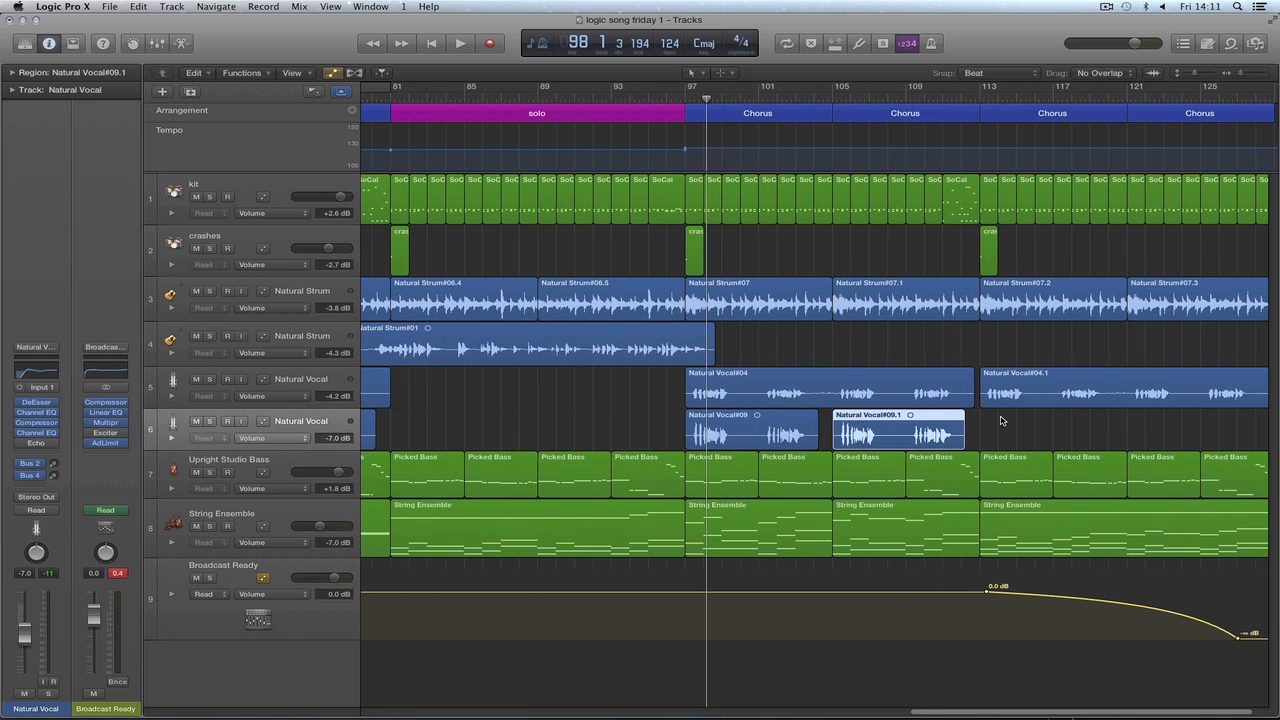
left_click(755, 420, "shift")
left_click_drag(755, 420, 1051, 448, "alt")
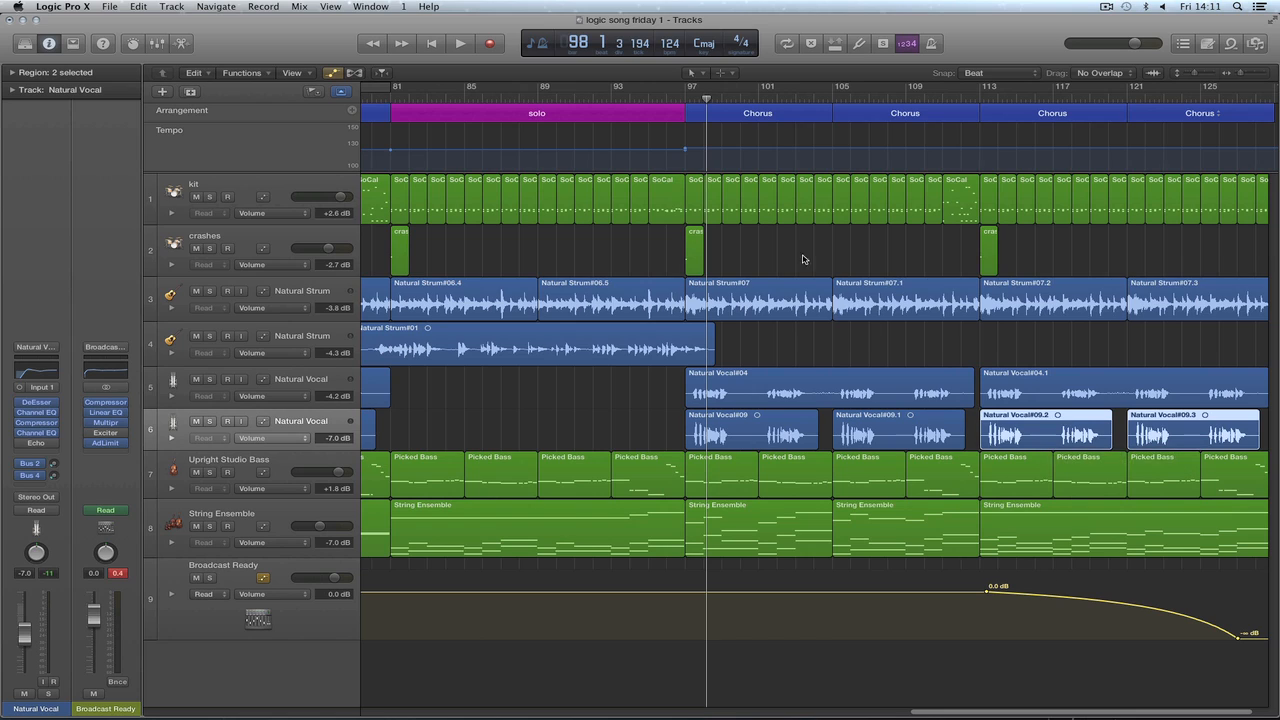
Play the final choruses from bar 96 and lower the second Natural Vocal track's volume to -15.0 dB.
left_click(670, 100)
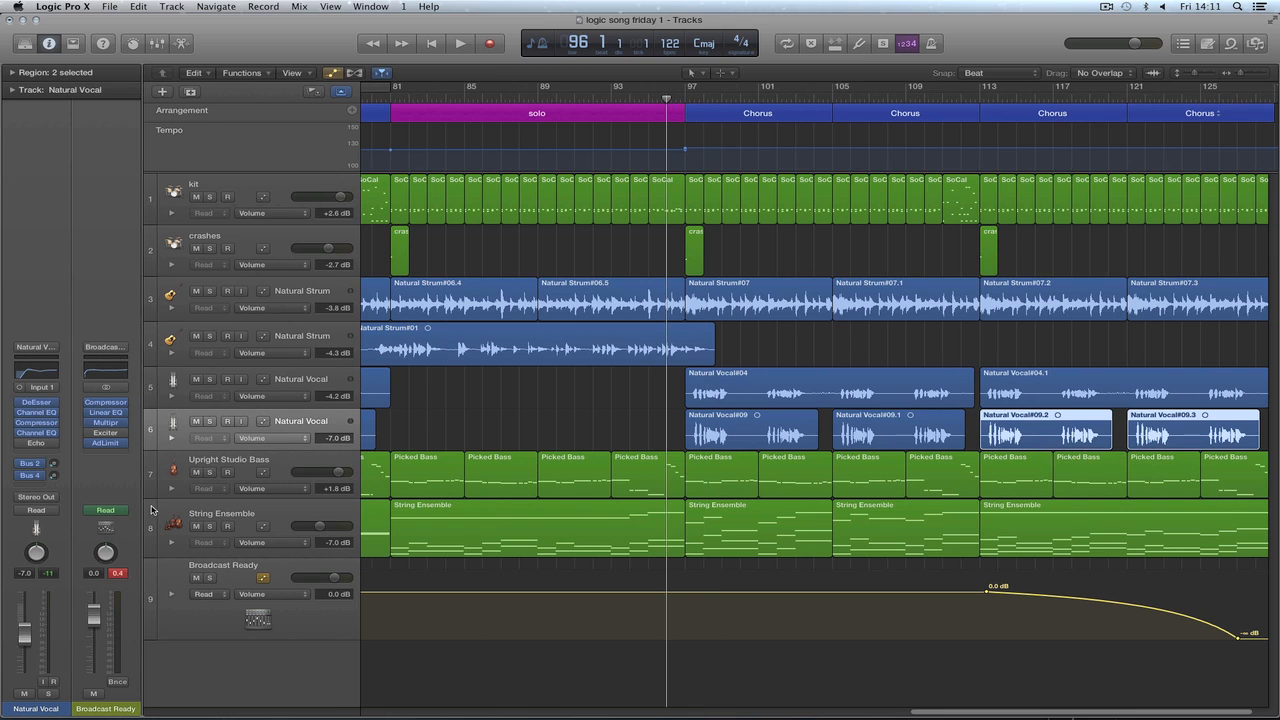
left_click_drag(24, 630, 24, 645)
left_click(47, 463)
key("space")
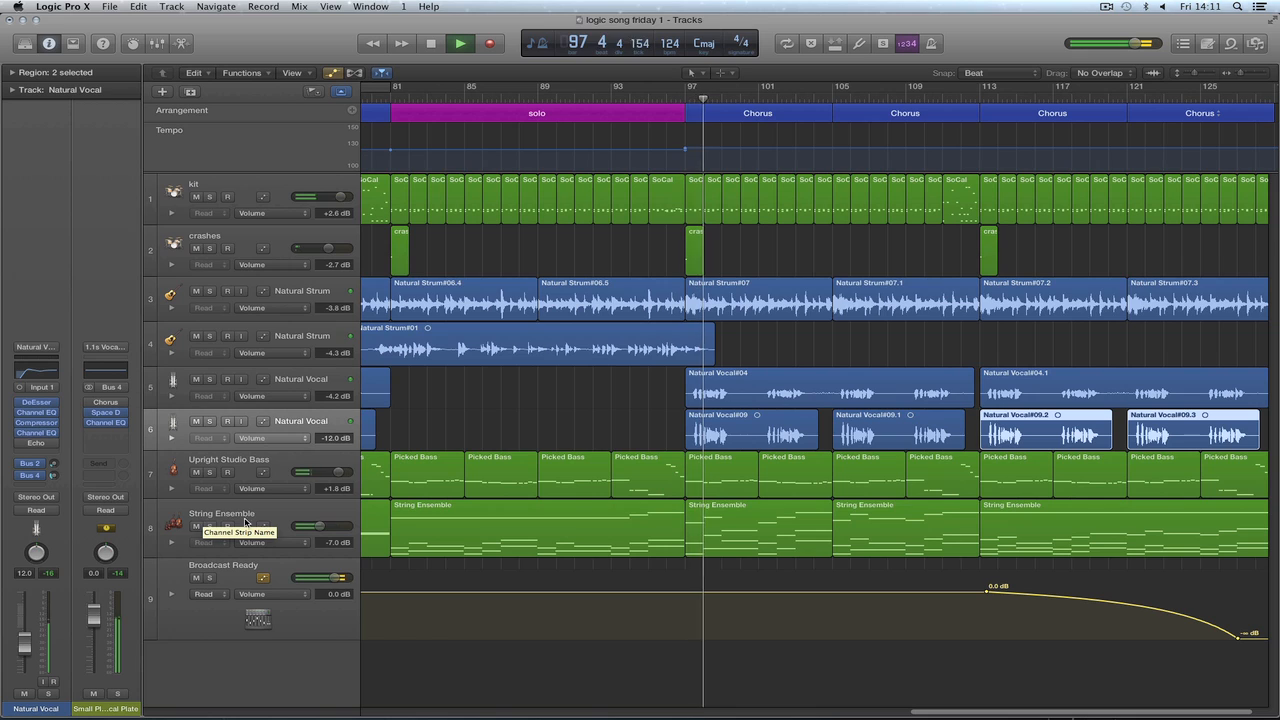
left_click_drag(24, 638, 28, 652)
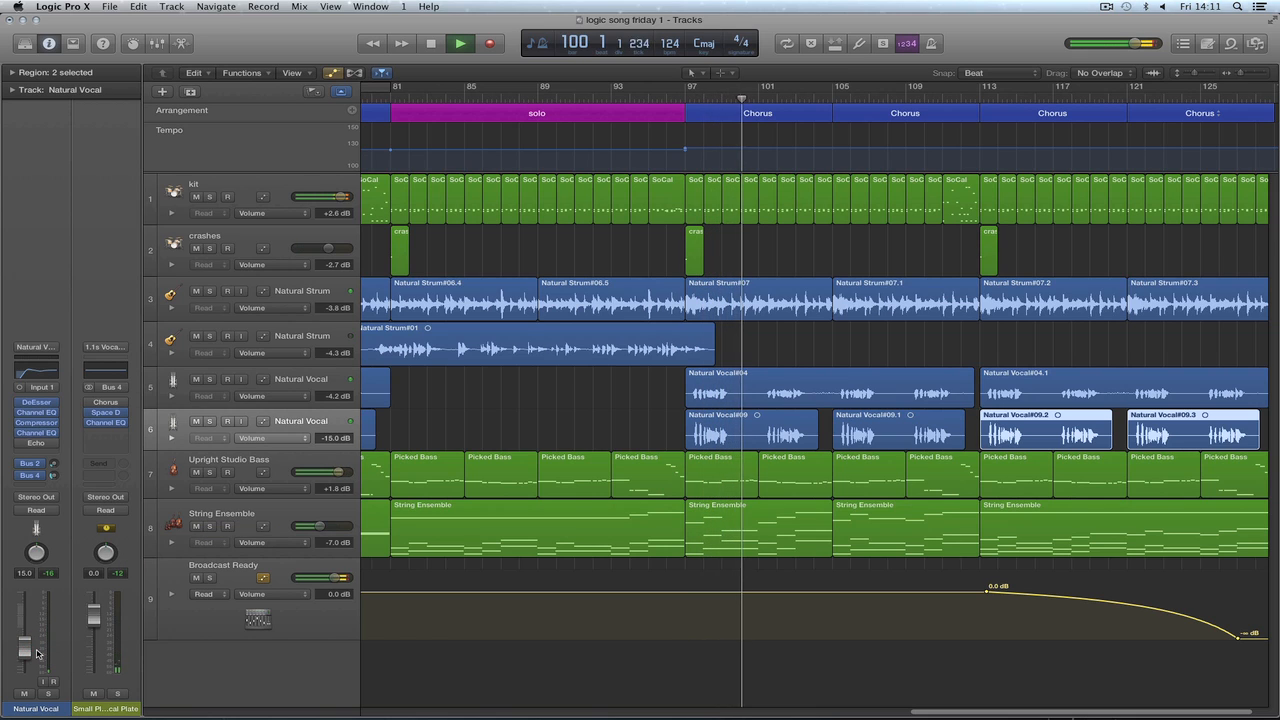
left_click_drag(1239, 76, 1229, 77)
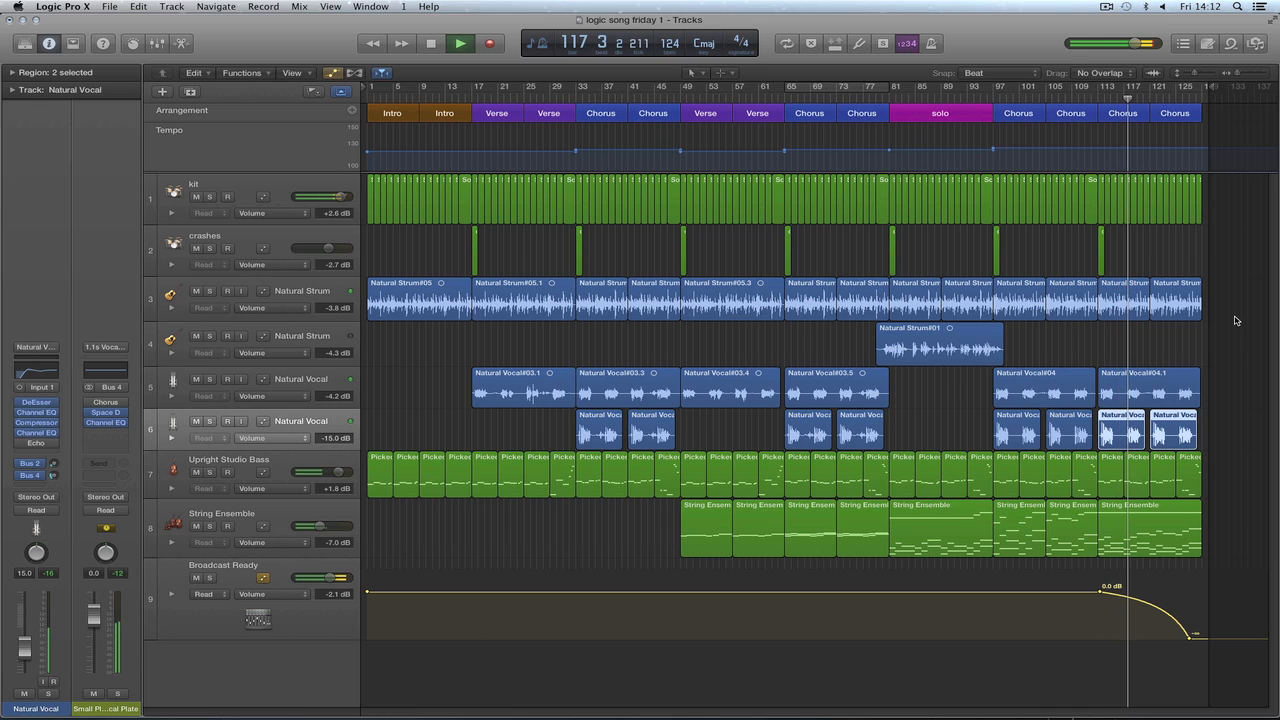
key("space")
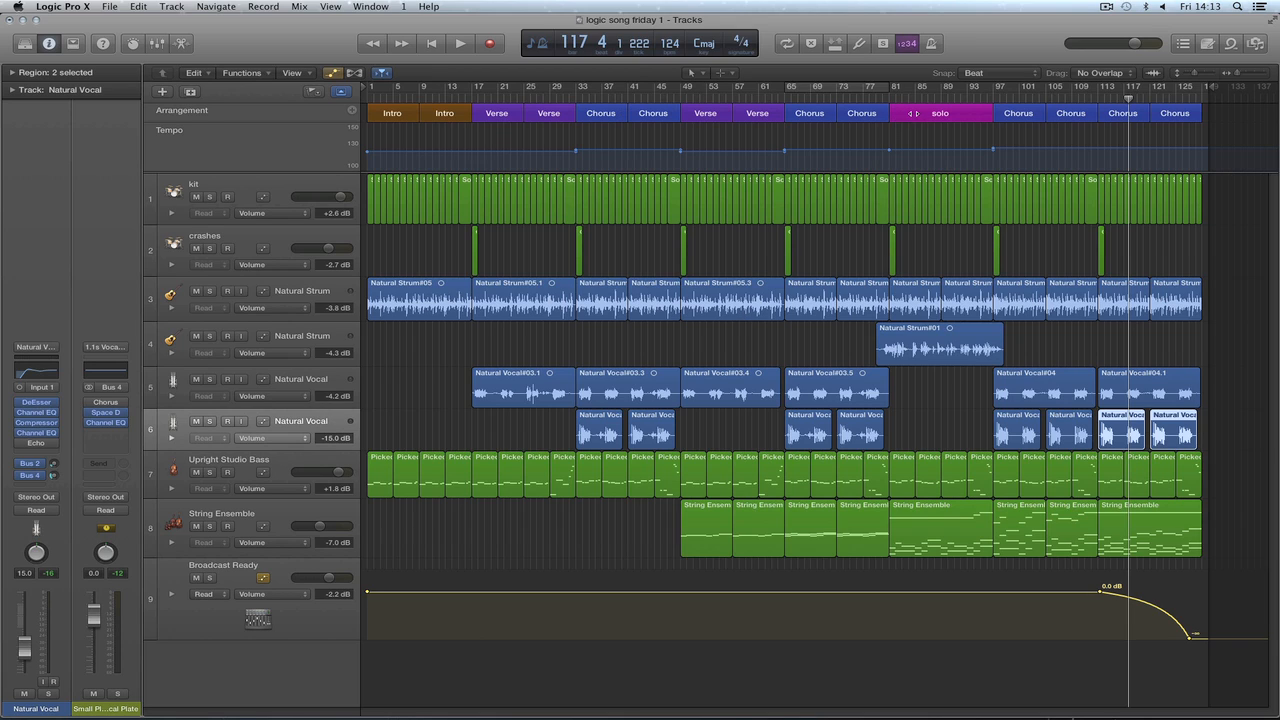
Try moving the solo arrangement section to bar 49, right after the first choruses, and play it from bar 48.
left_click_drag(913, 113, 681, 137)
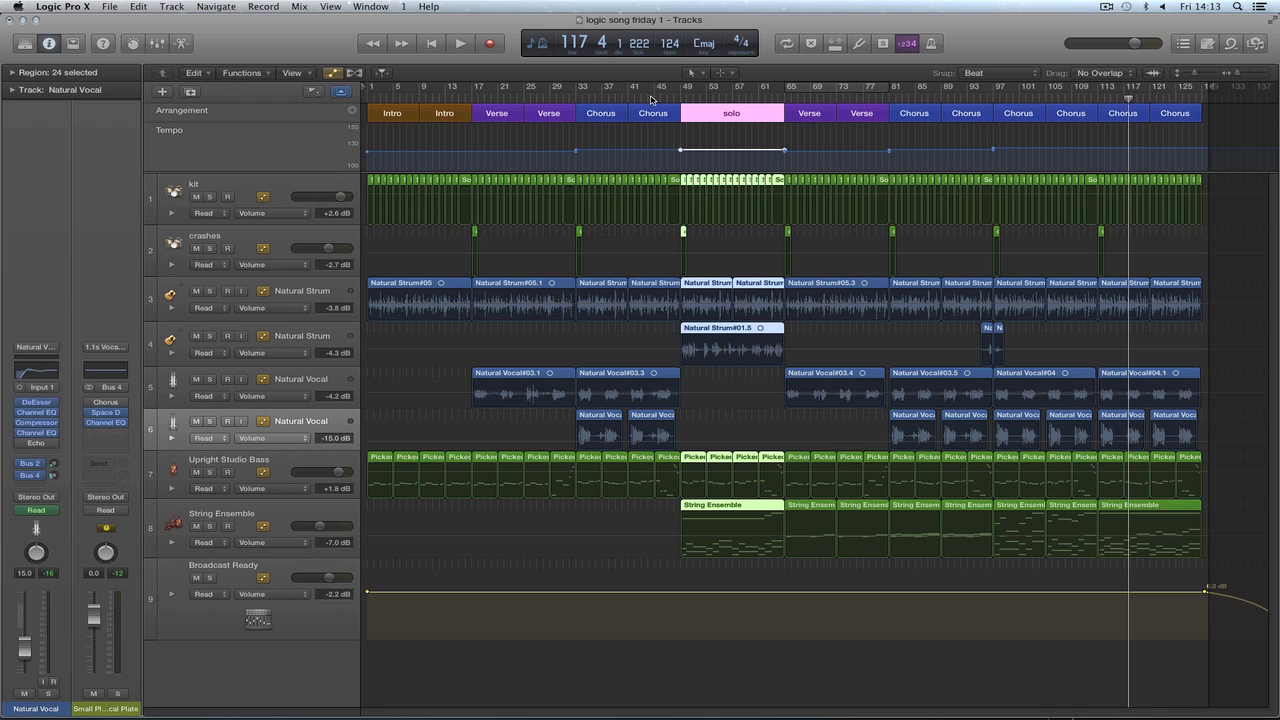
left_click(1228, 185)
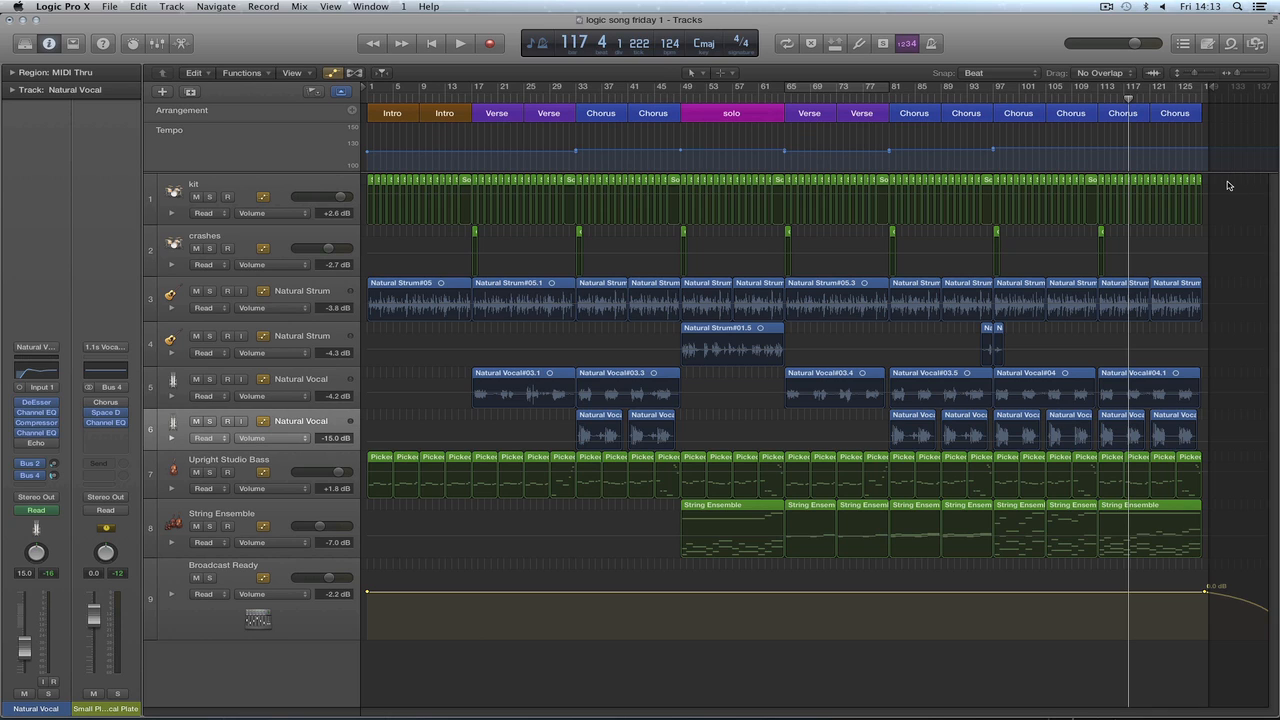
left_click(670, 99)
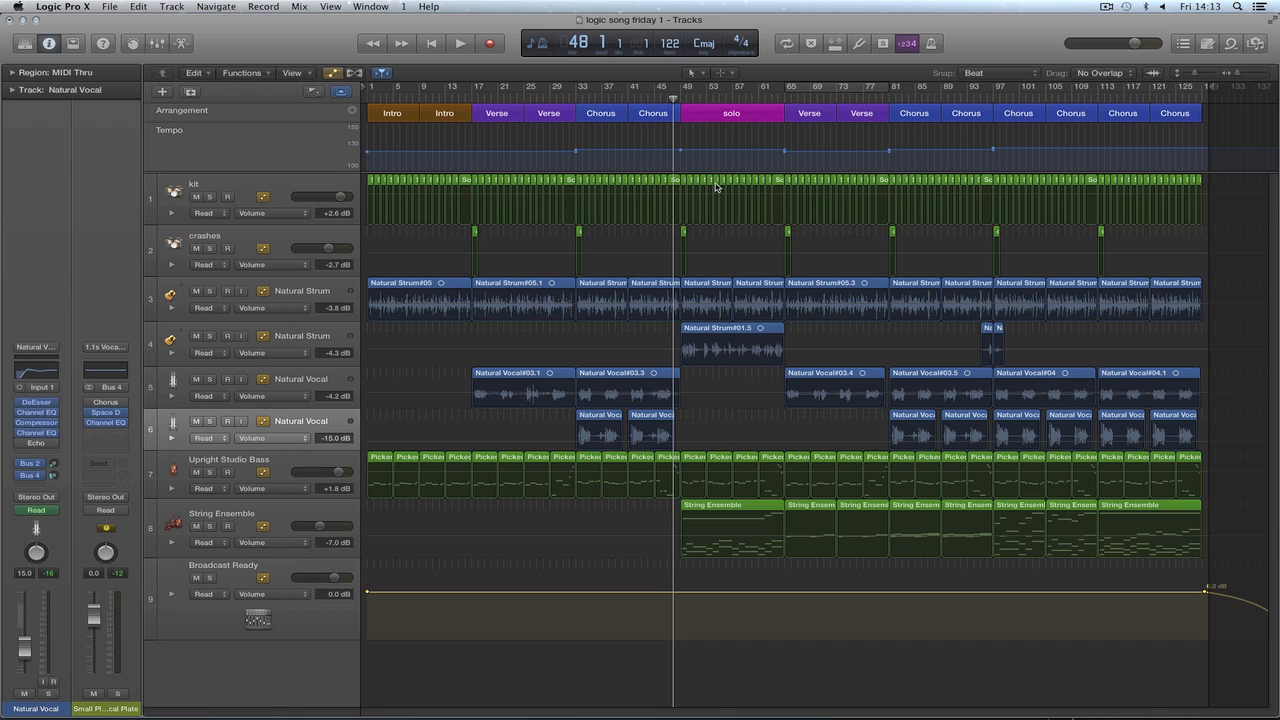
key("space")
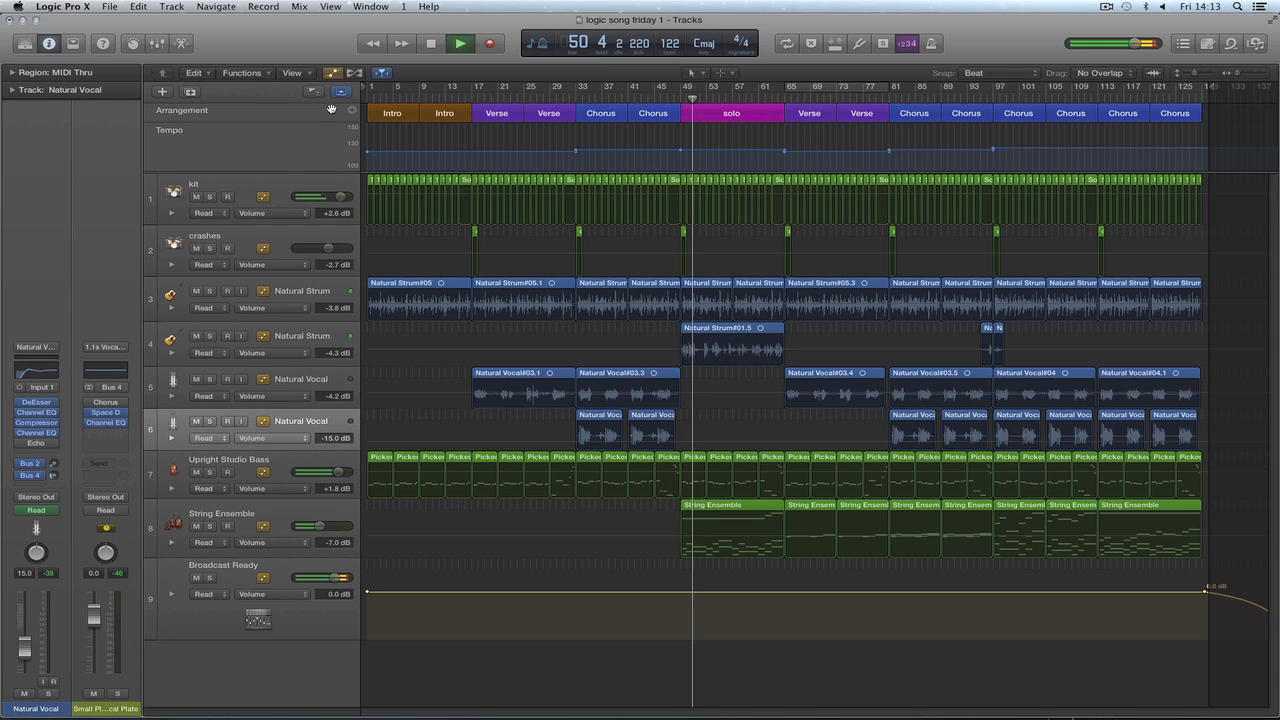
Hide the track automation, stop playback and undo the move of the solo section.
left_click(332, 73)
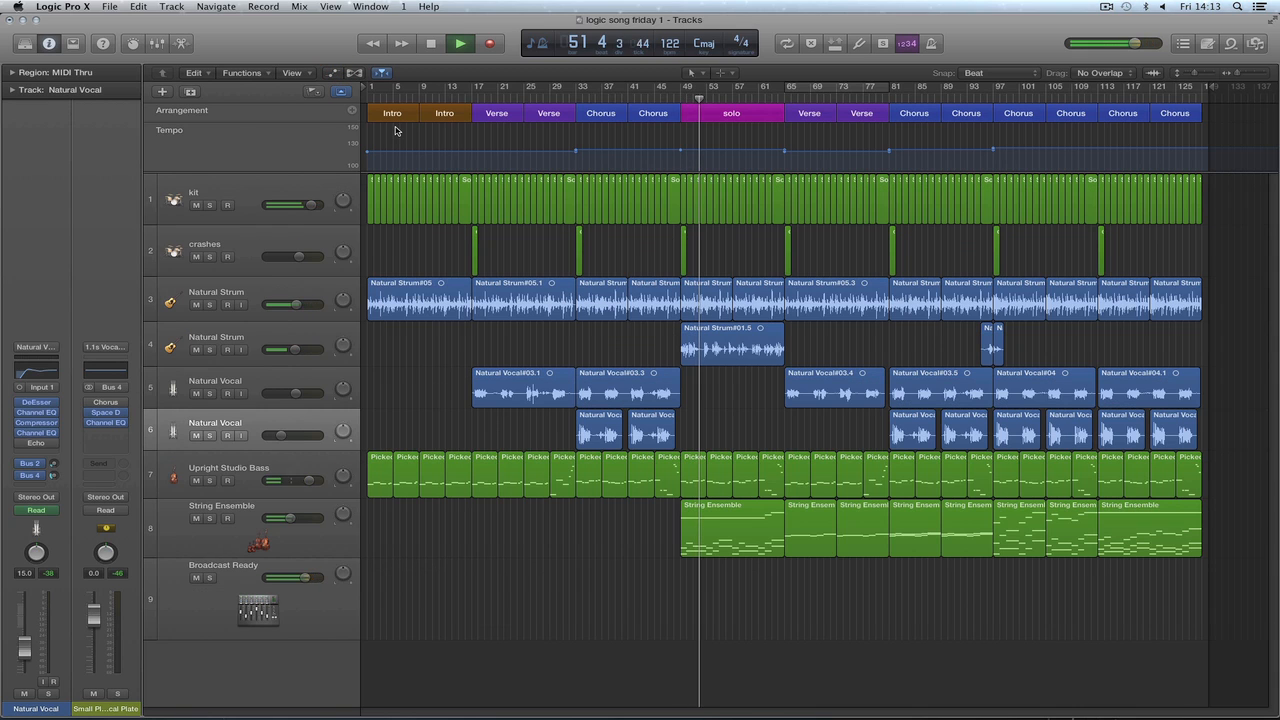
key("space")
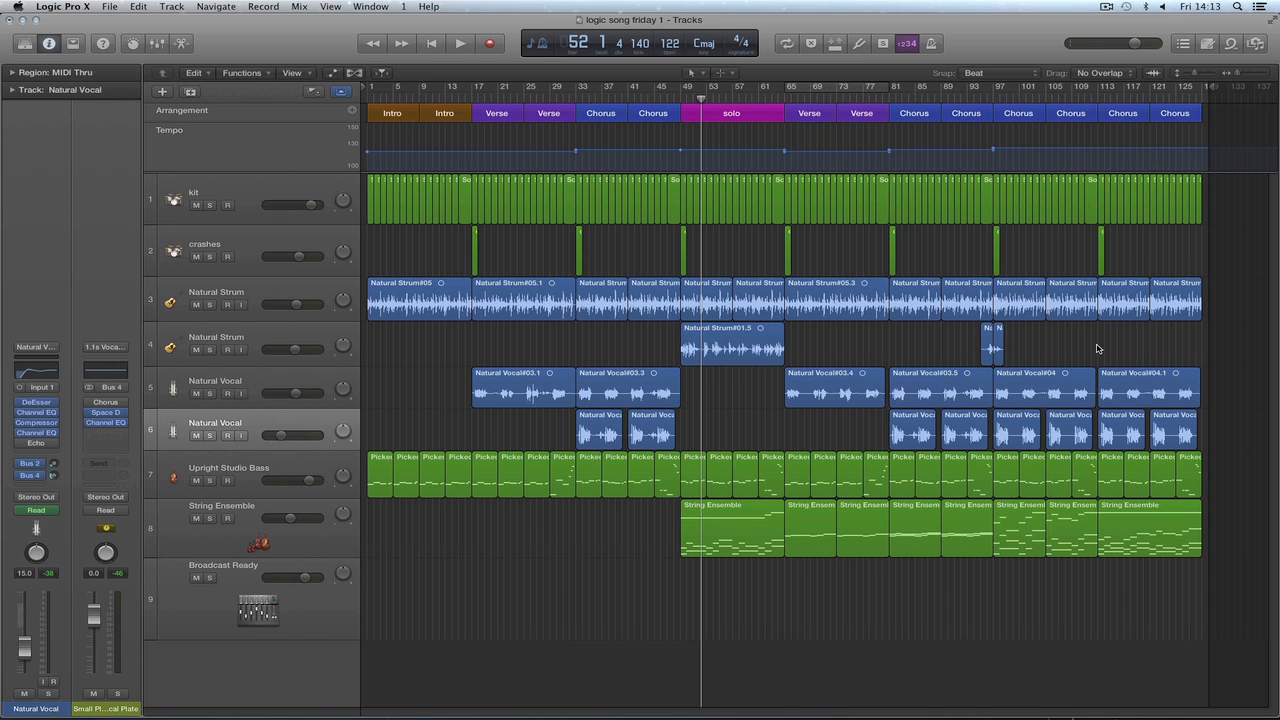
key("super+z")
left_click(1039, 331)
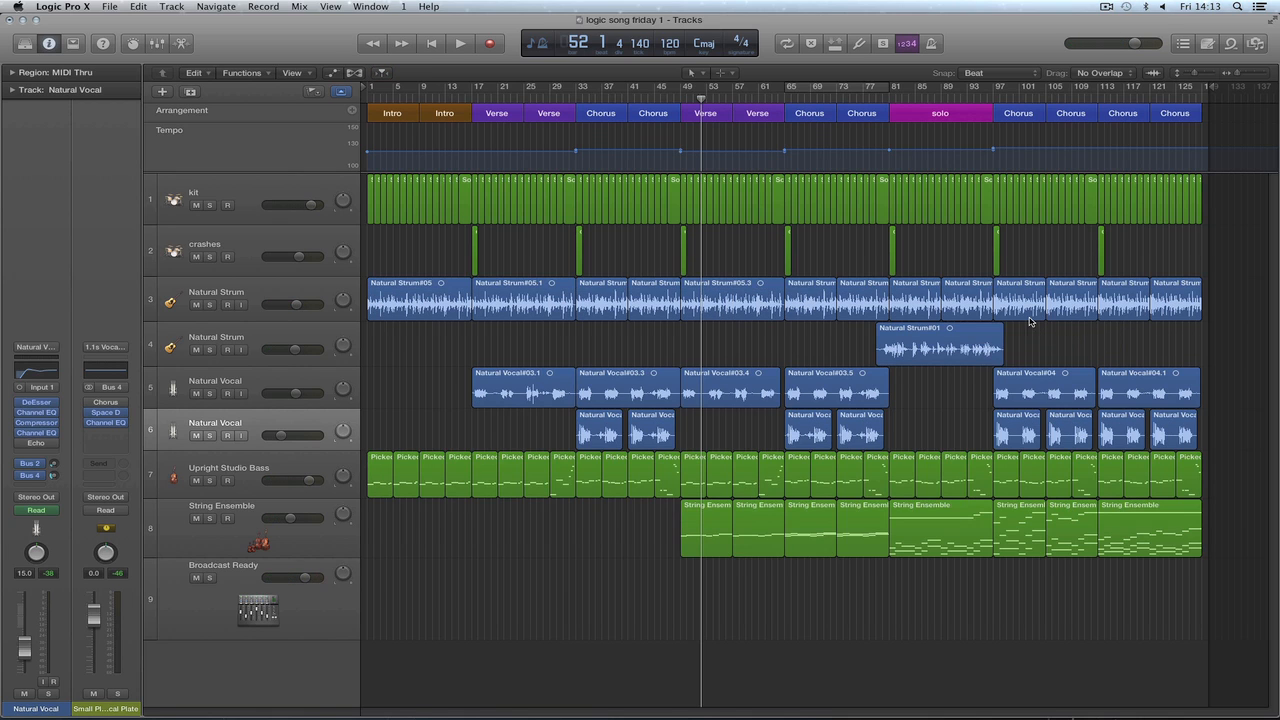
Try moving the solo arrangement section to bar 49, between the first choruses and the second verses.
left_click(912, 113)
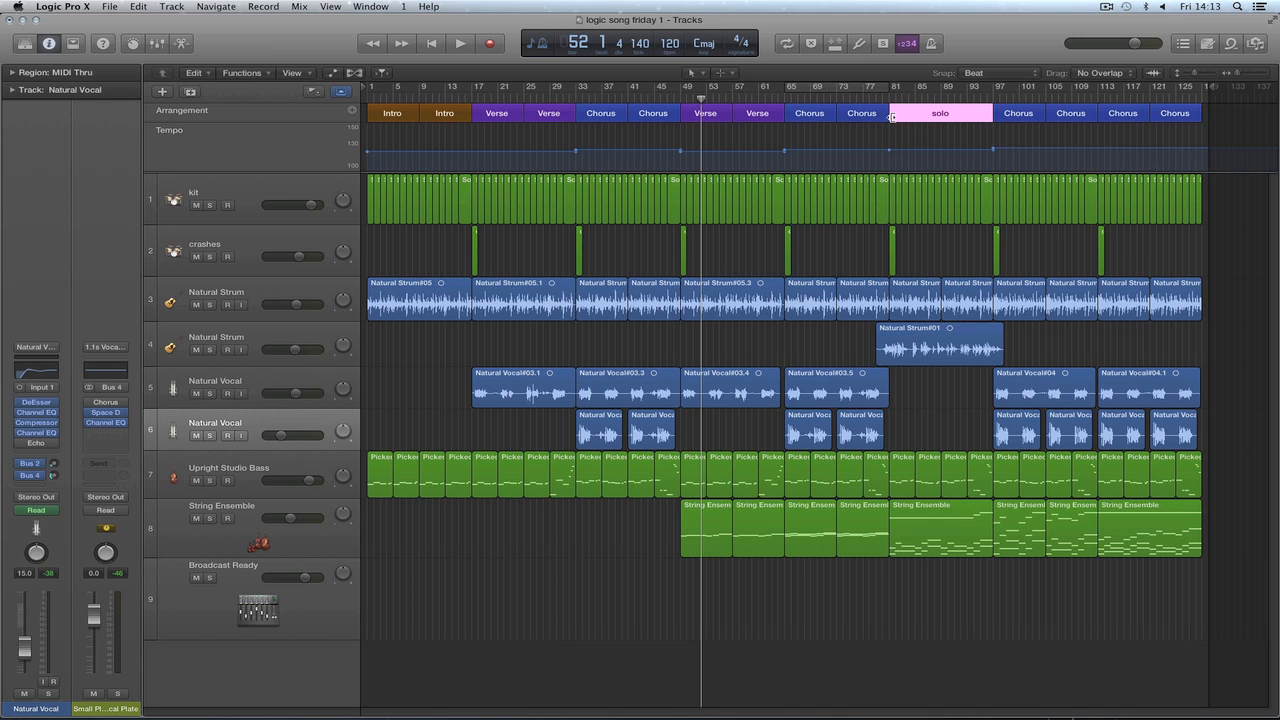
left_click(1253, 73)
left_click(1253, 73)
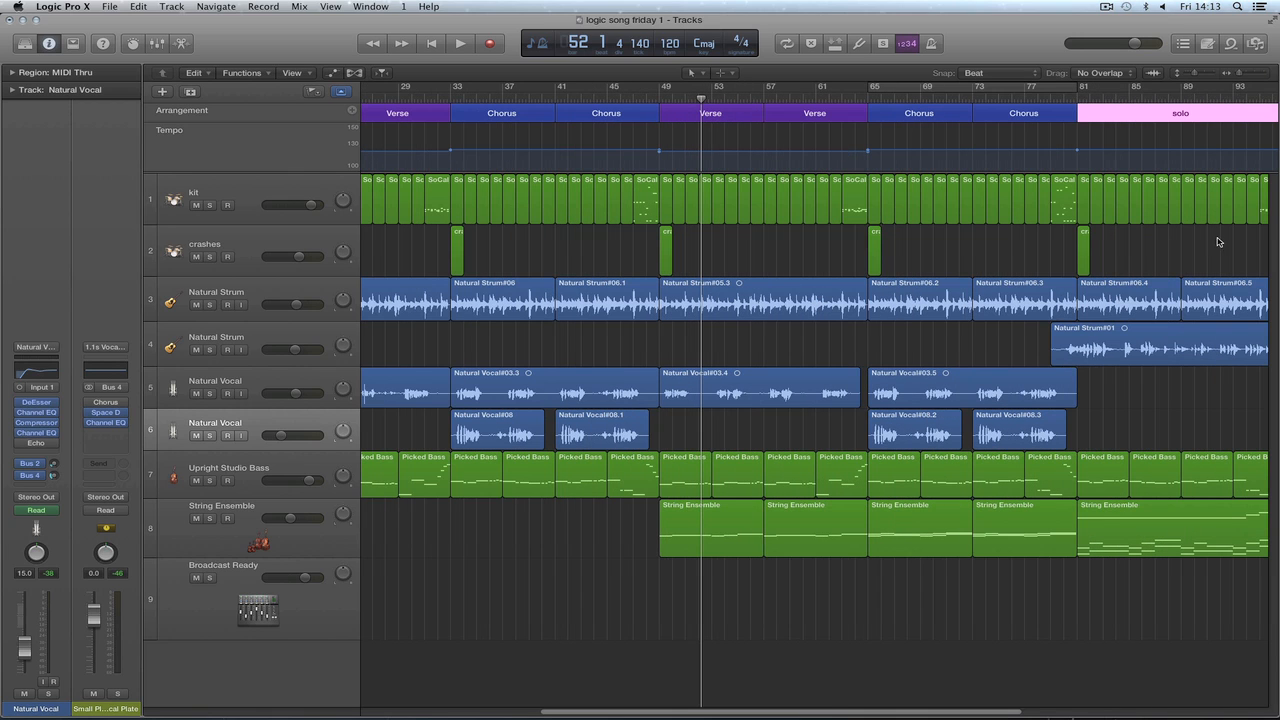
left_click_drag(828, 714, 982, 711)
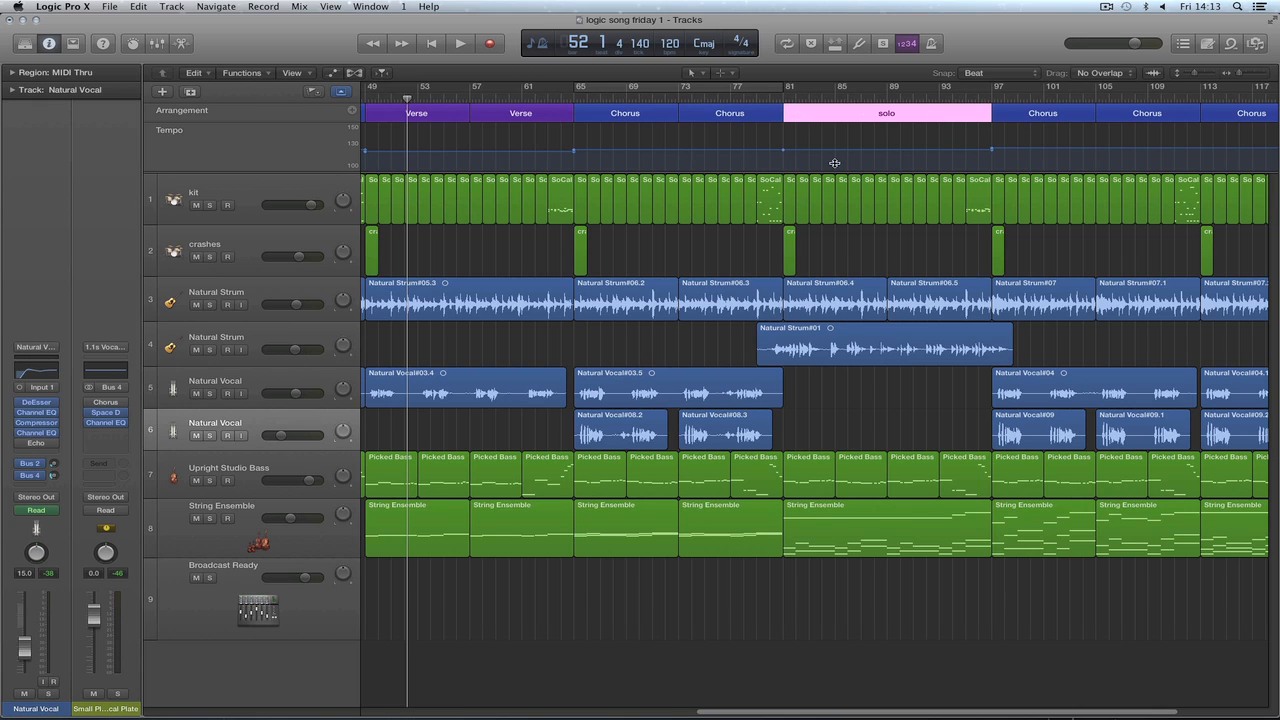
left_click_drag(800, 117, 391, 122)
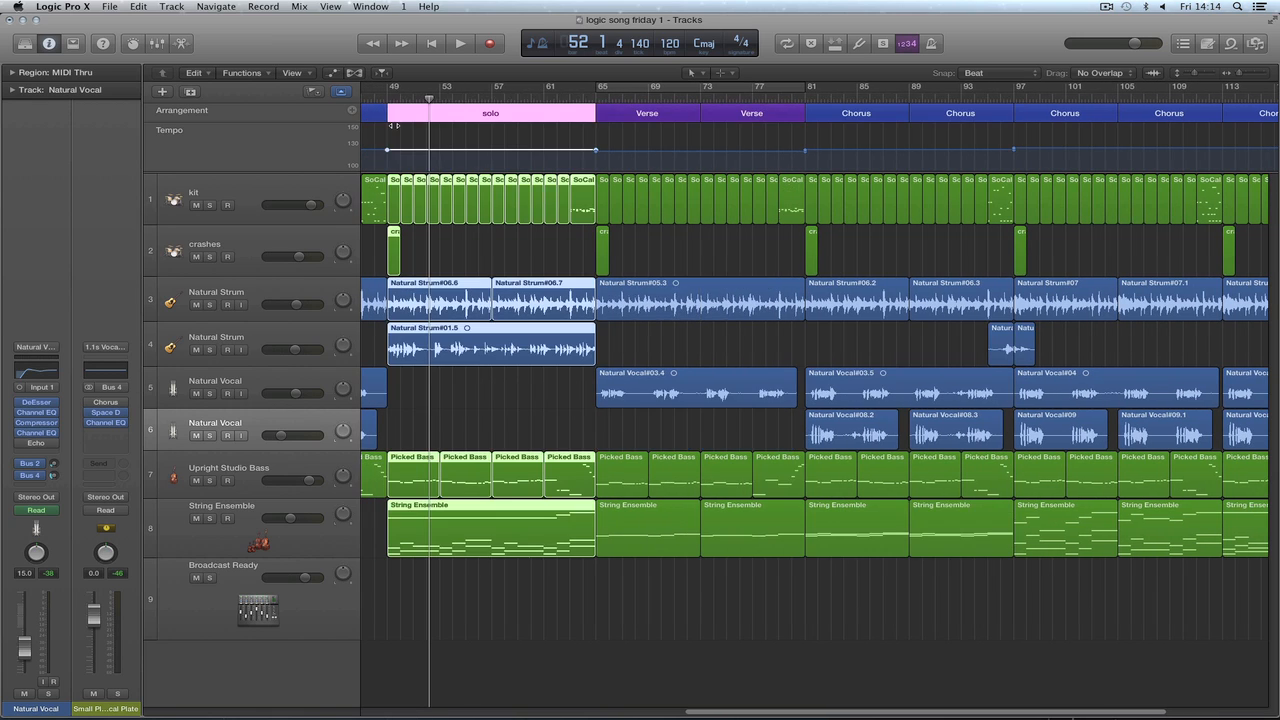
Move the two leftover solo guitar pieces on the second Natural Strum track to the start and end of the relocated solo region.
left_click(1004, 345)
left_click(1024, 342)
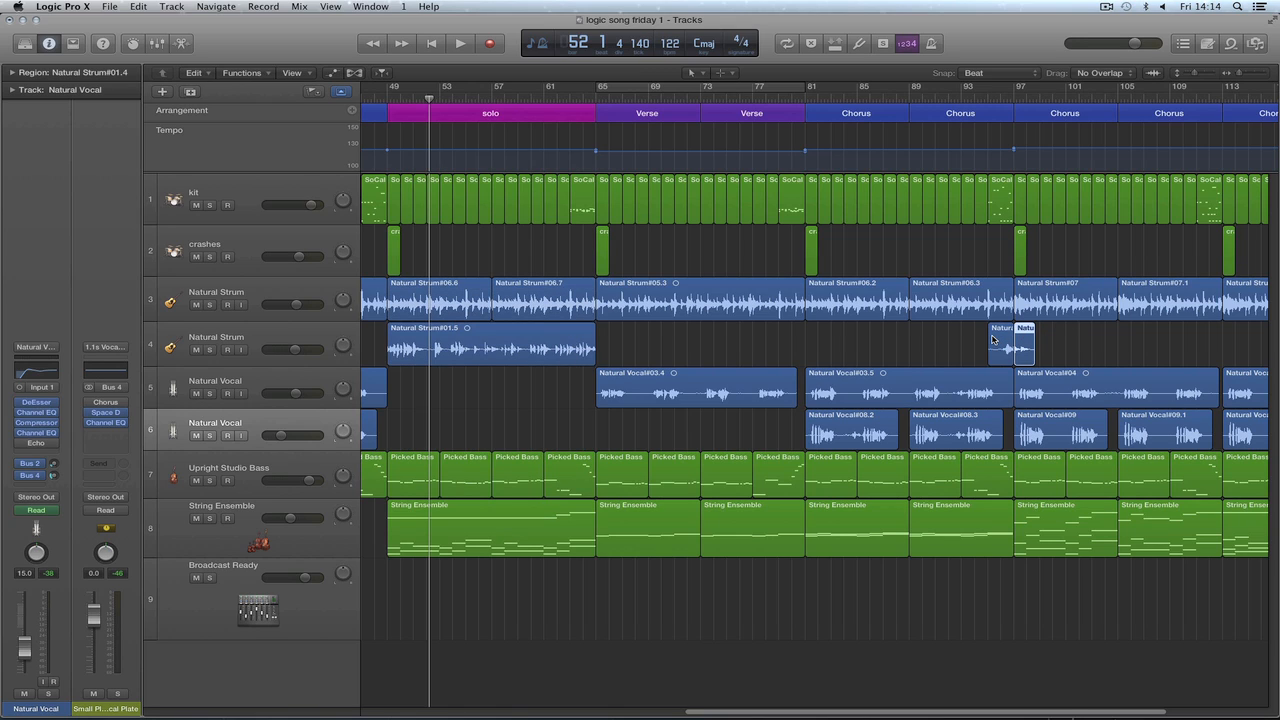
left_click_drag(1025, 333, 605, 332)
left_click_drag(998, 334, 371, 345)
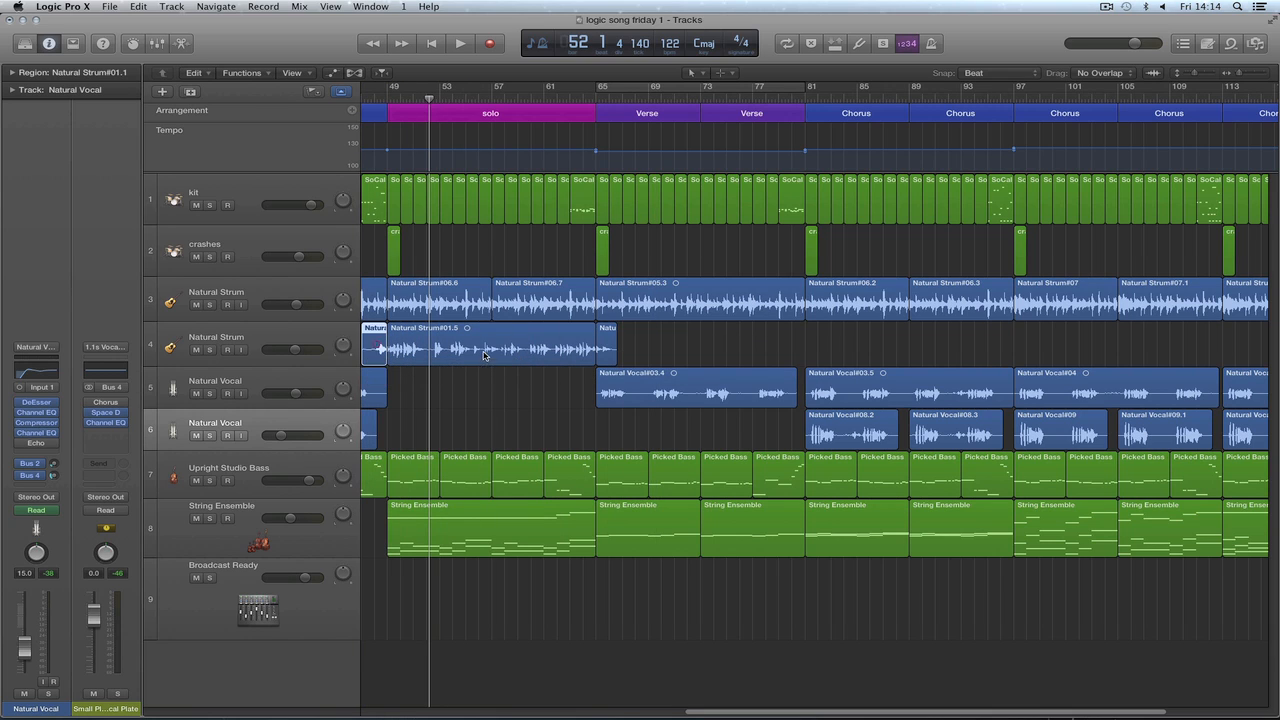
Play the transition from the first choruses into the relocated solo and stop playback.
left_click(368, 95)
key("space")
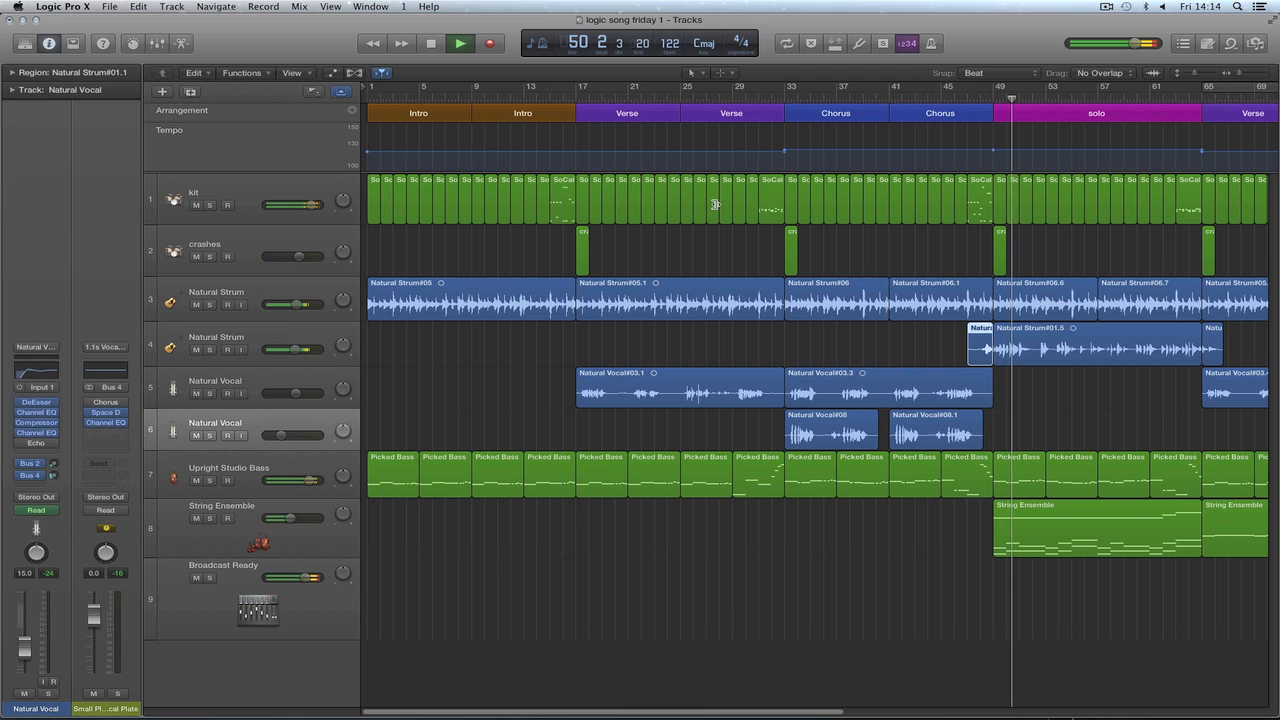
key("space")
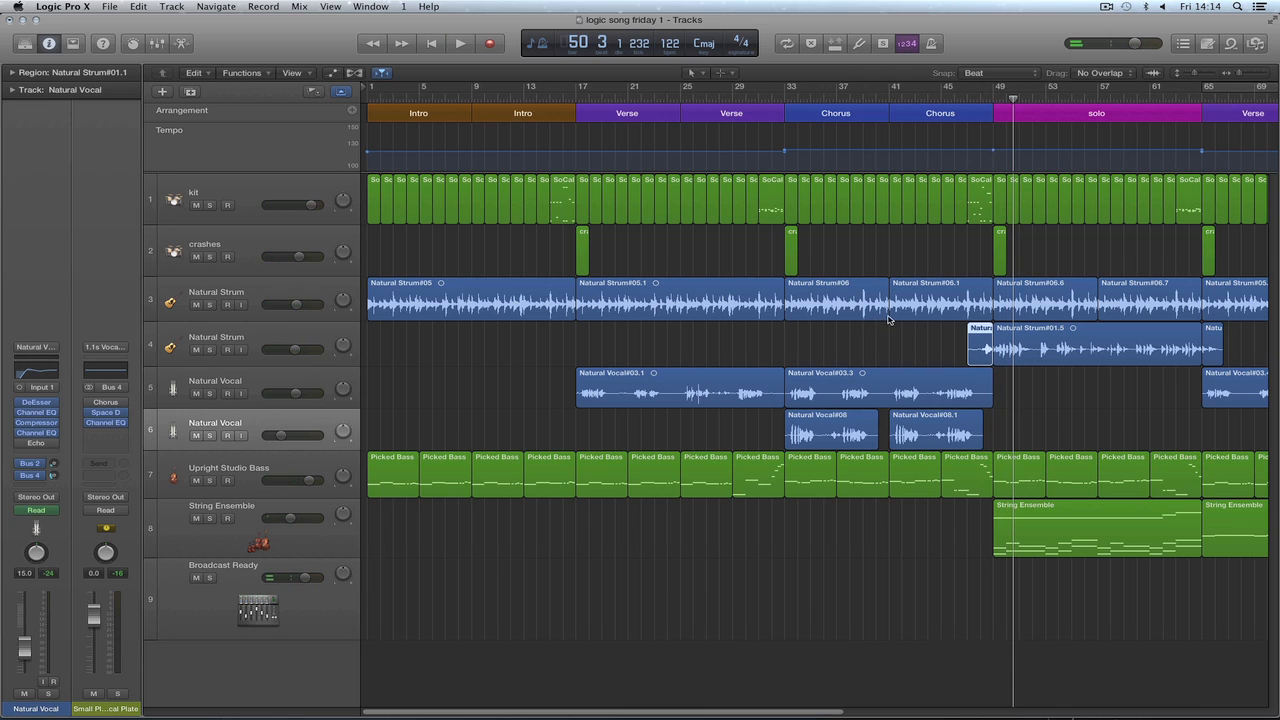
Undo the guitar piece moves and the solo section move, and clear the selection.
left_click_drag(803, 713, 923, 712)
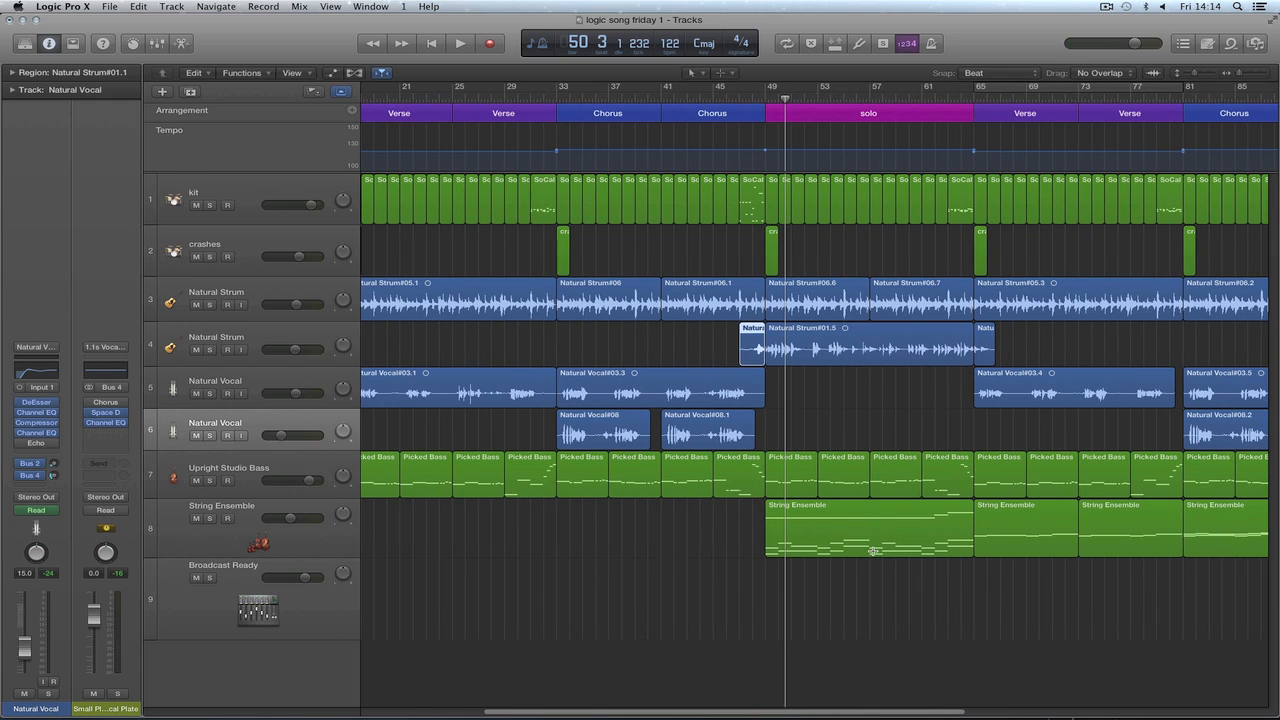
key("super+z")
key("super+z")
key("super+z")
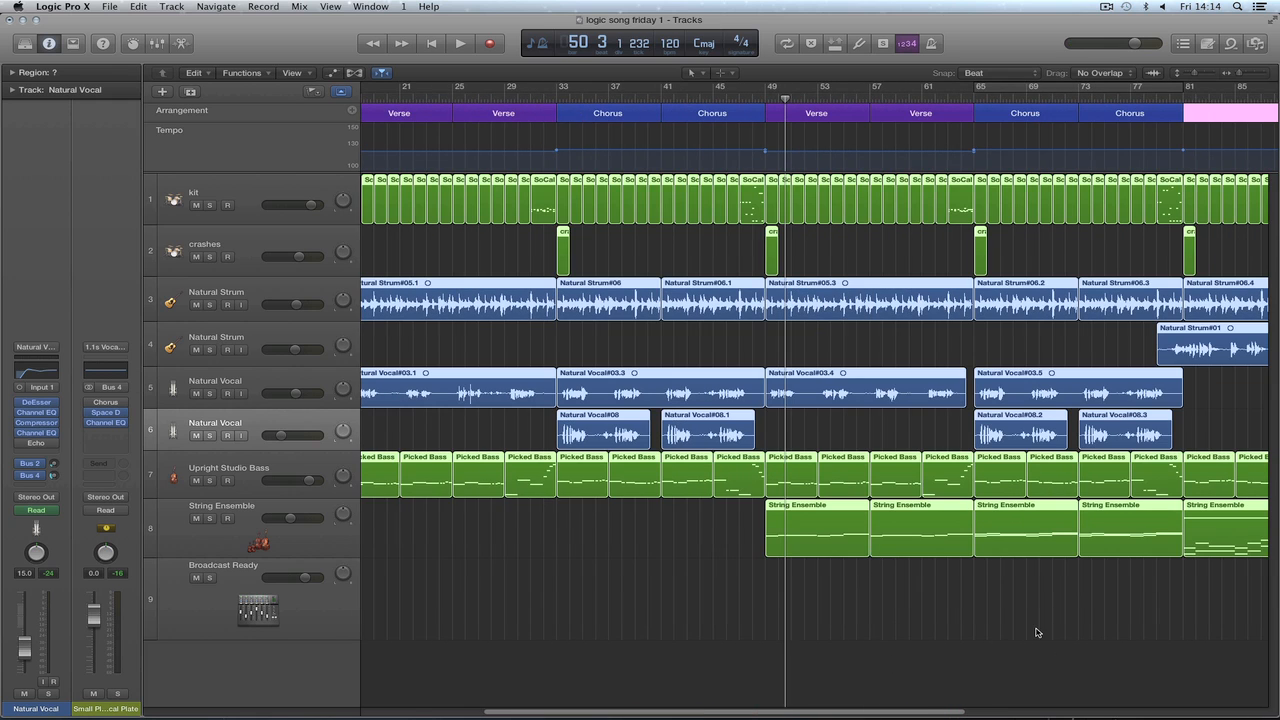
left_click(1037, 632)
Delete the contents of the Chorus section at bar 41 and remove the section itself with the Eraser tool.
left_click_drag(946, 713, 1028, 713)
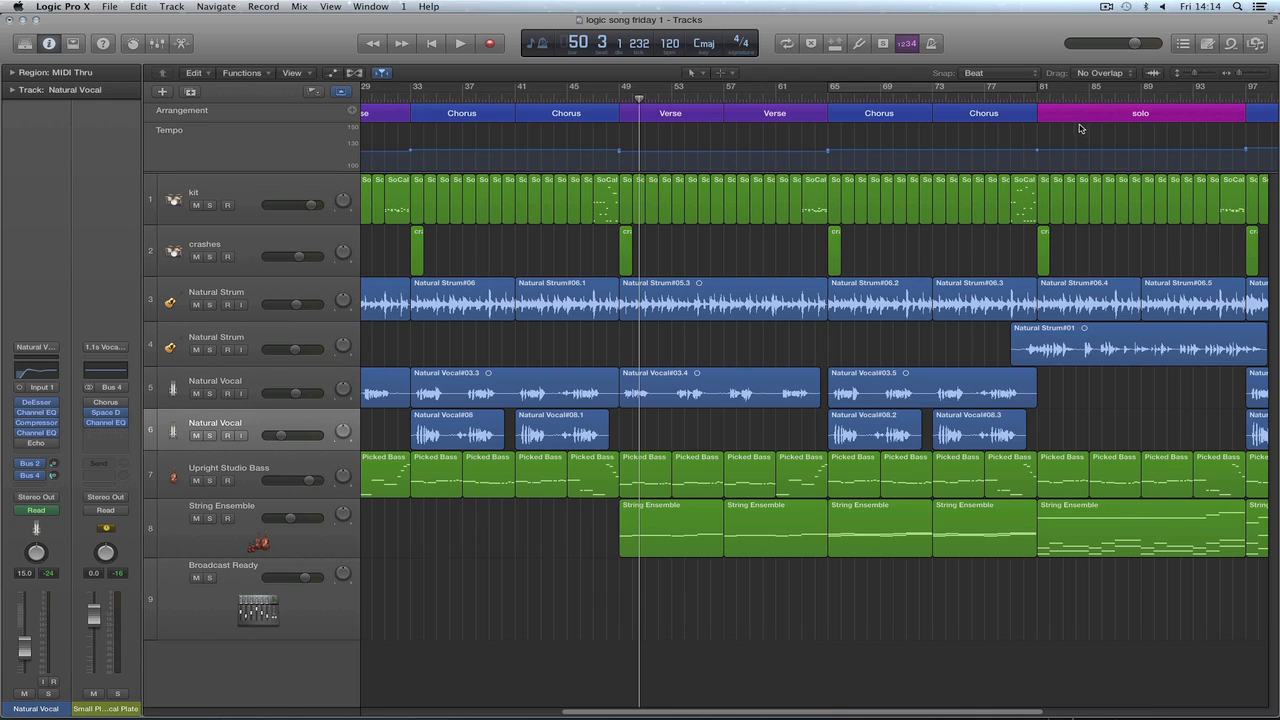
left_click(529, 112)
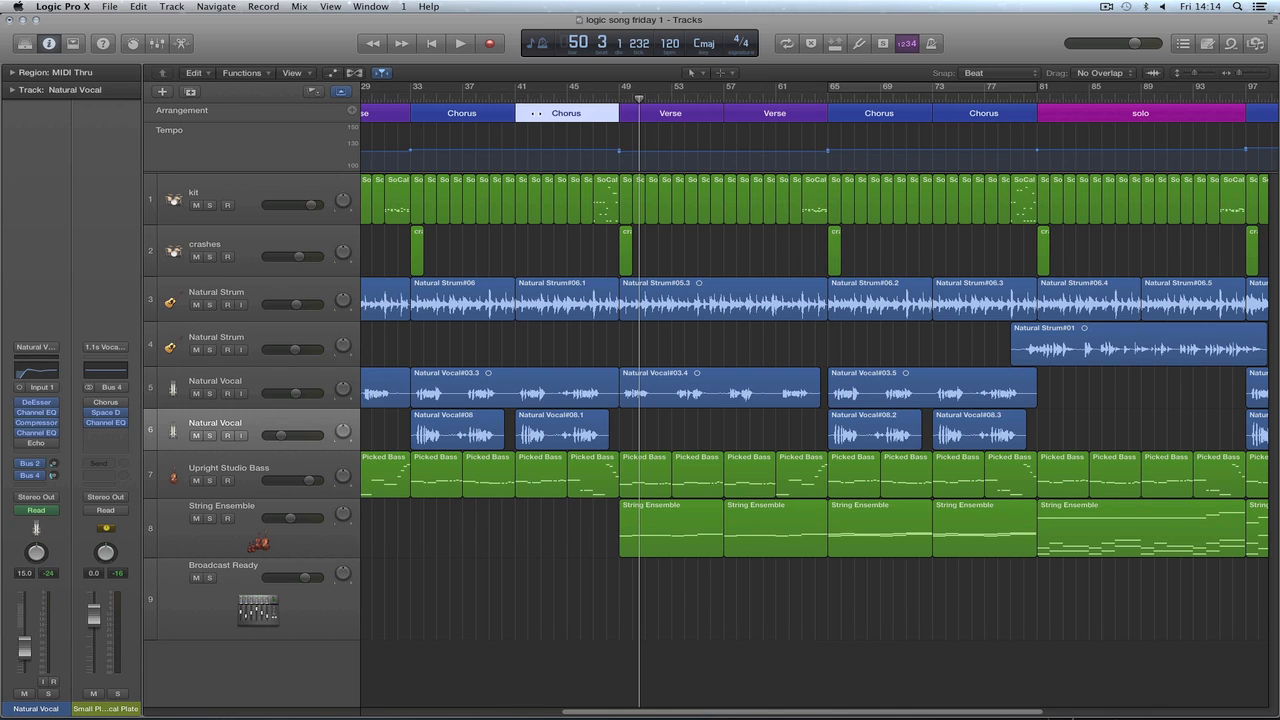
left_click(536, 113)
left_click(520, 384)
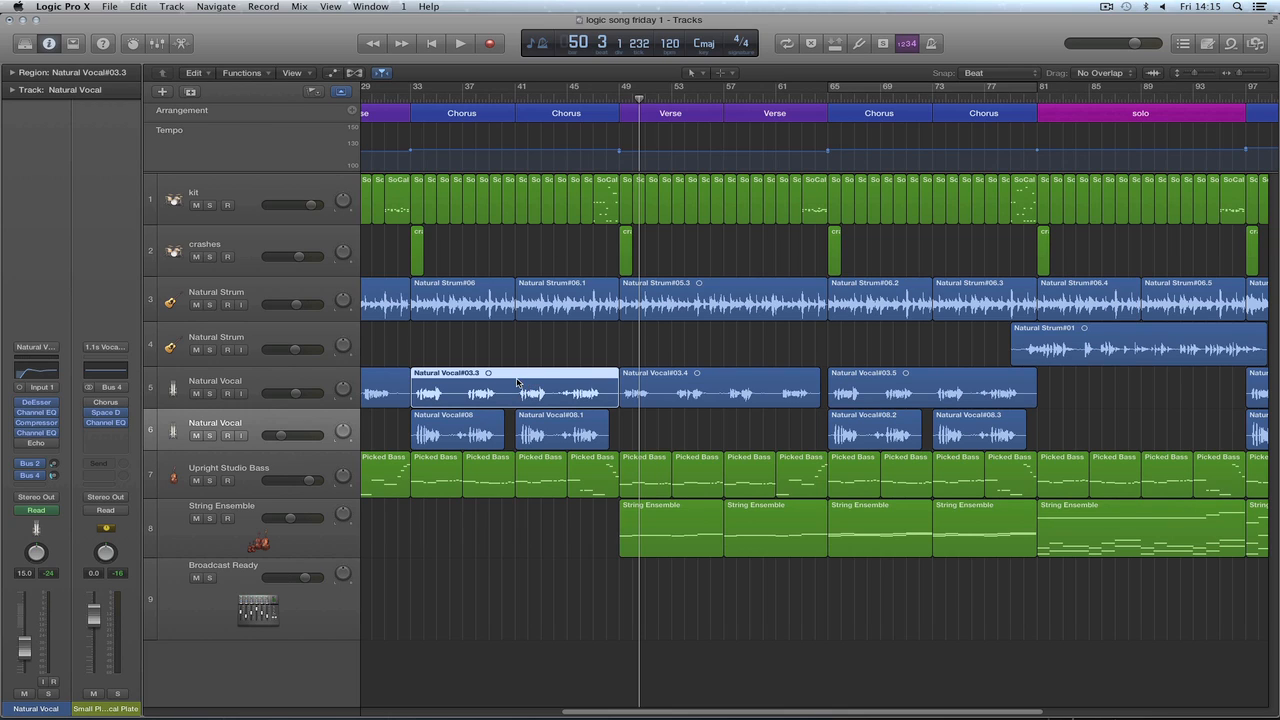
left_click(518, 113)
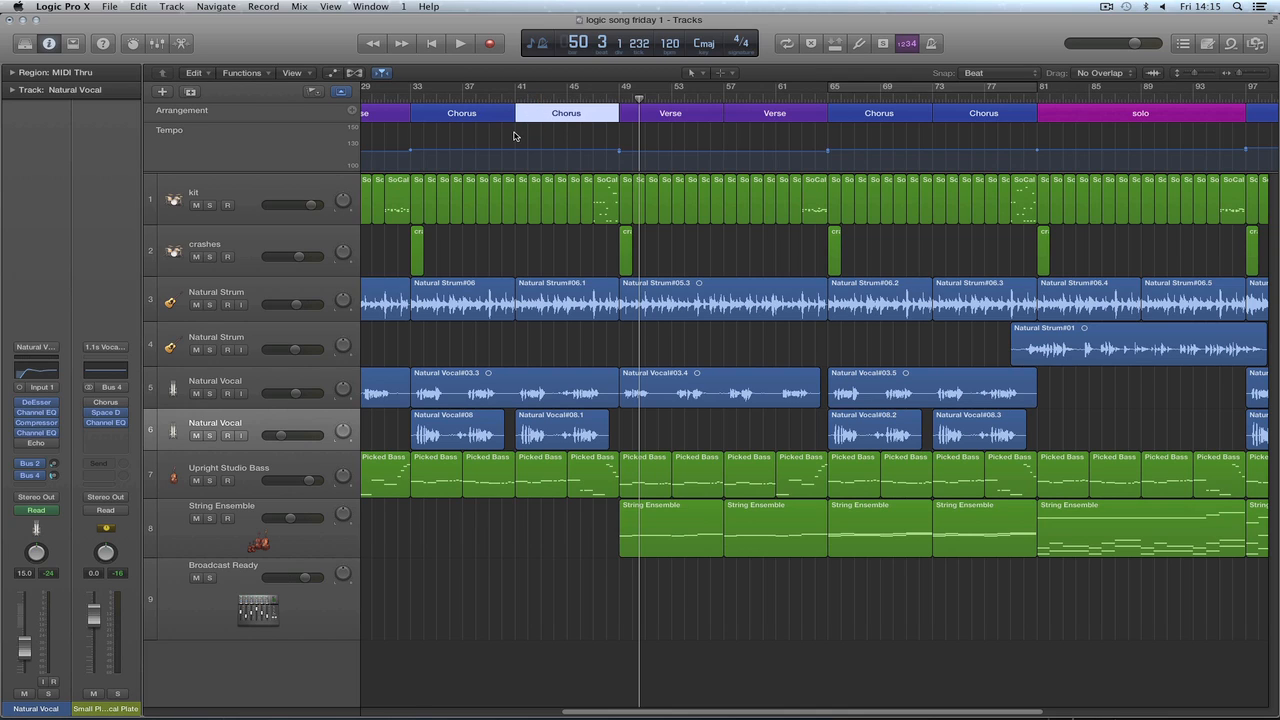
key("Delete")
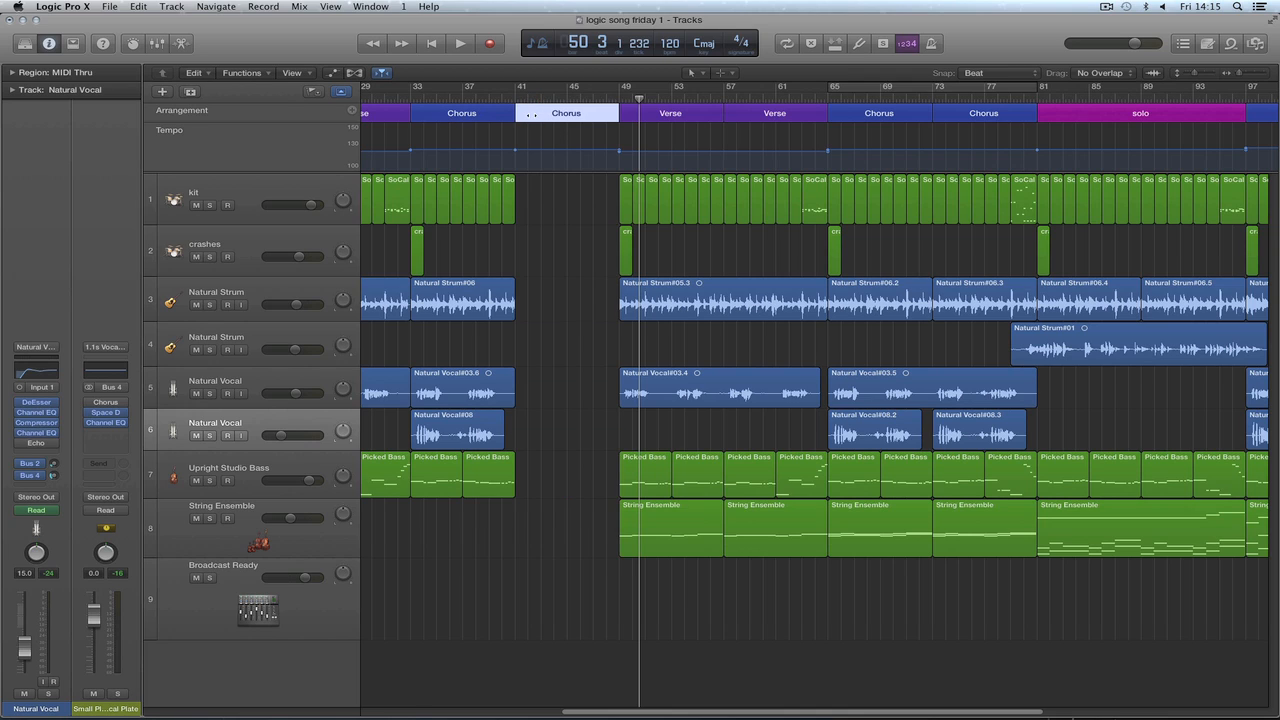
key("t")
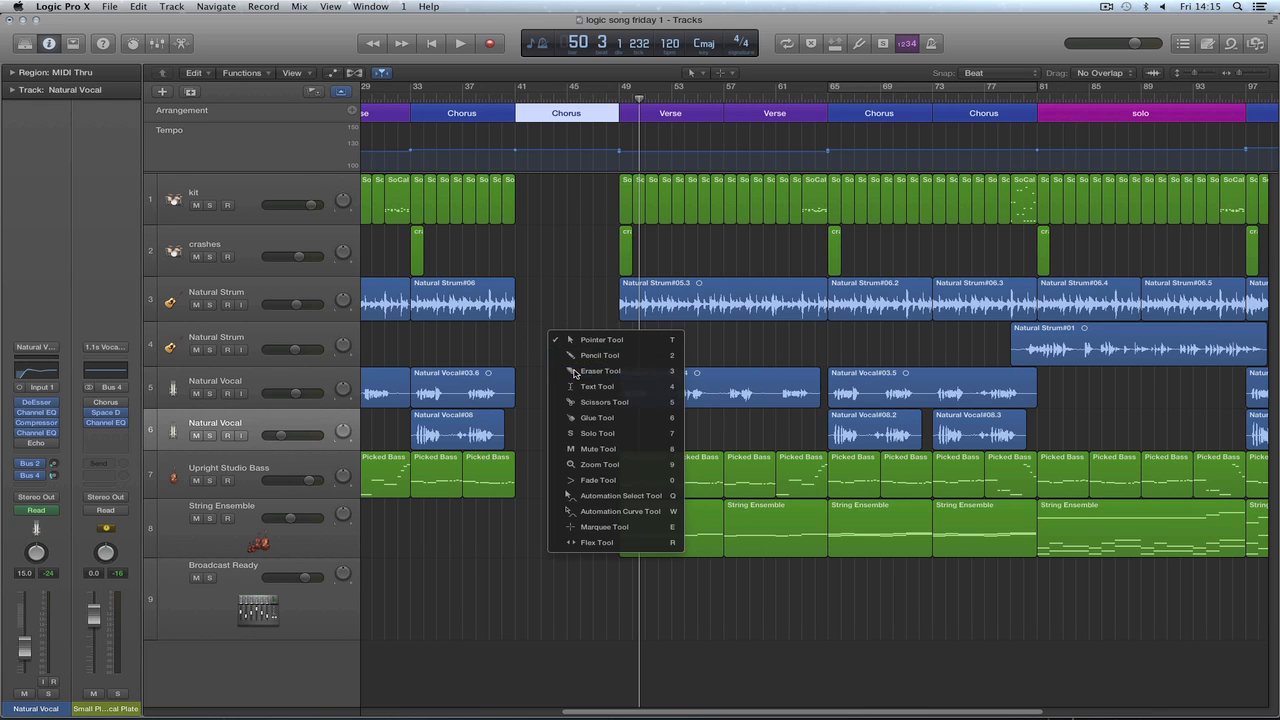
left_click(574, 371)
left_click(533, 117)
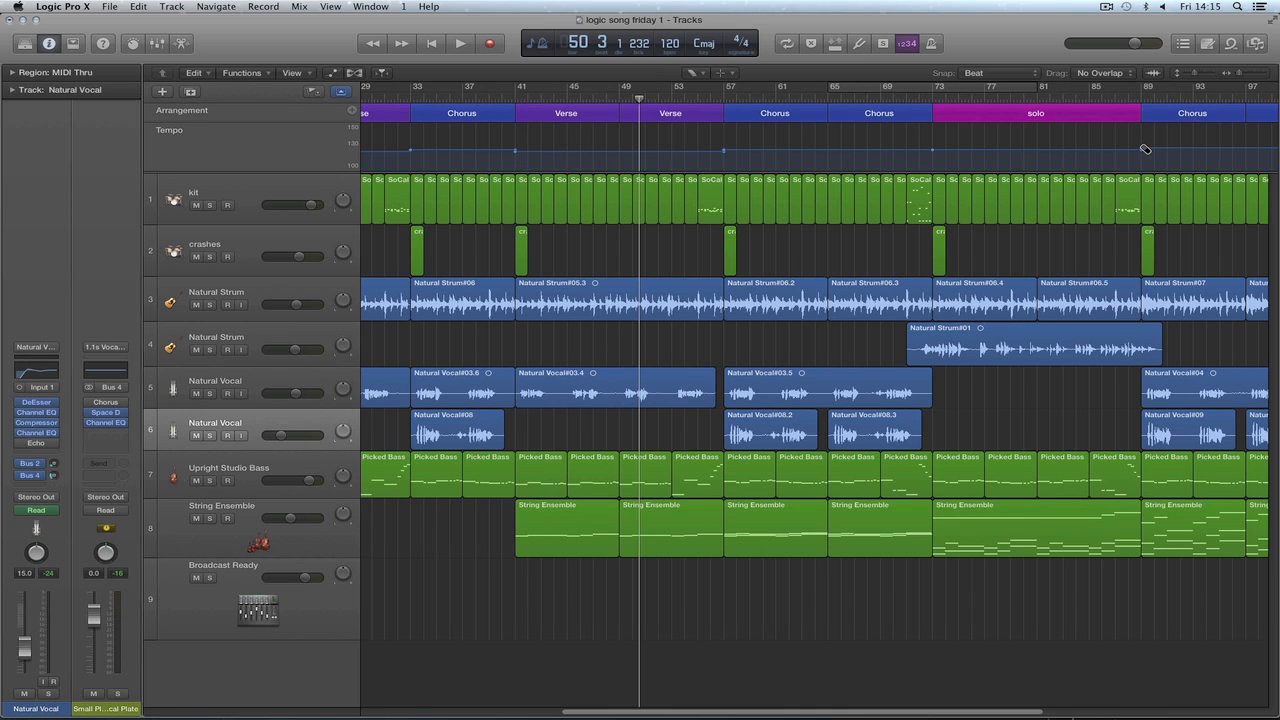
Play the shortened arrangement from bar 32 through the single chorus into the verse, and stop playback.
left_click(399, 104)
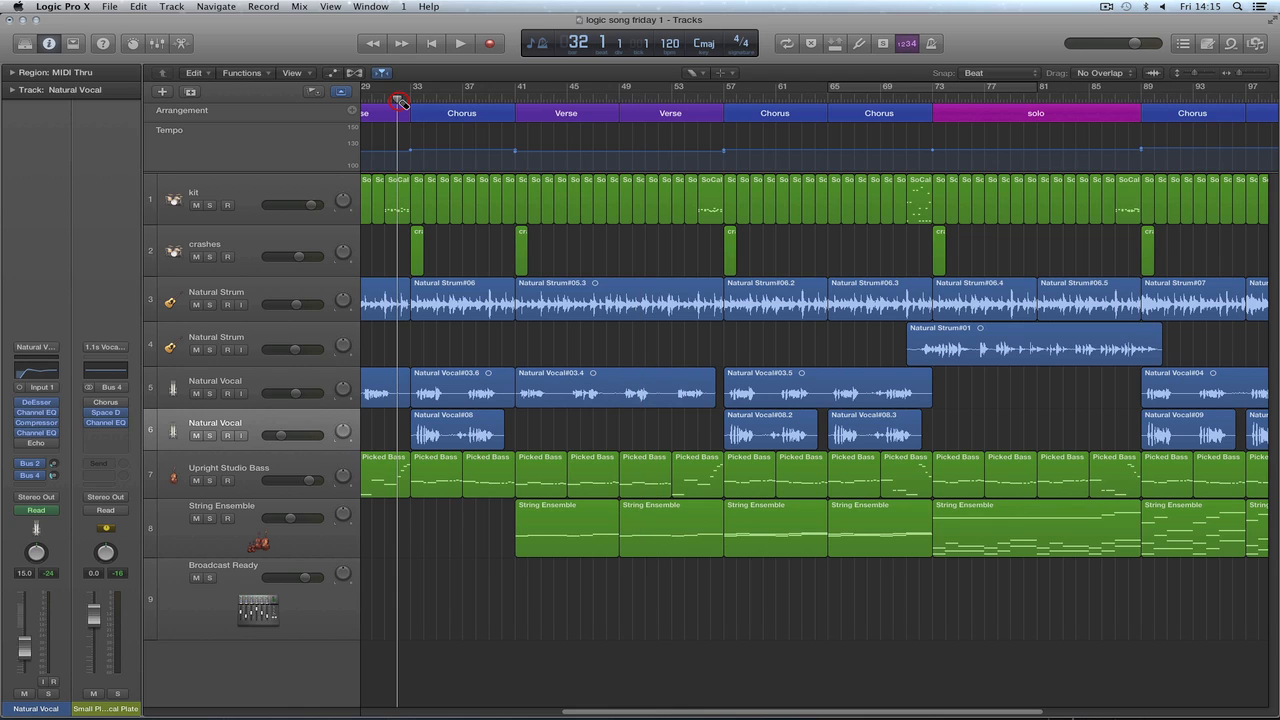
key("space")
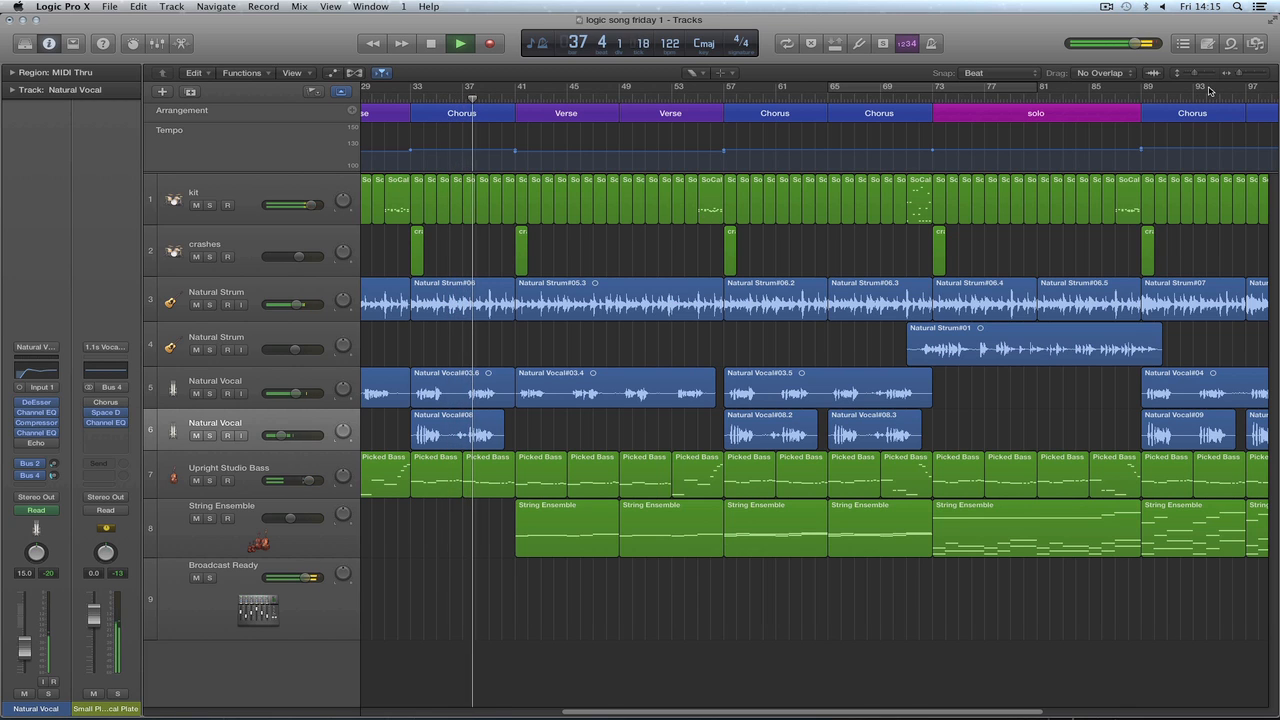
left_click_drag(1239, 75, 1236, 75)
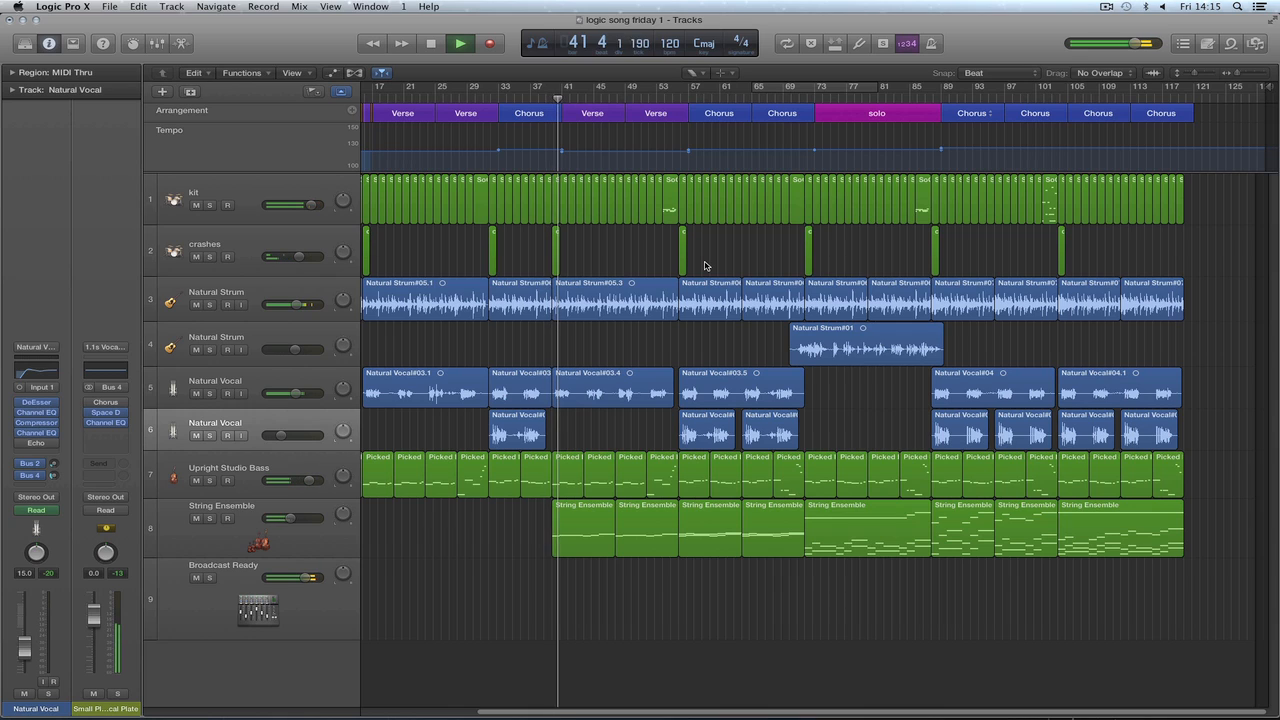
key("space")
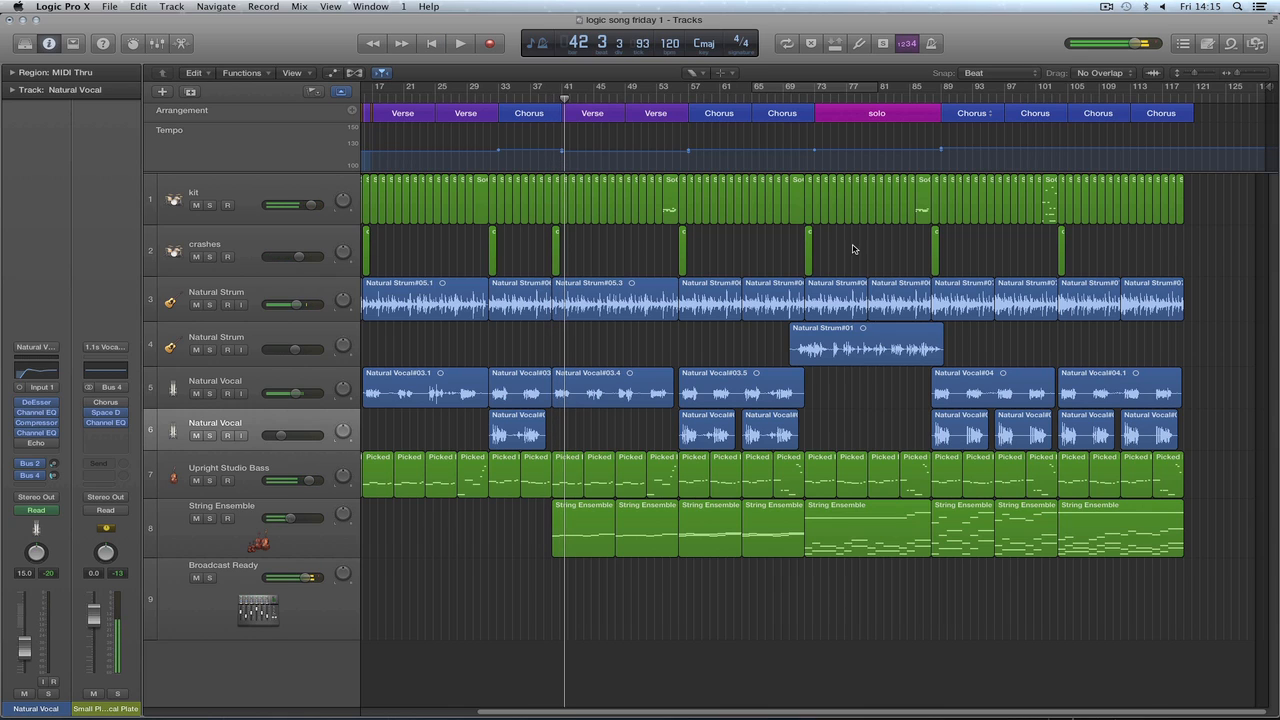
left_click(1258, 75)
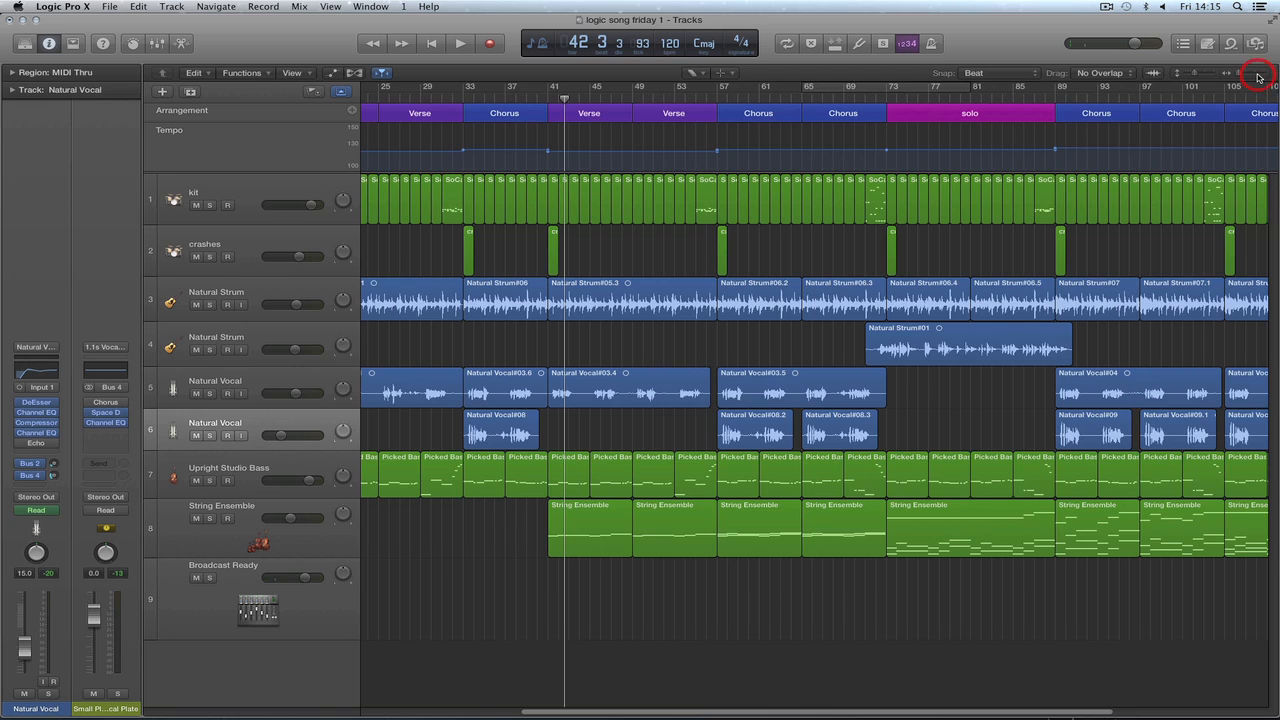
left_click(1258, 77)
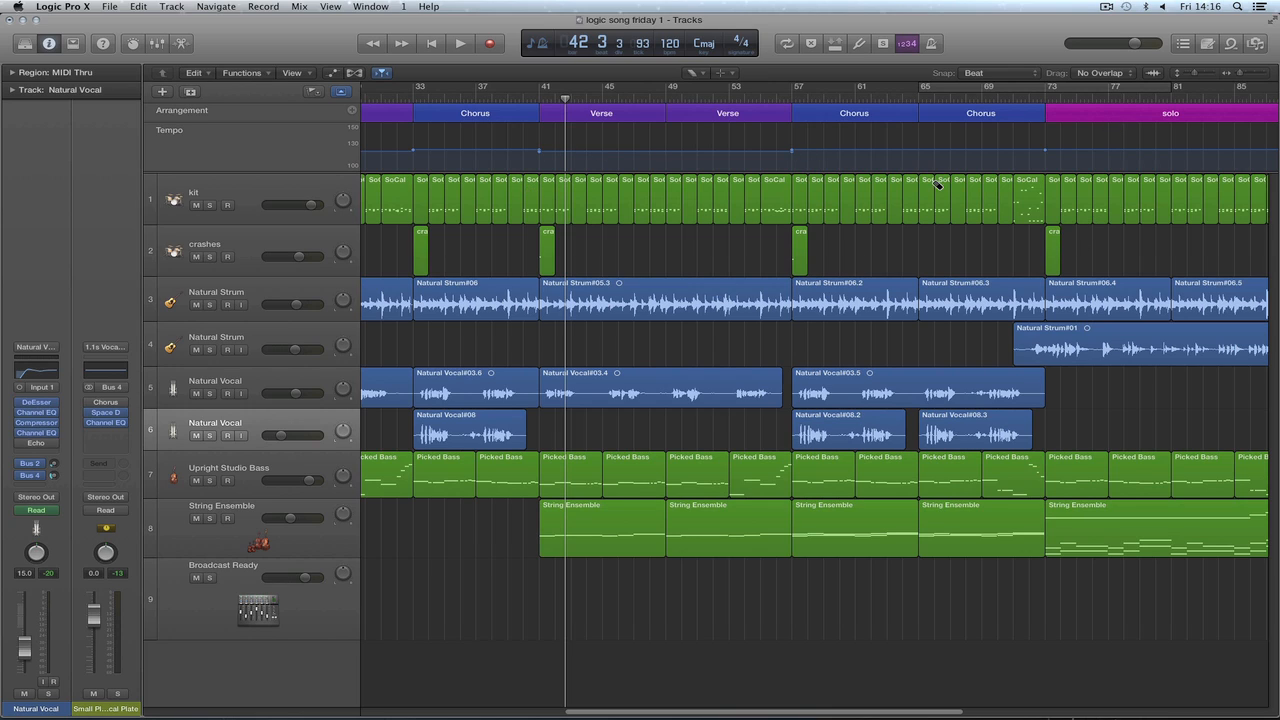
Switch back to the Pointer tool and examine the drum fill before the solo and the kit regions at the end of the first chorus.
right_click(1010, 245)
left_click(861, 141)
left_click(1025, 201)
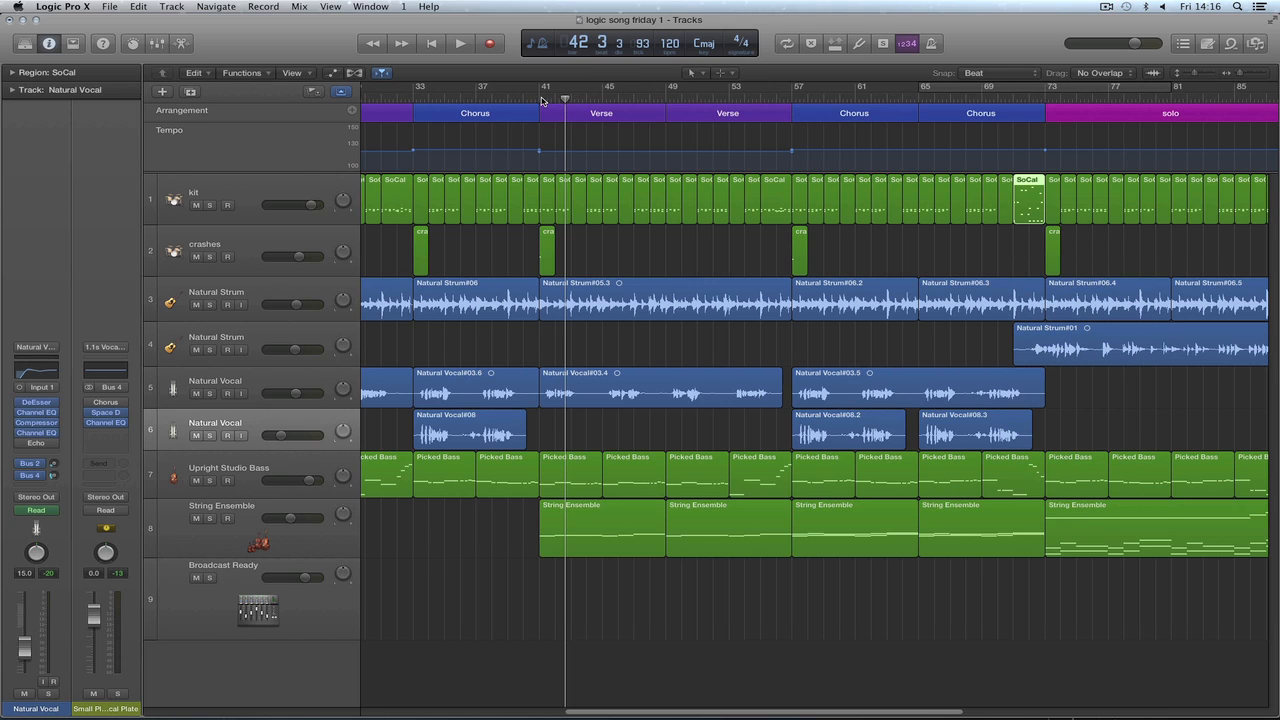
left_click(505, 113)
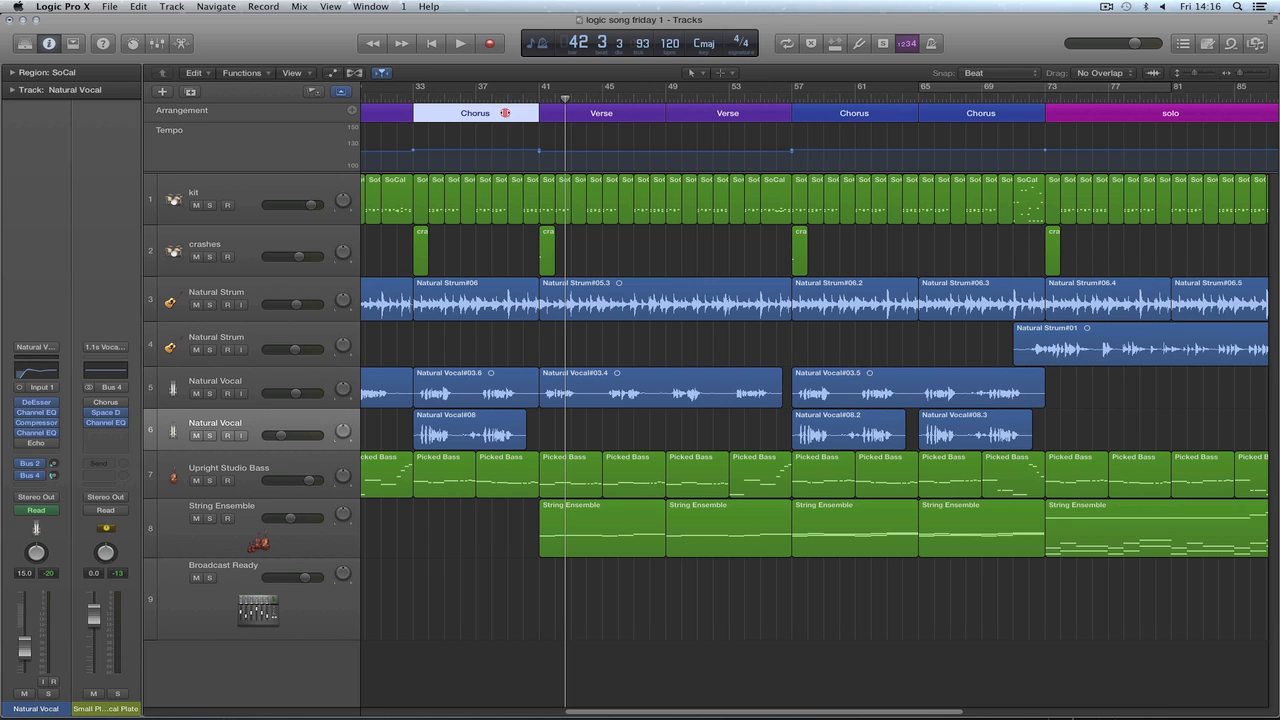
left_click(530, 197)
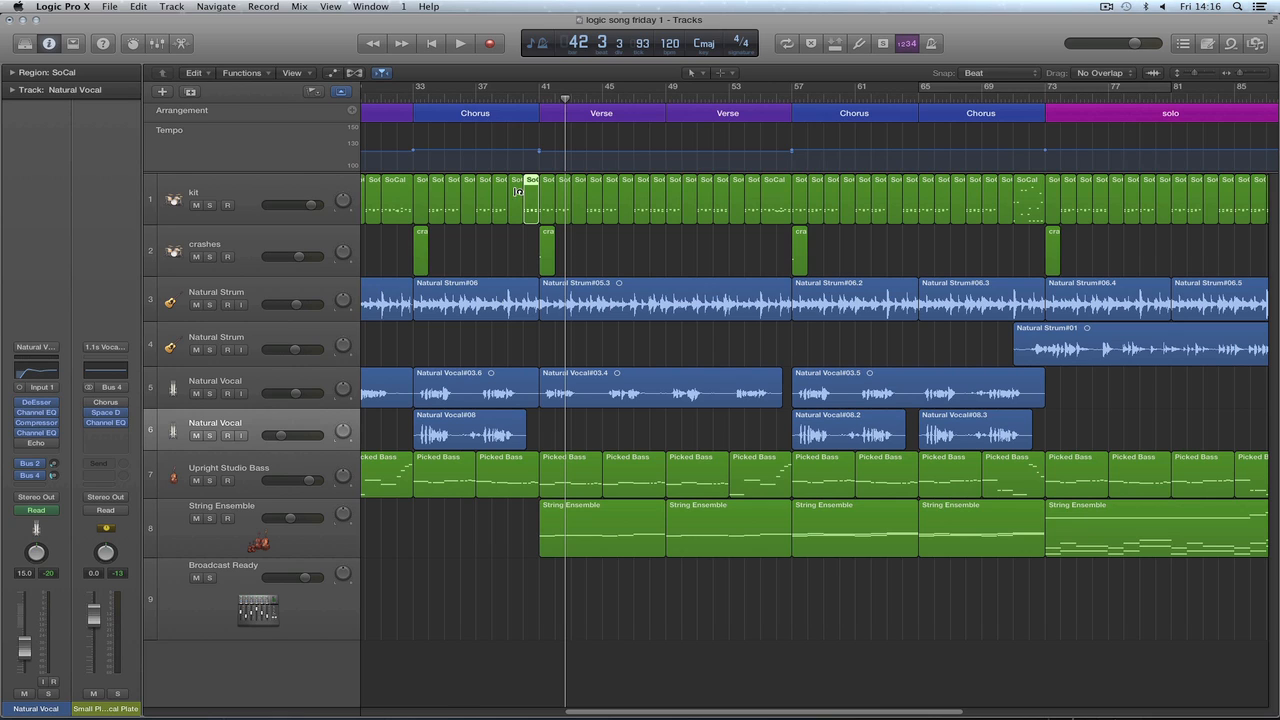
right_click(516, 194)
left_click(529, 183)
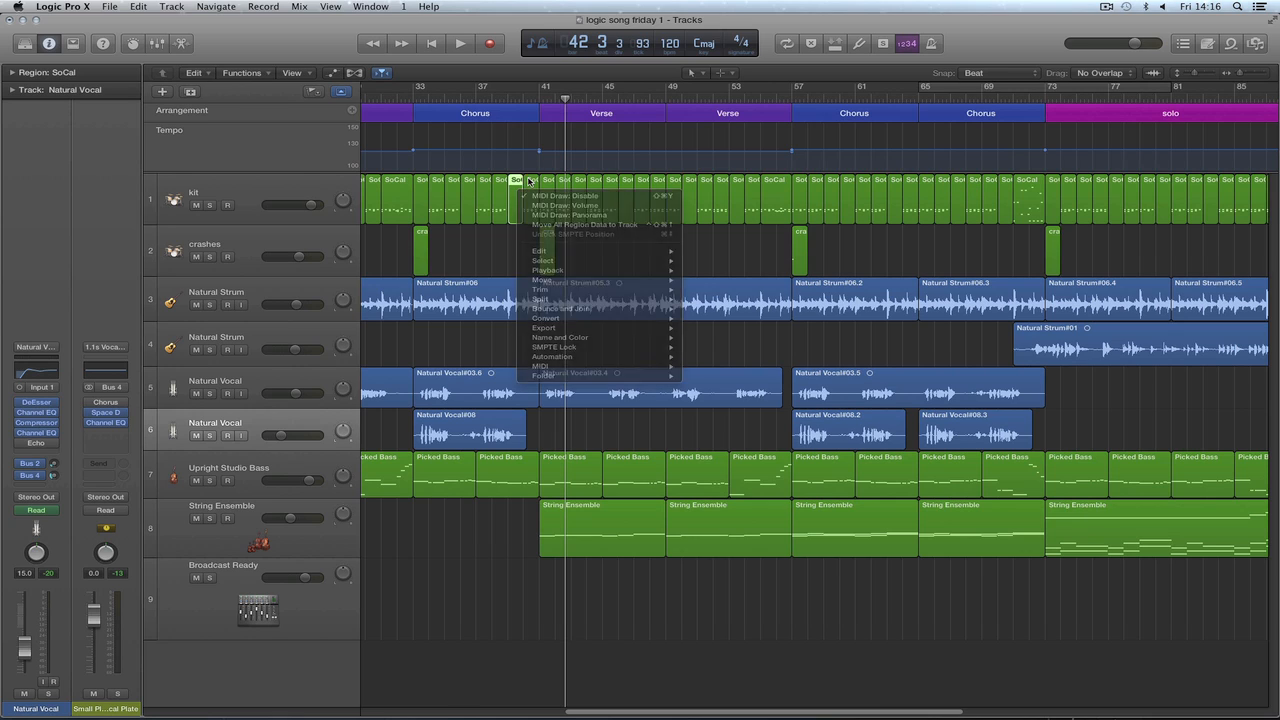
left_click(1030, 188)
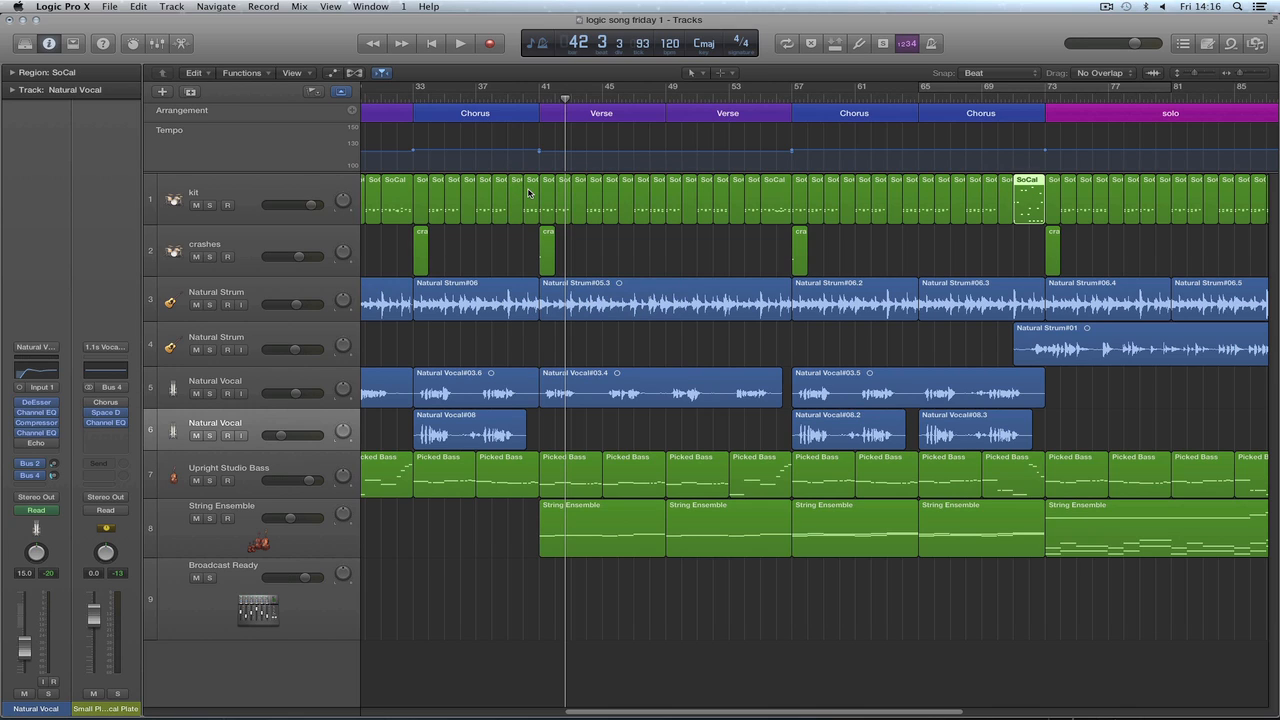
Undo the removal of the Chorus section at bar 41 and the deletion of its contents.
key("super+z")
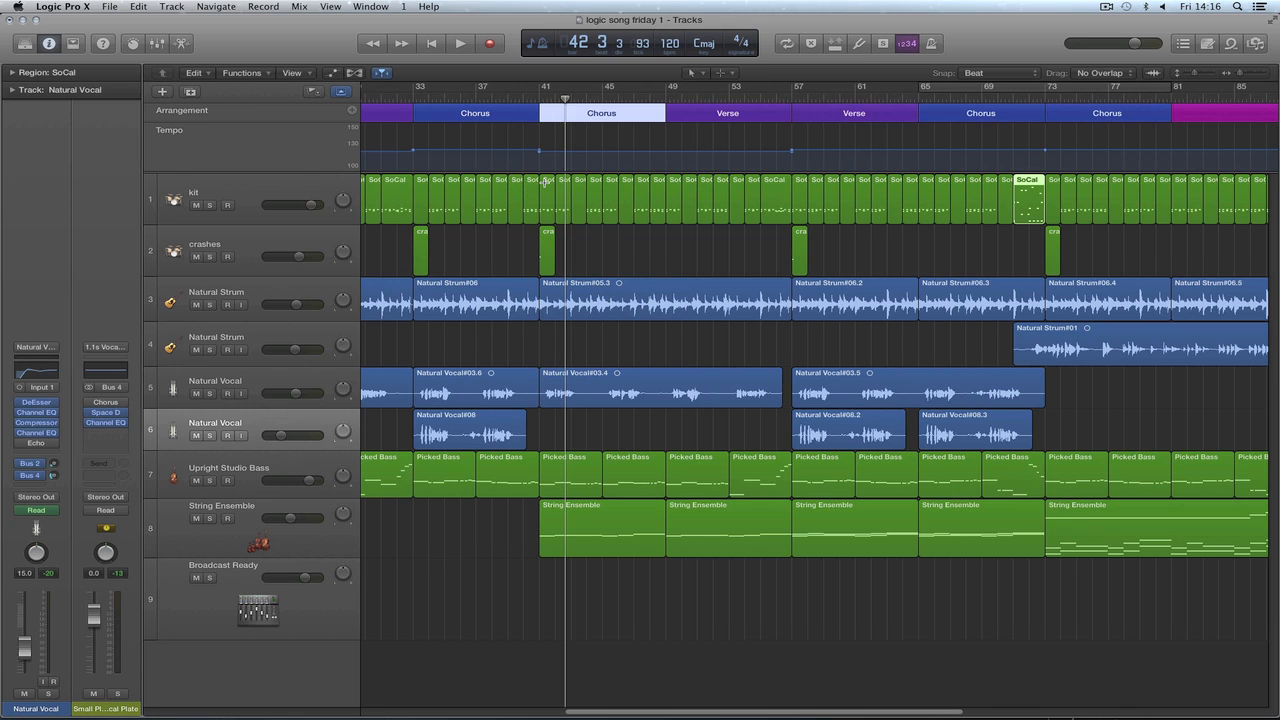
key("super+z")
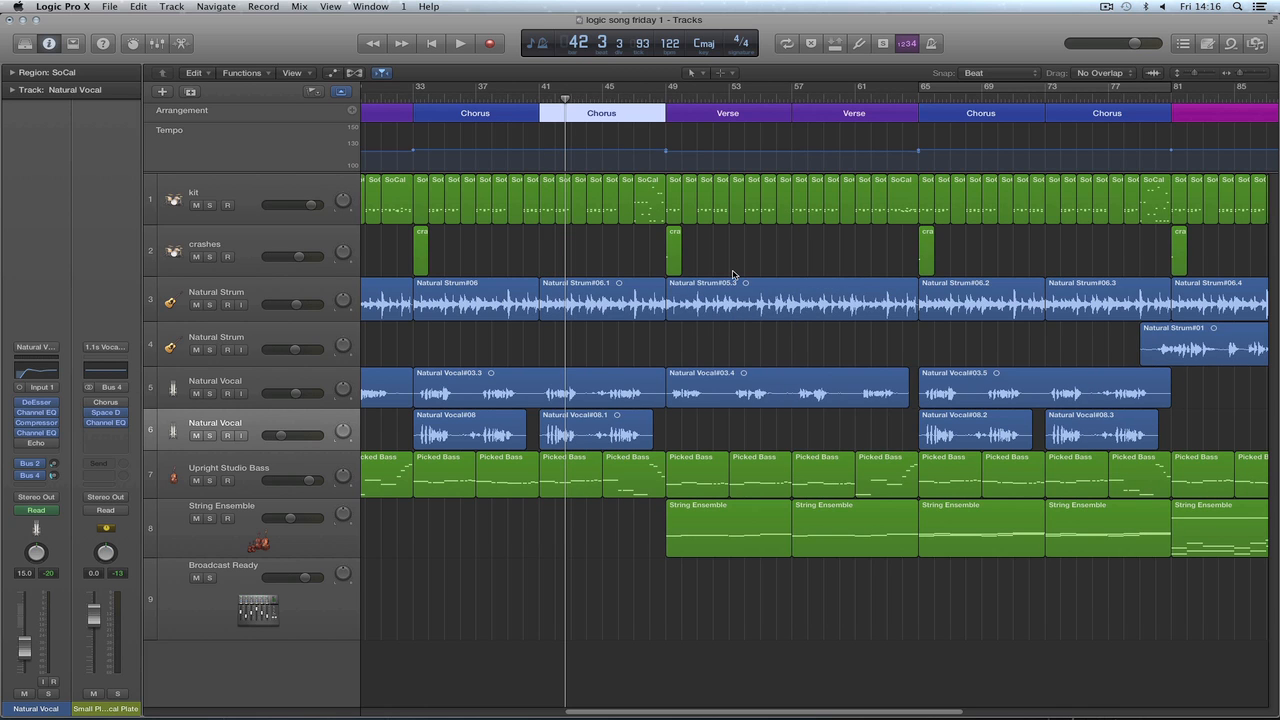
left_click_drag(1245, 76, 1236, 76)
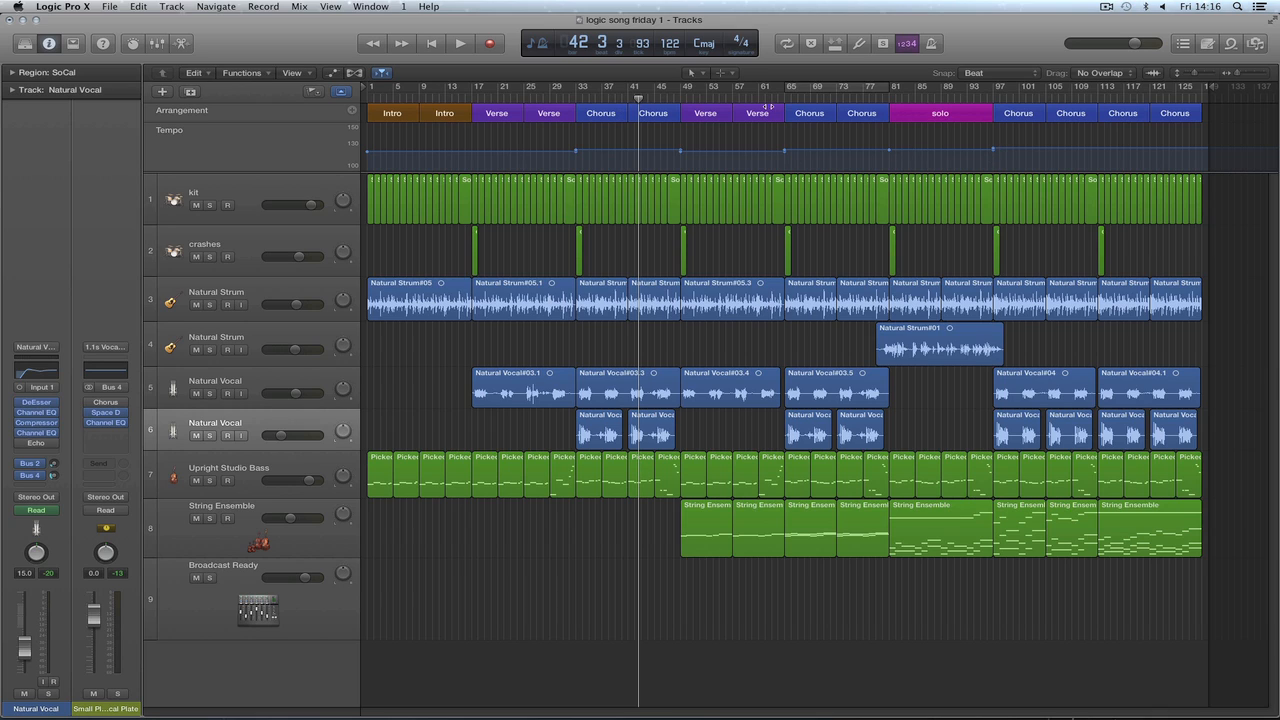
Move the playhead to bar 130, select most of the kit and crashes regions, and clear the selection.
left_click_drag(639, 102, 1210, 168)
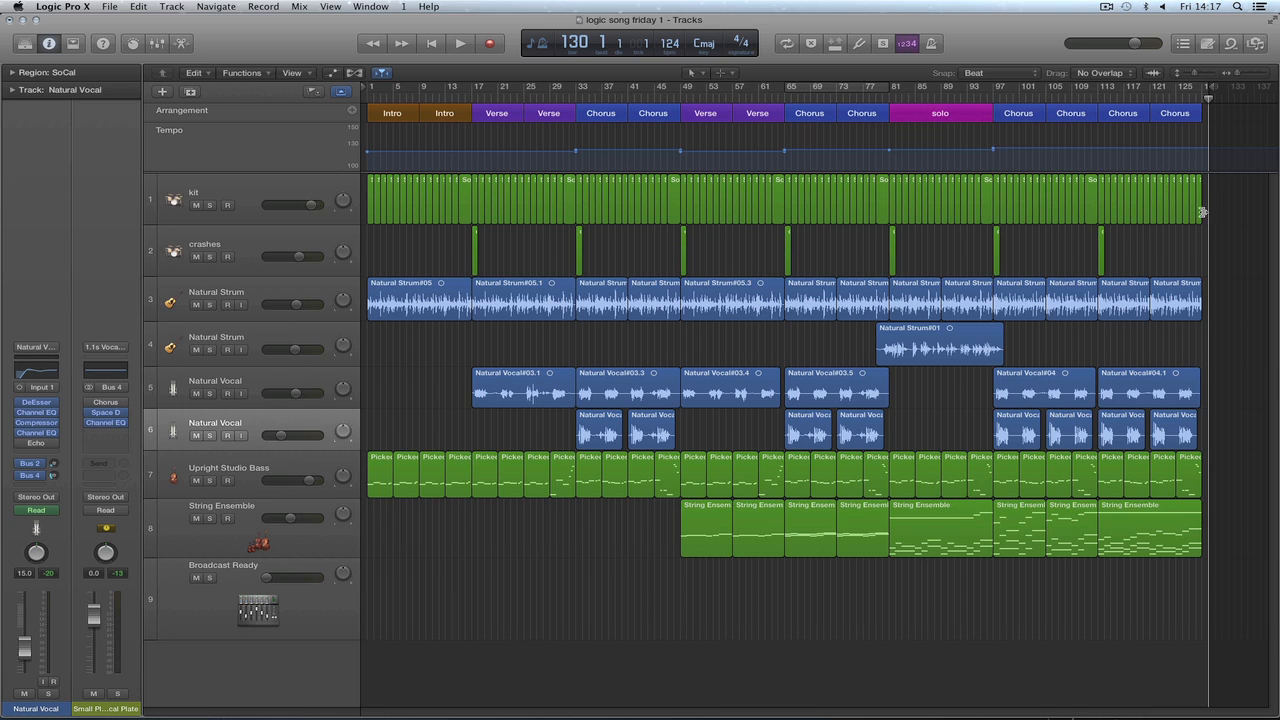
left_click_drag(1220, 196, 404, 266)
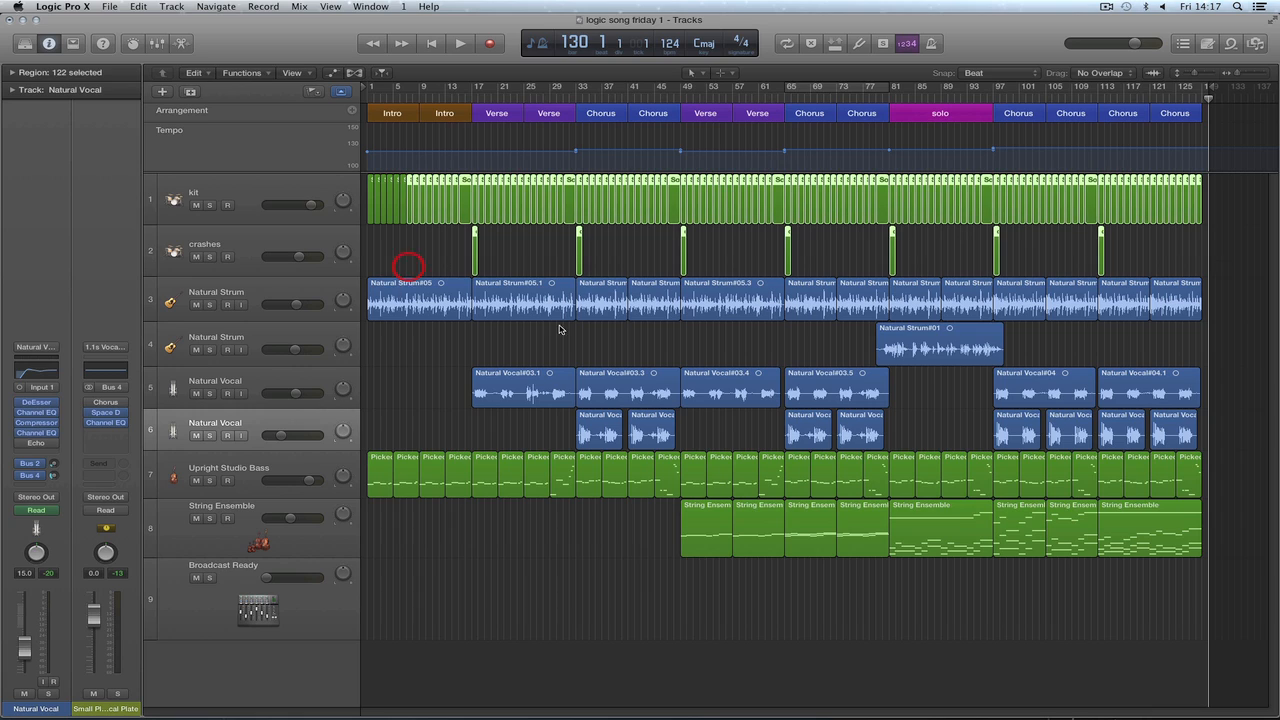
left_click(1248, 196)
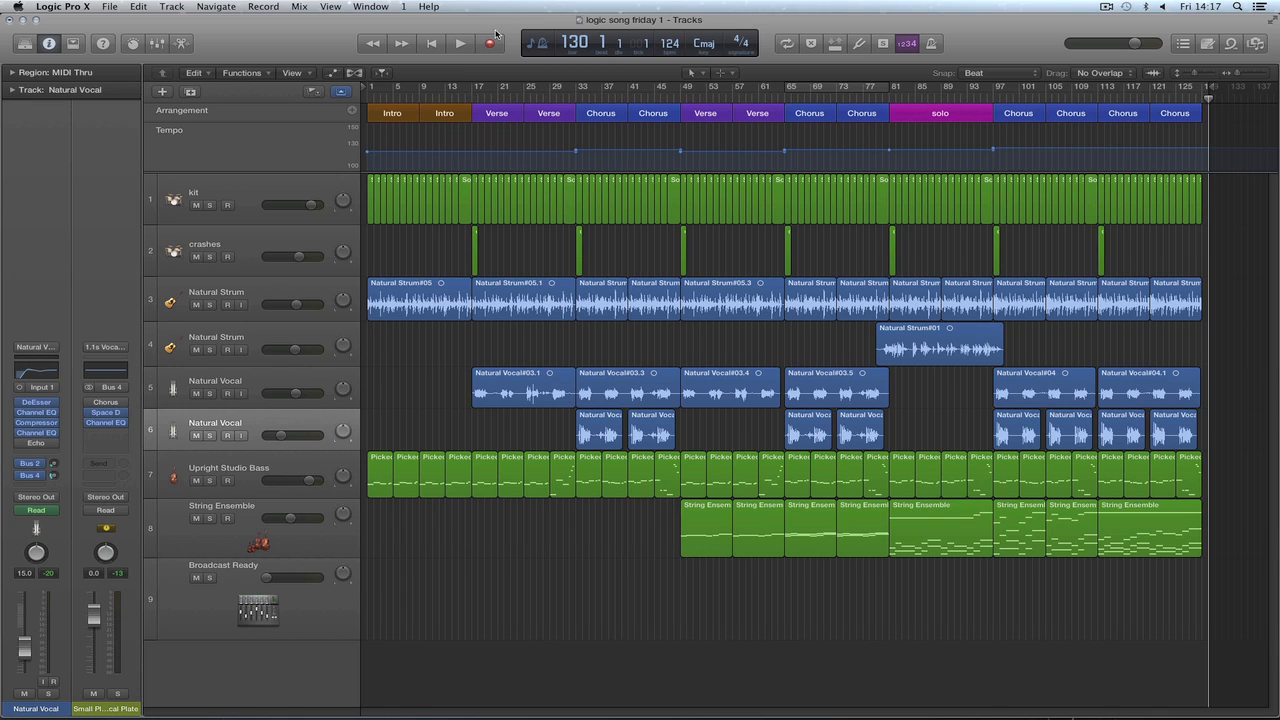
Return the playhead to the start of the song and move the project end to 130 4 1 1.
left_click(431, 43)
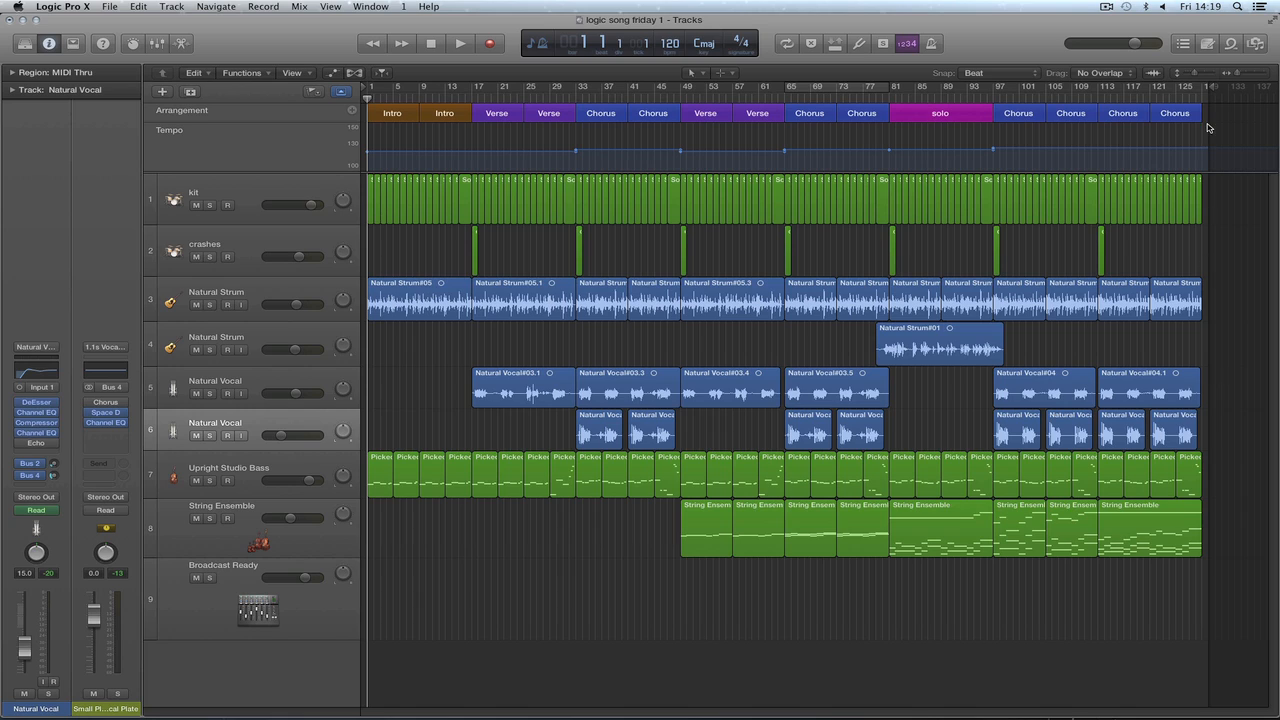
left_click_drag(1212, 87, 1218, 88)
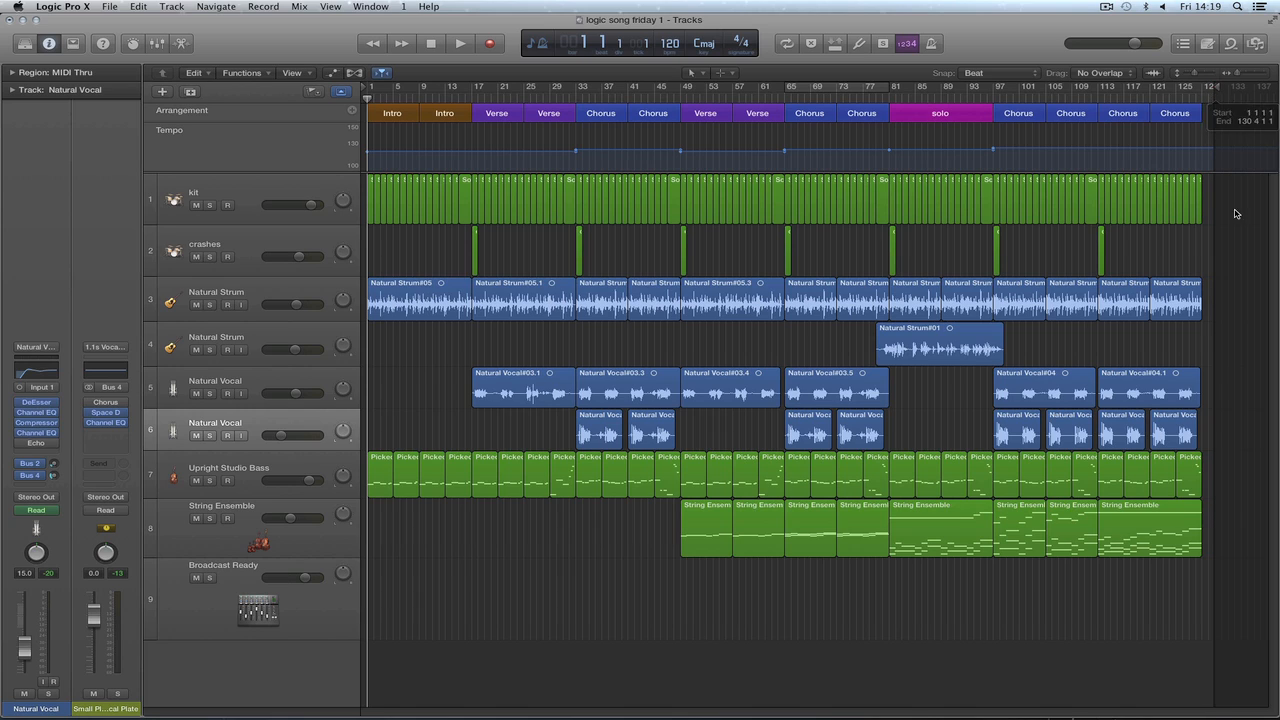
left_click(637, 515)
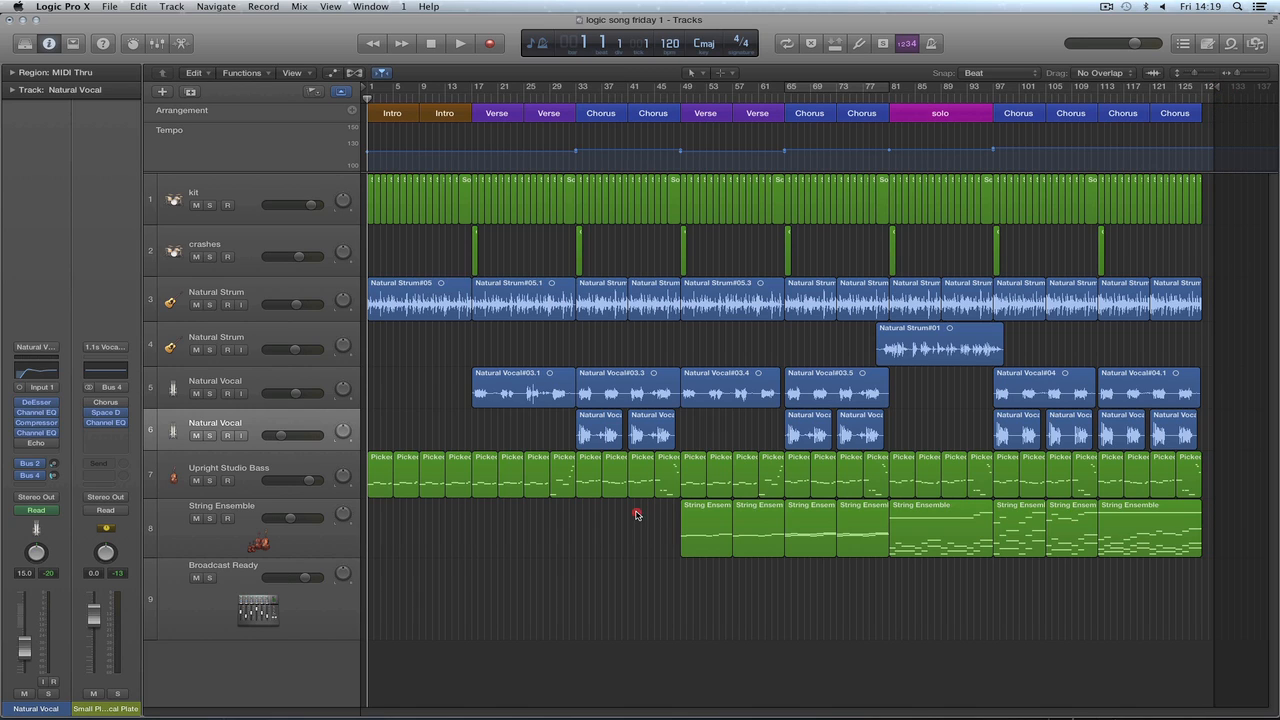